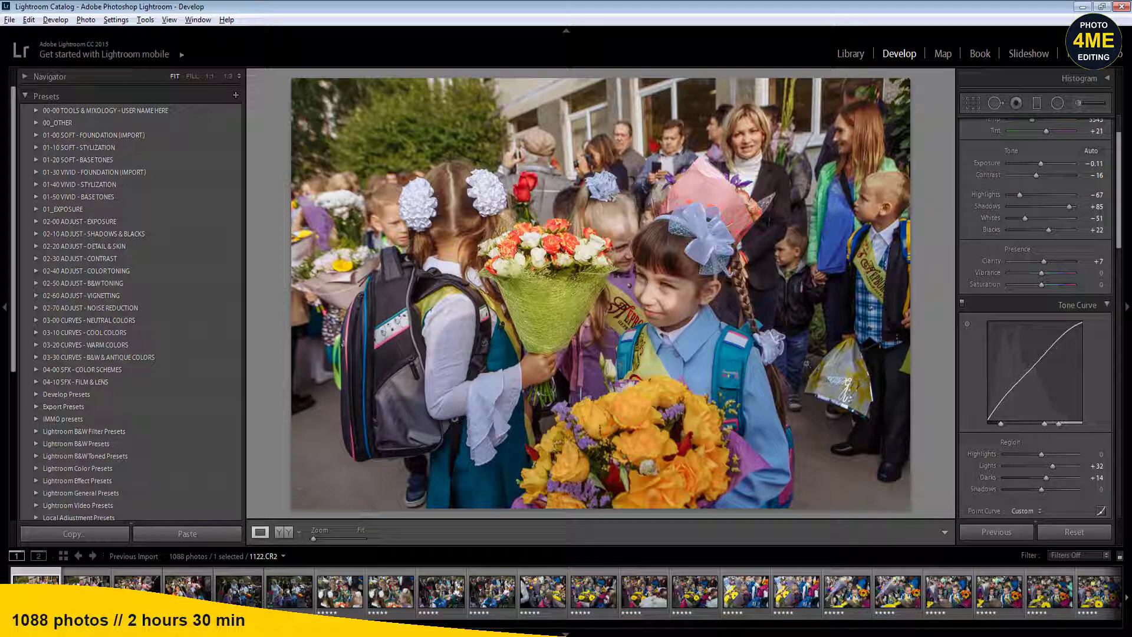
# - Set the exposure of photo 1122.CR2 to 0.00 and the shadows to +82
pyautogui.click(1097, 164)
pyautogui.press('Return')
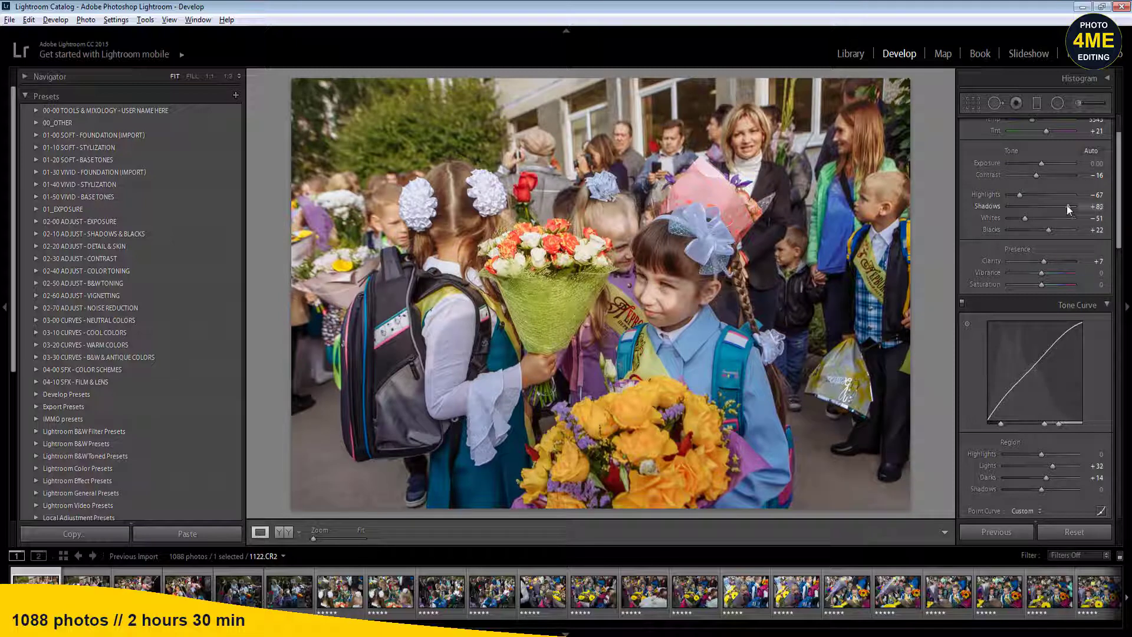
pyautogui.moveTo(1068, 206); pyautogui.dragTo(1067, 207)
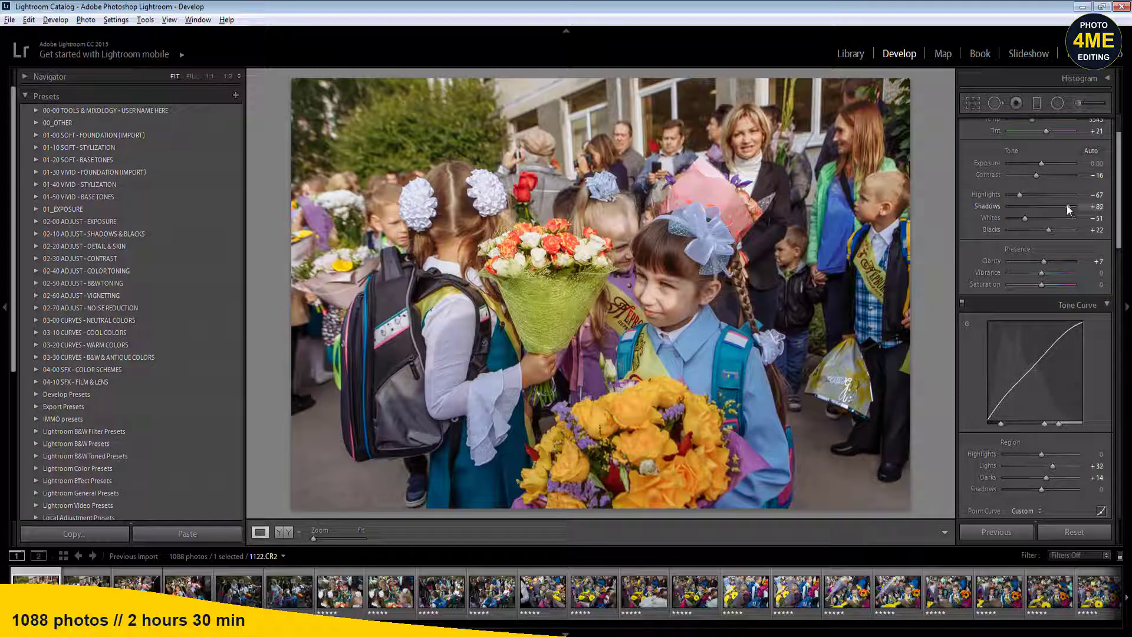
# - Try a saturation of -9 on the photo and set it back to 0
pyautogui.click(1101, 285)
pyautogui.write('-9')
pyautogui.press('Return')
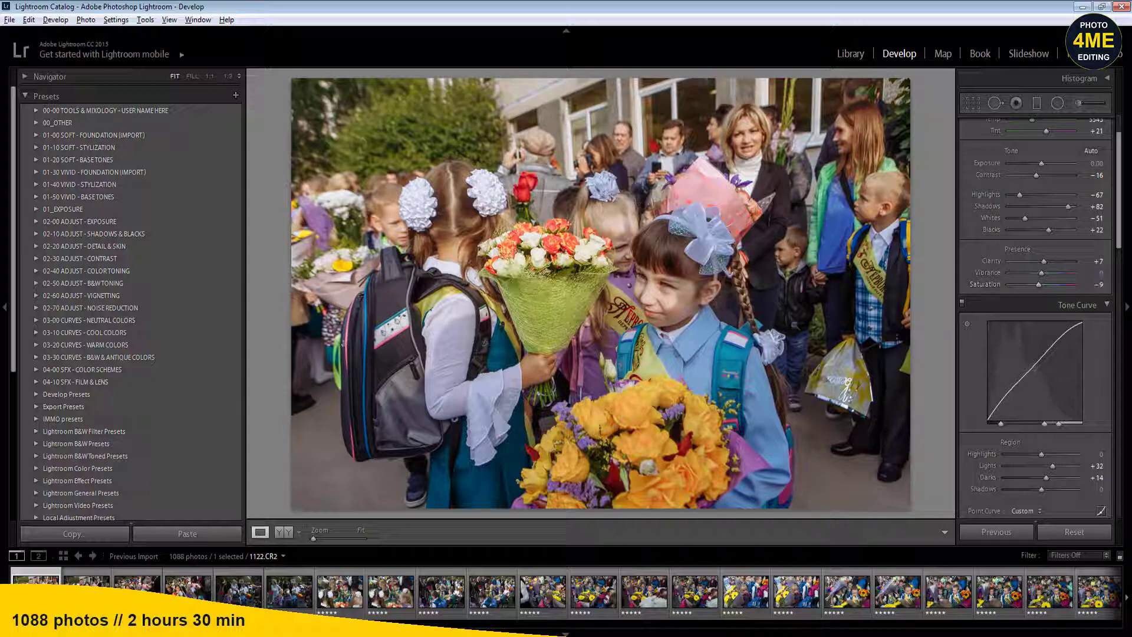
pyautogui.click(1096, 286)
pyautogui.write('0')
pyautogui.press('Return')
# - Sharpen the photo with an amount of 71 and a masking of 39, judging the effect on the girl's face at 1:1
pyautogui.click(1108, 306)
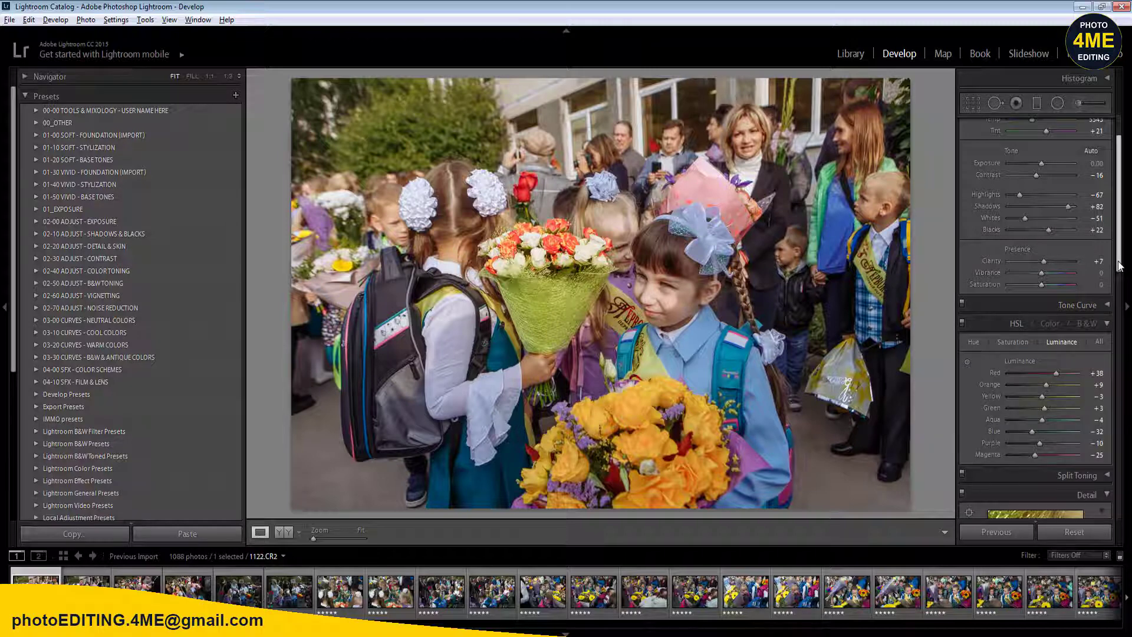
pyautogui.moveTo(1119, 265); pyautogui.dragTo(1119, 349)
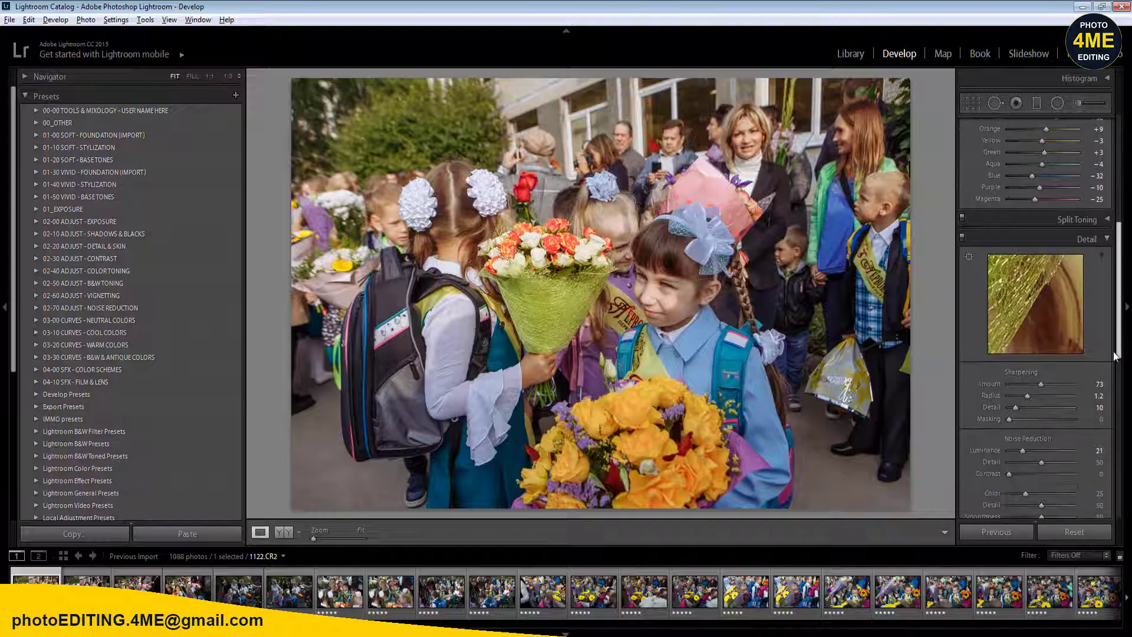
pyautogui.click(1027, 386)
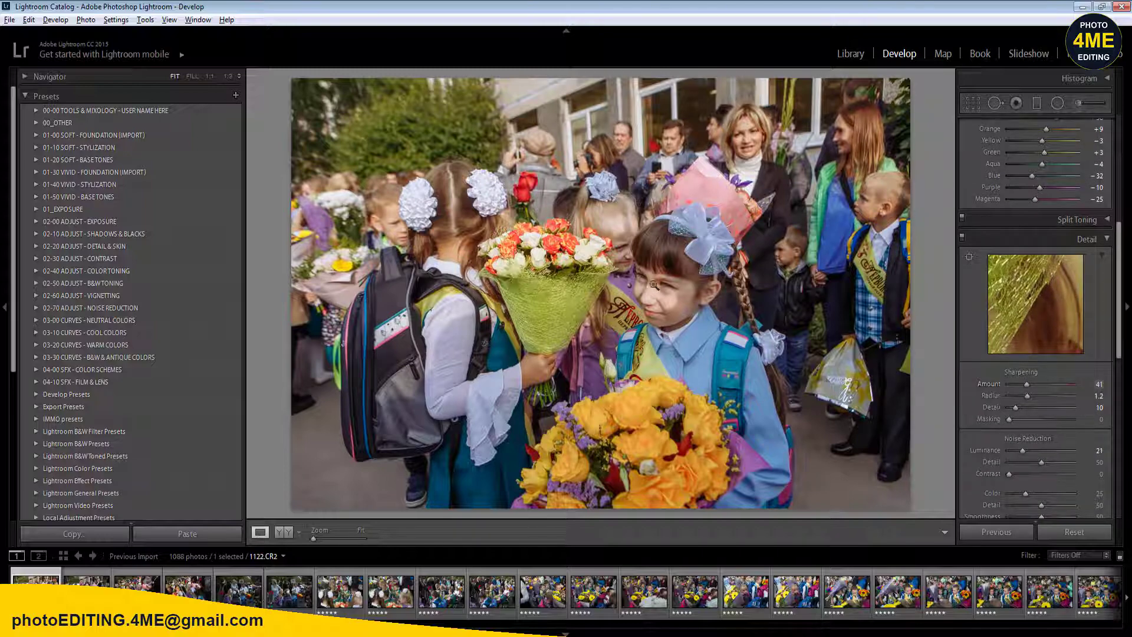
pyautogui.press('z')
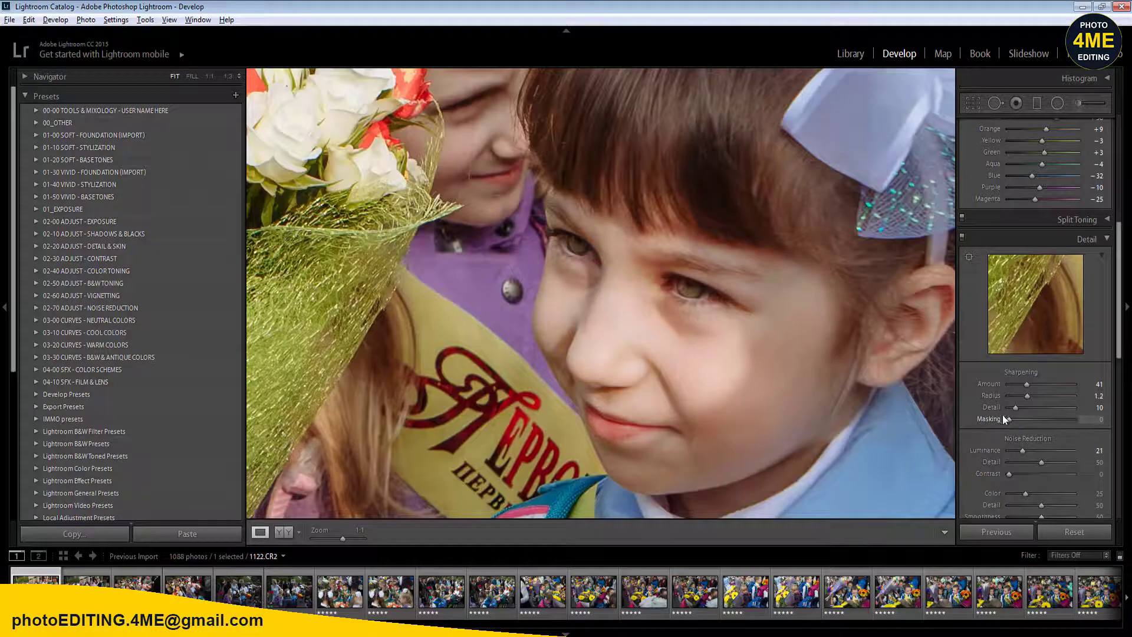
pyautogui.click(1042, 385)
pyautogui.keyDown('alt'); pyautogui.click(1009, 421); pyautogui.keyUp('alt')
pyautogui.moveTo(1010, 421); pyautogui.dragTo(1047, 422)
pyautogui.press('alt')
pyautogui.moveTo(1042, 384); pyautogui.dragTo(1061, 417)
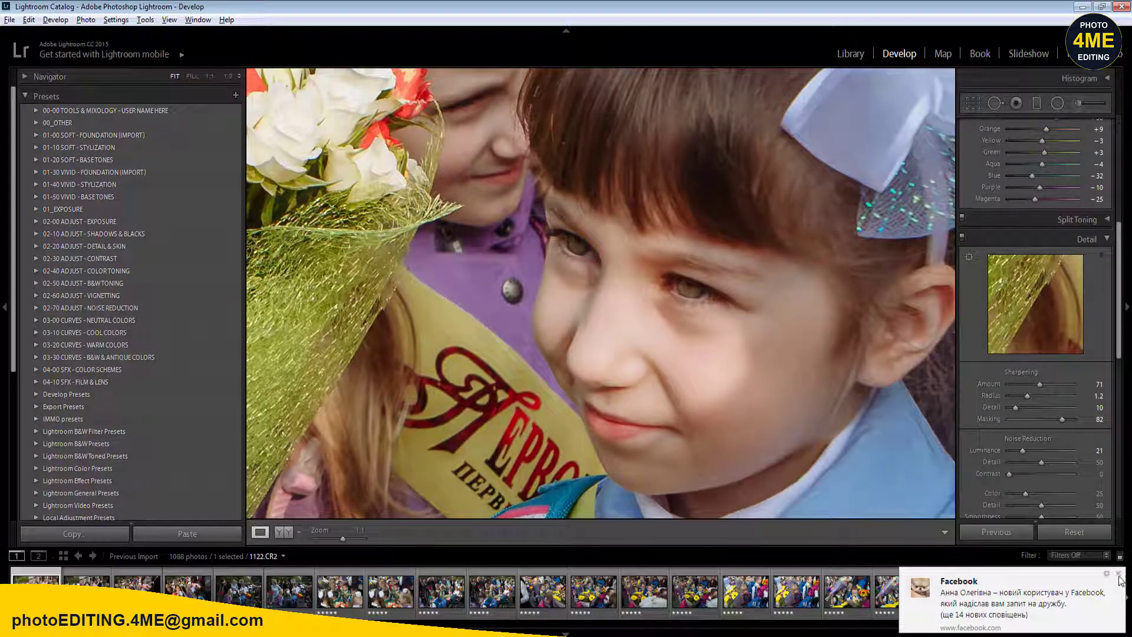
pyautogui.click(1118, 575)
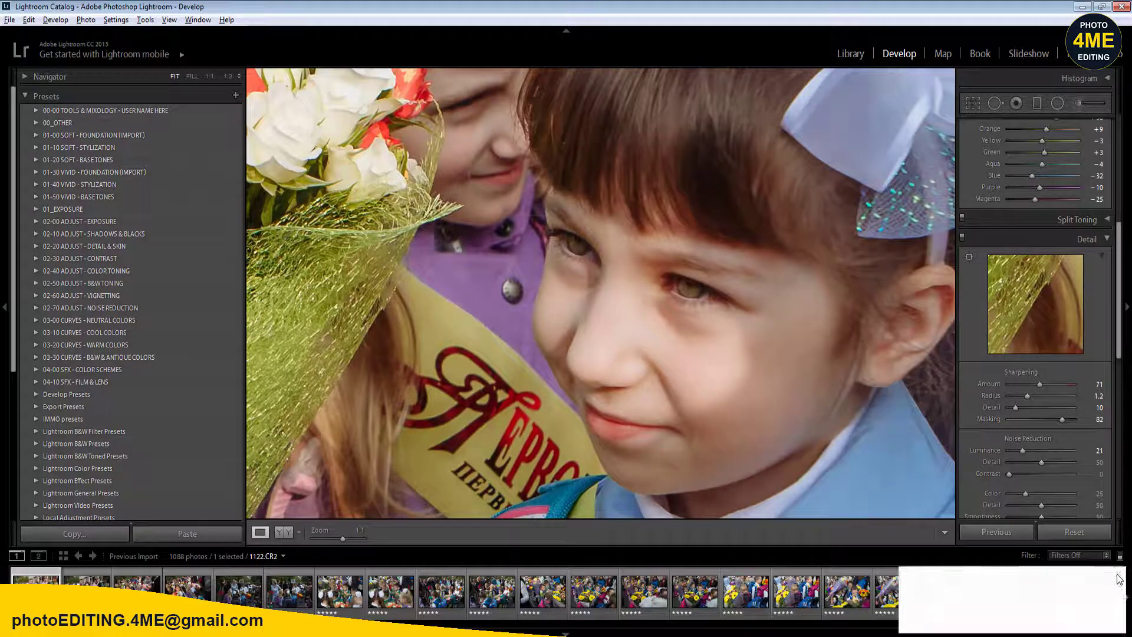
pyautogui.keyDown('alt'); pyautogui.click(1062, 420); pyautogui.keyUp('alt')
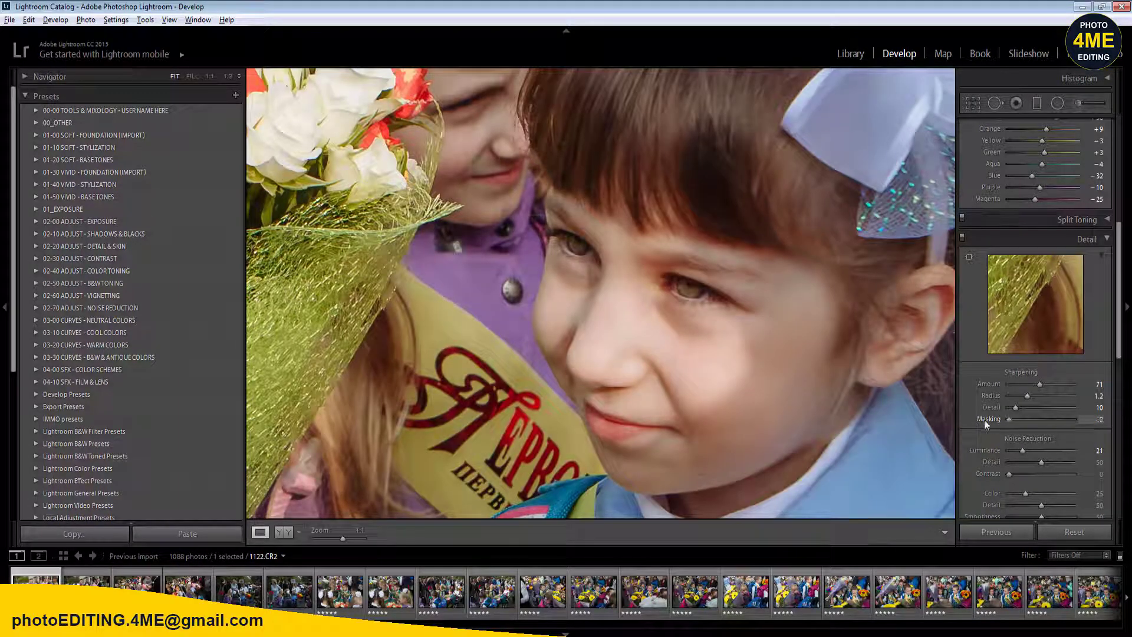
pyautogui.moveTo(1087, 422); pyautogui.dragTo(1038, 450)
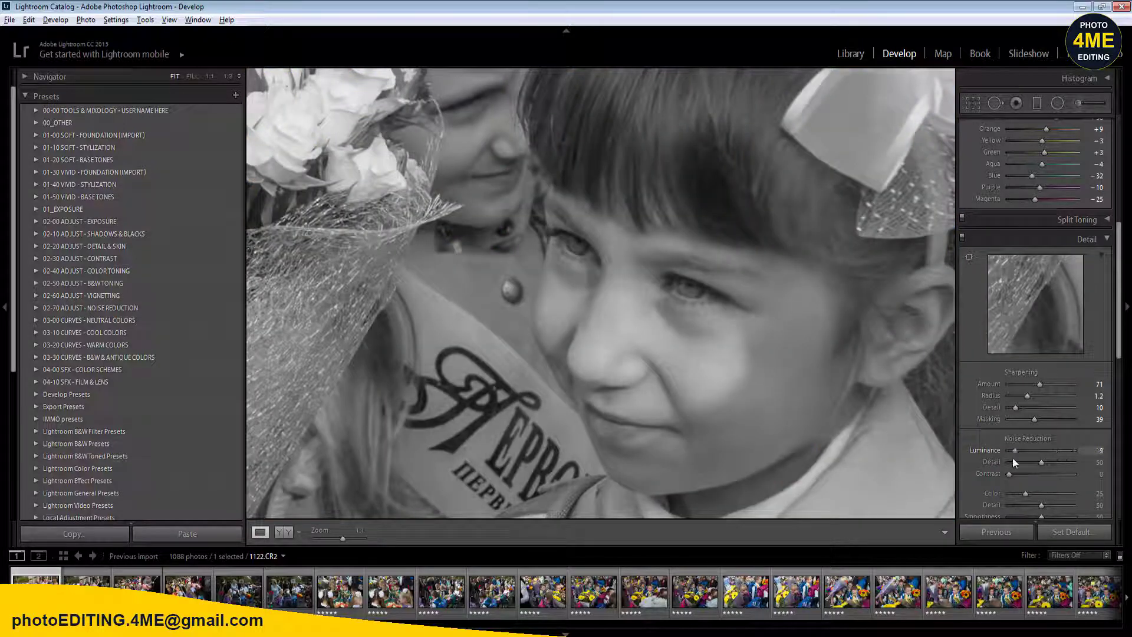
# - Set the noise reduction luminance to 45, its detail to 46 and its contrast to 18
pyautogui.keyDown('alt'); pyautogui.moveTo(1032, 458); pyautogui.dragTo(1038, 456); pyautogui.keyUp('alt')
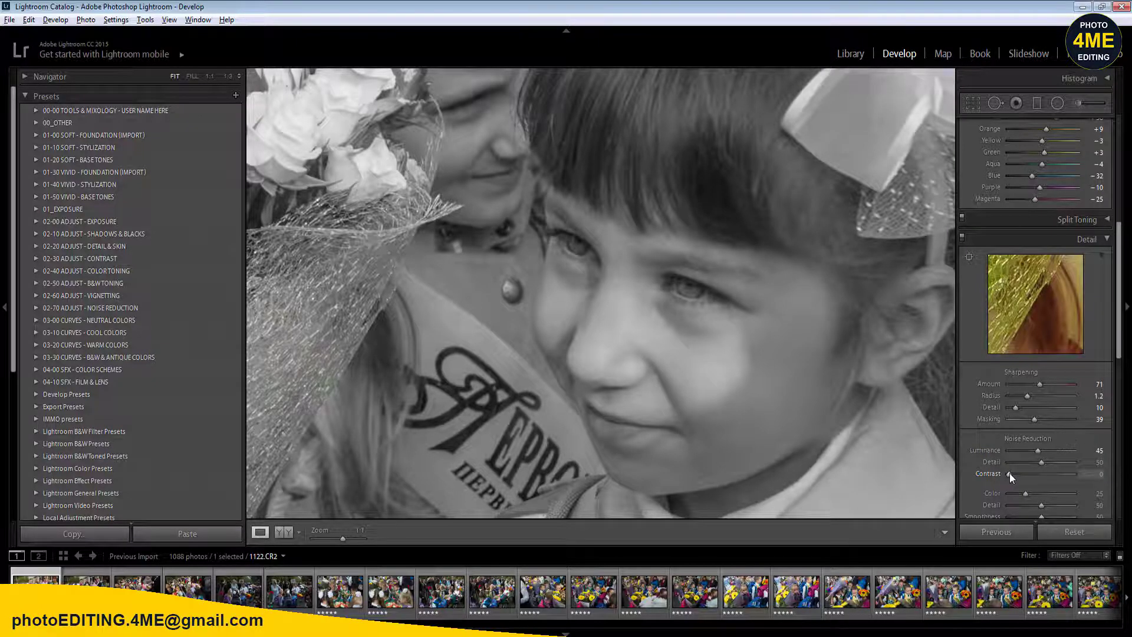
pyautogui.keyDown('alt'); pyautogui.moveTo(1042, 462); pyautogui.dragTo(1017, 461); pyautogui.keyUp('alt')
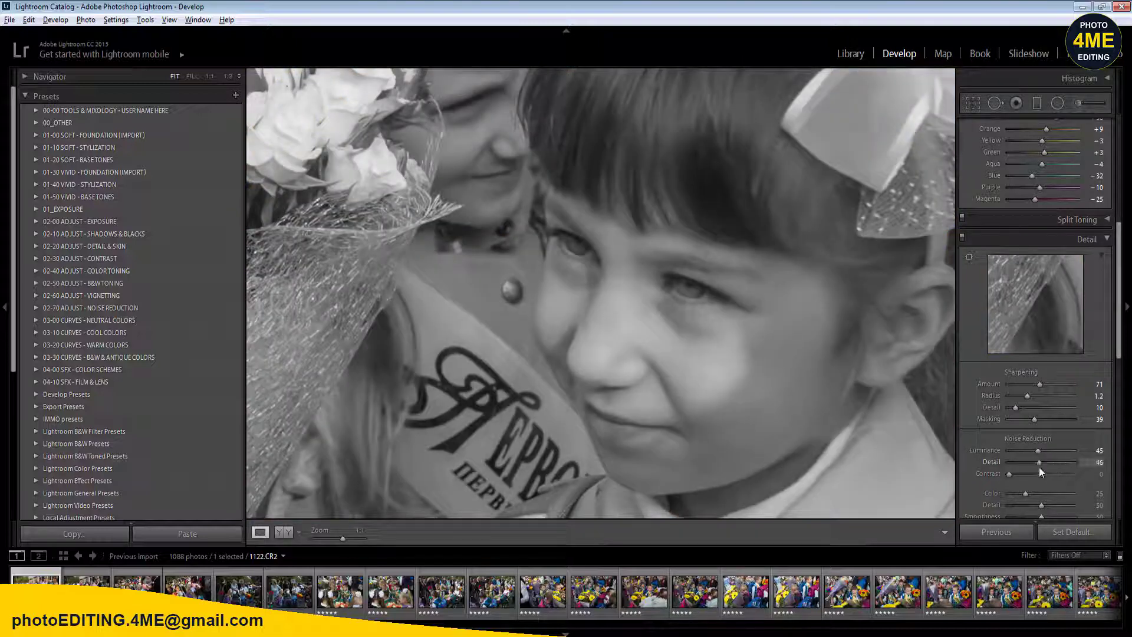
pyautogui.moveTo(1039, 466)
pyautogui.keyDown('alt'); pyautogui.mouseDown()
pyautogui.moveTo(1010, 474)
pyautogui.moveTo(1045, 475)
pyautogui.moveTo(1025, 483)
pyautogui.mouseUp(); pyautogui.keyUp('alt')
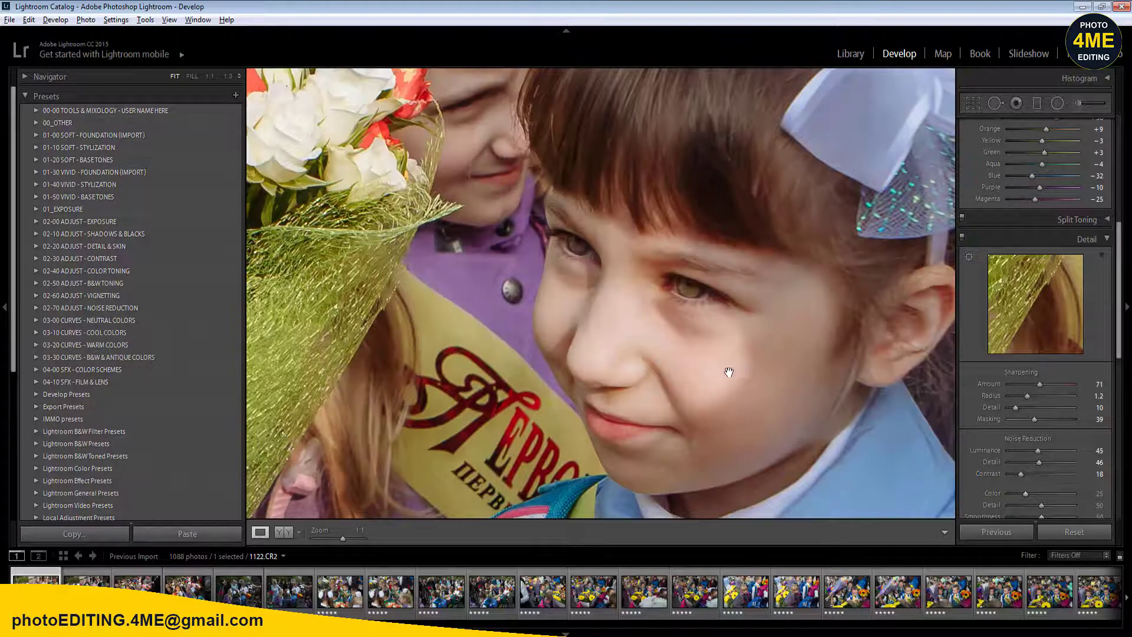
# - Compare the before and after versions of the girl's face side by side, and return to the fitted single view
pyautogui.click(282, 533)
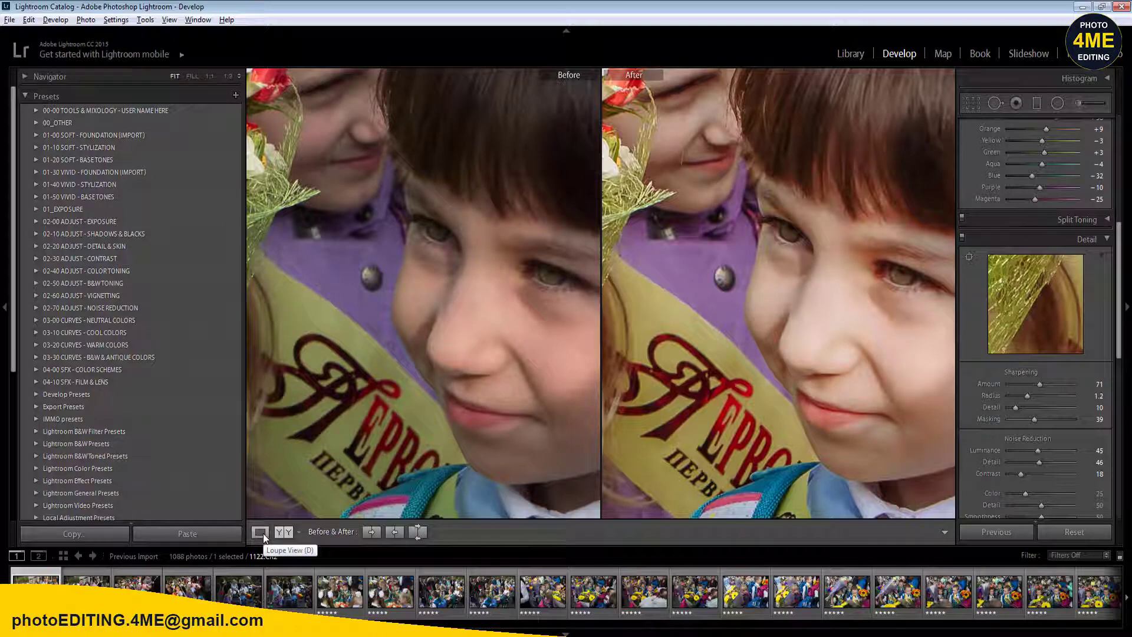
pyautogui.click(263, 533)
pyautogui.click(613, 384)
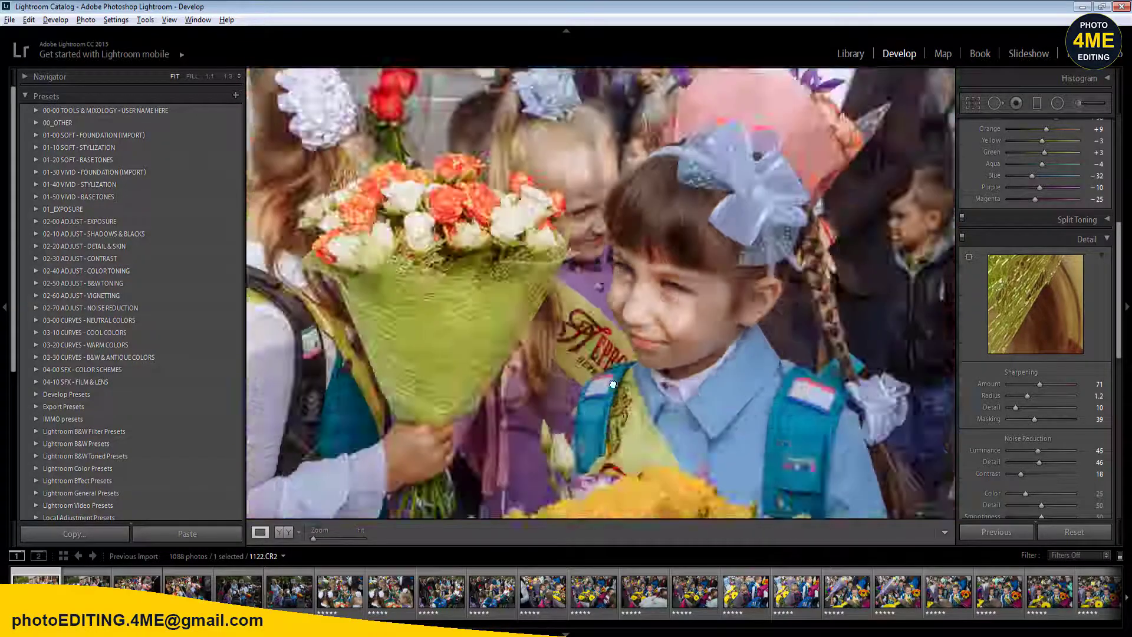
pyautogui.click(614, 384)
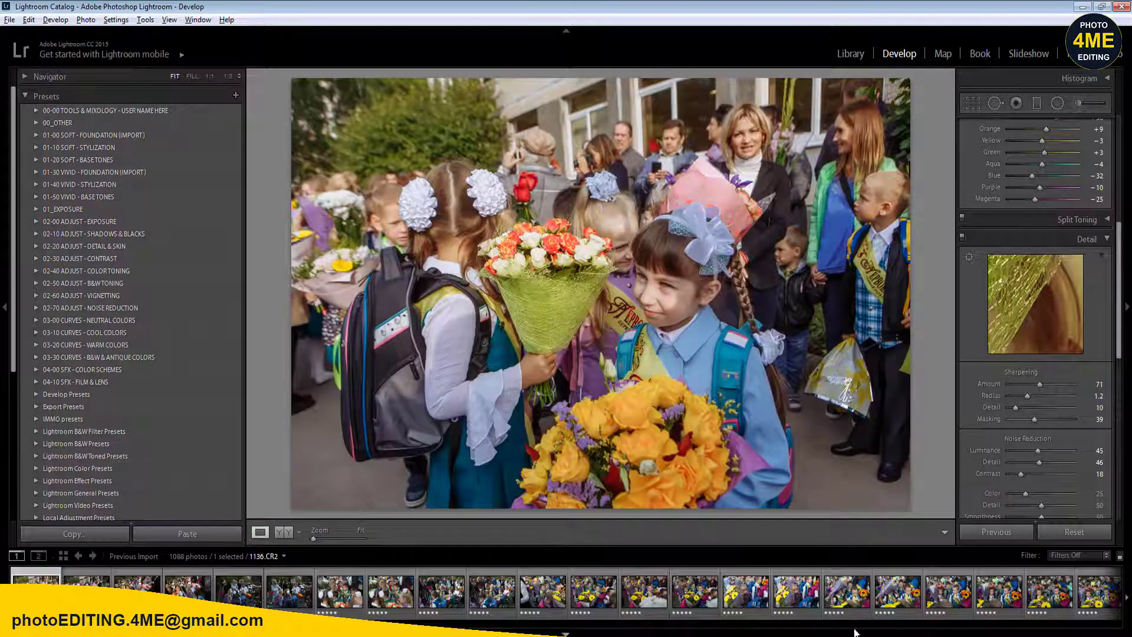
# - Select the 17 photos from 1122.CR2 to 1138.CR2 and synchronize the first photo's develop settings to them
pyautogui.keyDown('shift'); pyautogui.click(853, 599); pyautogui.keyUp('shift')
pyautogui.click(982, 532)
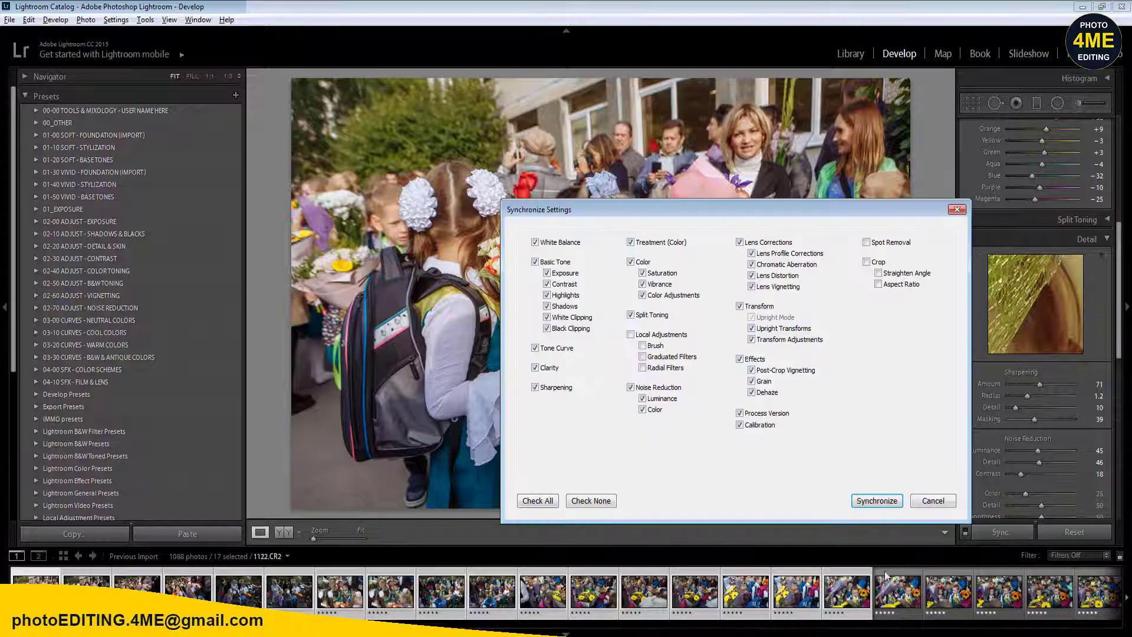
pyautogui.click(879, 501)
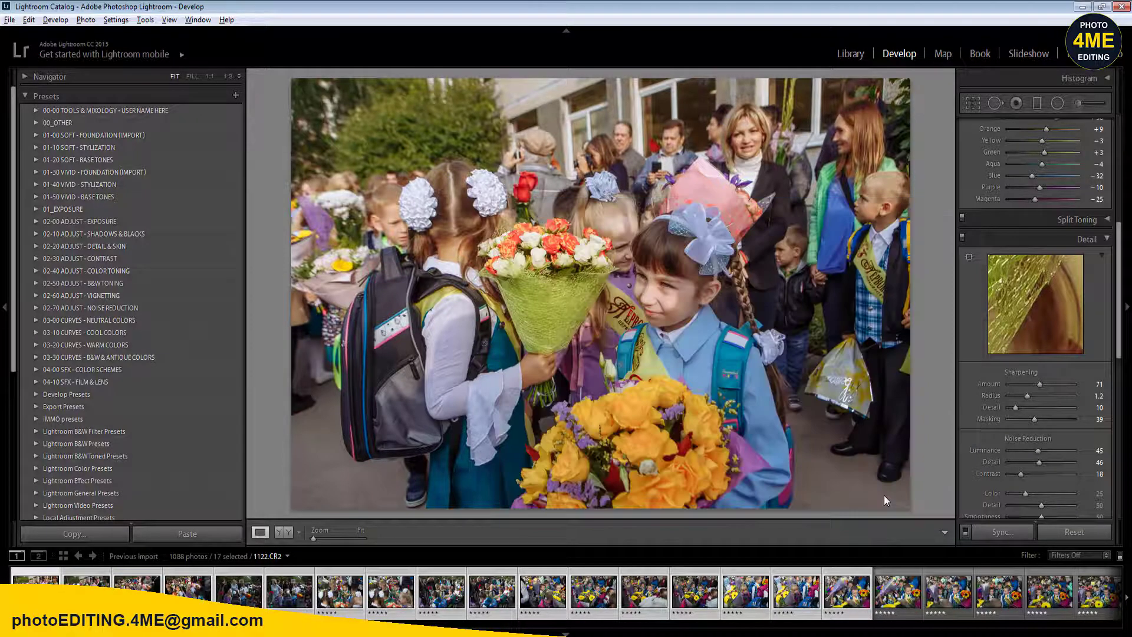
# - Review the synchronized photos from the first one up to 1126.CR2, assigning one-star ratings along the way
pyautogui.click(892, 599)
pyautogui.click(340, 589)
pyautogui.click(35, 589)
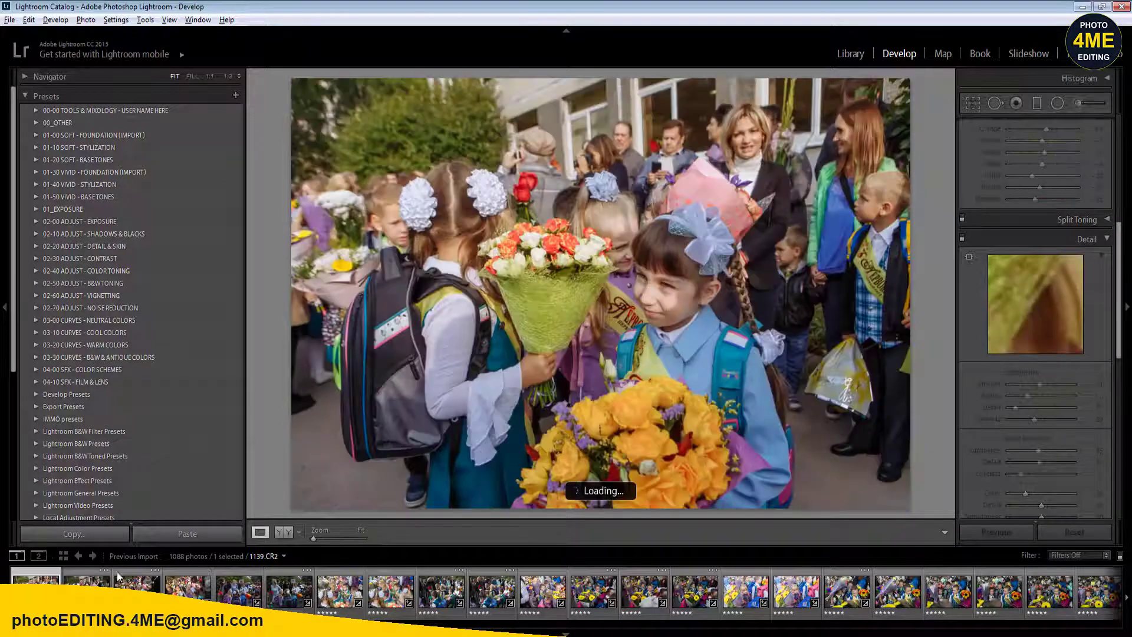
pyautogui.press('Right')
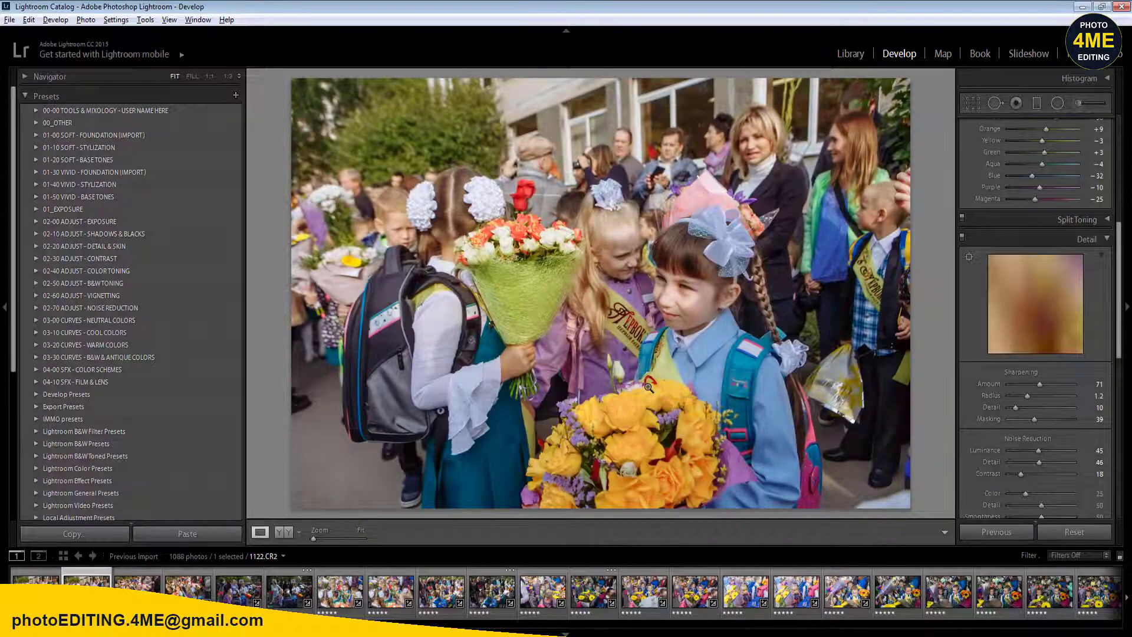
pyautogui.press('1')
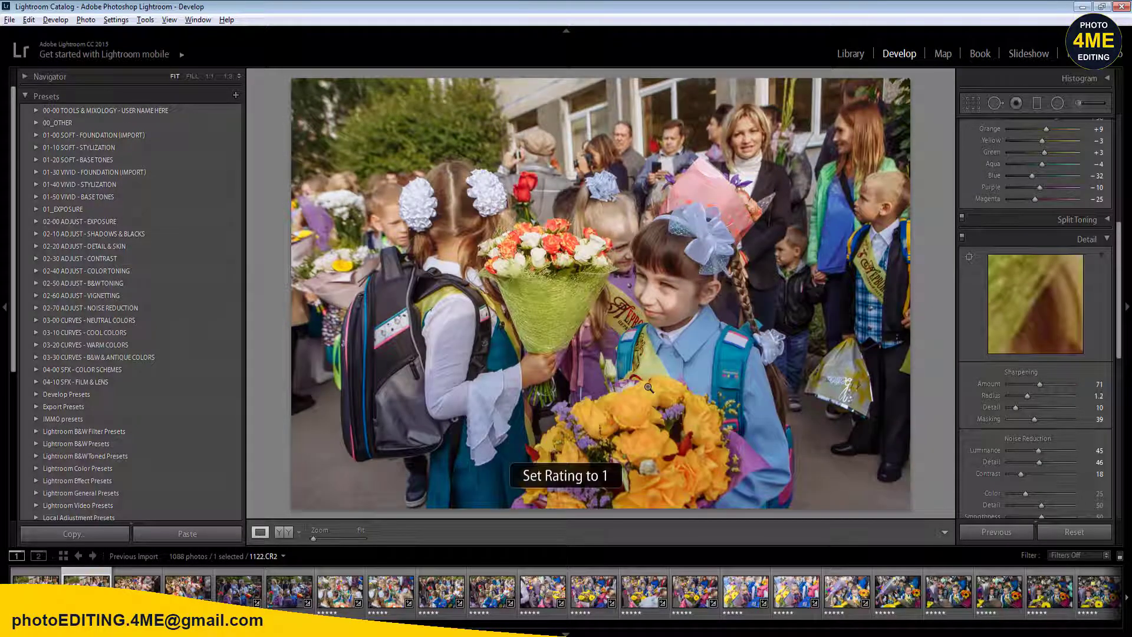
pyautogui.press('Right')
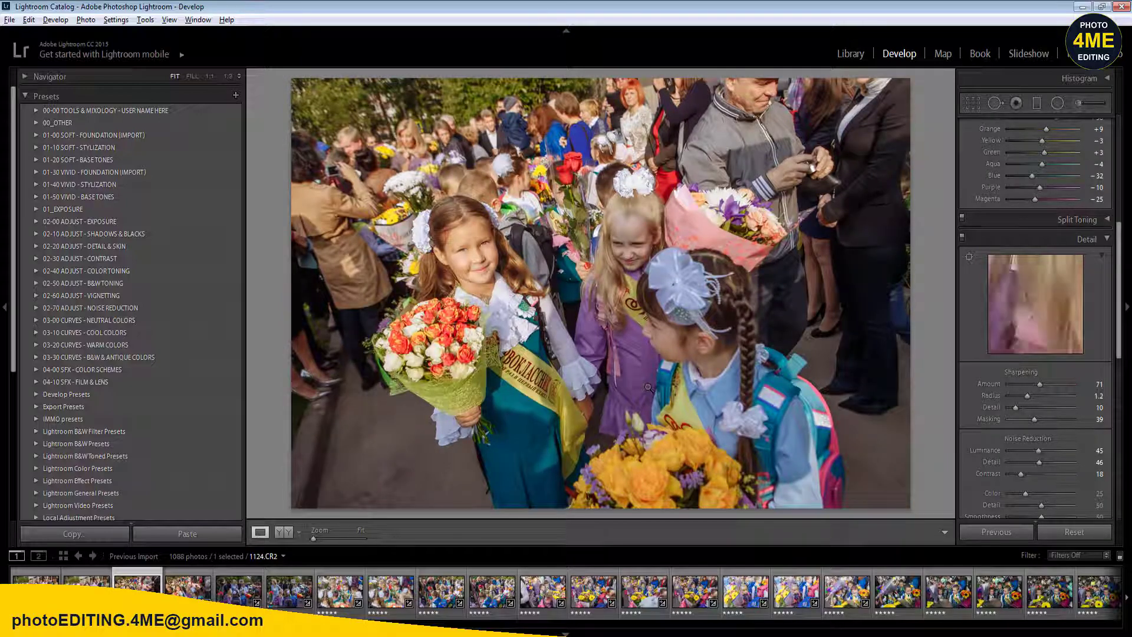
pyautogui.press('Right')
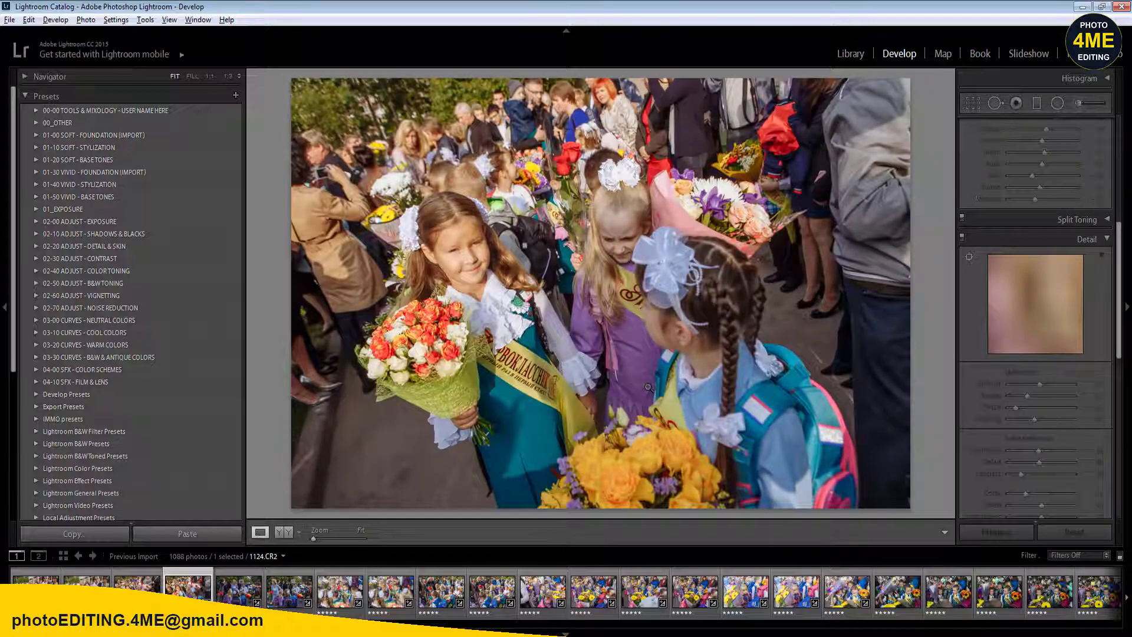
pyautogui.press('1')
pyautogui.press('Right')
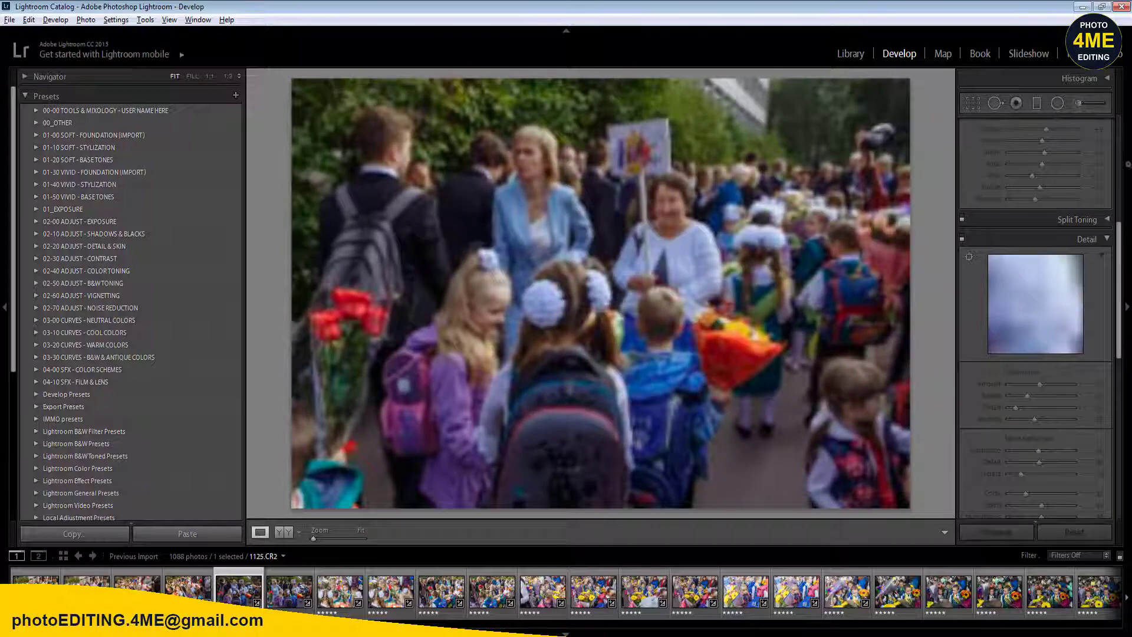
# - Enable Remove Chromatic Aberration in the lens corrections of photo 1126.CR2
pyautogui.click(1107, 238)
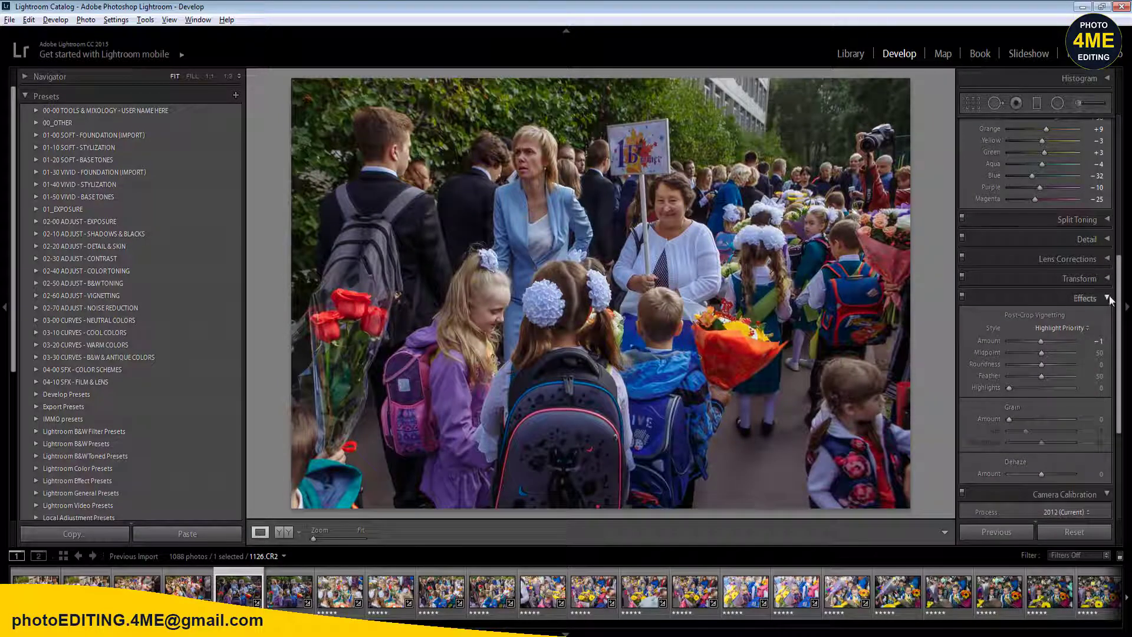
pyautogui.click(1103, 260)
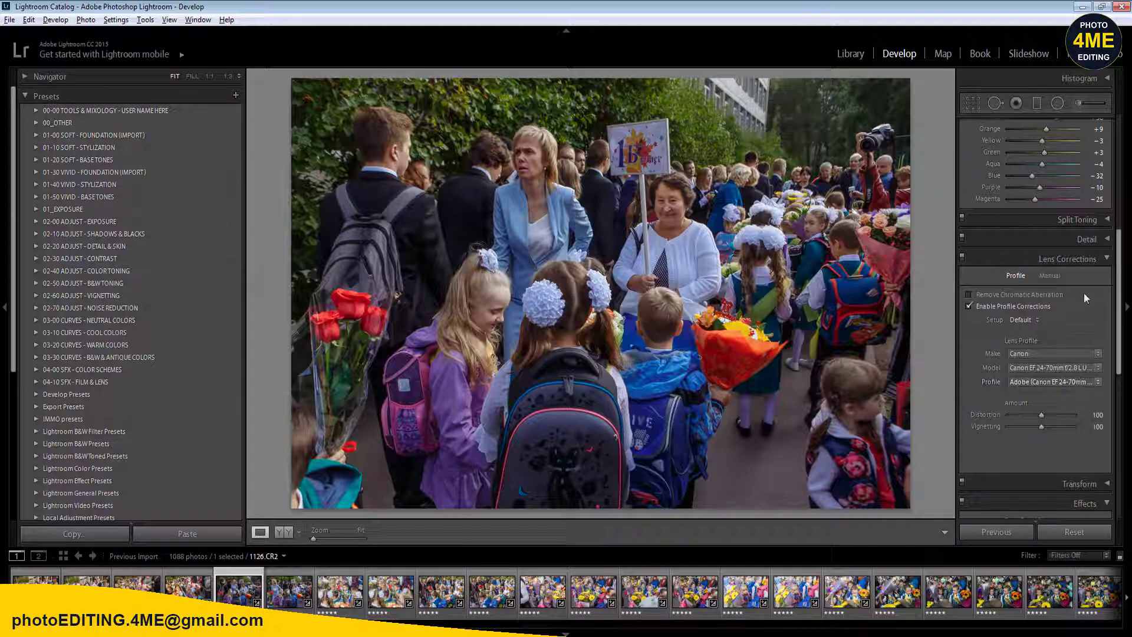
pyautogui.click(1024, 293)
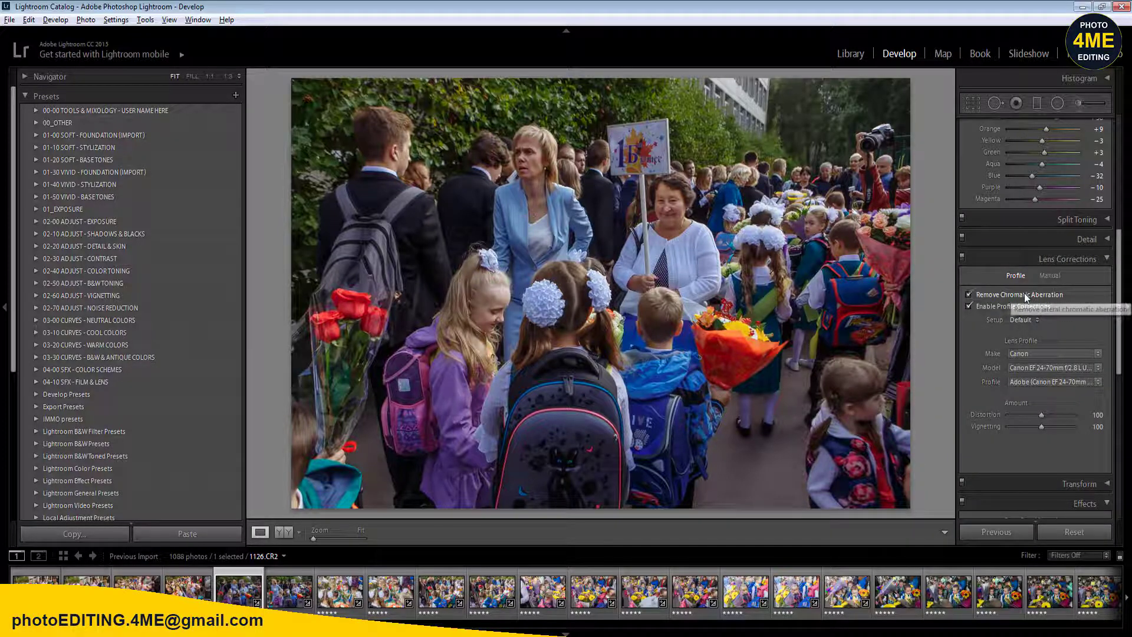
pyautogui.click(1107, 259)
# - Warm and brighten photo 1126.CR2 by setting its temperature to 6200 and its exposure to +0.90
pyautogui.scroll(5, 1038, 354)
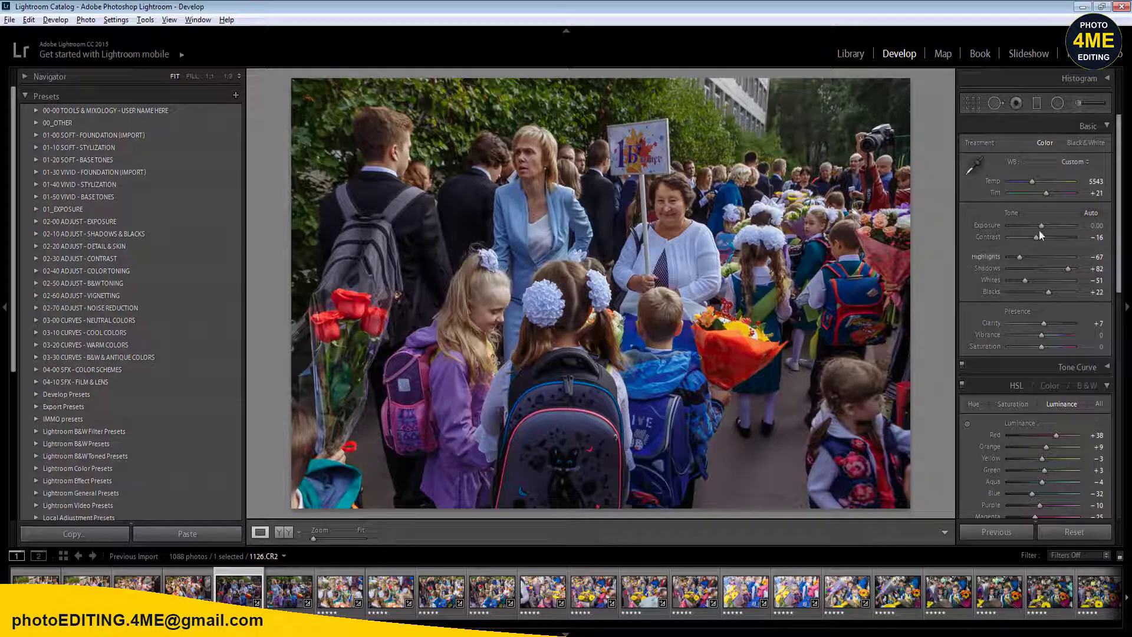
pyautogui.click(1094, 226)
pyautogui.write('0.8')
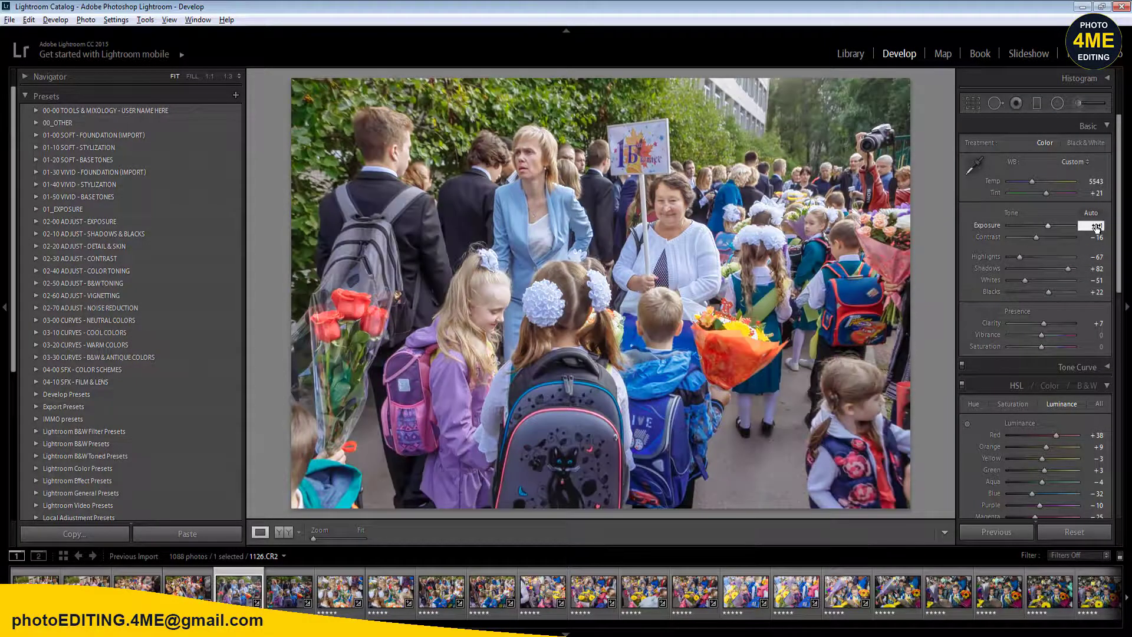
pyautogui.press('Return')
pyautogui.press('Left')
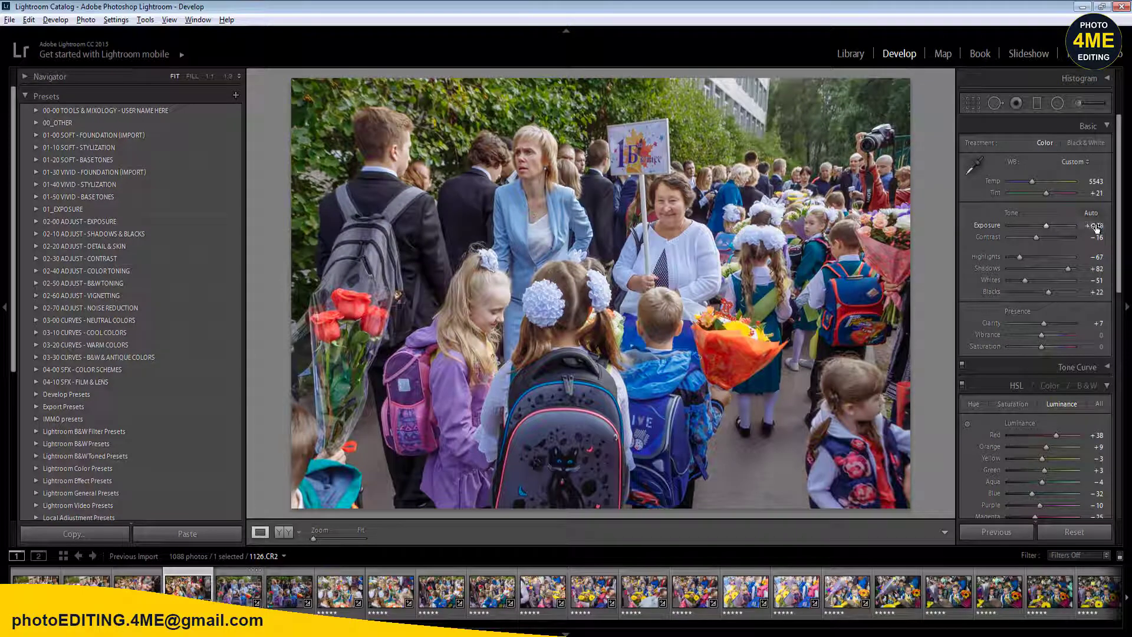
pyautogui.press('Right')
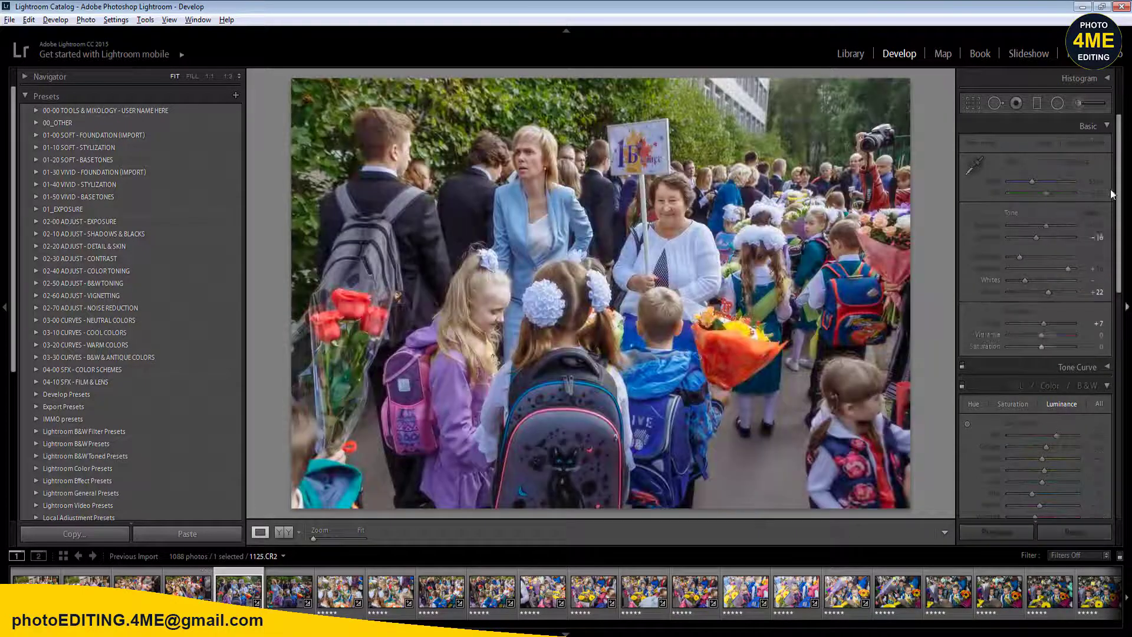
pyautogui.click(1094, 182)
pyautogui.write('6200')
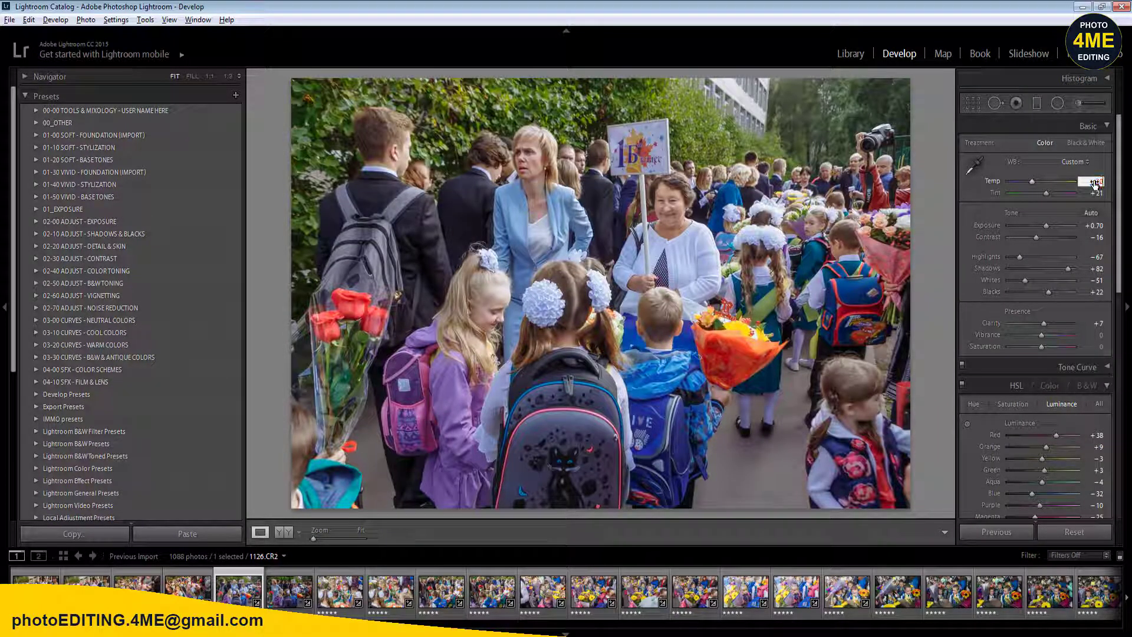
pyautogui.press('Return')
pyautogui.click(1095, 225)
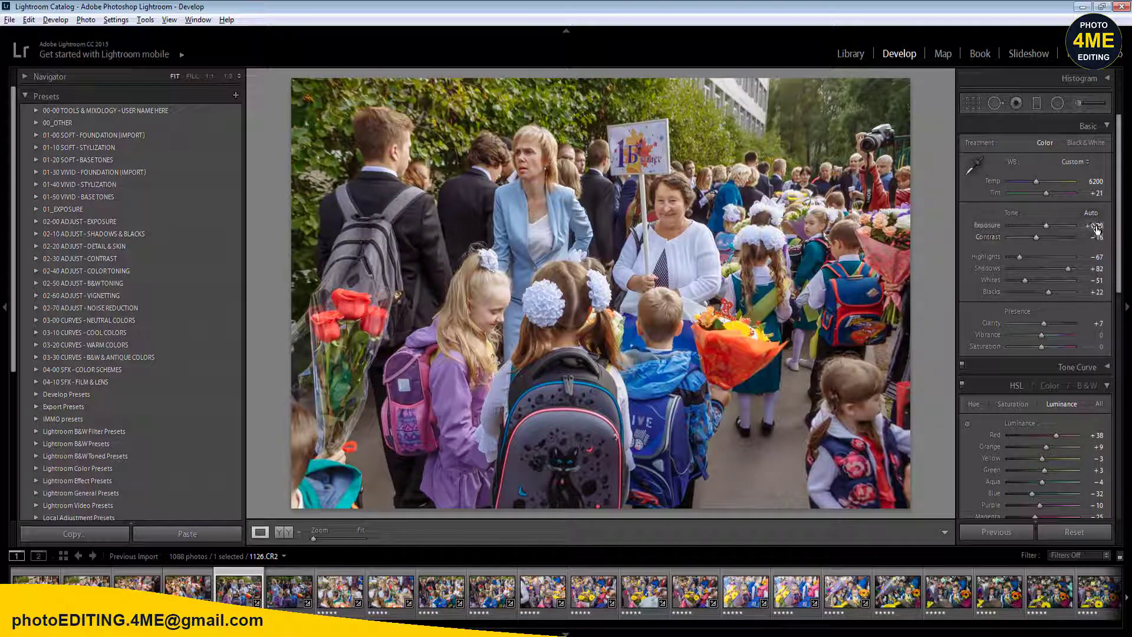
pyautogui.press('Return')
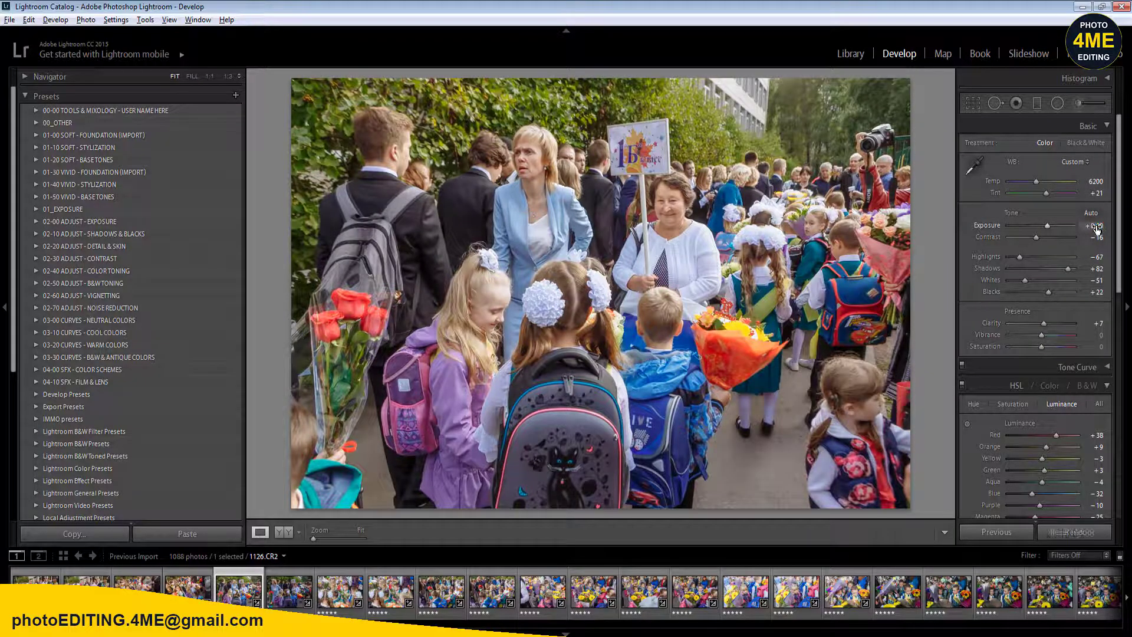
# - Add the following photo, 1127.CR2, to the selection and synchronize the settings of 1126.CR2 to it
pyautogui.hotkey('shift', 'Right')
pyautogui.click(1001, 534)
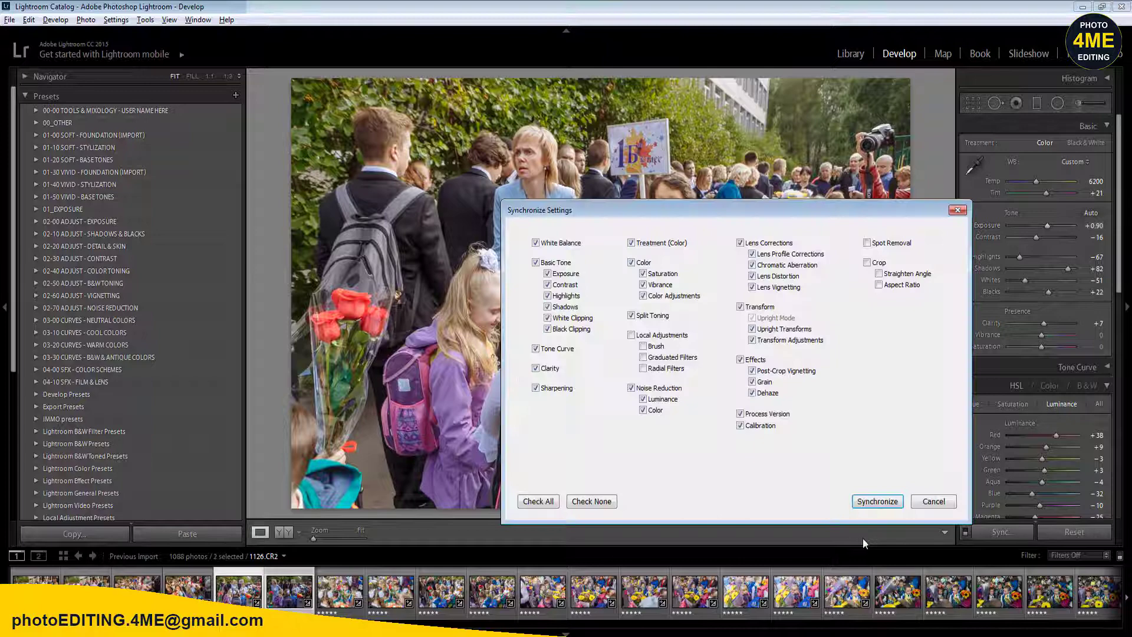
pyautogui.click(876, 502)
# - Give photo 1127.CR2 a one-star rating and move on to 1128.CR2
pyautogui.click(289, 590)
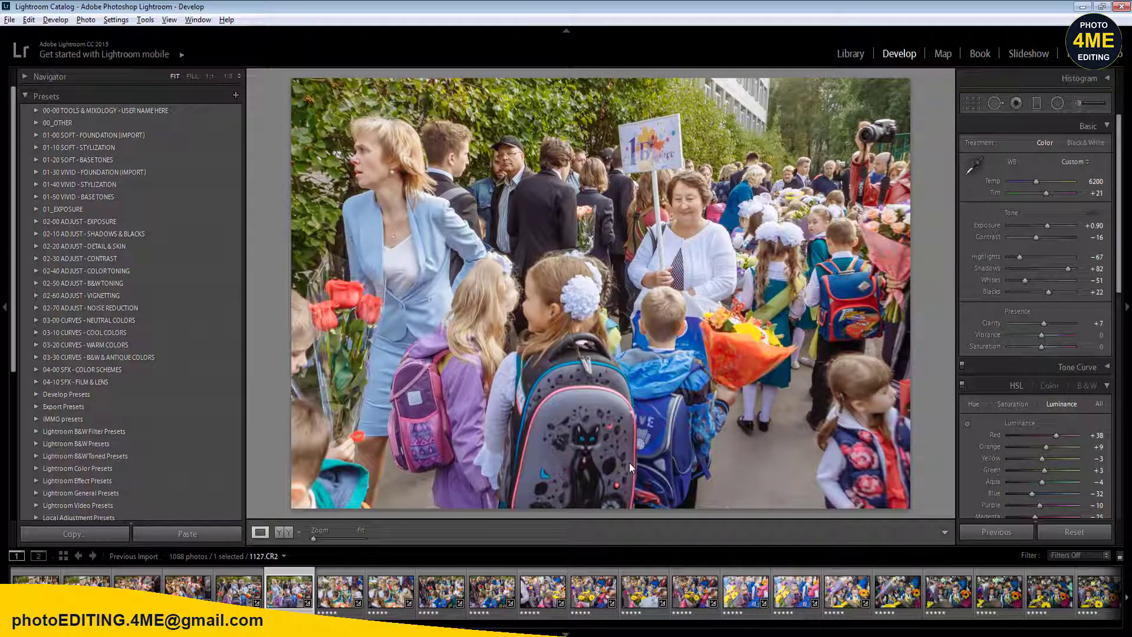
pyautogui.press('1')
pyautogui.press('Right')
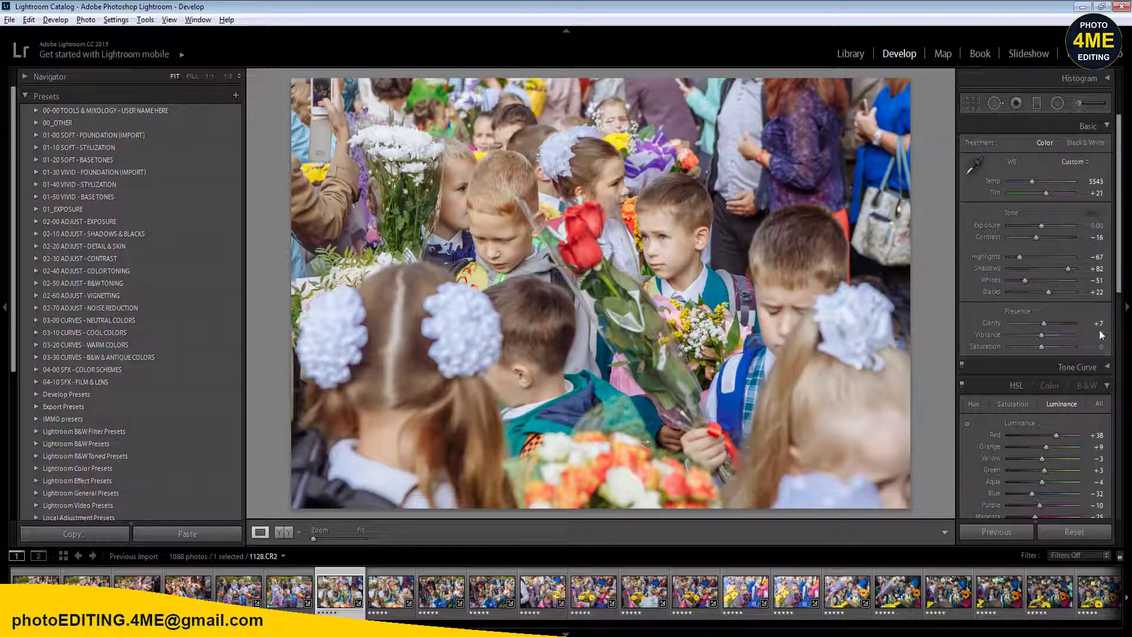
# - Set the vibrance of photo 1128.CR2 to +6 and its saturation to +2
pyautogui.click(1098, 335)
pyautogui.press('Return')
pyautogui.click(1100, 348)
pyautogui.press('Return')
# - Set the exposure of photo 1128.CR2 to -0.10 and its contrast to 0
pyautogui.click(1095, 227)
pyautogui.press('Down')
pyautogui.press('Return')
pyautogui.click(1097, 237)
pyautogui.write('0')
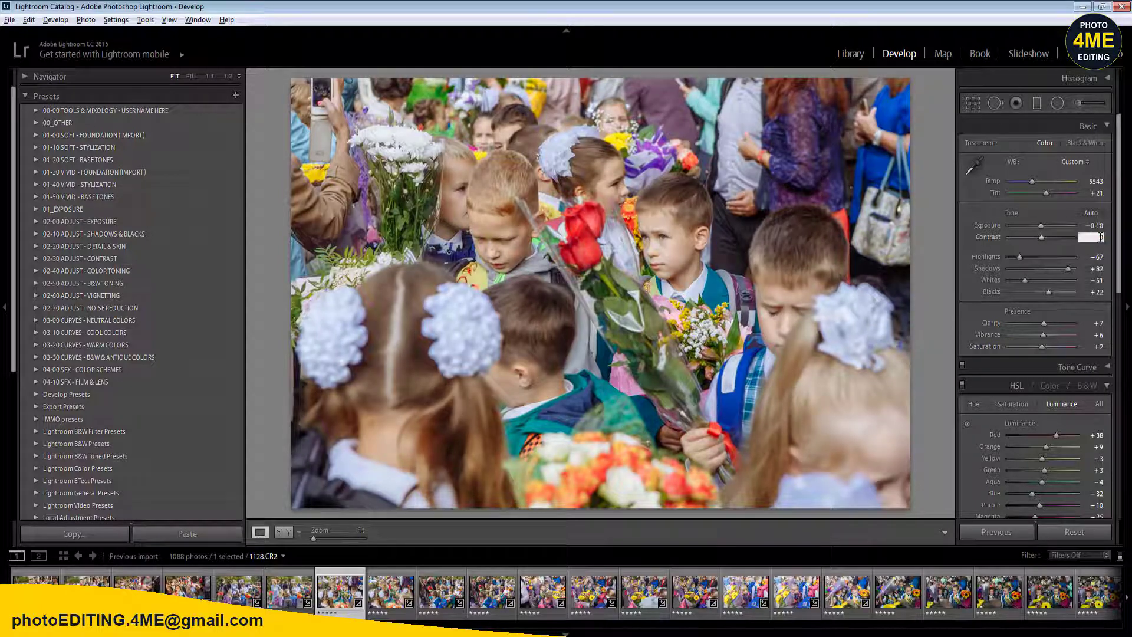
pyautogui.press('Return')
pyautogui.press('Return')
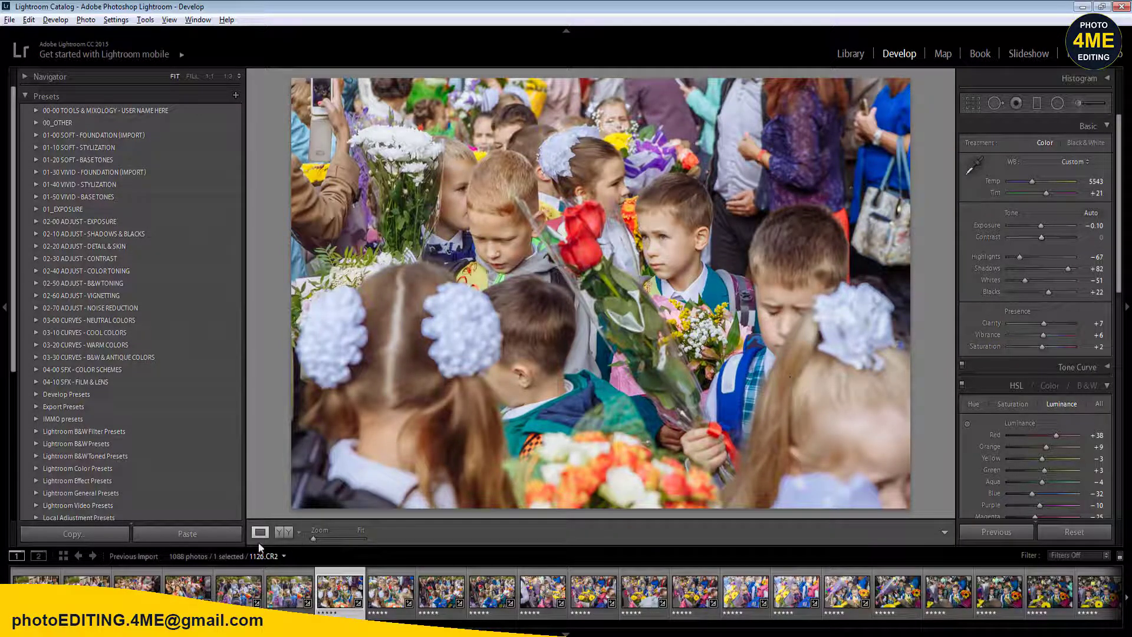
# - Compare photo 1128.CR2 before and after the edits side by side, and return to the single-photo view
pyautogui.click(281, 532)
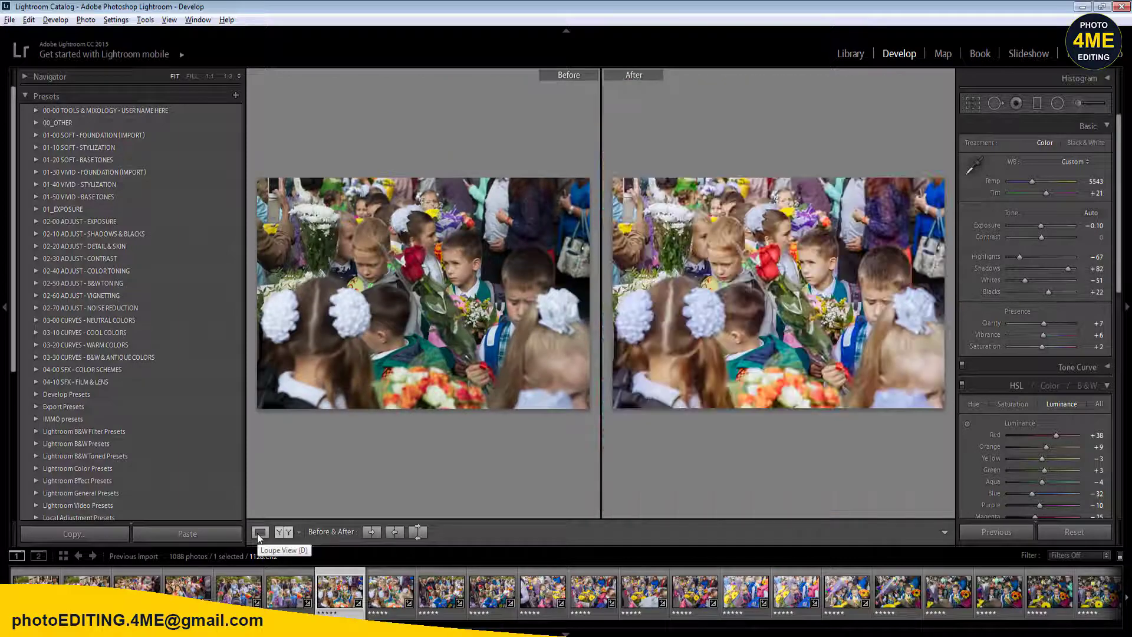
pyautogui.click(257, 533)
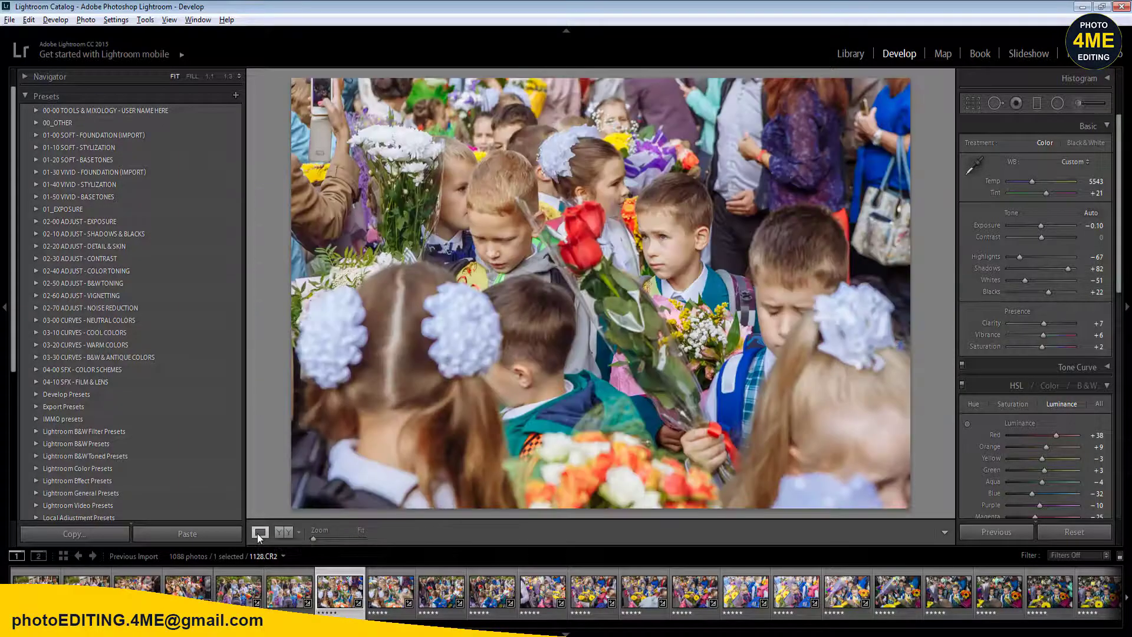
pyautogui.click(282, 531)
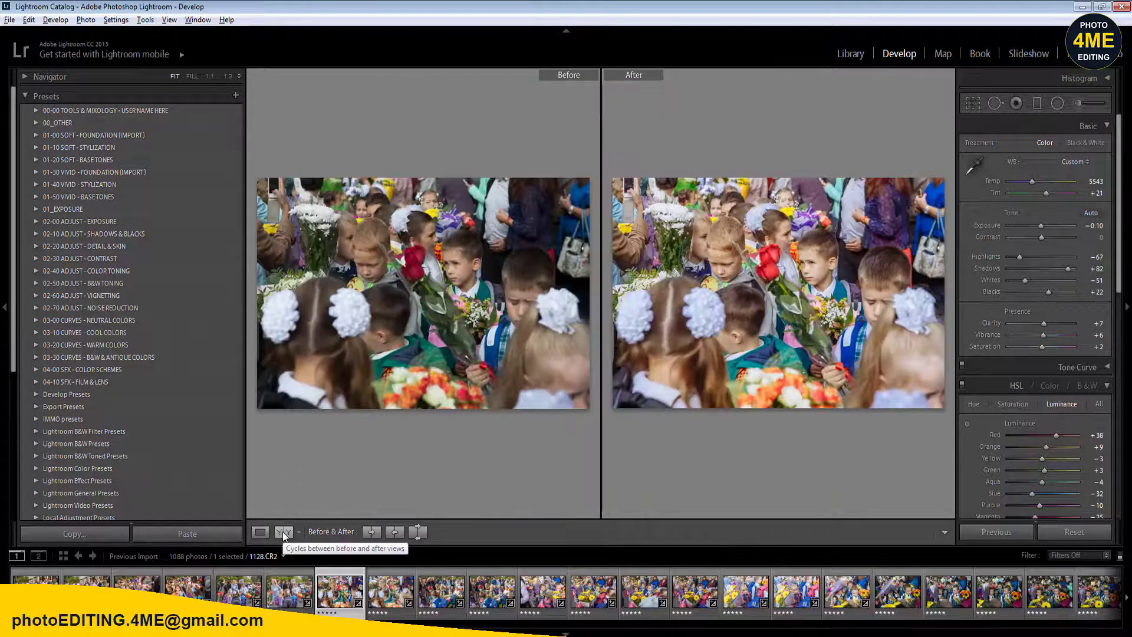
pyautogui.click(260, 532)
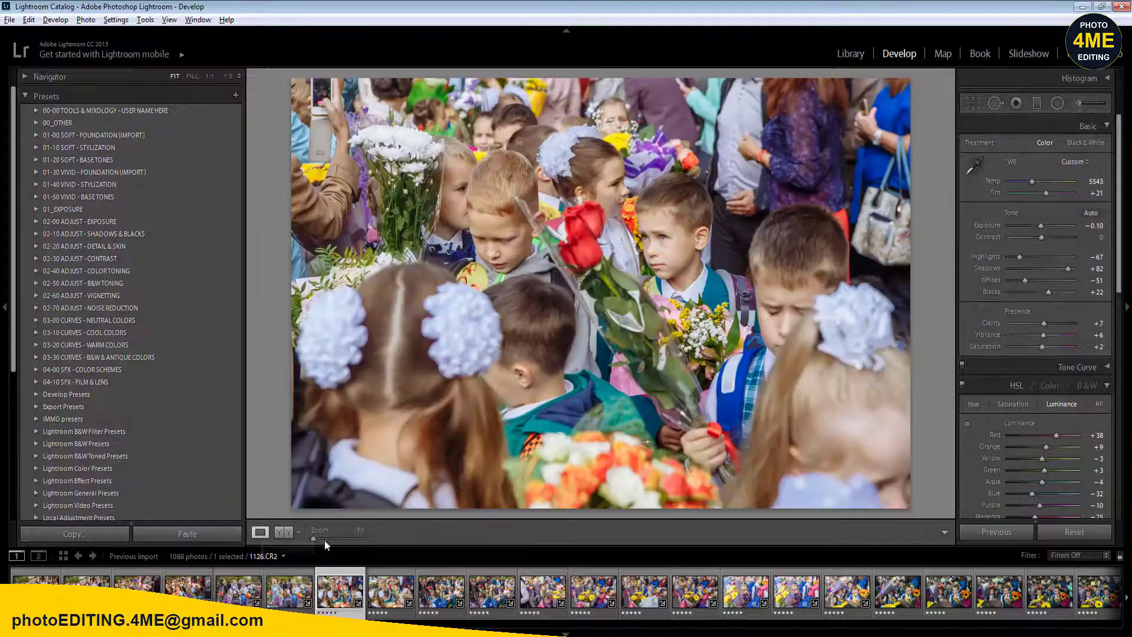
# - Extend the selection from 1128.CR2 over the following fourteen photos and synchronize its settings to them
pyautogui.keyDown('shift'); pyautogui.click(1050, 591); pyautogui.keyUp('shift')
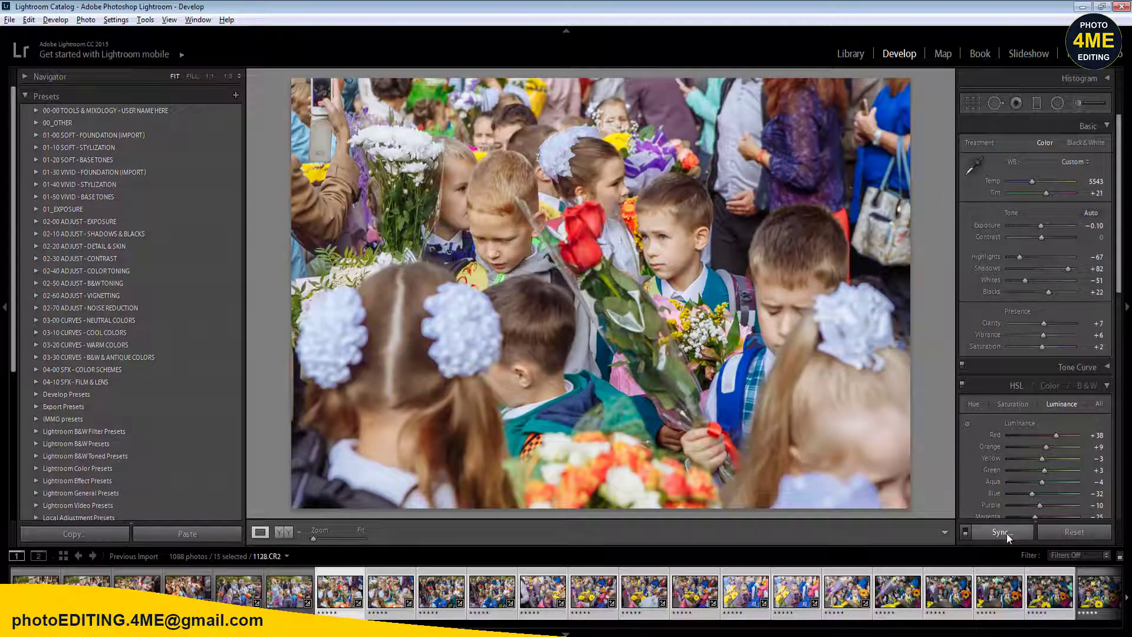
pyautogui.click(1007, 533)
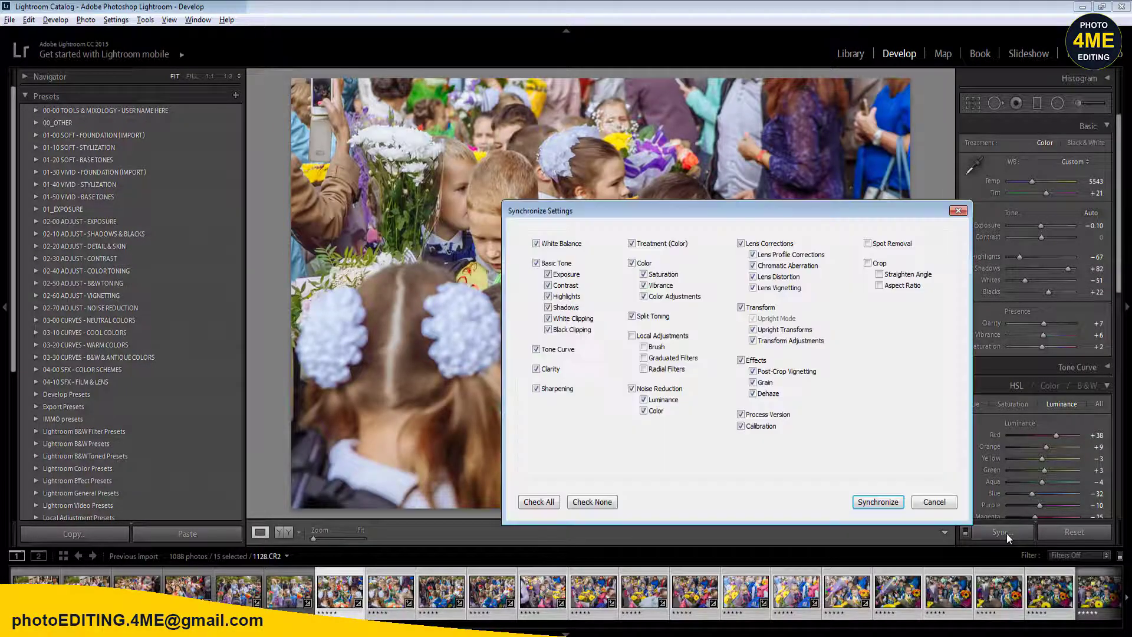
pyautogui.click(891, 504)
# - Move on to photo 1130.CR2 and set its exposure to 0.00
pyautogui.click(345, 592)
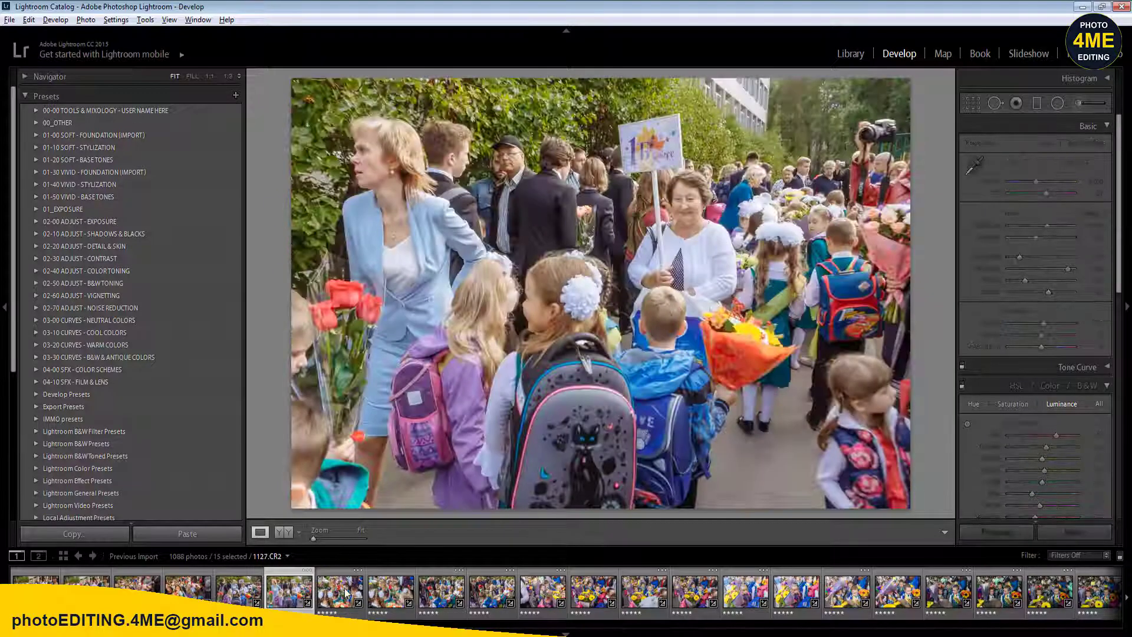
pyautogui.press('Right')
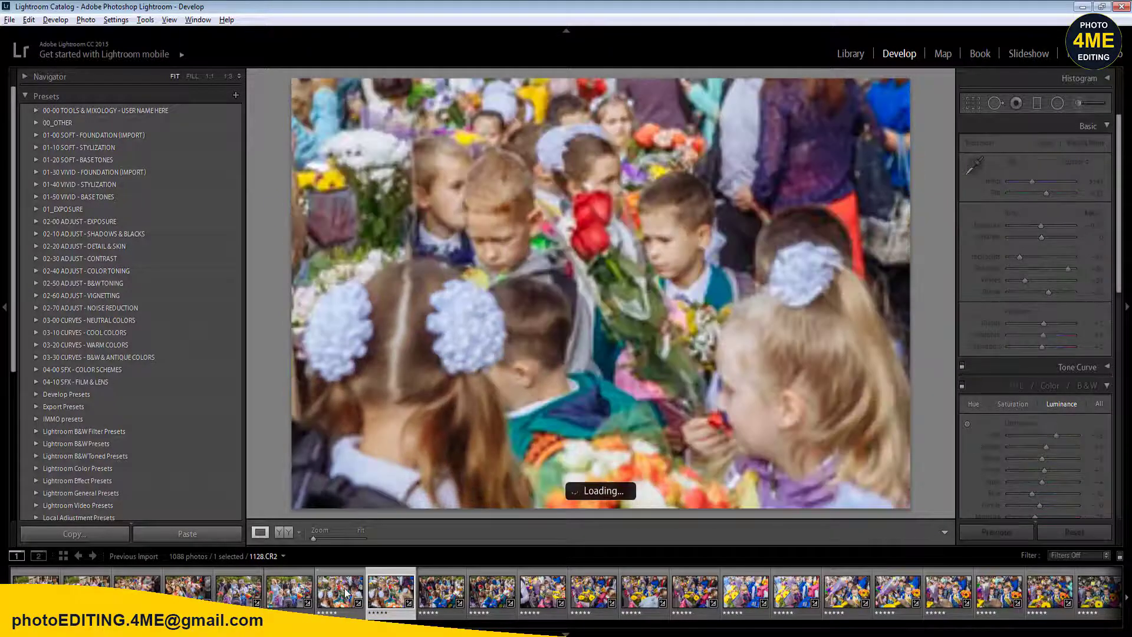
pyautogui.press('Right')
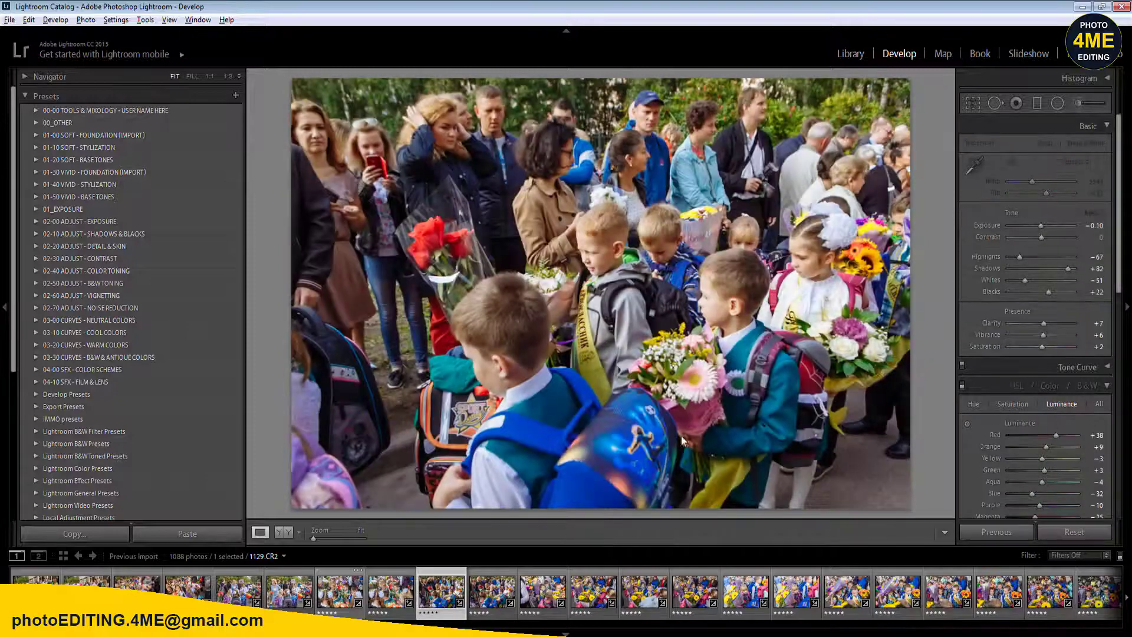
pyautogui.press('Up')
pyautogui.press('Up')
pyautogui.press('Up')
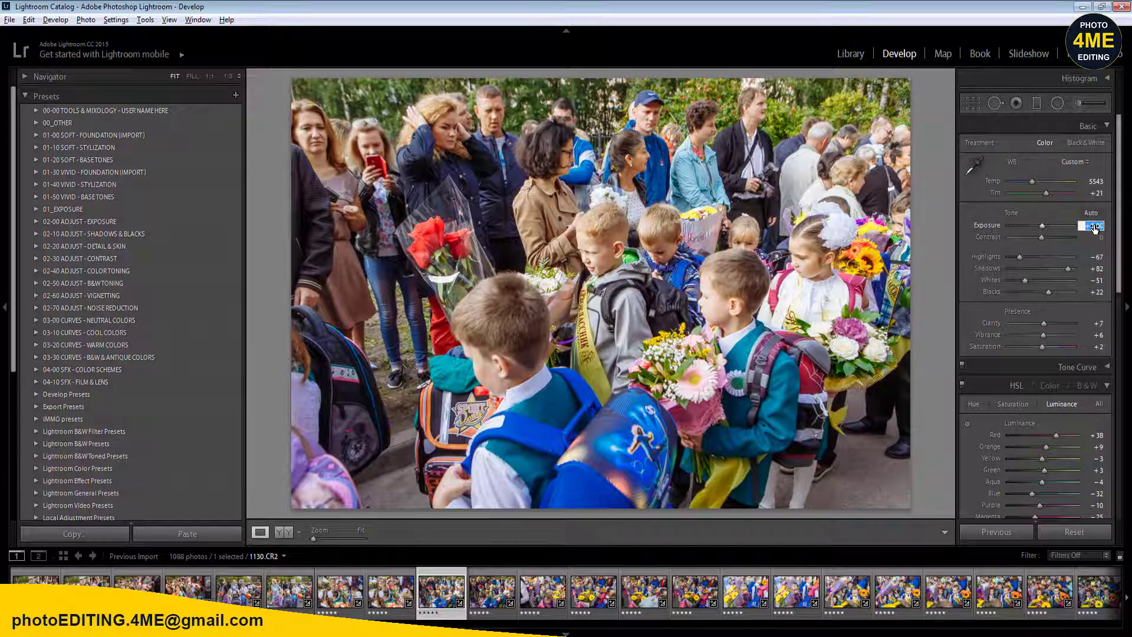
pyautogui.press('Down')
pyautogui.press('Down')
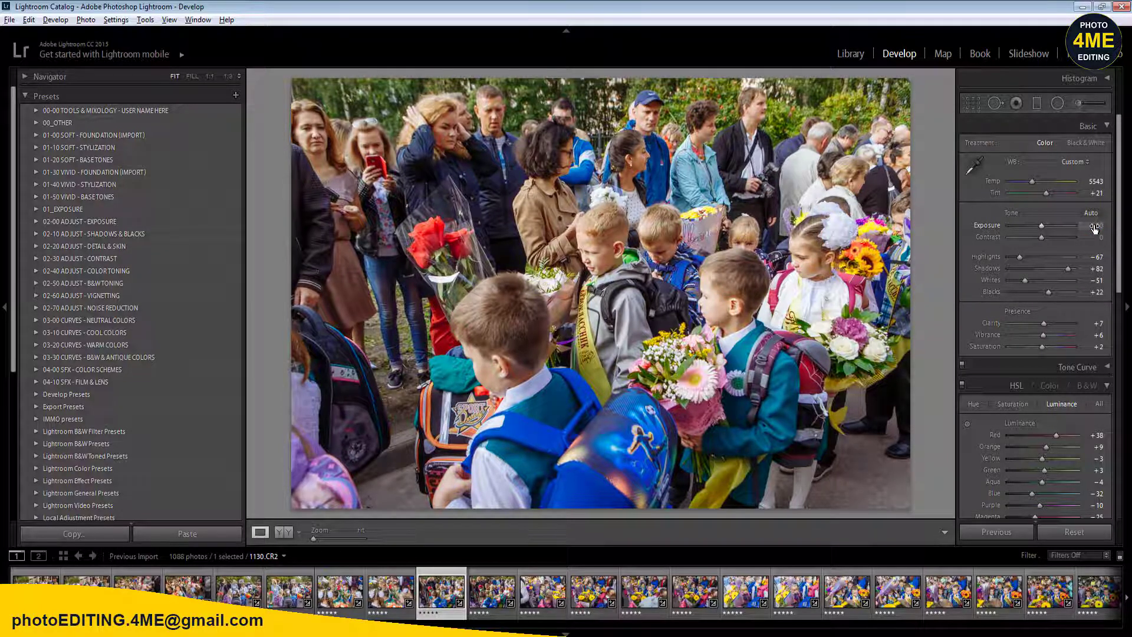
# - Add the five photos following 1130.CR2 to the selection and synchronize its settings to them
pyautogui.keyDown('shift'); pyautogui.click(696, 601); pyautogui.keyUp('shift')
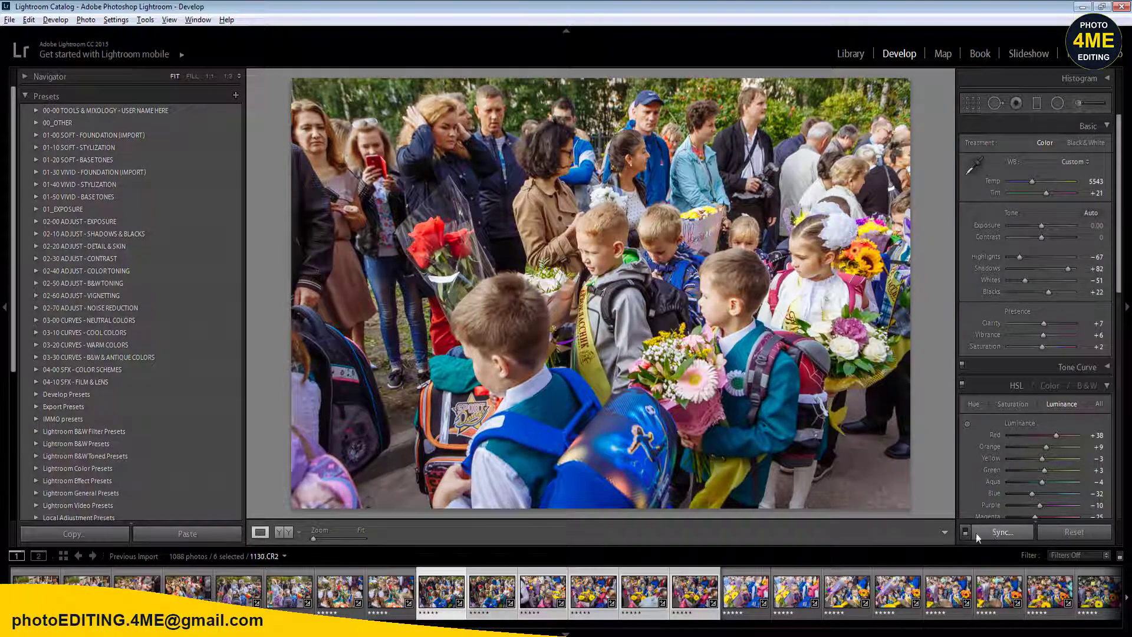
pyautogui.click(975, 532)
pyautogui.click(885, 508)
# - Check the neighbouring shots and crop photo 1132.CR2 at its original aspect ratio, cutting away most of the white-shirted figure along its left edge
pyautogui.click(384, 598)
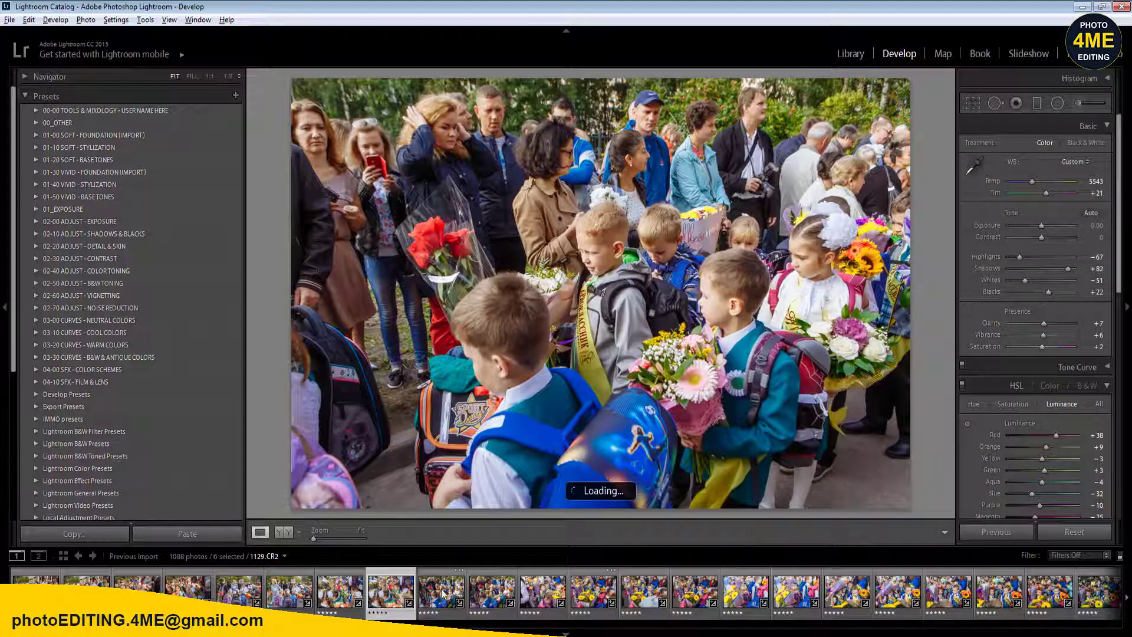
pyautogui.click(482, 594)
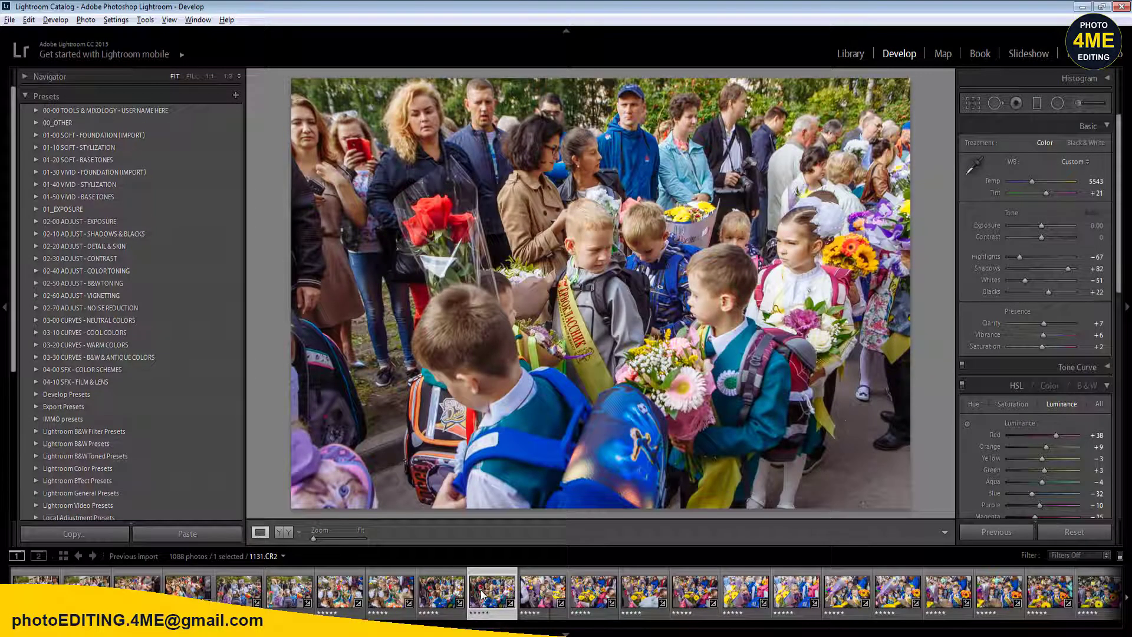
pyautogui.press('Right')
pyautogui.press('Right')
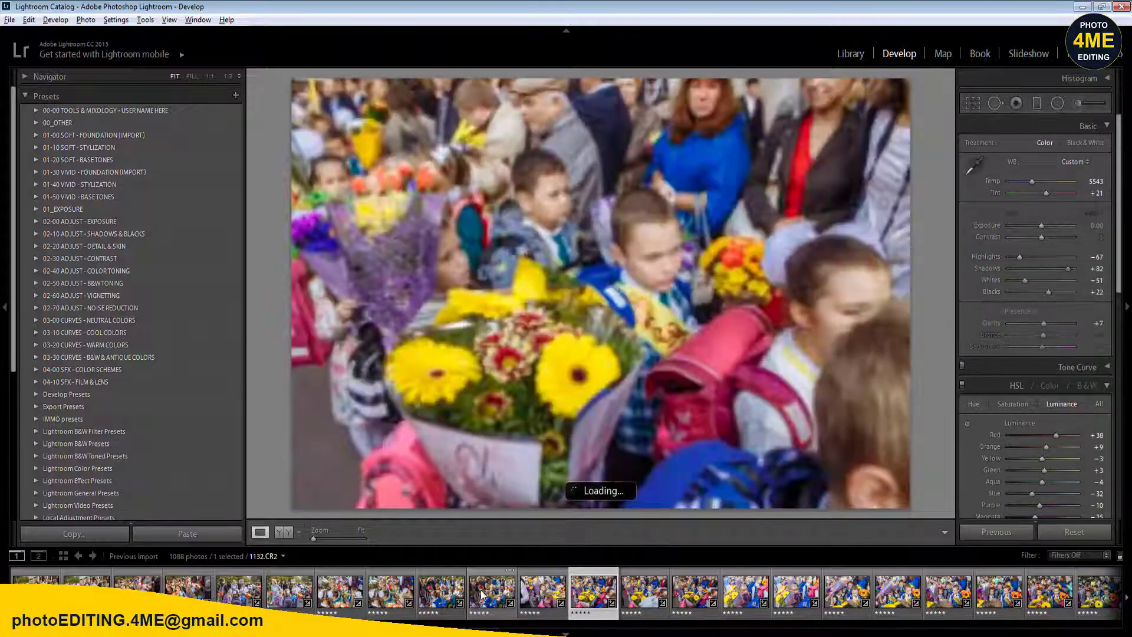
pyautogui.press('Right')
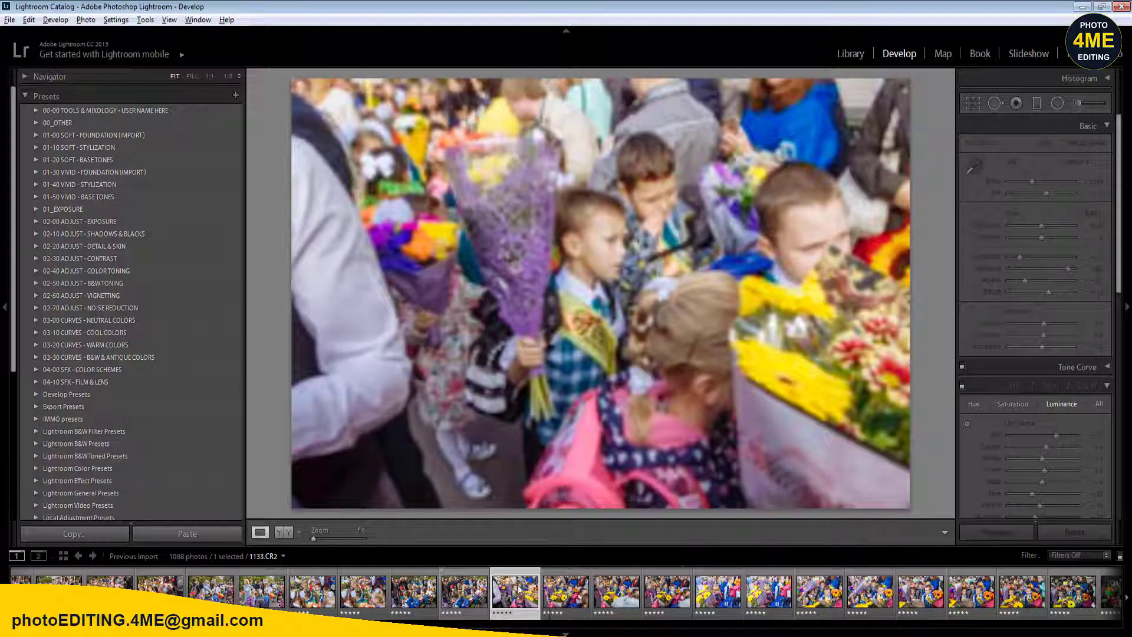
pyautogui.press('r')
pyautogui.press('Left')
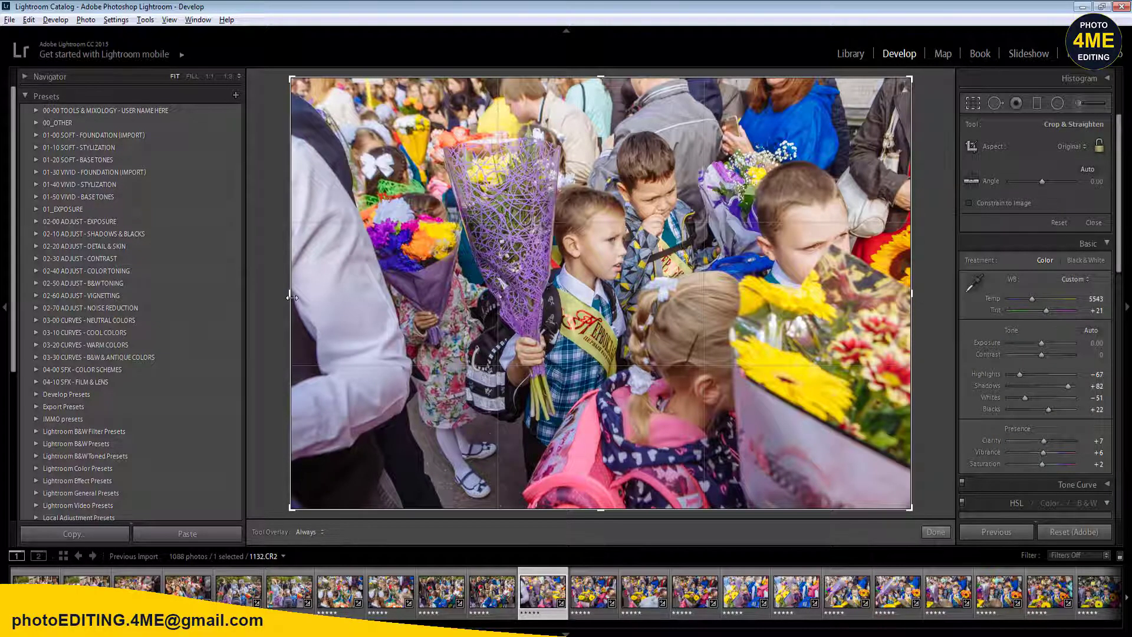
pyautogui.moveTo(291, 303); pyautogui.dragTo(351, 307)
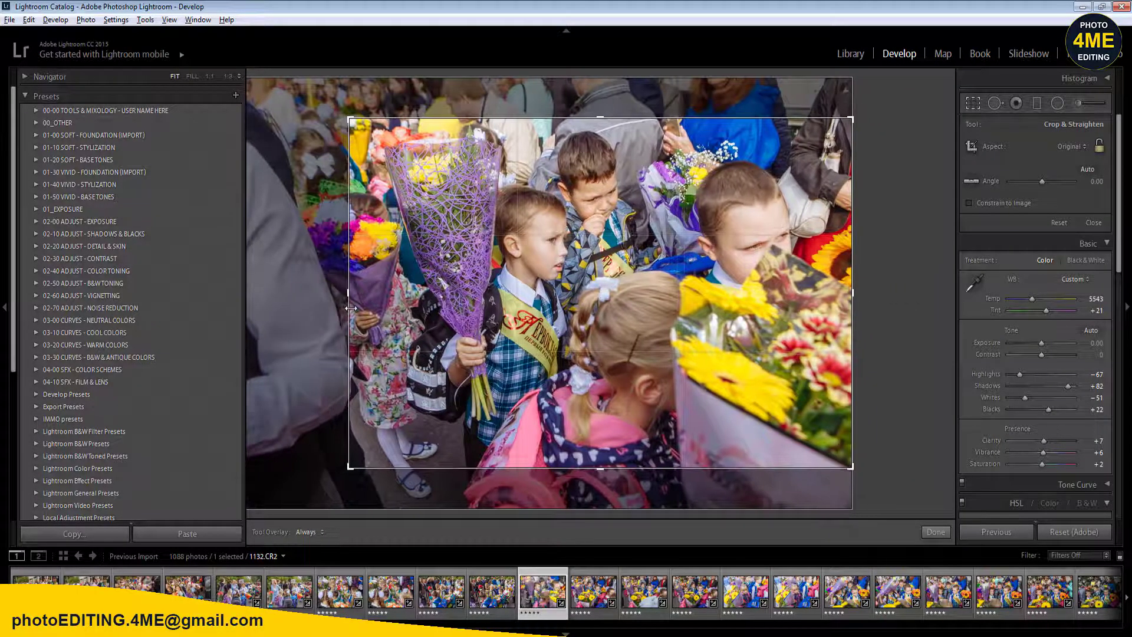
pyautogui.press('Return')
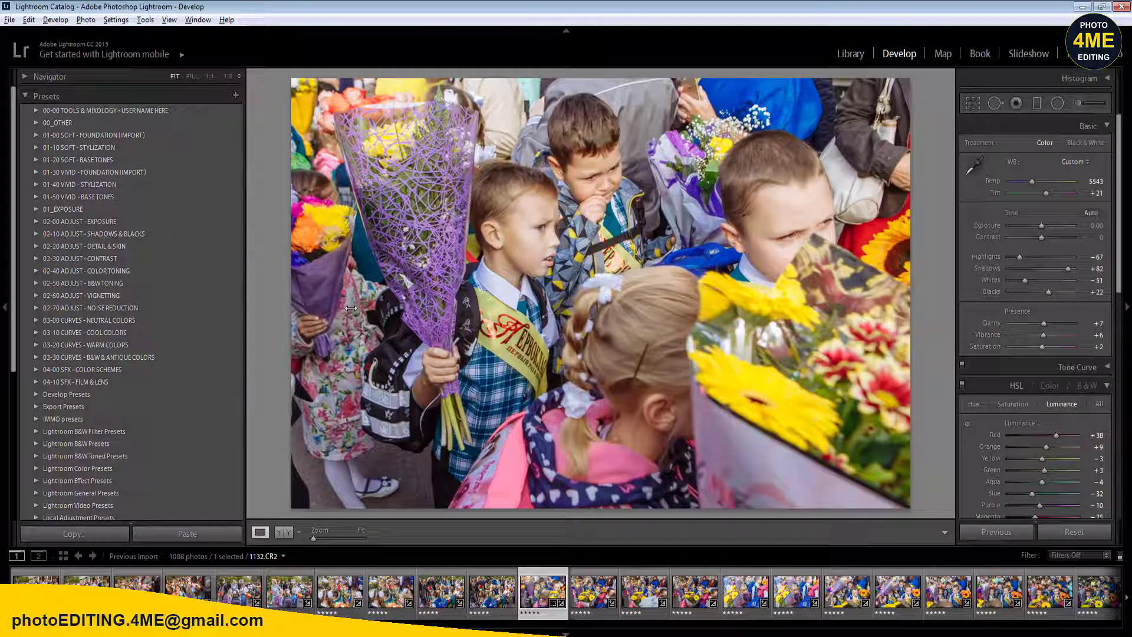
# - Move on to photo 1134.CR2 and crop it tighter around the boys at the original aspect ratio, trimming the purple bouquet's side
pyautogui.press('Right')
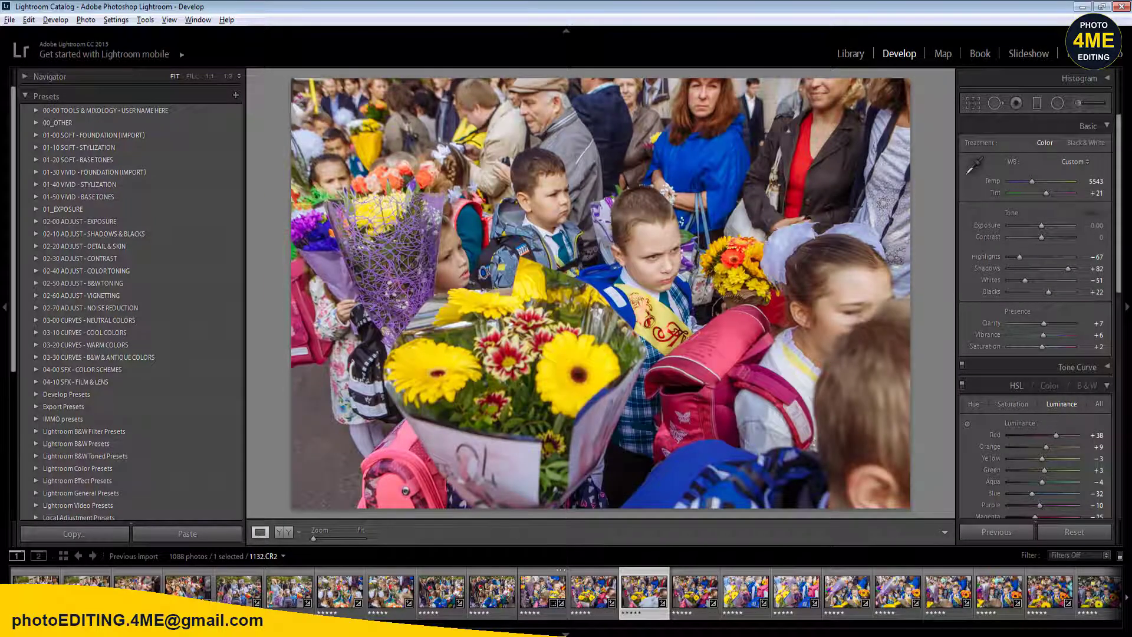
pyautogui.press('Right')
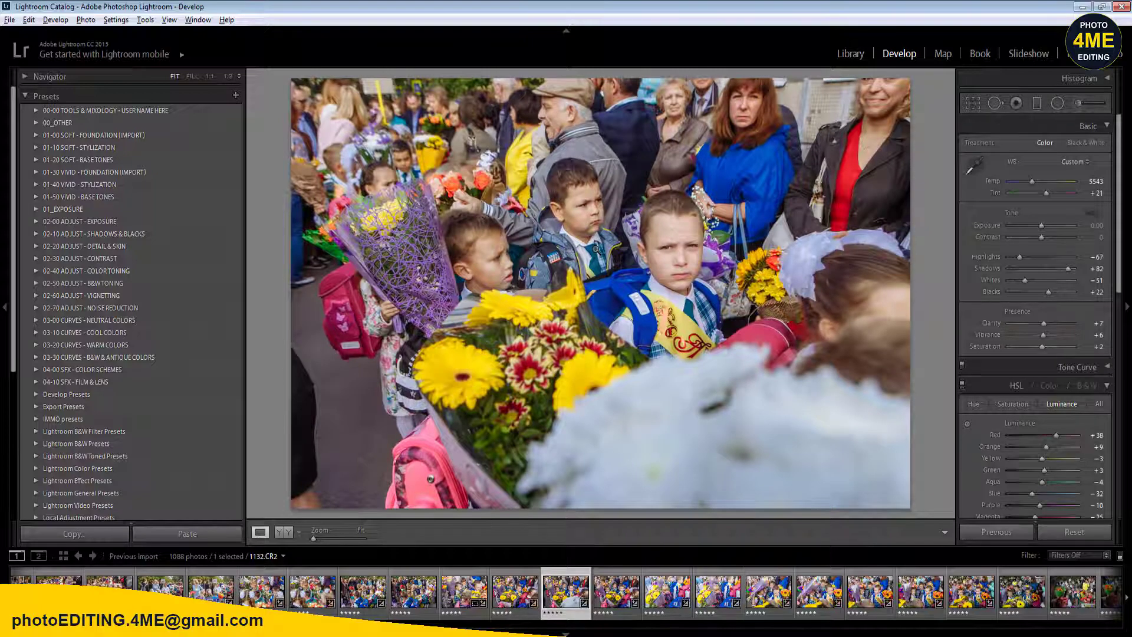
pyautogui.press('r')
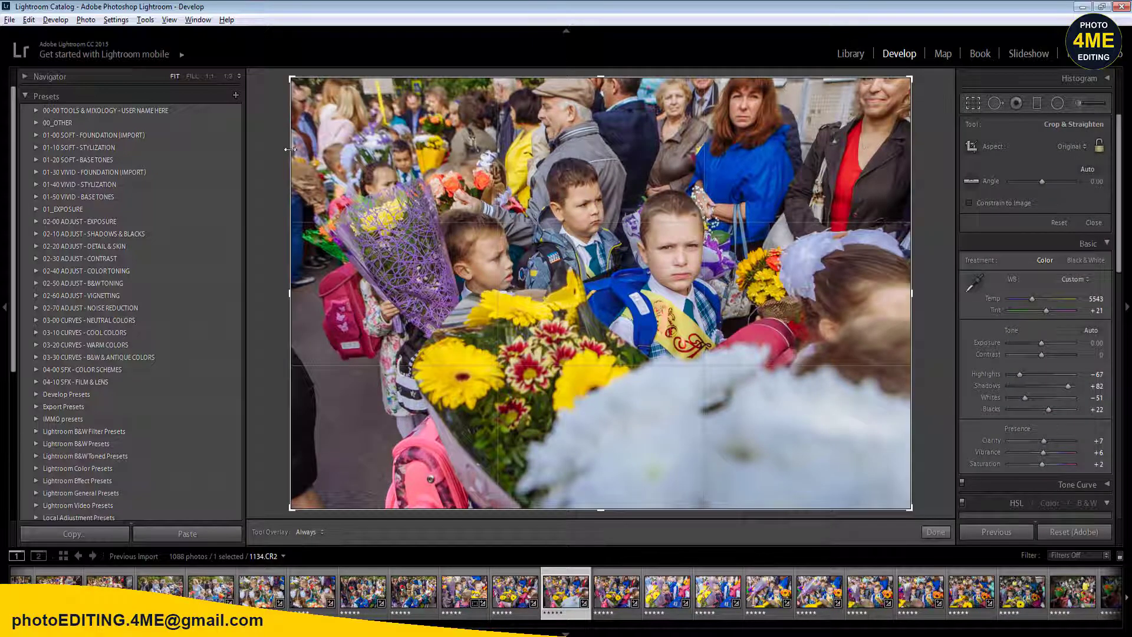
pyautogui.moveTo(290, 150); pyautogui.dragTo(351, 169)
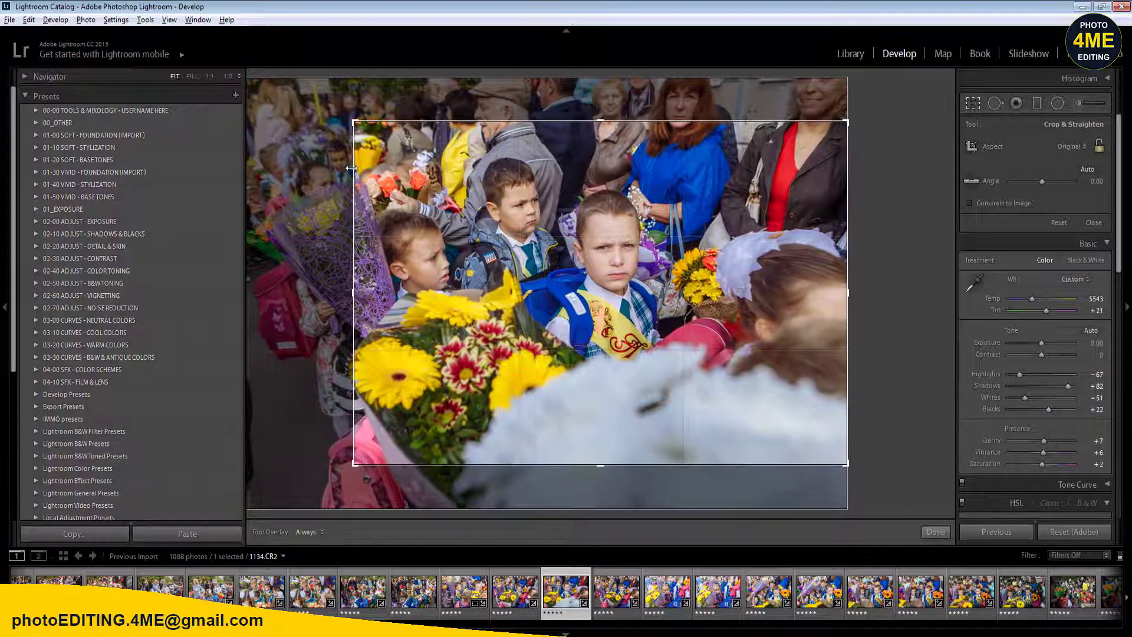
pyautogui.press('Return')
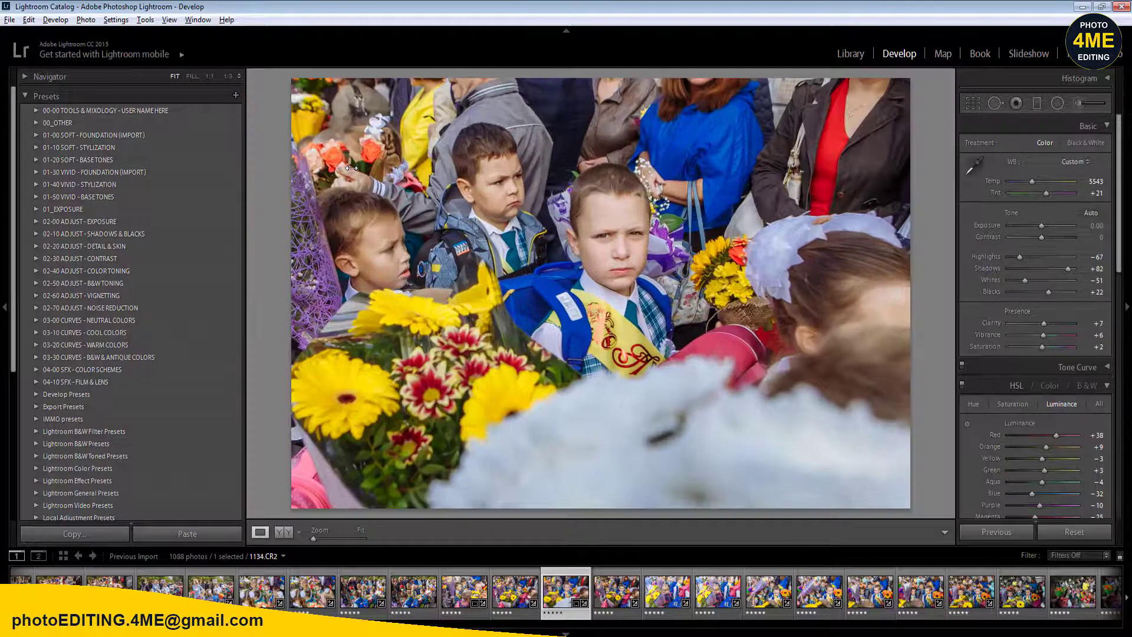
# - Go through the following shots, give the one of the girl with the yellow bouquet a one-star rating, and move on to 1138.CR2
pyautogui.press('Right')
pyautogui.press('Left')
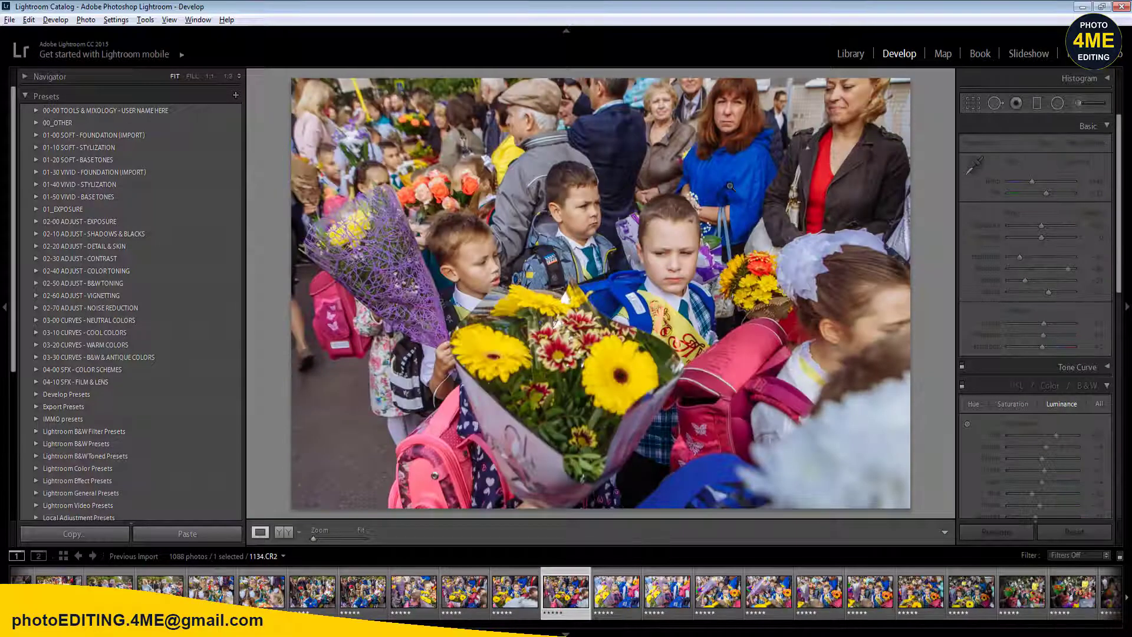
pyautogui.press('Right')
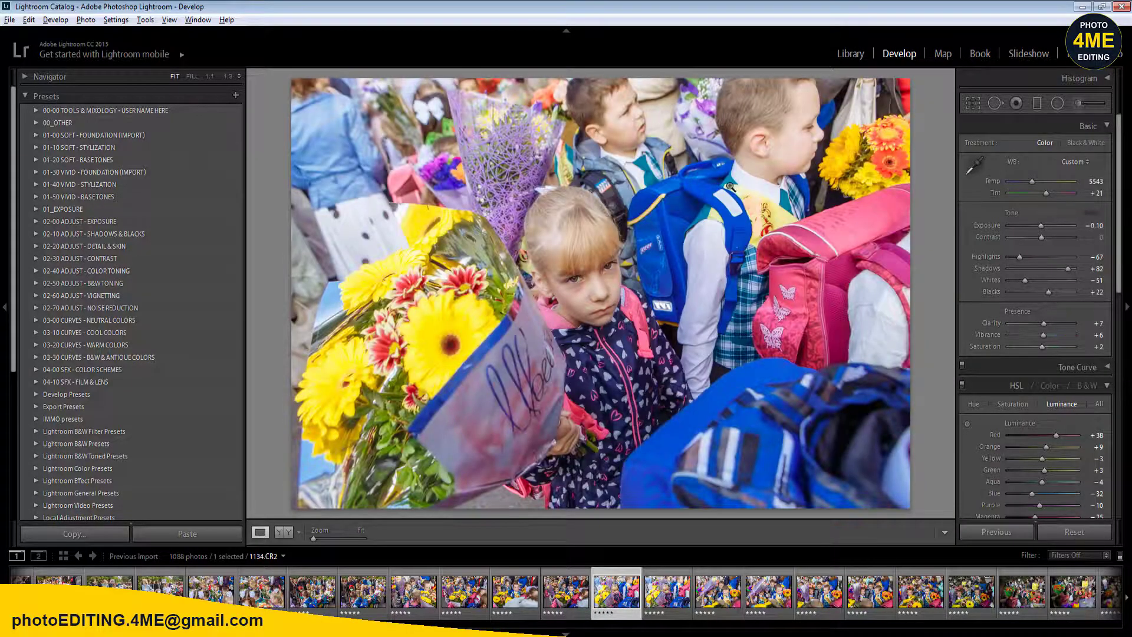
pyautogui.press('Right')
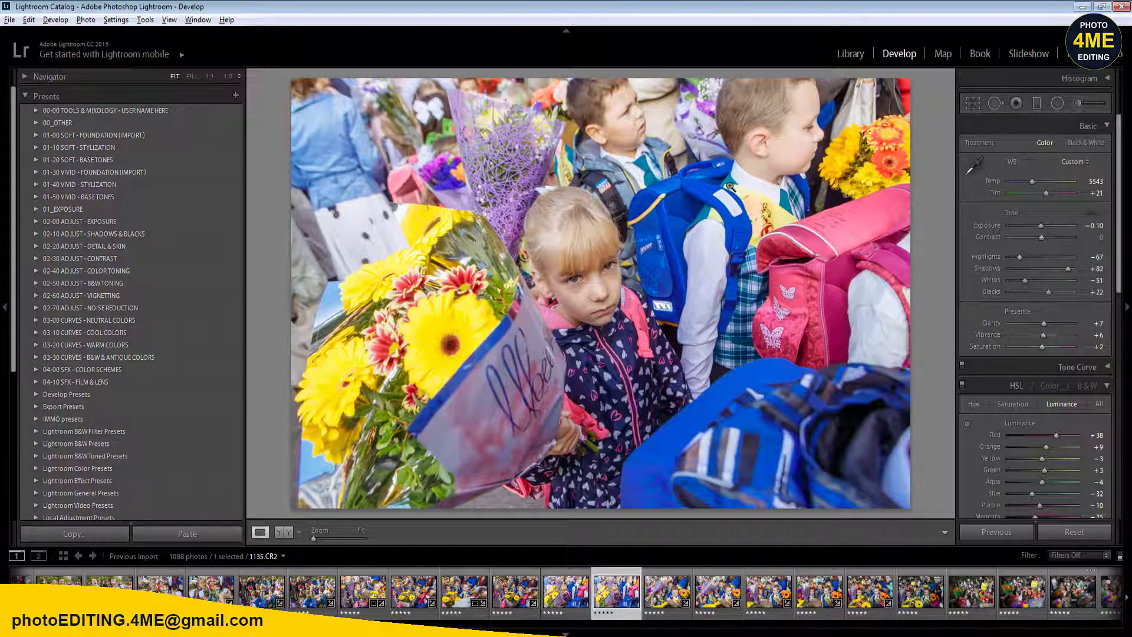
pyautogui.press('Right')
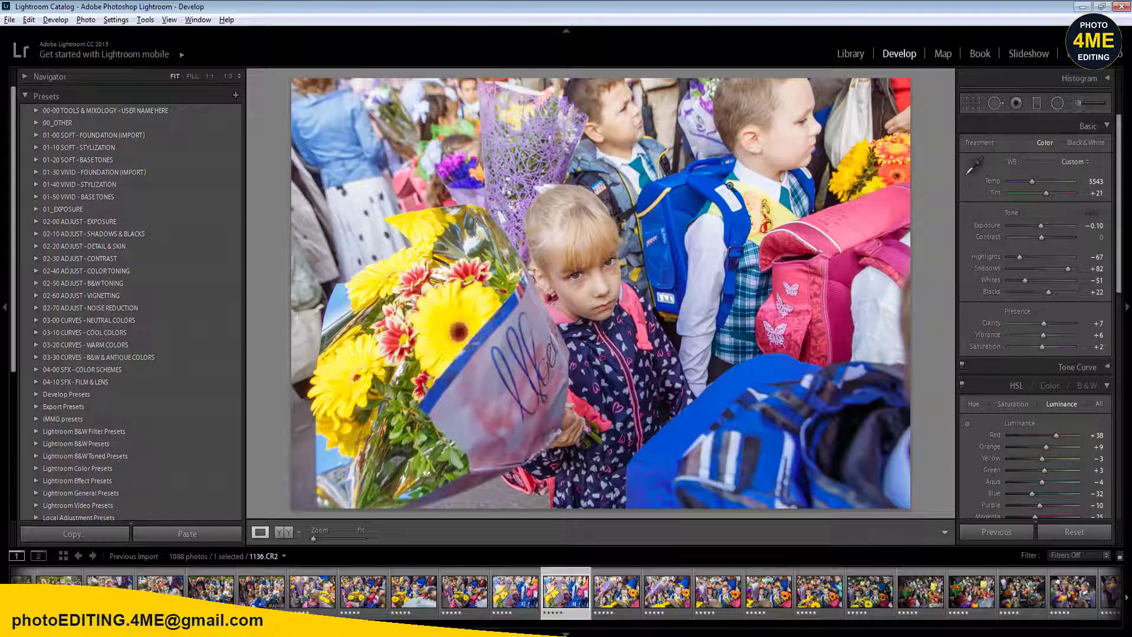
pyautogui.press('1')
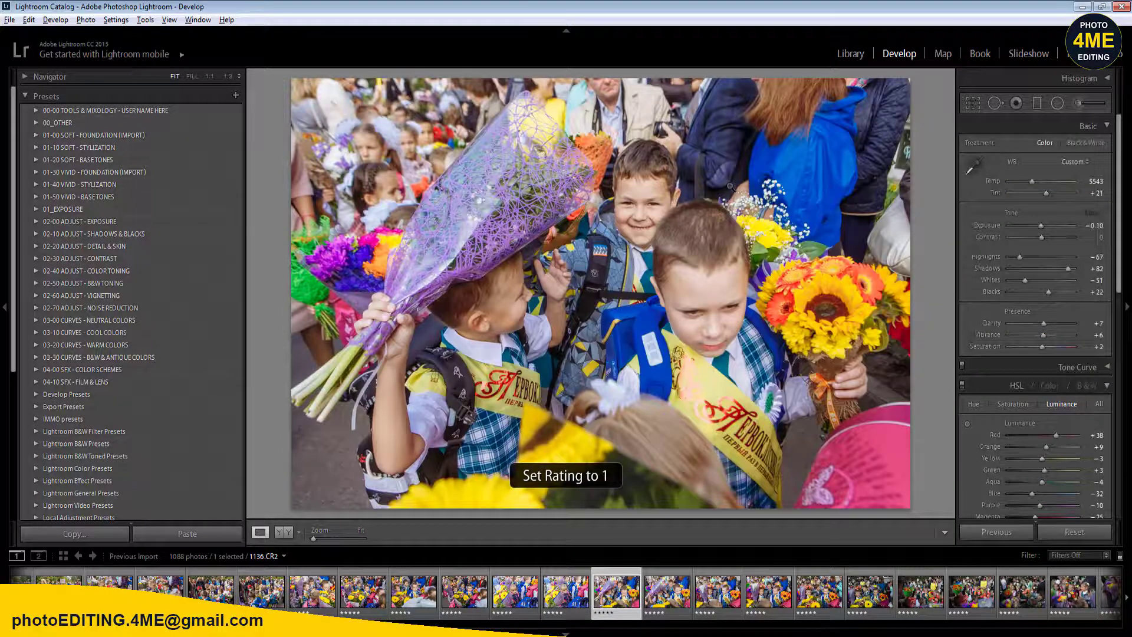
pyautogui.press('1')
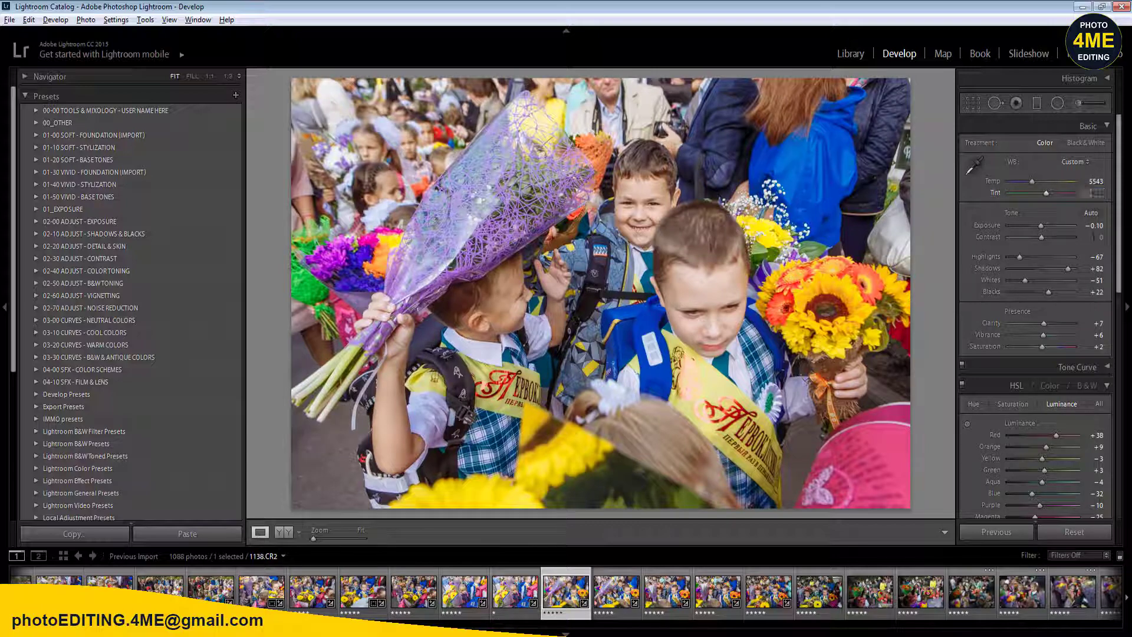
# - Set the tint of photo 1138.CR2 to +23 and its contrast to +10, and synchronize its settings to the ten following photos
pyautogui.click(1097, 237)
pyautogui.press('Return')
pyautogui.keyDown('shift'); pyautogui.click(1073, 592); pyautogui.keyUp('shift')
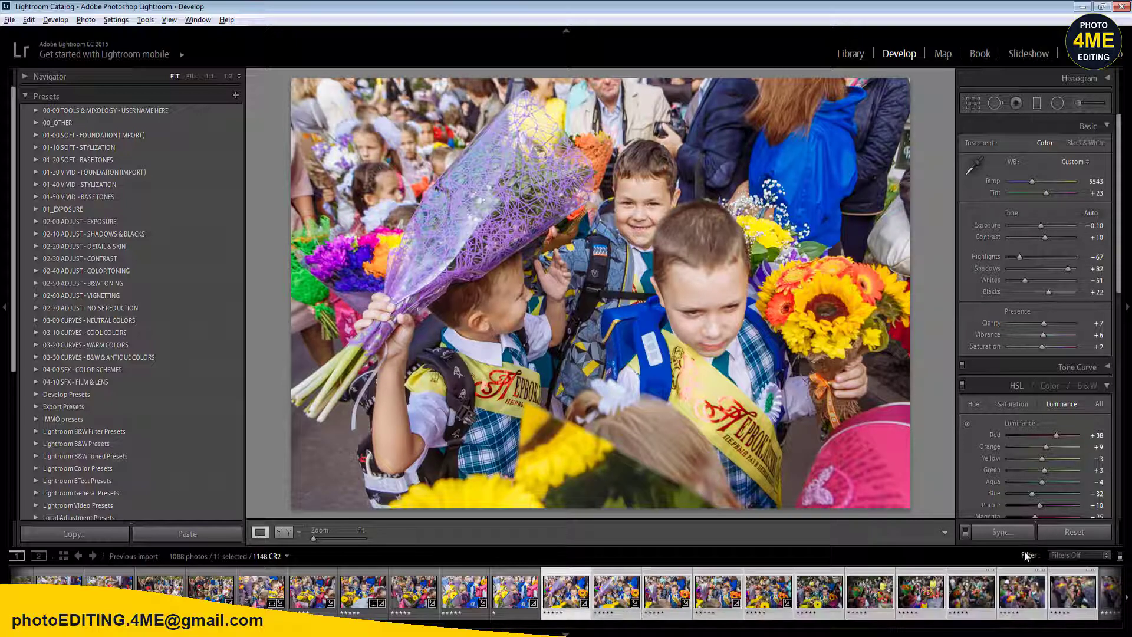
pyautogui.click(999, 533)
pyautogui.click(879, 503)
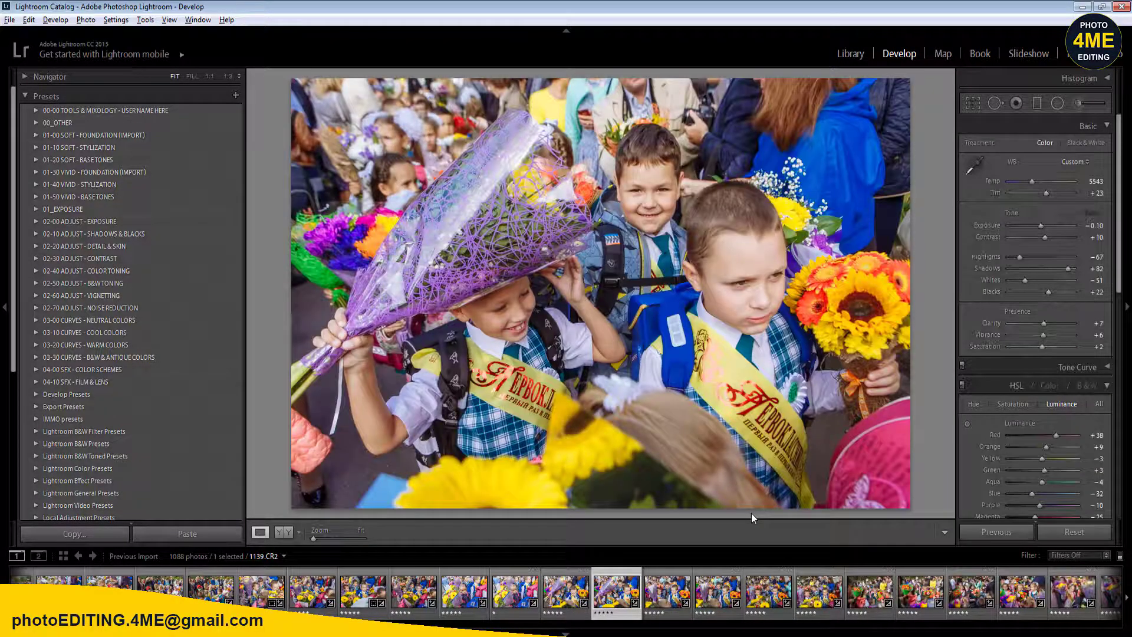
# - Return to photo 1138.CR2 and give it a one-star rating
pyautogui.press('Left')
pyautogui.press('1')
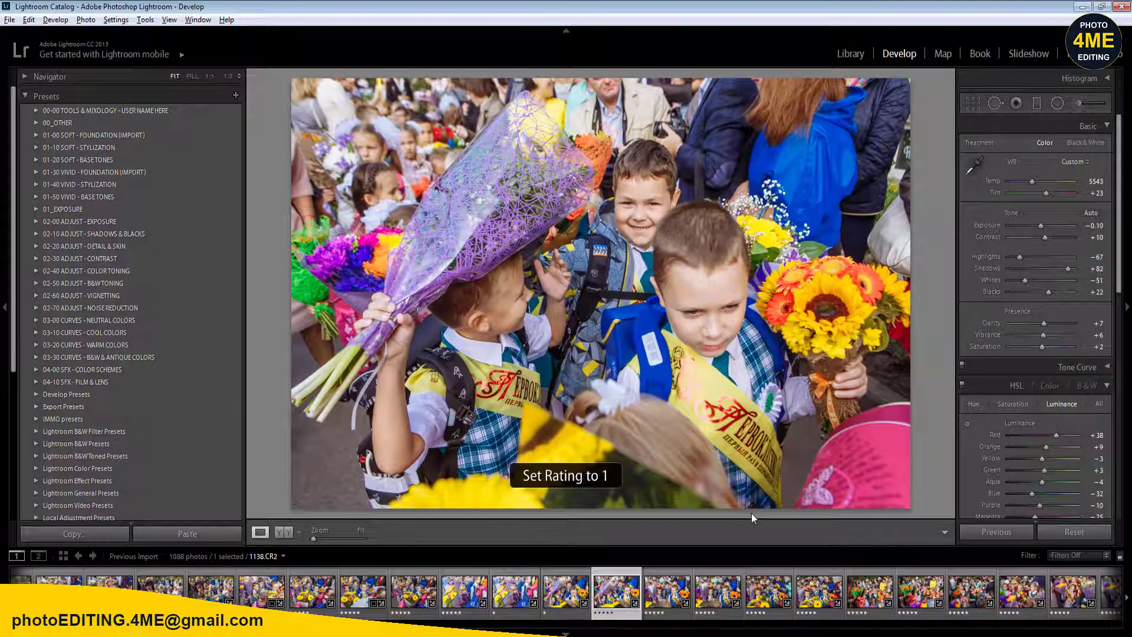
# - Go through the following shots of the boys with bouquets, give photo 1143.CR2 a one-star rating, and move on to 1144.CR2
pyautogui.press('Right')
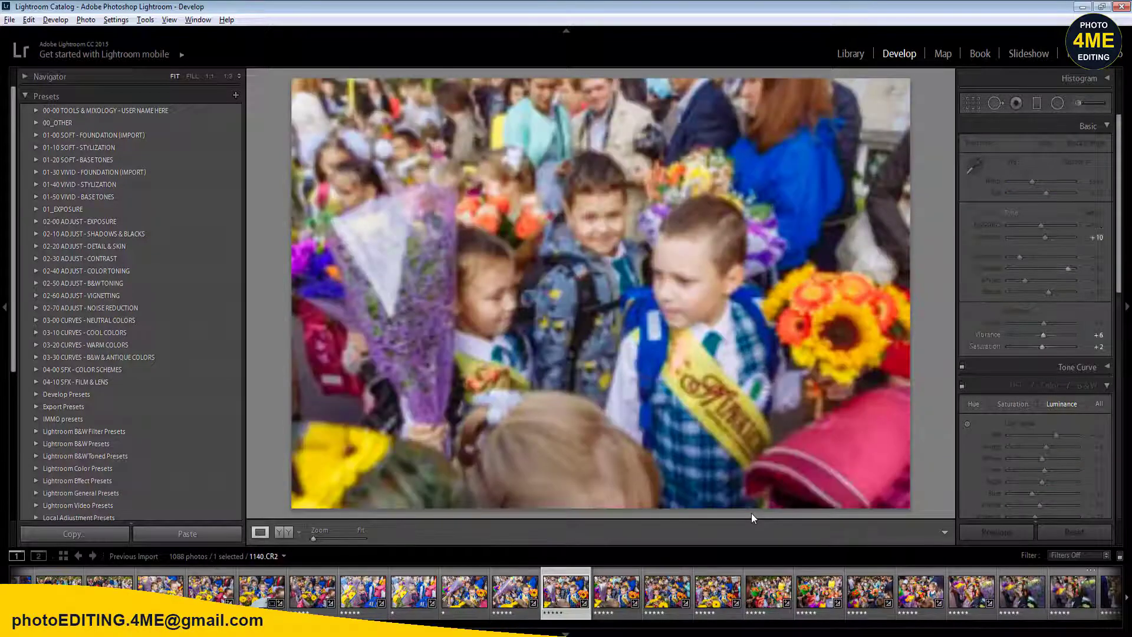
pyautogui.press('Right')
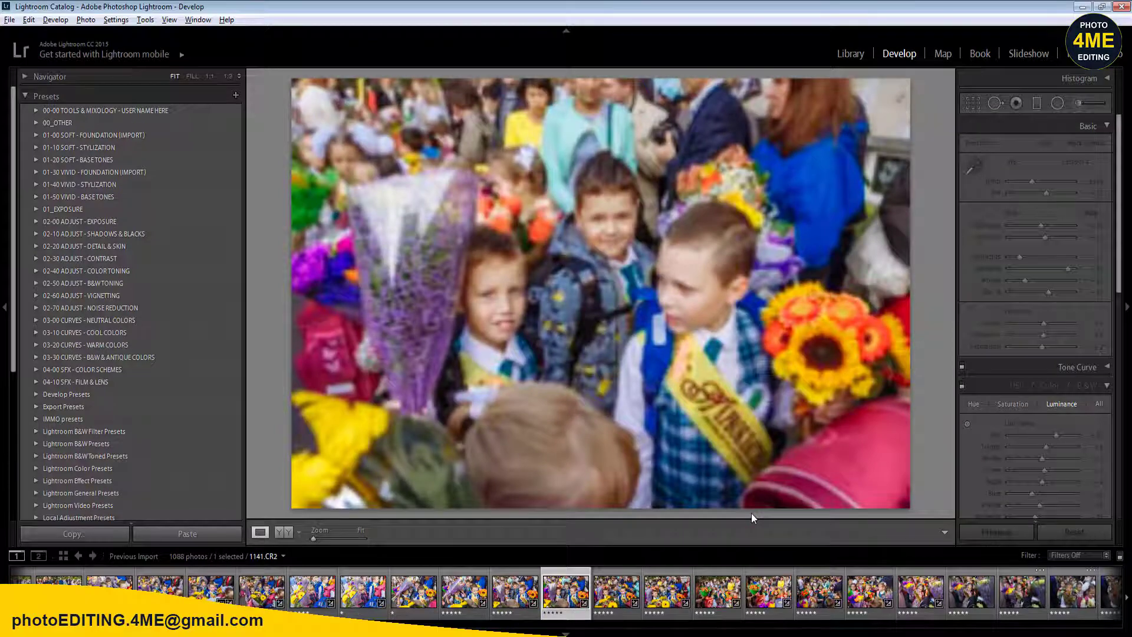
pyautogui.press('Right')
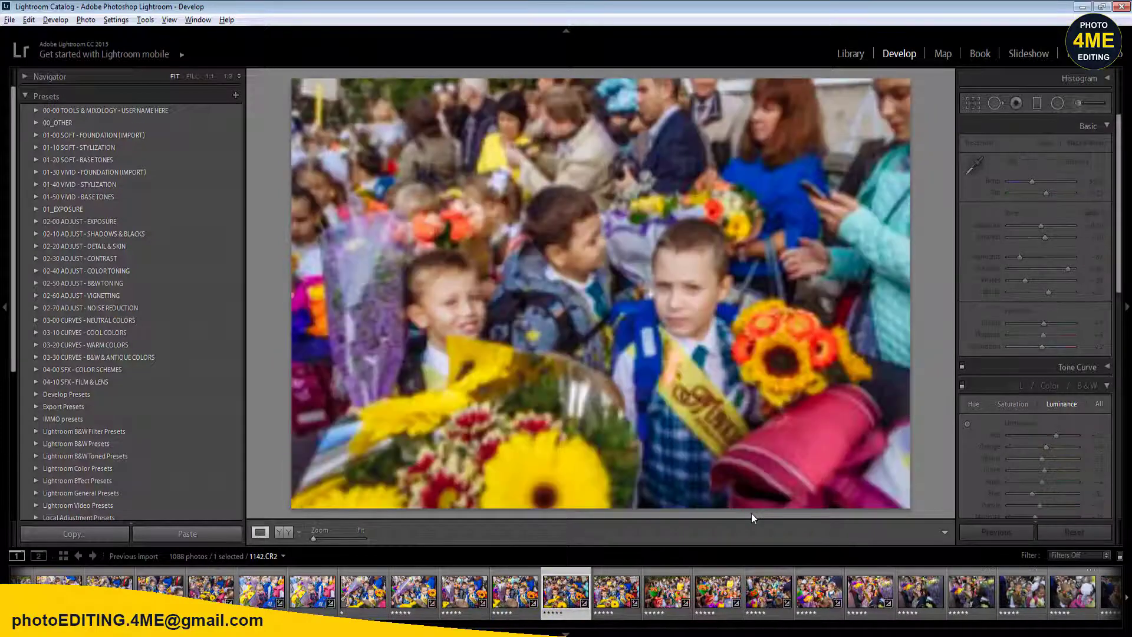
pyautogui.press('1')
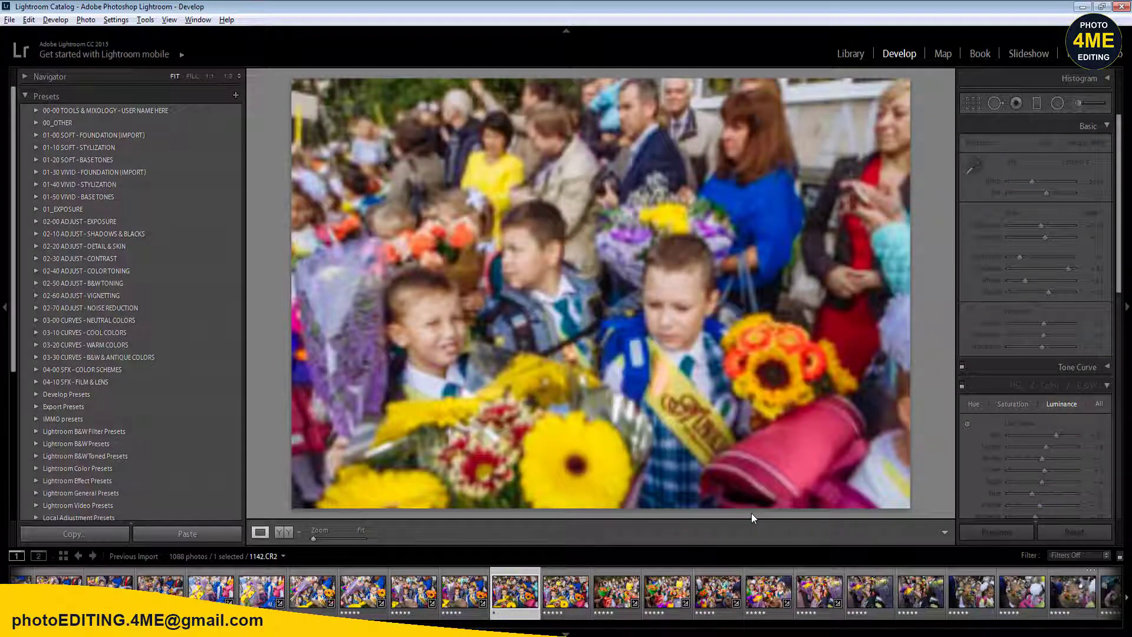
pyautogui.press('5')
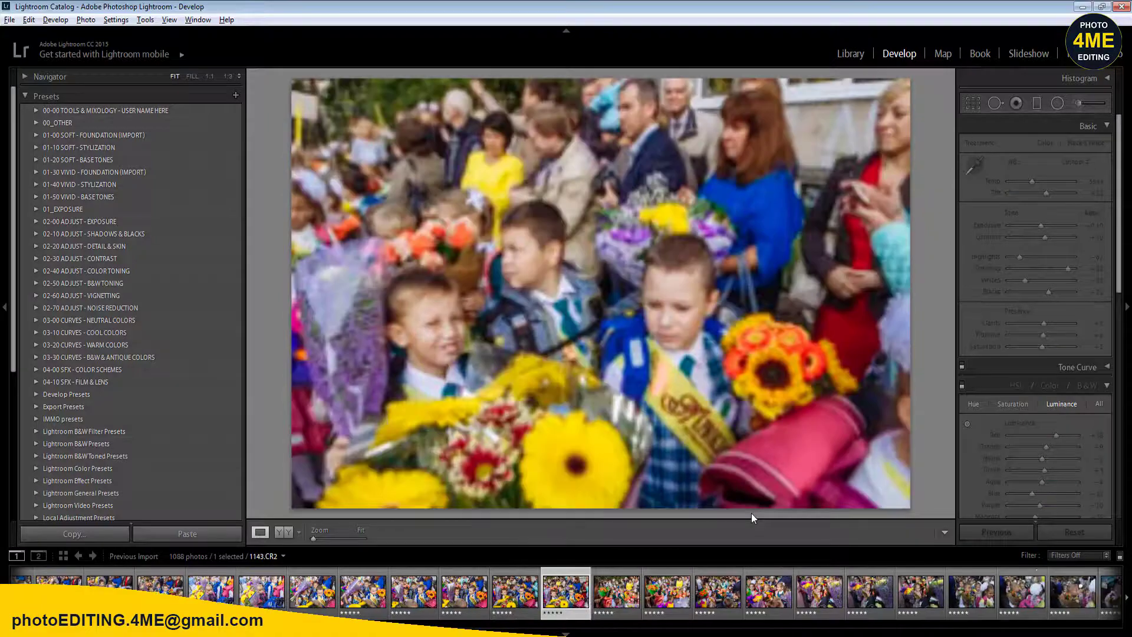
pyautogui.press('1')
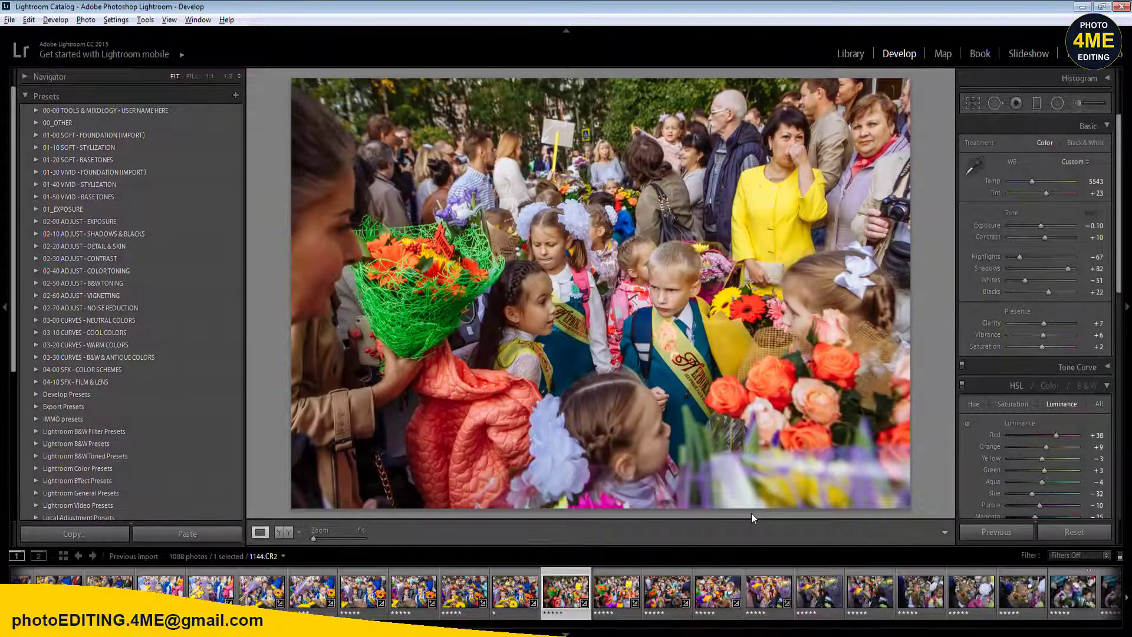
# - Set the temperature of photo 1144.CR2 to 5200 and its exposure to +0.10
pyautogui.click(1098, 181)
pyautogui.write('5200')
pyautogui.press('Return')
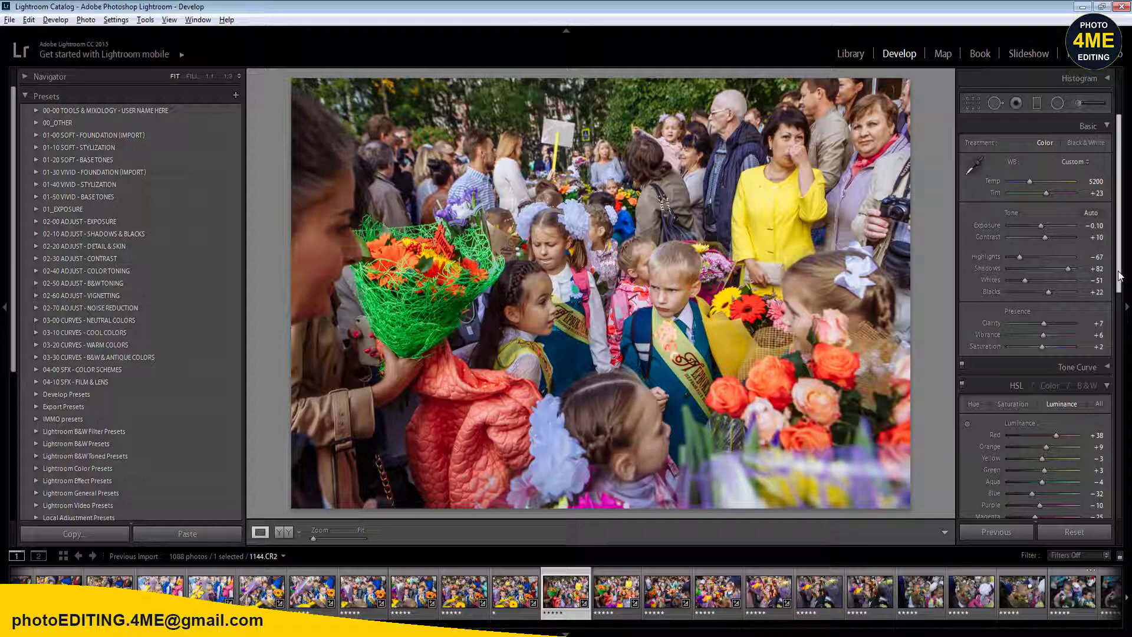
pyautogui.click(1094, 230)
pyautogui.write('0.2')
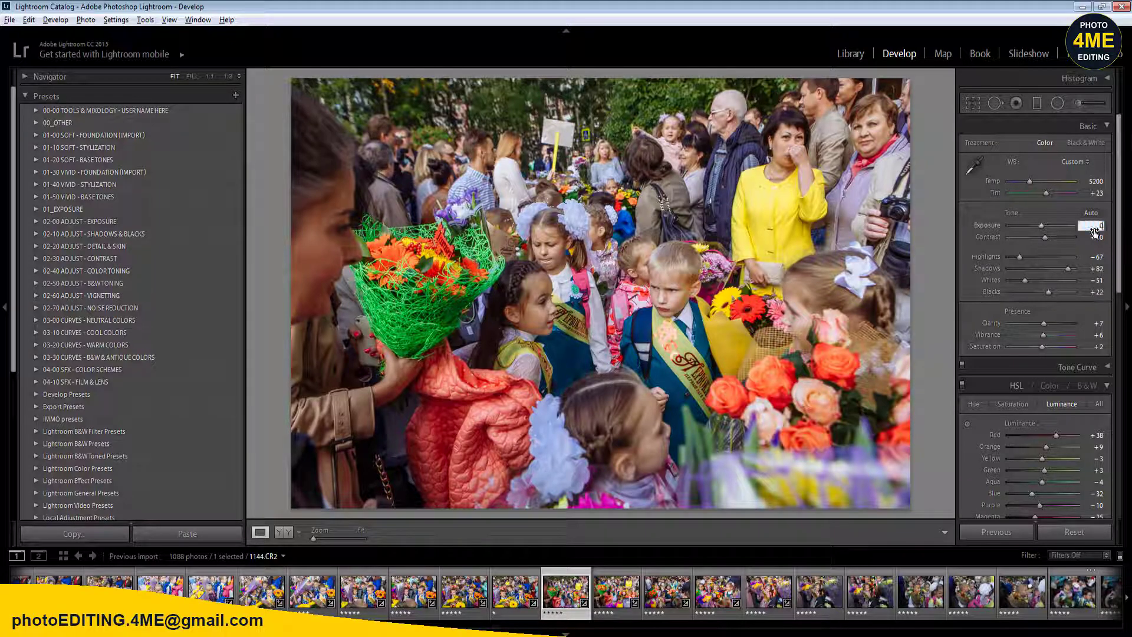
pyautogui.press('Return')
pyautogui.press('Return')
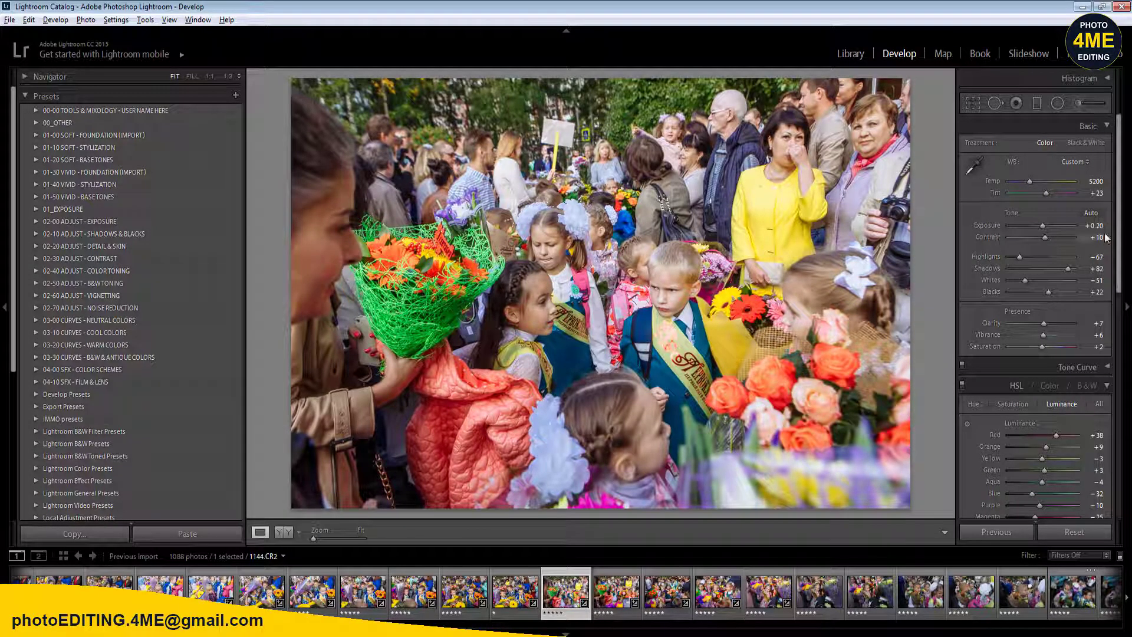
pyautogui.click(1094, 226)
pyautogui.press('Return')
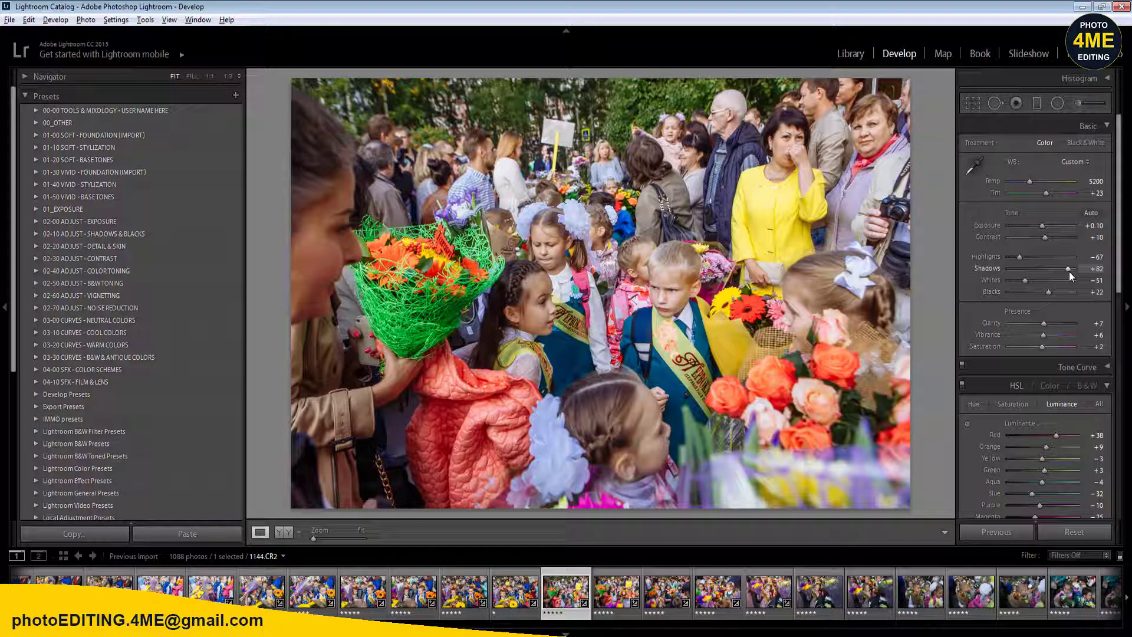
# - Crop photo 1144.CR2 tighter at the original aspect ratio, trimming away the woman holding the green-wrapped bouquet, and give it a one-star rating
pyautogui.press('r')
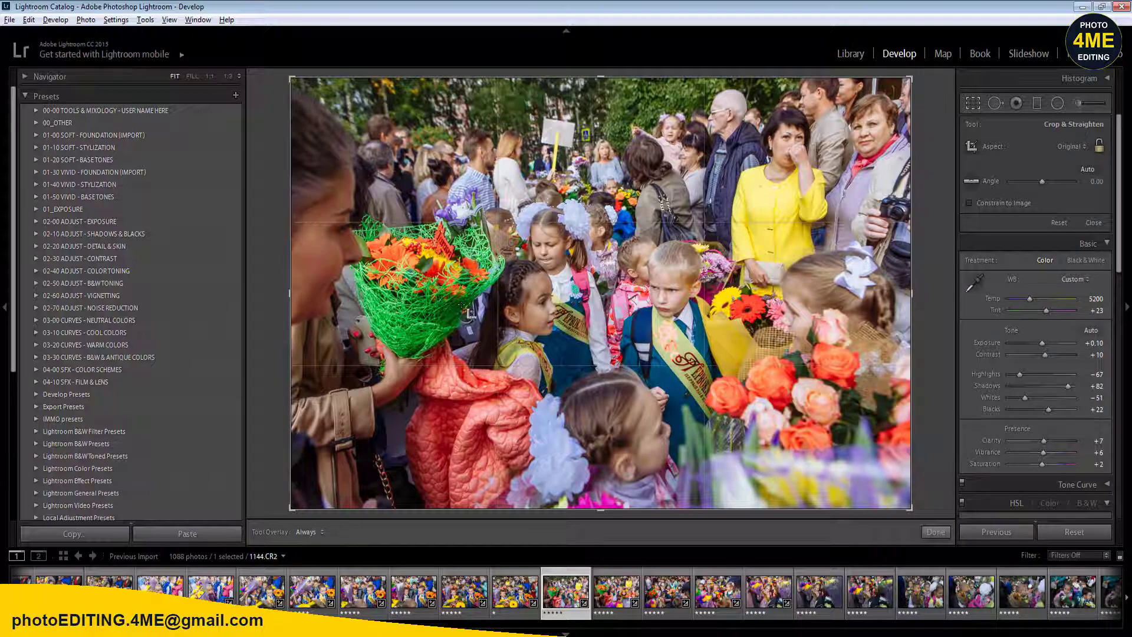
pyautogui.moveTo(321, 506); pyautogui.dragTo(333, 508)
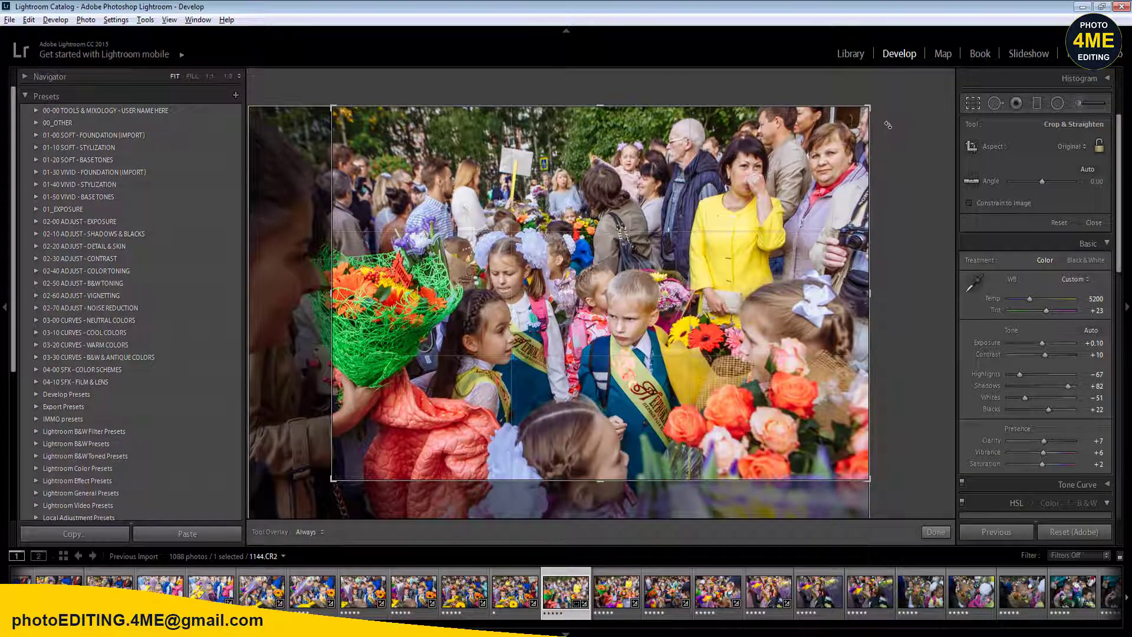
pyautogui.press('Return')
pyautogui.press('1')
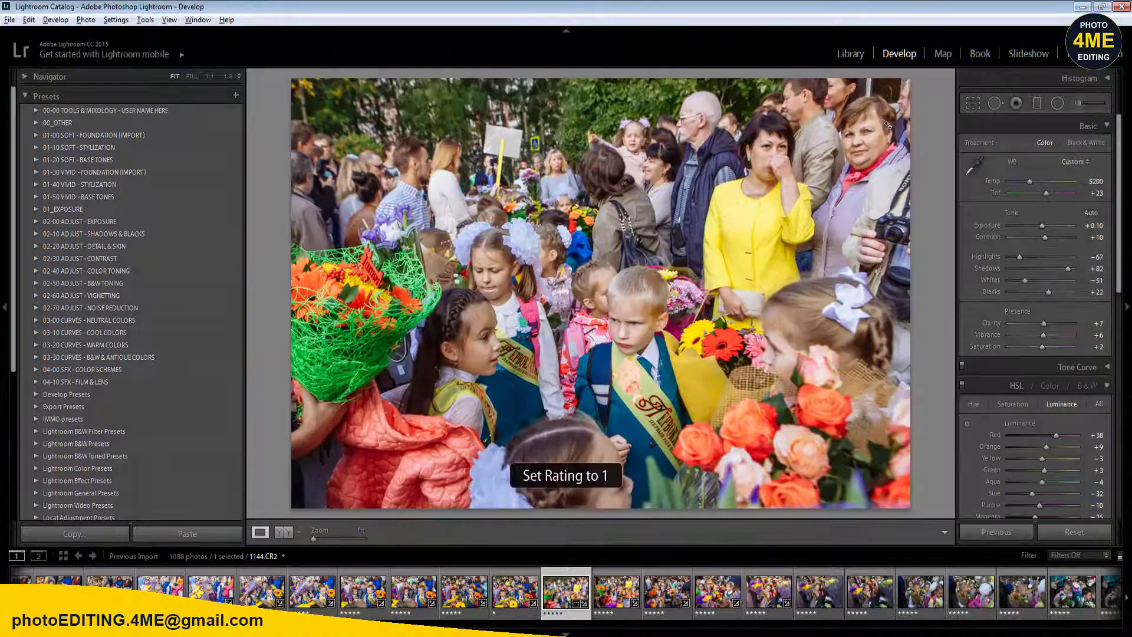
# - Synchronize the settings of photo 1144.CR2 to the ten following photos
pyautogui.keyDown('shift'); pyautogui.click(1061, 590); pyautogui.keyUp('shift')
pyautogui.click(992, 536)
pyautogui.click(872, 511)
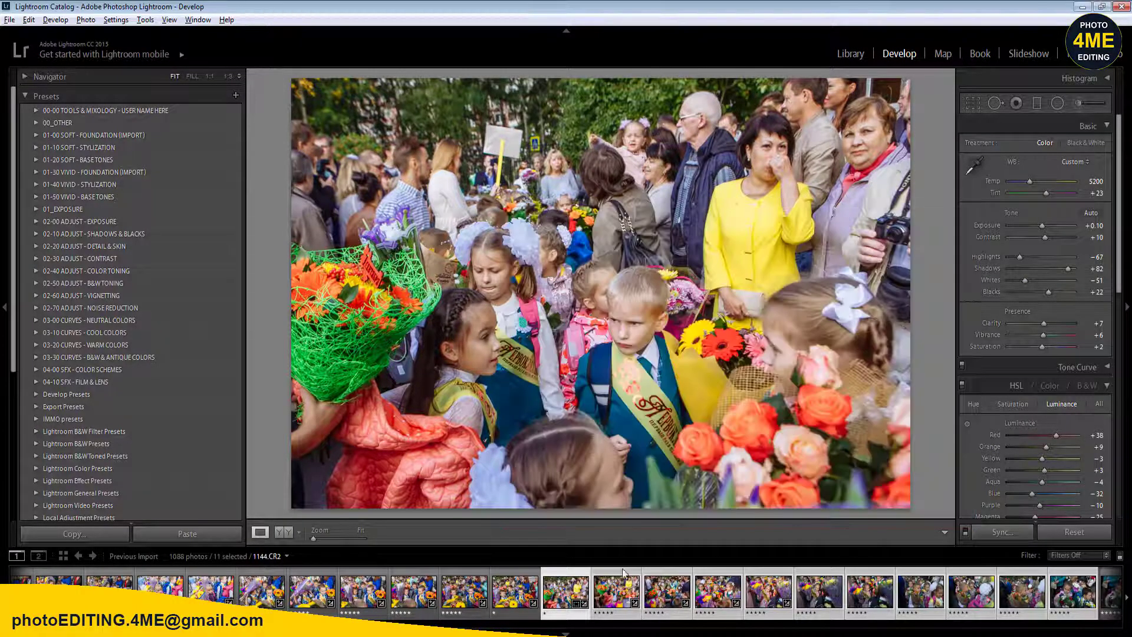
# - Move on to photo 1145.CR2 and crop it tighter around the children at the original aspect ratio, trimming the green-wrapped bouquet's side
pyautogui.click(519, 585)
pyautogui.click(550, 592)
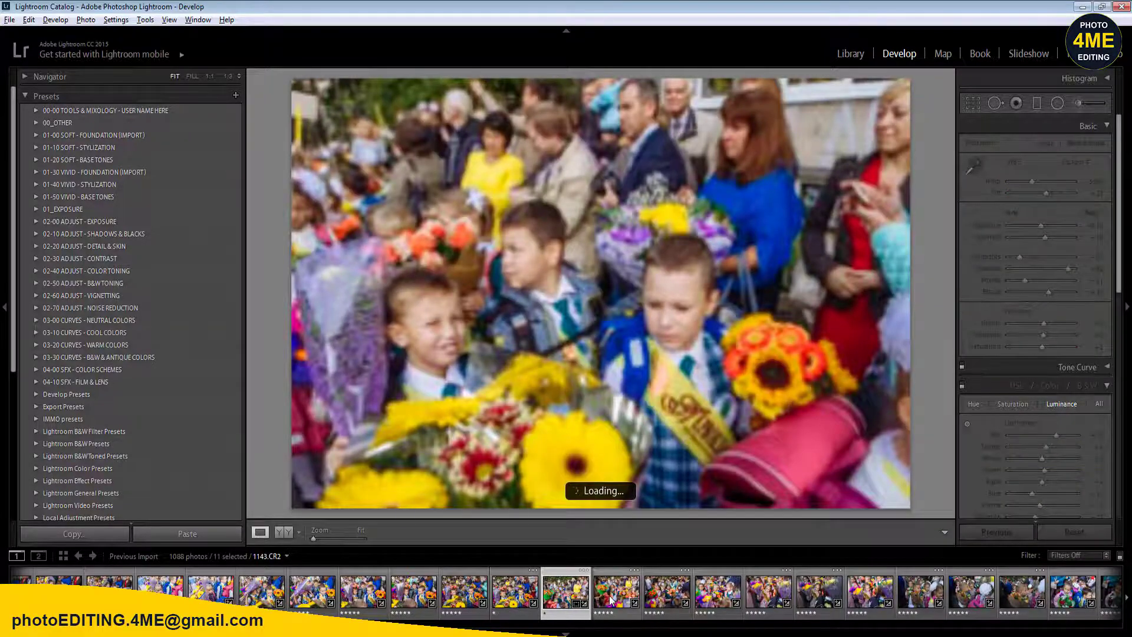
pyautogui.click(612, 580)
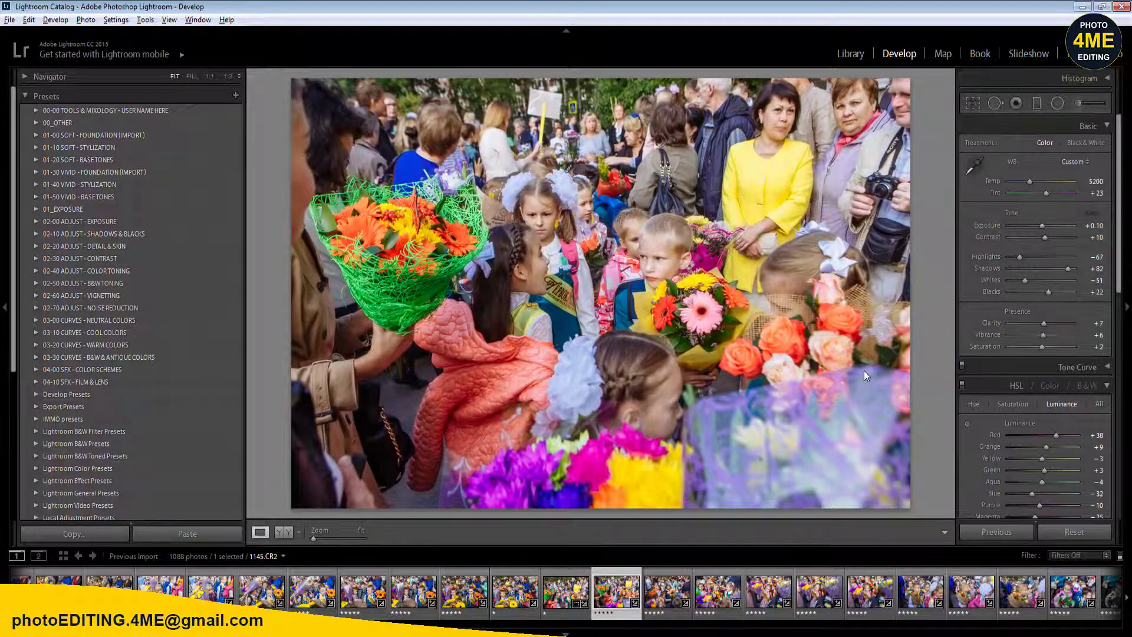
pyautogui.press('r')
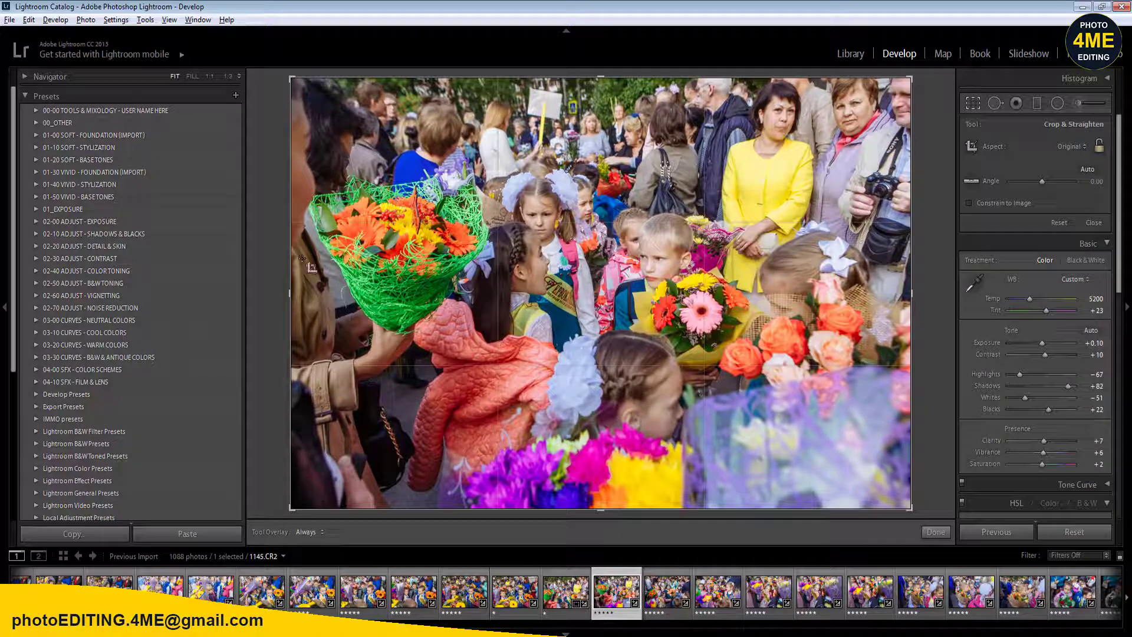
pyautogui.moveTo(288, 271); pyautogui.dragTo(298, 421)
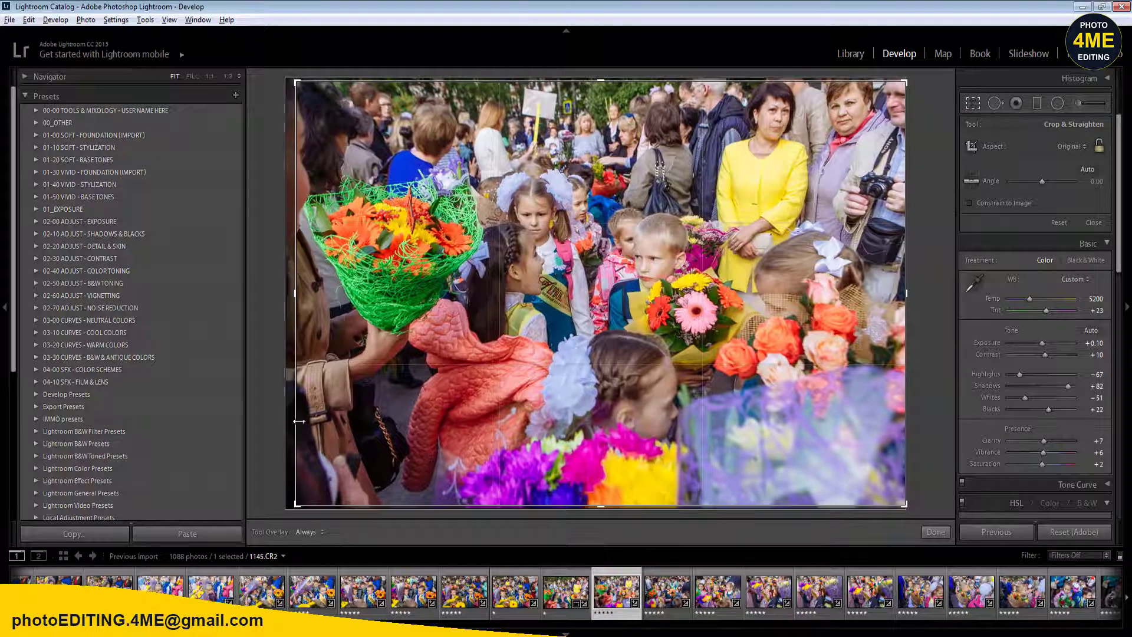
pyautogui.moveTo(299, 501); pyautogui.dragTo(339, 504)
pyautogui.press('Return')
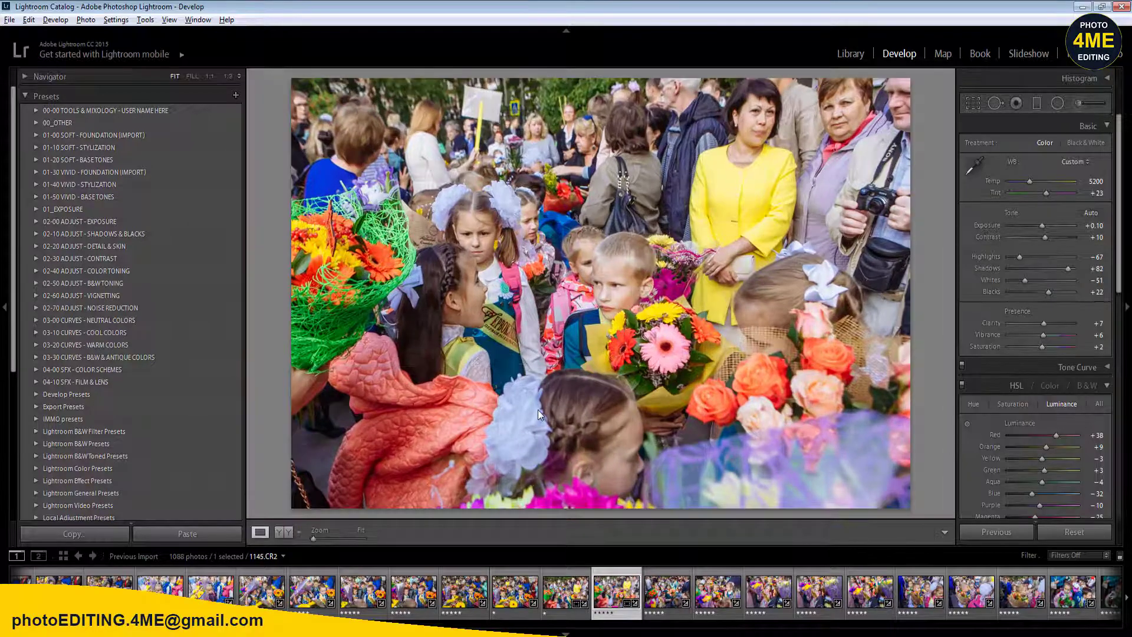
# - Go through the following shots, give photos 1146.CR2 and 1149.CR2 a one-star rating, and move on to 1150.CR2
pyautogui.press('Right')
pyautogui.press('Right')
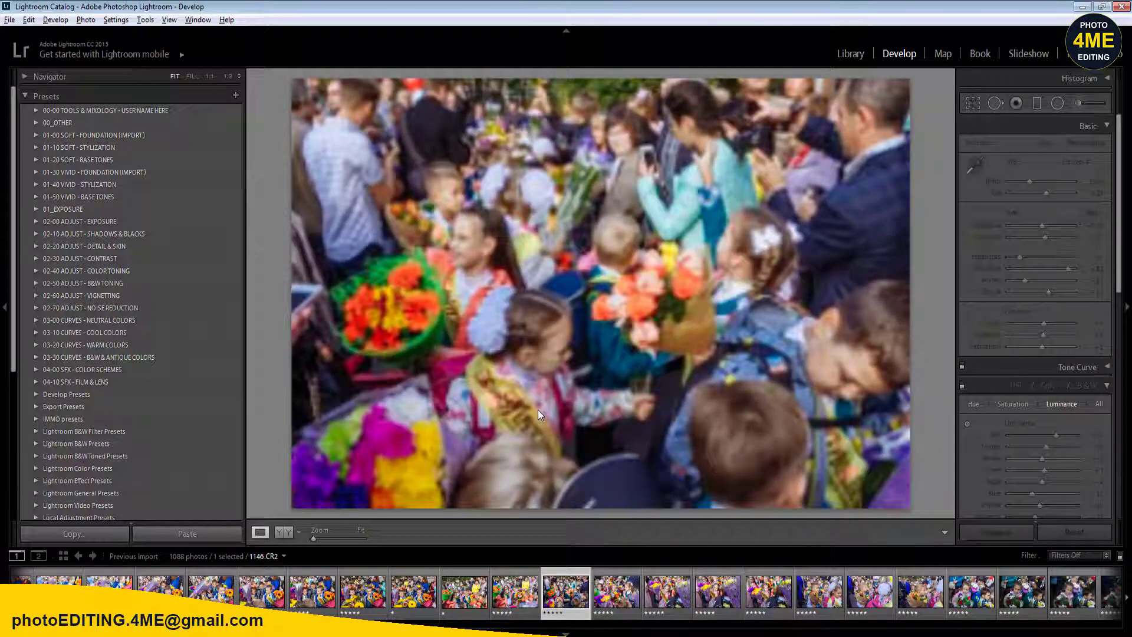
pyautogui.press('1')
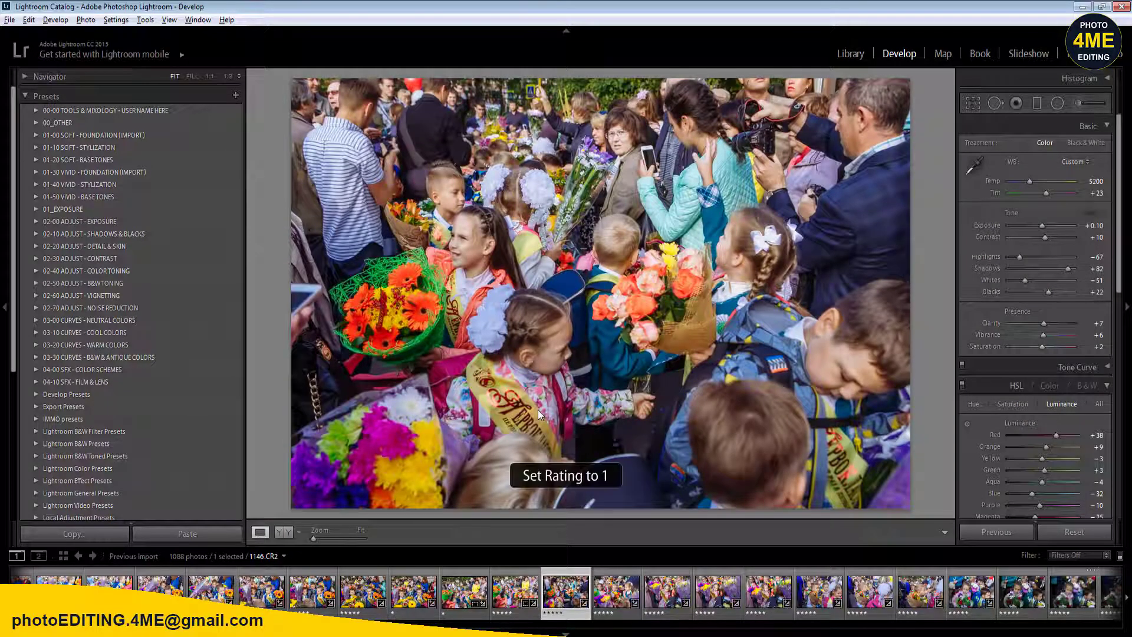
pyautogui.press('Right')
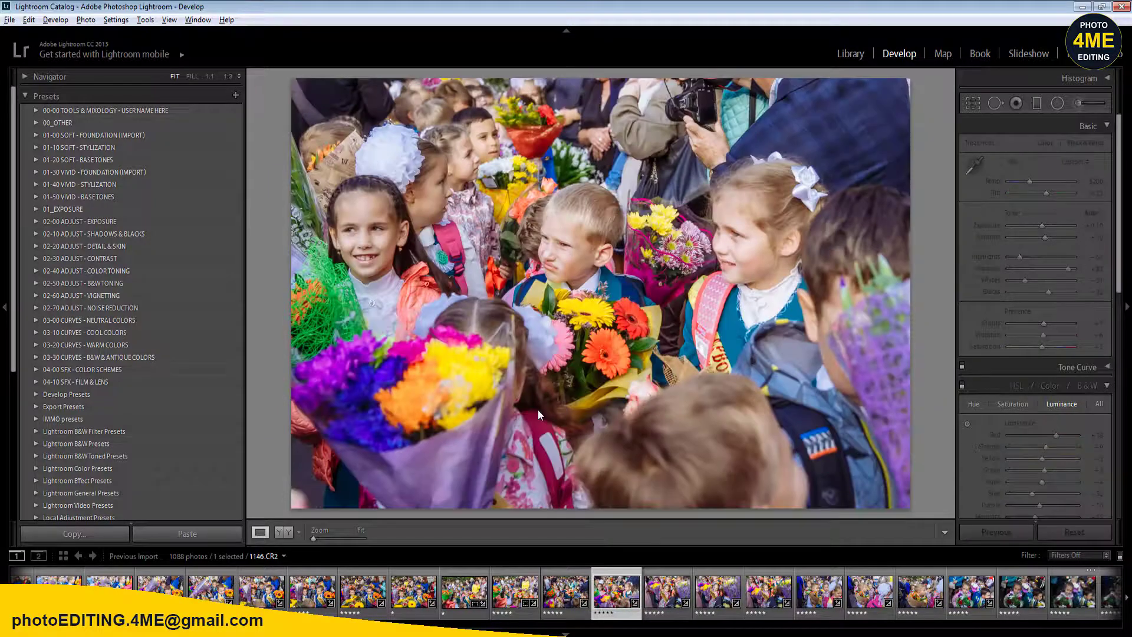
pyautogui.press('Right')
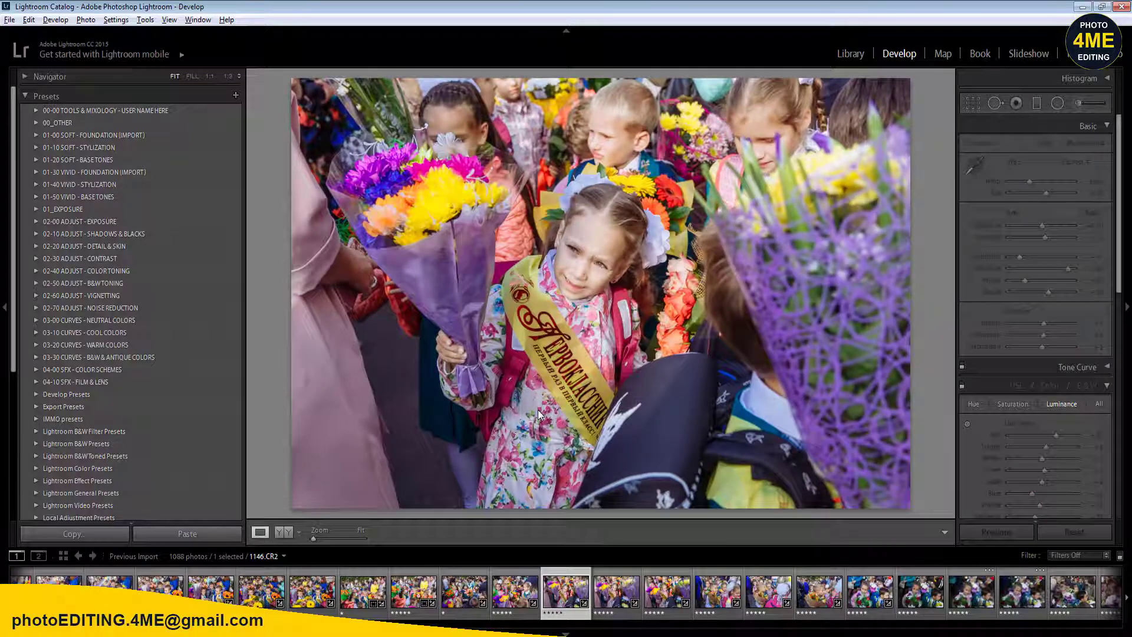
pyautogui.press('Right')
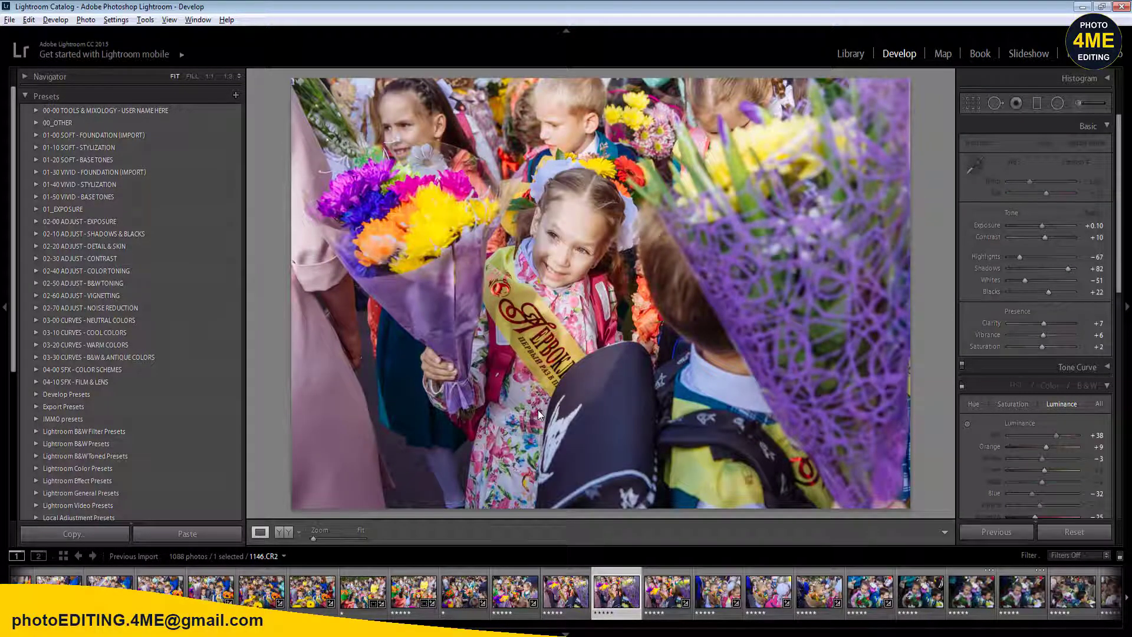
pyautogui.press('1')
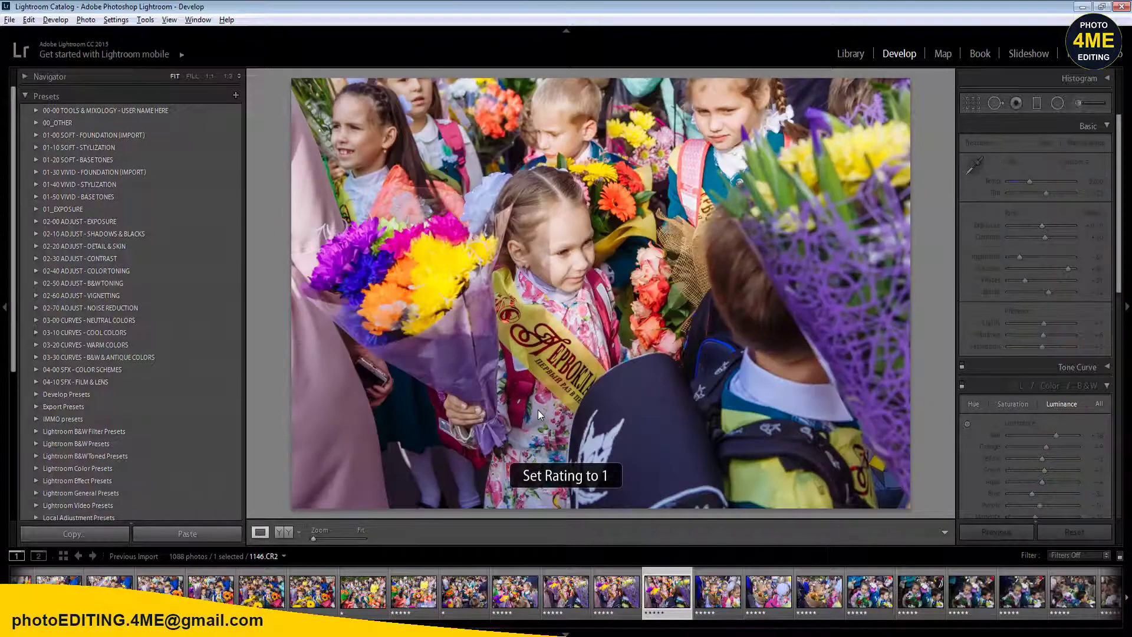
# - Set the exposure of photo 1150.CR2 to 0.00, highlights to -100 and whites to -25, and compare it before and after
pyautogui.click(1097, 226)
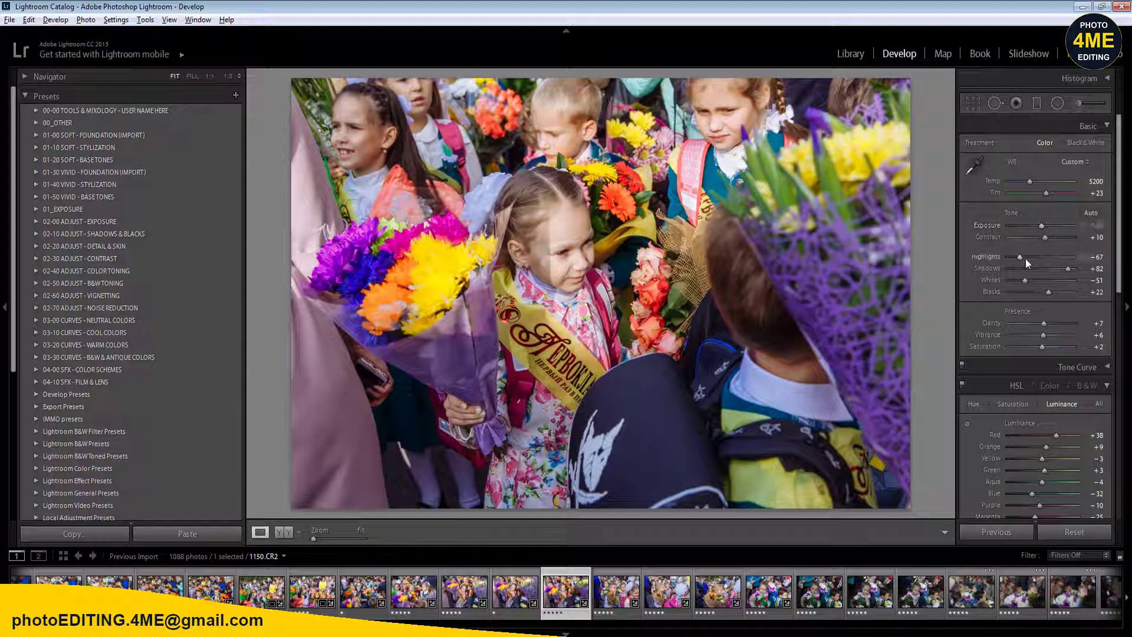
pyautogui.moveTo(1025, 258); pyautogui.dragTo(1032, 282)
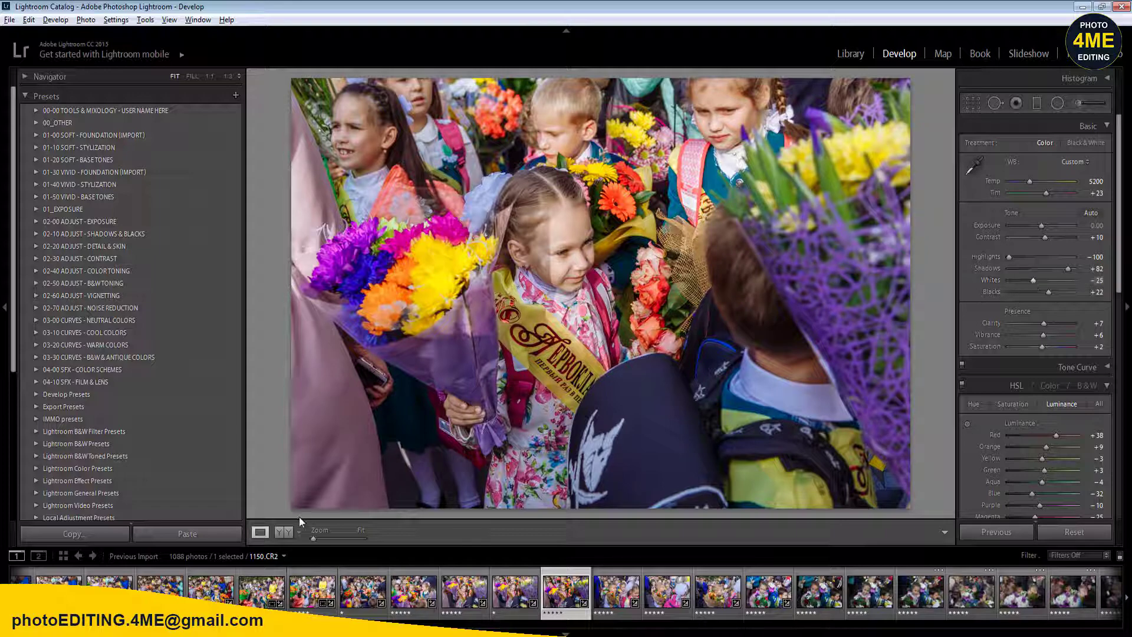
pyautogui.click(282, 532)
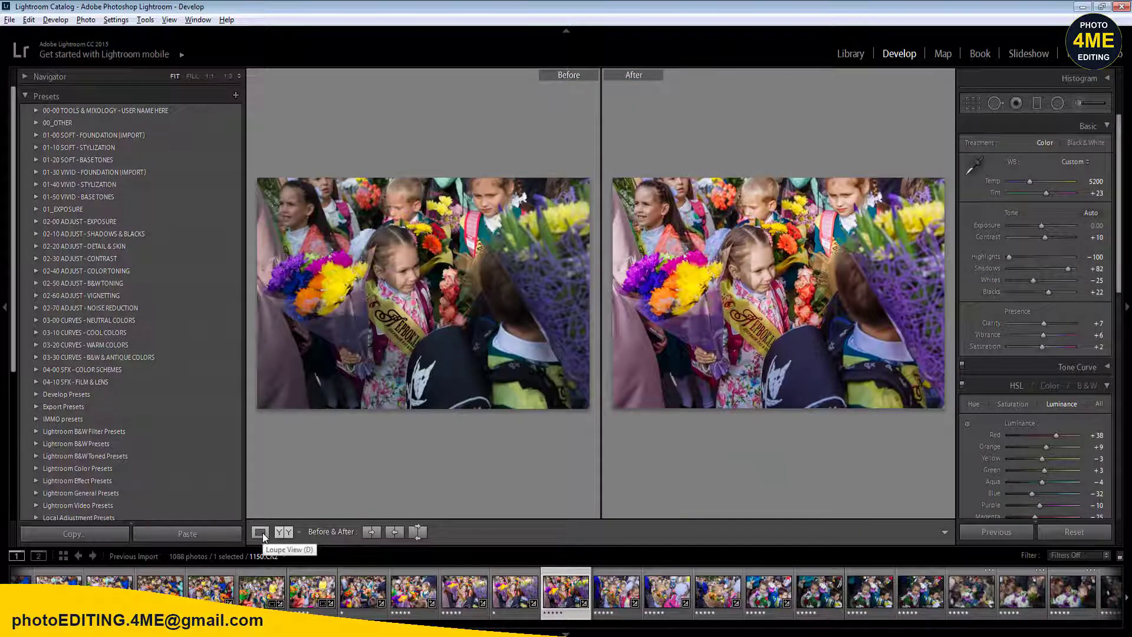
pyautogui.click(260, 533)
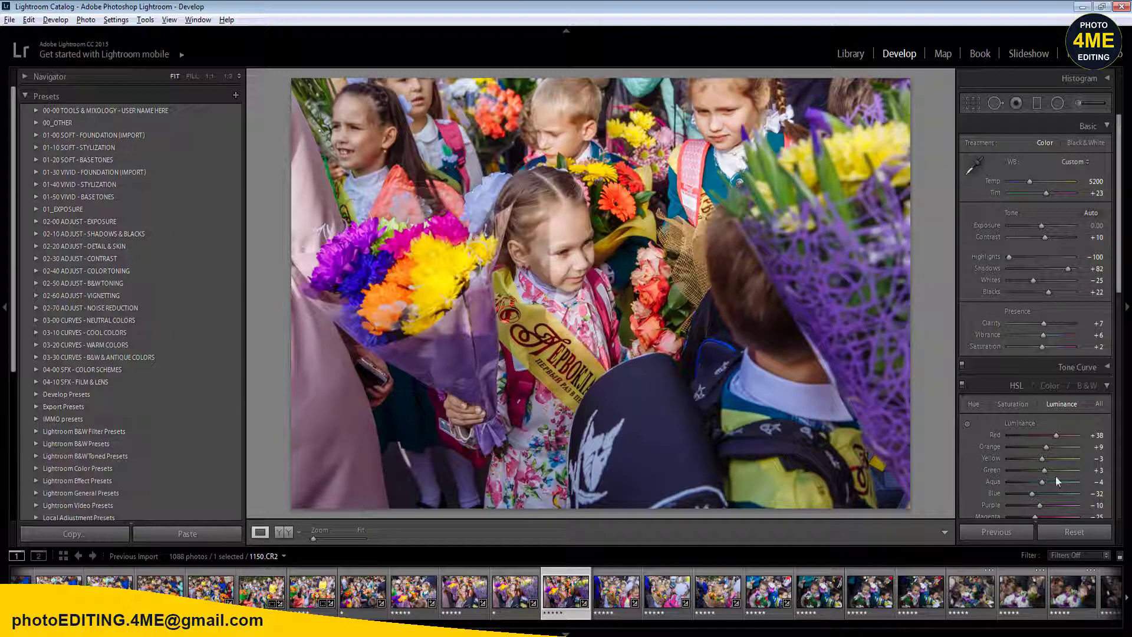
# - Set the clarity of photo 1150.CR2 to +5 and its temperature to 5100
pyautogui.click(1094, 325)
pyautogui.write('0')
pyautogui.press('Return')
pyautogui.moveTo(1094, 182); pyautogui.dragTo(1088, 183)
# - Synchronize the settings of photo 1150.CR2 to the ten following photos, leaving out local adjustments, spot removal and crop
pyautogui.keyDown('shift'); pyautogui.click(1084, 608); pyautogui.keyUp('shift')
pyautogui.click(1024, 533)
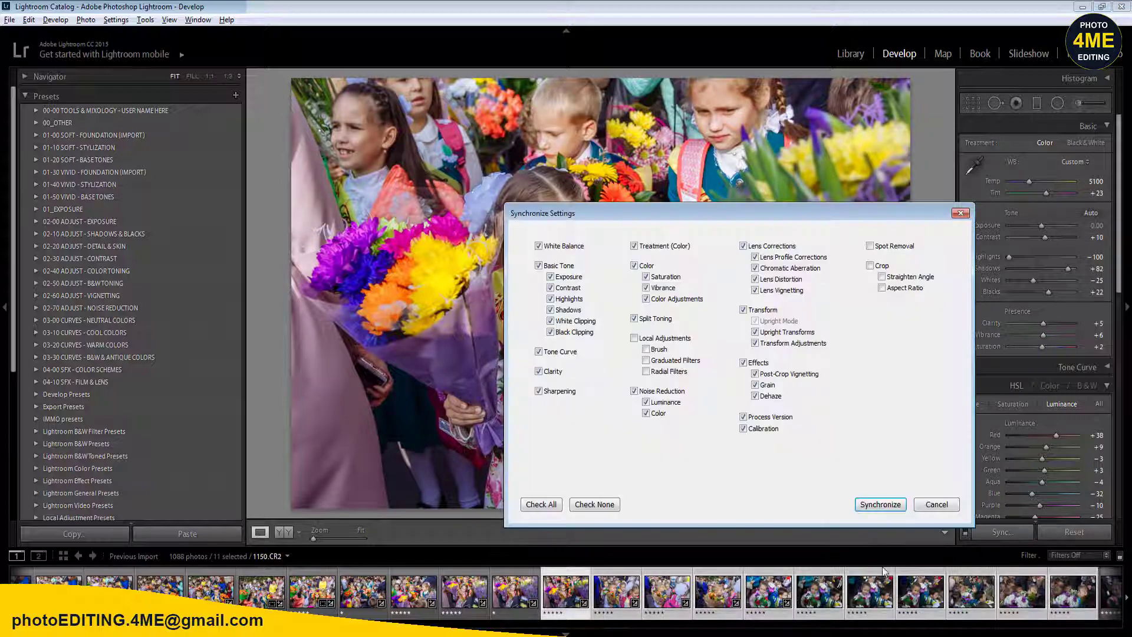
pyautogui.click(879, 505)
pyautogui.click(498, 600)
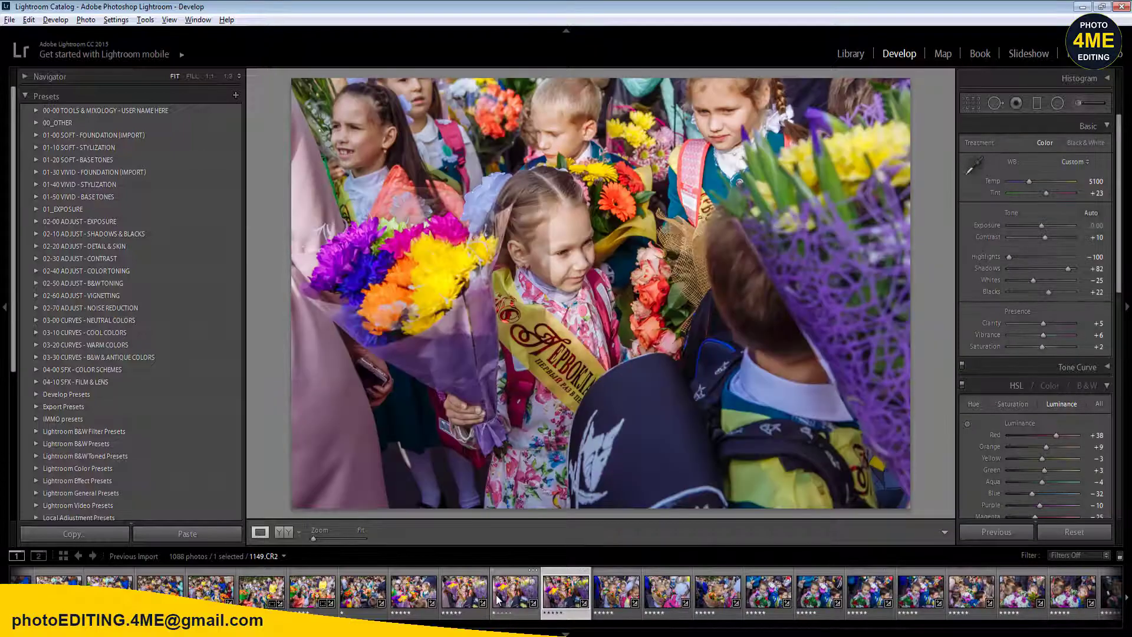
# - Move on to photo 1151.CR2 of the boy with the paper-wrapped bouquet and set its exposure to +0.20
pyautogui.press('Right')
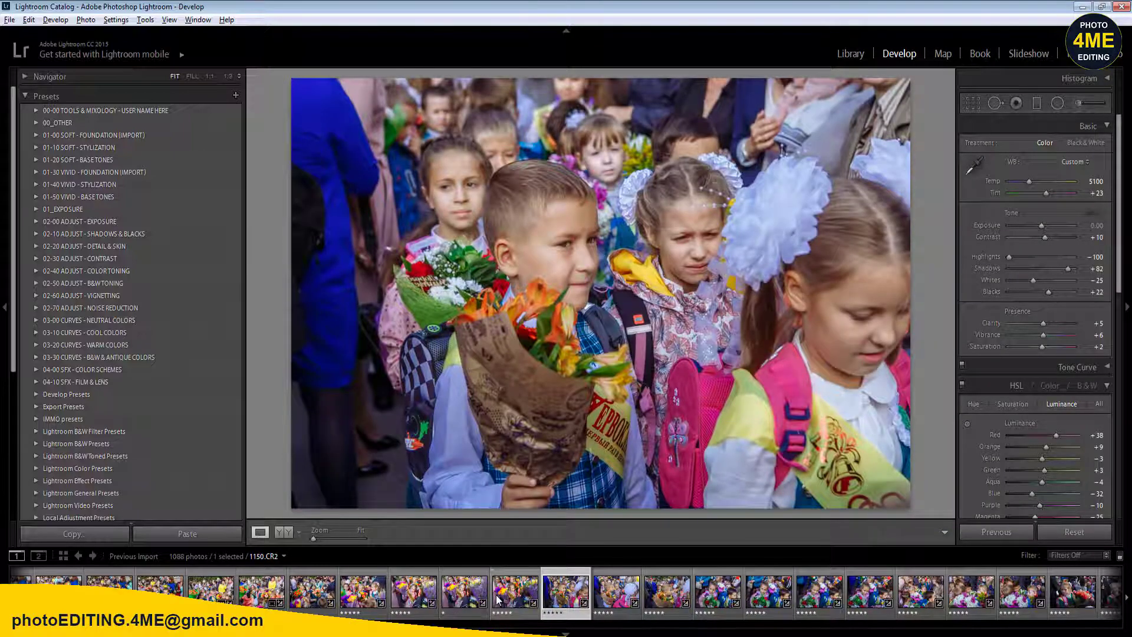
pyautogui.press('Right')
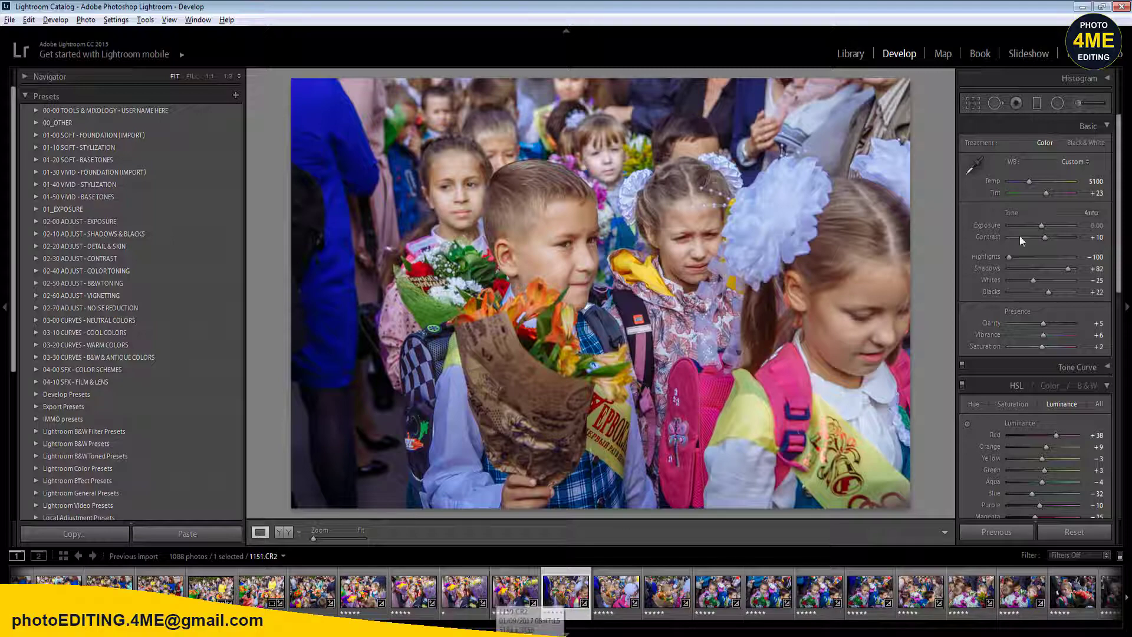
pyautogui.click(1088, 227)
pyautogui.press('Up')
pyautogui.press('Up')
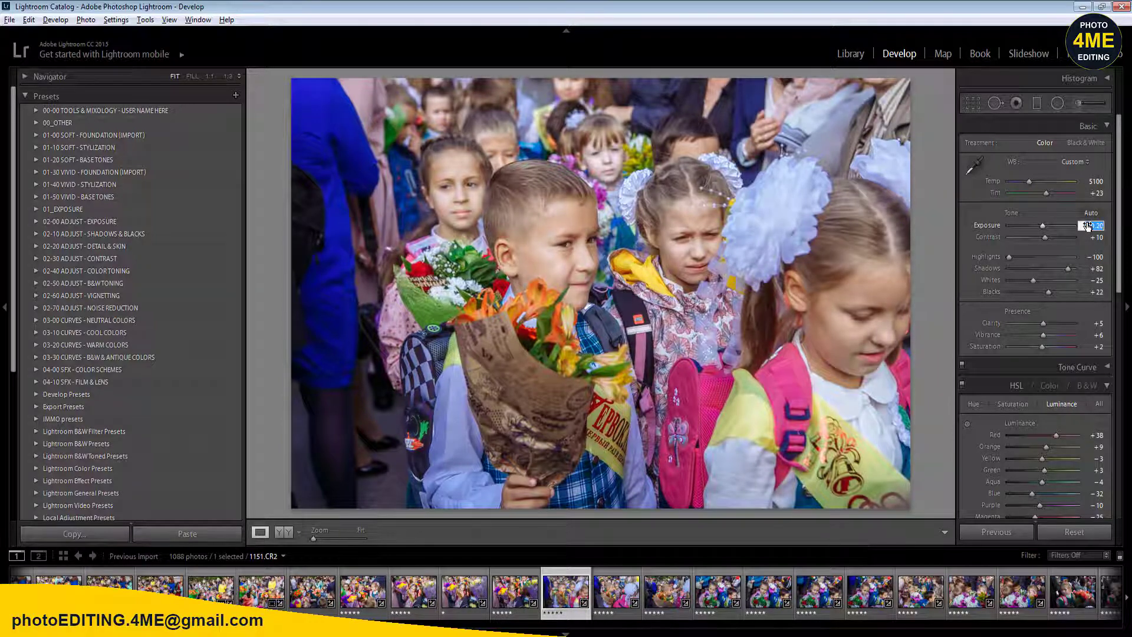
pyautogui.press('Return')
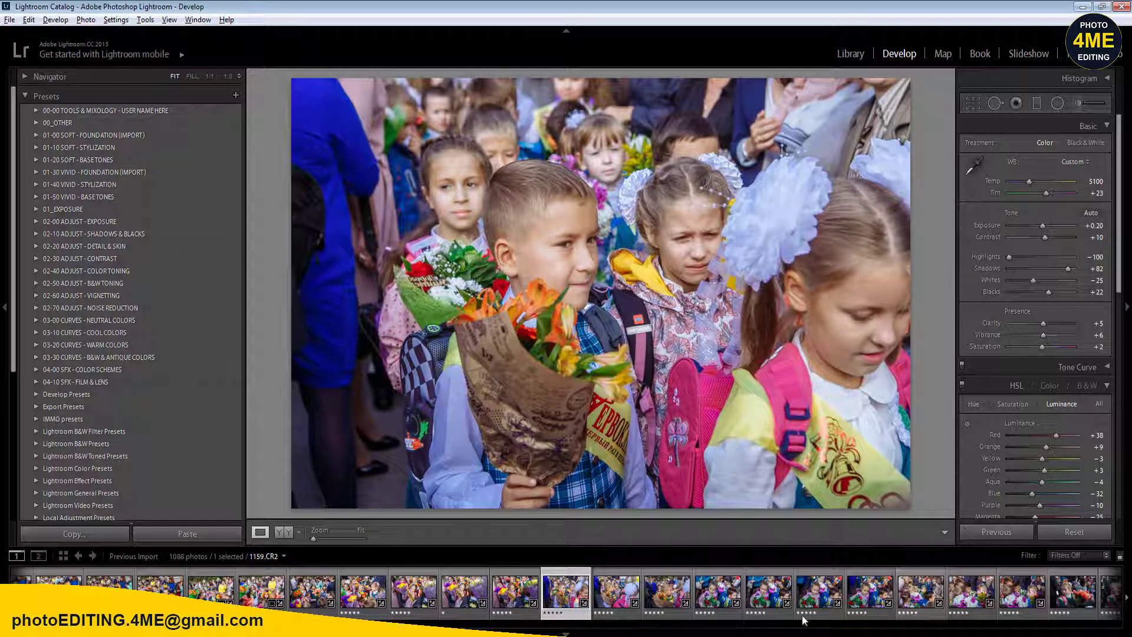
# - Synchronize the settings of photo 1151.CR2 to the 29 photos that follow it
pyautogui.scroll(-5, 543, 613)
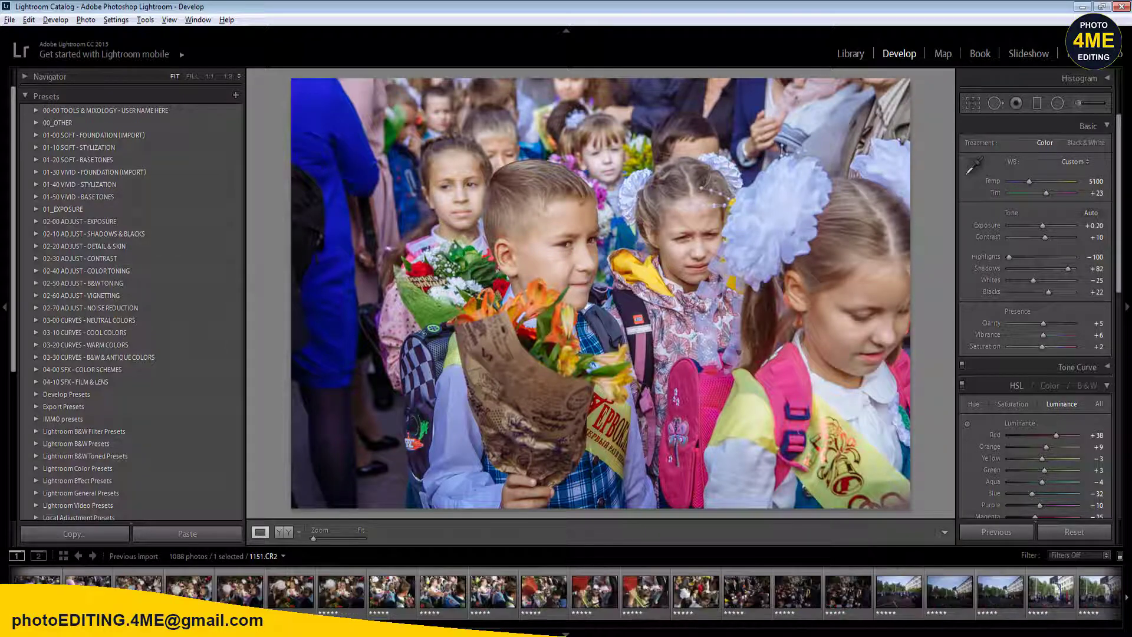
pyautogui.keyDown('shift'); pyautogui.click(955, 603); pyautogui.keyUp('shift')
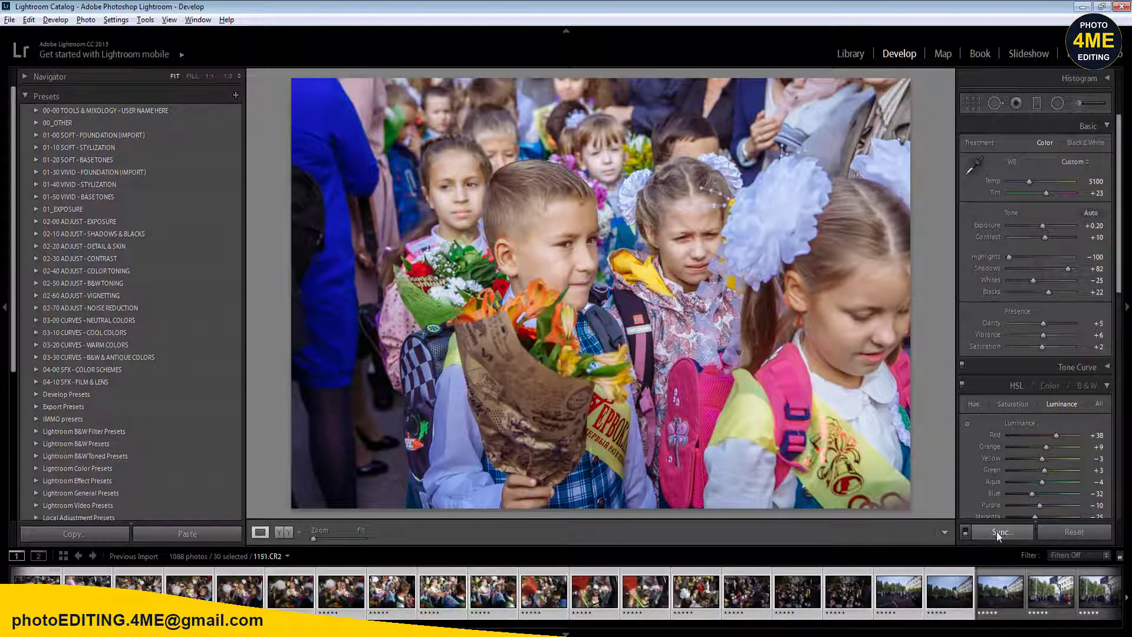
pyautogui.click(1002, 532)
pyautogui.click(894, 507)
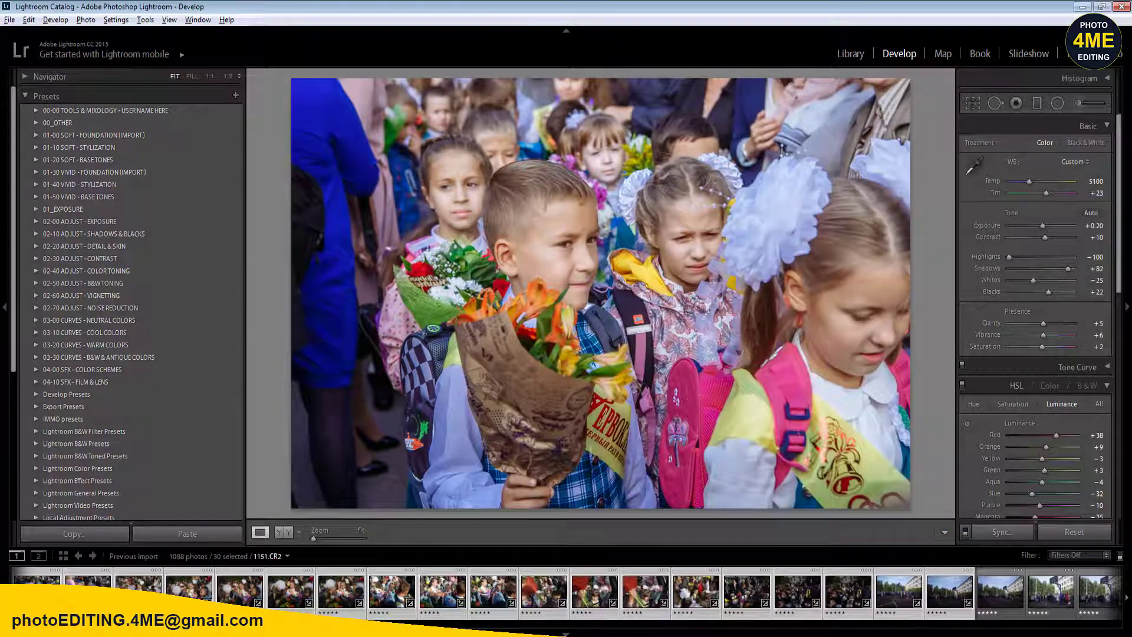
# - Return to the start of the synchronized series and give the two photos after 1151.CR2 a one-star rating
pyautogui.scroll(5, 363, 593)
pyautogui.click(515, 591)
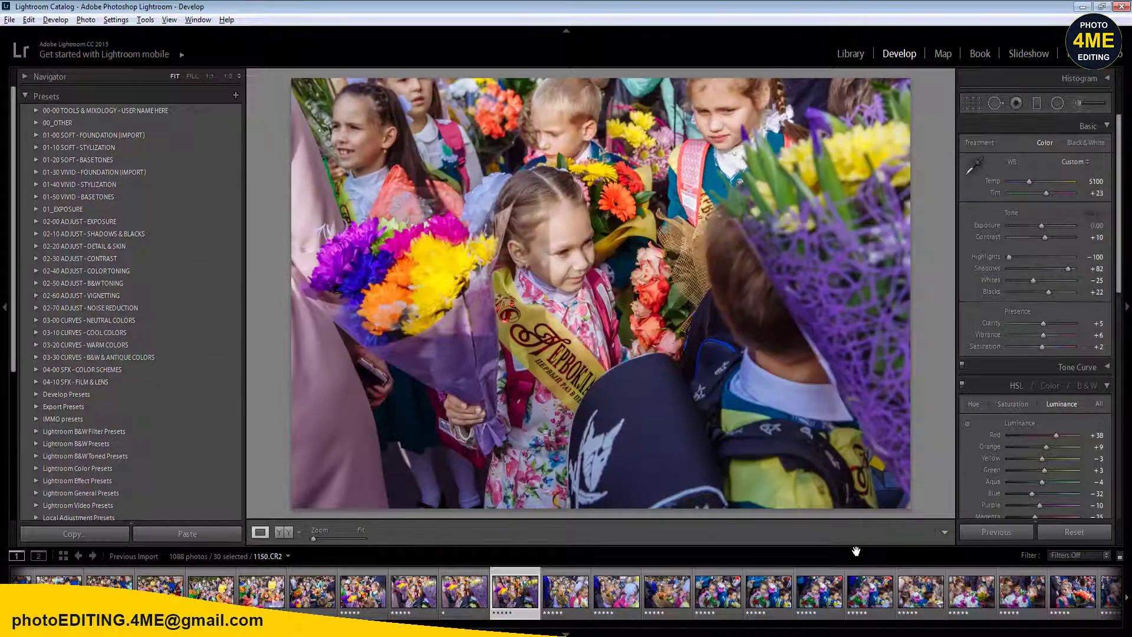
pyautogui.press('Right')
pyautogui.press('Right')
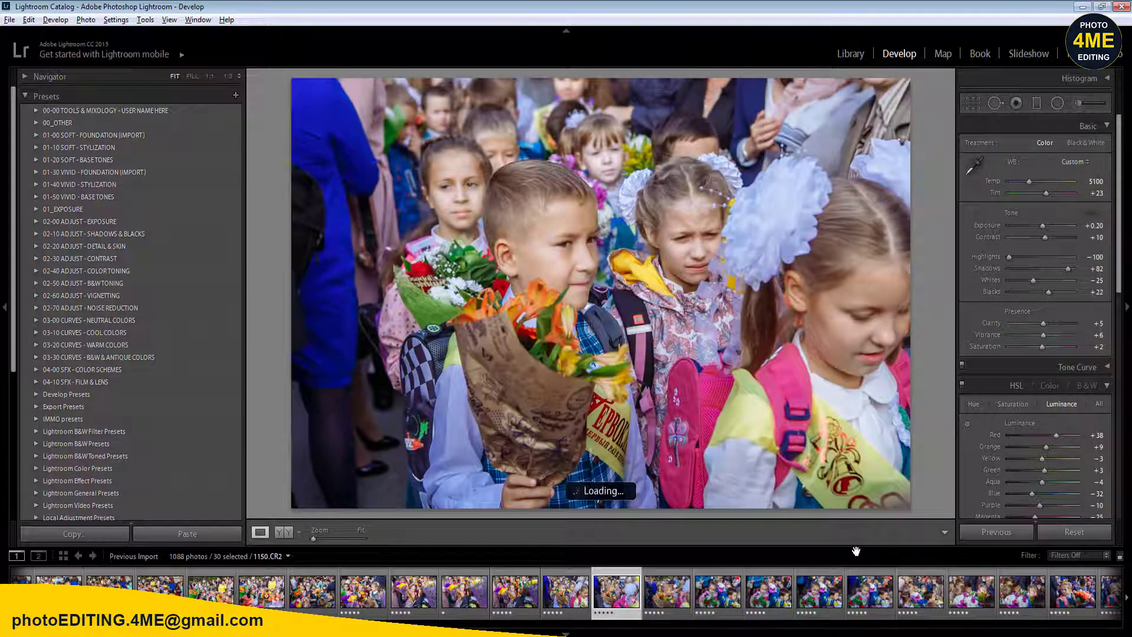
pyautogui.press('1')
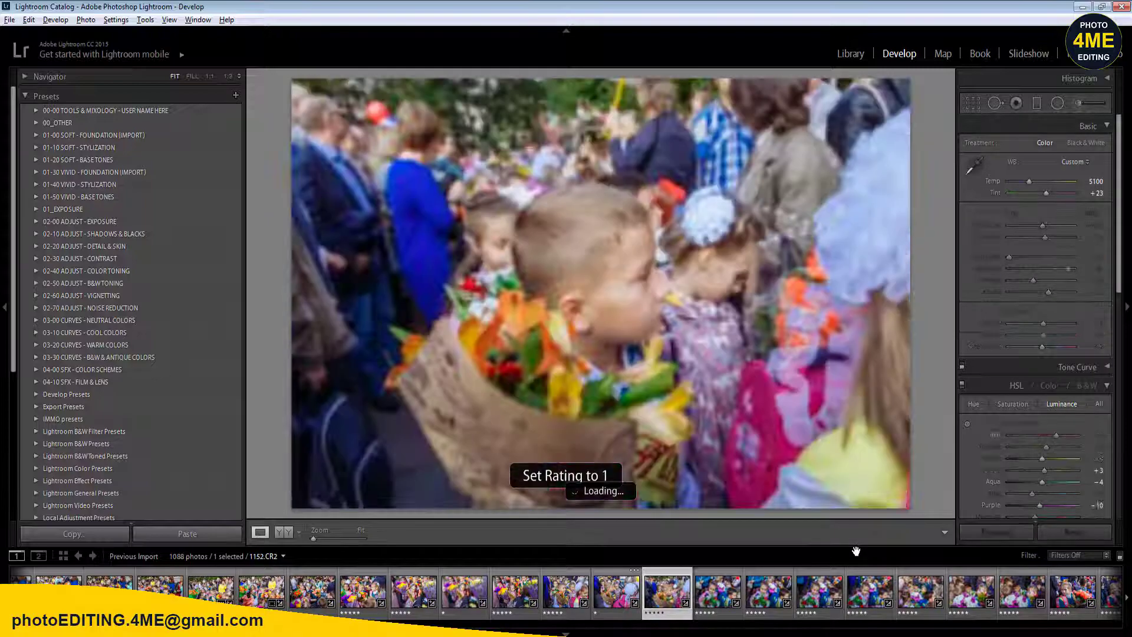
pyautogui.press('1')
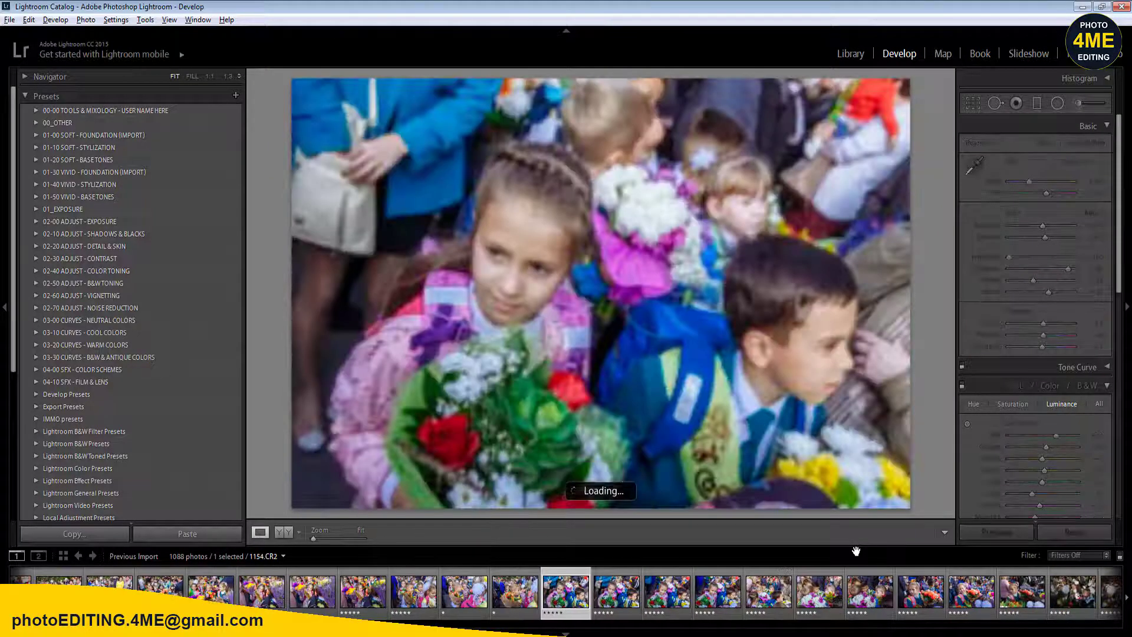
# - Compare photos 1154 to 1157 of the girl with the red-rose bouquet and give the weaker shots one star
pyautogui.press('Right')
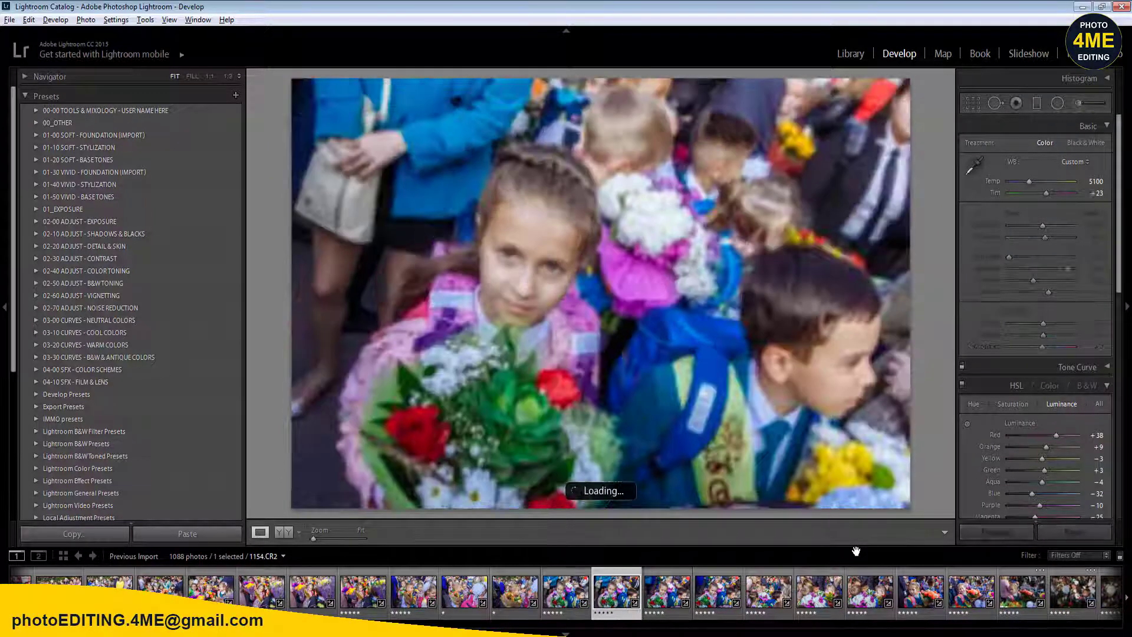
pyautogui.press('Left')
pyautogui.press('1')
pyautogui.press('1')
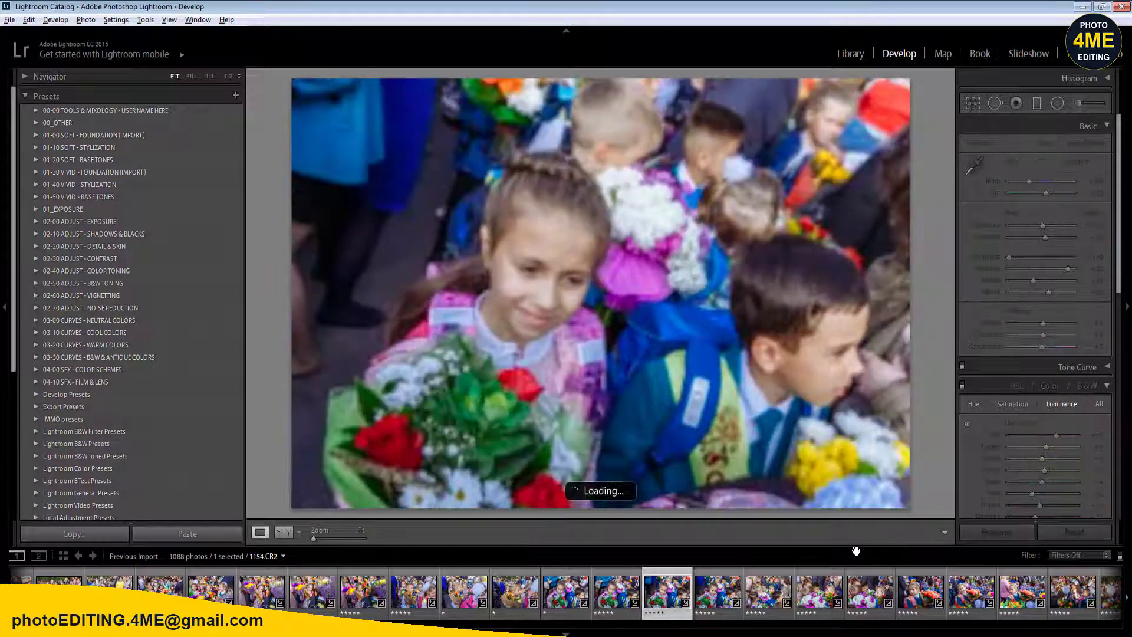
pyautogui.press('Right')
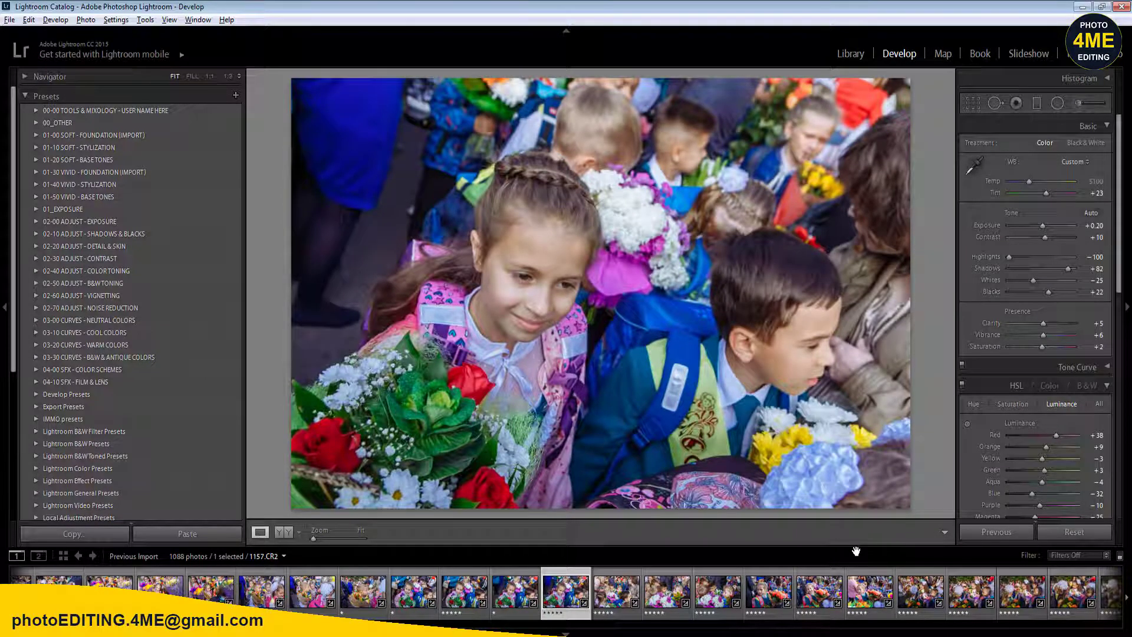
pyautogui.press('1')
# - Go through the following photos and rate 1160.CR2, the girl behind the white and purple flowers, one star
pyautogui.press('Right')
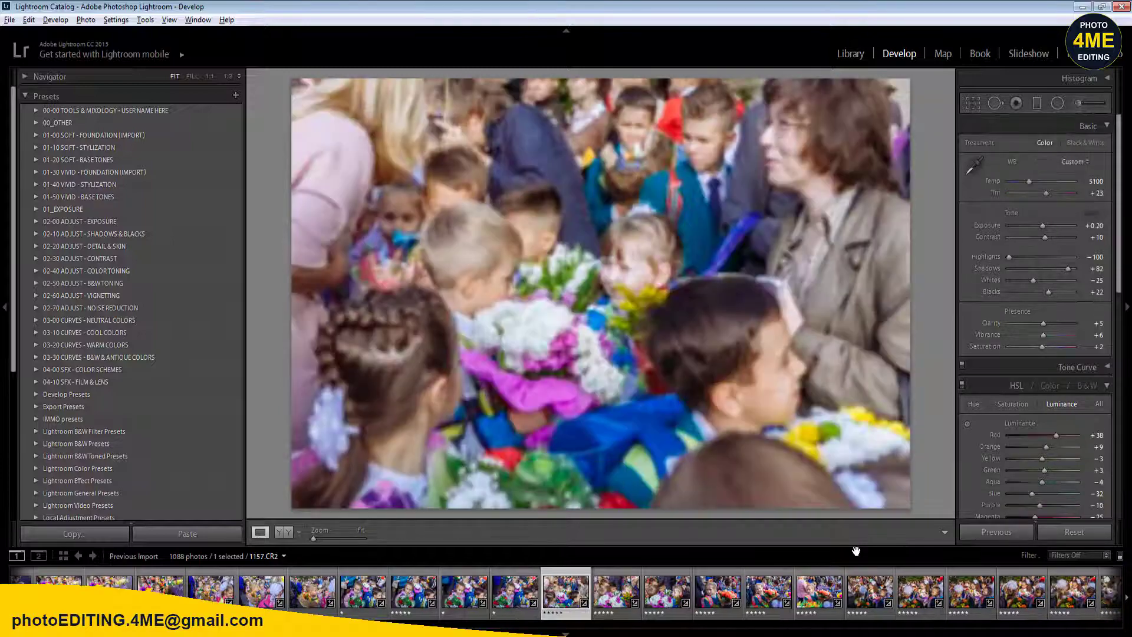
pyautogui.press('Right')
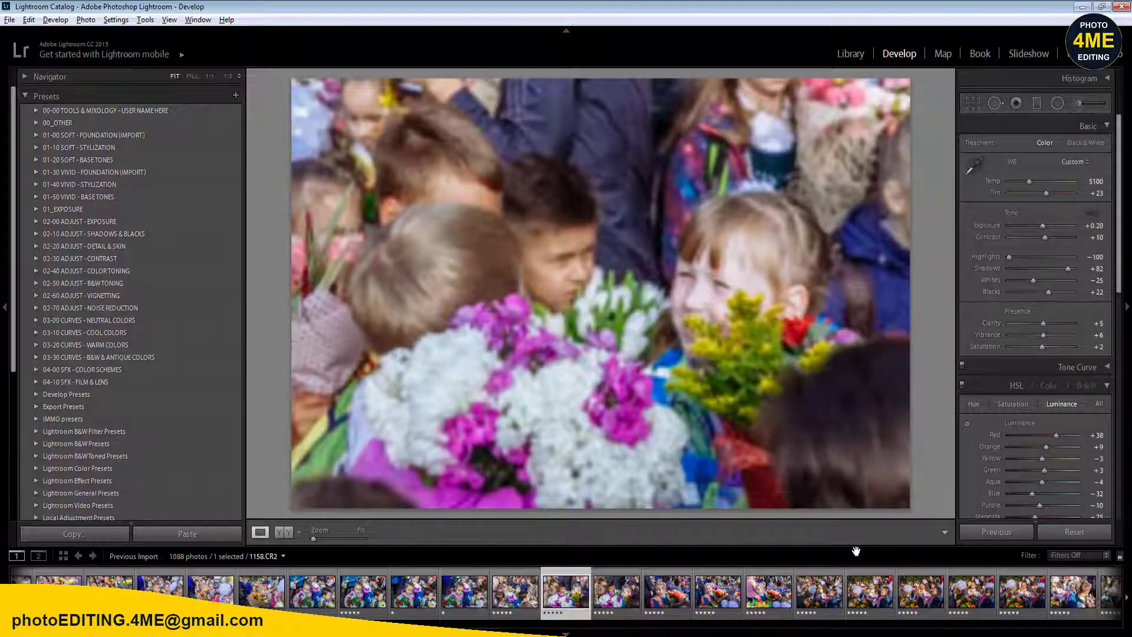
pyautogui.press('Right')
pyautogui.press('1')
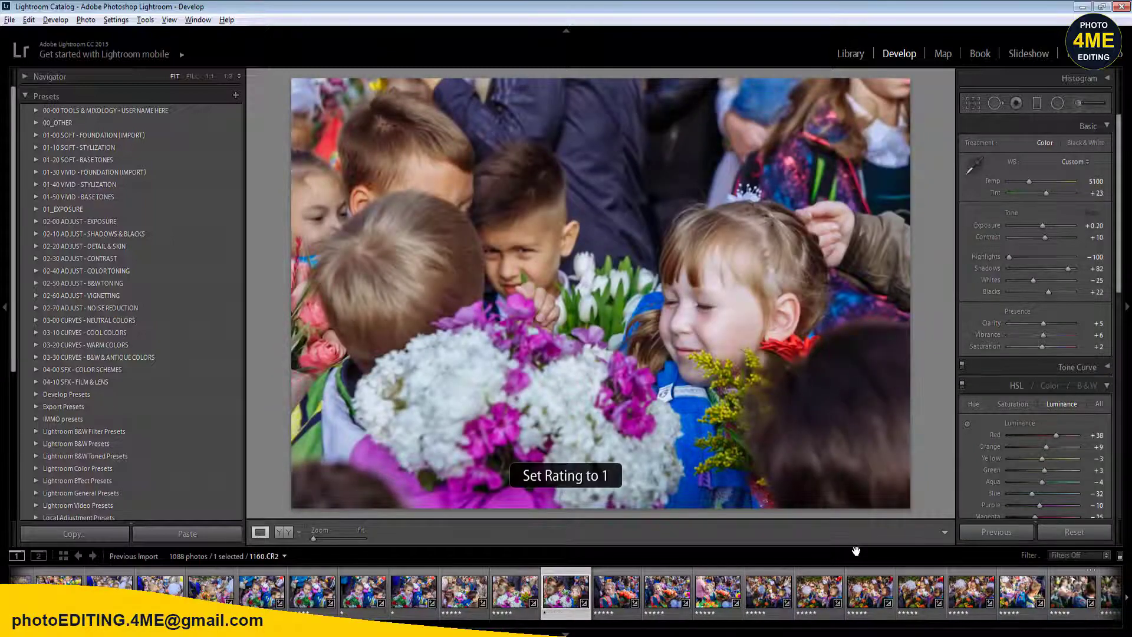
# - Set the exposure of photo 1161.CR2, the girl with the orange roses, to +0.40
pyautogui.press('Right')
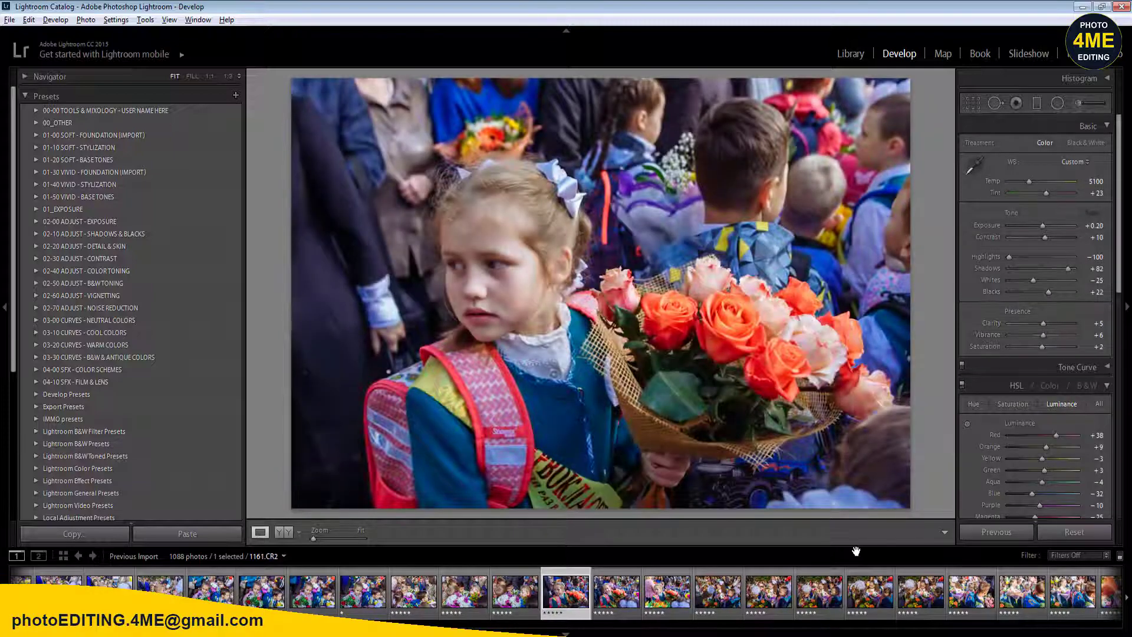
pyautogui.click(1094, 225)
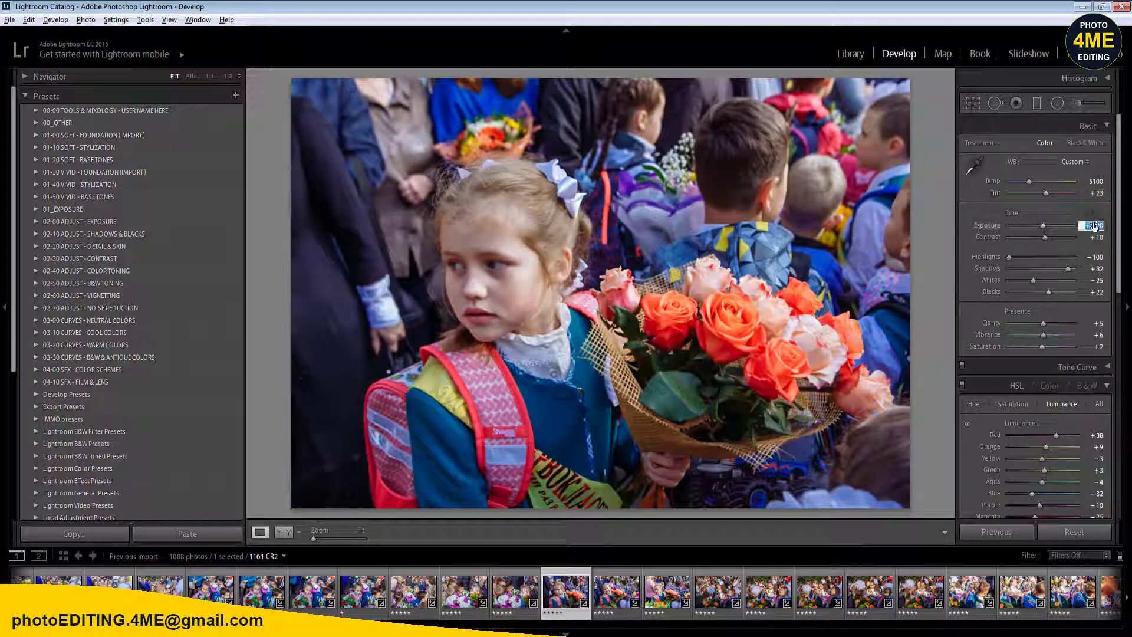
pyautogui.write('1.5')
pyautogui.press('Return')
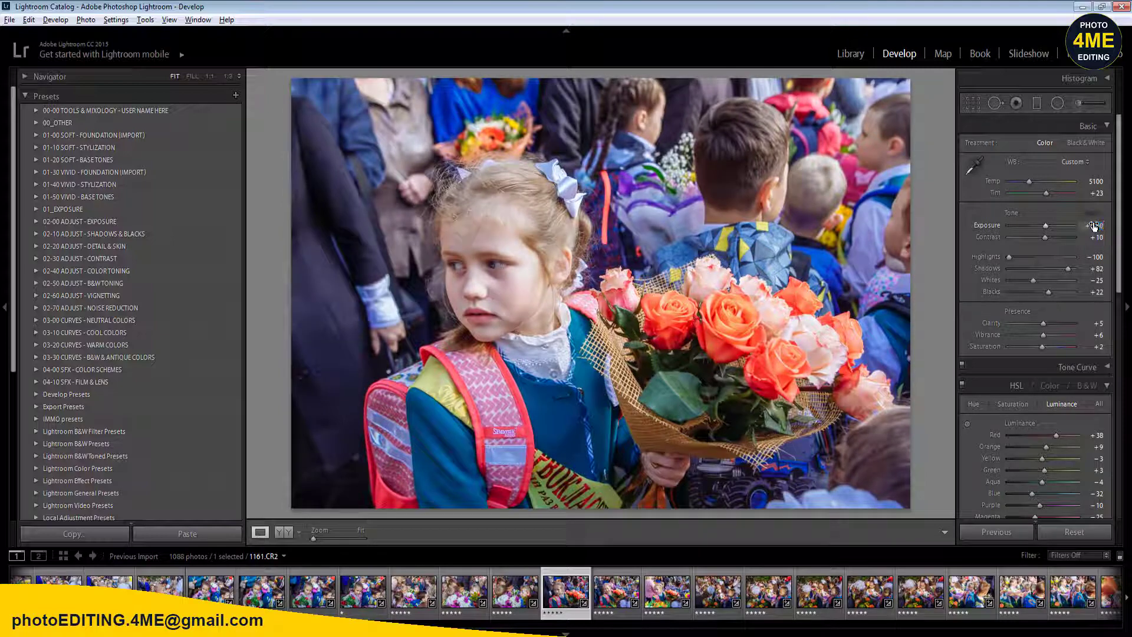
pyautogui.click(1094, 226)
pyautogui.write('0.3')
pyautogui.press('Return')
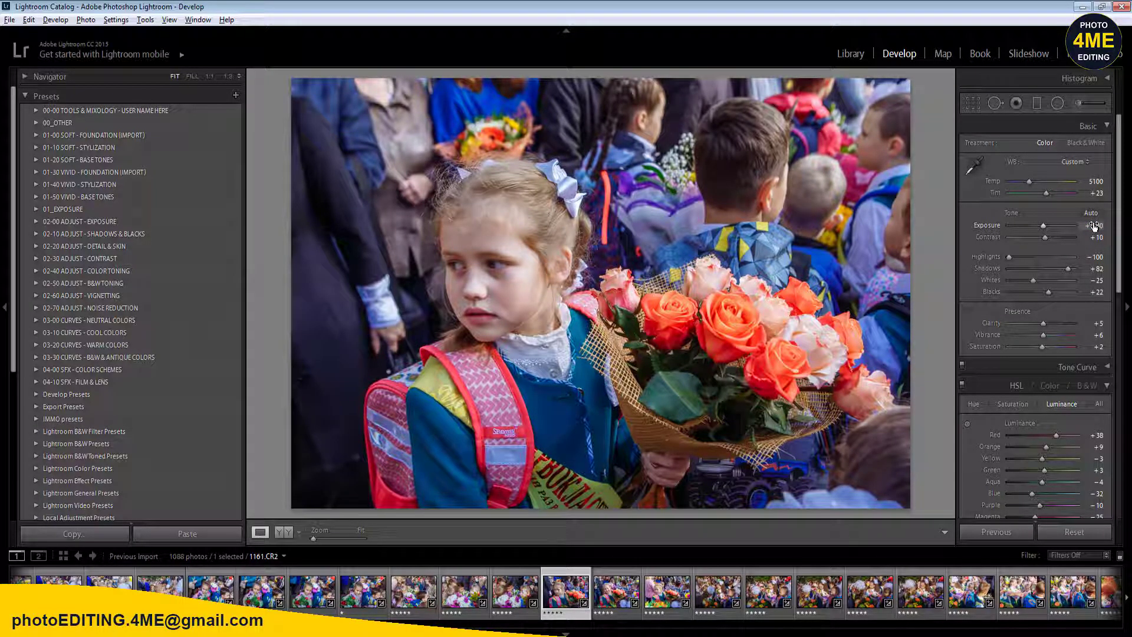
pyautogui.click(1094, 226)
pyautogui.write('0.4')
pyautogui.press('Return')
# - Move on to photo 1163.CR2, the wider shot of the girl with the orange roses, and rate it one star
pyautogui.press('Right')
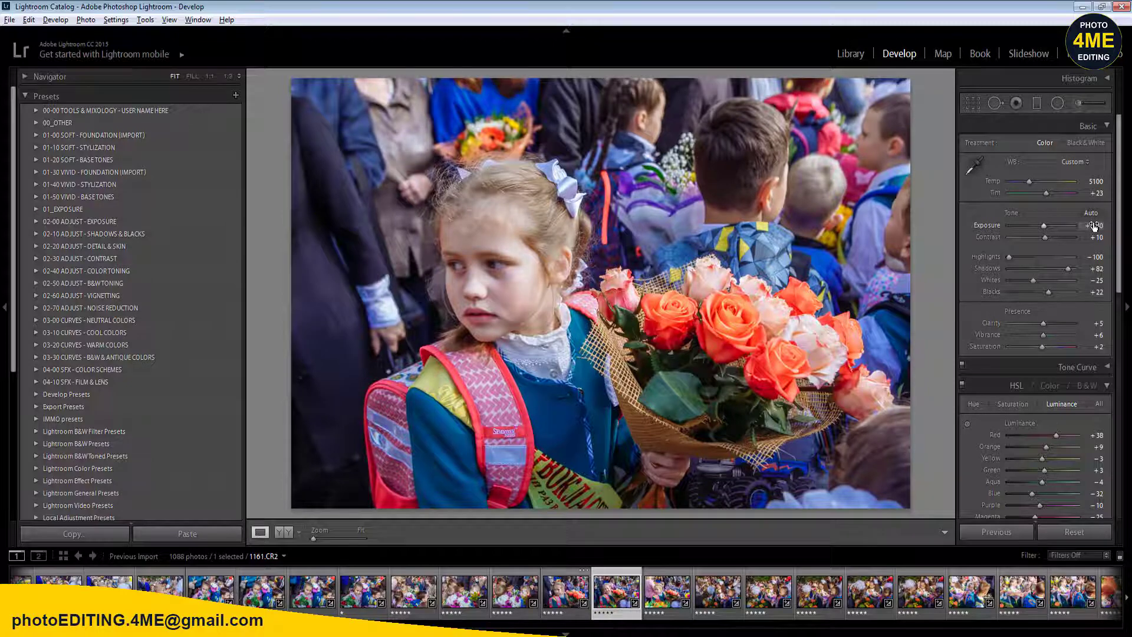
pyautogui.press('Right')
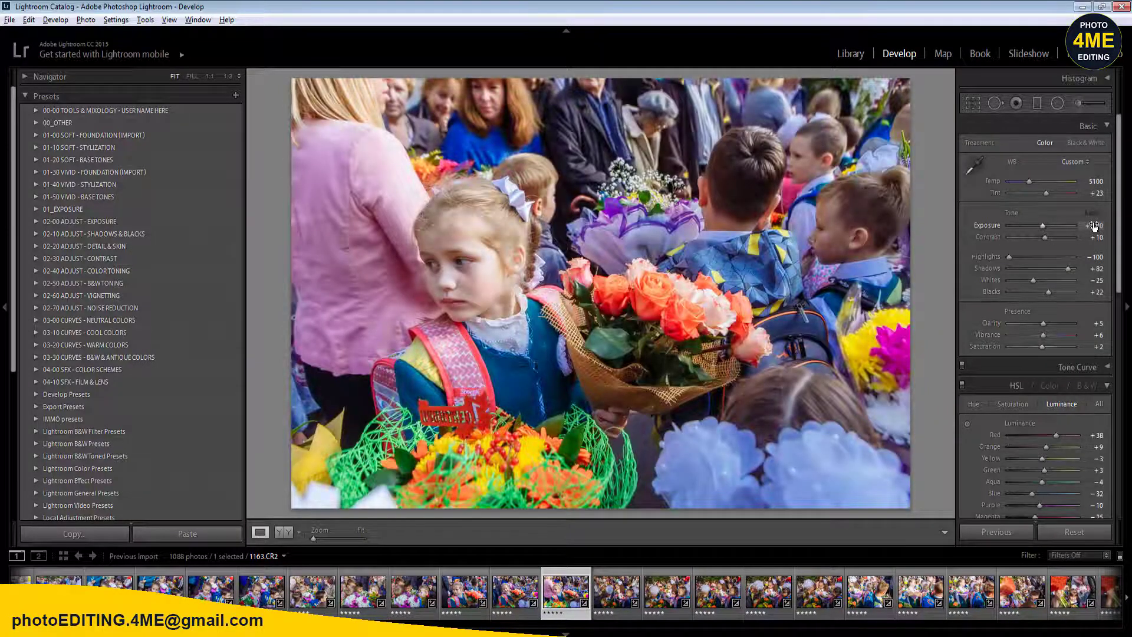
pyautogui.press('1')
# - Set the temperature of photo 1164.CR2 to 4950 and its exposure to +0.50
pyautogui.press('Right')
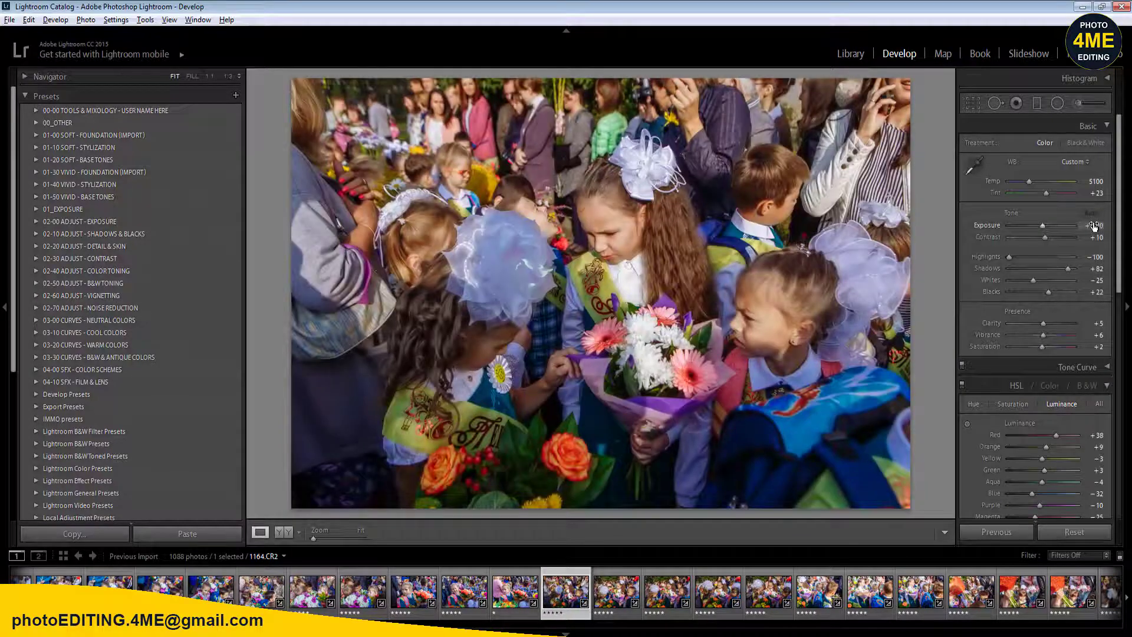
pyautogui.click(1093, 181)
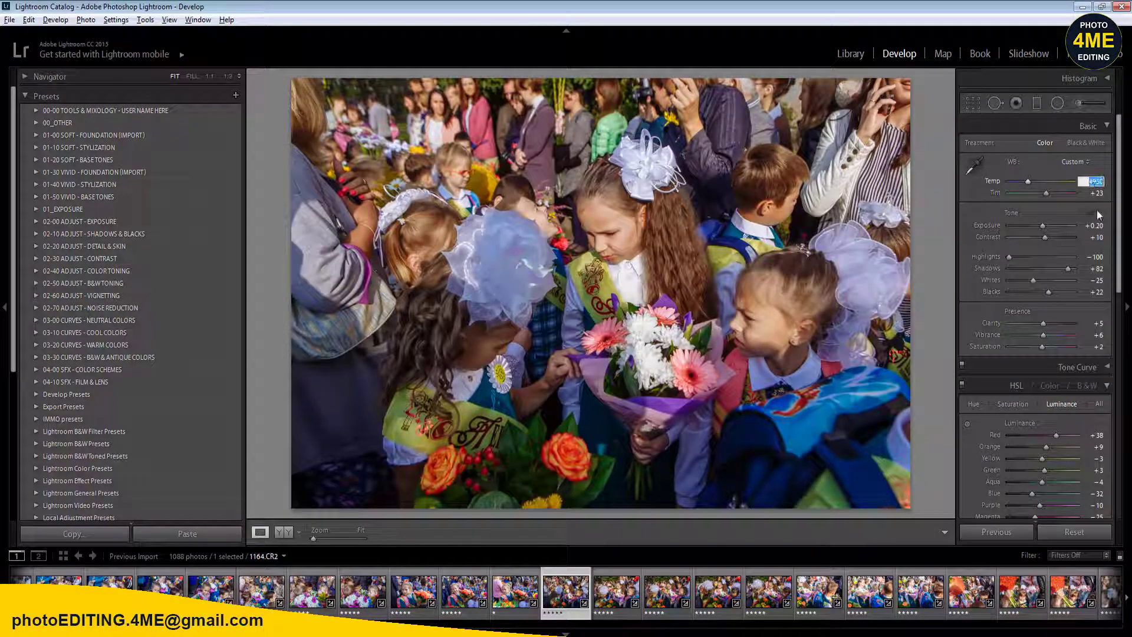
pyautogui.click(1098, 227)
pyautogui.write('0.5')
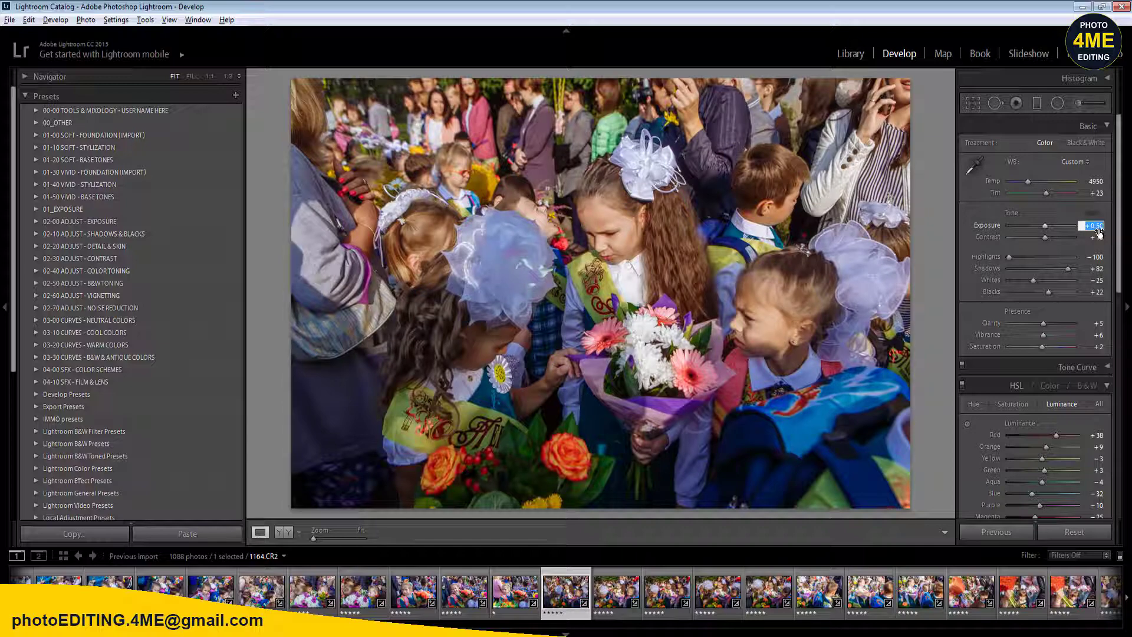
pyautogui.press('Return')
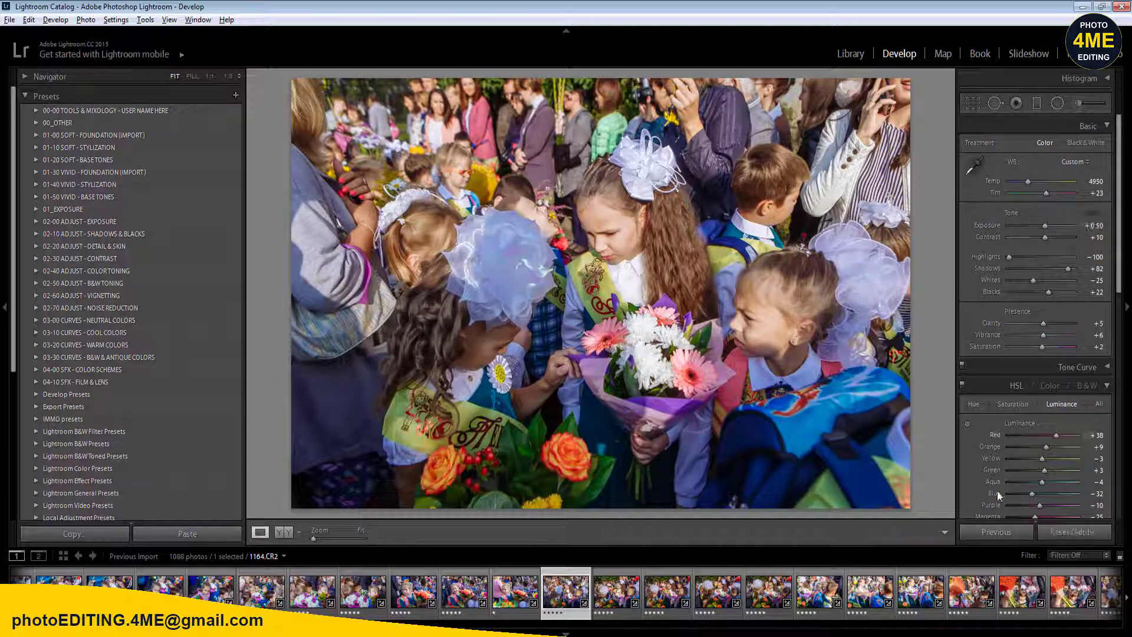
# - Synchronize the settings of photo 1164.CR2 to the five following photos, leaving out local adjustments, spot removal and crop
pyautogui.keyDown('shift'); pyautogui.click(820, 591); pyautogui.keyUp('shift')
pyautogui.click(1001, 533)
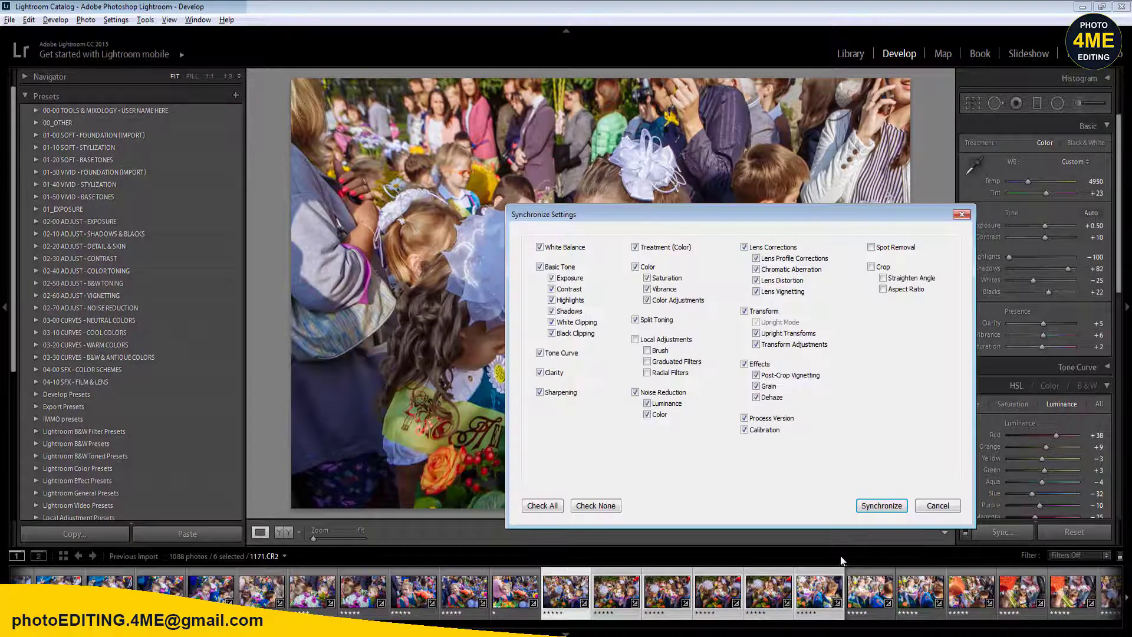
pyautogui.click(879, 509)
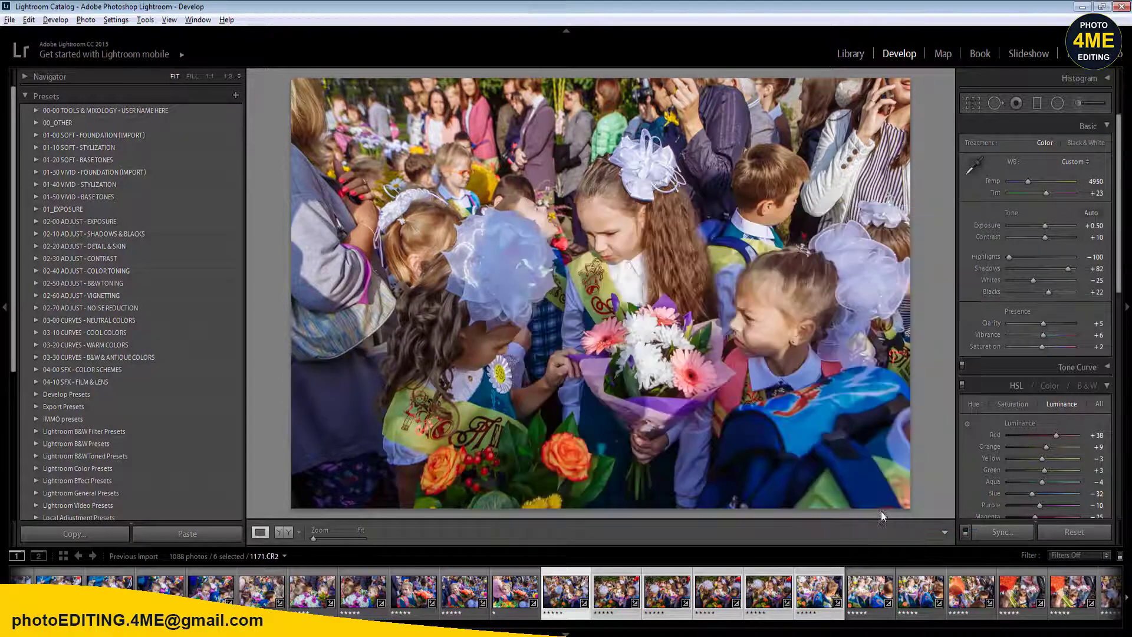
# - Review the synchronized photos from 1164.CR2 onward and rate 1168.CR2 one star
pyautogui.click(562, 594)
pyautogui.press('Right')
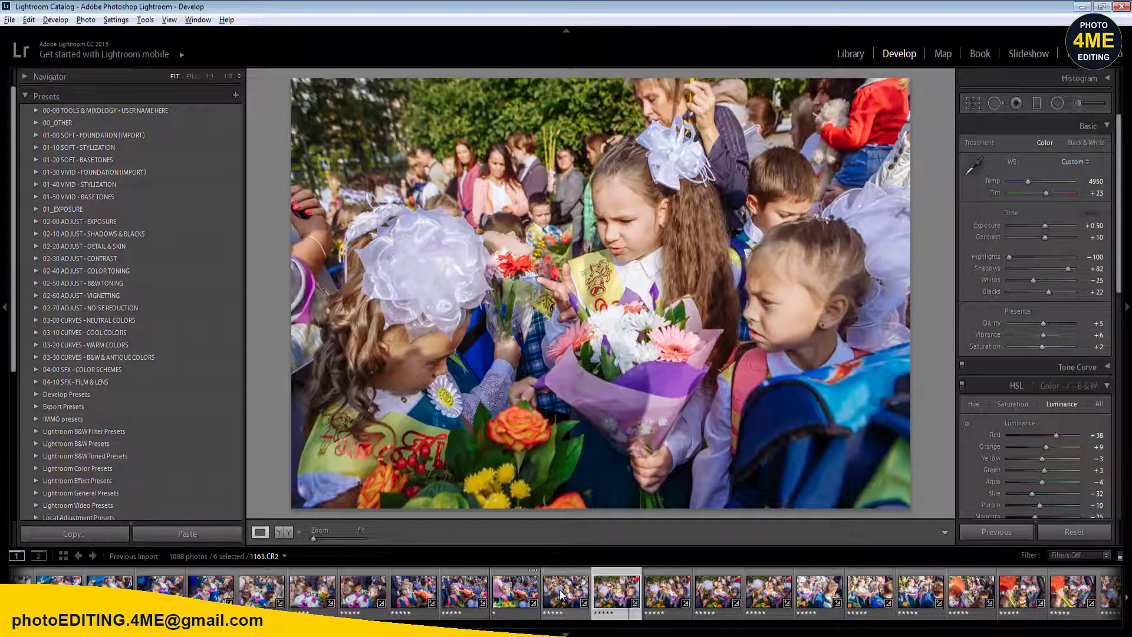
pyautogui.press('Right')
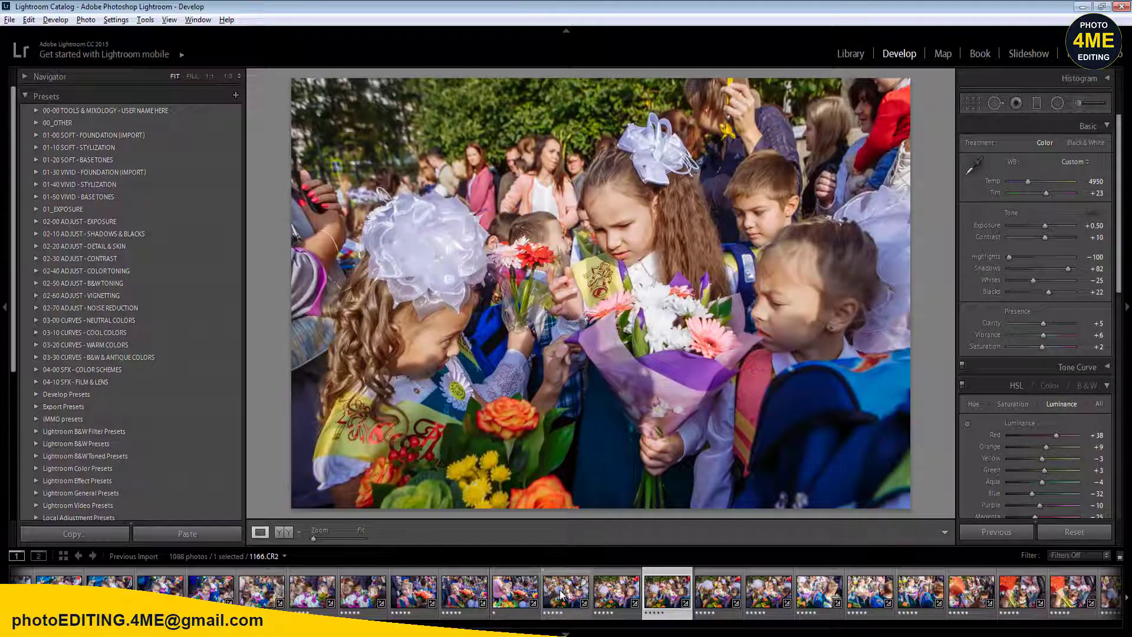
pyautogui.press('Right')
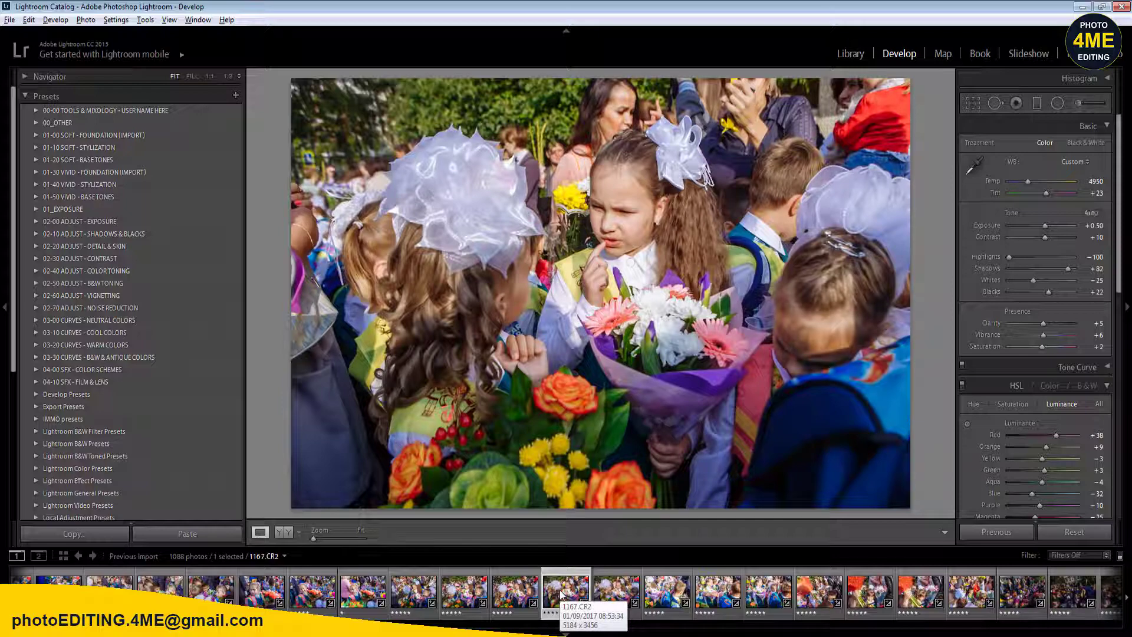
pyautogui.press('Right')
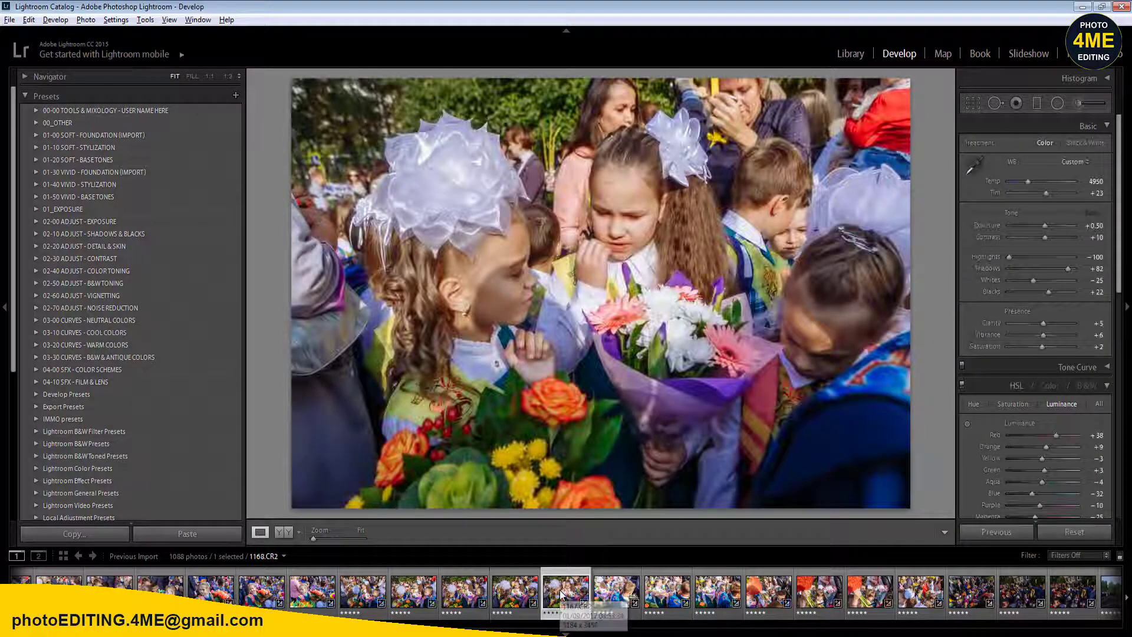
pyautogui.press('1')
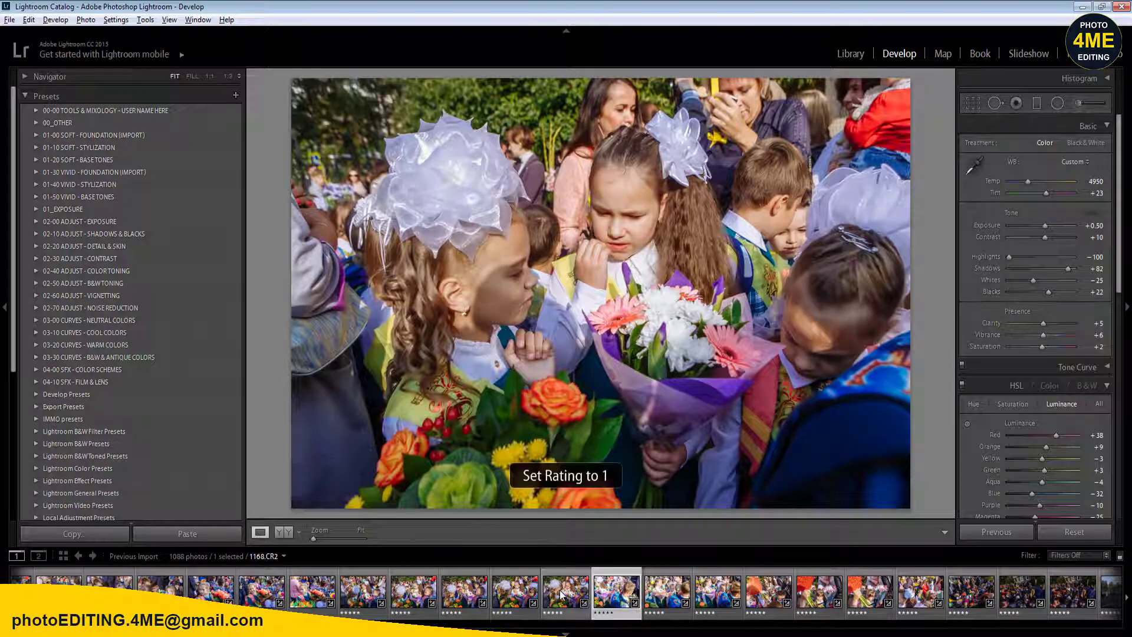
# - Crop photo 1169.CR2 tighter around the girl with the blue backpack at the original aspect ratio, and move on to the following photo
pyautogui.press('Right')
pyautogui.press('Right')
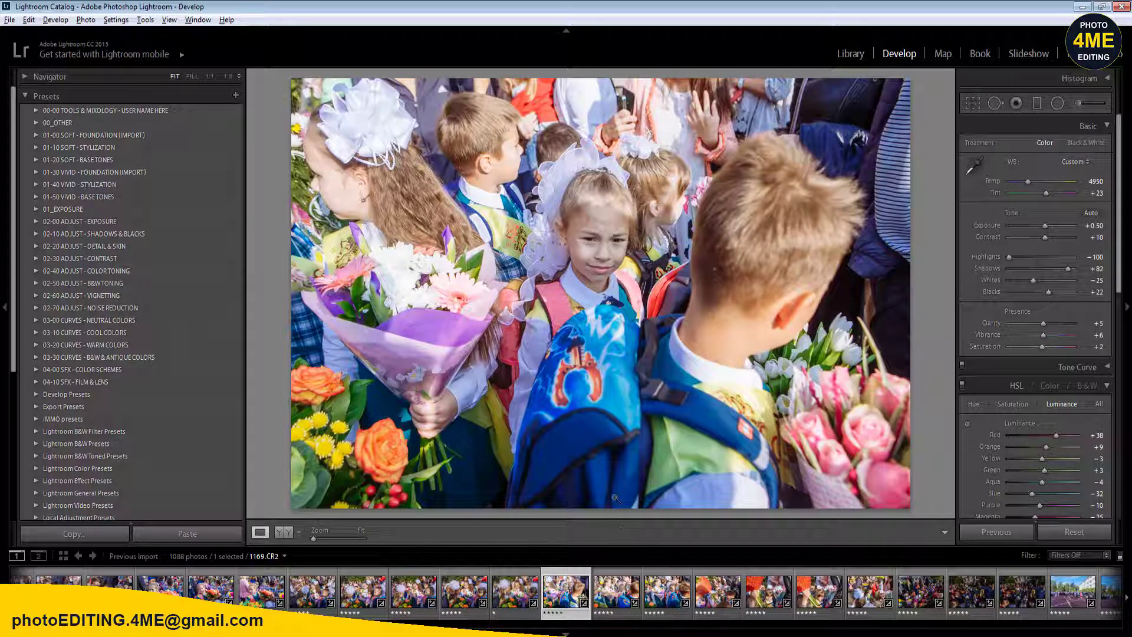
pyautogui.press('r')
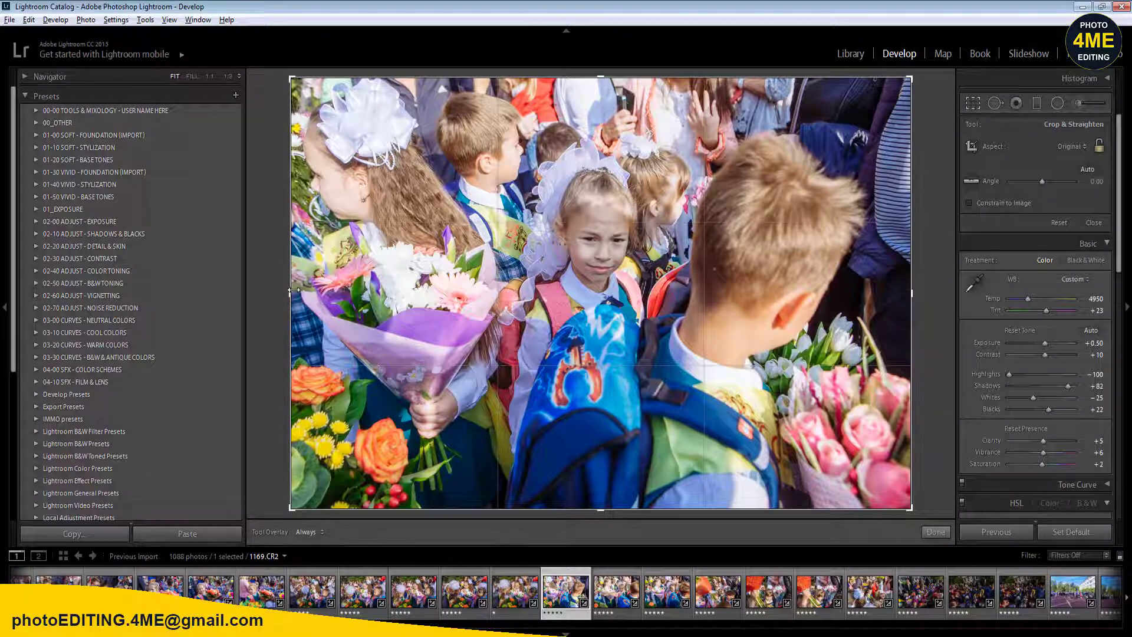
pyautogui.moveTo(299, 291); pyautogui.dragTo(365, 292)
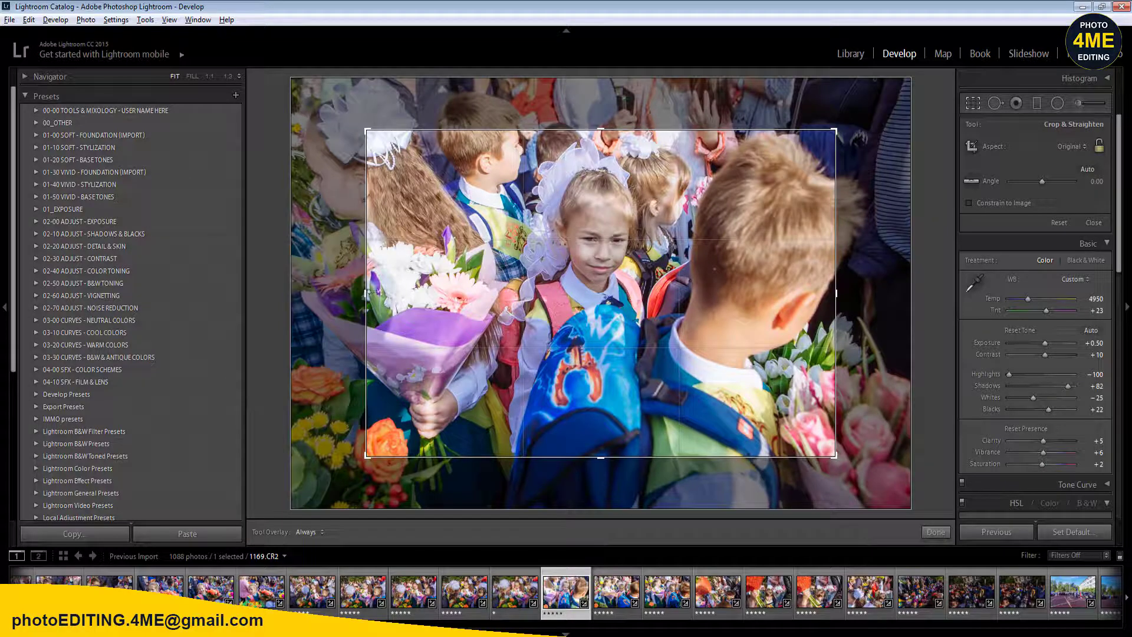
pyautogui.moveTo(621, 254); pyautogui.dragTo(607, 280)
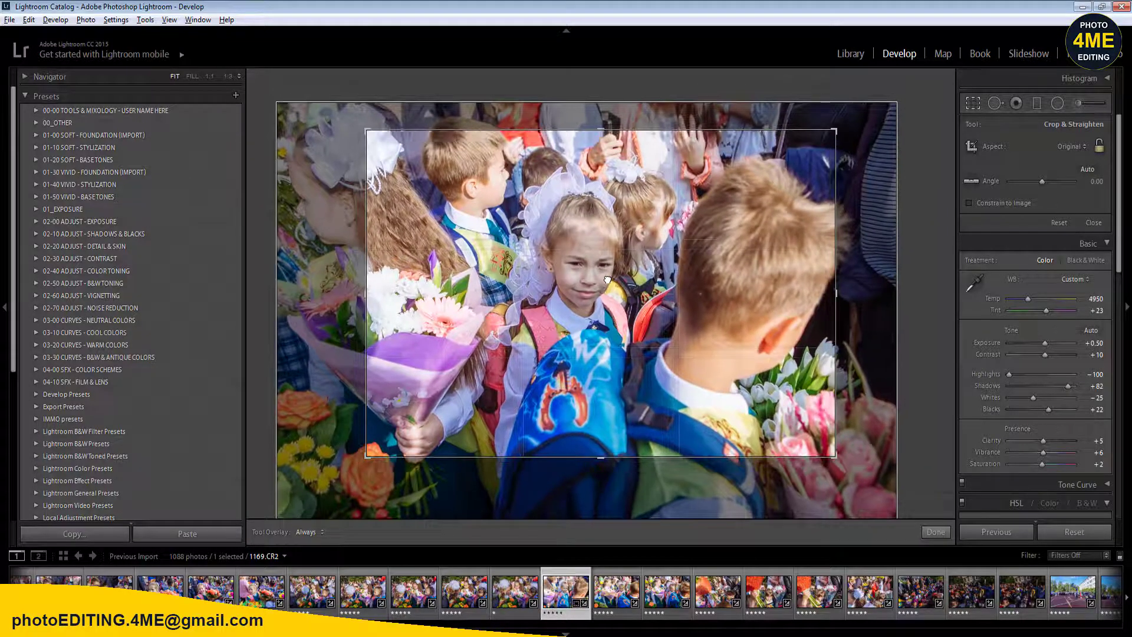
pyautogui.press('Return')
pyautogui.press('Right')
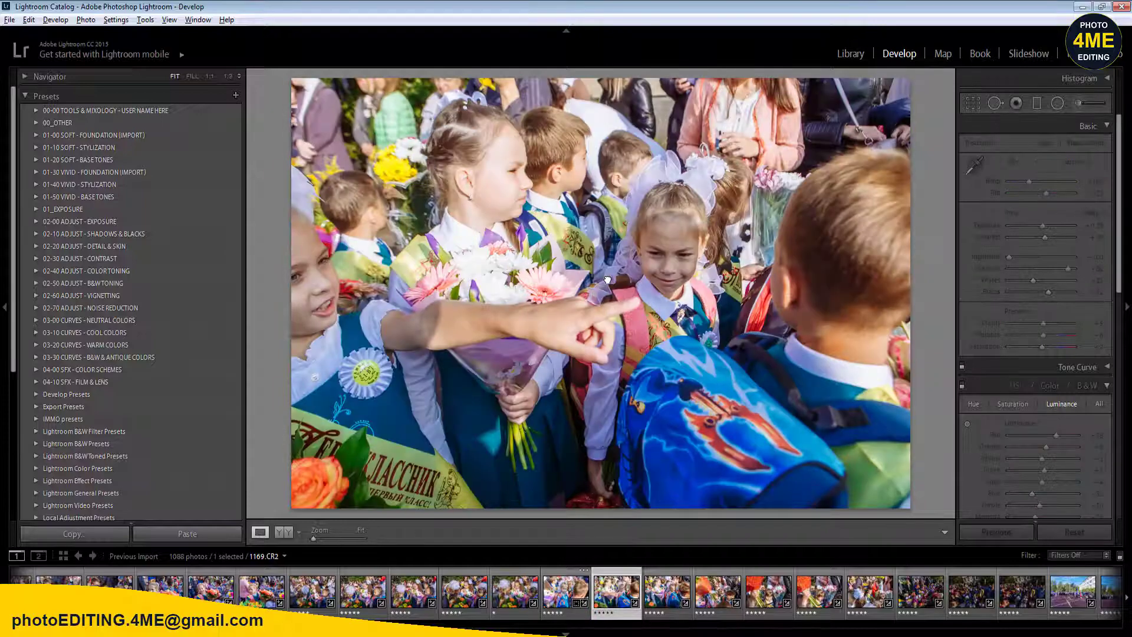
# - Rate the current photo and the one after it one star each, moving on to 1172.CR2
pyautogui.press('1')
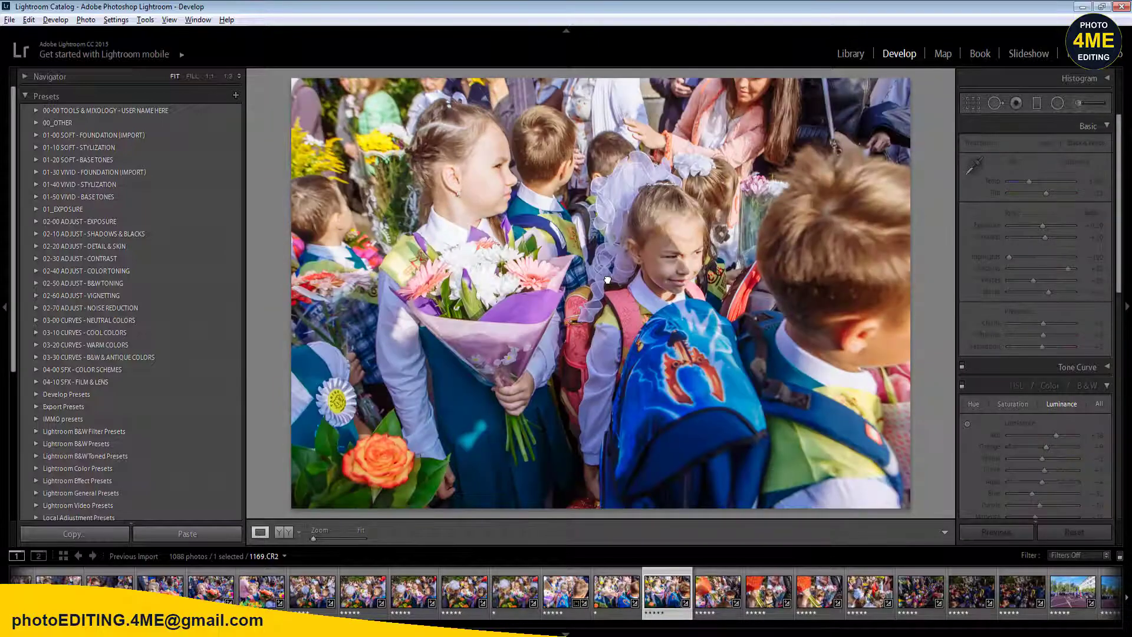
pyautogui.press('1')
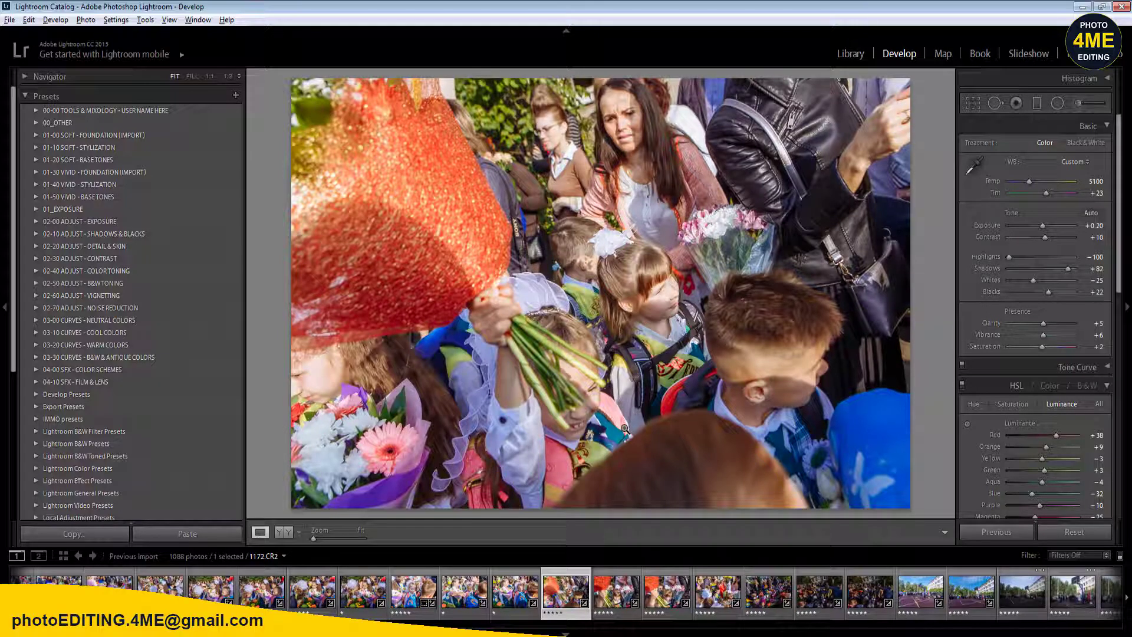
# - Set photo 1172.CR2 to temperature 4900 and Shadows +73, with tone curve Highlights at -4 and Shadows at +19
pyautogui.click(1095, 182)
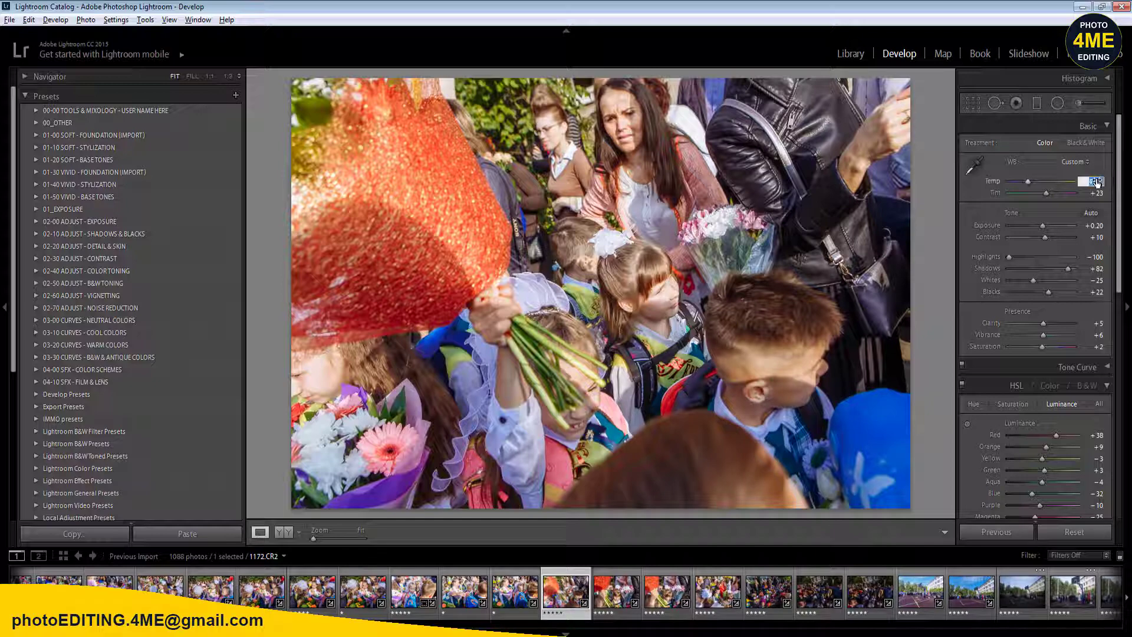
pyautogui.write('4900')
pyautogui.press('Return')
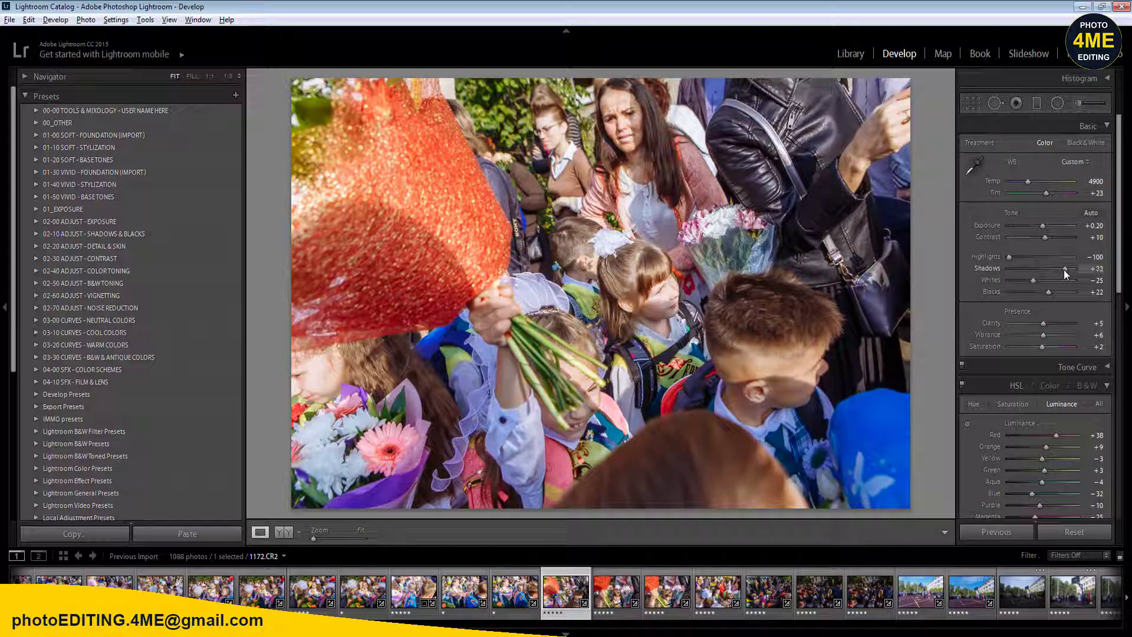
pyautogui.click(1105, 372)
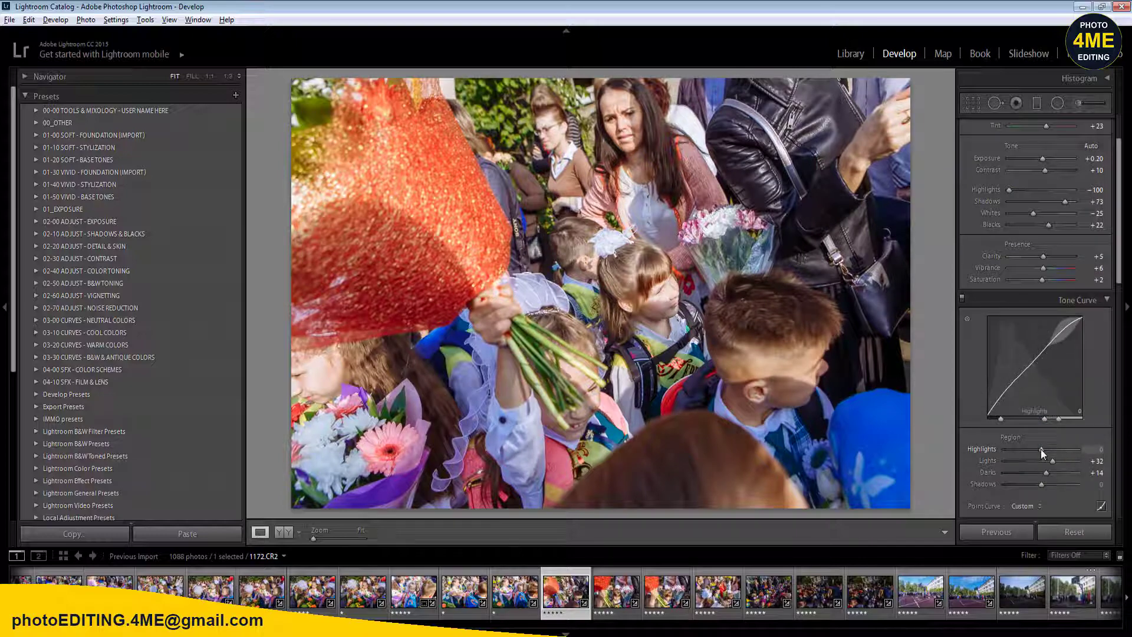
pyautogui.moveTo(1042, 448); pyautogui.dragTo(1047, 486)
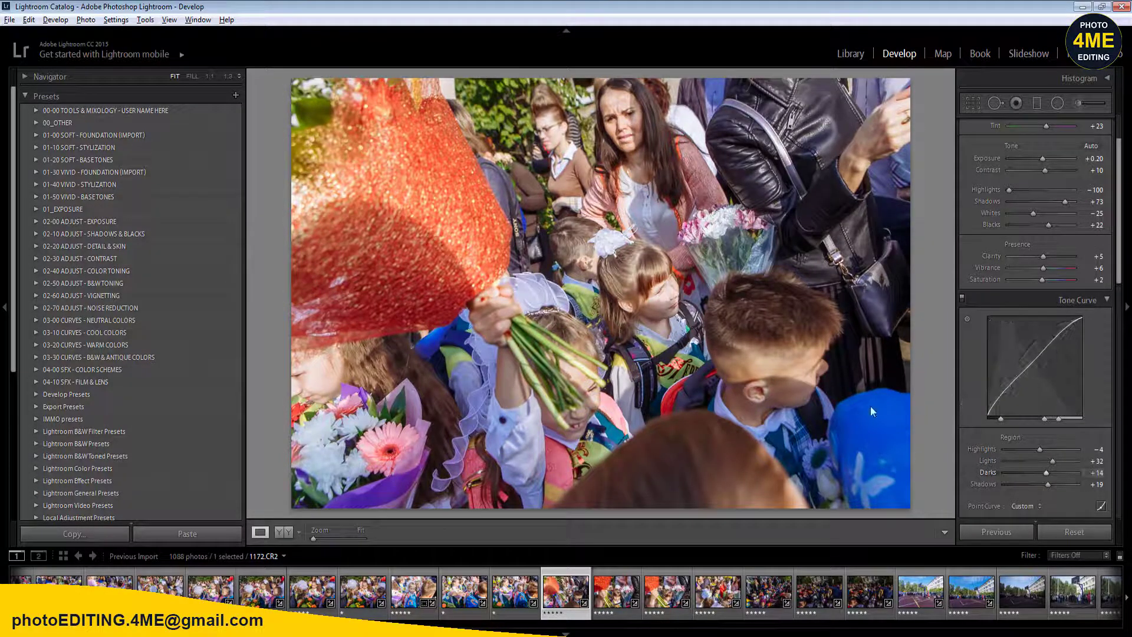
# - Synchronize the settings of photo 1172.CR2 to the ten photos that follow it
pyautogui.keyDown('shift'); pyautogui.click(1022, 590); pyautogui.keyUp('shift')
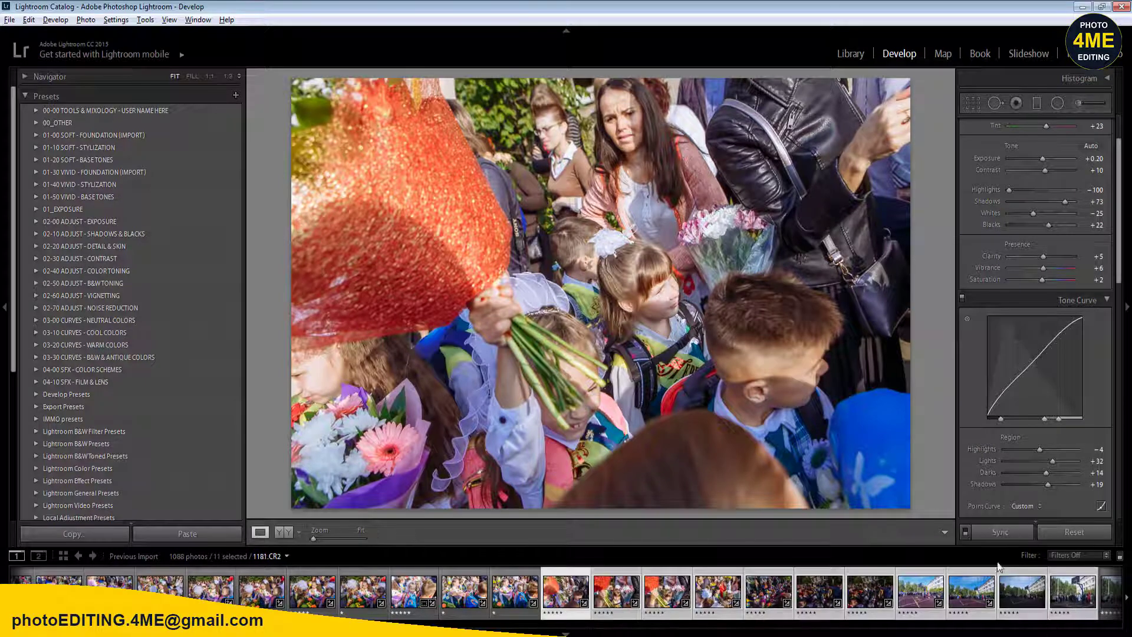
pyautogui.click(983, 534)
pyautogui.click(885, 505)
# - Crop photo 1173.CR2 tighter around the girl with the bouquet at the original aspect ratio, and rate the following photo one star
pyautogui.click(515, 600)
pyautogui.click(619, 599)
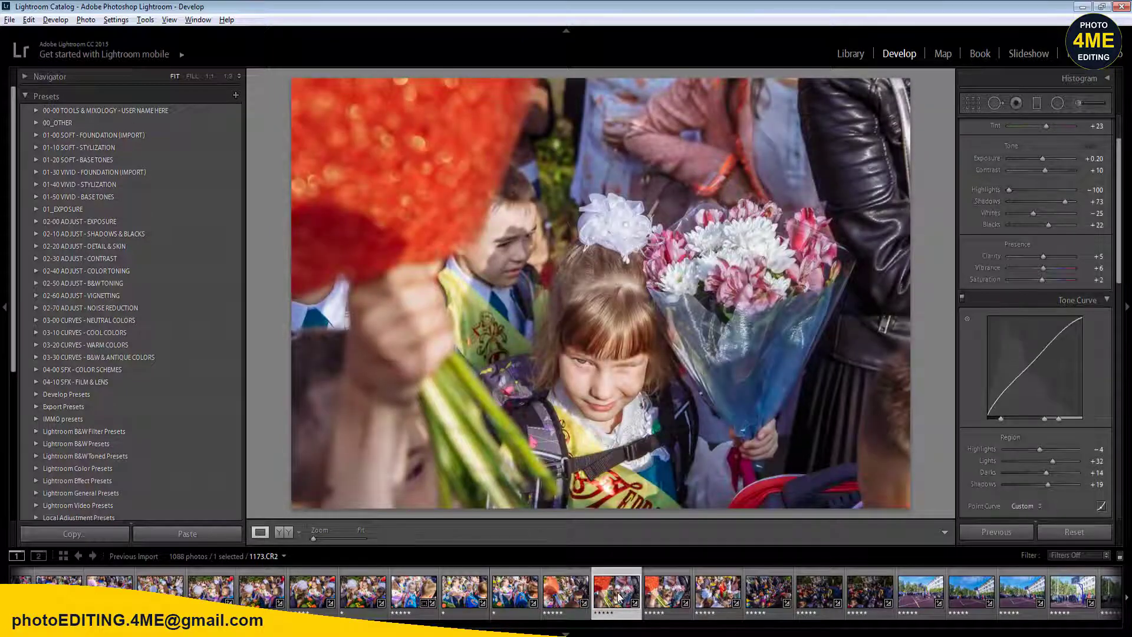
pyautogui.press('Right')
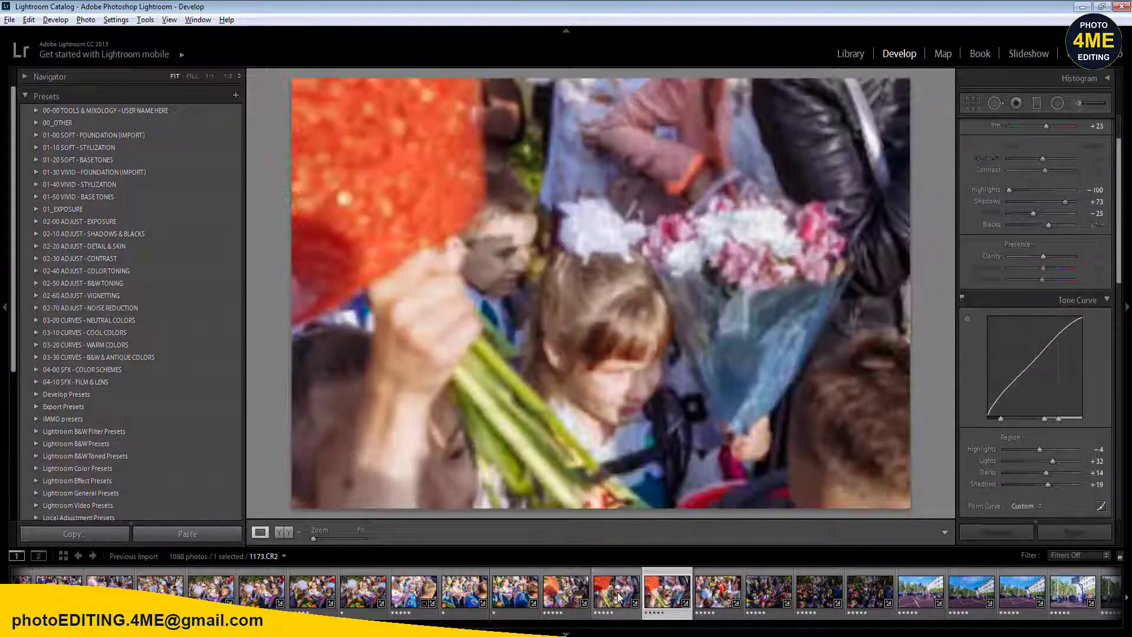
pyautogui.press('Left')
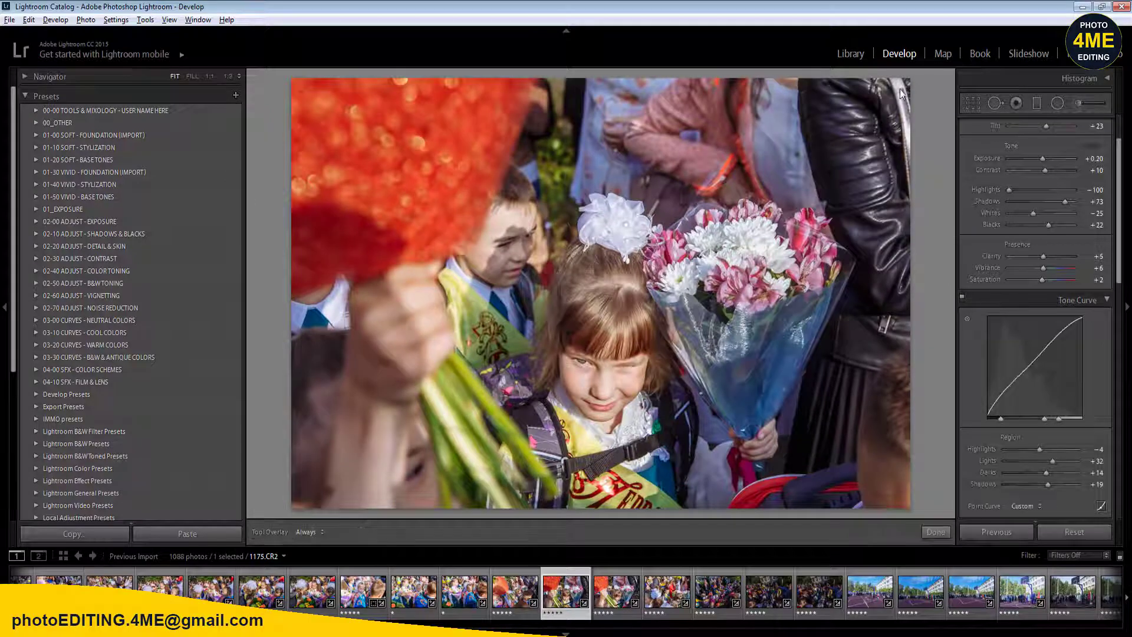
pyautogui.press('r')
pyautogui.press('Left')
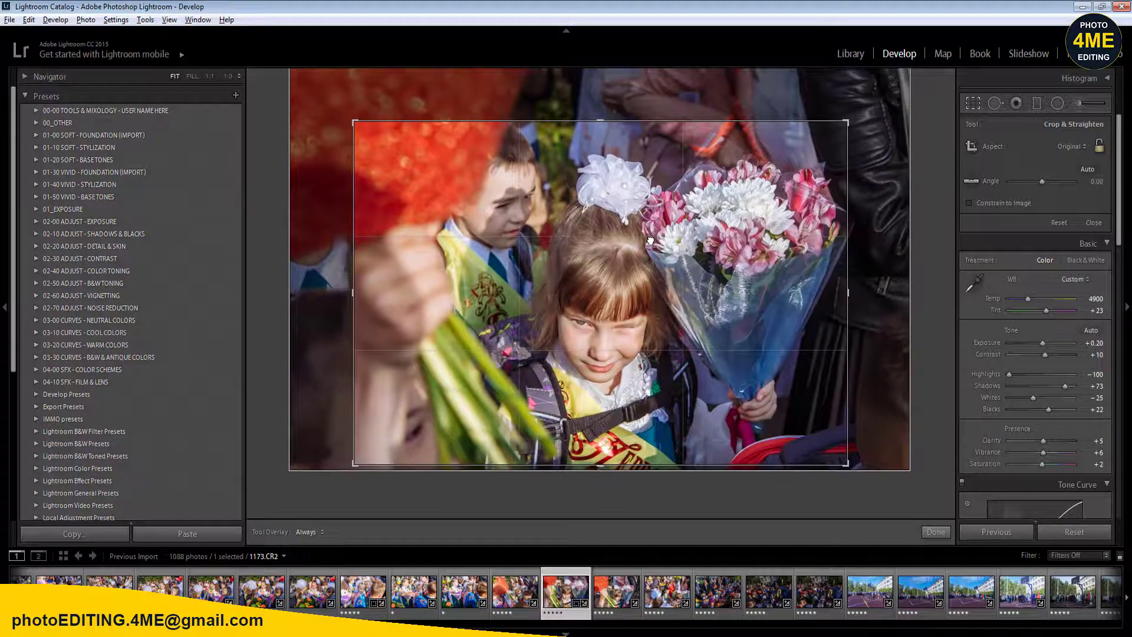
pyautogui.press('r')
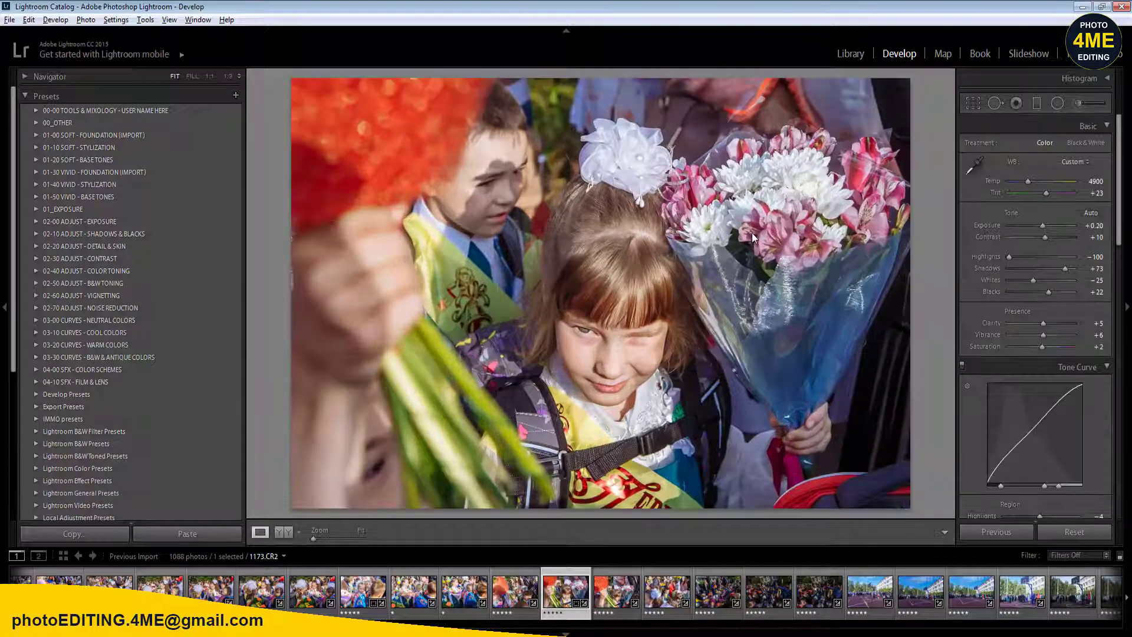
pyautogui.press('Right')
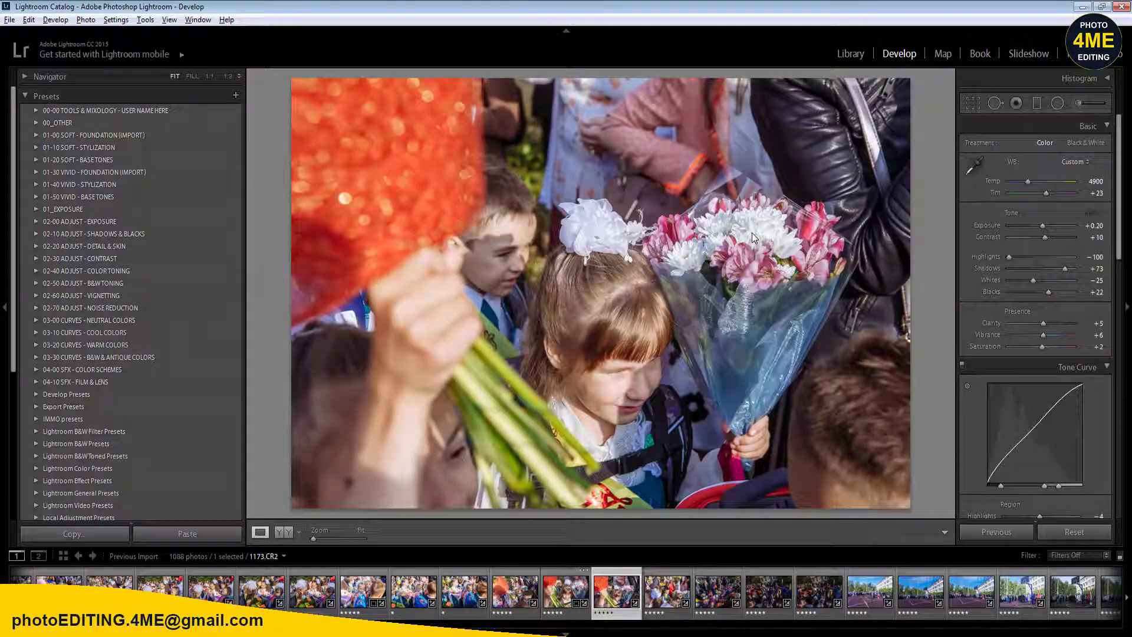
pyautogui.press('1')
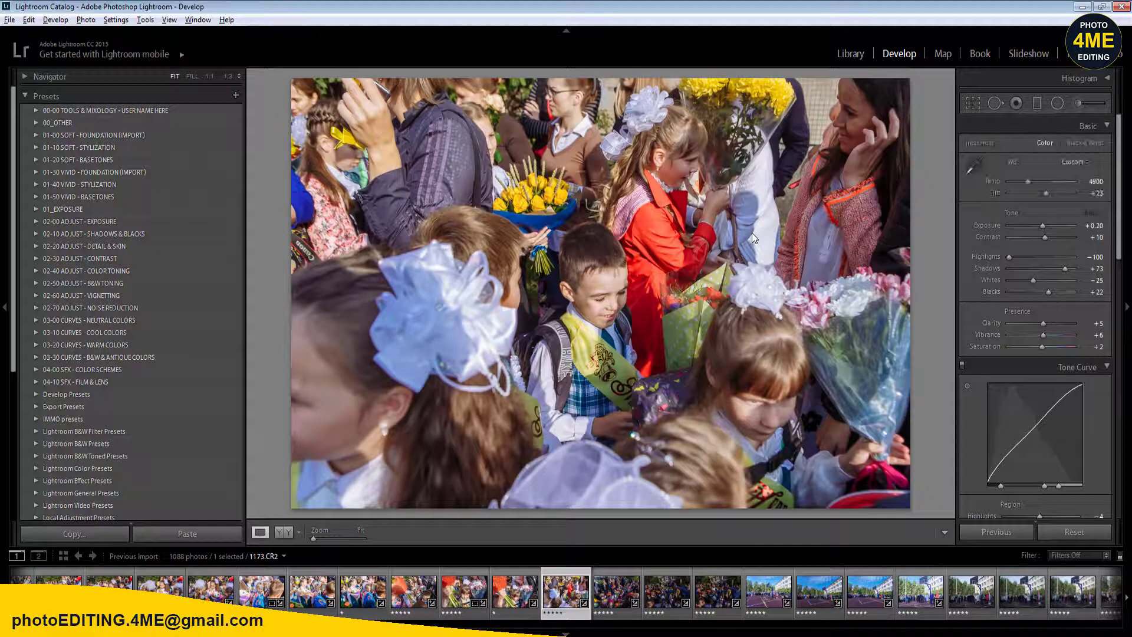
# - Crop photo 1175.CR2 tighter around the boy with the yellow sash and the girl beside him, and move on to 1176.CR2
pyautogui.press('r')
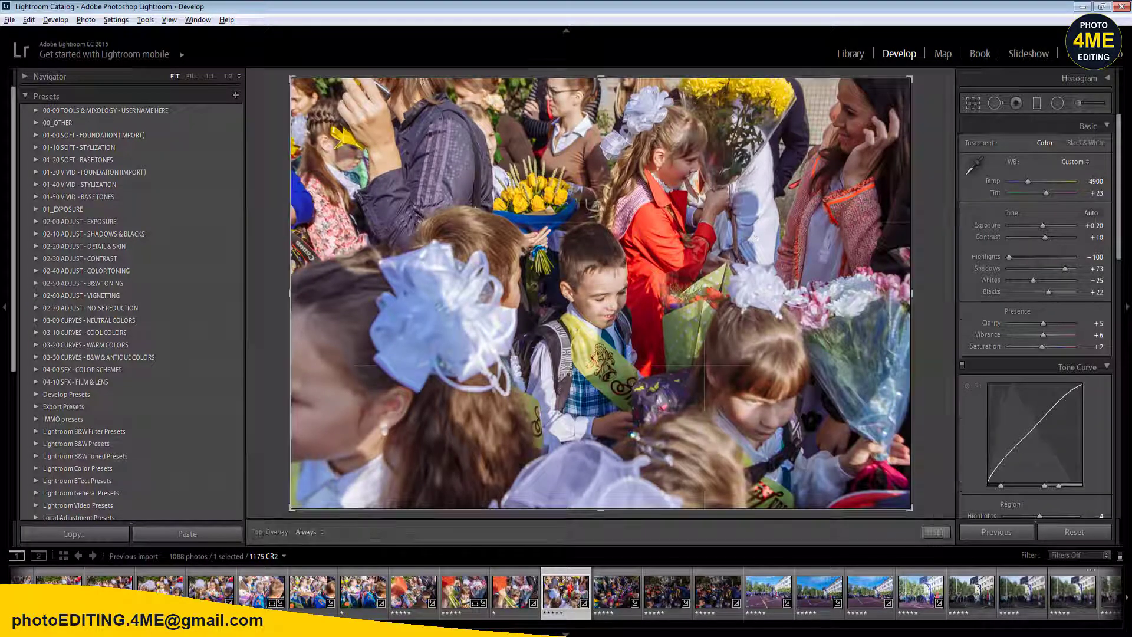
pyautogui.moveTo(608, 76); pyautogui.dragTo(615, 129)
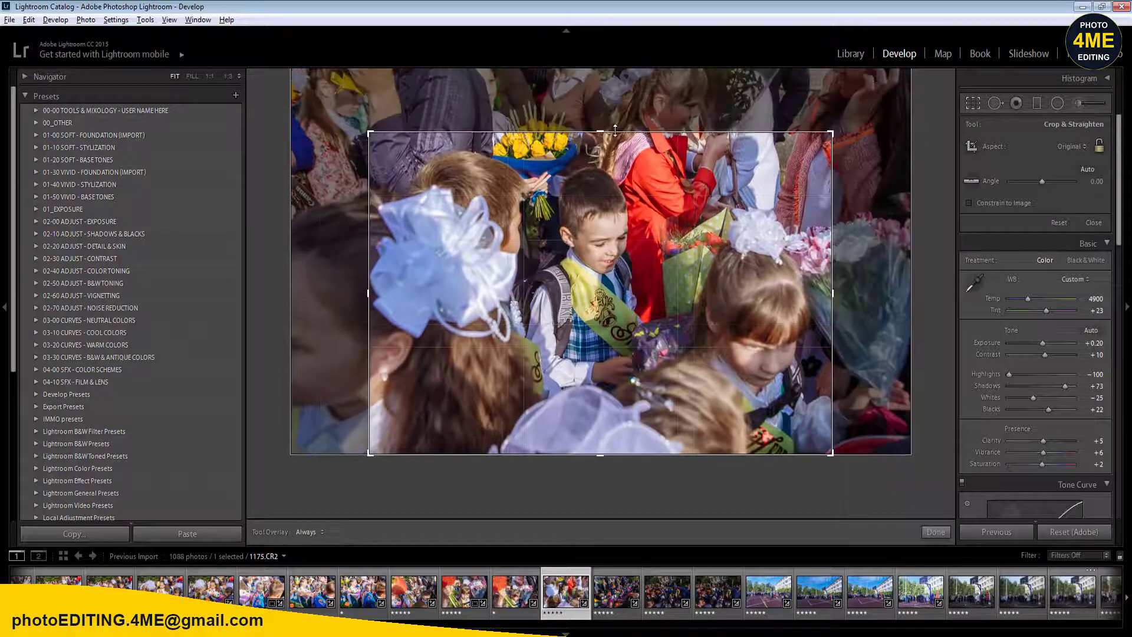
pyautogui.moveTo(639, 196); pyautogui.dragTo(609, 203)
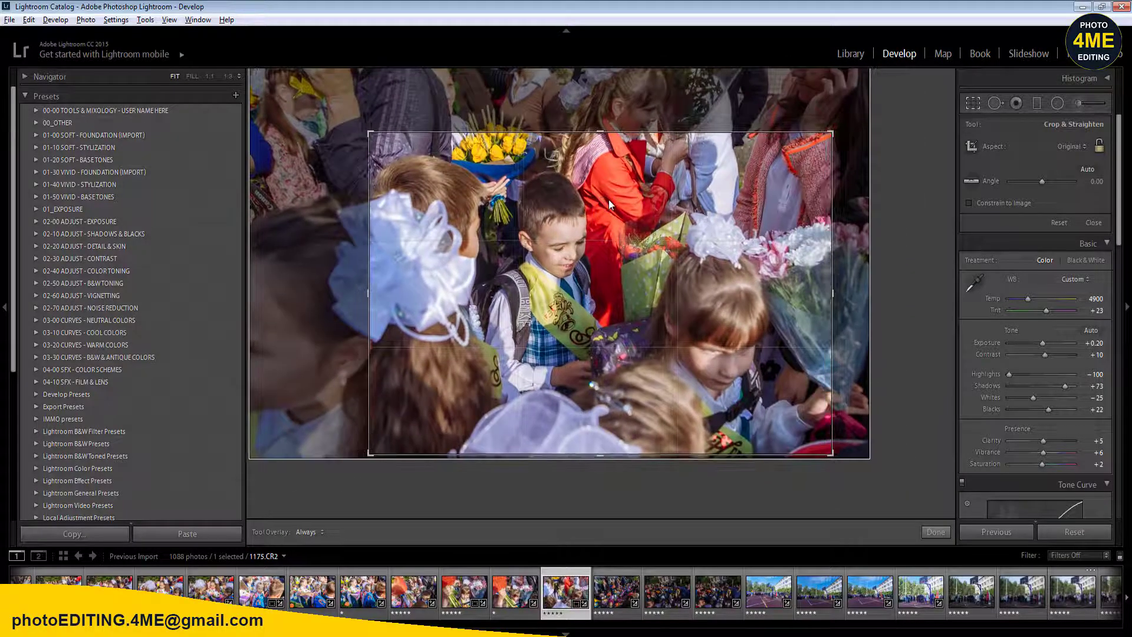
pyautogui.press('r')
pyautogui.press('Right')
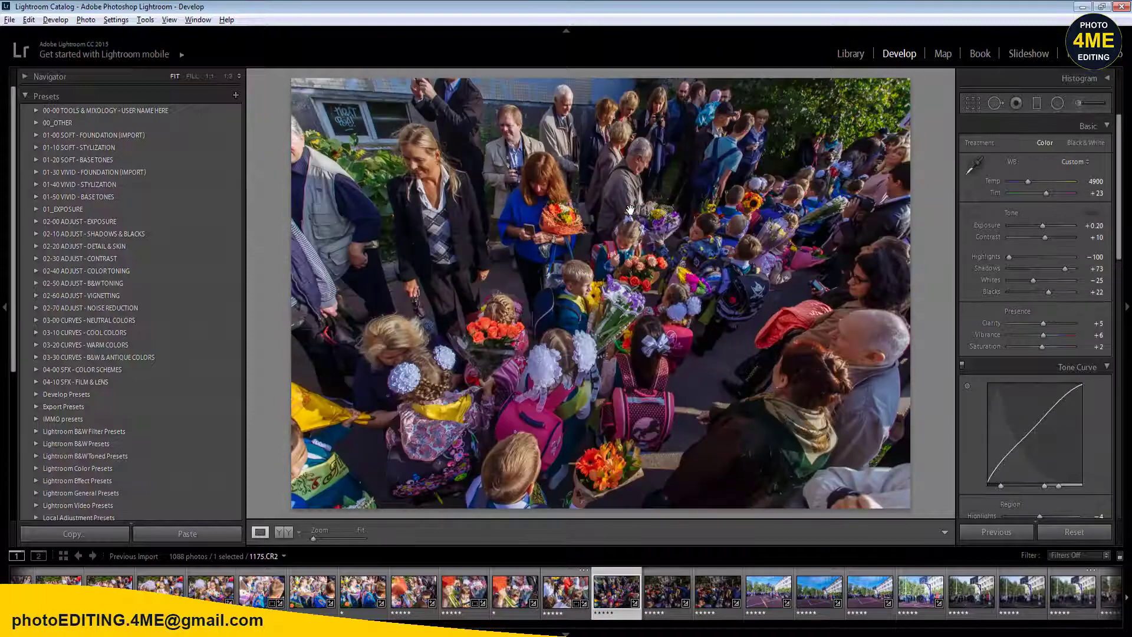
pyautogui.press('Right')
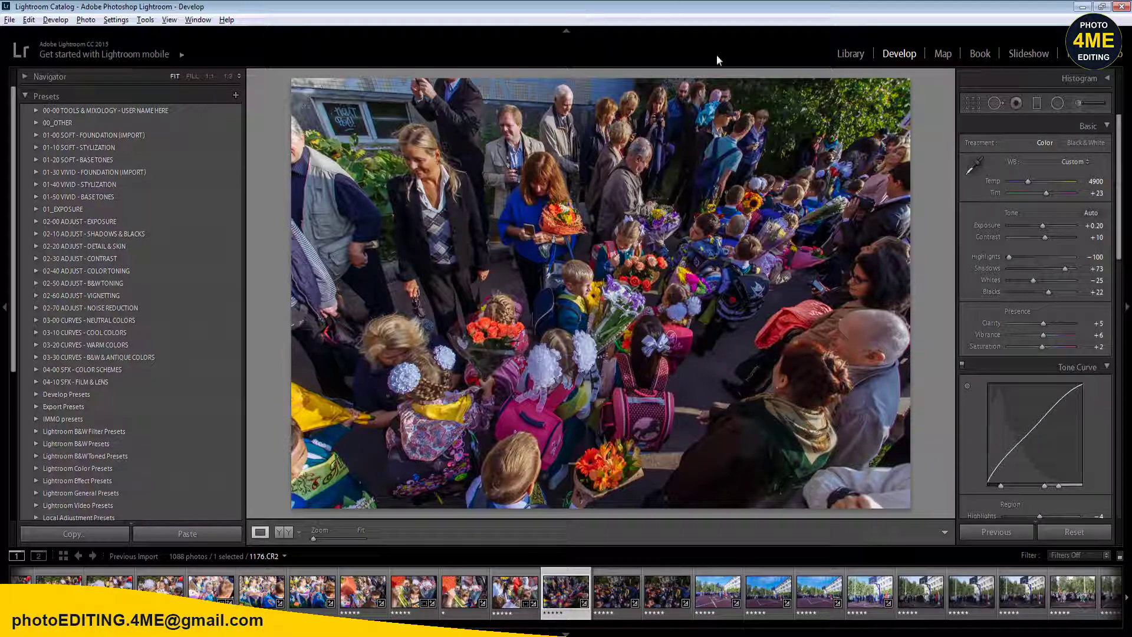
# - Brighten photo 1176.CR2 with Exposure +0.90, Shadows +91 and Blacks +24, showing the histogram
pyautogui.click(1097, 228)
pyautogui.write('1')
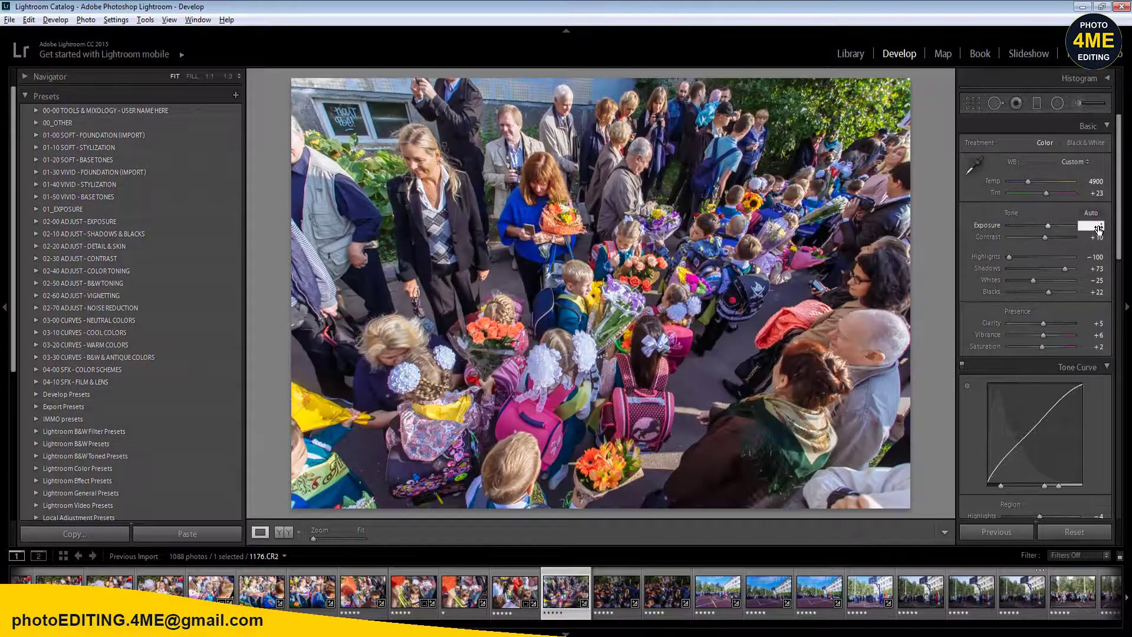
pyautogui.press('Return')
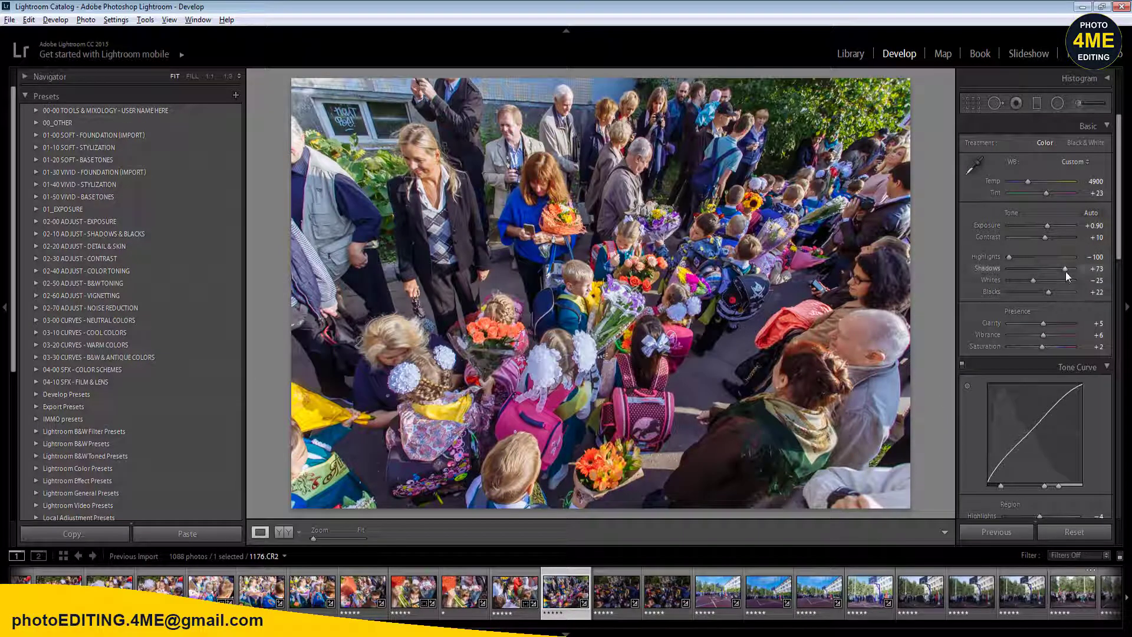
pyautogui.moveTo(1066, 270); pyautogui.dragTo(1074, 273)
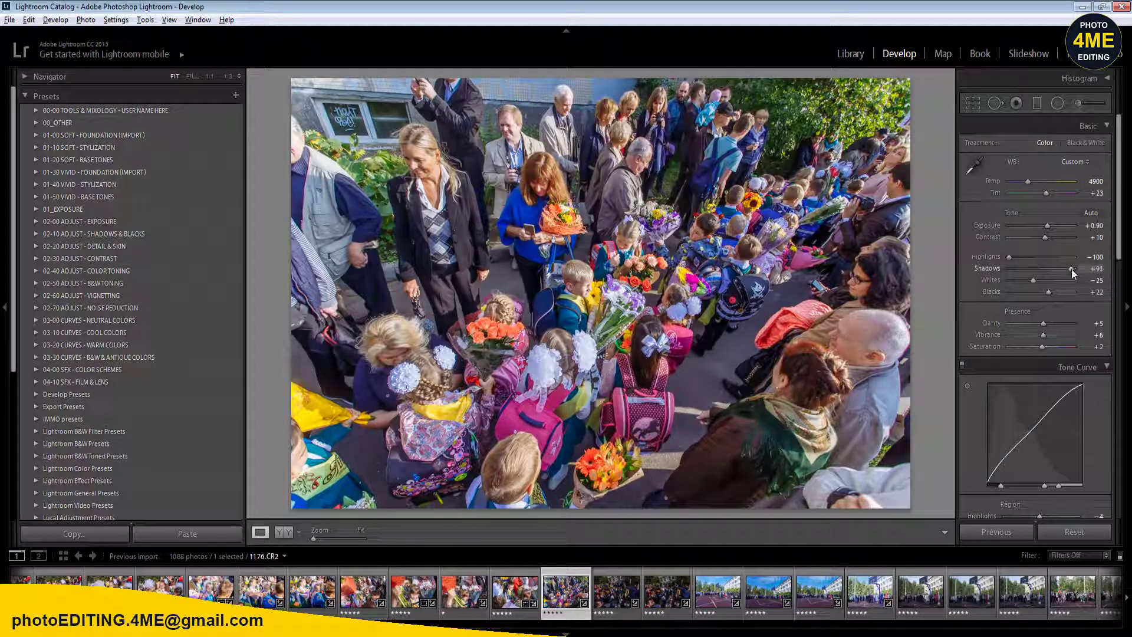
pyautogui.click(1108, 79)
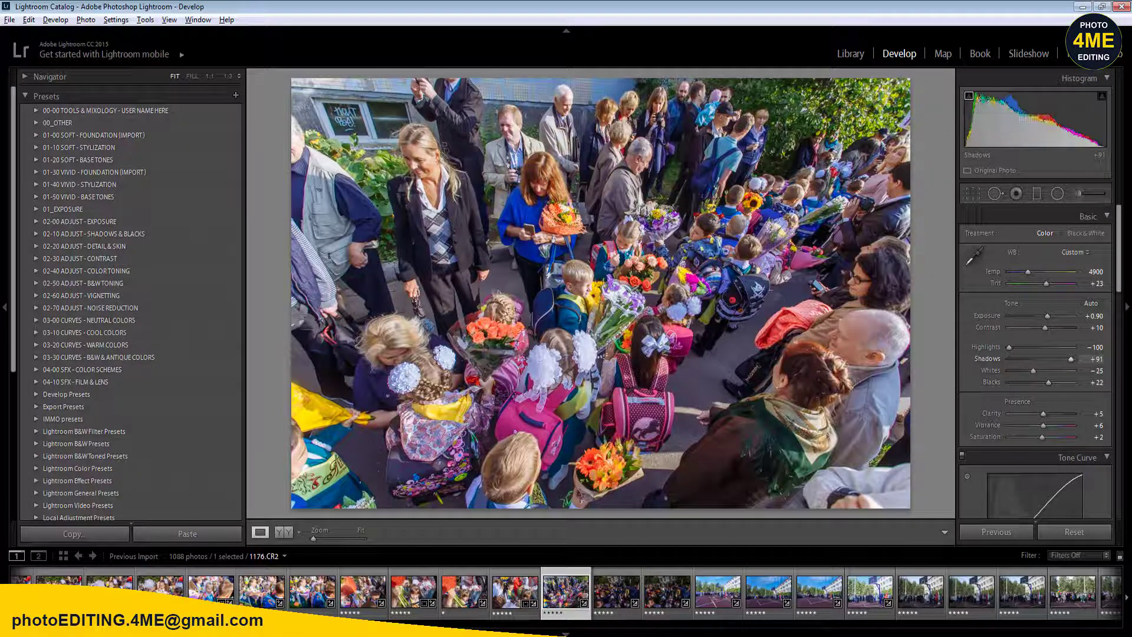
pyautogui.moveTo(979, 118); pyautogui.dragTo(980, 118)
# - Warm up photo 1176.CR2 by setting its temperature to 5150
pyautogui.click(1094, 272)
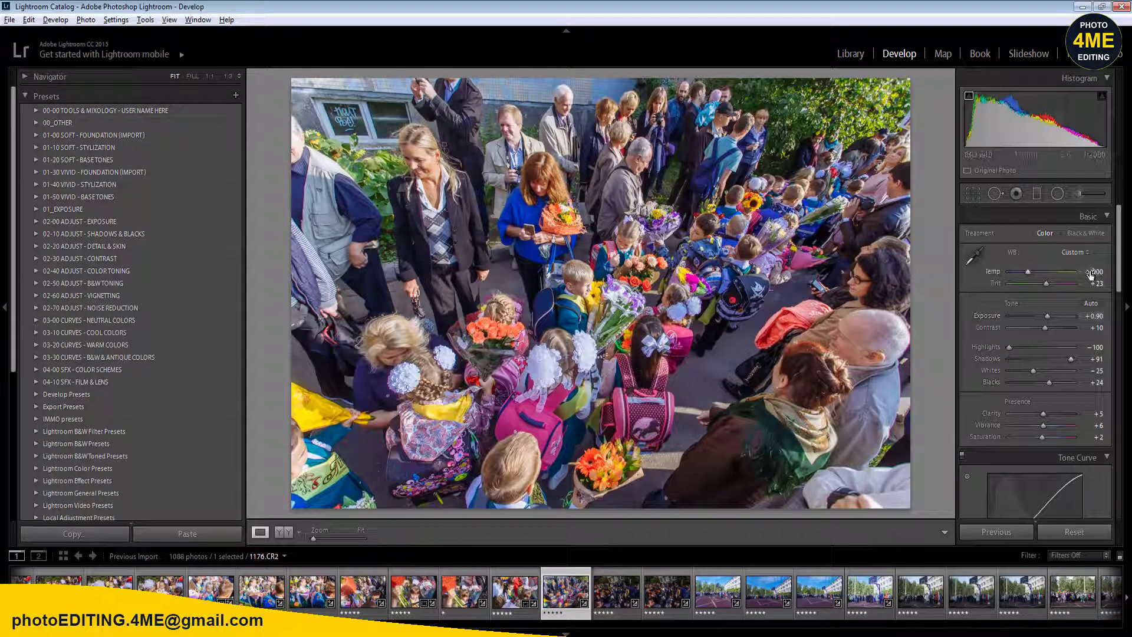
pyautogui.press('Up')
pyautogui.press('Up')
pyautogui.press('Up')
pyautogui.press('Up')
pyautogui.press('Up')
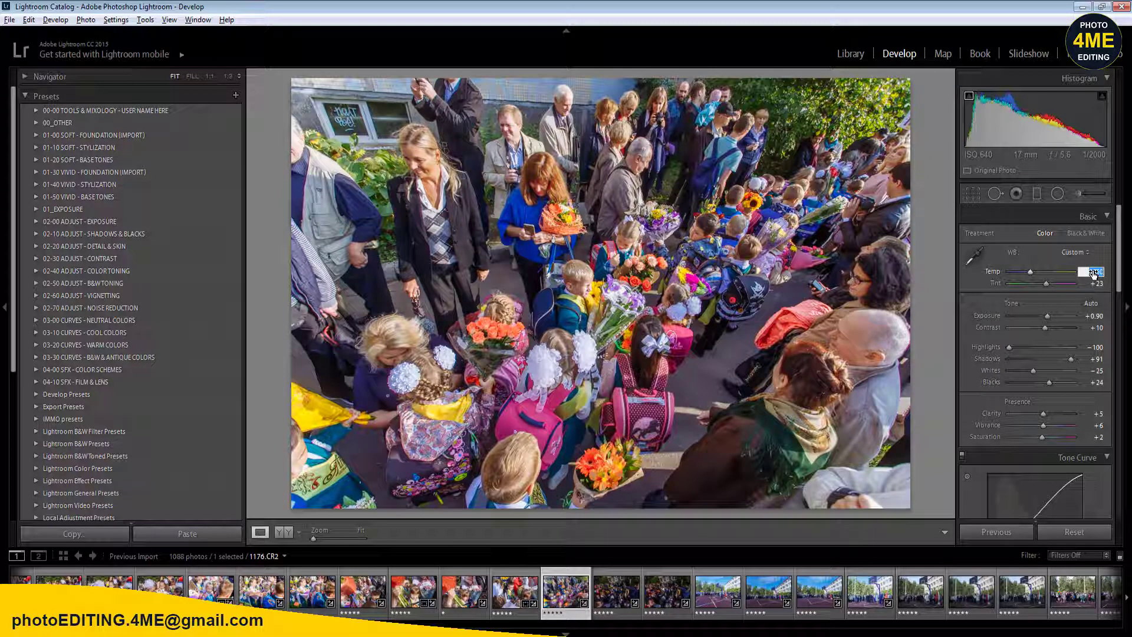
pyautogui.press('Return')
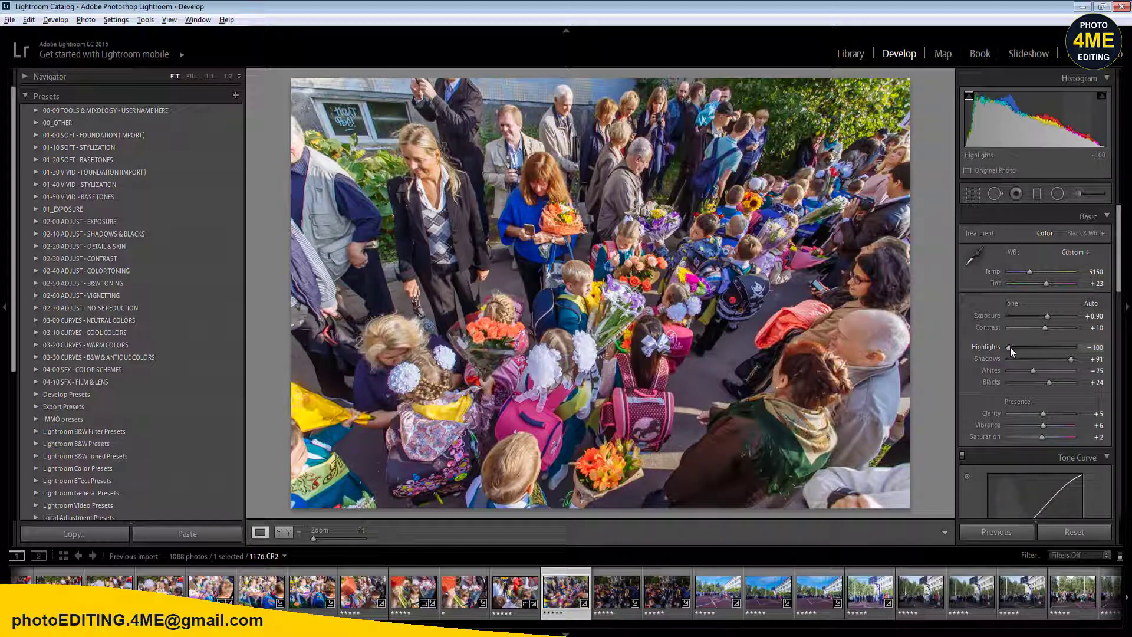
# - Set Shadows to +55, Whites to +47 and the temperature to 4800 for photo 1176.CR2
pyautogui.moveTo(1011, 351)
pyautogui.mouseDown()
pyautogui.moveTo(1039, 356)
pyautogui.moveTo(1005, 357)
pyautogui.mouseUp()
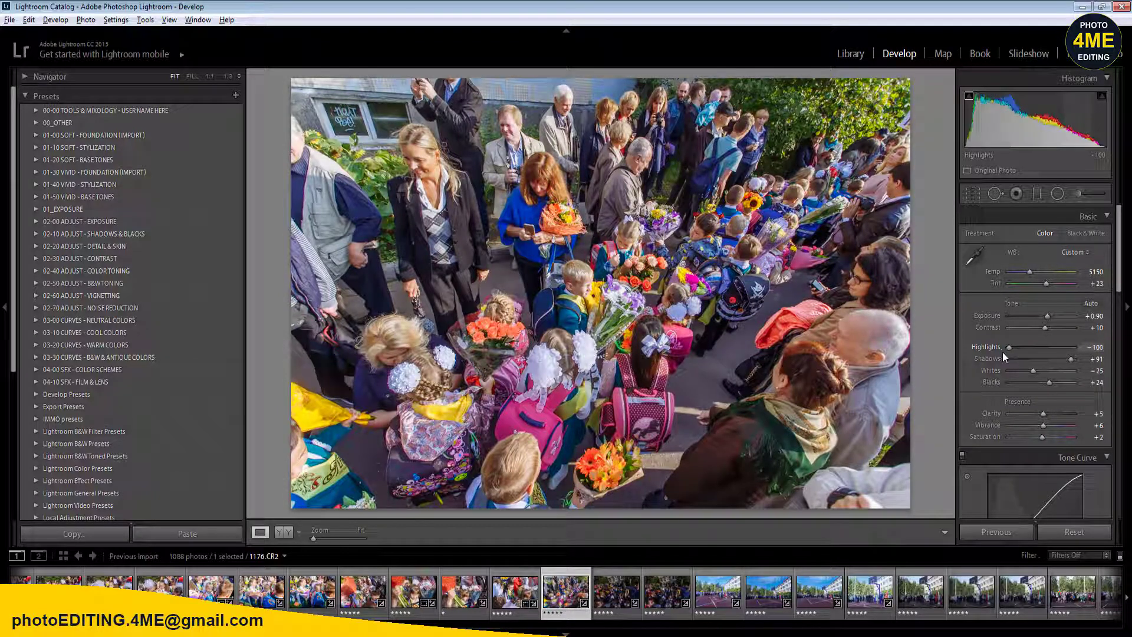
pyautogui.moveTo(1072, 365)
pyautogui.mouseDown()
pyautogui.moveTo(1034, 372)
pyautogui.moveTo(1072, 372)
pyautogui.moveTo(1060, 374)
pyautogui.mouseUp()
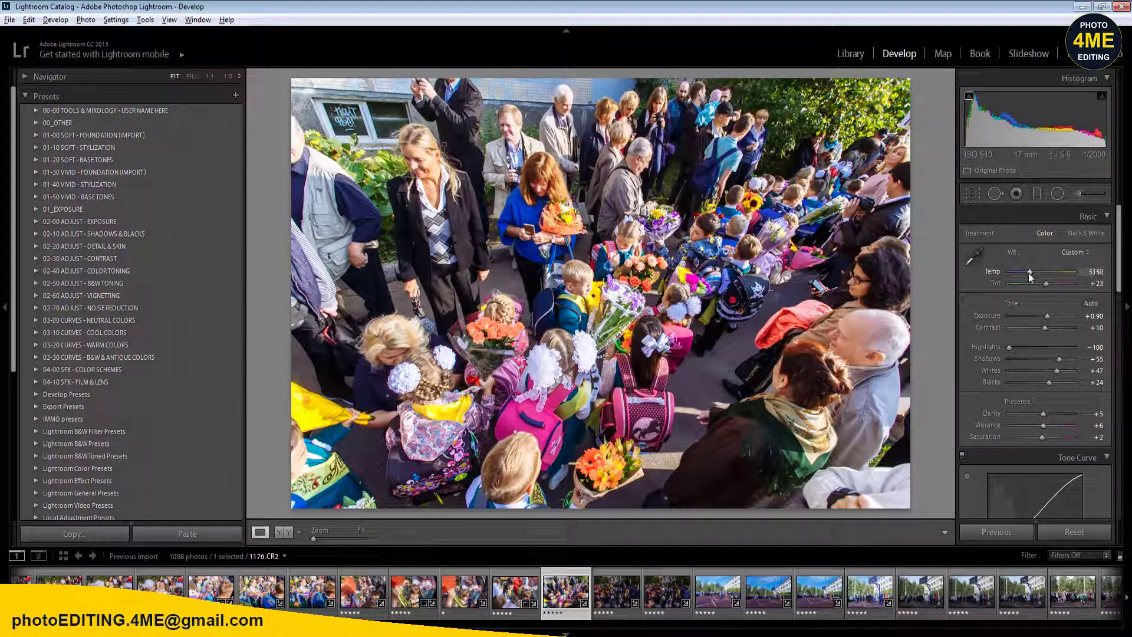
pyautogui.moveTo(1030, 276); pyautogui.dragTo(1030, 277)
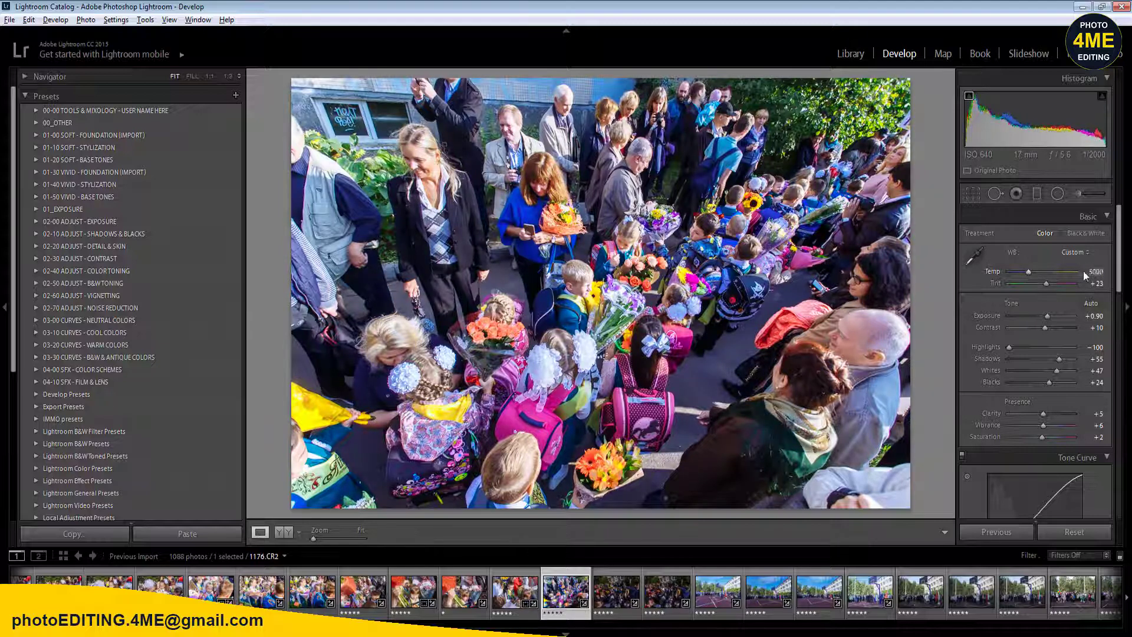
pyautogui.click(1096, 272)
pyautogui.write('4750')
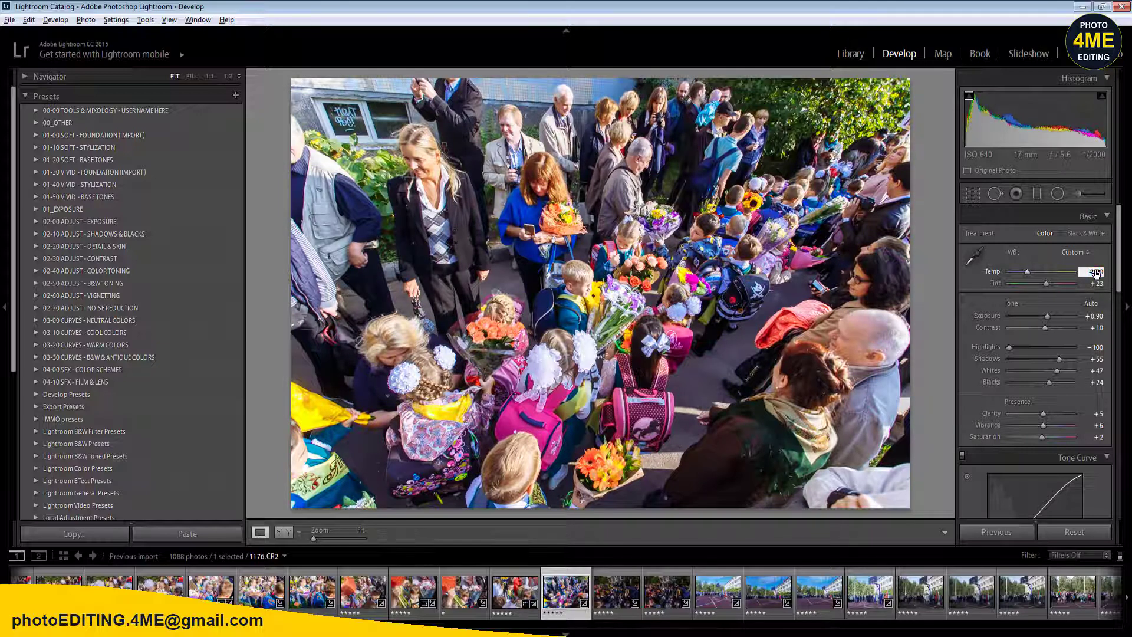
pyautogui.press('Return')
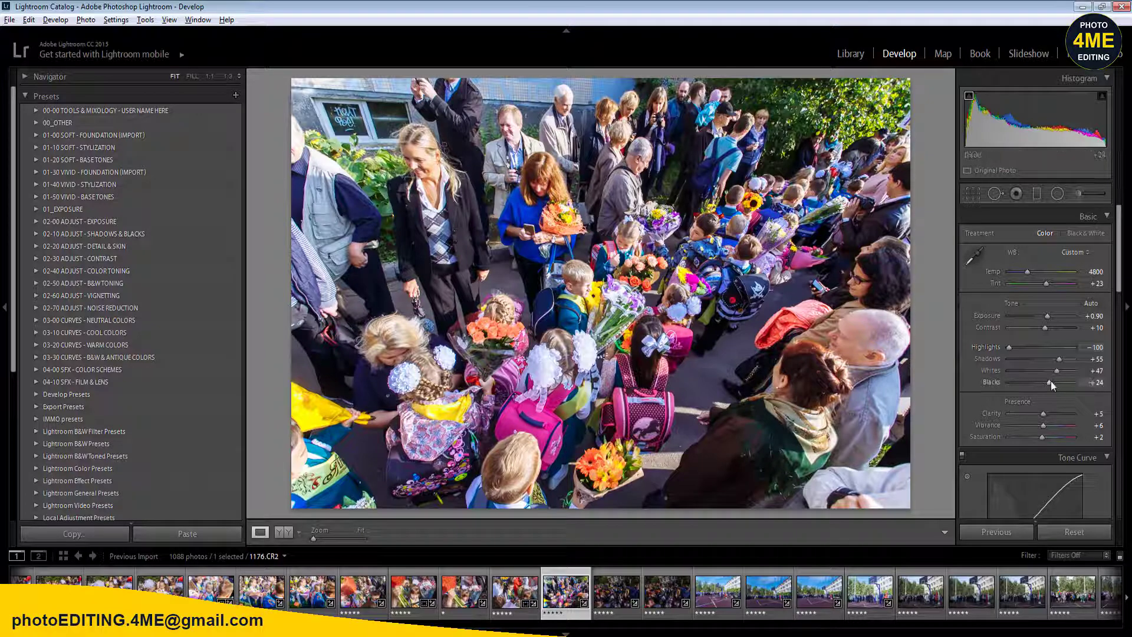
# - Adjust the tone curve of photo 1176.CR2 to Lights +19, Shadows 0 and Highlights about +30
pyautogui.scroll(-3, 1091, 354)
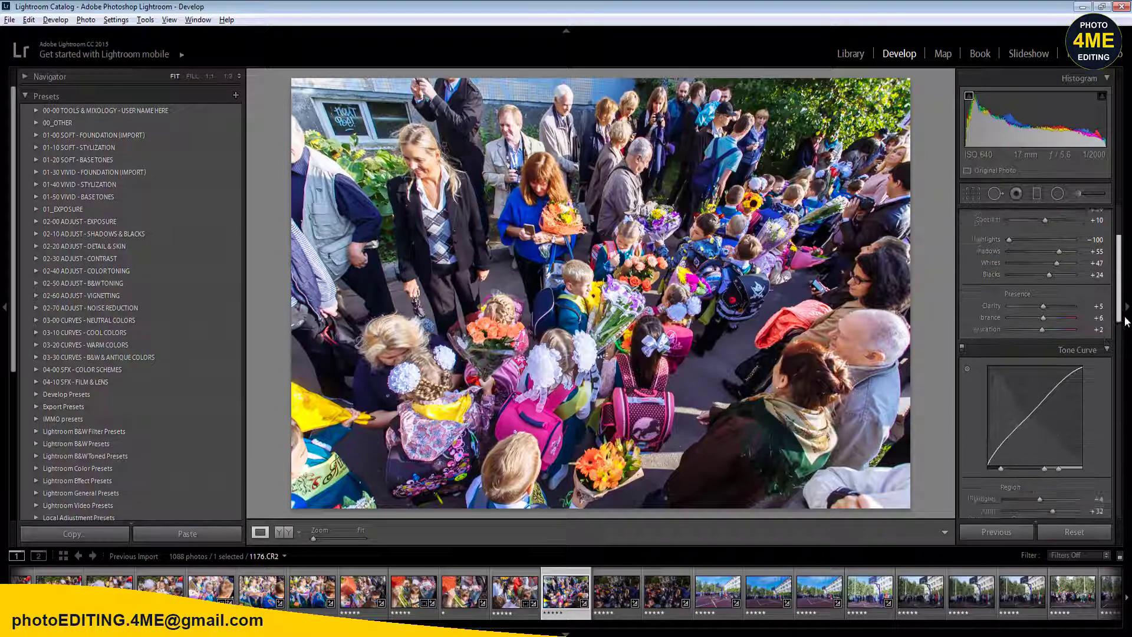
pyautogui.moveTo(1052, 455)
pyautogui.mouseDown()
pyautogui.moveTo(1014, 464)
pyautogui.moveTo(1072, 461)
pyautogui.mouseUp()
pyautogui.moveTo(1069, 458); pyautogui.dragTo(1043, 480)
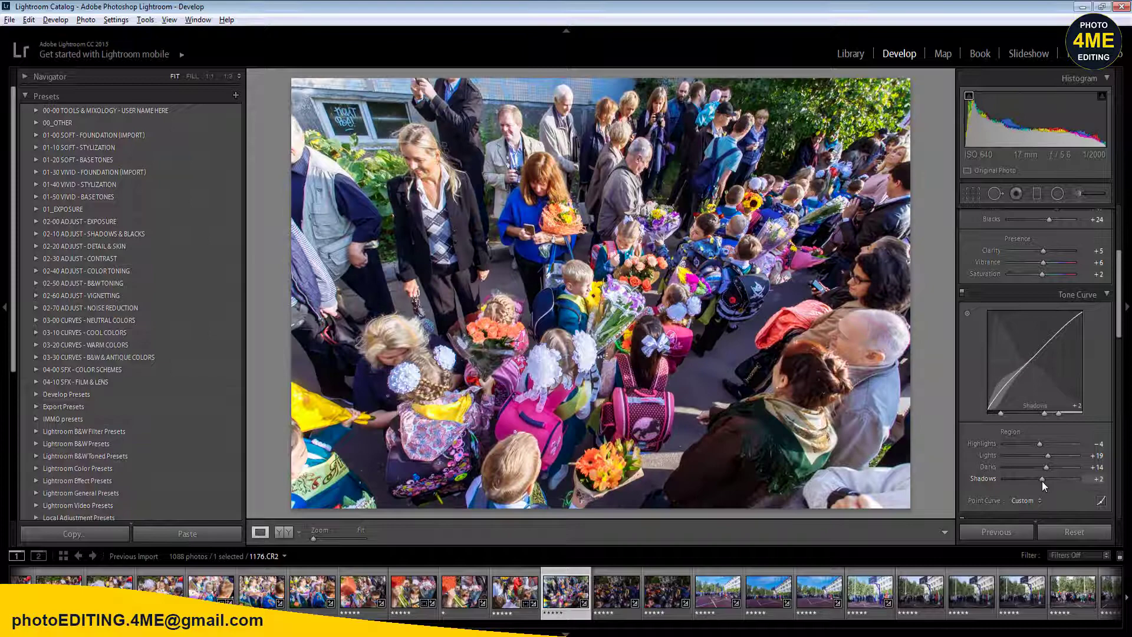
pyautogui.click(1093, 479)
pyautogui.write('0')
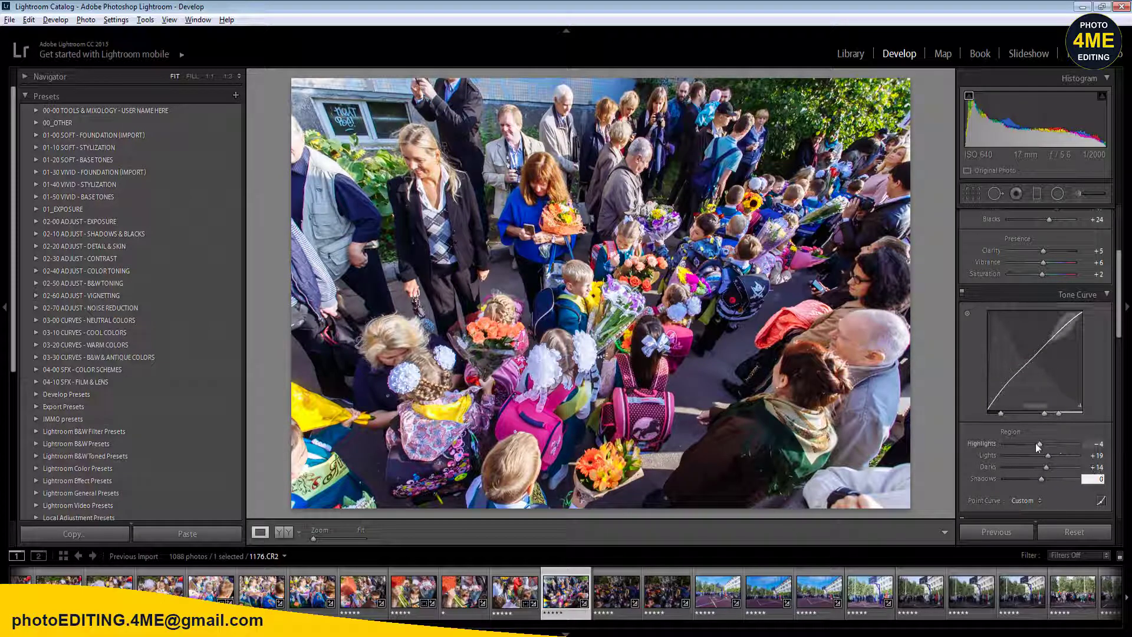
pyautogui.moveTo(1039, 446); pyautogui.dragTo(1053, 448)
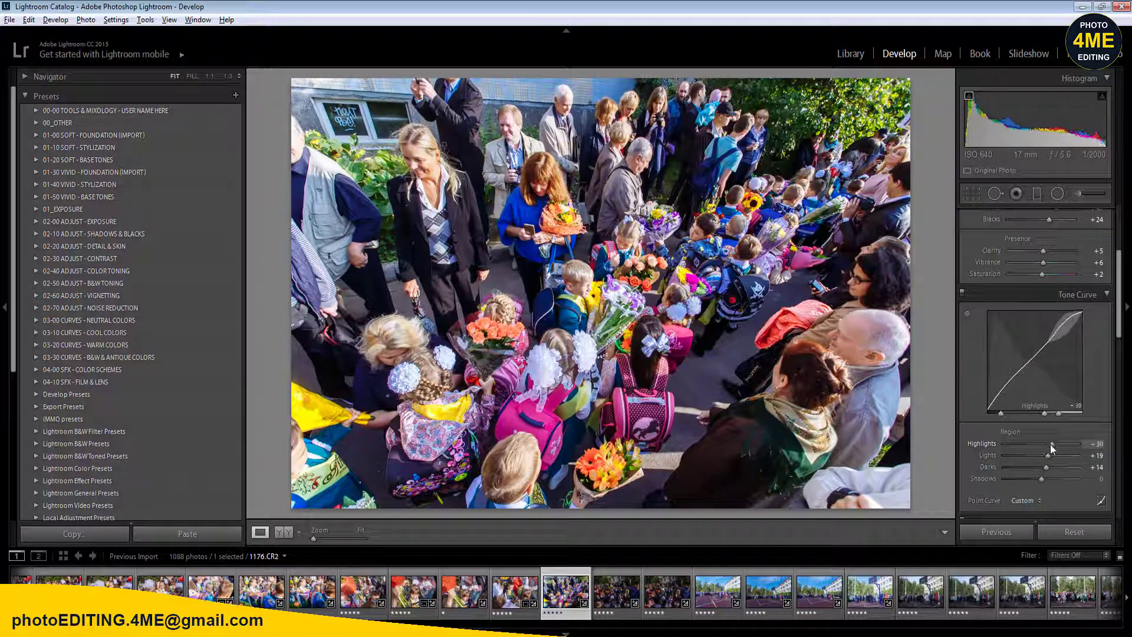
# - Rework the tone curve of photo 1176.CR2 to Highlights 0, Lights +17, Darks 0 and Shadows +14
pyautogui.doubleClick(1053, 448)
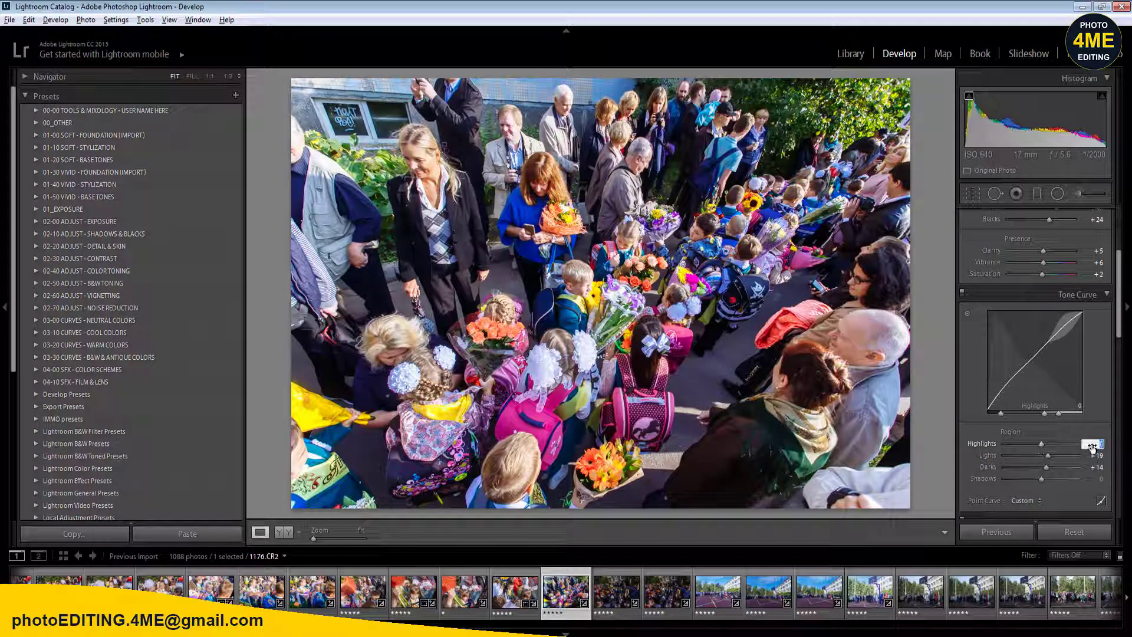
pyautogui.click(1096, 455)
pyautogui.write('0')
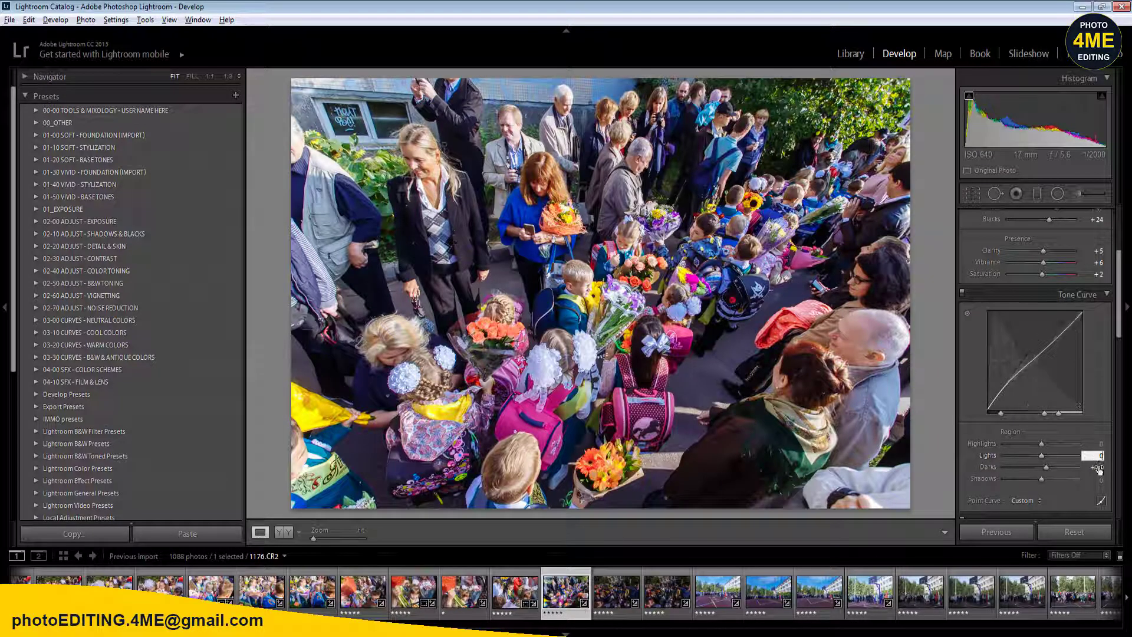
pyautogui.click(1098, 467)
pyautogui.write('0')
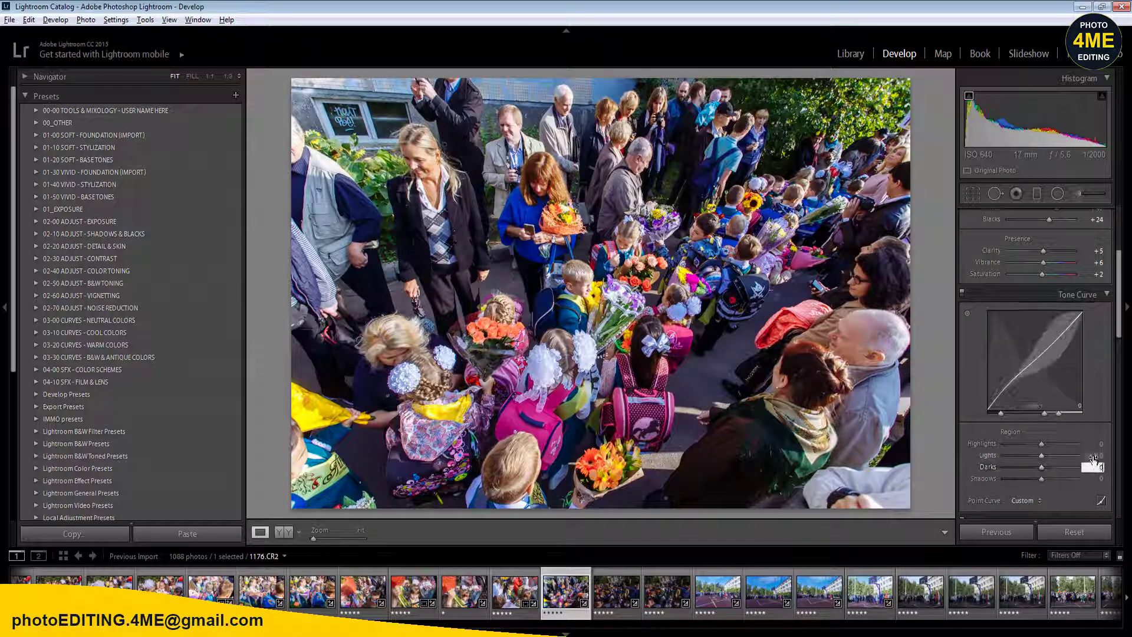
pyautogui.moveTo(1044, 459); pyautogui.dragTo(1046, 482)
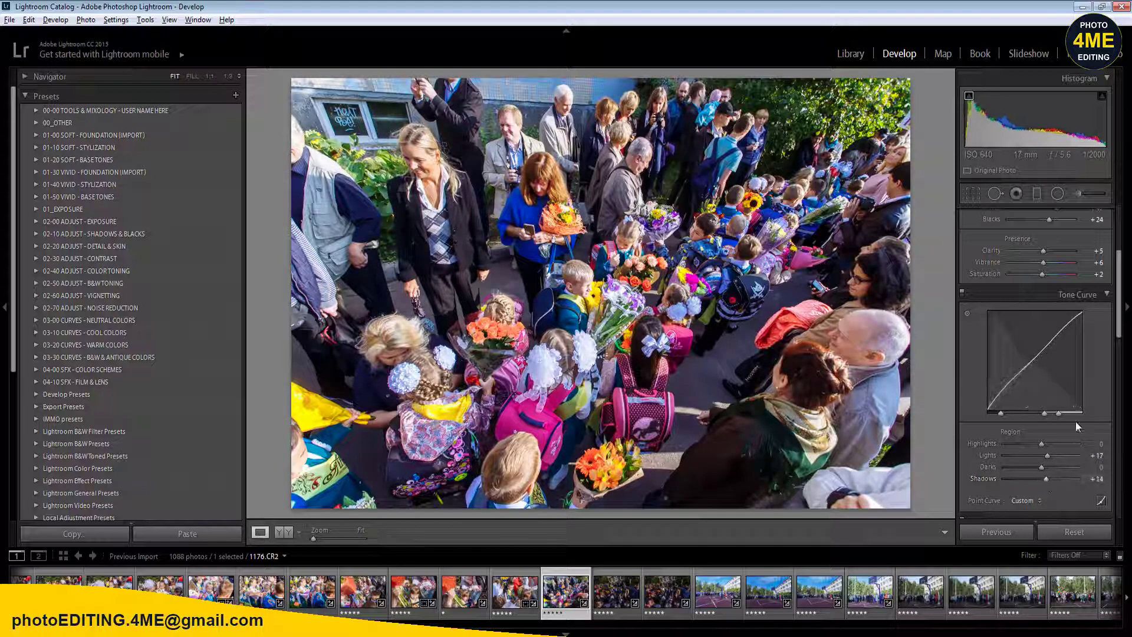
# - Set the tint of photo 1176.CR2 to +14, with Highlights -80, Shadows +44 and Whites +31
pyautogui.scroll(3, 1119, 330)
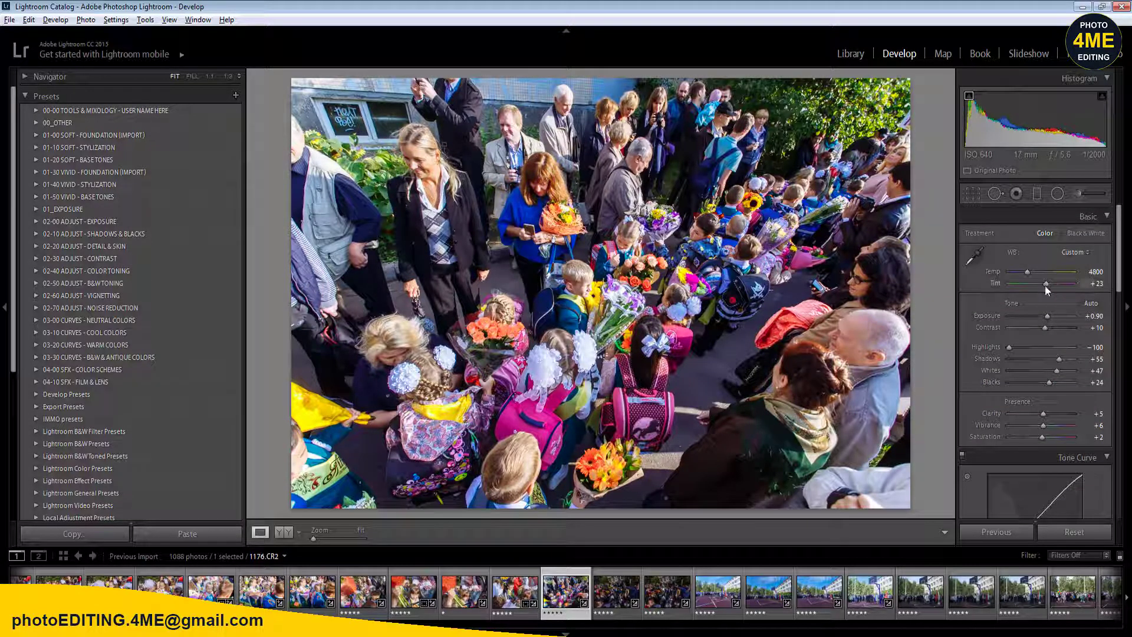
pyautogui.moveTo(1045, 284); pyautogui.dragTo(1043, 285)
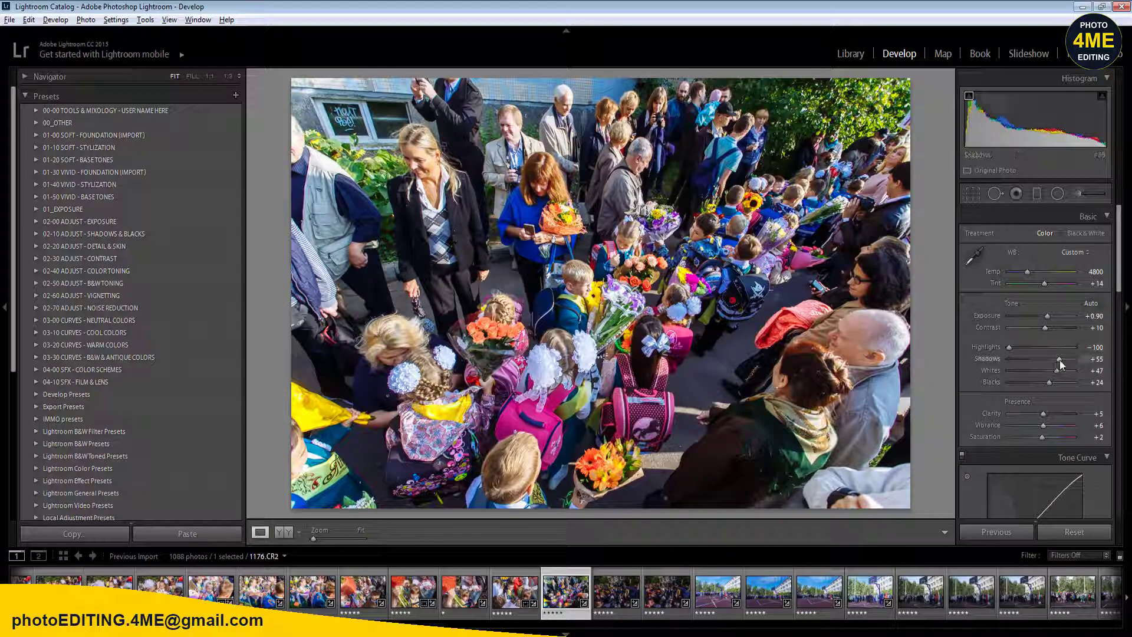
pyautogui.moveTo(1008, 347); pyautogui.dragTo(1043, 356)
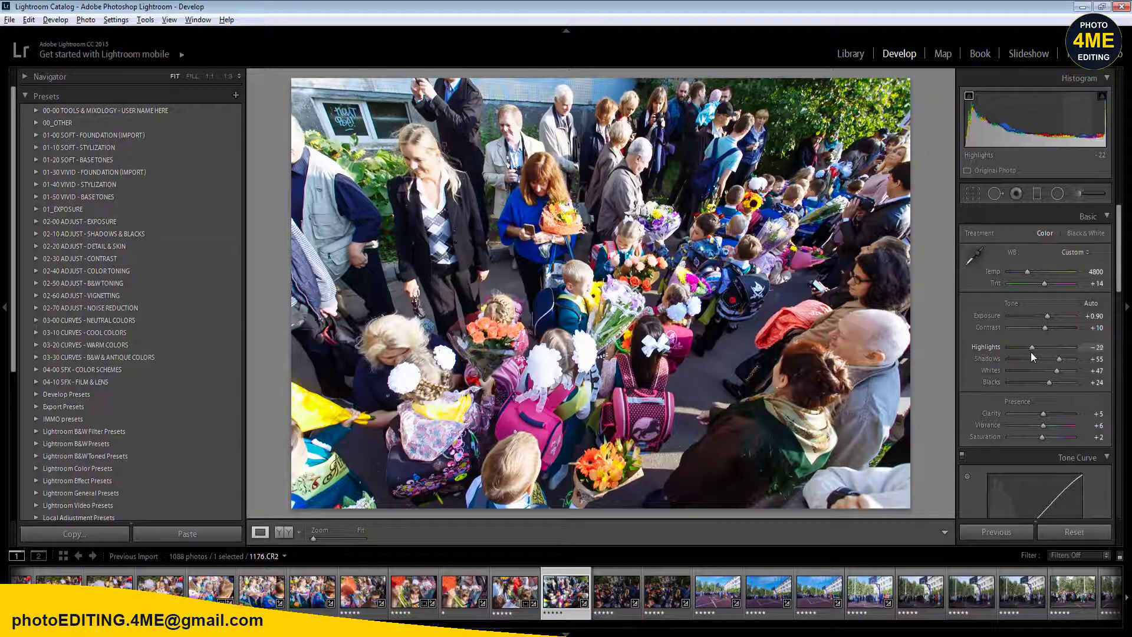
pyautogui.moveTo(1032, 356); pyautogui.dragTo(1053, 383)
pyautogui.click(1019, 358)
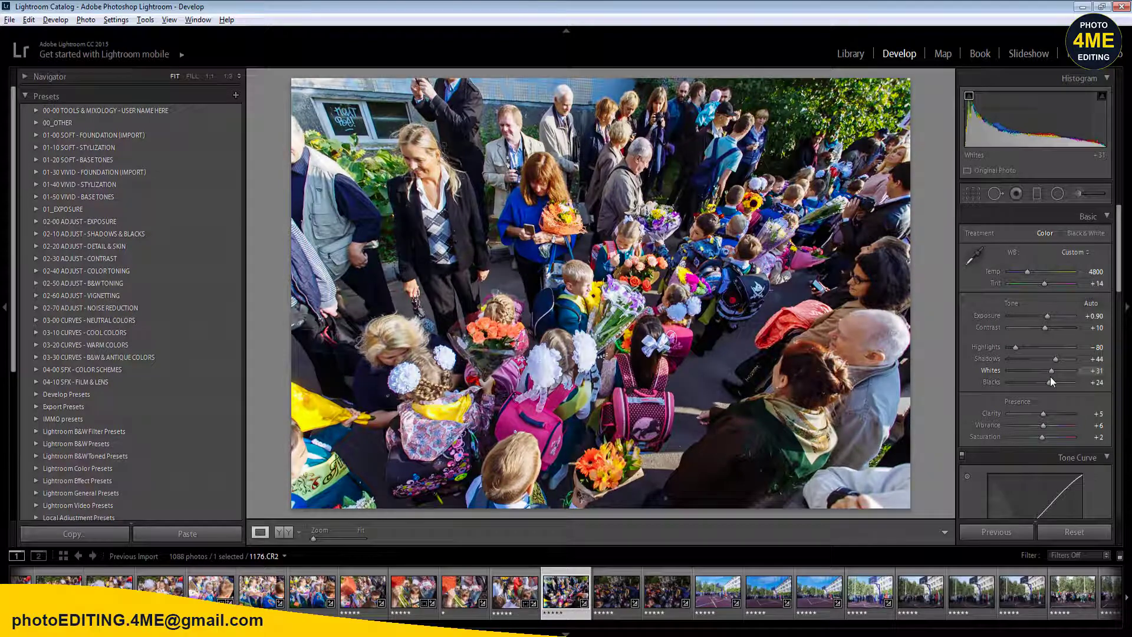
# - Soften photo 1176.CR2 with Contrast +2, Highlights -65 and Whites +20
pyautogui.click(1091, 329)
pyautogui.write('0')
pyautogui.press('Return')
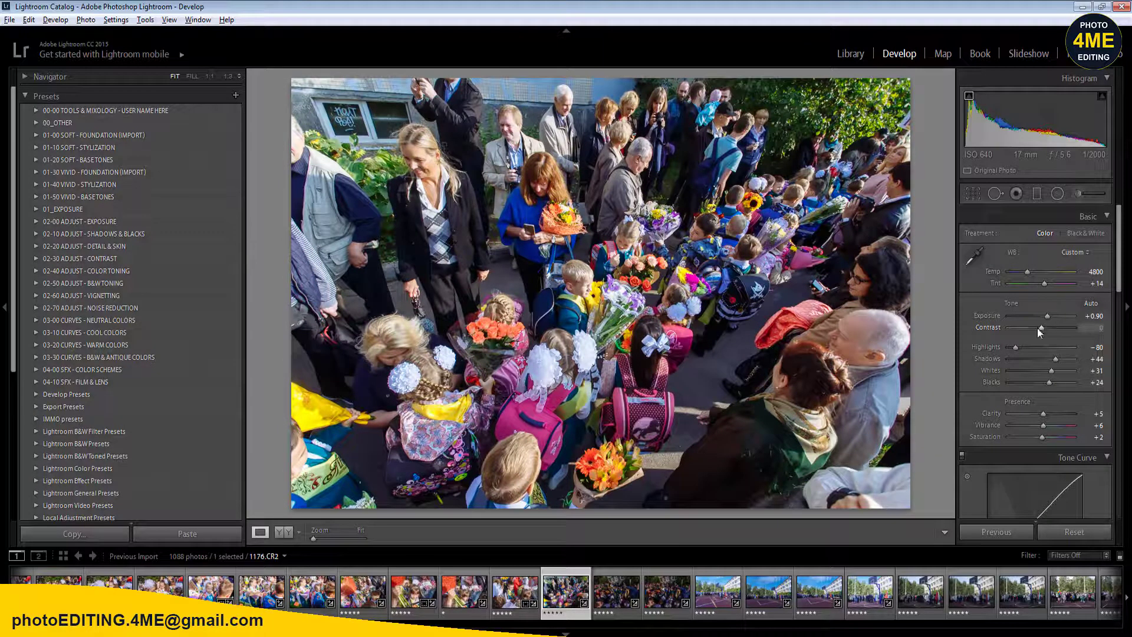
pyautogui.moveTo(1041, 329); pyautogui.dragTo(1023, 356)
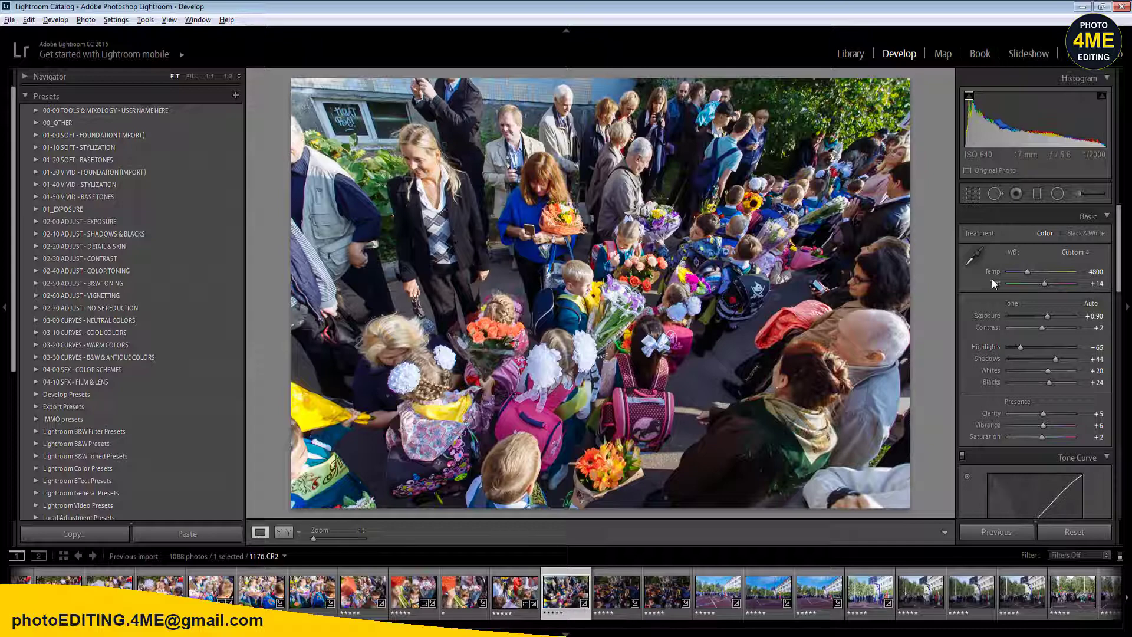
# - Try white balance samples on the grey-haired man's jacket, the dark coat and a white hair bow
pyautogui.click(974, 255)
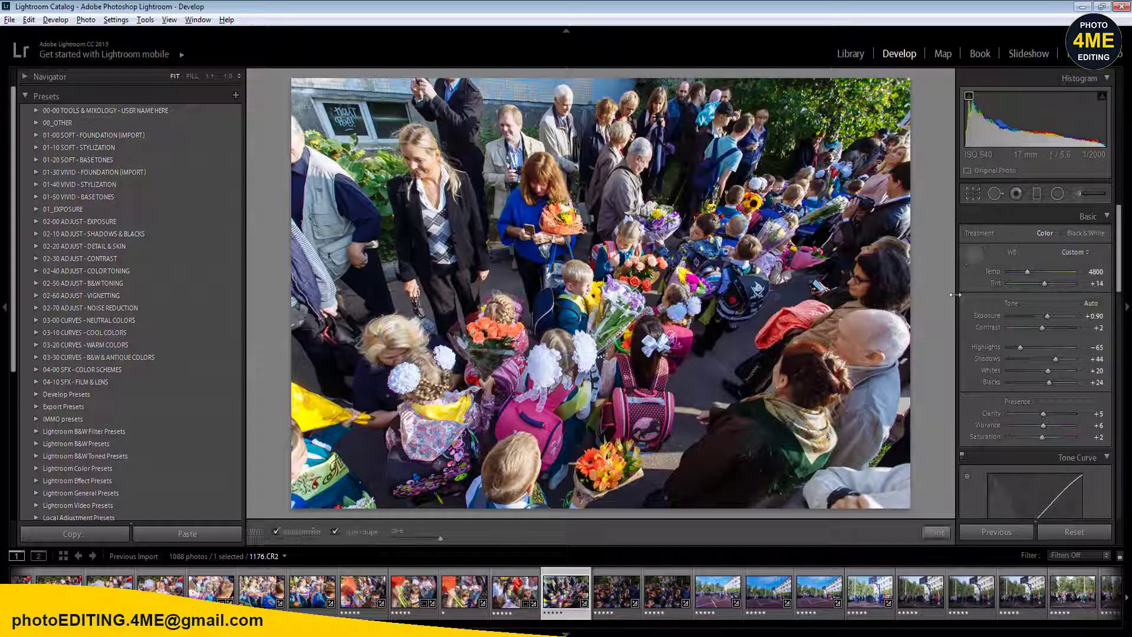
pyautogui.click(885, 346)
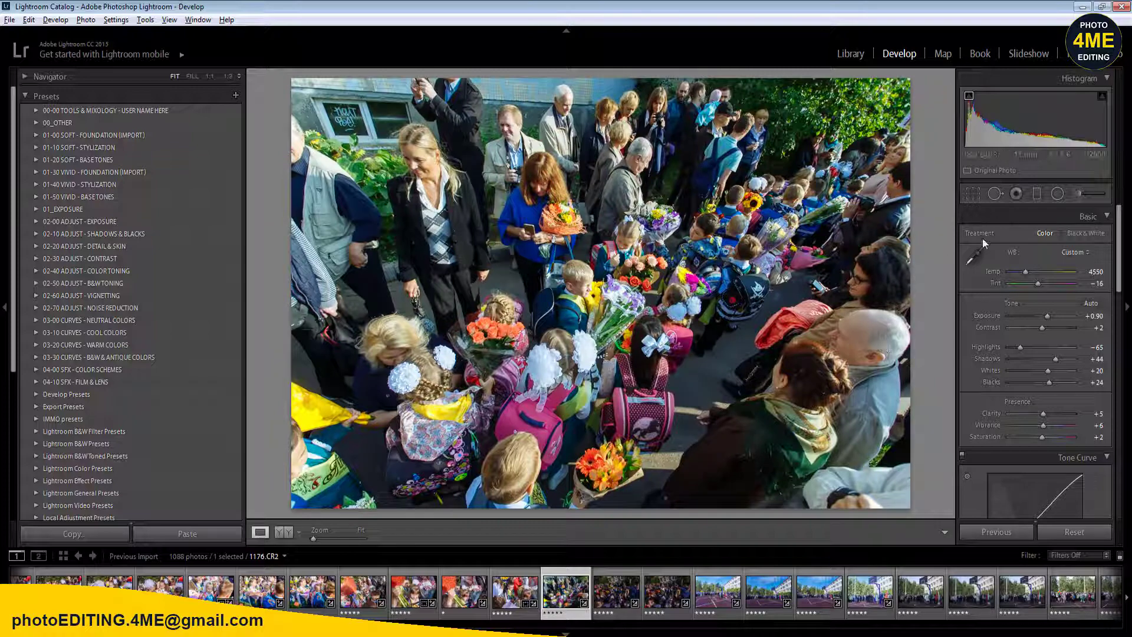
pyautogui.click(974, 255)
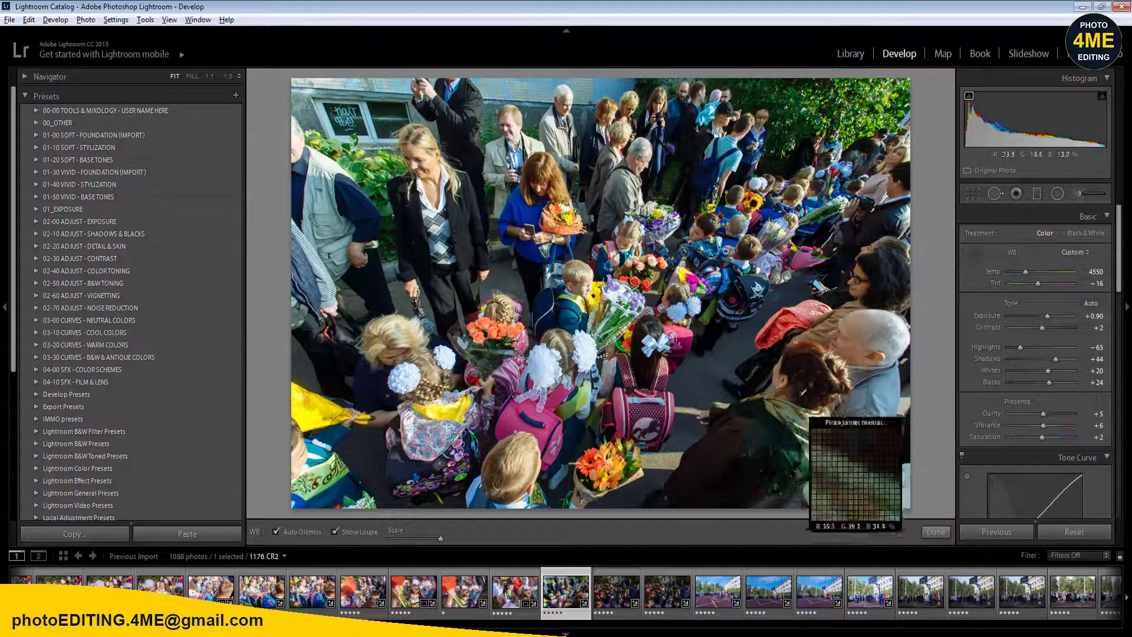
pyautogui.click(724, 454)
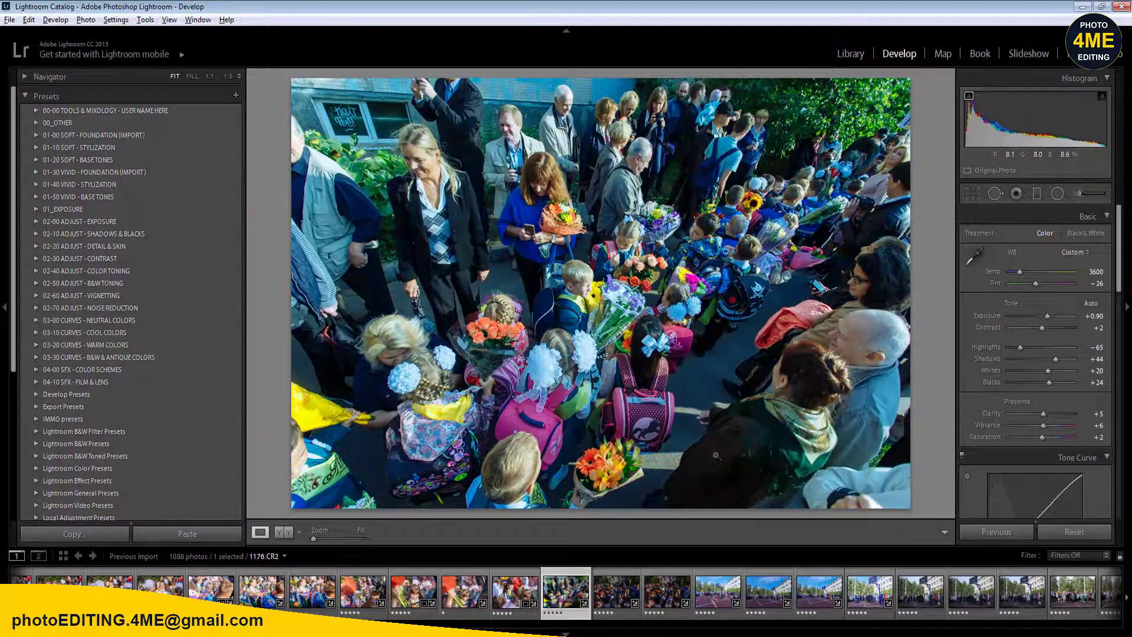
pyautogui.click(974, 255)
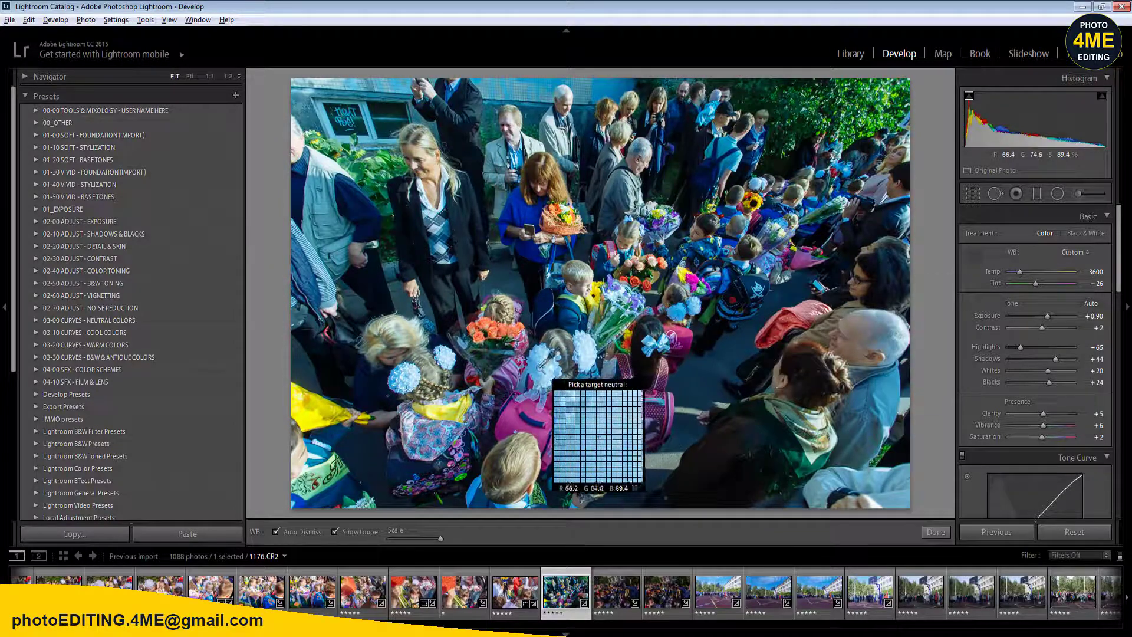
pyautogui.click(541, 368)
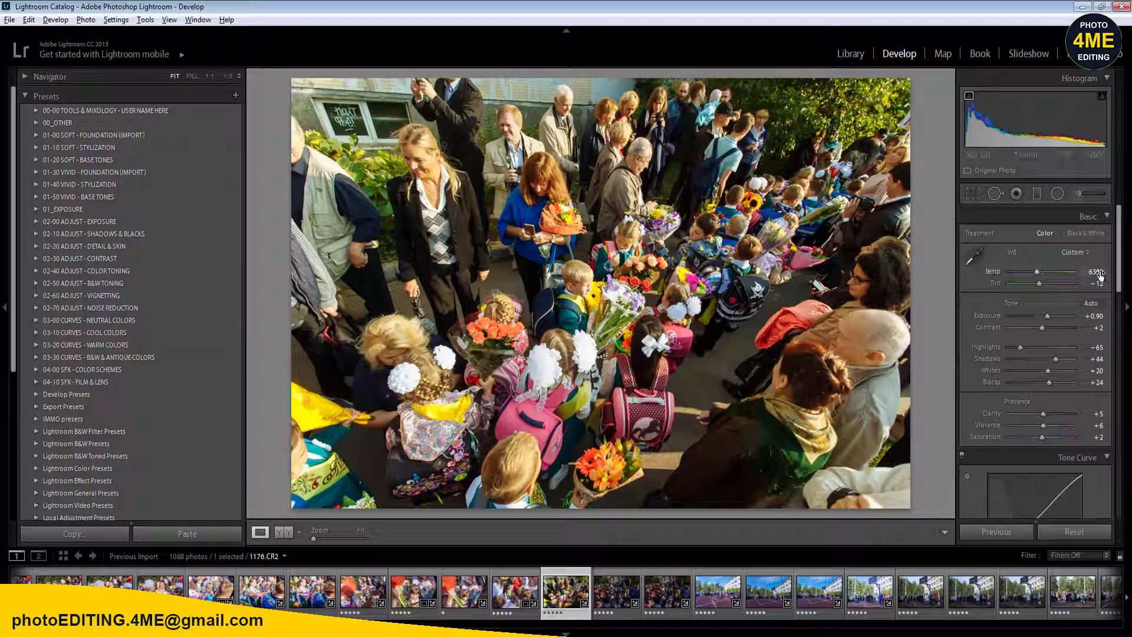
# - Apply the Auto white balance to photo 1176.CR2 and refine it to temperature 4900 and tint 0
pyautogui.click(1097, 272)
pyautogui.press('Return')
pyautogui.click(1070, 252)
pyautogui.click(1039, 279)
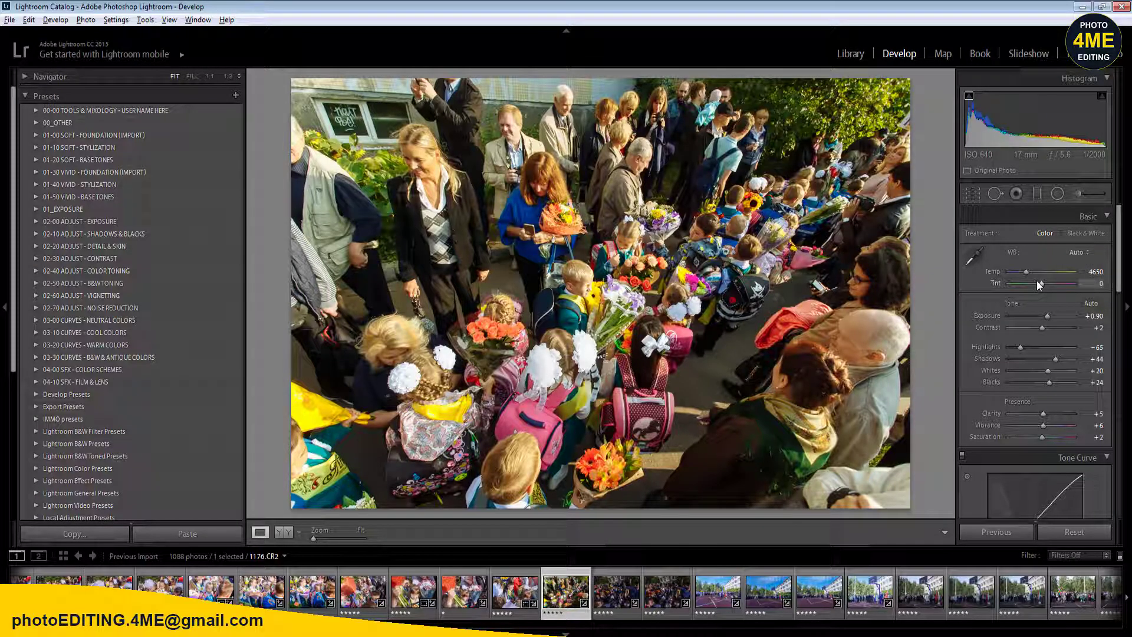
pyautogui.click(1098, 272)
pyautogui.press('Up')
pyautogui.press('Up')
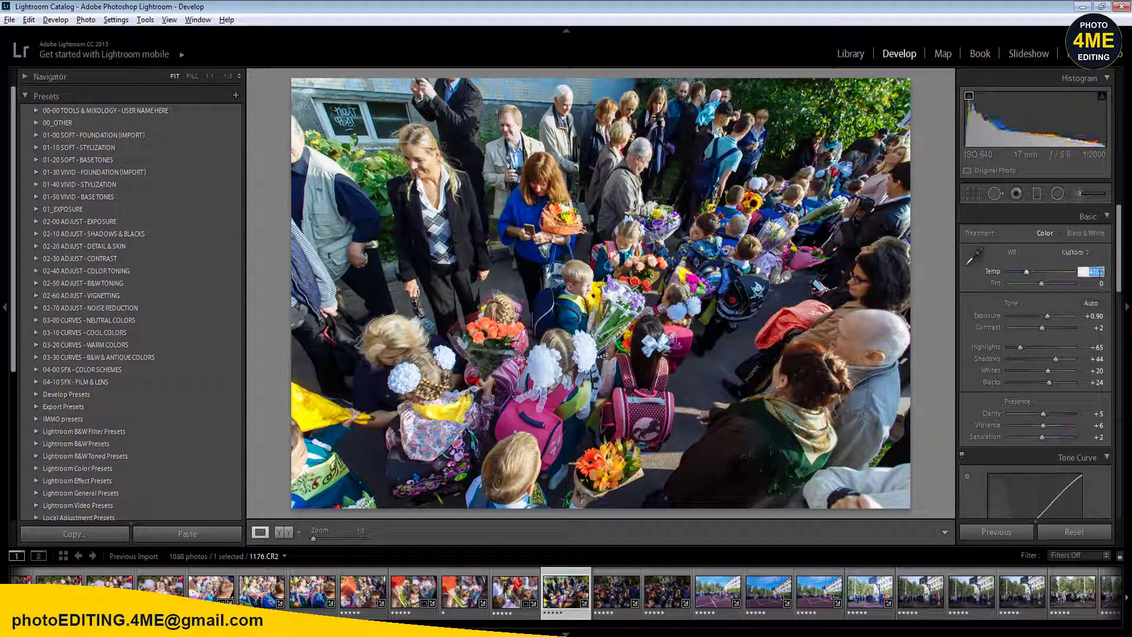
pyautogui.write('4900')
pyautogui.press('Return')
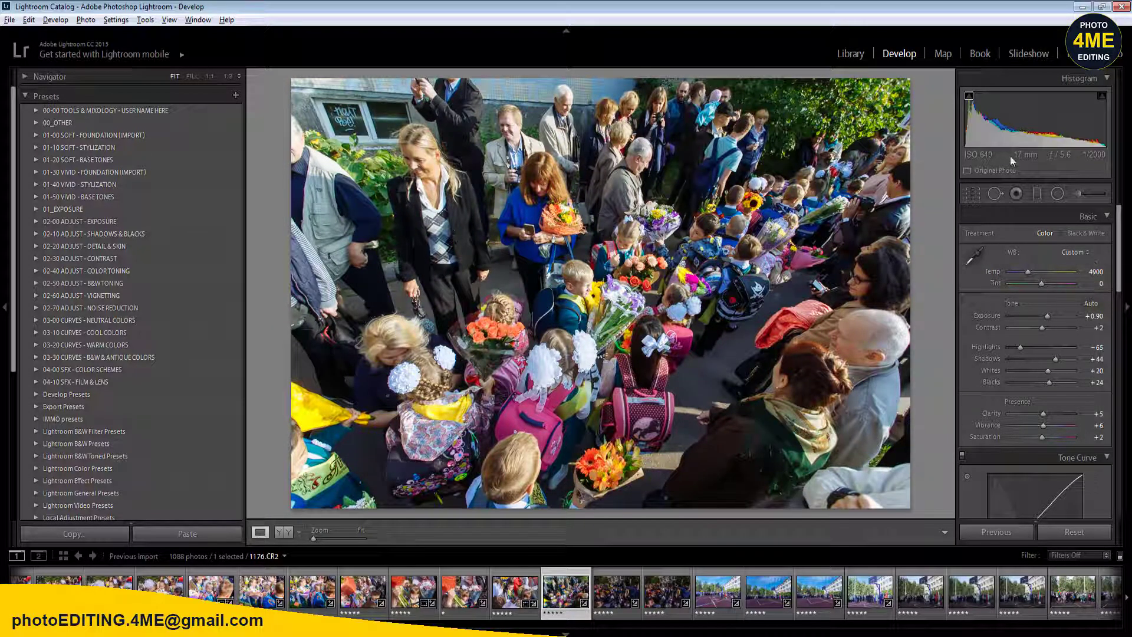
# - Raise Highlights to -47 and Shadows to +65 for photo 1176.CR2
pyautogui.moveTo(1056, 358); pyautogui.dragTo(1060, 358)
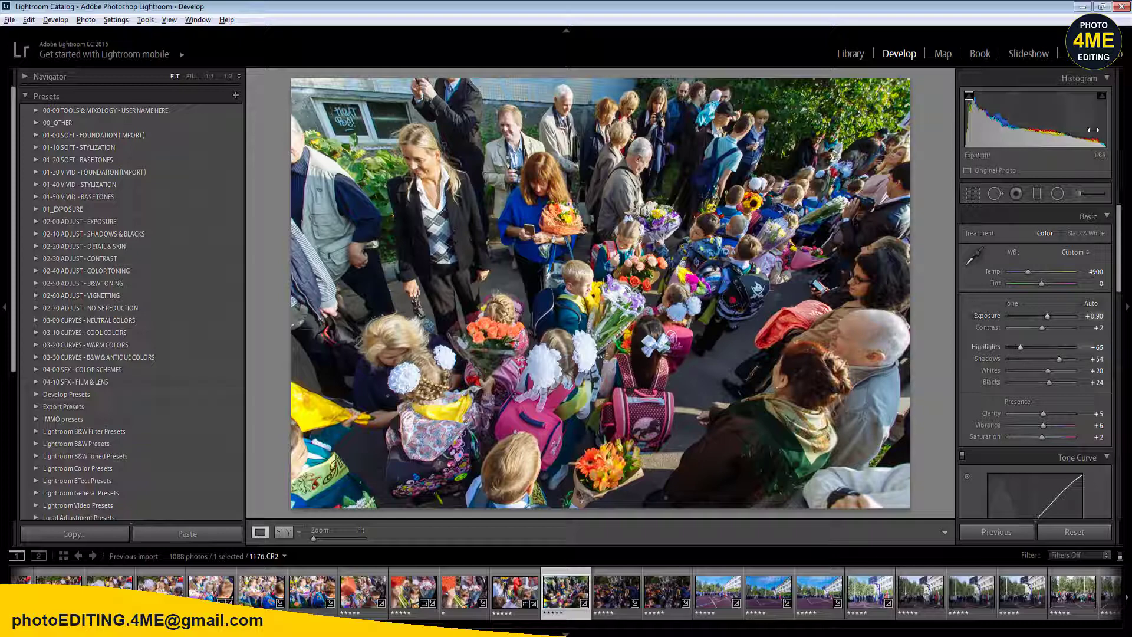
pyautogui.moveTo(1085, 141); pyautogui.dragTo(1091, 140)
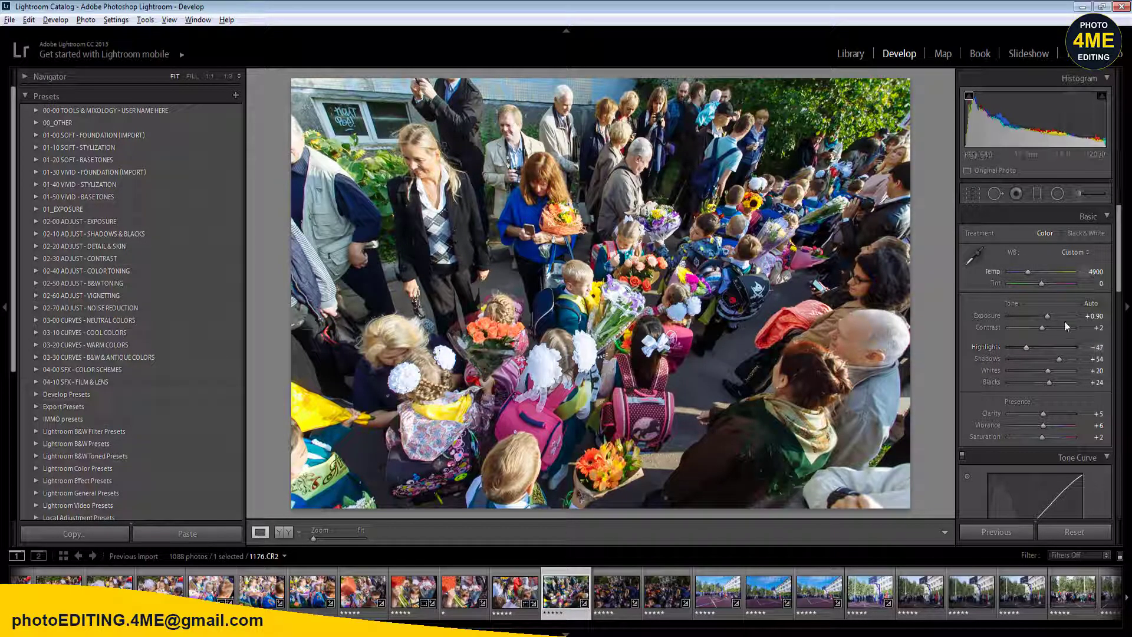
pyautogui.moveTo(1059, 359)
pyautogui.mouseDown()
pyautogui.moveTo(1050, 361)
pyautogui.moveTo(1063, 362)
pyautogui.mouseUp()
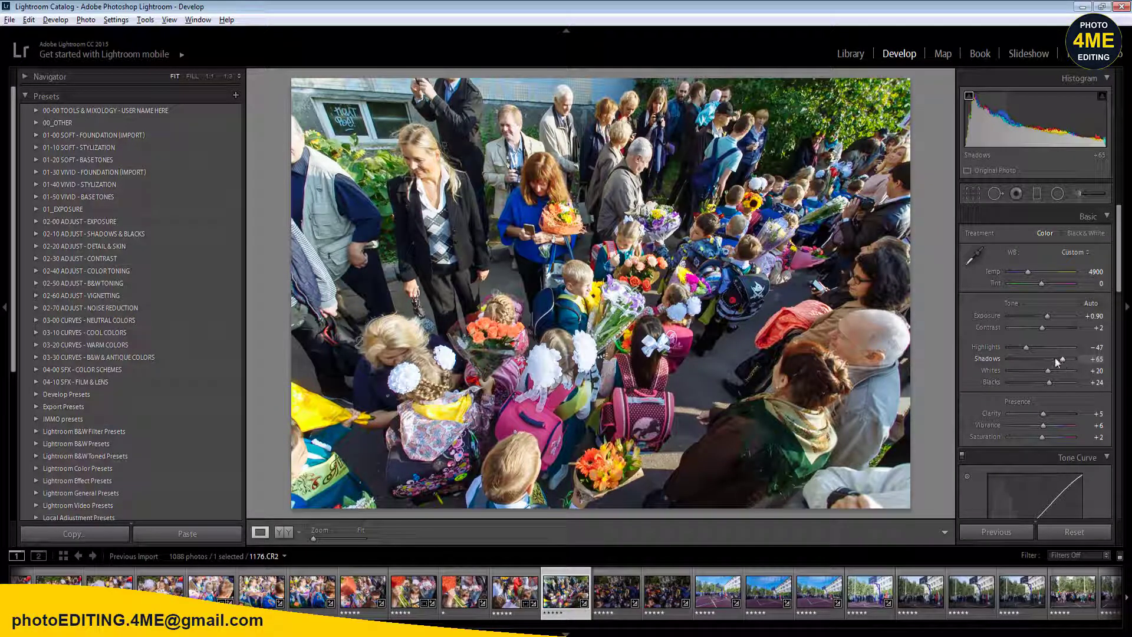
# - Synchronize the develop settings of photo 1176.CR2 across the photos through 1185.CR2
pyautogui.keyDown('shift'); pyautogui.click(1018, 607); pyautogui.keyUp('shift')
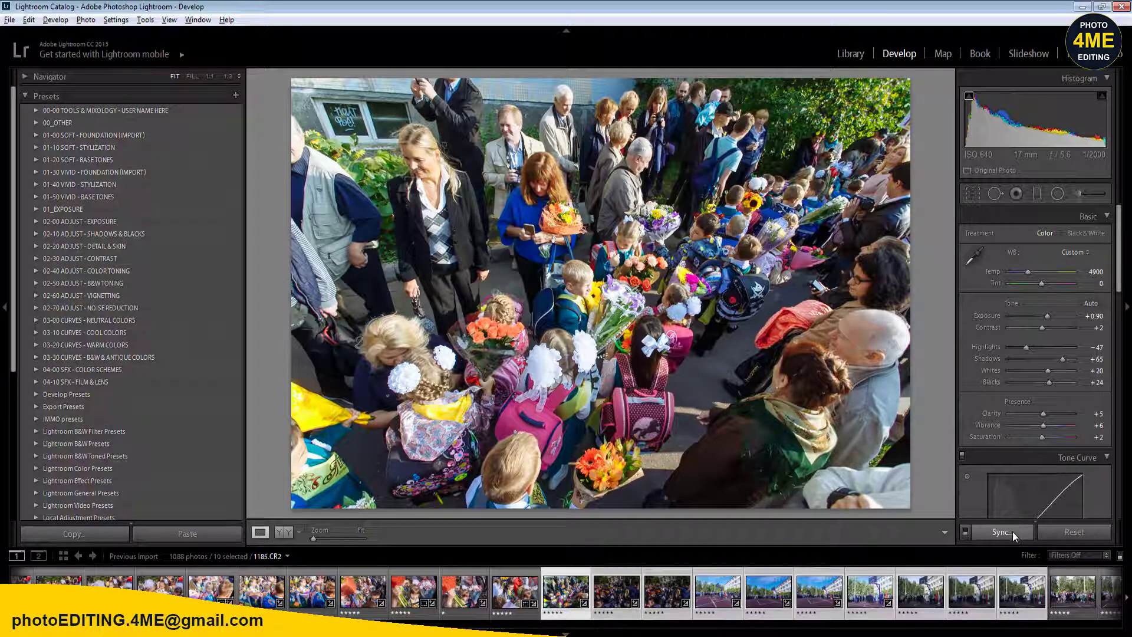
pyautogui.click(1003, 531)
pyautogui.click(890, 512)
# - Open photo 1177.CR2 and set its Exposure to +1.30
pyautogui.click(517, 593)
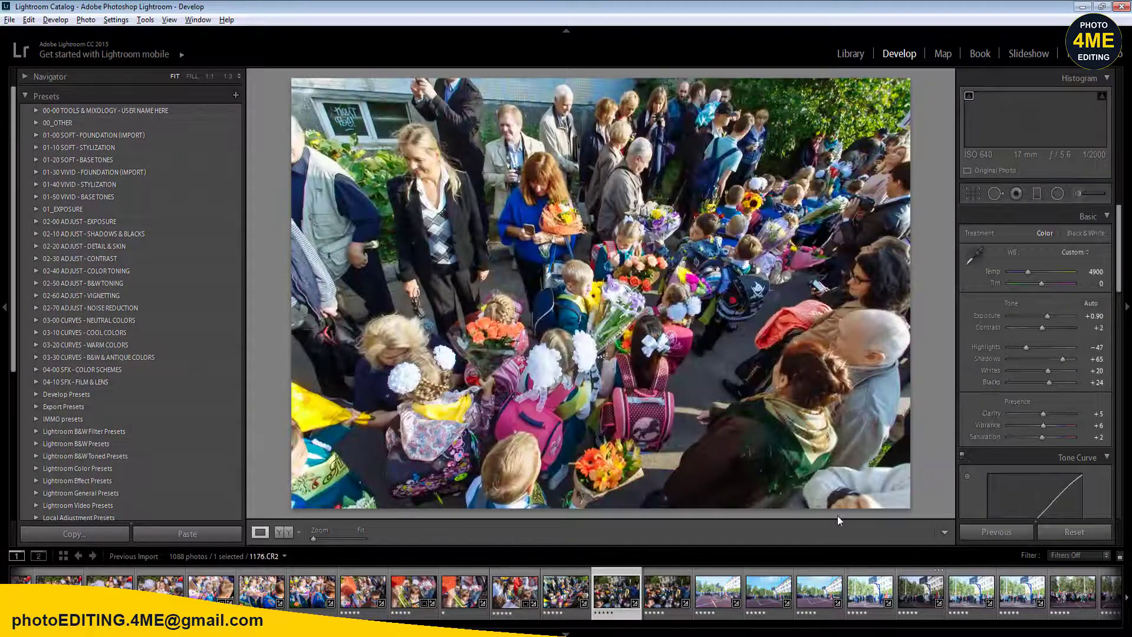
pyautogui.press('Right')
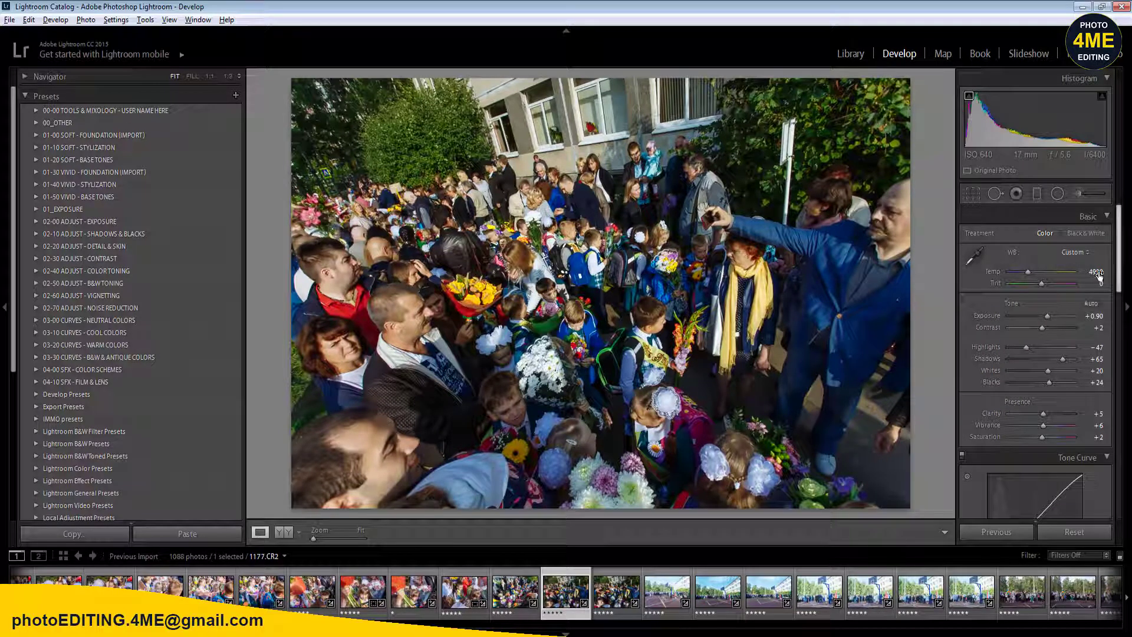
pyautogui.click(1091, 318)
pyautogui.press('Up')
pyautogui.press('Up')
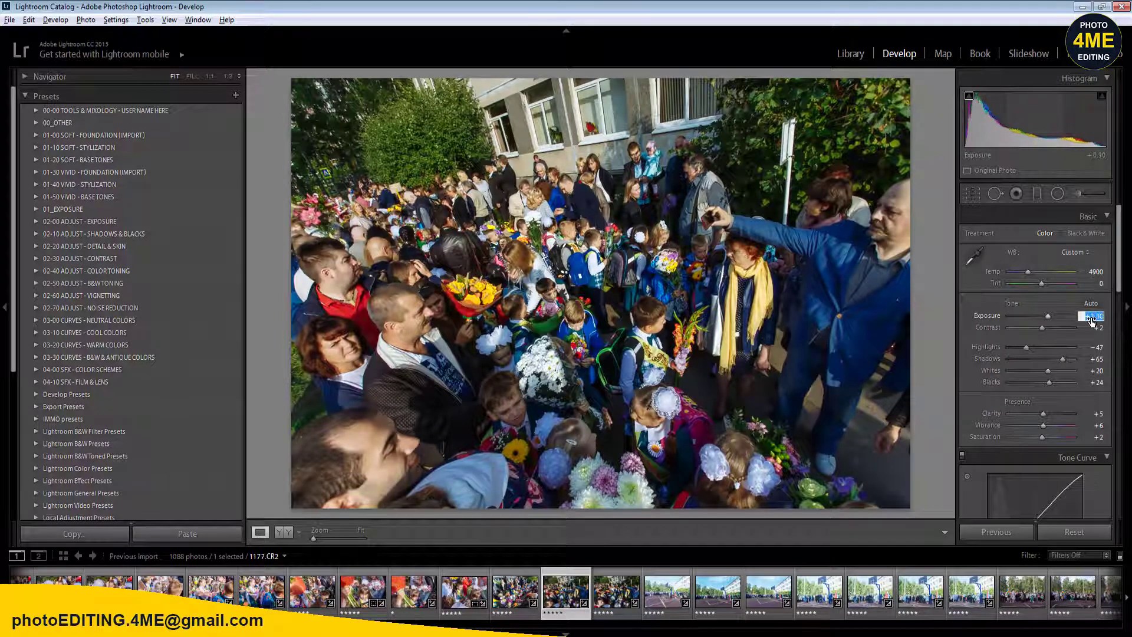
pyautogui.press('Up')
pyautogui.press('Up')
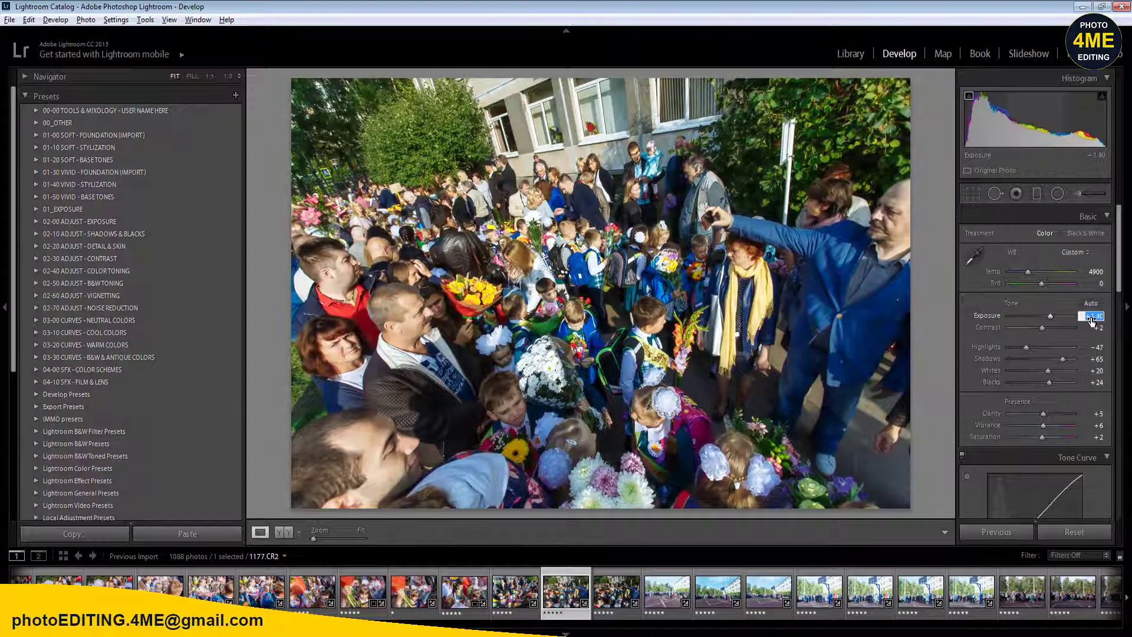
pyautogui.press('Down')
pyautogui.press('Return')
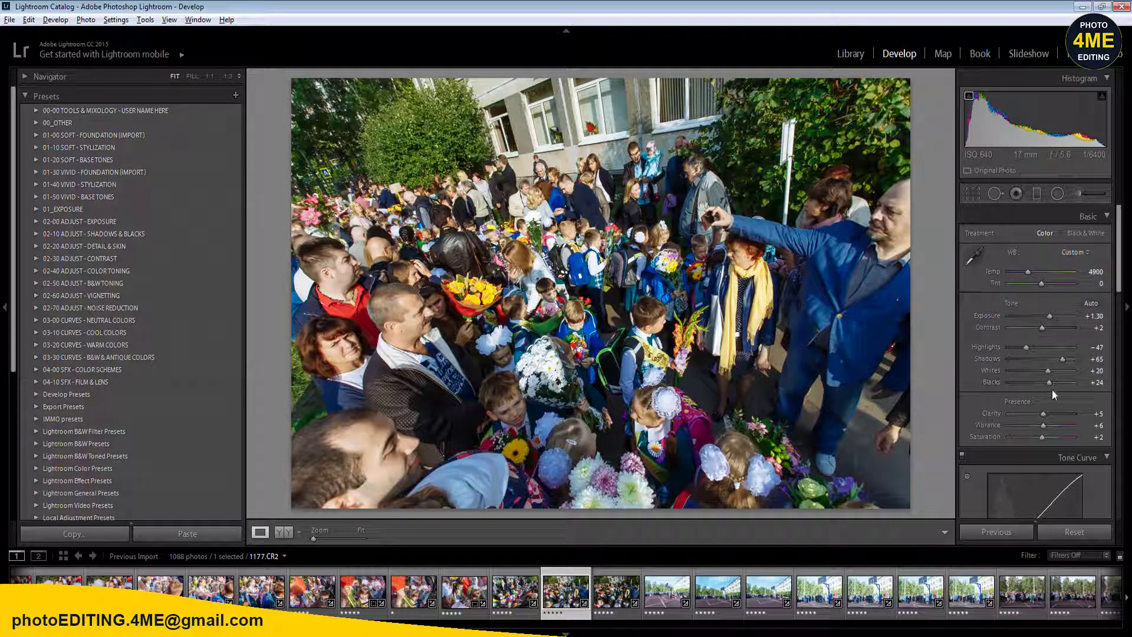
# - Set Shadows to +98, Blacks to +25 and Exposure to +1.20 for photo 1177.CR2
pyautogui.moveTo(1049, 384); pyautogui.dragTo(1073, 364)
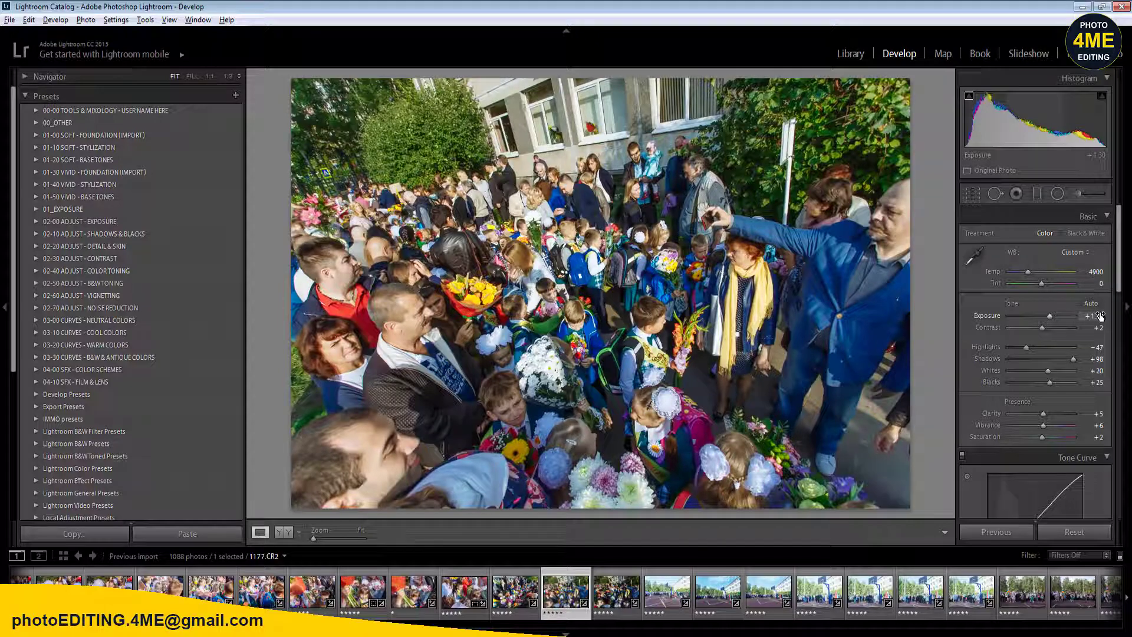
pyautogui.press('Down')
pyautogui.press('Down')
pyautogui.press('Return')
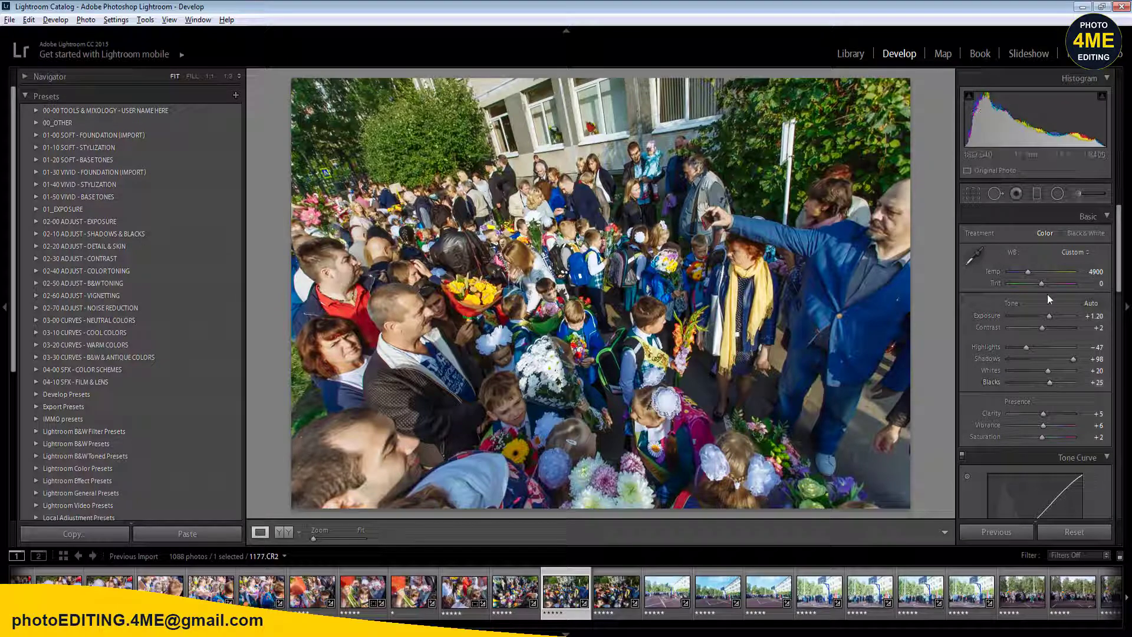
# - Set the temperature of photo 1177.CR2 to 4909, with Highlights -56, Whites -40 and Blacks +60
pyautogui.moveTo(1029, 272)
pyautogui.mouseDown()
pyautogui.moveTo(1017, 273)
pyautogui.moveTo(1064, 278)
pyautogui.moveTo(1027, 283)
pyautogui.mouseUp()
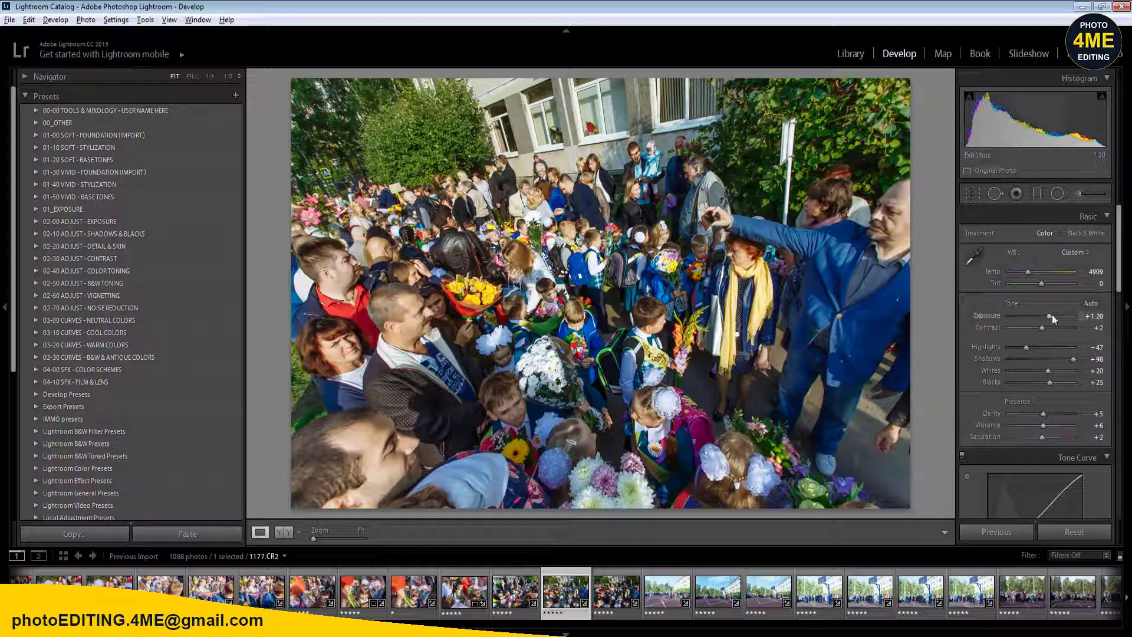
pyautogui.click(1089, 317)
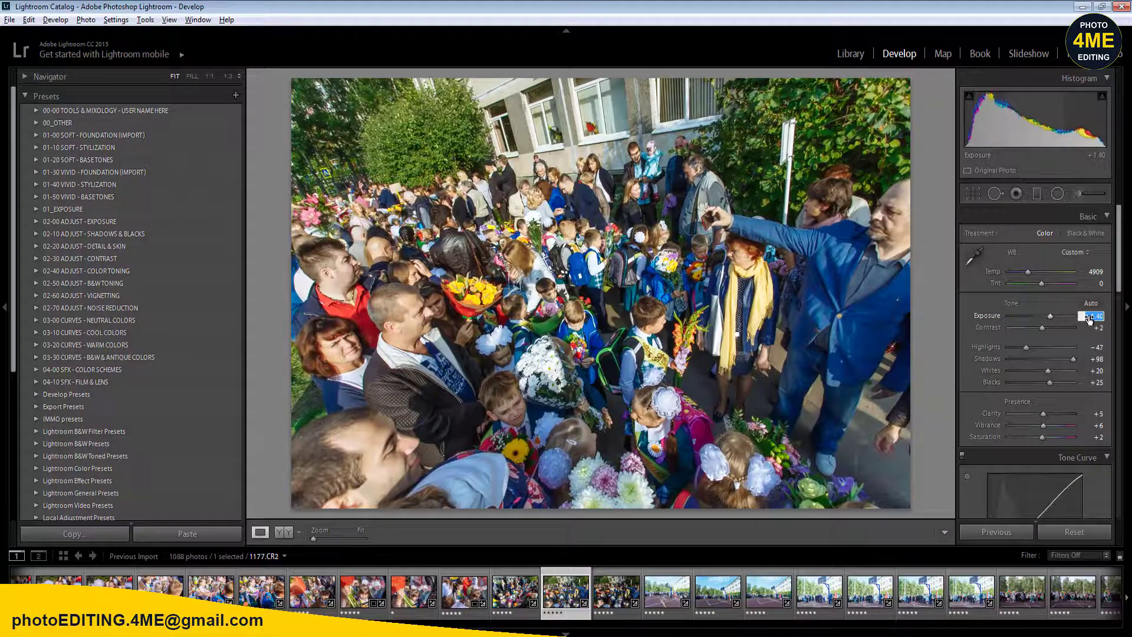
pyautogui.press('Return')
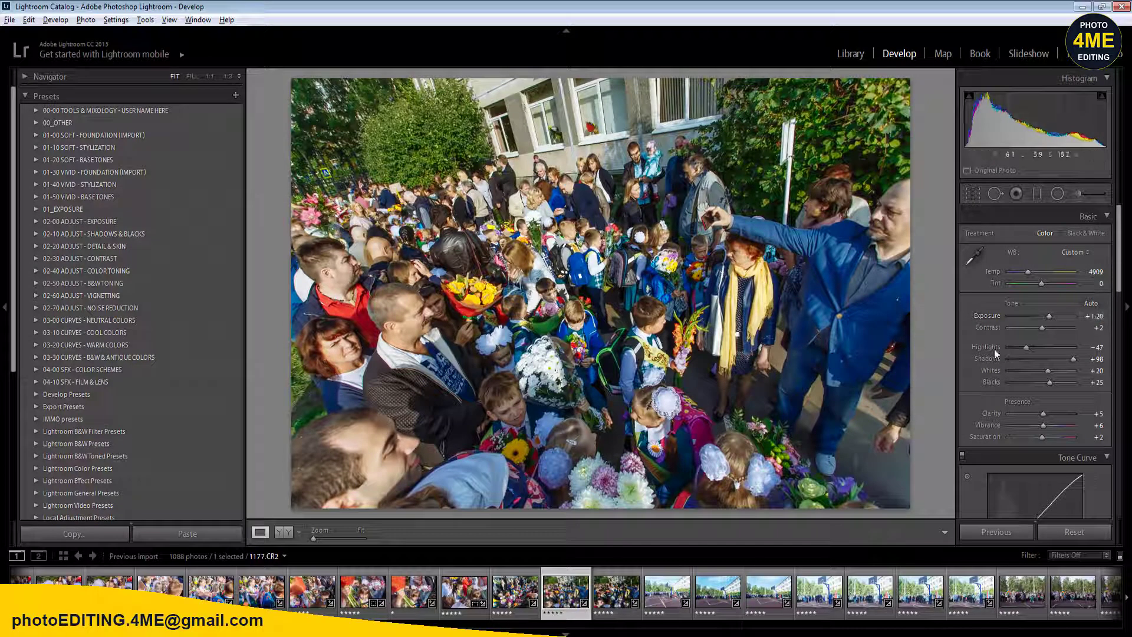
pyautogui.moveTo(1026, 347); pyautogui.dragTo(1026, 371)
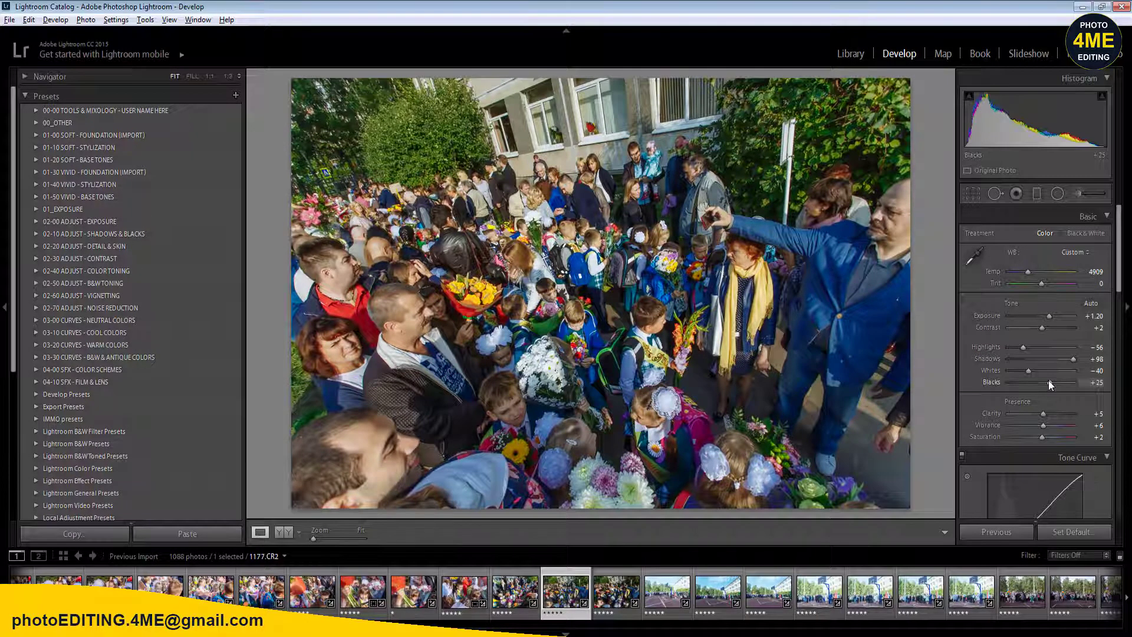
pyautogui.moveTo(1048, 383)
pyautogui.mouseDown()
pyautogui.moveTo(998, 387)
pyautogui.moveTo(1100, 392)
pyautogui.moveTo(1045, 391)
pyautogui.moveTo(1072, 381)
pyautogui.moveTo(1063, 380)
pyautogui.mouseUp()
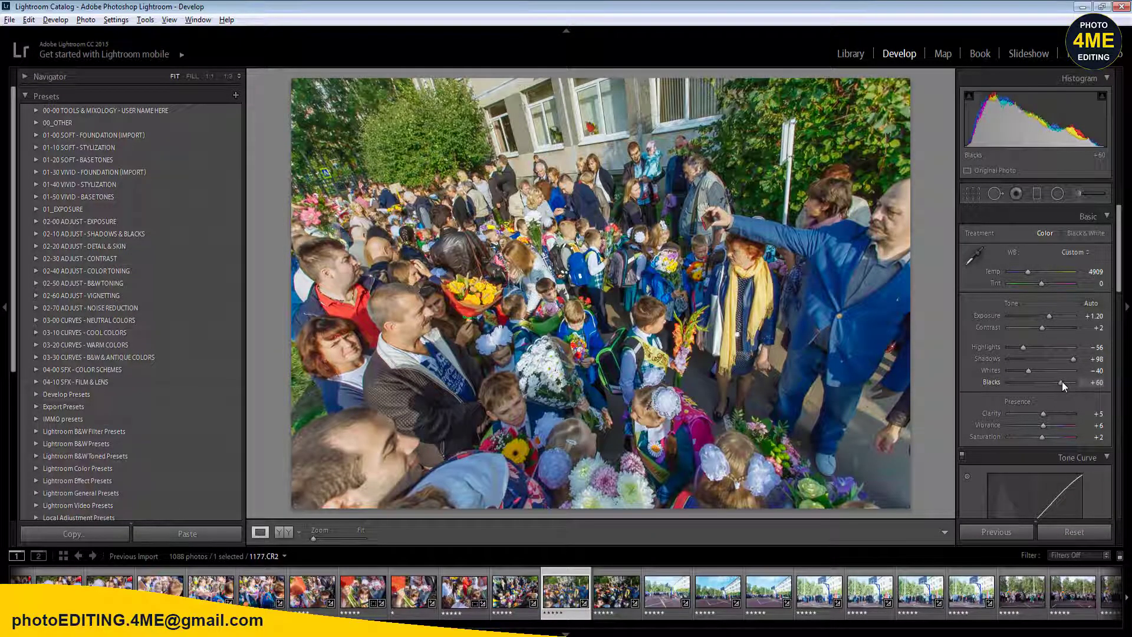
# - Set Contrast to +7 and Clarity to +7 for photo 1177.CR2
pyautogui.click(1047, 327)
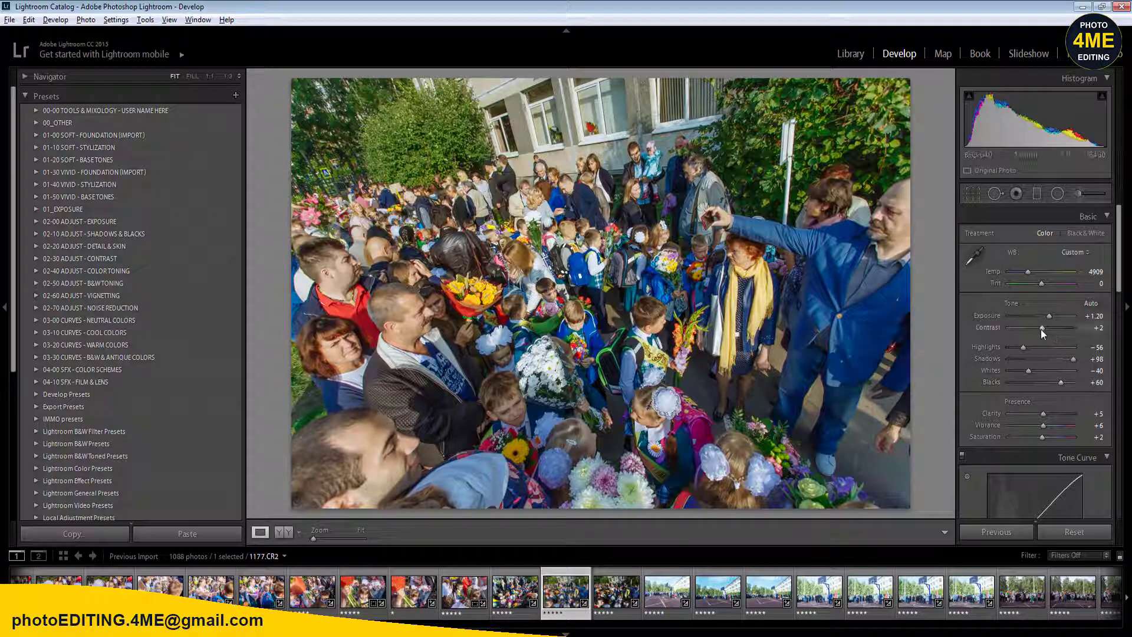
pyautogui.moveTo(1043, 334)
pyautogui.mouseDown()
pyautogui.moveTo(1028, 334)
pyautogui.moveTo(1042, 335)
pyautogui.mouseUp()
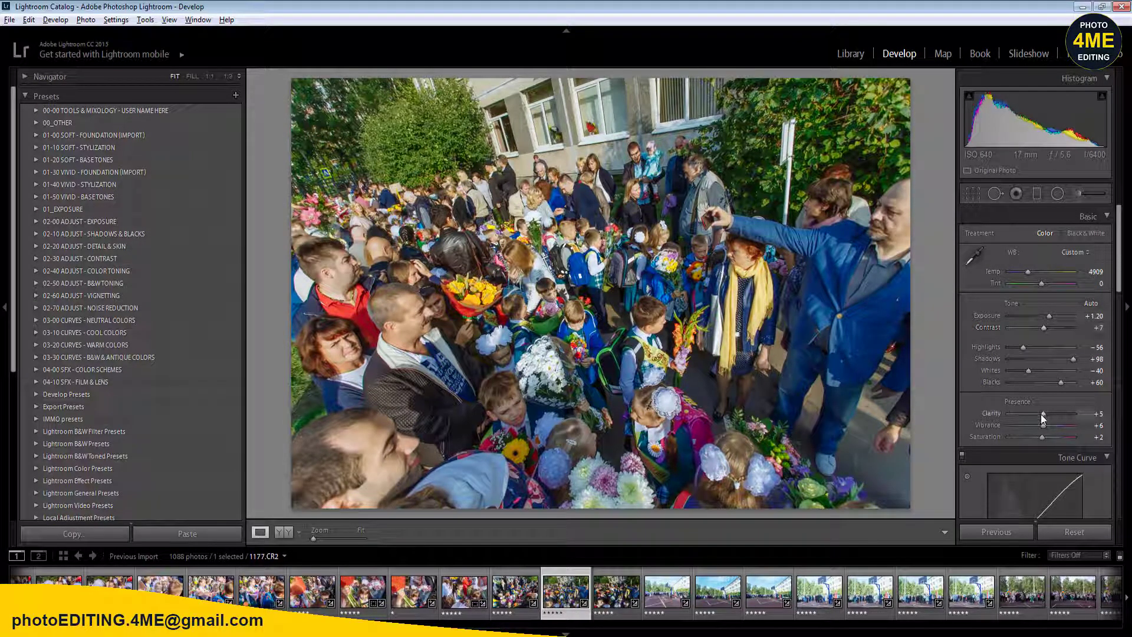
pyautogui.moveTo(1042, 414)
pyautogui.mouseDown()
pyautogui.moveTo(1012, 417)
pyautogui.moveTo(1079, 415)
pyautogui.moveTo(1042, 418)
pyautogui.mouseUp()
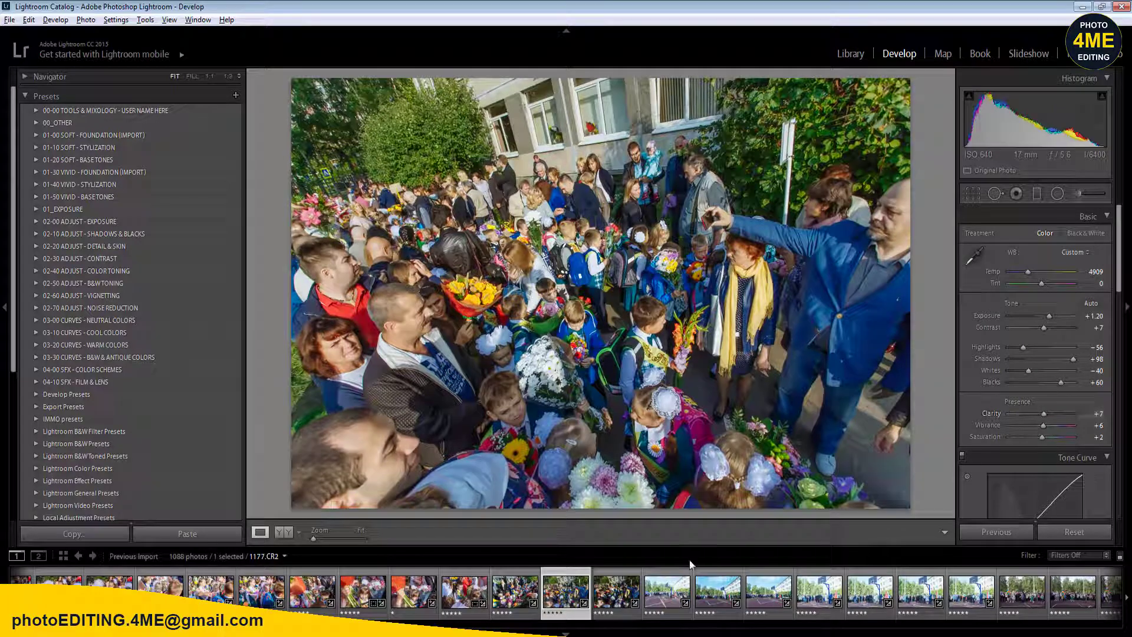
# - Synchronize the develop settings of photo 1177.CR2 to the following photo, 1178.CR2
pyautogui.keyDown('ctrl'); pyautogui.click(617, 589); pyautogui.keyUp('ctrl')
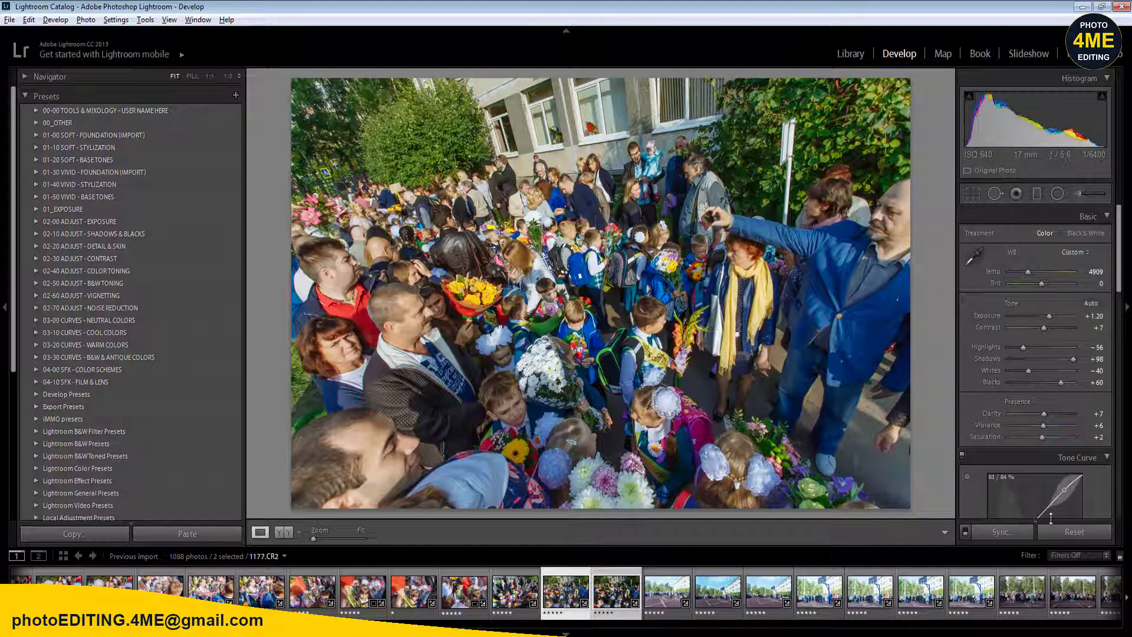
pyautogui.click(1006, 535)
pyautogui.click(880, 508)
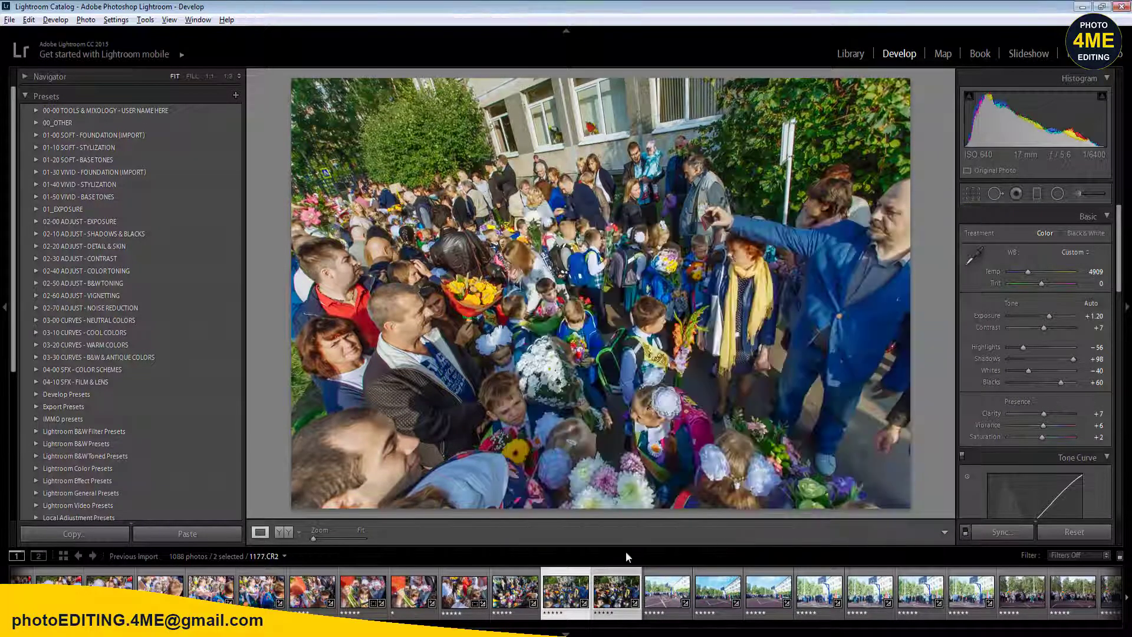
# - Open photo 1178.CR2 and compare its before and after versions side by side
pyautogui.click(520, 587)
pyautogui.press('Right')
pyautogui.press('Right')
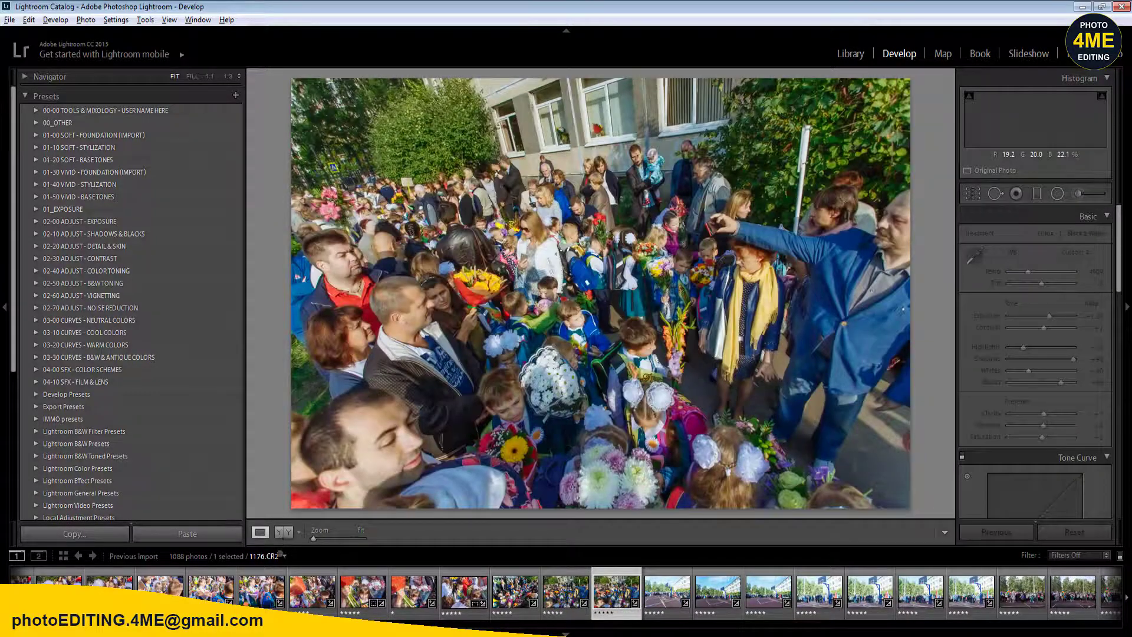
pyautogui.click(284, 533)
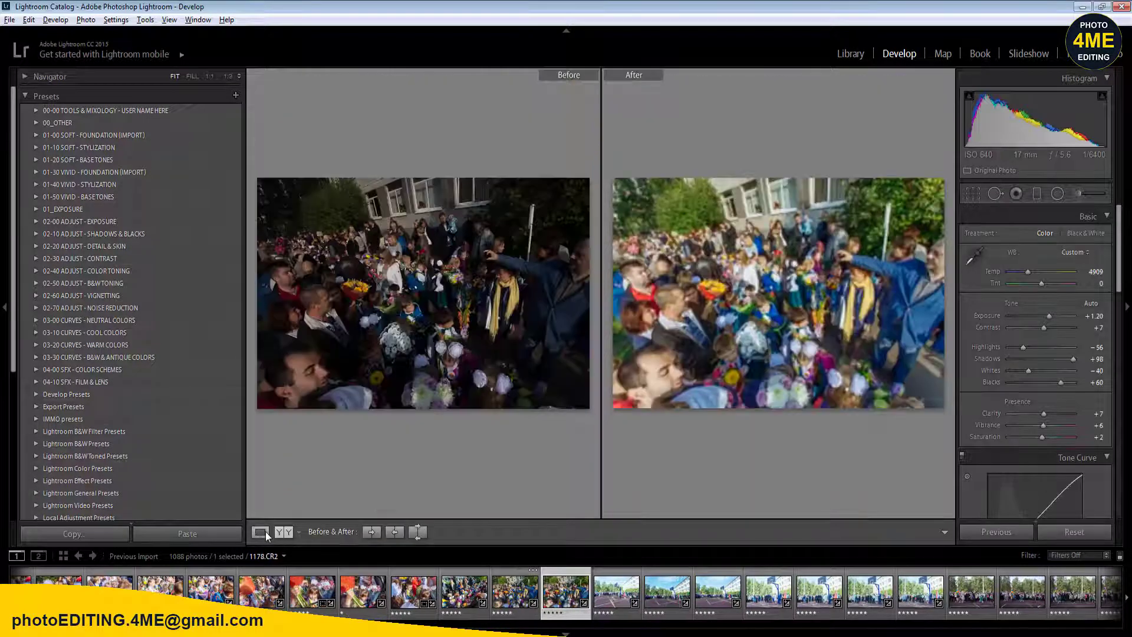
pyautogui.click(259, 531)
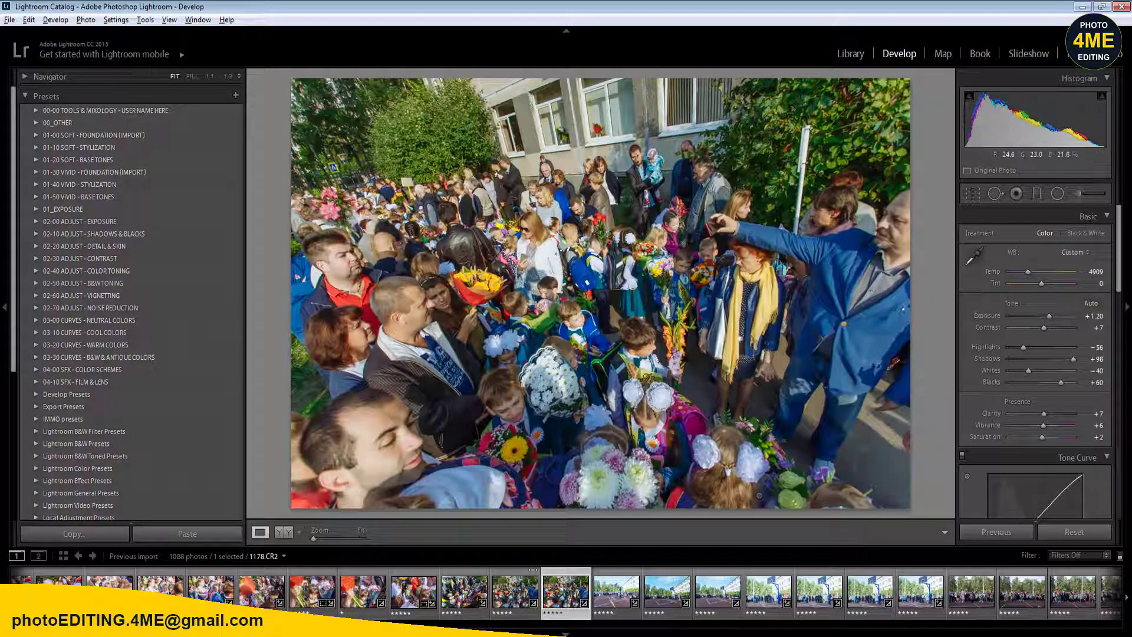
# - Open photo 1179.CR2, apply Auto white balance and set the temperature to 6200 while comparing before and after
pyautogui.press('Right')
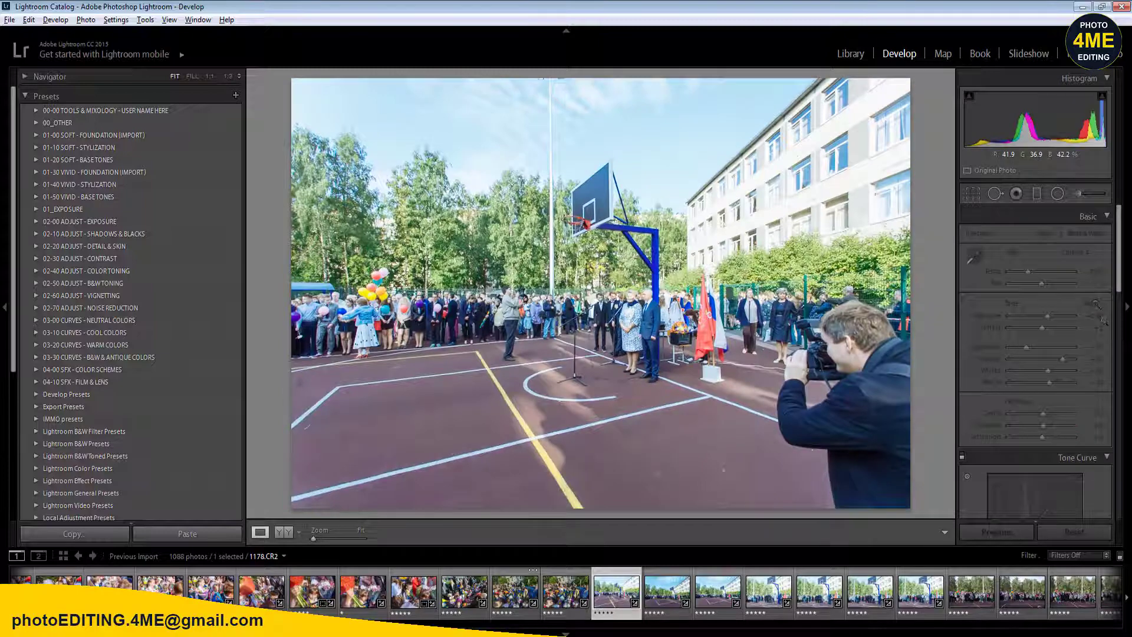
pyautogui.press('Right')
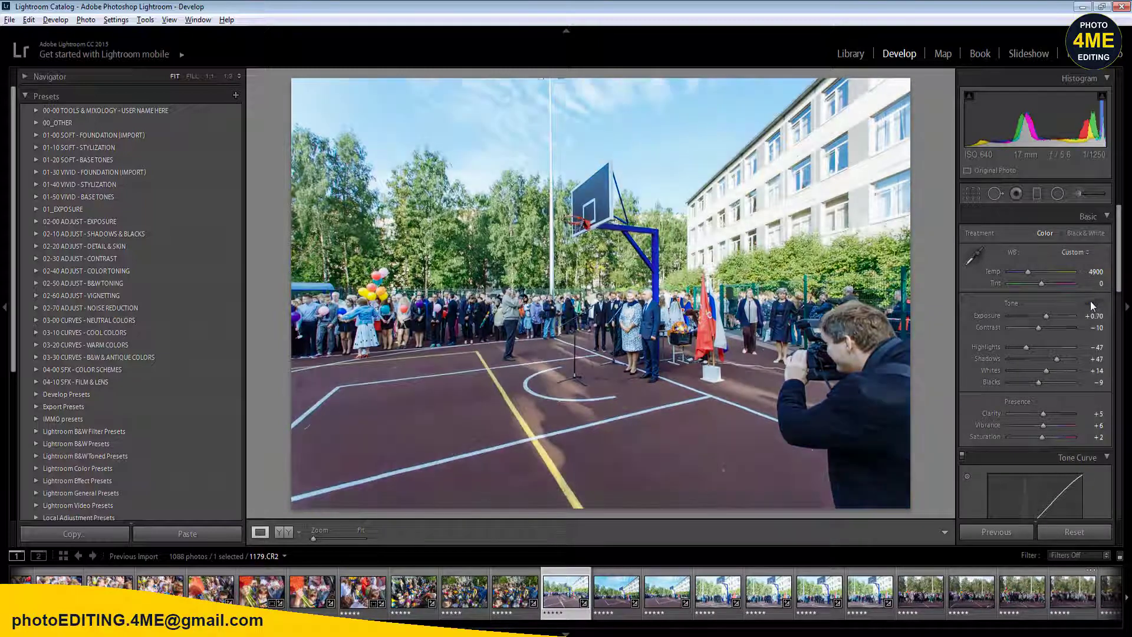
pyautogui.click(288, 532)
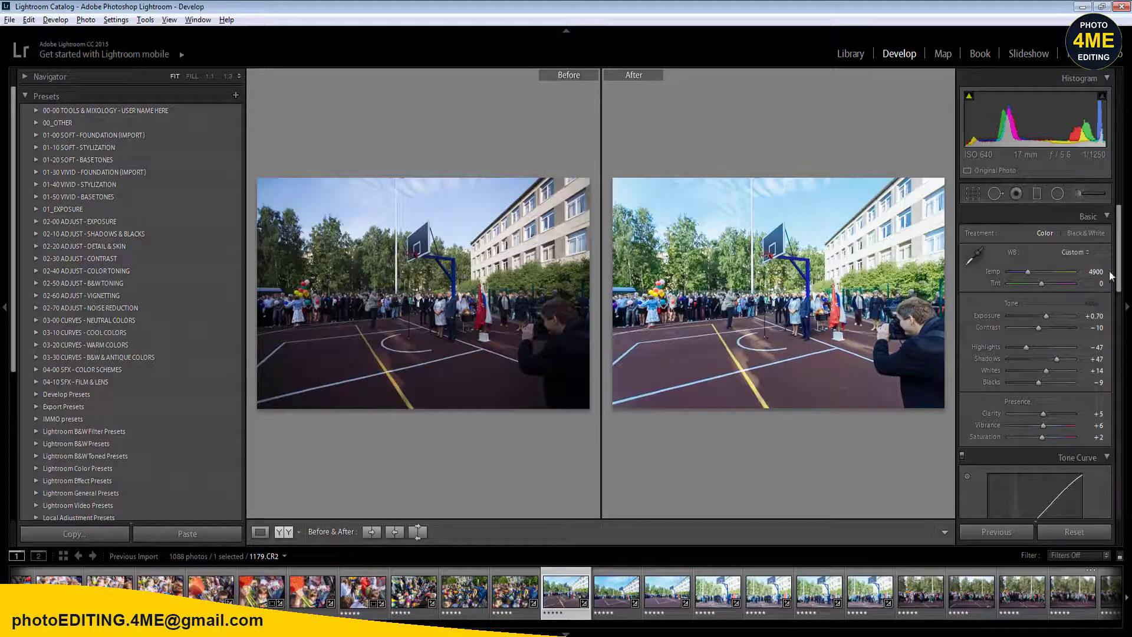
pyautogui.click(1077, 252)
pyautogui.click(1060, 276)
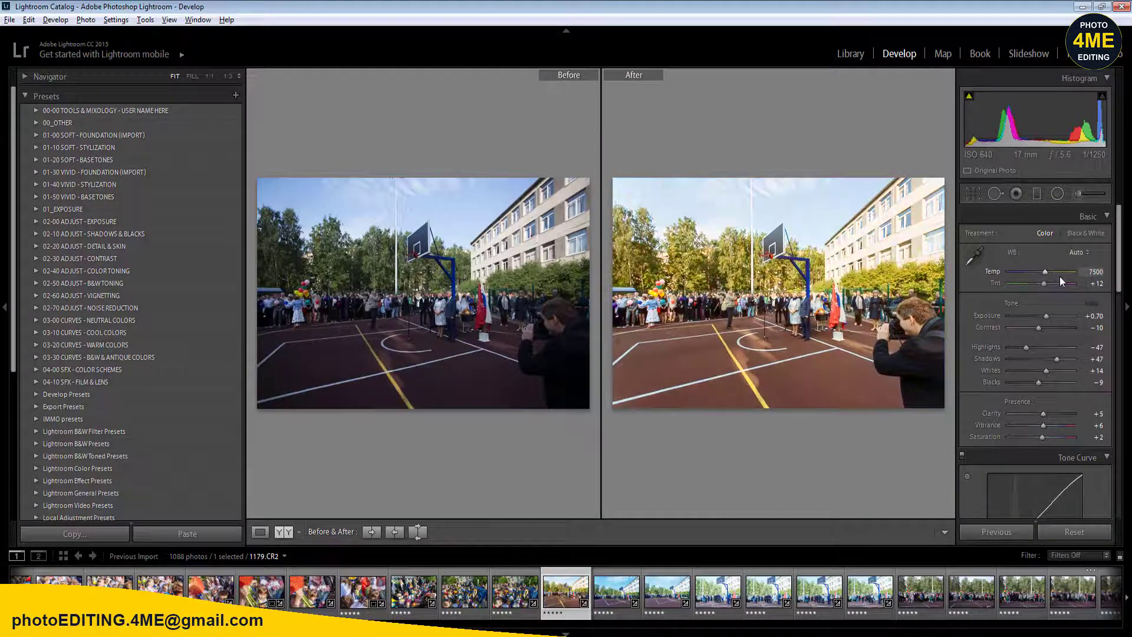
pyautogui.click(1101, 272)
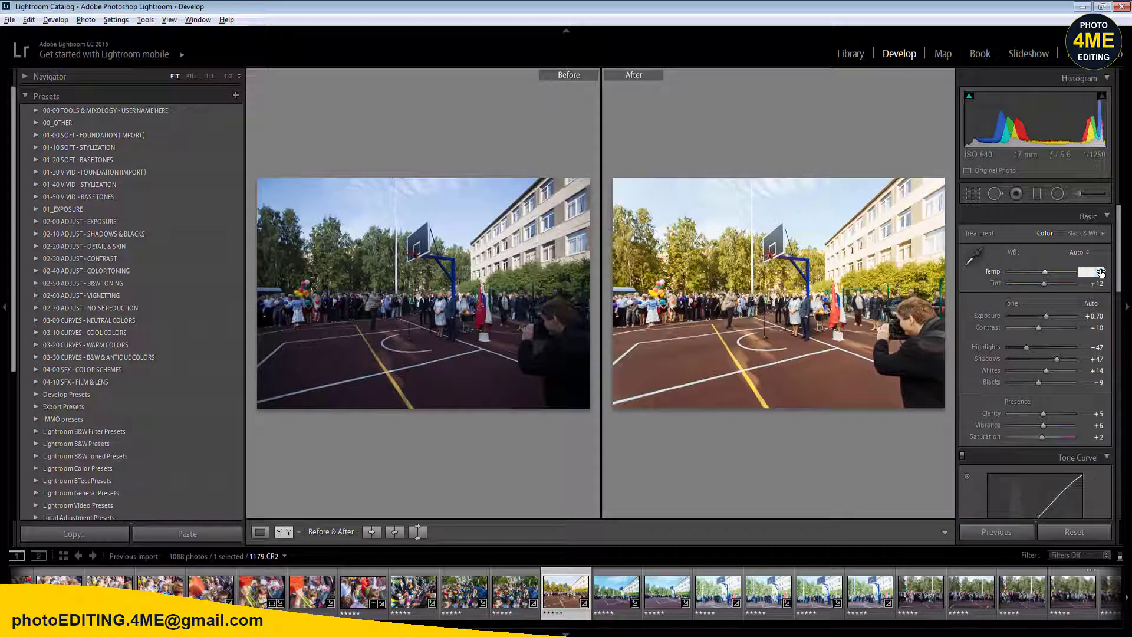
pyautogui.write('6200')
pyautogui.press('Return')
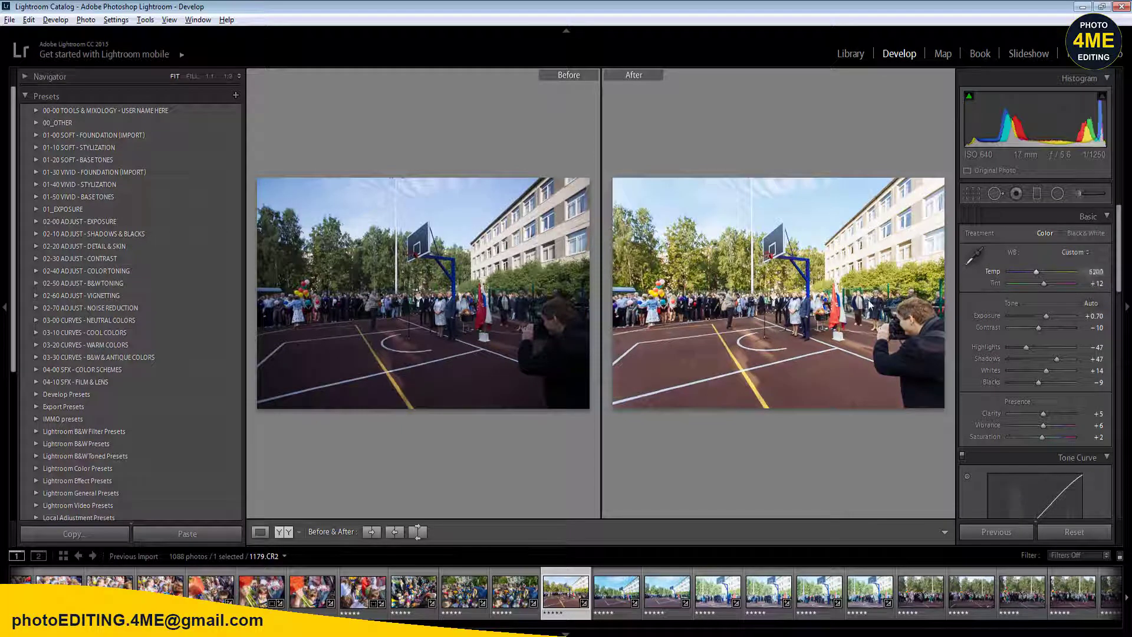
pyautogui.press('y')
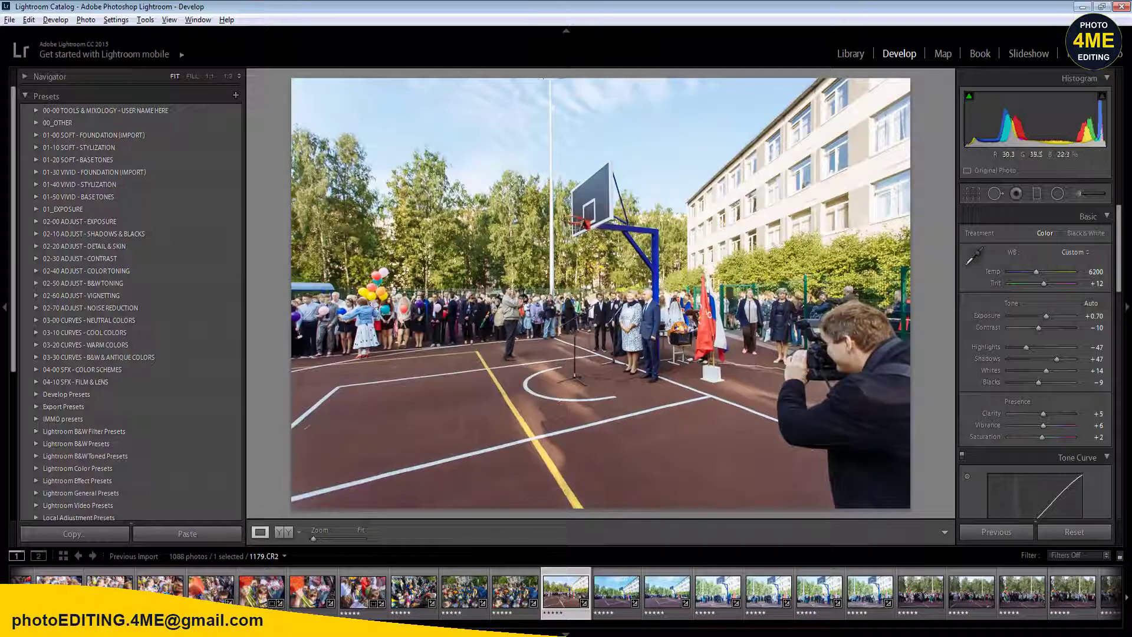
# - Set the temperature of photo 1179.CR2 to 5950 and its Exposure to +0.50
pyautogui.click(1098, 272)
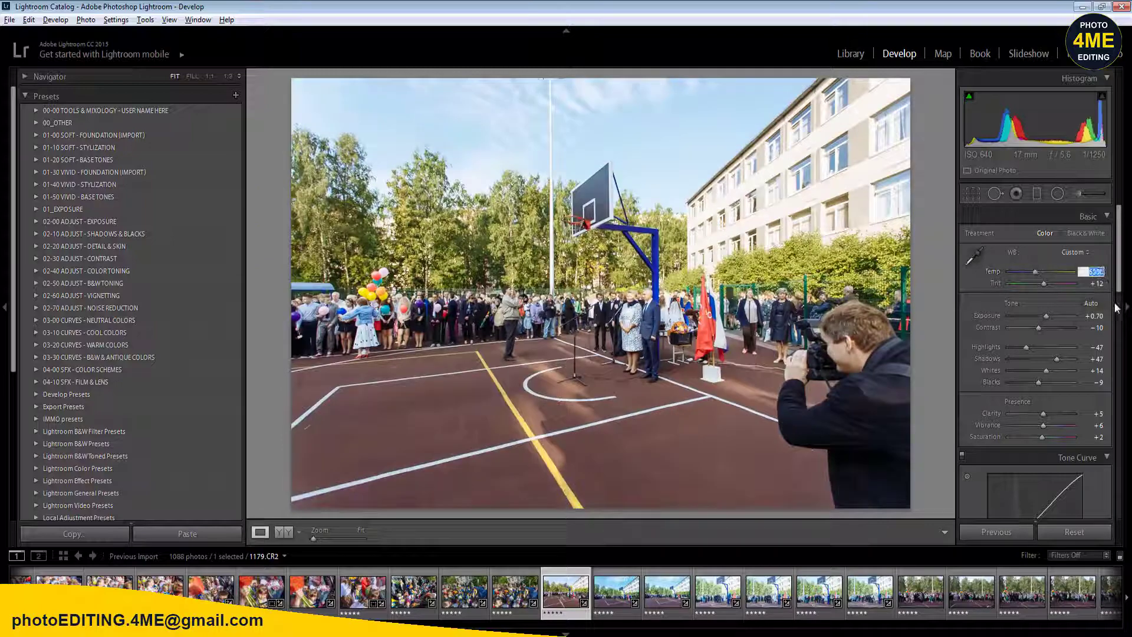
pyautogui.press('Down')
pyautogui.press('Return')
pyautogui.click(1095, 317)
pyautogui.press('Down')
pyautogui.press('Down')
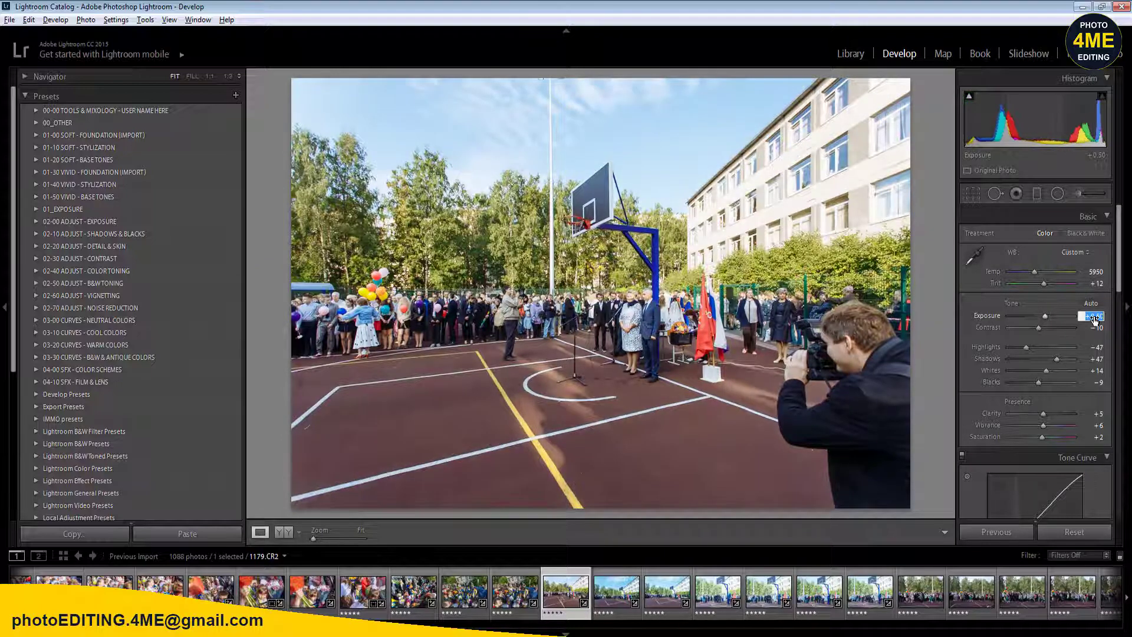
pyautogui.press('Return')
# - Set Highlights to -91, Shadows to +69 and the temperature to 5695 for photo 1179.CR2
pyautogui.click(1012, 346)
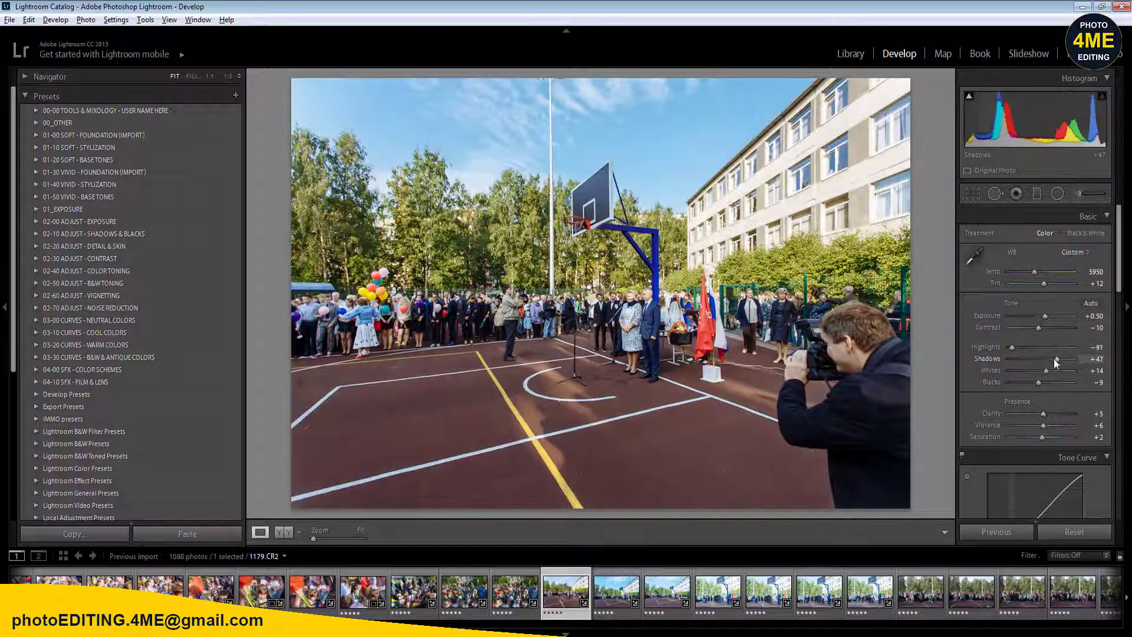
pyautogui.moveTo(1055, 360); pyautogui.dragTo(1064, 363)
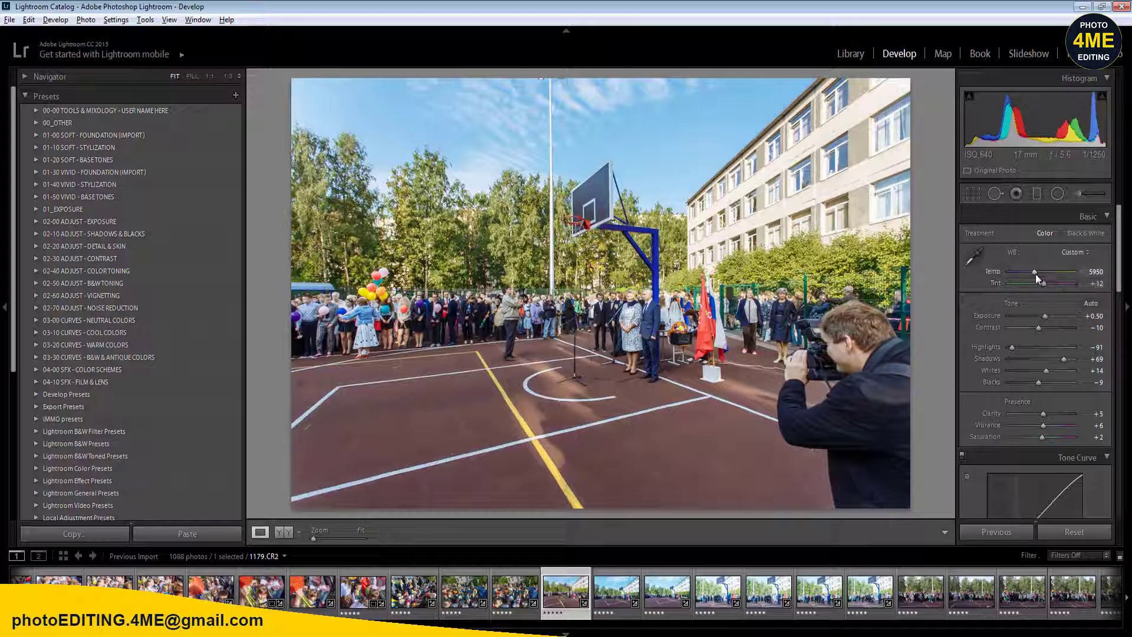
pyautogui.moveTo(1036, 272)
pyautogui.mouseDown()
pyautogui.moveTo(1089, 275)
pyautogui.moveTo(1033, 280)
pyautogui.mouseUp()
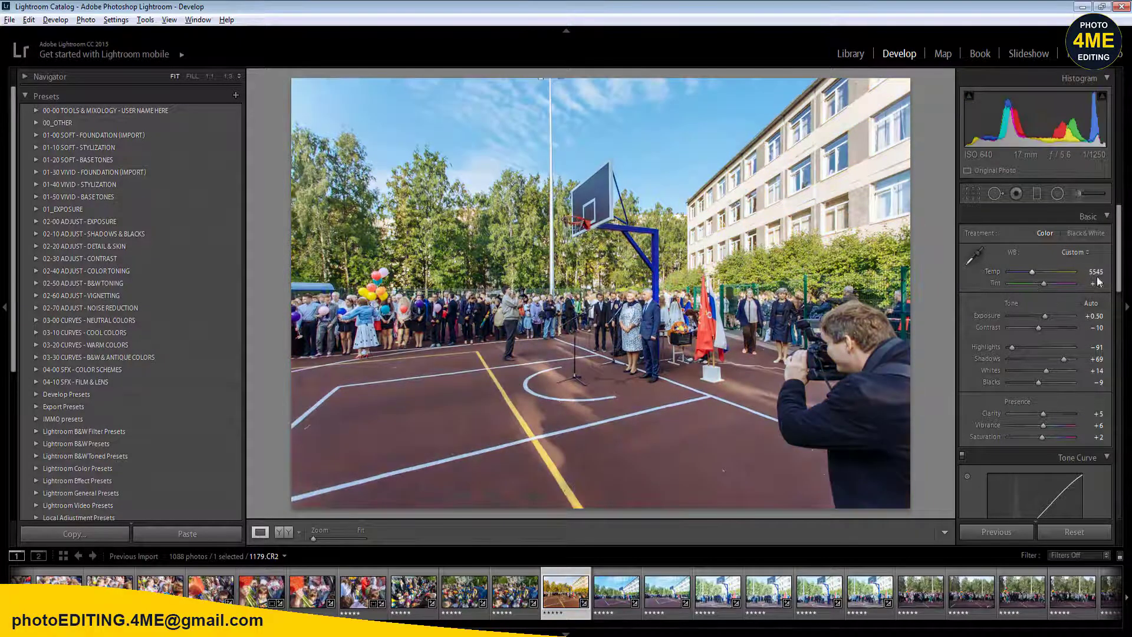
pyautogui.click(1095, 272)
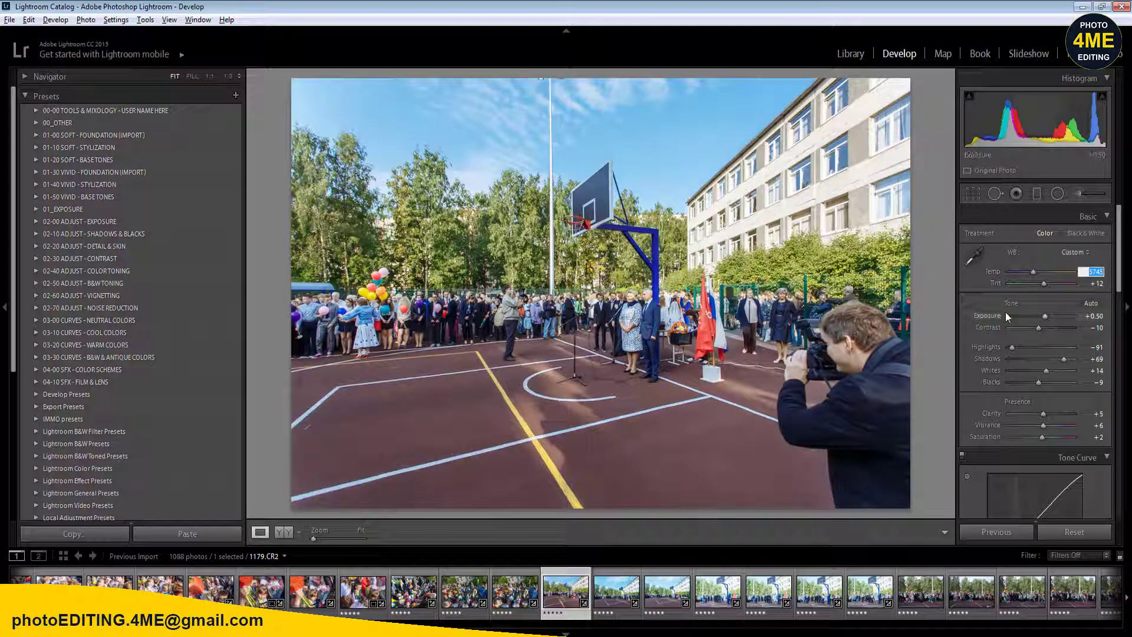
pyautogui.press('Return')
# - Check the neighbouring photo 1180.CR2, then compare the before and after versions of photo 1179.CR2
pyautogui.press('Right')
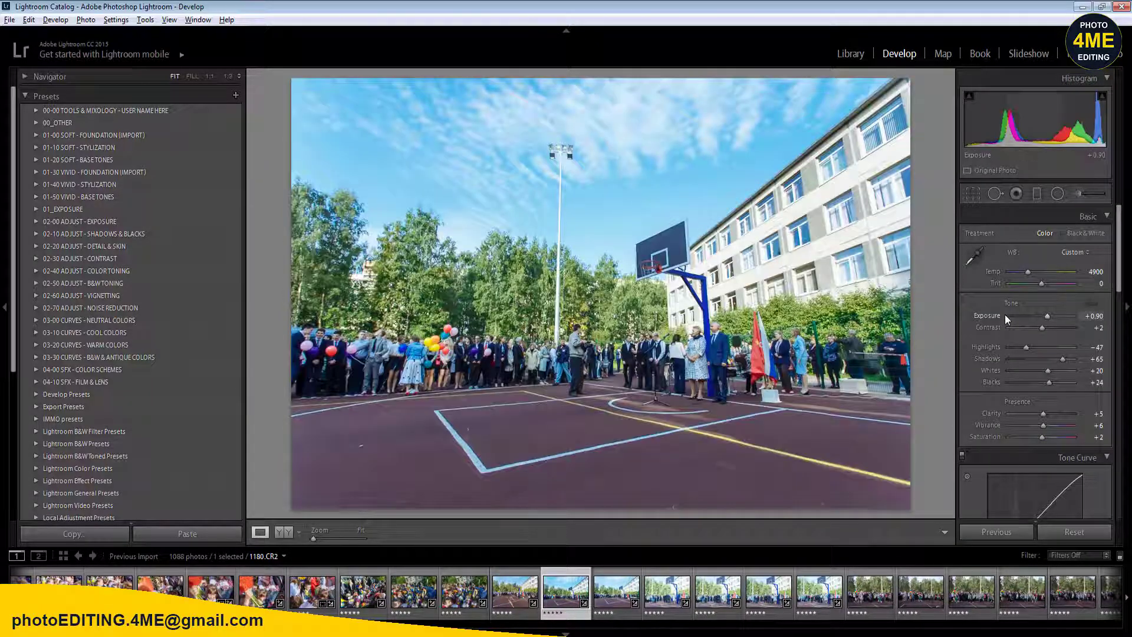
pyautogui.press('Left')
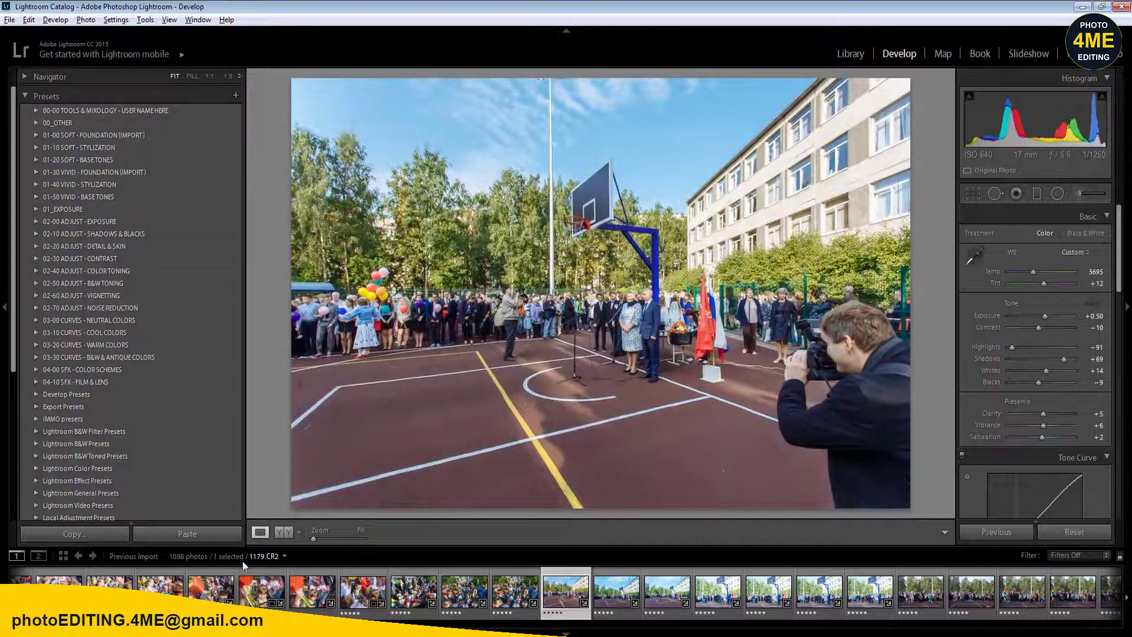
pyautogui.click(273, 532)
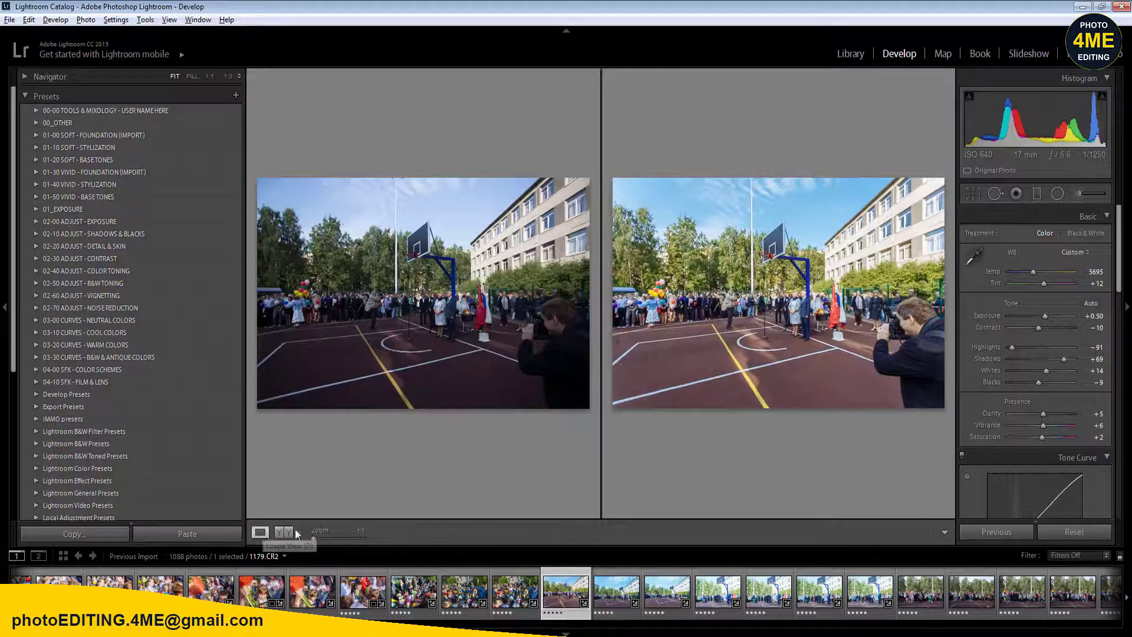
pyautogui.click(260, 532)
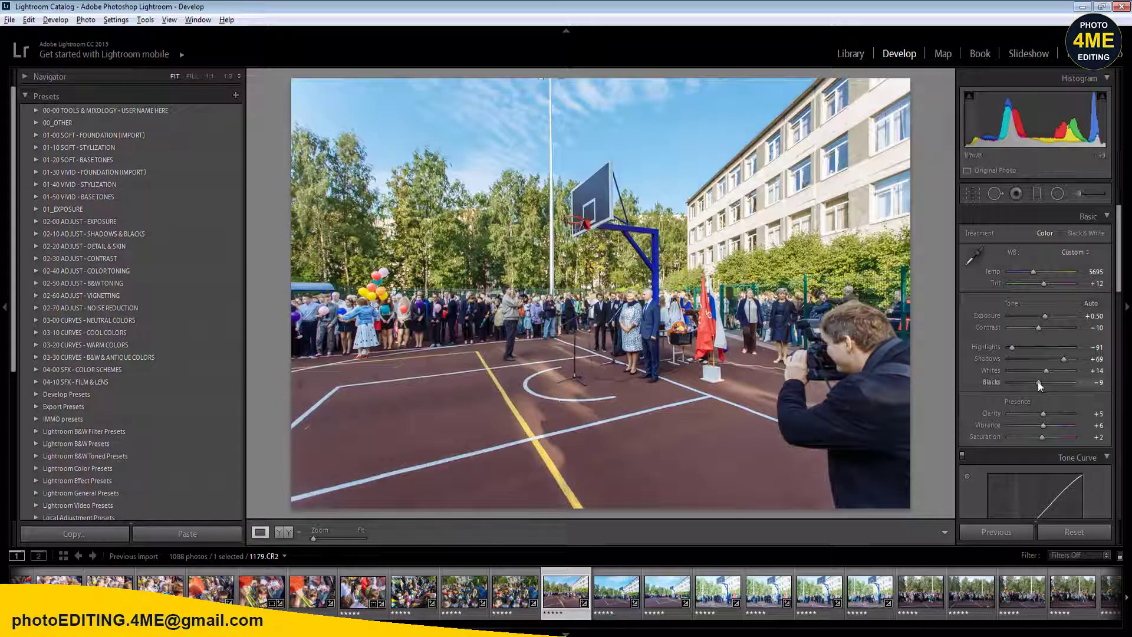
# - Set Blacks to +20 and the temperature to 5545 for photo 1179.CR2
pyautogui.moveTo(1039, 382); pyautogui.dragTo(1047, 385)
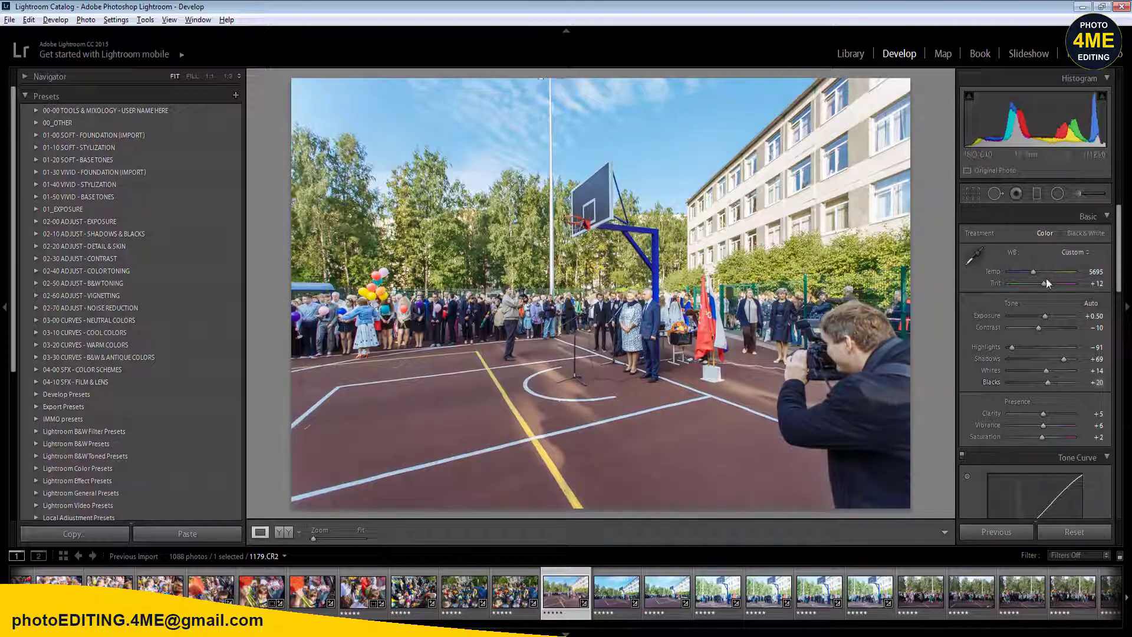
pyautogui.click(1093, 272)
pyautogui.write('5545')
pyautogui.press('Return')
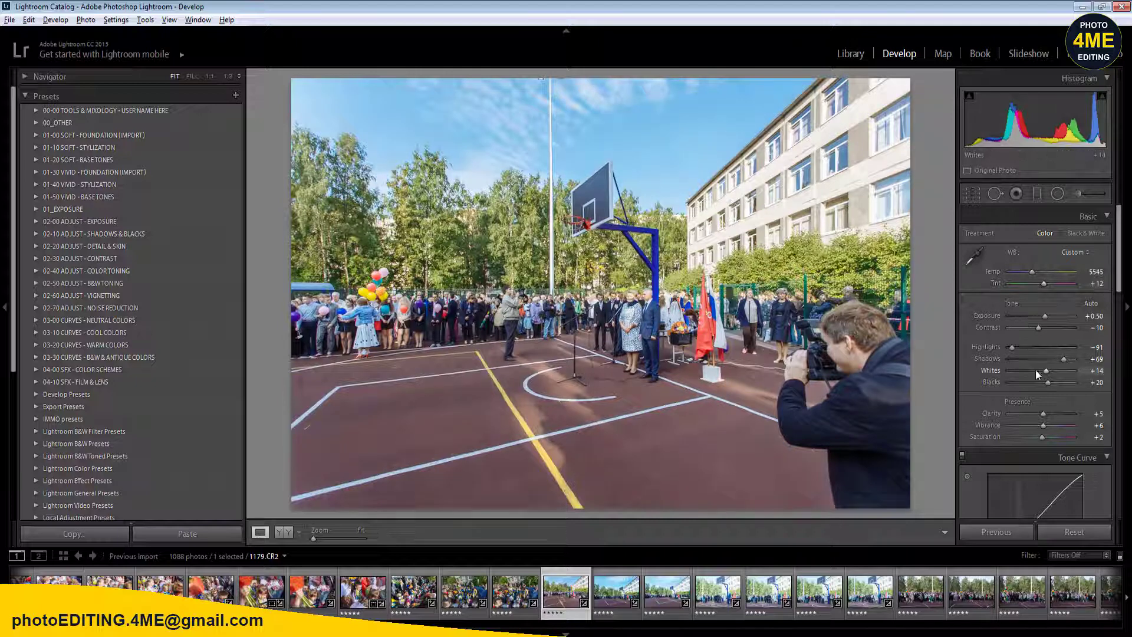
# - Set Whites to -55, Clarity to +16 and Contrast to +2 for photo 1179.CR2
pyautogui.moveTo(1026, 373); pyautogui.dragTo(1024, 374)
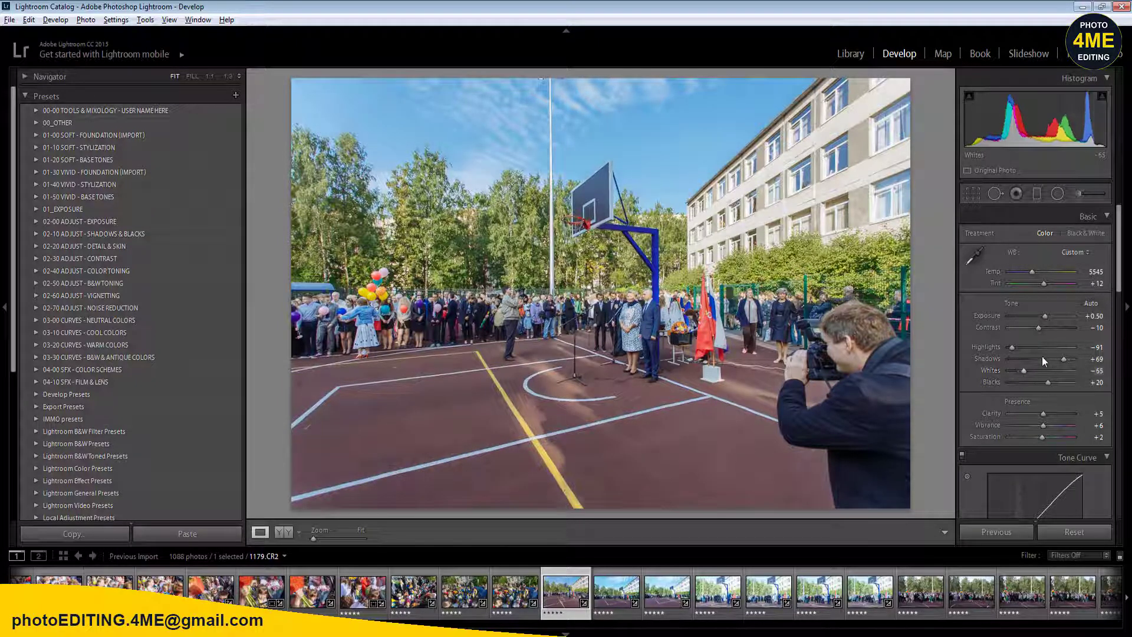
pyautogui.moveTo(1043, 413); pyautogui.dragTo(1047, 415)
pyautogui.click(1086, 328)
pyautogui.write('2')
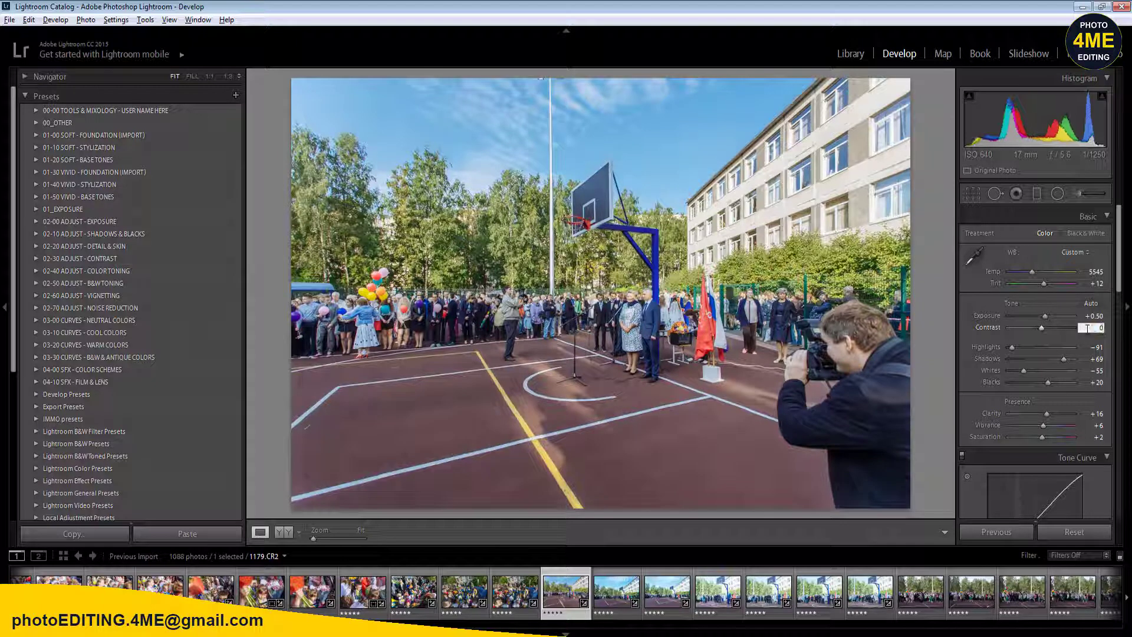
pyautogui.press('Return')
# - Set Blacks to +35 and Shadows to +75 for photo 1179.CR2, and compare the before and after versions
pyautogui.moveTo(1049, 384); pyautogui.dragTo(1053, 385)
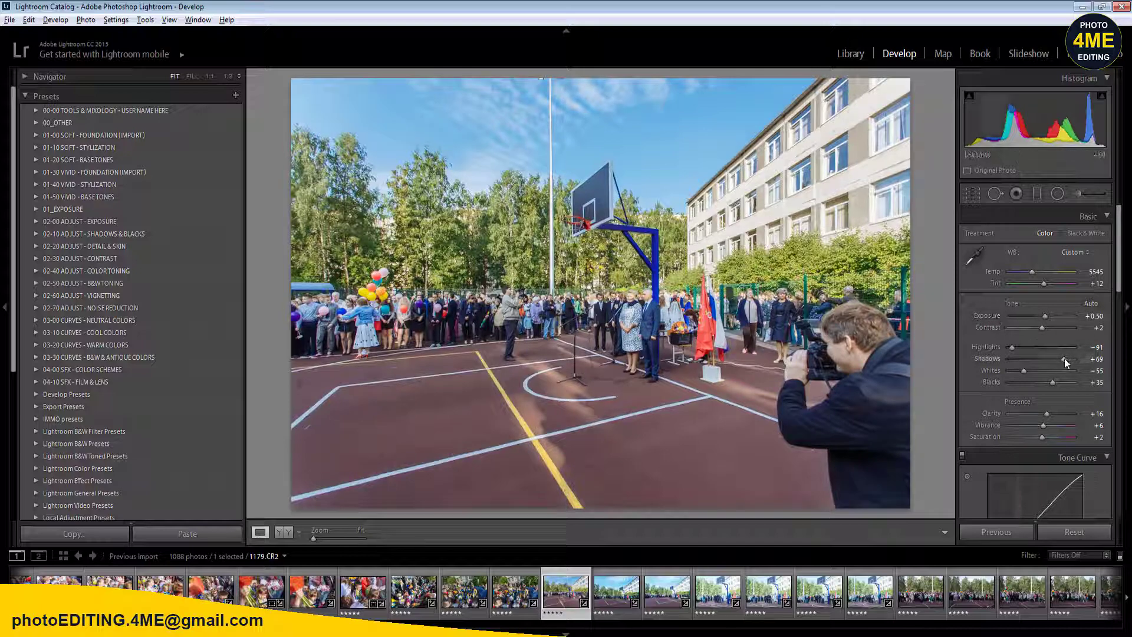
pyautogui.moveTo(1063, 358); pyautogui.dragTo(1065, 359)
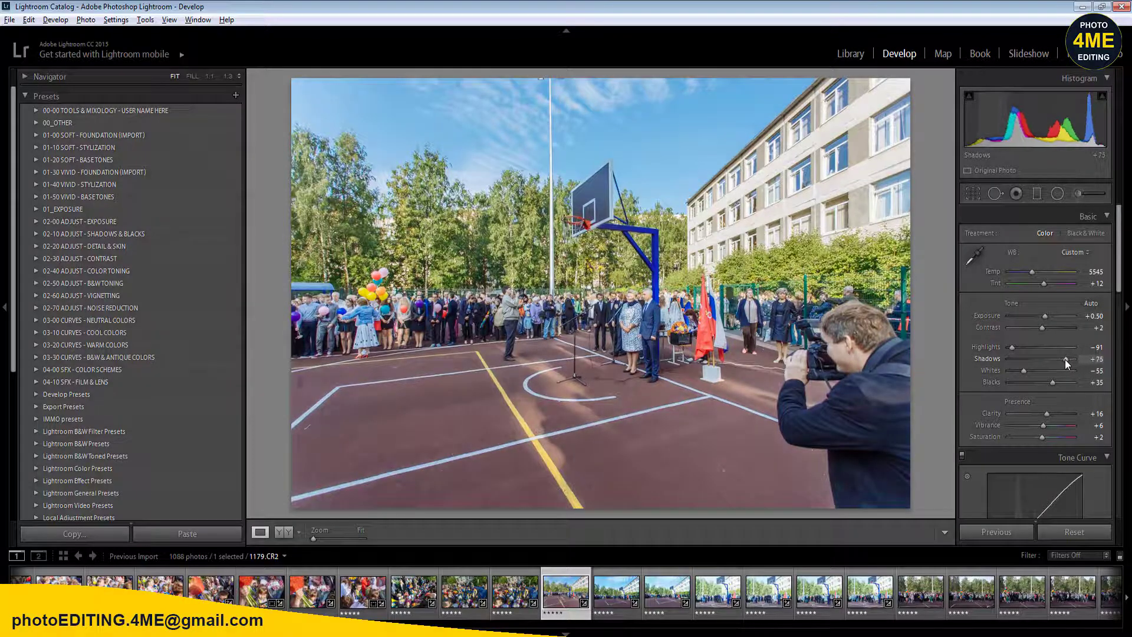
pyautogui.click(259, 532)
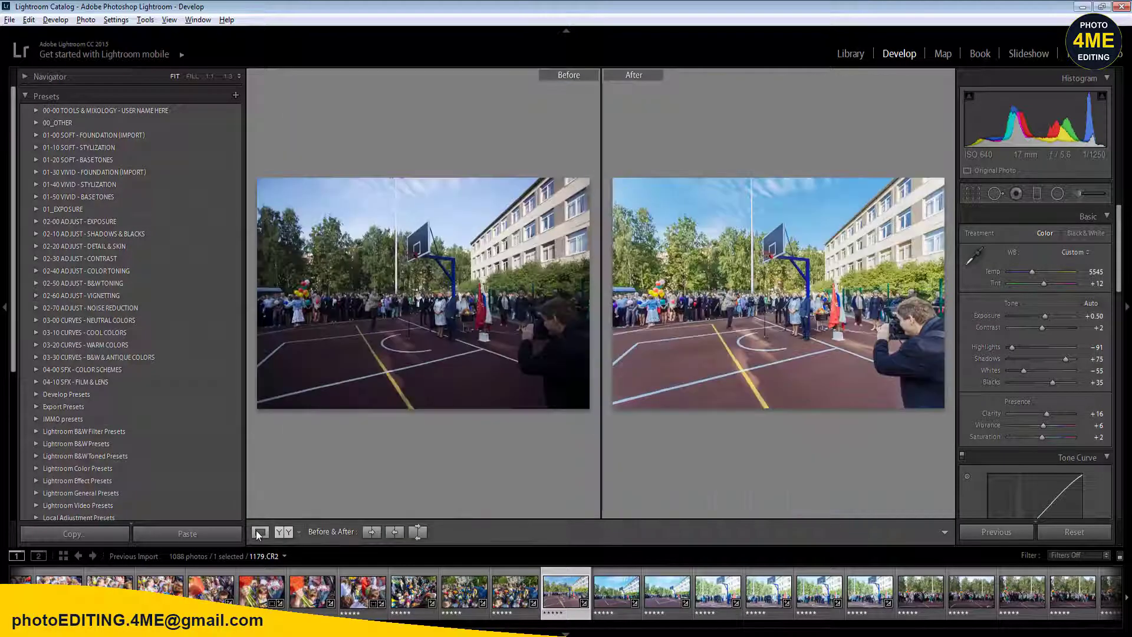
pyautogui.click(258, 532)
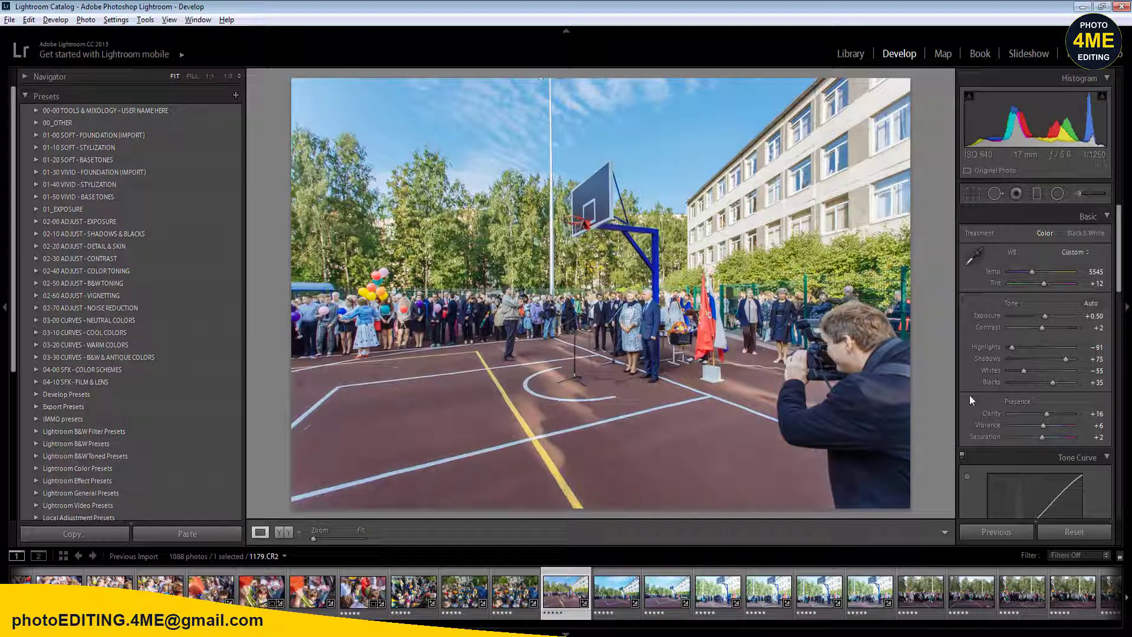
# - Set the Blue luminance to -26 for photo 1179.CR2 and try a change to its Blue saturation
pyautogui.moveTo(1124, 244); pyautogui.dragTo(1116, 360)
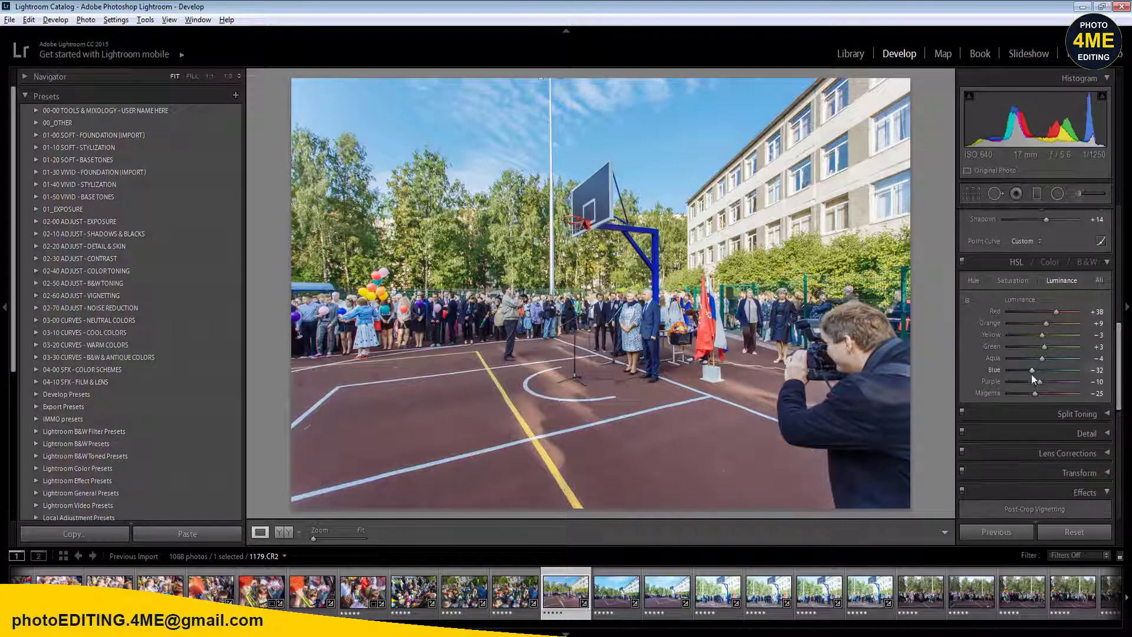
pyautogui.moveTo(1032, 372)
pyautogui.mouseDown()
pyautogui.moveTo(1042, 373)
pyautogui.moveTo(1007, 370)
pyautogui.moveTo(1052, 375)
pyautogui.moveTo(1035, 372)
pyautogui.mouseUp()
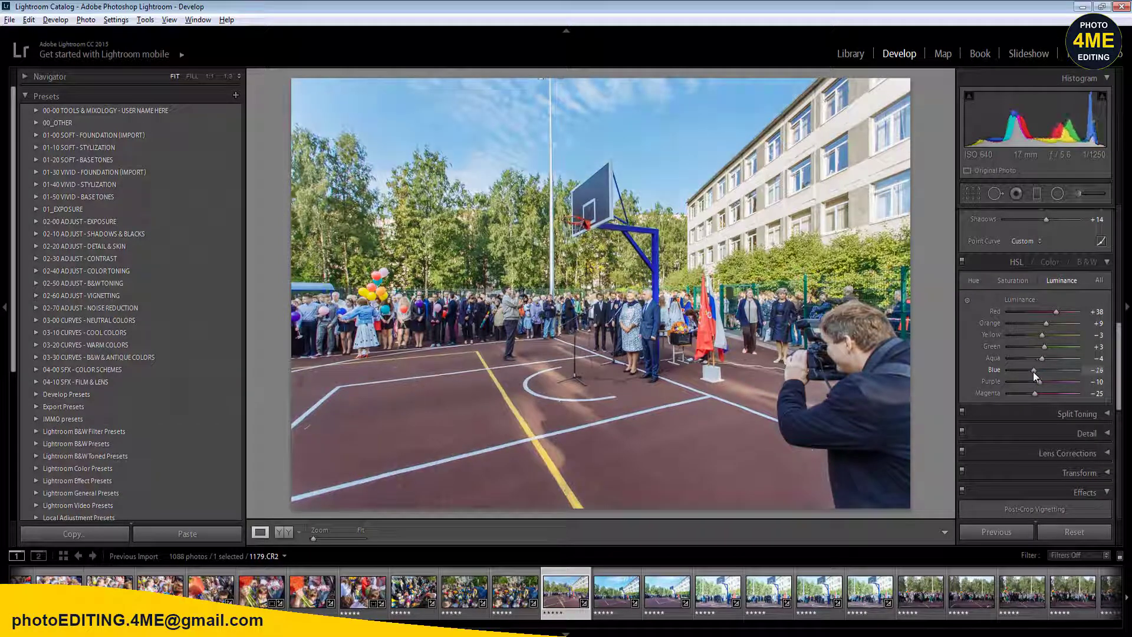
pyautogui.click(1015, 281)
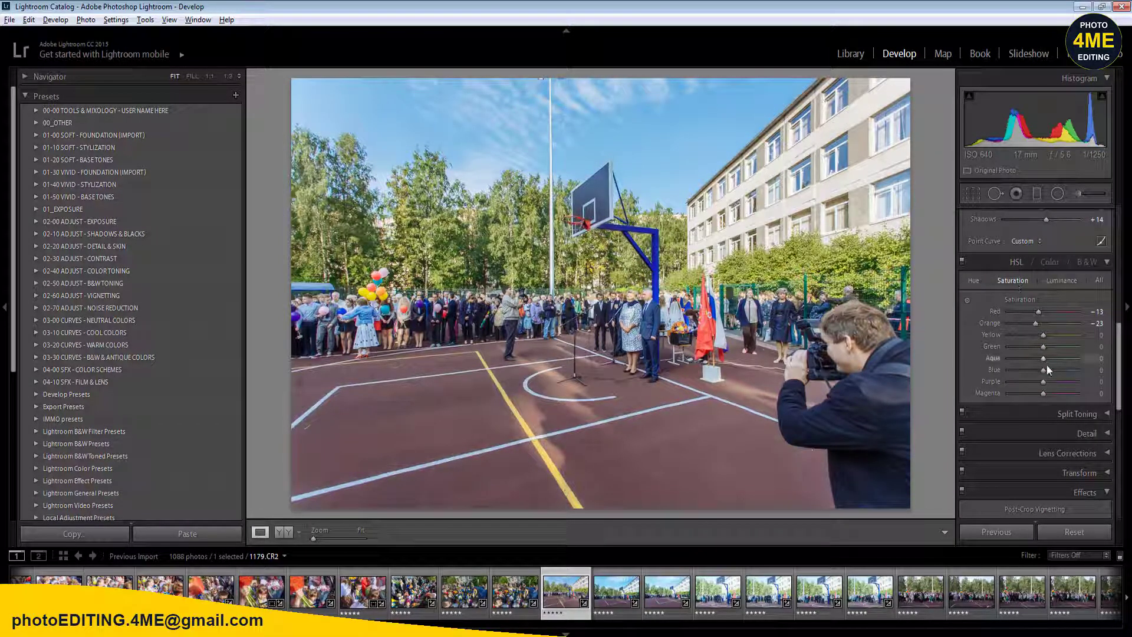
pyautogui.moveTo(1042, 370)
pyautogui.mouseDown()
pyautogui.moveTo(1064, 377)
pyautogui.moveTo(1032, 375)
pyautogui.moveTo(1045, 376)
pyautogui.mouseUp()
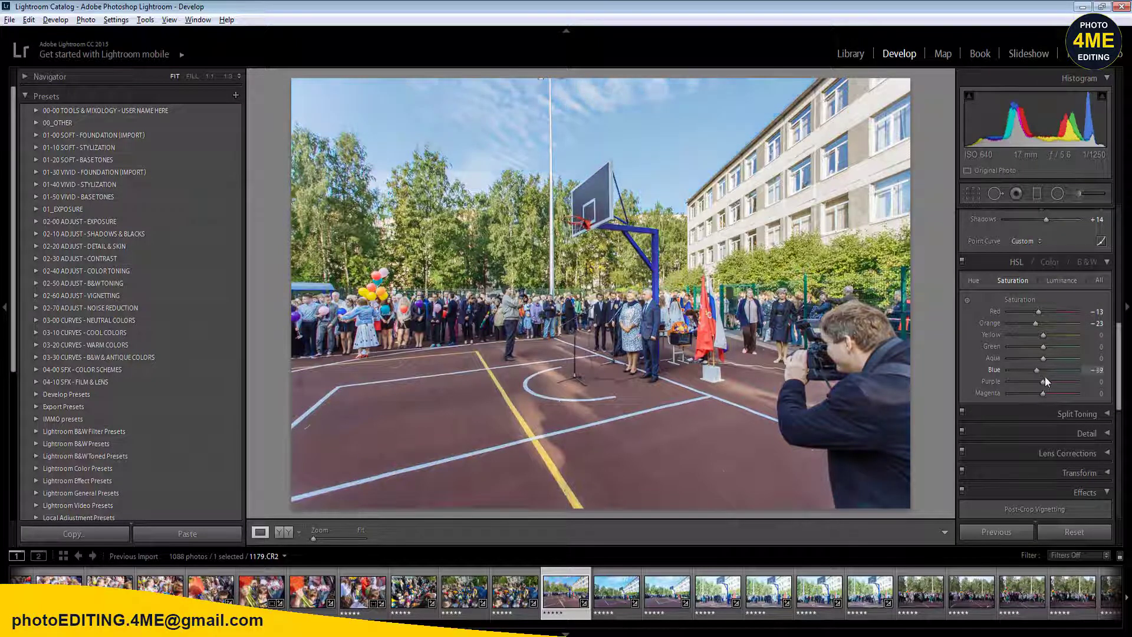
pyautogui.click(1095, 372)
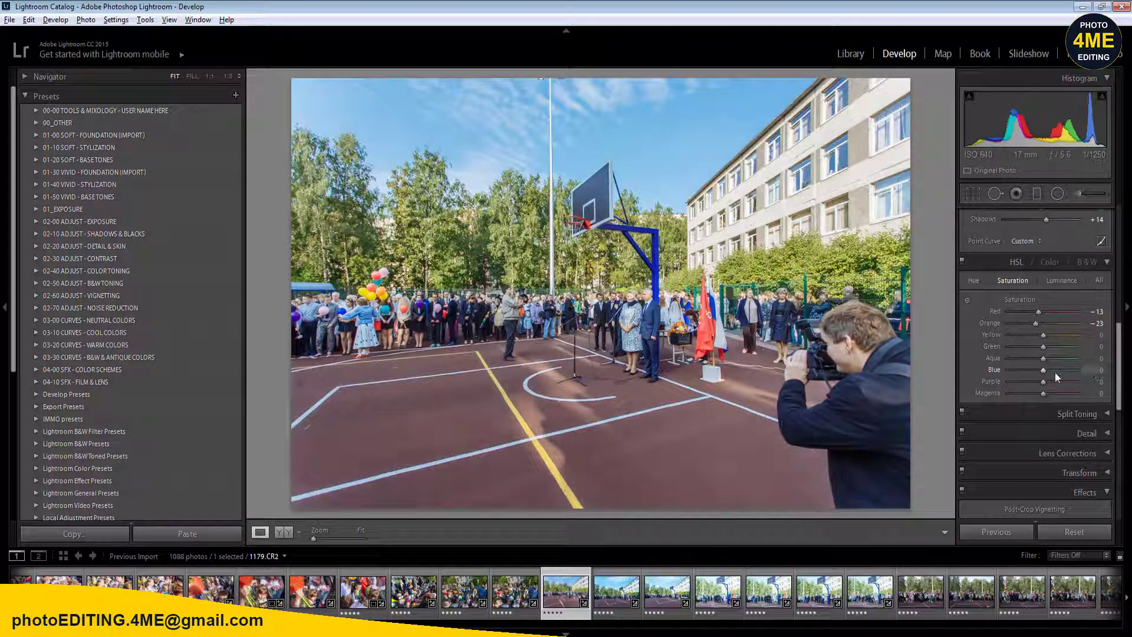
# - Inspect the people near the basketball post up close, and compare the before and after versions of photo 1179.CR2
pyautogui.click(662, 357)
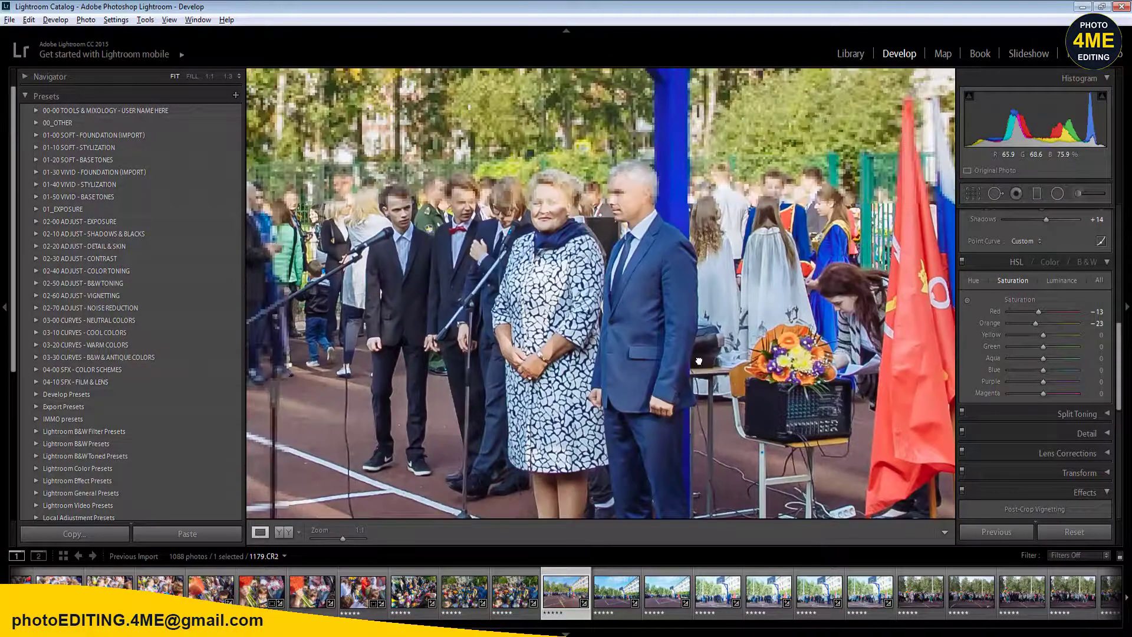
pyautogui.click(664, 298)
pyautogui.click(282, 534)
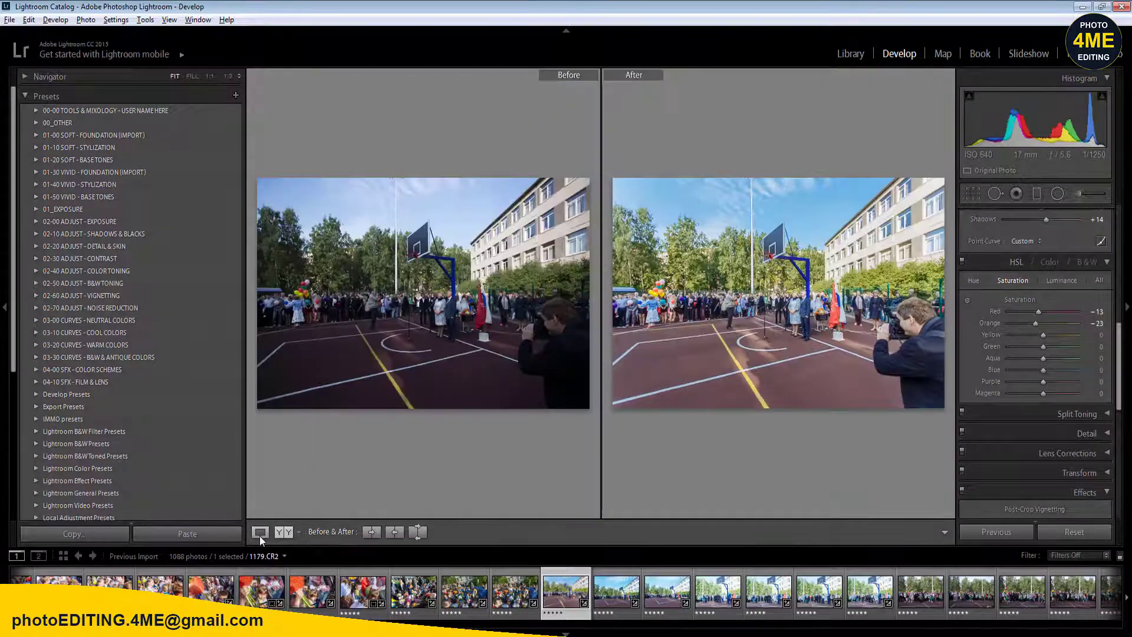
pyautogui.click(261, 533)
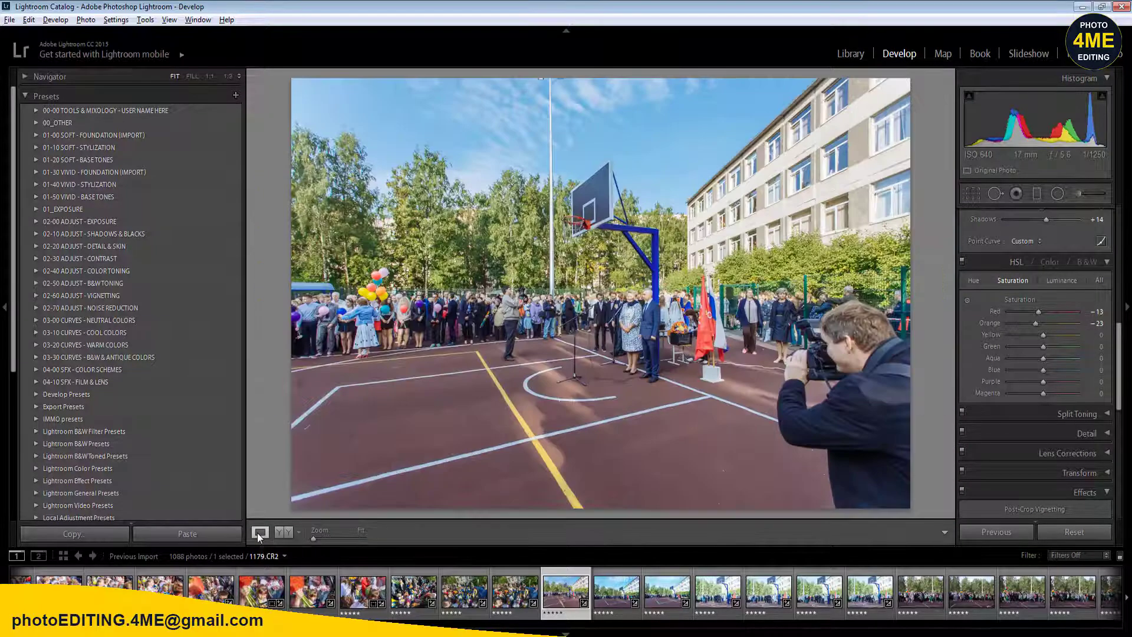
# - Synchronize the develop settings of photo 1179.CR2 across the photos through 1185.CR2, leaving out local adjustments, spot removal and crop
pyautogui.keyDown('shift'); pyautogui.click(870, 591); pyautogui.keyUp('shift')
pyautogui.click(1002, 532)
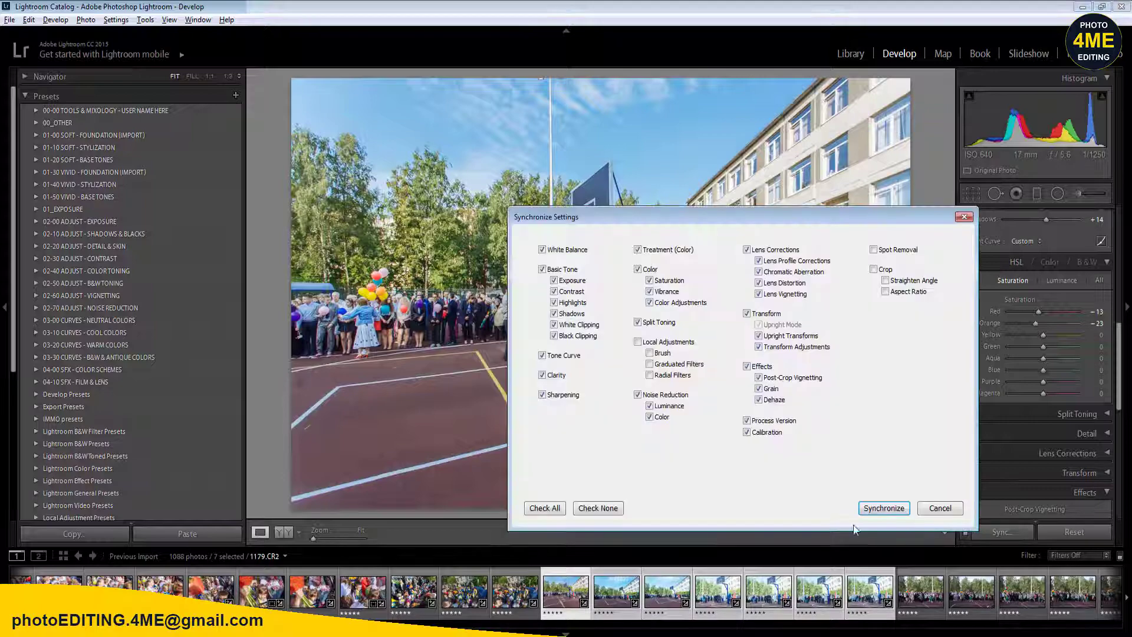
pyautogui.click(881, 516)
# - Look at the Hue settings of photo 1179.CR2, check photo 1178.CR2 and go to photo 1180.CR2
pyautogui.click(974, 282)
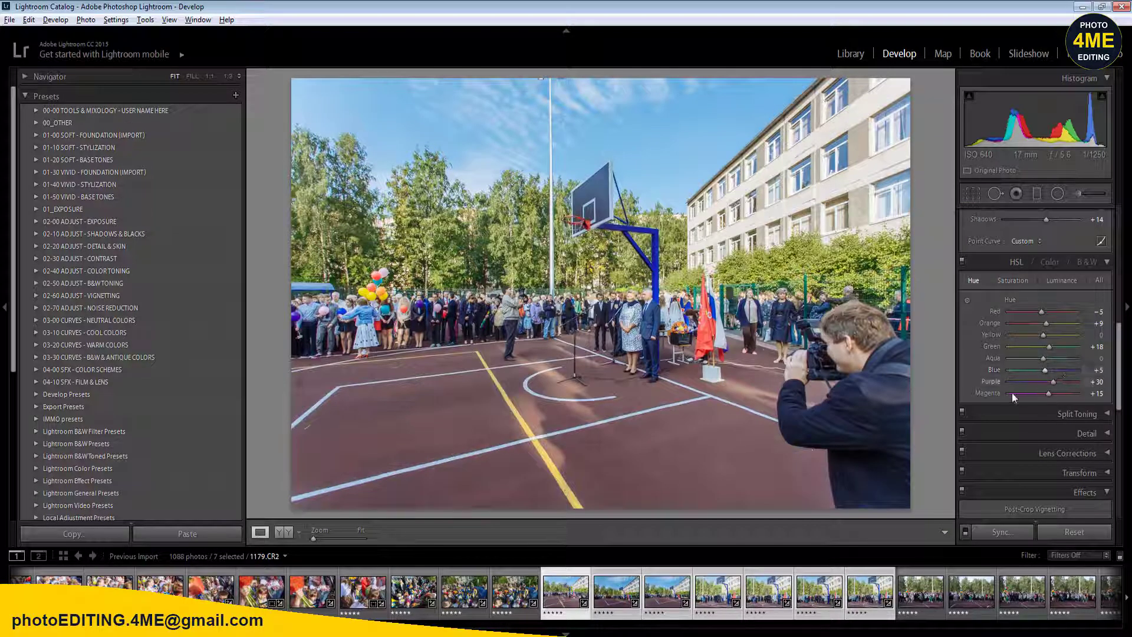
pyautogui.click(508, 597)
pyautogui.press('Right')
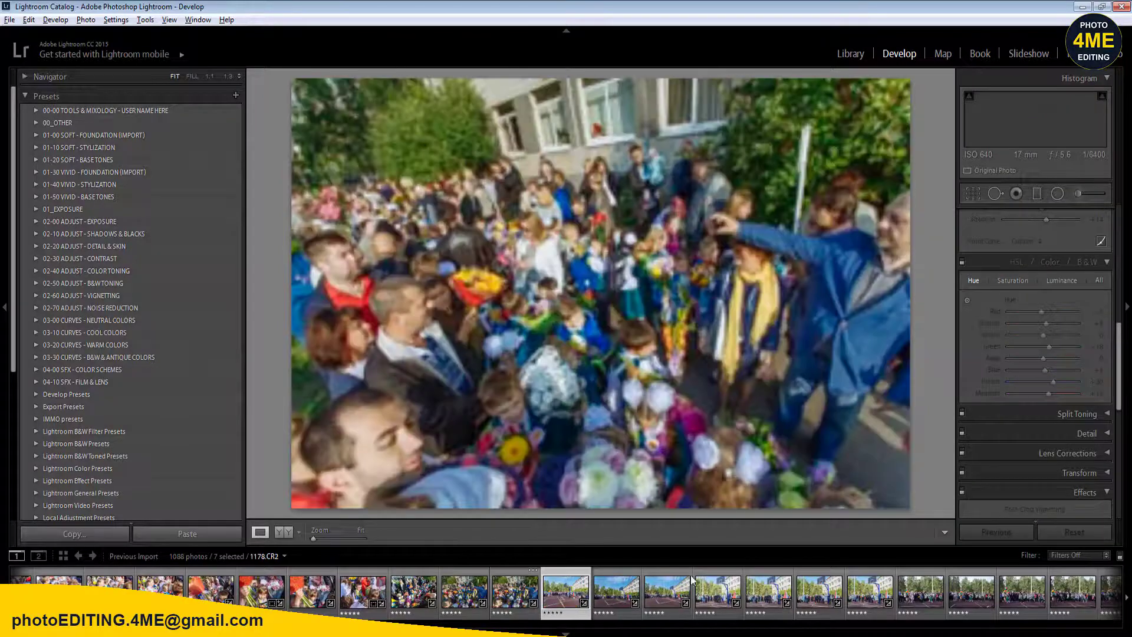
pyautogui.press('Right')
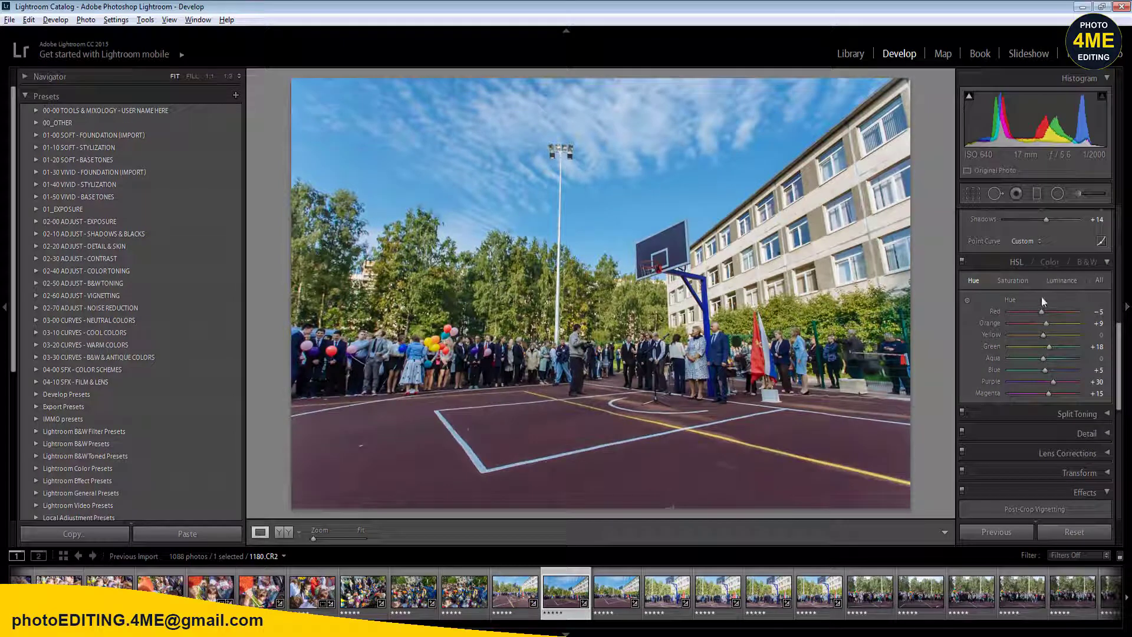
pyautogui.press('m')
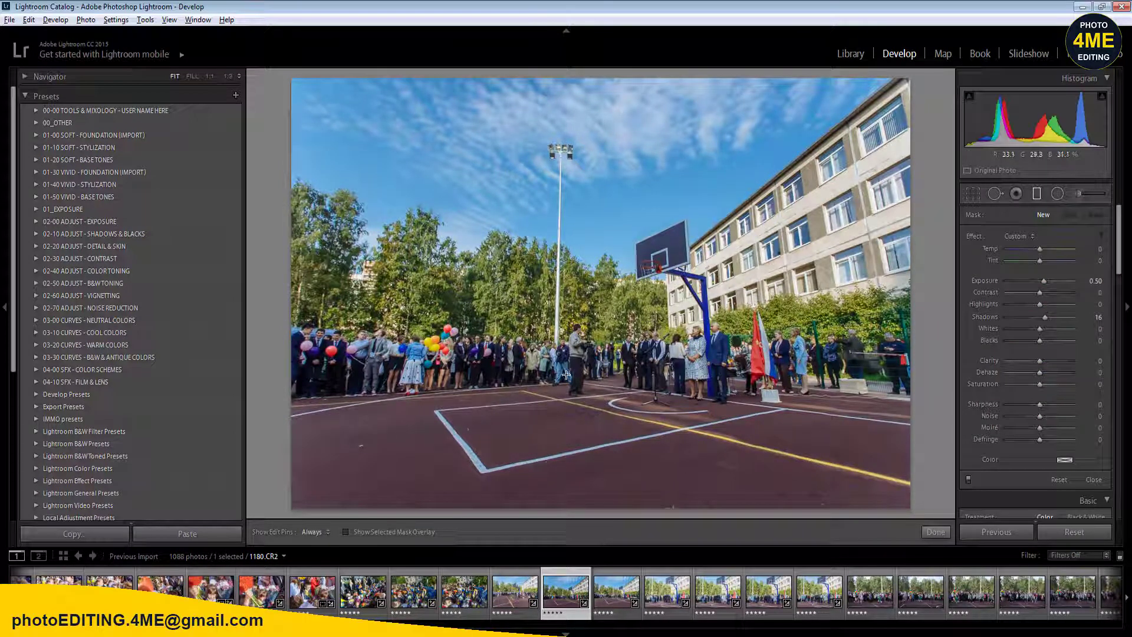
pyautogui.moveTo(563, 379); pyautogui.dragTo(820, 449)
pyautogui.press('Delete')
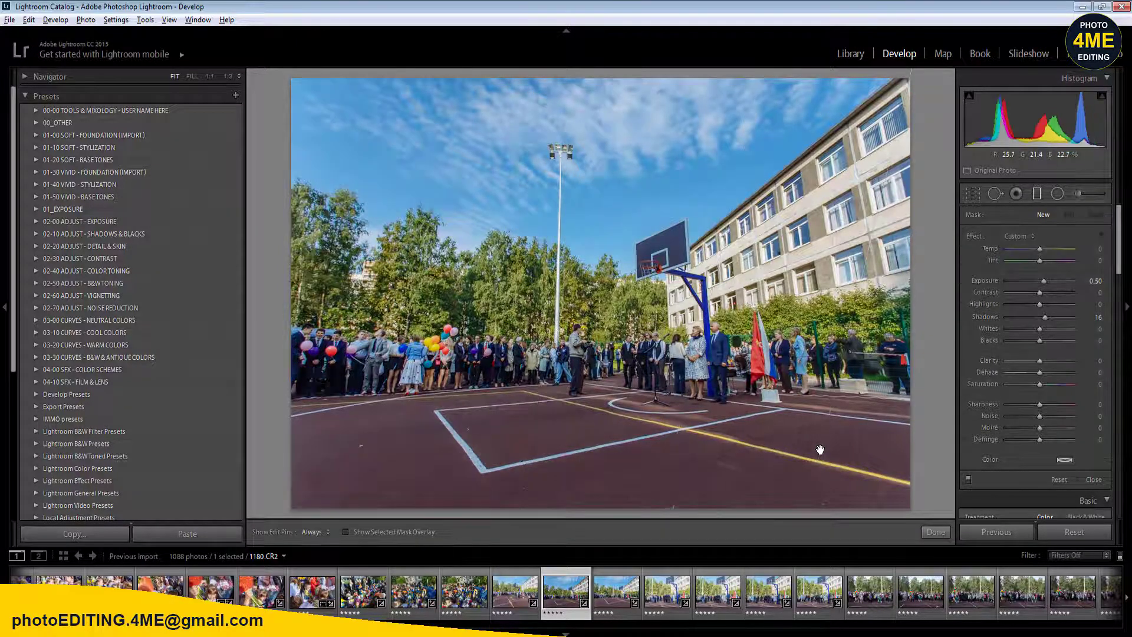
# - Add a wide radial filter over the crowd and court in photo 1180.CR2 with exposure 0.20, and compare the before and after versions
pyautogui.hotkey('shift', 'm')
pyautogui.moveTo(565, 384); pyautogui.dragTo(884, 504)
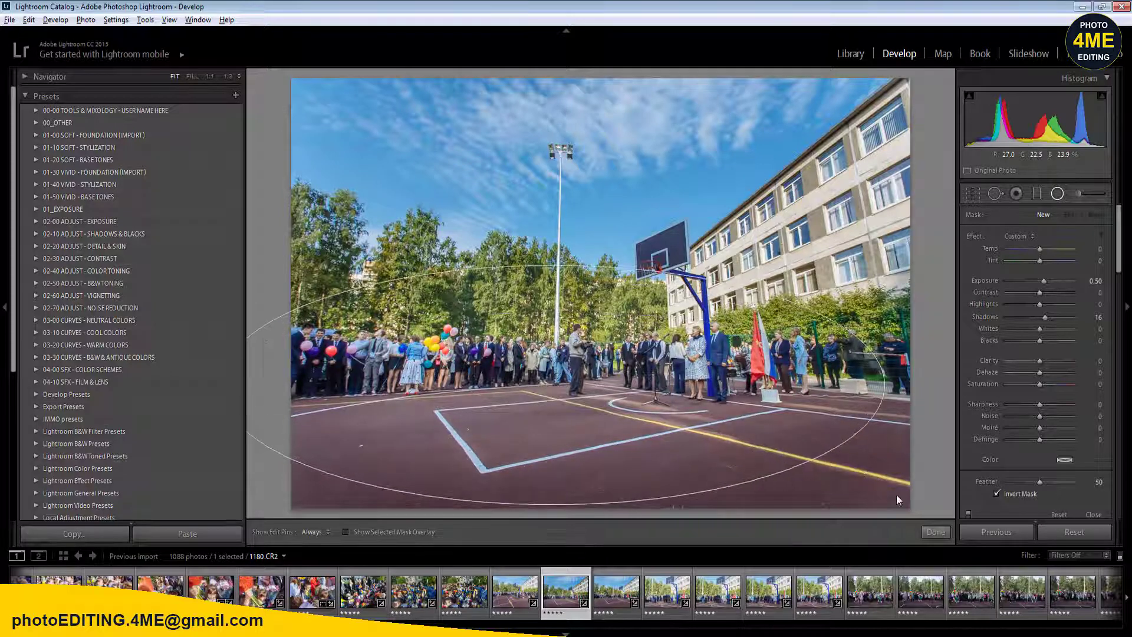
pyautogui.click(1094, 281)
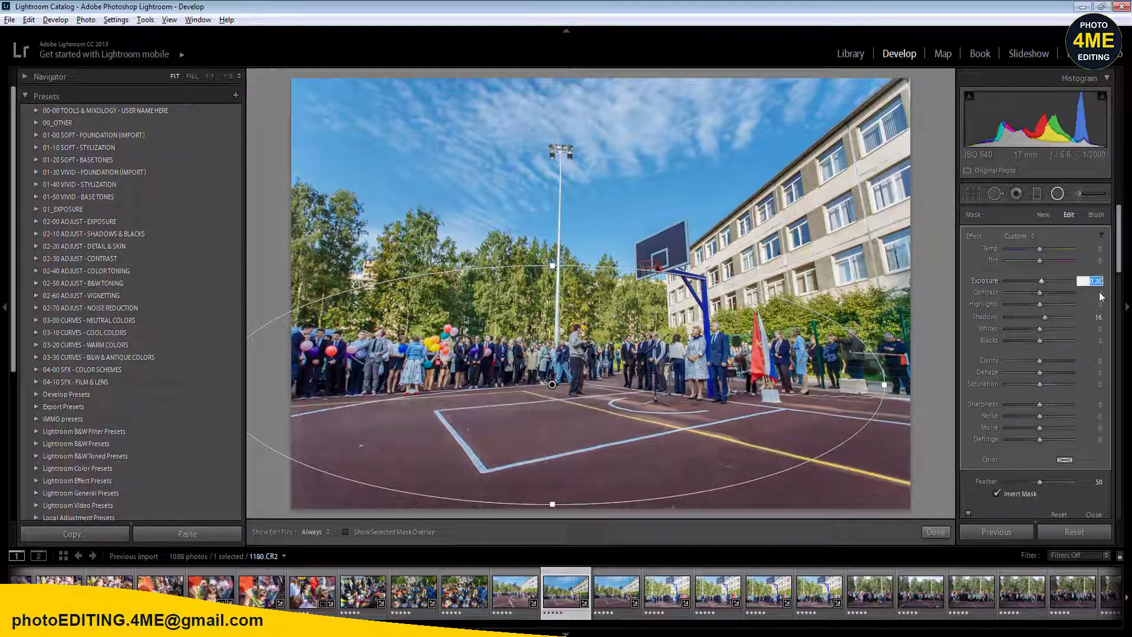
pyautogui.write('0.5')
pyautogui.press('Return')
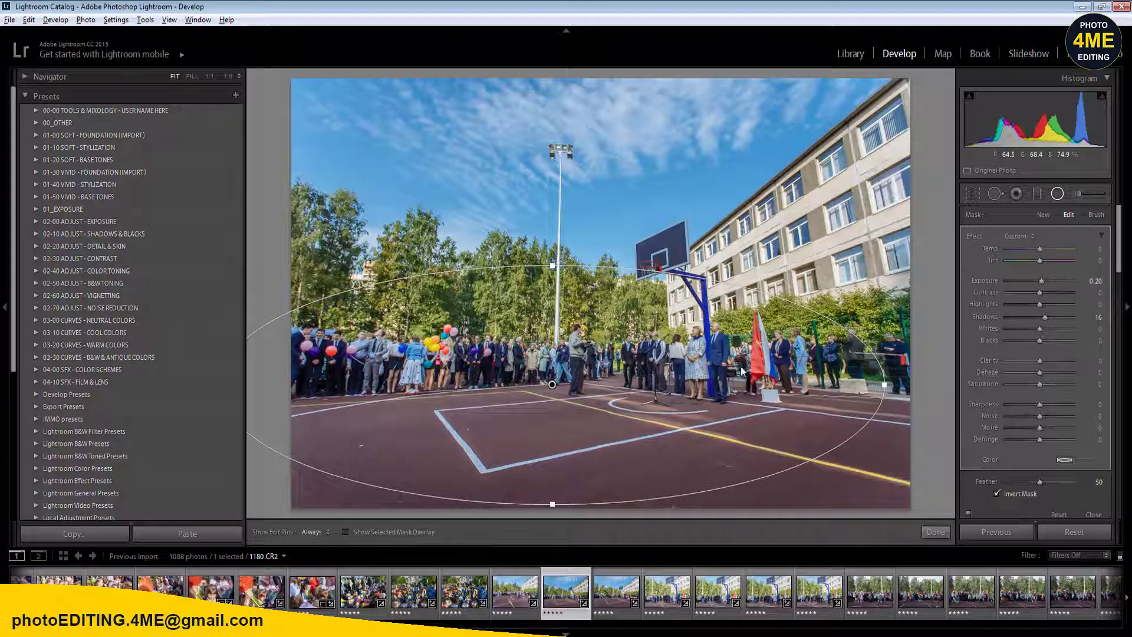
pyautogui.press('Return')
pyautogui.moveTo(1095, 286); pyautogui.dragTo(1063, 319)
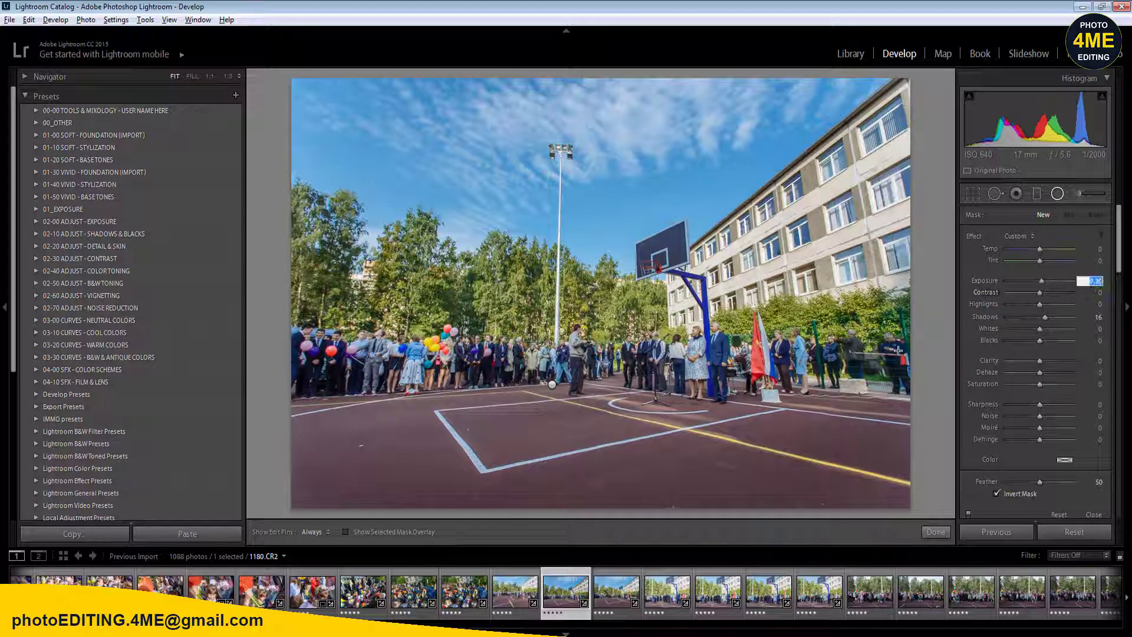
pyautogui.press('Return')
pyautogui.press('Return')
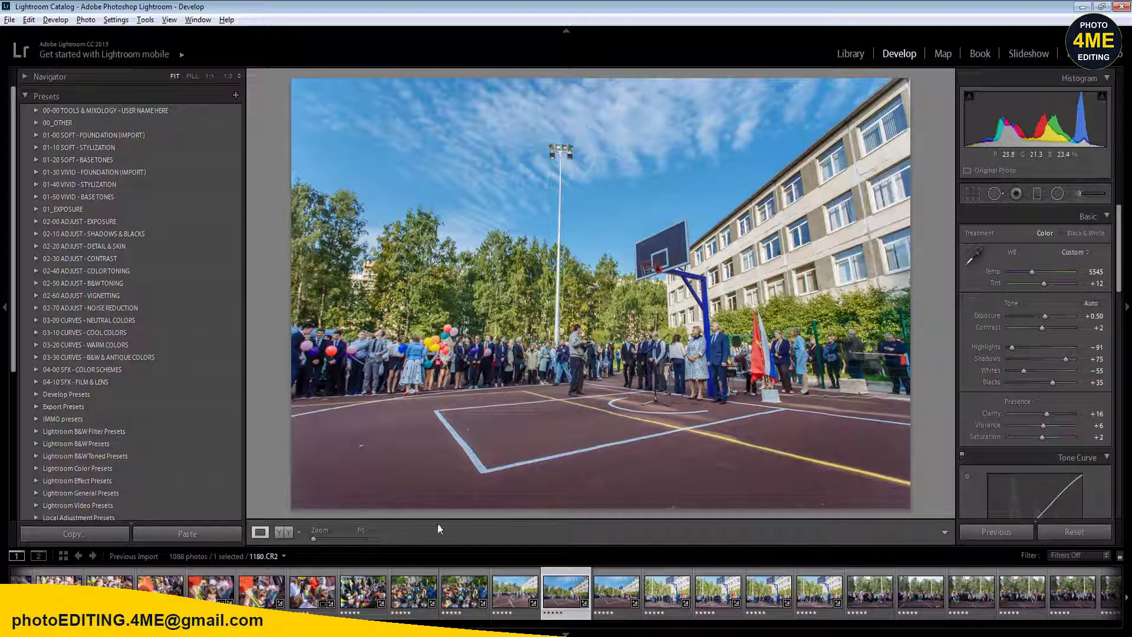
pyautogui.click(288, 530)
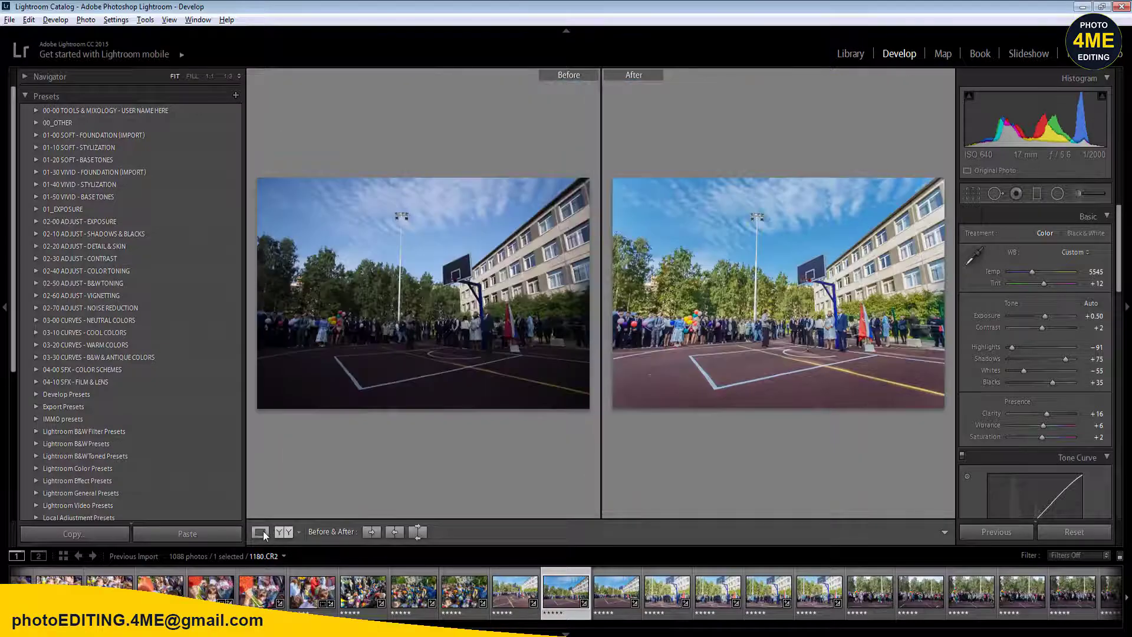
pyautogui.click(259, 531)
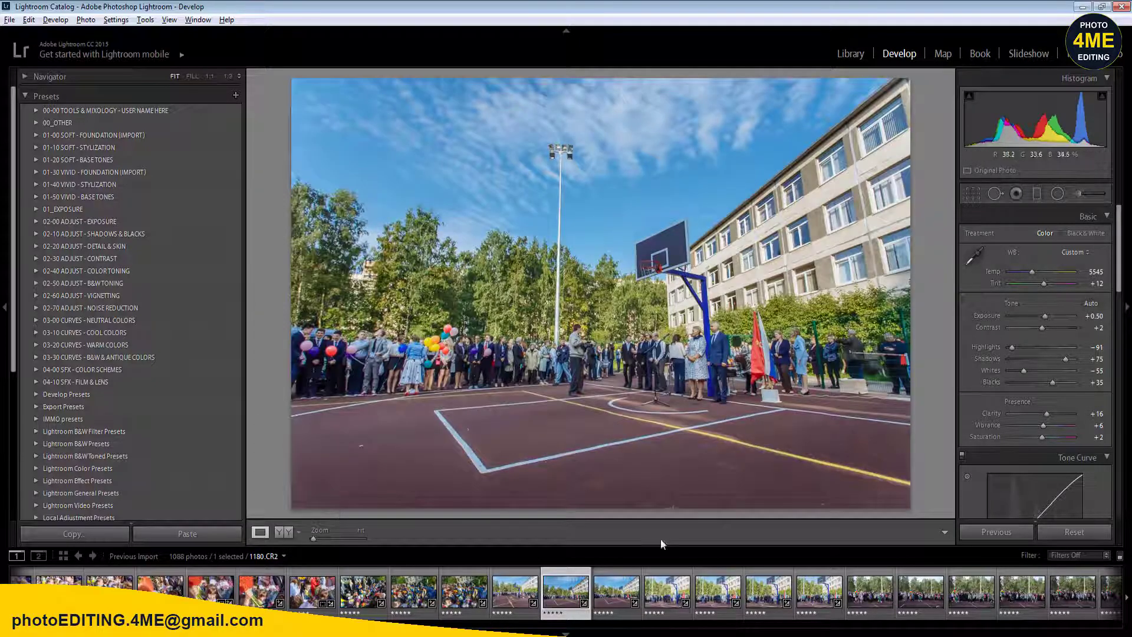
# - Synchronize the develop settings of photo 1180.CR2 across the photos through 1185.CR2, without local adjustments, spot removal or crop
pyautogui.keyDown('shift'); pyautogui.click(820, 589); pyautogui.keyUp('shift')
pyautogui.click(1014, 529)
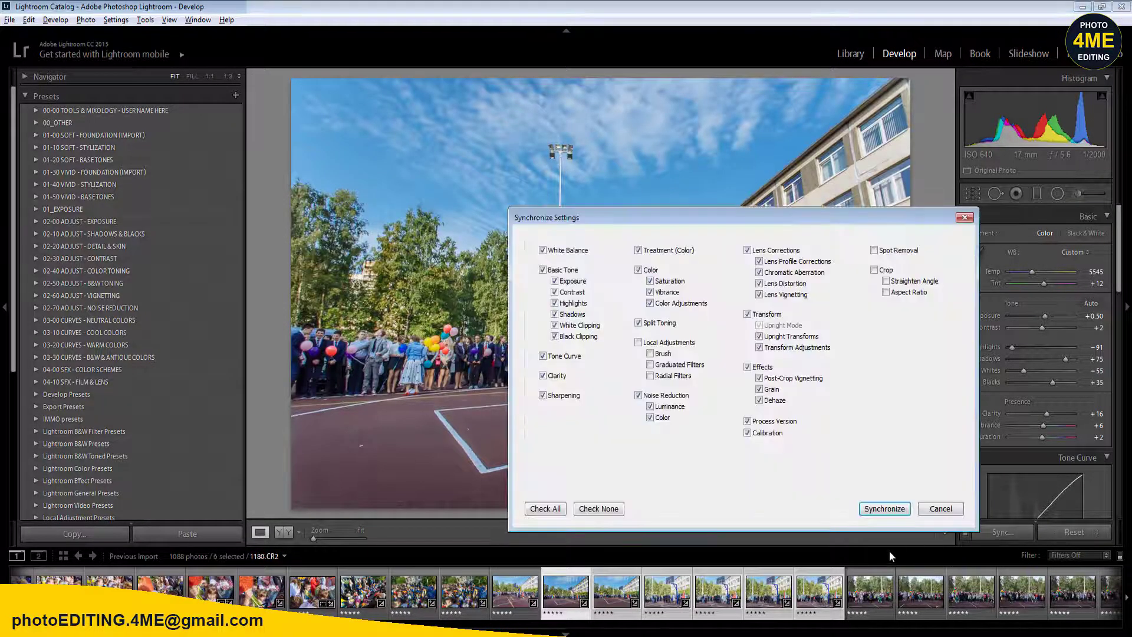
pyautogui.click(884, 510)
# - Return to photo 1179.CR2 and inspect the area around the cameraman up close
pyautogui.click(513, 592)
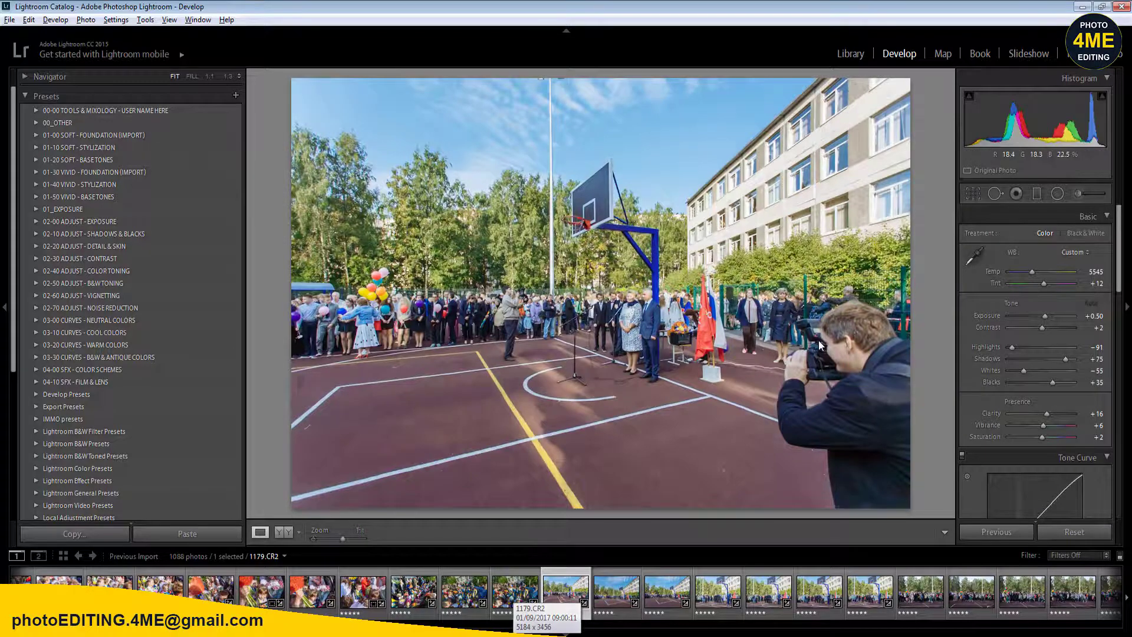
pyautogui.click(818, 341)
pyautogui.click(818, 357)
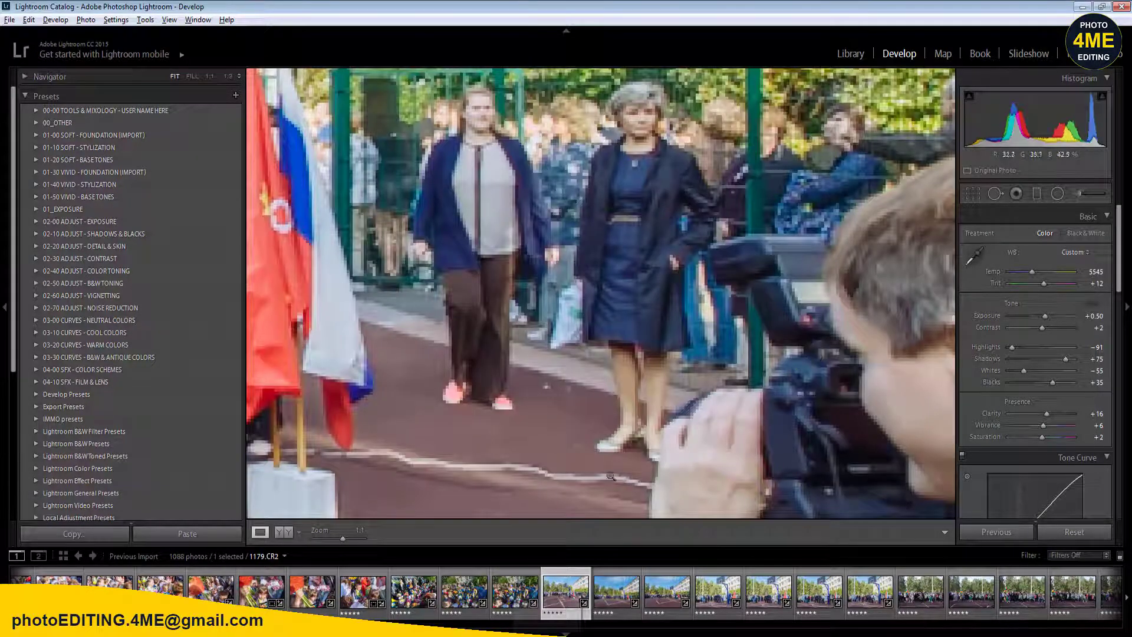
# - Review photo 1180.CR2 and give photo 1181.CR2 a rating of 1
pyautogui.click(616, 589)
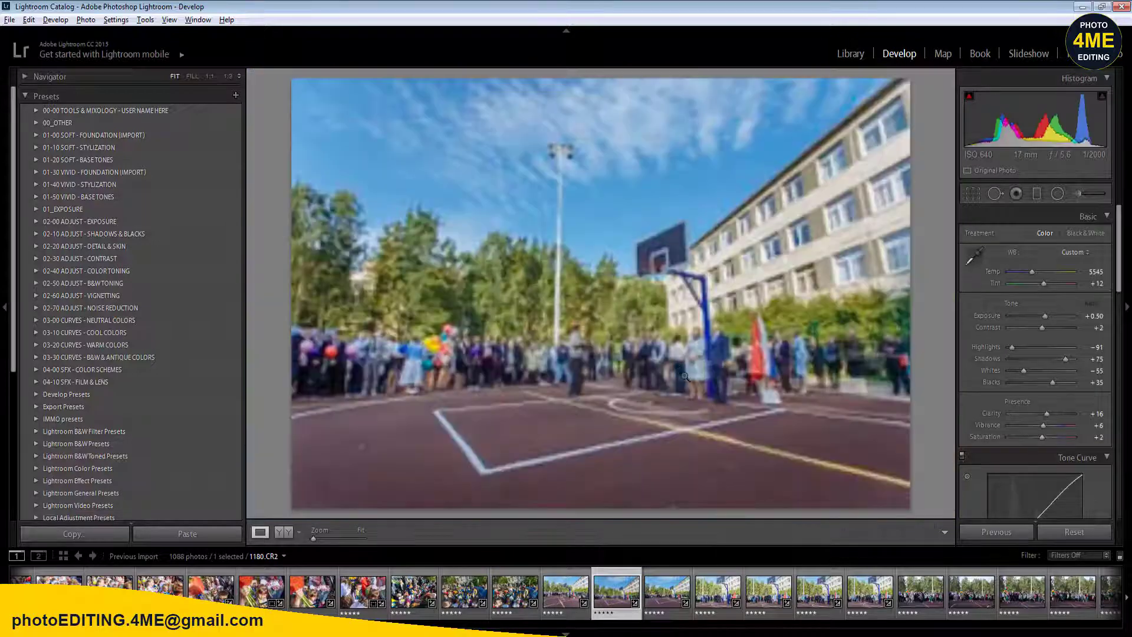
pyautogui.press('Right')
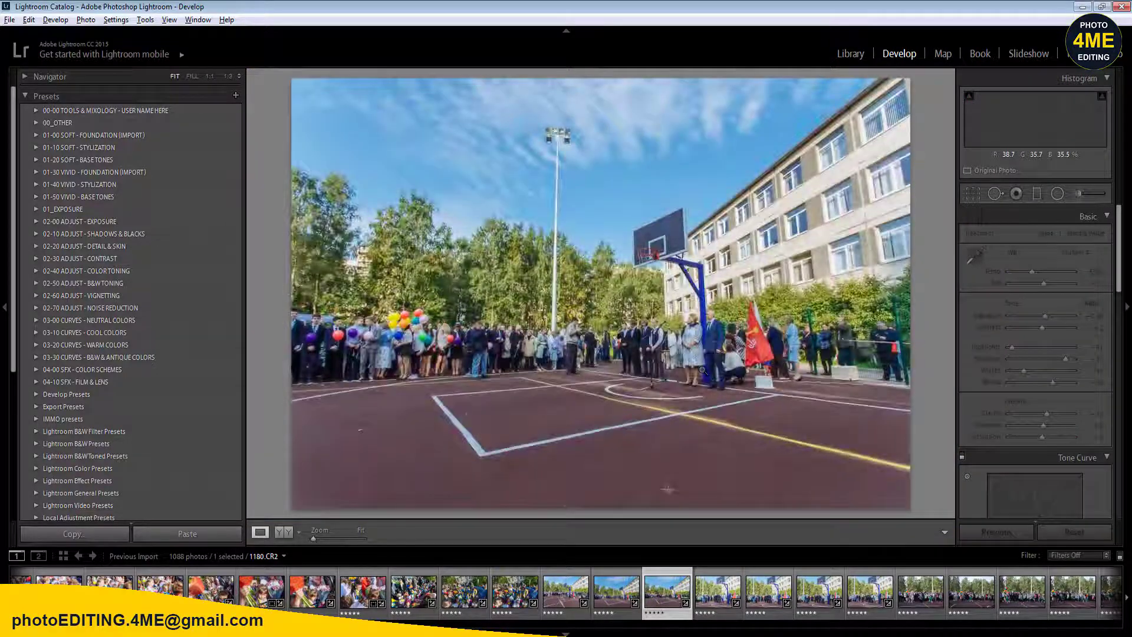
pyautogui.press('1')
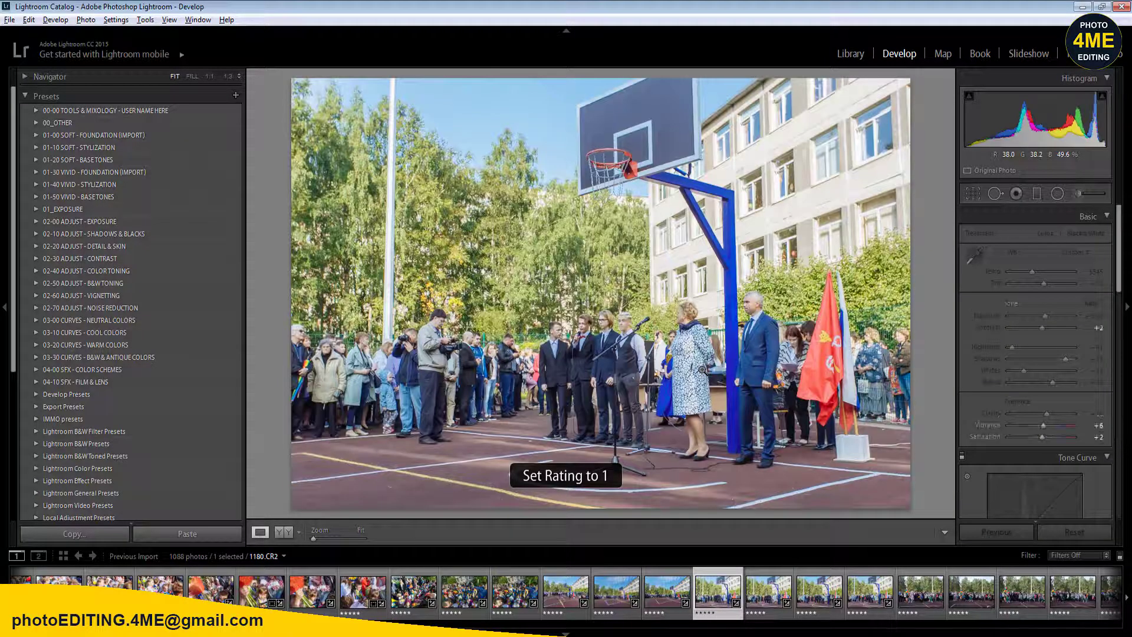
# - Lower the exposure of photo 1182.CR2 to -0.30
pyautogui.click(1090, 316)
pyautogui.press('Down')
pyautogui.press('Down')
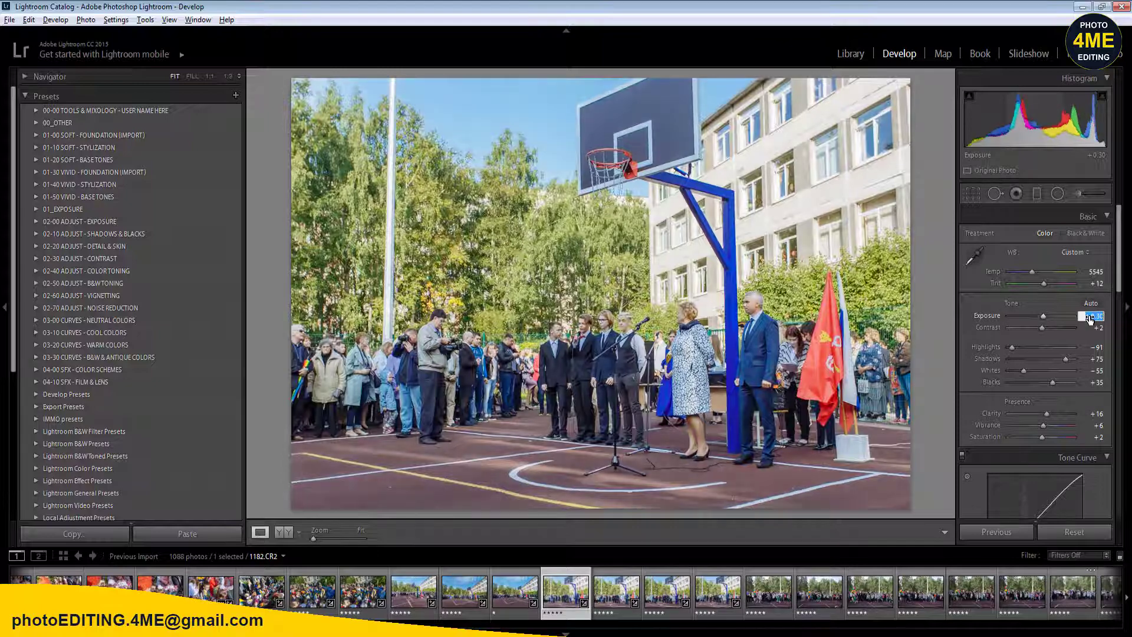
pyautogui.press('Down')
pyautogui.press('Down')
pyautogui.press('Down')
pyautogui.press('Down')
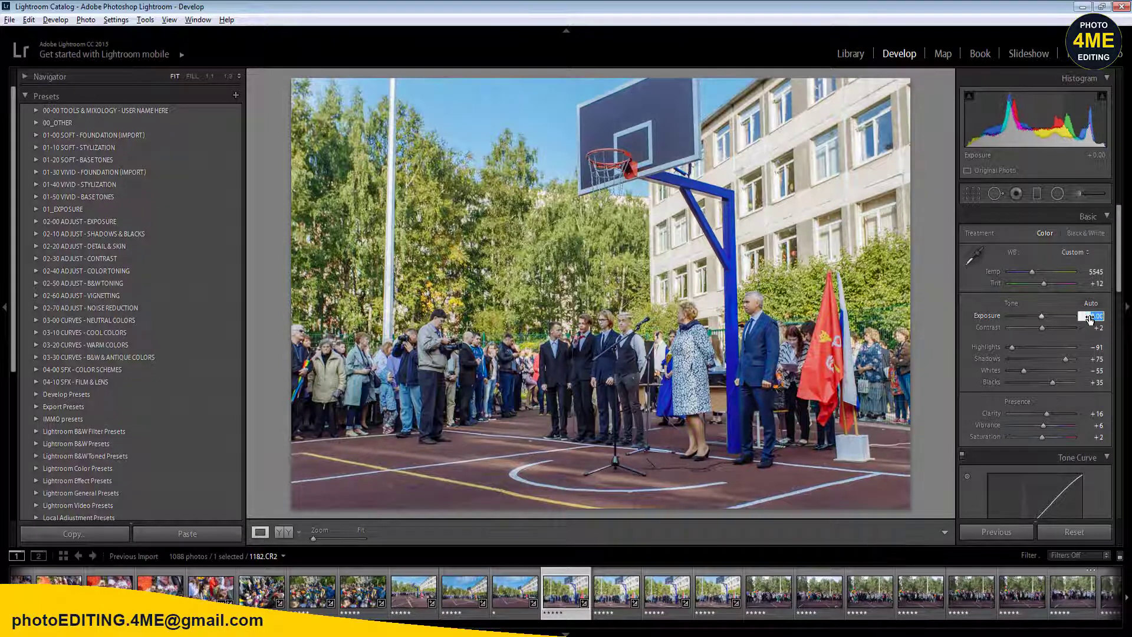
pyautogui.press('Down')
pyautogui.press('Down')
pyautogui.press('Return')
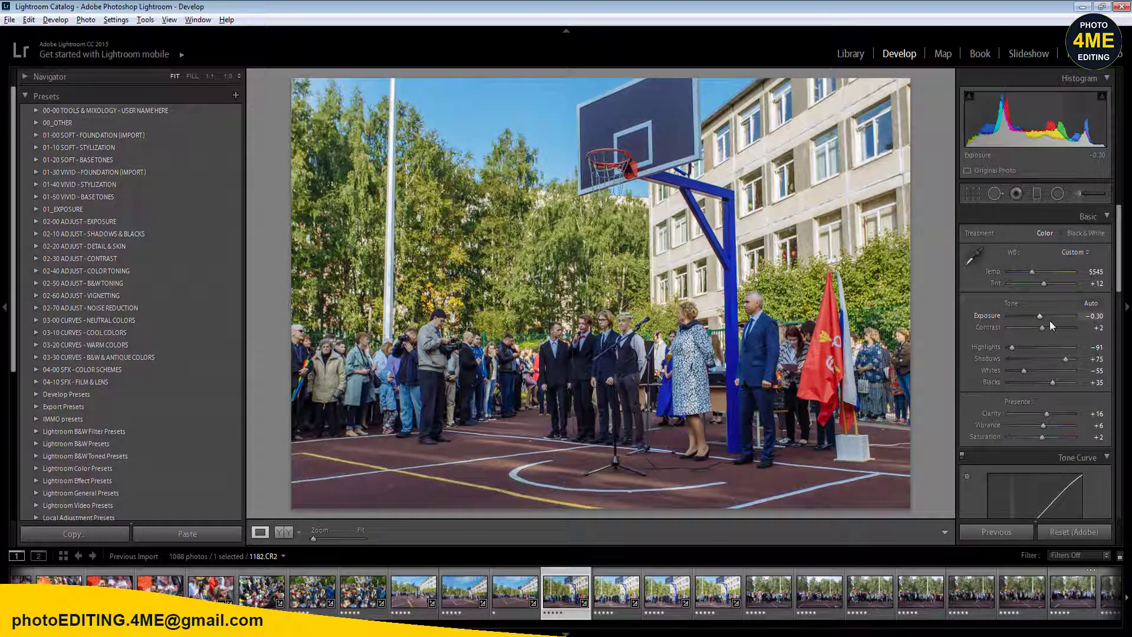
# - Add a radial filter over the people and court in photo 1182.CR2 and raise the filter's exposure
pyautogui.hotkey('shift', 'm')
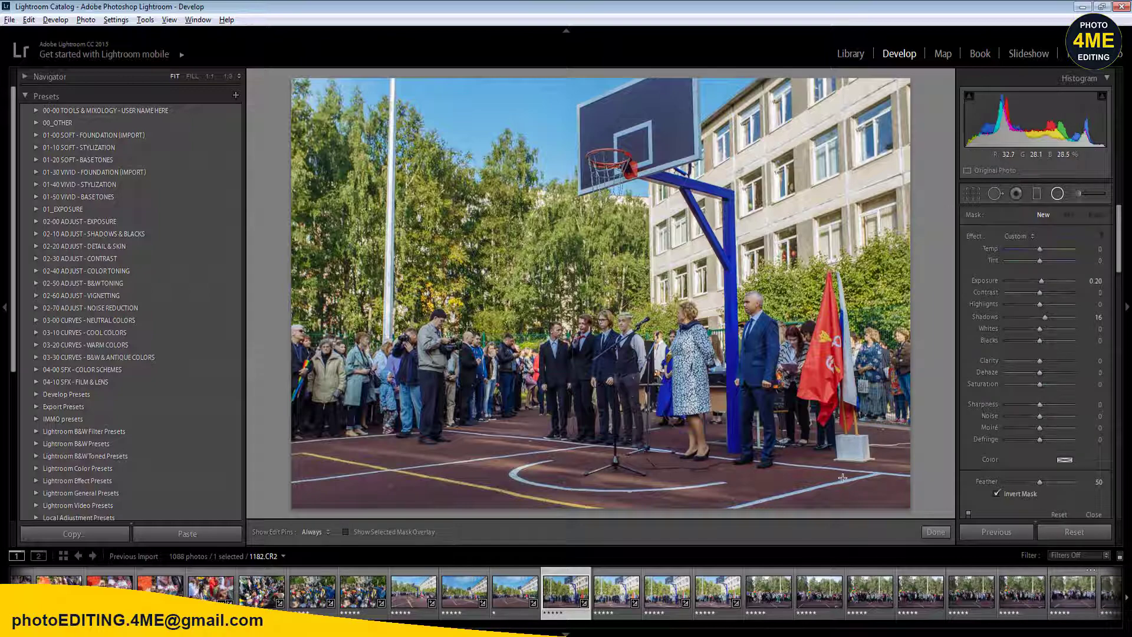
pyautogui.moveTo(586, 387); pyautogui.dragTo(842, 497)
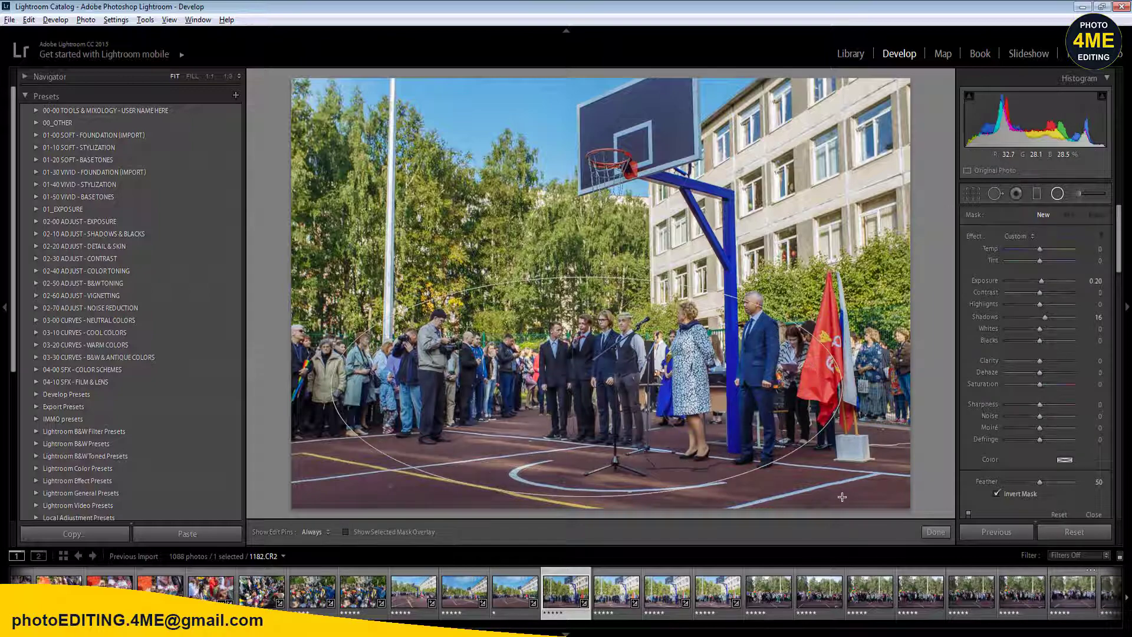
pyautogui.click(1094, 281)
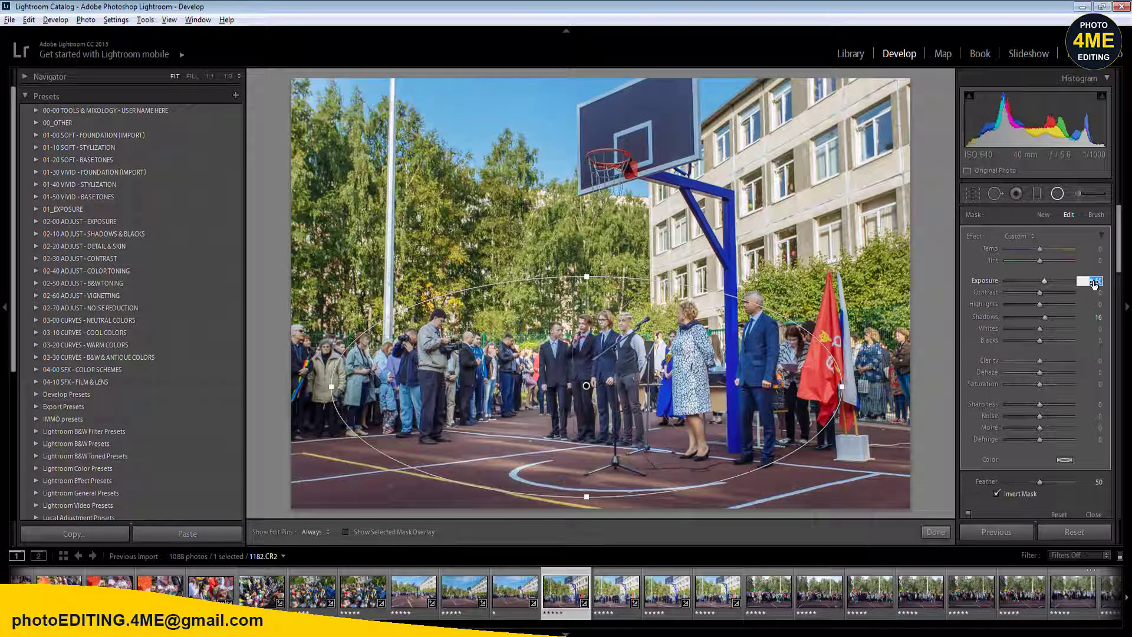
pyautogui.press('Return')
pyautogui.press('Return')
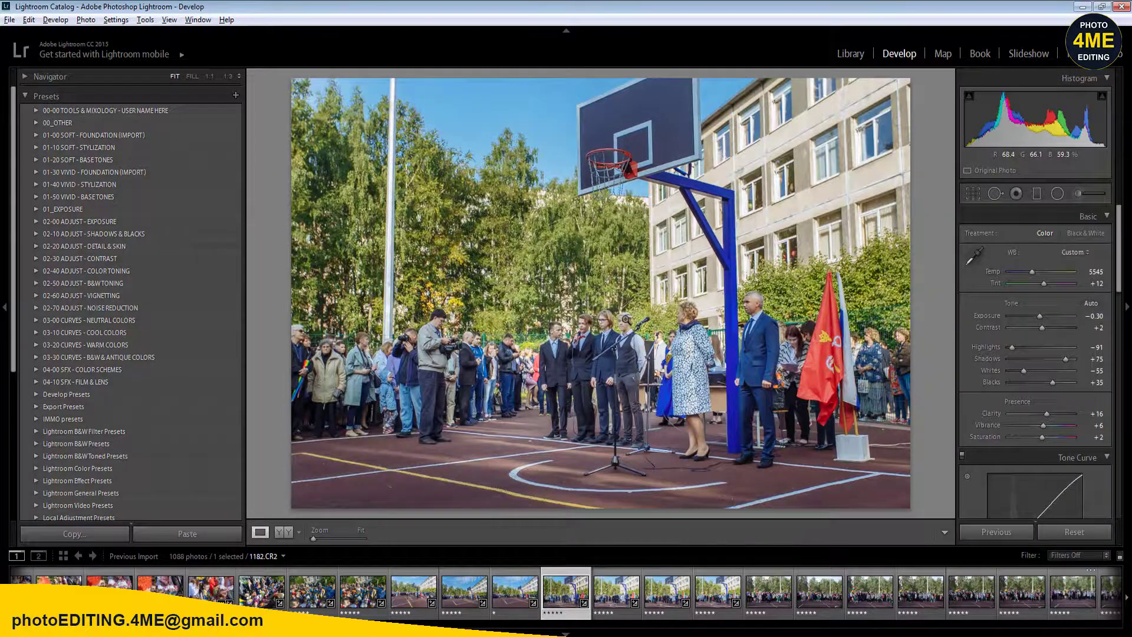
# - Check the faces up close, set the temperature of photo 1182.CR2 to 5695, and compare the before and after versions
pyautogui.click(626, 319)
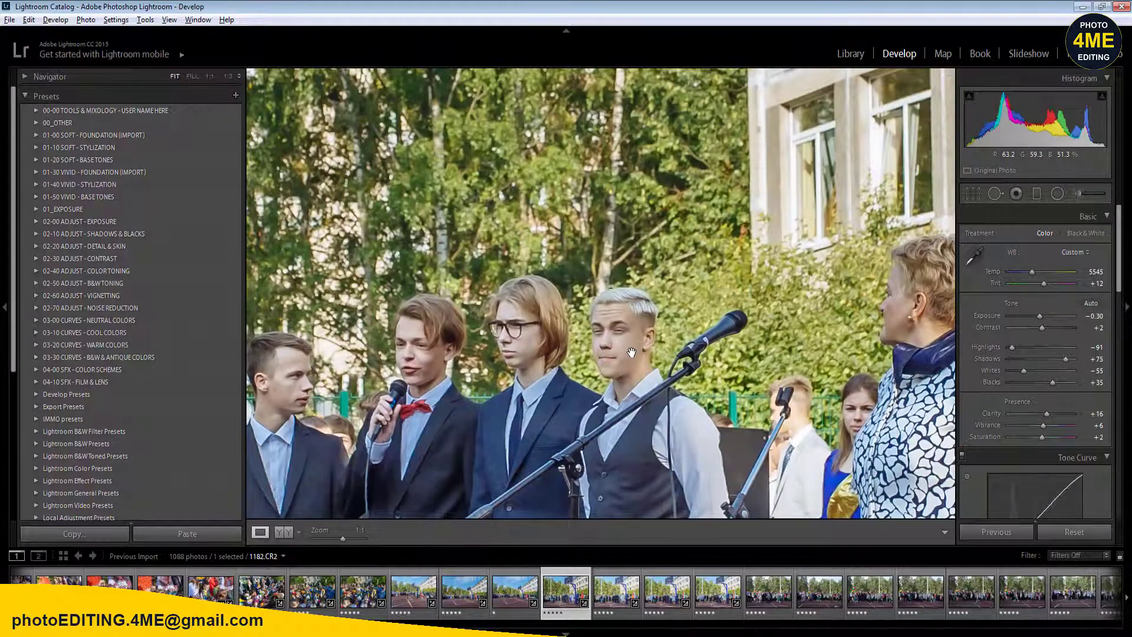
pyautogui.click(632, 354)
pyautogui.moveTo(1094, 274); pyautogui.dragTo(1098, 273)
pyautogui.press('Return')
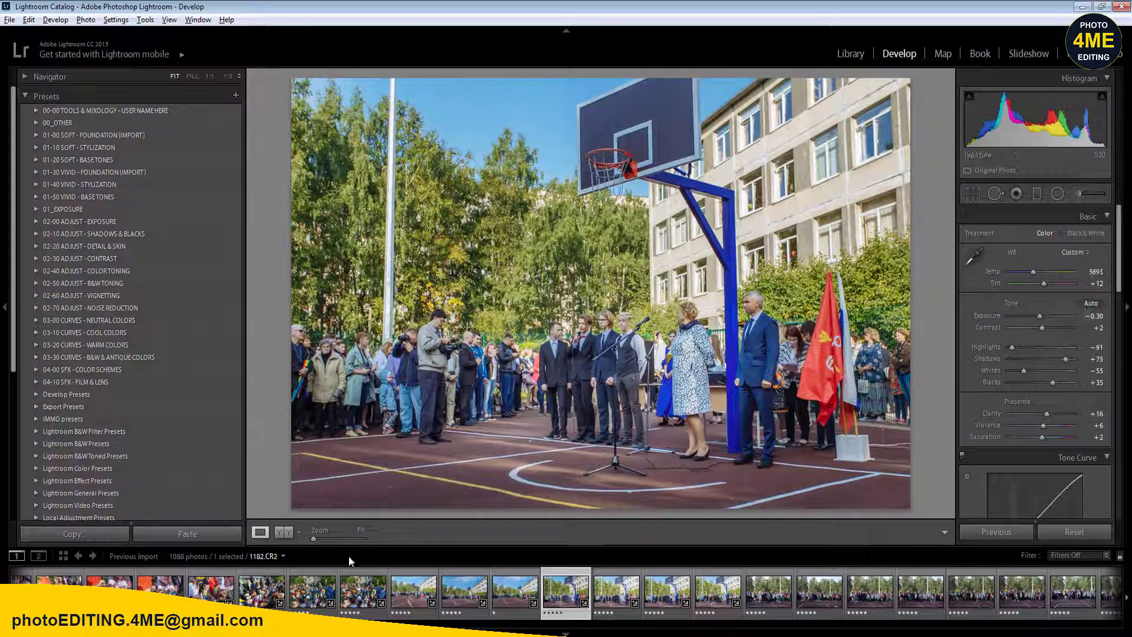
pyautogui.click(284, 532)
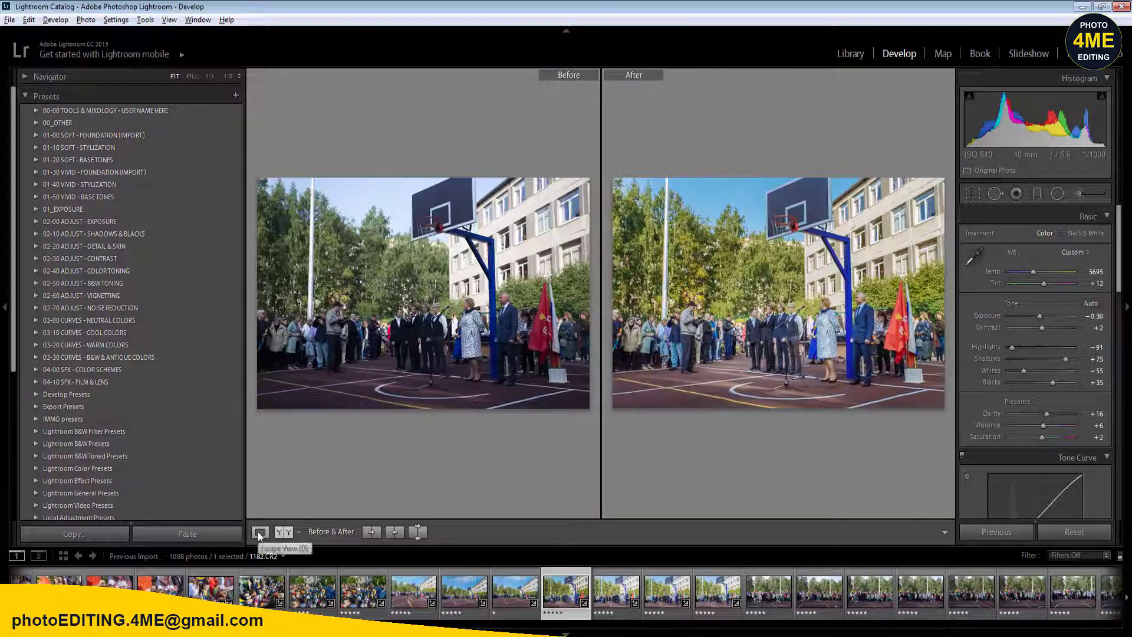
# - Return to the single-photo view, set the vibrance of photo 1182.CR2 to +11 and check the woman's face up close
pyautogui.click(258, 532)
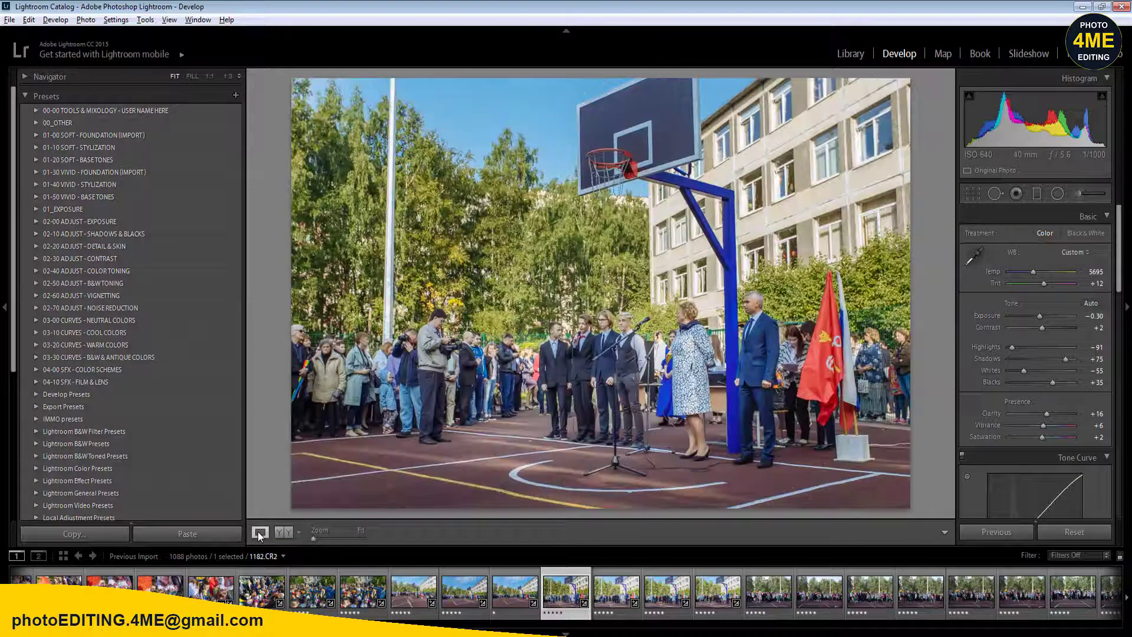
pyautogui.click(1098, 415)
pyautogui.click(1098, 425)
pyautogui.press('Return')
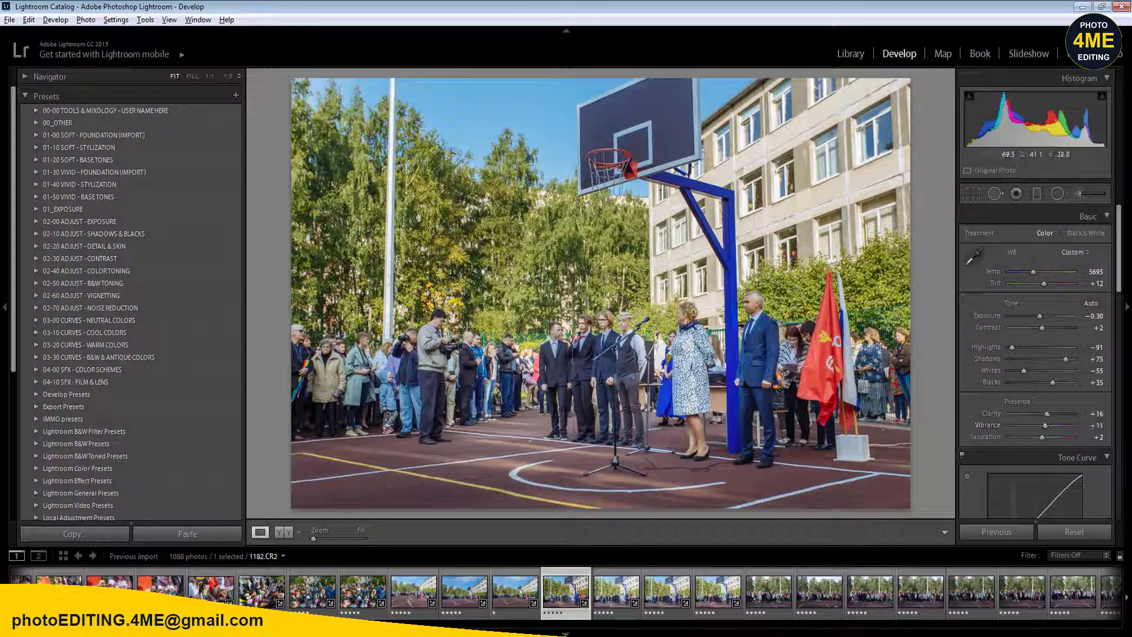
pyautogui.click(682, 317)
pyautogui.click(682, 325)
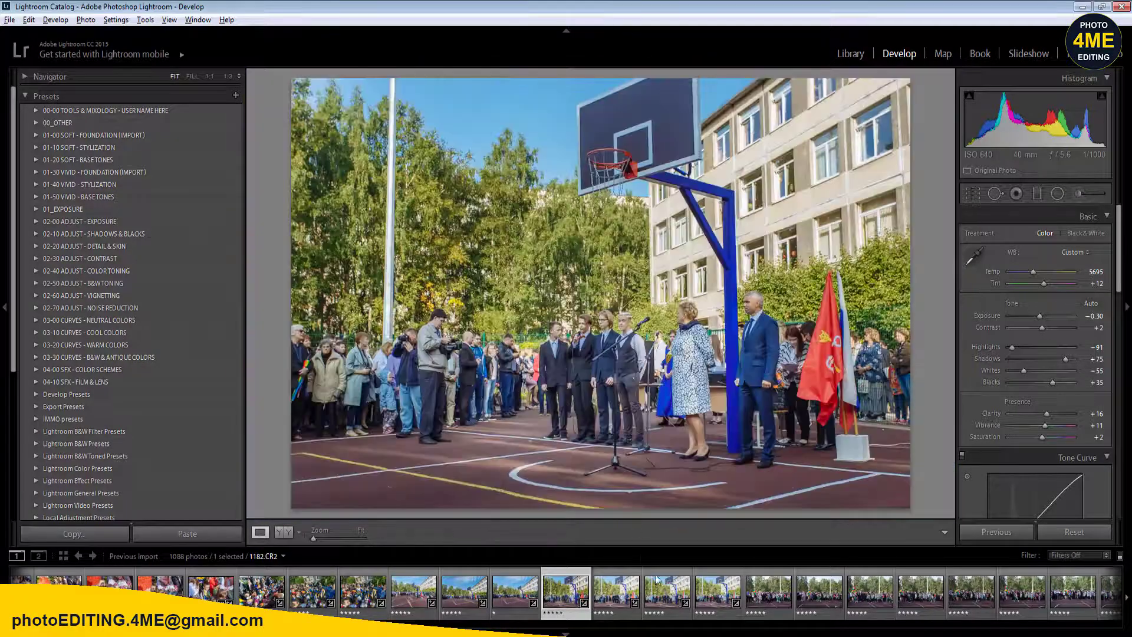
# - Synchronize the develop settings of photo 1182.CR2 to all following photos through 1191.CR2
pyautogui.keyDown('shift'); pyautogui.click(1027, 598); pyautogui.keyUp('shift')
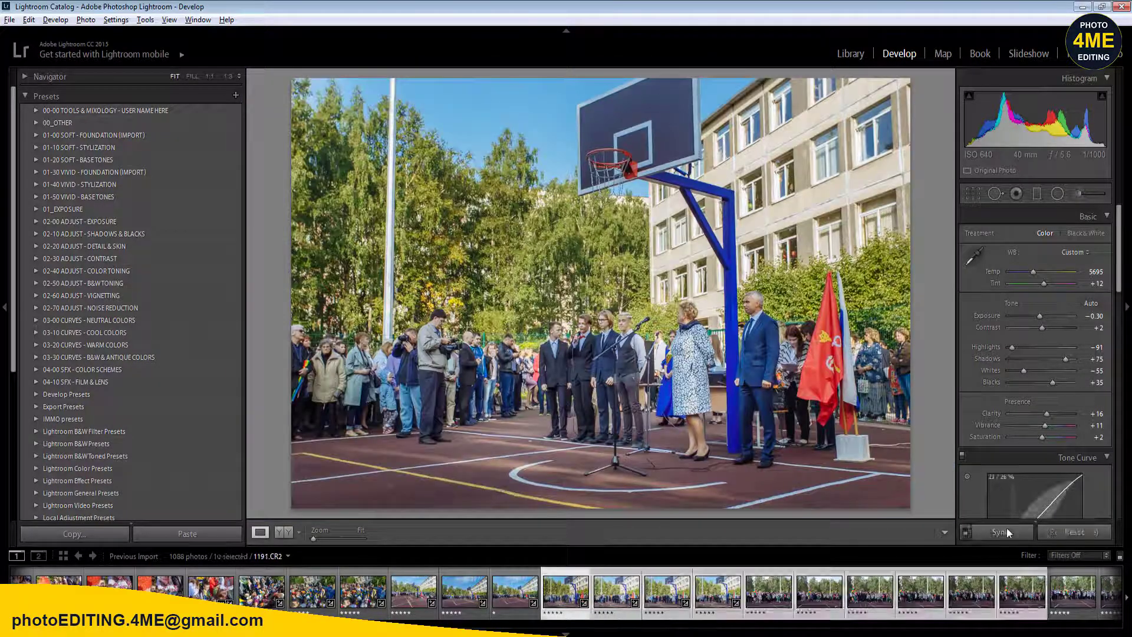
pyautogui.click(1006, 531)
pyautogui.click(884, 510)
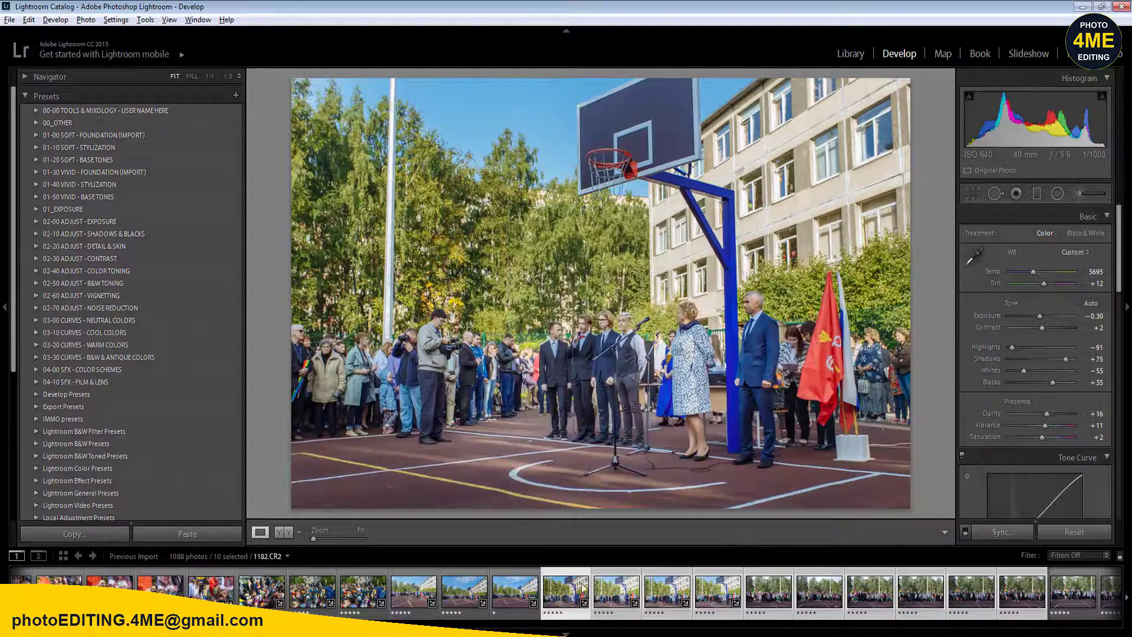
pyautogui.click(513, 595)
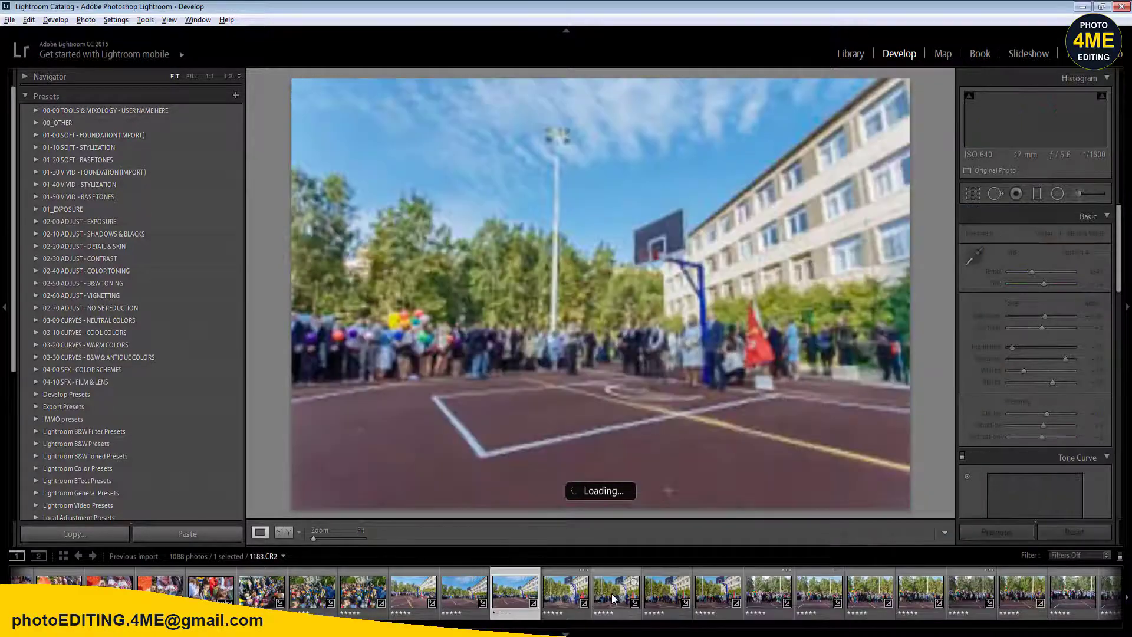
# - Add a radial filter with exposure 0.40 over the people in photo 1183.CR2 and give the photo a rating of 1
pyautogui.click(614, 595)
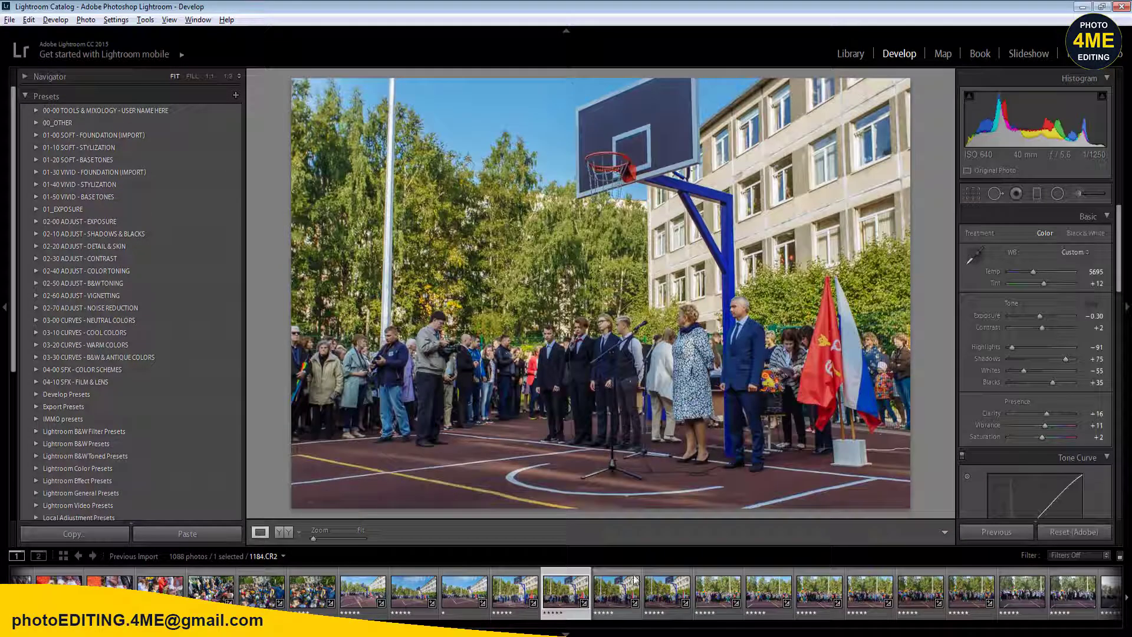
pyautogui.hotkey('shift', 'm')
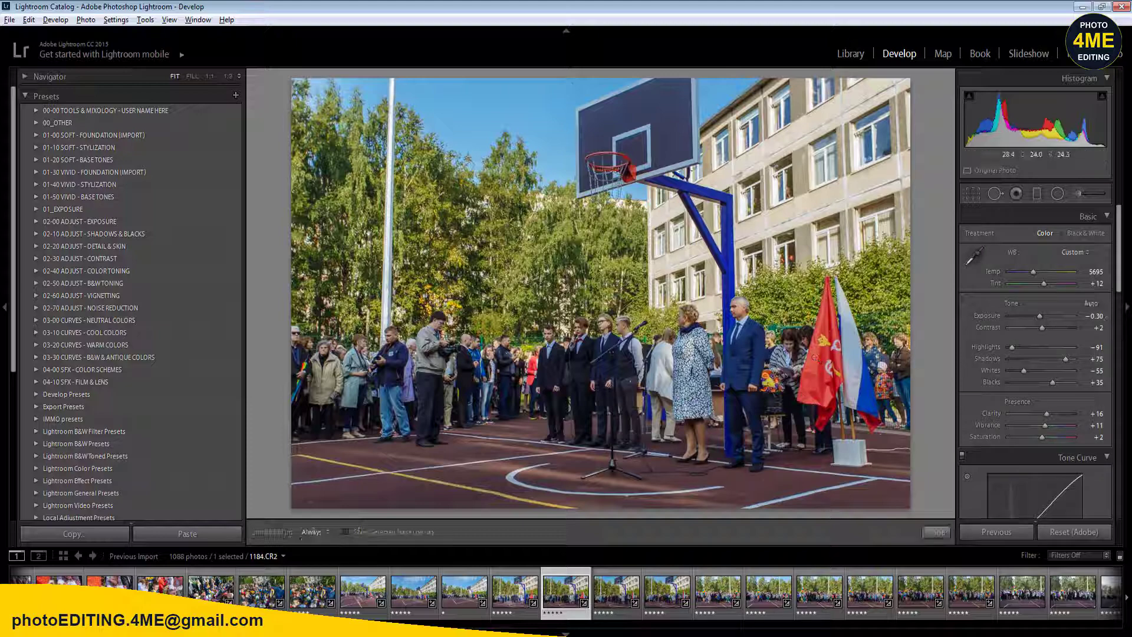
pyautogui.click(1097, 282)
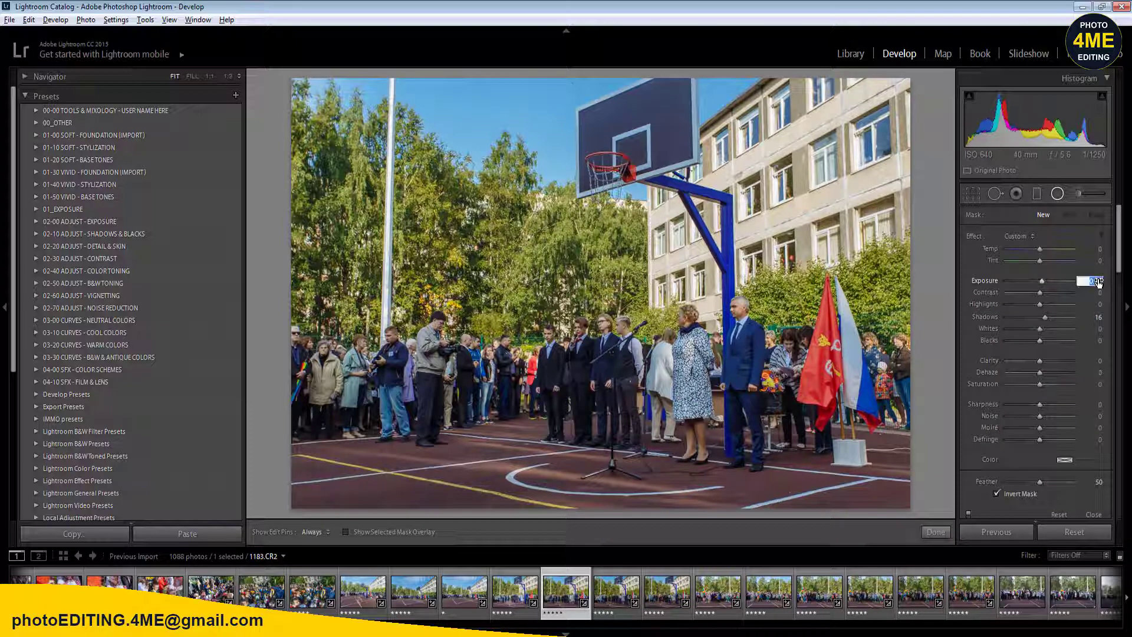
pyautogui.write('0.4')
pyautogui.press('Return')
pyautogui.moveTo(538, 373); pyautogui.dragTo(853, 485)
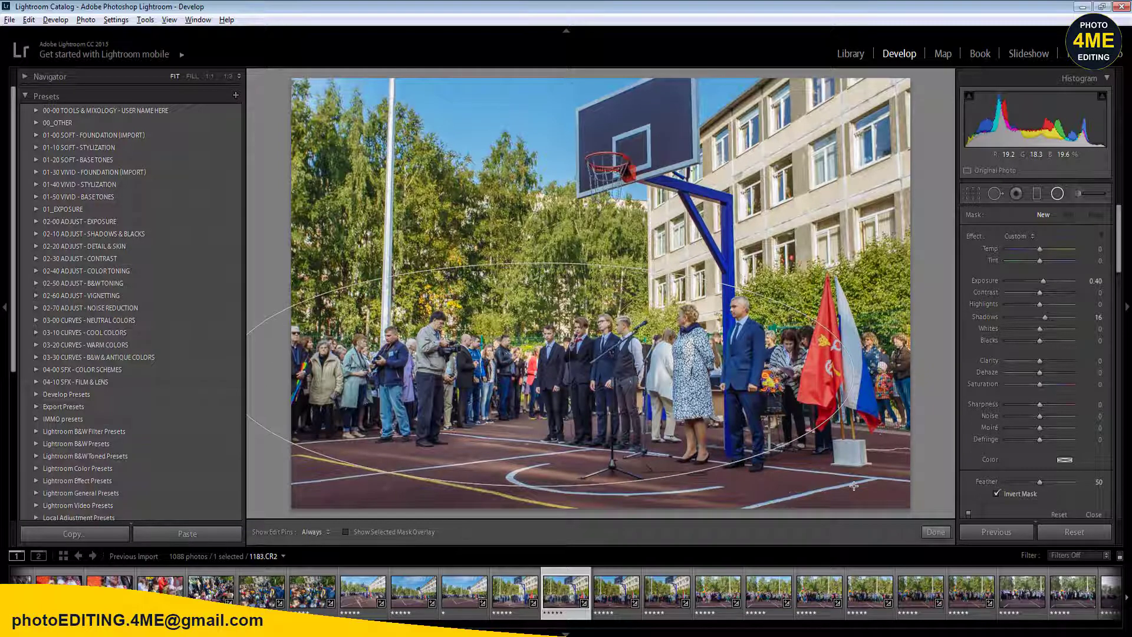
pyautogui.hotkey('shift', 'm')
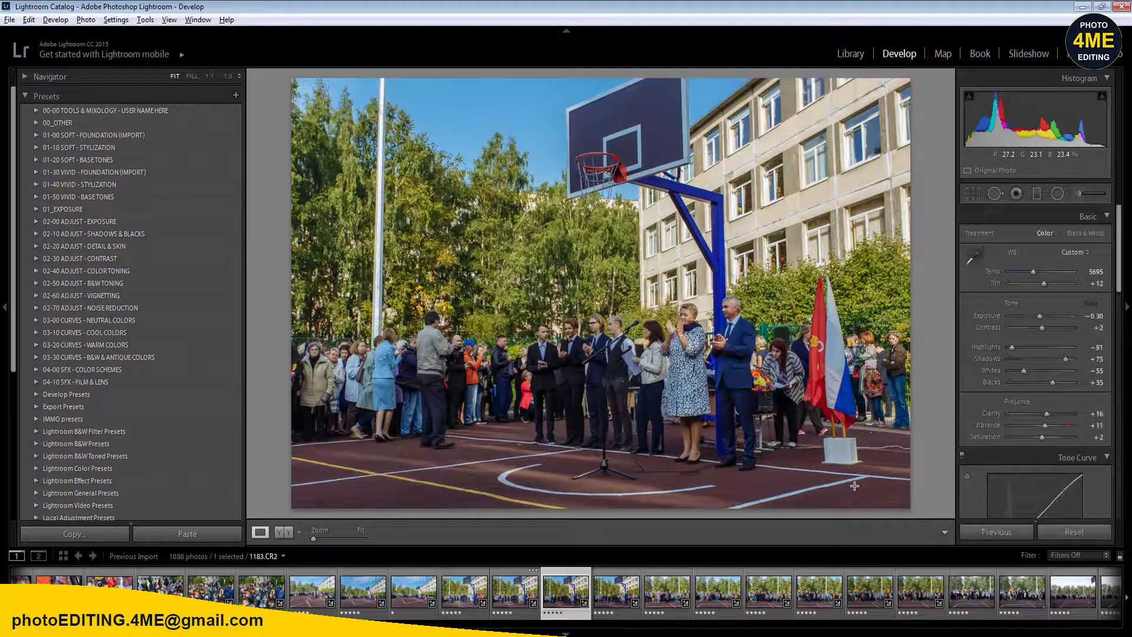
pyautogui.press('Left')
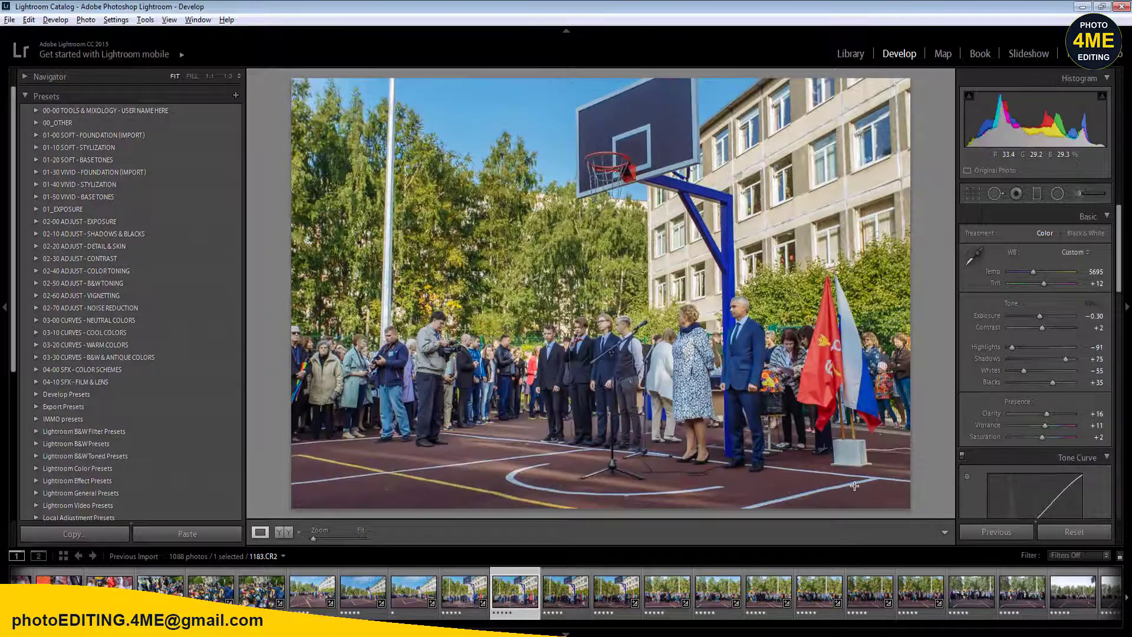
pyautogui.press('1')
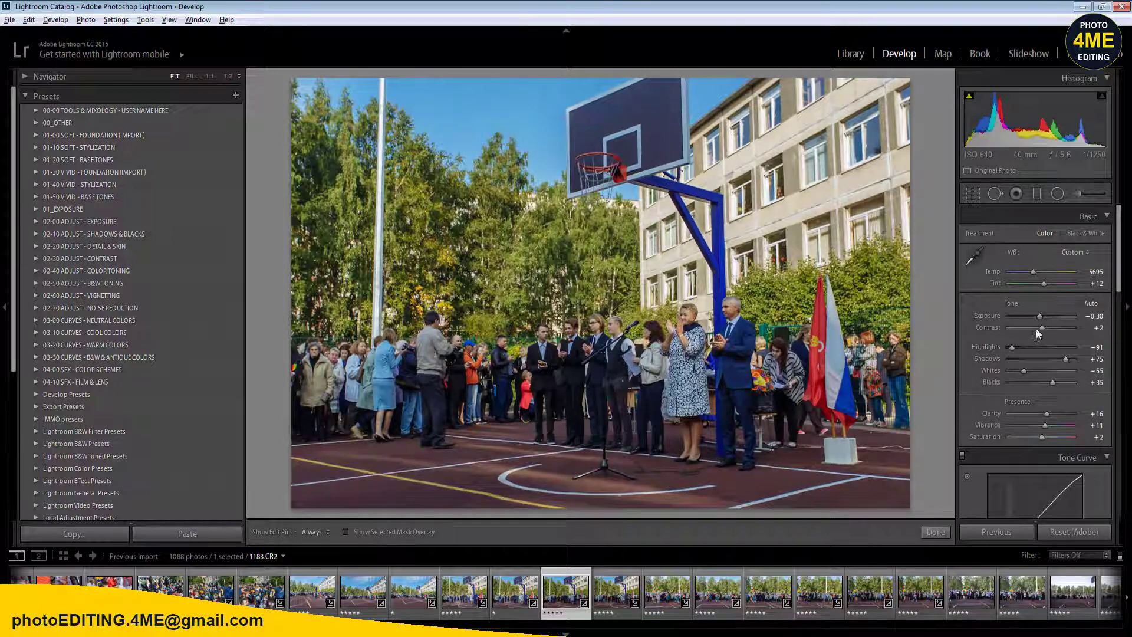
# - Add a radial filter with exposure 0.50 over the people in photo 1184.CR2 and another in photo 1185.CR2
pyautogui.hotkey('shift', 'm')
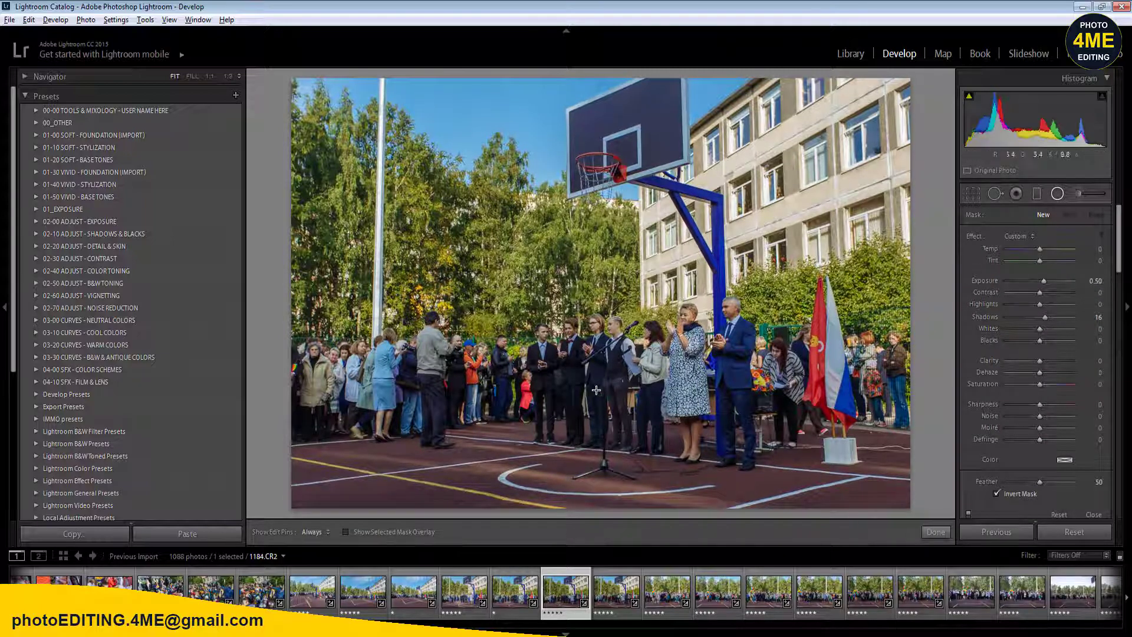
pyautogui.moveTo(590, 387); pyautogui.dragTo(871, 522)
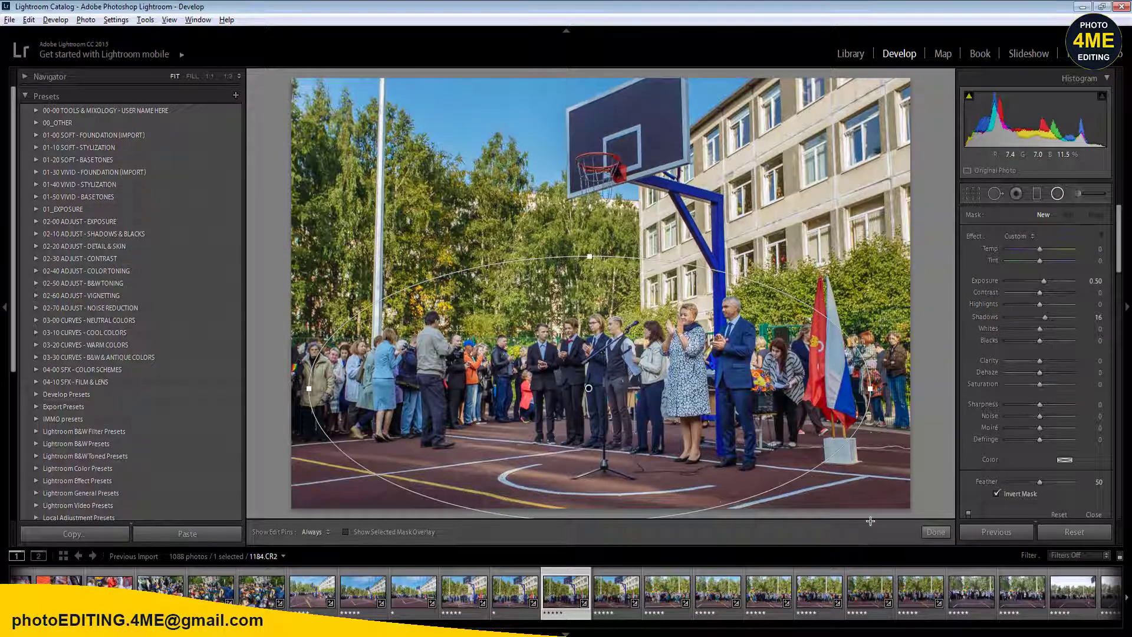
pyautogui.press('Right')
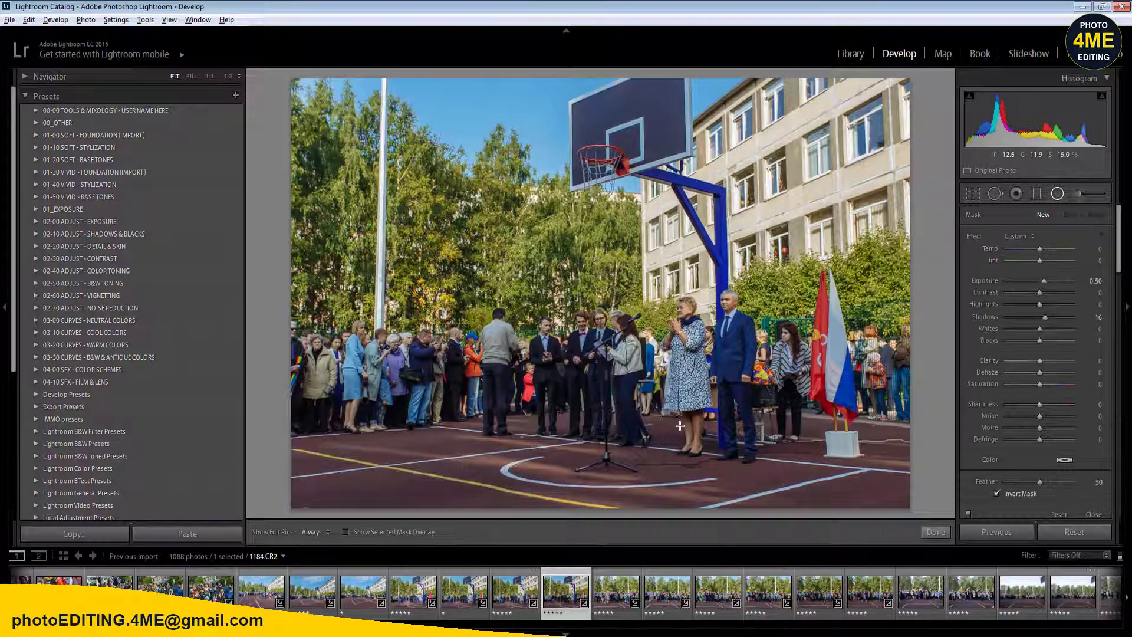
pyautogui.moveTo(595, 367); pyautogui.dragTo(785, 501)
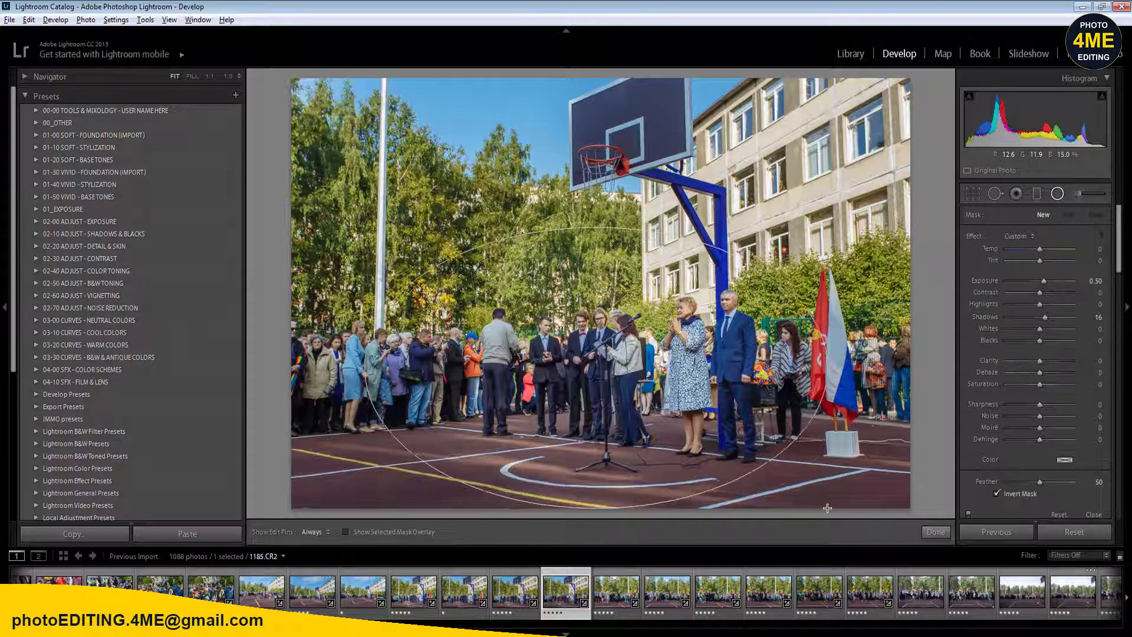
pyautogui.press('Return')
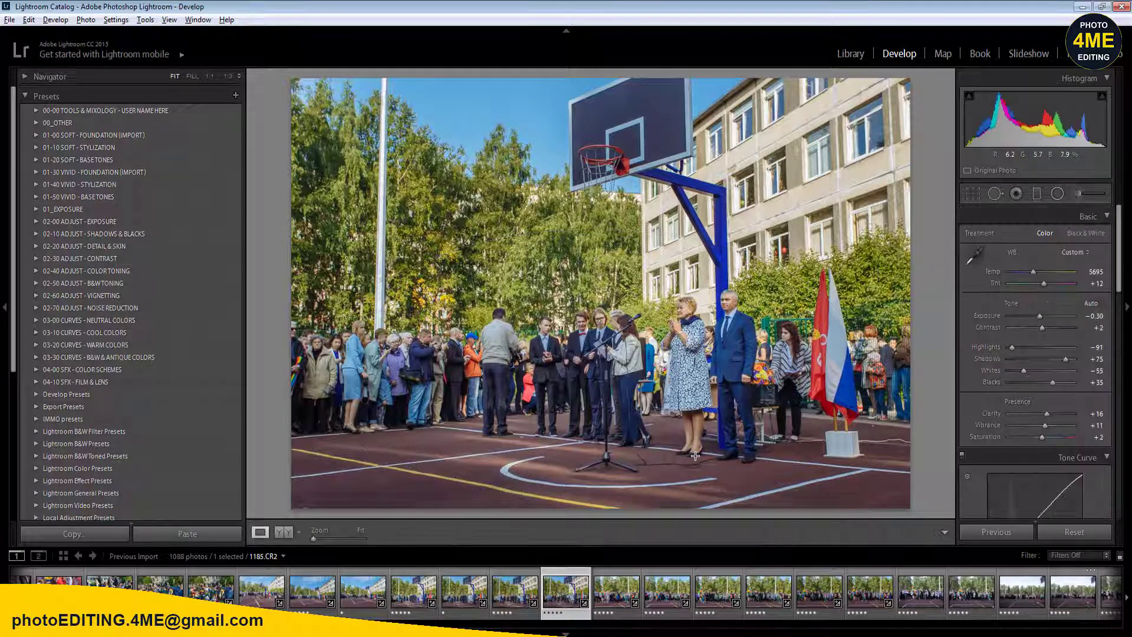
# - Set the exposure of photo 1185.CR2 to -0.20 and synchronize its develop settings to the following photos through 1195.CR2
pyautogui.click(1095, 316)
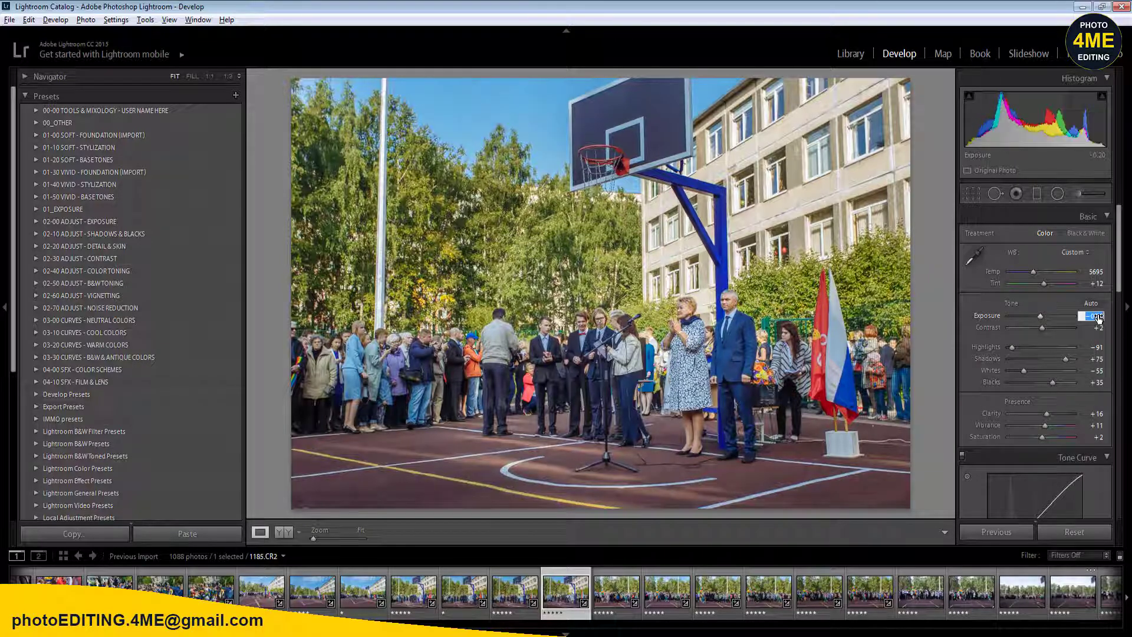
pyautogui.press('Return')
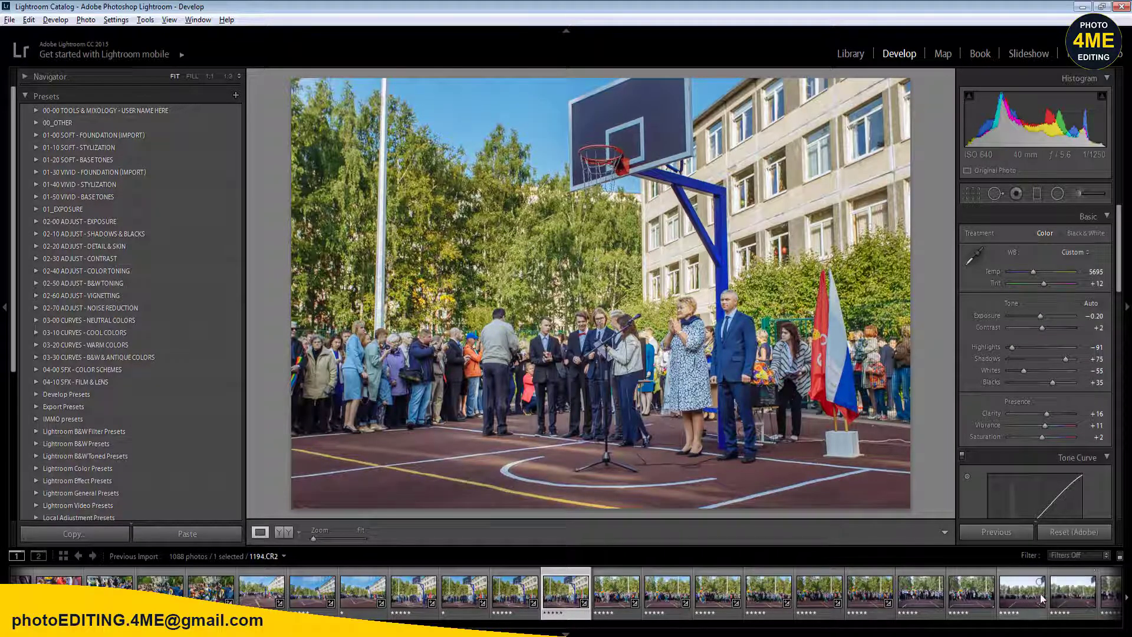
pyautogui.keyDown('shift'); pyautogui.click(1074, 595); pyautogui.keyUp('shift')
pyautogui.click(1003, 532)
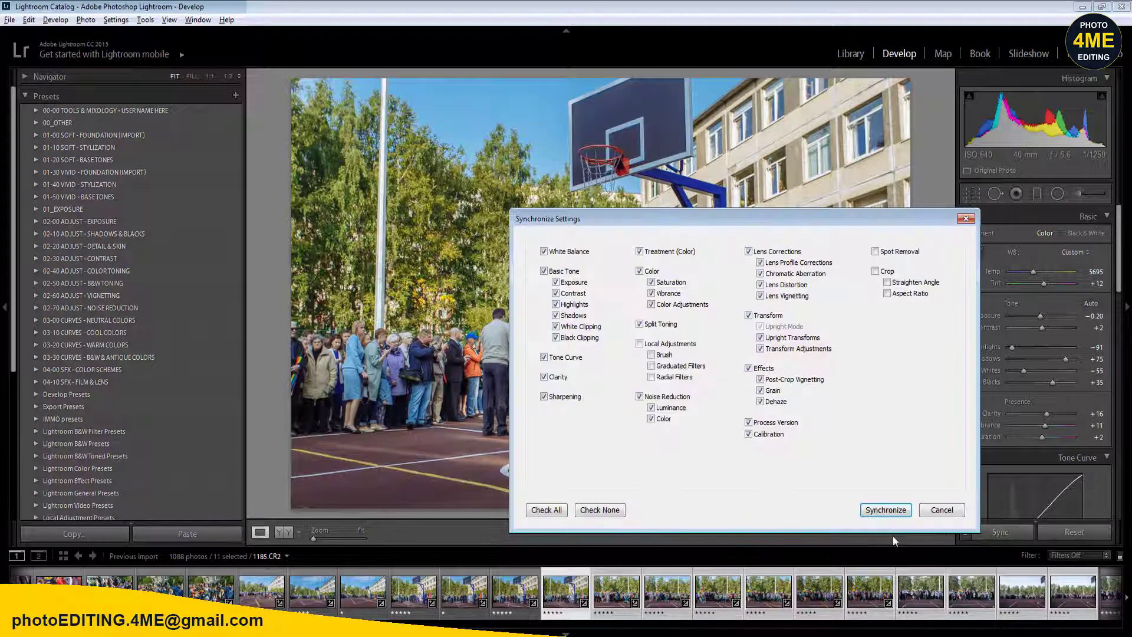
pyautogui.click(885, 510)
# - Add a radial filter with exposure 0.50 over the crowd in photo 1186.CR2 and lower the photo's overall exposure to -0.30
pyautogui.click(611, 598)
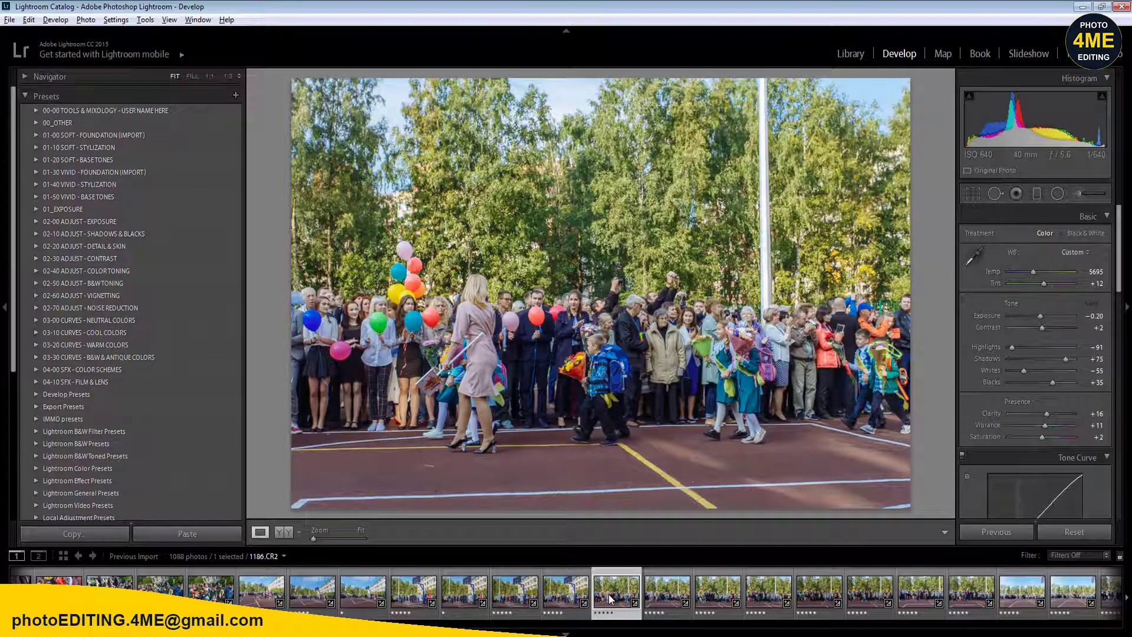
pyautogui.hotkey('shift', 'm')
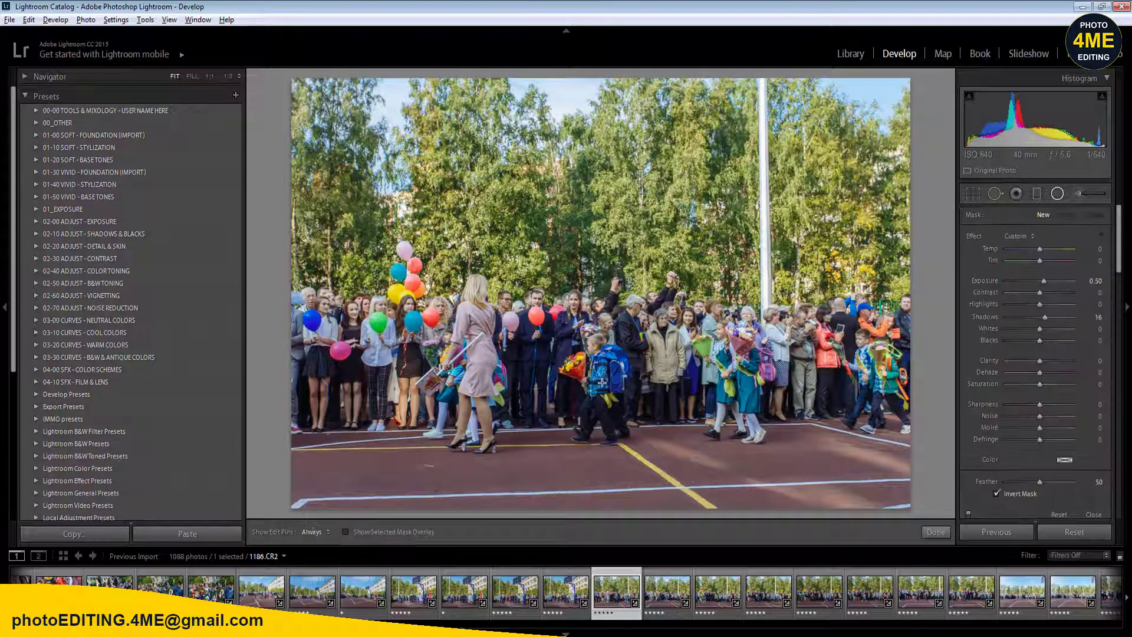
pyautogui.moveTo(562, 368); pyautogui.dragTo(838, 482)
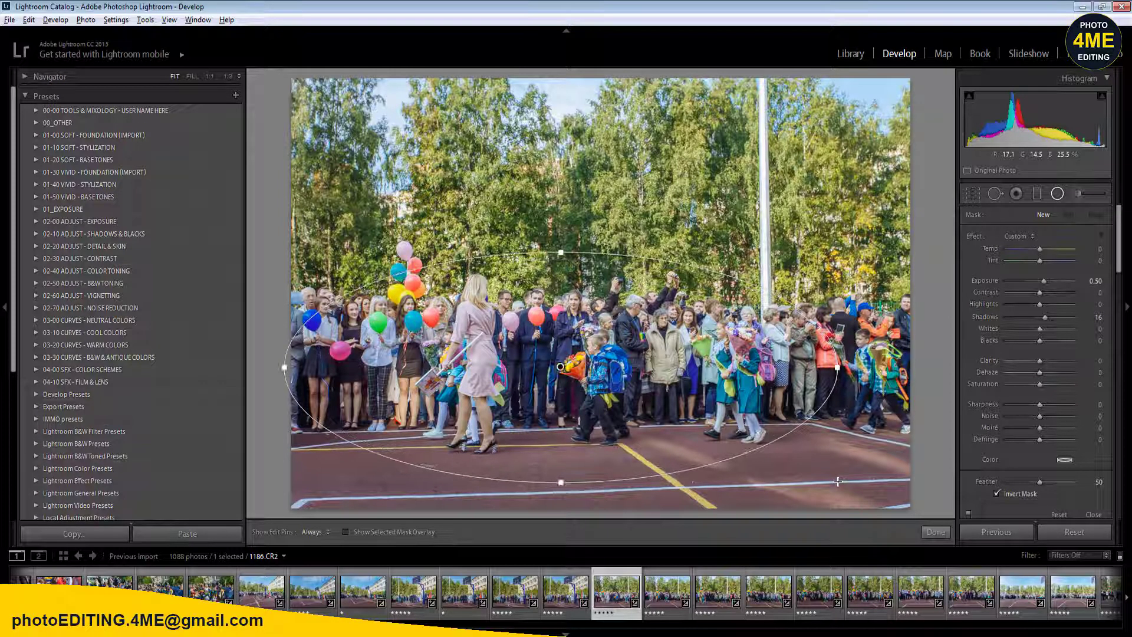
pyautogui.hotkey('shift', 'm')
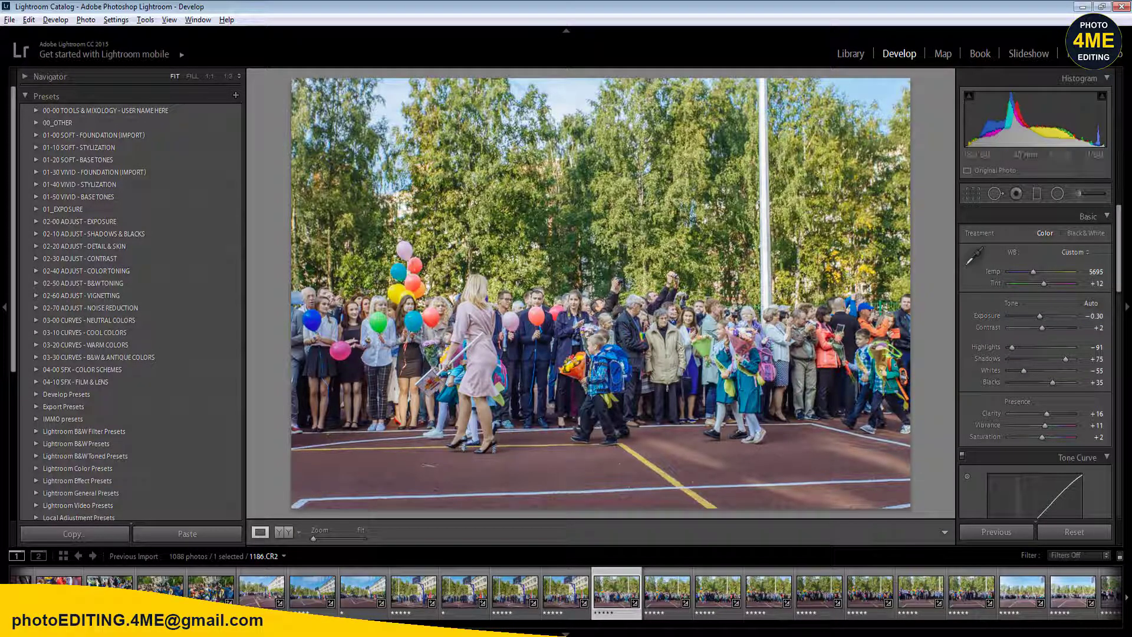
# - Compare the before and after versions of photo 1186.CR2 and synchronize its develop settings to the following photos through 1193.CR2
pyautogui.click(282, 533)
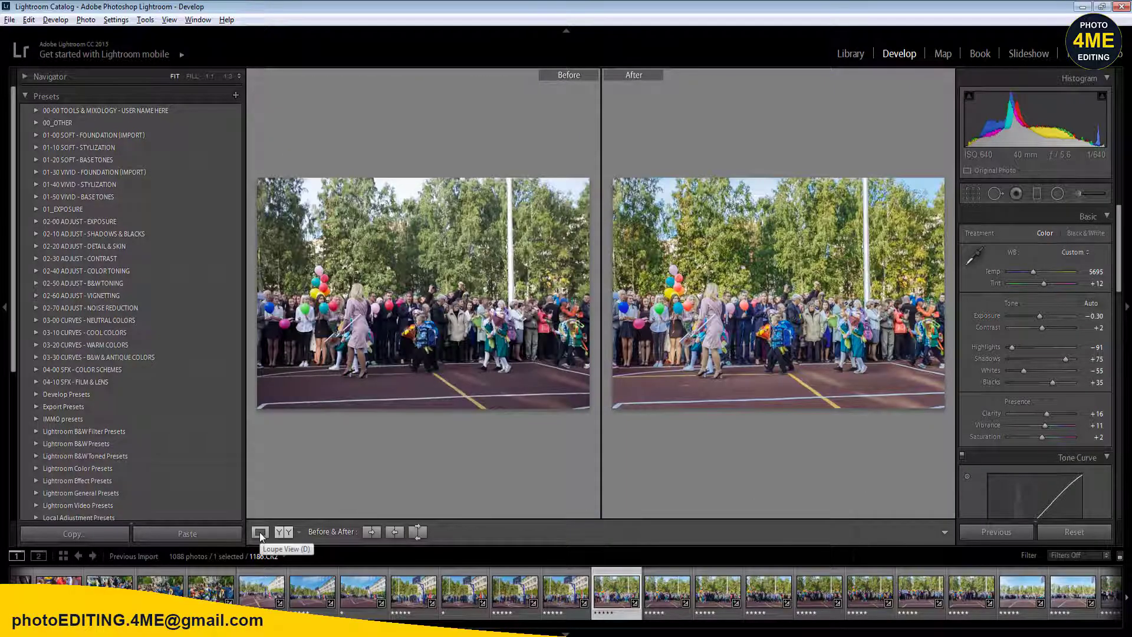
pyautogui.click(261, 532)
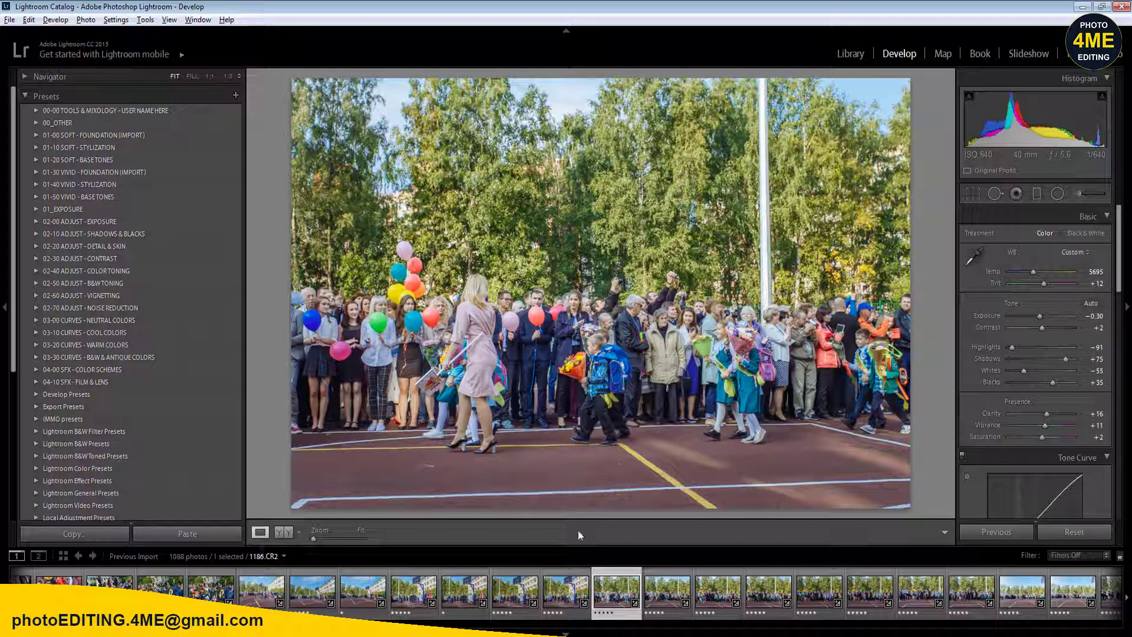
pyautogui.keyDown('shift'); pyautogui.click(968, 594); pyautogui.keyUp('shift')
pyautogui.click(997, 532)
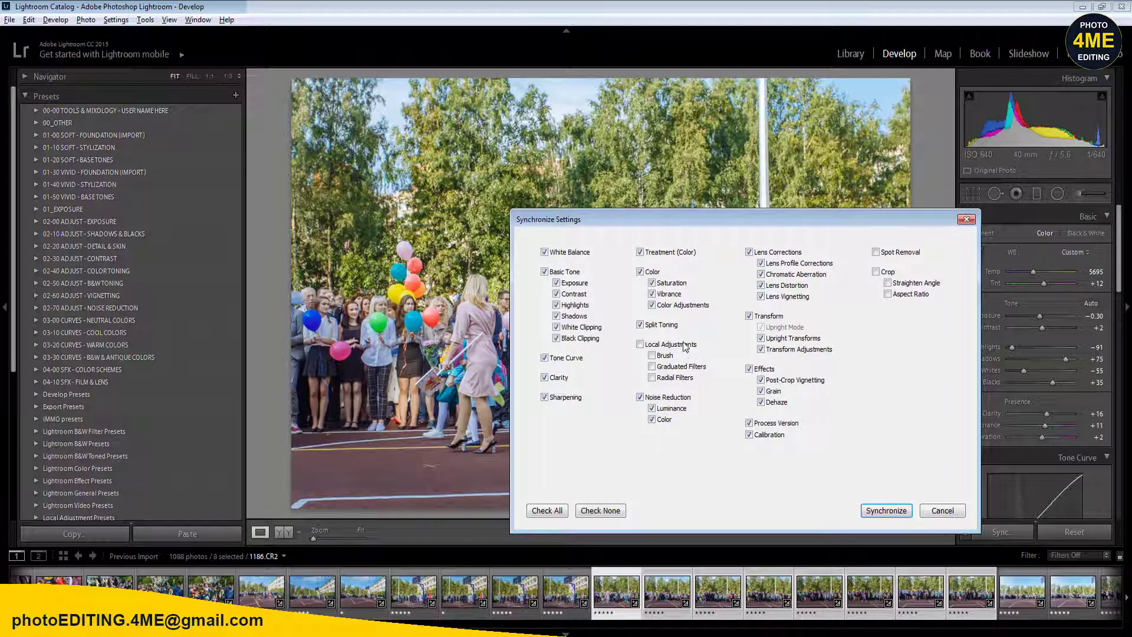
pyautogui.click(886, 510)
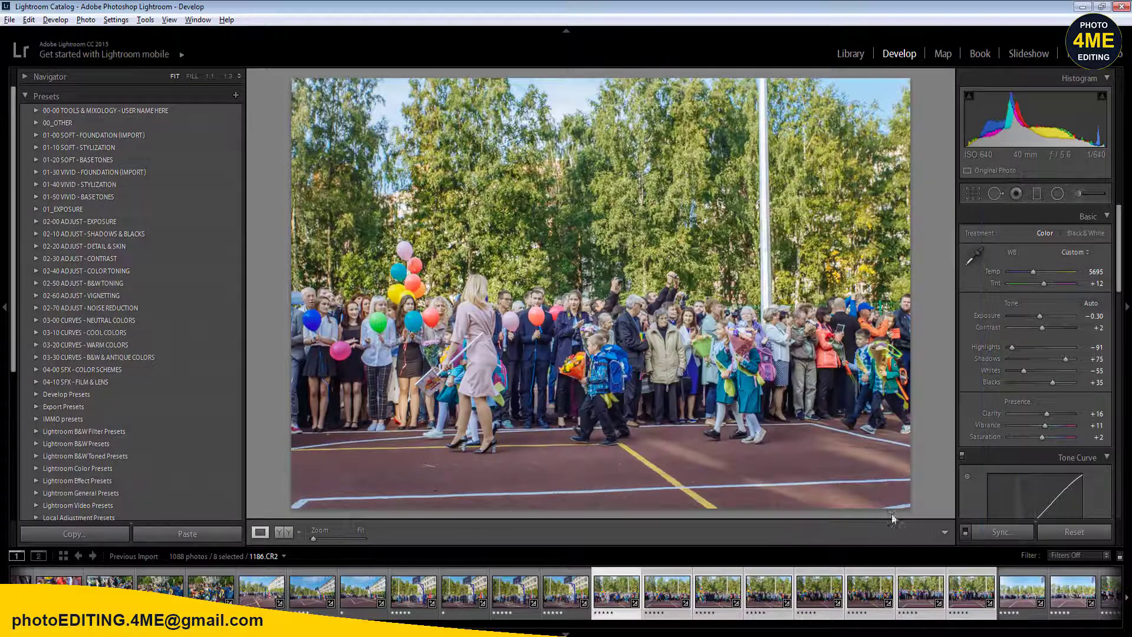
# - Review the synchronized photos from 1185.CR2 to 1190.CR2 one by one
pyautogui.click(566, 593)
pyautogui.click(617, 593)
pyautogui.click(667, 593)
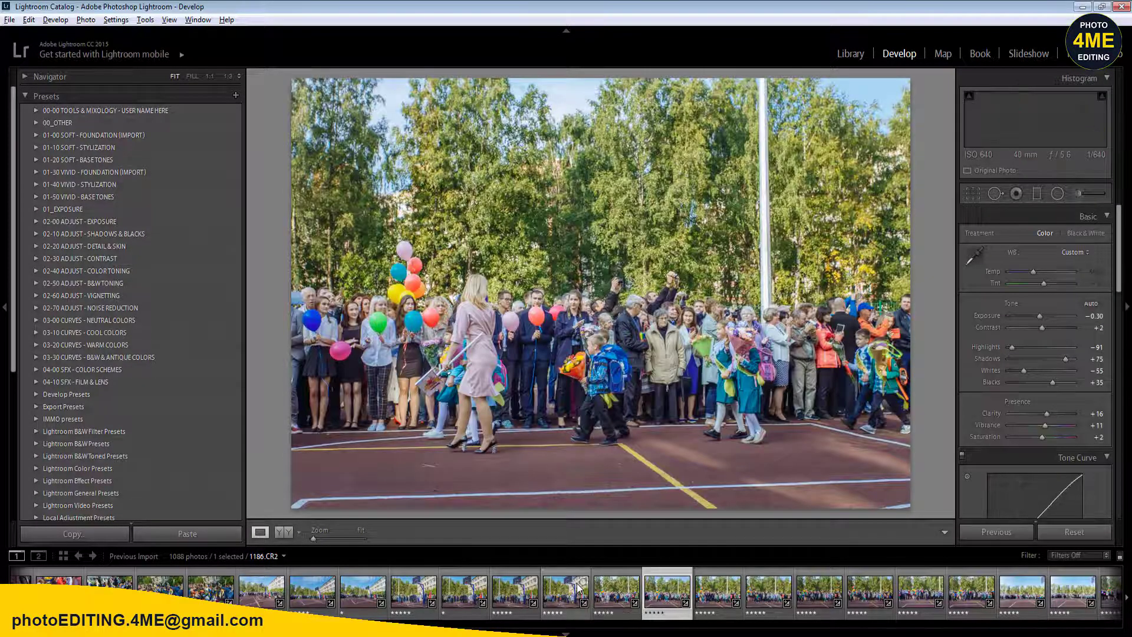
pyautogui.press('Right')
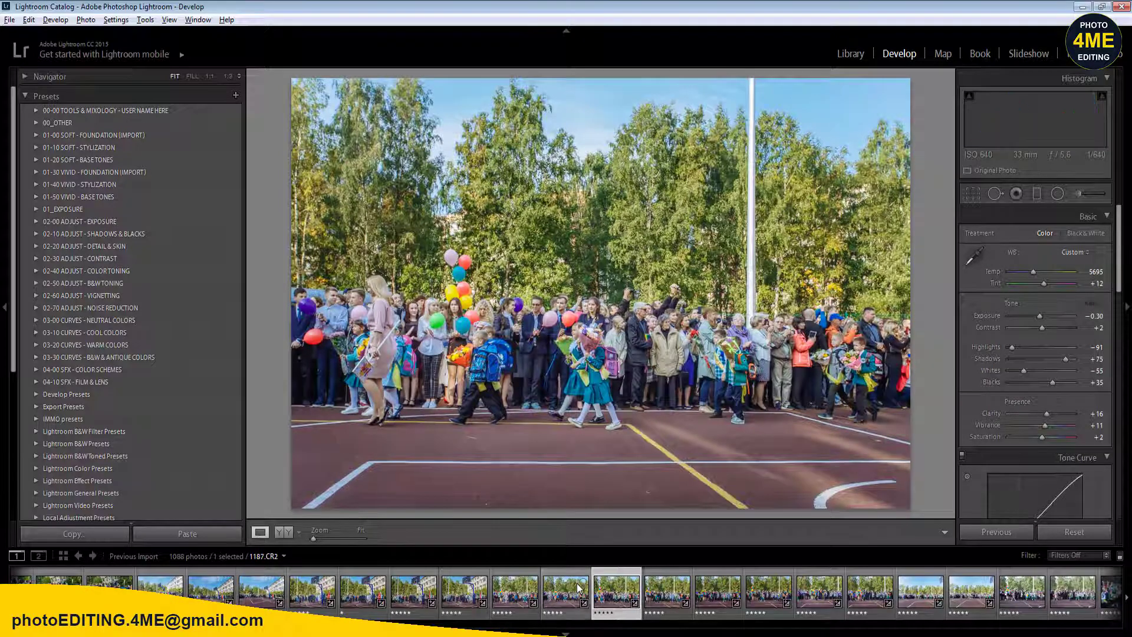
pyautogui.press('Right')
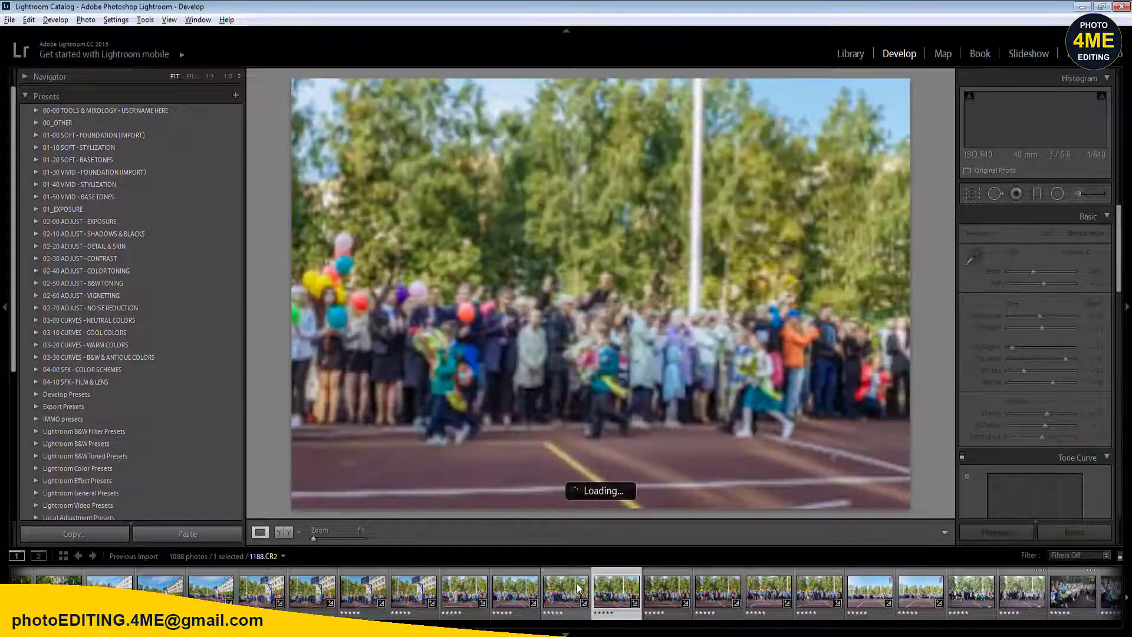
pyautogui.press('Right')
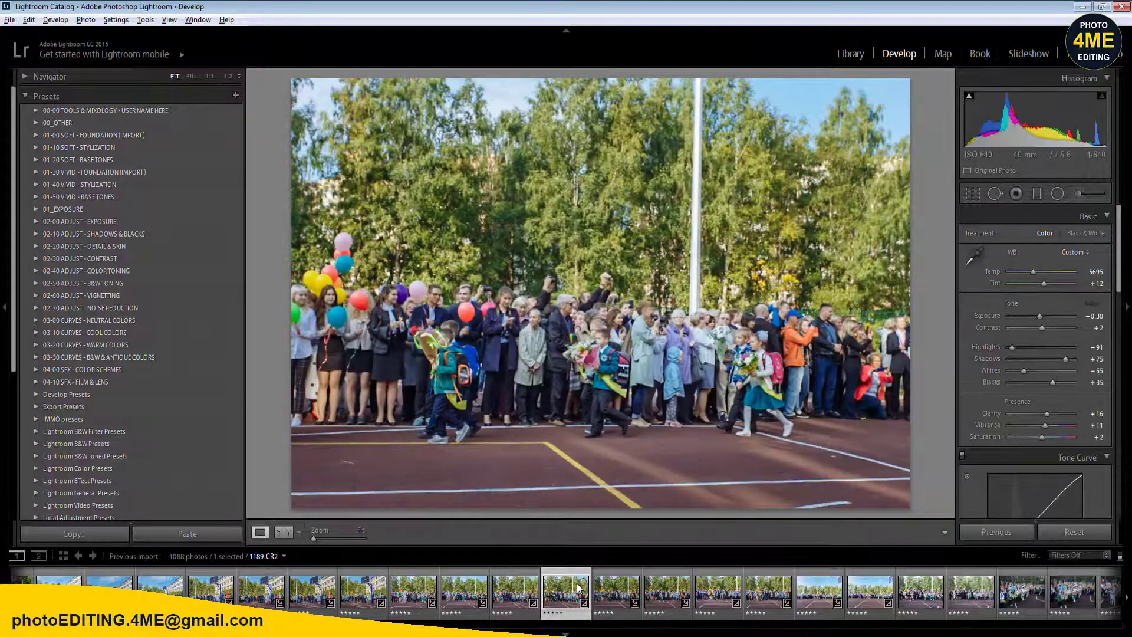
pyautogui.press('Right')
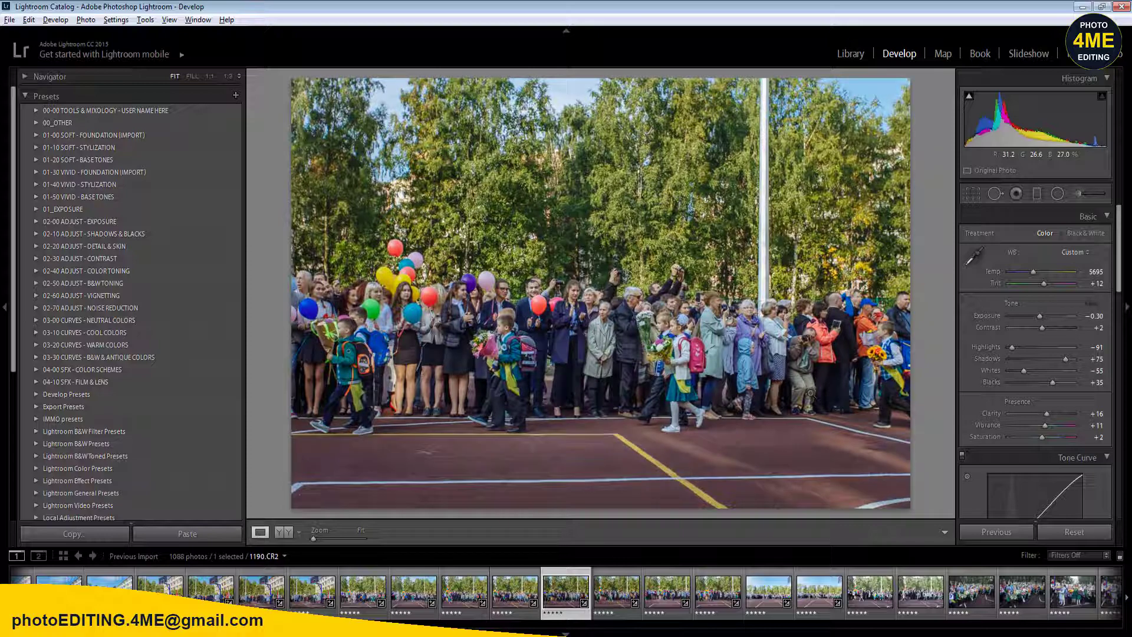
pyautogui.press('Left')
pyautogui.press('Right')
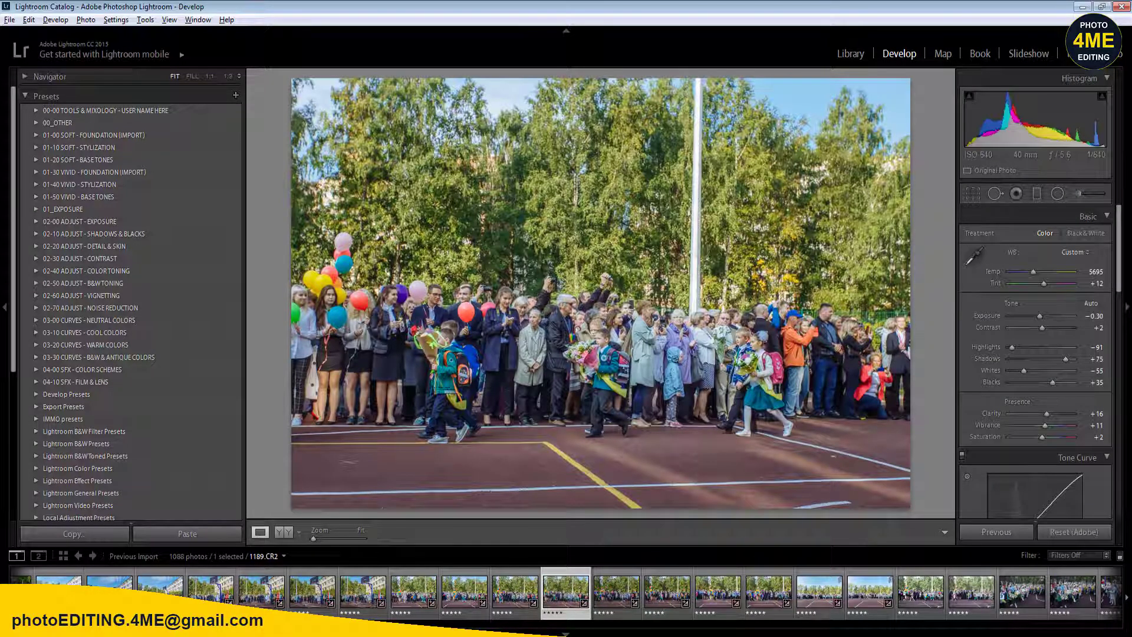
# - Adjust the exposure of the existing radial filter over the crowd in photo 1189.CR2
pyautogui.press('k')
pyautogui.hotkey('shift', 'm')
pyautogui.moveTo(562, 370); pyautogui.dragTo(285, 482)
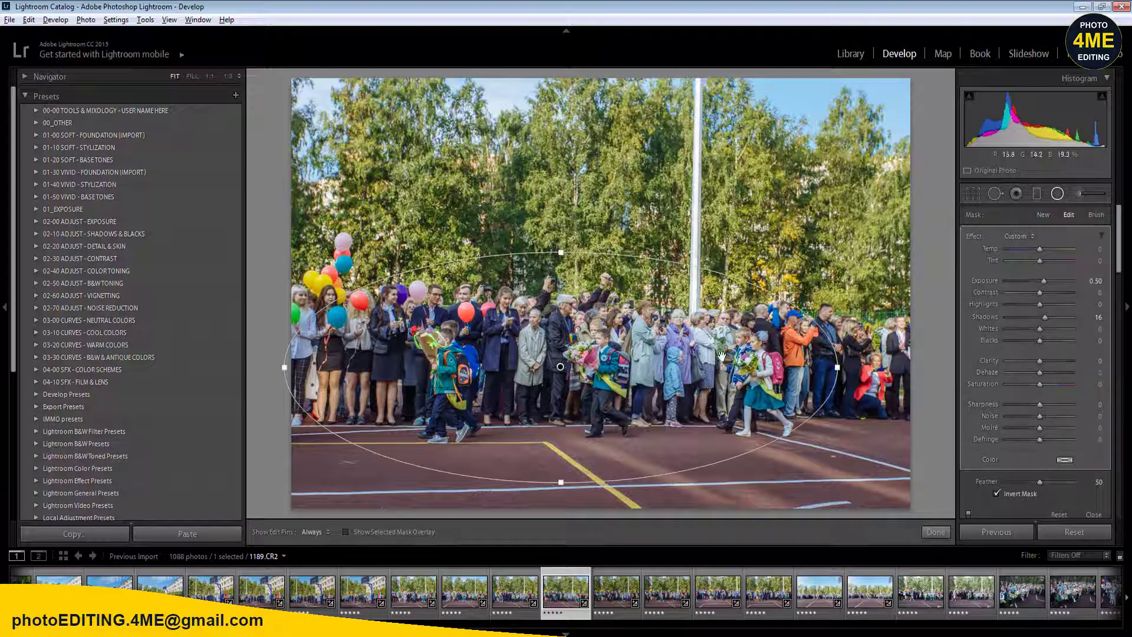
pyautogui.click(1095, 281)
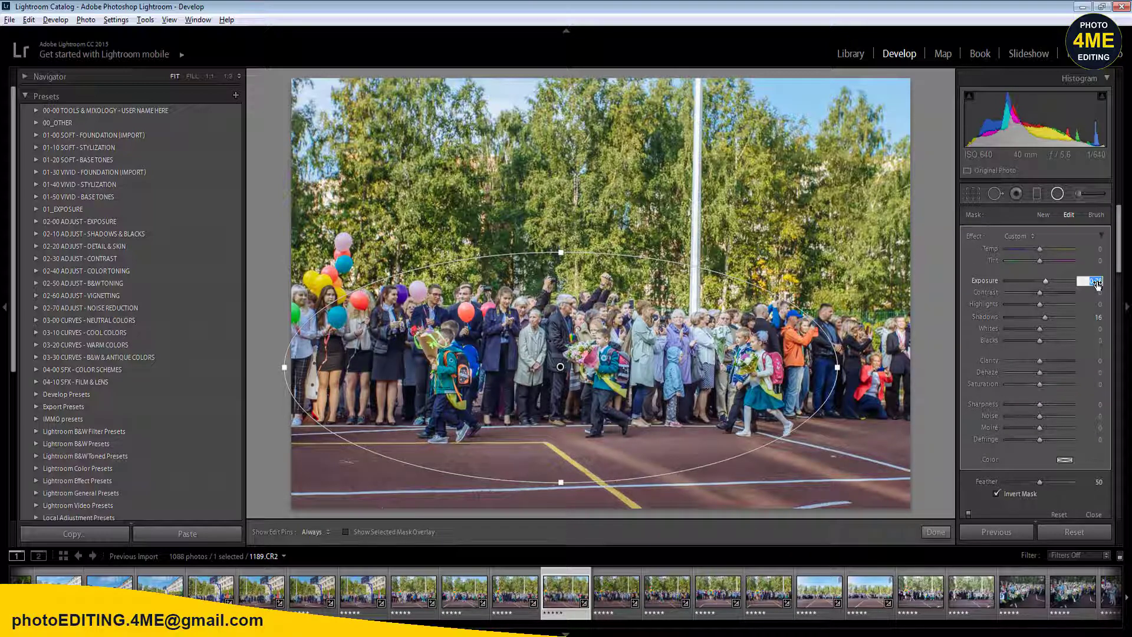
pyautogui.press('Down')
pyautogui.press('Down')
# - Leave the radial filter of photo 1190.CR2 as is and set the photo's overall exposure to +0.10
pyautogui.press('Right')
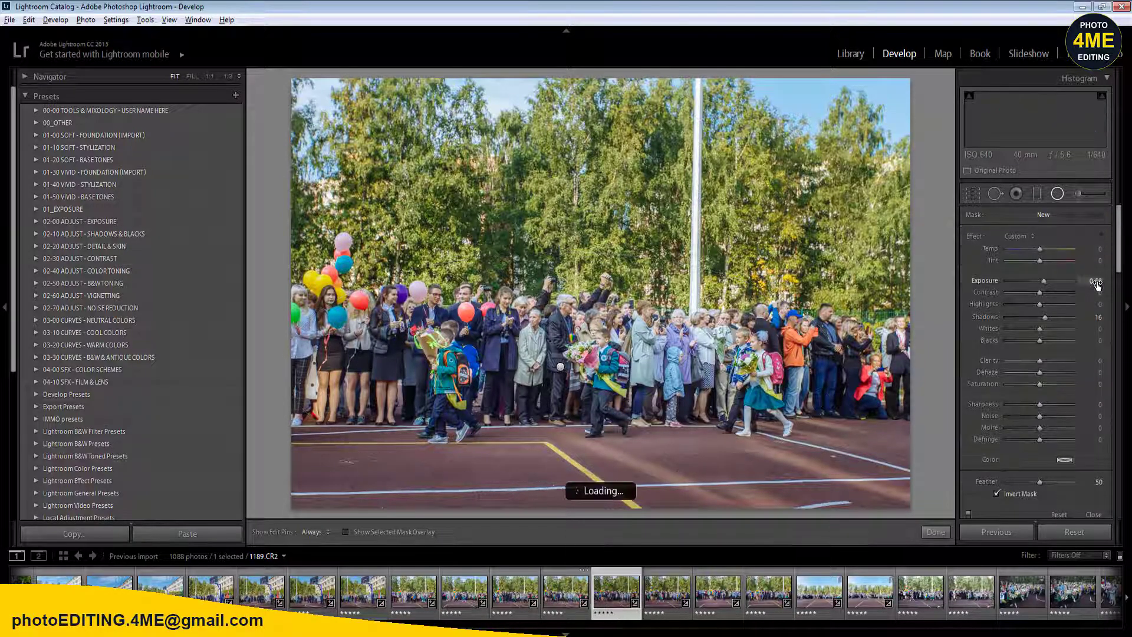
pyautogui.hotkey('ctrl', 'Left')
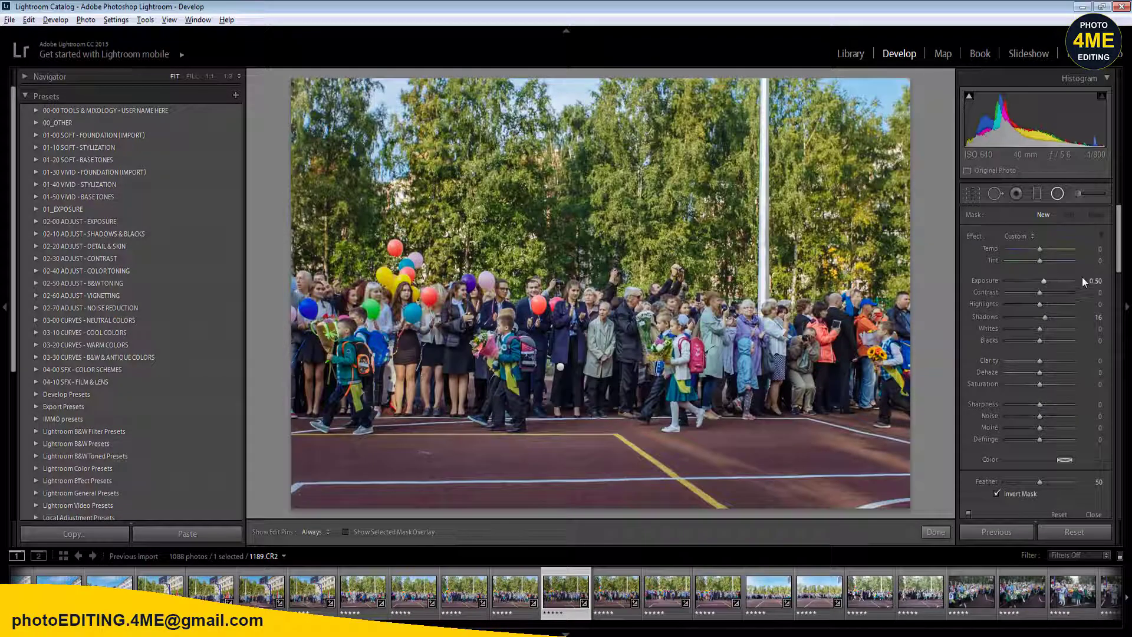
pyautogui.hotkey('ctrl', 'Right')
pyautogui.click(559, 367)
pyautogui.click(1041, 216)
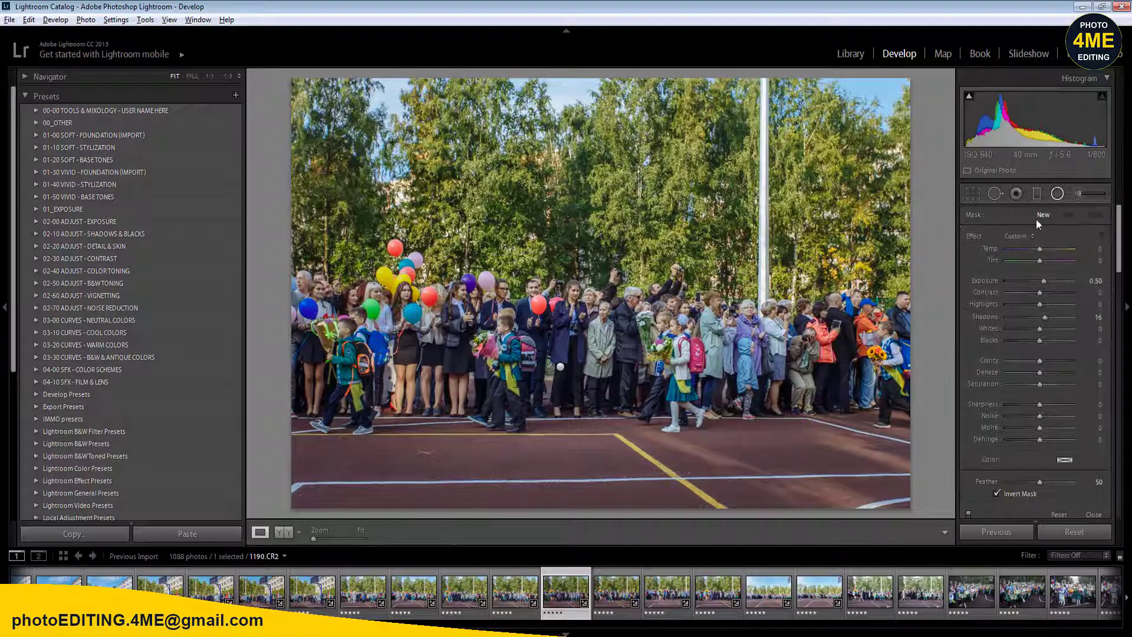
pyautogui.click(1057, 194)
pyautogui.press('Up')
pyautogui.press('Up')
pyautogui.press('Up')
pyautogui.press('Up')
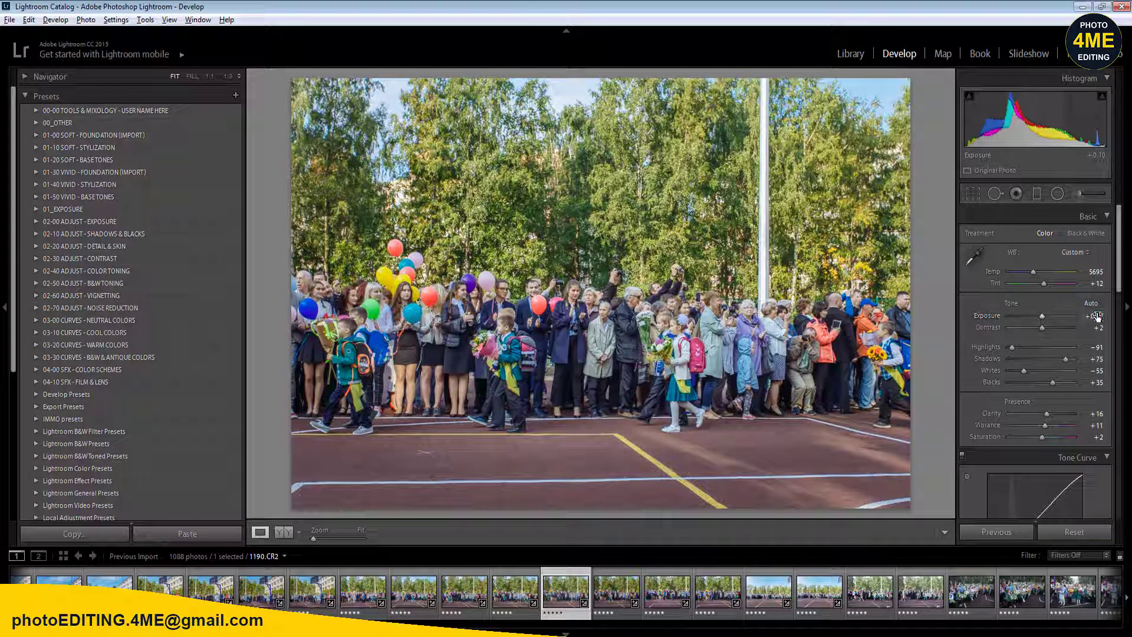
# - Synchronize the develop settings of photo 1190.CR2 to the following photos through 1193.CR2
pyautogui.keyDown('shift'); pyautogui.click(729, 603); pyautogui.keyUp('shift')
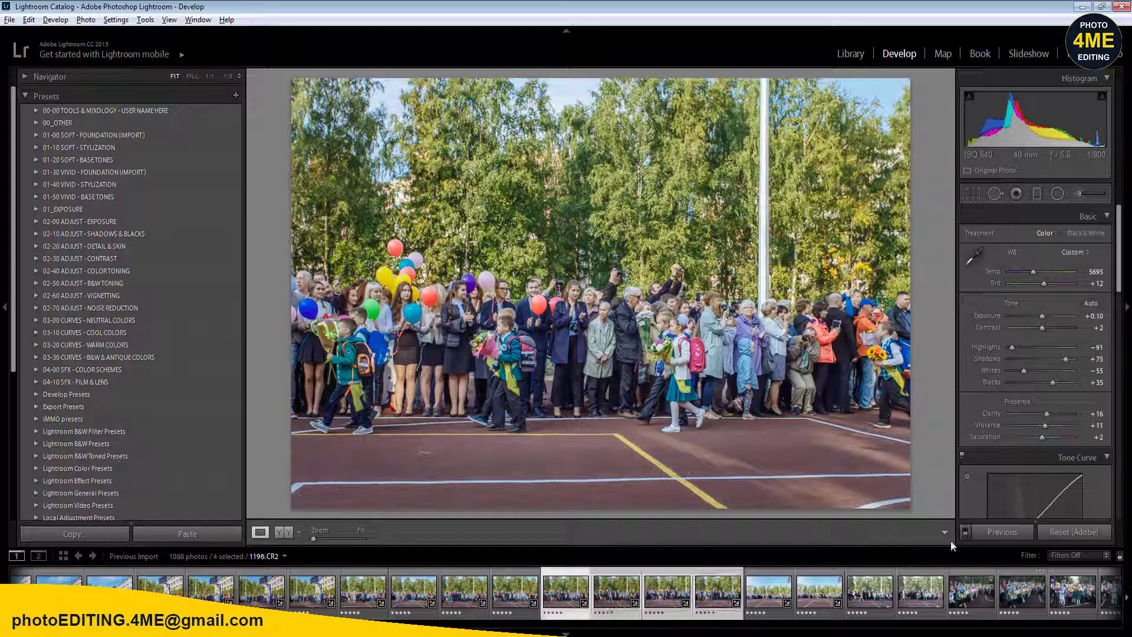
pyautogui.click(1002, 532)
pyautogui.click(886, 512)
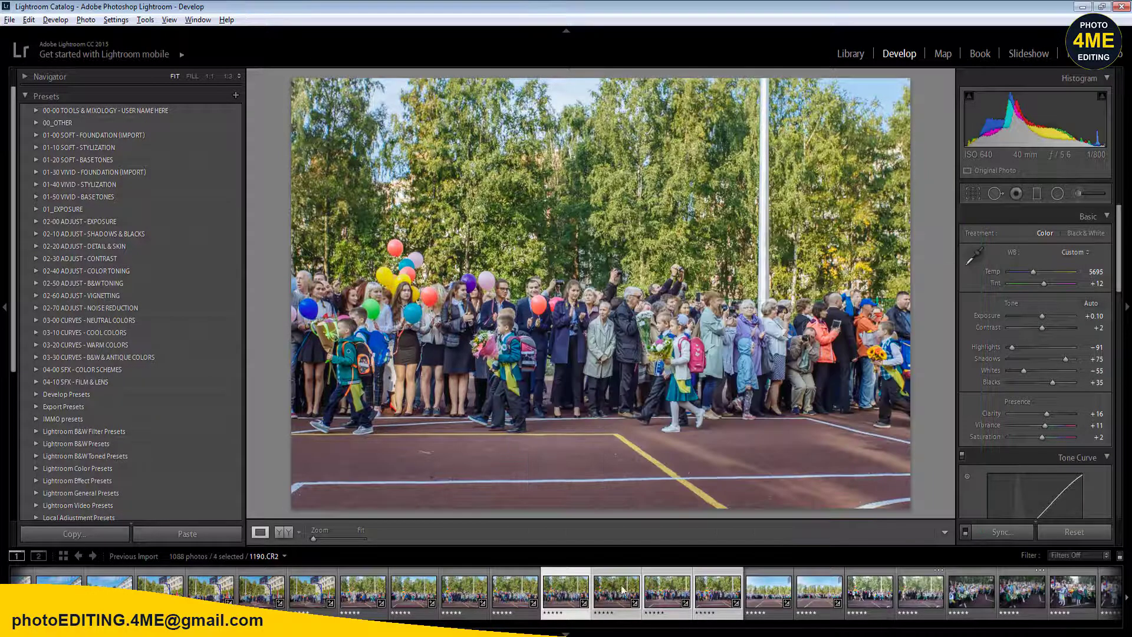
# - Set the exposure of photo 1192.CR2 to -0.10 and inspect the people with balloons at close range
pyautogui.click(516, 594)
pyautogui.click(610, 599)
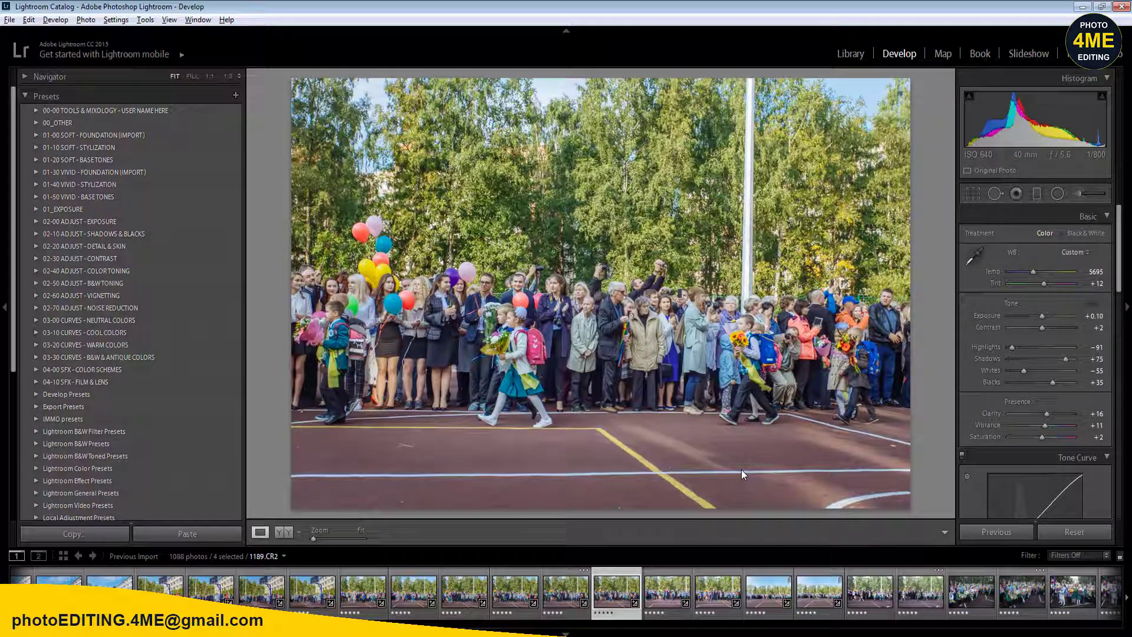
pyautogui.press('Right')
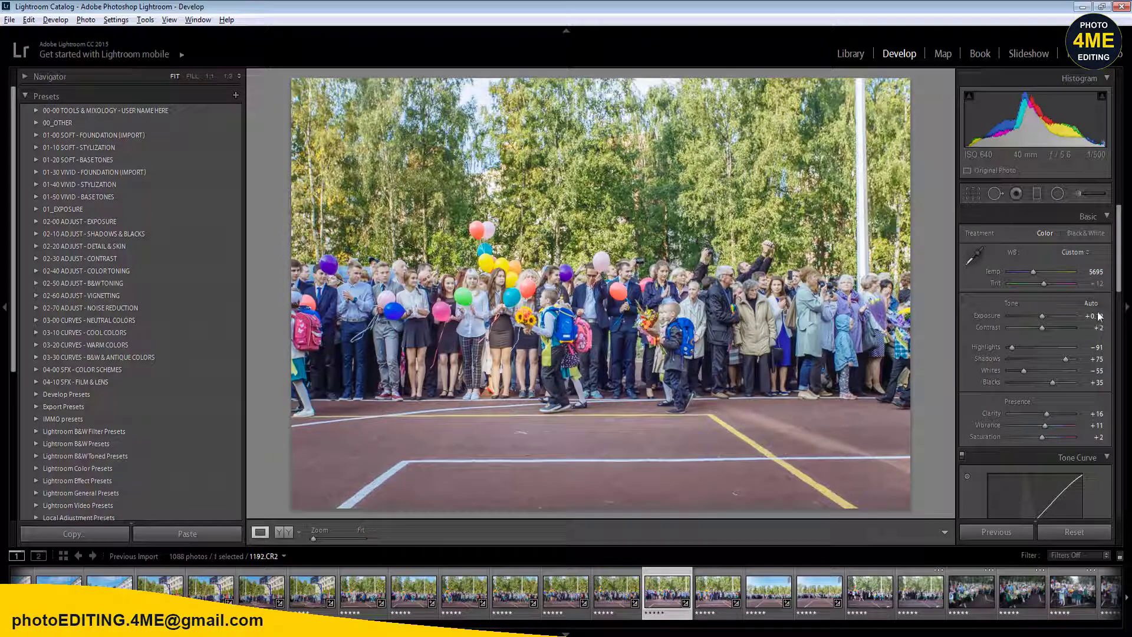
pyautogui.click(1097, 314)
pyautogui.write('-0.1')
pyautogui.press('Return')
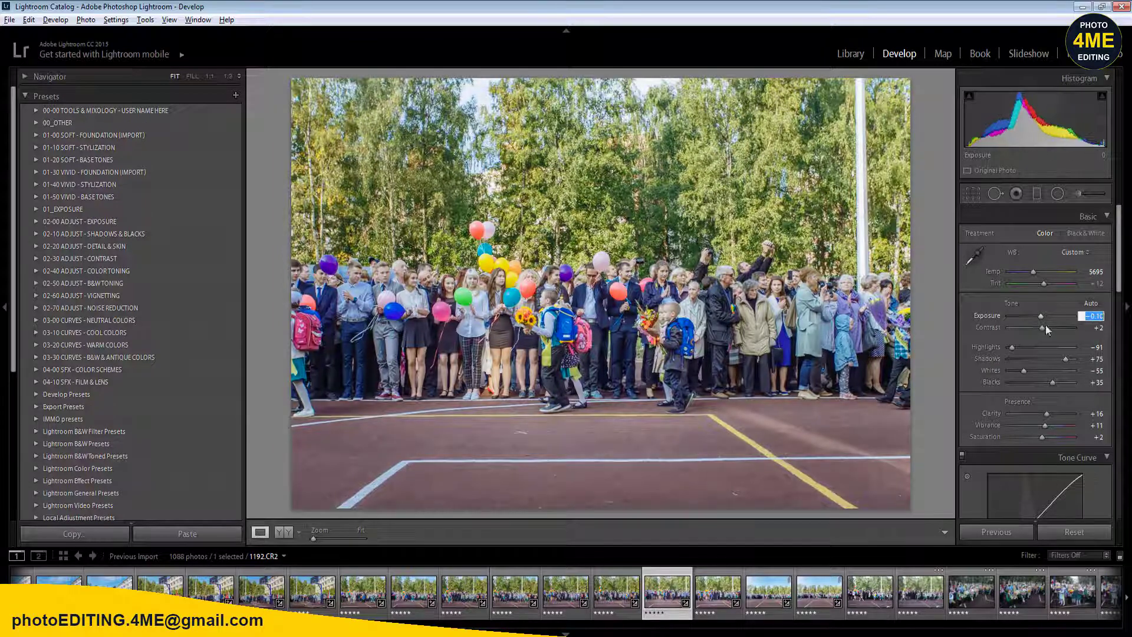
pyautogui.click(512, 298)
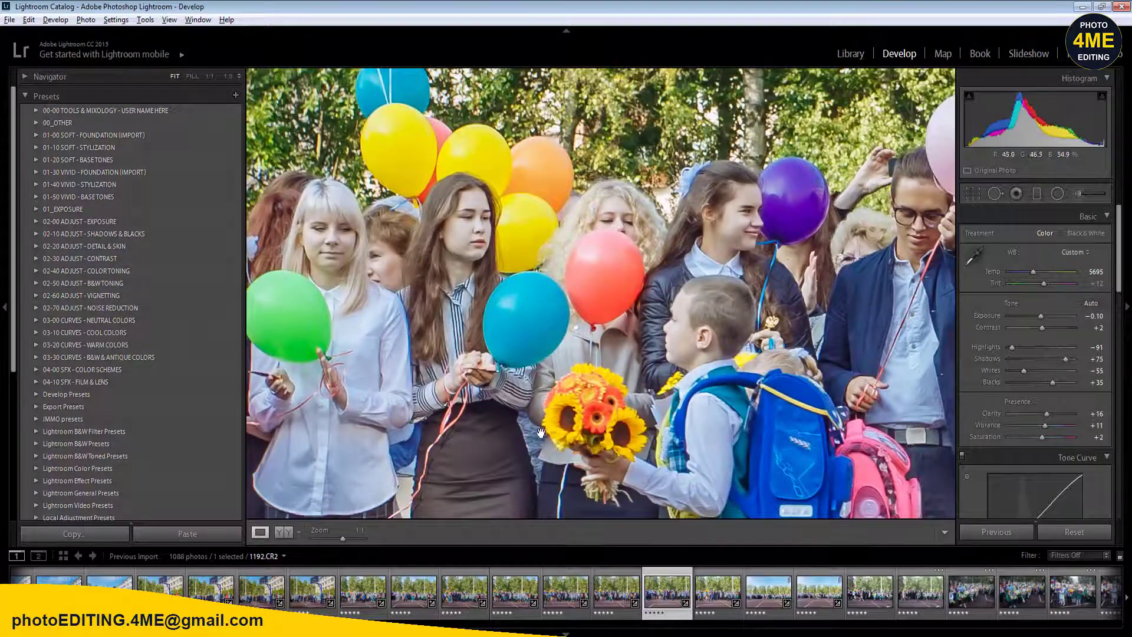
pyautogui.moveTo(541, 434); pyautogui.dragTo(590, 314)
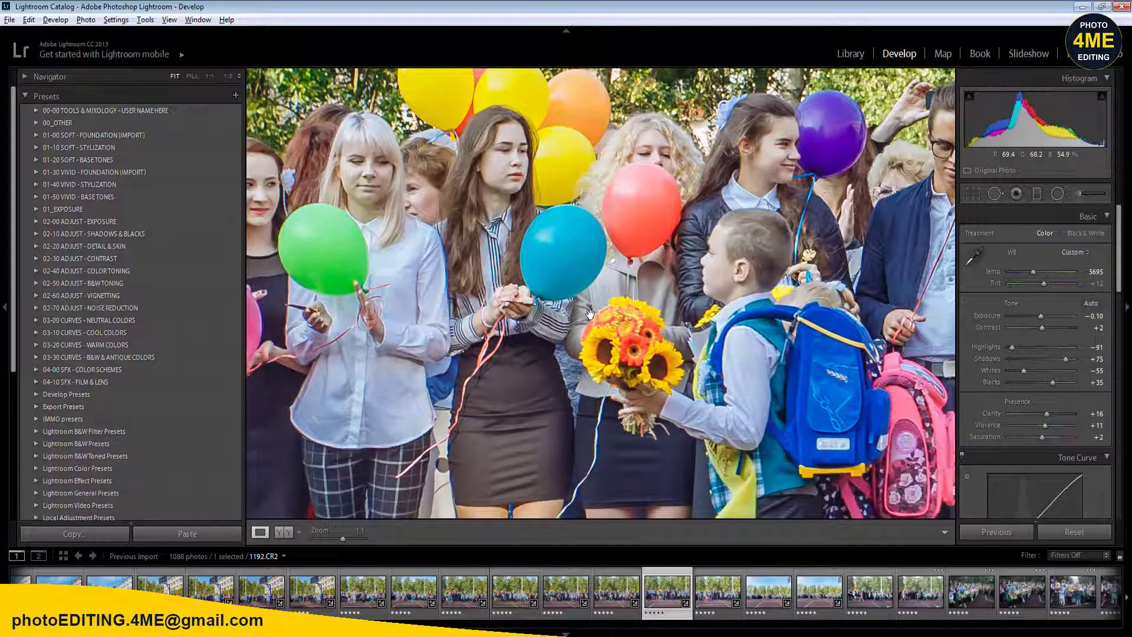
pyautogui.click(591, 316)
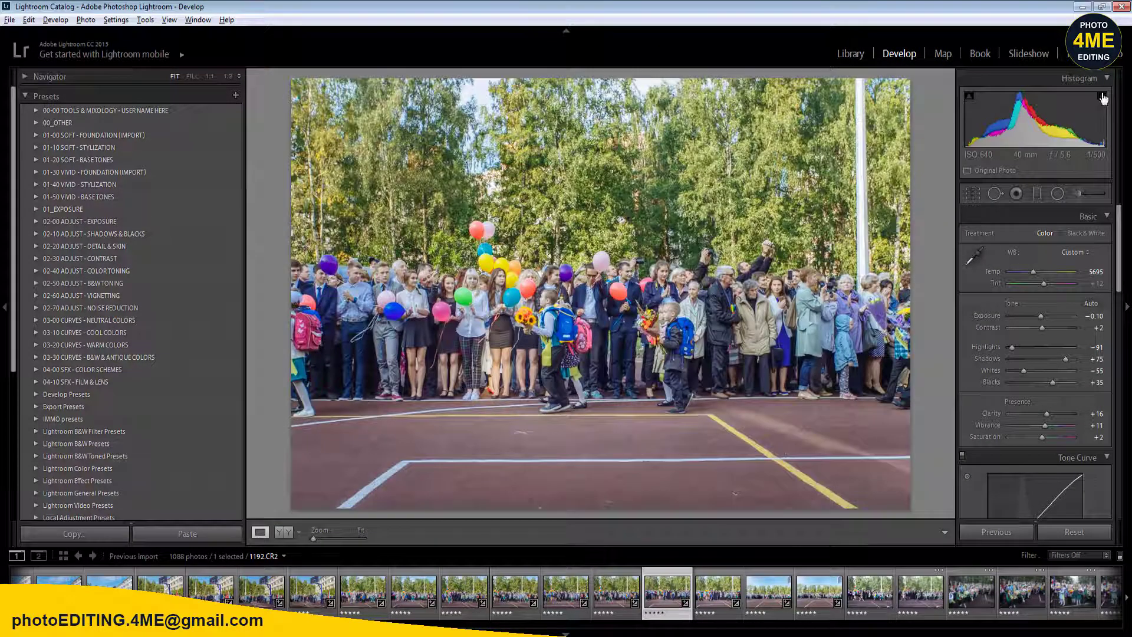
# - In photo 1192.CR2, set the HSL saturation of orange and red to 0 and the luminance of red to +7 and orange to +3
pyautogui.moveTo(1120, 262); pyautogui.dragTo(1123, 359)
pyautogui.click(1017, 355)
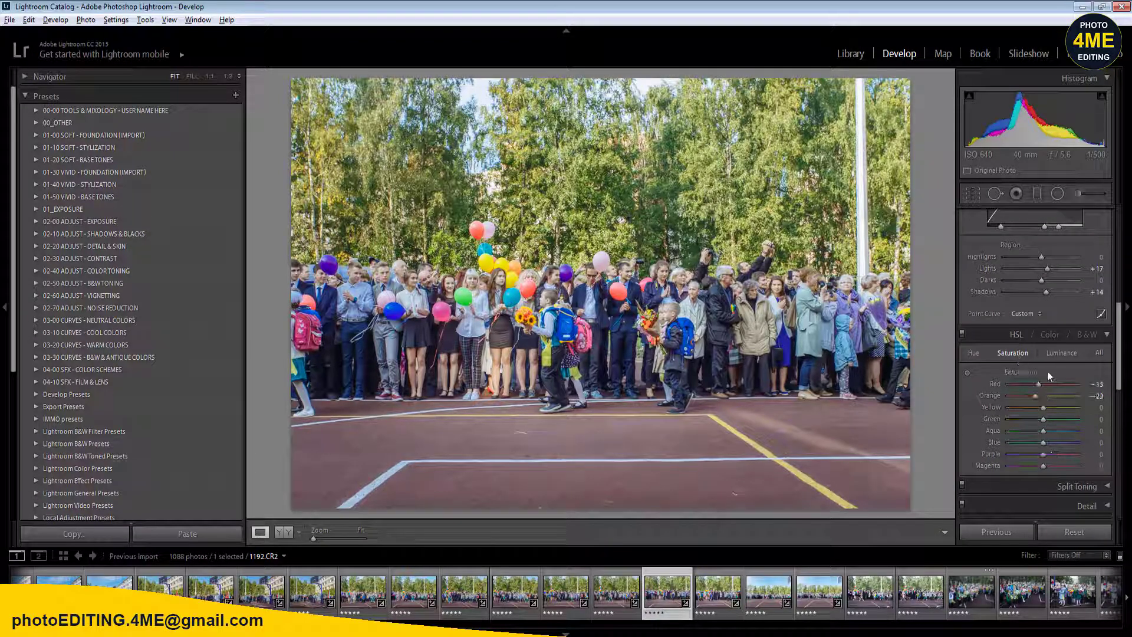
pyautogui.click(1095, 394)
pyautogui.write('0')
pyautogui.press('Return')
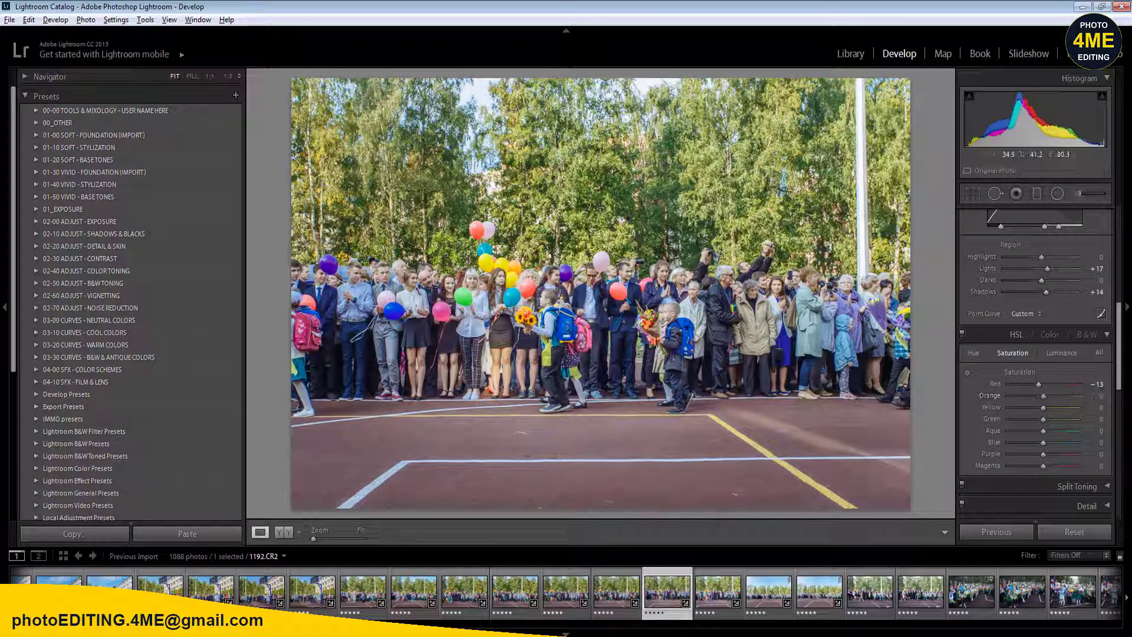
pyautogui.write('0')
pyautogui.press('Return')
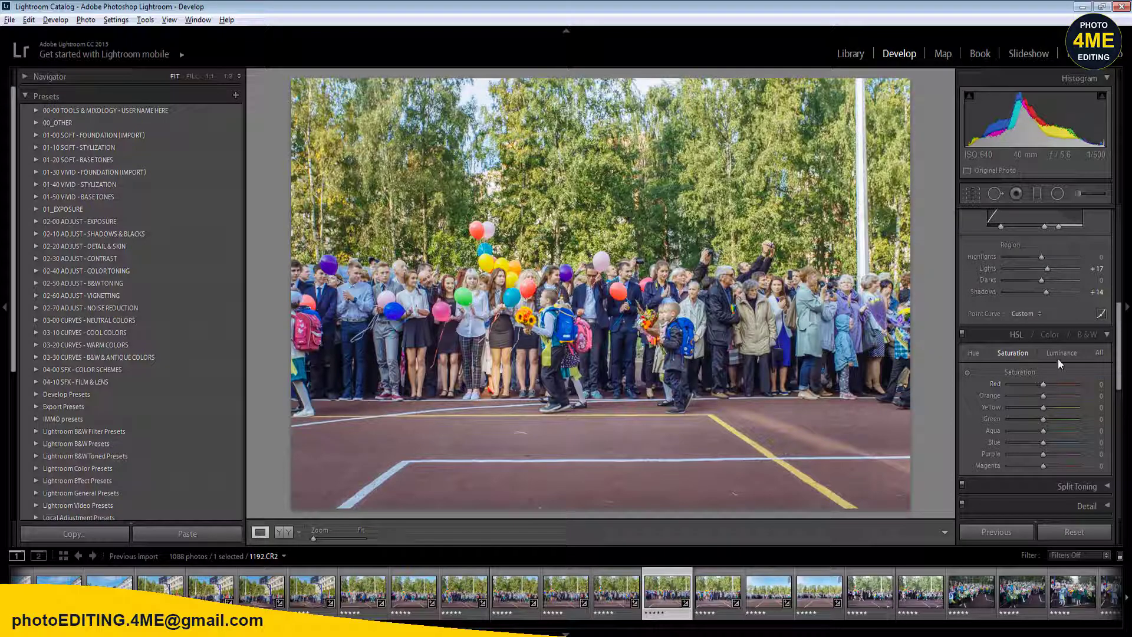
pyautogui.click(1060, 354)
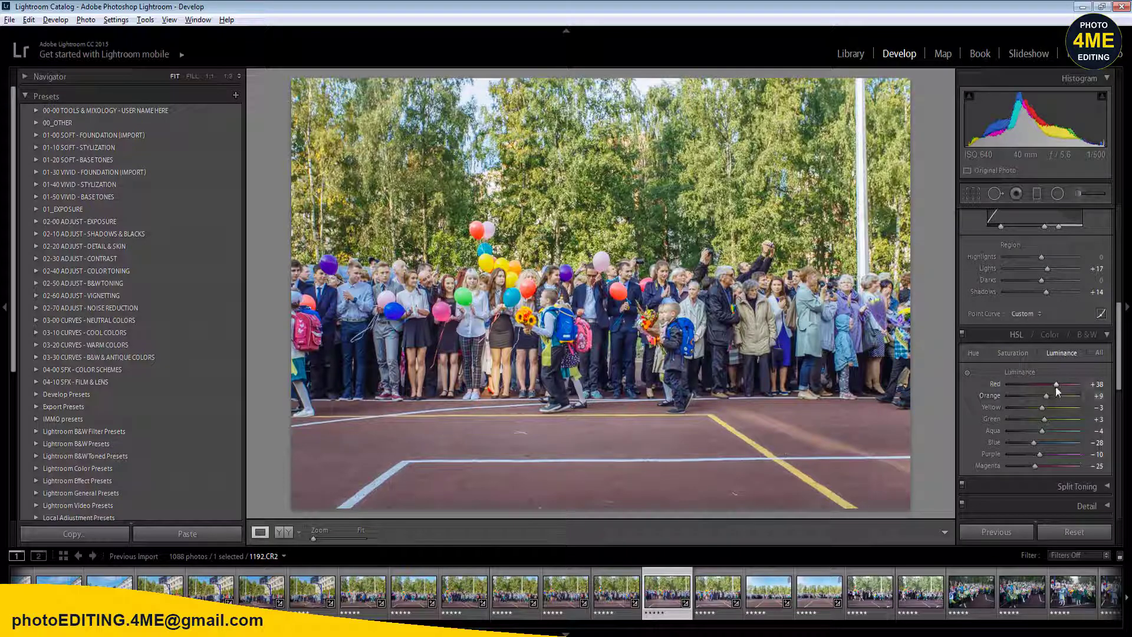
pyautogui.moveTo(1056, 386); pyautogui.dragTo(1045, 398)
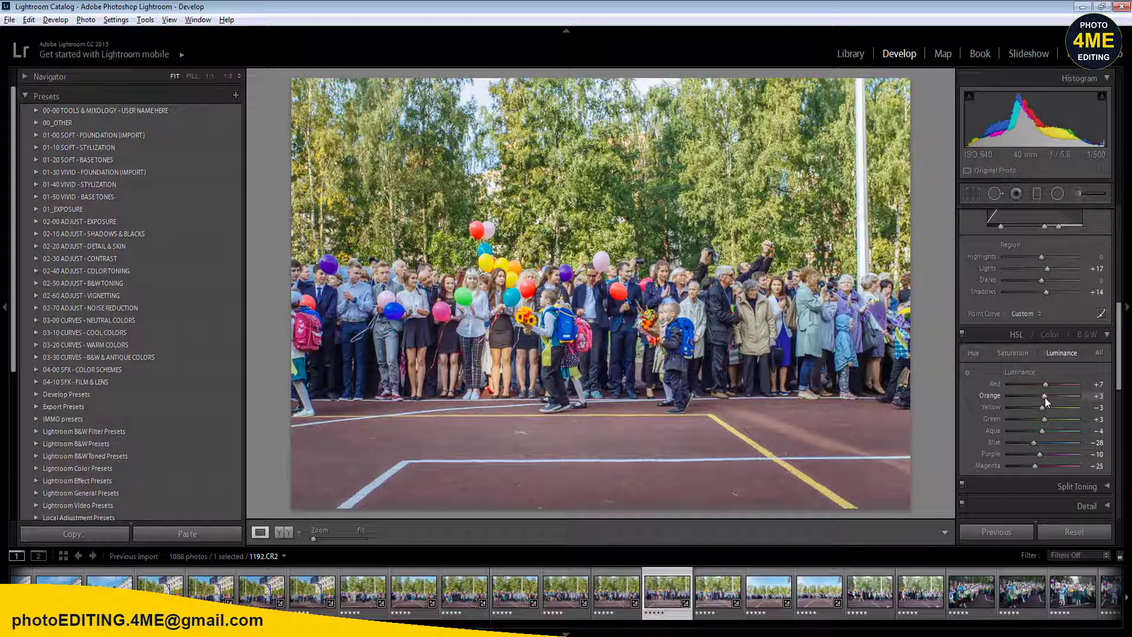
pyautogui.click(1053, 636)
pyautogui.scroll(-8, 1071, 531)
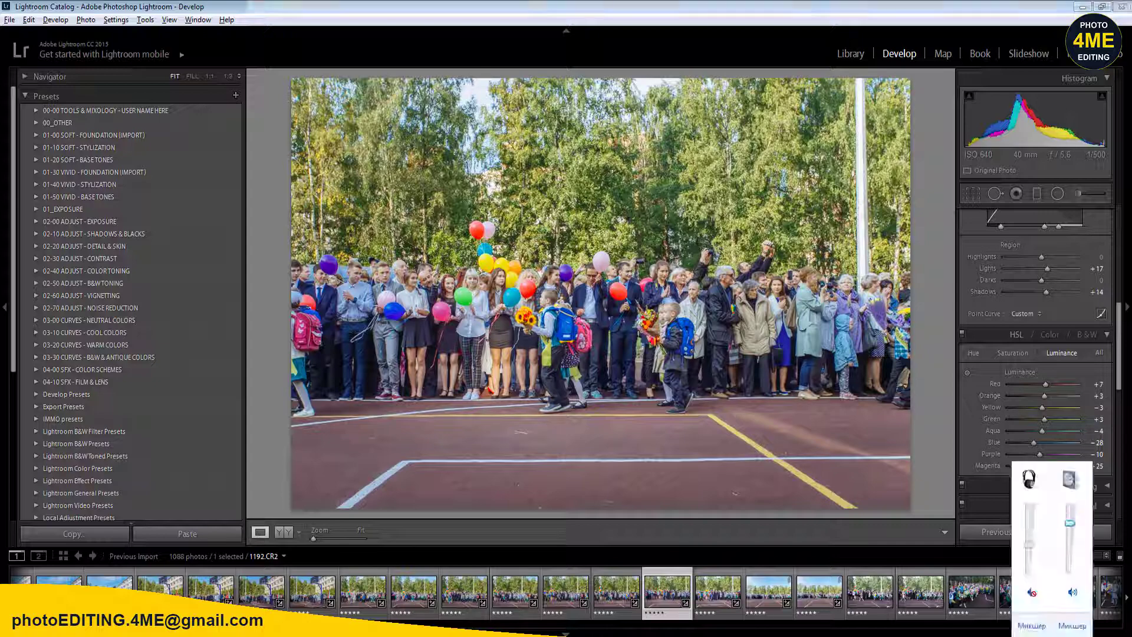
pyautogui.click(708, 6)
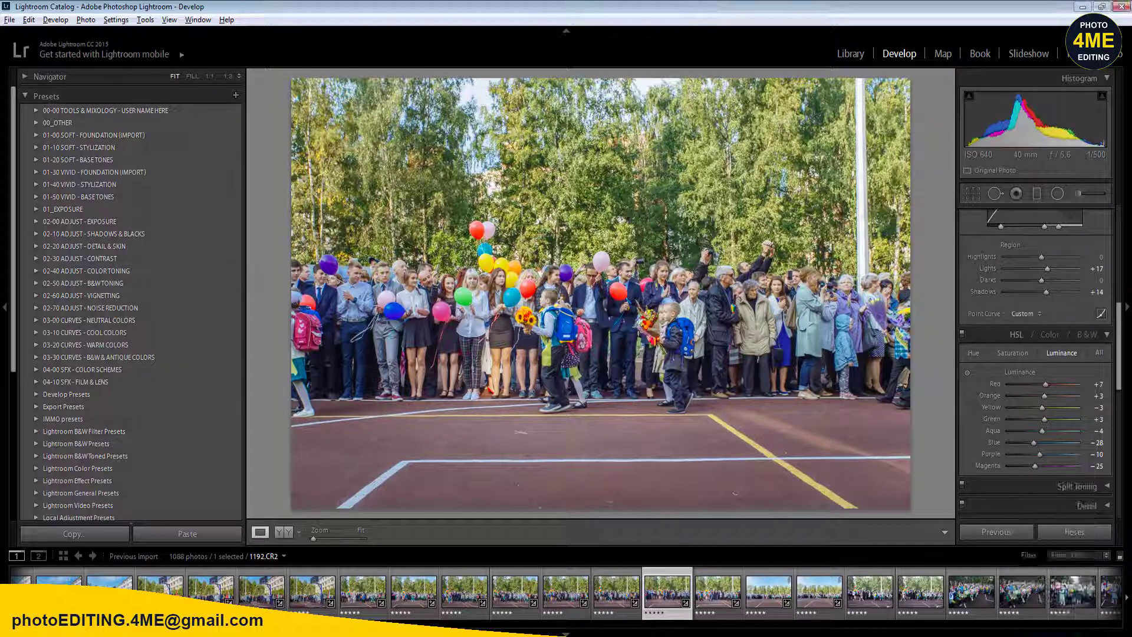
# - Compare the before and after versions of photo 1192.CR2, including a close-up of the faces and balloons
pyautogui.click(284, 532)
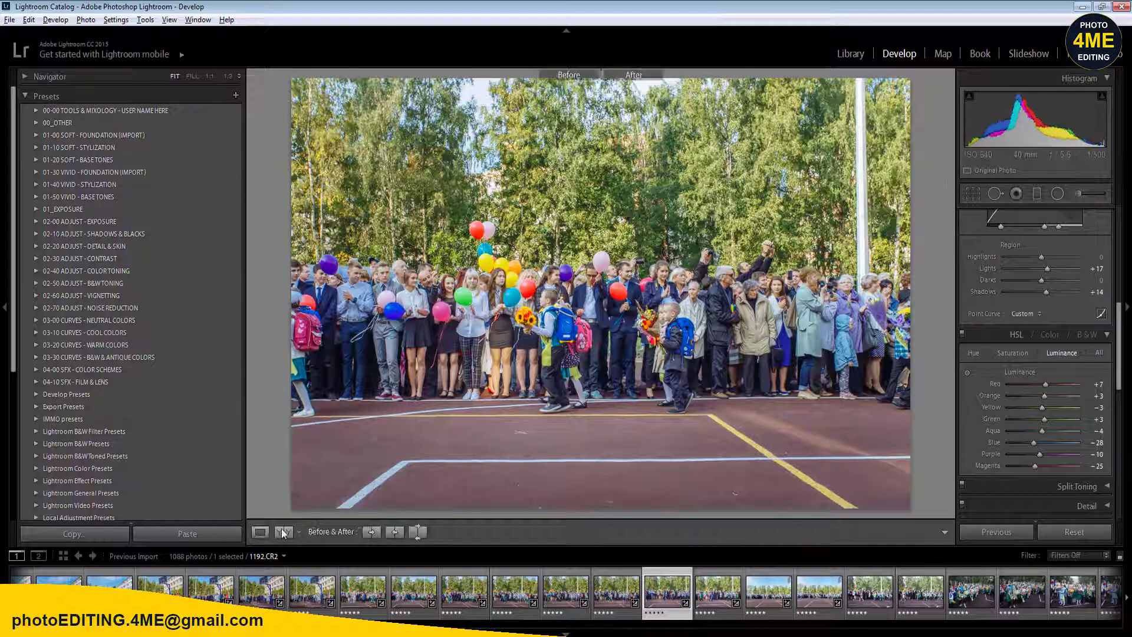
pyautogui.click(368, 290)
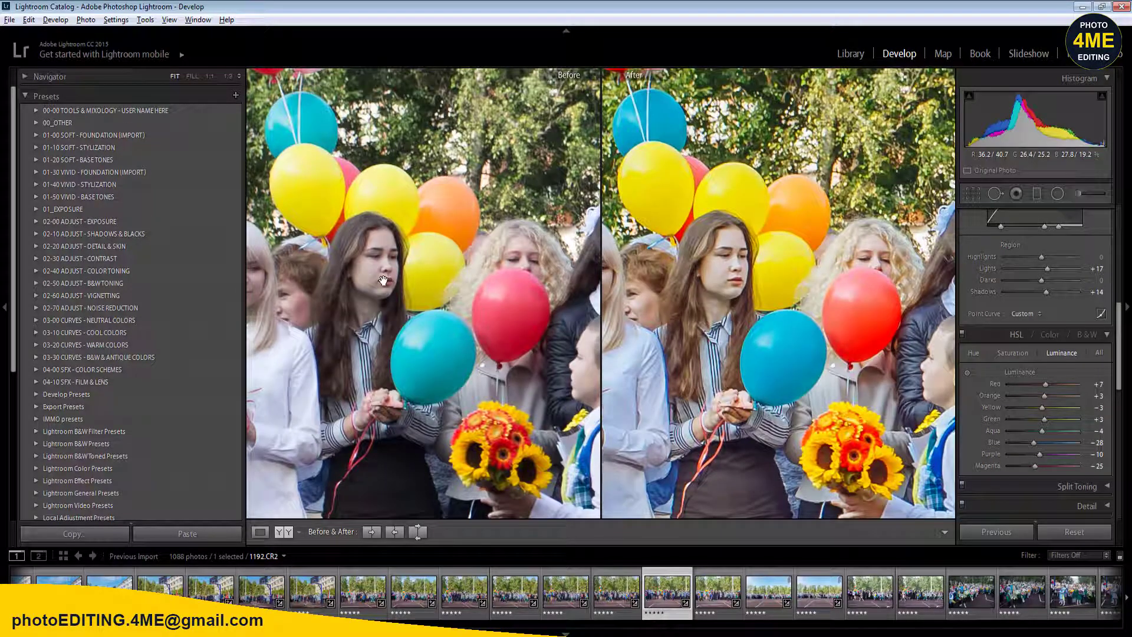
pyautogui.click(384, 281)
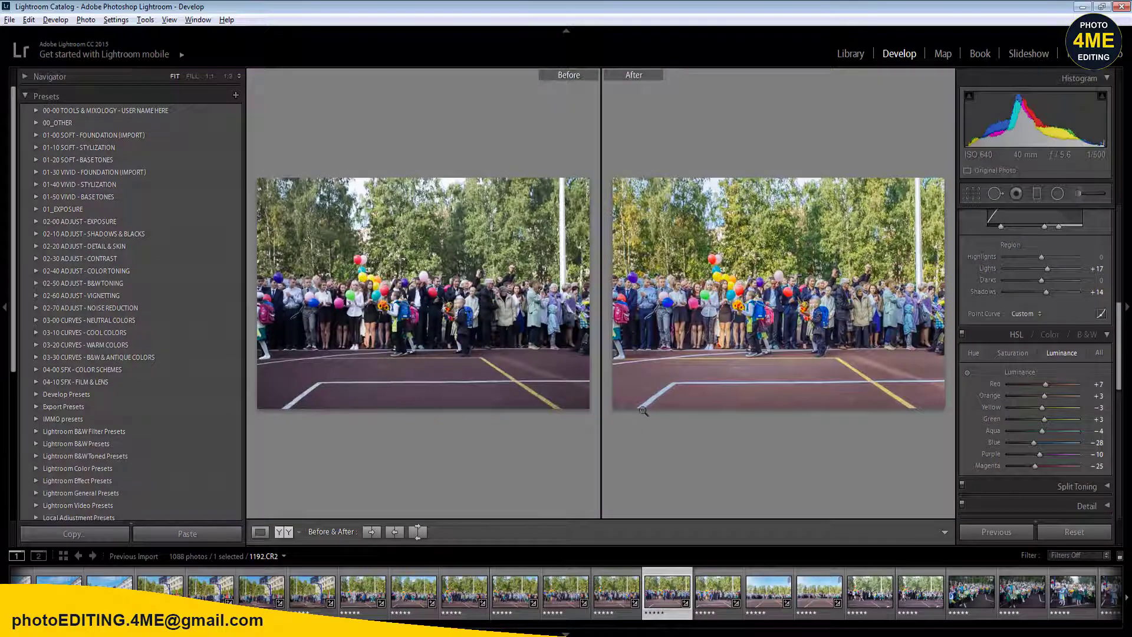
pyautogui.click(260, 532)
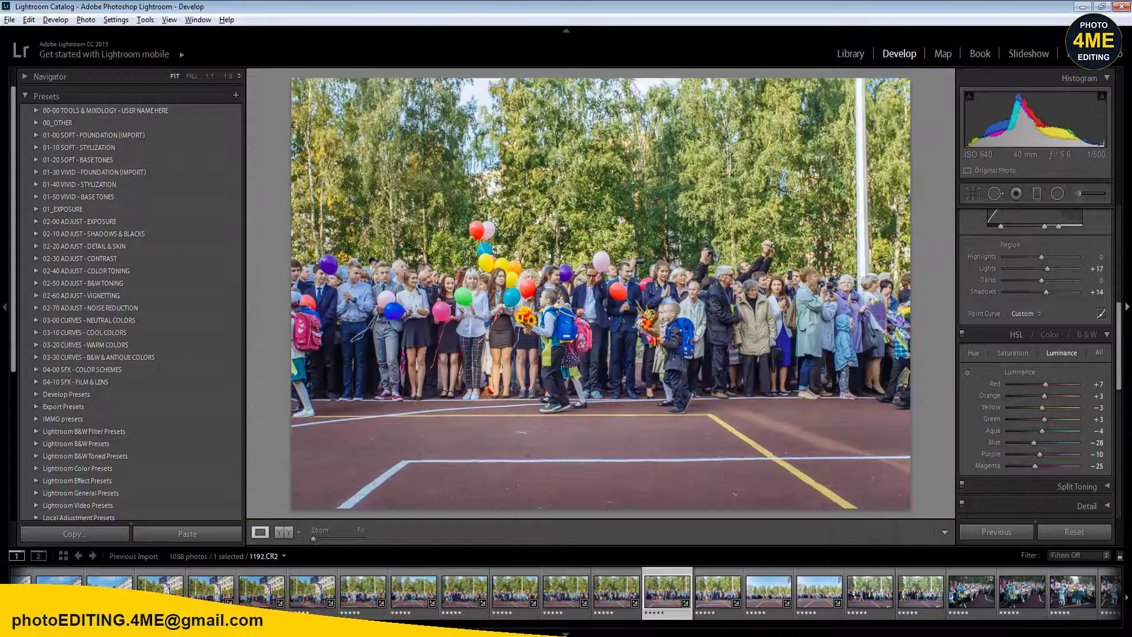
# - Collapse the Tone Curve settings and set the shadows of photo 1192.CR2 to +65
pyautogui.scroll(4, 1123, 364)
pyautogui.click(1107, 359)
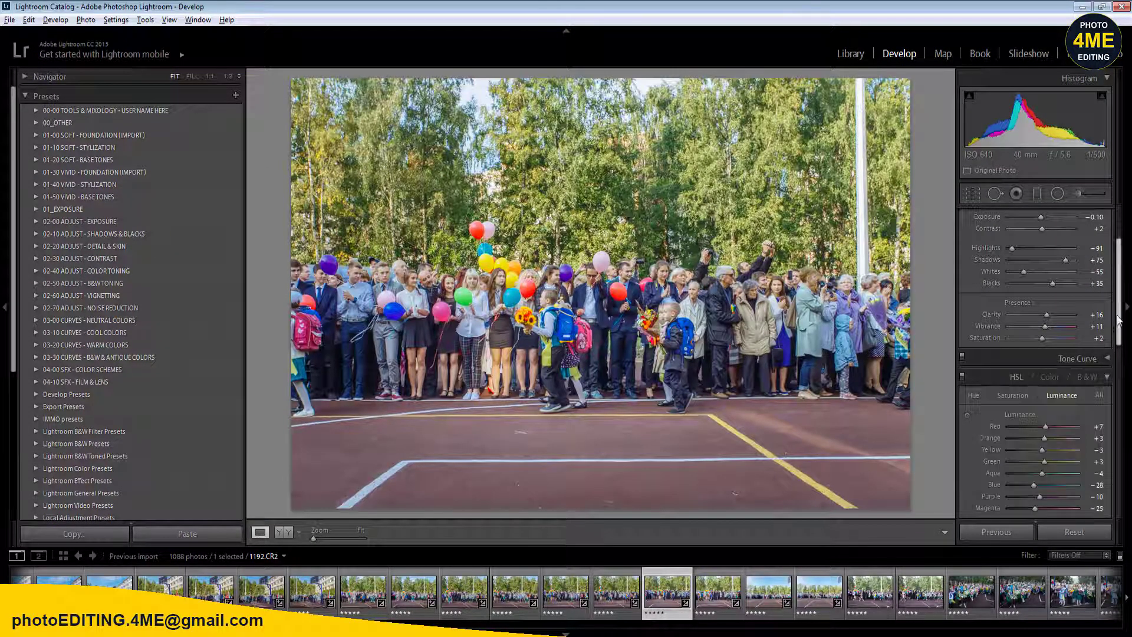
pyautogui.moveTo(1064, 262); pyautogui.dragTo(1062, 262)
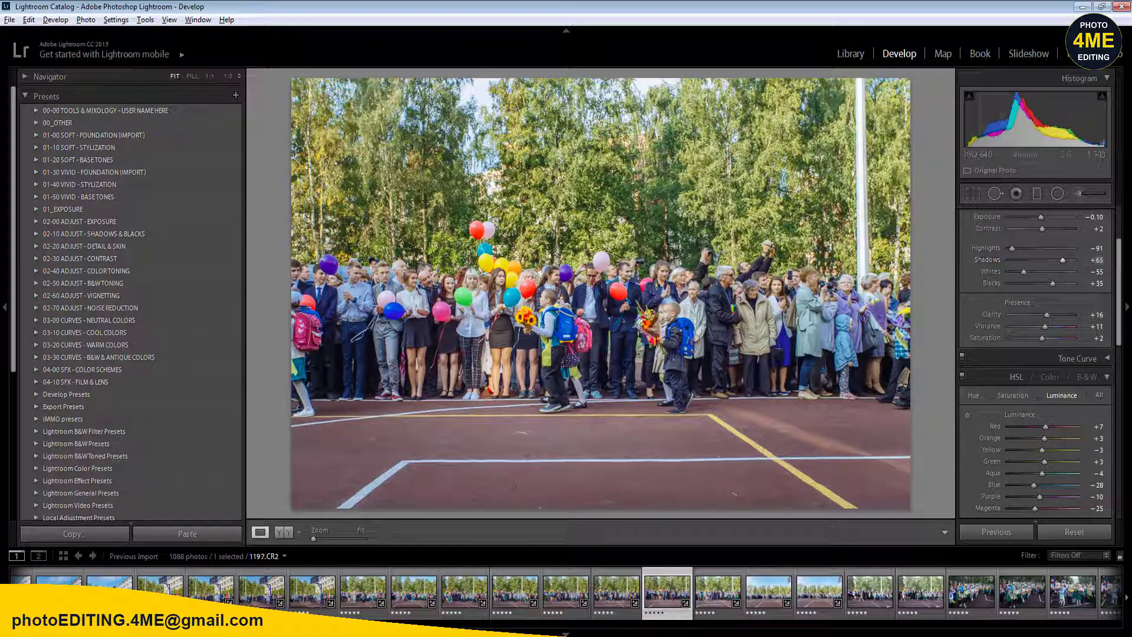
# - Synchronize the develop settings of photo 1192.CR2 to photo 1193.CR2
pyautogui.keyDown('ctrl'); pyautogui.click(718, 590); pyautogui.keyUp('ctrl')
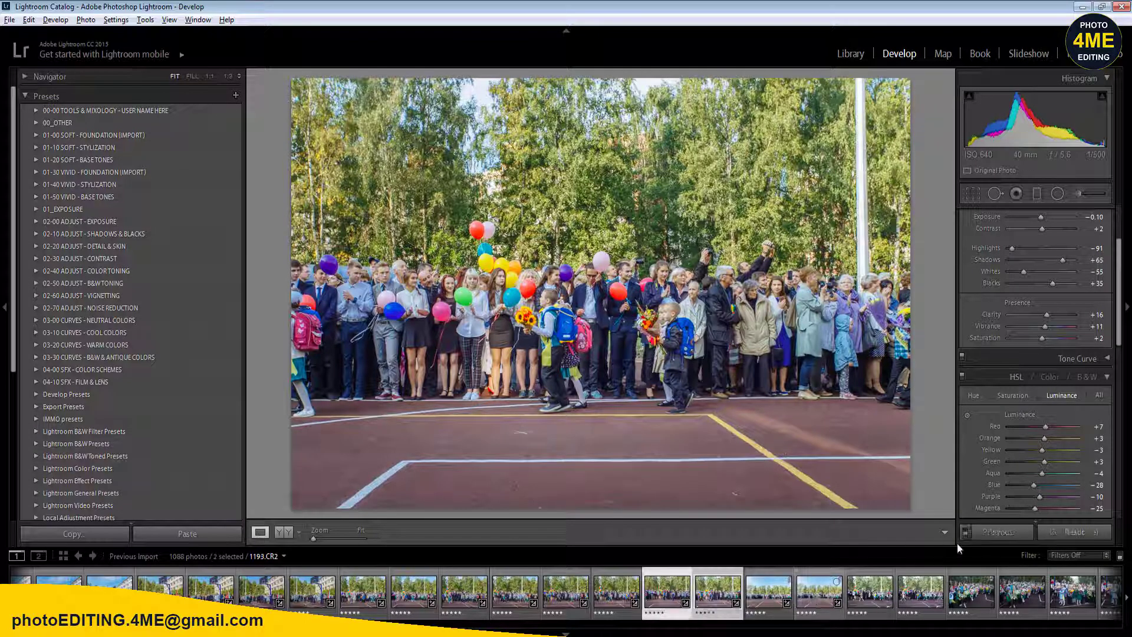
pyautogui.click(1001, 532)
pyautogui.click(882, 514)
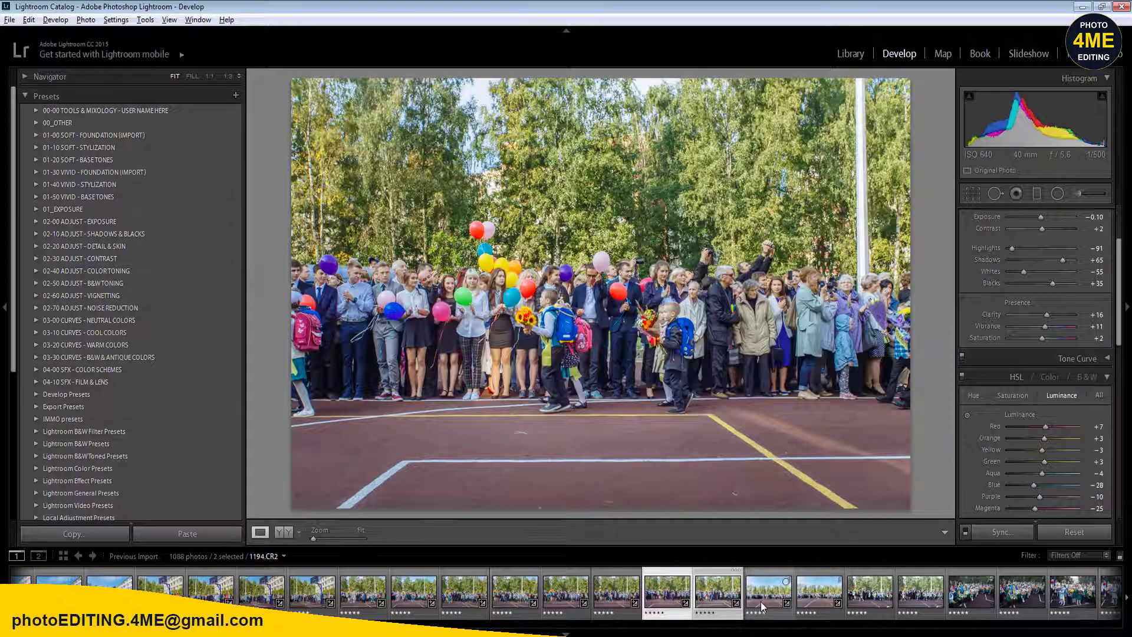
# - Set the exposure of photo 1194.CR2 to -0.40 and compare its before and after versions
pyautogui.click(761, 601)
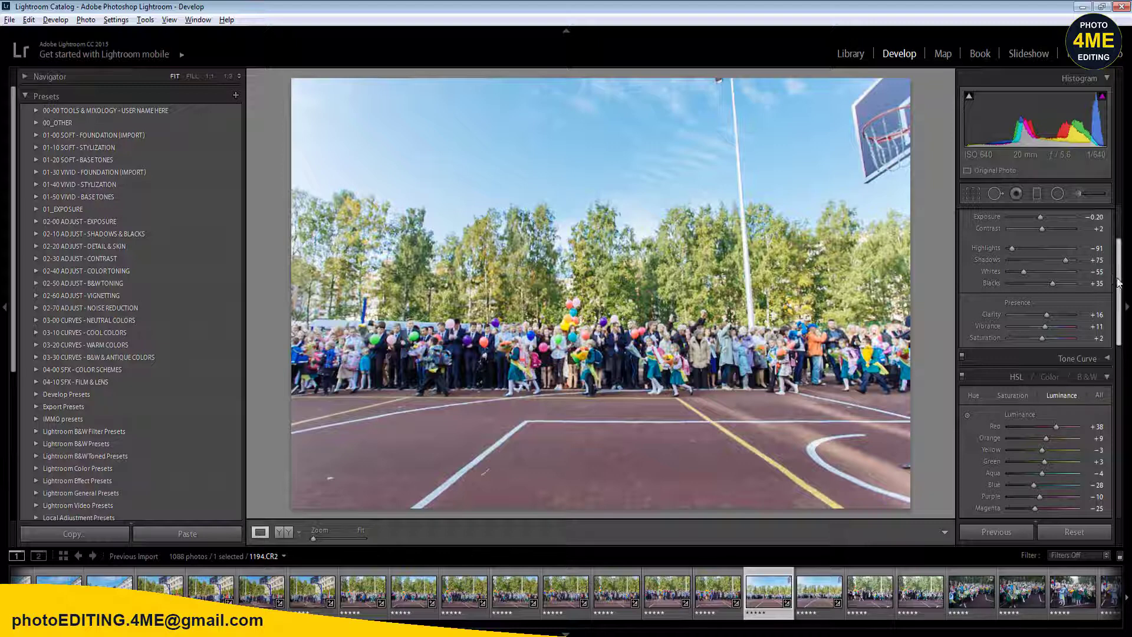
pyautogui.scroll(3, 1115, 279)
pyautogui.click(1093, 316)
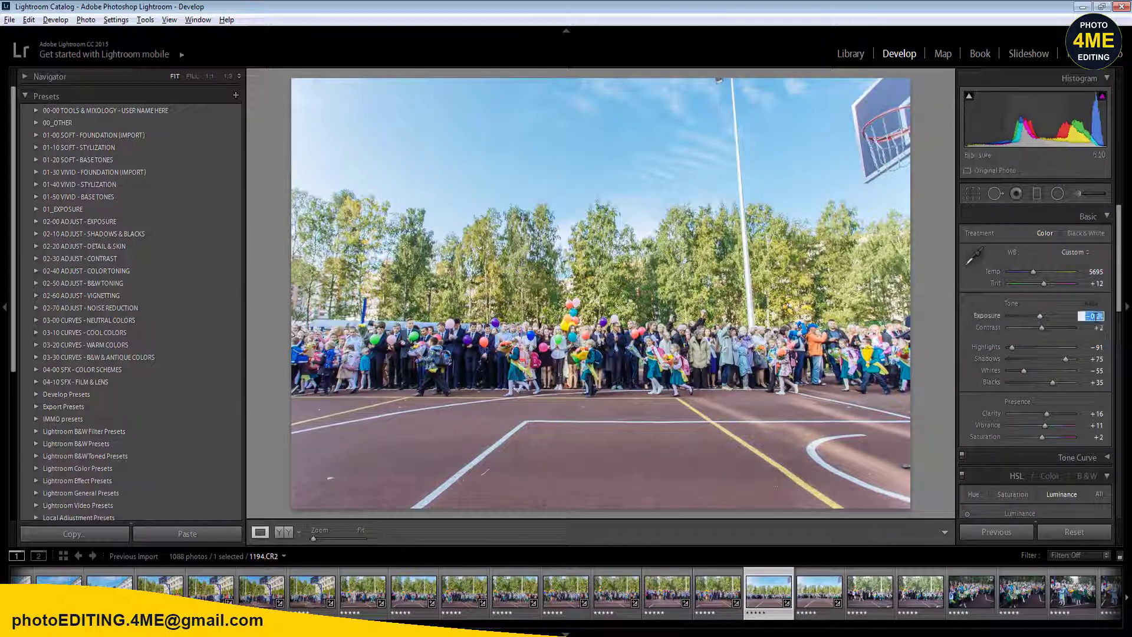
pyautogui.press('Down')
pyautogui.press('Down')
pyautogui.press('Return')
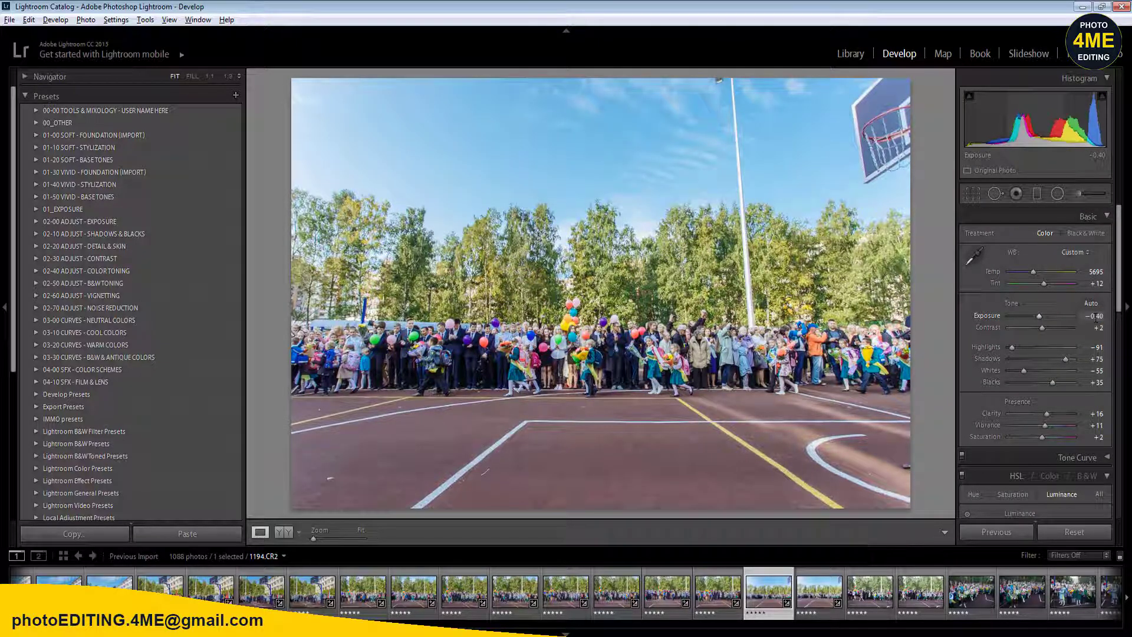
pyautogui.click(282, 530)
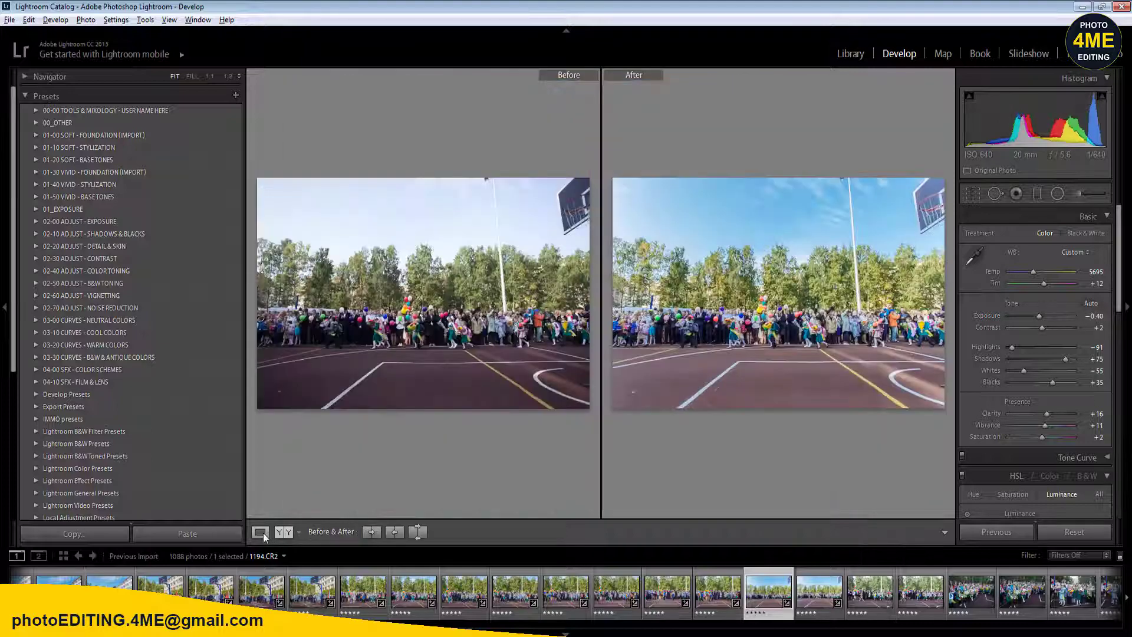
pyautogui.click(260, 532)
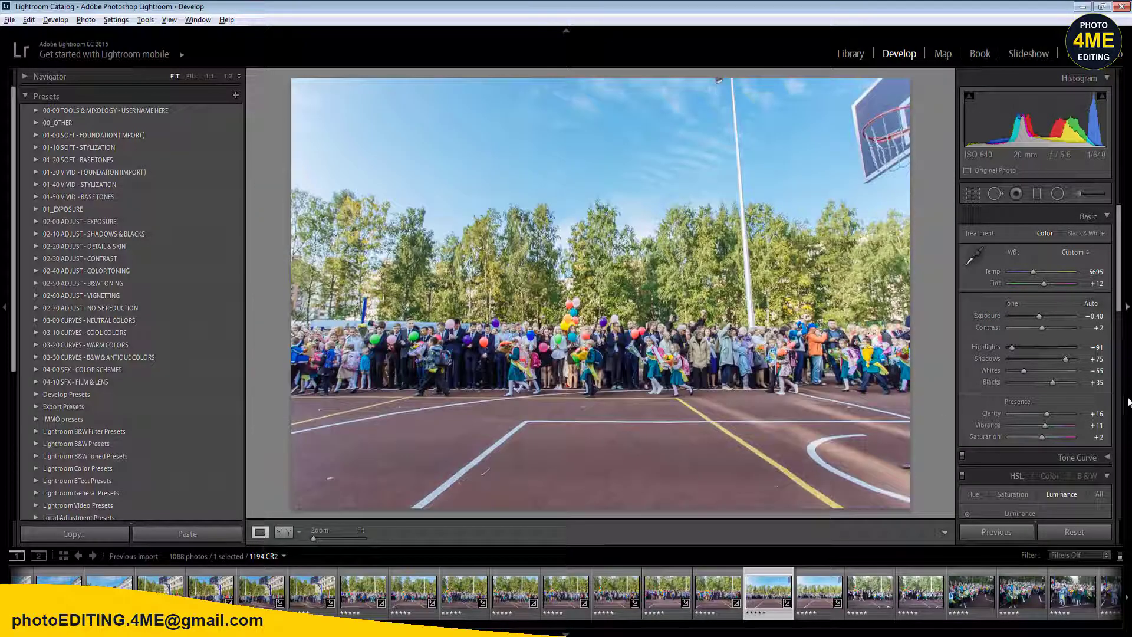
# - Synchronize the develop settings of photo 1194.CR2 to the six following photos, through 1200.CR2
pyautogui.keyDown('shift'); pyautogui.click(1070, 590); pyautogui.keyUp('shift')
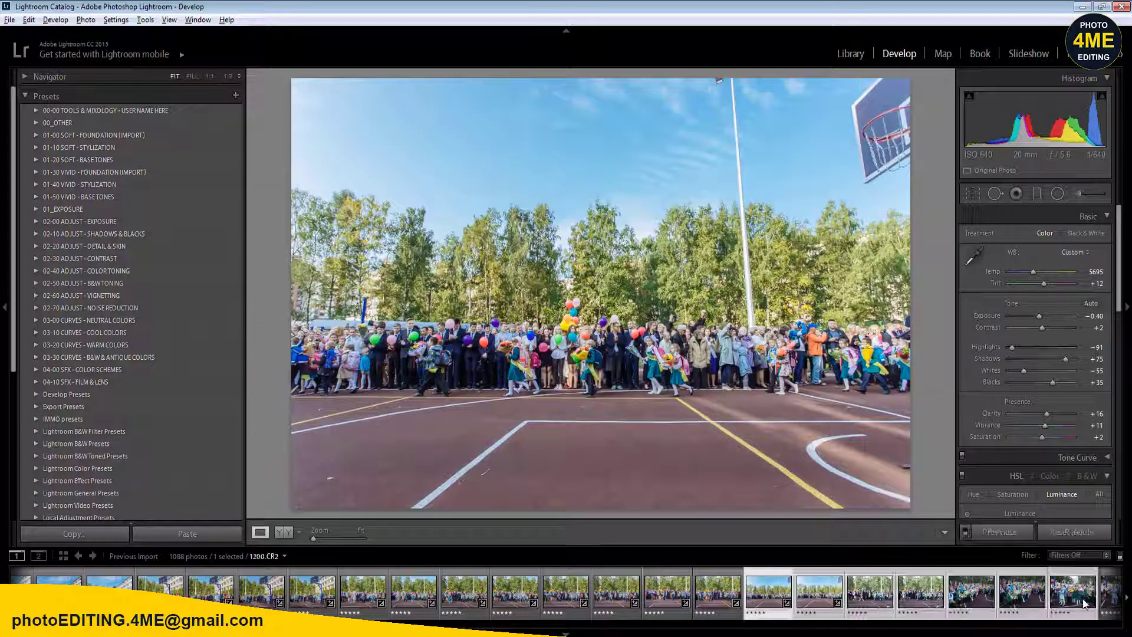
pyautogui.click(1003, 533)
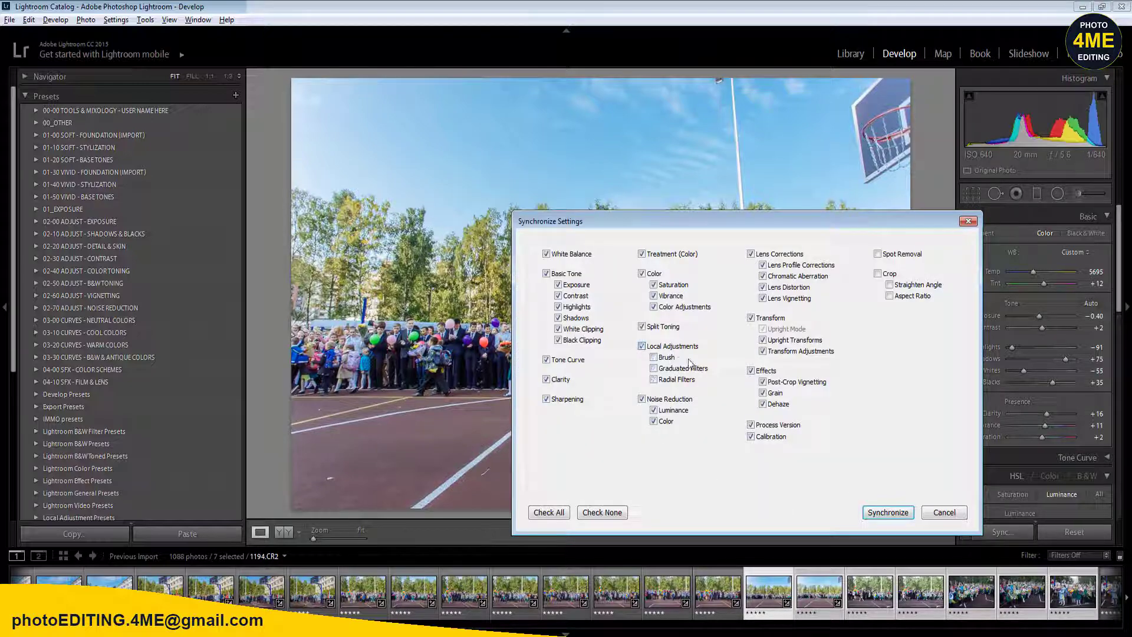
pyautogui.click(888, 512)
# - Look through photos 1193.CR2 to 1197.CR2 to check how the synchronized settings suit each shot
pyautogui.click(724, 593)
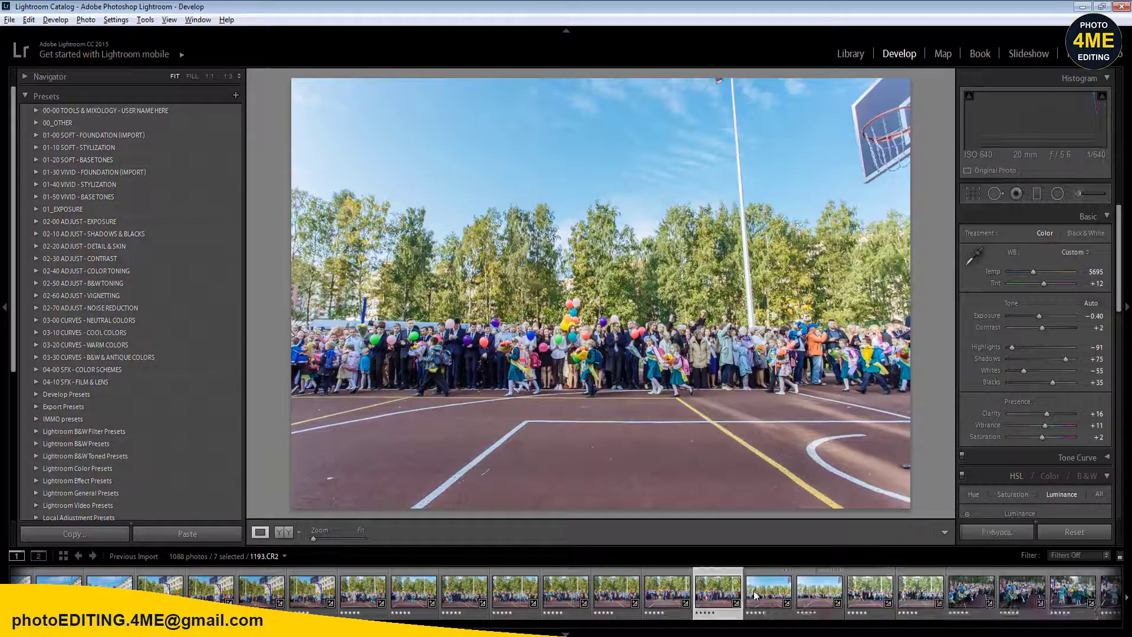
pyautogui.click(806, 598)
pyautogui.click(809, 597)
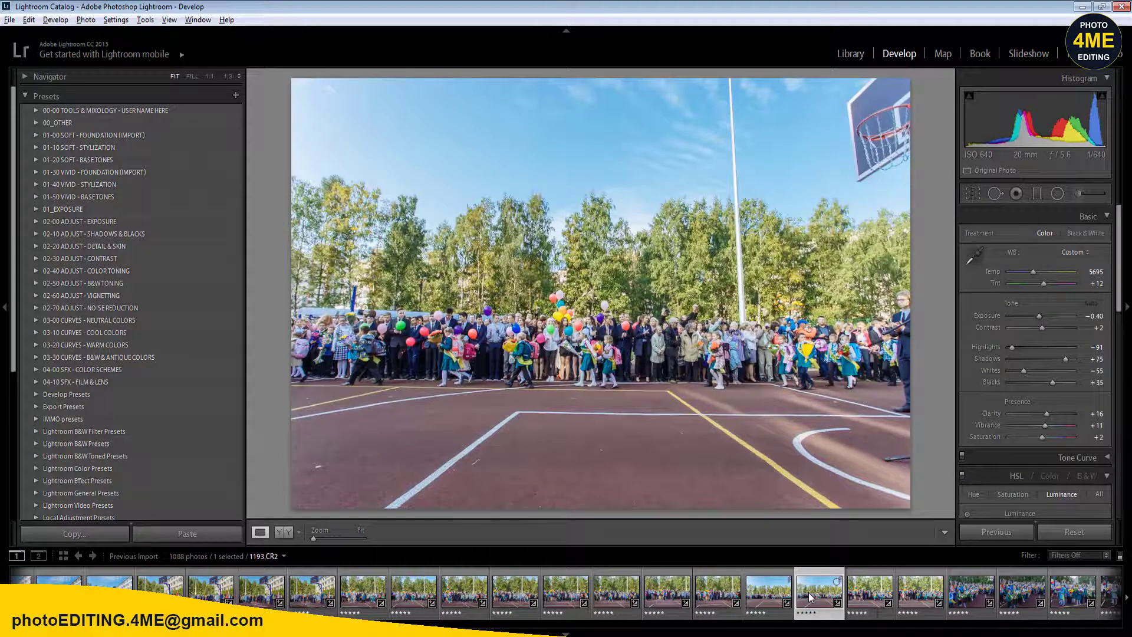
pyautogui.press('Right')
pyautogui.scroll(-1, 796, 593)
pyautogui.click(744, 595)
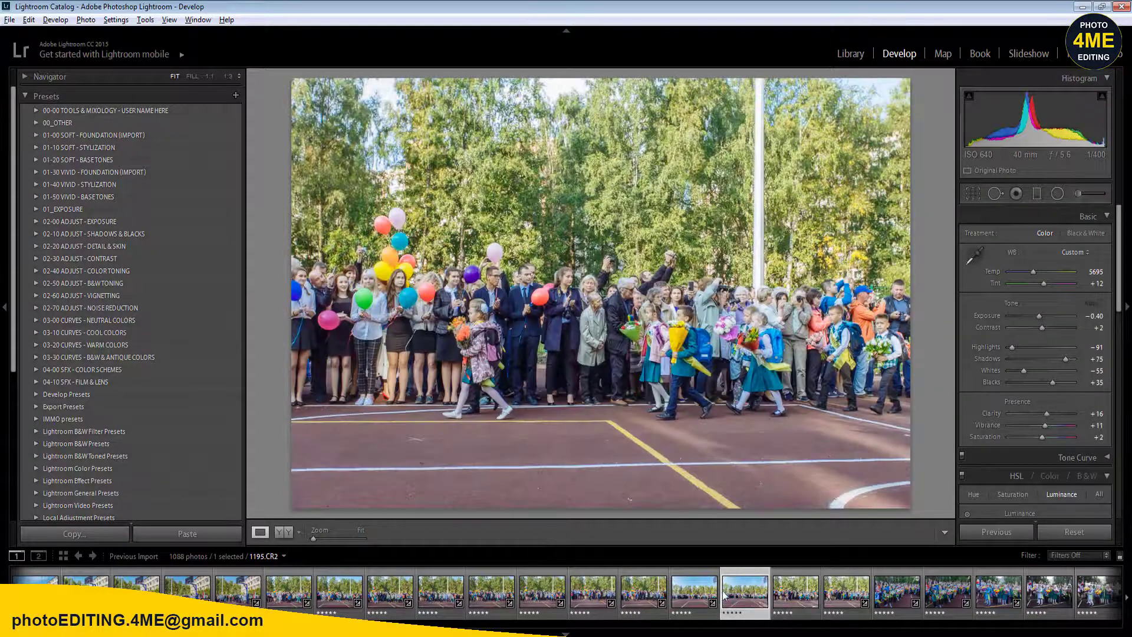
pyautogui.press('Right')
pyautogui.press('Right')
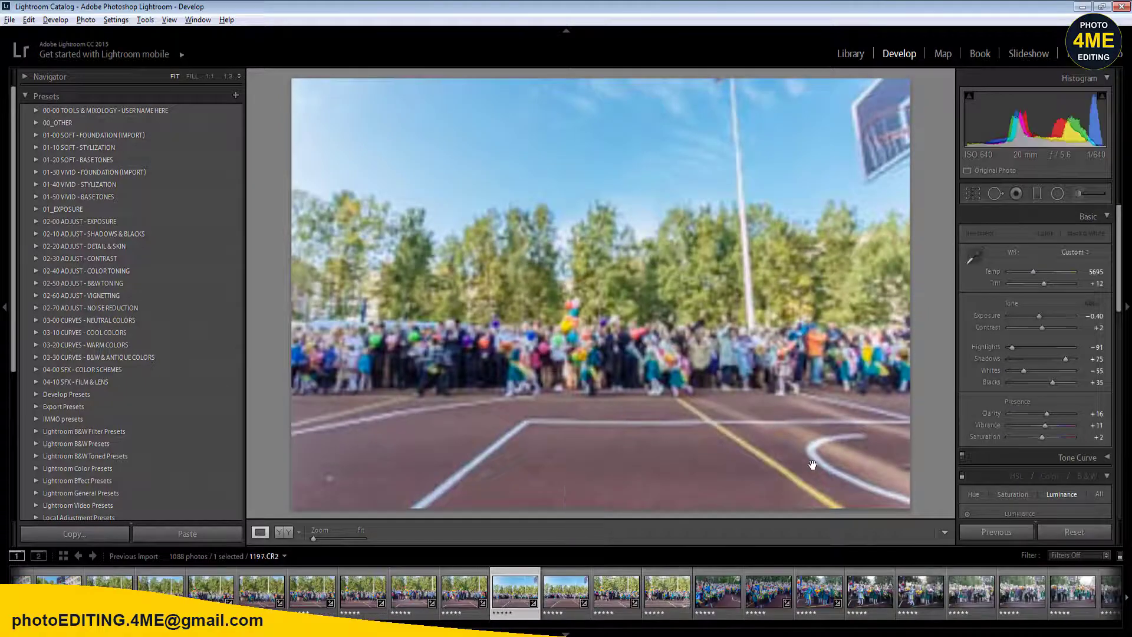
# - Straighten photos 1194.CR2 and 1195.CR2 with a slight counterclockwise crop rotation each
pyautogui.press('r')
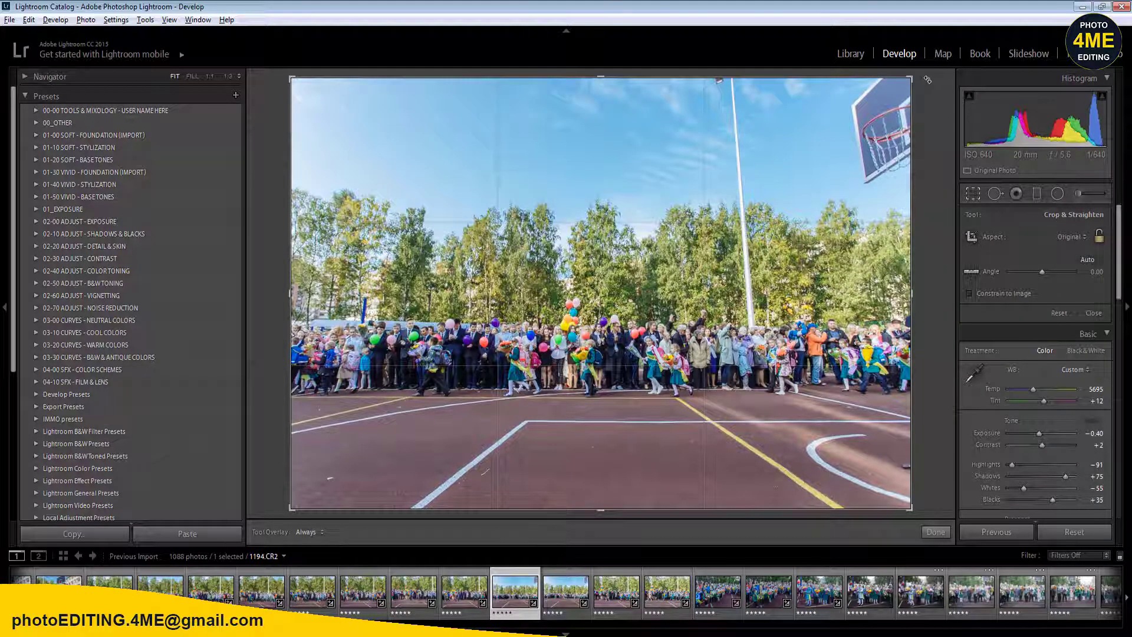
pyautogui.press('r')
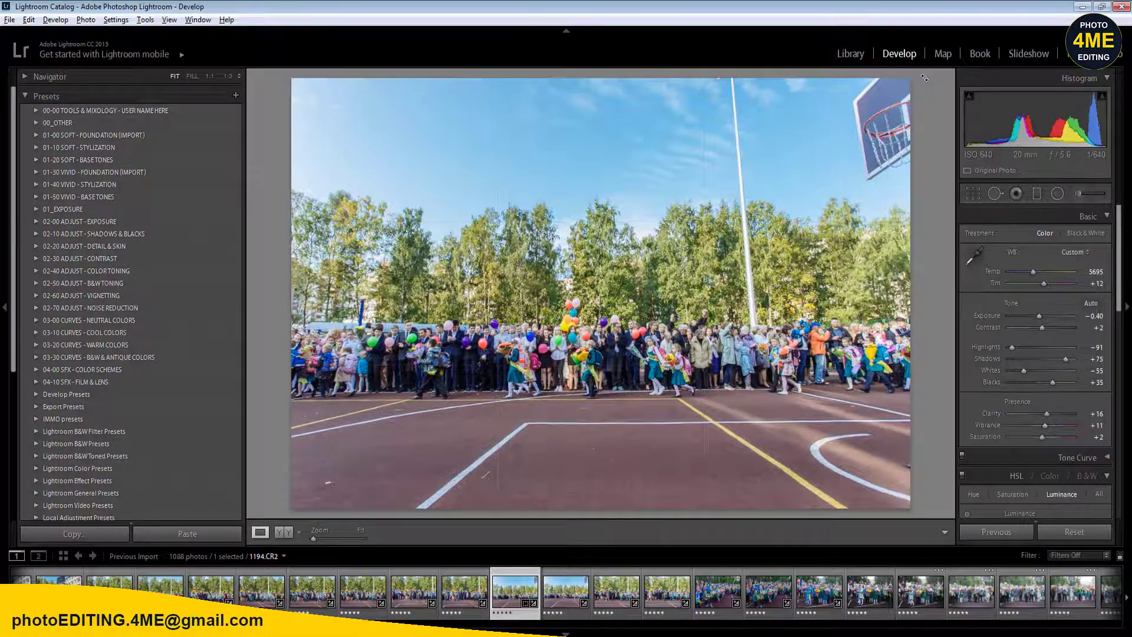
pyautogui.press('Right')
pyautogui.press('r')
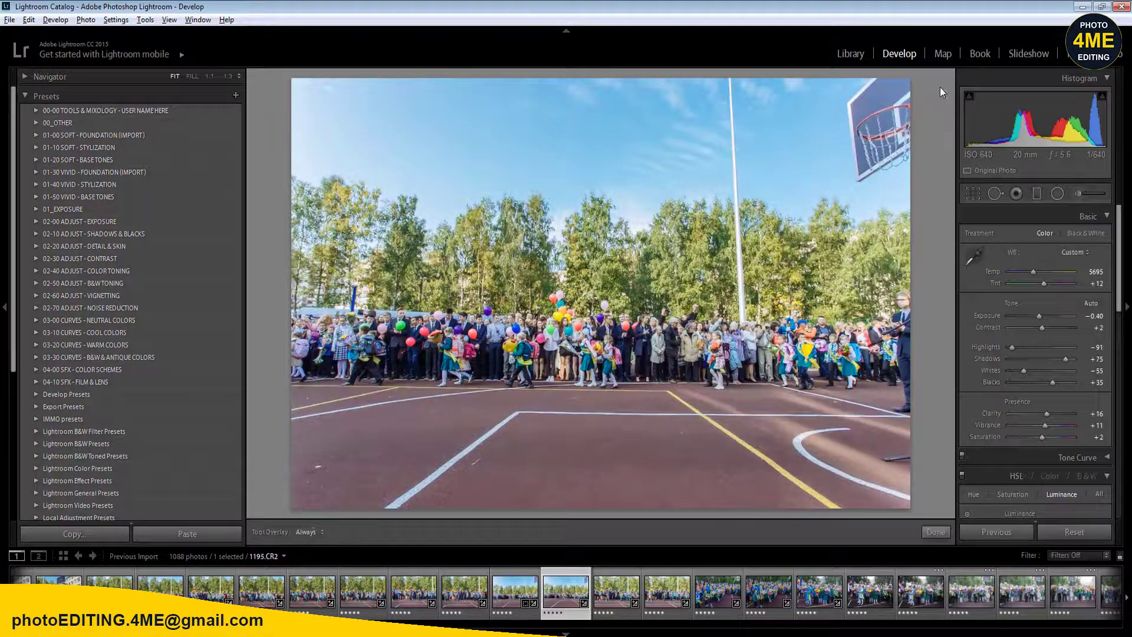
pyautogui.moveTo(933, 82); pyautogui.dragTo(932, 70)
pyautogui.press('r')
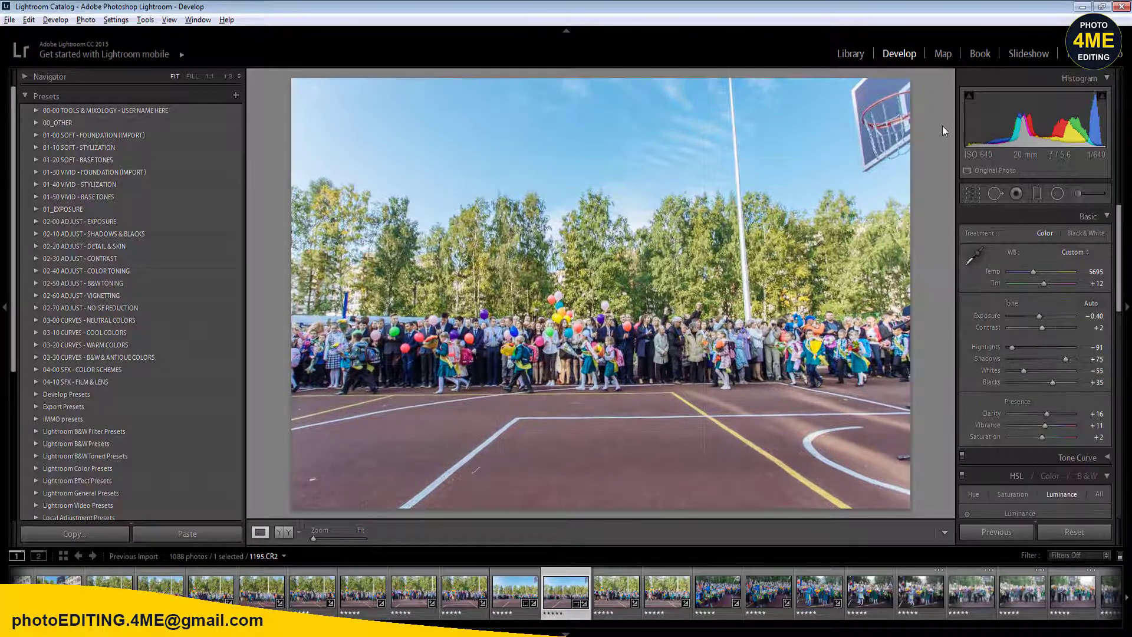
# - Compare the before and after versions of photo 1195.CR2 in a close-up of the crowd and balloons
pyautogui.click(278, 532)
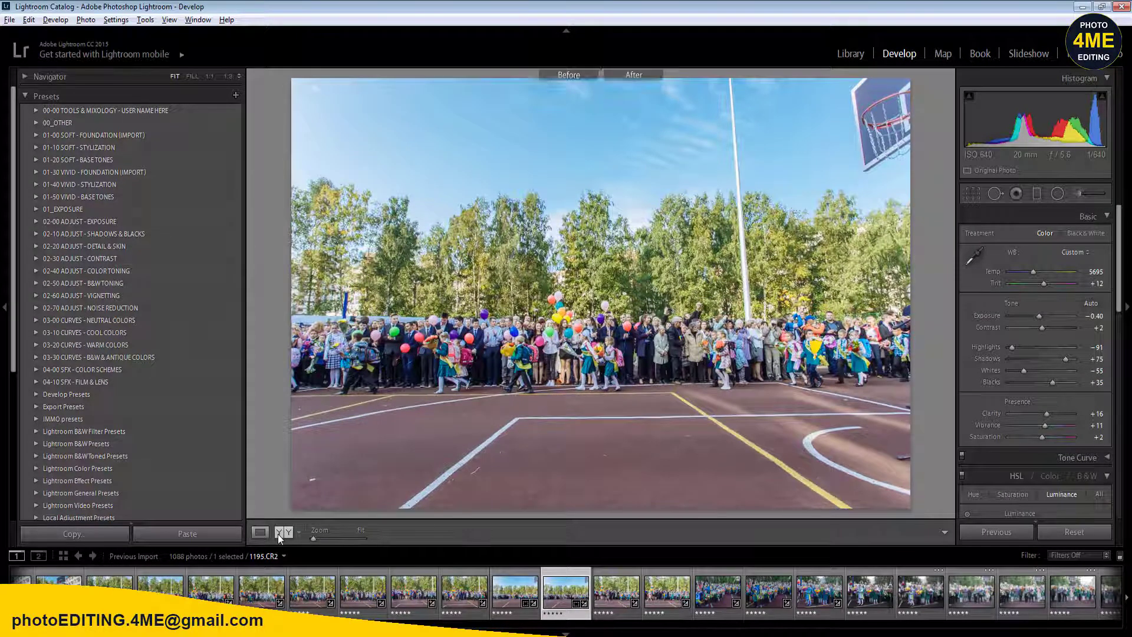
pyautogui.click(472, 330)
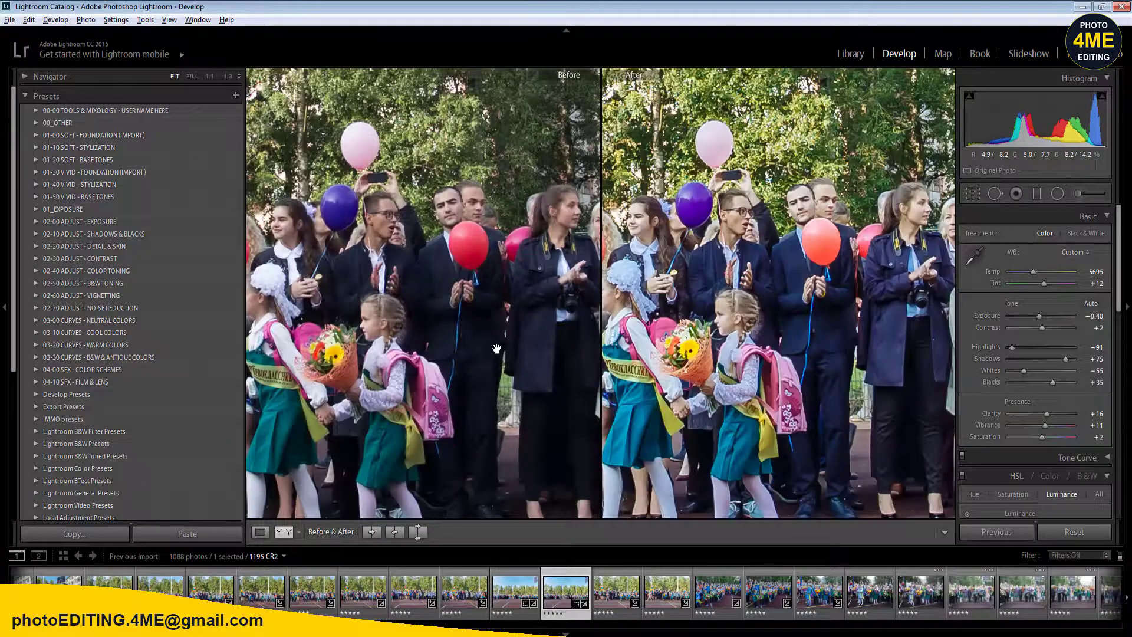
pyautogui.moveTo(520, 352); pyautogui.dragTo(426, 325)
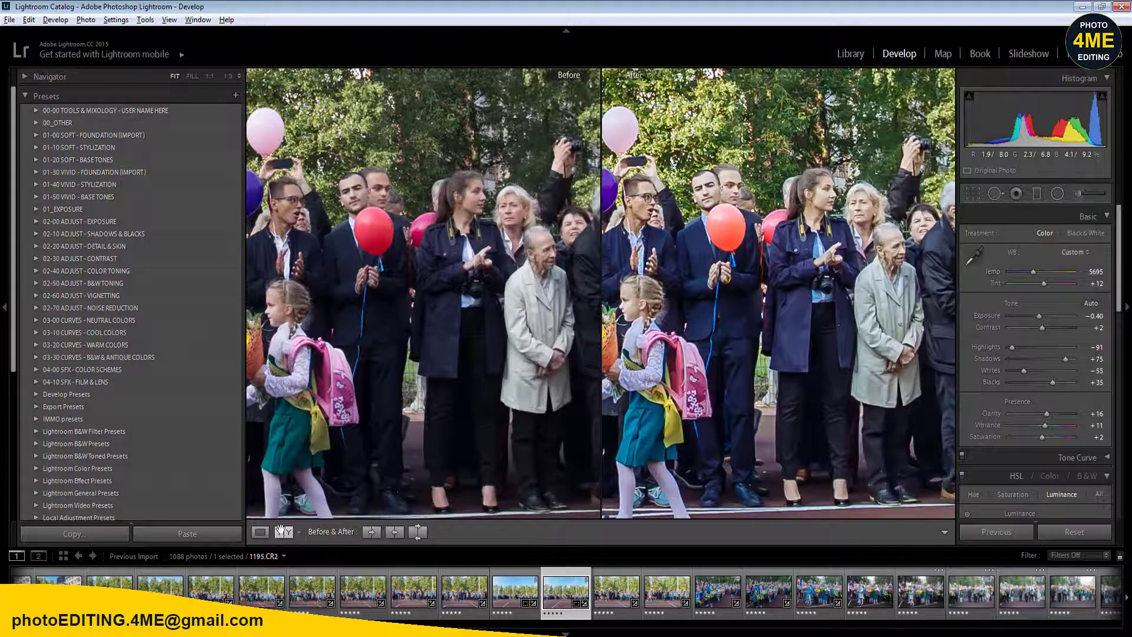
pyautogui.click(260, 532)
# - Straighten photo 1196.CR2 with a crop rotation of about -1.27 degrees
pyautogui.press('Right')
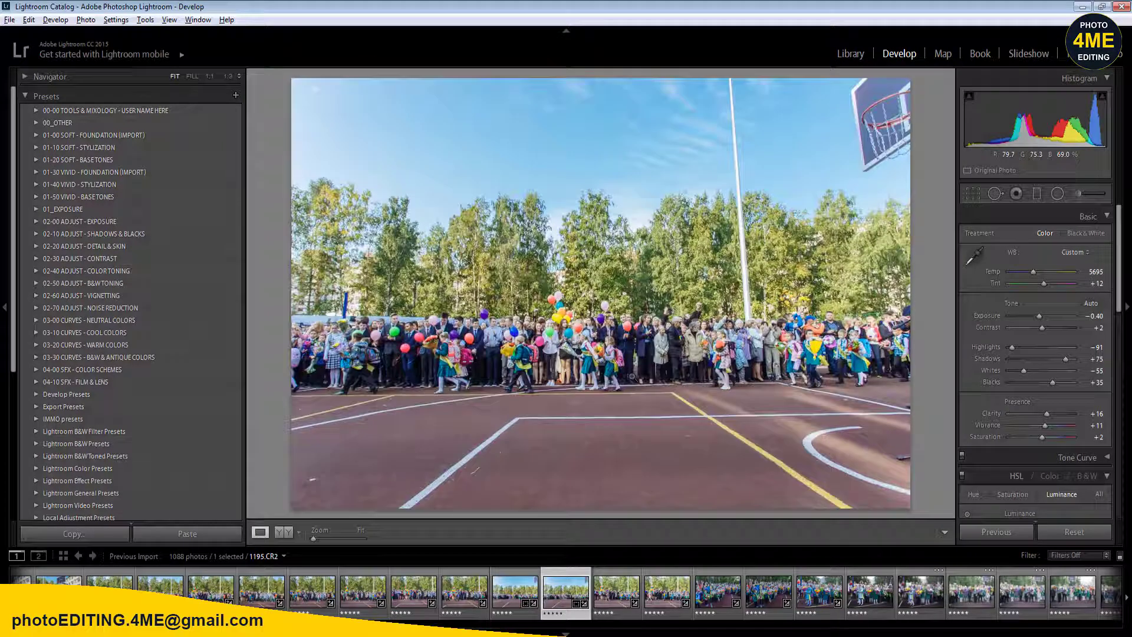
pyautogui.press('Left')
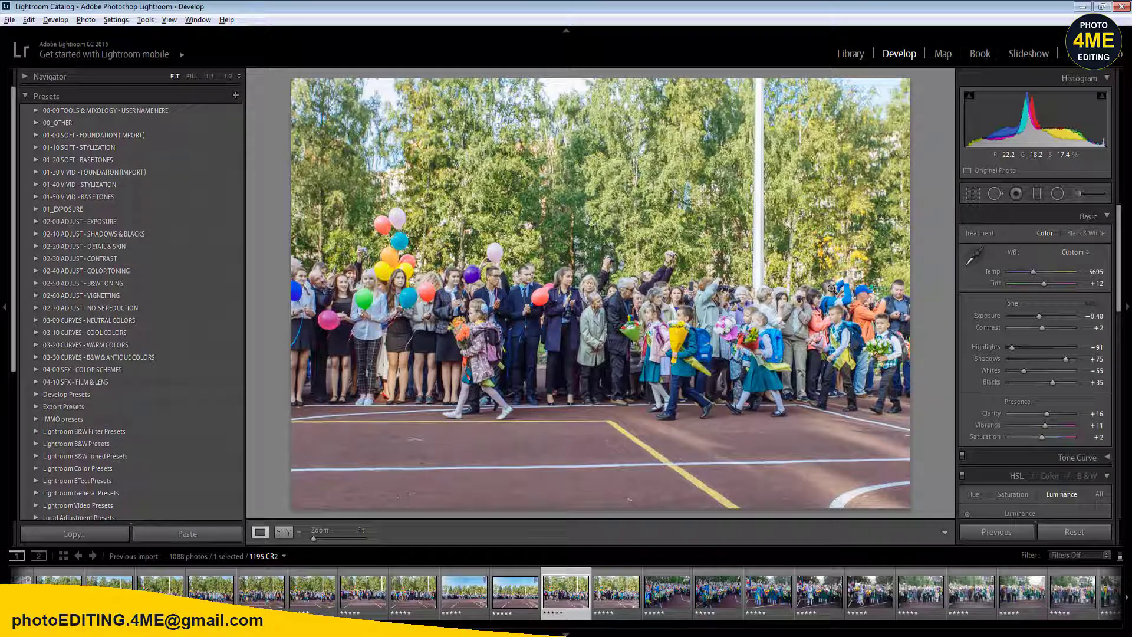
pyautogui.press('r')
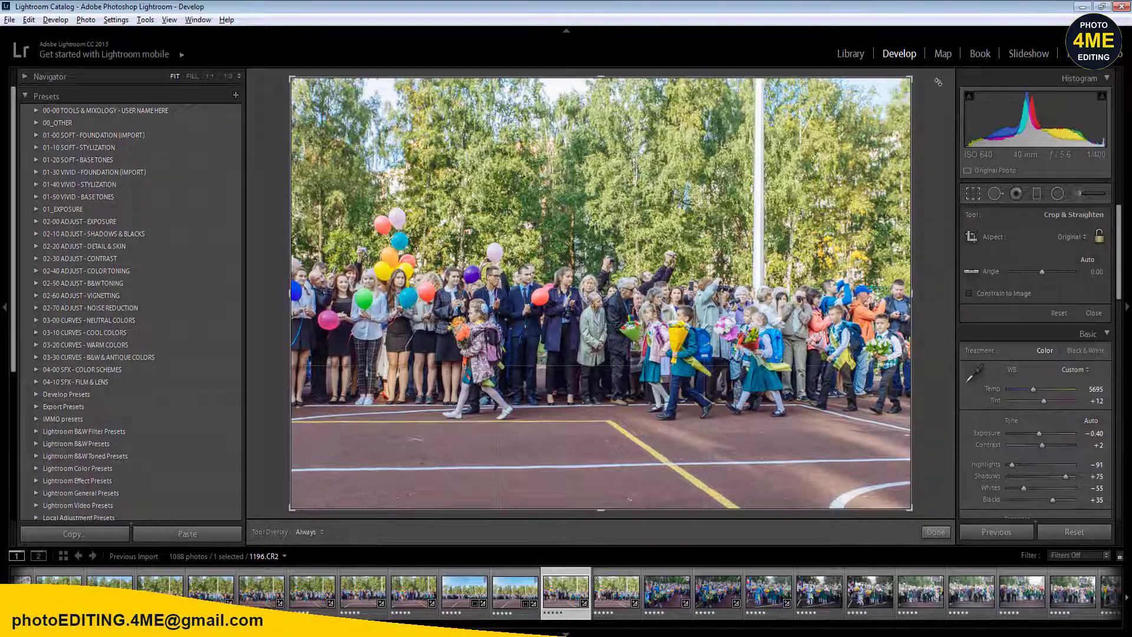
pyautogui.moveTo(937, 83); pyautogui.dragTo(930, 73)
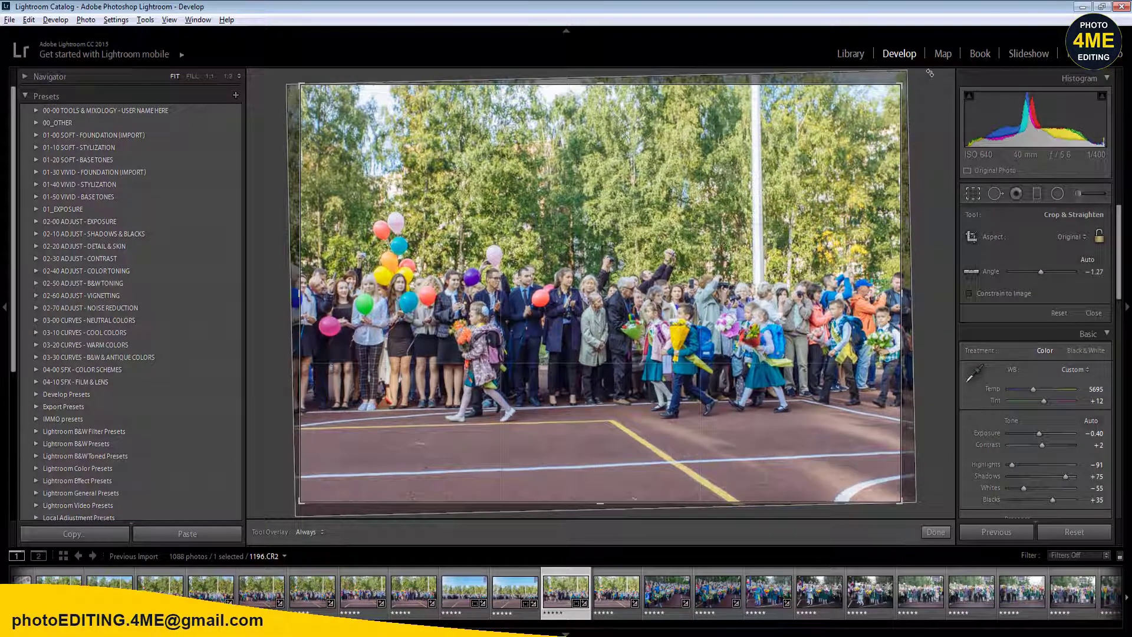
pyautogui.press('Return')
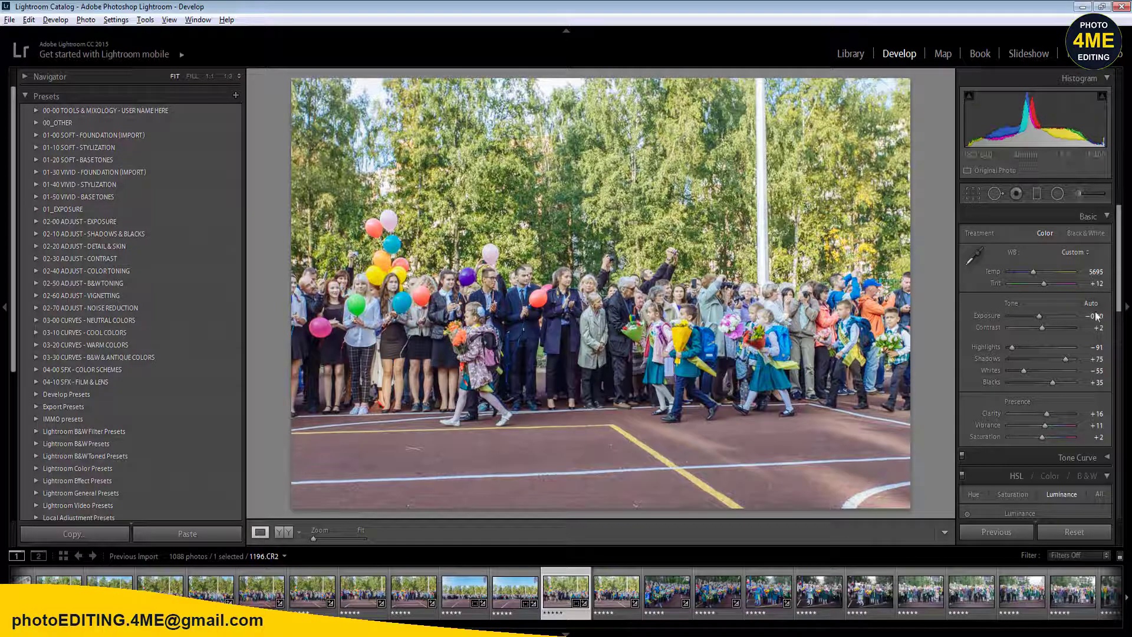
# - Set the exposure of photo 1196.CR2 to -0.50
pyautogui.click(1095, 316)
pyautogui.press('Down')
pyautogui.press('Return')
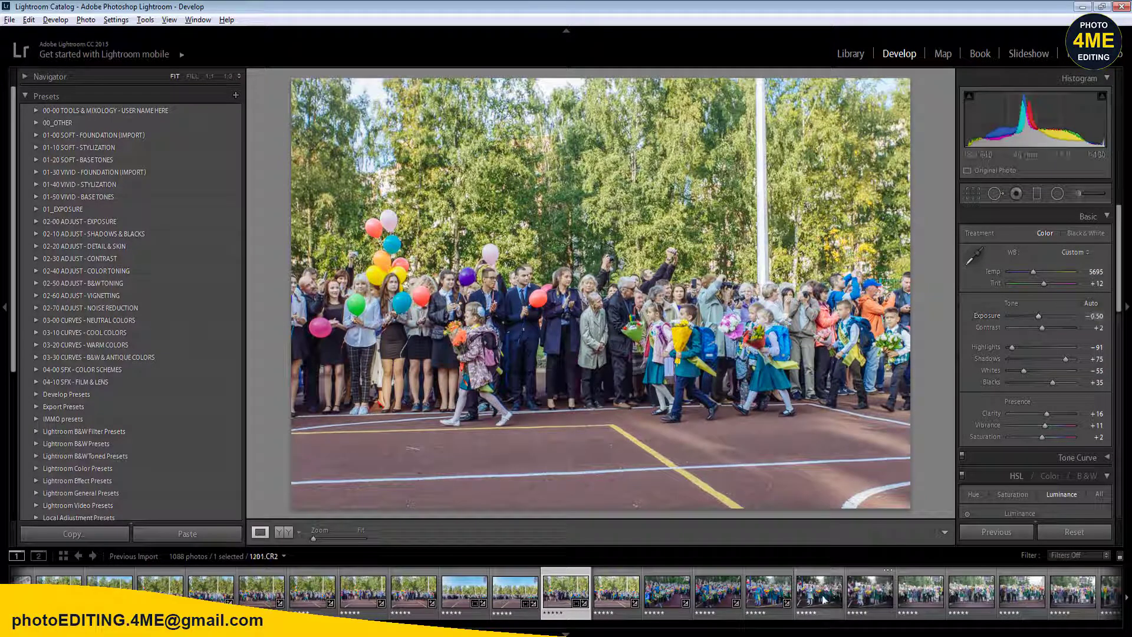
# - Synchronize the develop settings of photo 1196.CR2 to the ten following photos, excluding local adjustments, spot removal and crop
pyautogui.keyDown('shift'); pyautogui.click(1081, 599); pyautogui.keyUp('shift')
pyautogui.click(1001, 533)
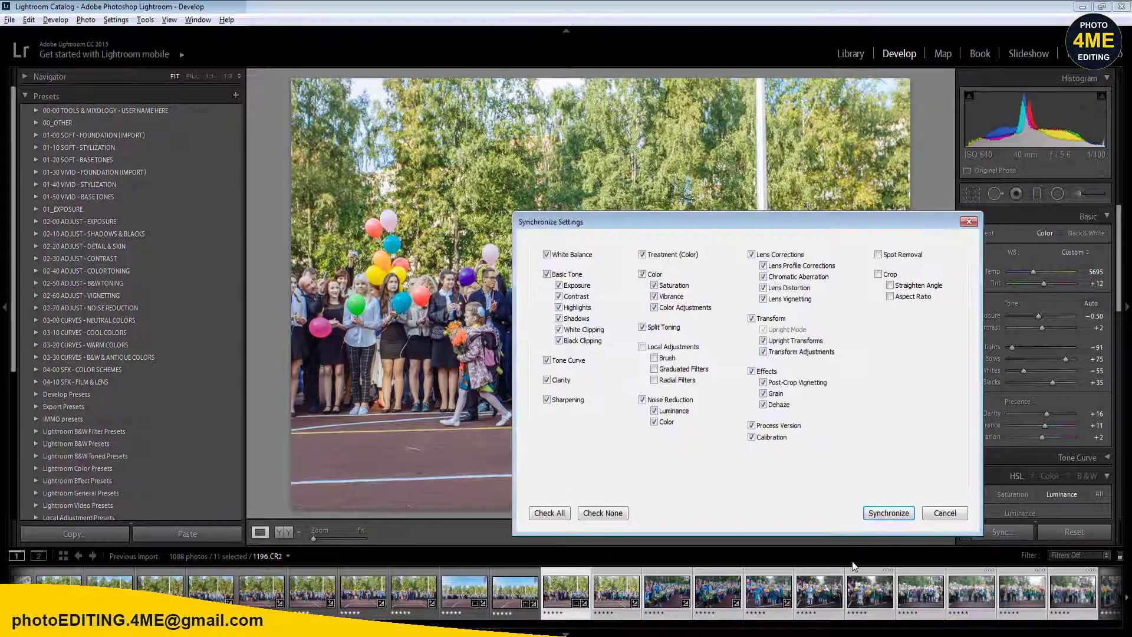
pyautogui.click(883, 513)
# - Set the exposure of photo 1198.CR2 to -0.10 and its temperature to 6200, comparing its before and after versions
pyautogui.click(522, 600)
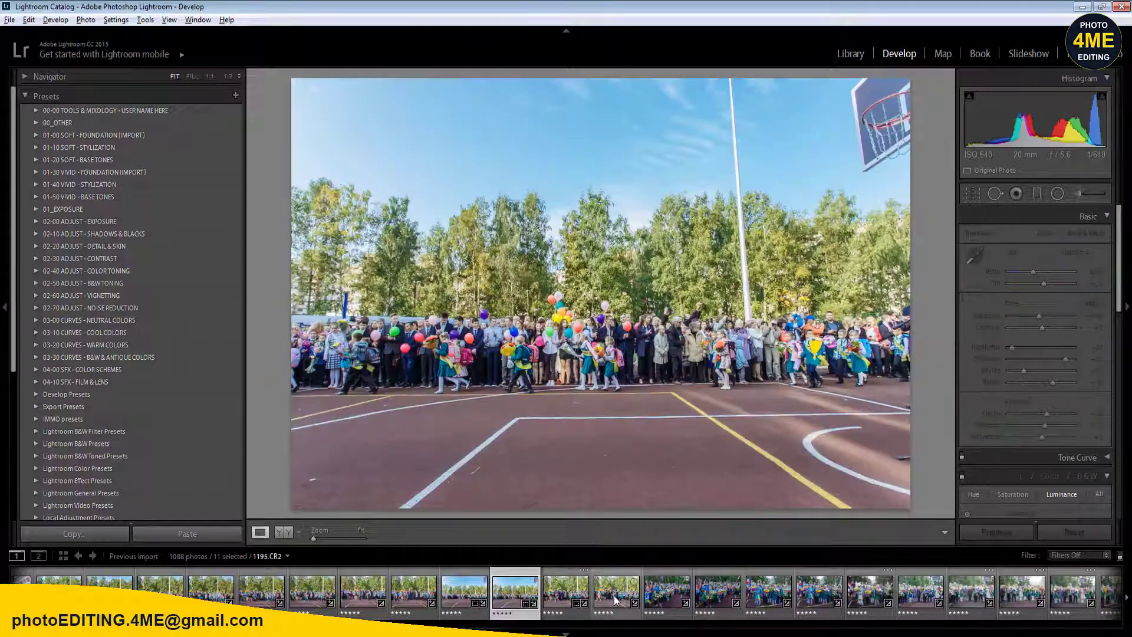
pyautogui.click(614, 595)
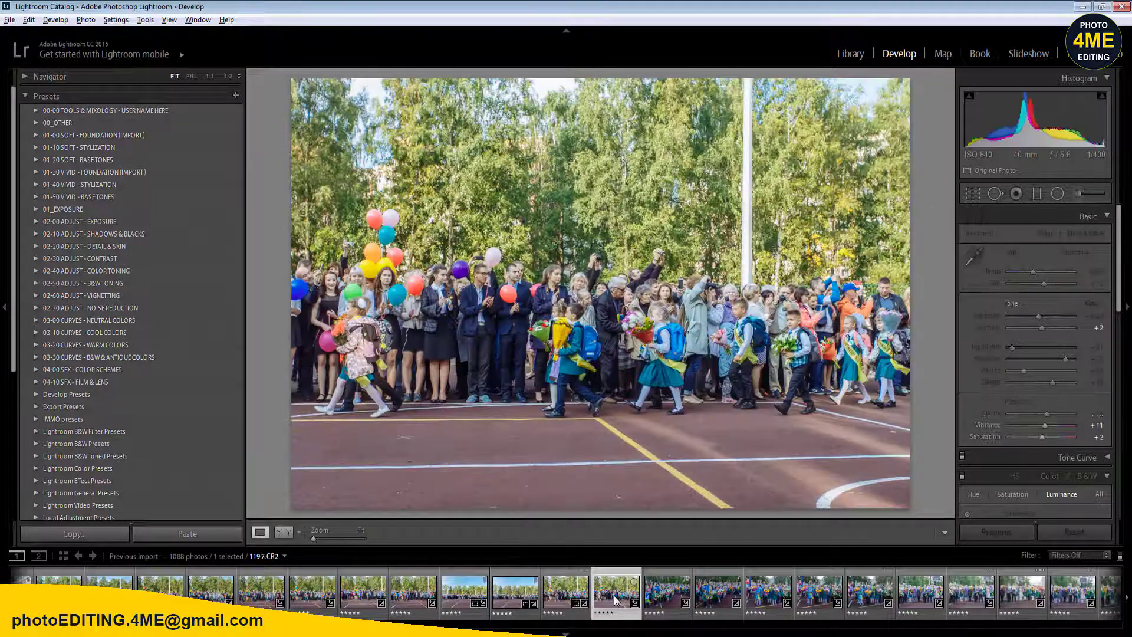
pyautogui.press('Right')
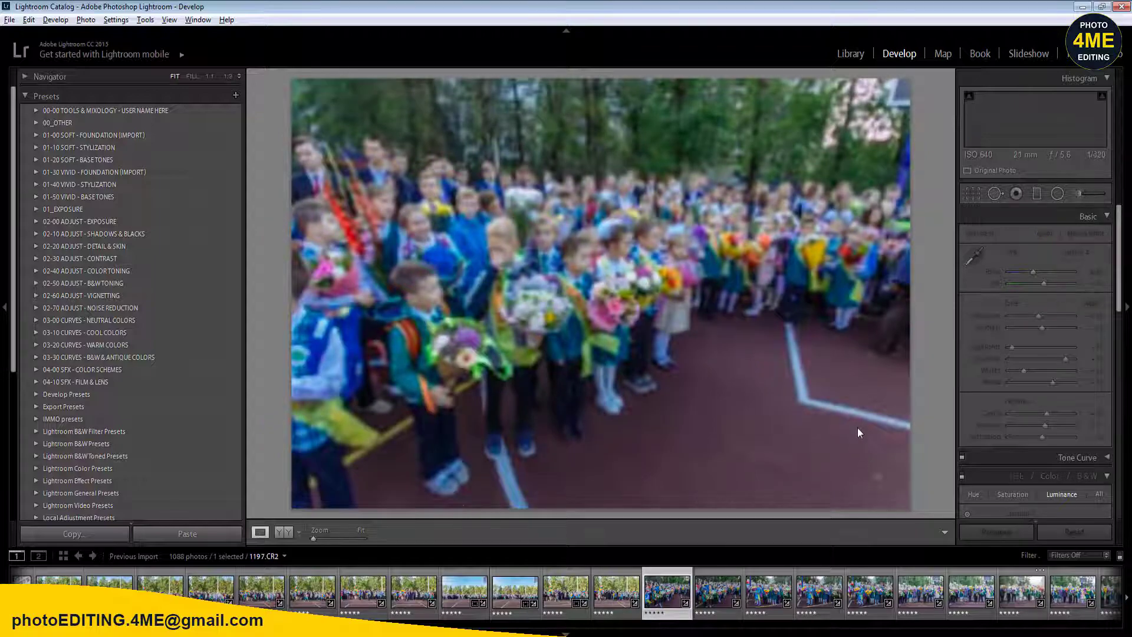
pyautogui.press('Right')
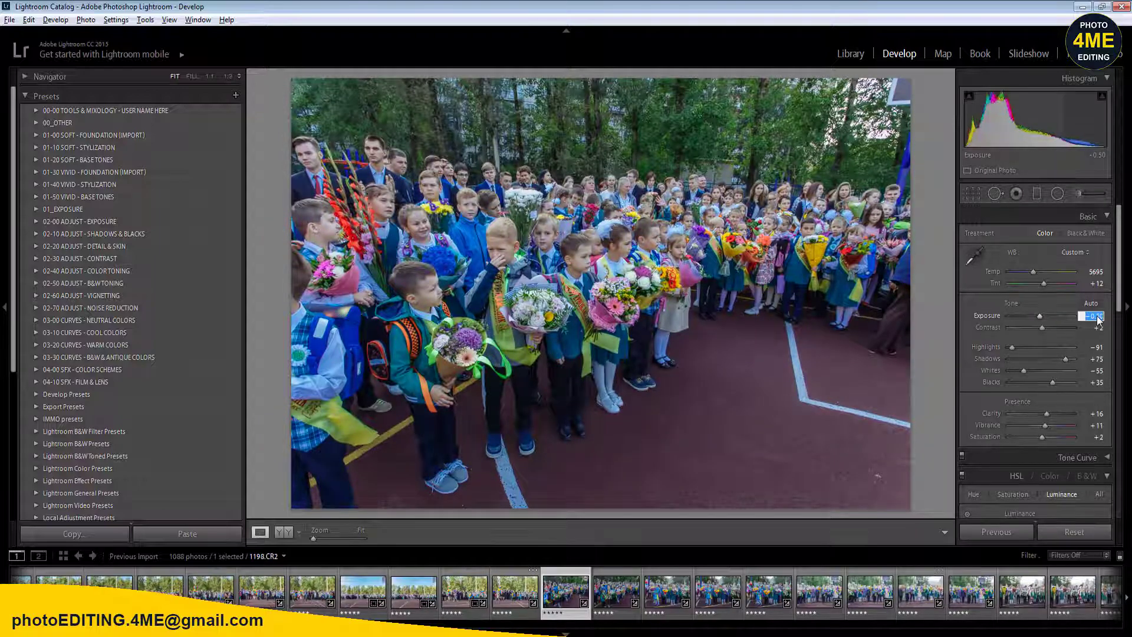
pyautogui.click(1095, 271)
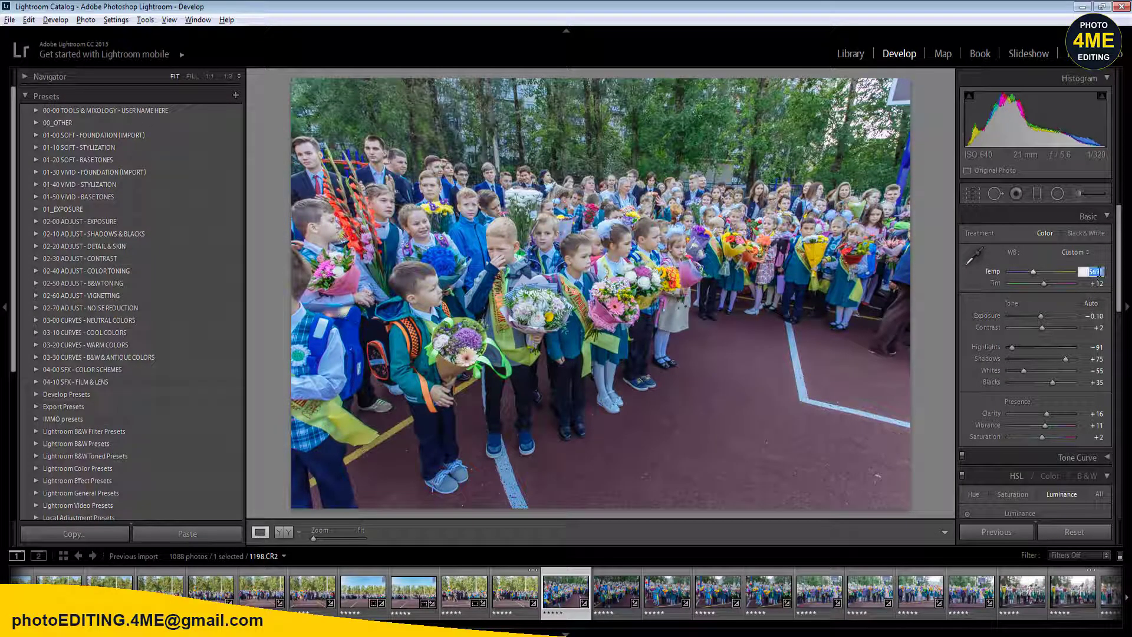
pyautogui.write('6200')
pyautogui.press('Return')
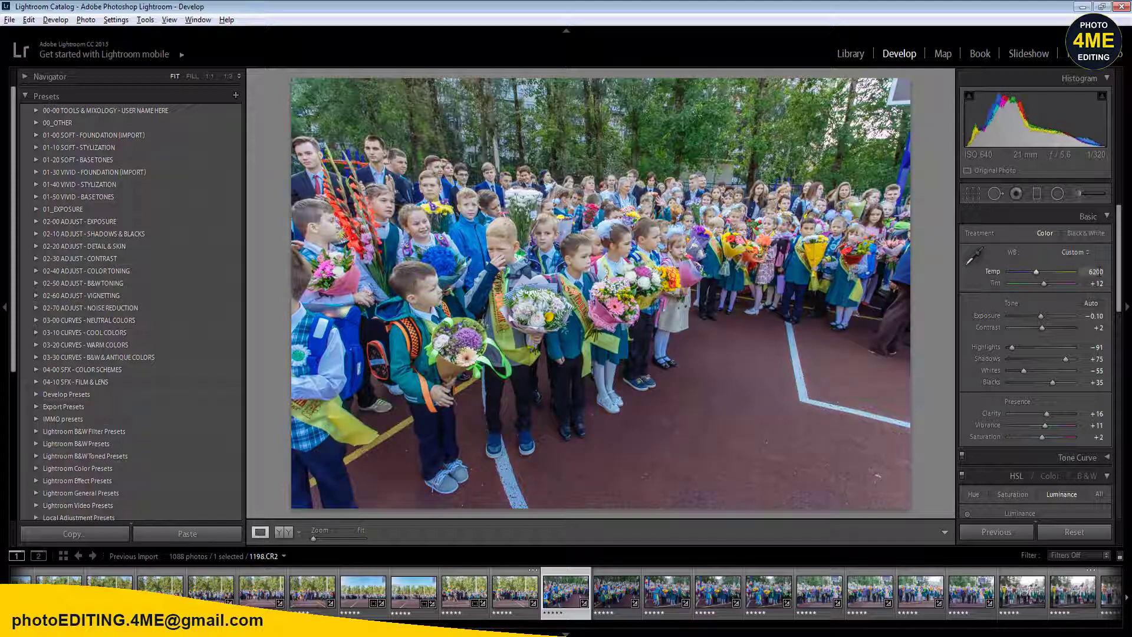
pyautogui.click(284, 532)
pyautogui.click(260, 532)
# - Add the photos through 1208.CR2 to the selection and set photo 1198.CR2's clarity to +6 and vibrance to +13
pyautogui.keyDown('shift'); pyautogui.click(1072, 592); pyautogui.keyUp('shift')
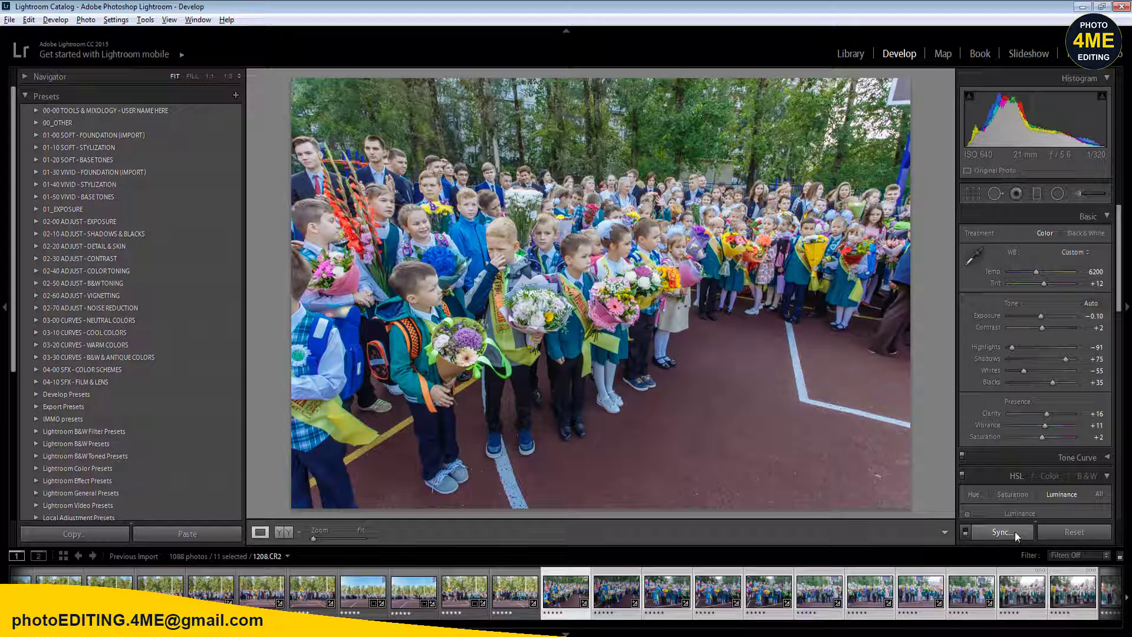
pyautogui.click(1091, 413)
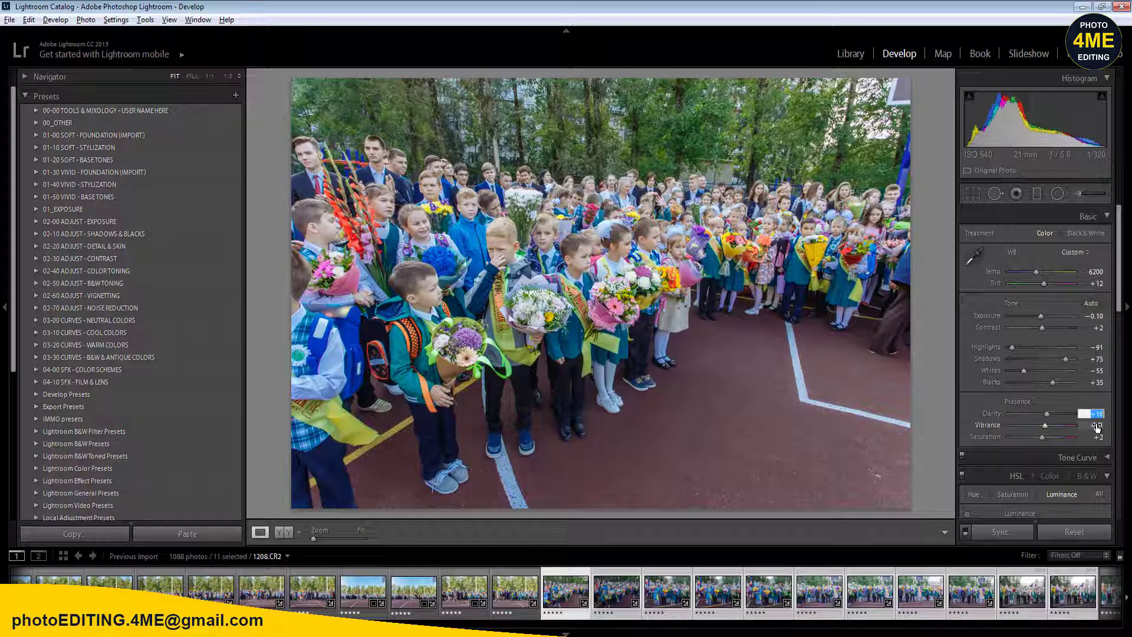
pyautogui.write('0')
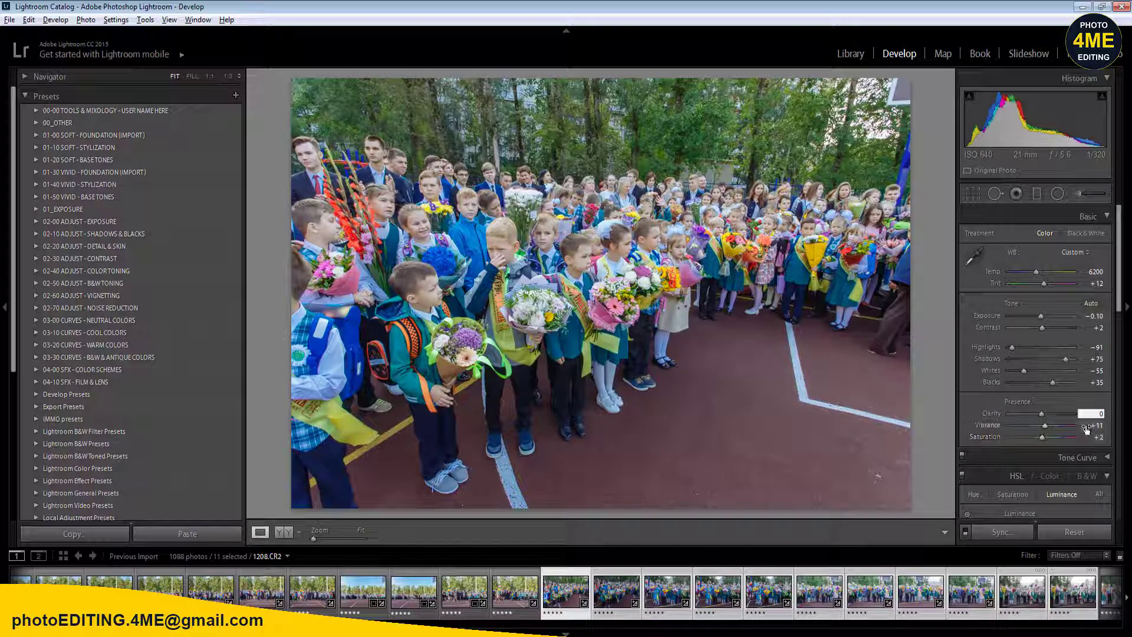
pyautogui.press('Down')
pyautogui.press('Return')
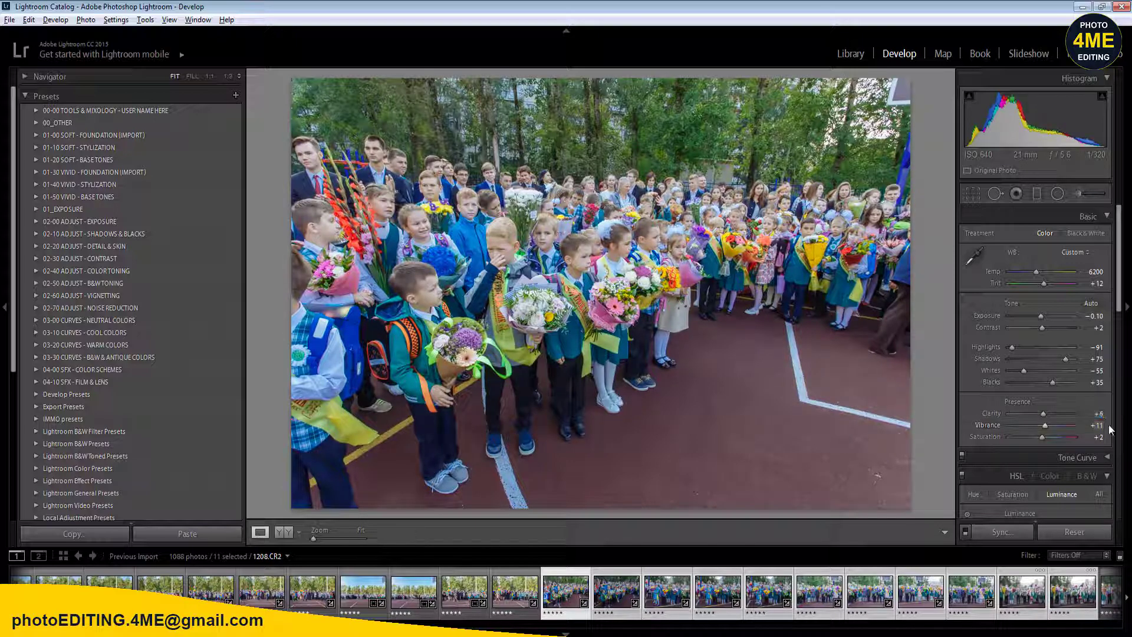
pyautogui.press('Return')
# - Set the temperature of photo 1198.CR2 to 6300 and synchronize its develop settings to the other selected photos
pyautogui.click(533, 222)
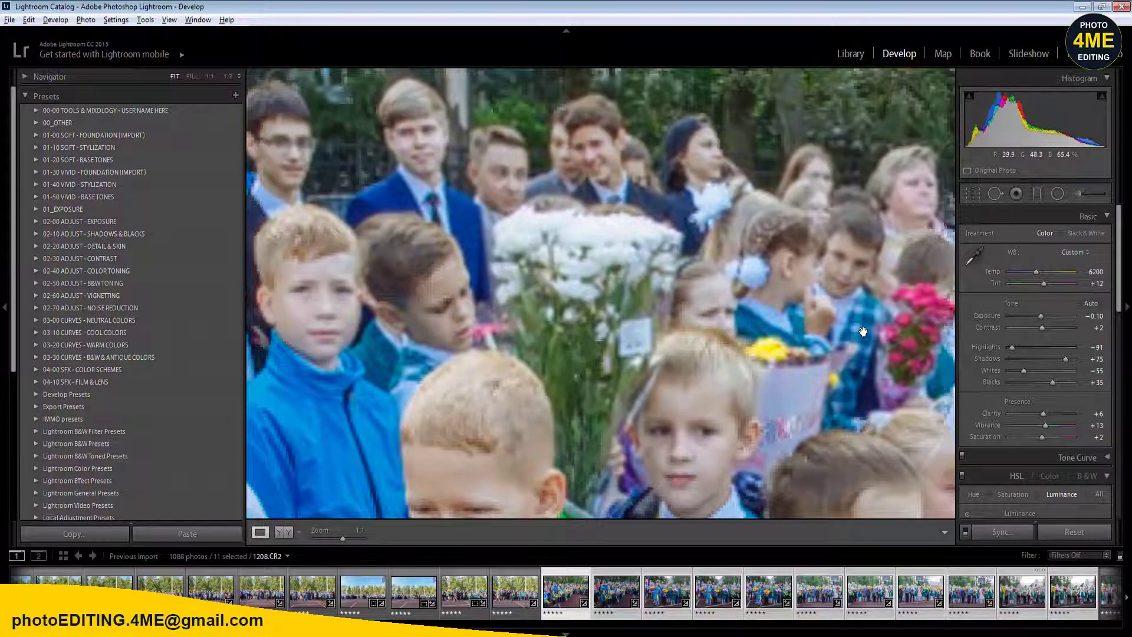
pyautogui.moveTo(863, 334); pyautogui.dragTo(603, 328)
pyautogui.click(823, 334)
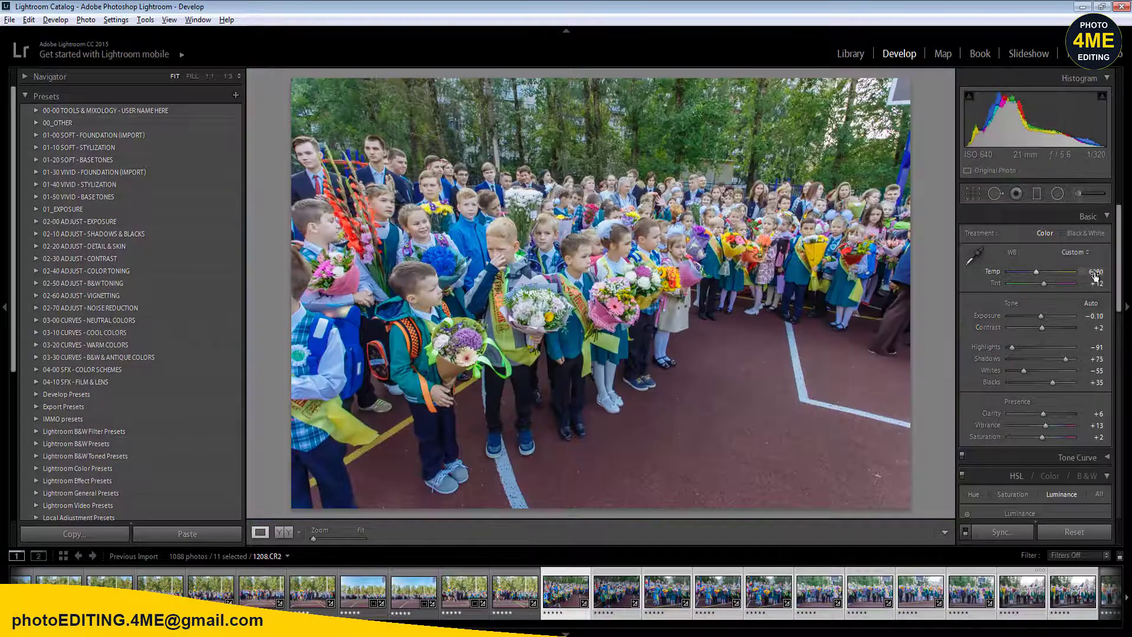
pyautogui.click(1001, 533)
pyautogui.click(889, 514)
# - Set the exposure of photo 1199.CR2 to +0.10
pyautogui.click(614, 596)
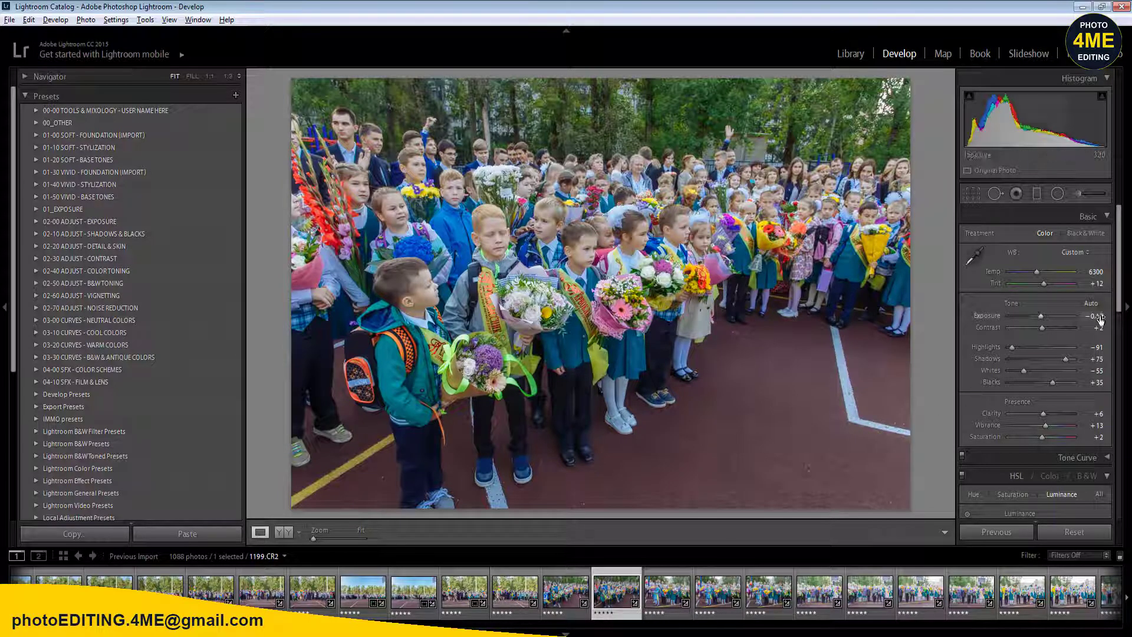
pyautogui.press('Up')
pyautogui.press('Up')
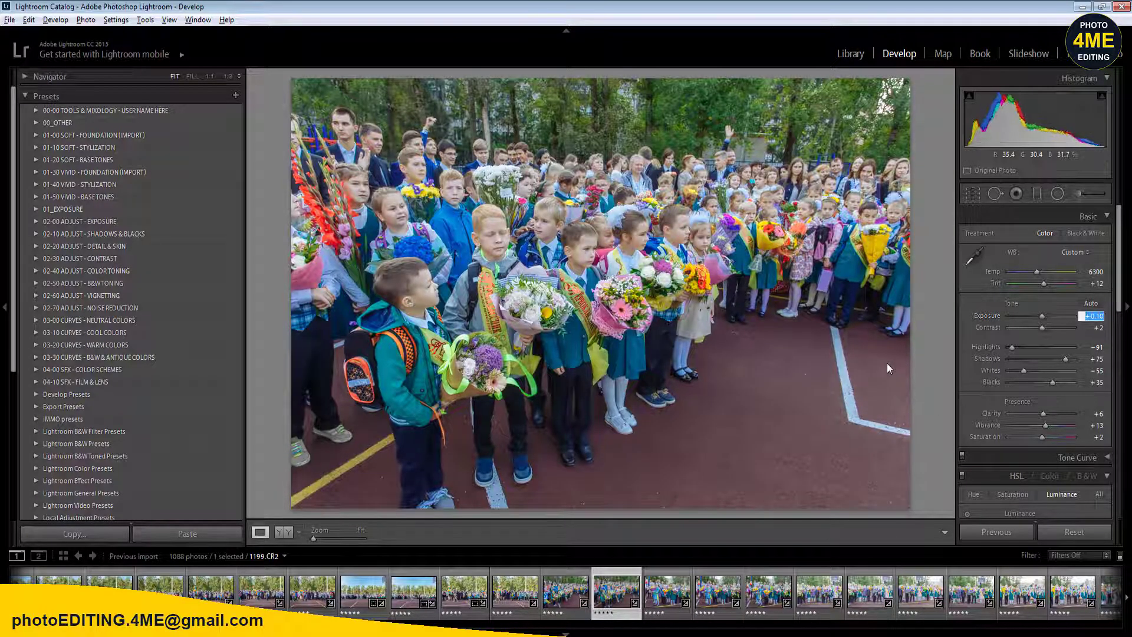
# - Set the saturation of photo 1199.CR2 to +4 and synchronize its develop settings to the following photos through 1208.CR2
pyautogui.click(1094, 437)
pyautogui.press('Up')
pyautogui.press('Up')
pyautogui.press('Return')
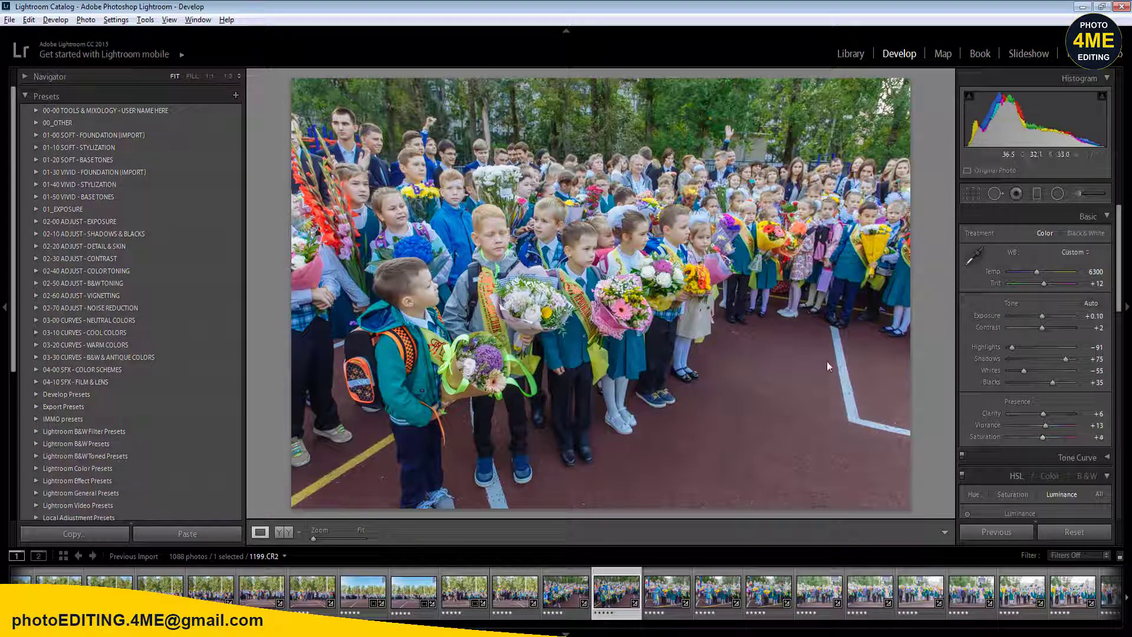
pyautogui.keyDown('shift'); pyautogui.click(1067, 593); pyautogui.keyUp('shift')
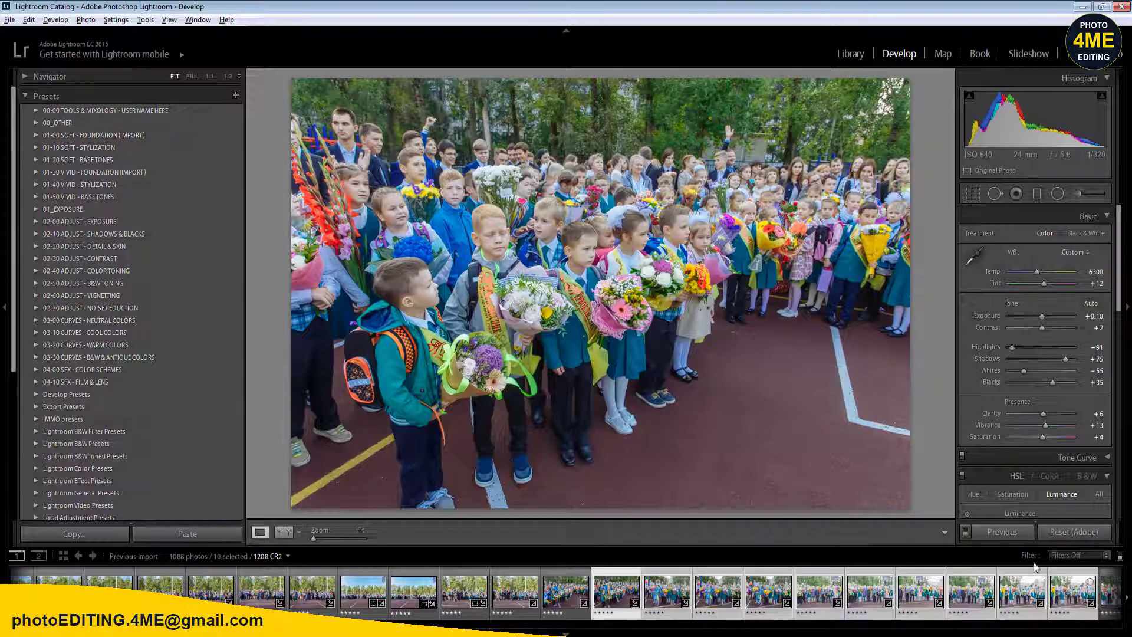
pyautogui.click(998, 536)
pyautogui.click(887, 518)
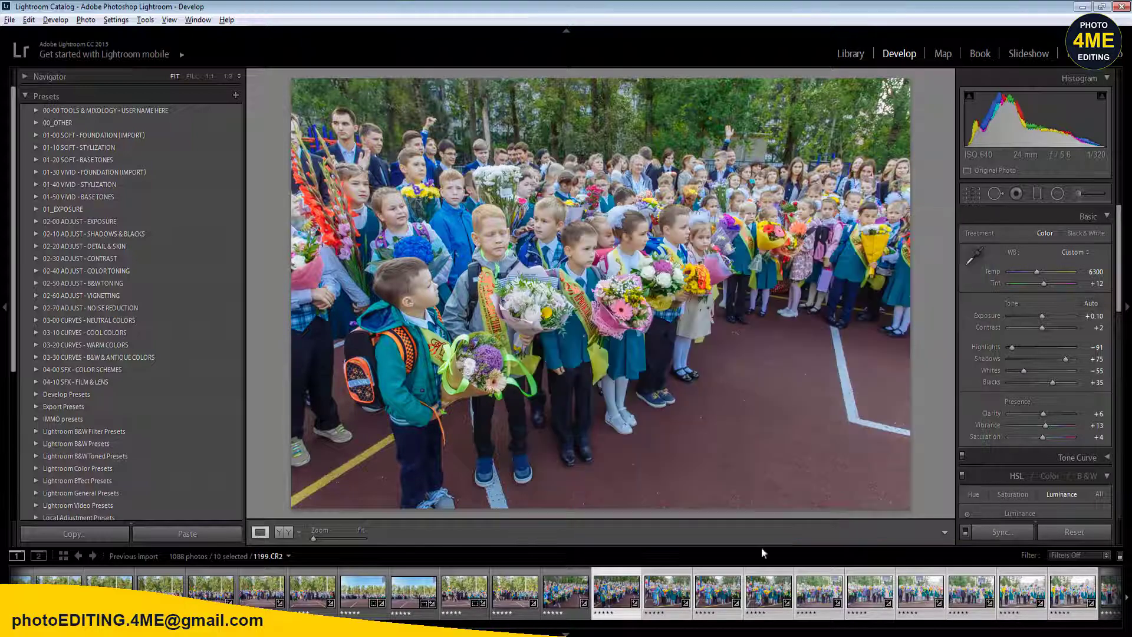
# - Set photo 1200.CR2's highlights to -62, shadows to +65, whites to -49 and exposure to -0.20
pyautogui.click(565, 594)
pyautogui.click(667, 596)
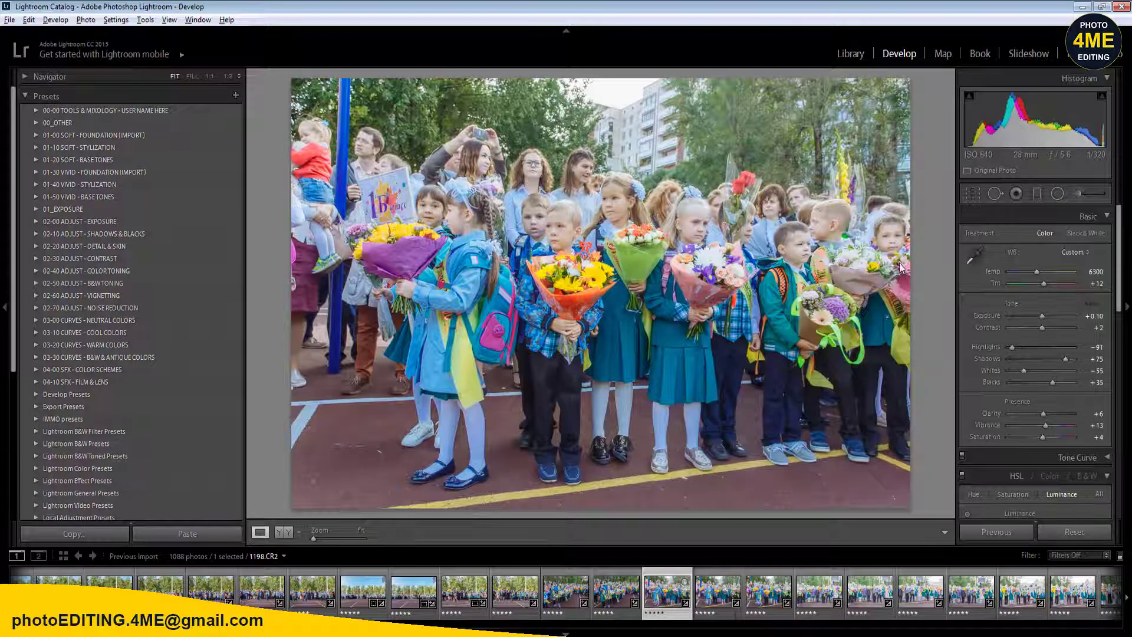
pyautogui.moveTo(1069, 360); pyautogui.dragTo(1021, 346)
pyautogui.click(1094, 315)
pyautogui.press('Down')
pyautogui.press('Down')
pyautogui.press('Return')
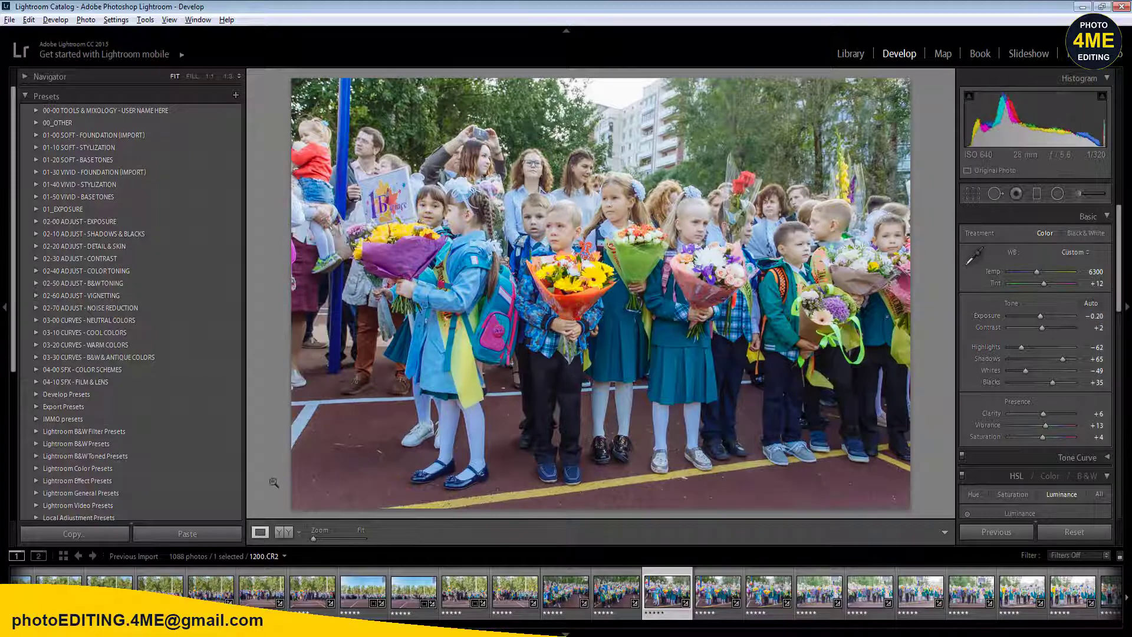
# - Compare the before and after versions of photo 1200.CR2 while rechecking its exposure of -0.20
pyautogui.click(283, 532)
pyautogui.click(260, 533)
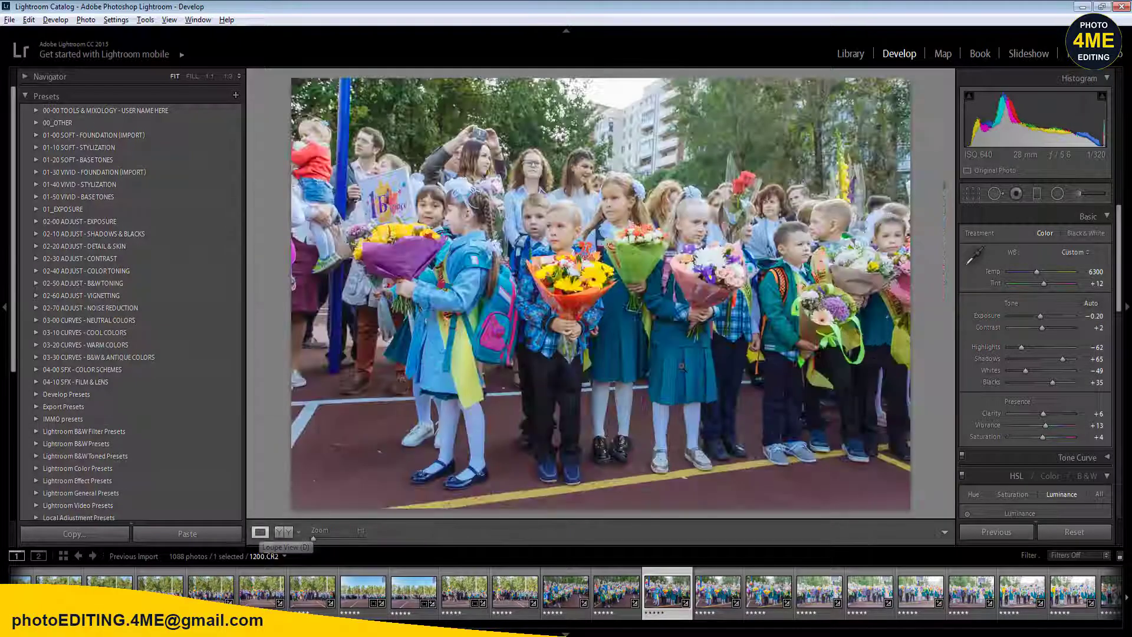
pyautogui.click(1095, 316)
pyautogui.press('Down')
pyautogui.press('Return')
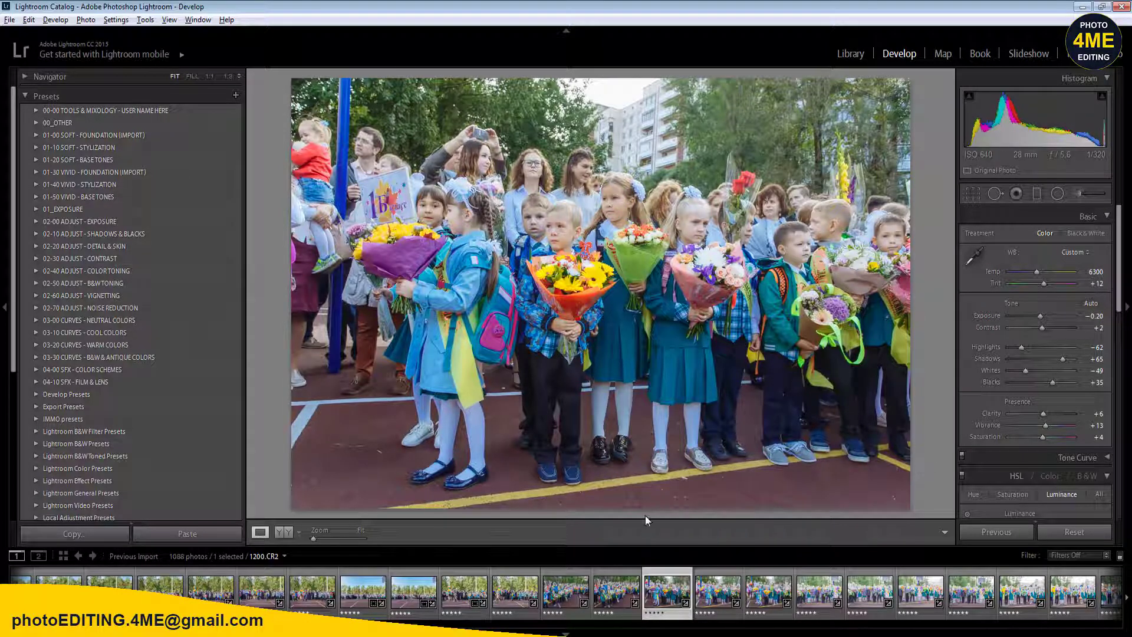
pyautogui.click(280, 532)
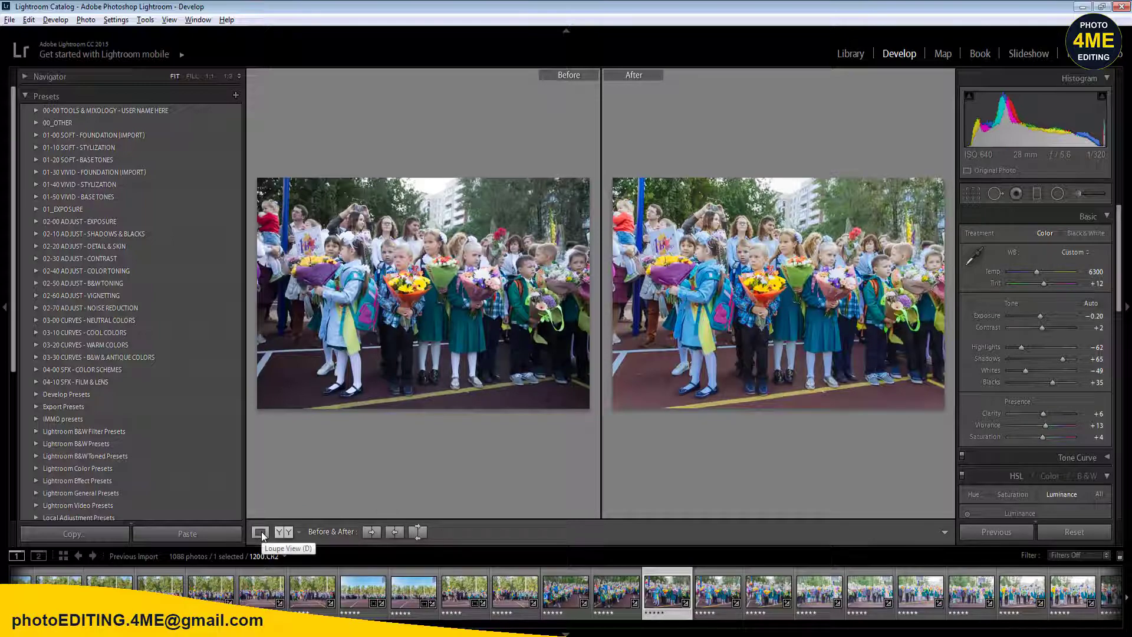
pyautogui.click(260, 532)
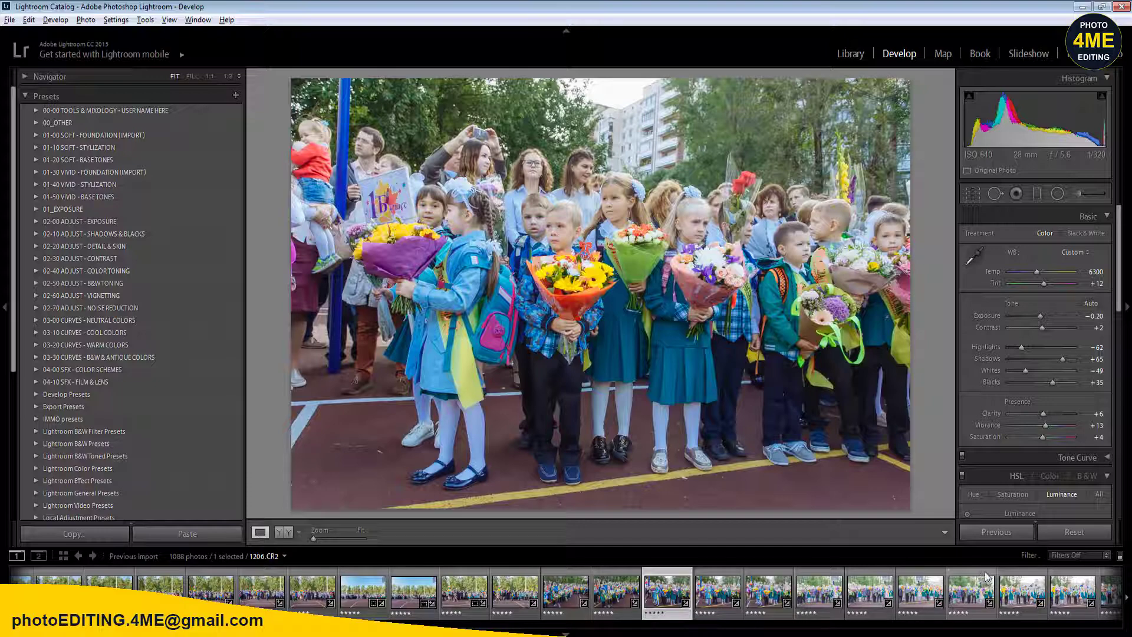
# - Synchronize the develop settings of photo 1200.CR2 to the photos through 1208.CR2 and again to an extended selection of 25 photos
pyautogui.keyDown('shift'); pyautogui.click(1076, 593); pyautogui.keyUp('shift')
pyautogui.click(1010, 533)
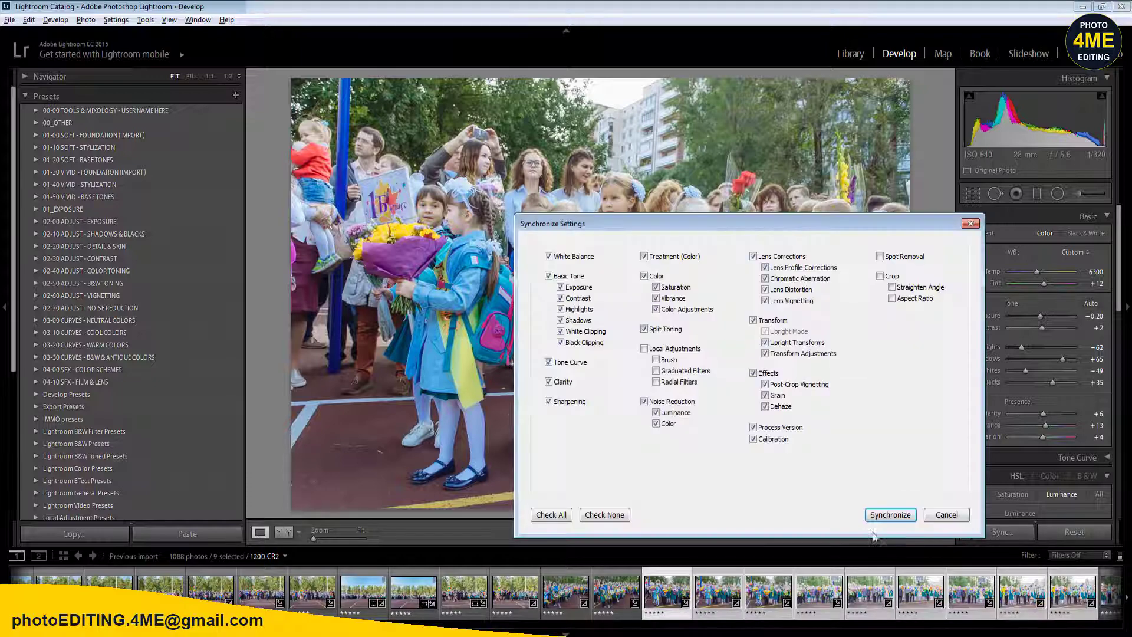
pyautogui.click(894, 515)
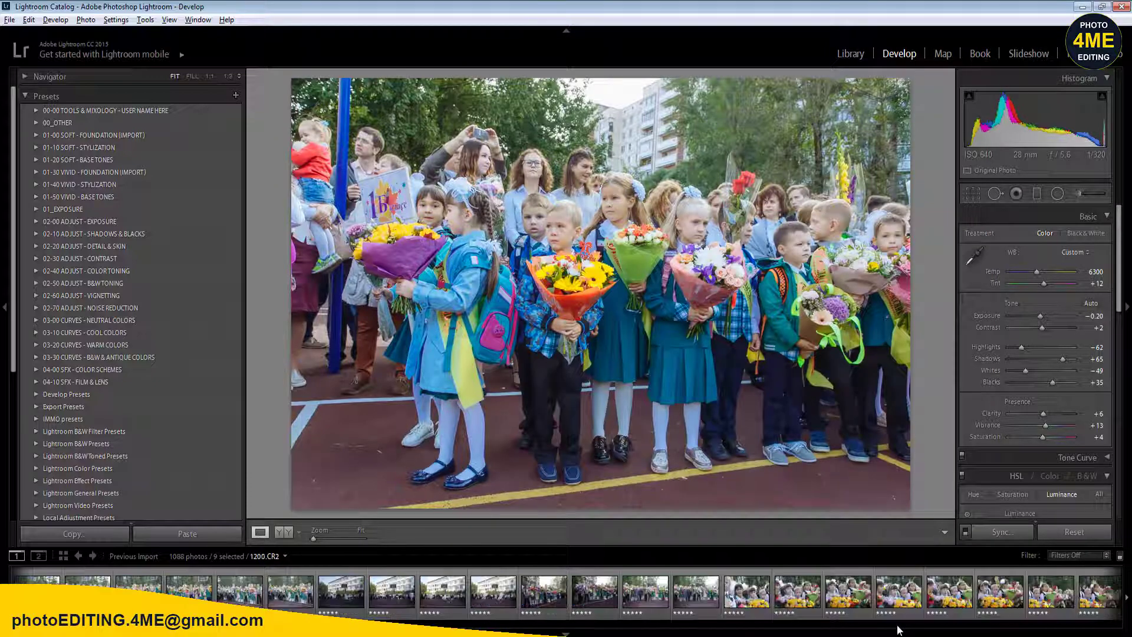
pyautogui.keyDown('shift'); pyautogui.click(798, 595); pyautogui.keyUp('shift')
pyautogui.click(992, 532)
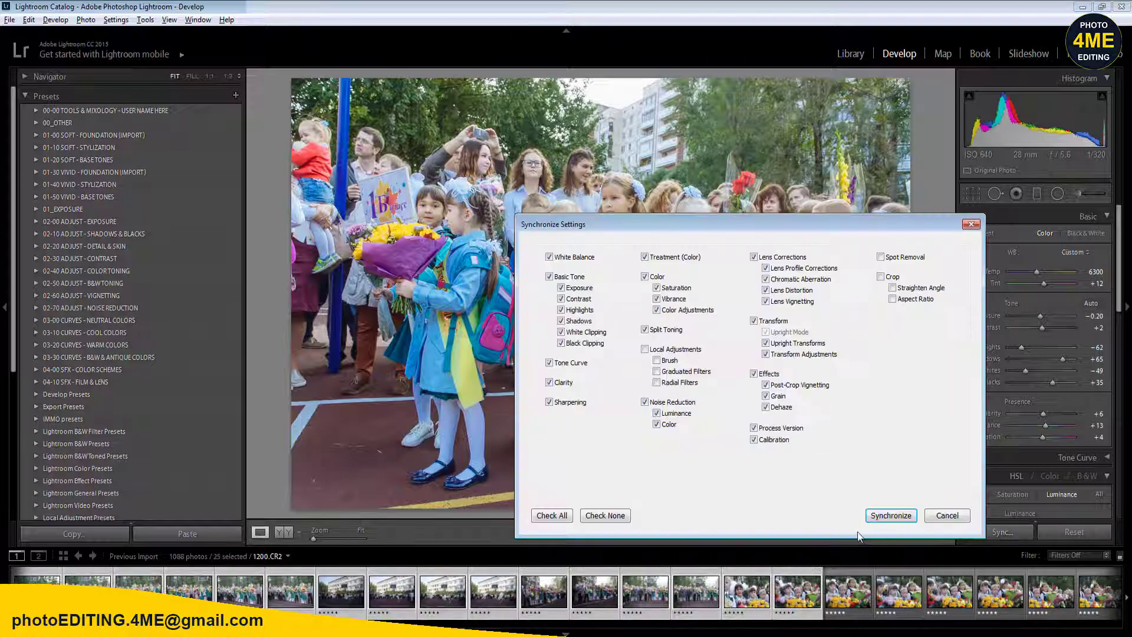
pyautogui.click(891, 515)
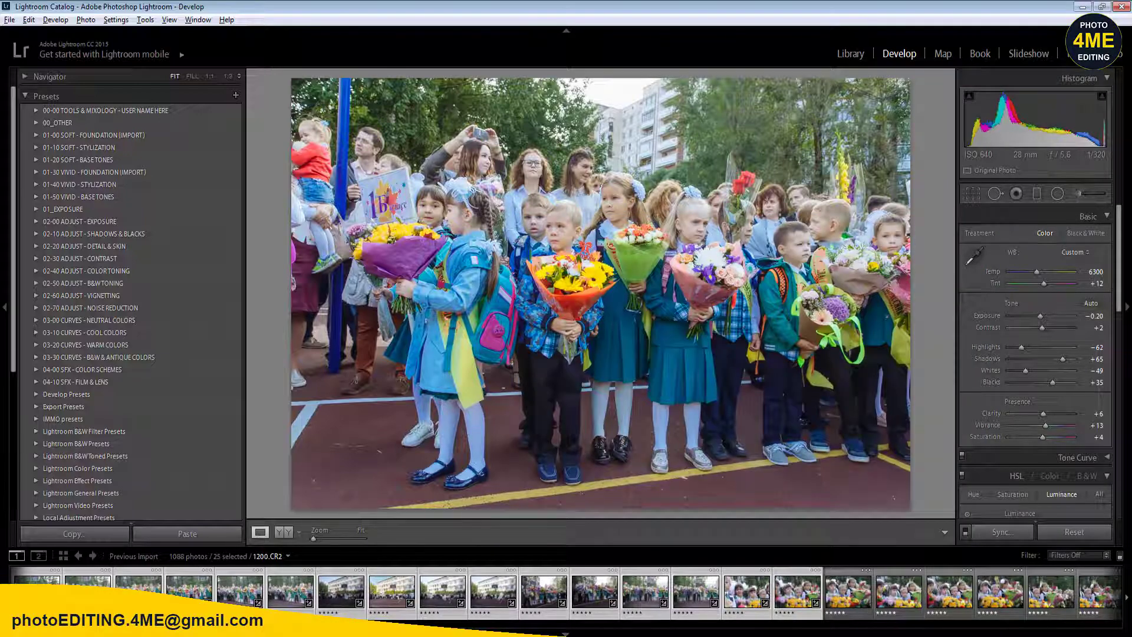
# - Review the synchronized photos from 1199.CR2 onward and set the exposure of photo 1203.CR2 to -0.80
pyautogui.click(661, 600)
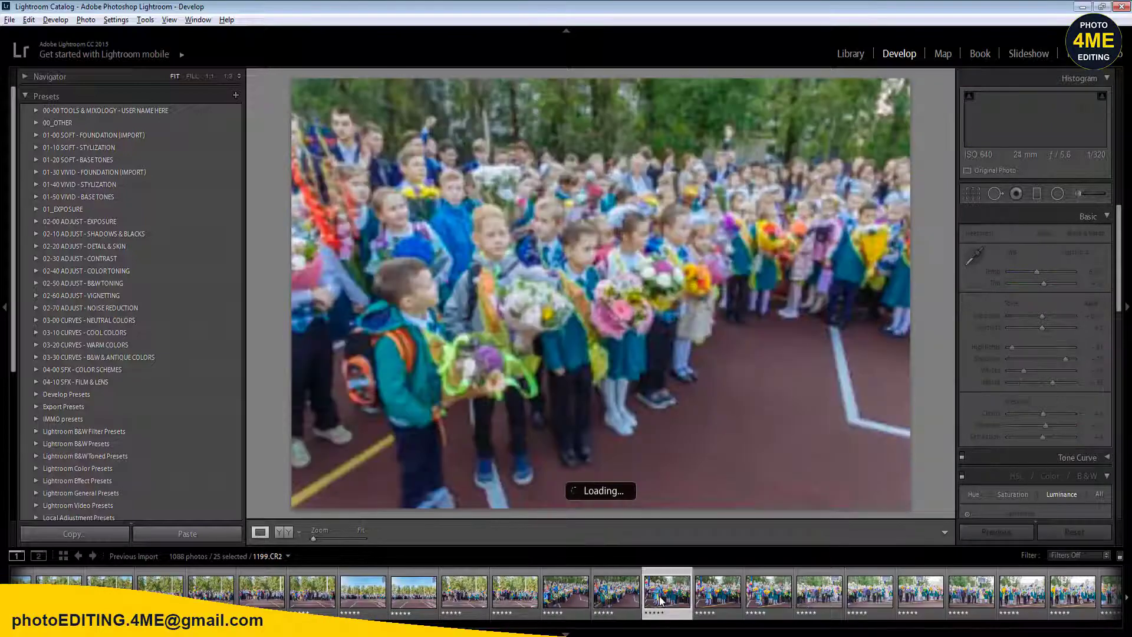
pyautogui.press('Right')
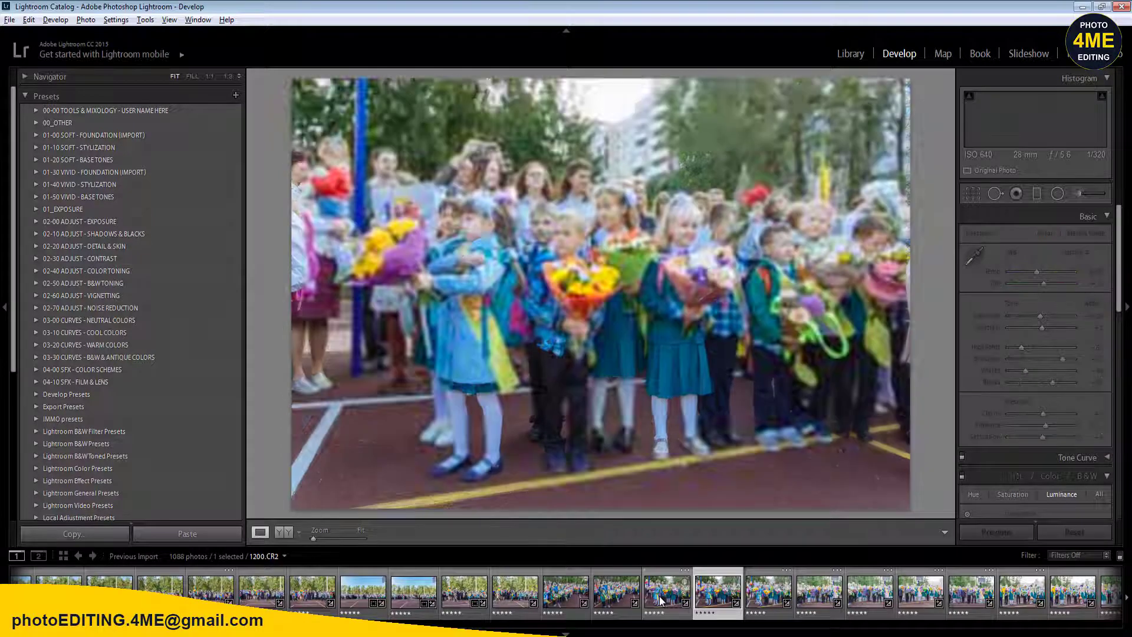
pyautogui.press('Right')
pyautogui.press('Right')
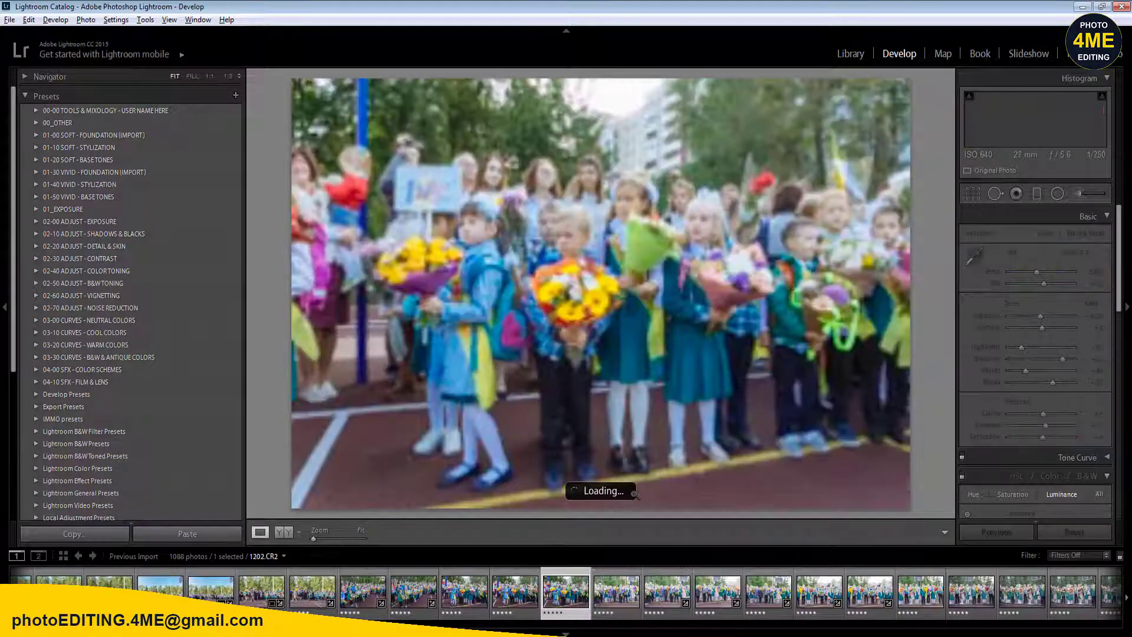
pyautogui.press('Right')
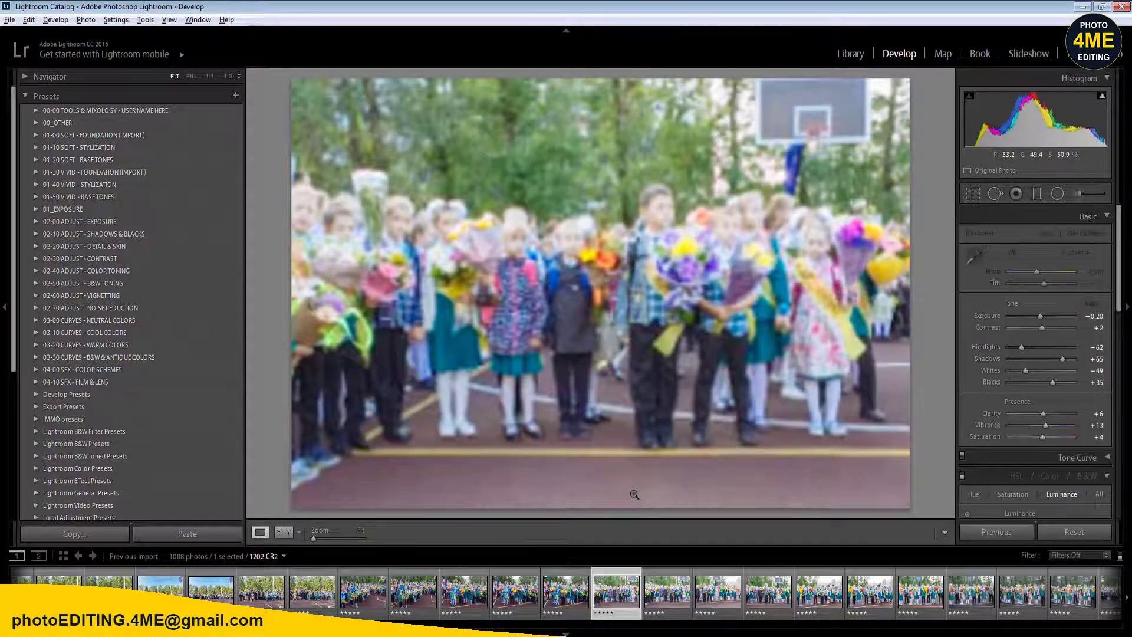
pyautogui.click(1097, 319)
pyautogui.press('Down')
pyautogui.press('Down')
pyautogui.press('Down')
pyautogui.press('Down')
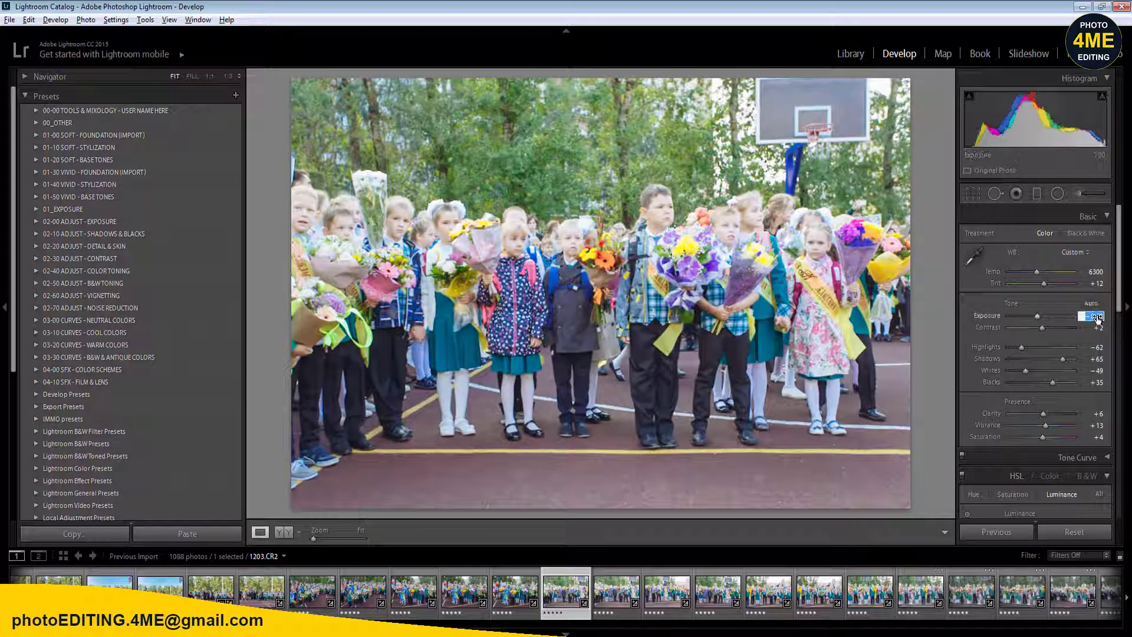
pyautogui.press('Down')
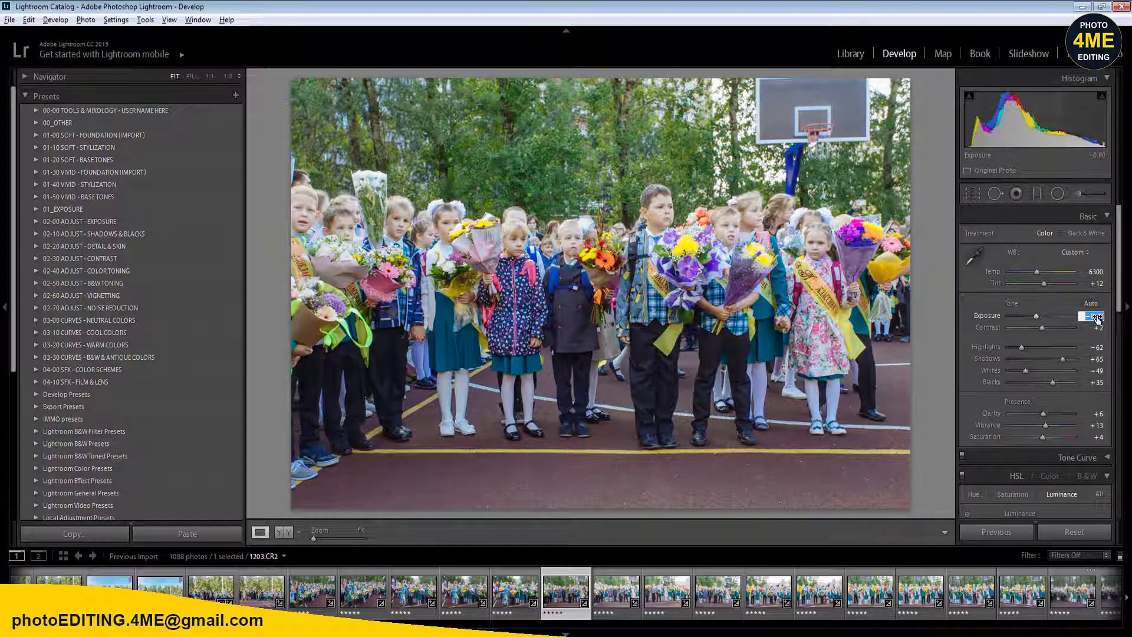
pyautogui.press('Return')
# - Compare photo 1203.CR2 before and after, and synchronize its develop settings to the next four photos
pyautogui.click(277, 533)
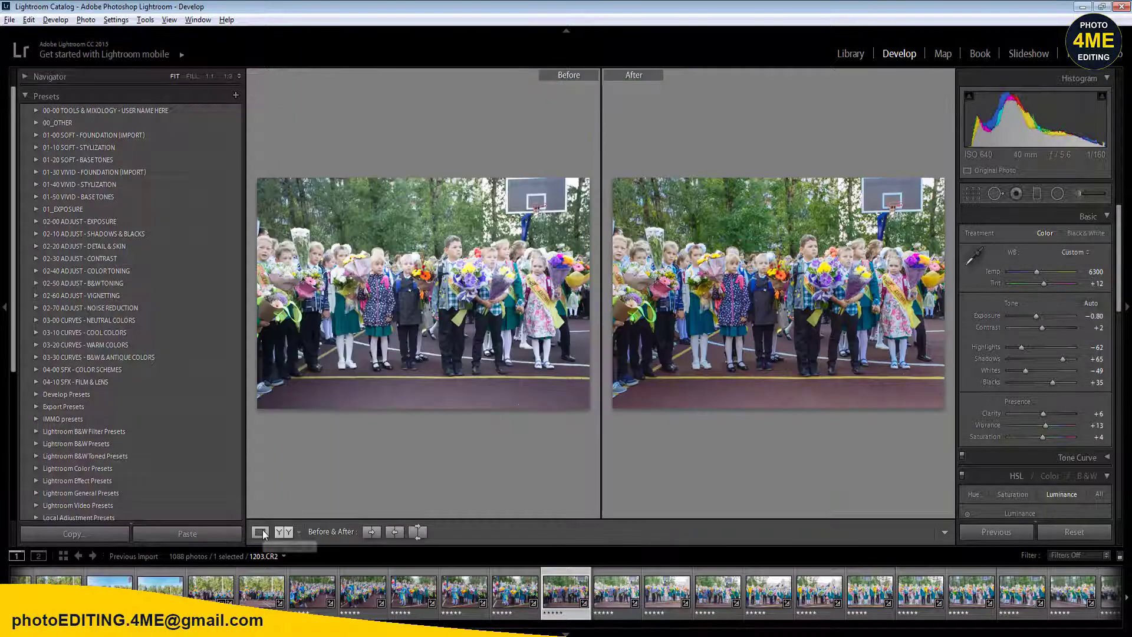
pyautogui.click(260, 531)
pyautogui.keyDown('shift'); pyautogui.click(768, 591); pyautogui.keyUp('shift')
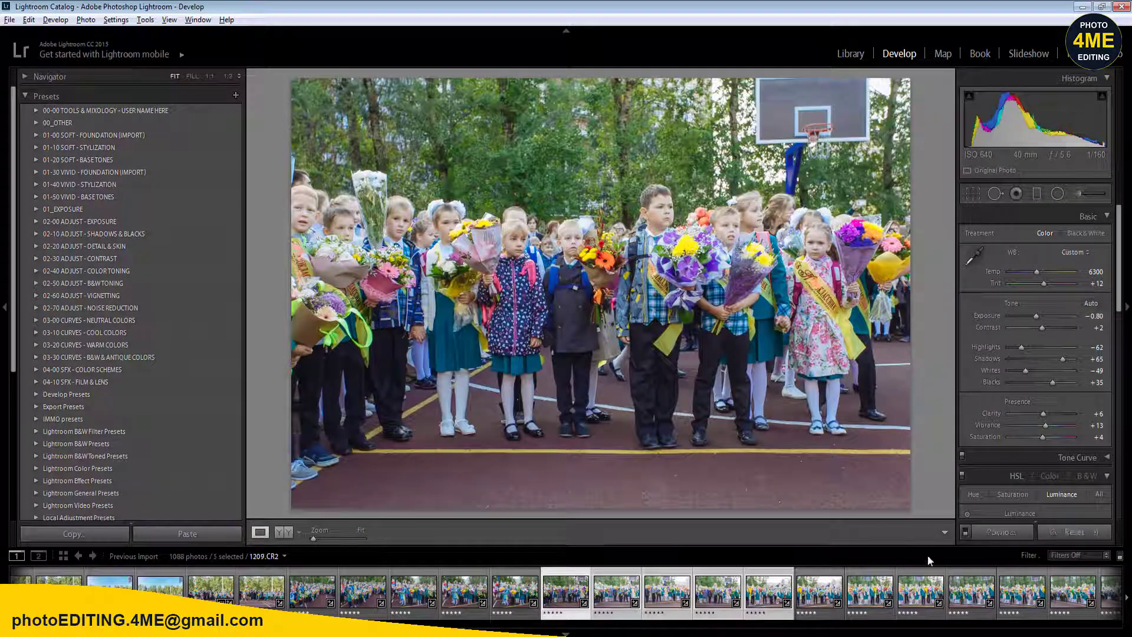
pyautogui.click(988, 531)
pyautogui.click(890, 519)
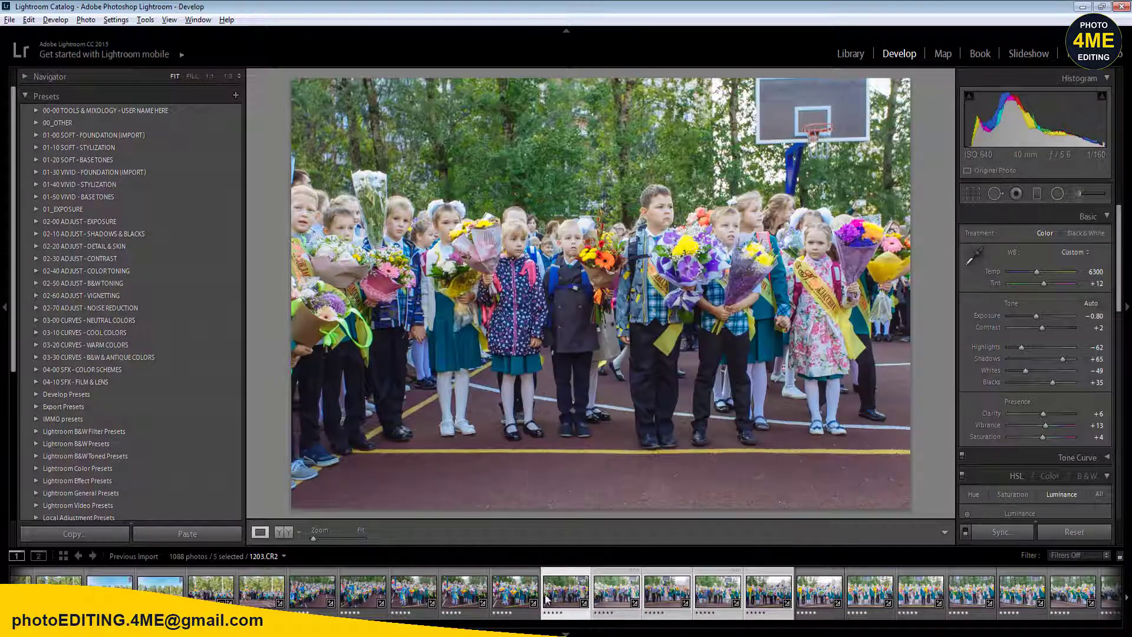
# - Review the photos up to 1204.CR2 and rate photo 1204.CR2 with one star
pyautogui.click(514, 593)
pyautogui.press('Right')
pyautogui.press('Right')
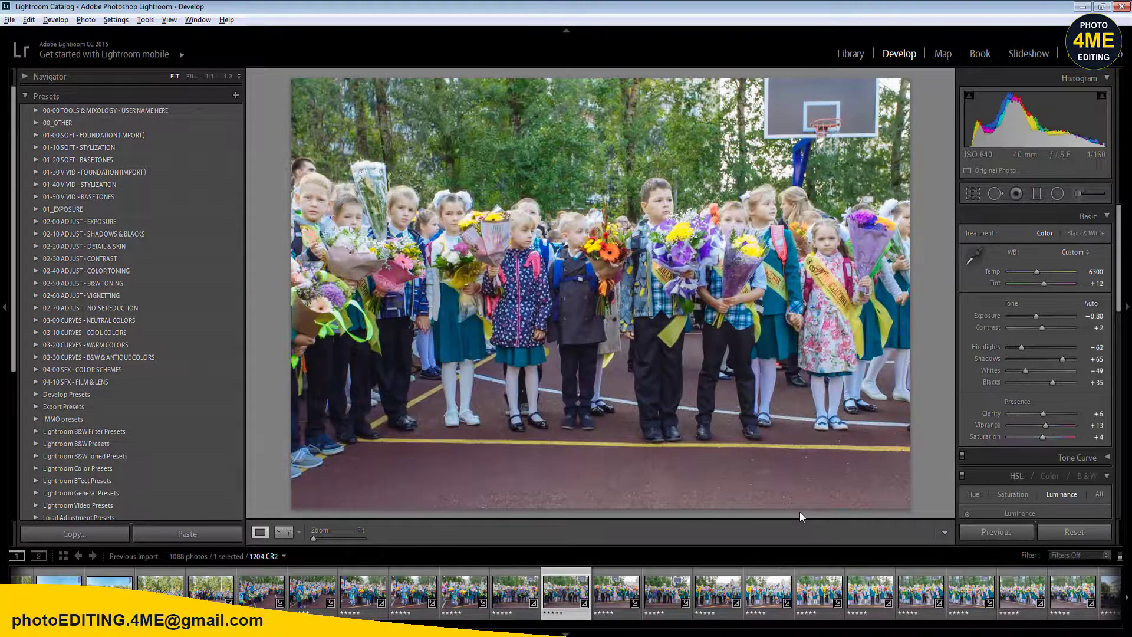
pyautogui.press('1')
pyautogui.press('Right')
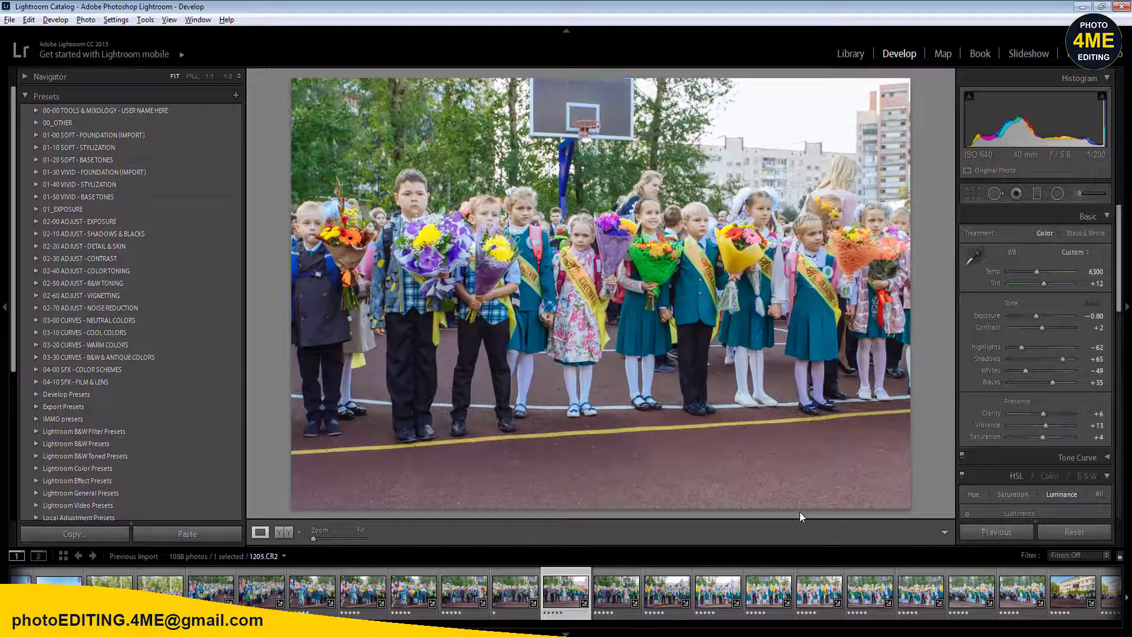
# - Check photo 1205.CR2 against 1206.CR2 and crop photo 1206.CR2 slightly tighter around its centre at the original aspect ratio
pyautogui.press('Right')
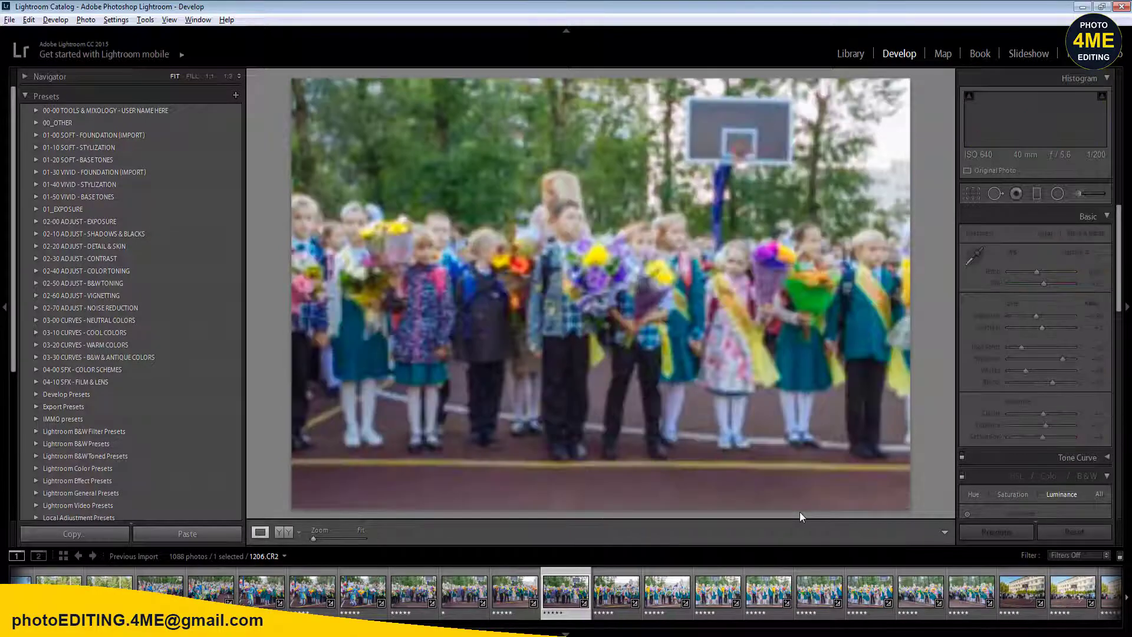
pyautogui.press('Left')
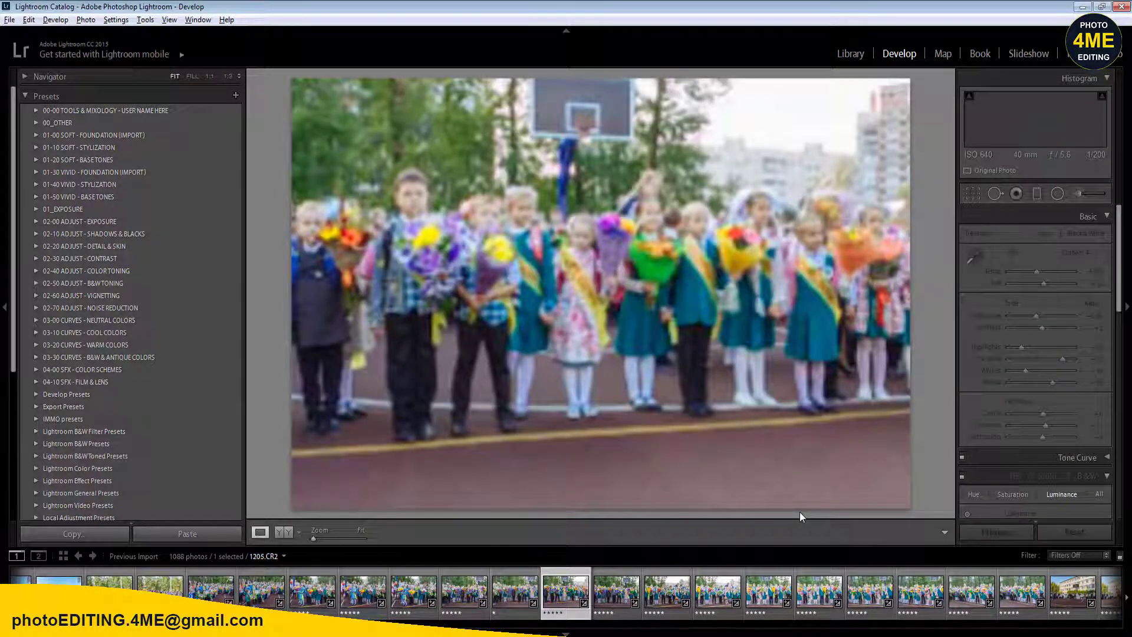
pyautogui.press('Right')
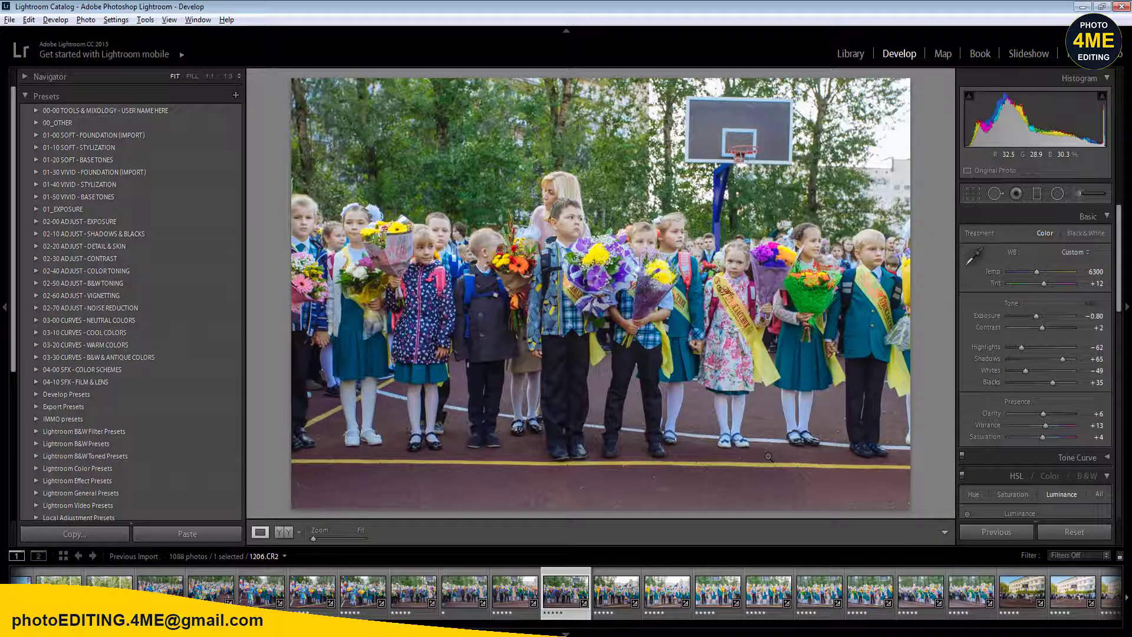
pyautogui.press('r')
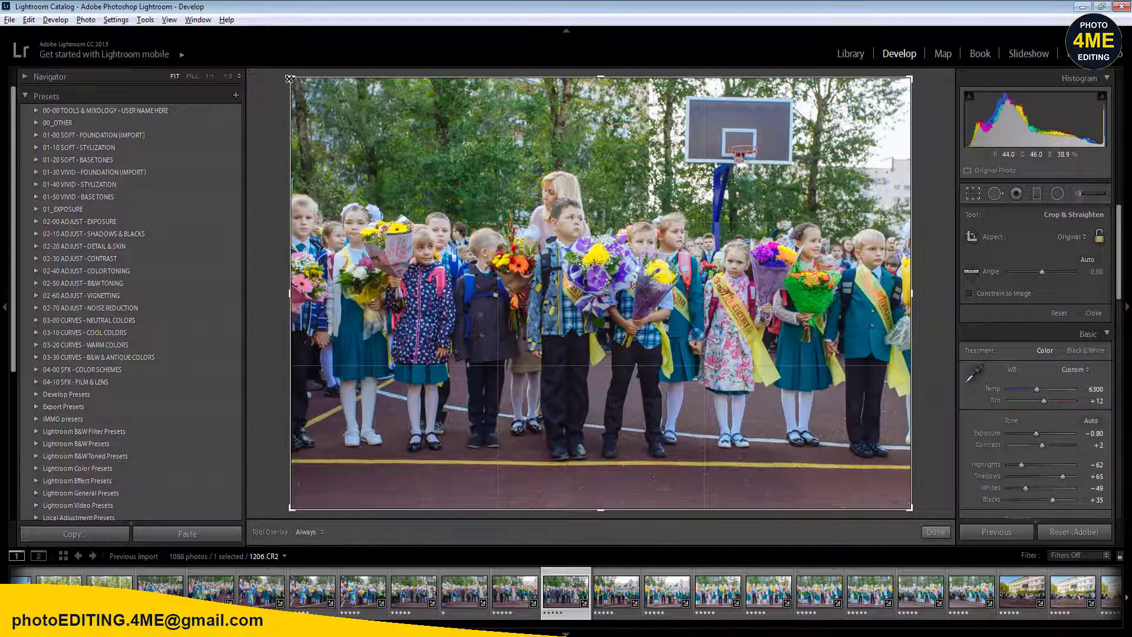
pyautogui.moveTo(289, 79); pyautogui.dragTo(303, 88)
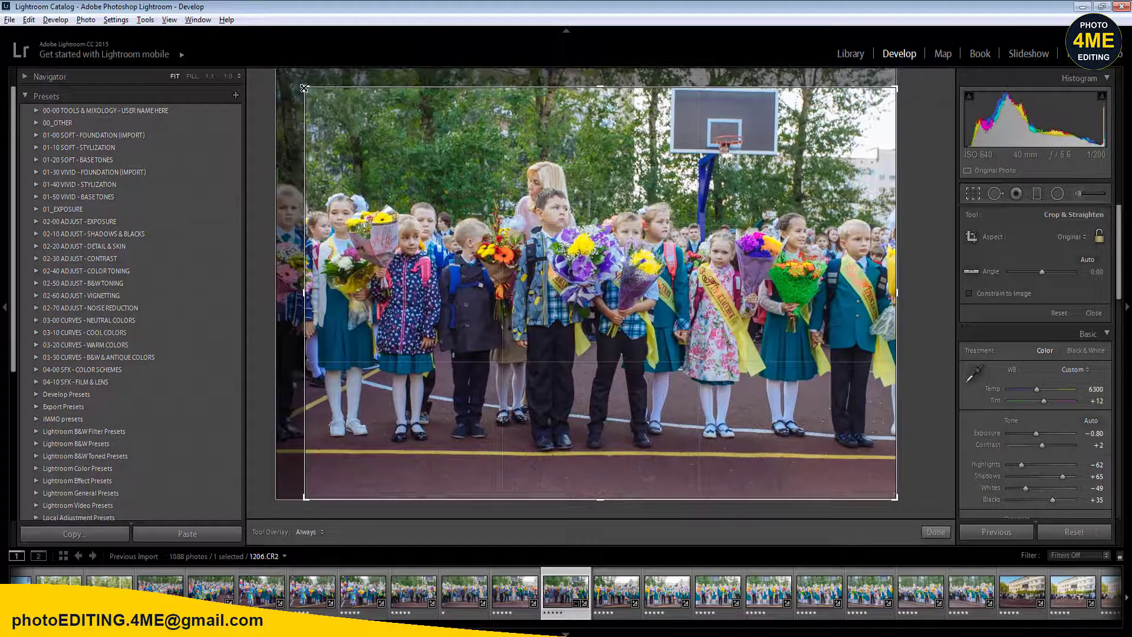
pyautogui.press('Return')
# - Crop photo 1207.CR2 tighter at the original aspect ratio, shift the frame slightly toward the photo's right edge, and open the next photo
pyautogui.press('Right')
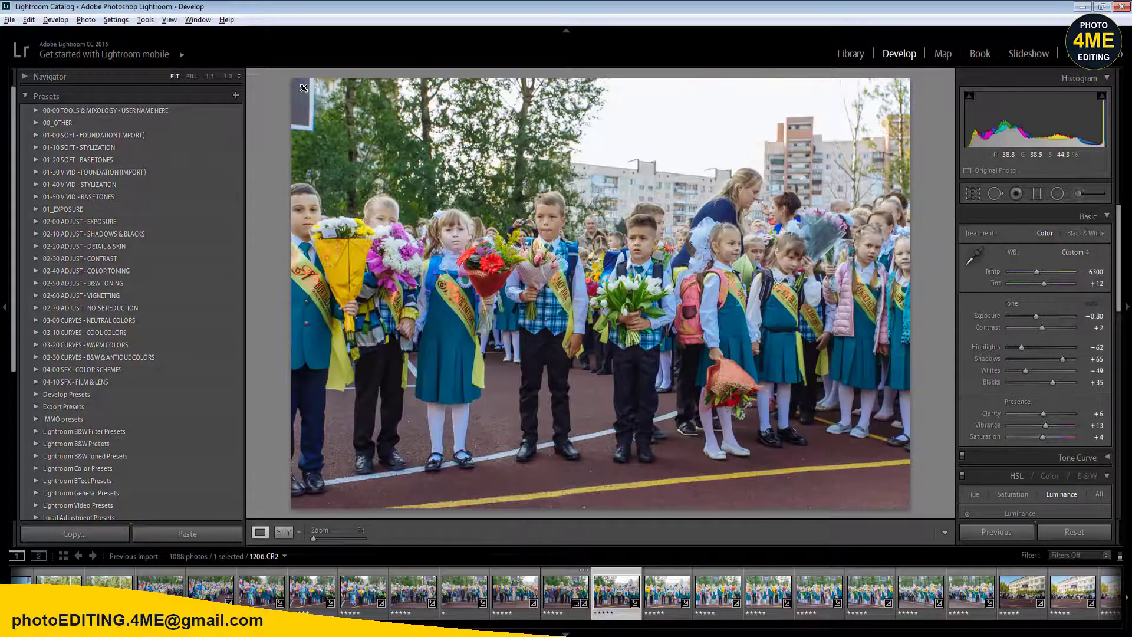
pyautogui.press('r')
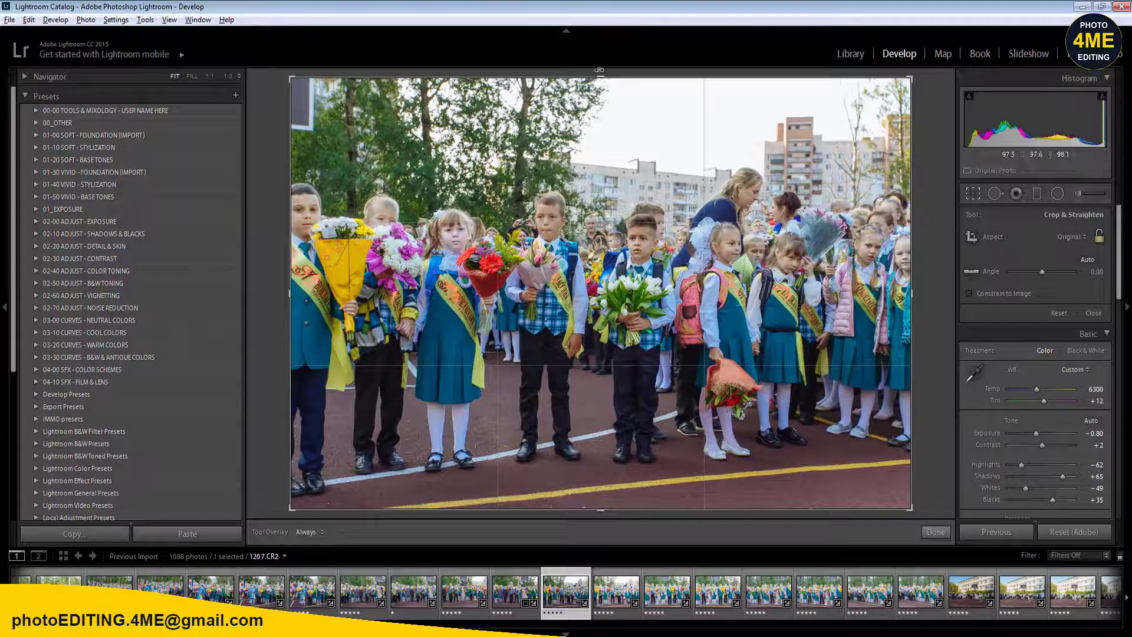
pyautogui.moveTo(600, 76); pyautogui.dragTo(598, 99)
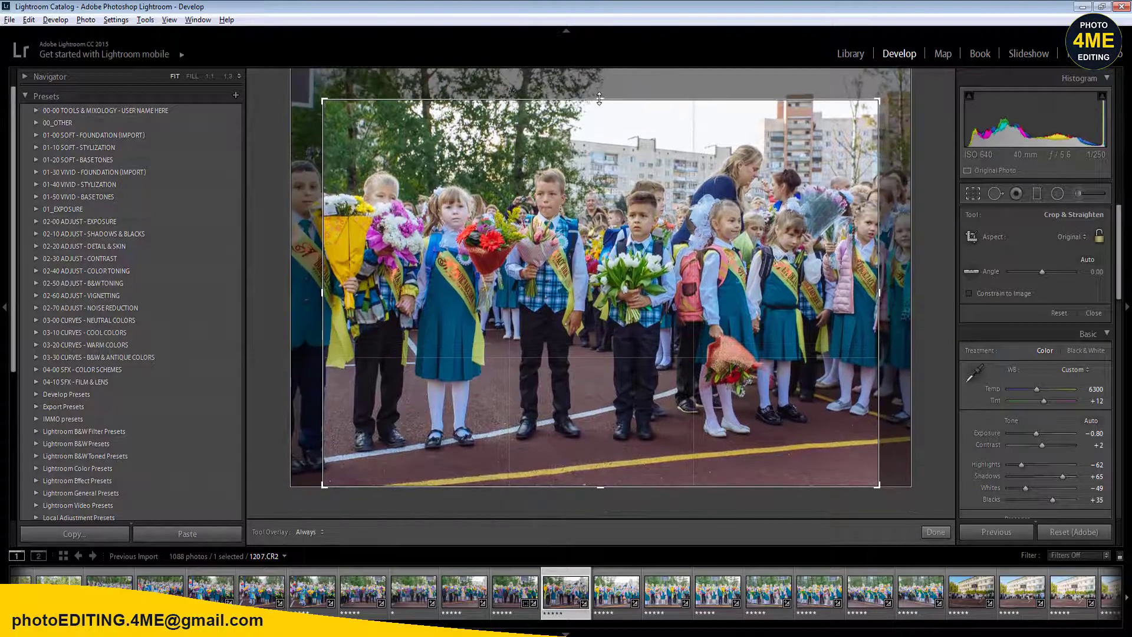
pyautogui.moveTo(598, 176); pyautogui.dragTo(591, 181)
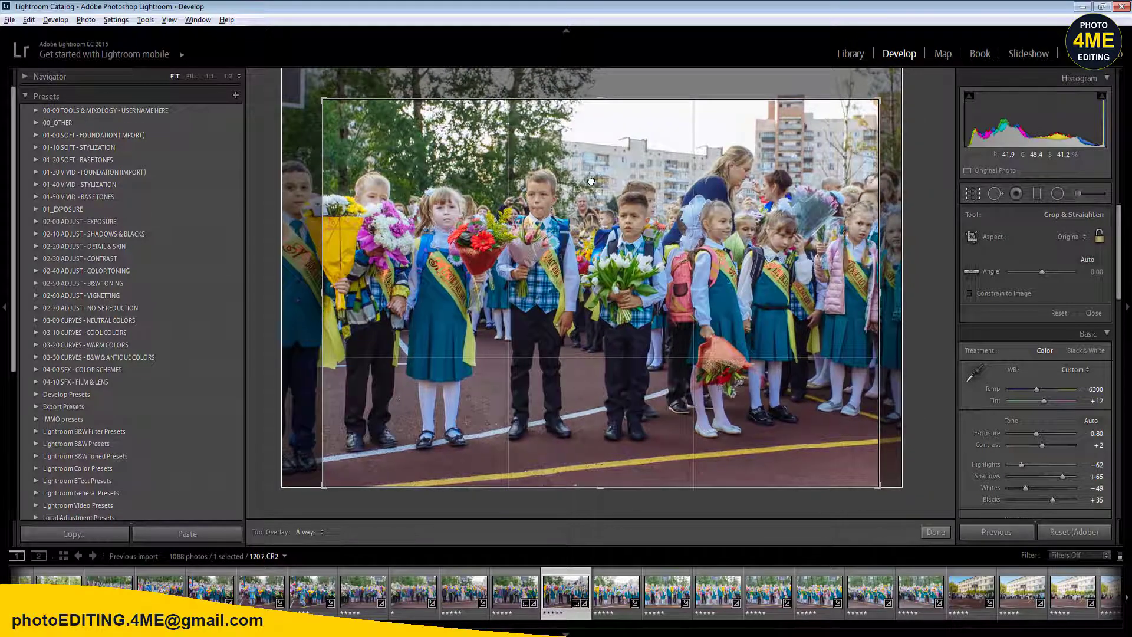
pyautogui.press('Return')
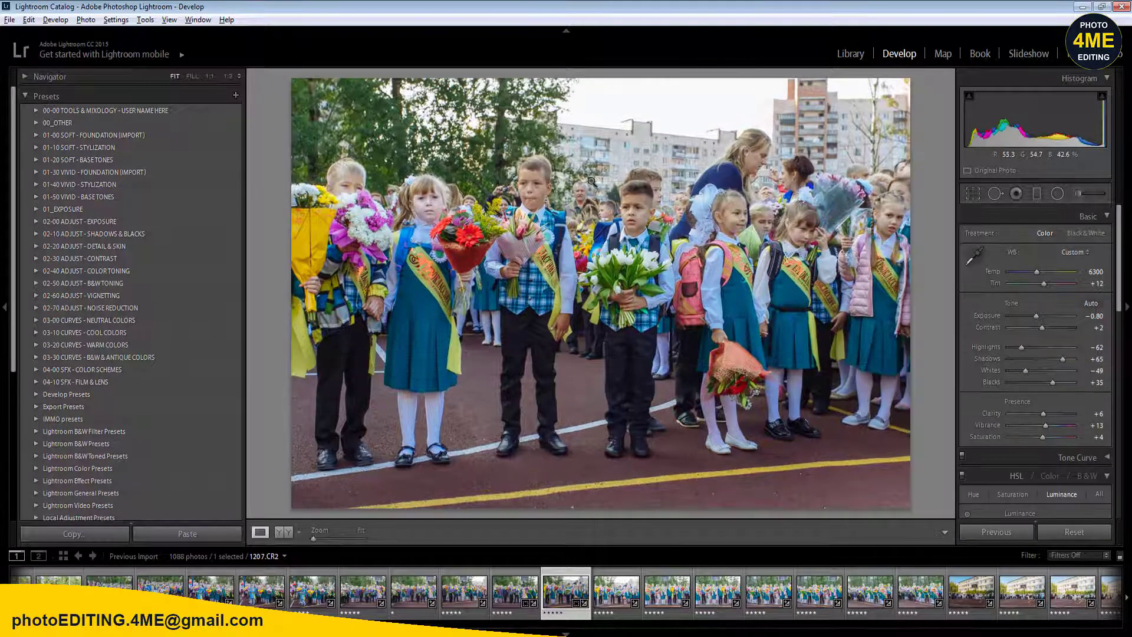
pyautogui.press('Right')
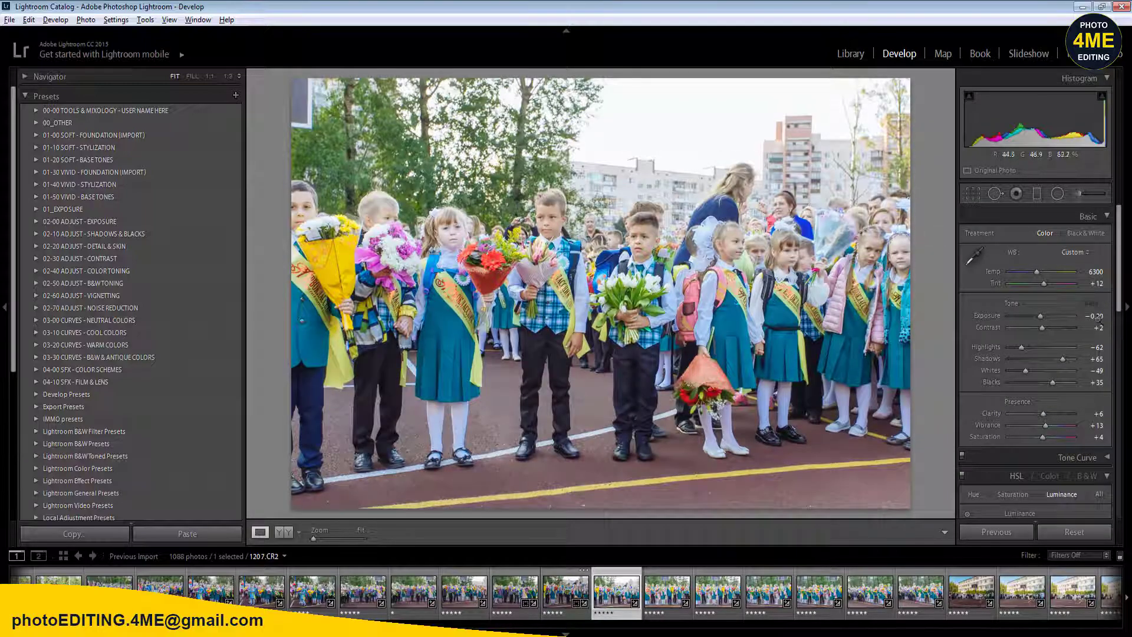
# - Synchronize the develop settings of photo 1207.CR2 to the next seven photos
pyautogui.press('Right')
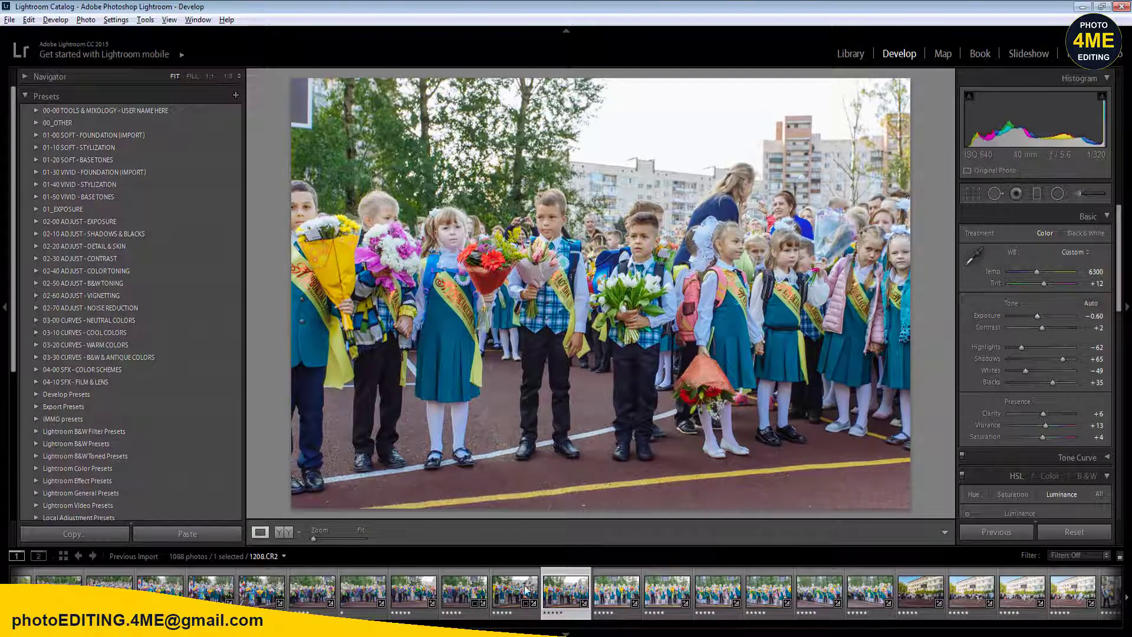
pyautogui.click(515, 590)
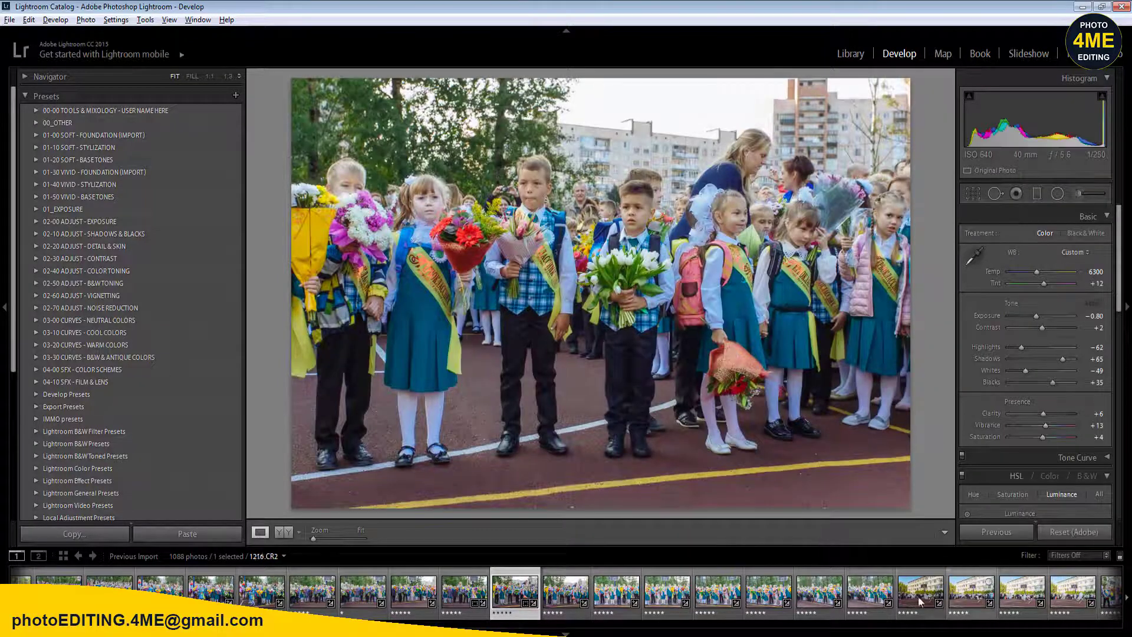
pyautogui.keyDown('shift'); pyautogui.click(918, 597); pyautogui.keyUp('shift')
pyautogui.keyDown('shift'); pyautogui.click(869, 592); pyautogui.keyUp('shift')
pyautogui.click(984, 534)
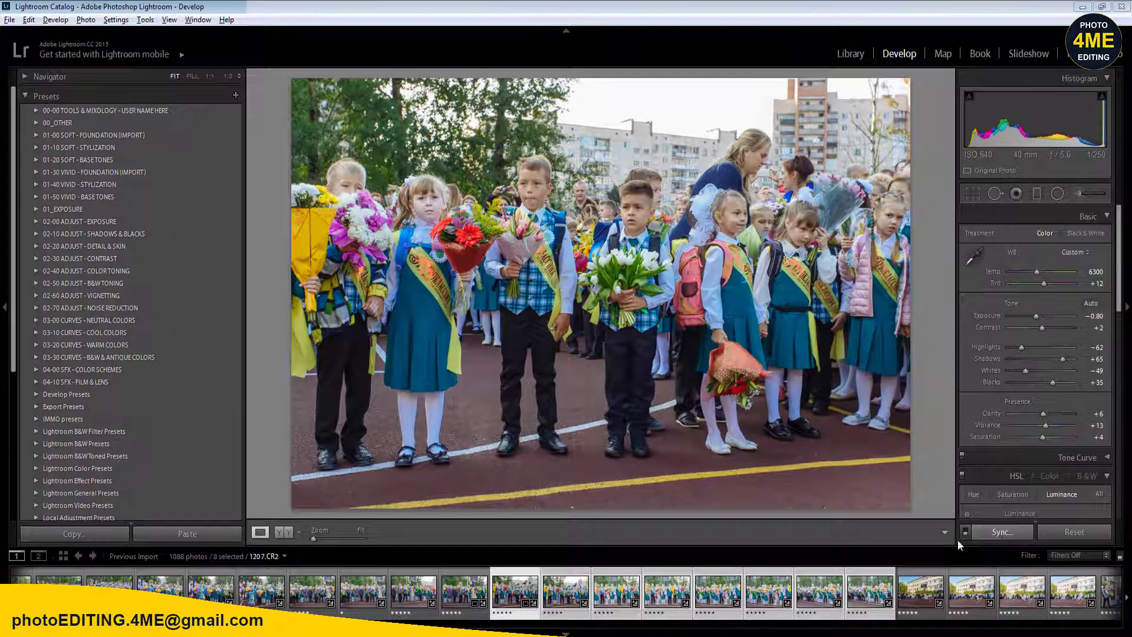
pyautogui.click(1002, 532)
pyautogui.click(890, 516)
# - Check photo 1208.CR2 against its neighbouring photos and compare its before and after versions
pyautogui.click(465, 593)
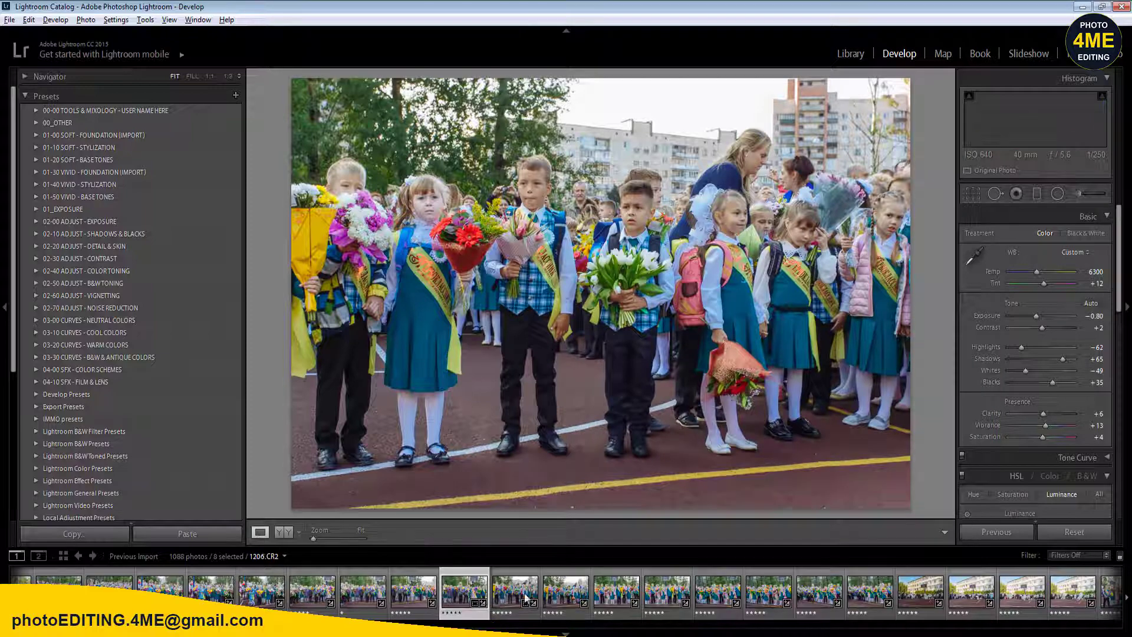
pyautogui.click(557, 594)
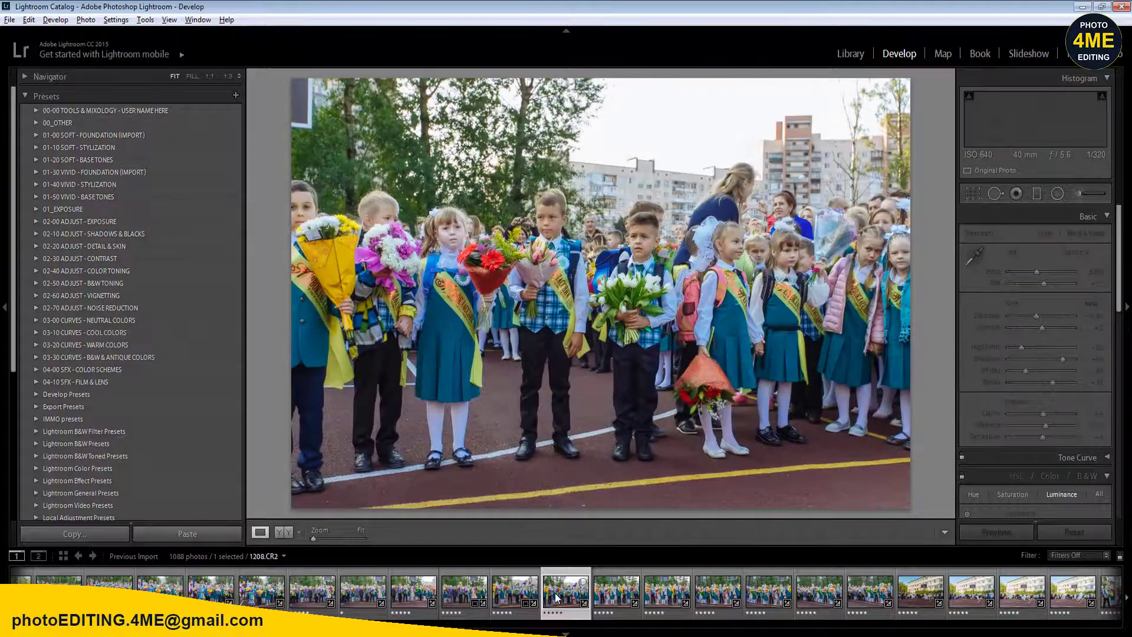
pyautogui.click(286, 533)
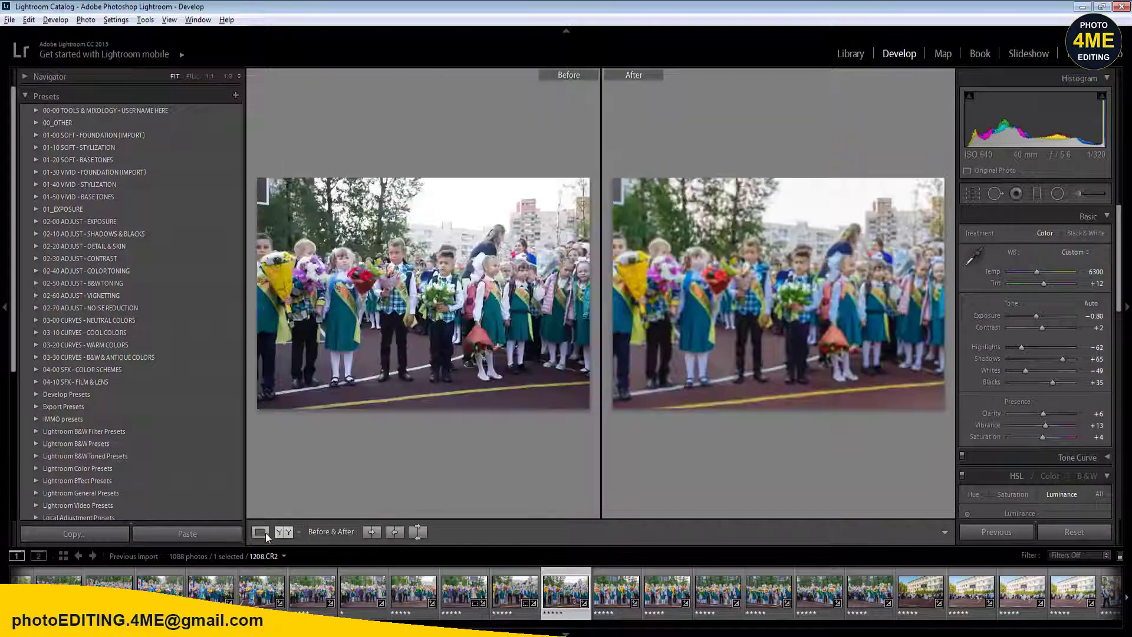
pyautogui.click(259, 532)
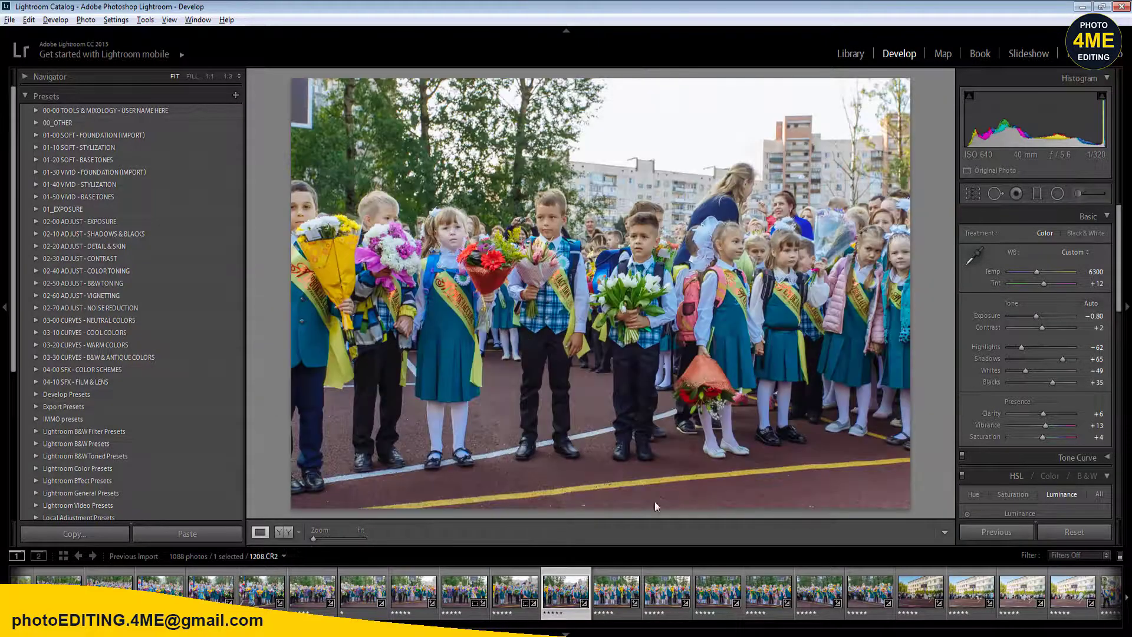
pyautogui.press('Right')
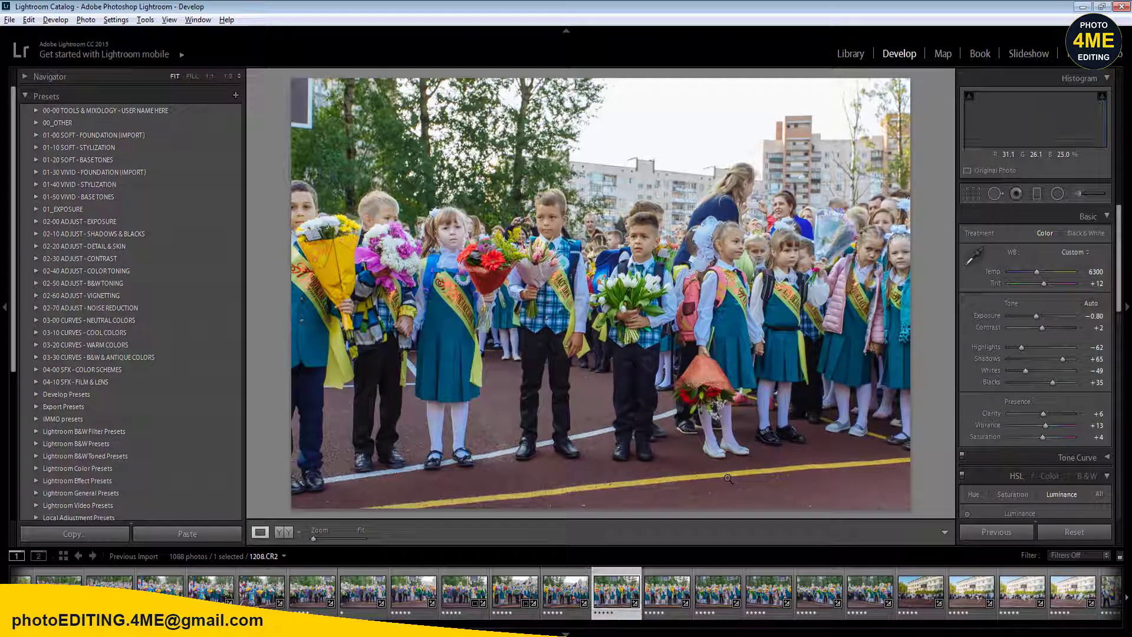
pyautogui.press('Left')
# - Crop photo 1208.CR2 tighter at the original aspect ratio, trimming the photo's left and top edges
pyautogui.press('r')
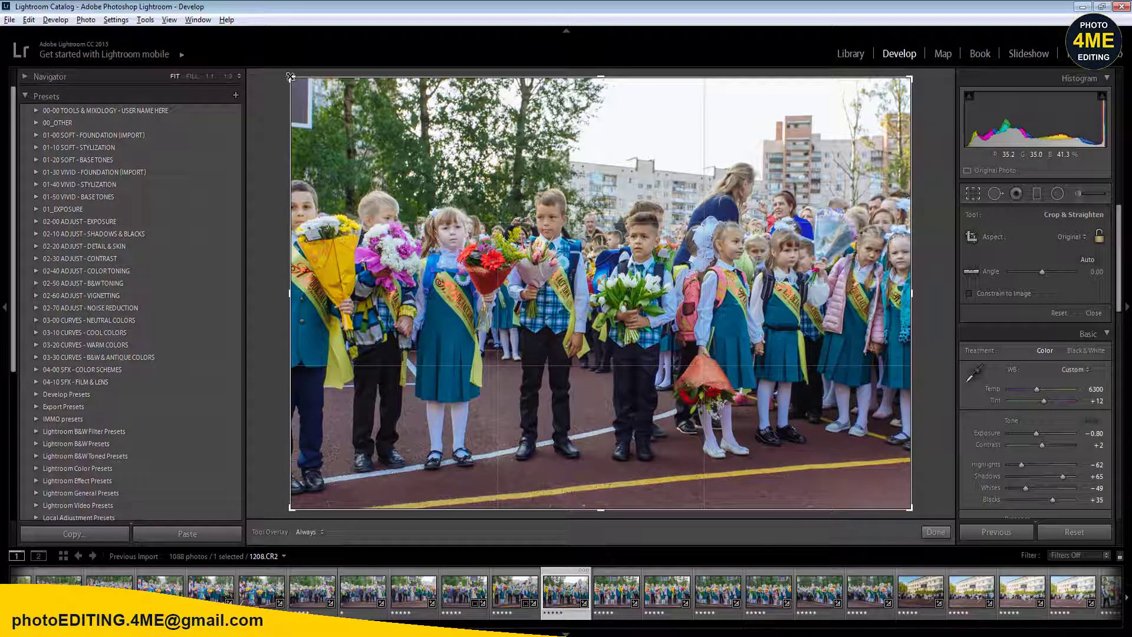
pyautogui.press('shift')
pyautogui.press('r')
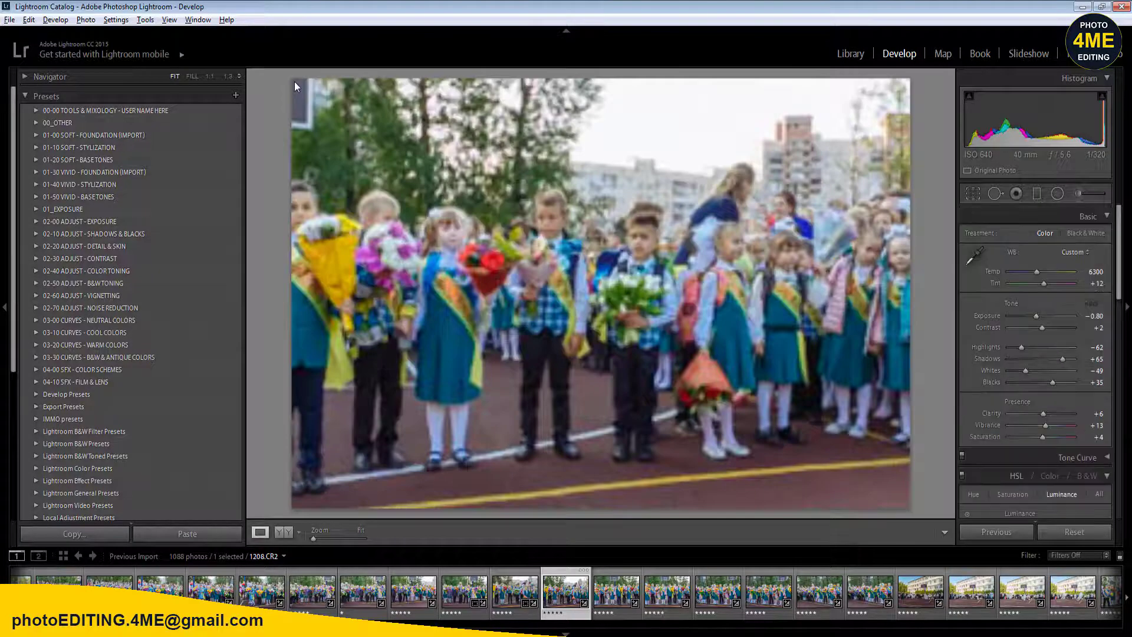
pyautogui.press('r')
pyautogui.press('r')
pyautogui.press('shift')
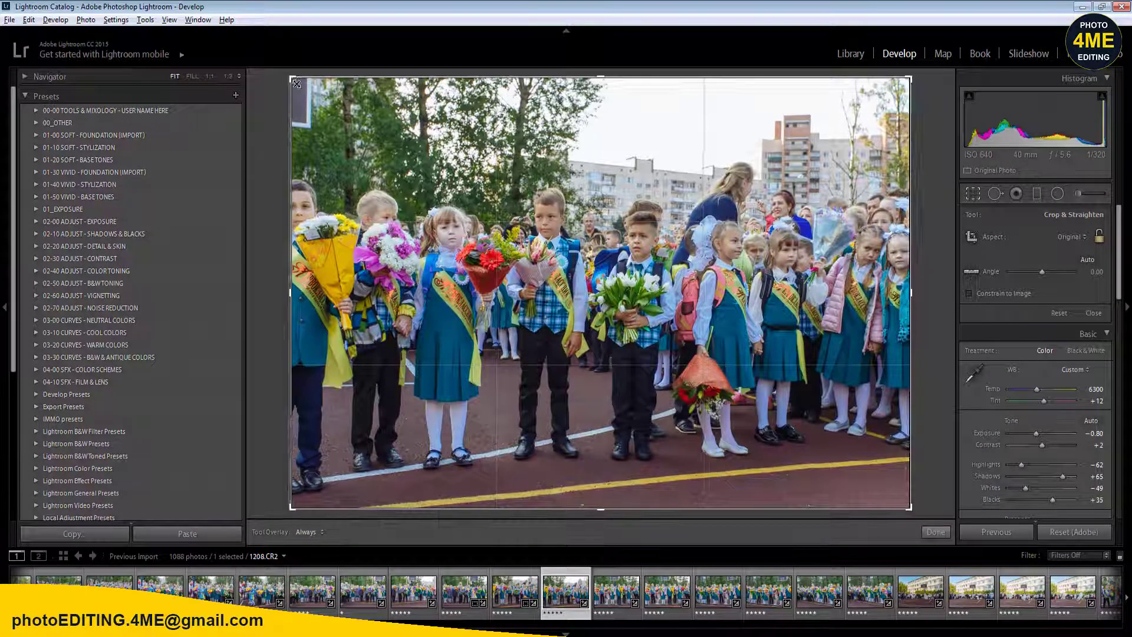
pyautogui.press('Return')
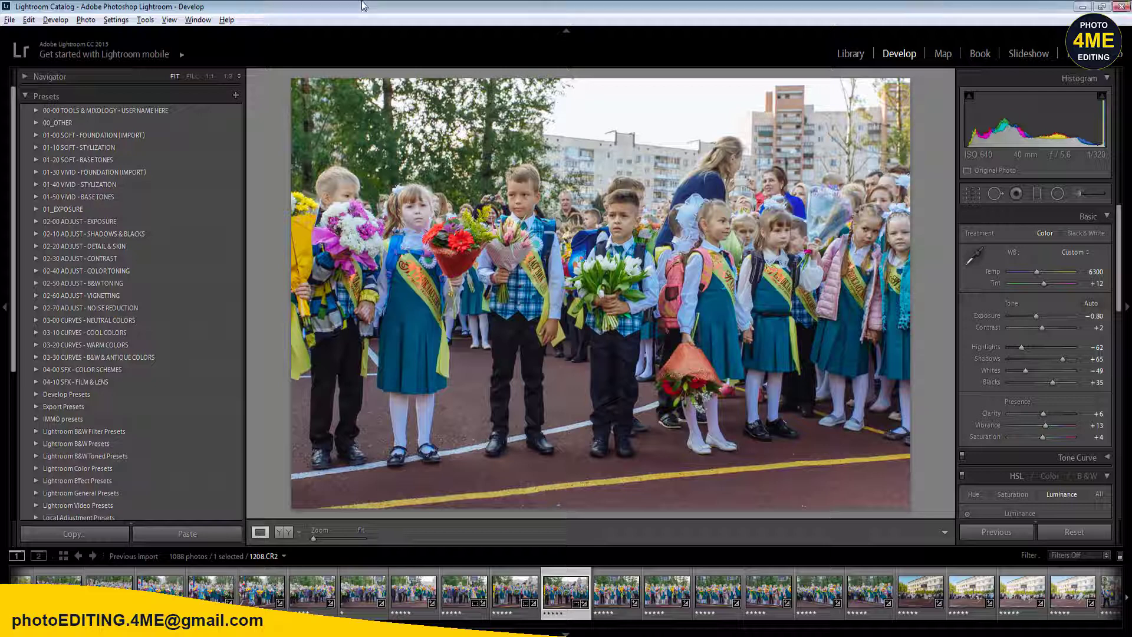
# - Synchronize the develop settings of photo 1208.CR2 to the next six photos
pyautogui.keyDown('shift'); pyautogui.click(869, 603); pyautogui.keyUp('shift')
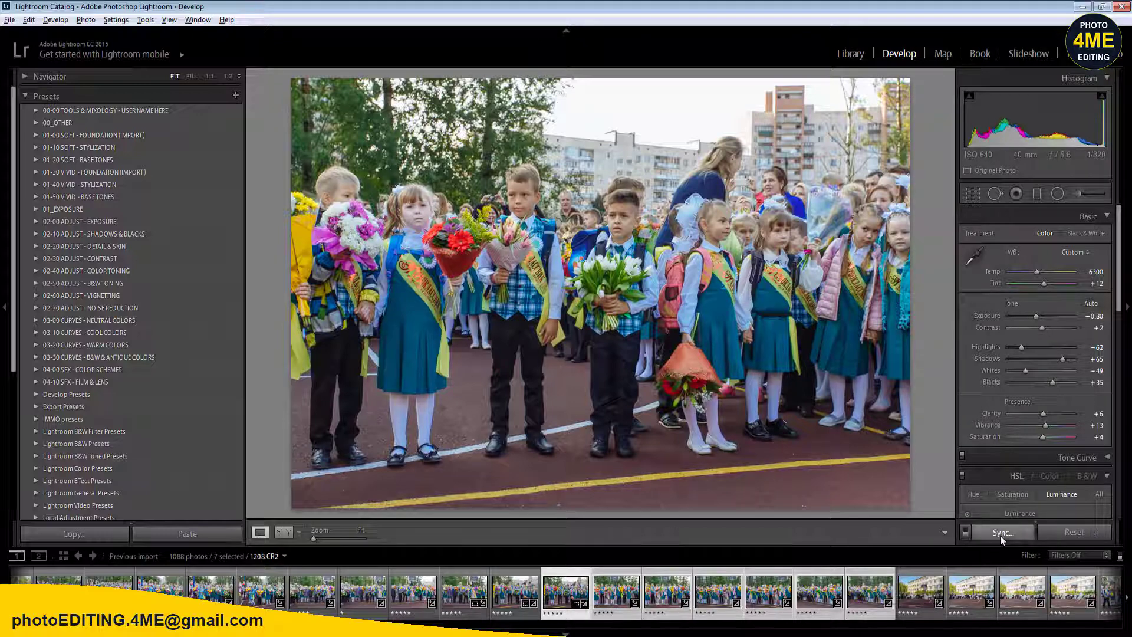
pyautogui.click(1001, 533)
pyautogui.click(890, 519)
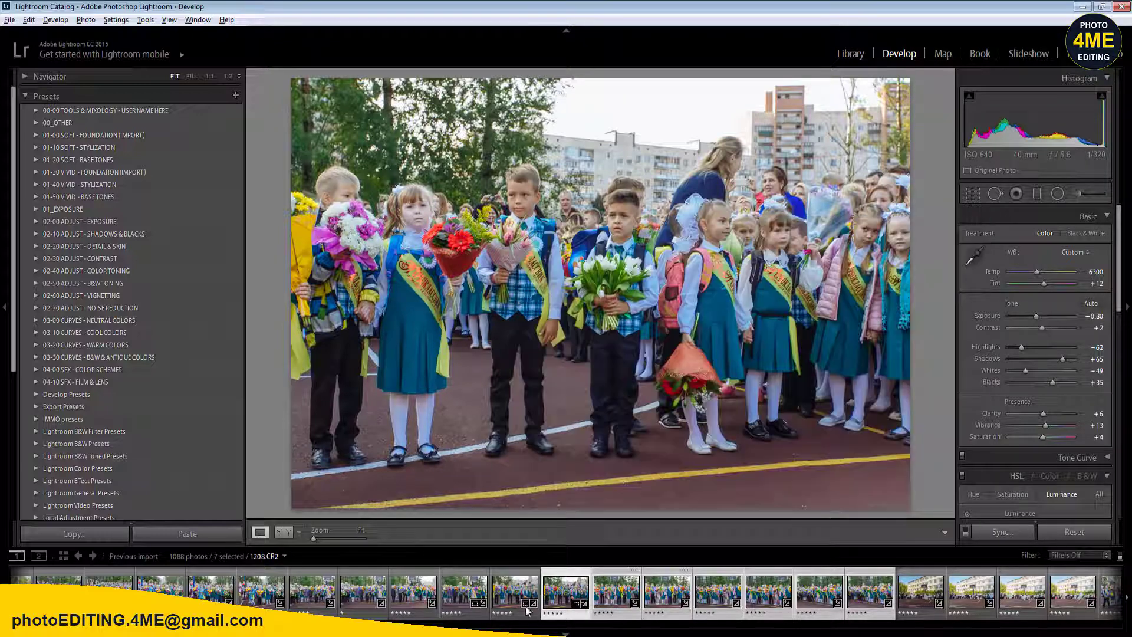
# - Crop photo 1210.CR2 tighter at the original aspect ratio, trimming its left and top edges, and check it against the following photo
pyautogui.click(619, 599)
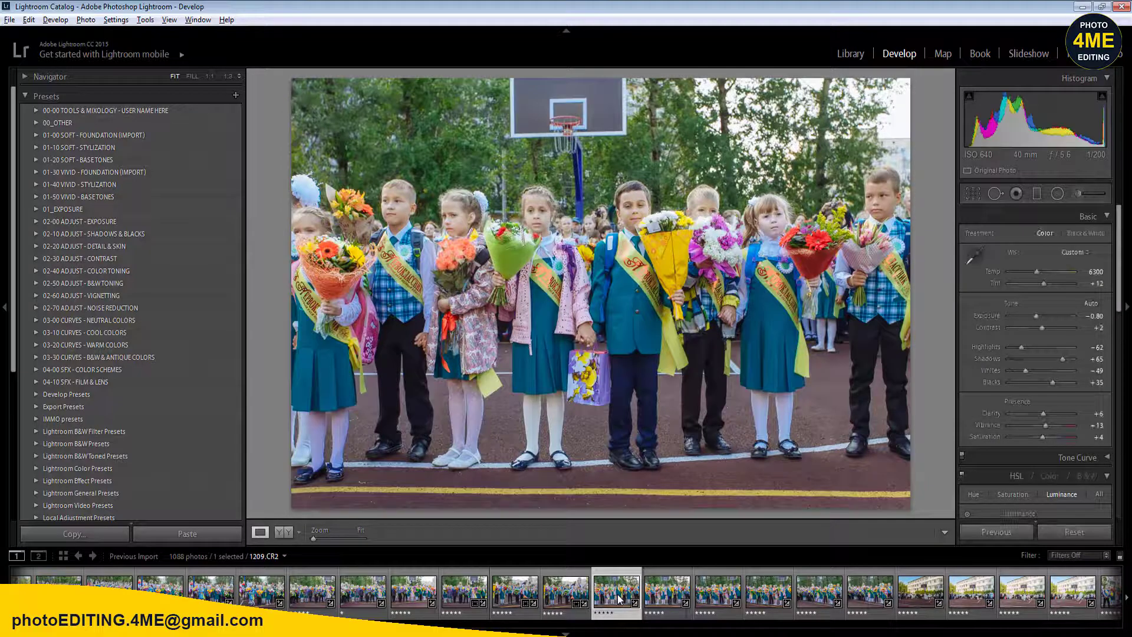
pyautogui.press('Right')
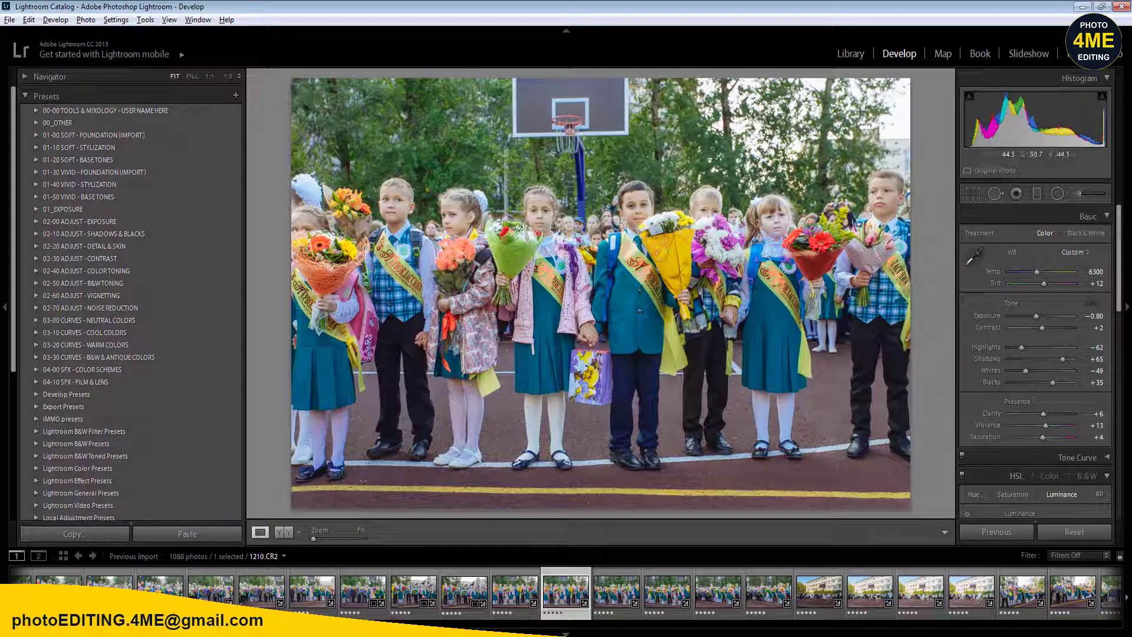
pyautogui.press('r')
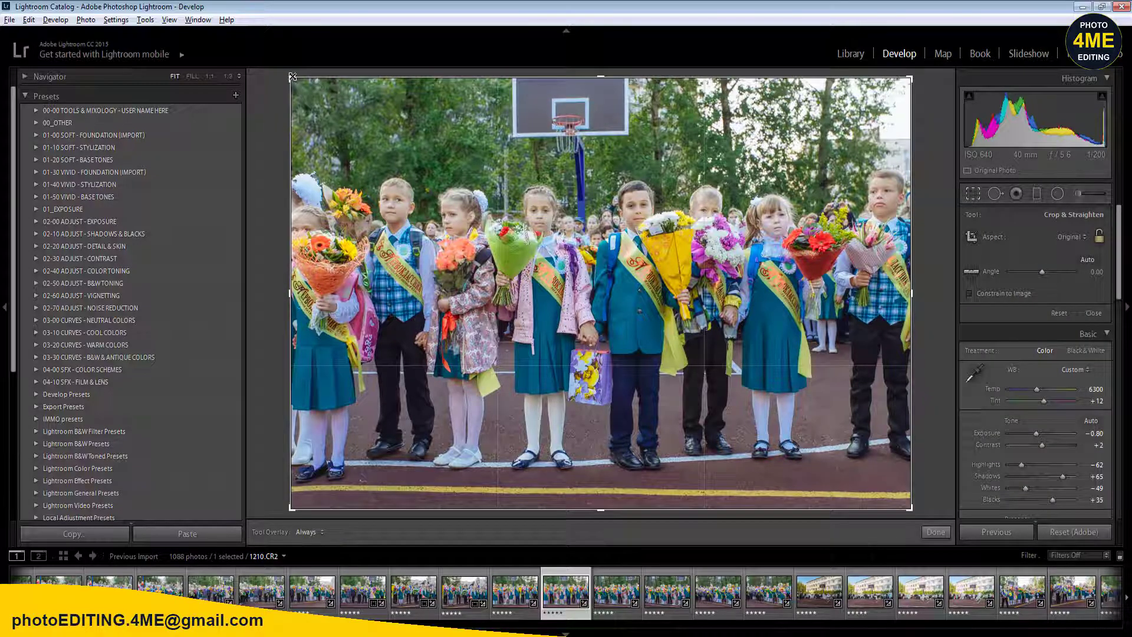
pyautogui.moveTo(294, 75); pyautogui.dragTo(311, 92)
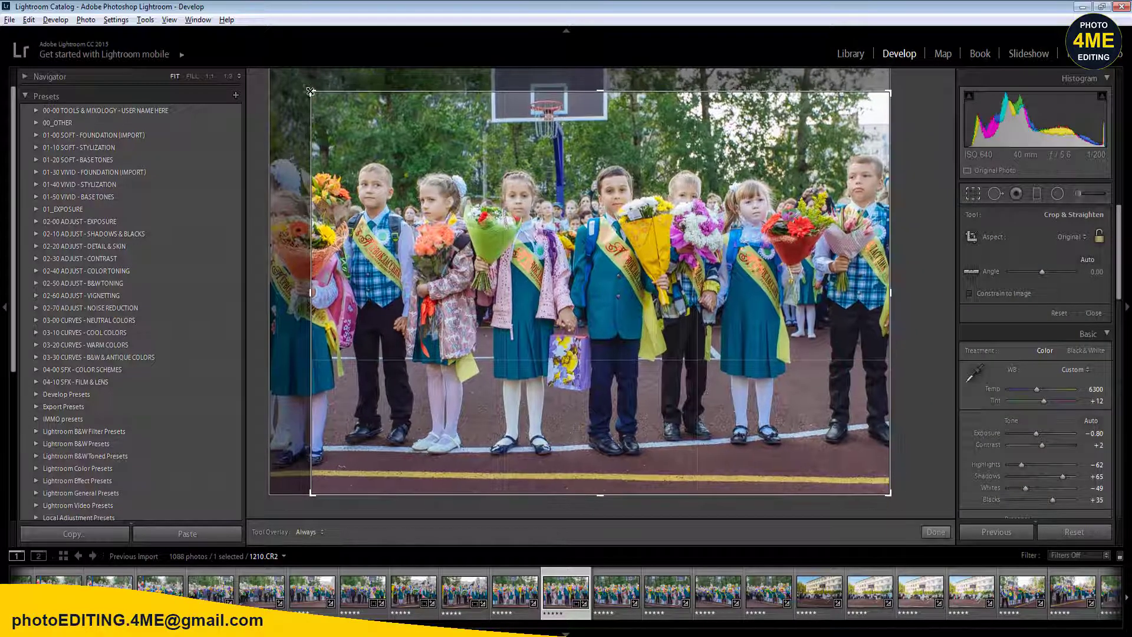
pyautogui.press('r')
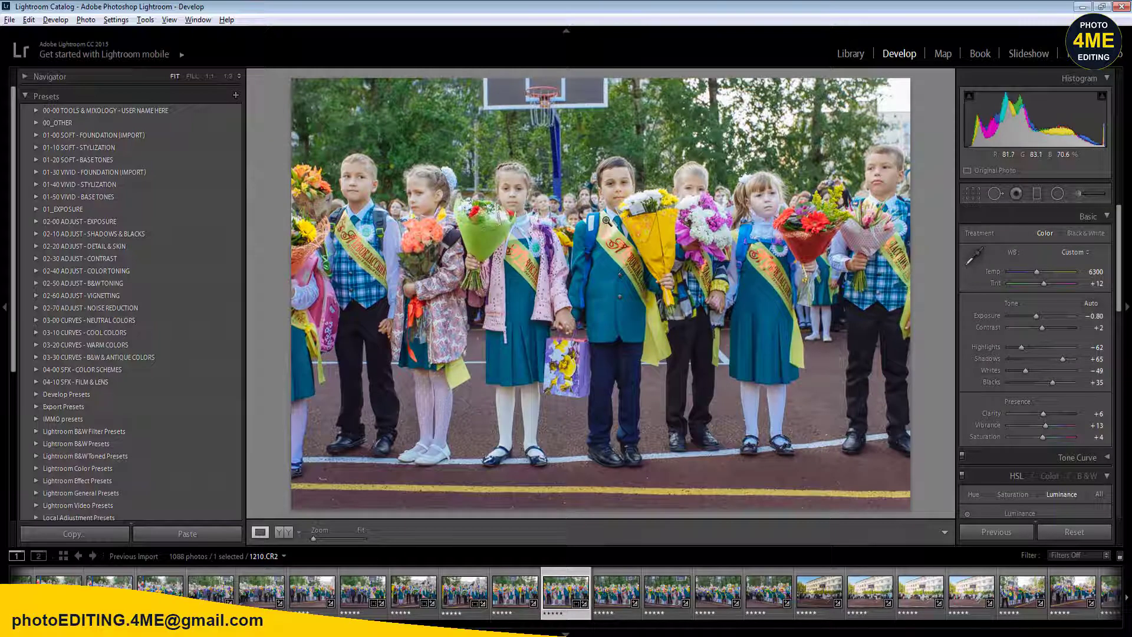
pyautogui.press('Right')
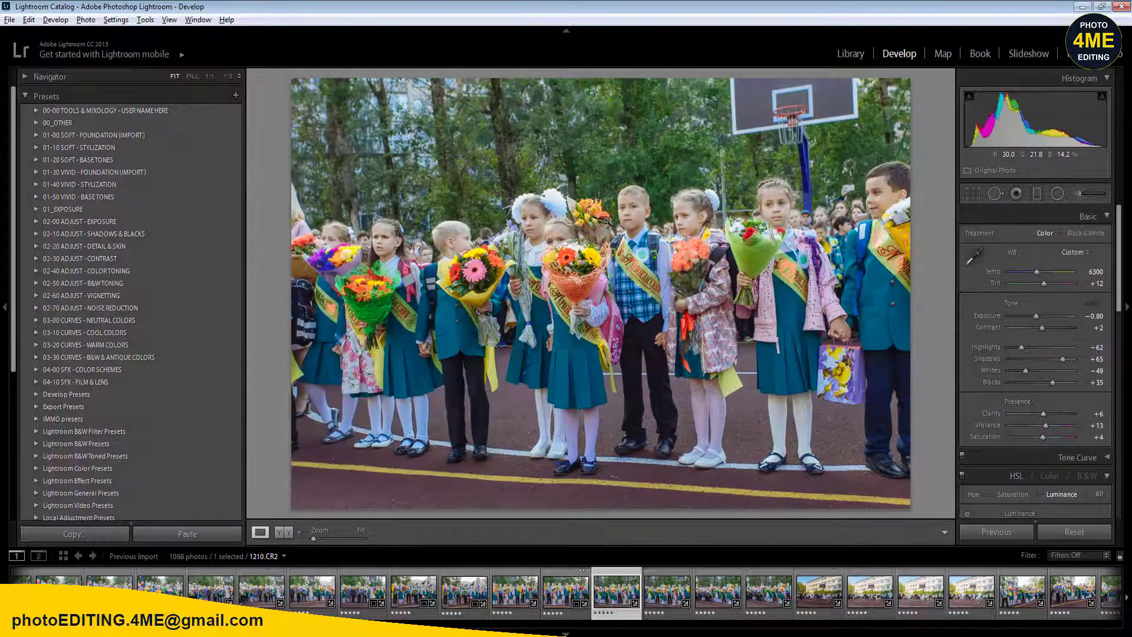
pyautogui.press('Left')
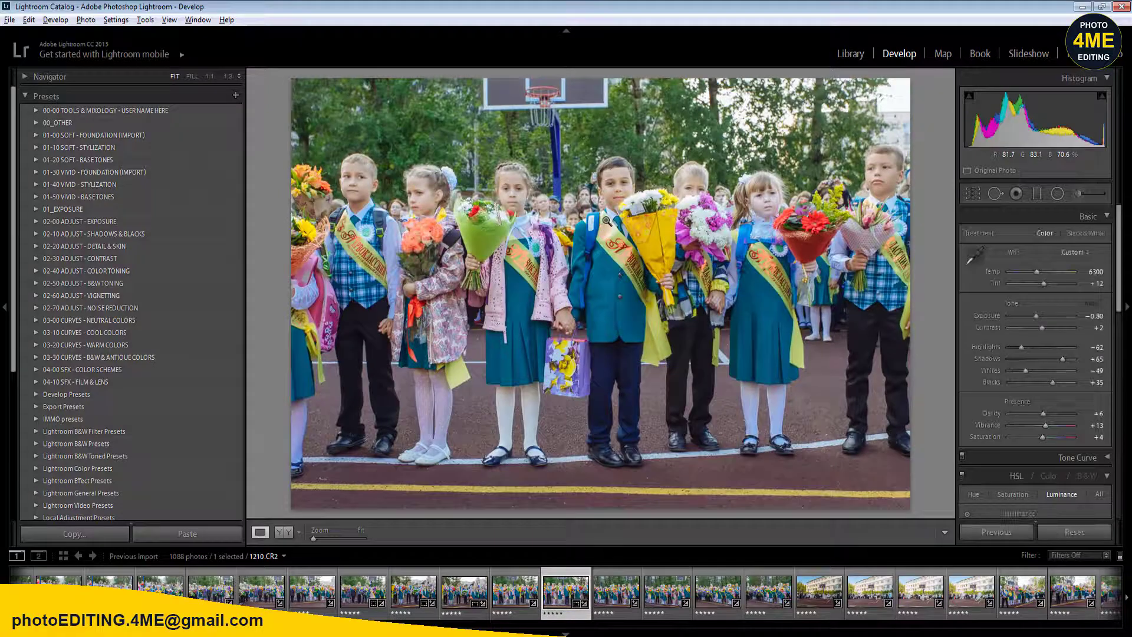
# - Crop photo 1211.CR2 slightly tighter at the original aspect ratio, trimming a little off its left and top edges
pyautogui.press('Right')
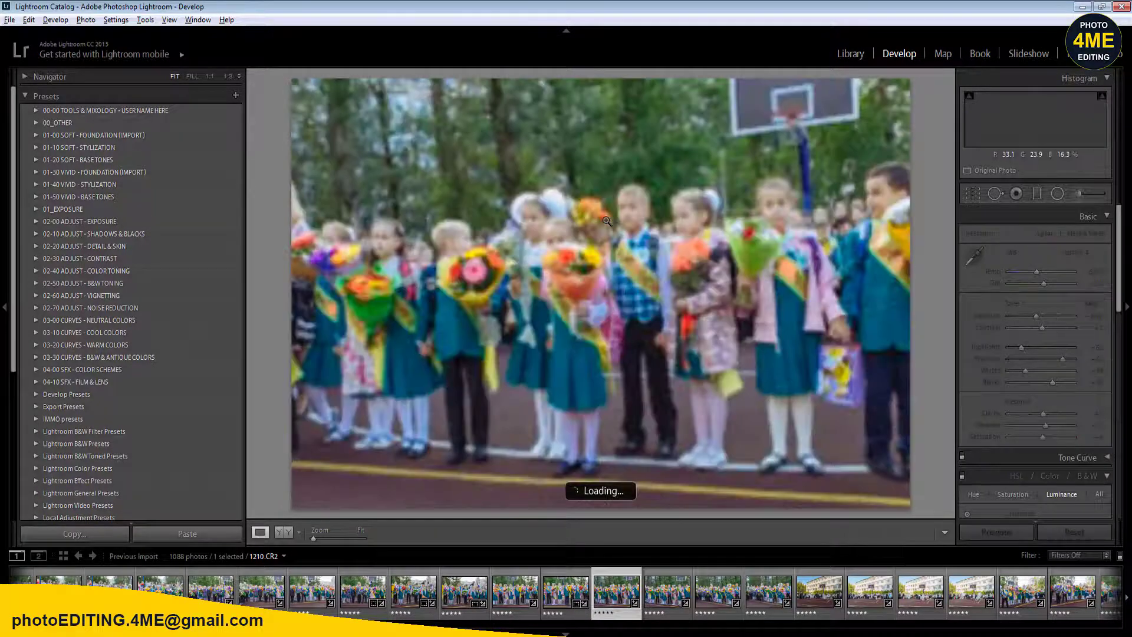
pyautogui.press('r')
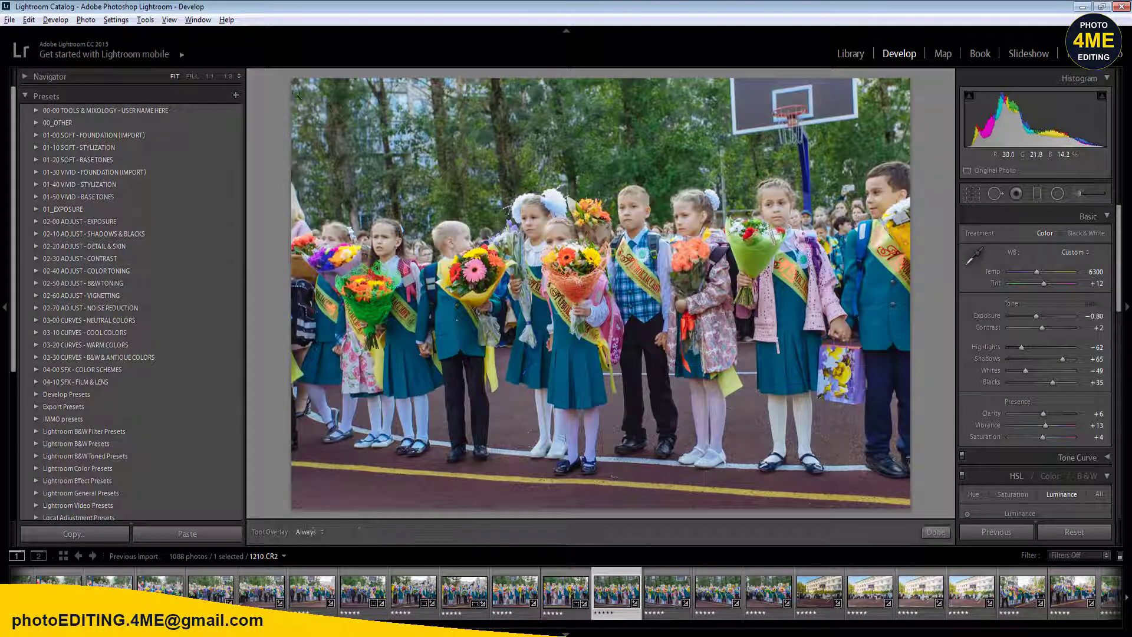
pyautogui.press('Left')
pyautogui.moveTo(291, 78); pyautogui.dragTo(296, 84)
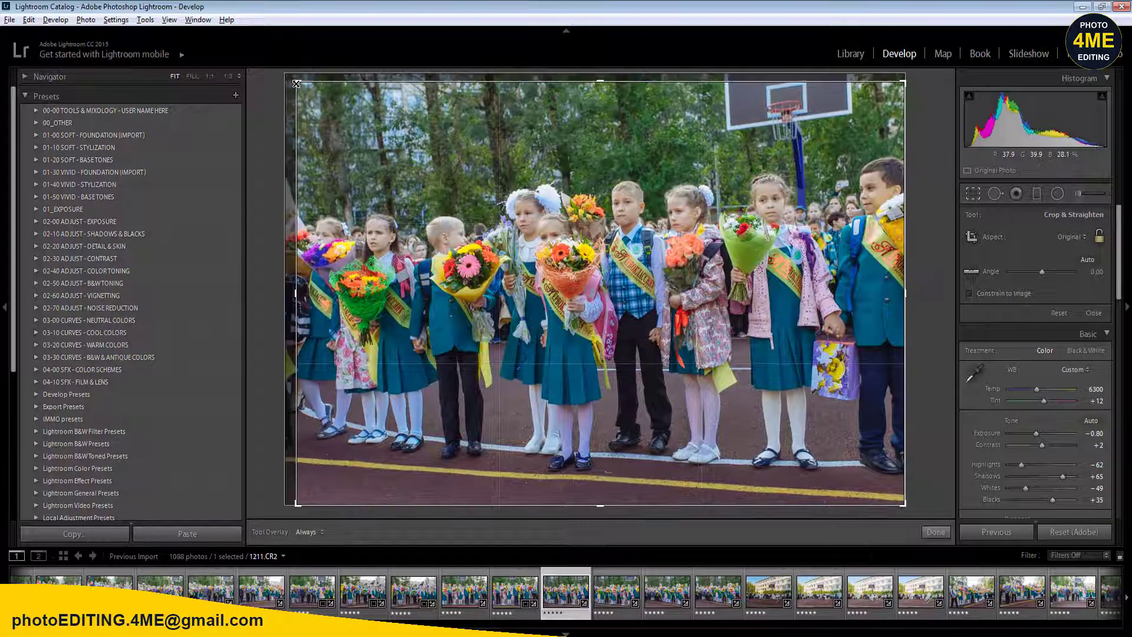
pyautogui.press('r')
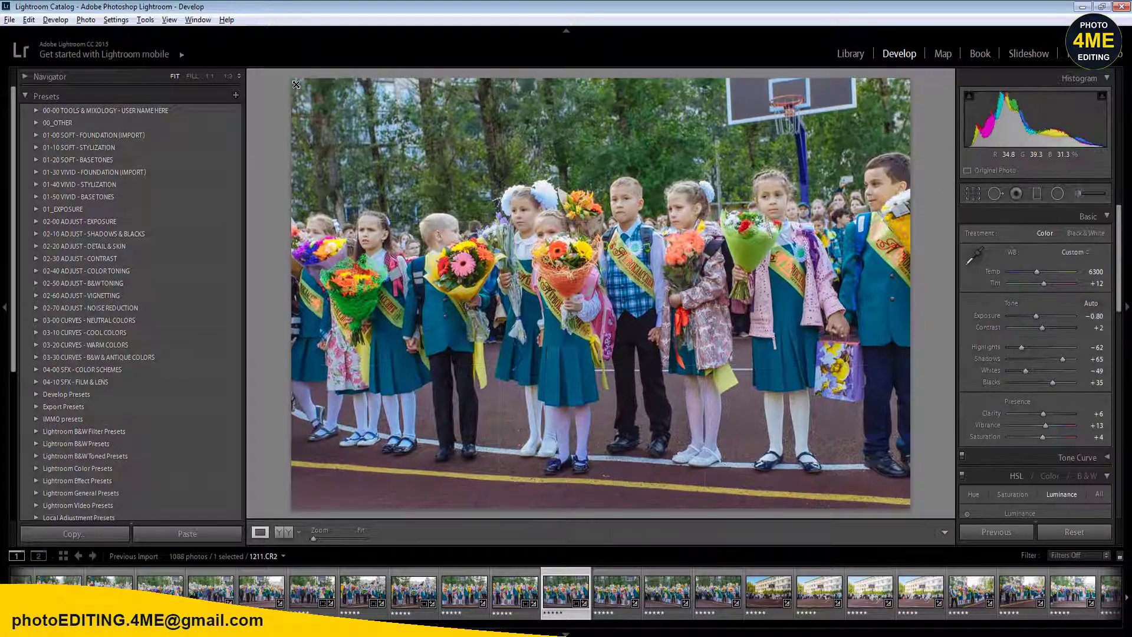
# - Check photo 1211.CR2 against the next photo and straighten it with a rotation angle of 0.68
pyautogui.press('Right')
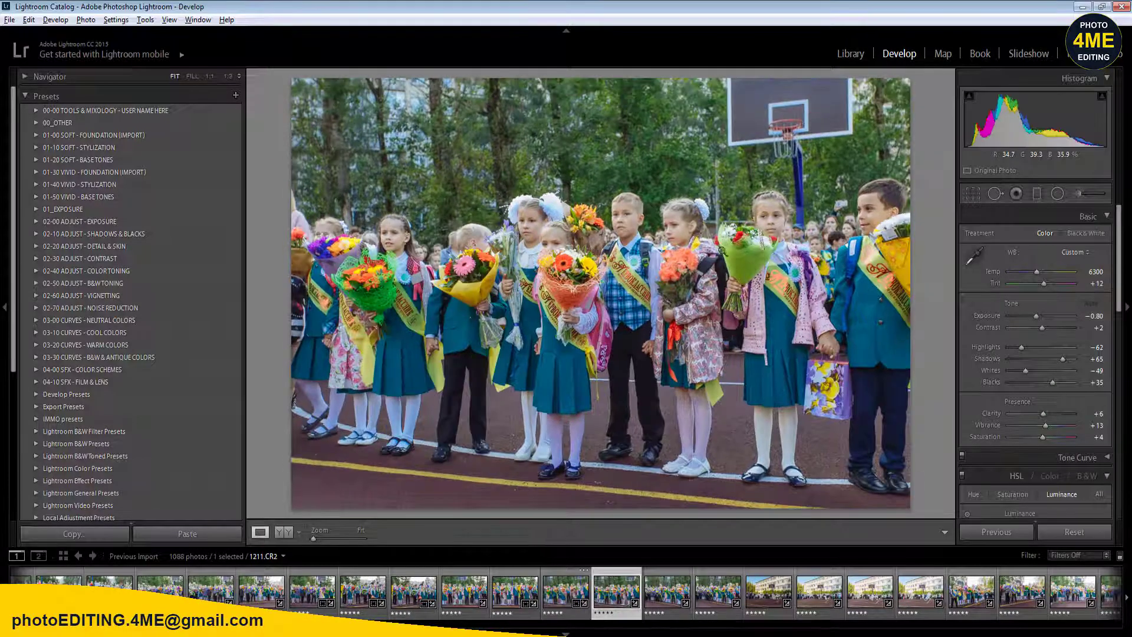
pyautogui.press('Left')
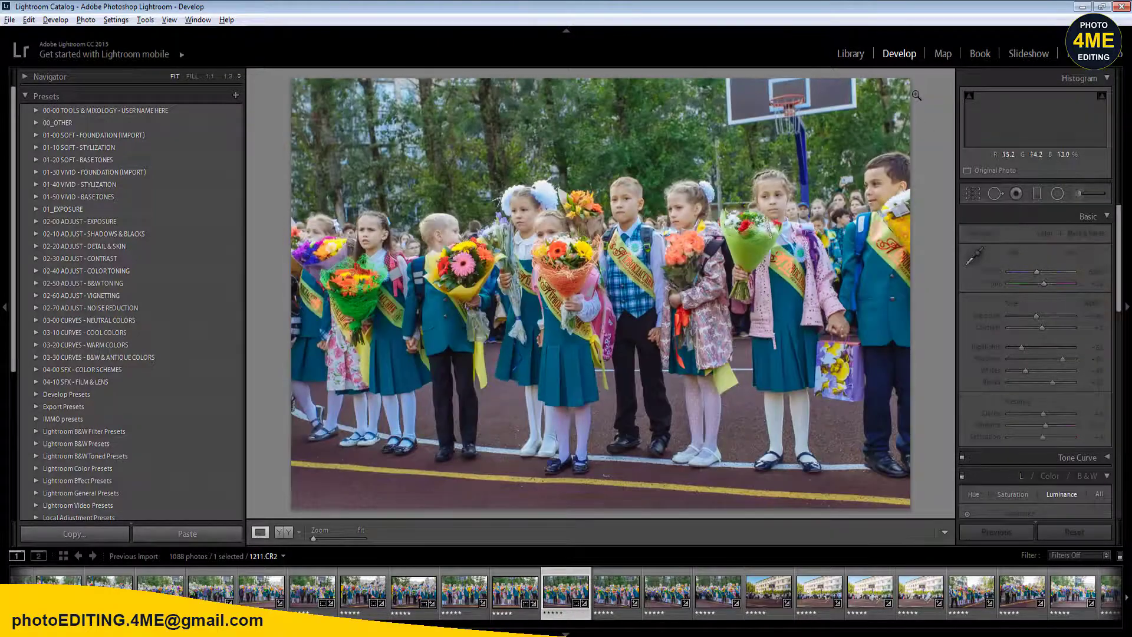
pyautogui.press('r')
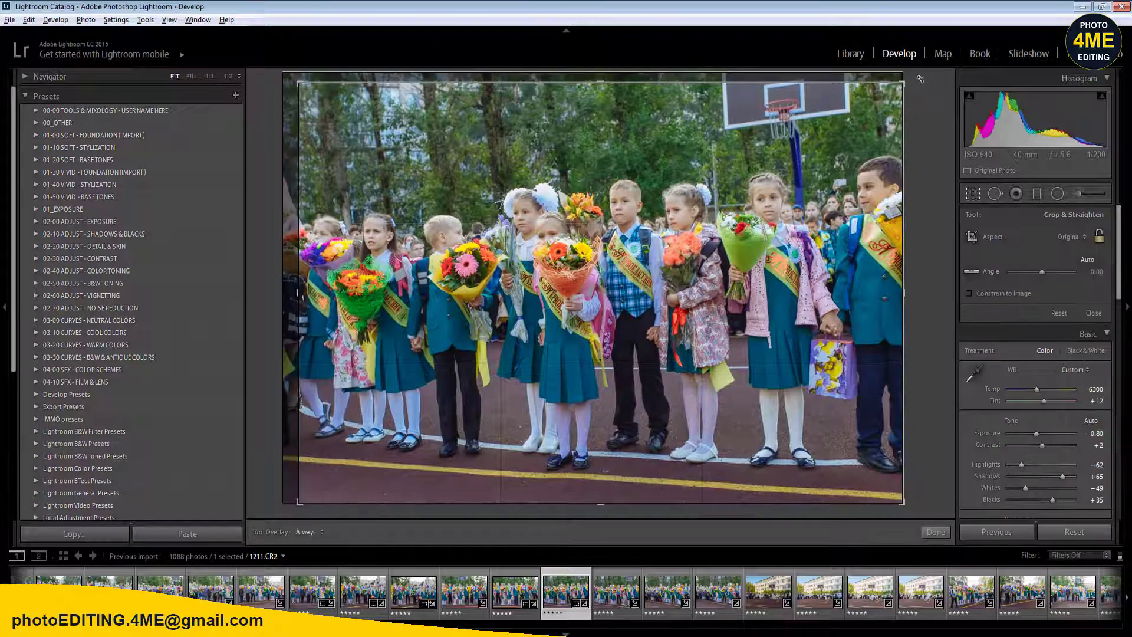
pyautogui.moveTo(920, 78); pyautogui.dragTo(925, 82)
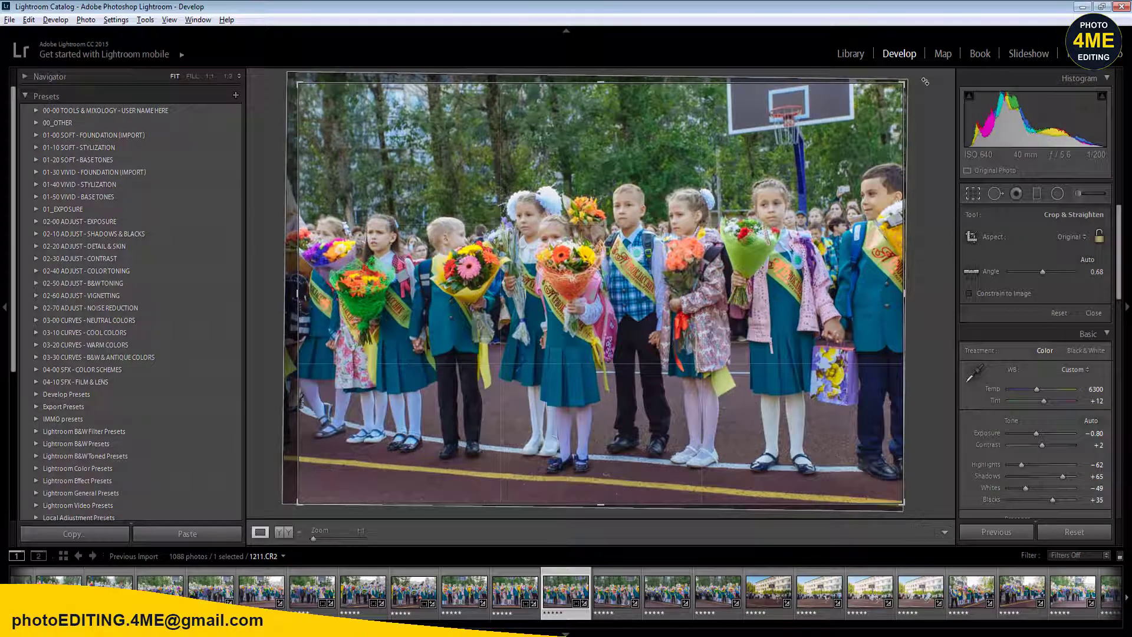
pyautogui.press('Return')
# - Straighten photo 1213.CR2 with a rotation angle of 0.83 and inspect the blonde woman in the background at 1:1
pyautogui.press('Right')
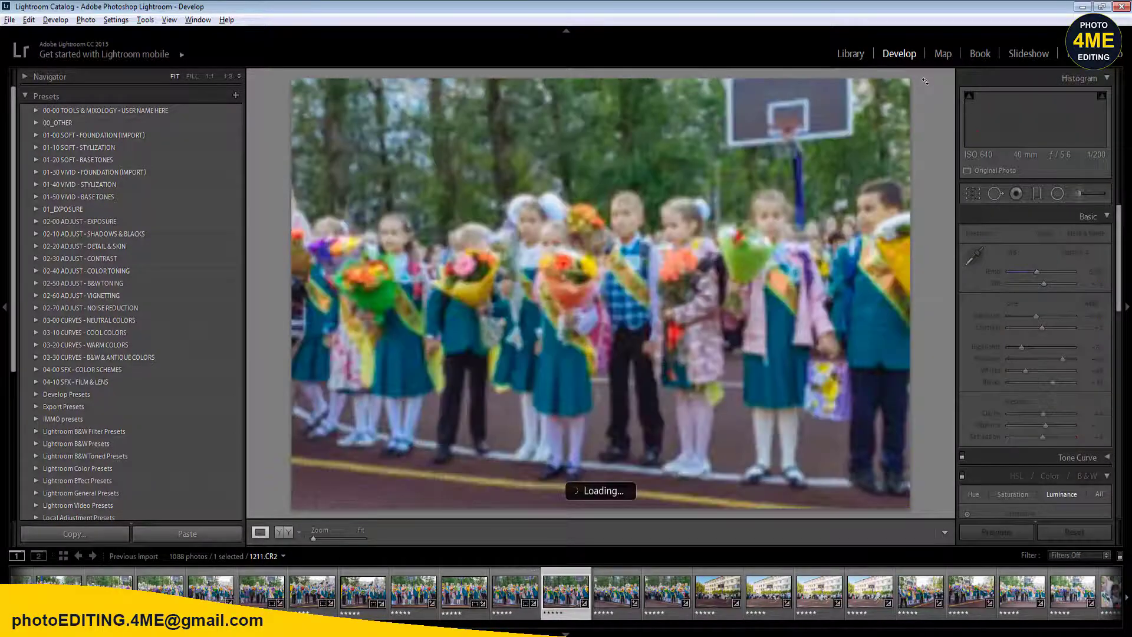
pyautogui.press('Right')
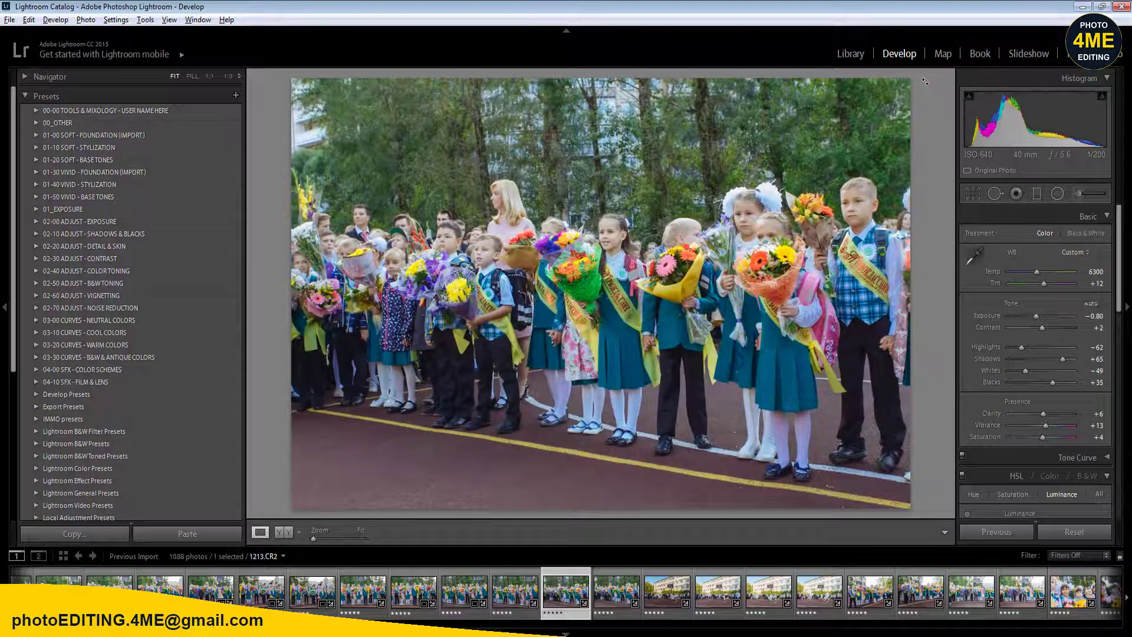
pyautogui.press('r')
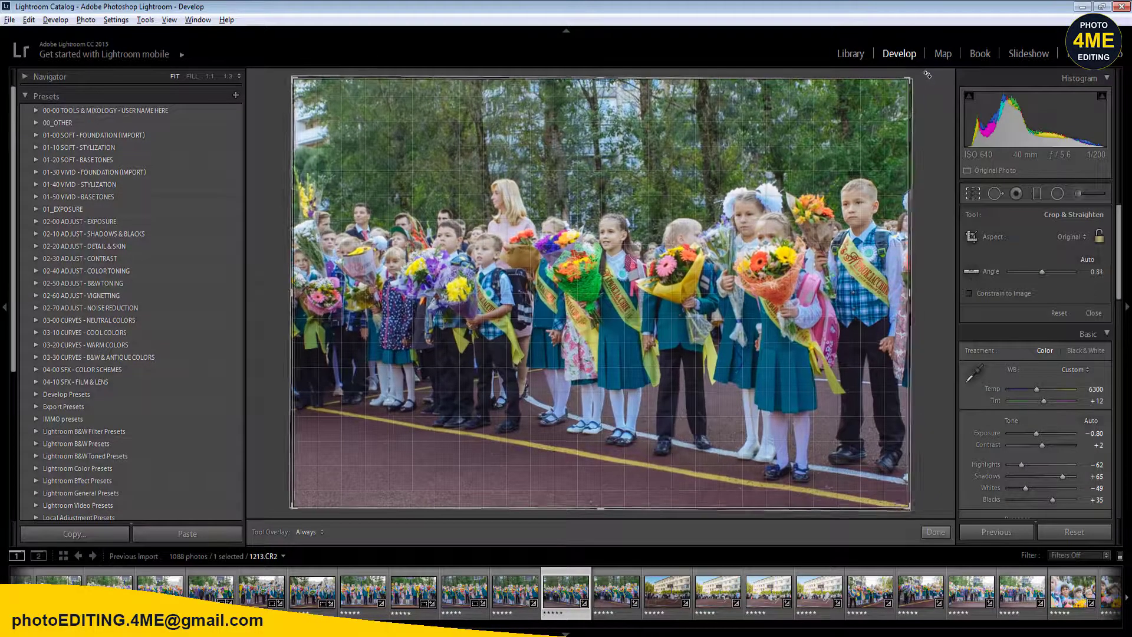
pyautogui.moveTo(928, 74); pyautogui.dragTo(933, 81)
pyautogui.press('r')
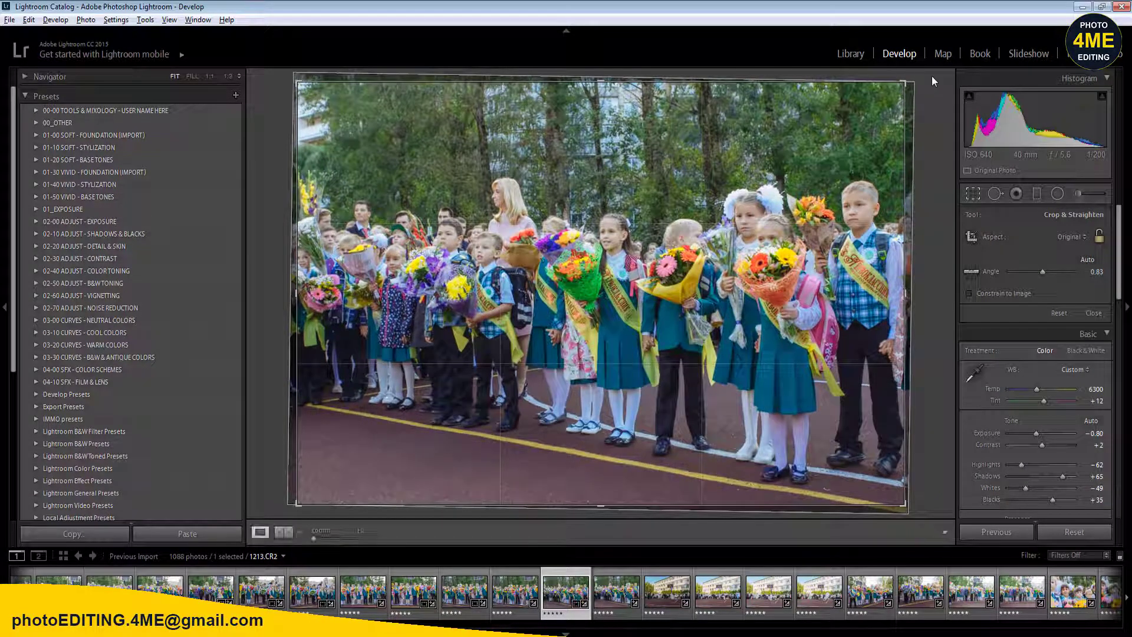
pyautogui.click(480, 195)
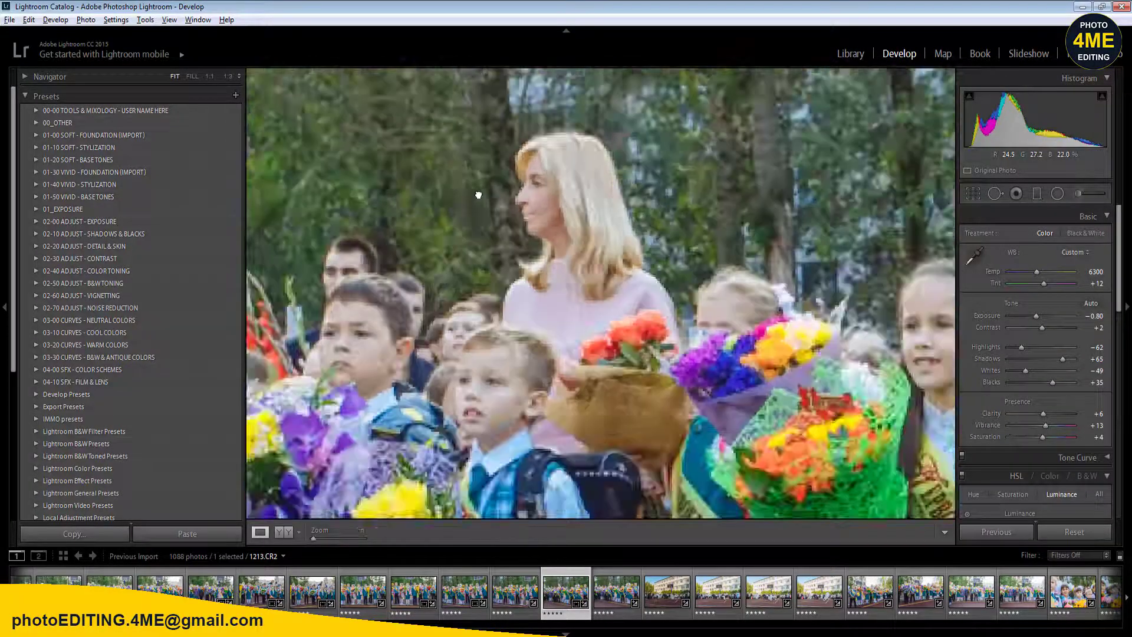
pyautogui.click(479, 195)
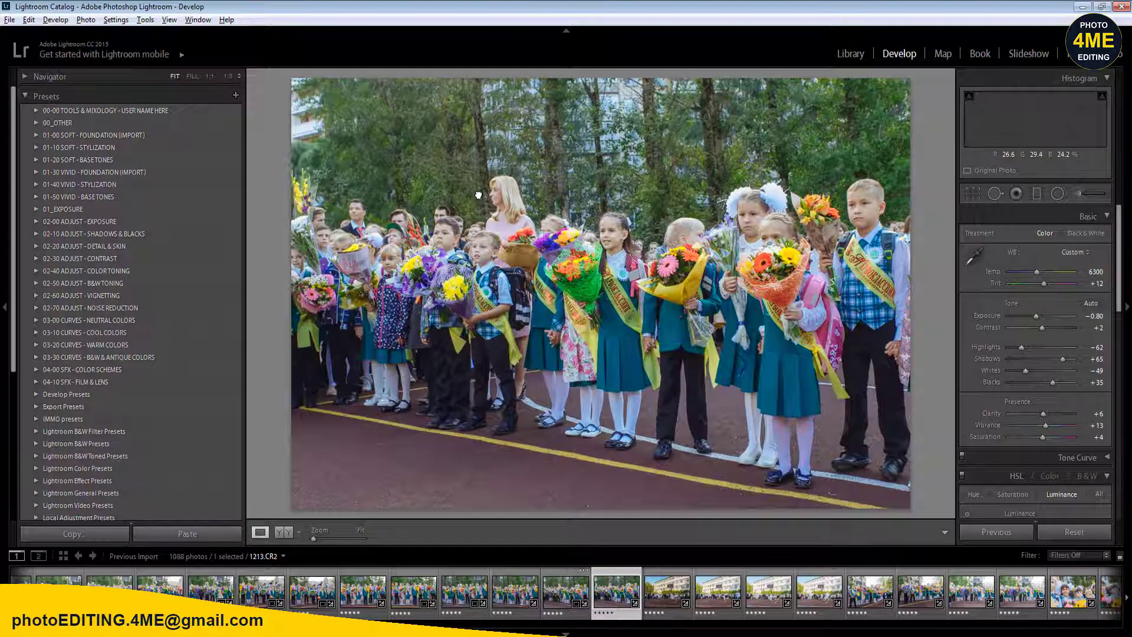
# - Synchronize the develop settings of photo 1181.CR2 to photos 1215 through 1218, excluding local adjustments, spot removal and crop
pyautogui.press('Left')
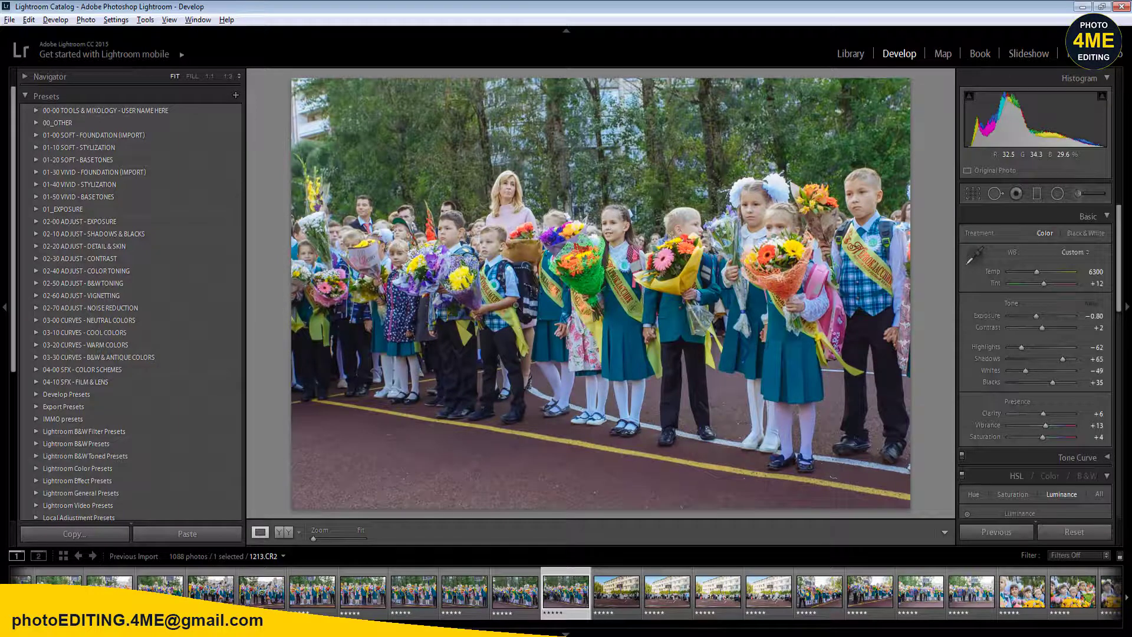
pyautogui.press('Right')
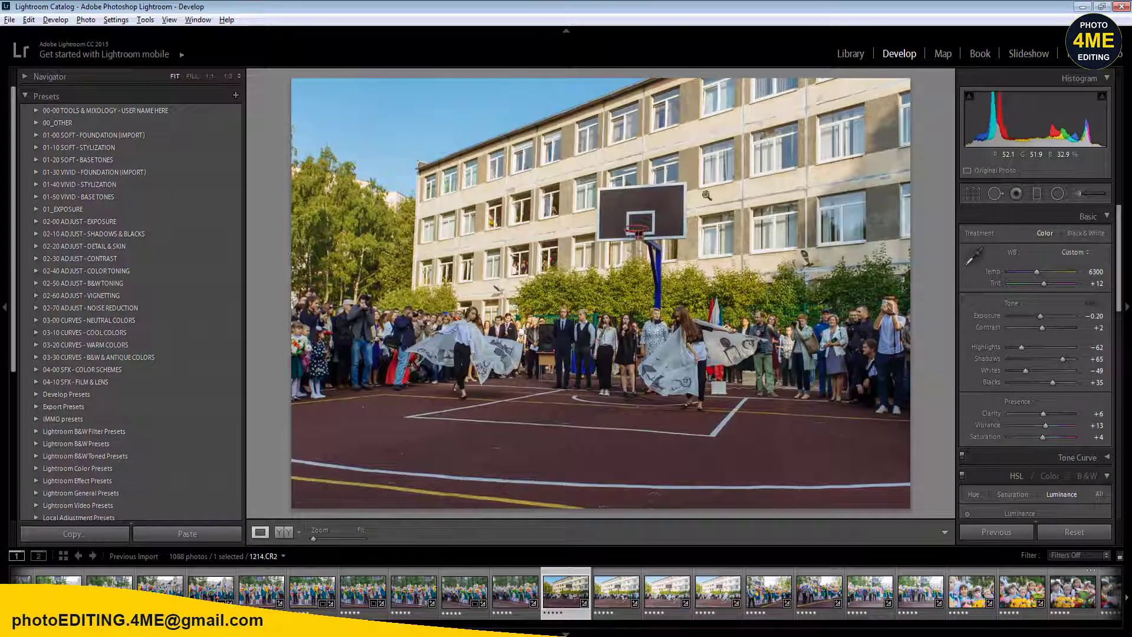
pyautogui.click(852, 52)
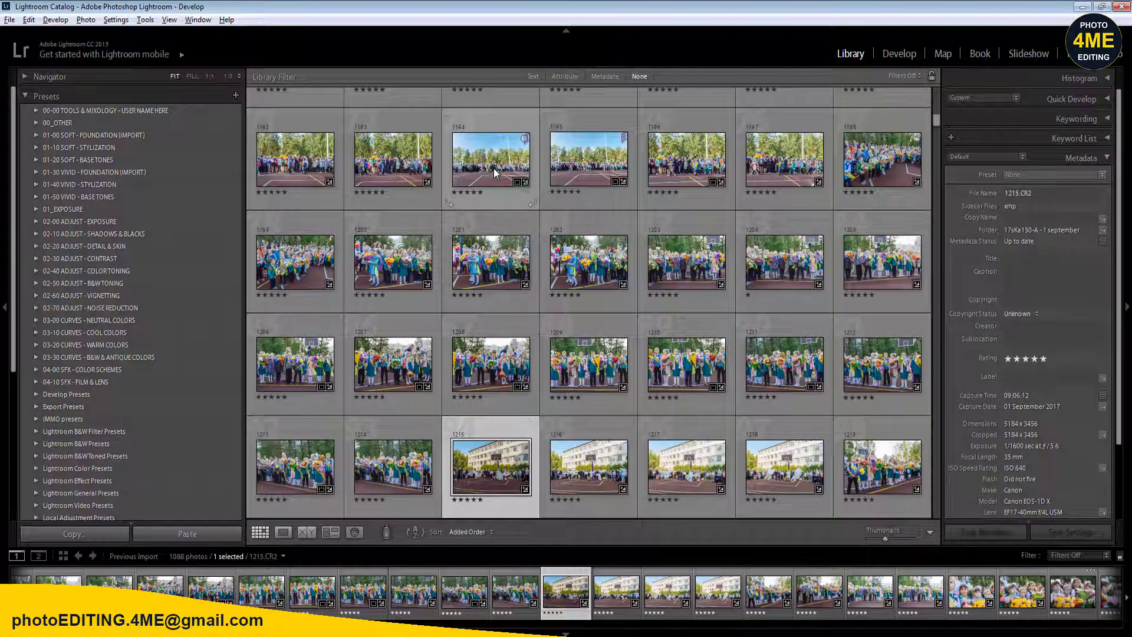
pyautogui.scroll(3, 494, 172)
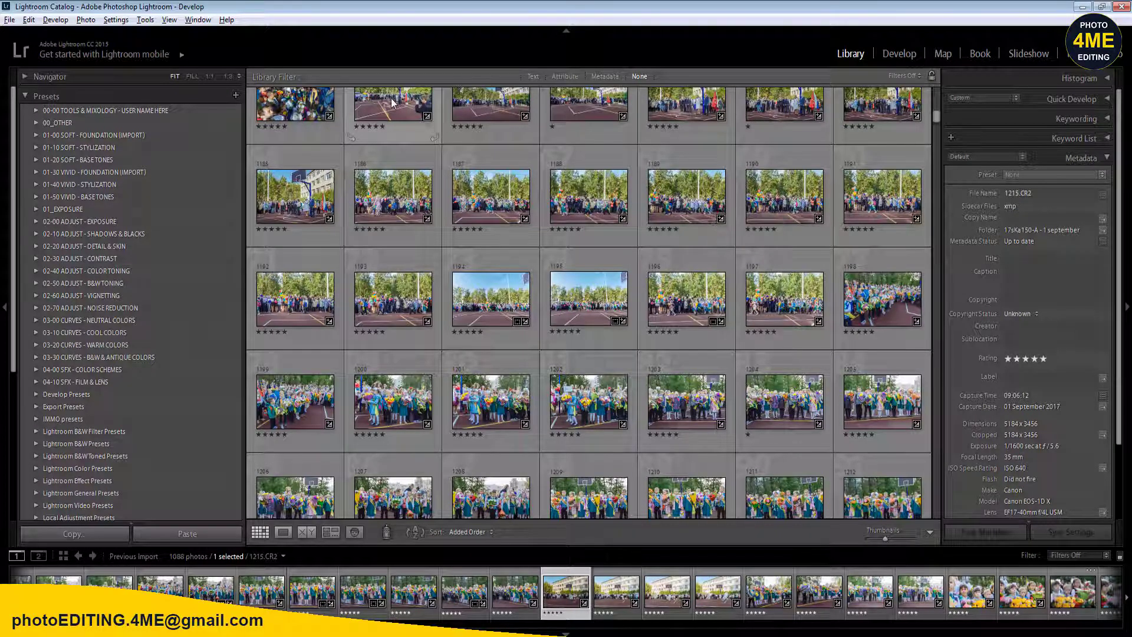
pyautogui.scroll(1, 445, 302)
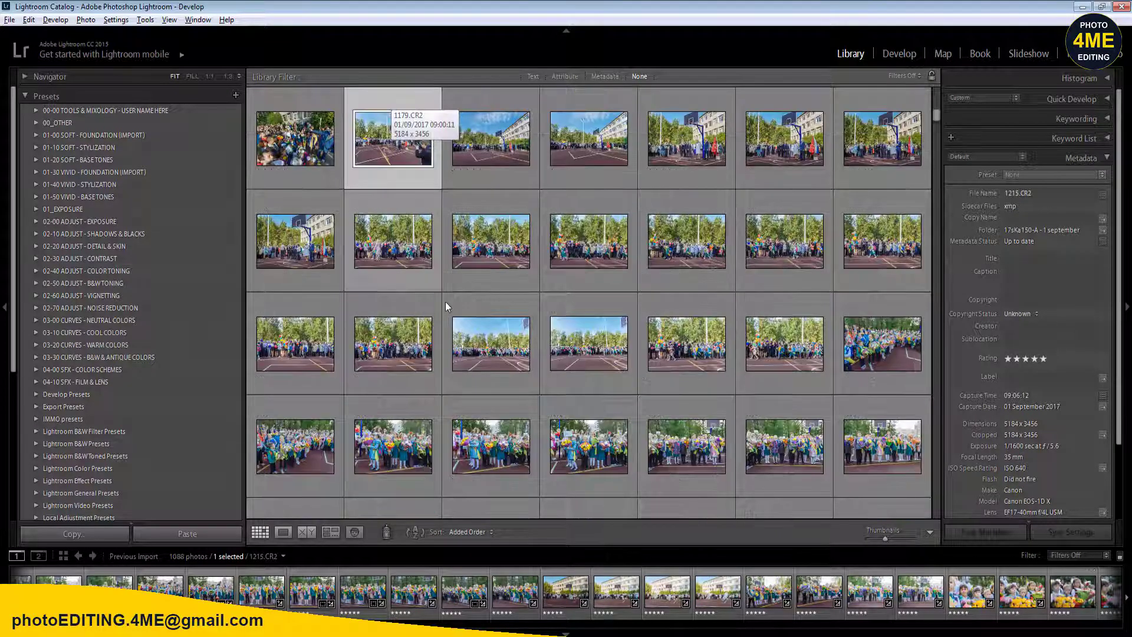
pyautogui.click(592, 140)
pyautogui.scroll(-3, 577, 273)
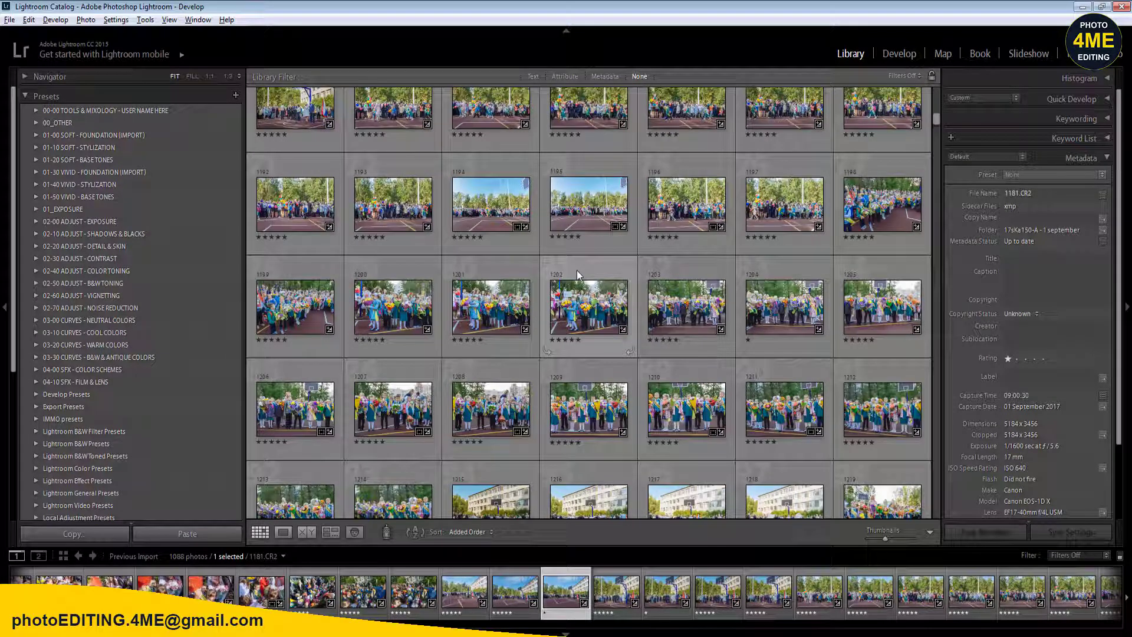
pyautogui.scroll(-3, 577, 270)
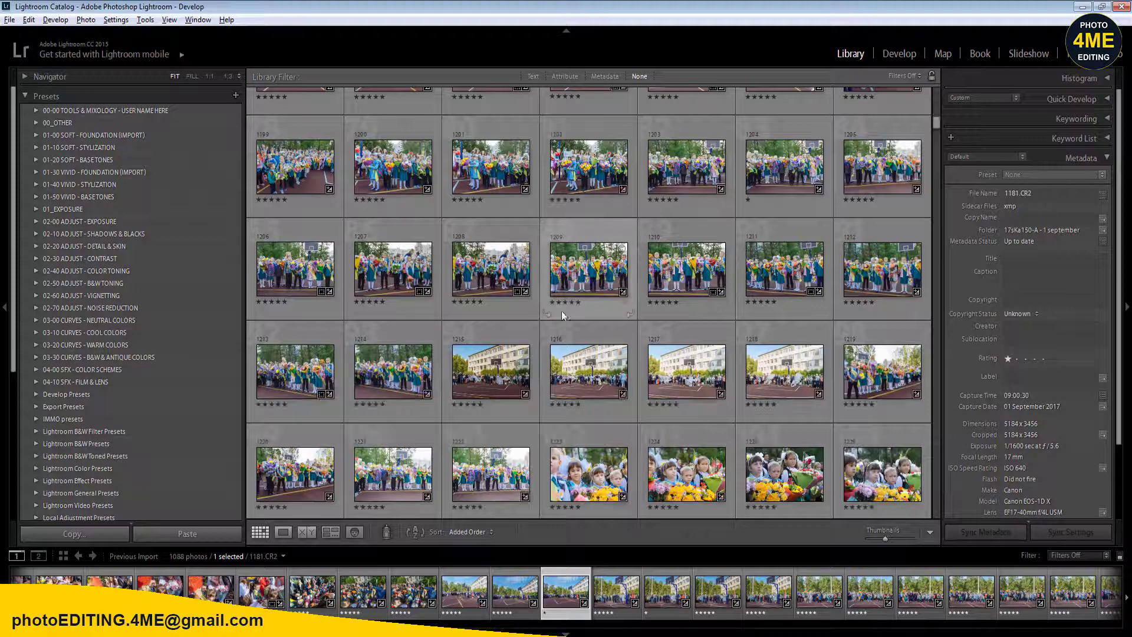
pyautogui.keyDown('ctrl'); pyautogui.click(500, 369); pyautogui.keyUp('ctrl')
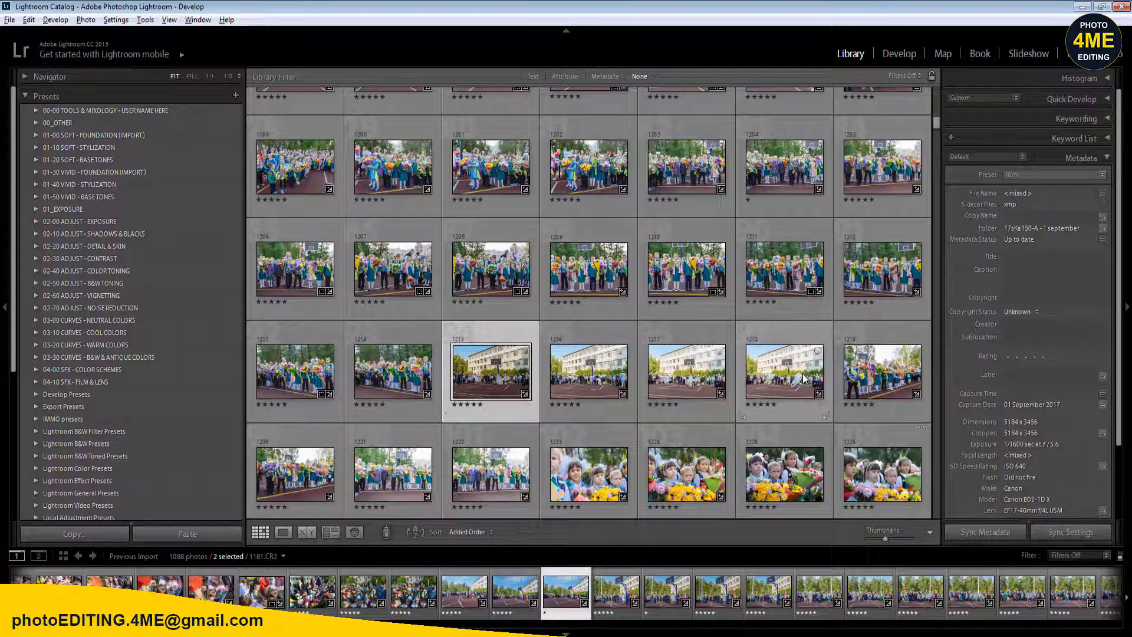
pyautogui.keyDown('shift'); pyautogui.click(784, 371); pyautogui.keyUp('shift')
pyautogui.click(901, 54)
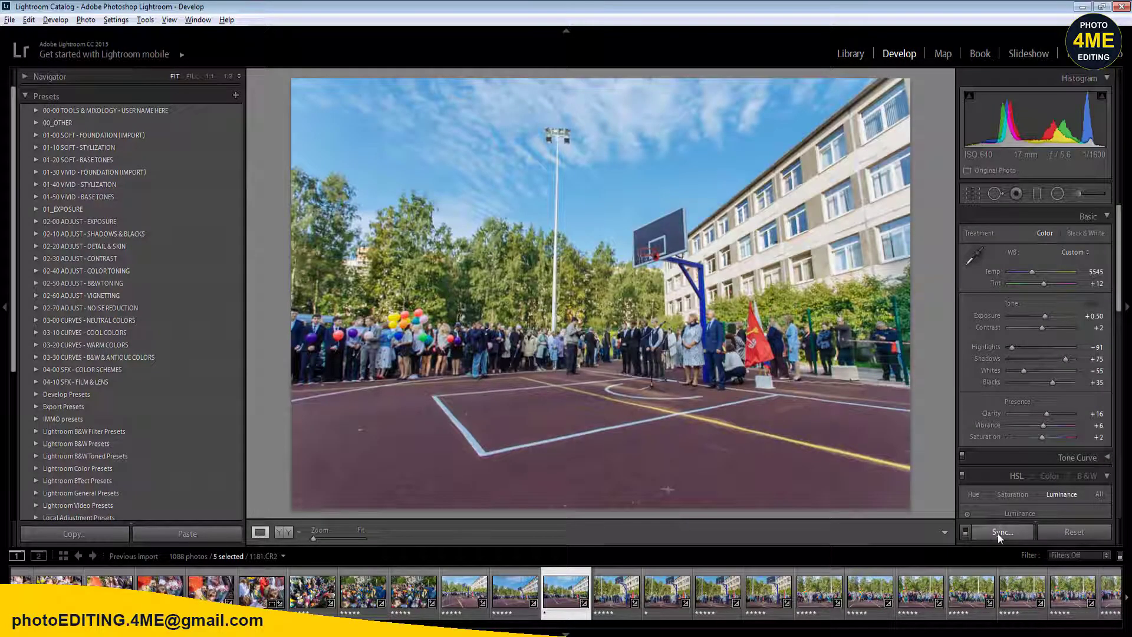
pyautogui.click(1002, 532)
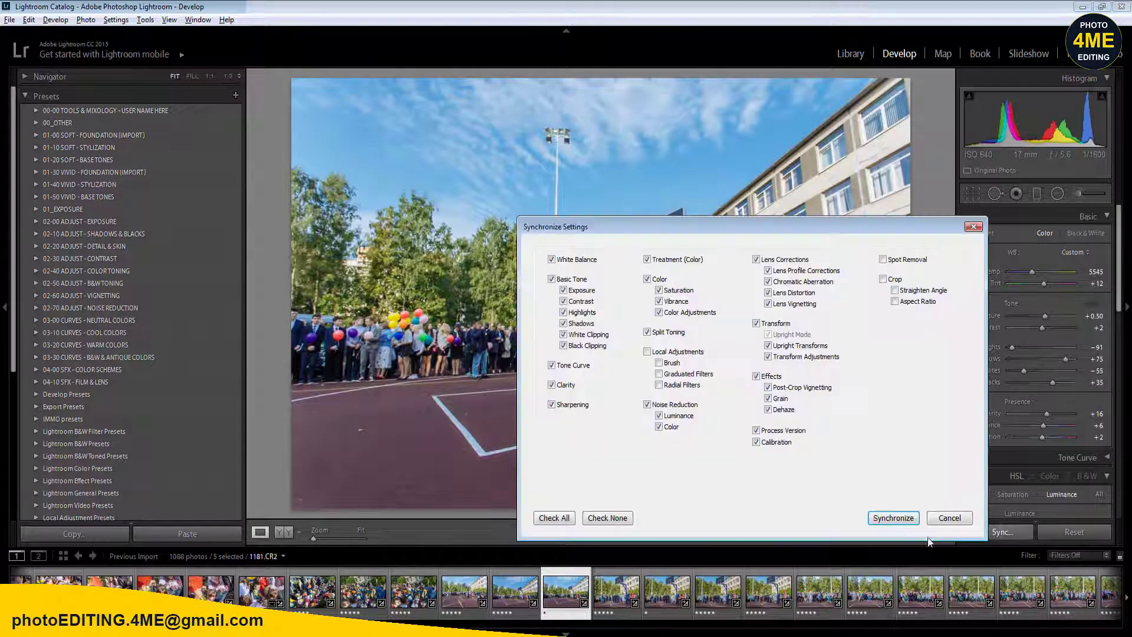
pyautogui.click(962, 519)
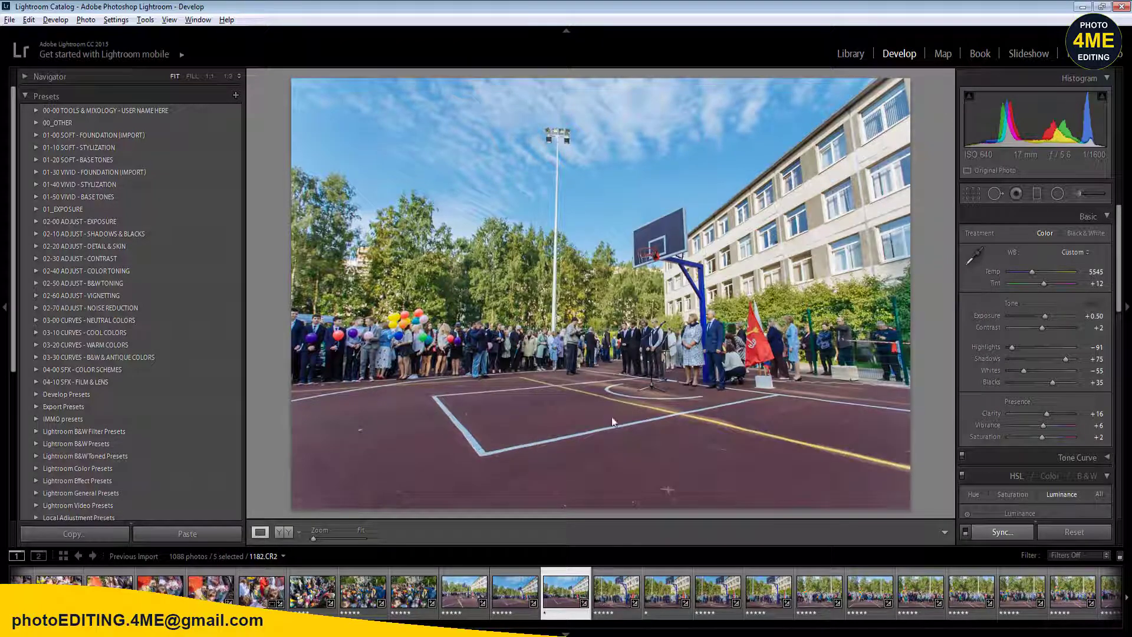
# - Select only photo 1214 in the library grid and open it for developing
pyautogui.click(851, 53)
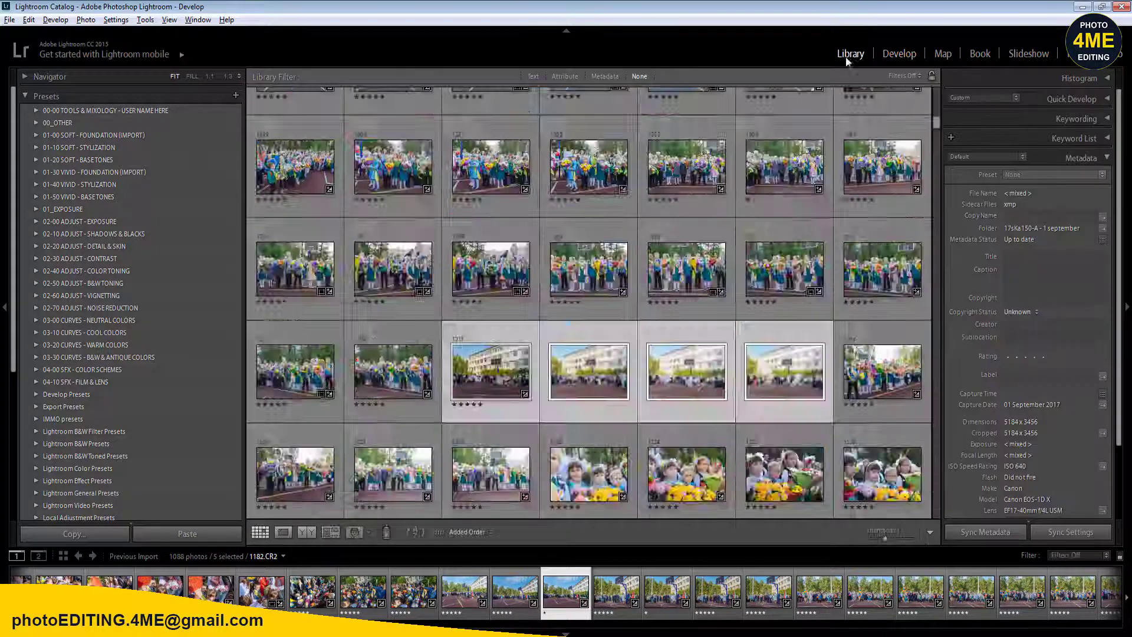
pyautogui.scroll(-5, 592, 270)
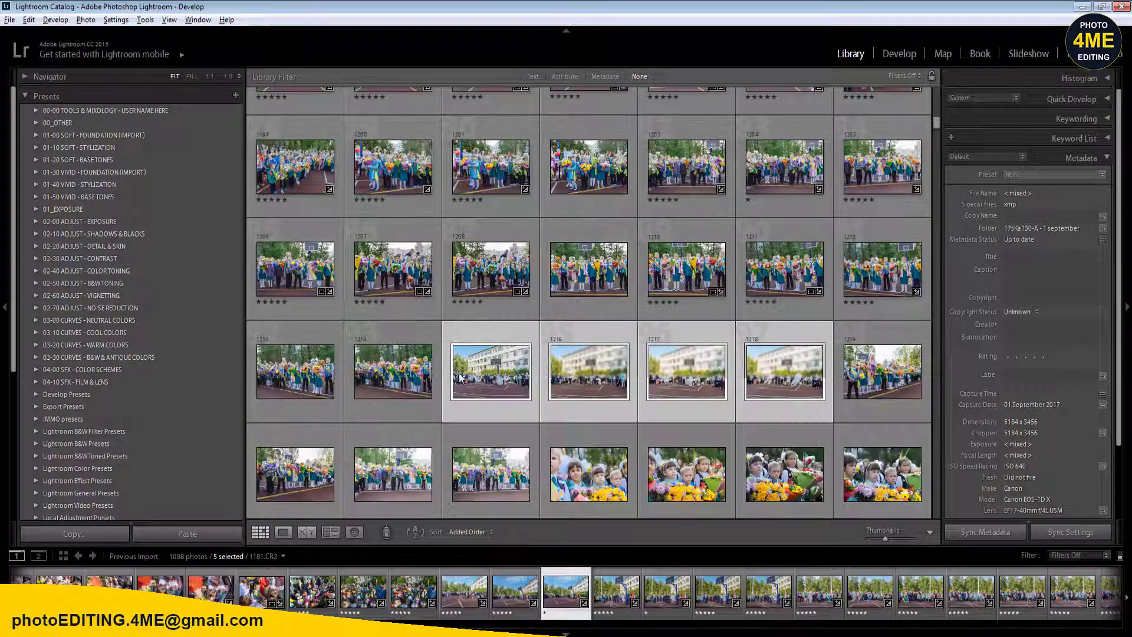
pyautogui.click(393, 372)
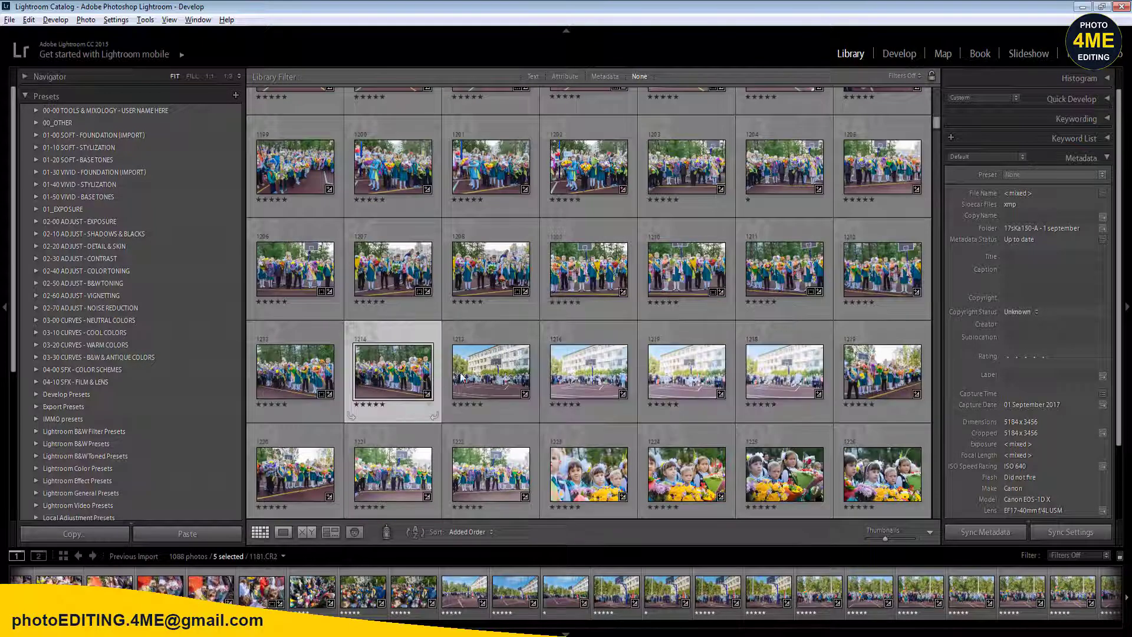
pyautogui.click(886, 56)
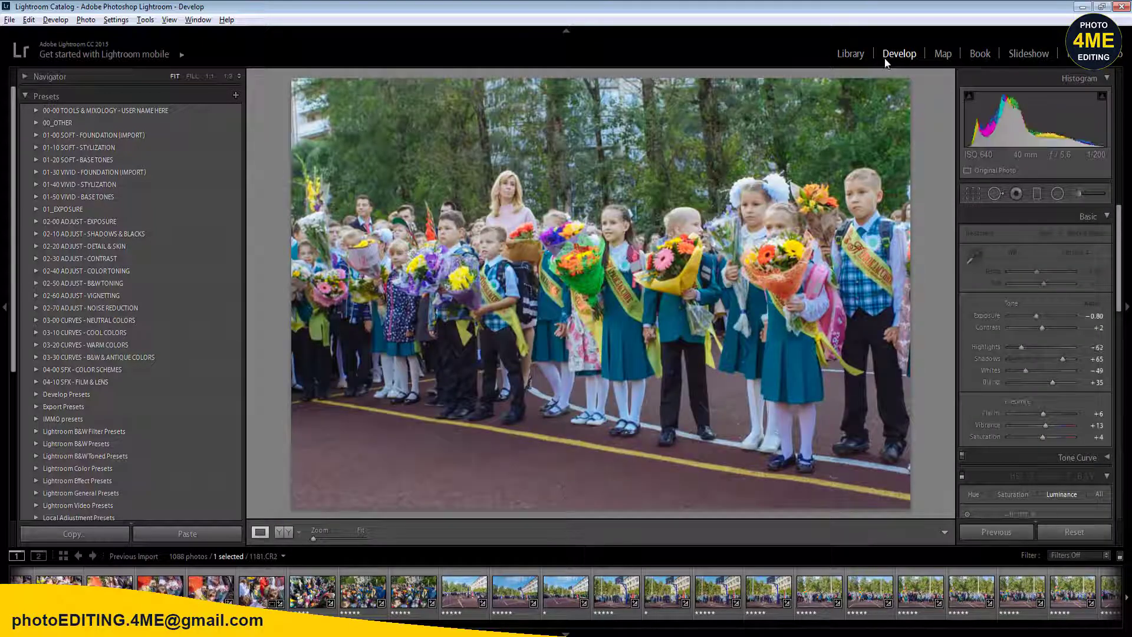
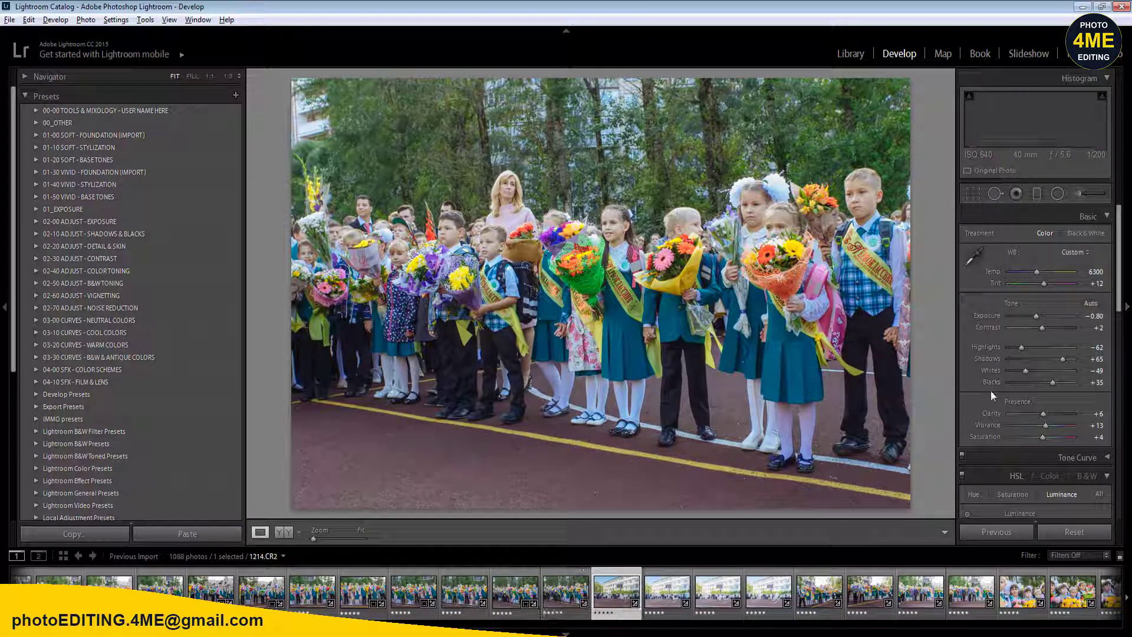
# - Open photo 1215.CR2 and reset its develop settings
pyautogui.click(613, 599)
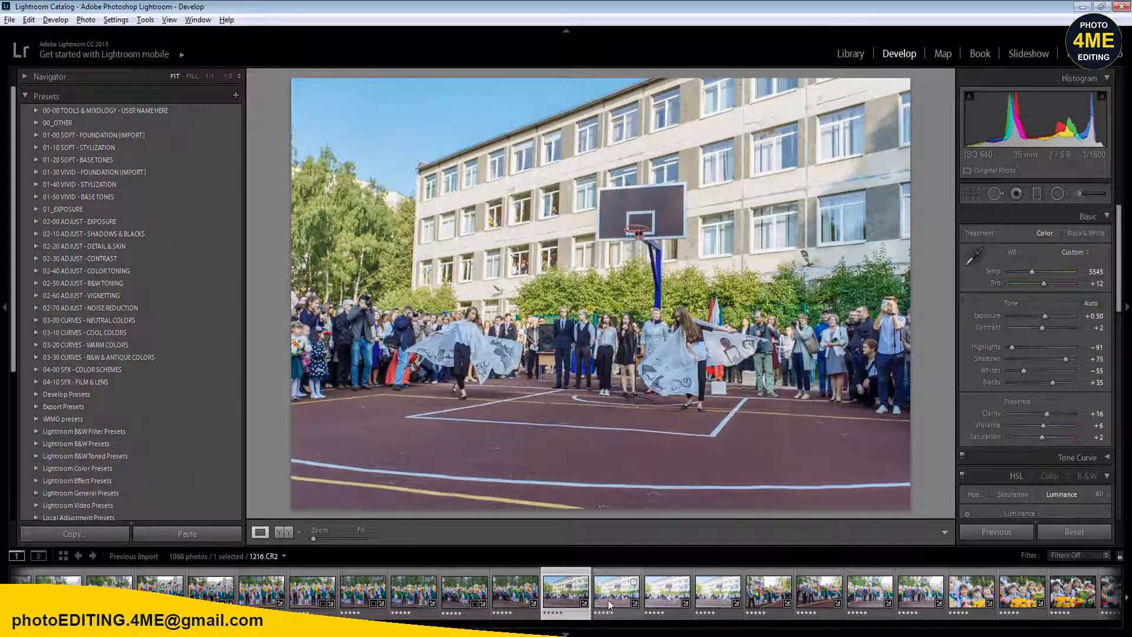
pyautogui.rightClick(608, 600)
pyautogui.moveTo(627, 453)
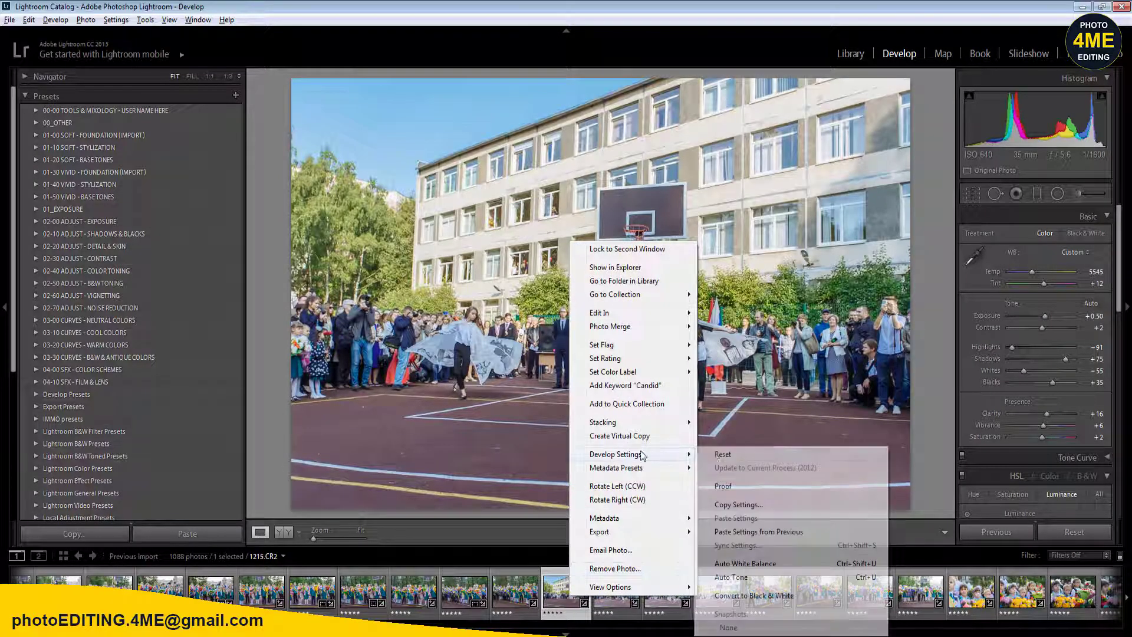
pyautogui.click(723, 453)
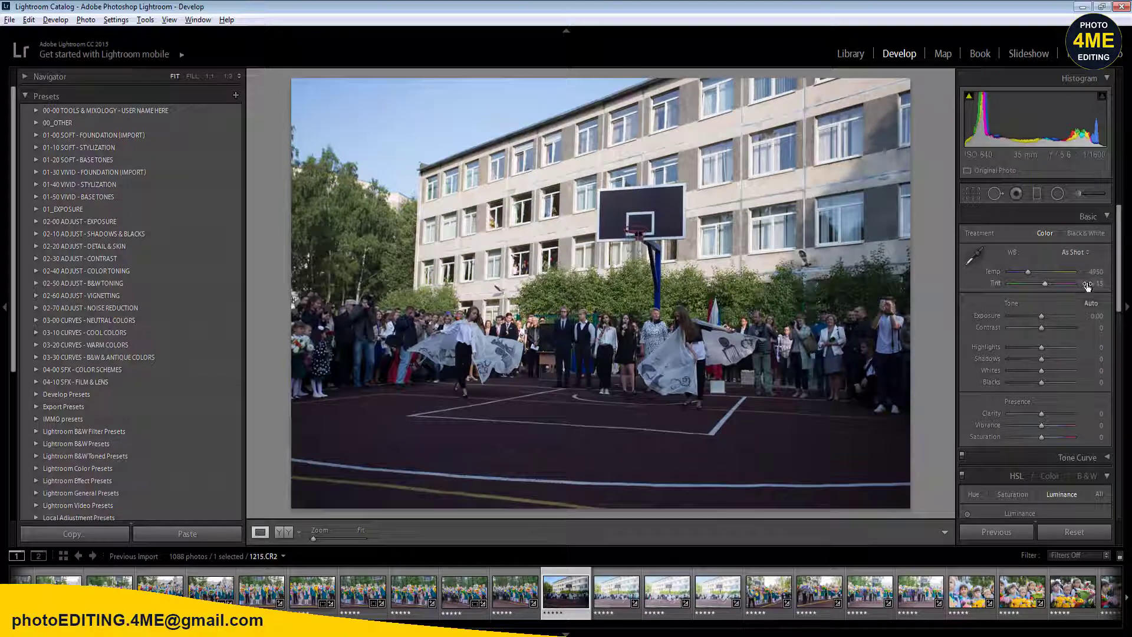
# - Try auto tone and auto white balance on photo 1215.CR2 with Clarity +27 and Vibrance +9
pyautogui.click(1091, 303)
pyautogui.click(1083, 252)
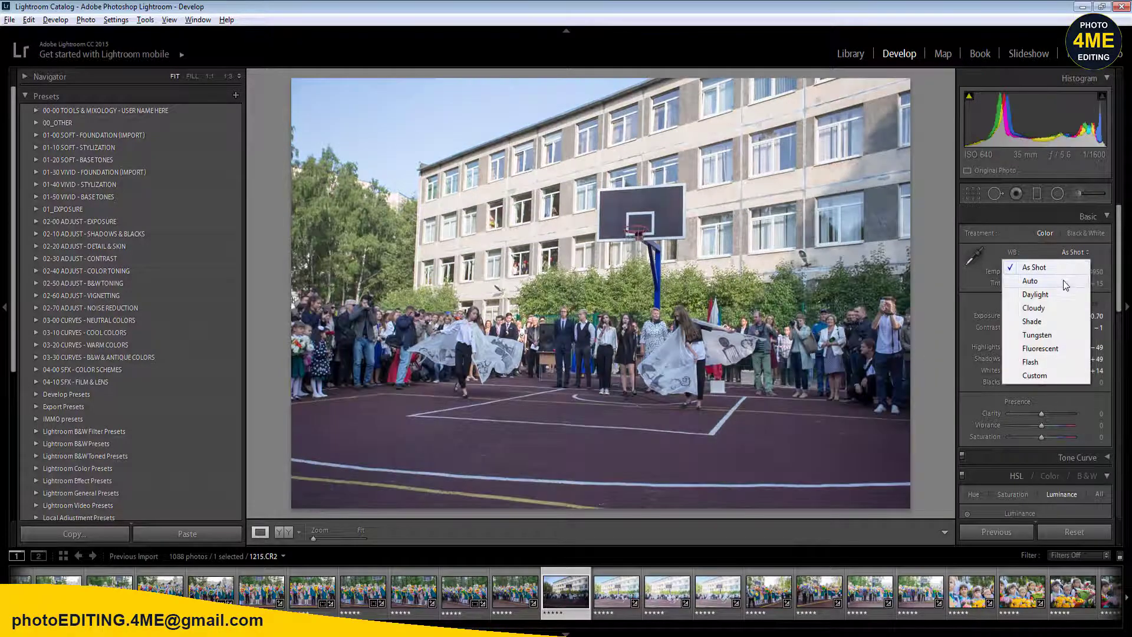
pyautogui.click(1063, 280)
pyautogui.click(1110, 78)
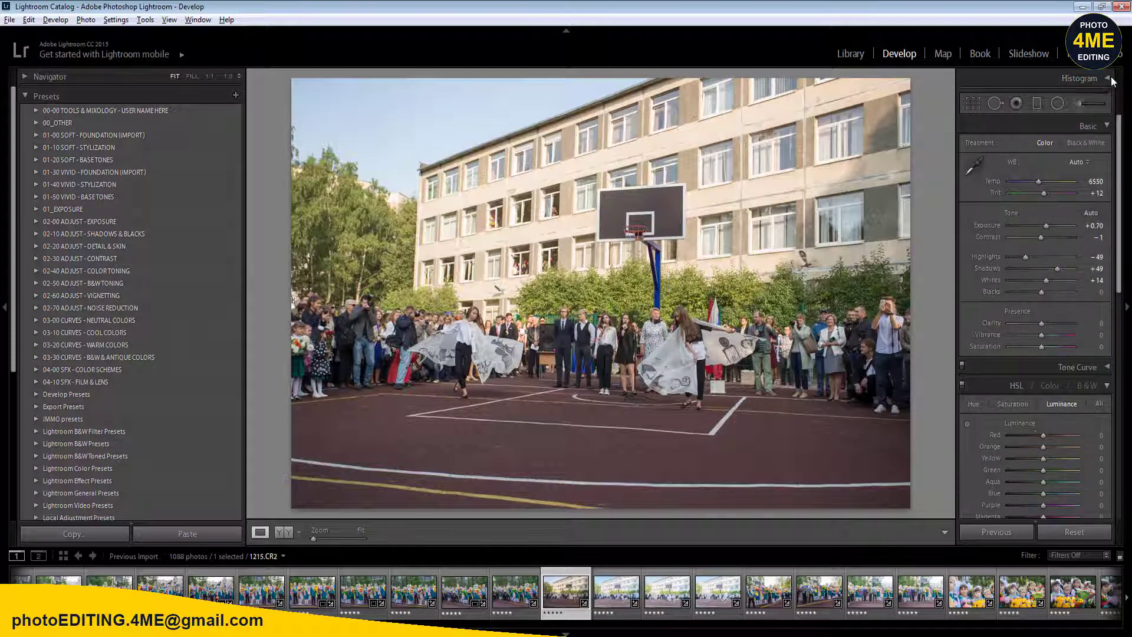
pyautogui.moveTo(1042, 323); pyautogui.dragTo(1052, 327)
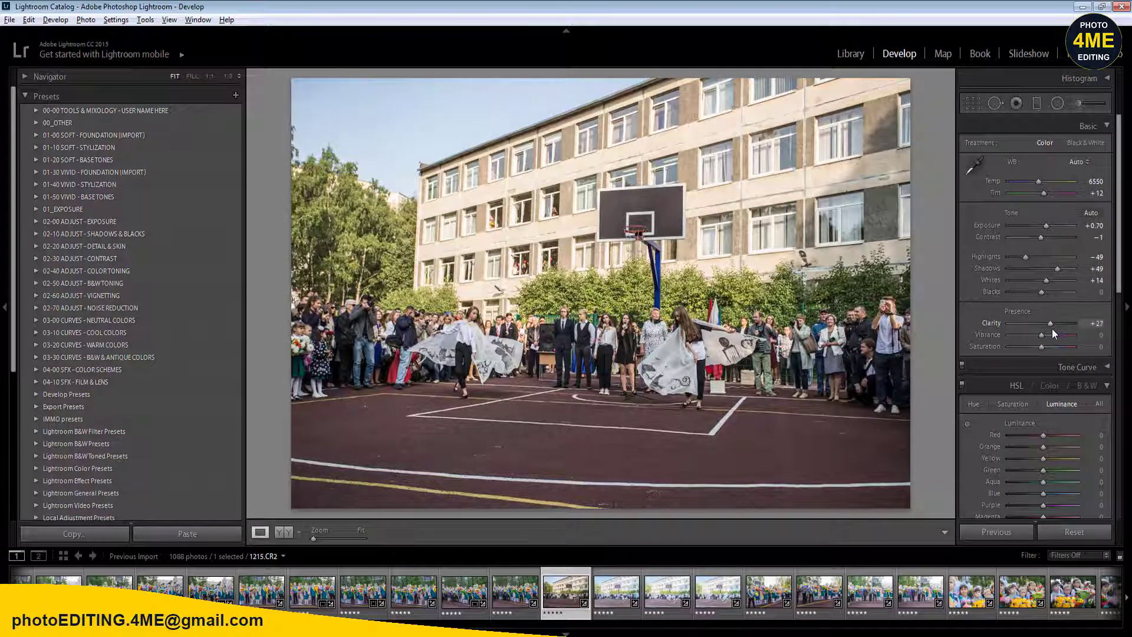
pyautogui.click(1052, 325)
pyautogui.click(1045, 334)
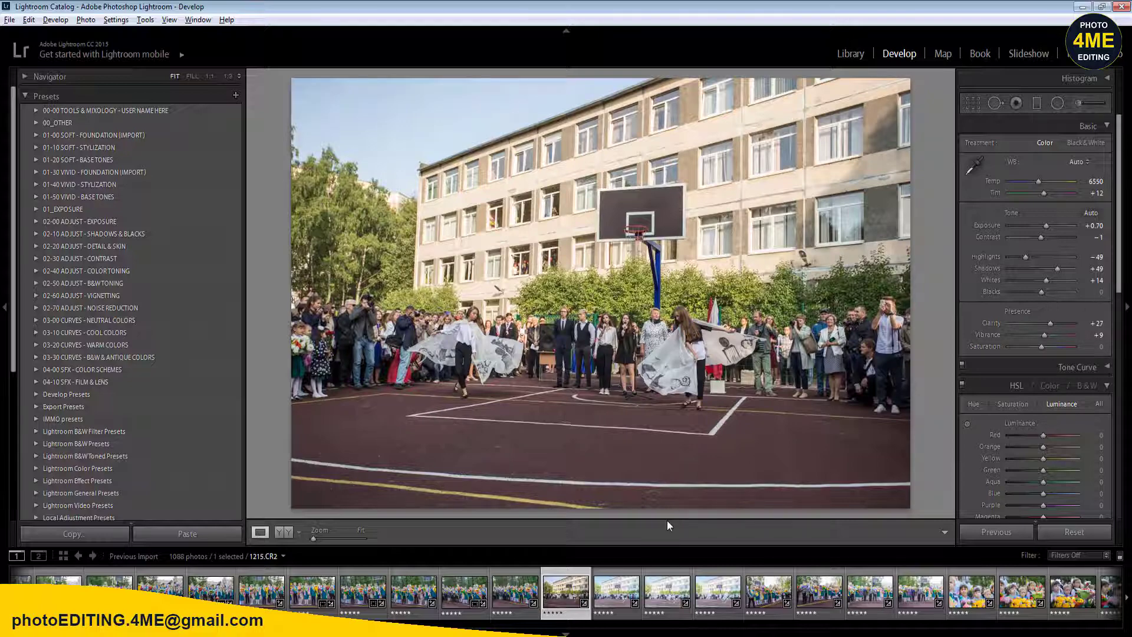
# - Compare the neighbouring photos and set the exposure of photo 1216.CR2 to −0.80
pyautogui.press('Left')
pyautogui.press('Right')
pyautogui.press('Right')
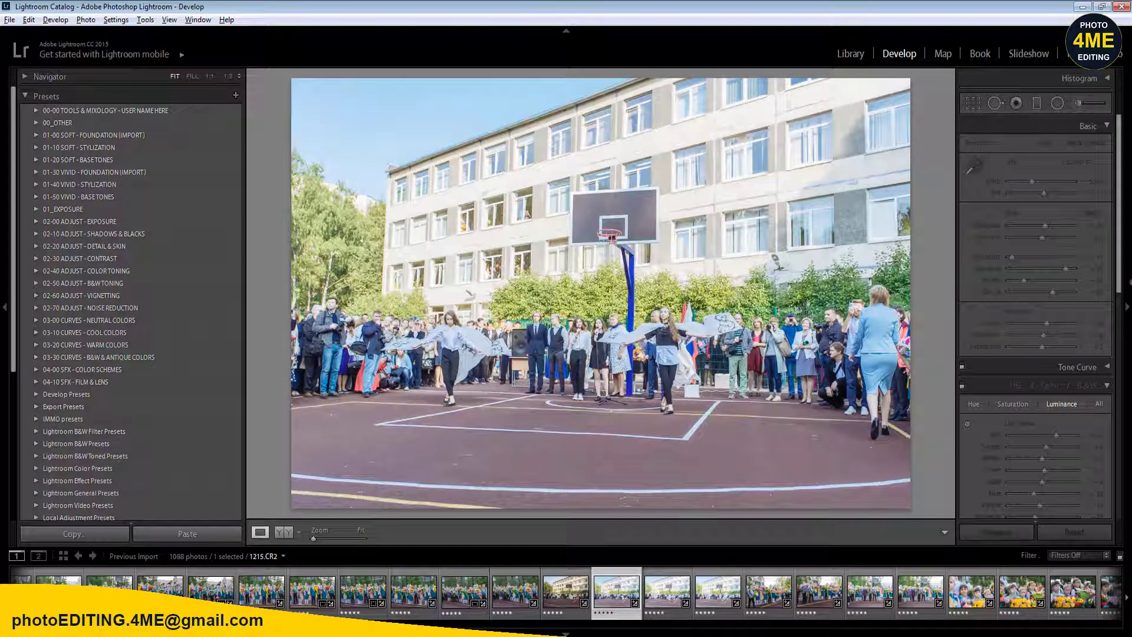
pyautogui.press('Right')
pyautogui.click(1098, 225)
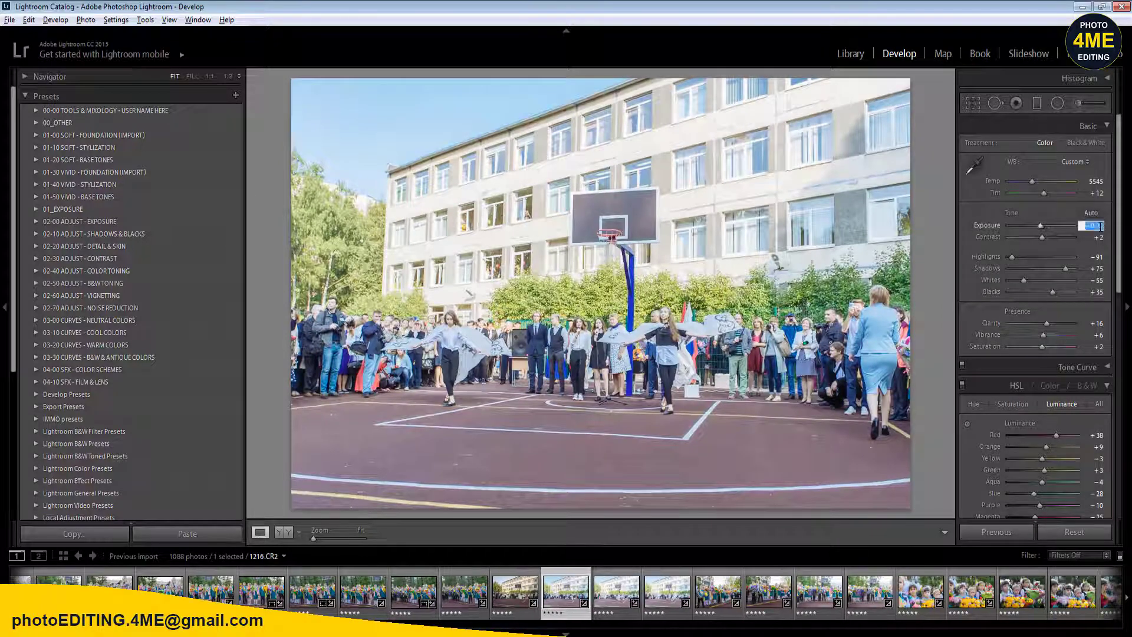
pyautogui.write('-0.61')
pyautogui.press('Return')
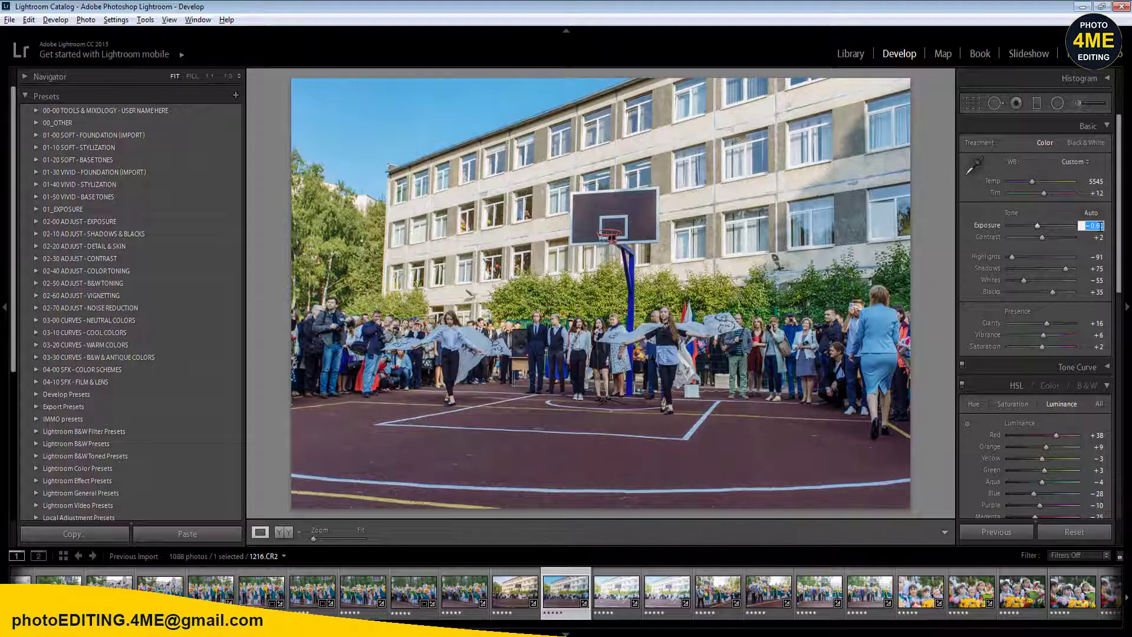
pyautogui.write('-0.81')
pyautogui.press('Return')
pyautogui.press('Down')
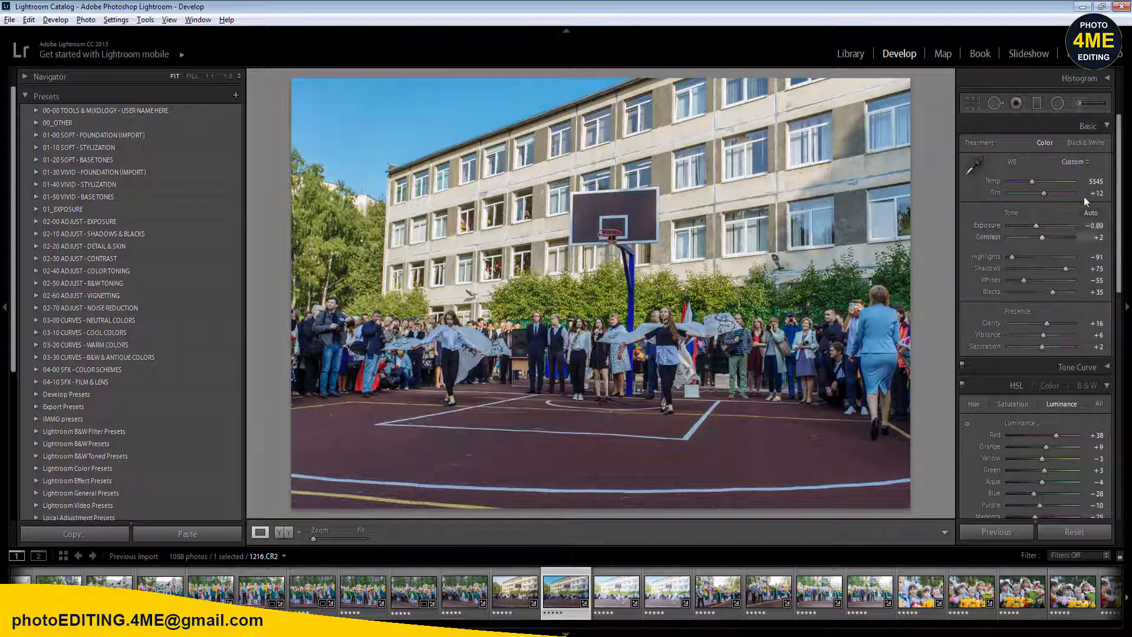
# - Add a large inverted-mask radial filter centred on the performers in photo 1216.CR2 with Exposure 0.50 and Shadows 16
pyautogui.click(1057, 104)
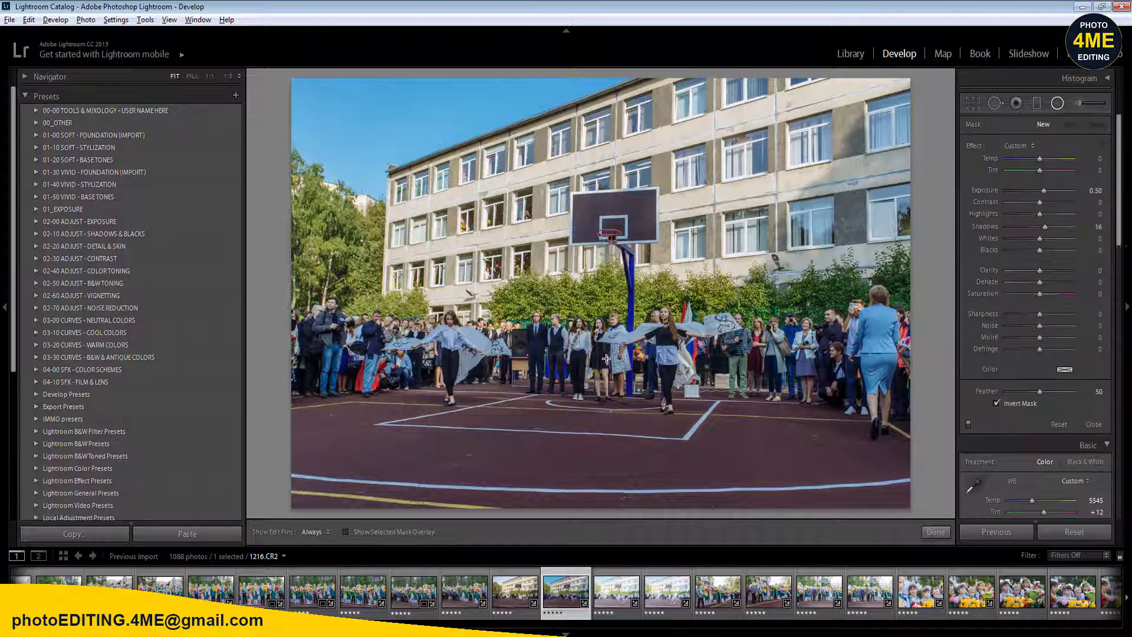
pyautogui.moveTo(607, 357)
pyautogui.mouseDown()
pyautogui.moveTo(885, 450)
pyautogui.moveTo(920, 489)
pyautogui.mouseUp()
pyautogui.doubleClick(787, 374)
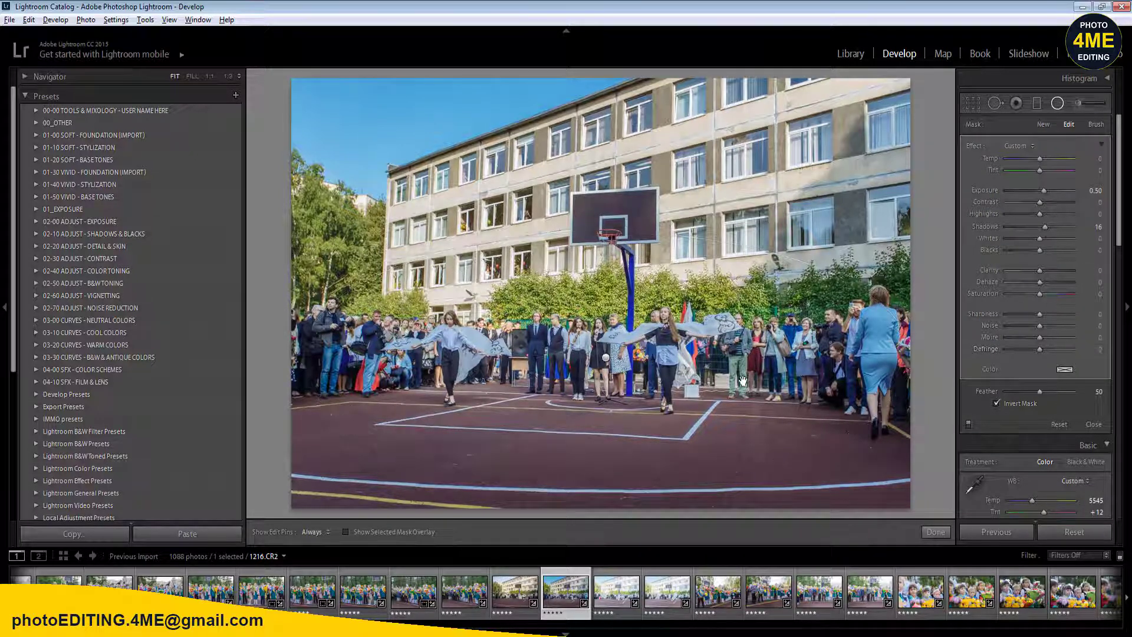
# - Synchronize the develop settings of photo 1216.CR2 to photos 1215, 1217 and 1218, including local adjustments but excluding spot removal and crop
pyautogui.keyDown('ctrl'); pyautogui.click(516, 590); pyautogui.keyUp('ctrl')
pyautogui.keyDown('ctrl'); pyautogui.click(616, 590); pyautogui.keyUp('ctrl')
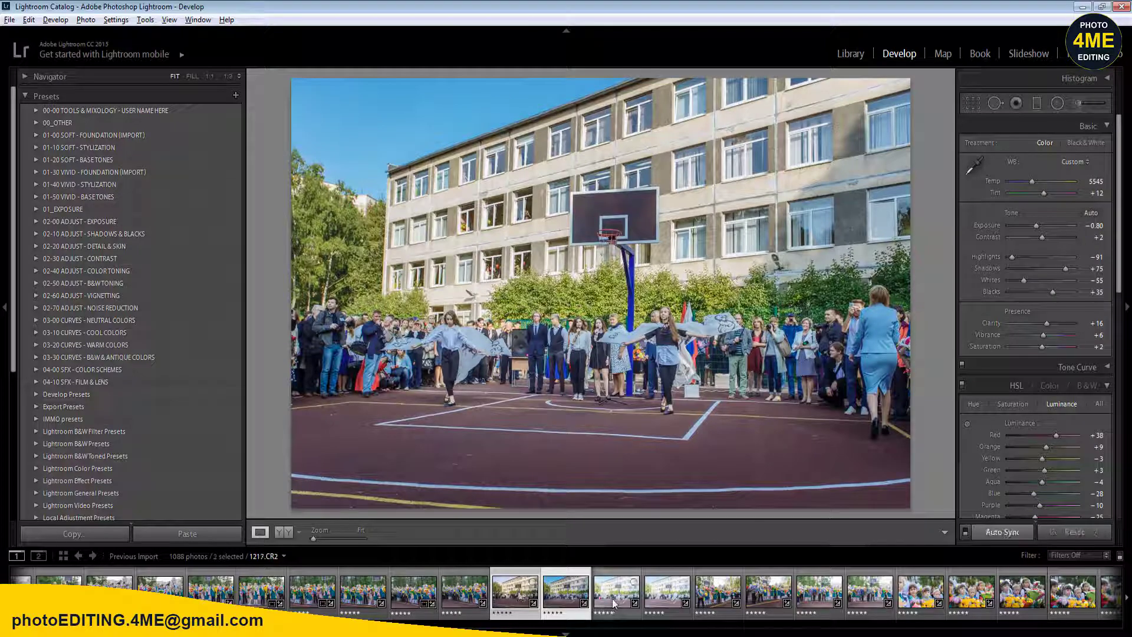
pyautogui.keyDown('ctrl'); pyautogui.click(673, 590); pyautogui.keyUp('ctrl')
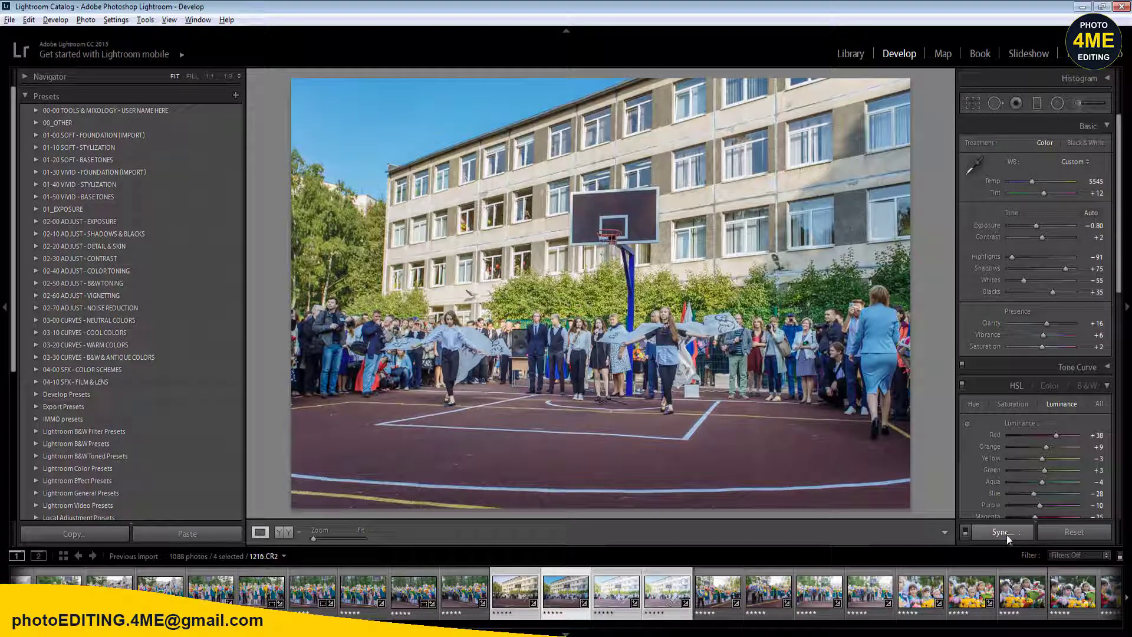
pyautogui.click(1003, 533)
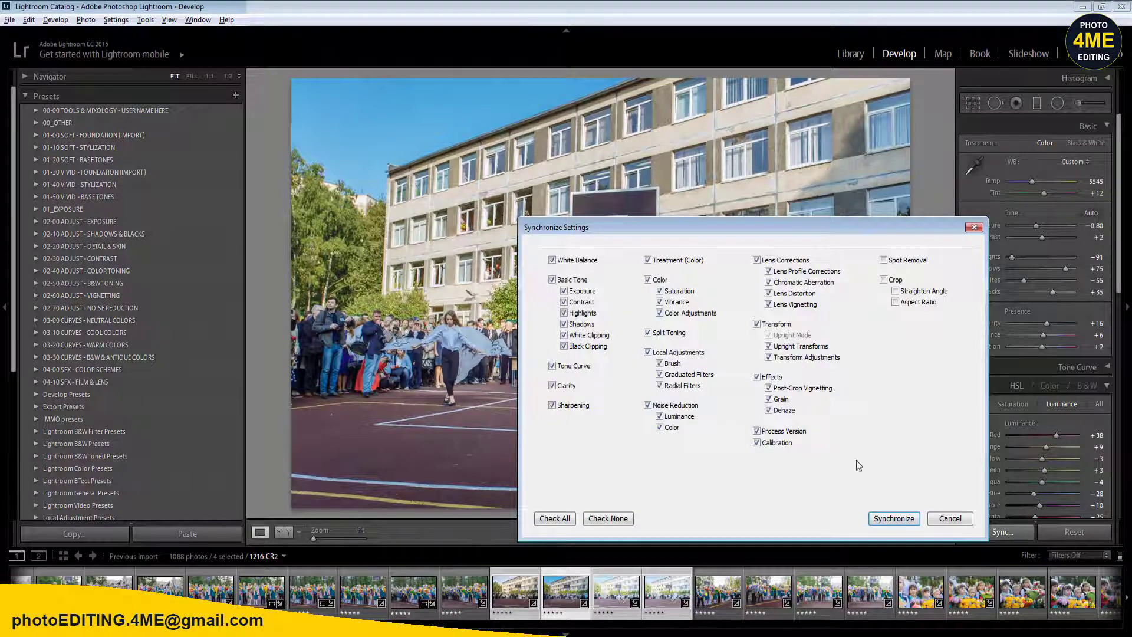
pyautogui.click(894, 519)
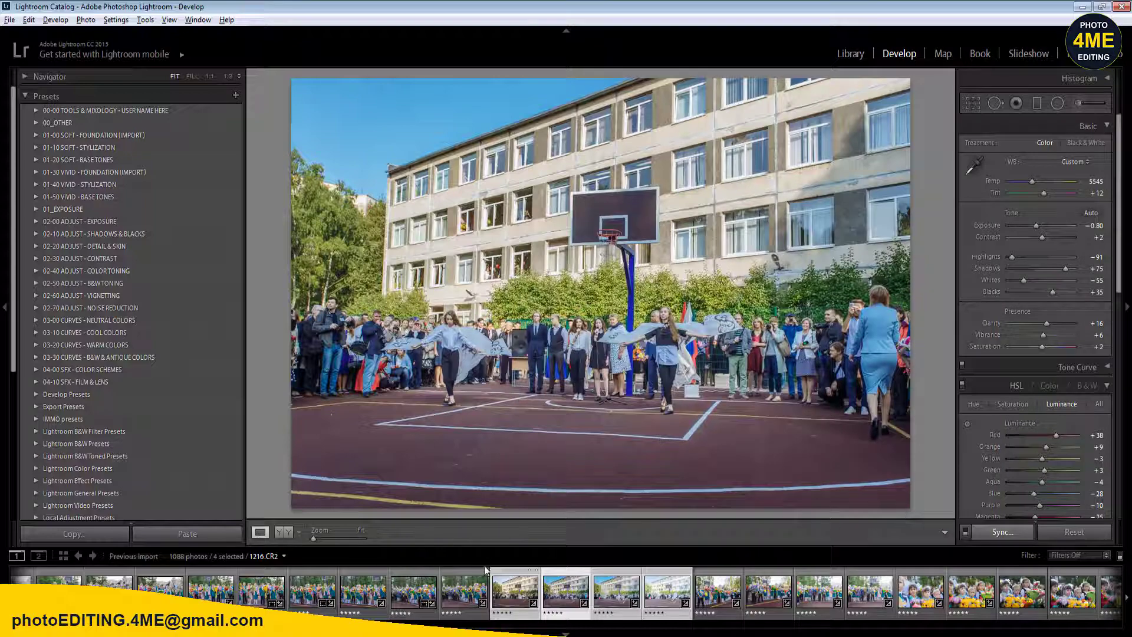
# - Set the exposure of photo 1215.CR2 to −0.10 and its highlights to −85
pyautogui.click(466, 590)
pyautogui.click(509, 592)
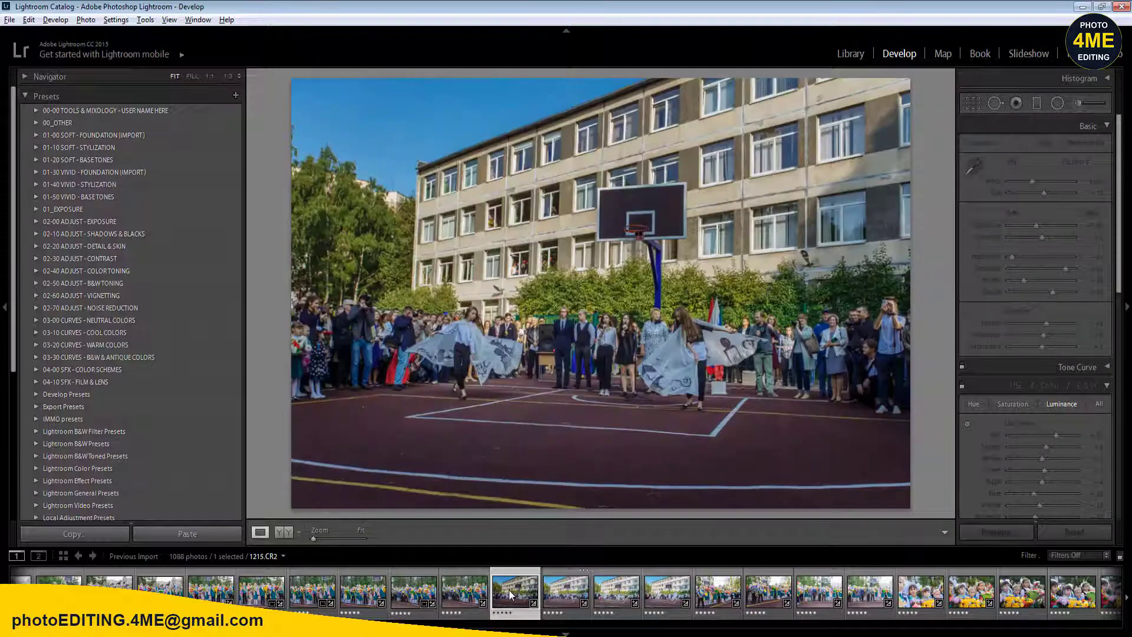
pyautogui.click(1099, 227)
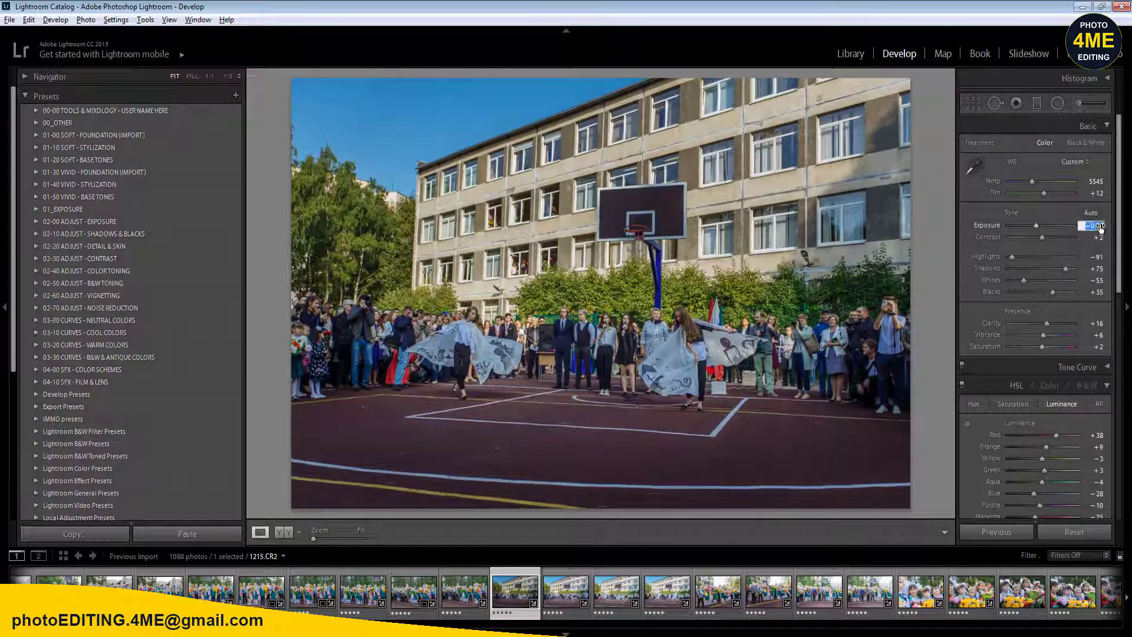
pyautogui.press('Up')
pyautogui.press('Up')
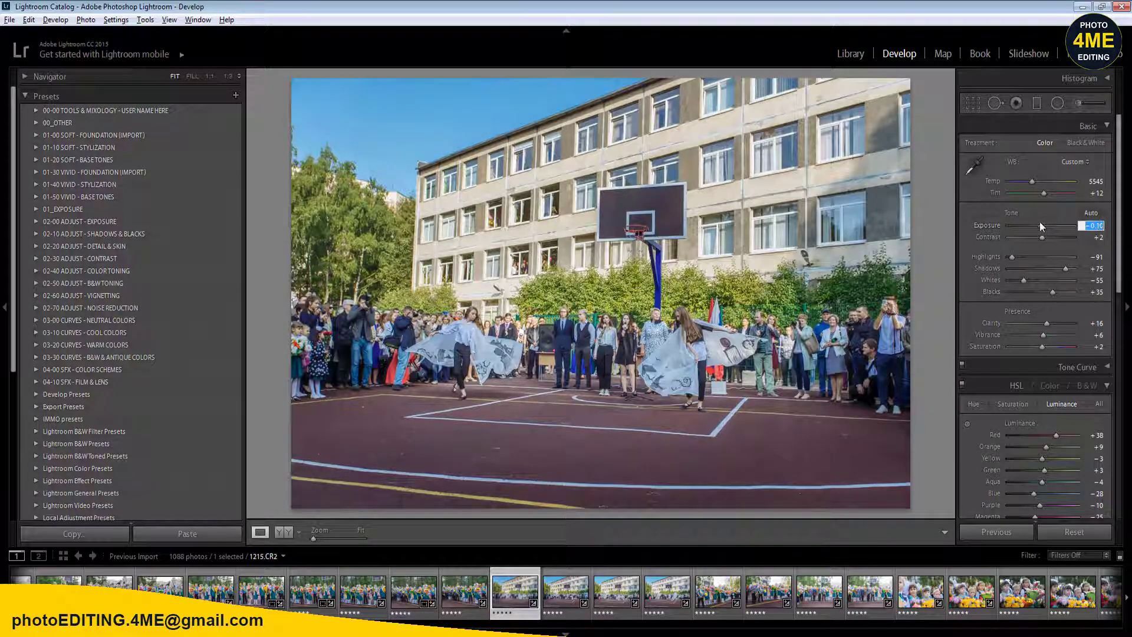
pyautogui.moveTo(1013, 257); pyautogui.dragTo(1016, 259)
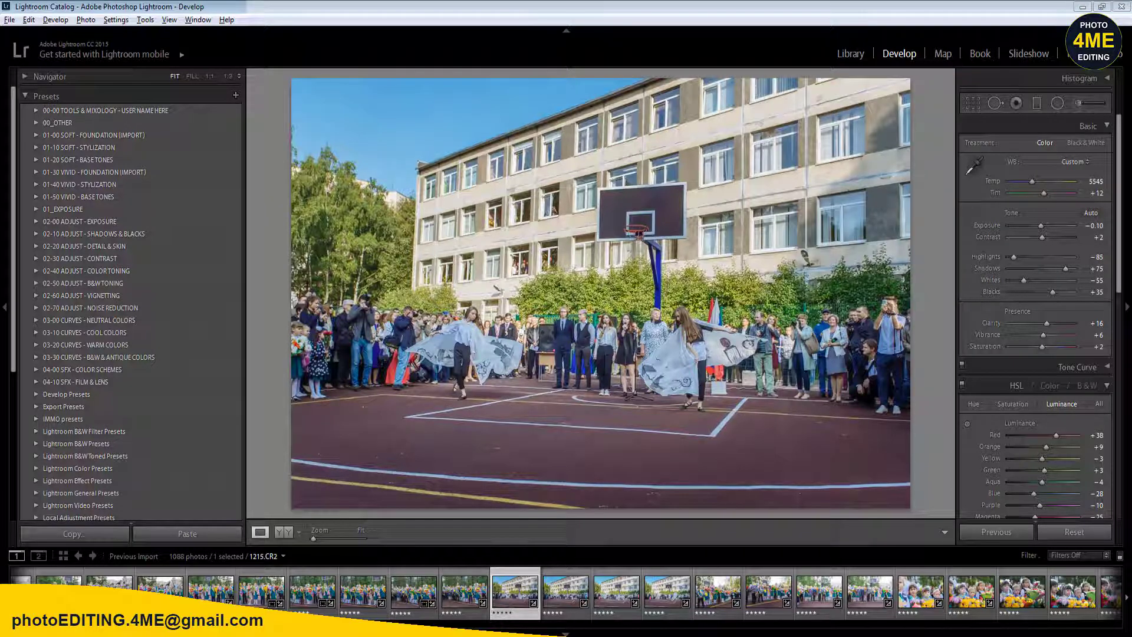
# - Set the contrast of photo 1215.CR2 to +15 and its white balance temperature to 5645
pyautogui.click(680, 5)
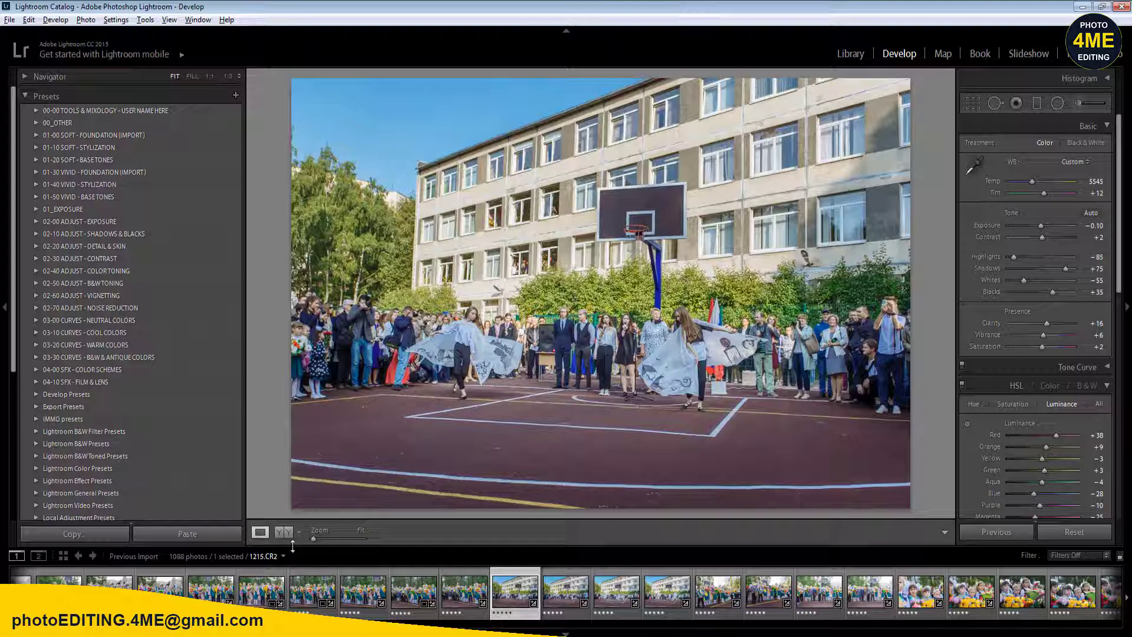
pyautogui.click(284, 532)
pyautogui.click(260, 531)
pyautogui.click(484, 317)
pyautogui.moveTo(443, 386); pyautogui.dragTo(486, 326)
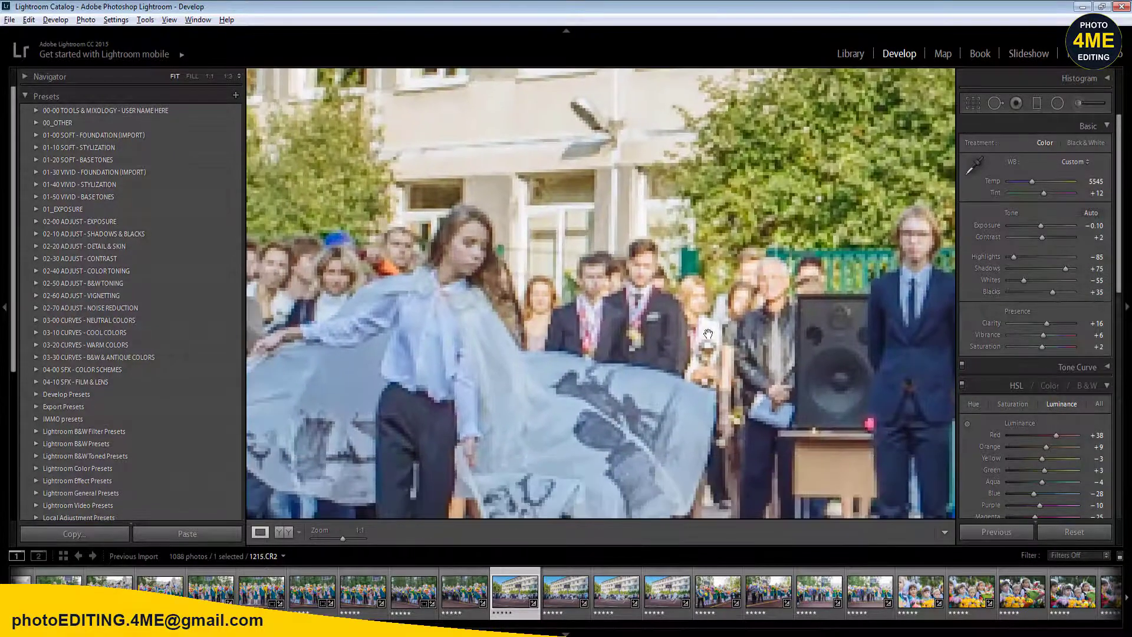
pyautogui.click(1098, 237)
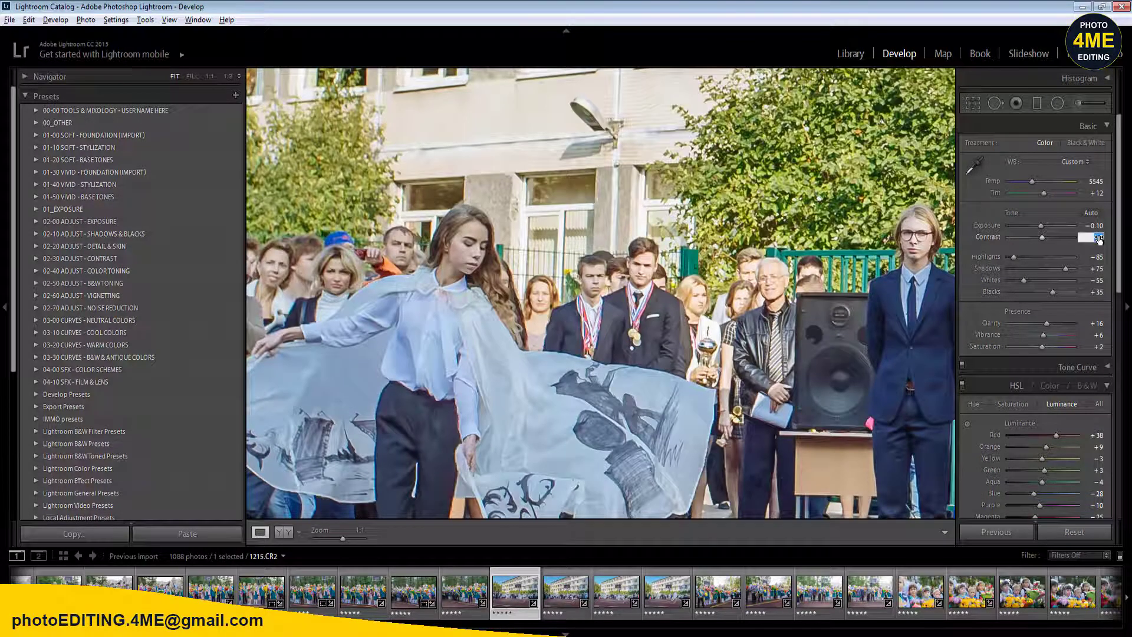
pyautogui.press('Return')
pyautogui.press('z')
pyautogui.click(1094, 182)
pyautogui.write('5645')
pyautogui.press('Return')
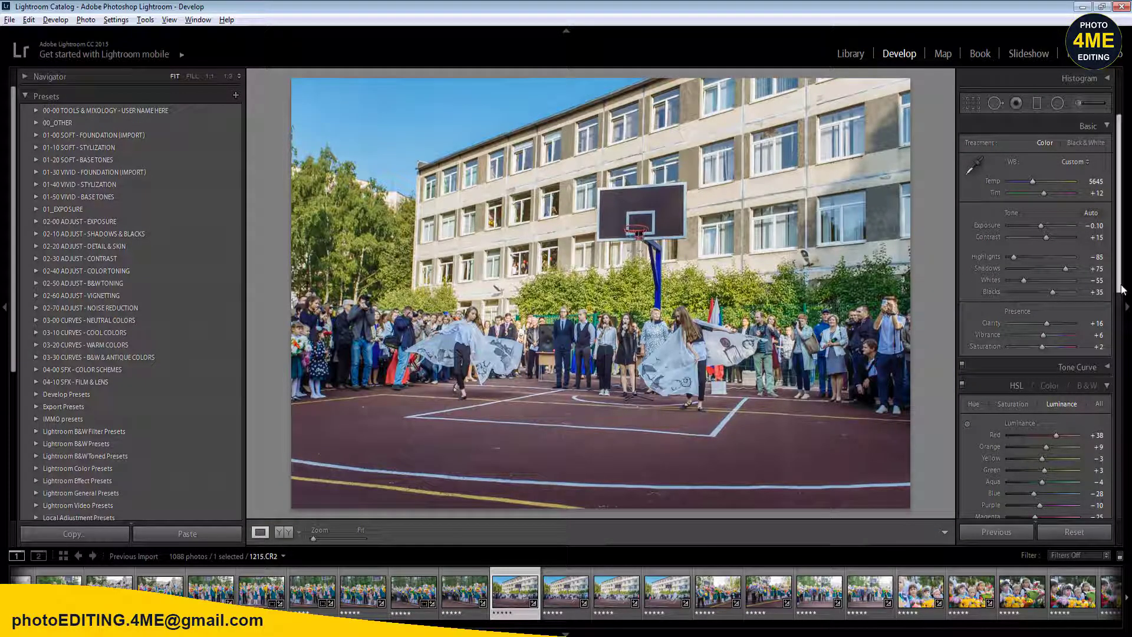
# - Apply a Dehaze amount of +15 to photo 1215.CR2
pyautogui.moveTo(1119, 289); pyautogui.dragTo(1110, 417)
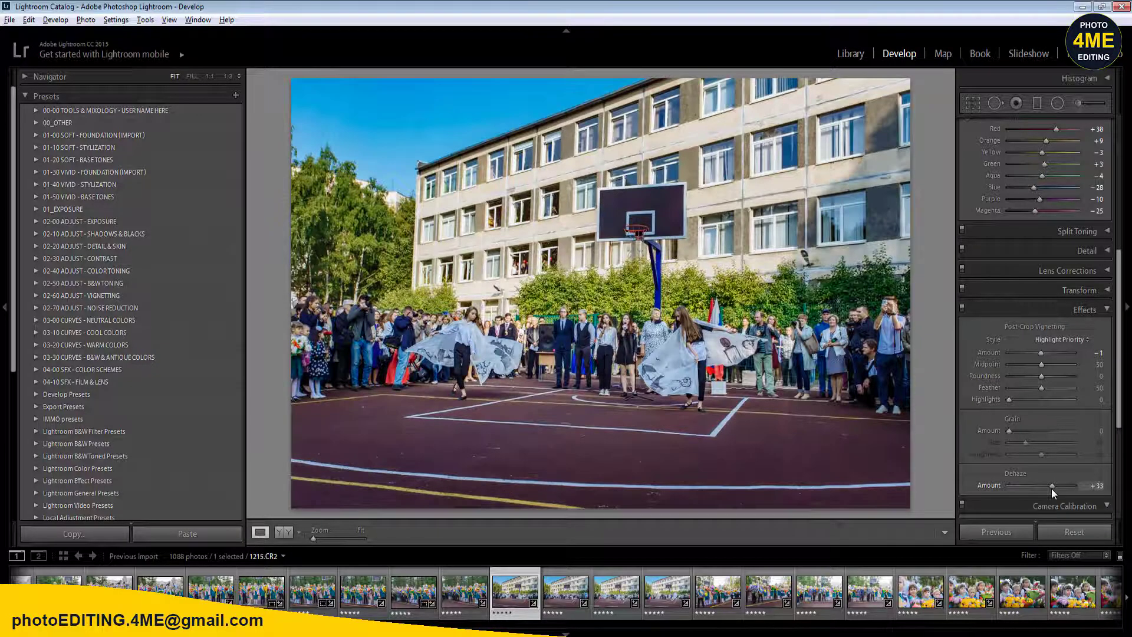
pyautogui.moveTo(1052, 488); pyautogui.dragTo(1045, 489)
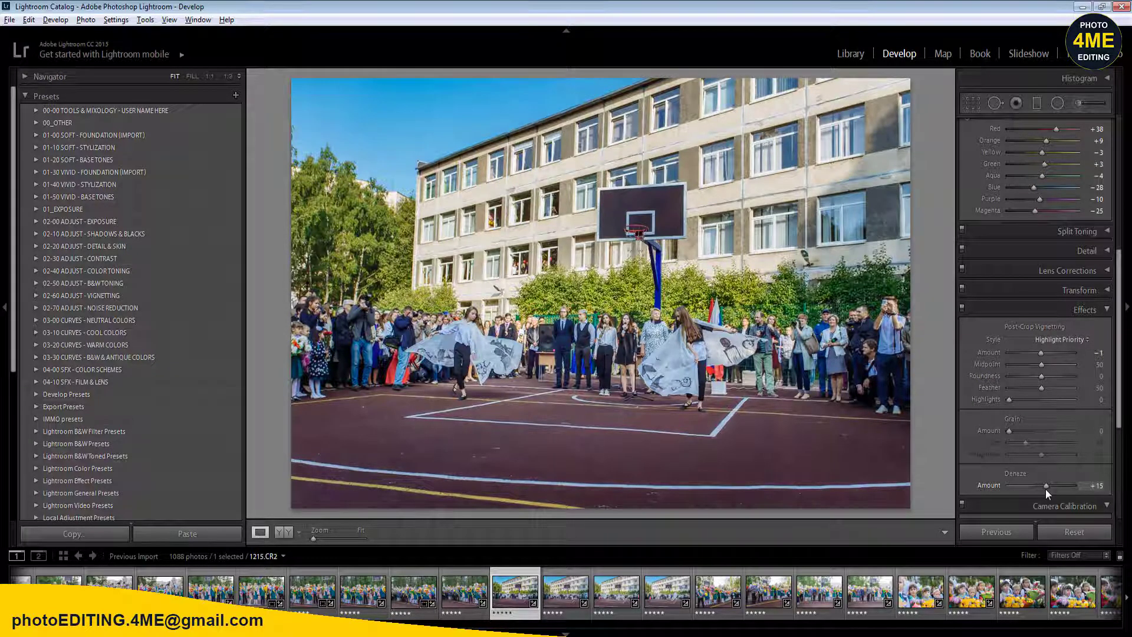
pyautogui.click(1107, 309)
pyautogui.click(1118, 329)
pyautogui.scroll(3, 1115, 354)
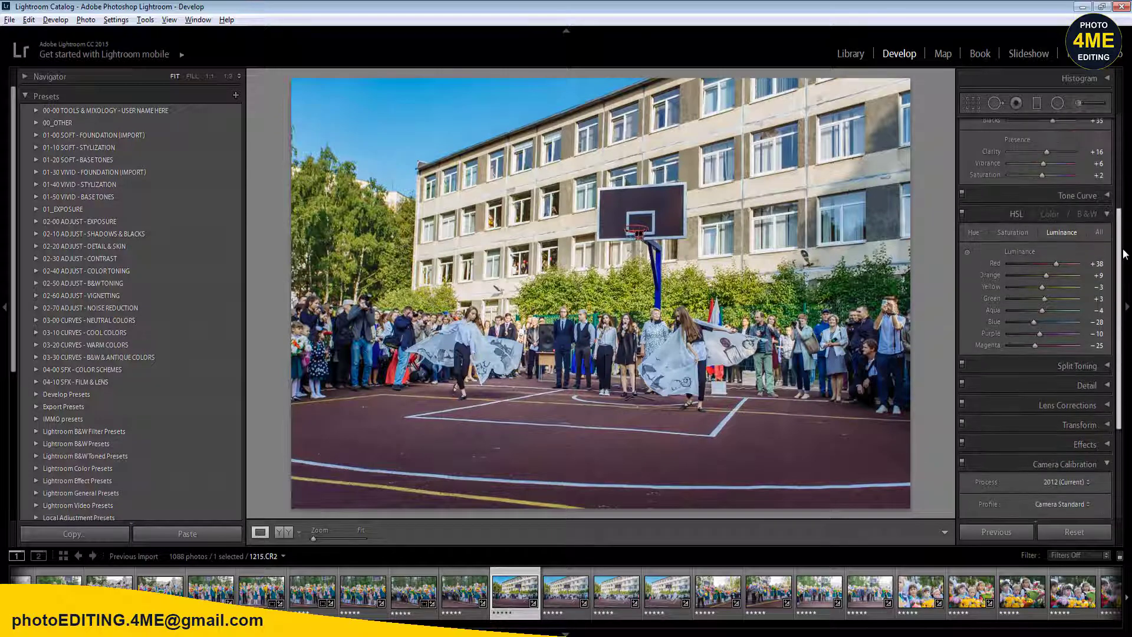
# - Review the sharpening and noise reduction settings of photo 1215.CR2 and compare its before and after versions
pyautogui.click(1108, 386)
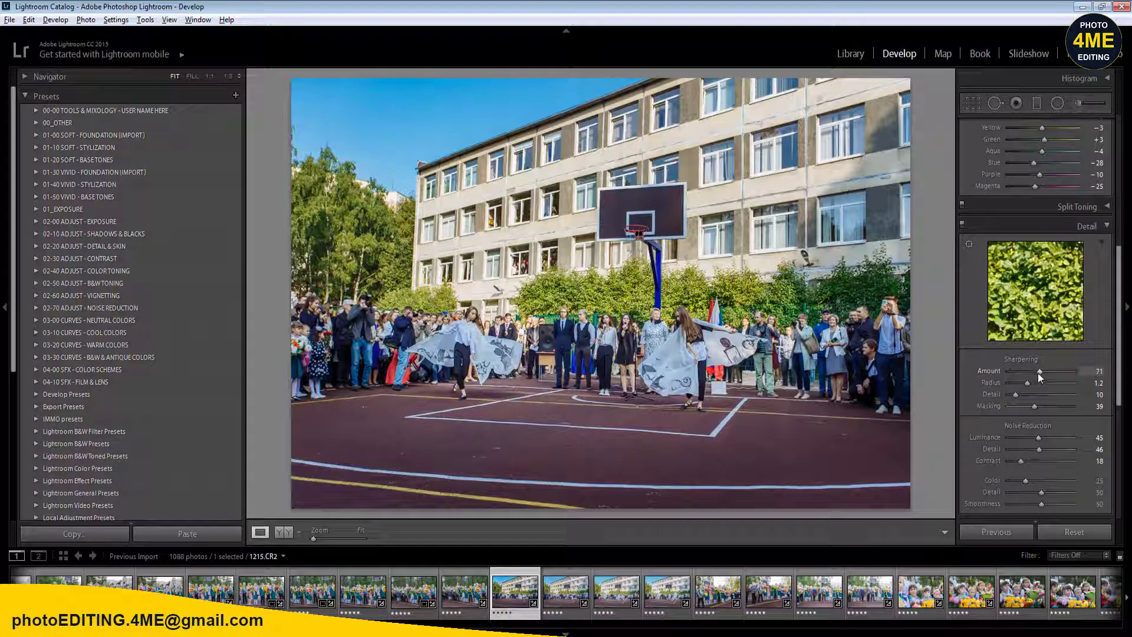
pyautogui.moveTo(1035, 409); pyautogui.dragTo(1032, 436)
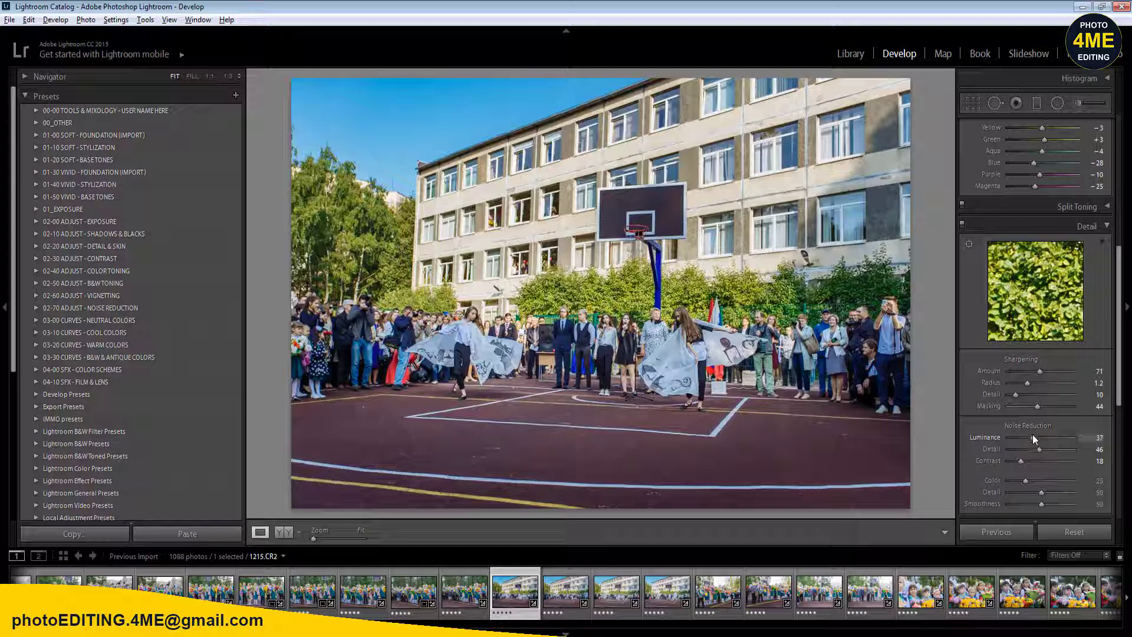
pyautogui.click(1107, 226)
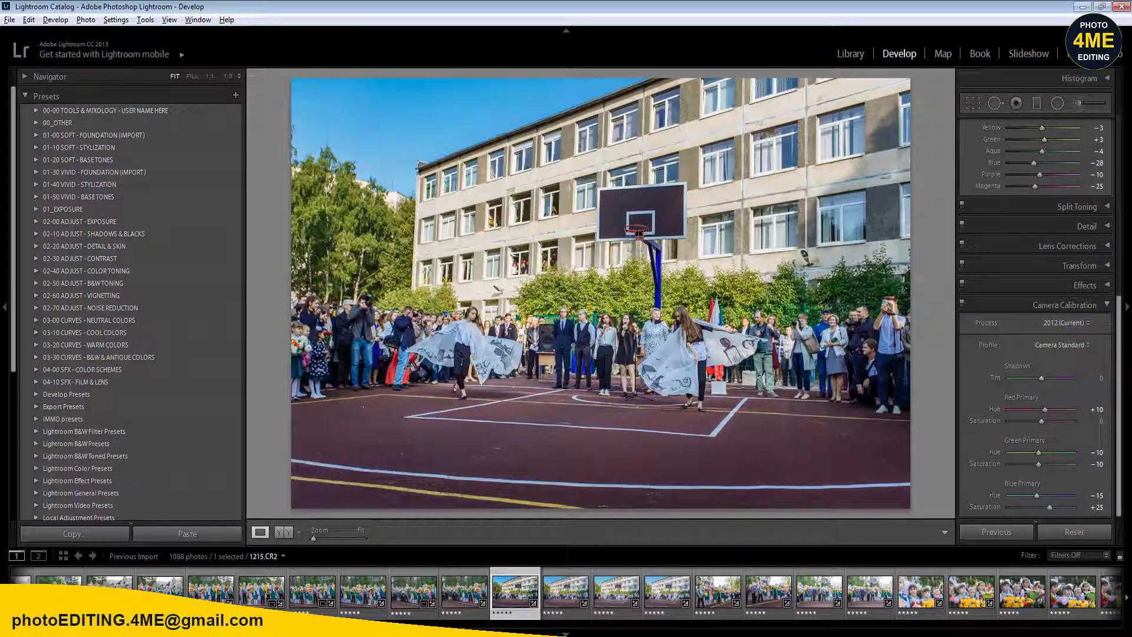
pyautogui.click(285, 533)
pyautogui.click(261, 533)
# - Try the Camera Landscape and Camera Faithful calibration profiles on photo 1215.CR2 and settle on Adobe Standard
pyautogui.click(1108, 306)
pyautogui.click(1108, 506)
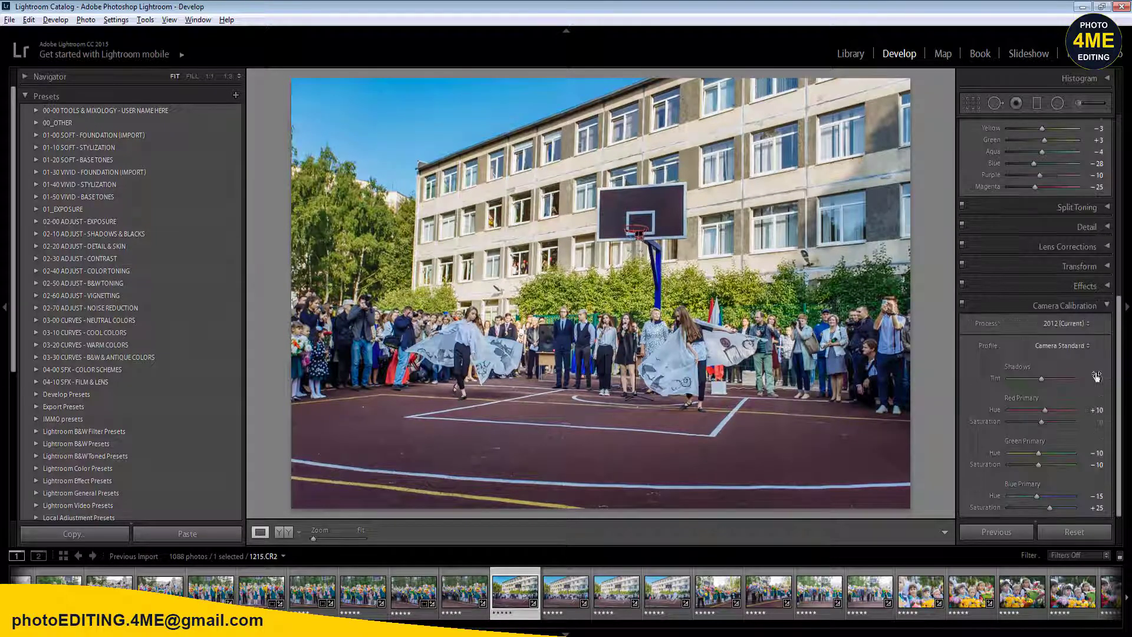
pyautogui.click(1067, 345)
pyautogui.click(1059, 387)
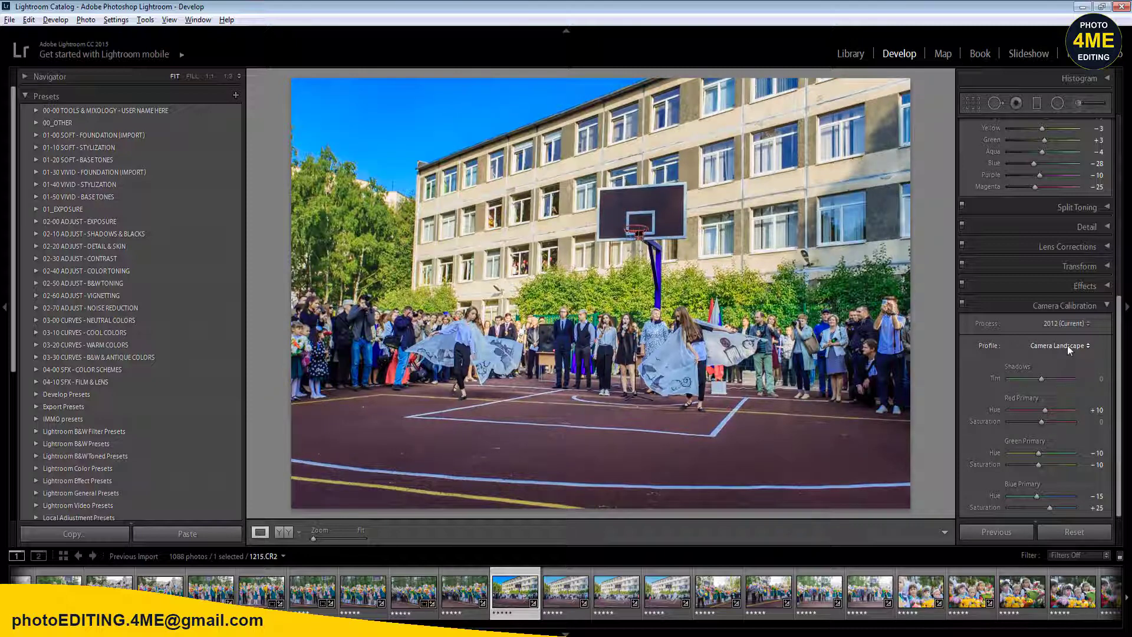
pyautogui.click(1067, 345)
pyautogui.click(1058, 372)
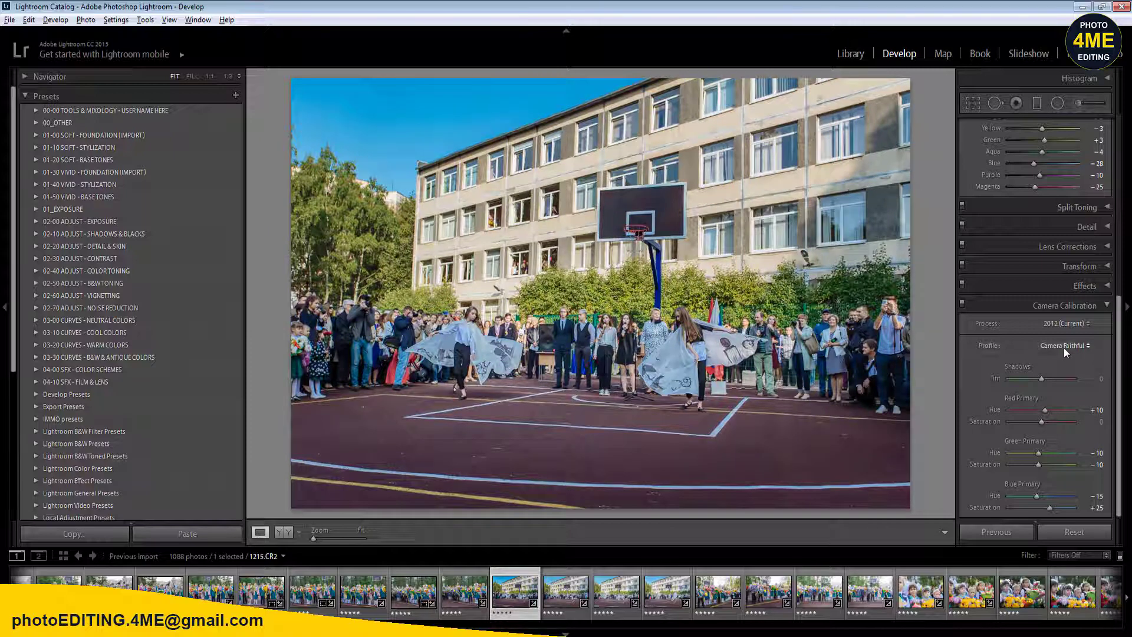
pyautogui.click(1064, 347)
pyautogui.click(1062, 361)
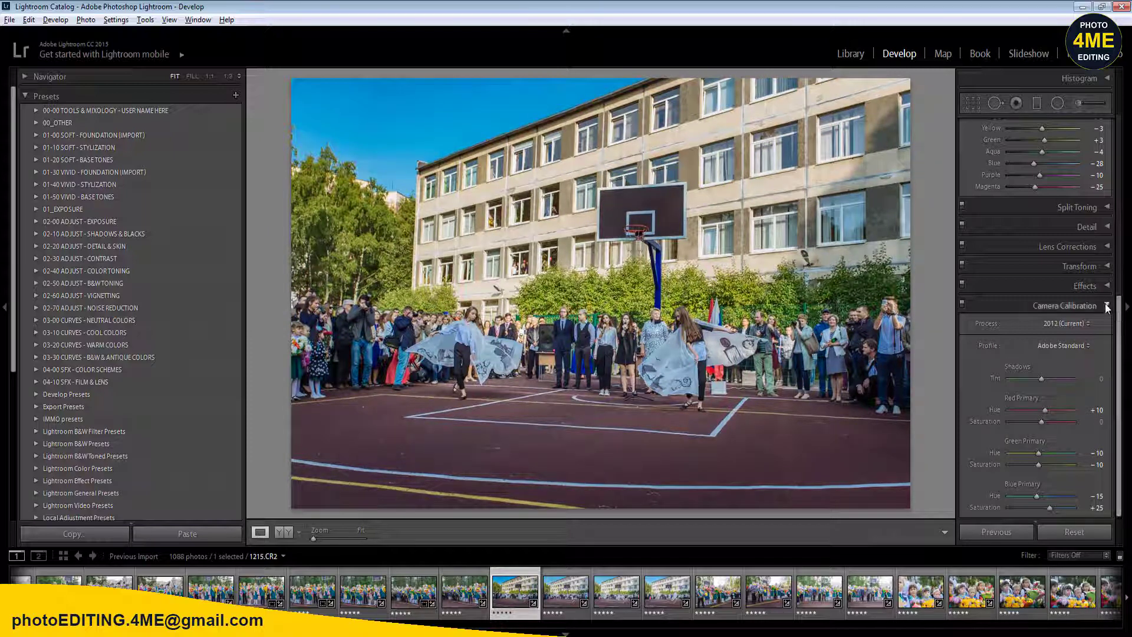
pyautogui.scroll(3, 1114, 306)
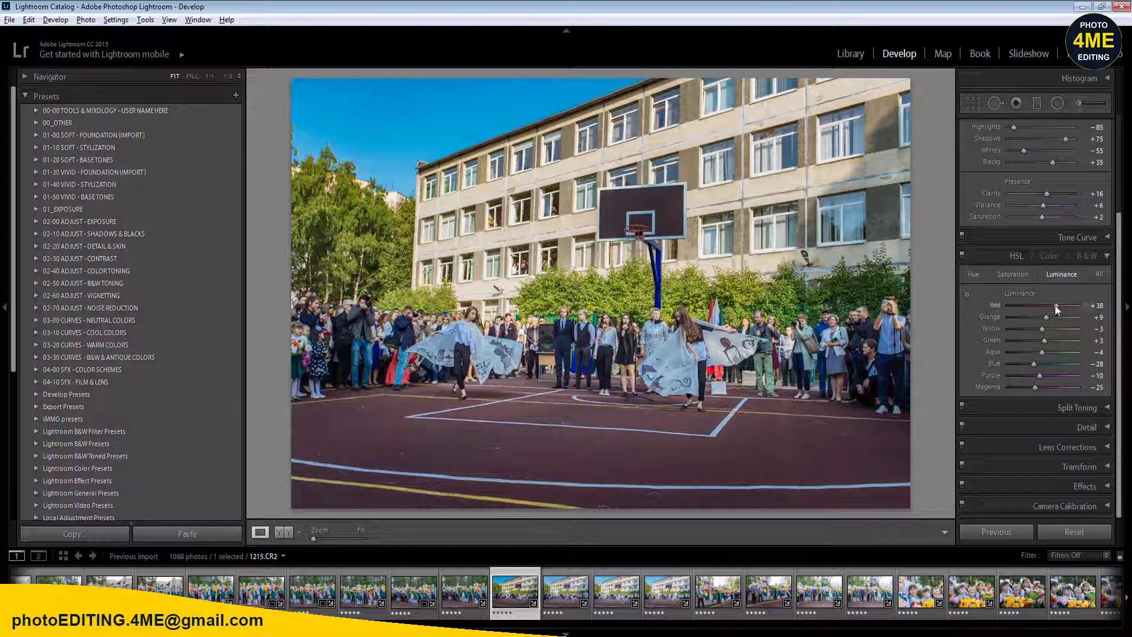
# - Set the orange saturation of photo 1215.CR2 to 0, with red luminance at +12 and orange luminance at +7
pyautogui.click(1013, 275)
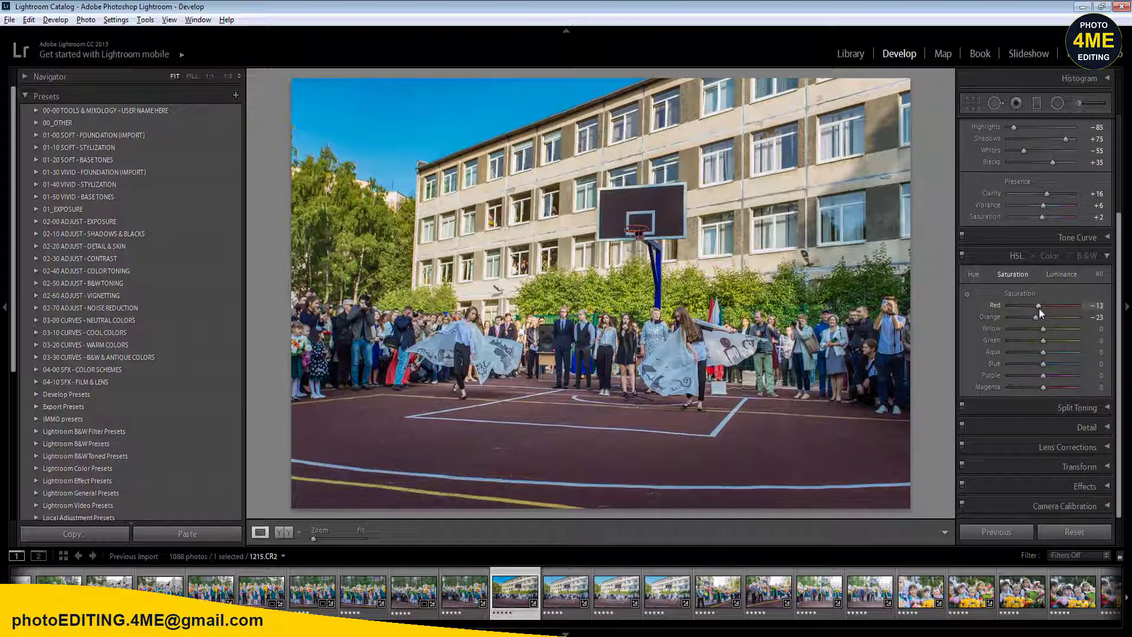
pyautogui.click(1092, 320)
pyautogui.write('0')
pyautogui.press('Return')
pyautogui.click(1065, 274)
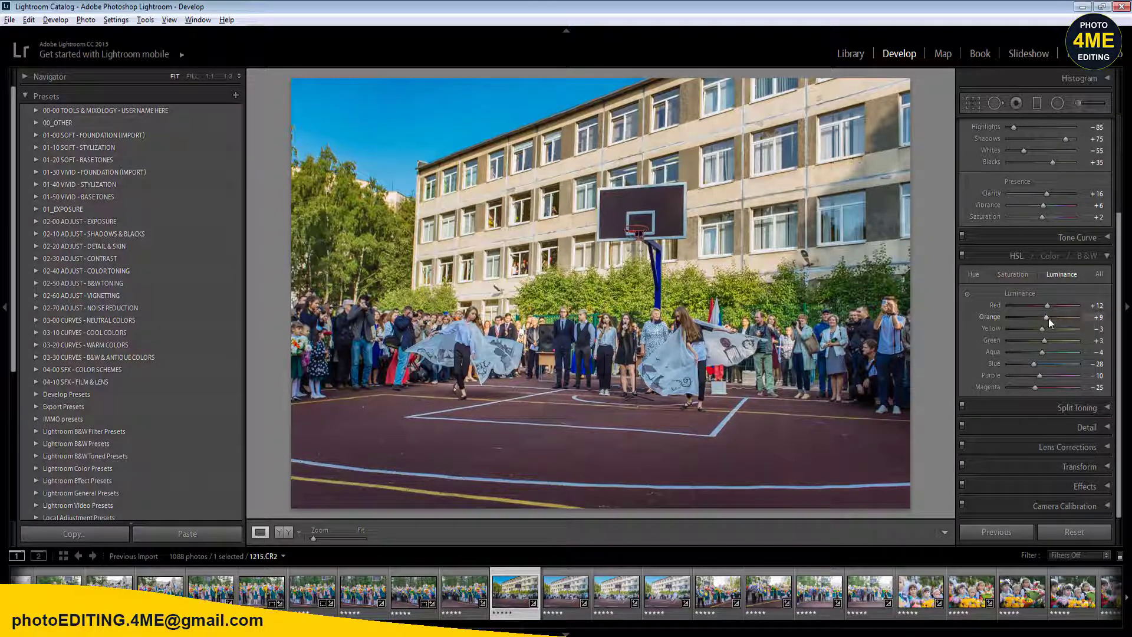
pyautogui.click(1109, 257)
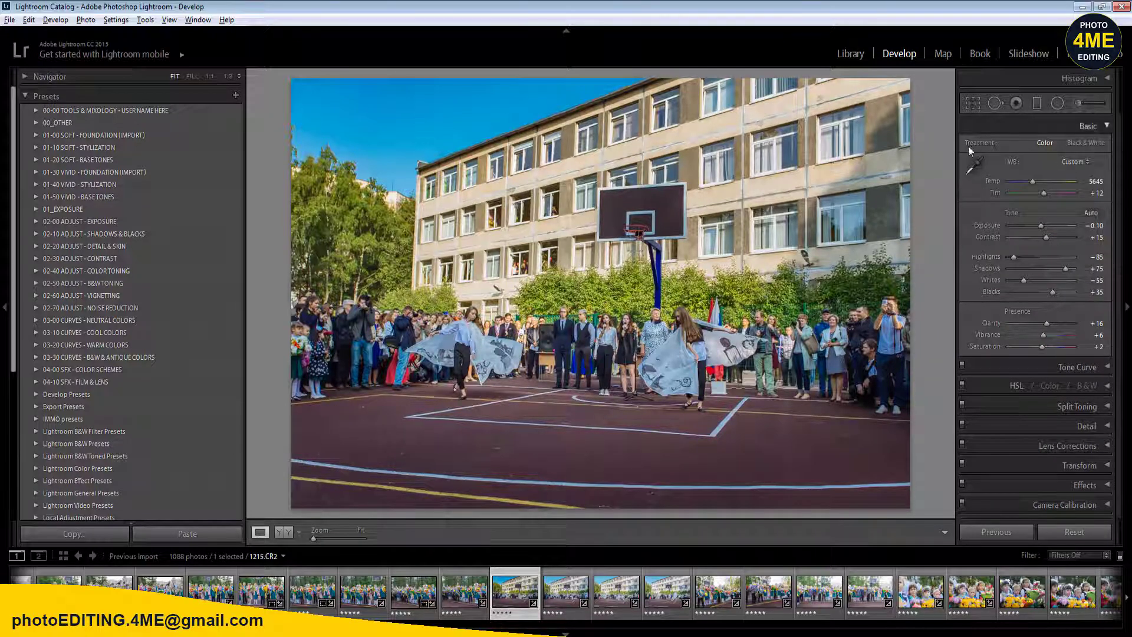
# - Place a wide inverted radial filter over the crowd and court of photo 1215.CR2 with exposure 0.50 and shadows 16
pyautogui.hotkey('shift', 'm')
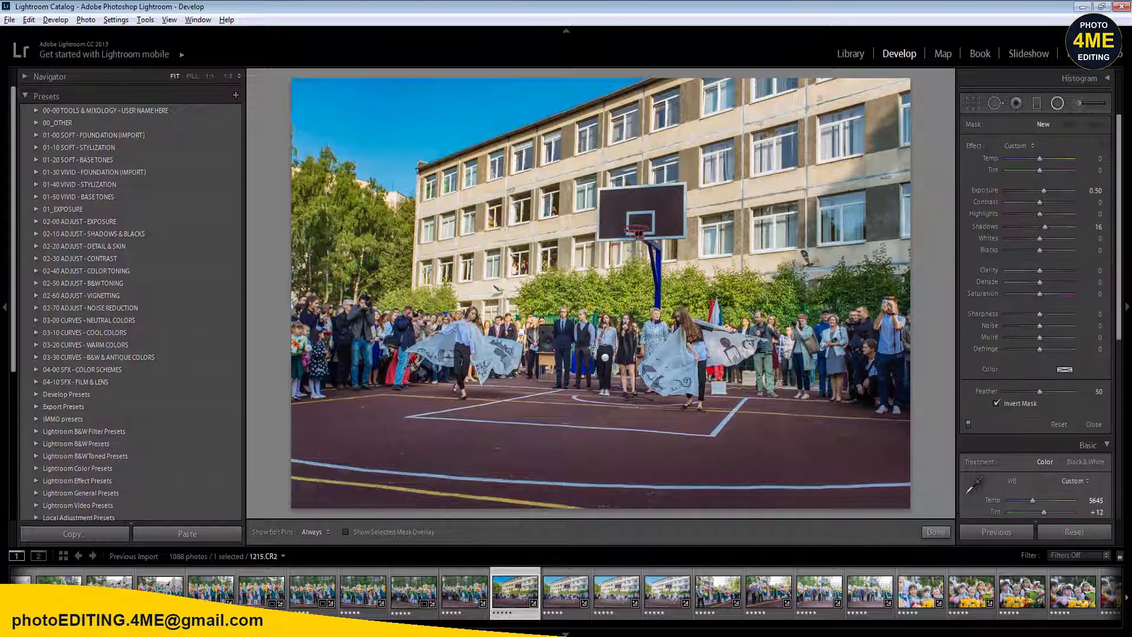
pyautogui.click(607, 357)
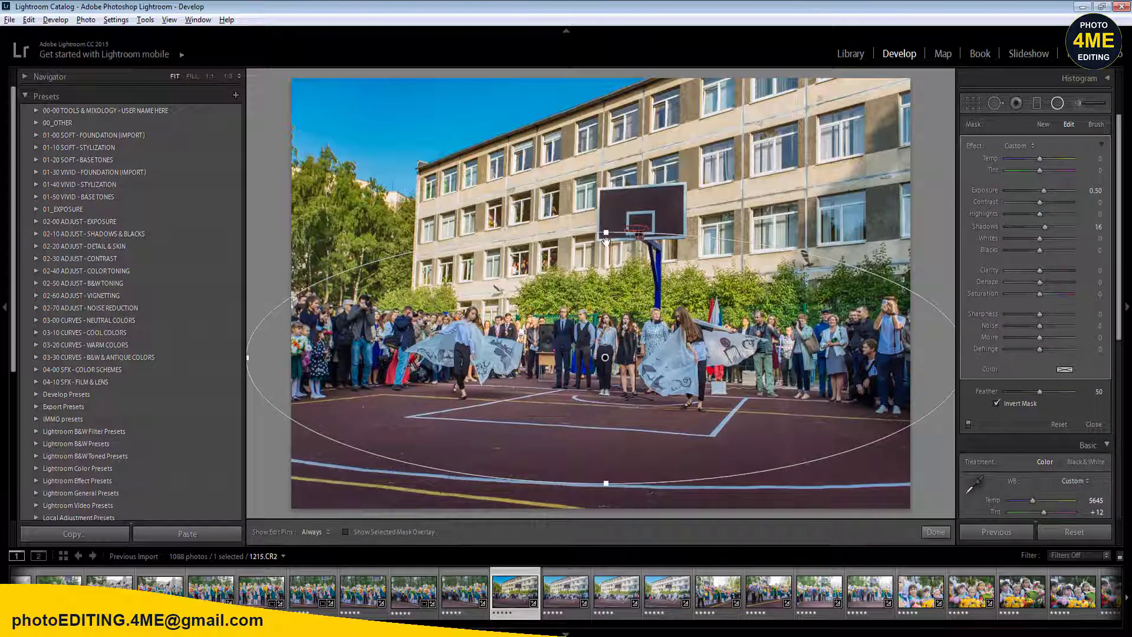
pyautogui.moveTo(611, 232); pyautogui.dragTo(611, 251)
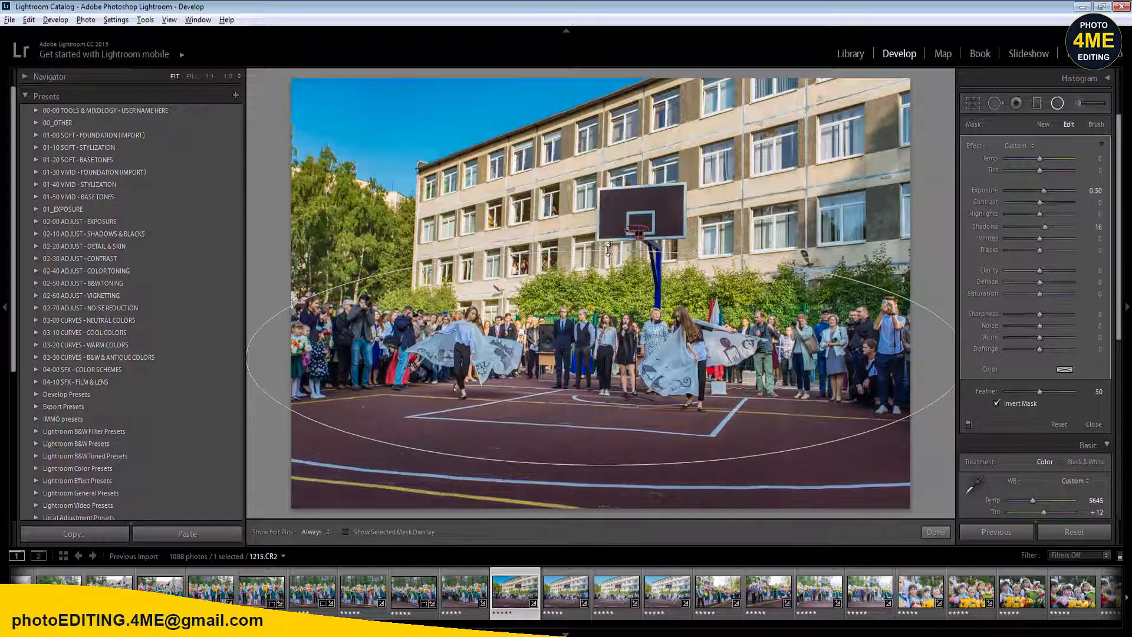
pyautogui.click(1095, 192)
pyautogui.press('Return')
pyautogui.press('Return')
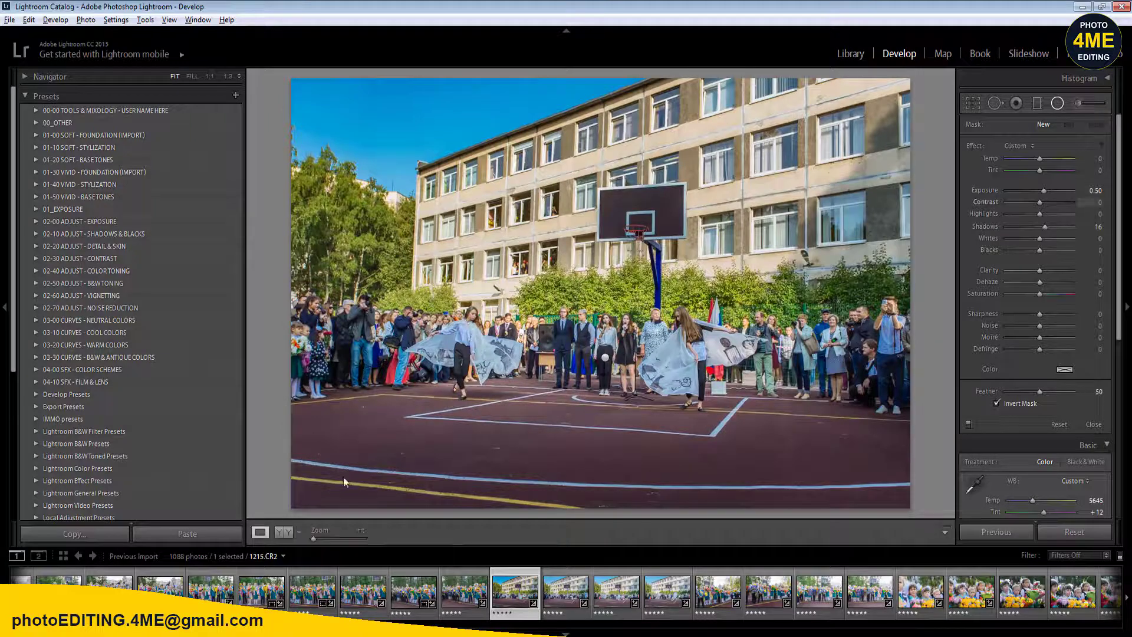
# - Compare the before and after versions of photo 1215.CR2 and set its white balance temperature to 5545
pyautogui.click(284, 532)
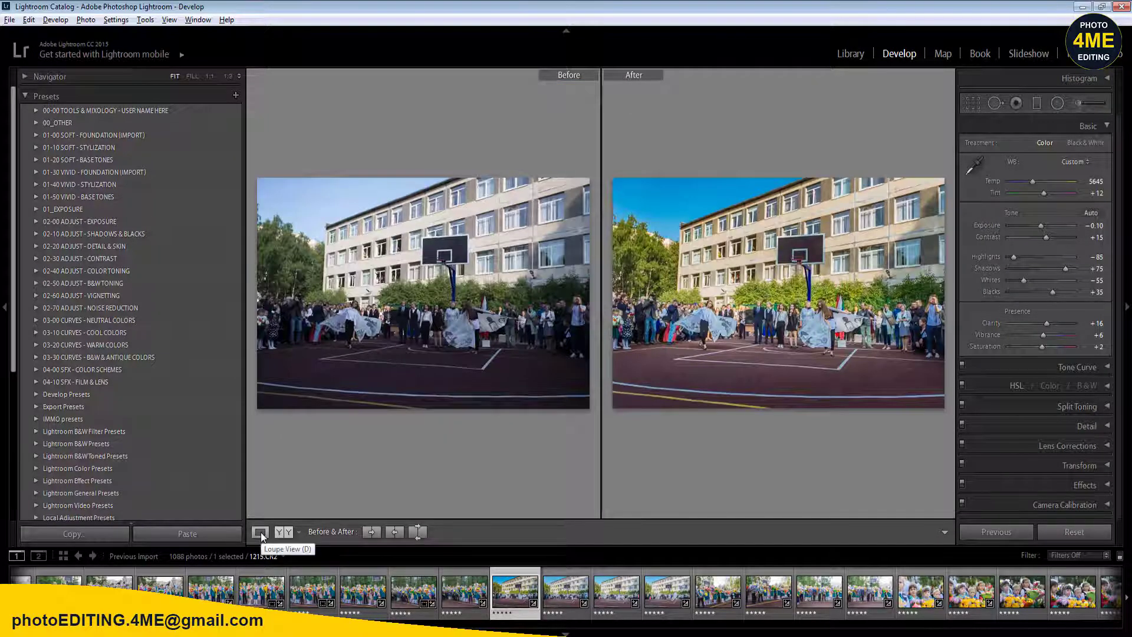
pyautogui.click(261, 532)
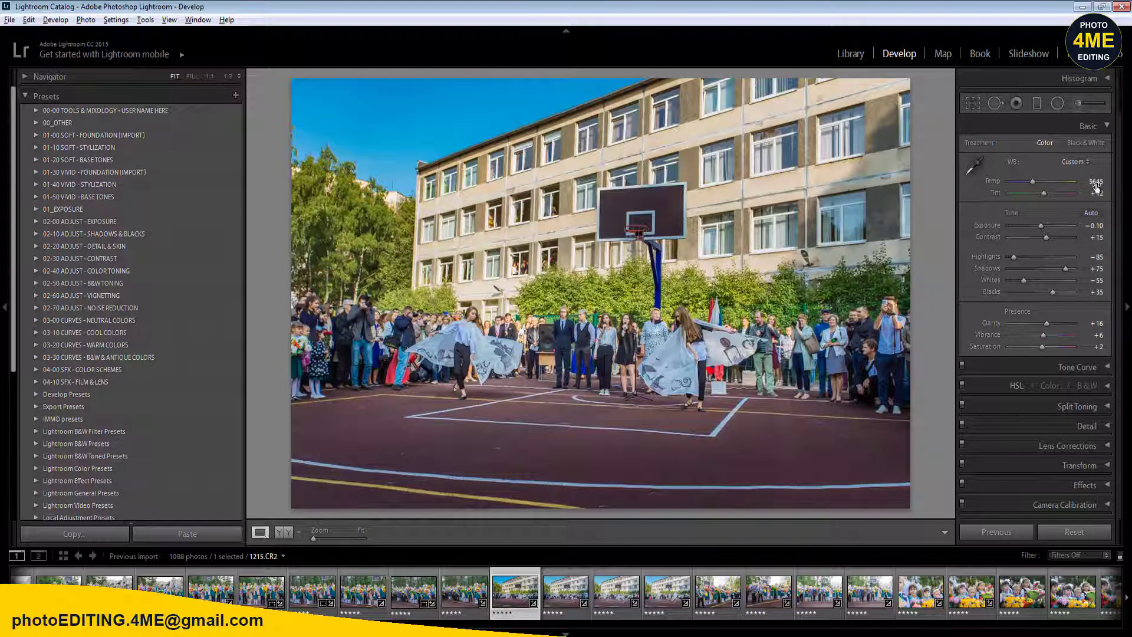
pyautogui.click(1096, 183)
pyautogui.write('5545')
pyautogui.press('Return')
# - Synchronize the develop settings of photo 1215.CR2 to the three similar building shots that follow it
pyautogui.keyDown('shift'); pyautogui.click(688, 601); pyautogui.keyUp('shift')
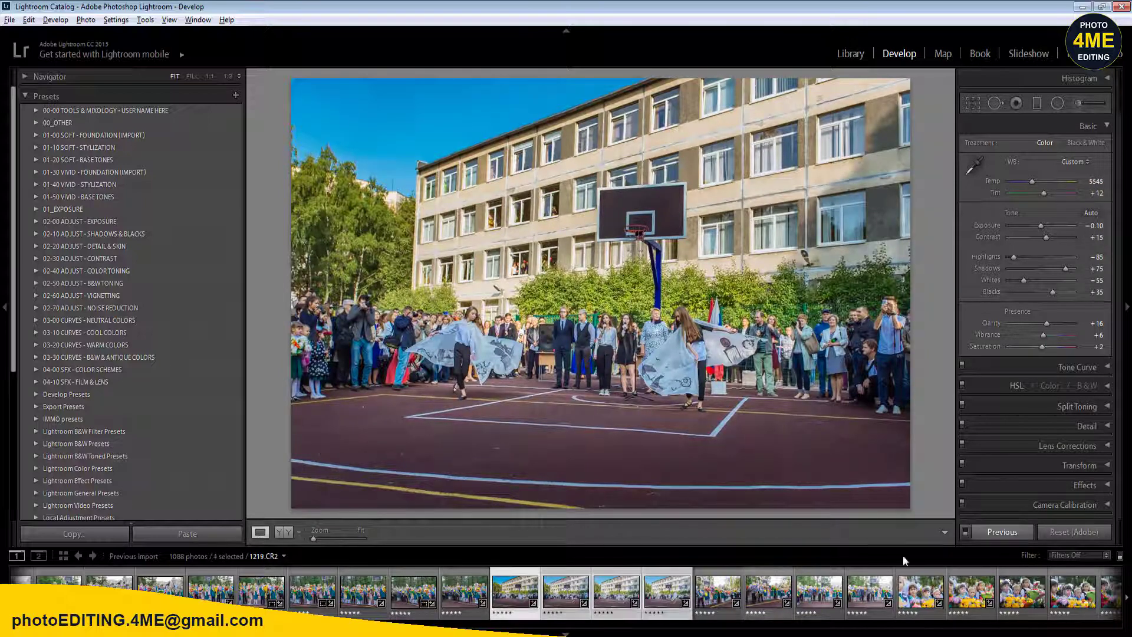
pyautogui.click(1005, 533)
pyautogui.click(896, 519)
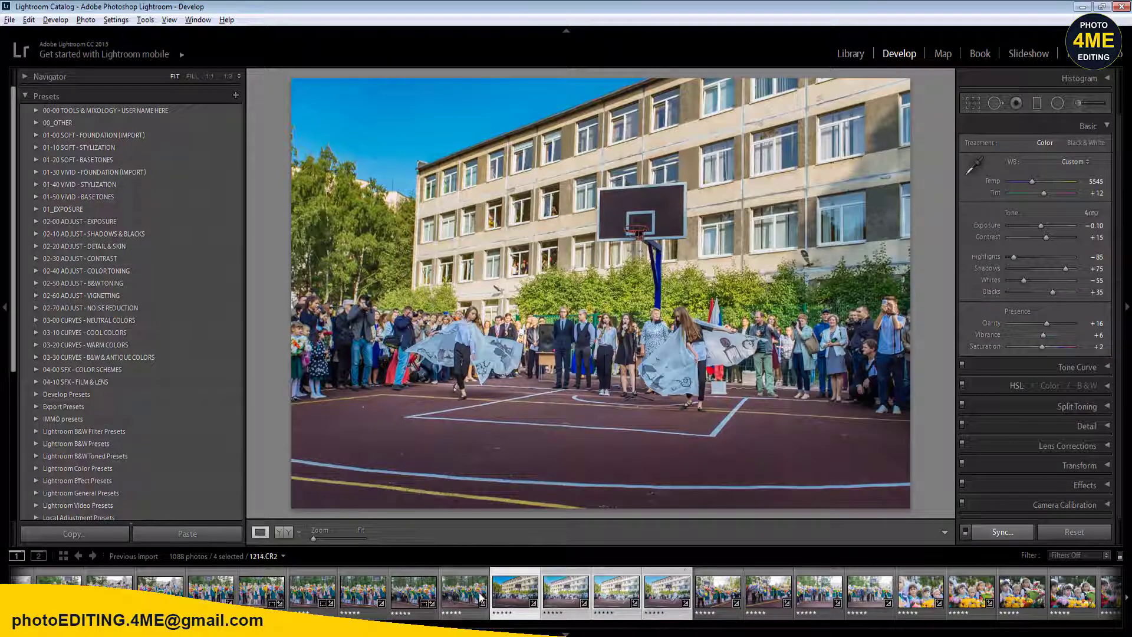
# - Set the exposure of photo 1216.CR2 to −0.40
pyautogui.click(566, 593)
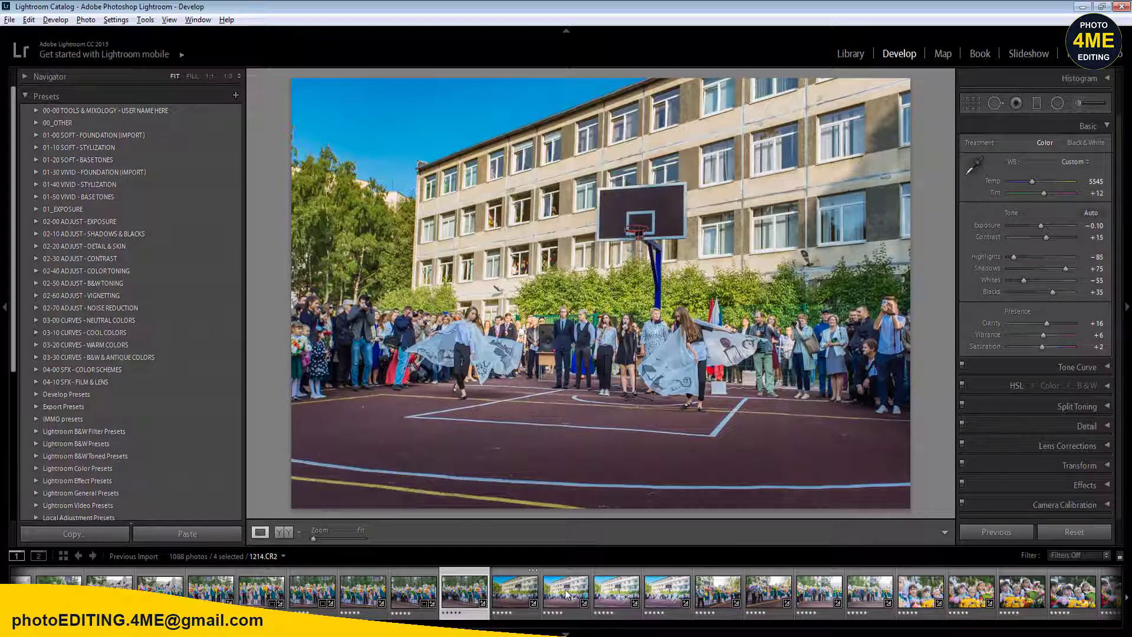
pyautogui.click(566, 592)
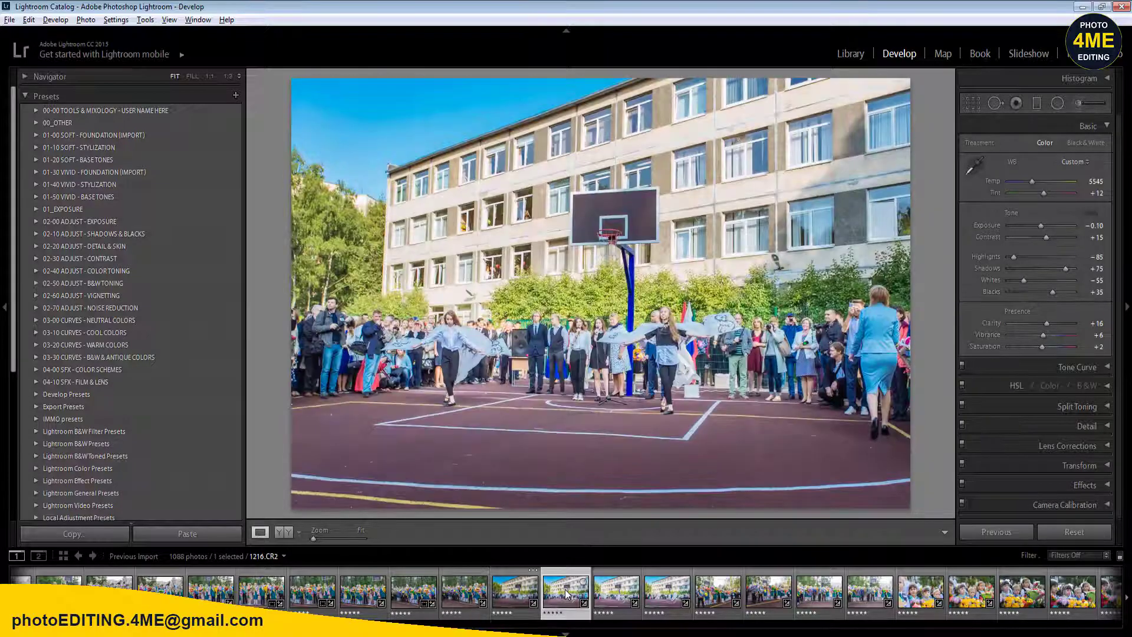
pyautogui.click(1097, 226)
pyautogui.press('Down')
pyautogui.press('Down')
pyautogui.press('Down')
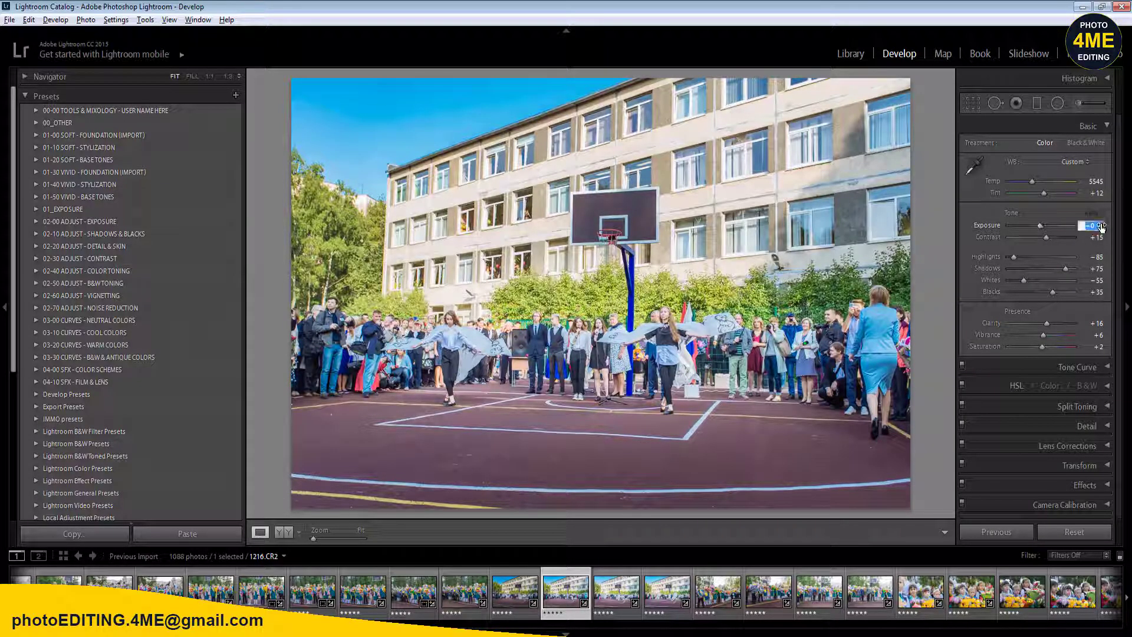
pyautogui.press('Return')
# - Add a wide inverted radial filter with shadows 16 over the crowd and court of photo 1216.CR2 and adjust its exposure
pyautogui.hotkey('shift', 'm')
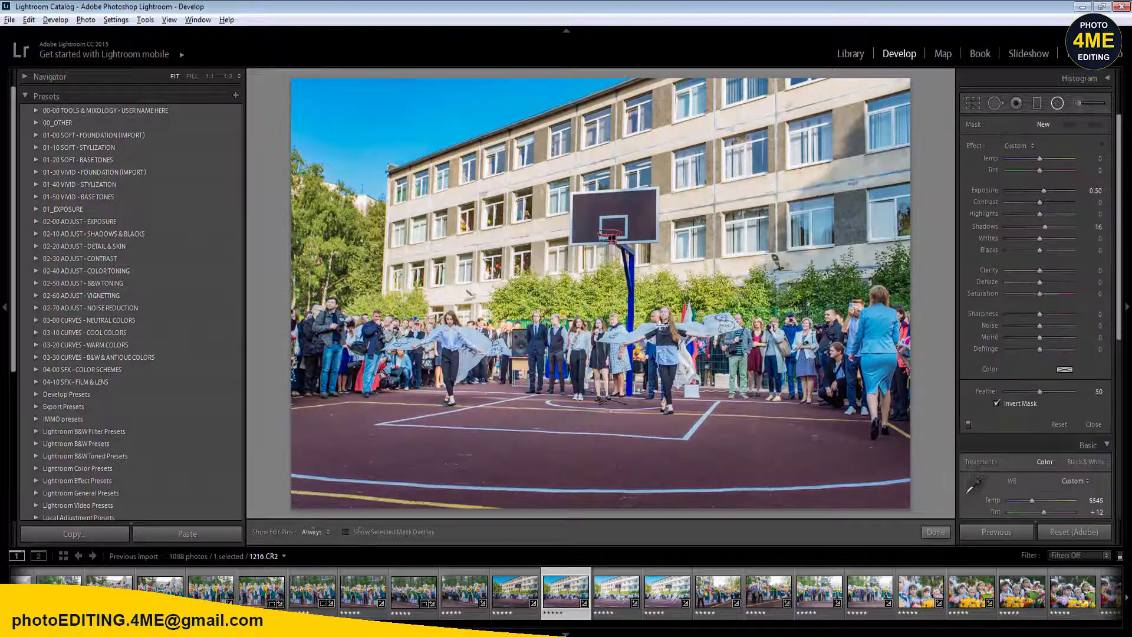
pyautogui.moveTo(604, 355); pyautogui.dragTo(955, 465)
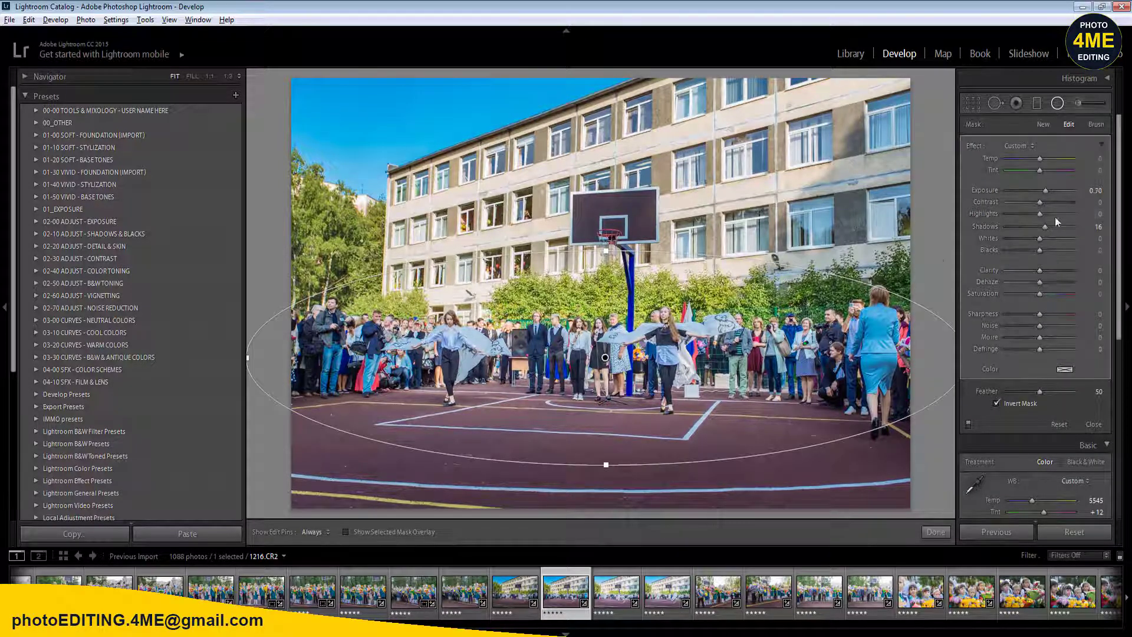
pyautogui.moveTo(1096, 190); pyautogui.dragTo(1100, 193)
pyautogui.click(1100, 193)
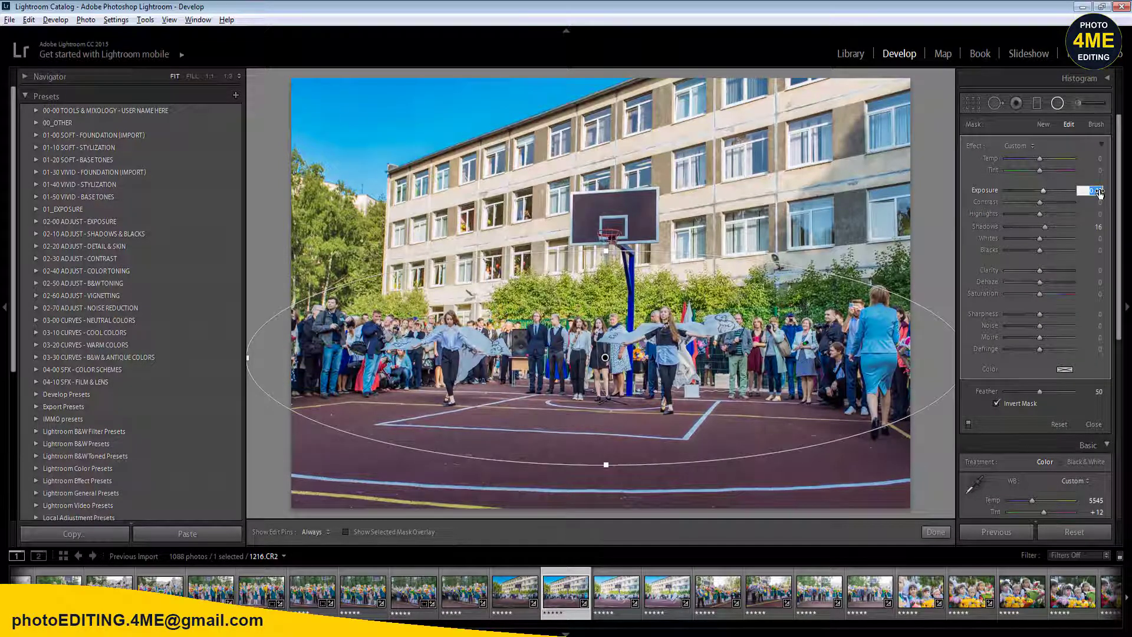
pyautogui.hotkey('shift', 'm')
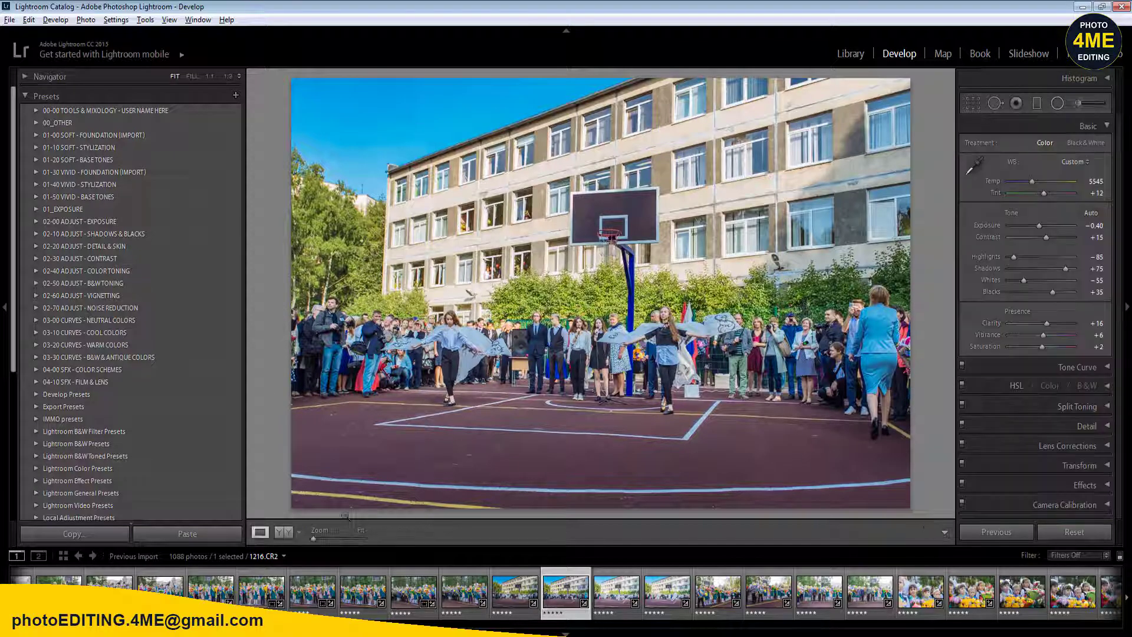
# - Compare photo 1216.CR2 before and after at full view and close up, and reset its blue luminance to 0
pyautogui.click(284, 533)
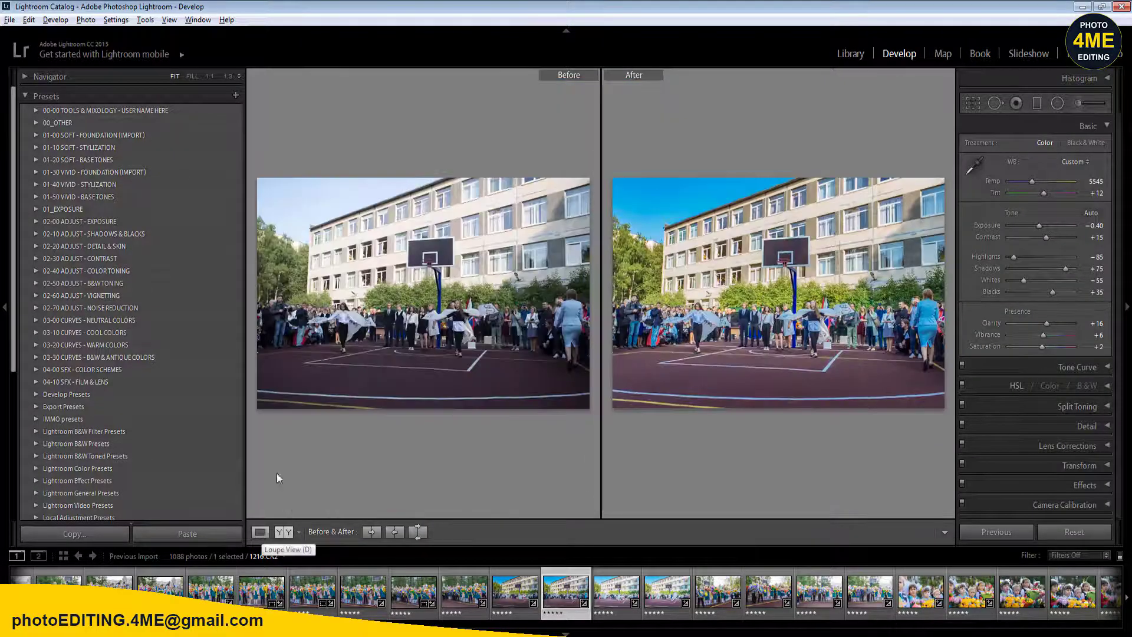
pyautogui.click(349, 329)
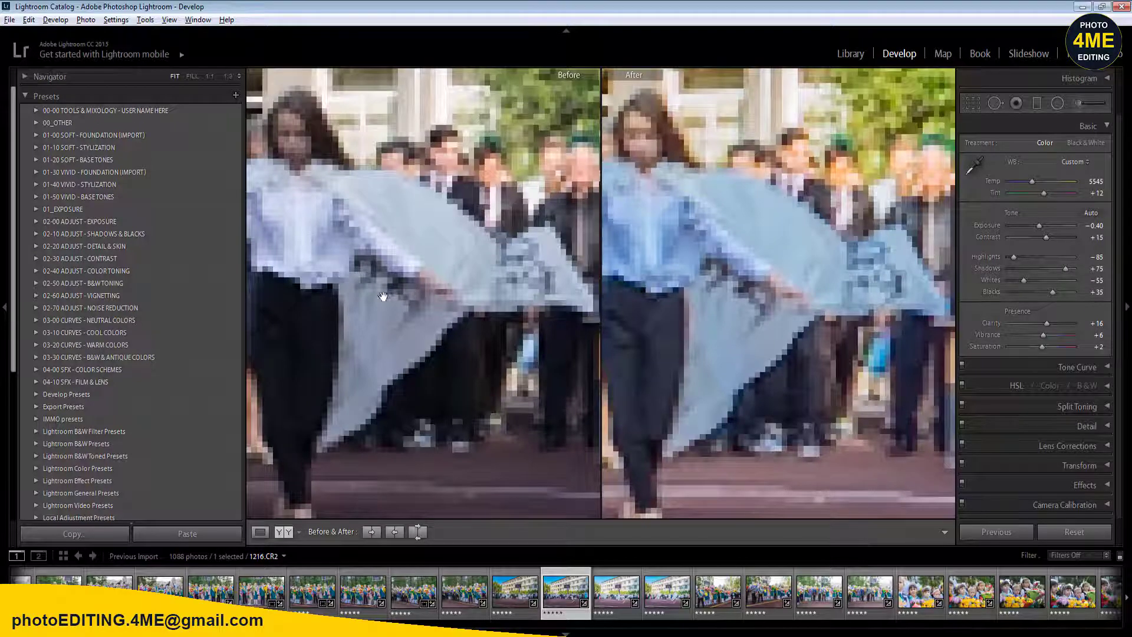
pyautogui.moveTo(384, 297); pyautogui.dragTo(459, 339)
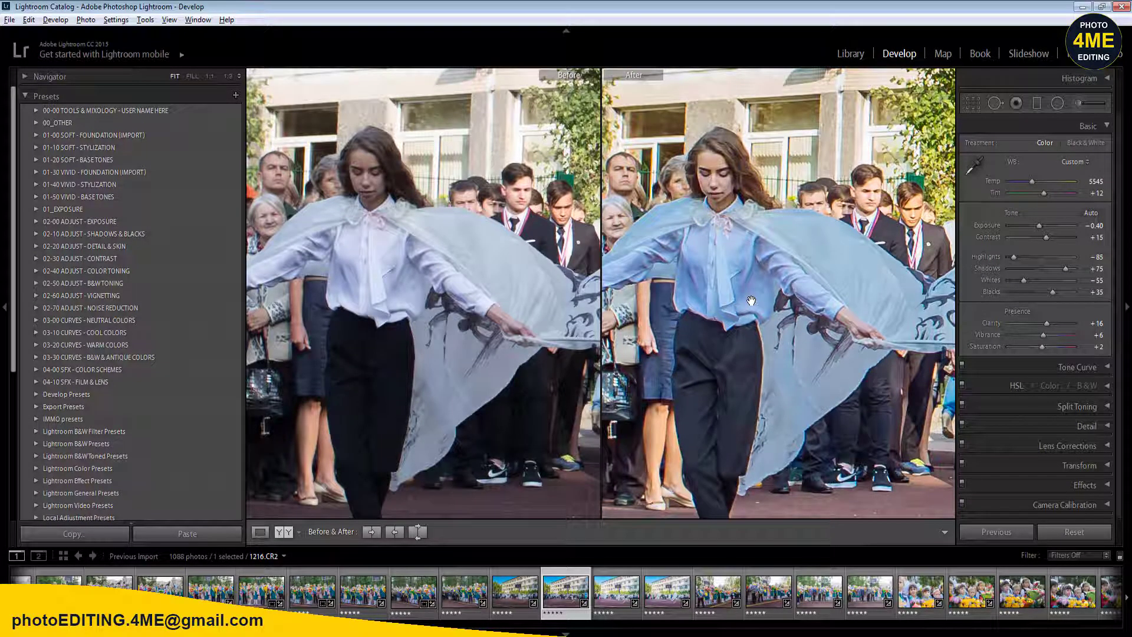
pyautogui.click(765, 326)
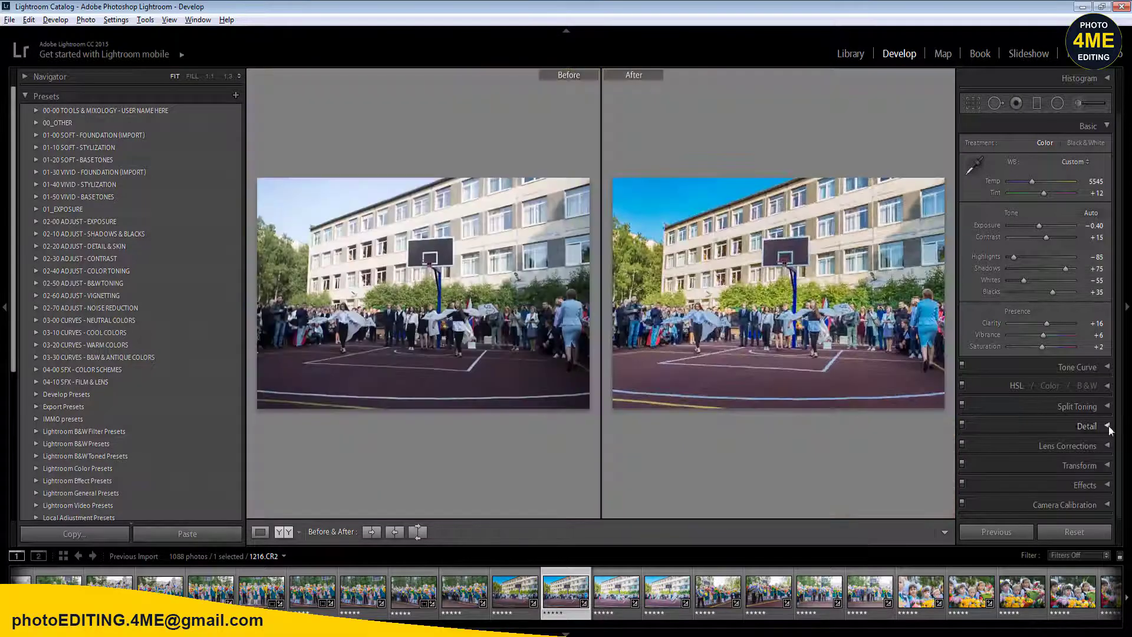
pyautogui.click(1108, 387)
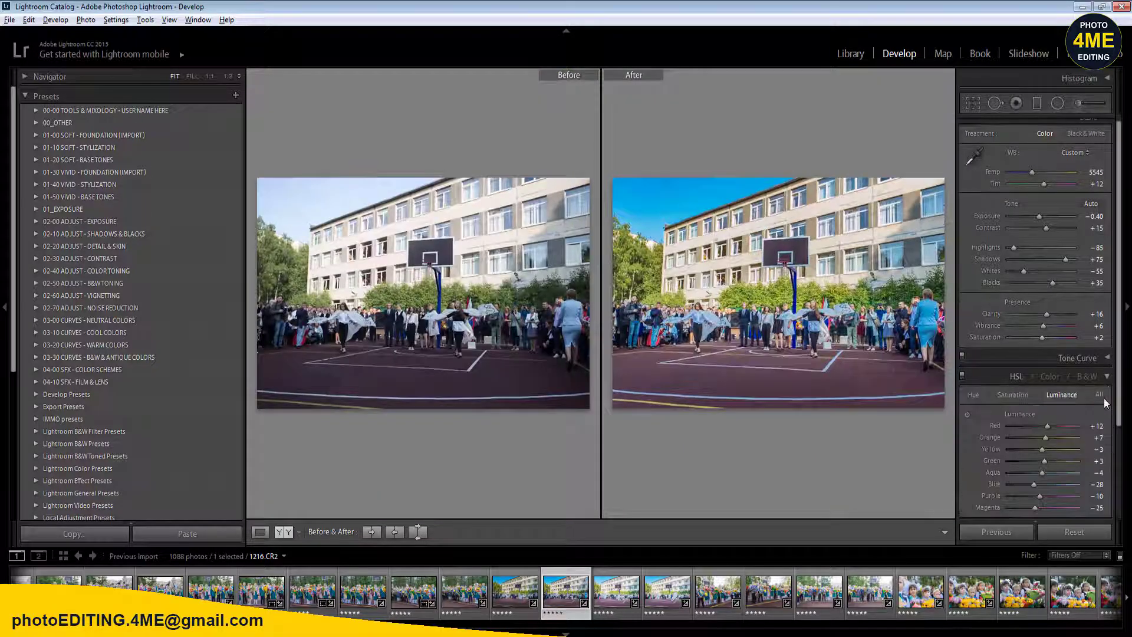
pyautogui.moveTo(1033, 485); pyautogui.dragTo(1045, 487)
pyautogui.doubleClick(1042, 486)
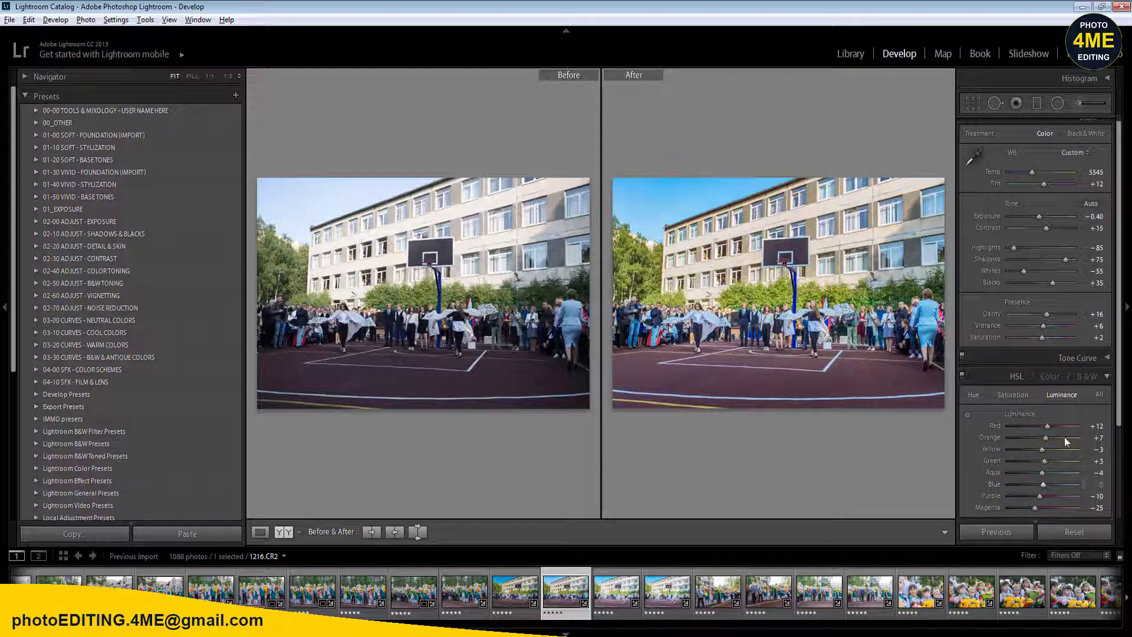
# - Set the blue saturation of photo 1216.CR2 to +12 and its blue hue to 0
pyautogui.click(1012, 395)
pyautogui.moveTo(1040, 486); pyautogui.dragTo(1045, 490)
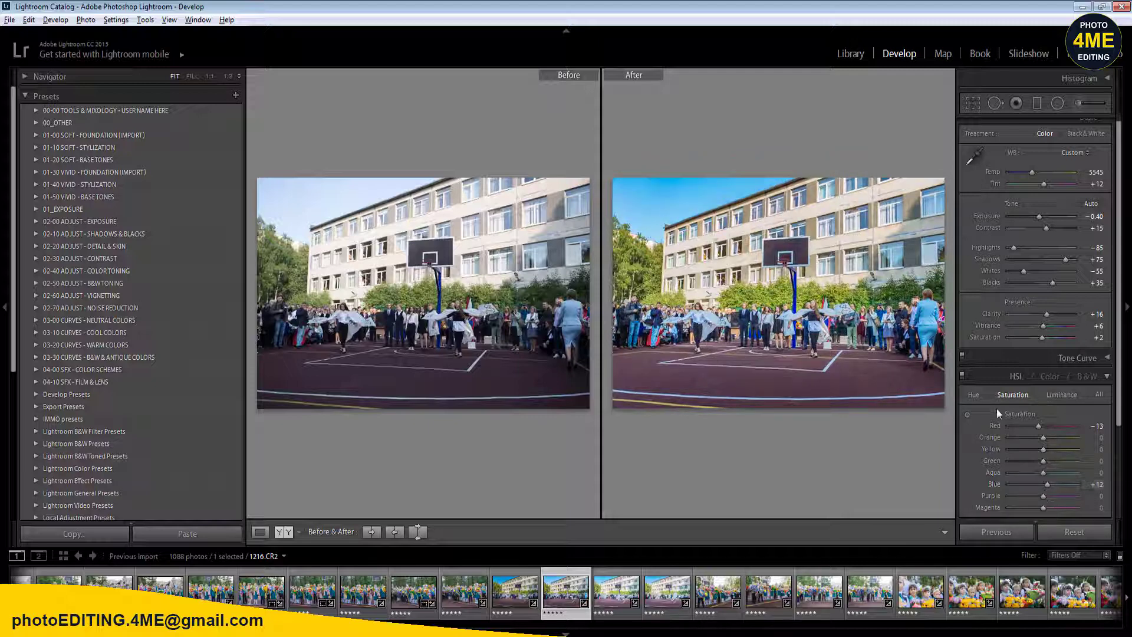
pyautogui.click(973, 394)
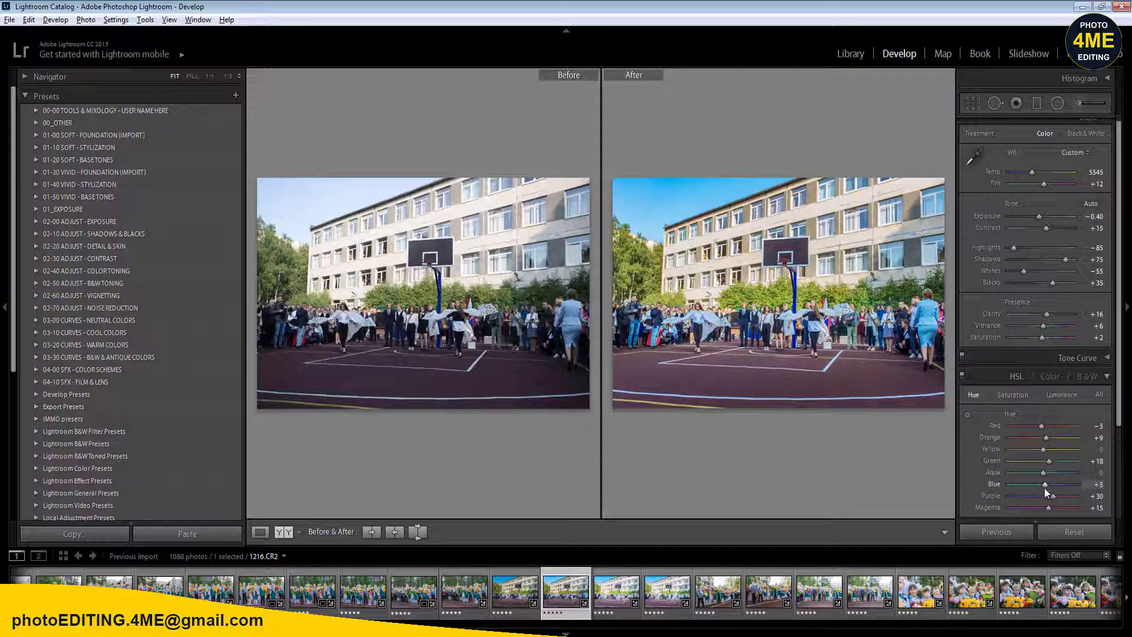
pyautogui.moveTo(1046, 487)
pyautogui.mouseDown()
pyautogui.moveTo(1031, 488)
pyautogui.moveTo(1059, 487)
pyautogui.mouseUp()
pyautogui.click(1092, 487)
pyautogui.write('0')
pyautogui.press('Return')
pyautogui.click(1010, 395)
# - Set the temperature of photo 1216.CR2 to 5695 and compare the before and after versions close up on the caped dancer
pyautogui.click(1090, 172)
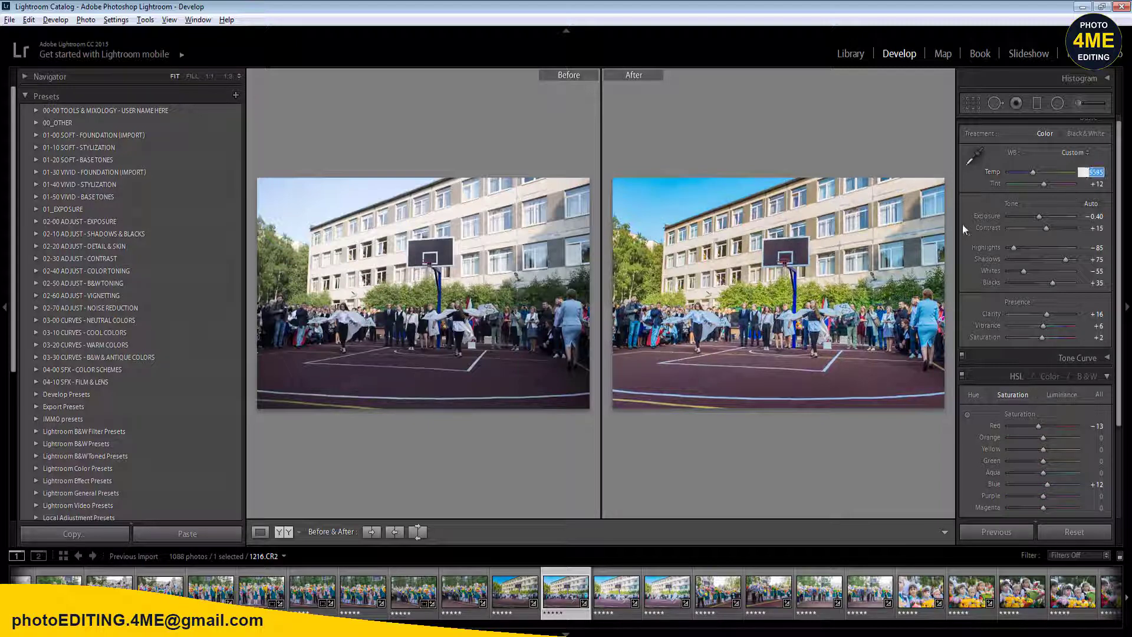
pyautogui.click(265, 534)
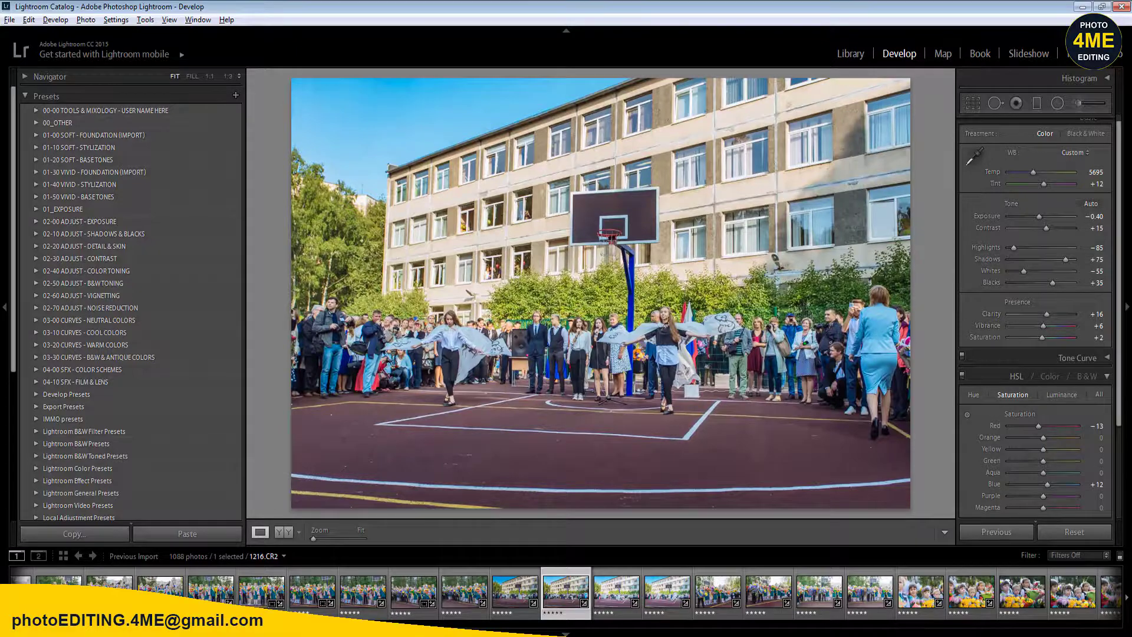
pyautogui.click(428, 345)
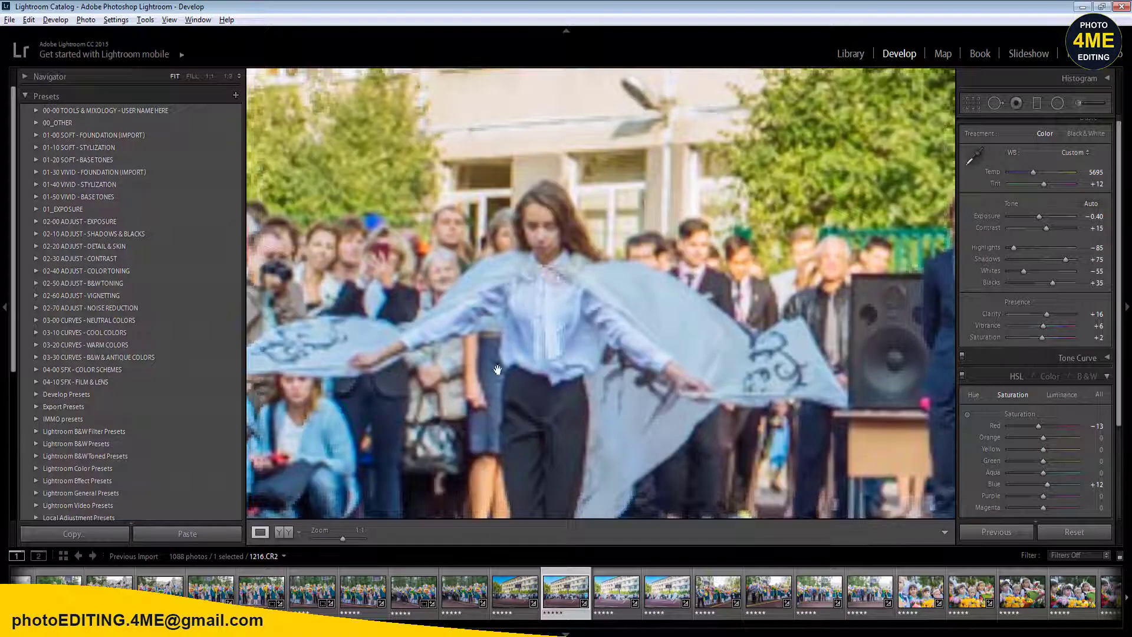
pyautogui.click(497, 370)
pyautogui.click(284, 532)
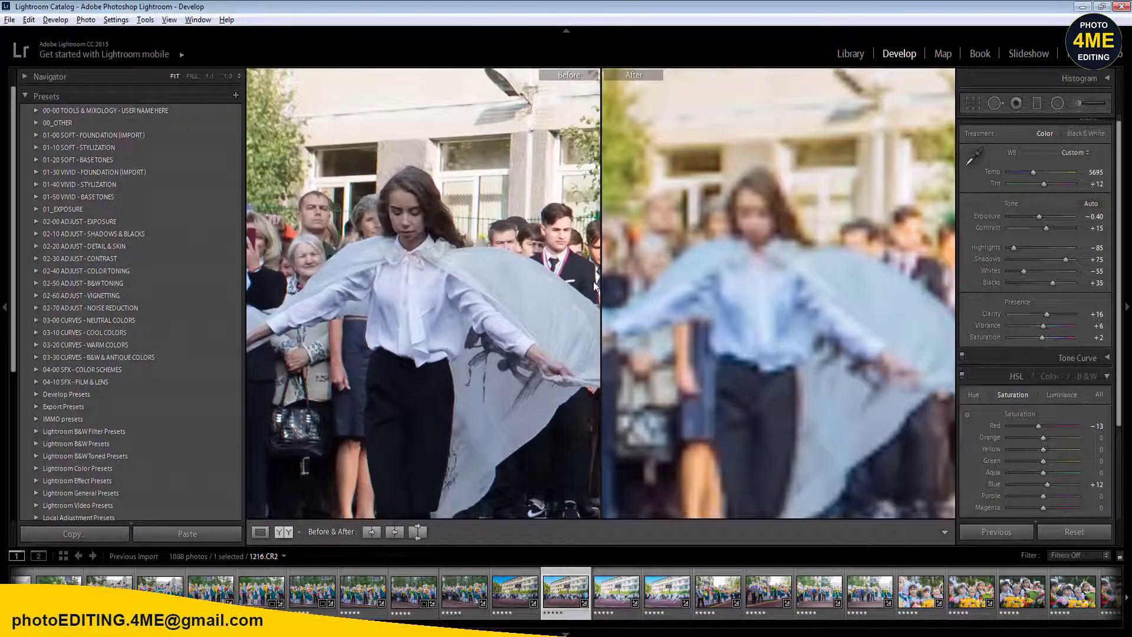
pyautogui.moveTo(770, 370); pyautogui.dragTo(762, 334)
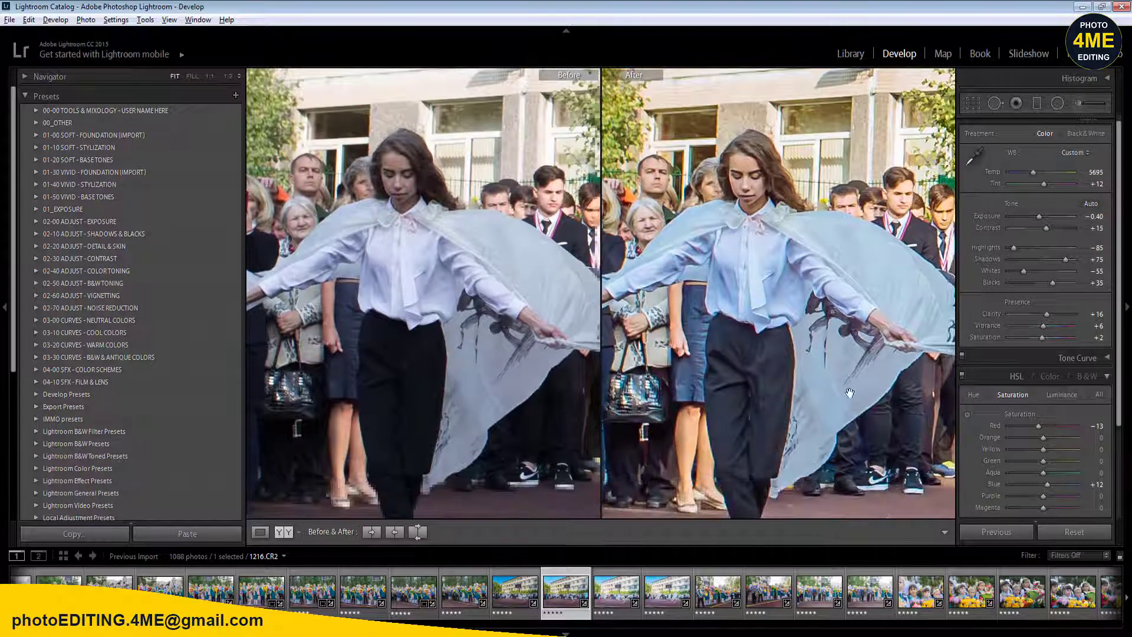
# - Review the detail settings of photo 1216.CR2 and enable chromatic aberration removal in its lens corrections
pyautogui.scroll(-5, 1108, 442)
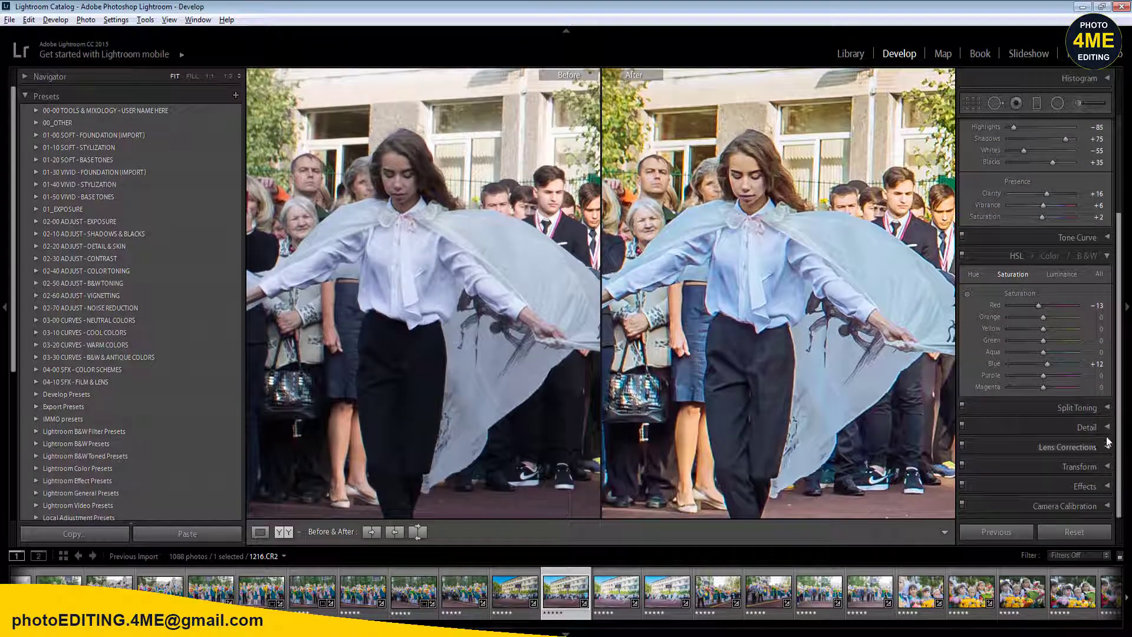
pyautogui.click(1107, 427)
pyautogui.scroll(-8, 1106, 236)
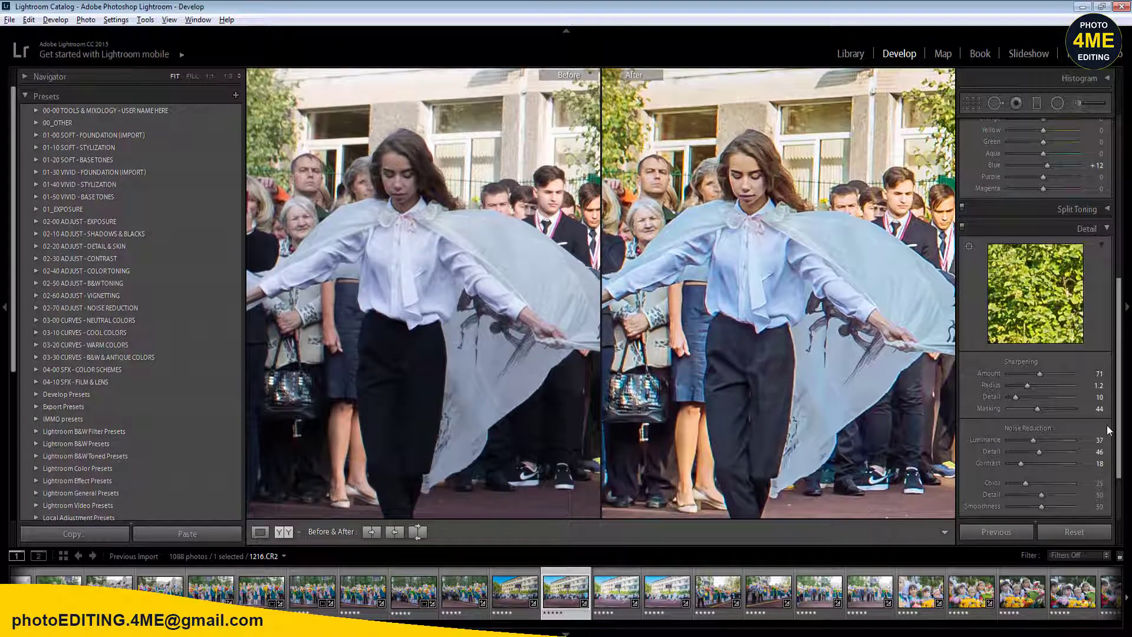
pyautogui.click(1107, 228)
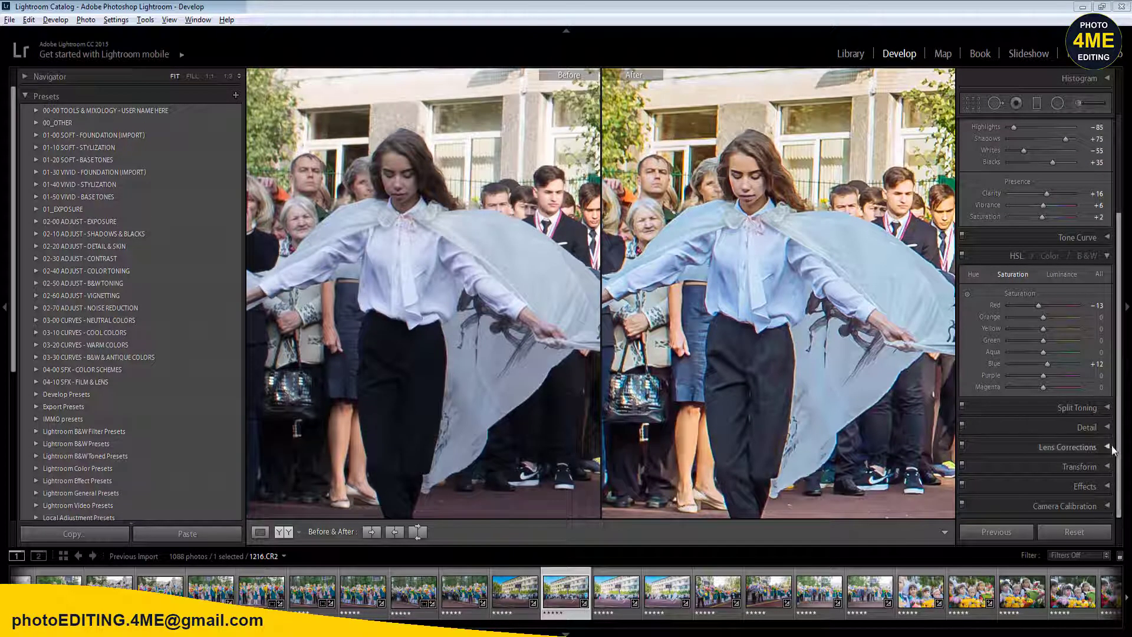
pyautogui.click(1065, 447)
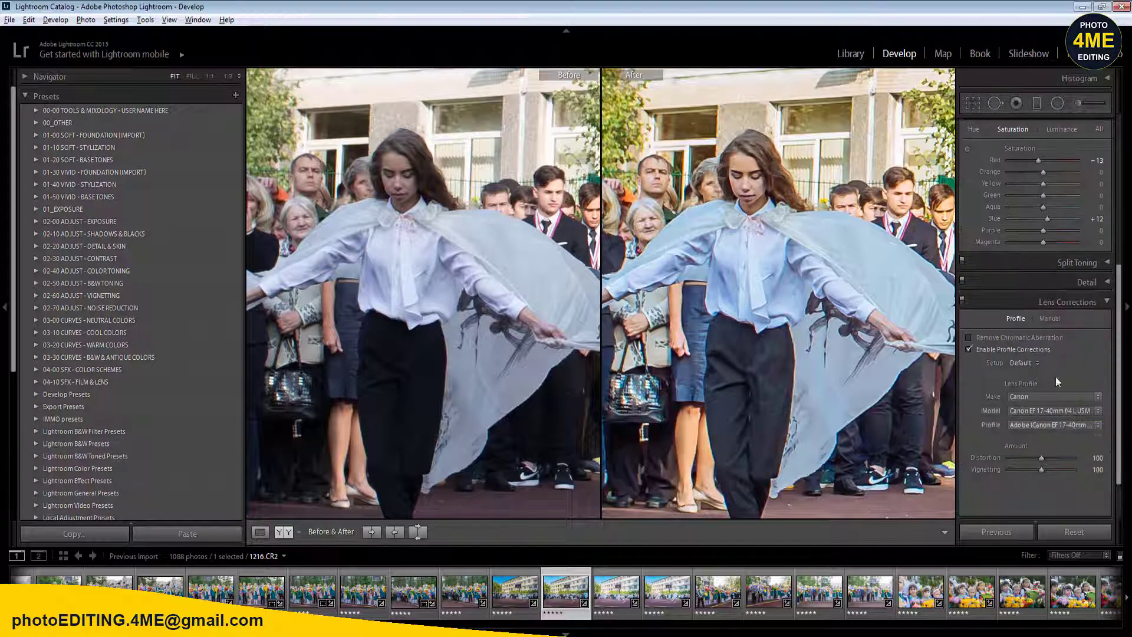
pyautogui.click(1039, 336)
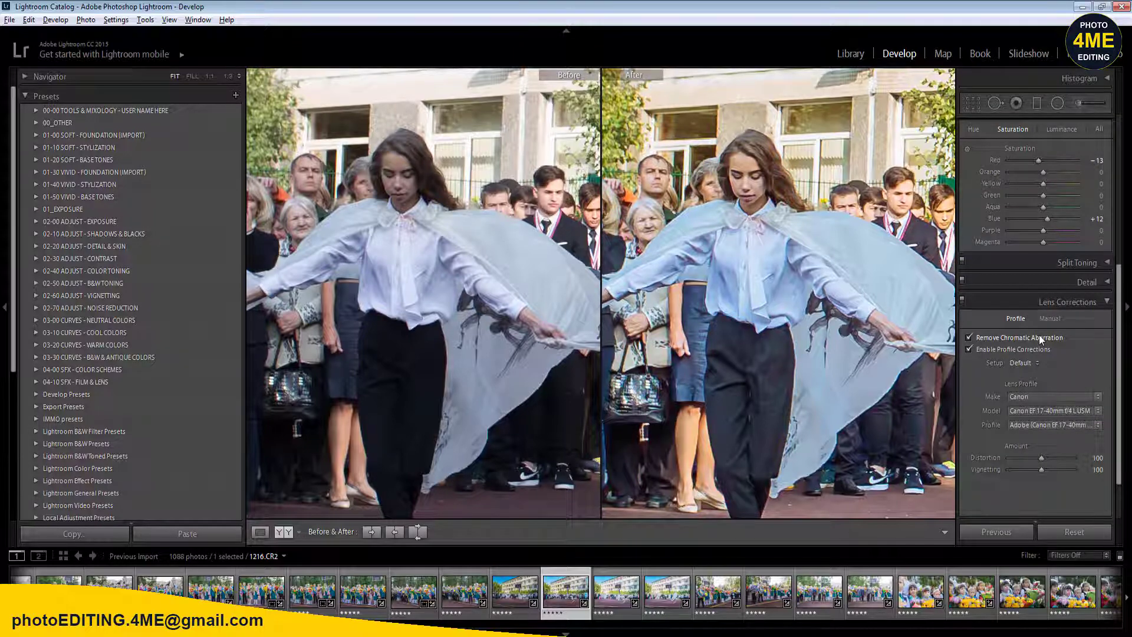
pyautogui.click(1103, 302)
# - Synchronize the settings of photo 1216.CR2, except local adjustments, to the next two basketball court photos
pyautogui.keyDown('shift'); pyautogui.click(667, 590); pyautogui.keyUp('shift')
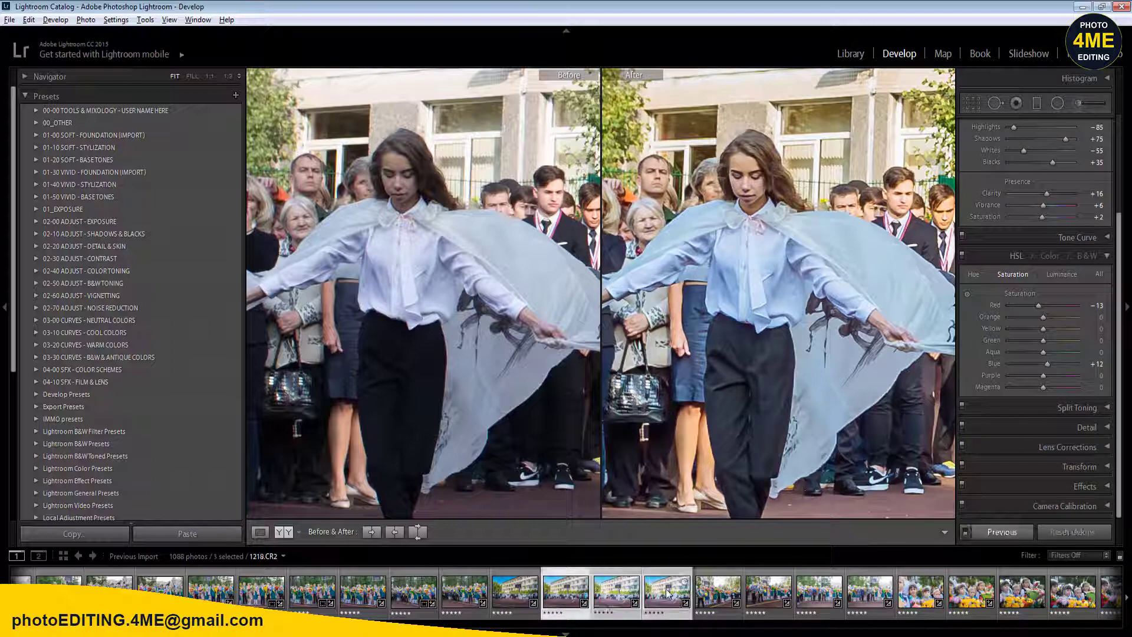
pyautogui.click(997, 534)
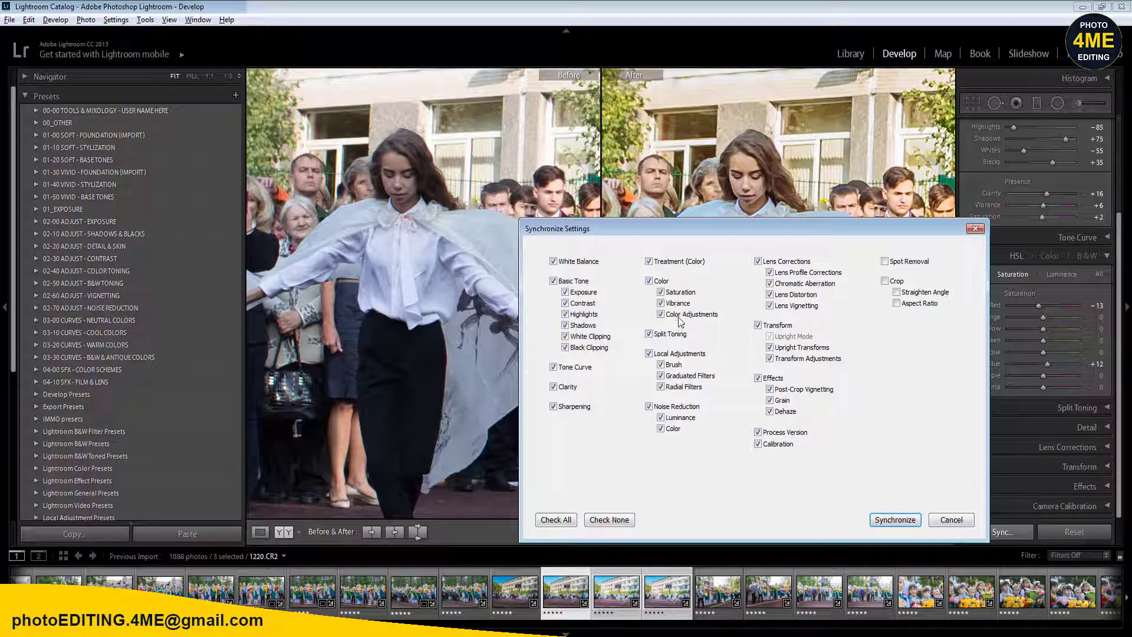
pyautogui.click(689, 354)
pyautogui.click(895, 520)
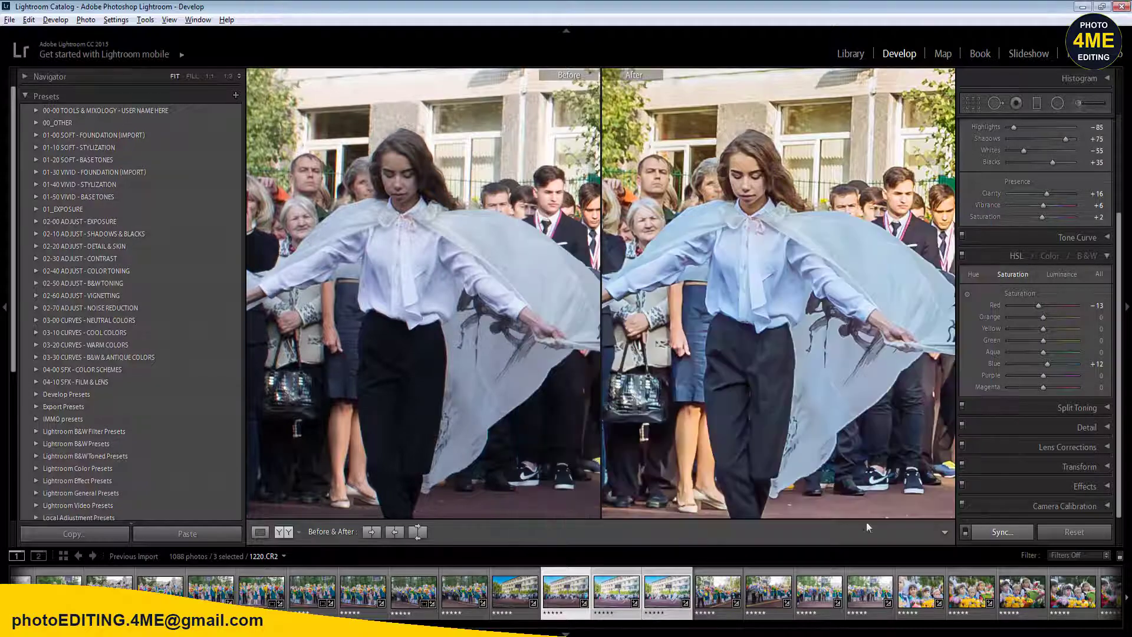
# - Compare photos 1215.CR2 and 1216.CR2 before and after, ending with a single view of photo 1216.CR2
pyautogui.click(519, 590)
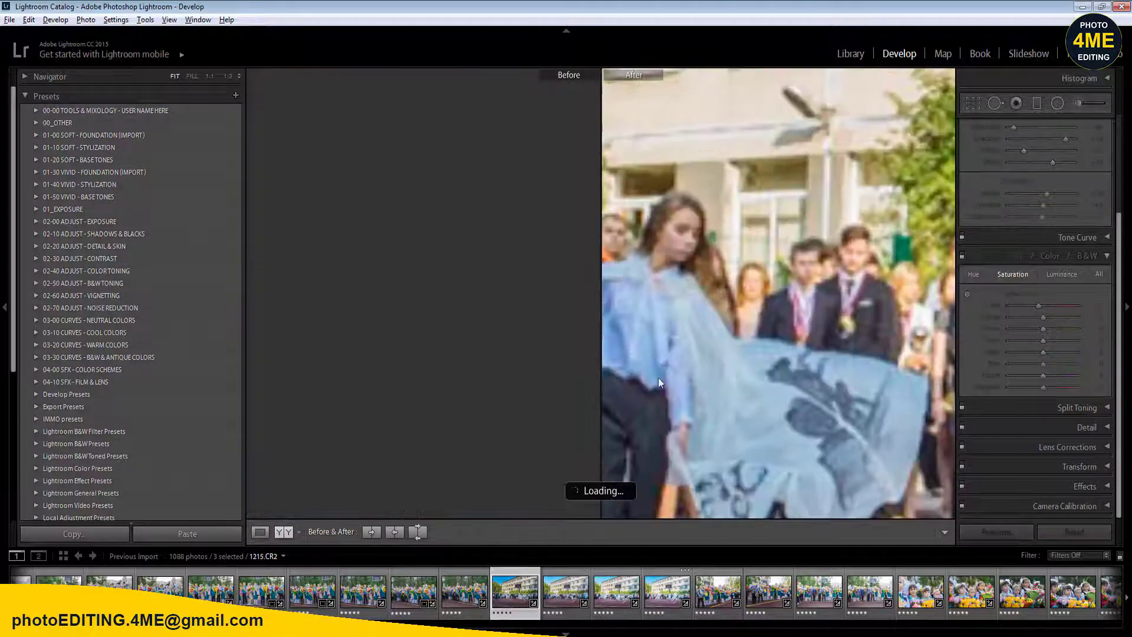
pyautogui.press('Right')
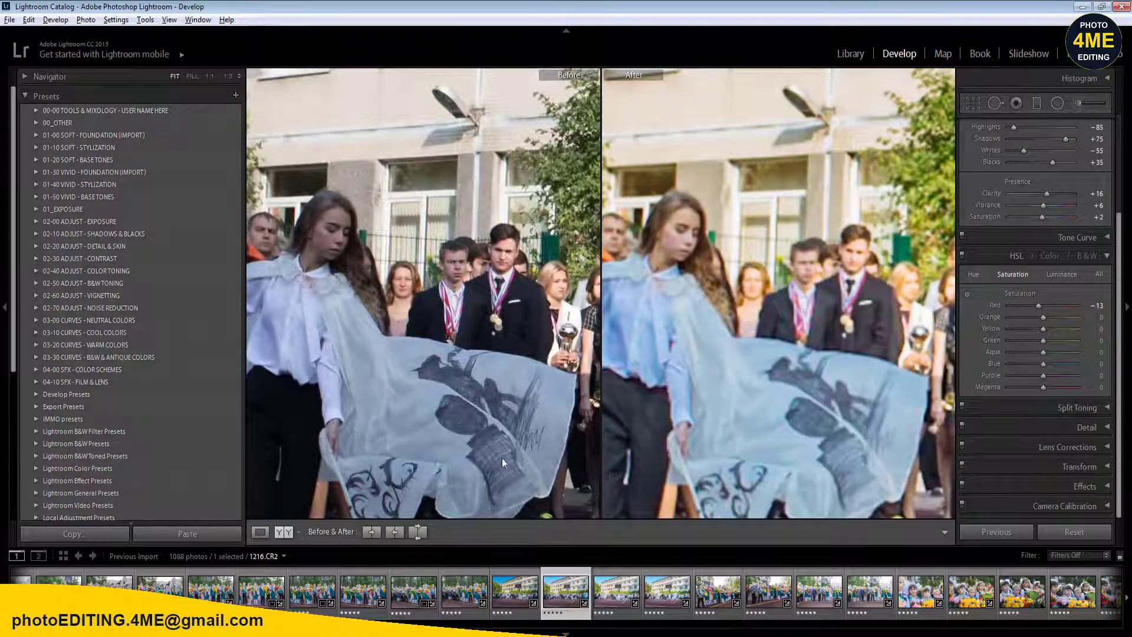
pyautogui.press('Right')
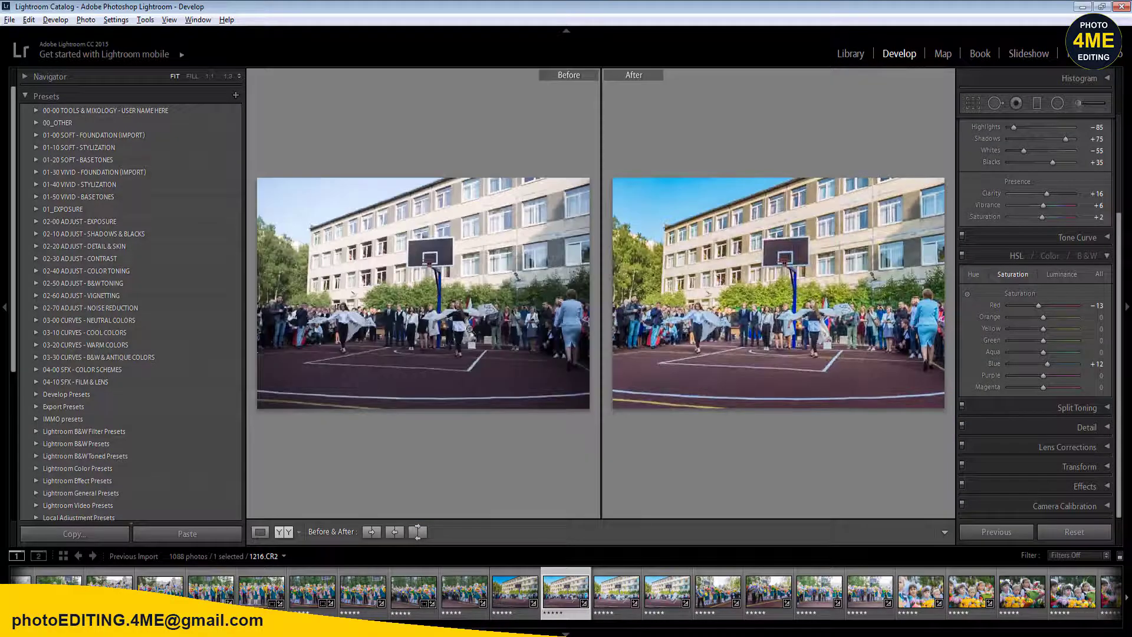
pyautogui.click(260, 533)
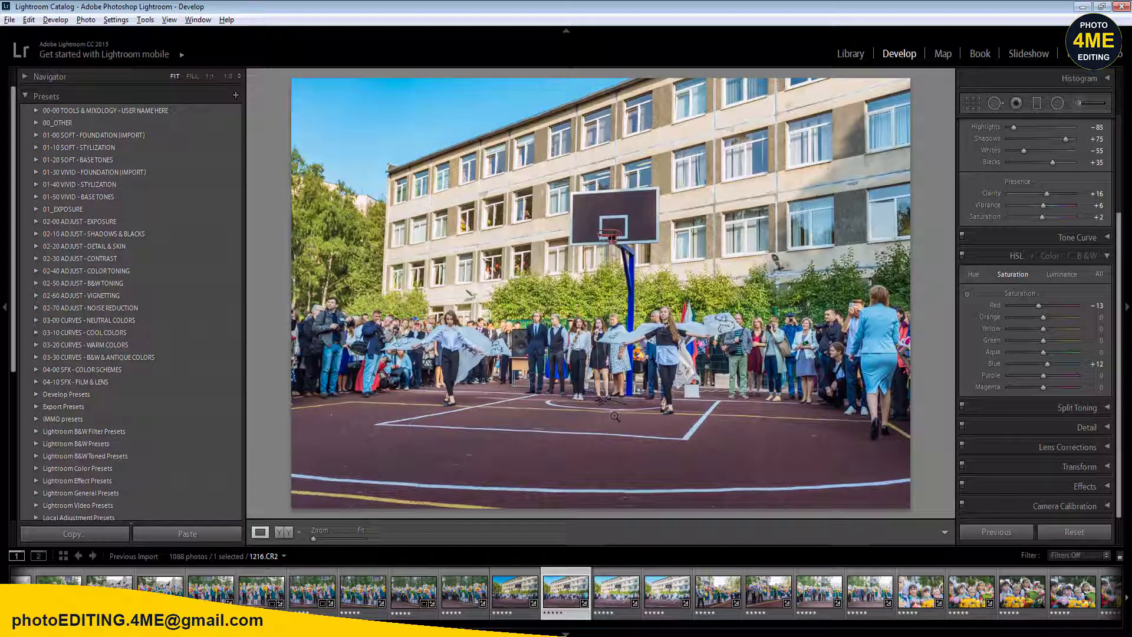
# - Set the exposure of photo 1217.CR2 to −0.60
pyautogui.press('Right')
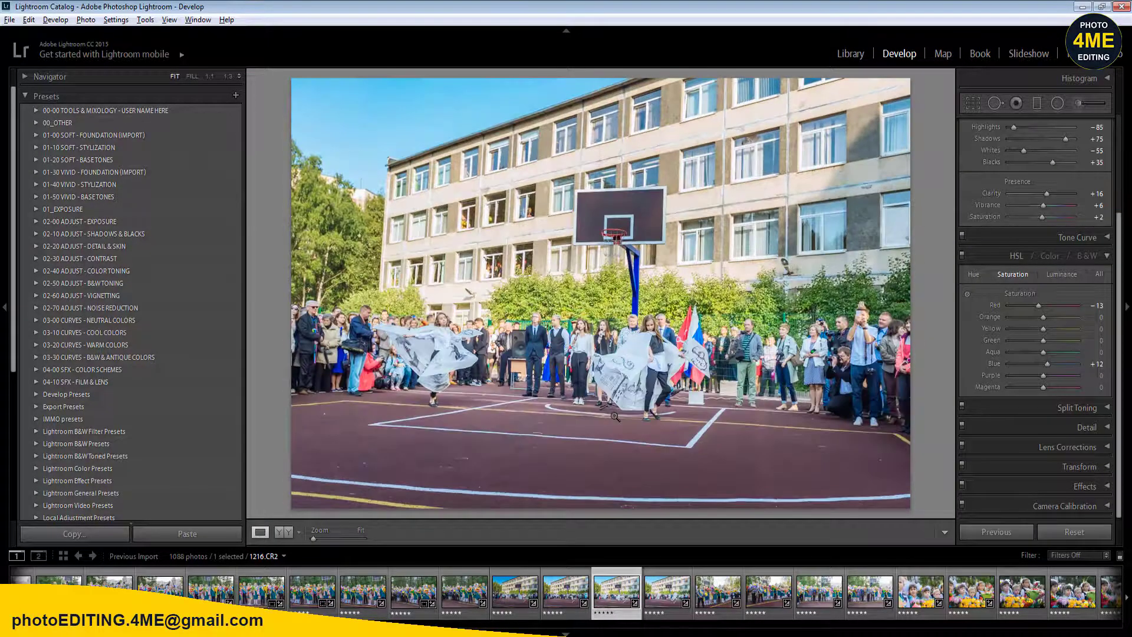
pyautogui.press('Right')
pyautogui.scroll(3, 1123, 266)
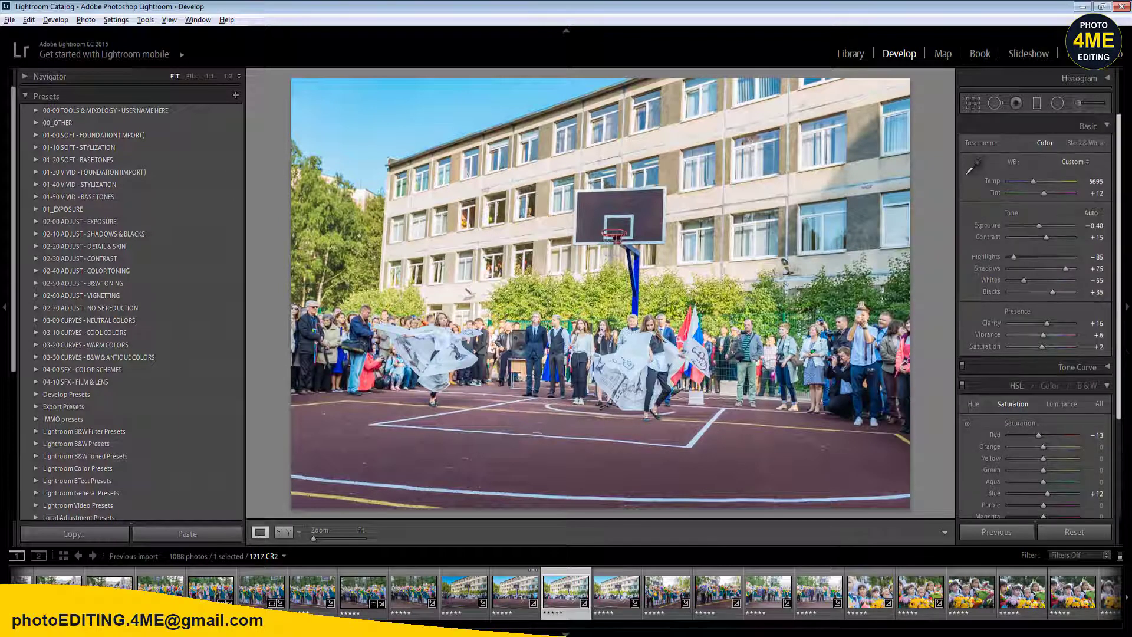
pyautogui.click(1098, 227)
pyautogui.press('Down')
pyautogui.press('Down')
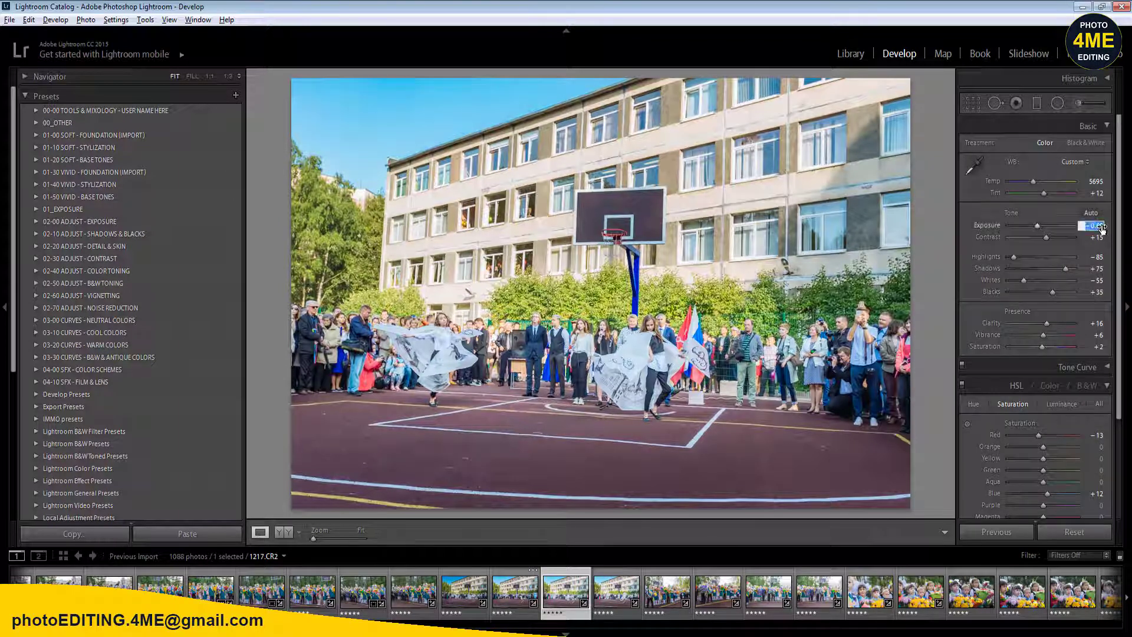
pyautogui.press('Return')
# - Compare photo 1218.CR2 before and after, then return to the single view
pyautogui.press('Right')
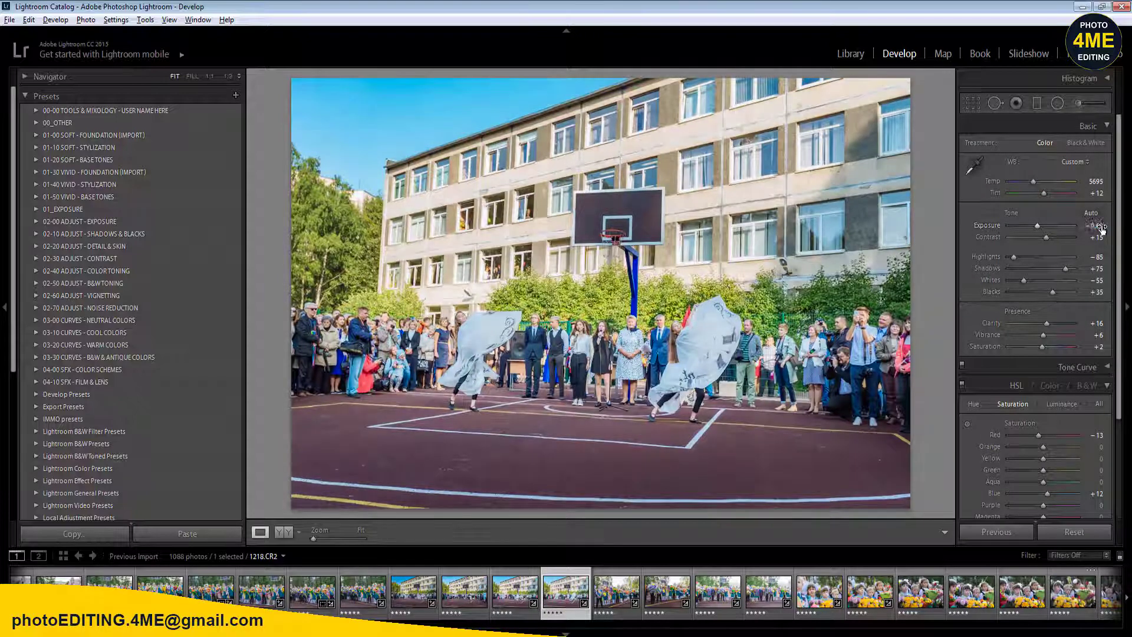
pyautogui.click(282, 532)
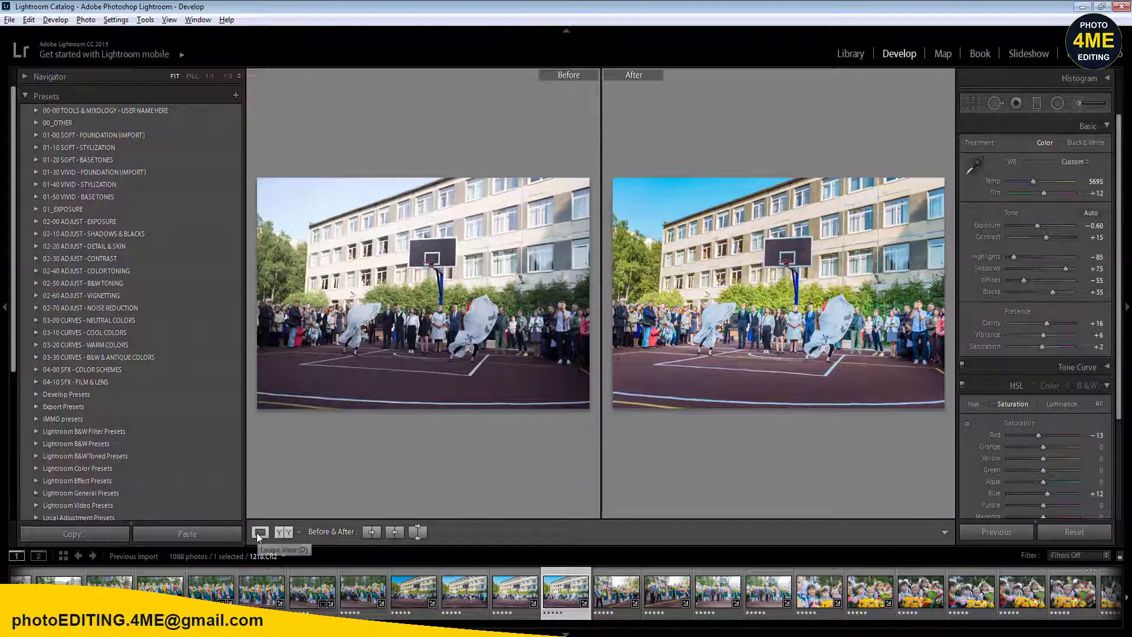
pyautogui.click(256, 532)
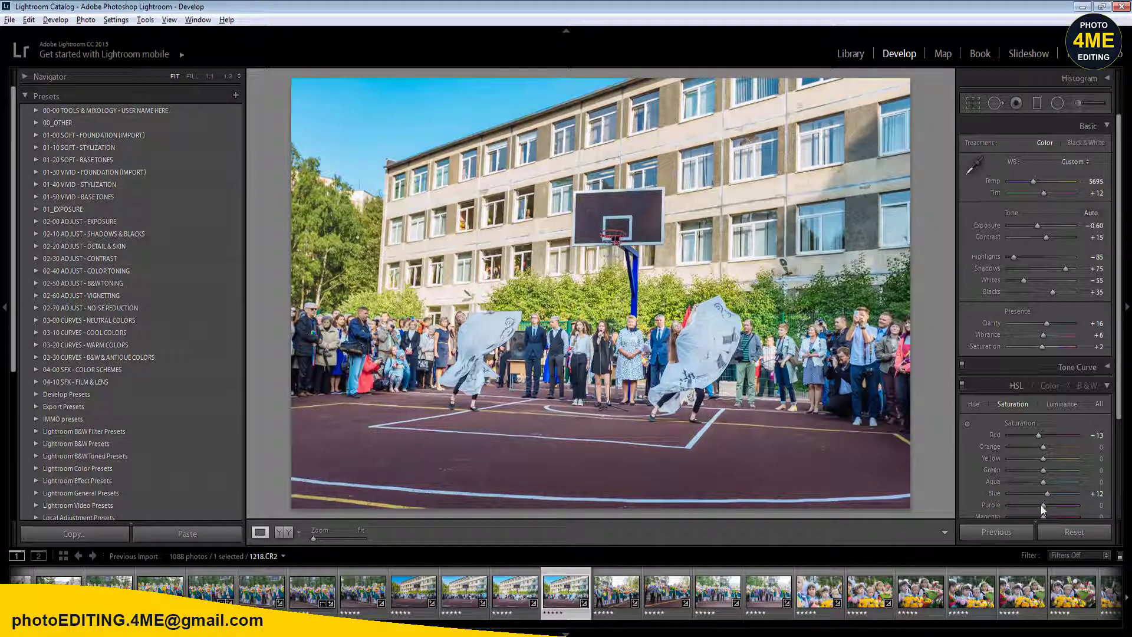
# - Reset the blue saturation of photo 1218.CR2 to 0 and lower its green saturation to −34
pyautogui.moveTo(1052, 494)
pyautogui.mouseDown()
pyautogui.moveTo(1006, 496)
pyautogui.moveTo(1066, 501)
pyautogui.moveTo(1044, 500)
pyautogui.mouseUp()
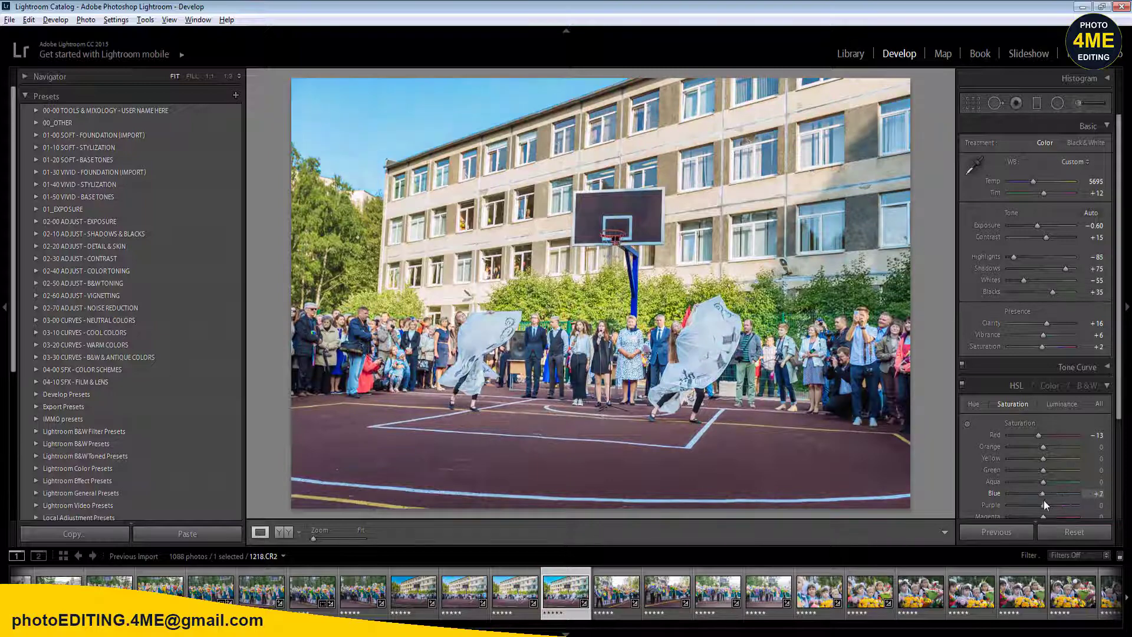
pyautogui.click(1093, 494)
pyautogui.write('0')
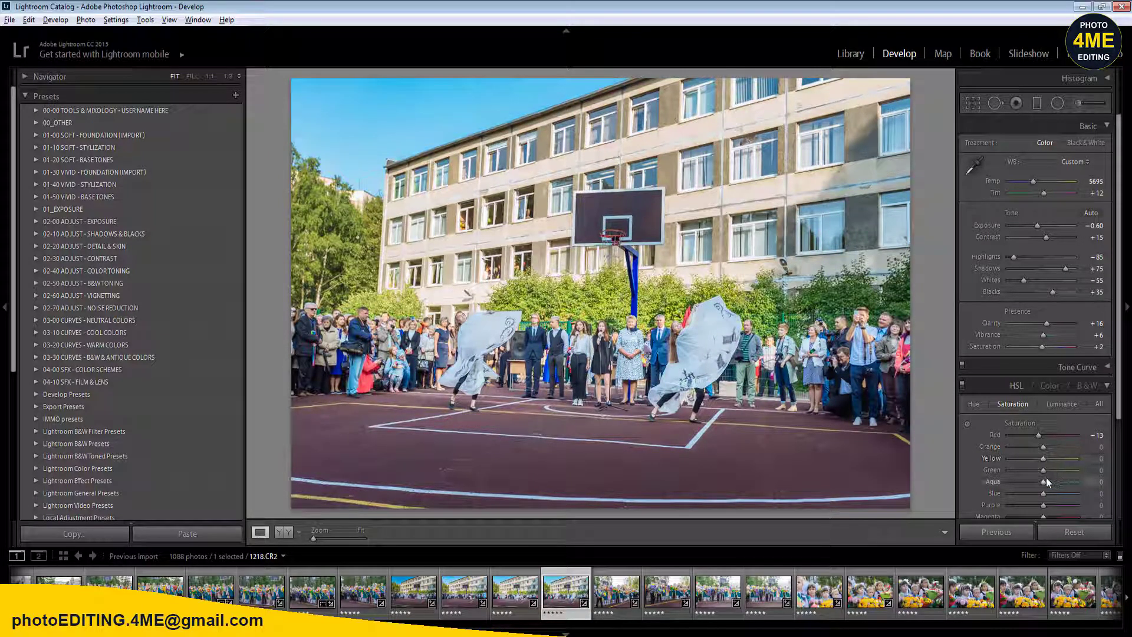
pyautogui.moveTo(1043, 471); pyautogui.dragTo(1032, 475)
# - Try a camera calibration blue primary hue of −25, undo it, and set the blue primary saturation of photo 1218.CR2 to +11
pyautogui.moveTo(1117, 407); pyautogui.dragTo(1129, 557)
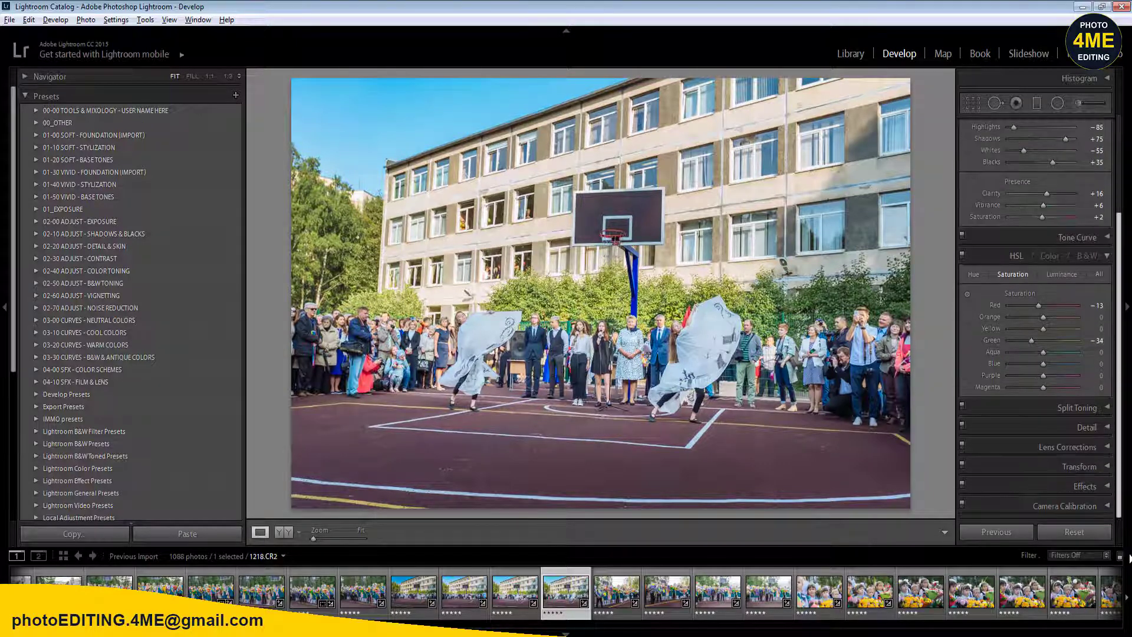
pyautogui.click(1084, 506)
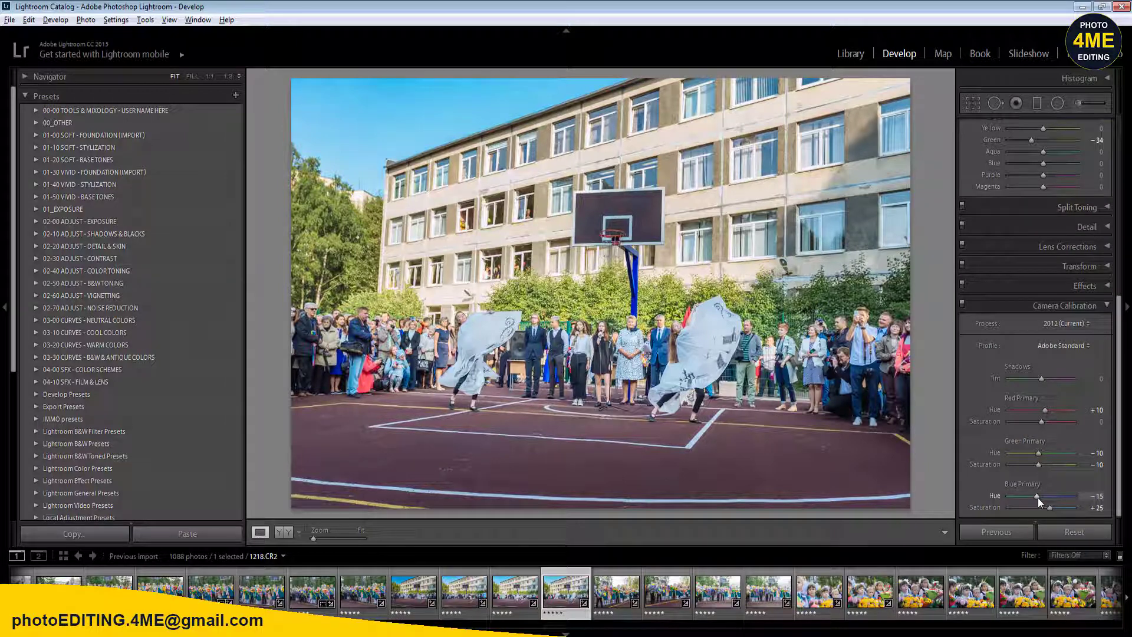
pyautogui.moveTo(1038, 497)
pyautogui.mouseDown()
pyautogui.moveTo(1053, 497)
pyautogui.moveTo(1012, 501)
pyautogui.moveTo(1089, 503)
pyautogui.moveTo(1034, 507)
pyautogui.mouseUp()
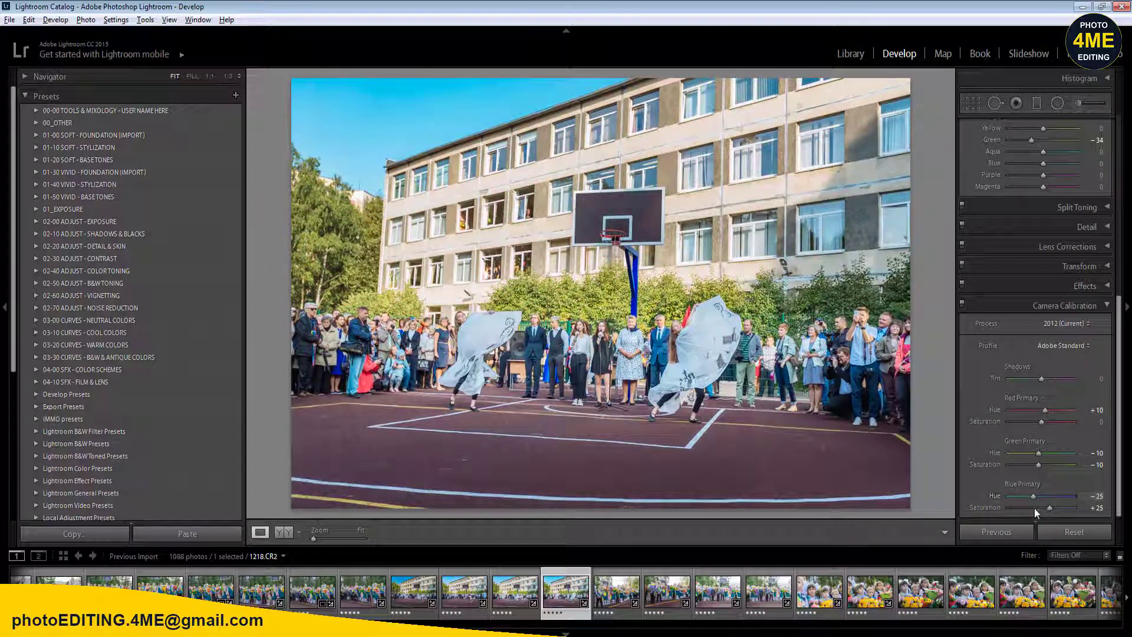
pyautogui.hotkey('ctrl', 'z')
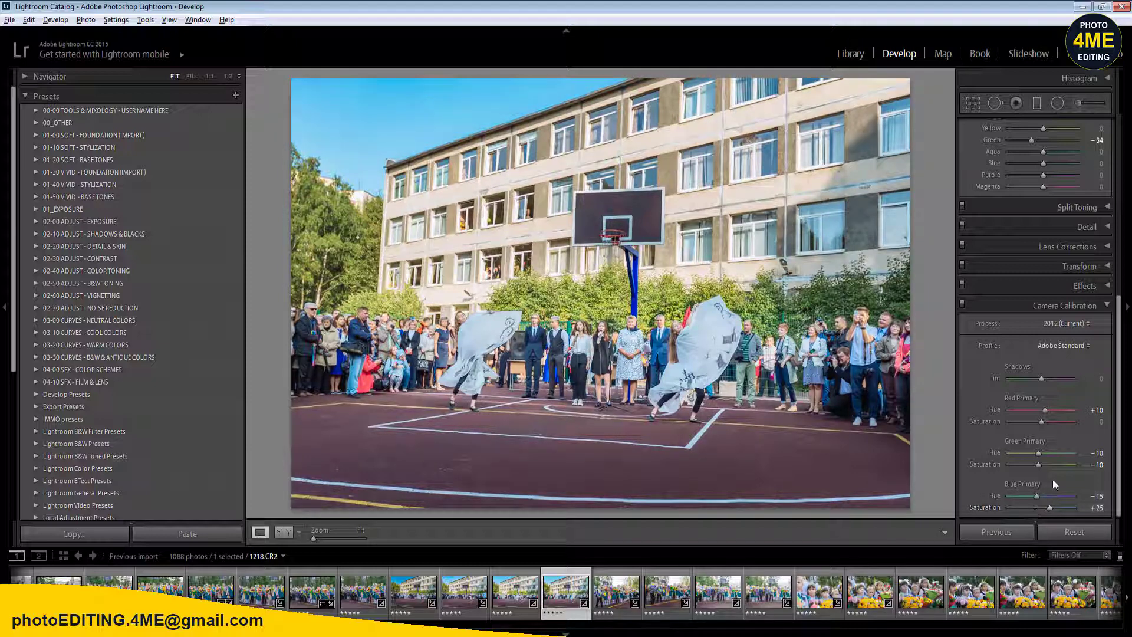
pyautogui.moveTo(1049, 508); pyautogui.dragTo(1029, 508)
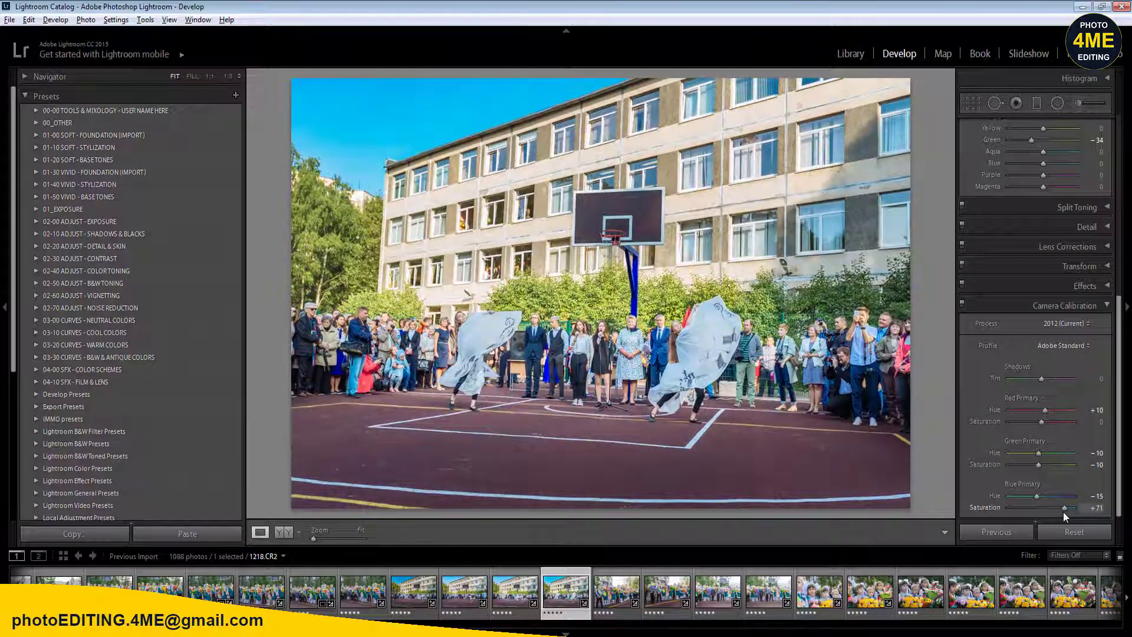
pyautogui.moveTo(1063, 512); pyautogui.dragTo(1029, 515)
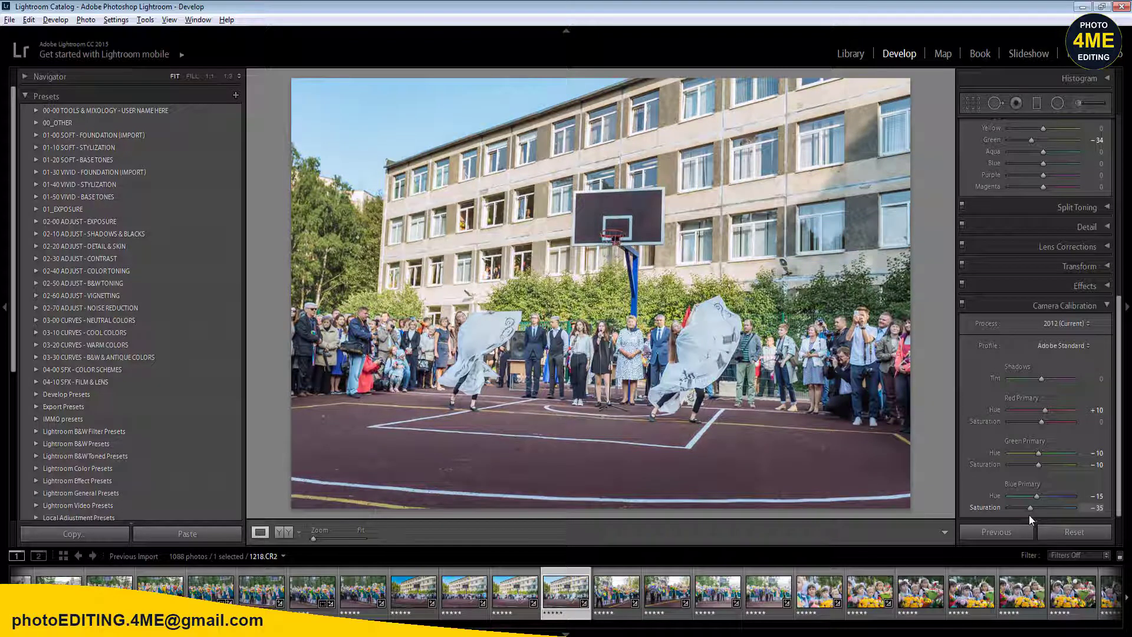
pyautogui.moveTo(1042, 513); pyautogui.dragTo(1044, 513)
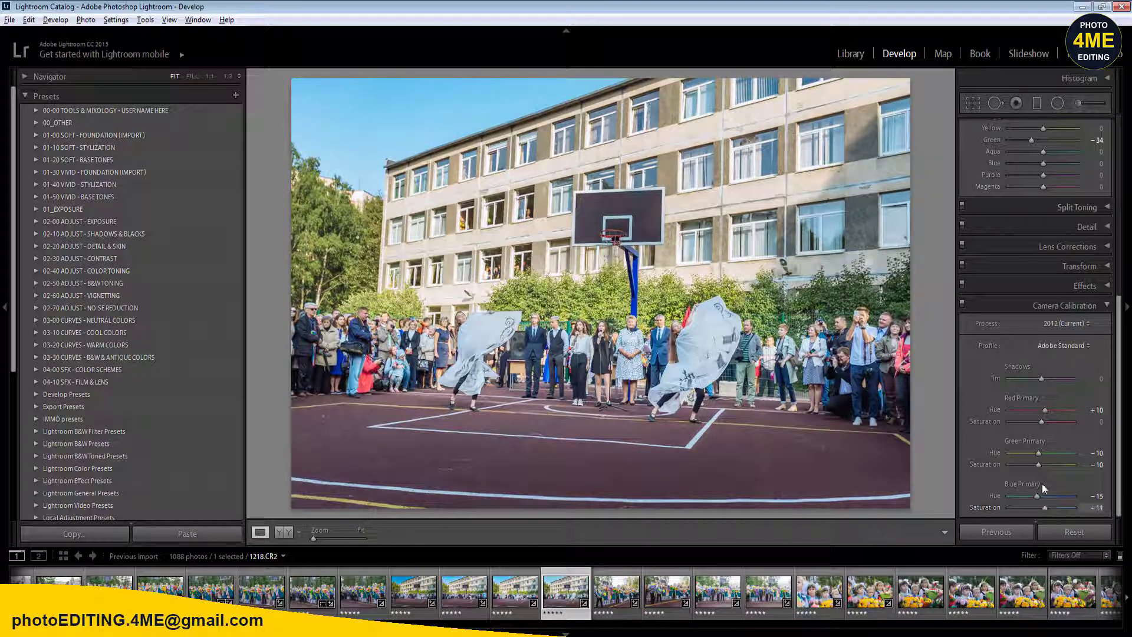
# - Try a red primary hue of +89 in the camera calibration and set it back to +10
pyautogui.moveTo(1044, 411); pyautogui.dragTo(1070, 413)
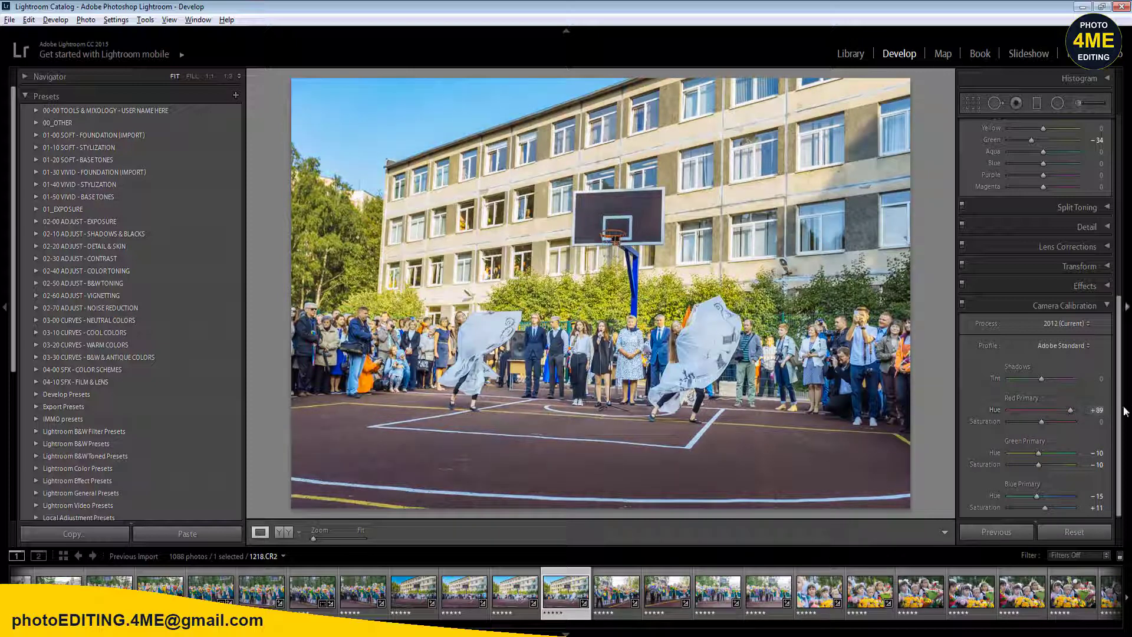
pyautogui.click(1099, 411)
pyautogui.write('10')
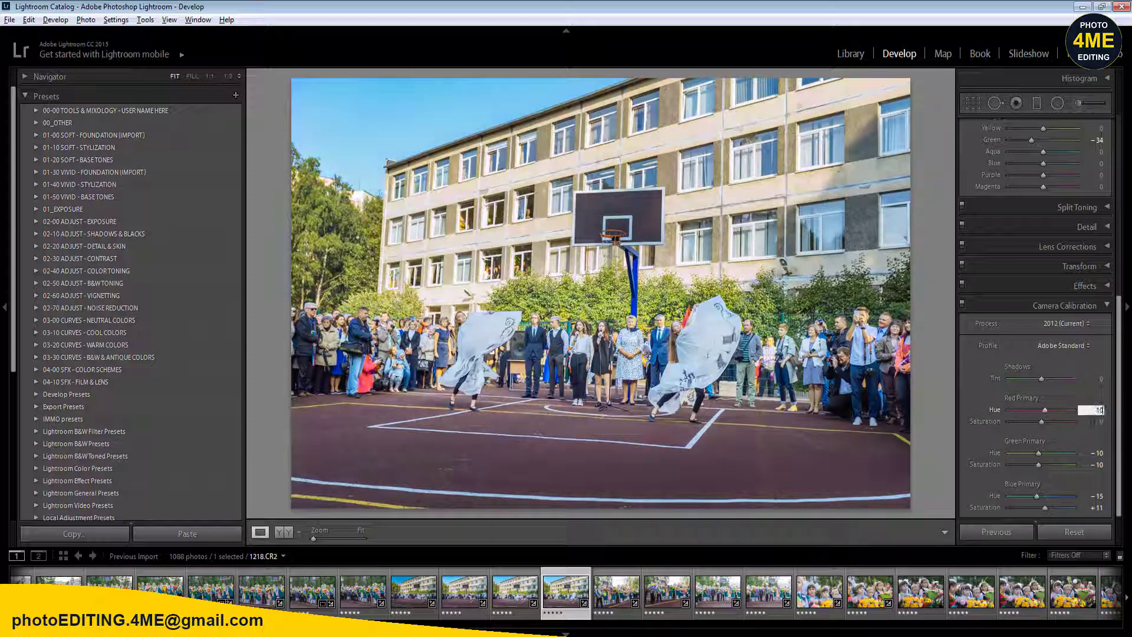
pyautogui.press('Return')
pyautogui.click(1107, 306)
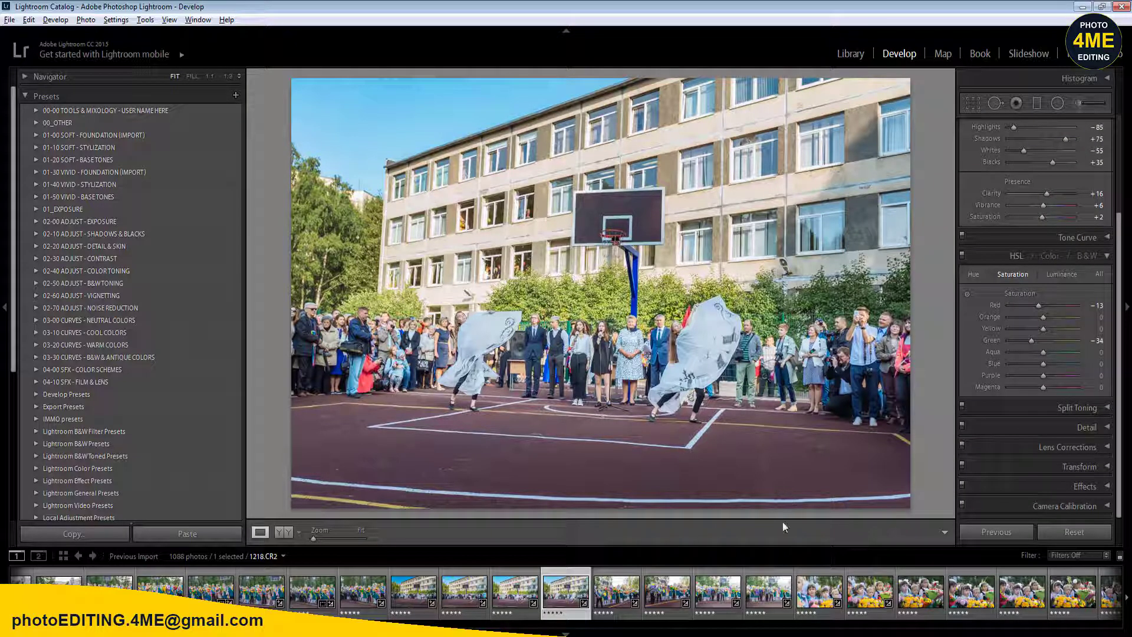
# - Straighten photo 1218.CR2 to an angle of −1.14 and crop it slightly tighter around the court and crowd
pyautogui.click(973, 103)
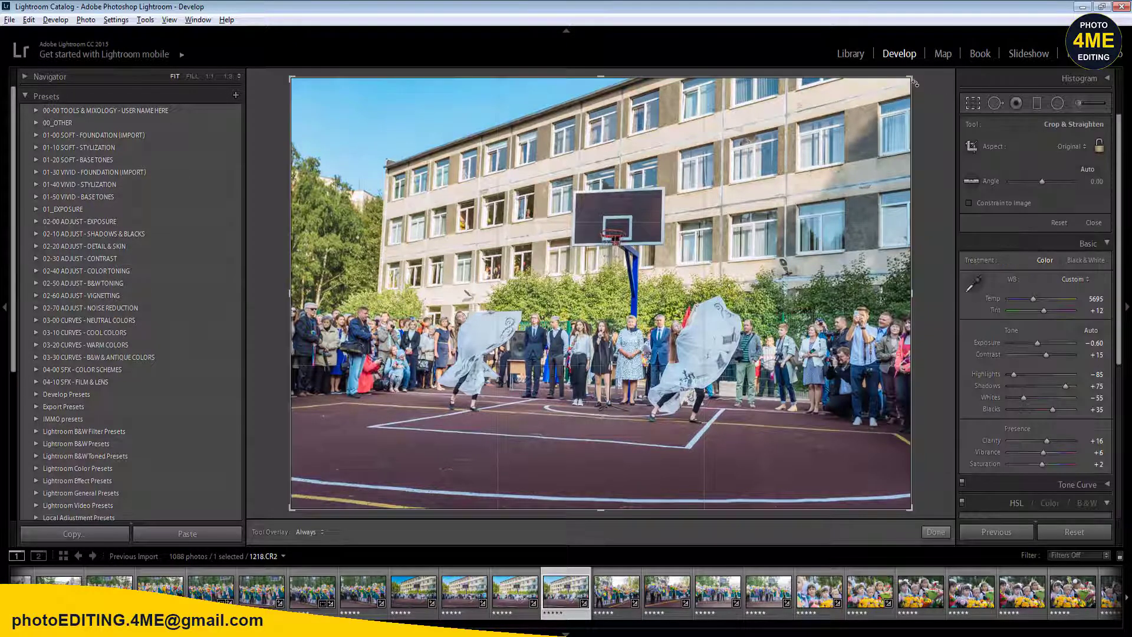
pyautogui.moveTo(928, 77); pyautogui.dragTo(921, 72)
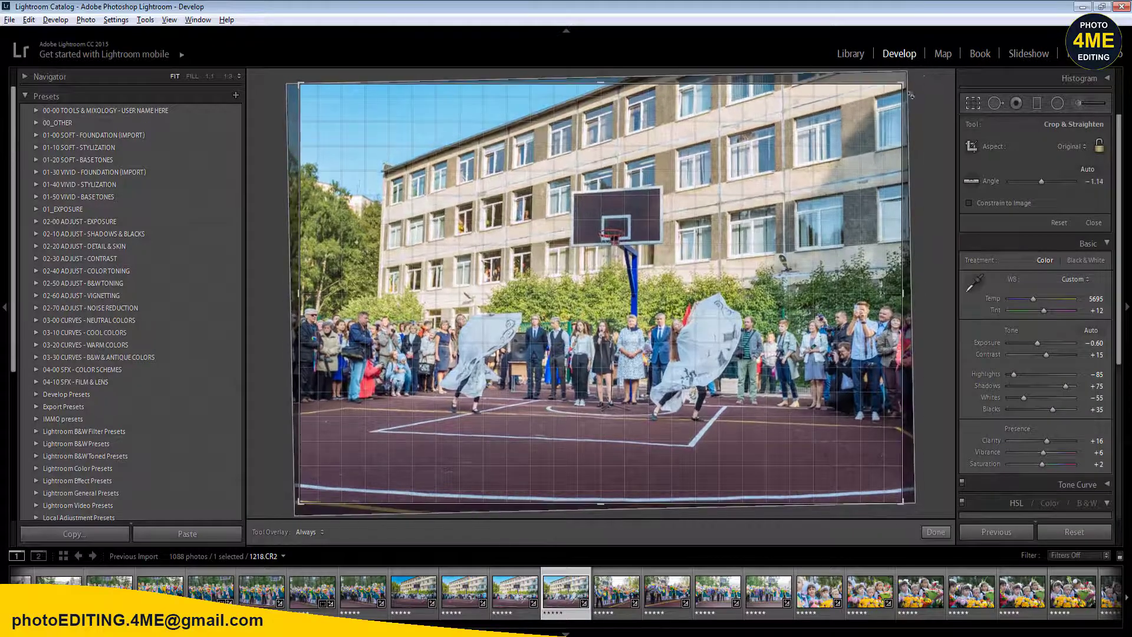
pyautogui.moveTo(901, 127); pyautogui.dragTo(889, 129)
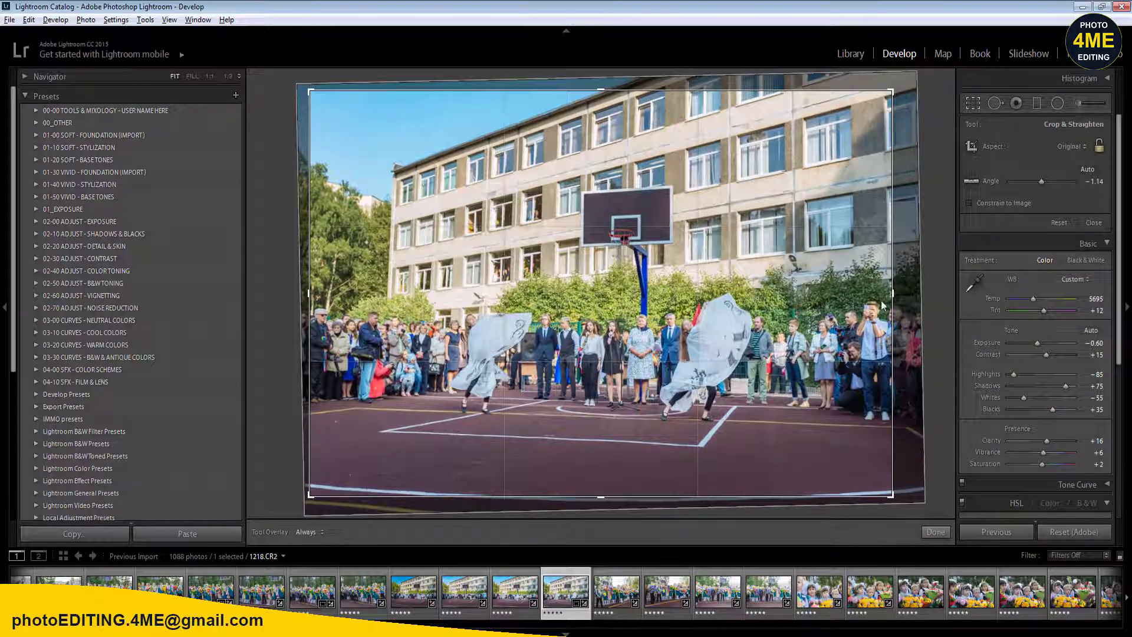
pyautogui.press('Return')
# - Examine the crowd in photo 1218.CR2 at 1:1, return to the full view and open photo 1219.CR2
pyautogui.click(874, 365)
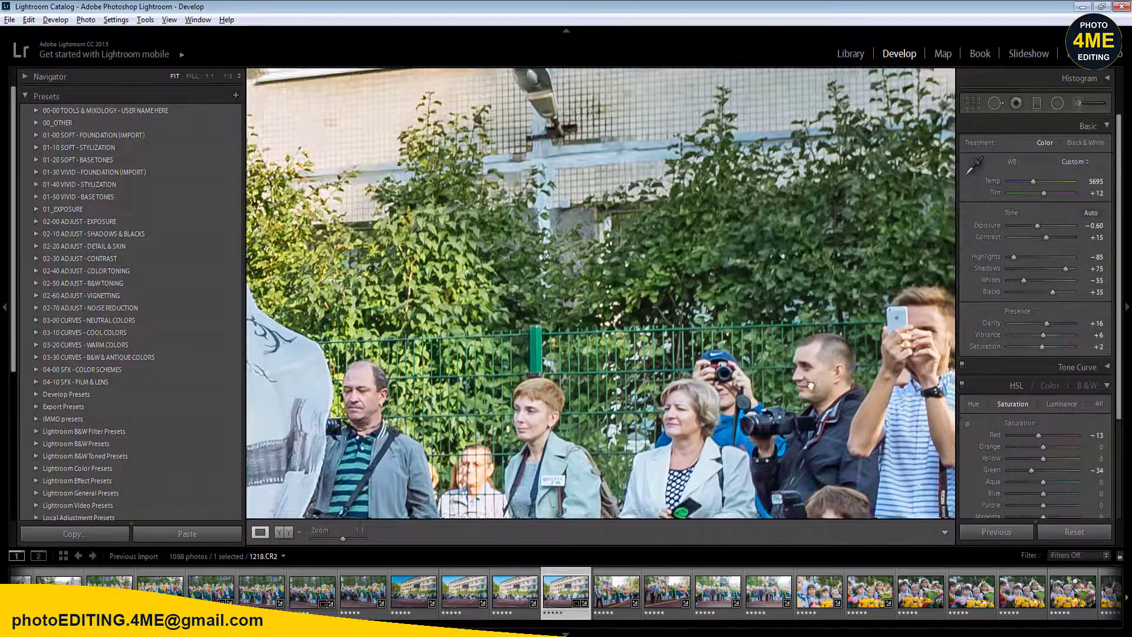
pyautogui.moveTo(812, 384); pyautogui.dragTo(688, 249)
pyautogui.moveTo(718, 331); pyautogui.dragTo(661, 227)
pyautogui.click(664, 252)
pyautogui.click(664, 252)
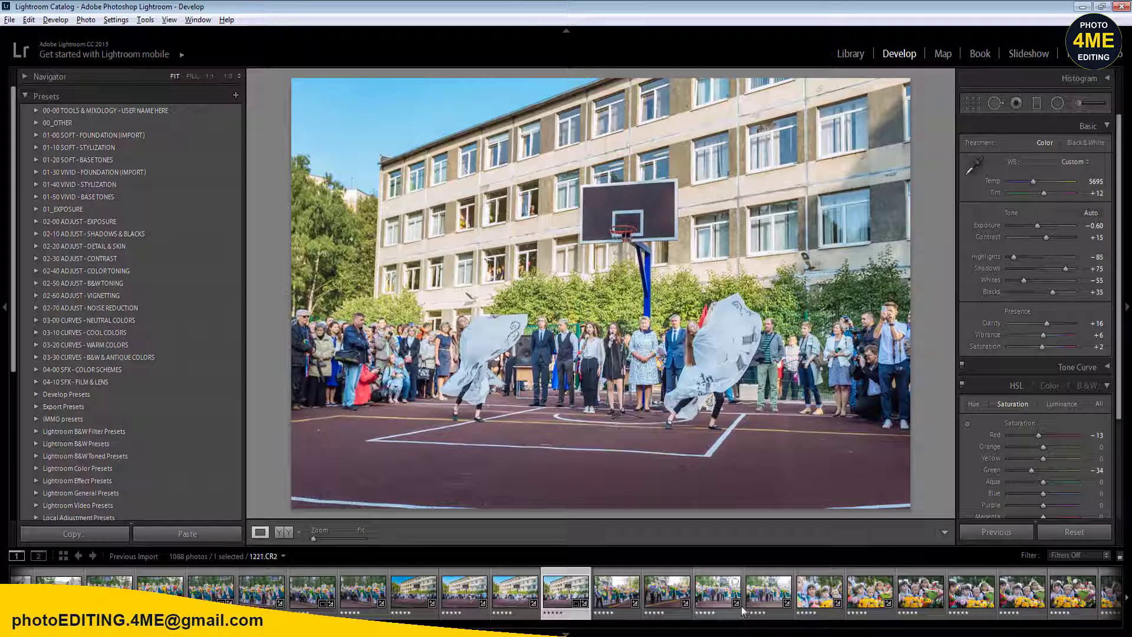
pyautogui.press('Right')
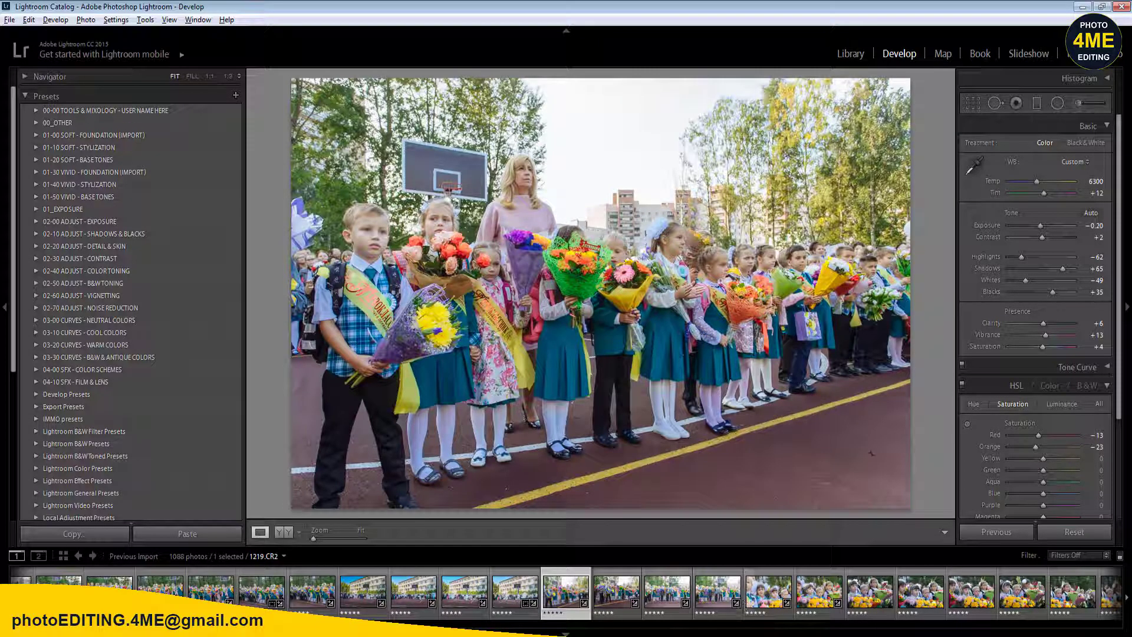
# - Add a radial filter around the lined-up children in photo 1219.CR2, set its exposure to 0.10 and compare before and after
pyautogui.hotkey('shift', 'm')
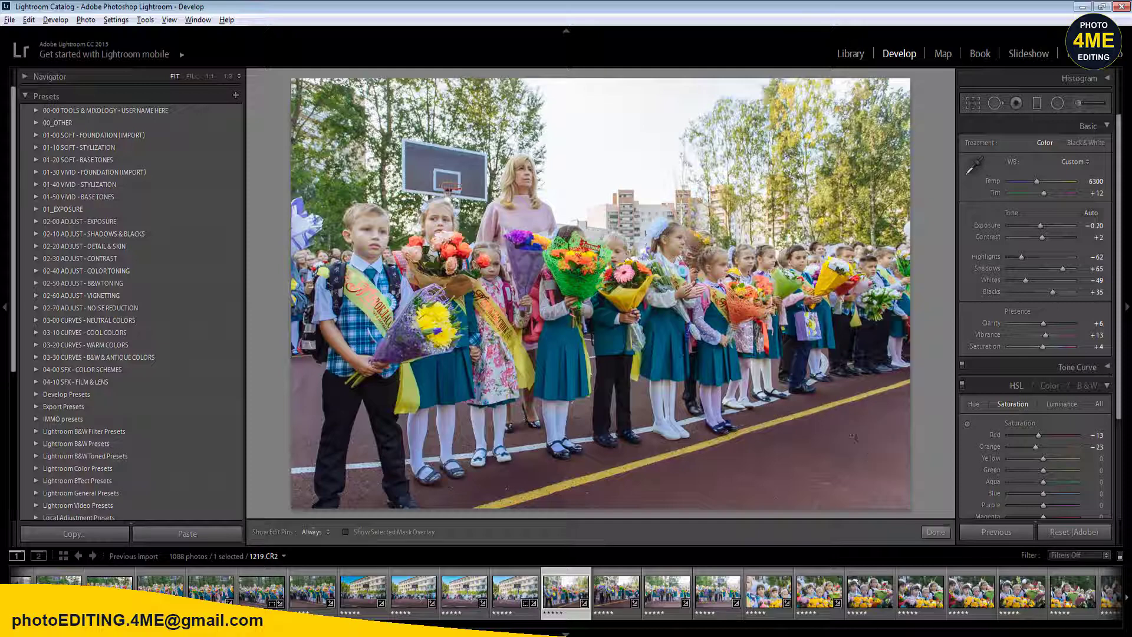
pyautogui.moveTo(854, 442)
pyautogui.mouseDown()
pyautogui.moveTo(869, 458)
pyautogui.moveTo(855, 451)
pyautogui.mouseUp()
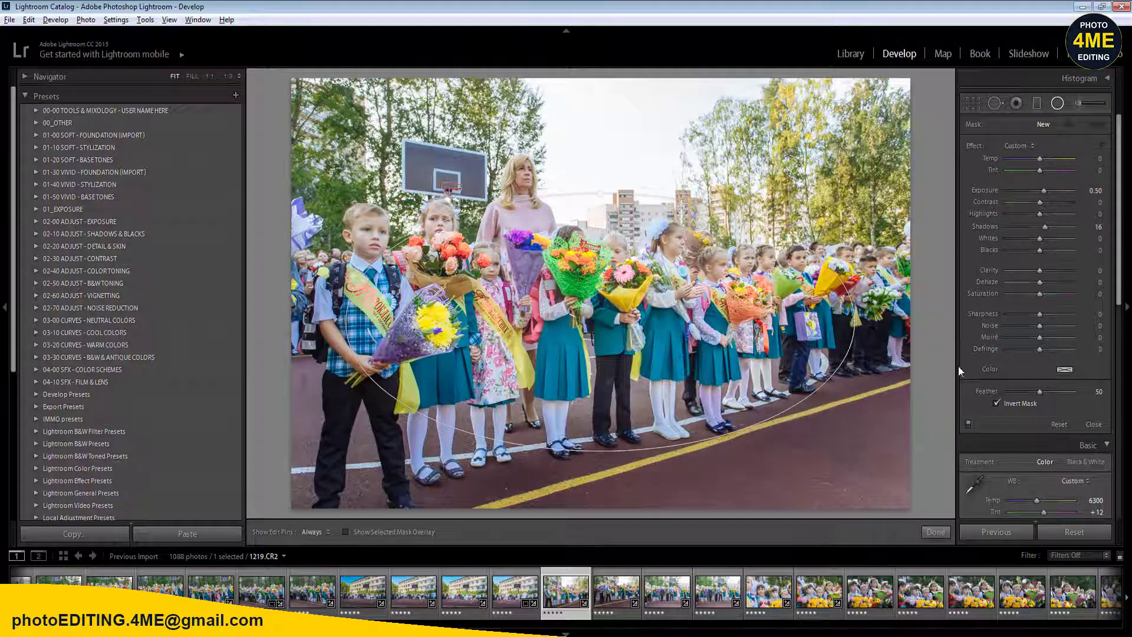
pyautogui.click(1094, 190)
pyautogui.press('Return')
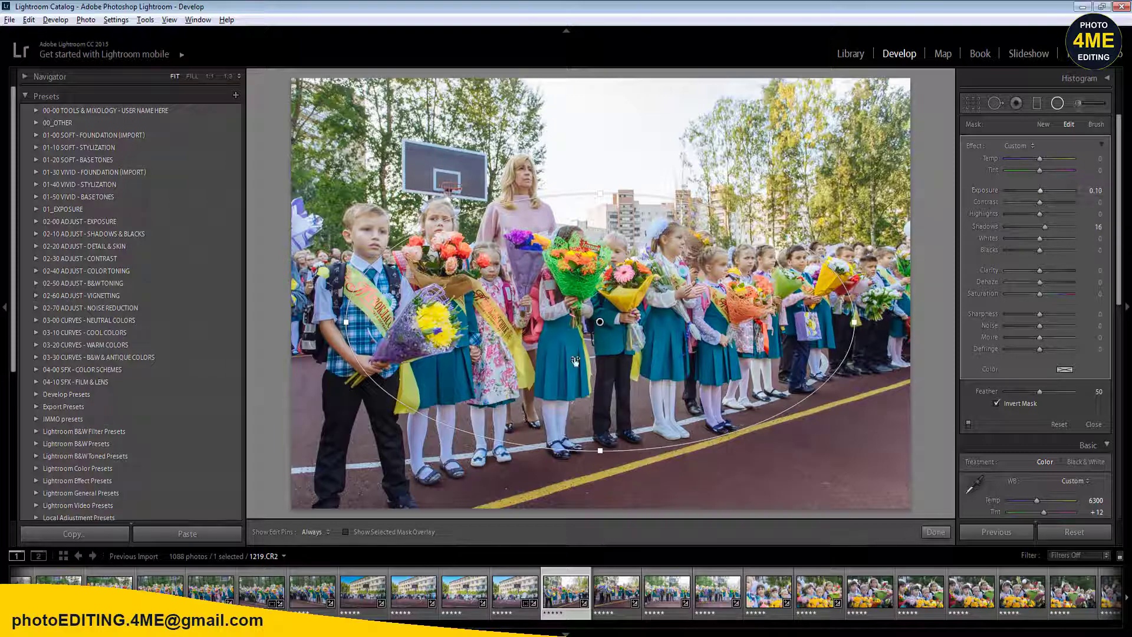
pyautogui.doubleClick(560, 370)
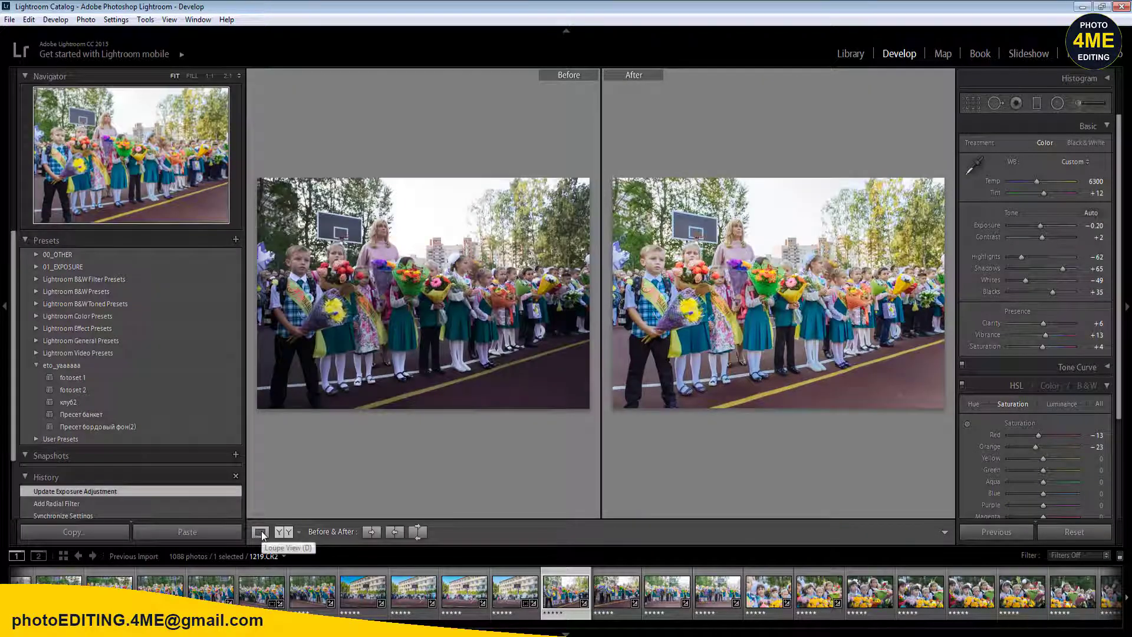
pyautogui.click(260, 532)
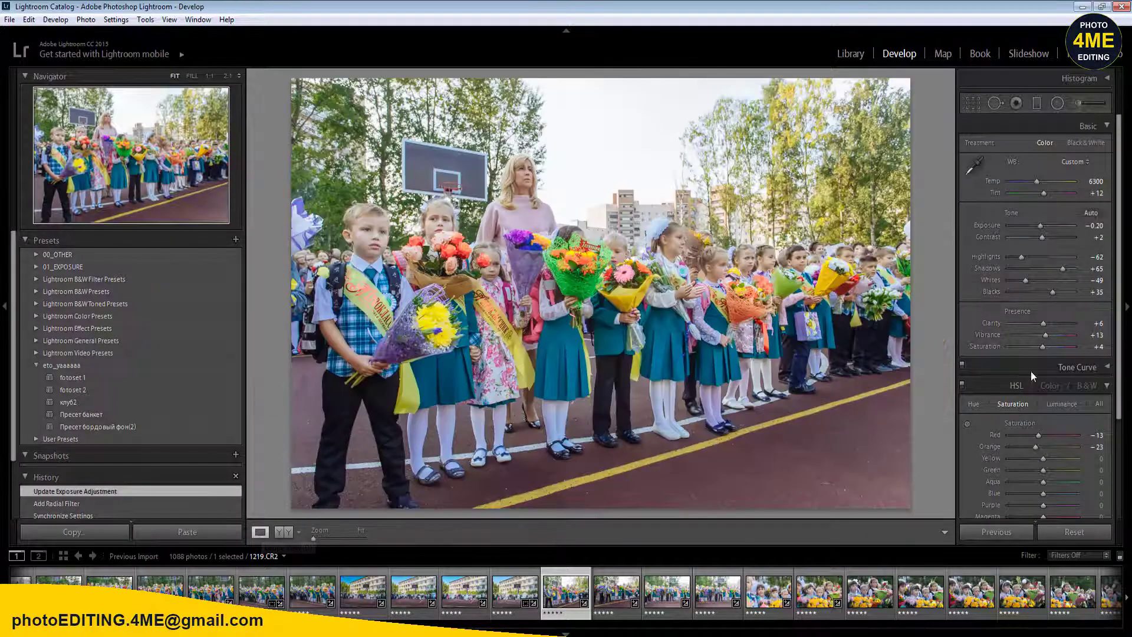
# - Synchronize the develop settings of photo 1219.CR2, without local adjustments or crop, to the following photos through 1222.CR2 and open 1220.CR2
pyautogui.click(1109, 386)
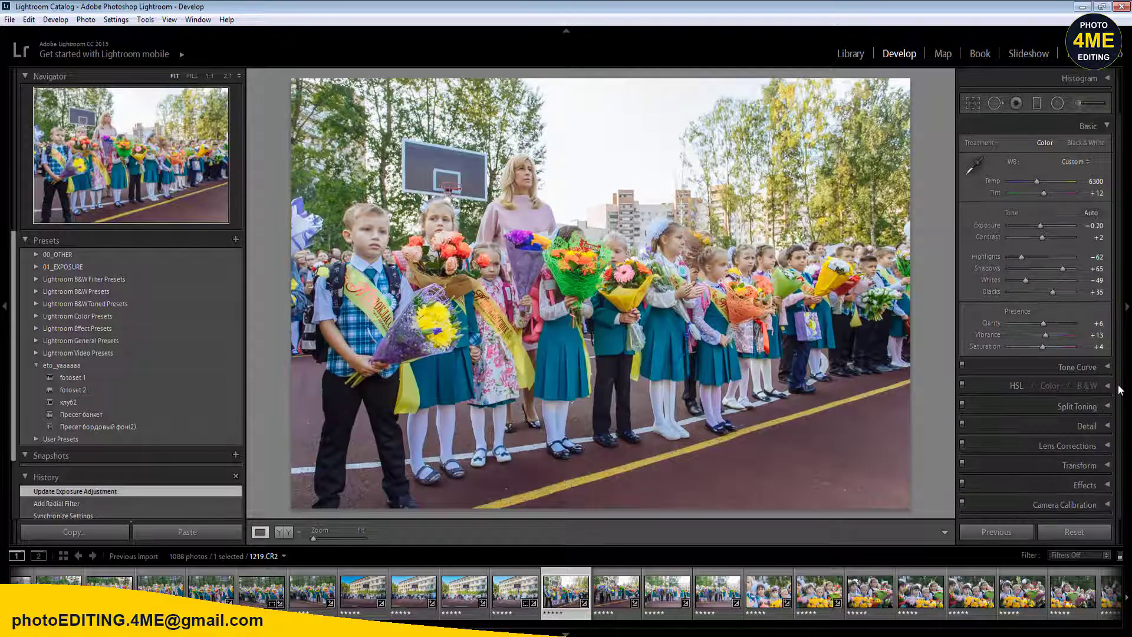
pyautogui.keyDown('shift'); pyautogui.click(716, 587); pyautogui.keyUp('shift')
pyautogui.click(991, 531)
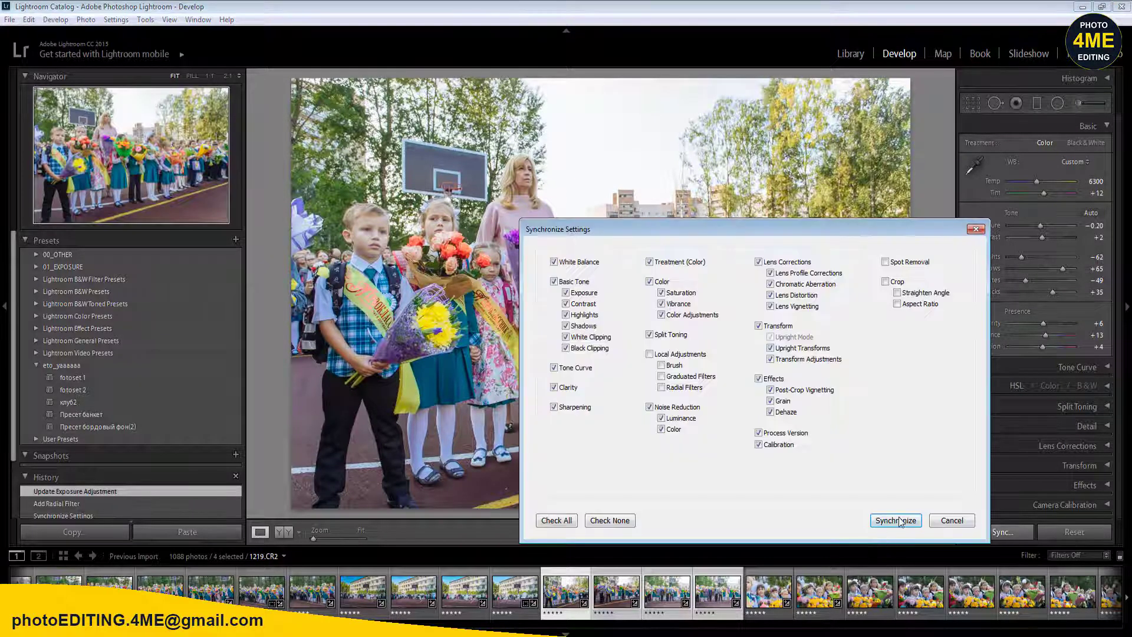
pyautogui.click(896, 521)
pyautogui.click(617, 596)
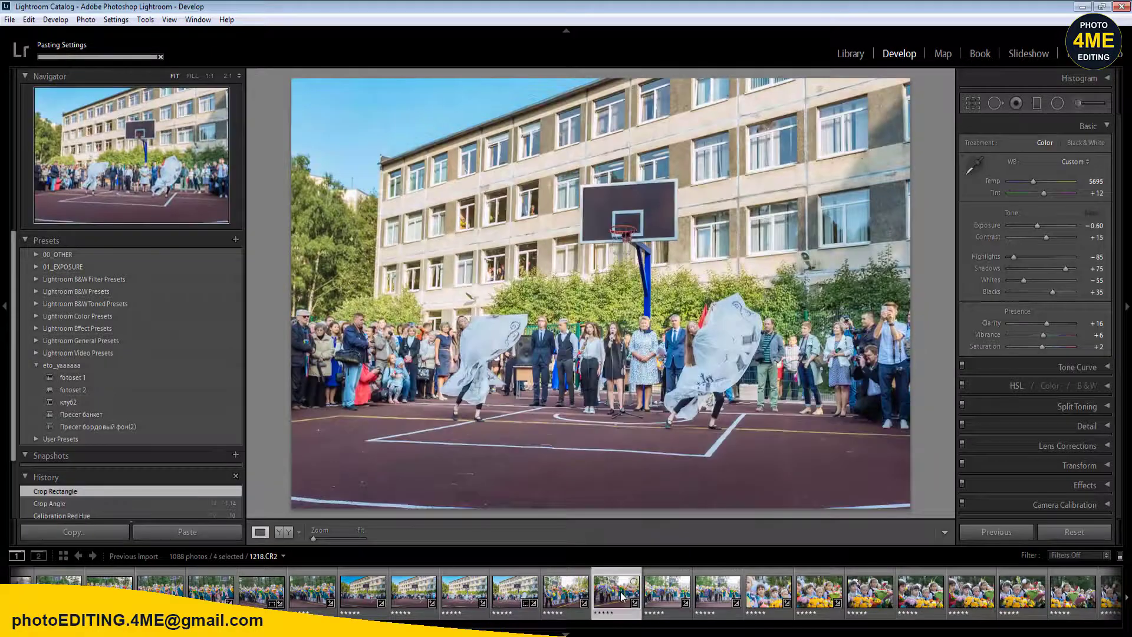
pyautogui.click(621, 597)
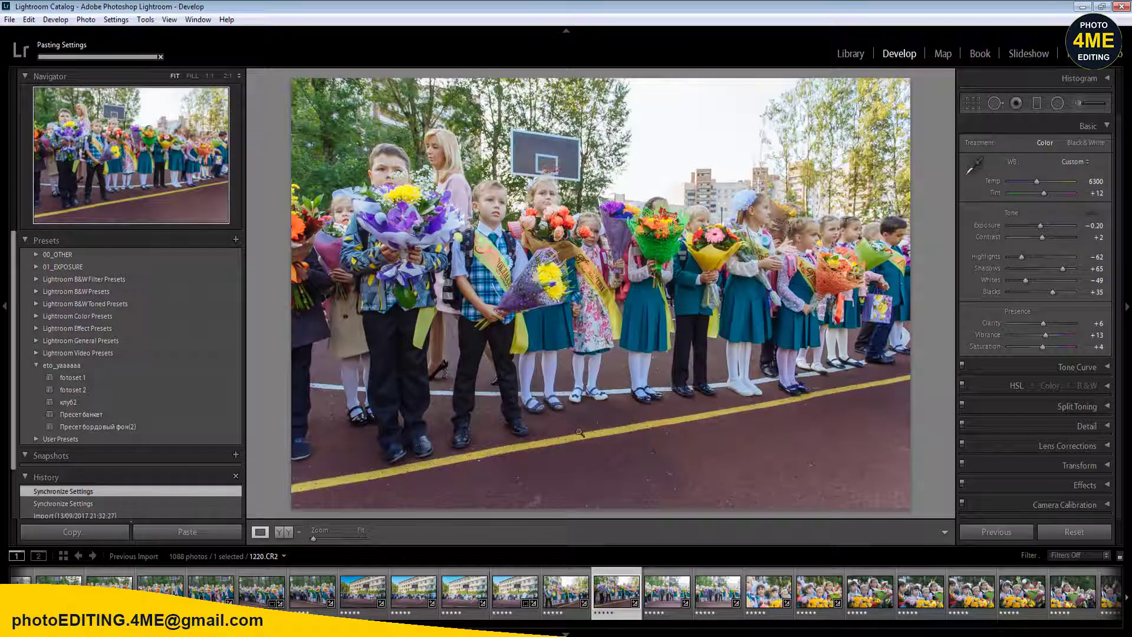
# - Set the exposure of photo 1221.CR2 to −0.70 and synchronize its develop settings to photo 1222.CR2
pyautogui.press('Right')
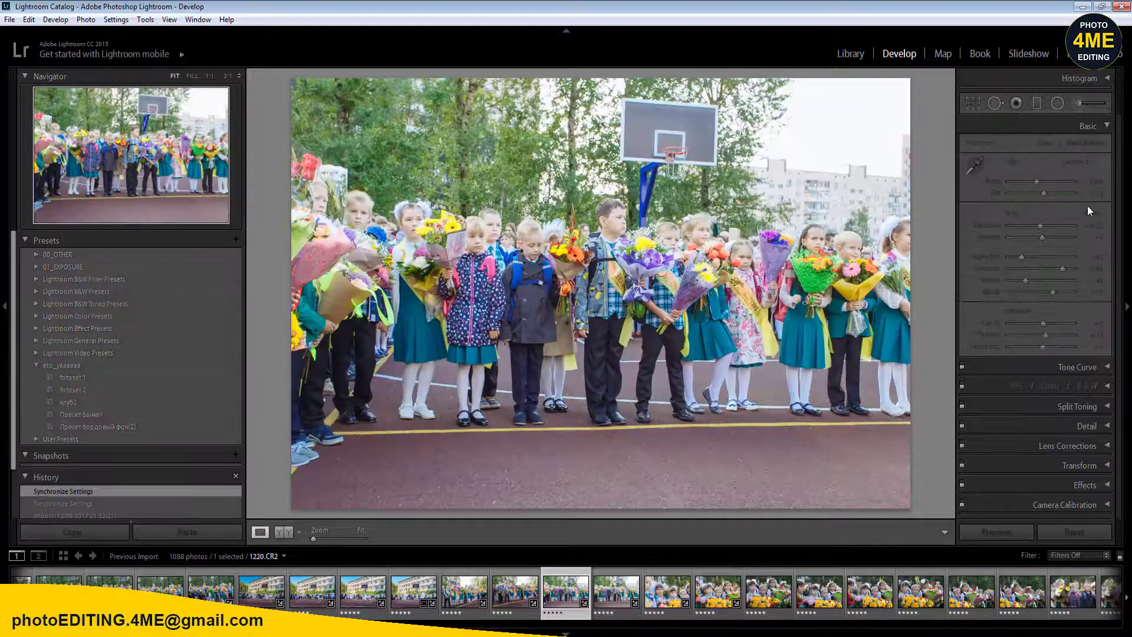
pyautogui.click(1094, 225)
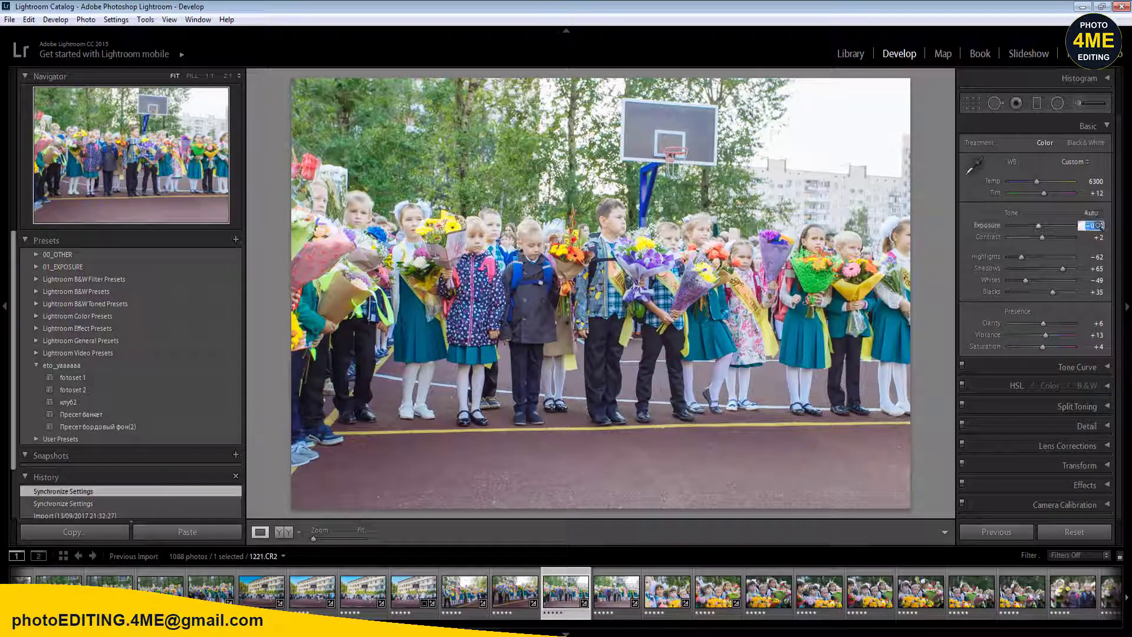
pyautogui.write('-0.7')
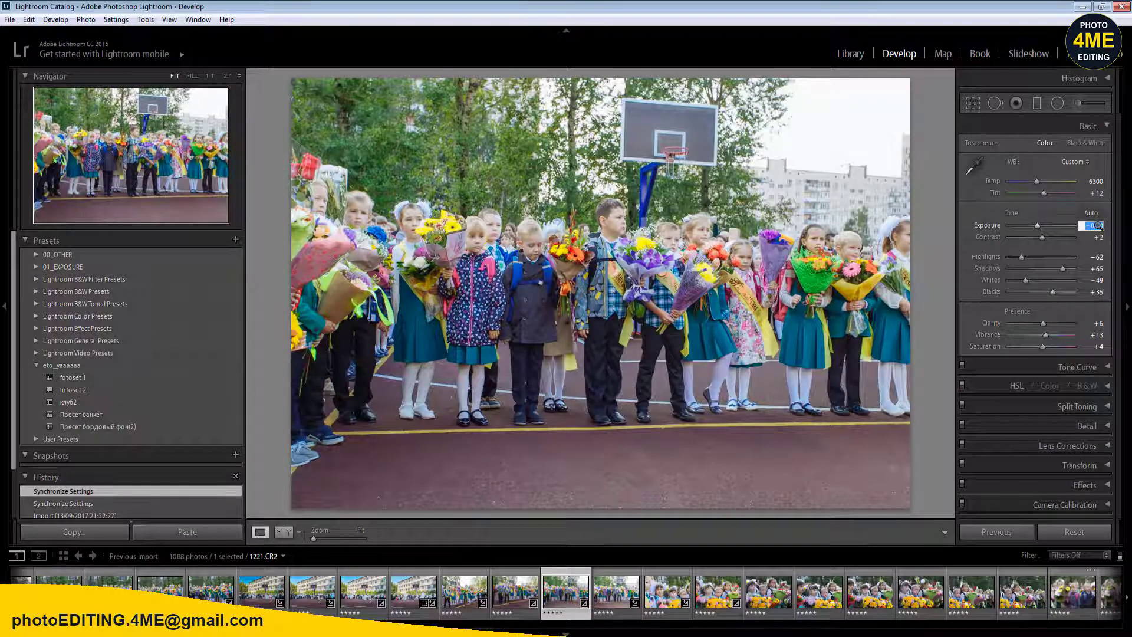
pyautogui.press('Return')
pyautogui.hotkey('shift', 'Right')
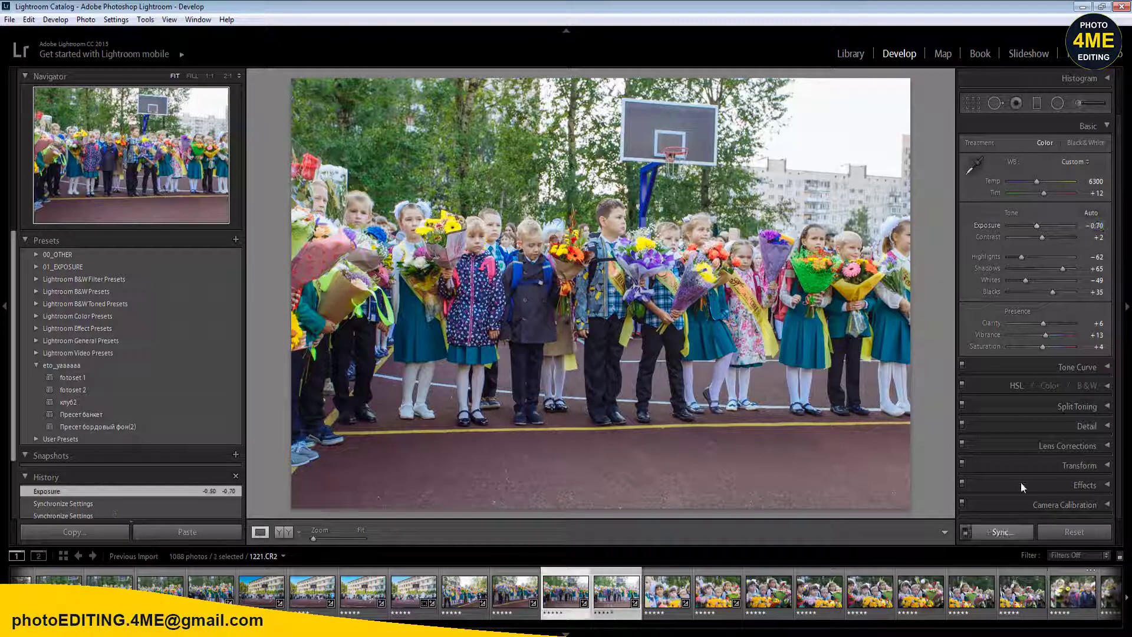
pyautogui.click(1012, 528)
pyautogui.click(896, 524)
# - Go back through the two neighbouring line-up photos and rate photo 1221.CR2 one star
pyautogui.click(665, 599)
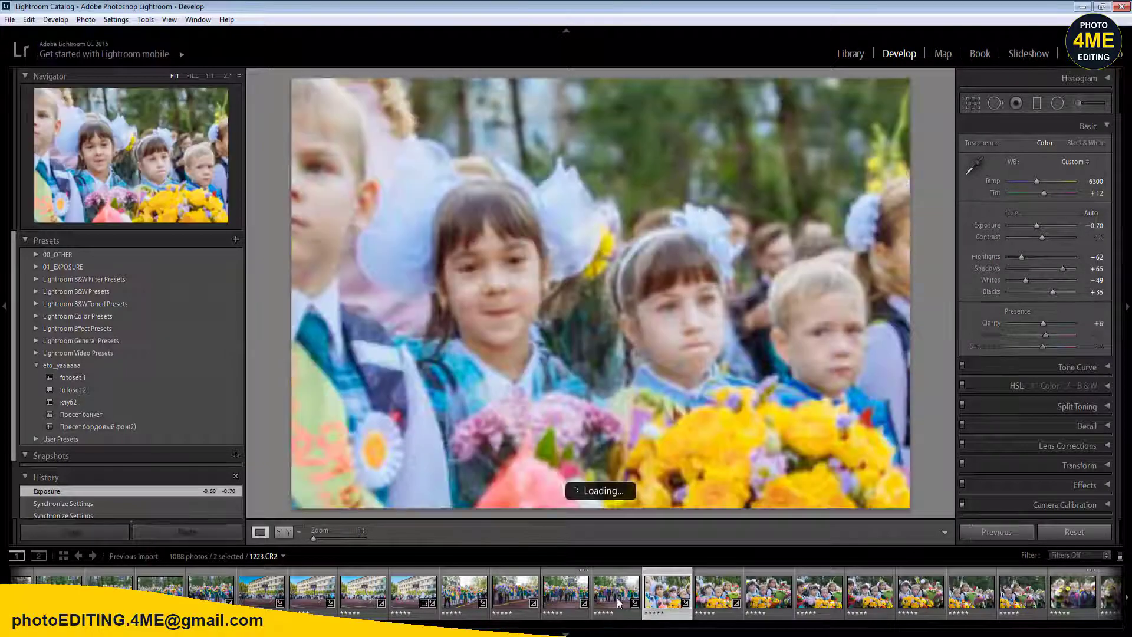
pyautogui.press('Left')
pyautogui.press('Left')
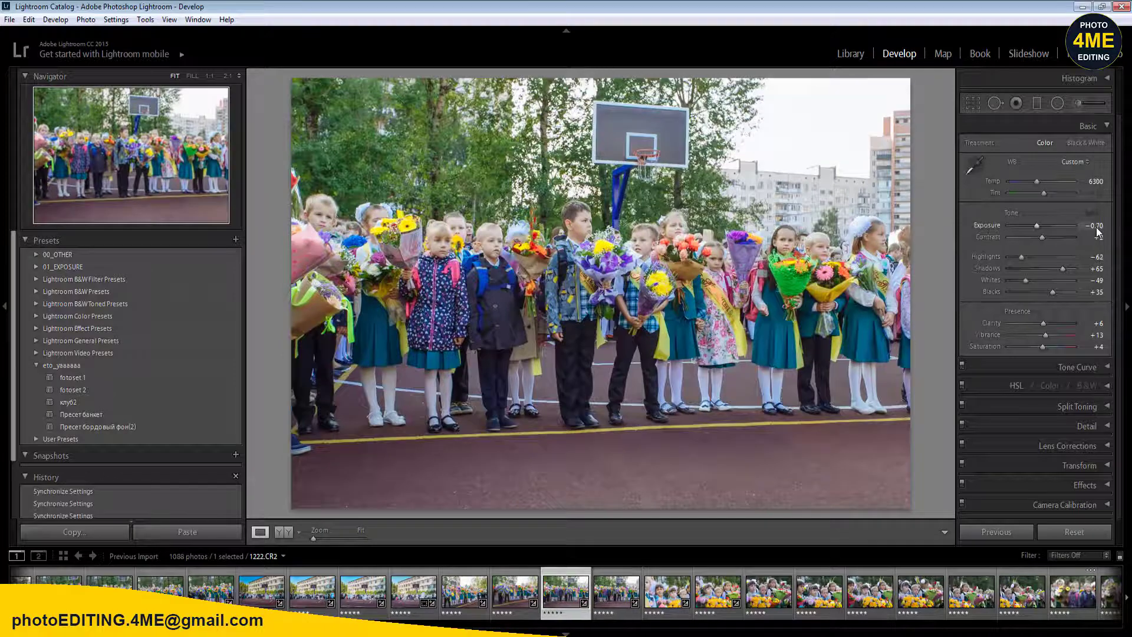
pyautogui.press('1')
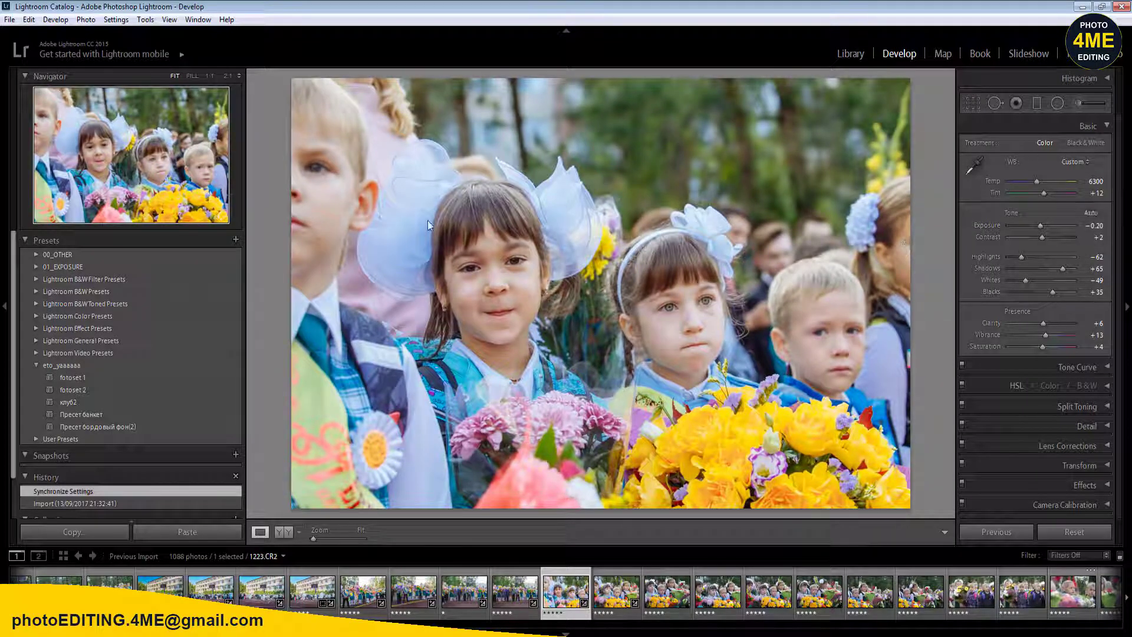
# - Crop photo 1223.CR2 tighter around the two girls and the blond boy, cutting off the half-visible boy at the edge
pyautogui.press('r')
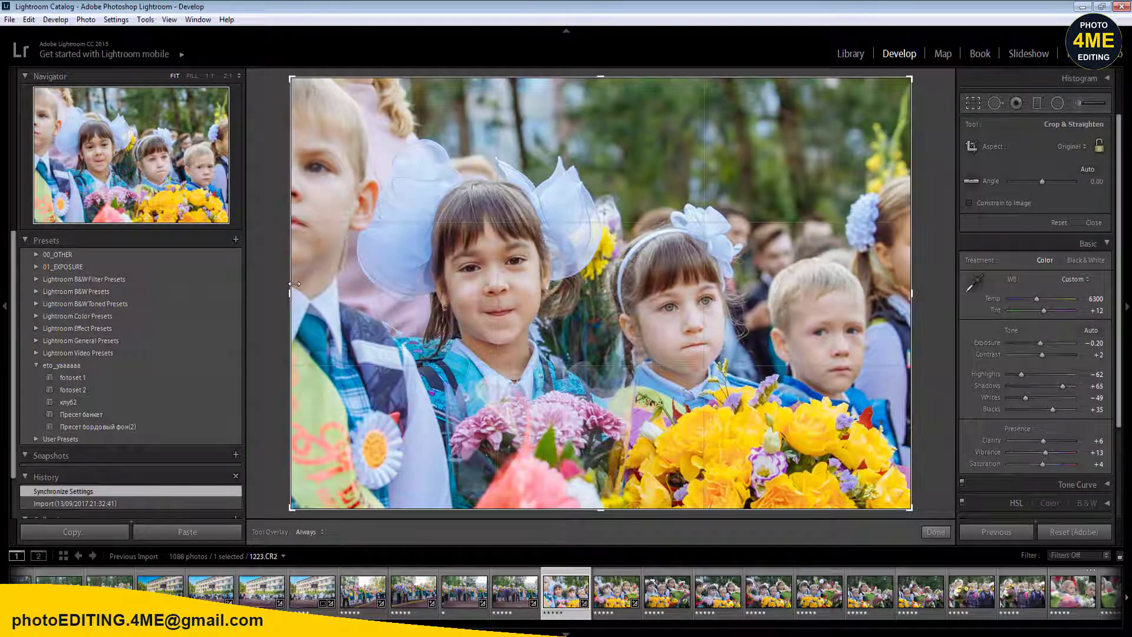
pyautogui.moveTo(296, 282); pyautogui.dragTo(381, 282)
pyautogui.moveTo(560, 308); pyautogui.dragTo(597, 274)
pyautogui.press('r')
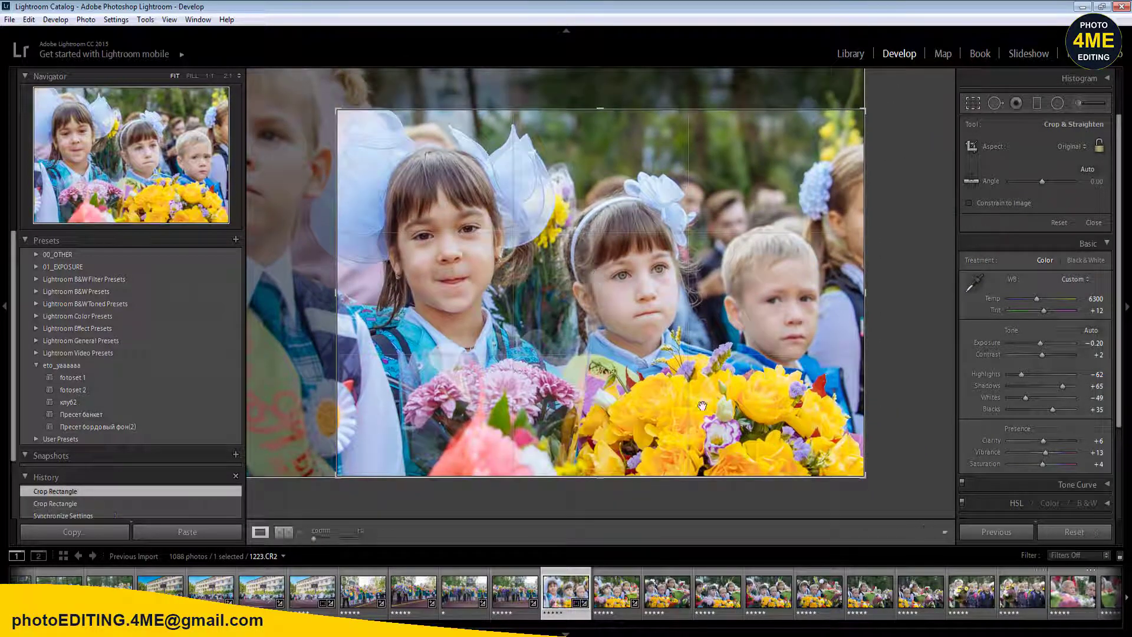
# - Synchronize the develop settings of photo 1223.CR2, without crop or local adjustments, to the ten photos that follow it
pyautogui.keyDown('shift'); pyautogui.click(1069, 598); pyautogui.keyUp('shift')
pyautogui.click(1003, 532)
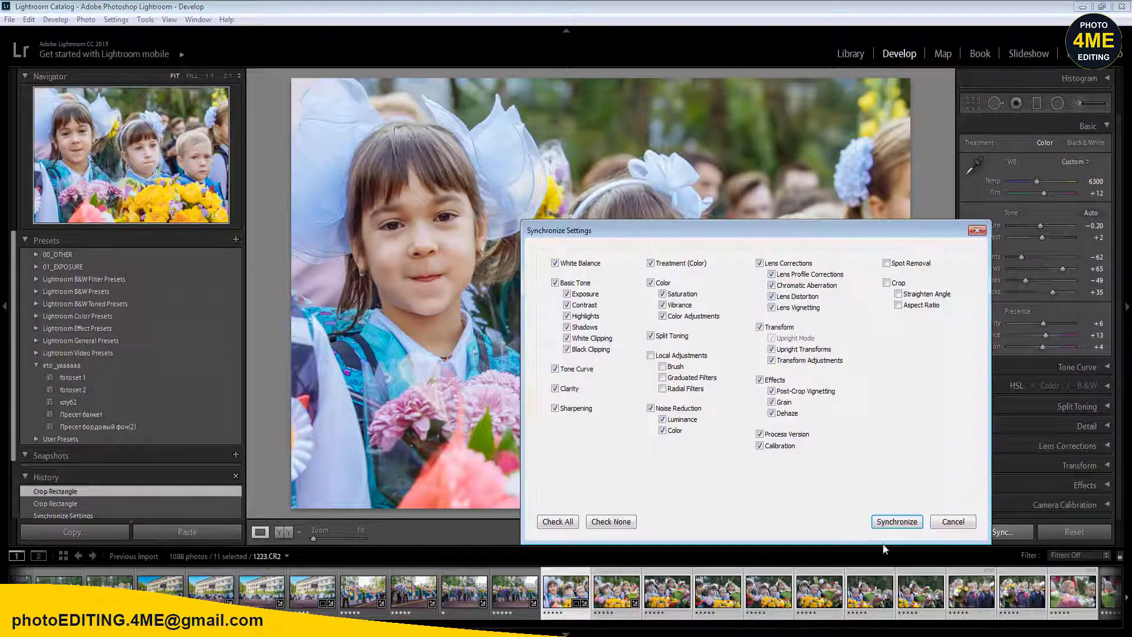
pyautogui.click(892, 520)
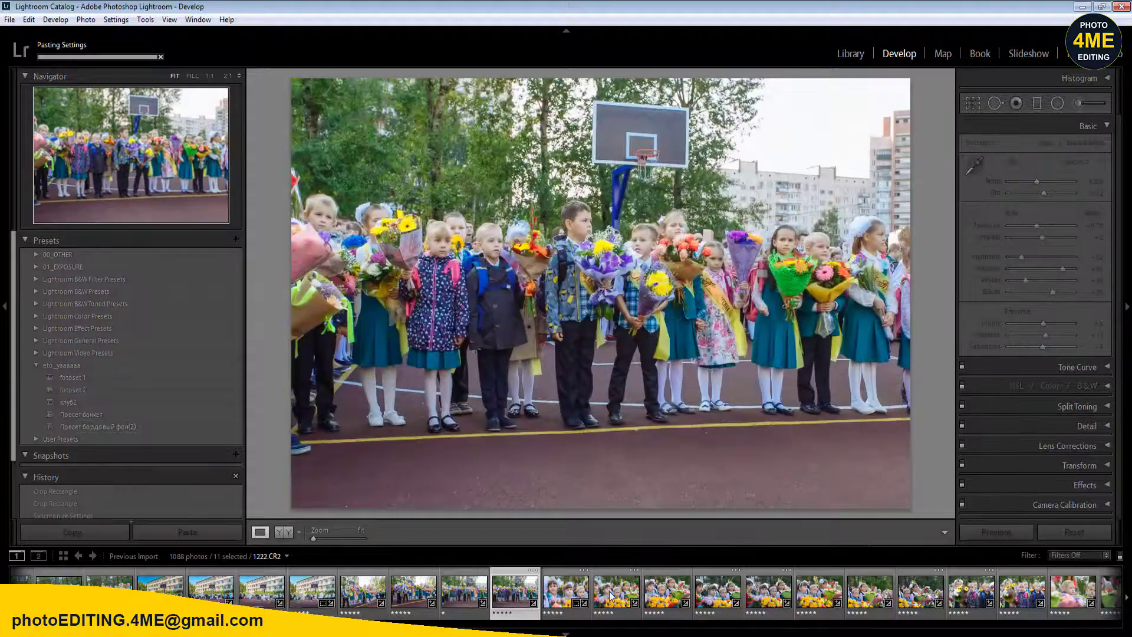
# - Crop photo 1224.CR2 tighter around the three children and their bouquets, excluding the girl at the edge
pyautogui.click(611, 597)
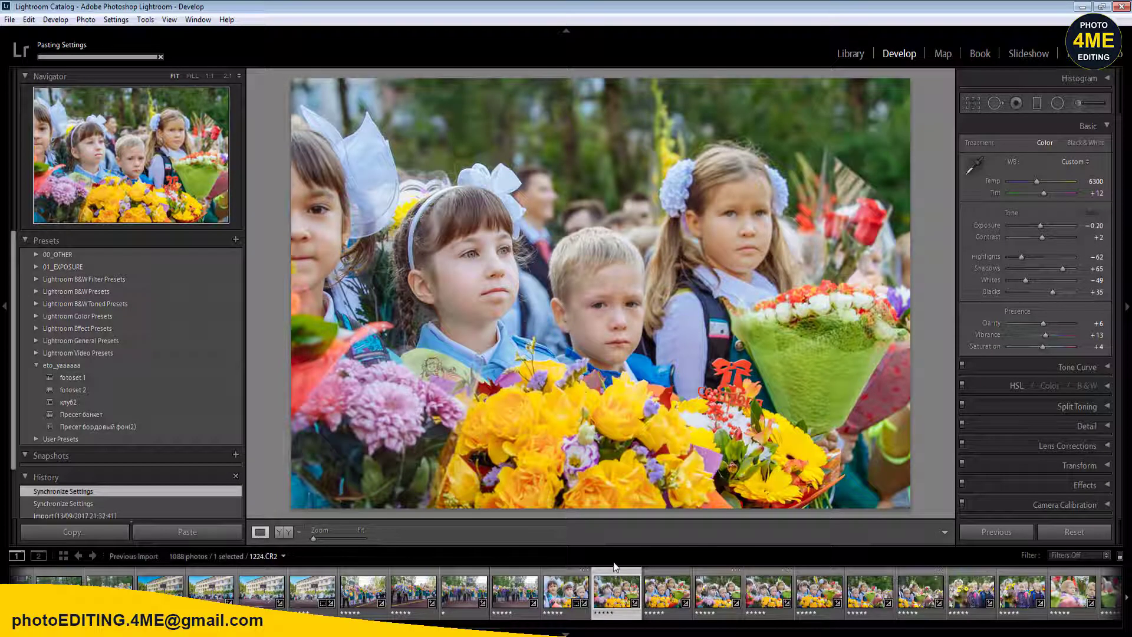
pyautogui.press('r')
pyautogui.moveTo(601, 77); pyautogui.dragTo(603, 116)
pyautogui.moveTo(613, 184); pyautogui.dragTo(611, 174)
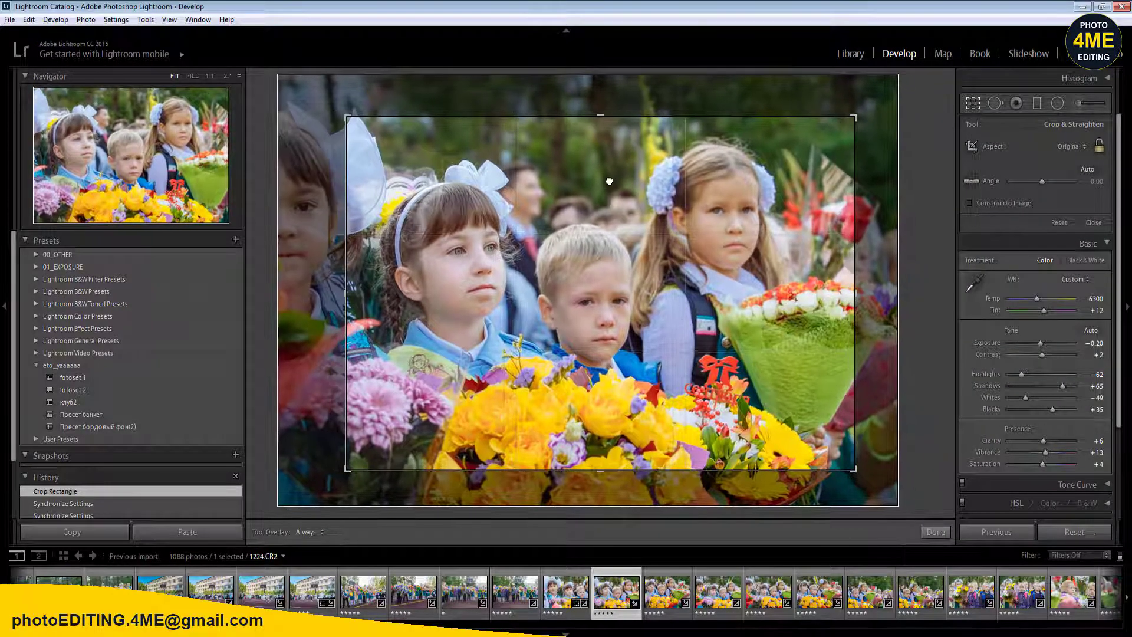
pyautogui.press('r')
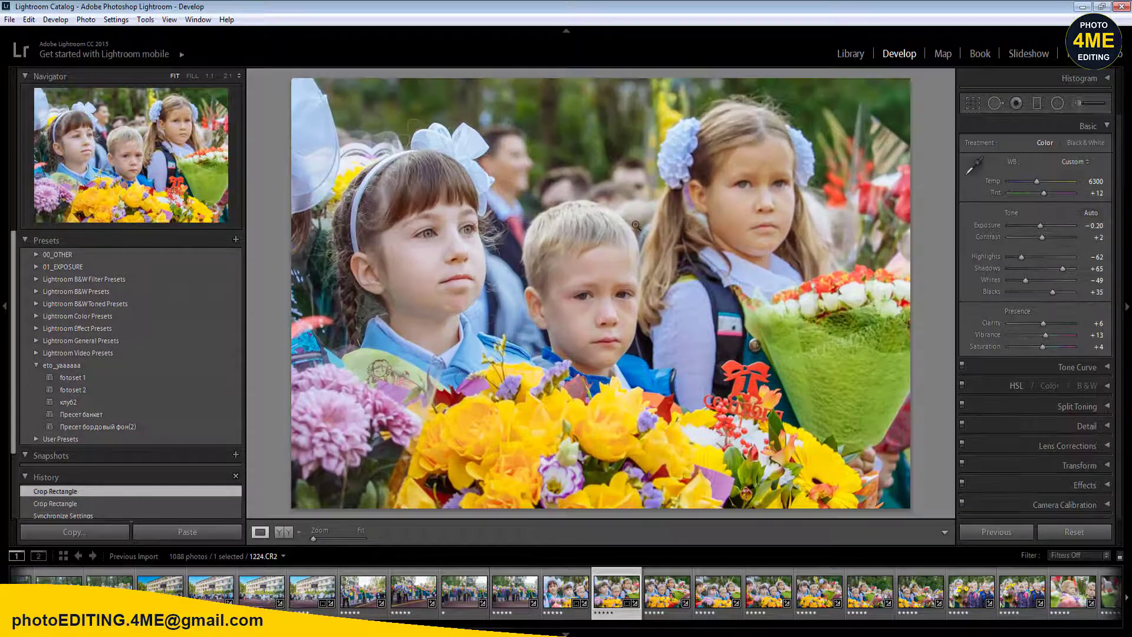
# - Rate photo 1225.CR2 one star and move on to photo 1226.CR2
pyautogui.press('Right')
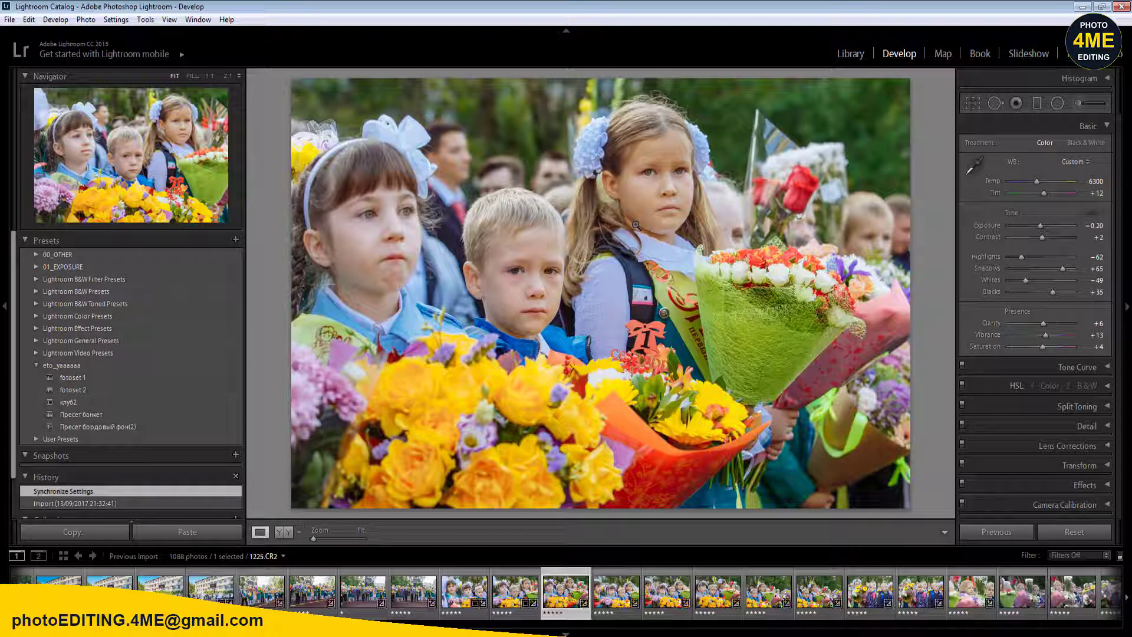
pyautogui.press('1')
pyautogui.press('Right')
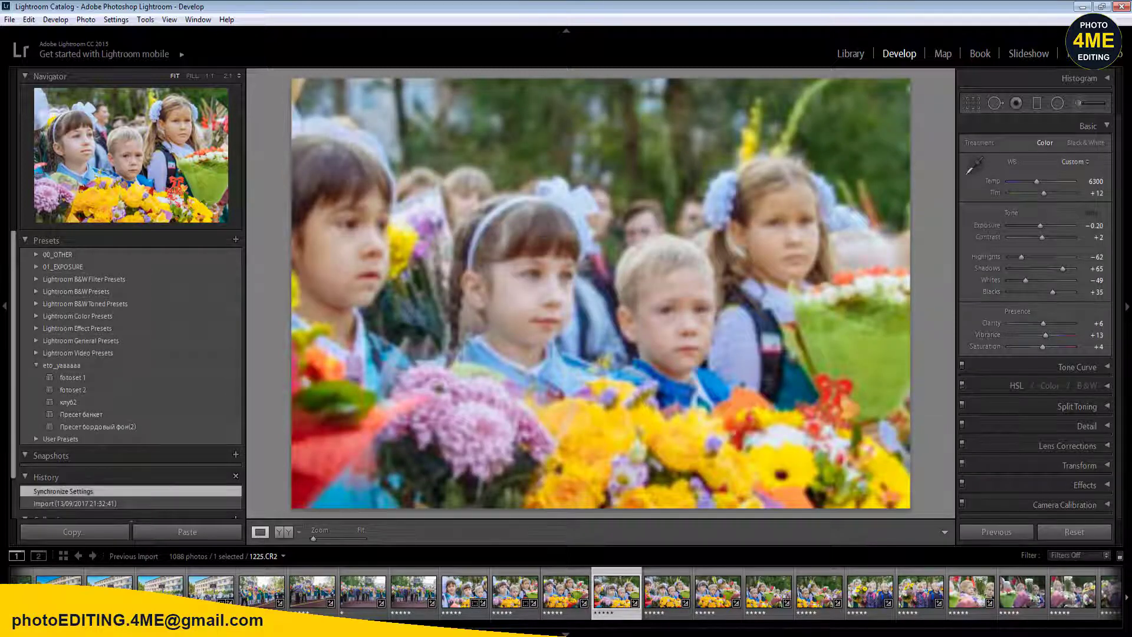
pyautogui.press('1')
pyautogui.press('Right')
# - Compare photo 1226.CR2 before and after editing and examine the face of the girl with the headband at 1:1
pyautogui.click(281, 533)
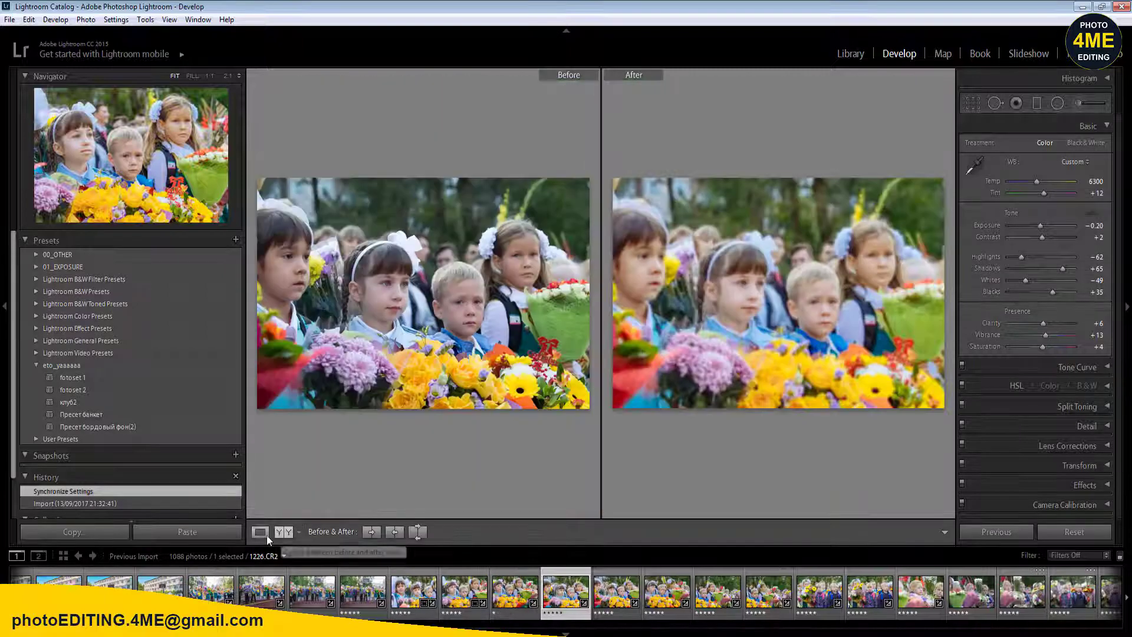
pyautogui.click(261, 533)
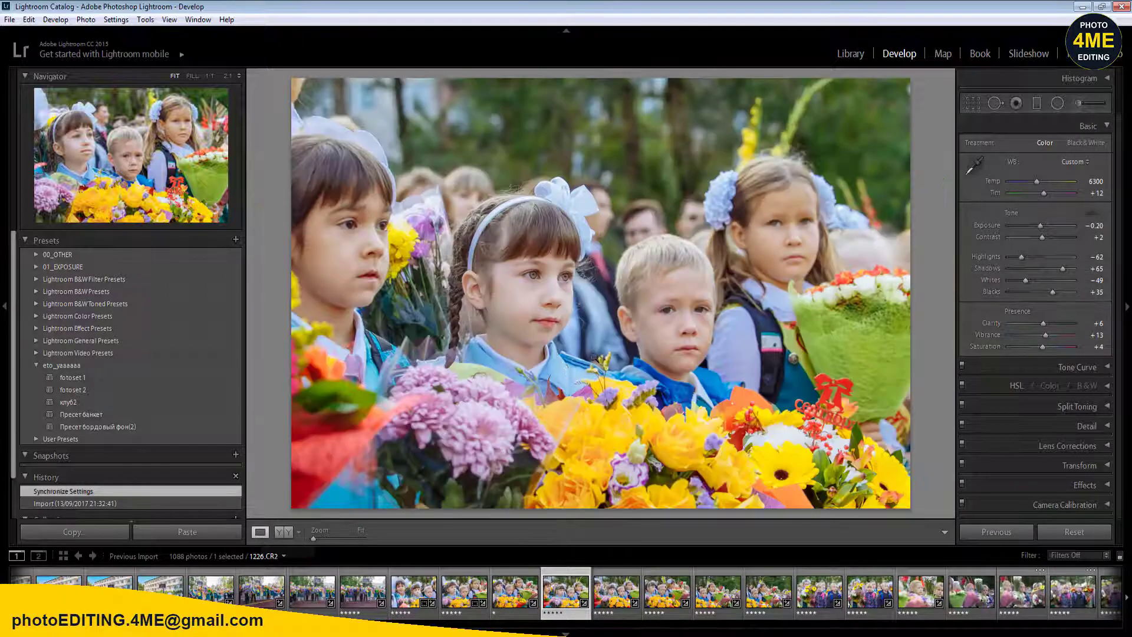
pyautogui.click(550, 314)
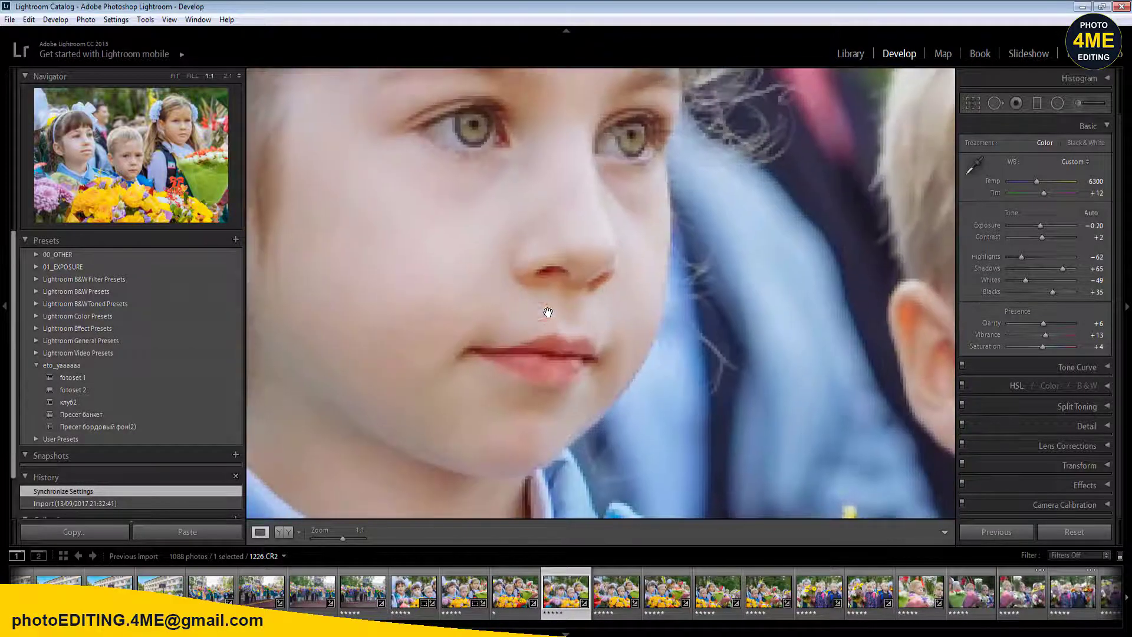
pyautogui.click(496, 202)
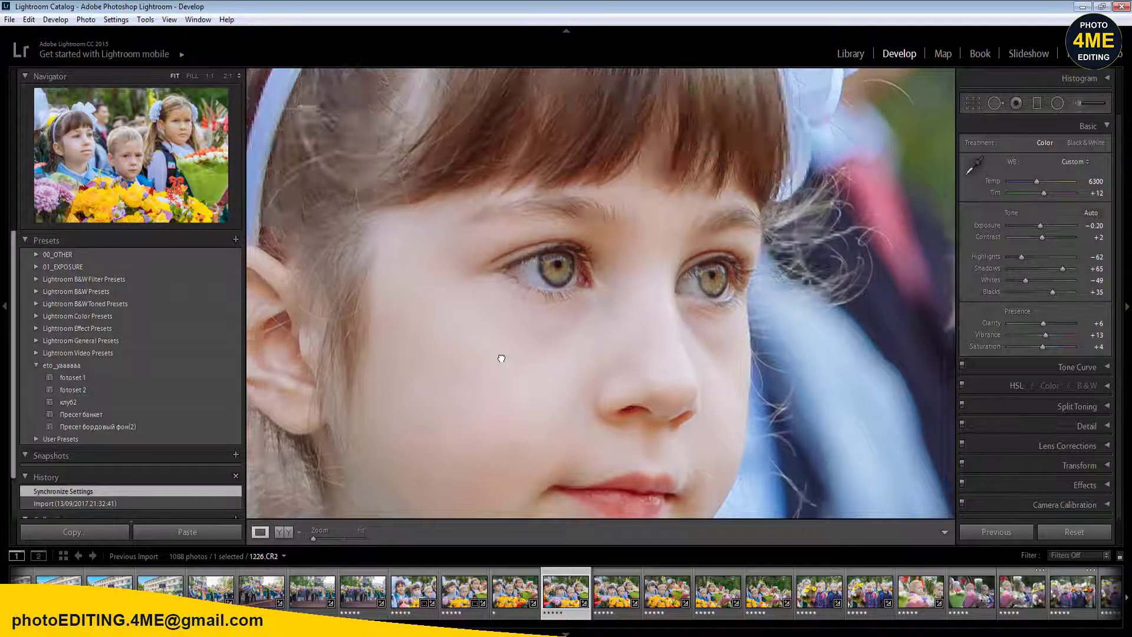
pyautogui.click(501, 359)
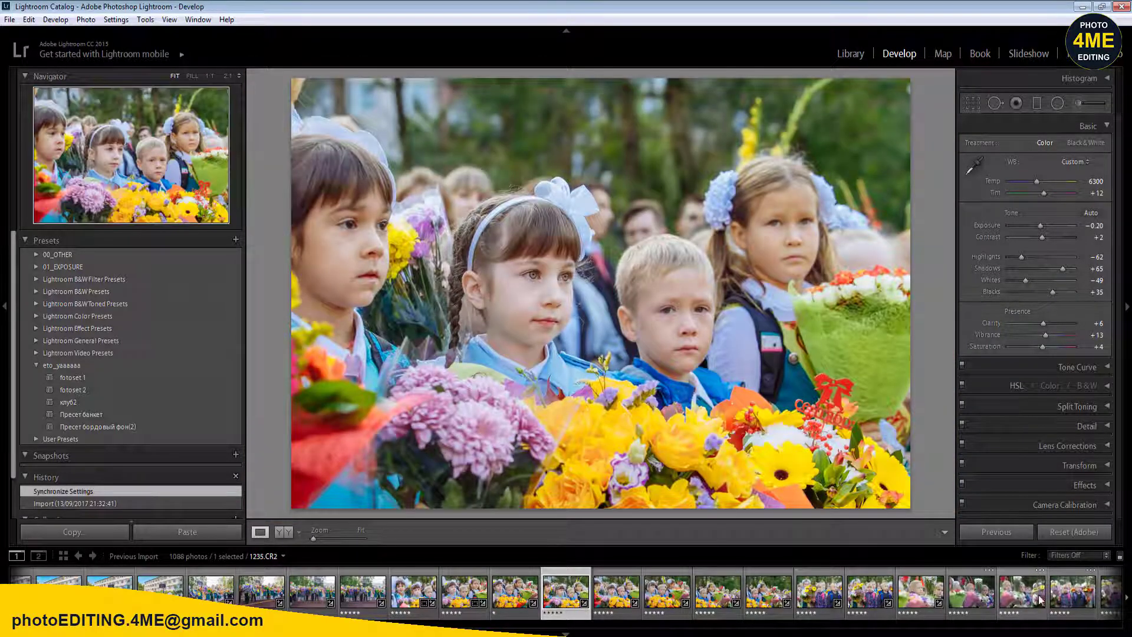
# - Synchronize the develop settings of photo 1226.CR2 to the ten photos that follow it
pyautogui.keyDown('shift'); pyautogui.click(1074, 591); pyautogui.keyUp('shift')
pyautogui.click(1006, 534)
pyautogui.click(898, 525)
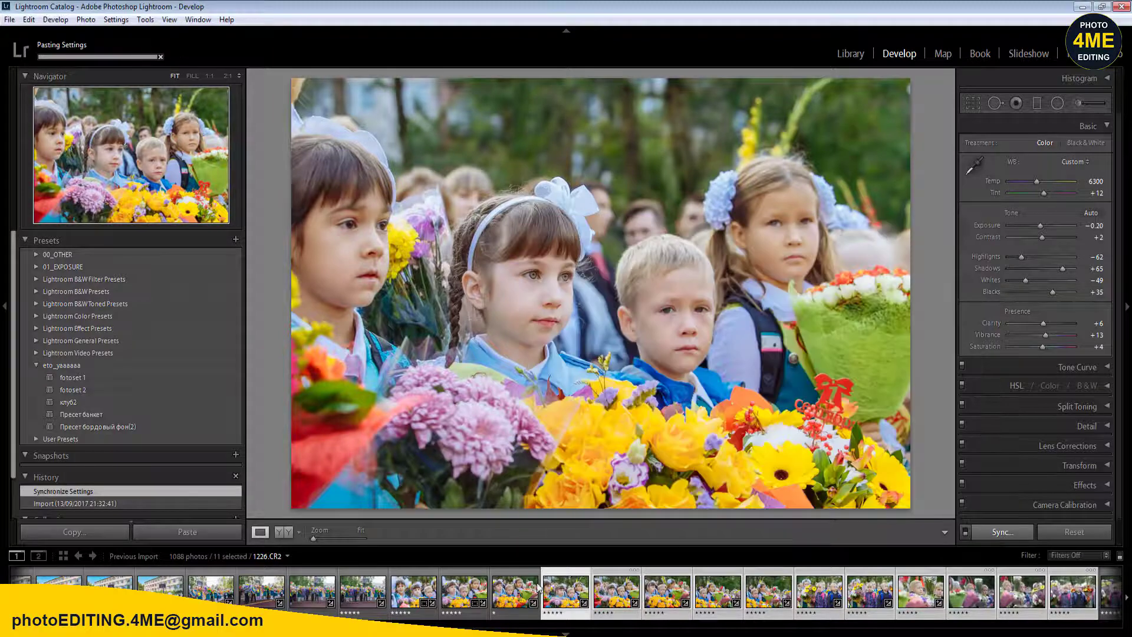
# - Rate the similar bouquet photos after 1226.CR2 one star while advancing through the series to photo 1231.CR2
pyautogui.click(516, 597)
pyautogui.click(610, 595)
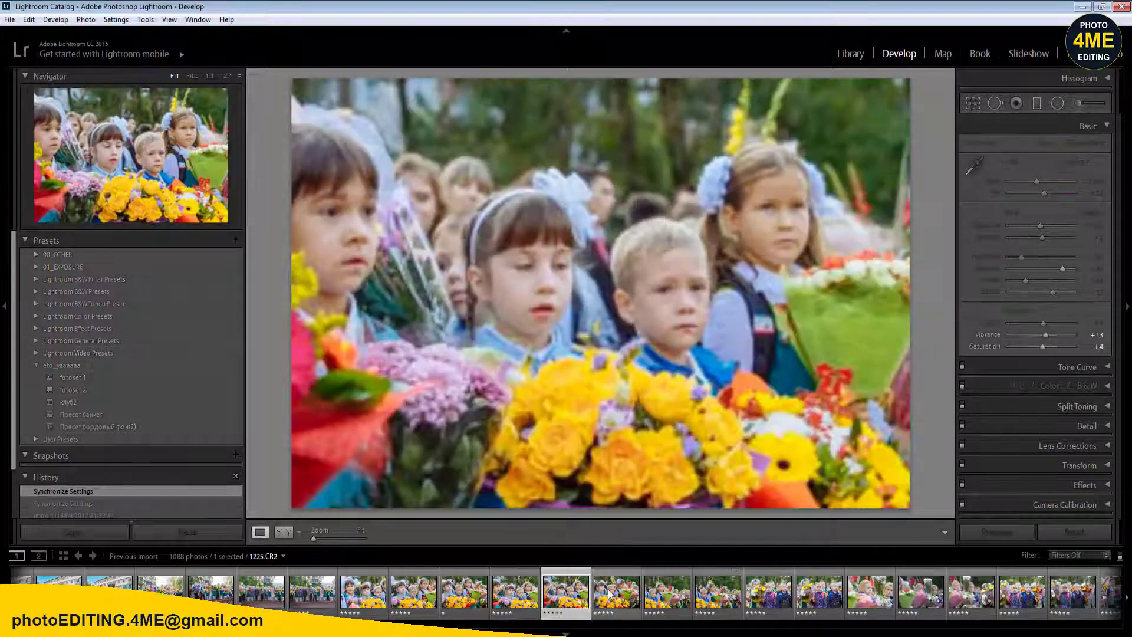
pyautogui.press('1')
pyautogui.click(610, 595)
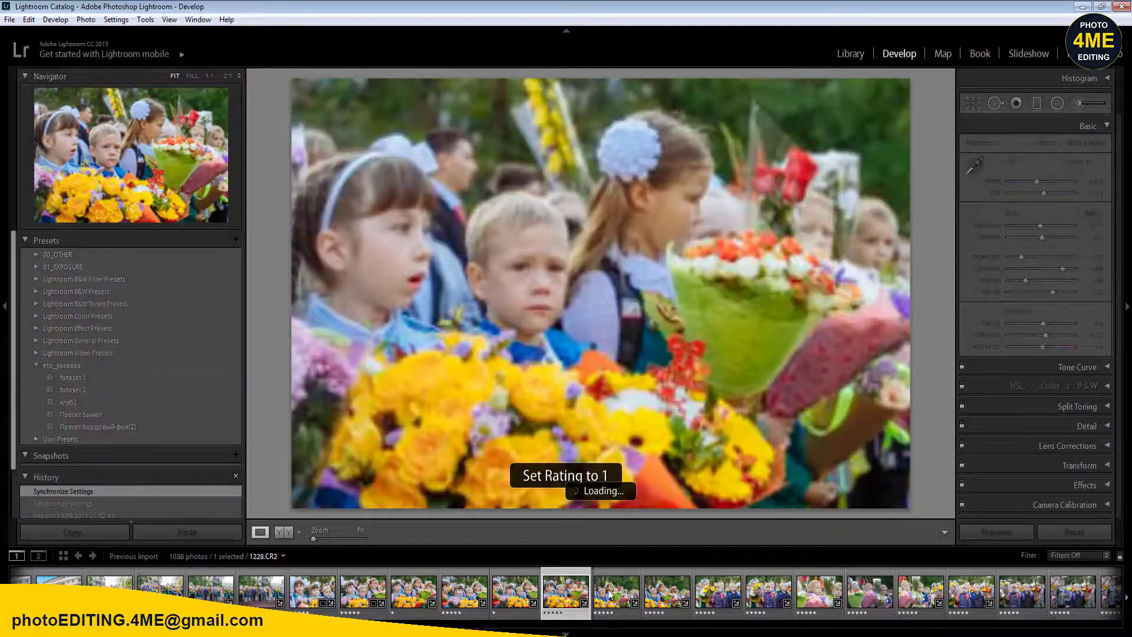
pyautogui.click(610, 595)
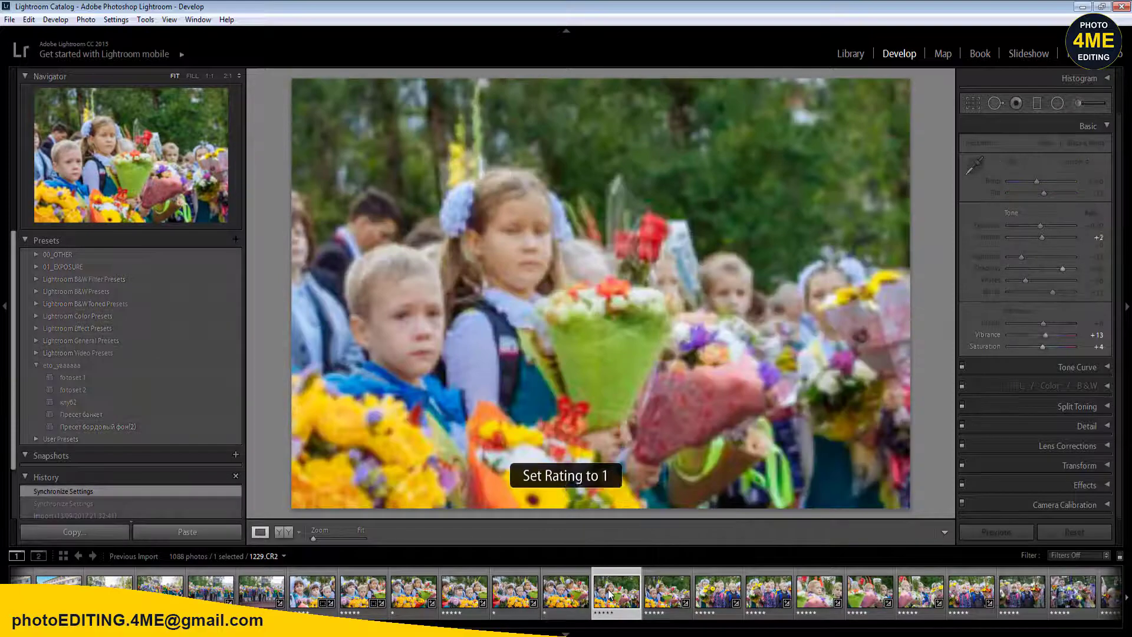
pyautogui.click(611, 595)
pyautogui.press('1')
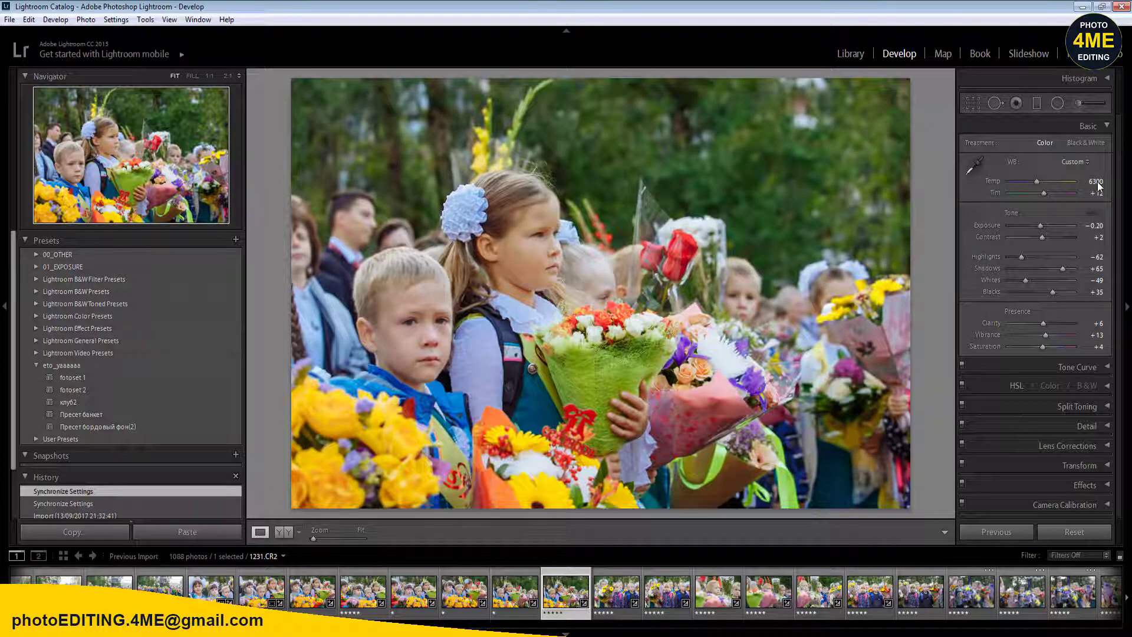
# - Set the temperature of photo 1230.CR2 to 6100 and add a radial filter with lowered exposure around the girl's head
pyautogui.moveTo(1098, 182); pyautogui.dragTo(1042, 202)
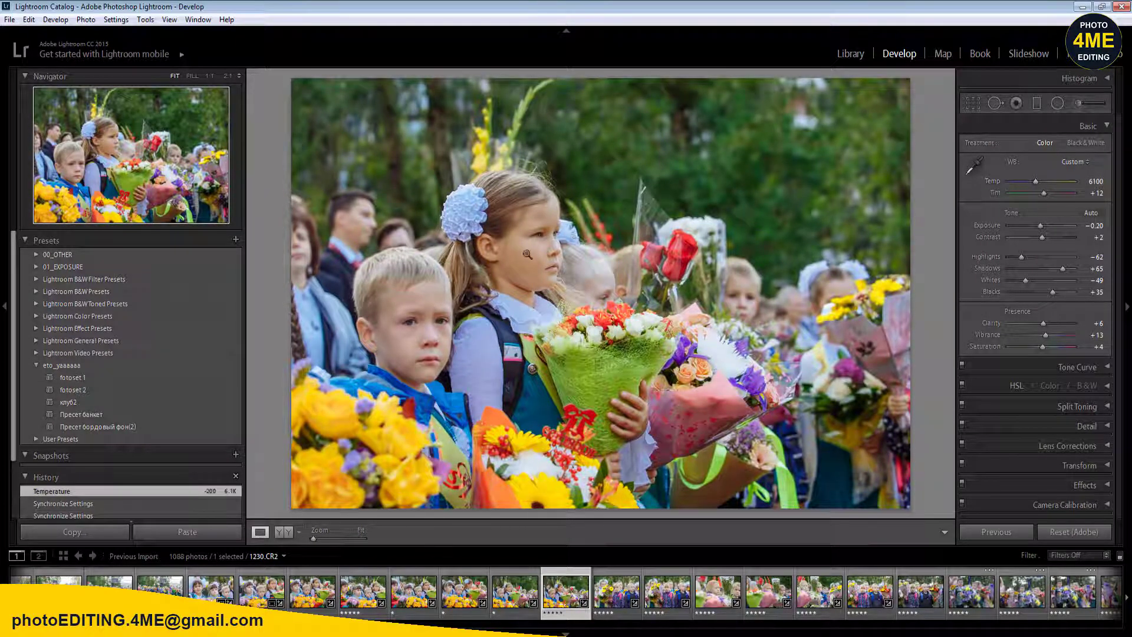
pyautogui.hotkey('shift', 'm')
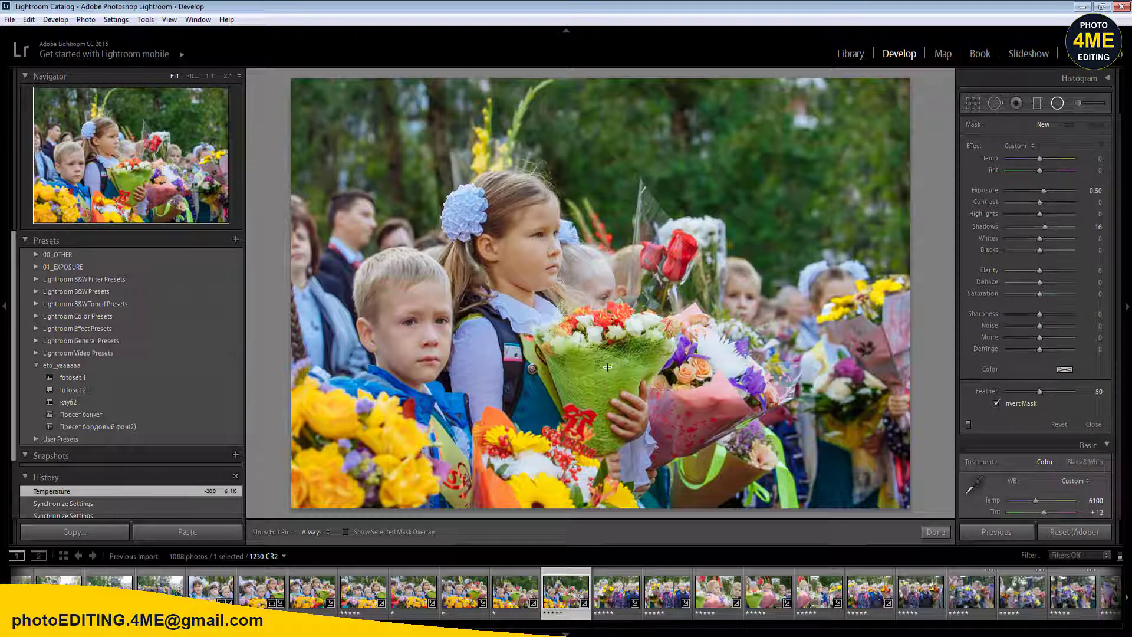
pyautogui.moveTo(528, 251); pyautogui.dragTo(616, 373)
pyautogui.click(1090, 192)
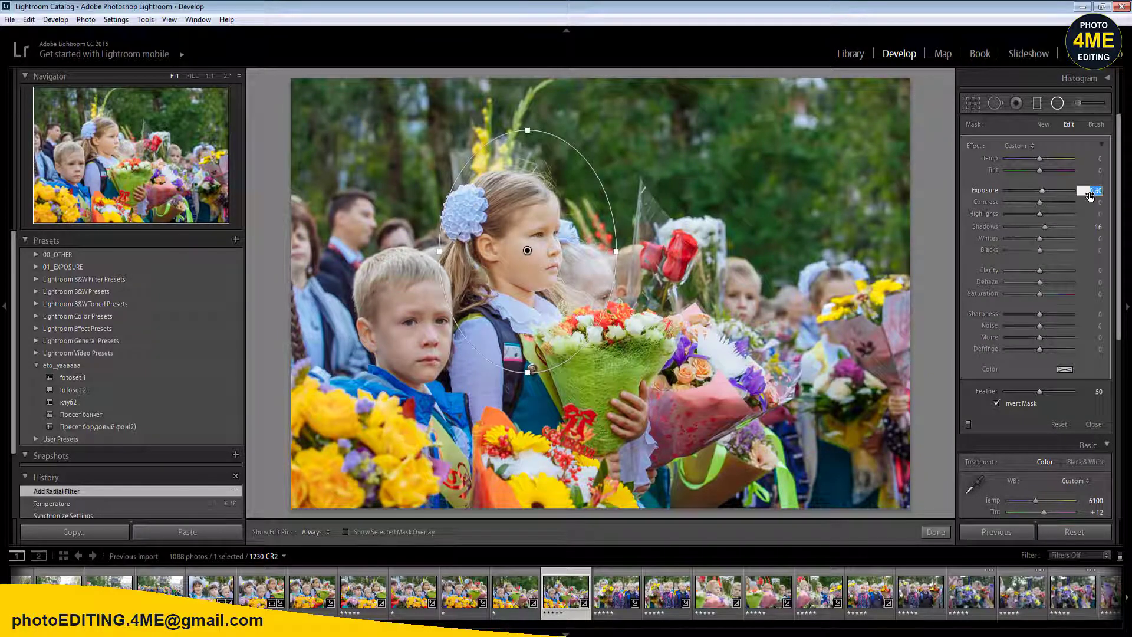
pyautogui.press('Down')
pyautogui.press('Return')
pyautogui.hotkey('shift', 'm')
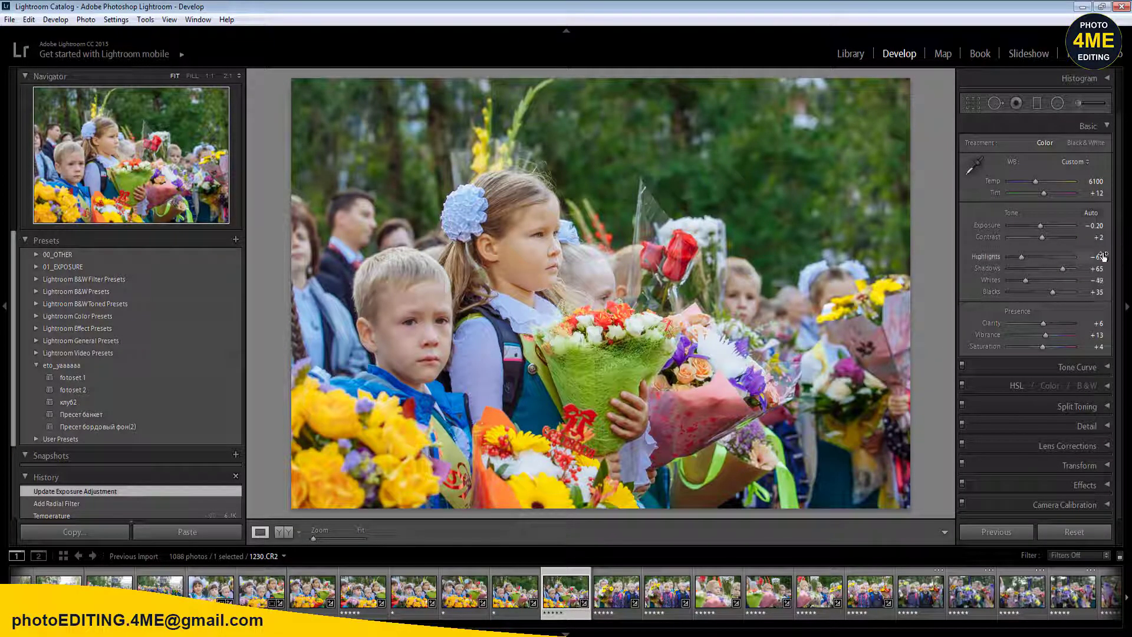
# - Set the exposure for new radial filters to 0.30 and synchronize photo 1230.CR2's develop settings to the ten photos that follow it
pyautogui.hotkey('shift', 'm')
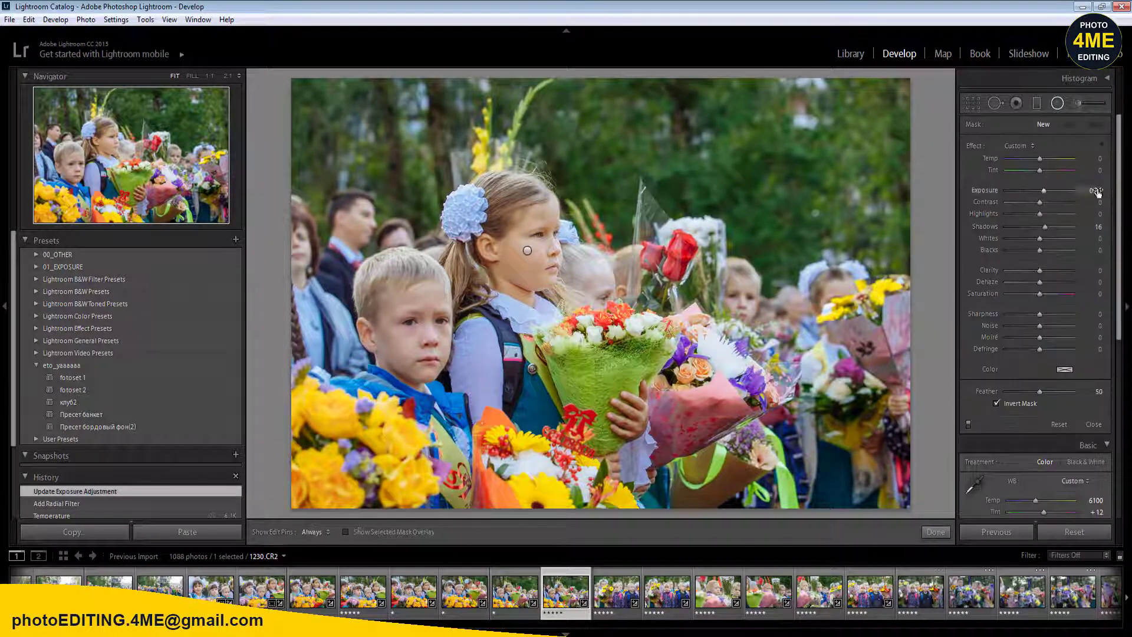
pyautogui.moveTo(1097, 192); pyautogui.dragTo(1088, 192)
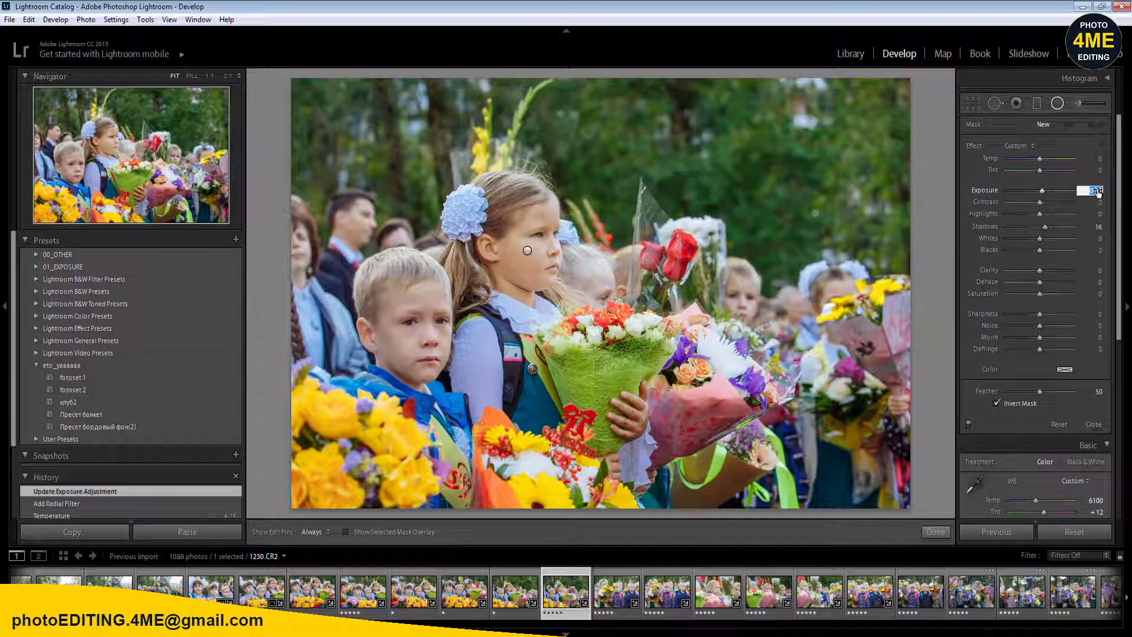
pyautogui.keyDown('shift'); pyautogui.click(1050, 601); pyautogui.keyUp('shift')
pyautogui.click(1018, 529)
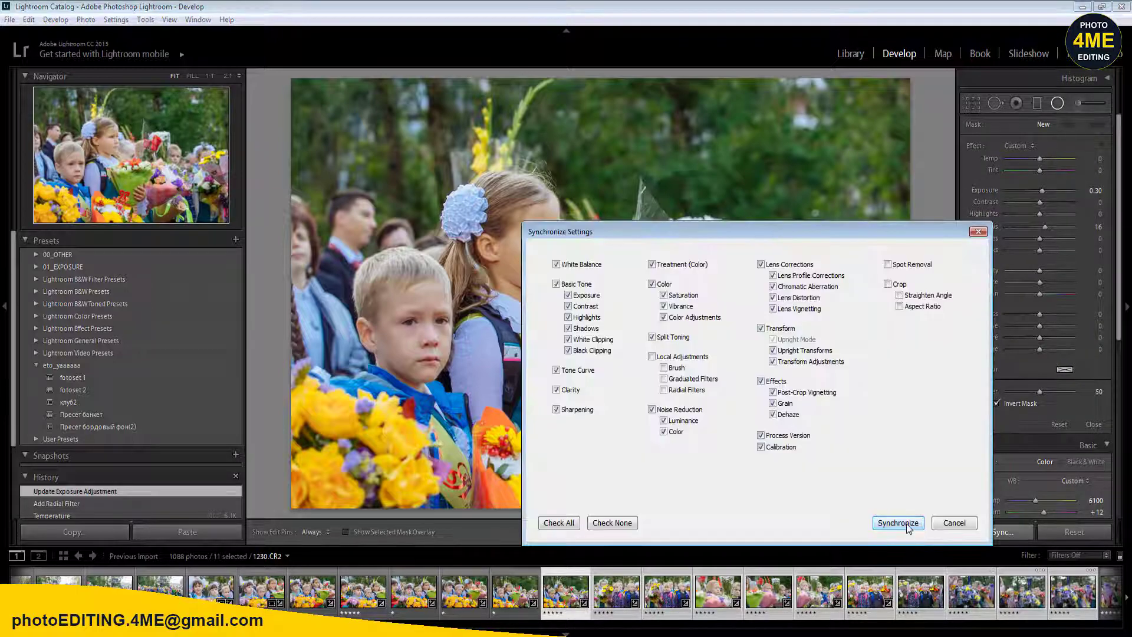
pyautogui.click(897, 523)
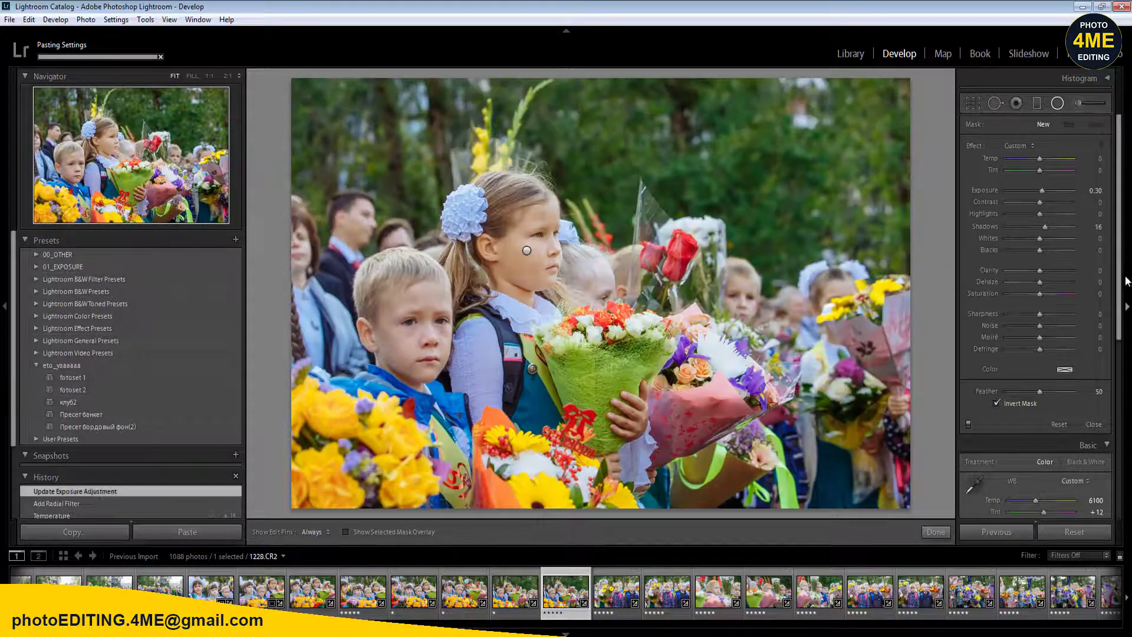
pyautogui.hotkey('shift', 'm')
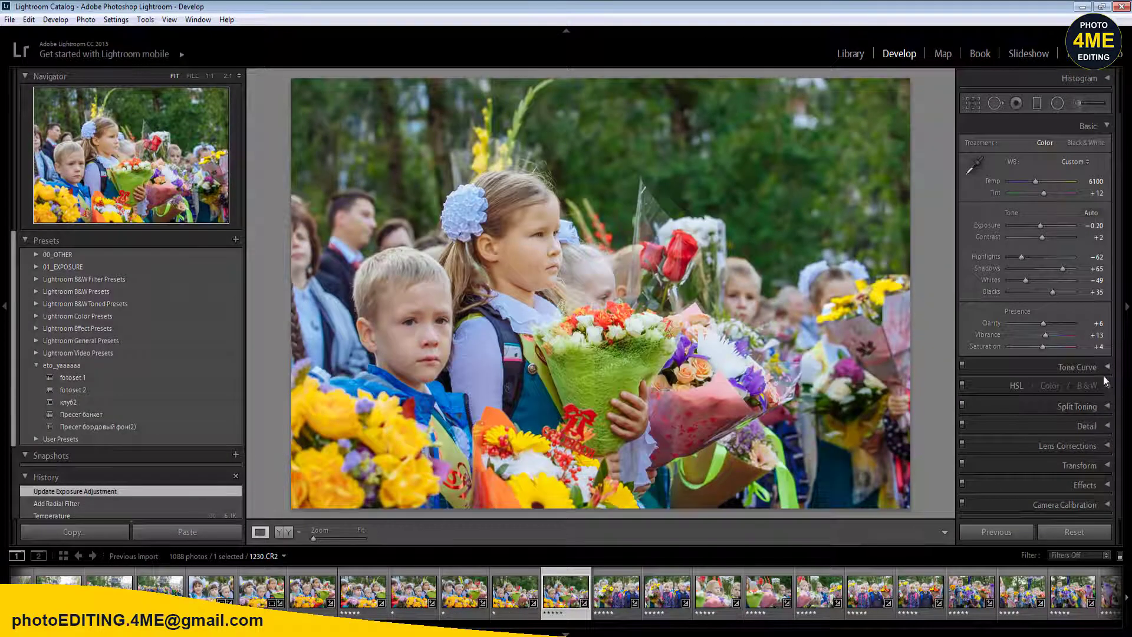
# - Set the tone curve Lights to +41, Whites to -20 and Highlights to -51 on photo 1230.CR2
pyautogui.click(1078, 367)
pyautogui.moveTo(1057, 459)
pyautogui.mouseDown()
pyautogui.moveTo(1048, 465)
pyautogui.moveTo(1069, 469)
pyautogui.moveTo(1055, 469)
pyautogui.mouseUp()
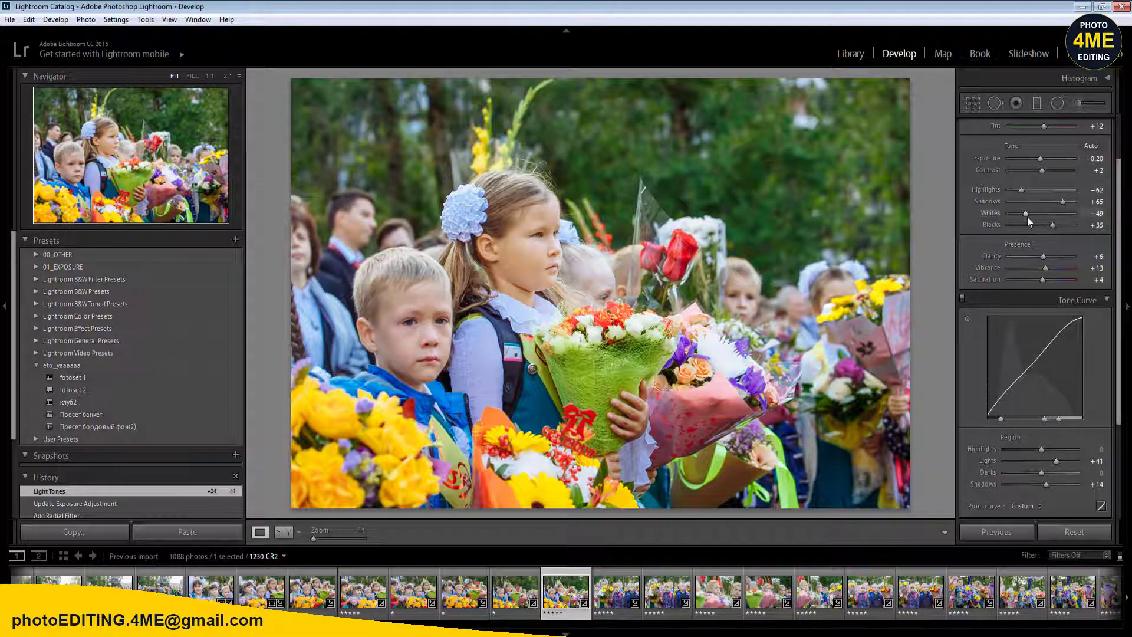
pyautogui.moveTo(1028, 217)
pyautogui.mouseDown()
pyautogui.moveTo(1039, 220)
pyautogui.moveTo(1030, 196)
pyautogui.mouseUp()
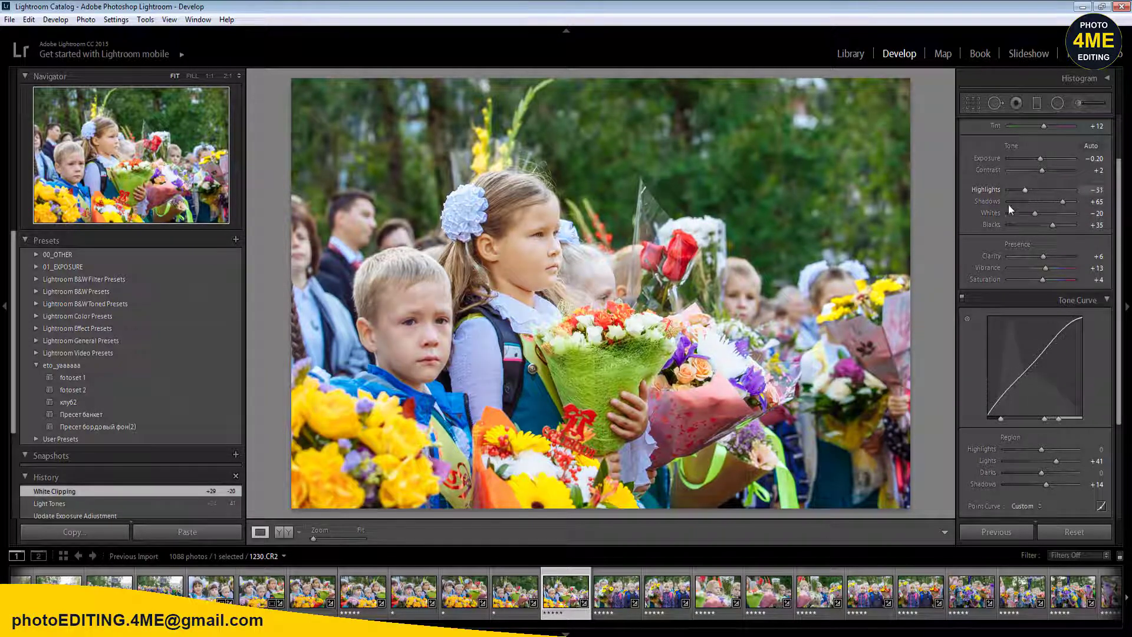
# - Synchronize the adjusted tone settings of photo 1230.CR2 to the ten photos after it and the seven photos before it
pyautogui.keyDown('shift'); pyautogui.click(1077, 596); pyautogui.keyUp('shift')
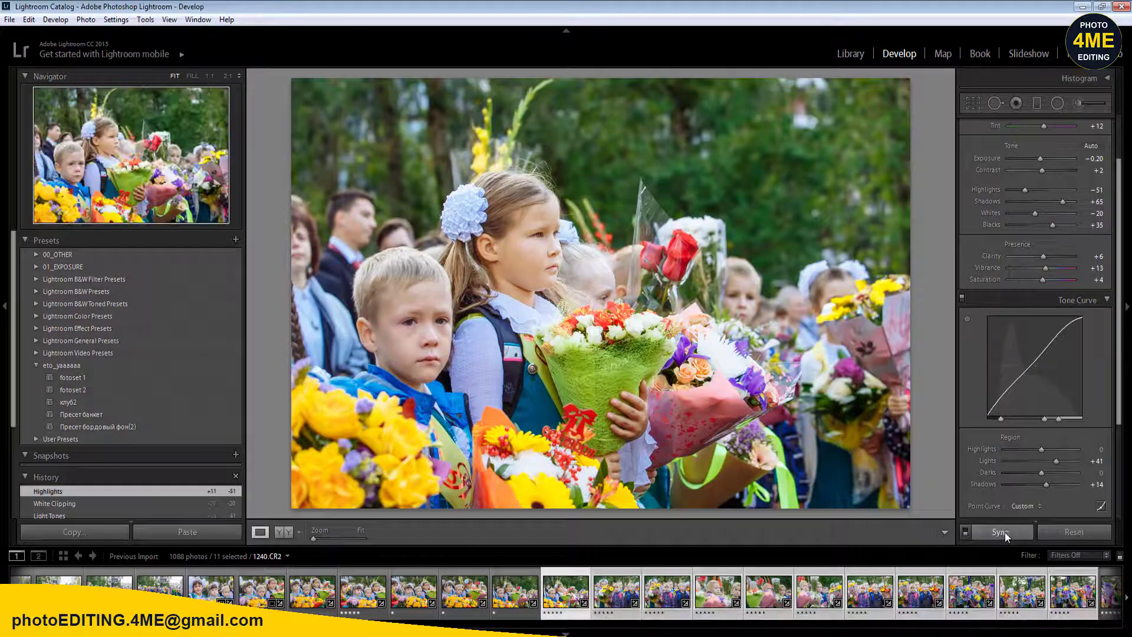
pyautogui.click(1004, 532)
pyautogui.click(897, 523)
pyautogui.click(560, 596)
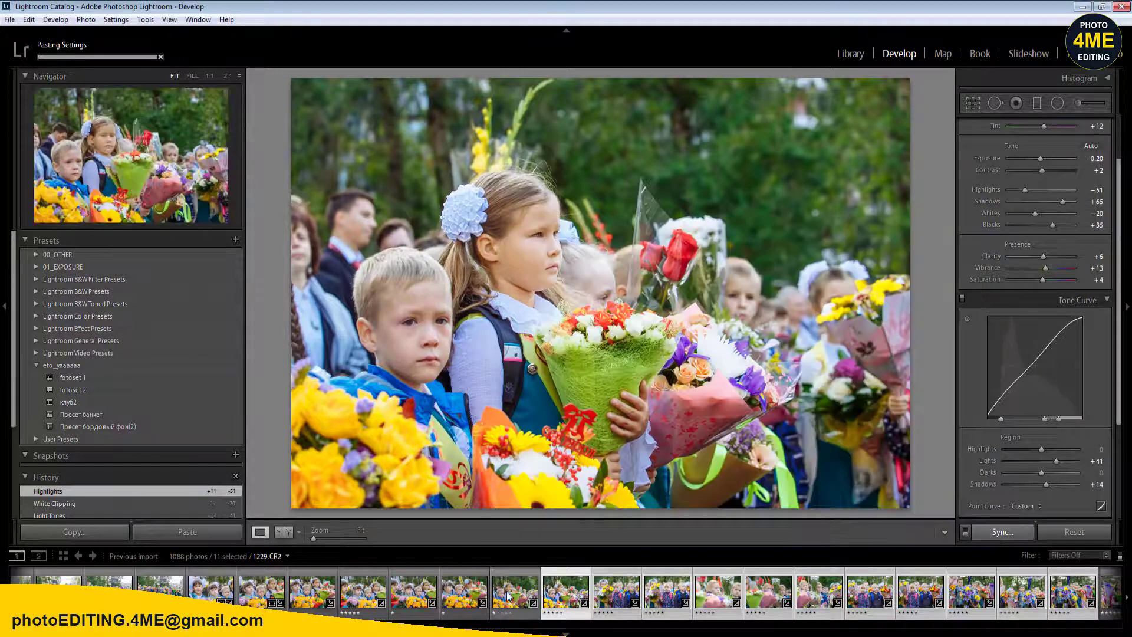
pyautogui.keyDown('shift'); pyautogui.click(311, 599); pyautogui.keyUp('shift')
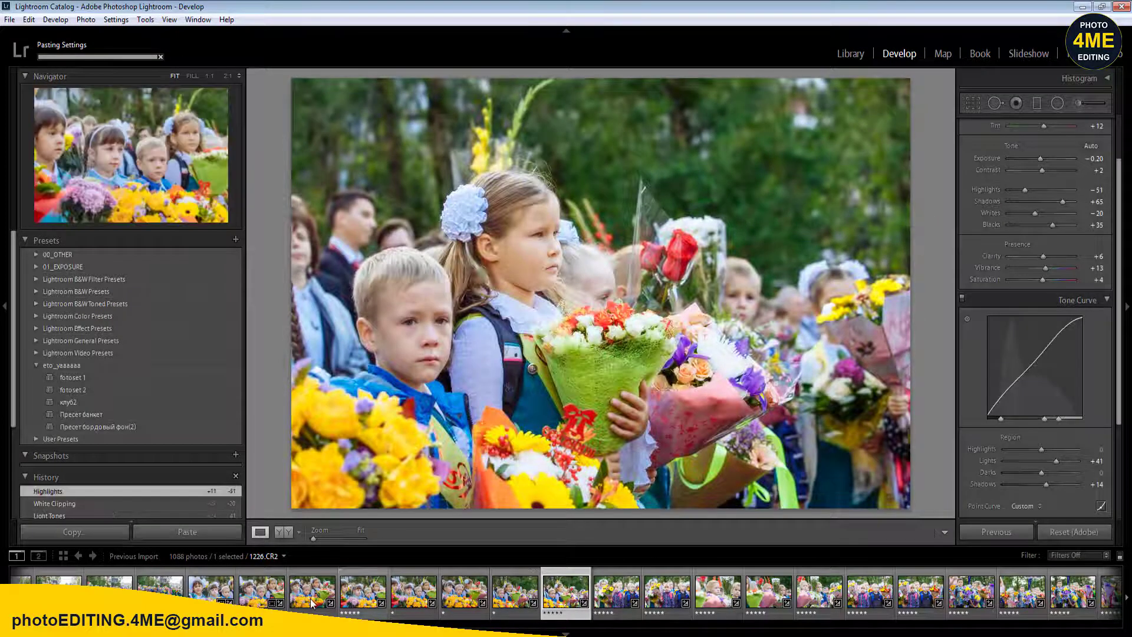
pyautogui.keyDown('shift'); pyautogui.click(228, 599); pyautogui.keyUp('shift')
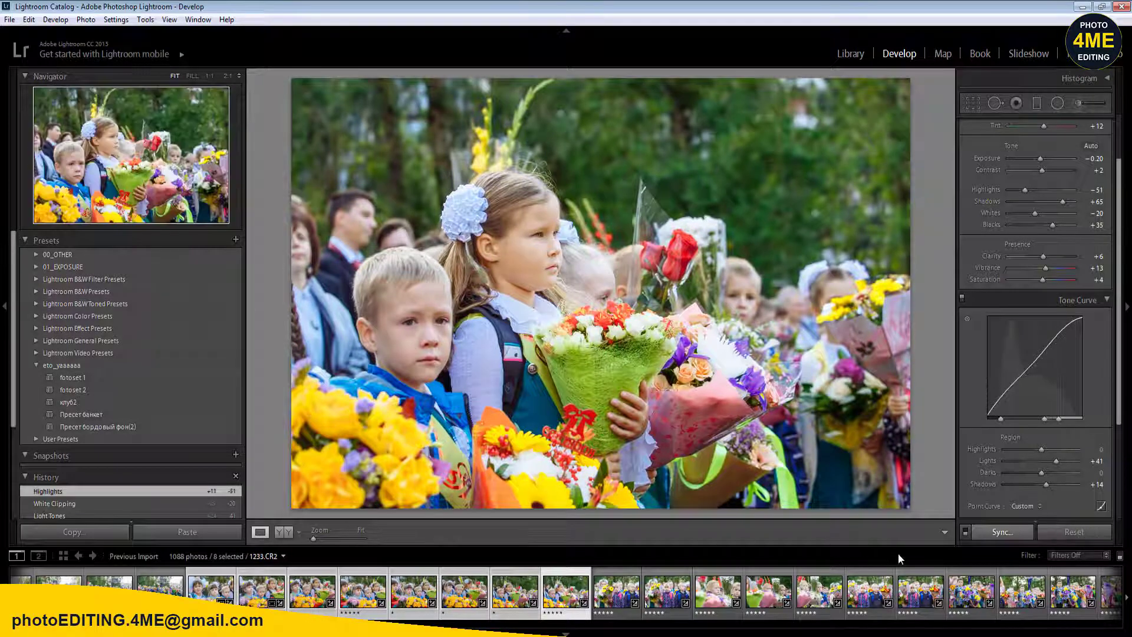
pyautogui.click(1010, 529)
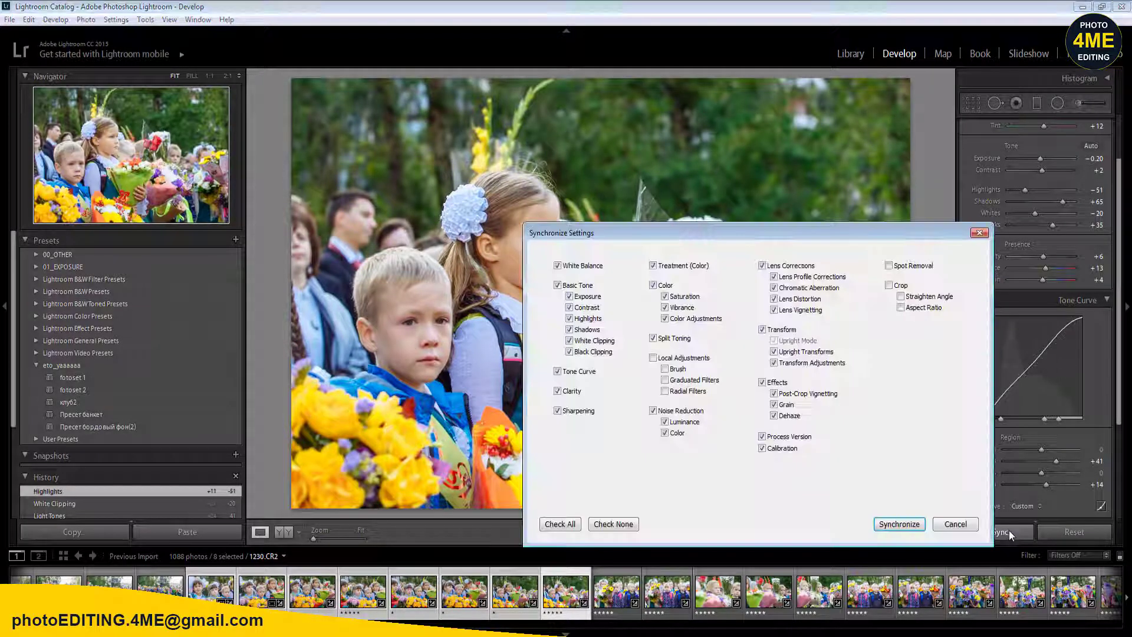
pyautogui.click(898, 523)
# - Step through photos 1222.CR2 to 1230.CR2 to check how the synchronized settings look on each
pyautogui.click(164, 587)
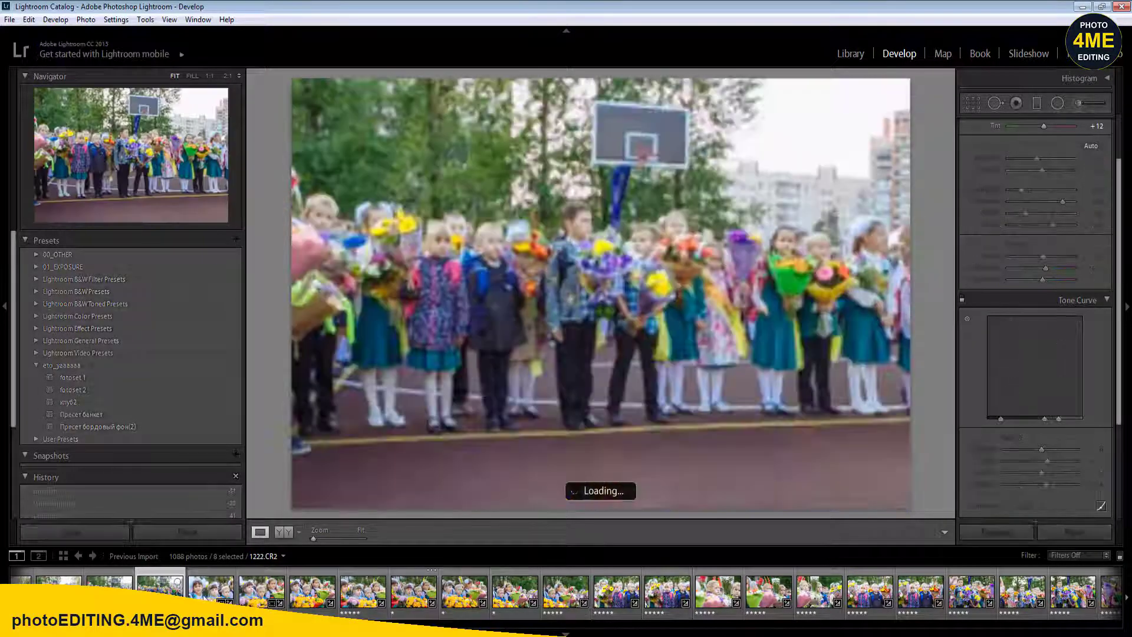
pyautogui.click(211, 586)
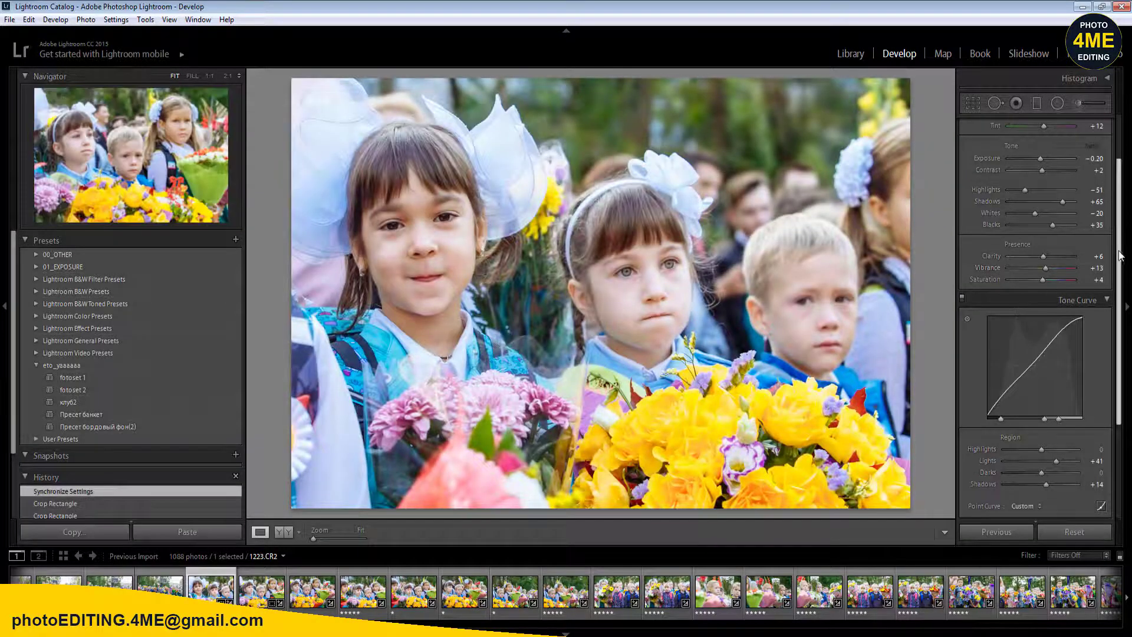
pyautogui.press('Right')
pyautogui.click(1096, 160)
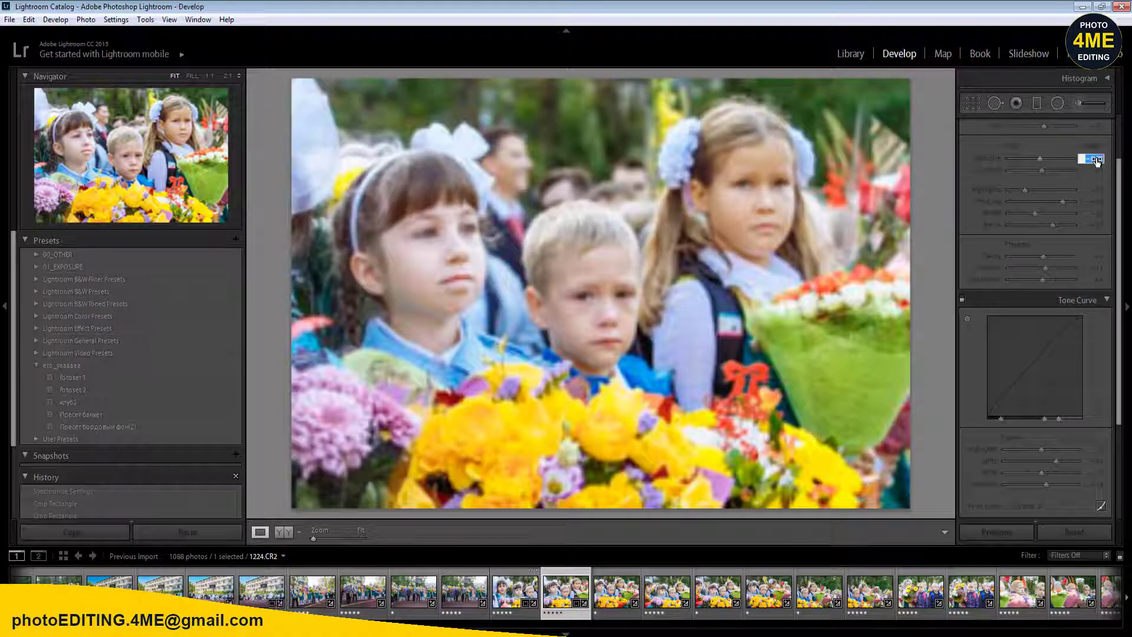
pyautogui.press('Return')
pyautogui.press('Right')
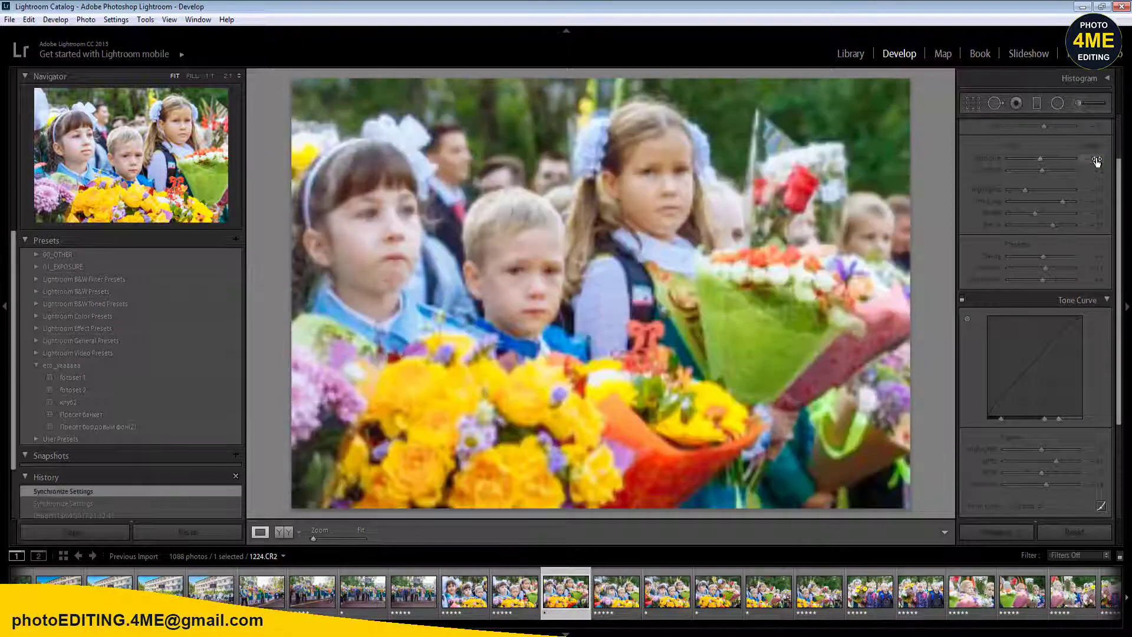
pyautogui.press('Right')
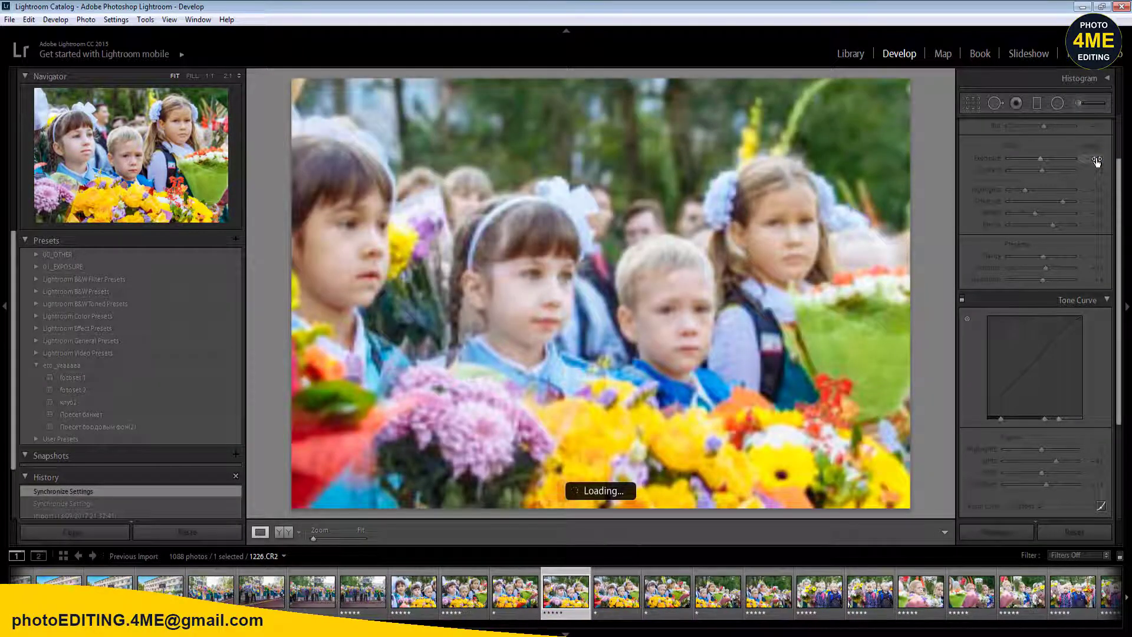
pyautogui.press('Right')
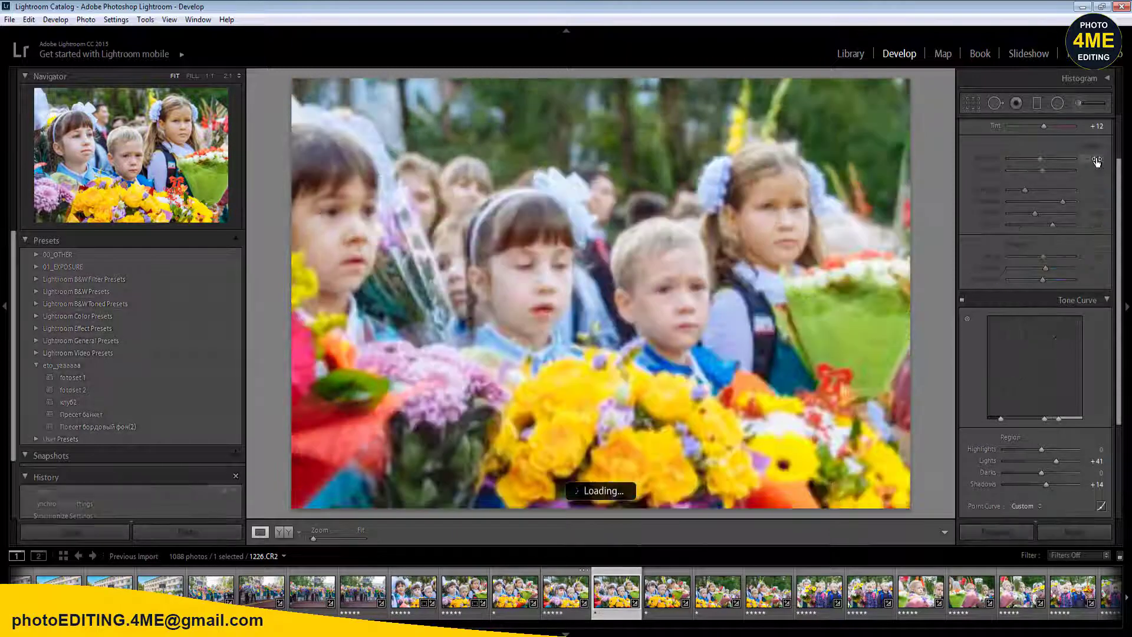
pyautogui.press('Right')
pyautogui.press('Right')
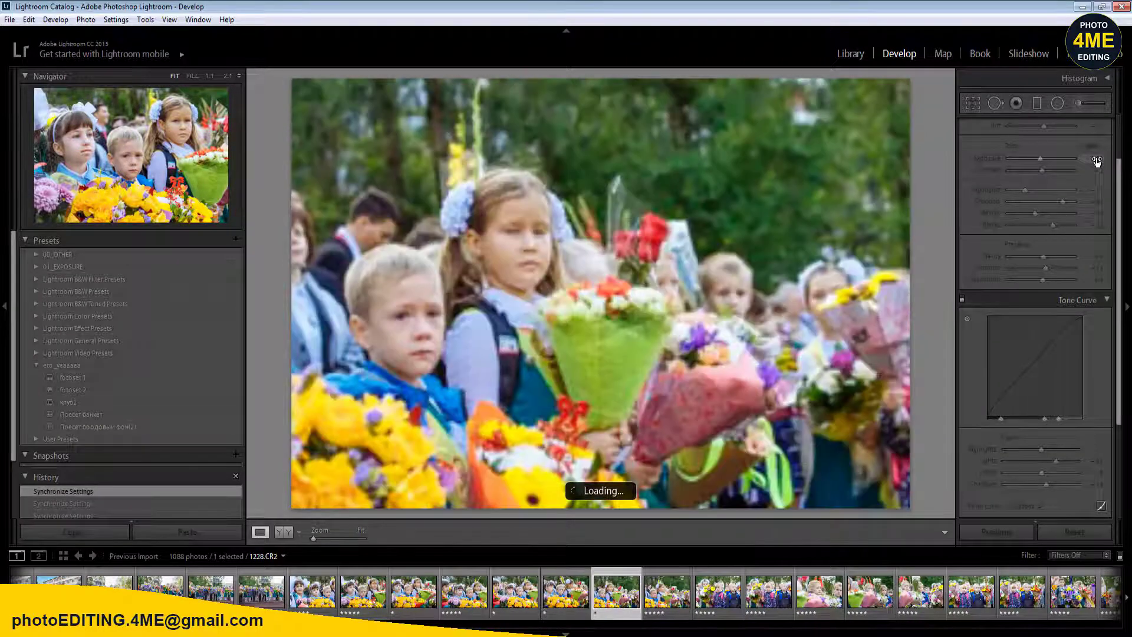
pyautogui.press('Right')
pyautogui.press('Right')
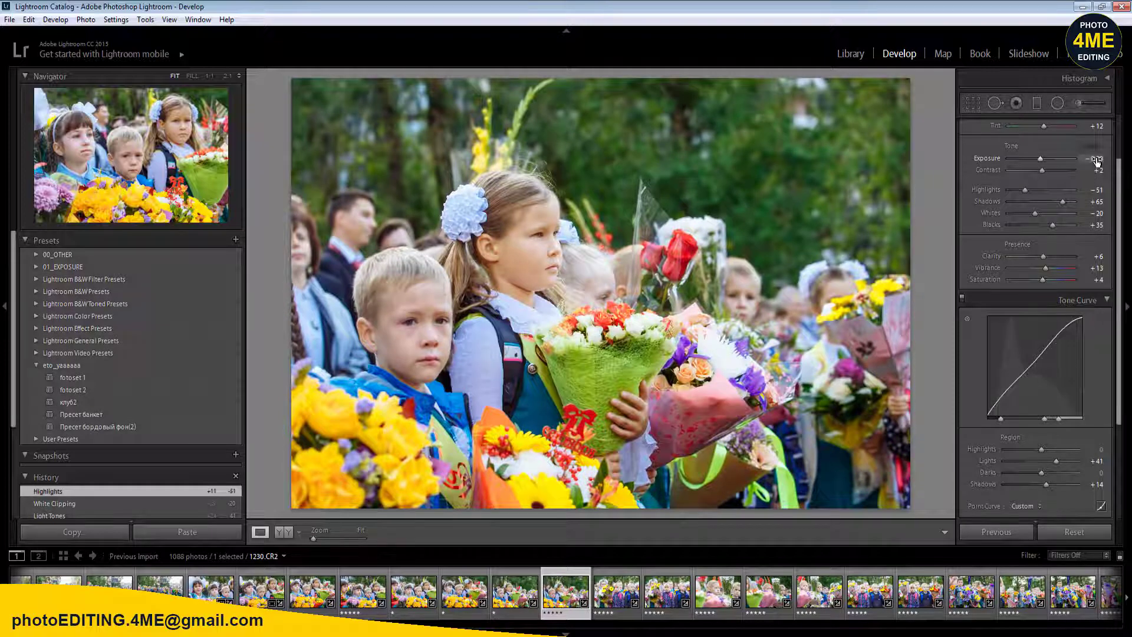
# - Move on to photo 1231.CR2 and set its exposure to -0.40
pyautogui.press('Right')
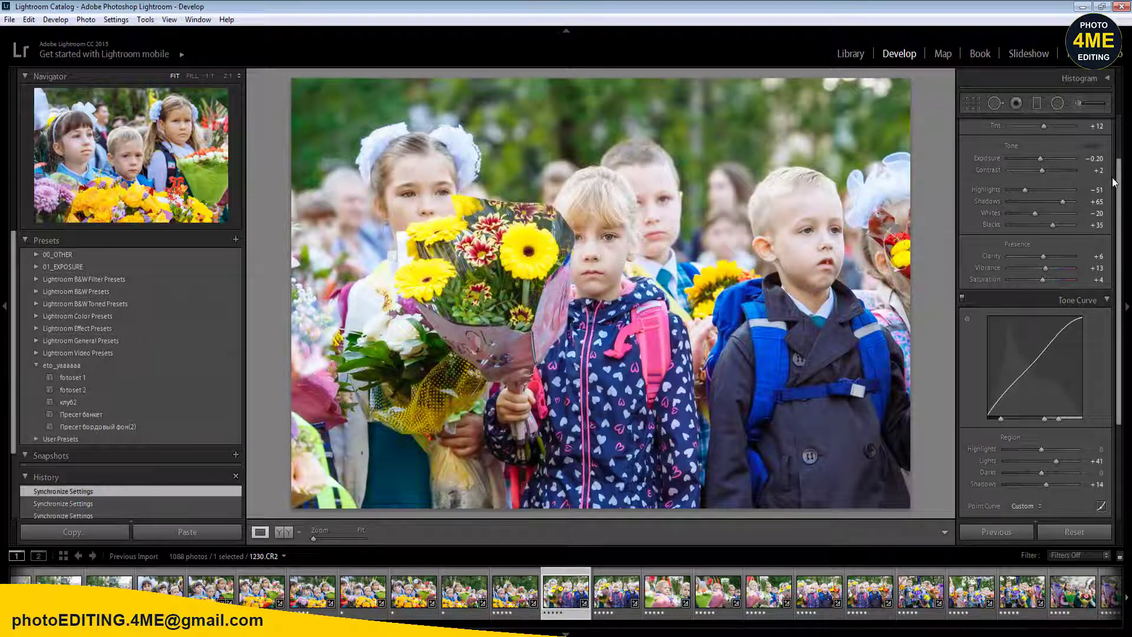
pyautogui.press('Down')
pyautogui.press('Down')
pyautogui.press('Return')
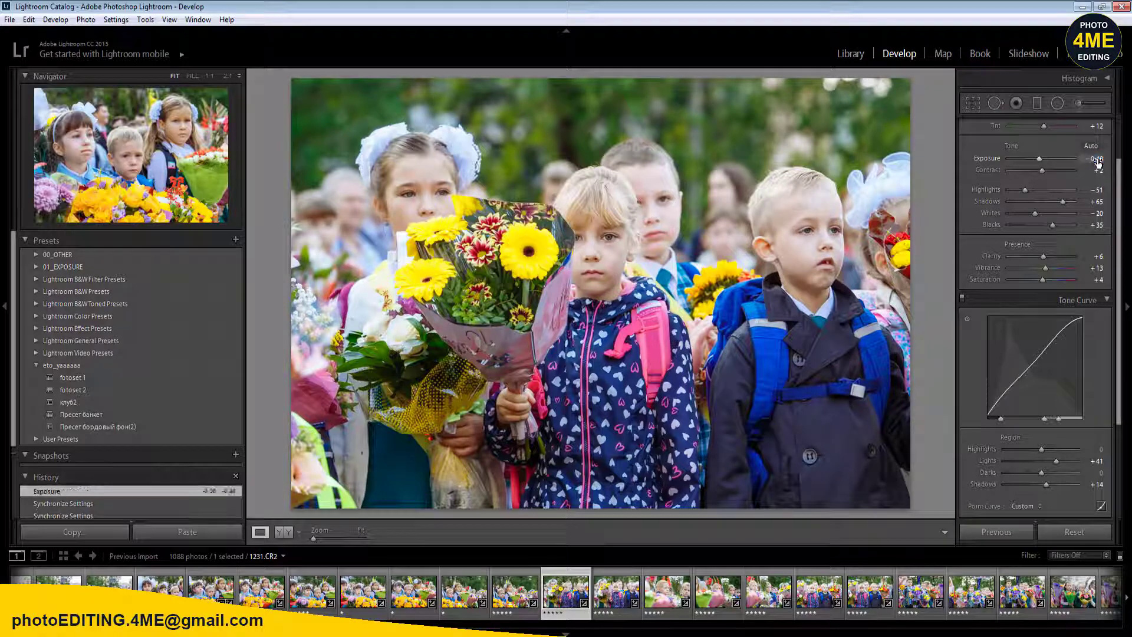
# - Synchronize the develop settings of photo 1231.CR2 to the ten photos that follow it and return to that single photo
pyautogui.keyDown('shift'); pyautogui.click(1073, 592); pyautogui.keyUp('shift')
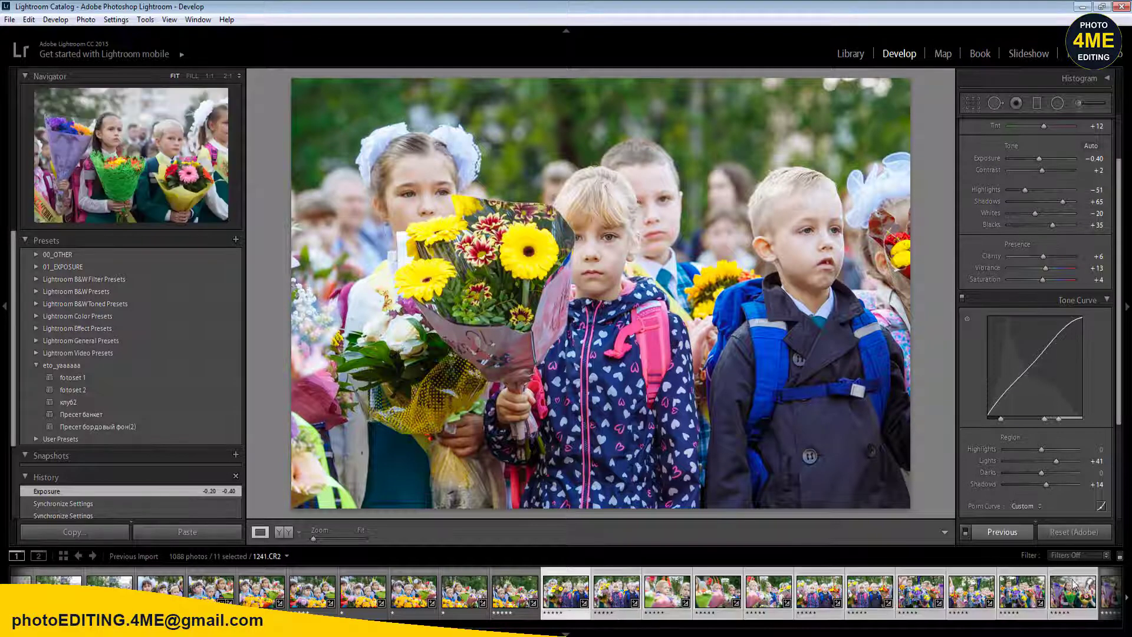
pyautogui.click(1002, 531)
pyautogui.click(900, 526)
pyautogui.click(519, 592)
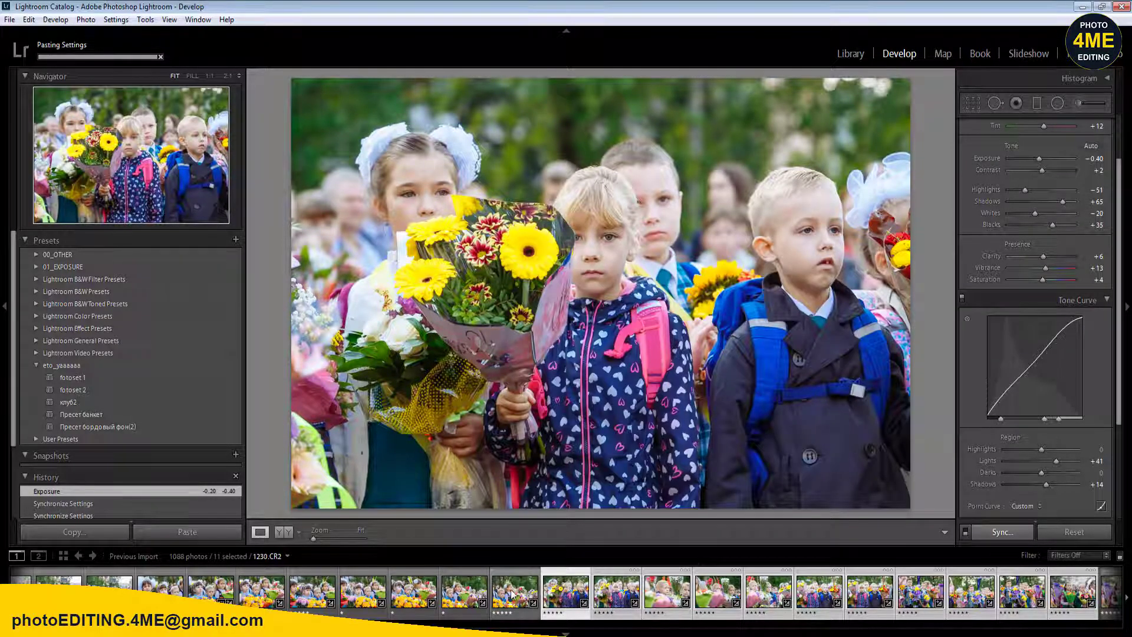
pyautogui.click(565, 591)
# - Rate photos 1231.CR2 and 1234.CR2 one star while advancing through the series to photo 1236.CR2
pyautogui.click(614, 591)
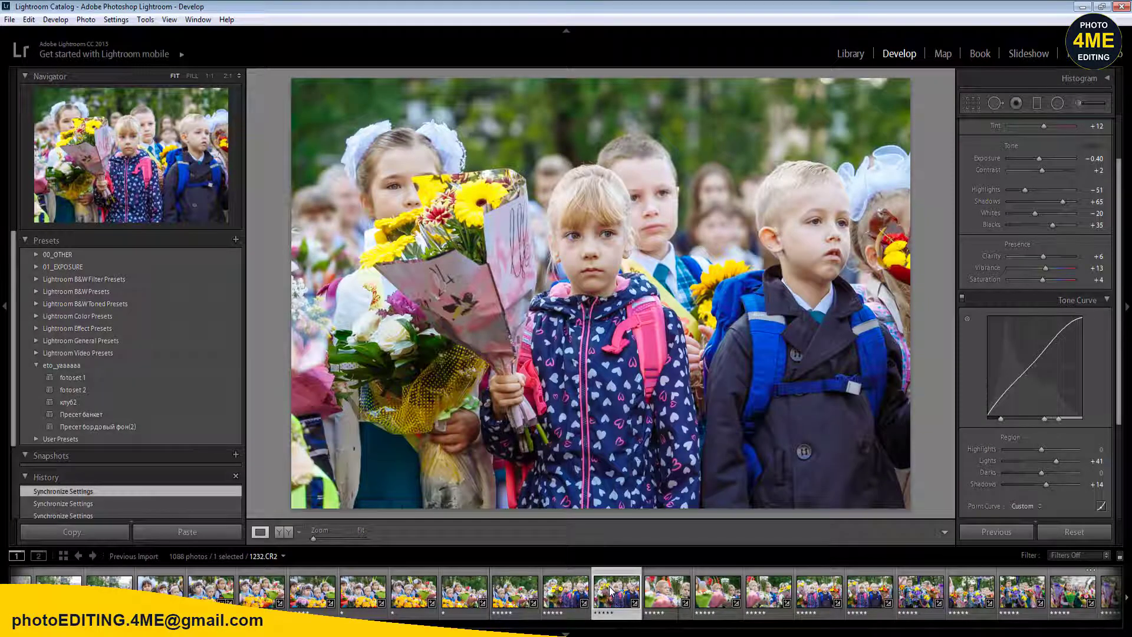
pyautogui.press('Left')
pyautogui.press('1')
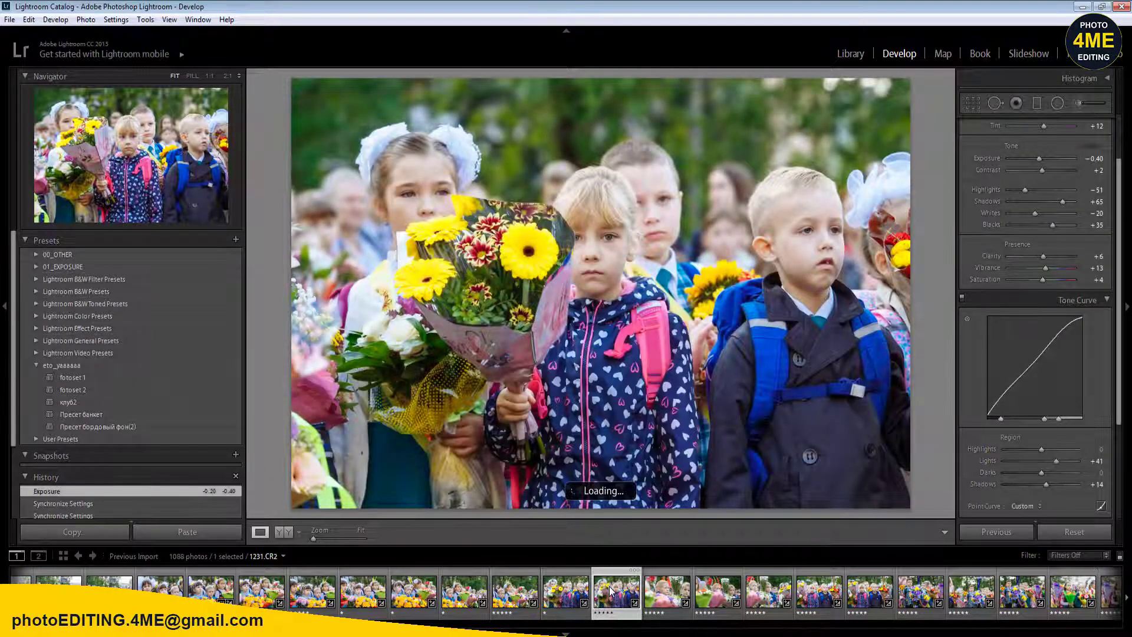
pyautogui.press('Right')
pyautogui.press('Right')
pyautogui.press('Right')
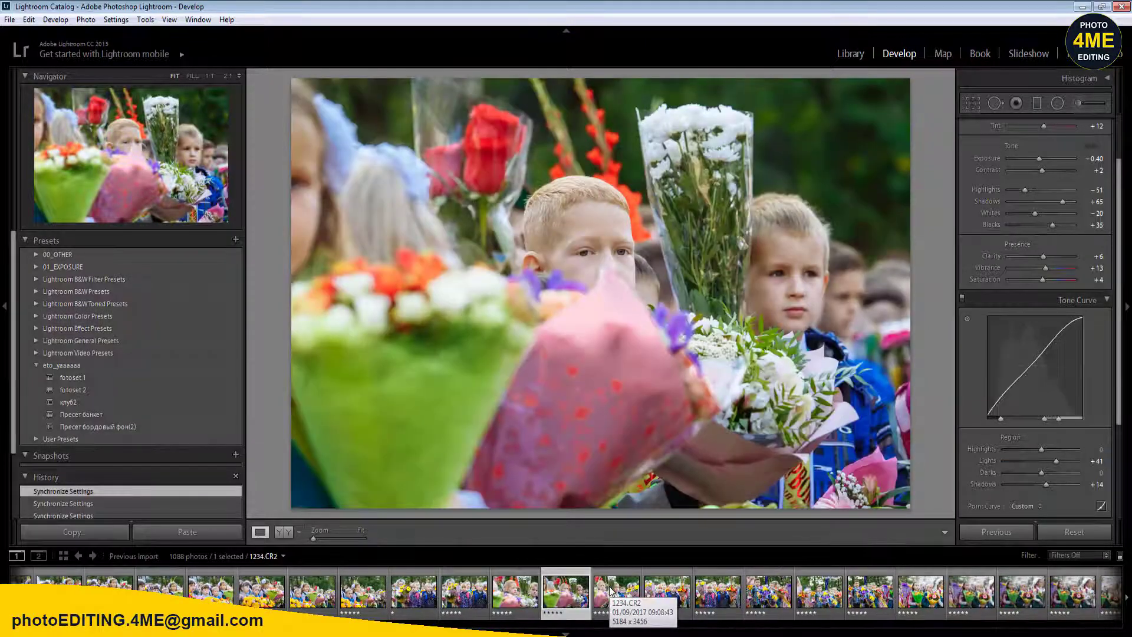
pyautogui.press('1')
pyautogui.press('Right')
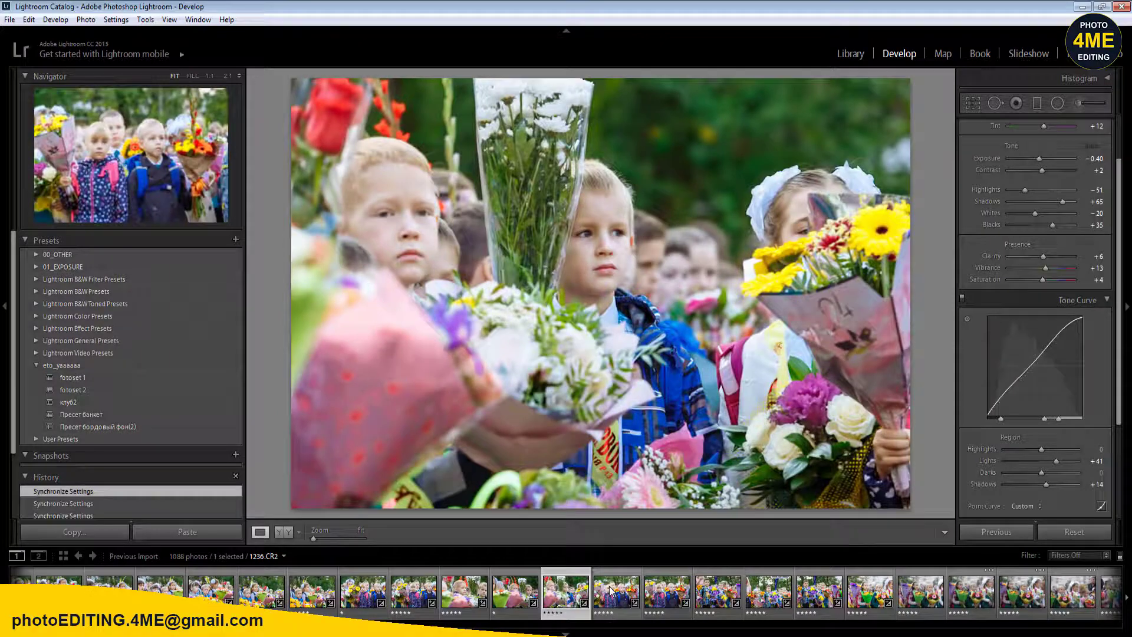
pyautogui.press('Right')
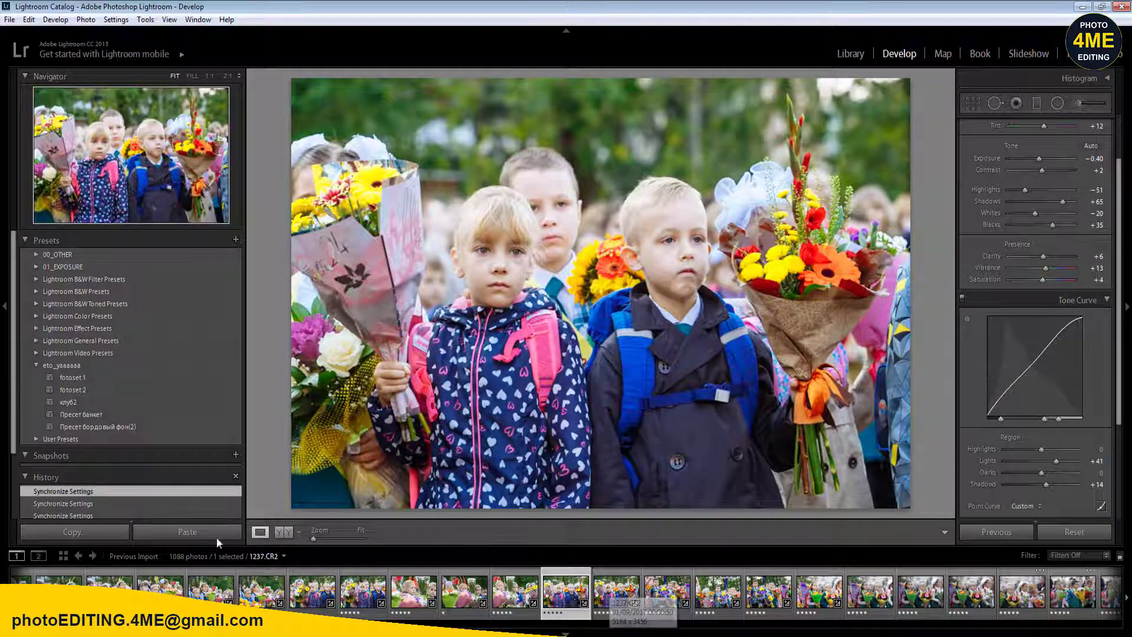
# - Show photo 1236.CR2 before and after side by side and set its Shadows to +45 and Highlights to -64
pyautogui.click(281, 532)
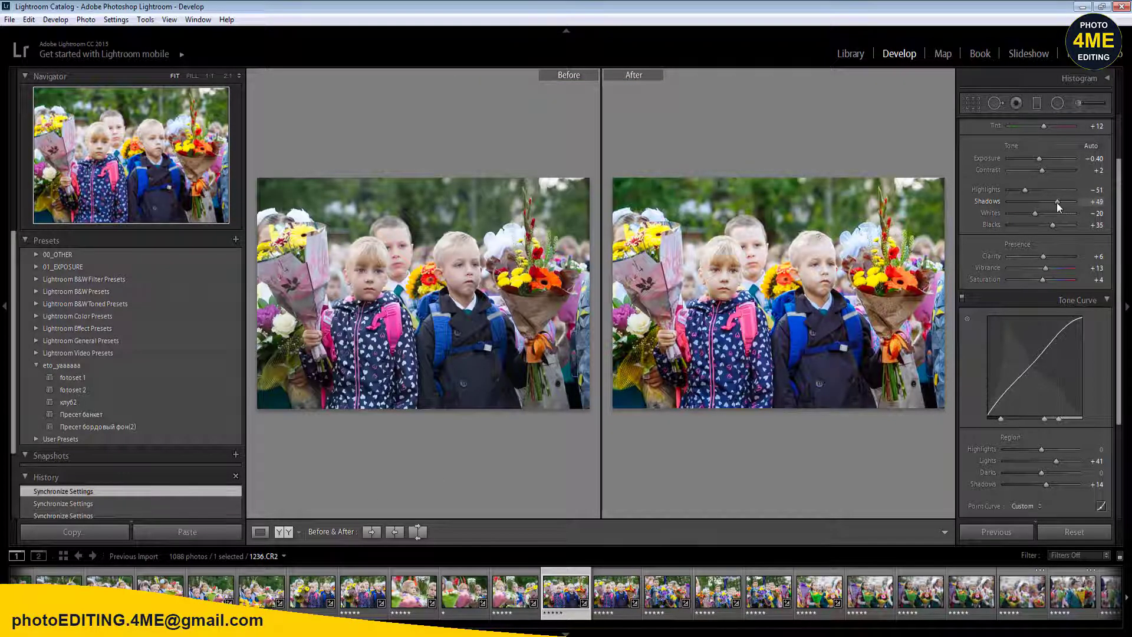
pyautogui.moveTo(1058, 205); pyautogui.dragTo(1026, 218)
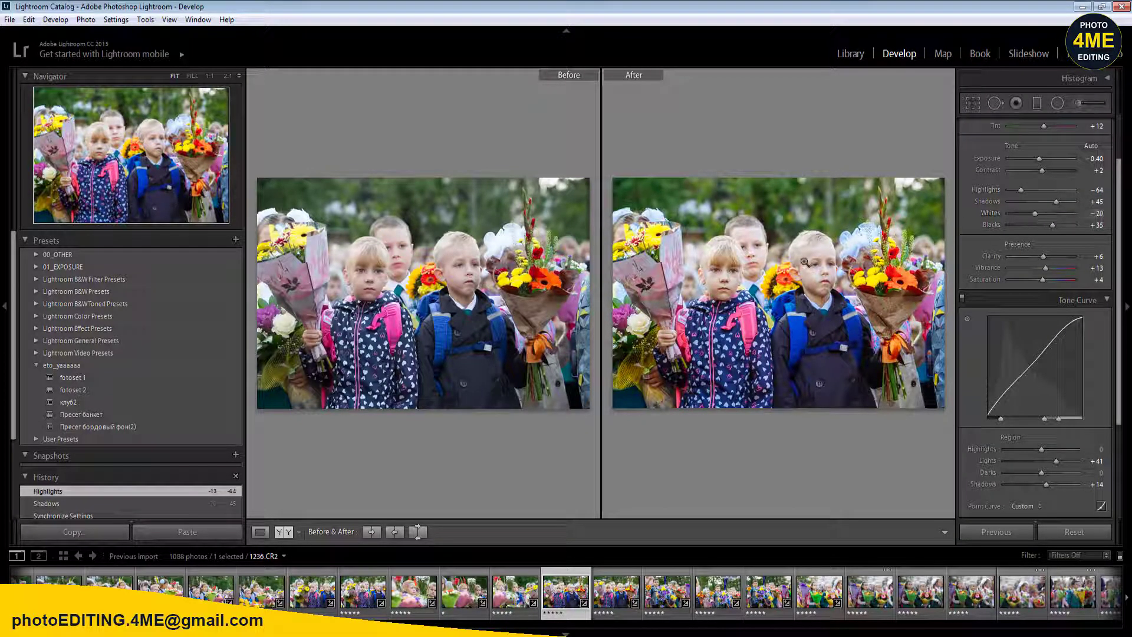
# - Synchronize the develop settings of photo 1236.CR2 to the ten photos that follow it and return to a single photo
pyautogui.keyDown('shift'); pyautogui.click(1074, 591); pyautogui.keyUp('shift')
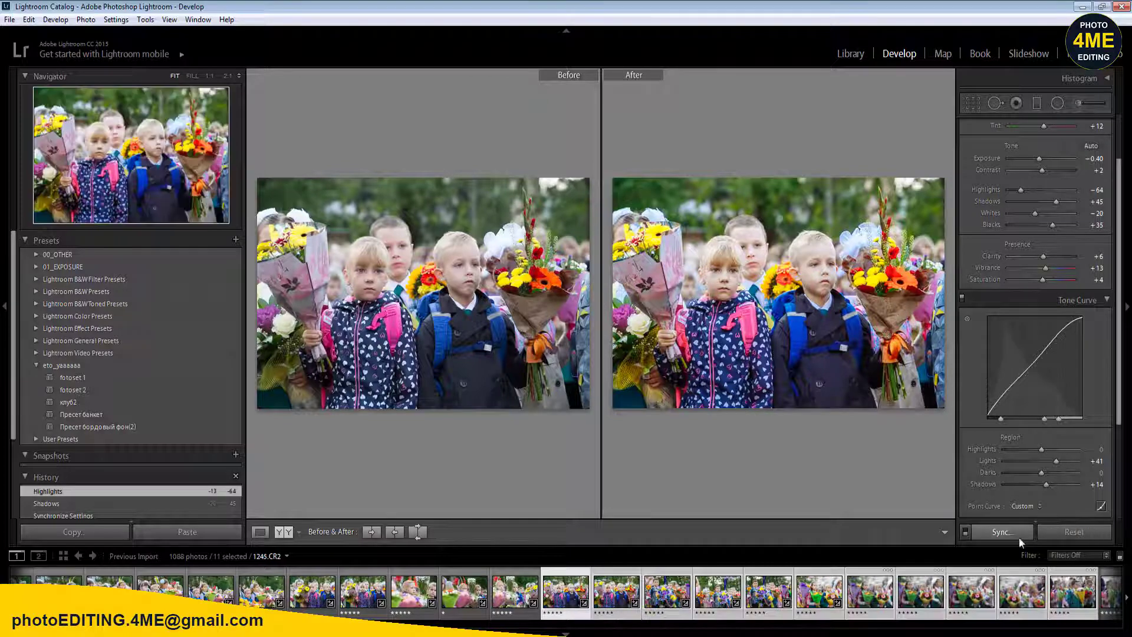
pyautogui.click(1019, 535)
pyautogui.click(898, 534)
pyautogui.click(506, 599)
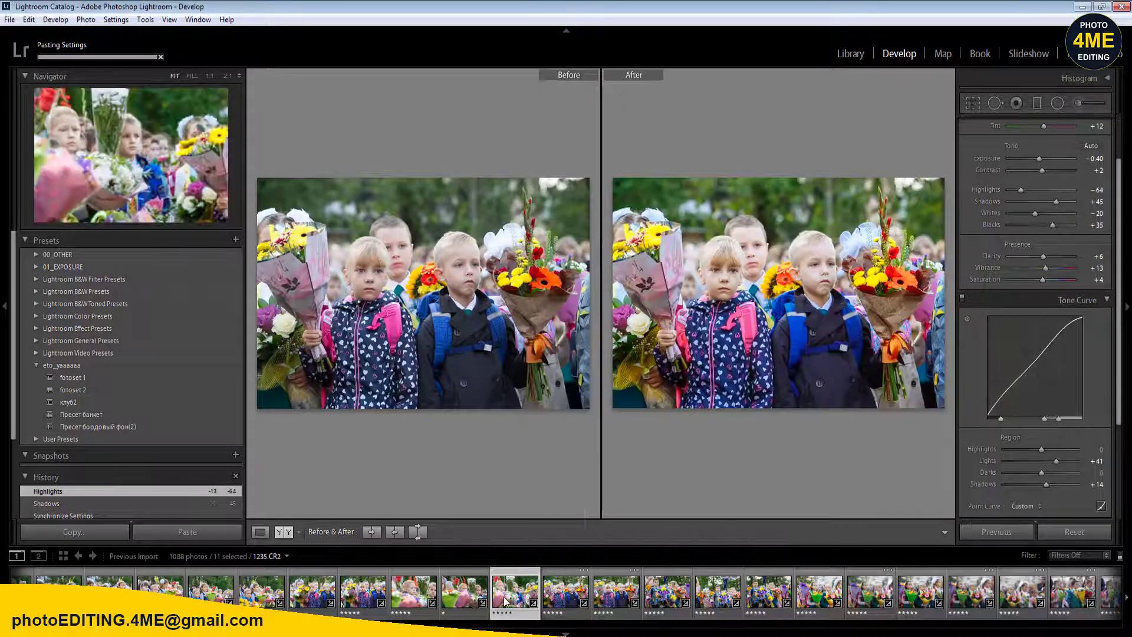
# - Review the synchronized photos, rate photo 1237.CR2 one star and advance to photo 1238.CR2
pyautogui.press('Right')
pyautogui.press('Right')
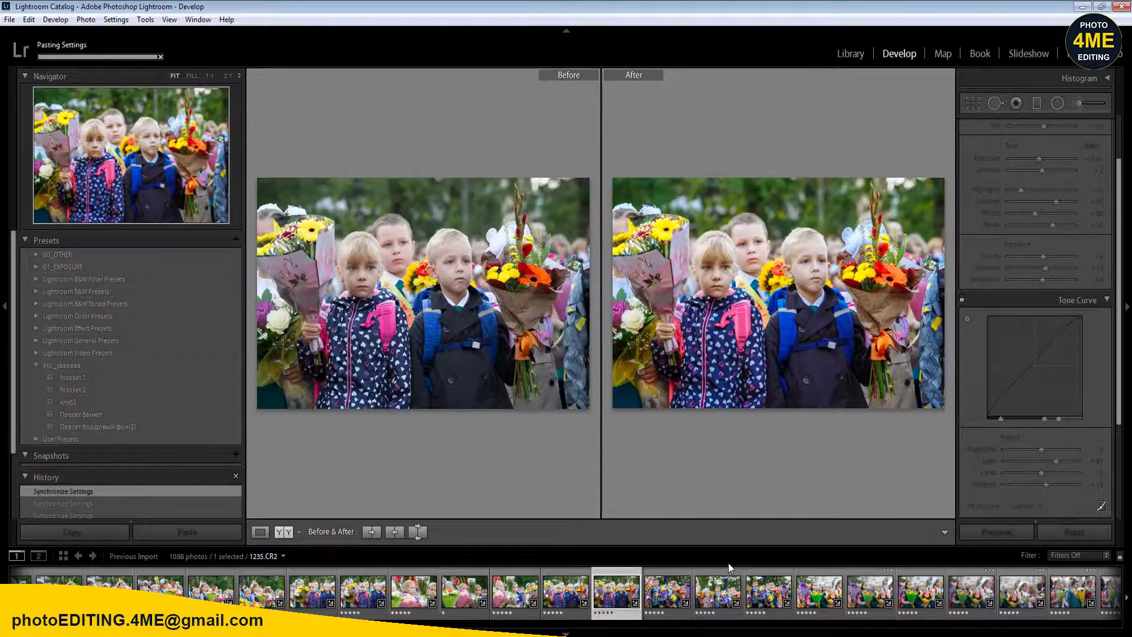
pyautogui.press('Right')
pyautogui.press('Right')
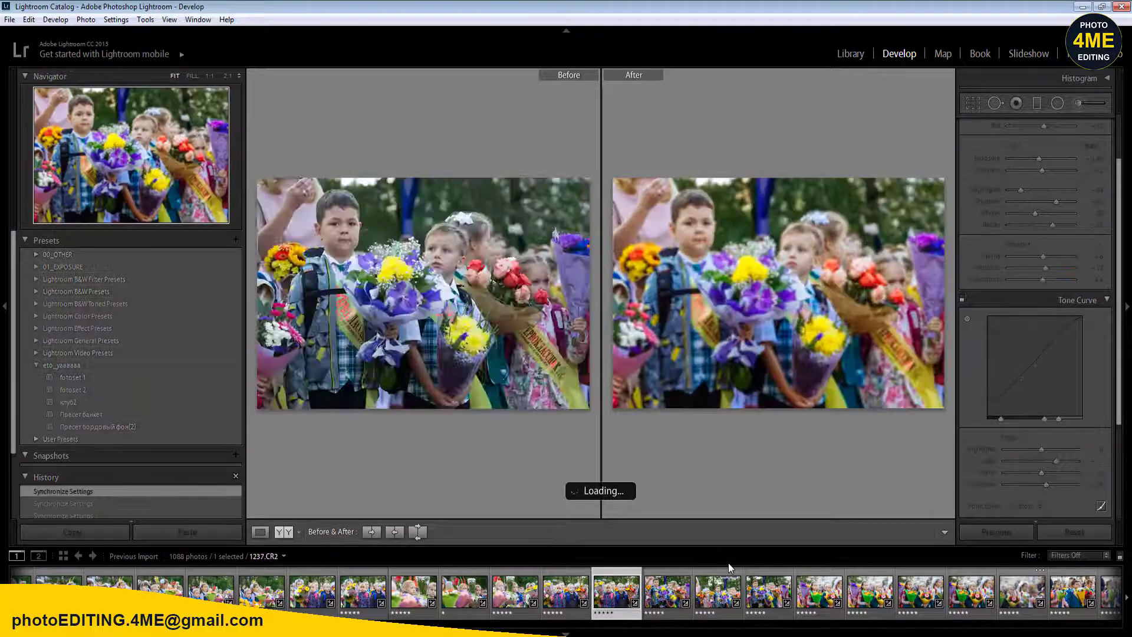
pyautogui.press('1')
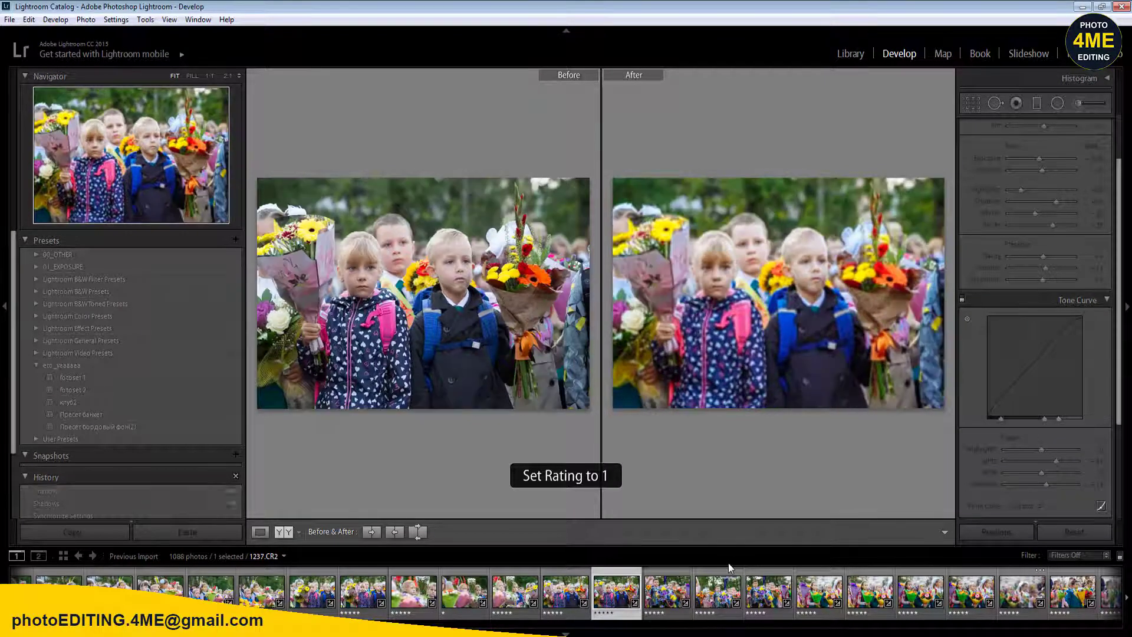
pyautogui.press('Right')
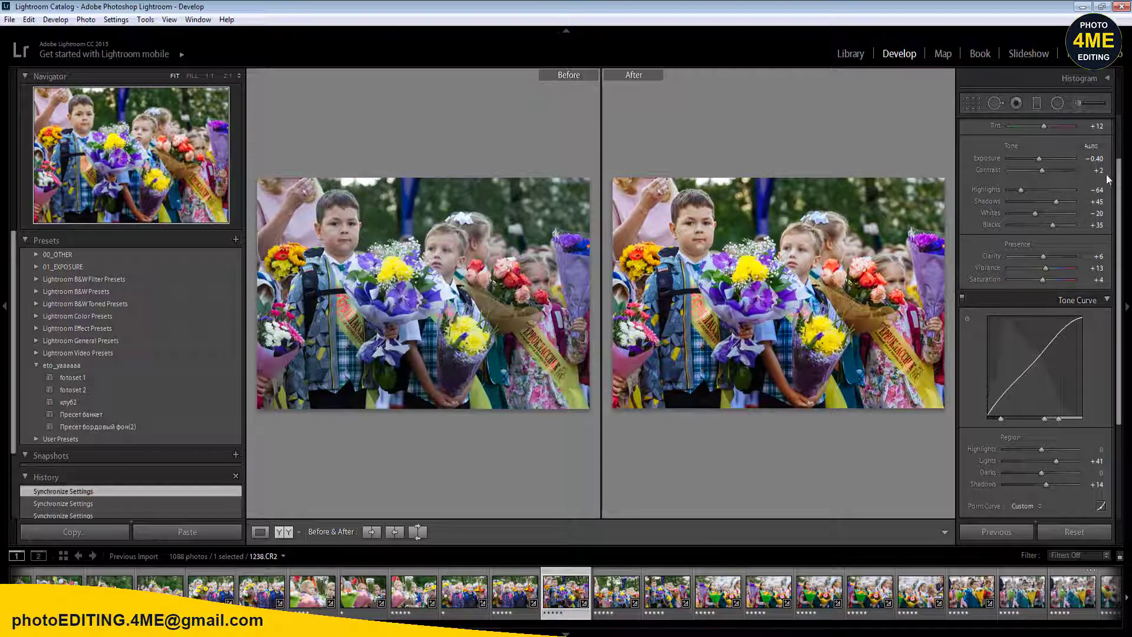
# - Set the exposure of photo 1238.CR2 to -0.20 and show the photo alone without the before/after comparison
pyautogui.click(1096, 159)
pyautogui.write('-0.2')
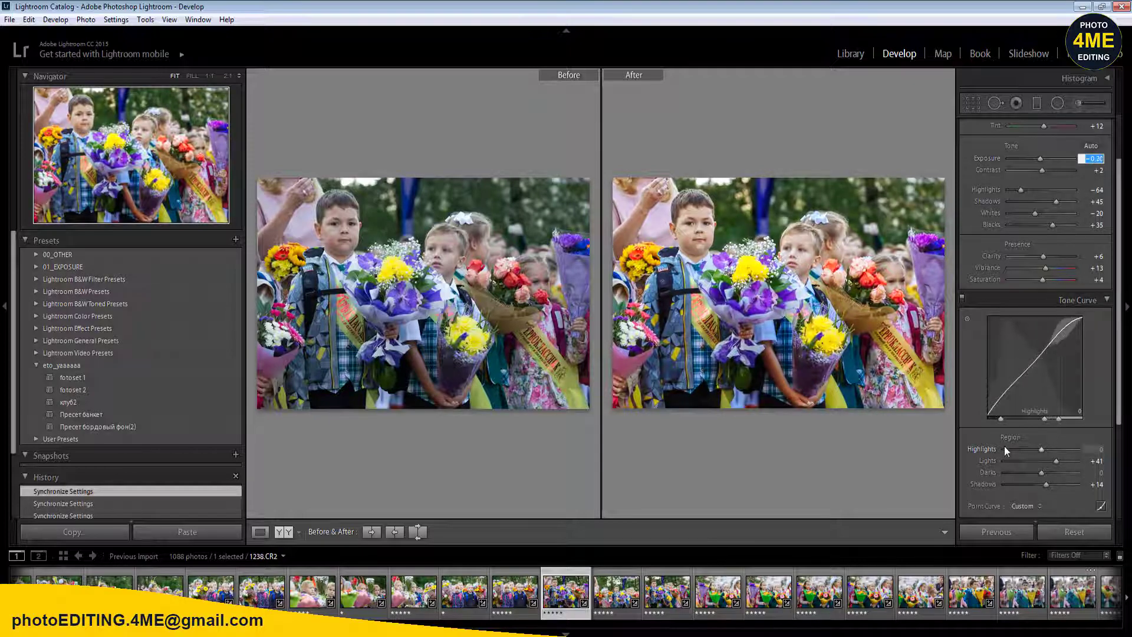
pyautogui.press('Return')
pyautogui.click(260, 531)
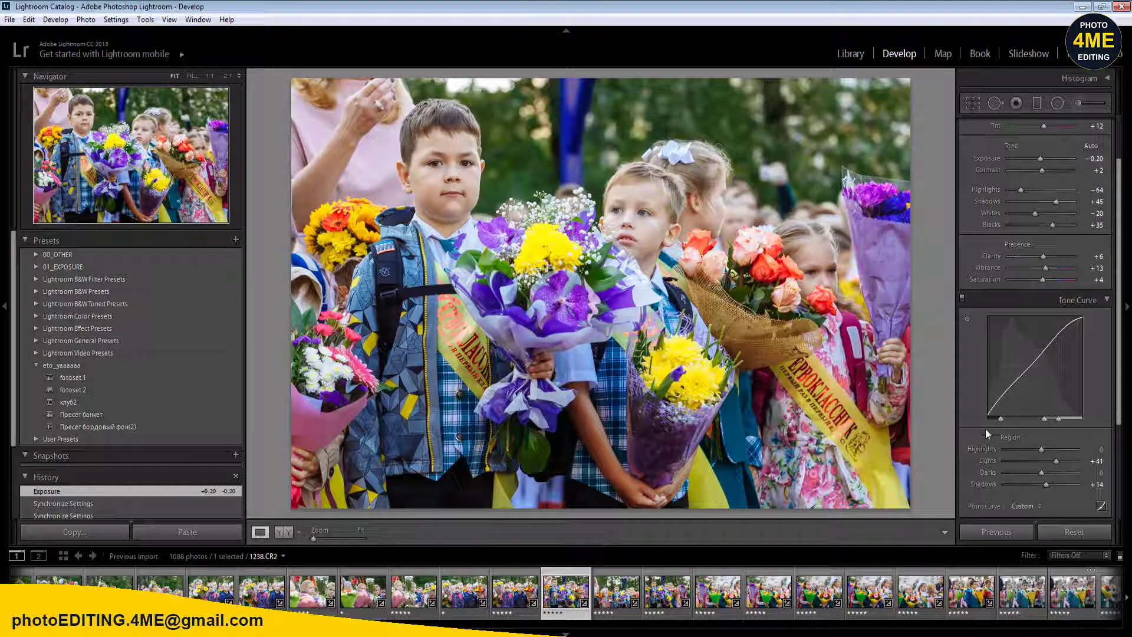
# - Synchronize the develop settings of photo 1238.CR2 to the 31 photos that follow it and return to photo 1237.CR2
pyautogui.click(1072, 629)
pyautogui.keyDown('shift'); pyautogui.click(1053, 597); pyautogui.keyUp('shift')
pyautogui.click(1001, 532)
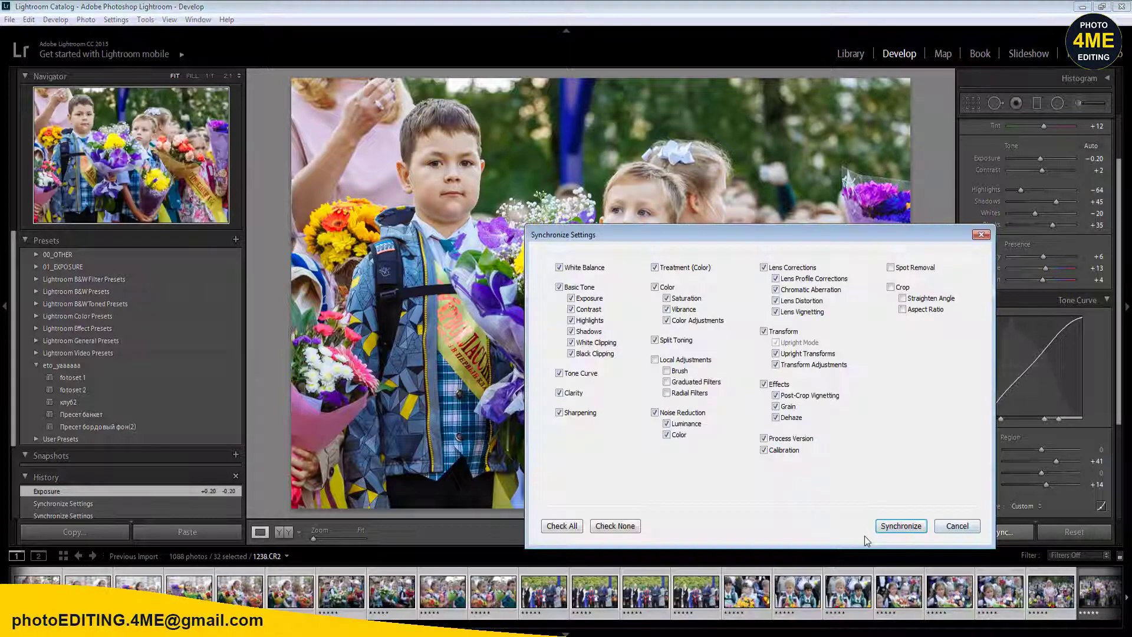
pyautogui.click(901, 527)
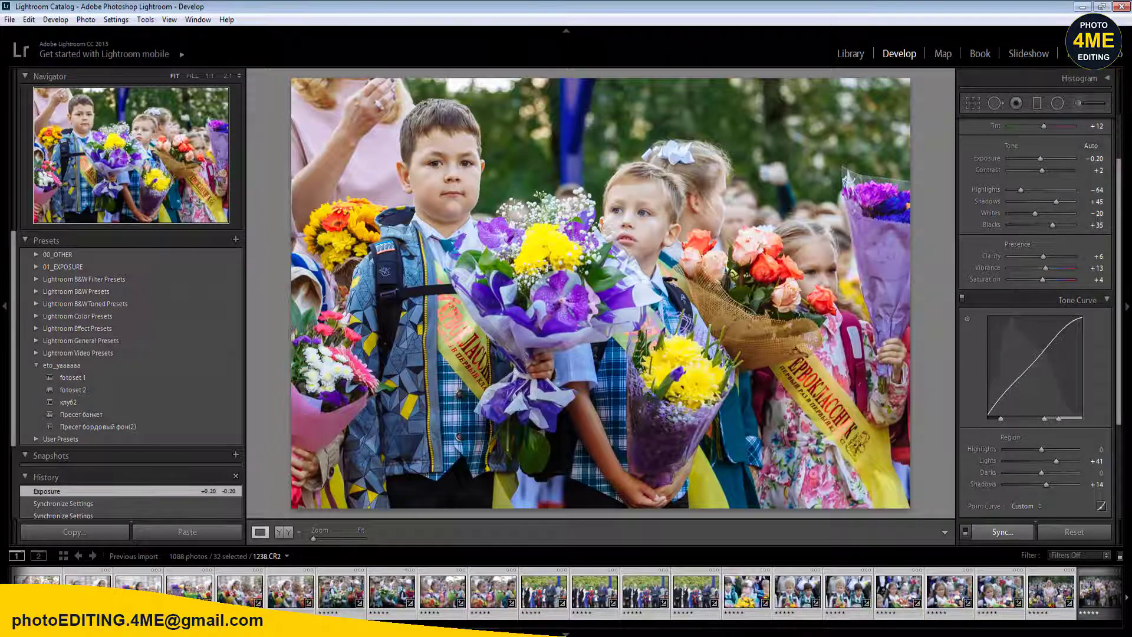
pyautogui.scroll(5, 517, 593)
pyautogui.click(517, 593)
# - Advance to photo 1239.CR2 and crop it tighter, trimming the woman at the left edge and part of the upper background
pyautogui.press('Right')
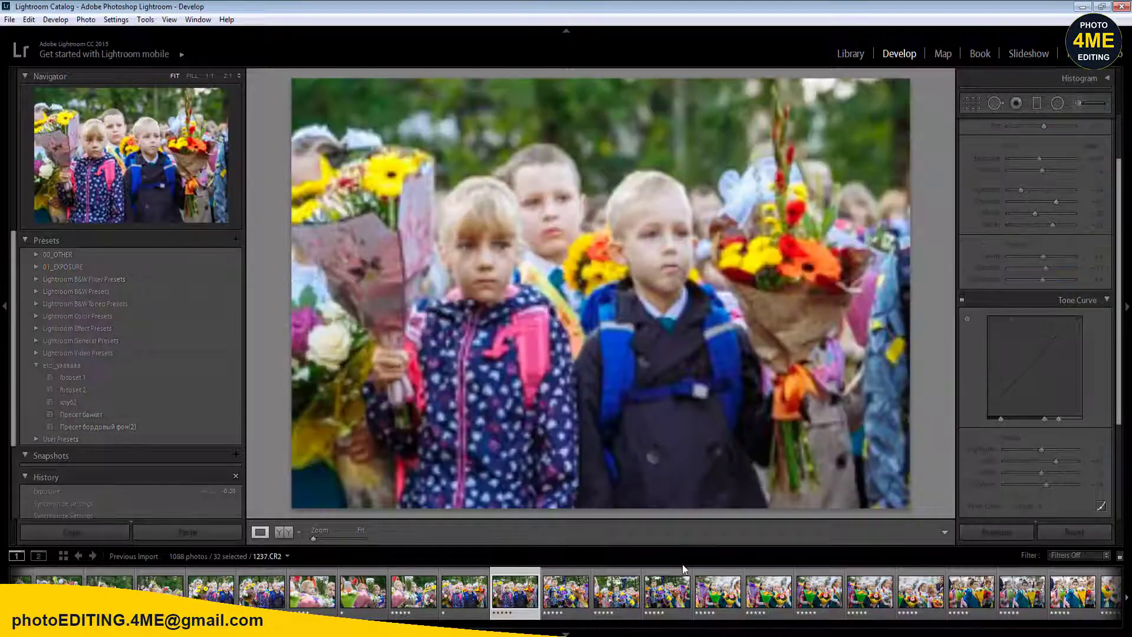
pyautogui.press('Right')
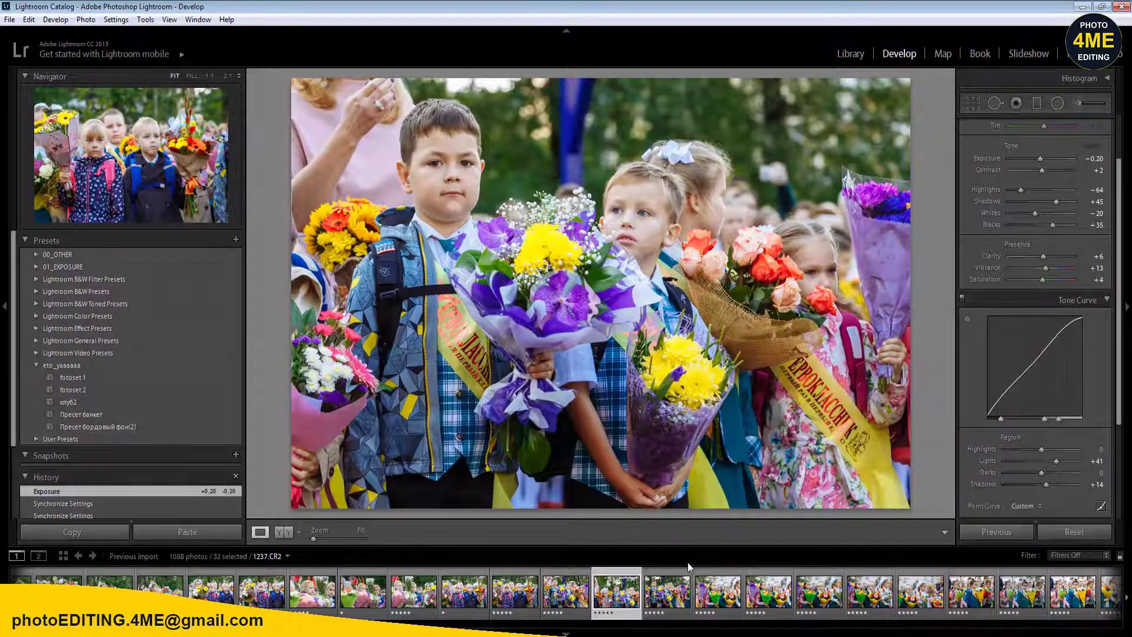
pyautogui.press('Right')
pyautogui.press('Left')
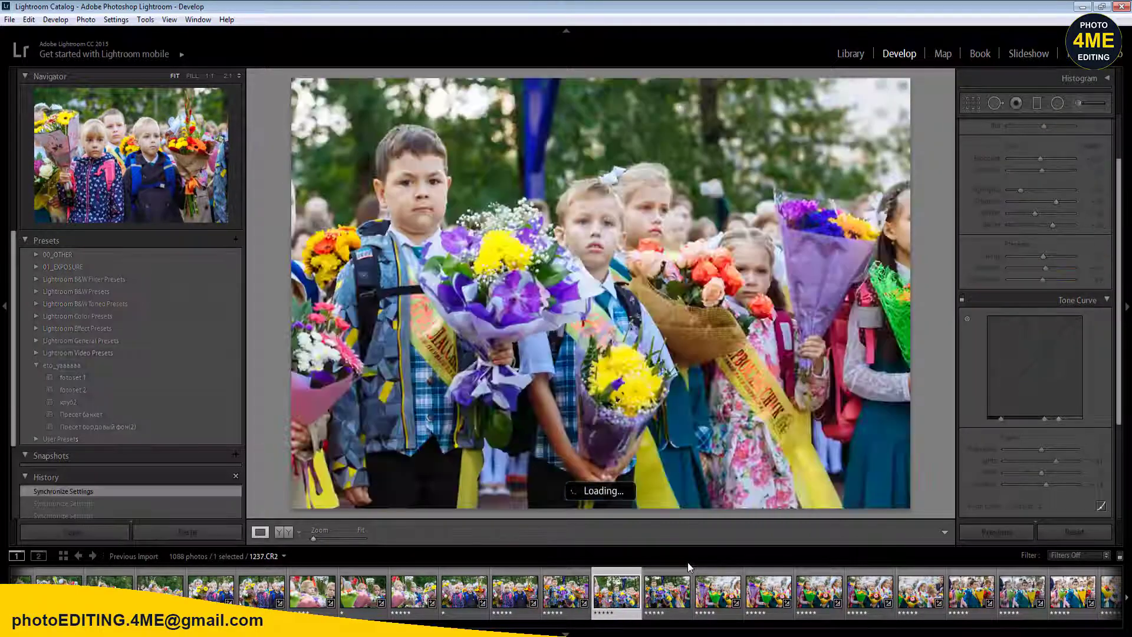
pyautogui.press('r')
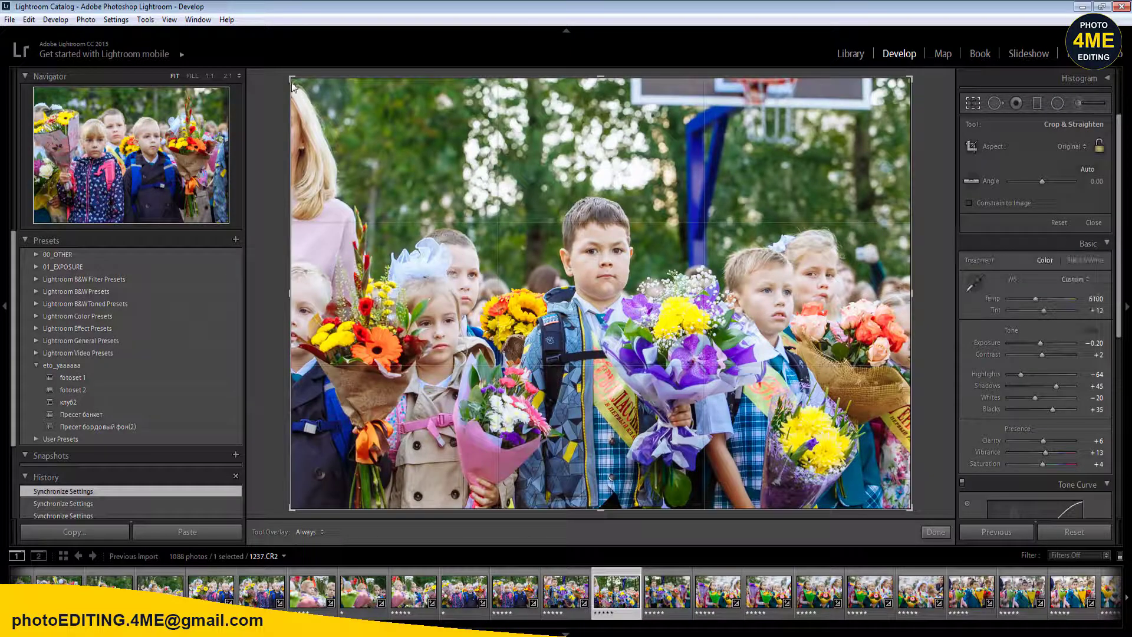
pyautogui.moveTo(291, 78); pyautogui.dragTo(308, 93)
pyautogui.press('Left')
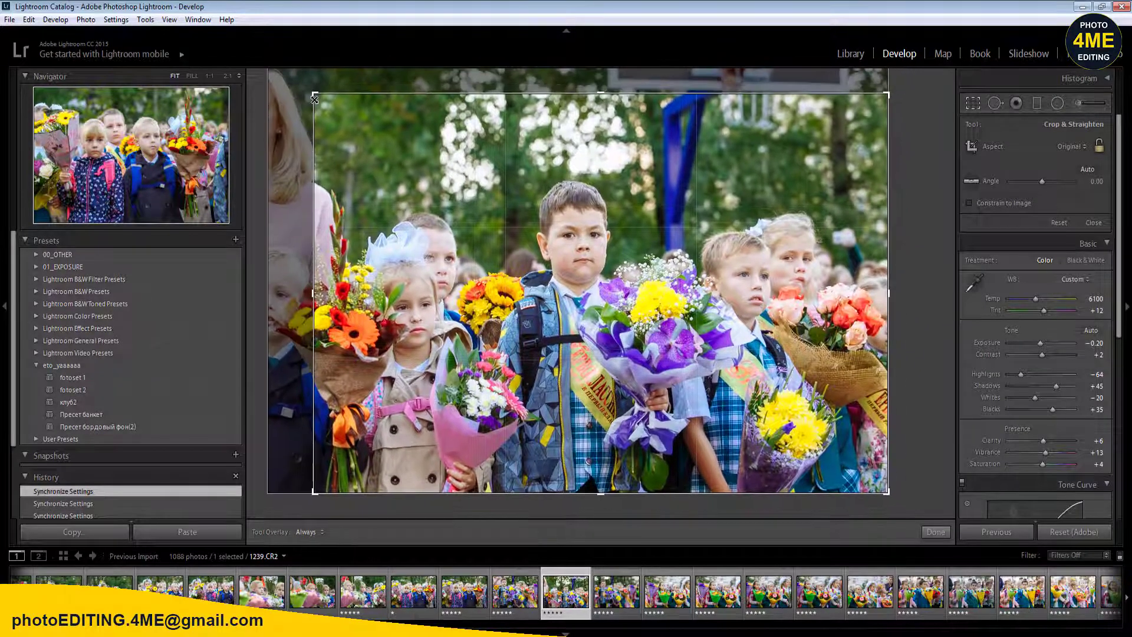
pyautogui.press('r')
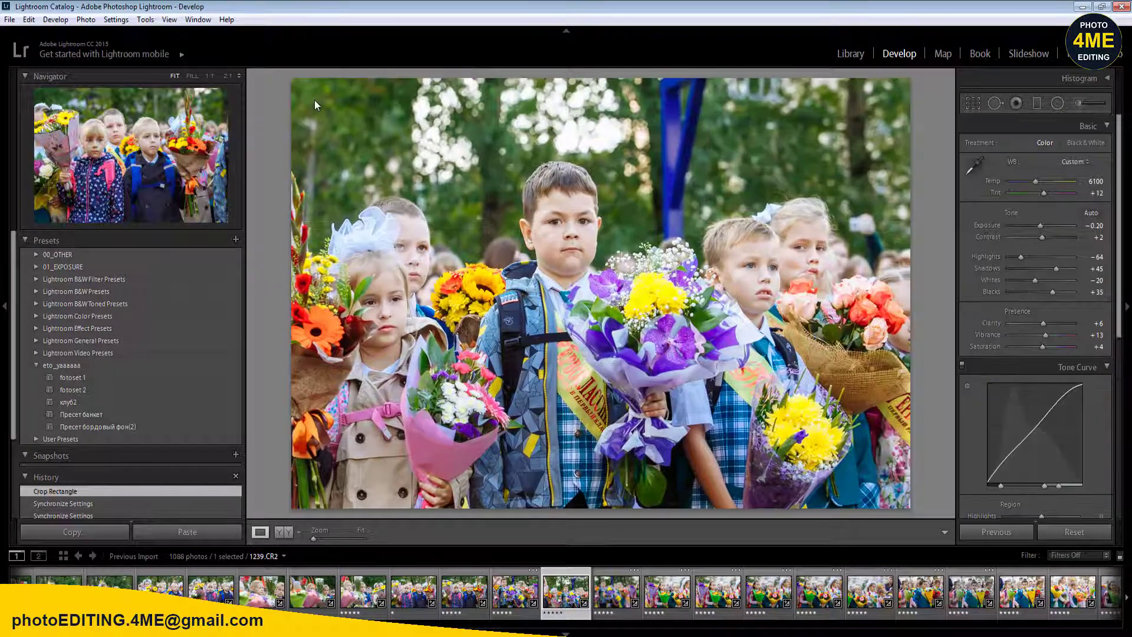
# - Crop photo 1240.CR2 to trim the dark-haired girl at the right edge and some upper background, and move on to photo 1241.CR2
pyautogui.press('Right')
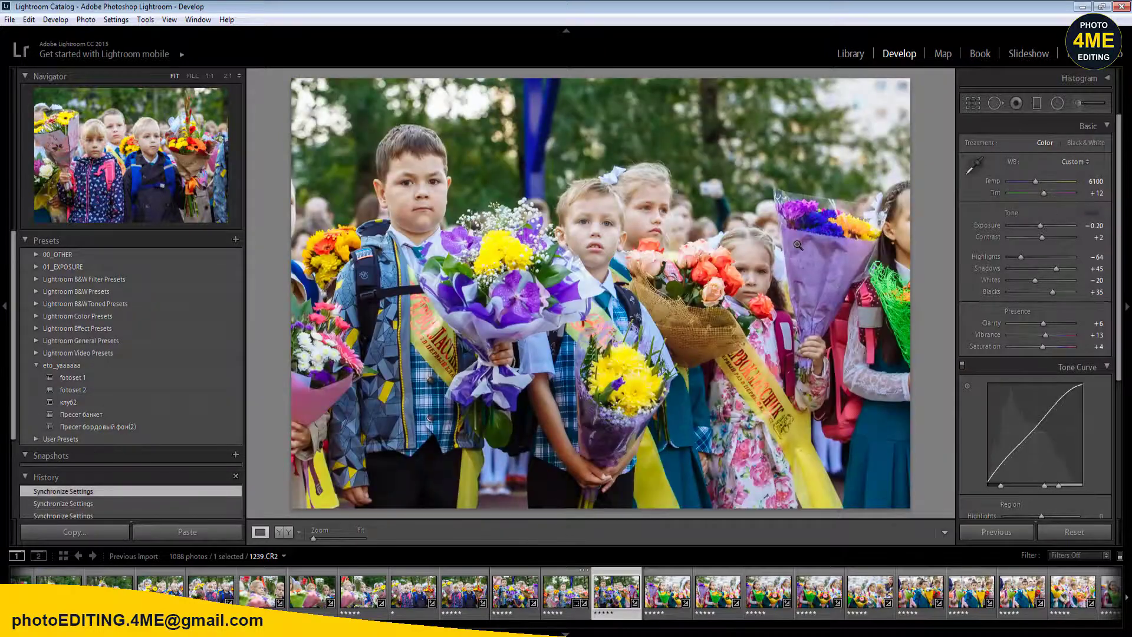
pyautogui.press('r')
pyautogui.press('Right')
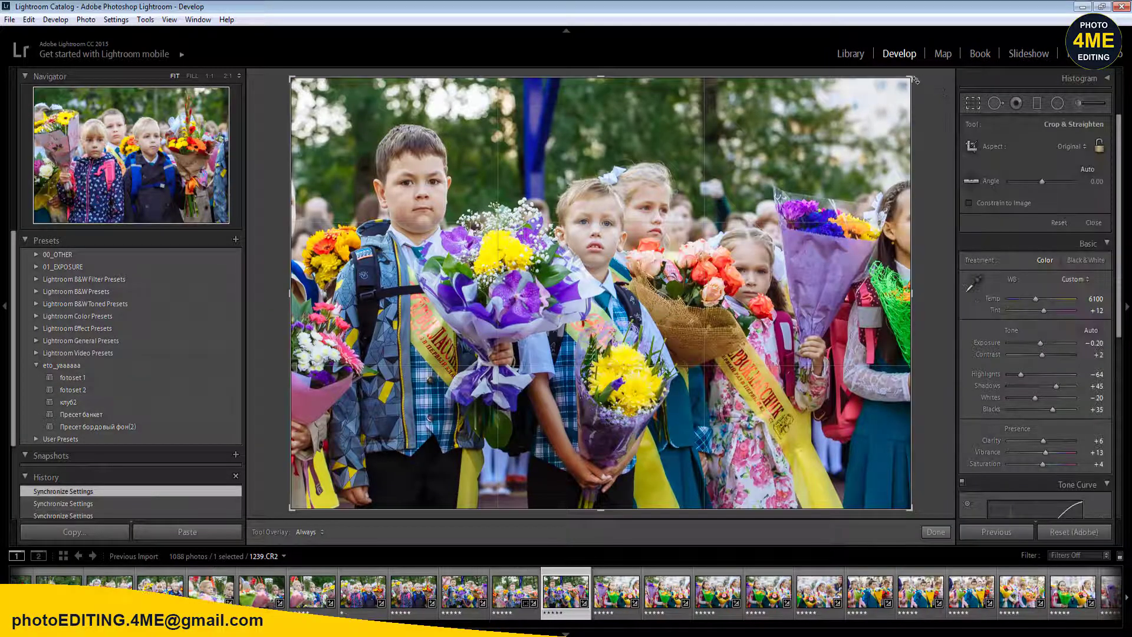
pyautogui.press('r')
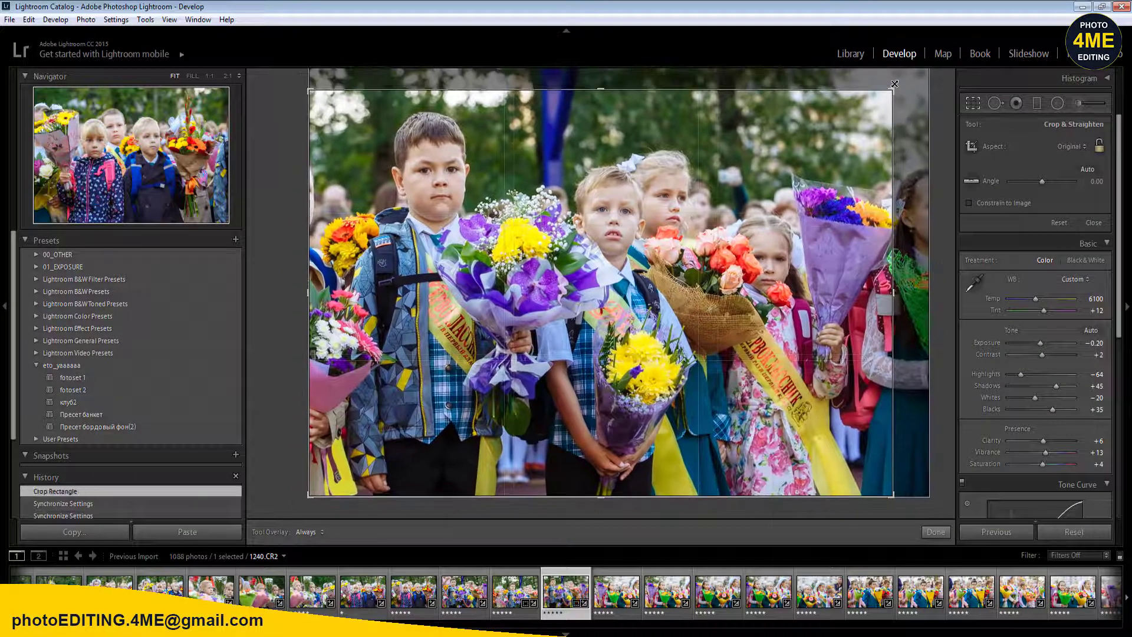
pyautogui.press('Right')
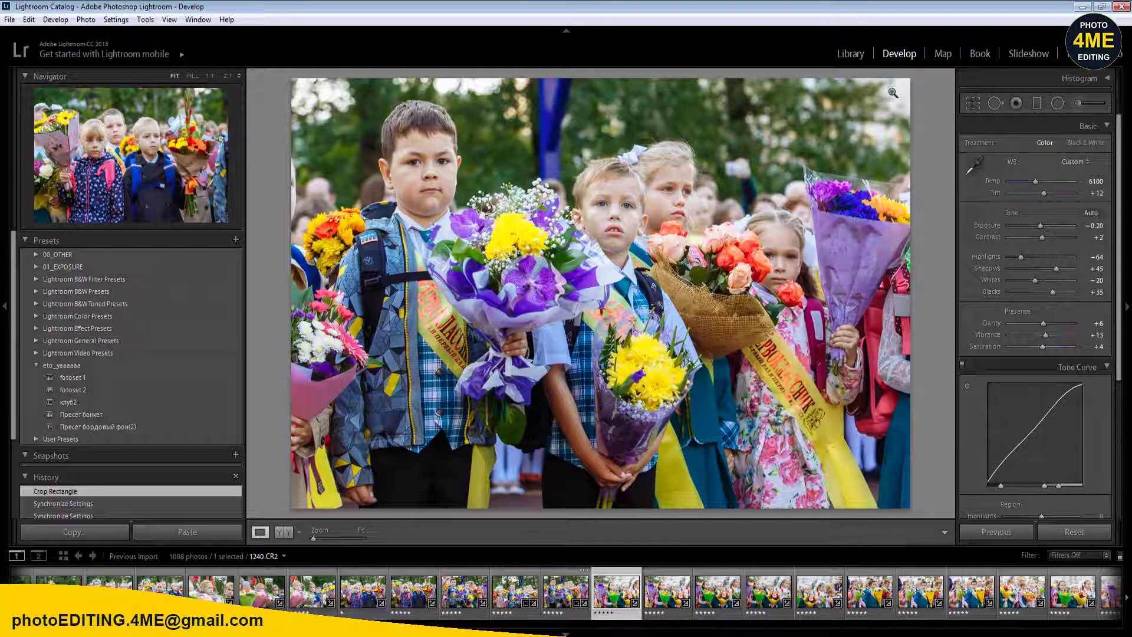
pyautogui.press('Right')
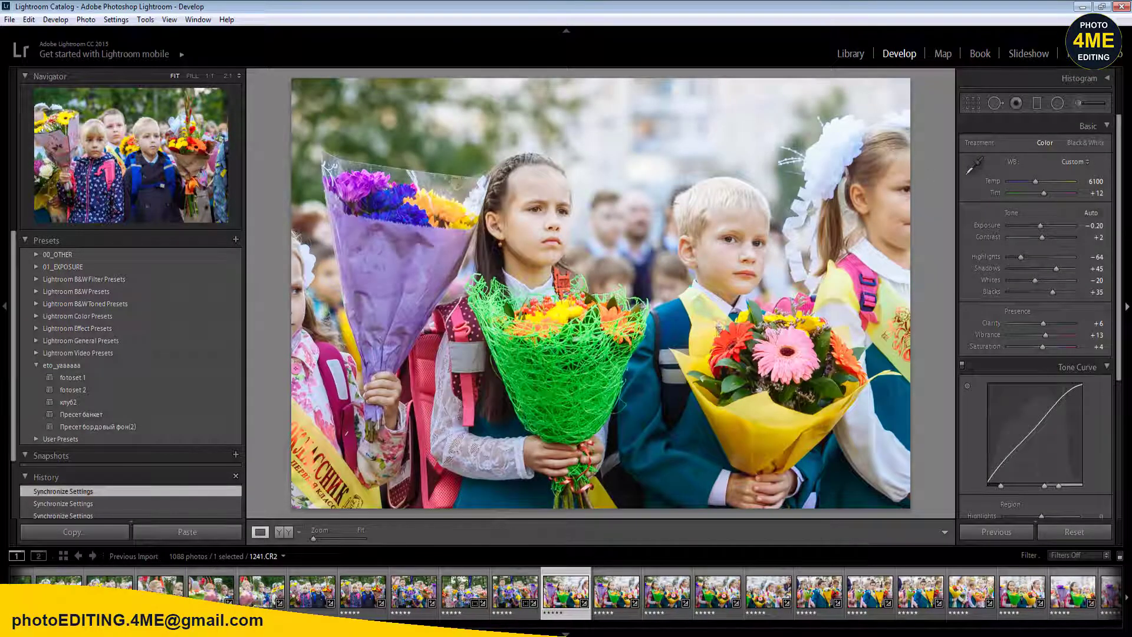
# - Compare photo 1241.CR2 before and after, and set its white balance to Temp 5700 and Tint +3
pyautogui.click(285, 531)
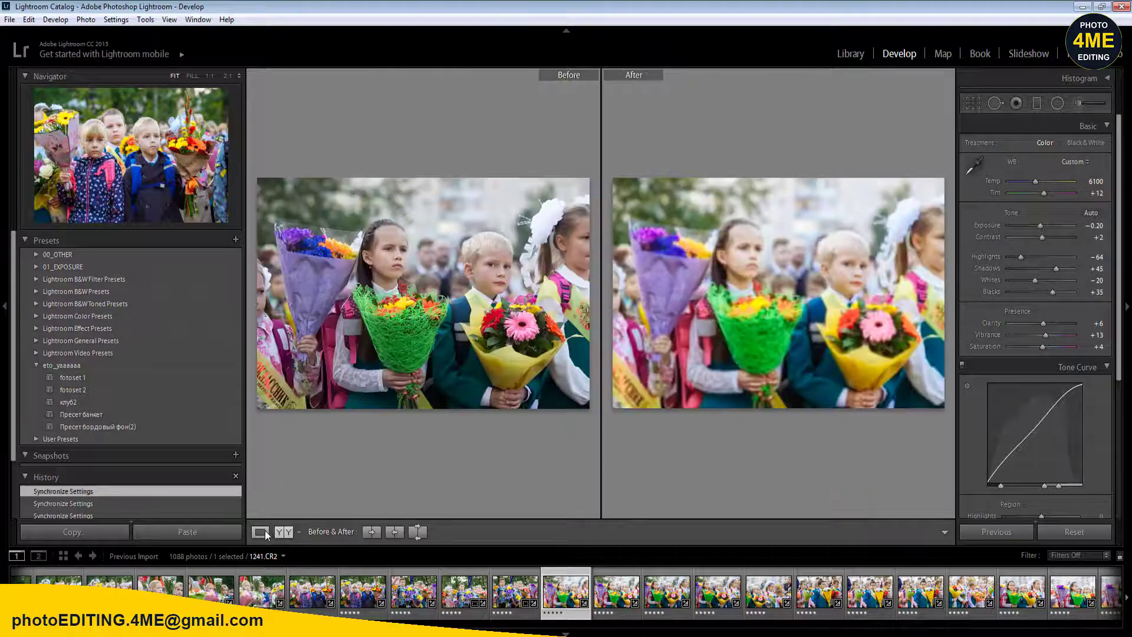
pyautogui.click(260, 532)
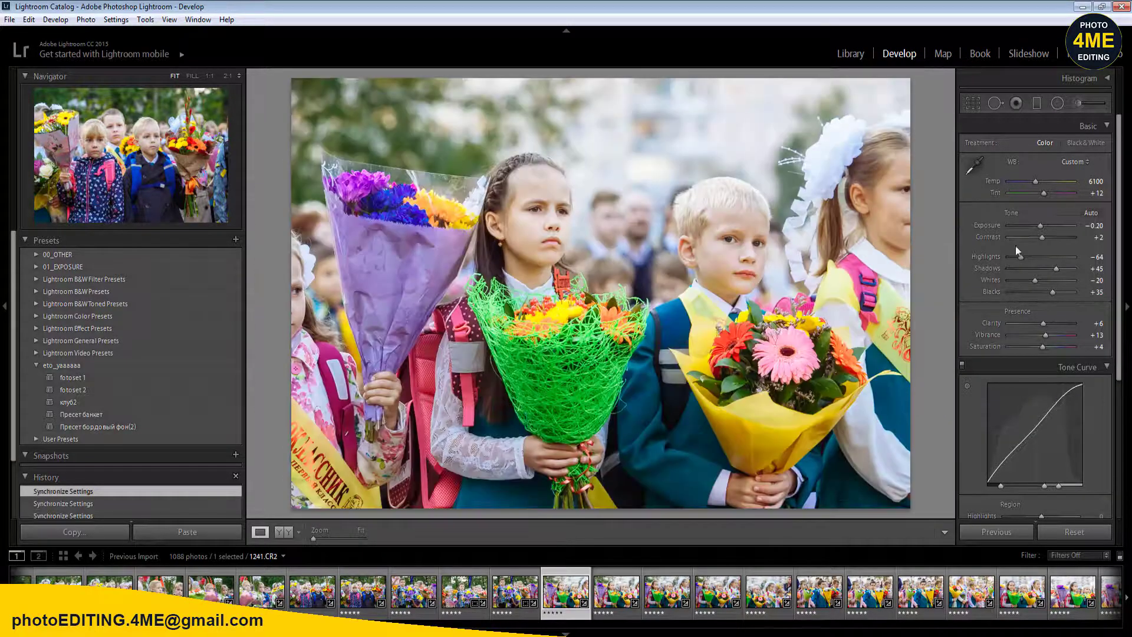
pyautogui.click(1090, 181)
pyautogui.write('5700')
pyautogui.press('Return')
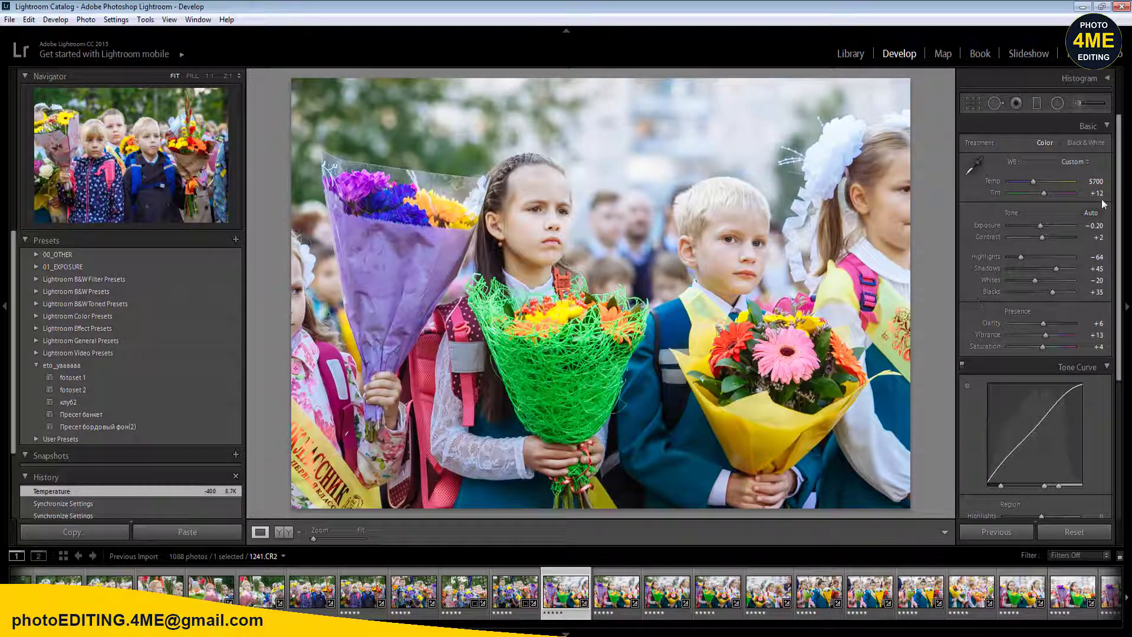
pyautogui.click(1098, 193)
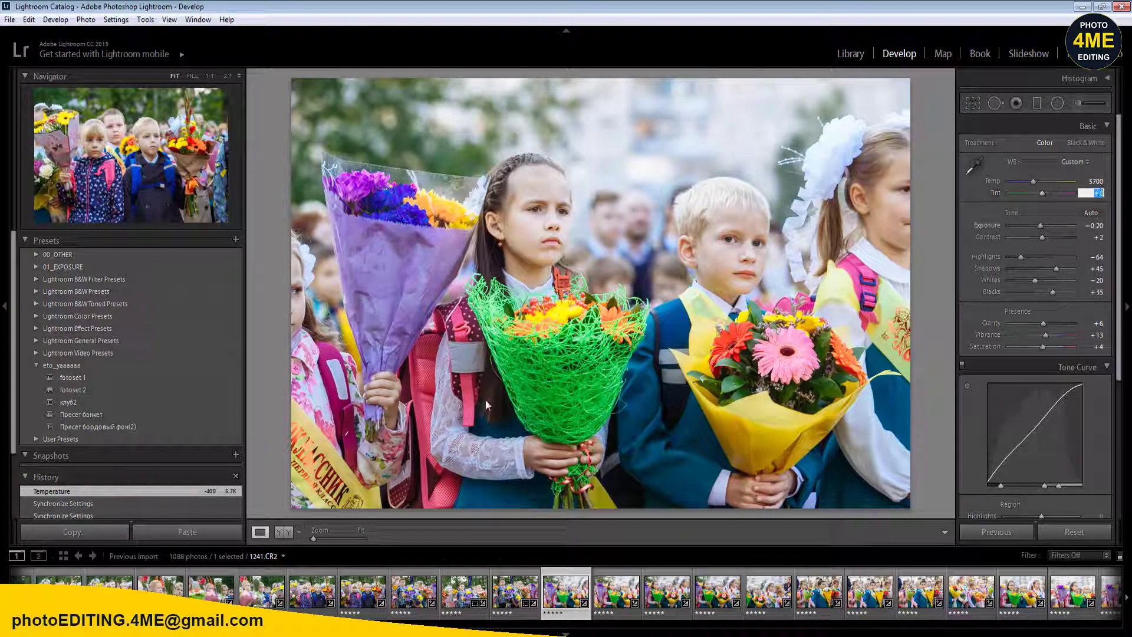
pyautogui.write('3')
pyautogui.press('Return')
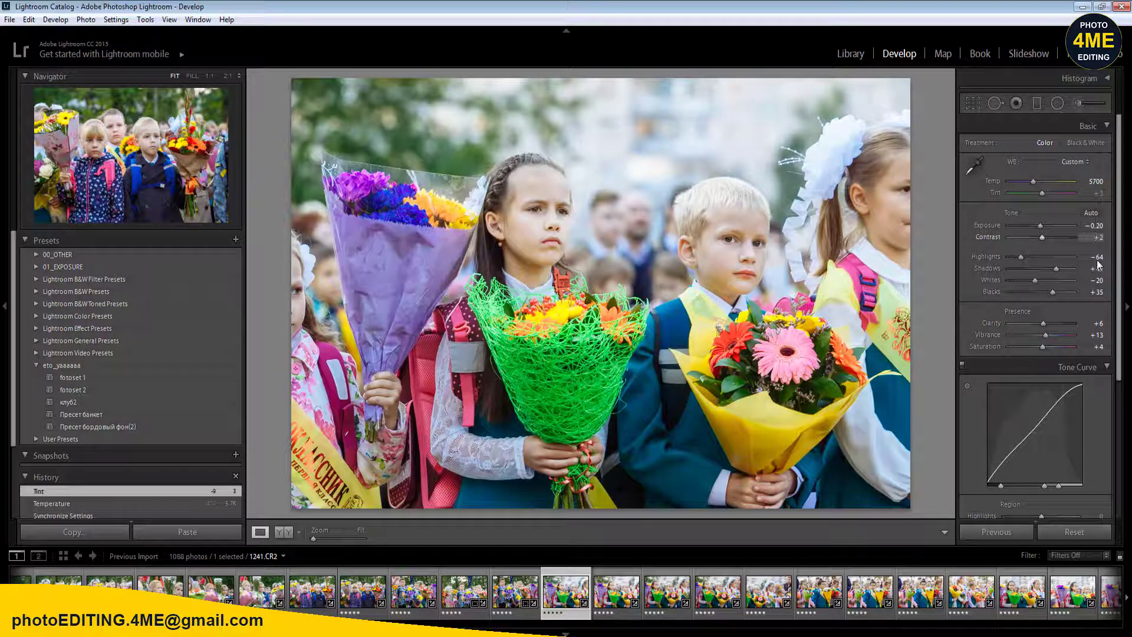
# - Set the Shadows of photo 1241.CR2 to +73 and its exposure to -0.30
pyautogui.moveTo(1055, 269)
pyautogui.mouseDown()
pyautogui.moveTo(1037, 270)
pyautogui.moveTo(1078, 267)
pyautogui.moveTo(1065, 269)
pyautogui.mouseUp()
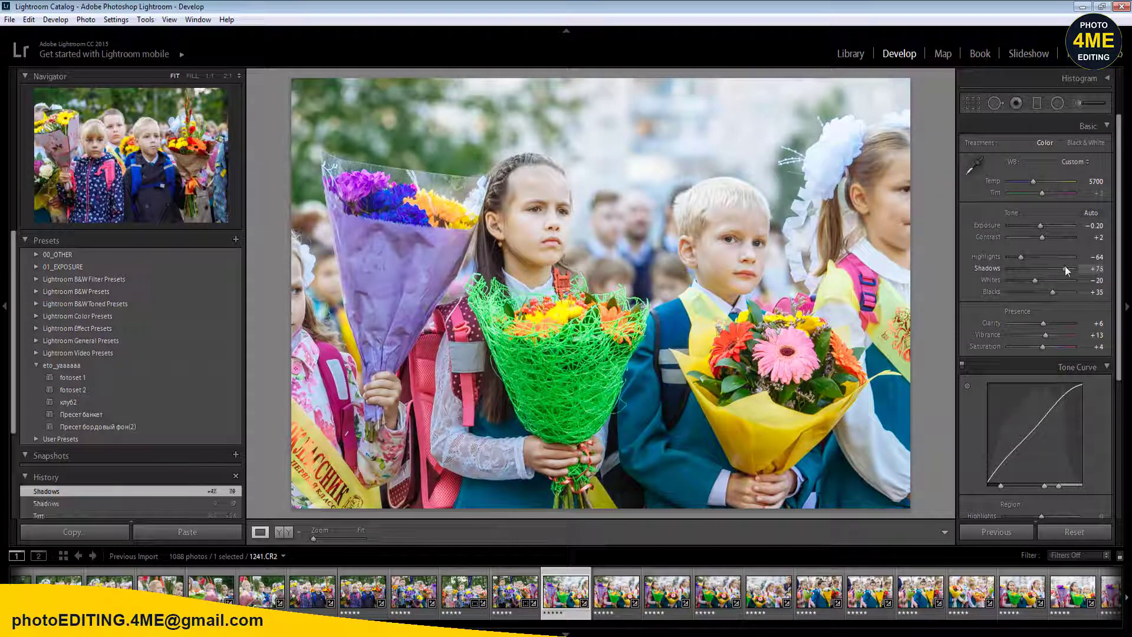
pyautogui.click(1096, 226)
pyautogui.press('Return')
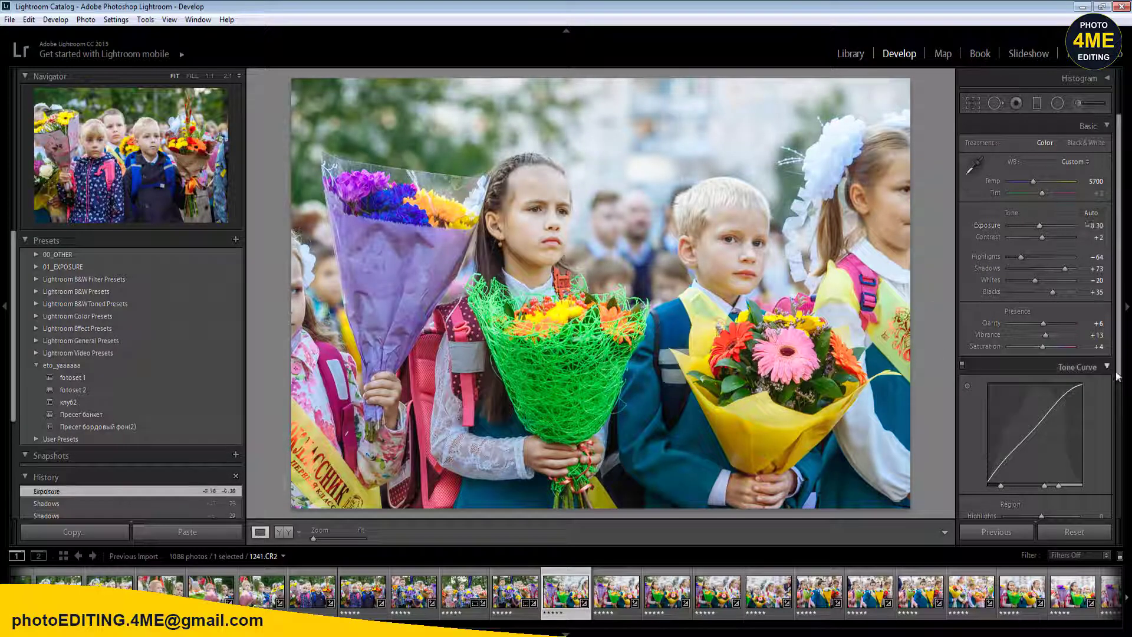
# - Collapse the tone curve settings and set the photo's Vibrance to +5
pyautogui.click(1106, 366)
pyautogui.click(1095, 335)
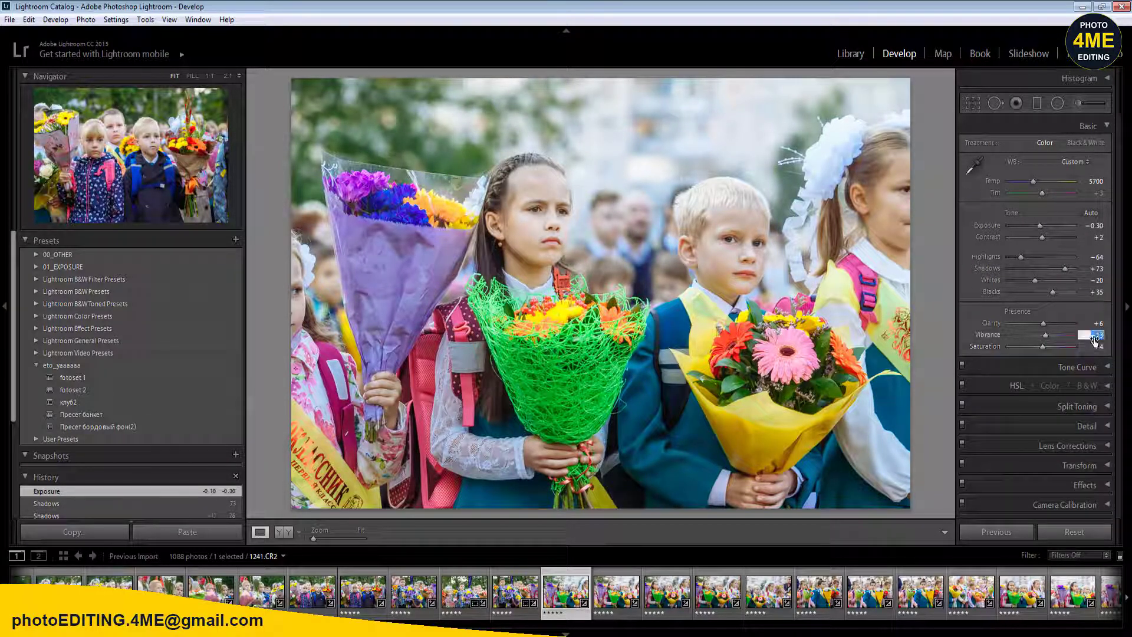
pyautogui.write('5')
pyautogui.press('Return')
# - Compare before and after, set the Orange saturation in the HSL adjustments to 0, and return to the single-photo view
pyautogui.click(289, 531)
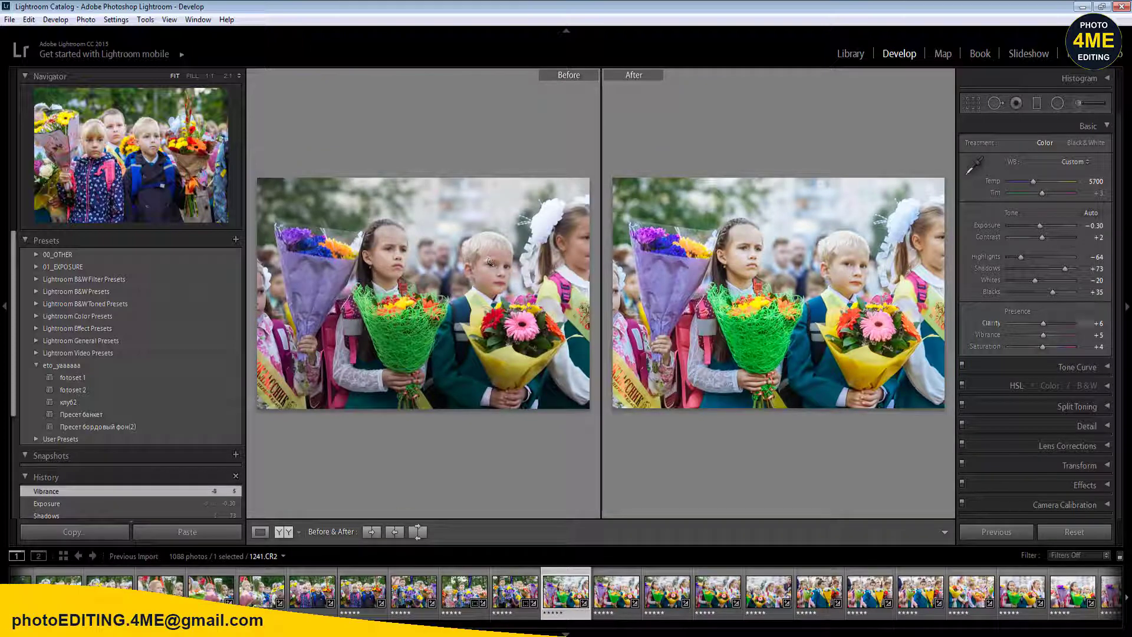
pyautogui.click(1107, 385)
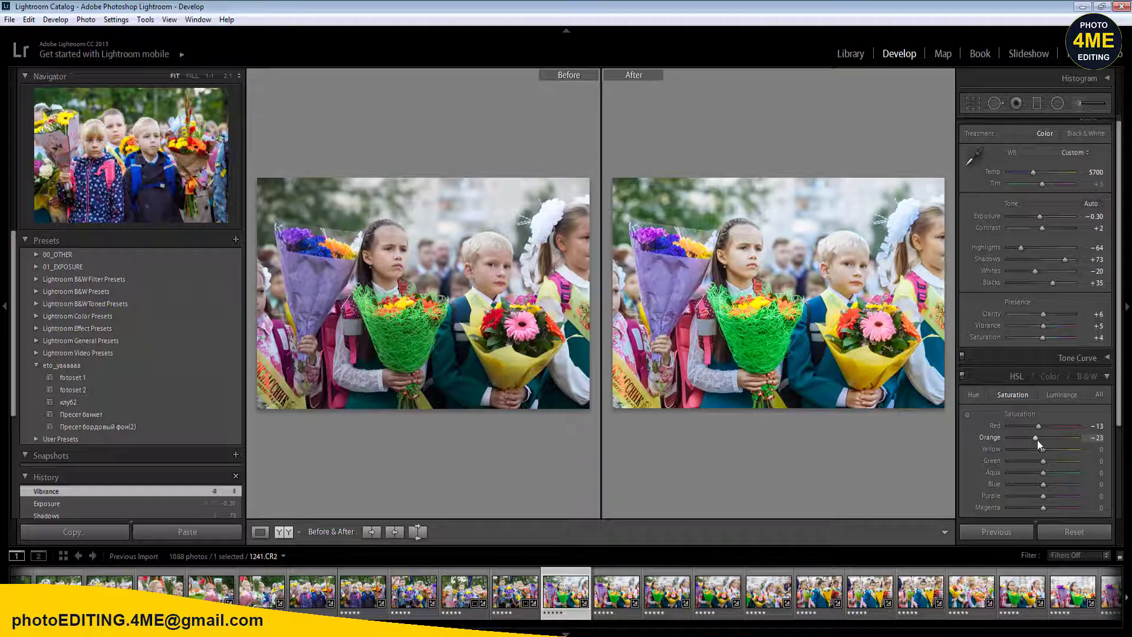
pyautogui.click(1096, 439)
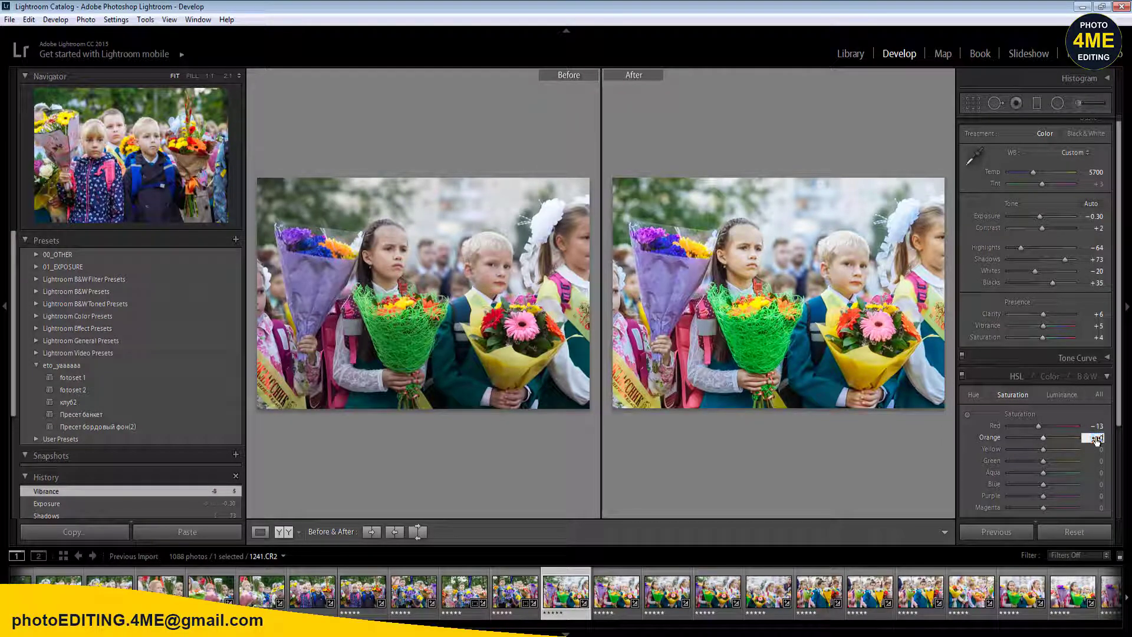
pyautogui.write('0')
pyautogui.press('Return')
pyautogui.click(260, 532)
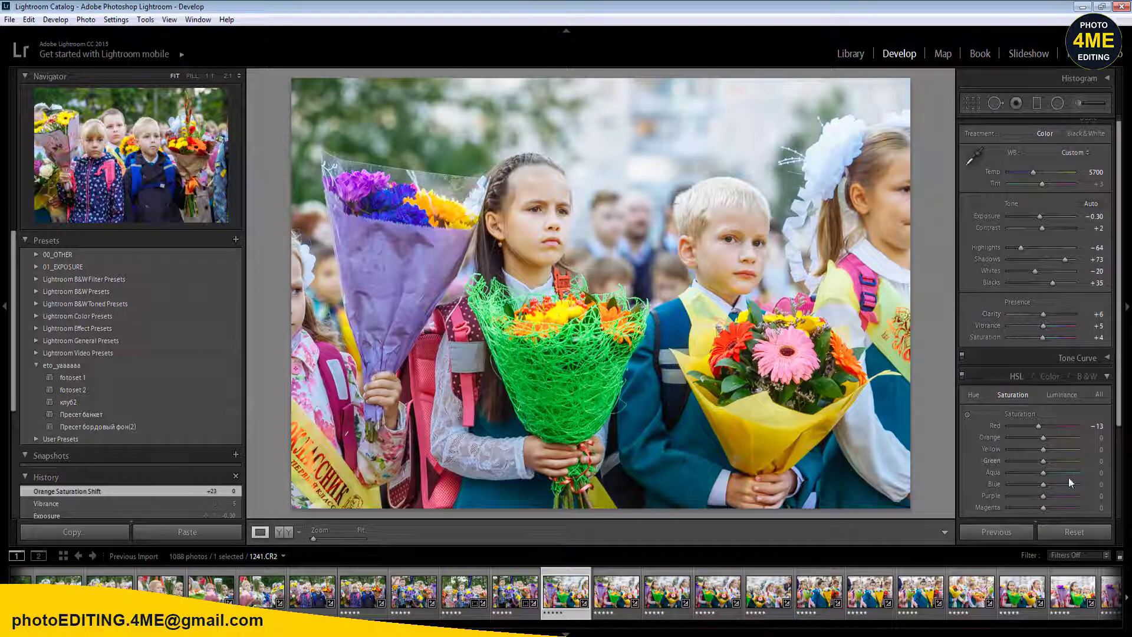
# - Set the HSL luminance of Red to +17, Orange to +5 and Yellow to +10, and the Blue saturation to -5
pyautogui.click(1062, 394)
pyautogui.moveTo(1056, 427); pyautogui.dragTo(1041, 466)
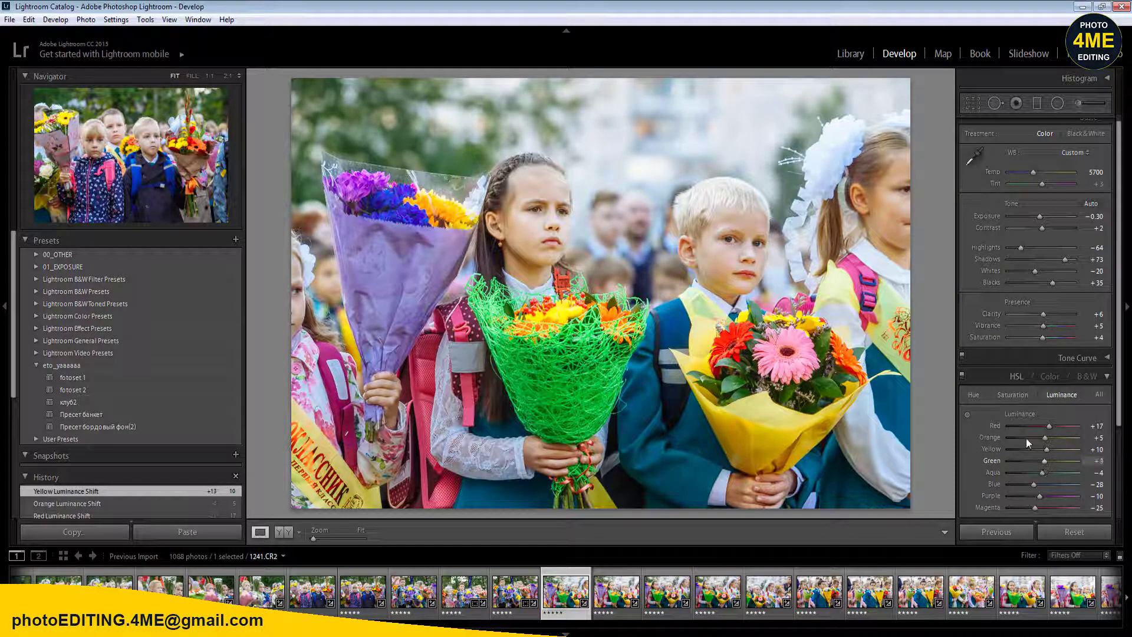
pyautogui.click(1014, 394)
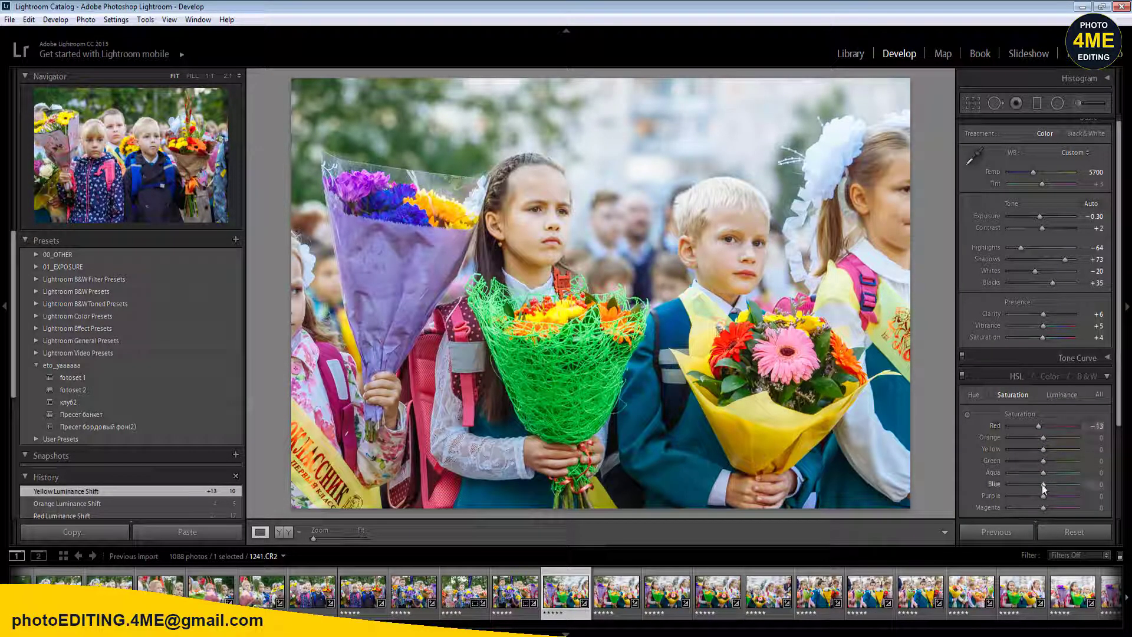
pyautogui.moveTo(1042, 484); pyautogui.dragTo(1041, 486)
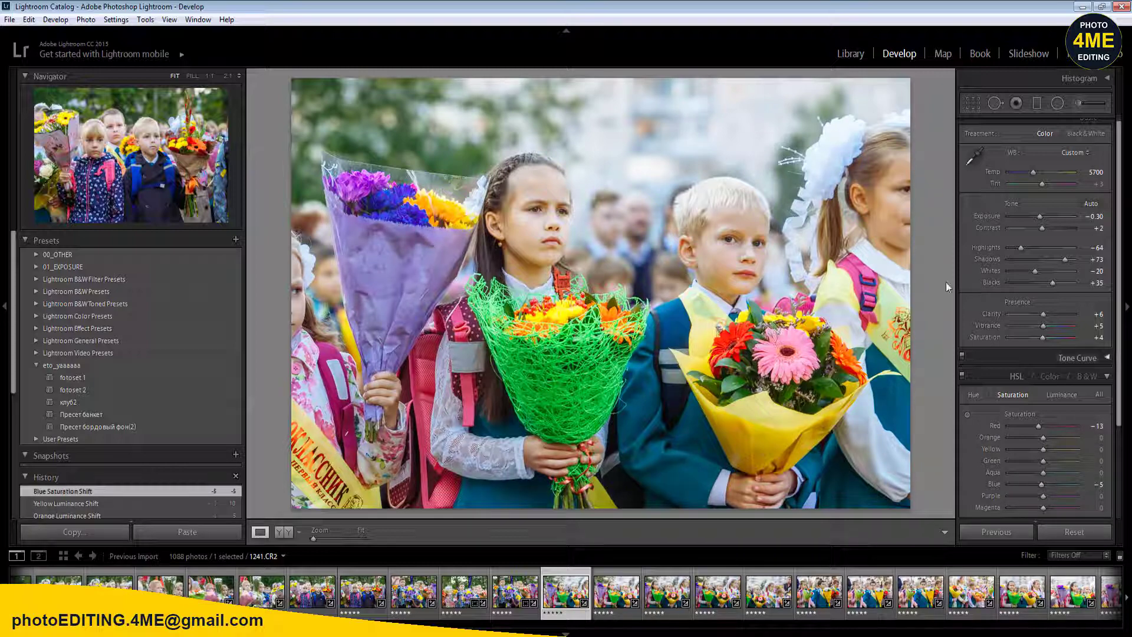
# - Check the boy's face at 1:1, and synchronize photo 1241.CR2's develop settings to the ten photos following it
pyautogui.moveTo(730, 263)
pyautogui.mouseDown()
pyautogui.moveTo(771, 285)
pyautogui.moveTo(733, 269)
pyautogui.mouseUp()
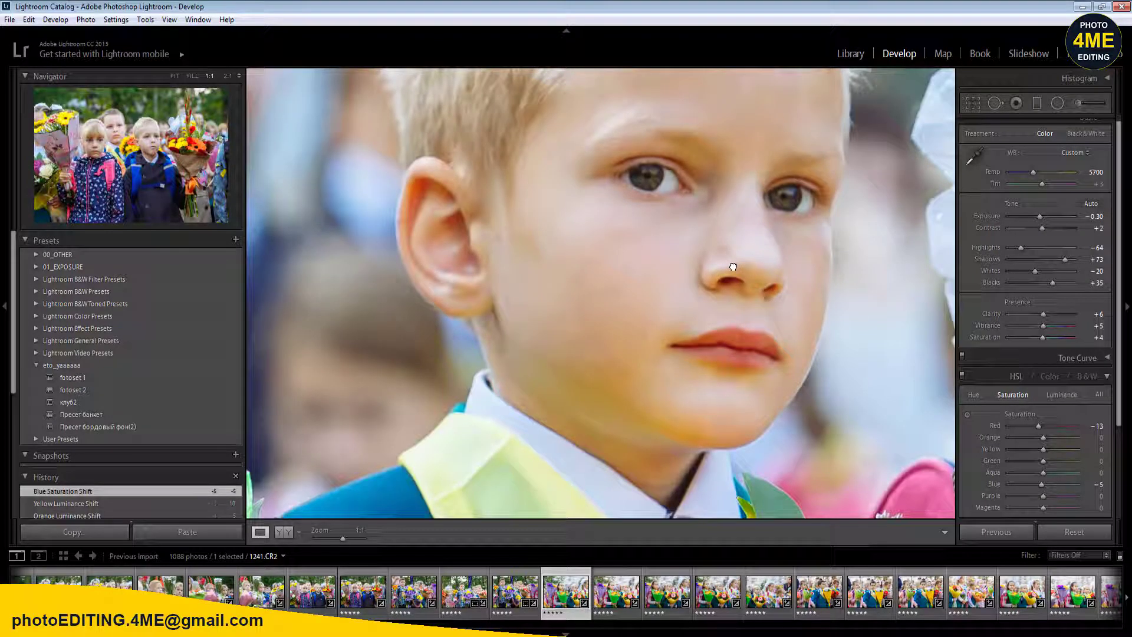
pyautogui.press('z')
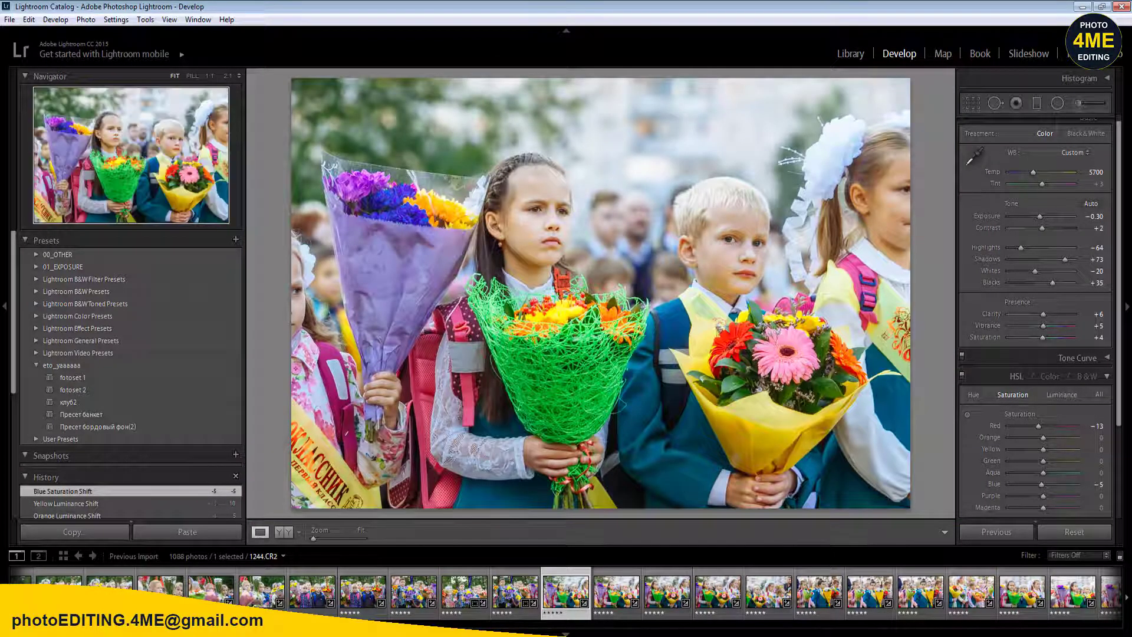
pyautogui.keyDown('shift'); pyautogui.click(1071, 593); pyautogui.keyUp('shift')
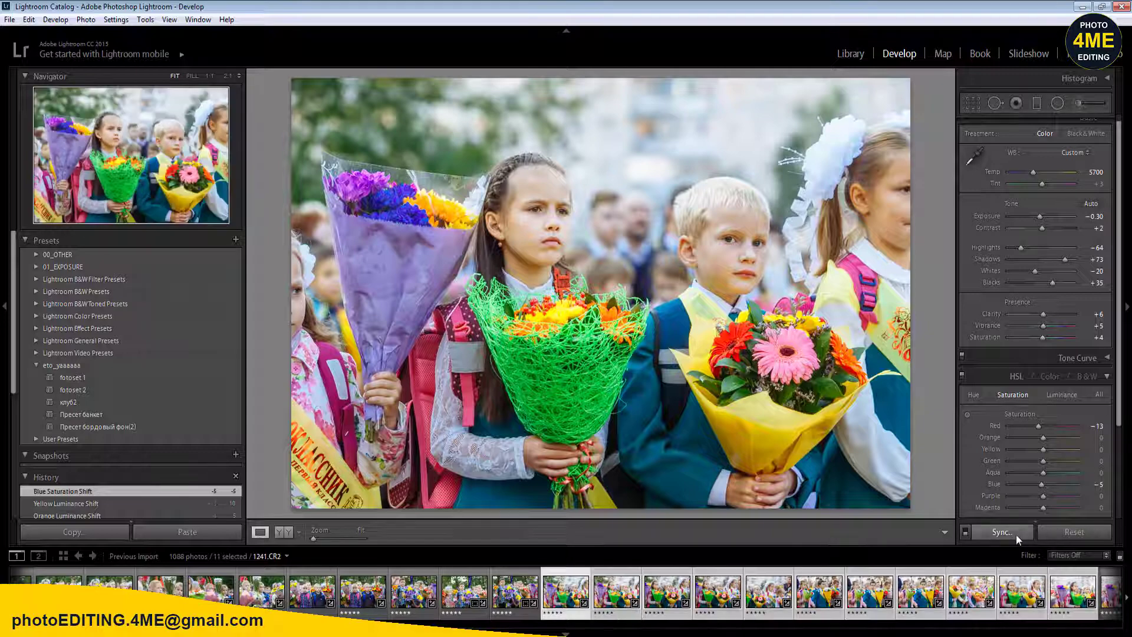
pyautogui.click(1017, 534)
pyautogui.click(891, 526)
# - Compare photo 1241.CR2 before and after editing, select it alone and return to the single-photo view
pyautogui.click(279, 533)
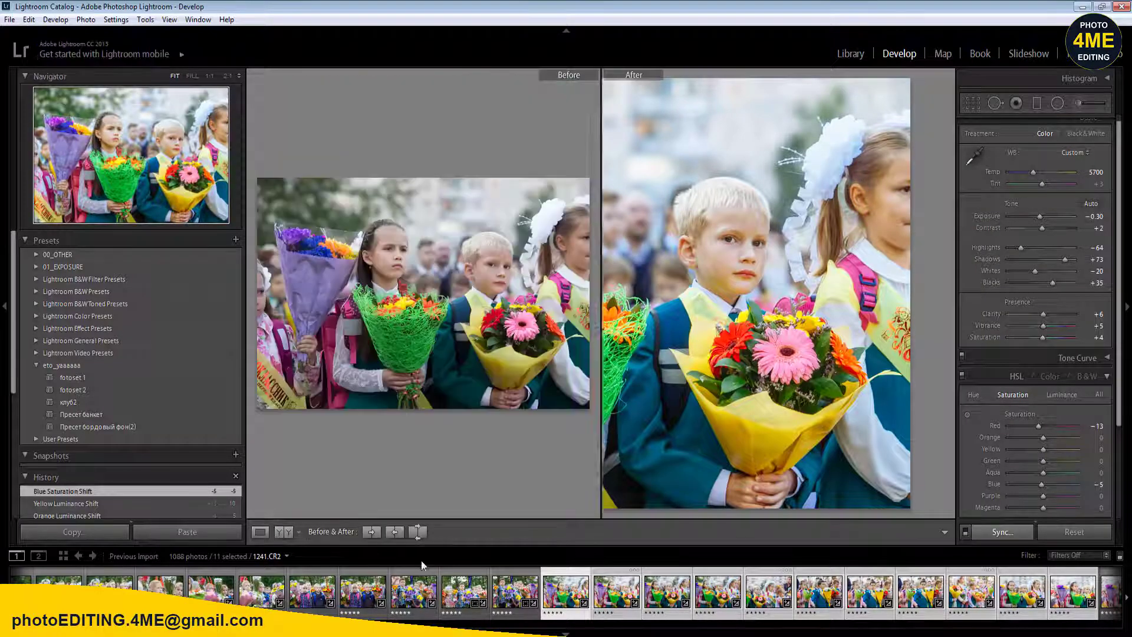
pyautogui.click(516, 593)
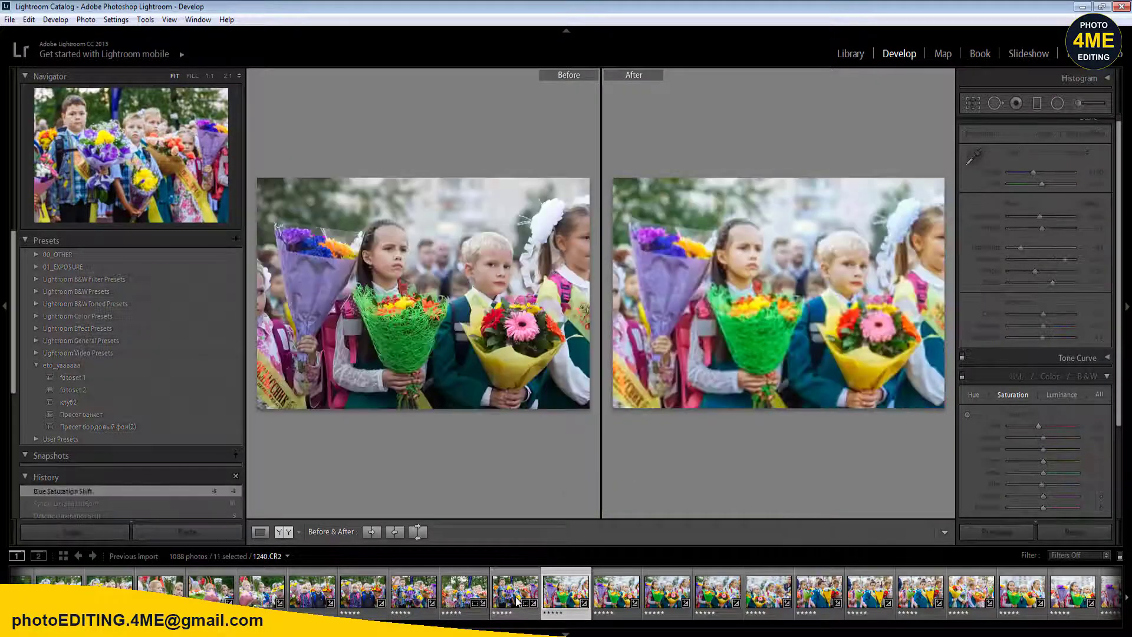
pyautogui.click(259, 532)
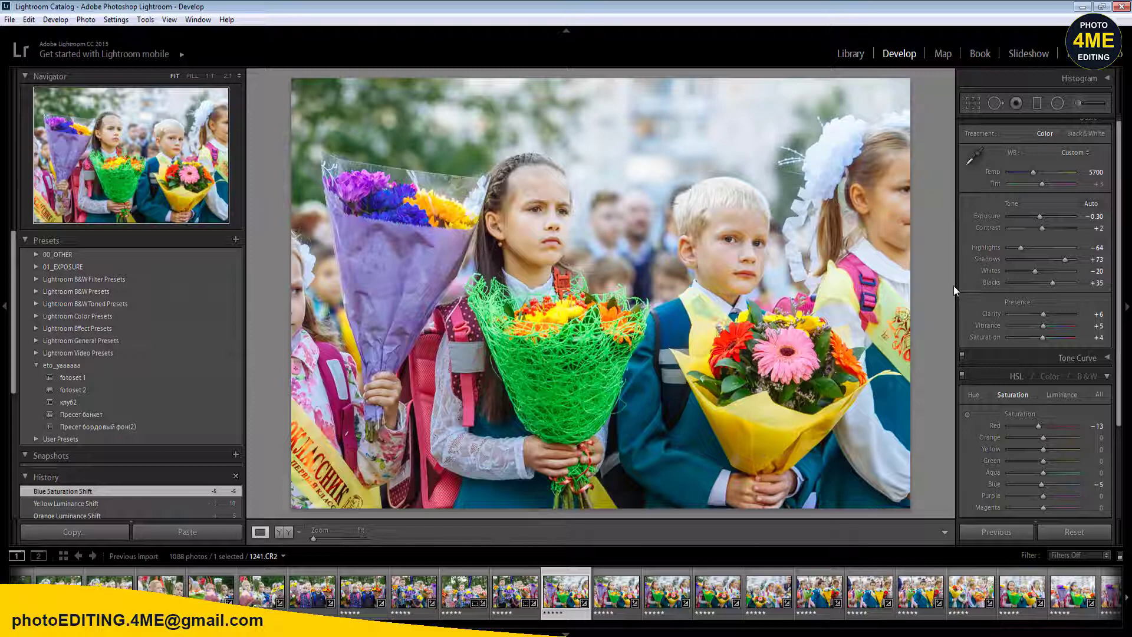
# - Crop photo 1241.CR2 tighter around the girl and the blond boy, keeping the original aspect ratio
pyautogui.press('r')
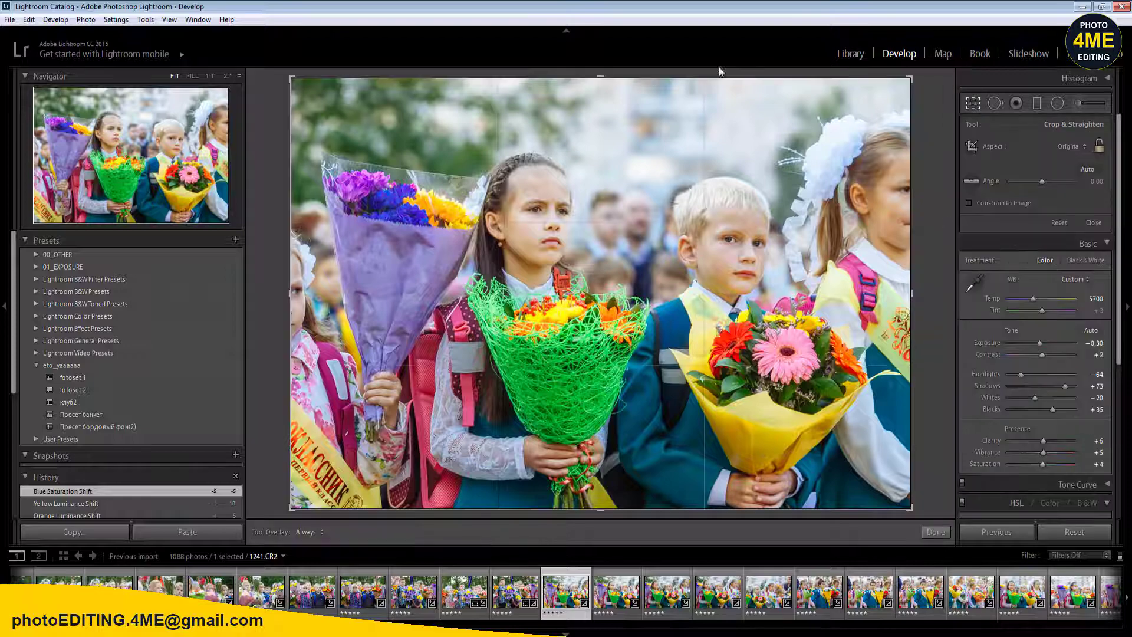
pyautogui.moveTo(606, 96); pyautogui.dragTo(632, 126)
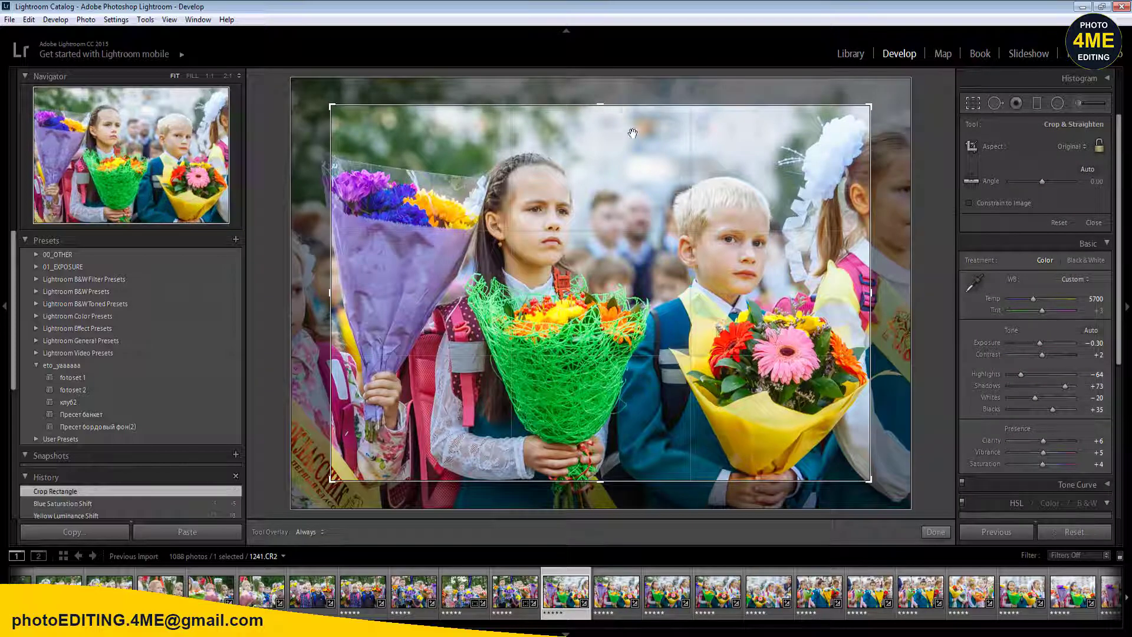
pyautogui.moveTo(670, 212); pyautogui.dragTo(667, 212)
pyautogui.press('Return')
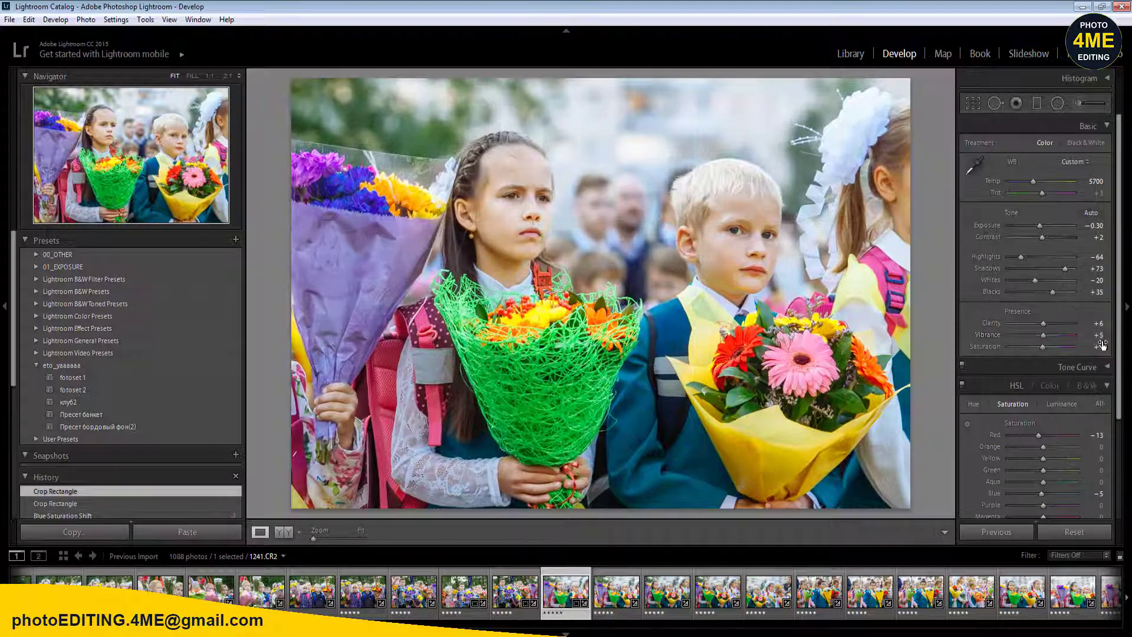
# - Set the basic Saturation of photo 1241.CR2 to 0 and its white balance temperature to 5550
pyautogui.click(1097, 335)
pyautogui.click(1098, 346)
pyautogui.write('0')
pyautogui.press('Return')
pyautogui.click(1092, 181)
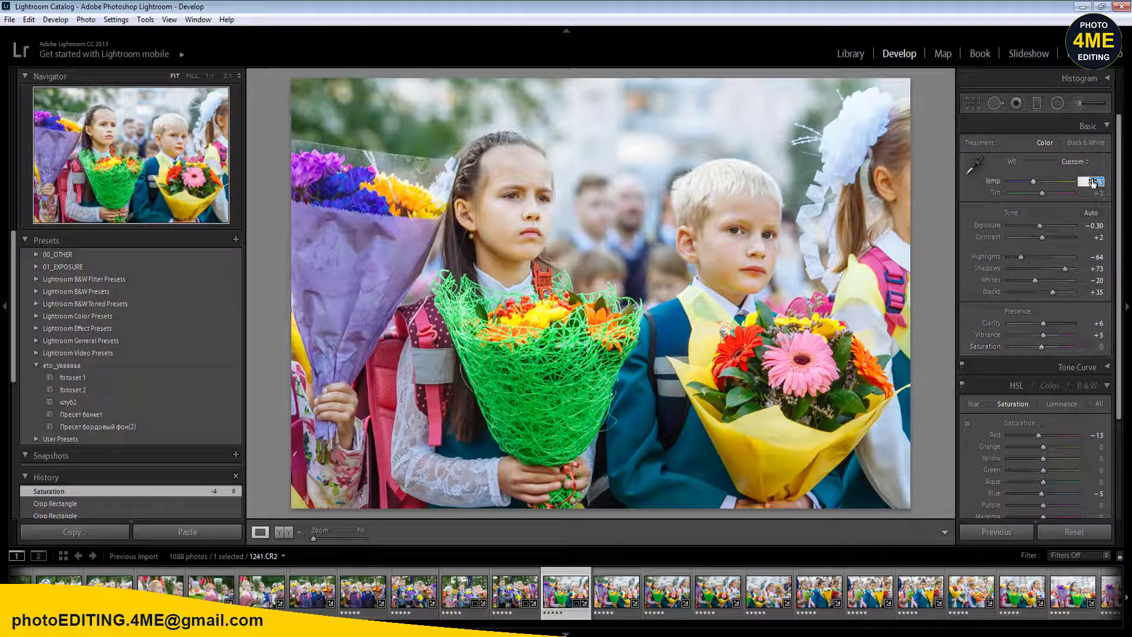
pyautogui.write('5550')
pyautogui.press('Return')
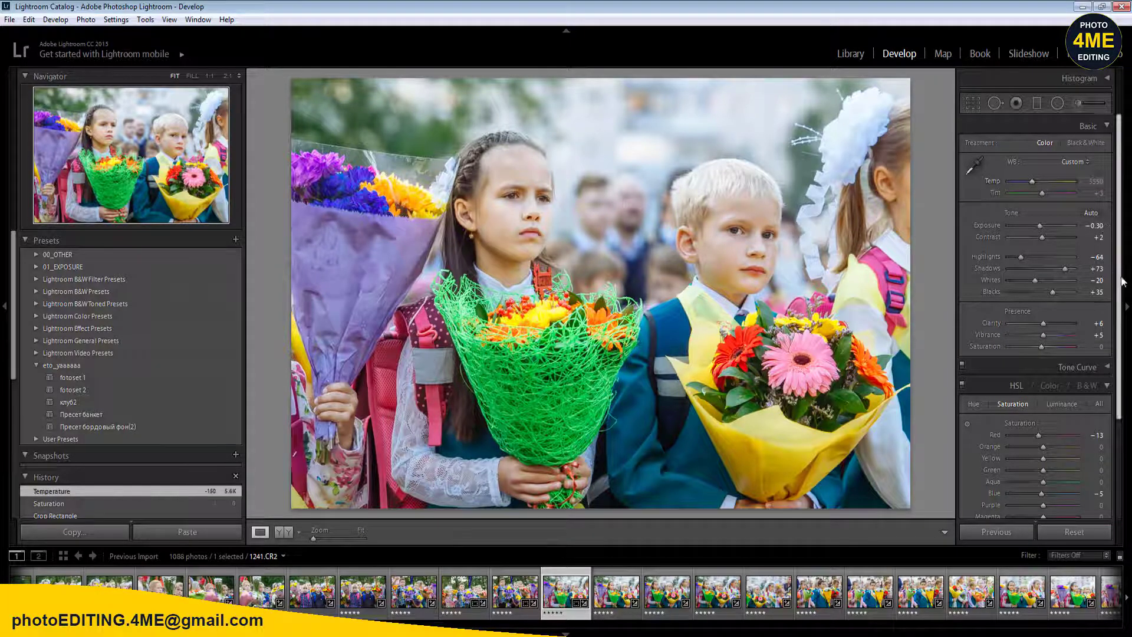
# - Try strong Red Primary hue shifts in the camera calibration and set the hue to +3
pyautogui.moveTo(1119, 279); pyautogui.dragTo(1119, 384)
pyautogui.click(1107, 506)
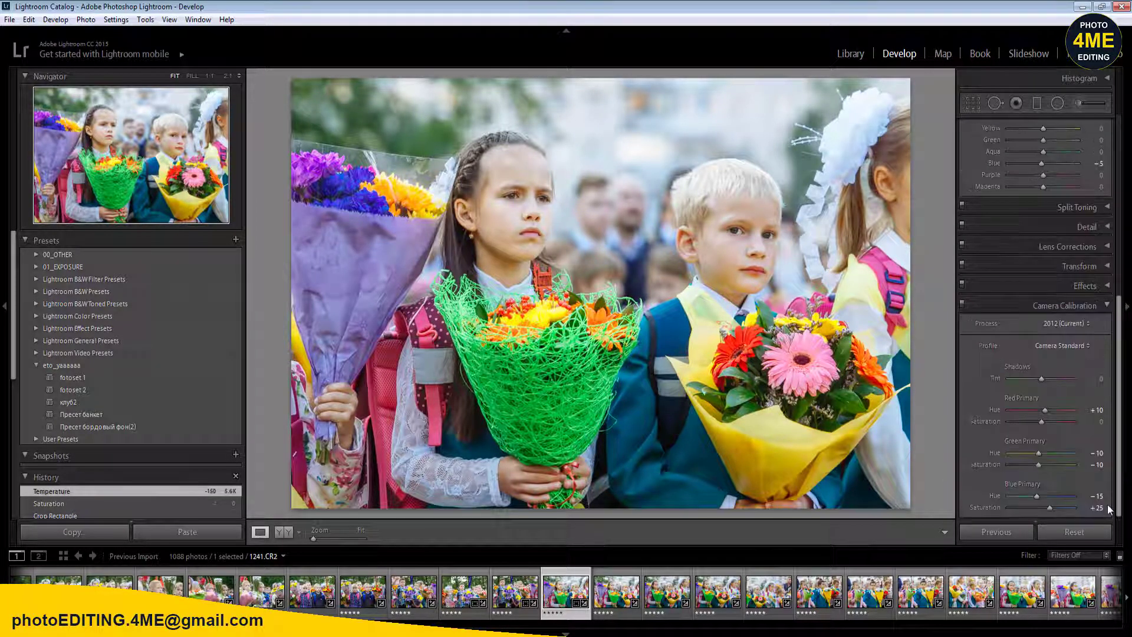
pyautogui.moveTo(1045, 411); pyautogui.dragTo(999, 414)
pyautogui.click(1064, 409)
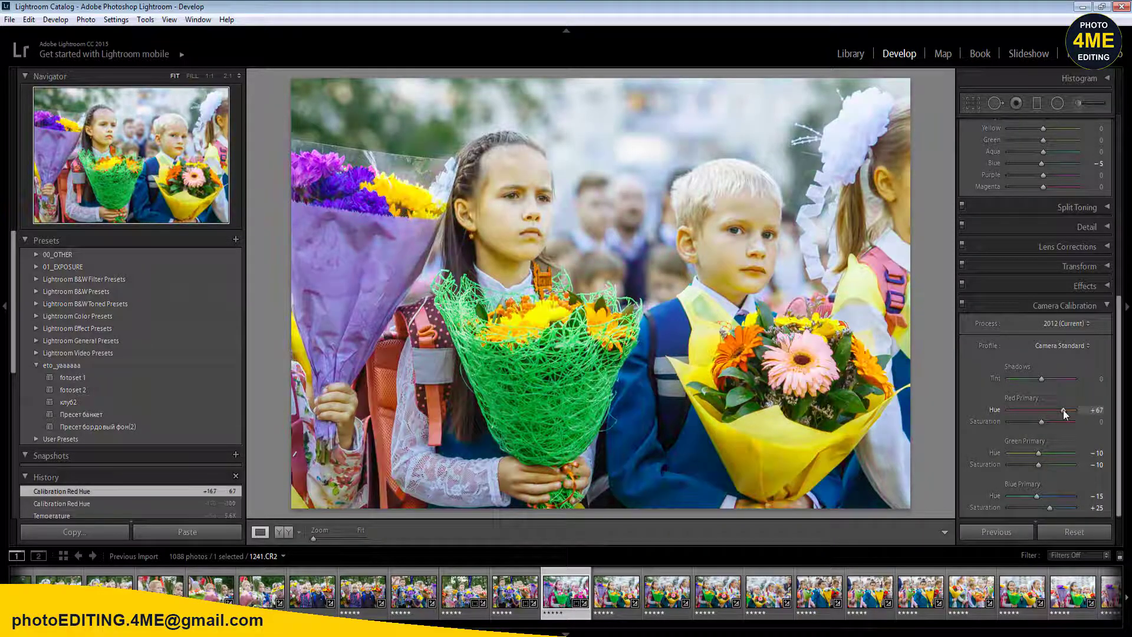
pyautogui.click(1100, 410)
pyautogui.write('0')
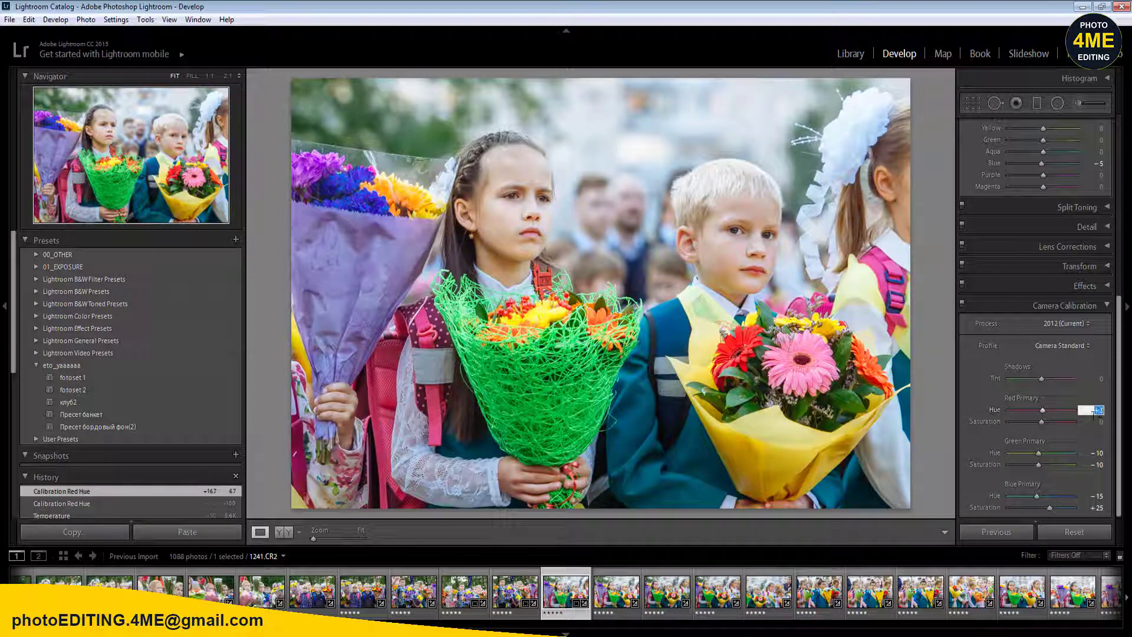
pyautogui.write('3')
pyautogui.press('Return')
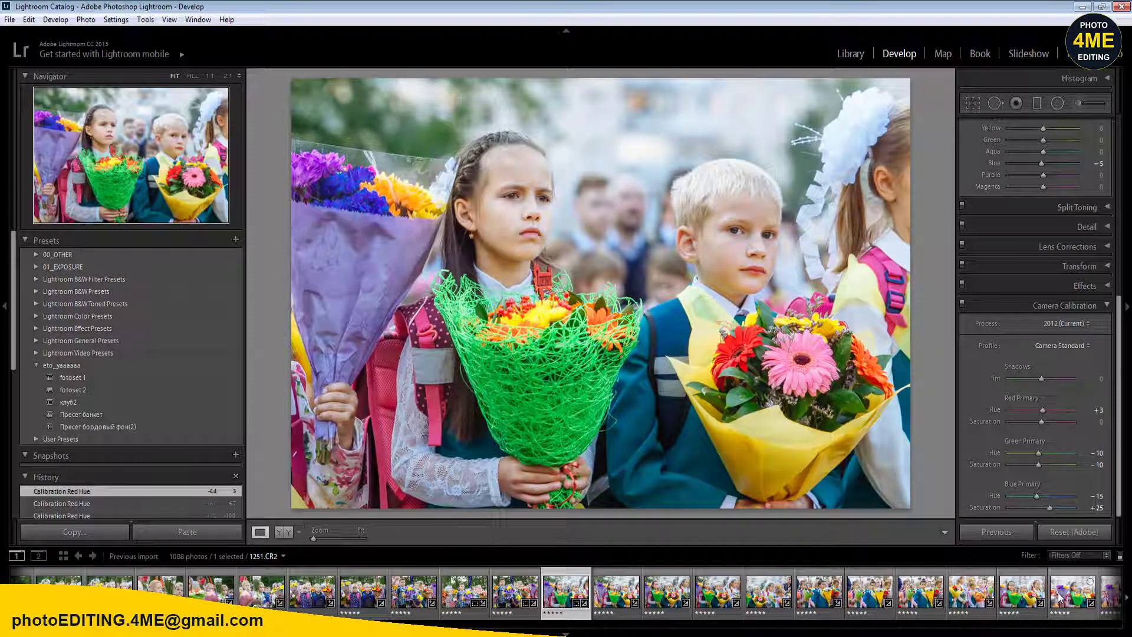
# - Synchronize the adjusted settings of photo 1241.CR2, including calibration but not crop, to the following photos through 1251.CR2
pyautogui.keyDown('shift'); pyautogui.click(1060, 598); pyautogui.keyUp('shift')
pyautogui.click(996, 532)
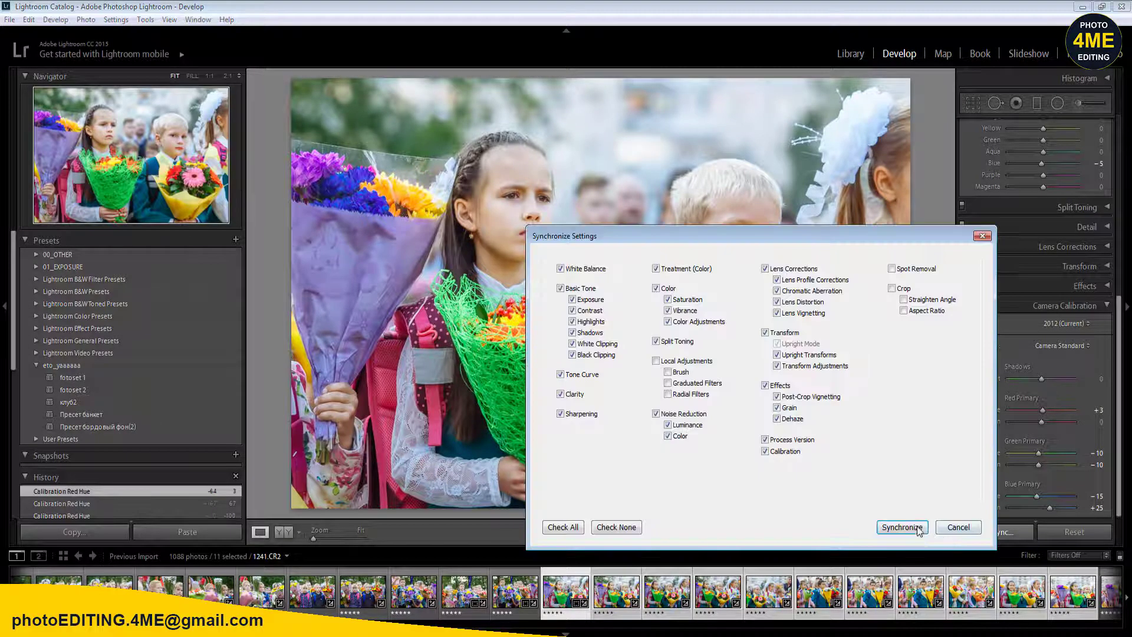
pyautogui.click(901, 530)
# - Step through the photos from 1240.CR2, rate the one right after 1241.CR2 one star, and go on to 1243.CR2
pyautogui.click(514, 594)
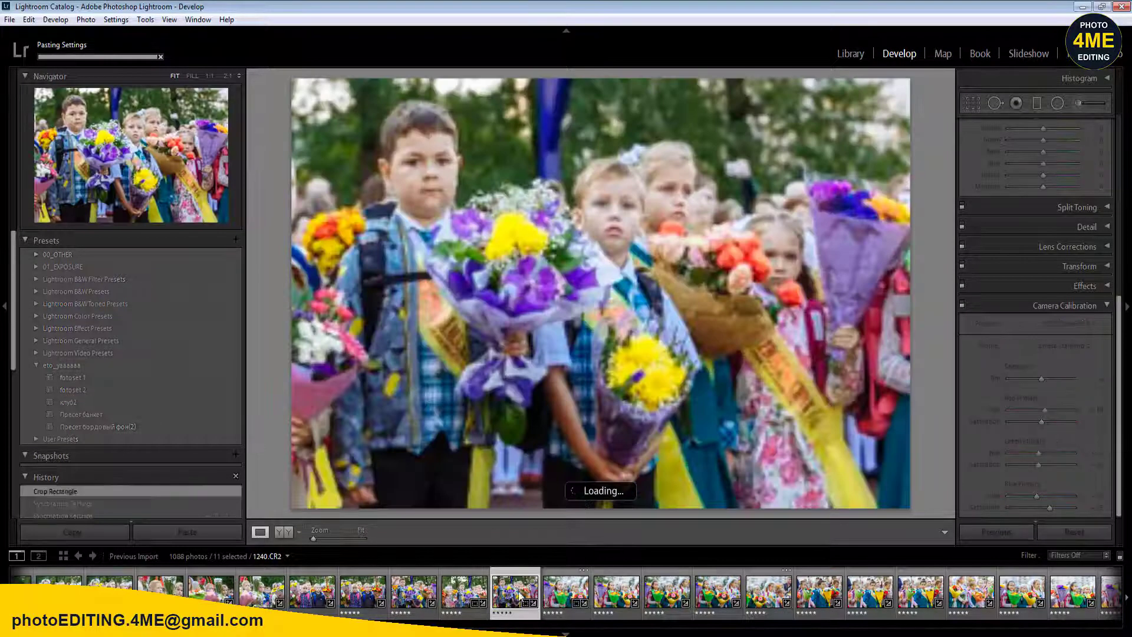
pyautogui.press('Right')
pyautogui.press('Right')
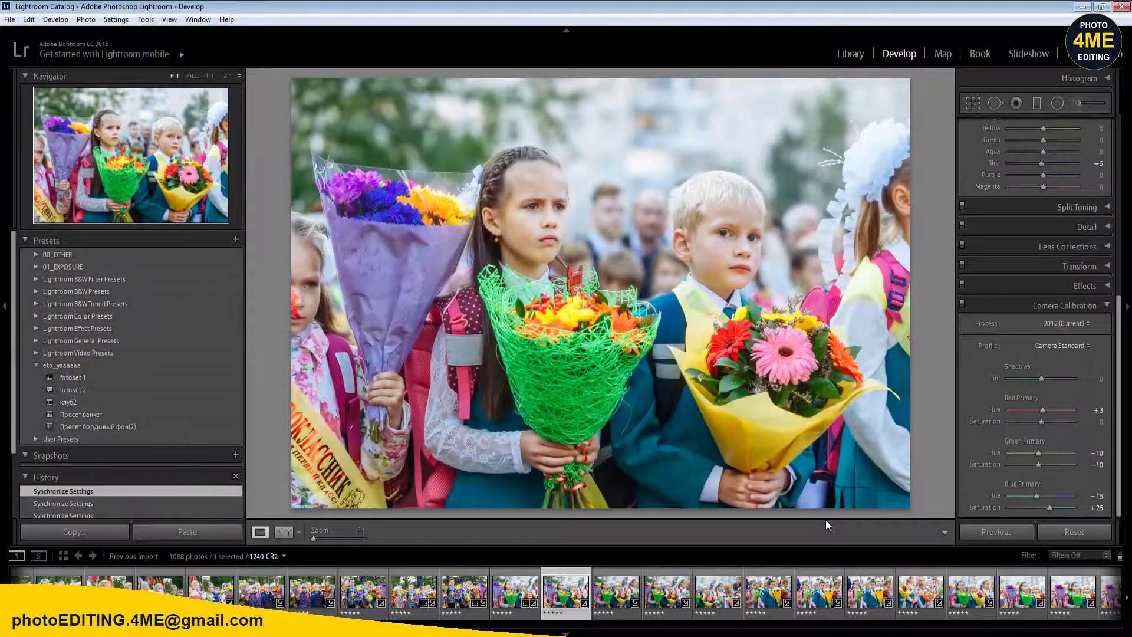
pyautogui.press('1')
pyautogui.press('Right')
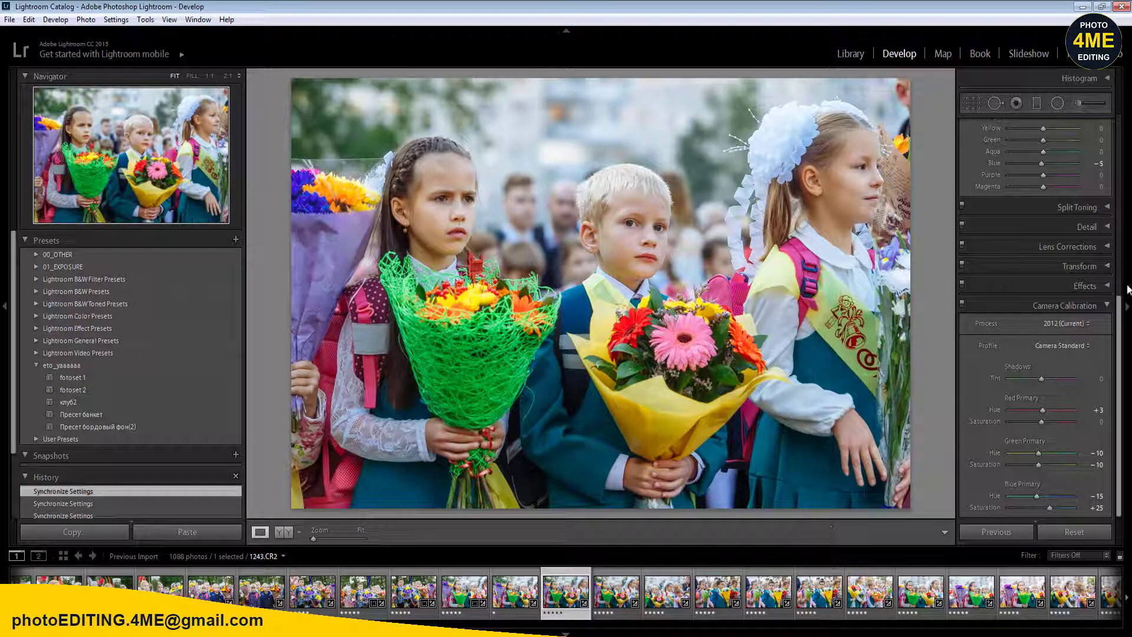
# - Set photo 1243.CR2's Highlights to -24 and Whites to +2, and check it before and after and at 1:1
pyautogui.scroll(5, 1073, 274)
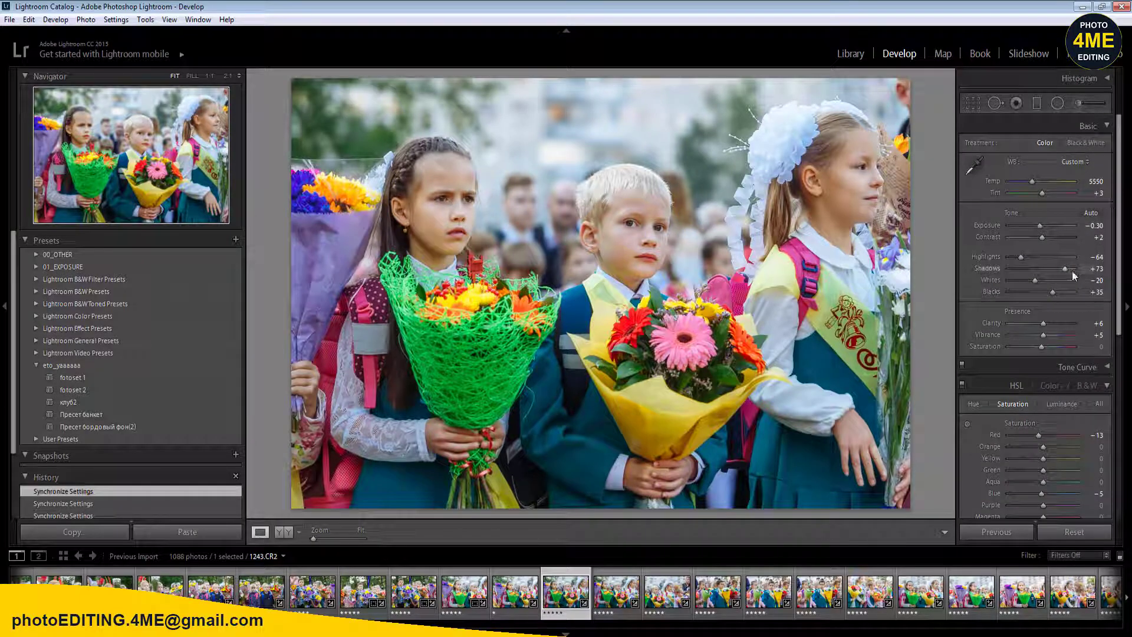
pyautogui.moveTo(1021, 257); pyautogui.dragTo(1044, 280)
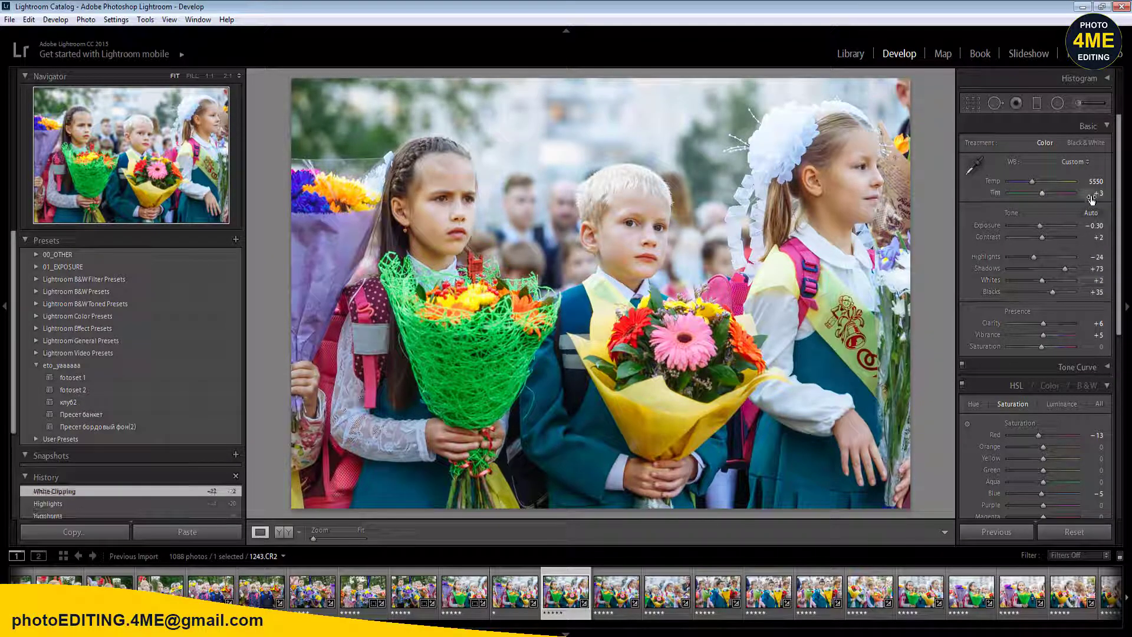
pyautogui.click(286, 531)
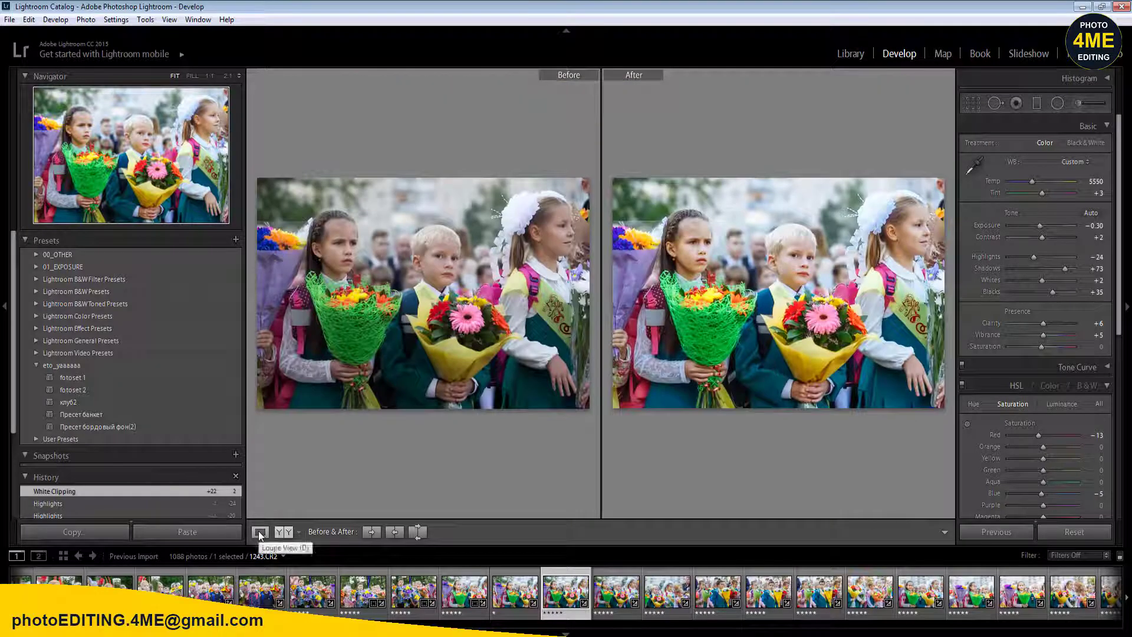
pyautogui.click(260, 533)
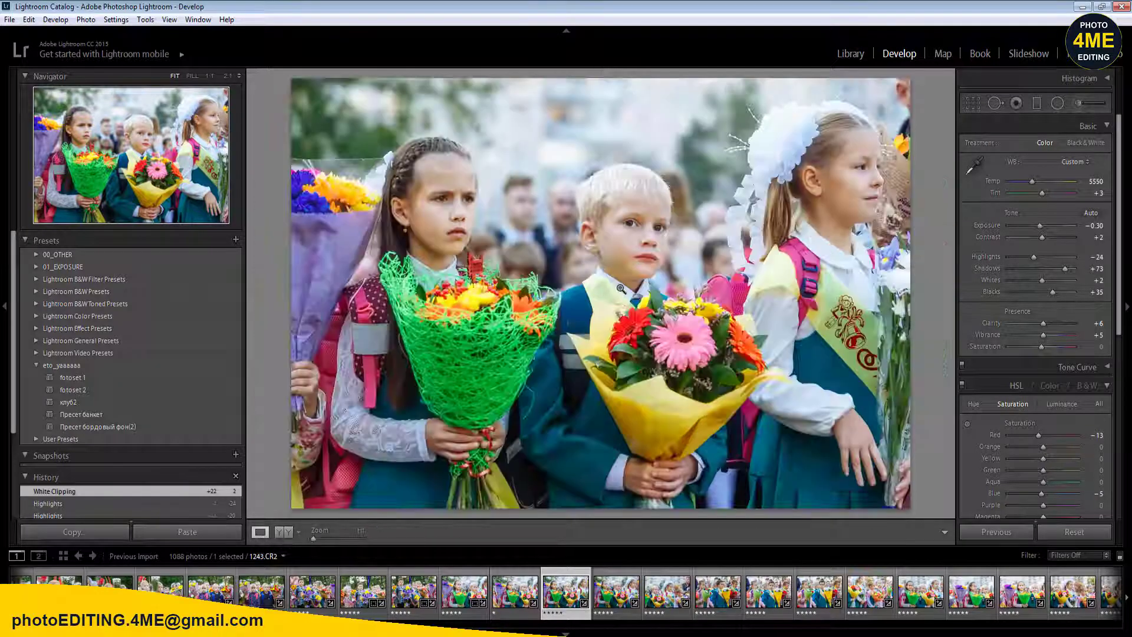
pyautogui.click(436, 243)
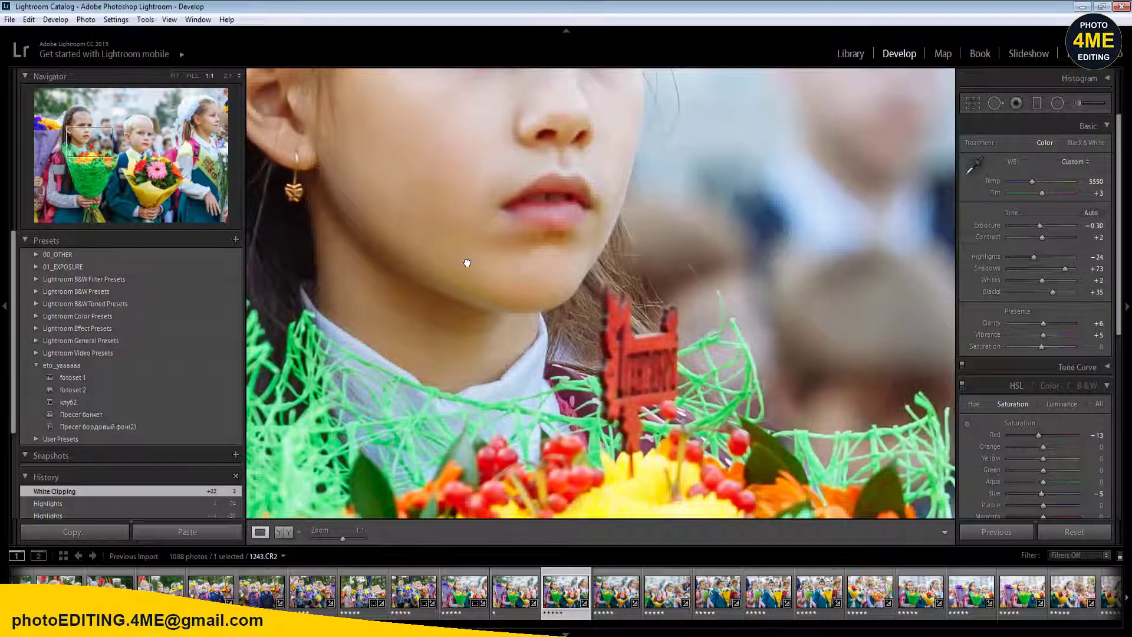
pyautogui.click(467, 262)
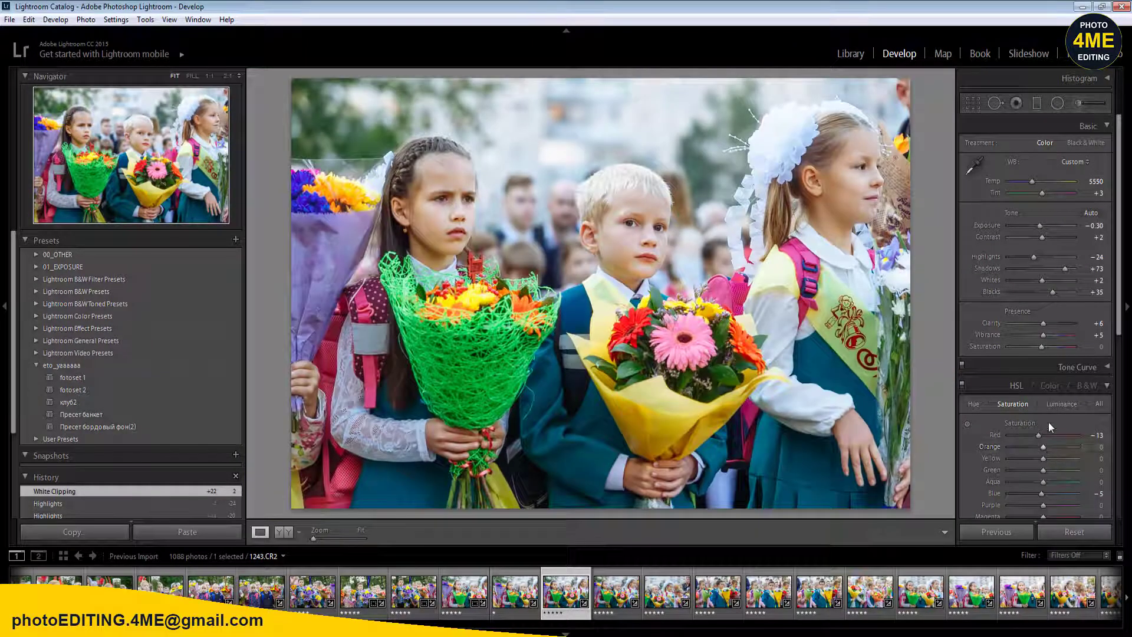
# - Review the HSL luminance values of photo 1243.CR2 and set its Yellow saturation to -10
pyautogui.click(1060, 405)
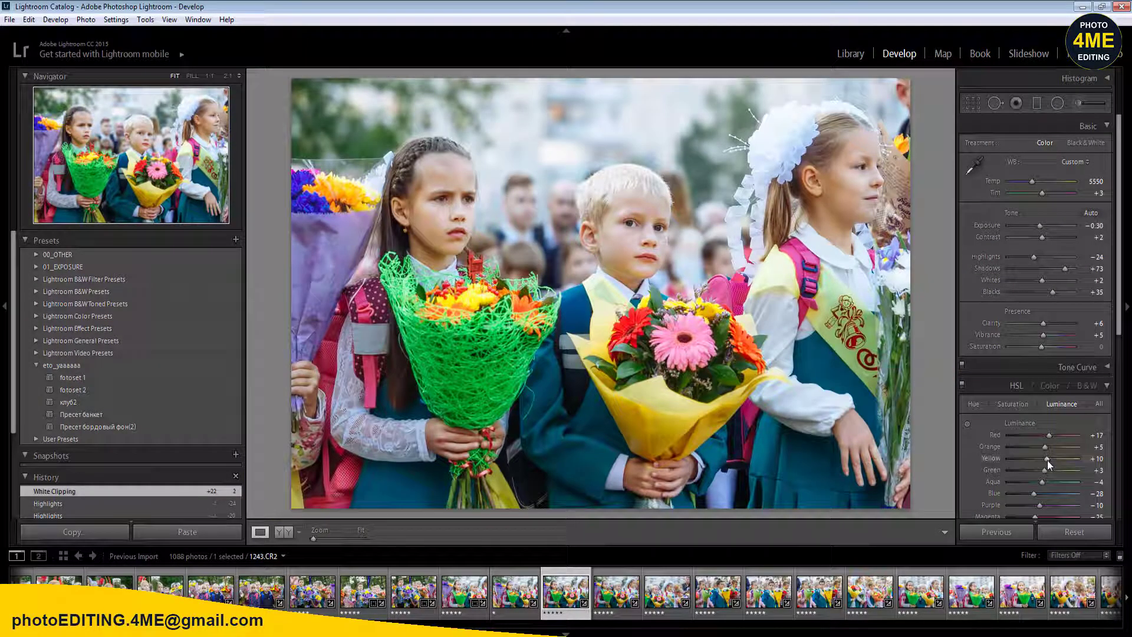
pyautogui.click(1013, 405)
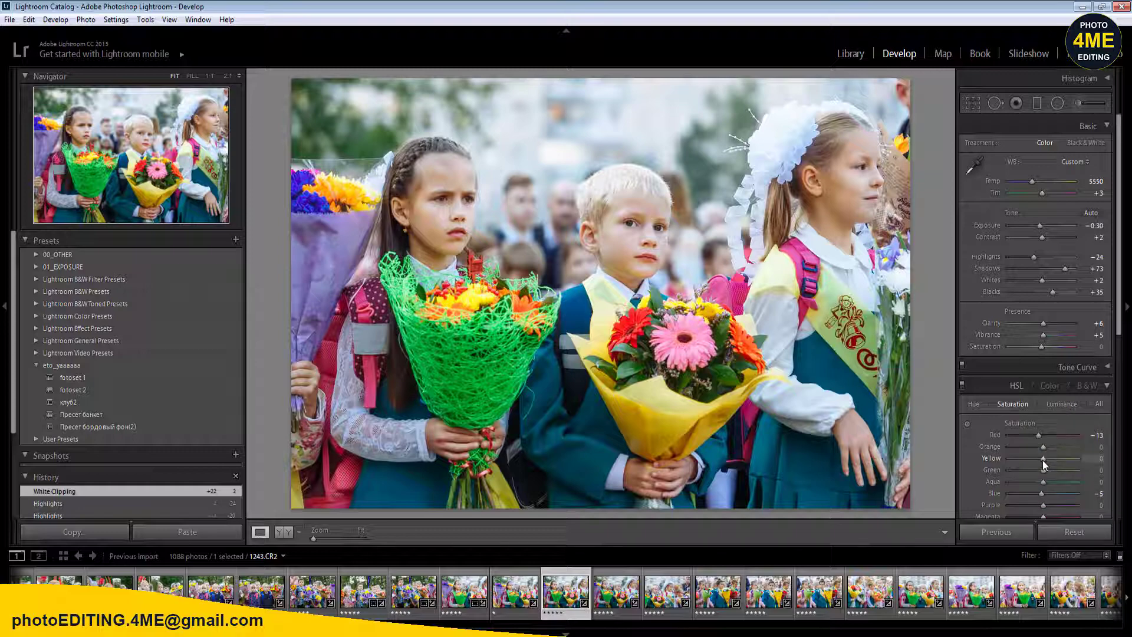
pyautogui.moveTo(1042, 460); pyautogui.dragTo(1017, 463)
pyautogui.moveTo(964, 472); pyautogui.dragTo(1040, 476)
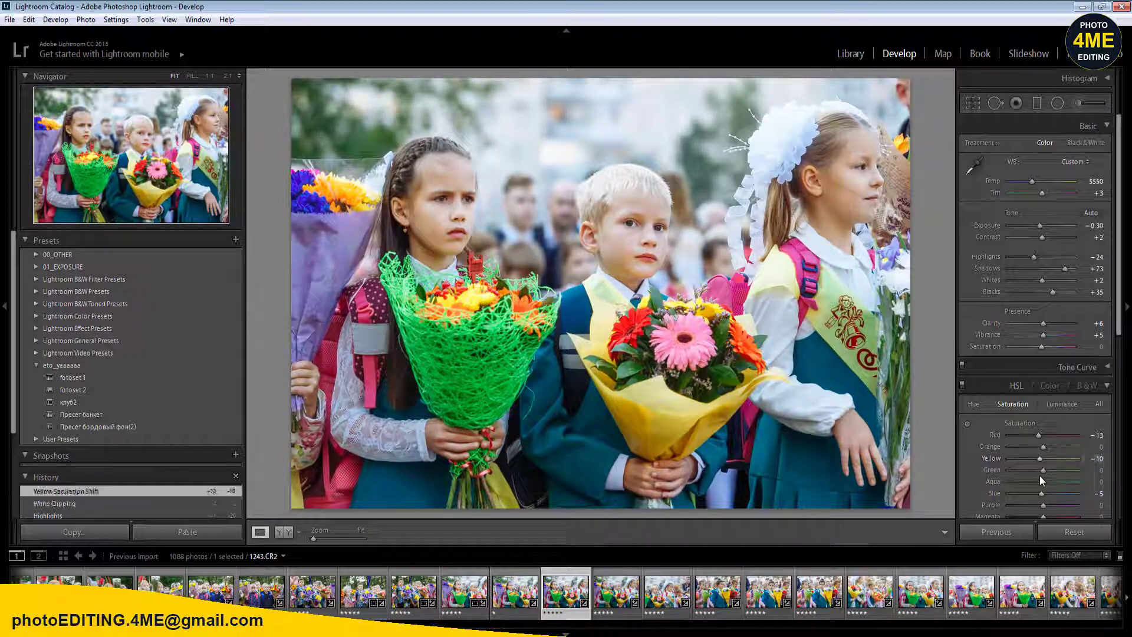
# - Synchronize the develop settings of photo 1243.CR2 to the ten photos following it
pyautogui.keyDown('shift'); pyautogui.click(1073, 593); pyautogui.keyUp('shift')
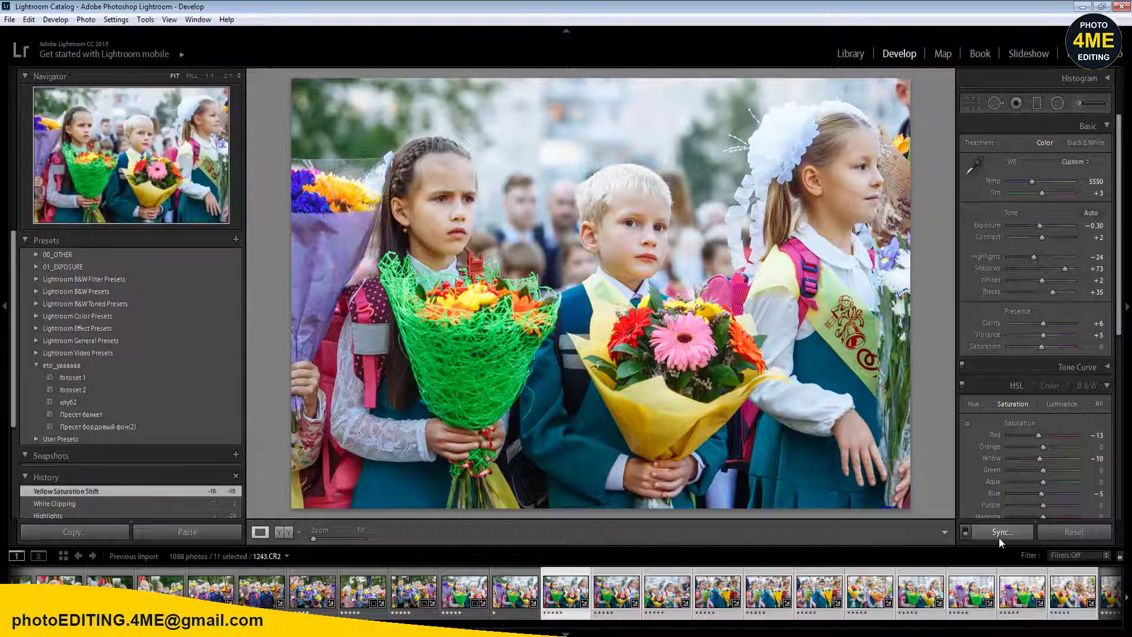
pyautogui.click(999, 533)
pyautogui.click(903, 527)
# - Review the synchronized photos one by one, rate 1246.CR2 one star, and go on to photo 1248.CR2
pyautogui.click(513, 590)
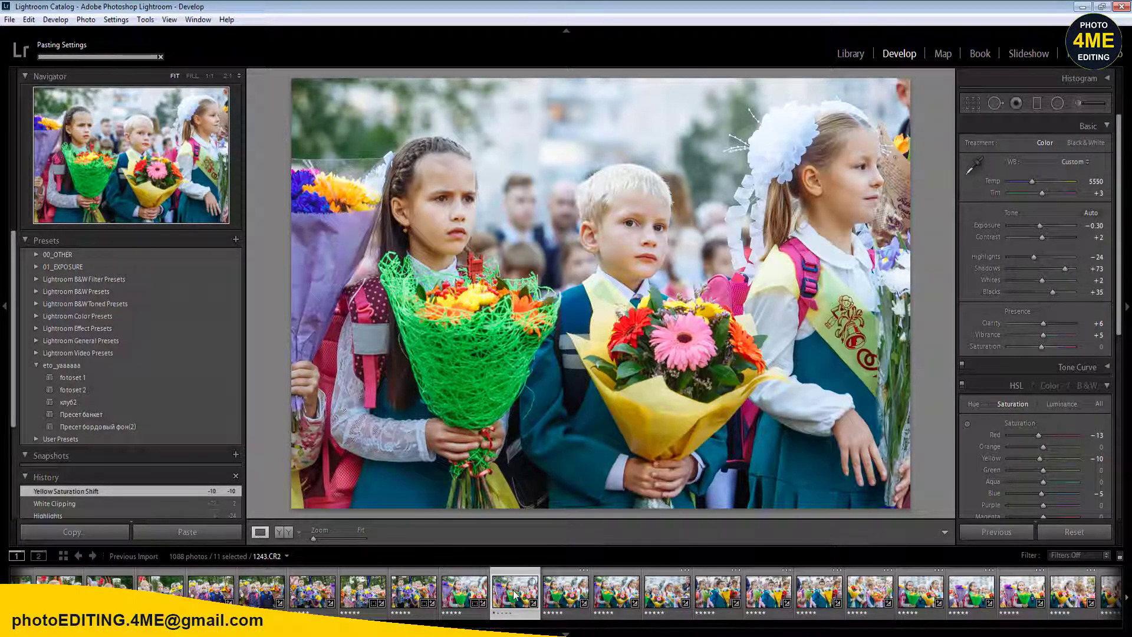
pyautogui.press('Right')
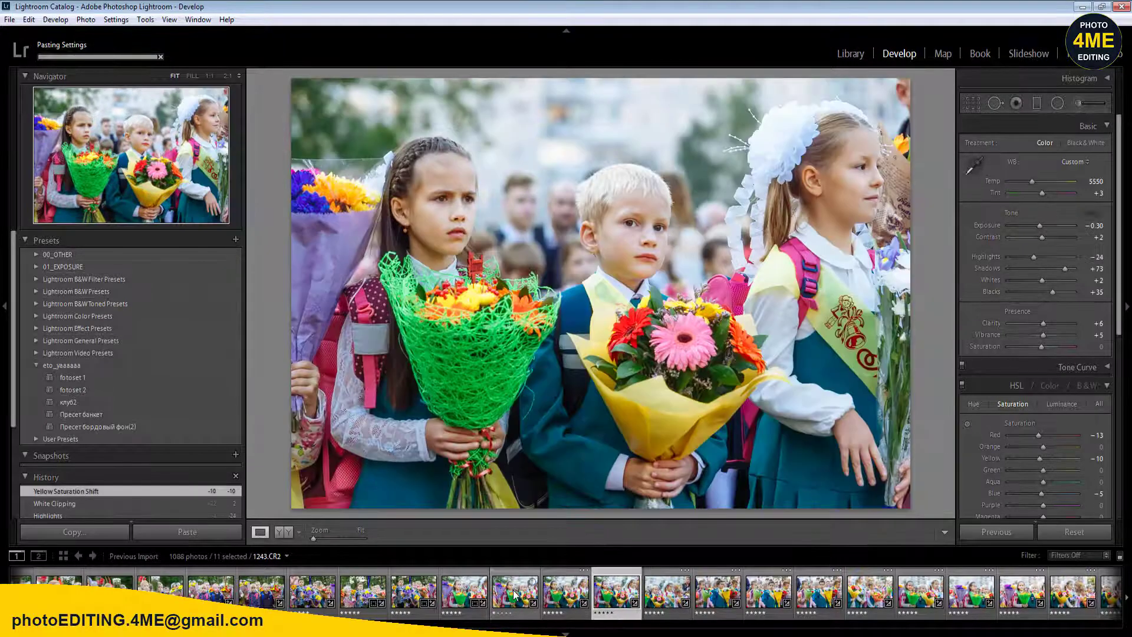
pyautogui.press('Right')
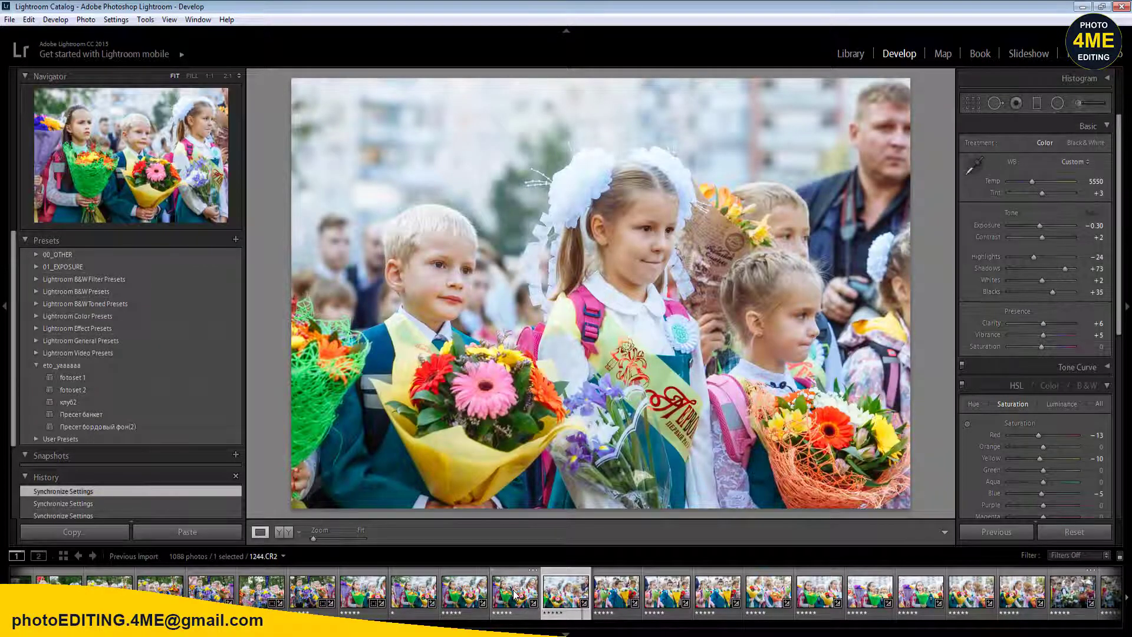
pyautogui.press('Right')
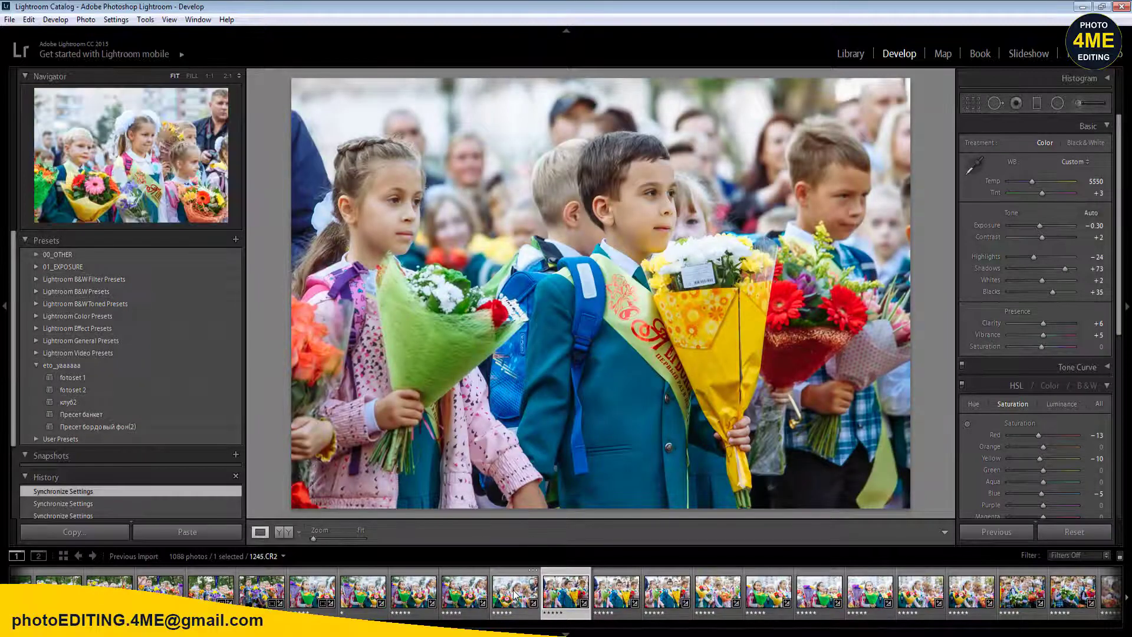
pyautogui.press('Right')
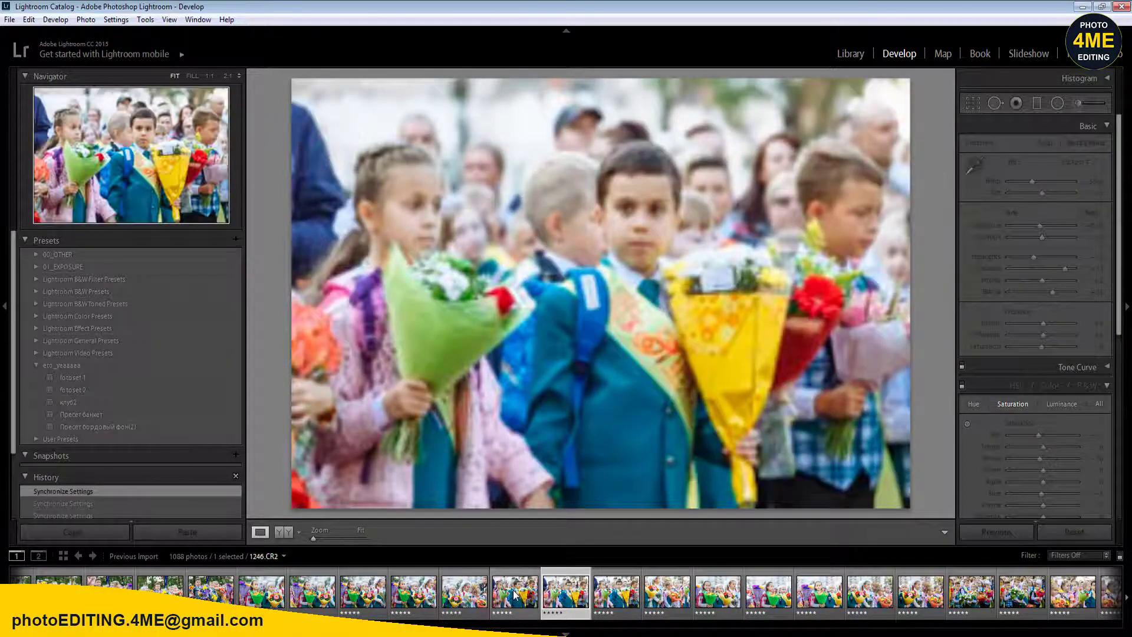
pyautogui.press('Right')
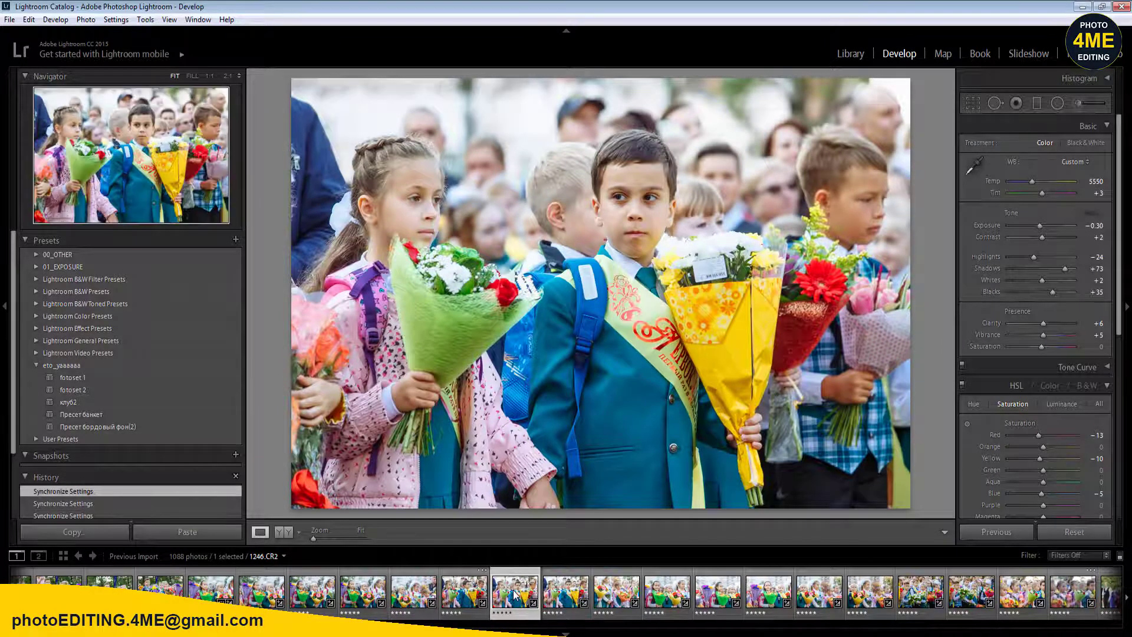
pyautogui.press('1')
pyautogui.press('Right')
pyautogui.press('Right')
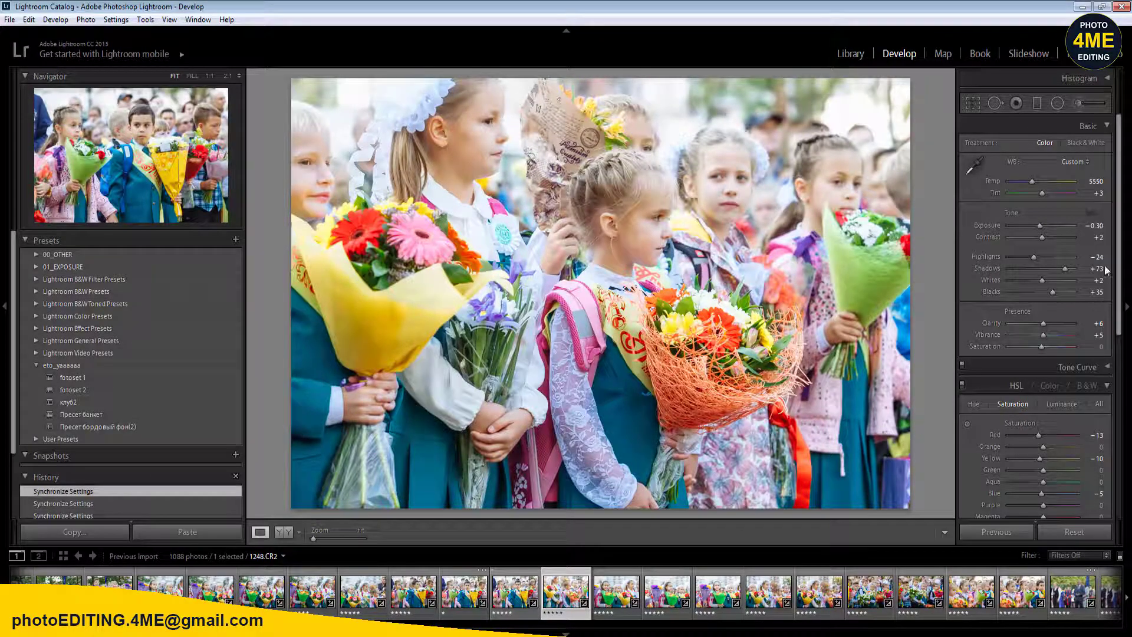
# - Set the Exposure of photo 1249.CR2 to -0.5 and go on to the following photo
pyautogui.click(1098, 226)
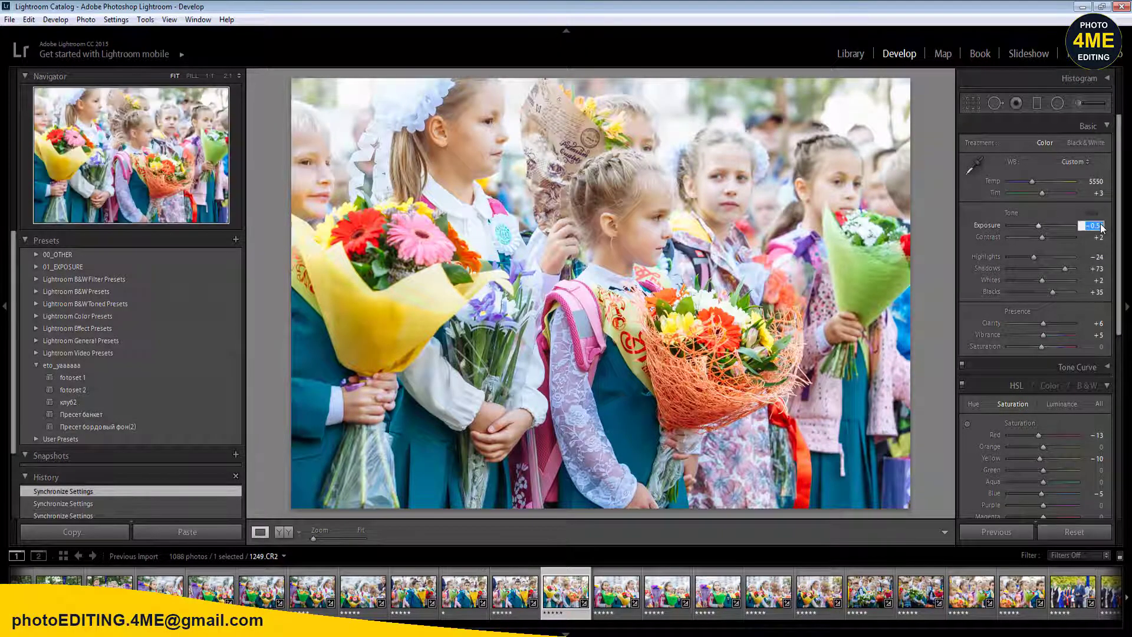
pyautogui.write('-0.5')
pyautogui.press('Return')
pyautogui.press('Right')
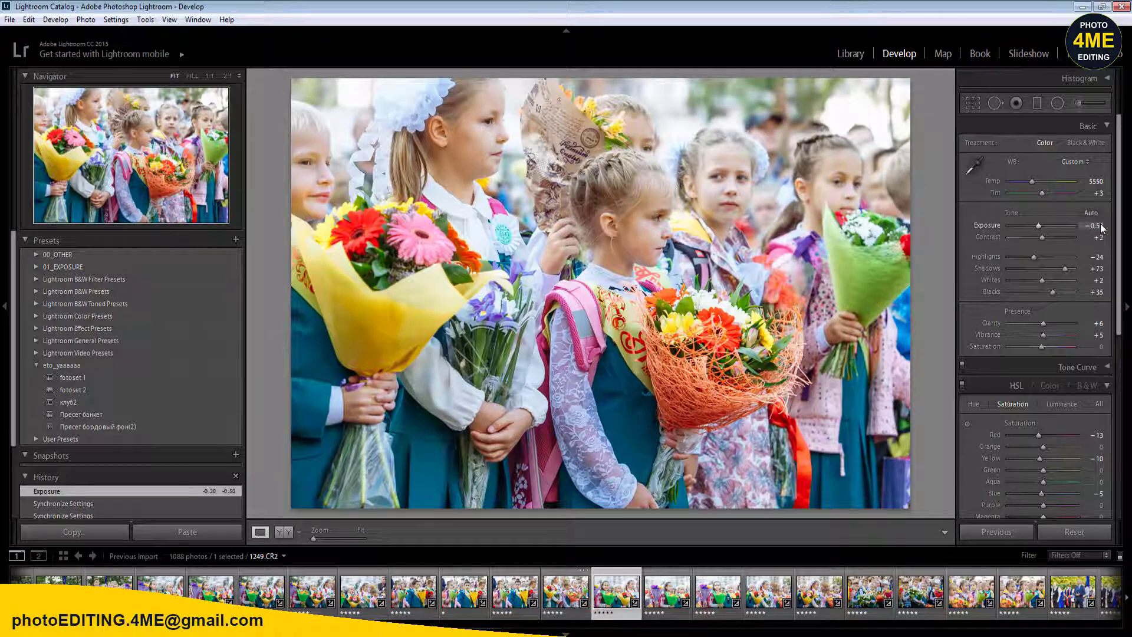
# - Look through photos 1250.CR2 and 1251.CR2 and rate 1251.CR2 one star
pyautogui.press('Left')
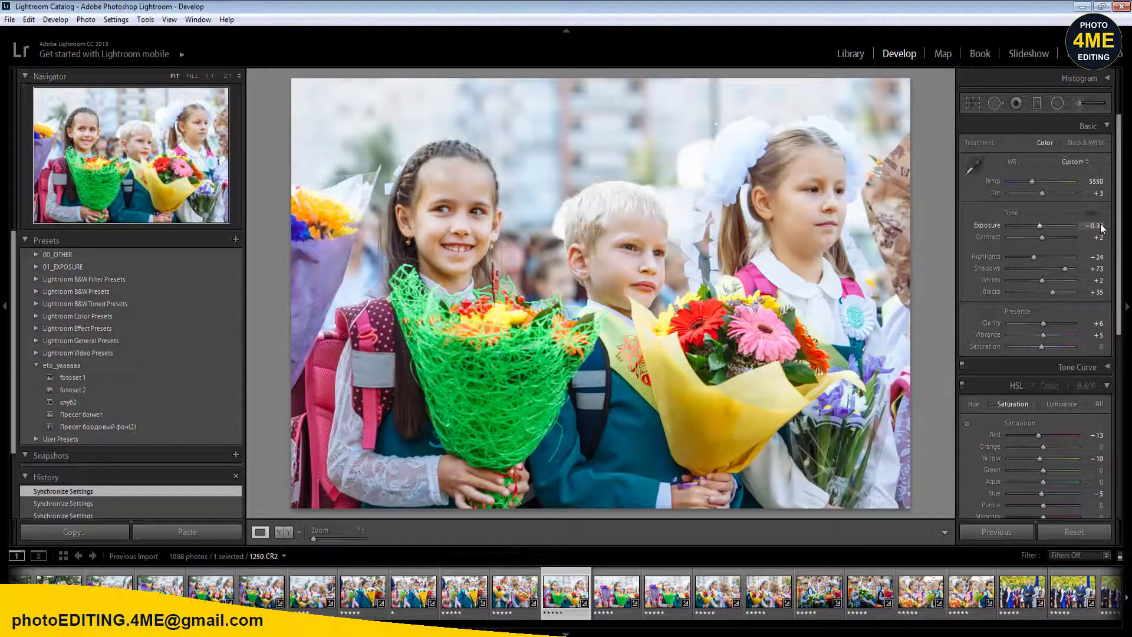
pyautogui.press('Right')
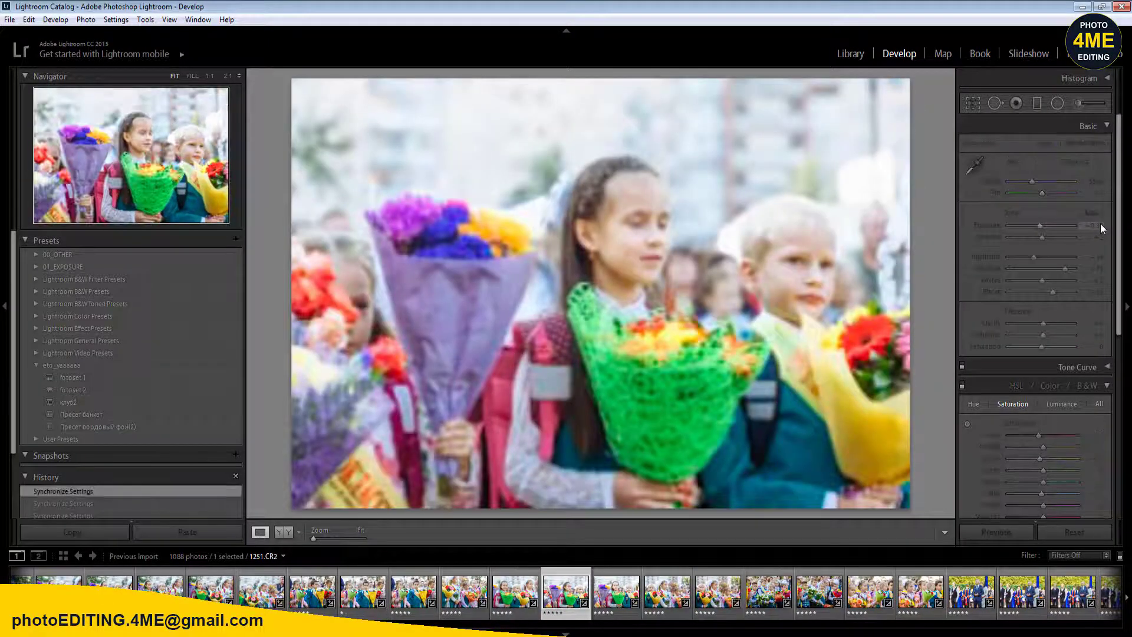
pyautogui.press('1')
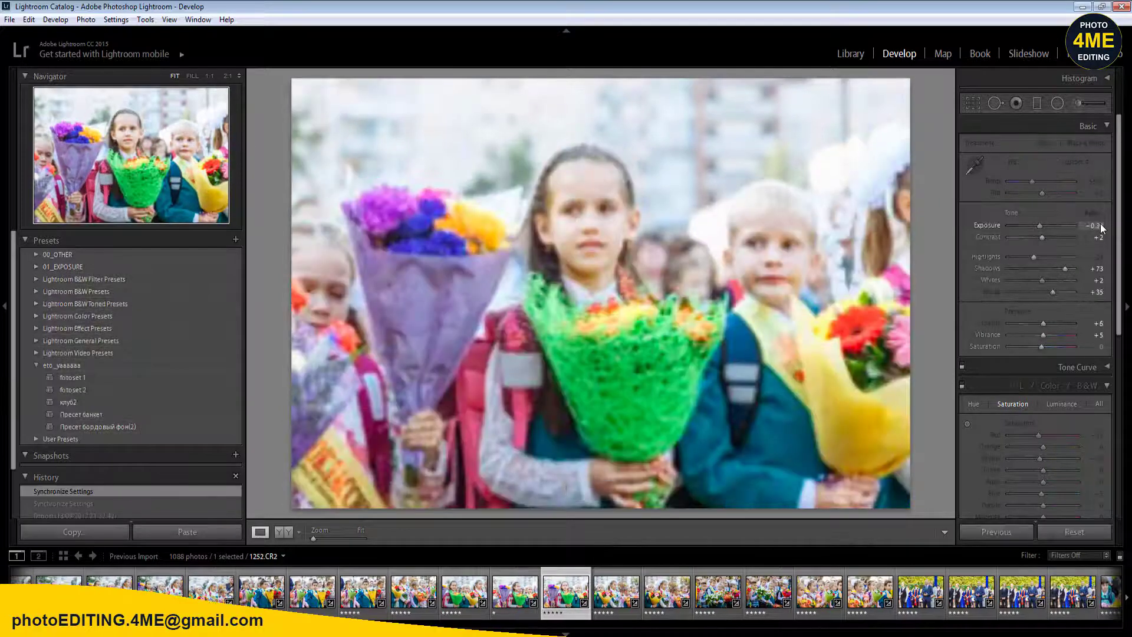
# - Set the Exposure of photo 1252.CR2 to -0.60 and compare it side by side before and after
pyautogui.click(1095, 225)
pyautogui.write('-0.6')
pyautogui.press('Return')
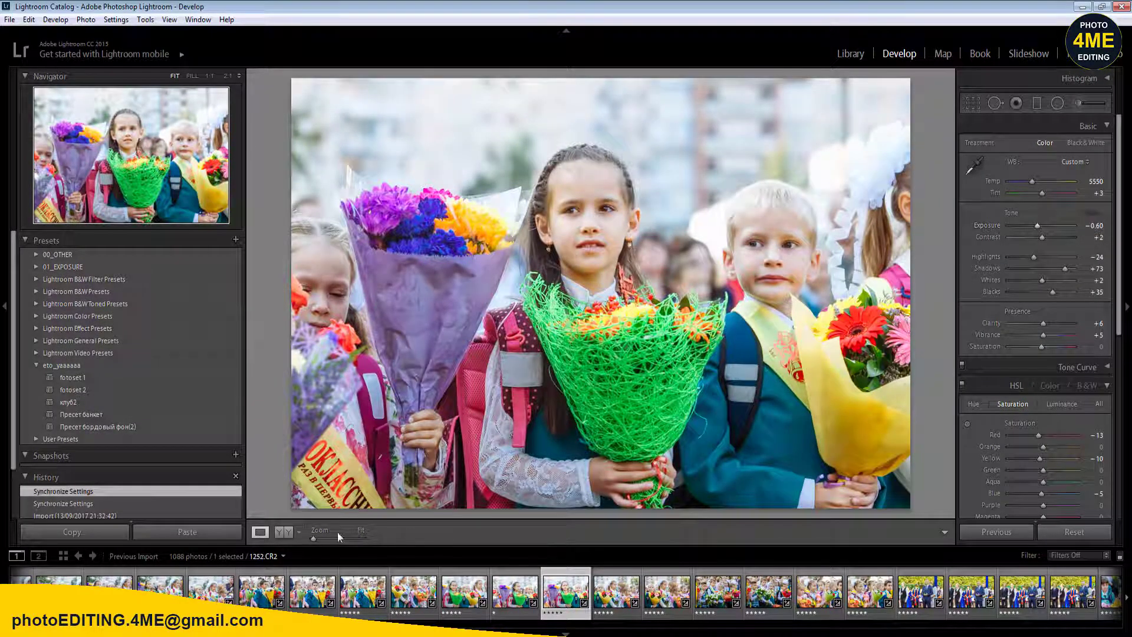
pyautogui.click(287, 533)
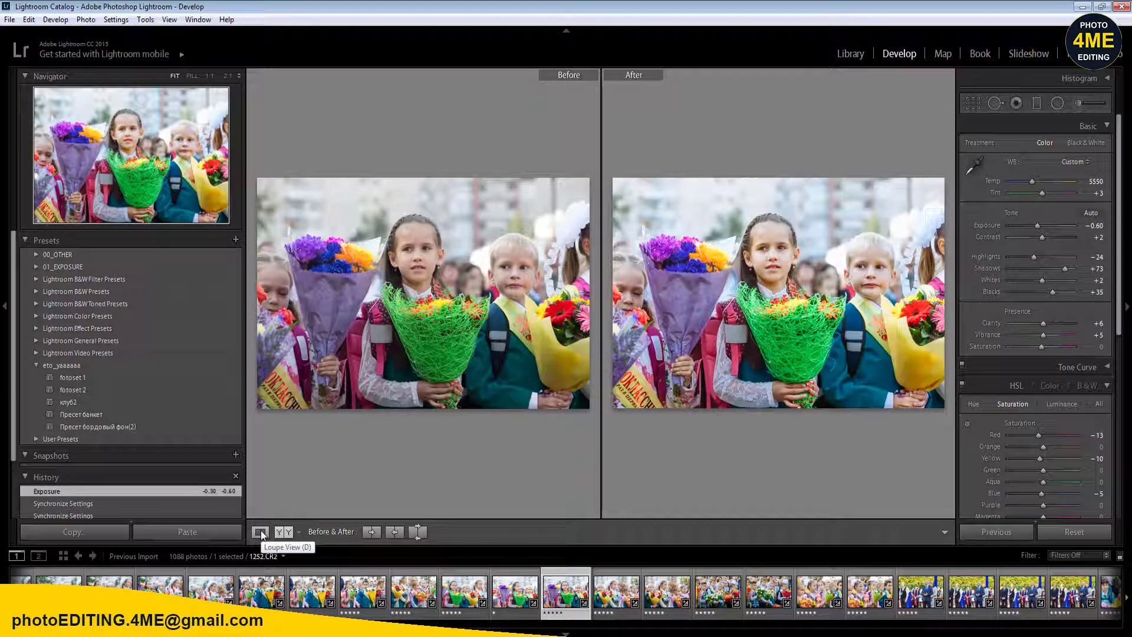
# - Create a virtual copy of photo 1252.CR2 and return to the original in single-photo Loupe view
pyautogui.rightClick(555, 592)
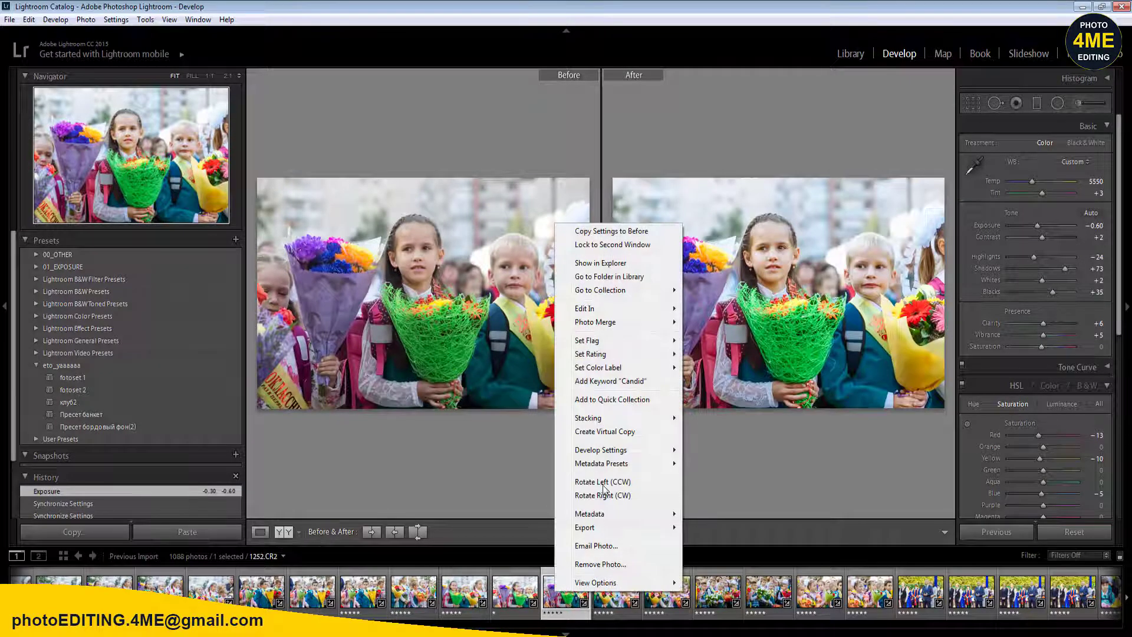
pyautogui.click(625, 432)
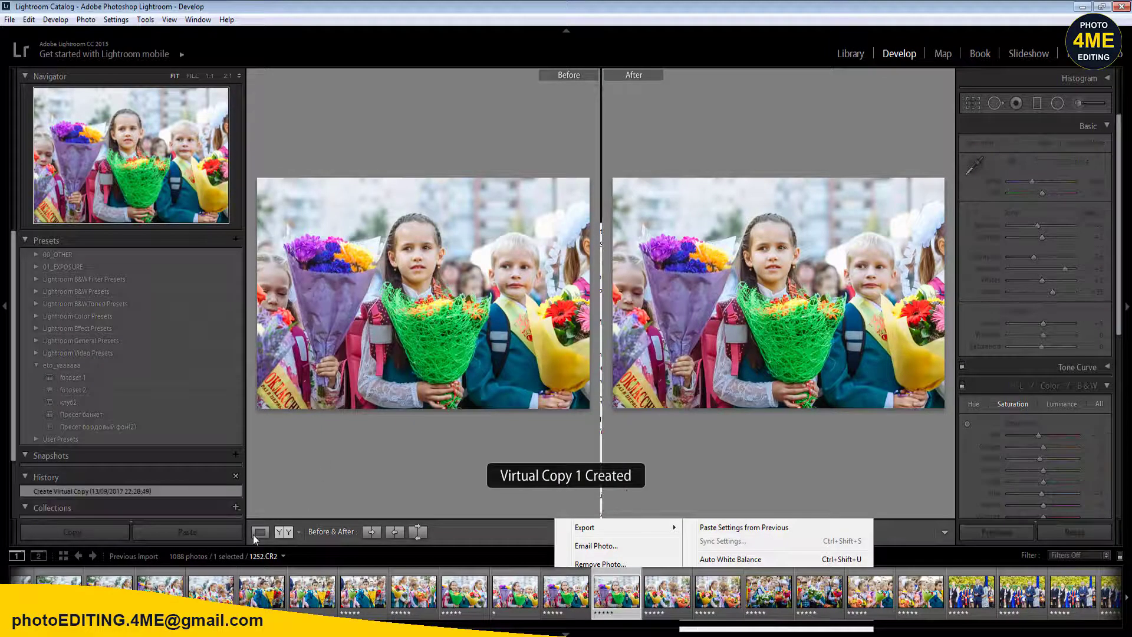
pyautogui.click(255, 533)
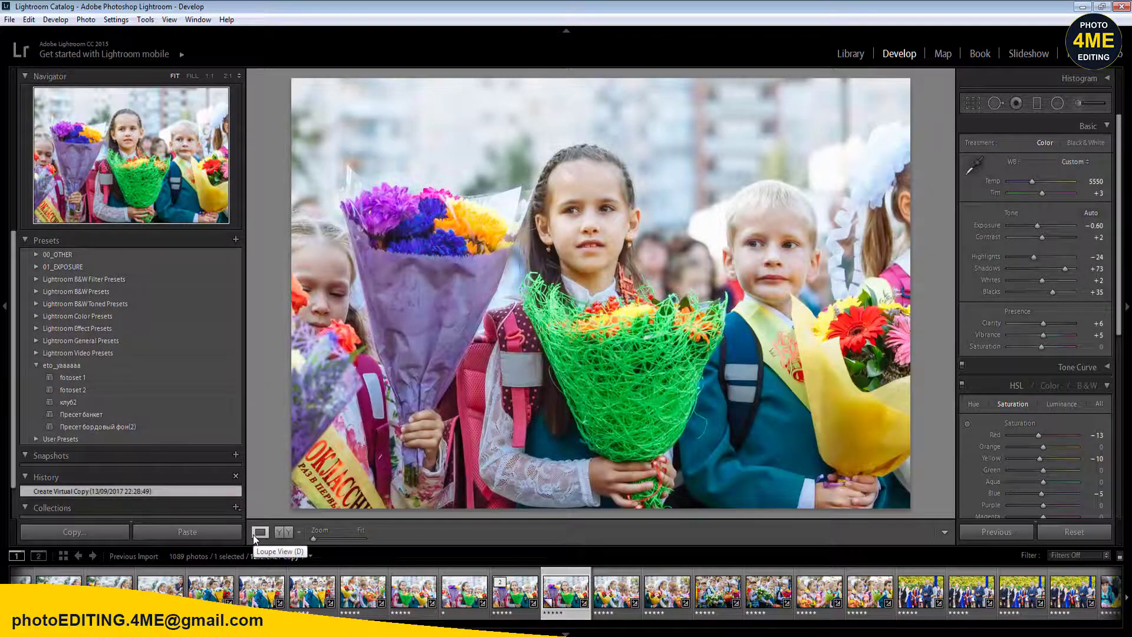
pyautogui.press('Left')
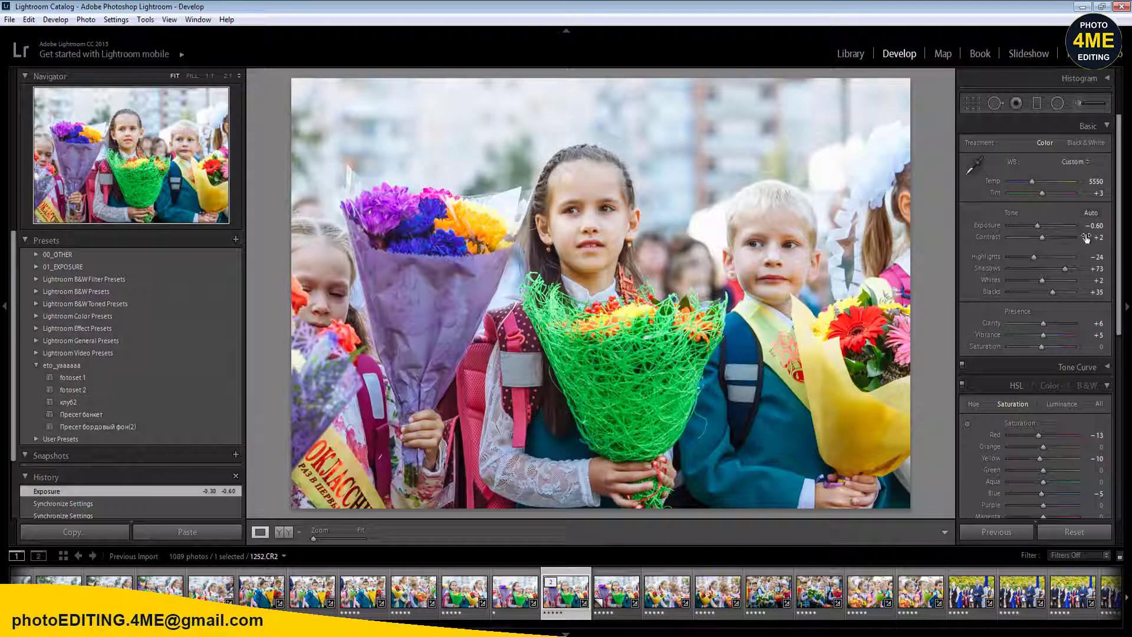
# - Reset the develop settings of the original 1252.CR2 and apply Auto tone to it
pyautogui.rightClick(563, 591)
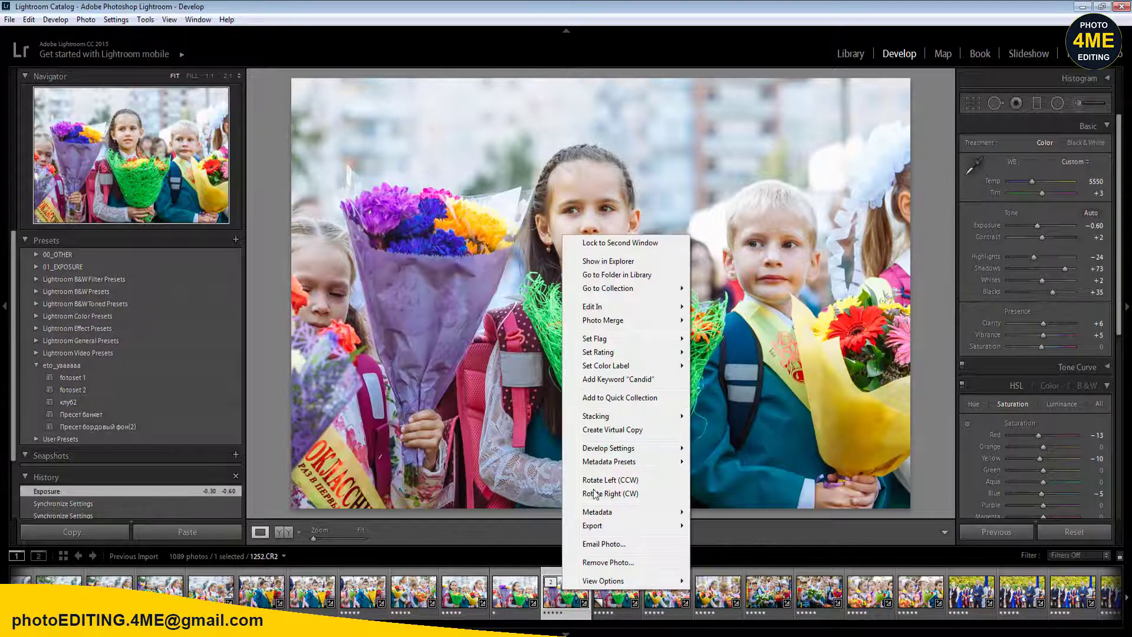
pyautogui.moveTo(610, 450)
pyautogui.click(734, 446)
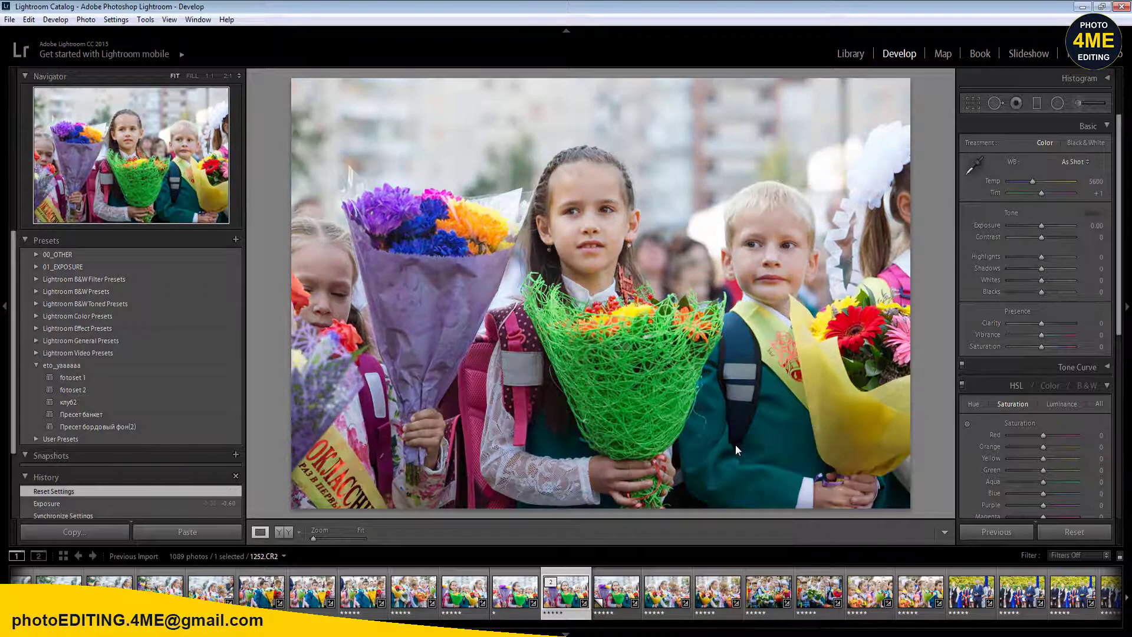
pyautogui.click(1093, 214)
# - Switch the original 1252.CR2 to Auto white balance and set its Temp to 5800
pyautogui.click(1078, 158)
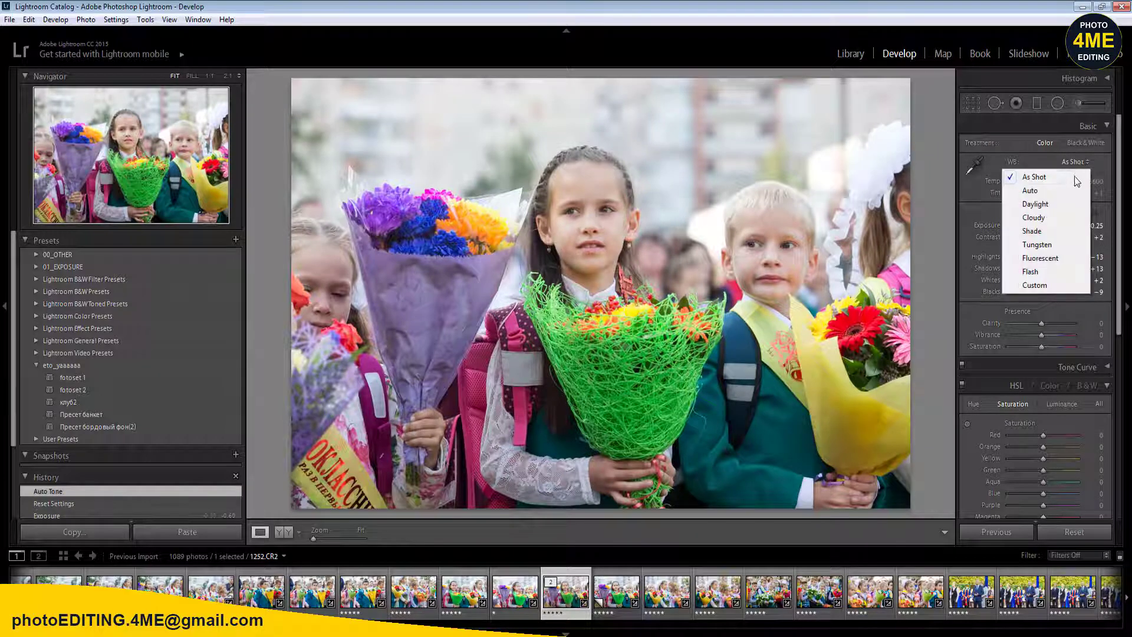
pyautogui.click(1068, 192)
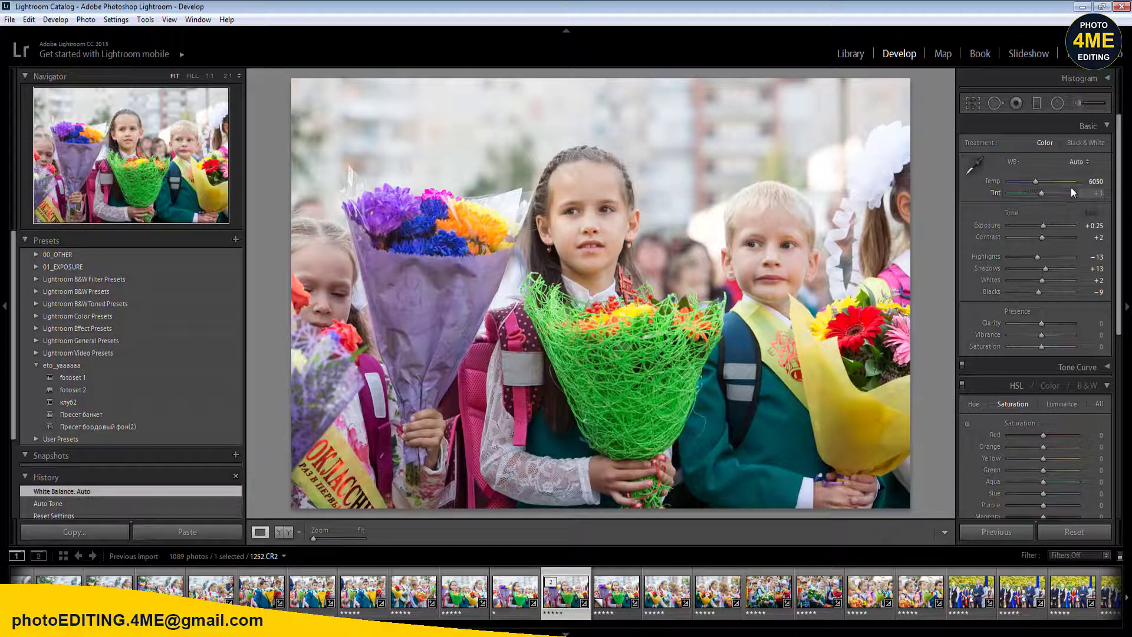
pyautogui.click(1095, 181)
pyautogui.write('5800')
pyautogui.press('Return')
# - Set Vibrance to +13, Clarity to +5, Highlights to -53, Shadows to +45 and Blacks to -15 on the original 1252.CR2
pyautogui.click(1046, 335)
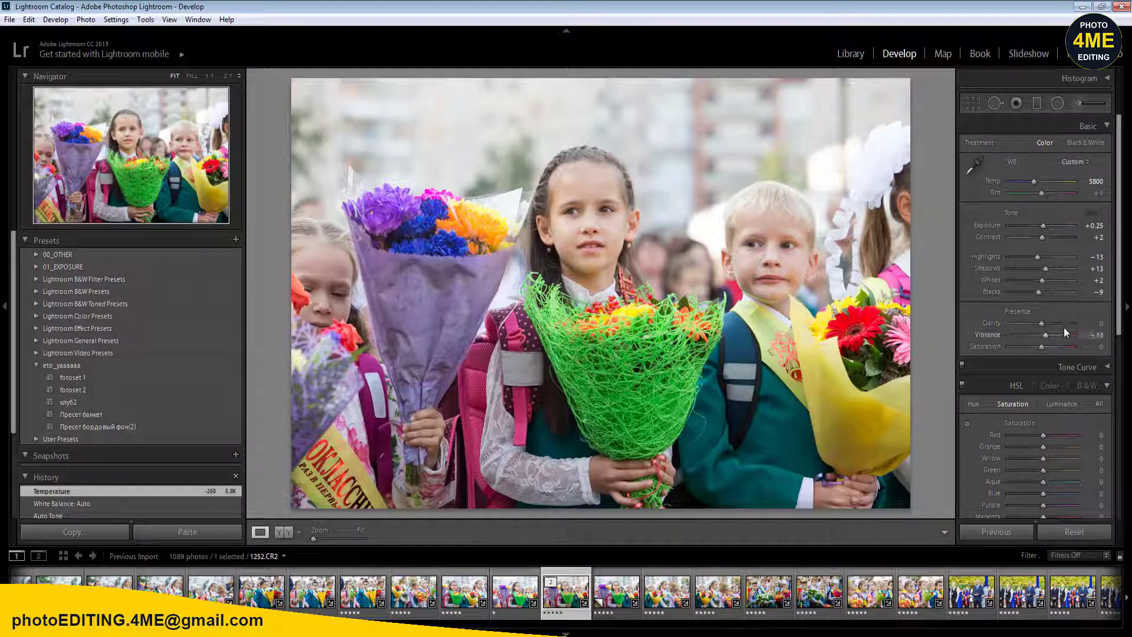
pyautogui.click(1044, 323)
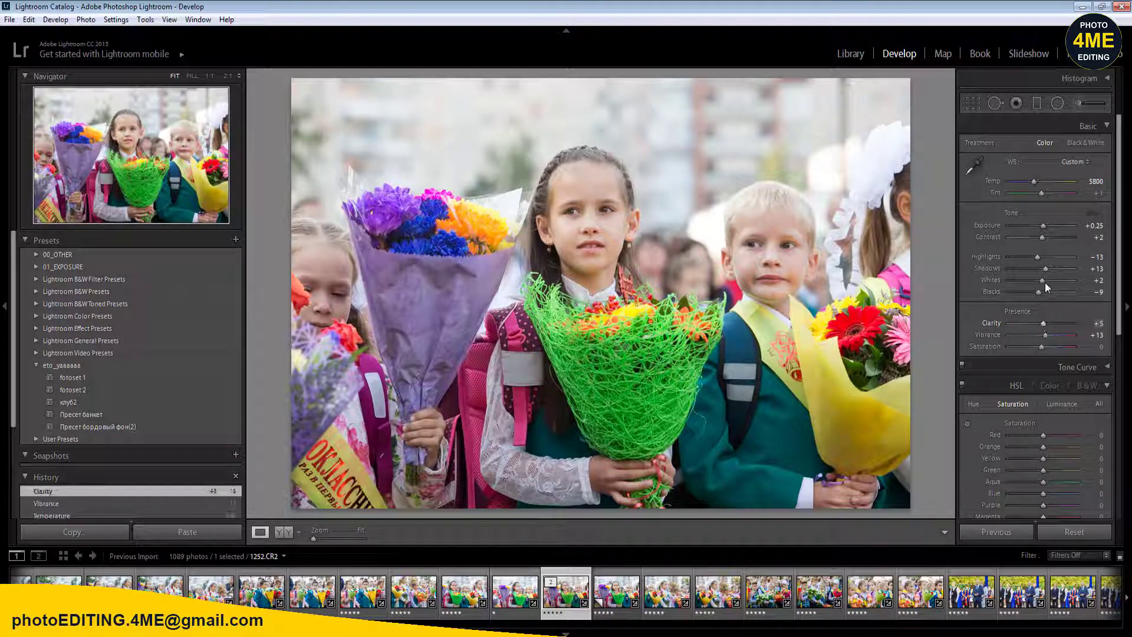
pyautogui.click(1025, 256)
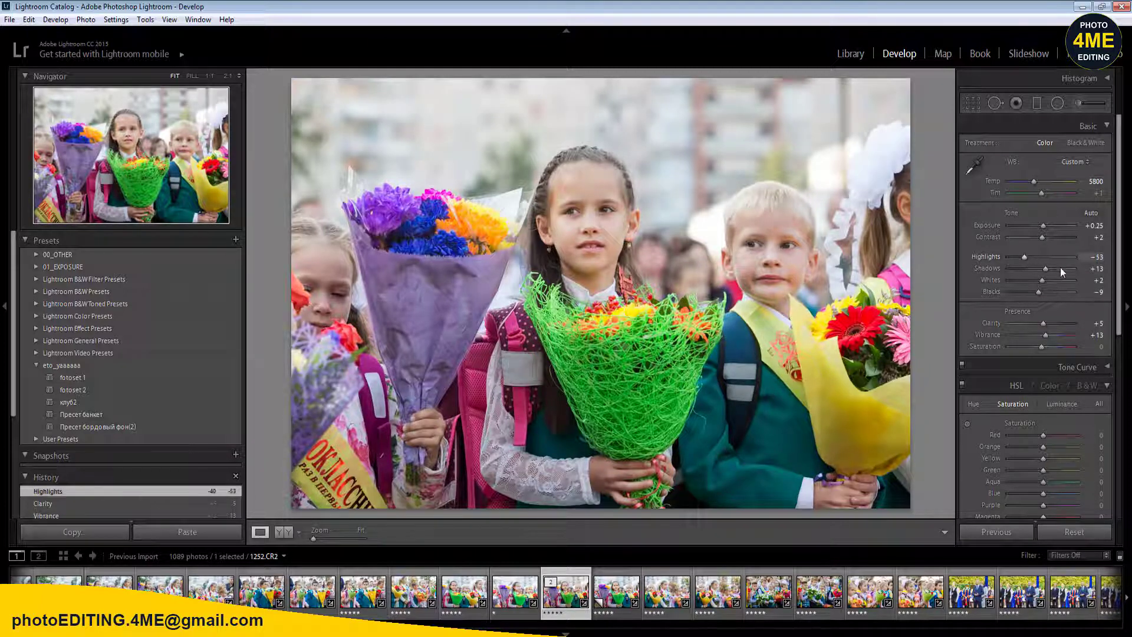
pyautogui.click(1061, 268)
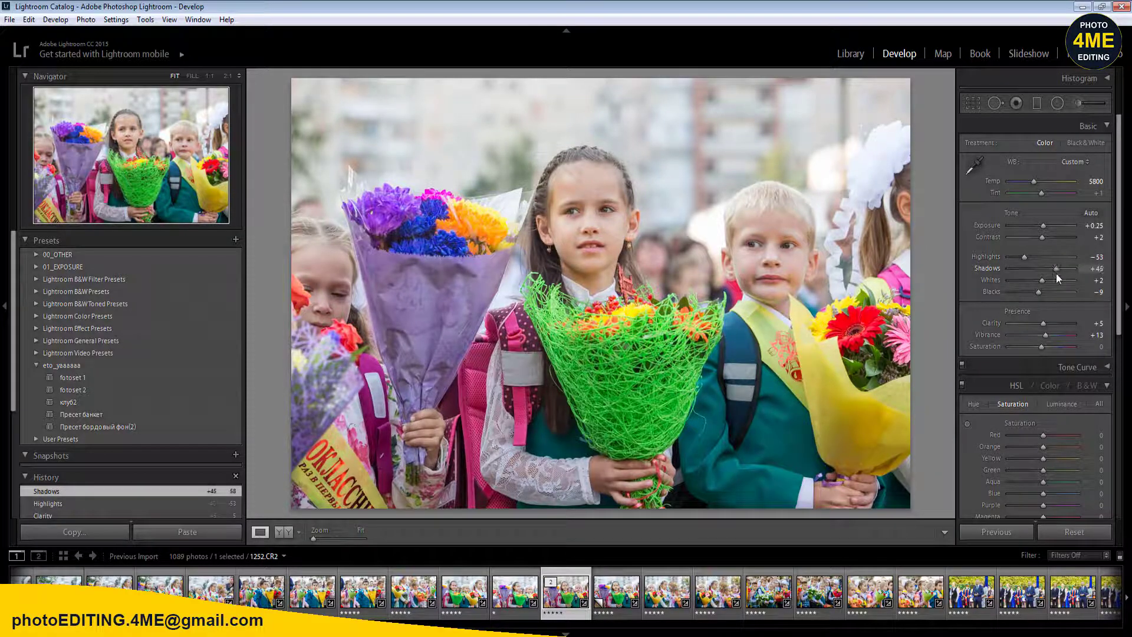
pyautogui.click(1025, 292)
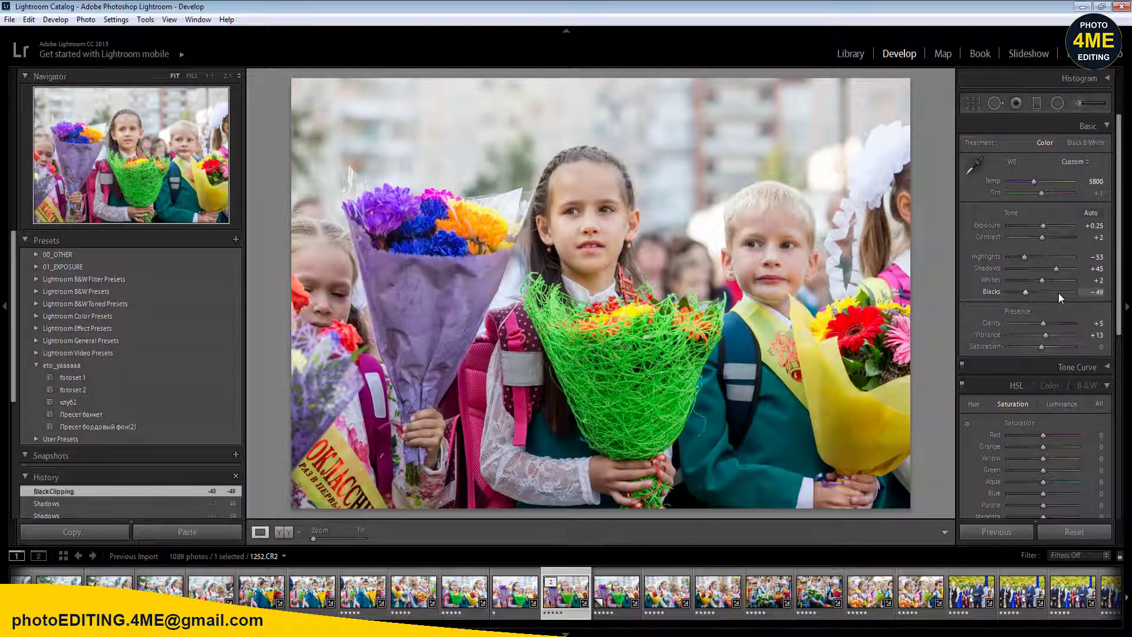
pyautogui.click(1059, 292)
pyautogui.moveTo(1047, 293); pyautogui.dragTo(1045, 295)
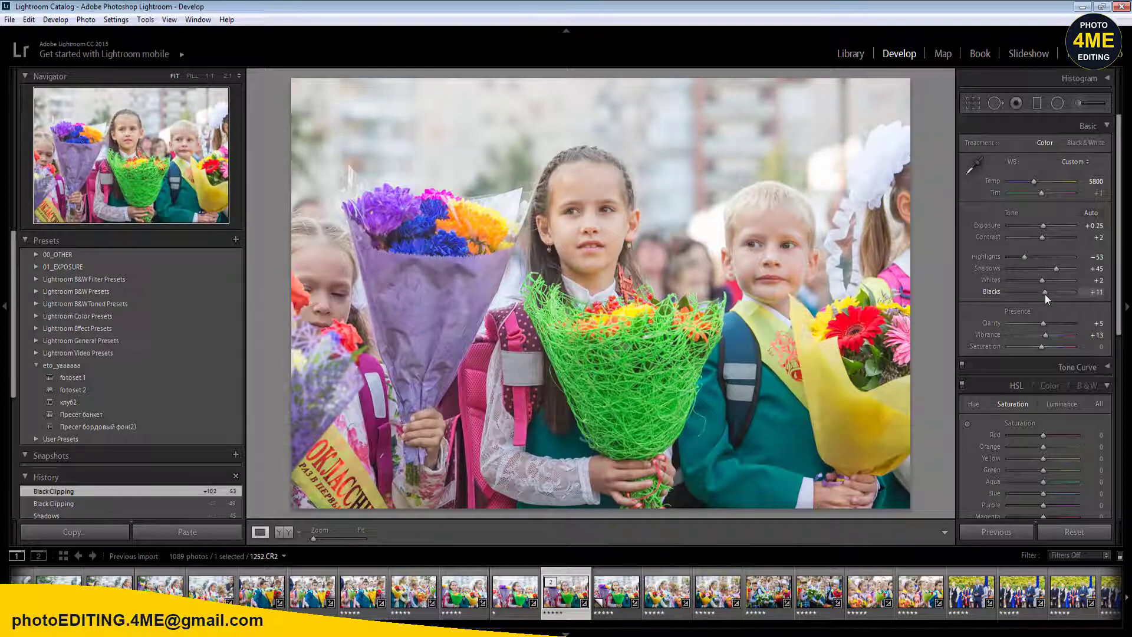
pyautogui.click(1037, 294)
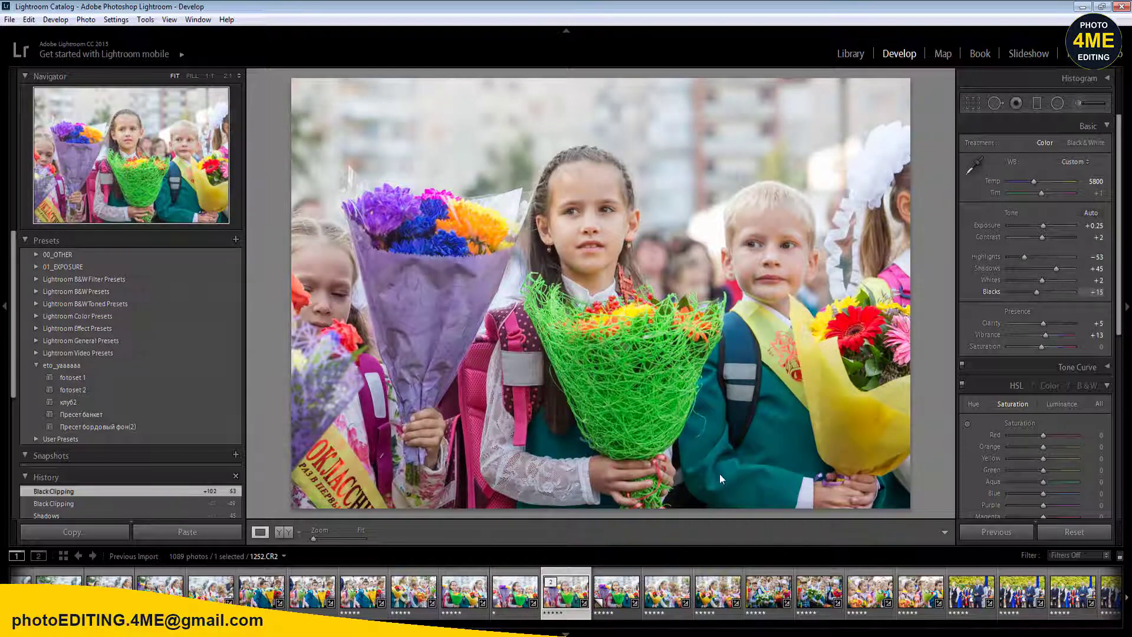
# - Compare the re-edited original 1252.CR2 with its virtual copy, ending on the copy
pyautogui.press('Right')
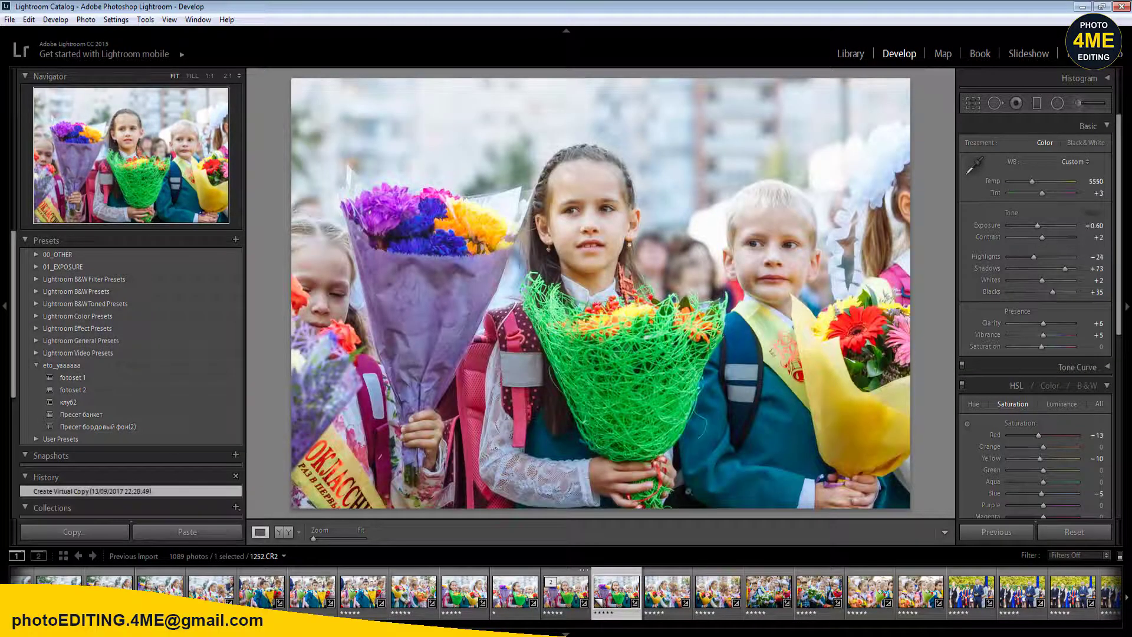
pyautogui.press('Left')
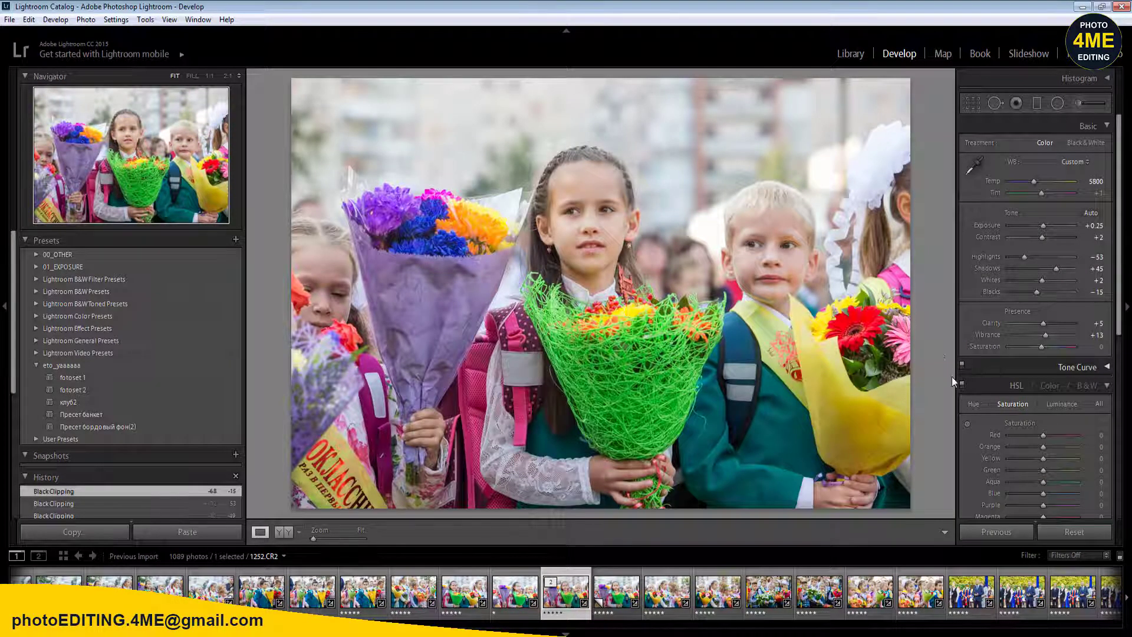
pyautogui.press('Right')
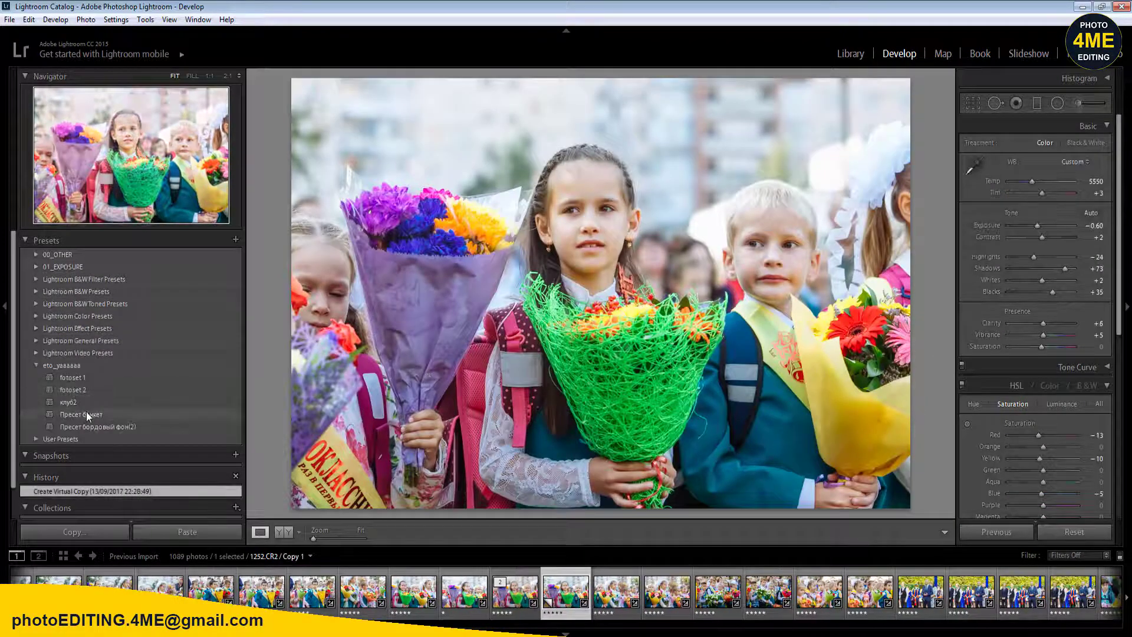
# - Apply the develop preset "Пресет банкет" and then "Пресет бордовый фон(2)" to the virtual copy of 1252.CR2
pyautogui.click(86, 414)
pyautogui.click(87, 426)
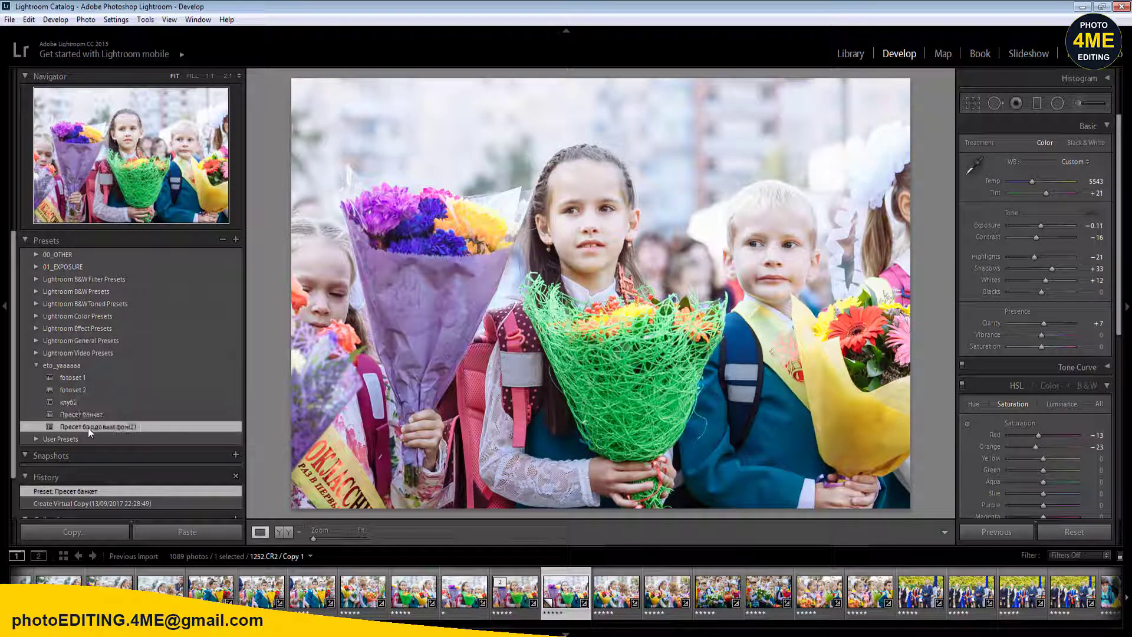
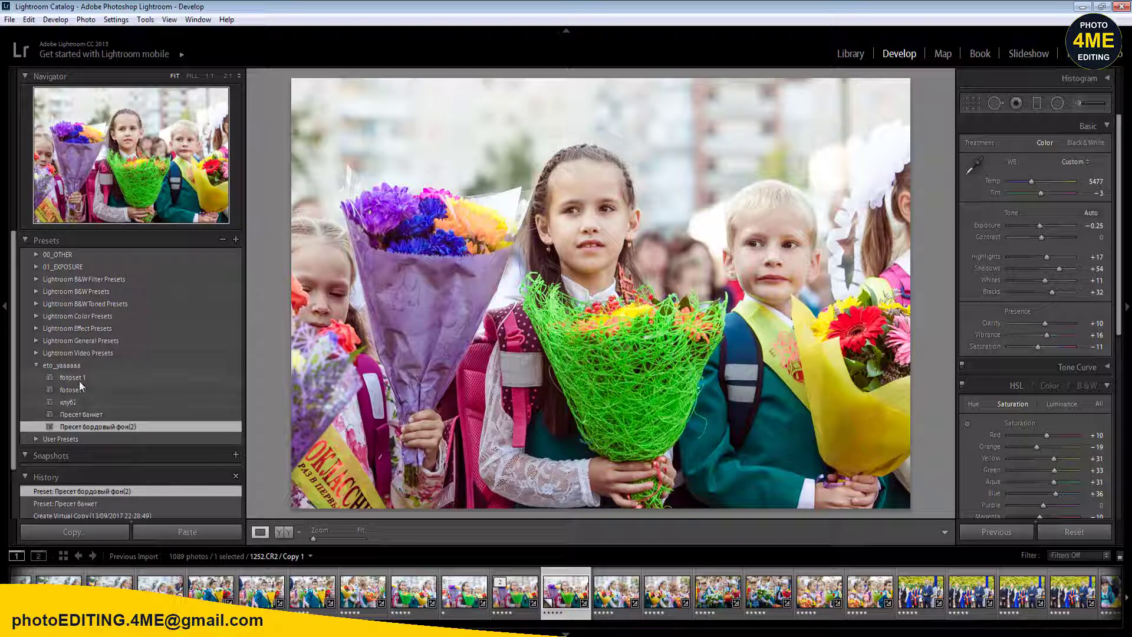
# - Apply the presets "fotoset 1", "клуб2" and "fotoset 2" in turn to the virtual copy of 1252.CR2, and set Exposure to -0.30
pyautogui.click(79, 376)
pyautogui.click(78, 401)
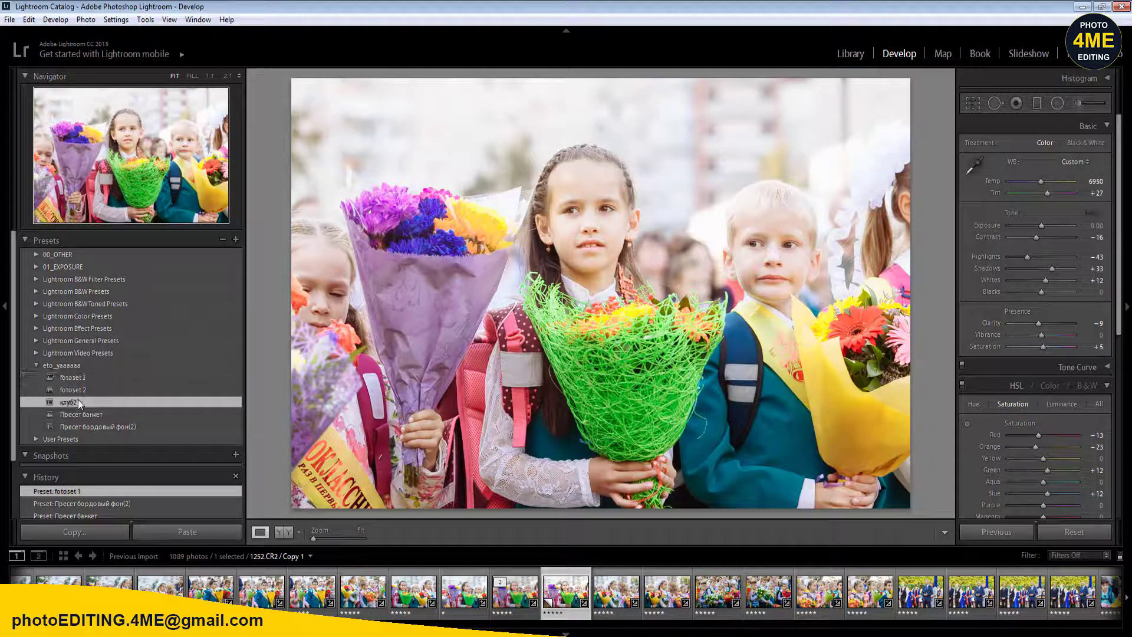
pyautogui.click(77, 393)
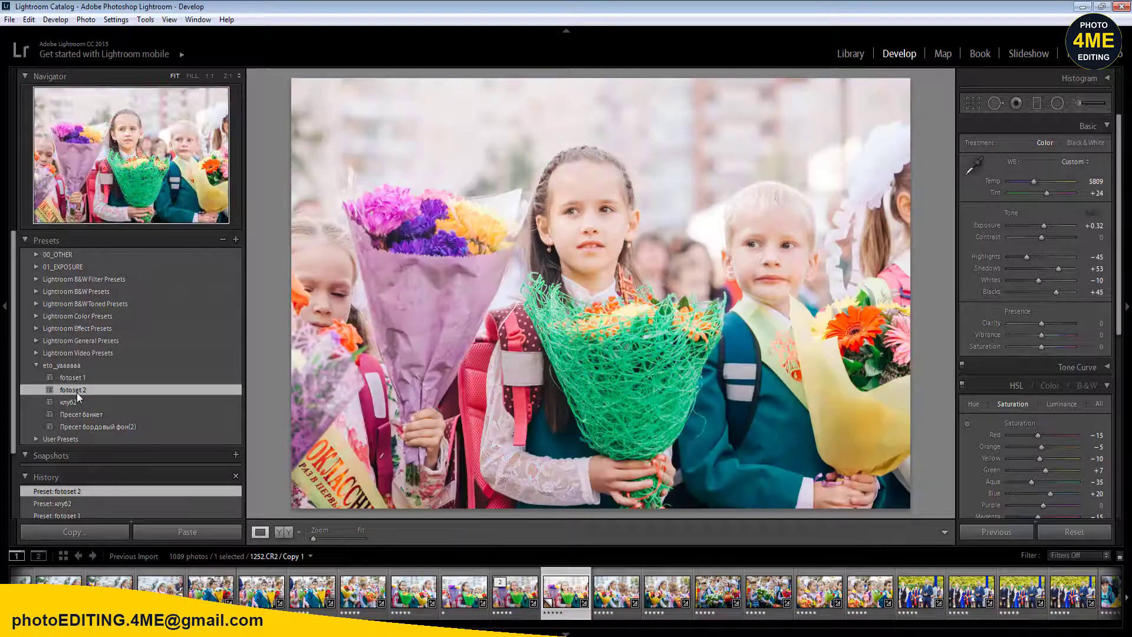
pyautogui.click(1098, 225)
pyautogui.write('-0.3')
pyautogui.press('Return')
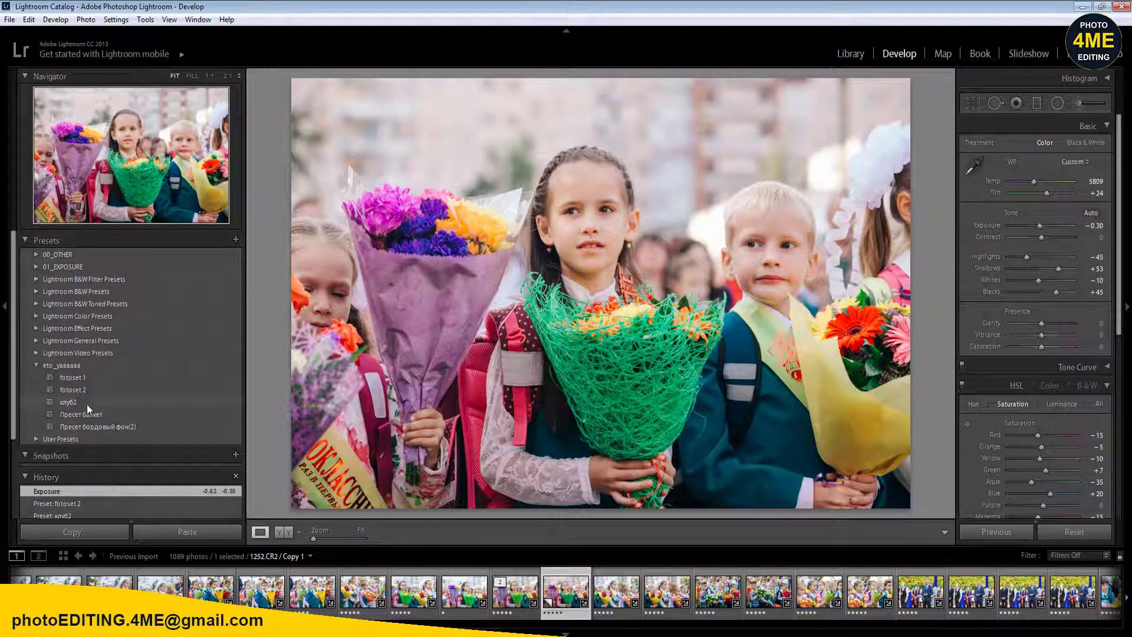
# - Try the 00_OTHER presets "02_Lens Correction OFF", "09_Yellow-Violet" and "13_Recipe 2" on the virtual copy
pyautogui.click(34, 254)
pyautogui.click(77, 281)
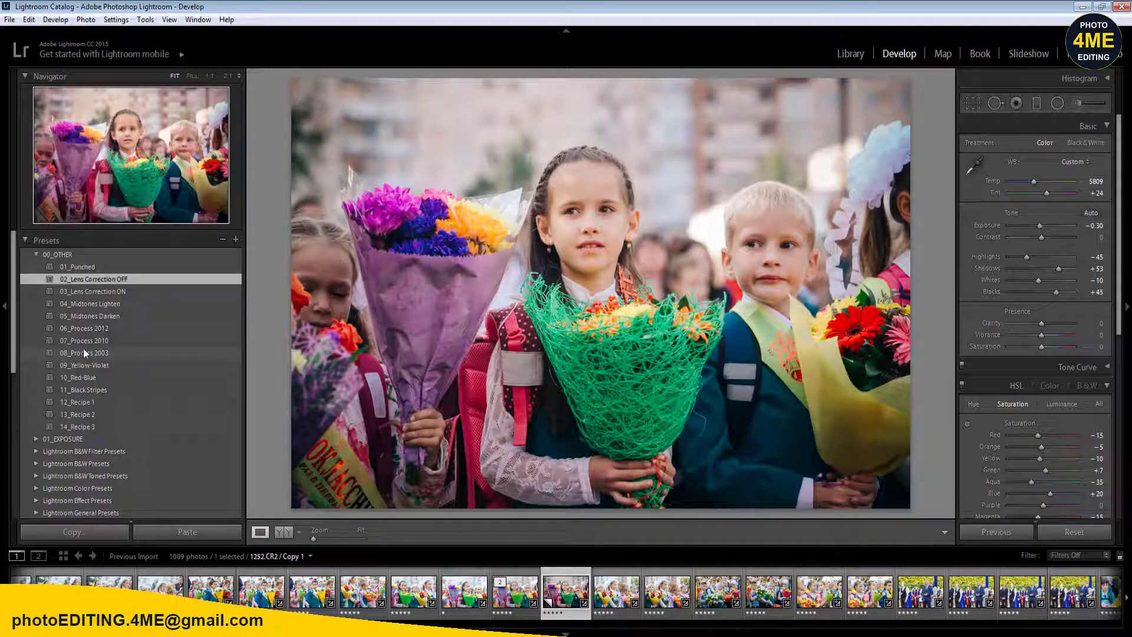
pyautogui.click(83, 366)
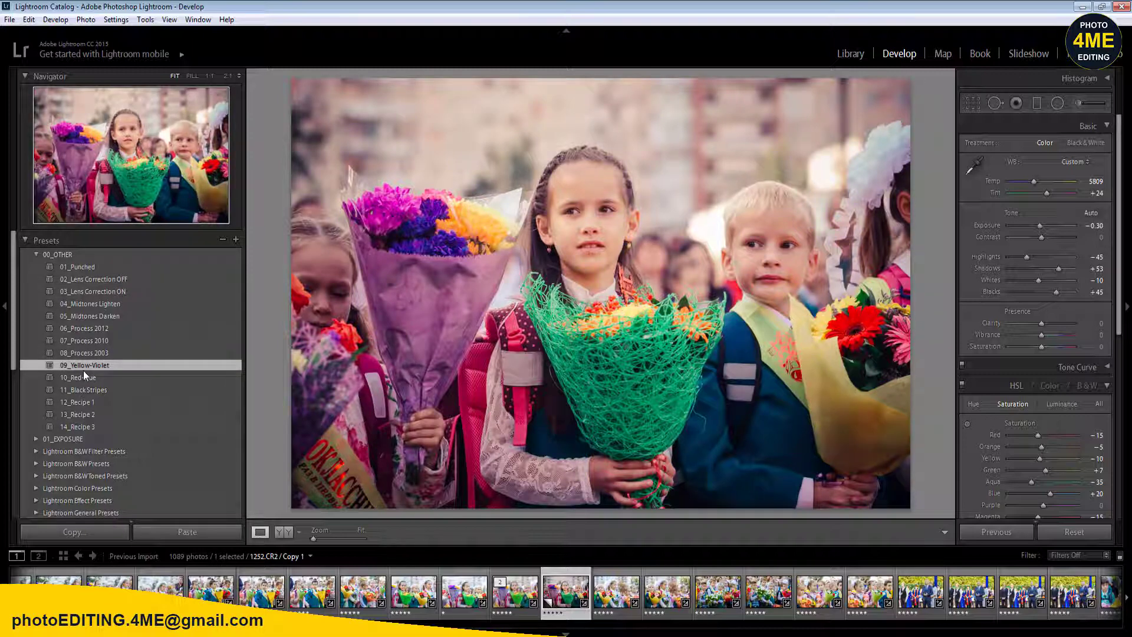
pyautogui.click(87, 415)
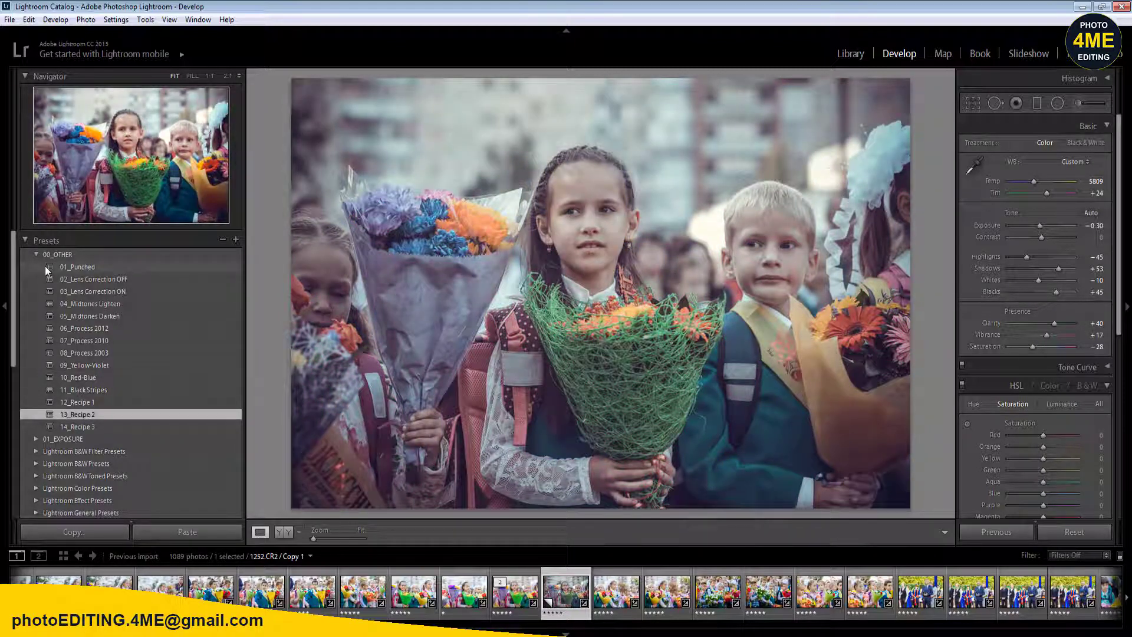
pyautogui.click(35, 254)
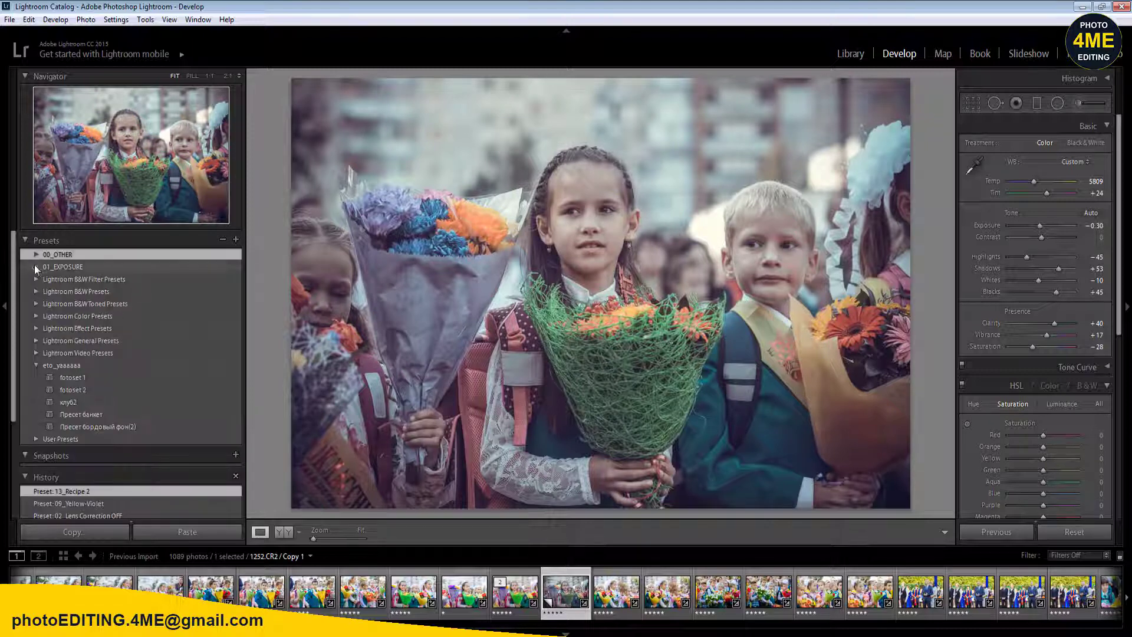
# - Try the Lightroom Video Presets "Video Cool Tone" and "Video Cross Process 2" on the virtual copy
pyautogui.click(35, 354)
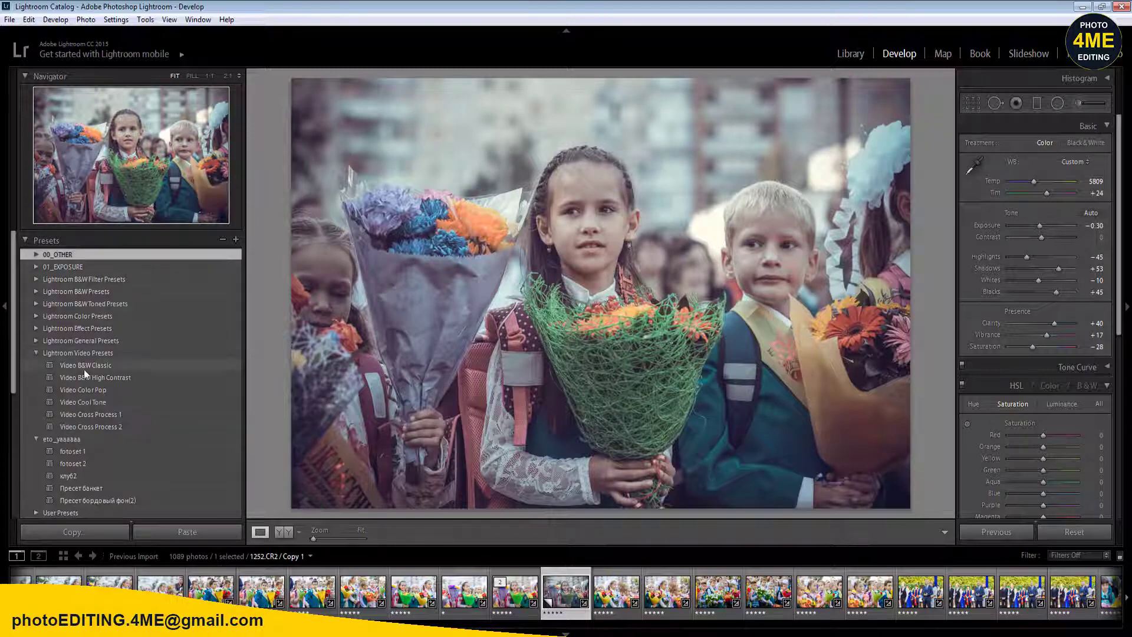
pyautogui.click(85, 405)
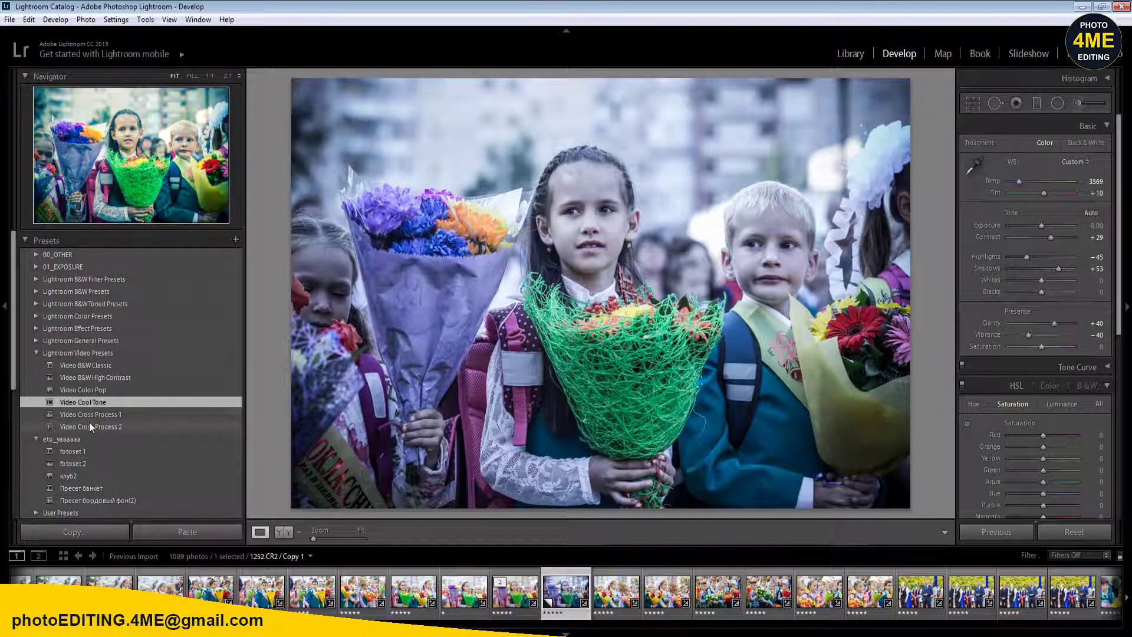
pyautogui.click(89, 427)
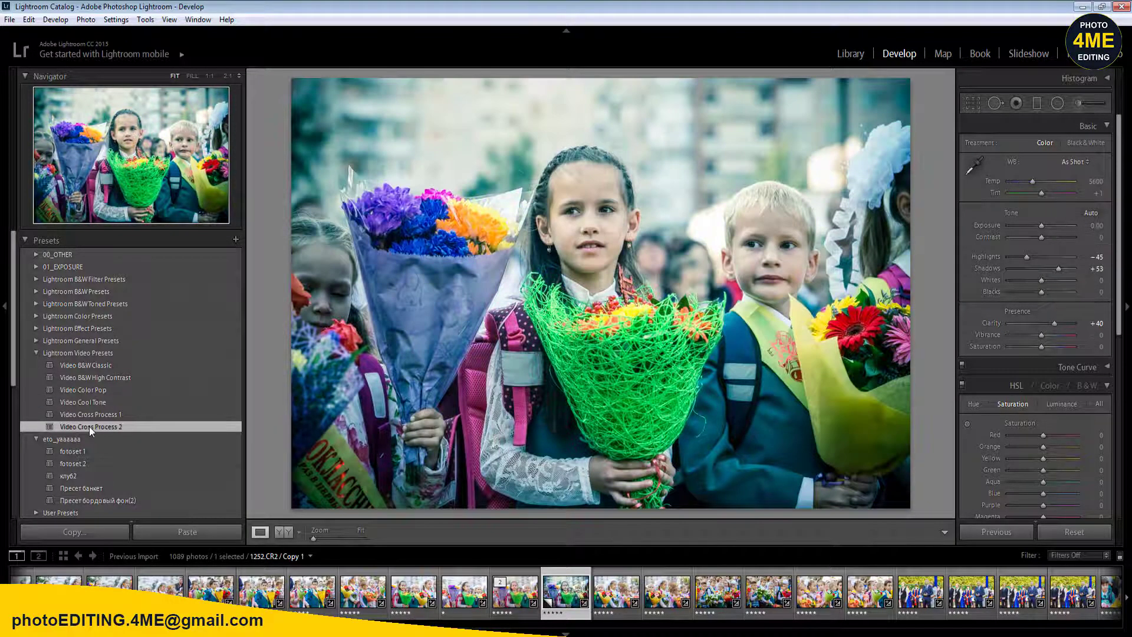
pyautogui.click(38, 352)
# - Try the Lightroom Effect Presets "Grain - Medium" and "Rounded Corners White" on the virtual copy
pyautogui.click(35, 328)
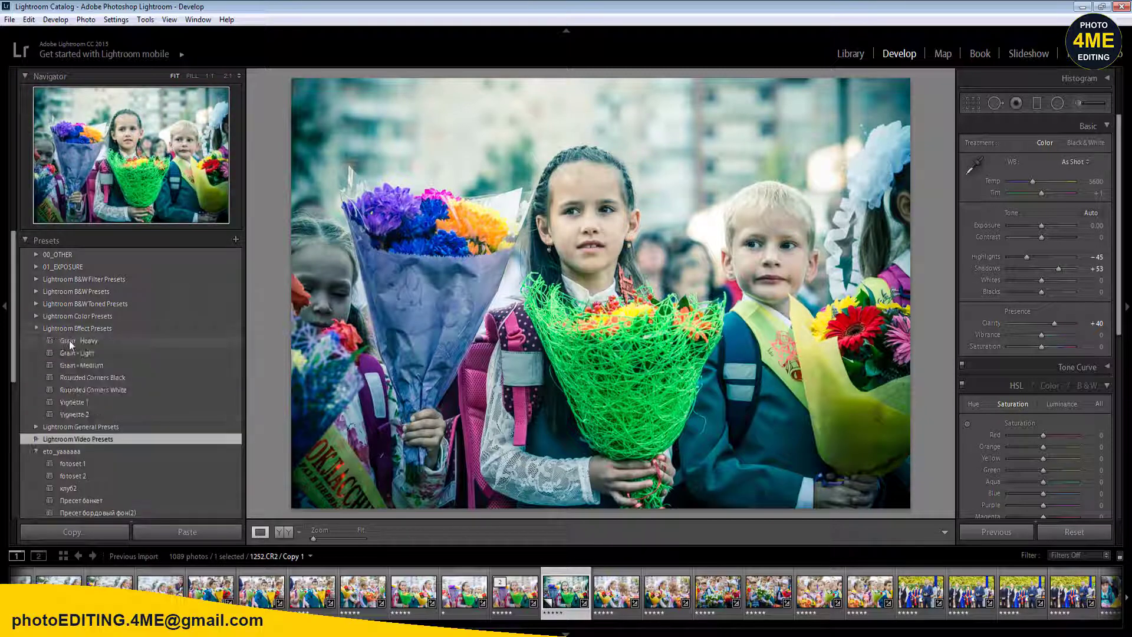
pyautogui.click(72, 368)
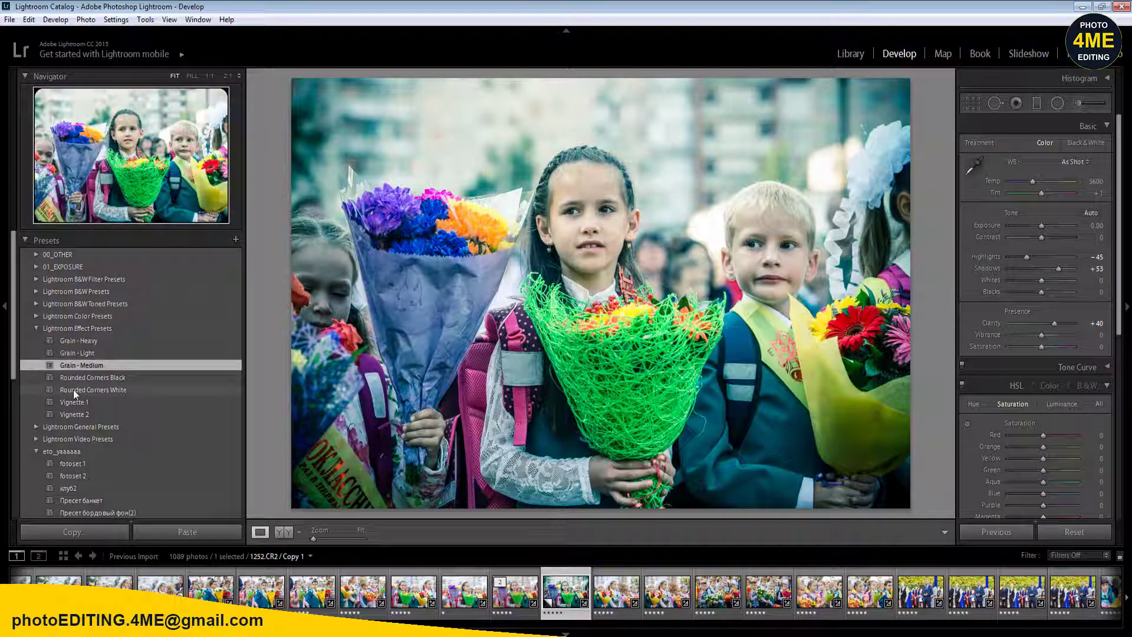
pyautogui.click(74, 389)
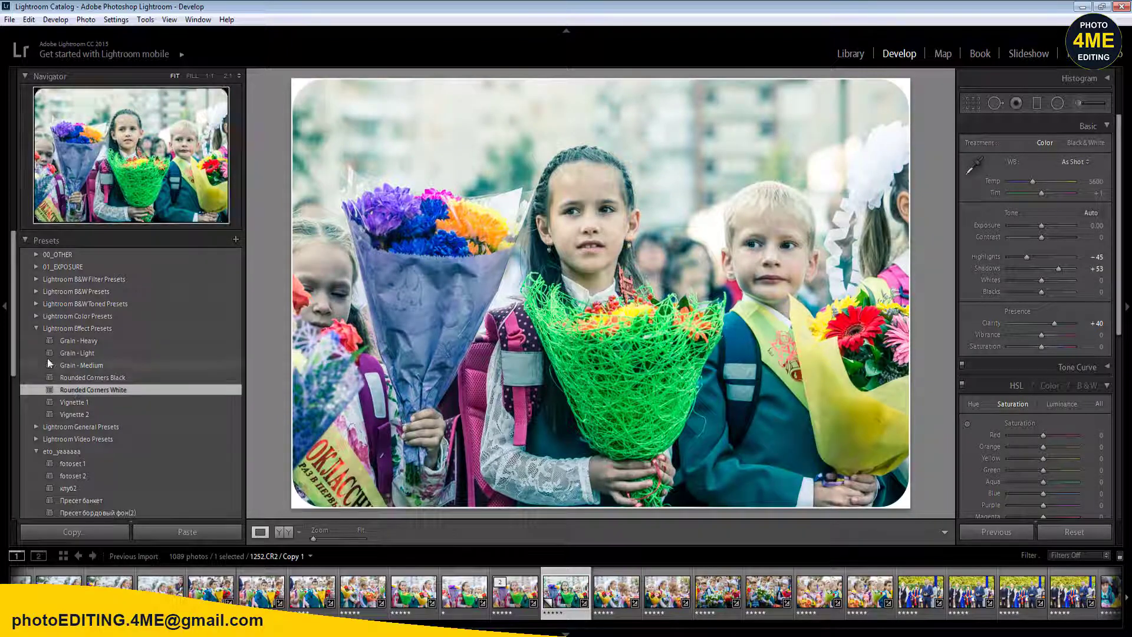
pyautogui.click(35, 328)
# - Try the Lightroom Color Presets Bleach Bypass, Cross Process 1 to 3, Direct Positive and Old Polar on the virtual copy, ending with Direct Positive
pyautogui.click(35, 316)
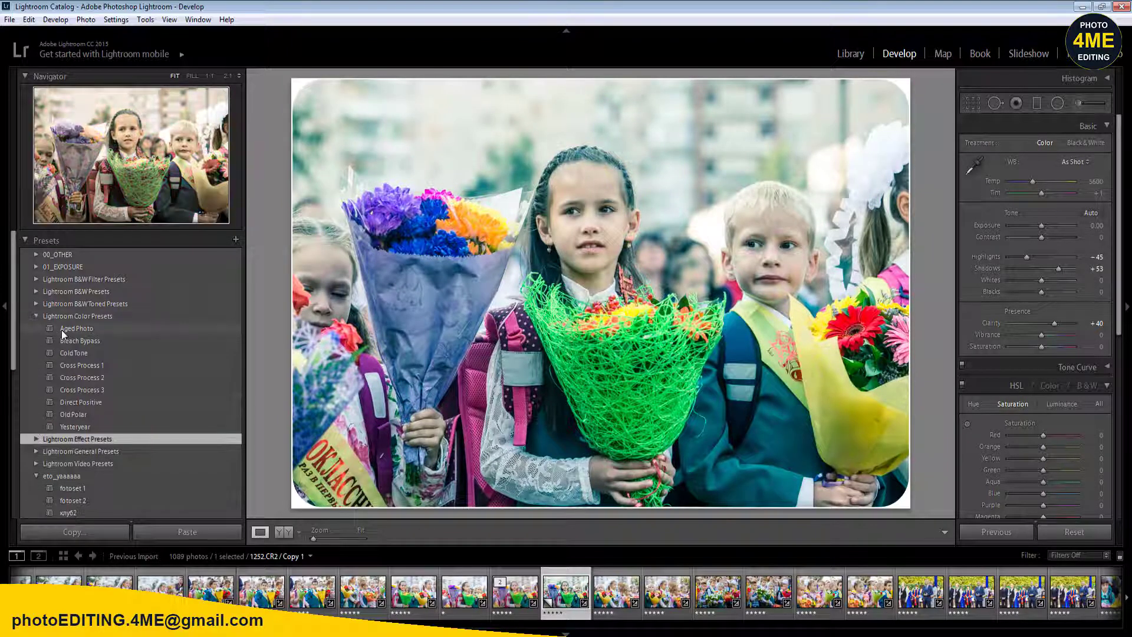
pyautogui.click(68, 345)
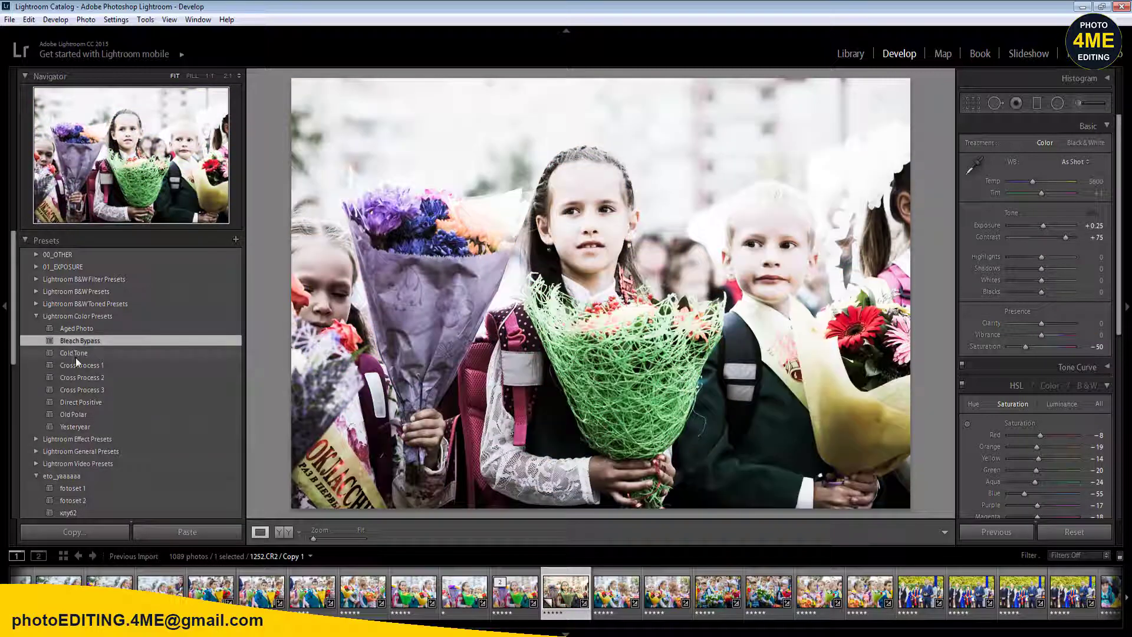
pyautogui.click(76, 364)
pyautogui.click(76, 378)
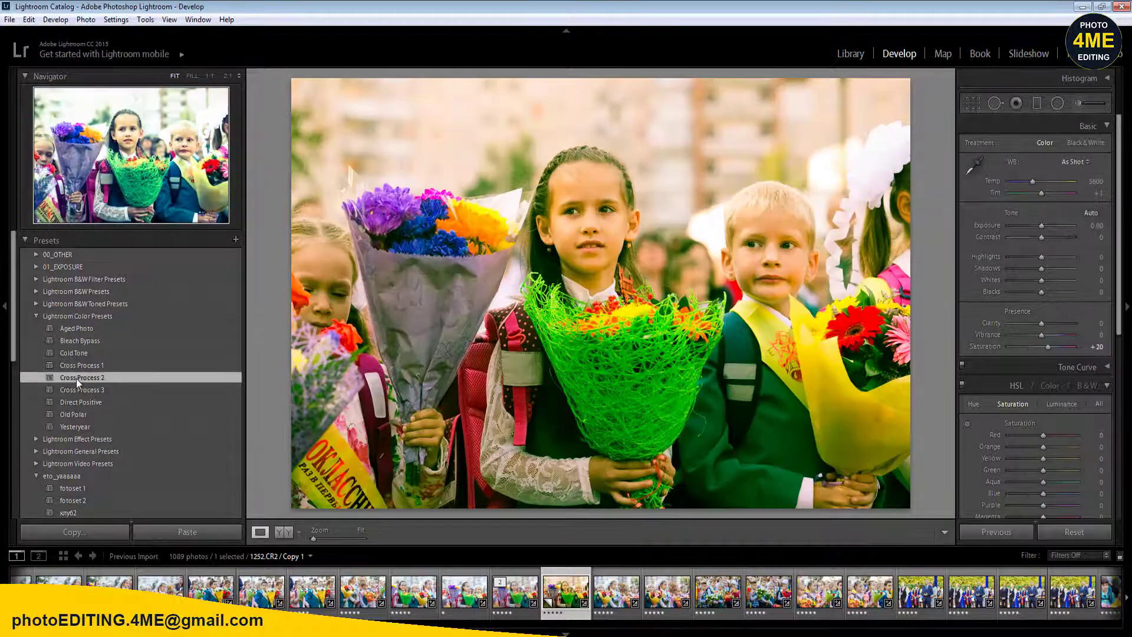
pyautogui.click(80, 393)
pyautogui.click(78, 404)
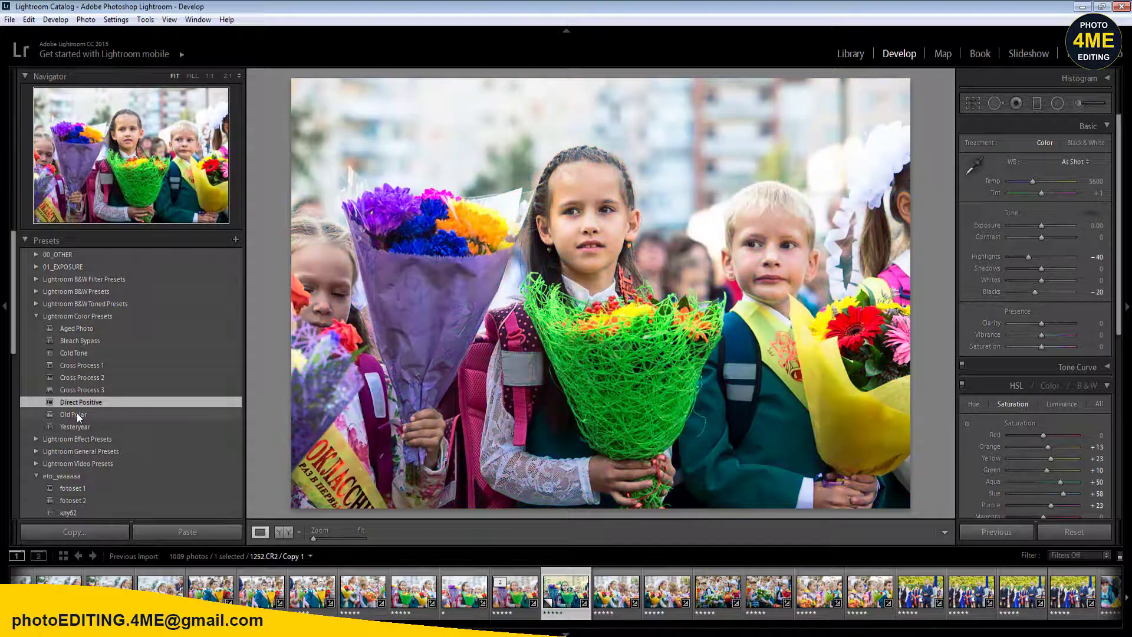
pyautogui.click(76, 413)
pyautogui.click(76, 401)
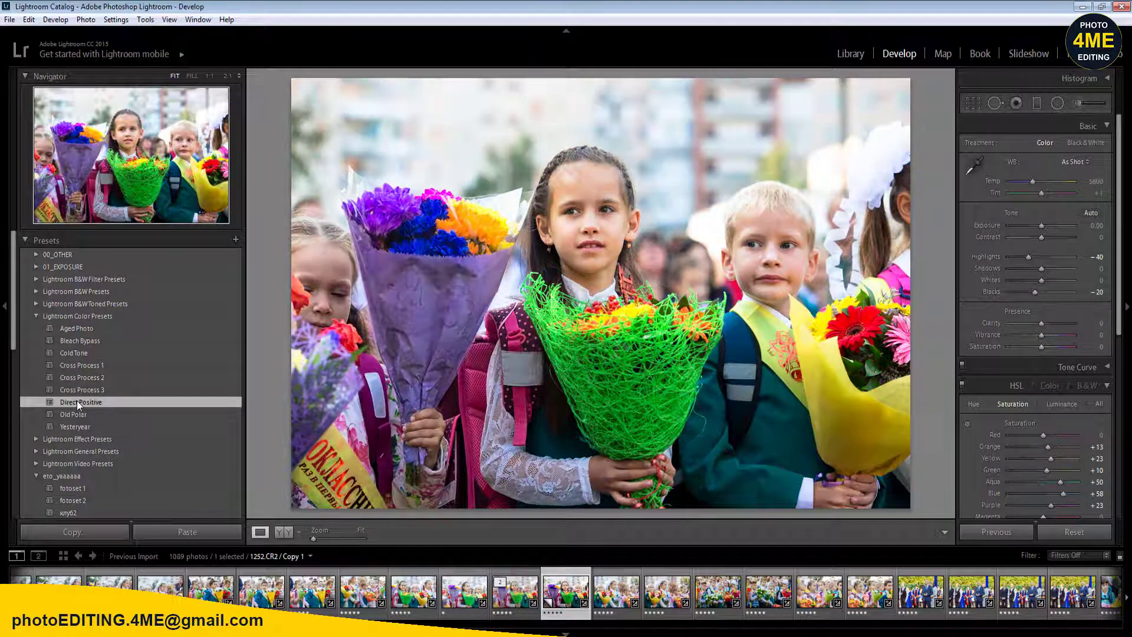
pyautogui.click(36, 316)
# - Apply the custom presets "fotoset 1", "fotoset 2" and finally "клуб2" to the virtual copy
pyautogui.click(36, 279)
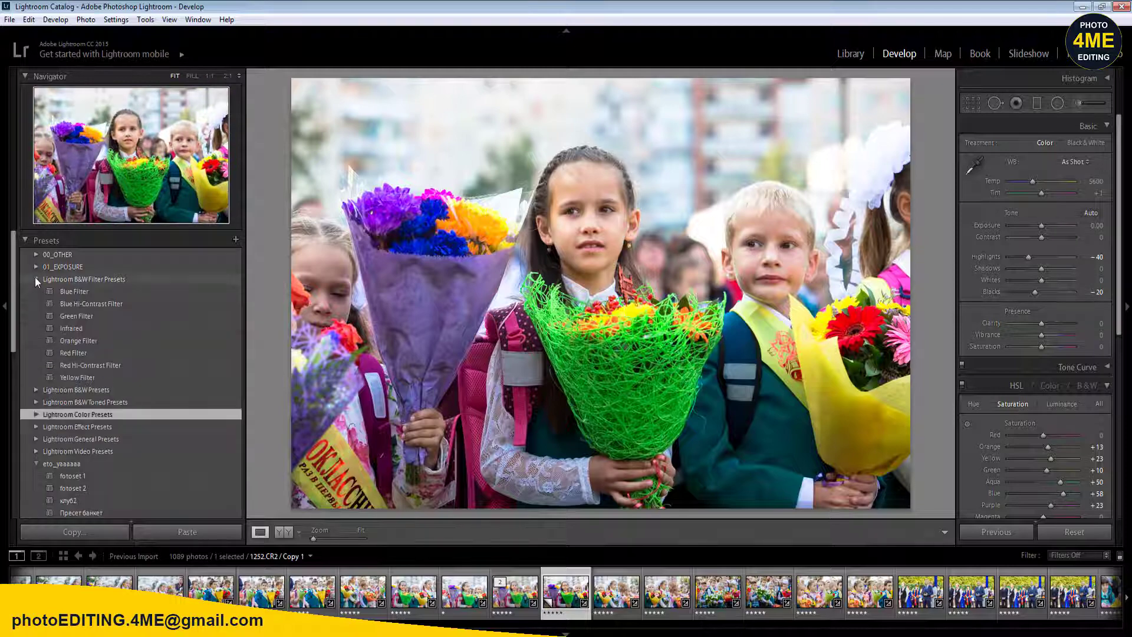
pyautogui.click(37, 279)
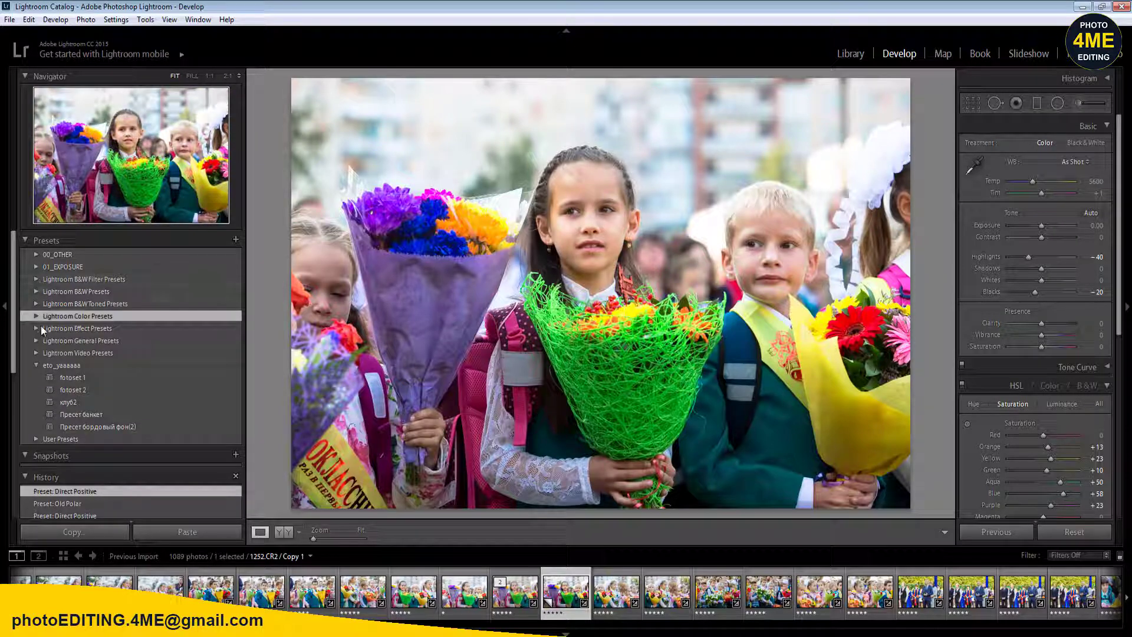
pyautogui.scroll(-2, 56, 387)
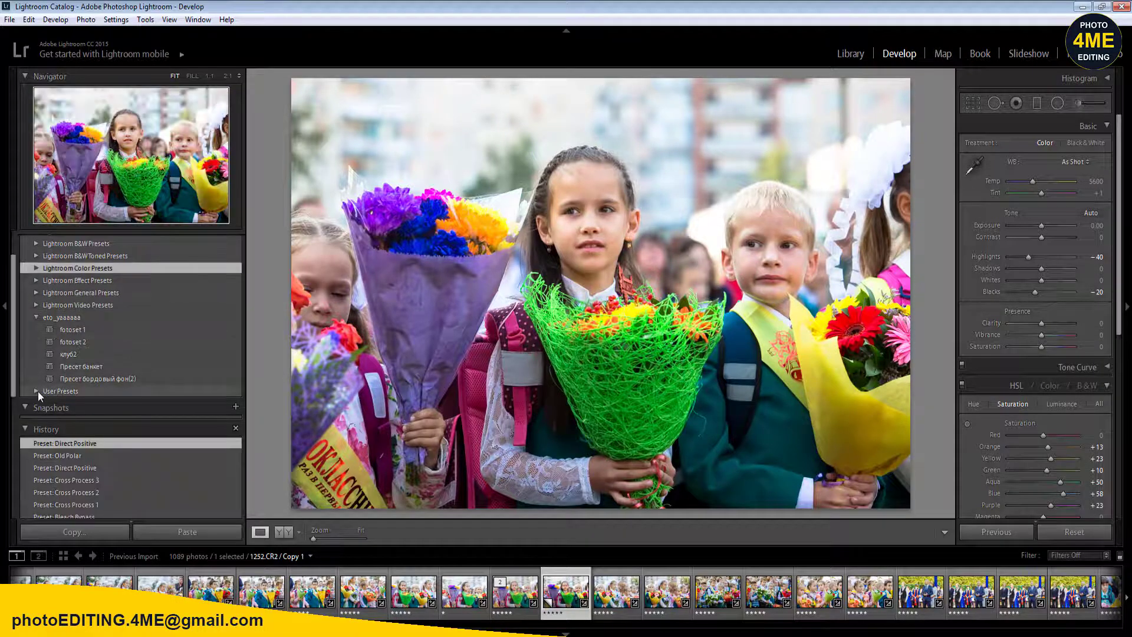
pyautogui.click(38, 391)
pyautogui.click(70, 329)
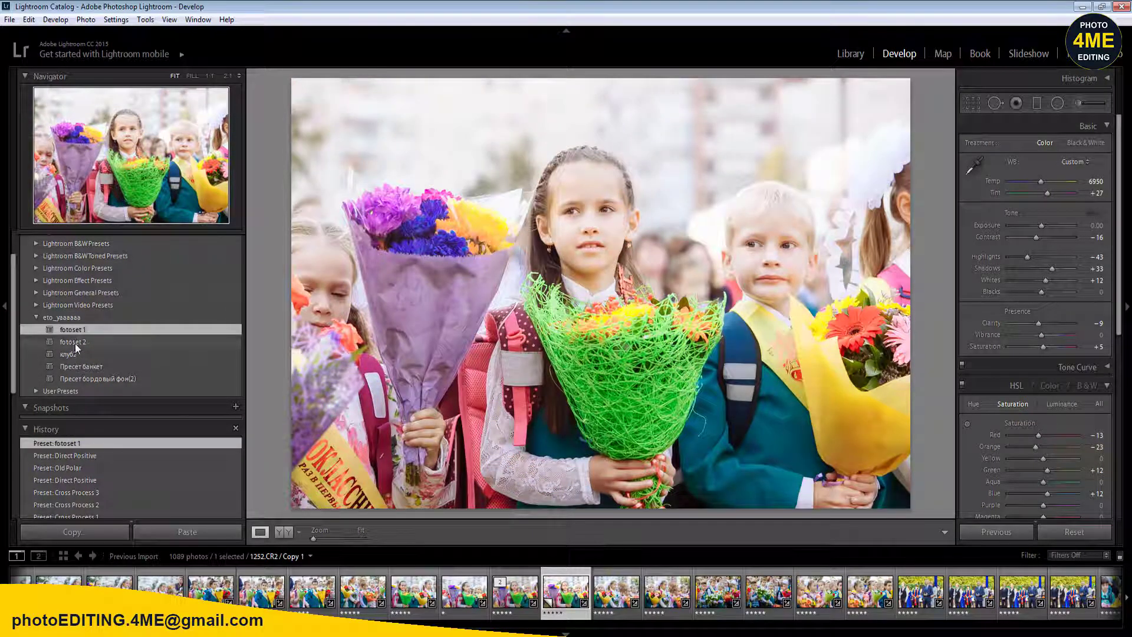
pyautogui.click(75, 343)
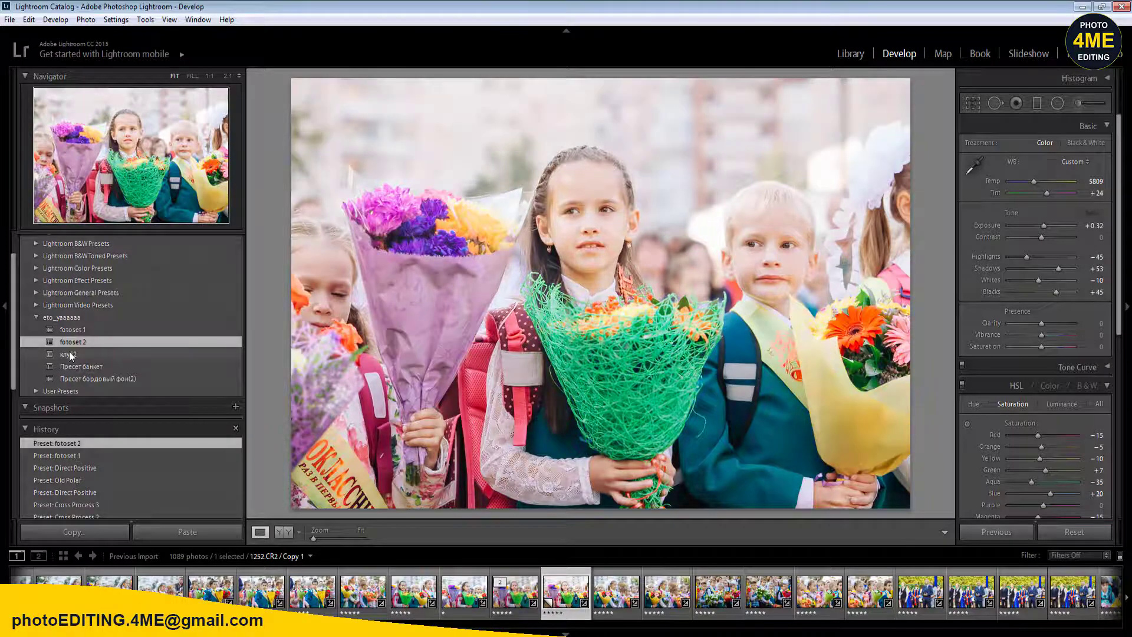
pyautogui.click(69, 354)
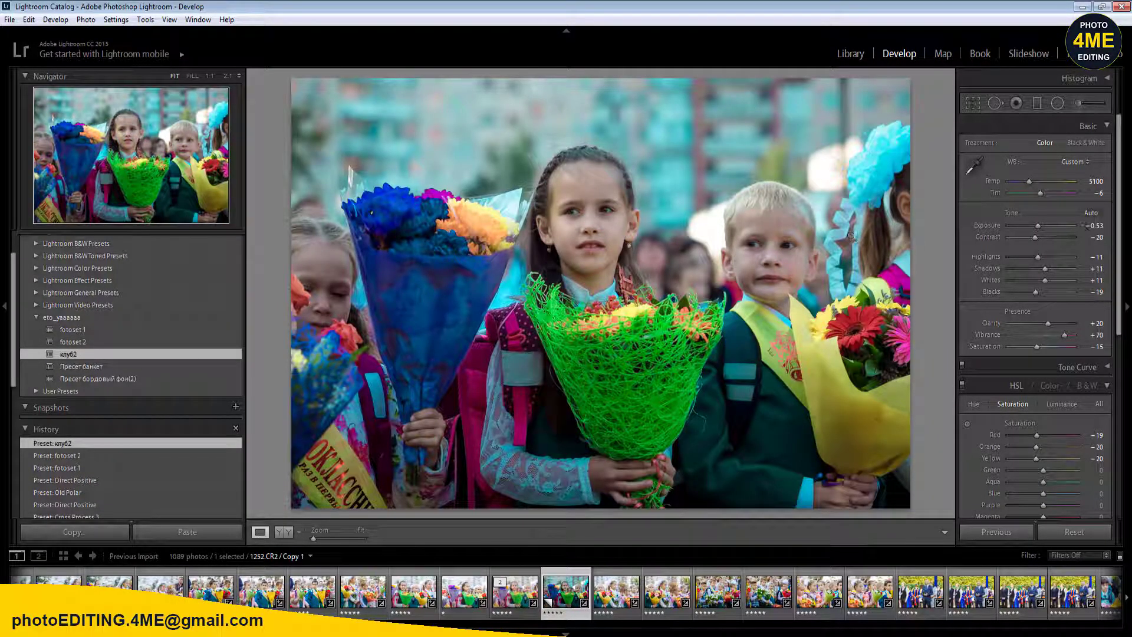
# - Set Exposure and Contrast to 0 on the virtual copy
pyautogui.click(1096, 226)
pyautogui.write('0')
pyautogui.click(1096, 239)
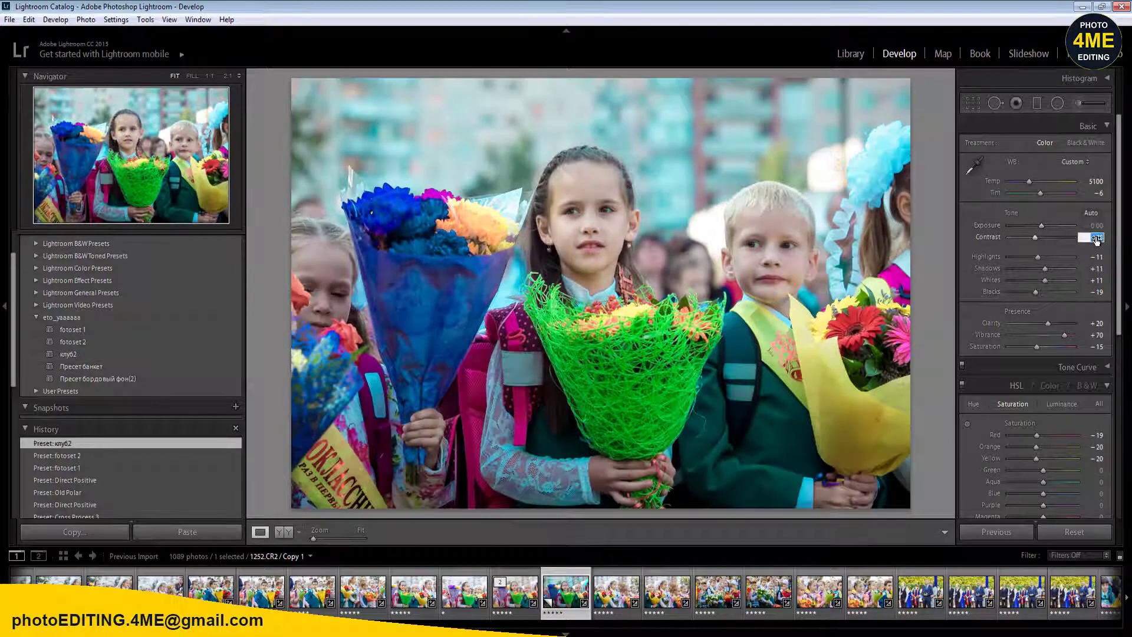
pyautogui.write('0')
# - Compare the virtual copy with the original 1252.CR2, ending on the copy
pyautogui.press('Left')
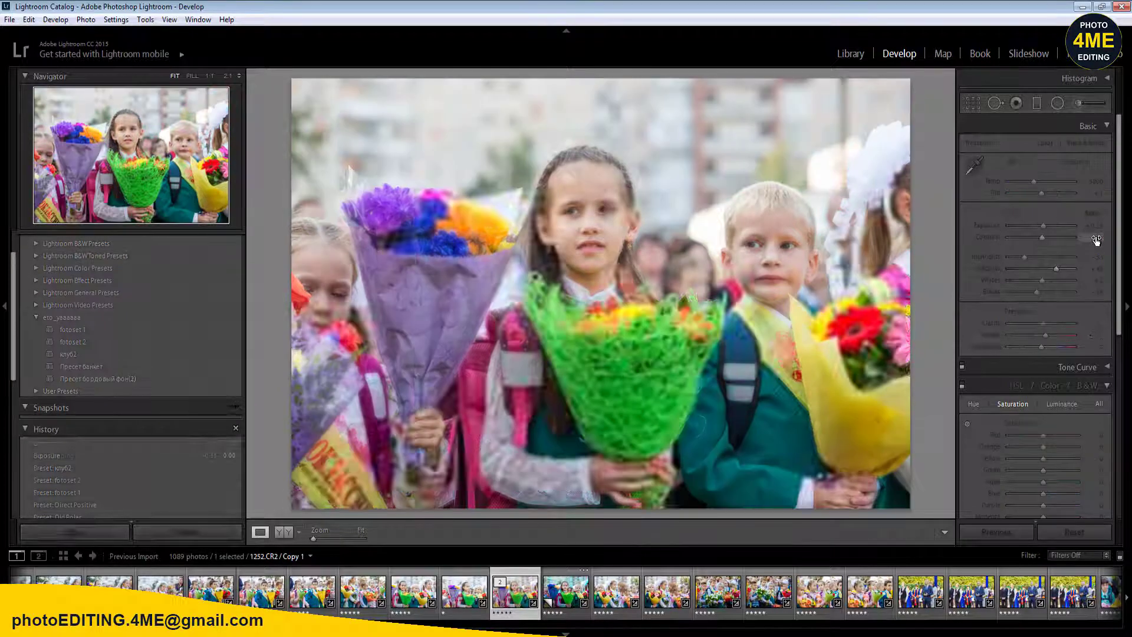
pyautogui.press('Right')
pyautogui.hotkey('ctrl', 'shift', 'z')
pyautogui.hotkey('ctrl', 'shift', 'z')
pyautogui.hotkey('ctrl', 'shift', 'z')
pyautogui.hotkey('ctrl', 'shift', 'z')
pyautogui.hotkey('ctrl', 'shift', 'z')
pyautogui.hotkey('ctrl', 'shift', 'z')
pyautogui.hotkey('ctrl', 'shift', 'z')
pyautogui.hotkey('ctrl', 'shift', 'z')
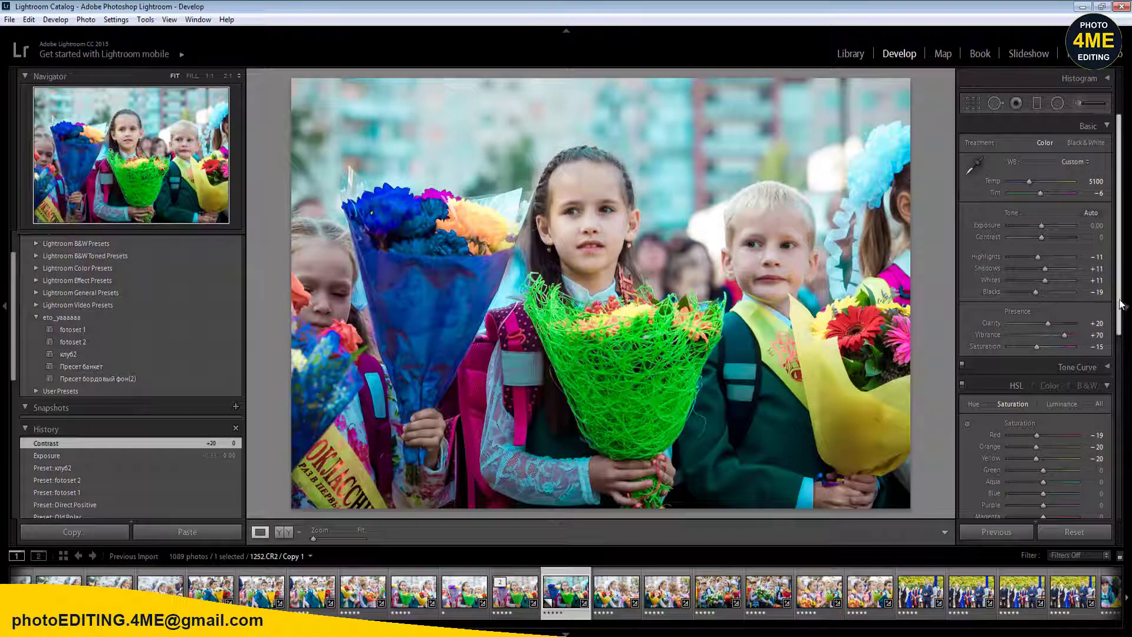
# - Lower the Blue Primary Saturation in the Camera Calibration settings of the virtual copy to -4
pyautogui.scroll(-5, 1103, 313)
pyautogui.click(1106, 319)
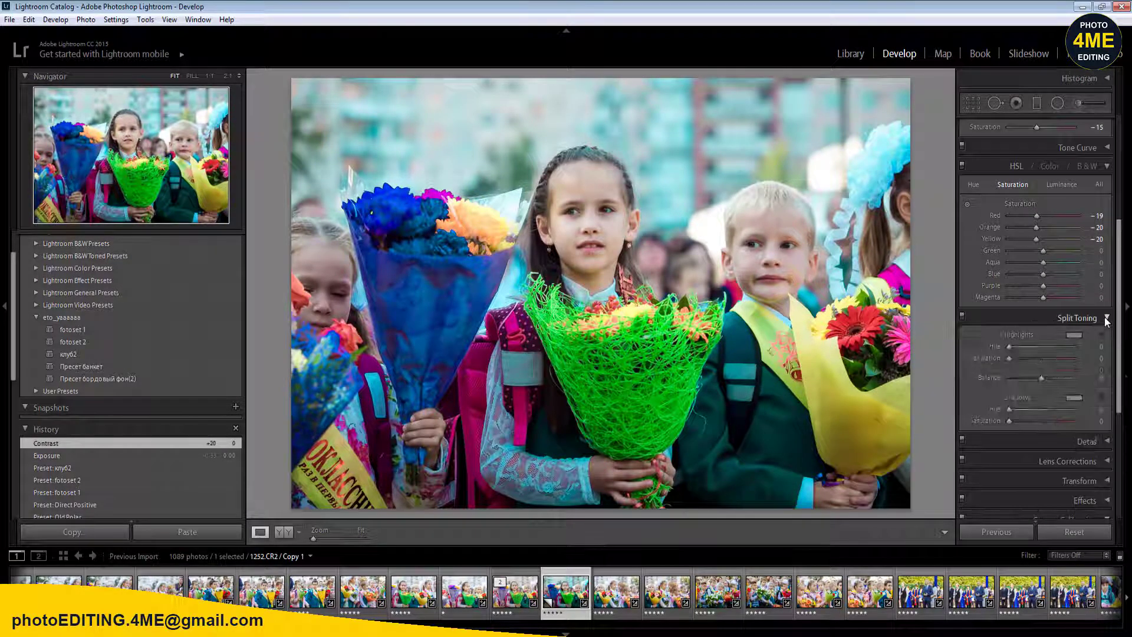
pyautogui.click(1107, 318)
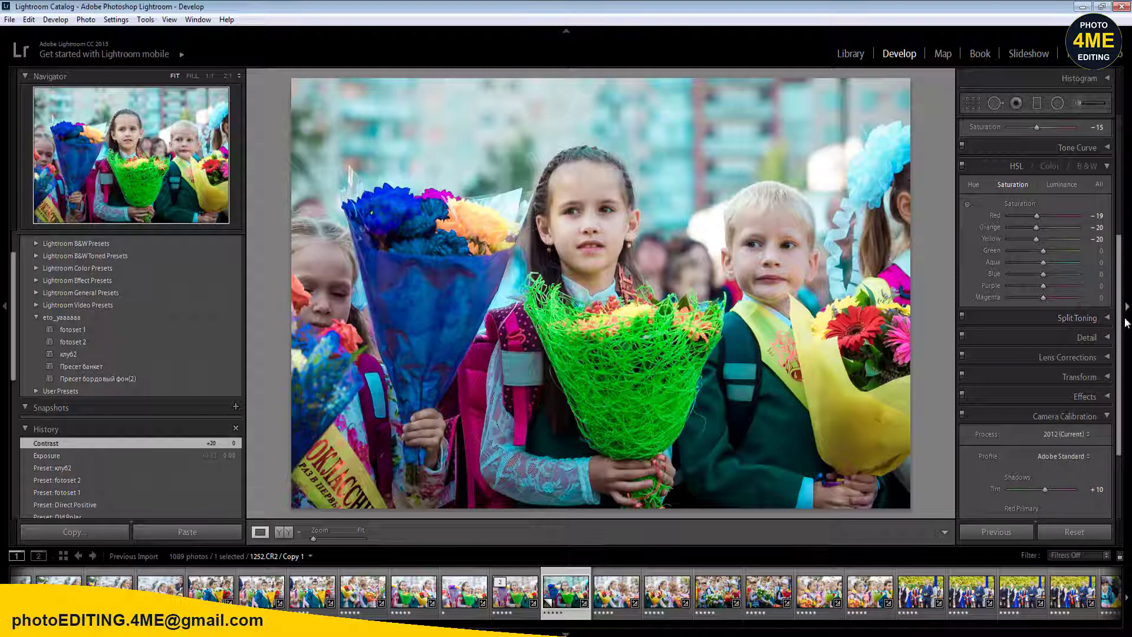
pyautogui.moveTo(1119, 319); pyautogui.dragTo(1118, 399)
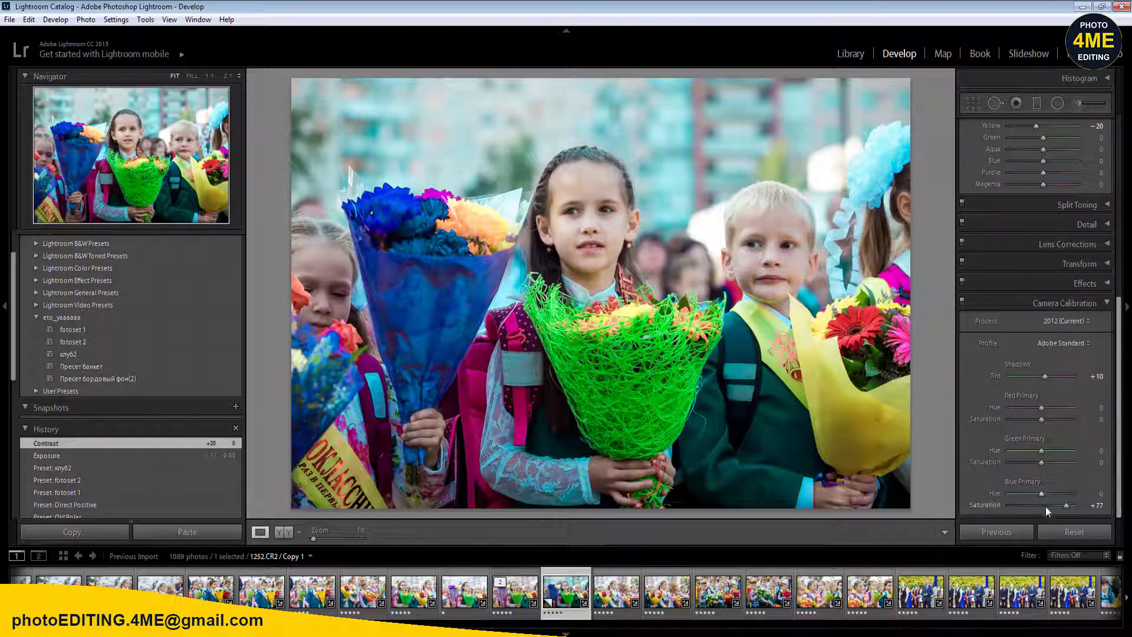
pyautogui.moveTo(1045, 506); pyautogui.dragTo(1040, 506)
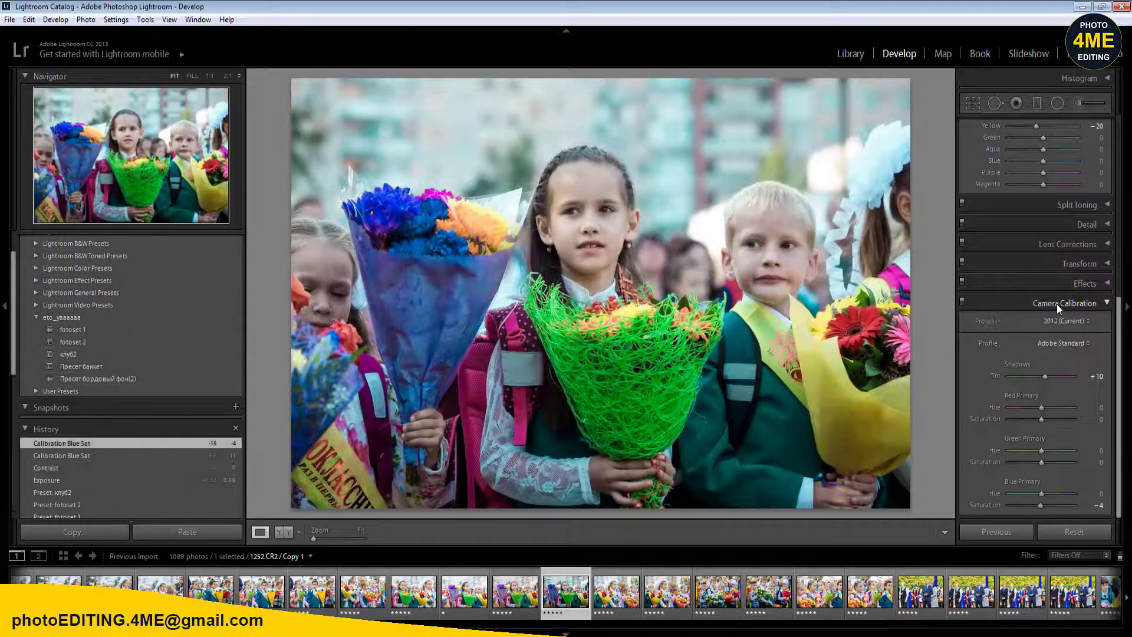
# - Remove the virtual copy of 1252.CR2 from the catalog
pyautogui.press('Delete')
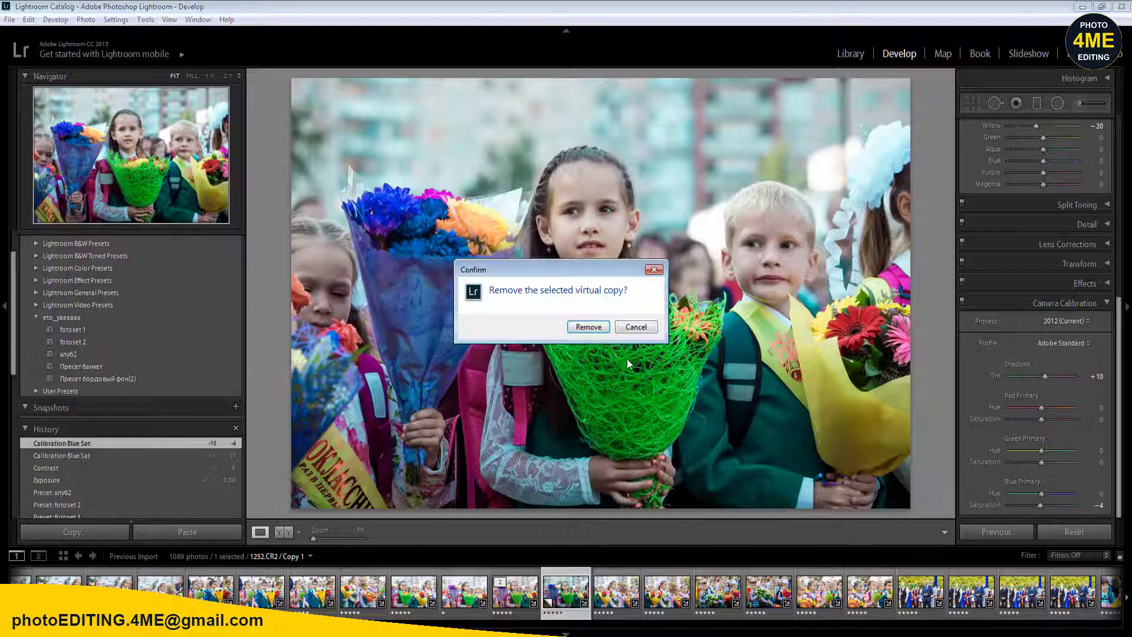
pyautogui.click(587, 327)
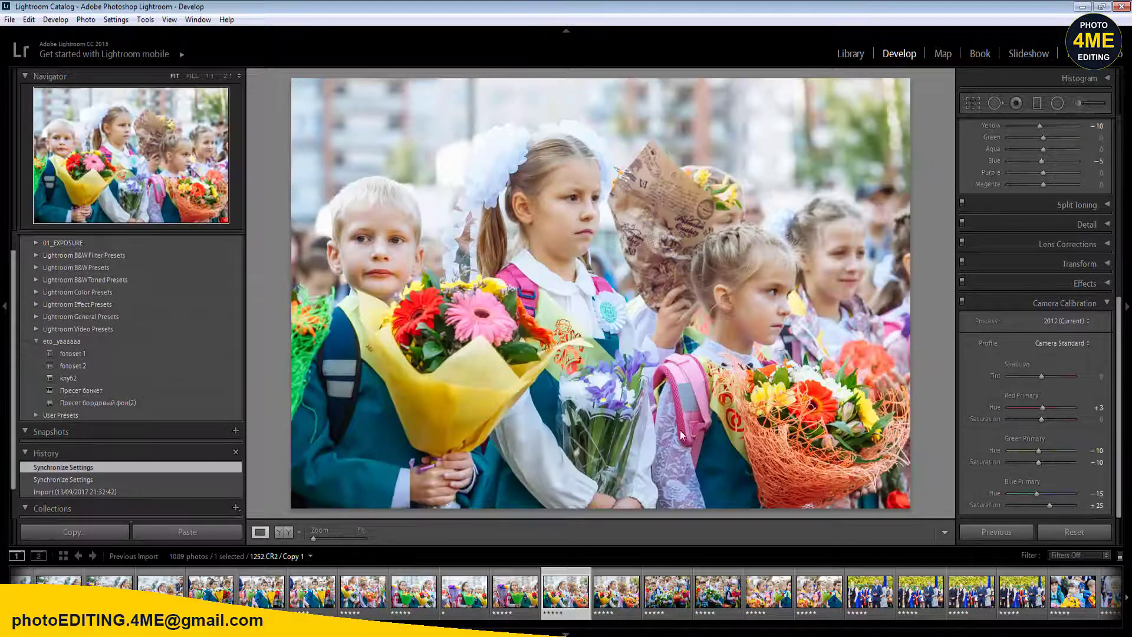
# - Select 1251.CR2 together with 1252.CR2 and synchronize the develop settings of 1251.CR2 to 1252.CR2
pyautogui.click(511, 588)
pyautogui.click(465, 592)
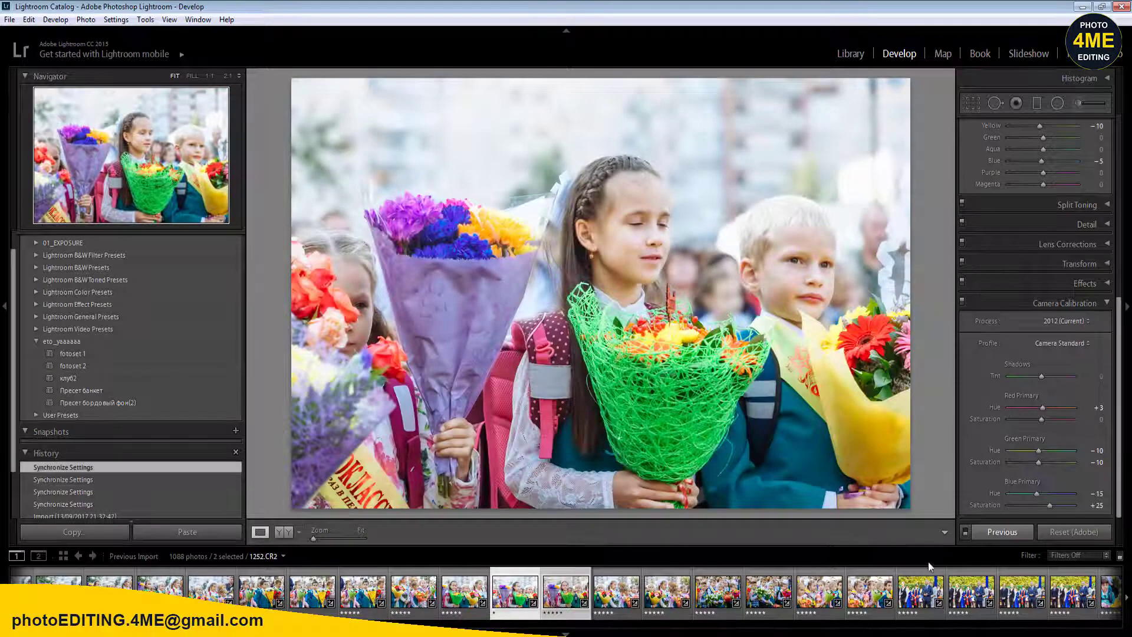
pyautogui.click(1007, 531)
pyautogui.click(903, 529)
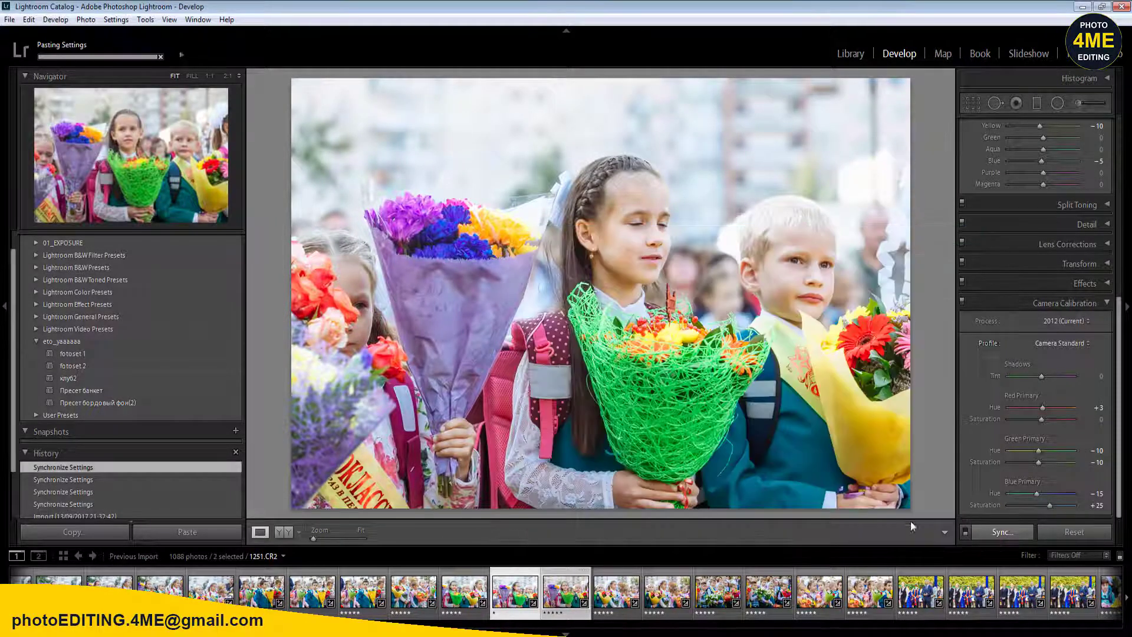
# - Set the white balance temperature of 1252.CR2 to 5500 and its exposure to -0.50
pyautogui.click(1108, 304)
pyautogui.click(466, 607)
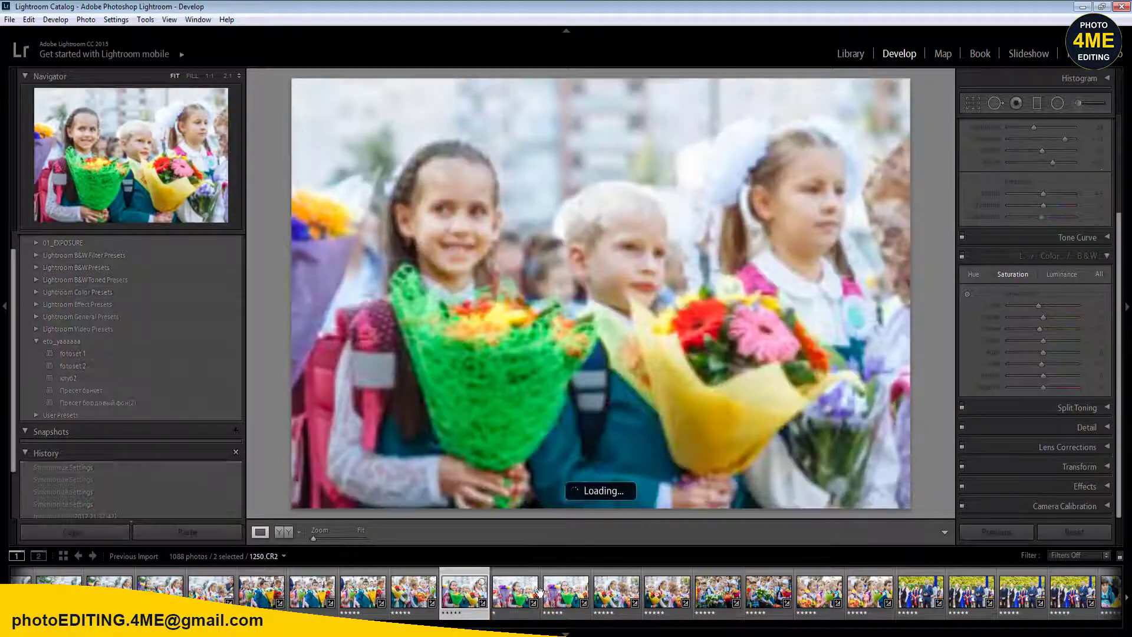
pyautogui.click(554, 599)
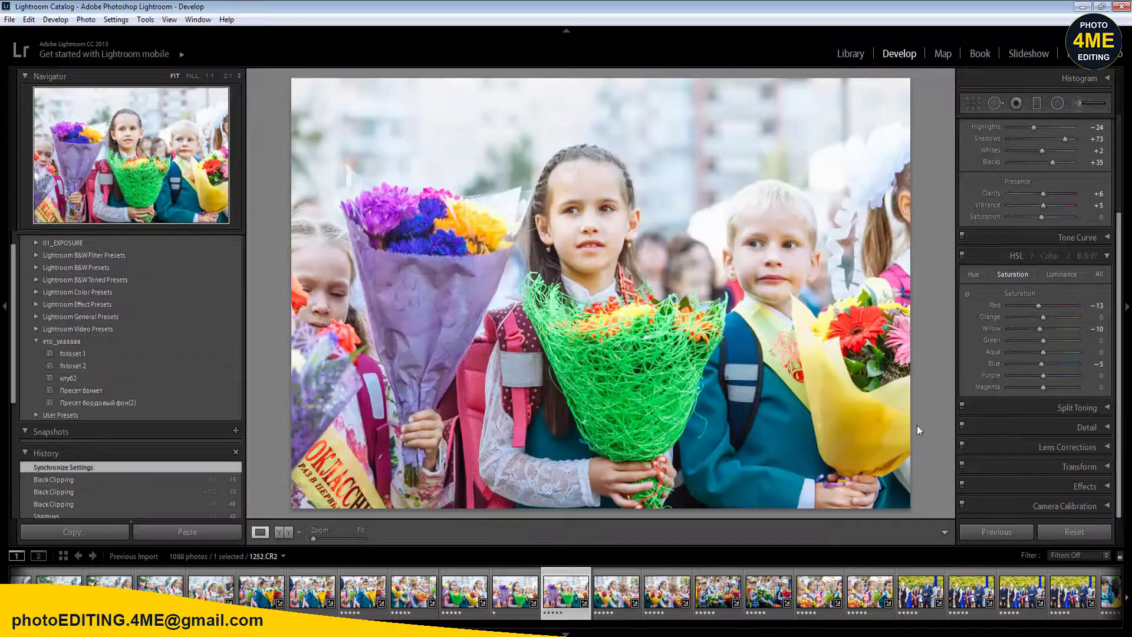
pyautogui.moveTo(1120, 277); pyautogui.dragTo(1130, 162)
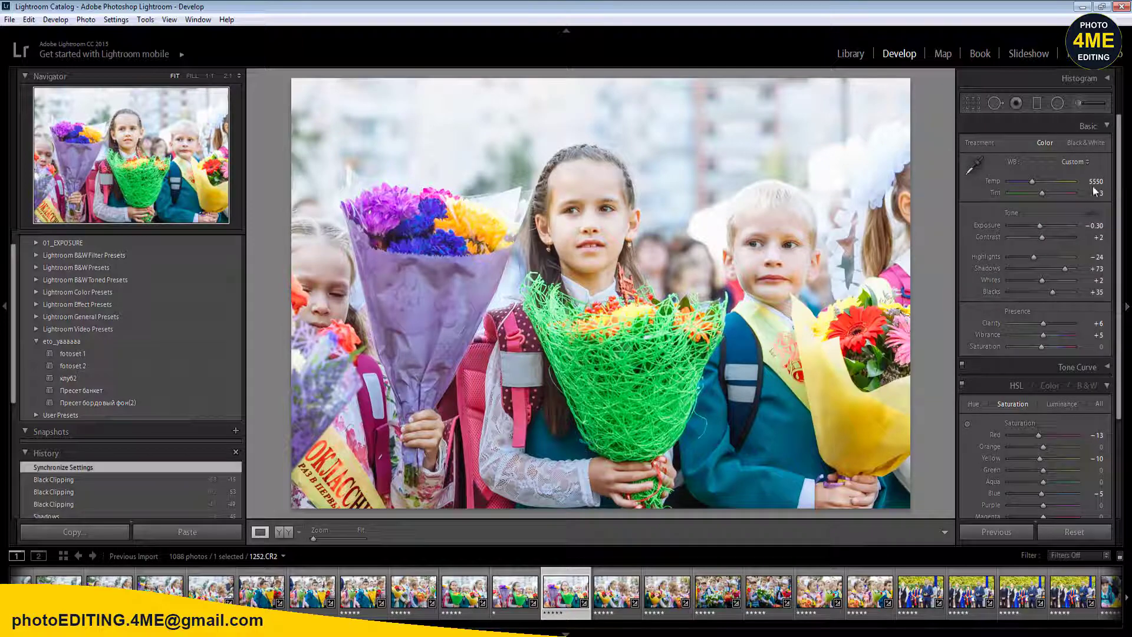
pyautogui.write('5500')
pyautogui.press('Return')
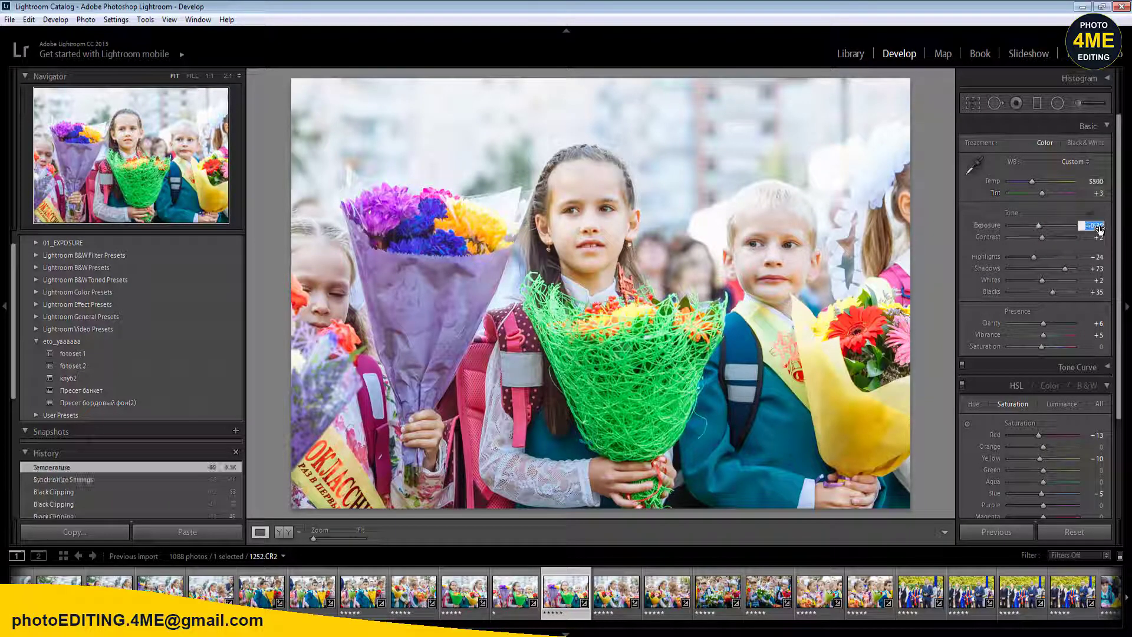
pyautogui.write('-0.5')
pyautogui.press('Return')
# - Crop 1252.CR2 inward from the photo's left edge at the original aspect ratio and compare it before and after
pyautogui.press('r')
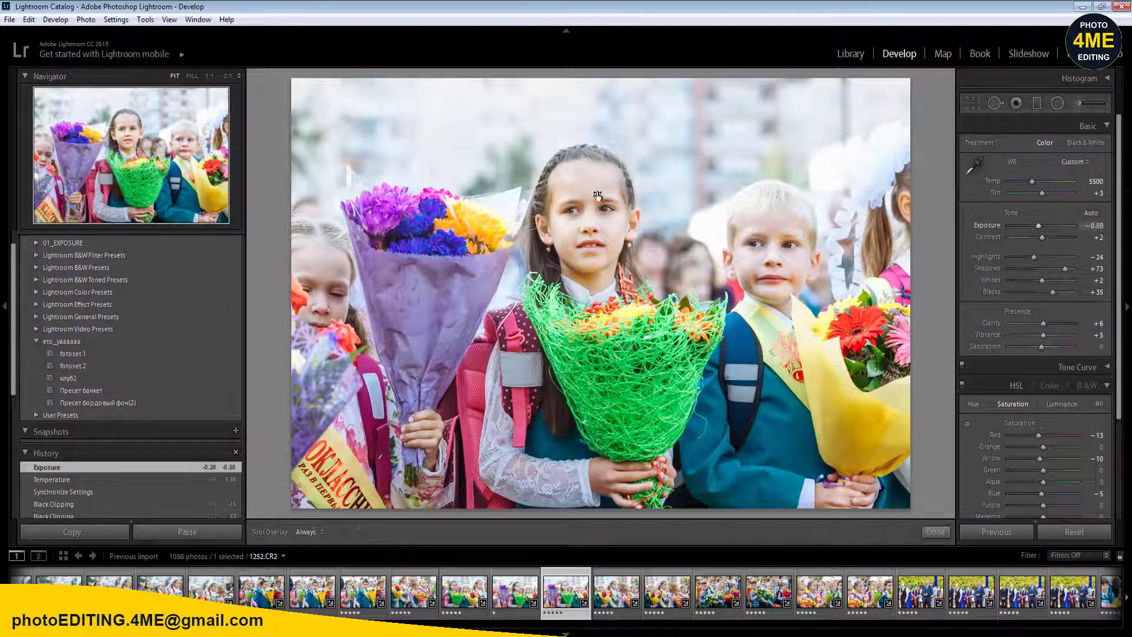
pyautogui.moveTo(293, 227); pyautogui.dragTo(322, 229)
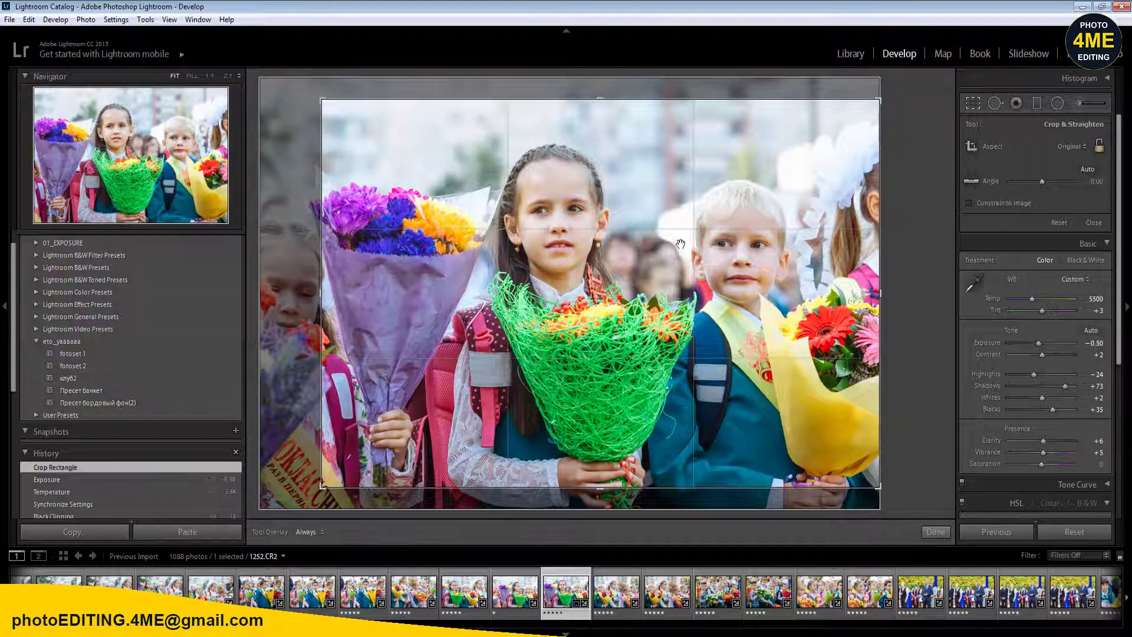
pyautogui.press('r')
pyautogui.click(280, 533)
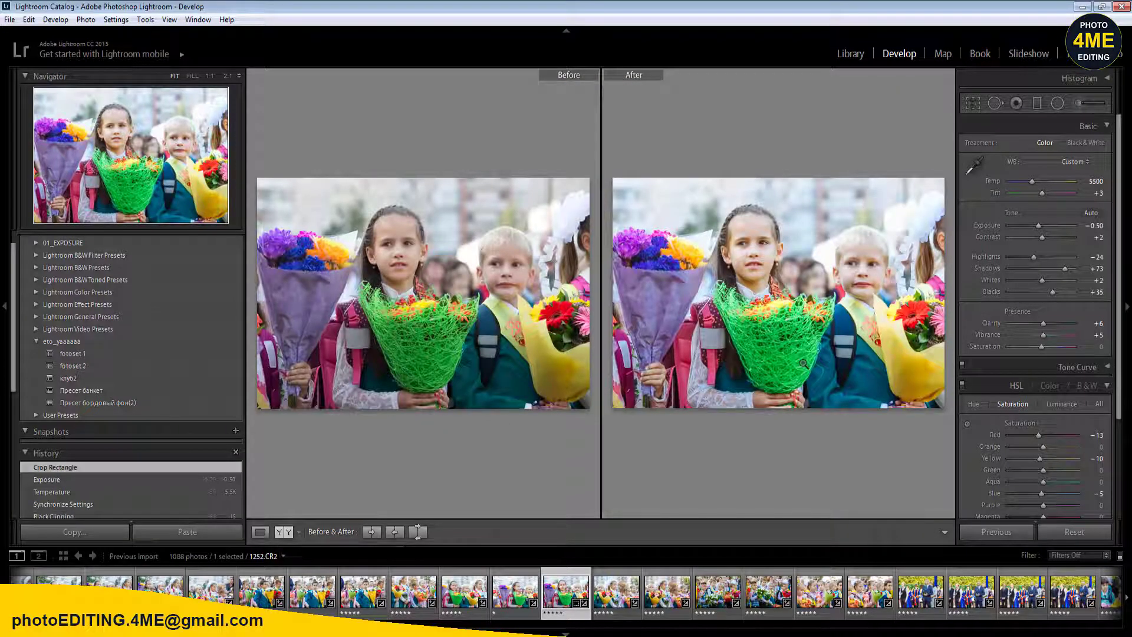
pyautogui.click(260, 533)
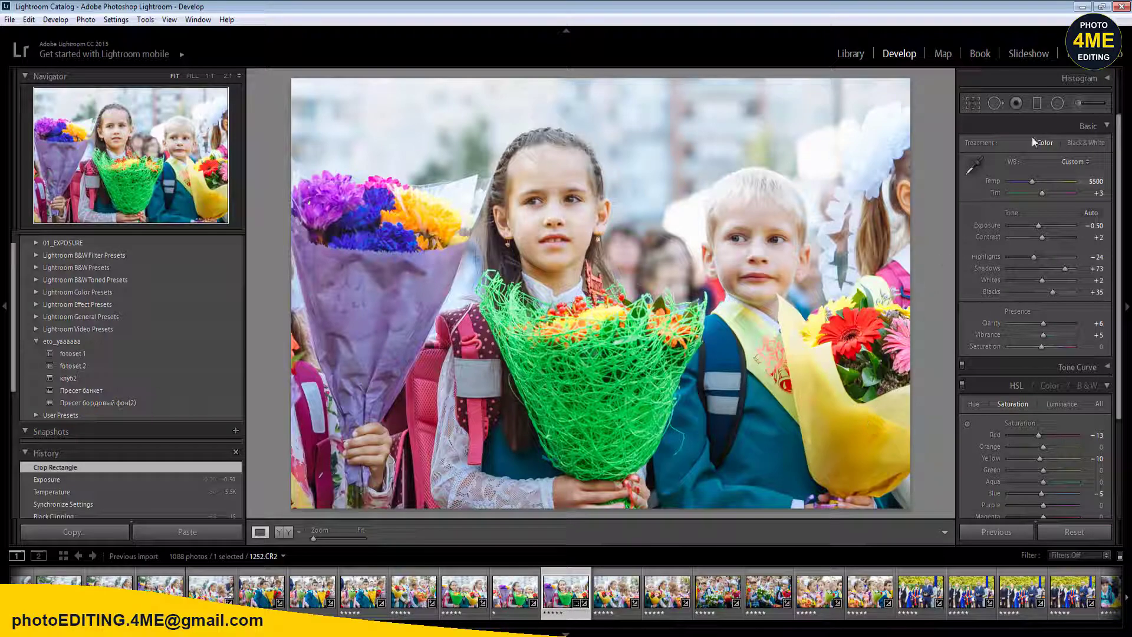
# - Tighten the crop of 1252.CR2 slightly from the photo's right edge
pyautogui.click(977, 101)
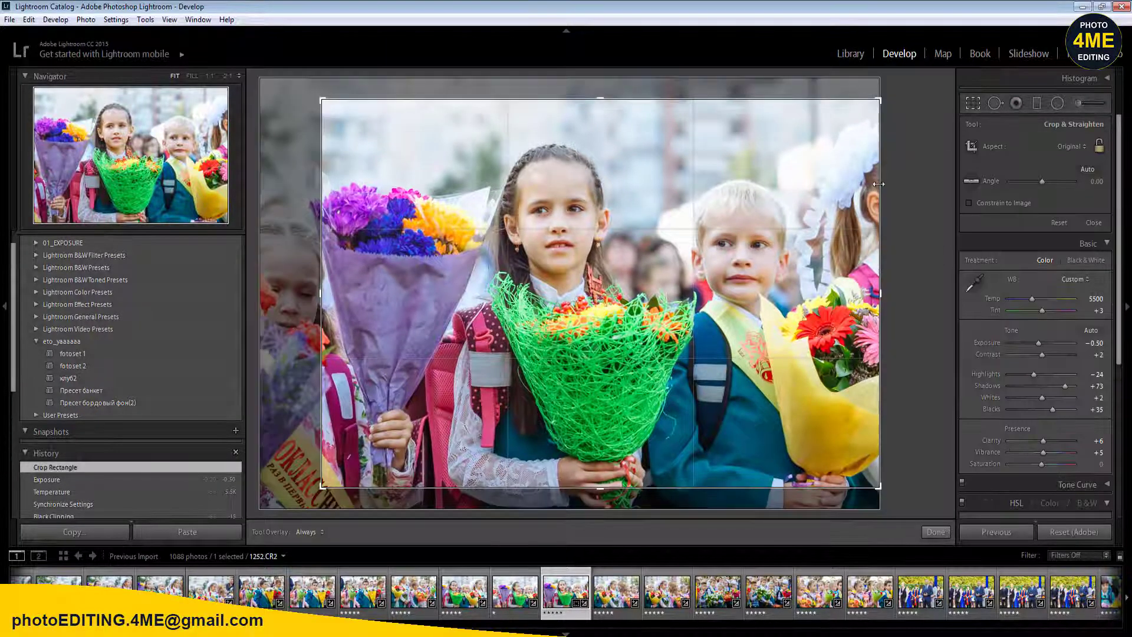
pyautogui.moveTo(871, 184); pyautogui.dragTo(871, 184)
pyautogui.press('Return')
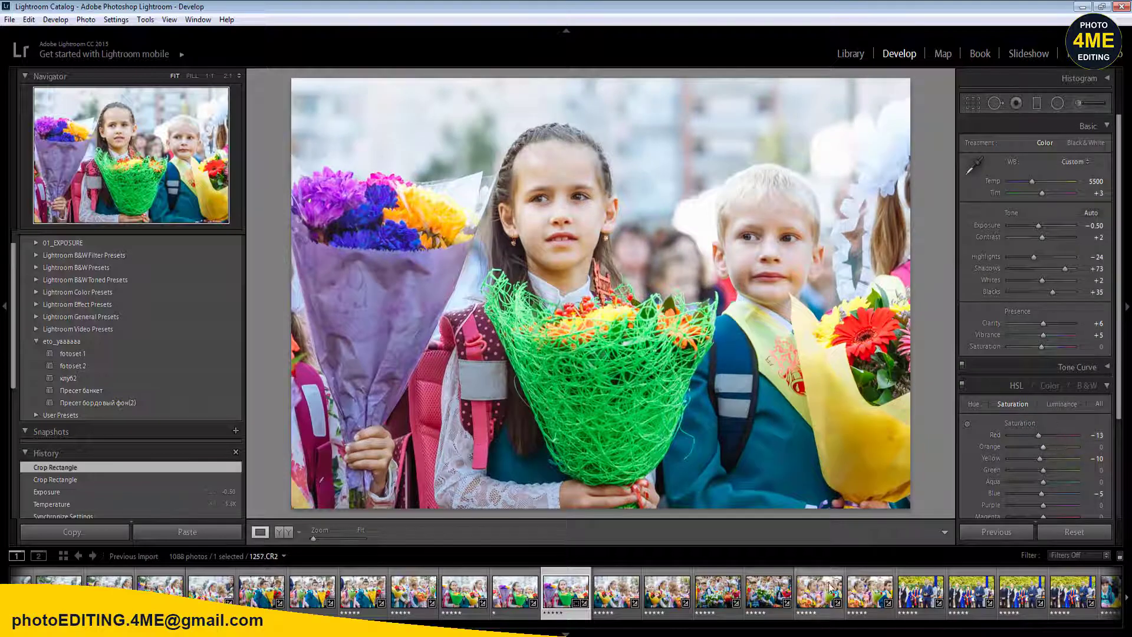
# - Synchronize the develop settings of 1252.CR2 to the following ten photos, excluding crop, spot removal and local adjustments
pyautogui.keyDown('shift'); pyautogui.click(1072, 592); pyautogui.keyUp('shift')
pyautogui.click(1001, 532)
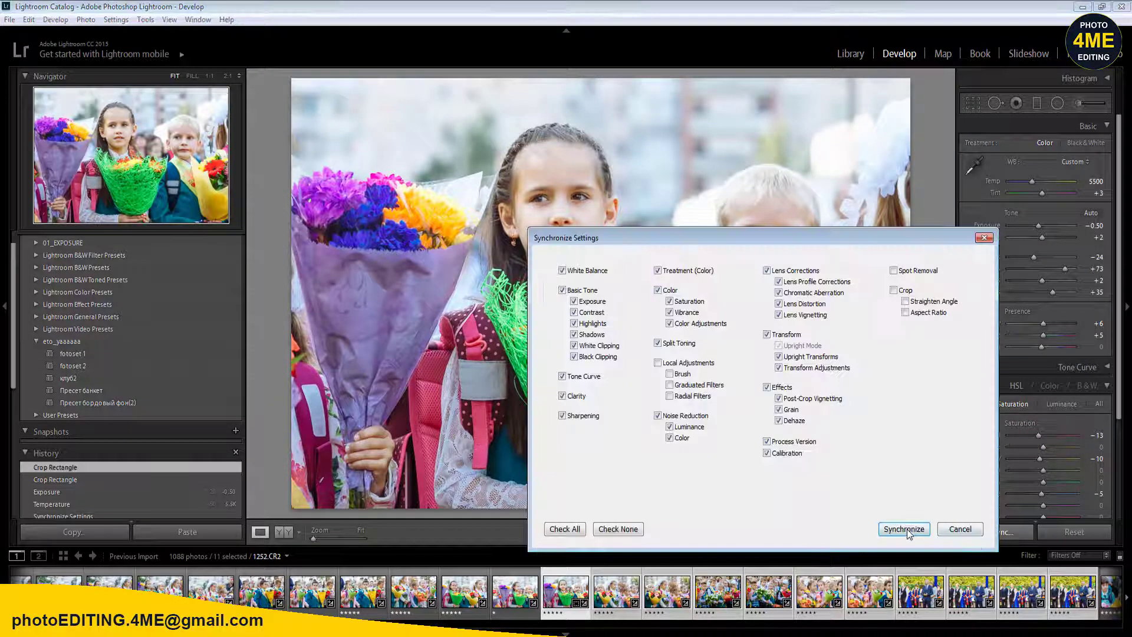
pyautogui.click(906, 534)
# - Review the synchronized photos before and after, rating 1254.CR2 one star and ending on 1255.CR2
pyautogui.click(503, 597)
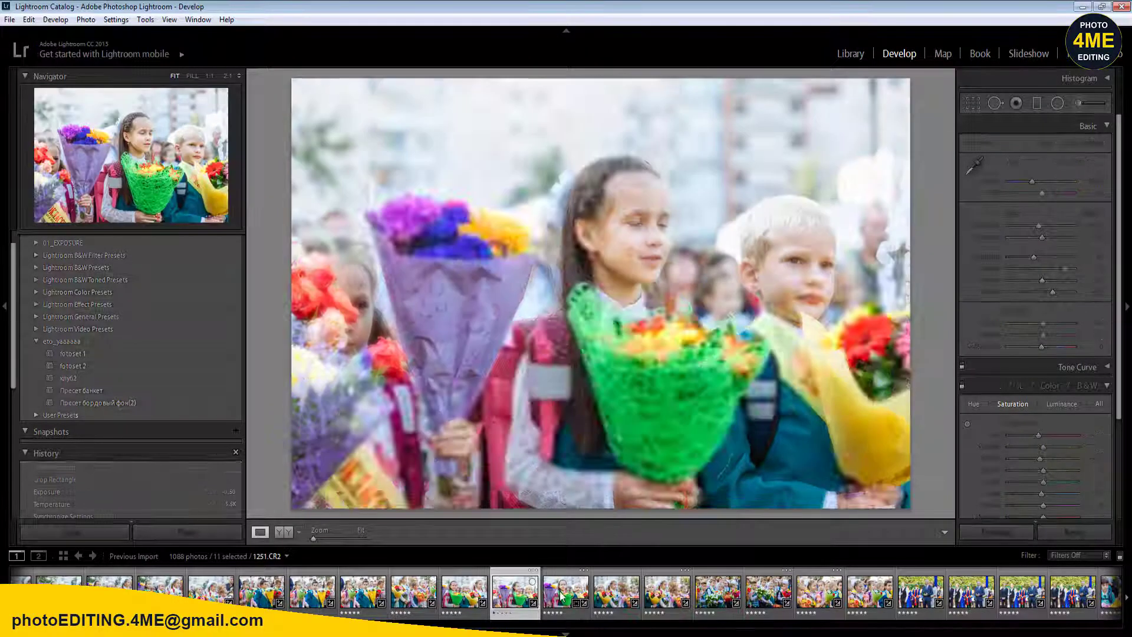
pyautogui.click(562, 596)
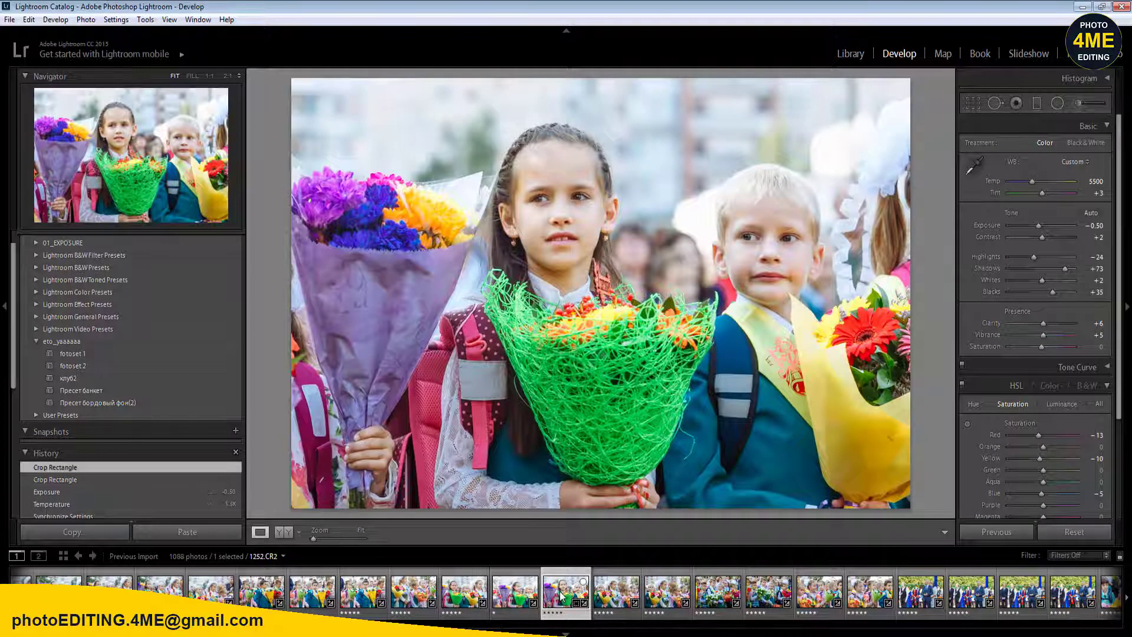
pyautogui.press('Right')
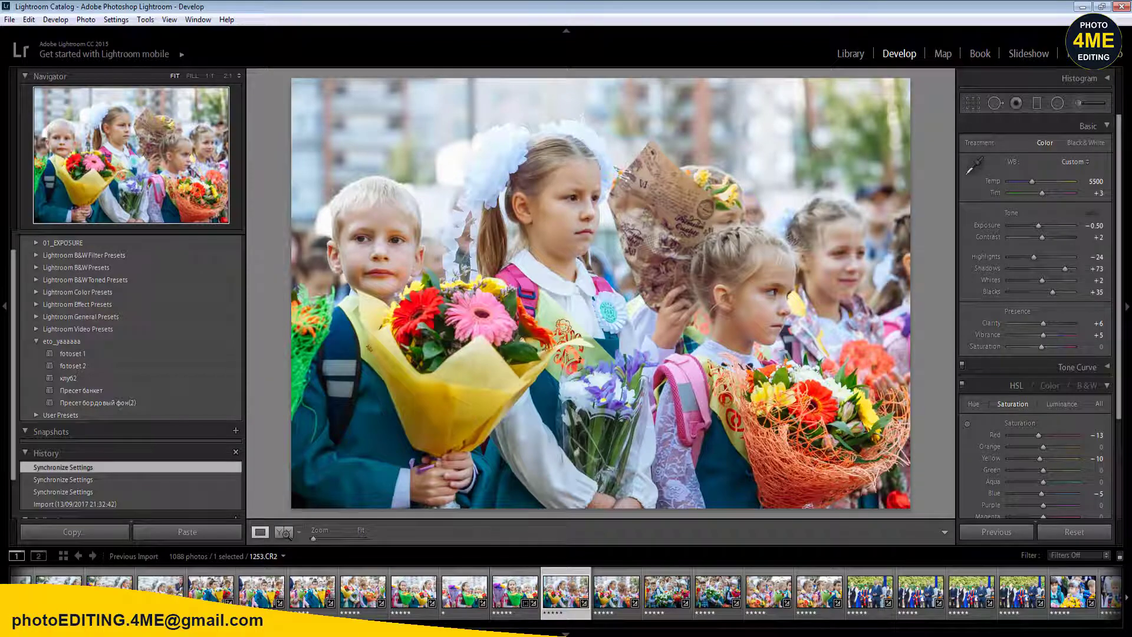
pyautogui.click(284, 532)
pyautogui.press('Right')
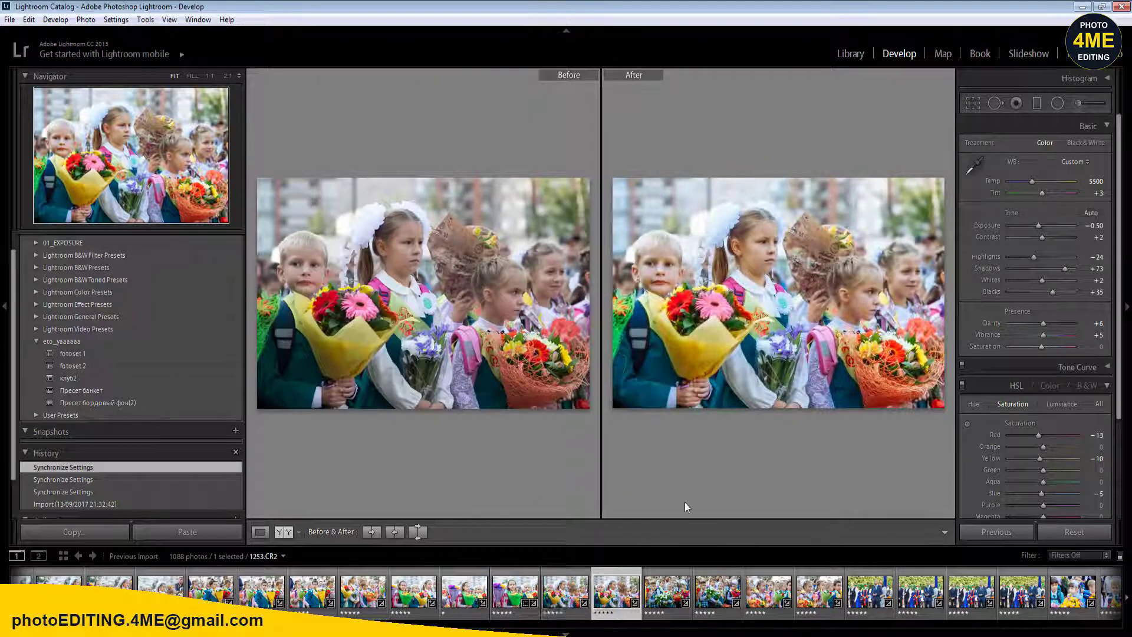
pyautogui.press('Right')
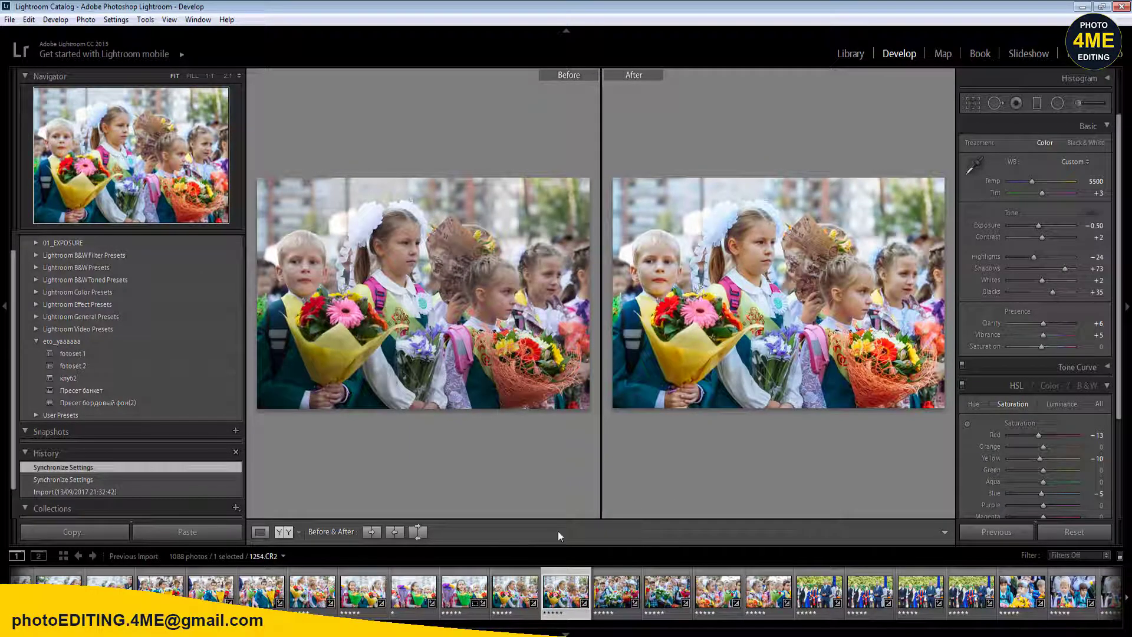
pyautogui.click(260, 533)
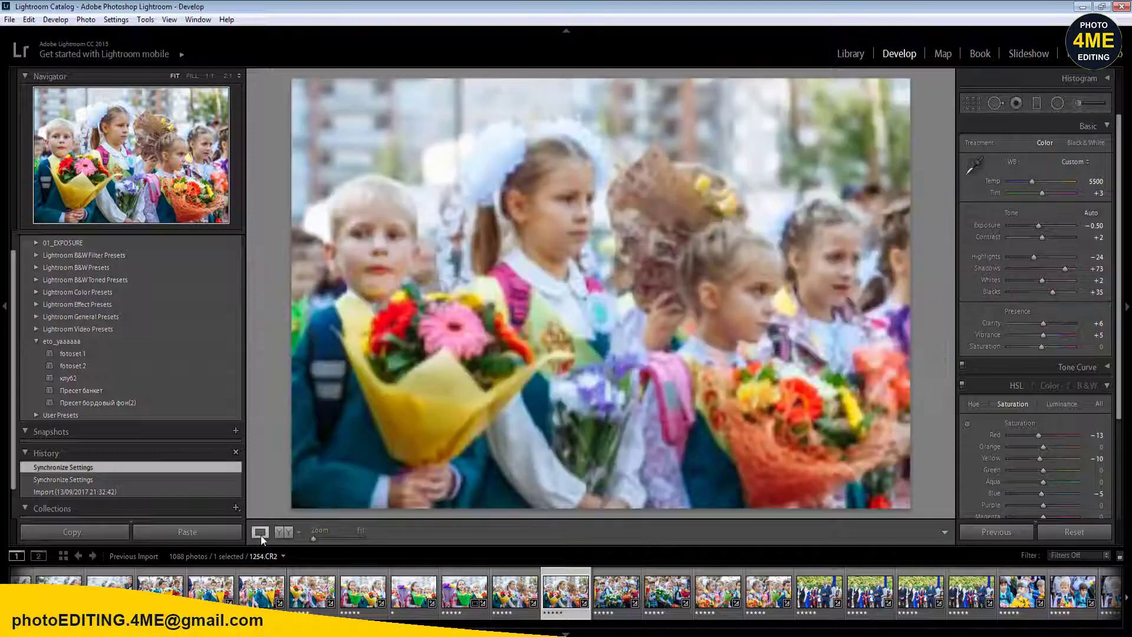
pyautogui.press('1')
pyautogui.press('Right')
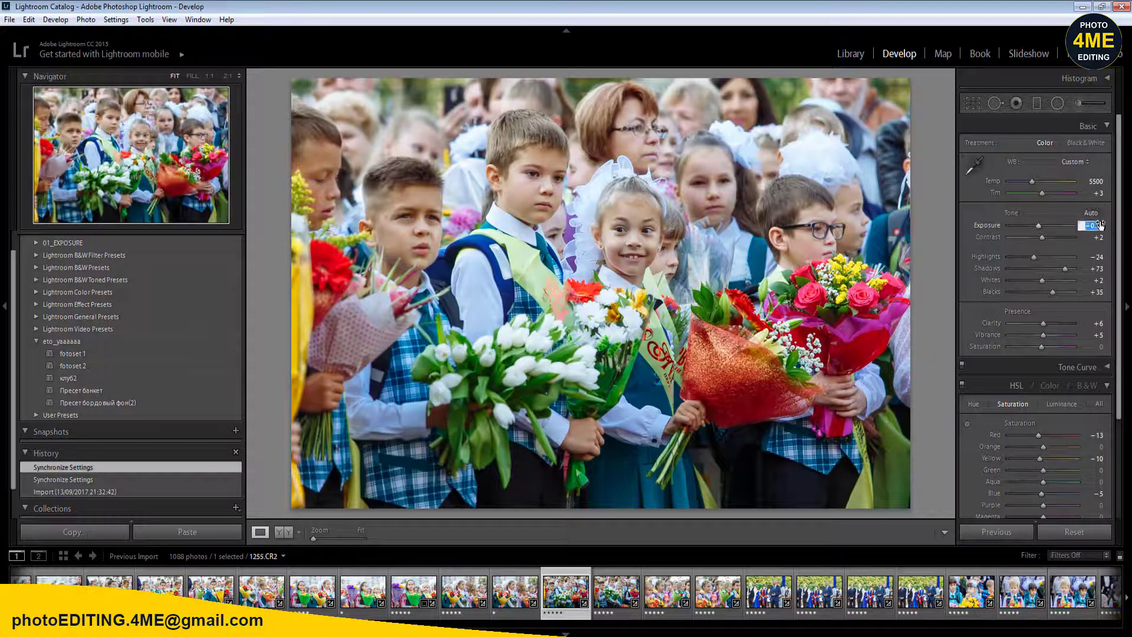
# - Set the exposure of 1255.CR2 to -0.20 and its white balance temperature to 5450
pyautogui.press('Up')
pyautogui.press('Up')
pyautogui.press('Up')
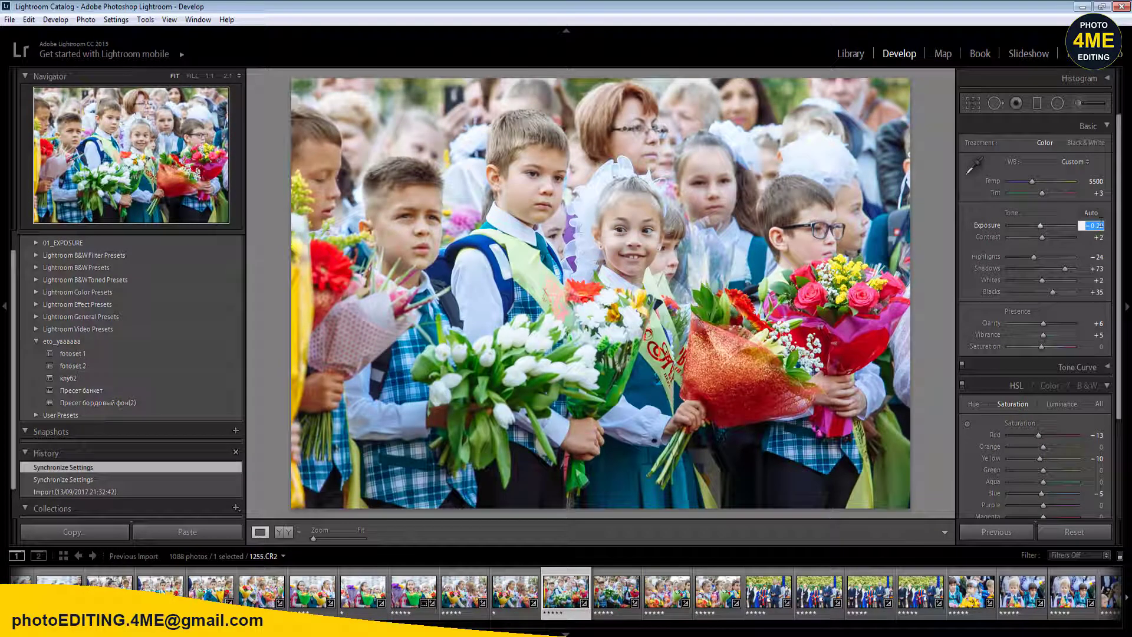
pyautogui.press('Return')
pyautogui.click(1099, 183)
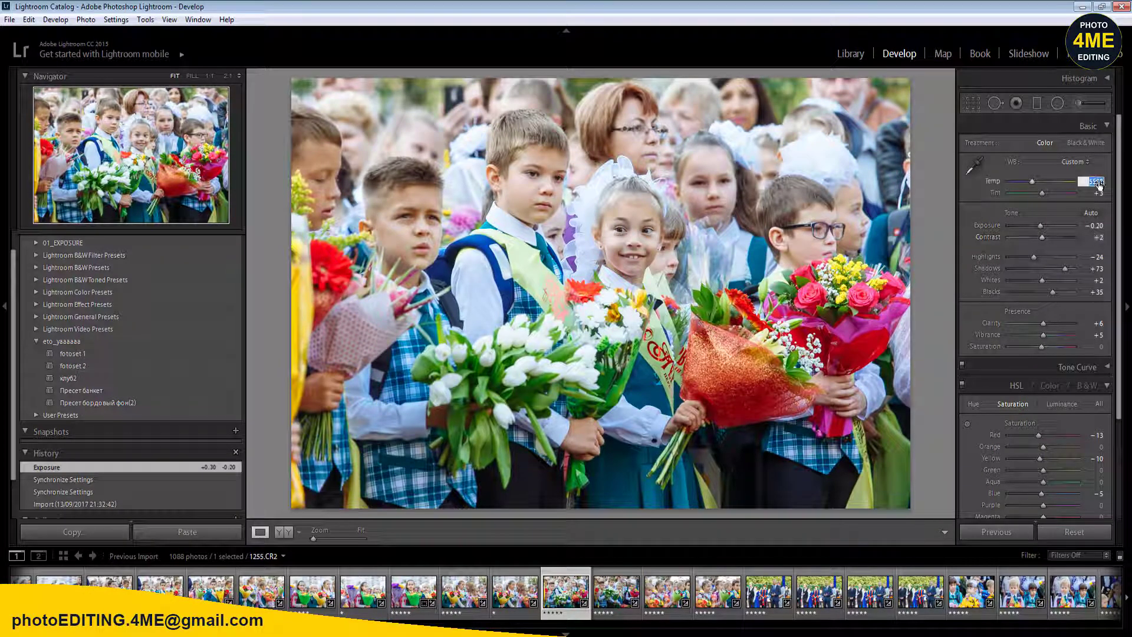
pyautogui.press('Return')
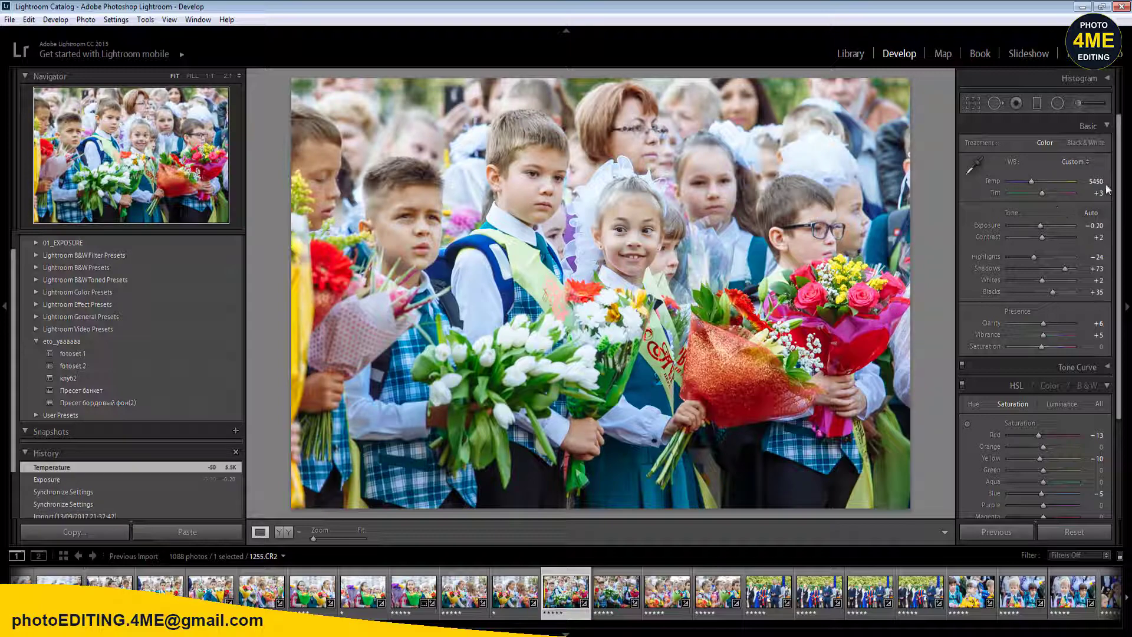
# - Set the temperature of 1255.CR2 to 5550 and its exposure to -0.30, and compare the photo before and after
pyautogui.click(1099, 183)
pyautogui.press('BackSpace')
pyautogui.click(1097, 228)
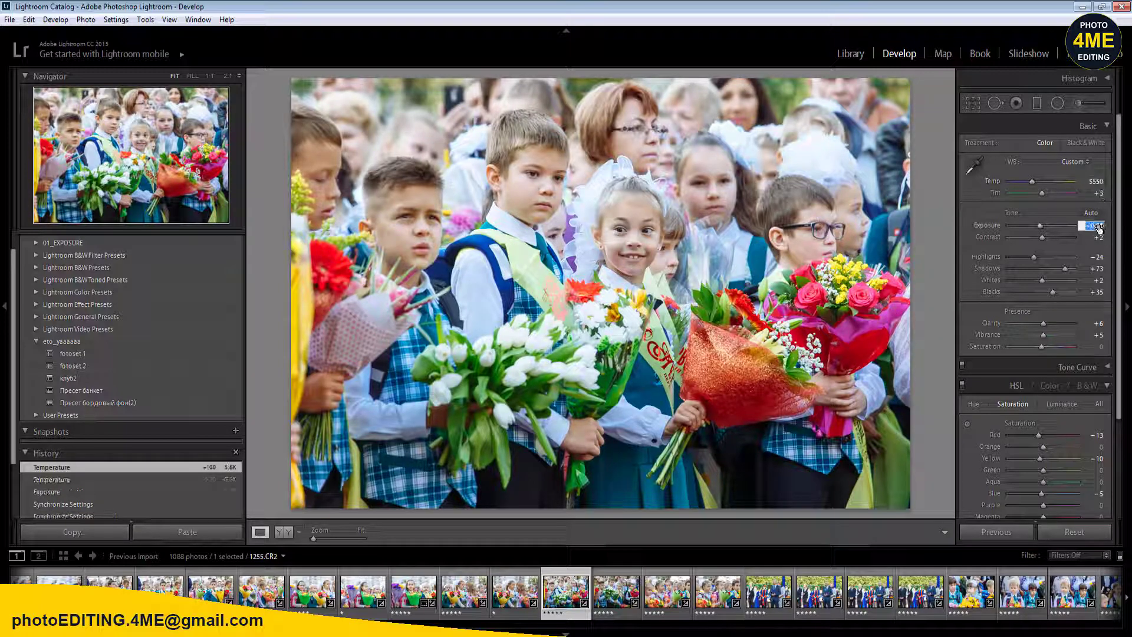
pyautogui.press('Down')
pyautogui.press('Return')
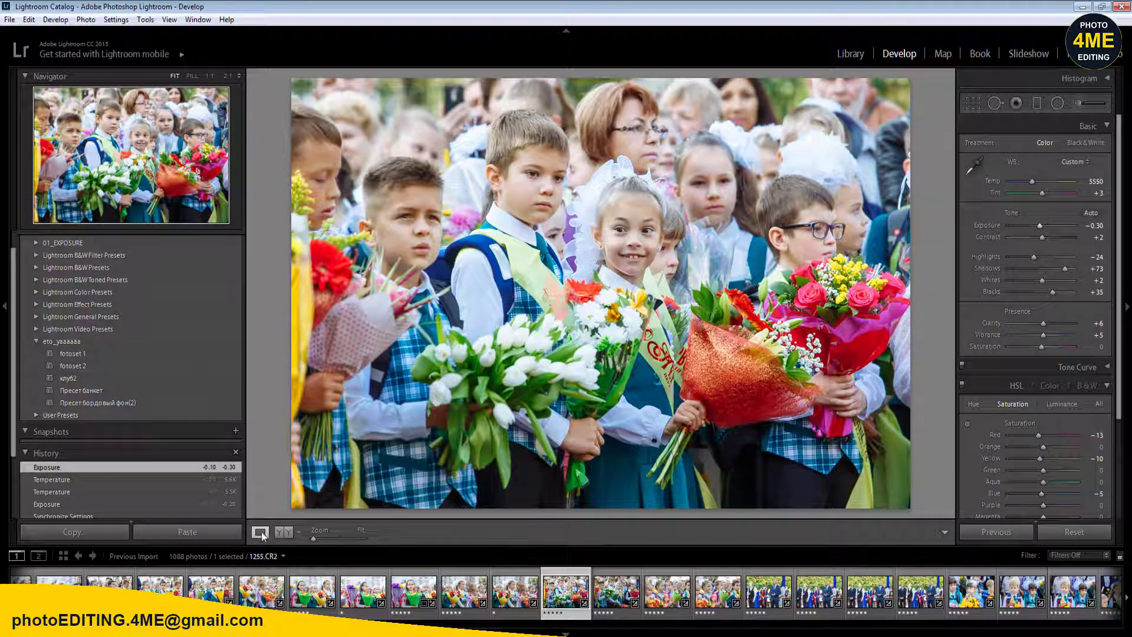
pyautogui.press('y')
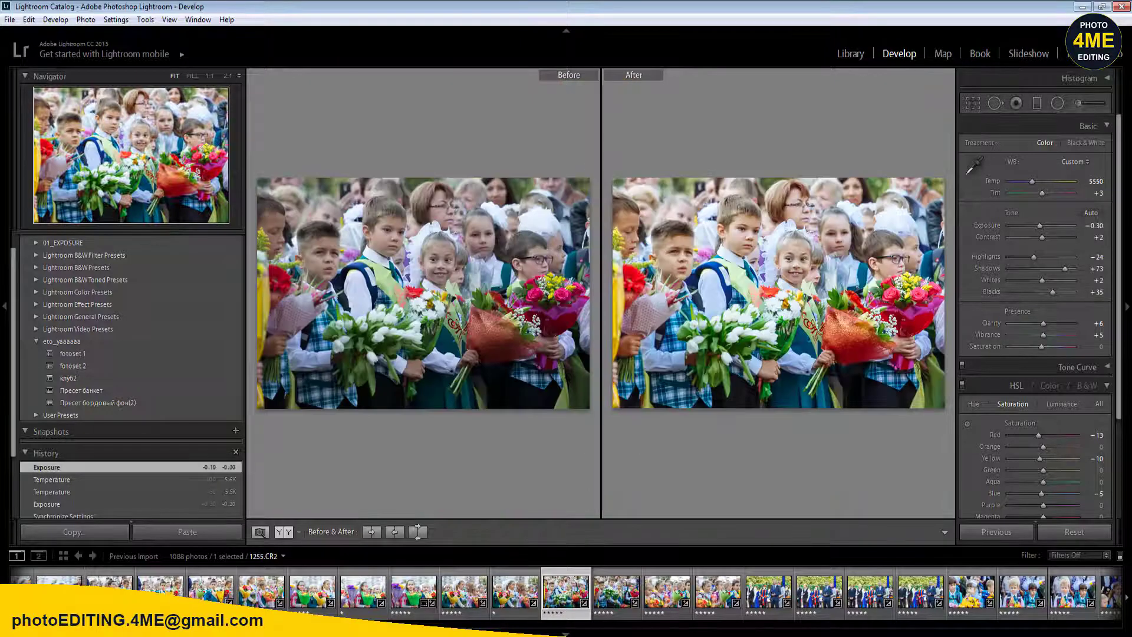
pyautogui.click(260, 532)
# - Select 1255.CR2 through 1265.CR2 and synchronize the develop settings of 1255.CR2 to them
pyautogui.keyDown('shift'); pyautogui.click(1067, 601); pyautogui.keyUp('shift')
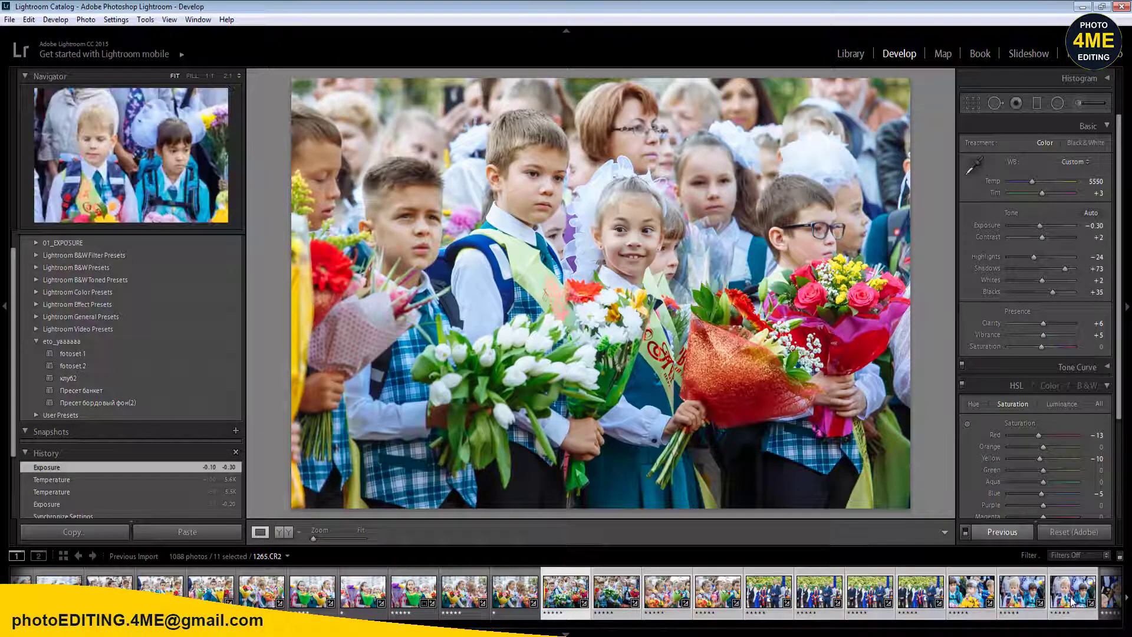
pyautogui.click(1002, 532)
pyautogui.click(902, 529)
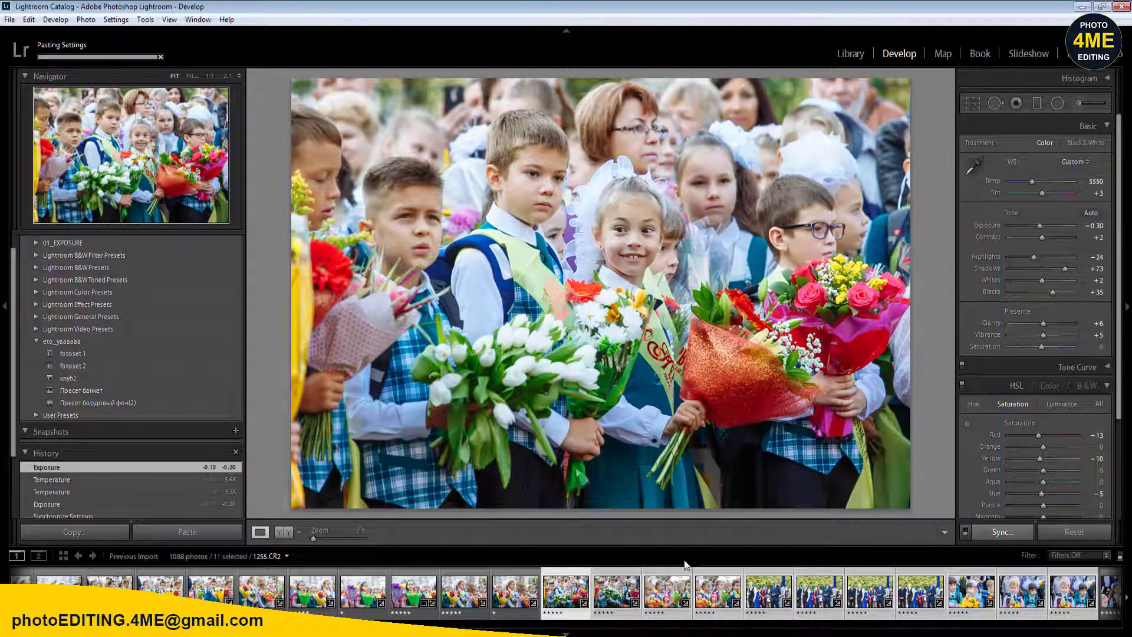
# - Look at 1254.CR2 again and give 1256.CR2 a one-star rating
pyautogui.click(512, 589)
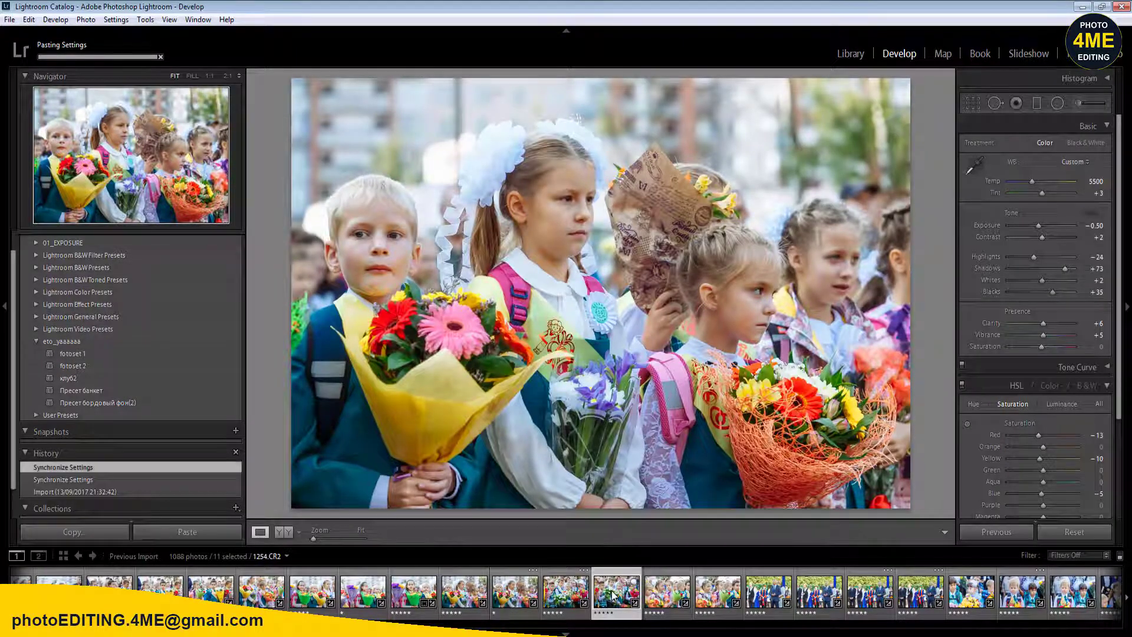
pyautogui.click(613, 595)
pyautogui.press('1')
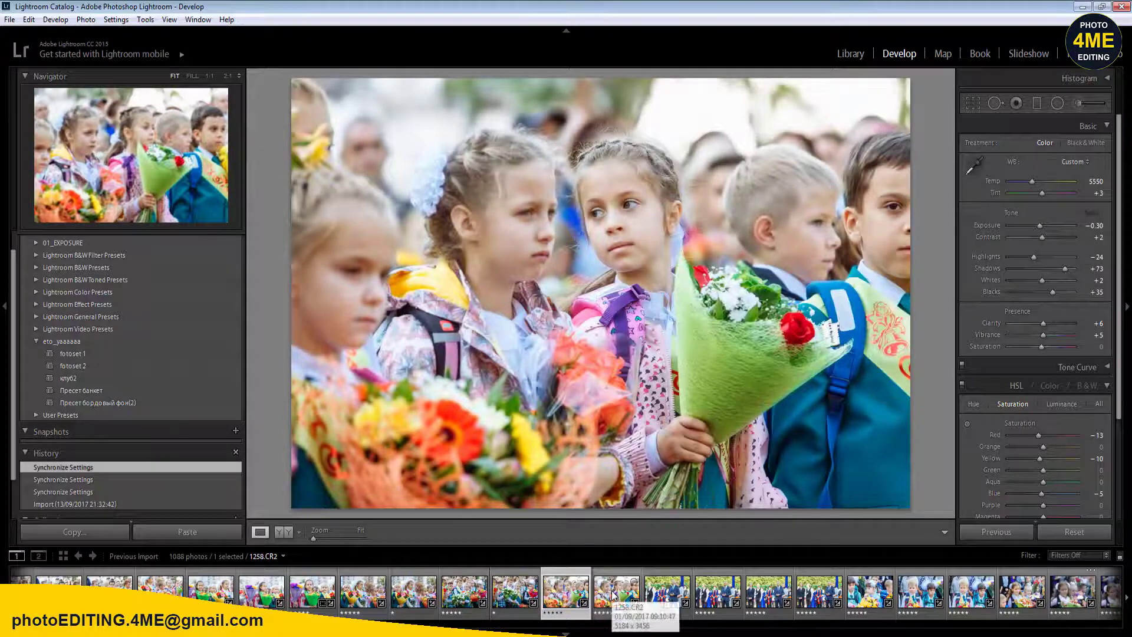
# - Browse on through the synchronized photos to 1259.CR2 and compare it before and after
pyautogui.press('Right')
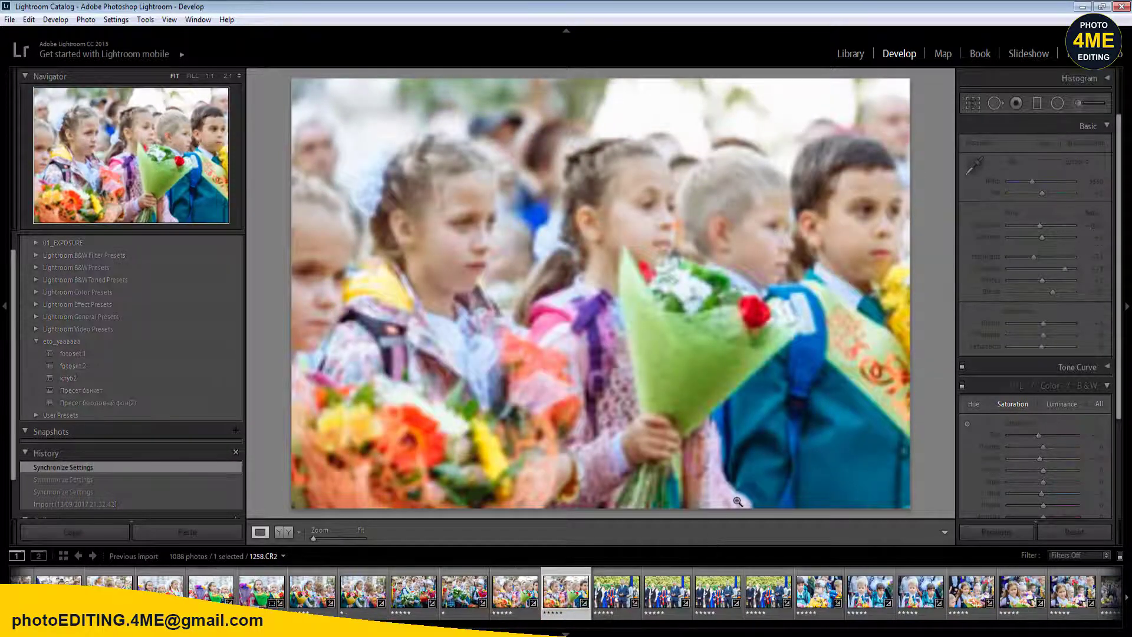
pyautogui.press('Right')
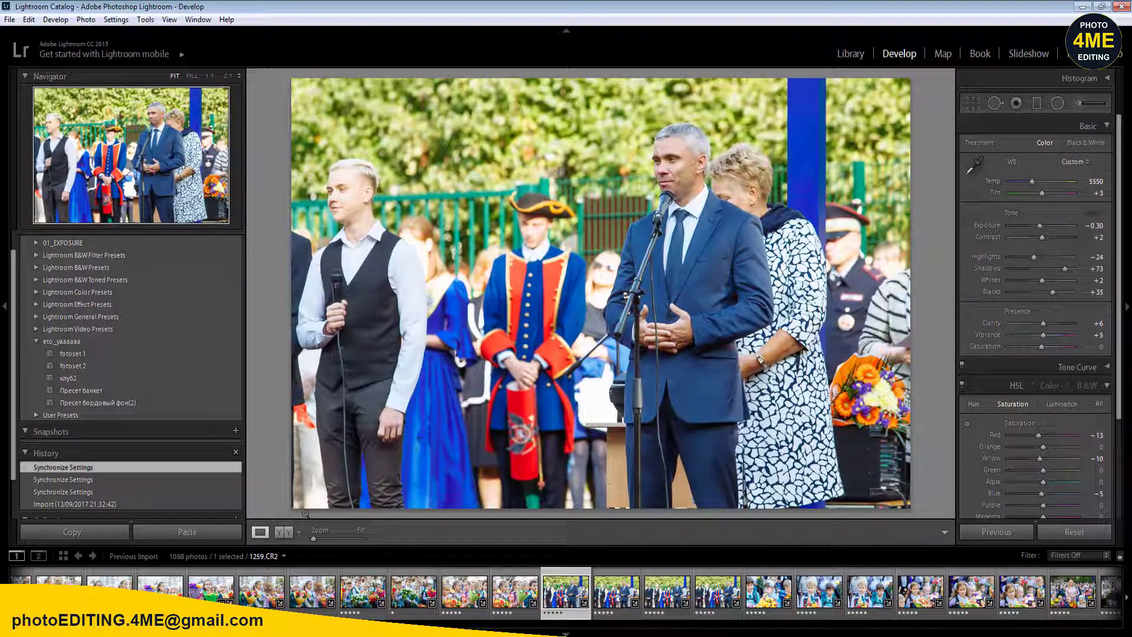
pyautogui.click(283, 533)
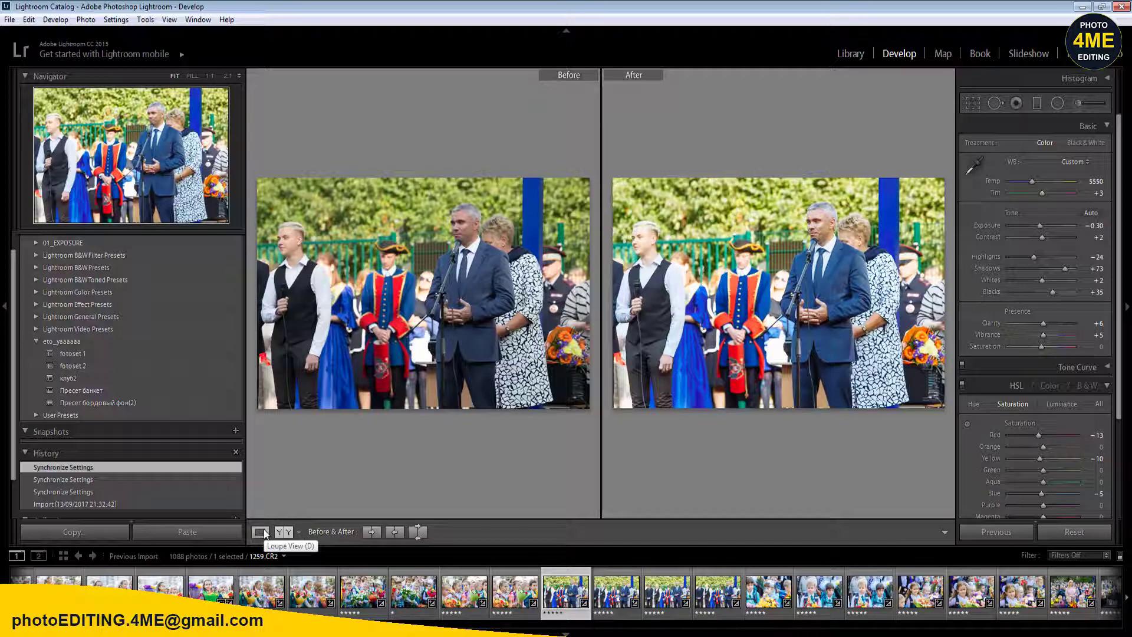
pyautogui.click(264, 533)
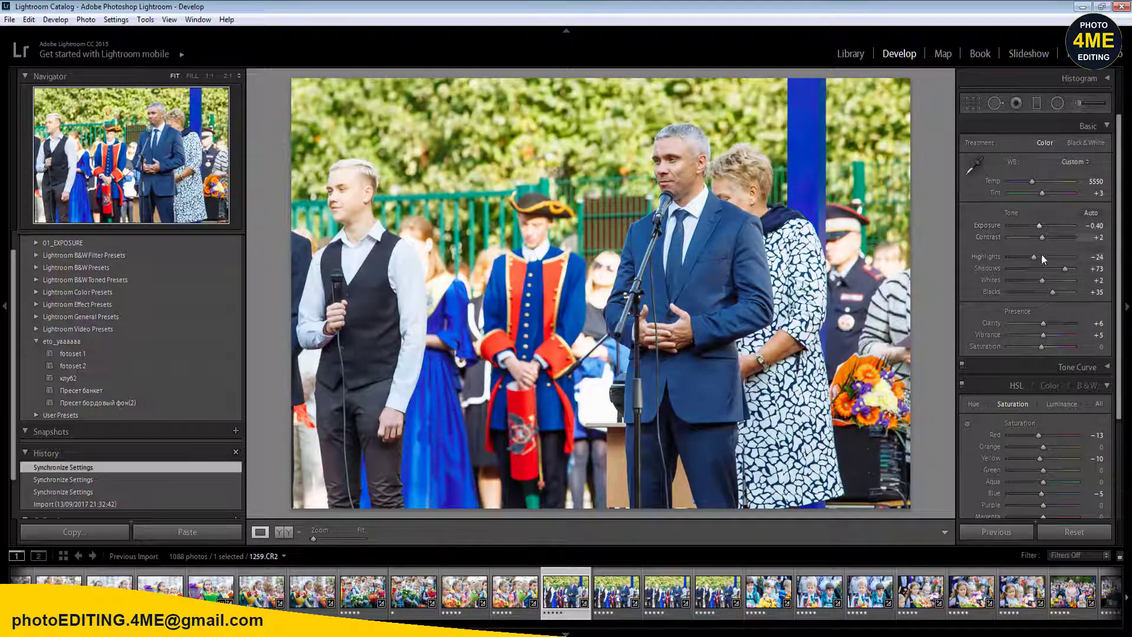
# - Adjust 1259.CR2 to exposure -0.40, temperature 5450, highlights -82, shadows +100 and whites -49
pyautogui.moveTo(1037, 257); pyautogui.dragTo(1078, 271)
pyautogui.press('Return')
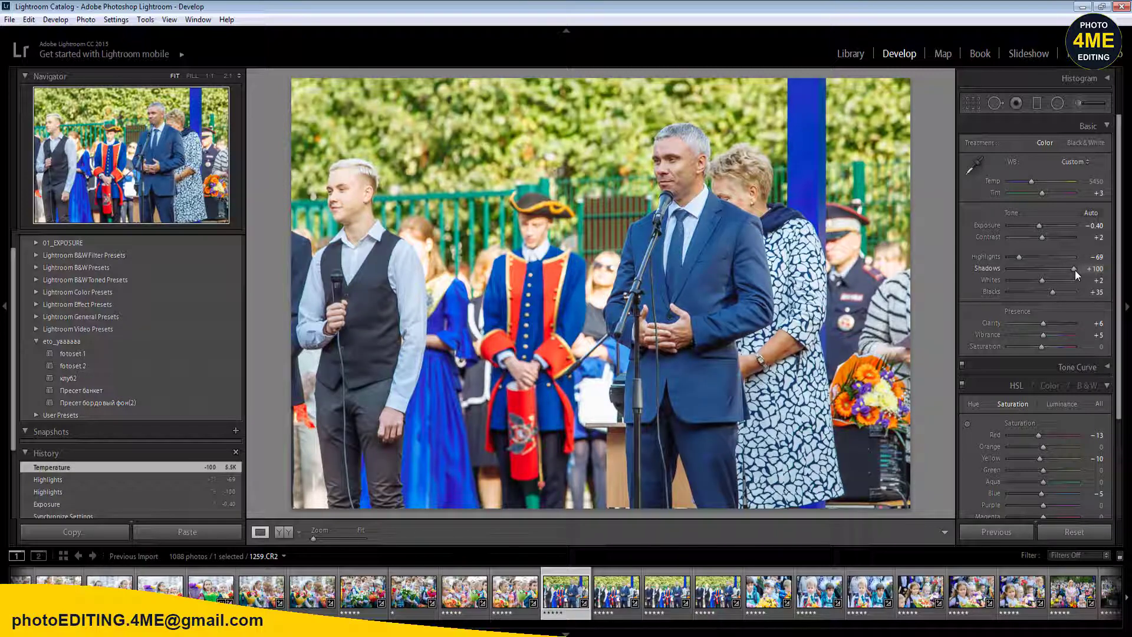
pyautogui.click(1096, 257)
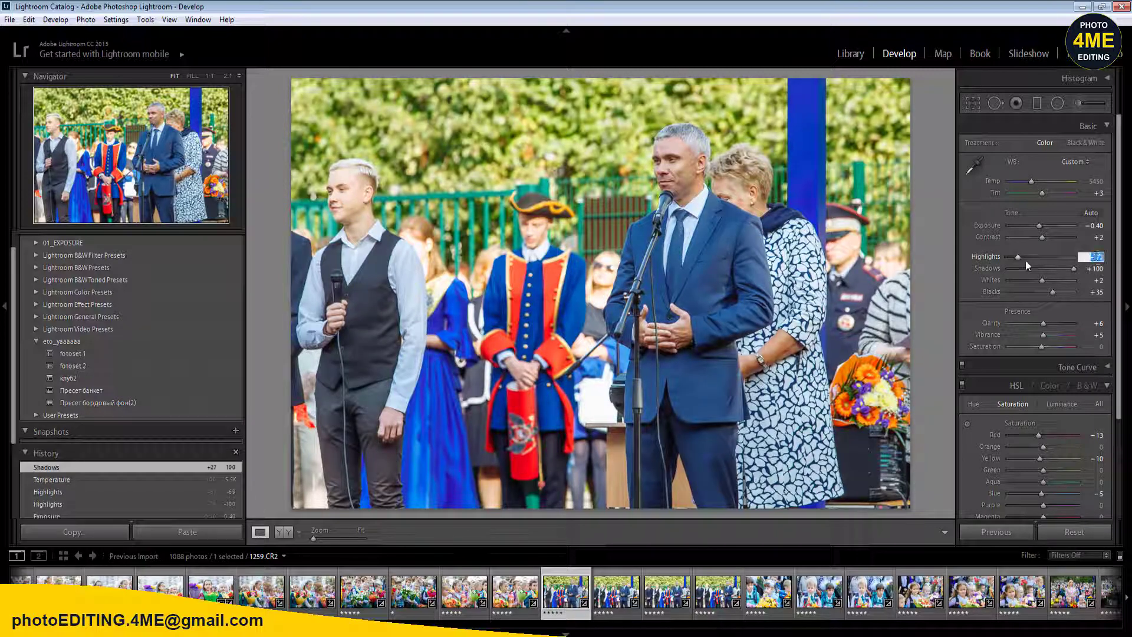
pyautogui.moveTo(1018, 259); pyautogui.dragTo(1015, 258)
pyautogui.click(1031, 281)
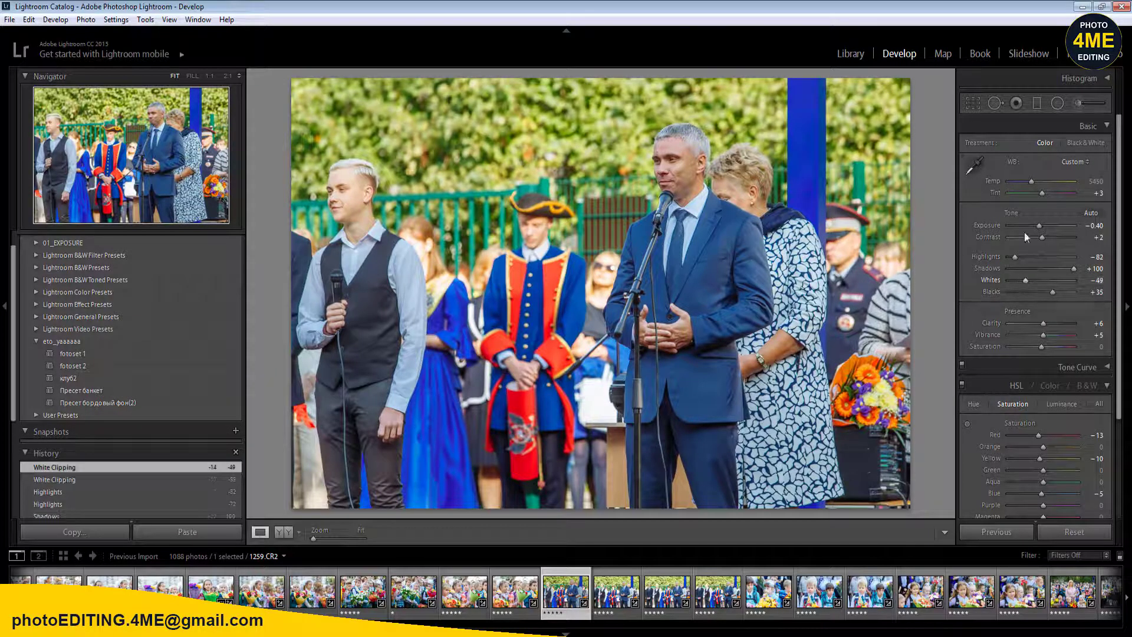
# - Add two radial filters with exposure 0.30 and shadows 16 in 1259.CR2, over the speaker's face and over his hands
pyautogui.click(1057, 103)
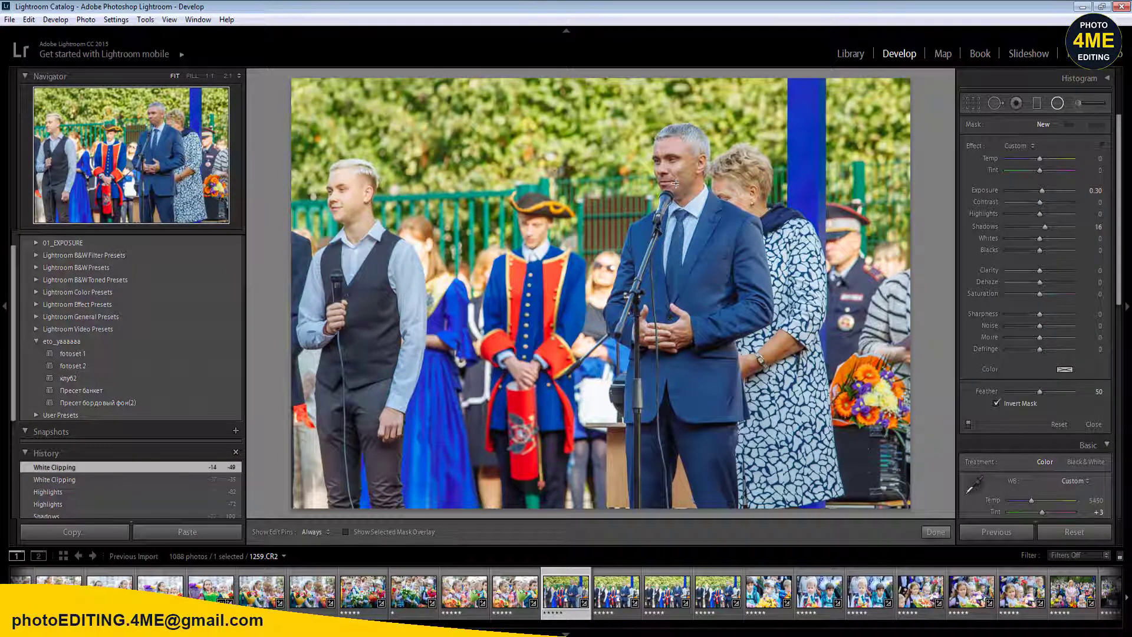
pyautogui.moveTo(681, 182); pyautogui.dragTo(727, 271)
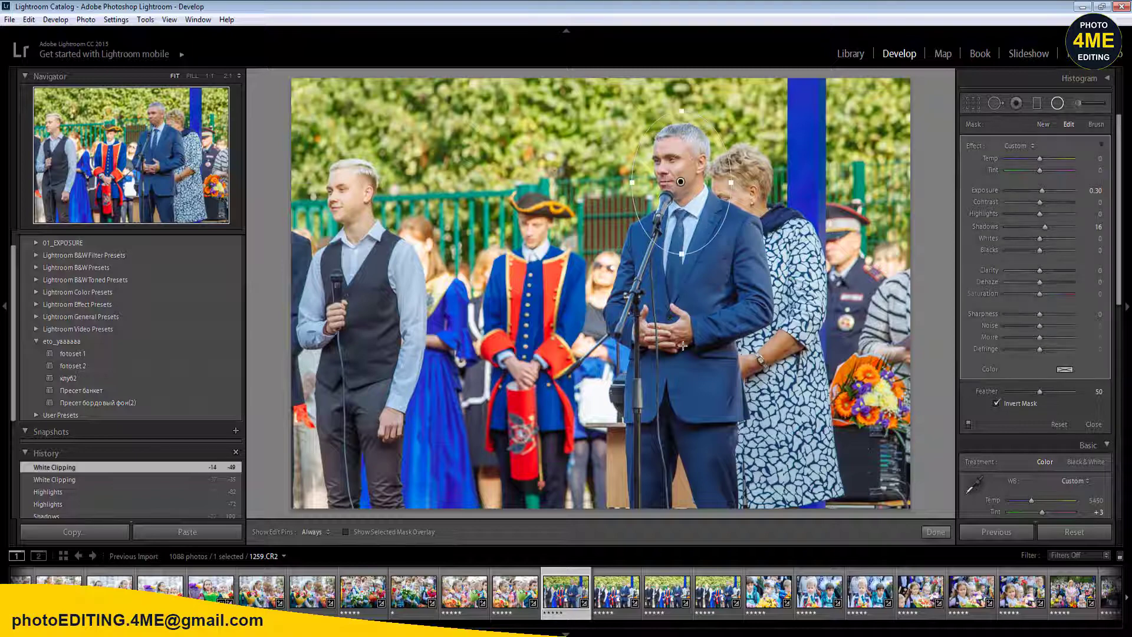
pyautogui.moveTo(665, 333); pyautogui.dragTo(712, 365)
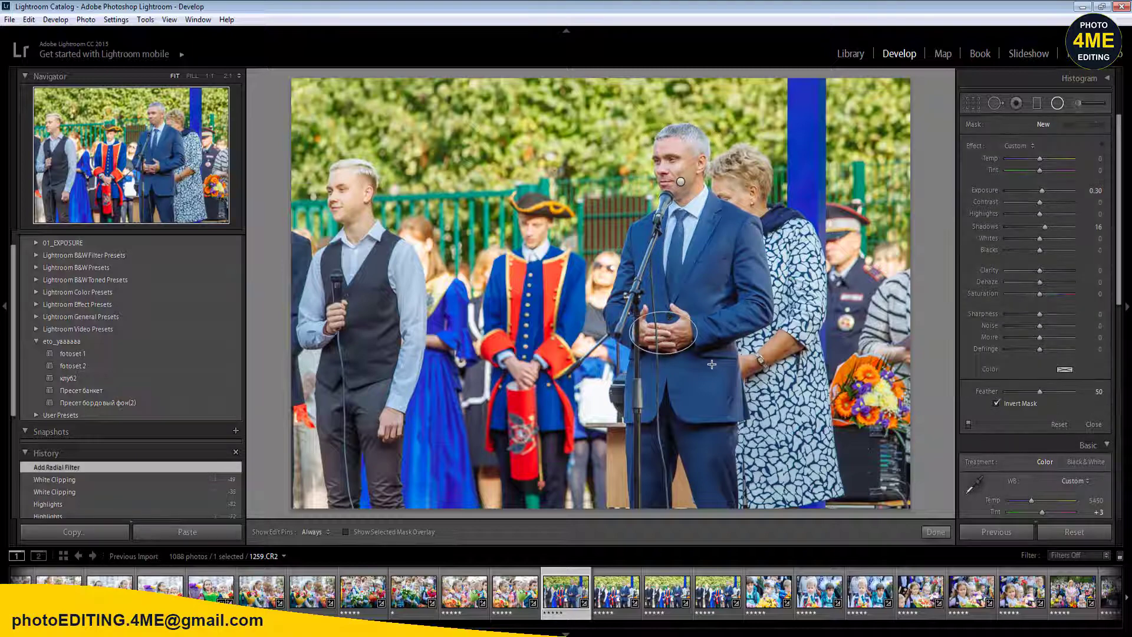
# - Select 1259.CR2 through 1262.CR2 and synchronize the develop settings of 1259.CR2 to them, without local adjustments, spot removal and crop
pyautogui.keyDown('shift'); pyautogui.click(717, 592); pyautogui.keyUp('shift')
pyautogui.click(1003, 533)
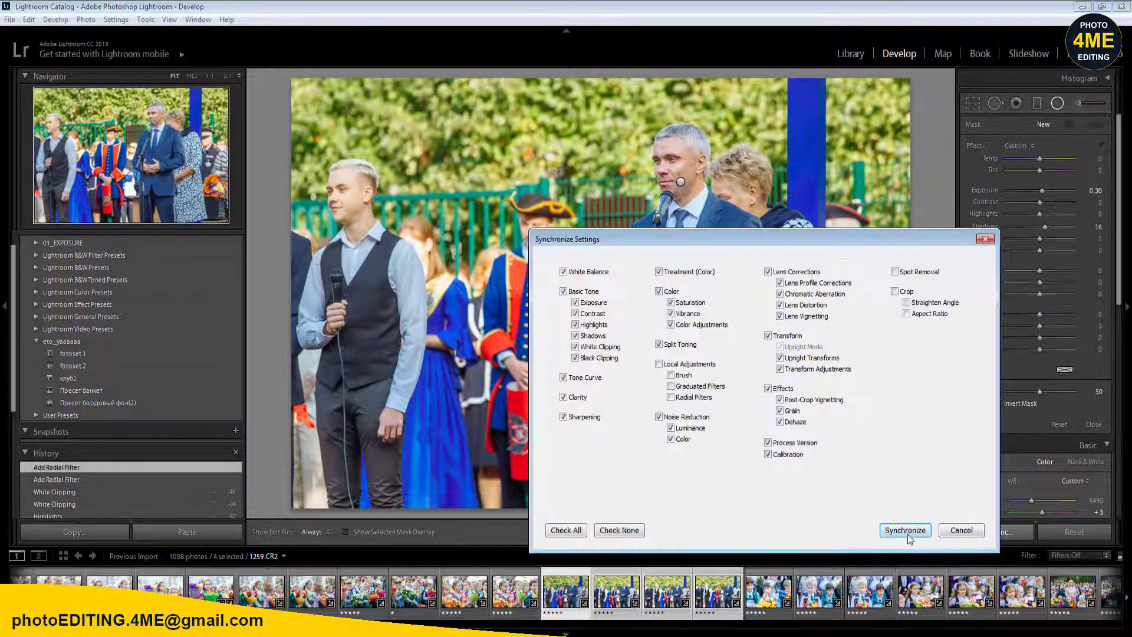
pyautogui.click(891, 530)
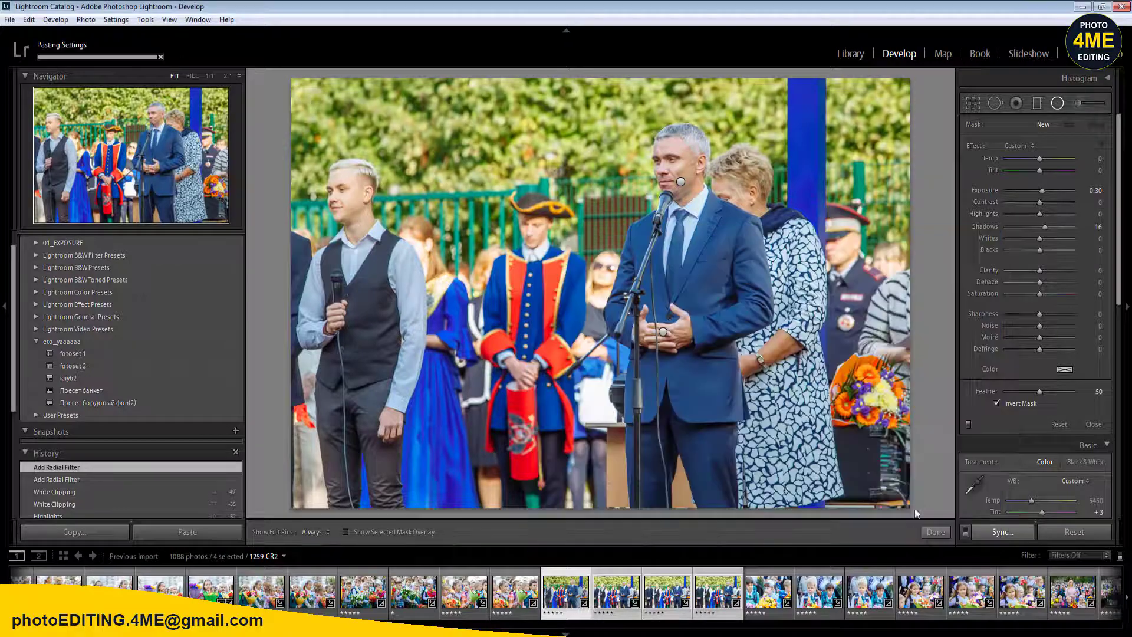
# - Compare 1260.CR2 with 1261.CR2 and give 1260.CR2 a one-star rating
pyautogui.click(515, 592)
pyautogui.click(609, 598)
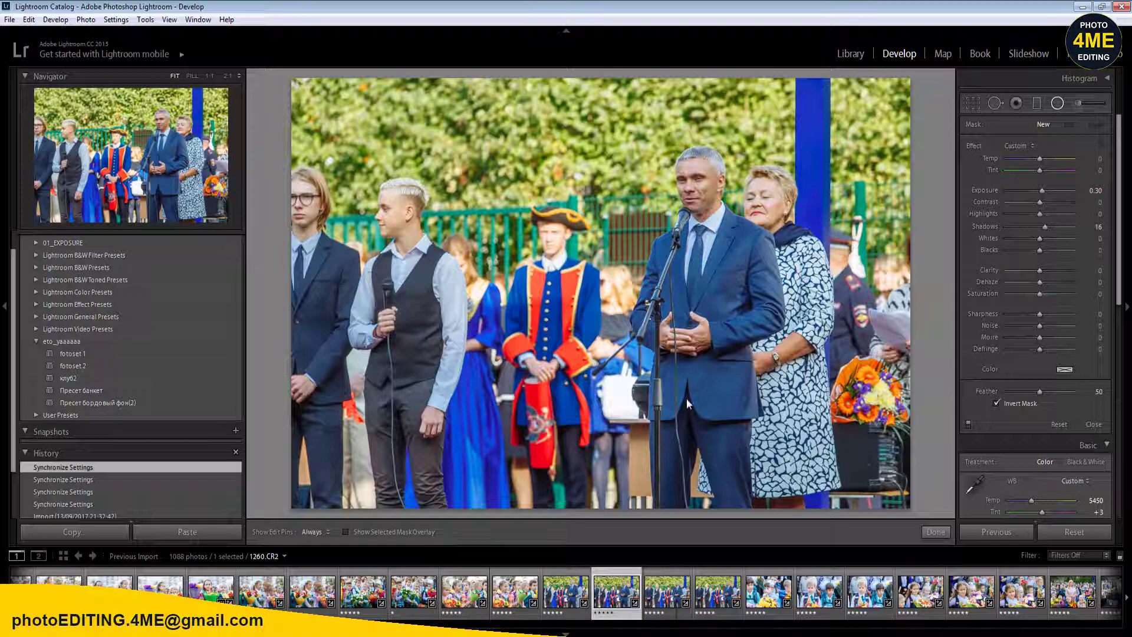
pyautogui.press('Right')
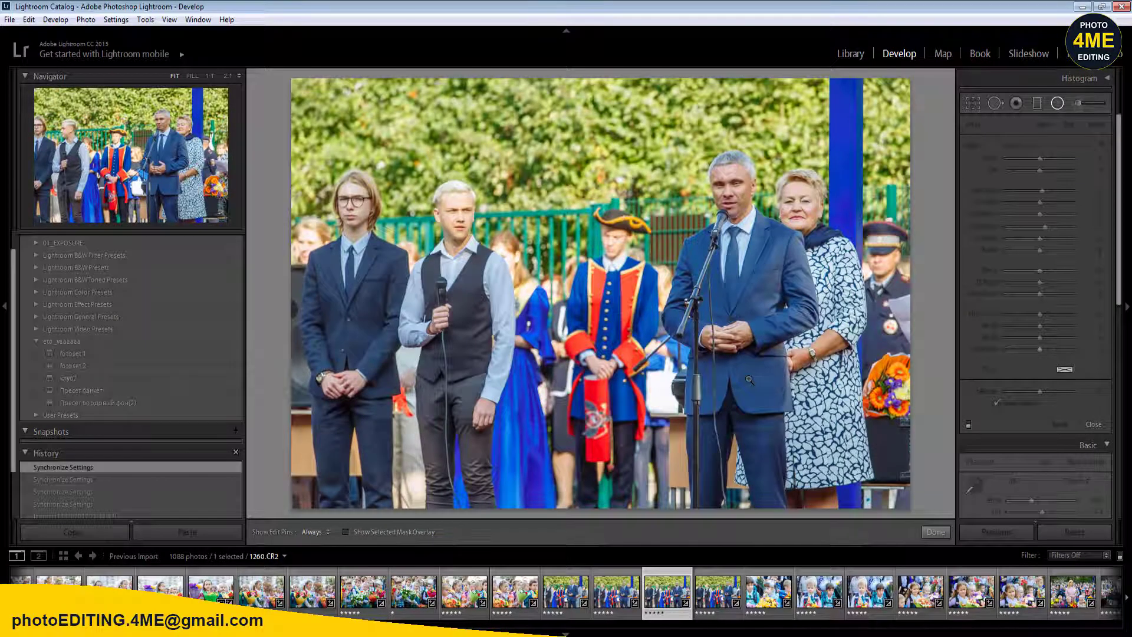
pyautogui.press('Left')
pyautogui.press('1')
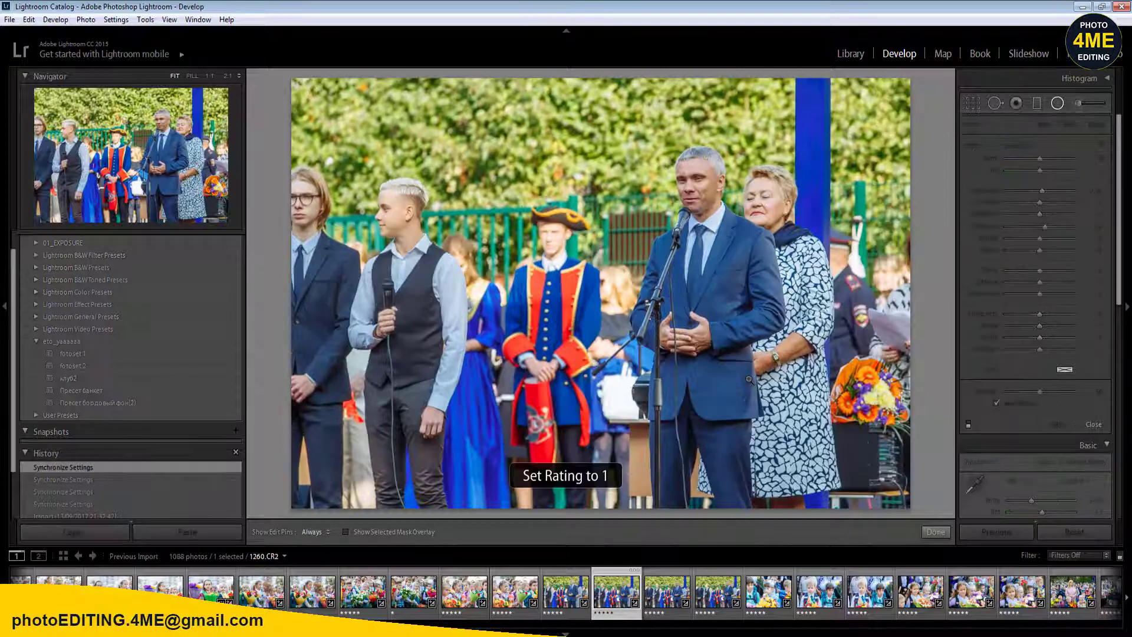
pyautogui.press('Left')
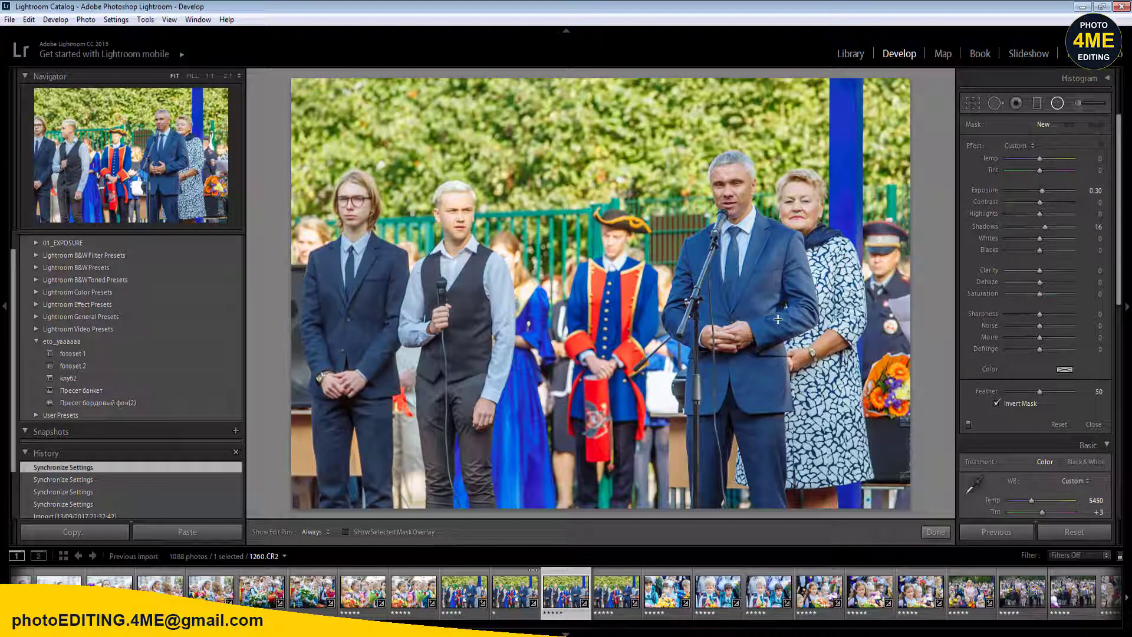
# - Add a radial filter with exposure 0.30 and shadows 16 over the speaker's face in both 1261.CR2 and 1262.CR2
pyautogui.moveTo(735, 214); pyautogui.dragTo(778, 319)
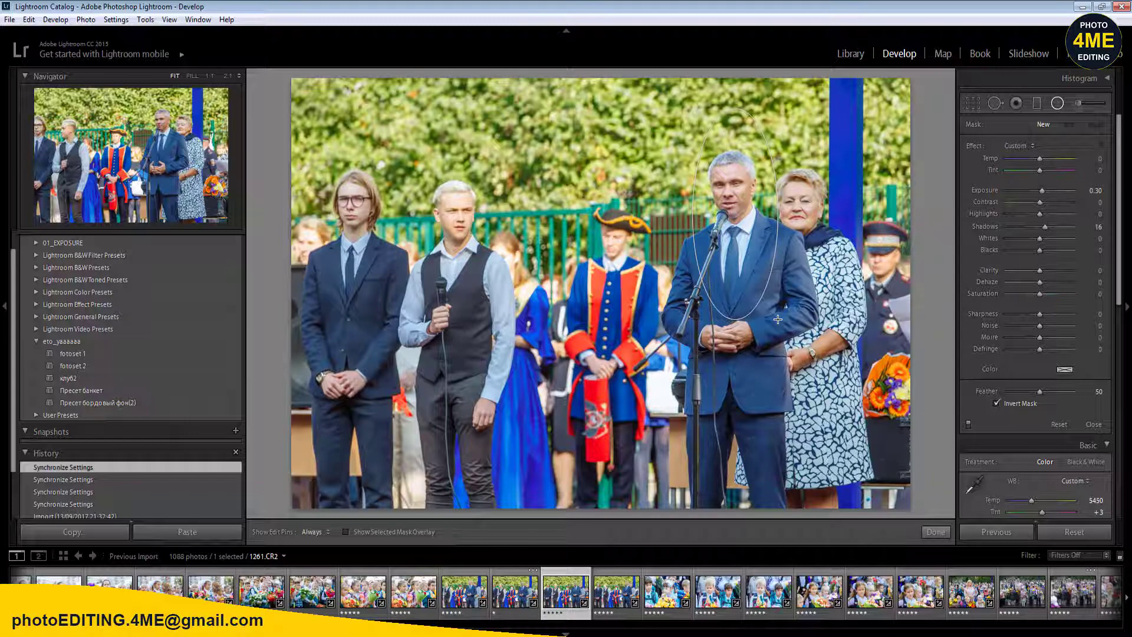
pyautogui.press('Right')
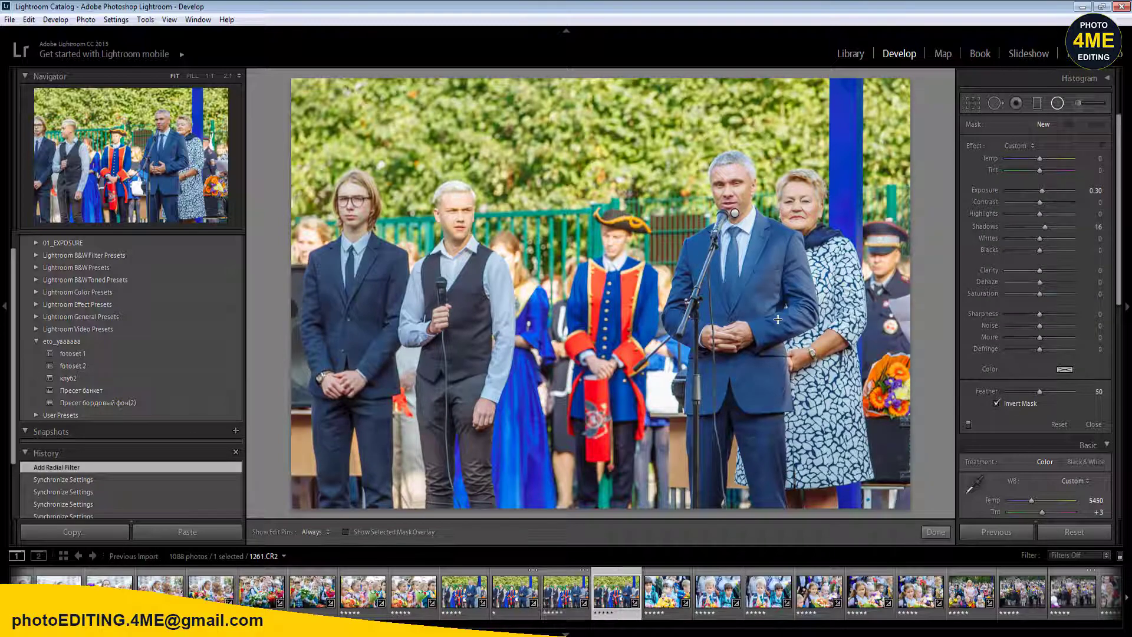
pyautogui.press('Right')
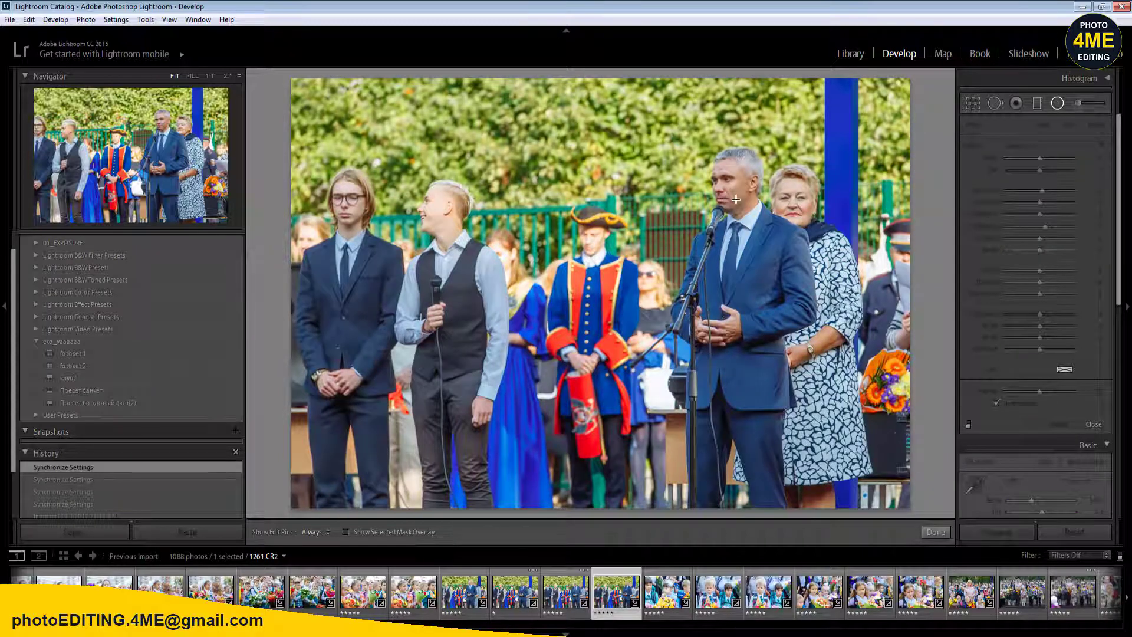
pyautogui.press('Right')
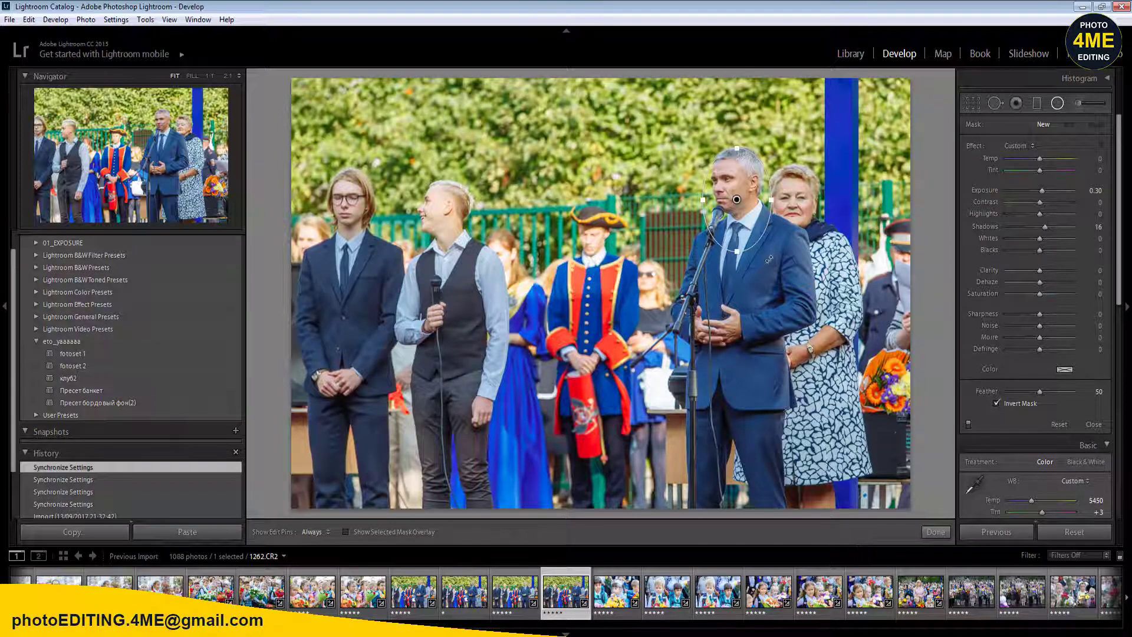
pyautogui.moveTo(769, 259); pyautogui.dragTo(771, 262)
pyautogui.press('Return')
# - Set the exposure of 1263.CR2 to -0.50 and compare the photo before and after
pyautogui.press('Right')
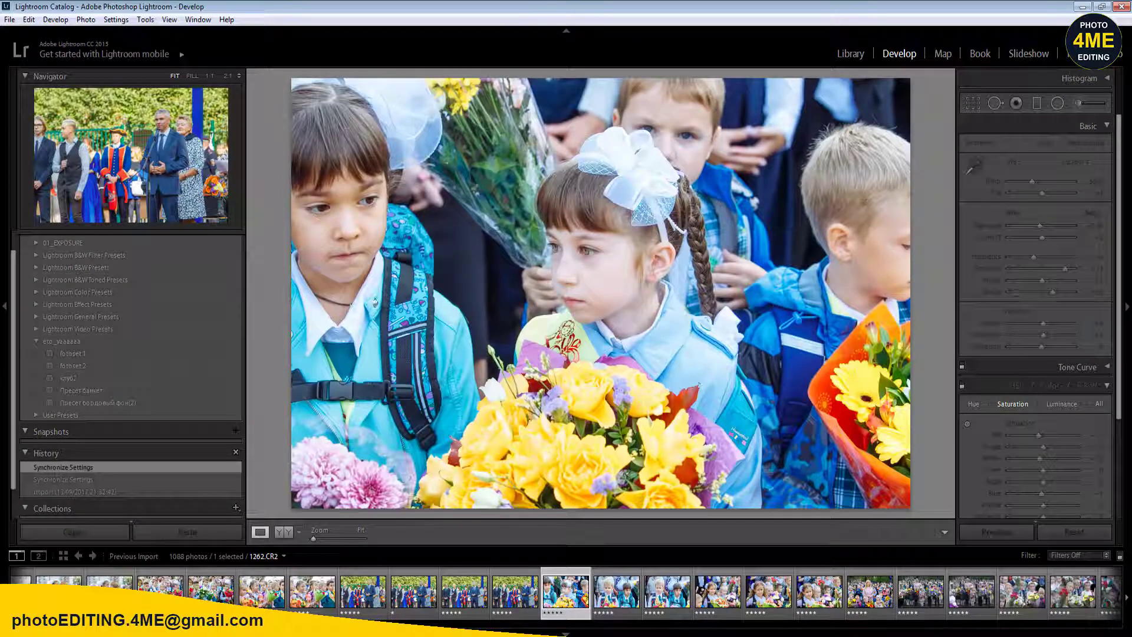
pyautogui.click(1098, 226)
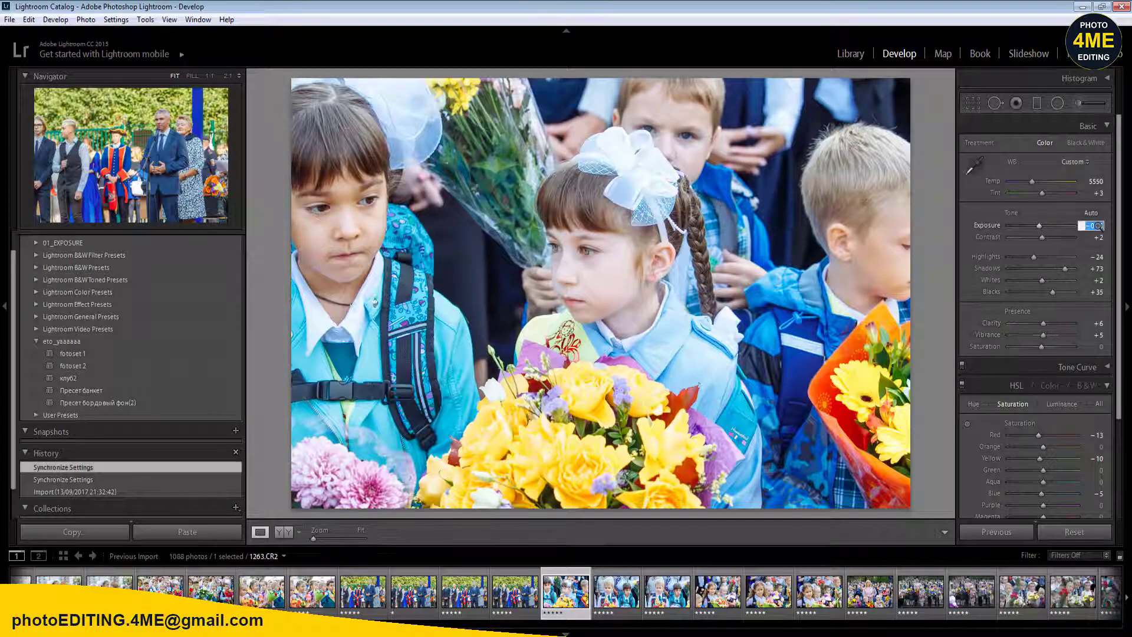
pyautogui.write('-0.5')
pyautogui.press('Return')
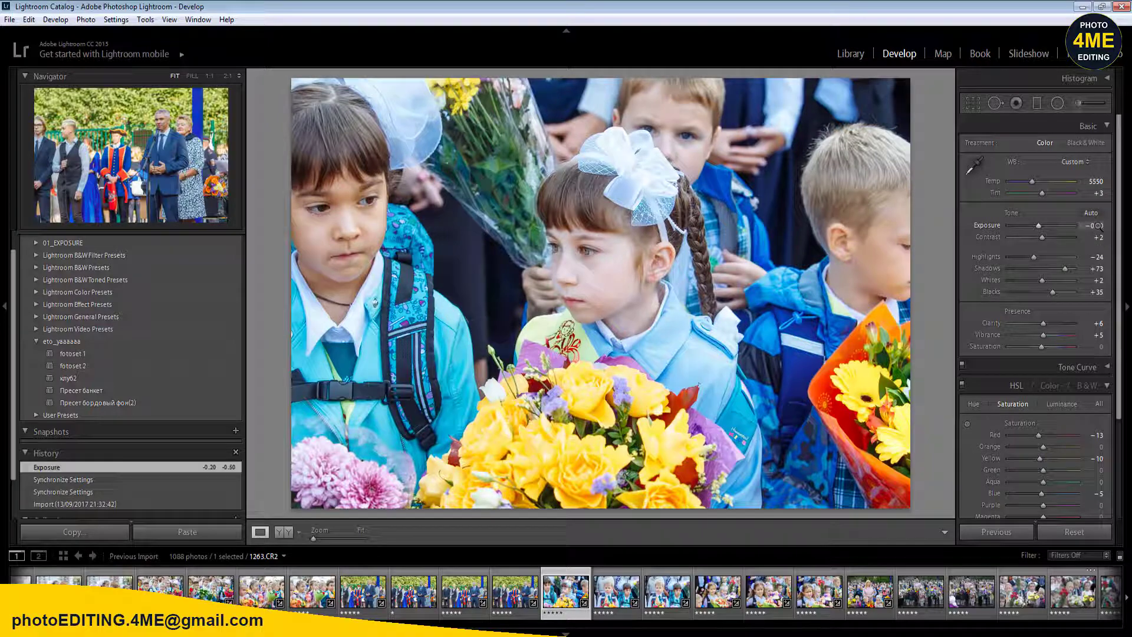
pyautogui.click(285, 531)
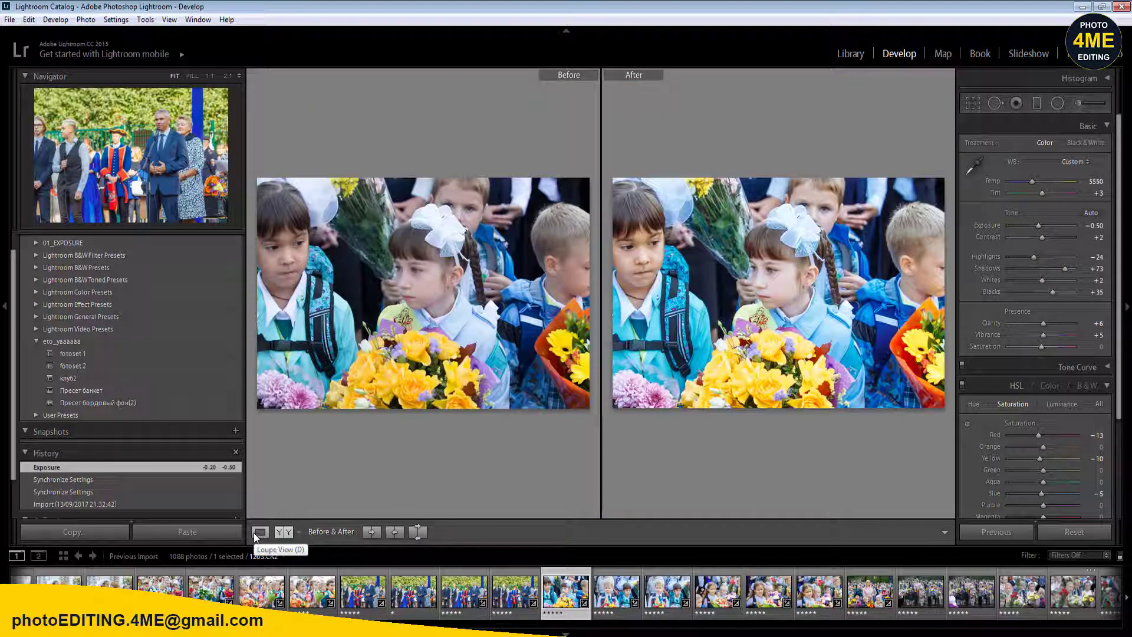
pyautogui.click(255, 532)
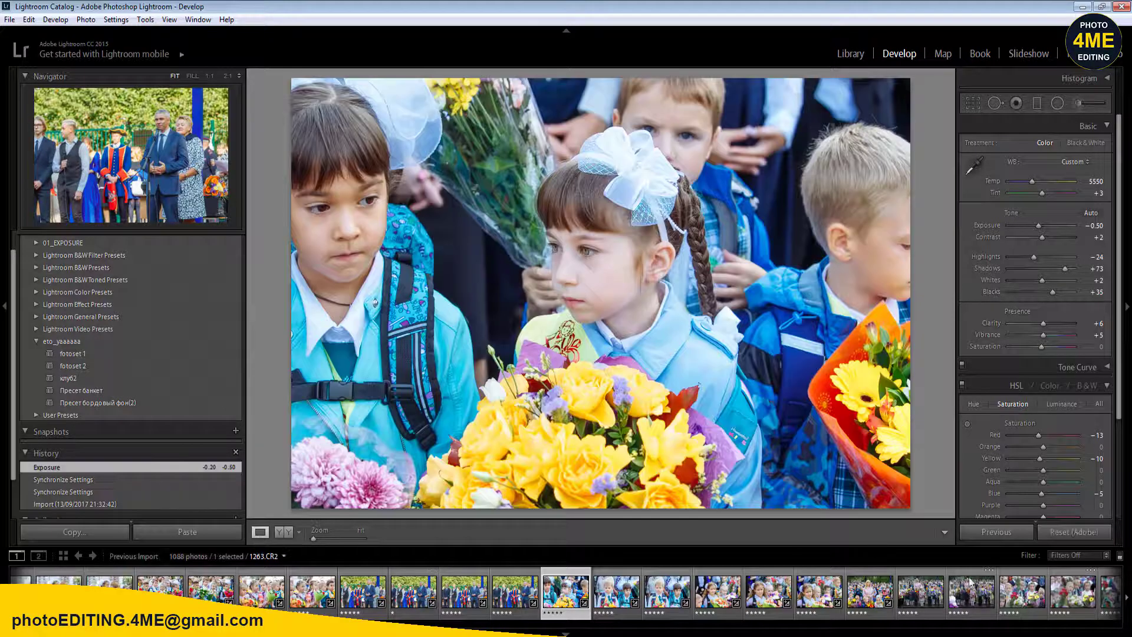
# - Select 1263.CR2 through 1273.CR2 and synchronize the develop settings of 1263.CR2 to them
pyautogui.keyDown('shift'); pyautogui.click(1072, 590); pyautogui.keyUp('shift')
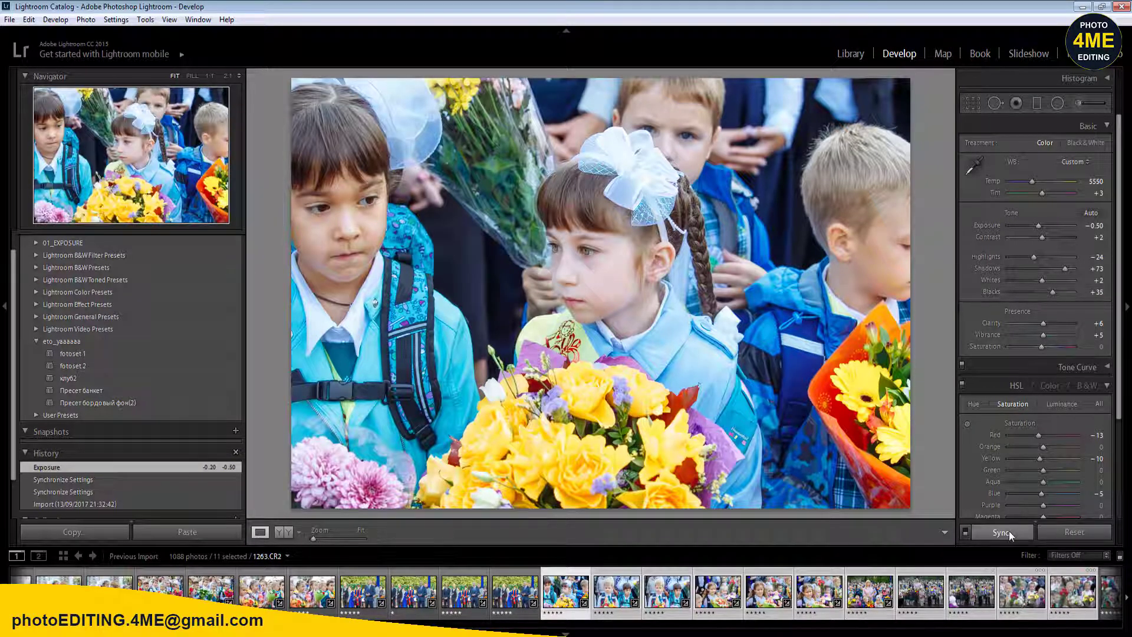
pyautogui.click(1010, 531)
pyautogui.click(905, 534)
# - Browse the synchronized photos from 1262.CR2 onward and give 1265.CR2 a one-star rating
pyautogui.click(525, 592)
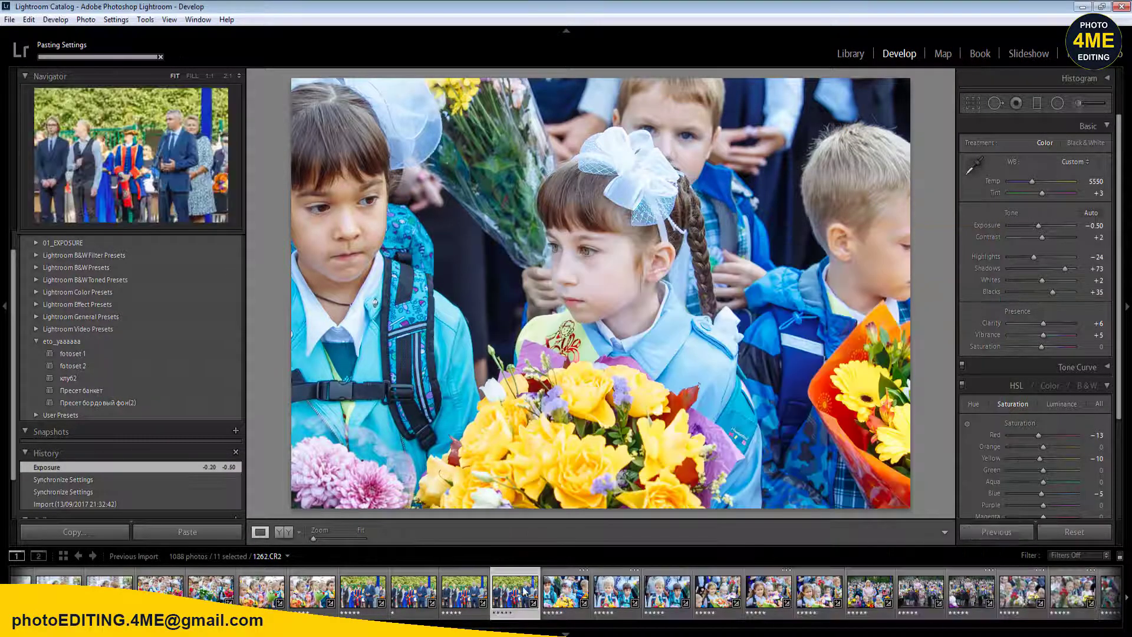
pyautogui.click(620, 593)
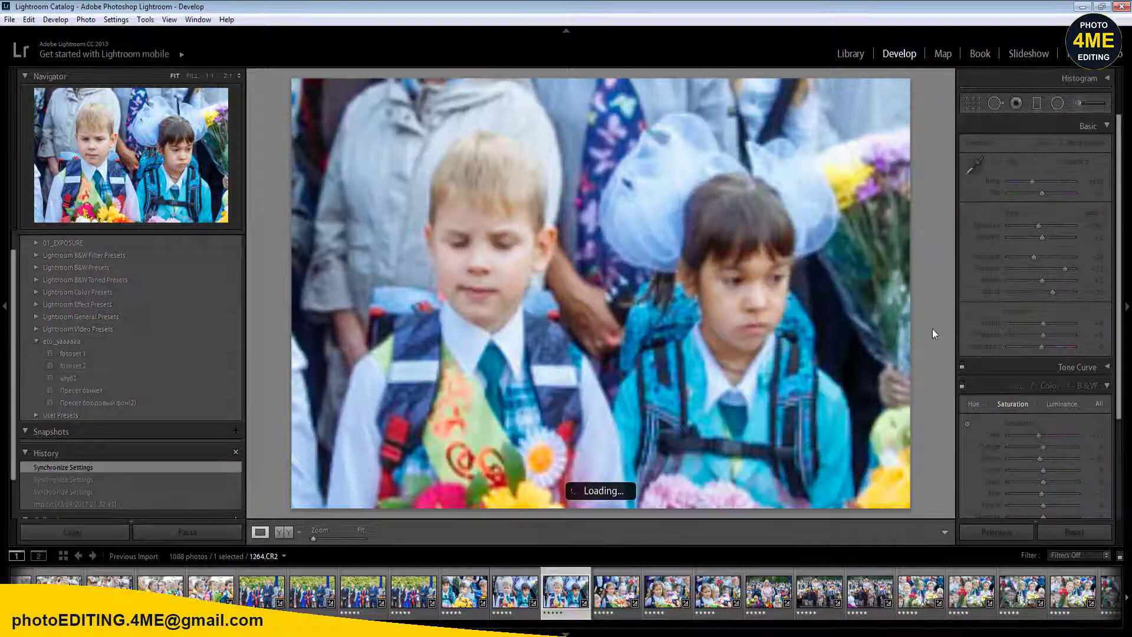
pyautogui.press('1')
pyautogui.press('Right')
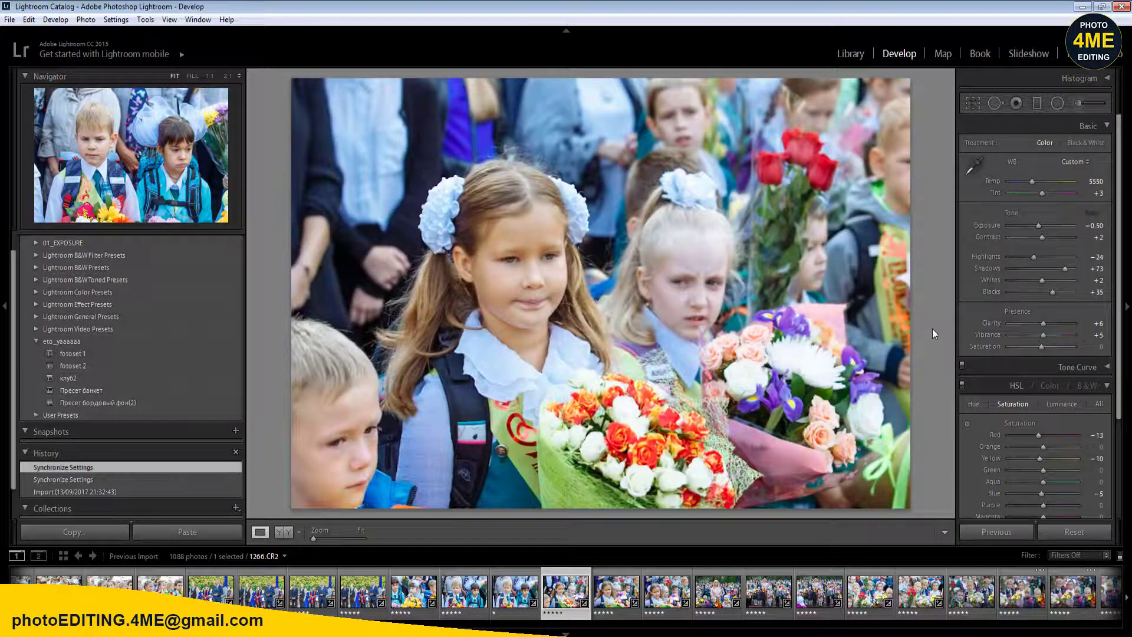
# - Crop 1266.CR2 slightly tighter from its right edge, keeping the original aspect ratio
pyautogui.press('r')
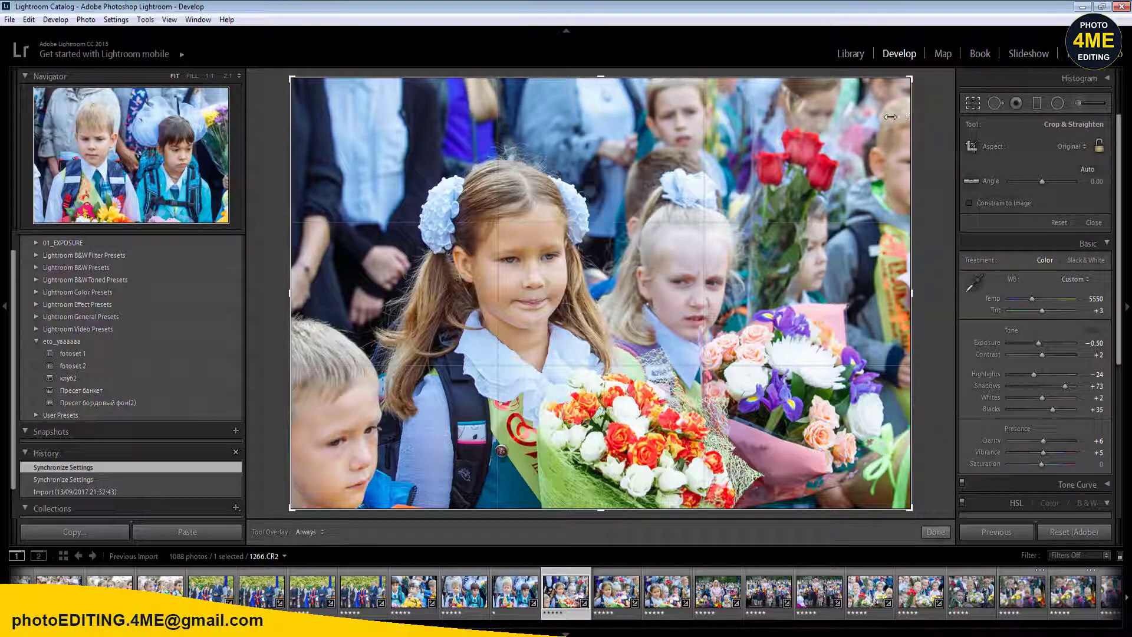
pyautogui.moveTo(886, 117); pyautogui.dragTo(885, 118)
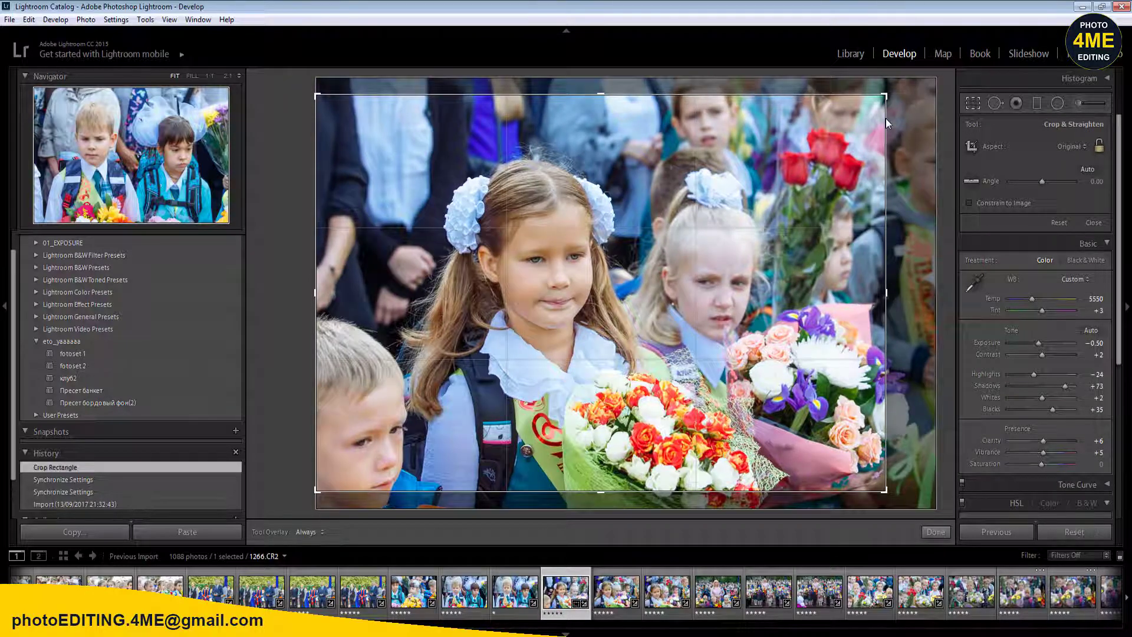
pyautogui.press('Return')
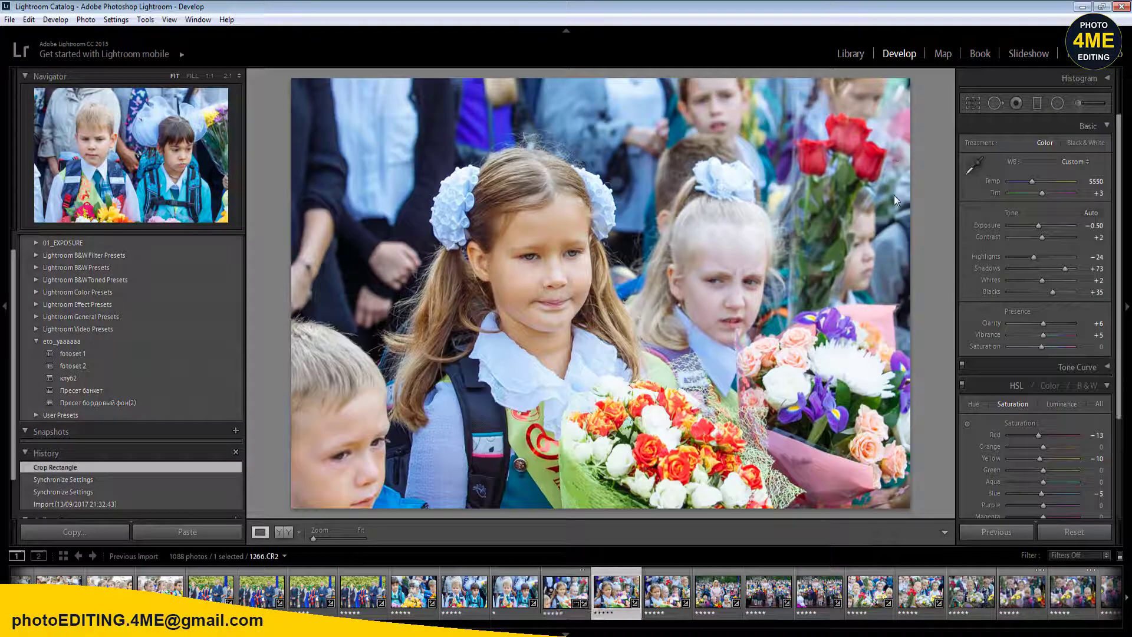
pyautogui.hotkey('ctrl', 'z')
# - Browse on to 1269.CR2 and add a radial filter with exposure 0.30 and shadows 16 over the teacher's face
pyautogui.press('Right')
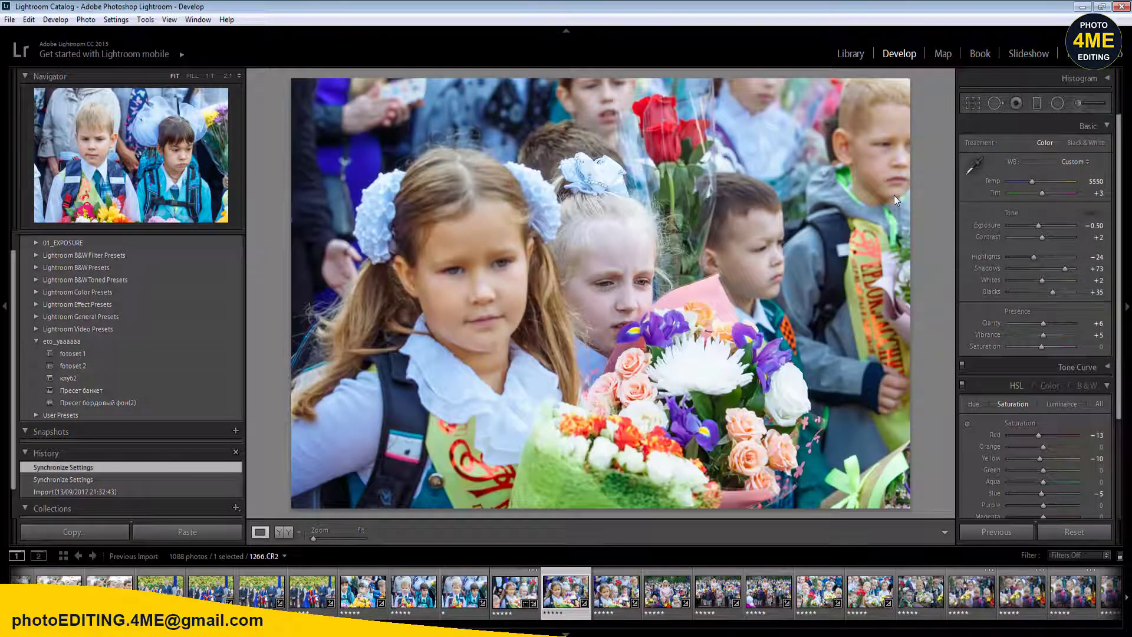
pyautogui.press('Right')
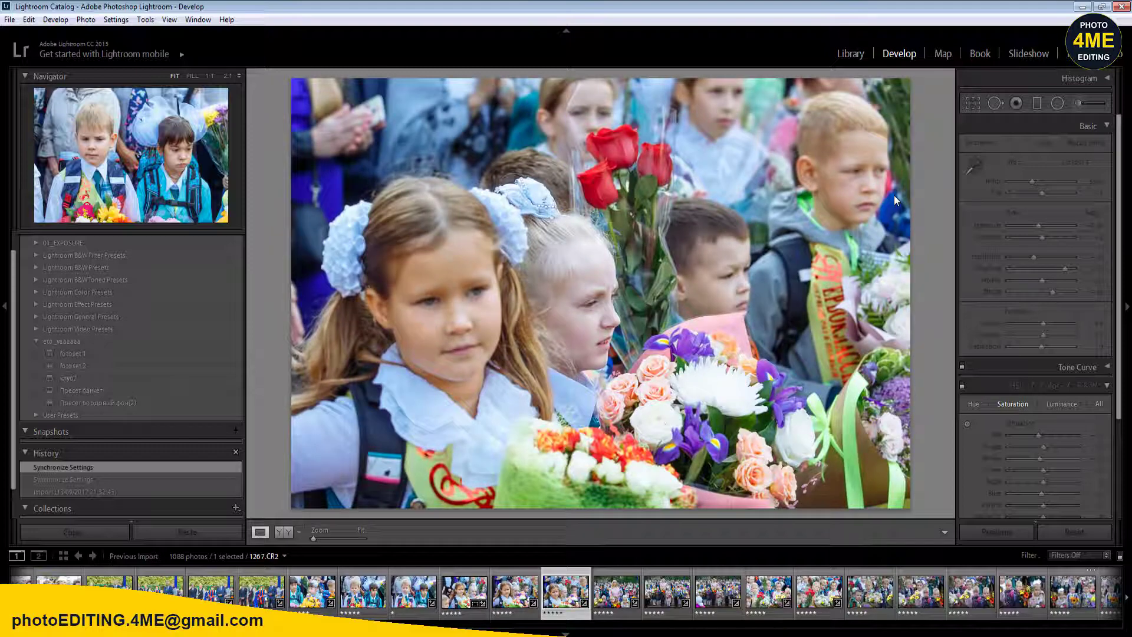
pyautogui.press('Right')
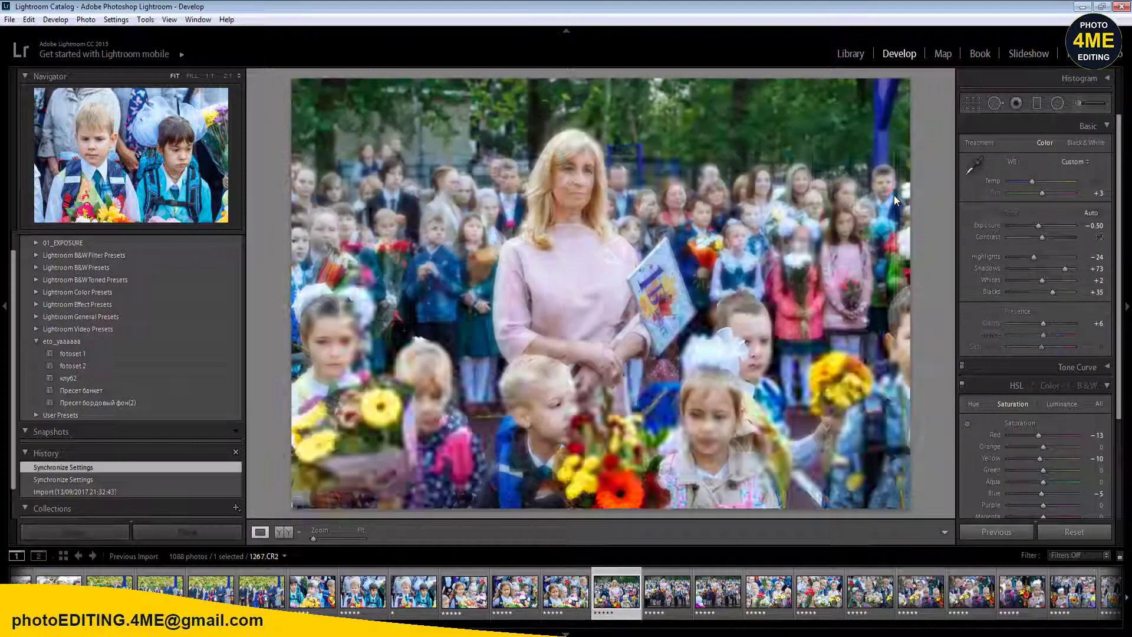
pyautogui.press('Right')
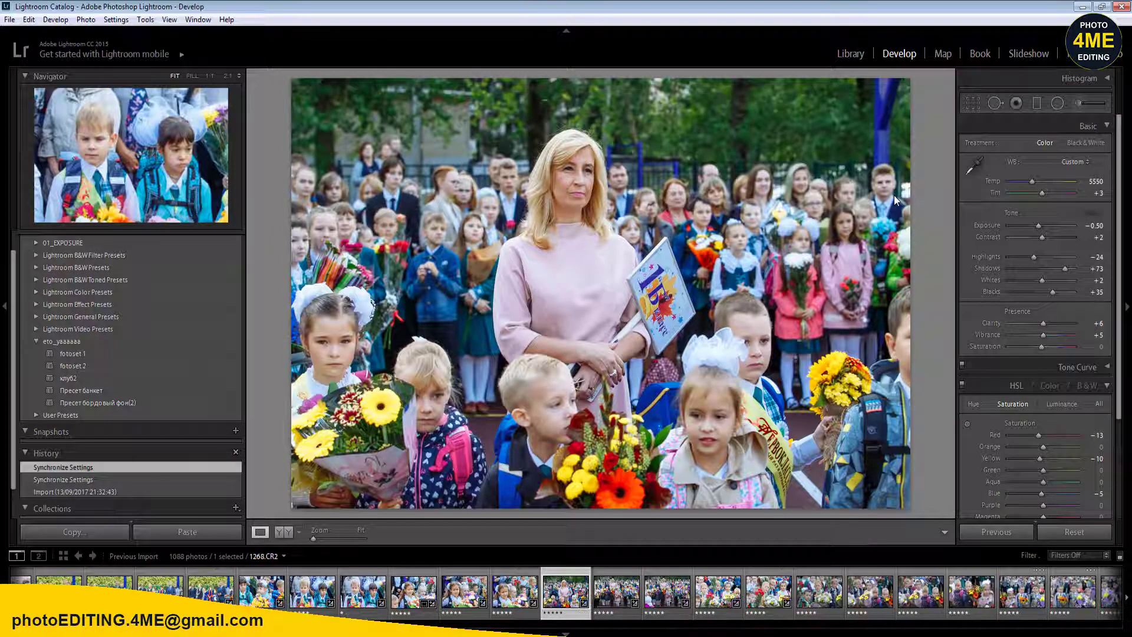
pyautogui.hotkey('shift', 'm')
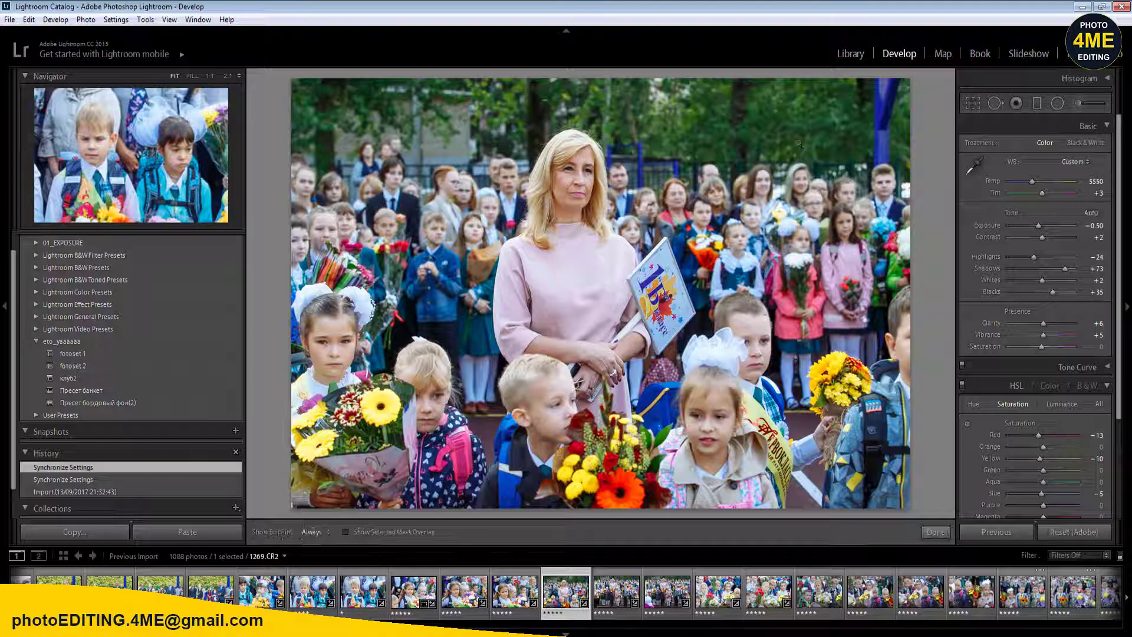
pyautogui.moveTo(575, 185); pyautogui.dragTo(611, 238)
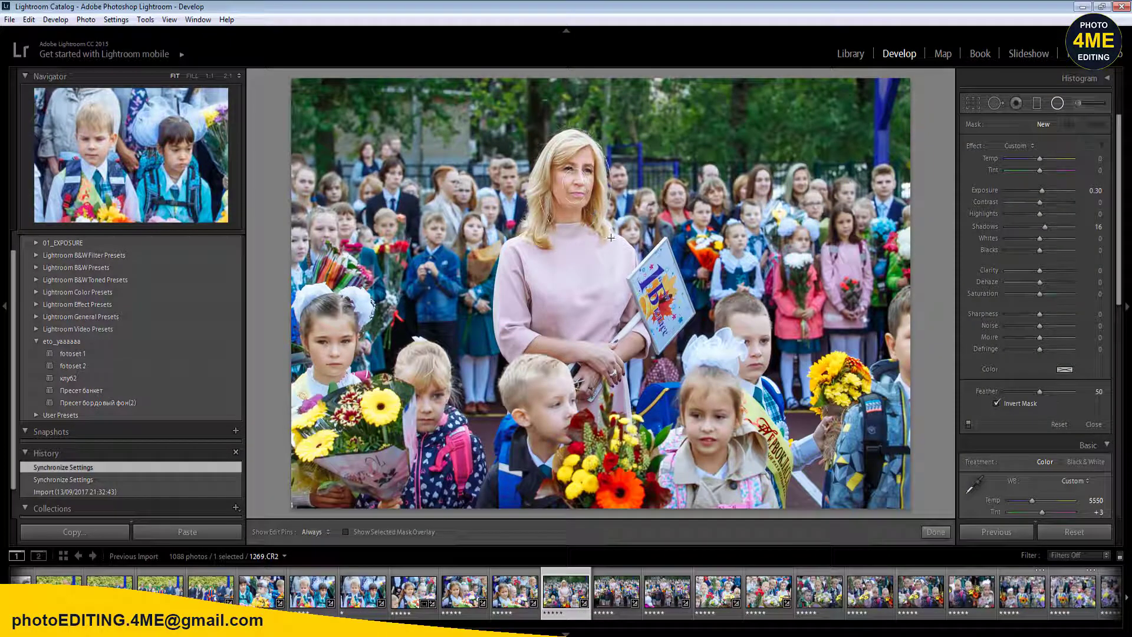
pyautogui.hotkey('shift', 'm')
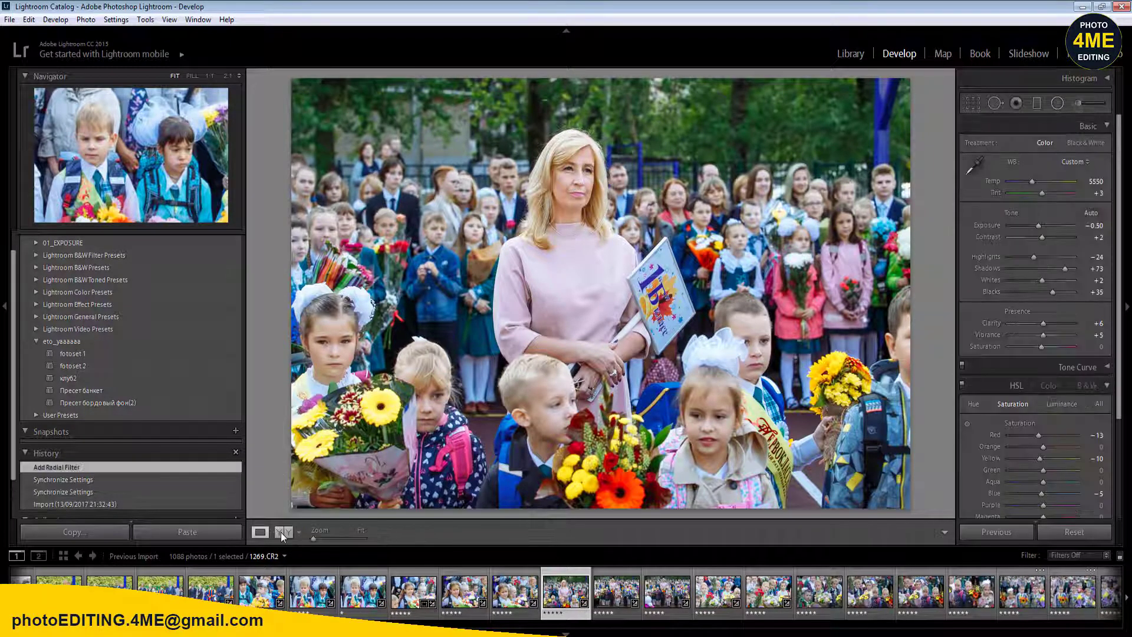
# - Compare 1269.CR2 before and after and set its exposure to -0.40
pyautogui.click(281, 532)
pyautogui.click(259, 532)
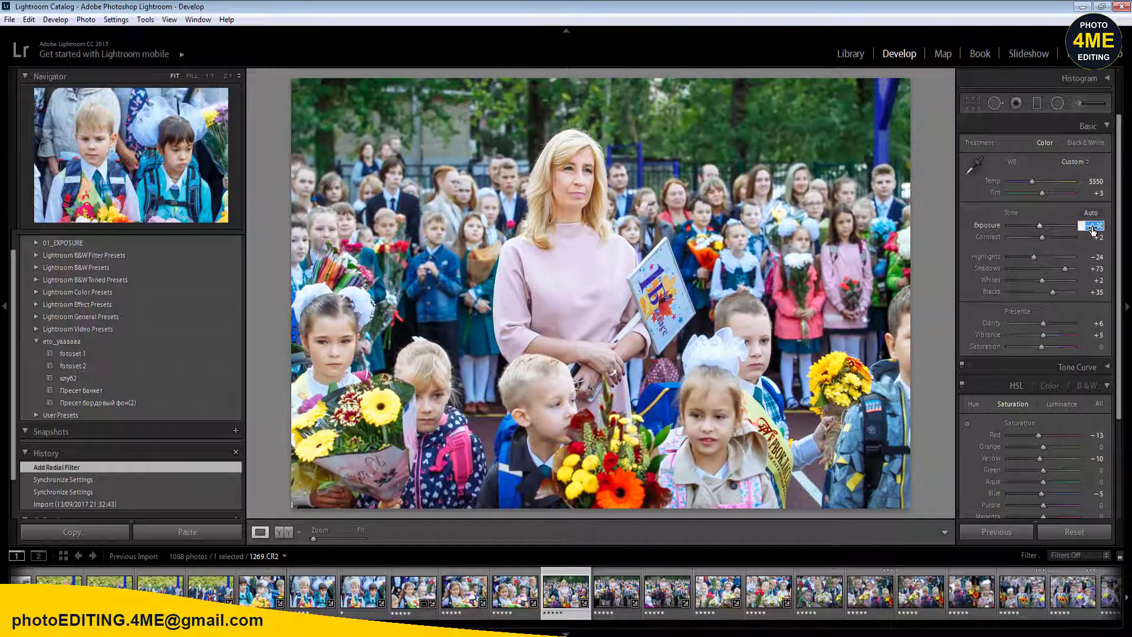
pyautogui.press('Return')
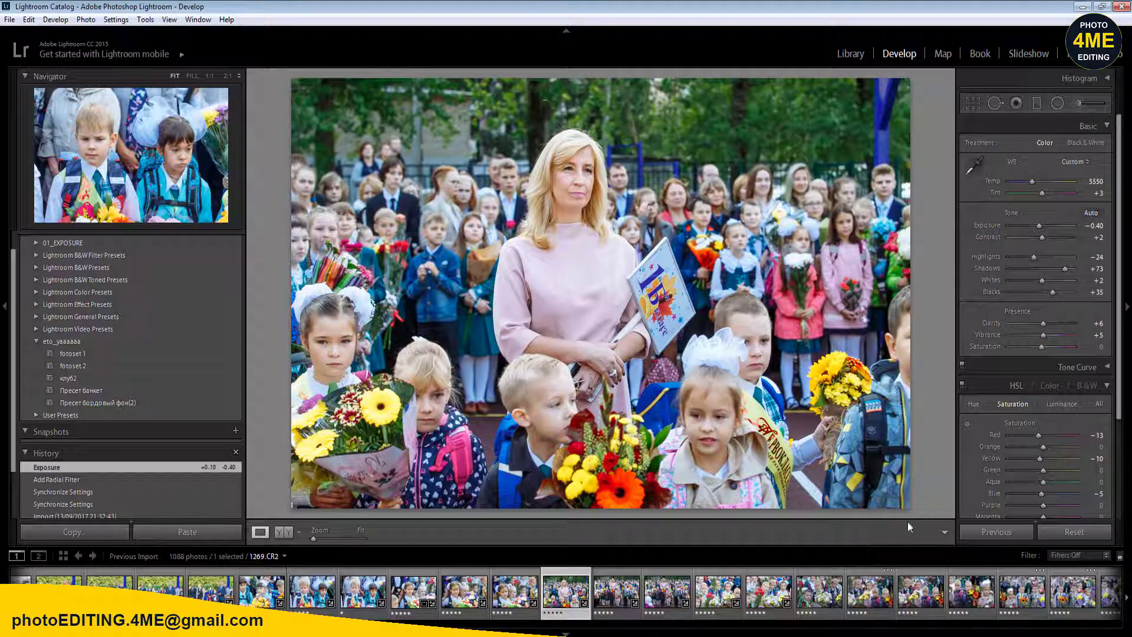
# - Synchronize the develop settings of 1269.CR2 to the ten photos following it, and deselect the group
pyautogui.keyDown('shift'); pyautogui.click(1081, 597); pyautogui.keyUp('shift')
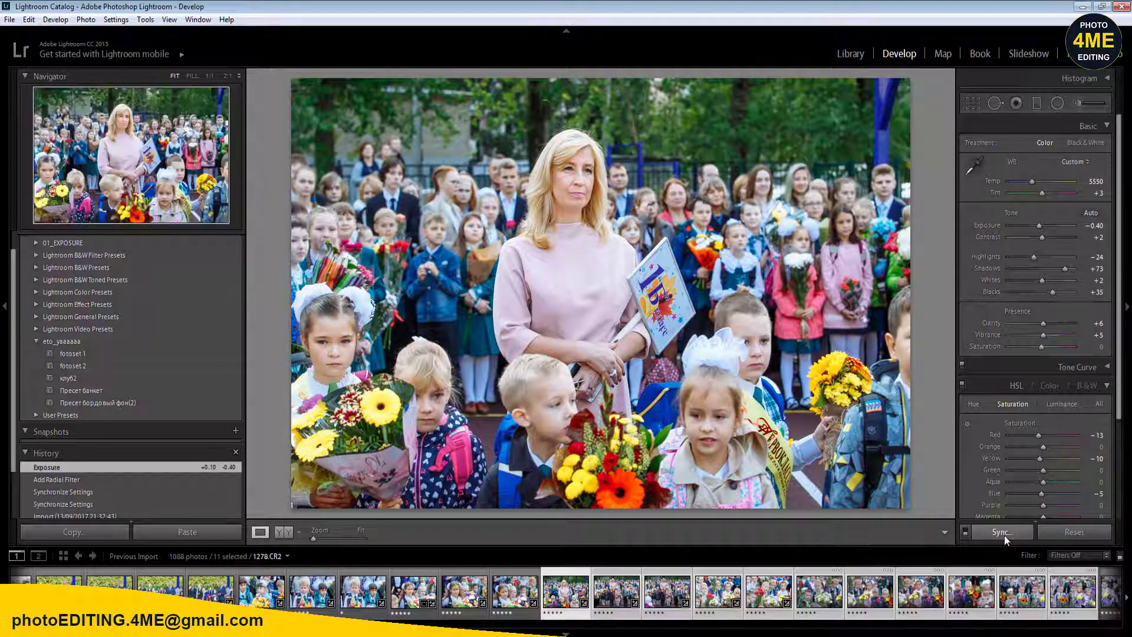
pyautogui.click(1004, 533)
pyautogui.click(907, 529)
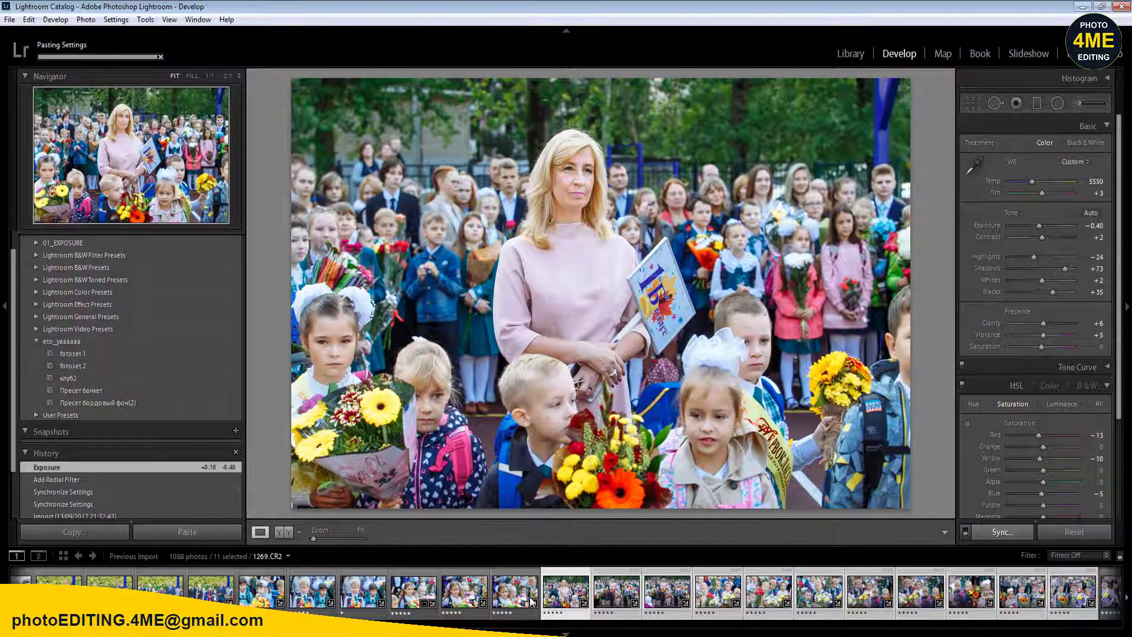
pyautogui.click(521, 600)
pyautogui.click(608, 600)
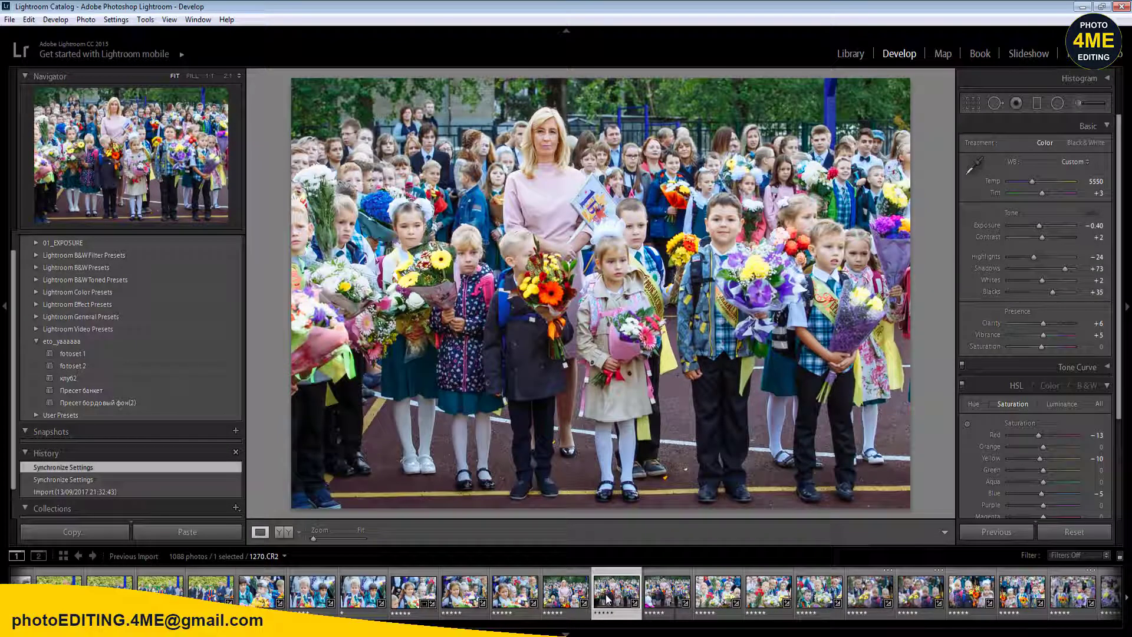
# - Crop 1271.CR2 slightly tighter from its left edge, keeping the original aspect ratio, and rate it one star
pyautogui.press('Right')
pyautogui.press('Right')
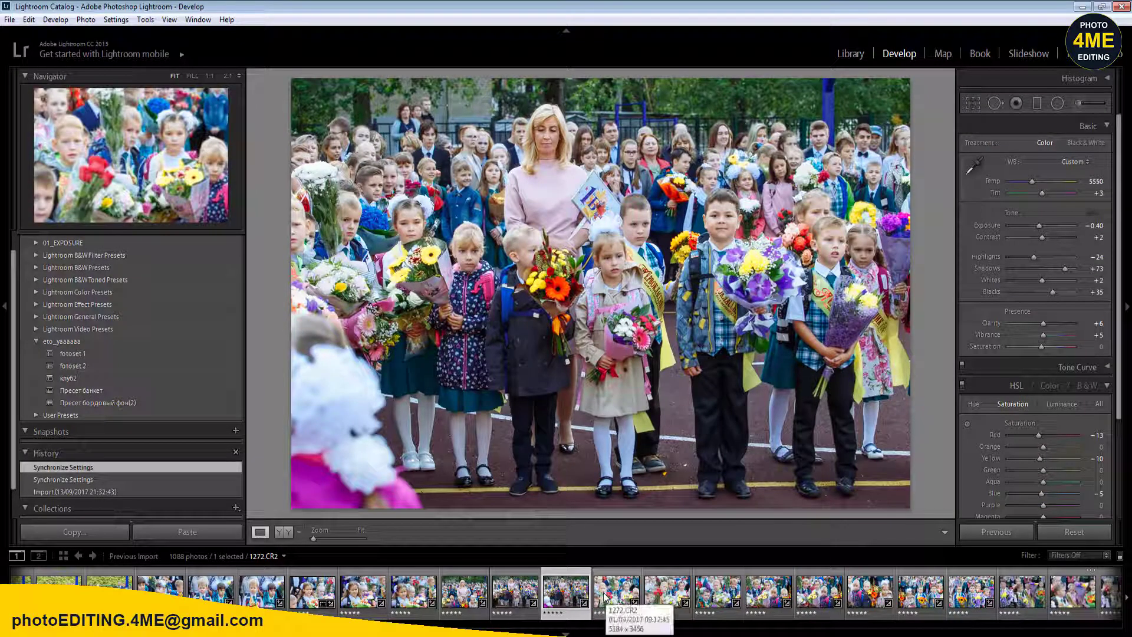
pyautogui.press('r')
pyautogui.press('r')
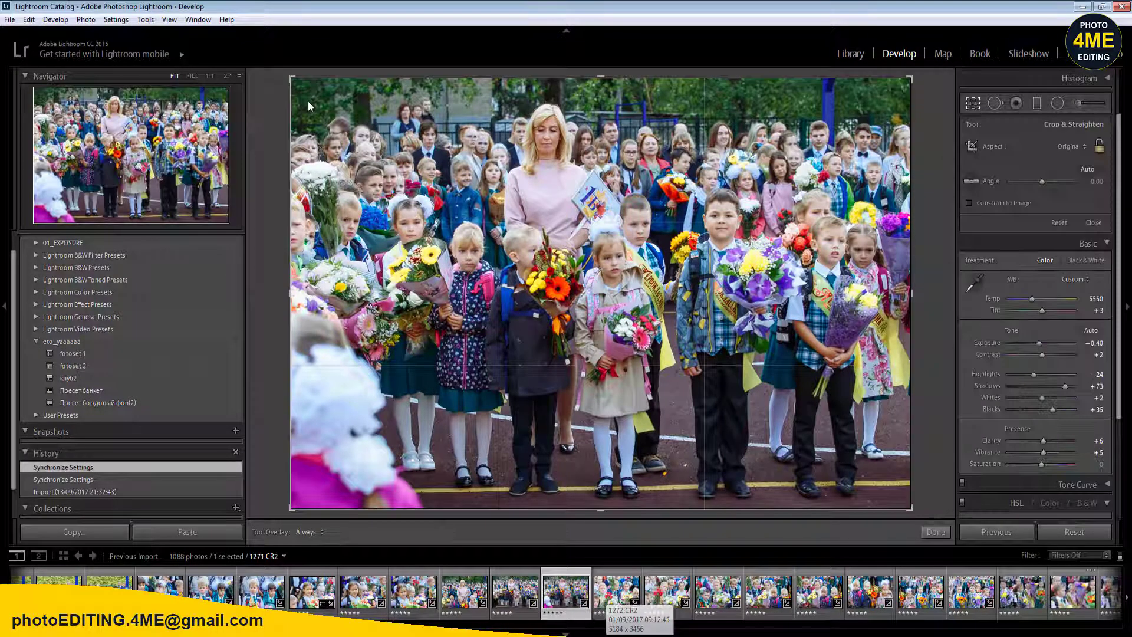
pyautogui.moveTo(293, 128); pyautogui.dragTo(303, 132)
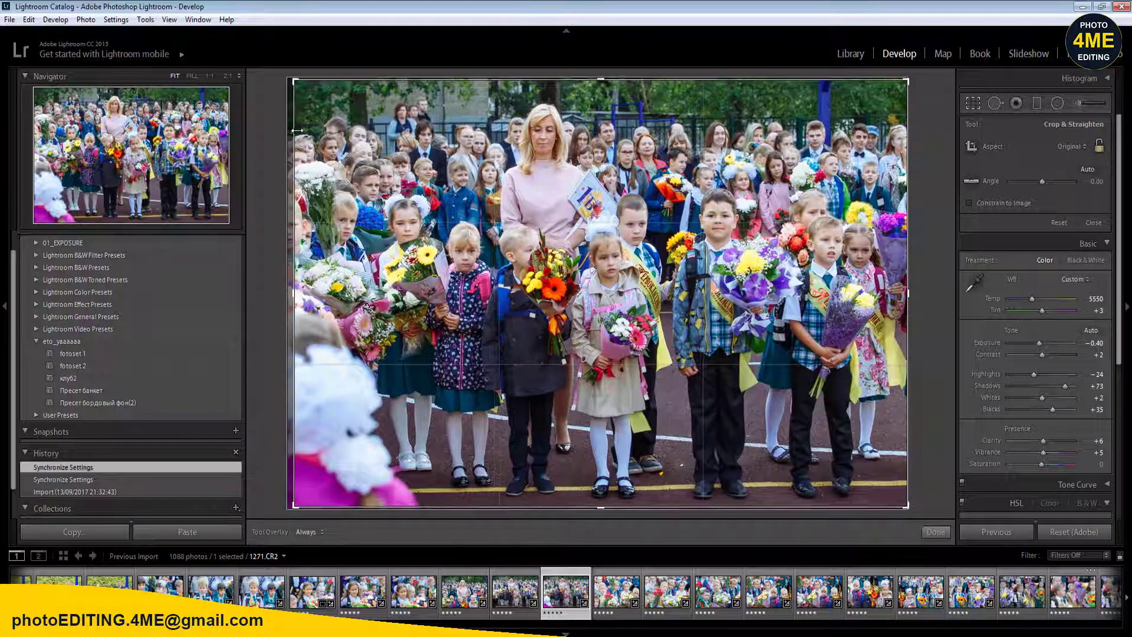
pyautogui.press('Return')
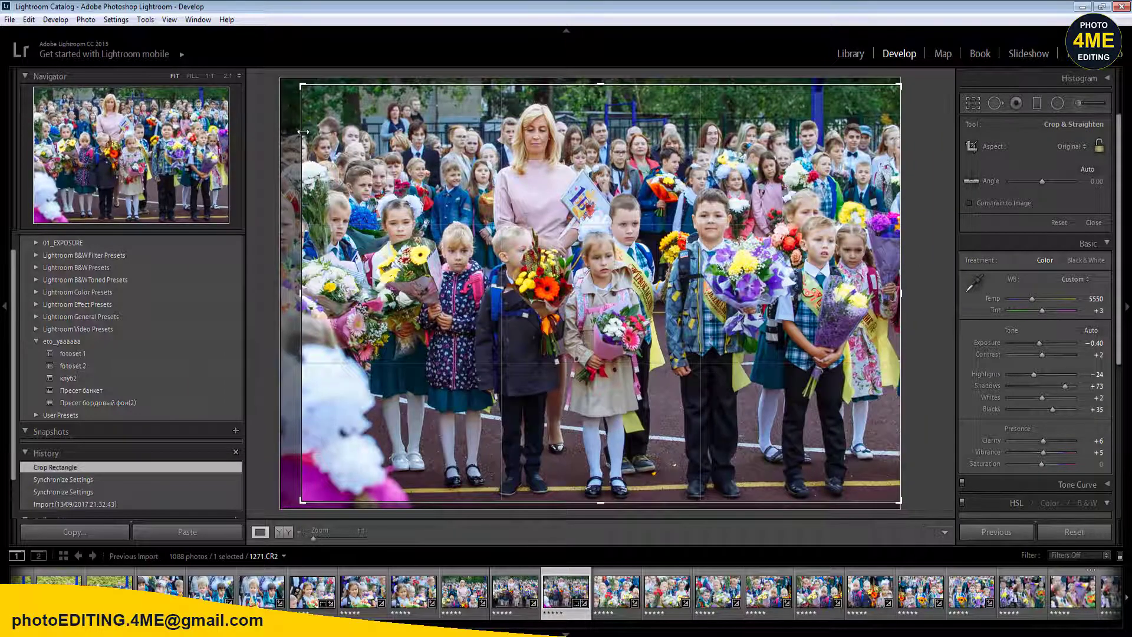
pyautogui.press('1')
# - Crop 1270.CR2 slightly tighter from its upper-left corner, keeping the original aspect ratio
pyautogui.press('Left')
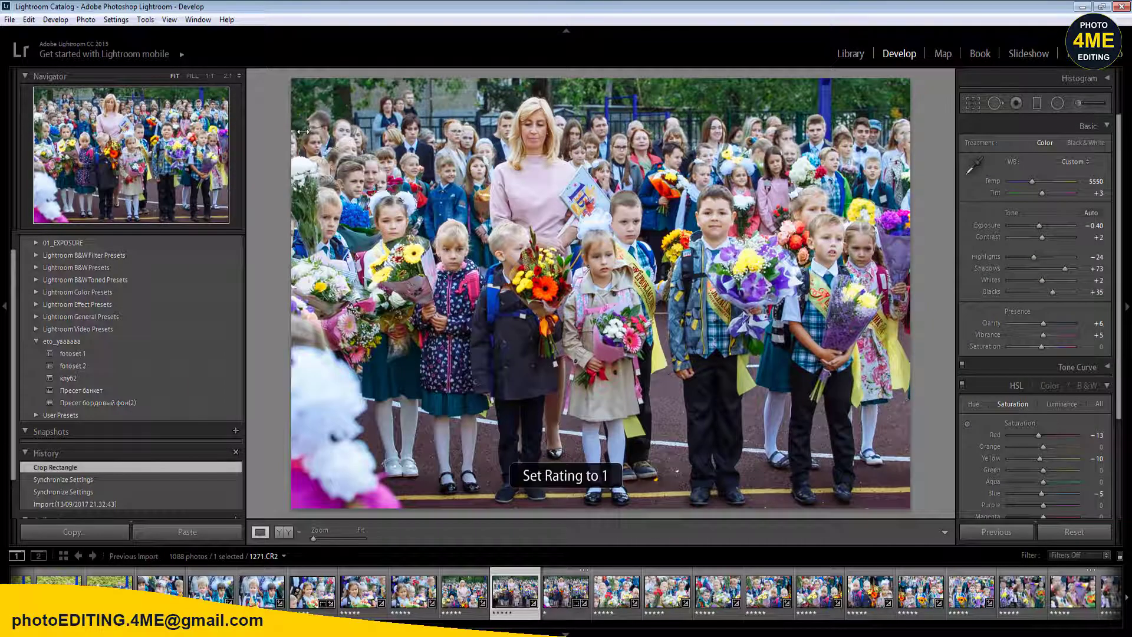
pyautogui.press('Right')
pyautogui.press('r')
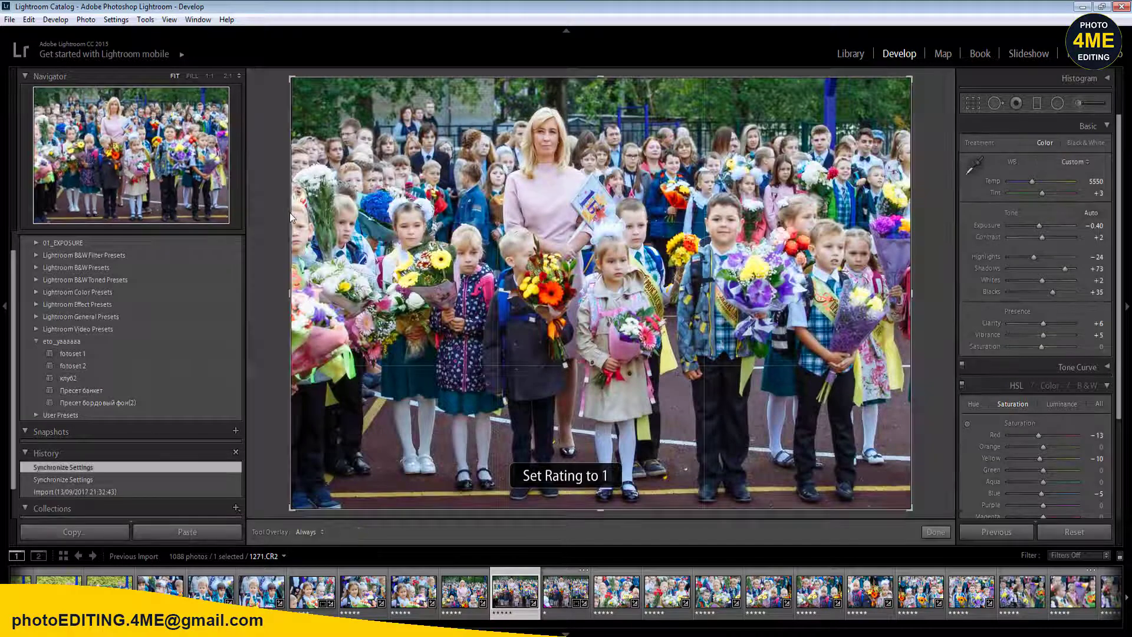
pyautogui.press('Left')
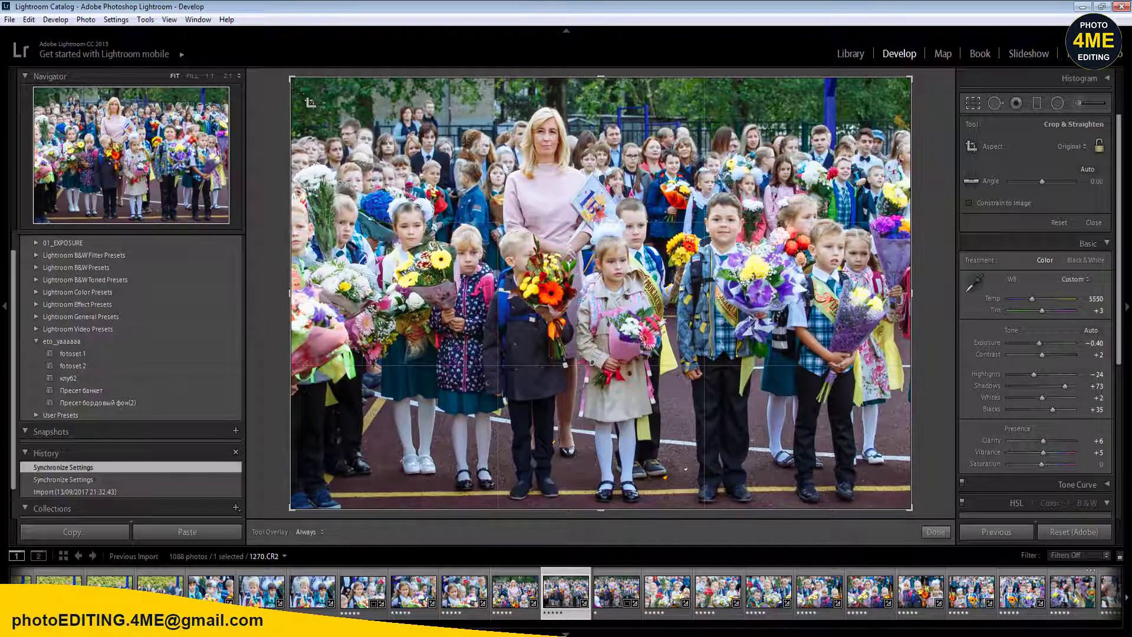
pyautogui.moveTo(291, 78); pyautogui.dragTo(303, 85)
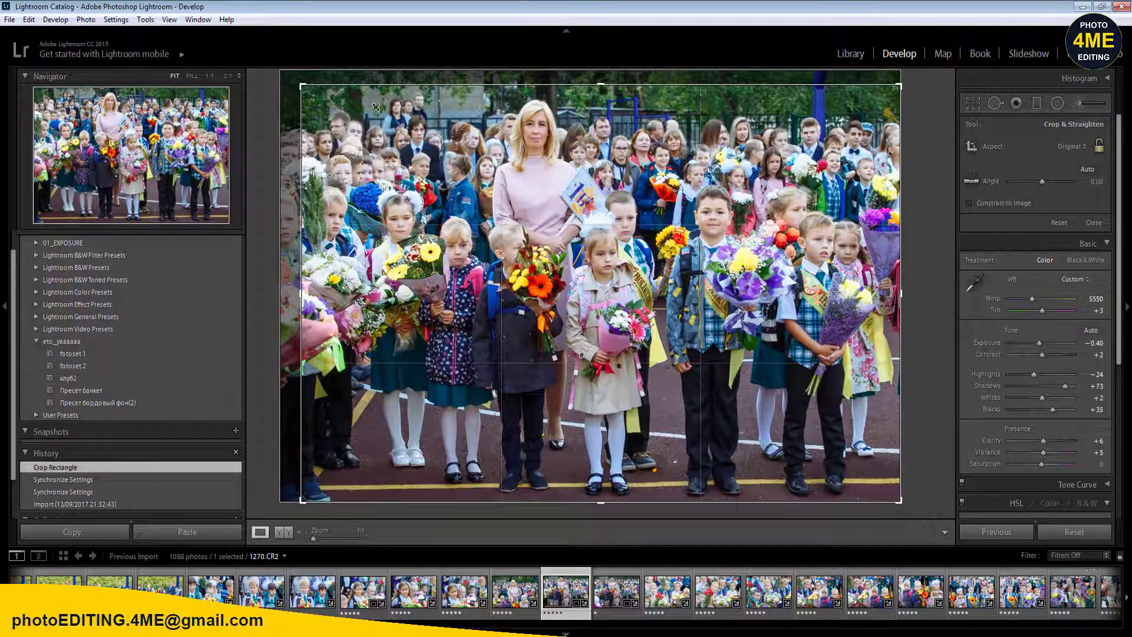
pyautogui.press('r')
# - Set the exposure of 1272.CR2 to -0.60 and compare the photo before and after
pyautogui.press('Right')
pyautogui.press('Right')
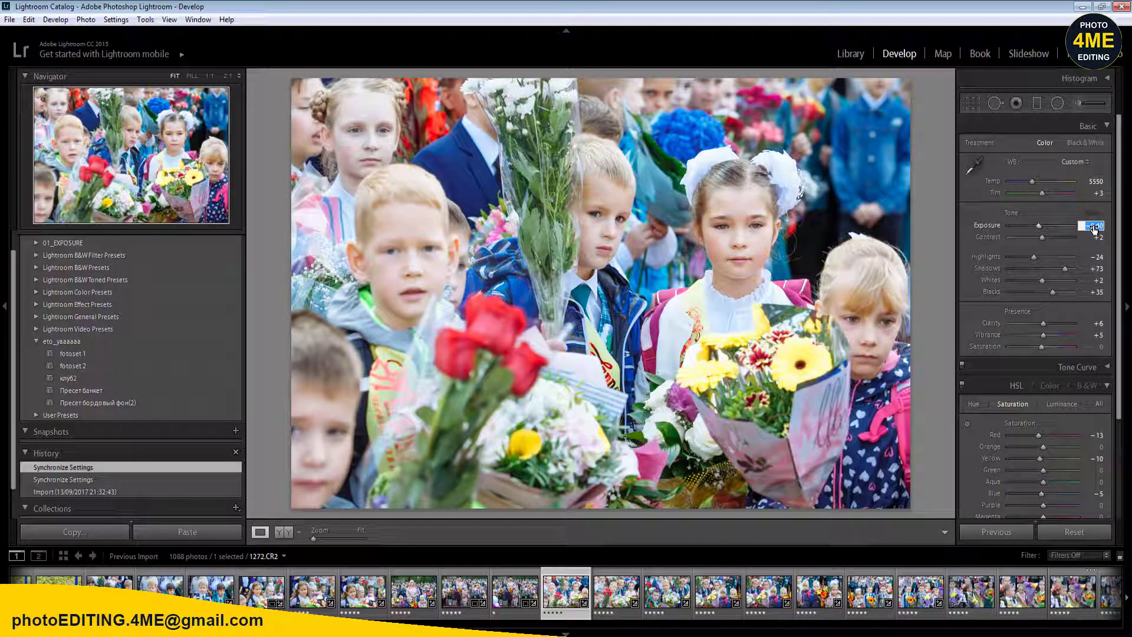
pyautogui.write('-0.6')
pyautogui.press('Return')
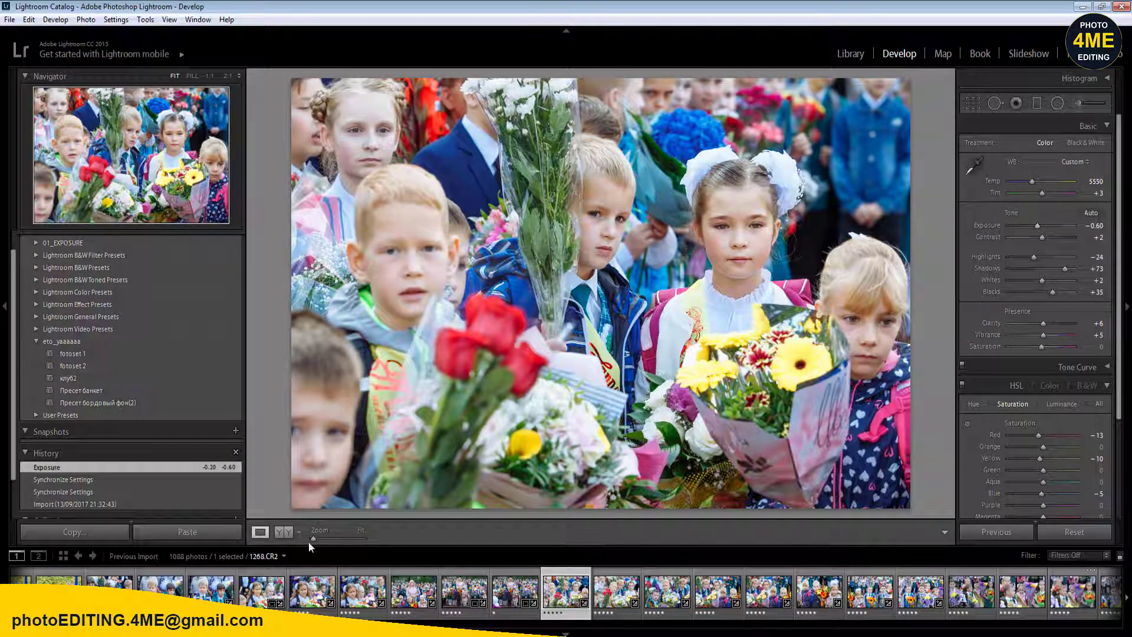
pyautogui.click(288, 532)
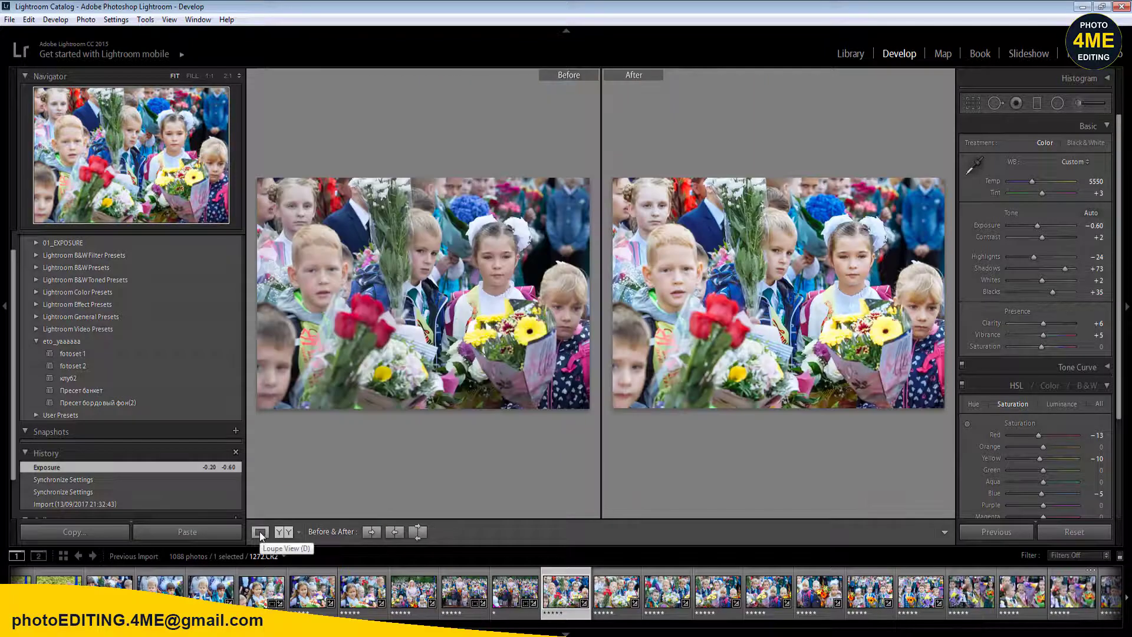
pyautogui.click(271, 533)
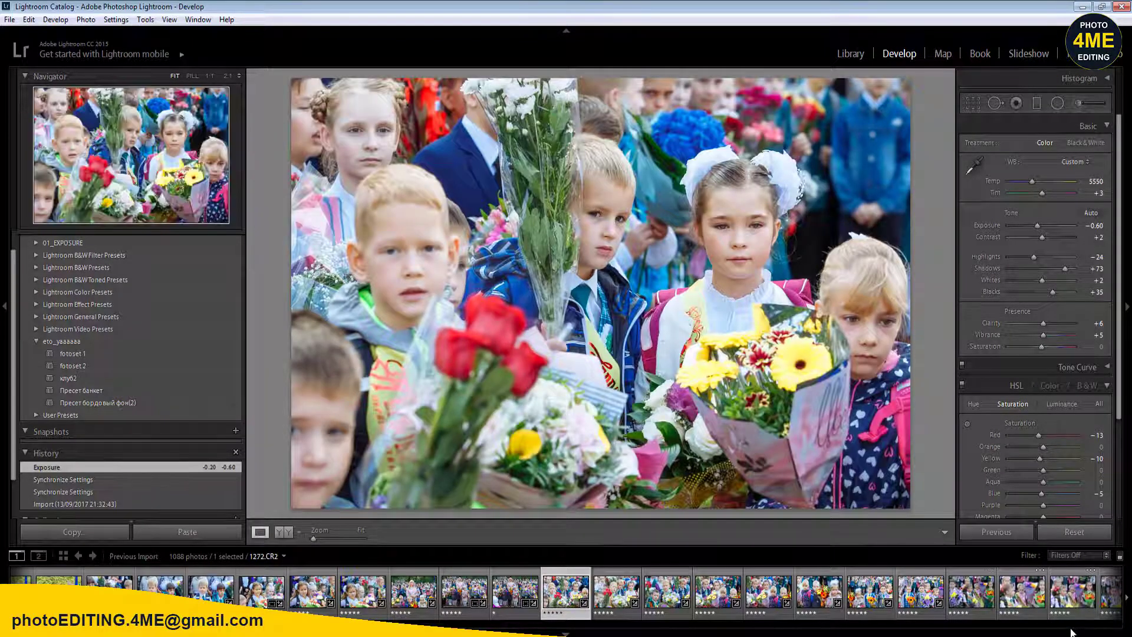
# - Synchronize the develop settings of 1272.CR2 to the 32 photos following it, and deselect the group
pyautogui.scroll(-5, 1077, 629)
pyautogui.keyDown('shift'); pyautogui.click(1101, 591); pyautogui.keyUp('shift')
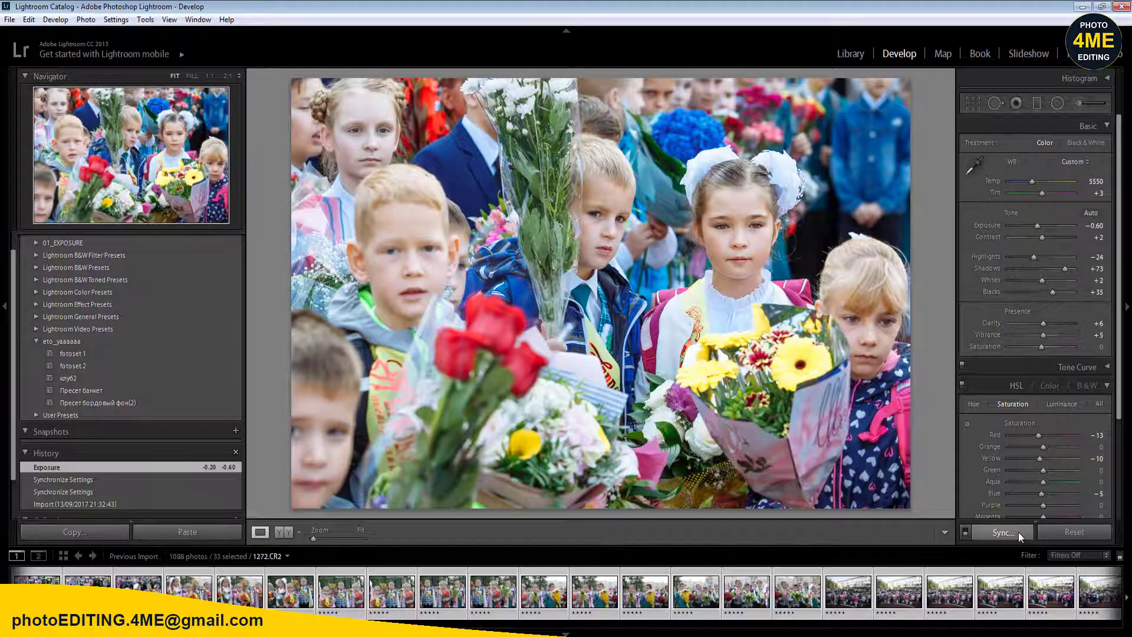
pyautogui.click(1017, 532)
pyautogui.click(906, 532)
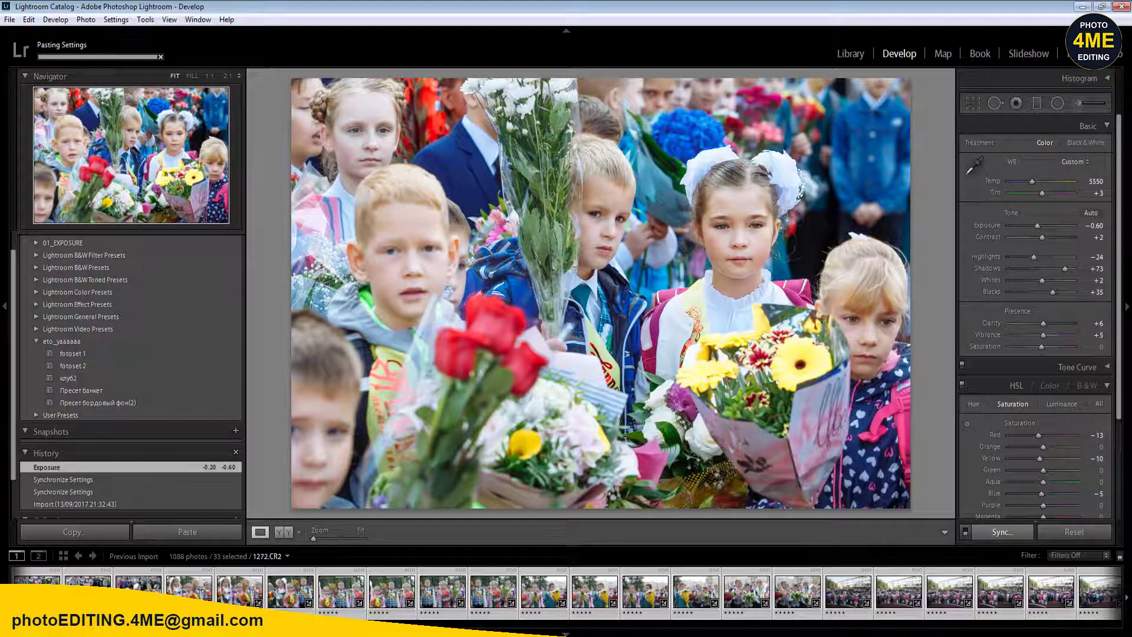
pyautogui.click(515, 593)
pyautogui.click(565, 592)
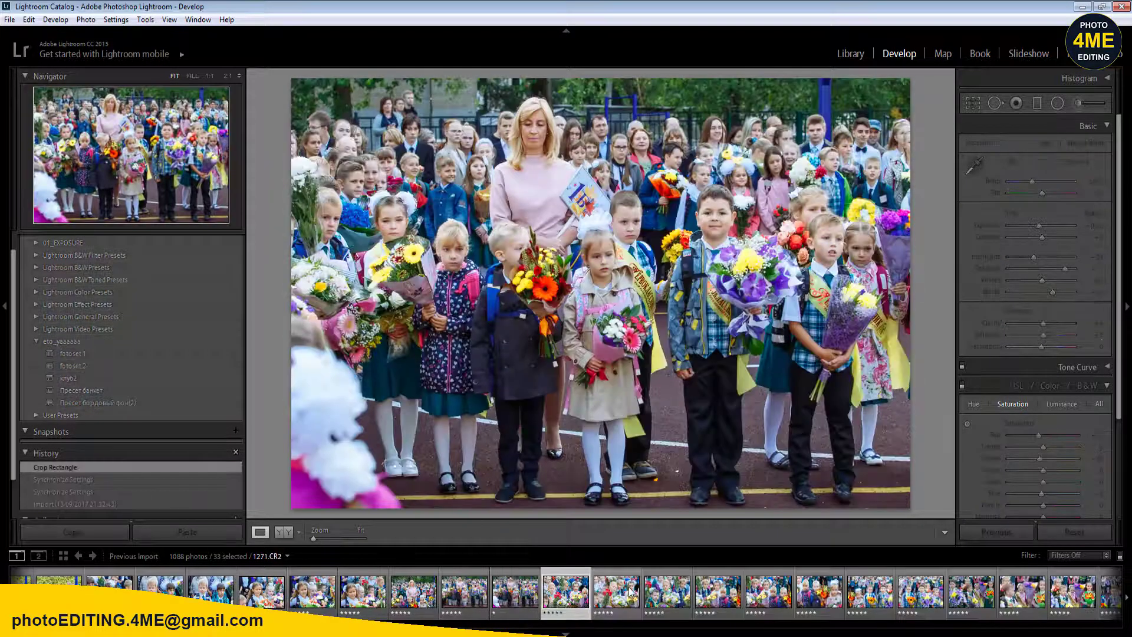
# - Browse the synchronized photos from 1273.CR2 onward and give 1276.CR2 a one-star rating
pyautogui.click(629, 591)
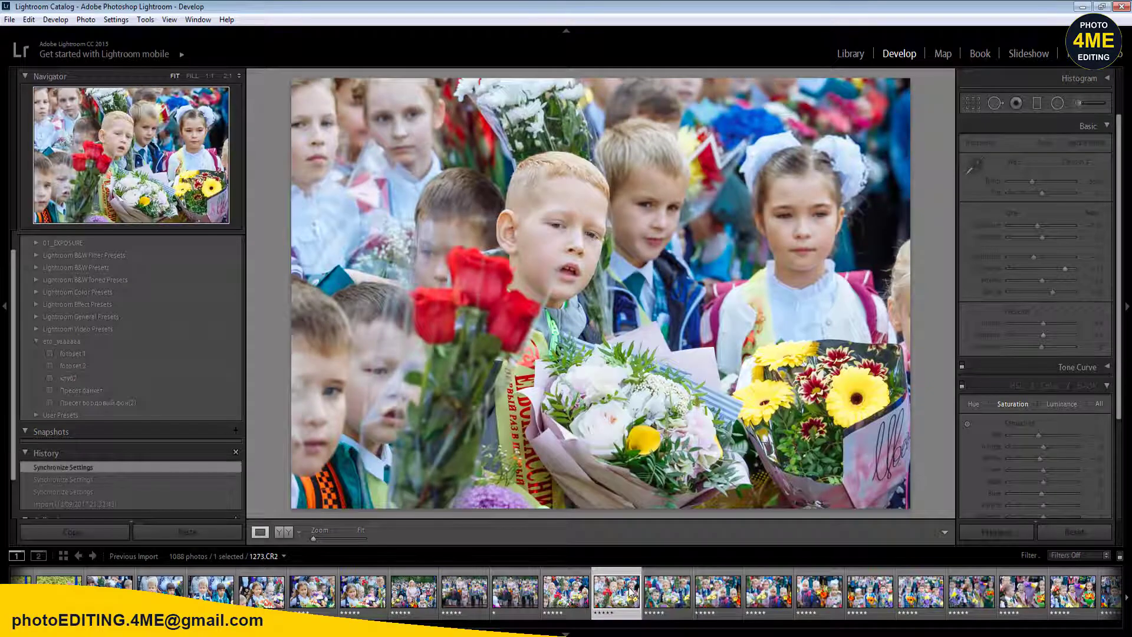
pyautogui.press('Right')
pyautogui.press('Right')
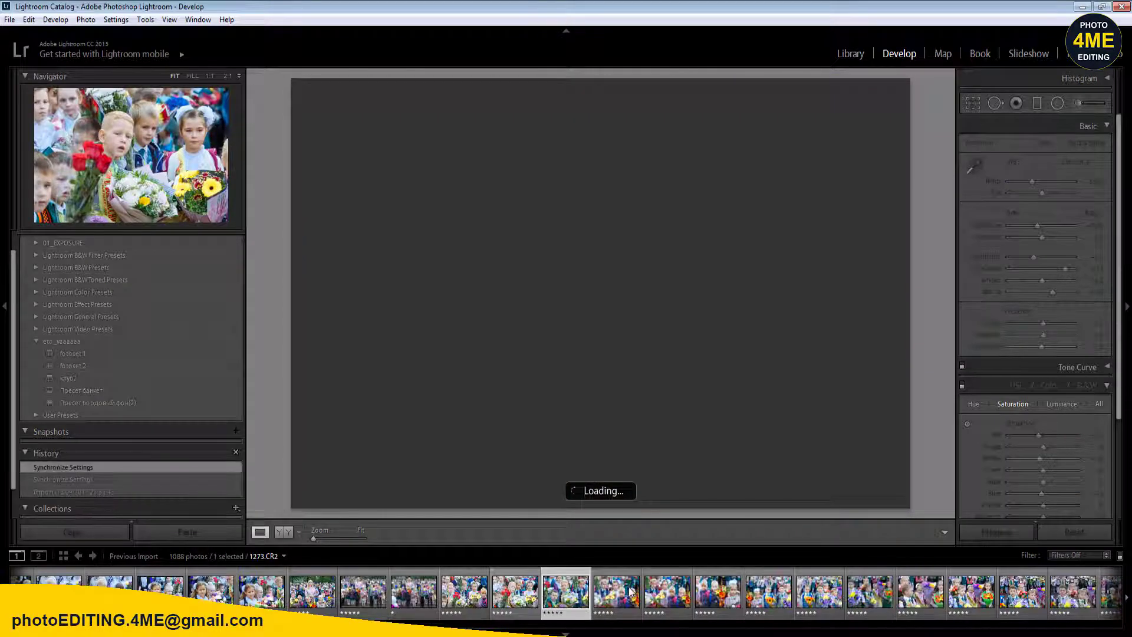
pyautogui.press('Right')
pyautogui.press('Right')
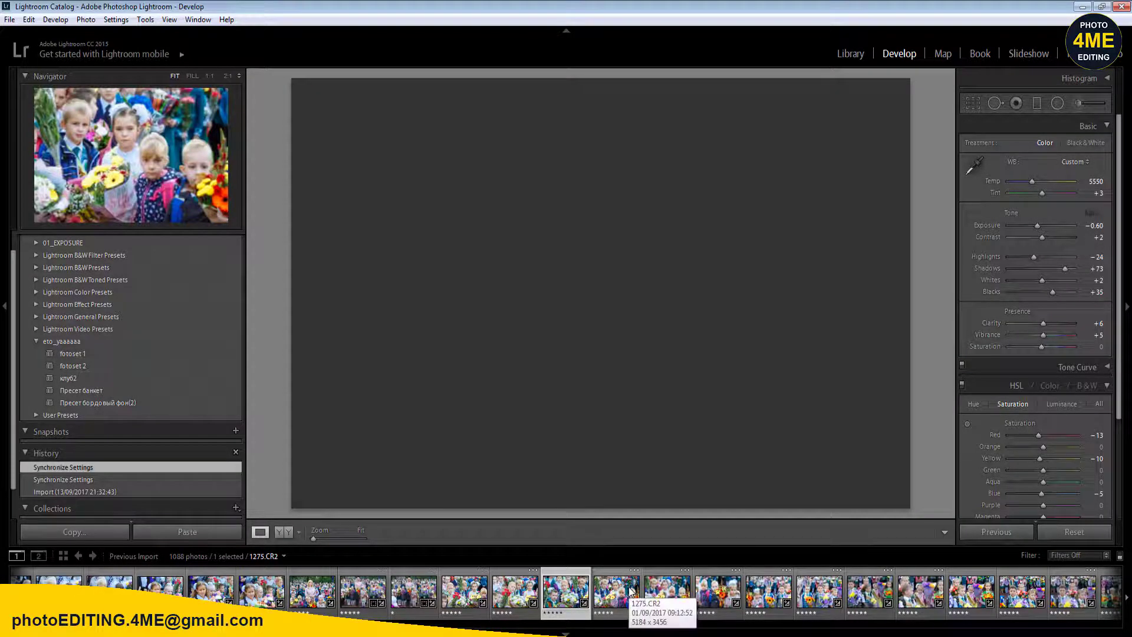
pyautogui.press('Left')
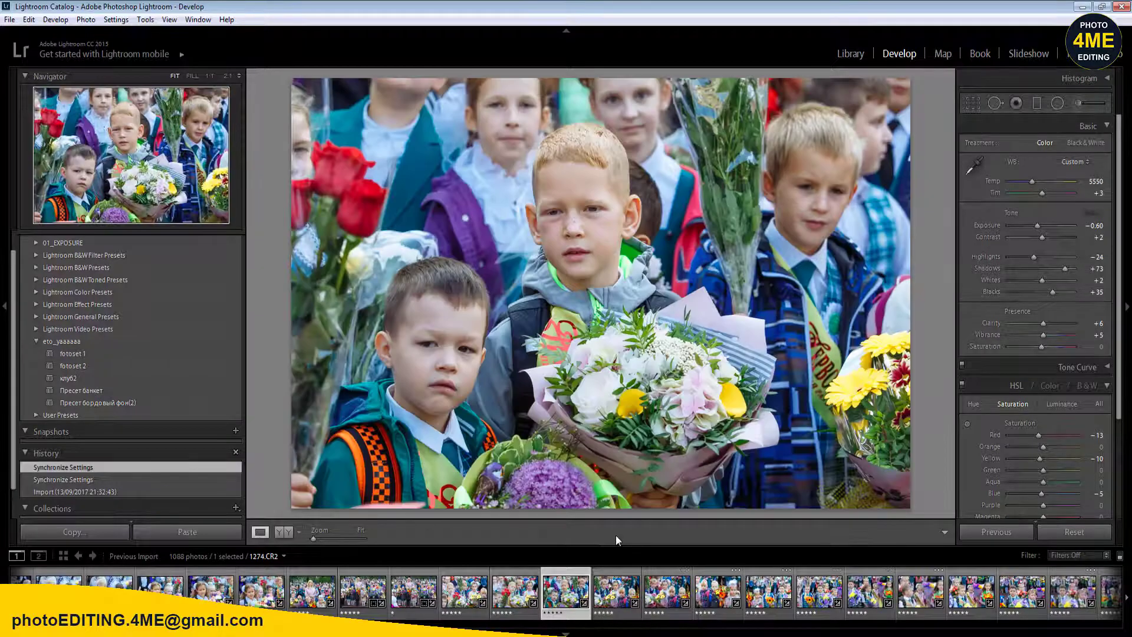
pyautogui.press('Right')
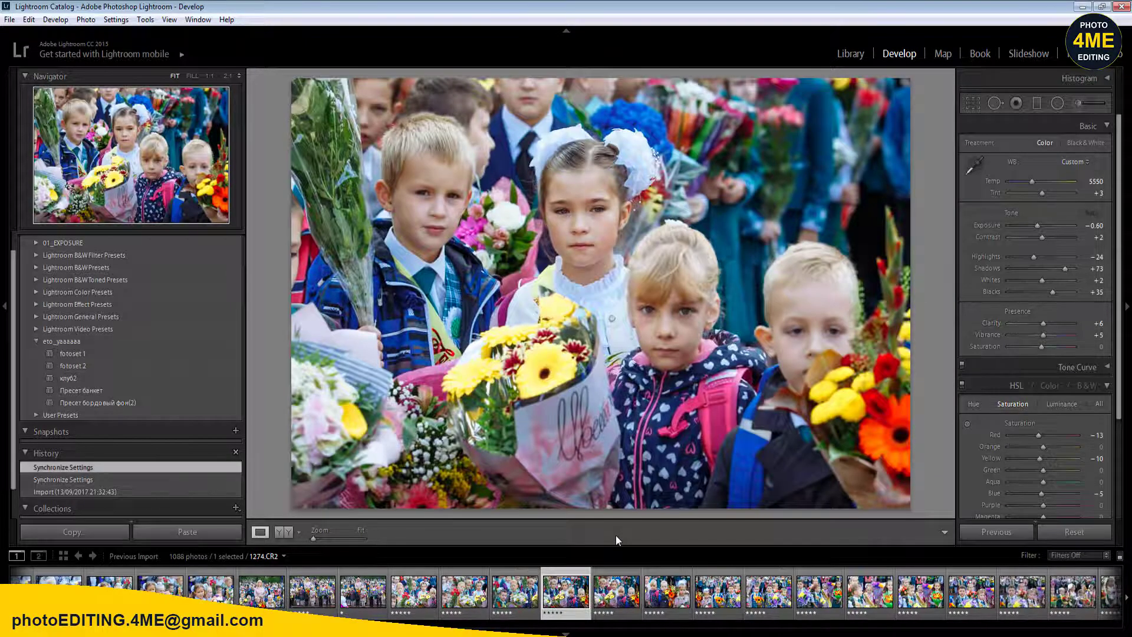
pyautogui.press('Right')
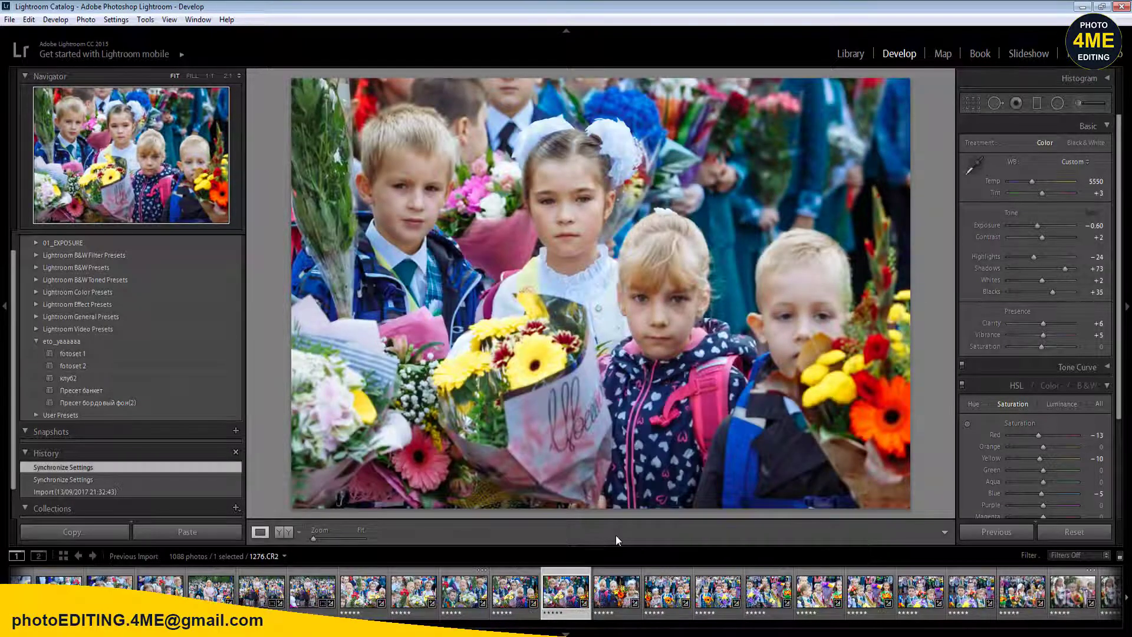
pyautogui.press('1')
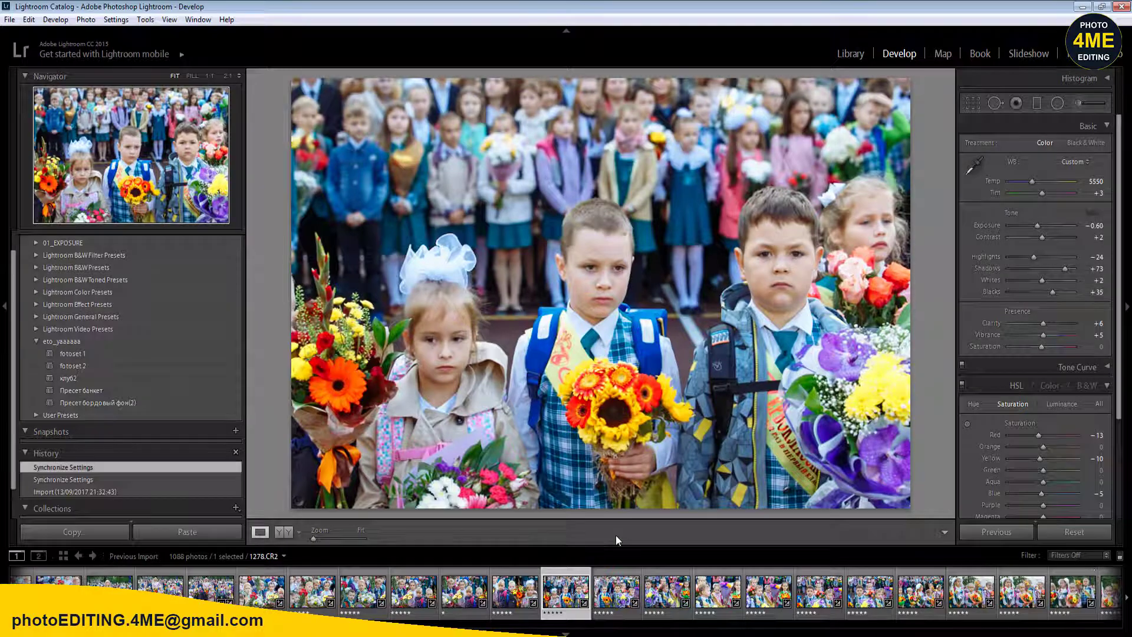
# - Browse on to 1279.CR2 and set its exposure to -0.50
pyautogui.press('Right')
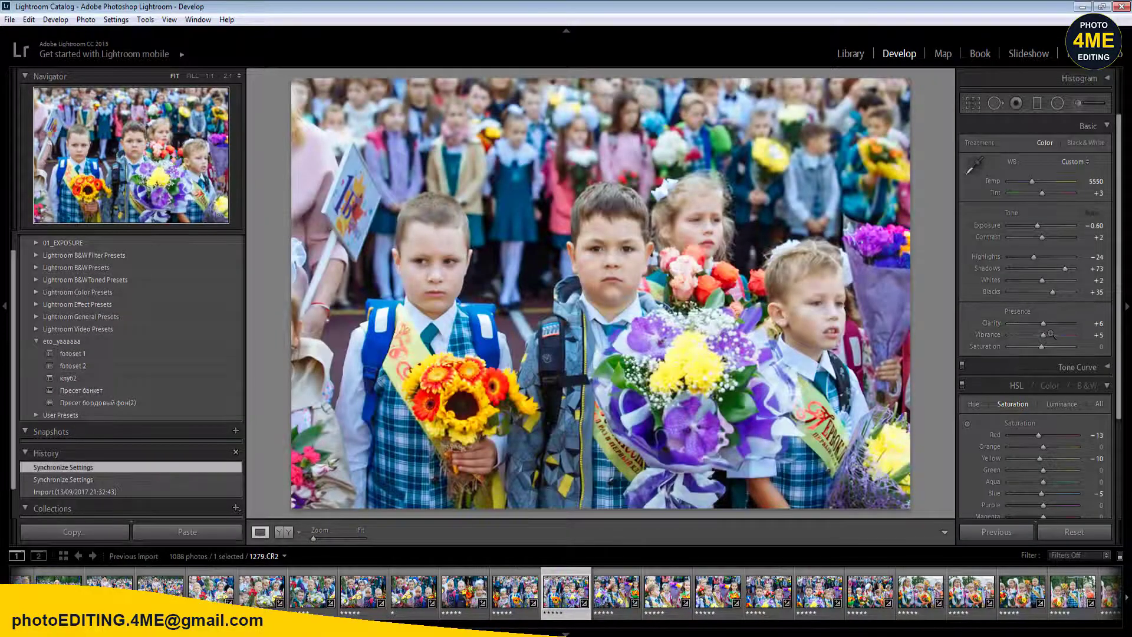
pyautogui.click(1096, 226)
pyautogui.press('Up')
pyautogui.press('Return')
# - Synchronize the develop settings of 1279.CR2 to the 19 photos following it, and clear the multiple selection
pyautogui.click(1029, 624)
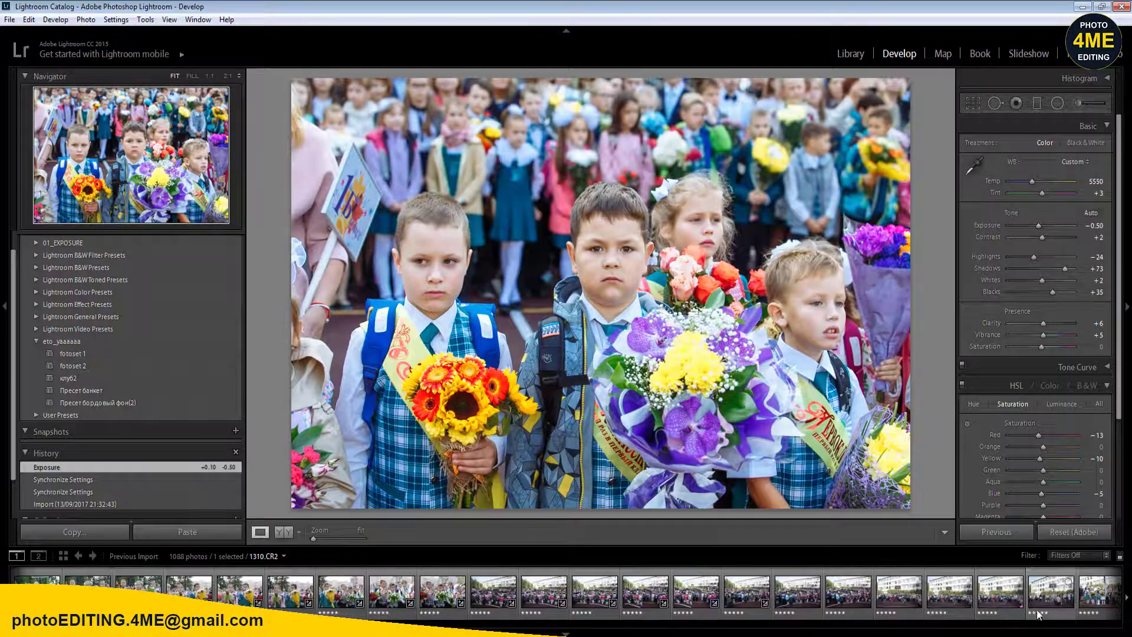
pyautogui.keyDown('shift'); pyautogui.click(441, 597); pyautogui.keyUp('shift')
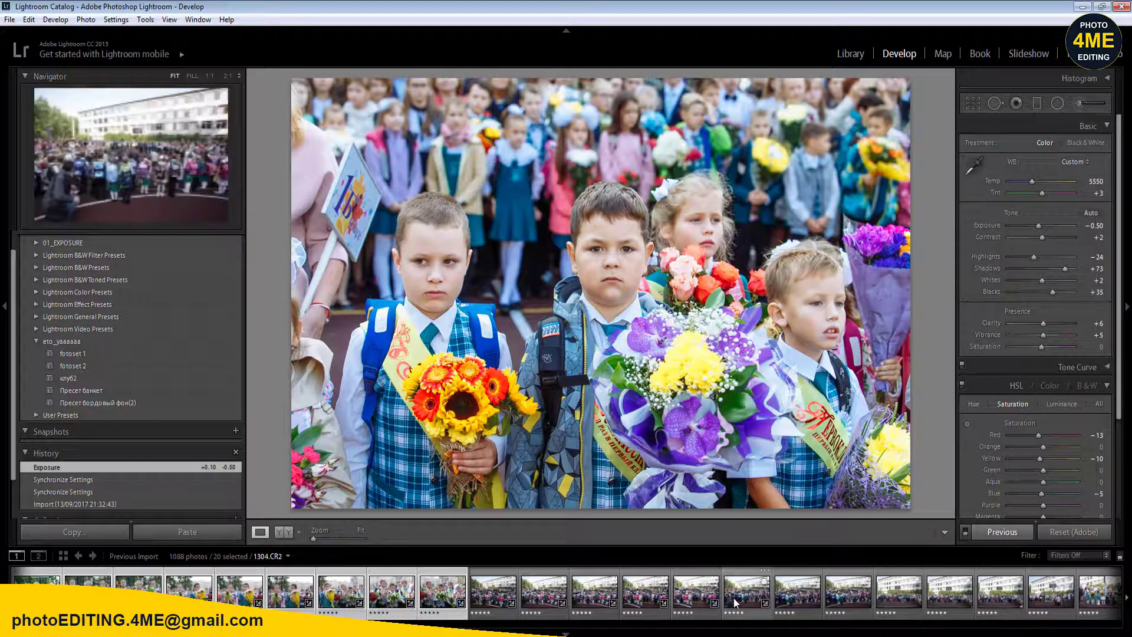
pyautogui.click(1006, 532)
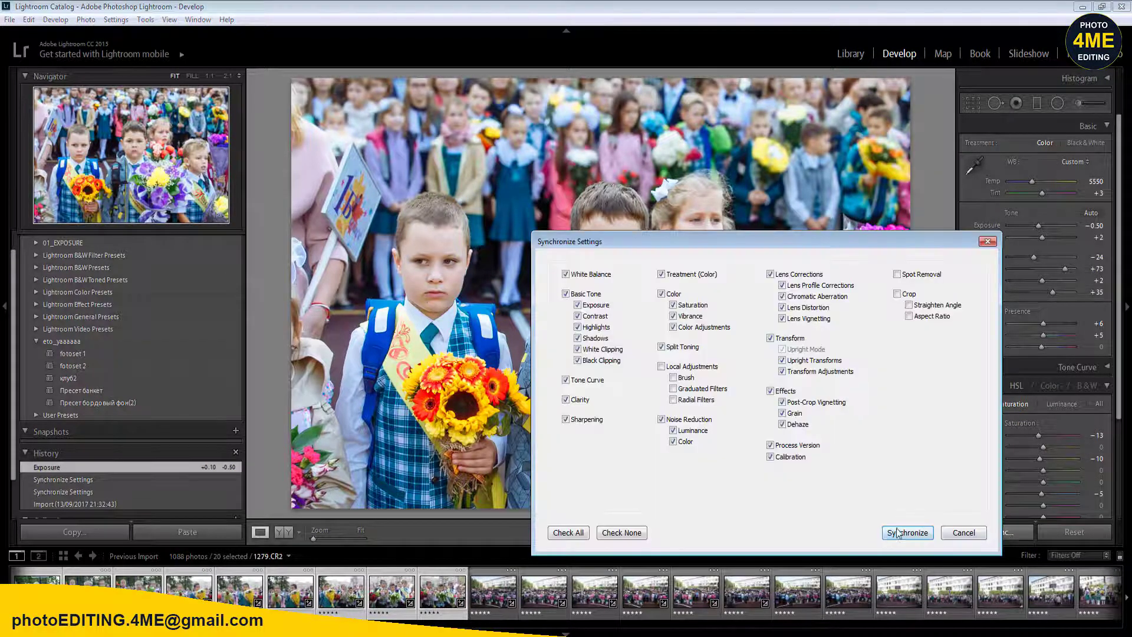
pyautogui.click(896, 535)
pyautogui.scroll(2, 516, 600)
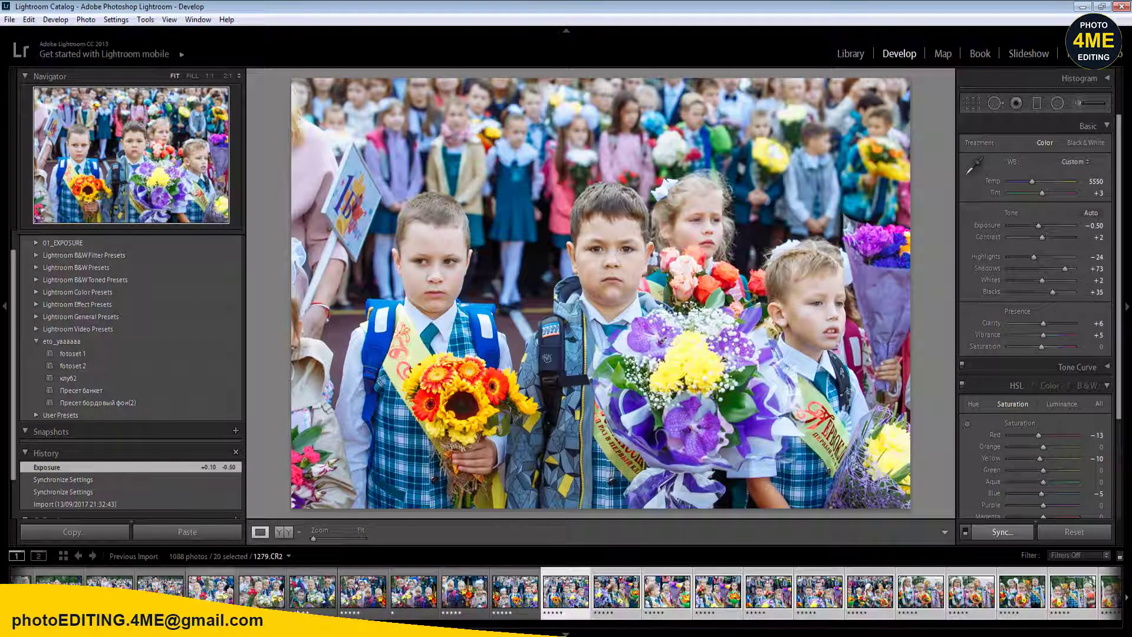
pyautogui.click(516, 600)
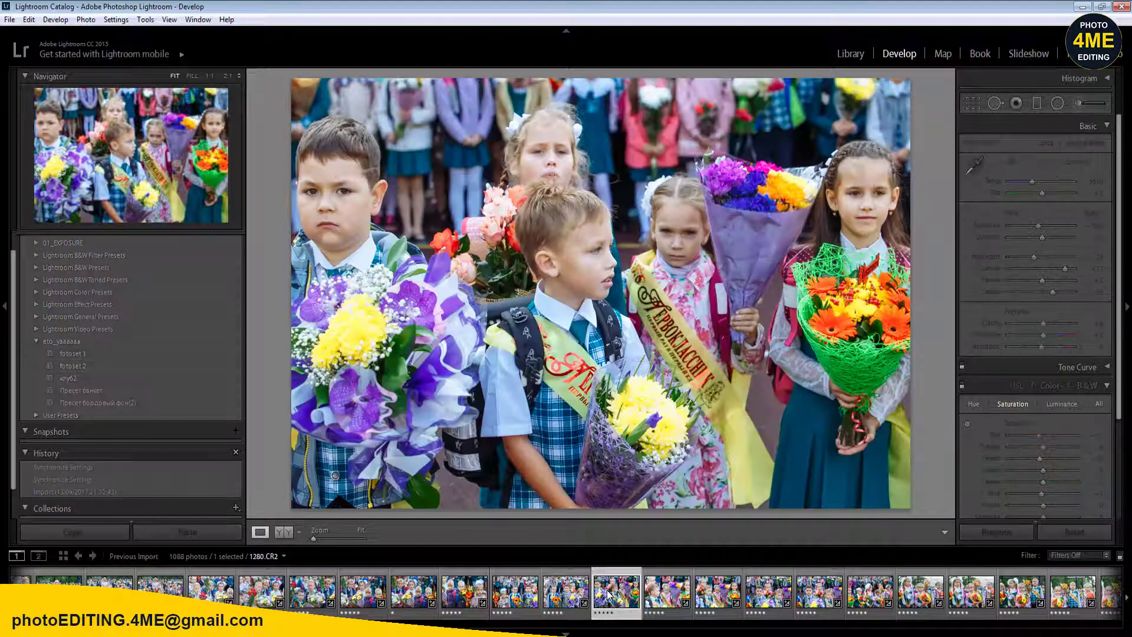
# - Browse the following photos, lower the exposure of 1281.CR2 by two increments and move on to 1282.CR2
pyautogui.scroll(-1, 607, 594)
pyautogui.click(606, 595)
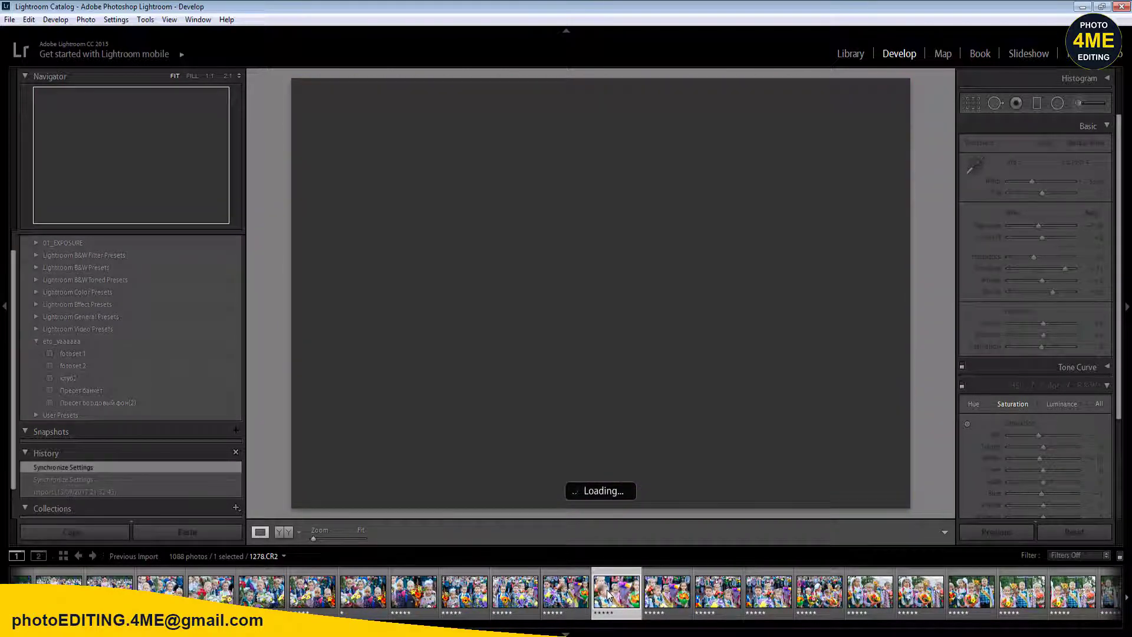
pyautogui.scroll(-1, 607, 595)
pyautogui.scroll(-1, 609, 594)
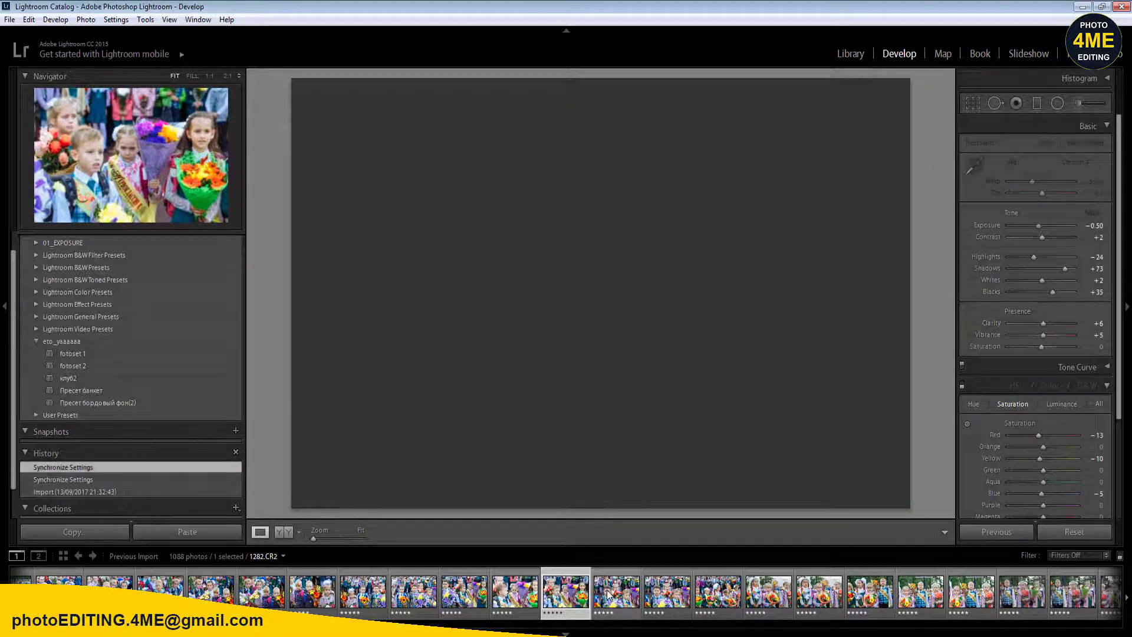
pyautogui.press('Left')
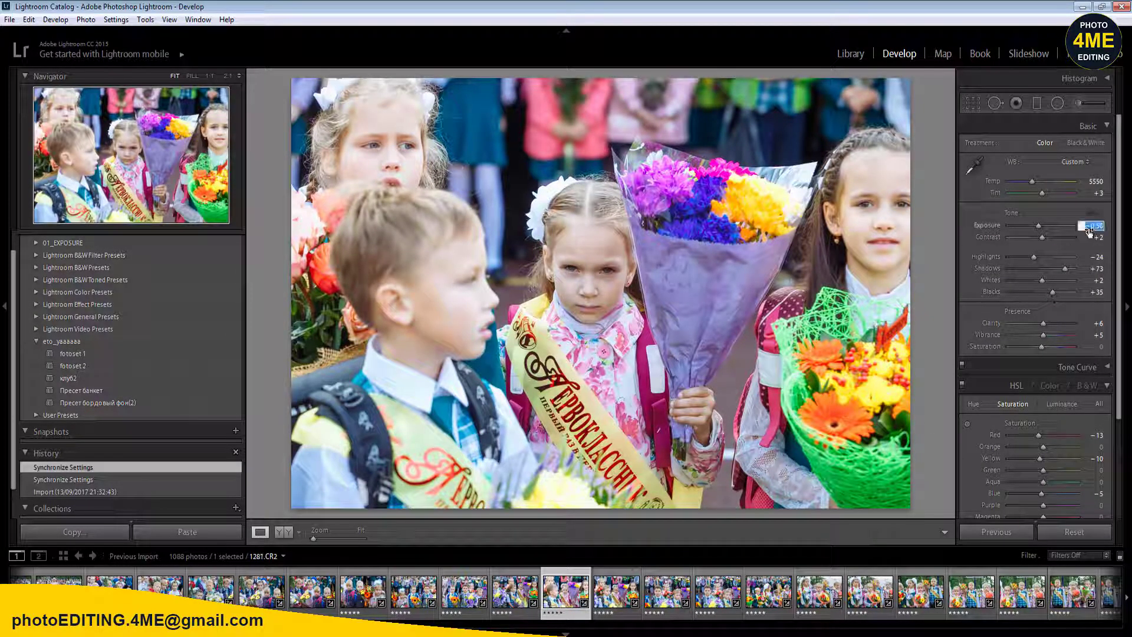
pyautogui.press('Down')
pyautogui.press('Down')
pyautogui.press('Return')
pyautogui.press('Right')
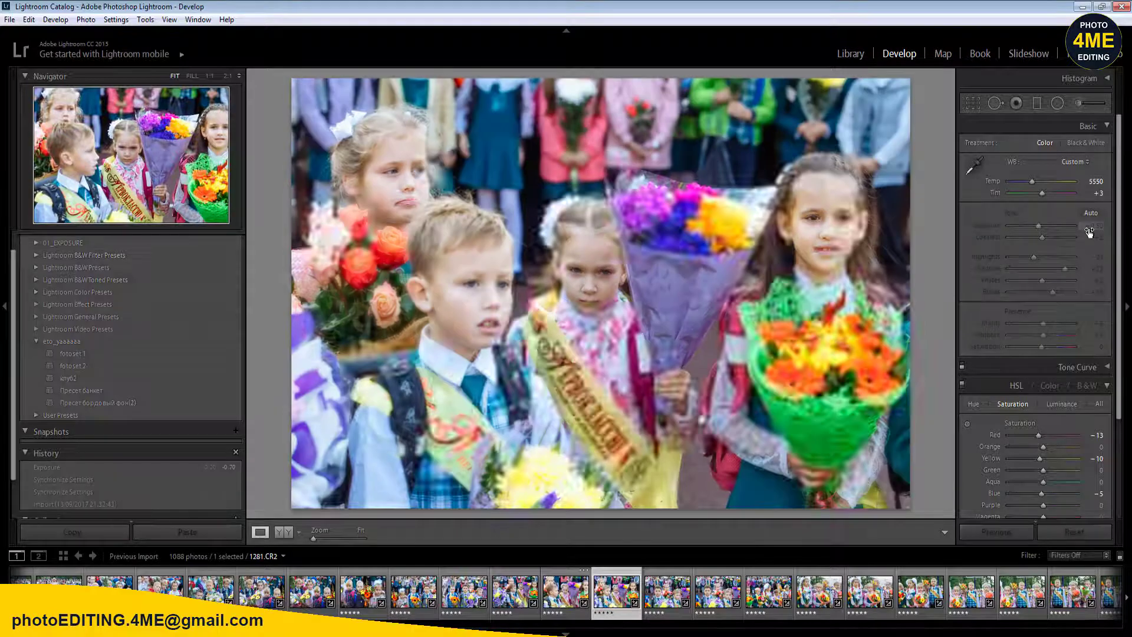
# - Browse the photos from 1282.CR2 to 1287.CR2, giving 1287.CR2 and one earlier photo a one-star rating
pyautogui.press('Left')
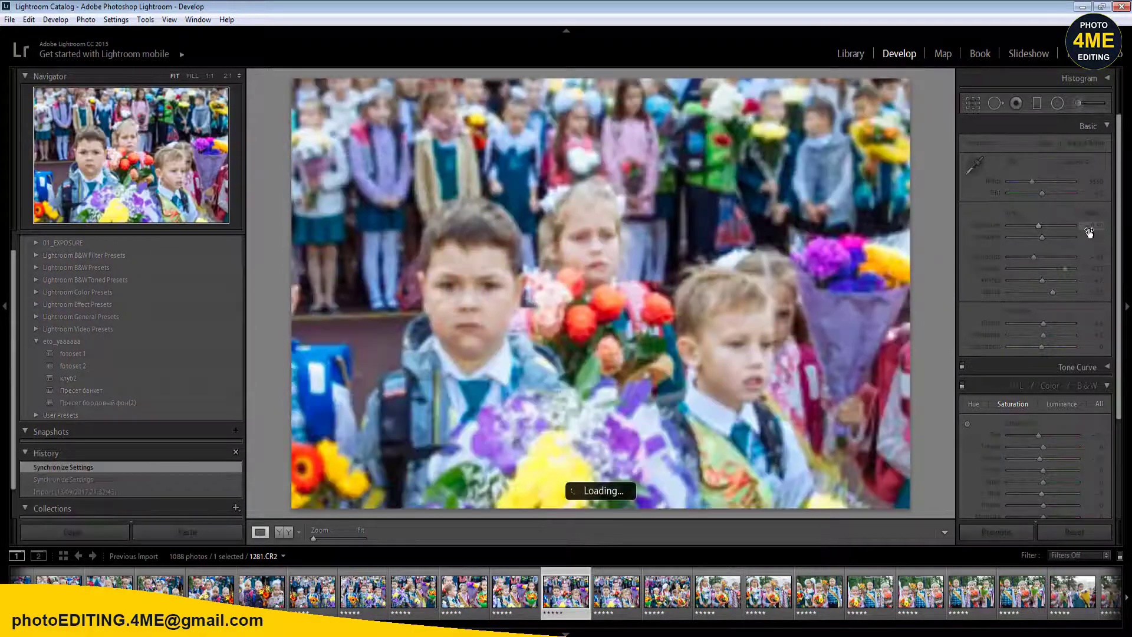
pyautogui.press('Left')
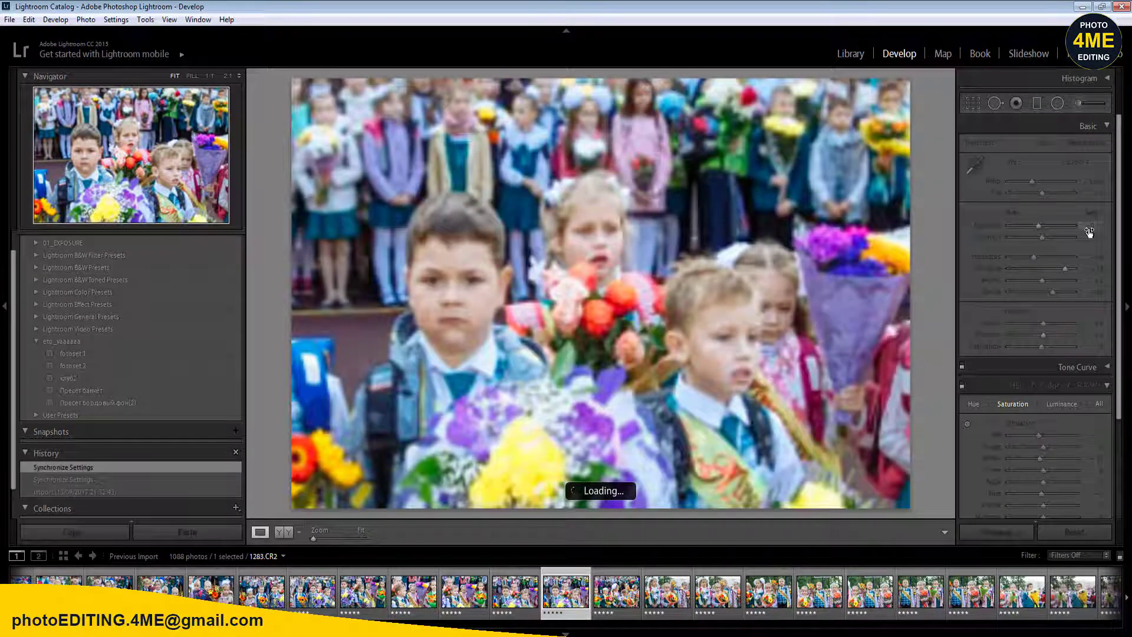
pyautogui.press('Right')
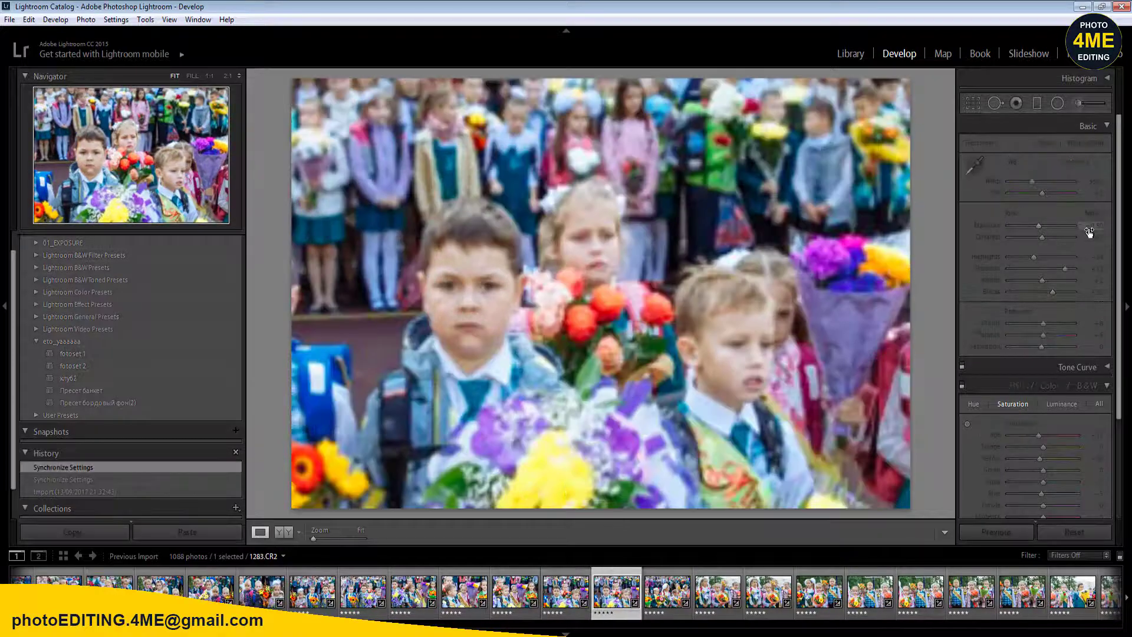
pyautogui.press('Right')
pyautogui.press('1')
pyautogui.press('Left')
pyautogui.press('Left')
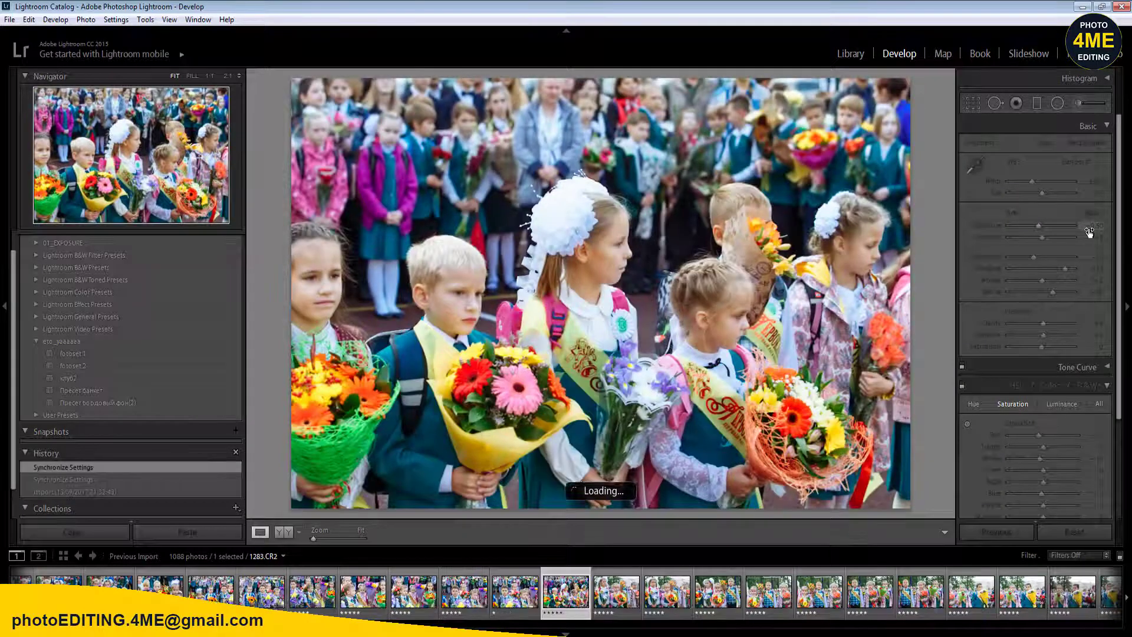
pyautogui.press('Left')
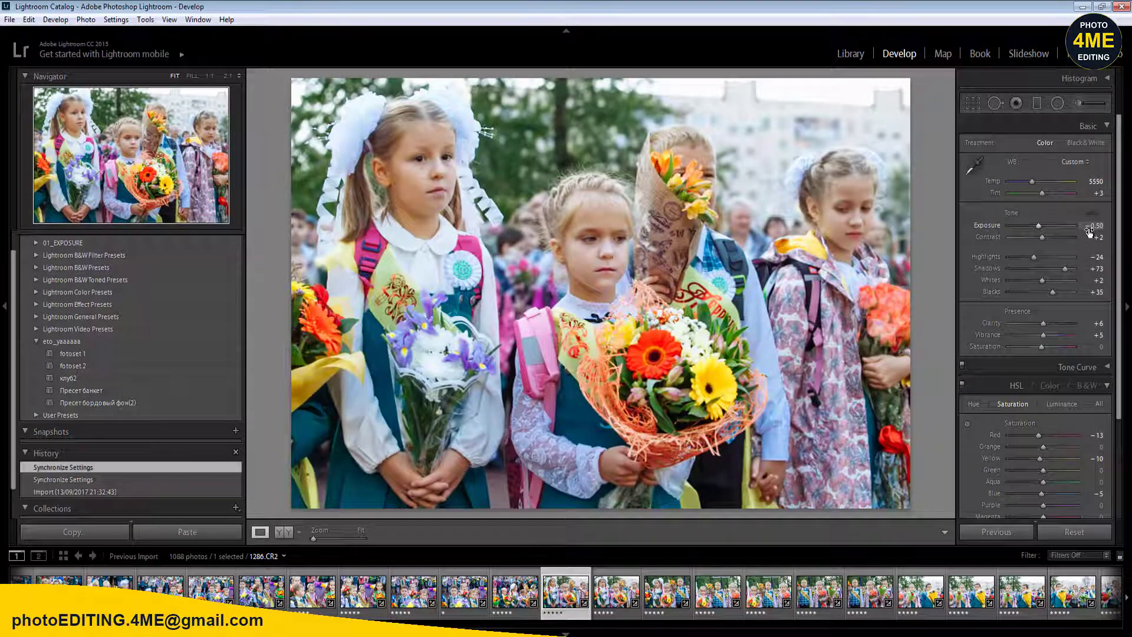
pyautogui.press('Left')
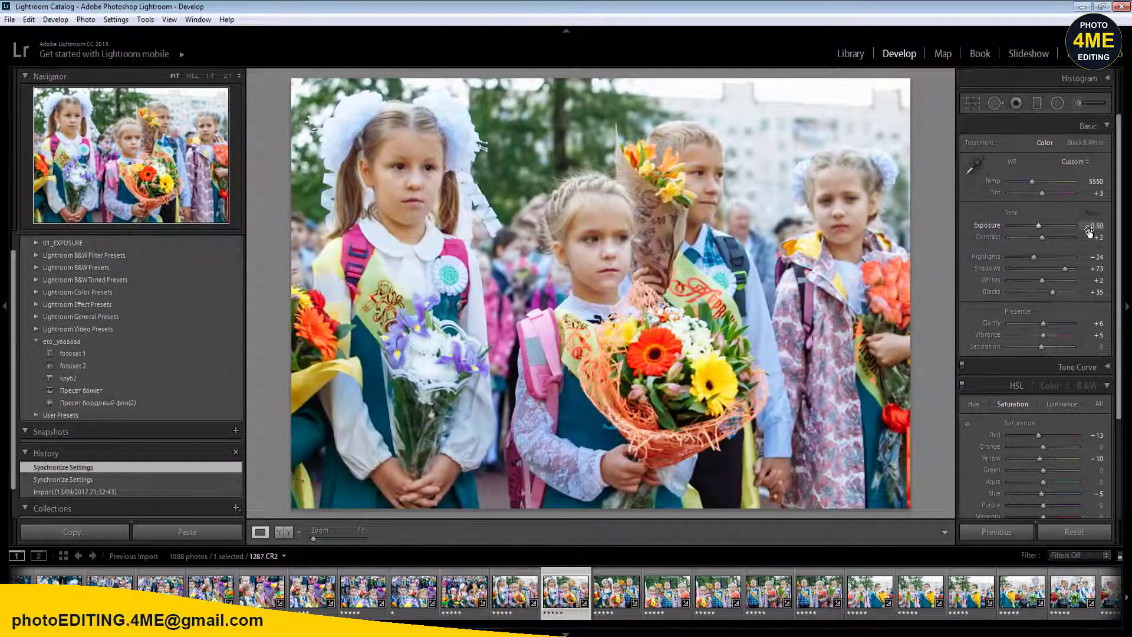
pyautogui.press('1')
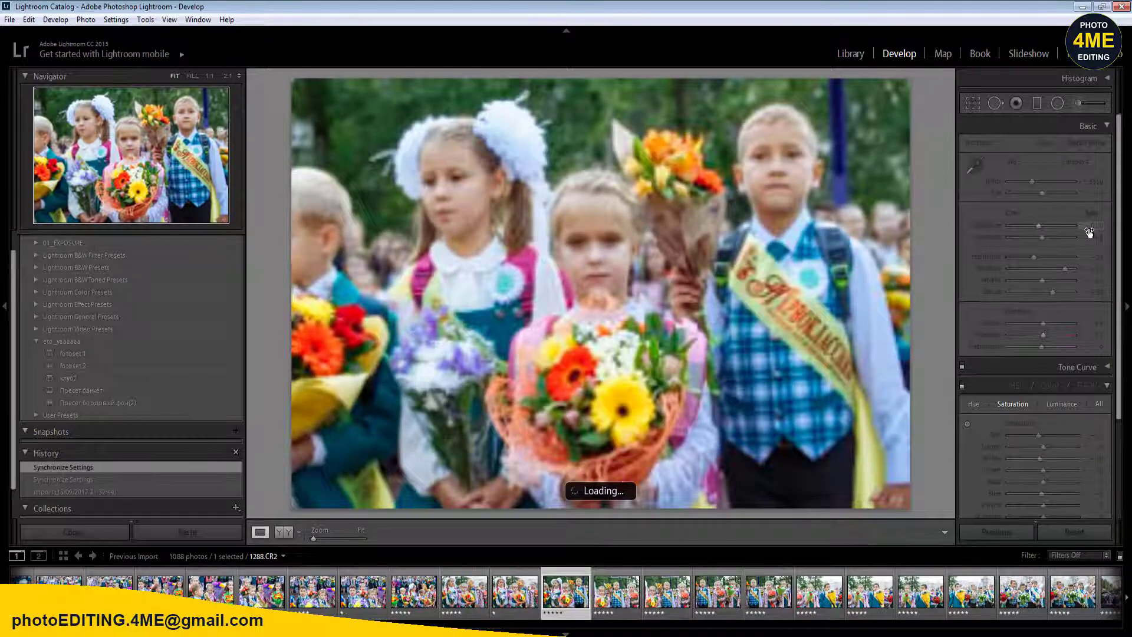
# - Crop 1288.CR2 tighter to trim the boy at the left edge, and straighten the crop by 1.41 degrees
pyautogui.press('q')
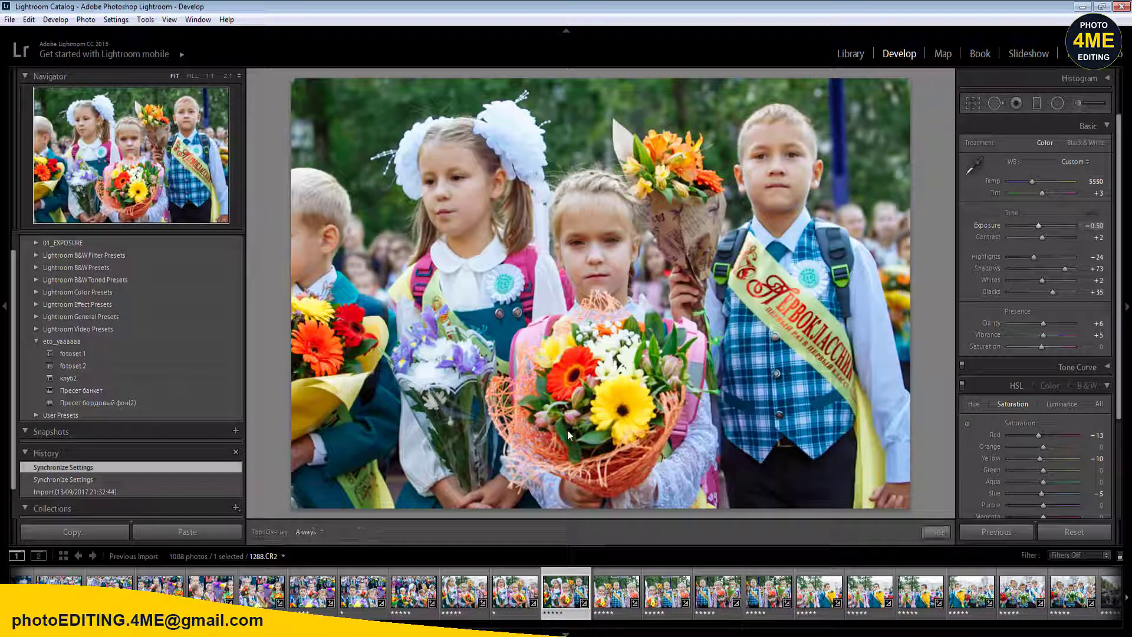
pyautogui.press('r')
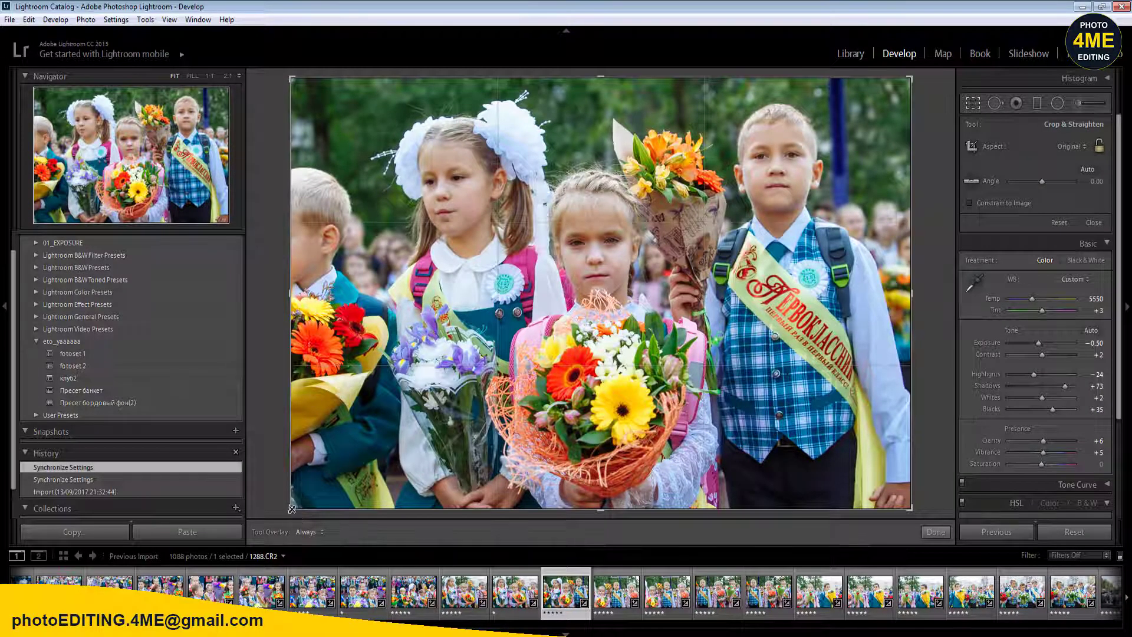
pyautogui.moveTo(292, 507); pyautogui.dragTo(317, 500)
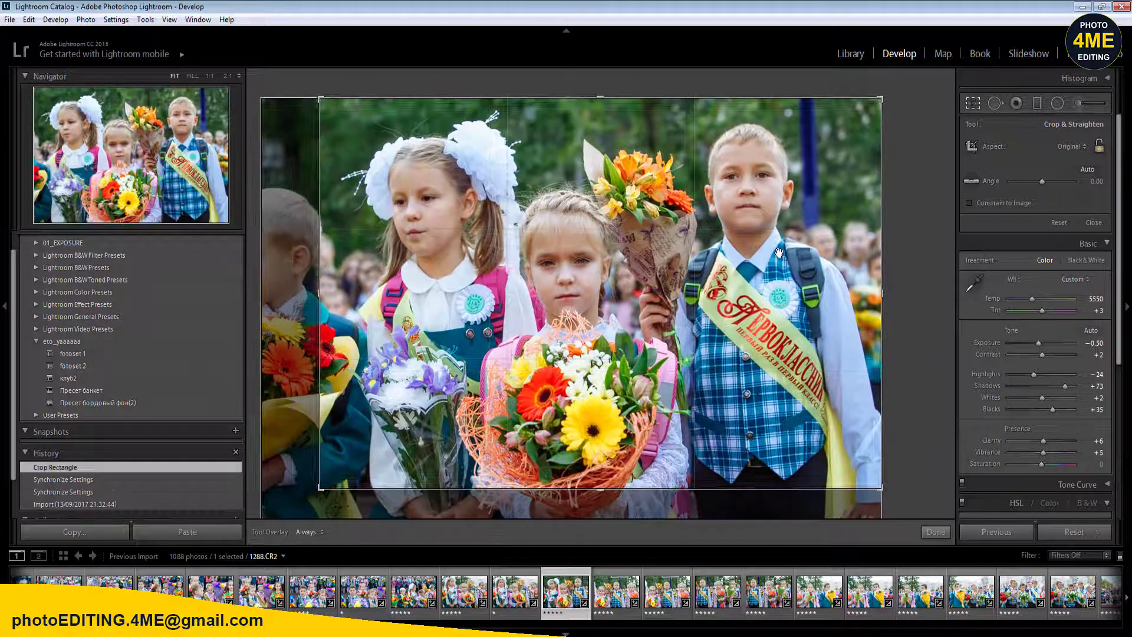
pyautogui.moveTo(904, 99); pyautogui.dragTo(918, 105)
pyautogui.press('r')
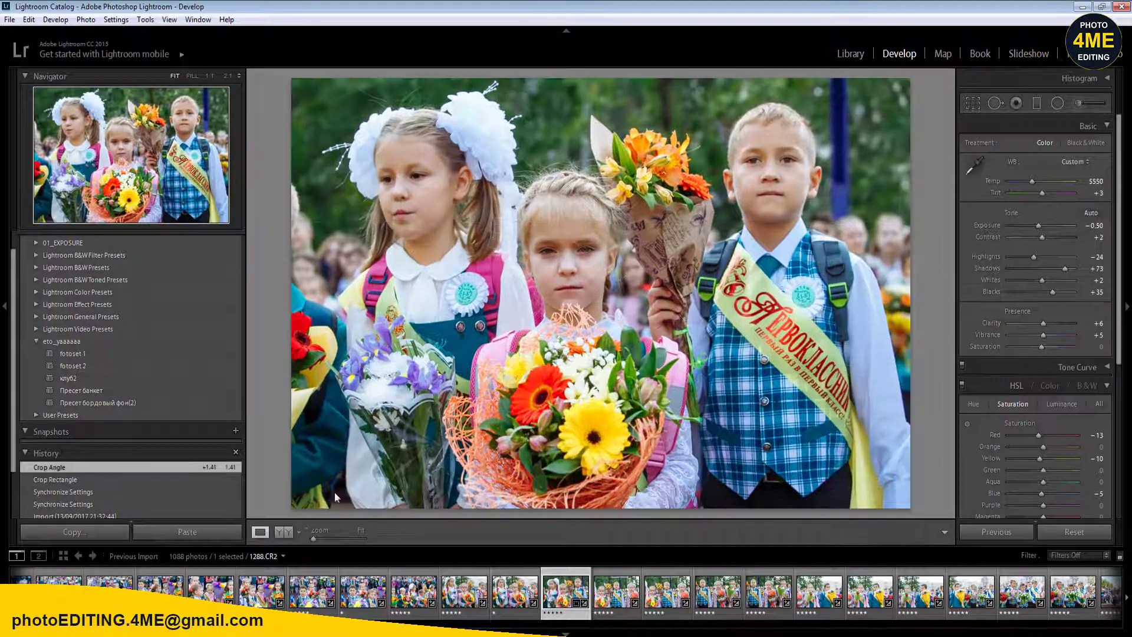
# - In a before/after comparison of 1288.CR2, set the exposure to -0.30 and the colour temperature to 5300
pyautogui.click(281, 531)
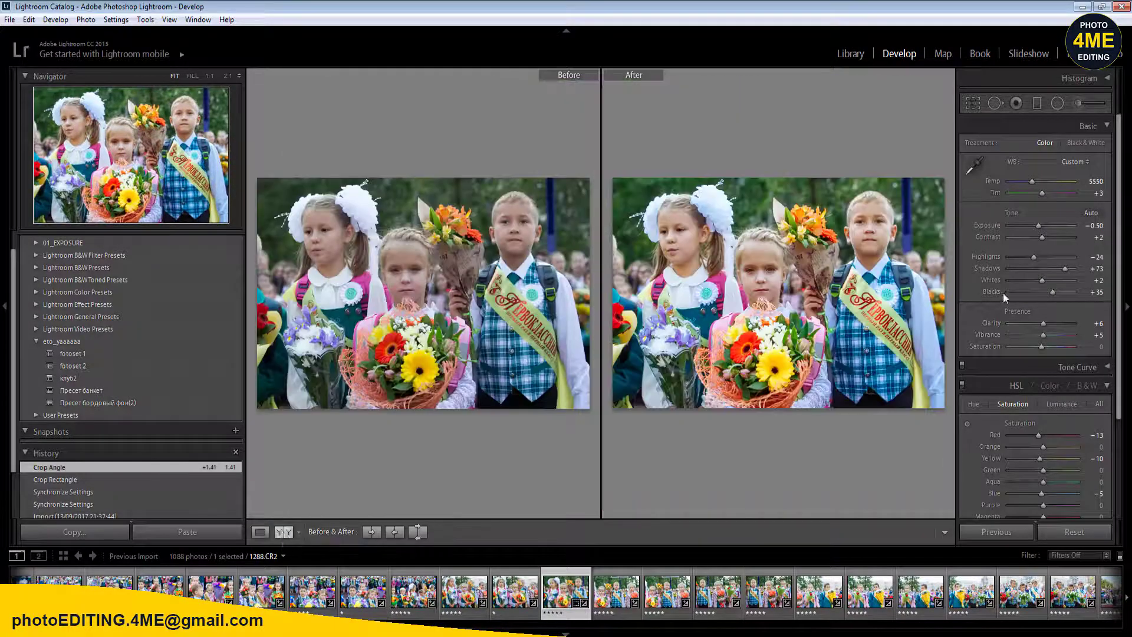
pyautogui.click(1094, 226)
pyautogui.write('-0.3')
pyautogui.press('Return')
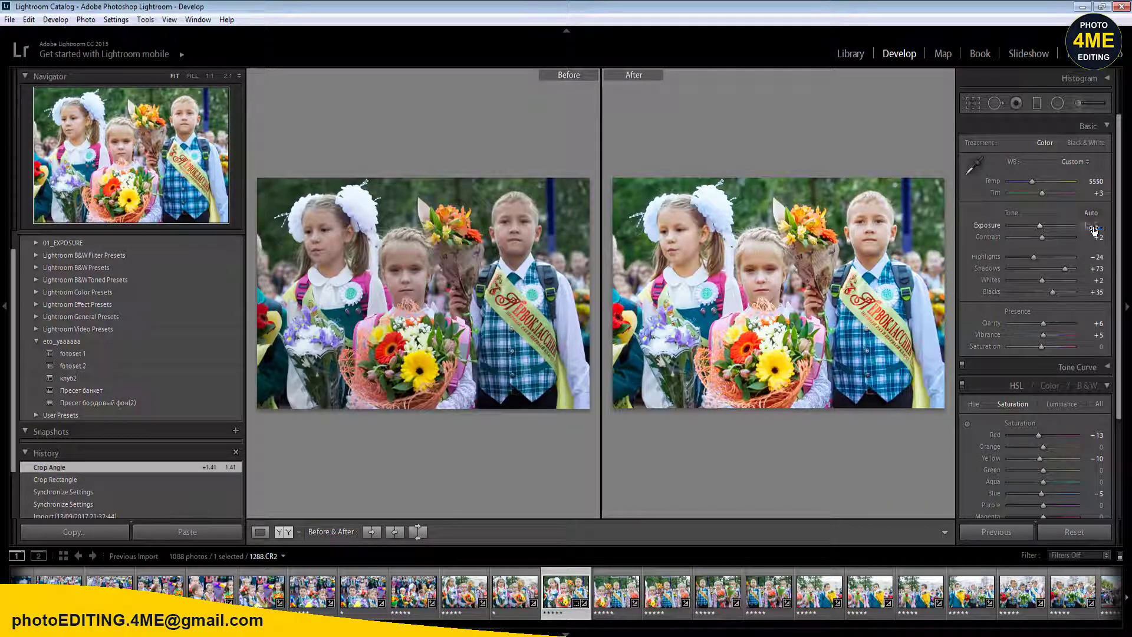
pyautogui.click(1096, 182)
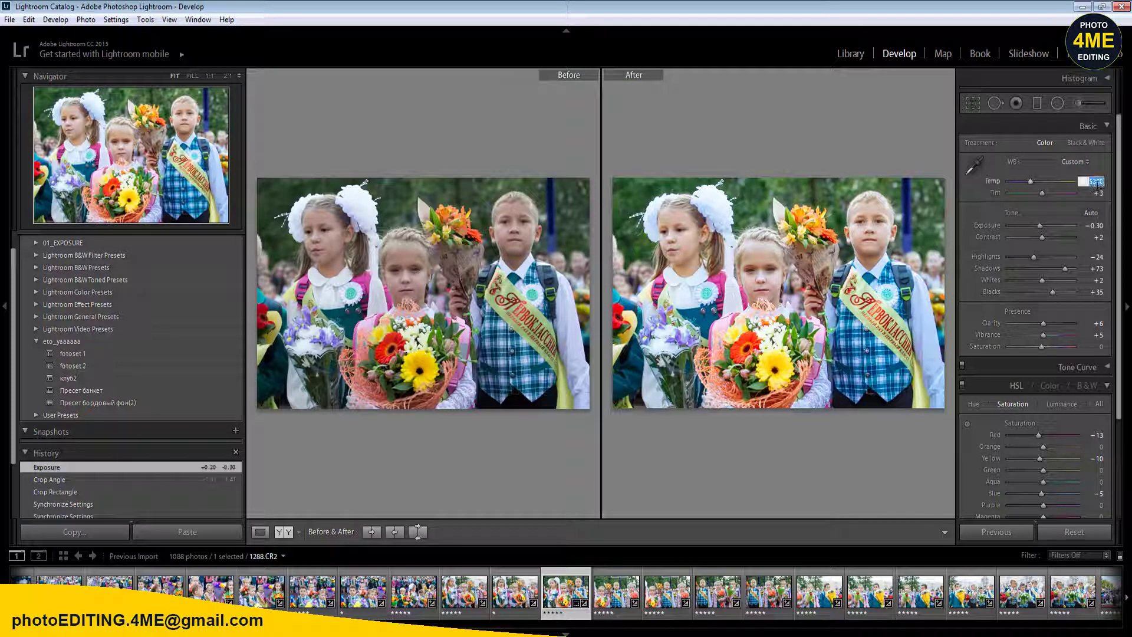
pyautogui.write('5300')
pyautogui.press('Return')
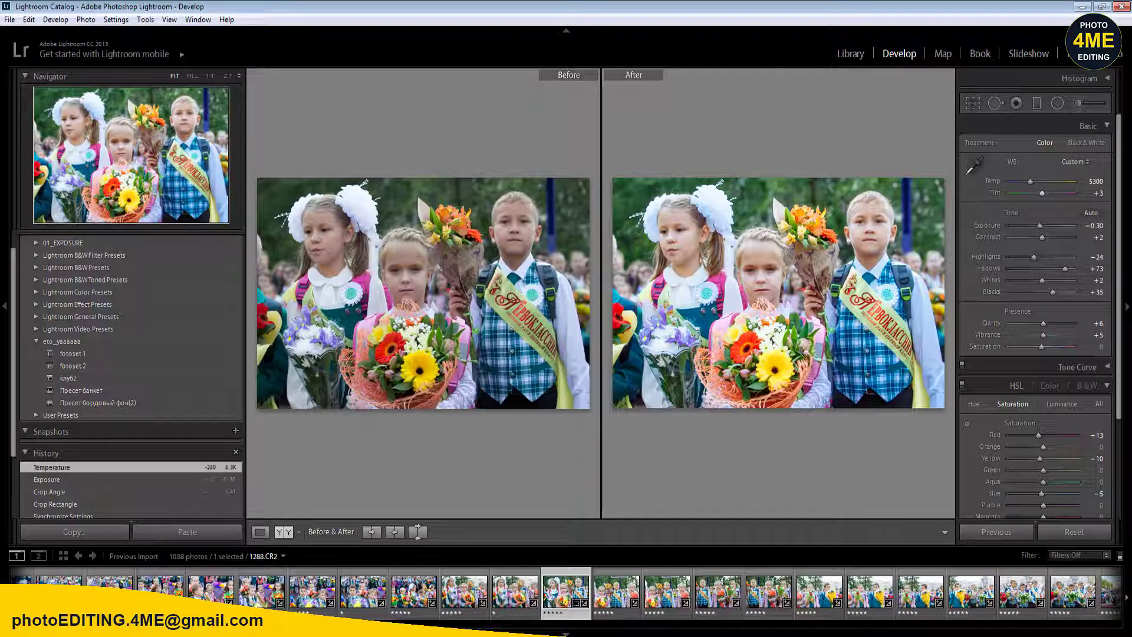
# - Synchronize the develop settings of 1288.CR2 to the 10 photos following it, and move on to 1289.CR2
pyautogui.keyDown('shift'); pyautogui.click(1072, 592); pyautogui.keyUp('shift')
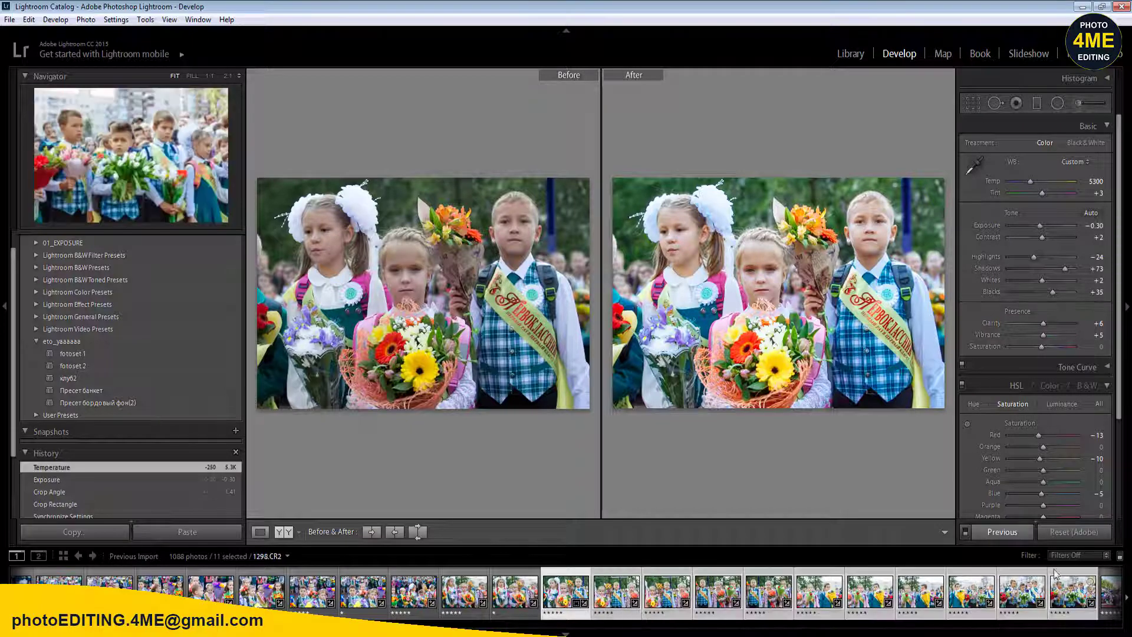
pyautogui.click(1018, 528)
pyautogui.click(911, 533)
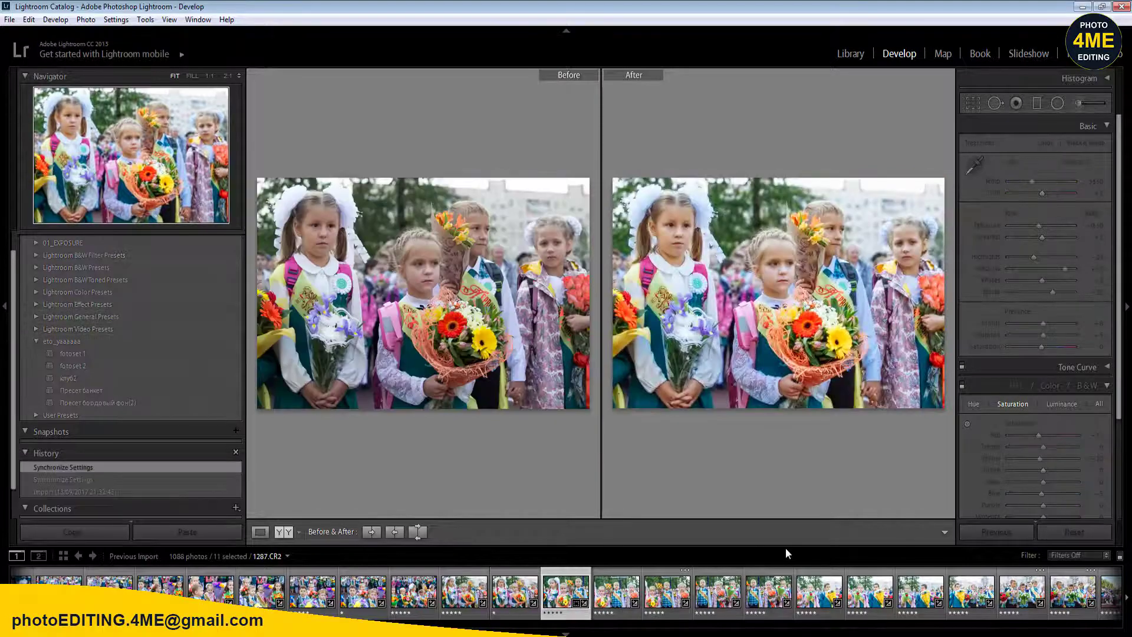
pyautogui.press('Right')
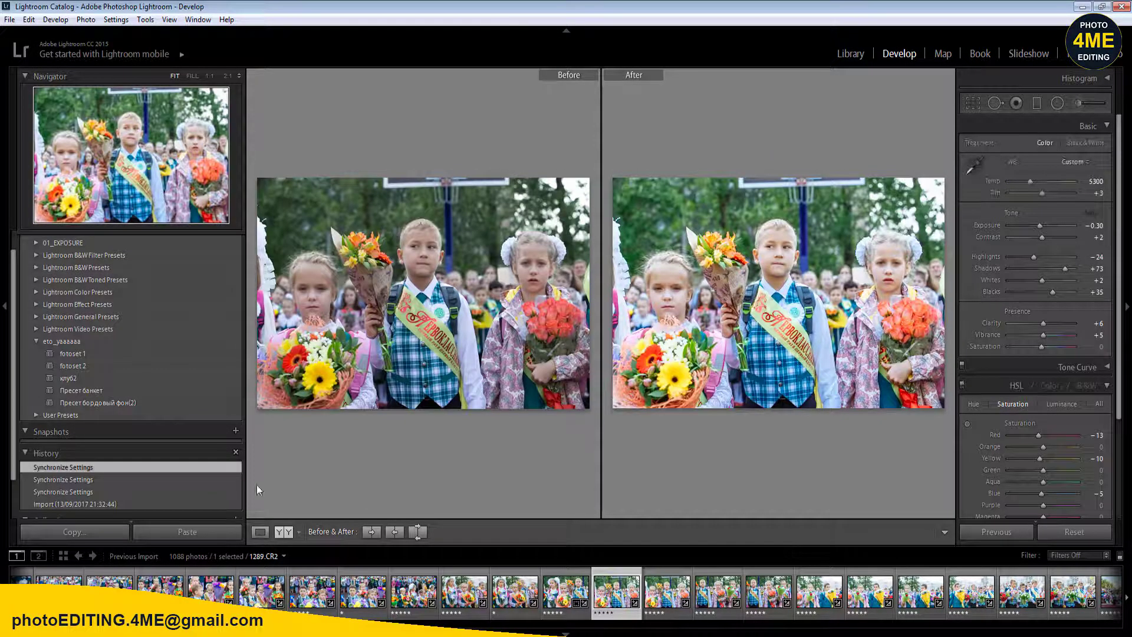
# - Lower the highlights of 1289.CR2 to -76 and the whites to -51, and compare the result with the original
pyautogui.click(258, 533)
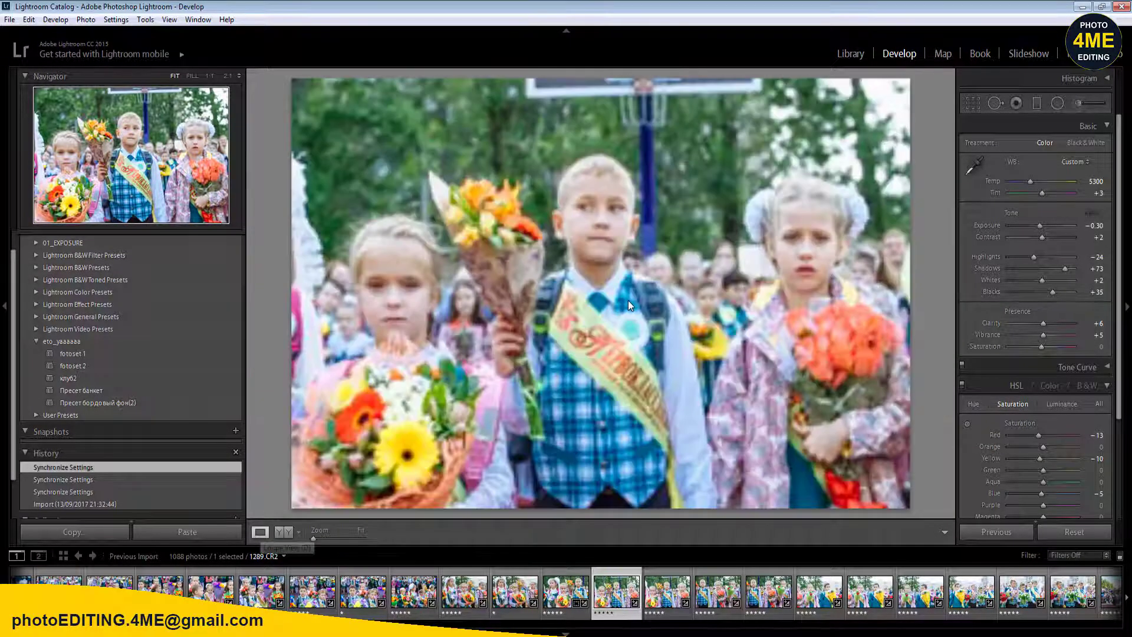
pyautogui.moveTo(1034, 257); pyautogui.dragTo(1017, 257)
pyautogui.click(1025, 280)
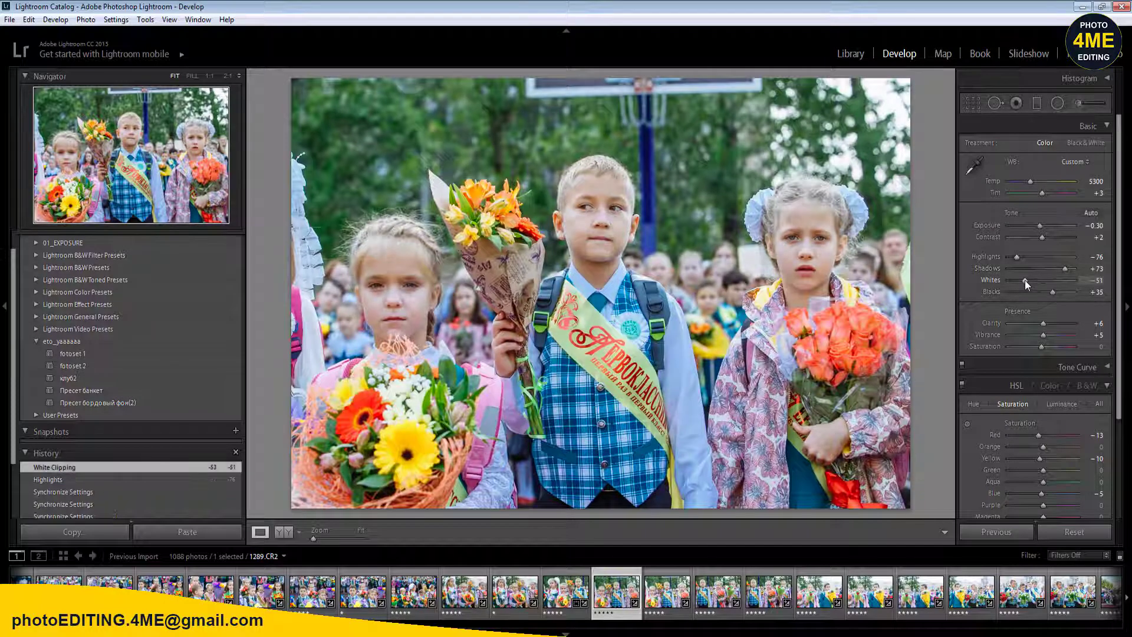
pyautogui.click(285, 534)
pyautogui.click(285, 533)
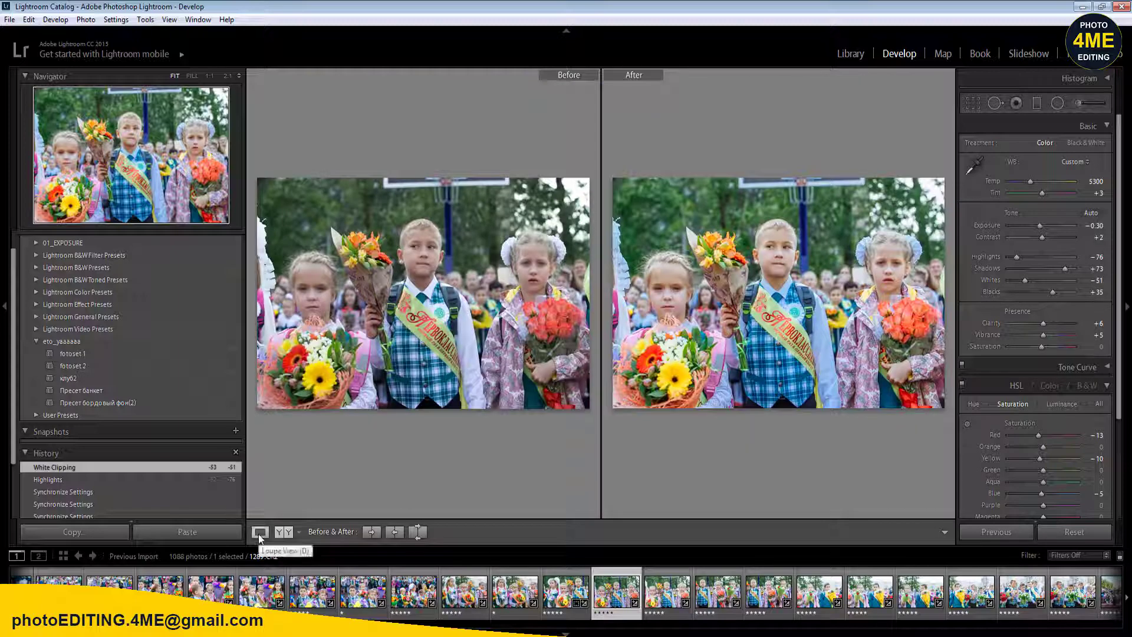
pyautogui.click(258, 533)
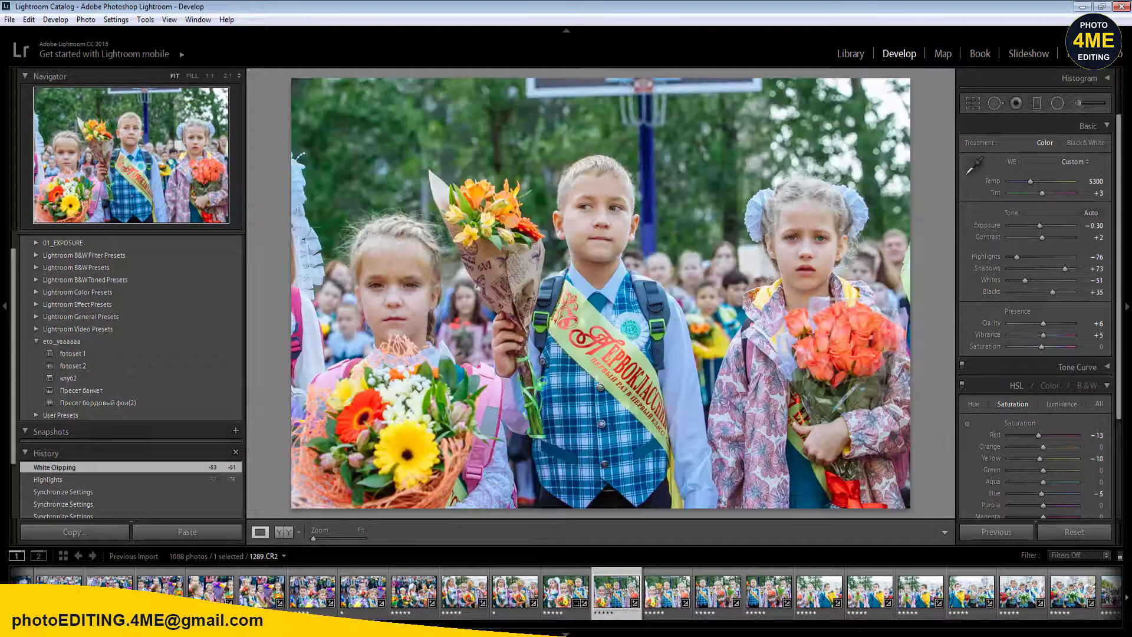
# - Synchronize the develop settings of 1289.CR2 to the following photos up to 1298.CR2
pyautogui.keyDown('shift'); pyautogui.click(1073, 591); pyautogui.keyUp('shift')
pyautogui.click(1002, 533)
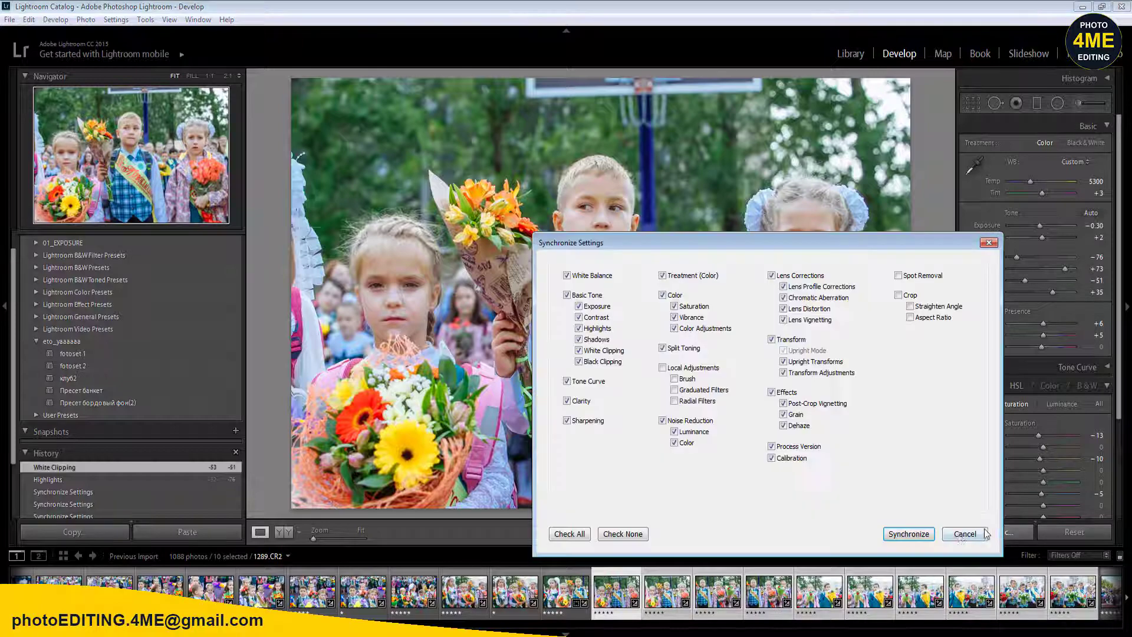
pyautogui.click(914, 535)
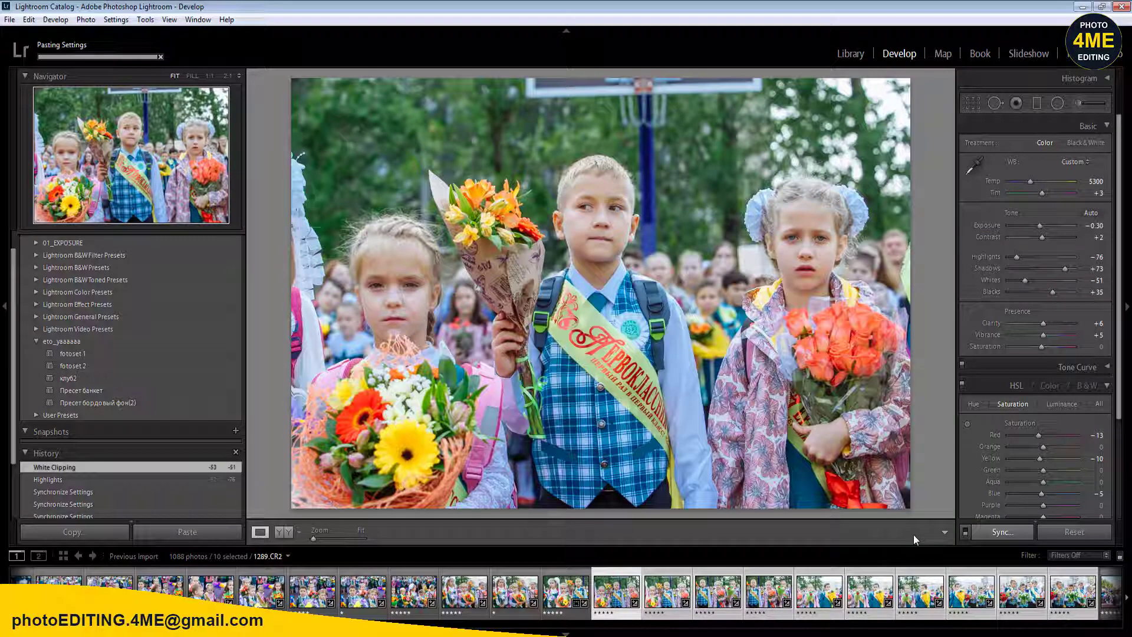
# - Set 1289.CR2 to blue saturation -2, blue luminance +14 and aqua luminance 0, and compare the photo with 1288.CR2
pyautogui.click(279, 533)
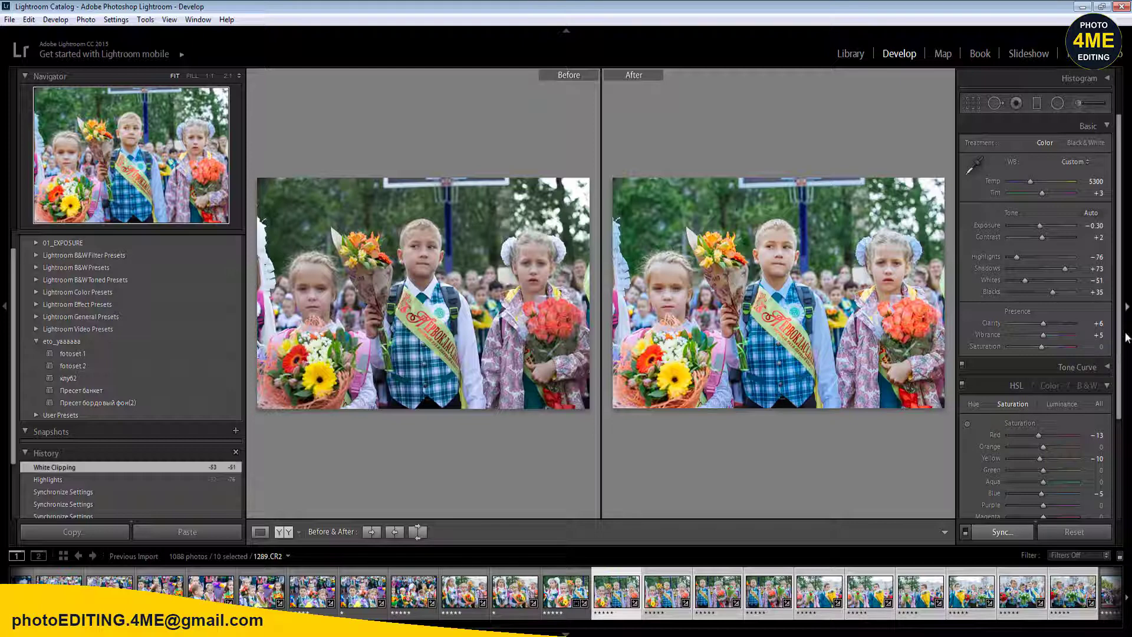
pyautogui.scroll(-3, 1119, 342)
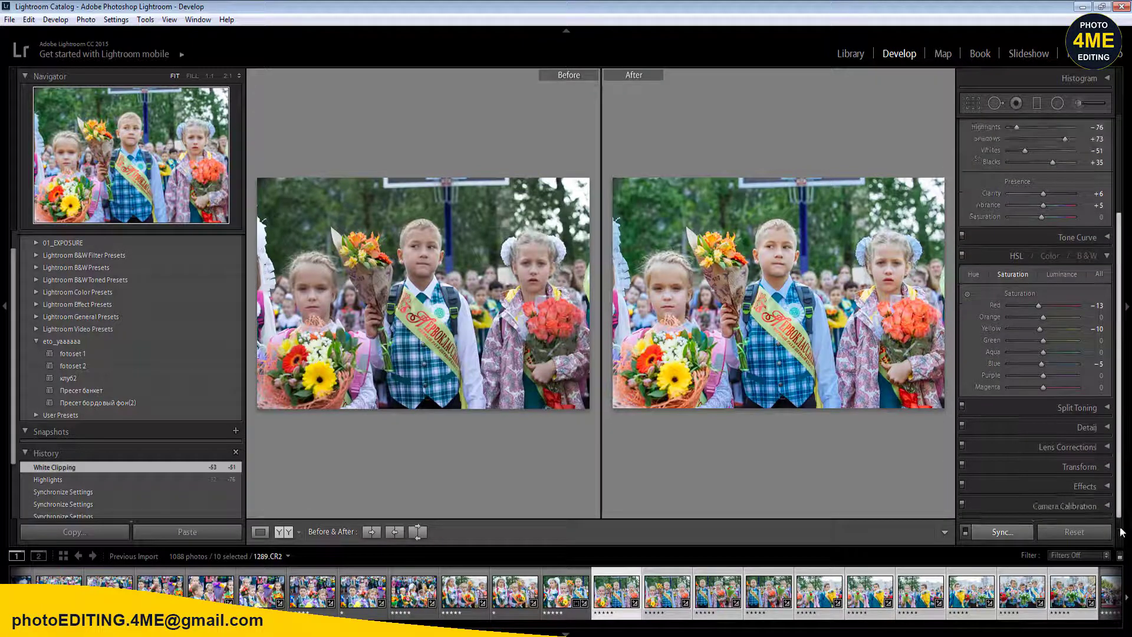
pyautogui.click(1066, 366)
pyautogui.moveTo(1066, 366); pyautogui.dragTo(1042, 368)
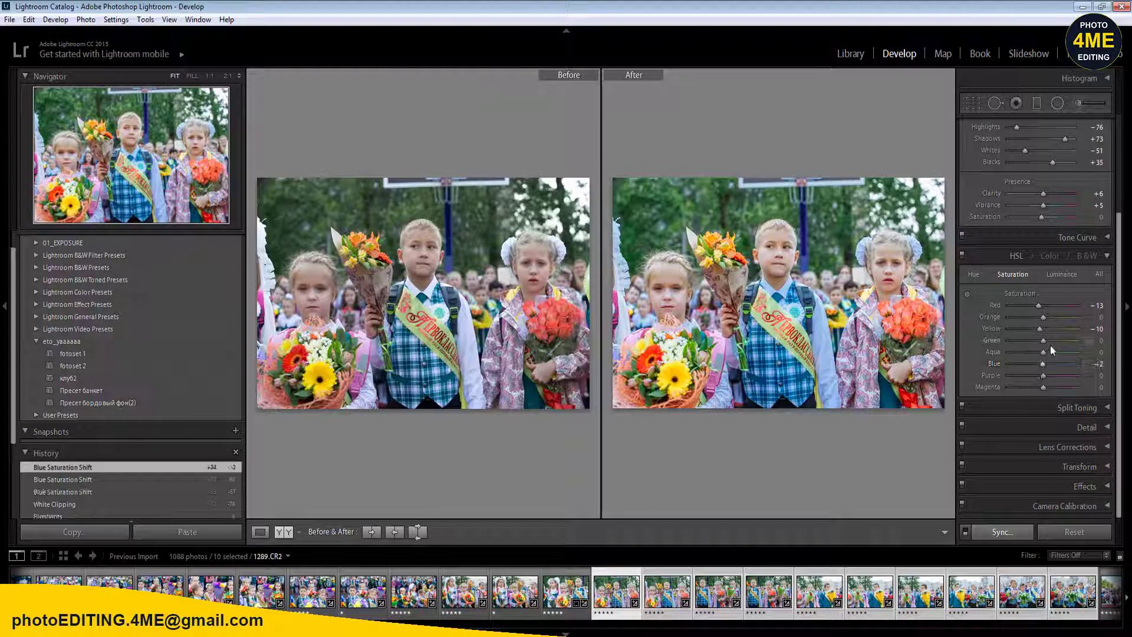
pyautogui.click(1056, 288)
pyautogui.moveTo(1043, 364)
pyautogui.mouseDown()
pyautogui.moveTo(1063, 366)
pyautogui.moveTo(1048, 367)
pyautogui.moveTo(1067, 355)
pyautogui.moveTo(1043, 356)
pyautogui.mouseUp()
pyautogui.click(562, 600)
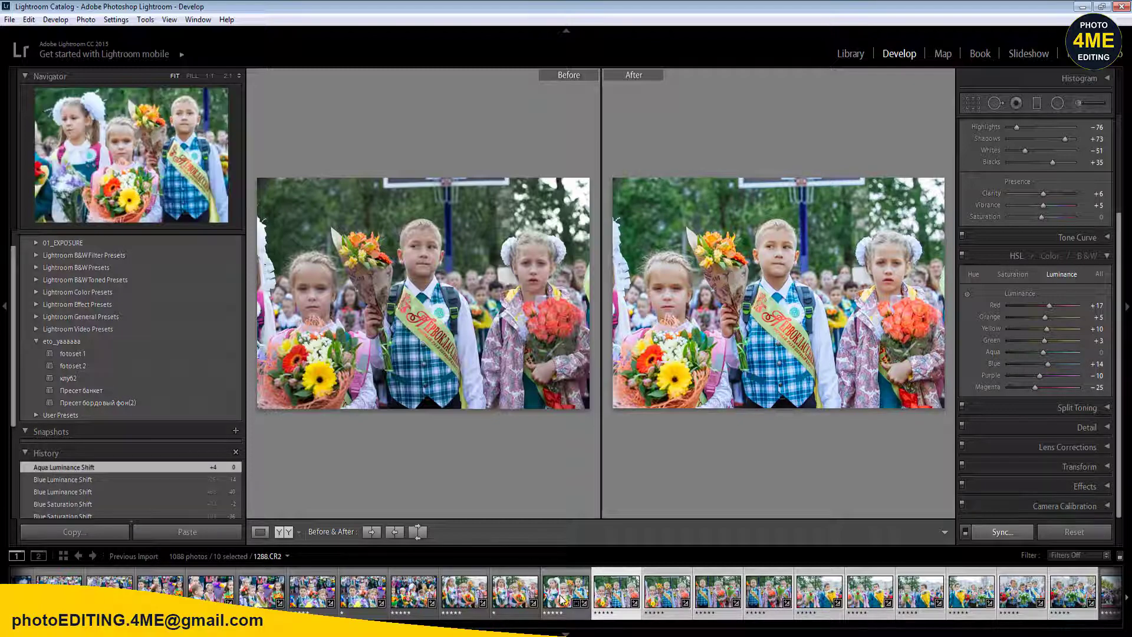
pyautogui.click(616, 591)
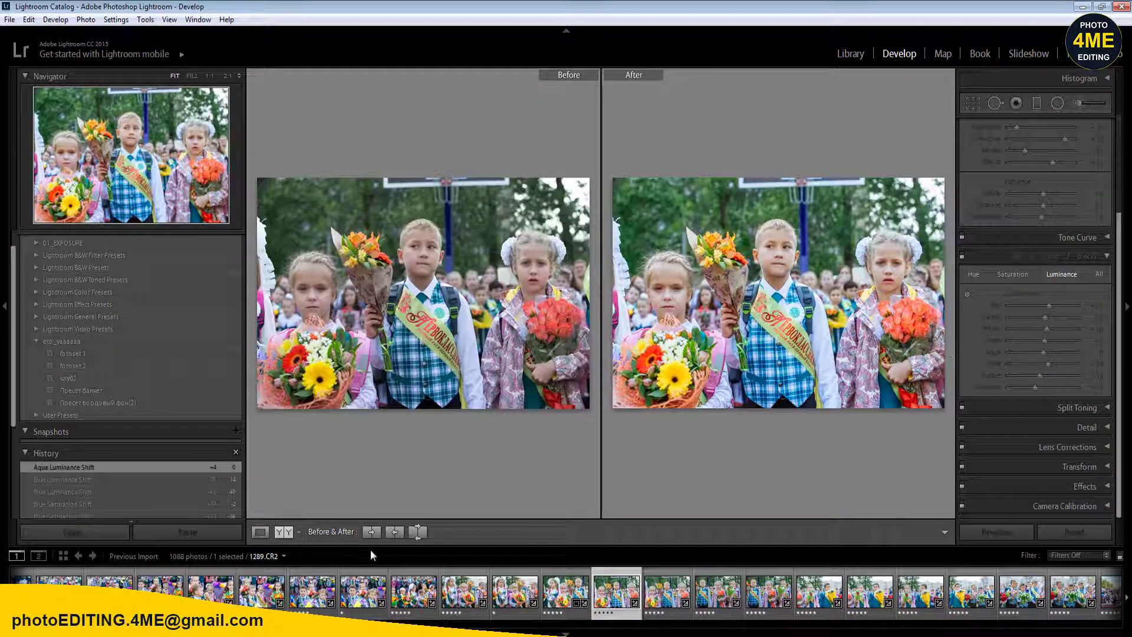
pyautogui.click(262, 534)
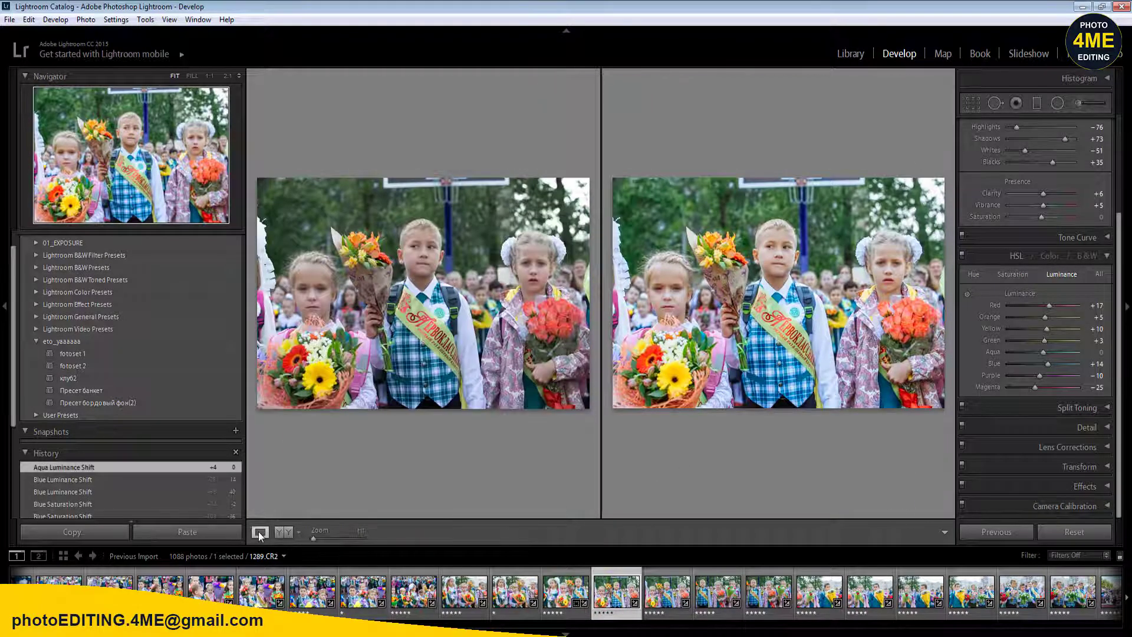
# - Sample several neutral targets on the boy's clothing in 1289.CR2 for white balance, ending at temperature 8000 and tint -11
pyautogui.scroll(3, 1120, 248)
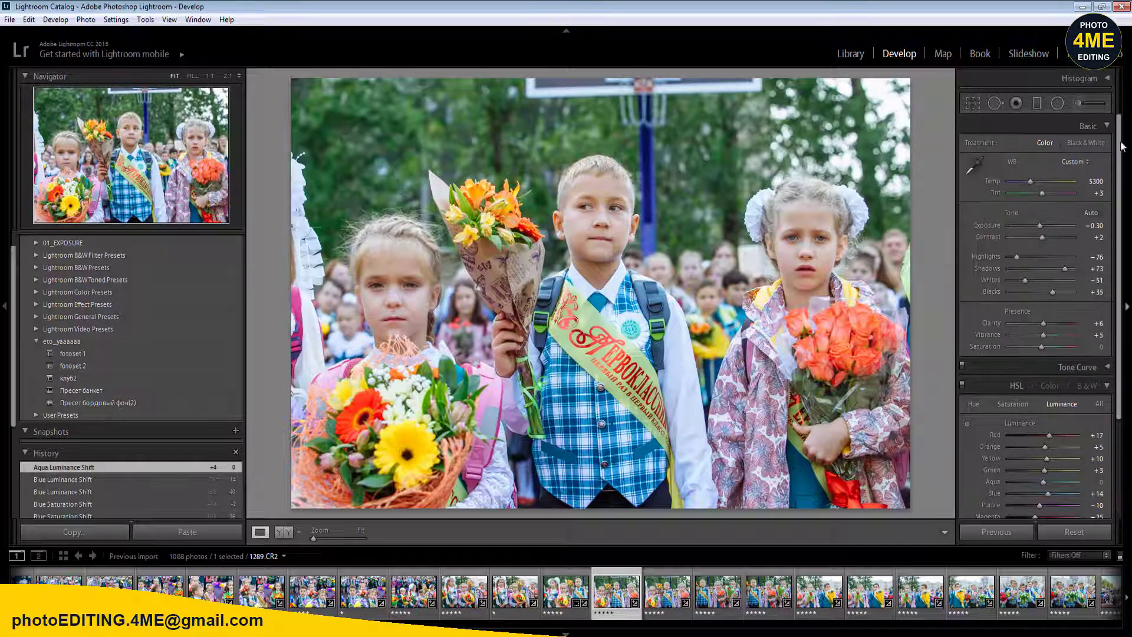
pyautogui.click(975, 164)
pyautogui.click(678, 376)
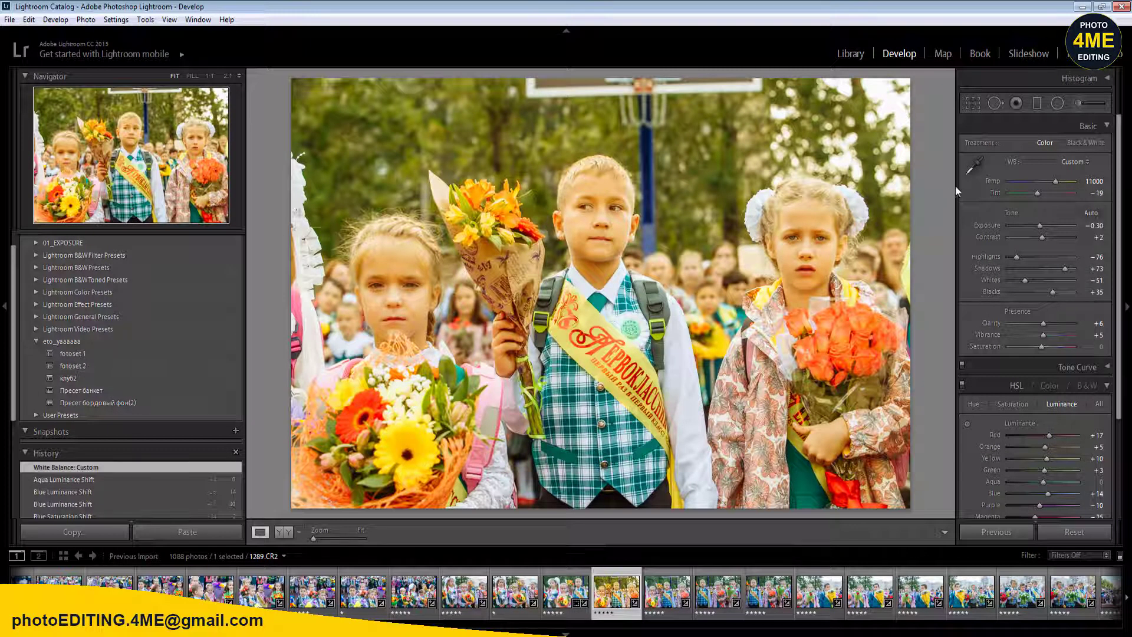
pyautogui.click(975, 164)
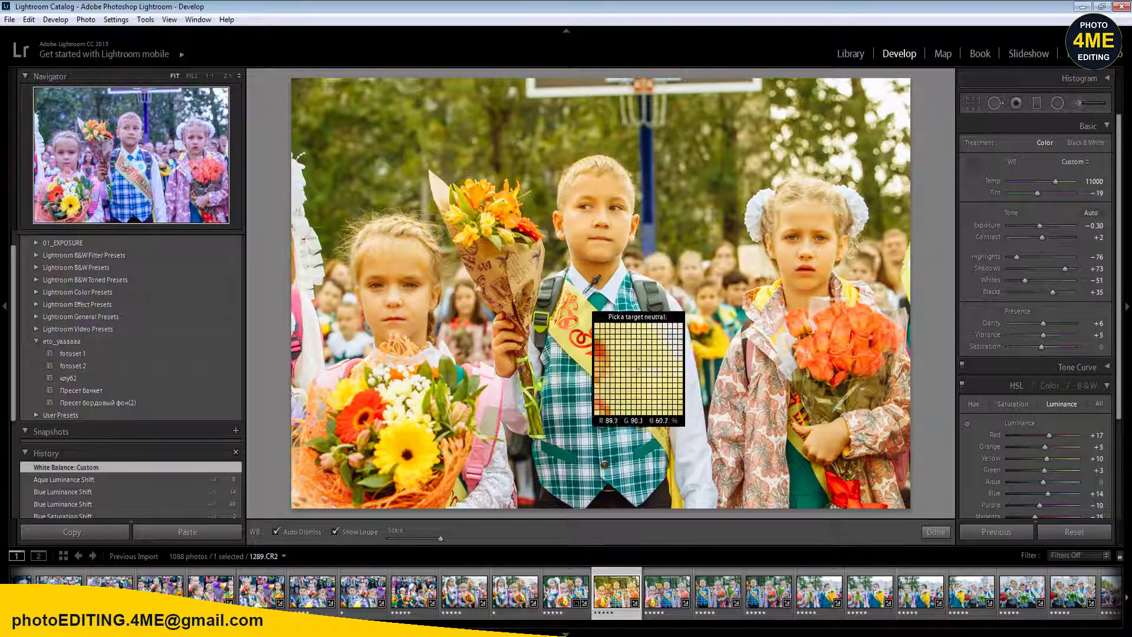
pyautogui.click(586, 288)
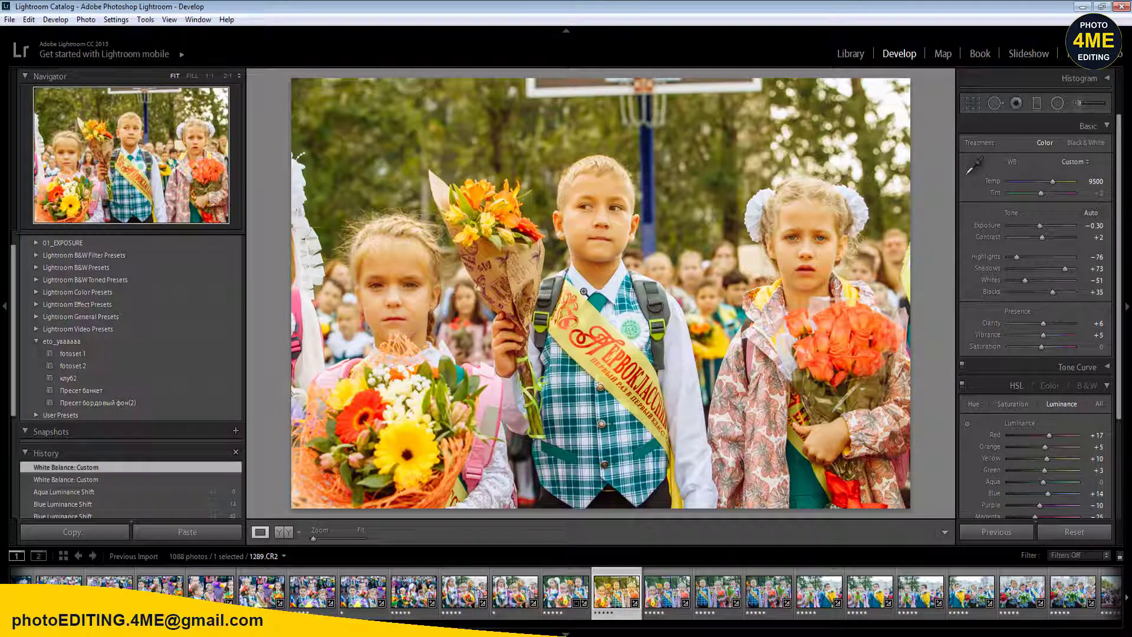
pyautogui.click(975, 164)
pyautogui.click(661, 501)
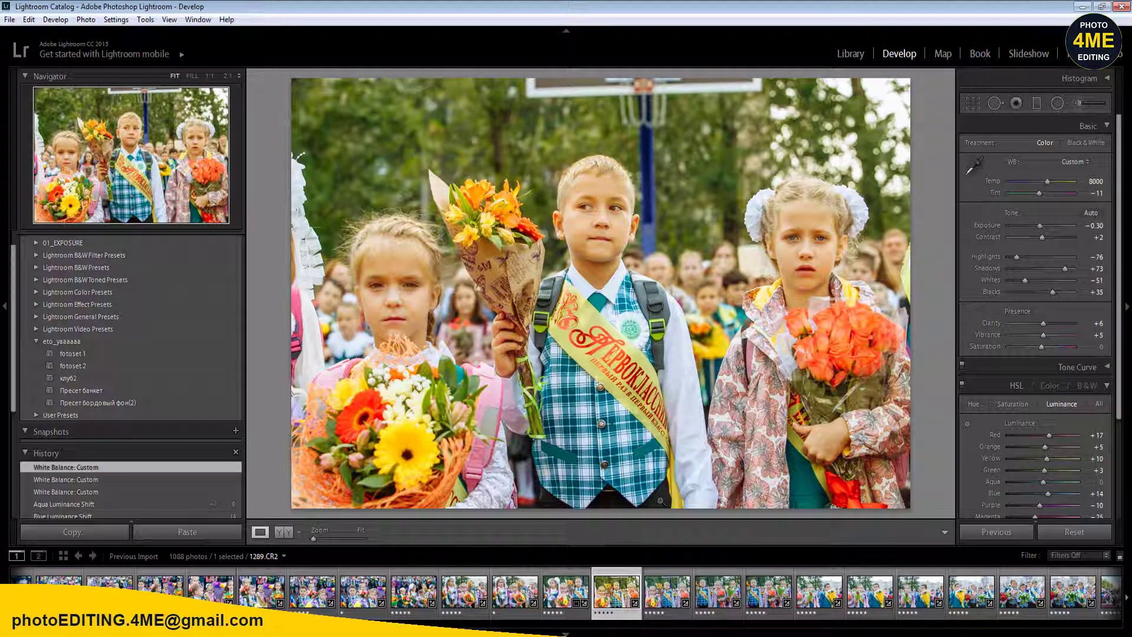
# - Reset all develop settings of 1289.CR2 and apply automatic tone
pyautogui.rightClick(614, 594)
pyautogui.moveTo(656, 454)
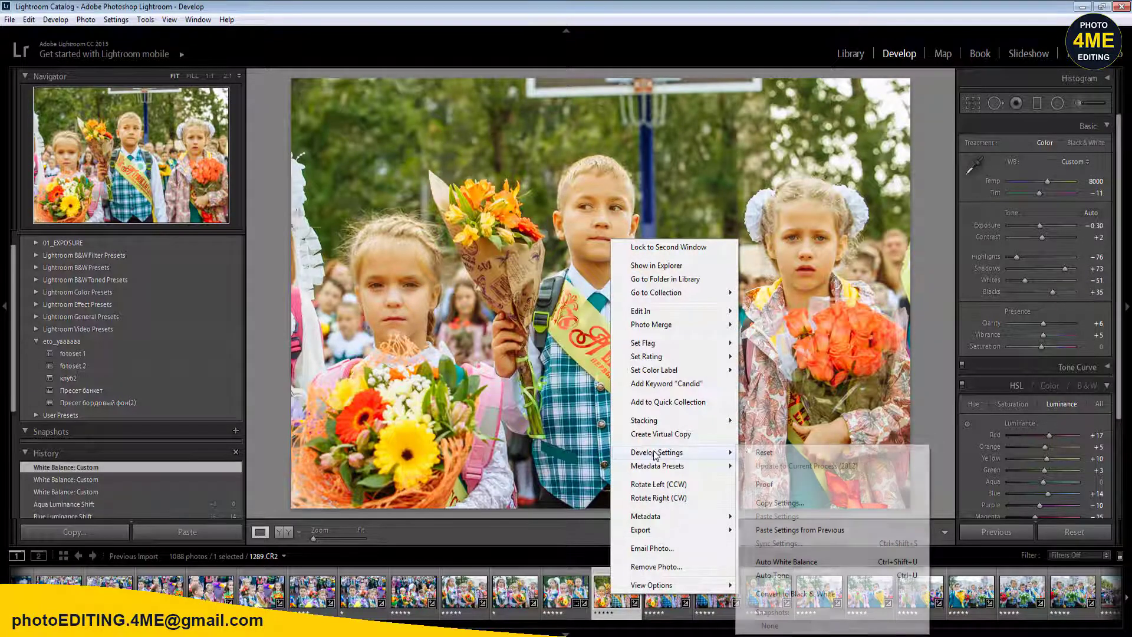
pyautogui.click(764, 452)
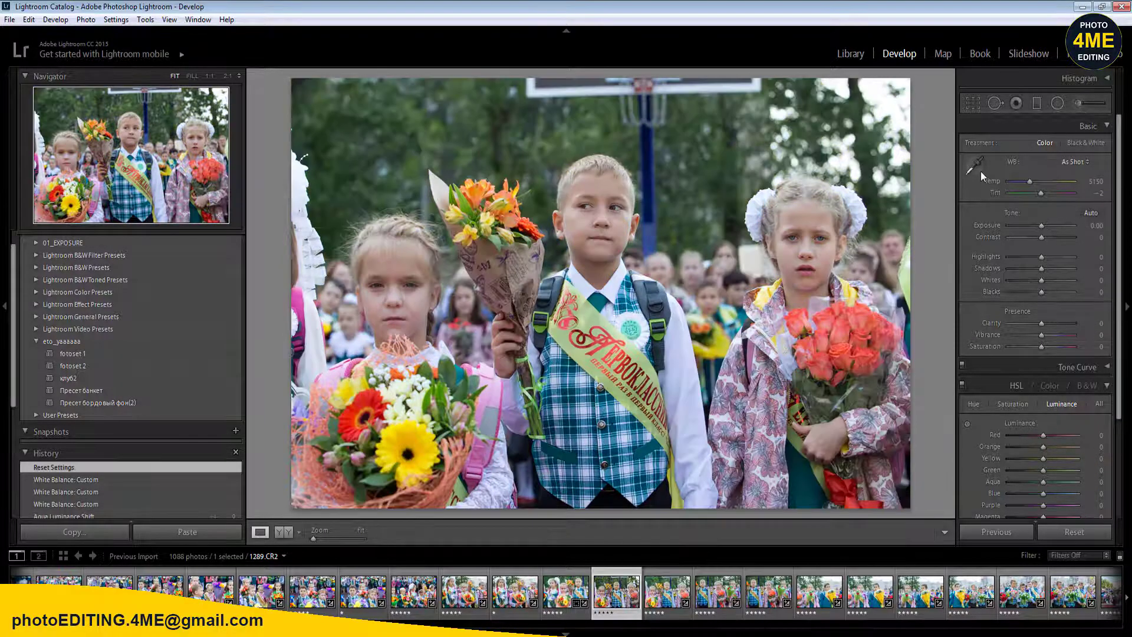
pyautogui.click(1091, 213)
# - Try a white balance sample from the boy's clothing and undo it
pyautogui.click(975, 163)
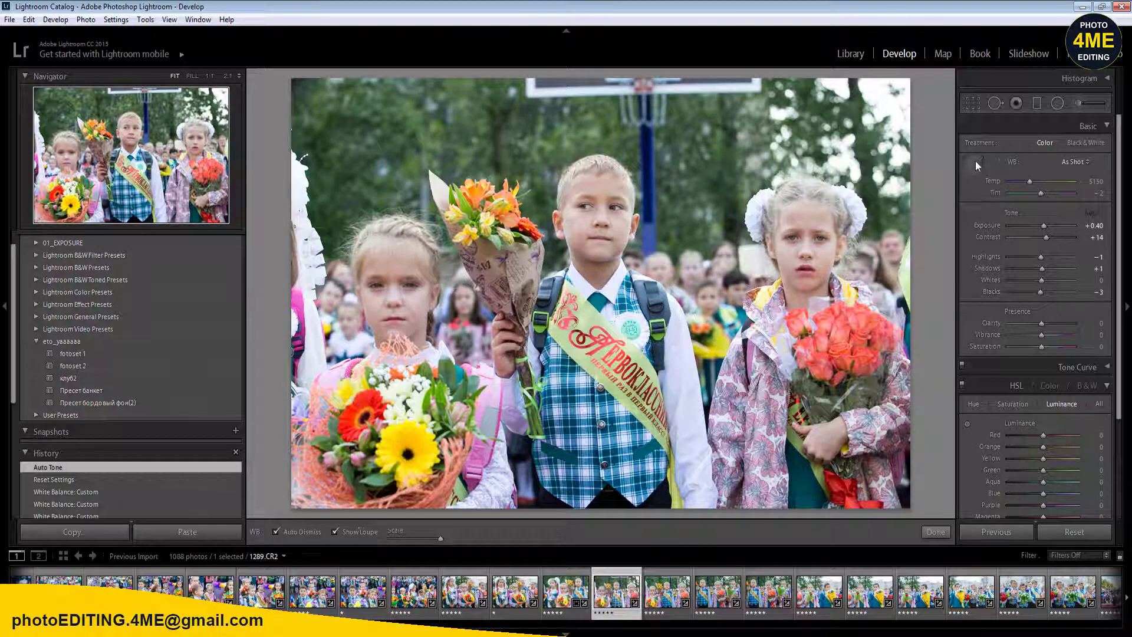
pyautogui.click(679, 348)
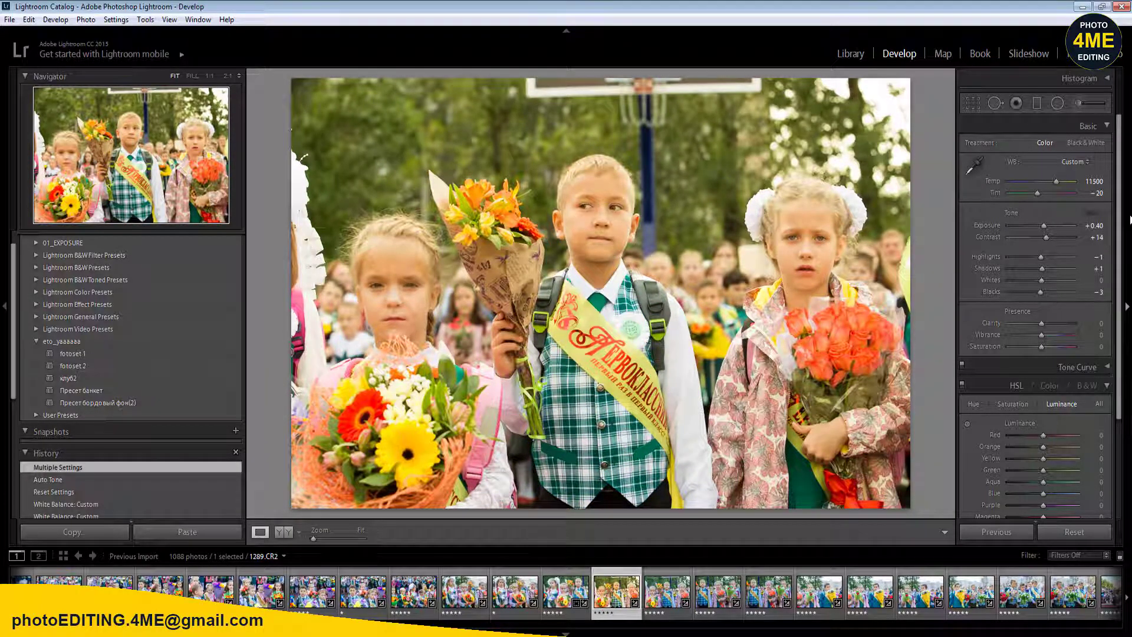
pyautogui.hotkey('ctrl', 'z')
# - Sample the boy's dark trousers as the white balance neutral, and set the temperature to 5100
pyautogui.click(975, 164)
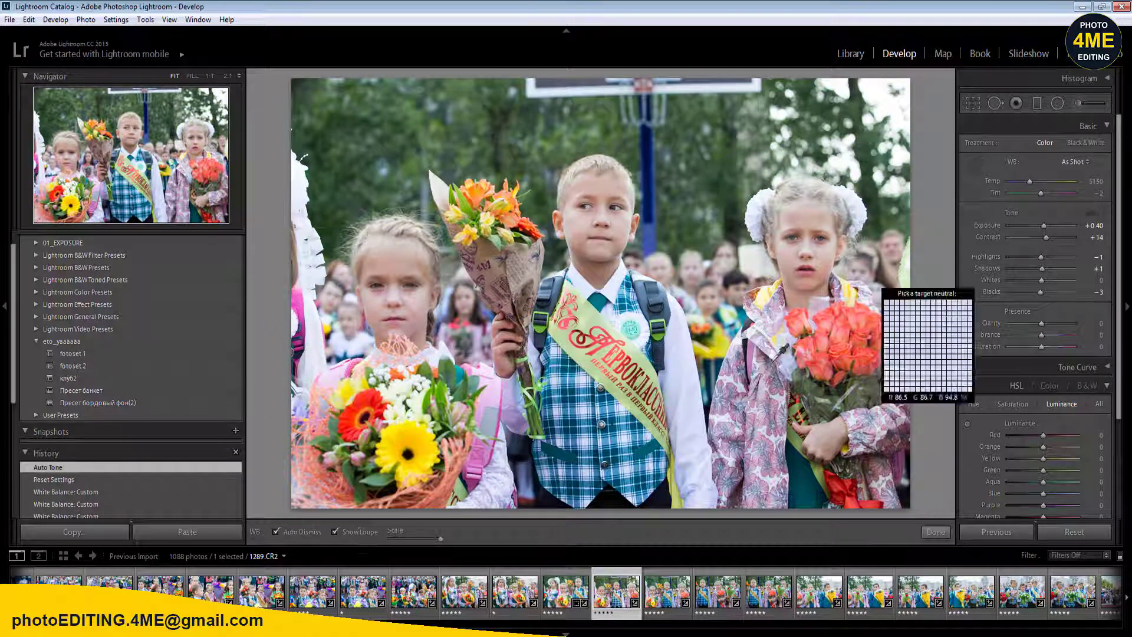
pyautogui.click(611, 501)
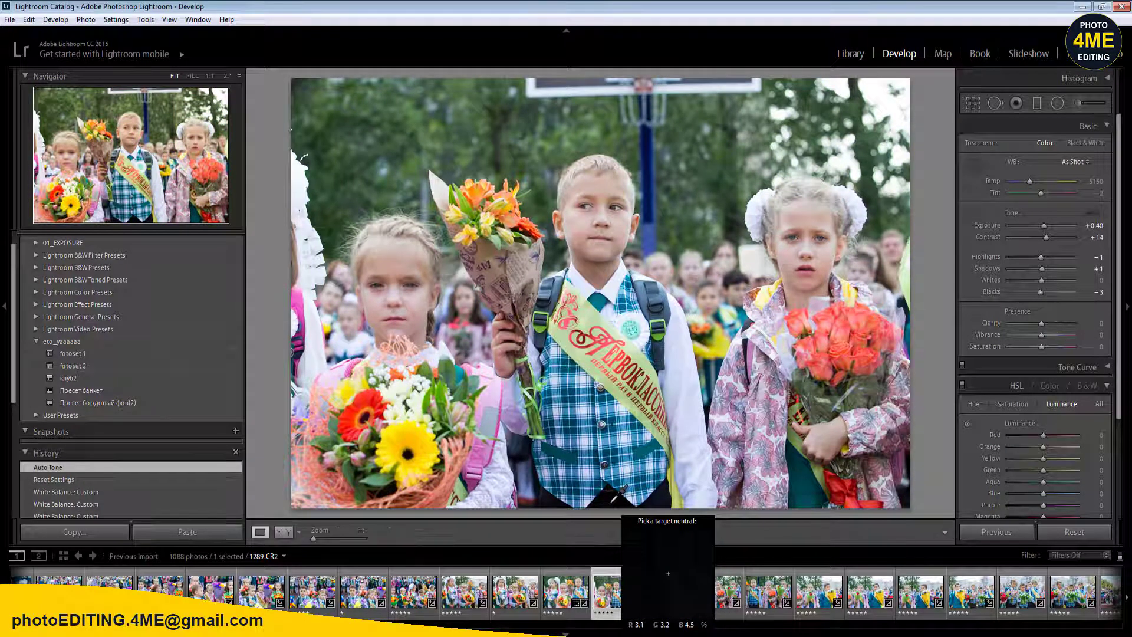
pyautogui.click(1101, 182)
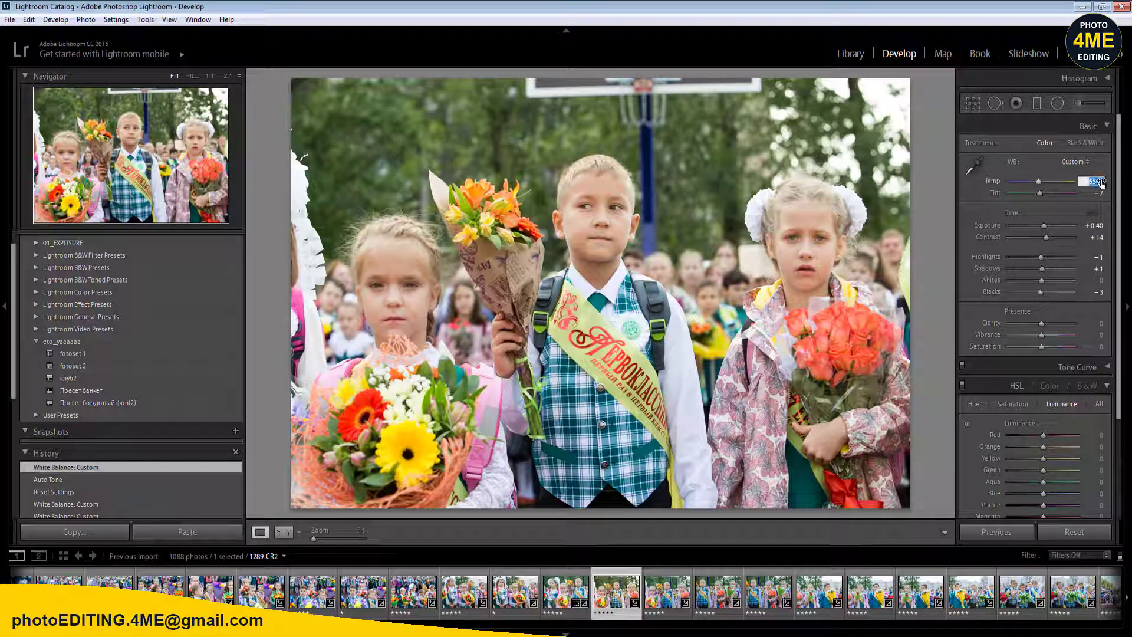
pyautogui.write('5100')
pyautogui.press('Return')
# - Raise the vibrance to +24 and change the camera calibration profile to Camera Landscape
pyautogui.click(1053, 335)
pyautogui.click(1049, 334)
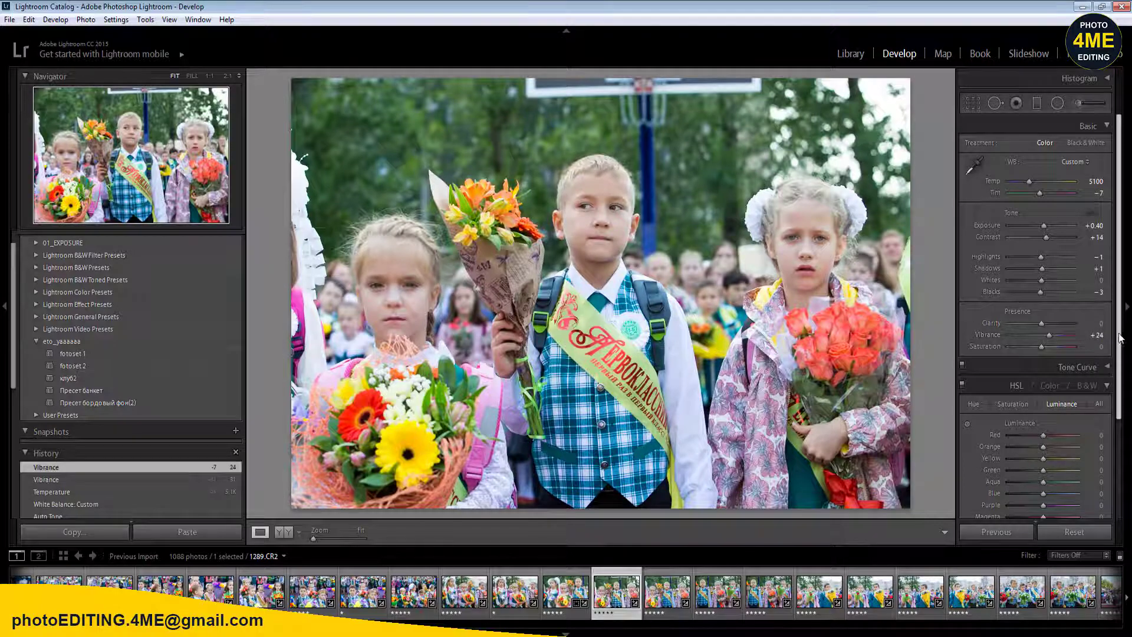
pyautogui.scroll(-4, 1119, 338)
pyautogui.scroll(-2, 1109, 507)
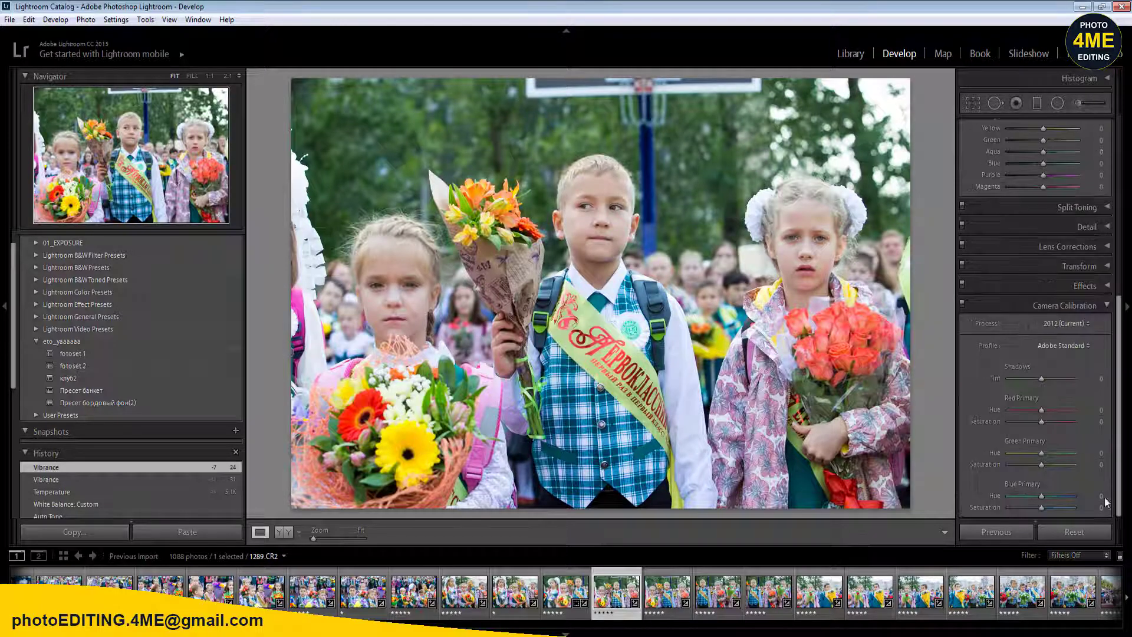
pyautogui.click(1065, 346)
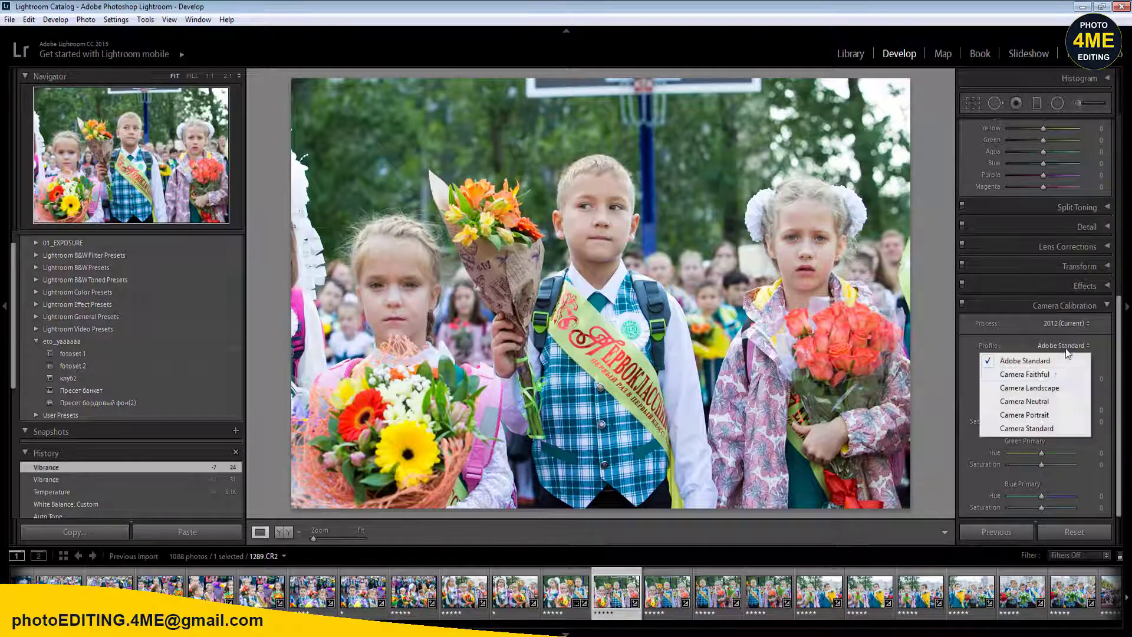
pyautogui.click(1054, 388)
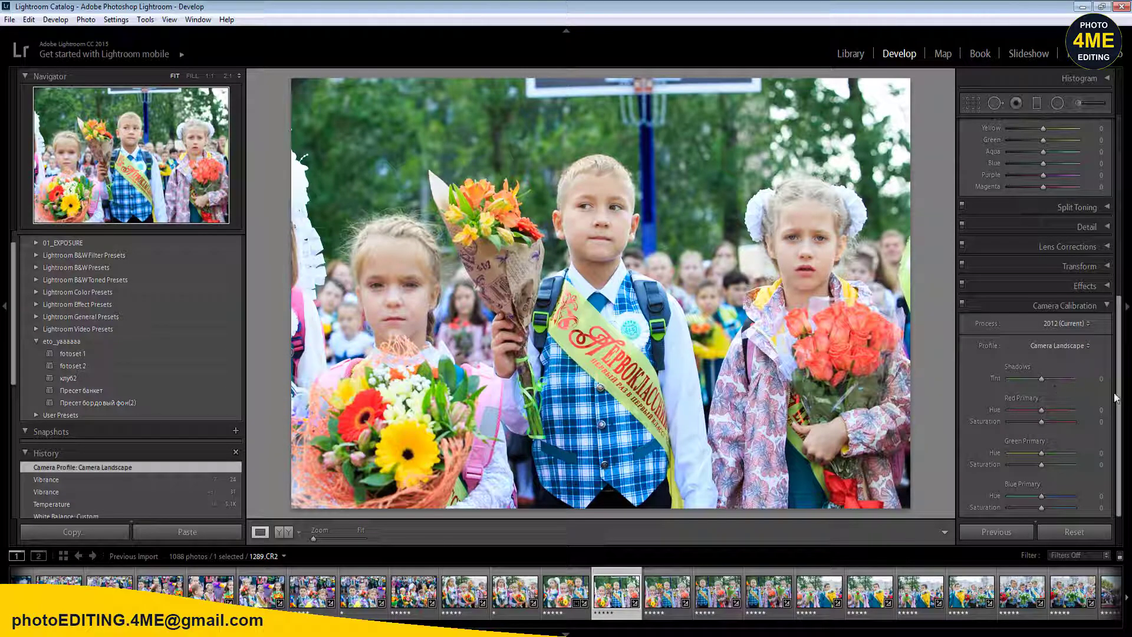
pyautogui.click(1107, 306)
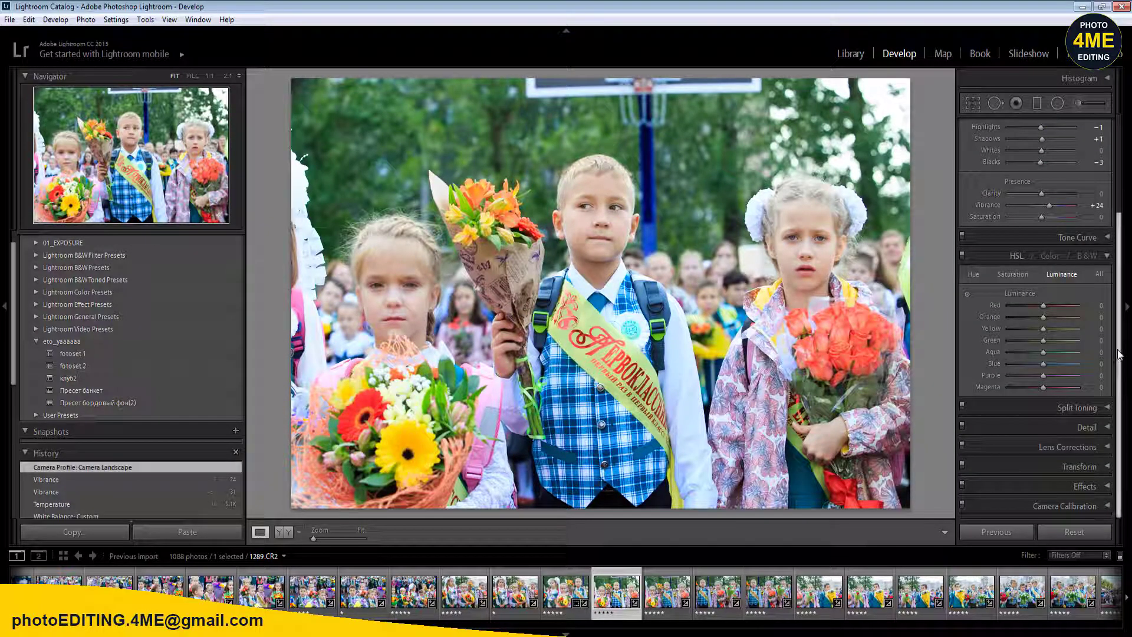
pyautogui.scroll(3, 1118, 354)
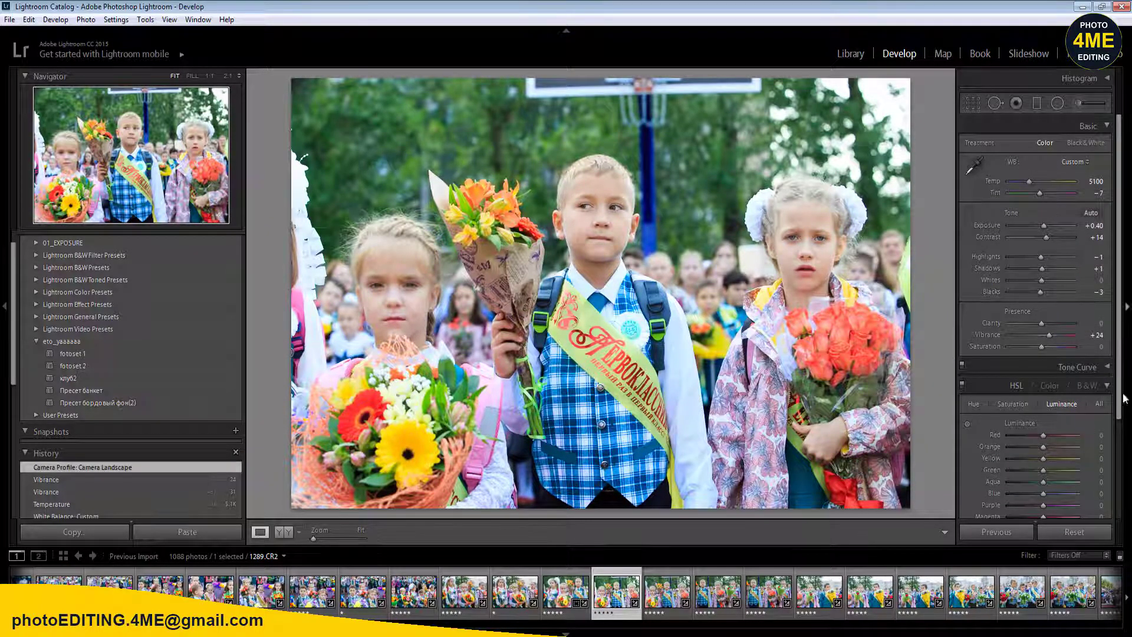
# - Compare 1289.CR2 with the previous photo and raise its blue luminance to +10
pyautogui.scroll(-2, 1123, 399)
pyautogui.press('Left')
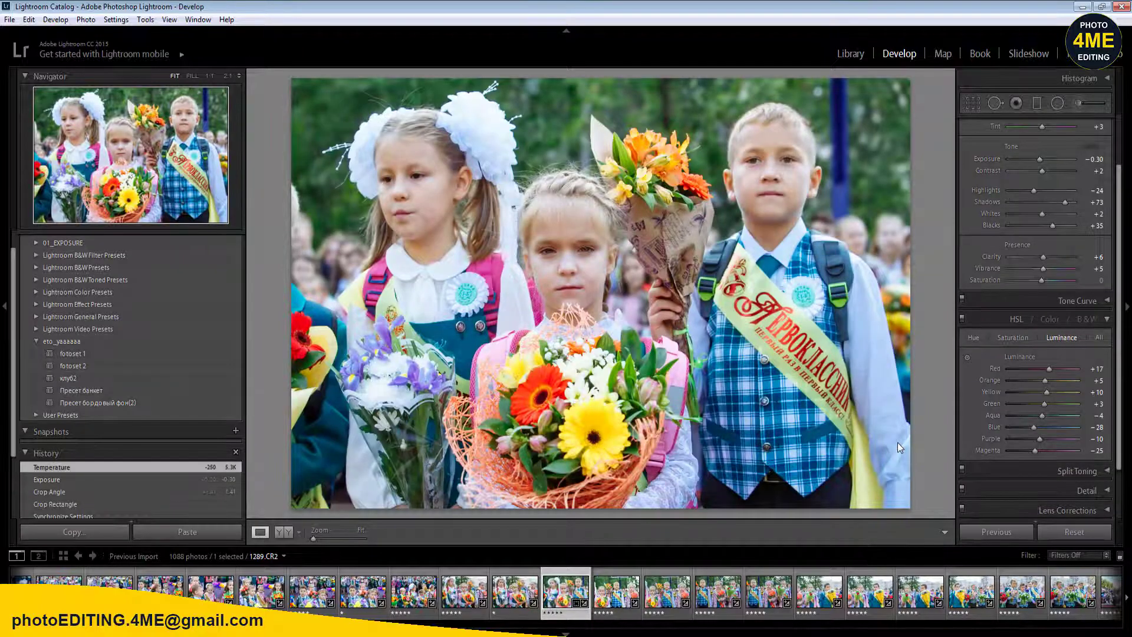
pyautogui.press('Right')
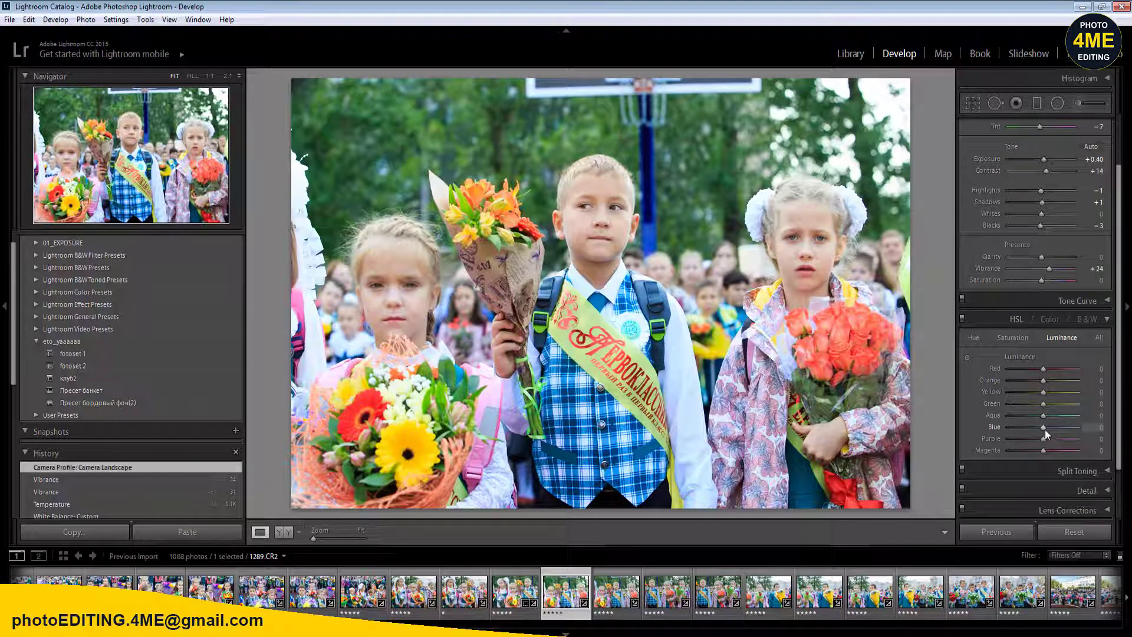
pyautogui.moveTo(1042, 430); pyautogui.dragTo(1046, 431)
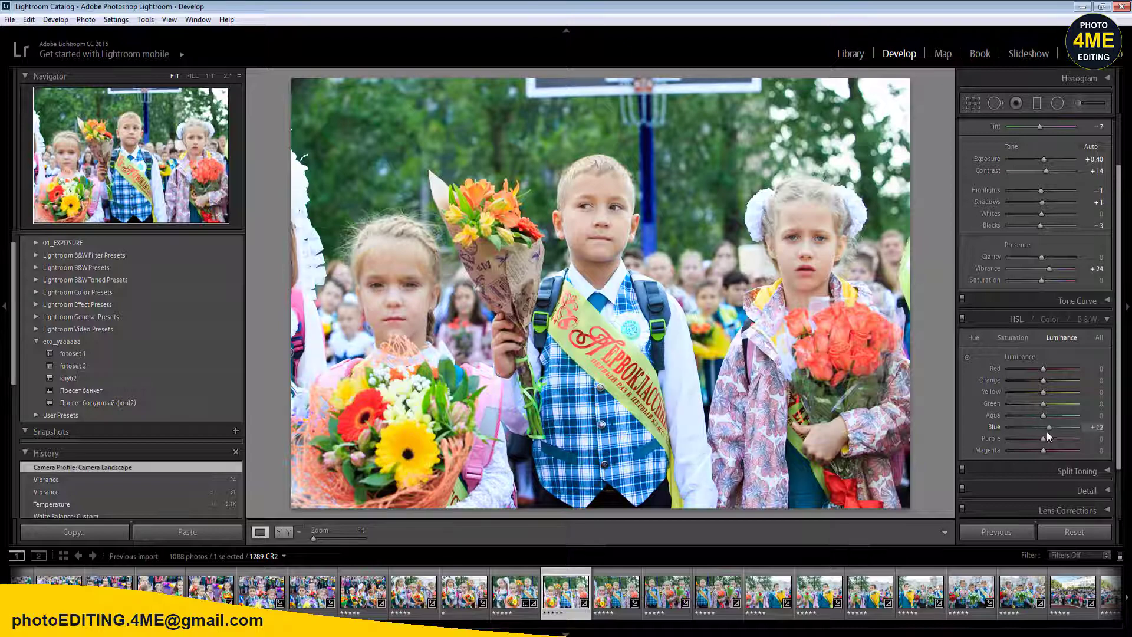
# - Reduce the blue saturation of 1289.CR2 to -12
pyautogui.click(1021, 338)
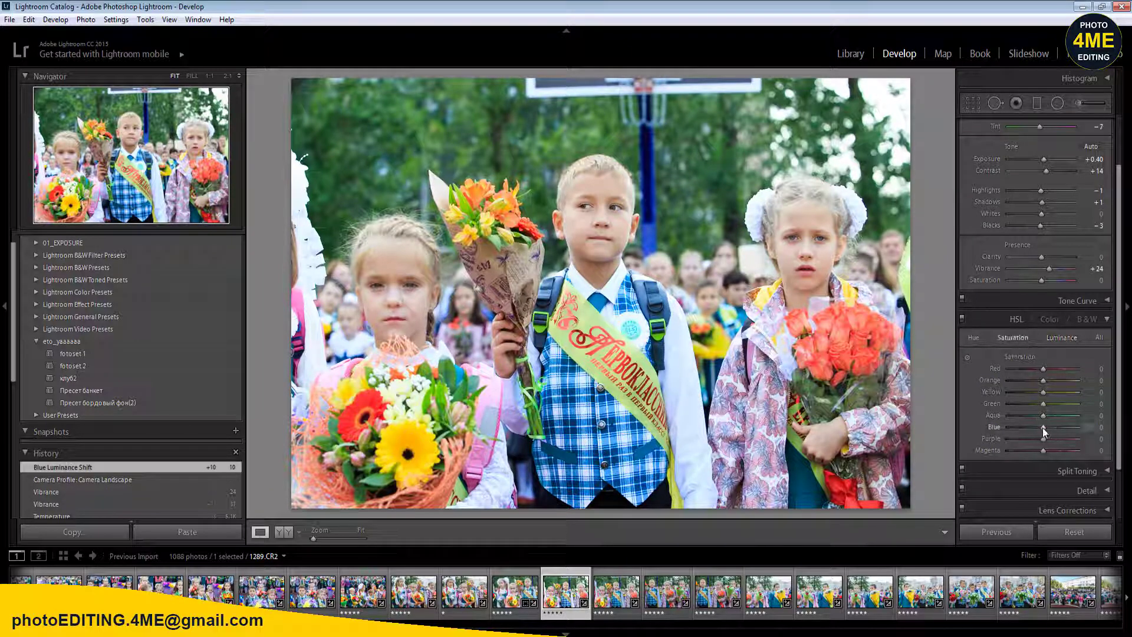
pyautogui.moveTo(1042, 427); pyautogui.dragTo(1039, 426)
pyautogui.click(1094, 427)
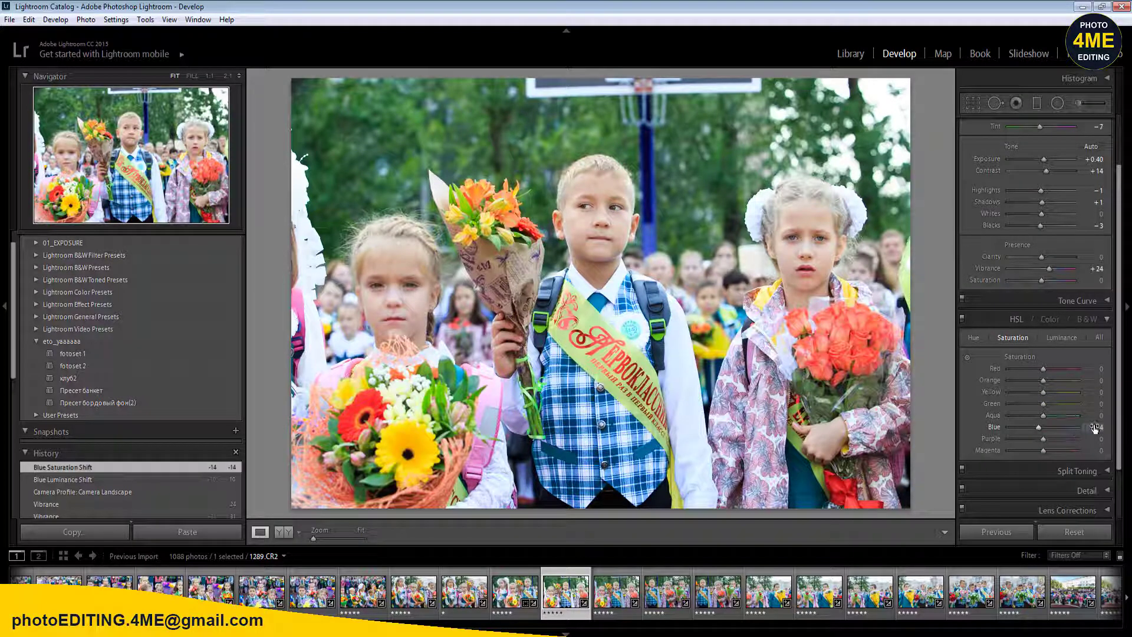
pyautogui.write('-12')
pyautogui.press('Return')
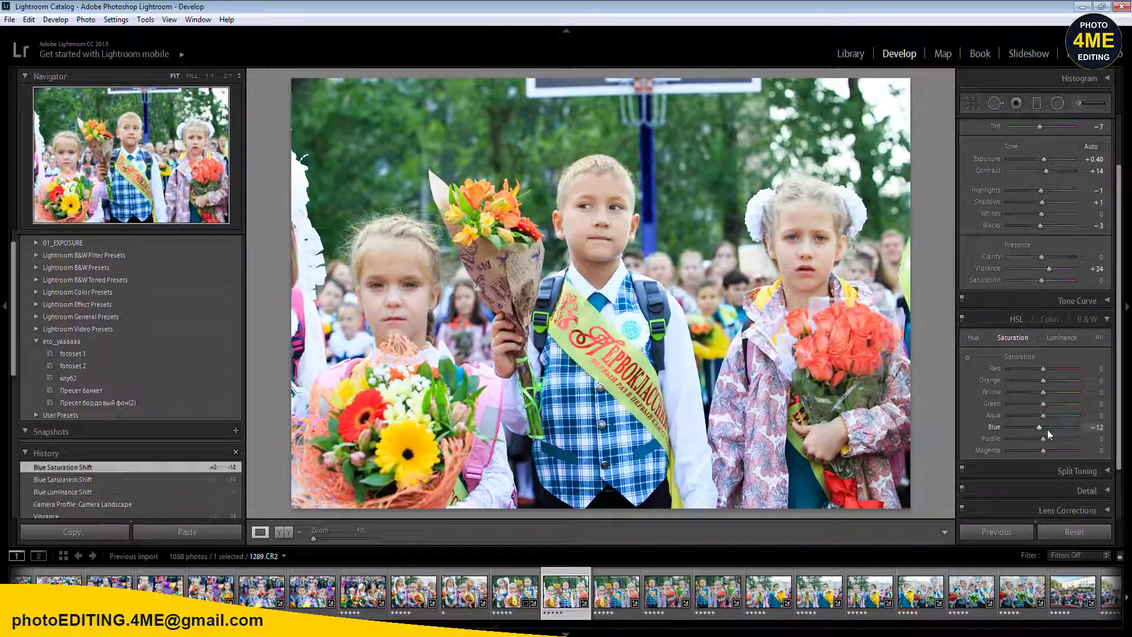
# - Straighten 1289.CR2 with a crop angle of 1.25 and apply the crop
pyautogui.click(972, 105)
pyautogui.moveTo(925, 72); pyautogui.dragTo(930, 80)
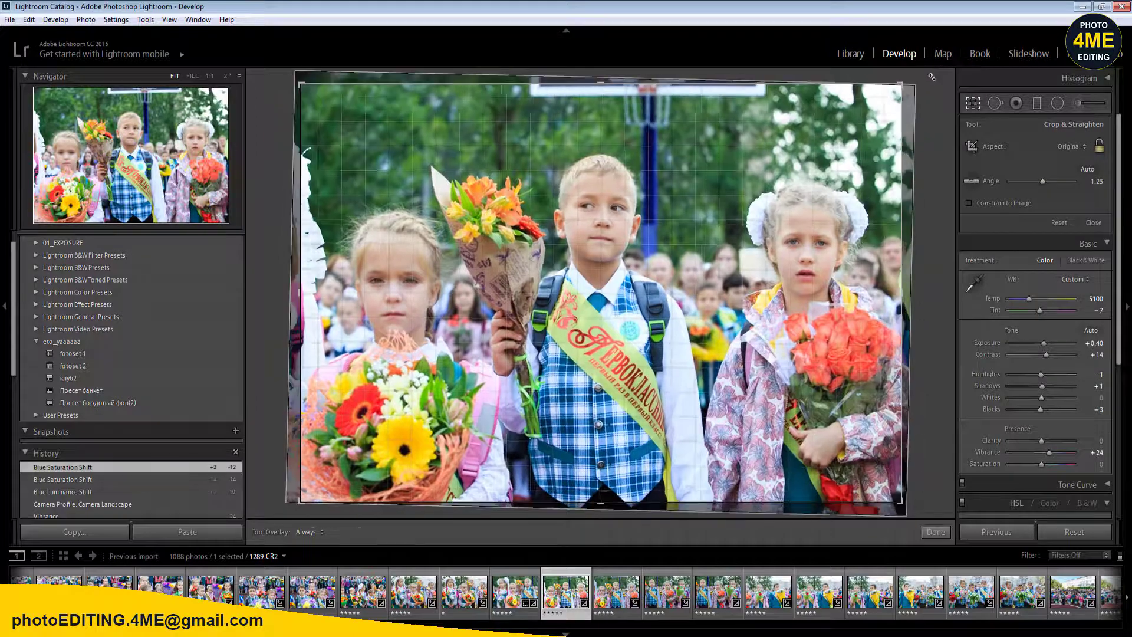
pyautogui.click(936, 532)
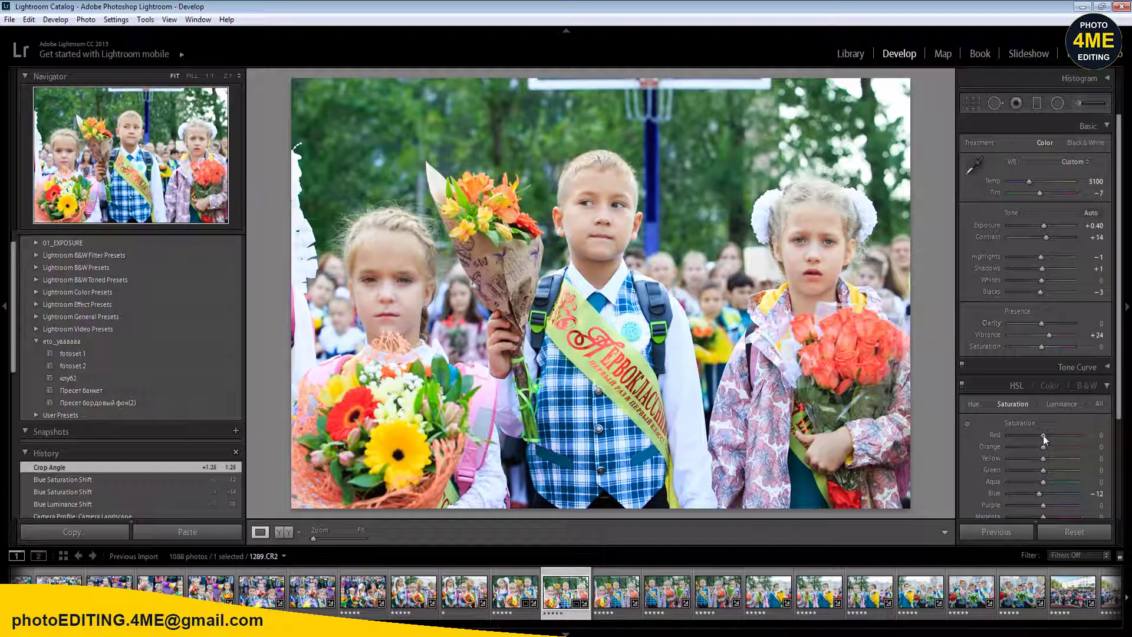
# - Try blue hue shifts of +71 and -81, and return the blue hue to 0
pyautogui.click(974, 404)
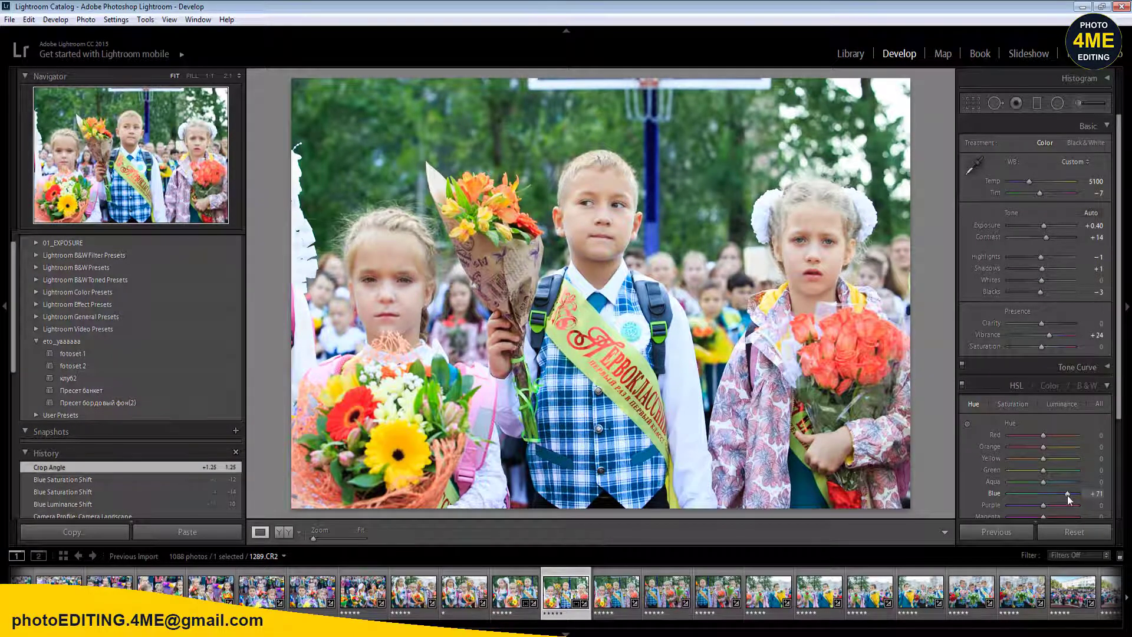
pyautogui.click(1016, 494)
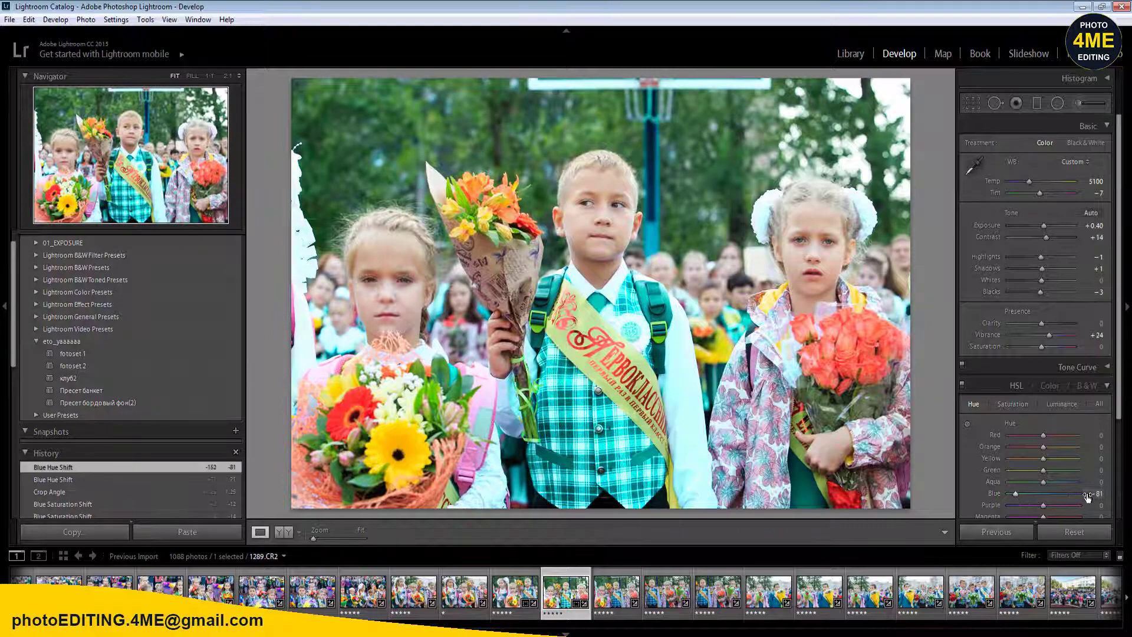
pyautogui.click(1090, 495)
pyautogui.write('0')
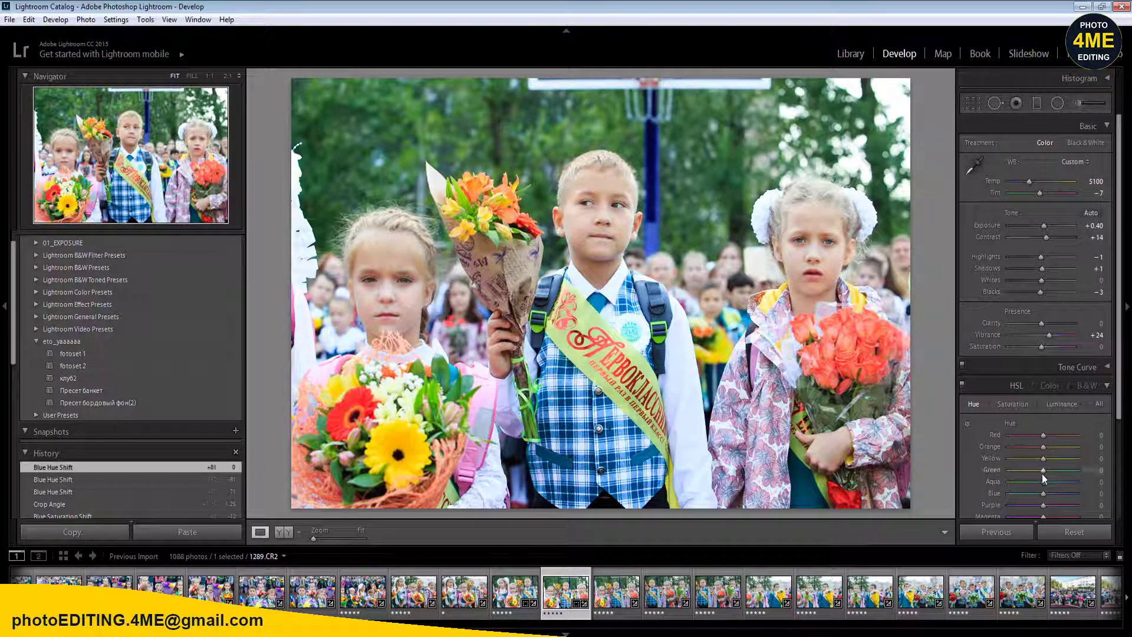
# - Try a green hue shift of -100 and compare the photo side by side with its original
pyautogui.moveTo(1042, 472); pyautogui.dragTo(1014, 473)
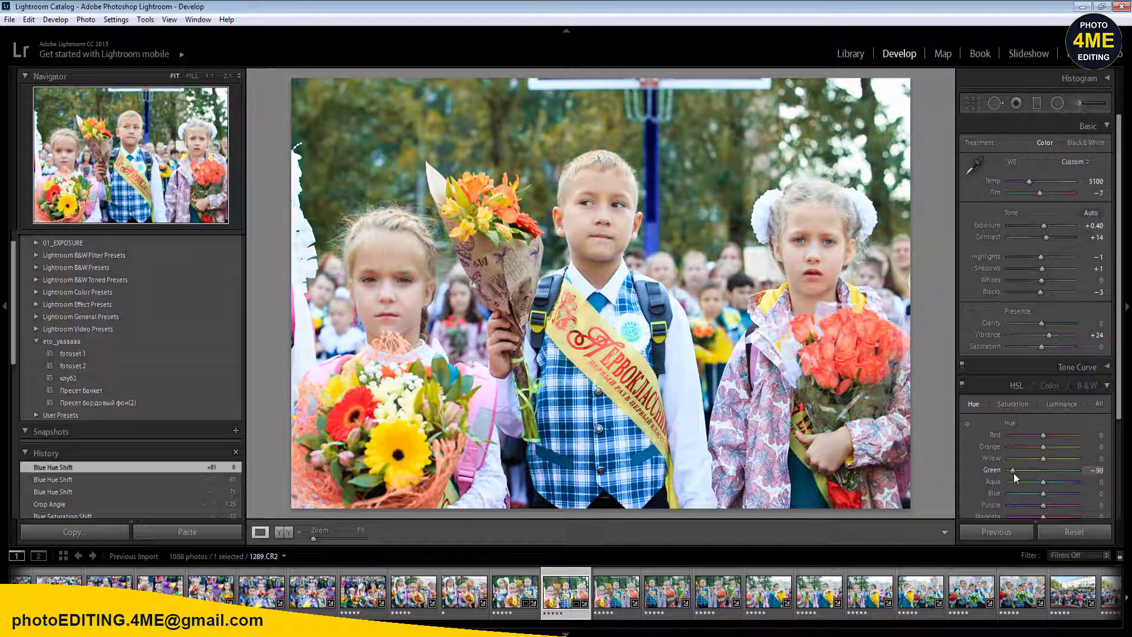
pyautogui.moveTo(1083, 472); pyautogui.dragTo(999, 473)
pyautogui.click(282, 532)
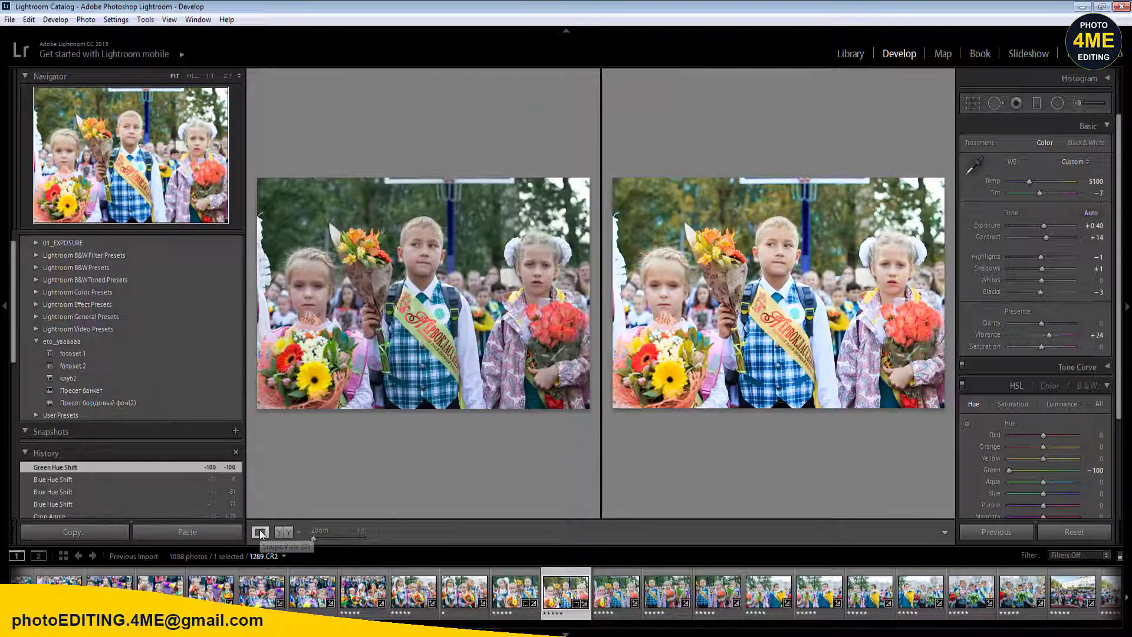
pyautogui.click(261, 533)
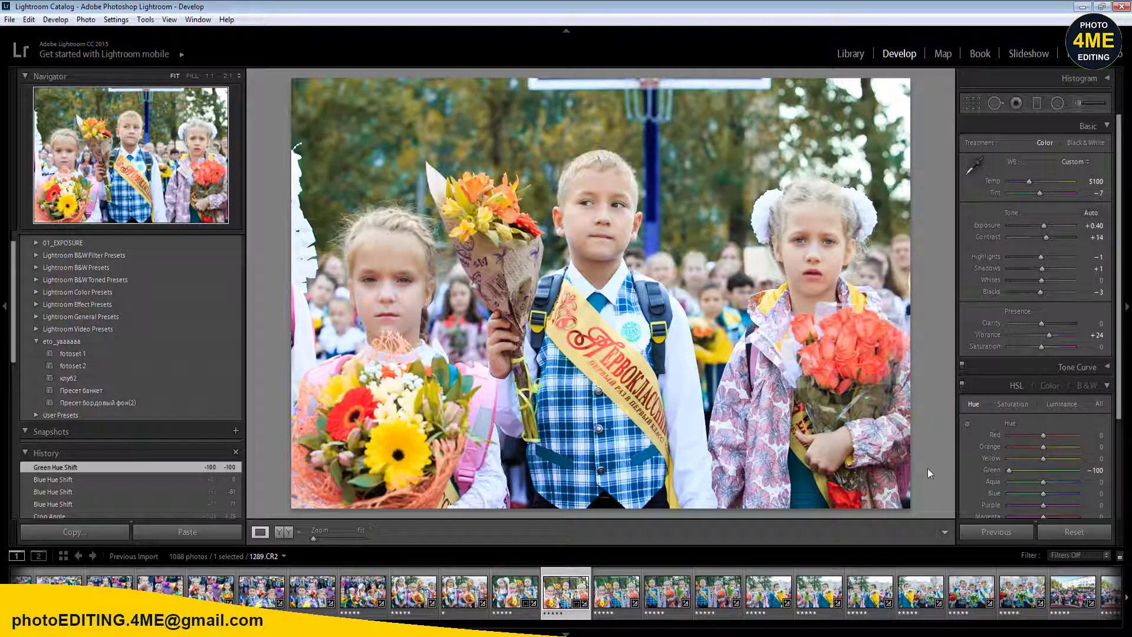
# - Shift the hues to green -12, yellow -10, orange -7 and red -7, checking the photo against its original
pyautogui.click(1041, 470)
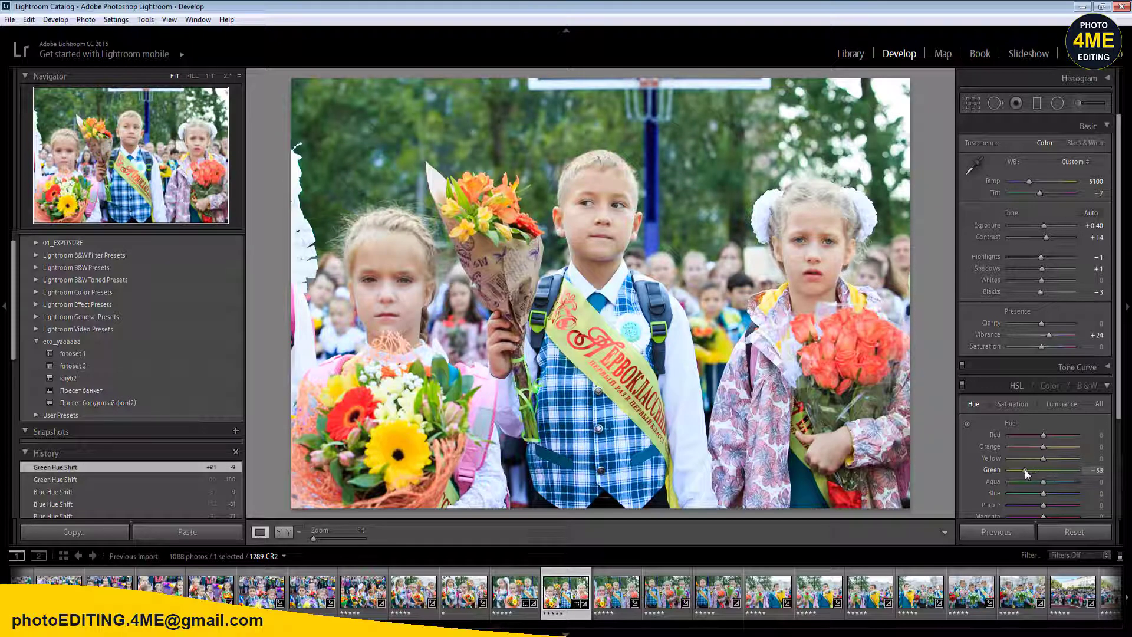
pyautogui.moveTo(1025, 469)
pyautogui.mouseDown()
pyautogui.moveTo(1086, 476)
pyautogui.moveTo(1034, 481)
pyautogui.moveTo(1122, 487)
pyautogui.moveTo(1040, 489)
pyautogui.moveTo(1026, 459)
pyautogui.moveTo(1073, 461)
pyautogui.moveTo(1026, 468)
pyautogui.moveTo(1061, 466)
pyautogui.moveTo(1040, 468)
pyautogui.mouseUp()
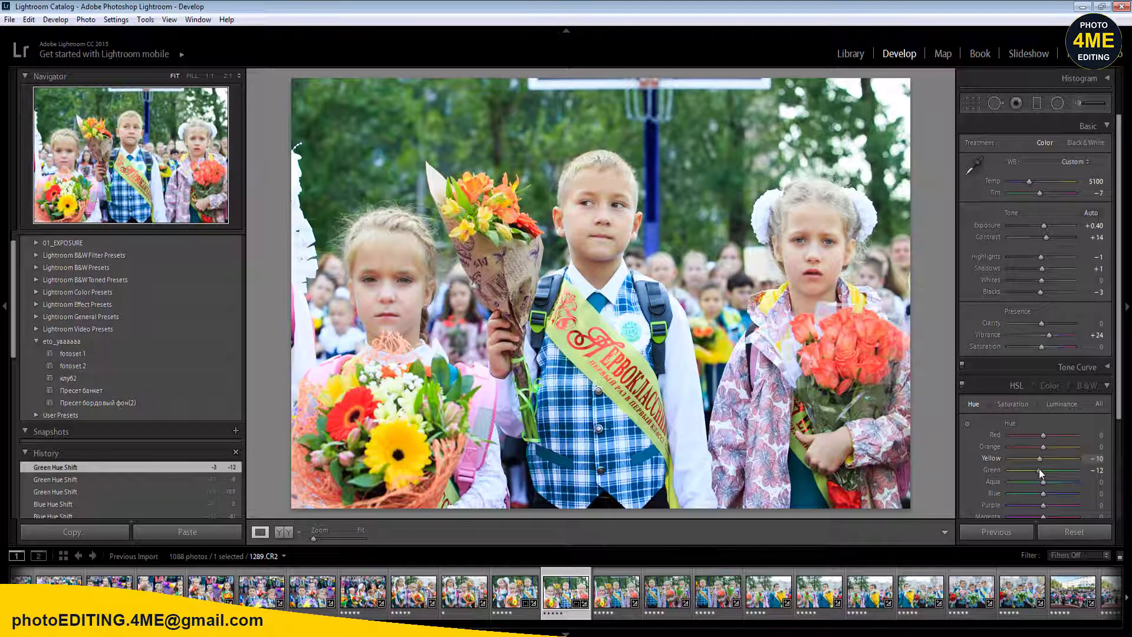
pyautogui.click(282, 534)
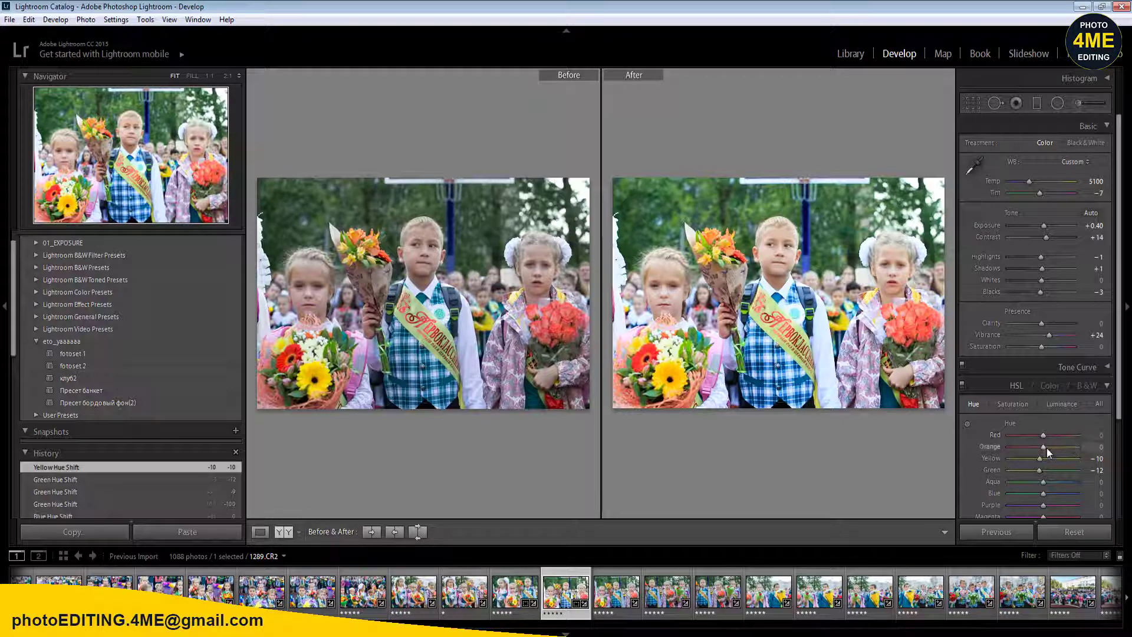
pyautogui.moveTo(1042, 448)
pyautogui.mouseDown()
pyautogui.moveTo(1028, 449)
pyautogui.moveTo(1069, 451)
pyautogui.moveTo(1042, 454)
pyautogui.moveTo(1067, 438)
pyautogui.moveTo(1043, 445)
pyautogui.mouseUp()
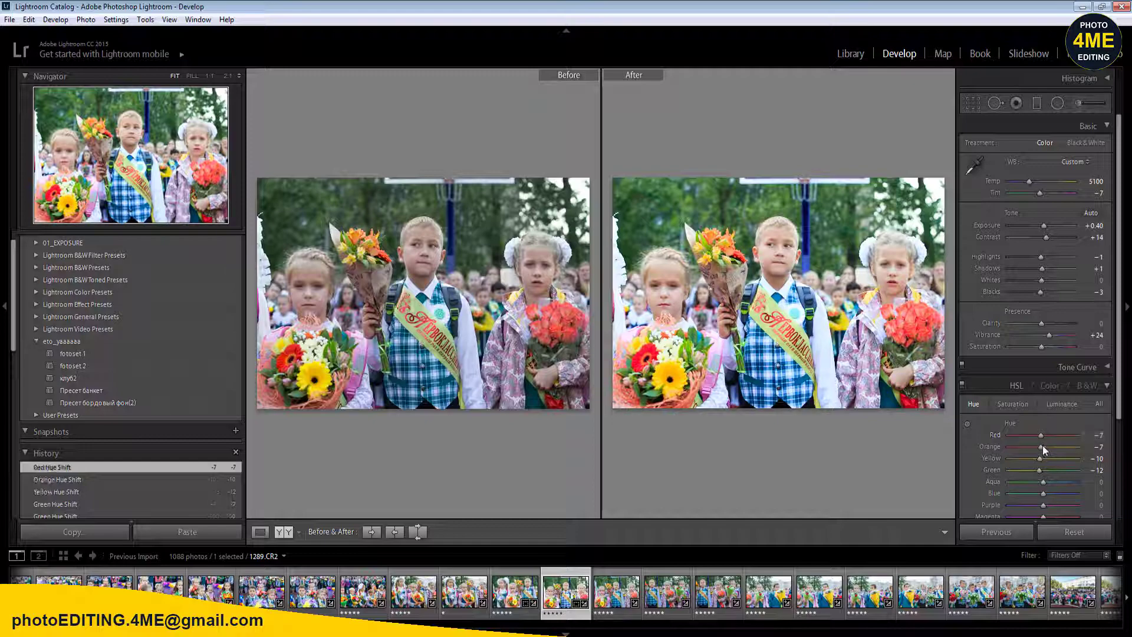
pyautogui.click(260, 532)
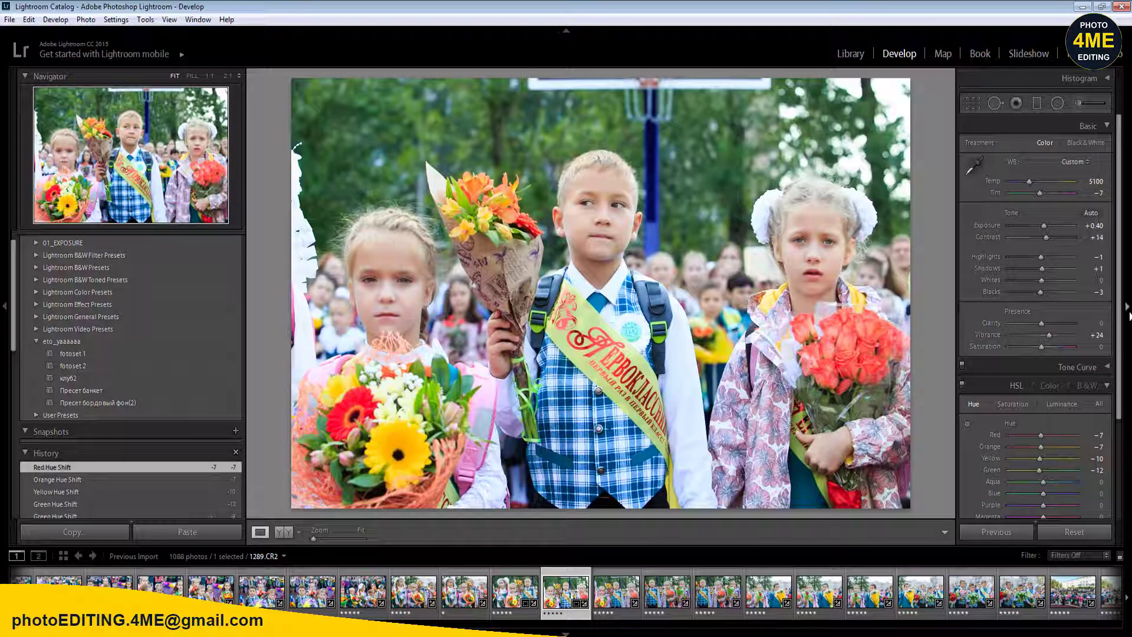
# - Raise the Lights region of the photo's tone curve to +10
pyautogui.scroll(-3, 1120, 331)
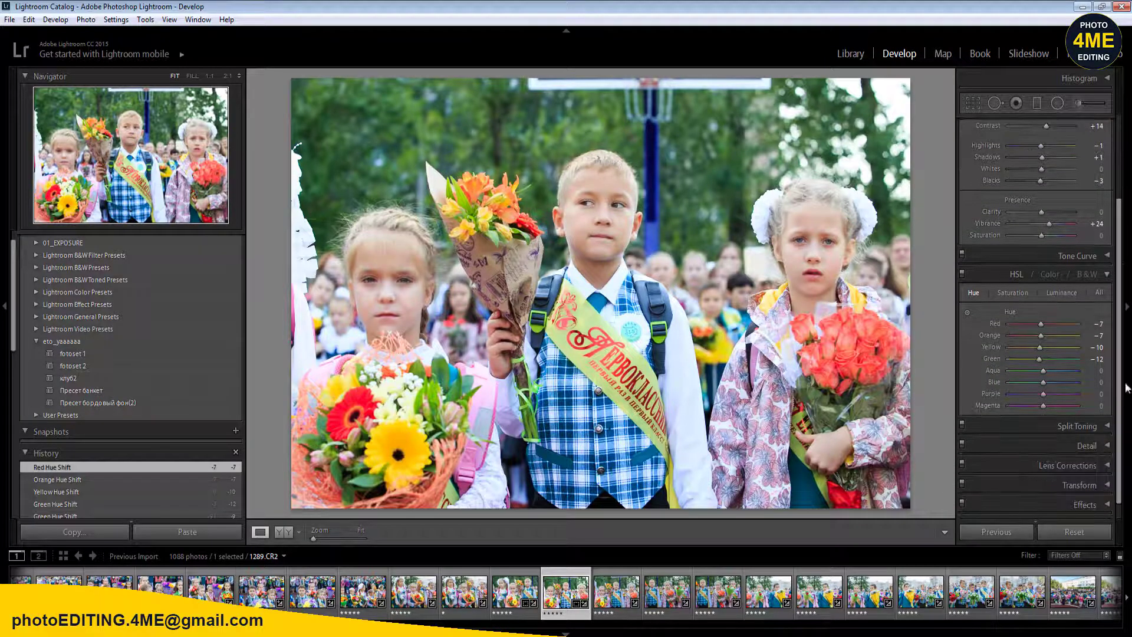
pyautogui.click(1106, 258)
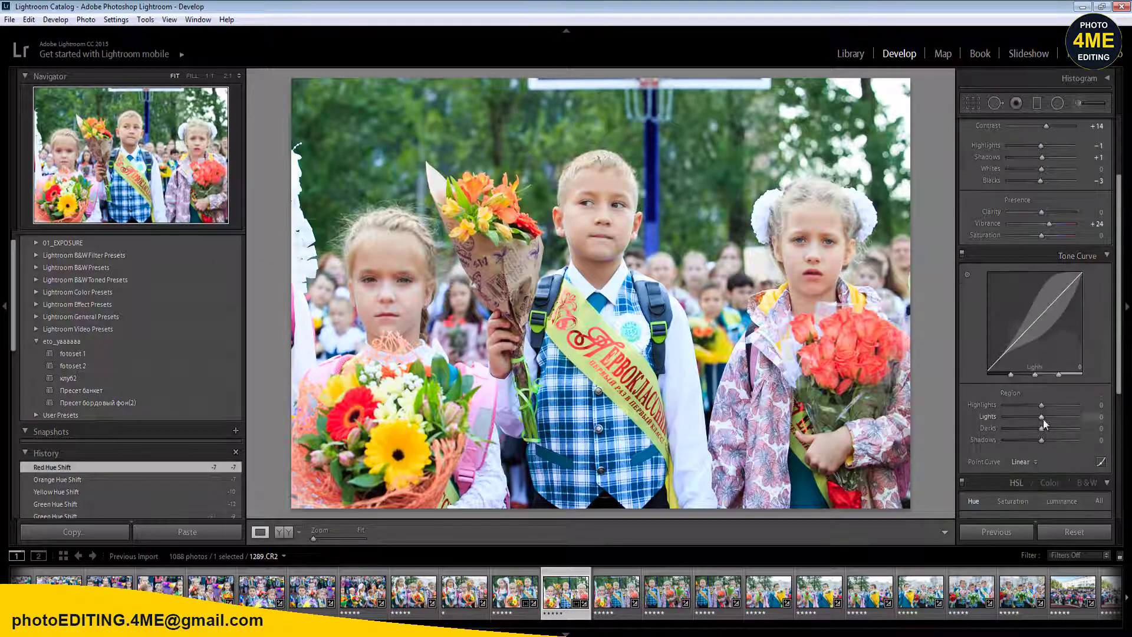
pyautogui.moveTo(1042, 420); pyautogui.dragTo(1045, 419)
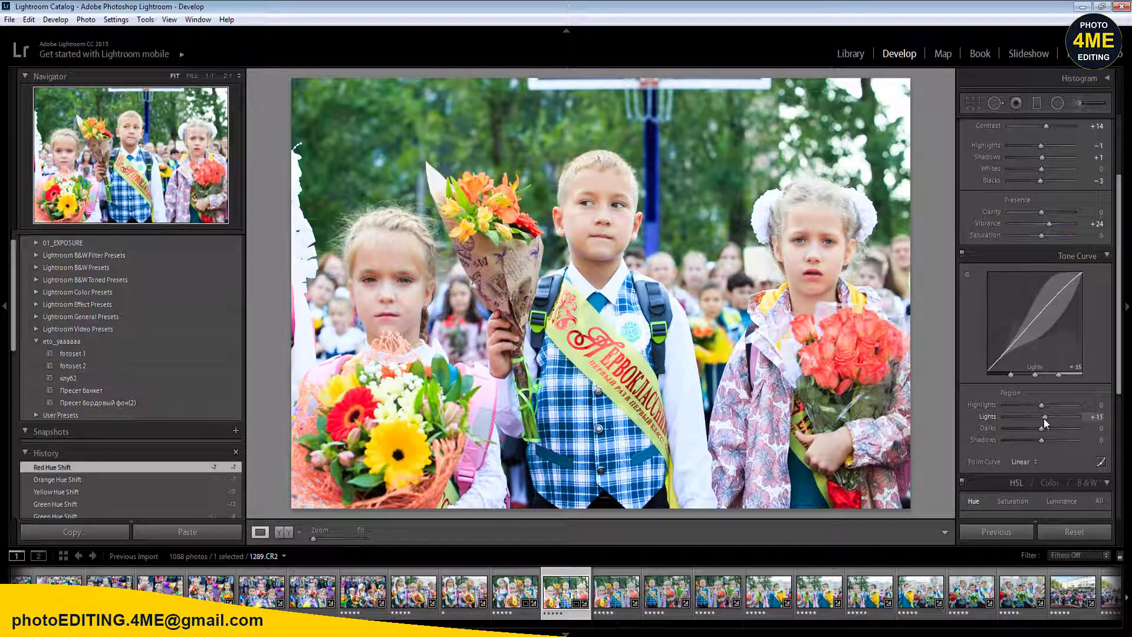
pyautogui.click(1089, 417)
pyautogui.write('10')
pyautogui.press('Return')
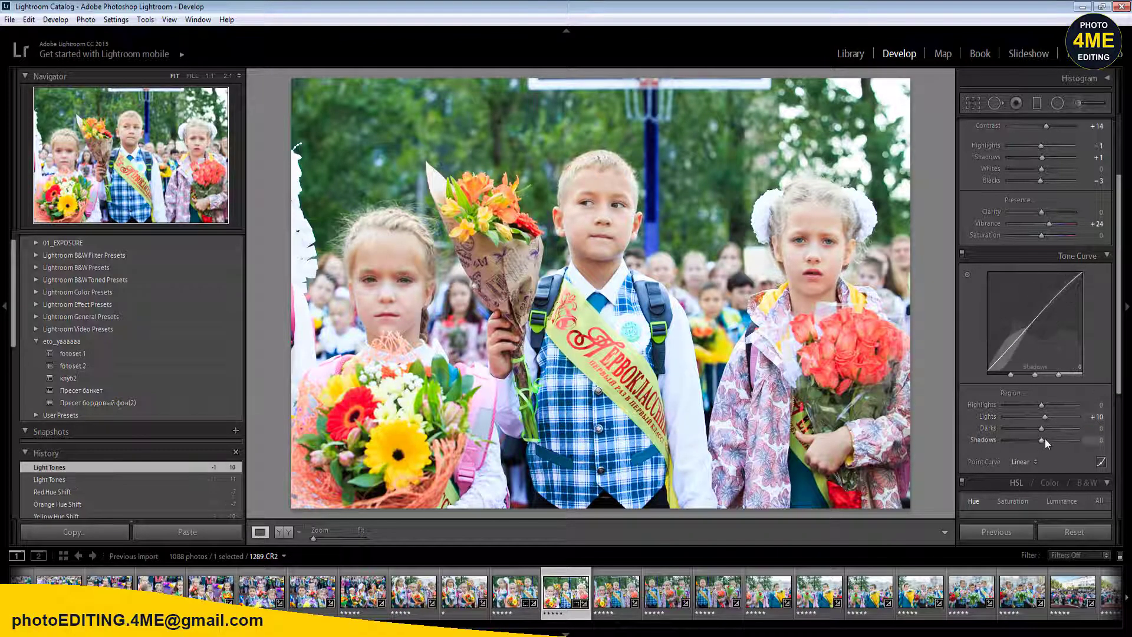
# - Set the photo's vibrance to +15, saturation to -4 and clarity to +5
pyautogui.click(1097, 225)
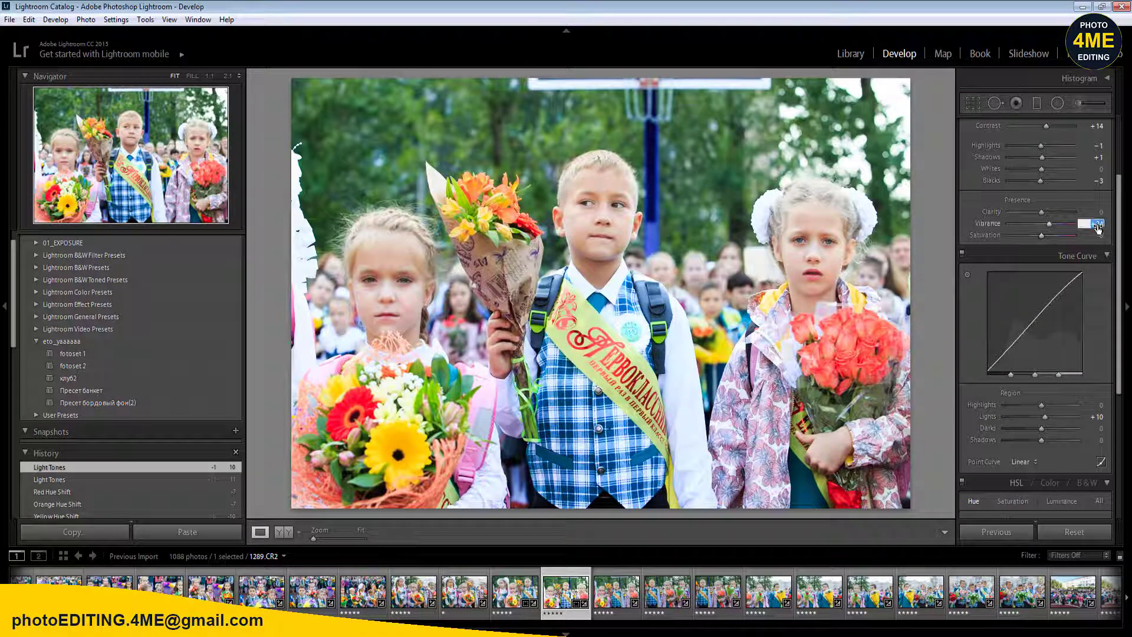
pyautogui.write('15')
pyautogui.press('Return')
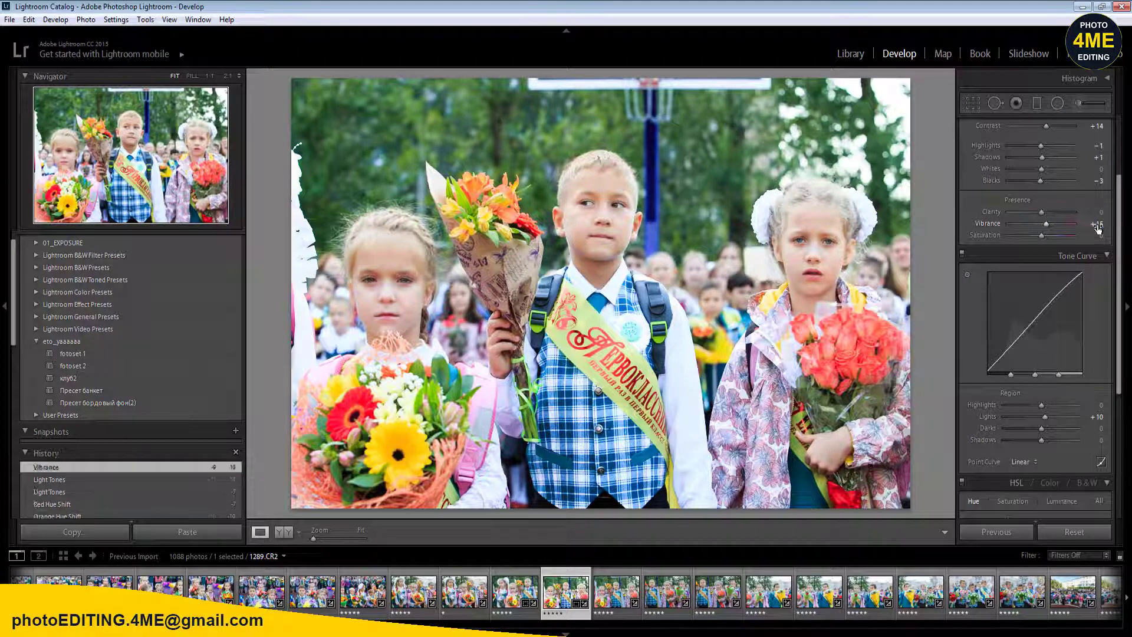
pyautogui.moveTo(1042, 236); pyautogui.dragTo(1045, 213)
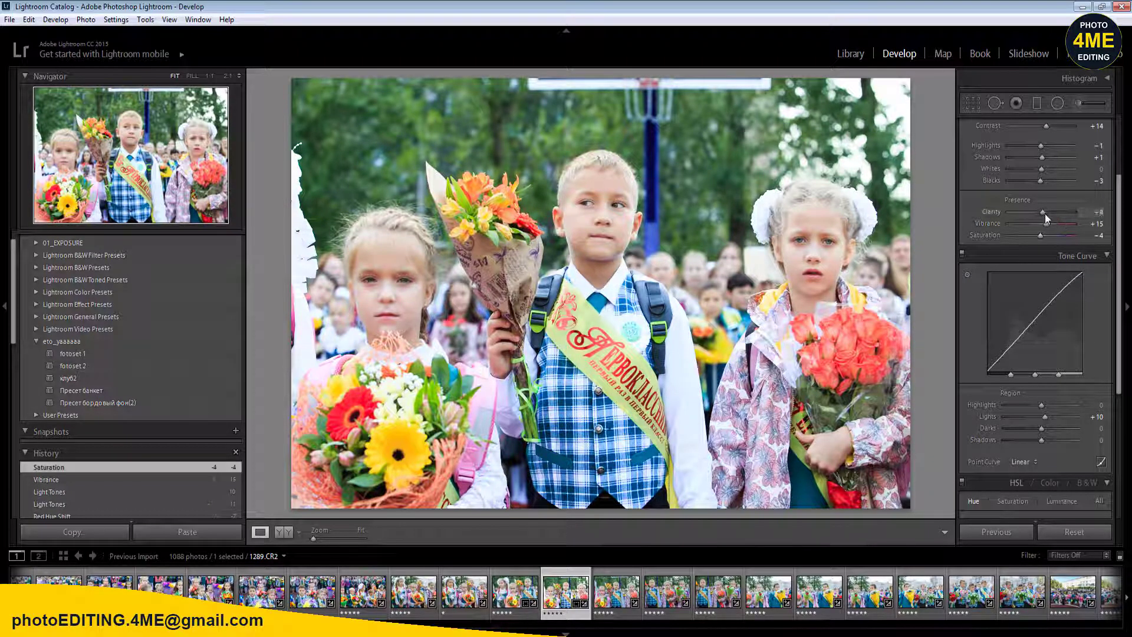
# - Lower the highlights to -25 and set the temperature to 5150, comparing the photo side by side with its original
pyautogui.scroll(3, 1090, 236)
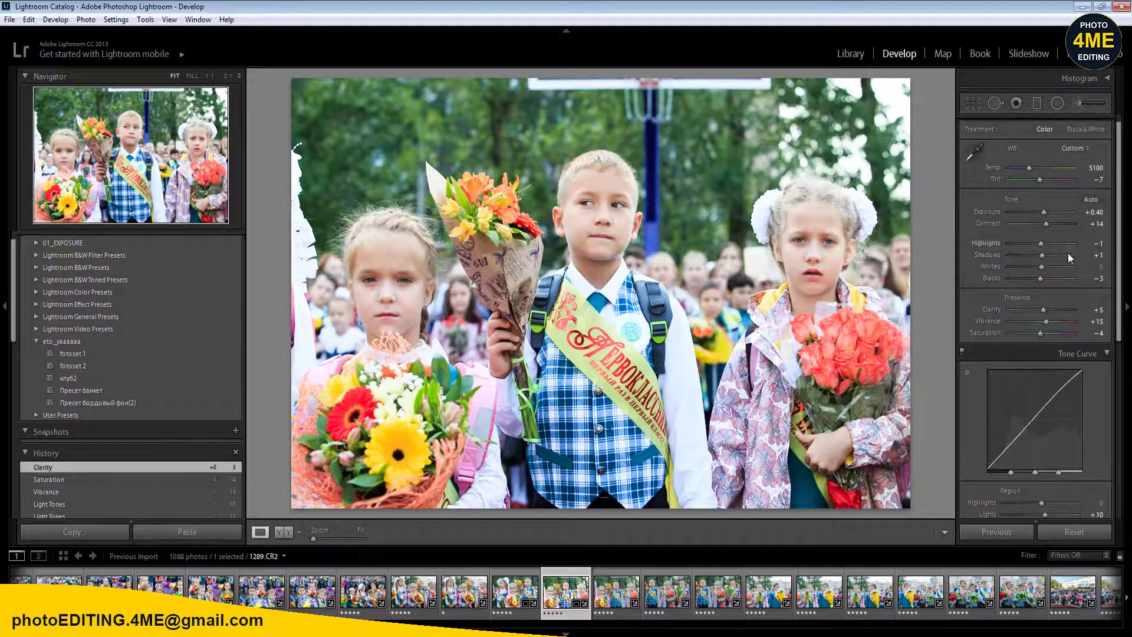
pyautogui.moveTo(1041, 243)
pyautogui.mouseDown()
pyautogui.moveTo(1015, 250)
pyautogui.moveTo(1046, 253)
pyautogui.moveTo(1033, 250)
pyautogui.mouseUp()
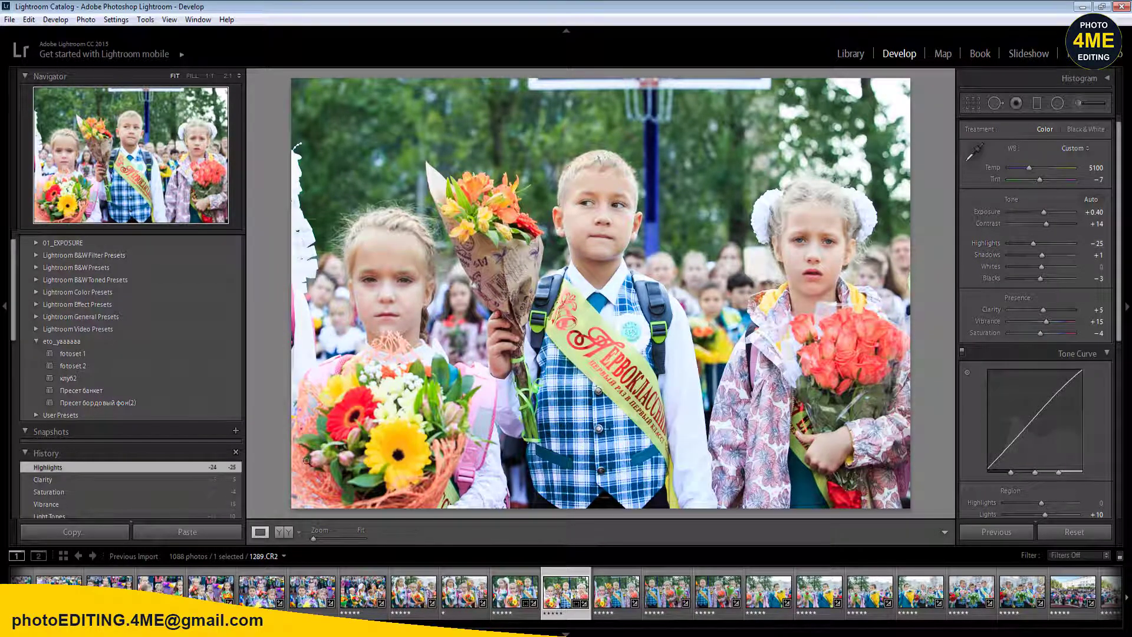
pyautogui.click(1095, 168)
pyautogui.press('Up')
pyautogui.press('Return')
pyautogui.click(285, 532)
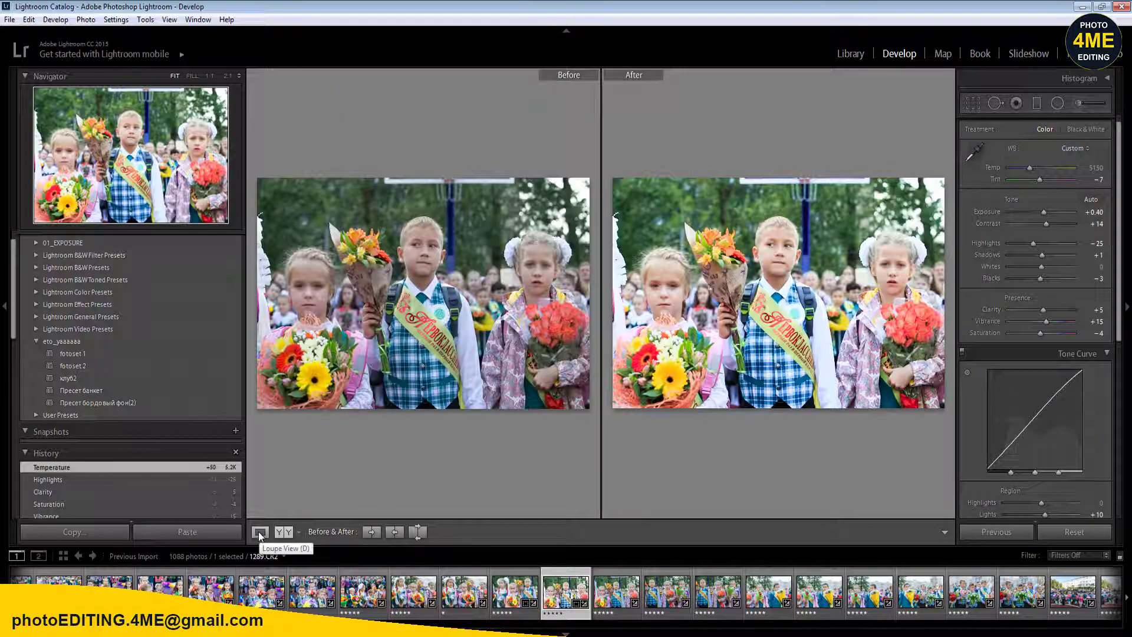
pyautogui.click(260, 532)
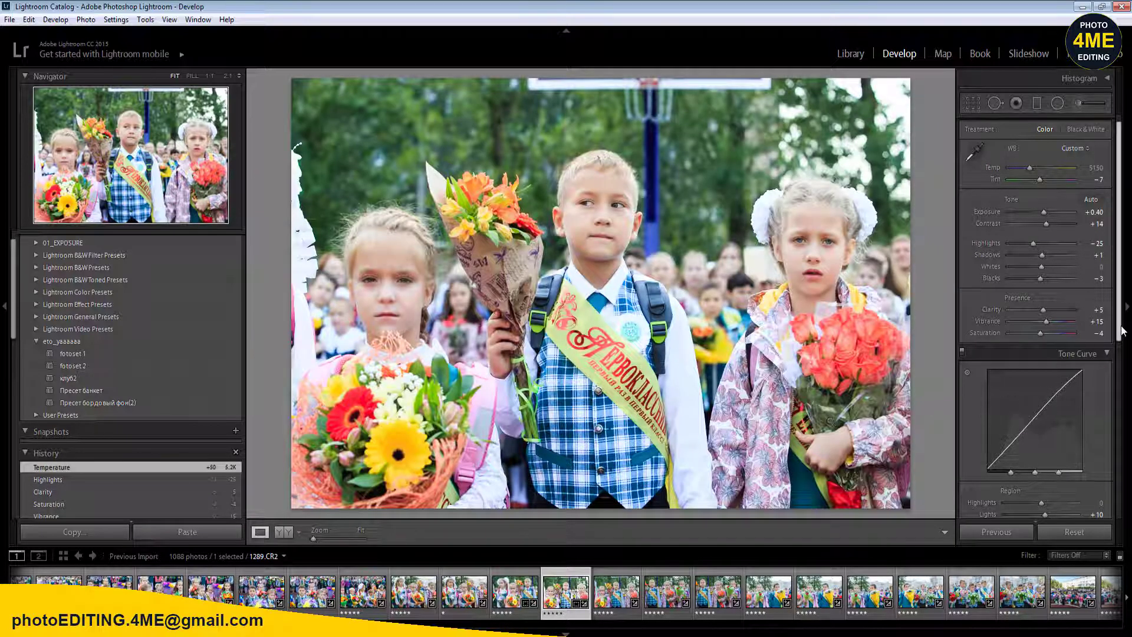
# - Set the HSL saturation of orange to +4 and of green to +5
pyautogui.click(1108, 356)
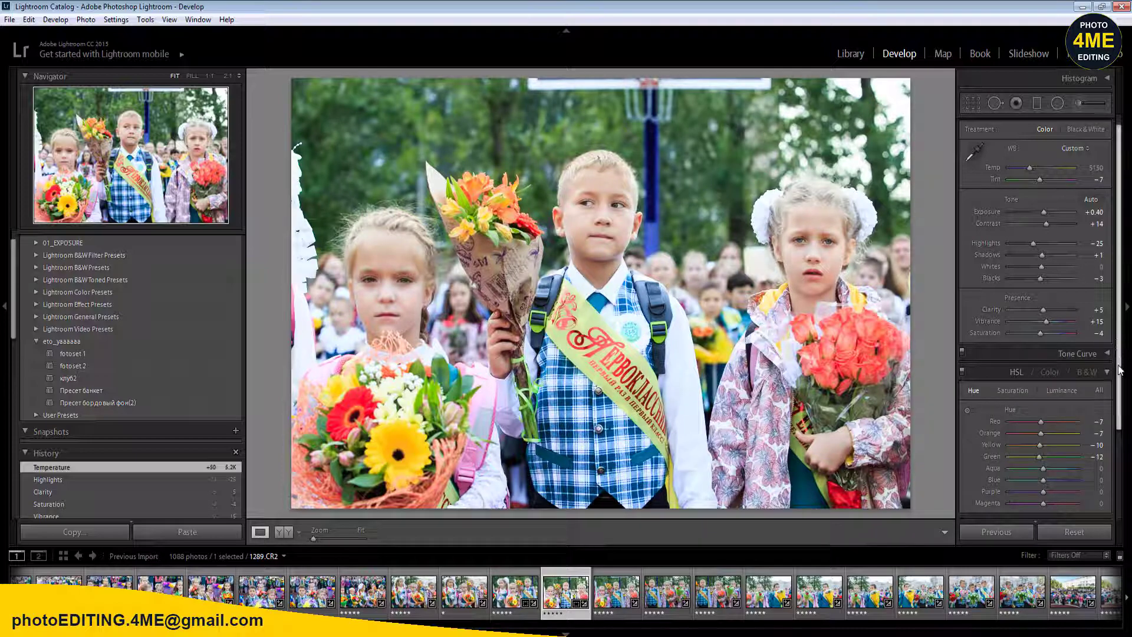
pyautogui.click(1011, 390)
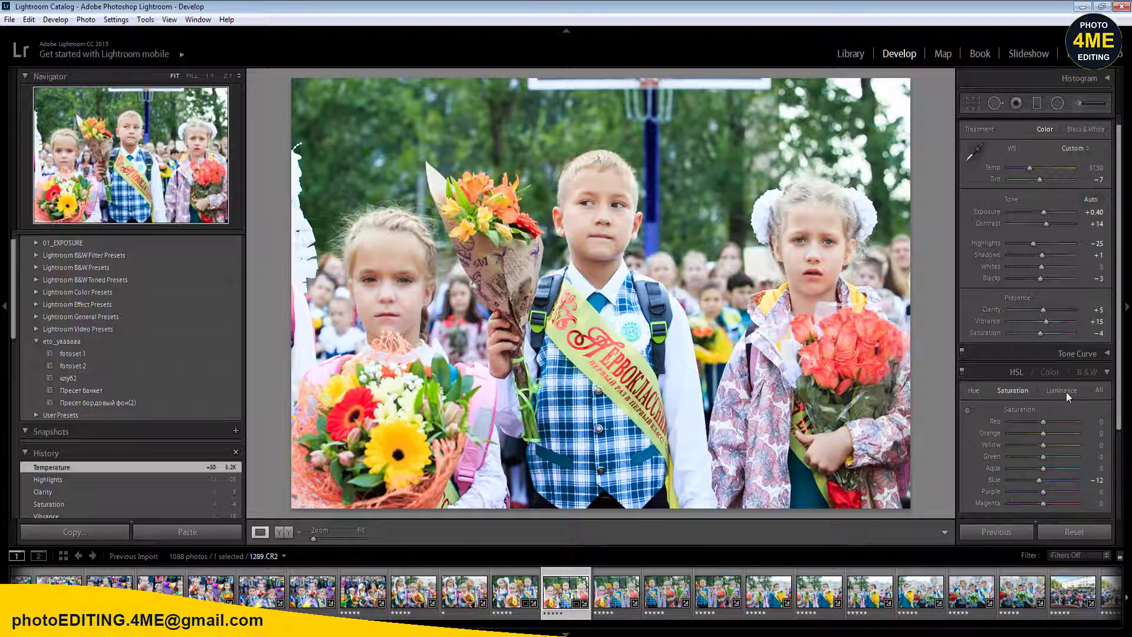
pyautogui.moveTo(1045, 435); pyautogui.dragTo(1045, 461)
pyautogui.click(1096, 435)
pyautogui.write('4')
pyautogui.press('Return')
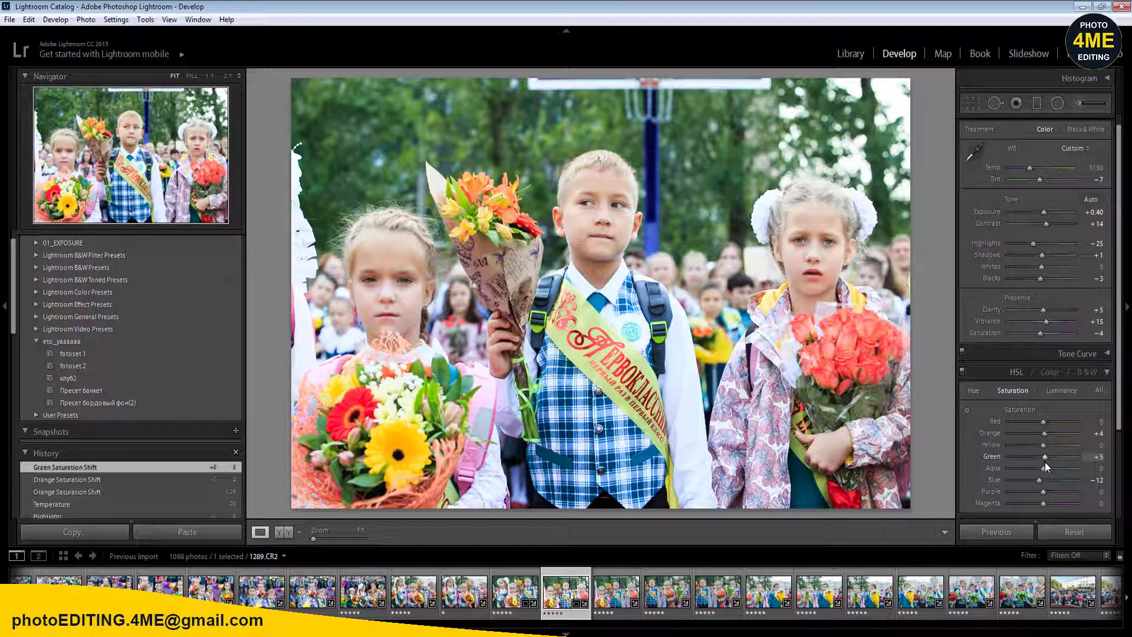
# - Sharpen the photo with amount 65, radius 0.9 and masking 53, and compare it side by side with its original
pyautogui.scroll(-1, 1121, 447)
pyautogui.scroll(-5, 1120, 446)
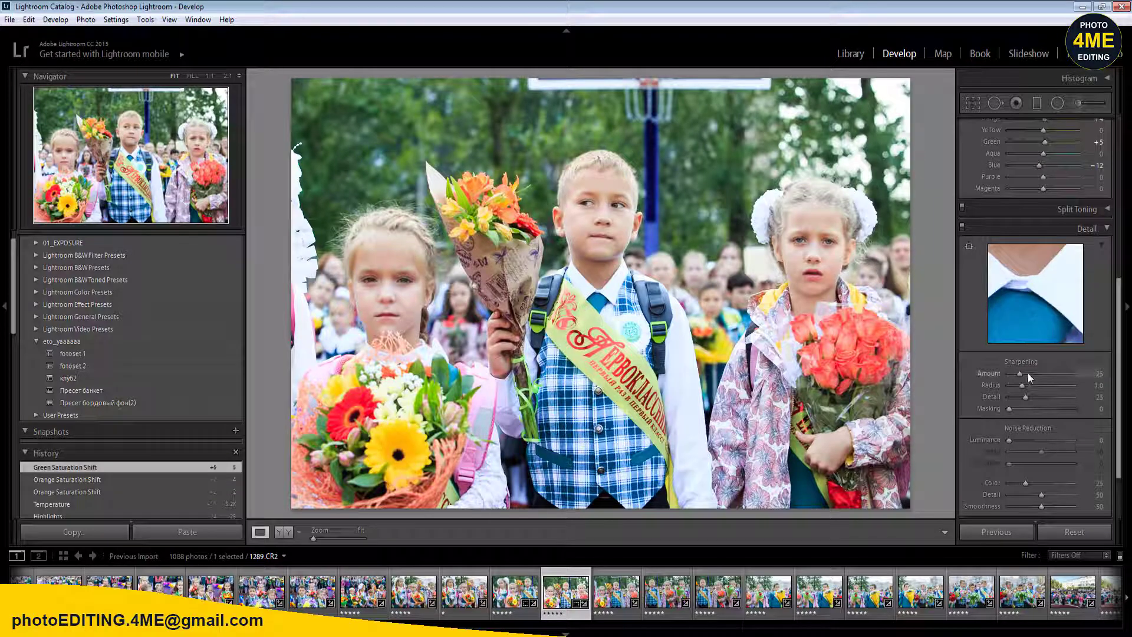
pyautogui.click(1036, 374)
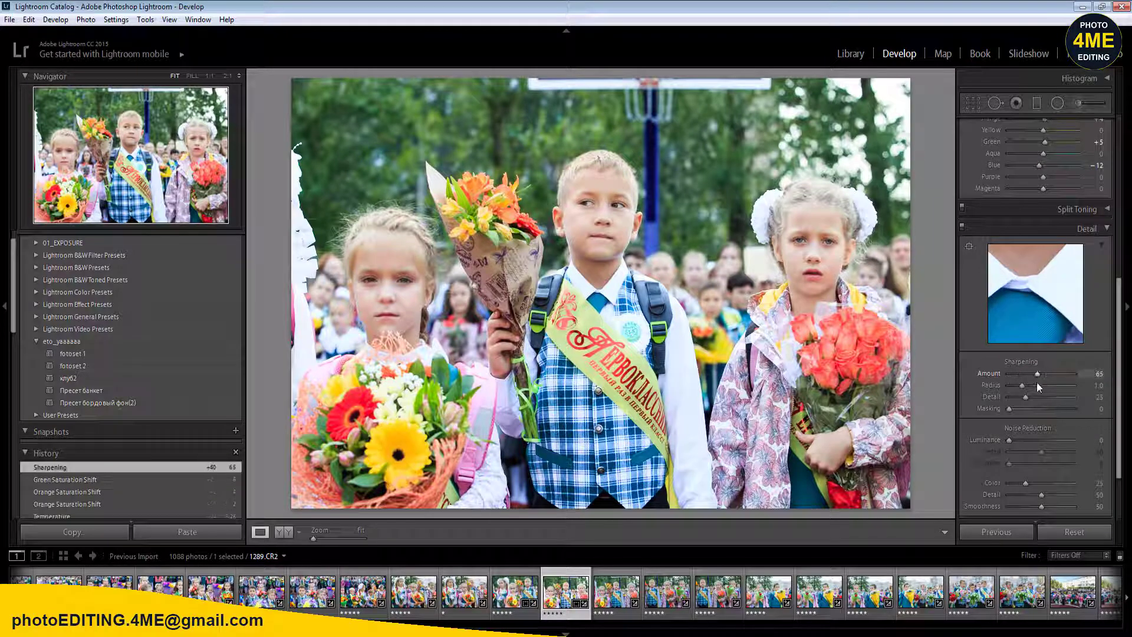
pyautogui.scroll(-1, 1021, 386)
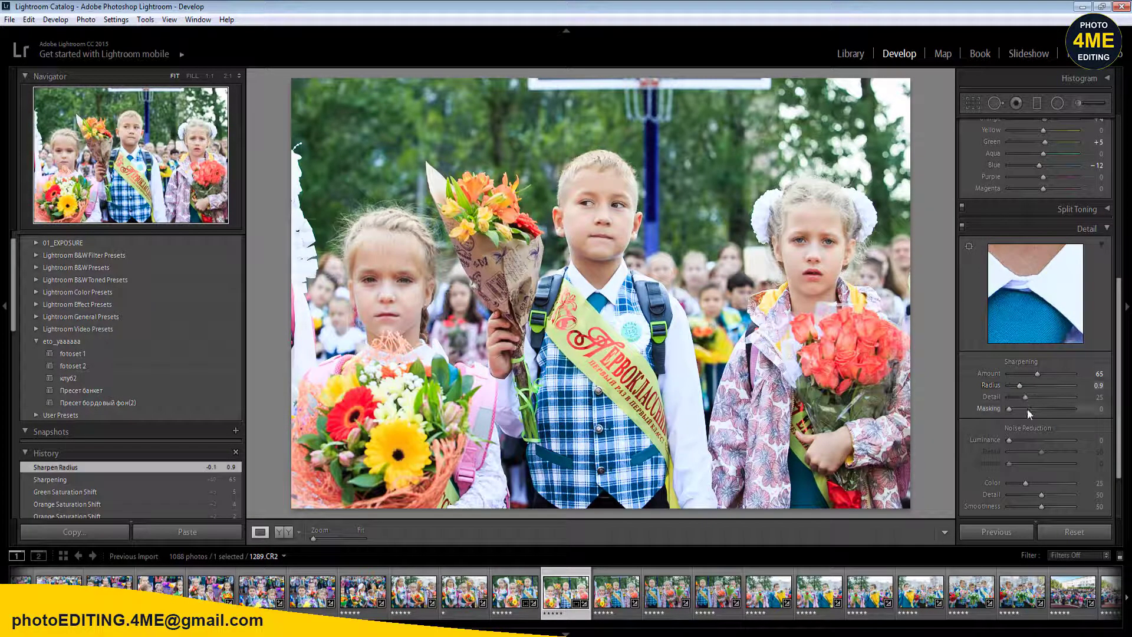
pyautogui.moveTo(1009, 409); pyautogui.dragTo(1043, 412)
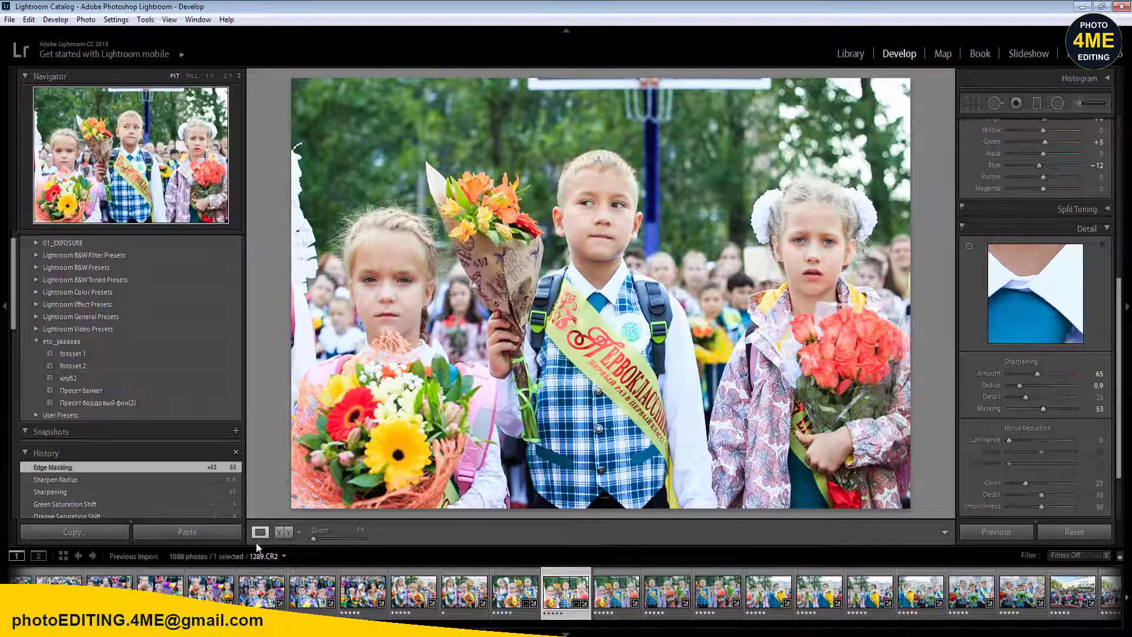
pyautogui.click(284, 533)
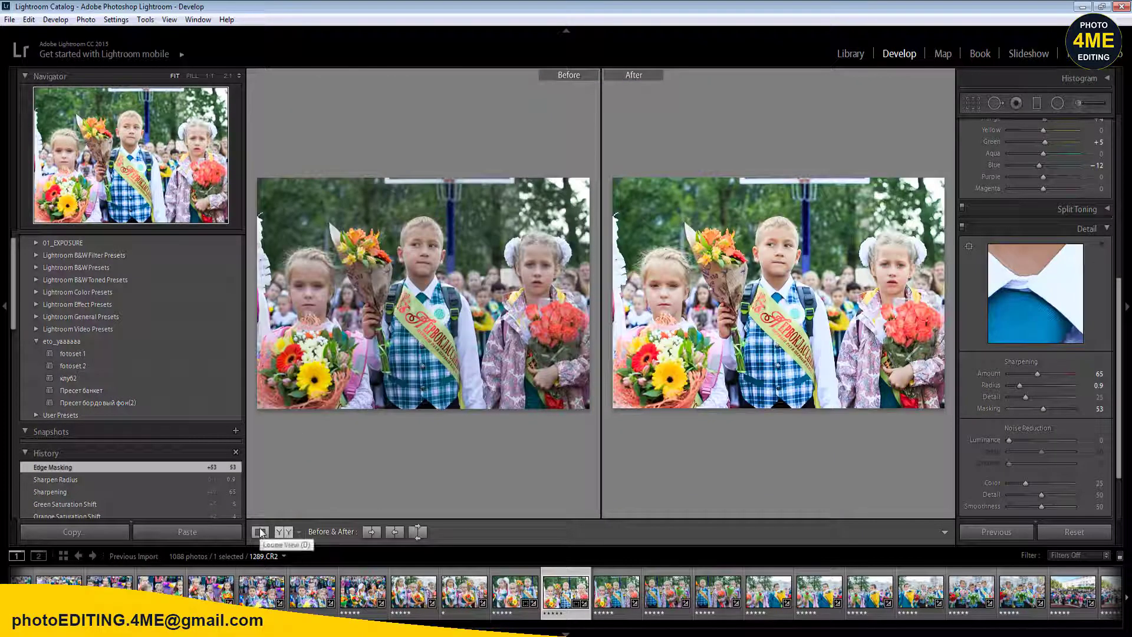
pyautogui.click(261, 532)
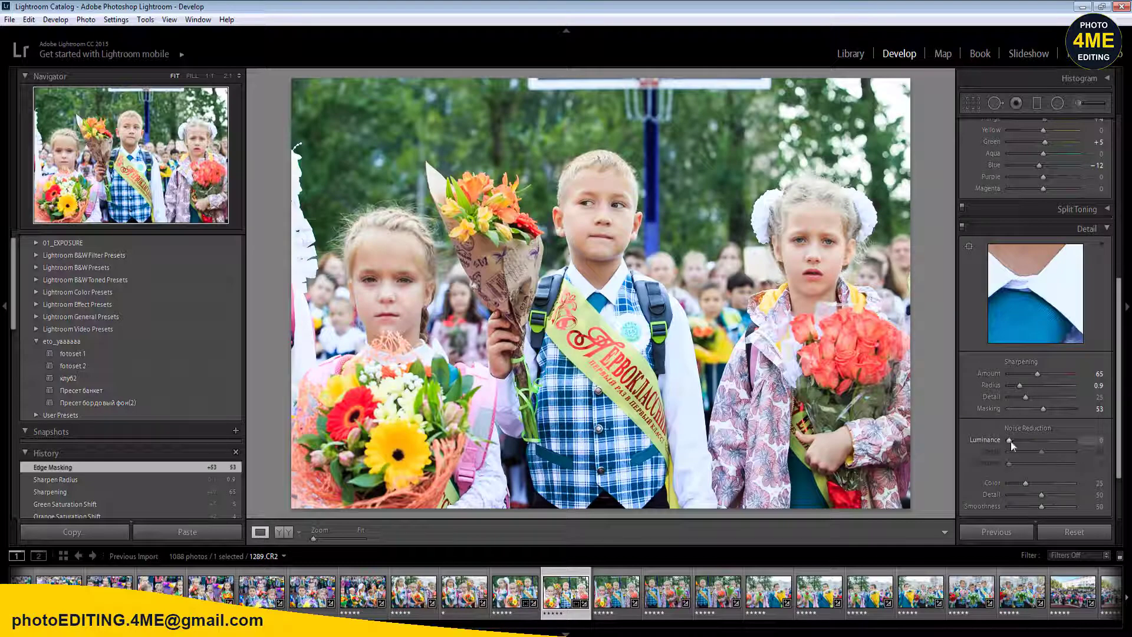
# - Set luminance noise reduction to 23 and check the boy's face at 1:1 against the original
pyautogui.moveTo(1011, 441); pyautogui.dragTo(1024, 446)
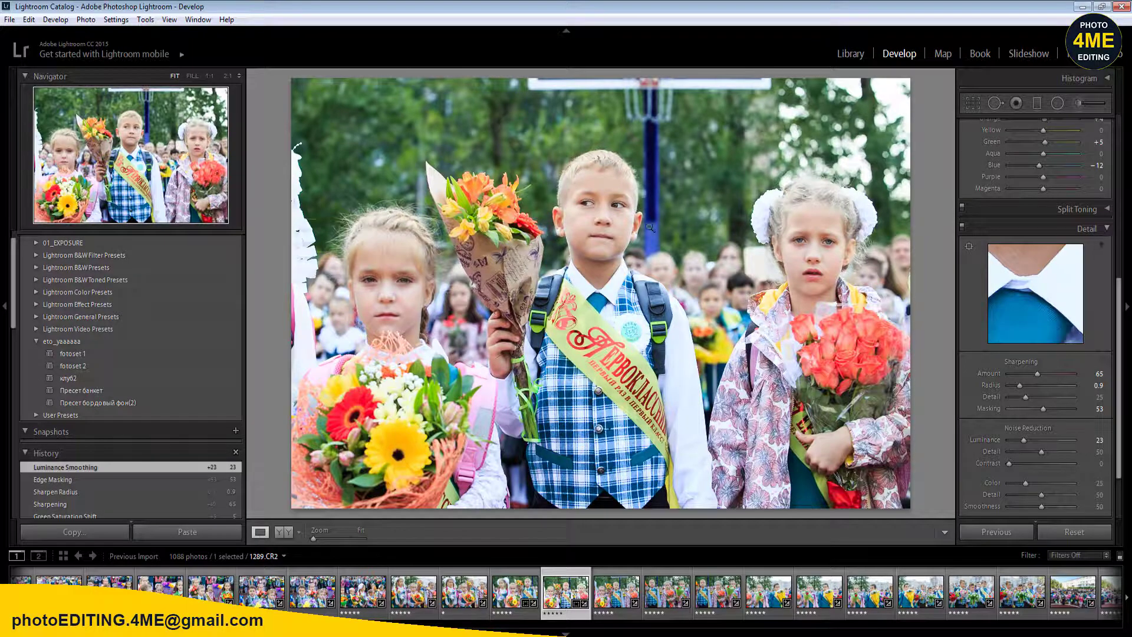
pyautogui.click(590, 236)
pyautogui.moveTo(698, 219); pyautogui.dragTo(715, 334)
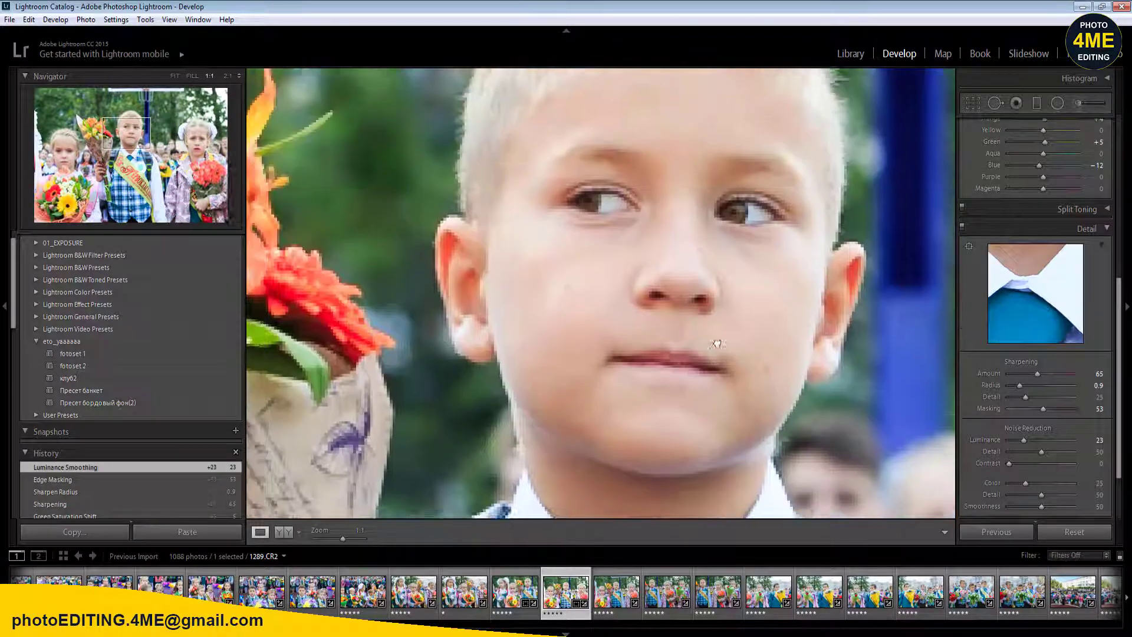
pyautogui.click(283, 532)
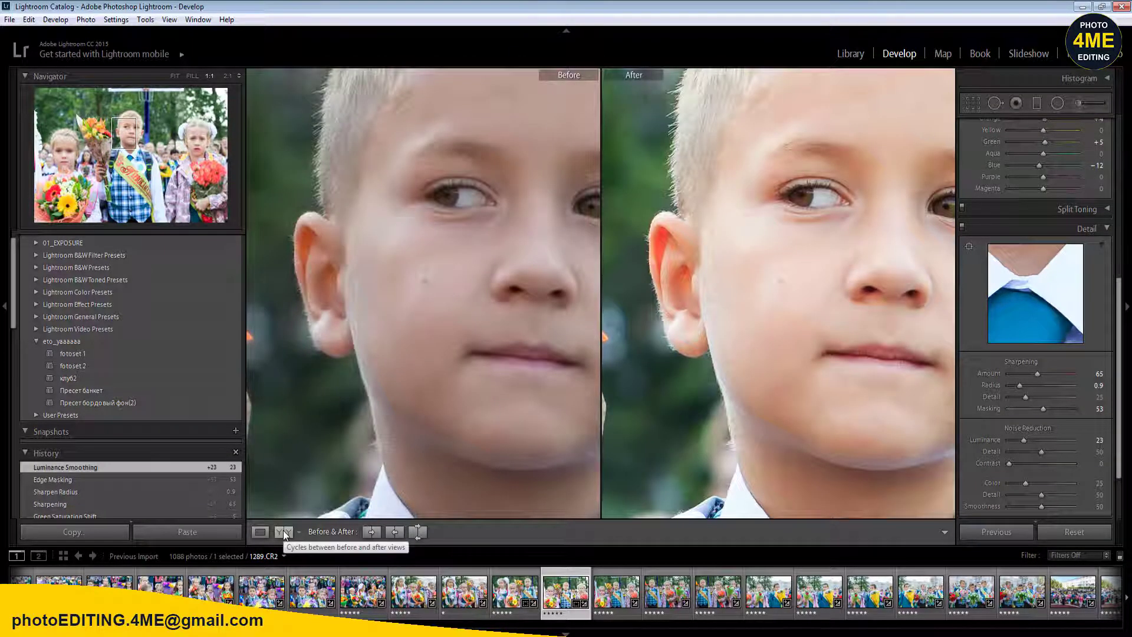
pyautogui.click(260, 532)
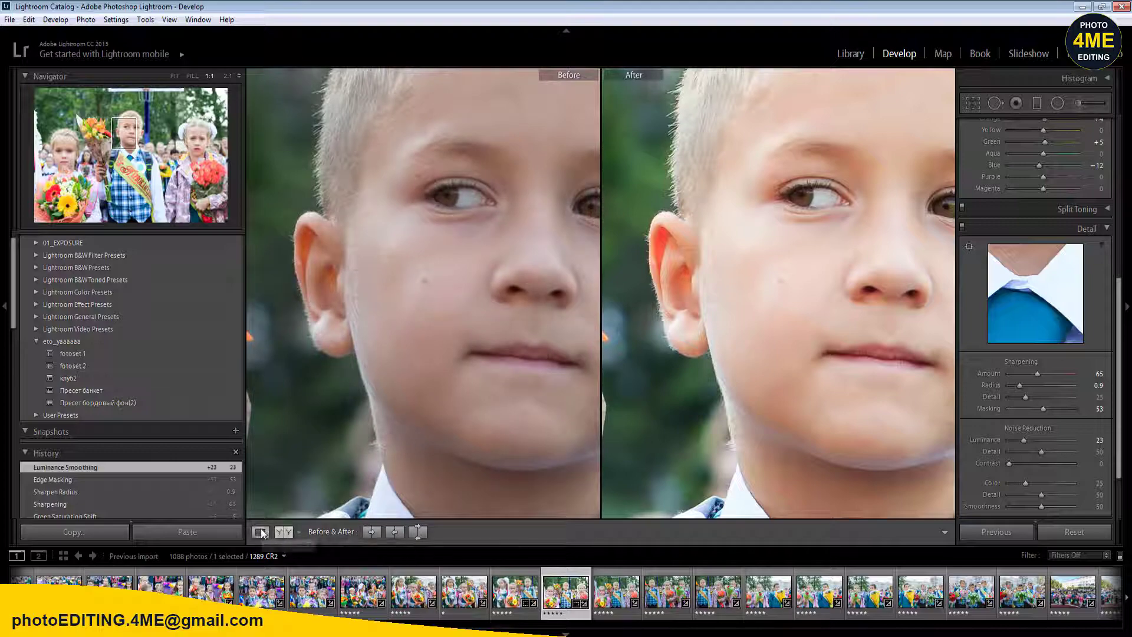
pyautogui.click(680, 358)
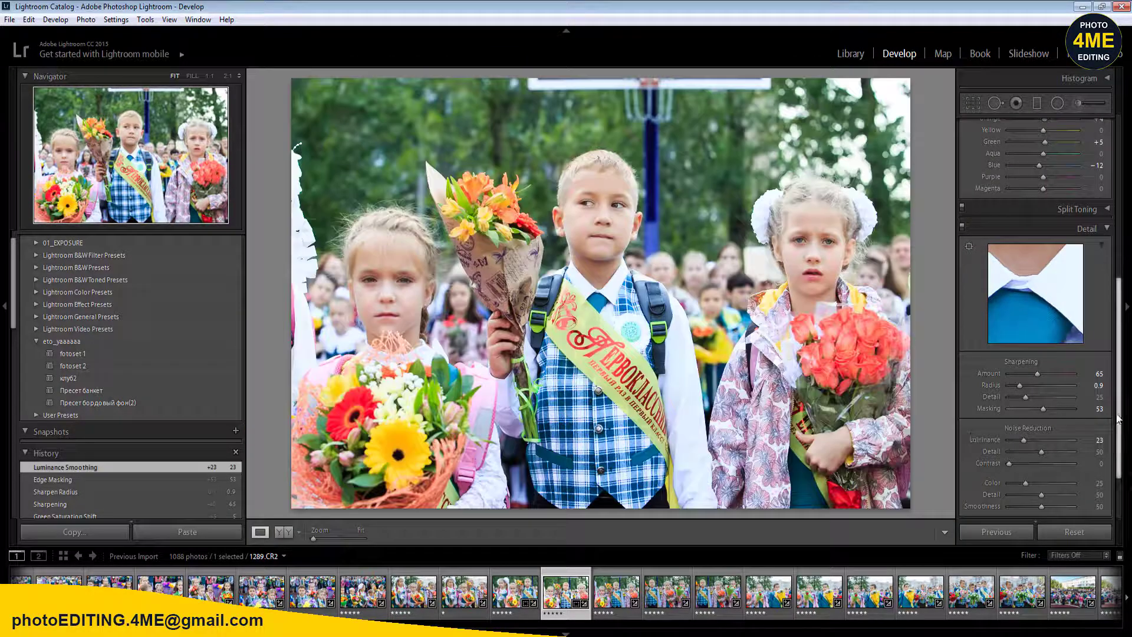
# - Try a red primary hue of -87 in the camera calibration, and set it to +5
pyautogui.click(1107, 229)
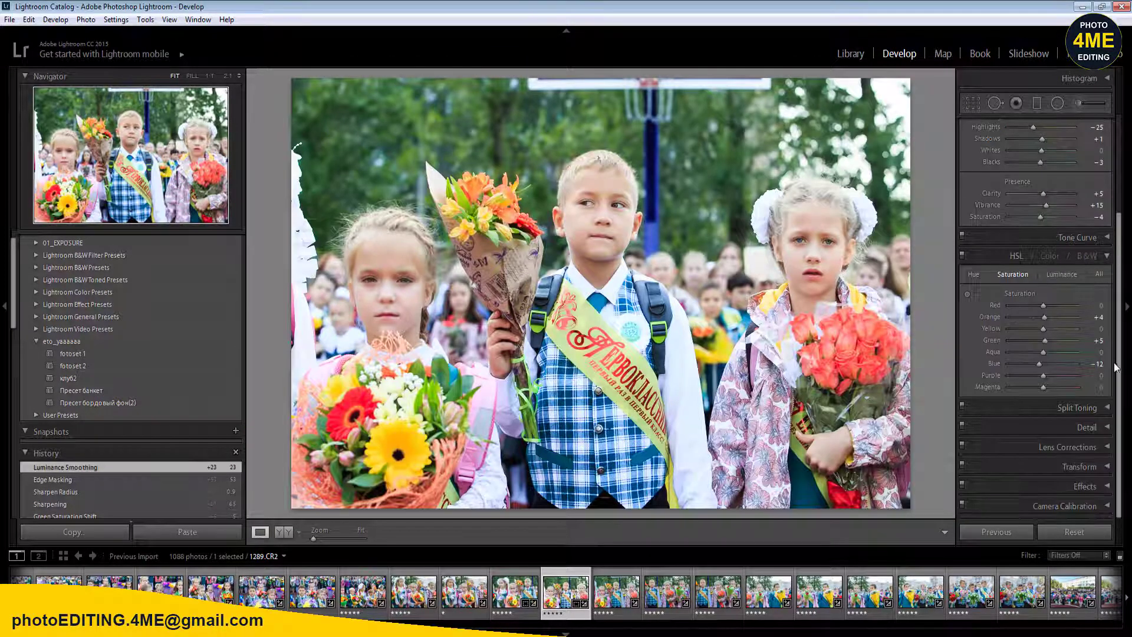
pyautogui.click(1106, 506)
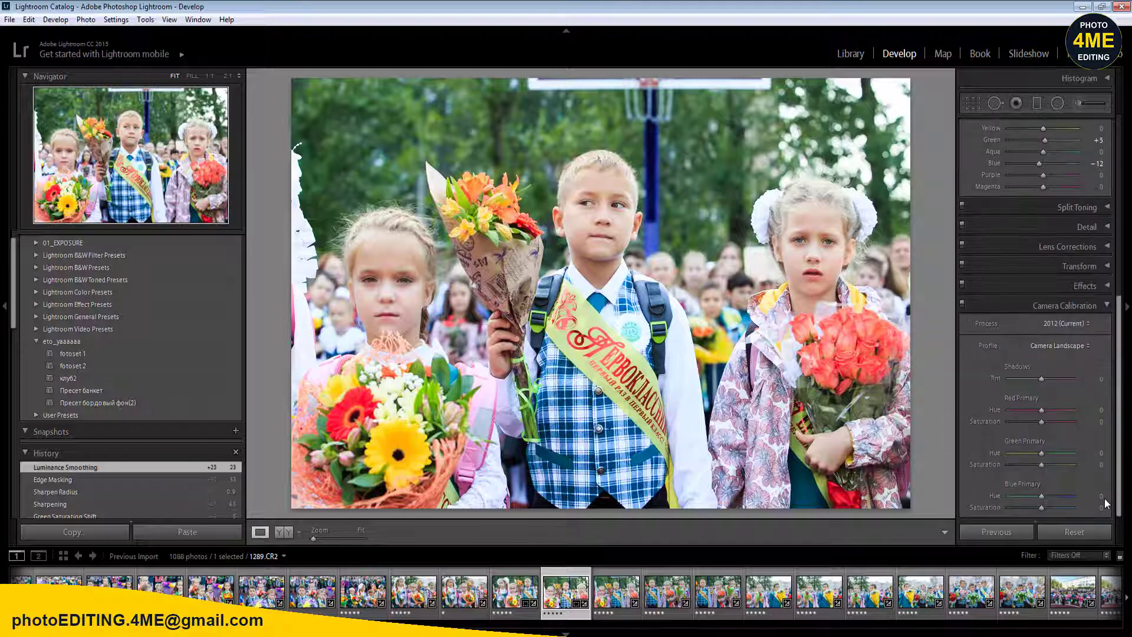
pyautogui.moveTo(1042, 412); pyautogui.dragTo(1013, 420)
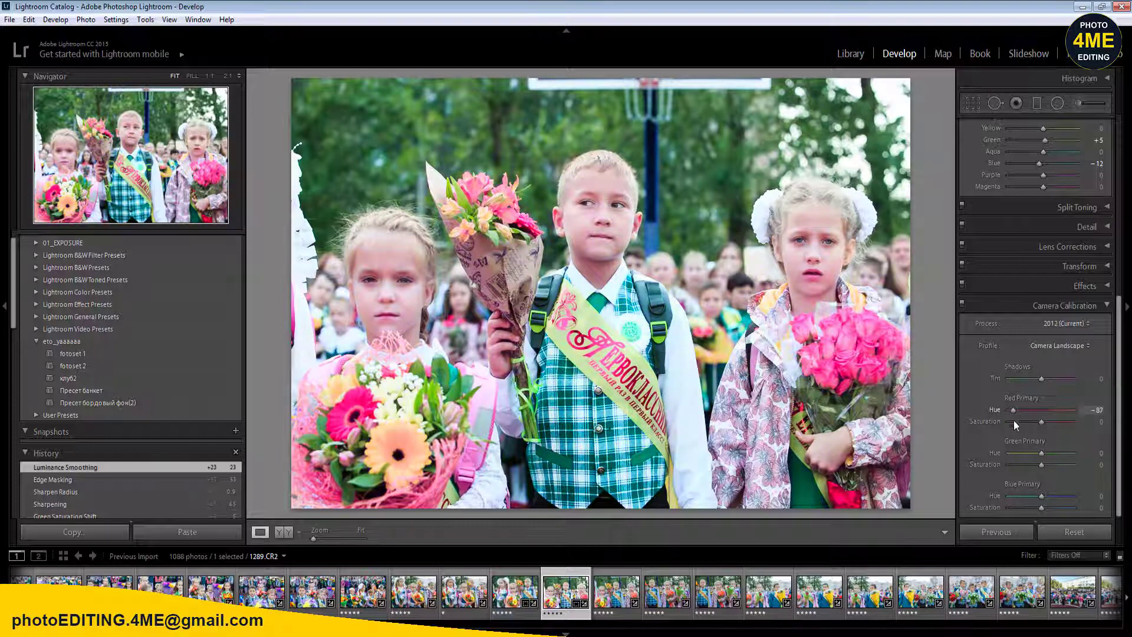
pyautogui.click(1094, 409)
pyautogui.write('0')
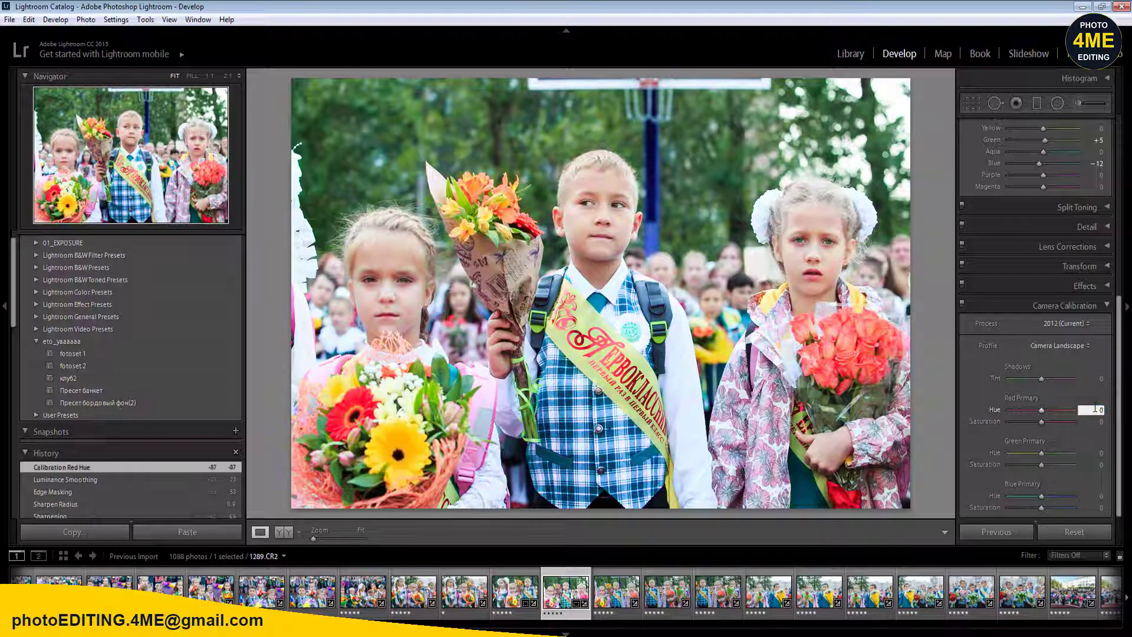
pyautogui.press('Return')
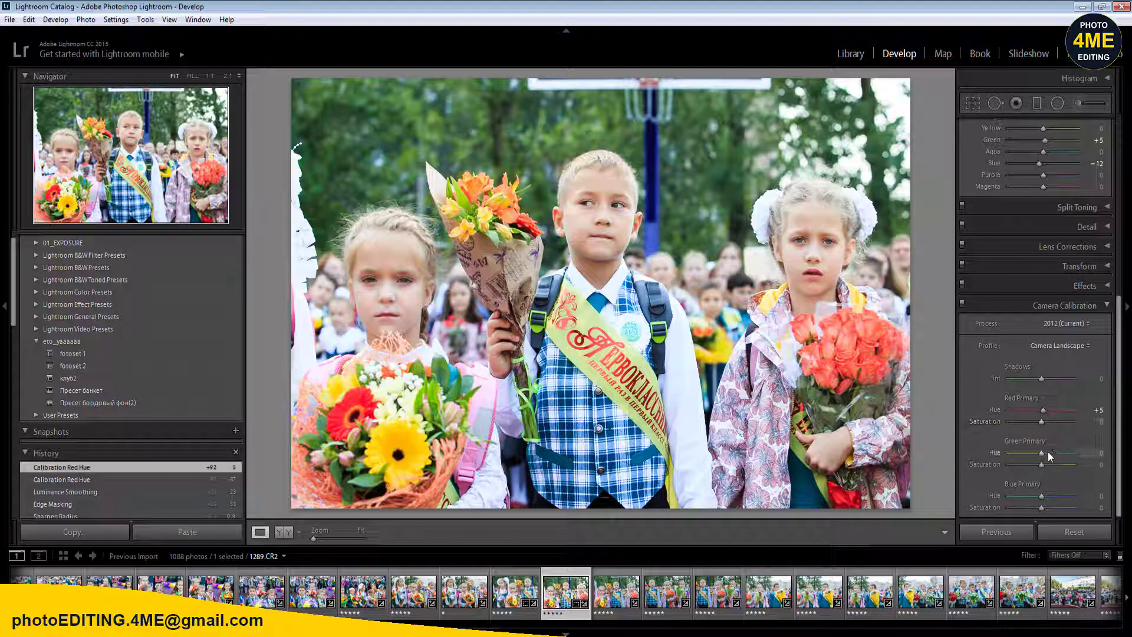
# - Calibrate the green primary to hue +9 and saturation +4, and the blue primary to hue 0 and saturation +5
pyautogui.moveTo(1042, 454); pyautogui.dragTo(1045, 500)
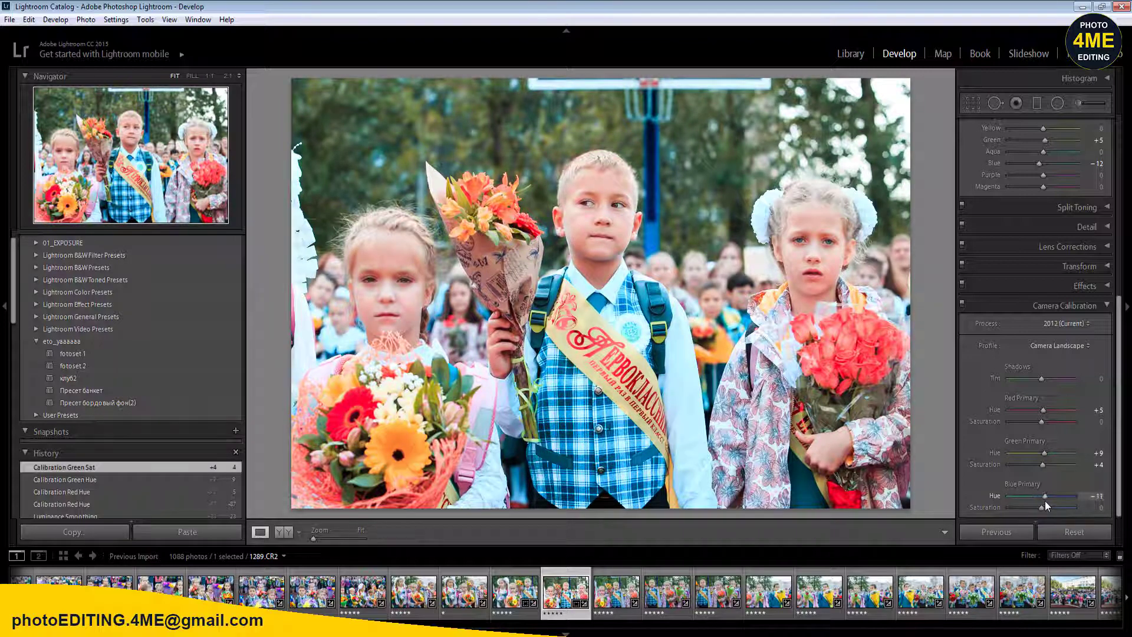
pyautogui.click(1086, 497)
pyautogui.write('0')
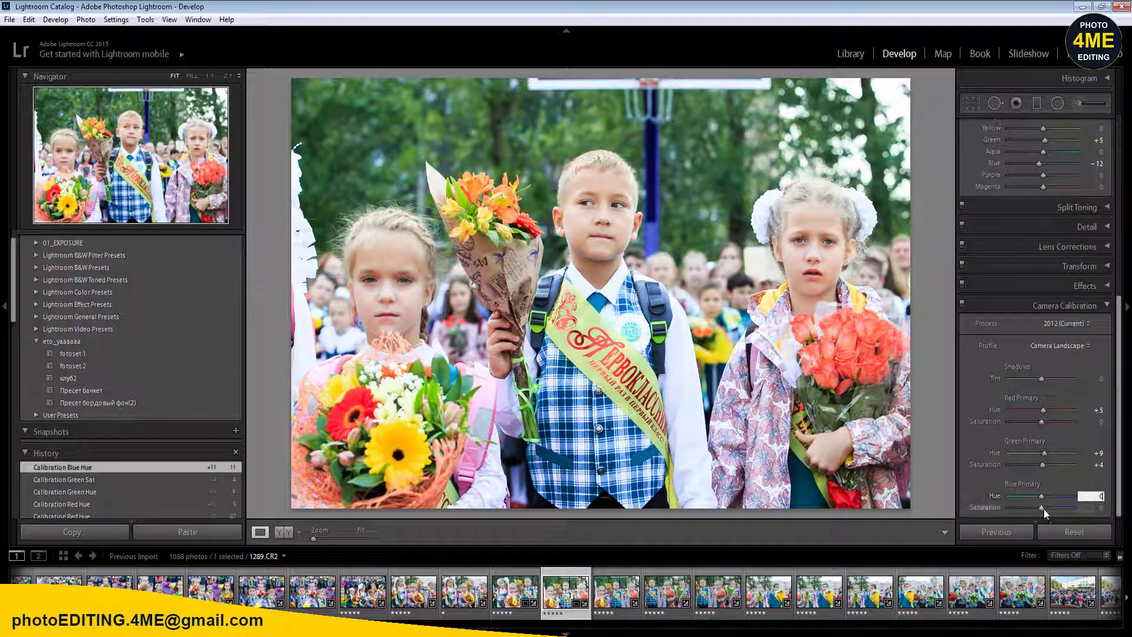
pyautogui.moveTo(1041, 507)
pyautogui.mouseDown()
pyautogui.moveTo(1024, 510)
pyautogui.moveTo(1058, 507)
pyautogui.moveTo(1043, 511)
pyautogui.mouseUp()
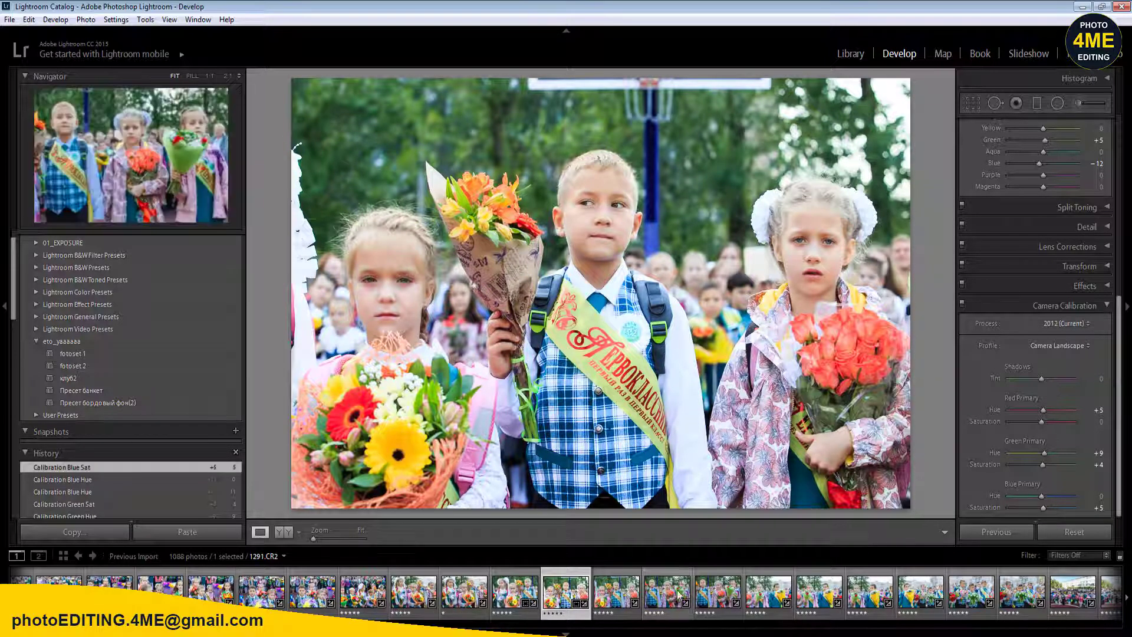
# - Compare the look of the preceding photo in the shoot with the newly calibrated one
pyautogui.press('Left')
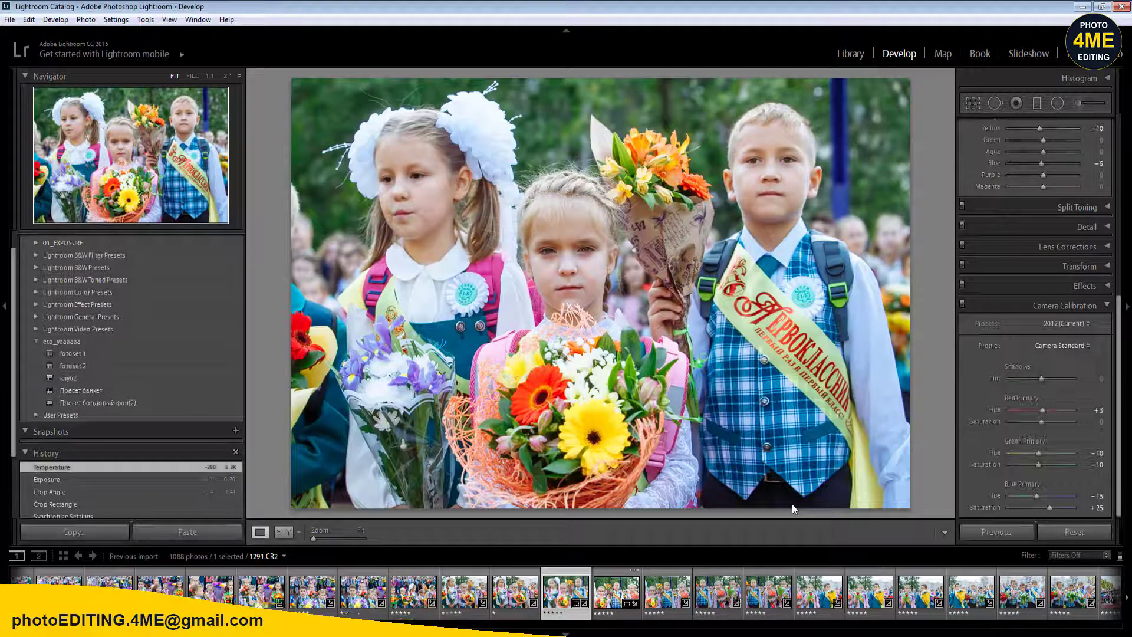
pyautogui.press('Right')
pyautogui.press('Right')
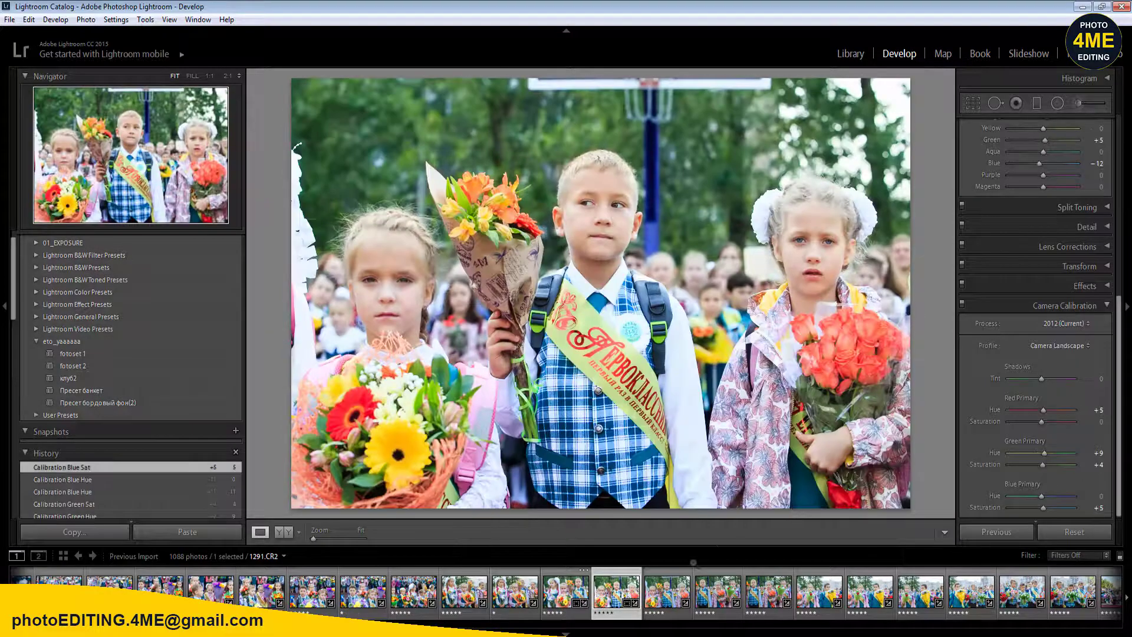
# - Synchronize the newly calibrated photo's develop settings to the preceding photo of the three children
pyautogui.keyDown('ctrl'); pyautogui.click(566, 593); pyautogui.keyUp('ctrl')
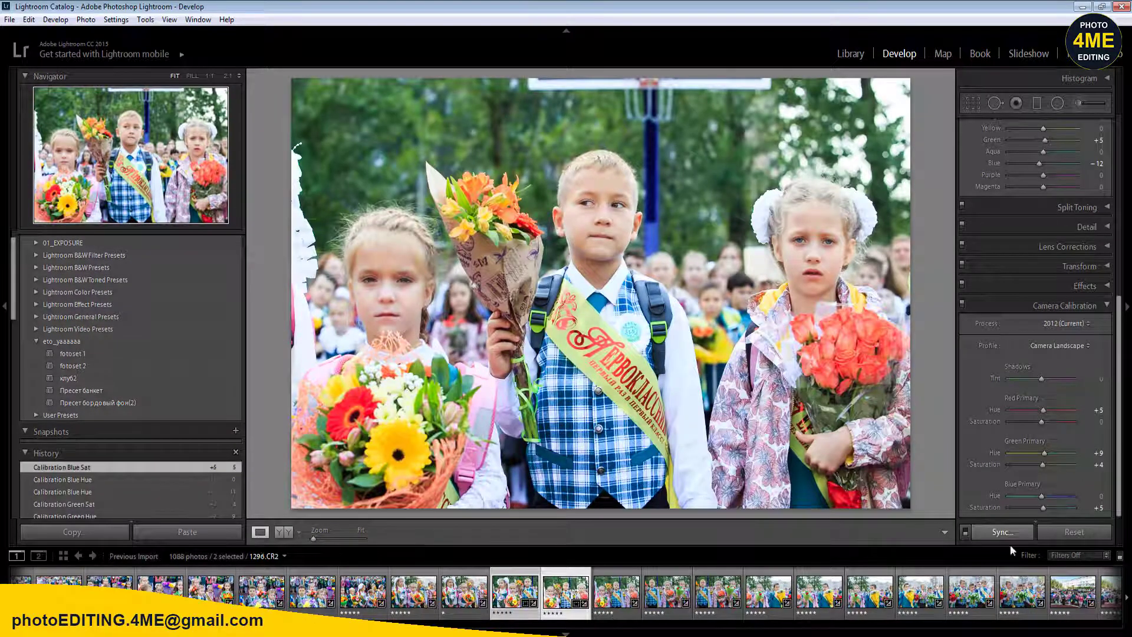
pyautogui.click(1011, 529)
pyautogui.click(908, 533)
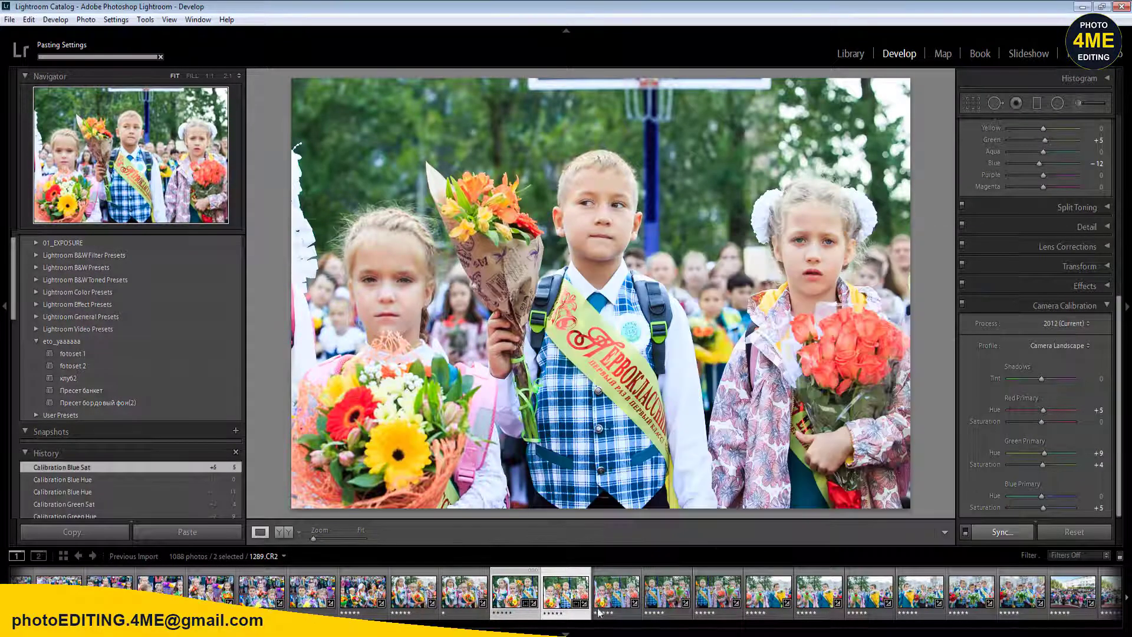
pyautogui.press('Right')
# - Enable profile corrections and remove chromatic aberration on the photo of the boy between two girls
pyautogui.click(566, 593)
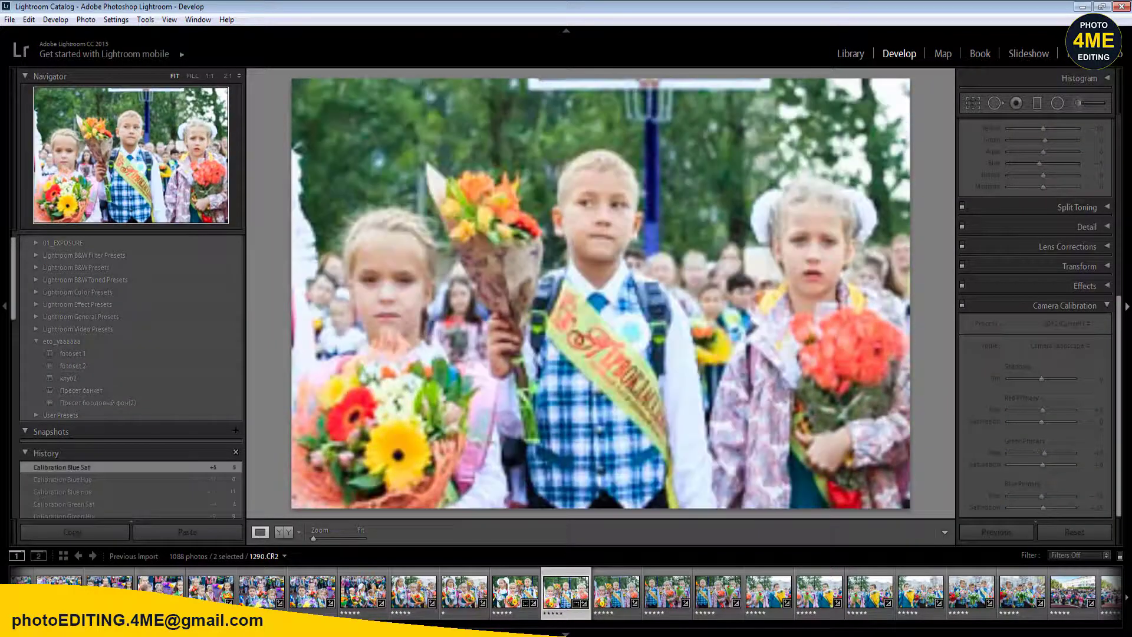
pyautogui.click(1100, 247)
pyautogui.click(1020, 294)
pyautogui.click(1020, 281)
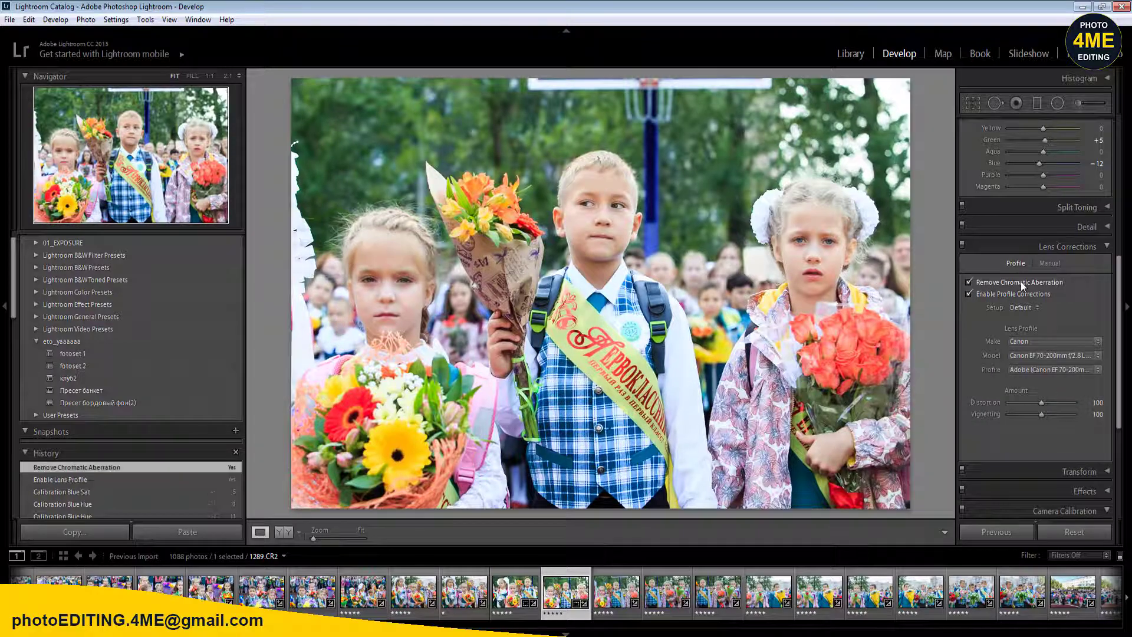
pyautogui.click(1107, 245)
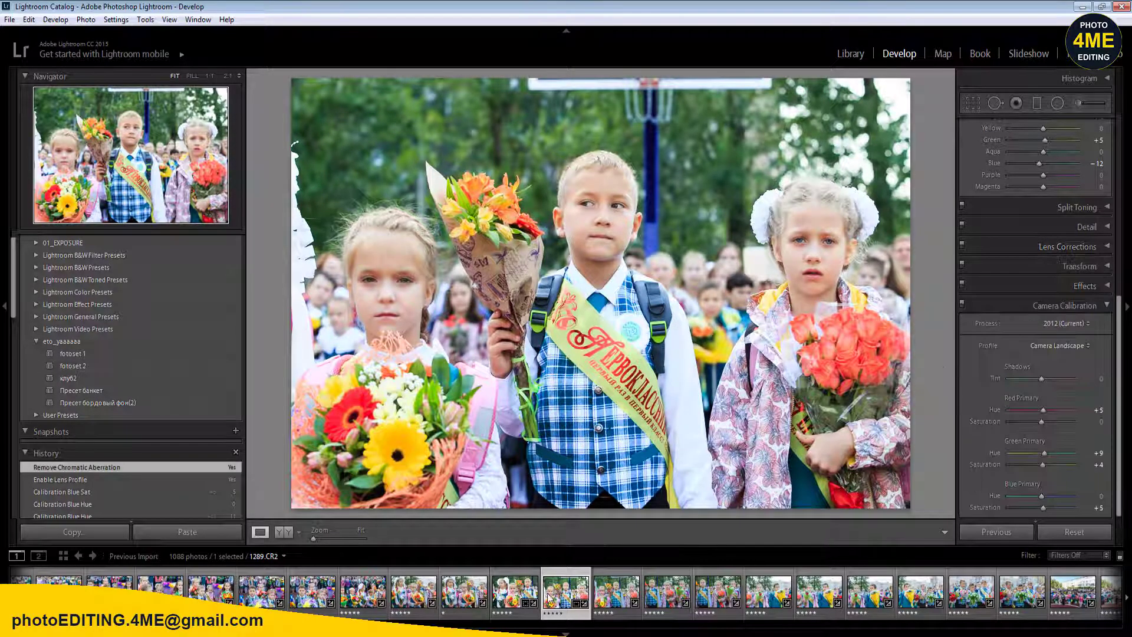
# - Synchronize the lens-corrected photo's settings to the preceding photo and collapse the camera calibration settings
pyautogui.keyDown('ctrl'); pyautogui.click(515, 592); pyautogui.keyUp('ctrl')
pyautogui.click(976, 531)
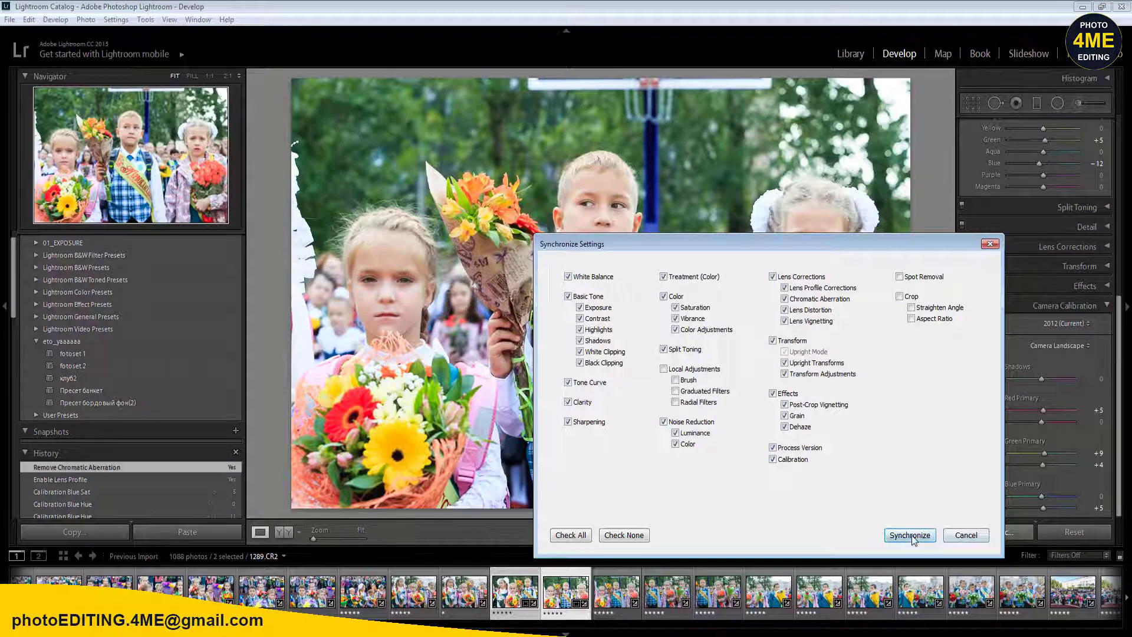
pyautogui.click(912, 536)
pyautogui.click(1107, 305)
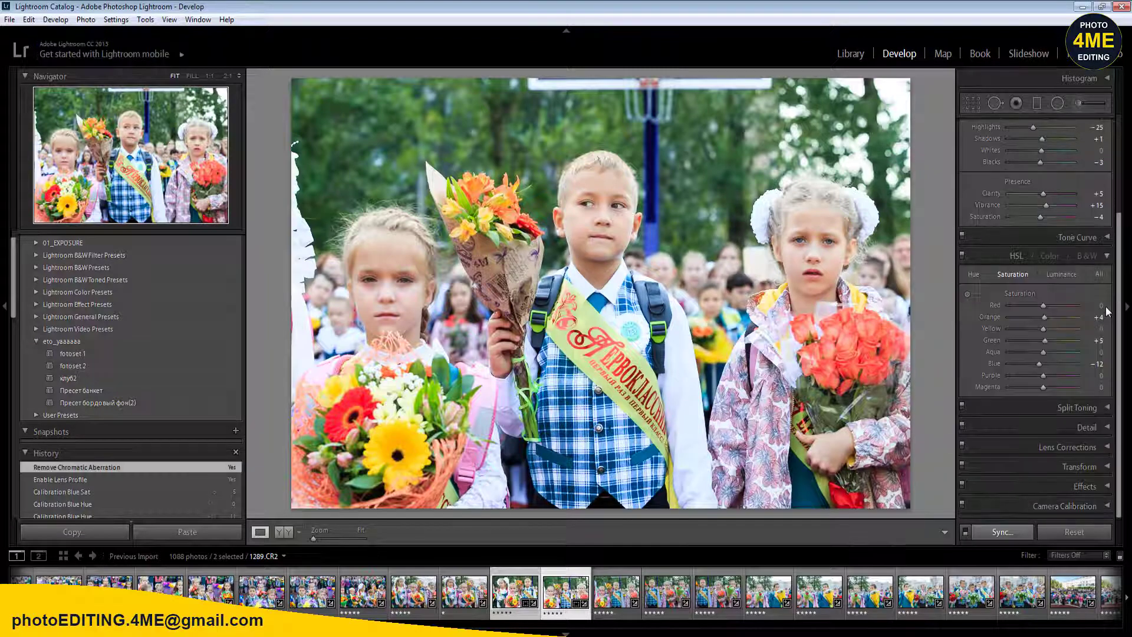
# - Synchronize the settings of photo 1288.CR2 to the five photos preceding it
pyautogui.click(519, 601)
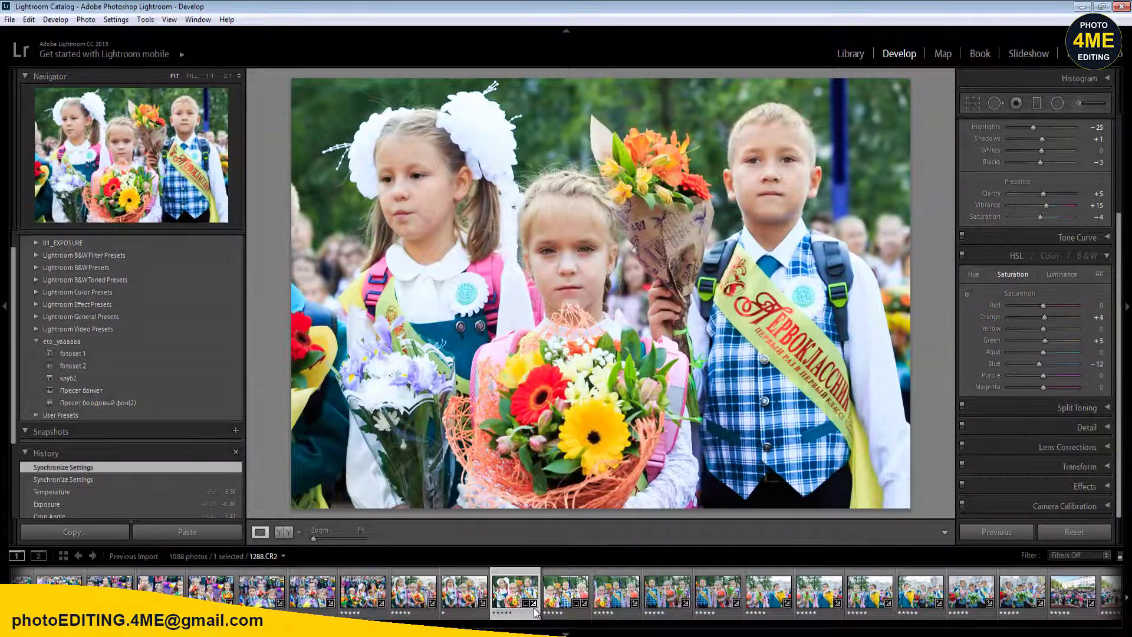
pyautogui.keyDown('shift'); pyautogui.click(270, 601); pyautogui.keyUp('shift')
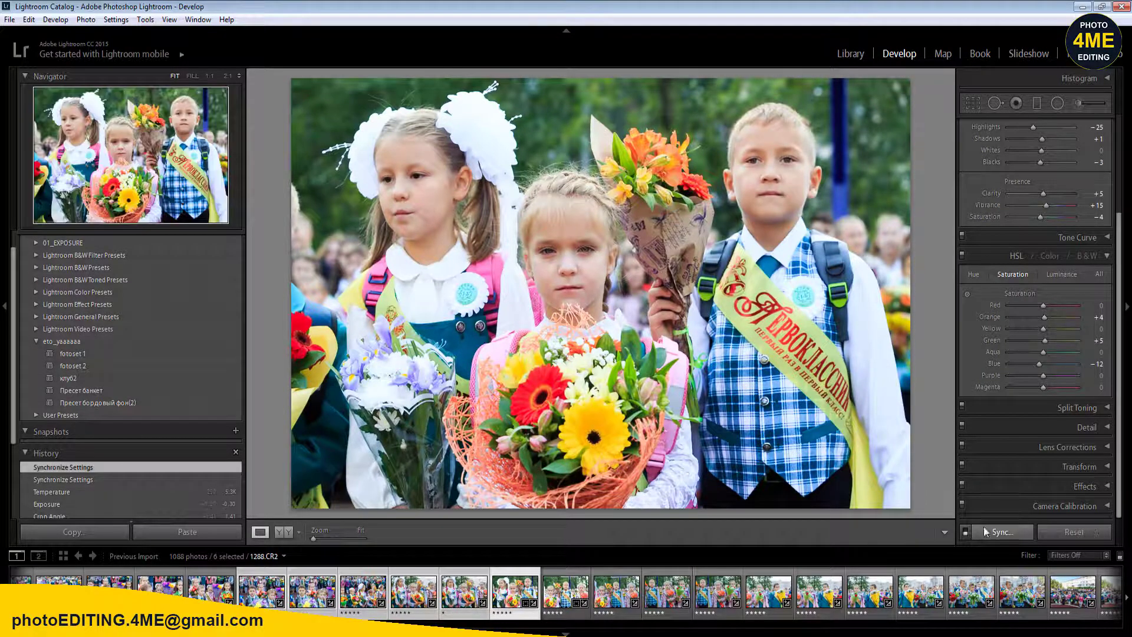
pyautogui.hotkey('ctrl', 'shift', 's')
pyautogui.click(902, 536)
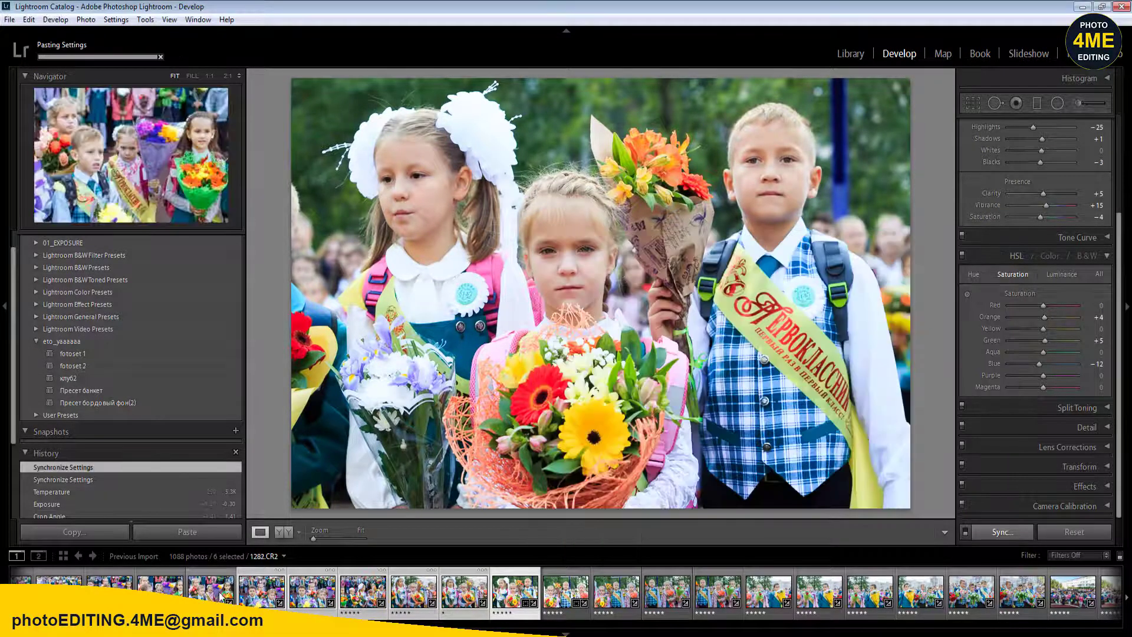
# - On photo 1284.CR2, set Blacks to +24, Shadows to +25 and Highlights to -36, and compare it with the original
pyautogui.click(253, 592)
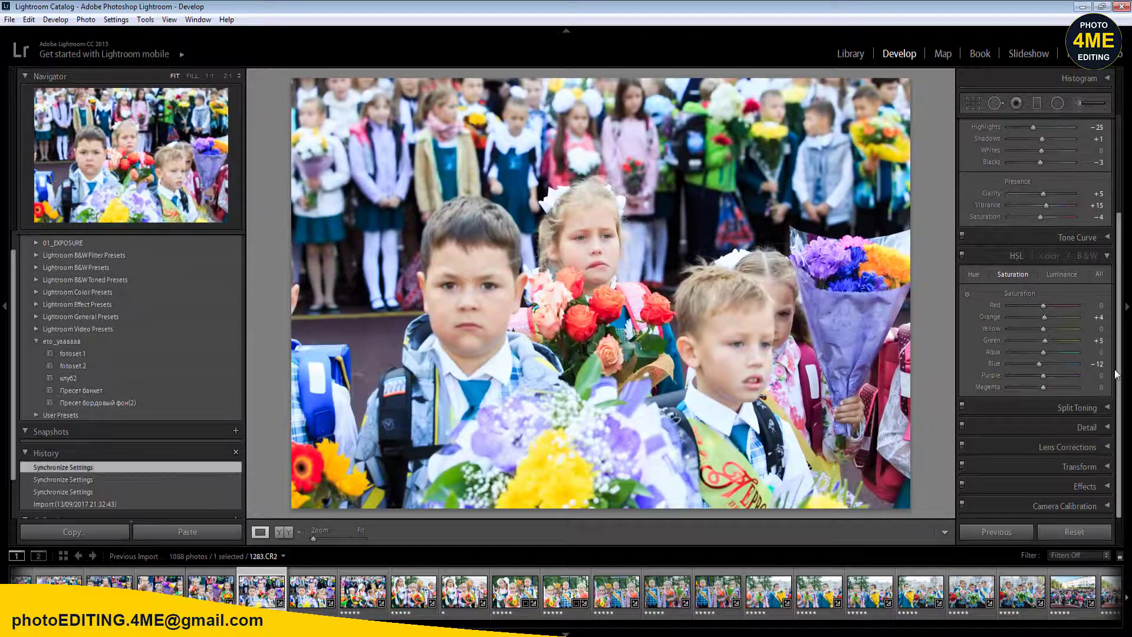
pyautogui.press('Right')
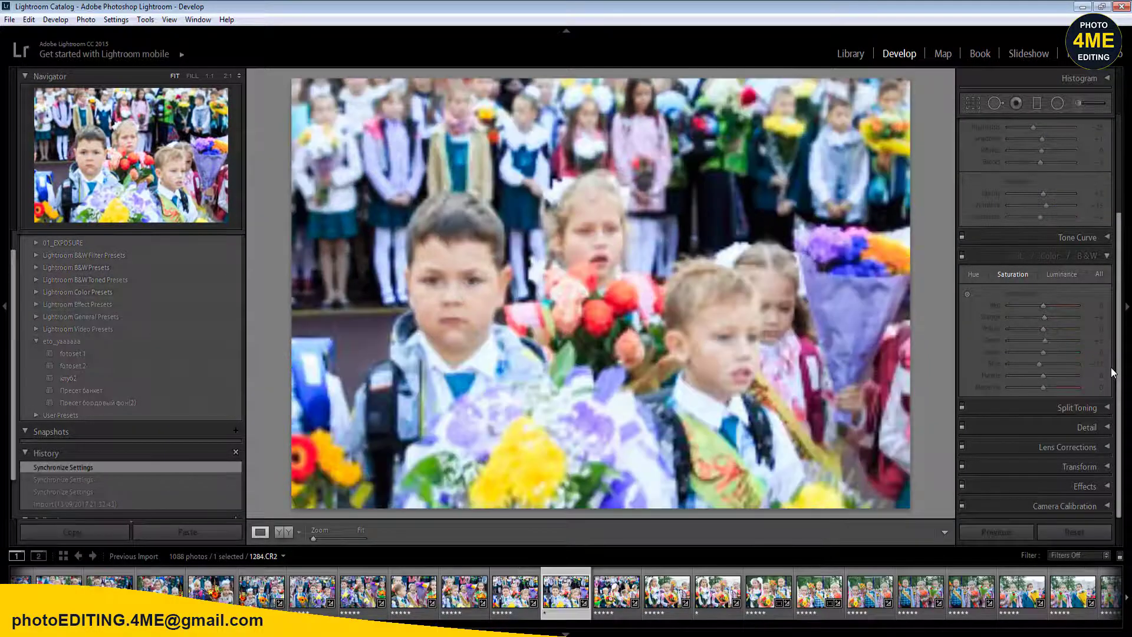
pyautogui.scroll(3, 1120, 362)
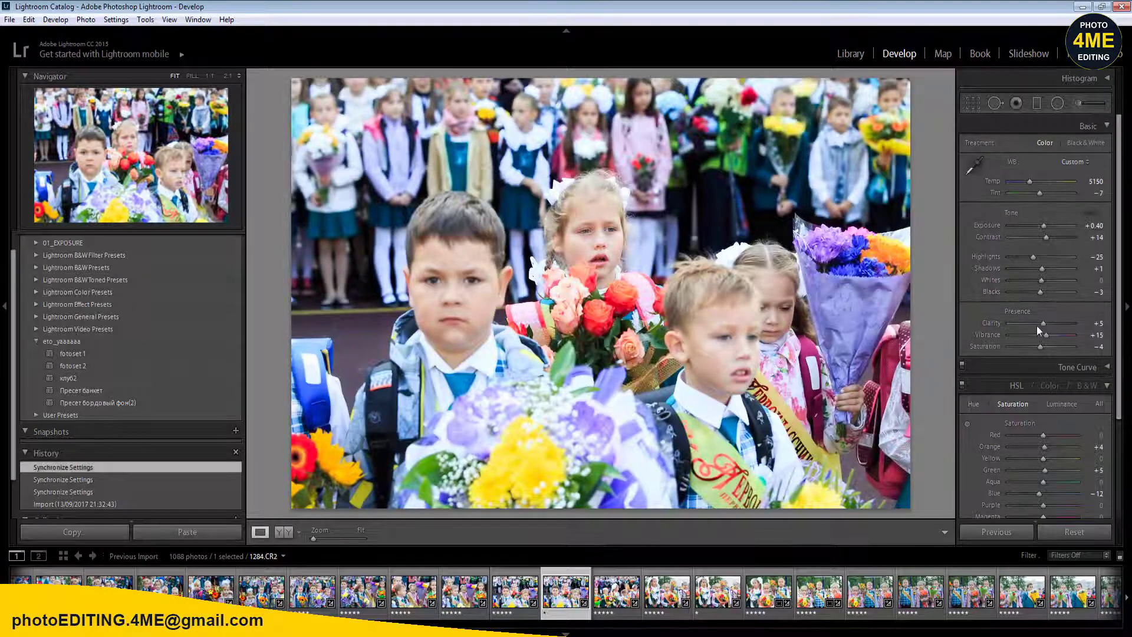
pyautogui.moveTo(1039, 294); pyautogui.dragTo(1031, 260)
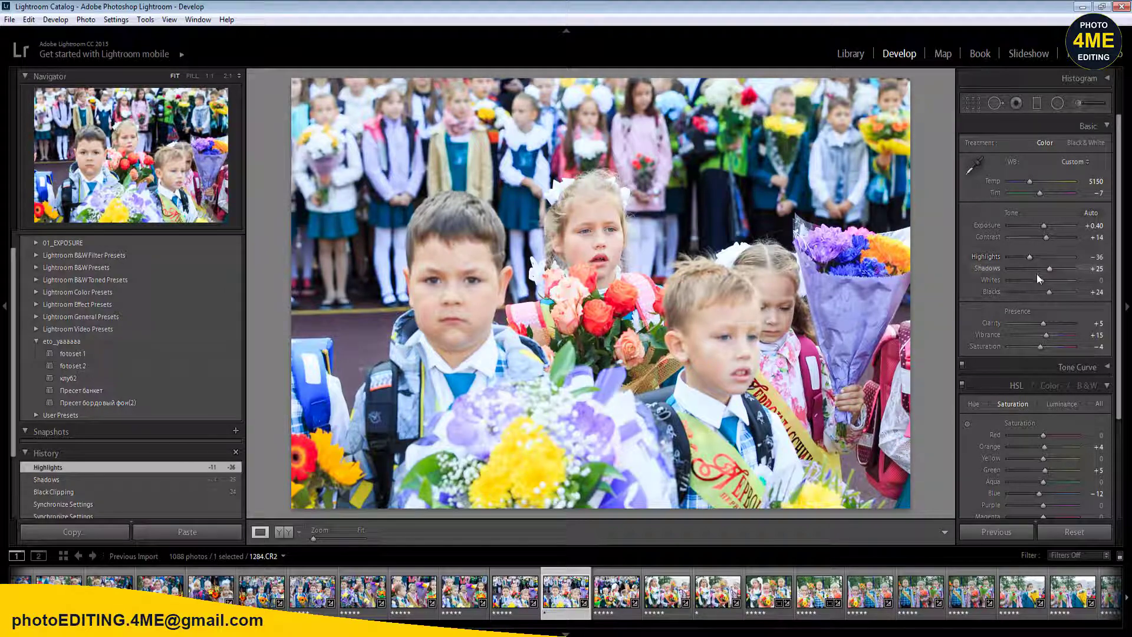
pyautogui.click(285, 532)
pyautogui.click(257, 532)
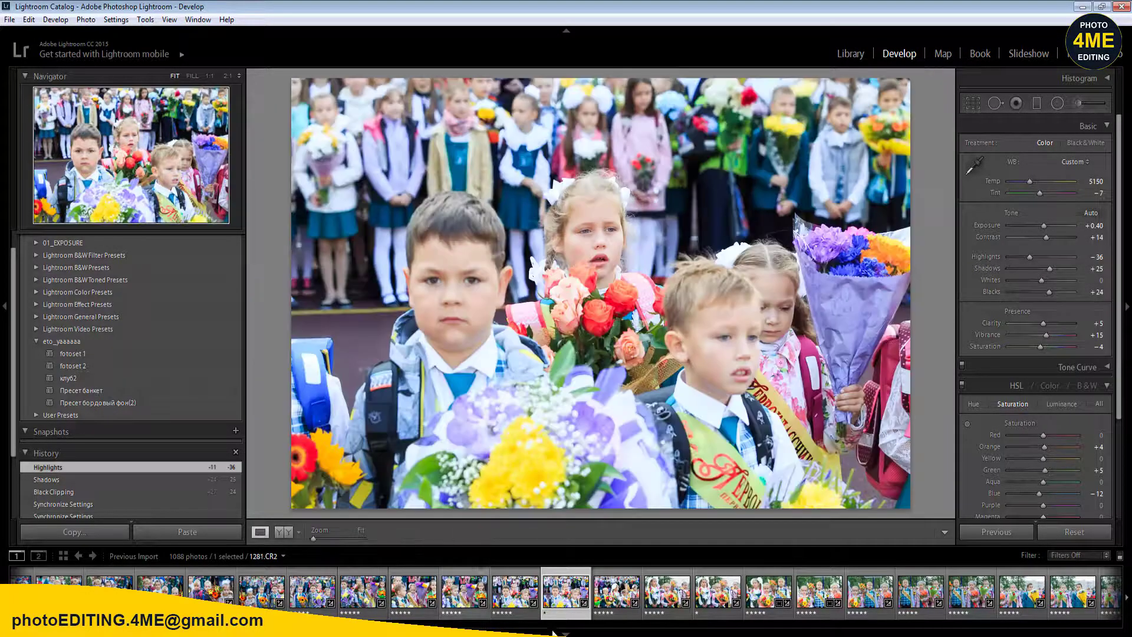
# - Synchronize the settings of 1284.CR2 to the ten photos after it, through 1293.CR2
pyautogui.keyDown('shift'); pyautogui.click(1074, 592); pyautogui.keyUp('shift')
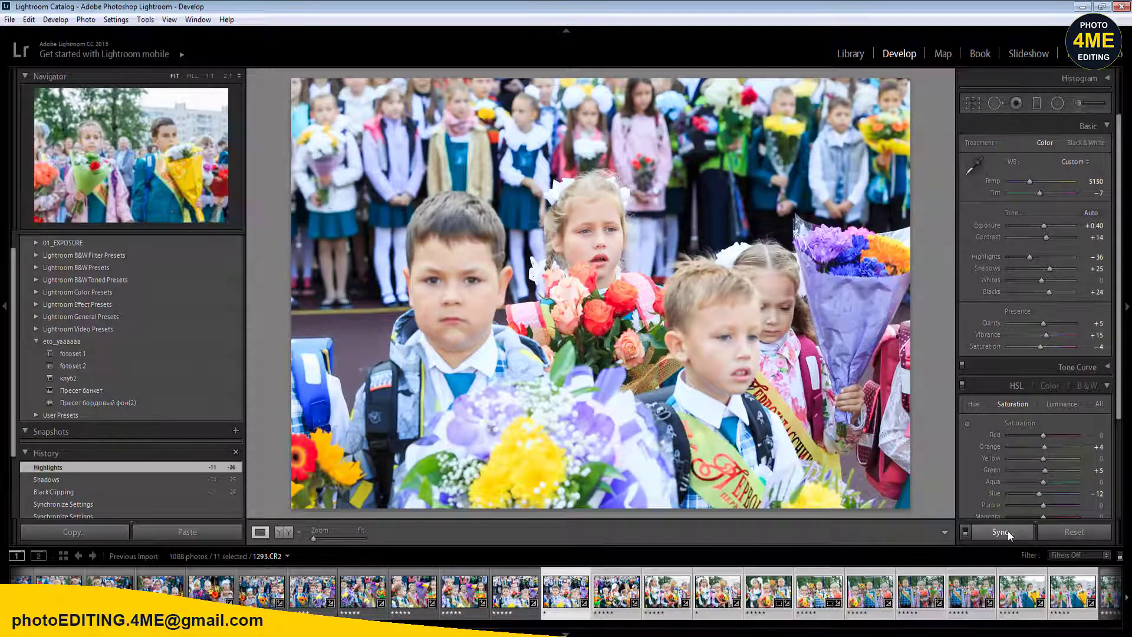
pyautogui.click(1002, 532)
pyautogui.click(908, 537)
# - Synchronize the settings of photo 1283.CR2 to the twenty preceding photos, back to the girl with the white bow and braid
pyautogui.click(524, 603)
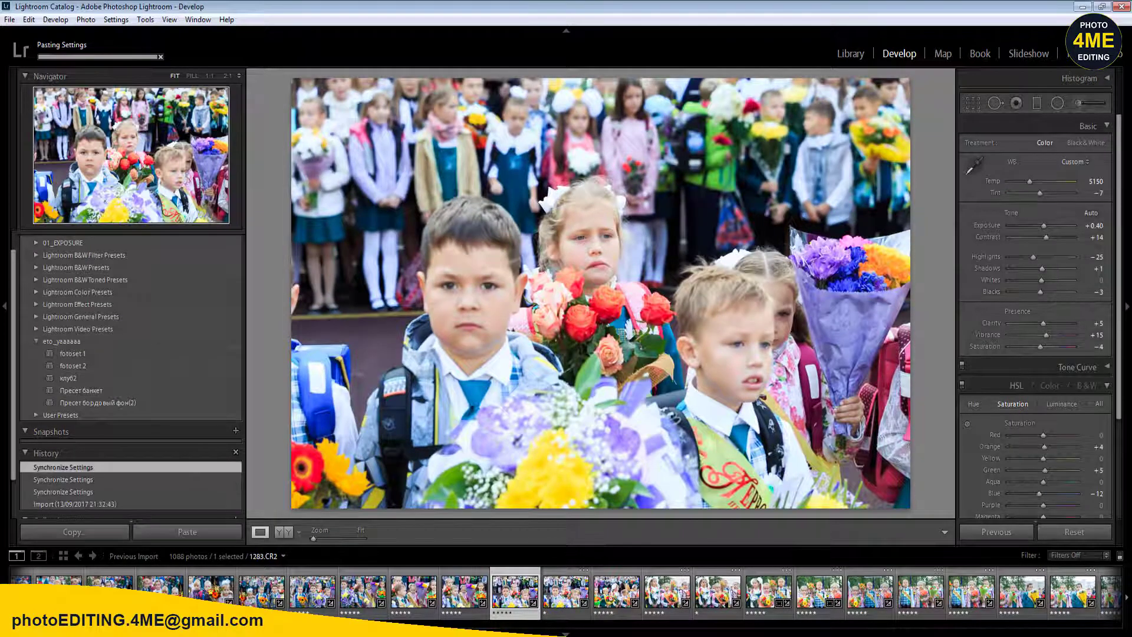
pyautogui.scroll(4, 566, 593)
pyautogui.hscroll(1, 566, 592)
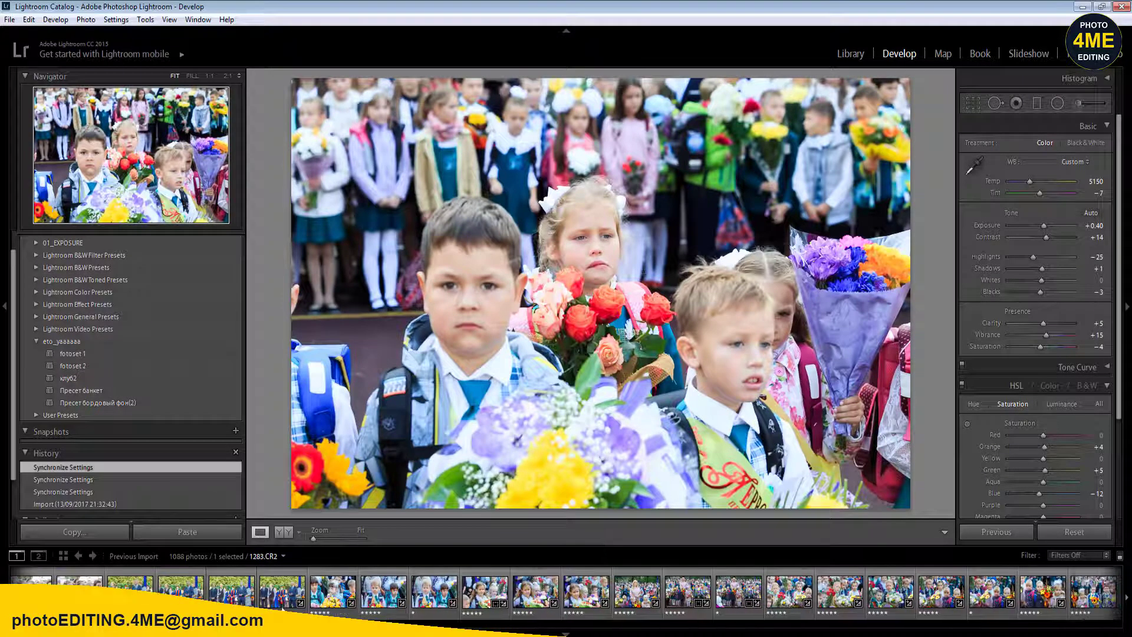
pyautogui.keyDown('shift'); pyautogui.click(323, 600); pyautogui.keyUp('shift')
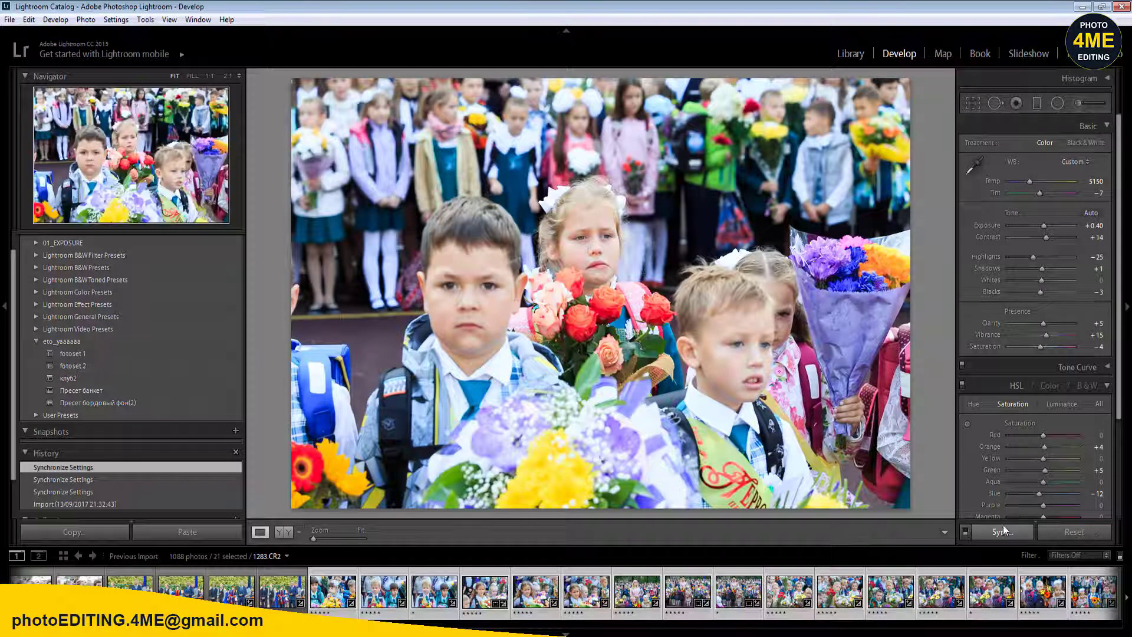
pyautogui.click(1003, 526)
pyautogui.click(912, 535)
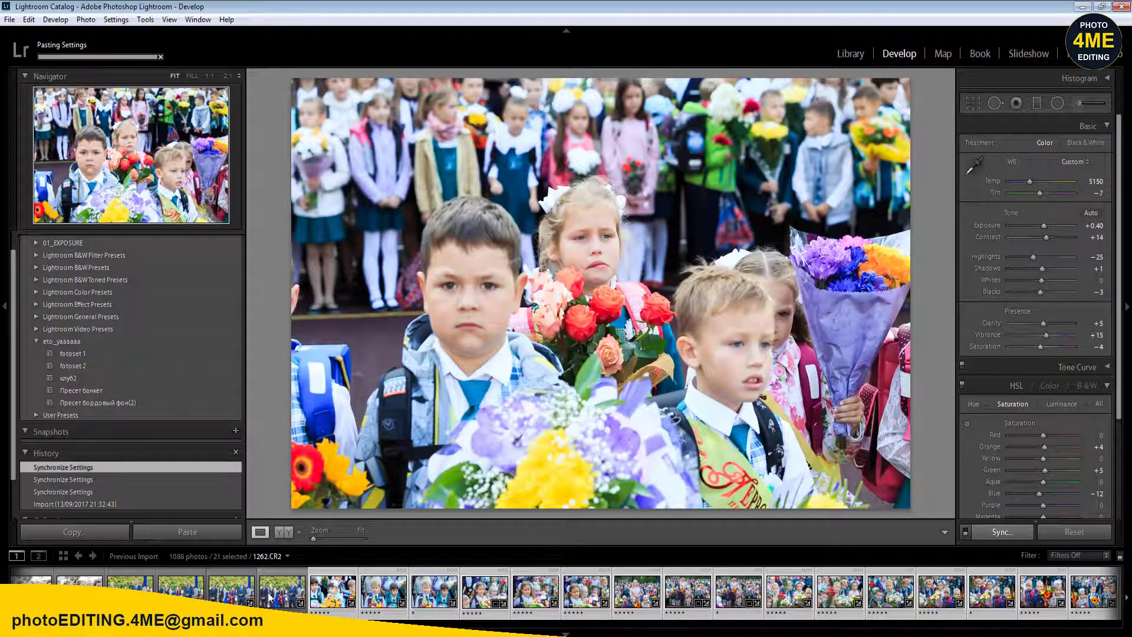
# - Set the exposure of the photo of the girl with the white bow and braid to +0.10
pyautogui.click(277, 595)
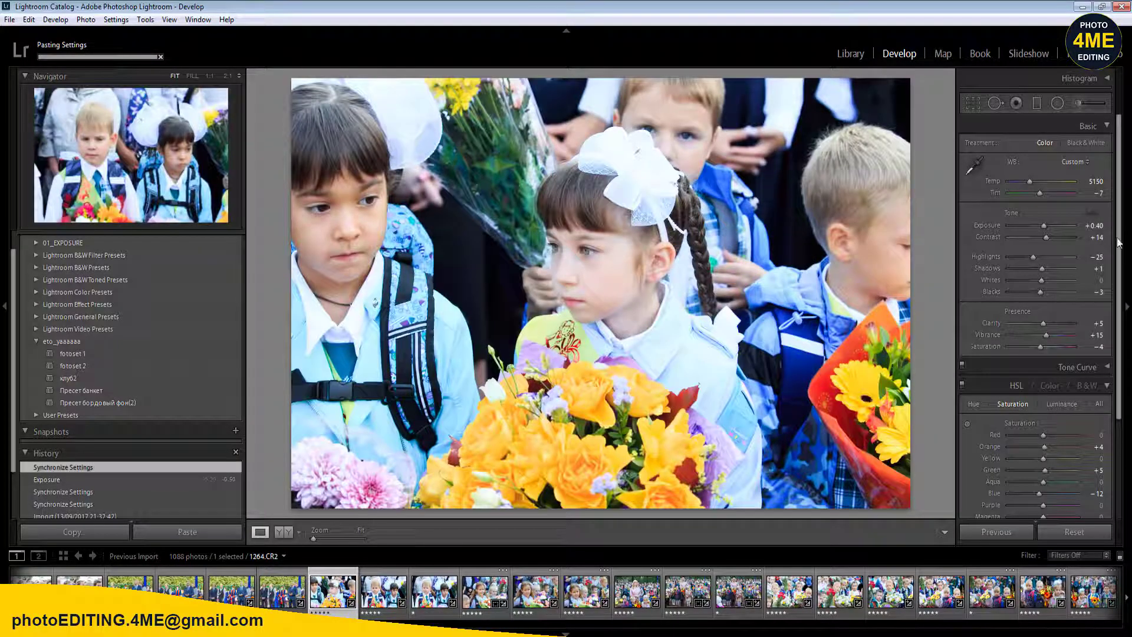
pyautogui.click(1093, 227)
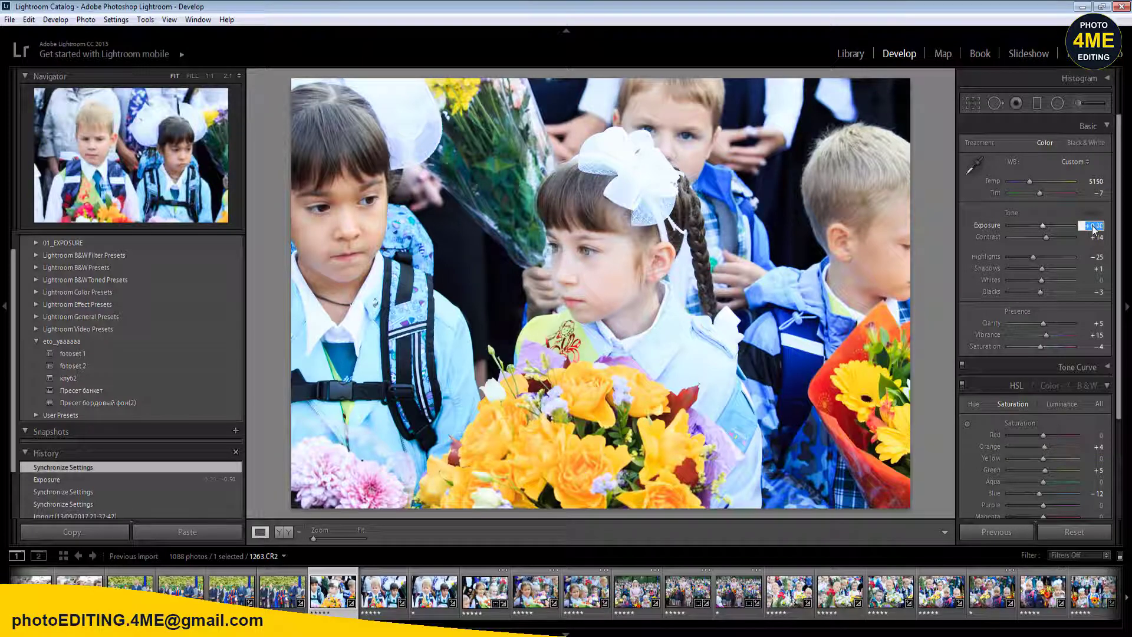
pyautogui.press('Down')
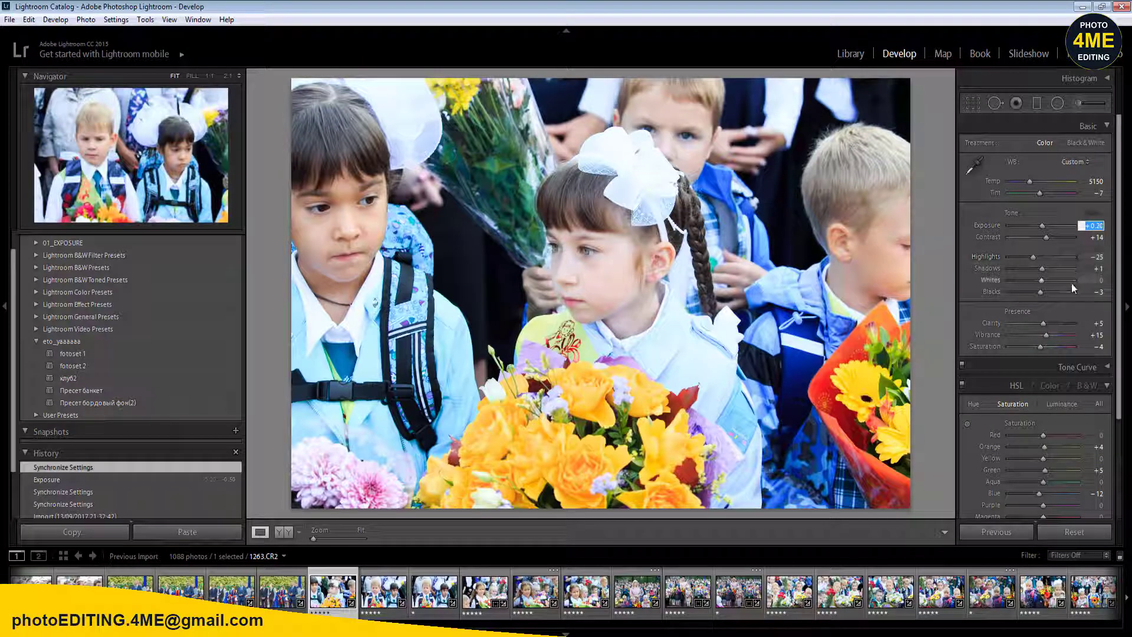
pyautogui.press('Down')
pyautogui.press('Return')
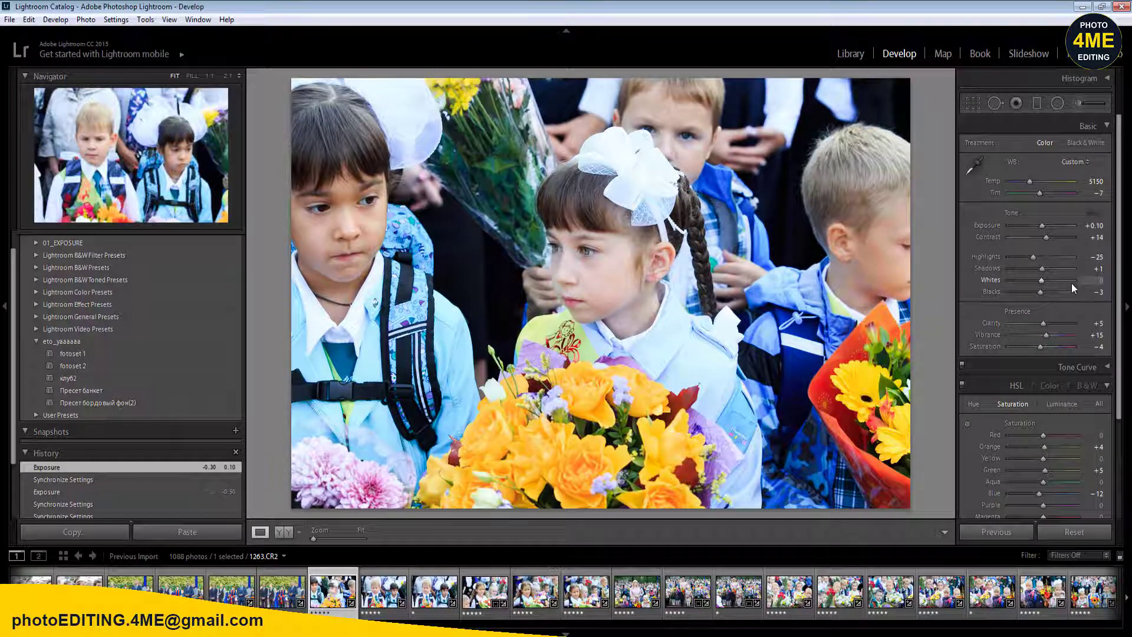
# - Step through the next photos of the shoot to check their synchronized look
pyautogui.press('Right')
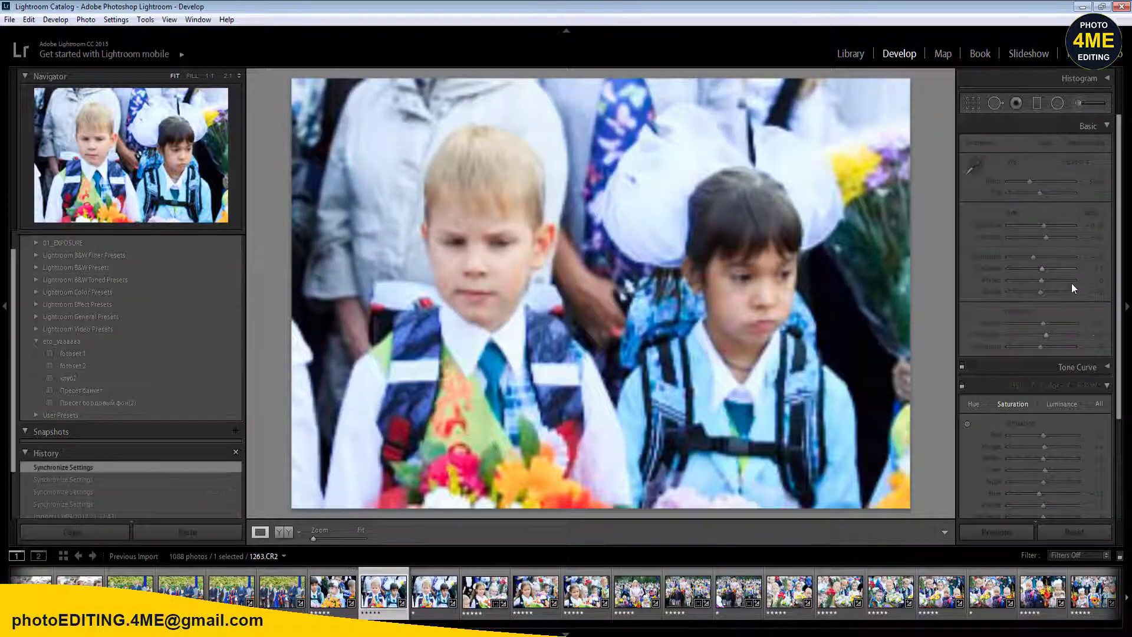
pyautogui.press('Right')
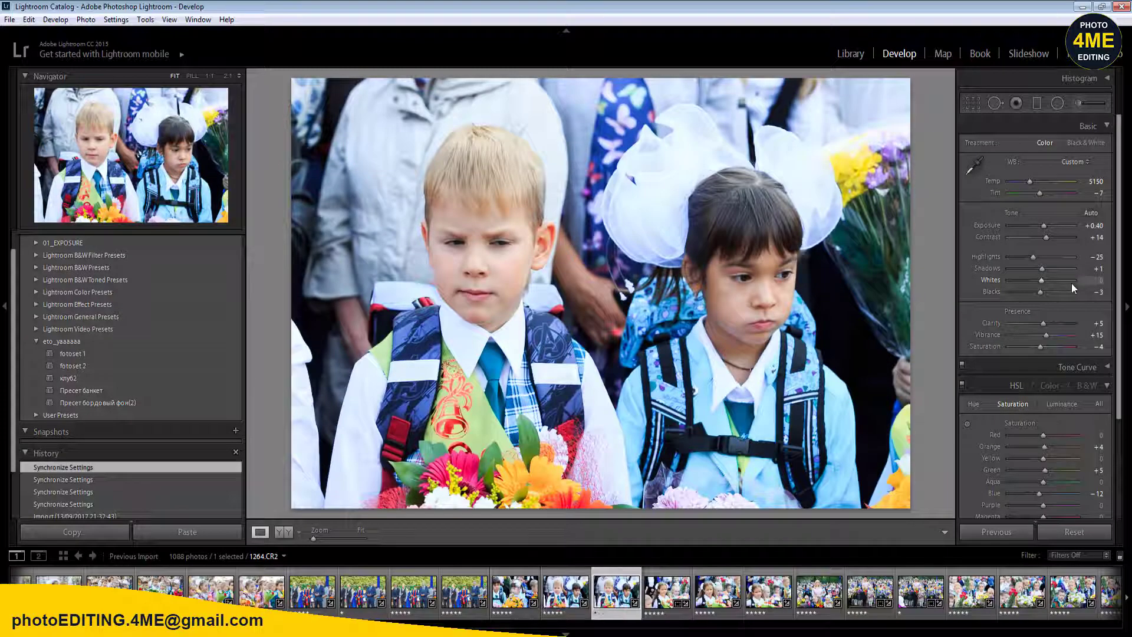
pyautogui.press('Right')
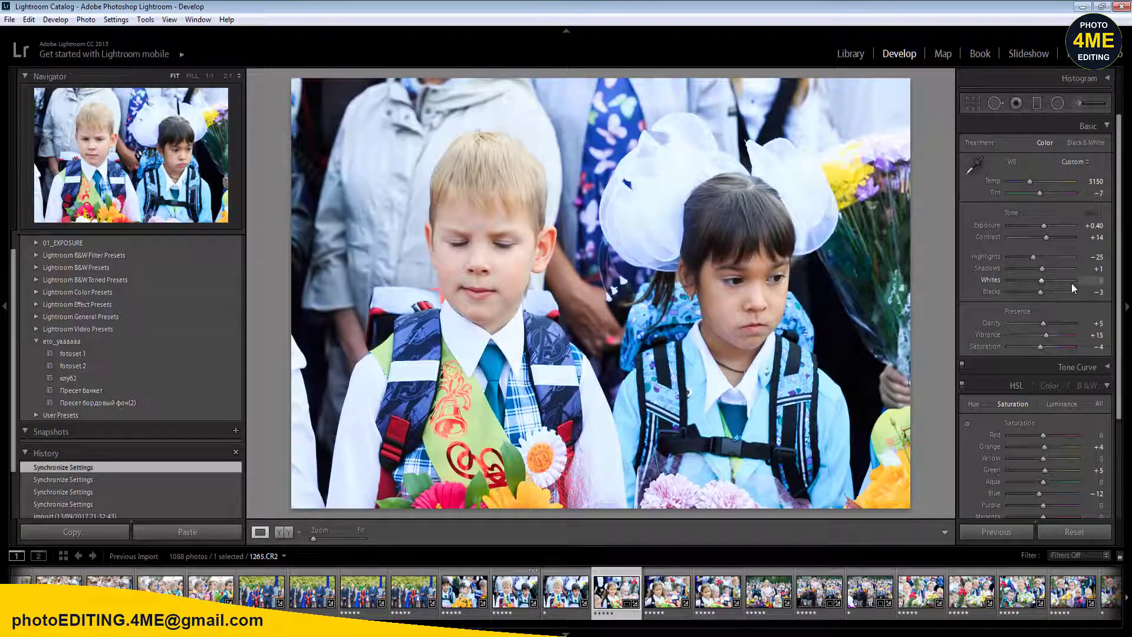
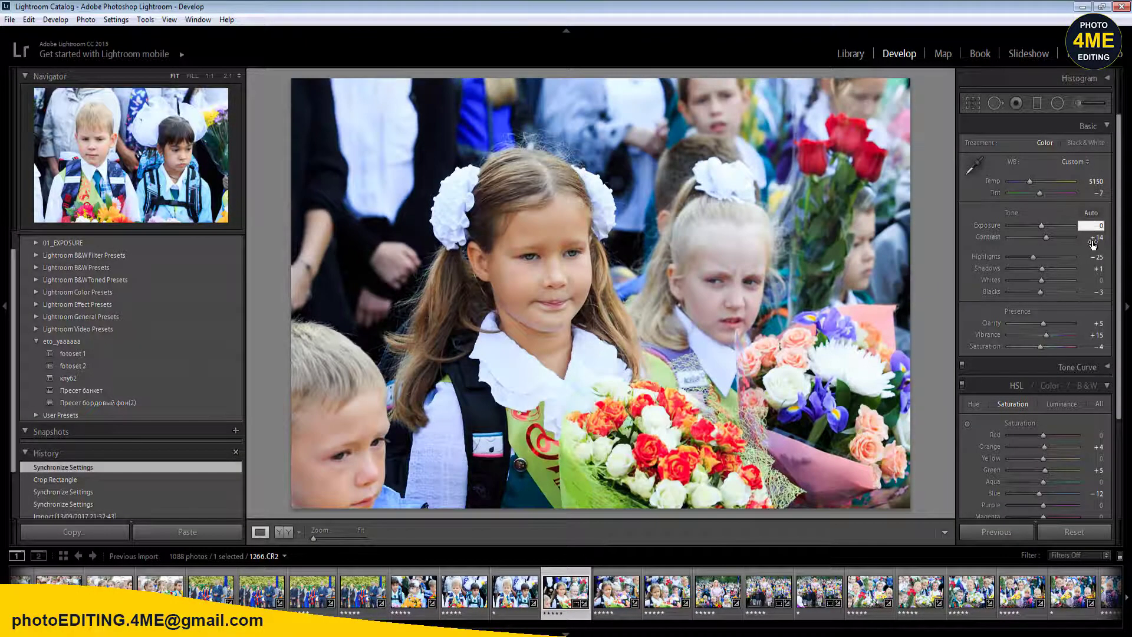
# - Set Exposure to +0.30, Shadows to +35 and Blacks to +18 on photo 1266.CR2, and check the before/after comparison
pyautogui.write('.3')
pyautogui.press('Return')
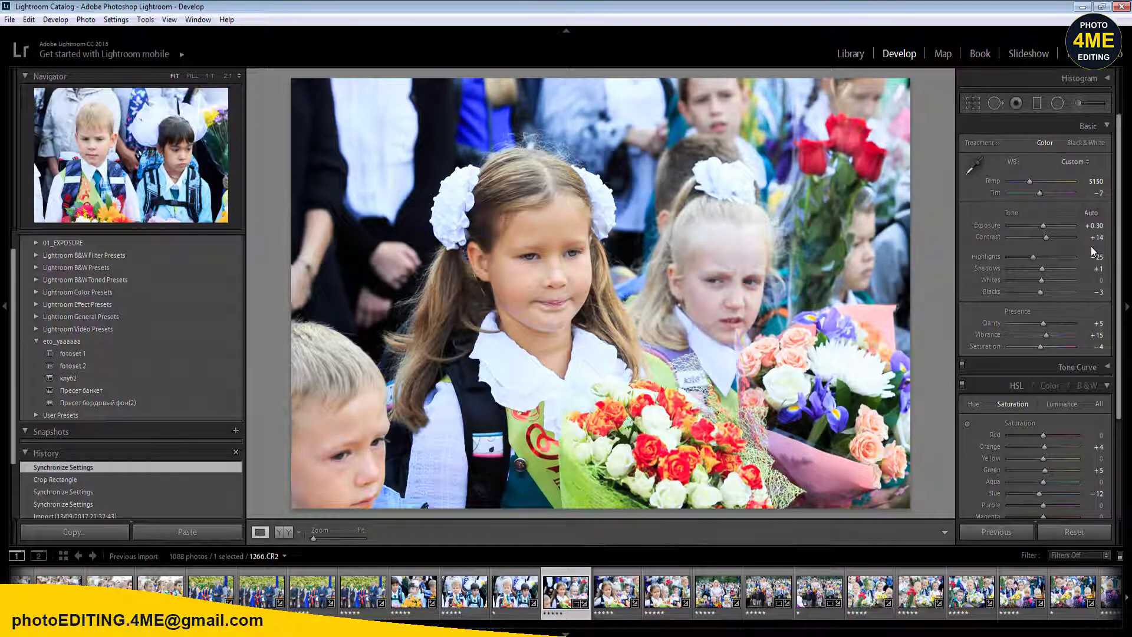
pyautogui.moveTo(1043, 267); pyautogui.dragTo(1049, 292)
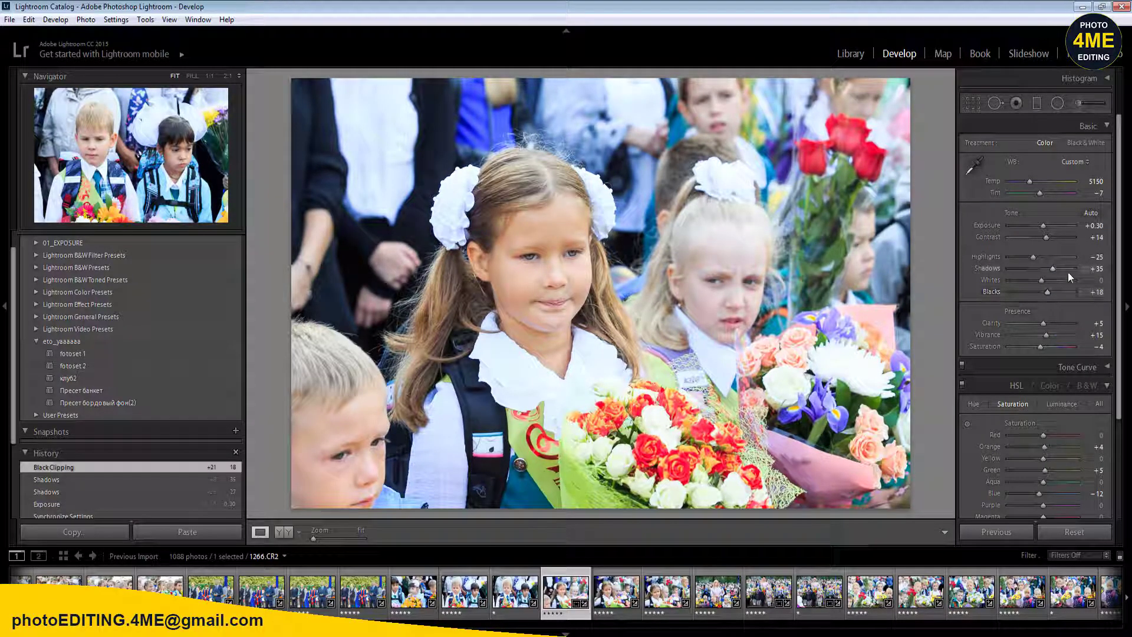
pyautogui.click(279, 533)
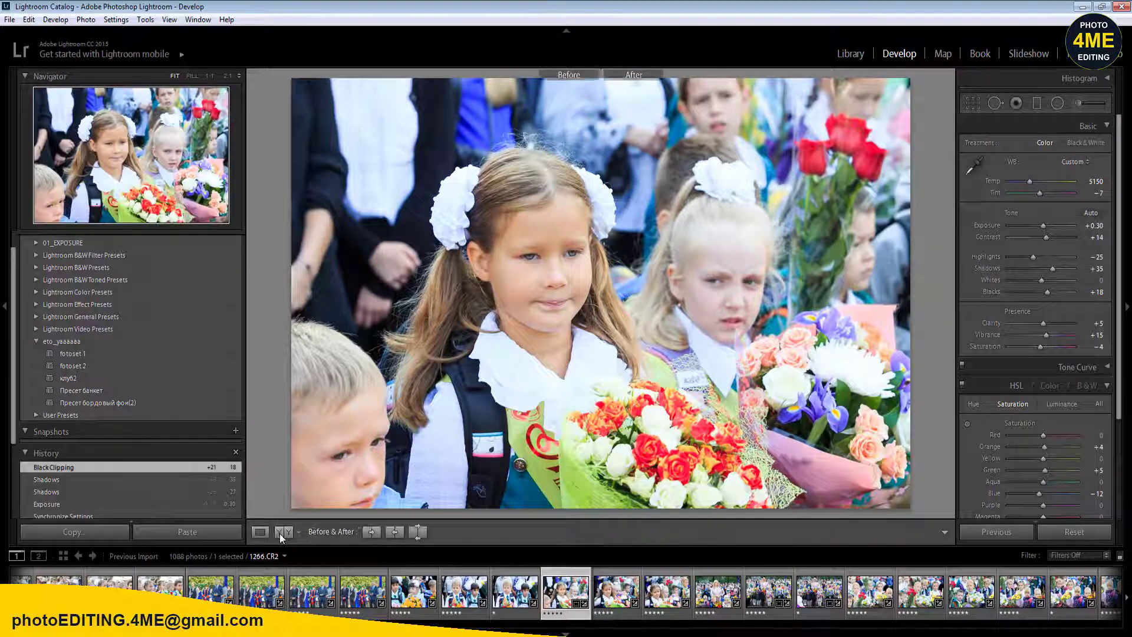
pyautogui.click(265, 533)
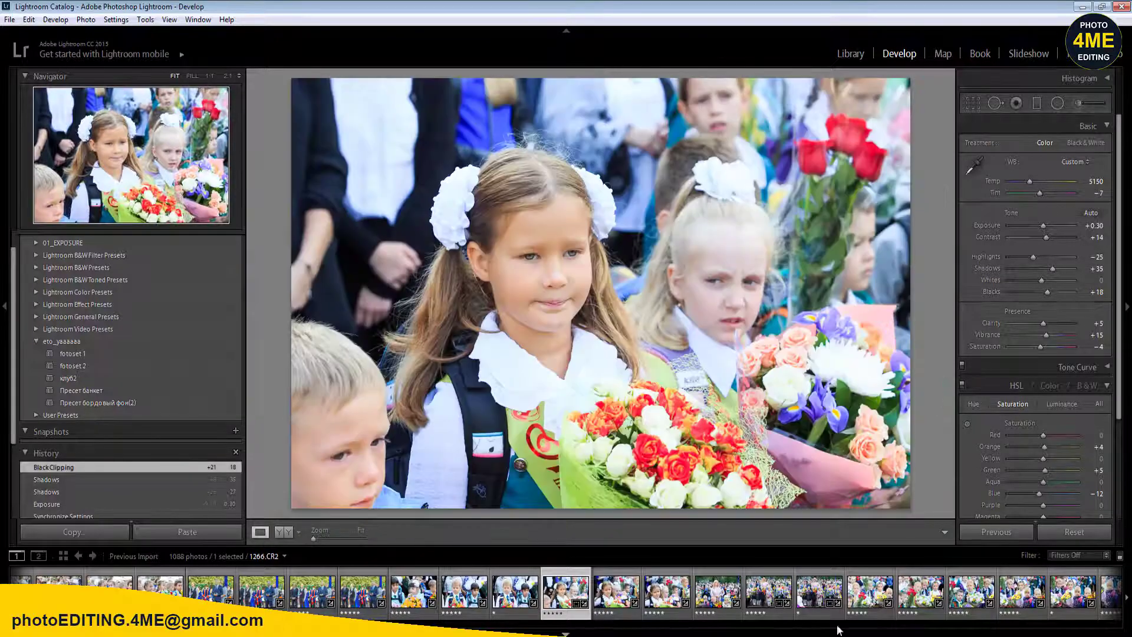
# - Extend the selection from 1266.CR2 through 1297.CR2 and synchronize the develop settings across it
pyautogui.click(1006, 624)
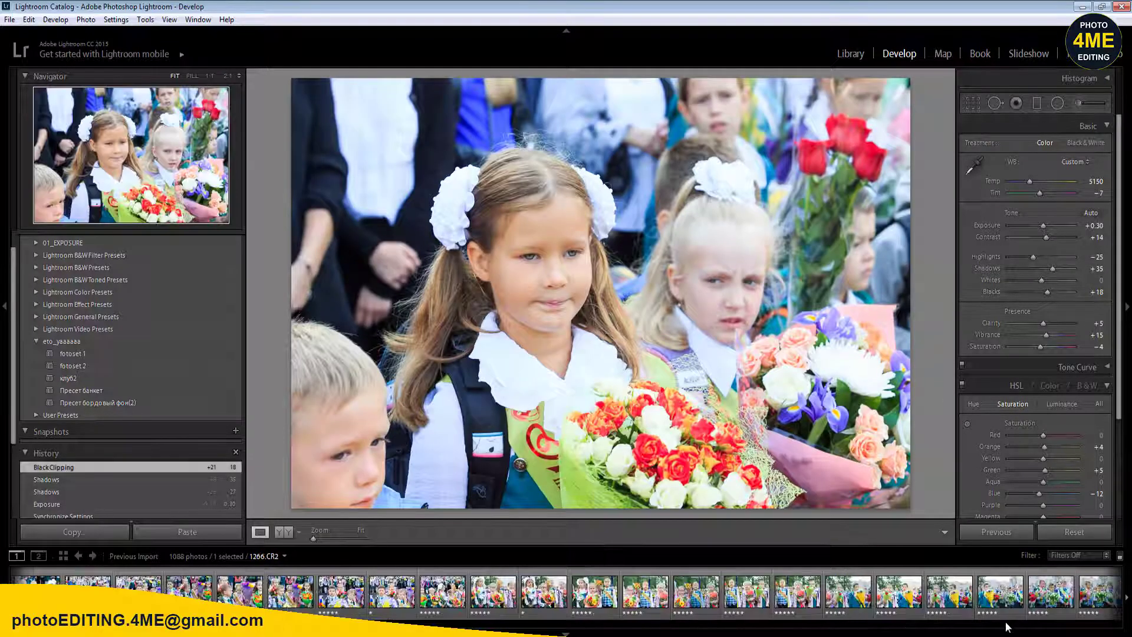
pyautogui.keyDown('shift'); pyautogui.click(1045, 593); pyautogui.keyUp('shift')
pyautogui.click(1003, 533)
pyautogui.click(908, 538)
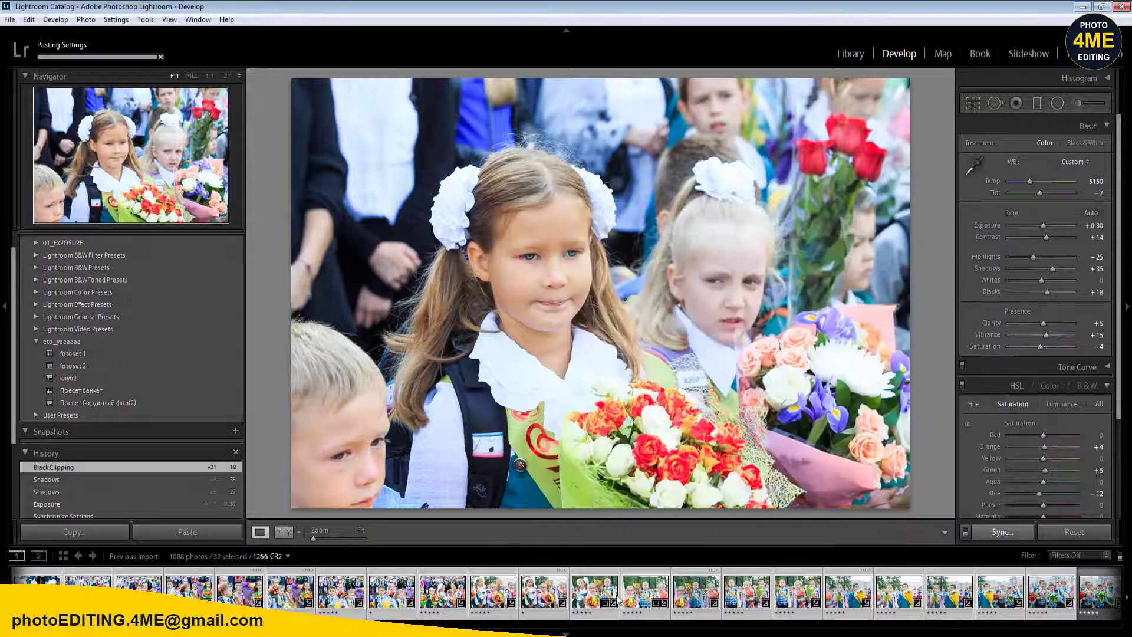
# - Go back to photo 1263.CR2 and rate it 4 stars
pyautogui.scroll(5, 531, 593)
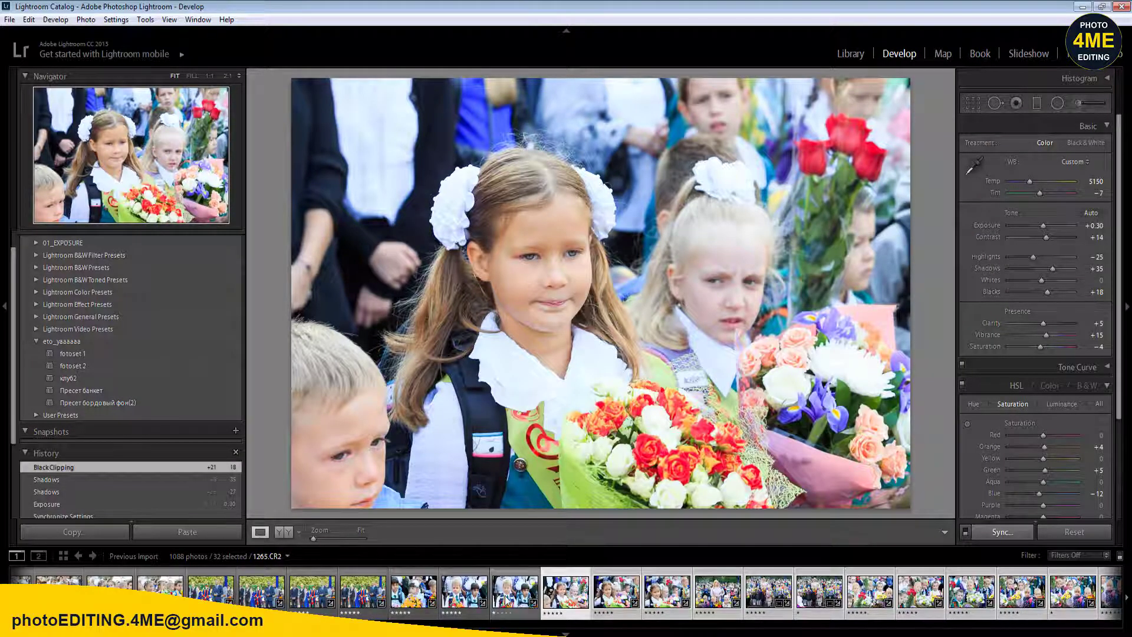
pyautogui.click(515, 595)
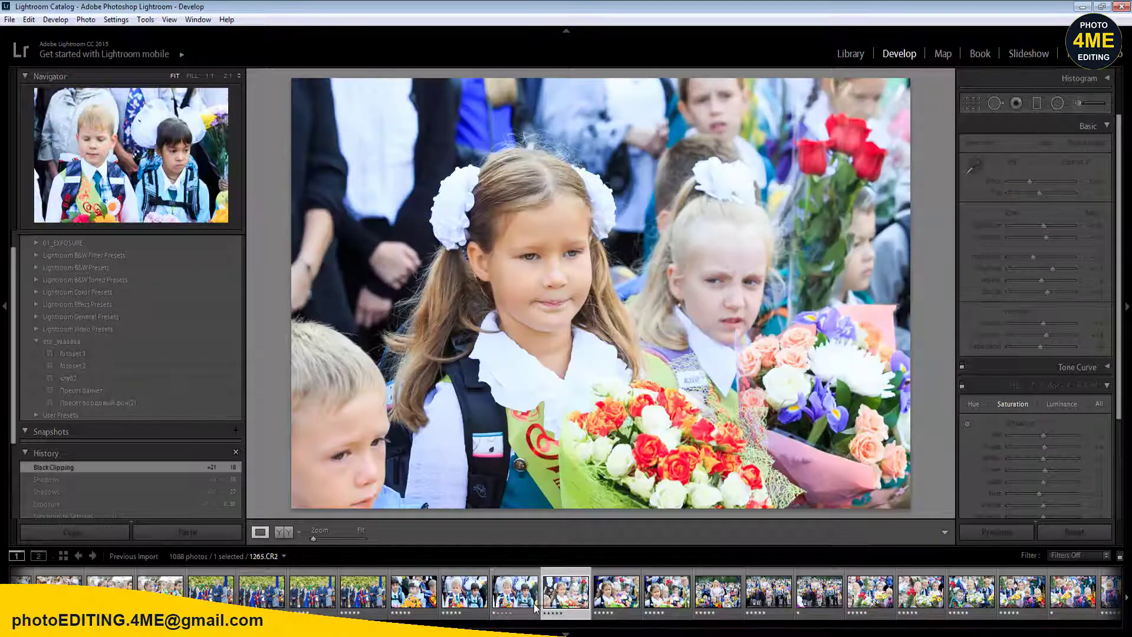
pyautogui.click(413, 595)
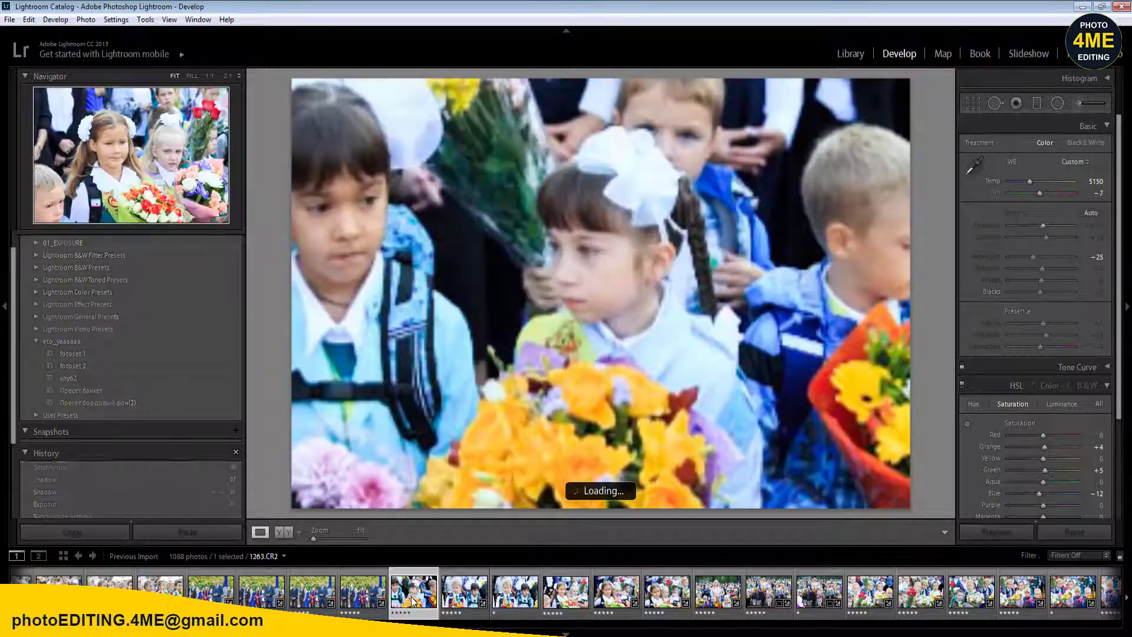
pyautogui.press('4')
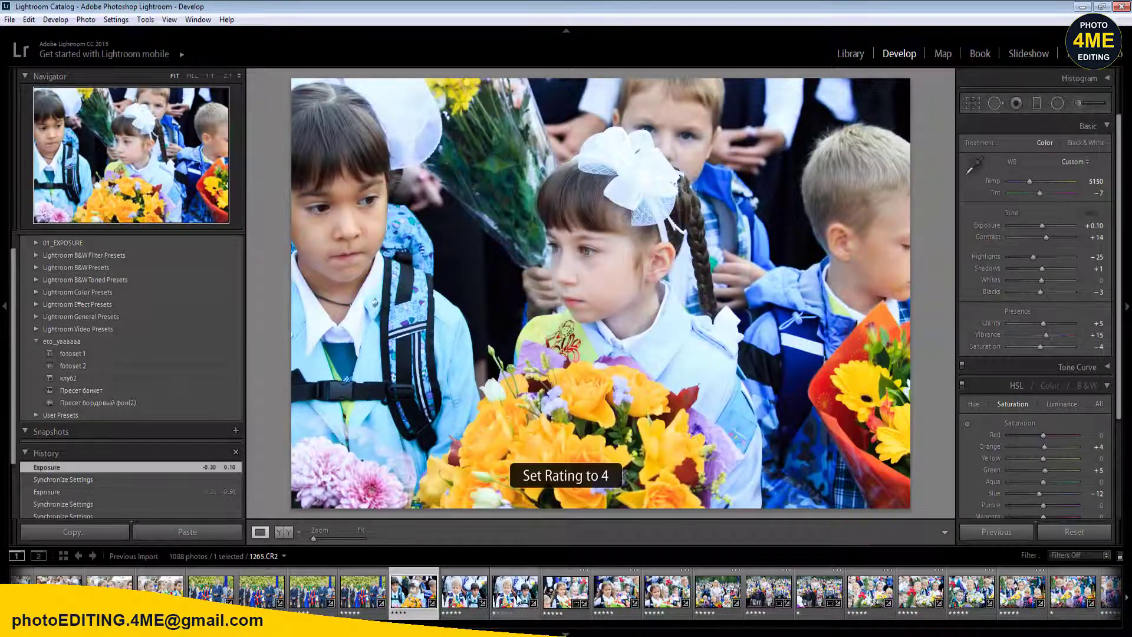
# - Go through the photos following 1266.CR2 and set Exposure to +0.10 on 1269.CR2, the closer shot of the teacher
pyautogui.click(565, 598)
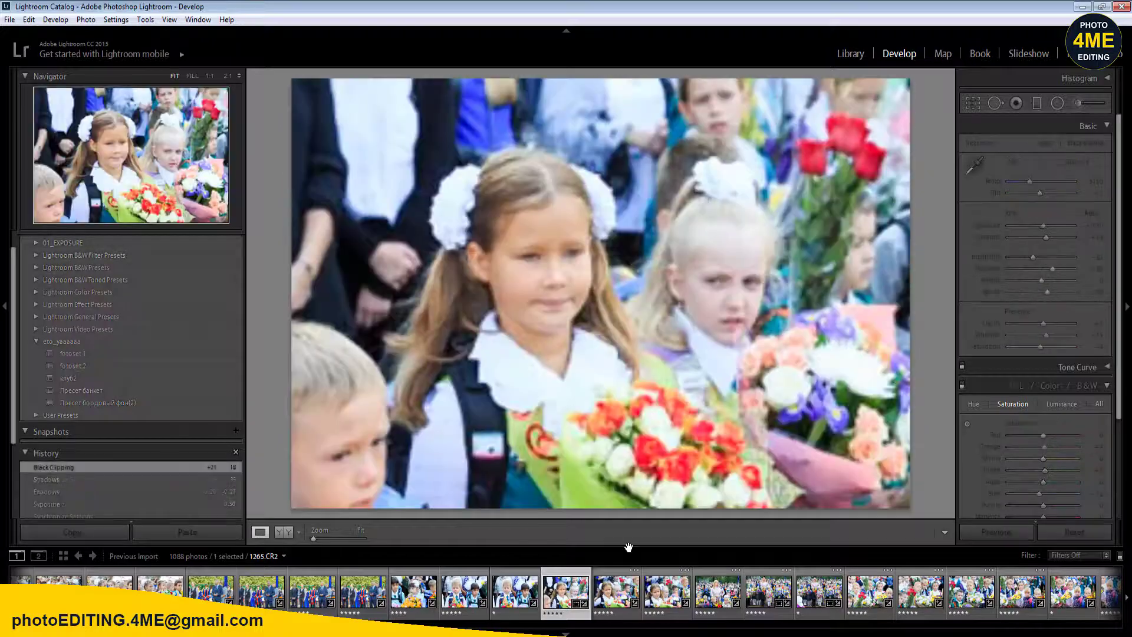
pyautogui.press('Right')
pyautogui.press('Right')
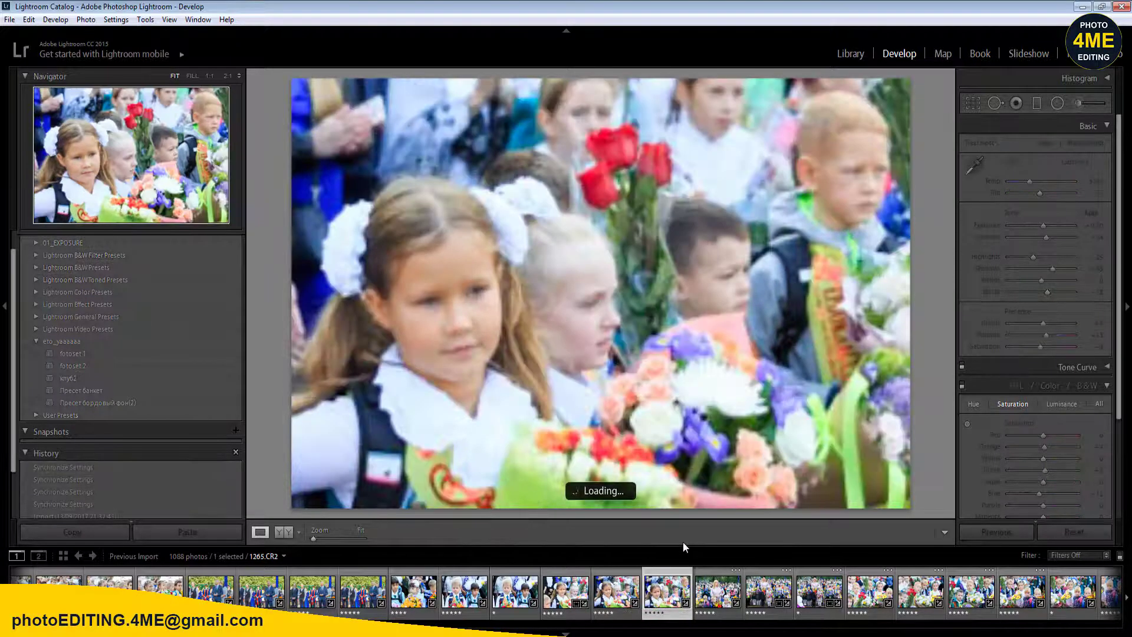
pyautogui.press('Right')
pyautogui.press('Right')
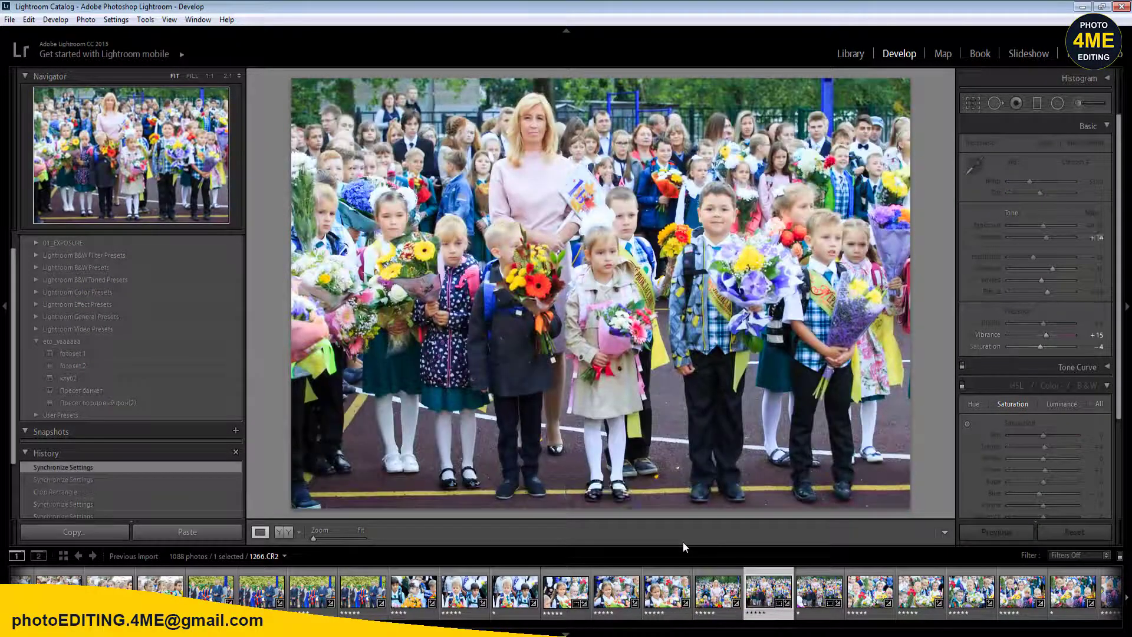
pyautogui.press('Left')
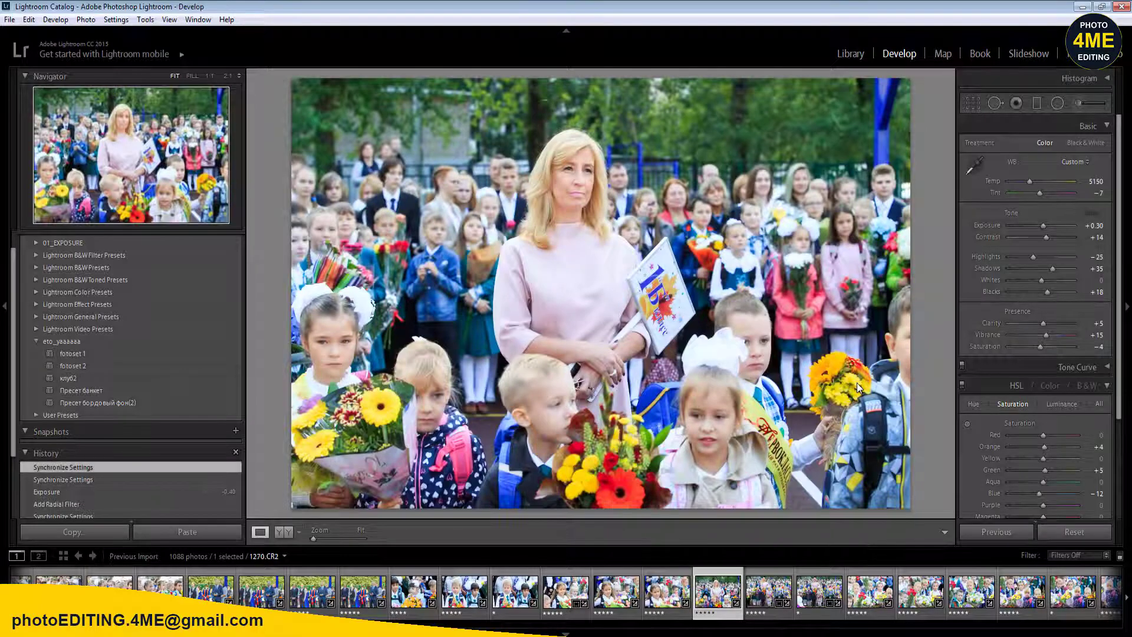
pyautogui.click(1092, 225)
pyautogui.press('Left')
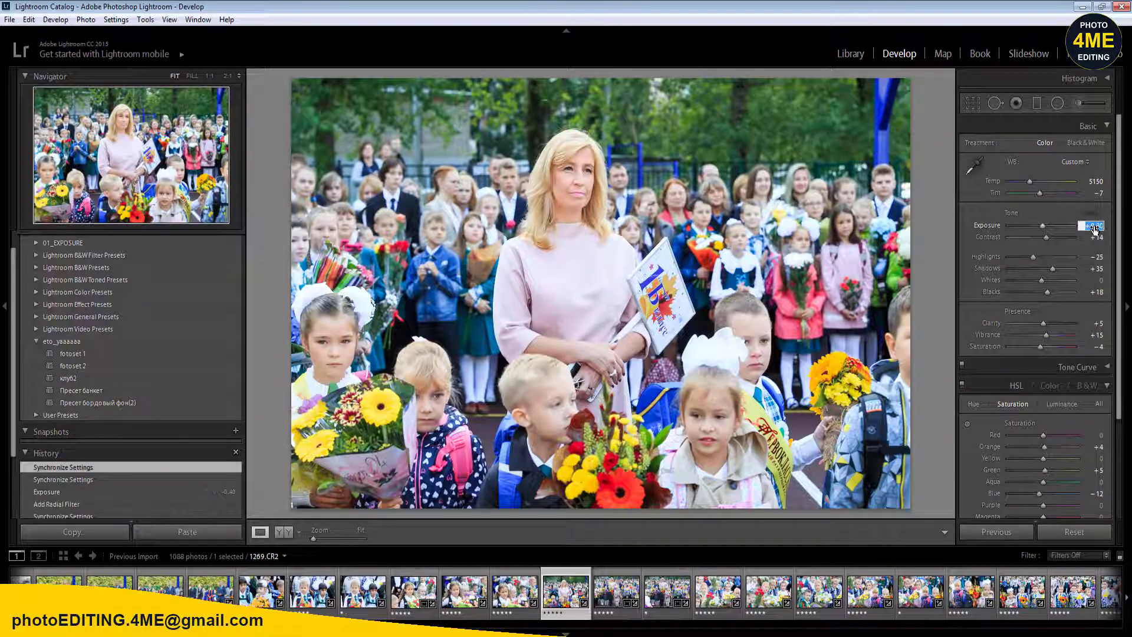
pyautogui.write('0.1')
pyautogui.press('Return')
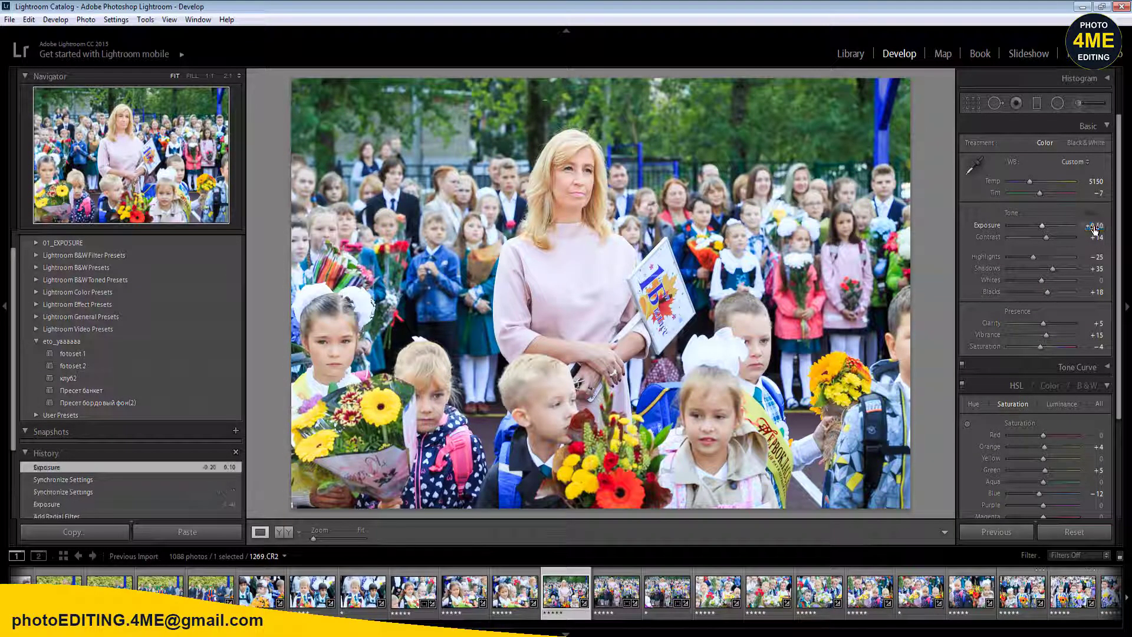
# - Set Shadows to +49, Blacks to +36 and Highlights to −35 on the teacher photo, and check the before/after comparison
pyautogui.moveTo(1053, 270); pyautogui.dragTo(1056, 296)
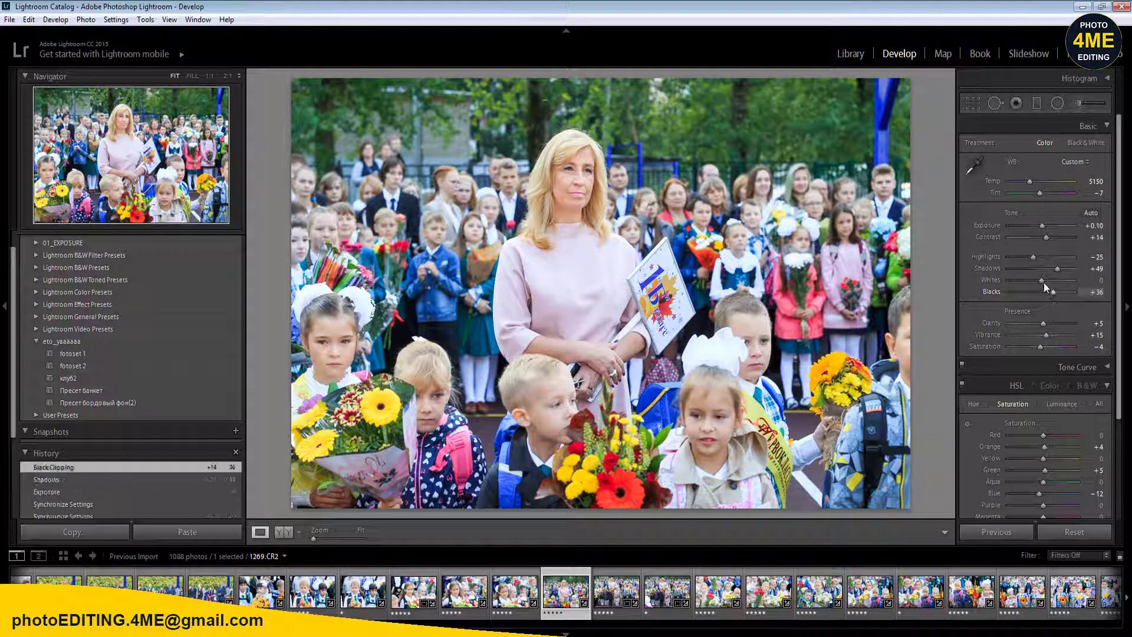
pyautogui.moveTo(1031, 257); pyautogui.dragTo(1029, 257)
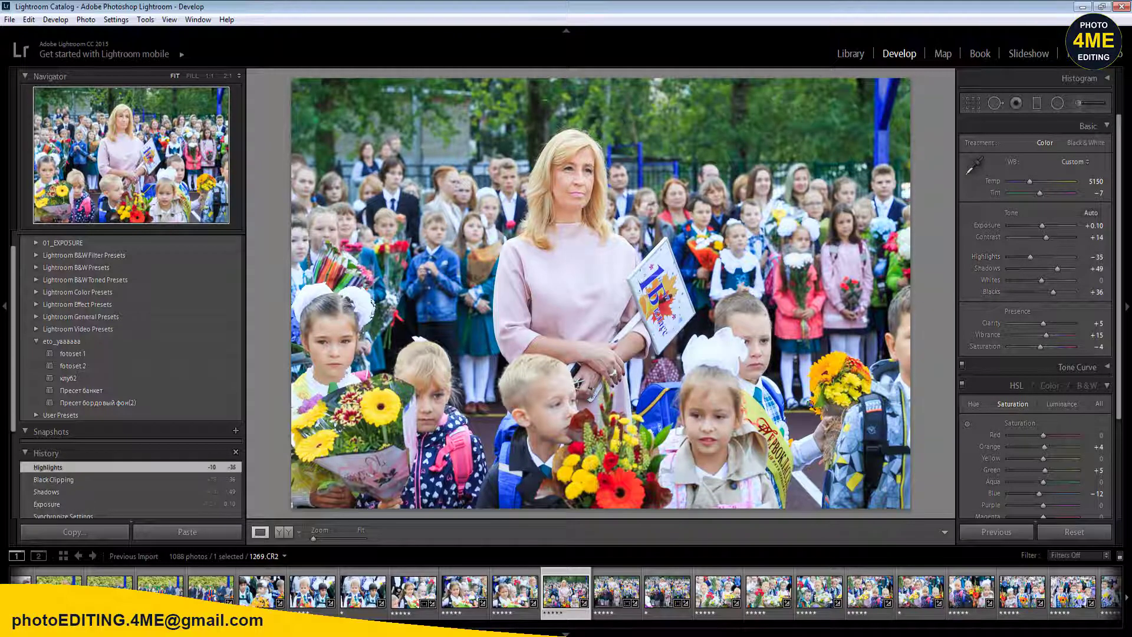
pyautogui.click(284, 532)
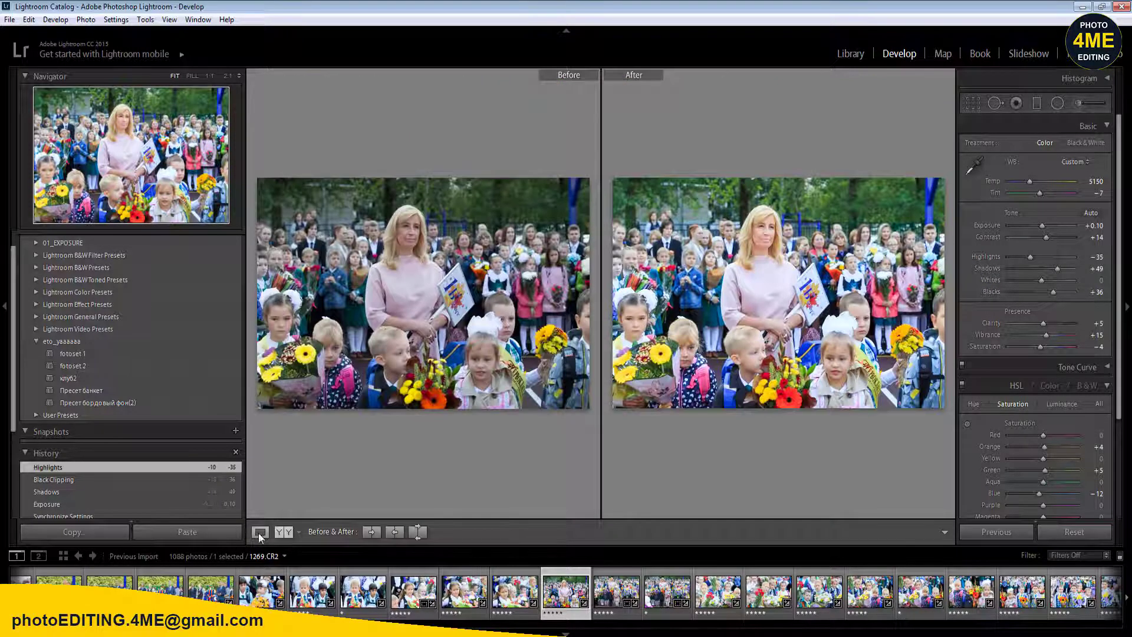
pyautogui.click(258, 532)
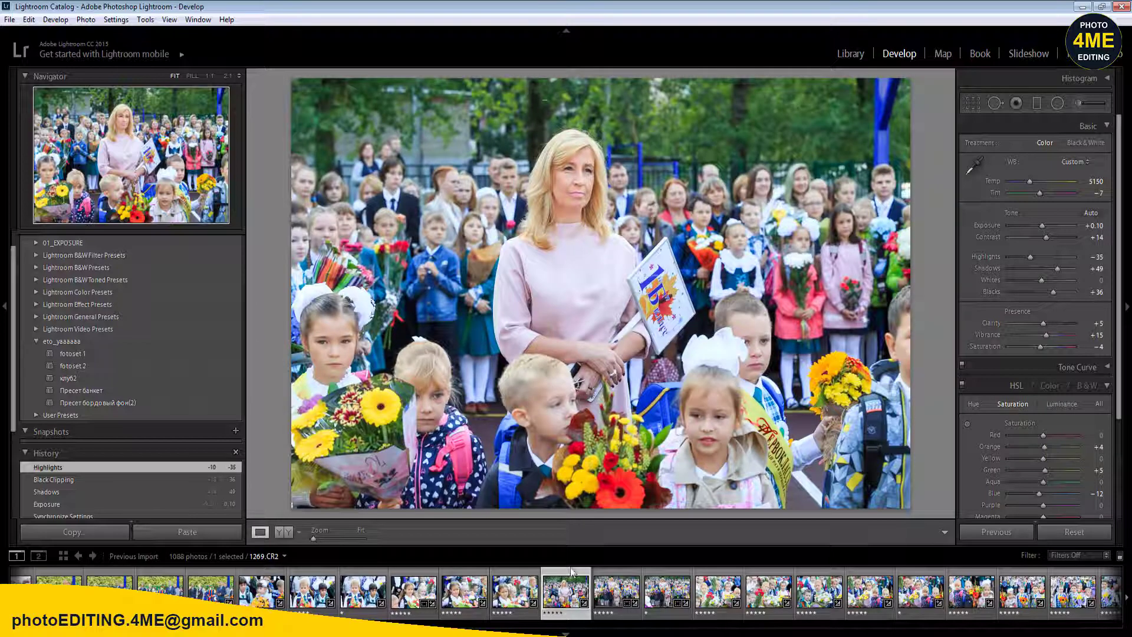
# - Select the 32 photos starting with 1269.CR2 and synchronize its develop settings across them
pyautogui.click(1048, 627)
pyautogui.keyDown('shift'); pyautogui.click(1052, 595); pyautogui.keyUp('shift')
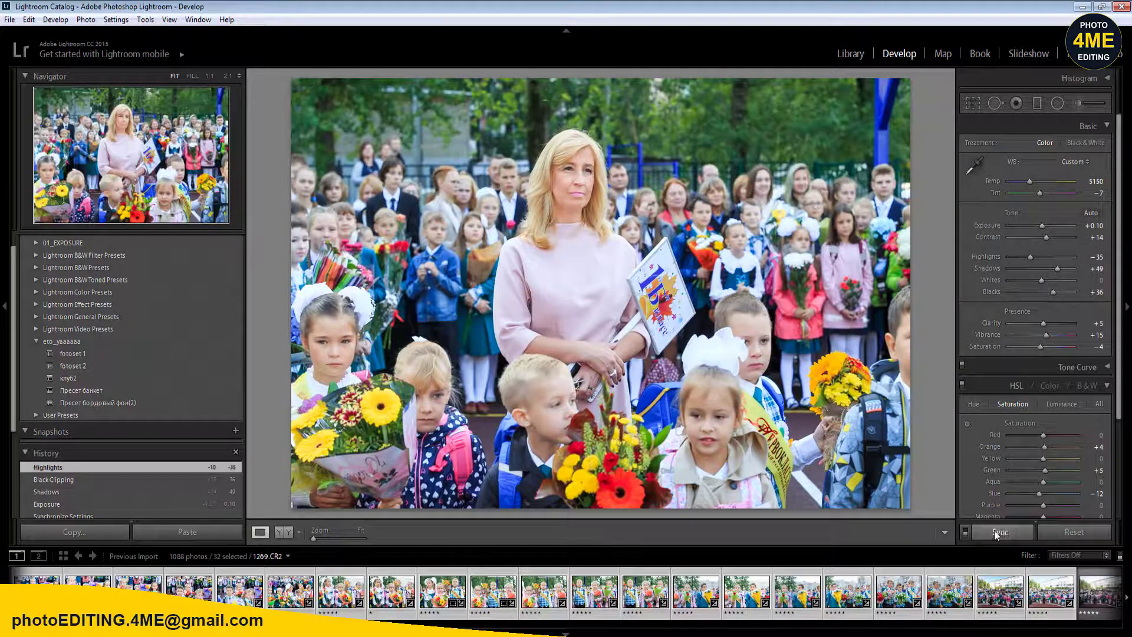
pyautogui.click(996, 533)
pyautogui.press('Return')
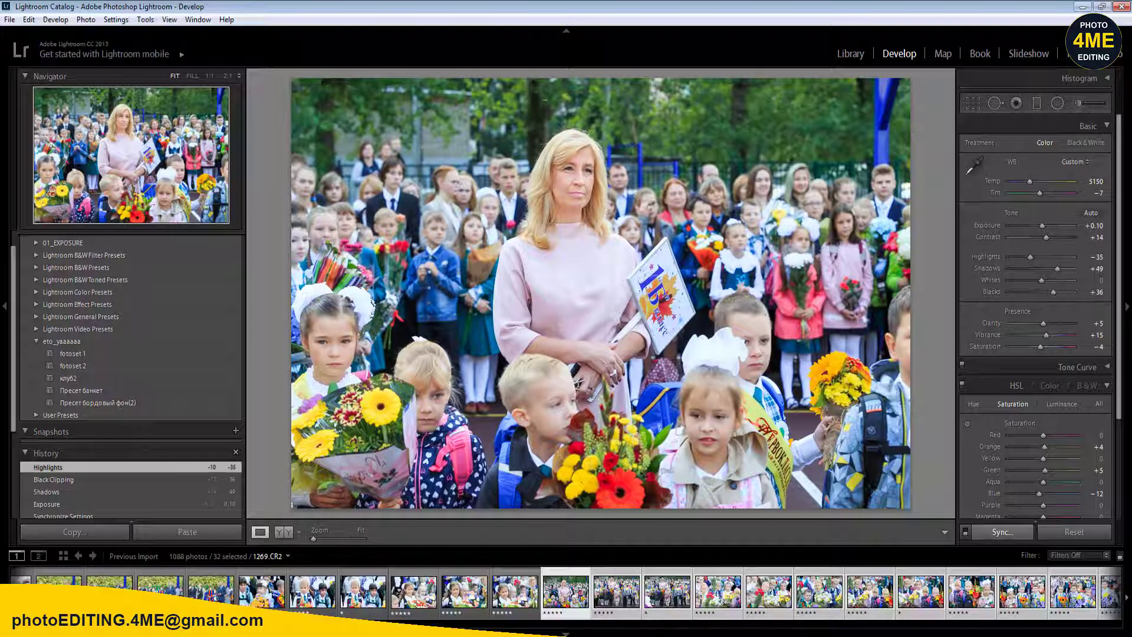
# - Advance to photo 1273.CR2, set Highlights to −42 and Whites to −9, and check the before/after comparison
pyautogui.click(508, 597)
pyautogui.click(595, 590)
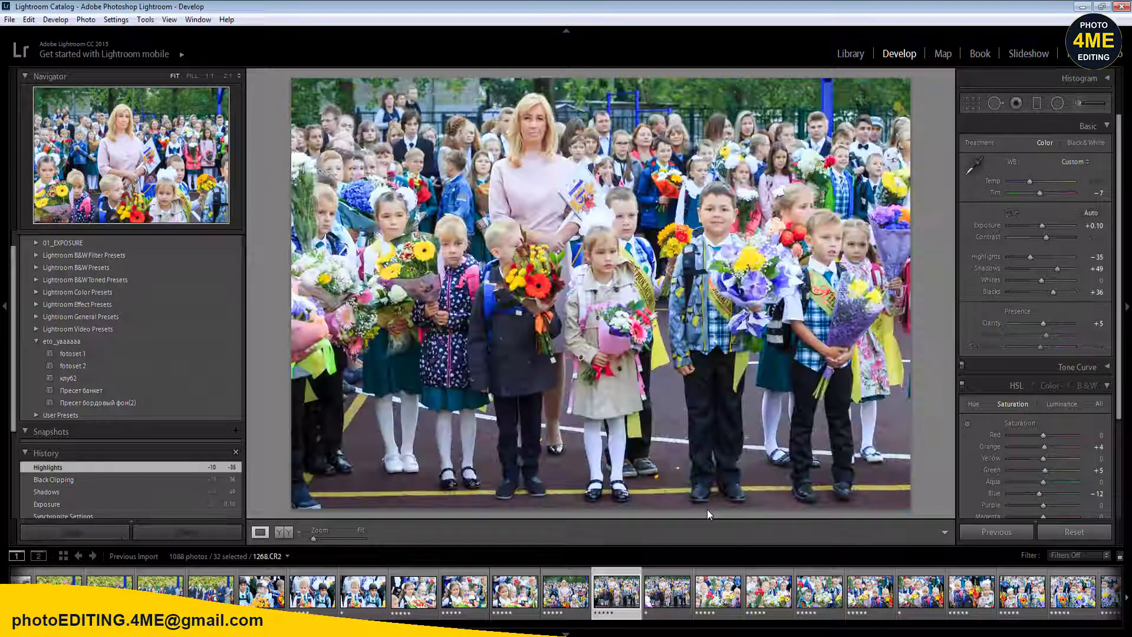
pyautogui.press('Right')
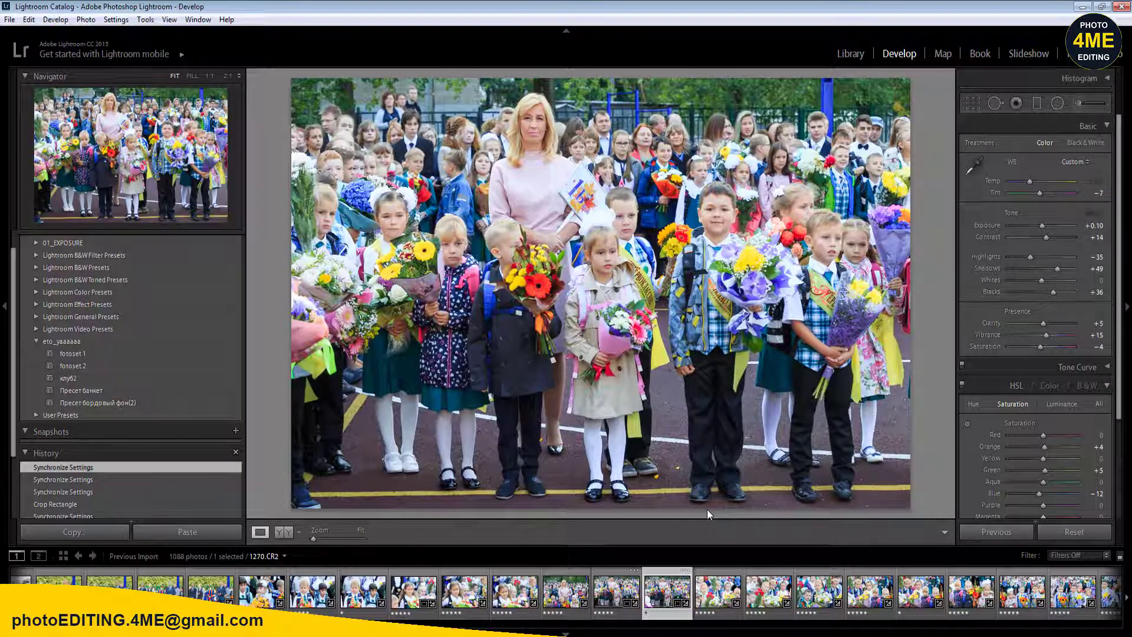
pyautogui.press('Right')
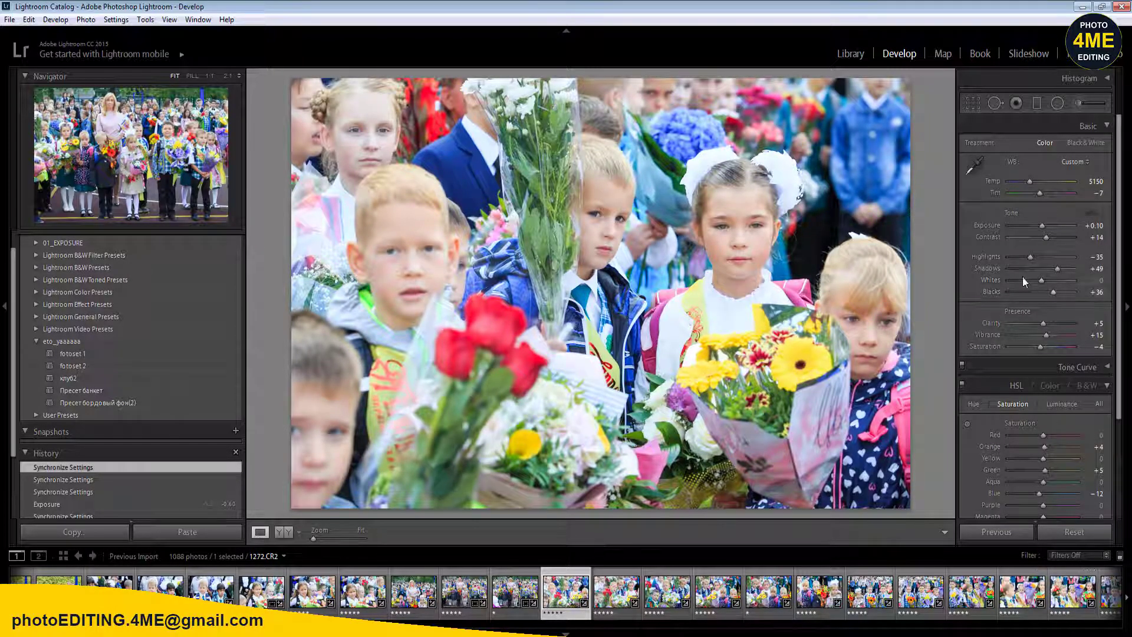
pyautogui.press('Right')
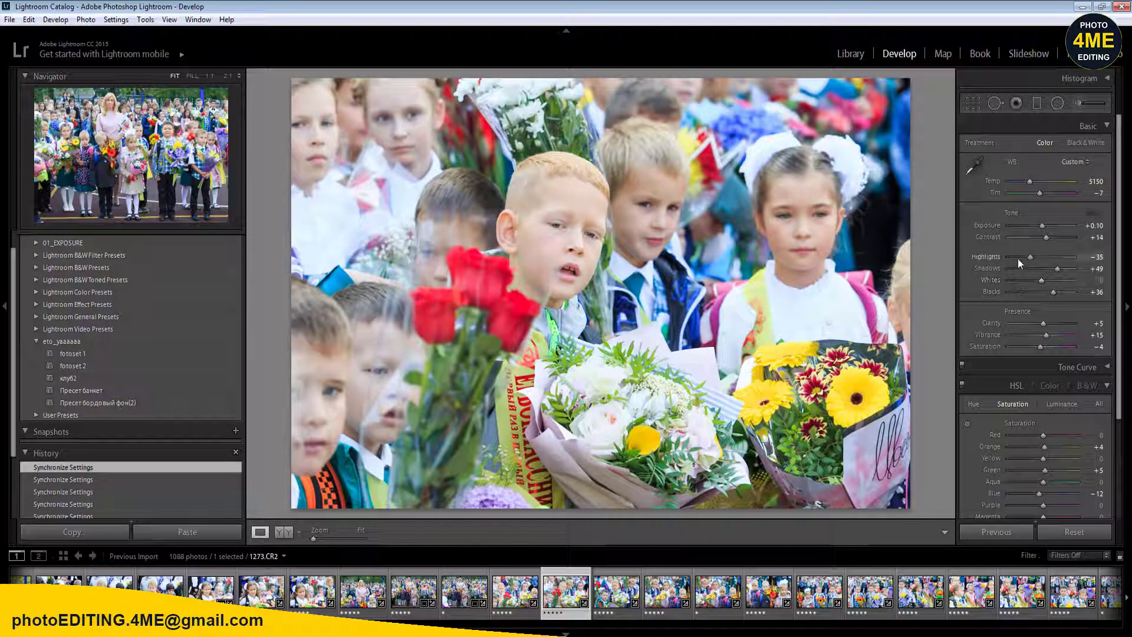
pyautogui.click(1017, 256)
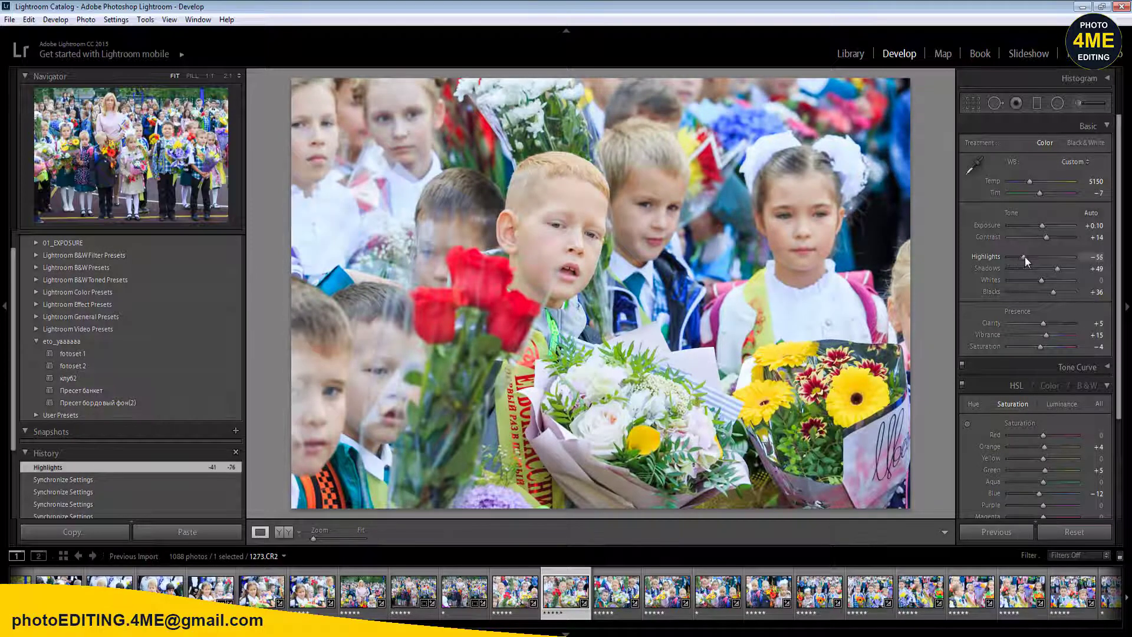
pyautogui.moveTo(1025, 257); pyautogui.dragTo(1028, 257)
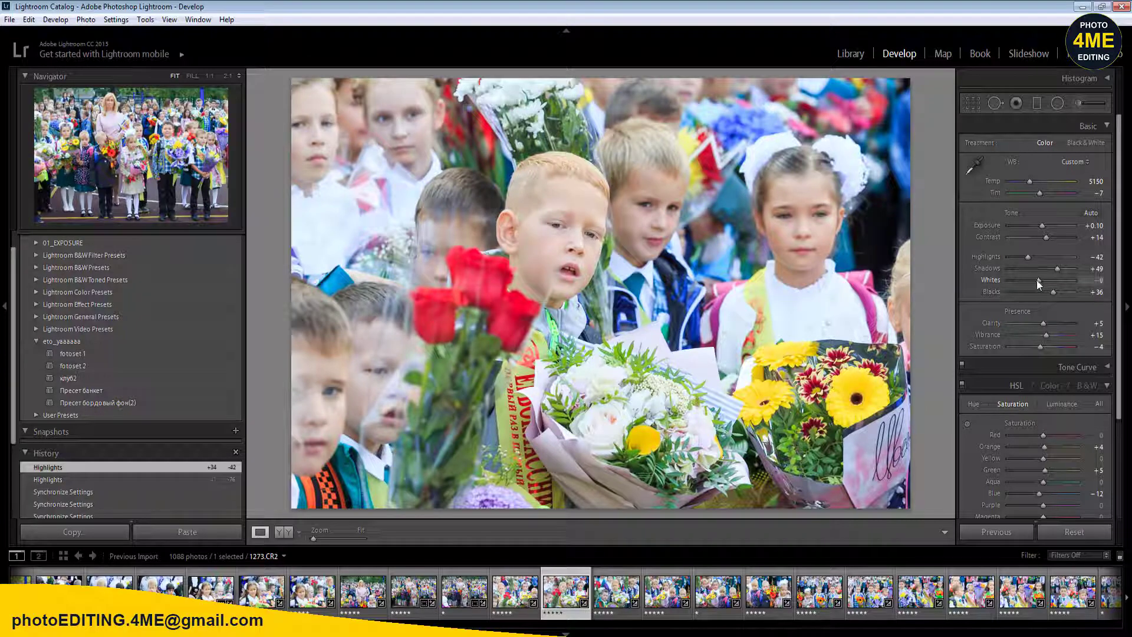
pyautogui.keyDown('shift'); pyautogui.doubleClick(1039, 282); pyautogui.keyUp('shift')
pyautogui.click(274, 532)
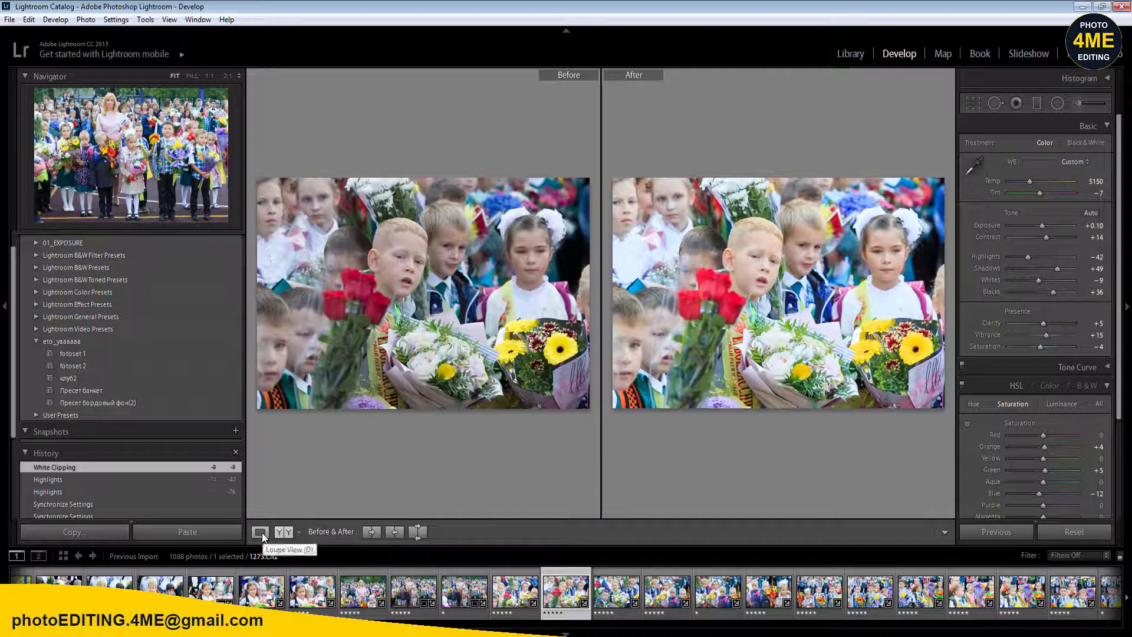
pyautogui.click(262, 532)
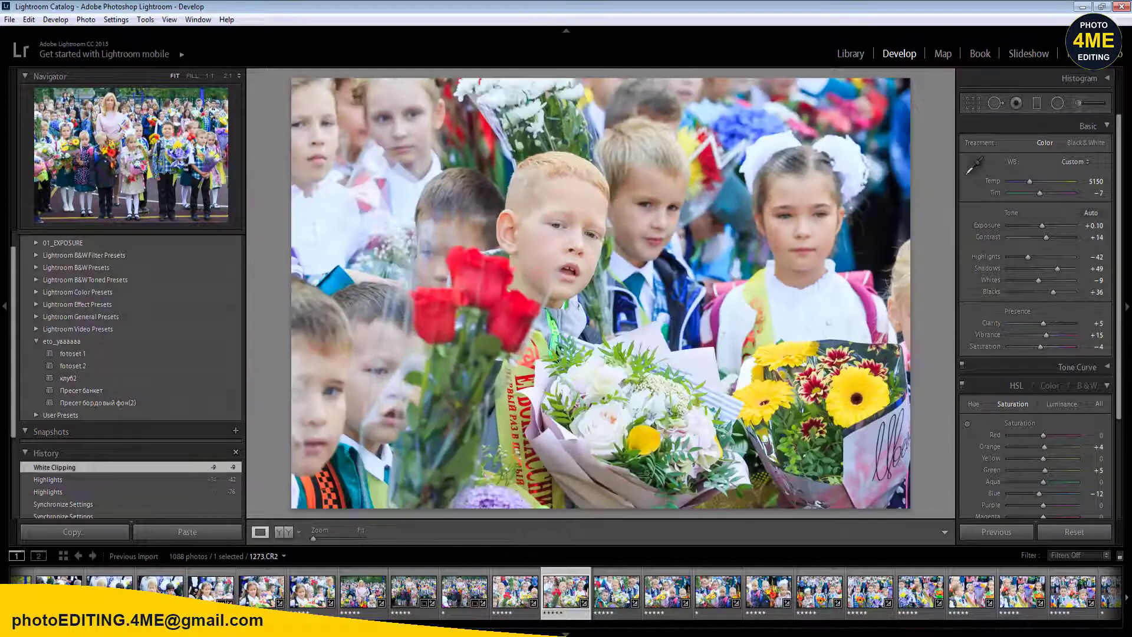
# - Extend the selection from 1273.CR2 through 1283.CR2 and synchronize the develop settings across it
pyautogui.keyDown('shift'); pyautogui.click(1067, 595); pyautogui.keyUp('shift')
pyautogui.click(993, 533)
pyautogui.click(924, 538)
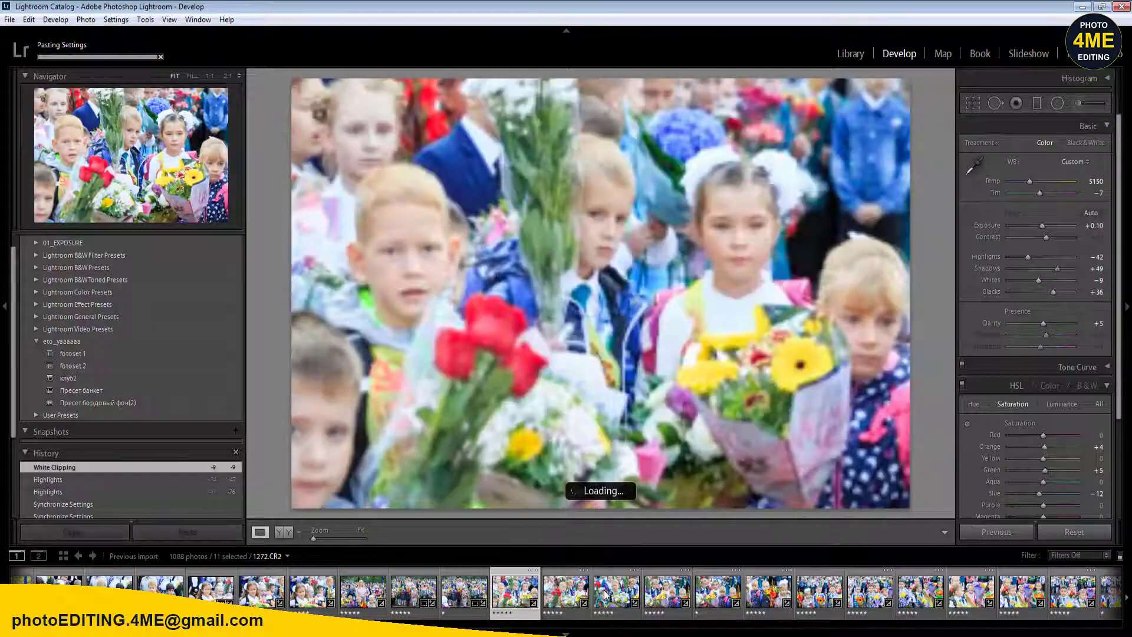
# - Review the synchronized photos one by one from 1274.CR2 through 1280.CR2 for consistent tone
pyautogui.click(606, 596)
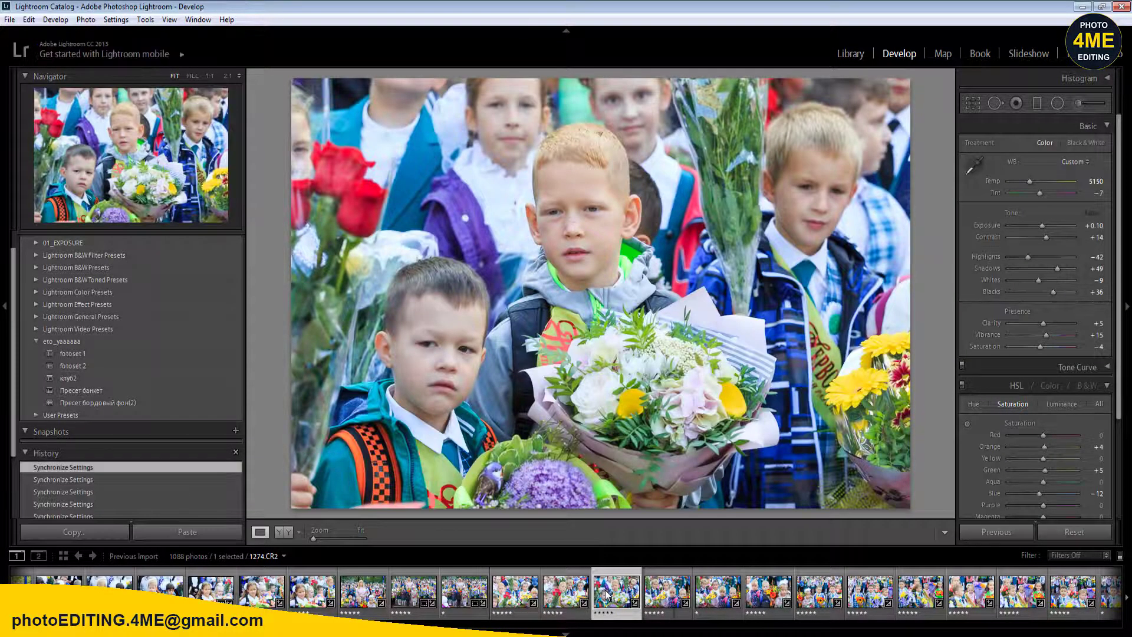
pyautogui.press('Right')
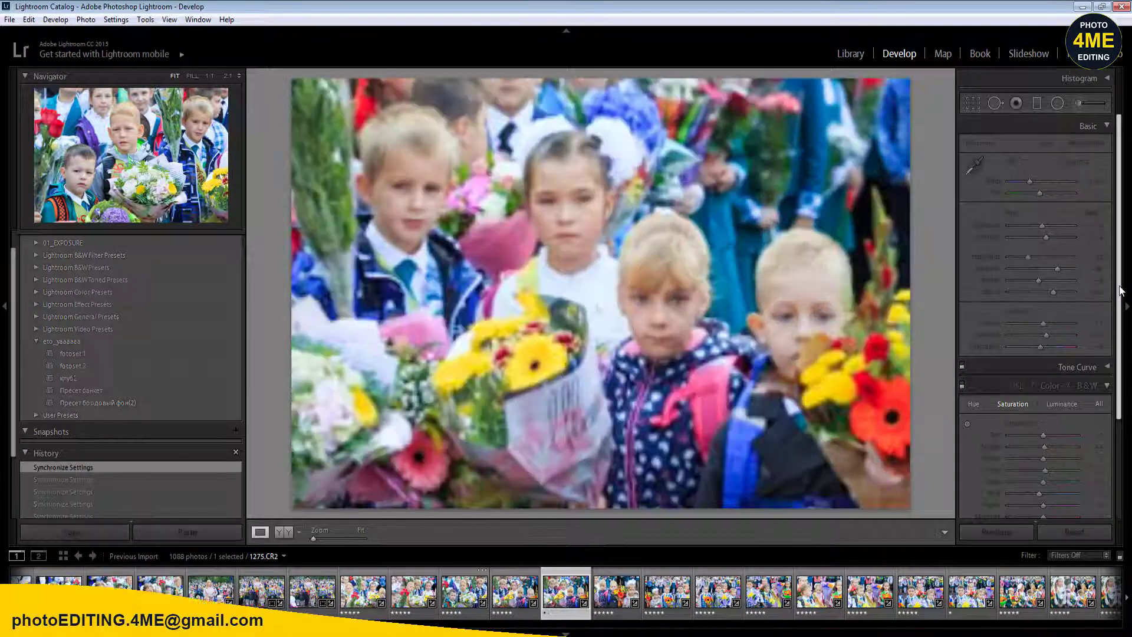
pyautogui.press('Right')
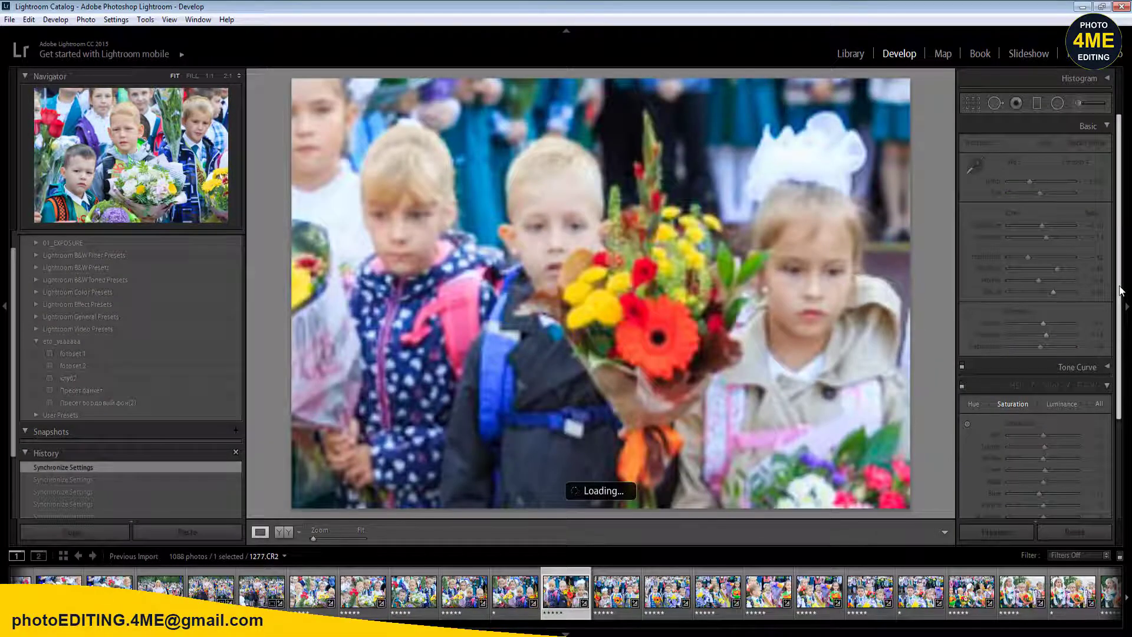
pyautogui.press('Right')
pyautogui.press('Right')
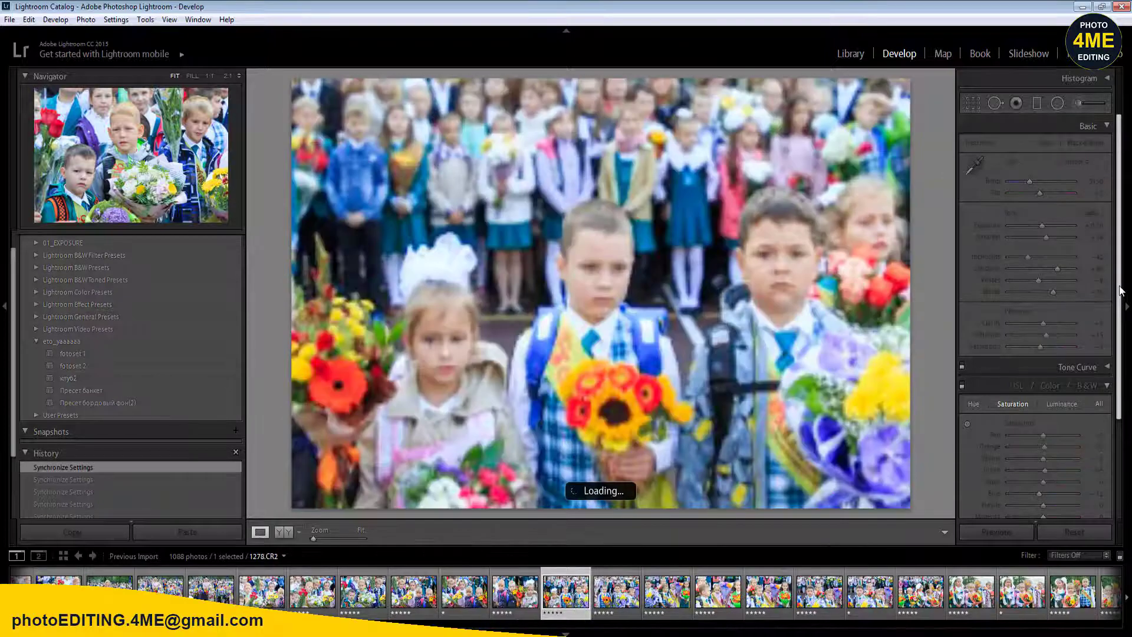
pyautogui.press('Right')
pyautogui.press('Right')
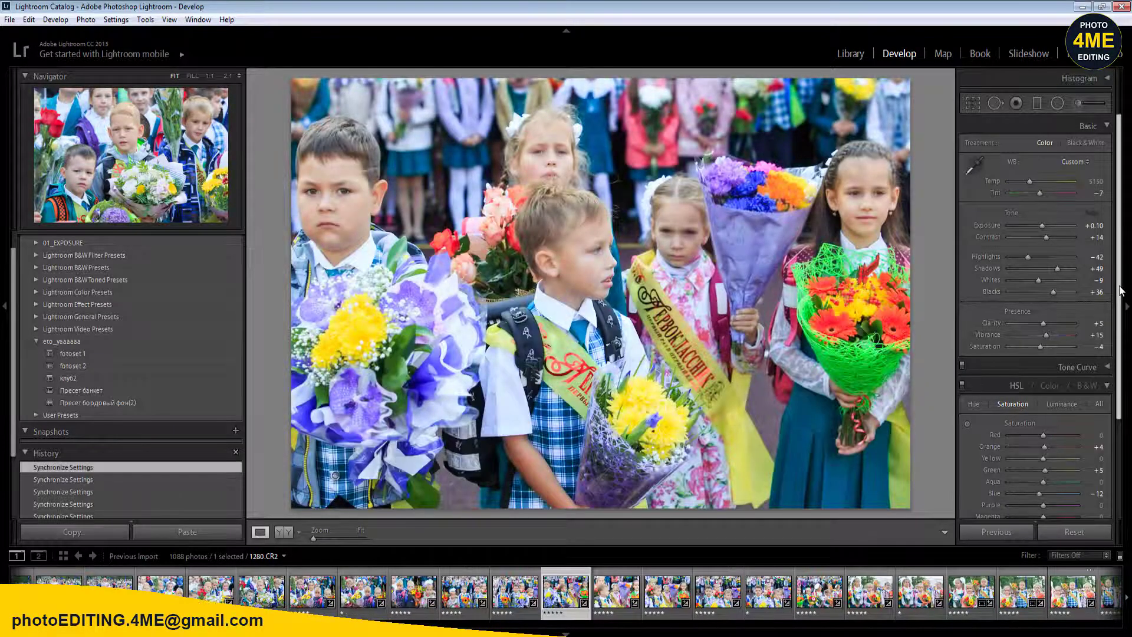
# - Set Exposure to 0.00 on photo 1281.CR2 and slightly lower the Exposure on photo 1283.CR2
pyautogui.press('Right')
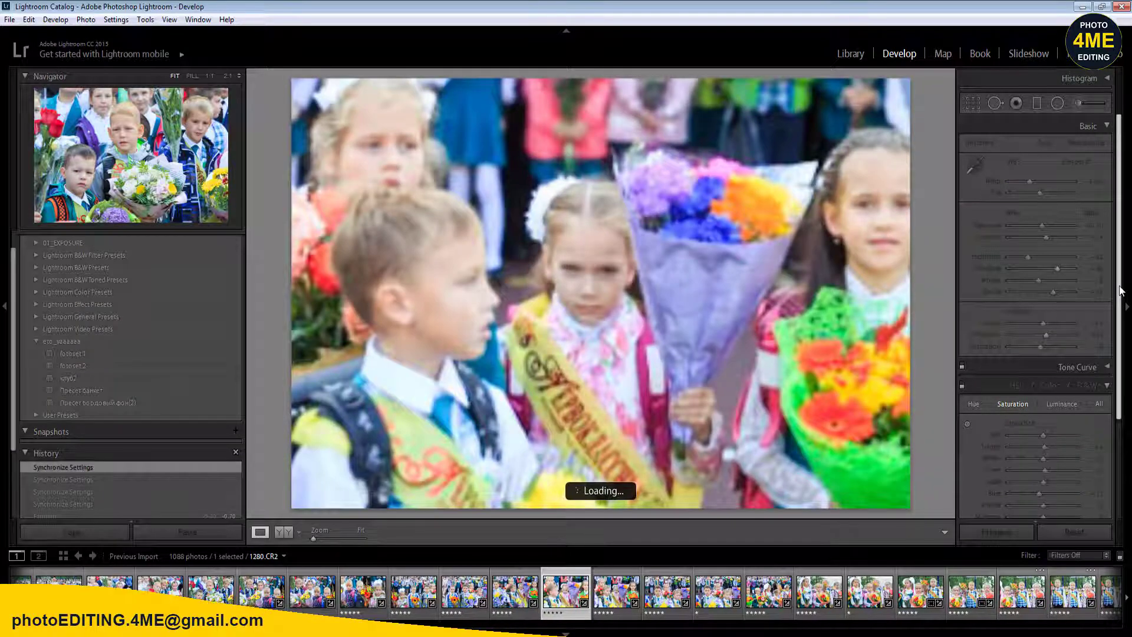
pyautogui.click(1095, 226)
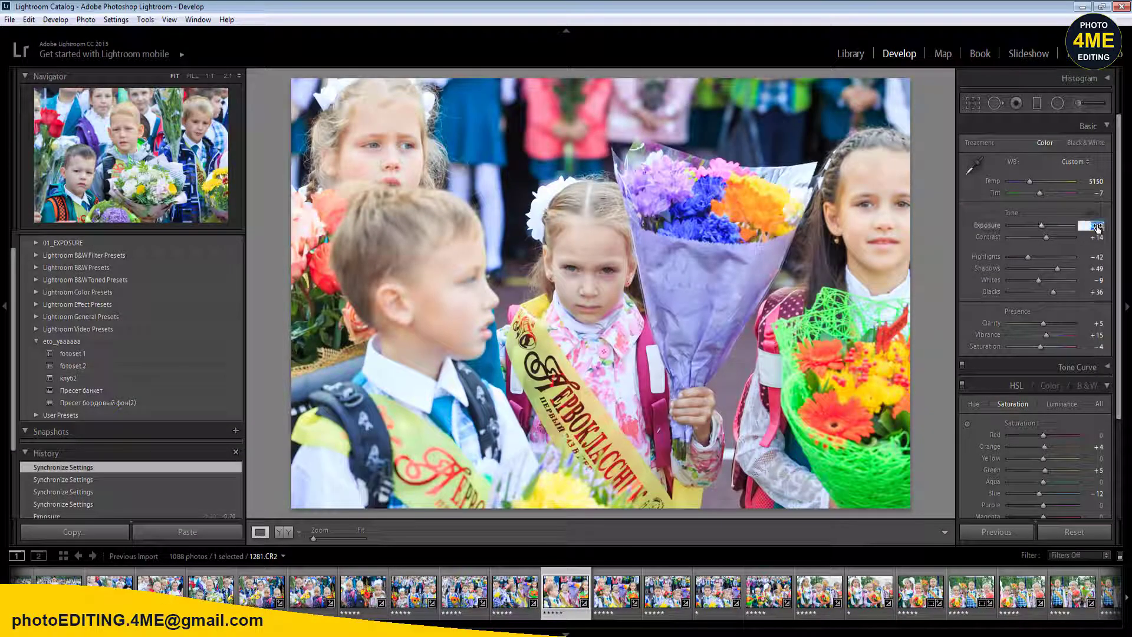
pyautogui.write('0')
pyautogui.press('Return')
pyautogui.press('Right')
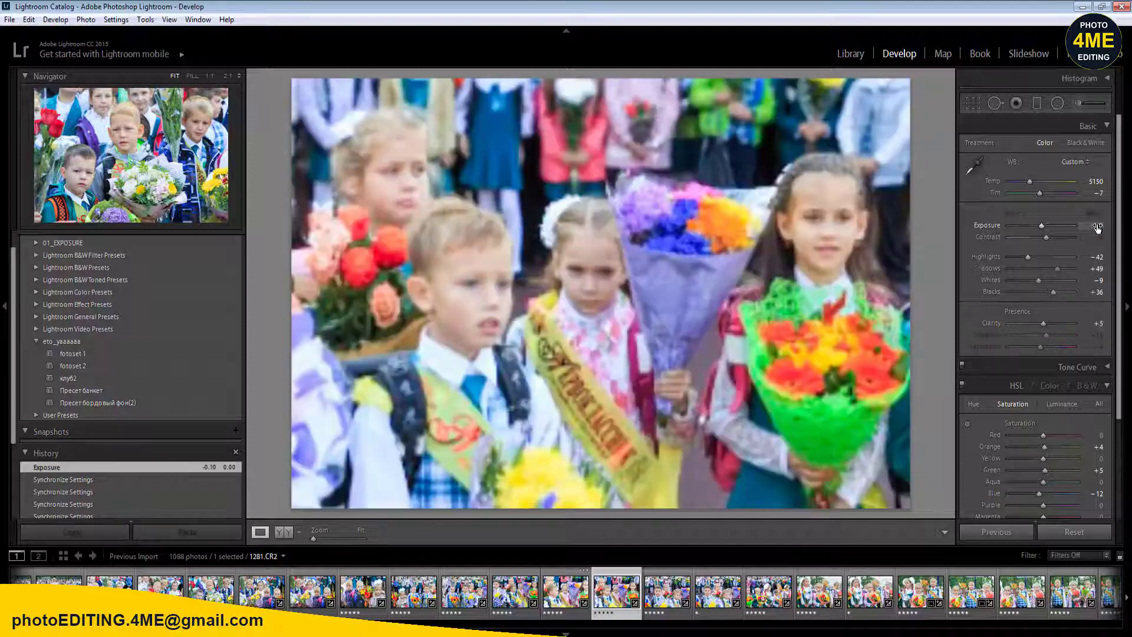
pyautogui.press('Right')
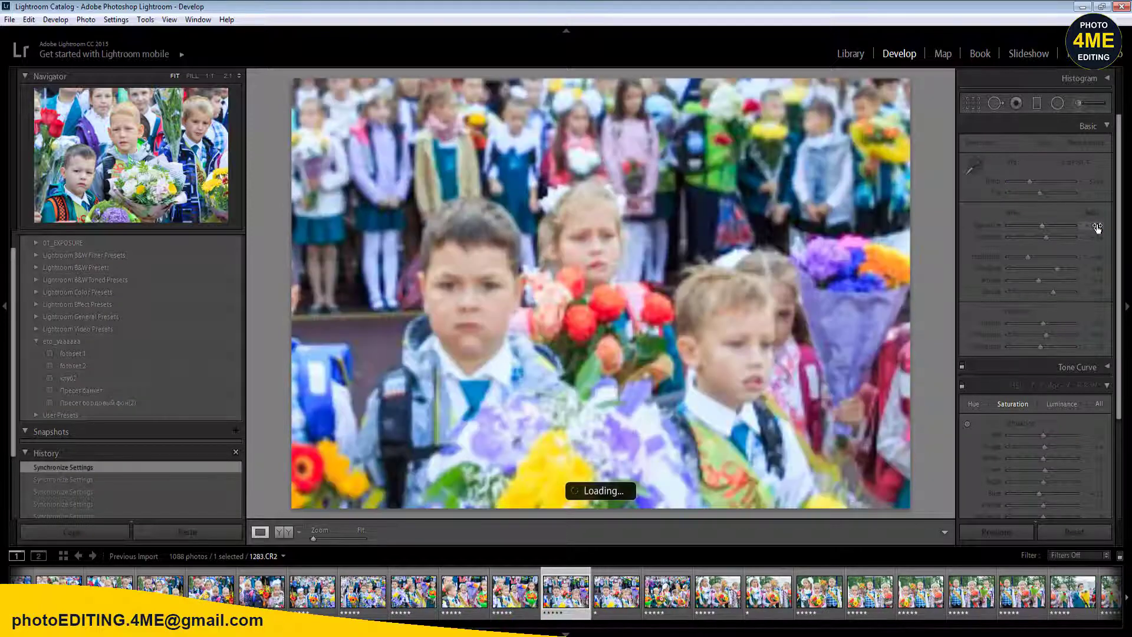
pyautogui.click(1097, 226)
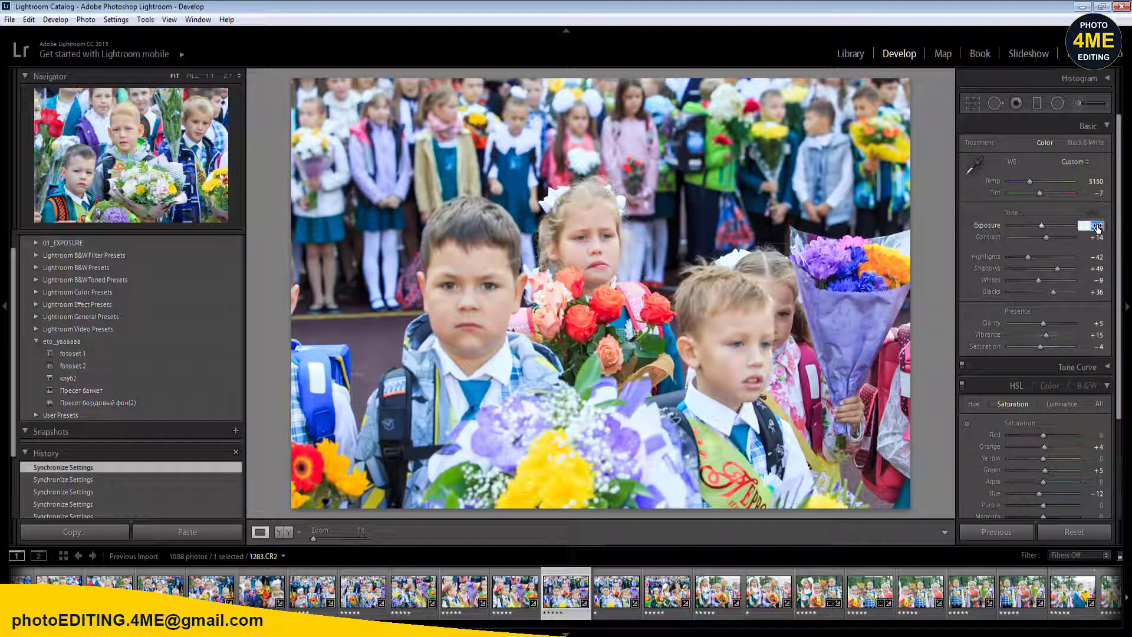
# - Advance to photo 1286.CR2 and examine its before/after comparison, including the flowers at 1:1 magnification
pyautogui.press('Right')
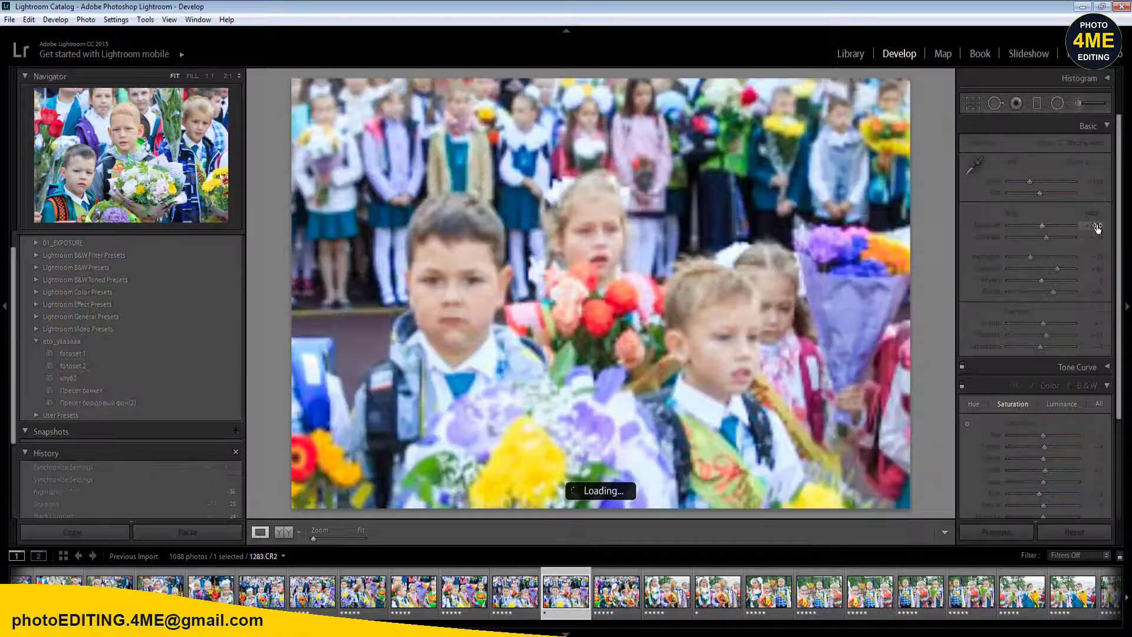
pyautogui.press('Right')
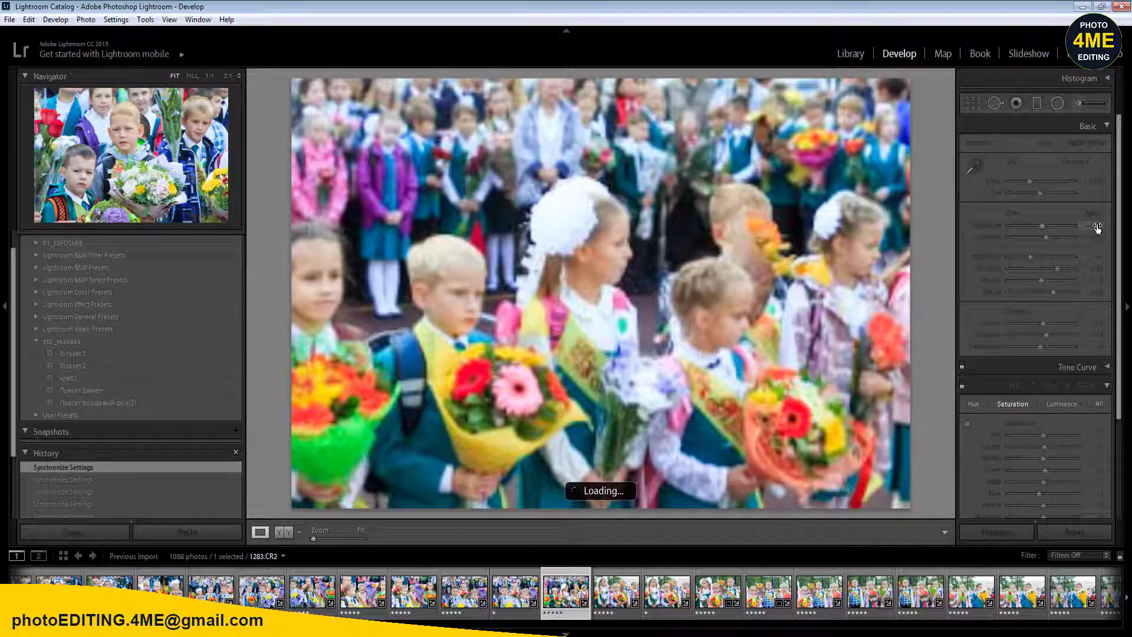
pyautogui.press('Right')
pyautogui.press('Right')
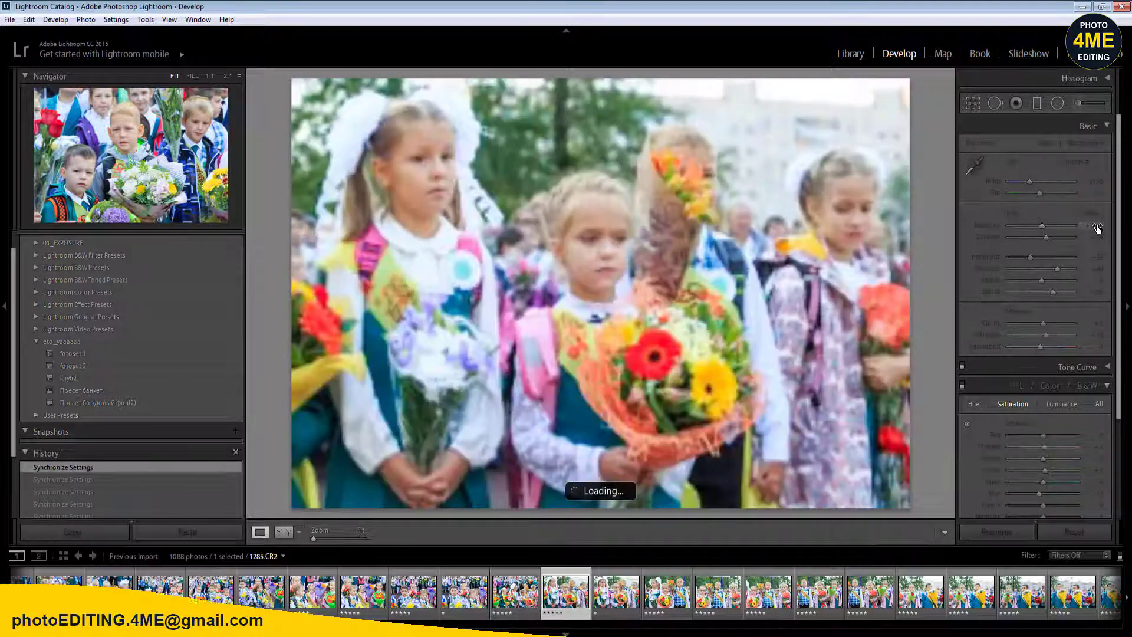
pyautogui.press('Right')
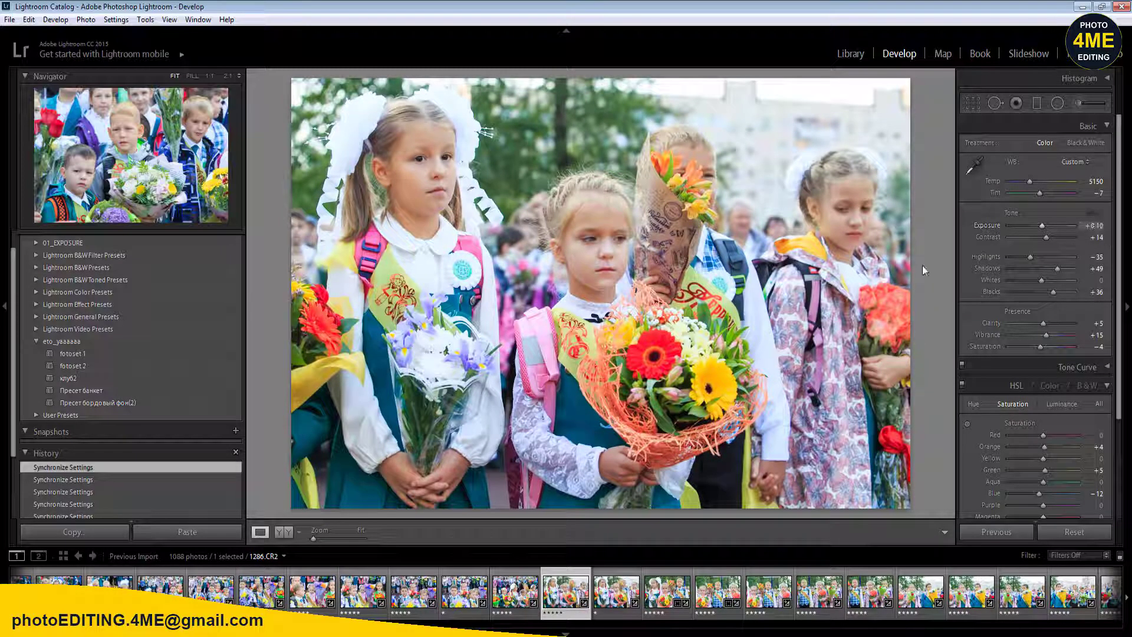
pyautogui.click(282, 532)
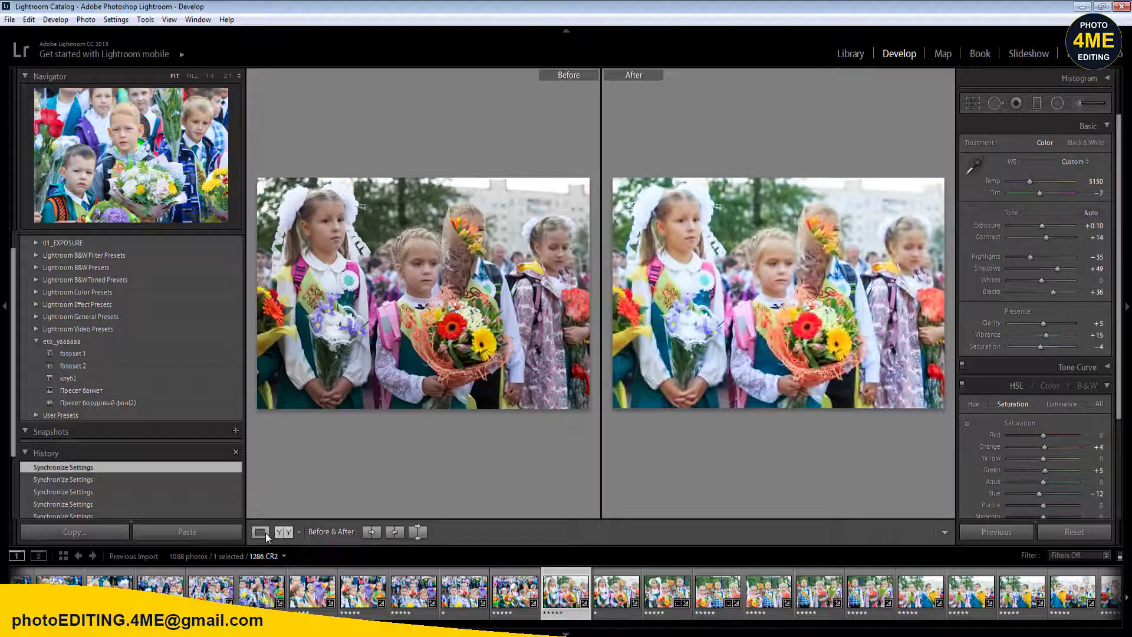
pyautogui.click(343, 319)
pyautogui.moveTo(364, 388); pyautogui.dragTo(486, 279)
pyautogui.moveTo(401, 341); pyautogui.dragTo(422, 328)
pyautogui.click(422, 329)
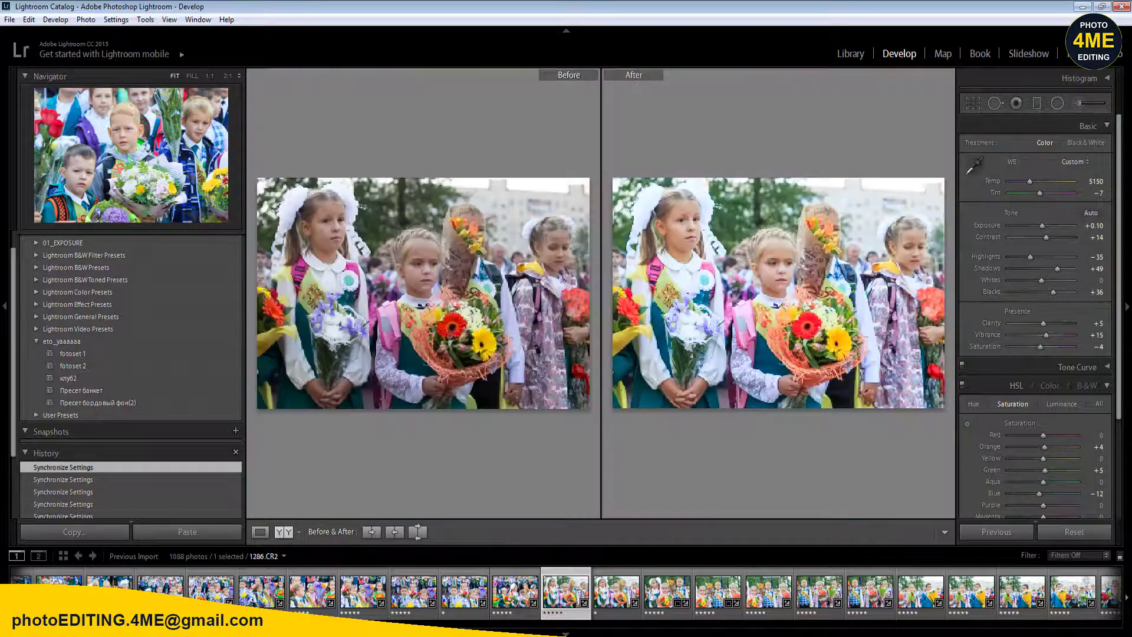
pyautogui.click(460, 340)
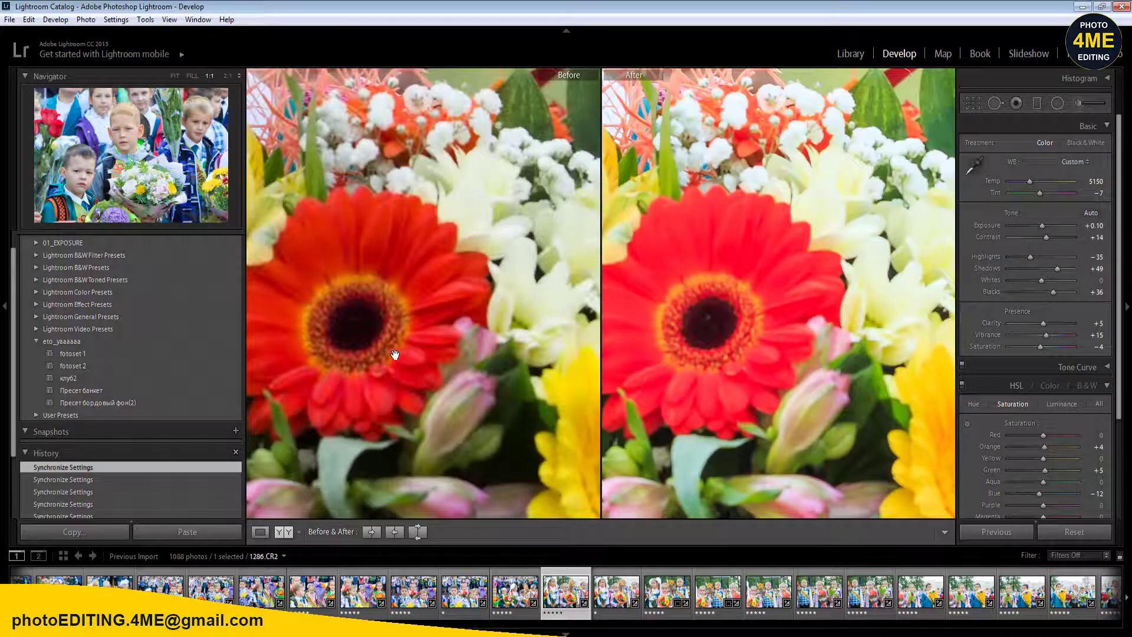
pyautogui.moveTo(388, 350); pyautogui.dragTo(430, 351)
pyautogui.click(429, 351)
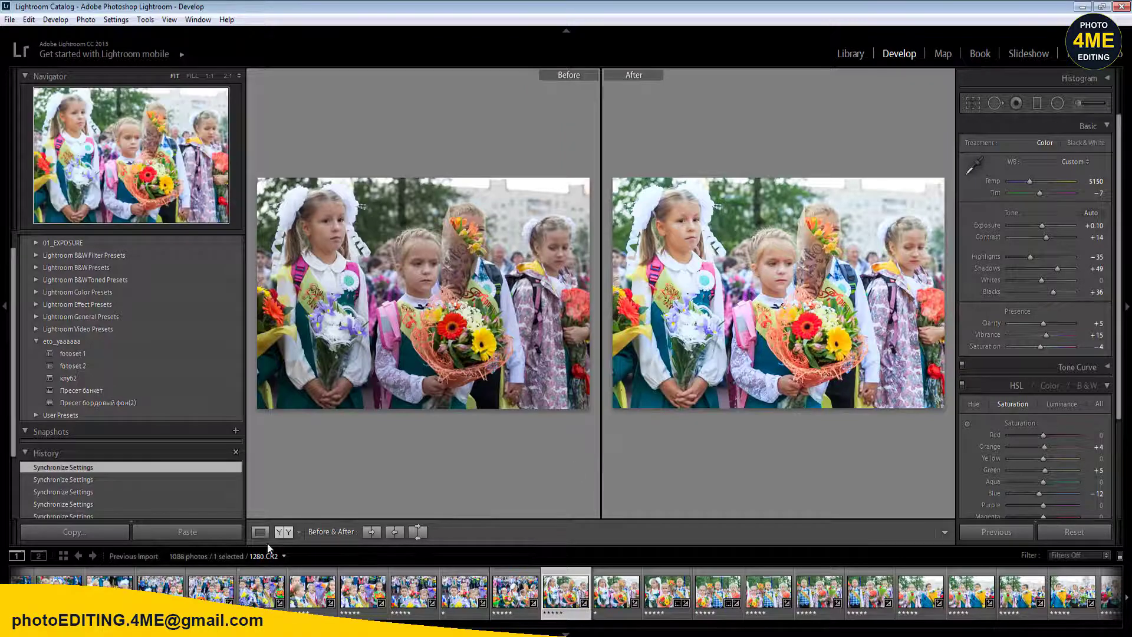
pyautogui.click(261, 531)
# - Go through the following photos and give 1290.CR2 and 1291.CR2 a one-star rating
pyautogui.press('Right')
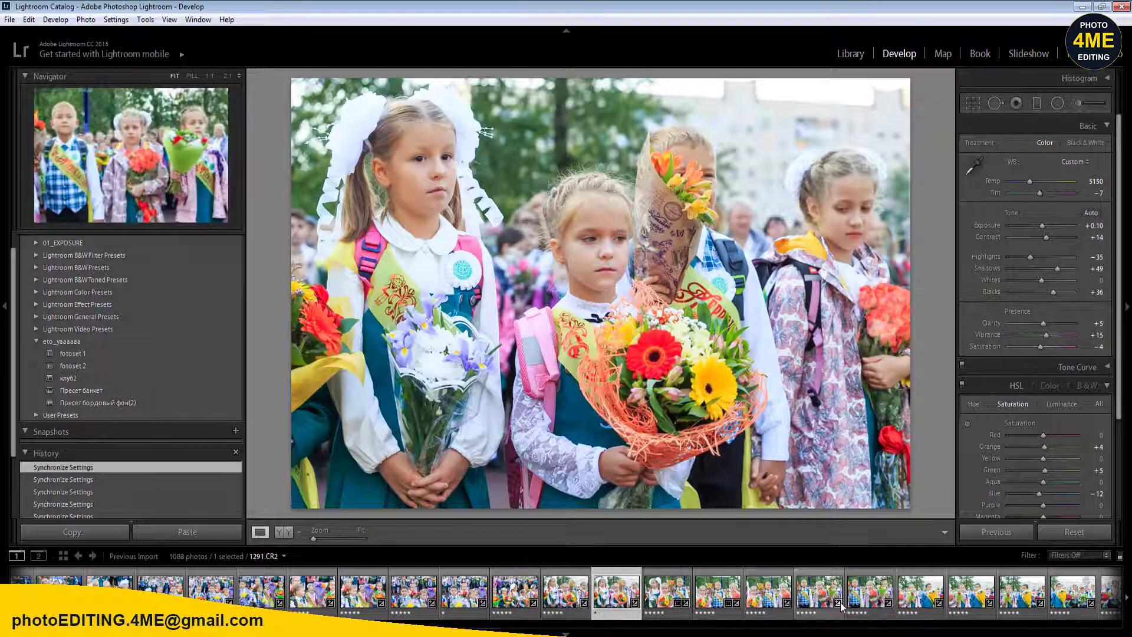
pyautogui.press('Right')
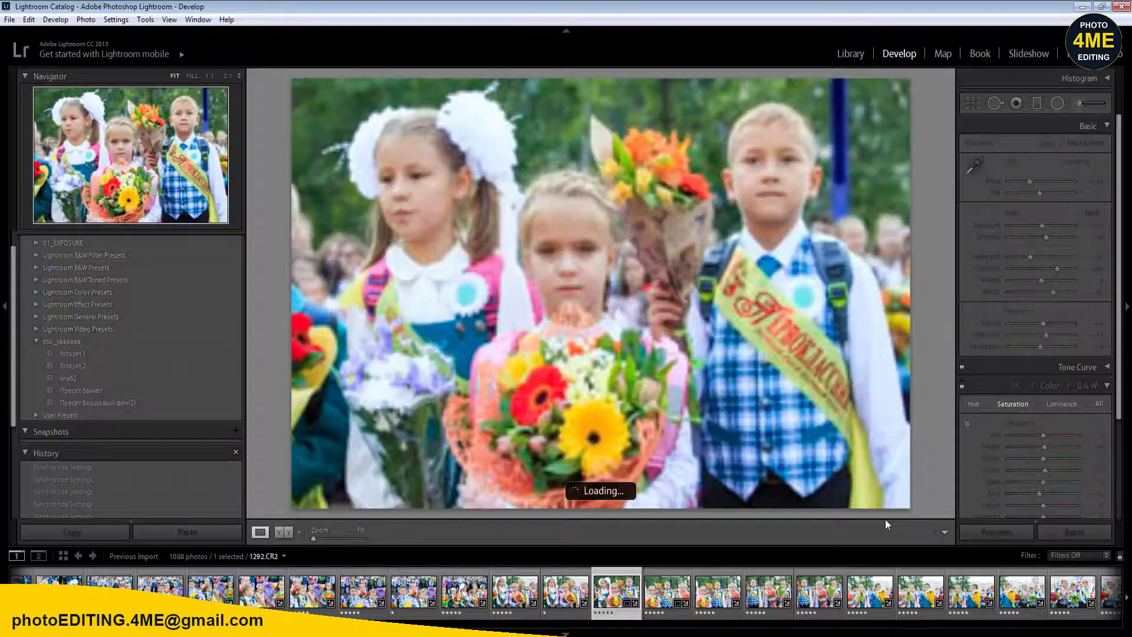
pyautogui.press('Right')
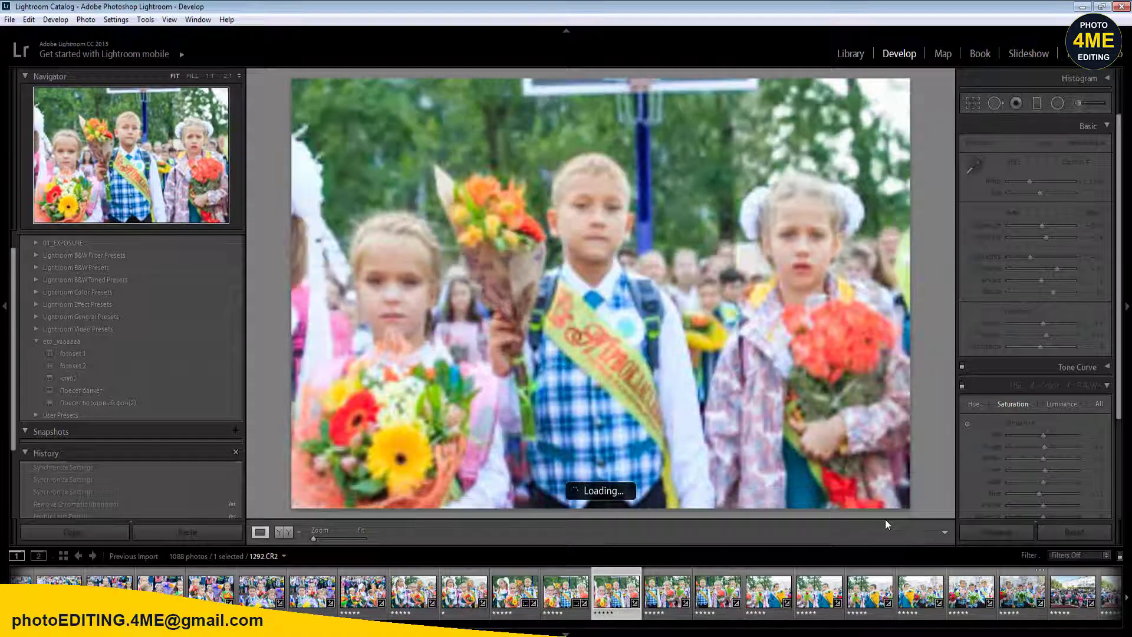
pyautogui.press('1')
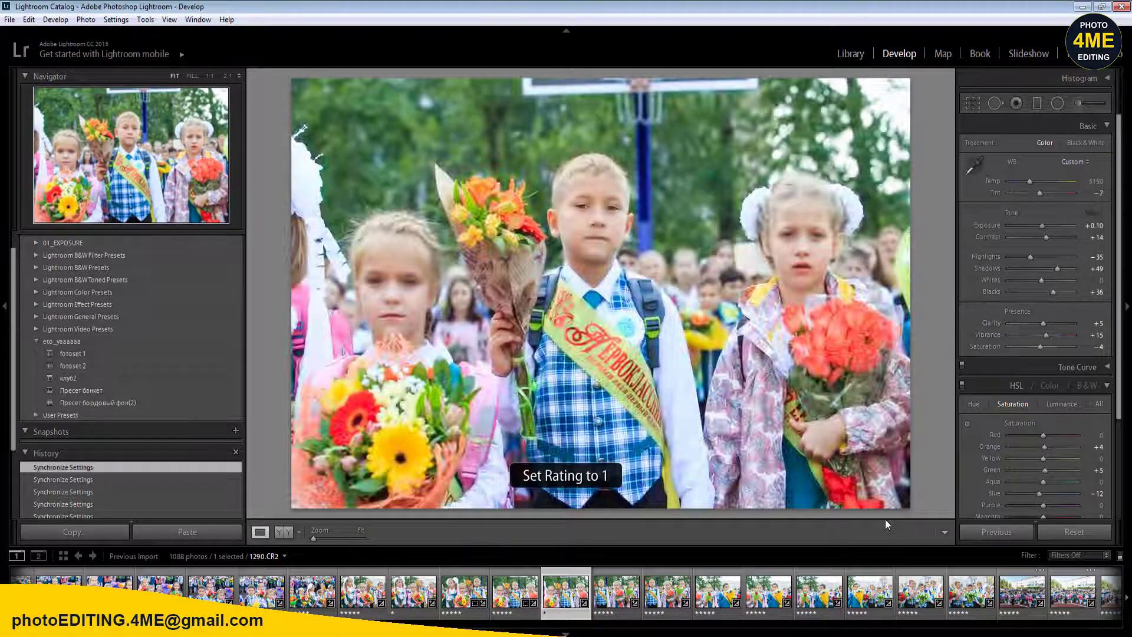
pyautogui.press('Right')
# - Advance to photo 1293.CR2 and set its Exposure to −0.10 and Shadows to +56
pyautogui.press('Right')
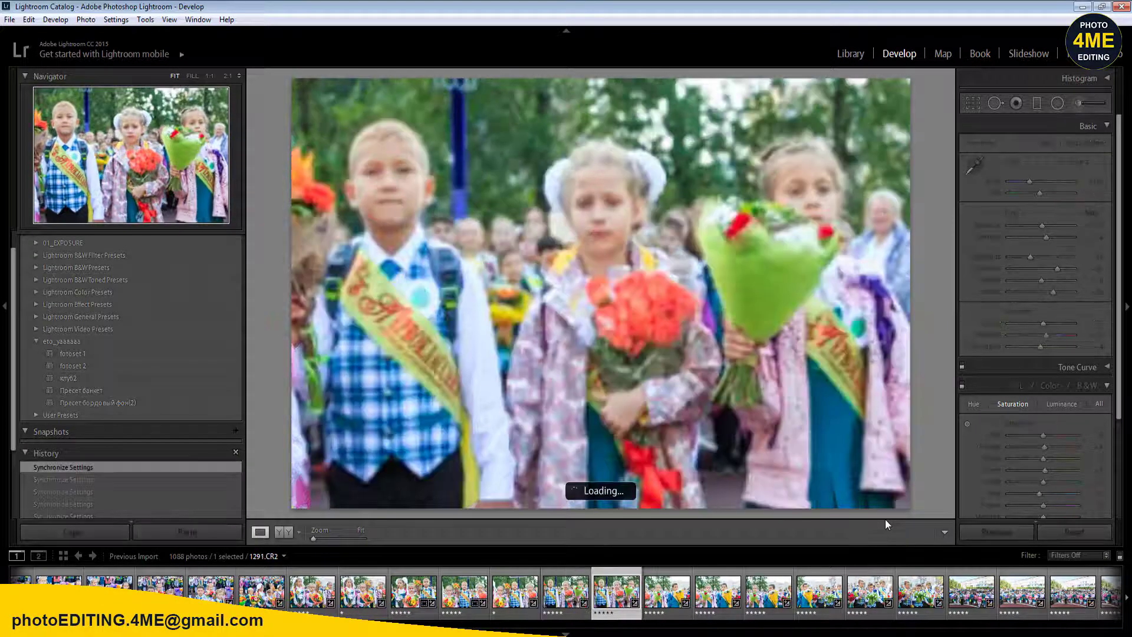
pyautogui.press('1')
pyautogui.press('Right')
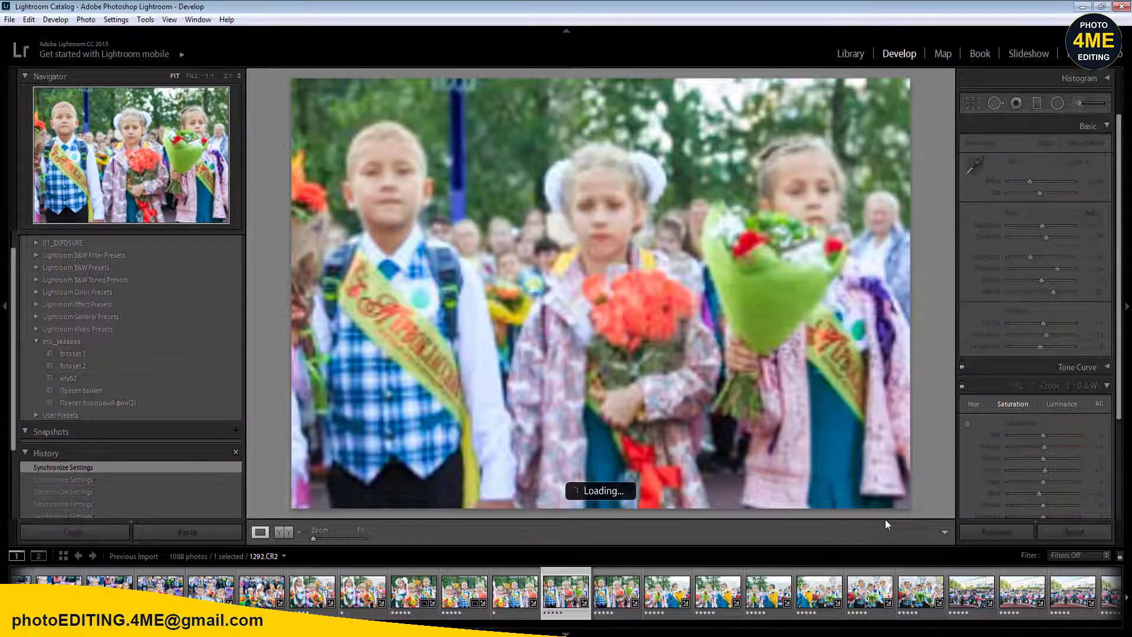
pyautogui.press('Right')
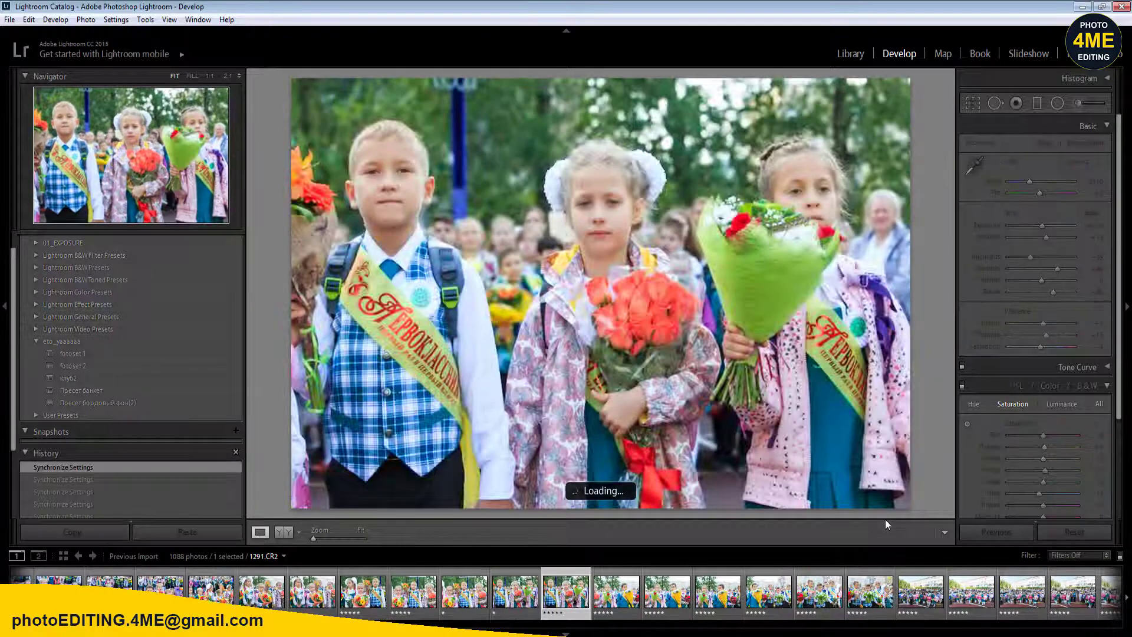
pyautogui.press('Right')
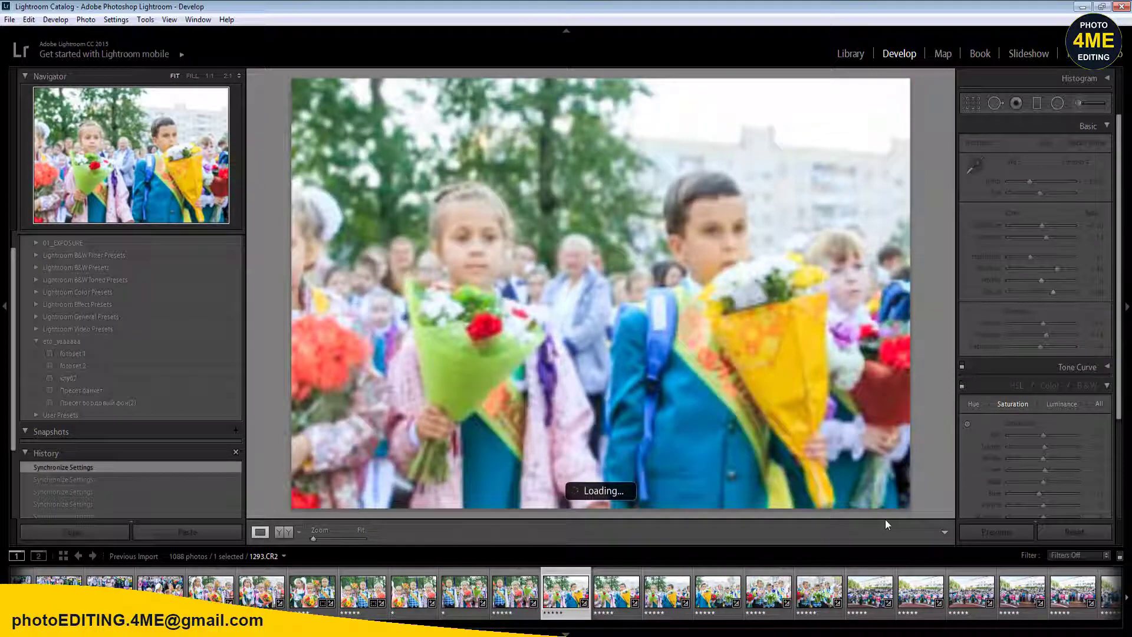
pyautogui.click(1099, 226)
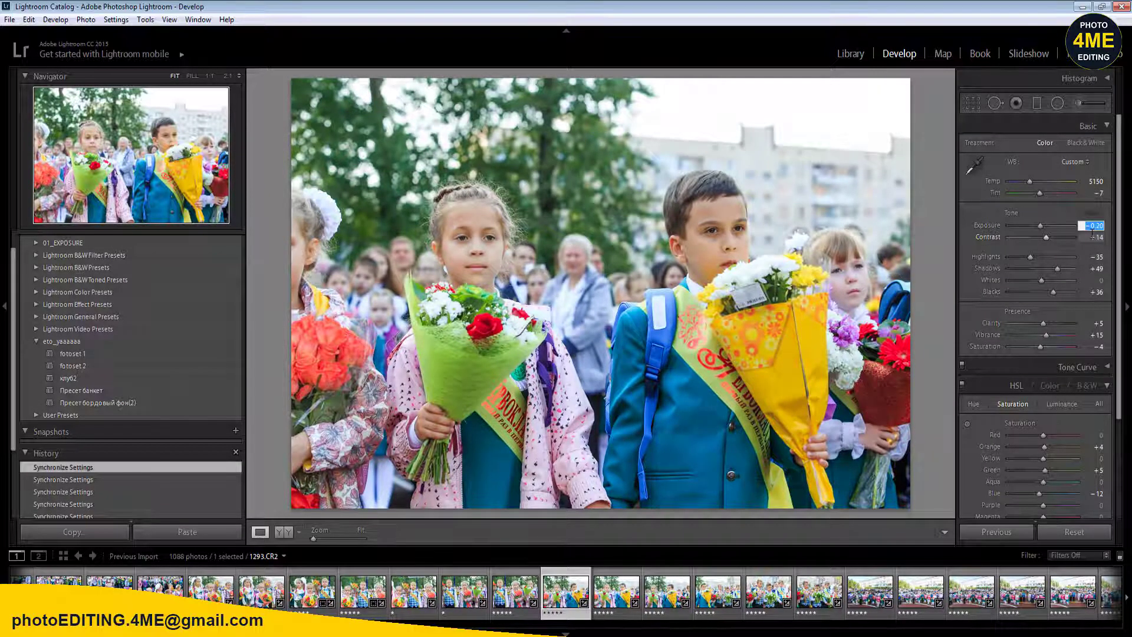
pyautogui.press('Up')
pyautogui.press('Return')
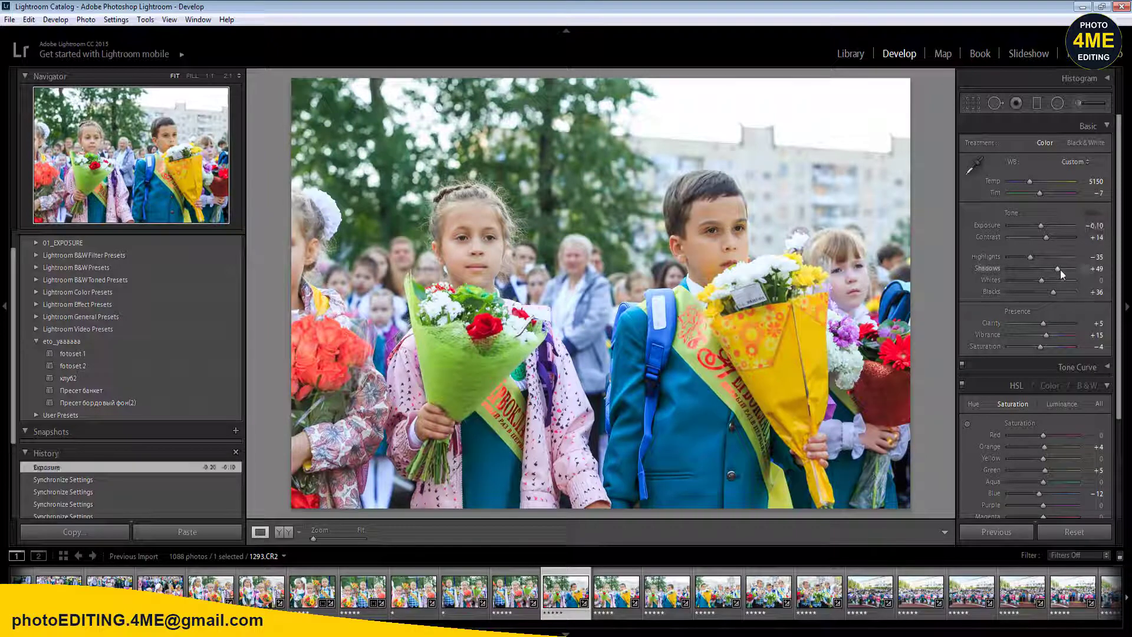
pyautogui.moveTo(1061, 270); pyautogui.dragTo(1062, 270)
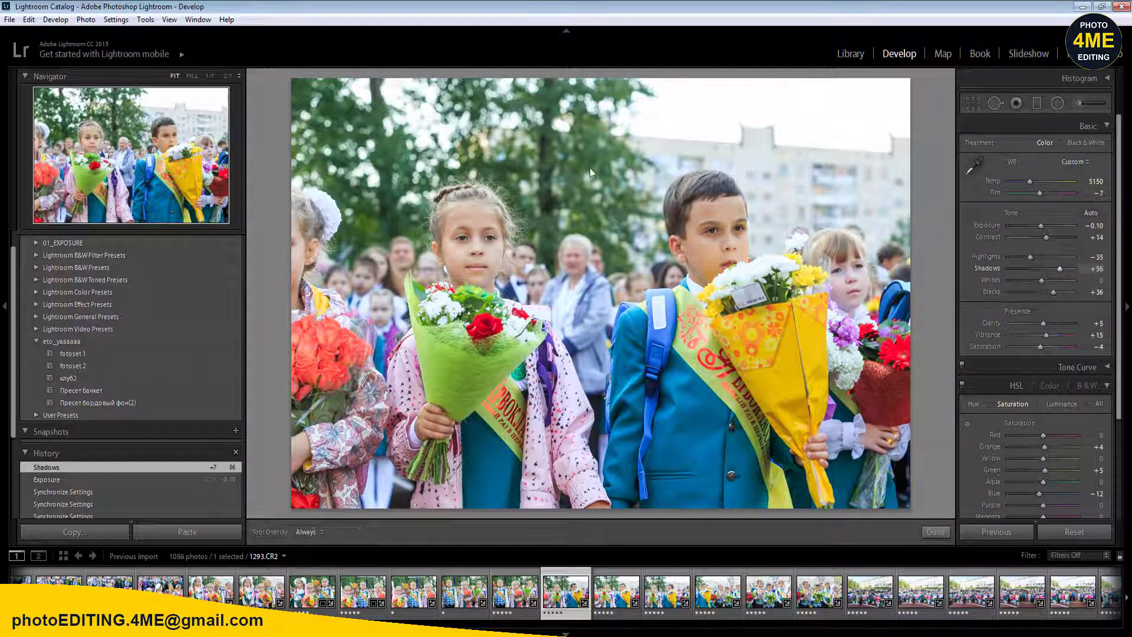
# - Crop photo 1293.CR2 inward from its upper-left corner, keeping the original aspect ratio
pyautogui.press('r')
pyautogui.moveTo(290, 74); pyautogui.dragTo(307, 89)
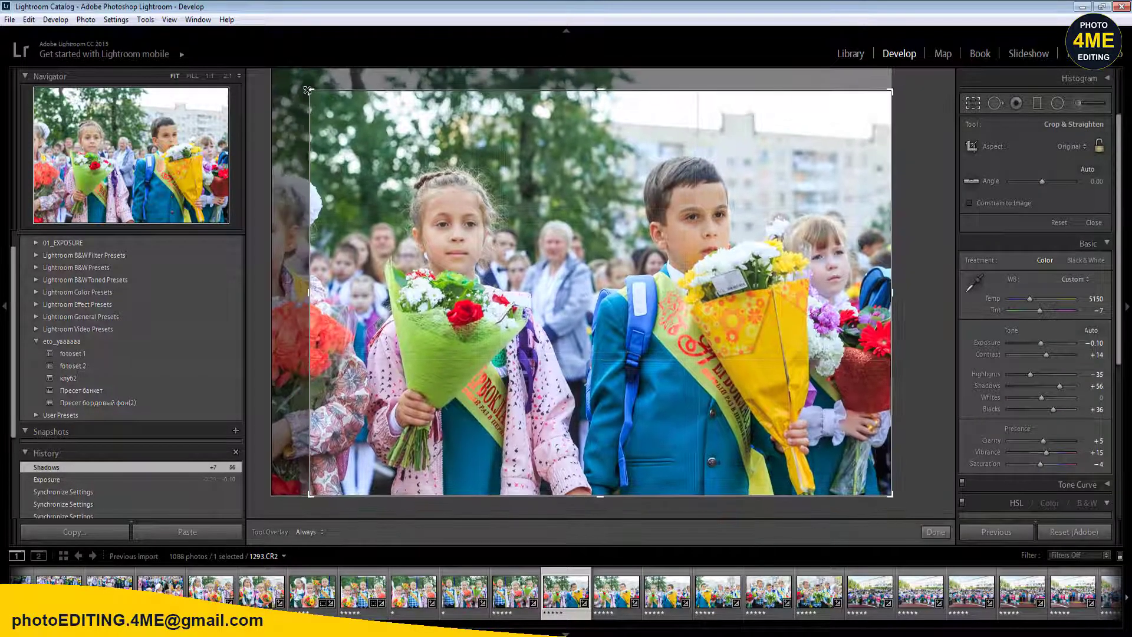
pyautogui.press('r')
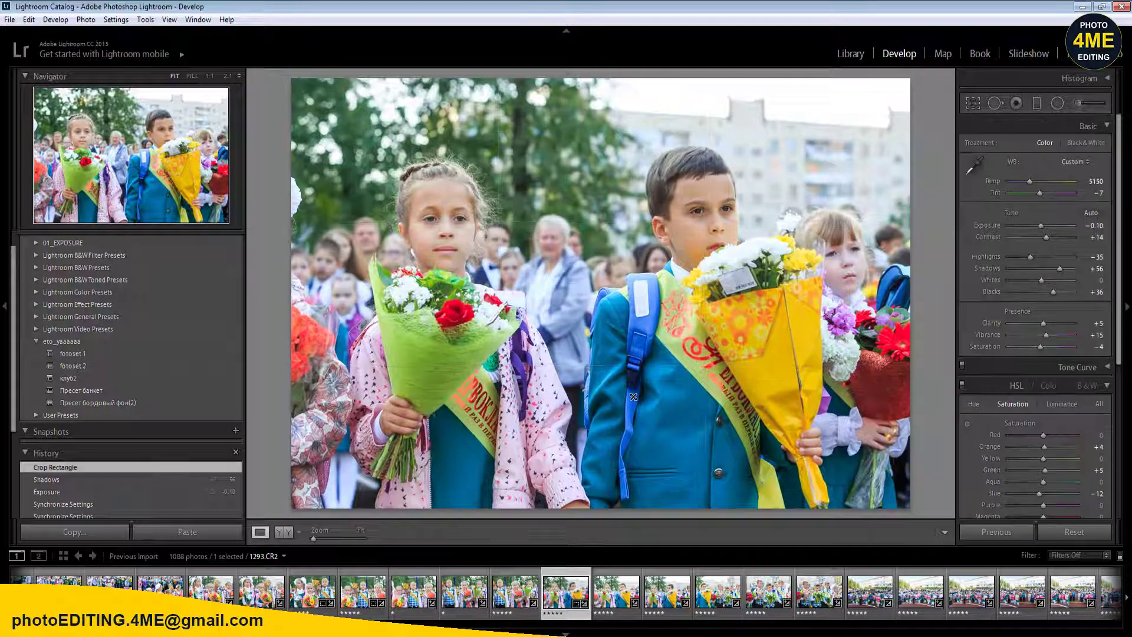
# - Advance to photo 1295.CR2, then crop it tighter and adjust its angle to cut out the boy at the photo's right edge
pyautogui.press('Right')
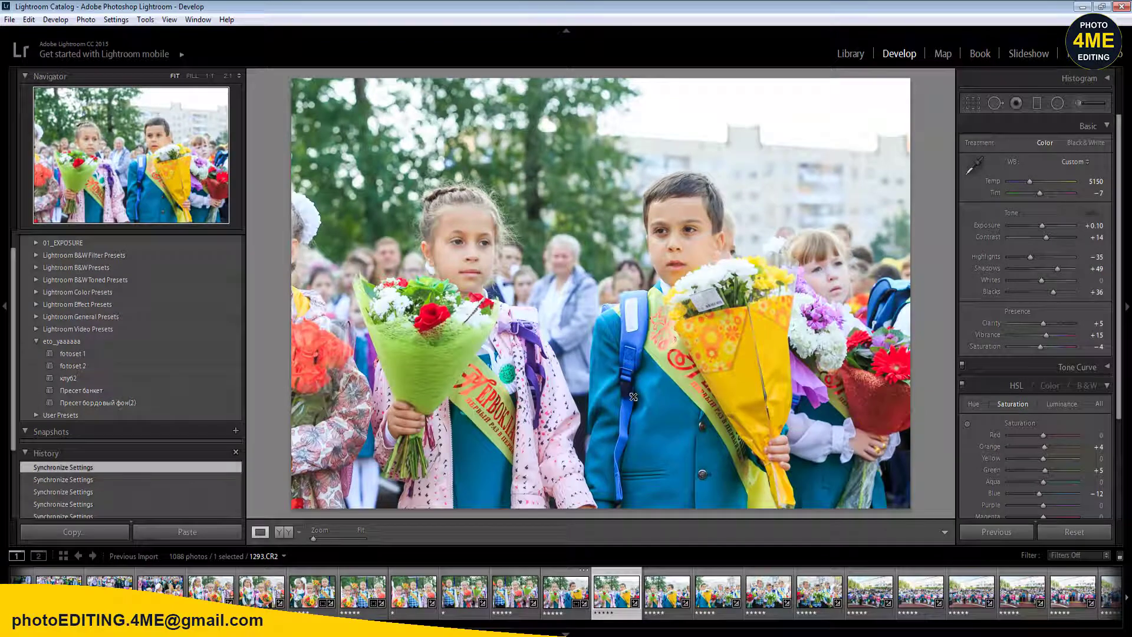
pyautogui.press('Right')
pyautogui.press('Left')
pyautogui.press('Left')
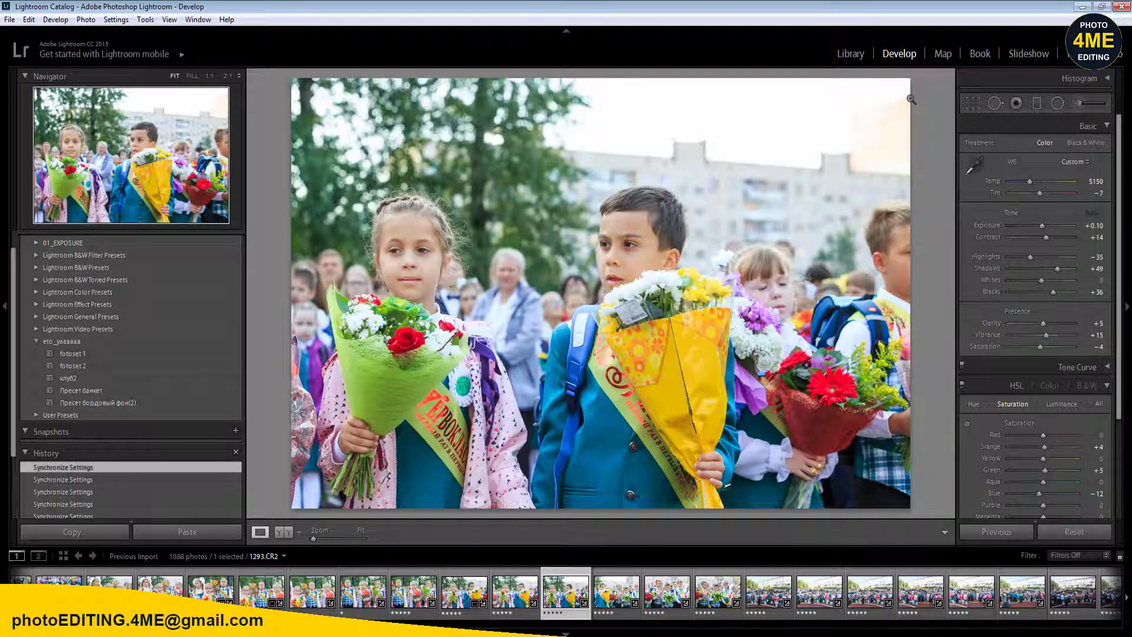
pyautogui.press('r')
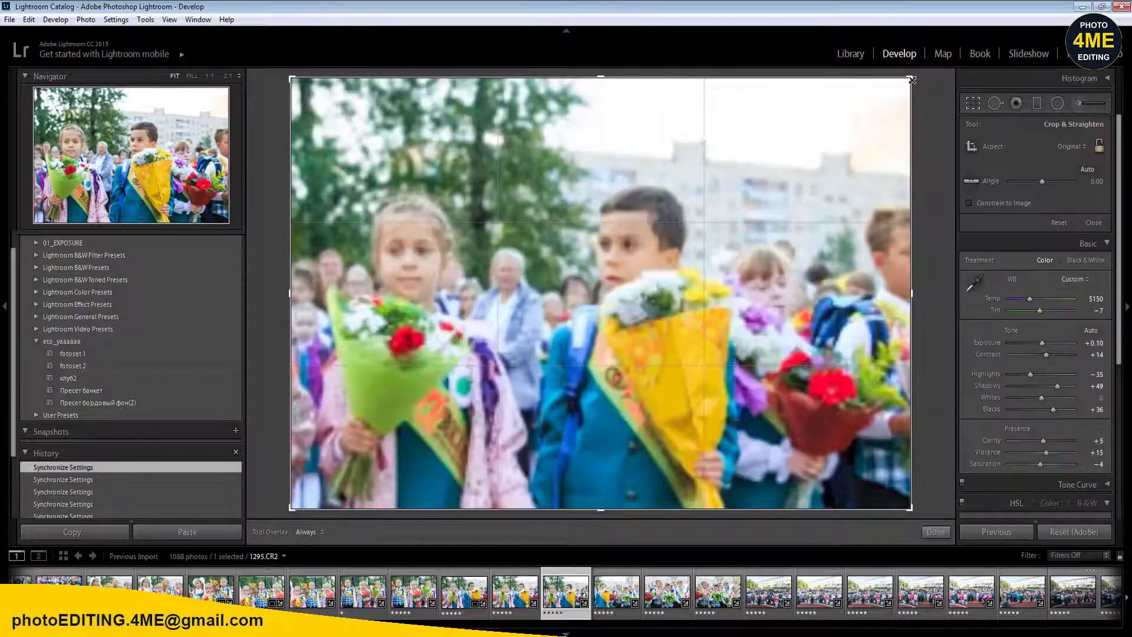
pyautogui.moveTo(905, 85); pyautogui.dragTo(887, 94)
pyautogui.press('r')
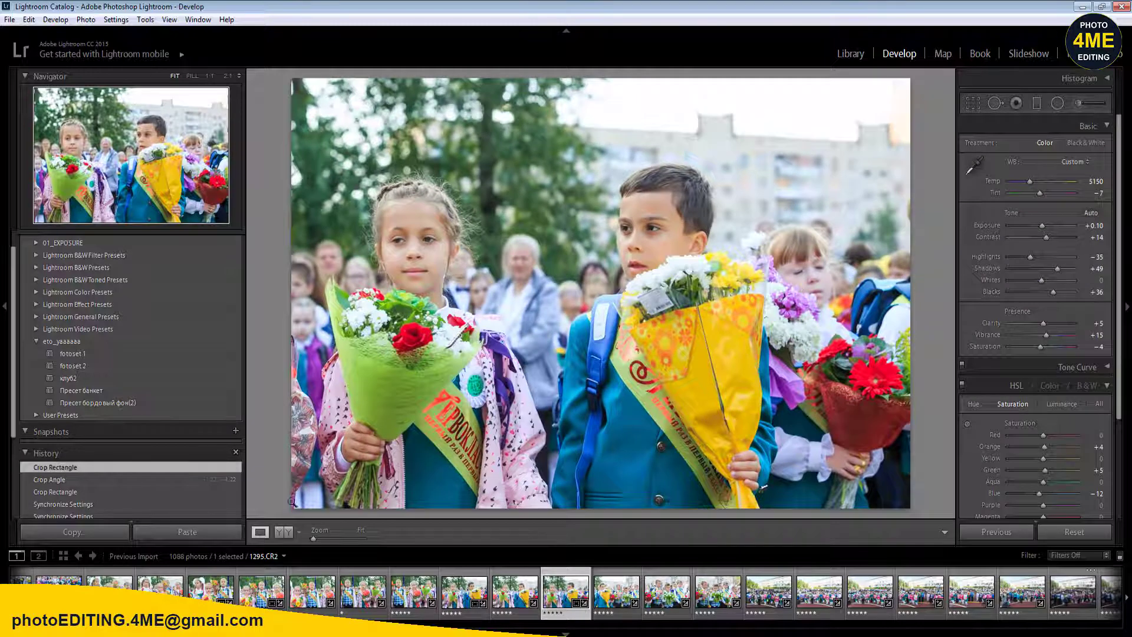
# - Compare the before and after versions of photo 1295.CR2, then return to the single-photo view
pyautogui.click(284, 529)
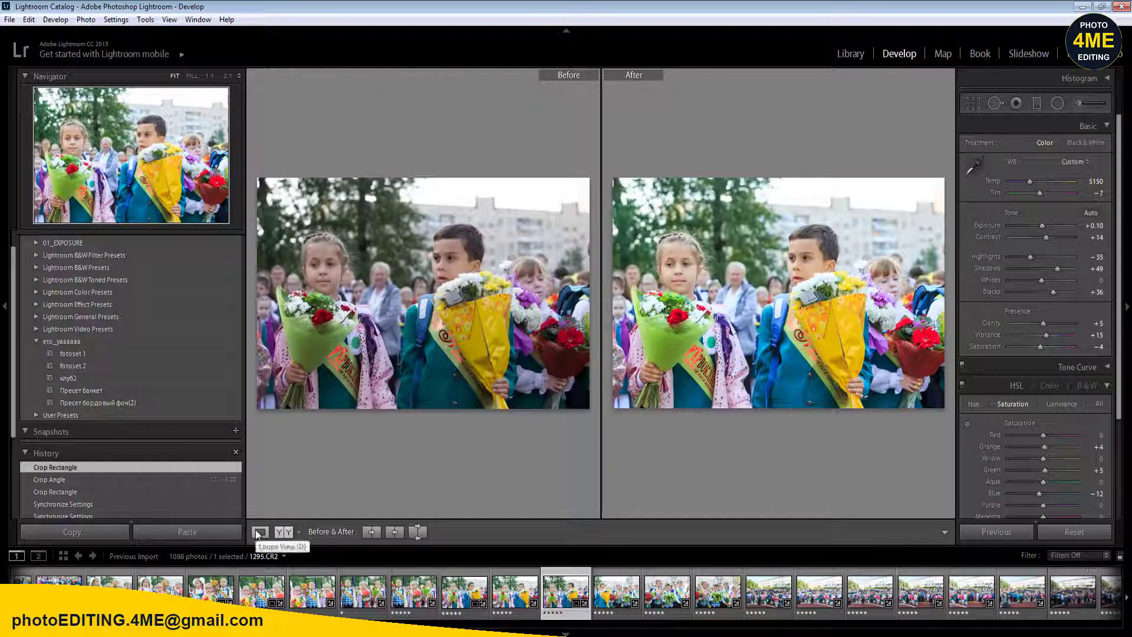
pyautogui.click(255, 529)
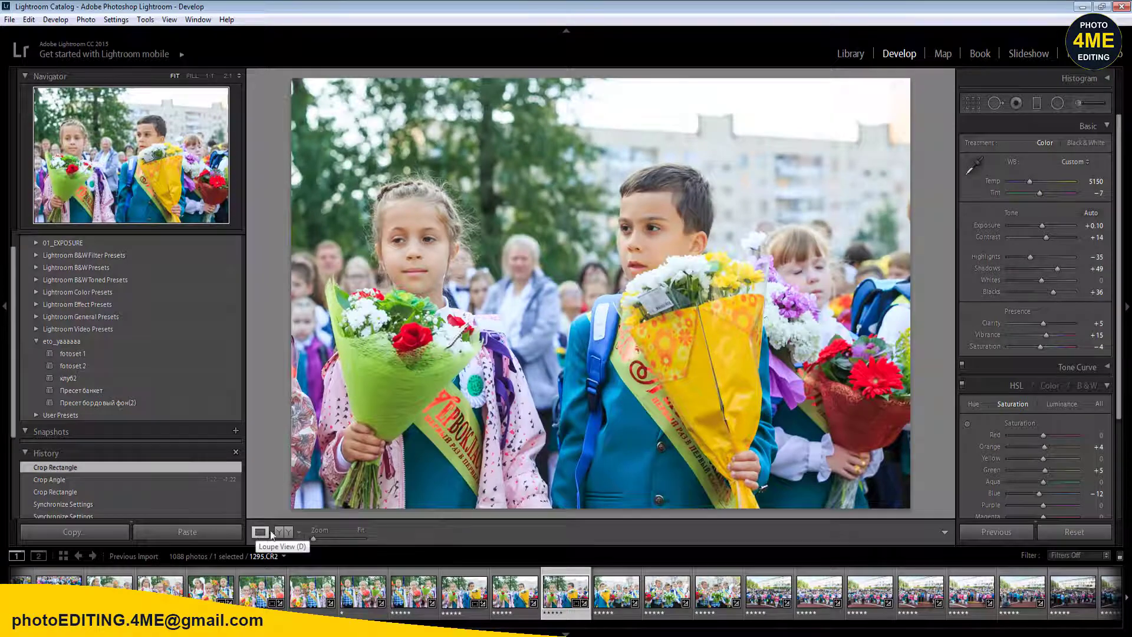
pyautogui.click(286, 531)
pyautogui.click(260, 531)
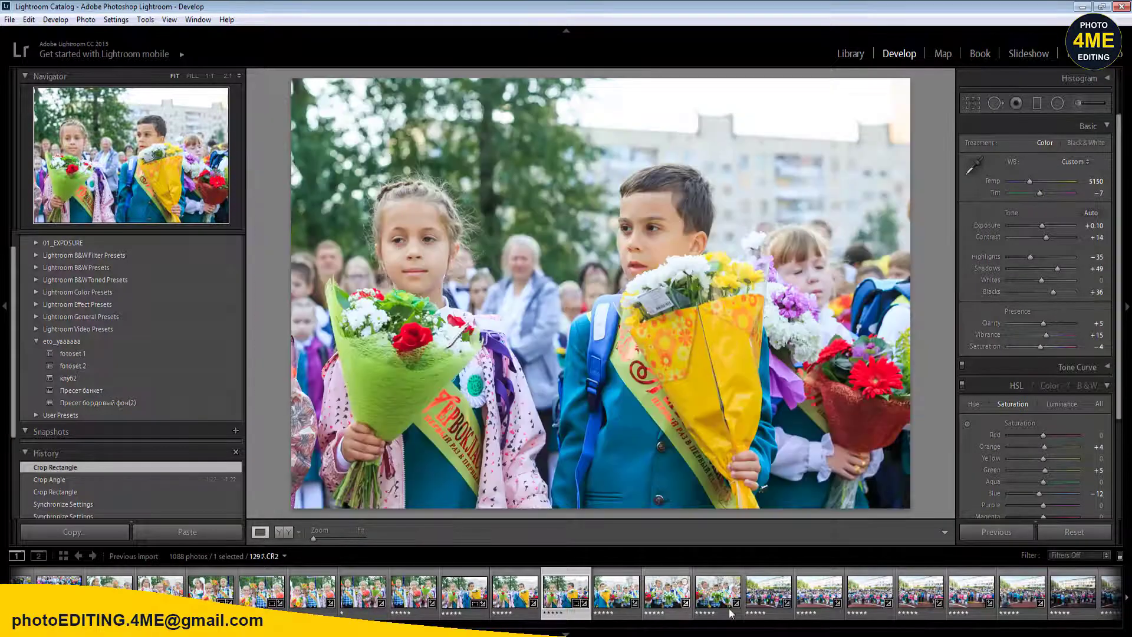
# - Synchronize the develop settings of photo 1295.CR2 to the ten photos that follow it
pyautogui.keyDown('shift'); pyautogui.click(1072, 591); pyautogui.keyUp('shift')
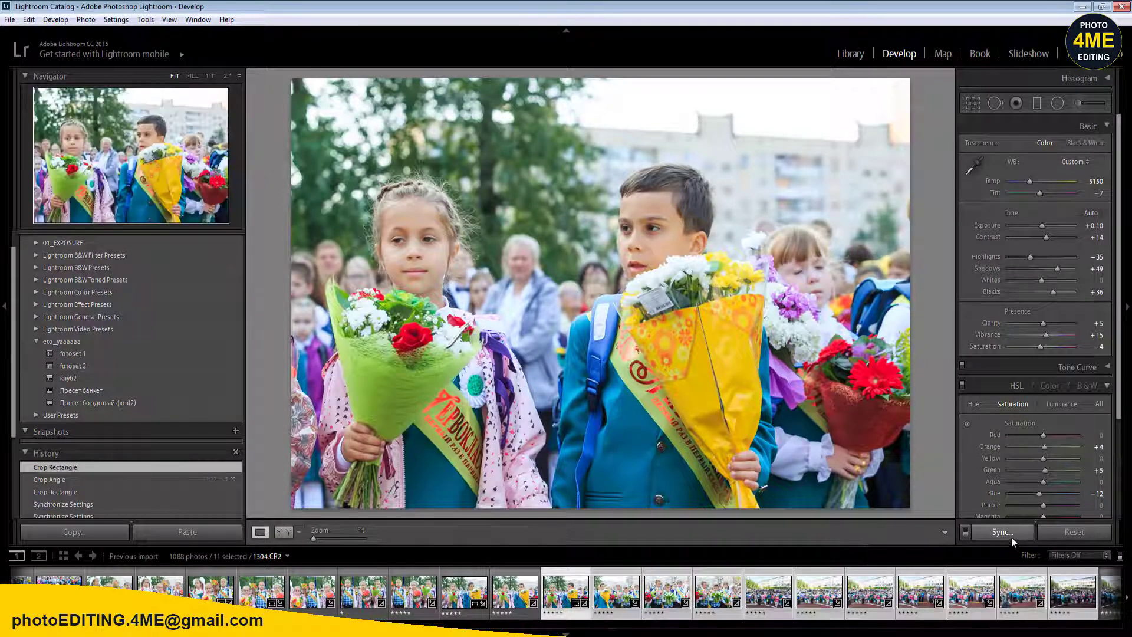
pyautogui.click(1010, 534)
pyautogui.click(913, 539)
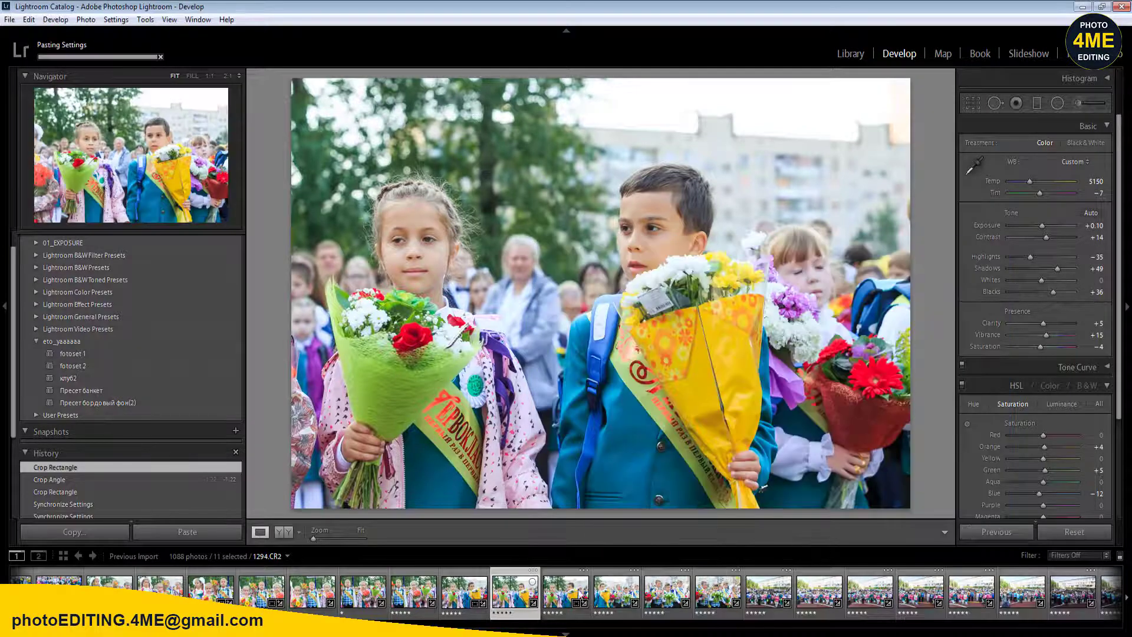
# - Advance past 1296.CR2 to photo 1297.CR2 and crop it inward from its left edge, keeping the original aspect ratio
pyautogui.click(615, 595)
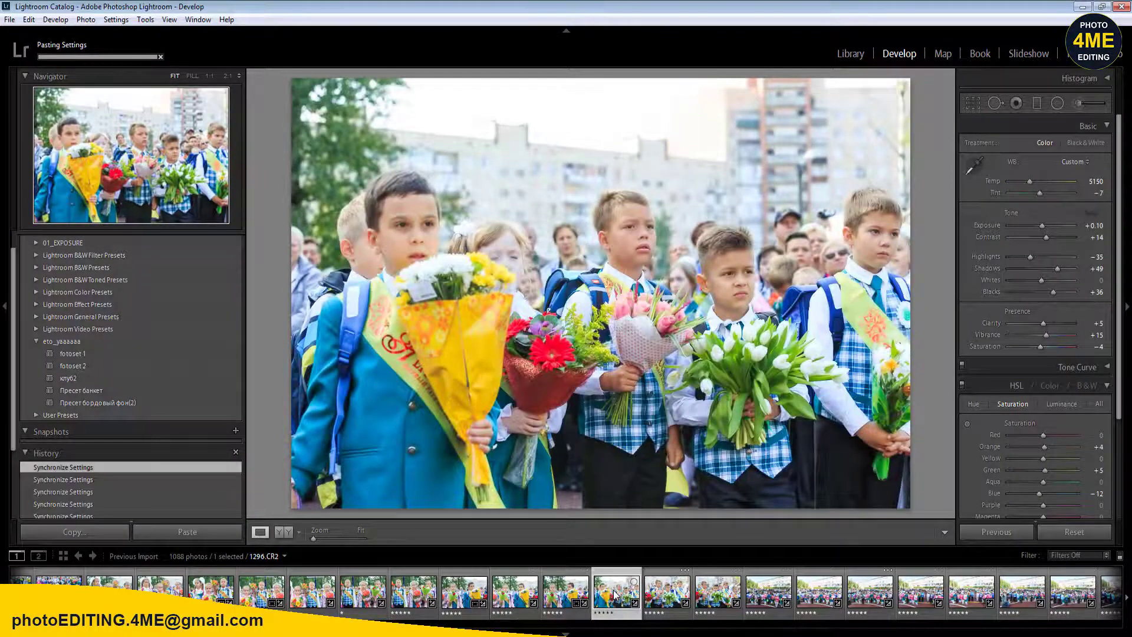
pyautogui.press('Right')
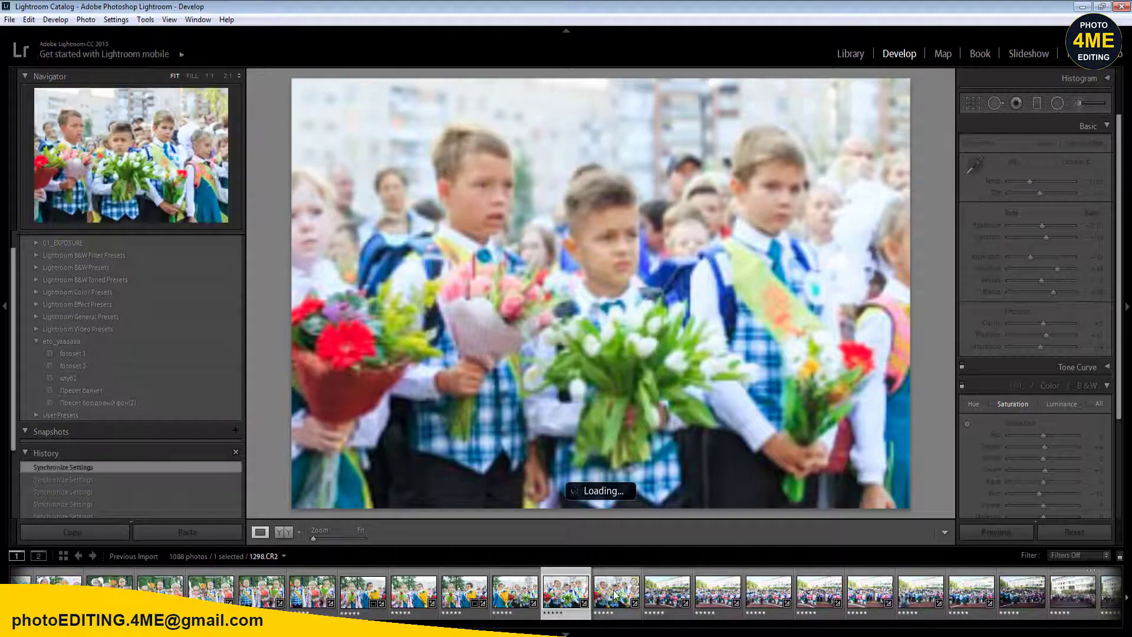
pyautogui.click(615, 594)
pyautogui.press('Left')
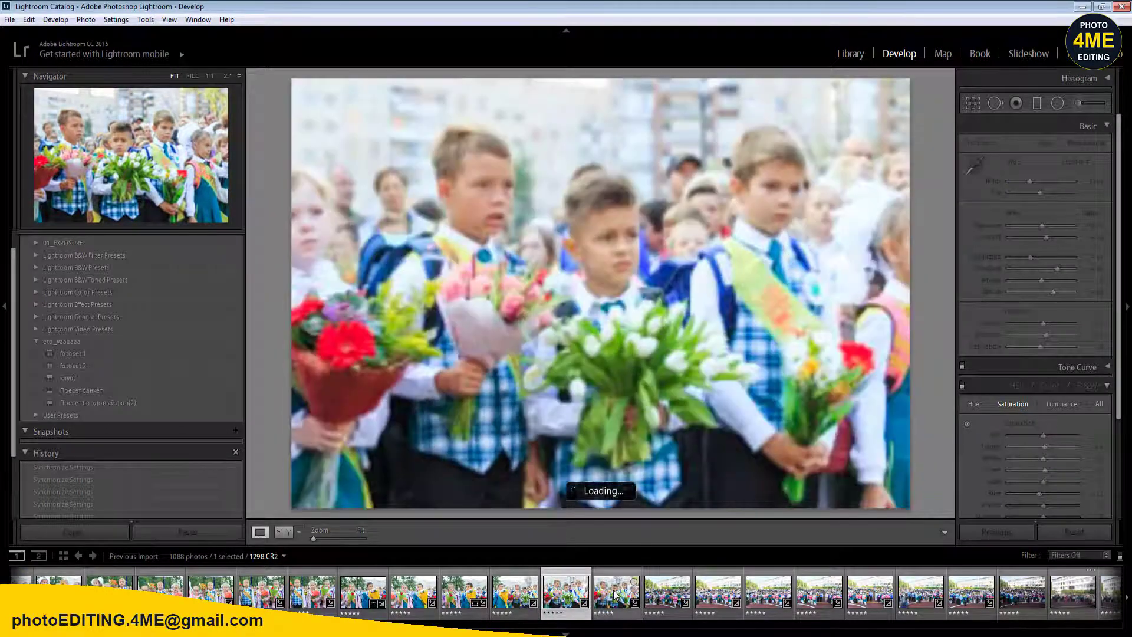
pyautogui.press('r')
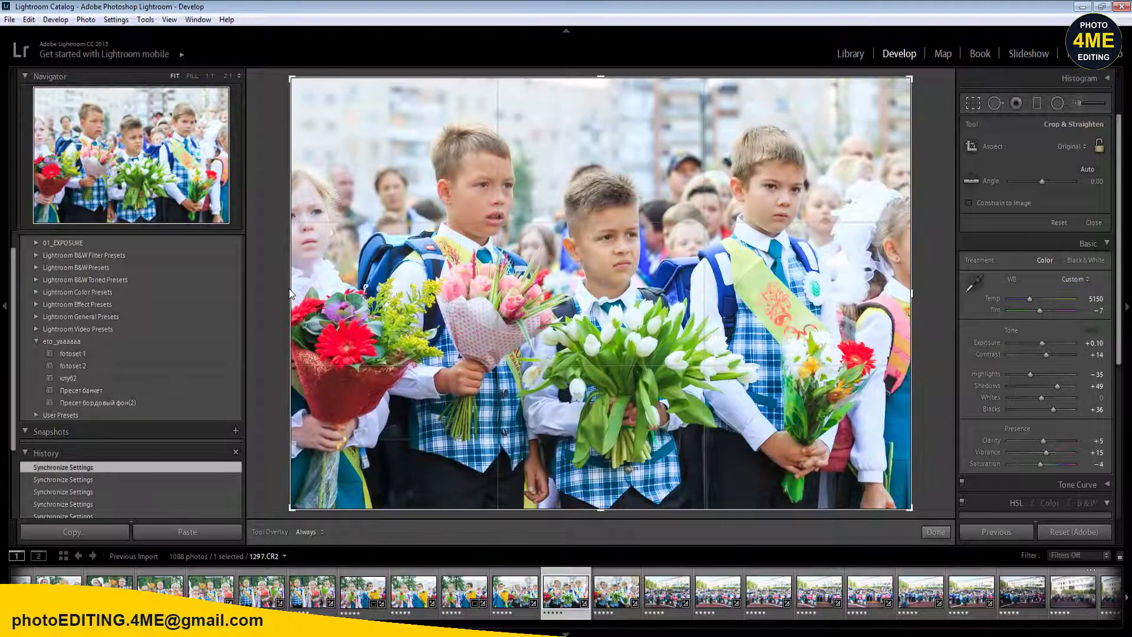
pyautogui.moveTo(288, 288); pyautogui.dragTo(321, 295)
pyautogui.click(323, 295)
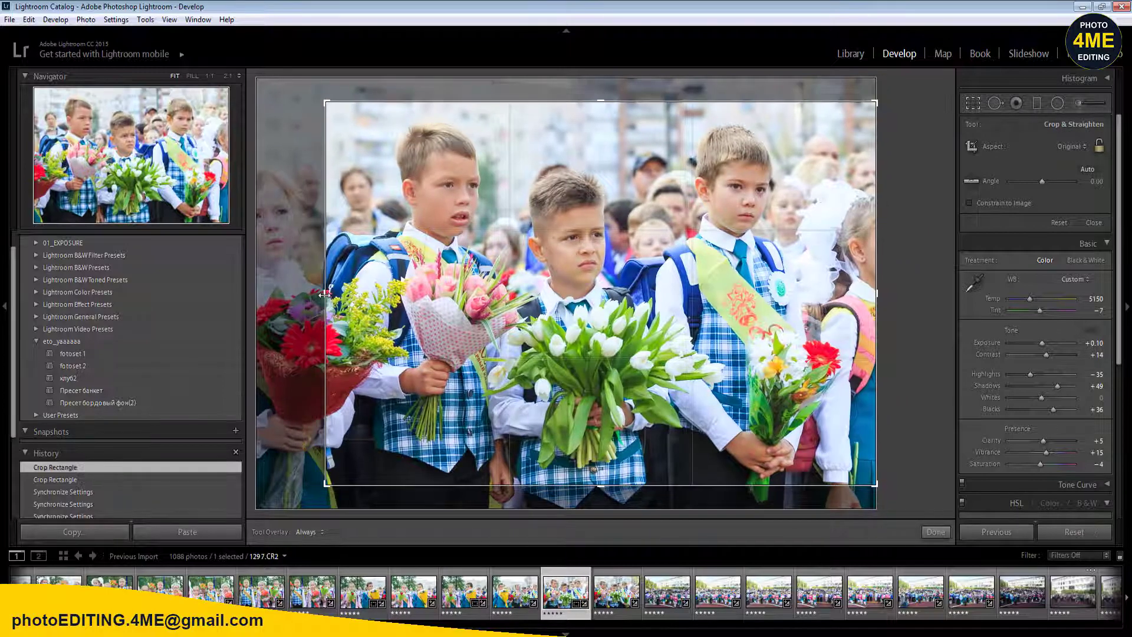
pyautogui.press('Return')
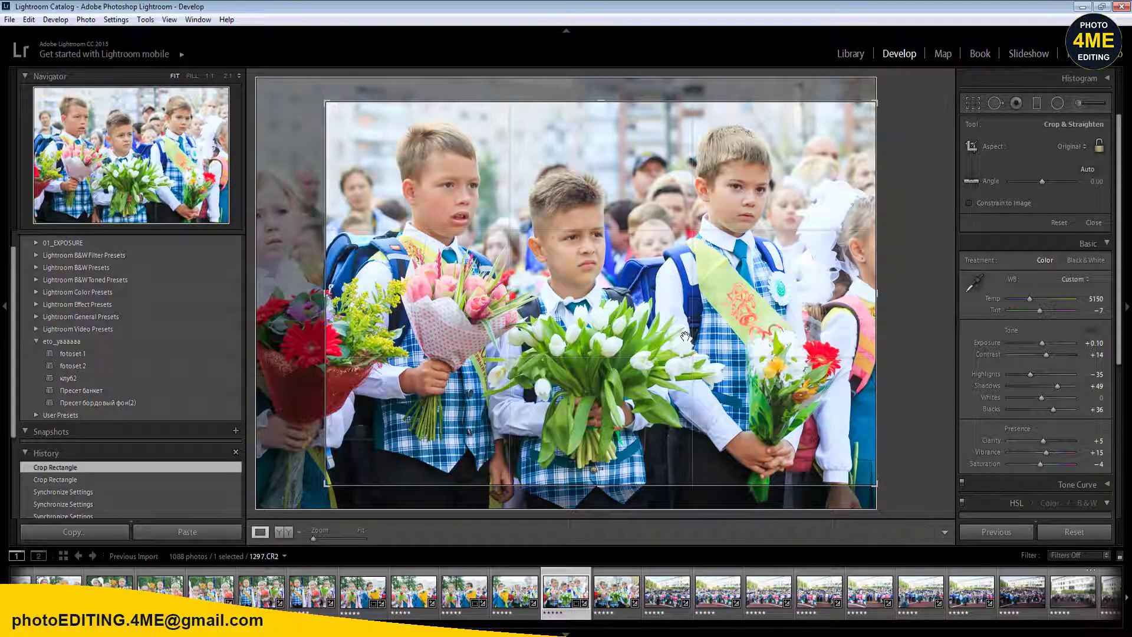
# - Advance to photo 1298.CR2 and crop it slightly inward from its right edge to cut out the child behind the girl
pyautogui.press('Right')
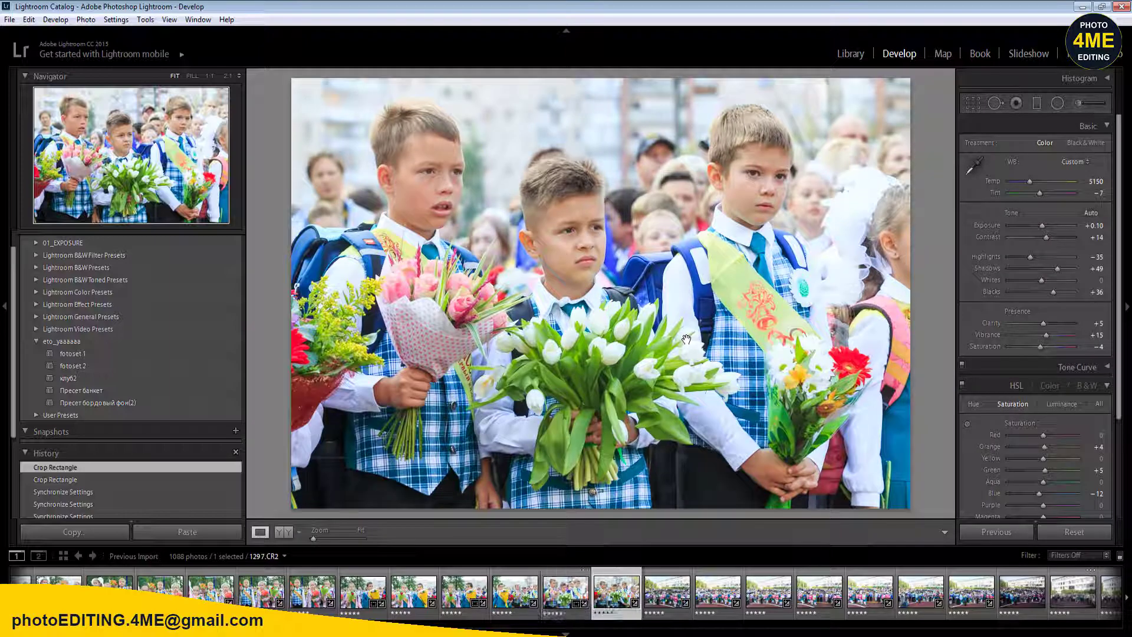
pyautogui.press('Left')
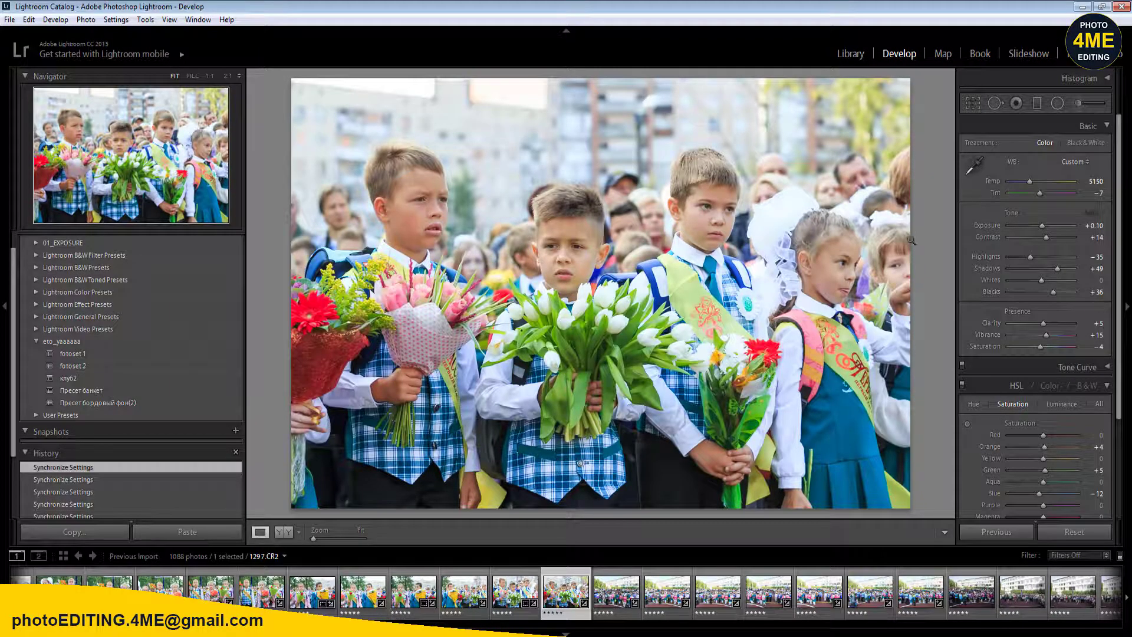
pyautogui.press('r')
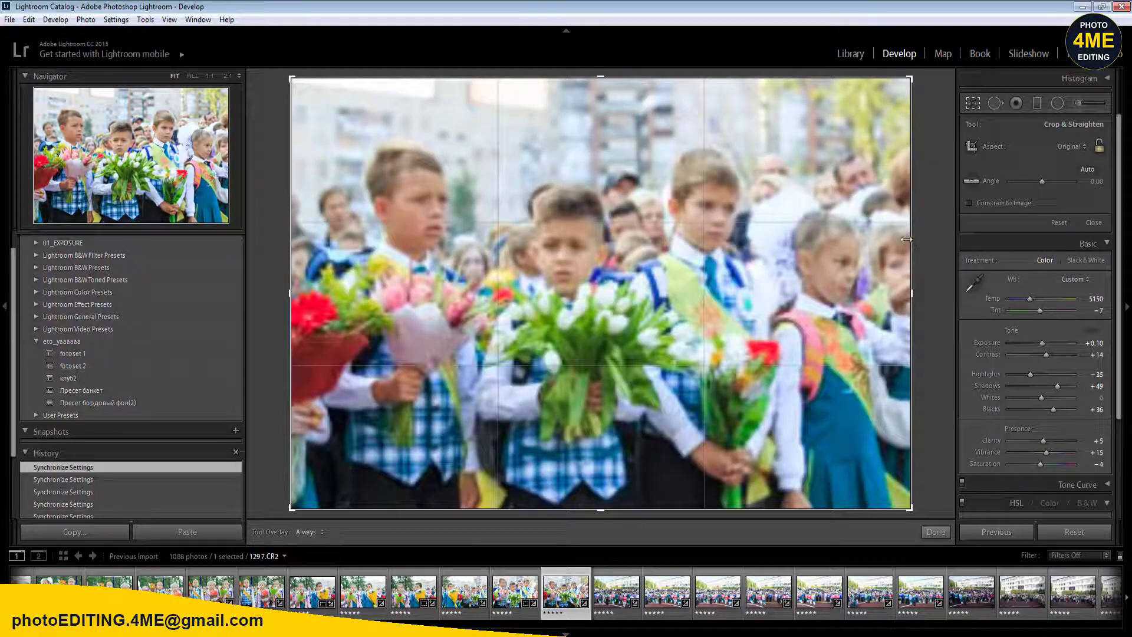
pyautogui.moveTo(906, 239); pyautogui.dragTo(892, 240)
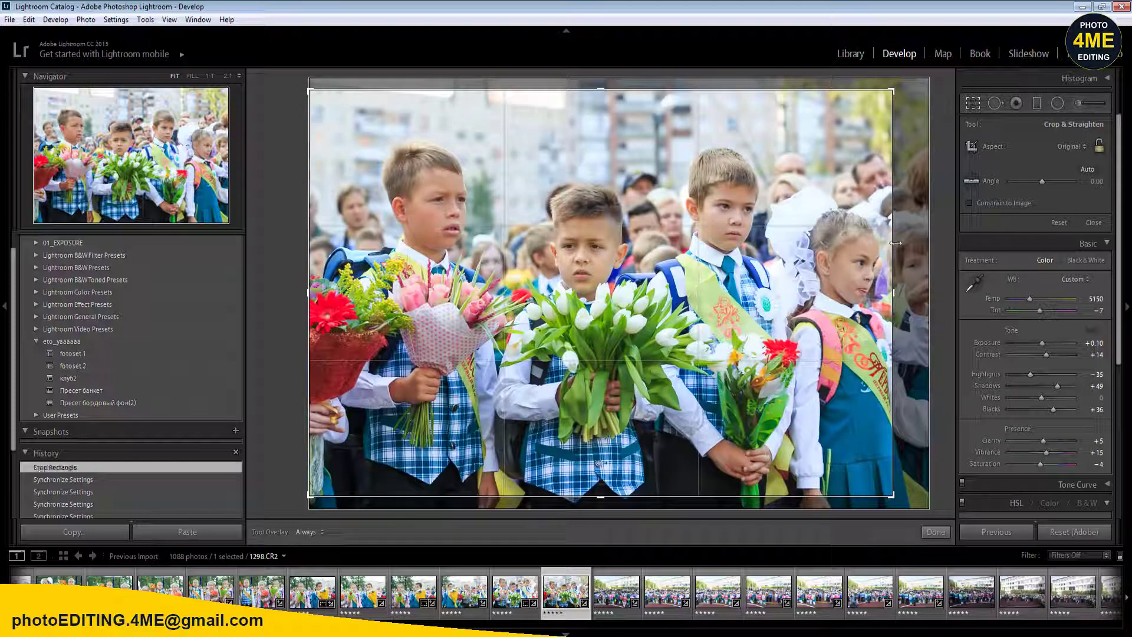
pyautogui.press('Return')
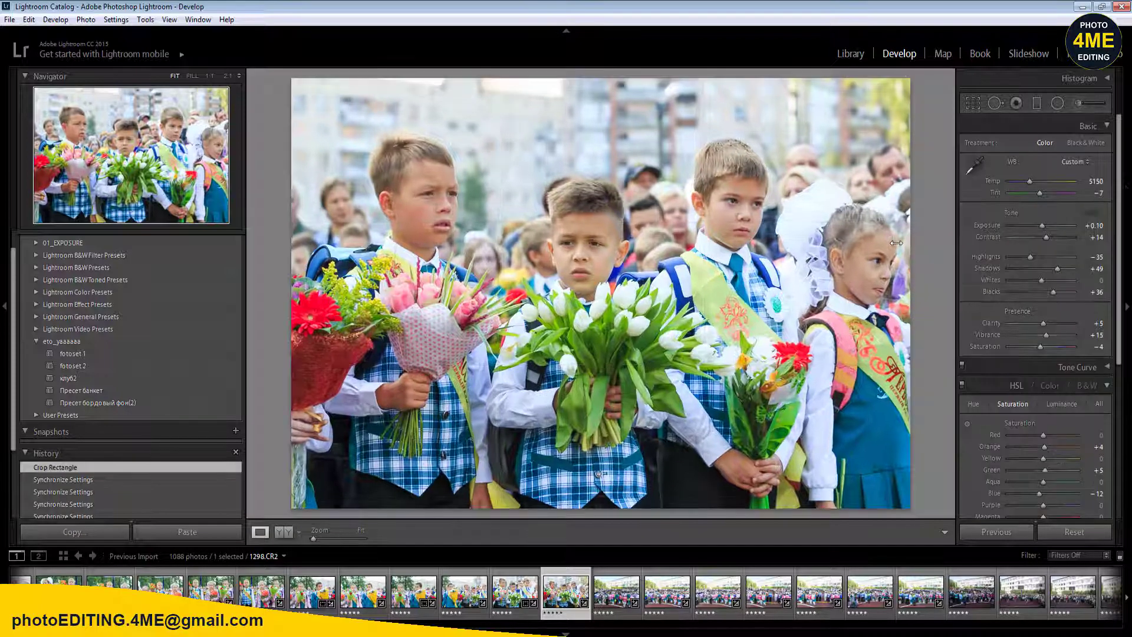
# - Go through the edited group photos from 1270.CR2 onward one by one, checking their color, exposure and framing
pyautogui.press('Right')
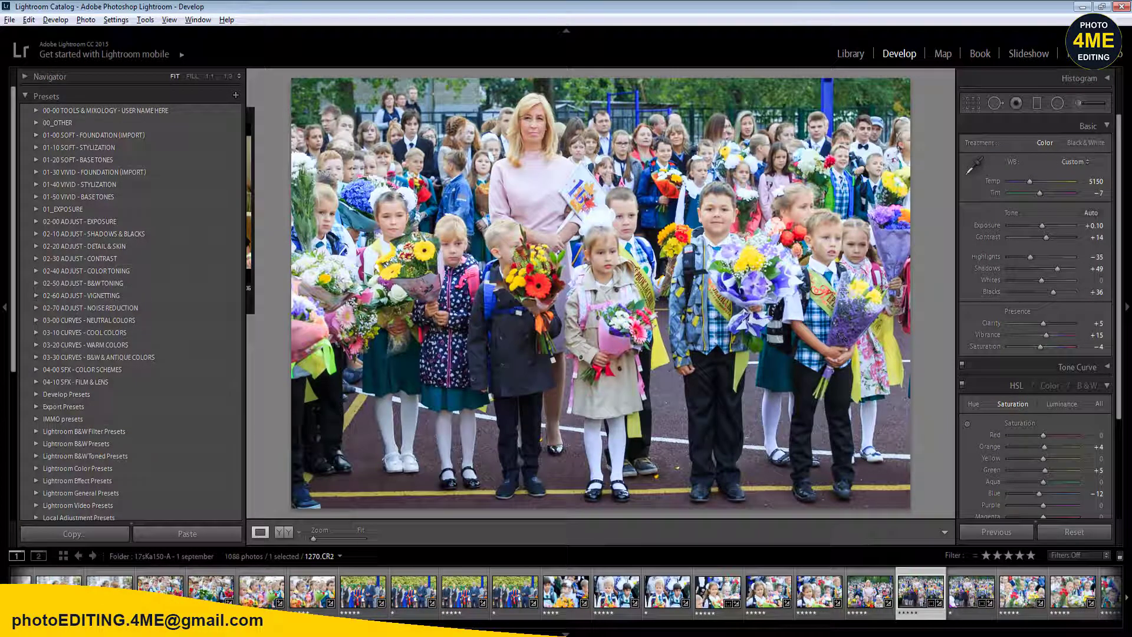
pyautogui.press('Right')
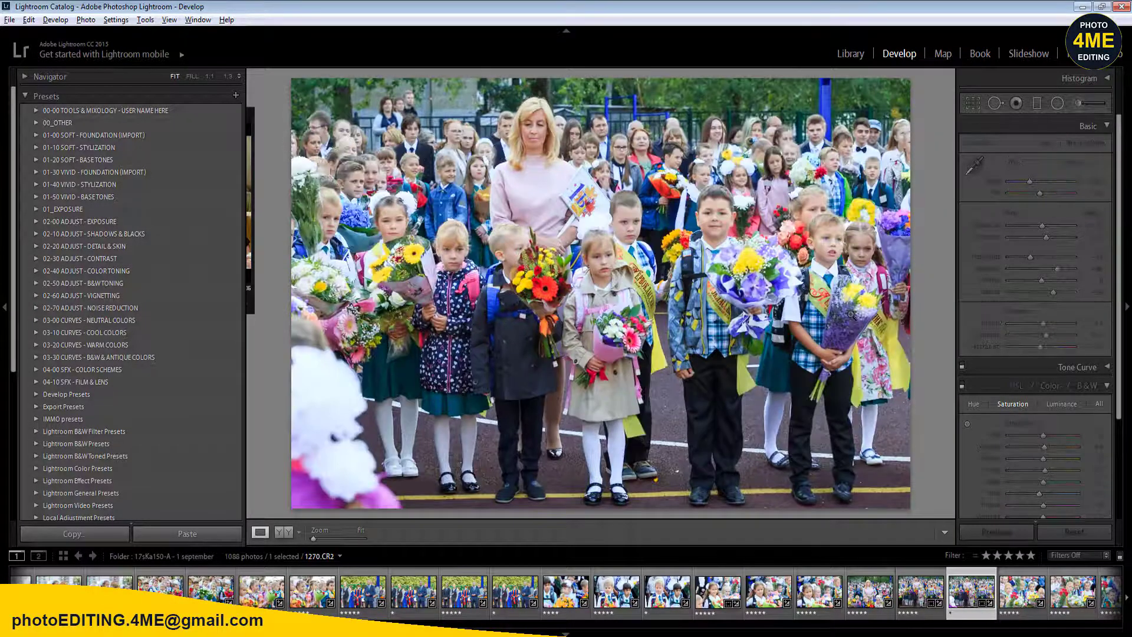
pyautogui.press('Right')
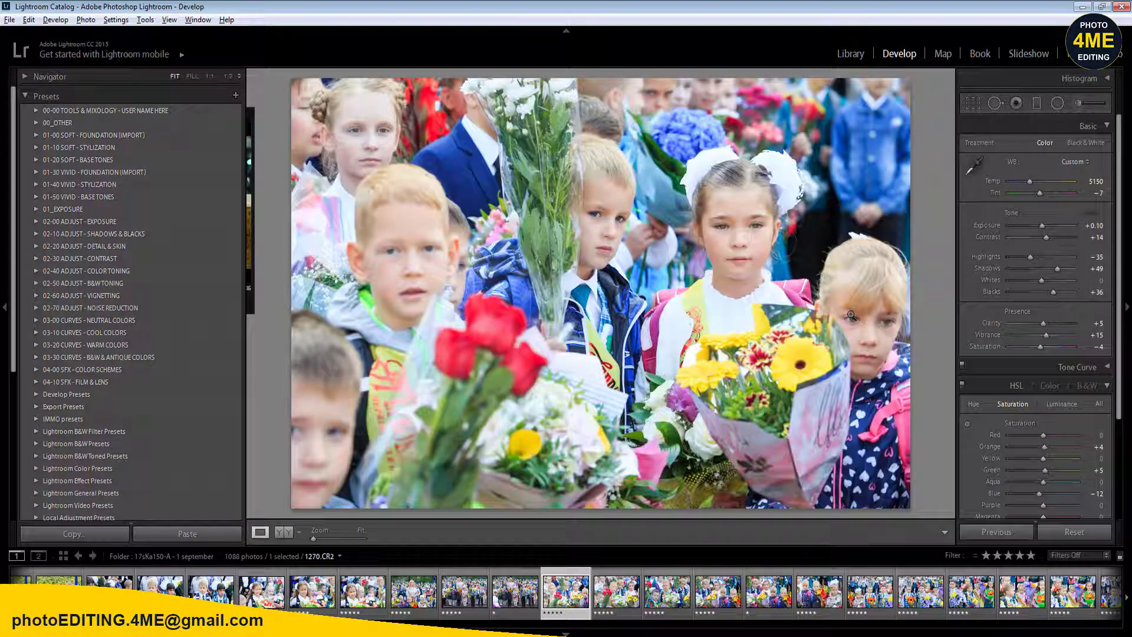
pyautogui.press('Right')
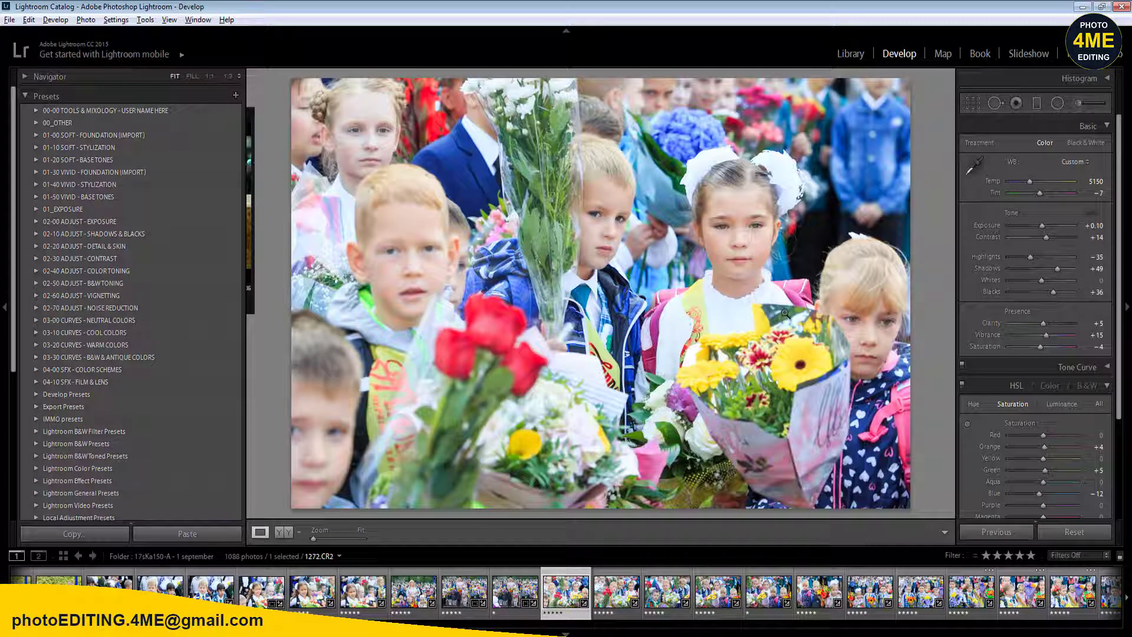
pyautogui.press('Right')
pyautogui.press('Left')
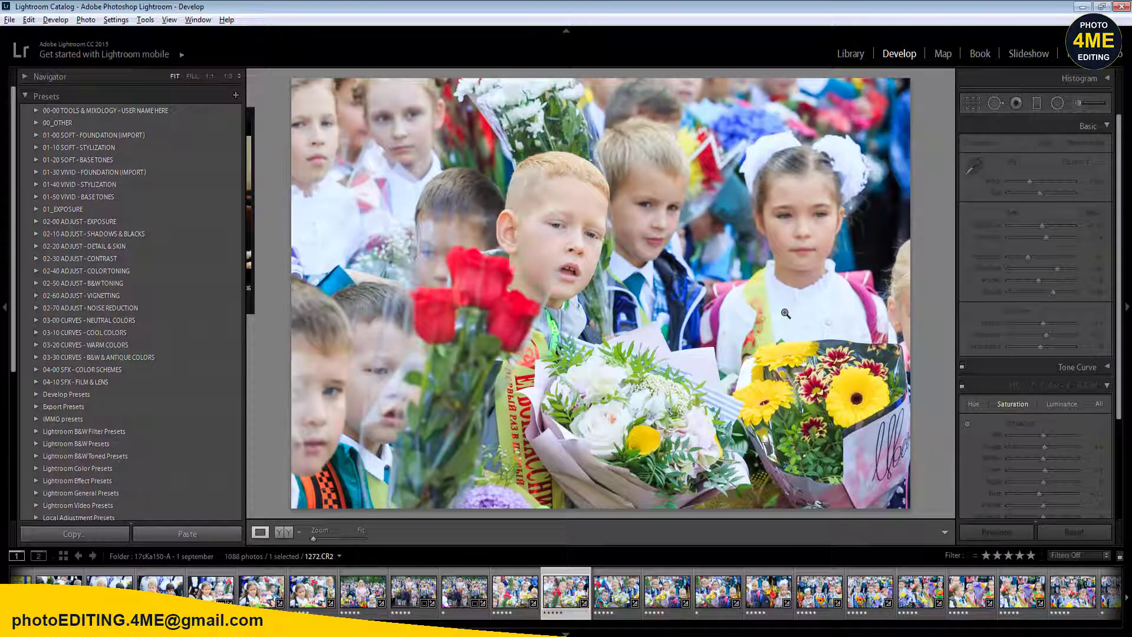
pyautogui.press('Right')
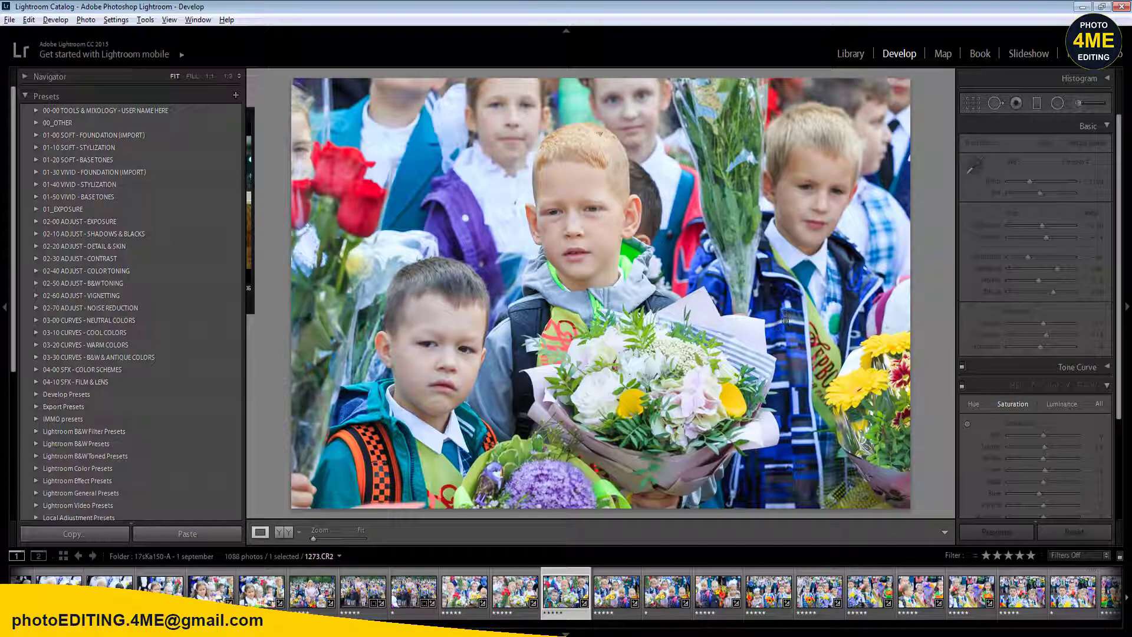
pyautogui.press('Right')
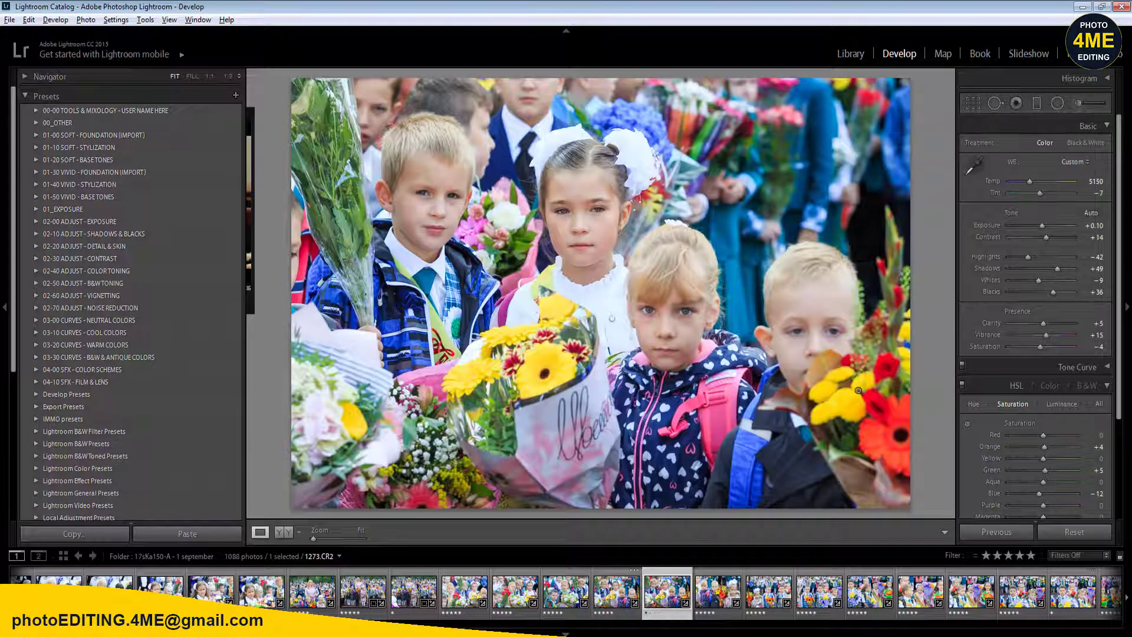
pyautogui.press('Right')
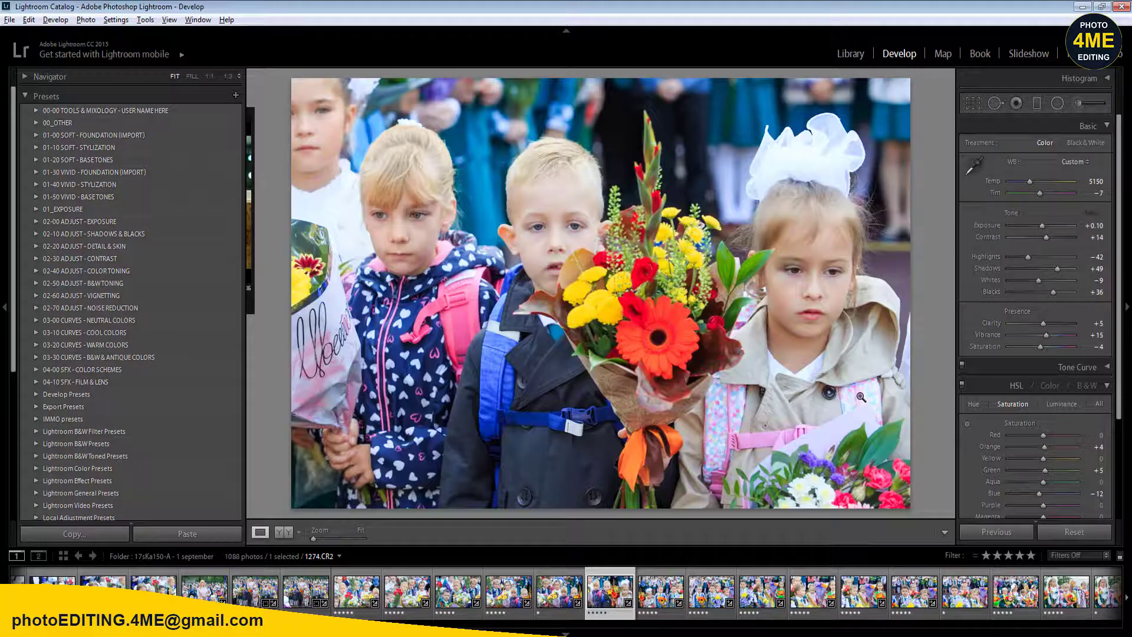
pyautogui.press('Right')
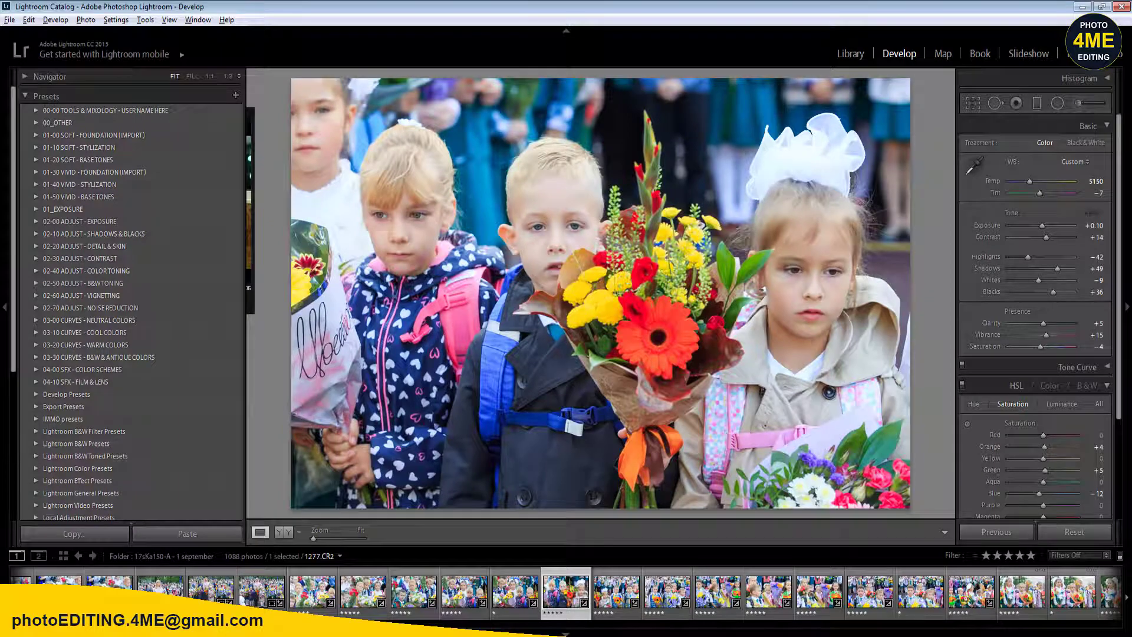
# - Spot-check photos between 1282.CR2 and 1298.CR2, including 1290.CR2 and 1291.CR2, for a consistent look across the series
pyautogui.click(823, 586)
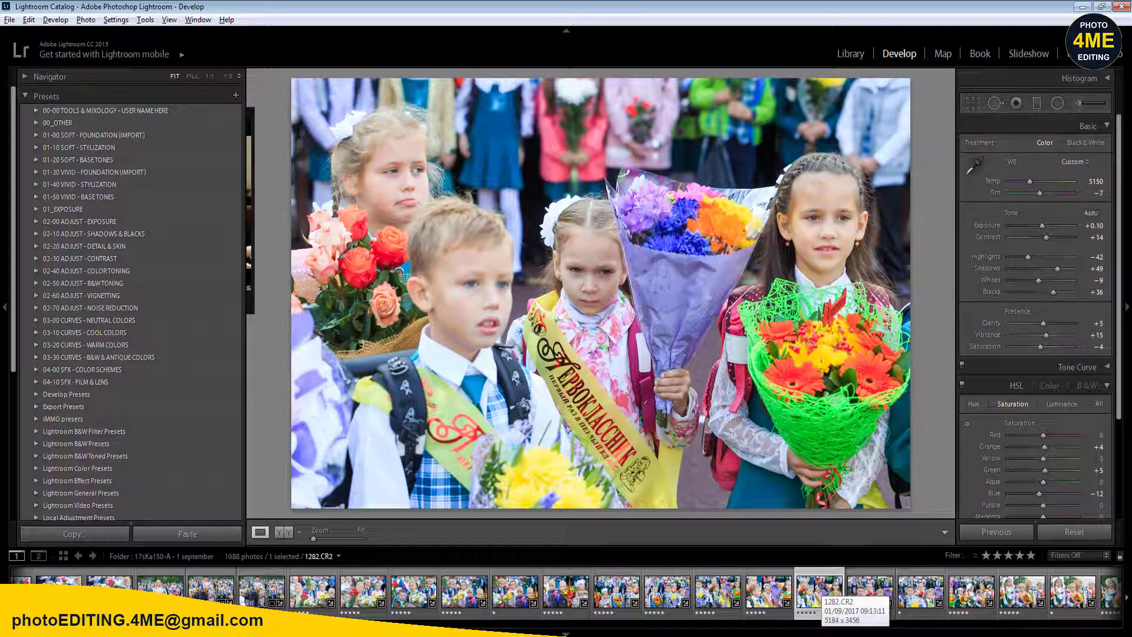
pyautogui.press('Right')
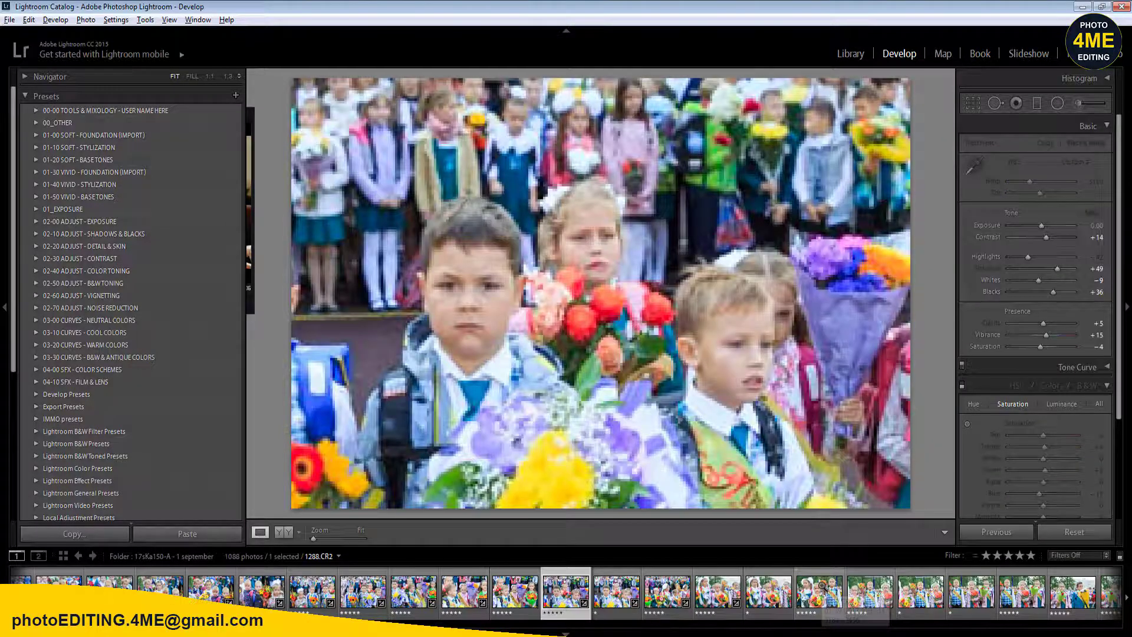
pyautogui.click(772, 595)
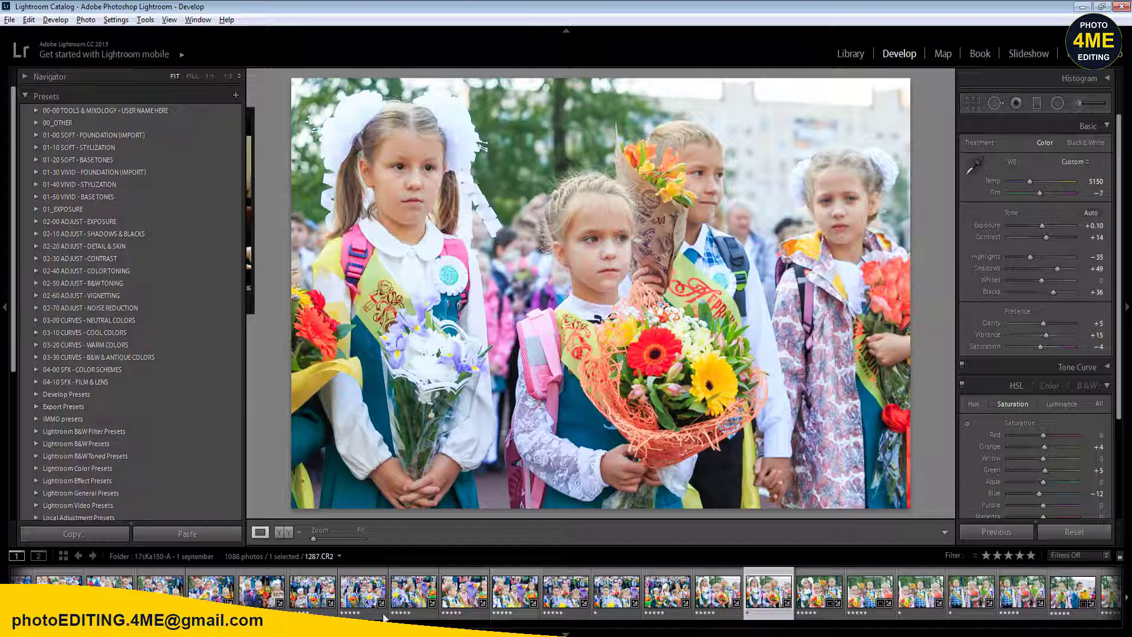
pyautogui.scroll(-3, 566, 593)
pyautogui.scroll(-8, 735, 591)
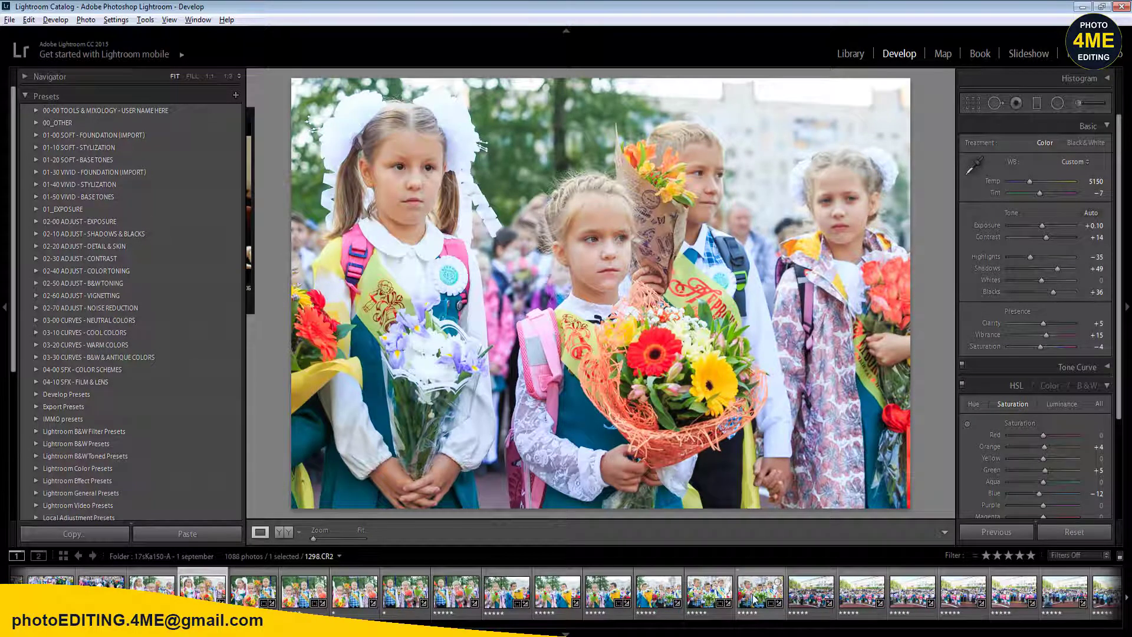
pyautogui.click(753, 597)
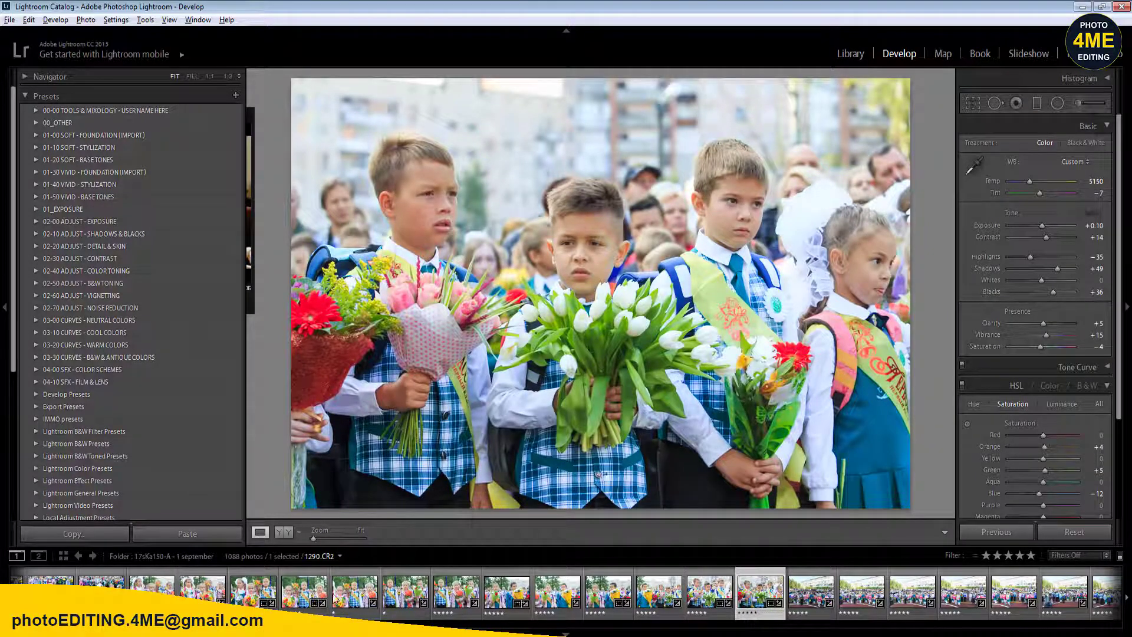
pyautogui.click(390, 599)
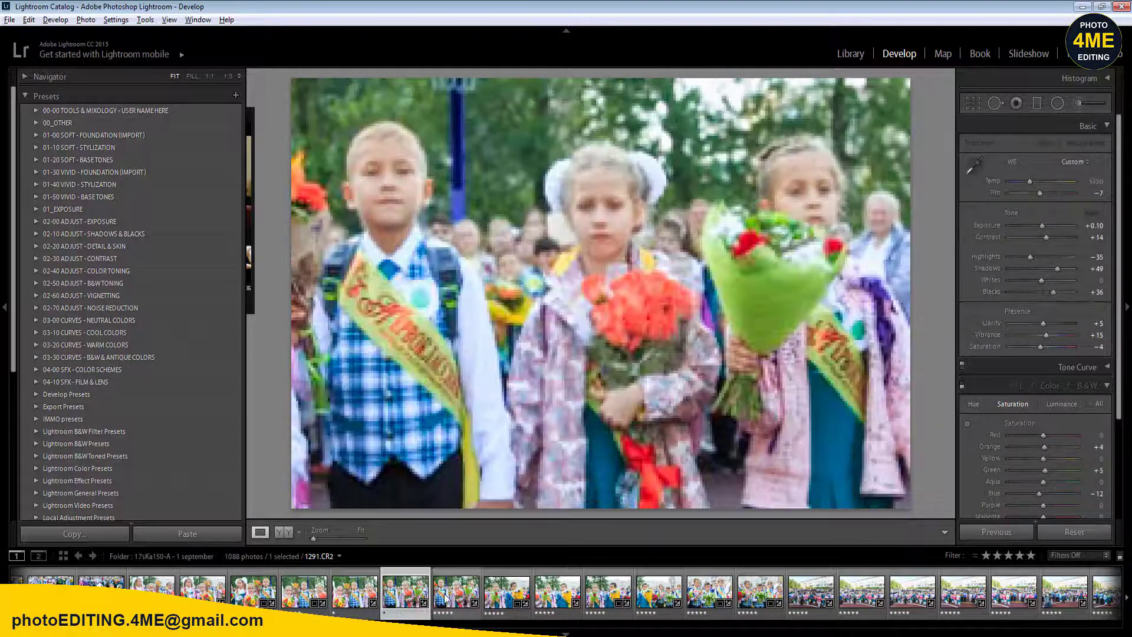
pyautogui.click(456, 598)
pyautogui.click(355, 592)
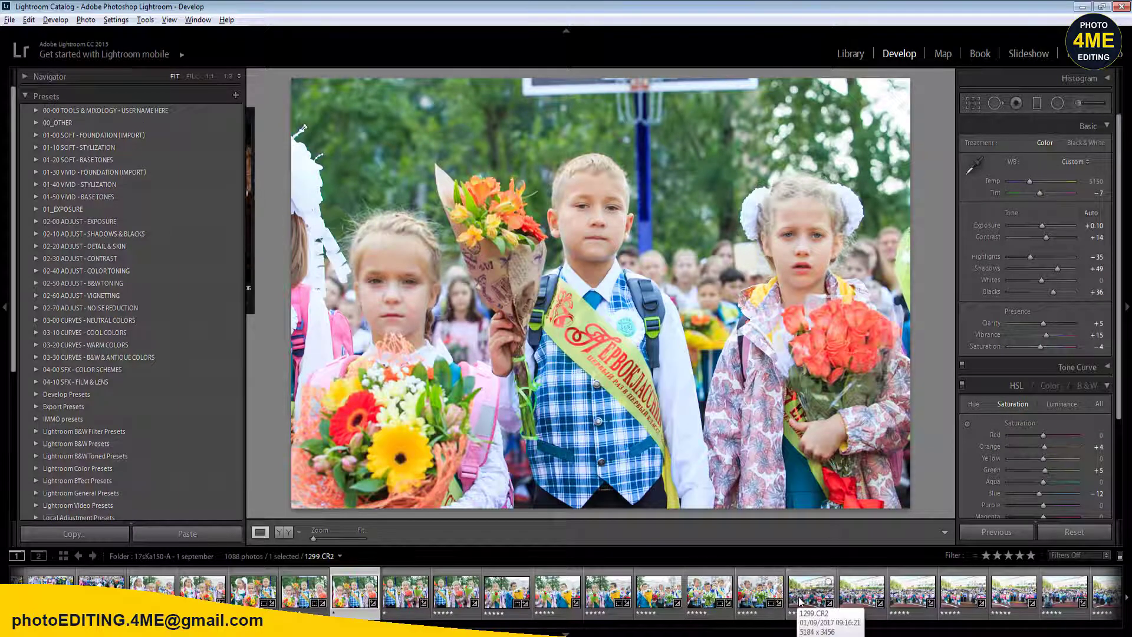
# - Open photo 1299.CR2 and compare its before and after versions, then return to the single-photo view
pyautogui.click(798, 600)
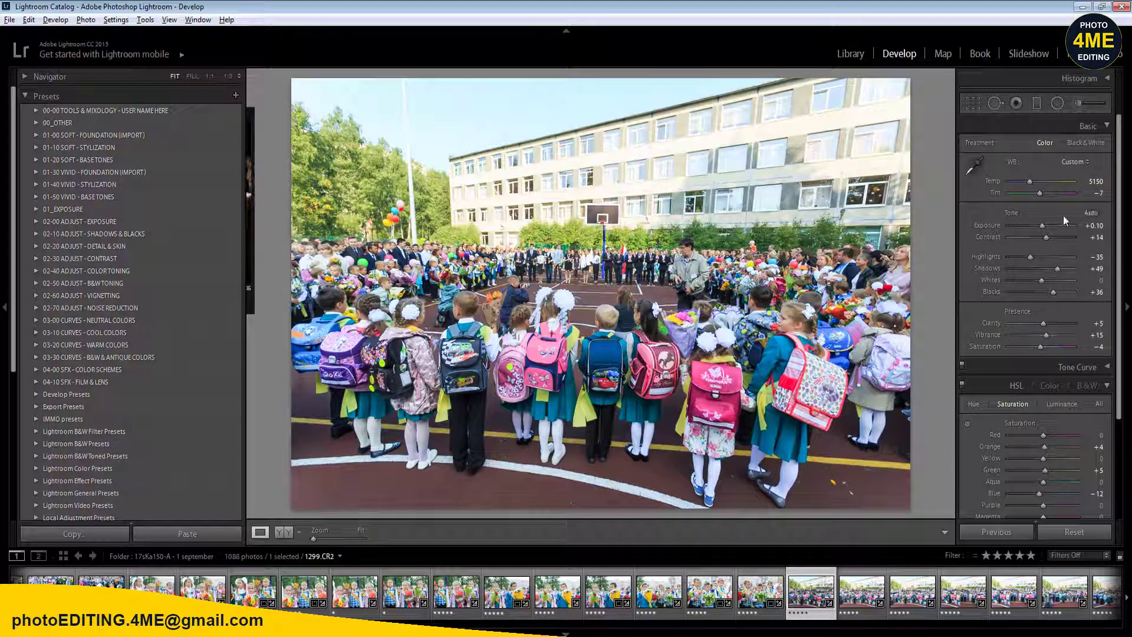
pyautogui.click(284, 532)
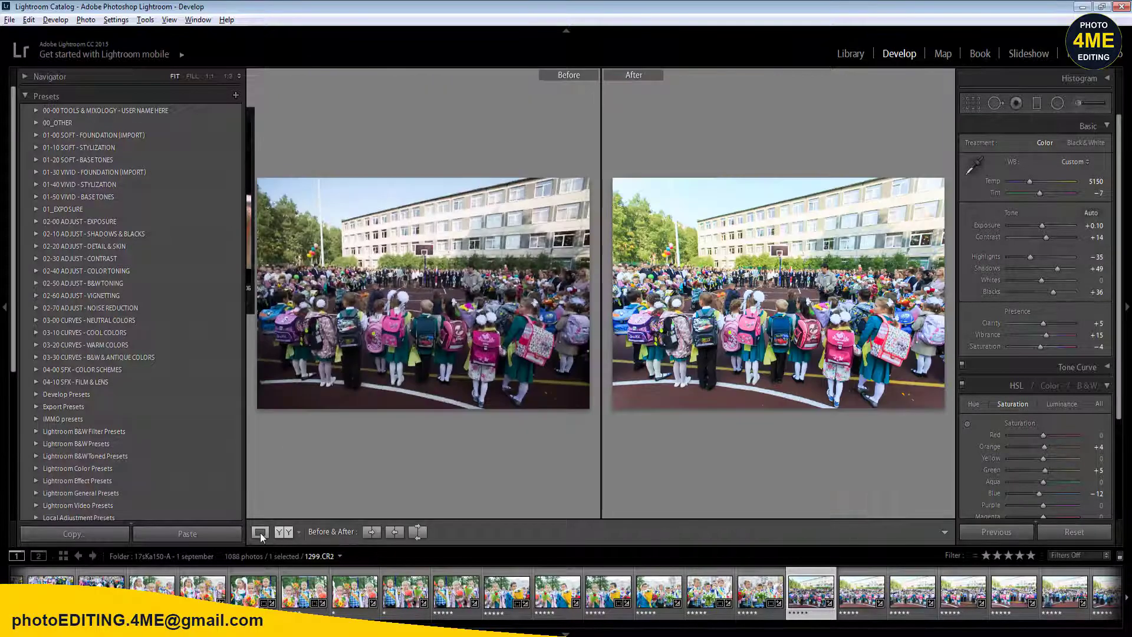
pyautogui.click(260, 533)
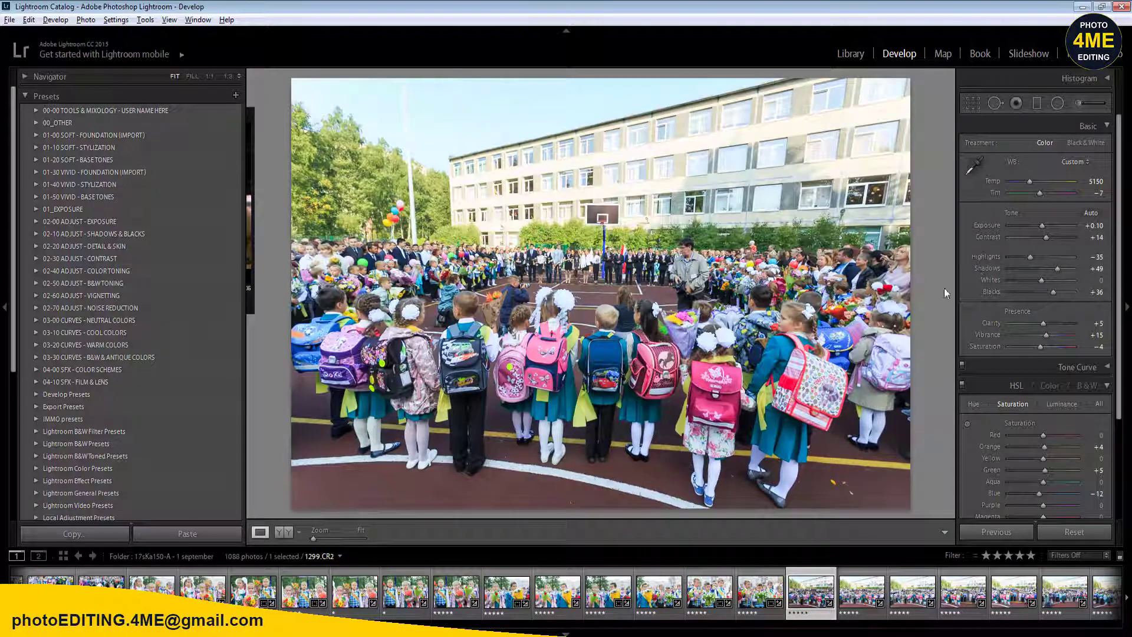
# - Brighten the children in the foreground of 1299.CR2 with a wide radial filter using exposure 0.30 and shadows 16
pyautogui.hotkey('shift', 'm')
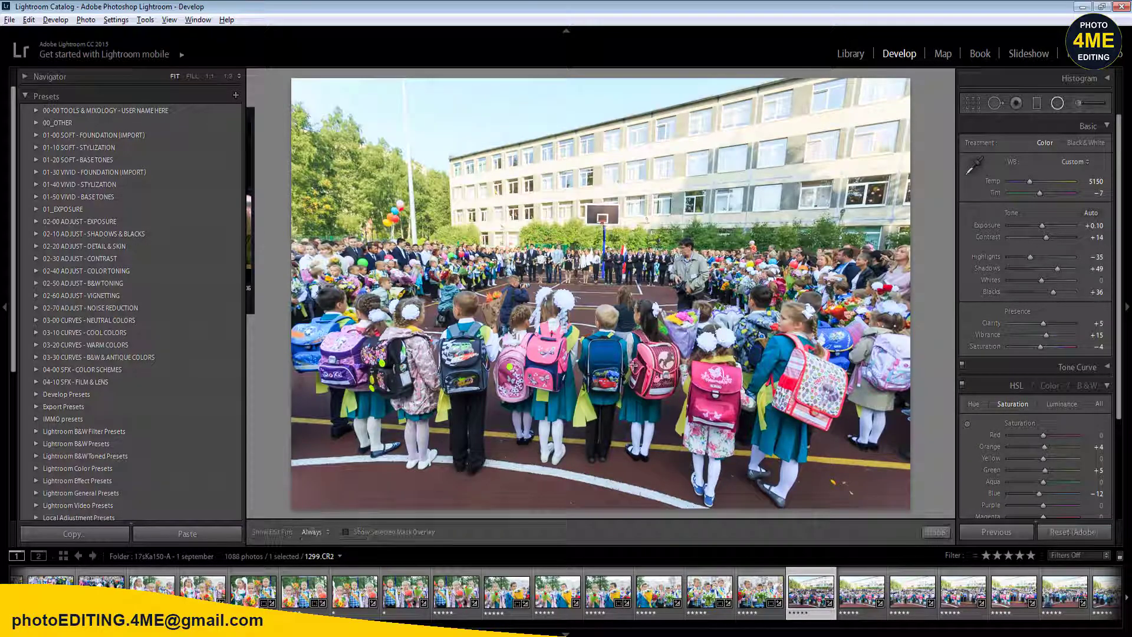
pyautogui.moveTo(575, 375); pyautogui.dragTo(902, 448)
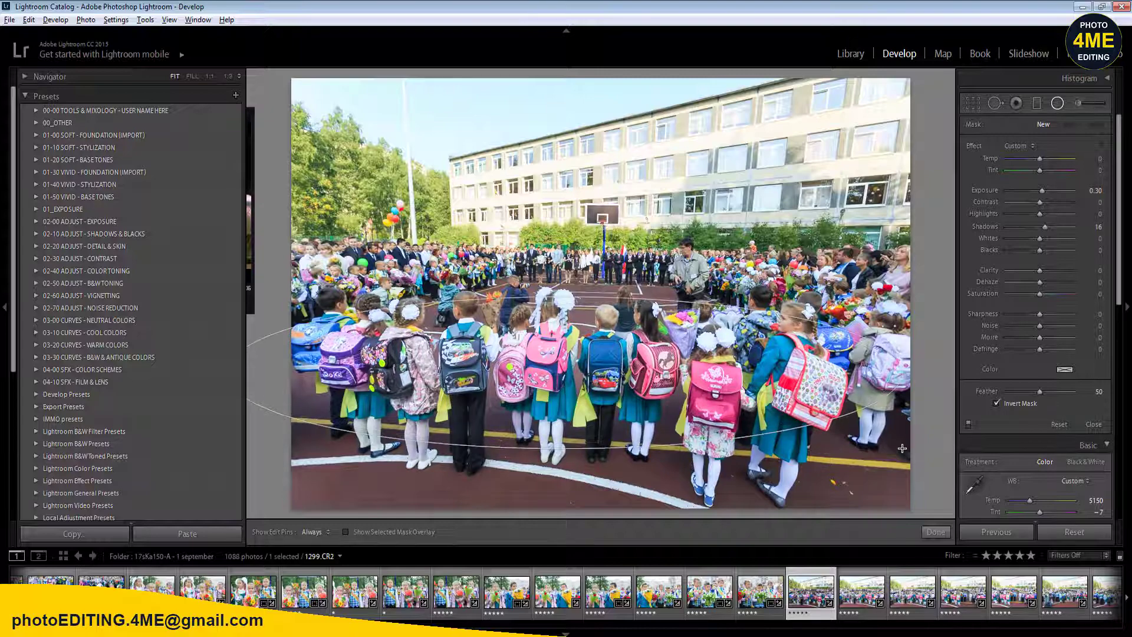
pyautogui.hotkey('shift', 'm')
# - Lower the overall exposure of 1299.CR2 by a few small increments
pyautogui.click(1096, 227)
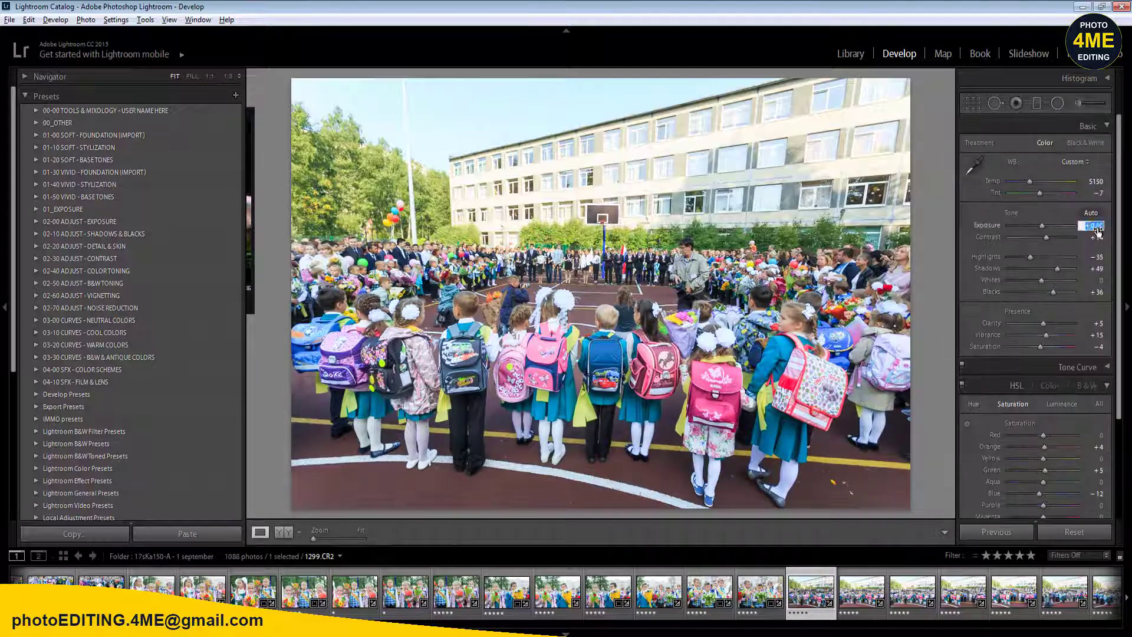
pyautogui.press('Down')
pyautogui.press('Down')
pyautogui.press('Down')
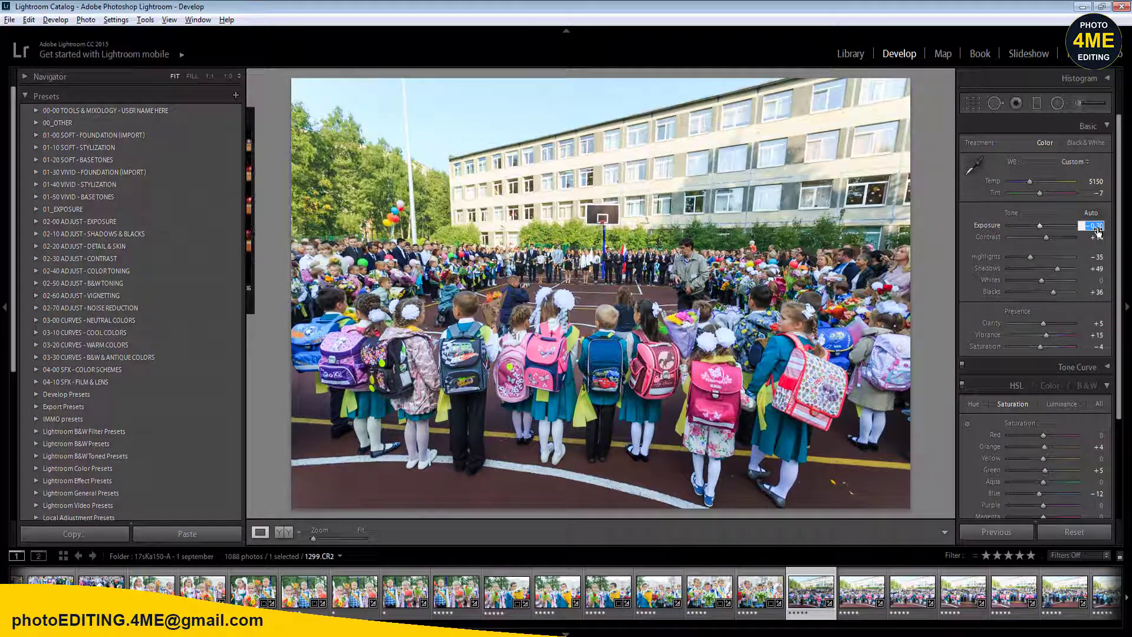
pyautogui.press('Return')
# - Draw another radial filter with exposure 0.30 and shadows 16 over the background crowd in 1299.CR2
pyautogui.hotkey('shift', 'm')
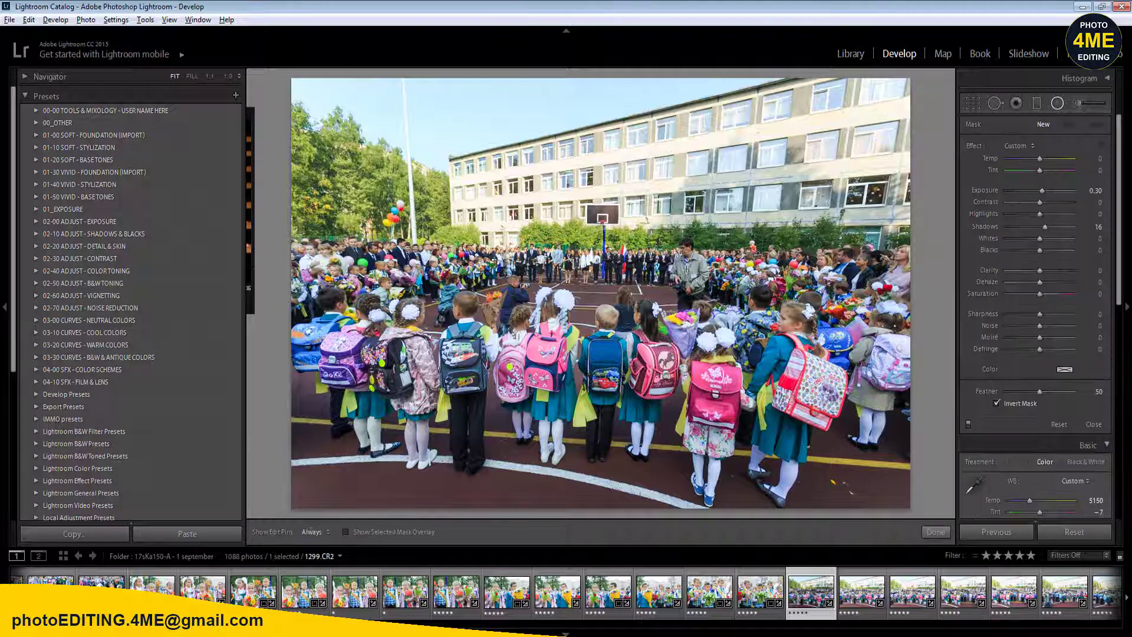
pyautogui.moveTo(660, 266); pyautogui.dragTo(879, 299)
pyautogui.press('Return')
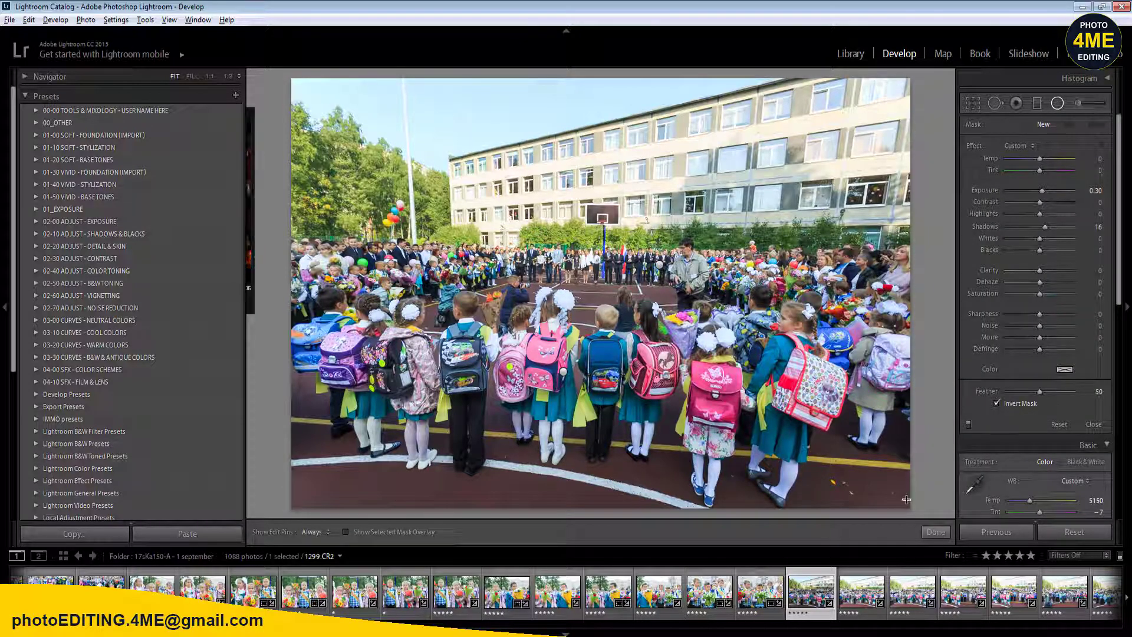
# - Advance to 1300.CR2 and set its exposure to -0.30 and highlights to -100
pyautogui.press('Right')
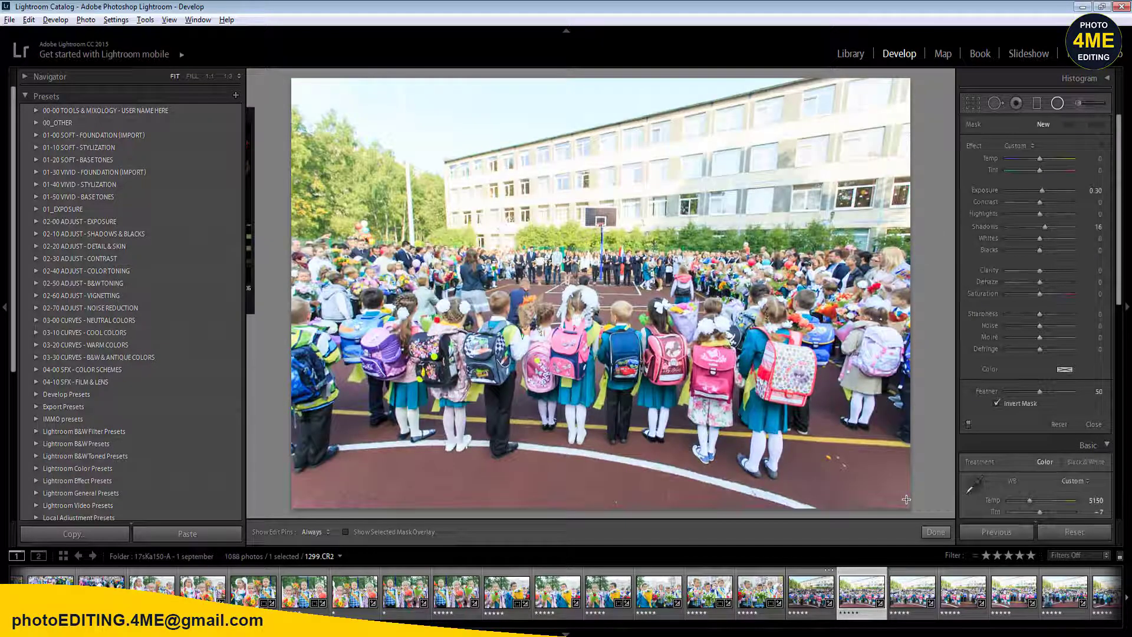
pyautogui.hotkey('shift', 'm')
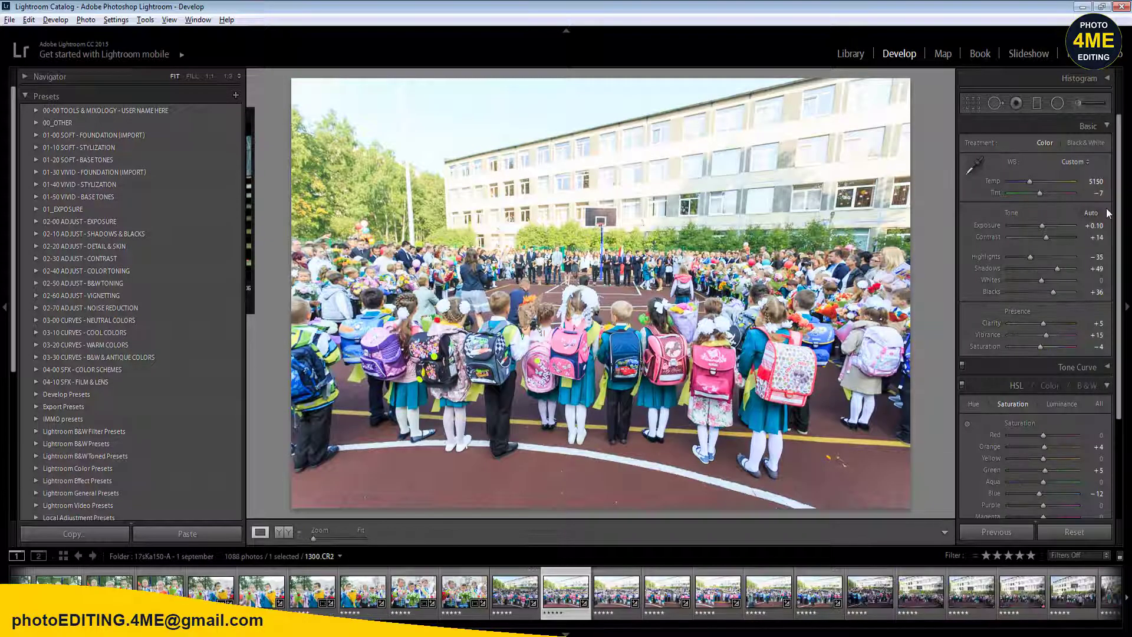
pyautogui.click(1097, 227)
pyautogui.write('-0.30')
pyautogui.press('Return')
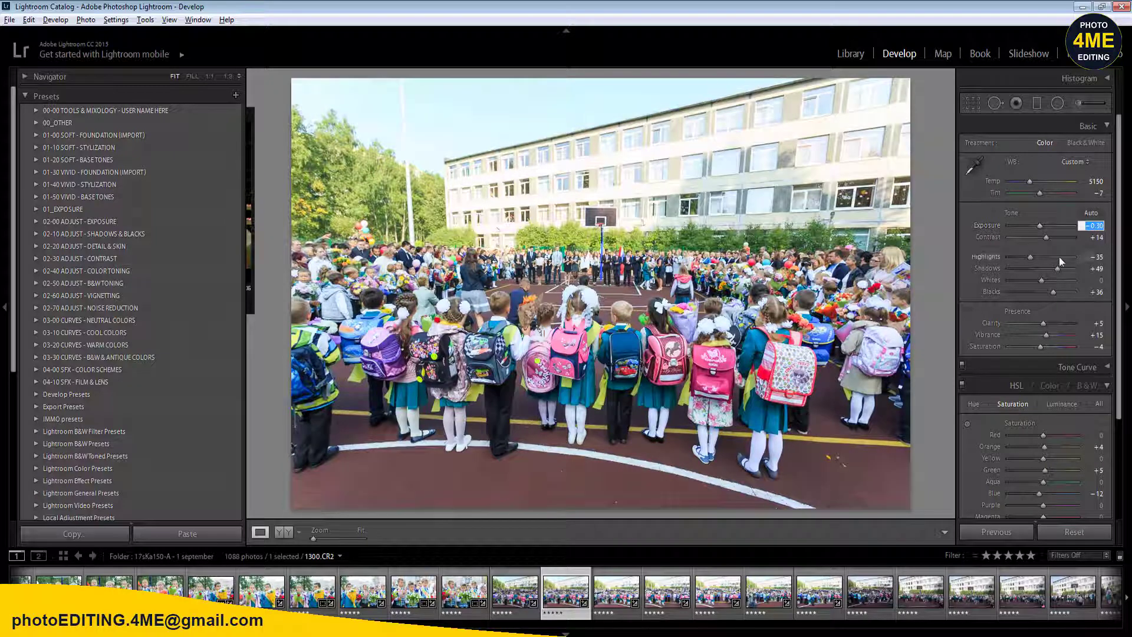
pyautogui.moveTo(1019, 258); pyautogui.dragTo(1003, 259)
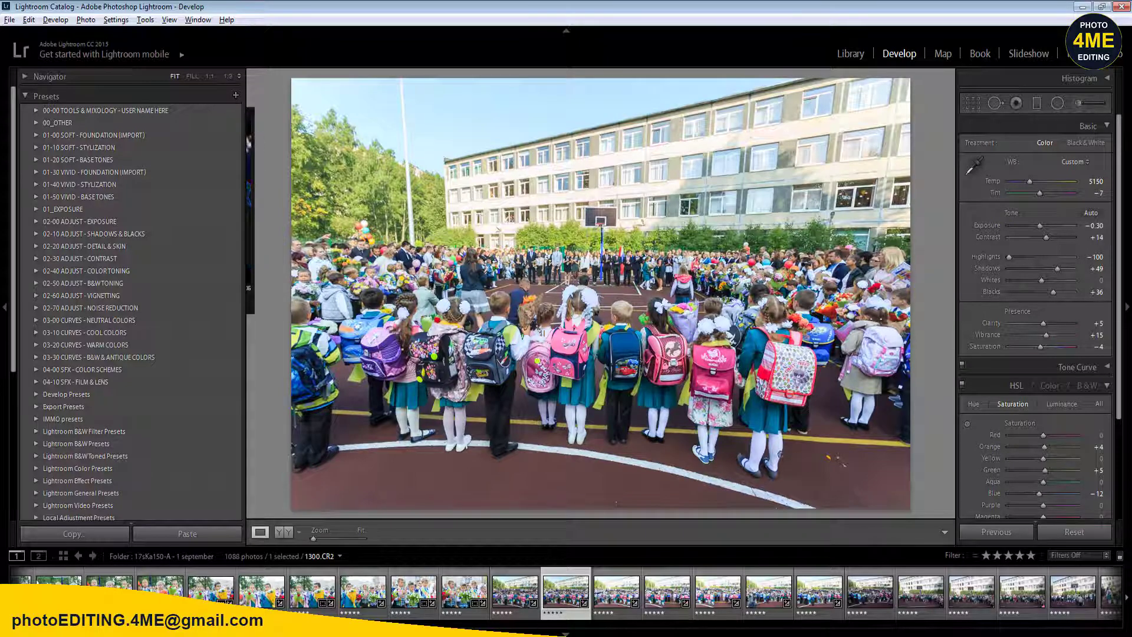
# - Add a wide radial filter with exposure 0.30 and shadows 16 in 1300.CR2 and center it on the children
pyautogui.hotkey('shift', 'm')
pyautogui.moveTo(509, 363); pyautogui.dragTo(876, 481)
pyautogui.moveTo(619, 391); pyautogui.dragTo(586, 380)
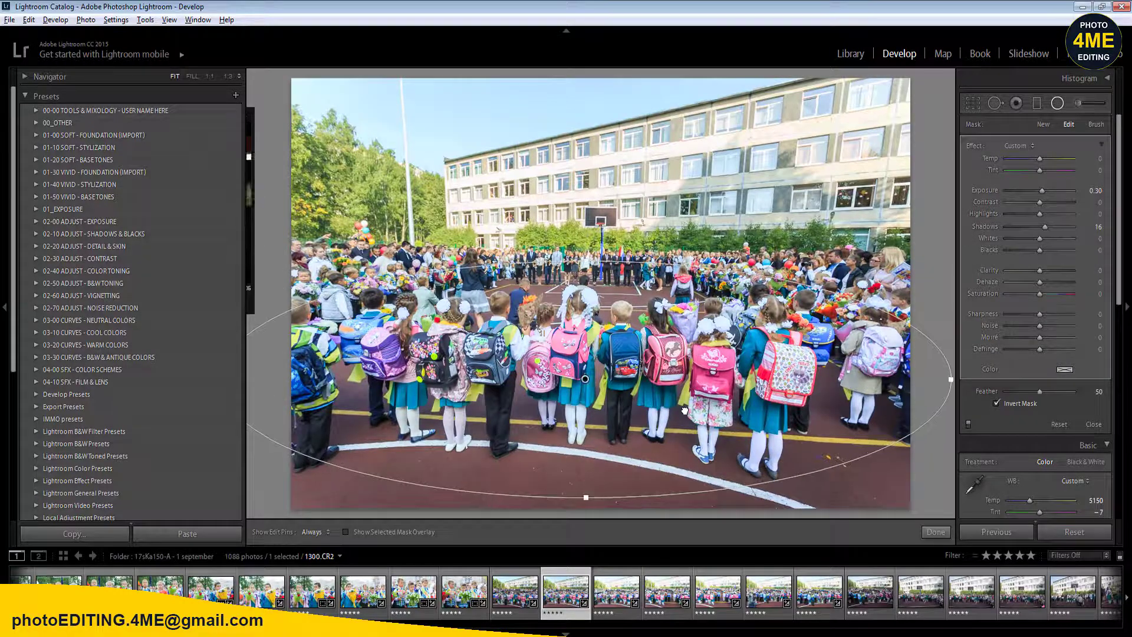
pyautogui.hotkey('shift', 'm')
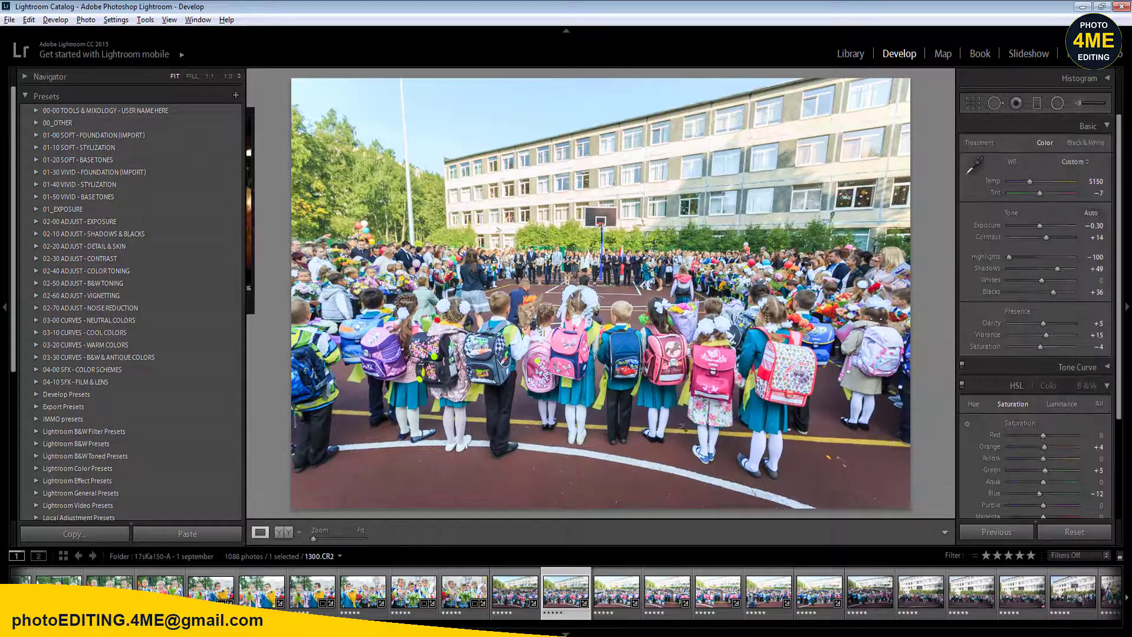
# - Set the overall exposure of 1300.CR2 to -0.40
pyautogui.click(1094, 229)
pyautogui.press('Down')
pyautogui.press('Return')
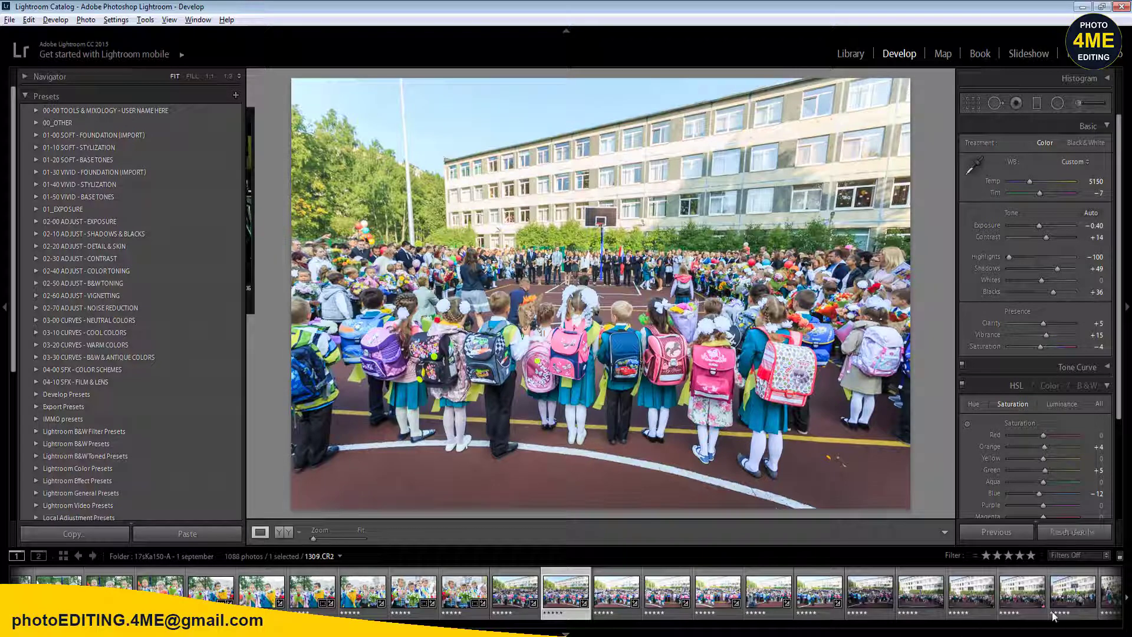
# - Synchronize the settings of 1300.CR2 to the ten photos that follow it, excluding local adjustments, spot removal and crop
pyautogui.keyDown('shift'); pyautogui.click(1073, 591); pyautogui.keyUp('shift')
pyautogui.click(999, 532)
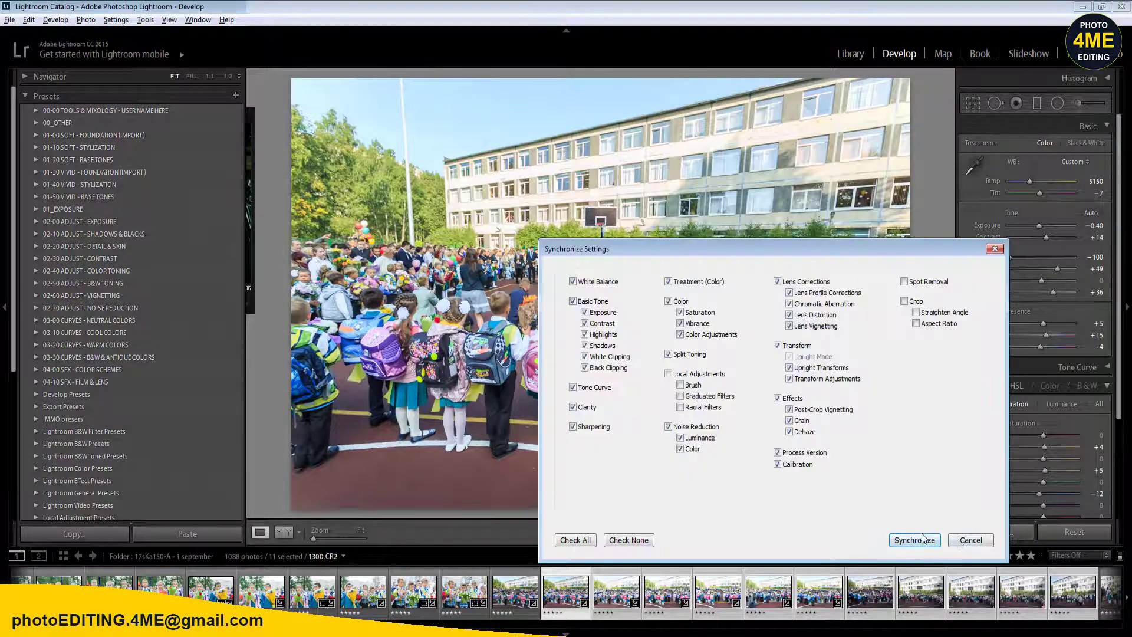
pyautogui.click(917, 542)
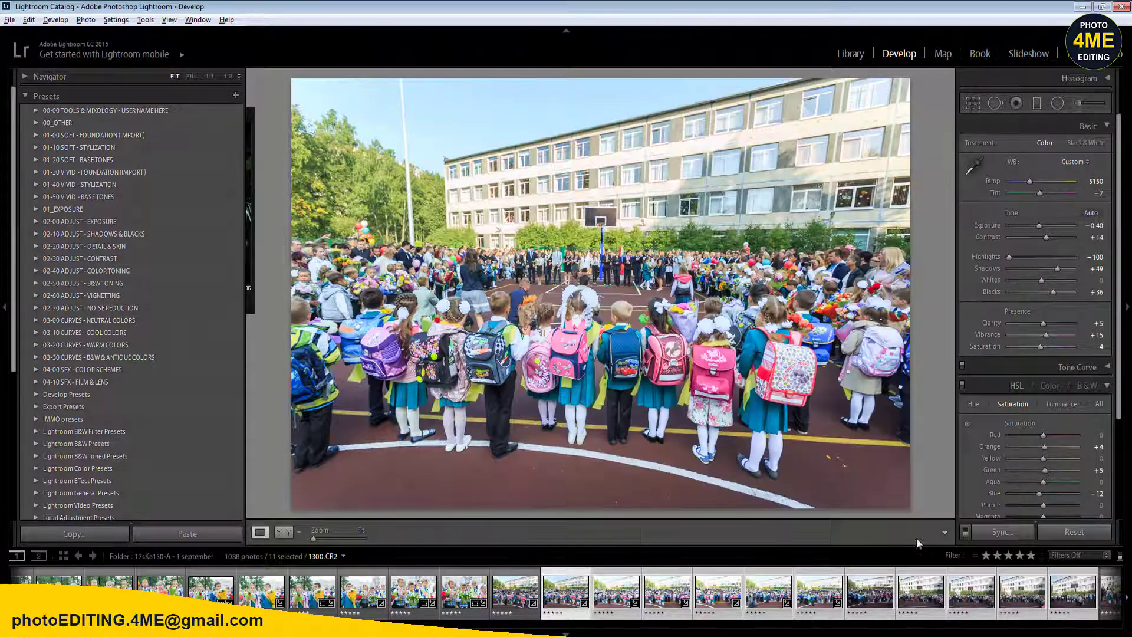
# - Open 1301.CR2 and add a wide radial filter with exposure 0.30 and shadows 16 over the children
pyautogui.click(515, 592)
pyautogui.click(608, 598)
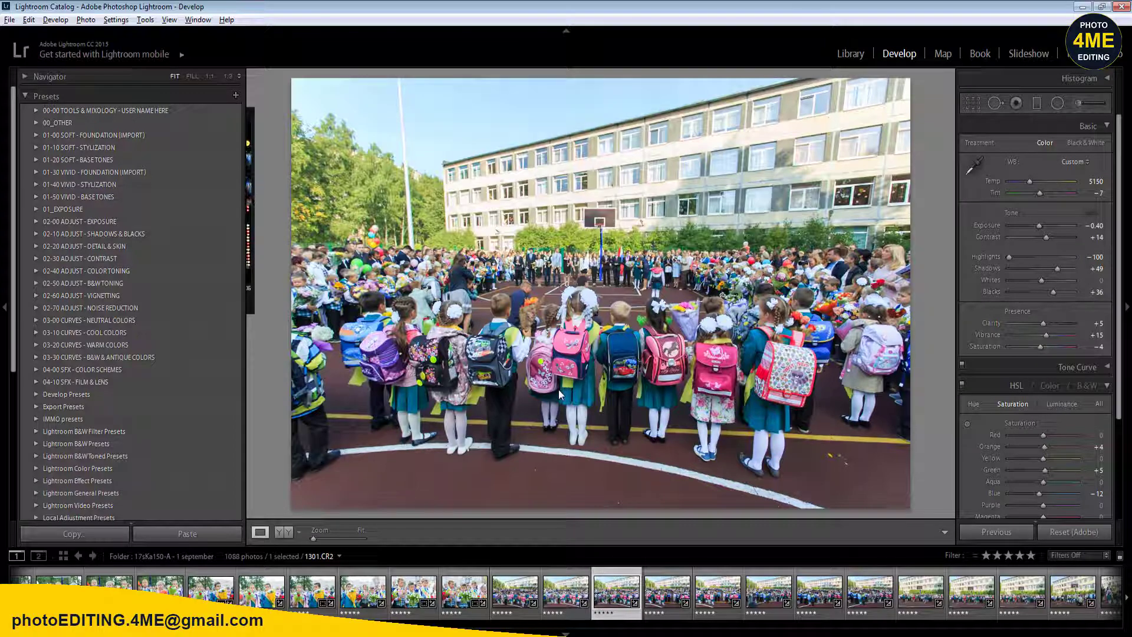
pyautogui.hotkey('shift', 'm')
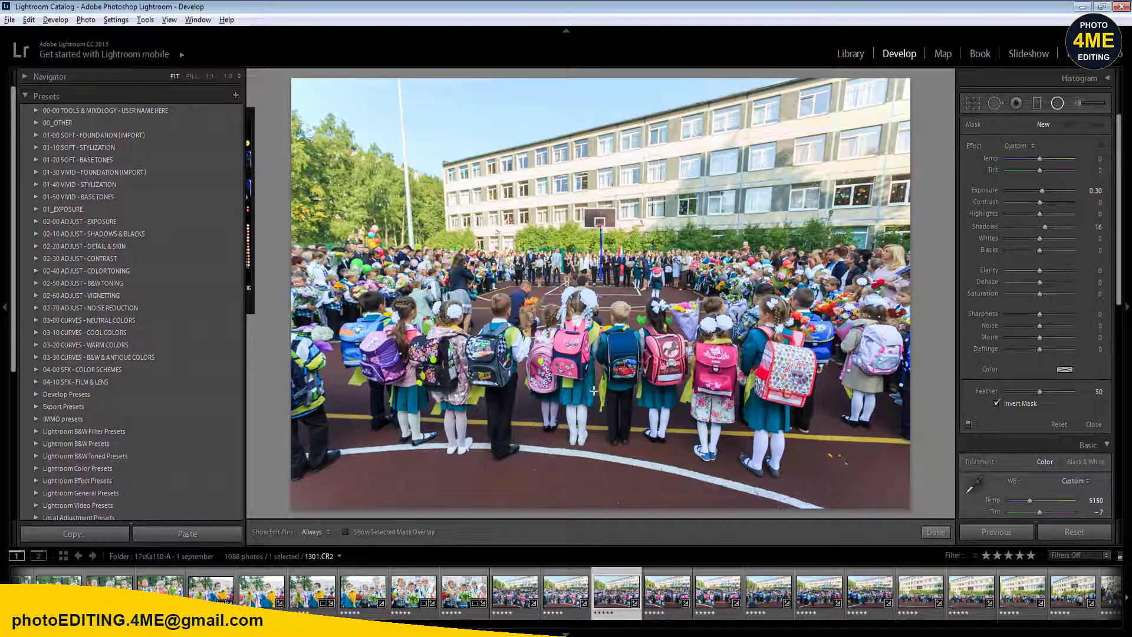
pyautogui.moveTo(533, 387); pyautogui.dragTo(854, 470)
pyautogui.hotkey('shift', 'm')
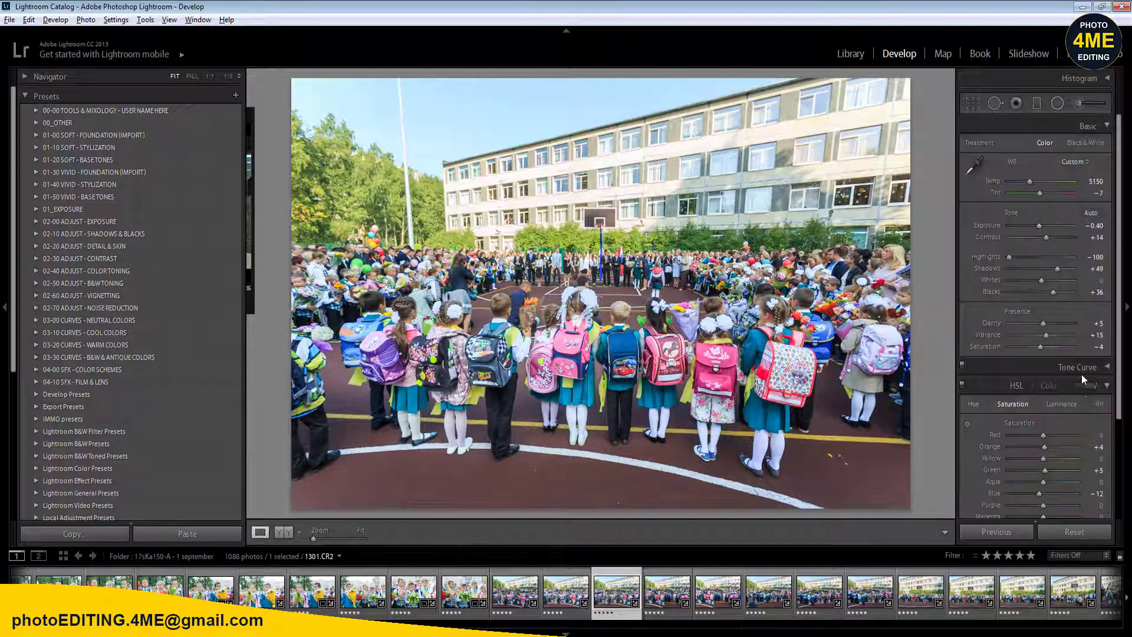
# - Set the blue luminance of 1301.CR2 to -9 in the HSL adjustments to deepen the sky
pyautogui.scroll(-3, 1062, 346)
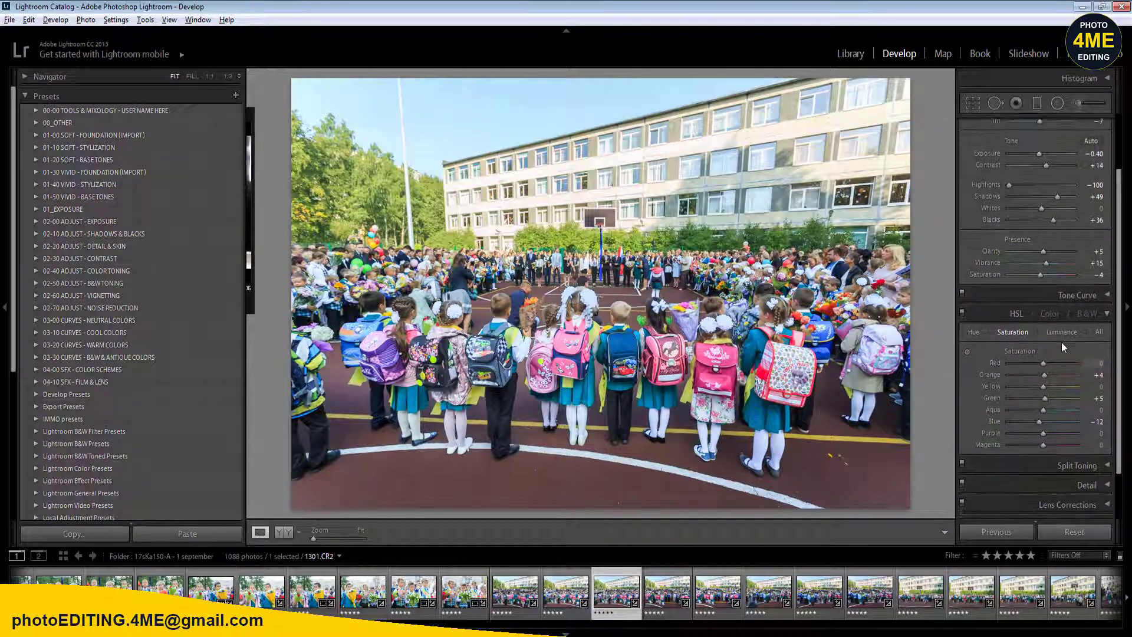
pyautogui.click(1062, 332)
pyautogui.click(1049, 423)
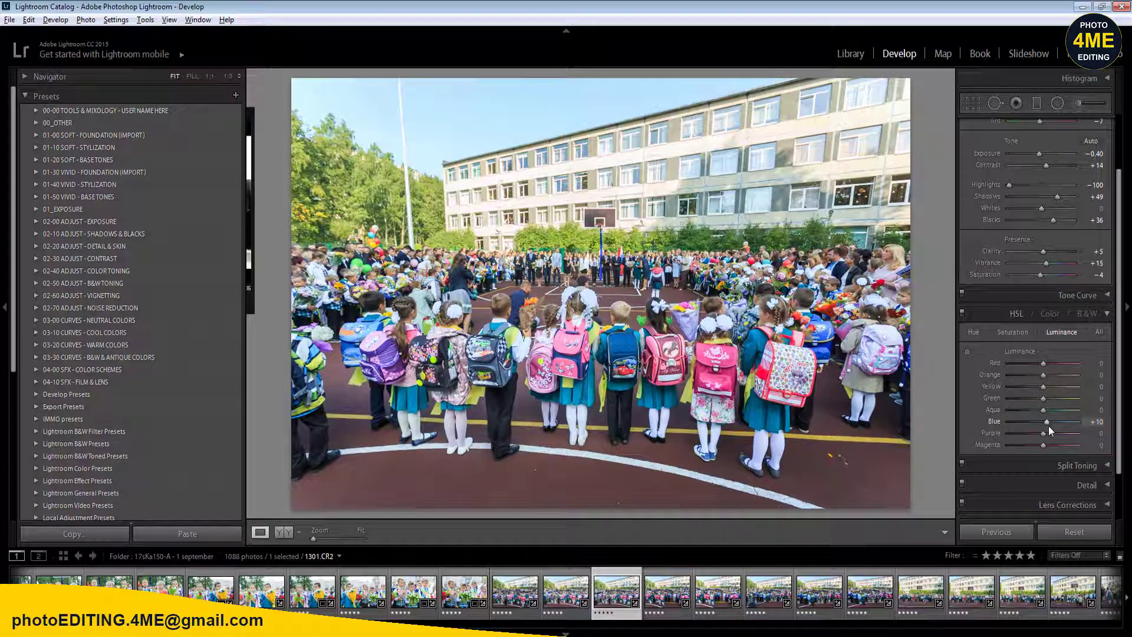
pyautogui.moveTo(1047, 422); pyautogui.dragTo(1042, 424)
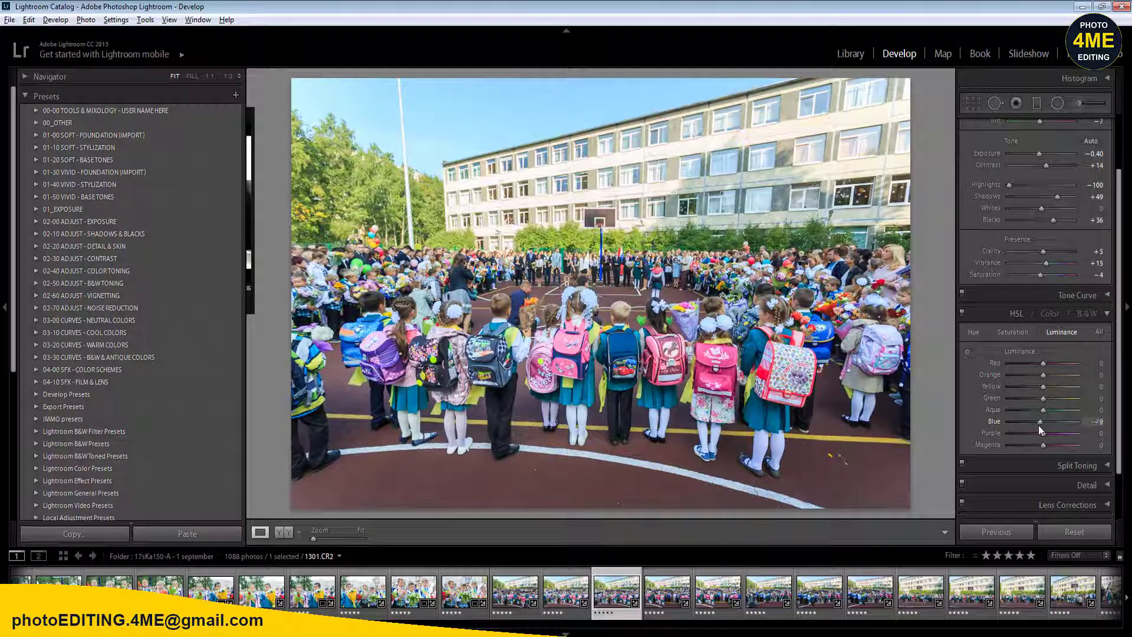
pyautogui.keyDown('shift'); pyautogui.click(1073, 593); pyautogui.keyUp('shift')
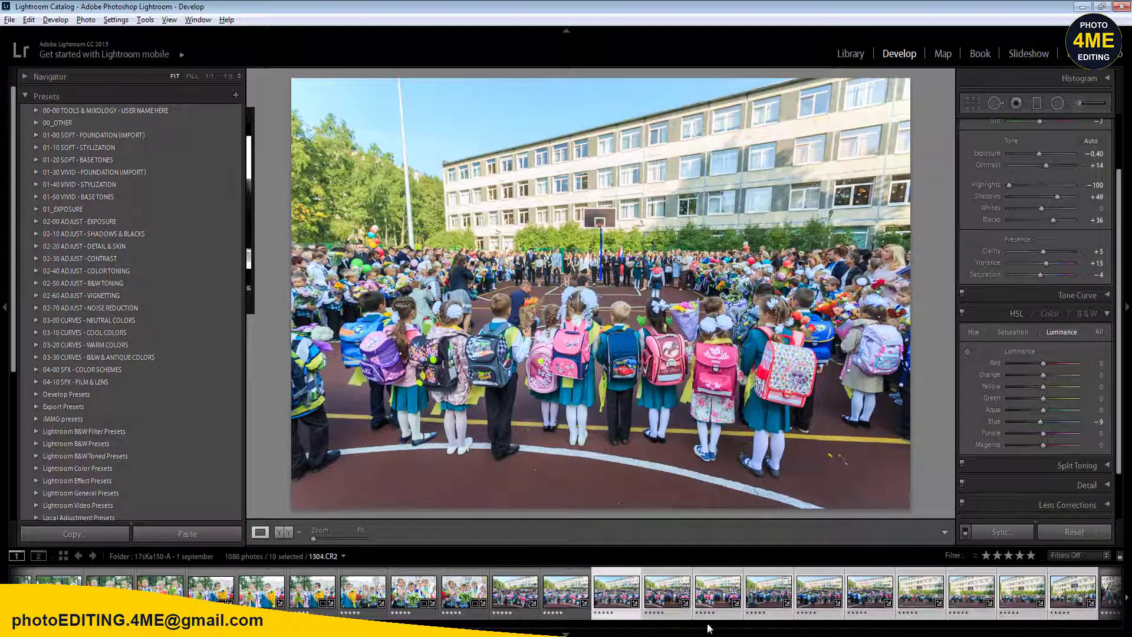
pyautogui.keyDown('shift'); pyautogui.click(514, 589); pyautogui.keyUp('shift')
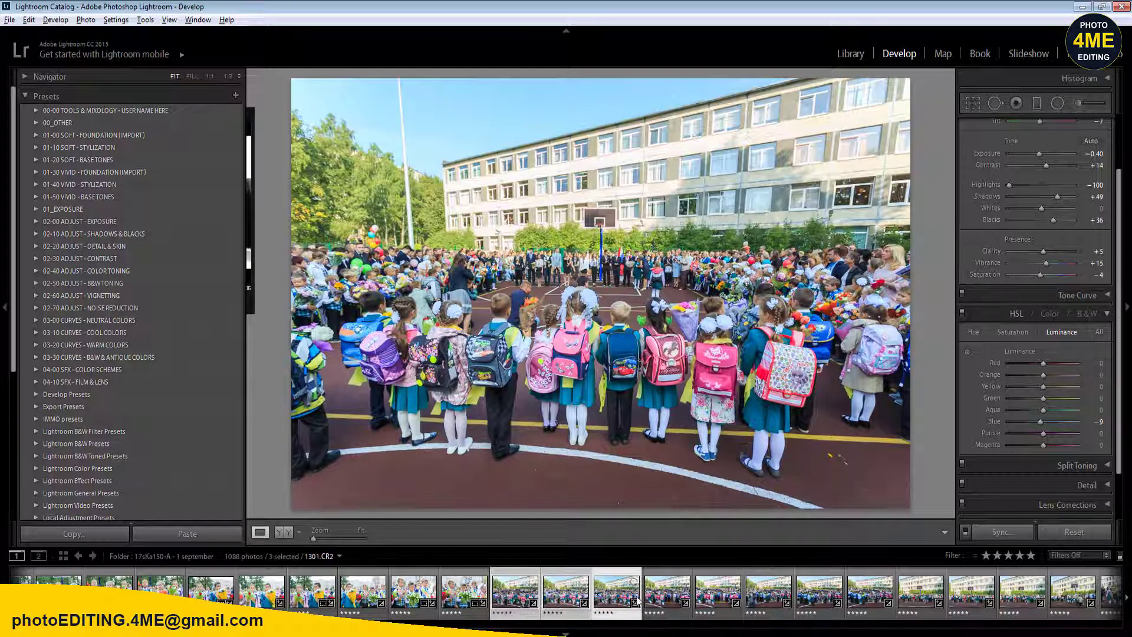
pyautogui.press('Right')
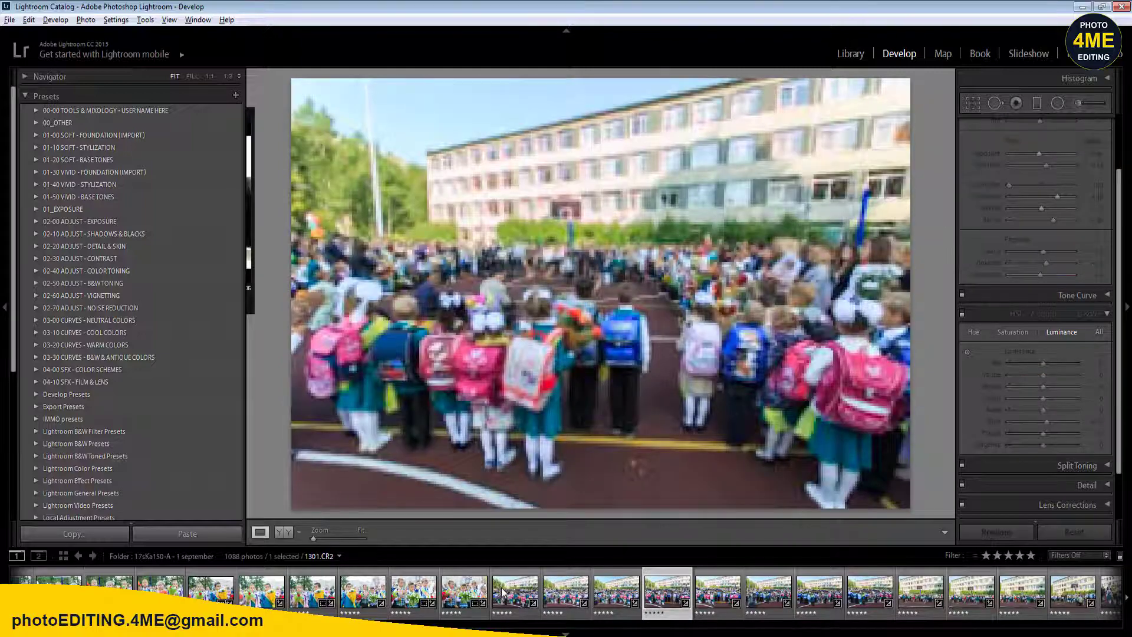
pyautogui.press('Left')
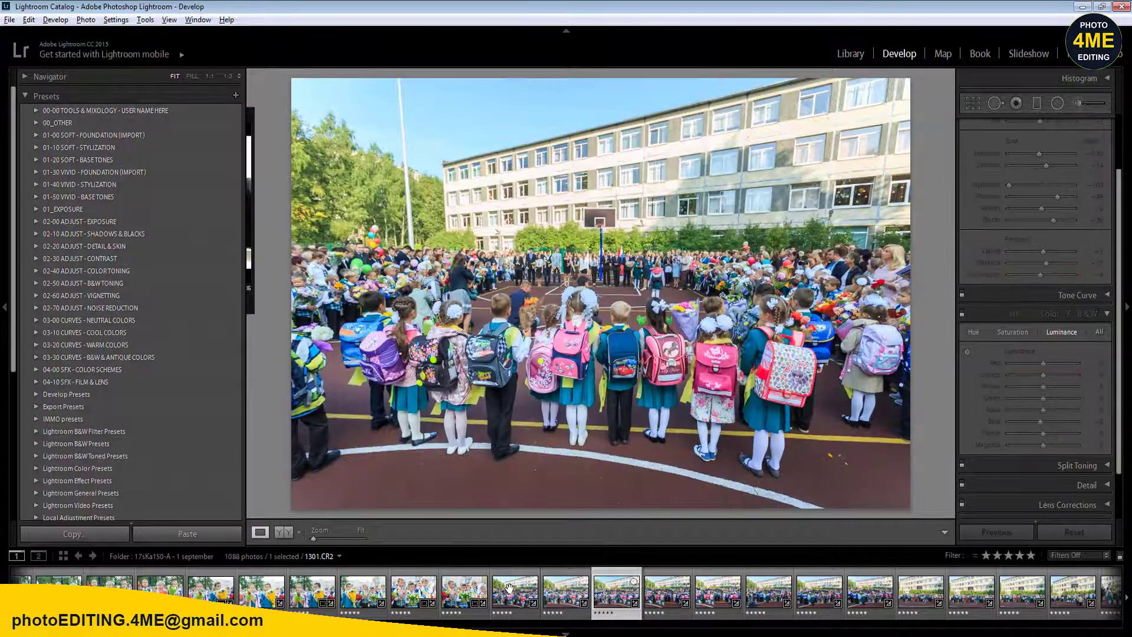
# - Select photos 1299.CR2 through 1311.CR2 and synchronize the settings of 1301.CR2 across them
pyautogui.keyDown('shift'); pyautogui.click(509, 588); pyautogui.keyUp('shift')
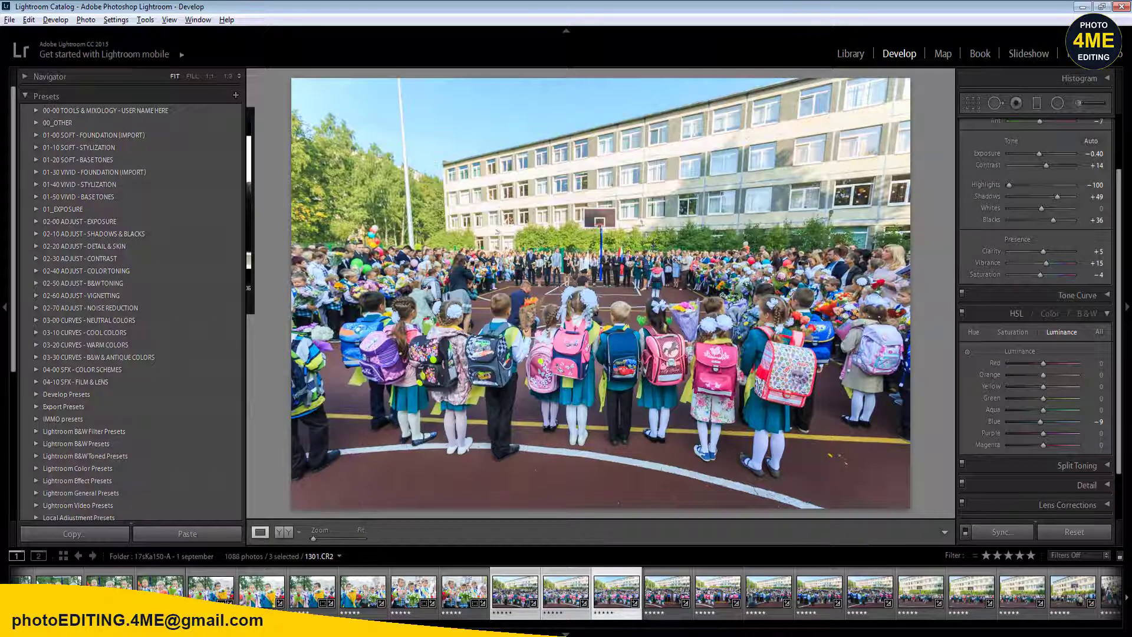
pyautogui.scroll(-5, 565, 592)
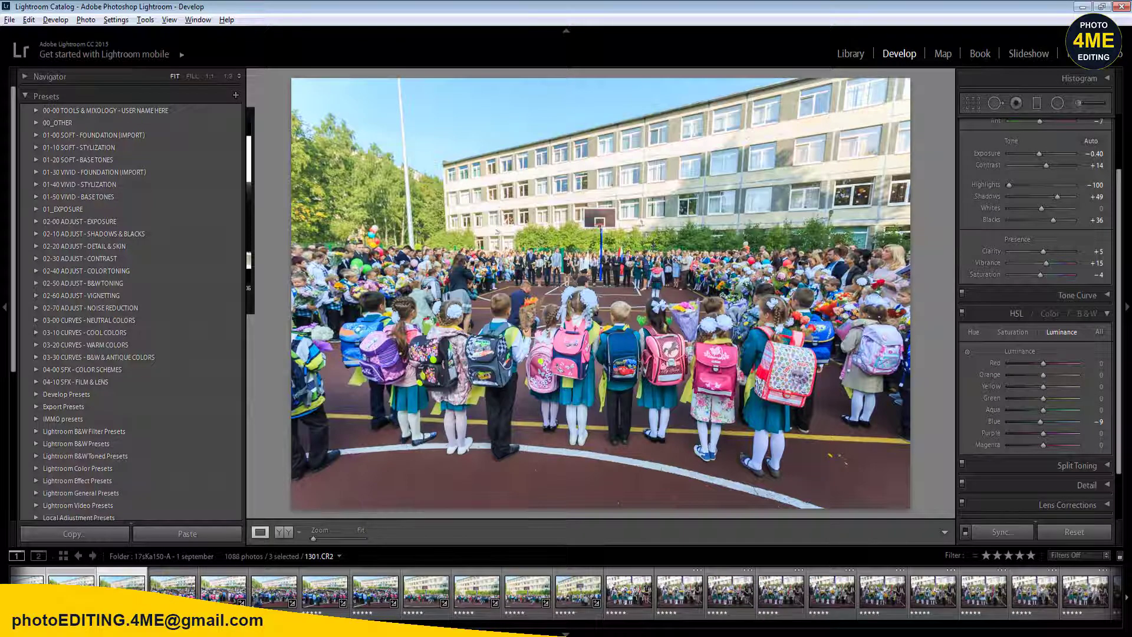
pyautogui.scroll(2, 566, 591)
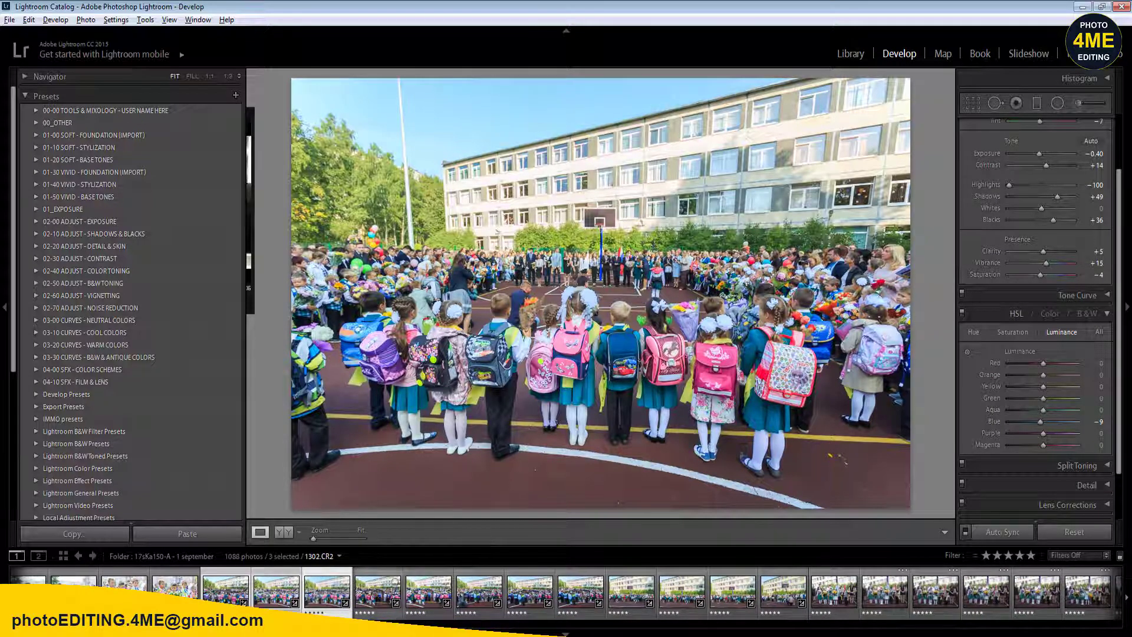
pyautogui.keyDown('ctrl'); pyautogui.click(380, 590); pyautogui.keyUp('ctrl')
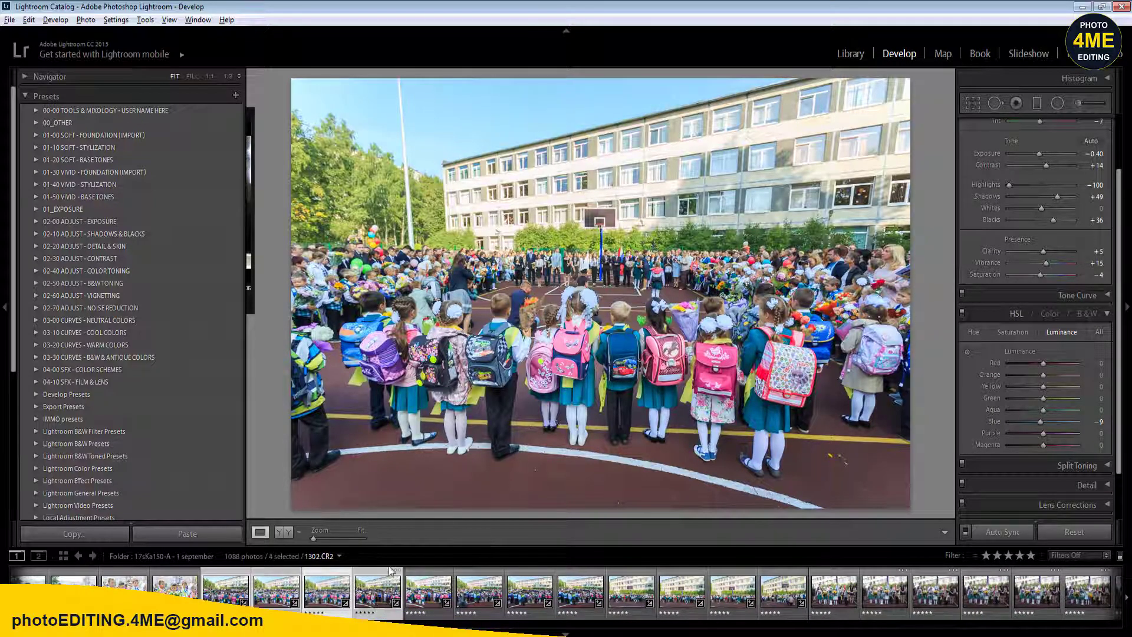
pyautogui.keyDown('shift'); pyautogui.click(834, 593); pyautogui.keyUp('shift')
pyautogui.click(1002, 531)
pyautogui.click(906, 546)
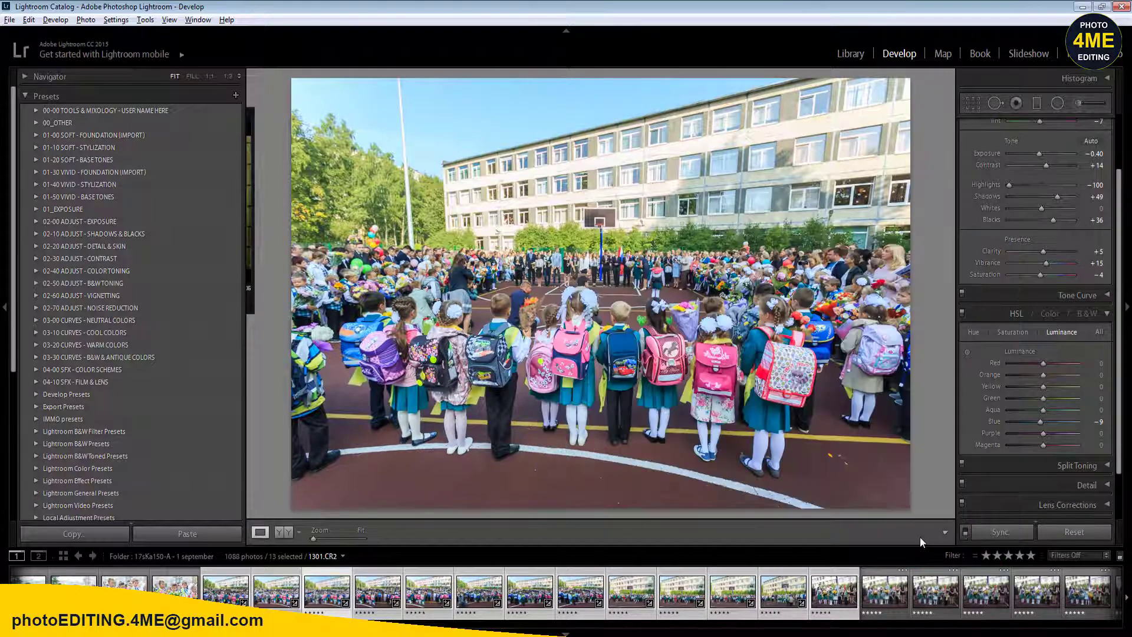
# - Check 1298.CR2 against the synchronized schoolyard photos and return to 1299.CR2
pyautogui.click(175, 588)
pyautogui.click(361, 600)
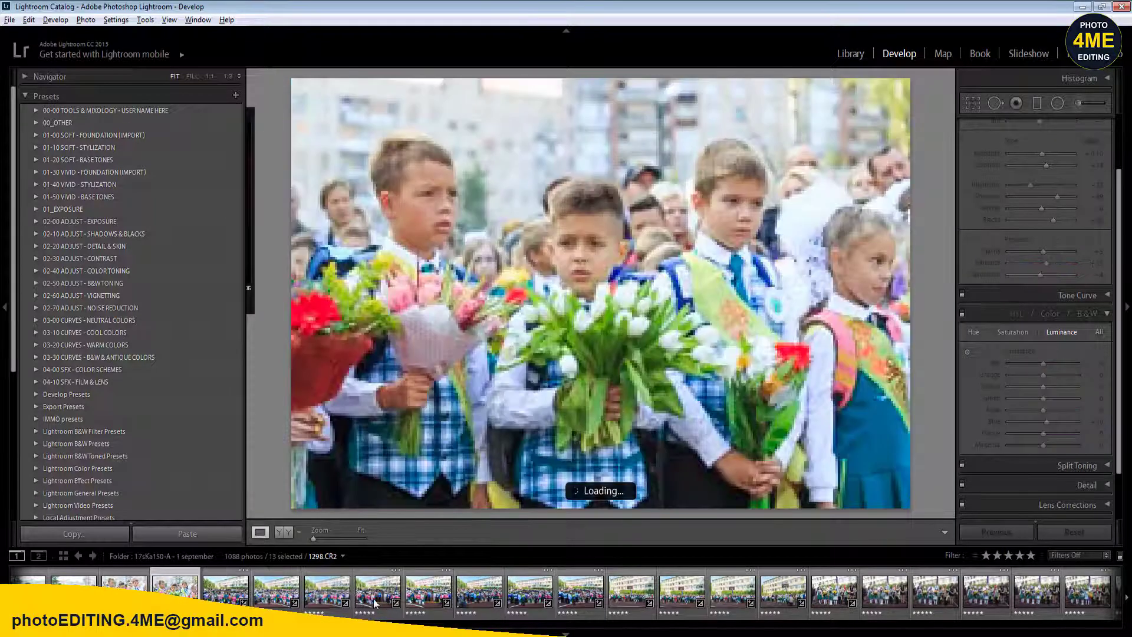
pyautogui.click(223, 598)
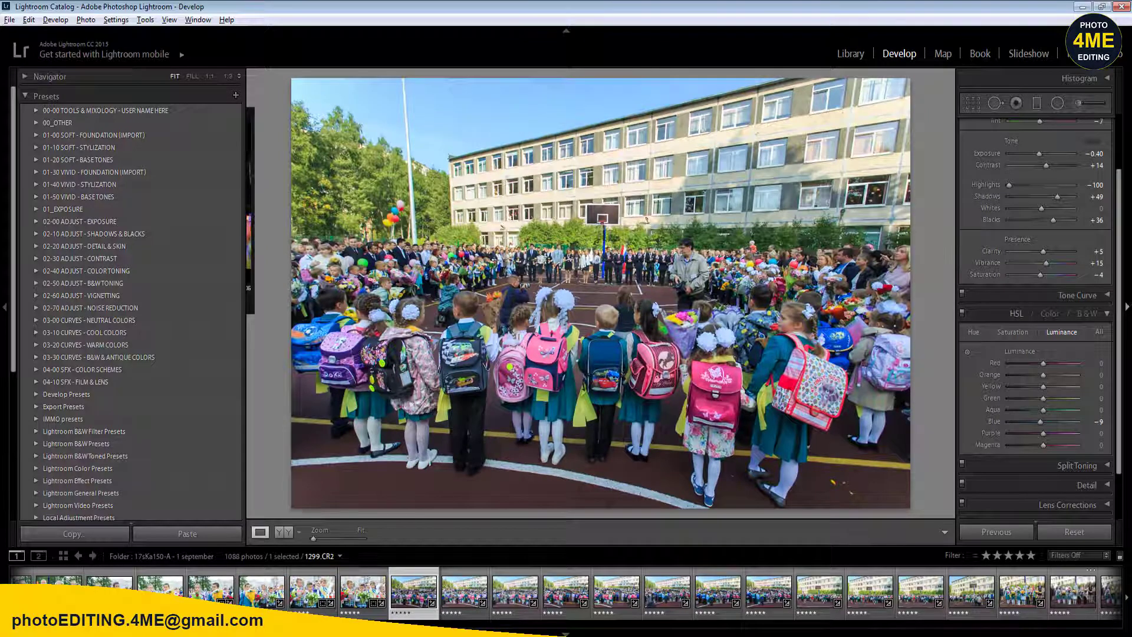
# - Fine-tune the exposure of 1299.CR2 and 1300.CR2, and advance to 1301.CR2
pyautogui.click(1096, 155)
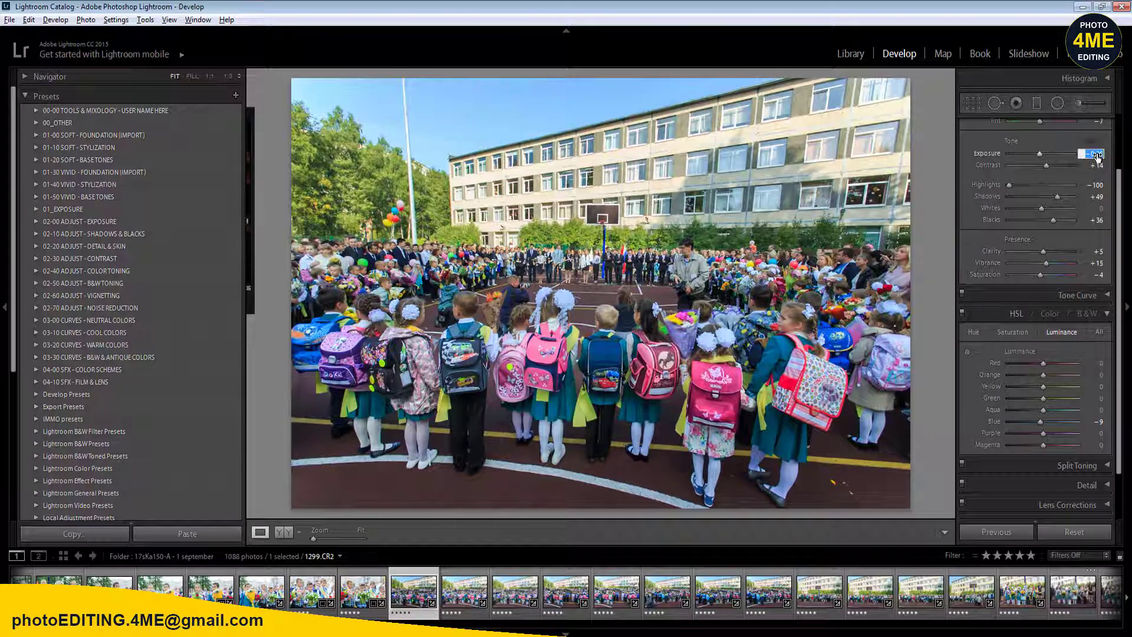
pyautogui.press('Return')
pyautogui.press('Right')
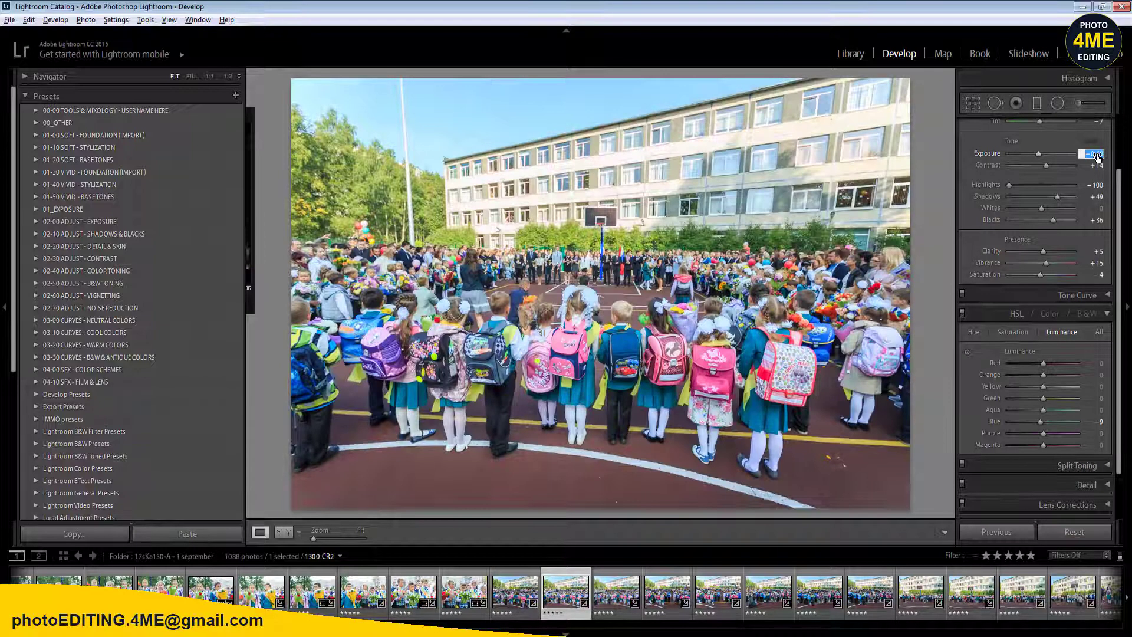
pyautogui.press('Right')
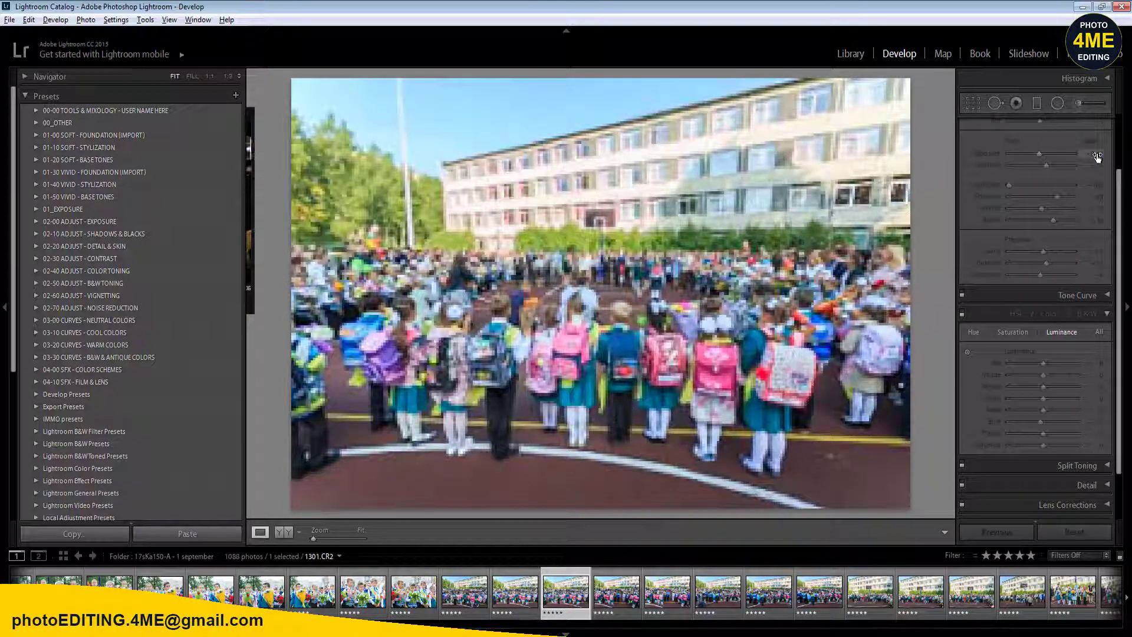
# - Rate 1301.CR2 one star and add a radial filter with exposure 0.30 and shadows 16 around the foreground girl's teal skirt in 1302.CR2
pyautogui.press('1')
pyautogui.press('Right')
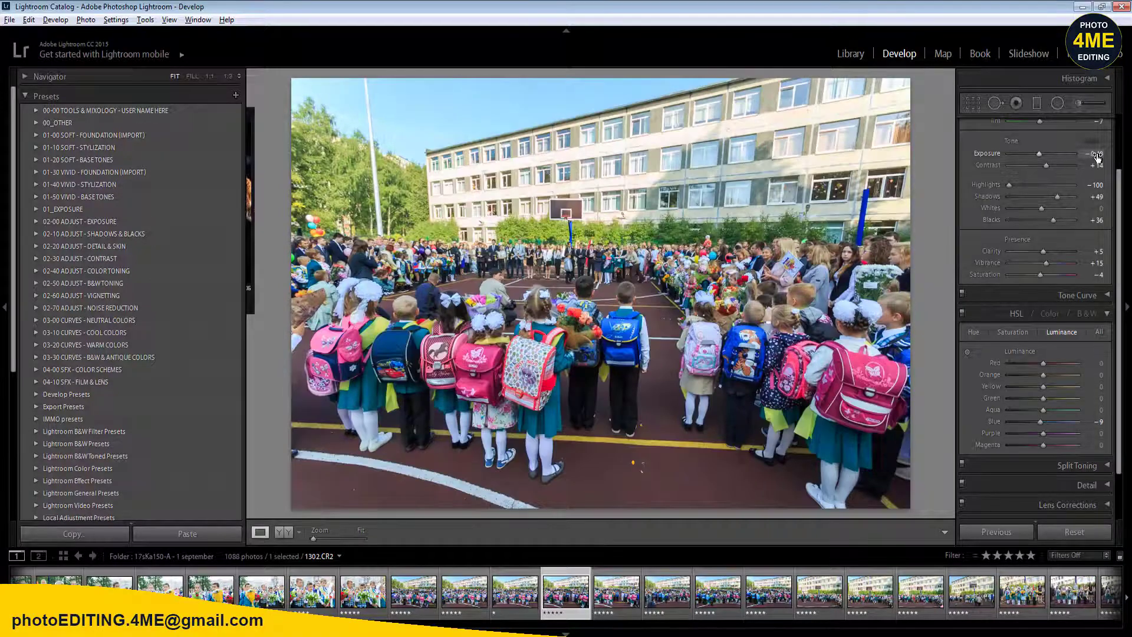
pyautogui.press('k')
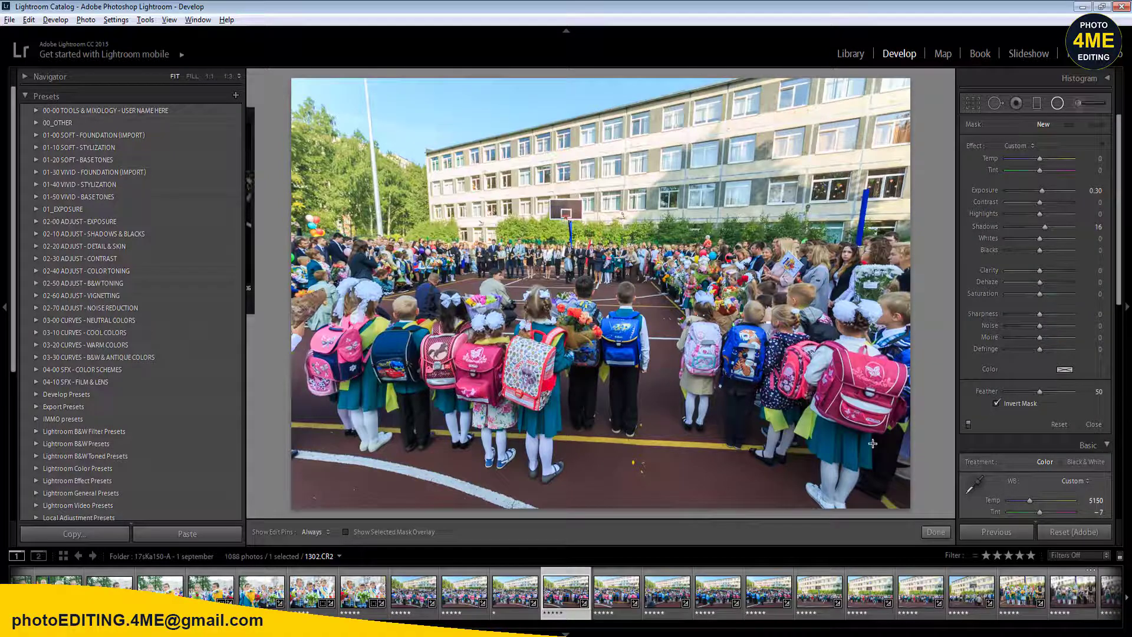
pyautogui.moveTo(872, 444)
pyautogui.mouseDown()
pyautogui.moveTo(881, 472)
pyautogui.moveTo(935, 470)
pyautogui.mouseUp()
pyautogui.hotkey('shift', 'm')
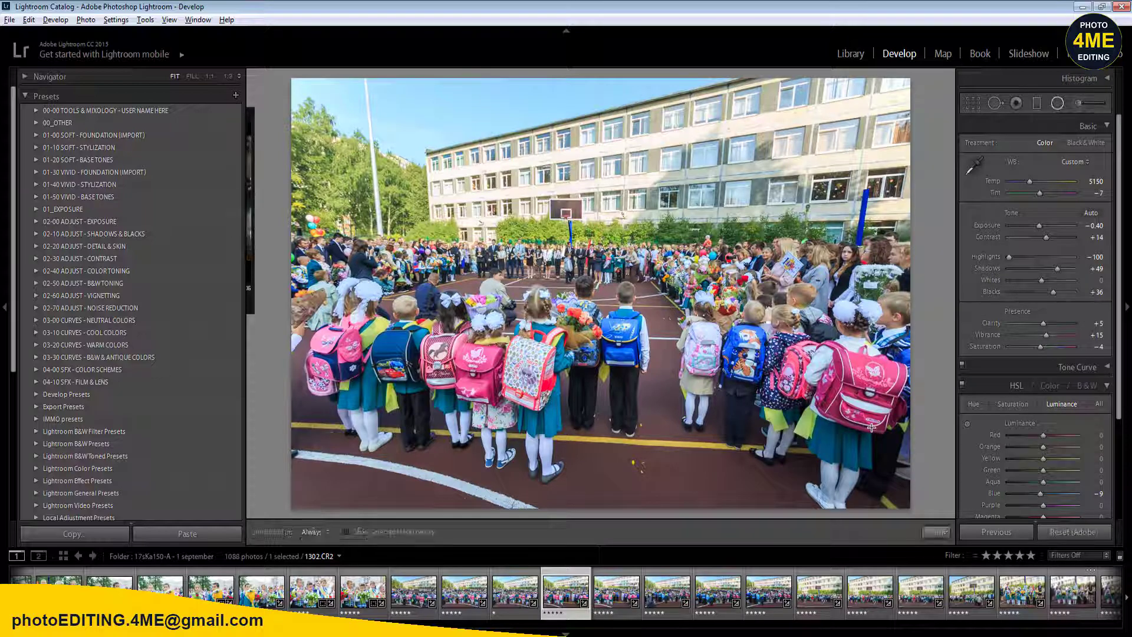
# - Rate 1303.CR2 one star and brighten the row of schoolchildren in 1304.CR2 with a radial filter of exposure 0.30 and shadows 16
pyautogui.press('Right')
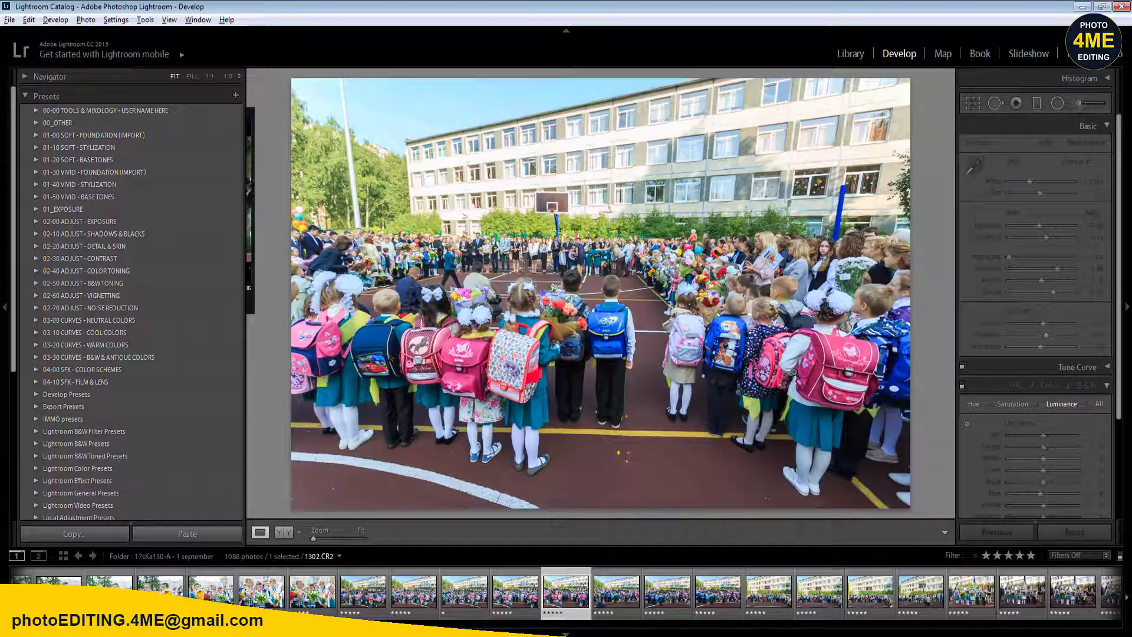
pyautogui.press('1')
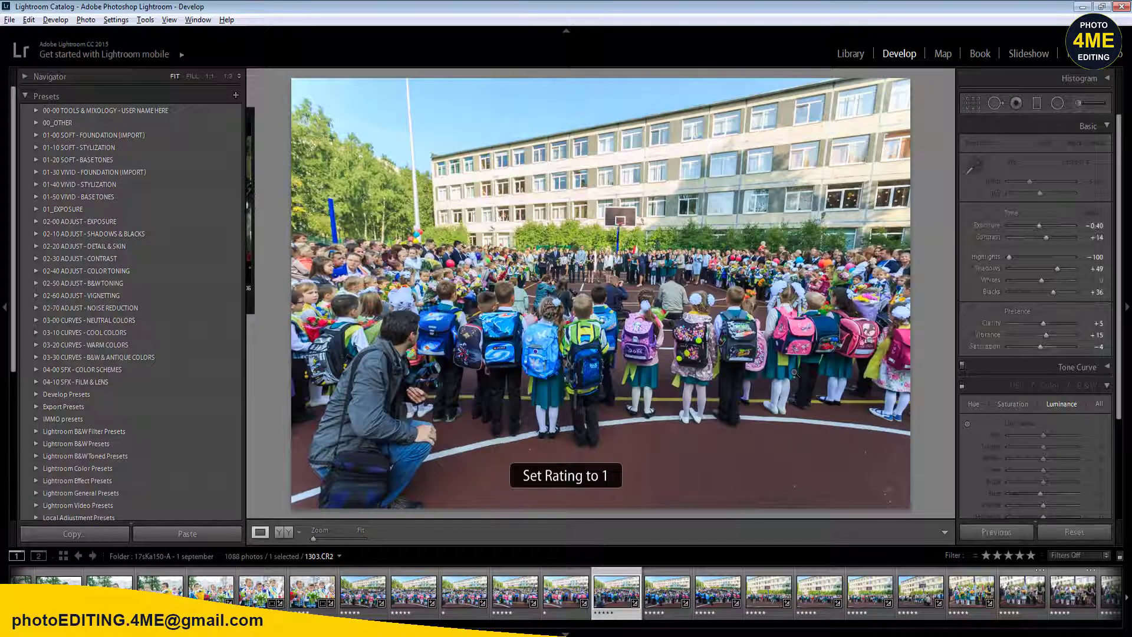
pyautogui.press('1')
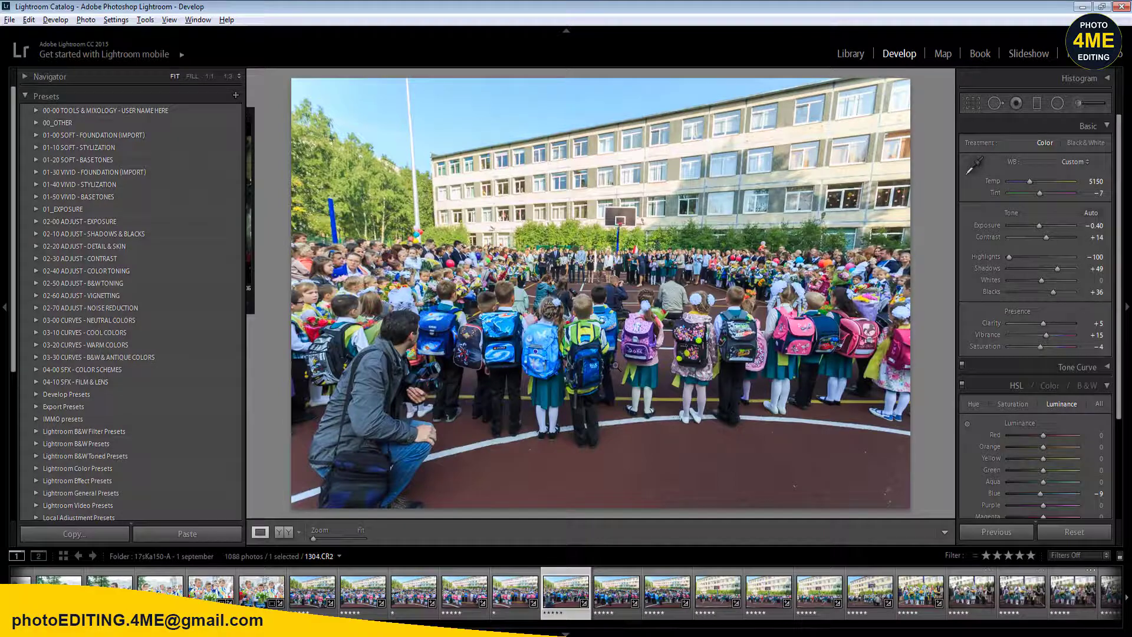
pyautogui.hotkey('shift', 'm')
pyautogui.moveTo(607, 353); pyautogui.dragTo(954, 492)
pyautogui.hotkey('shift', 'm')
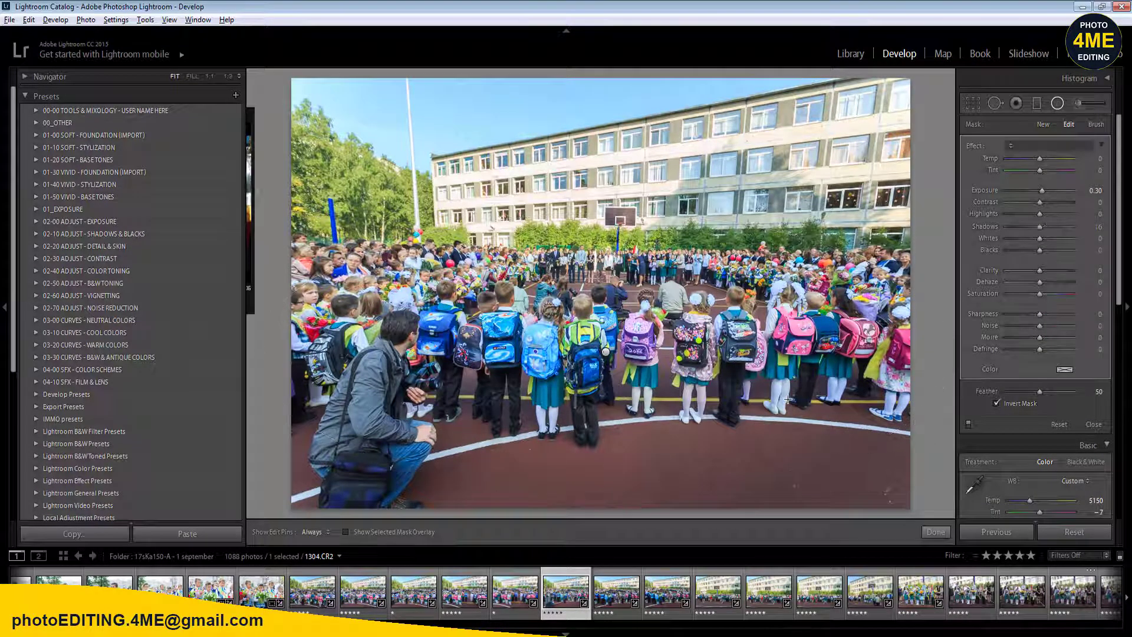
# - Add radial filters with exposure 0.30 and shadows 16 over the schoolchildren and the crowd behind them in 1305.CR2
pyautogui.press('Left')
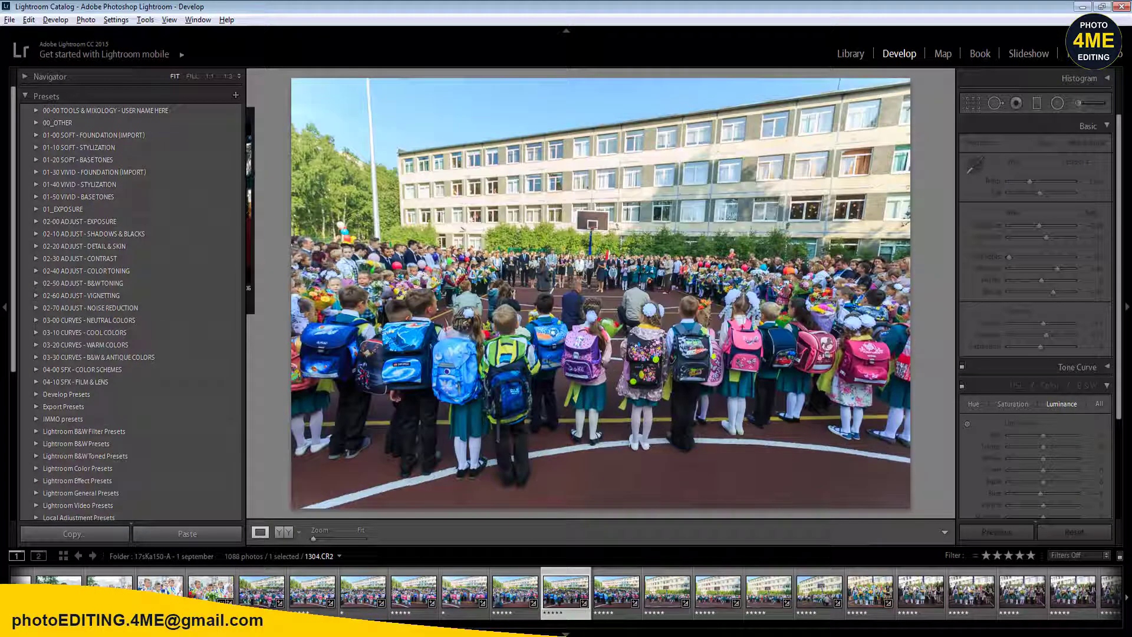
pyautogui.press('Right')
pyautogui.hotkey('shift', 'm')
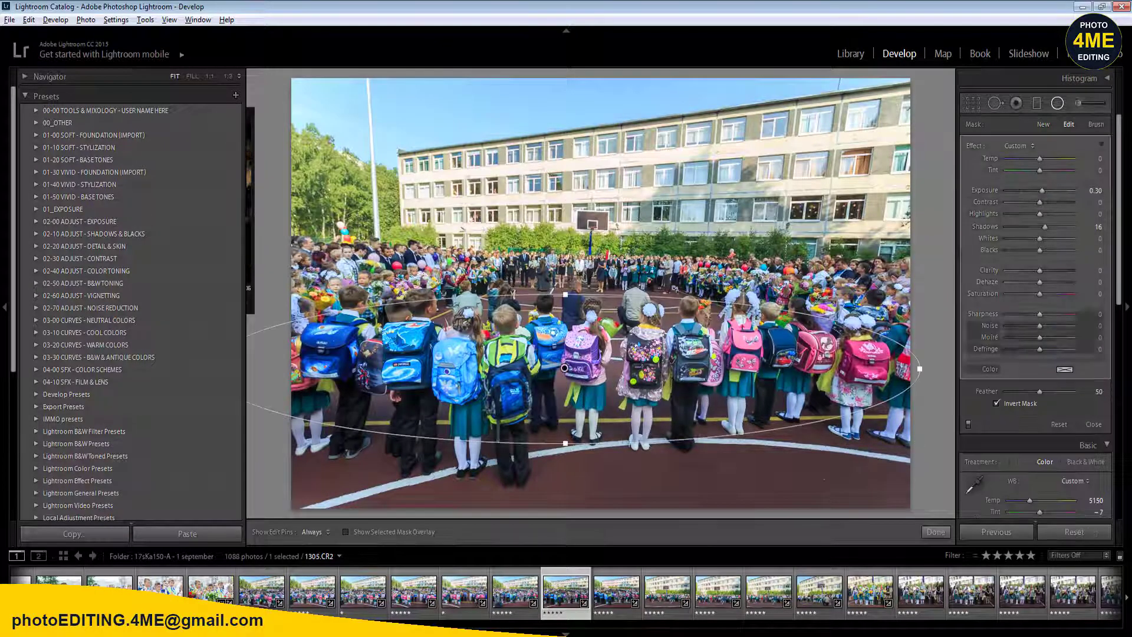
pyautogui.moveTo(591, 287); pyautogui.dragTo(767, 328)
pyautogui.moveTo(832, 284); pyautogui.dragTo(941, 336)
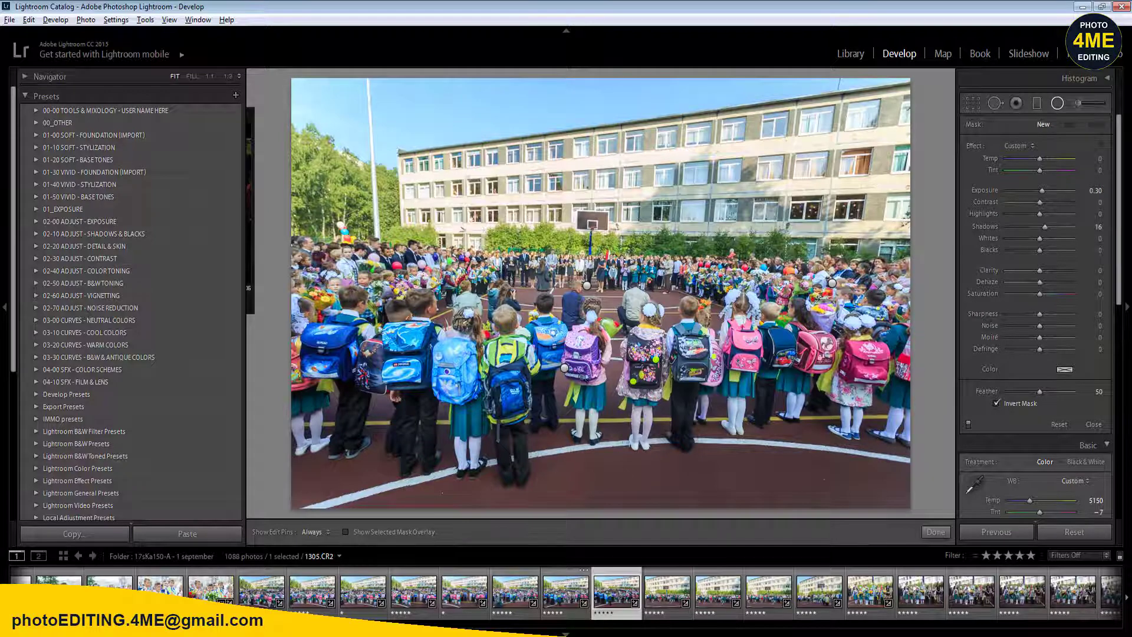
# - Rate 1306.CR2 one star and advance to 1307.CR2
pyautogui.press('Left')
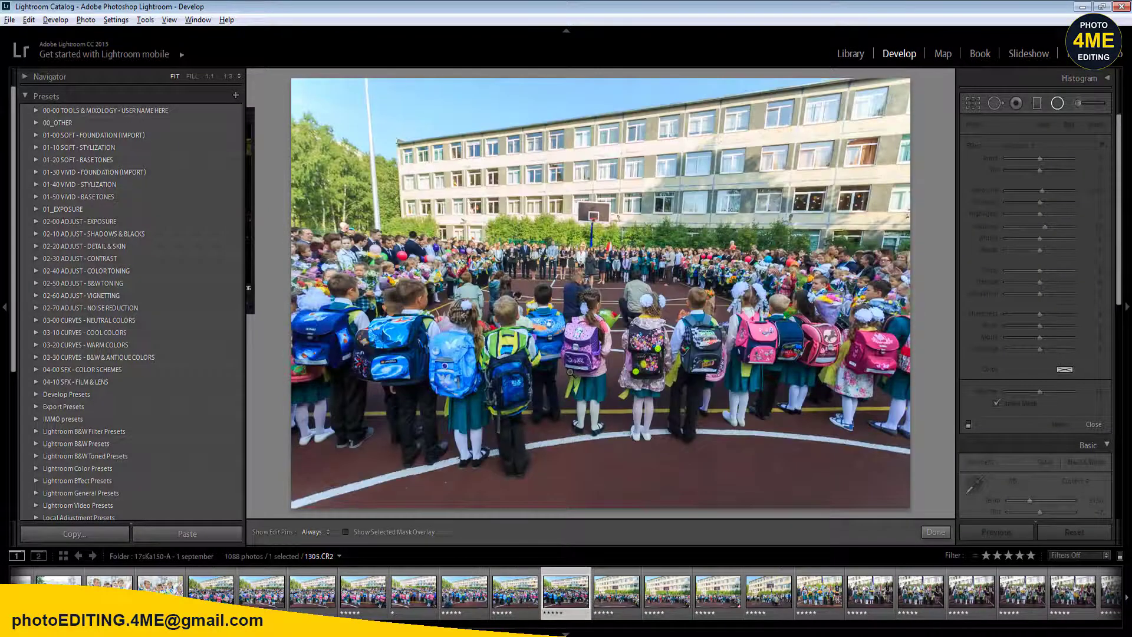
pyautogui.press('1')
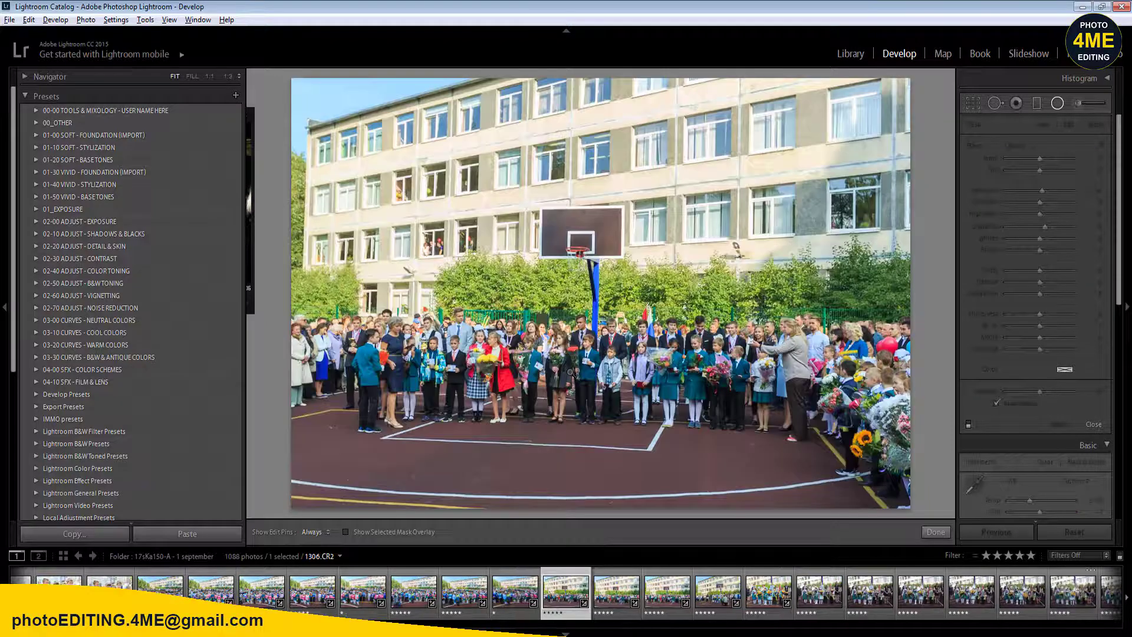
pyautogui.press('Right')
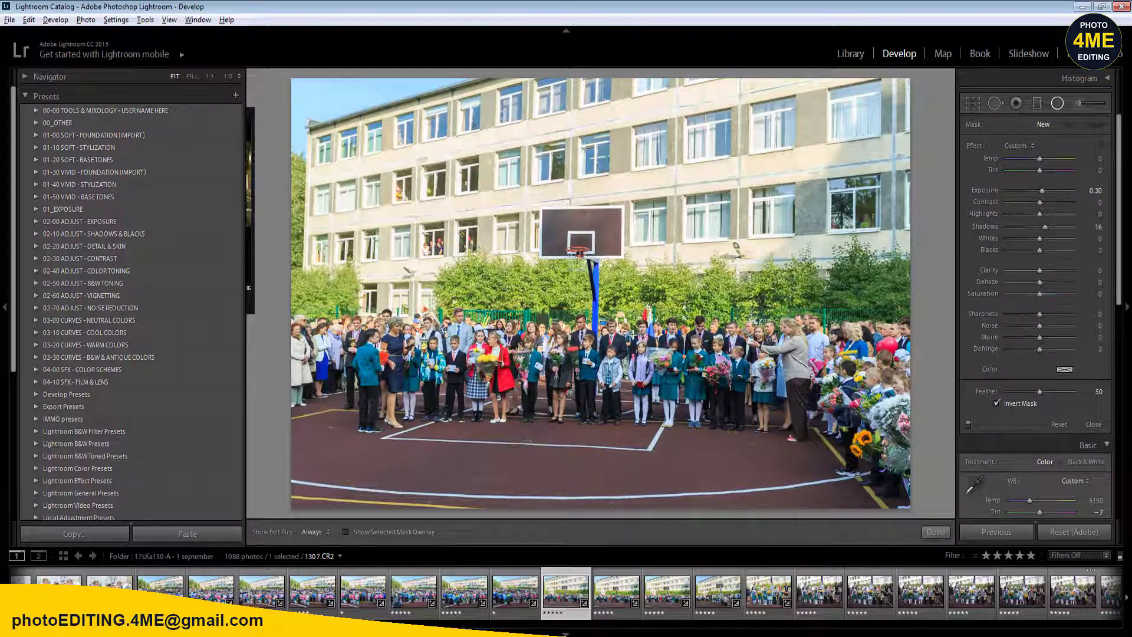
# - Add a radial filter over the children and flowers beside the court in 1307.CR2 and set the photo's overall exposure to -0.50
pyautogui.hotkey('shift', 'm')
pyautogui.hotkey('shift', 'm')
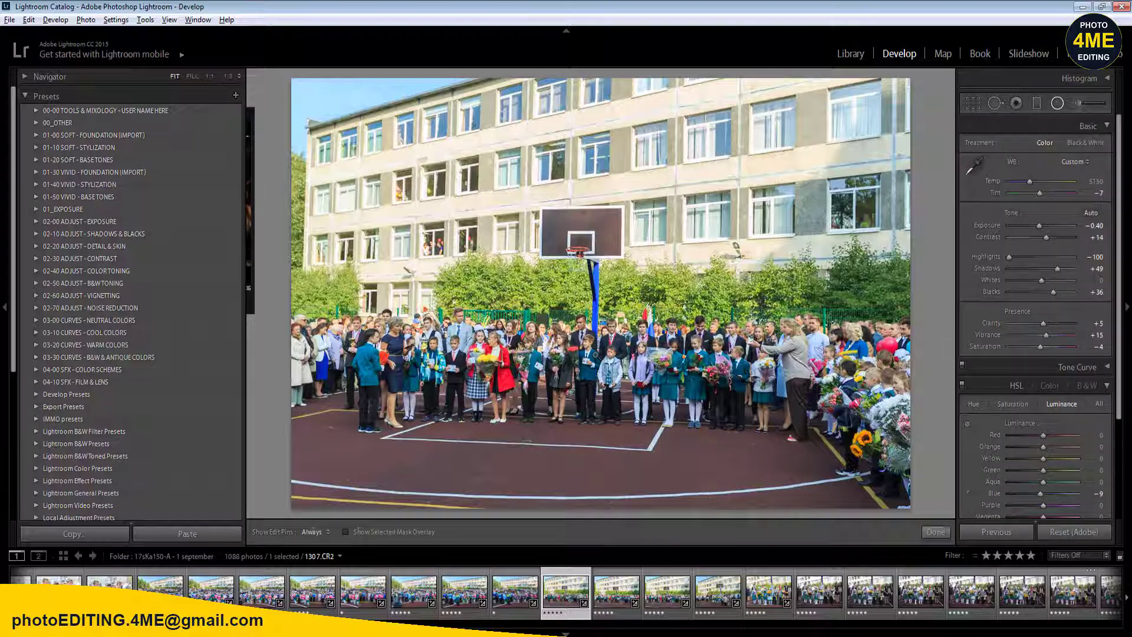
pyautogui.moveTo(813, 403); pyautogui.dragTo(904, 448)
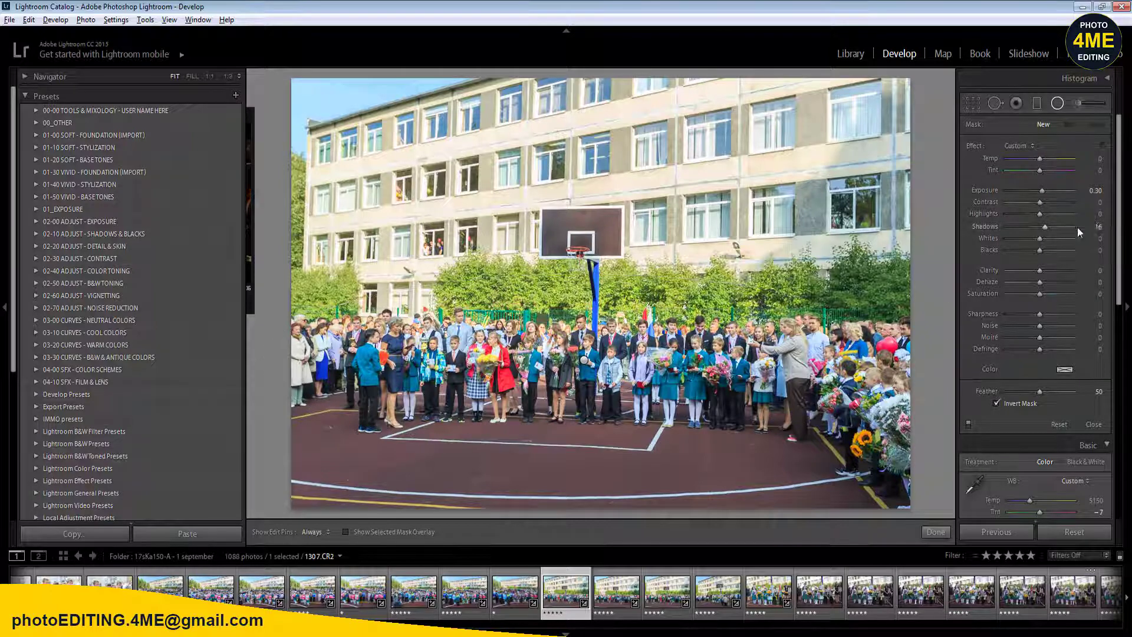
pyautogui.hotkey('shift', 'm')
pyautogui.click(1096, 227)
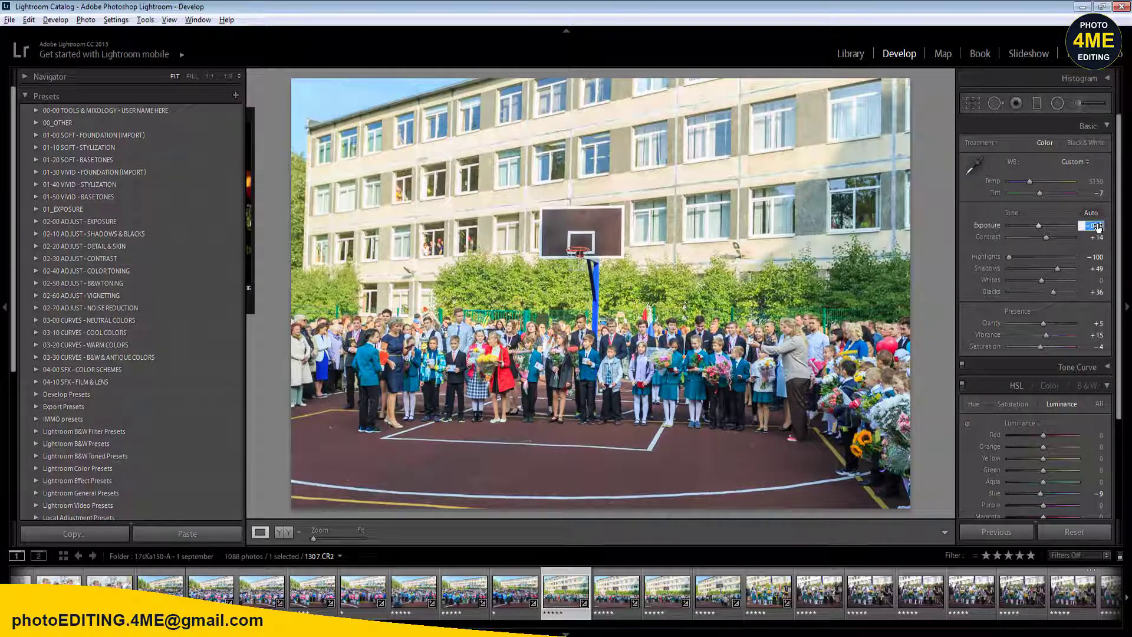
pyautogui.press('Return')
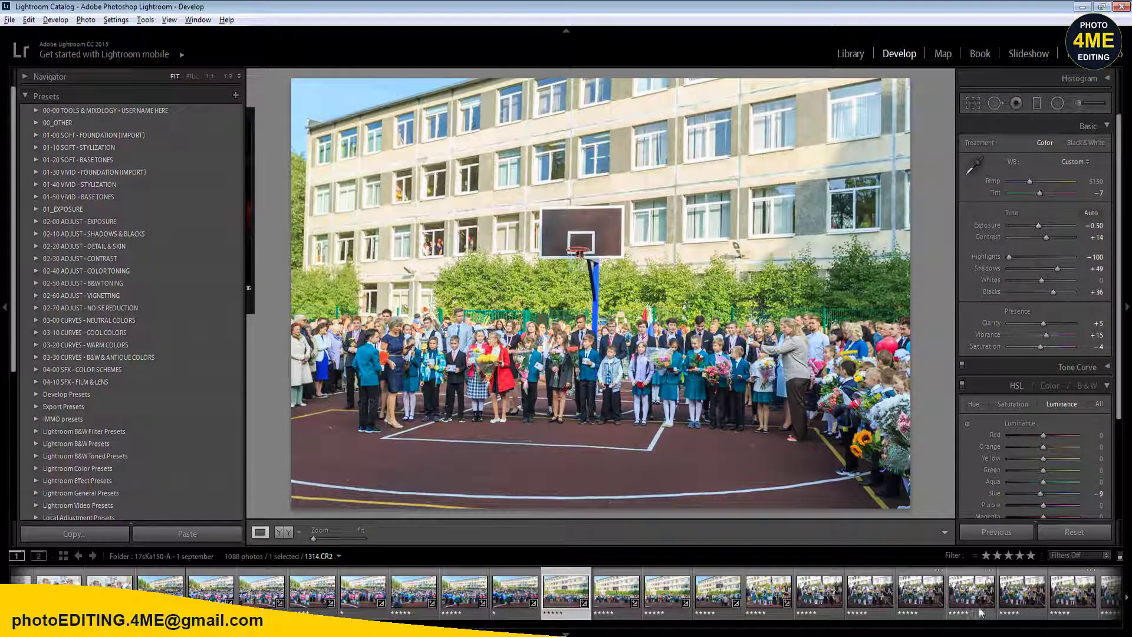
# - Select photos 1307.CR2 through 1317.CR2, compare 1307.CR2 before and after, and synchronize its settings across the selection
pyautogui.keyDown('shift'); pyautogui.click(1076, 605); pyautogui.keyUp('shift')
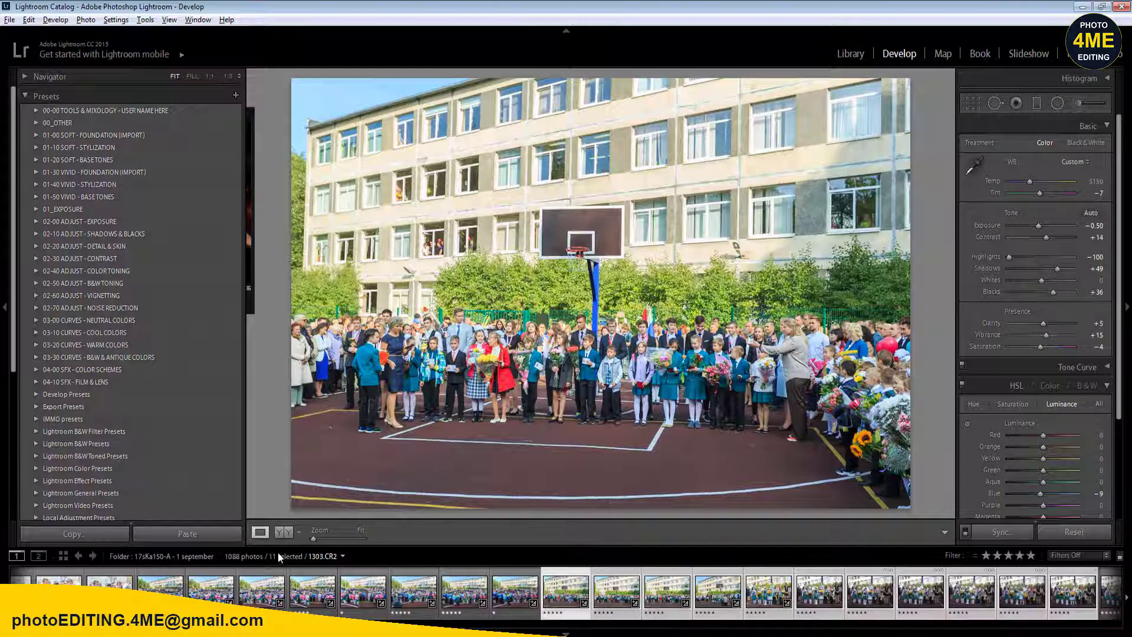
pyautogui.click(280, 532)
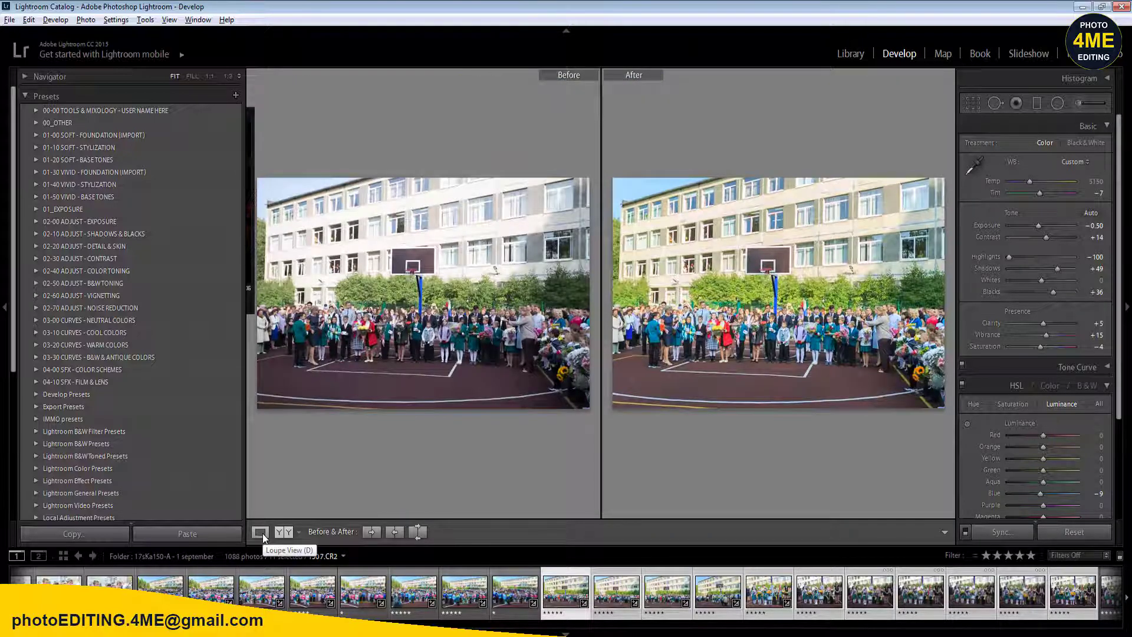
pyautogui.click(262, 533)
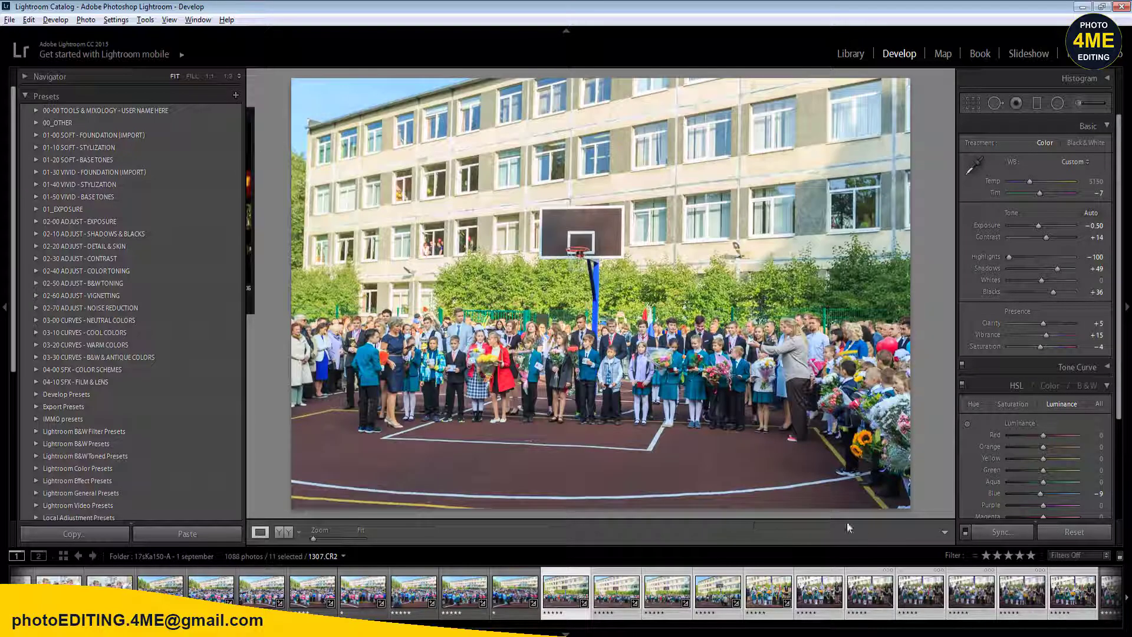
pyautogui.click(1002, 532)
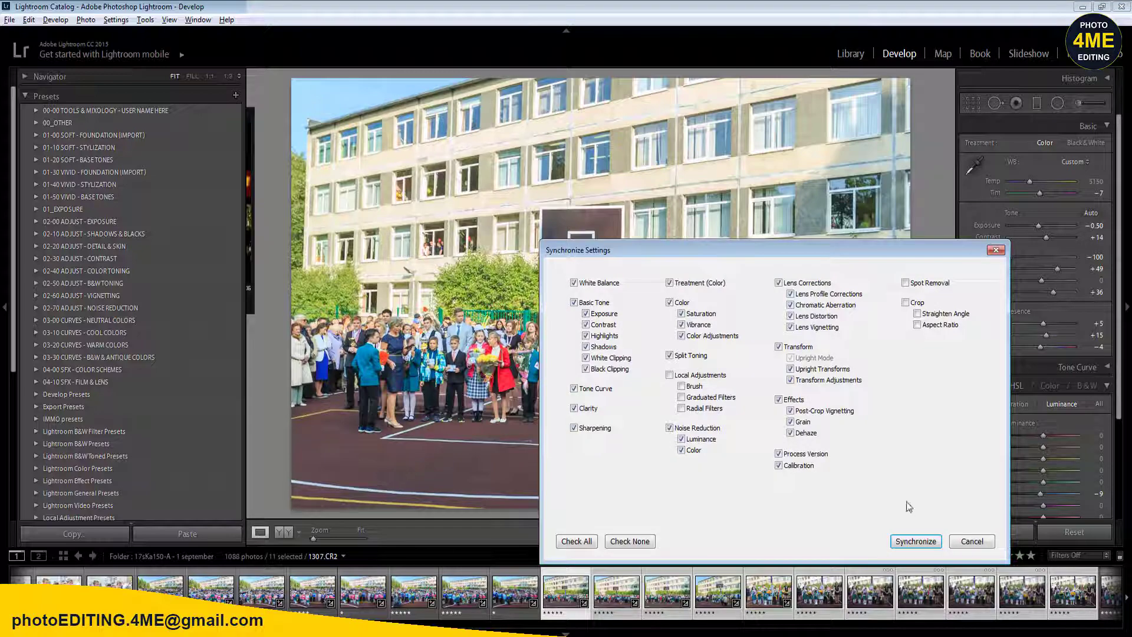
pyautogui.click(917, 541)
# - Check 1306.CR2 and the synchronized photos from 1308.CR2 onward, and set the tint of 1310.CR2 to -2
pyautogui.click(517, 594)
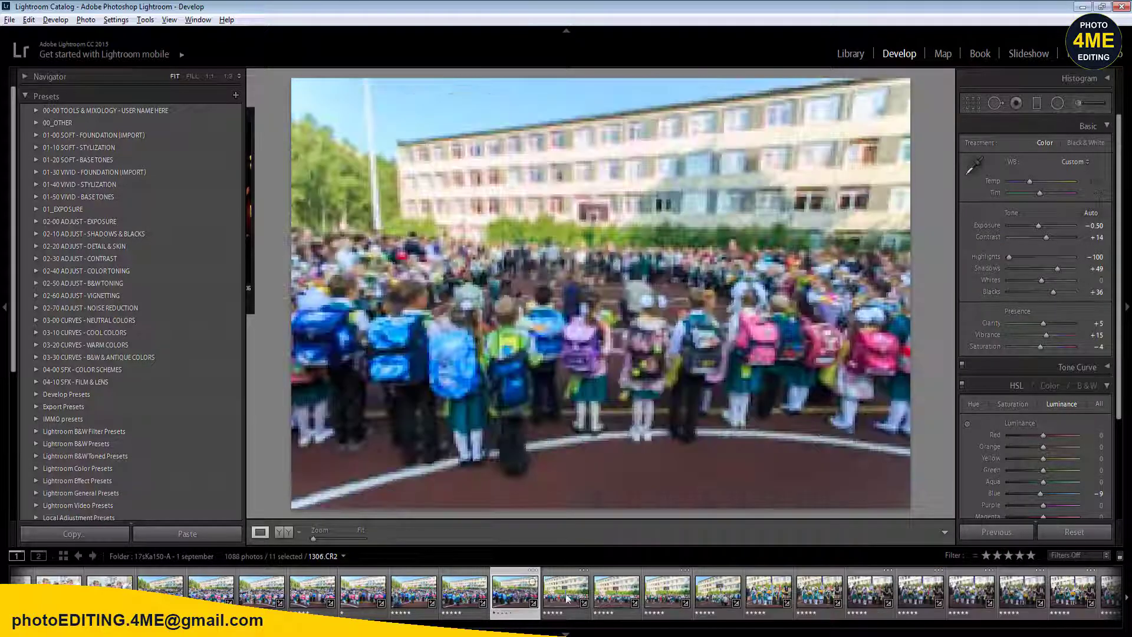
pyautogui.click(621, 601)
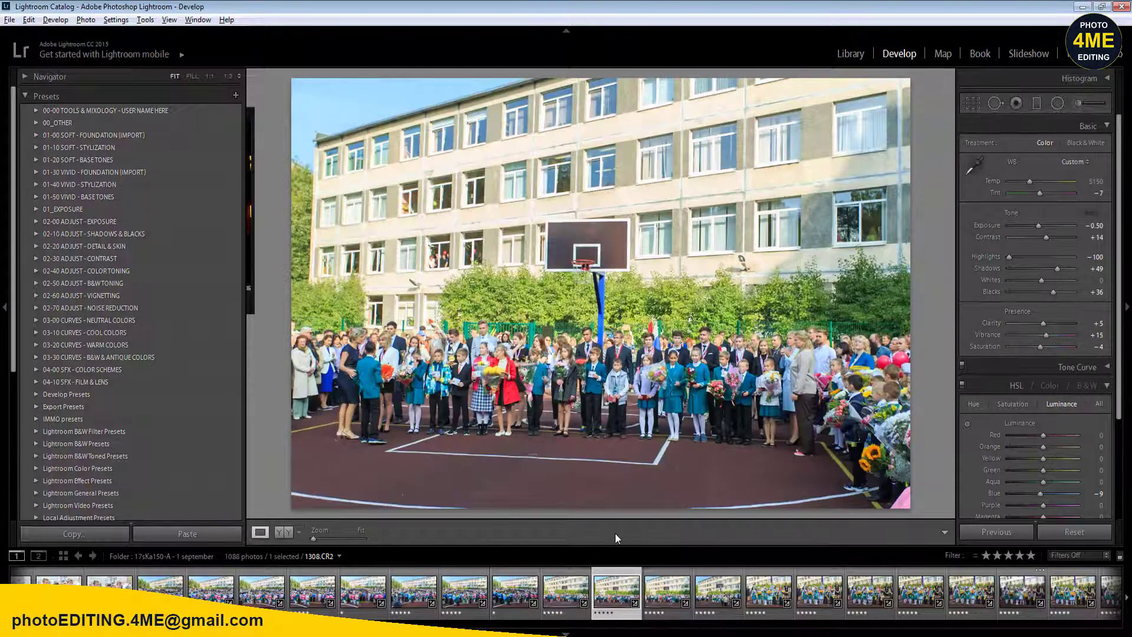
pyautogui.press('Right')
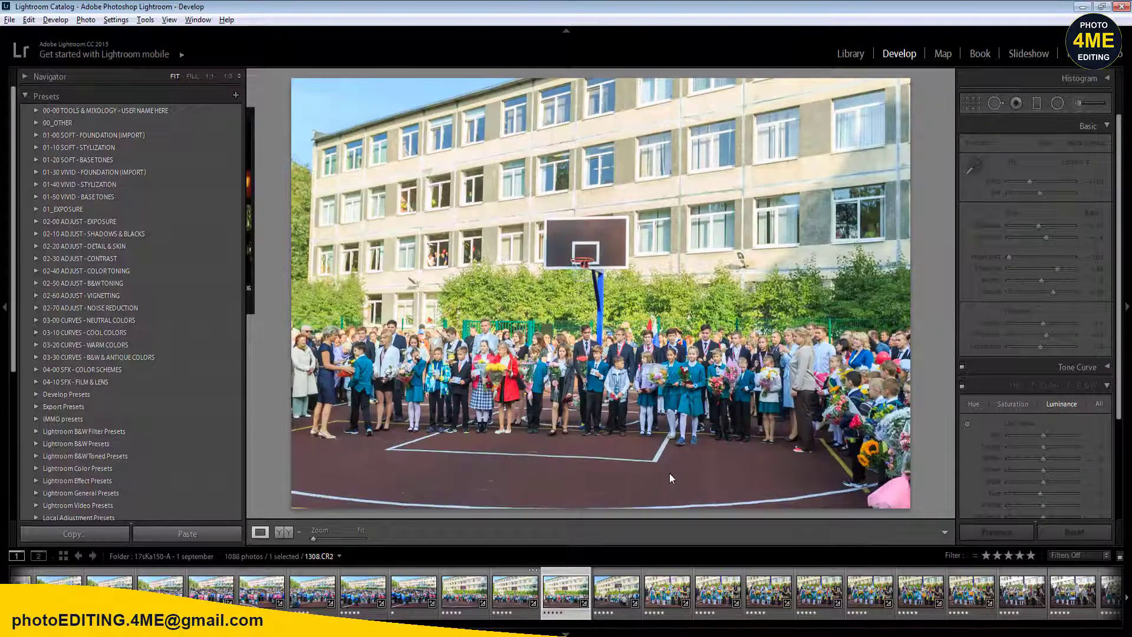
pyautogui.press('Right')
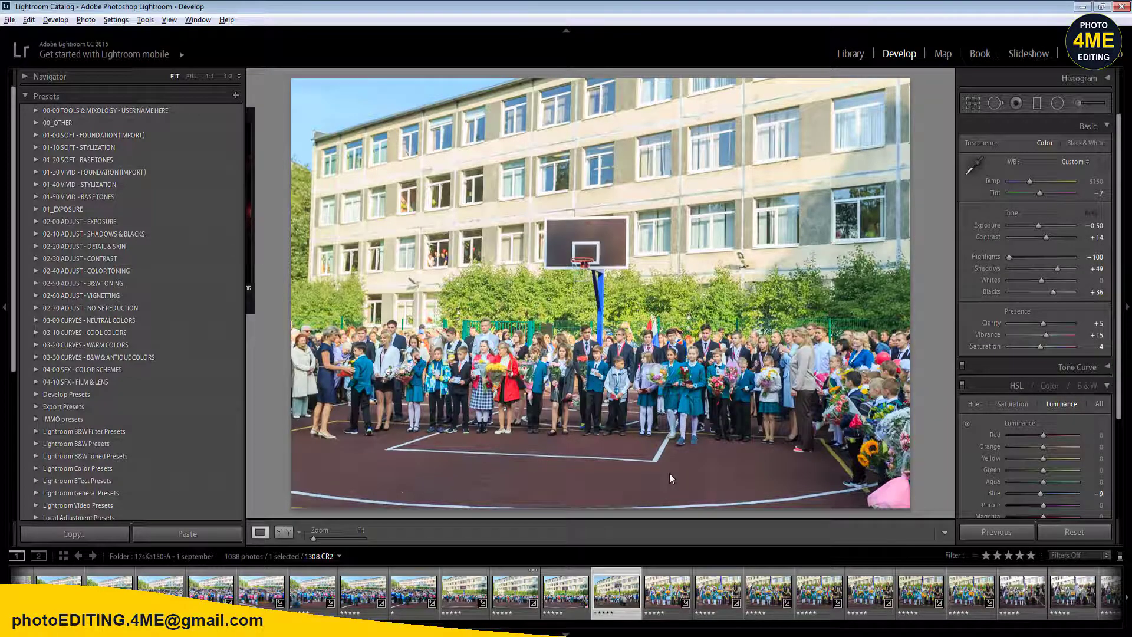
pyautogui.press('Right')
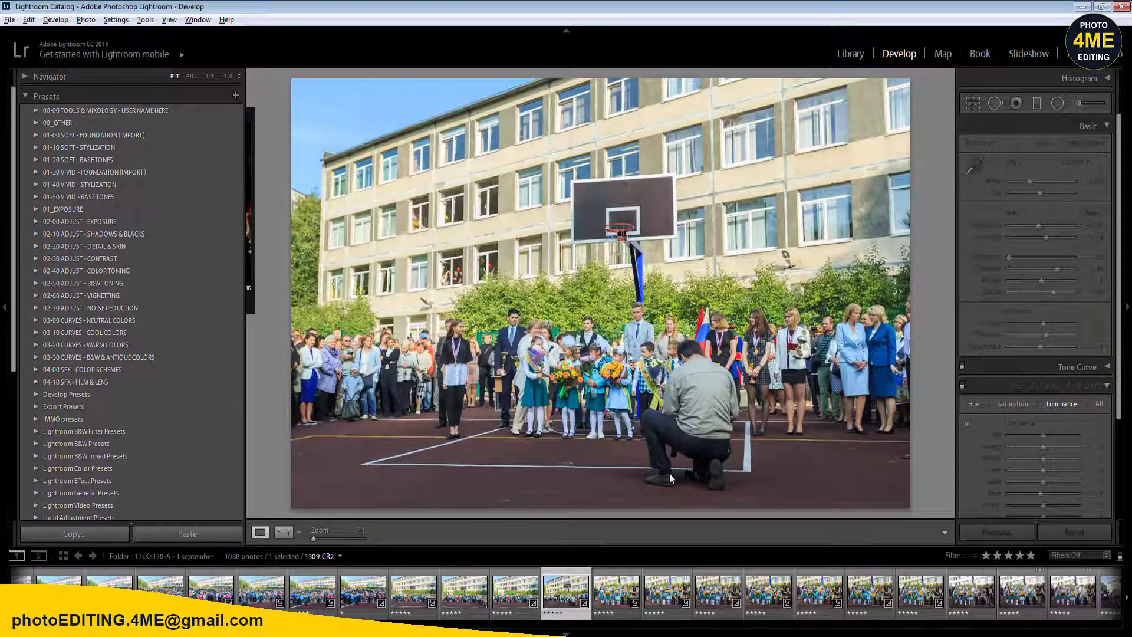
pyautogui.hotkey('shift', 'm')
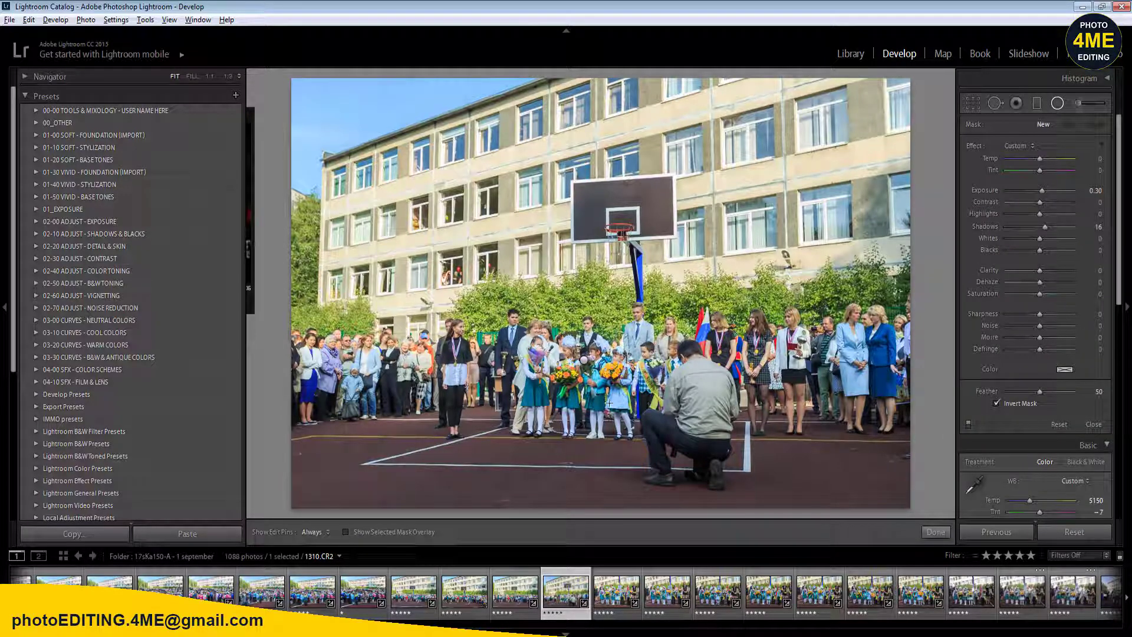
pyautogui.hotkey('shift', 'm')
pyautogui.click(1098, 193)
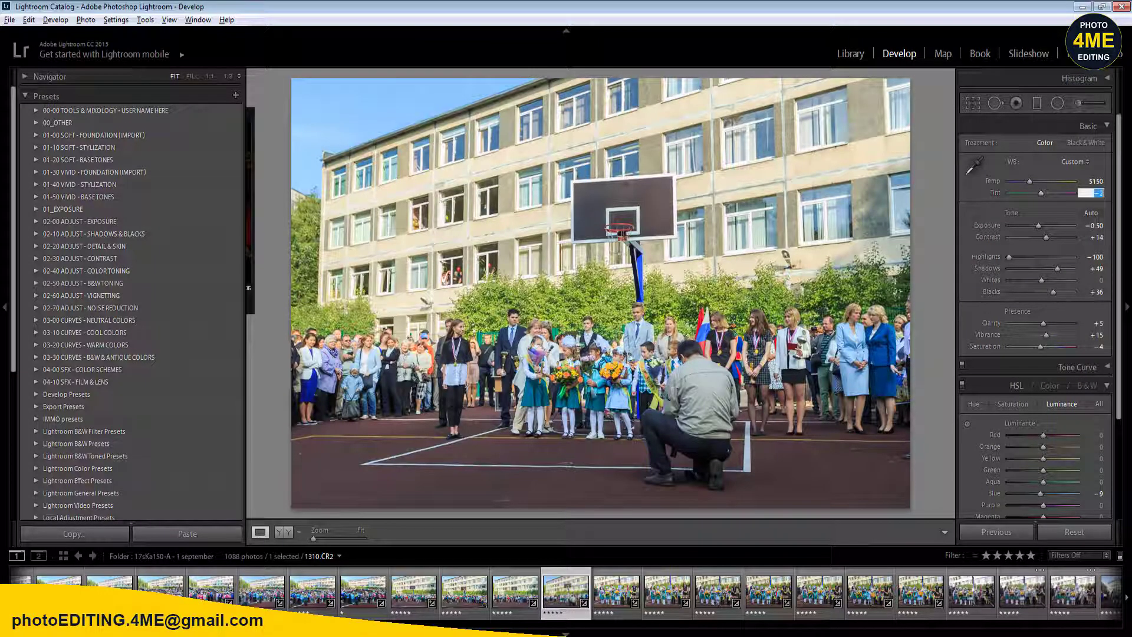
pyautogui.press('Return')
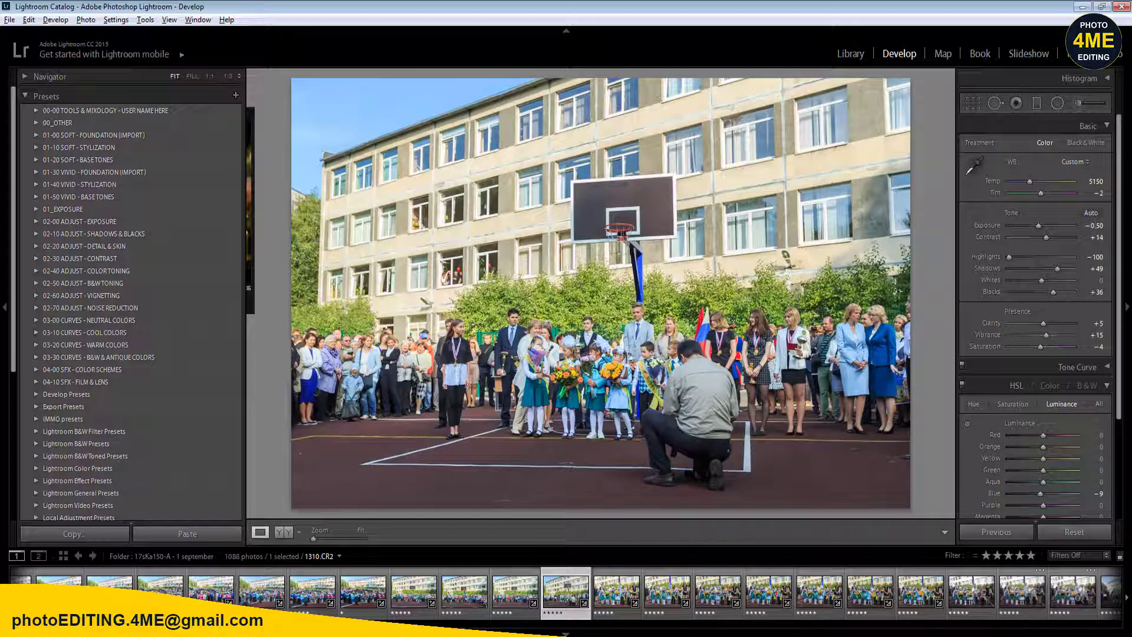
# - Select 11 consecutive photos starting at 1310.CR2 and synchronize its settings across them, including local adjustments
pyautogui.keyDown('shift'); pyautogui.click(1079, 597); pyautogui.keyUp('shift')
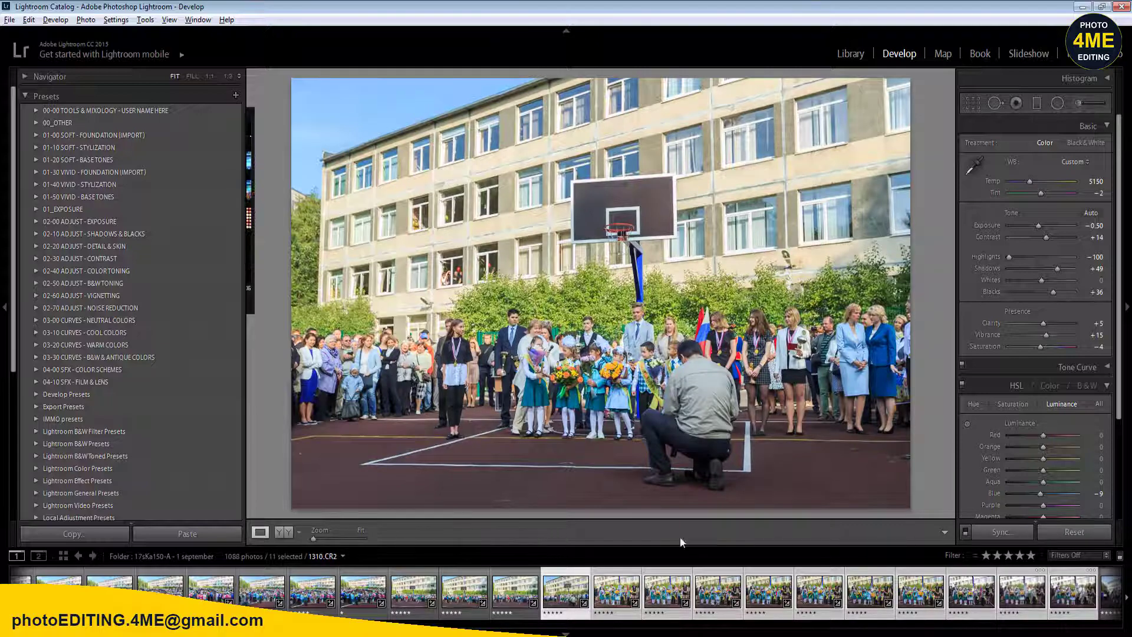
pyautogui.click(1002, 532)
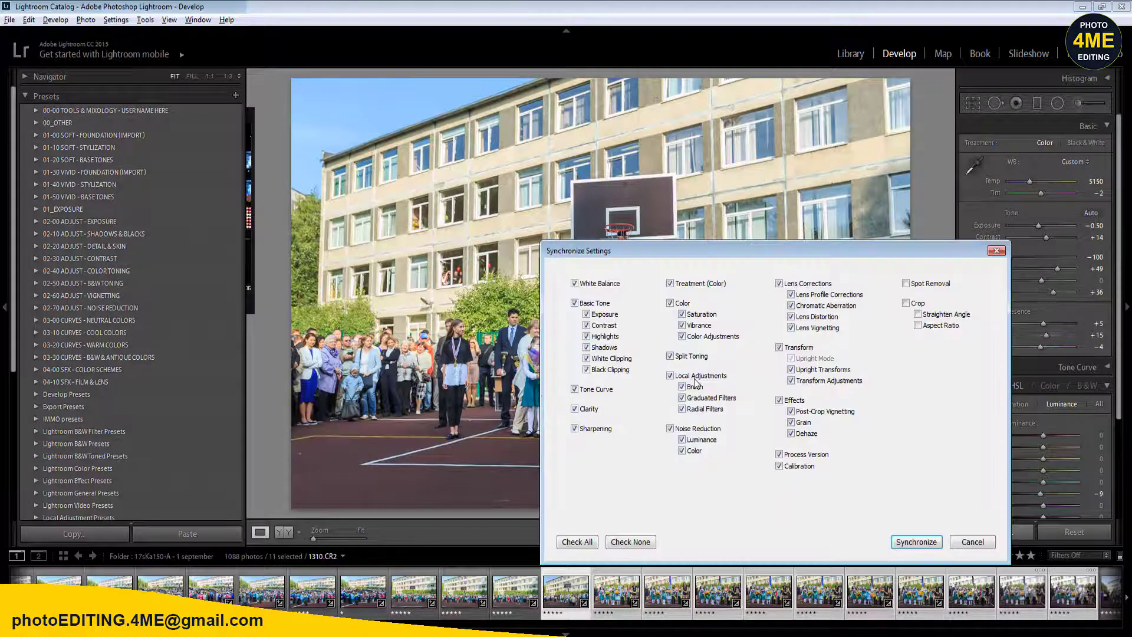
pyautogui.click(916, 541)
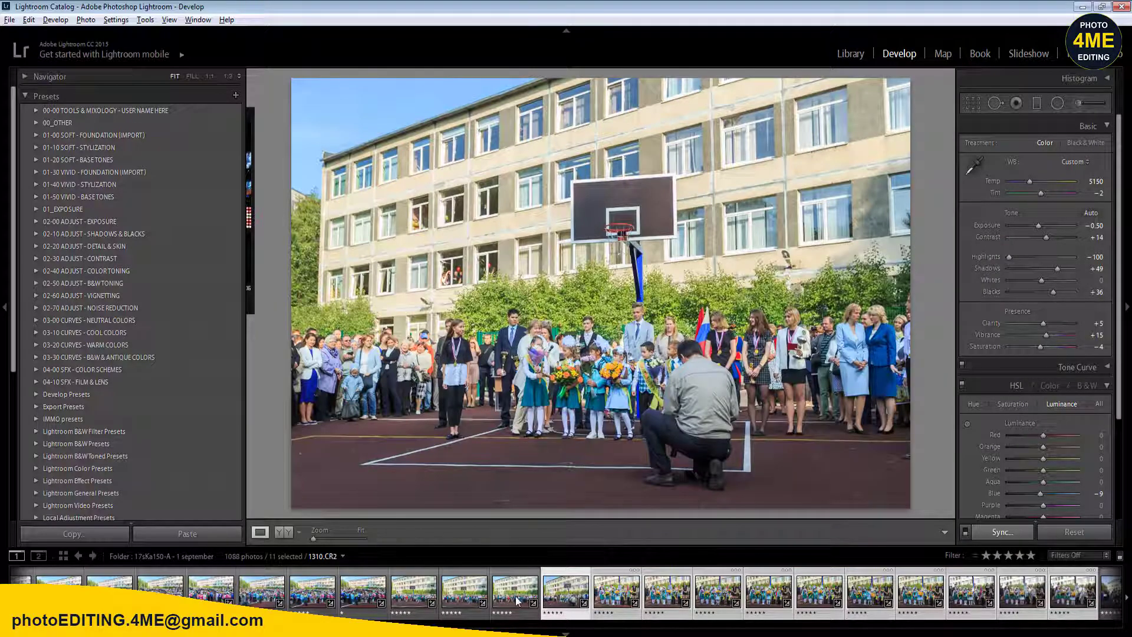
# - Check 1309.CR2 against the synchronized photos and open 1311.CR2 for review
pyautogui.press('Left')
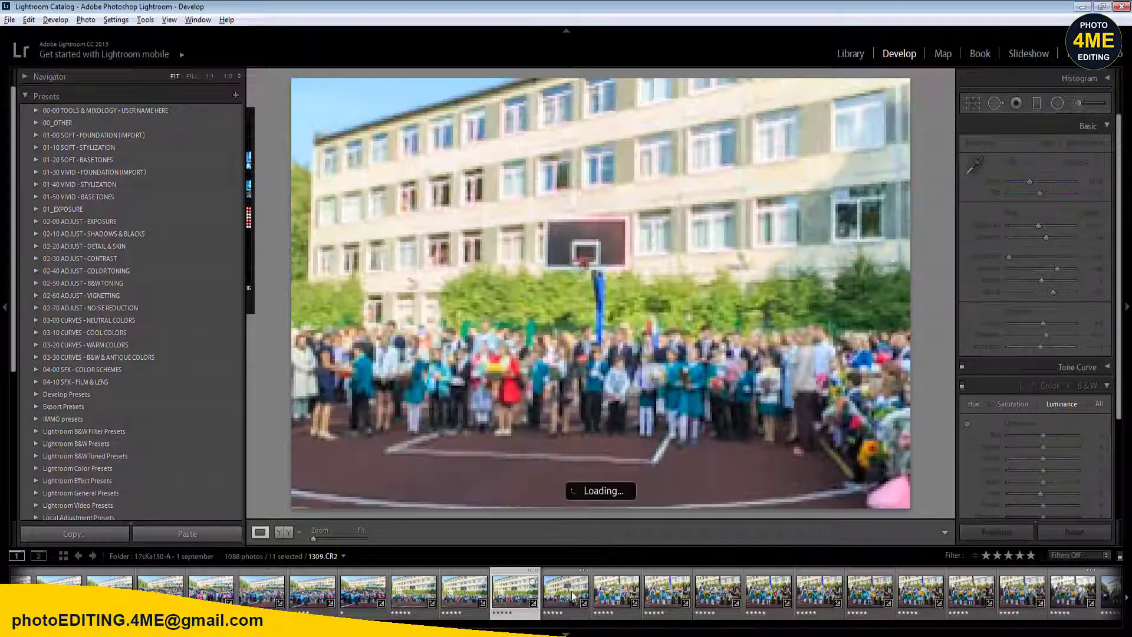
pyautogui.click(615, 594)
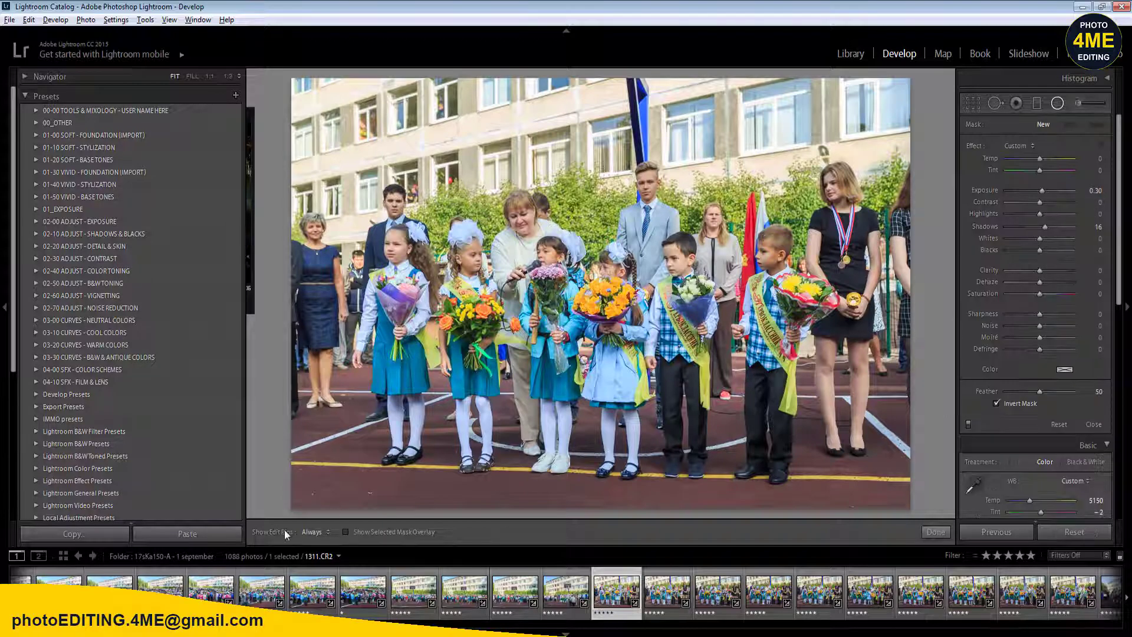
pyautogui.hotkey('shift', 'm')
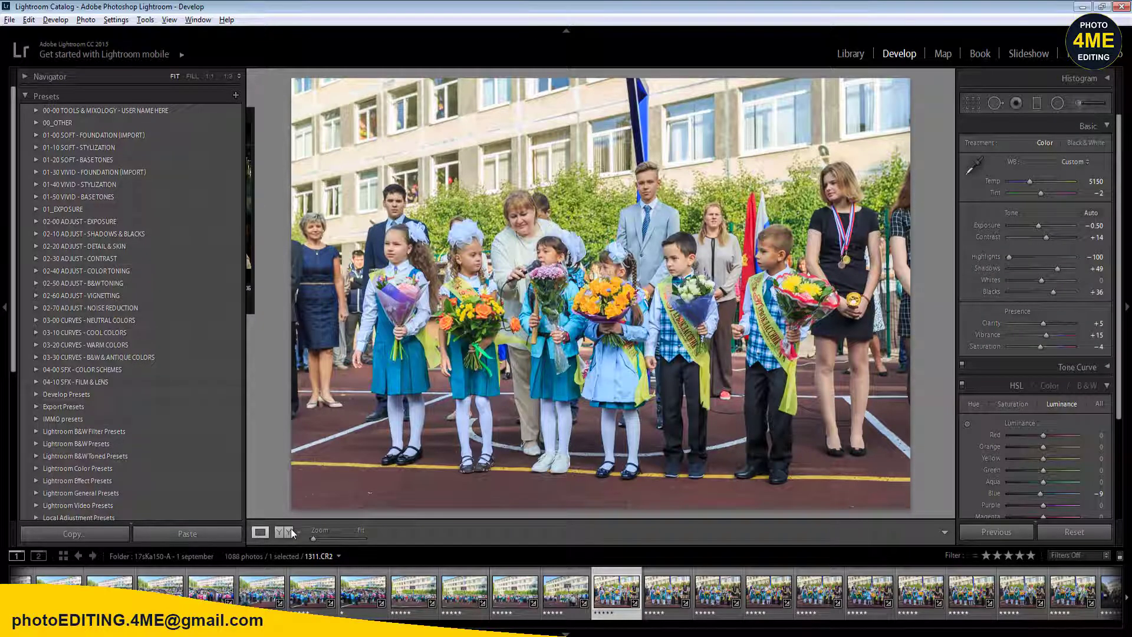
# - Set the blue luminance of 1311.CR2 to -2 and its blue saturation to -16
pyautogui.click(291, 528)
pyautogui.click(267, 532)
pyautogui.scroll(-2, 1126, 451)
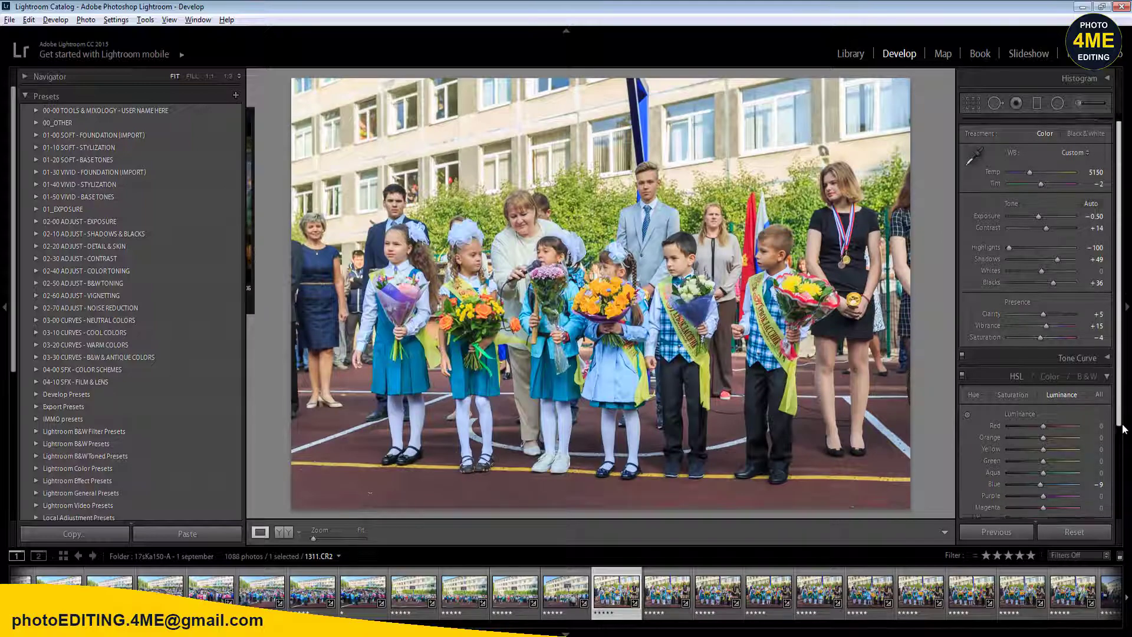
pyautogui.click(1099, 447)
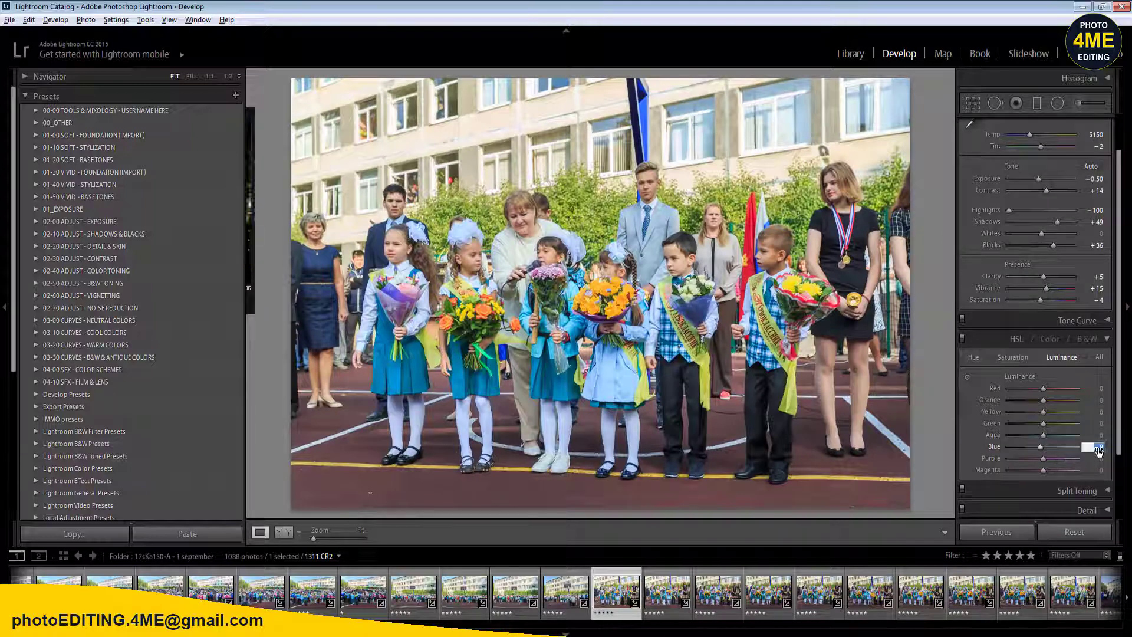
pyautogui.moveTo(1049, 448)
pyautogui.mouseDown()
pyautogui.moveTo(1058, 448)
pyautogui.moveTo(1042, 450)
pyautogui.mouseUp()
pyautogui.click(1013, 357)
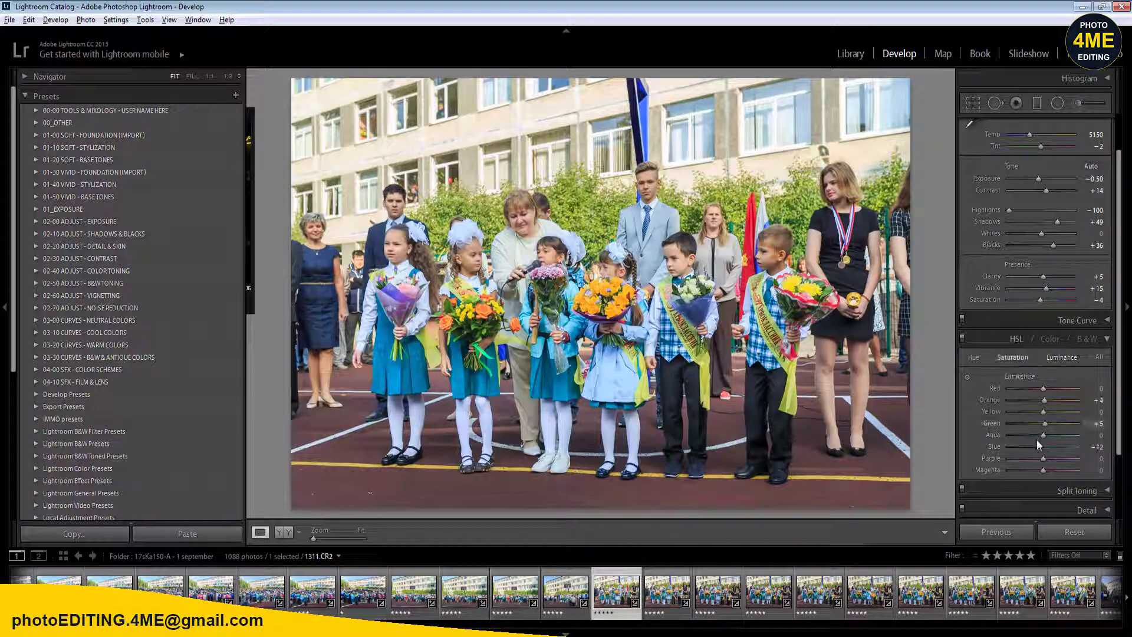
pyautogui.moveTo(1029, 451); pyautogui.dragTo(1040, 451)
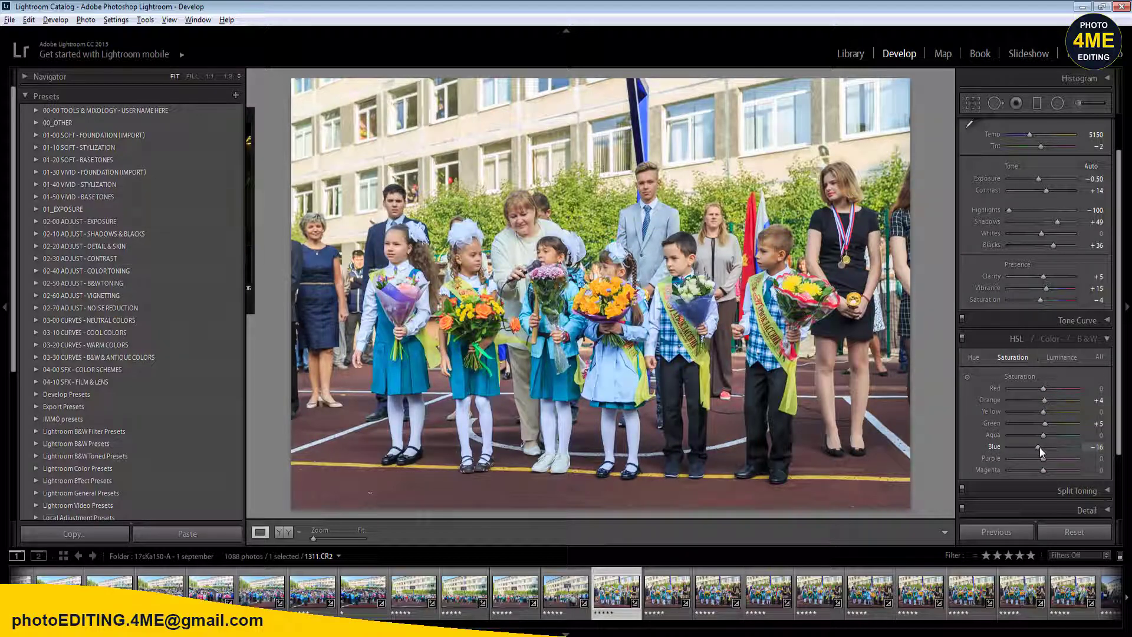
# - Review the adjustments of 1311.CR2 and compare the photo before and after
pyautogui.moveTo(1120, 310); pyautogui.dragTo(1122, 184)
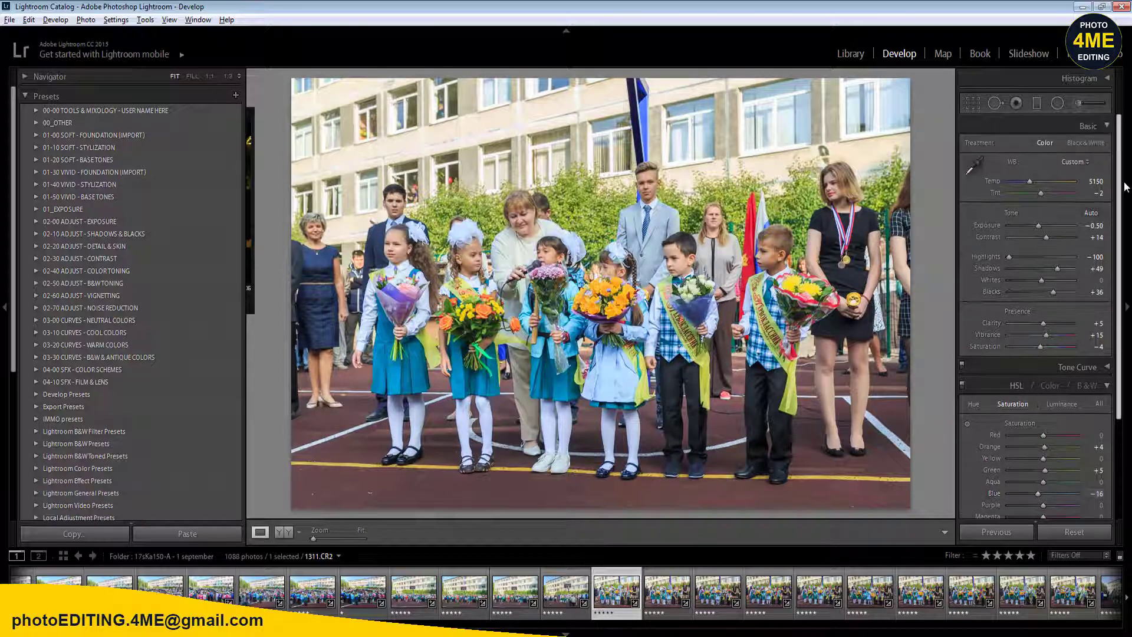
pyautogui.scroll(-3, 1115, 353)
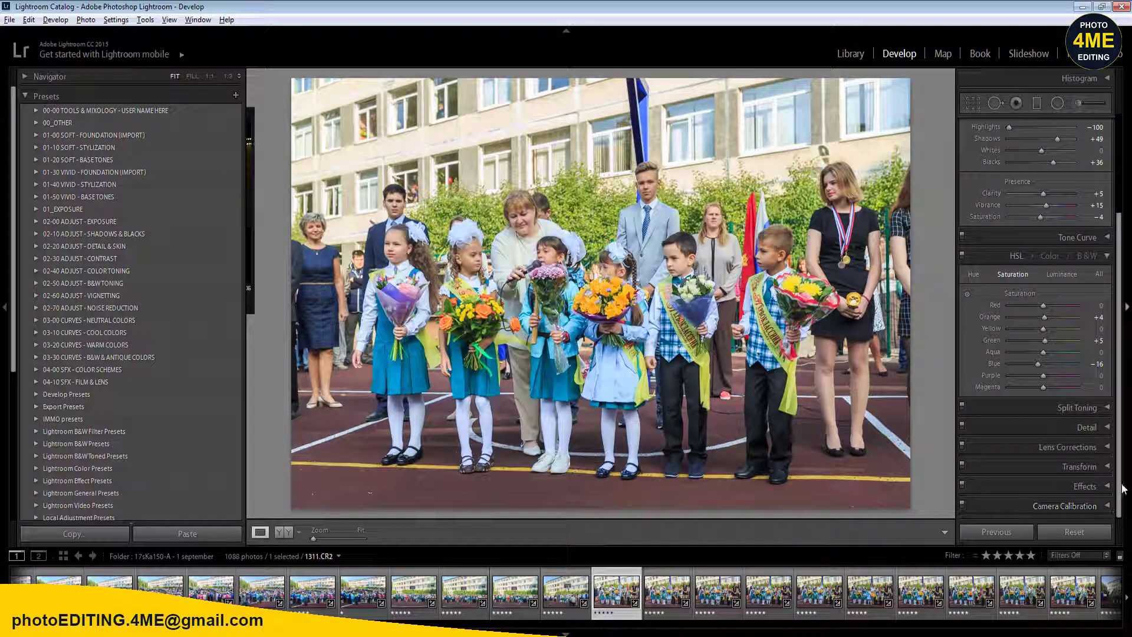
pyautogui.scroll(3, 1118, 413)
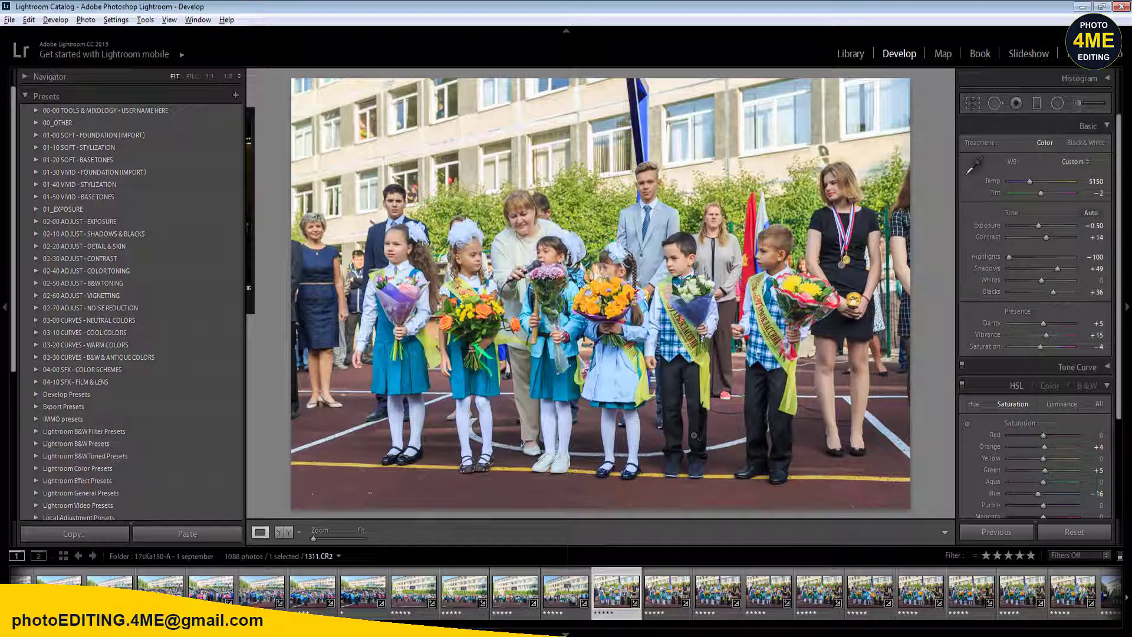
pyautogui.click(283, 532)
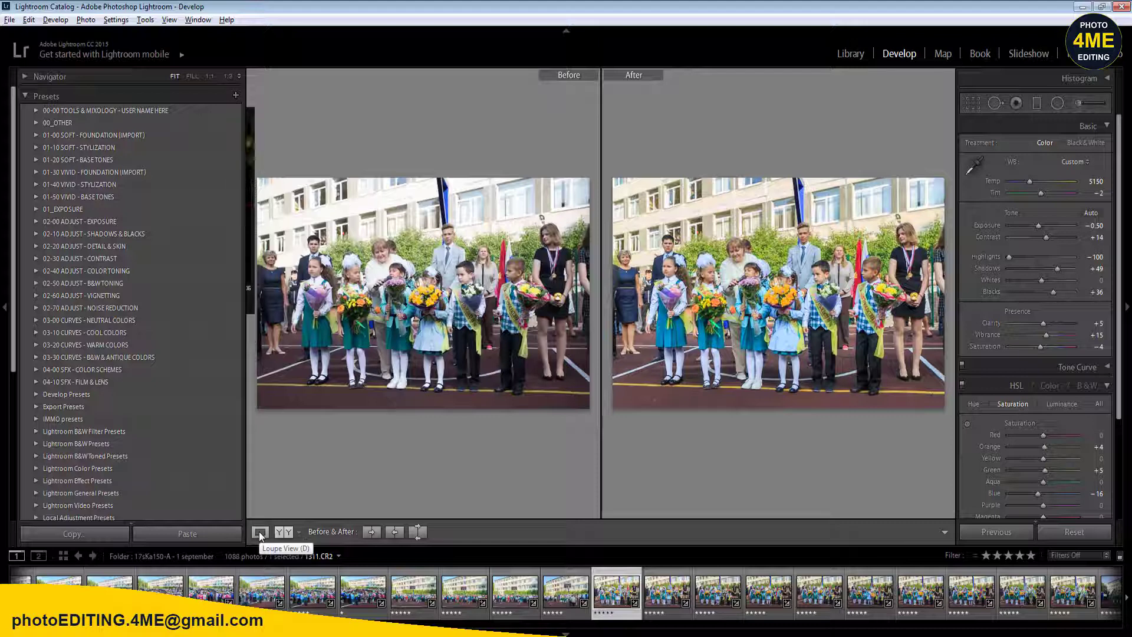
pyautogui.click(259, 532)
# - Try a slightly negative blue hue shift on 1311.CR2
pyautogui.click(977, 405)
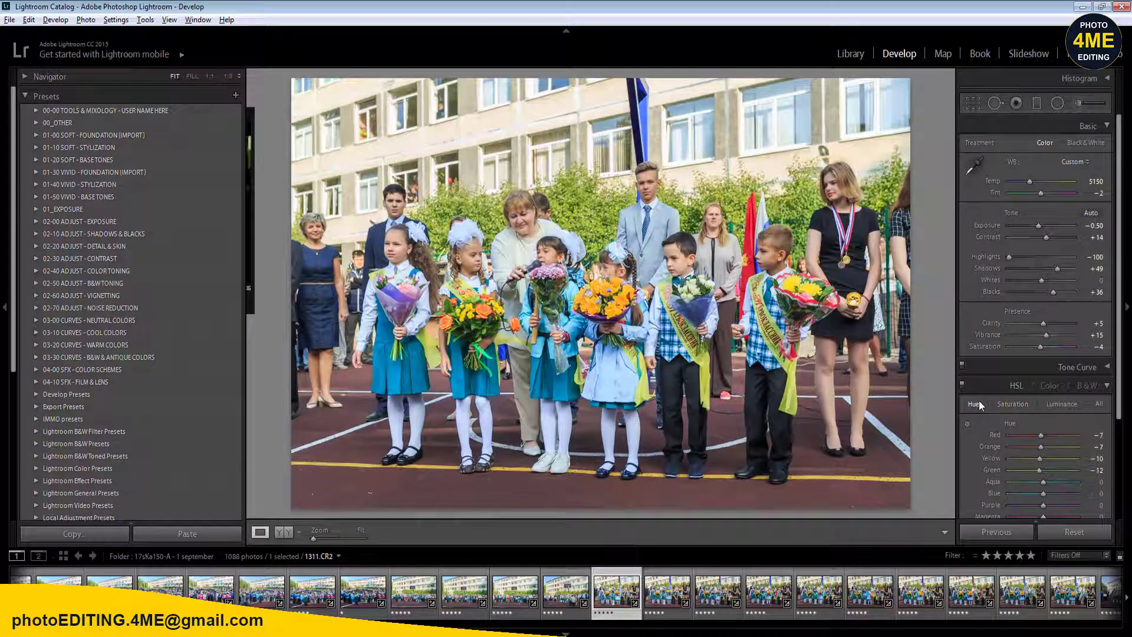
pyautogui.moveTo(1055, 494)
pyautogui.mouseDown()
pyautogui.moveTo(1025, 500)
pyautogui.moveTo(1042, 500)
pyautogui.mouseUp()
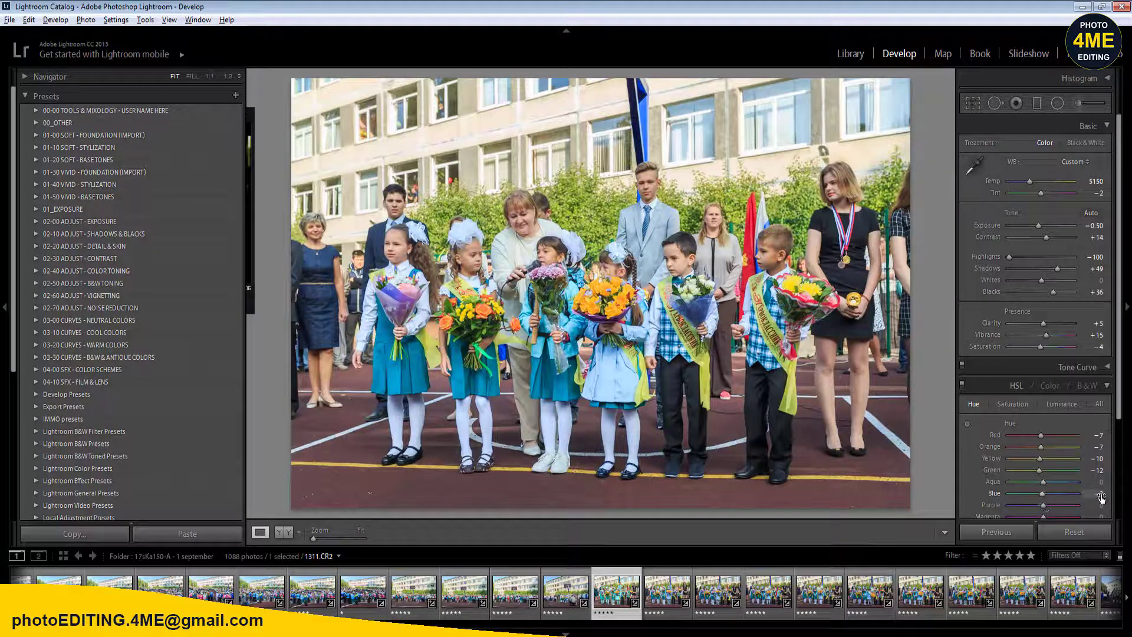
pyautogui.click(1106, 386)
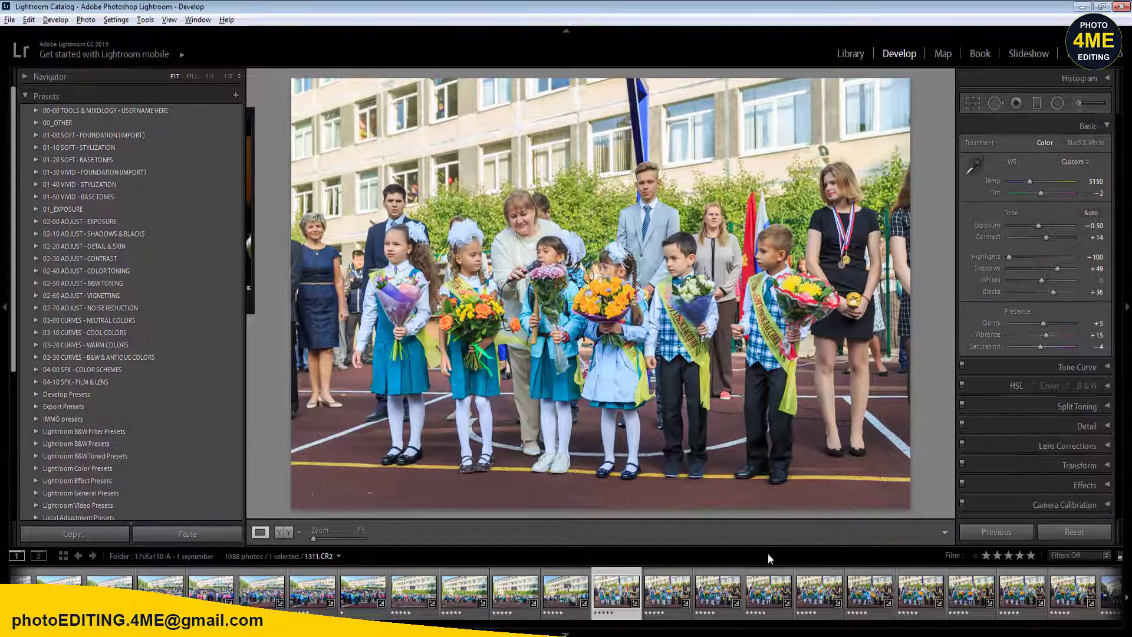
# - Select photos 1311.CR2 through 1320.CR2 and synchronize the settings of 1311.CR2 across them, without local adjustments or crop
pyautogui.keyDown('shift'); pyautogui.click(1073, 591); pyautogui.keyUp('shift')
pyautogui.click(1002, 532)
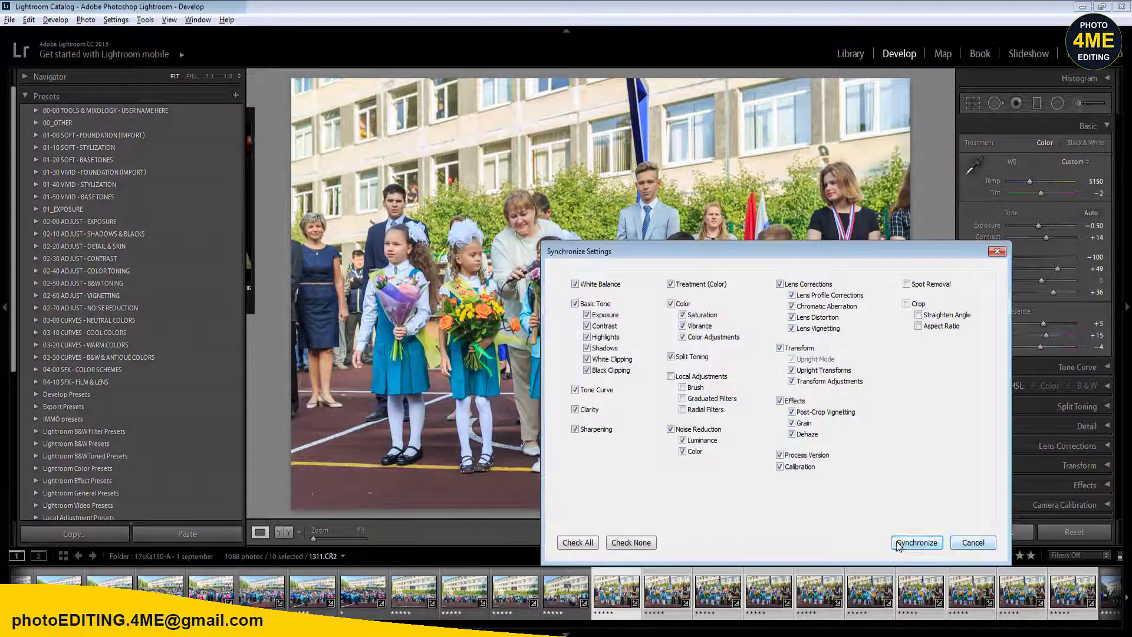
pyautogui.click(914, 541)
# - Check 1310.CR2 against 1311.CR2, clear the multiple selection, and compare 1311.CR2 and 1312.CR2 before and after
pyautogui.click(565, 590)
pyautogui.click(617, 590)
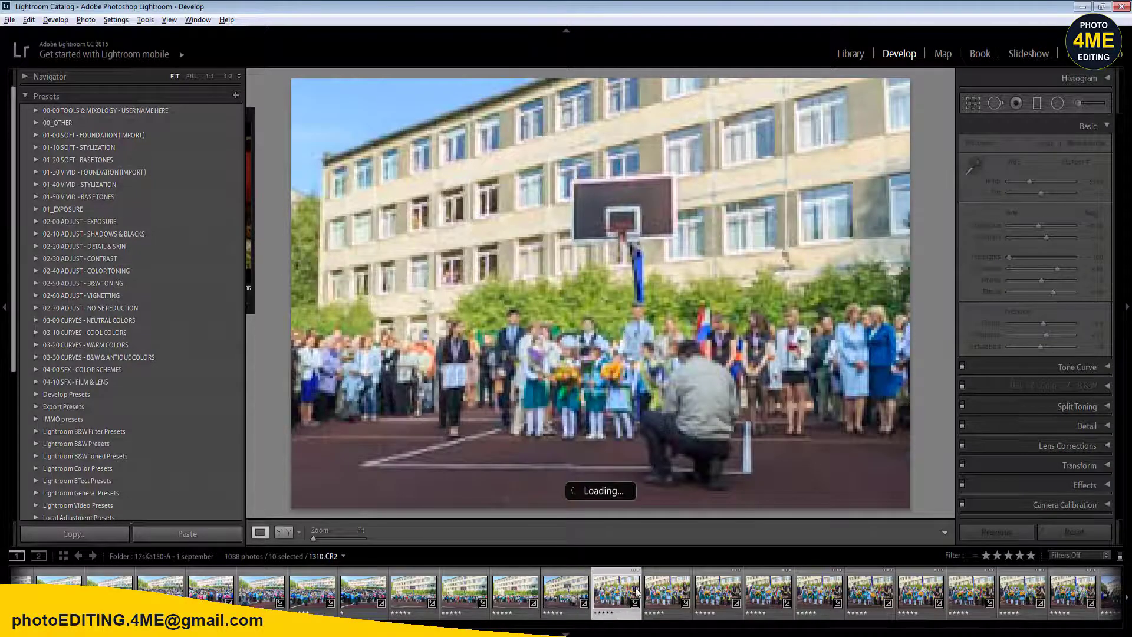
pyautogui.hotkey('ctrl', 'shift', 'd')
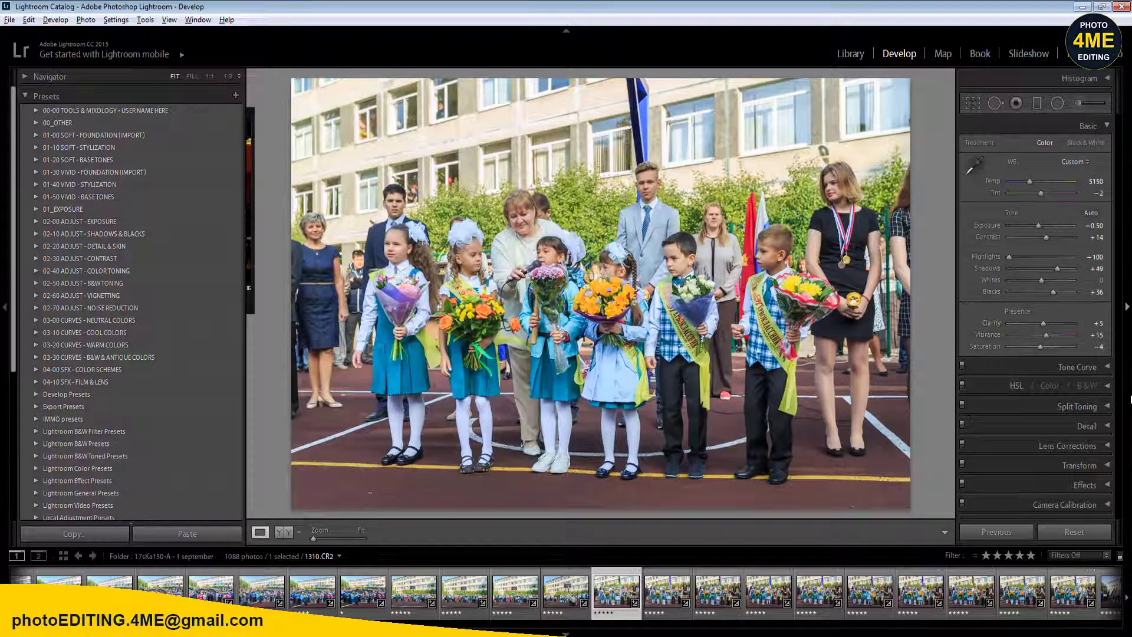
pyautogui.click(281, 532)
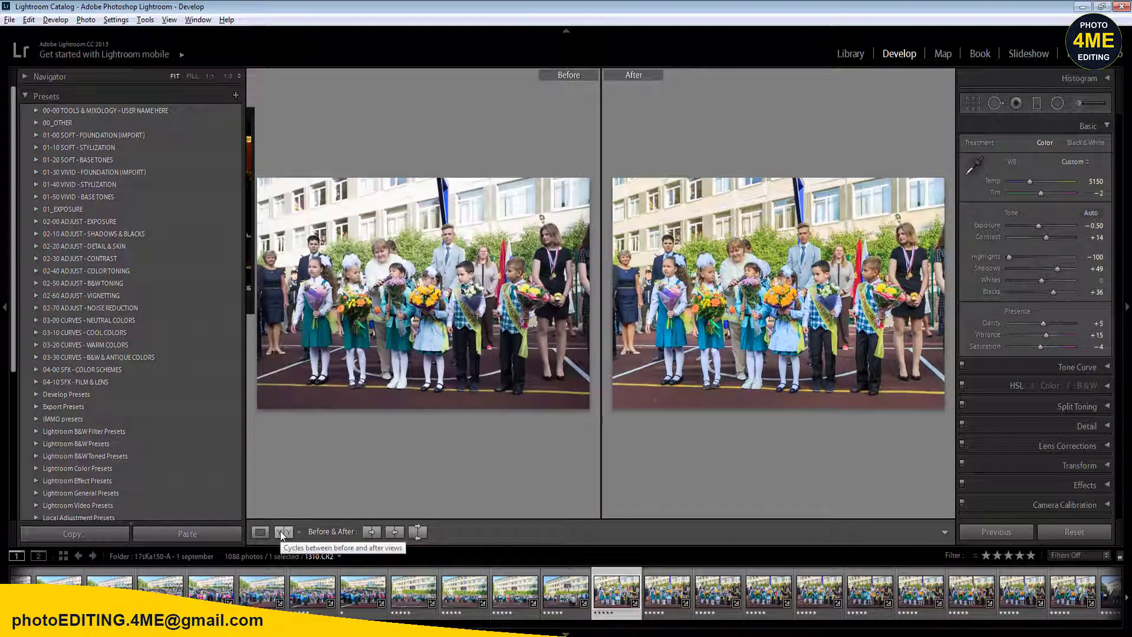
pyautogui.press('Right')
pyautogui.press('Right')
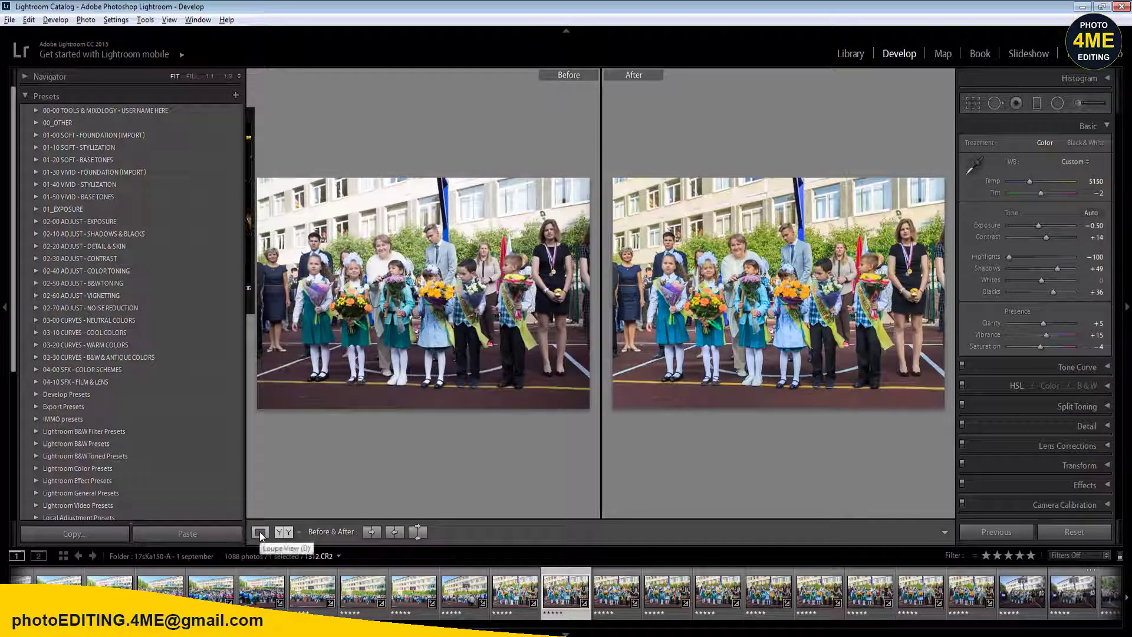
pyautogui.click(260, 532)
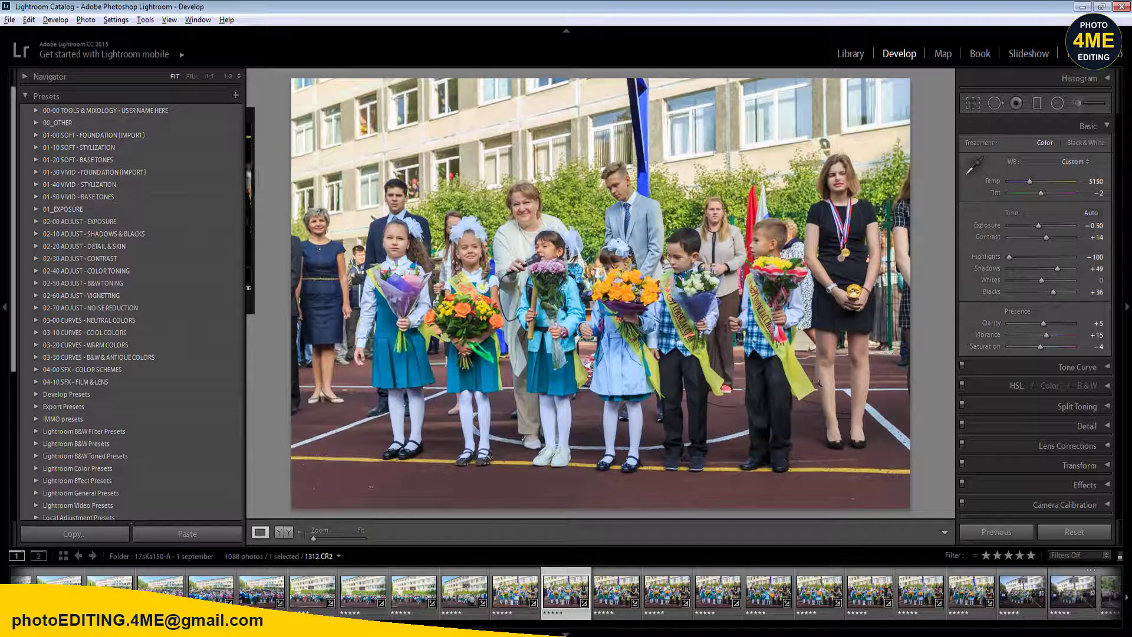
# - Set the exposure of 1312.CR2 to -0.30 and synchronize its settings across 11 consecutive photos starting there
pyautogui.click(1095, 227)
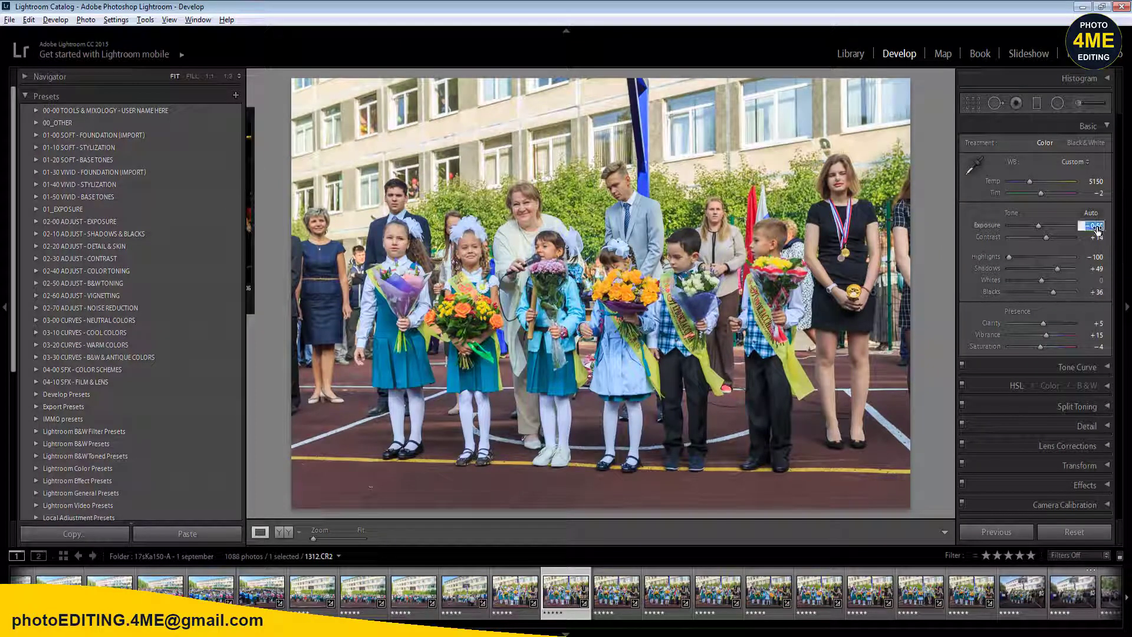
pyautogui.press('Return')
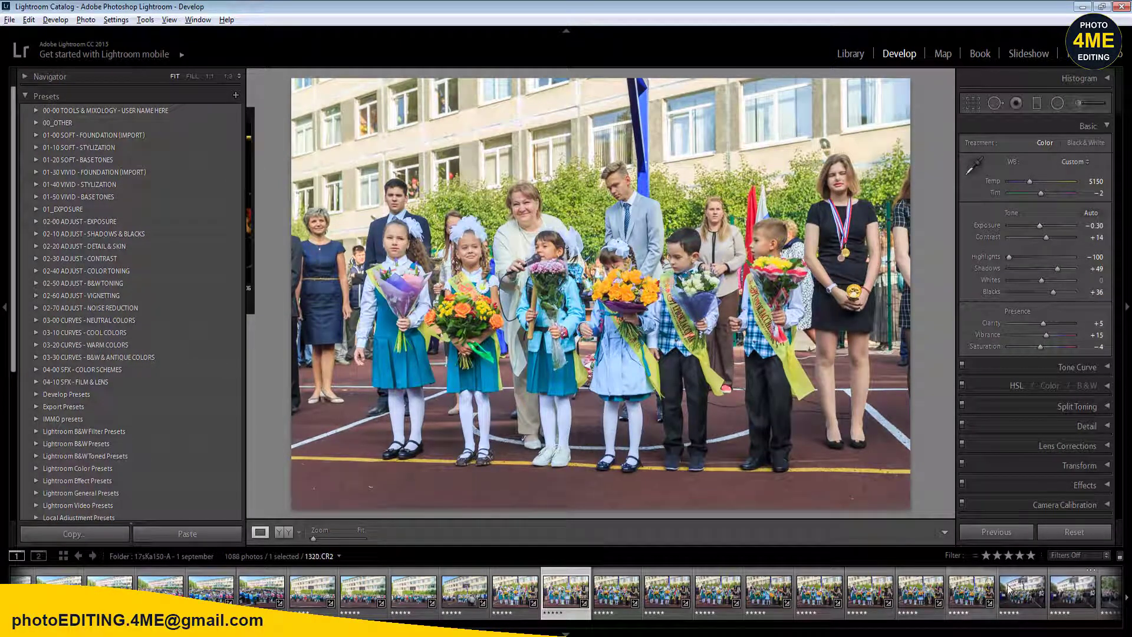
pyautogui.keyDown('shift'); pyautogui.click(1073, 598); pyautogui.keyUp('shift')
pyautogui.click(1017, 532)
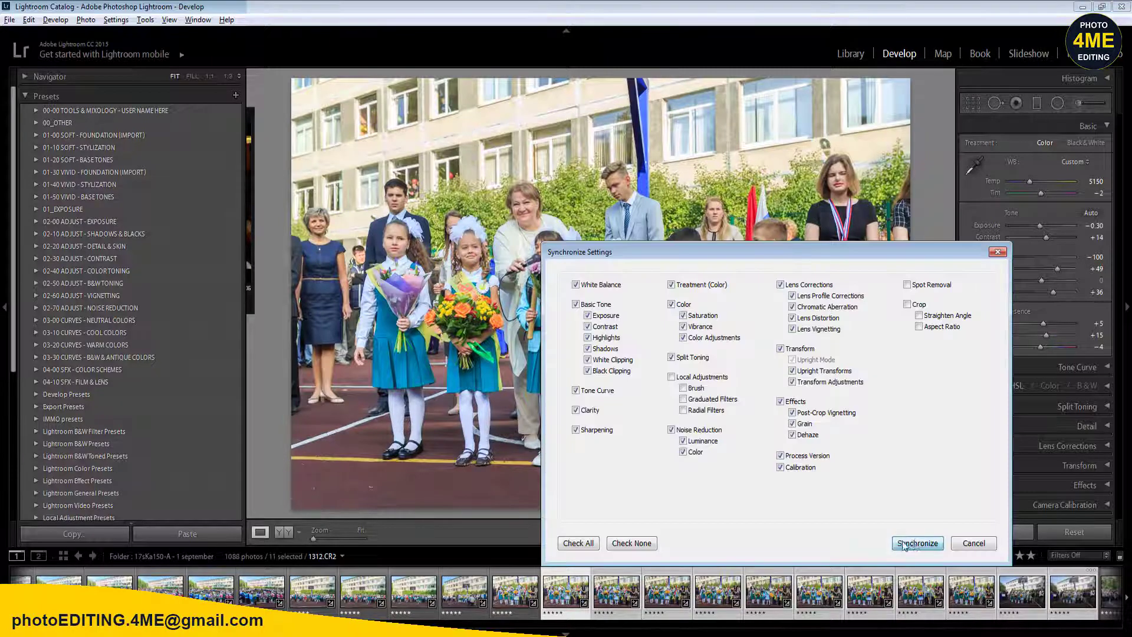
pyautogui.click(910, 540)
# - Crop 1313.CR2 tighter around the row of children and straighten it to an angle of -1.37
pyautogui.click(617, 597)
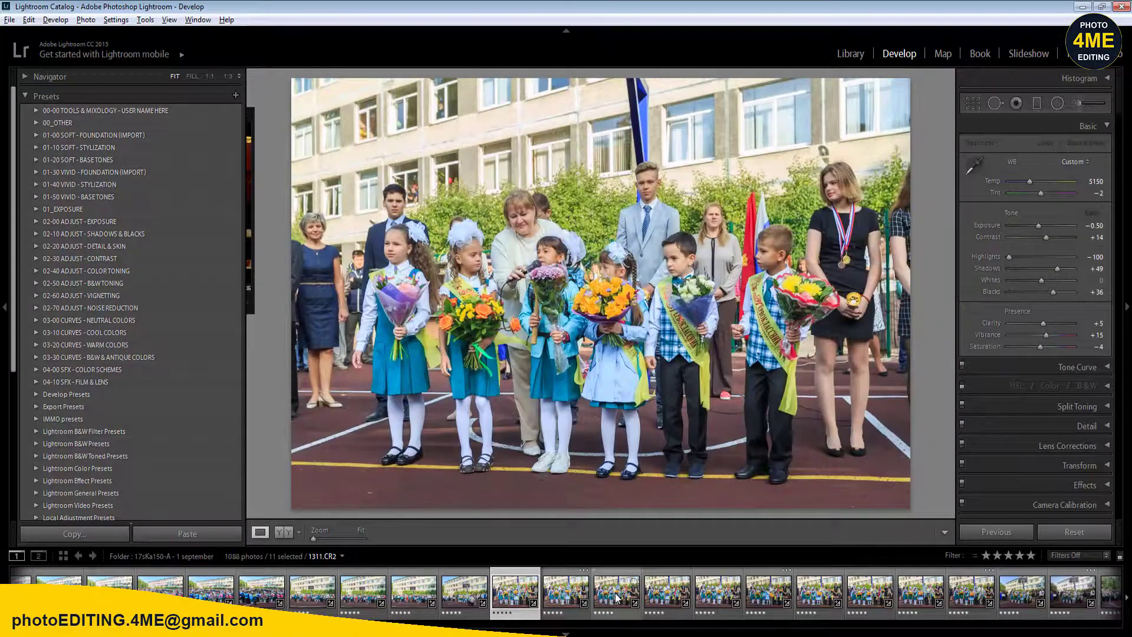
pyautogui.click(617, 597)
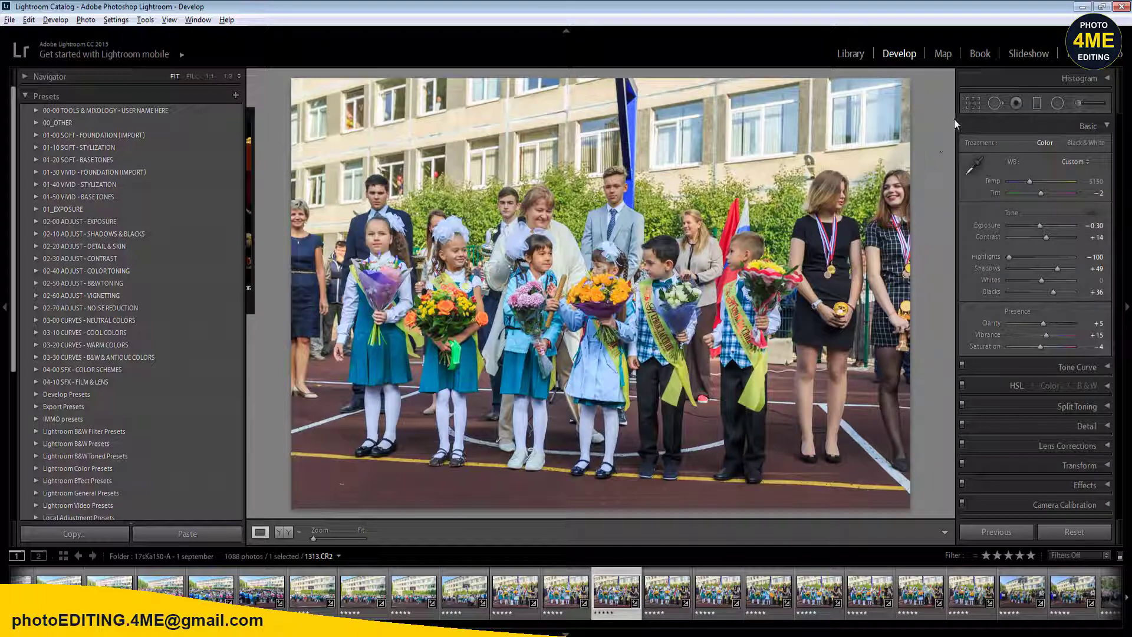
pyautogui.click(973, 104)
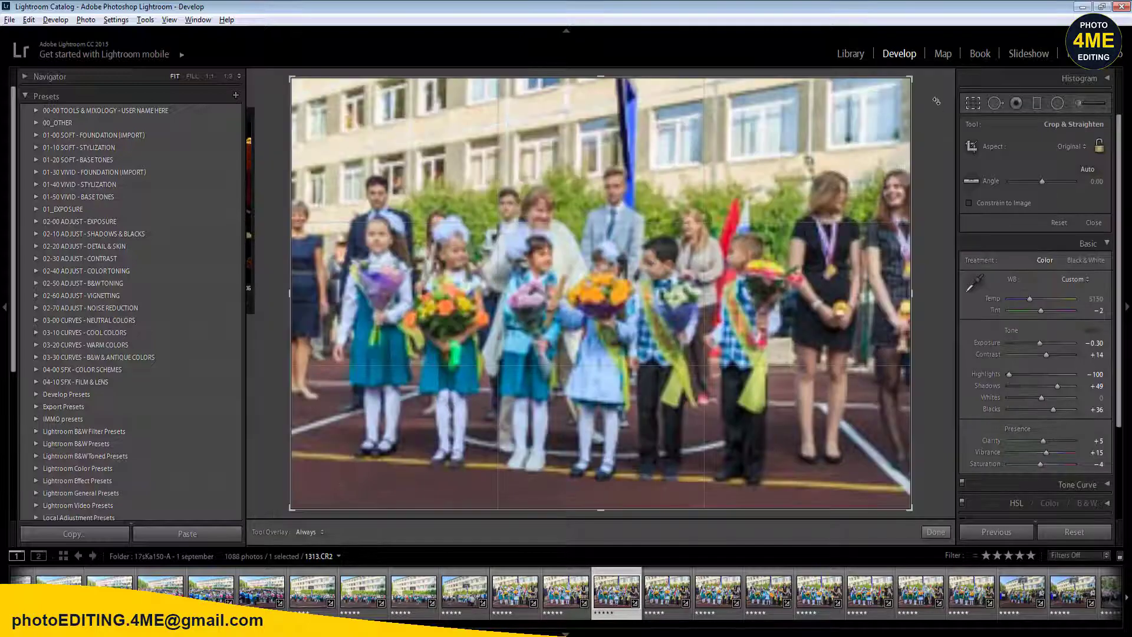
pyautogui.moveTo(934, 81); pyautogui.dragTo(876, 119)
pyautogui.moveTo(767, 213); pyautogui.dragTo(756, 198)
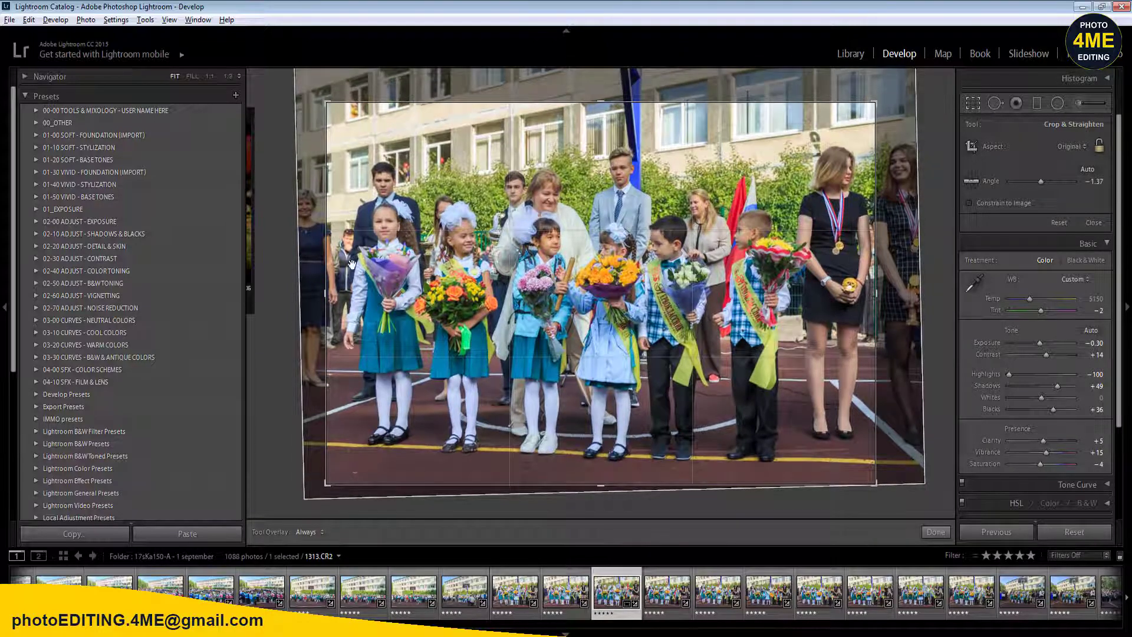
pyautogui.moveTo(328, 270); pyautogui.dragTo(342, 271)
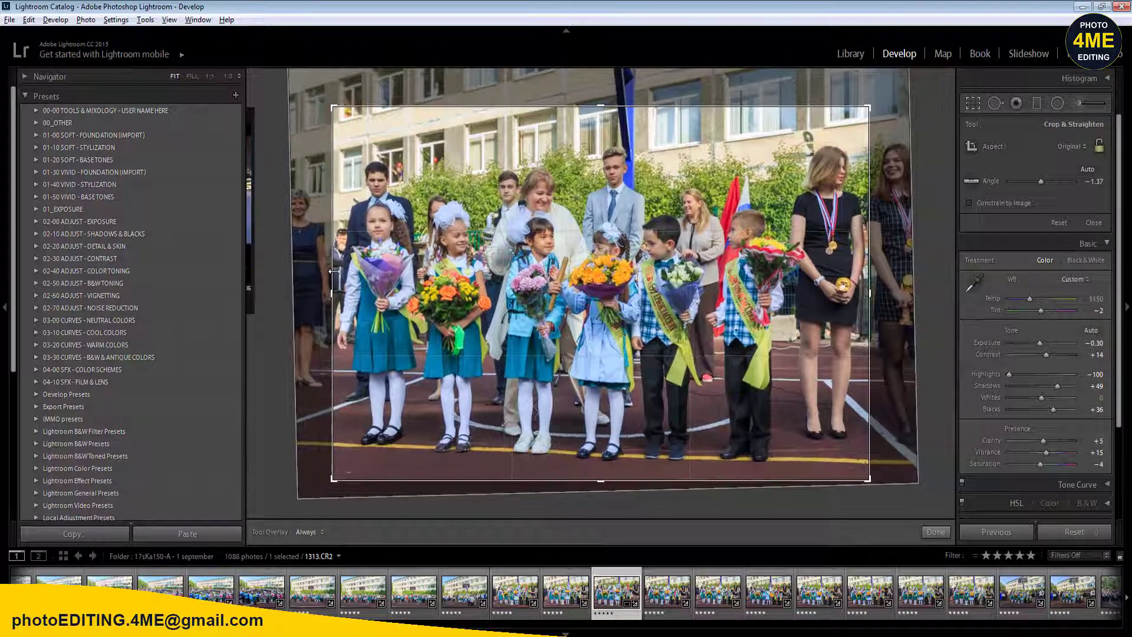
pyautogui.press('Return')
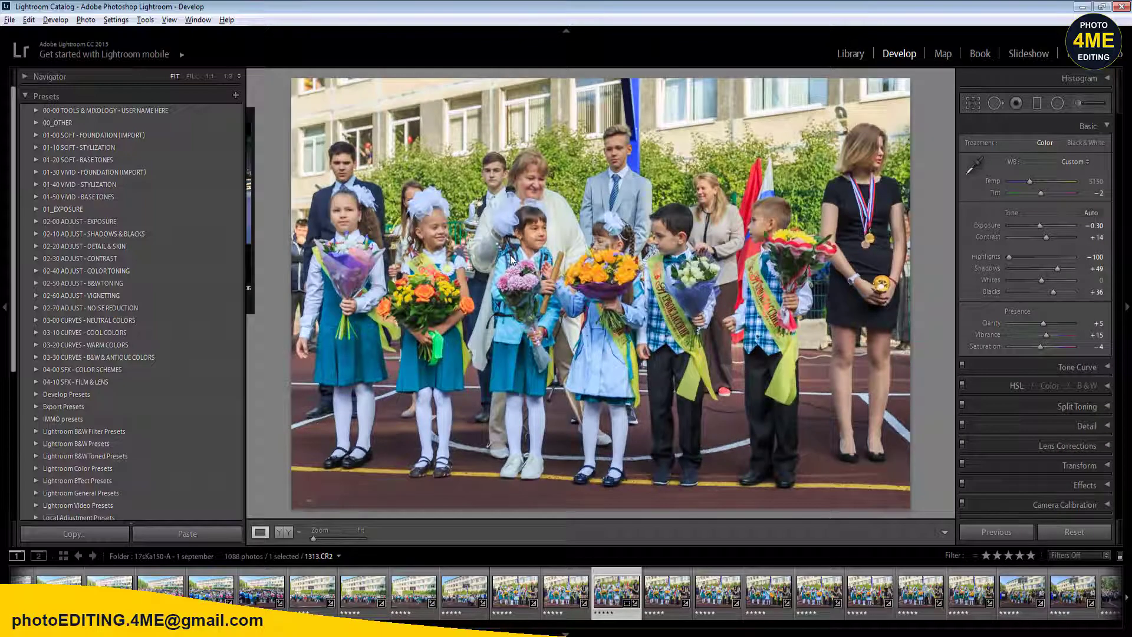
# - Compare 1313.CR2 before and after while setting its highlights to -53, shadows to +62 and whites to +7
pyautogui.click(282, 530)
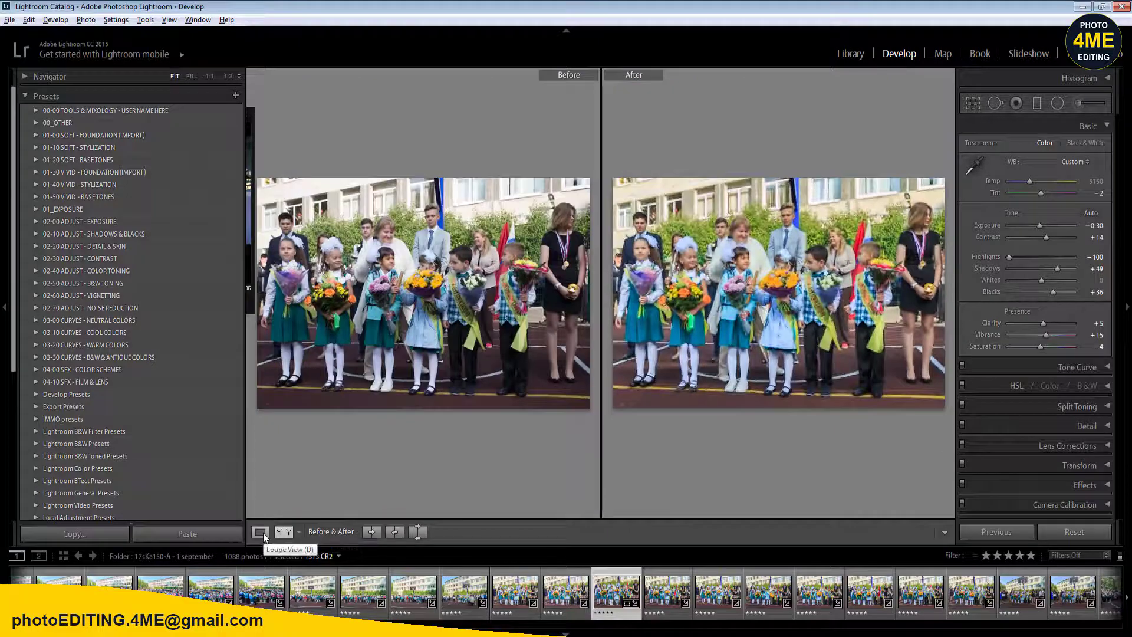
pyautogui.click(283, 272)
pyautogui.moveTo(283, 272); pyautogui.dragTo(422, 131)
pyautogui.click(433, 356)
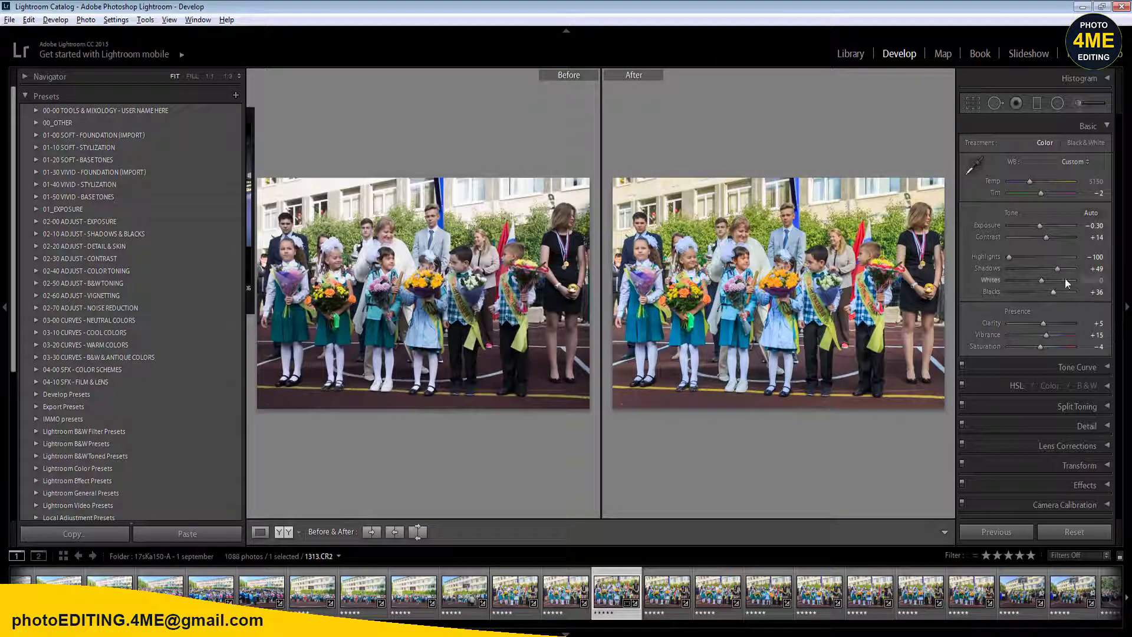
pyautogui.moveTo(1058, 269); pyautogui.dragTo(1046, 288)
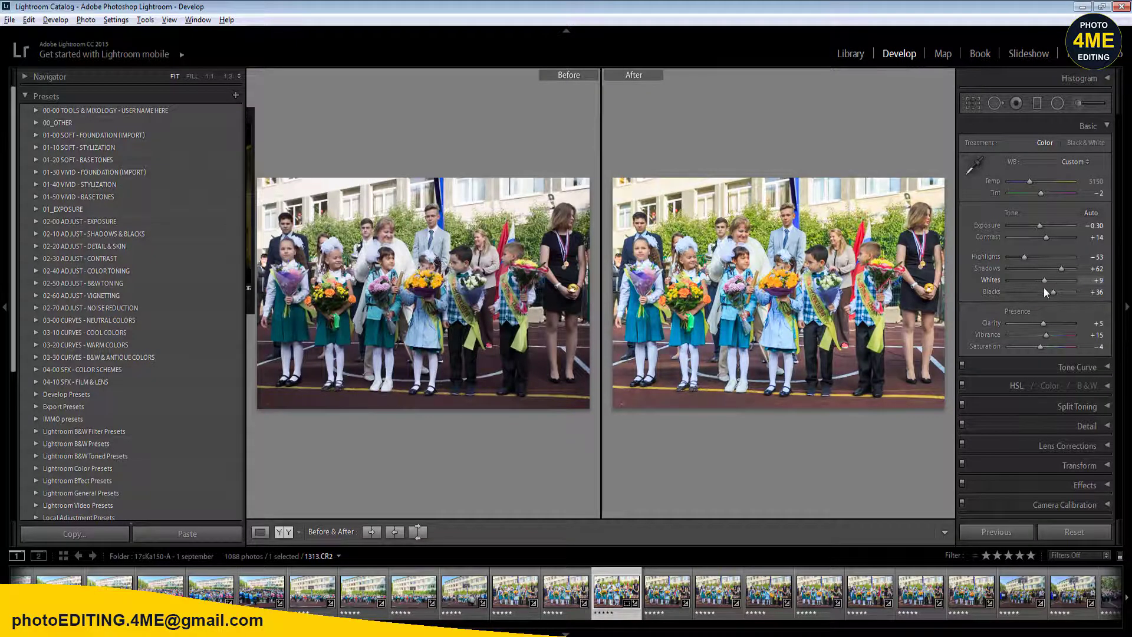
pyautogui.click(257, 532)
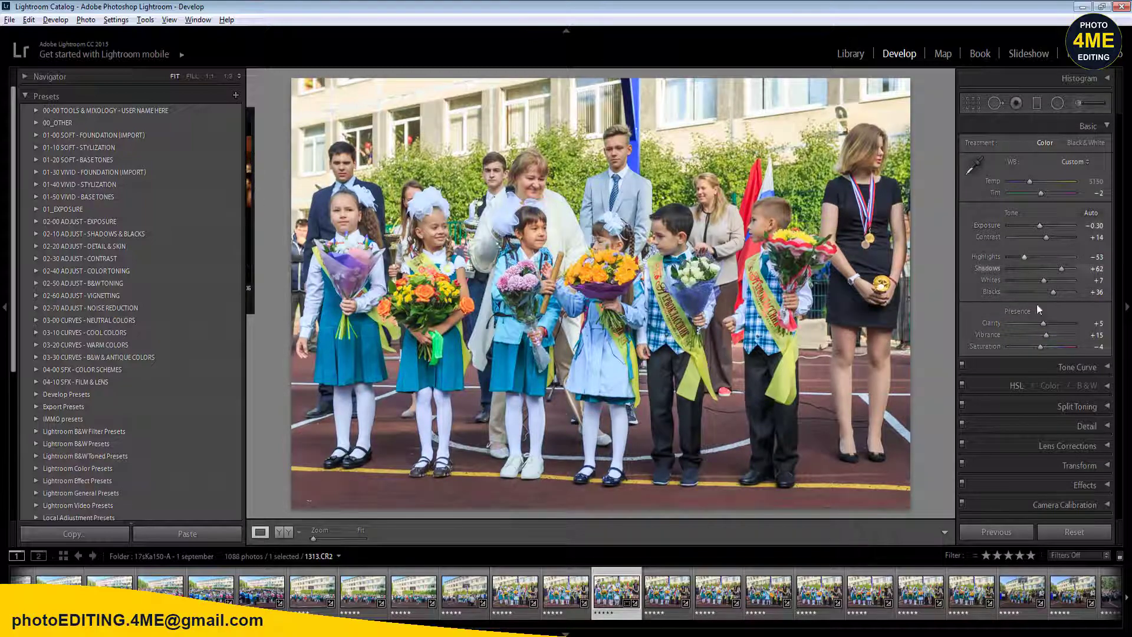
# - Set the orange luminance of 1313.CR2 to +12 and its orange saturation to -9
pyautogui.click(1110, 388)
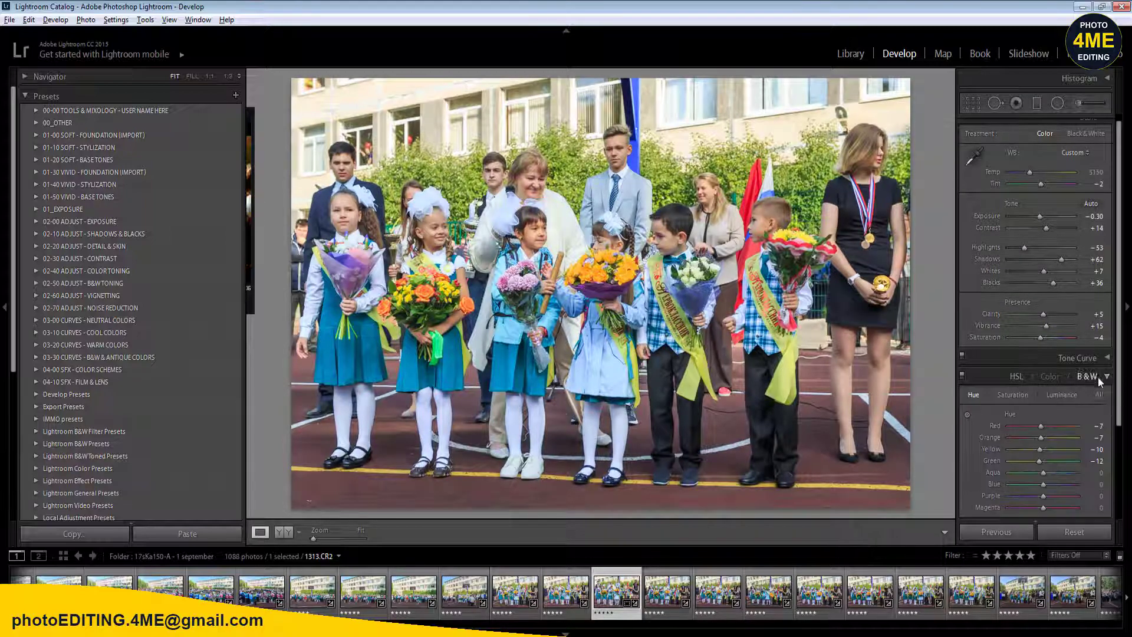
pyautogui.click(1053, 405)
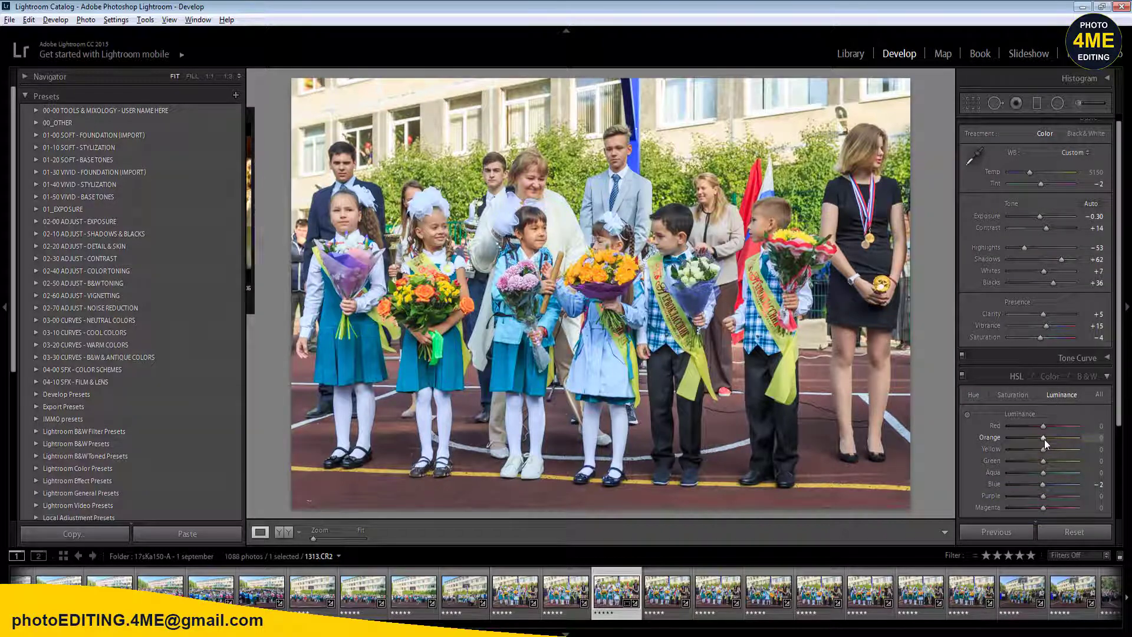
pyautogui.moveTo(1045, 440); pyautogui.dragTo(1049, 441)
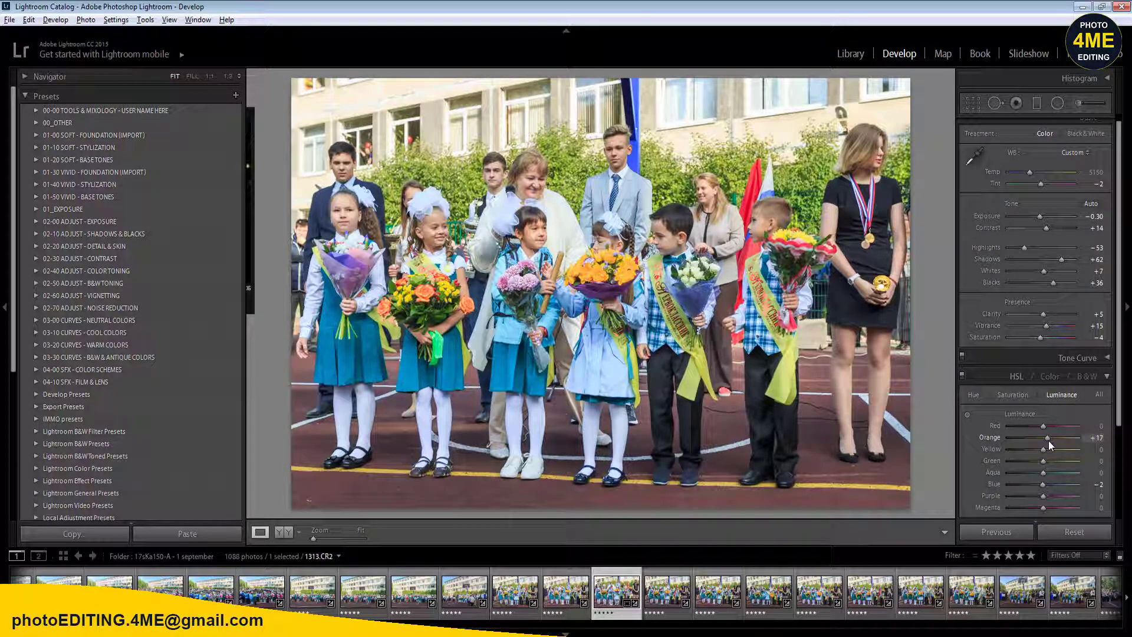
pyautogui.click(1024, 395)
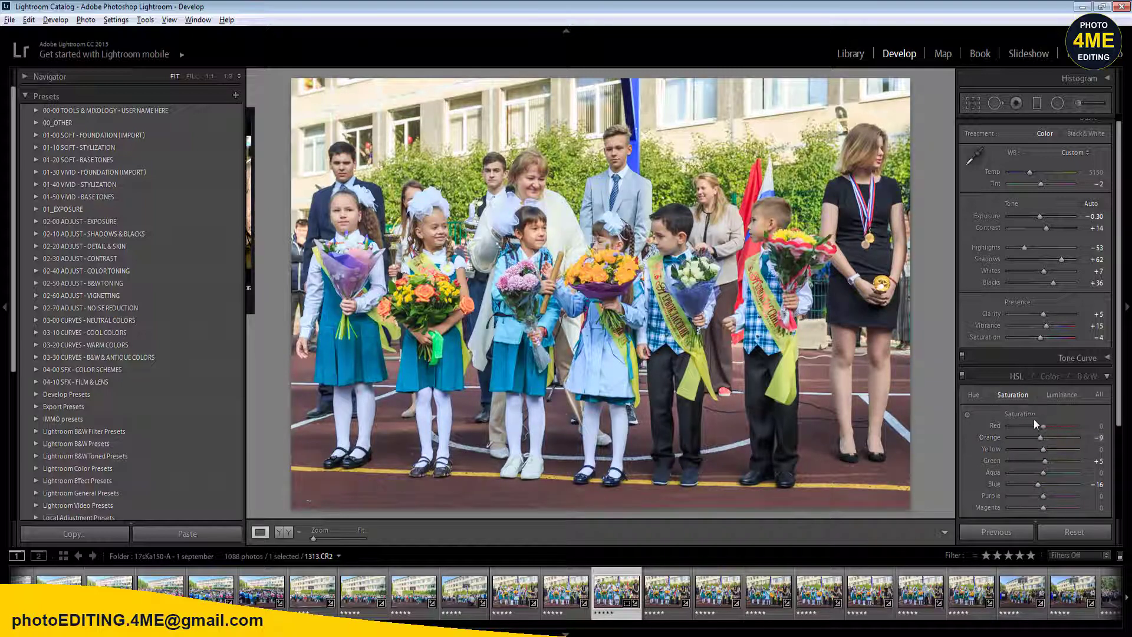
# - Synchronize the settings of 1313.CR2 across 10 consecutive photos from 1313.CR2 to 1322.CR2
pyautogui.keyDown('shift'); pyautogui.click(1073, 590); pyautogui.keyUp('shift')
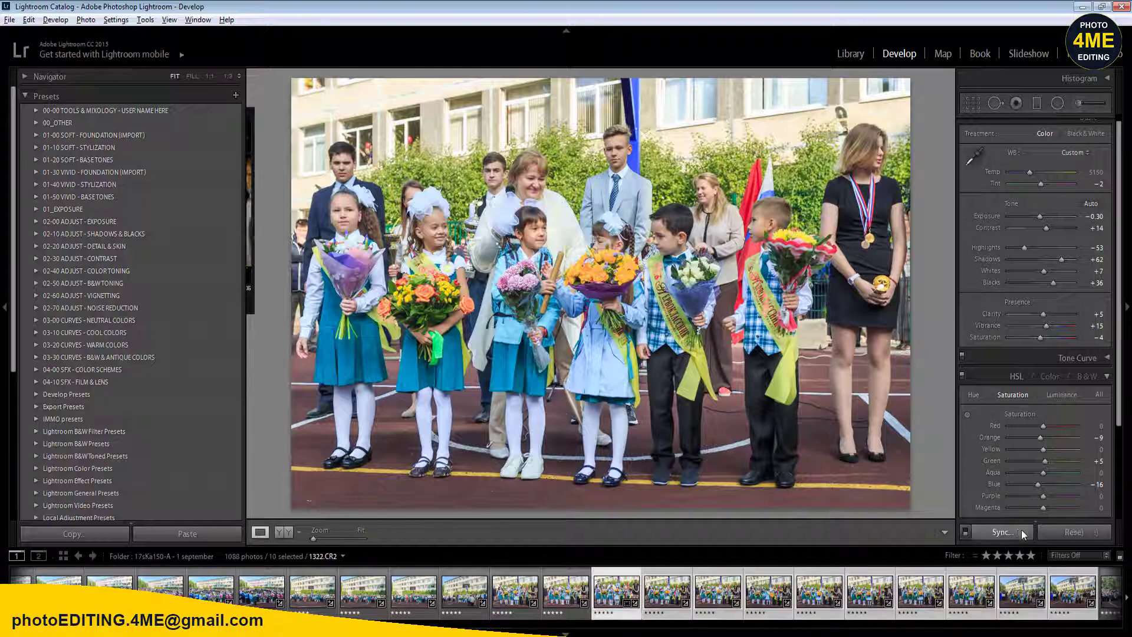
pyautogui.click(1017, 530)
pyautogui.click(915, 541)
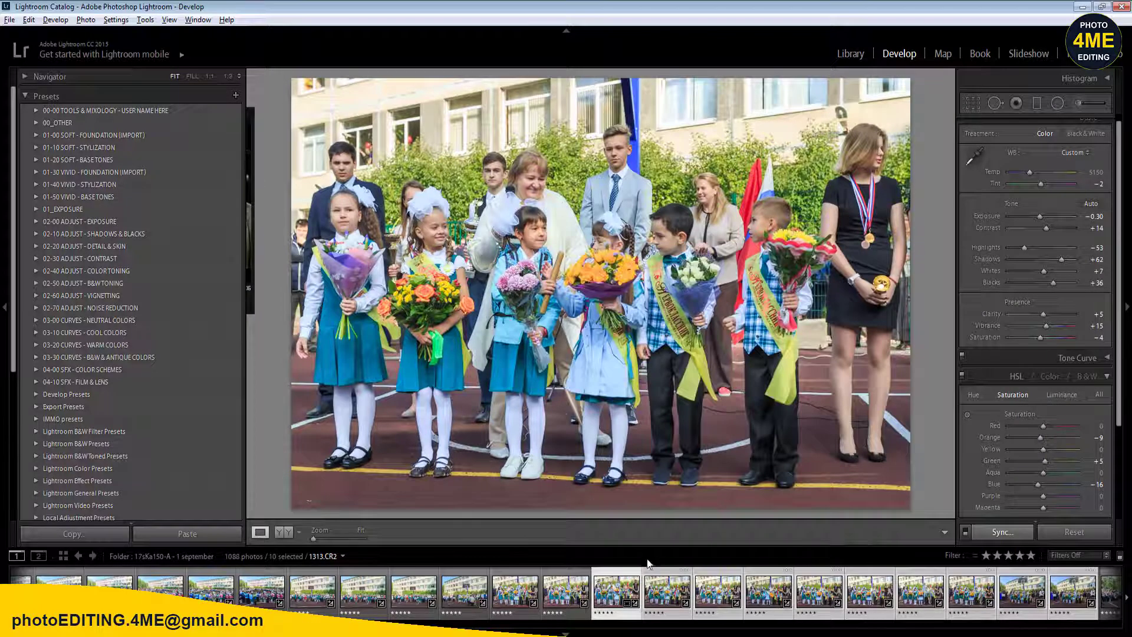
# - Examine the shoes in 1313.CR2 up close, set its clarity to +7 and compare the photo before and after
pyautogui.click(535, 451)
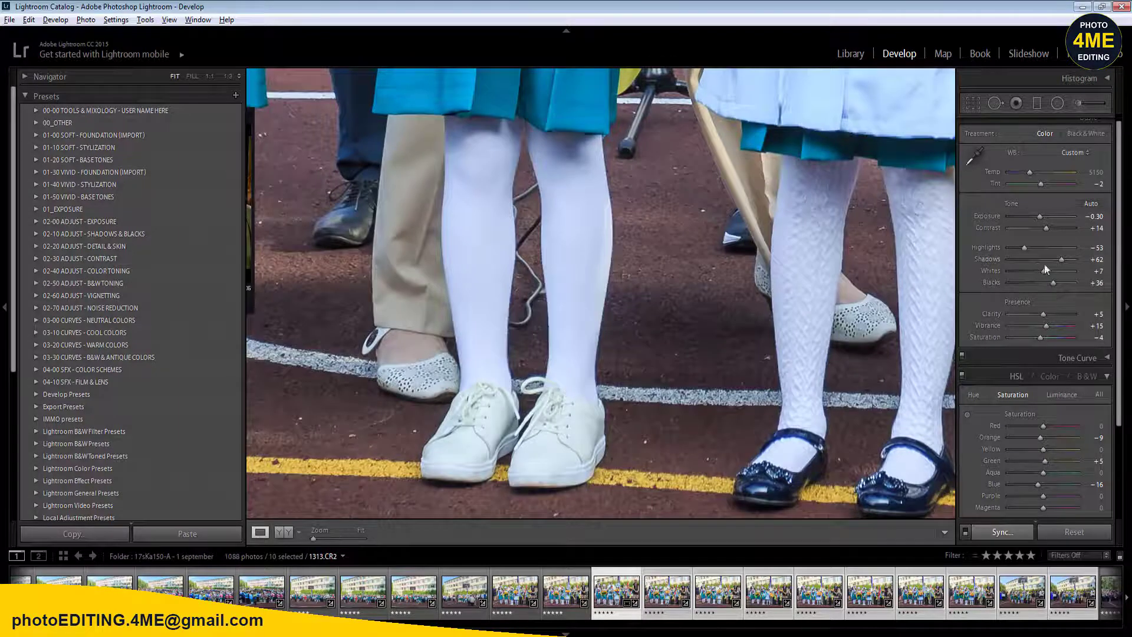
pyautogui.click(569, 395)
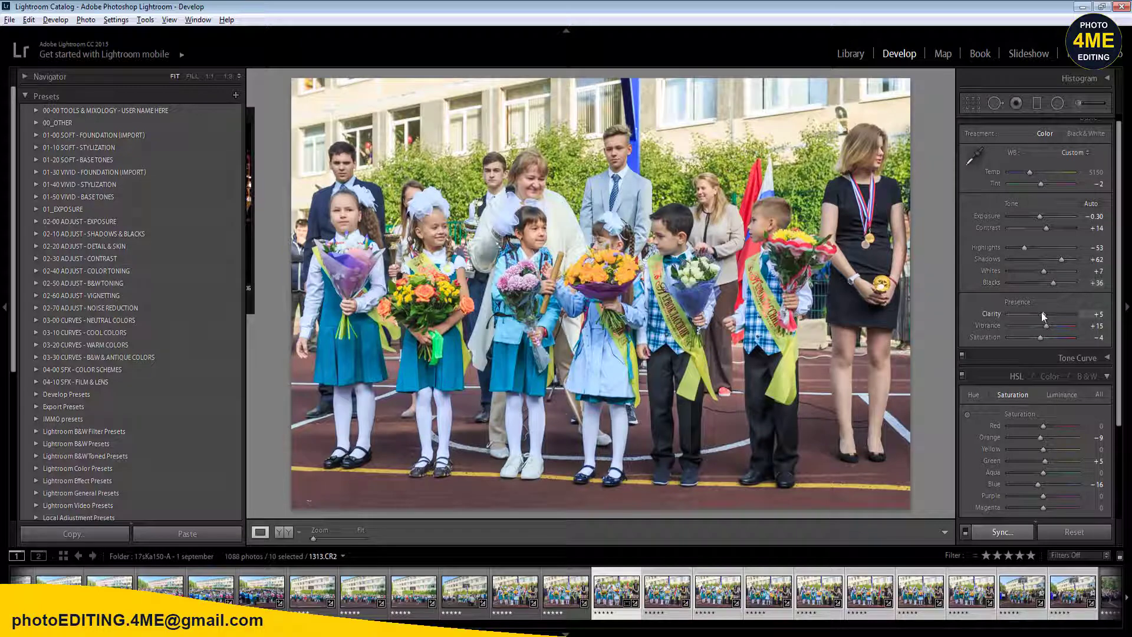
pyautogui.moveTo(1045, 315); pyautogui.dragTo(1045, 313)
pyautogui.click(286, 533)
pyautogui.click(563, 588)
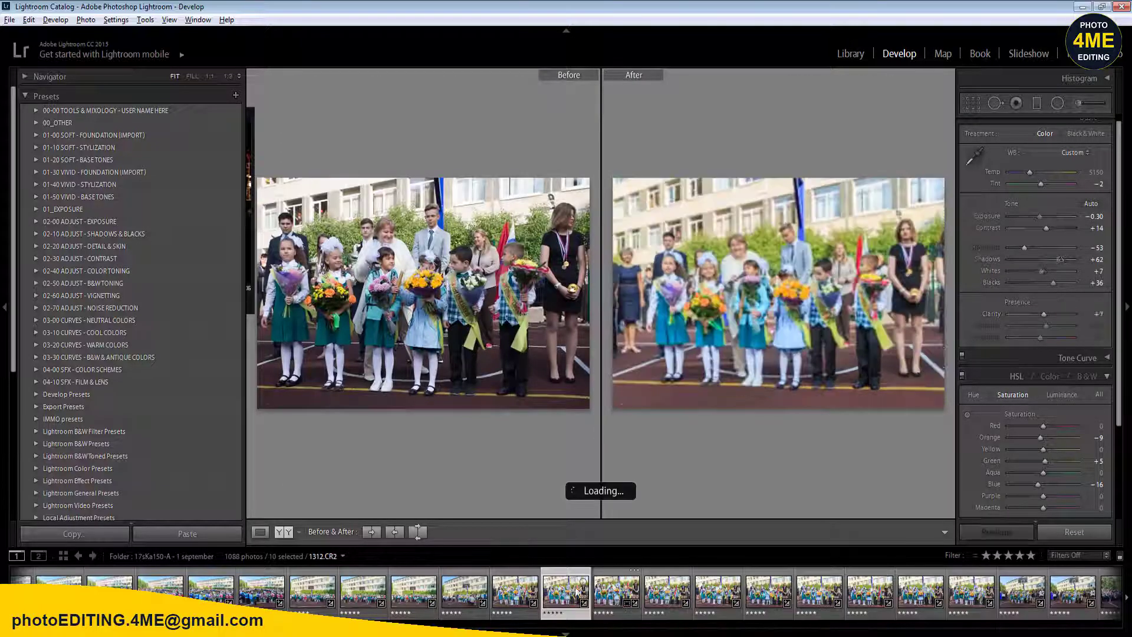
pyautogui.click(621, 593)
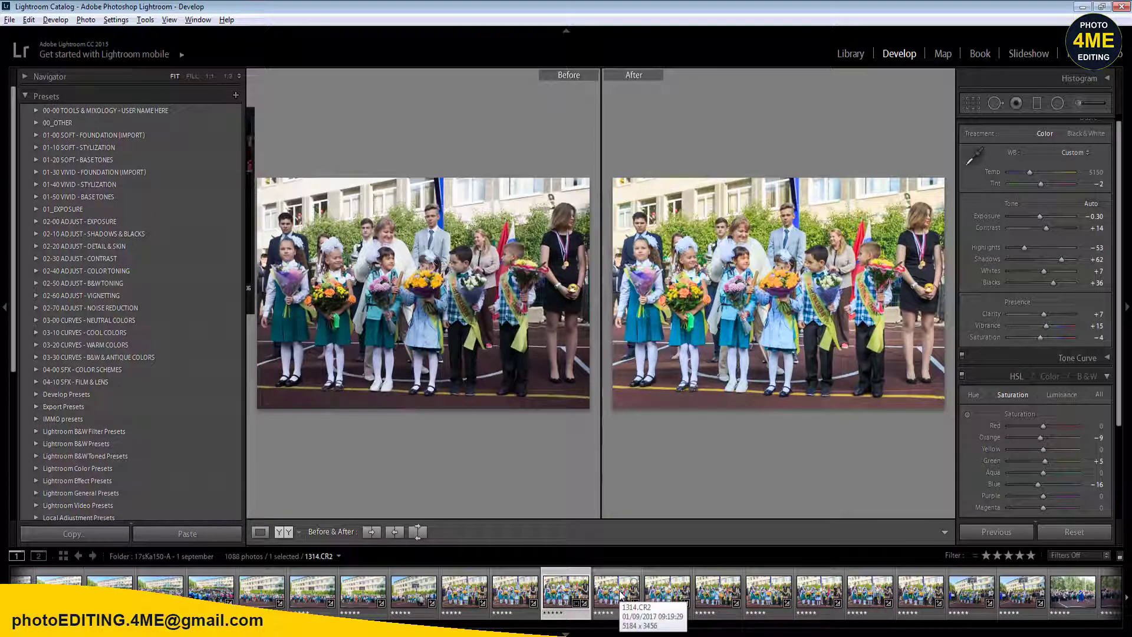
pyautogui.click(259, 532)
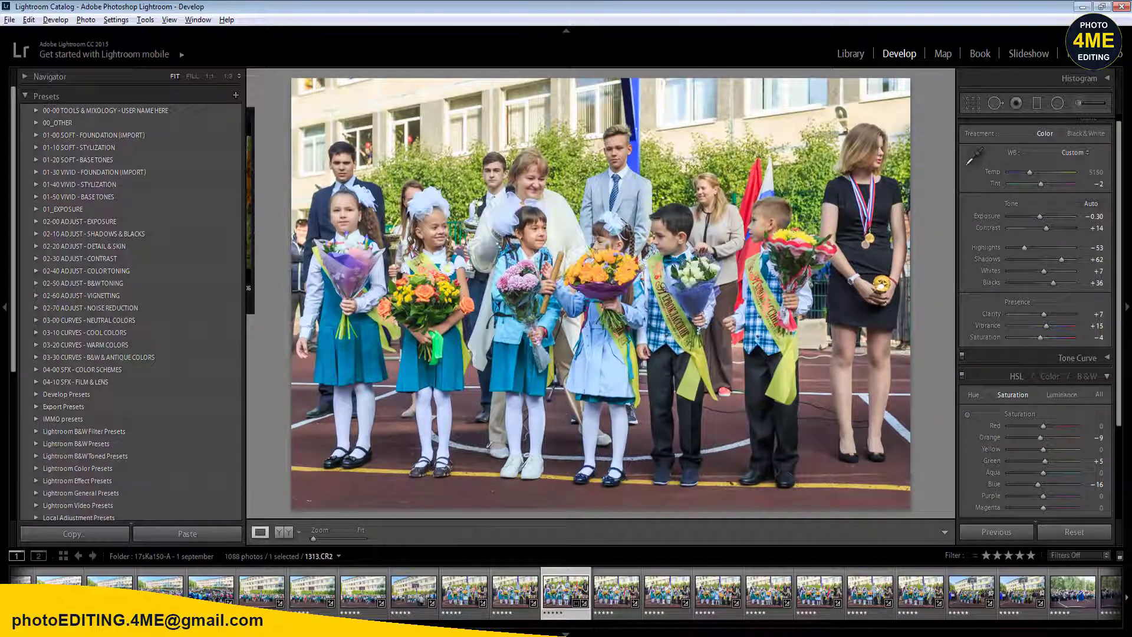
pyautogui.click(282, 532)
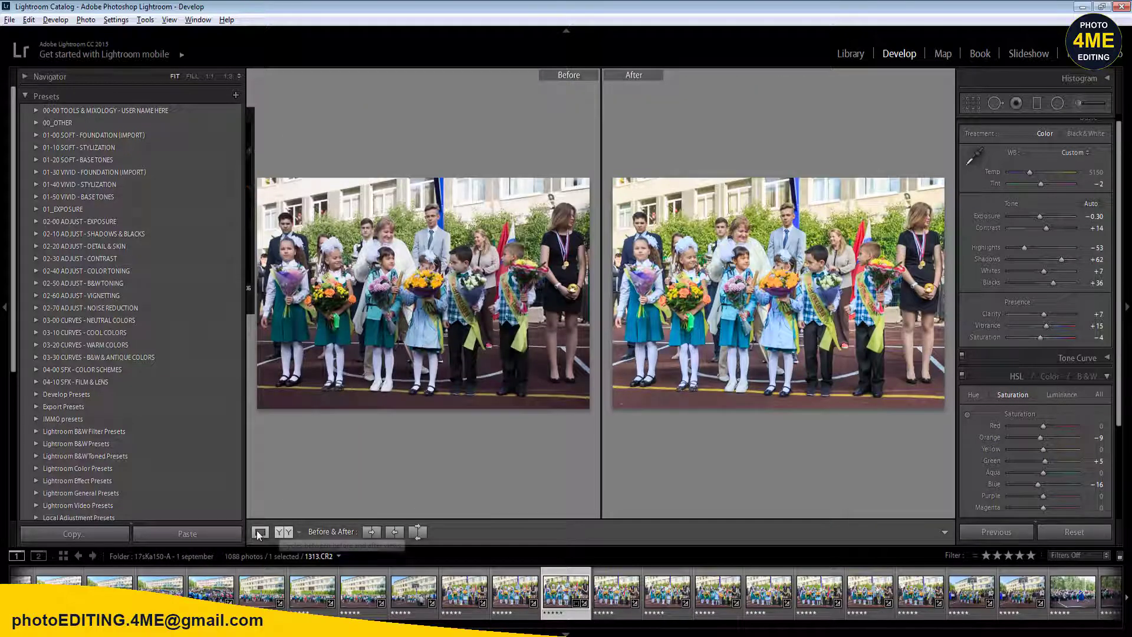
pyautogui.click(259, 531)
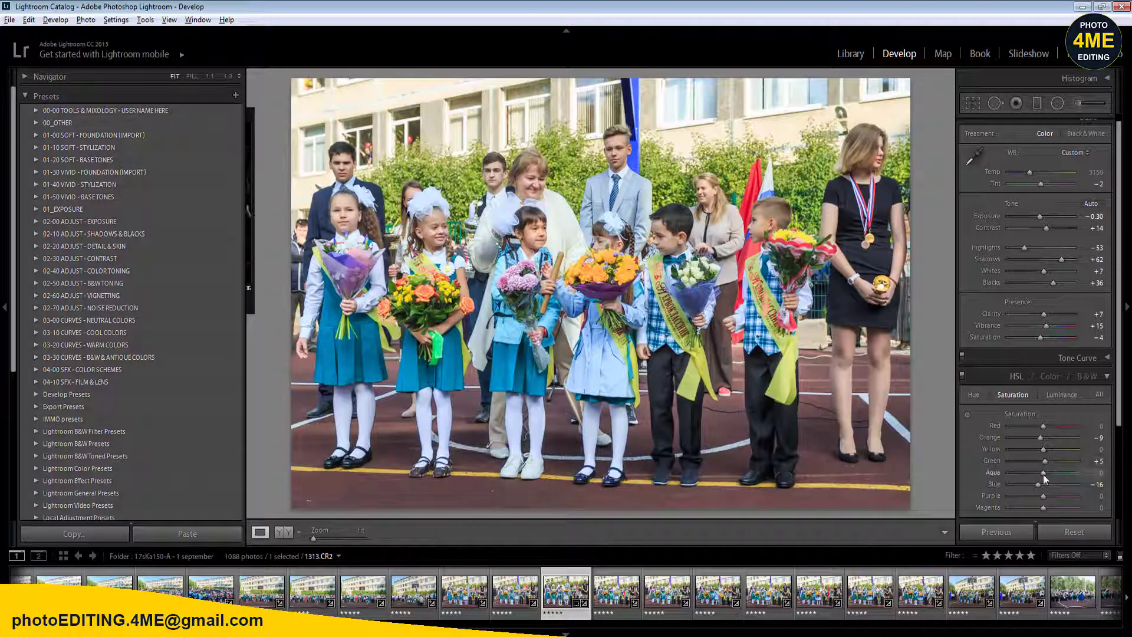
# - Set the aqua saturation of 1313.CR2 to +7, vibrance to +13 and saturation to -5, and synchronize across 11 consecutive photos
pyautogui.moveTo(1042, 474)
pyautogui.mouseDown()
pyautogui.moveTo(979, 483)
pyautogui.moveTo(1108, 493)
pyautogui.moveTo(1047, 492)
pyautogui.mouseUp()
pyautogui.moveTo(1045, 327)
pyautogui.mouseDown()
pyautogui.moveTo(1014, 327)
pyautogui.moveTo(1053, 338)
pyautogui.moveTo(1025, 339)
pyautogui.moveTo(1048, 341)
pyautogui.moveTo(1037, 341)
pyautogui.mouseUp()
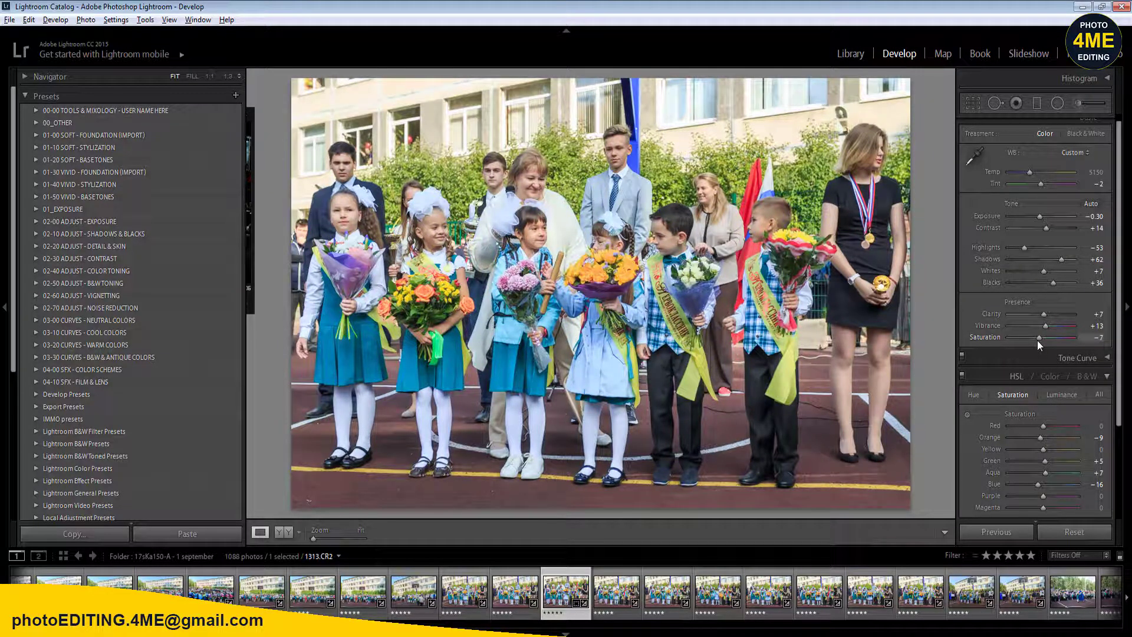
pyautogui.keyDown('shift'); pyautogui.click(1068, 592); pyautogui.keyUp('shift')
pyautogui.click(1010, 532)
pyautogui.click(924, 556)
# - Crop 1314.CR2 tighter around the row of children and rate the photo after it 1 star
pyautogui.click(515, 592)
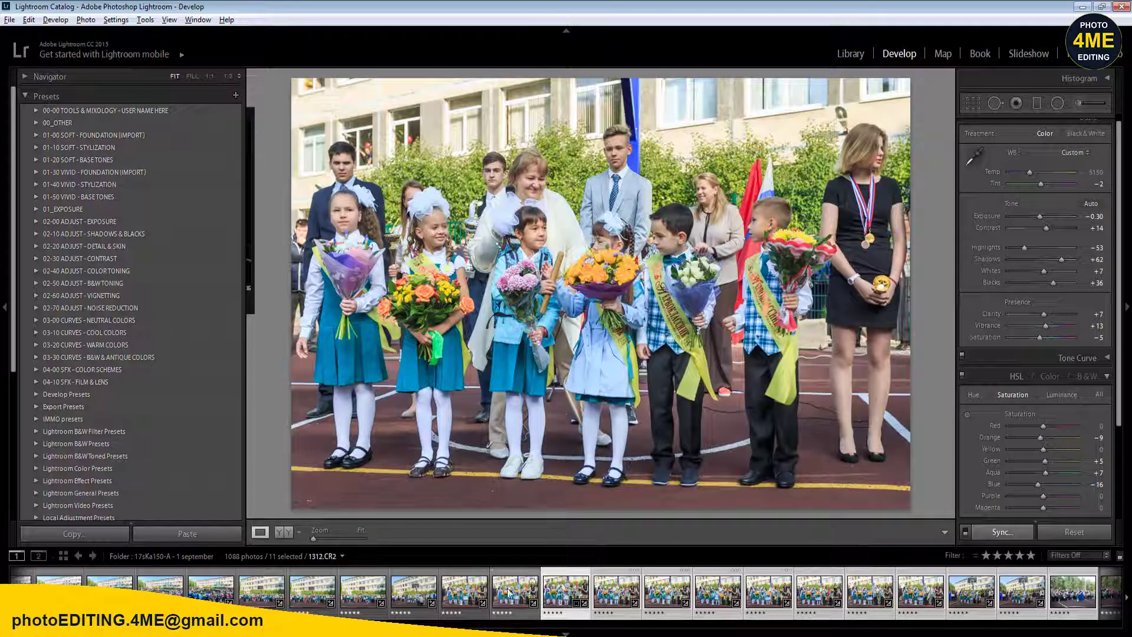
pyautogui.click(616, 592)
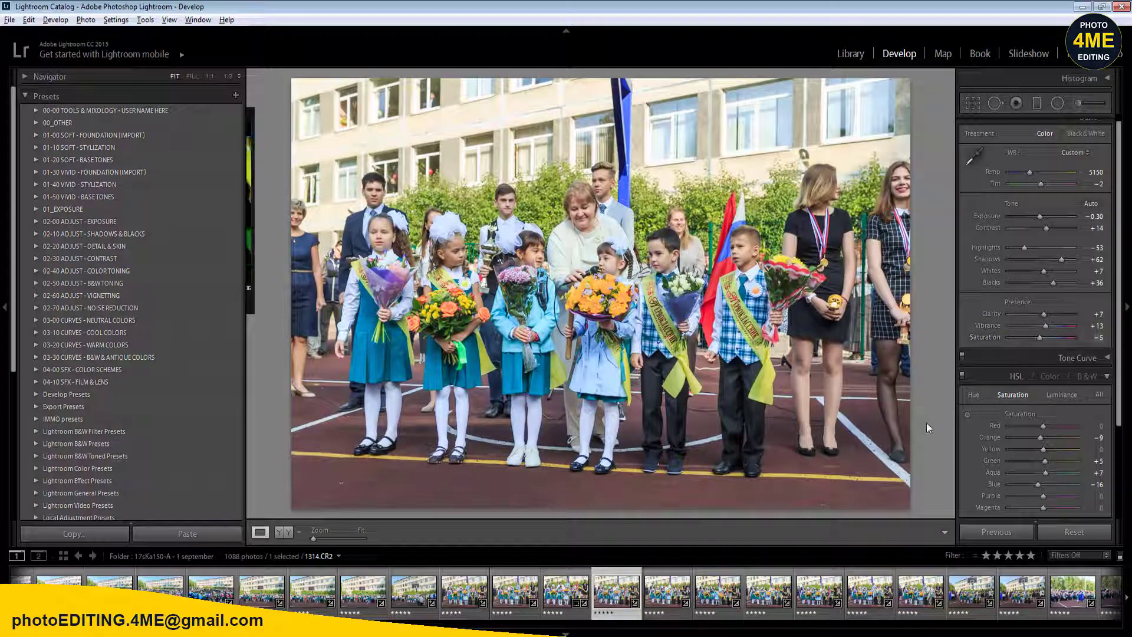
pyautogui.press('Left')
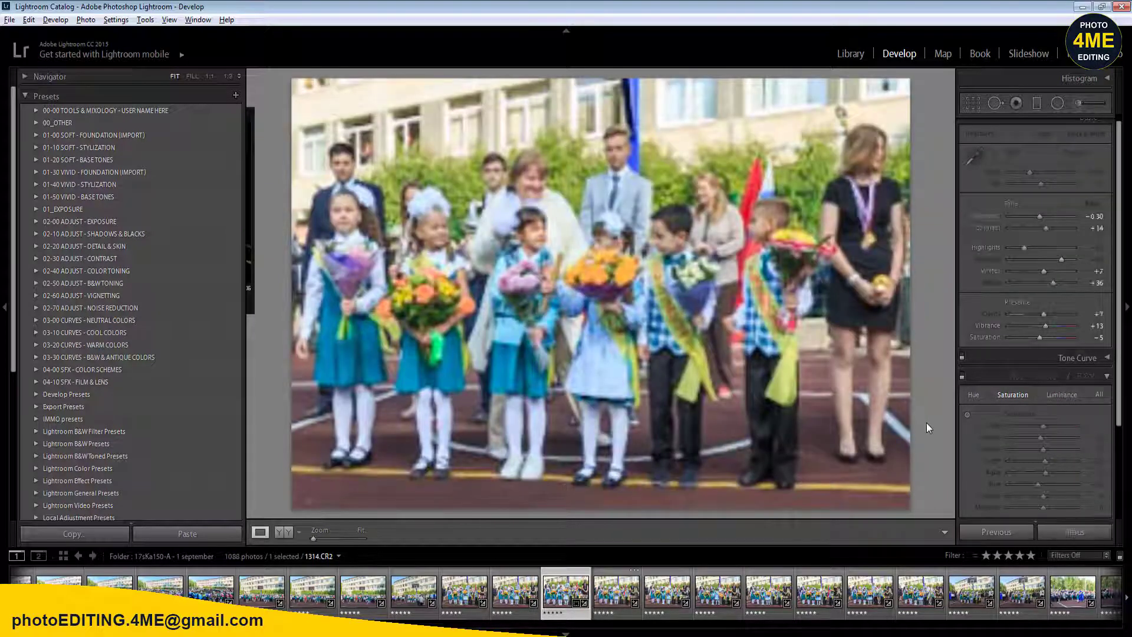
pyautogui.press('Left')
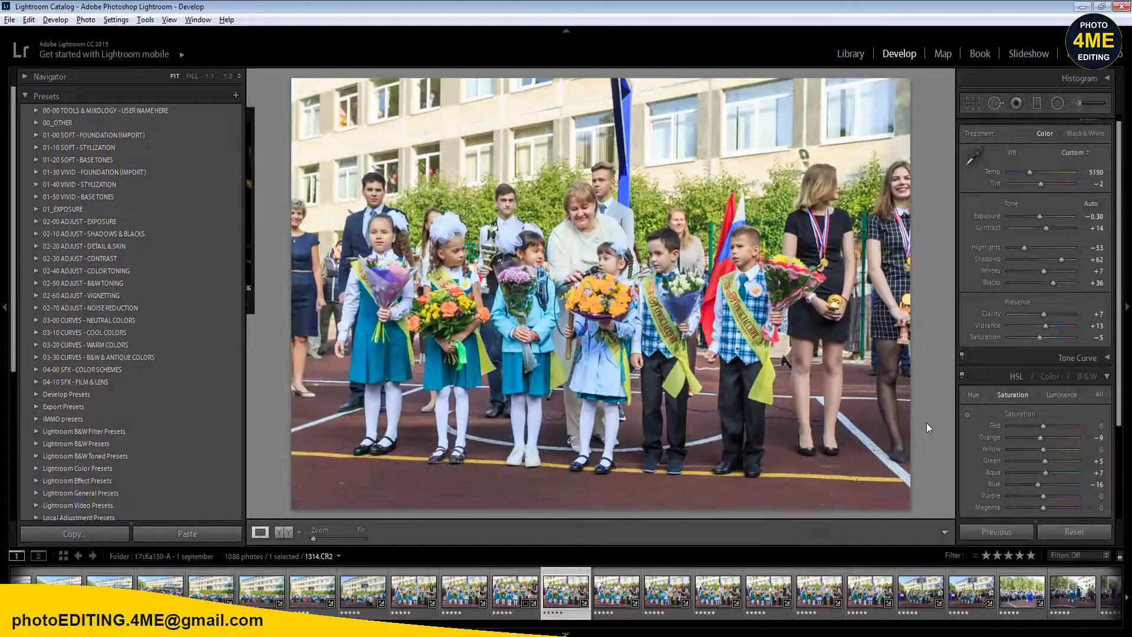
pyautogui.press('r')
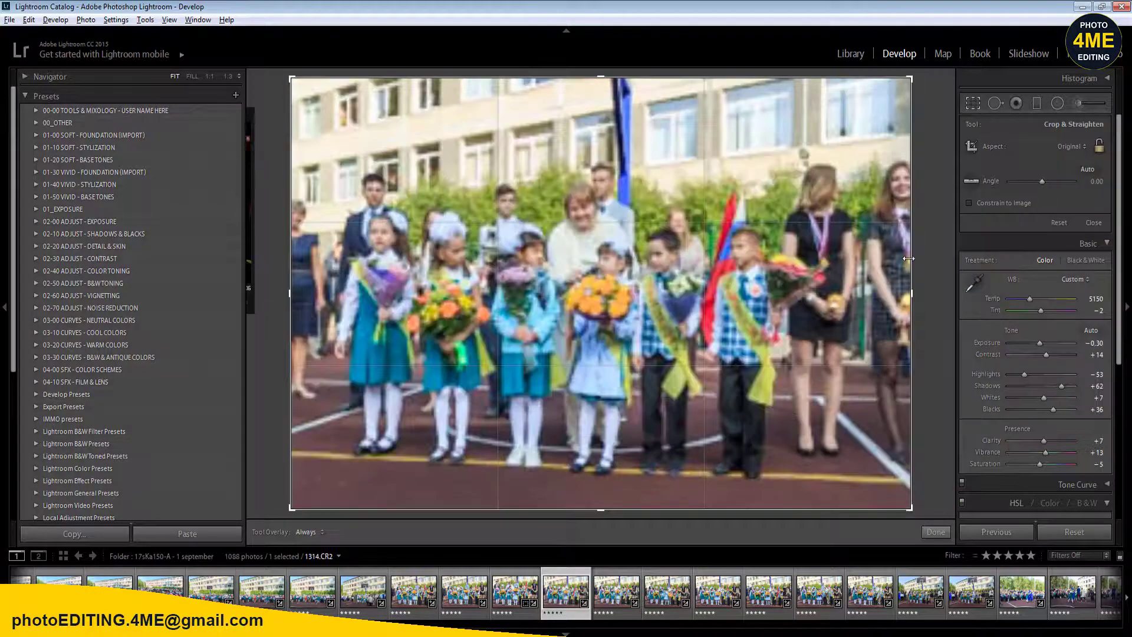
pyautogui.moveTo(914, 87); pyautogui.dragTo(888, 87)
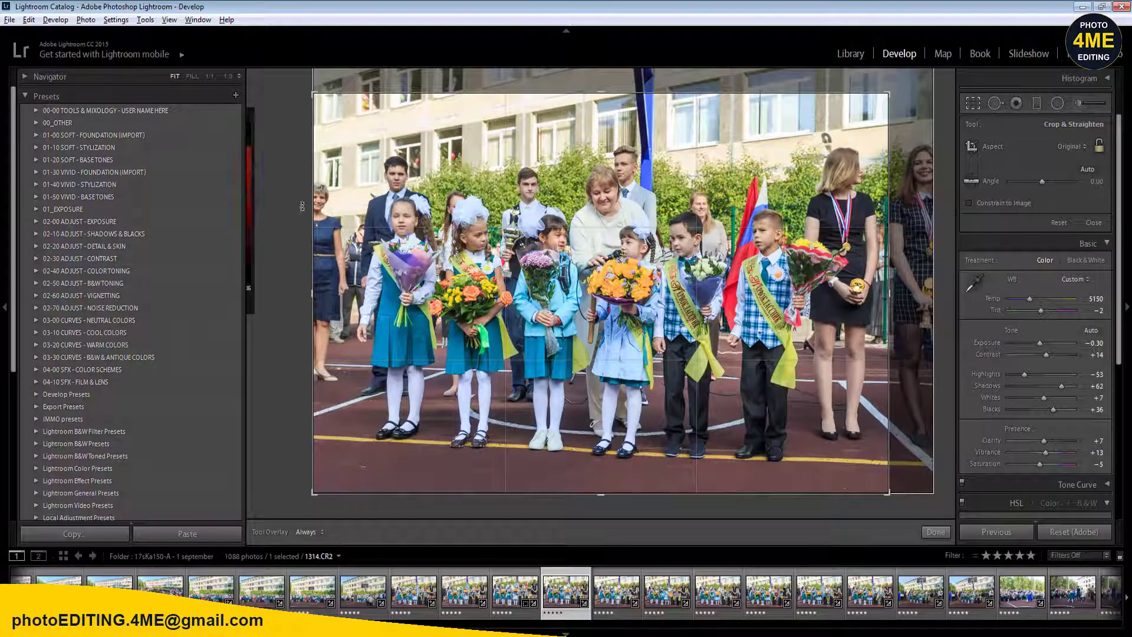
pyautogui.moveTo(309, 213); pyautogui.dragTo(330, 217)
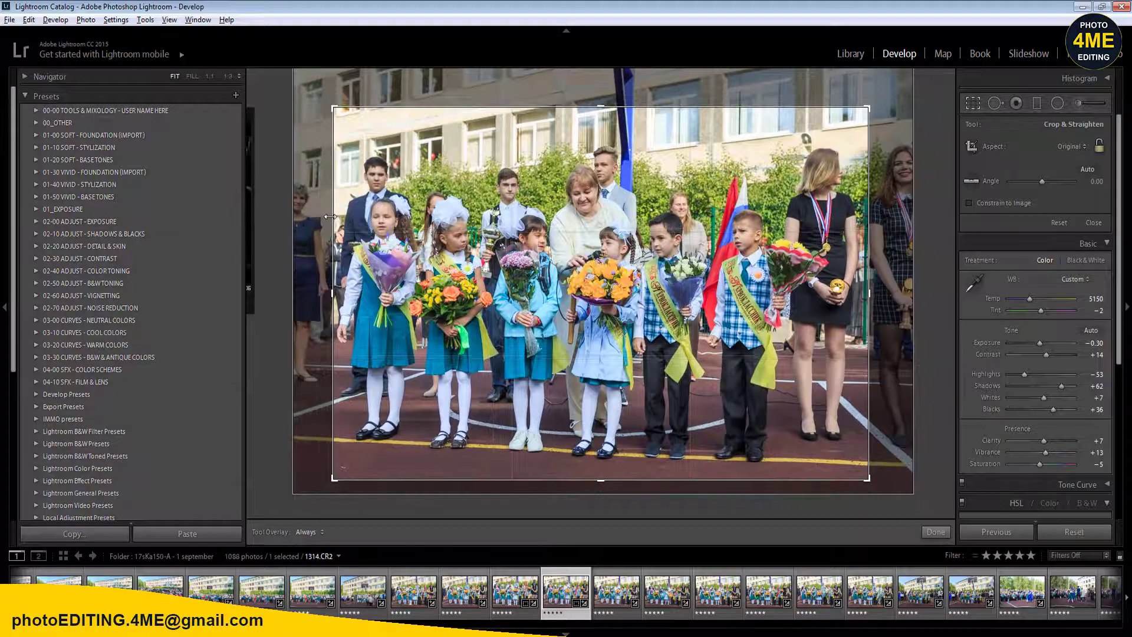
pyautogui.press('Return')
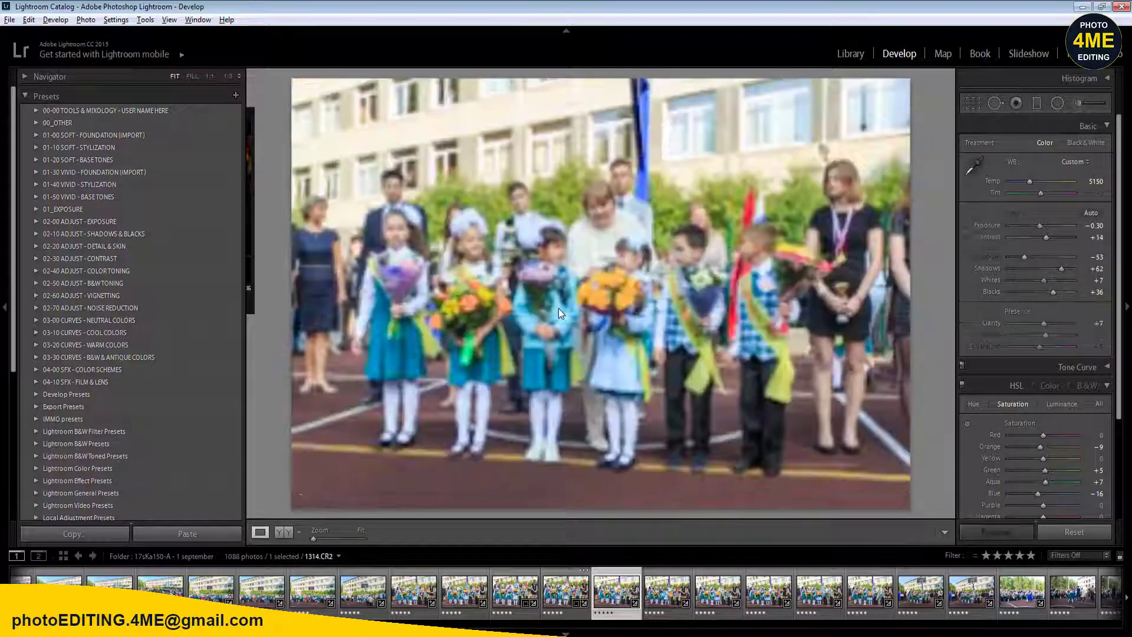
pyautogui.press('1')
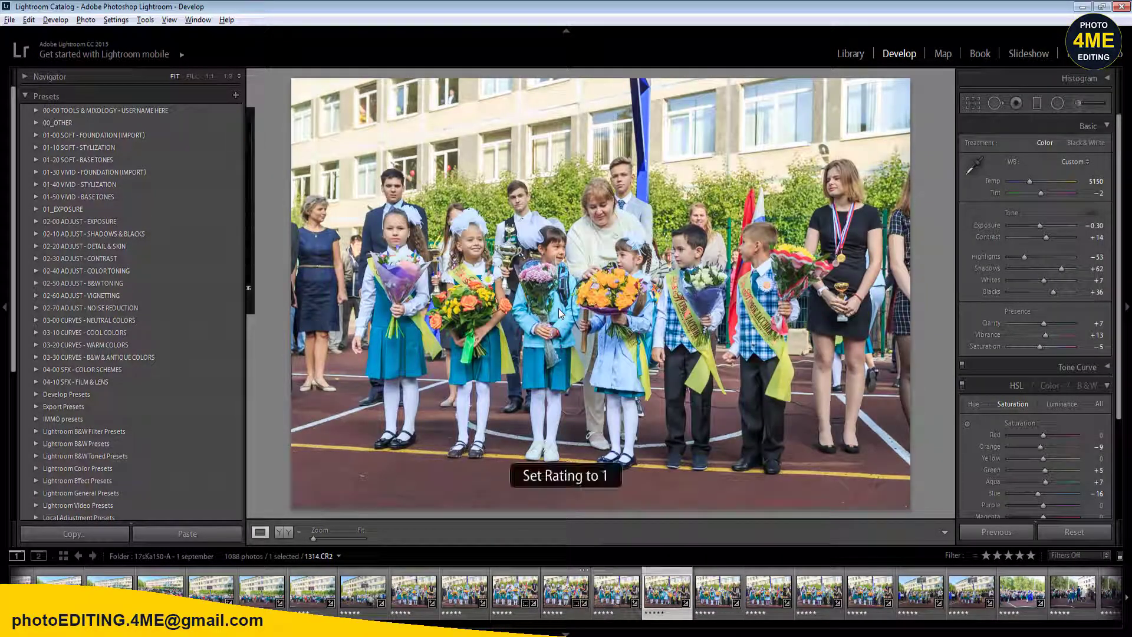
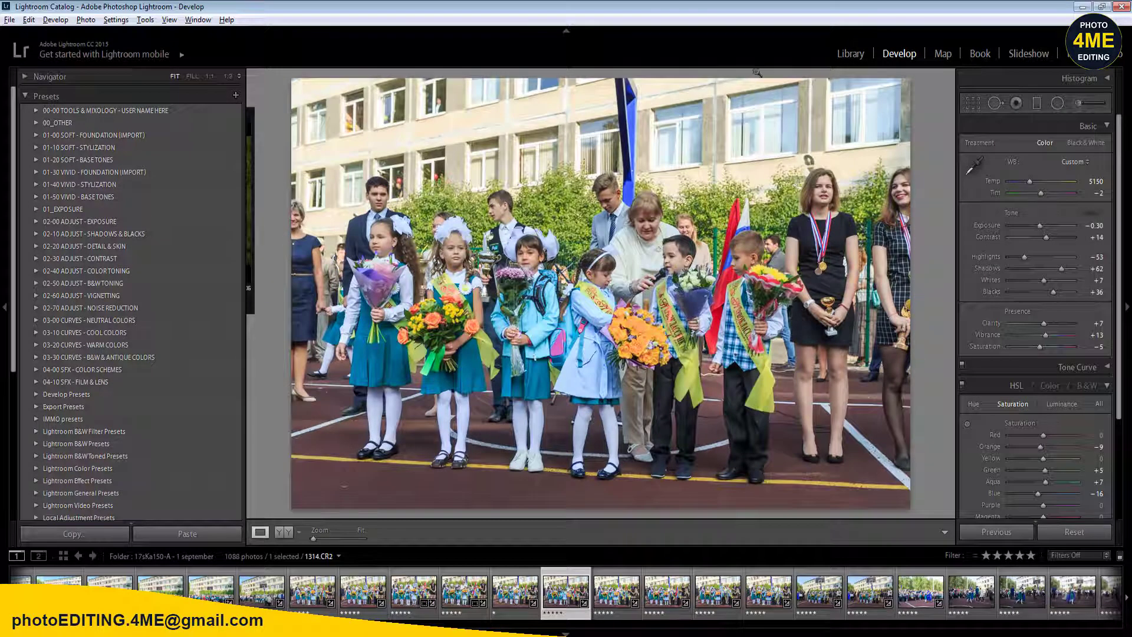
# - Crop 1316.CR2 tighter around the row of children and add a radial filter over them with exposure 0.30 and shadows 16
pyautogui.press('r')
pyautogui.moveTo(596, 70); pyautogui.dragTo(594, 101)
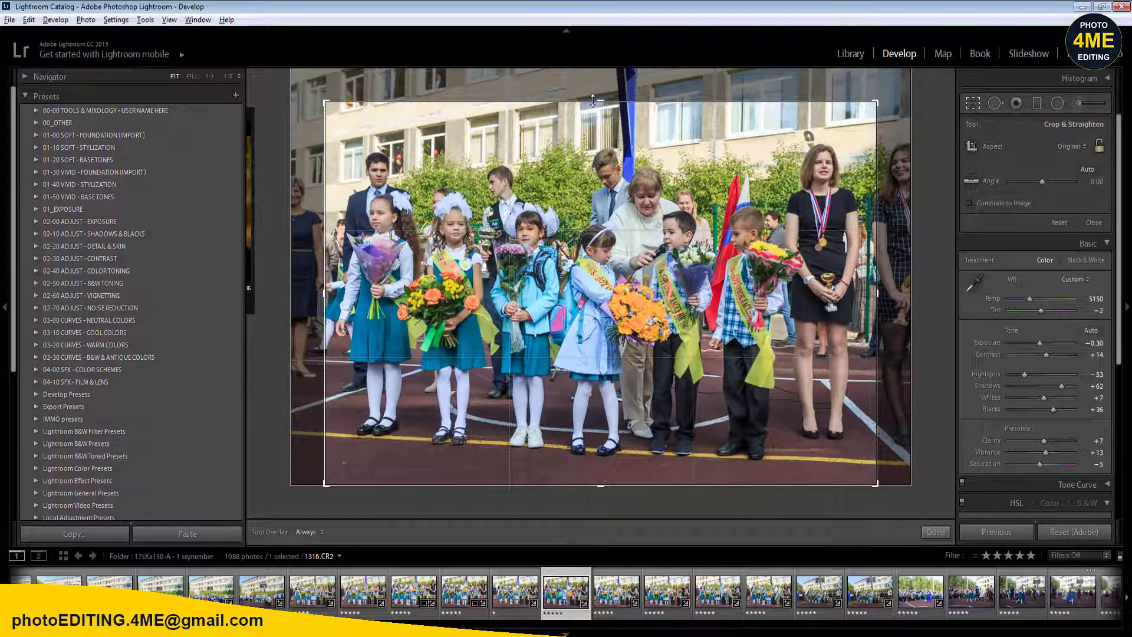
pyautogui.press('Return')
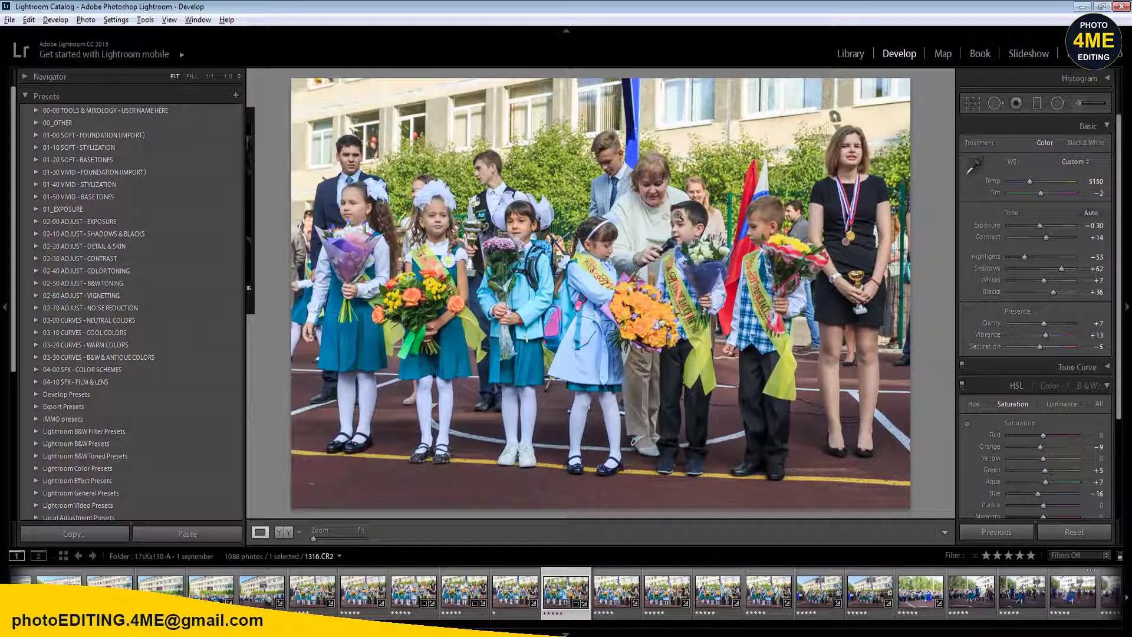
pyautogui.hotkey('shift', 'm')
pyautogui.moveTo(572, 252); pyautogui.dragTo(889, 328)
pyautogui.press('Return')
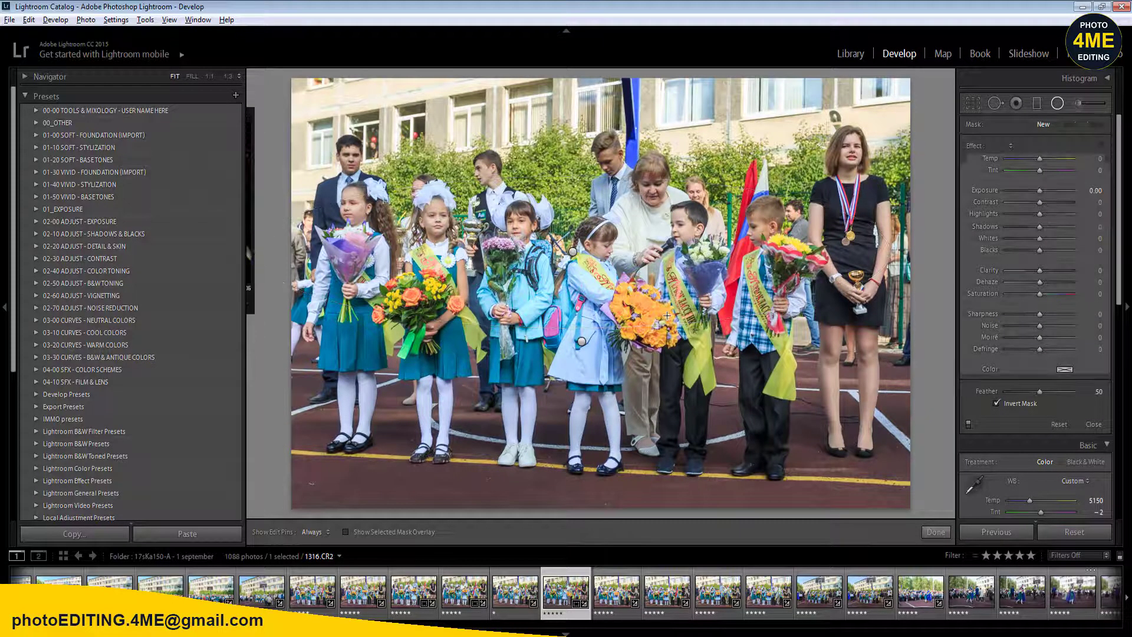
# - Crop 1317.CR2 tighter around the row of children, cutting out the women at both edges and part of the building above
pyautogui.press('Left')
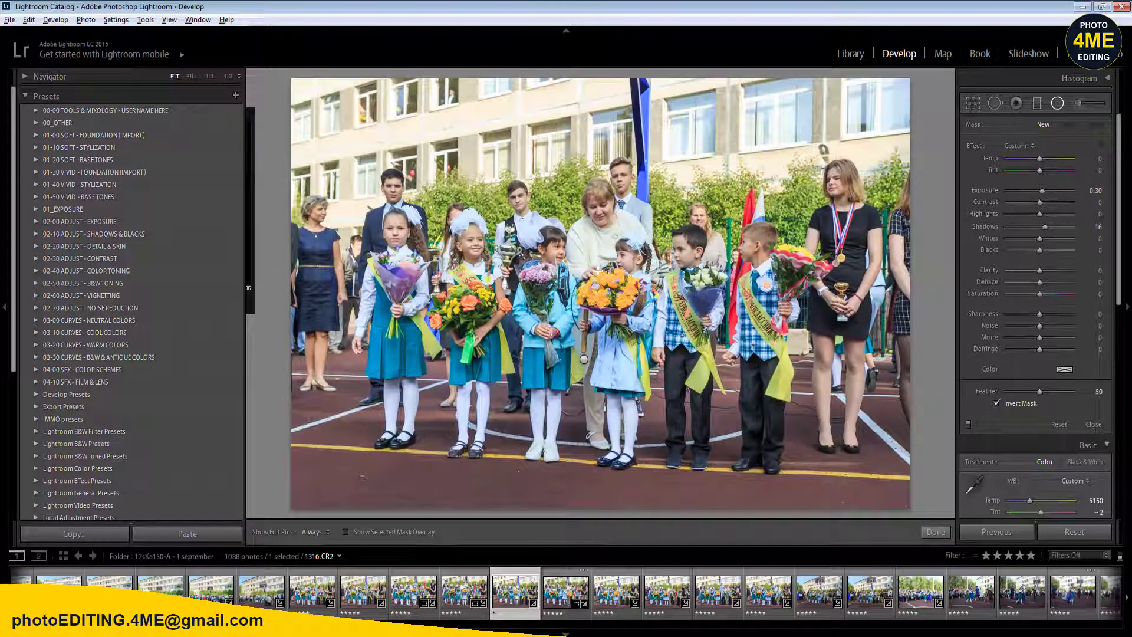
pyautogui.press('Right')
pyautogui.press('Right')
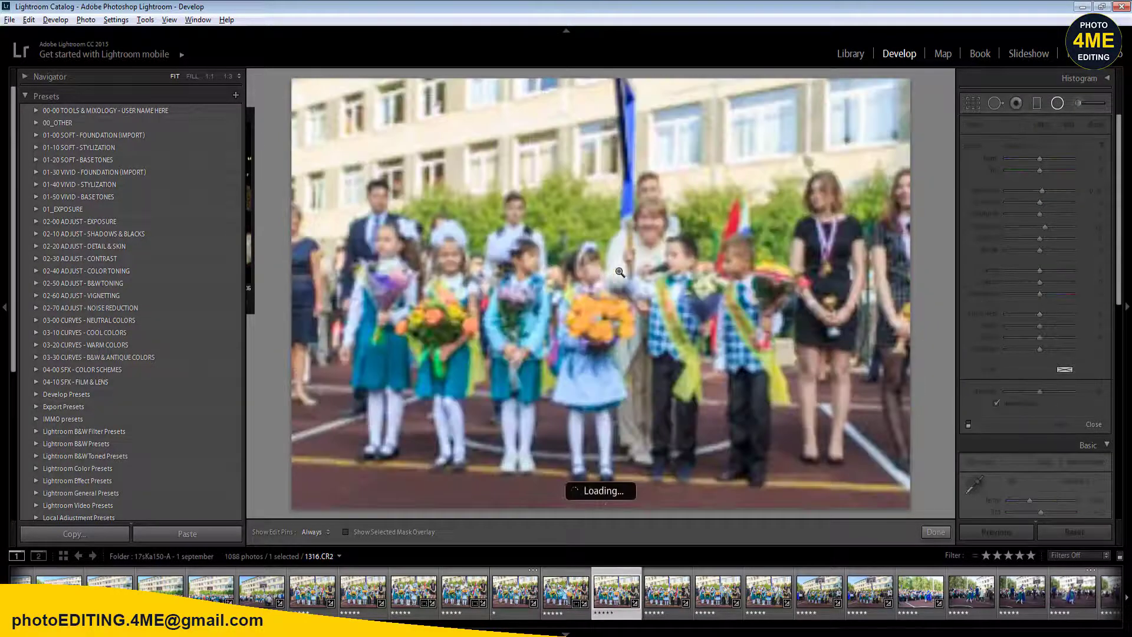
pyautogui.press('Left')
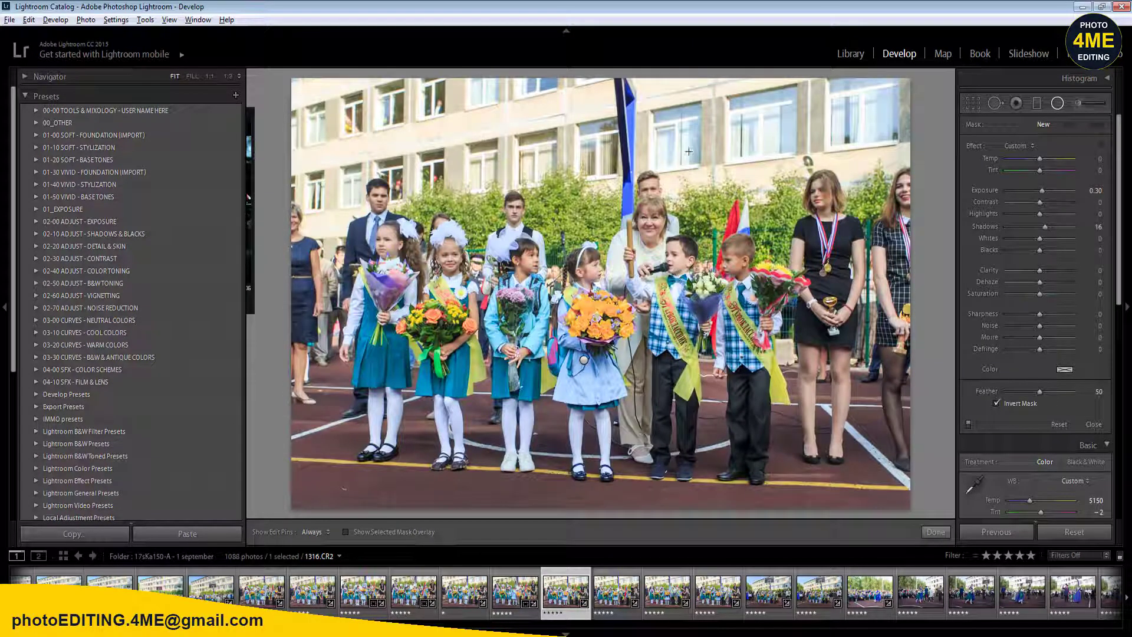
pyautogui.press('r')
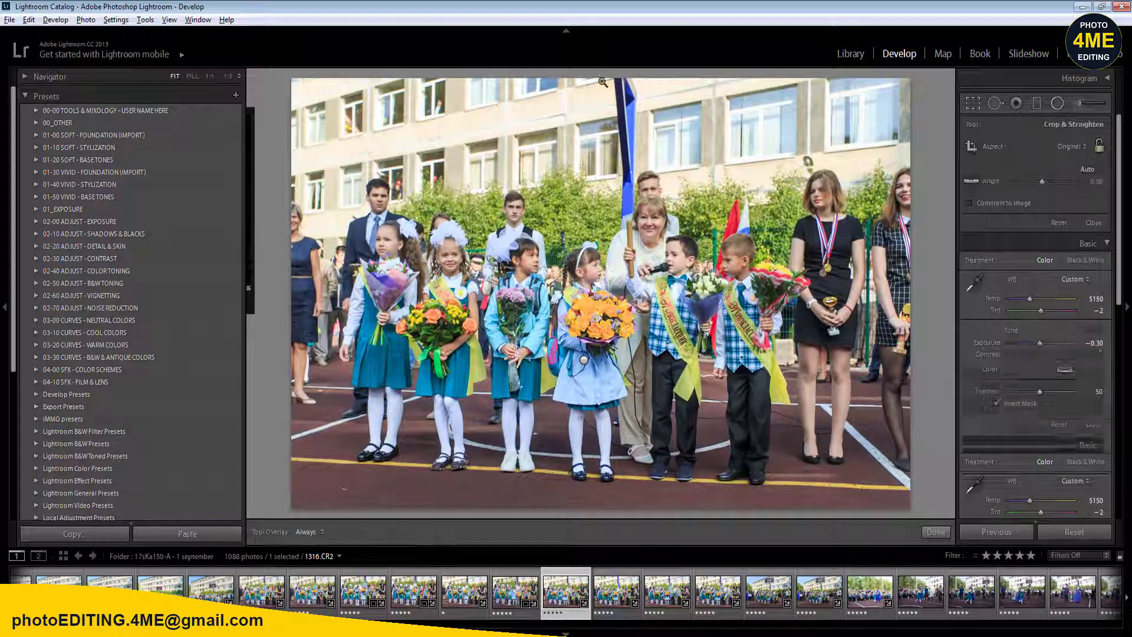
pyautogui.moveTo(601, 79); pyautogui.dragTo(600, 101)
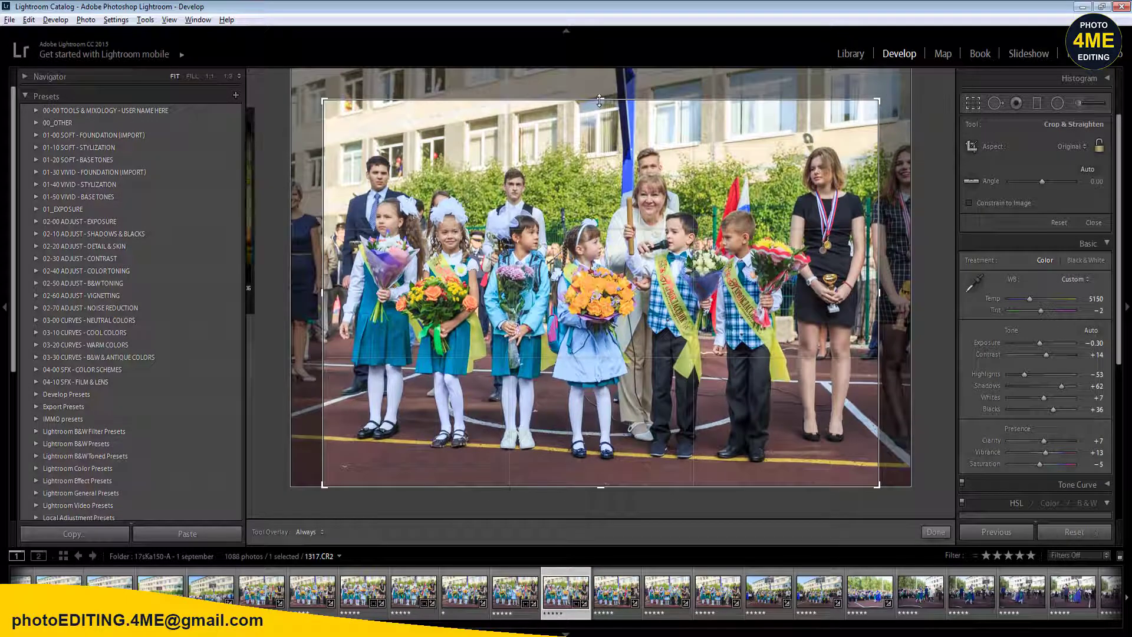
pyautogui.press('Return')
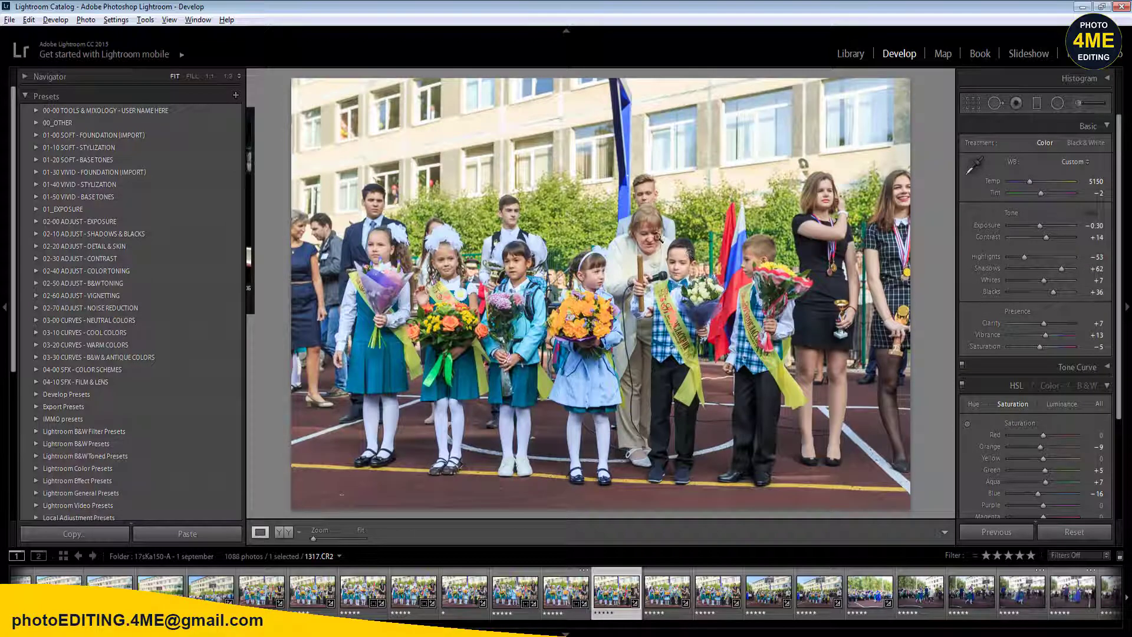
# - Crop 1318.CR2 closer around the row of children and add a radial filter over them with exposure 0.30 and shadows 16
pyautogui.press('Right')
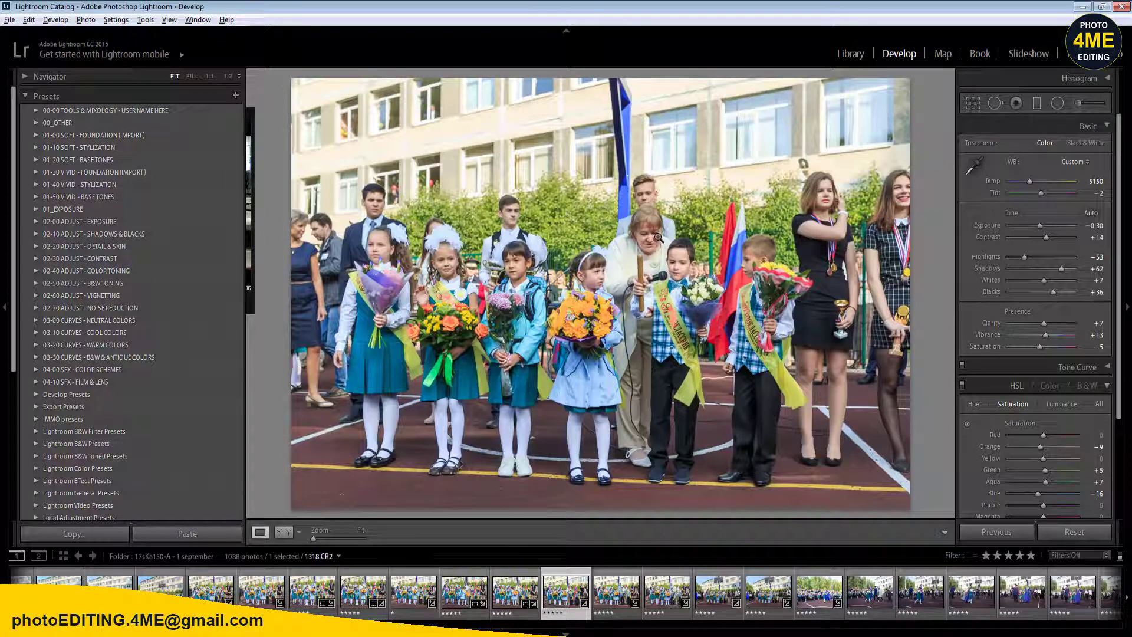
pyautogui.press('r')
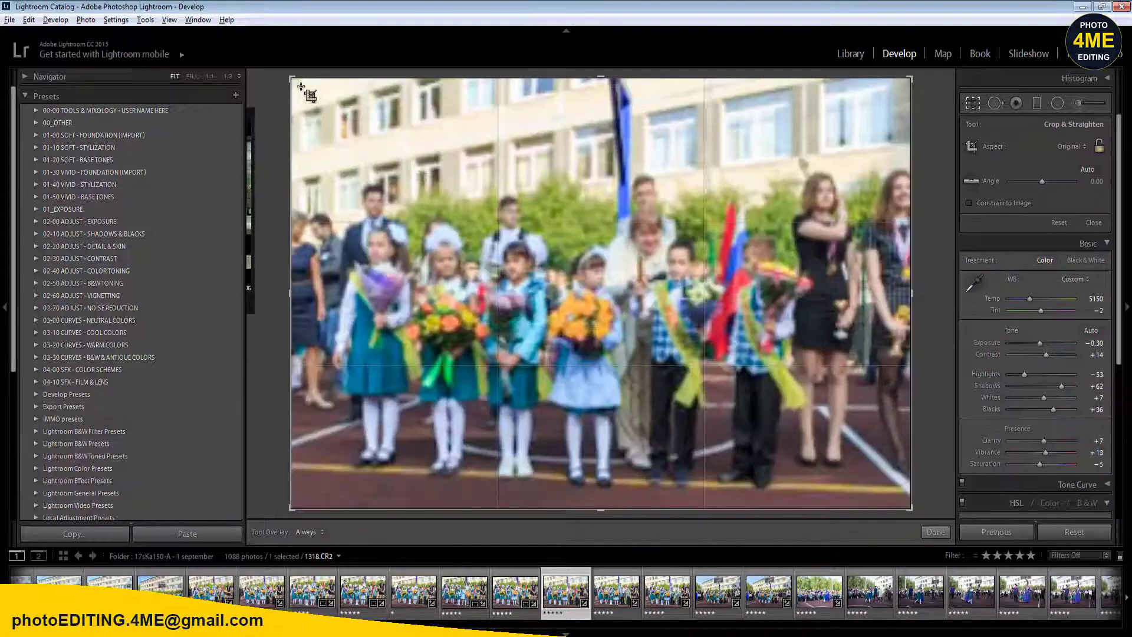
pyautogui.moveTo(296, 75); pyautogui.dragTo(315, 88)
pyautogui.press('Return')
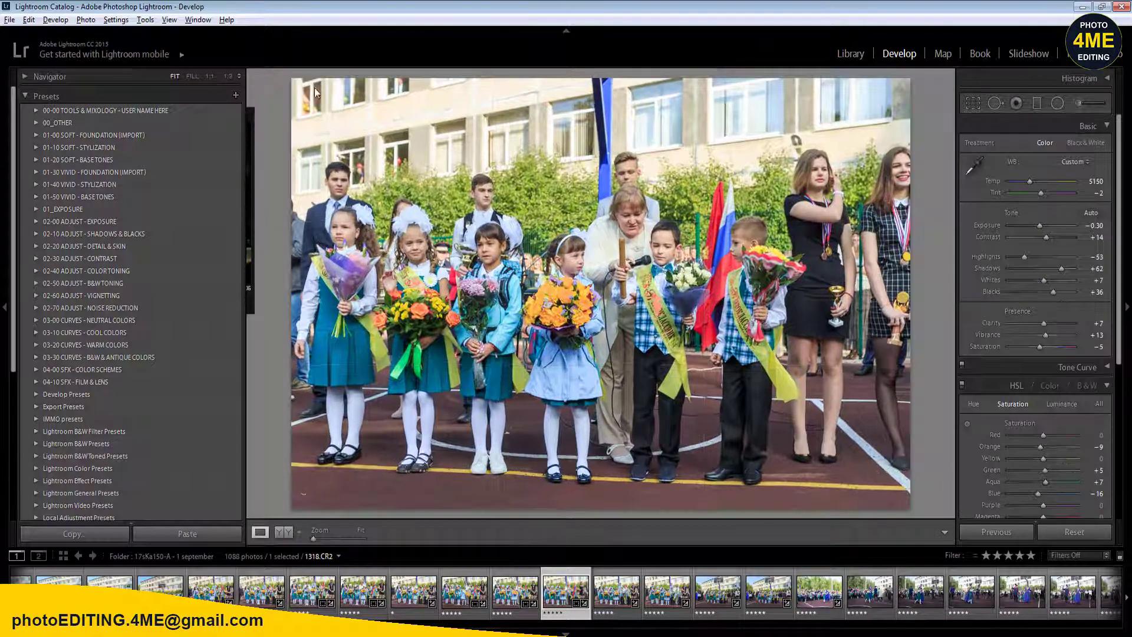
pyautogui.press('r')
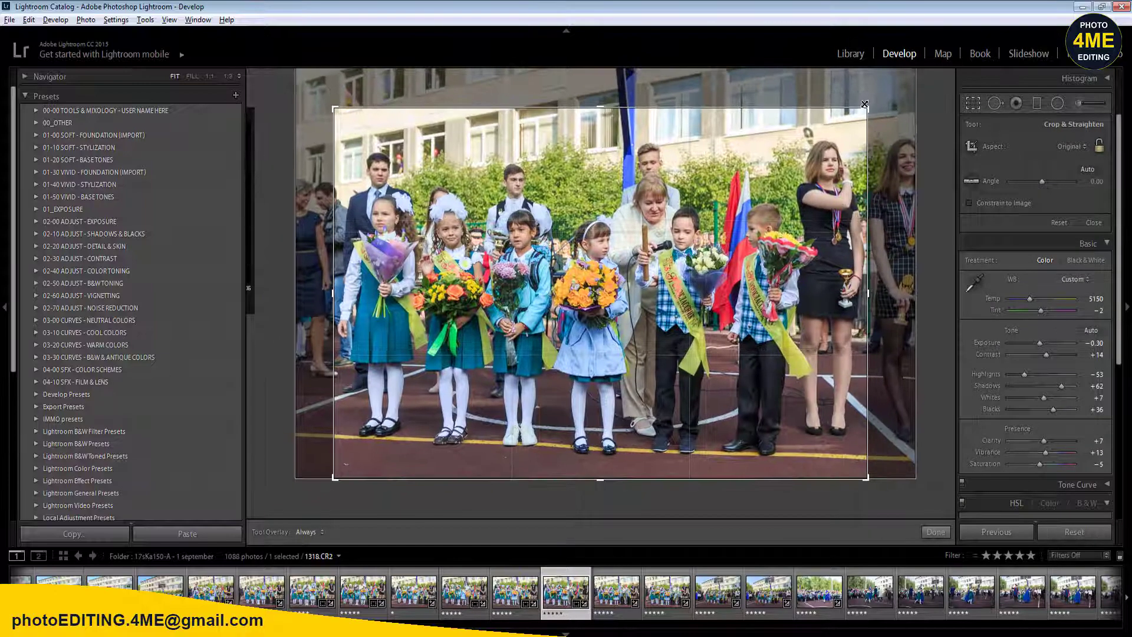
pyautogui.press('Return')
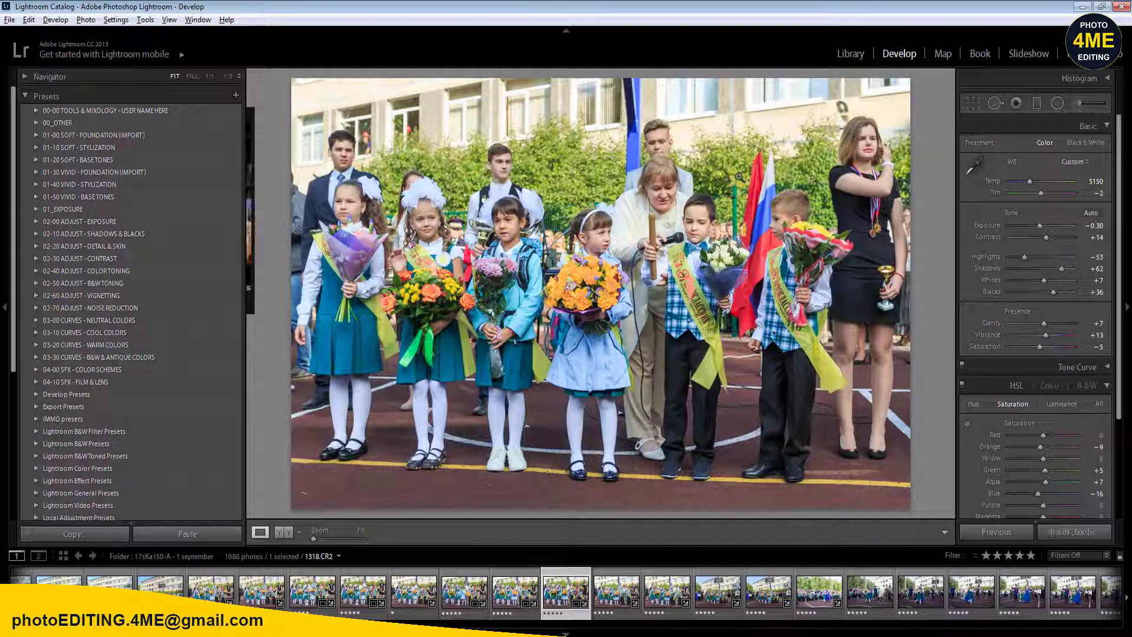
pyautogui.hotkey('shift', 'm')
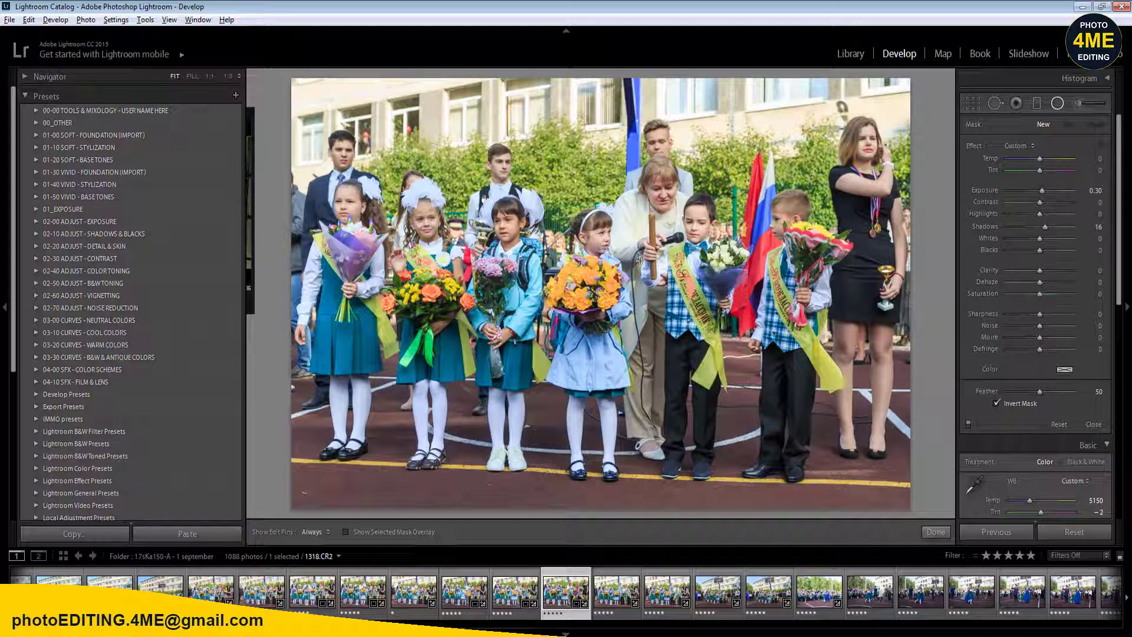
pyautogui.moveTo(603, 248); pyautogui.dragTo(939, 329)
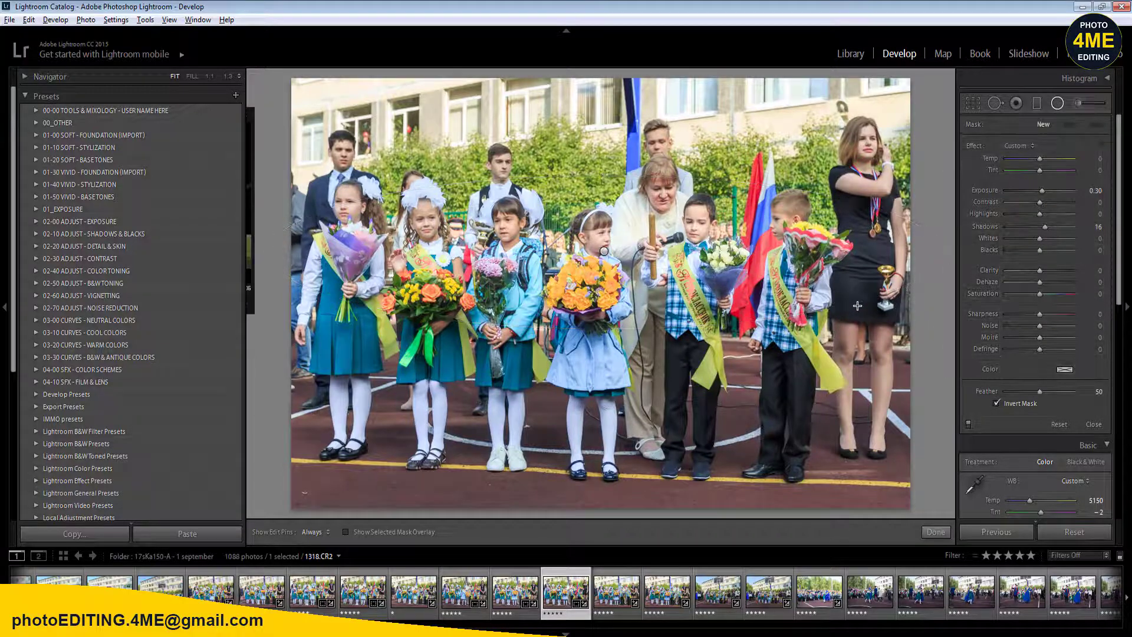
# - Crop 1319.CR2 slightly tighter to cut out the partly visible woman at the photo's right edge
pyautogui.press('Right')
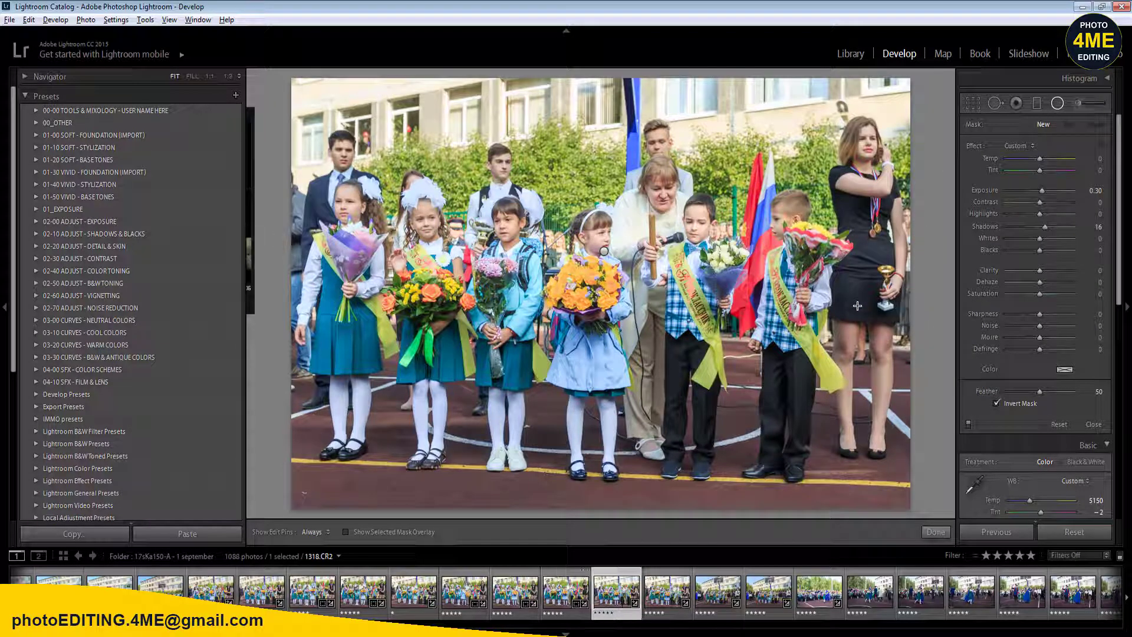
pyautogui.press('Left')
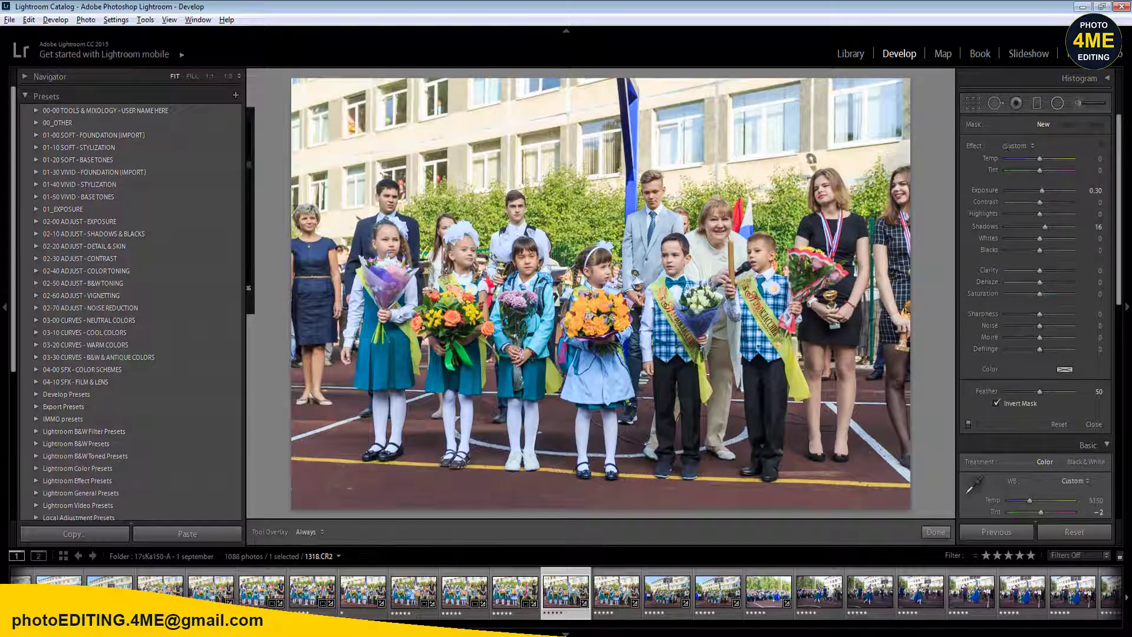
pyautogui.press('r')
pyautogui.moveTo(910, 76); pyautogui.dragTo(896, 88)
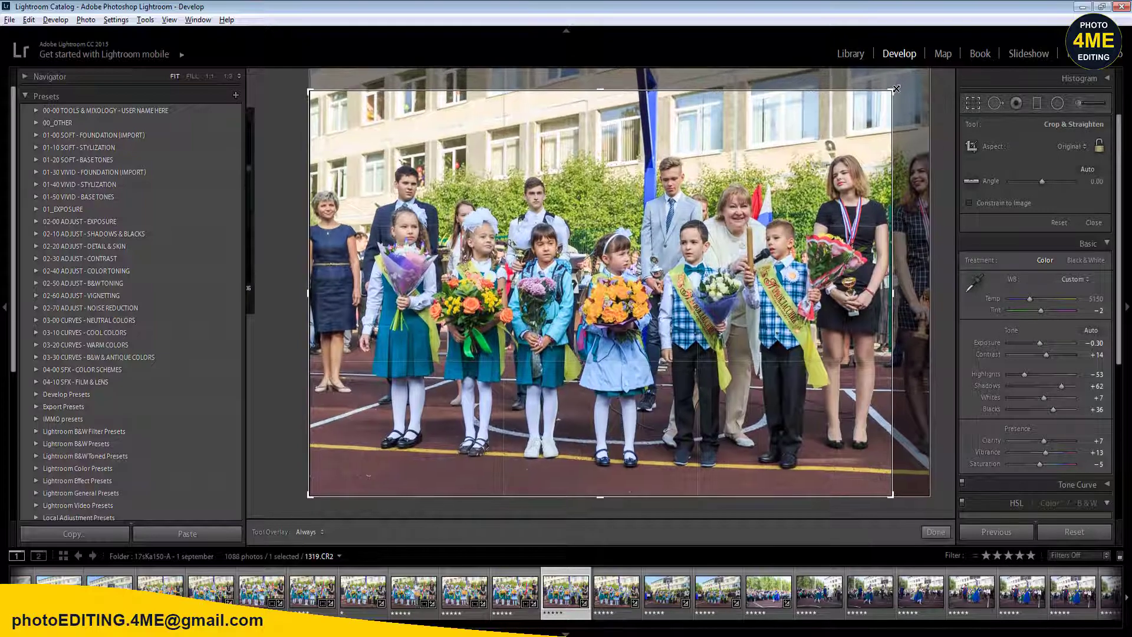
pyautogui.press('r')
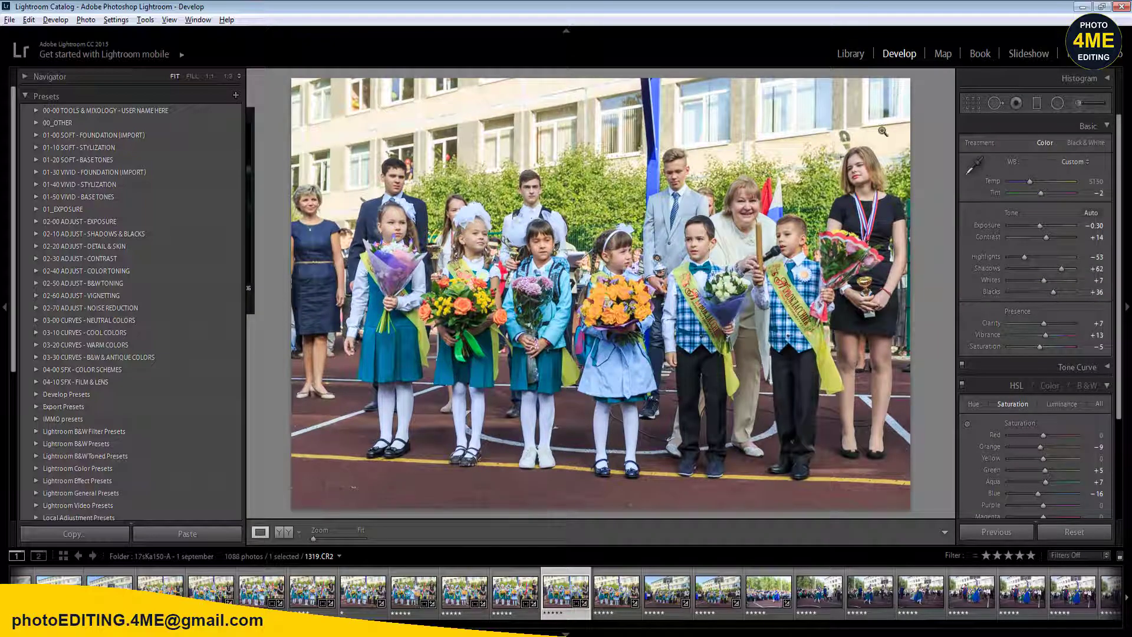
# - Crop 1320.CR2 to exclude the woman at the photo's right edge, keeping the woman in blue at the opposite side
pyautogui.press('Right')
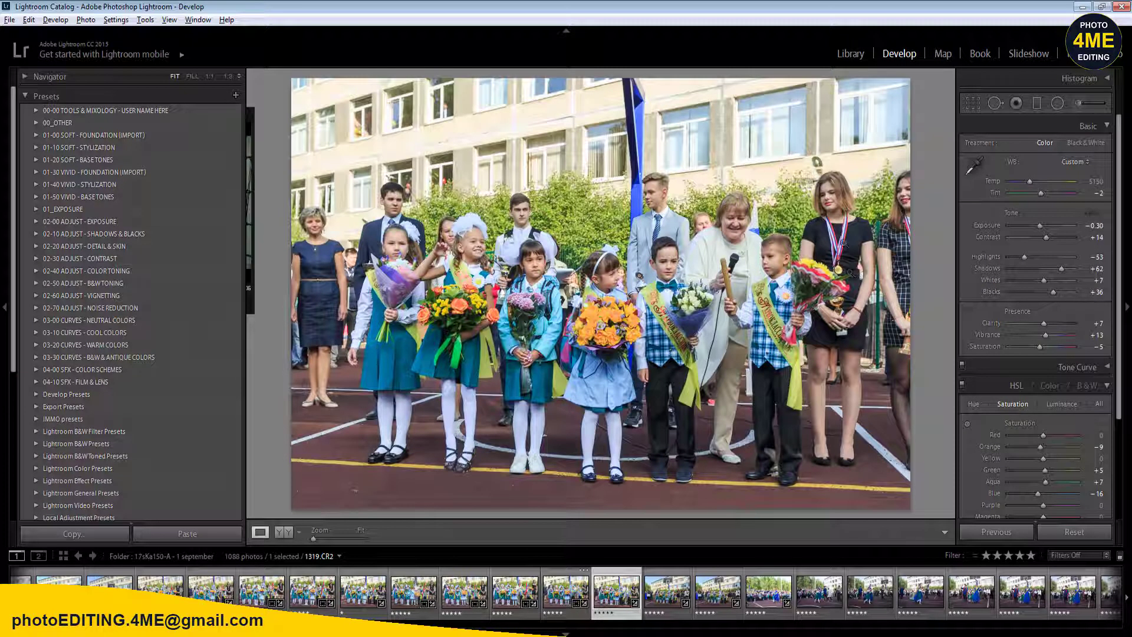
pyautogui.press('r')
pyautogui.press('Right')
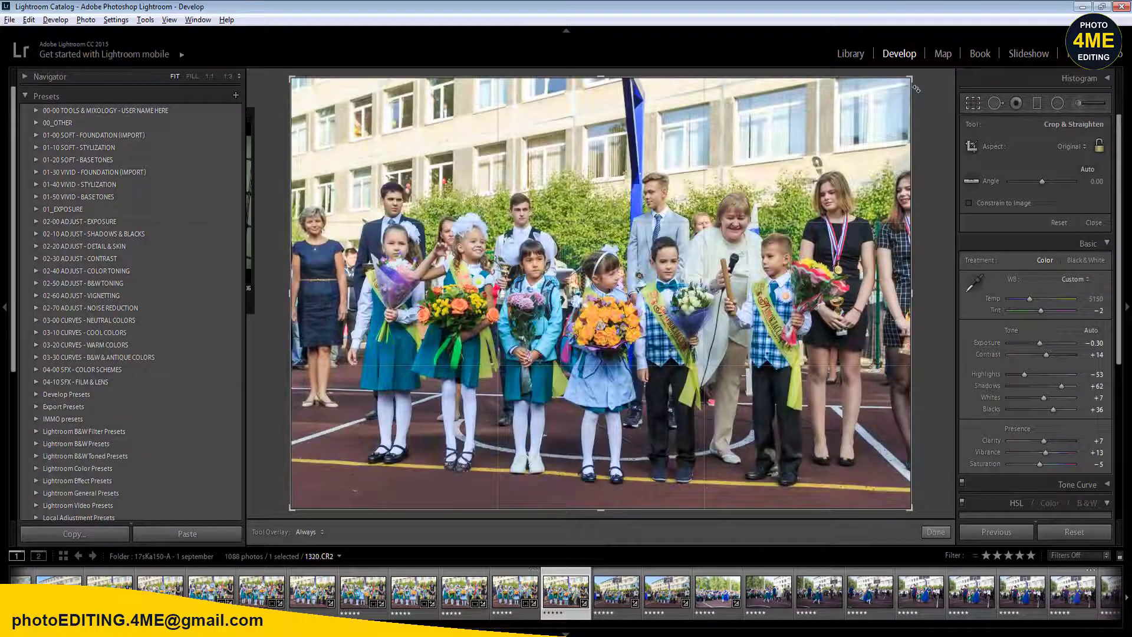
pyautogui.moveTo(916, 89); pyautogui.dragTo(907, 83)
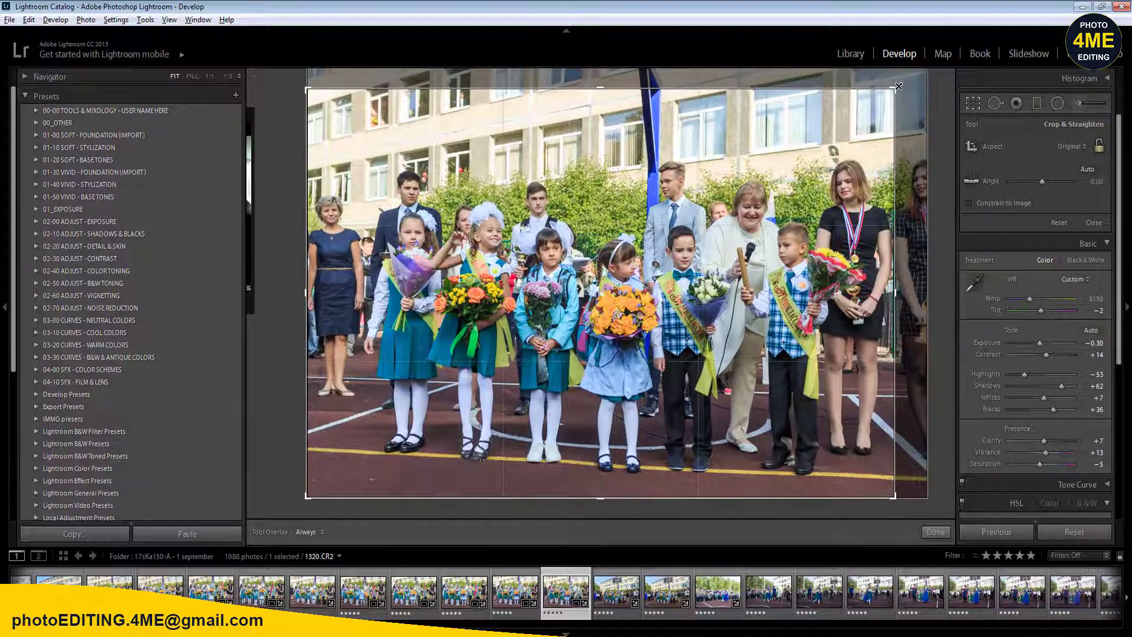
pyautogui.press('r')
# - Set the exposure of 1321.CR2 to +0.10, its tint to +4 and its temperature to 5350
pyautogui.press('Right')
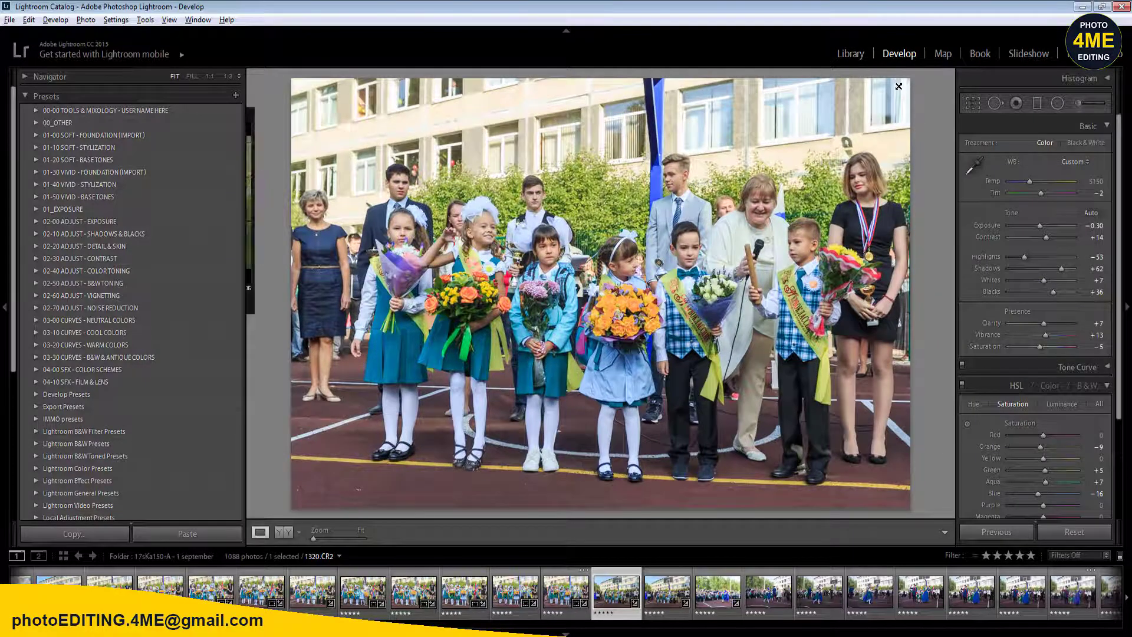
pyautogui.press('Left')
pyautogui.click(1098, 226)
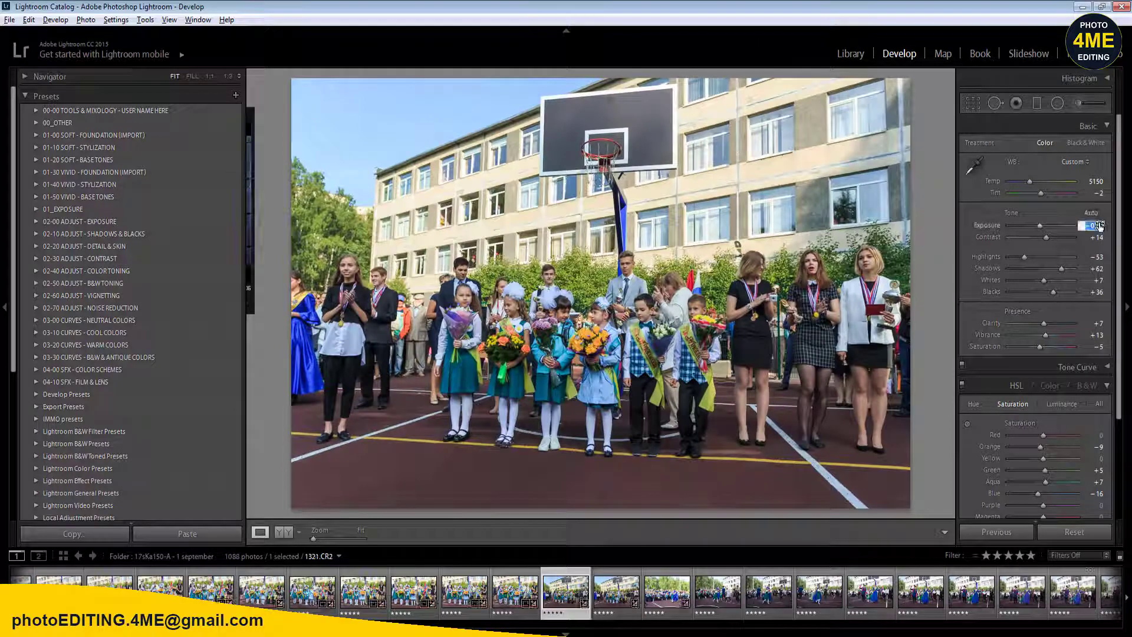
pyautogui.press('Up')
pyautogui.press('Up')
pyautogui.press('Up')
pyautogui.press('Up')
pyautogui.click(1099, 194)
pyautogui.press('Up')
pyautogui.press('Up')
pyautogui.press('Up')
pyautogui.press('Up')
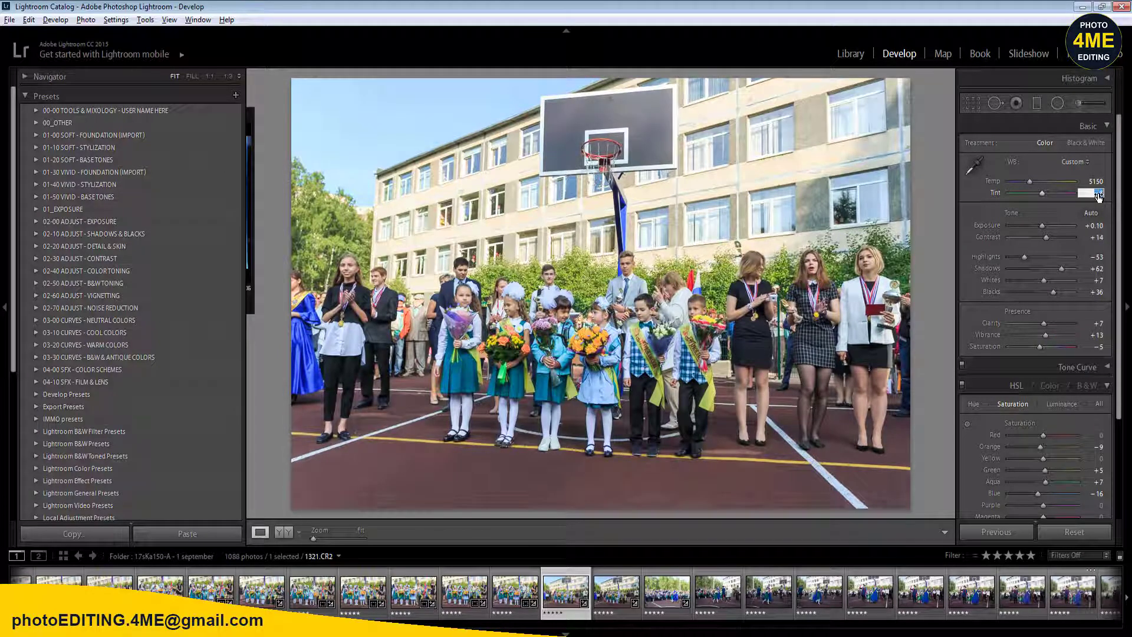
pyautogui.press('Return')
pyautogui.click(1098, 181)
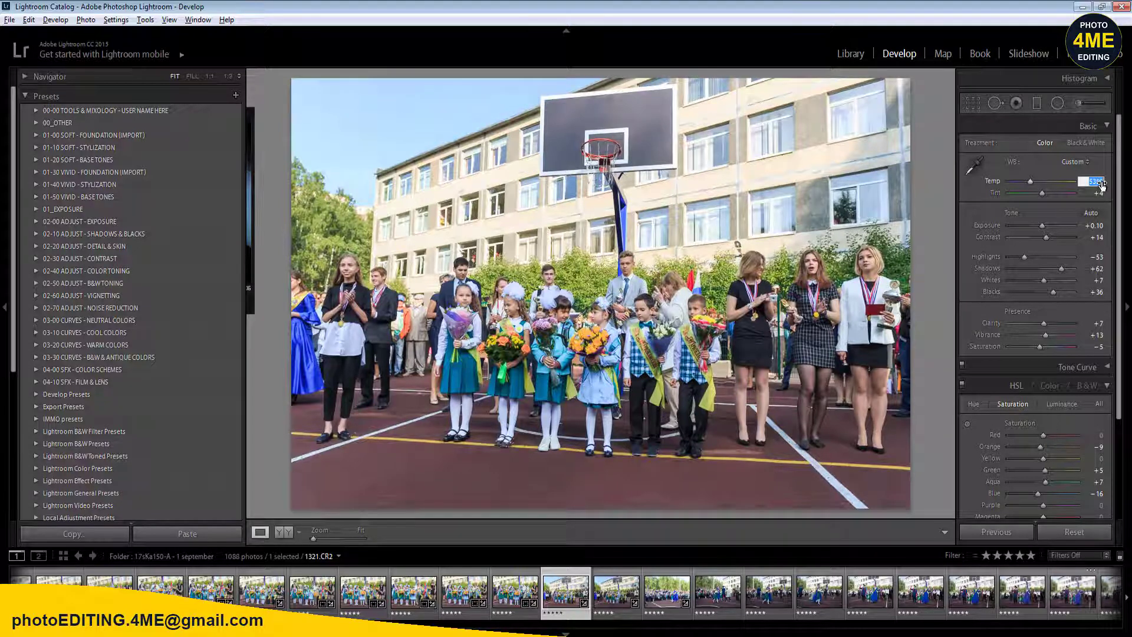
pyautogui.press('Return')
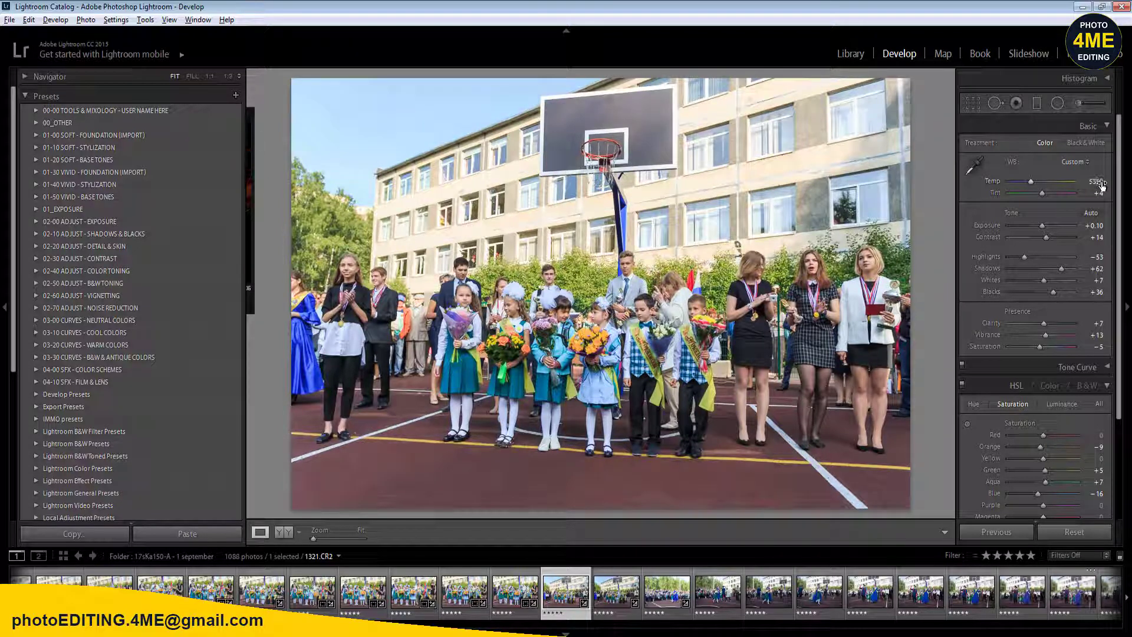
# - Crop 1321.CR2 slightly to trim the person in blue at the photo's left edge and the area above the basketball backboard
pyautogui.click(974, 104)
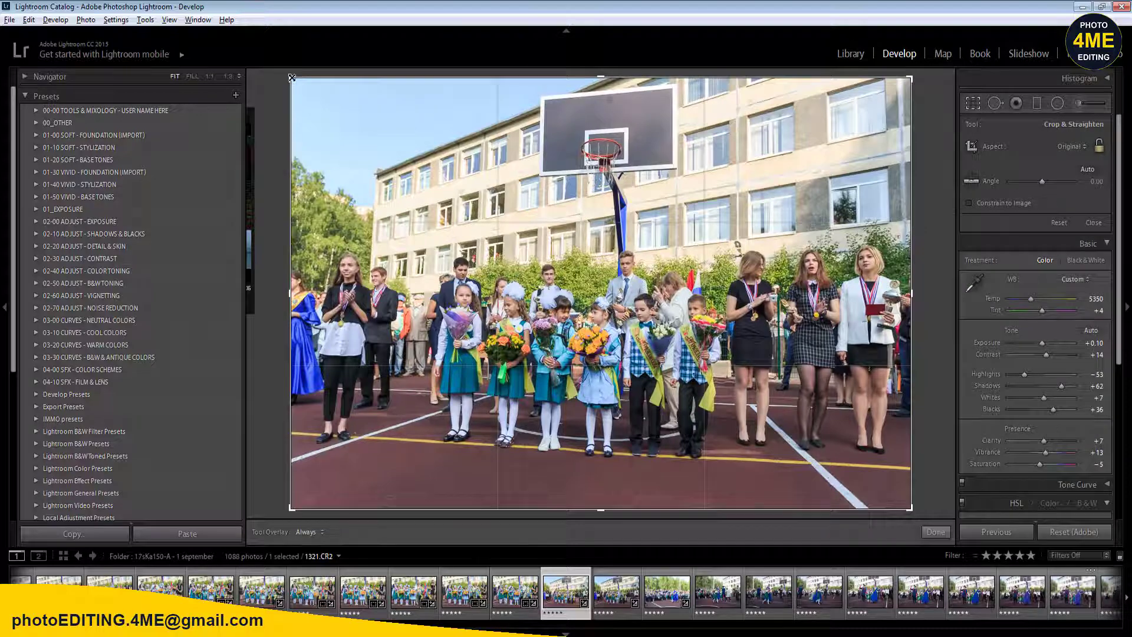
pyautogui.moveTo(288, 81); pyautogui.dragTo(297, 84)
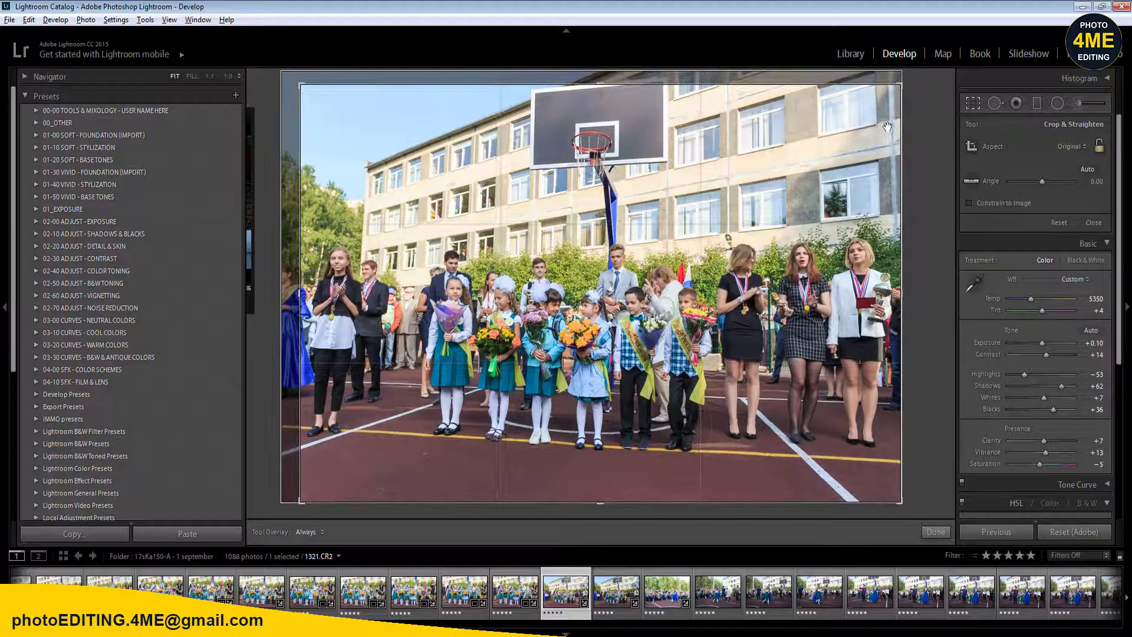
pyautogui.press('Return')
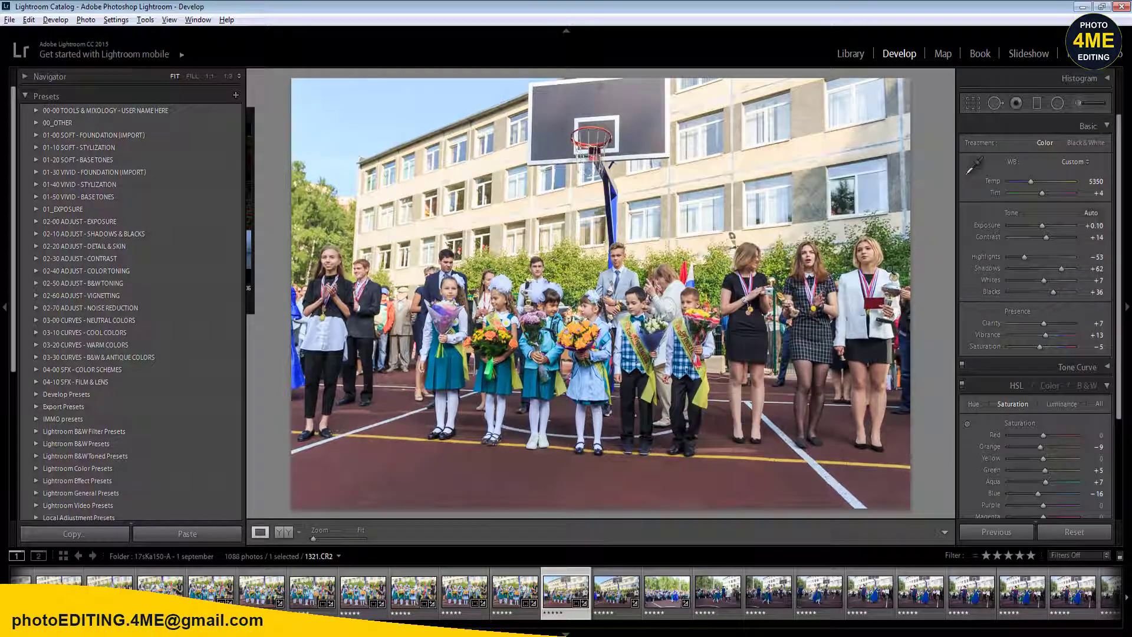
# - Synchronize the settings of 1321.CR2 across 11 consecutive photos up to 1331.CR2 and compare it with 1320.CR2
pyautogui.keyDown('shift'); pyautogui.click(1078, 604); pyautogui.keyUp('shift')
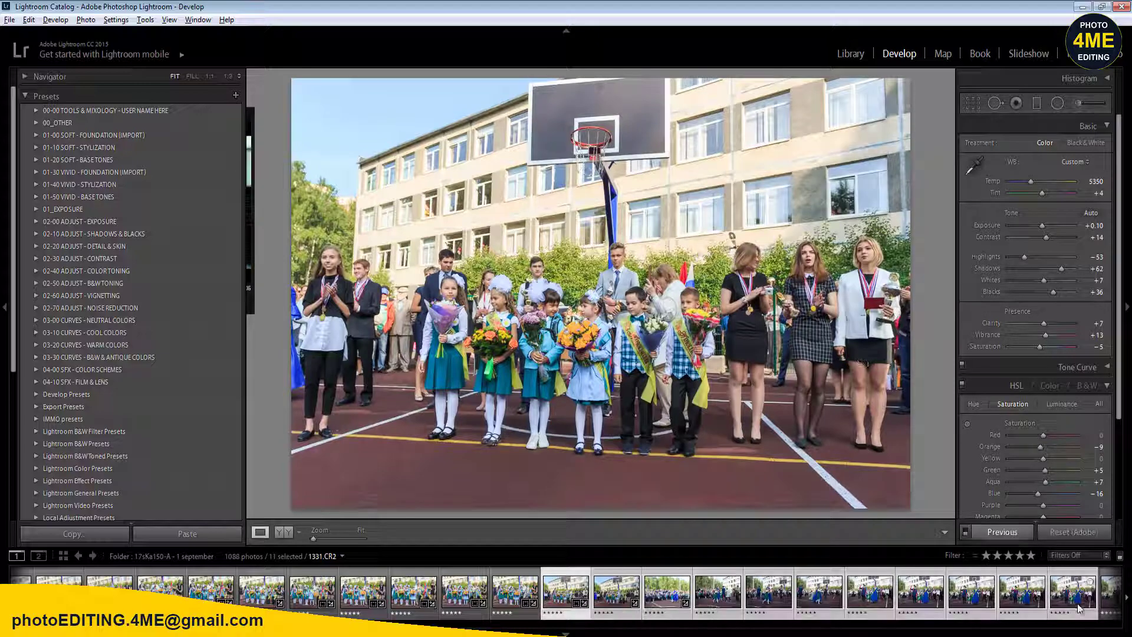
pyautogui.click(1002, 533)
pyautogui.click(919, 545)
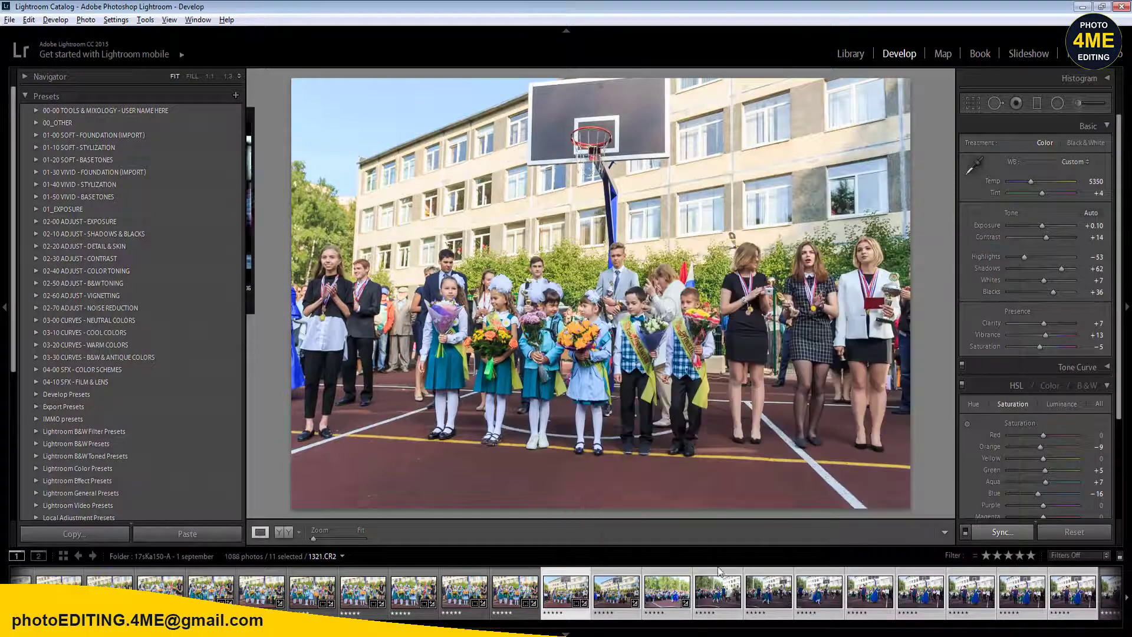
pyautogui.click(512, 590)
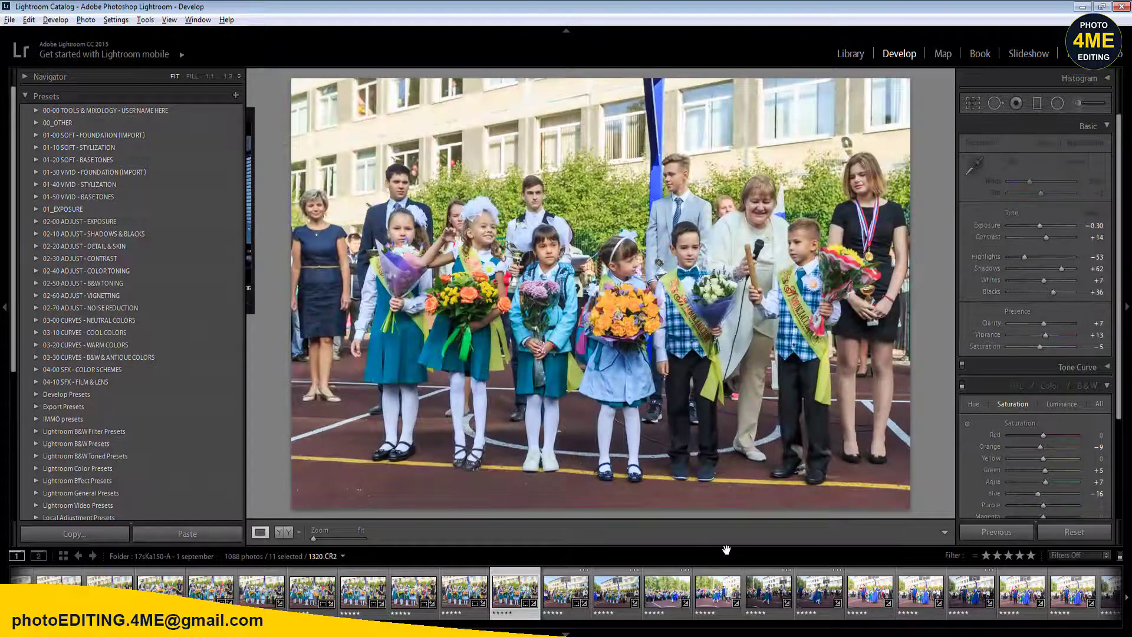
pyautogui.press('Right')
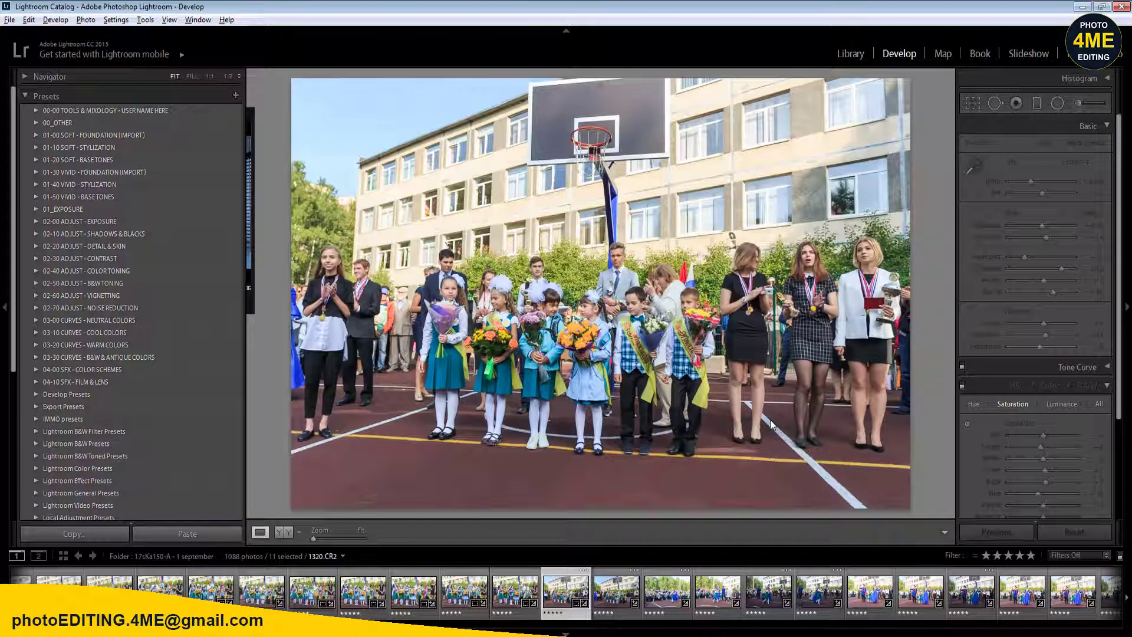
# - Add elliptical radial filters around the central row of children in 1321.CR2 and in 1322.CR2
pyautogui.hotkey('shift', 'm')
pyautogui.moveTo(574, 358)
pyautogui.mouseDown()
pyautogui.moveTo(729, 416)
pyautogui.moveTo(752, 462)
pyautogui.mouseUp()
pyautogui.press('Right')
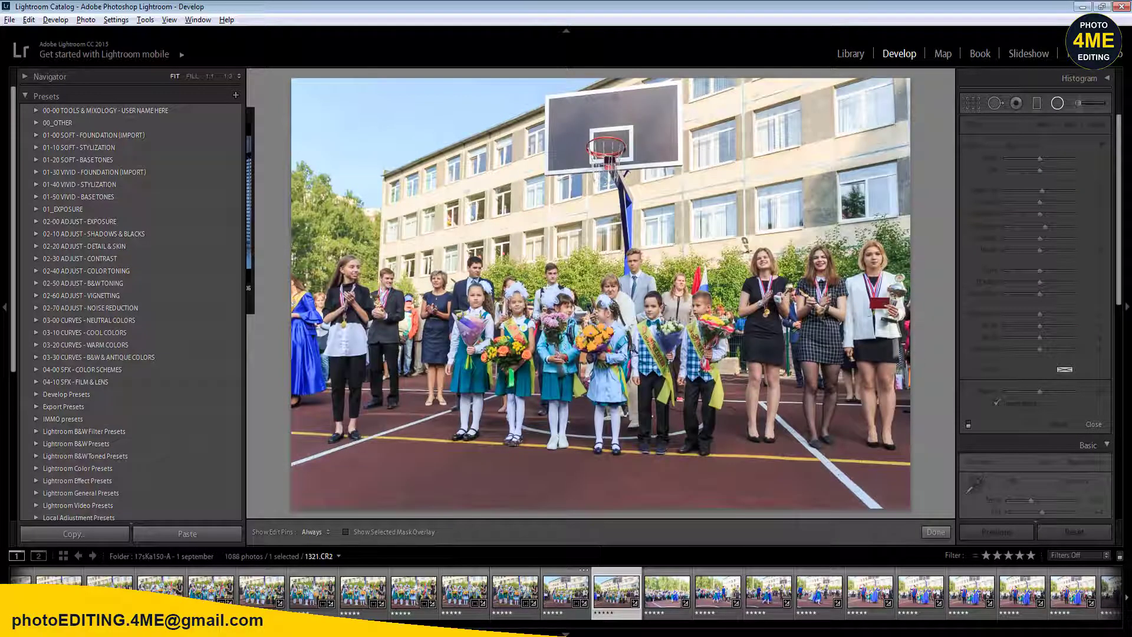
pyautogui.press('Right')
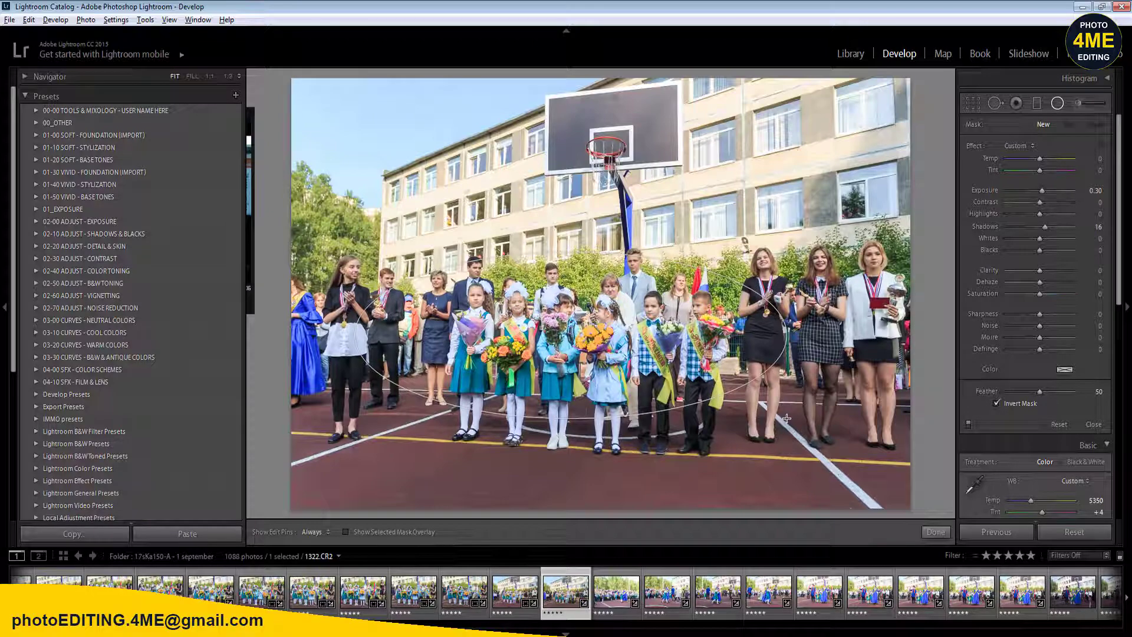
pyautogui.hotkey('shift', 'm')
# - Set the exposure of 1323.CR2 to -0.60 and its shadows to +82
pyautogui.press('Right')
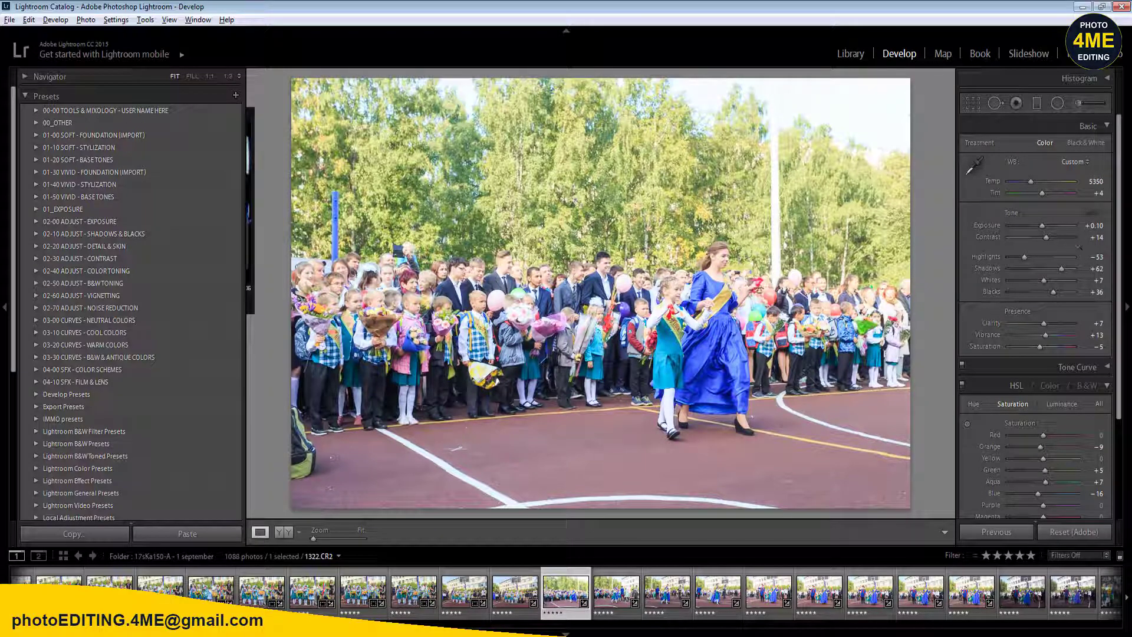
pyautogui.hotkey('shift', 'm')
pyautogui.hotkey('shift', 'm')
pyautogui.click(1097, 227)
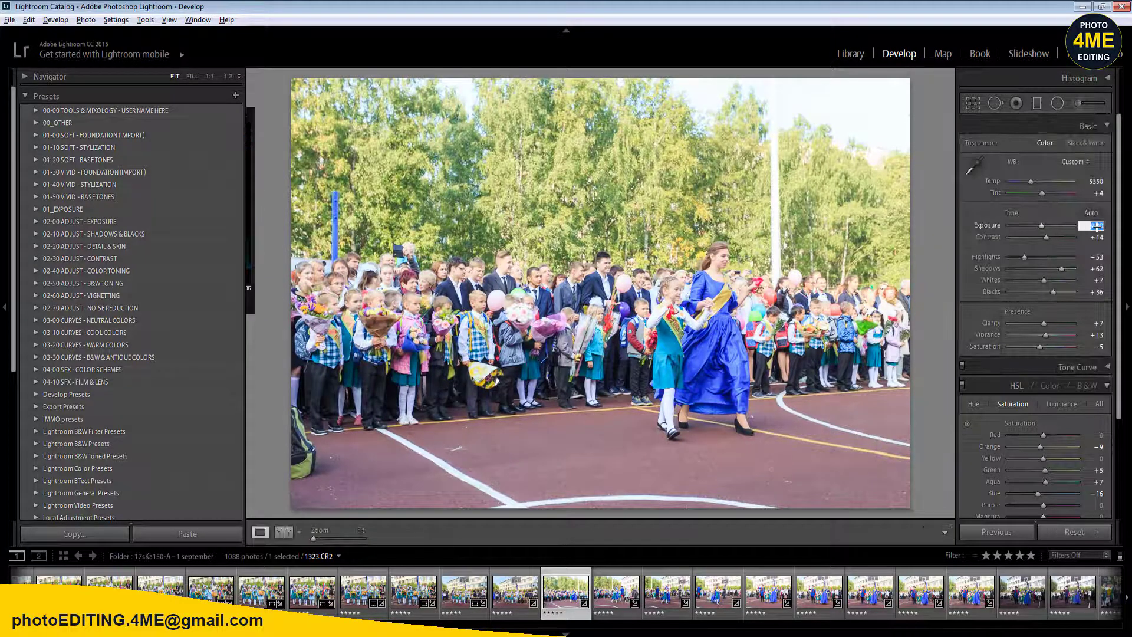
pyautogui.press('Down')
pyautogui.press('Down')
pyautogui.press('Down')
pyautogui.press('Down')
pyautogui.press('Down')
pyautogui.press('Down')
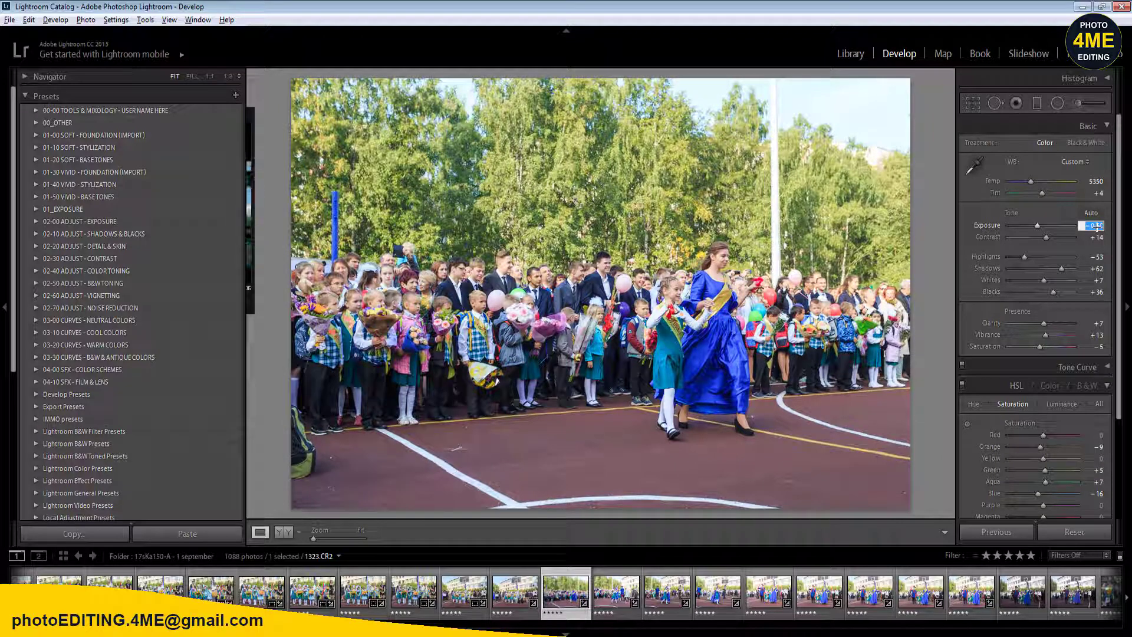
pyautogui.moveTo(1063, 271); pyautogui.dragTo(1072, 272)
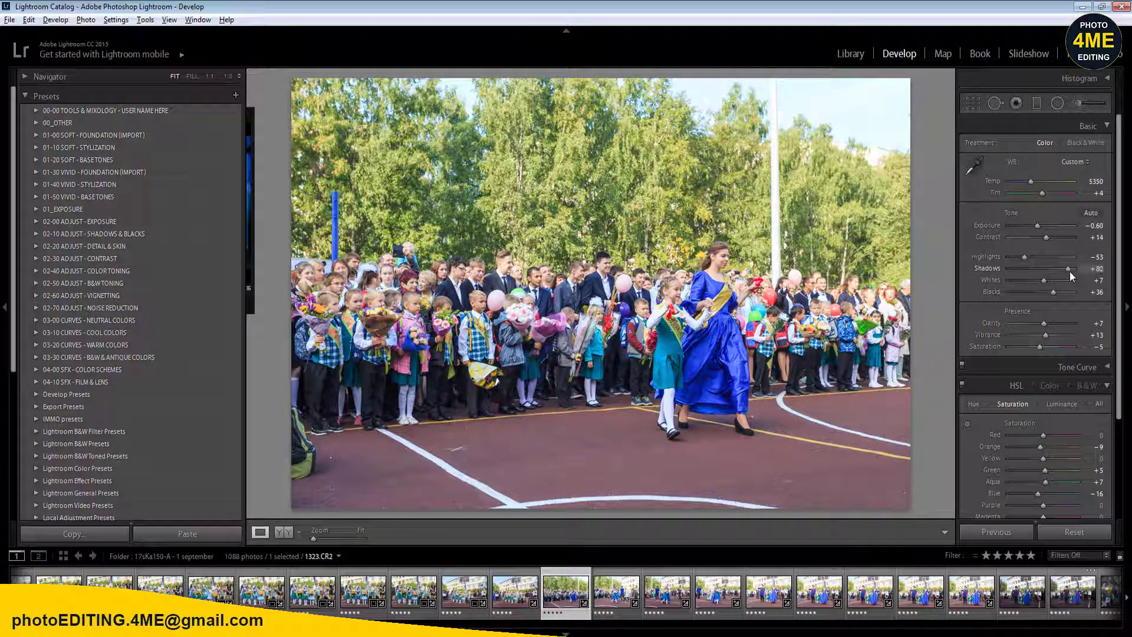
# - Synchronize the settings of 1323.CR2 across nine consecutive photos up to 1331.CR2
pyautogui.keyDown('shift'); pyautogui.click(972, 592); pyautogui.keyUp('shift')
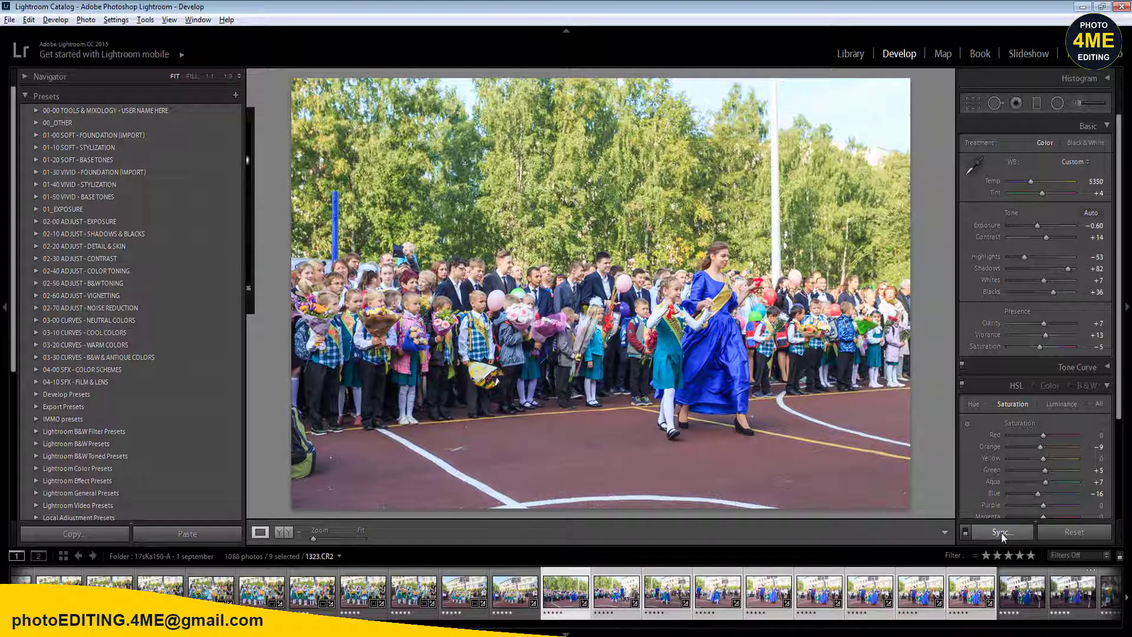
pyautogui.click(1001, 532)
pyautogui.click(929, 552)
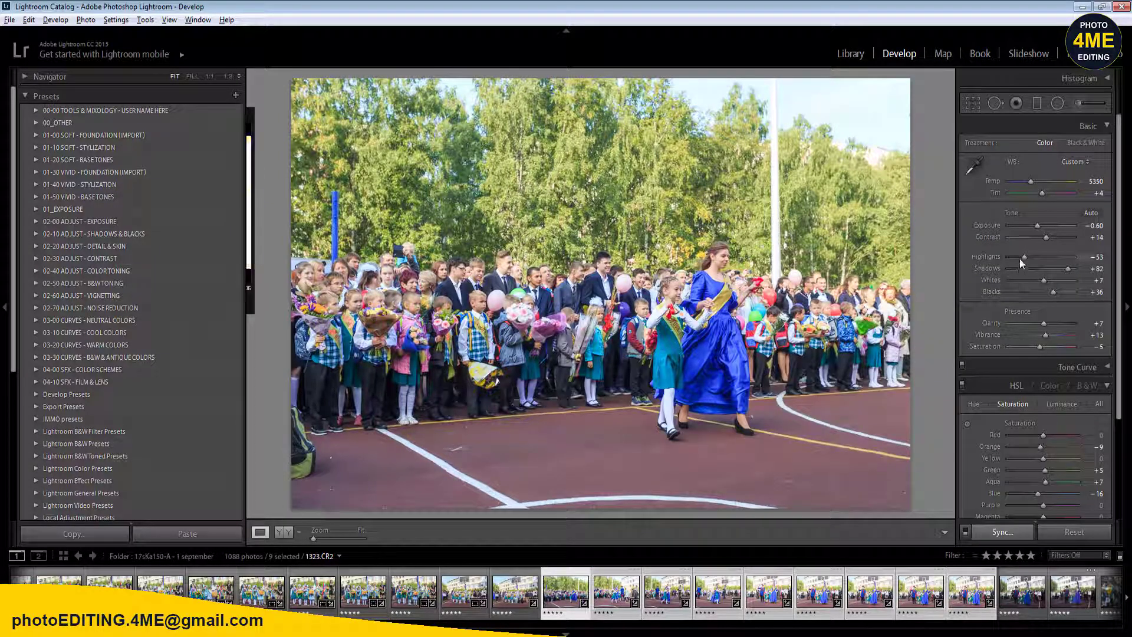
# - Set 1323.CR2 to highlights -96, shadows +100, whites -20 and blacks +22, synchronize the nine photos again and compare with 1322.CR2
pyautogui.moveTo(1020, 259); pyautogui.dragTo(1074, 269)
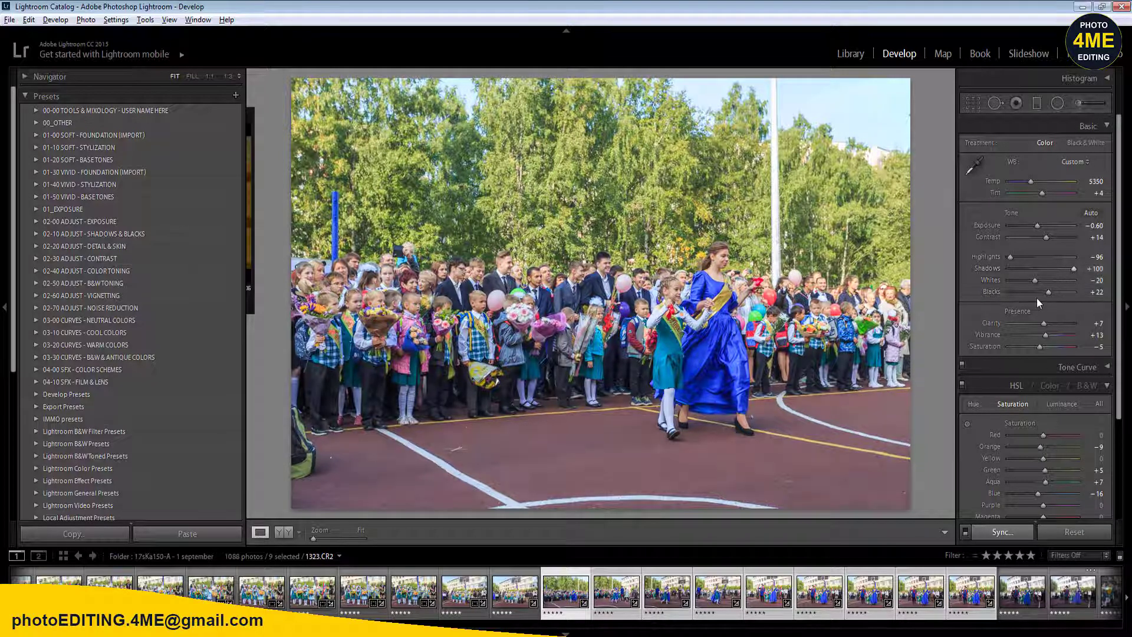
pyautogui.click(1006, 533)
pyautogui.click(918, 545)
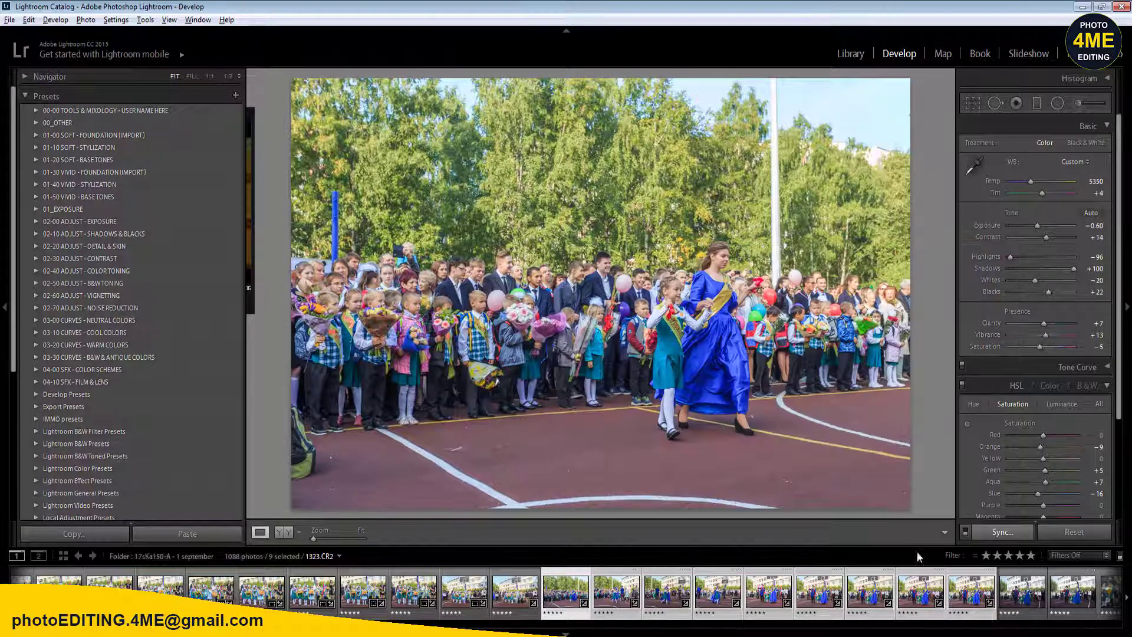
pyautogui.click(511, 591)
pyautogui.click(560, 591)
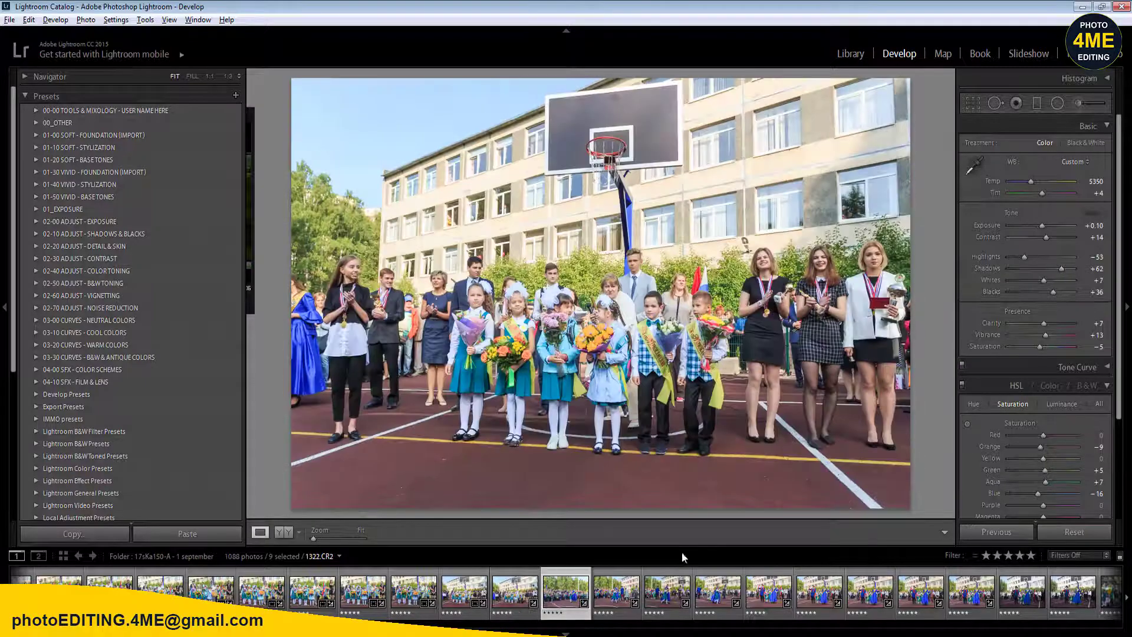
pyautogui.hotkey('shift', 'm')
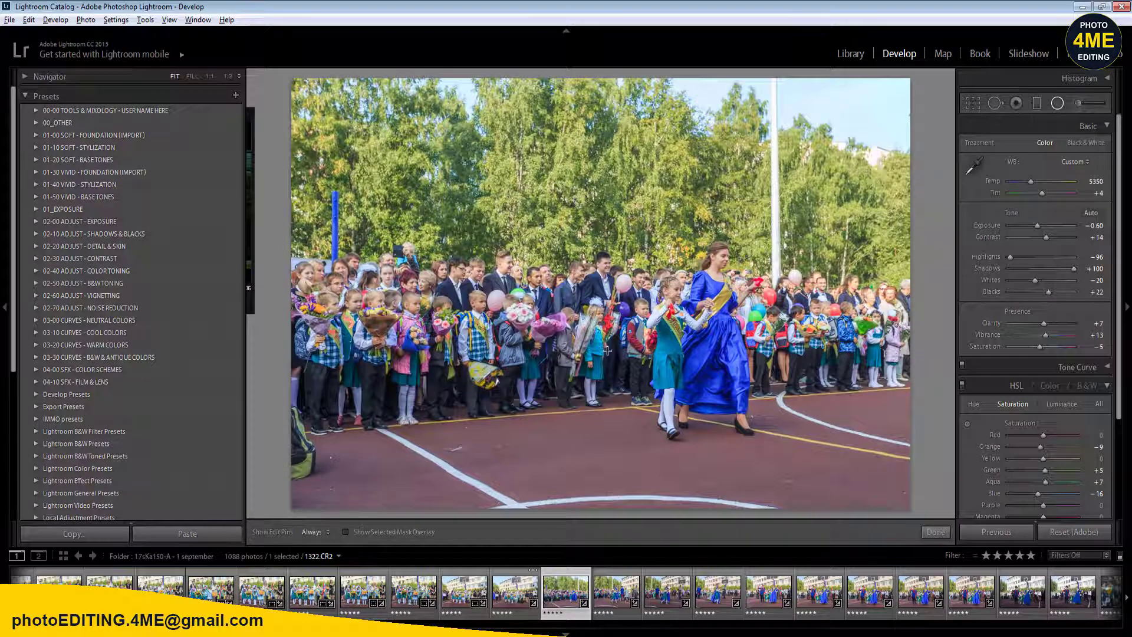
pyautogui.moveTo(454, 340); pyautogui.dragTo(742, 396)
pyautogui.press('Delete')
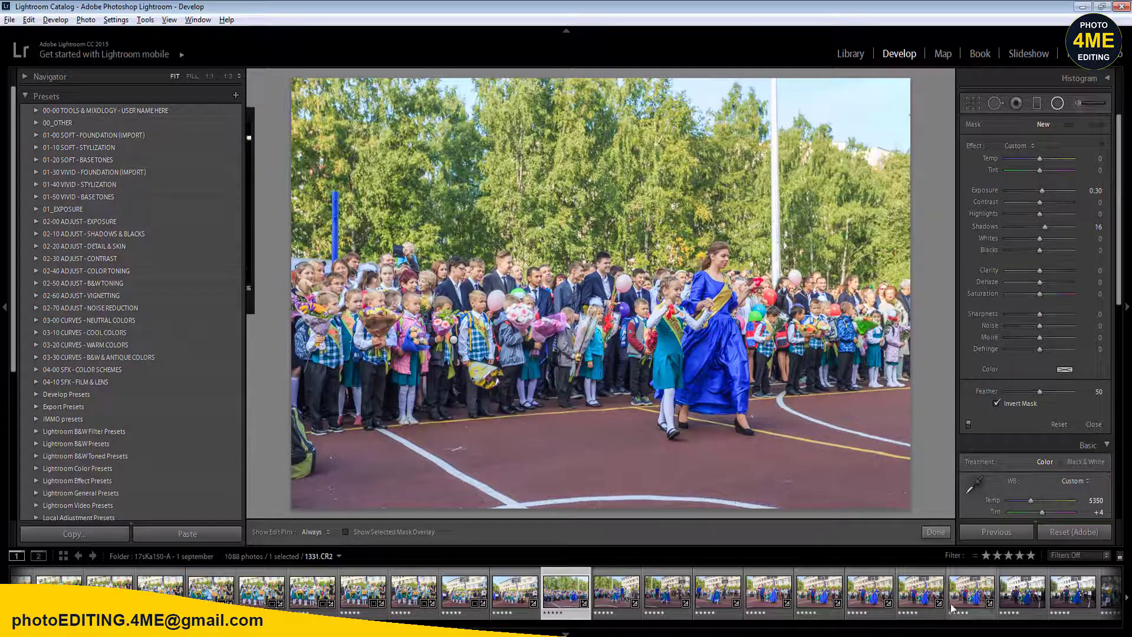
# - Check the details of 1324.CR2 up close and set its exposure to -0.40
pyautogui.press('Right')
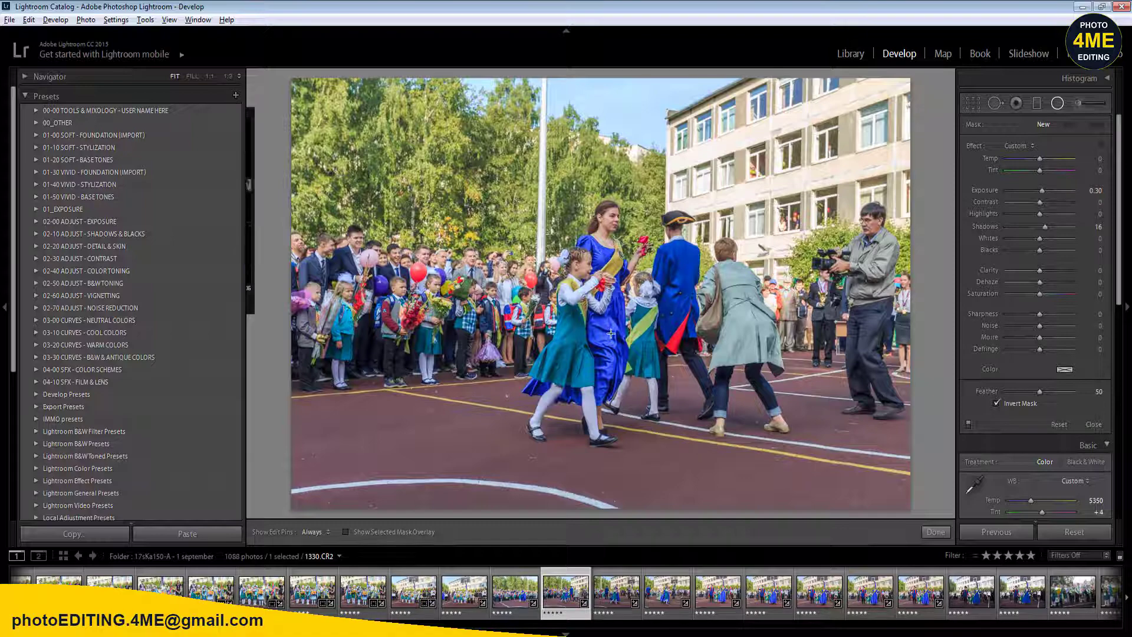
pyautogui.hotkey('shift', 'm')
pyautogui.press('z')
pyautogui.moveTo(611, 333); pyautogui.dragTo(944, 519)
pyautogui.press('z')
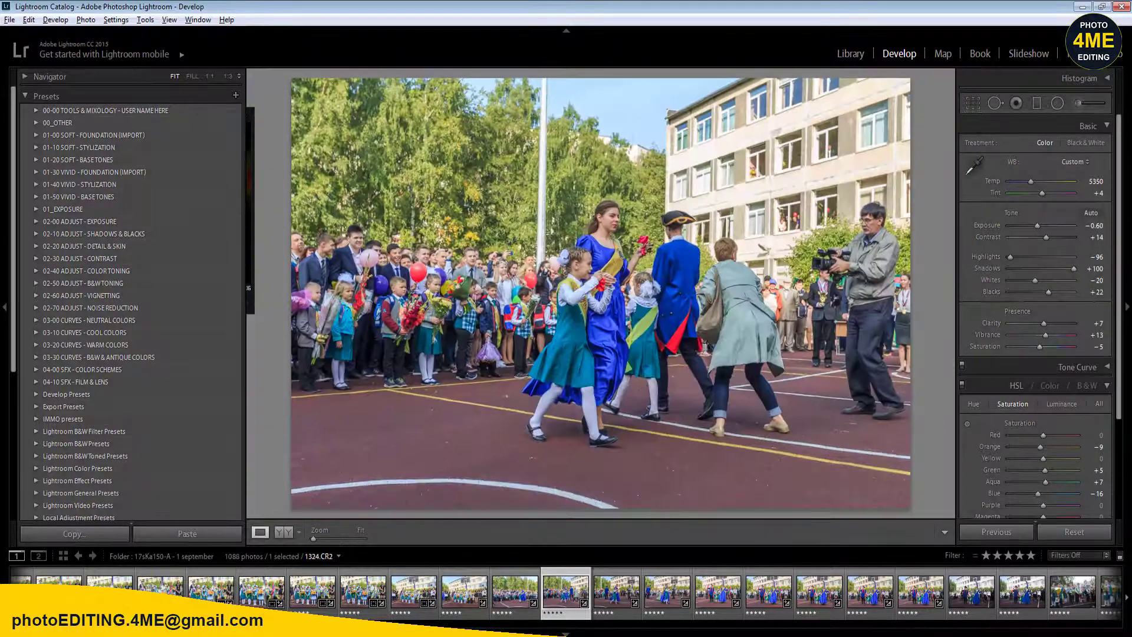
pyautogui.click(1095, 227)
pyautogui.press('Up')
pyautogui.press('Up')
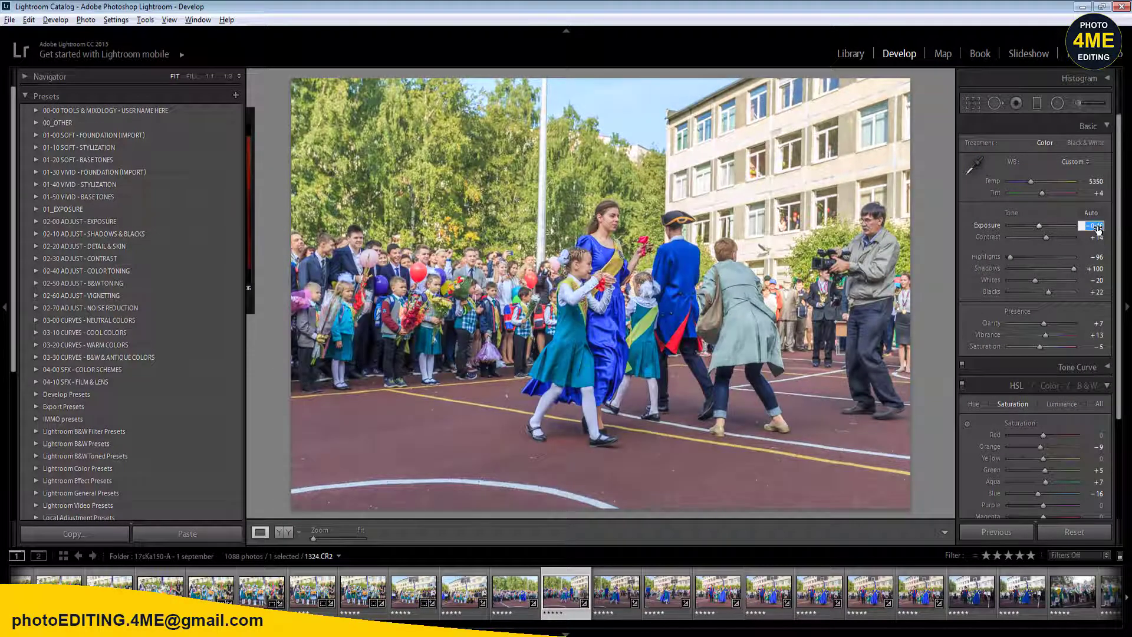
pyautogui.press('Return')
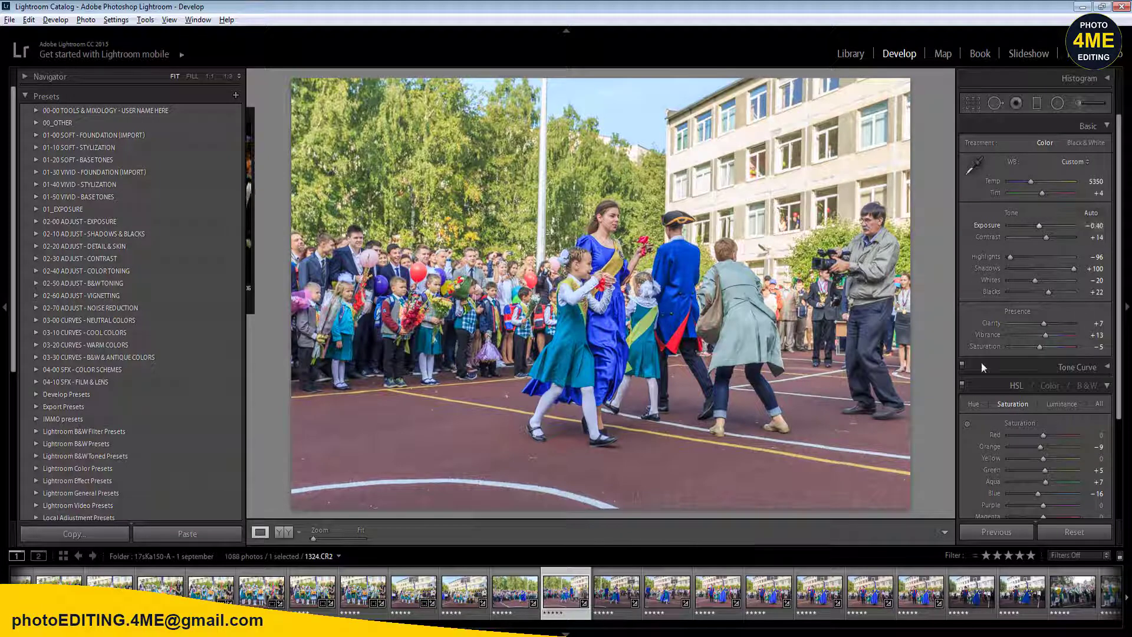
# - Set the vibrance of 1324.CR2 to +11 and its saturation to -6
pyautogui.click(1096, 336)
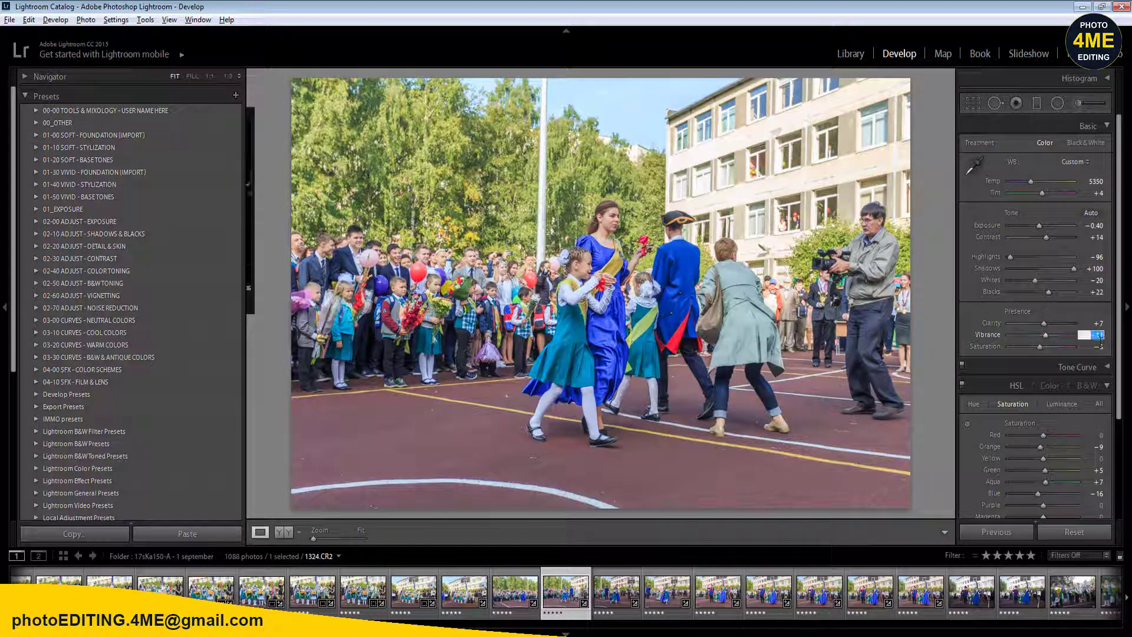
pyautogui.press('Down')
pyautogui.press('Down')
pyautogui.click(1097, 347)
pyautogui.press('Return')
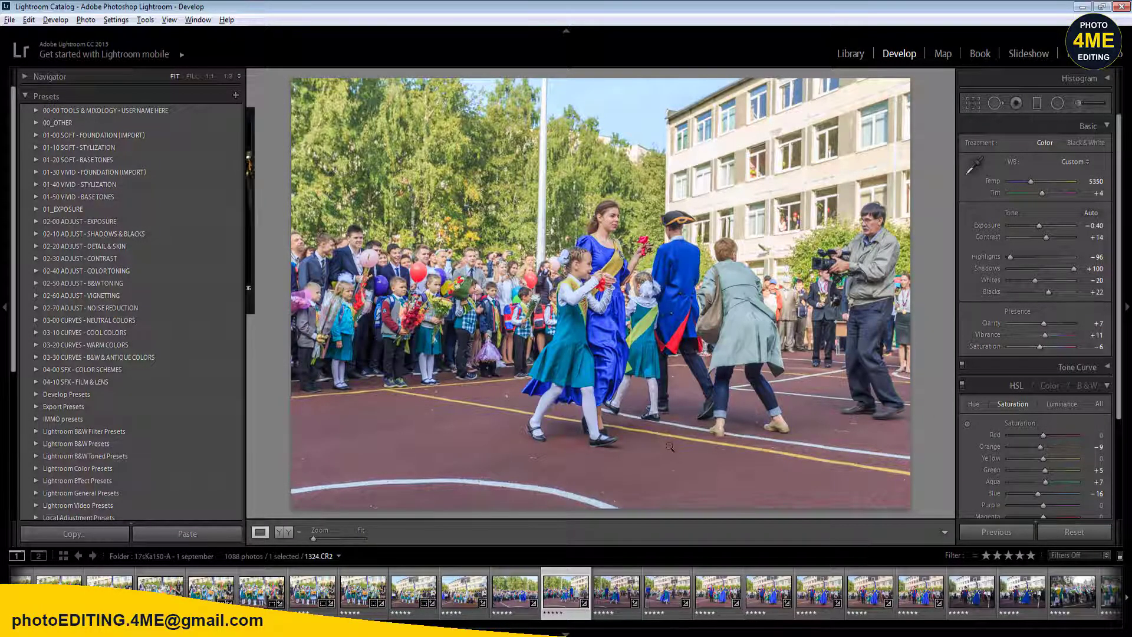
# - Compare 1324.CR2 with 1323.CR2, and set the blacks of 1324.CR2 to +18 and its clarity to +13
pyautogui.click(511, 597)
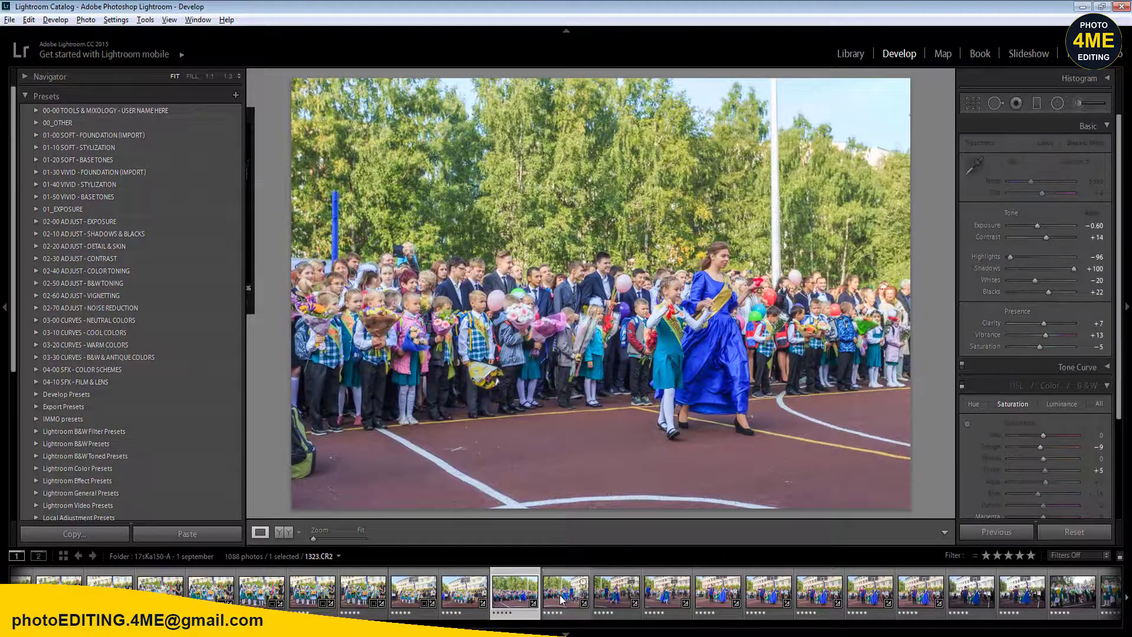
pyautogui.click(561, 592)
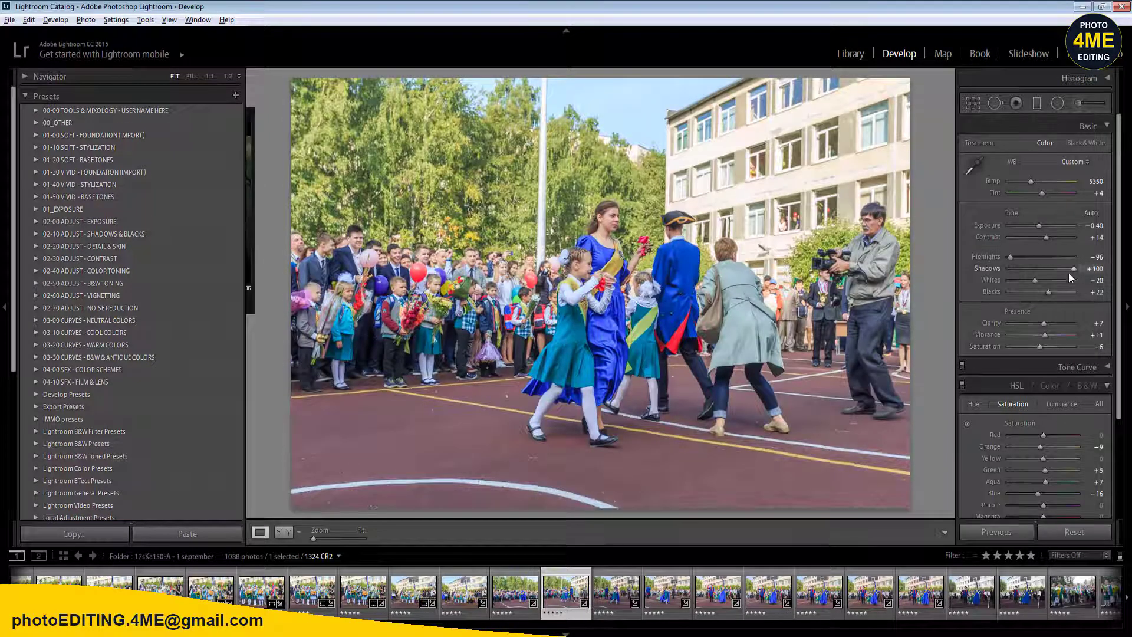
pyautogui.click(1046, 293)
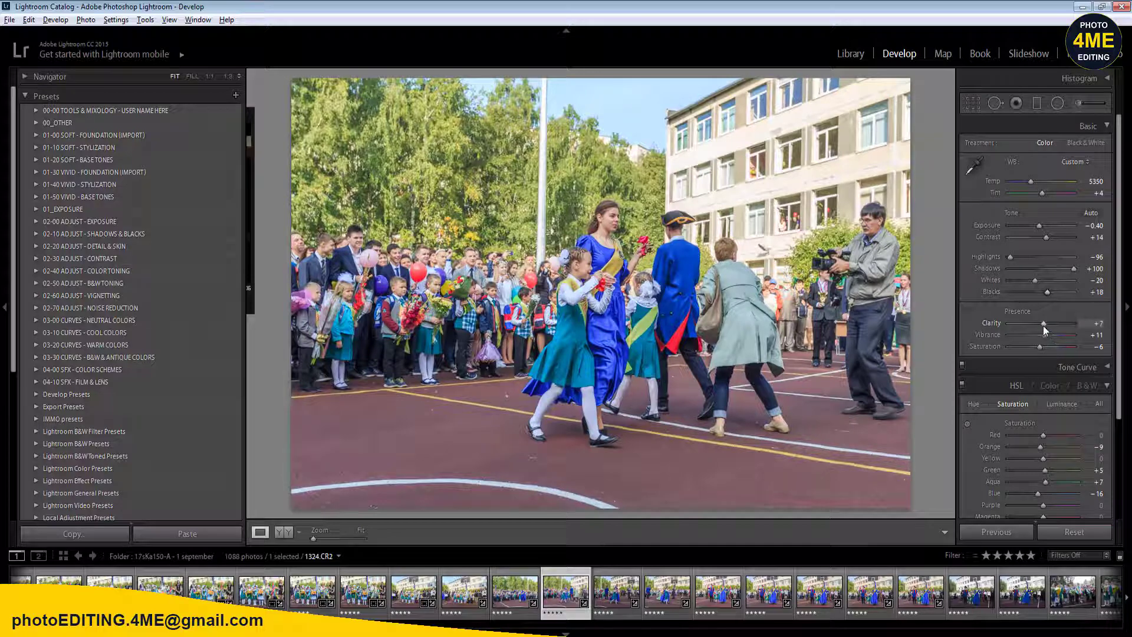
pyautogui.moveTo(1044, 324)
pyautogui.mouseDown()
pyautogui.moveTo(1070, 327)
pyautogui.moveTo(1045, 327)
pyautogui.mouseUp()
# - Synchronize 1324.CR2 across 11 consecutive photos, leaving out local adjustments, spot removal and crop, and compare with 1323.CR2
pyautogui.keyDown('shift'); pyautogui.click(1072, 595); pyautogui.keyUp('shift')
pyautogui.click(1001, 534)
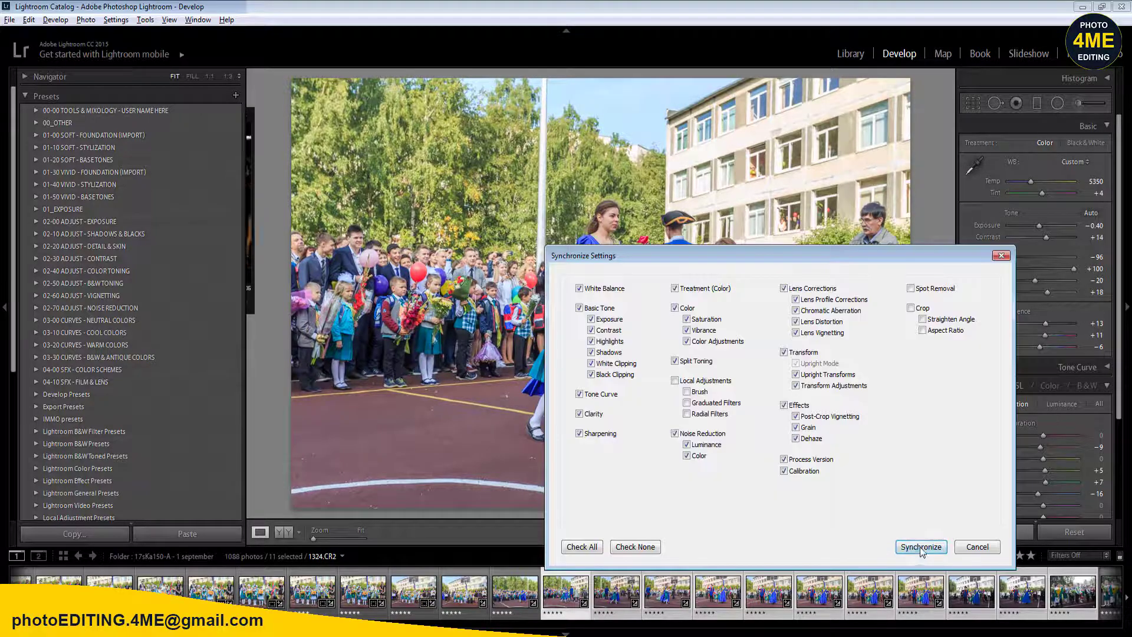
pyautogui.click(919, 547)
pyautogui.click(511, 589)
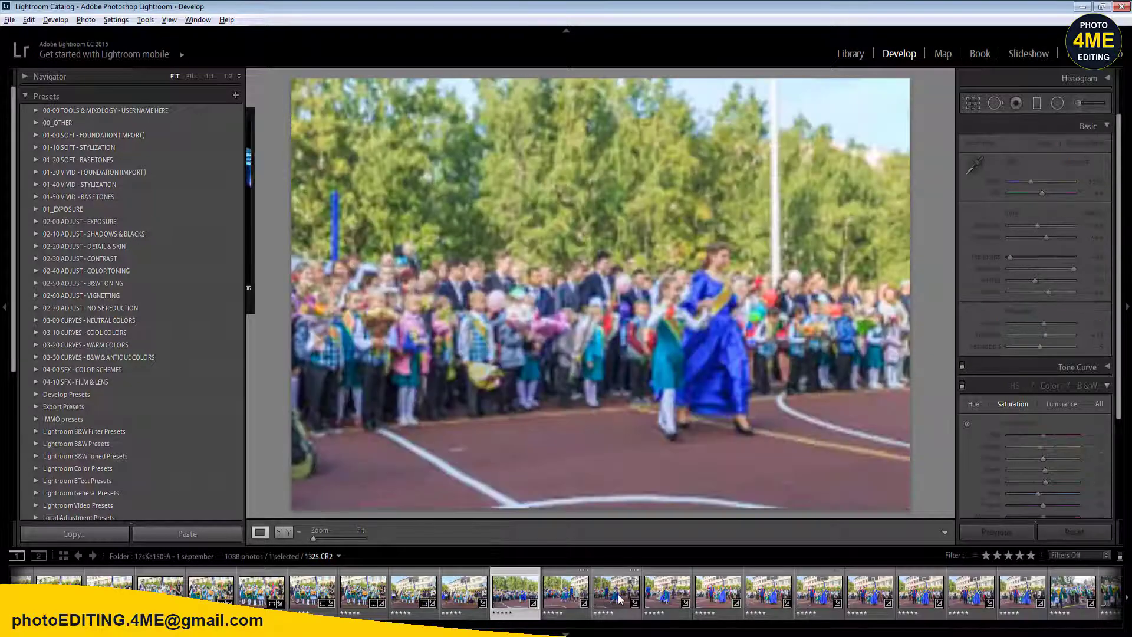
# - Add a radial filter with exposure 0.40 around the girl and the woman in blue in 1325.CR2
pyautogui.click(619, 598)
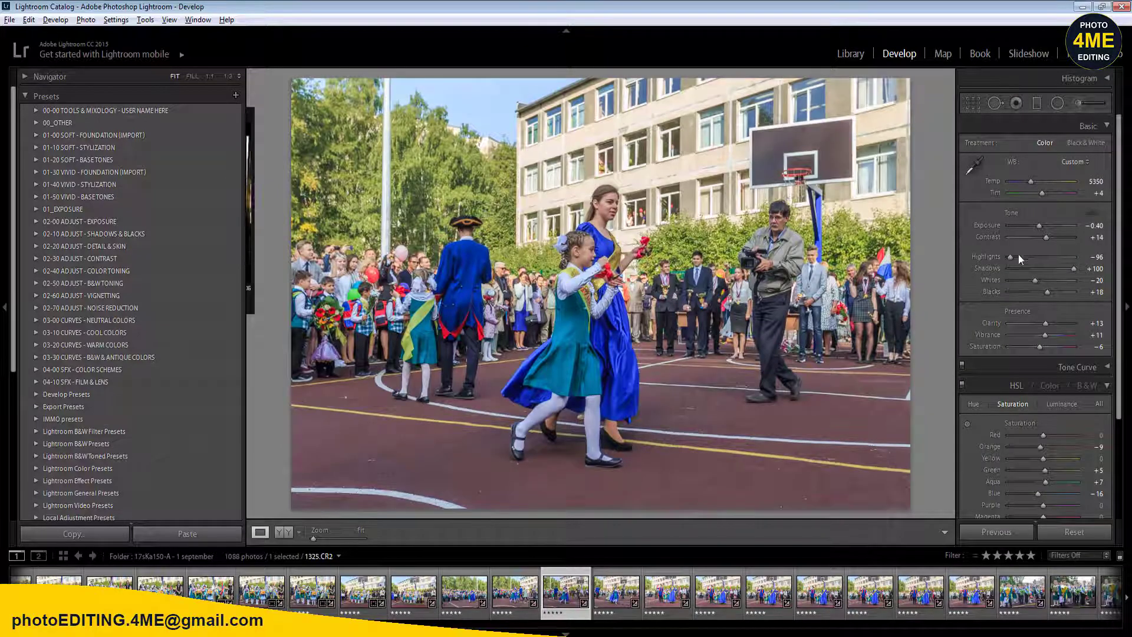
pyautogui.hotkey('shift', 'm')
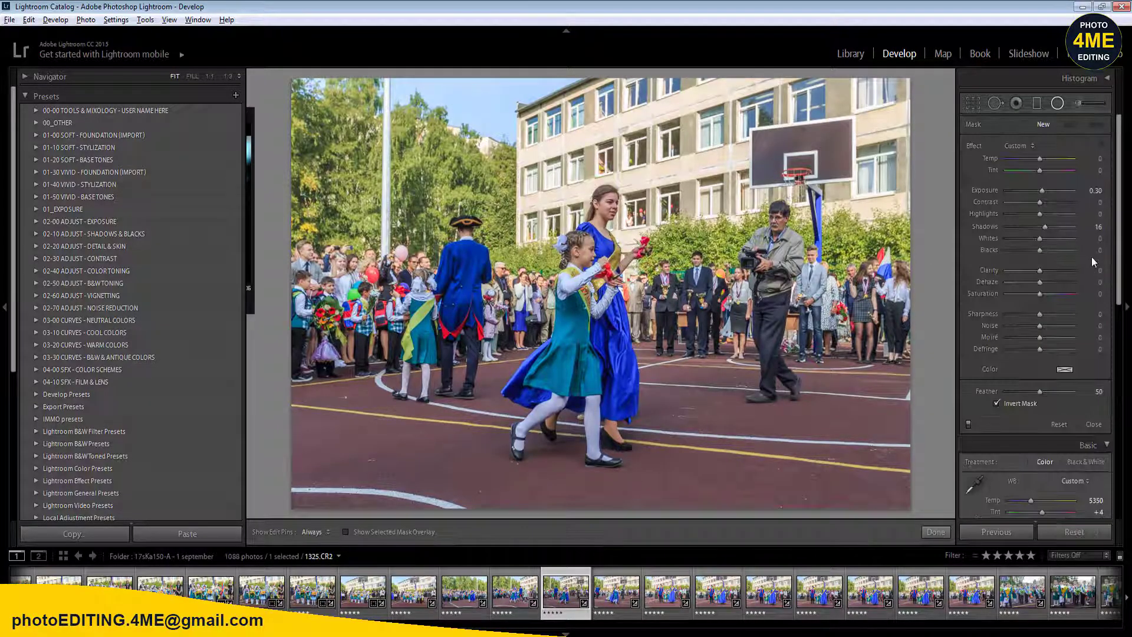
pyautogui.click(1095, 191)
pyautogui.press('Up')
pyautogui.press('Return')
pyautogui.moveTo(585, 293); pyautogui.dragTo(664, 446)
# - Go through the photos up to 1327.CR2 and compare that photo's before and after versions
pyautogui.press('Right')
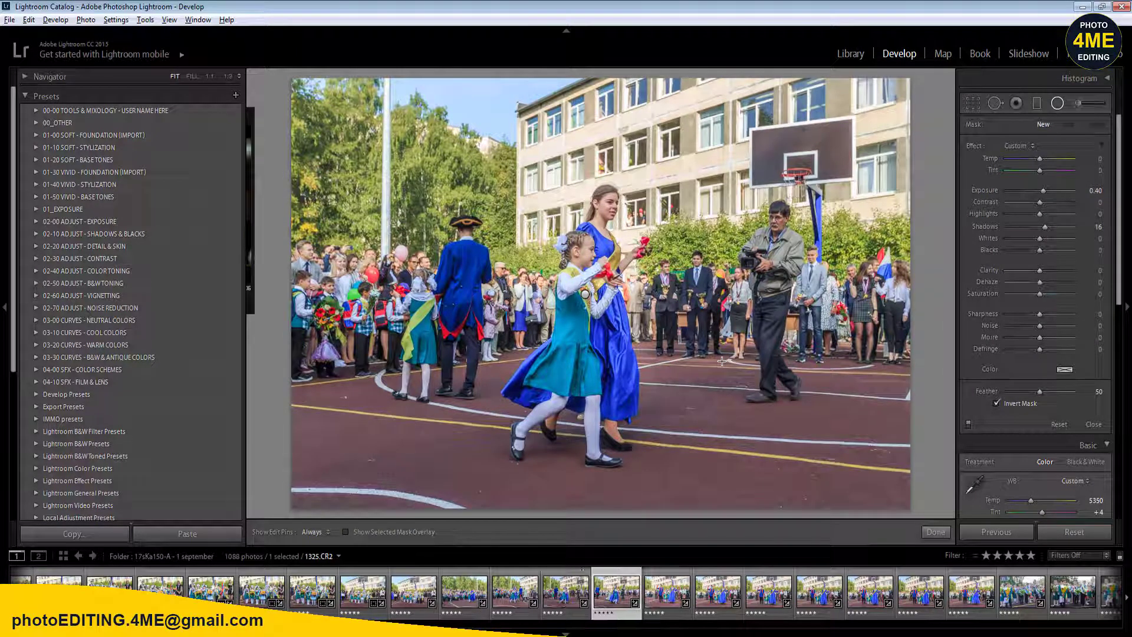
pyautogui.press('Left')
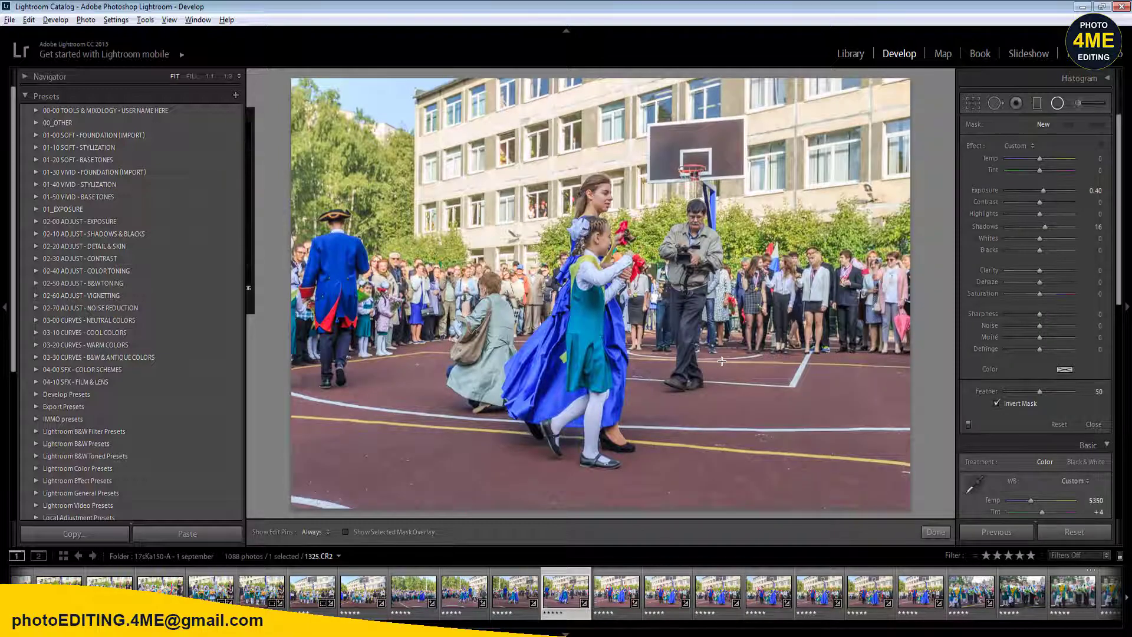
pyautogui.press('Right')
pyautogui.press('Right')
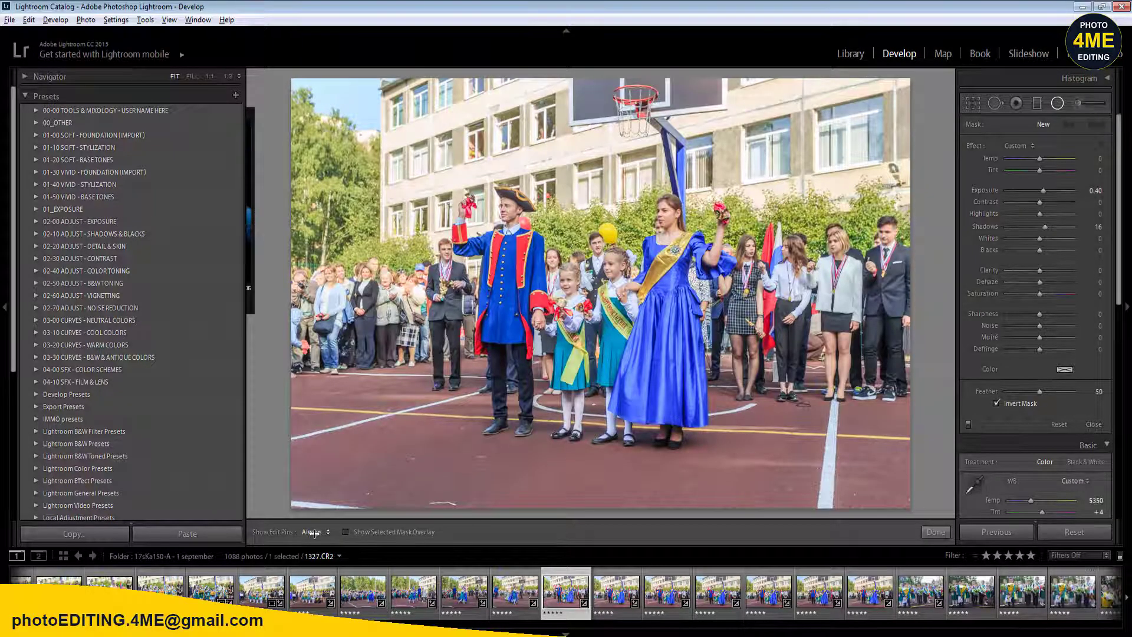
pyautogui.hotkey('shift', 'm')
pyautogui.click(282, 532)
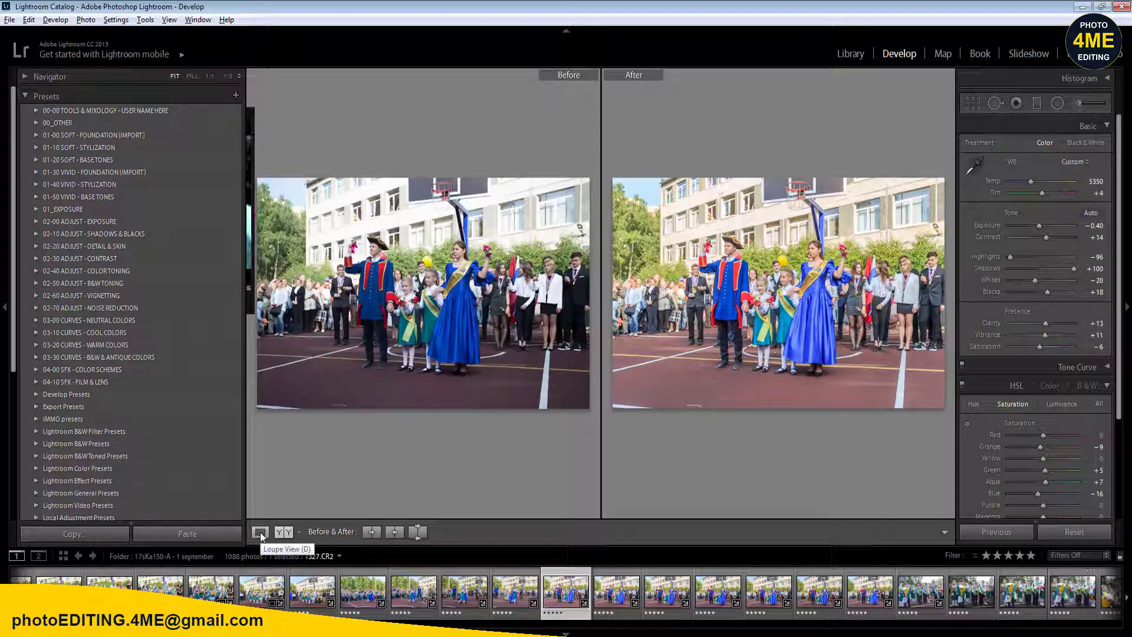
pyautogui.click(261, 533)
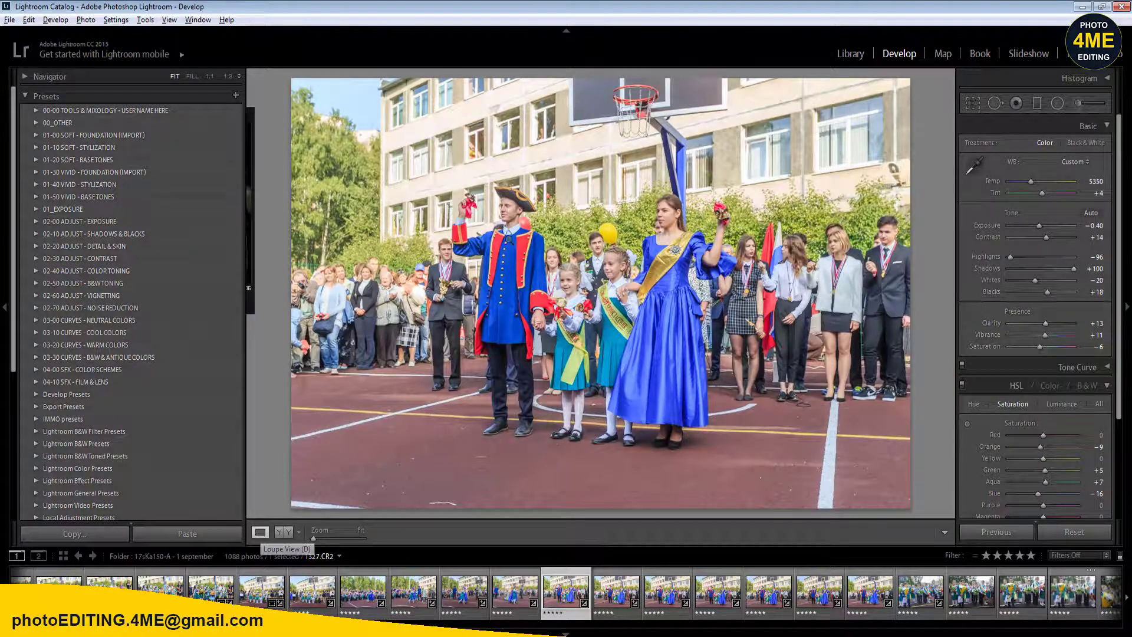
# - Inspect the two girls' faces in 1327.CR2 at 1:1 and set the photo's temperature to 5600
pyautogui.click(604, 260)
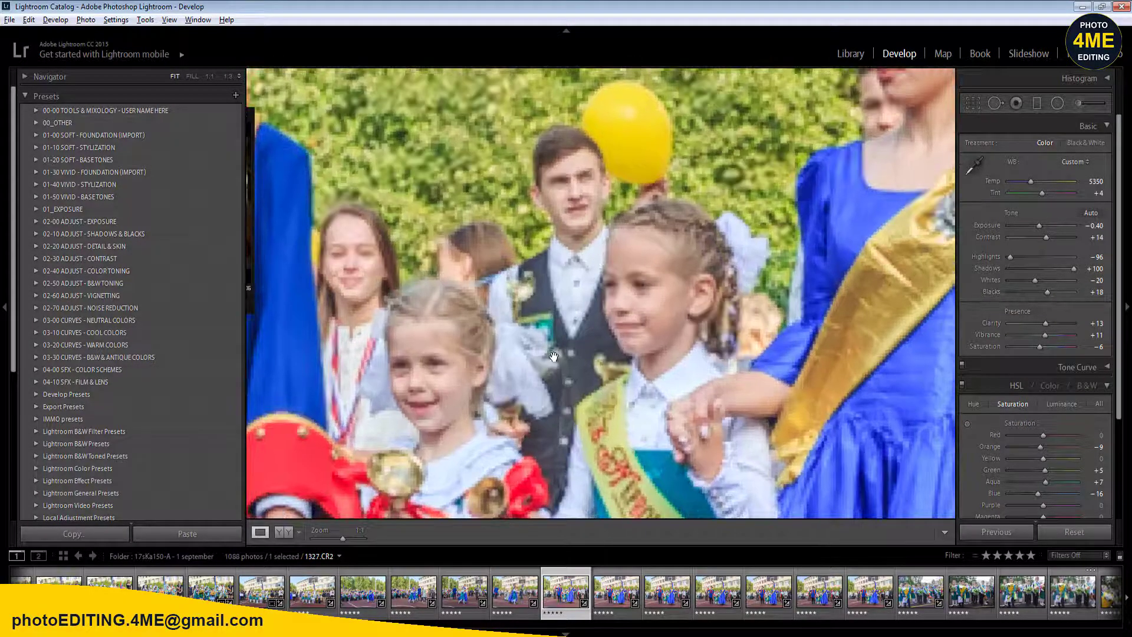
pyautogui.moveTo(541, 373); pyautogui.dragTo(672, 299)
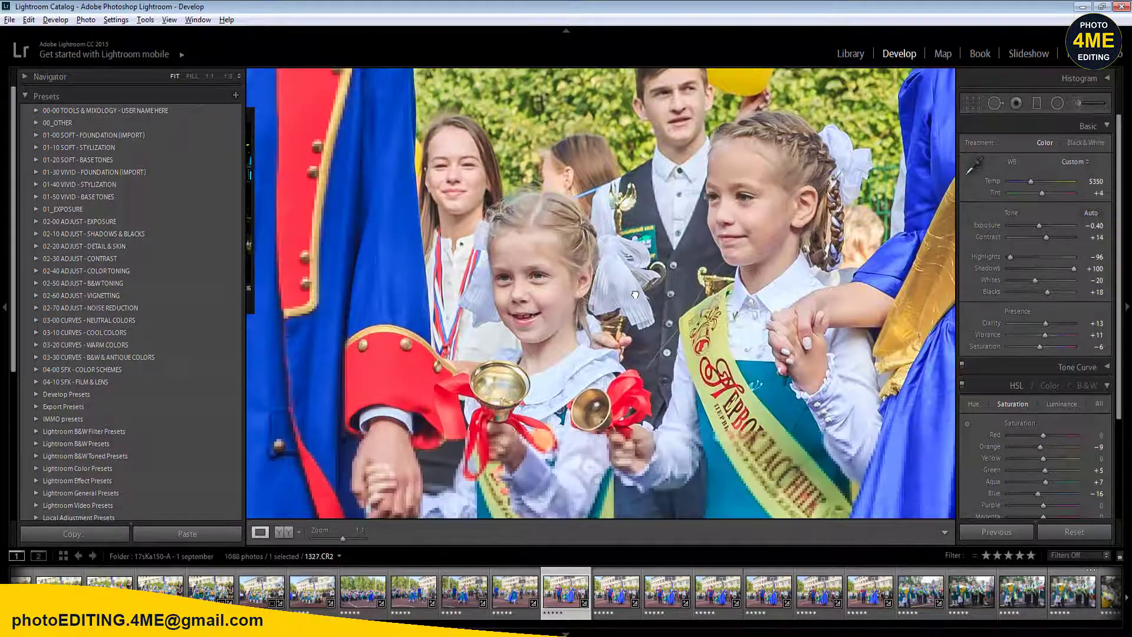
pyautogui.click(1093, 183)
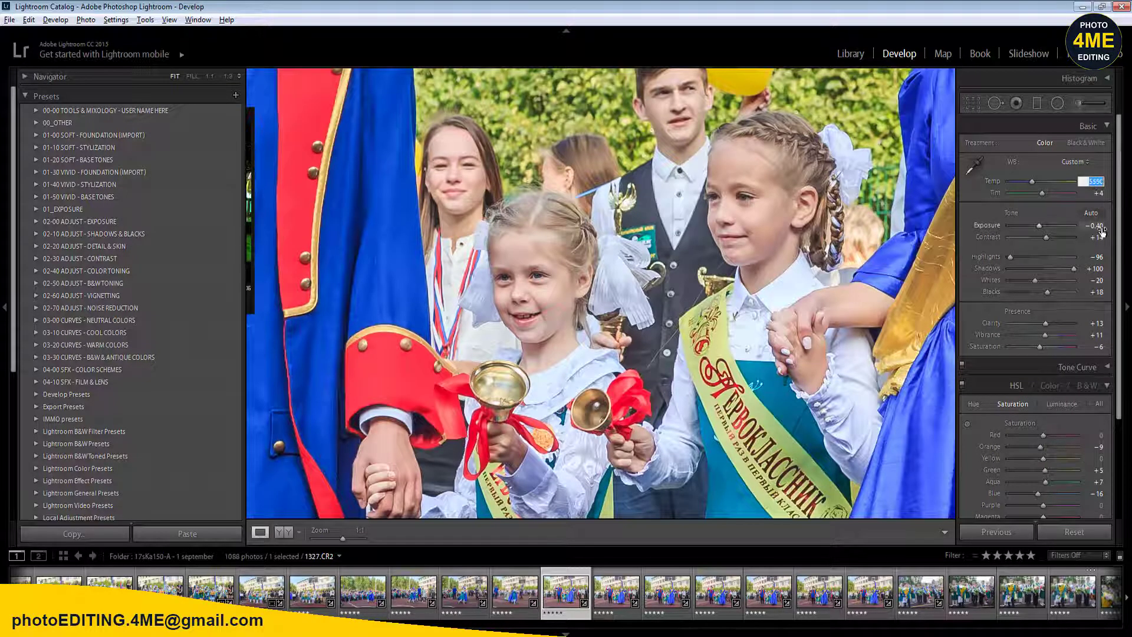
pyautogui.press('Return')
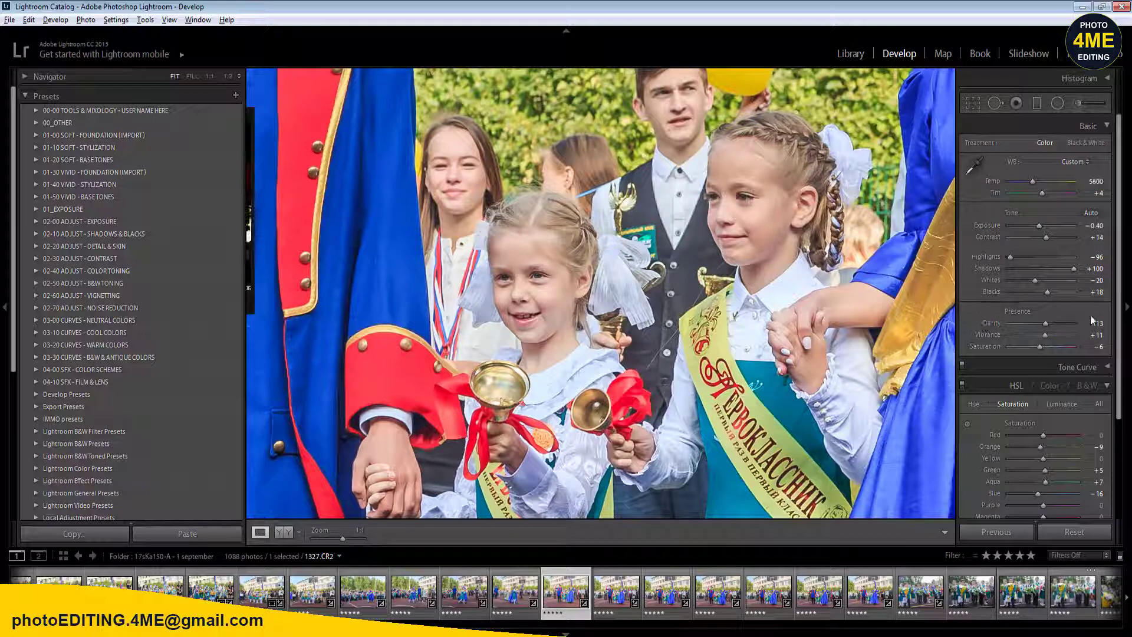
# - Set 1327.CR2's overall saturation to -4 and its orange saturation to -1
pyautogui.click(1095, 346)
pyautogui.press('Up')
pyautogui.press('Up')
pyautogui.press('Return')
pyautogui.click(1100, 448)
pyautogui.write('0')
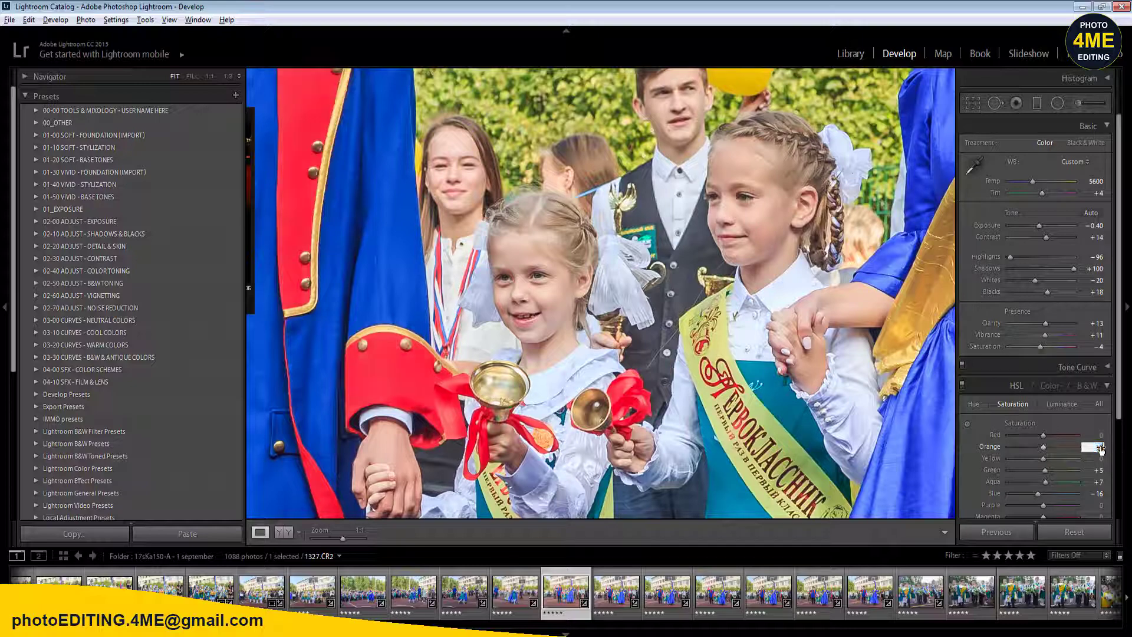
pyautogui.press('Return')
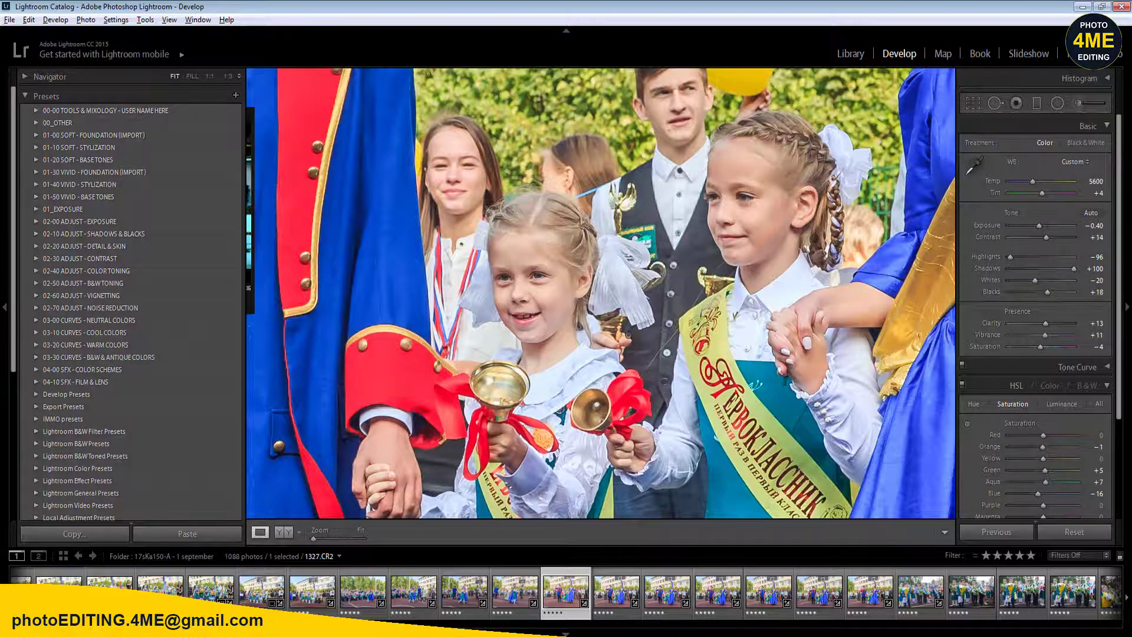
# - Set 1327.CR2's blue saturation to -5 and raise its blue luminance to about +13
pyautogui.click(628, 335)
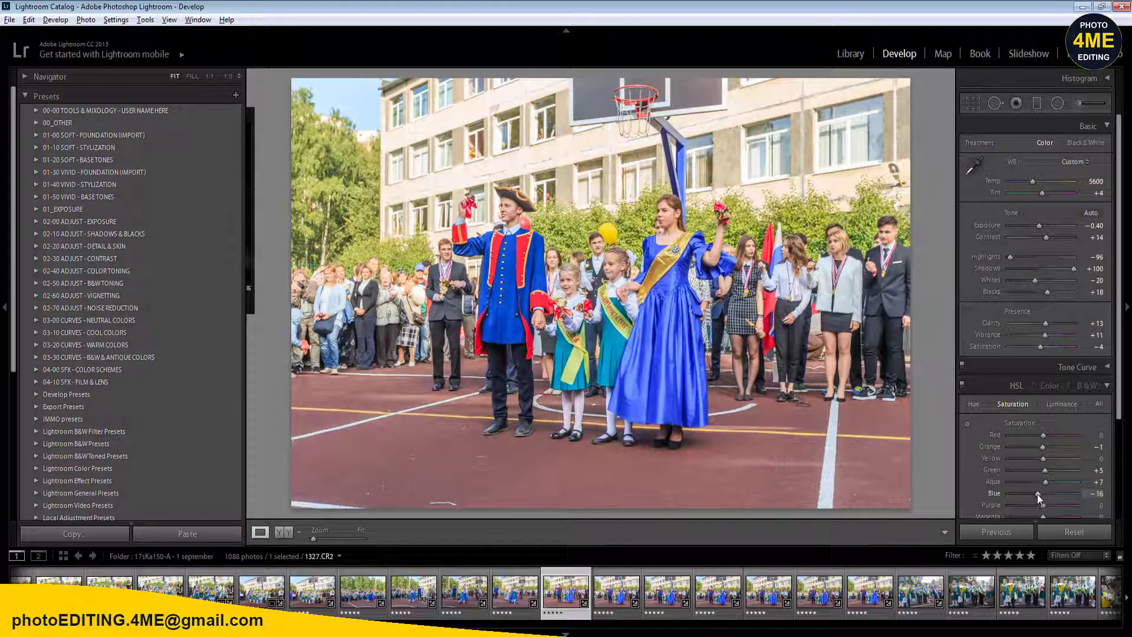
pyautogui.moveTo(1038, 494)
pyautogui.mouseDown()
pyautogui.moveTo(1028, 494)
pyautogui.moveTo(1038, 496)
pyautogui.mouseUp()
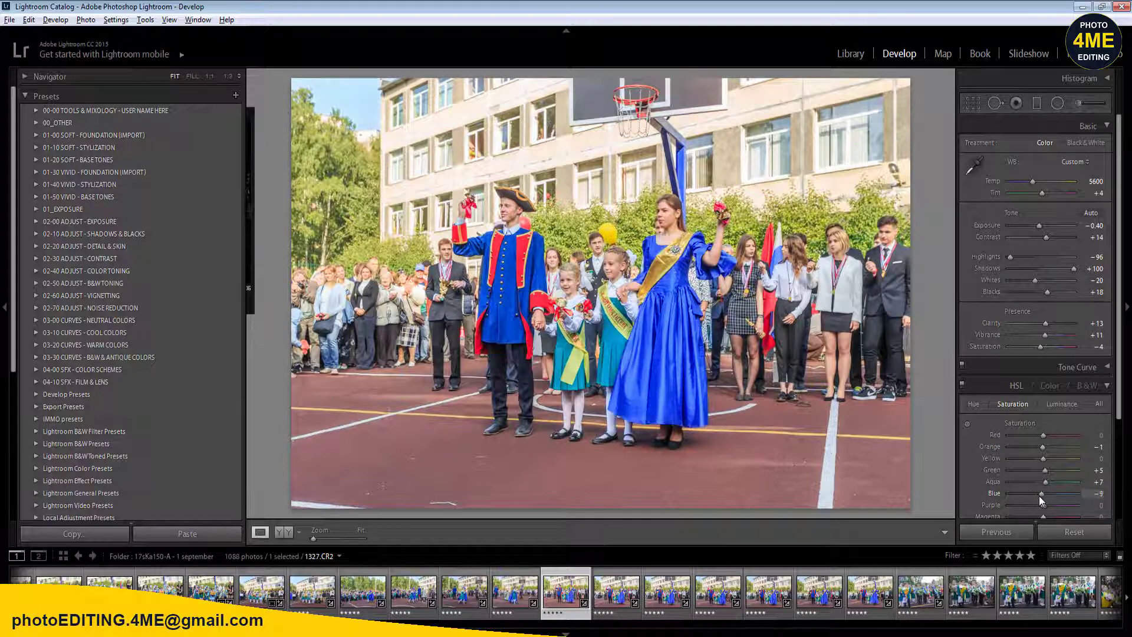
pyautogui.click(1062, 404)
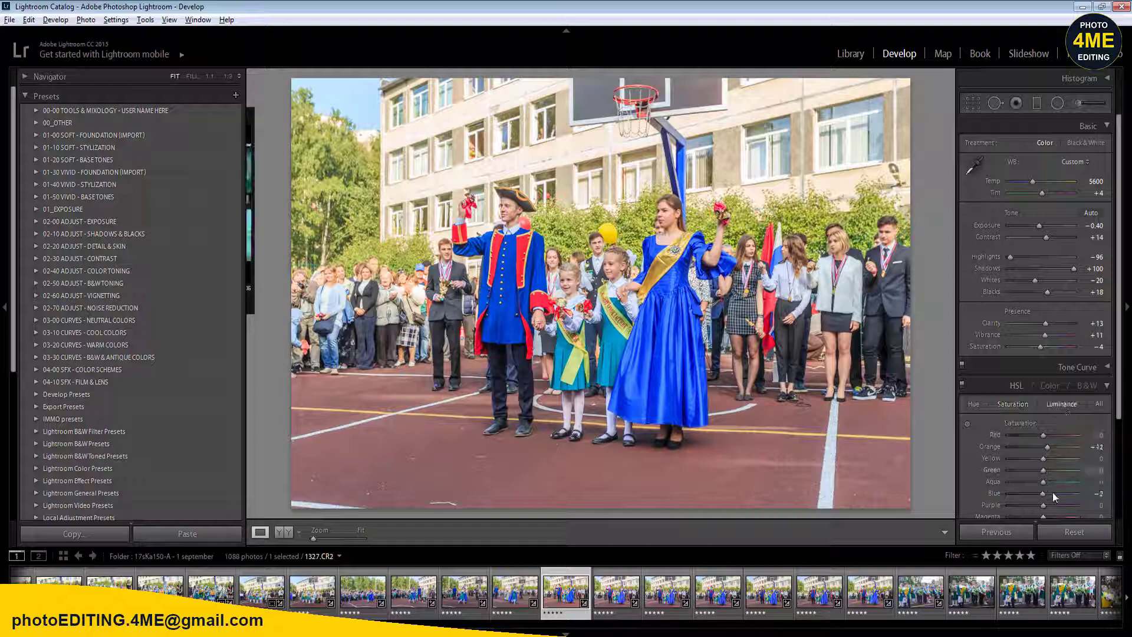
pyautogui.moveTo(1043, 494)
pyautogui.mouseDown()
pyautogui.moveTo(1032, 495)
pyautogui.moveTo(1047, 494)
pyautogui.mouseUp()
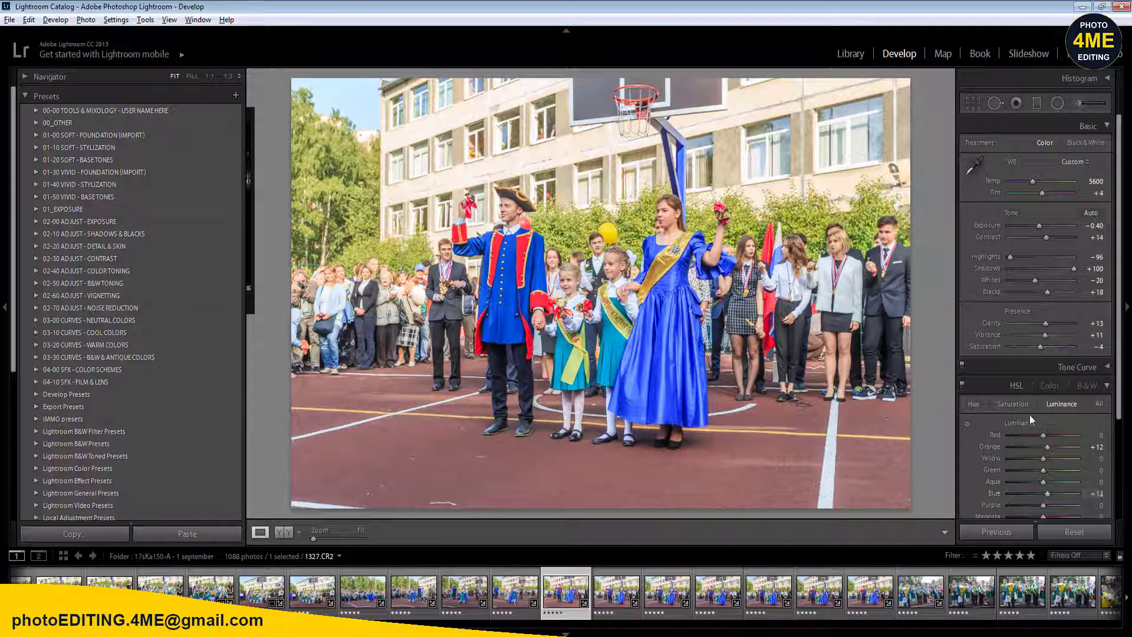
pyautogui.click(1013, 403)
# - Synchronize 1327.CR2's color settings across the seven consecutive photos of this scene, and compare with 1326.CR2
pyautogui.keyDown('shift'); pyautogui.click(870, 591); pyautogui.keyUp('shift')
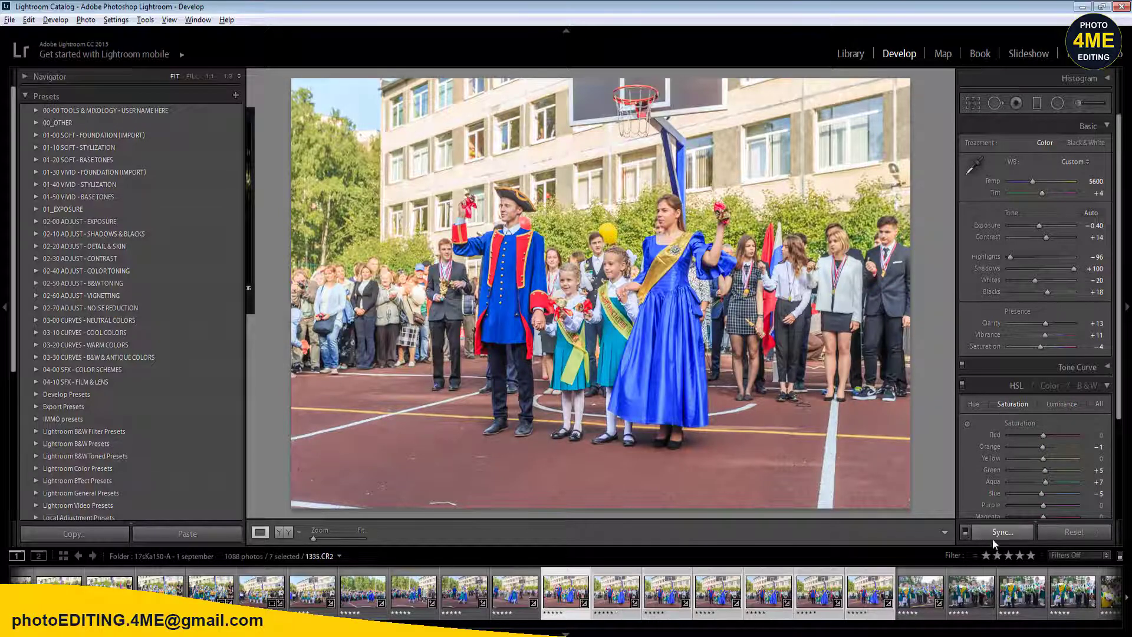
pyautogui.click(996, 534)
pyautogui.click(921, 547)
pyautogui.click(530, 590)
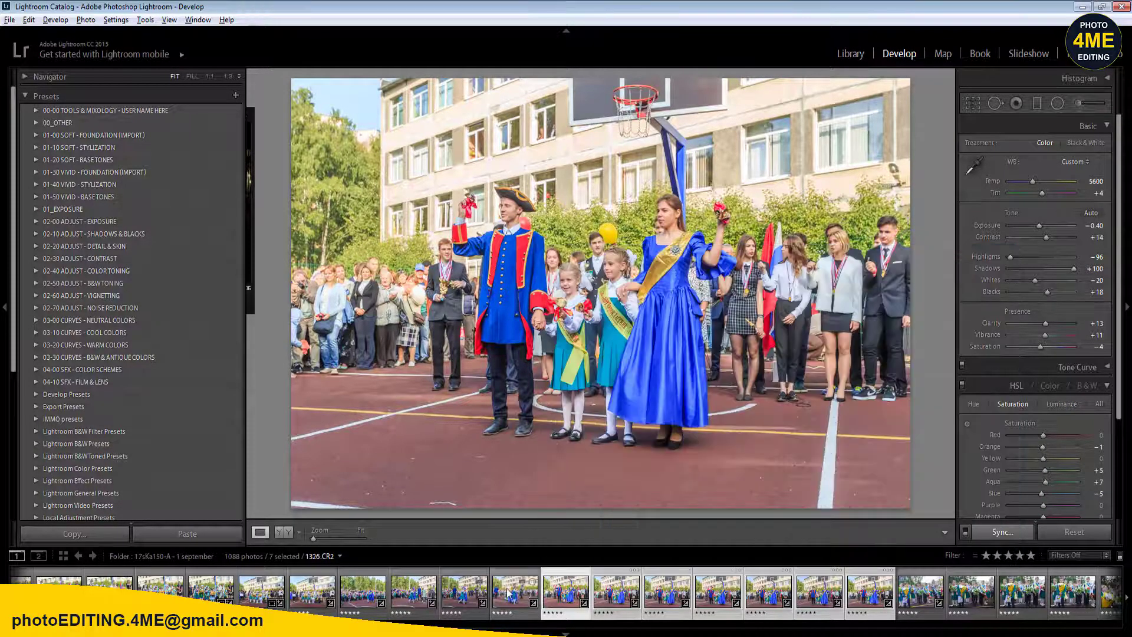
pyautogui.click(564, 591)
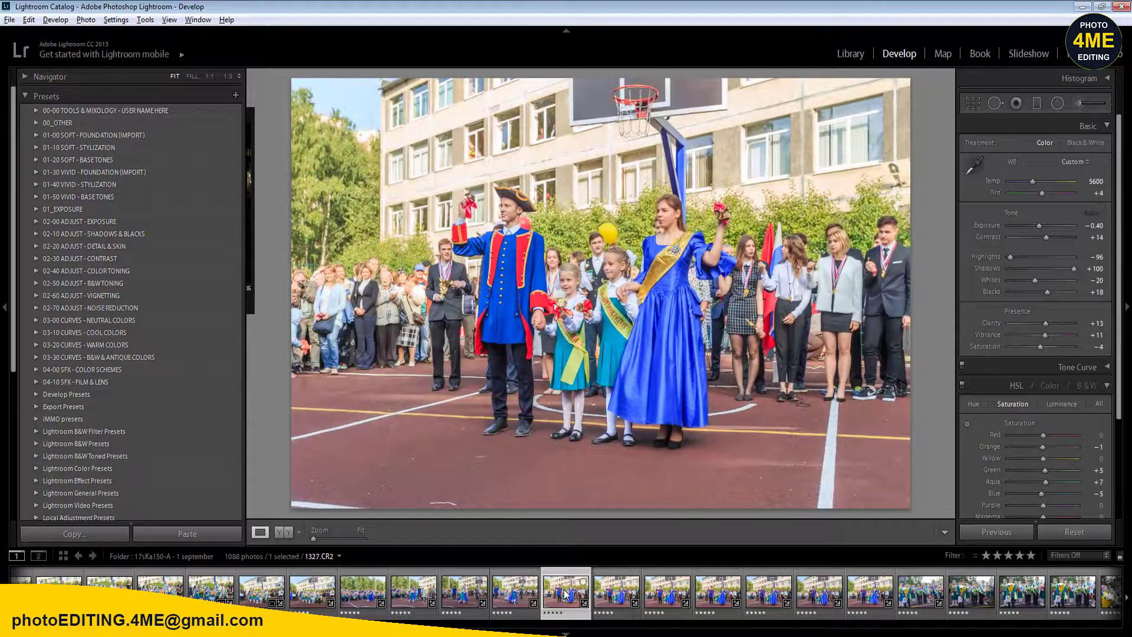
# - Set 1327.CR2's temperature to 5300 and vibrance to +9, checking the photo's before and after versions
pyautogui.click(1095, 181)
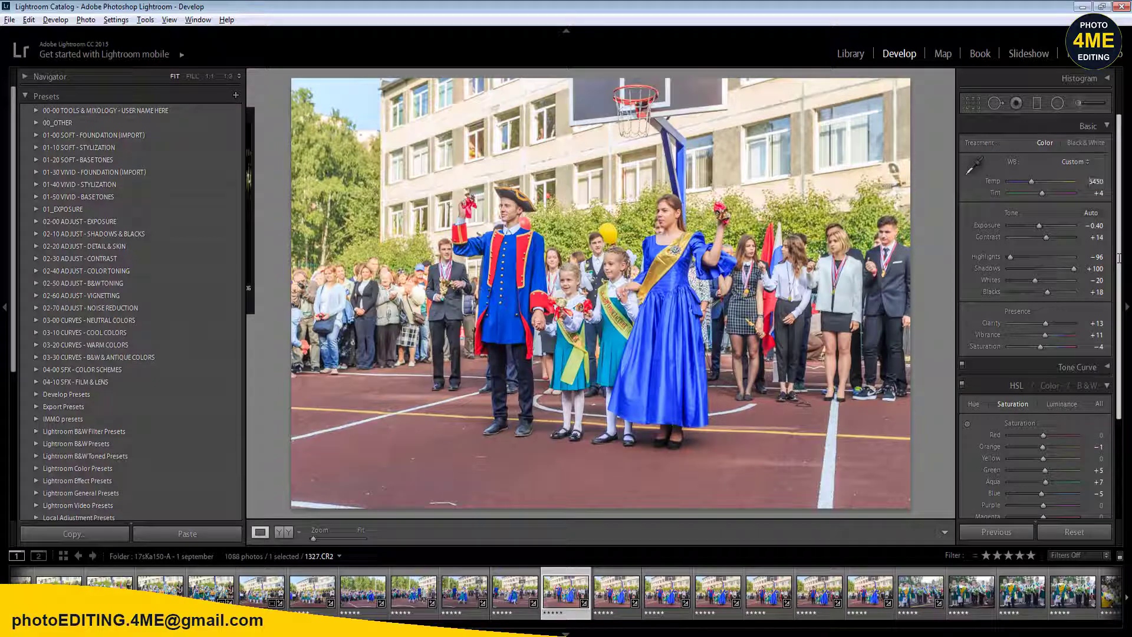
pyautogui.write('5300')
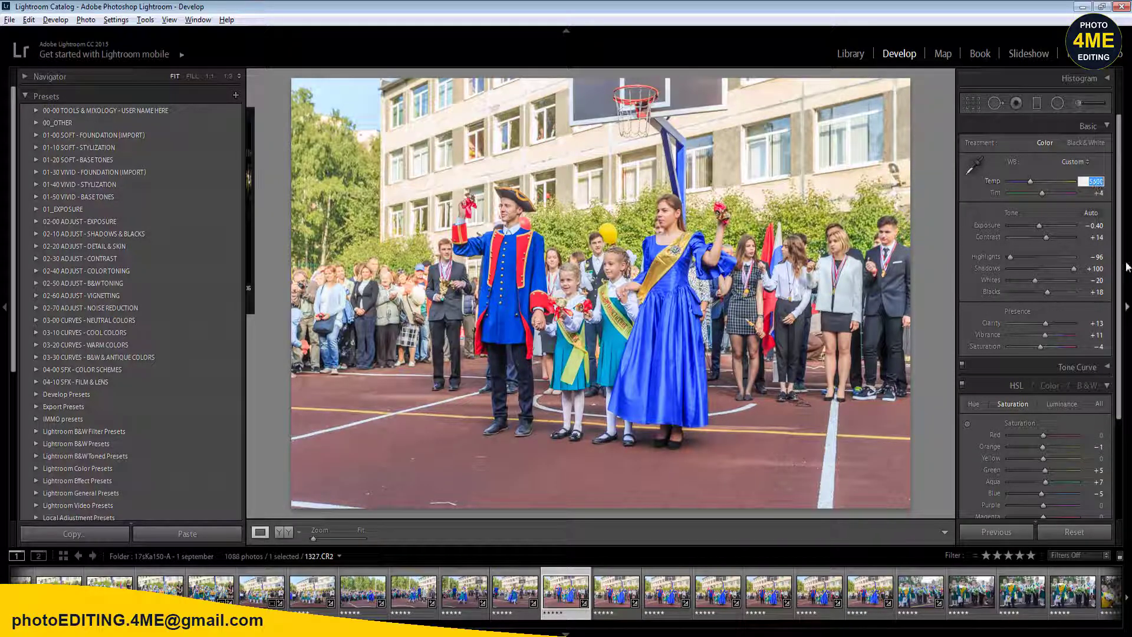
pyautogui.press('Return')
pyautogui.click(278, 532)
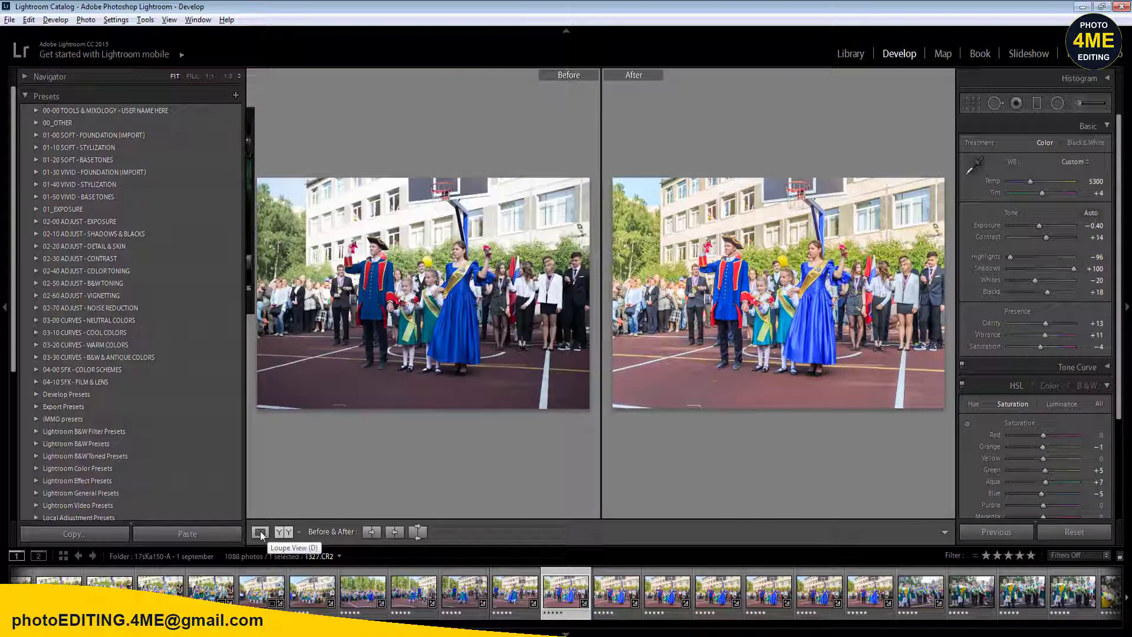
pyautogui.click(260, 532)
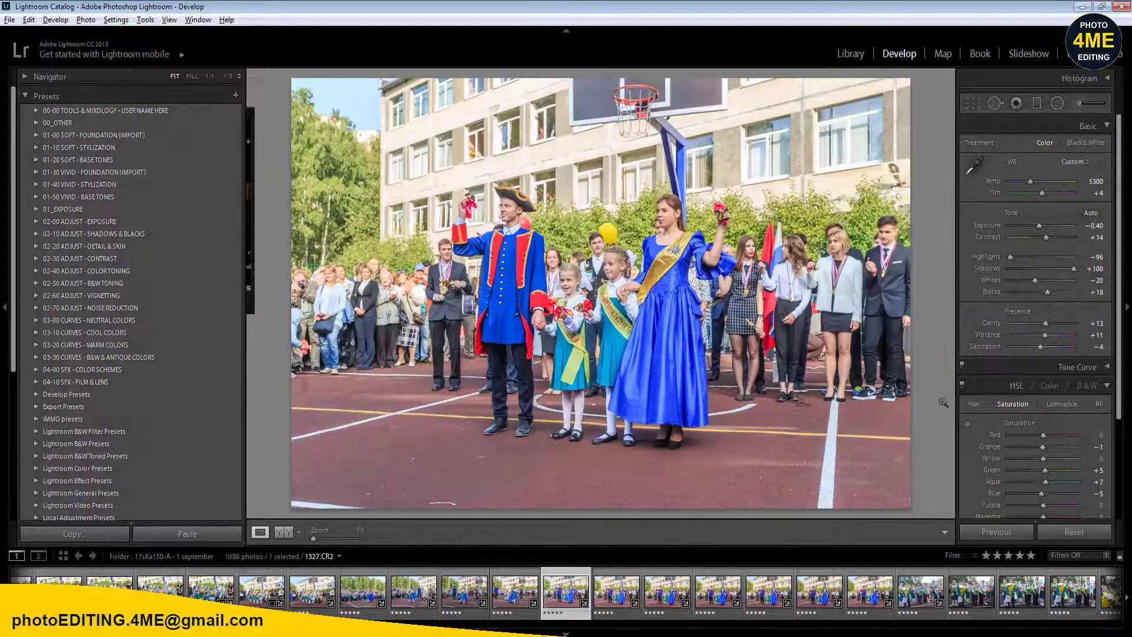
pyautogui.click(1094, 335)
pyautogui.write('9')
pyautogui.press('Return')
# - Synchronize 1327.CR2's new temperature and vibrance across the same seven photos and check against 1326.CR2
pyautogui.keyDown('shift'); pyautogui.click(870, 591); pyautogui.keyUp('shift')
pyautogui.click(1002, 533)
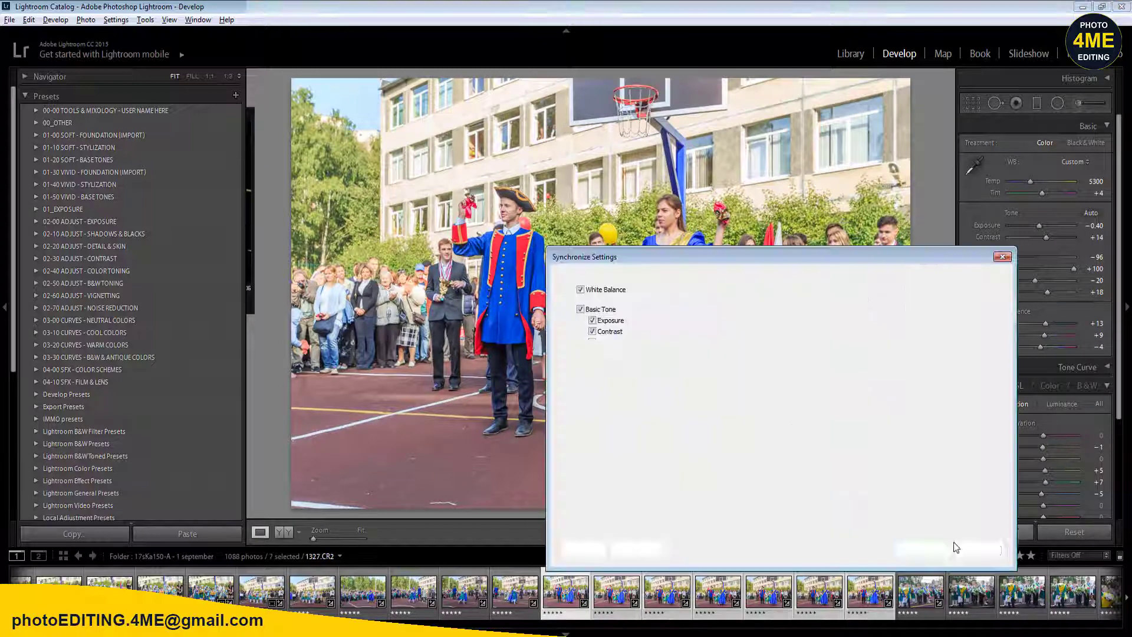
pyautogui.click(941, 549)
pyautogui.click(515, 591)
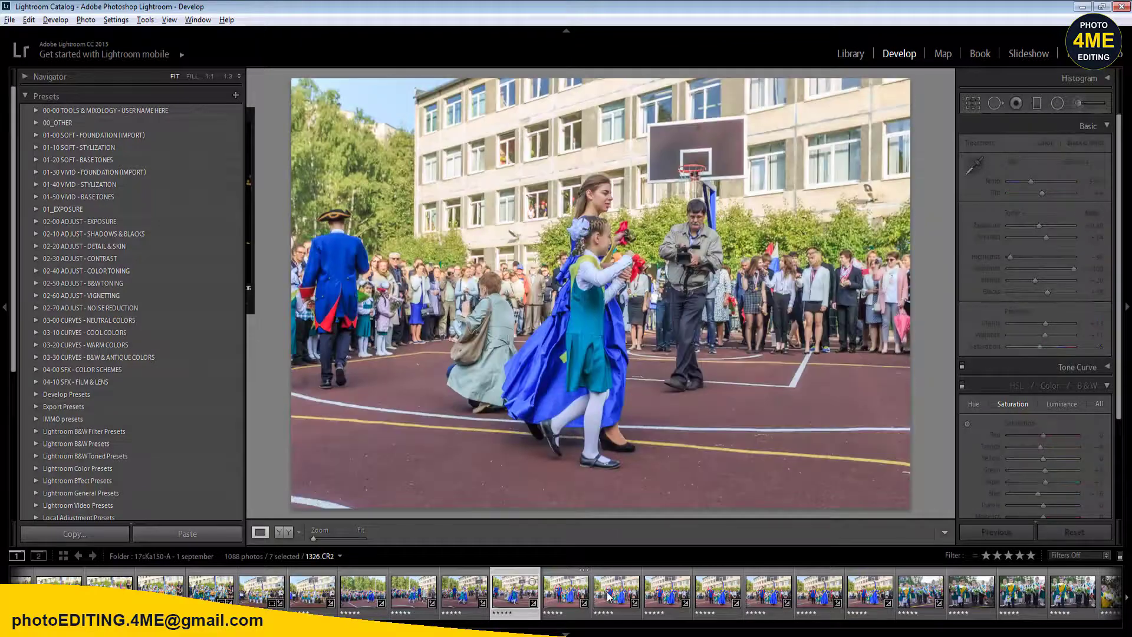
# - Rate 1328.CR2, 1330.CR2 and 1332.CR2 with one star each
pyautogui.click(610, 596)
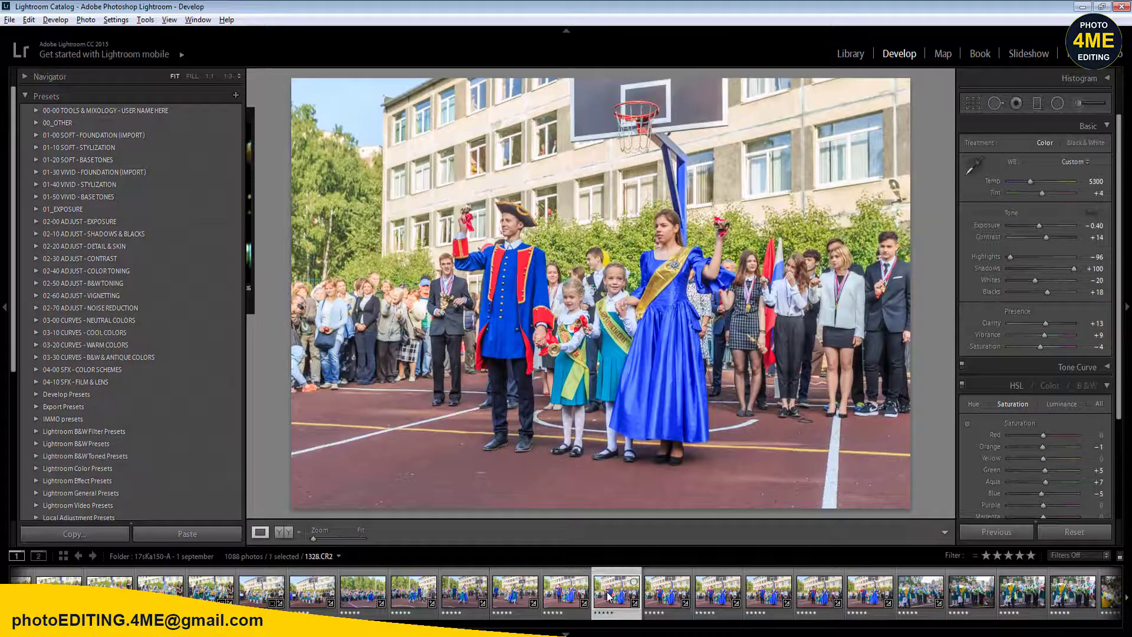
pyautogui.press('1')
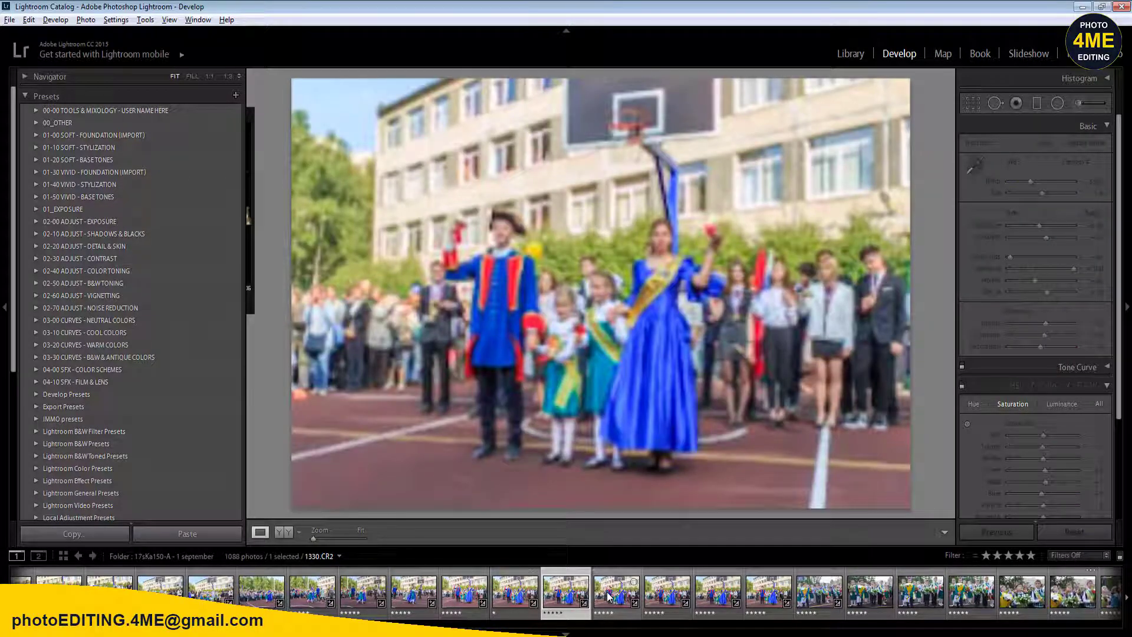
pyautogui.click(609, 596)
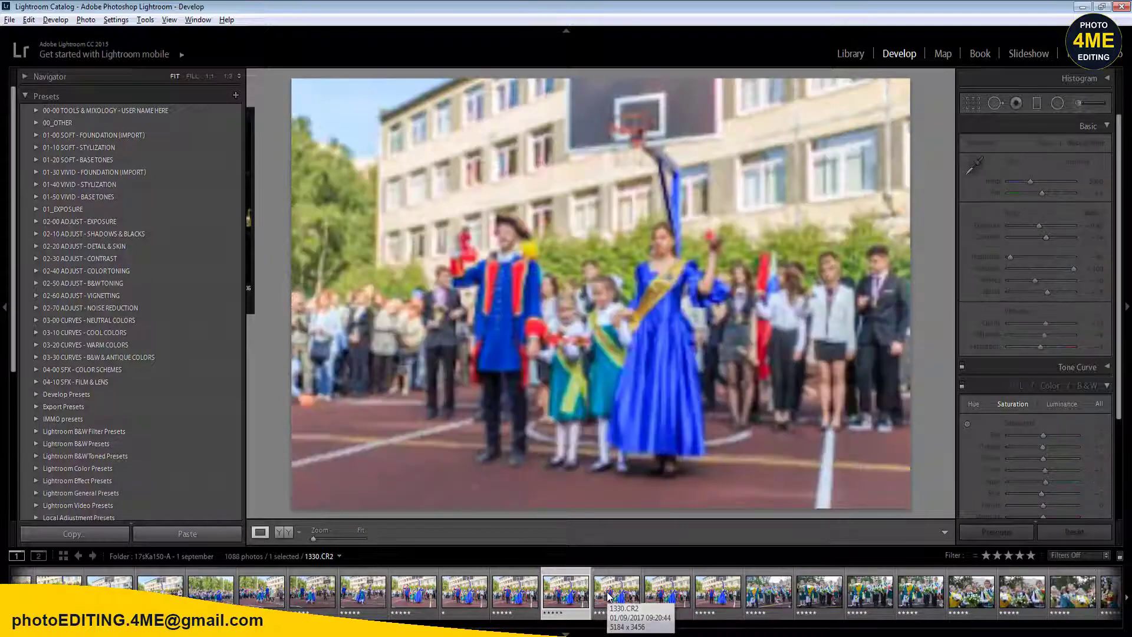
pyautogui.press('1')
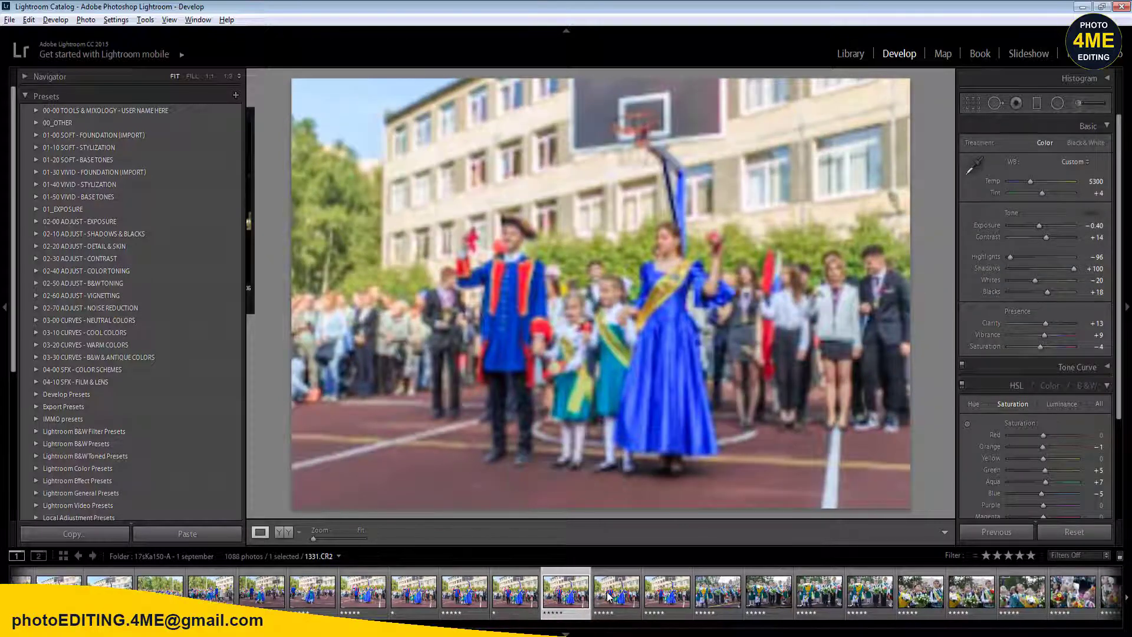
pyautogui.click(607, 592)
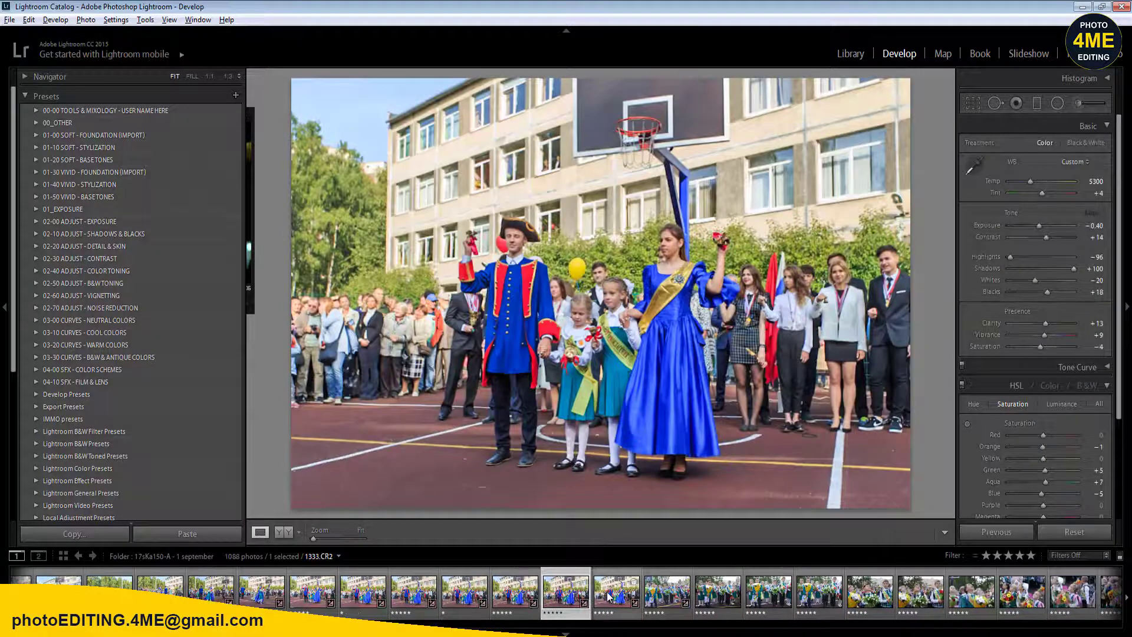
pyautogui.press('1')
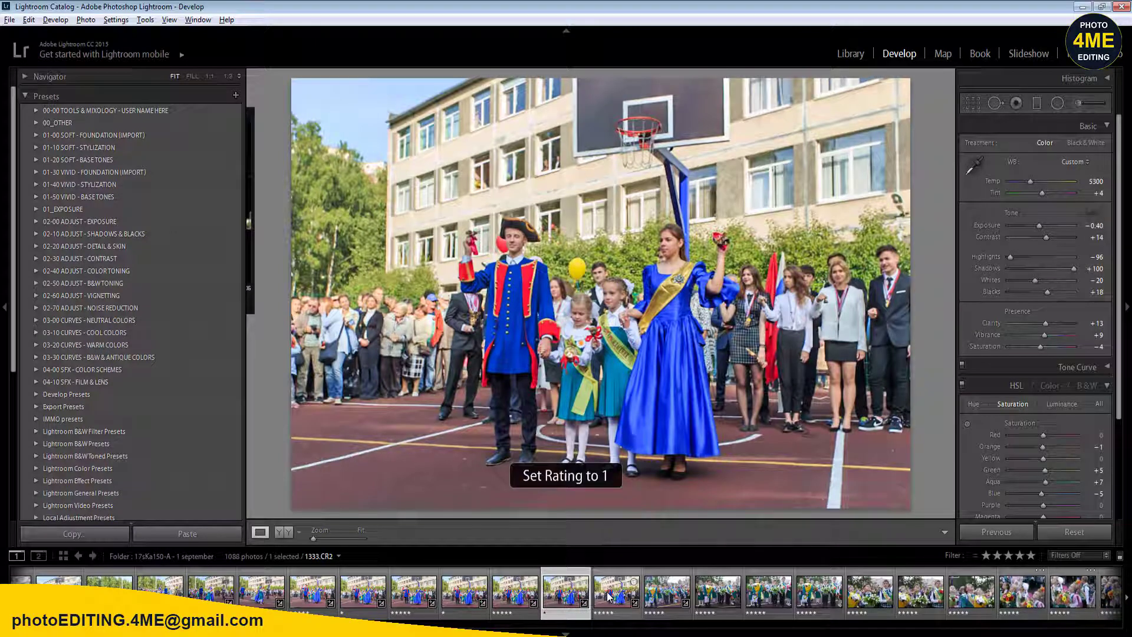
# - Add a radial filter with exposure 0.40 and shadows 16 around the central group in 1333.CR2
pyautogui.click(610, 596)
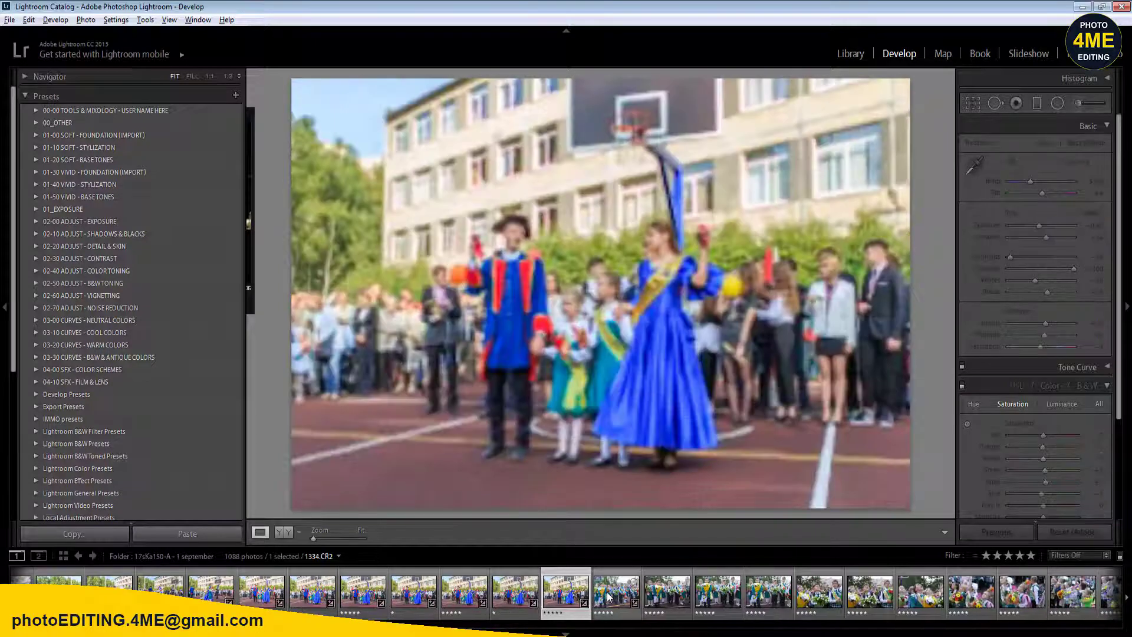
pyautogui.hotkey('shift', 'm')
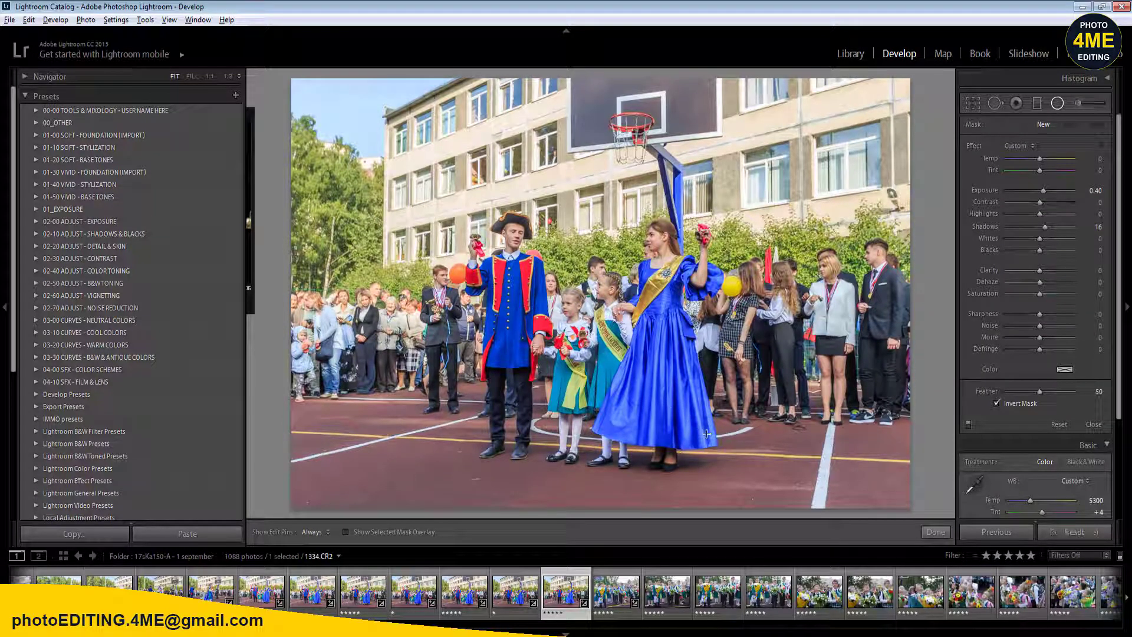
pyautogui.moveTo(585, 312); pyautogui.dragTo(706, 433)
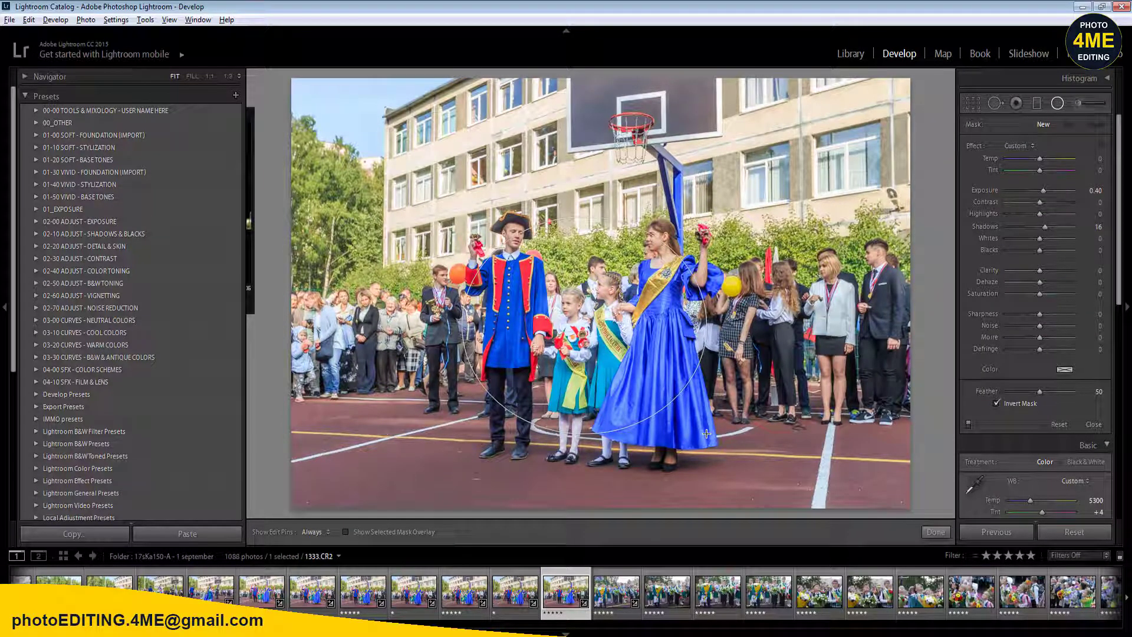
# - Add a radial filter with exposure 0.40 and shadows 16 around the two girls and costumed pair in 1331.CR2
pyautogui.click(463, 599)
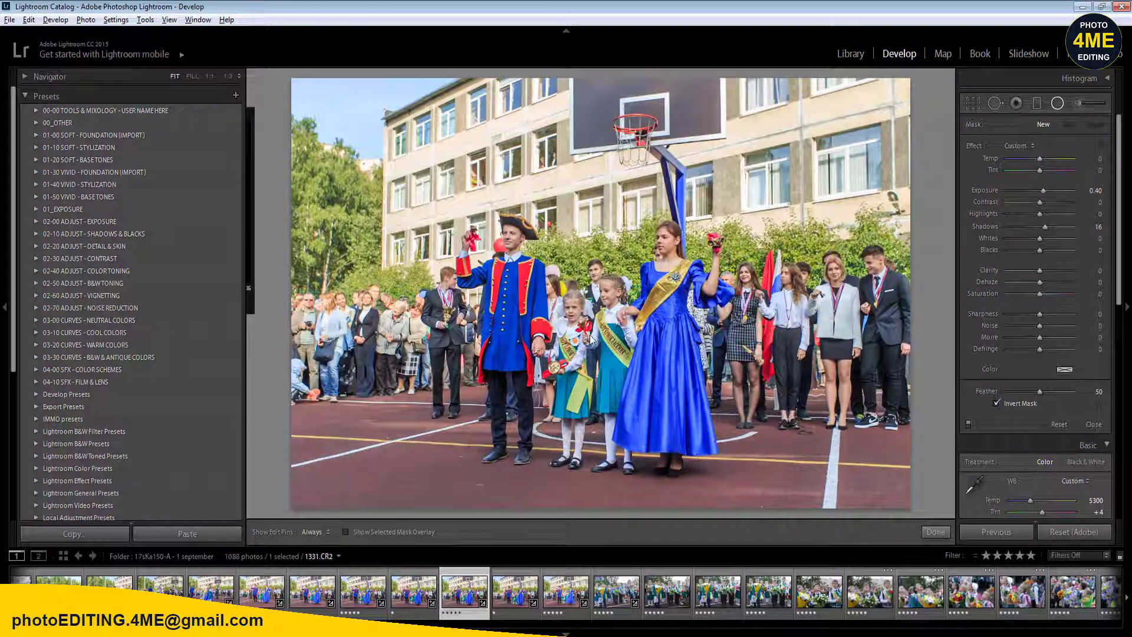
pyautogui.hotkey('shift', 'm')
pyautogui.moveTo(621, 363)
pyautogui.mouseDown()
pyautogui.moveTo(660, 390)
pyautogui.moveTo(625, 370)
pyautogui.mouseUp()
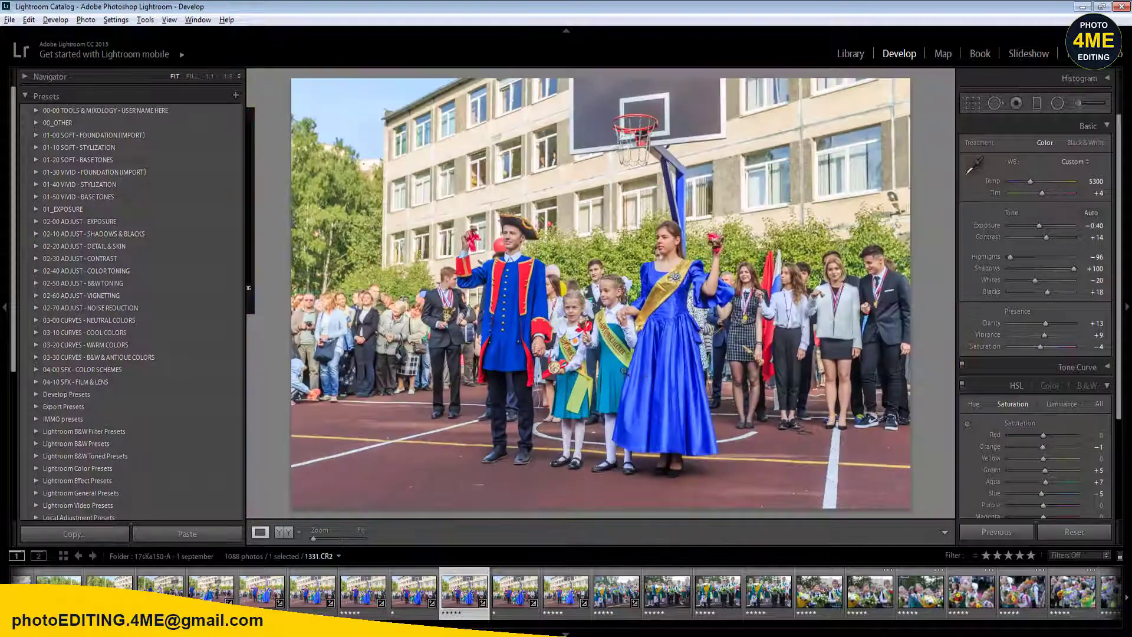
pyautogui.hotkey('shift', 'm')
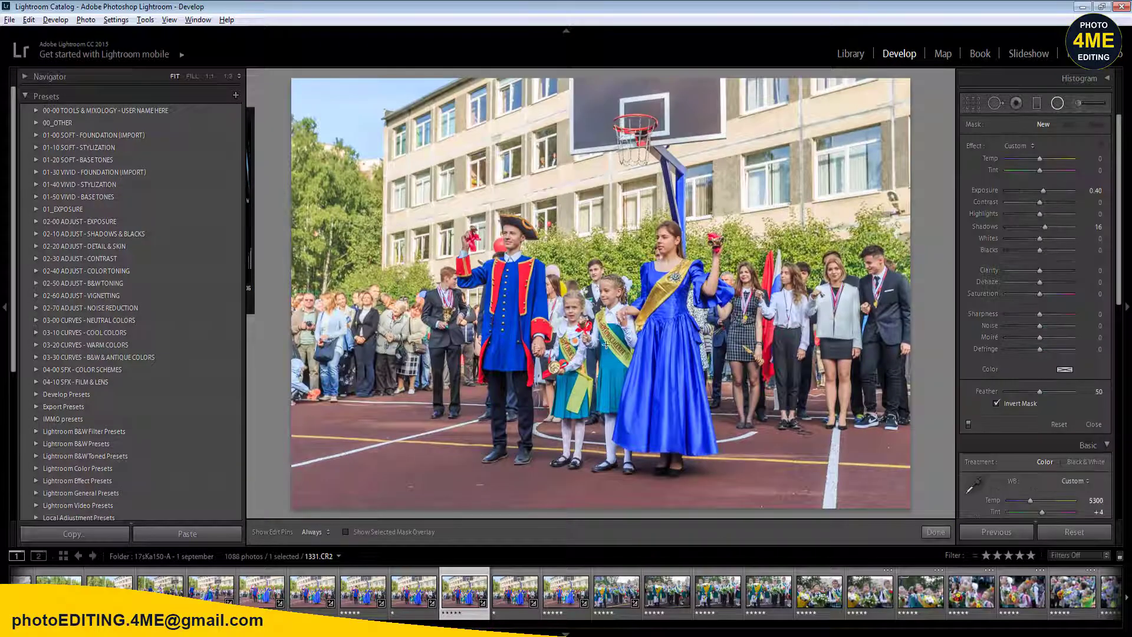
pyautogui.moveTo(587, 328); pyautogui.dragTo(740, 436)
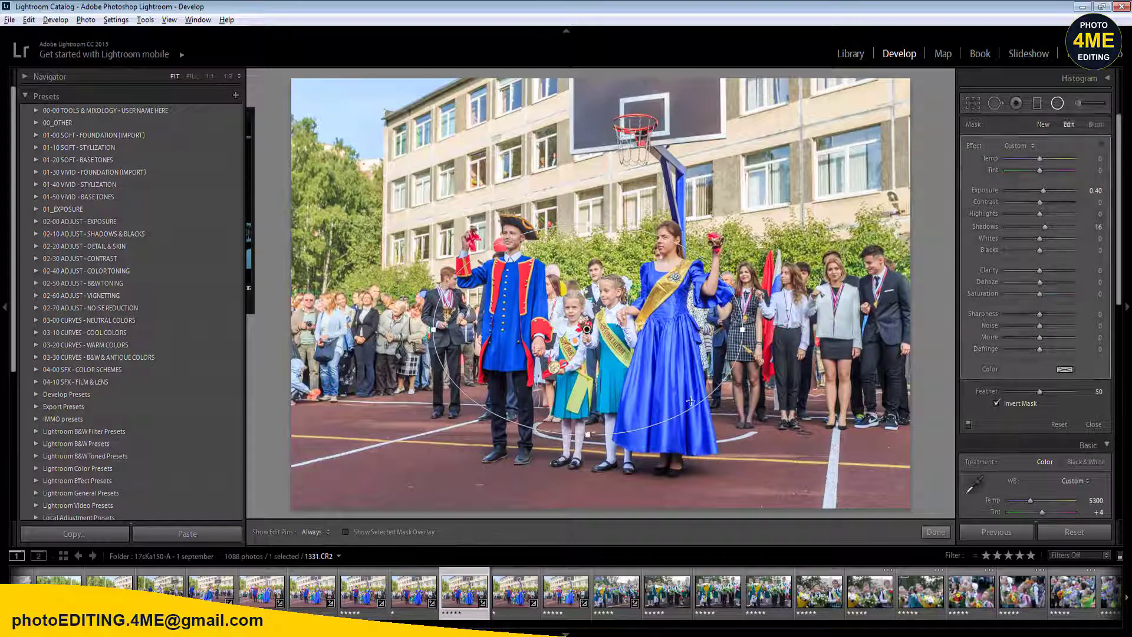
pyautogui.press('Return')
# - Compare 1333.CR2 with 1334.CR2 and synchronize 1333.CR2's settings across 11 consecutive photos up to 1343.CR2
pyautogui.press('Right')
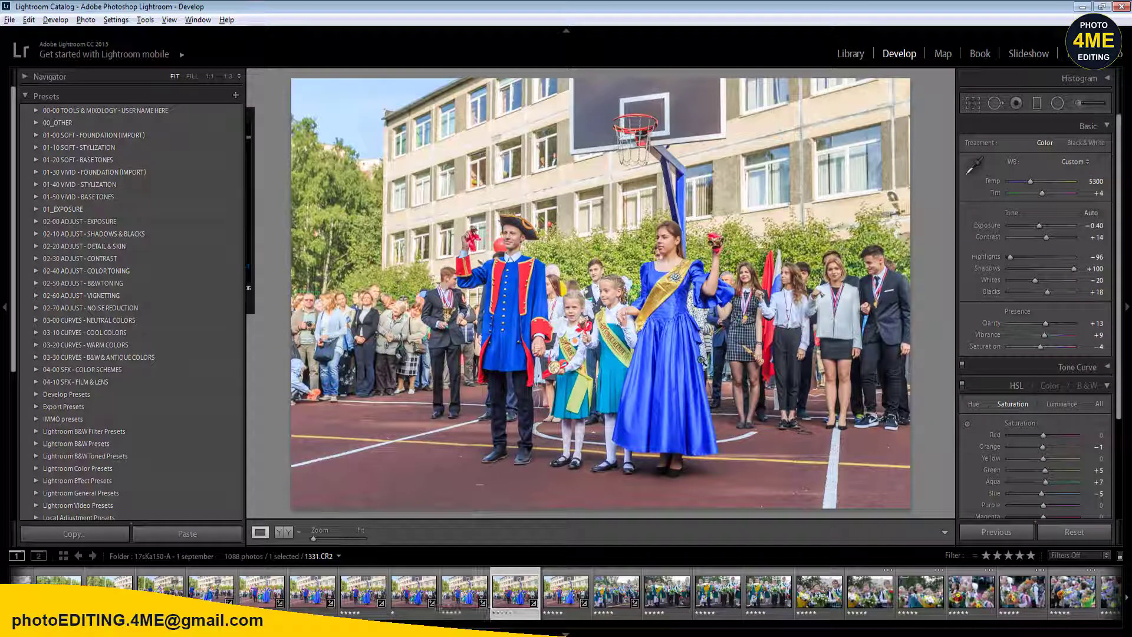
pyautogui.press('Right')
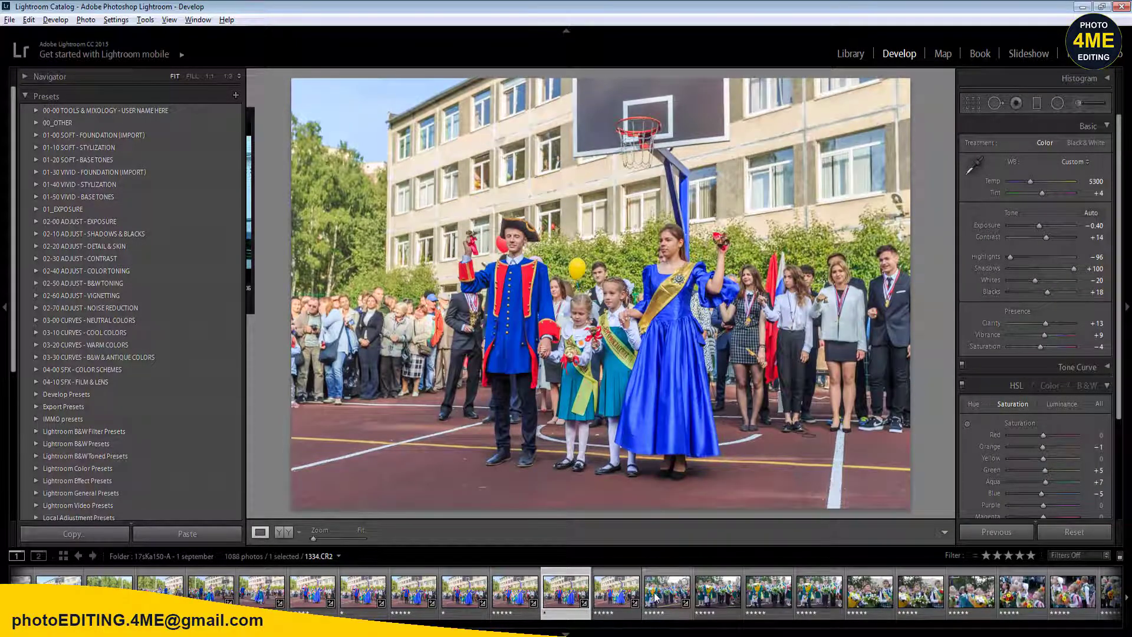
pyautogui.click(656, 598)
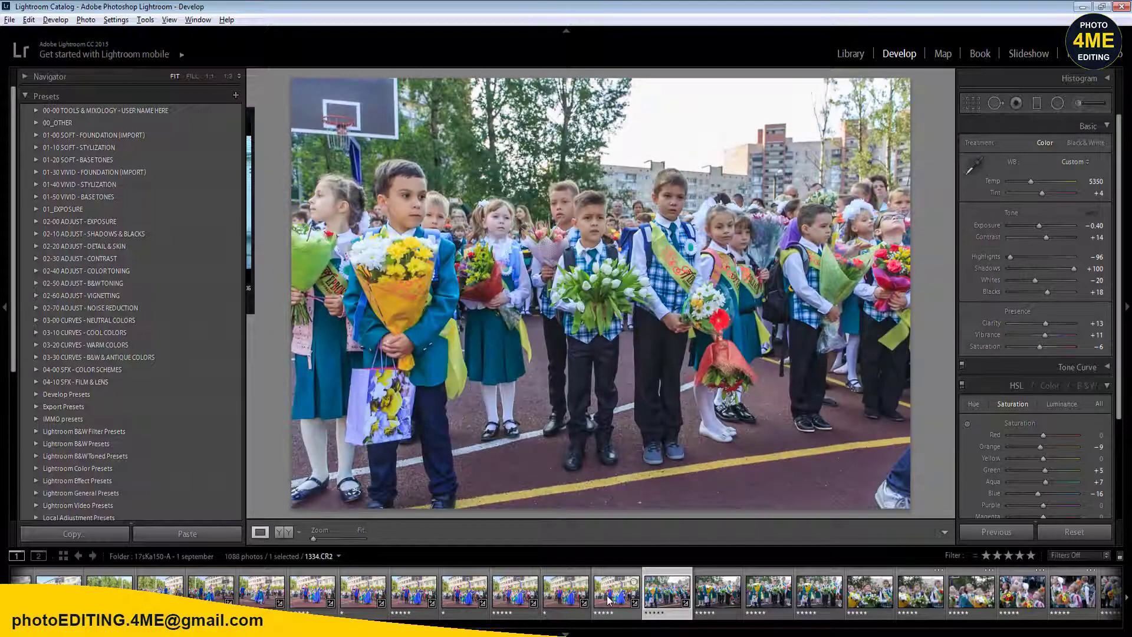
pyautogui.click(609, 598)
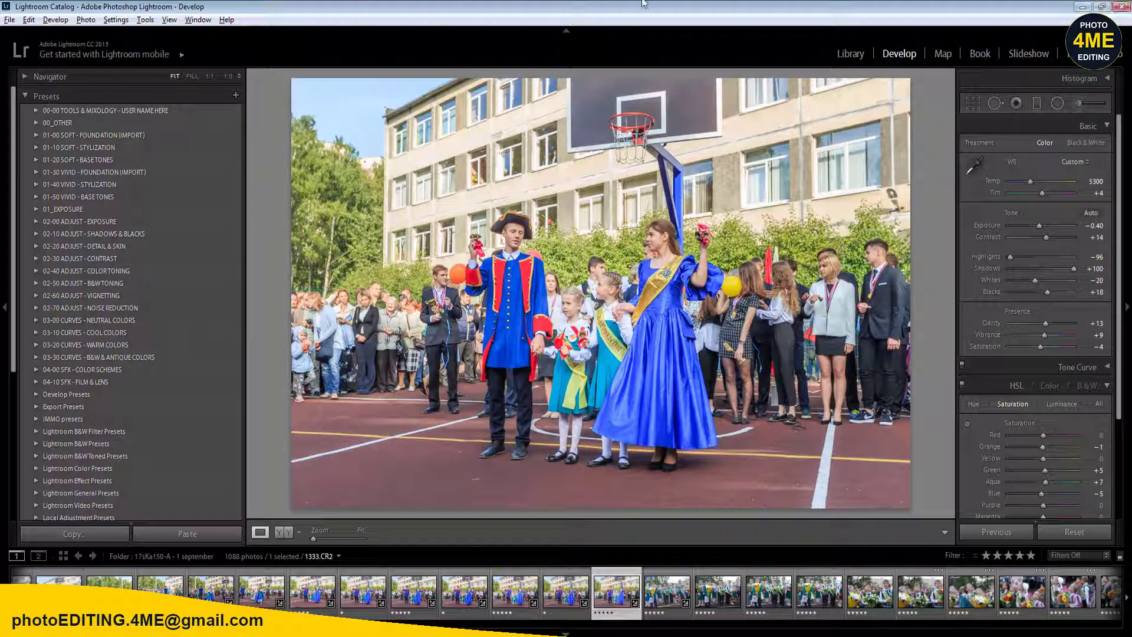
pyautogui.press('Right')
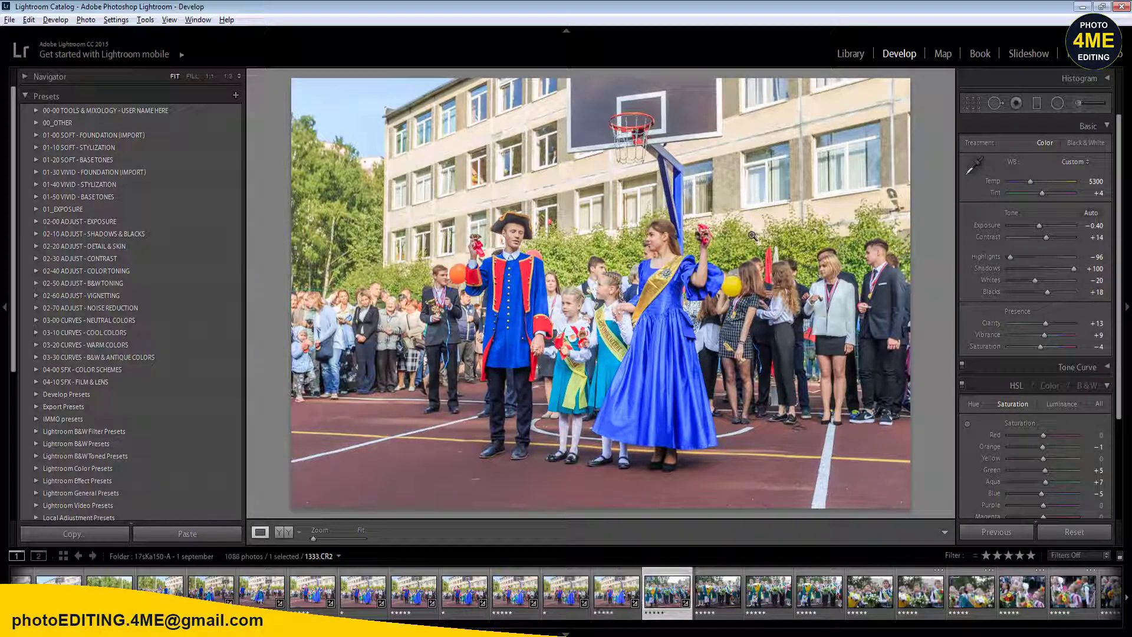
pyautogui.press('Right')
pyautogui.press('Left')
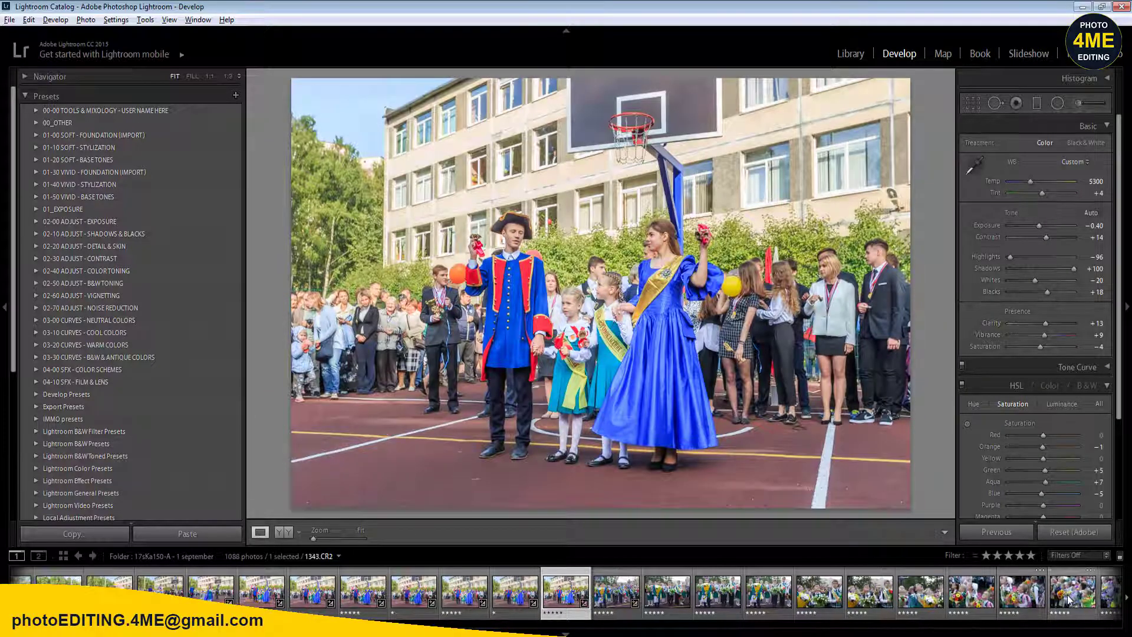
pyautogui.keyDown('shift'); pyautogui.click(1065, 595); pyautogui.keyUp('shift')
pyautogui.click(1003, 533)
pyautogui.click(938, 548)
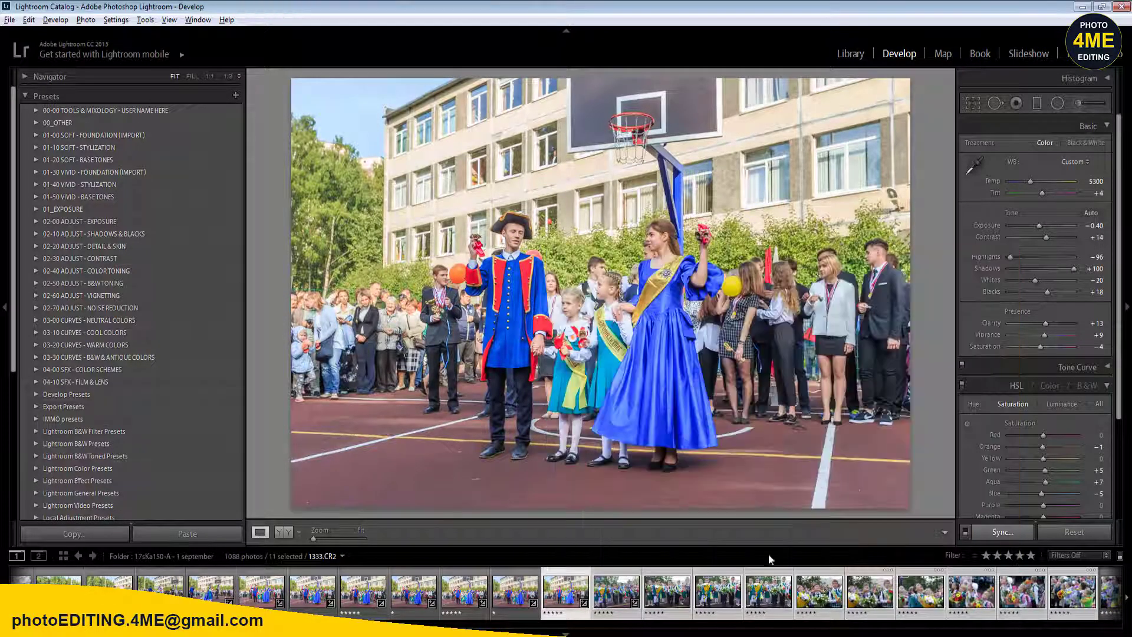
# - Set the exposure of 1334.CR2 to 0
pyautogui.click(522, 596)
pyautogui.click(616, 596)
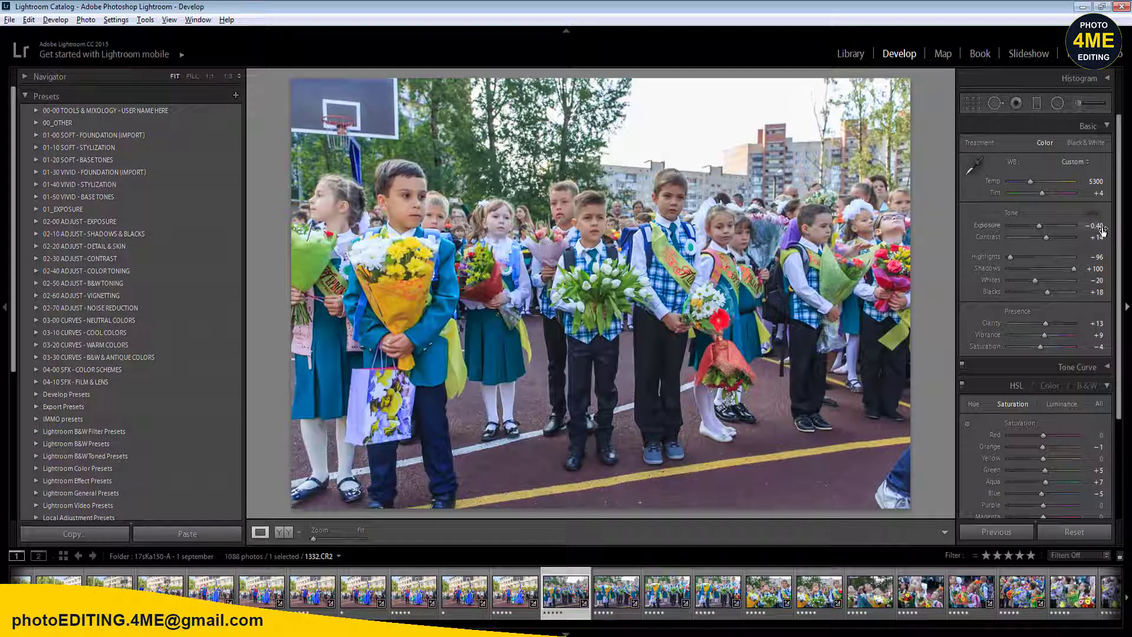
pyautogui.click(1100, 227)
pyautogui.write('0')
pyautogui.press('Return')
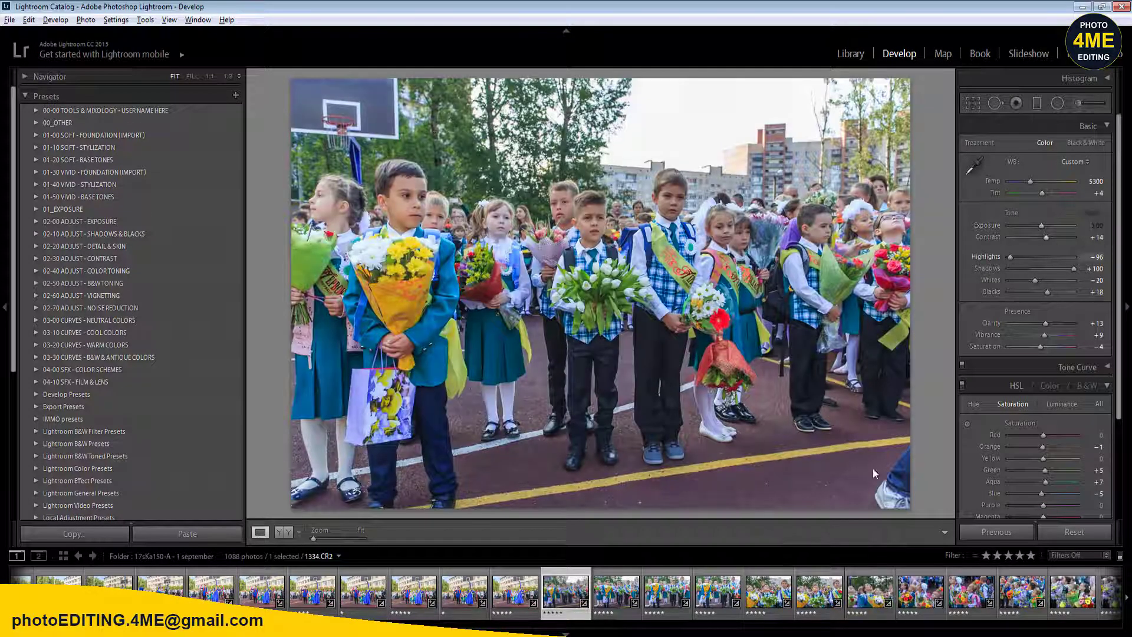
# - Use the earlier edited photo 1293.CR2 as reference and synchronize its settings to 1334.CR2 through 1343.CR2
pyautogui.scroll(3, 233, 584)
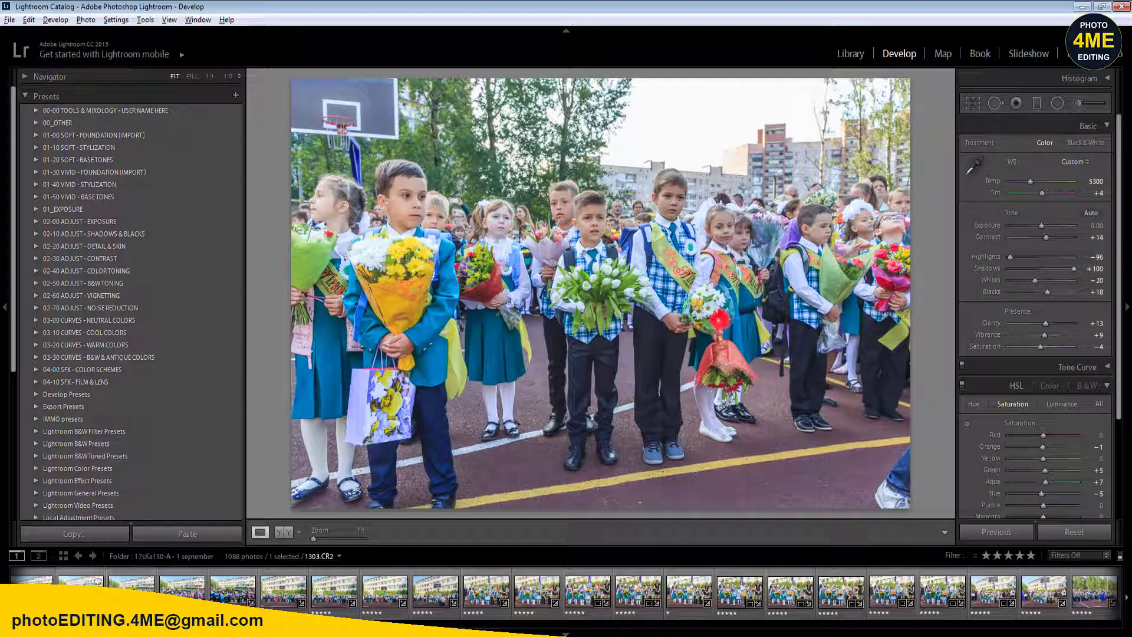
pyautogui.scroll(3, 530, 590)
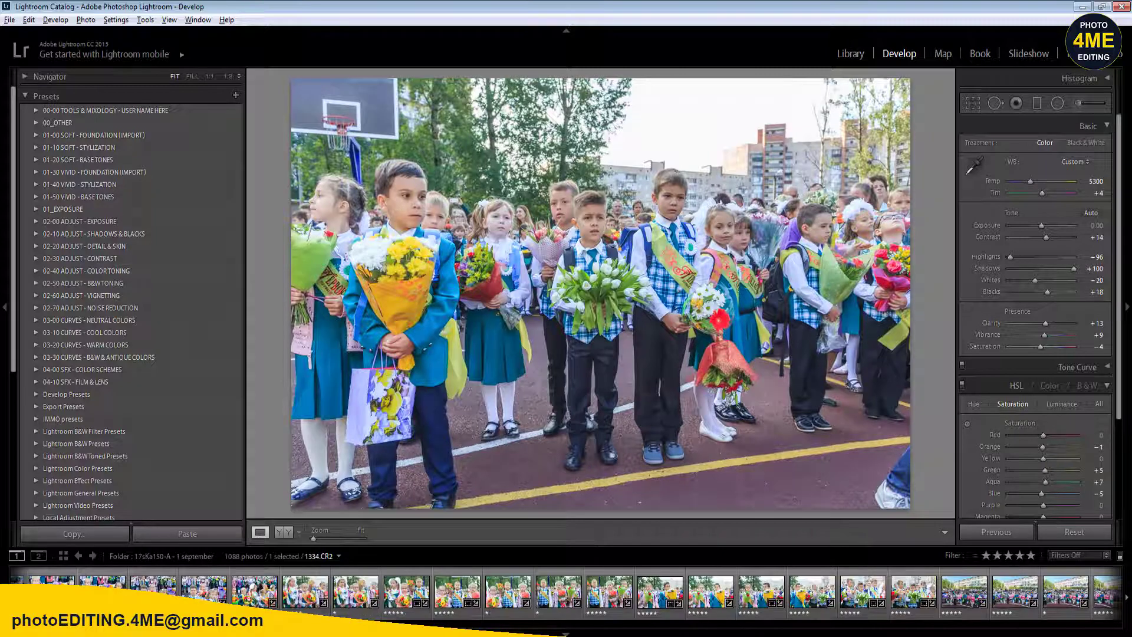
pyautogui.click(558, 589)
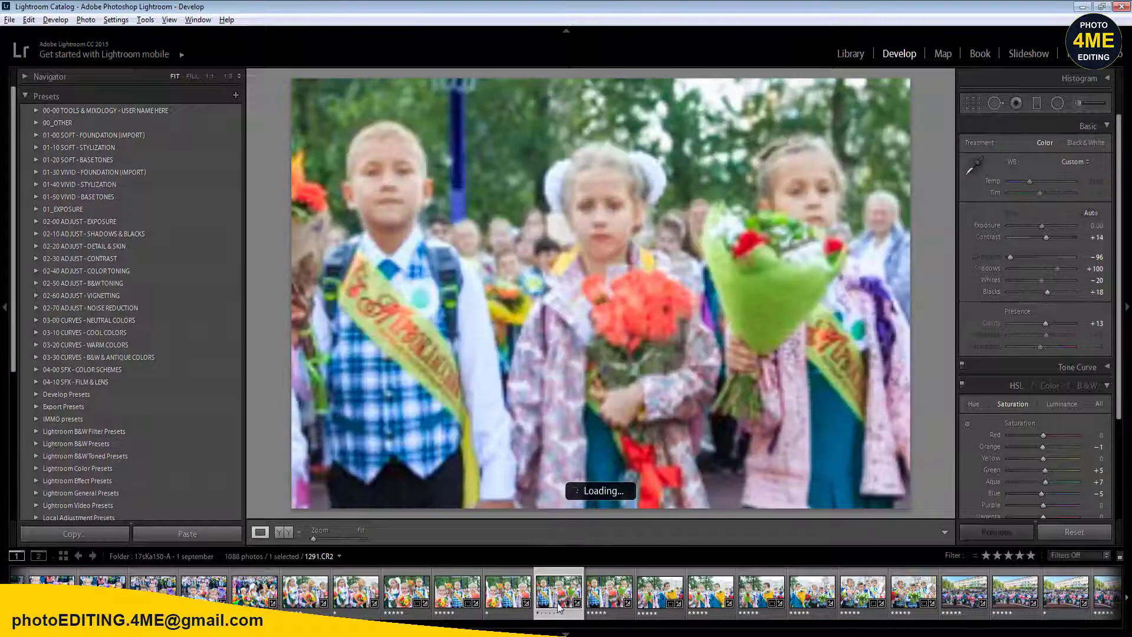
pyautogui.click(653, 601)
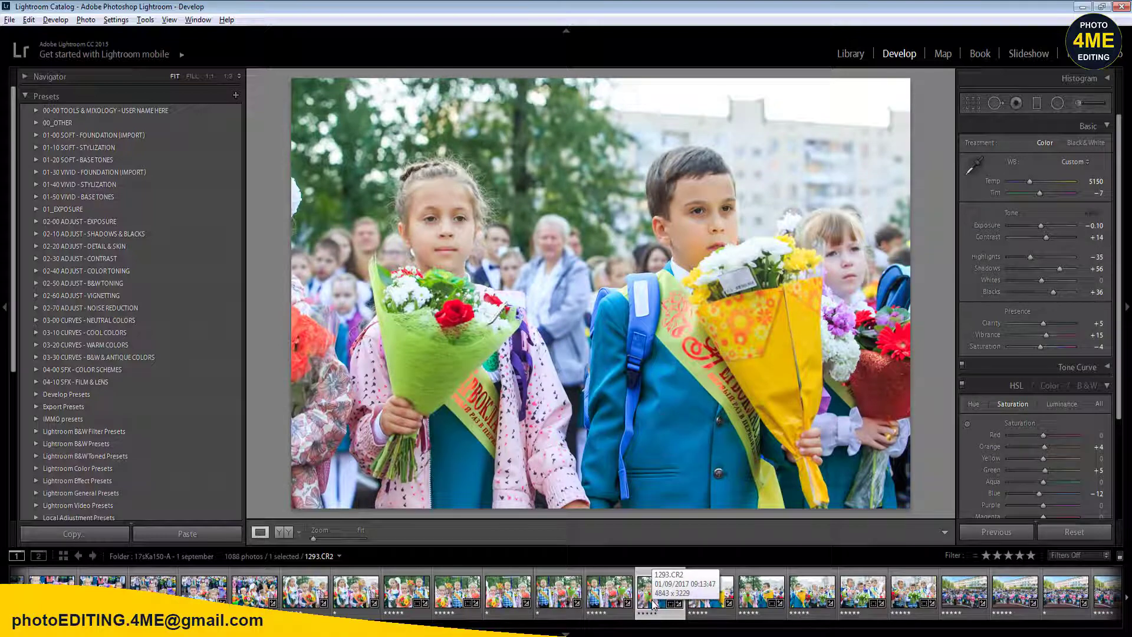
pyautogui.click(483, 625)
pyautogui.scroll(-3, 484, 625)
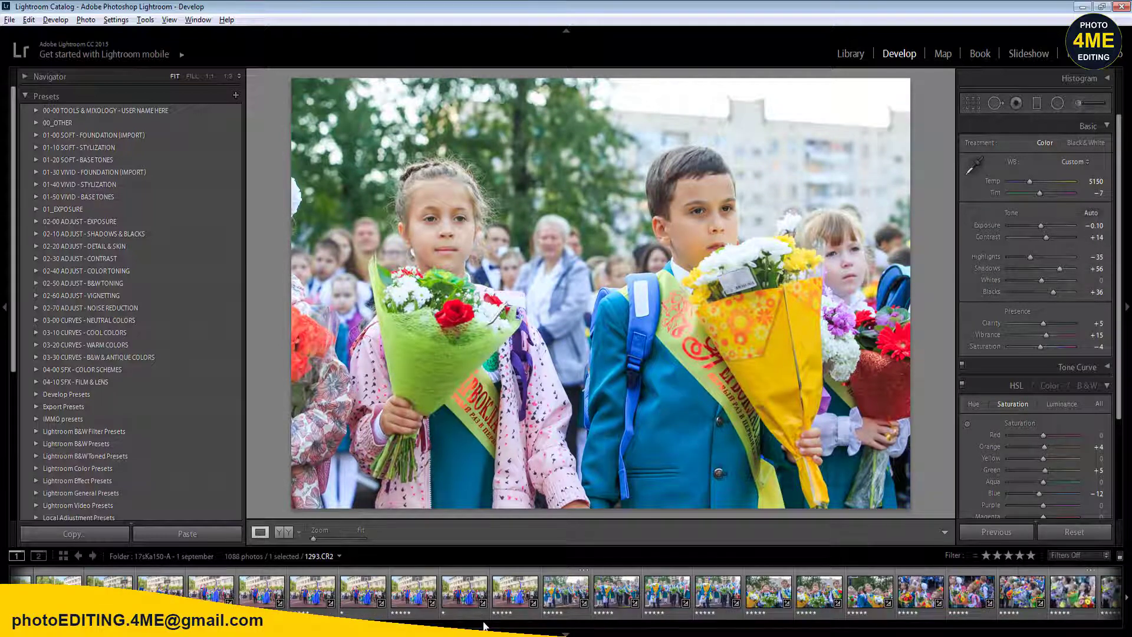
pyautogui.keyDown('ctrl'); pyautogui.click(566, 591); pyautogui.keyUp('ctrl')
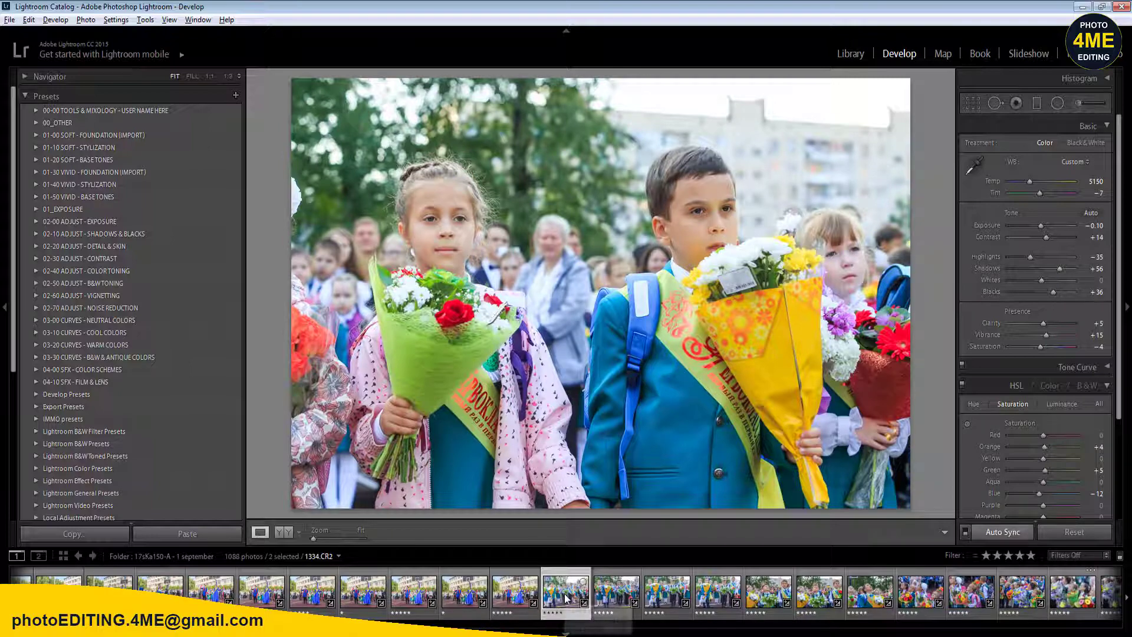
pyautogui.keyDown('shift'); pyautogui.click(1016, 599); pyautogui.keyUp('shift')
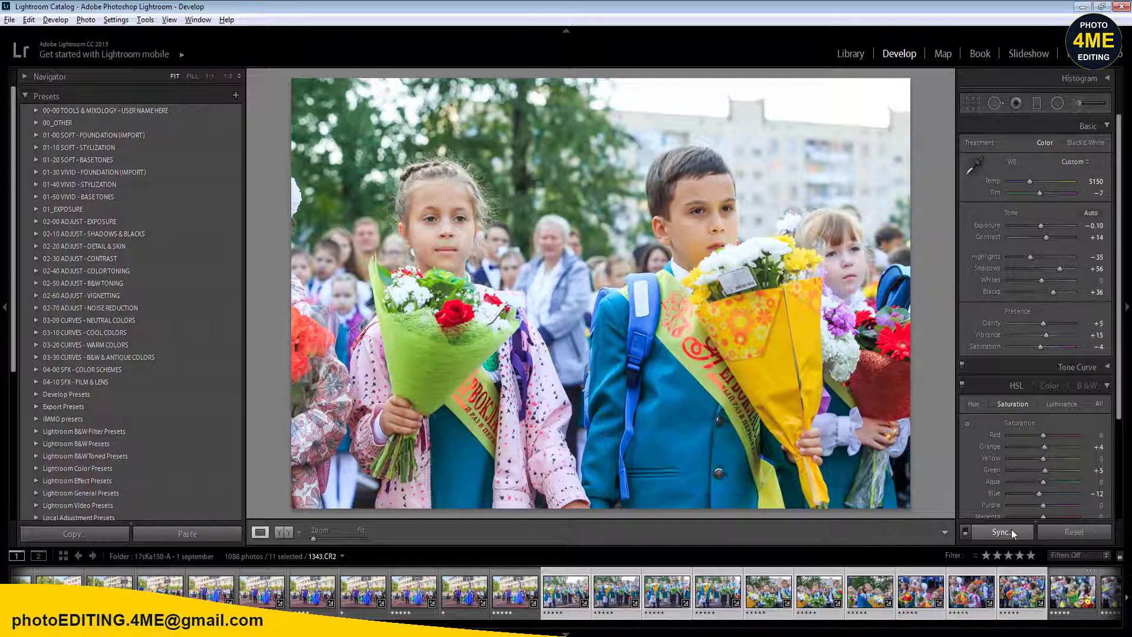
pyautogui.click(1011, 529)
pyautogui.click(920, 549)
# - Set 1334.CR2's exposure to 0 and temperature to 5300, comparing the photo with its before version
pyautogui.click(508, 601)
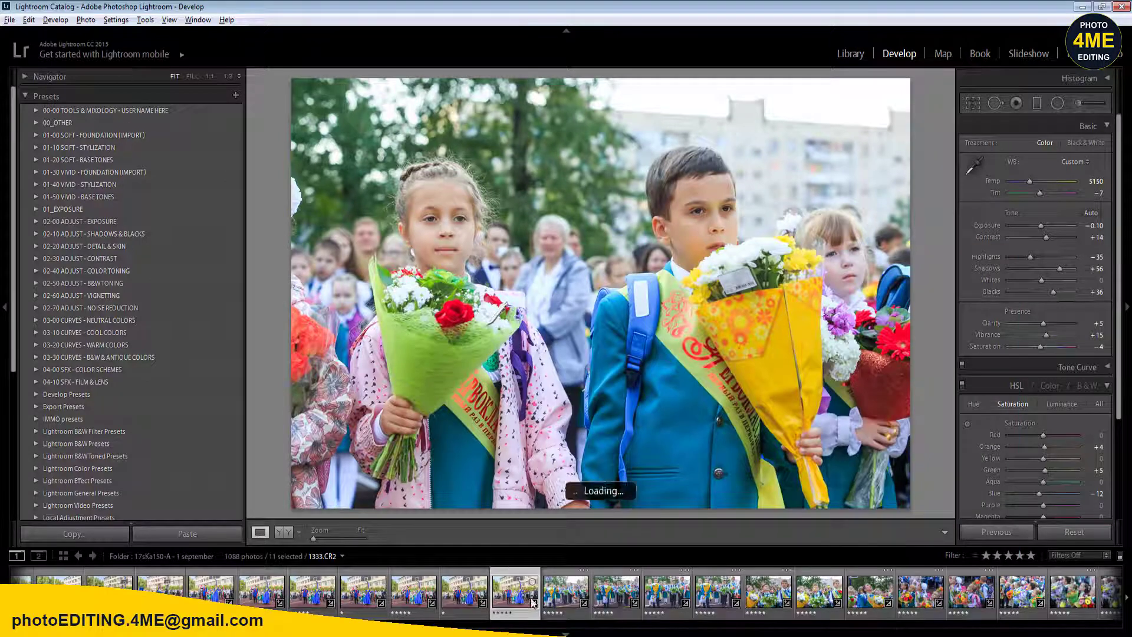
pyautogui.click(565, 599)
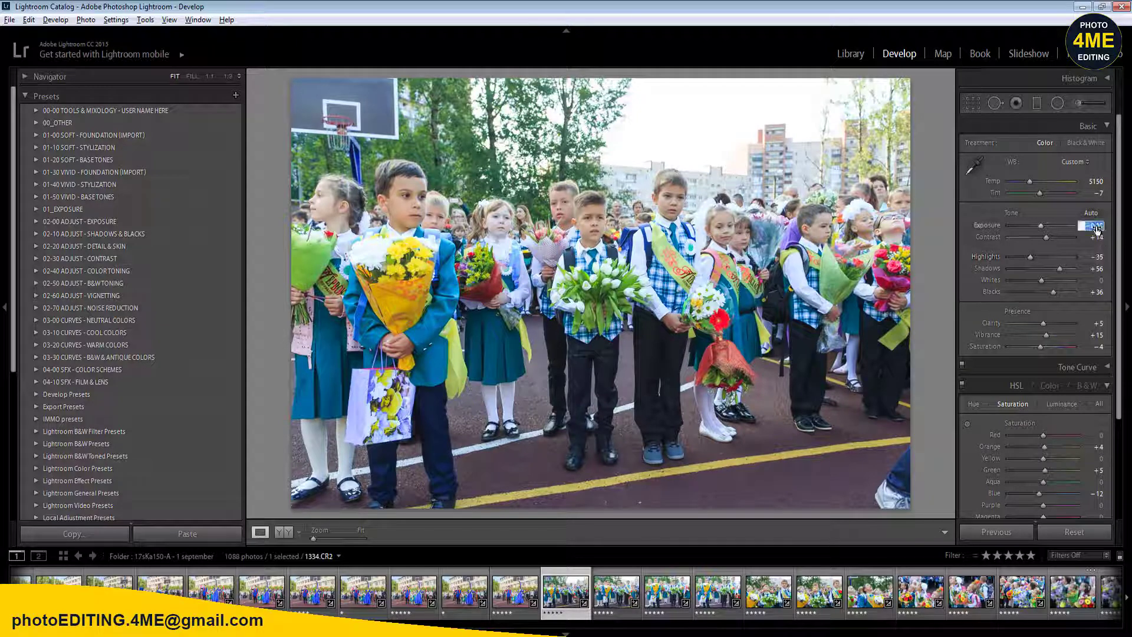
pyautogui.click(283, 532)
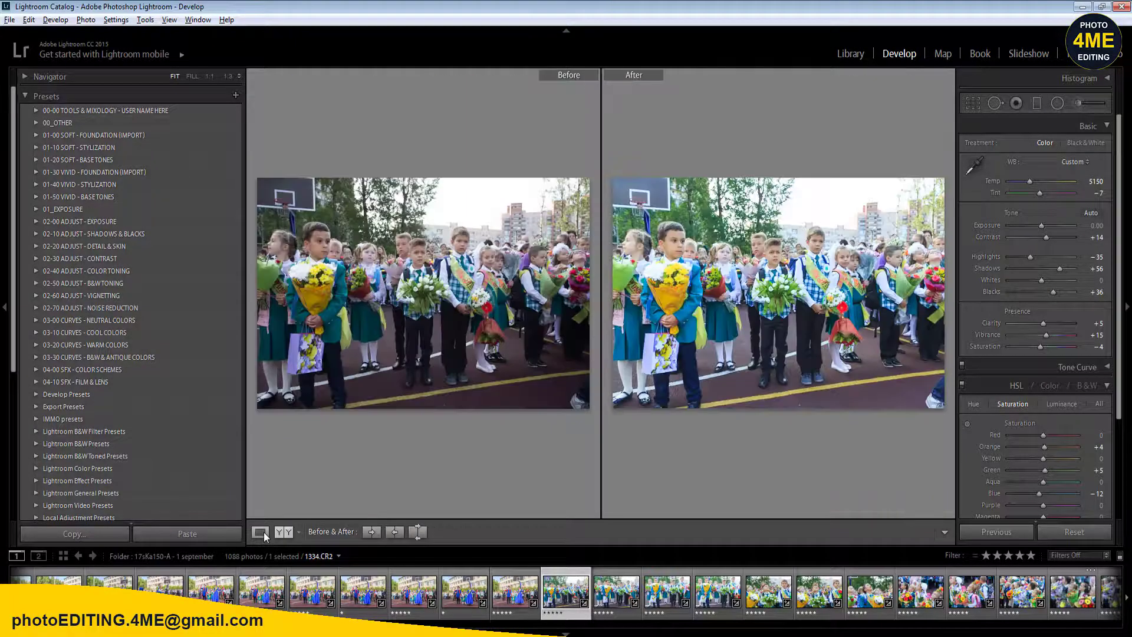
pyautogui.click(262, 531)
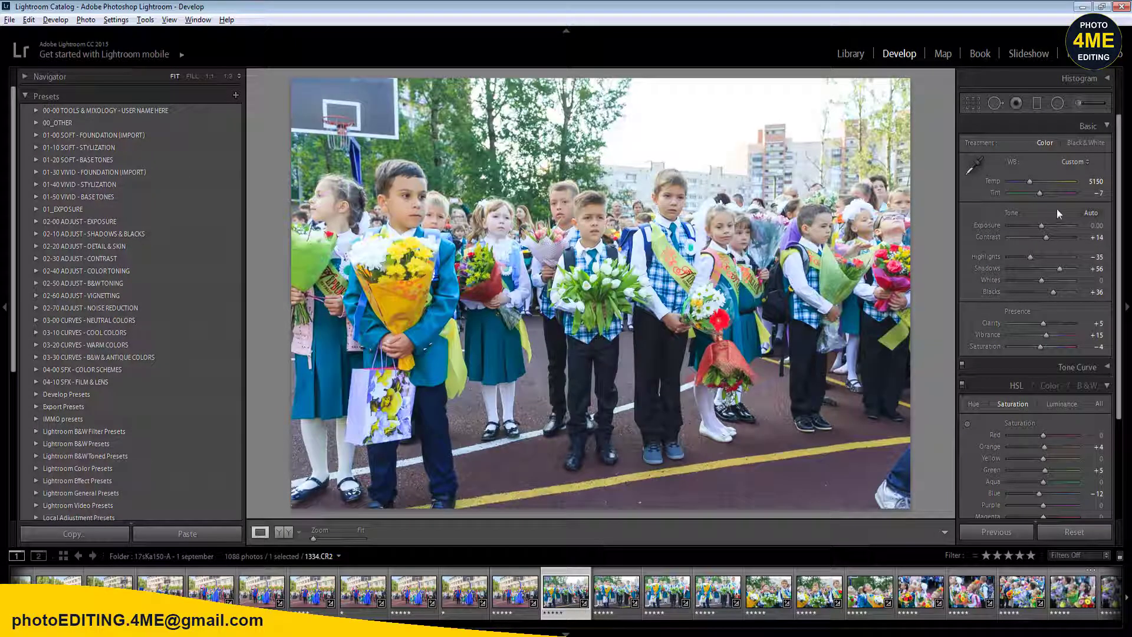
pyautogui.click(1088, 182)
pyautogui.press('Return')
# - Synchronize 1334.CR2's settings across 11 consecutive photos up to 1344.CR2
pyautogui.keyDown('shift'); pyautogui.click(1073, 590); pyautogui.keyUp('shift')
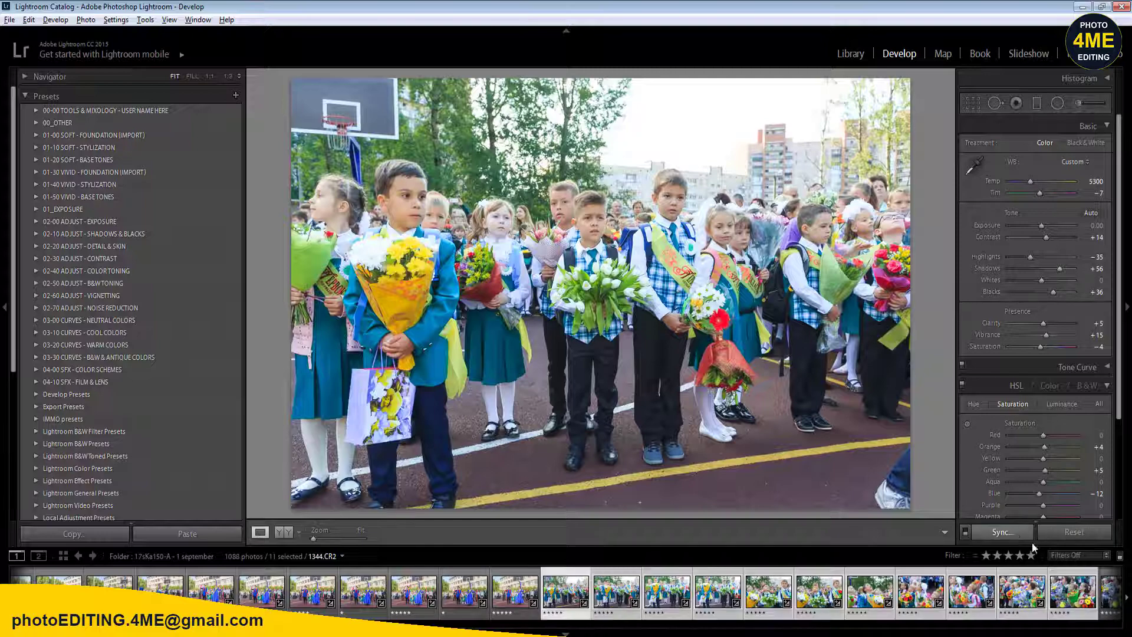
pyautogui.hotkey('ctrl', 'shift', 's')
pyautogui.click(922, 550)
pyautogui.click(511, 595)
# - In 1336.CR2, set highlights to -56, whites to -20 and exposure to -0.10
pyautogui.click(618, 592)
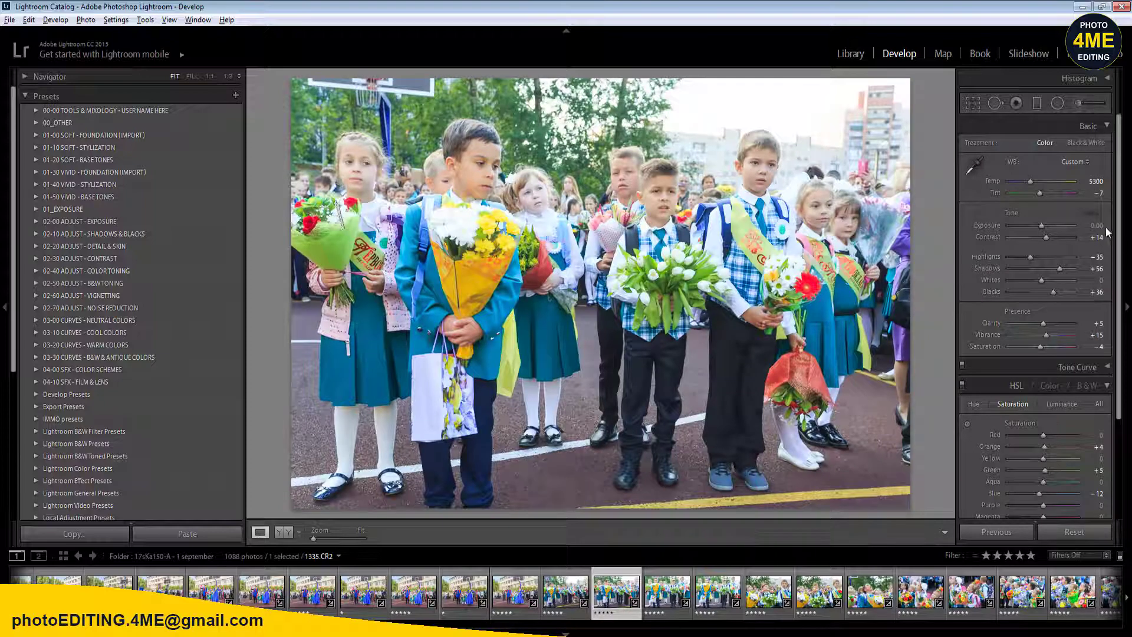
pyautogui.press('Right')
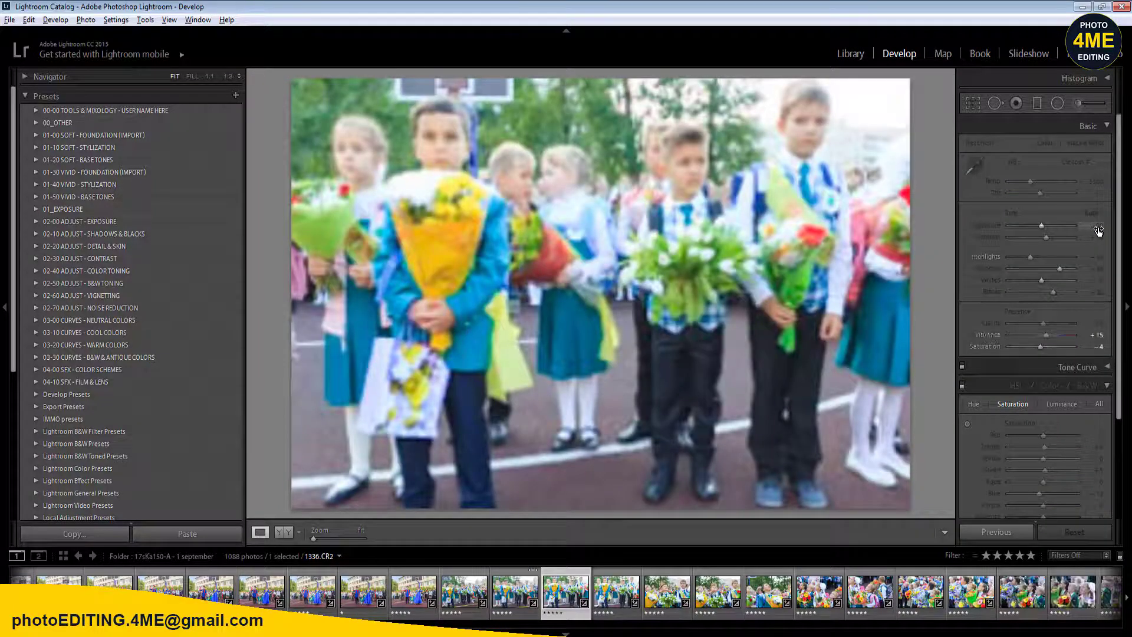
pyautogui.moveTo(1030, 257); pyautogui.dragTo(1035, 281)
pyautogui.click(1031, 280)
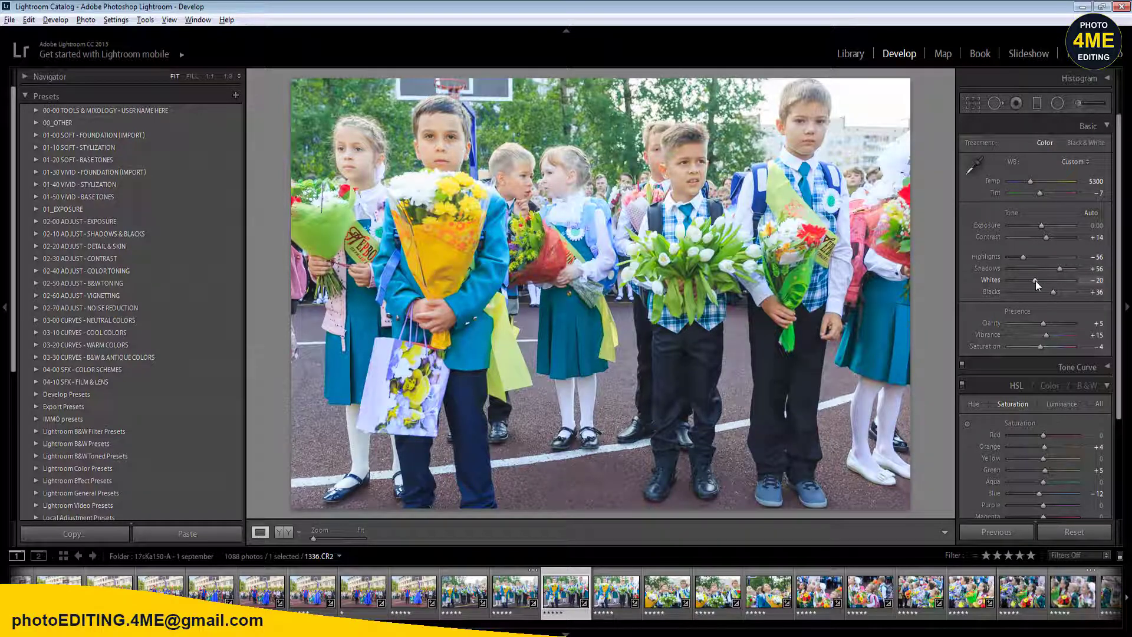
pyautogui.moveTo(1096, 229); pyautogui.dragTo(1089, 229)
# - Synchronize 1336.CR2's settings across 11 consecutive photos, leaving out local adjustments, spot removal and crop
pyautogui.keyDown('shift'); pyautogui.click(1072, 596); pyautogui.keyUp('shift')
pyautogui.click(1007, 531)
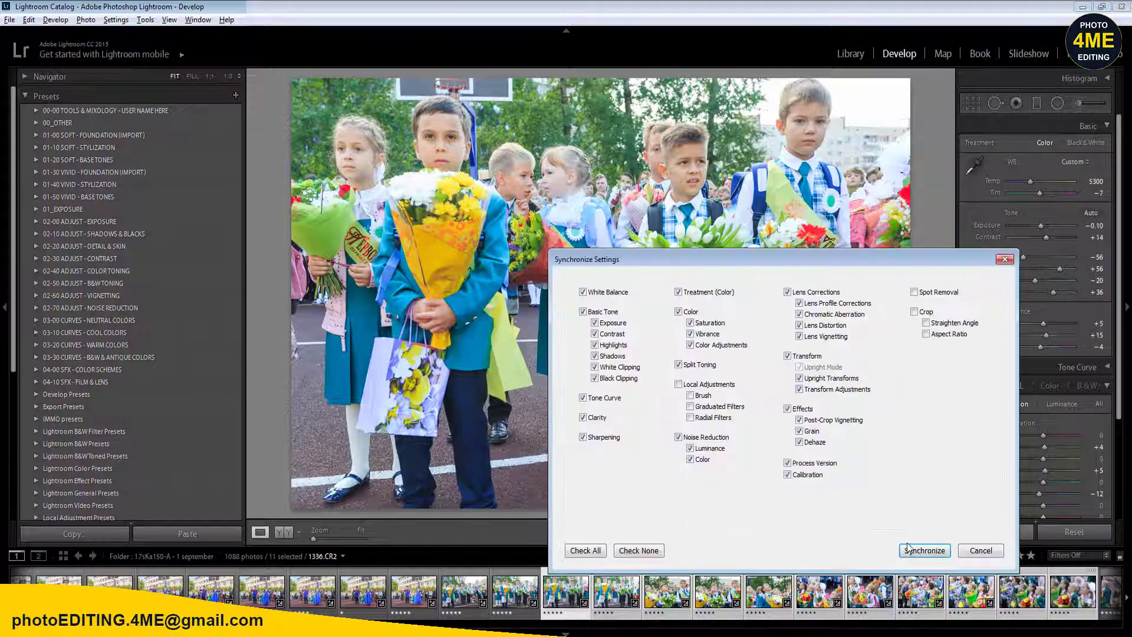
pyautogui.click(917, 550)
# - Rate 1337.CR2 and 1338.CR2 with one star each
pyautogui.click(624, 602)
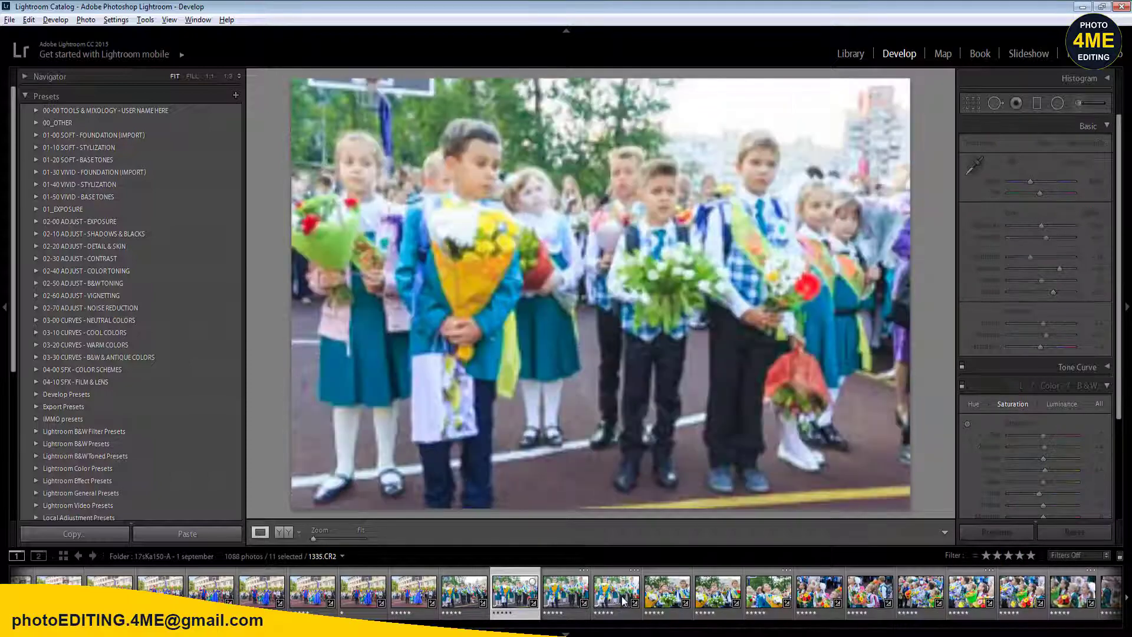
pyautogui.press('1')
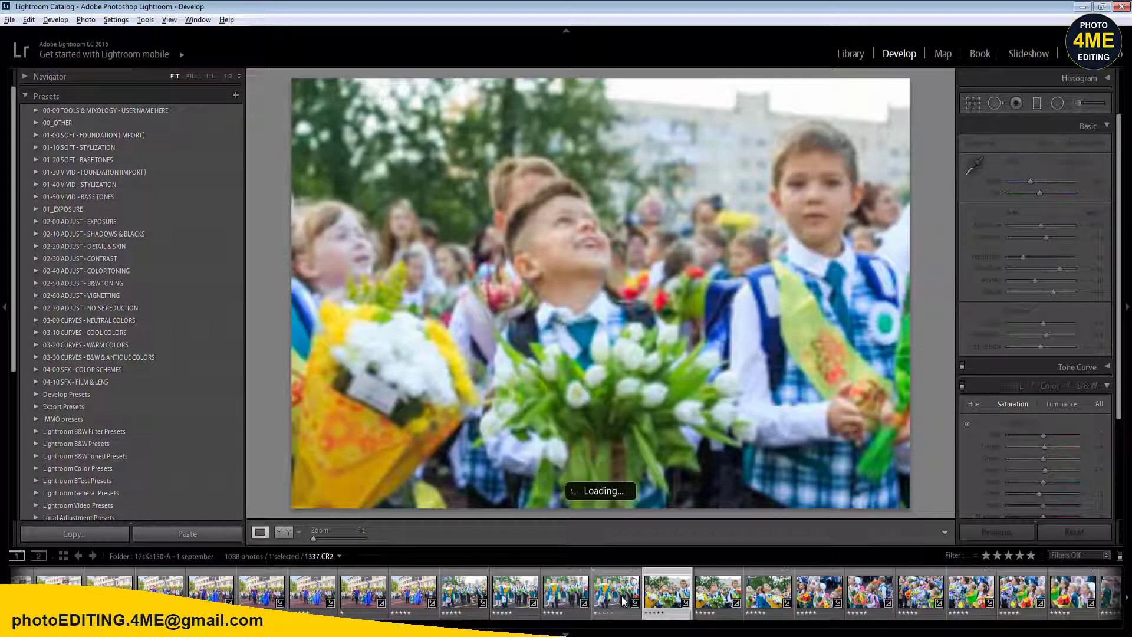
pyautogui.press('Right')
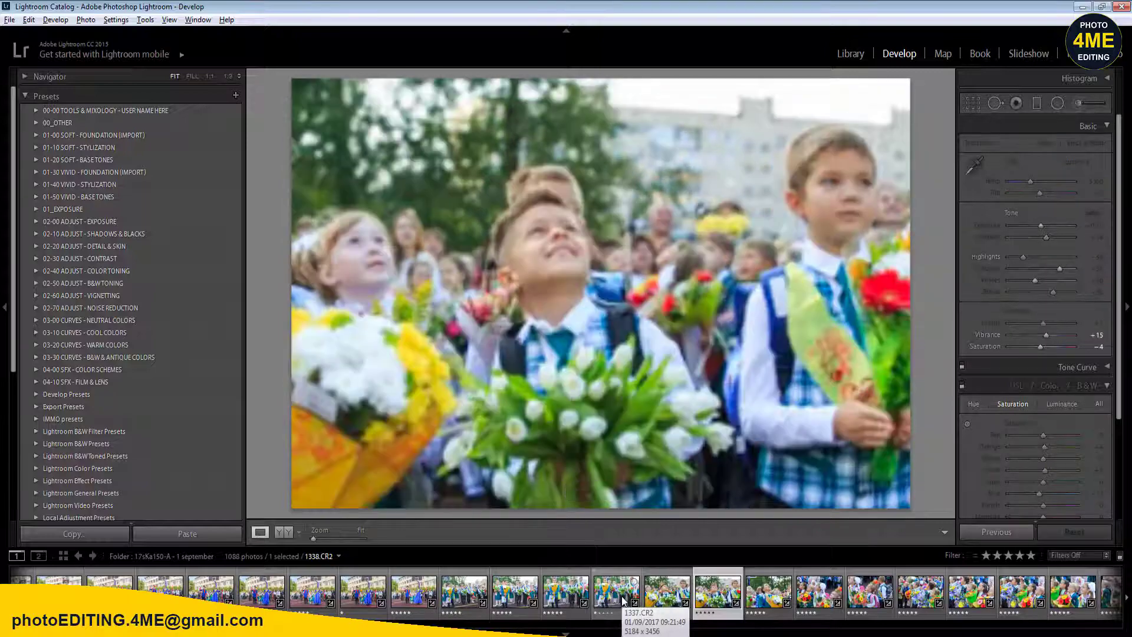
pyautogui.scroll(-1, 622, 600)
pyautogui.press('Left')
pyautogui.press('1')
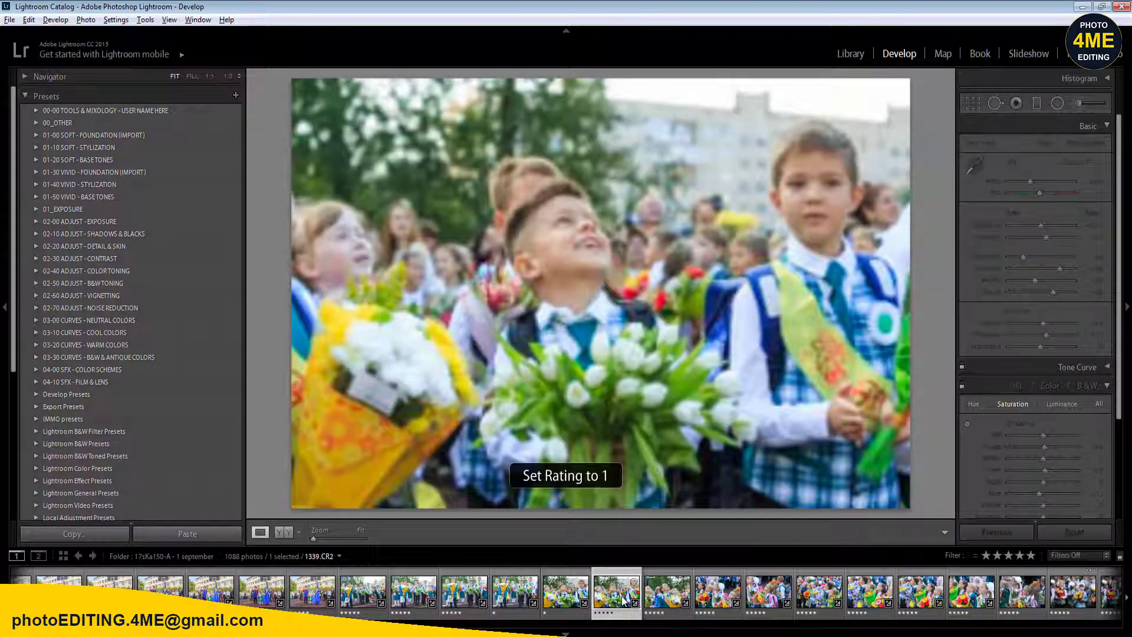
# - Compare 1341.CR2 with its before version and set its exposure to +0.10
pyautogui.press('Right')
pyautogui.press('Right')
pyautogui.press('Right')
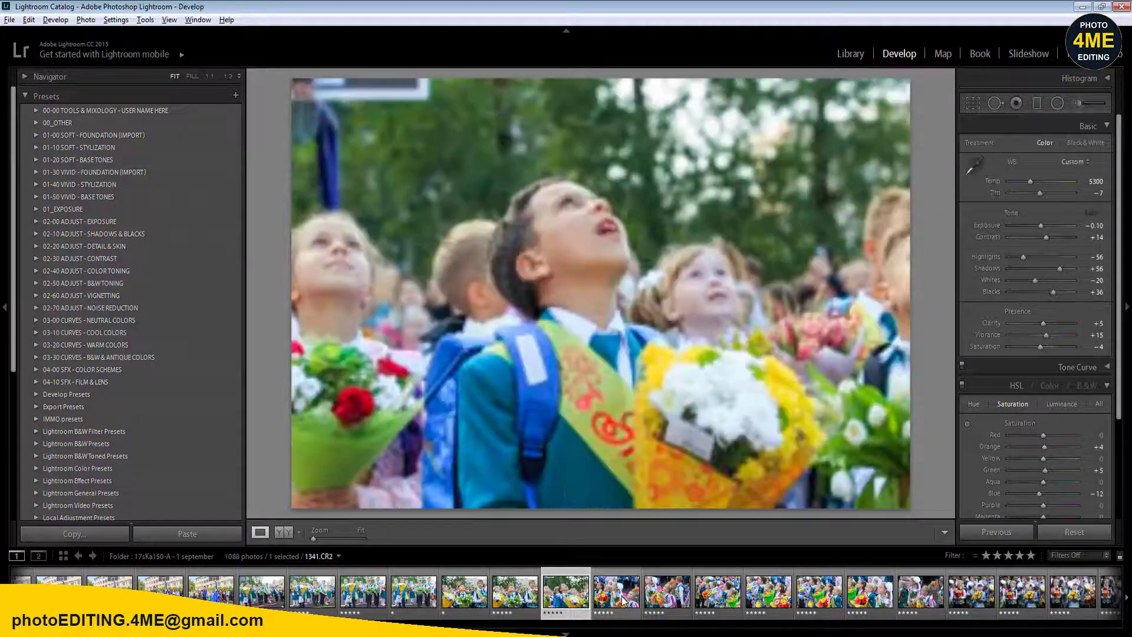
pyautogui.press('Right')
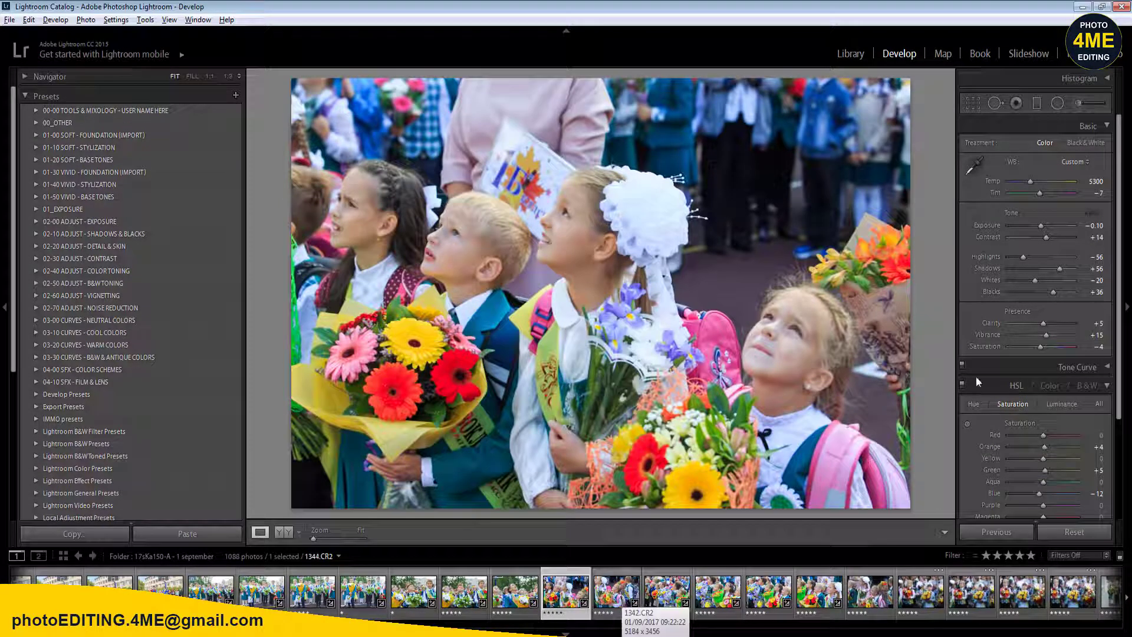
pyautogui.click(284, 532)
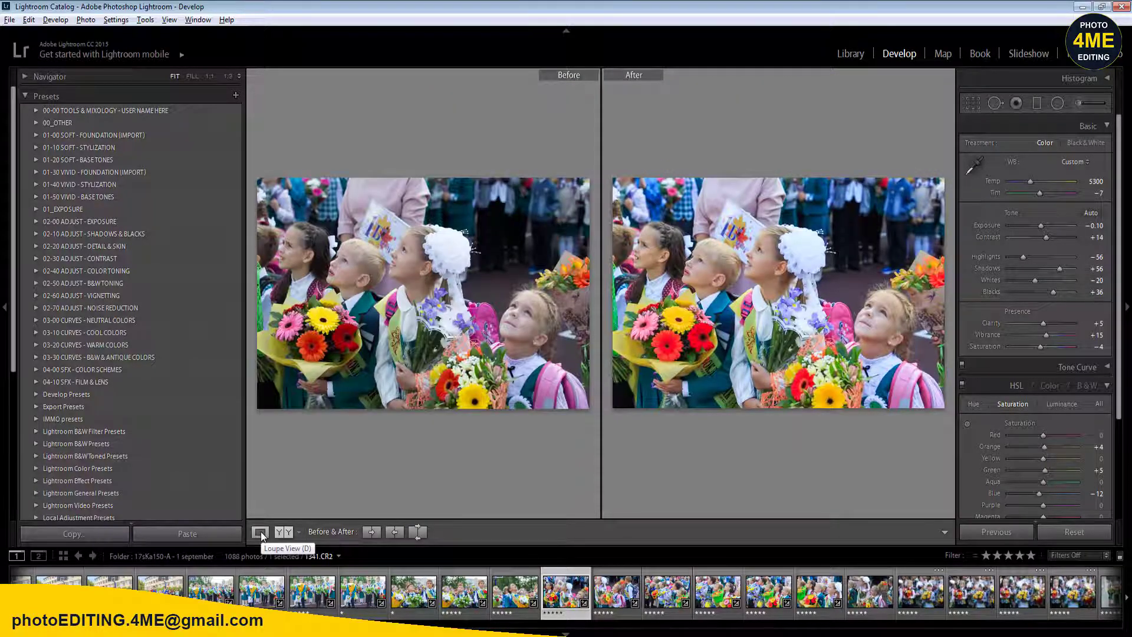
pyautogui.click(261, 532)
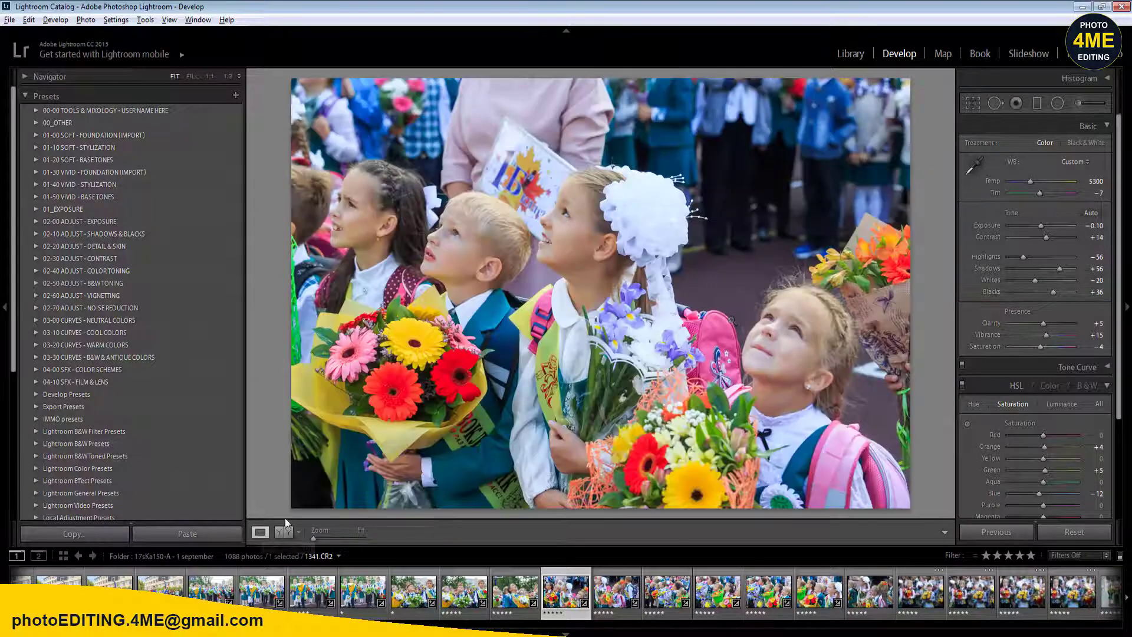
pyautogui.click(1097, 227)
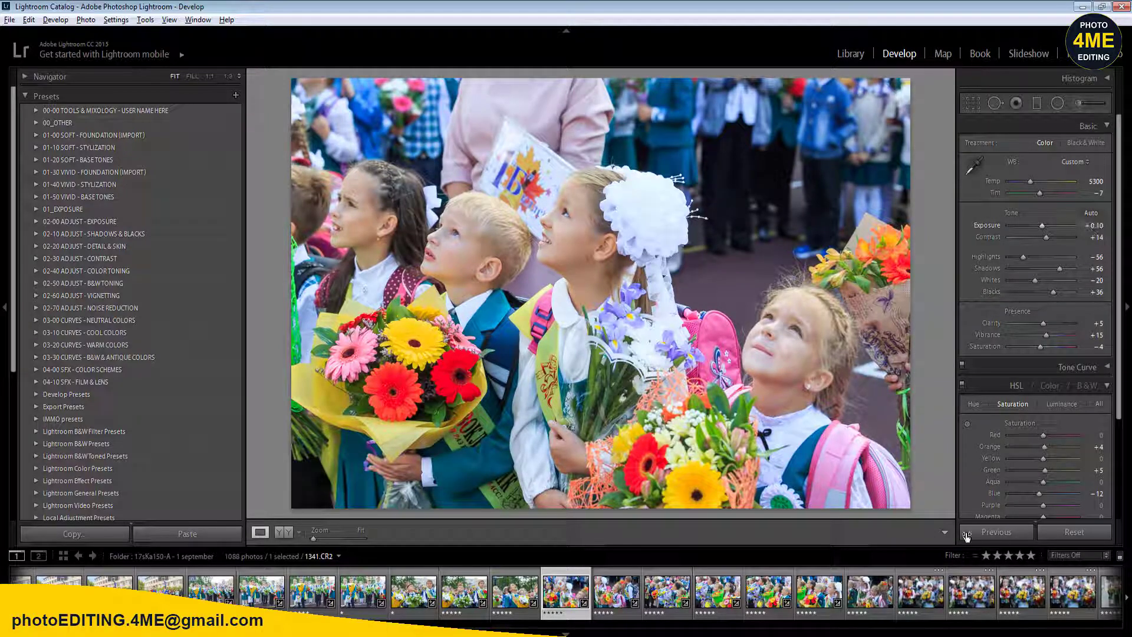
# - Raise 1341.CR2's shadows to +69 and synchronize its settings across 11 consecutive photos
pyautogui.keyDown('shift'); pyautogui.click(1074, 593); pyautogui.keyUp('shift')
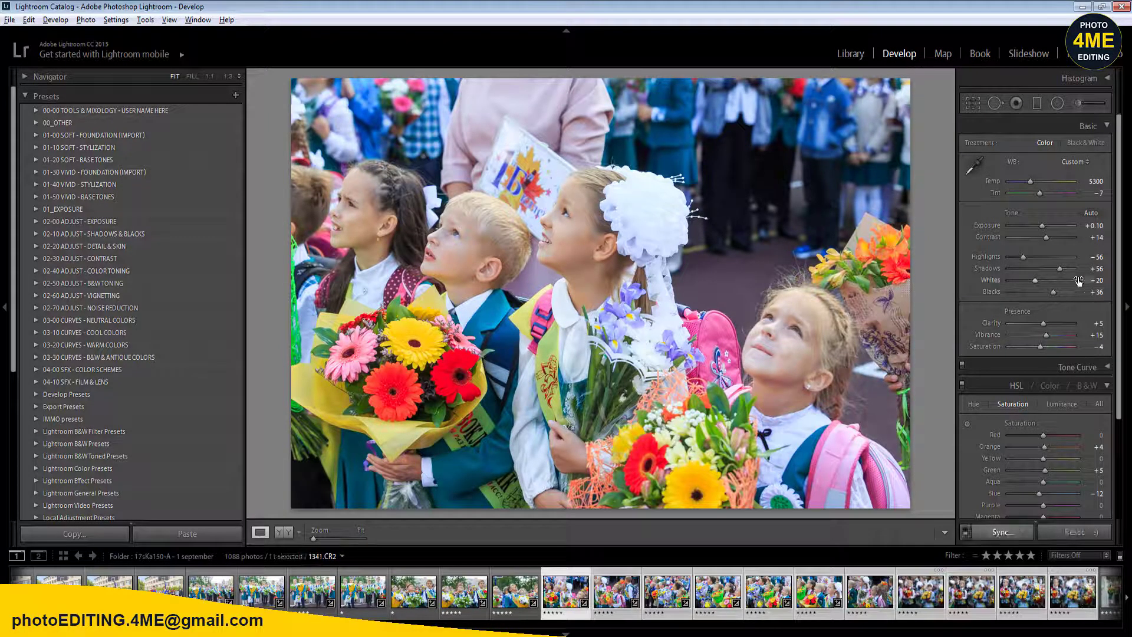
pyautogui.moveTo(1061, 270); pyautogui.dragTo(1067, 270)
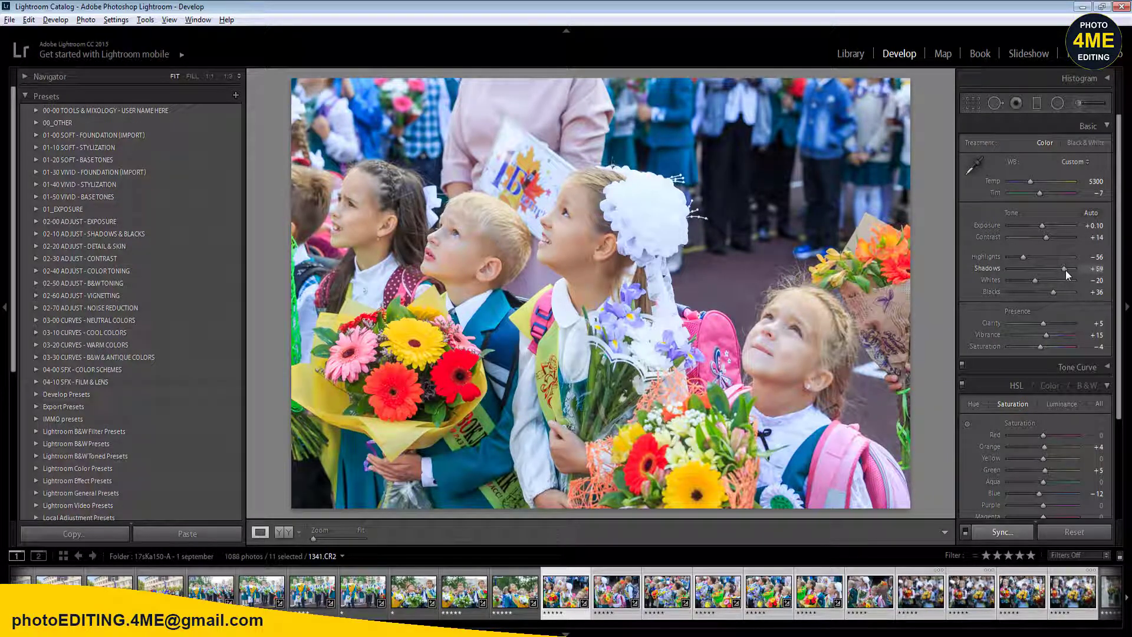
pyautogui.click(1002, 532)
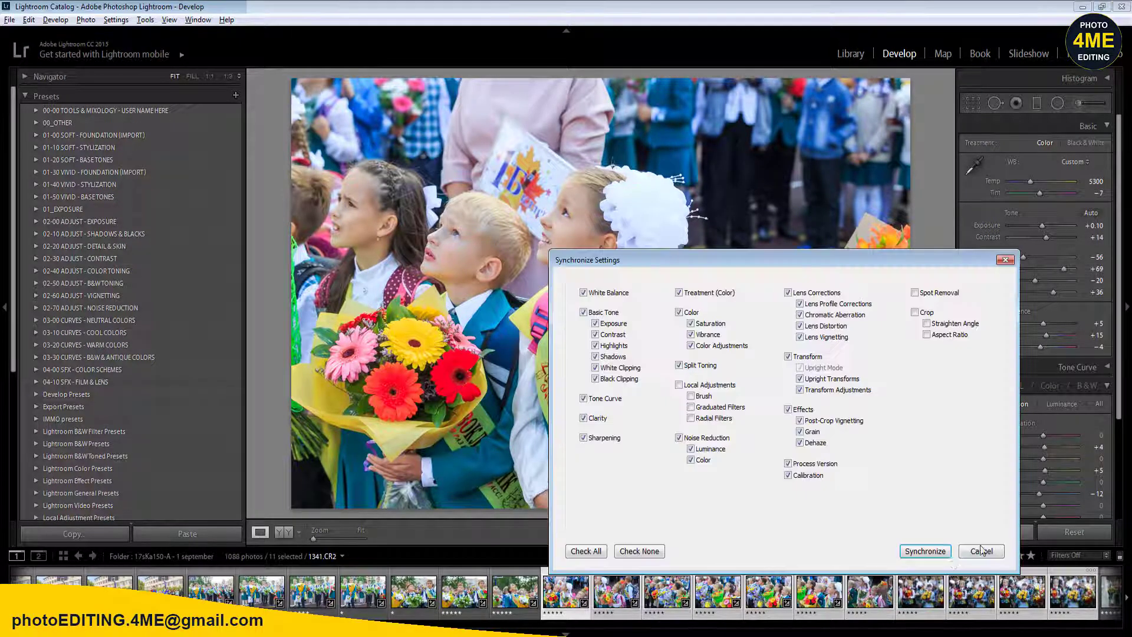
pyautogui.click(924, 550)
# - Look through the synchronized photos from 1340.CR2 to 1347.CR2 to check tone, color and framing
pyautogui.press('Left')
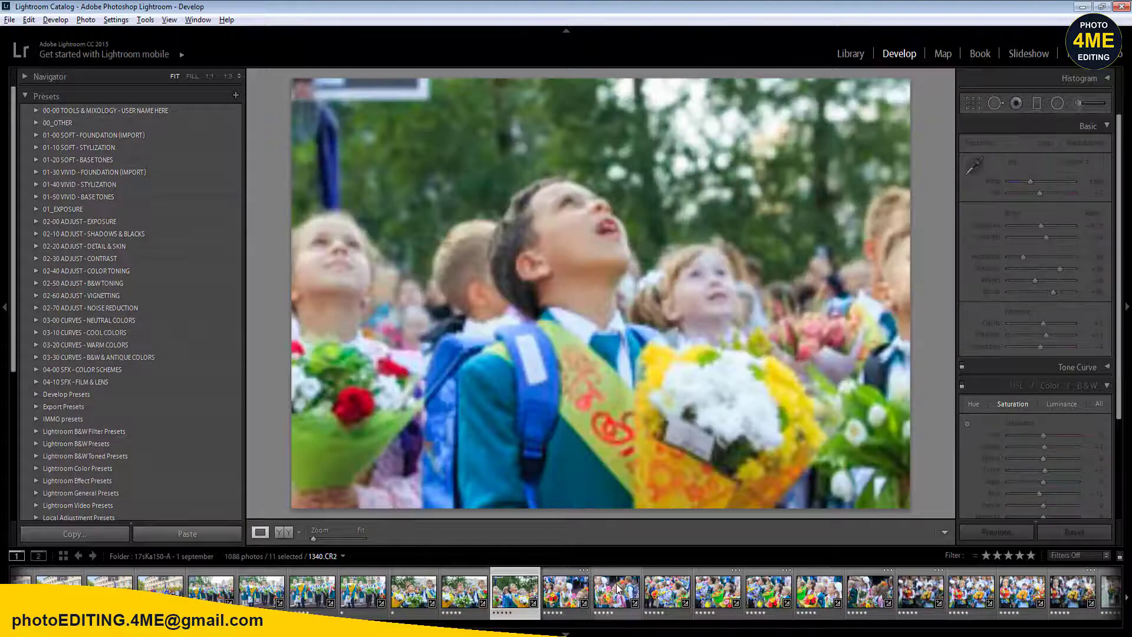
pyautogui.click(617, 584)
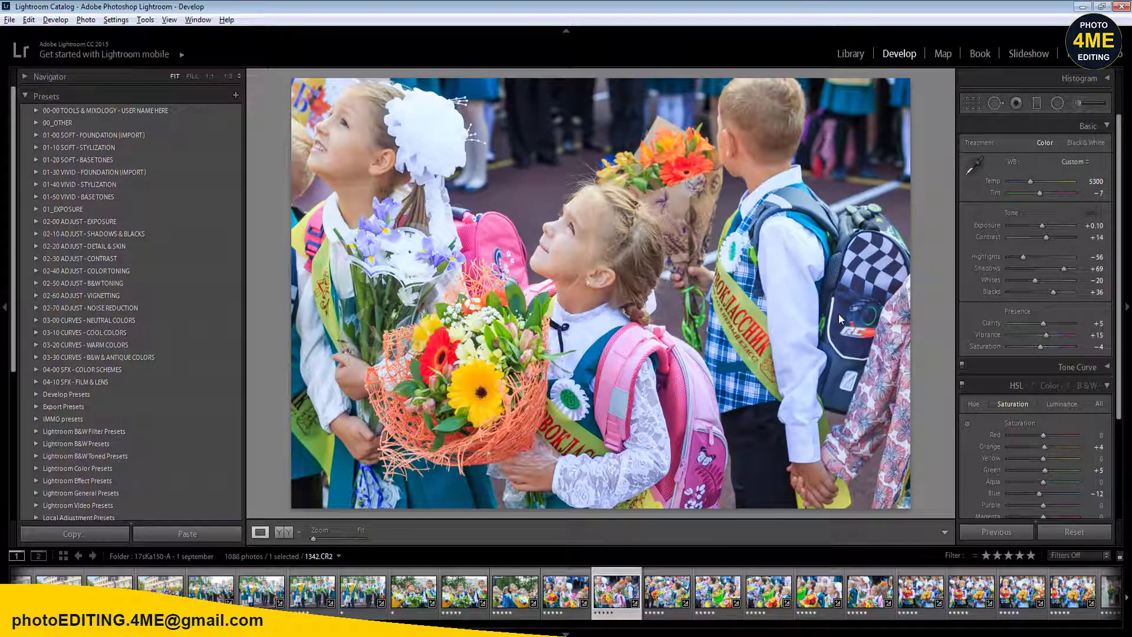
pyautogui.press('Right')
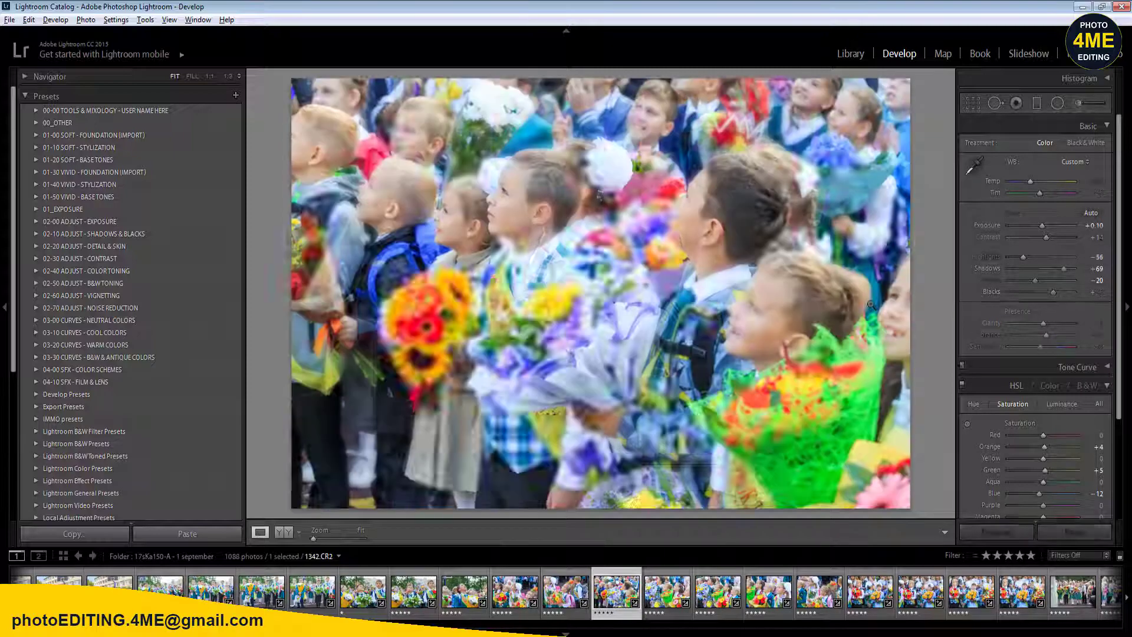
pyautogui.press('Right')
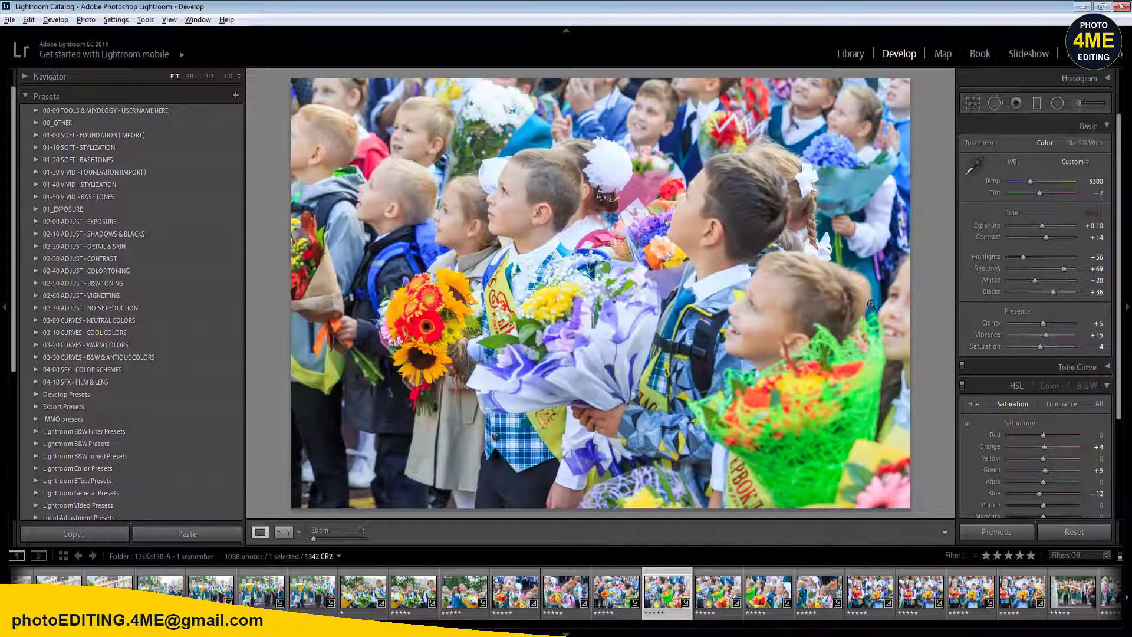
pyautogui.press('Right')
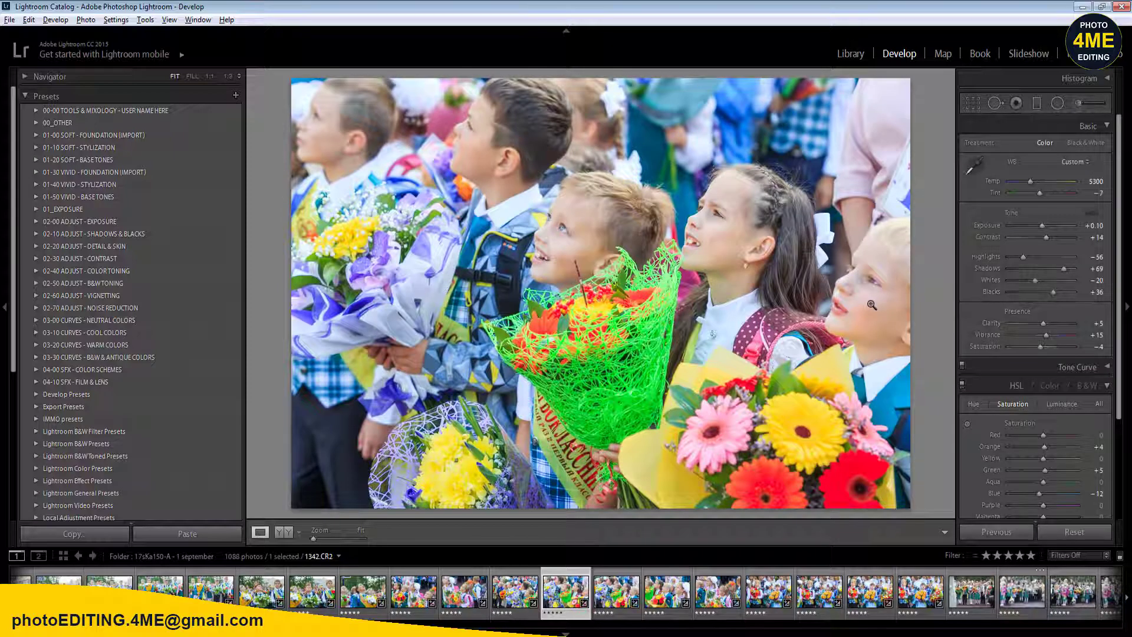
pyautogui.press('Right')
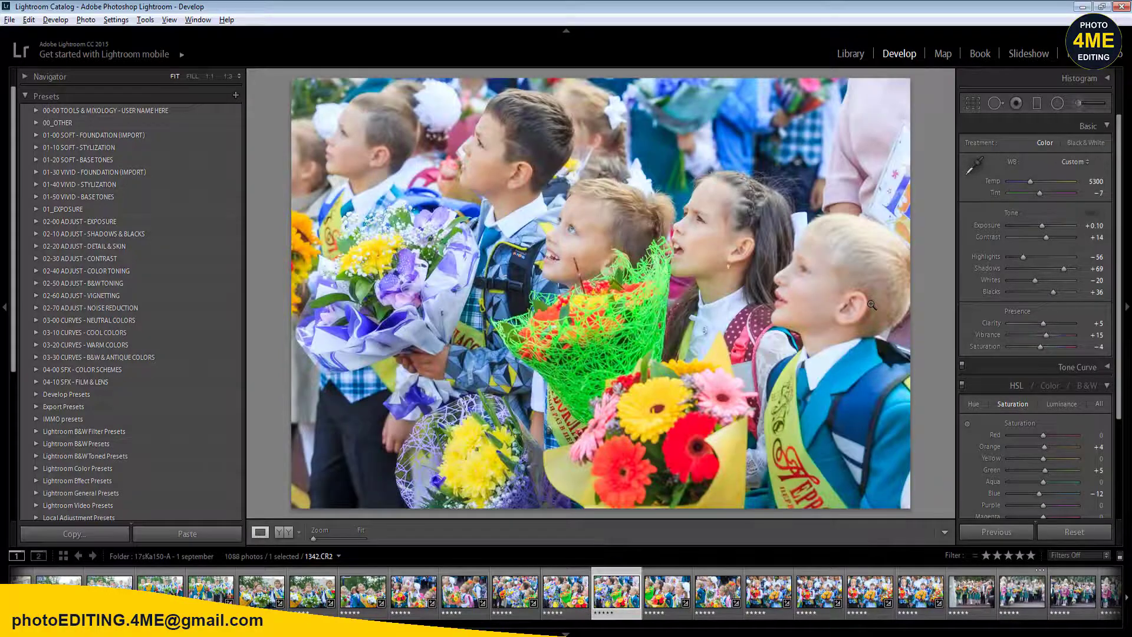
pyautogui.press('Right')
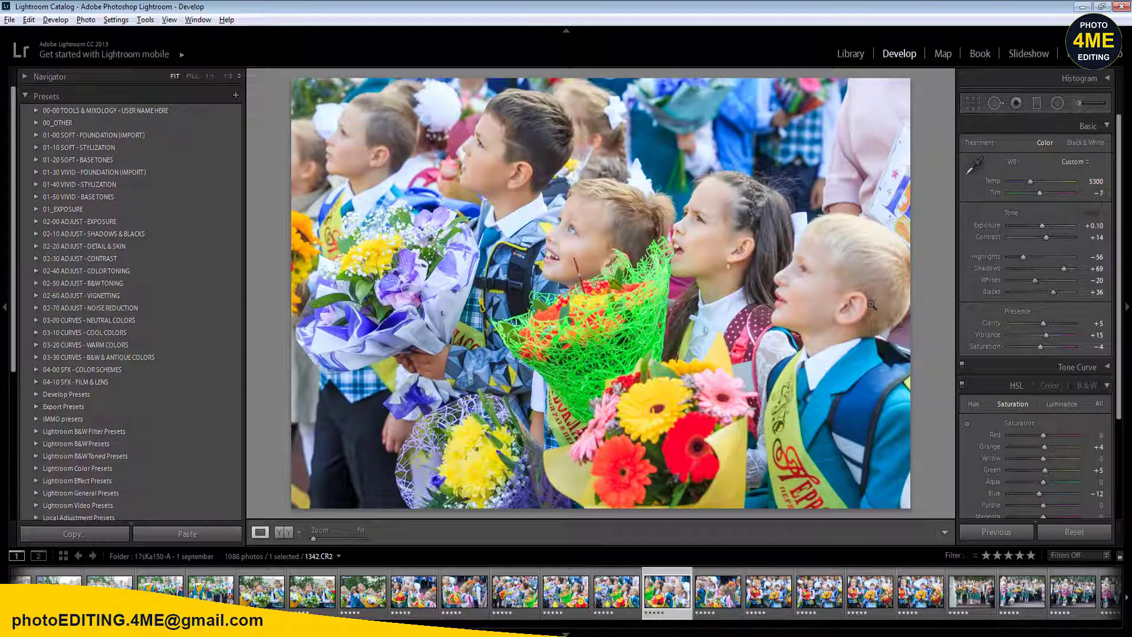
pyautogui.press('Right')
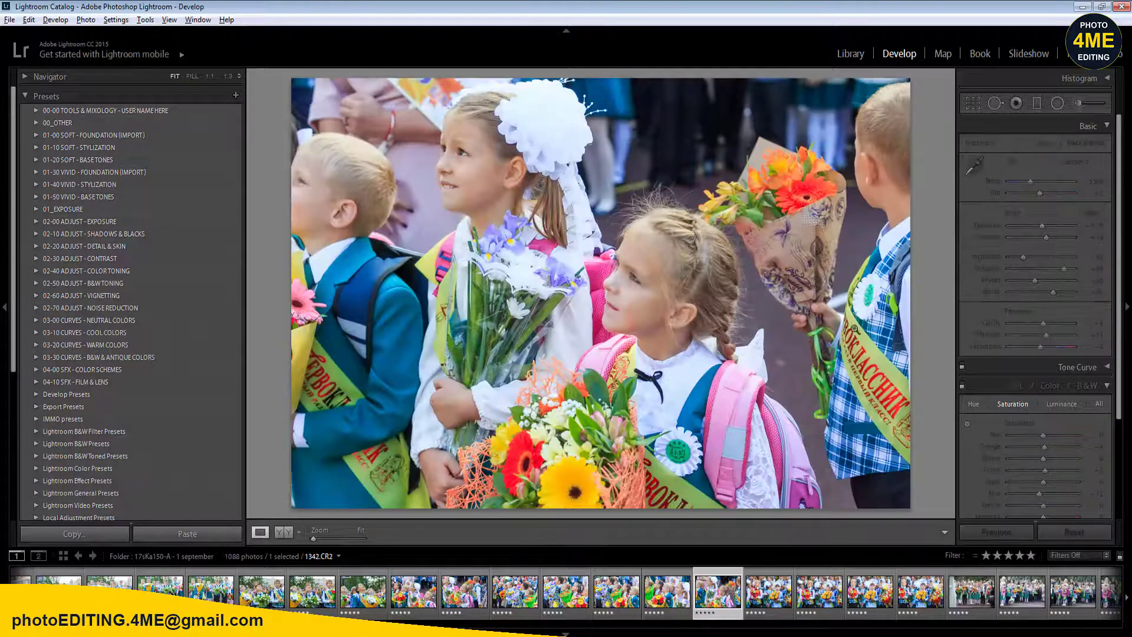
# - Crop 1346.CR2 at its original aspect, trimming the cut-off child at the picture's left edge and keeping more space above the heads
pyautogui.press('Left')
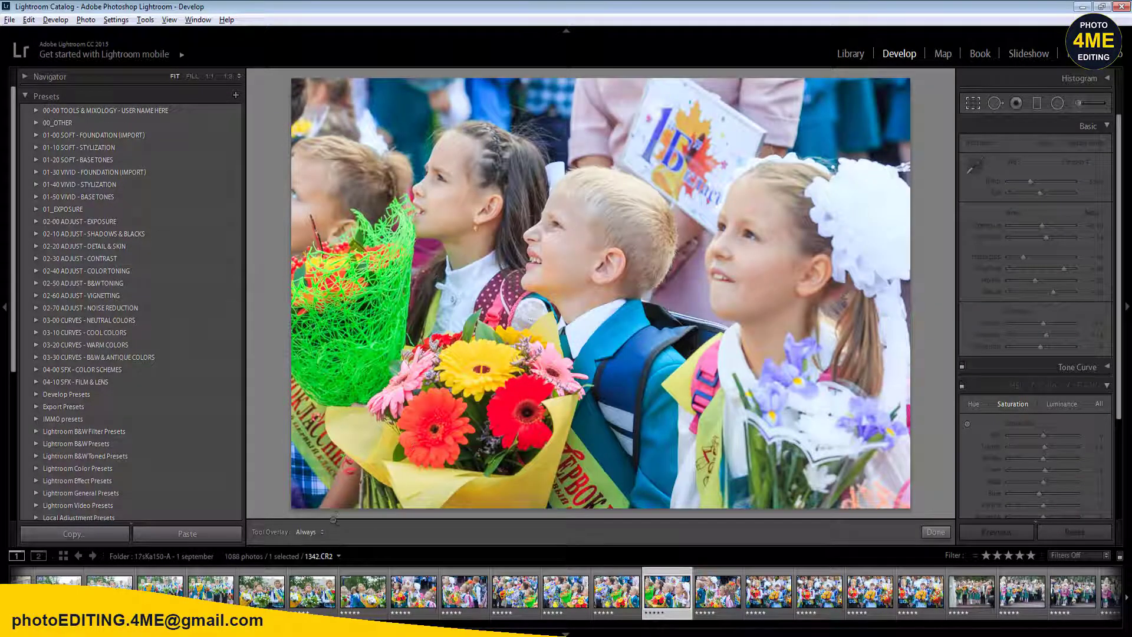
pyautogui.press('r')
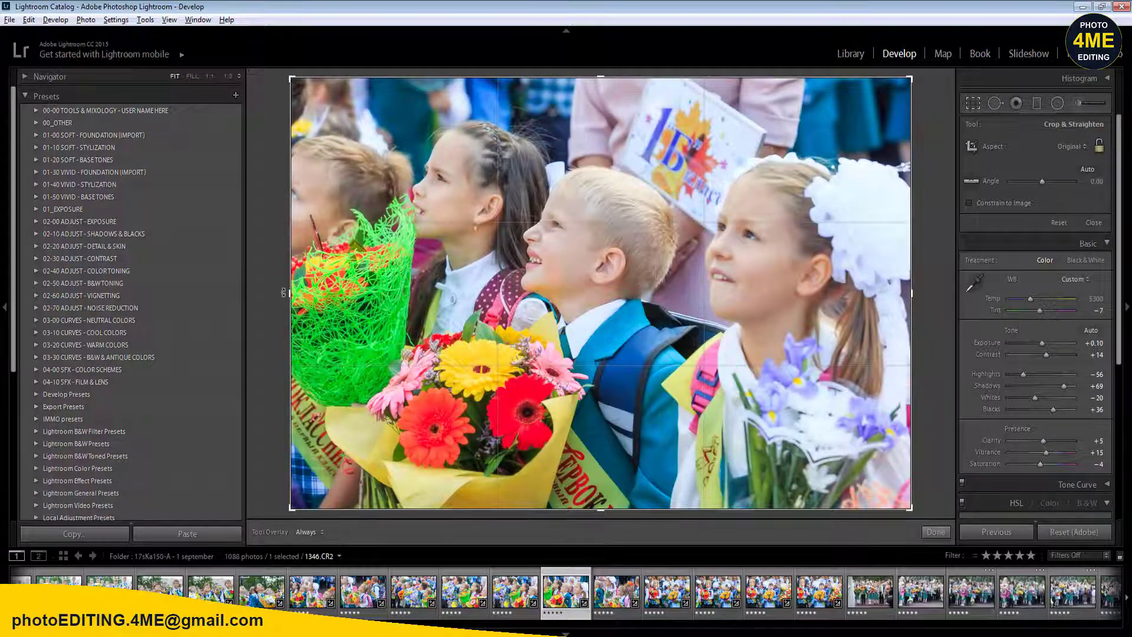
pyautogui.moveTo(284, 292); pyautogui.dragTo(314, 304)
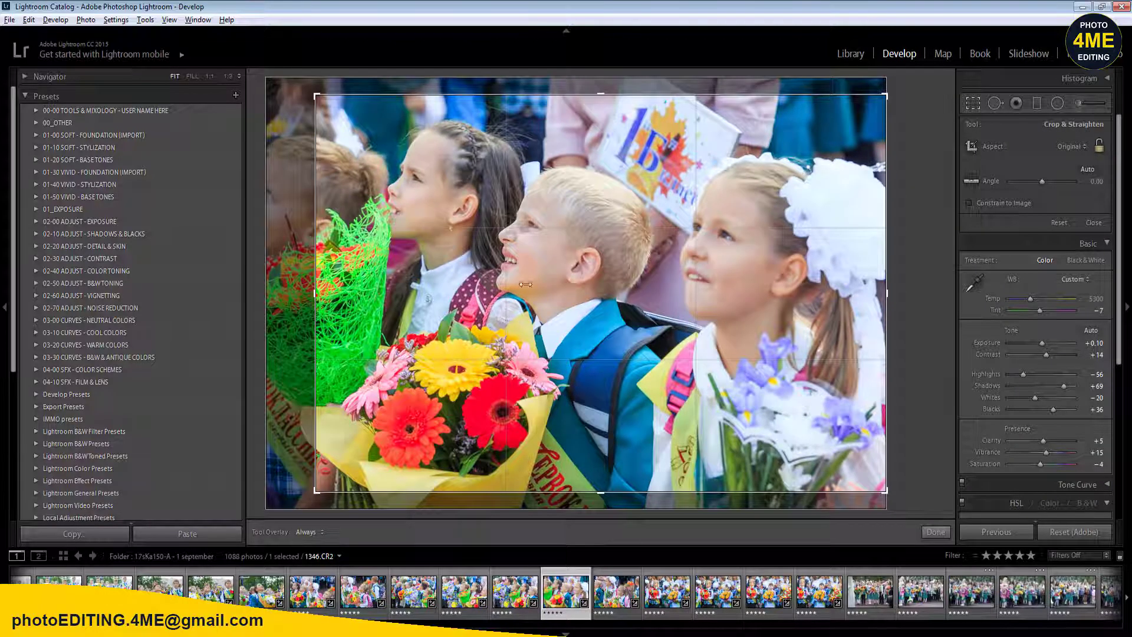
pyautogui.moveTo(542, 285); pyautogui.dragTo(537, 308)
pyautogui.press('Return')
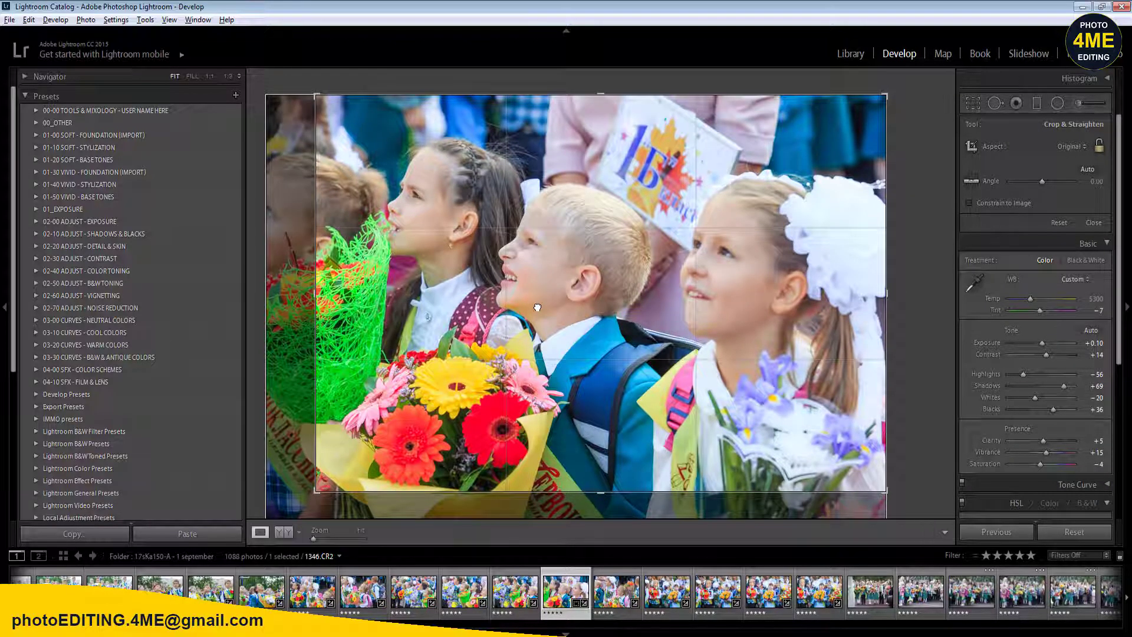
pyautogui.press('Return')
# - Crop 1347.CR2 at its original aspect around the two girls, cutting out the boy at the picture's right edge
pyautogui.press('Right')
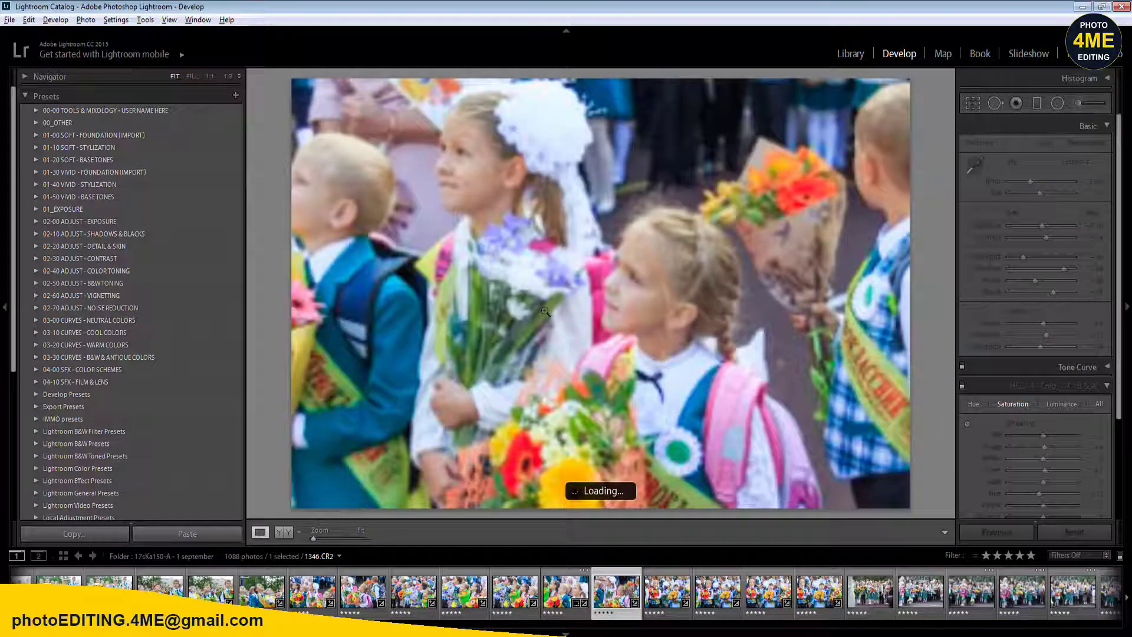
pyautogui.press('r')
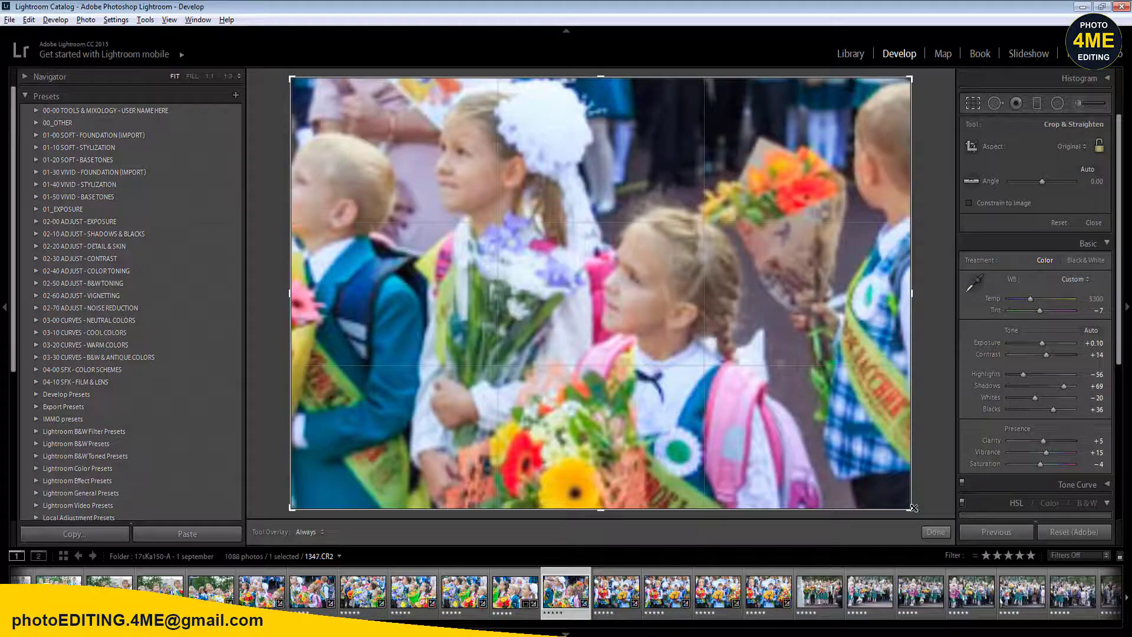
pyautogui.moveTo(909, 508); pyautogui.dragTo(874, 496)
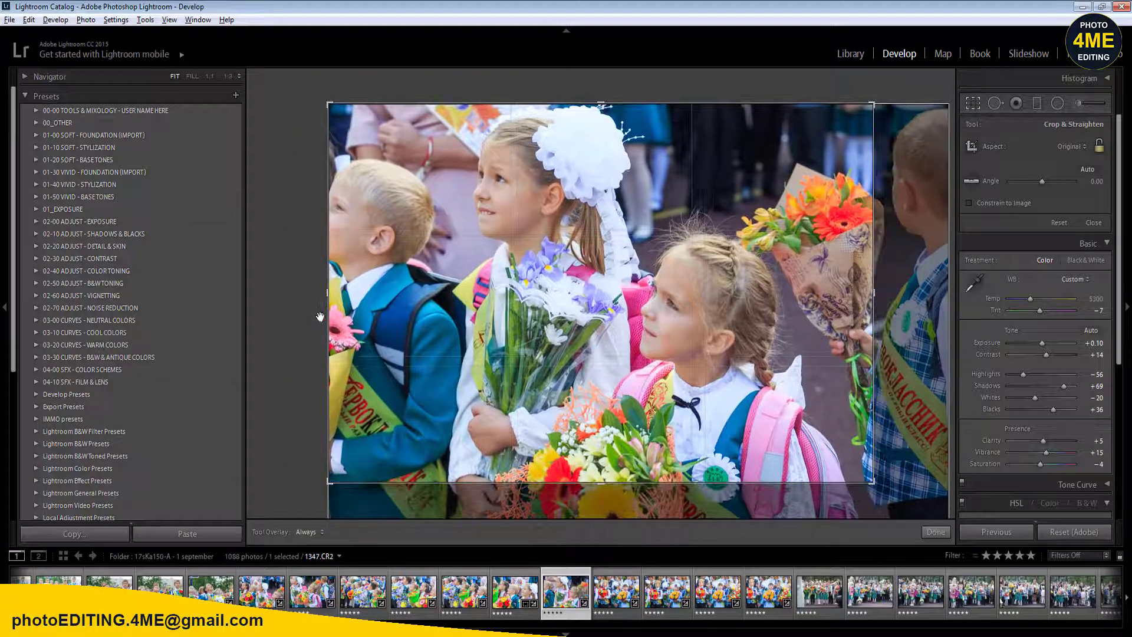
pyautogui.moveTo(324, 305); pyautogui.dragTo(341, 308)
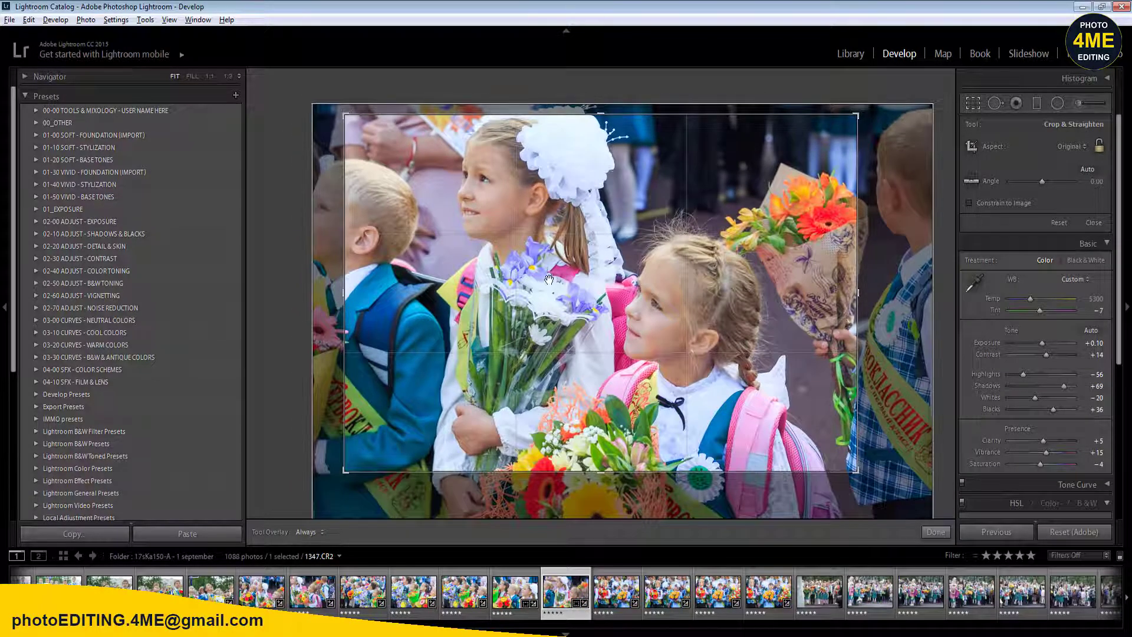
pyautogui.press('Return')
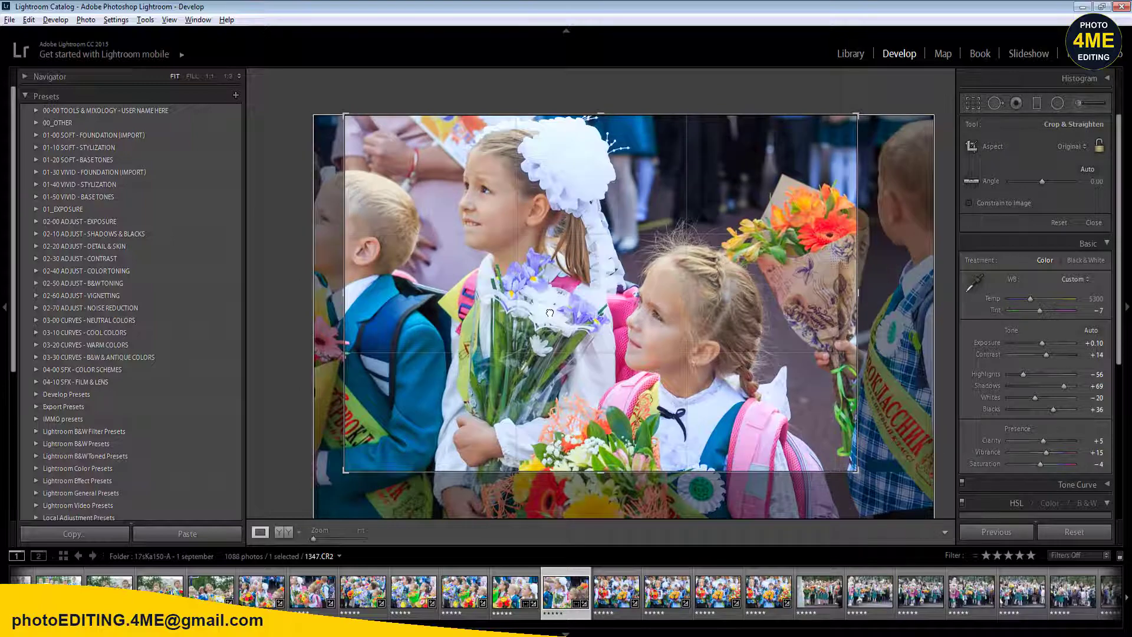
# - Compare 1348.CR2 with its before version and synchronize its settings across 11 consecutive photos
pyautogui.press('Right')
pyautogui.press('Left')
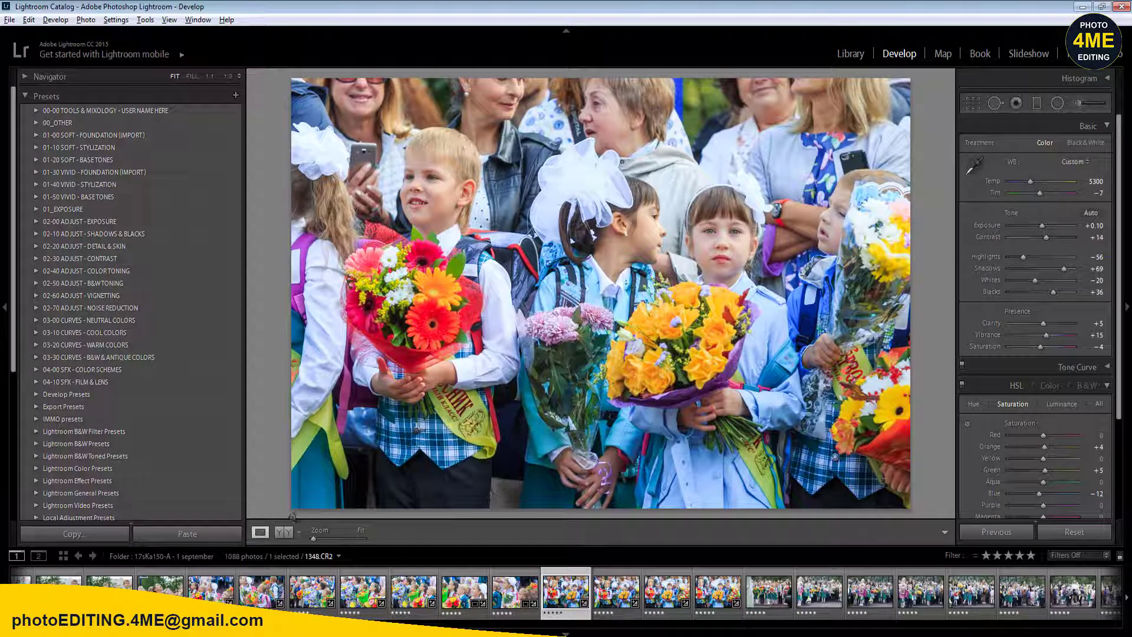
pyautogui.click(284, 532)
pyautogui.click(260, 532)
pyautogui.keyDown('shift'); pyautogui.click(1072, 593); pyautogui.keyUp('shift')
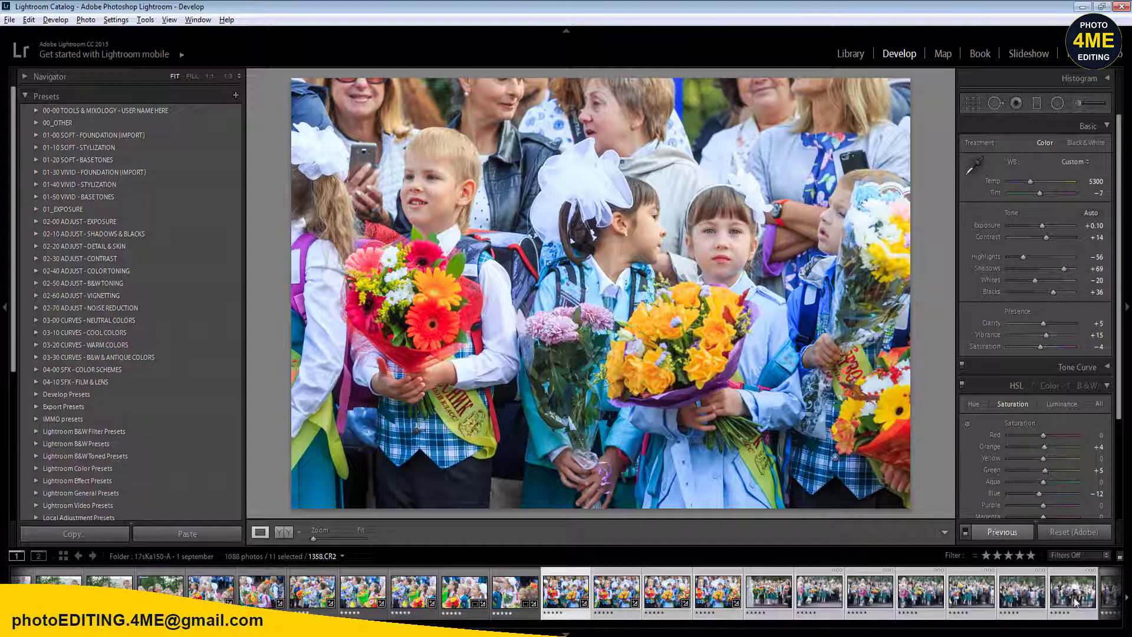
pyautogui.click(1001, 532)
pyautogui.click(927, 551)
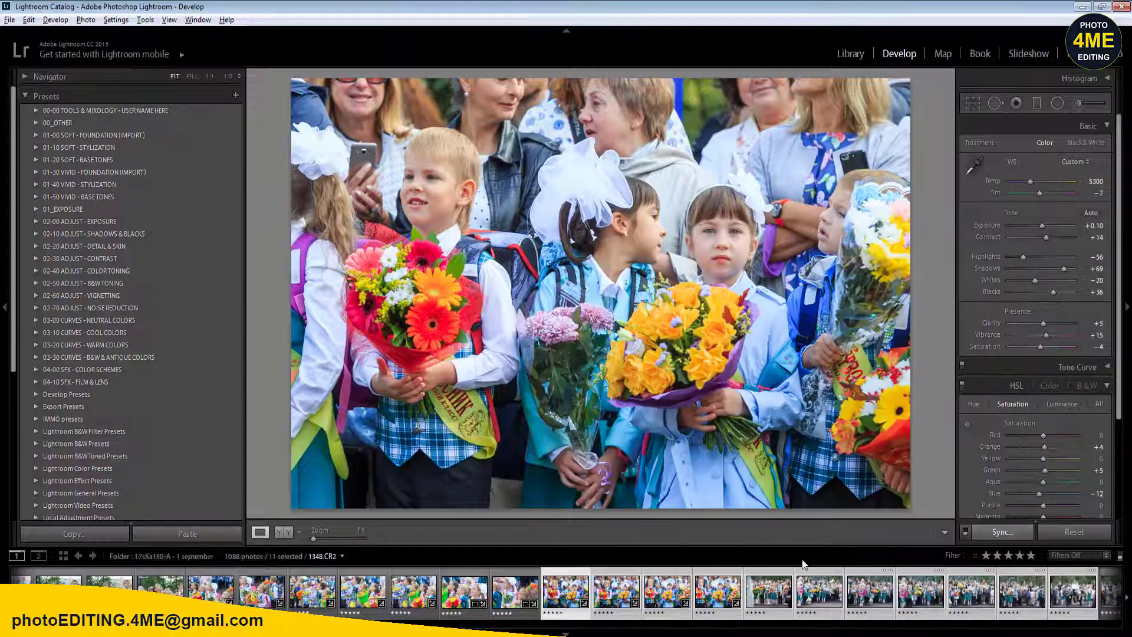
# - Check the synchronized photos up to 1352.CR2 and rate 1352.CR2 with one star
pyautogui.click(525, 595)
pyautogui.click(616, 592)
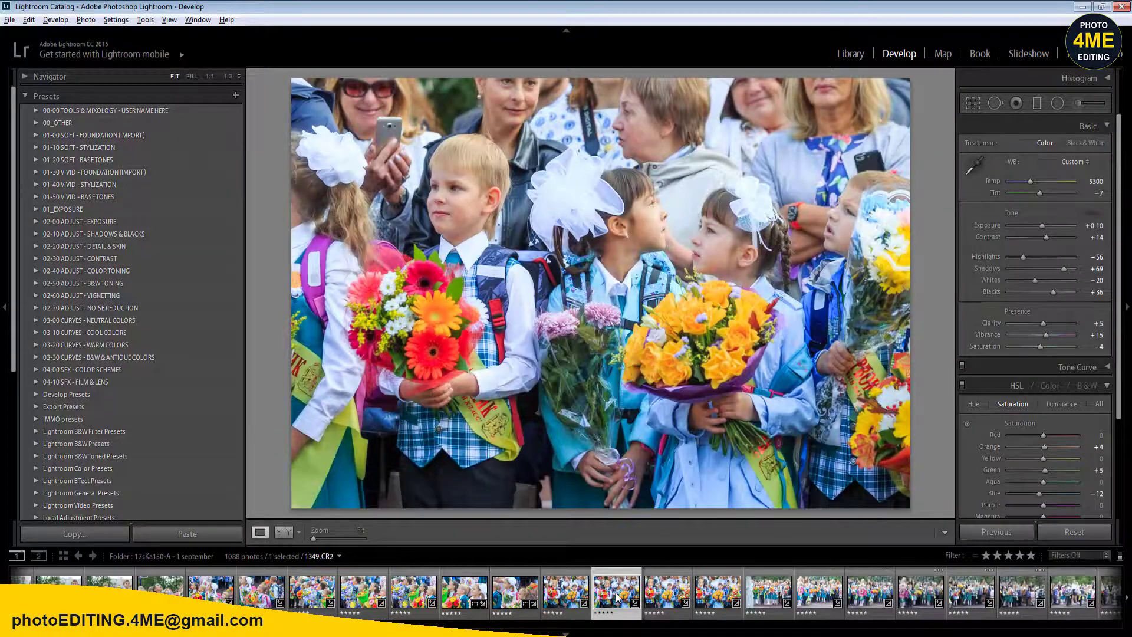
pyautogui.press('Right')
pyautogui.press('Right')
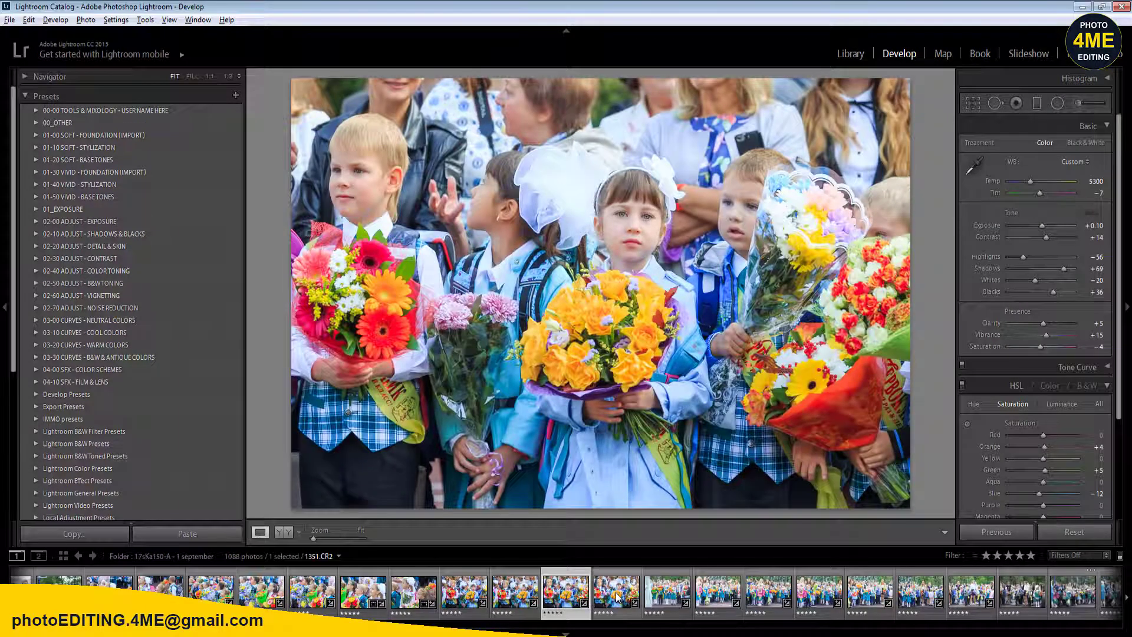
pyautogui.click(616, 592)
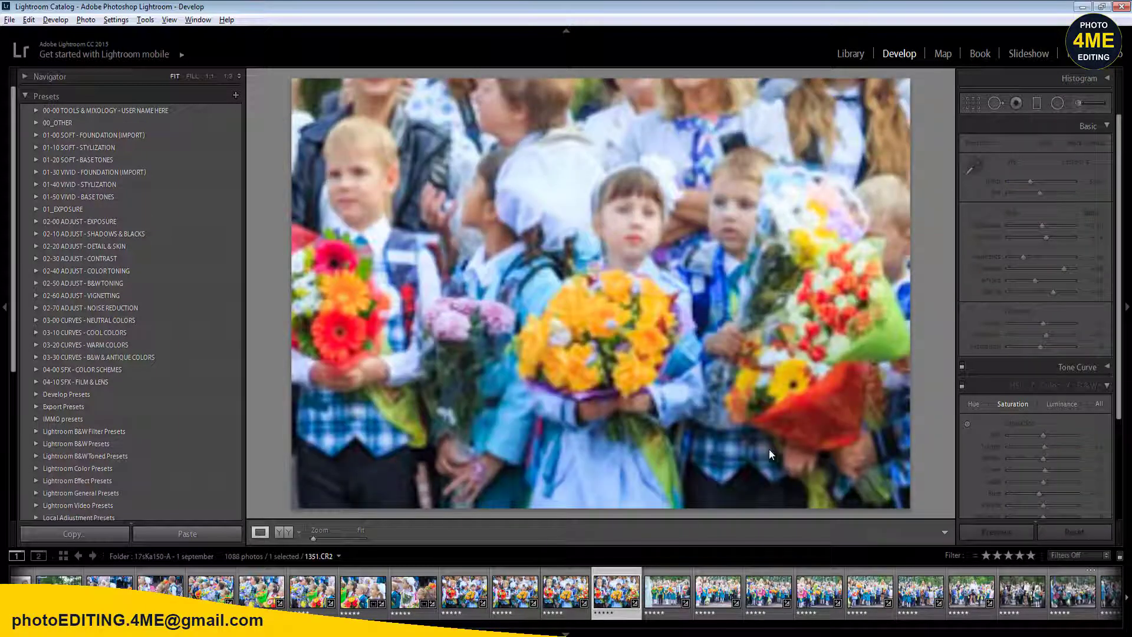
pyautogui.press('Right')
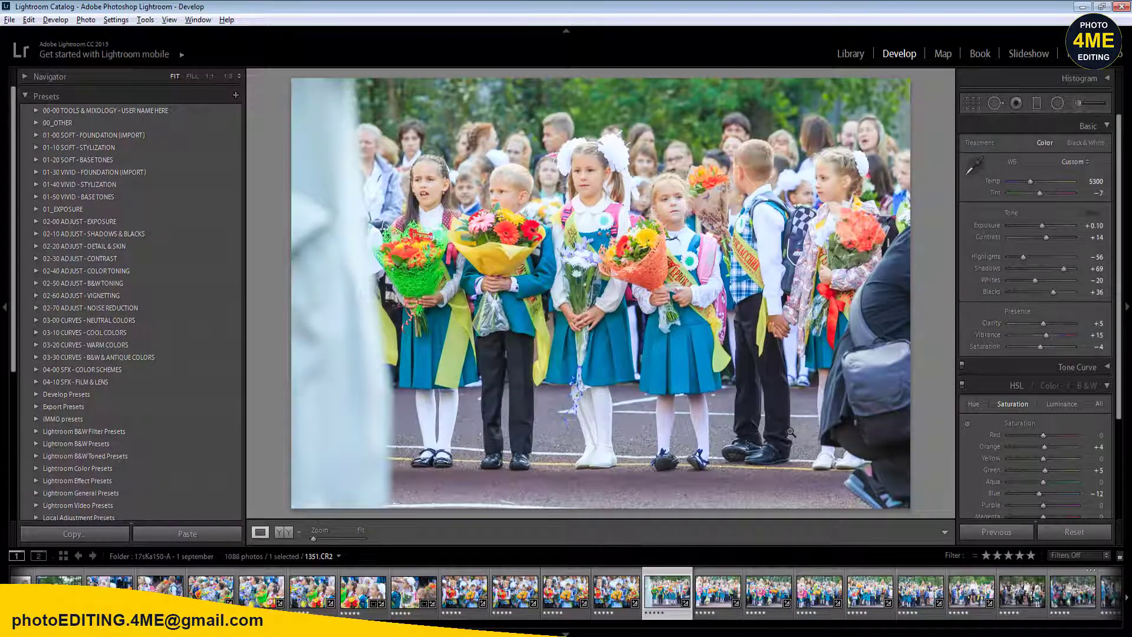
pyautogui.press('Right')
pyautogui.press('1')
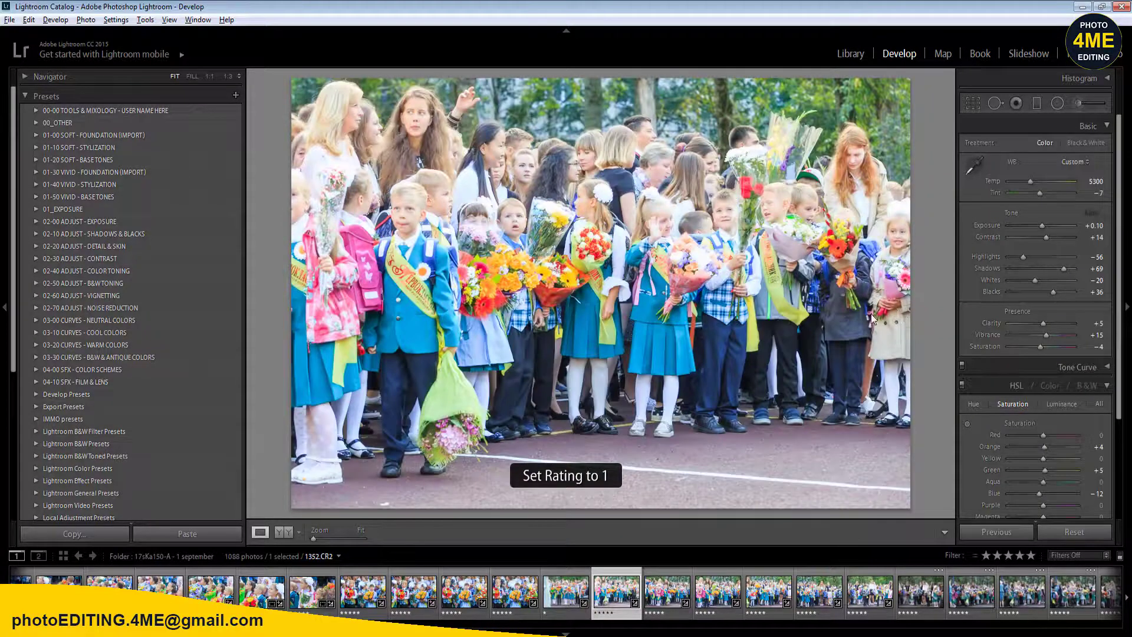
# - Set 1352.CR2's exposure to -0.20 and its color temperature to 5100
pyautogui.press('Left')
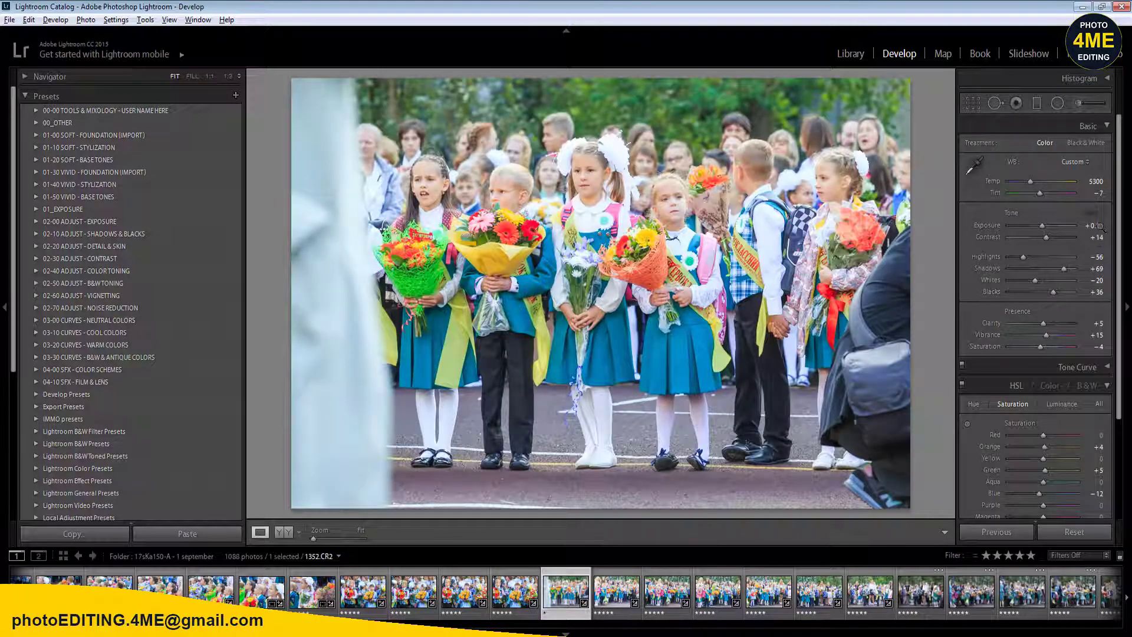
pyautogui.click(1098, 226)
pyautogui.press('Down')
pyautogui.press('Down')
pyautogui.press('Down')
pyautogui.press('Return')
pyautogui.click(1098, 183)
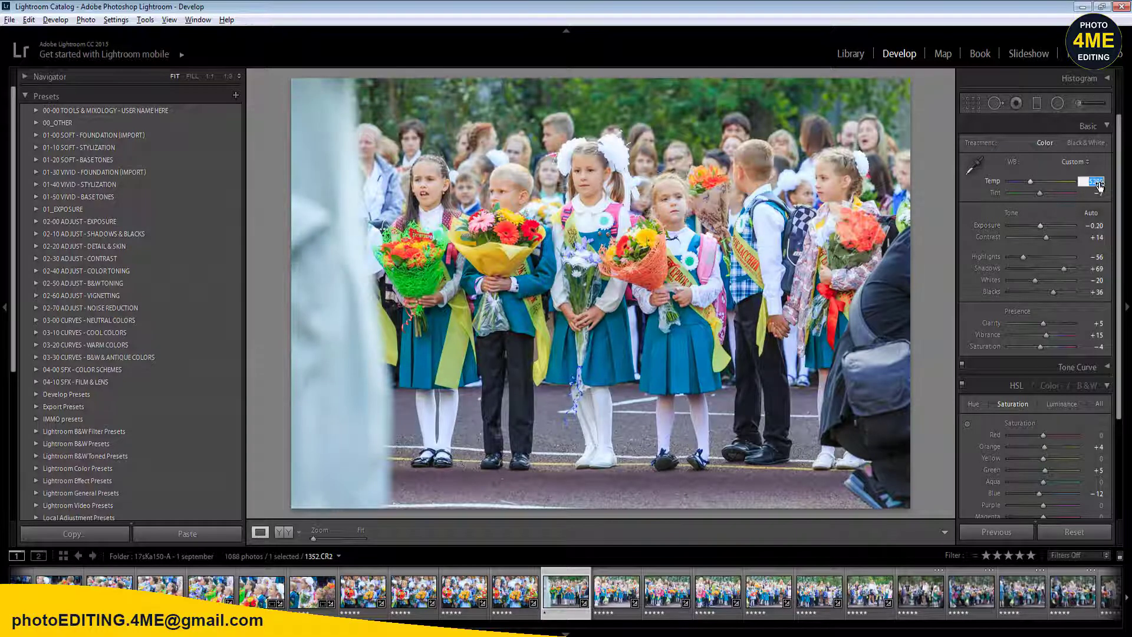
pyautogui.write('5100')
pyautogui.press('Return')
# - Crop 1352.CR2 tighter around the row of children, trimming the blurred figure at the picture's left and part of the photographer
pyautogui.press('r')
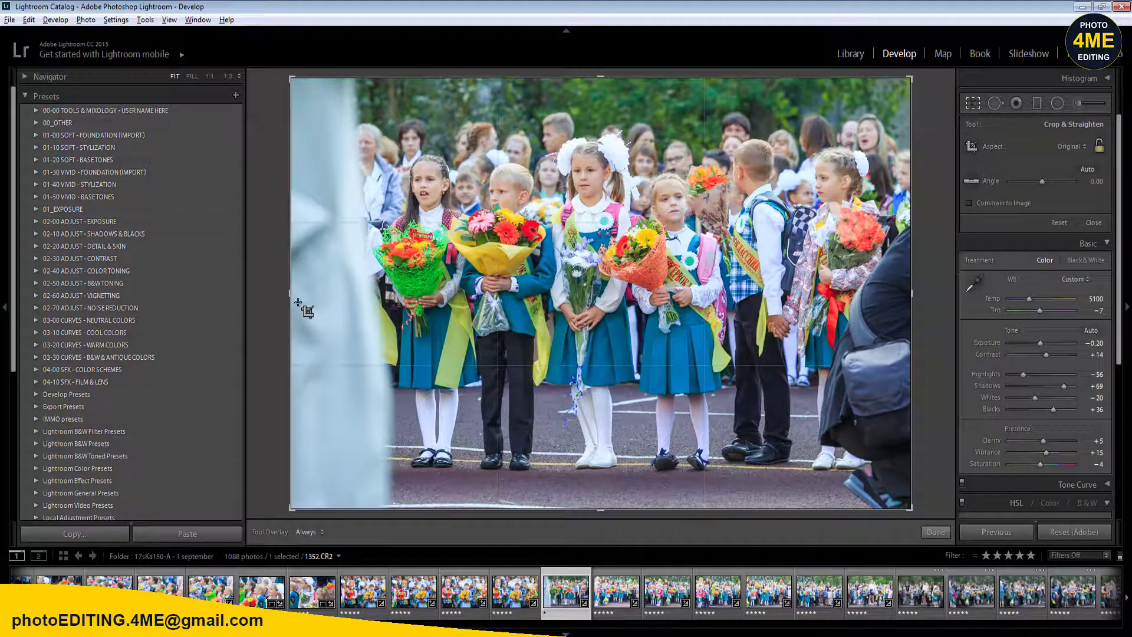
pyautogui.moveTo(293, 293); pyautogui.dragTo(334, 310)
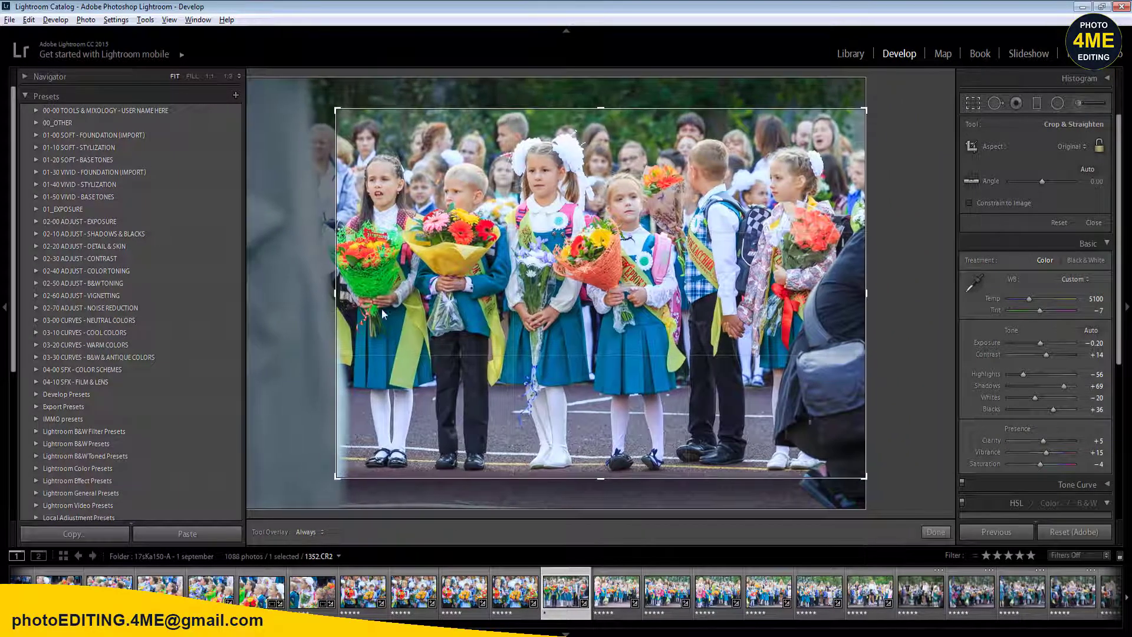
pyautogui.moveTo(869, 288); pyautogui.dragTo(861, 289)
pyautogui.press('Return')
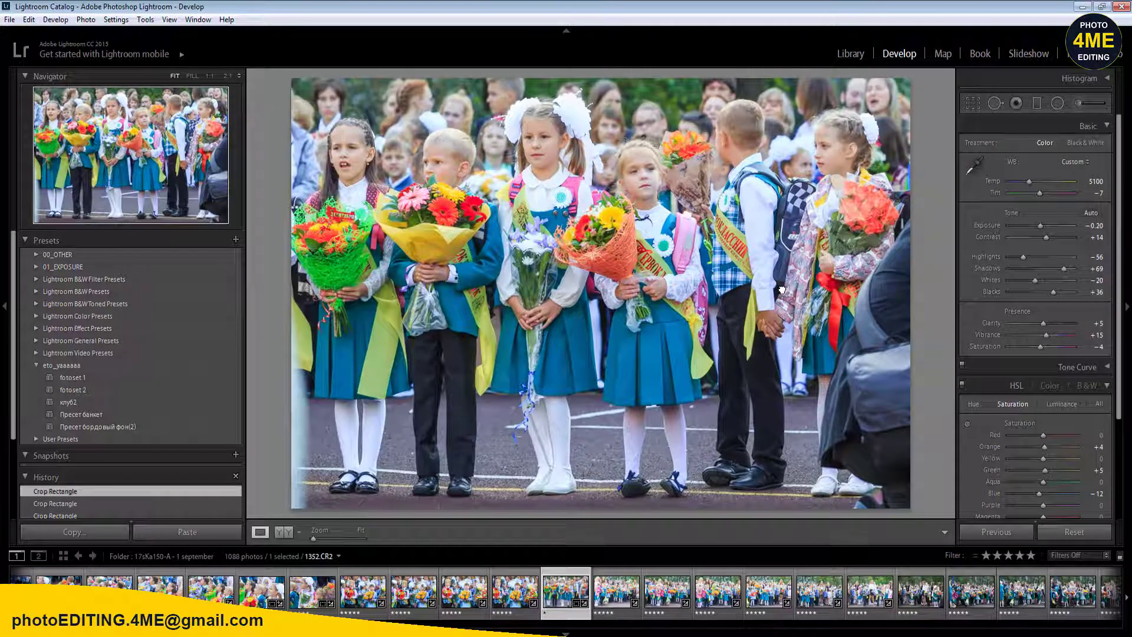
# - Synchronize 1352.CR2's settings across 11 consecutive photos ending at 1362.CR2
pyautogui.keyDown('shift'); pyautogui.click(1073, 591); pyautogui.keyUp('shift')
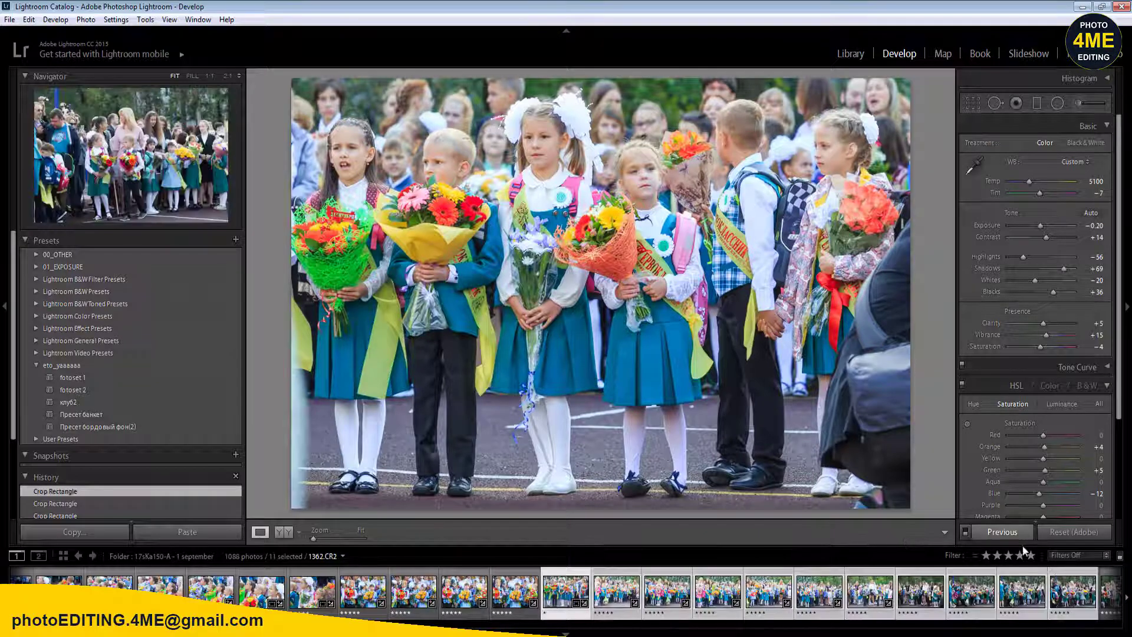
pyautogui.click(990, 531)
pyautogui.click(927, 552)
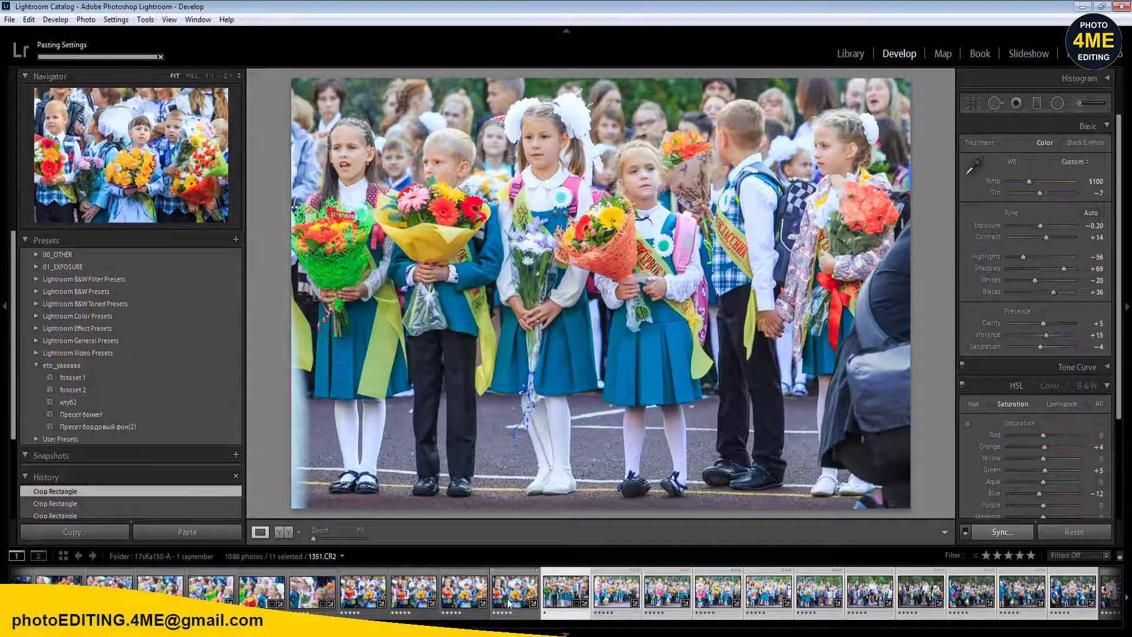
# - Set the exposure of 1353.CR2 to -0.4
pyautogui.click(623, 598)
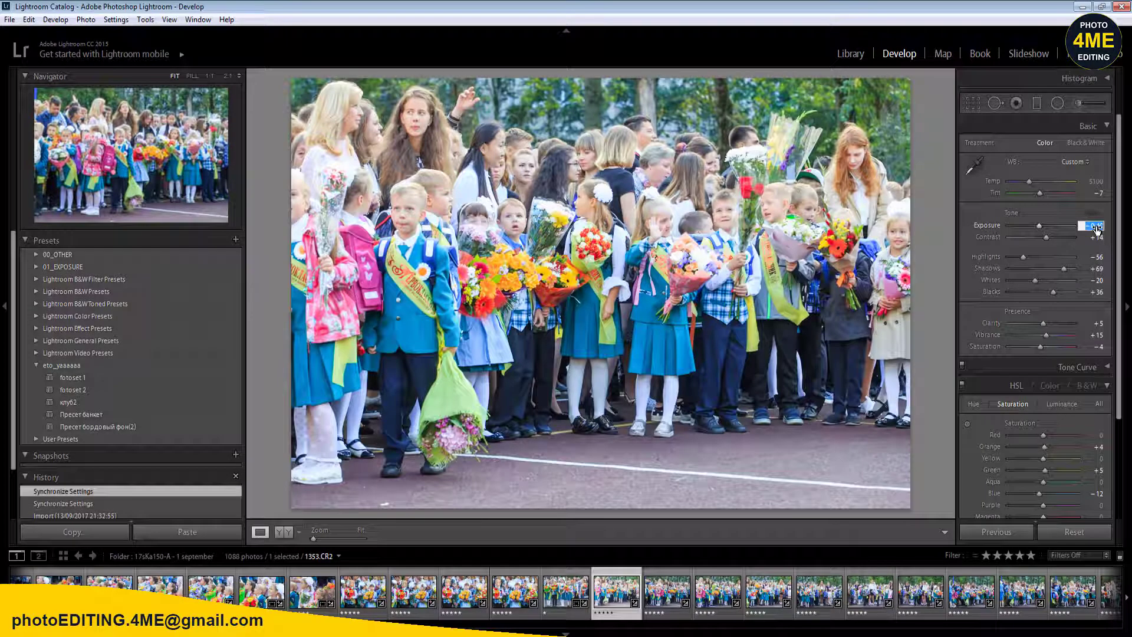
pyautogui.write('-0.4')
pyautogui.press('Return')
# - Crop 1354.CR2 tighter around the children, trimming the boy at the picture's left edge and a narrow strip at its right
pyautogui.press('Right')
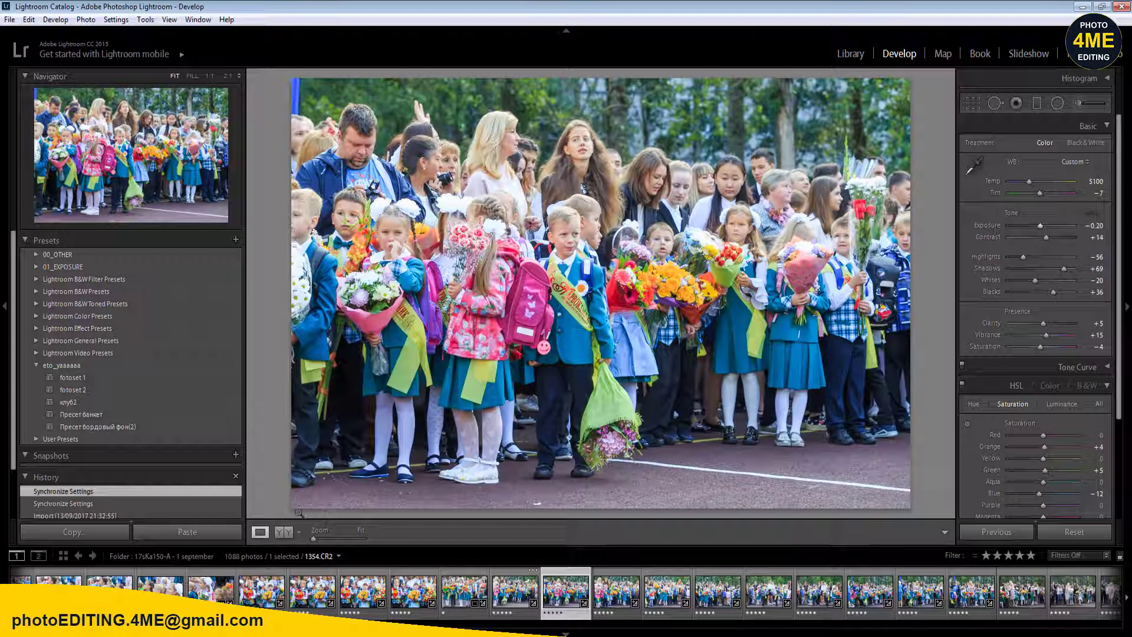
pyautogui.press('r')
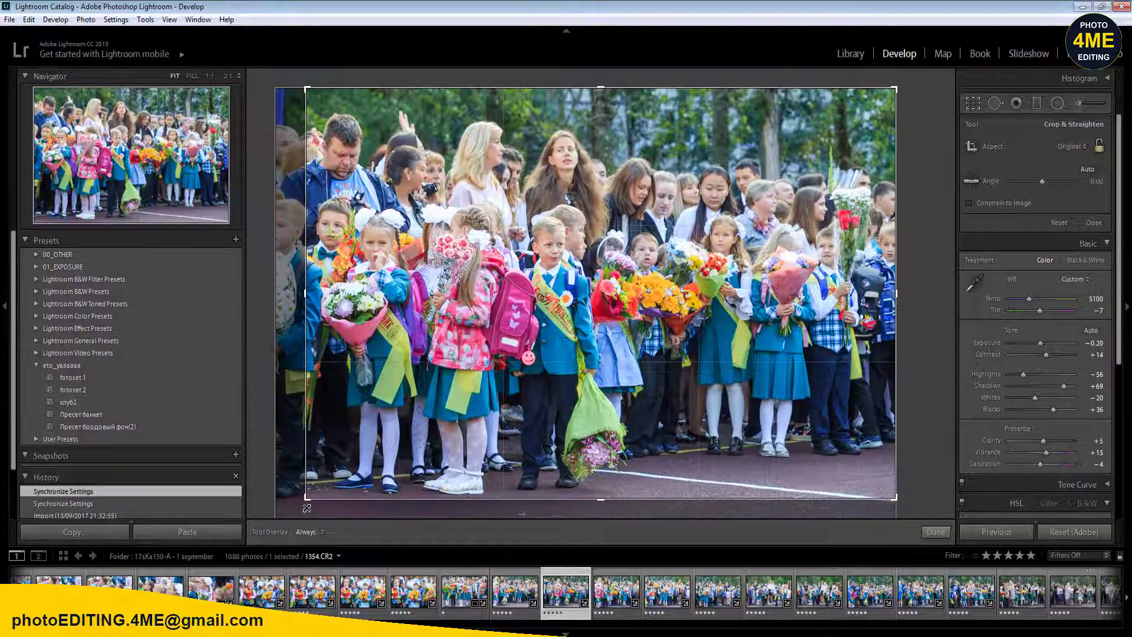
pyautogui.press('Right')
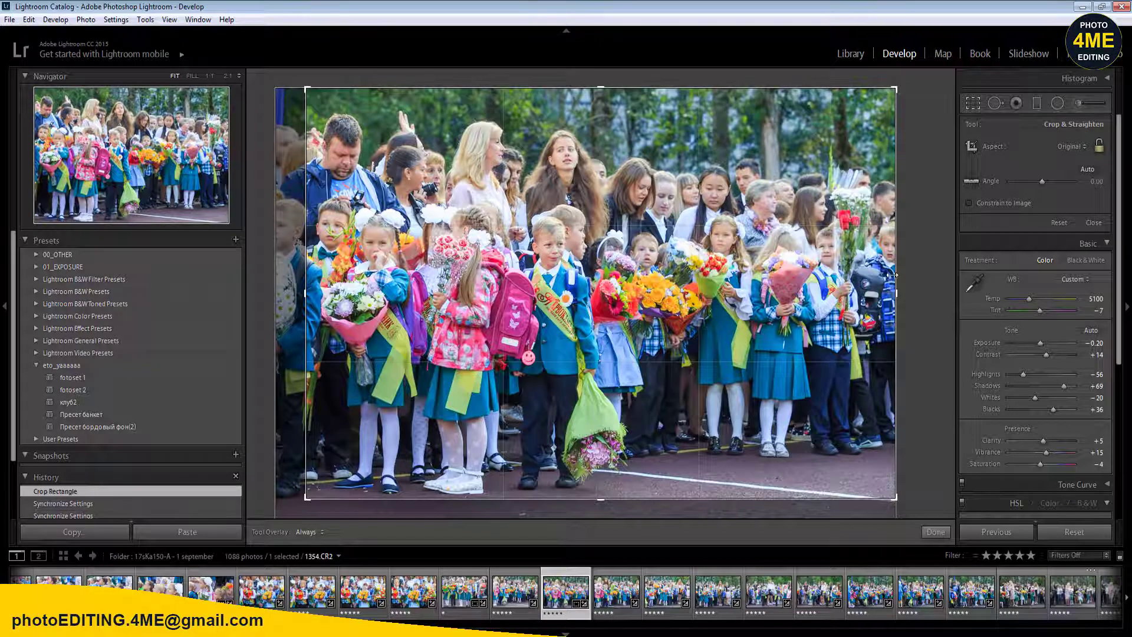
pyautogui.moveTo(895, 293); pyautogui.dragTo(891, 293)
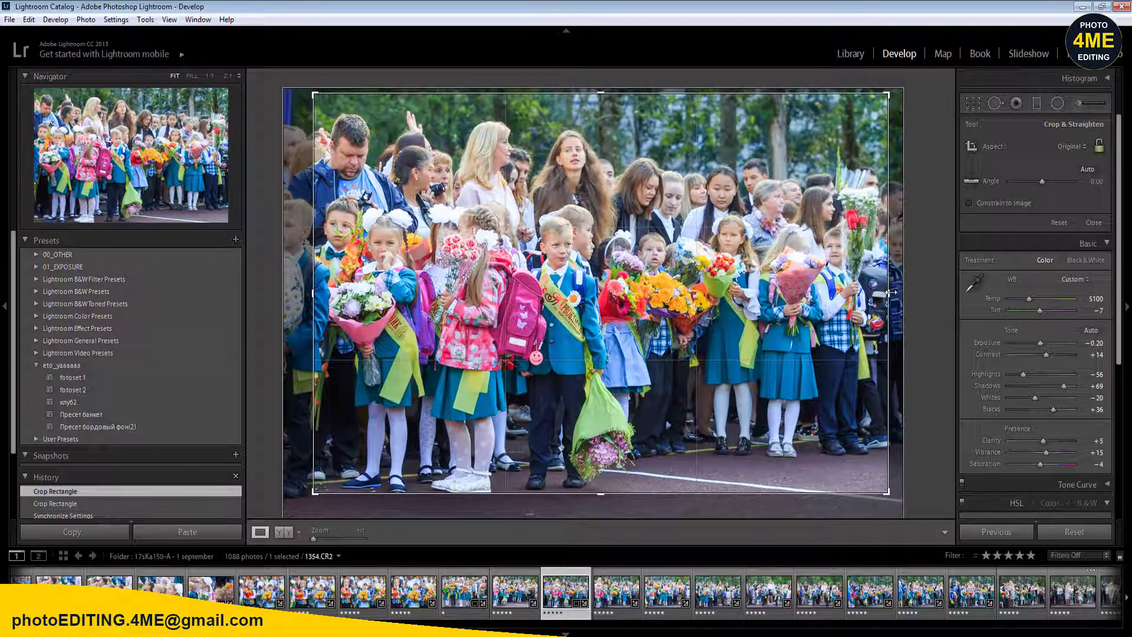
pyautogui.press('r')
# - Crop 1357.CR2 slightly tighter, trimming the partial bouquet at the picture's left, and shift the crop frame lower in the picture
pyautogui.press('Right')
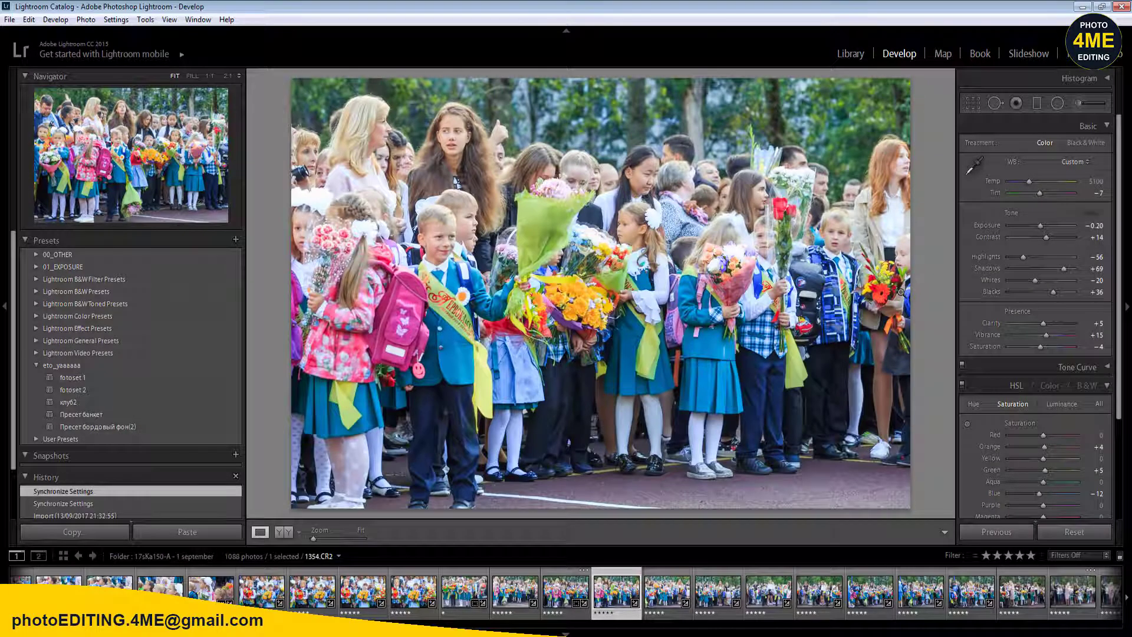
pyautogui.press('Left')
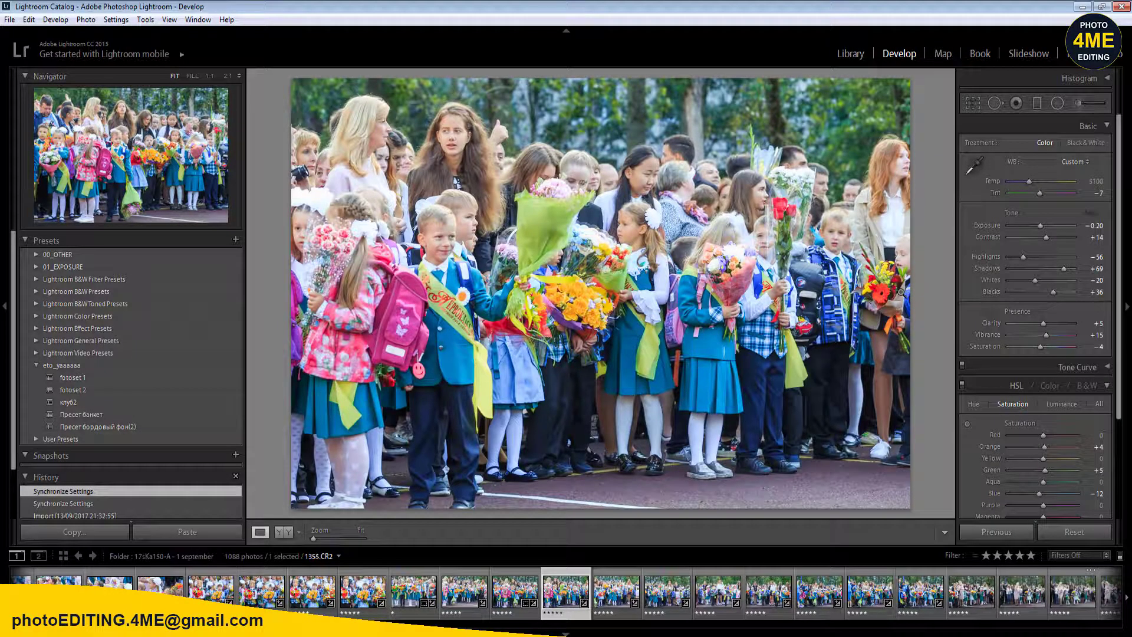
pyautogui.press('Right')
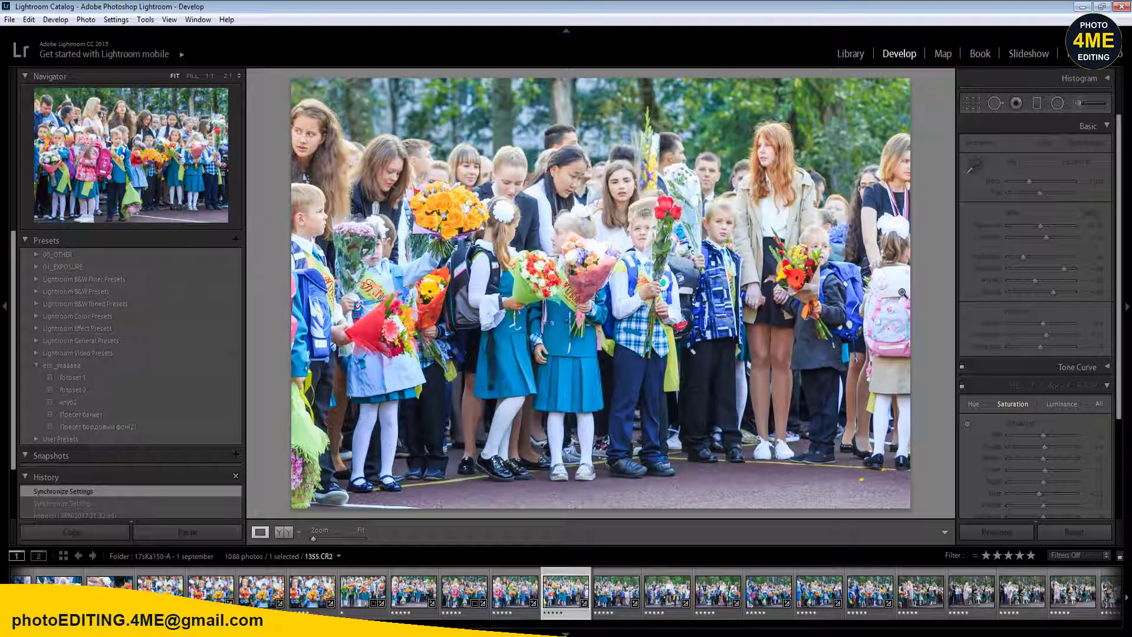
pyautogui.press('Right')
pyautogui.press('Right')
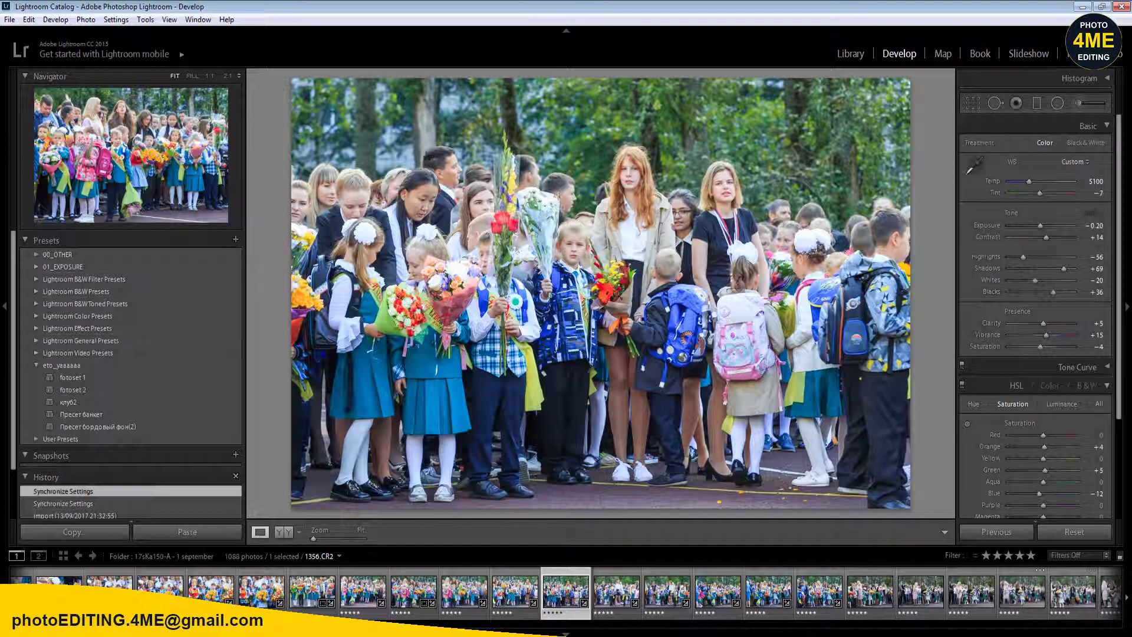
pyautogui.press('r')
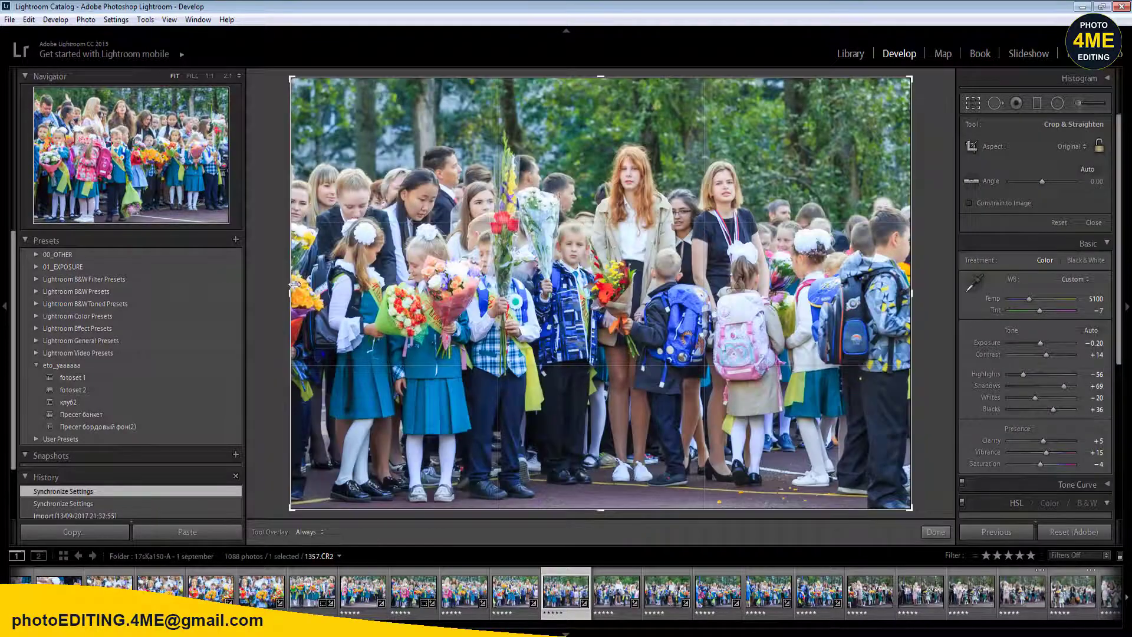
pyautogui.moveTo(292, 283); pyautogui.dragTo(309, 284)
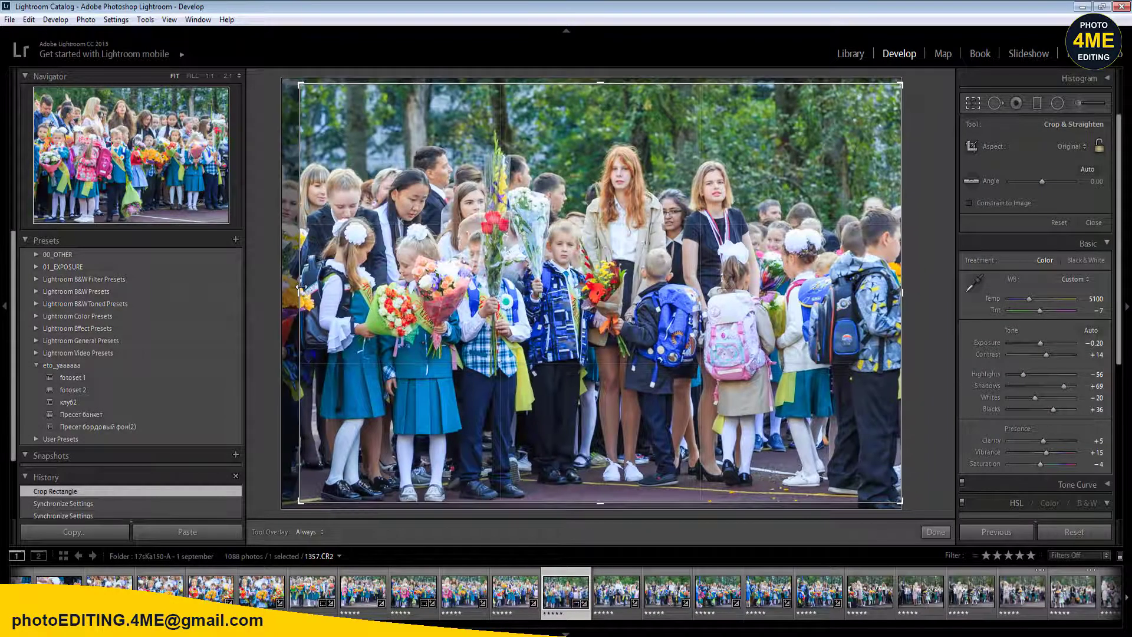
pyautogui.press('r')
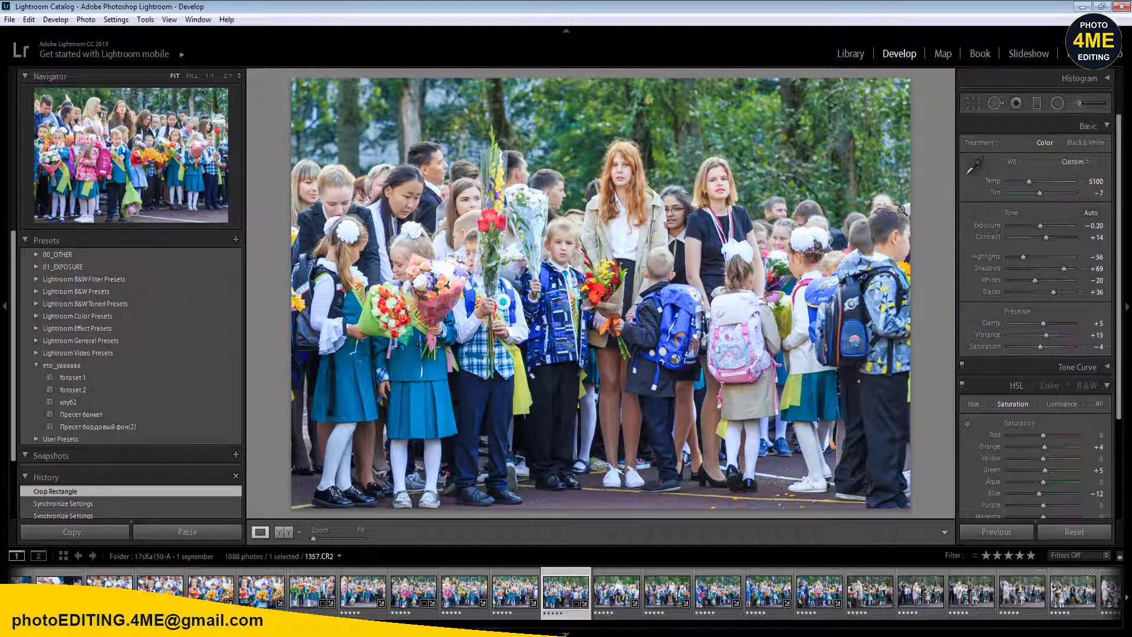
pyautogui.press('r')
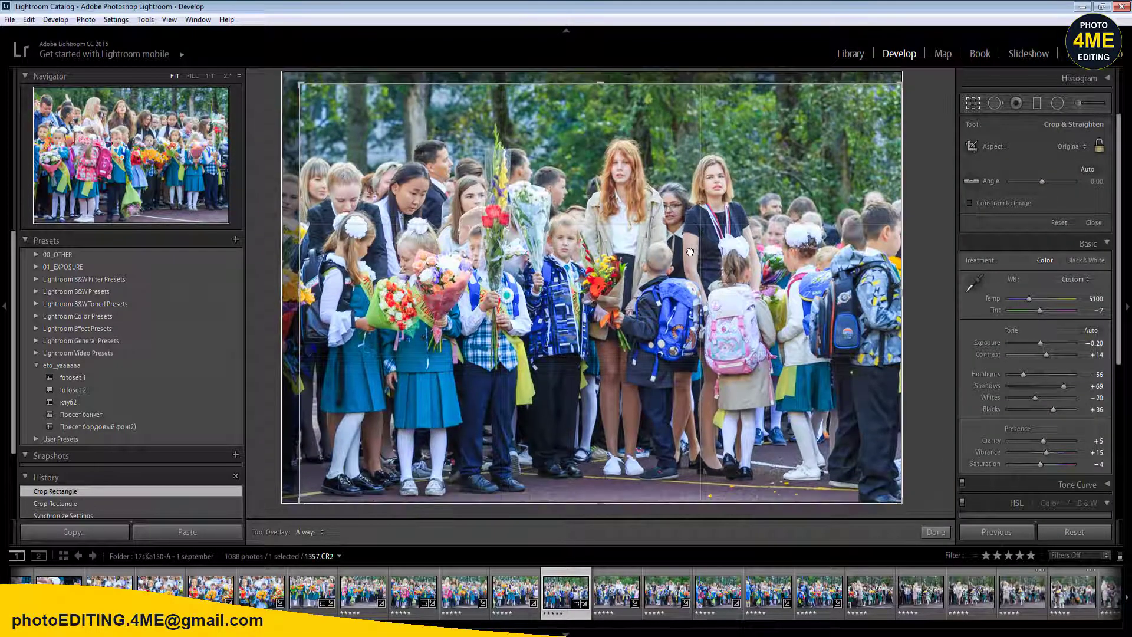
pyautogui.press('r')
# - Crop 1358.CR2 tighter, trimming most of the blurred dark figure at the picture's right and keeping the frame low
pyautogui.press('Right')
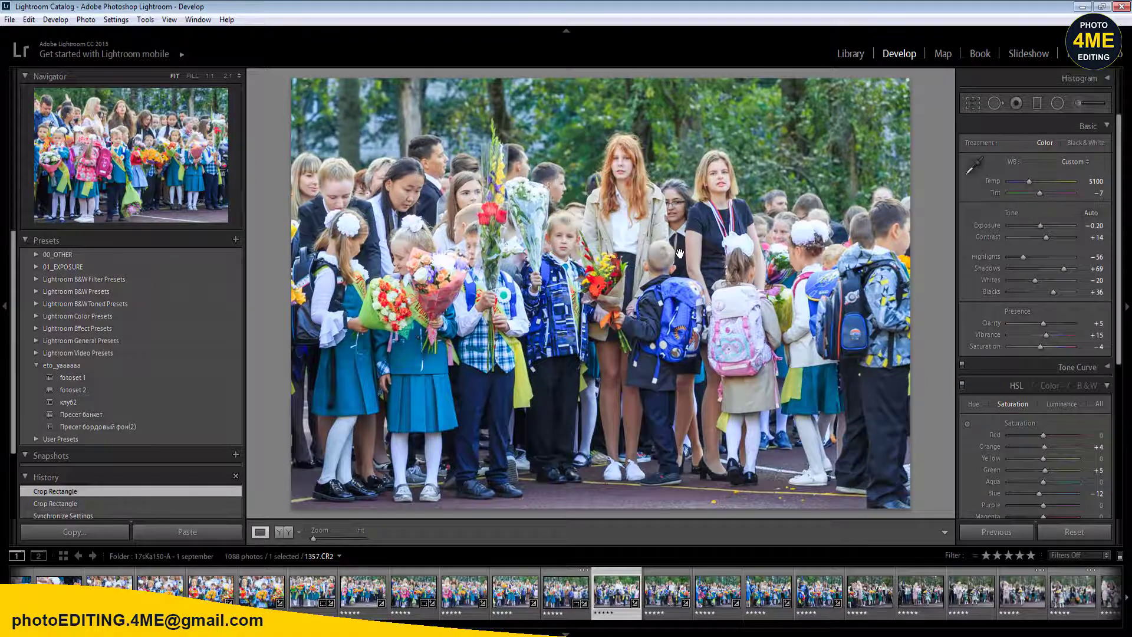
pyautogui.press('Right')
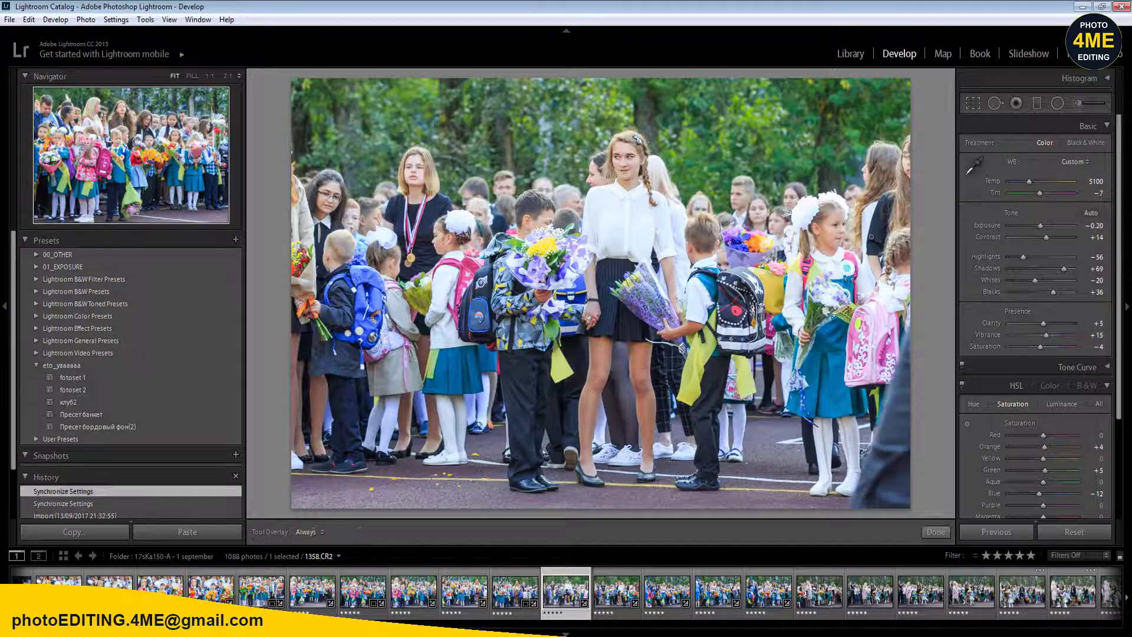
pyautogui.press('r')
pyautogui.moveTo(906, 258); pyautogui.dragTo(892, 262)
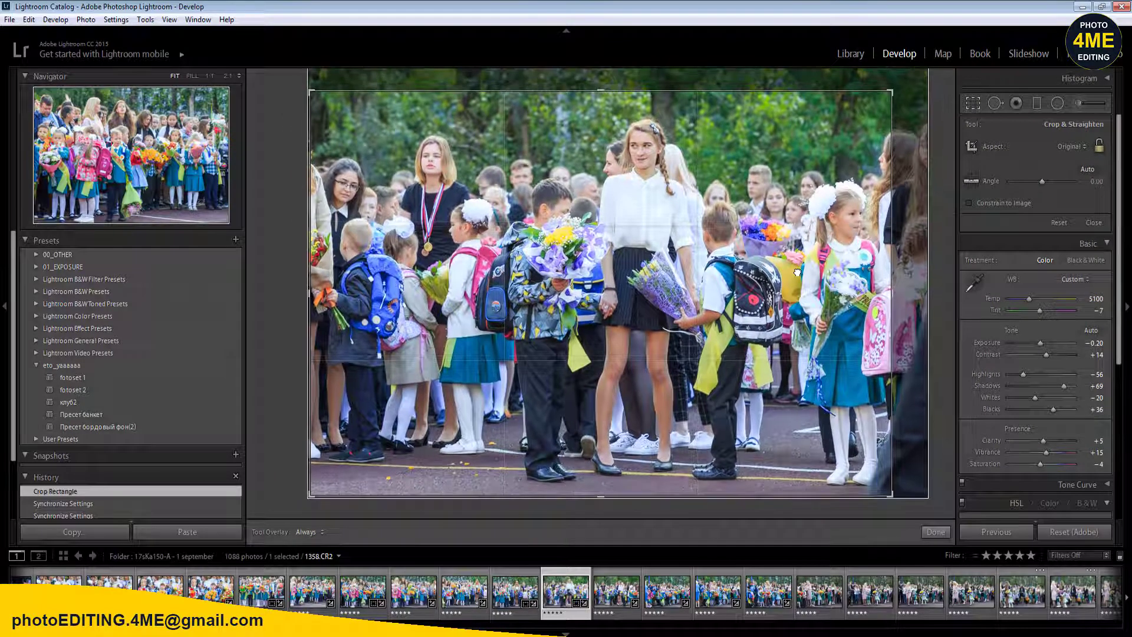
pyautogui.press('r')
# - Crop 1360.CR2 tighter around the row of children, trimming the woman in blue at the picture's left
pyautogui.press('Right')
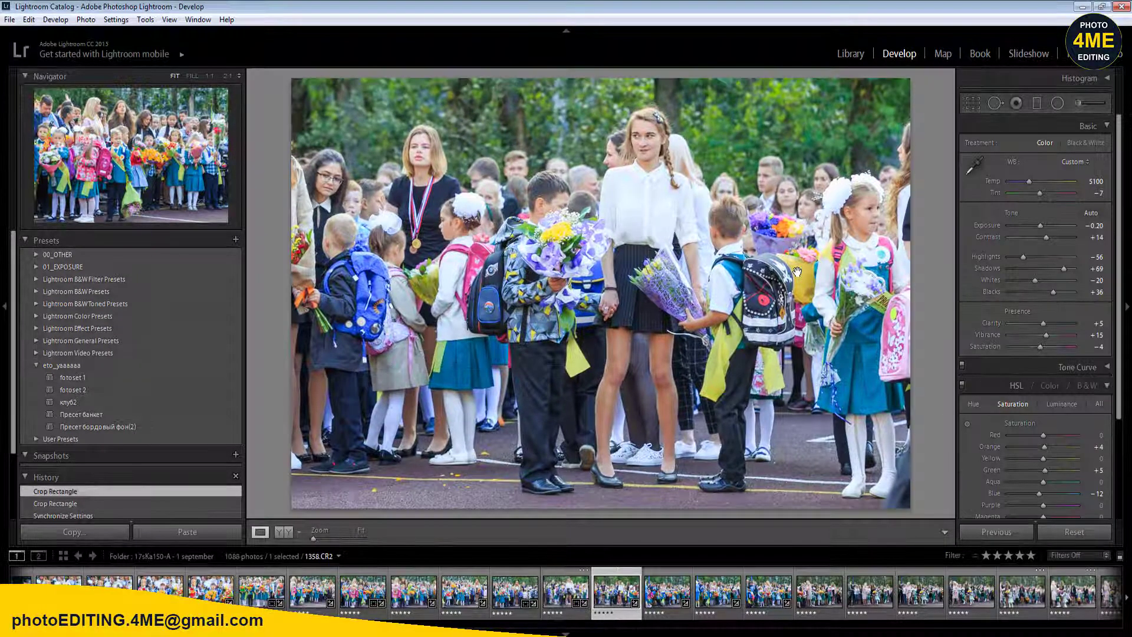
pyautogui.press('Left')
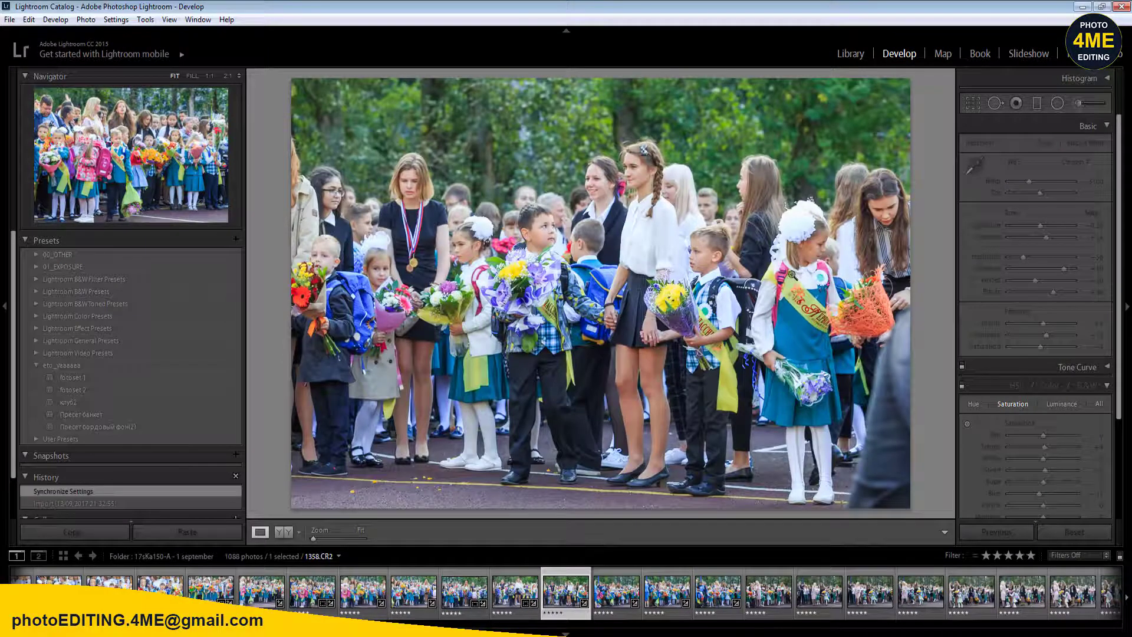
pyautogui.press('Right')
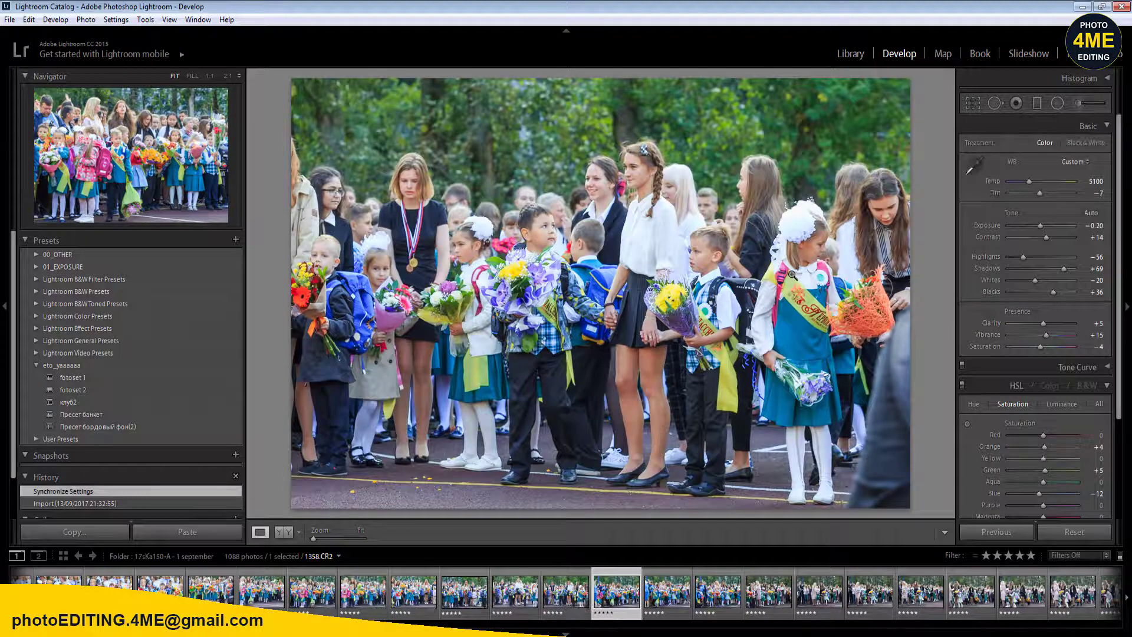
pyautogui.press('Right')
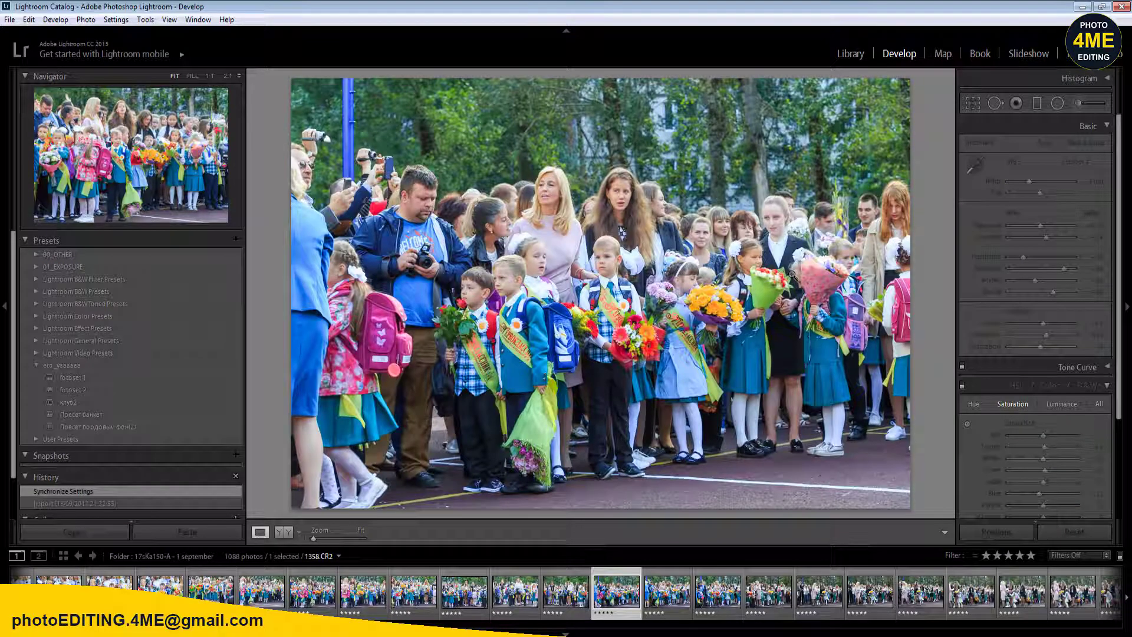
pyautogui.press('Right')
pyautogui.press('r')
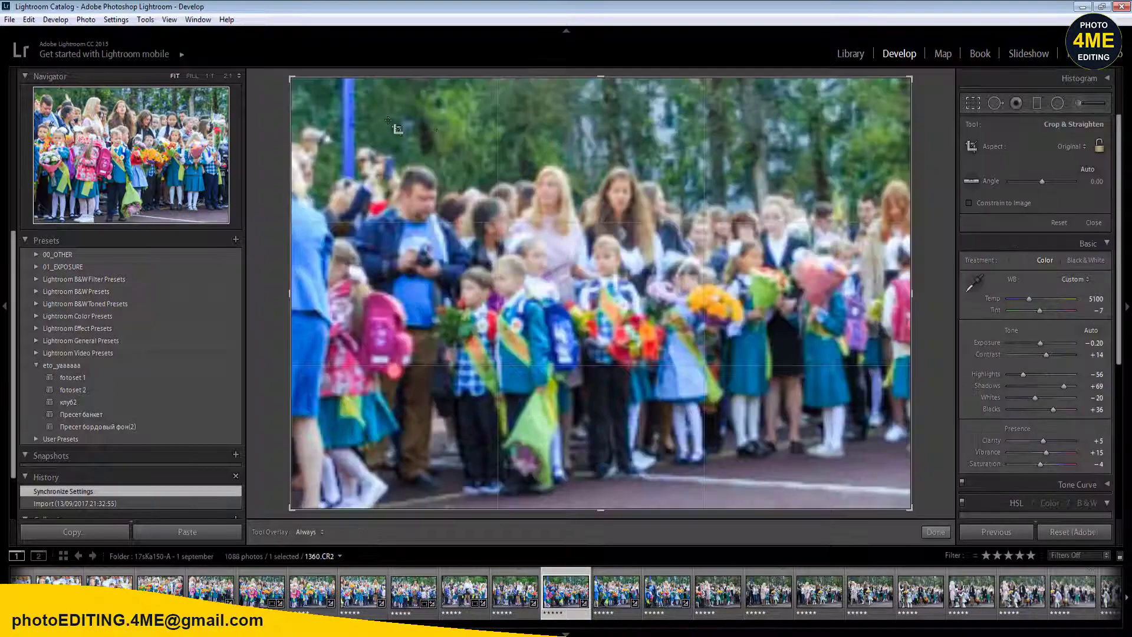
pyautogui.moveTo(290, 78); pyautogui.dragTo(307, 86)
pyautogui.press('Return')
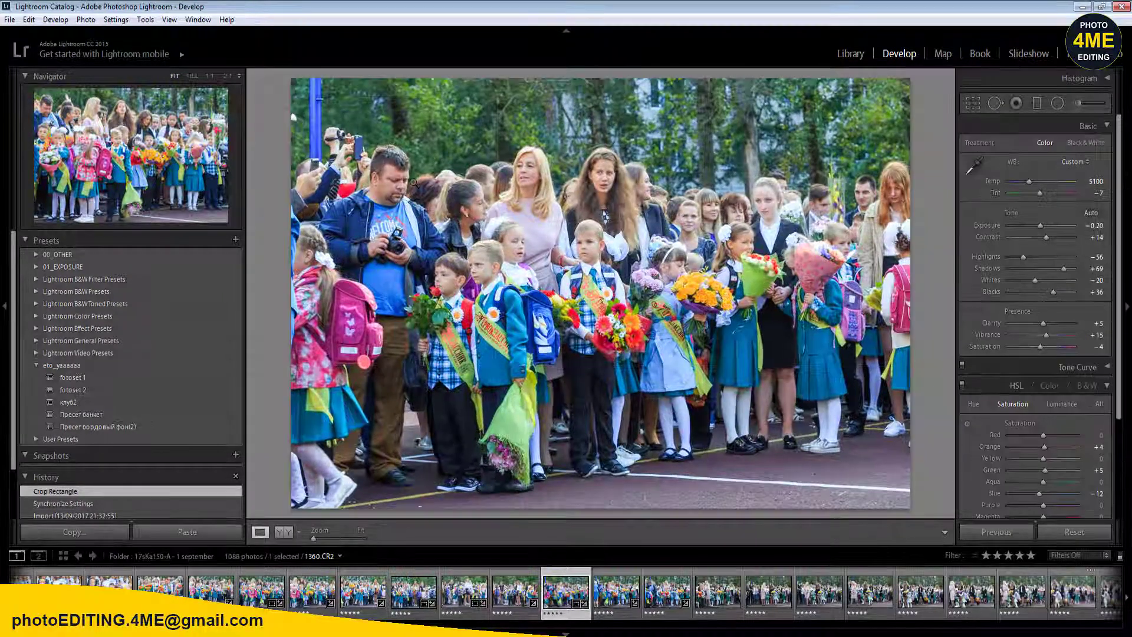
# - Crop 1361.CR2 to remove most of the woman in blue at the picture's left, and shift the crop frame slightly lower
pyautogui.press('Right')
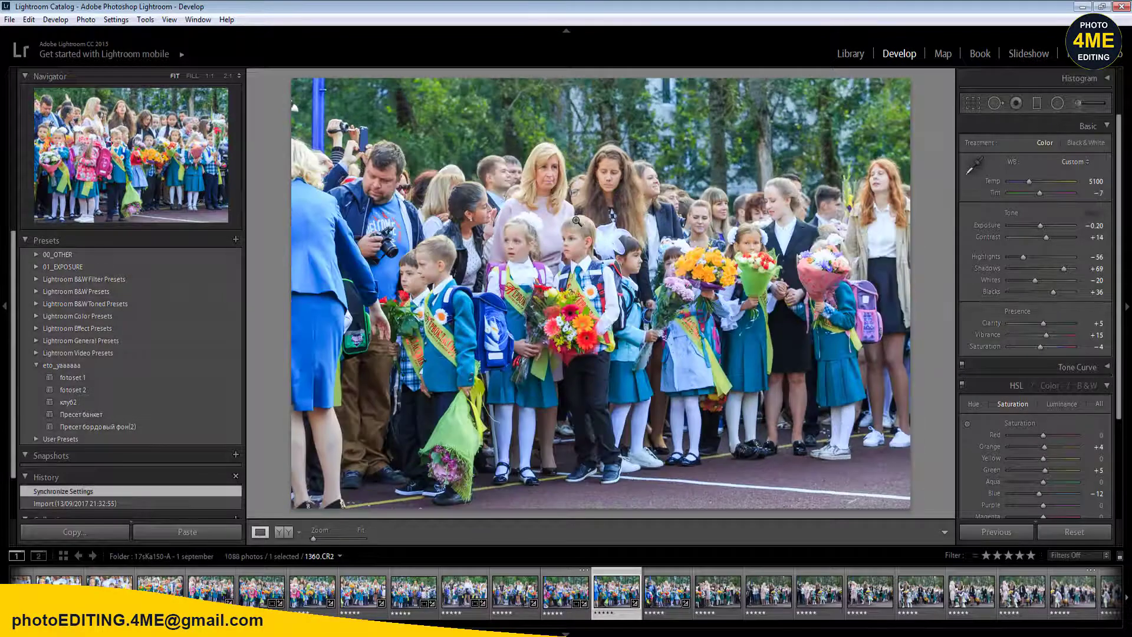
pyautogui.press('Right')
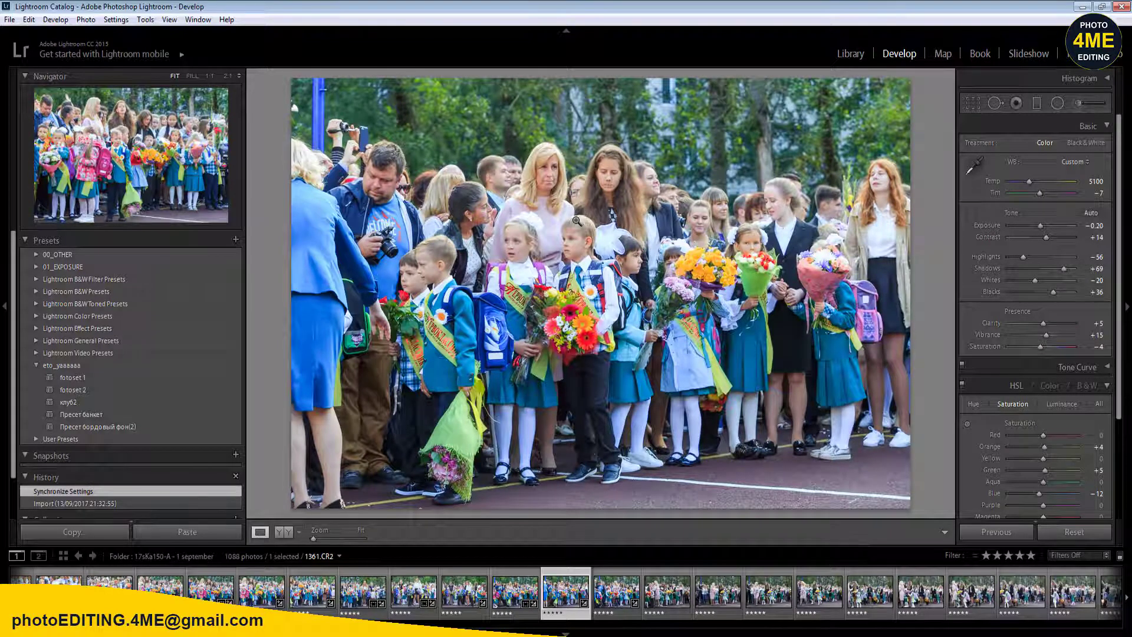
pyautogui.press('r')
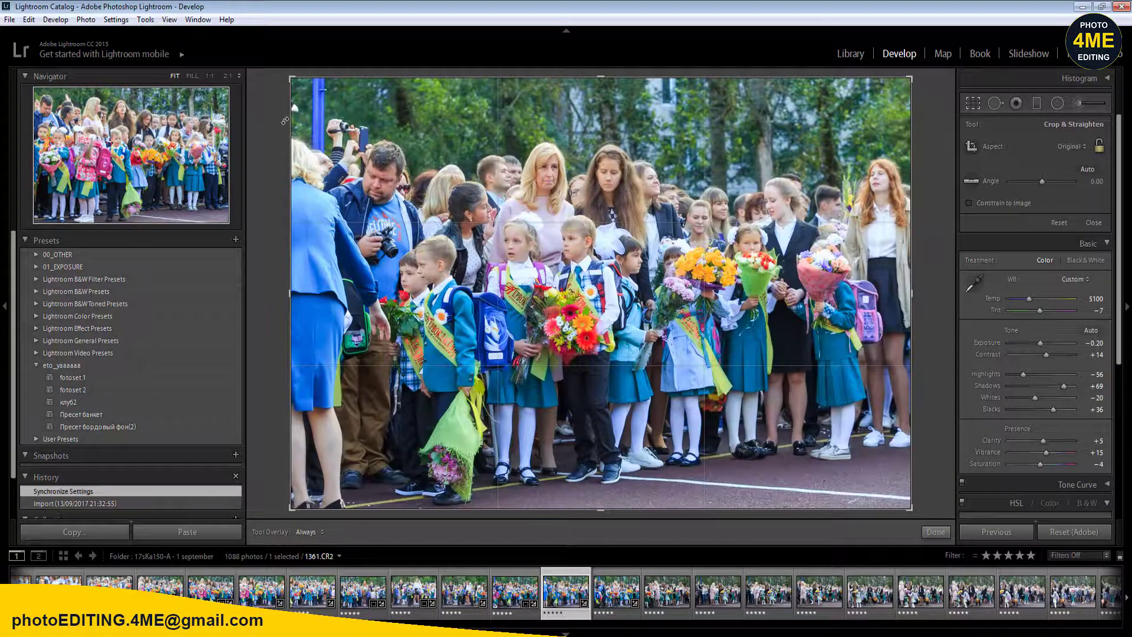
pyautogui.moveTo(291, 123); pyautogui.dragTo(314, 132)
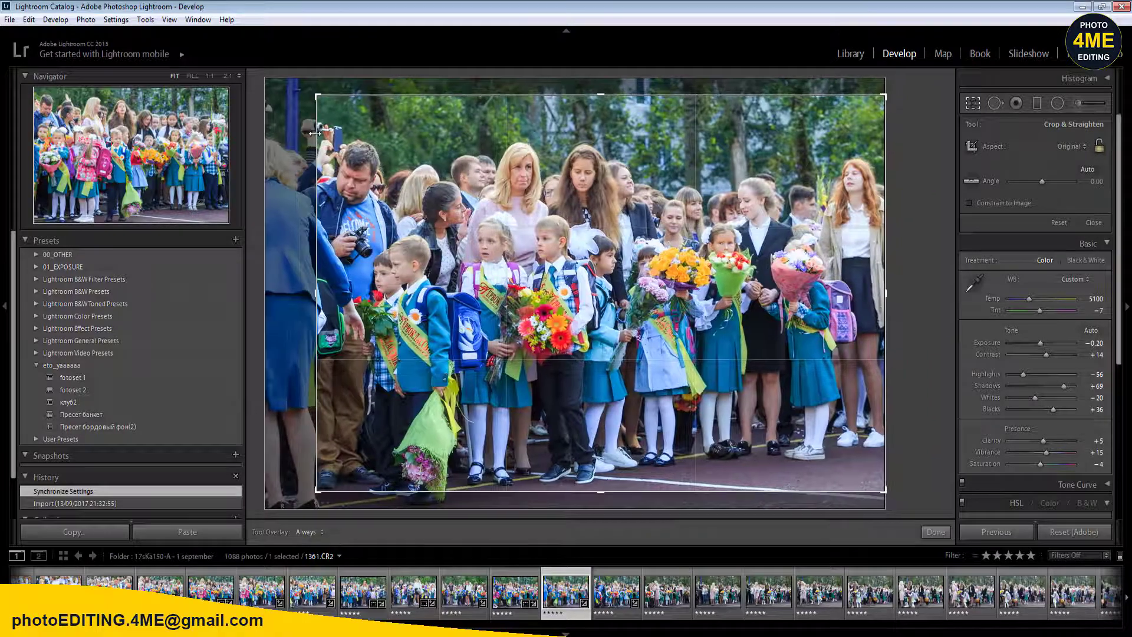
pyautogui.moveTo(646, 251); pyautogui.dragTo(645, 244)
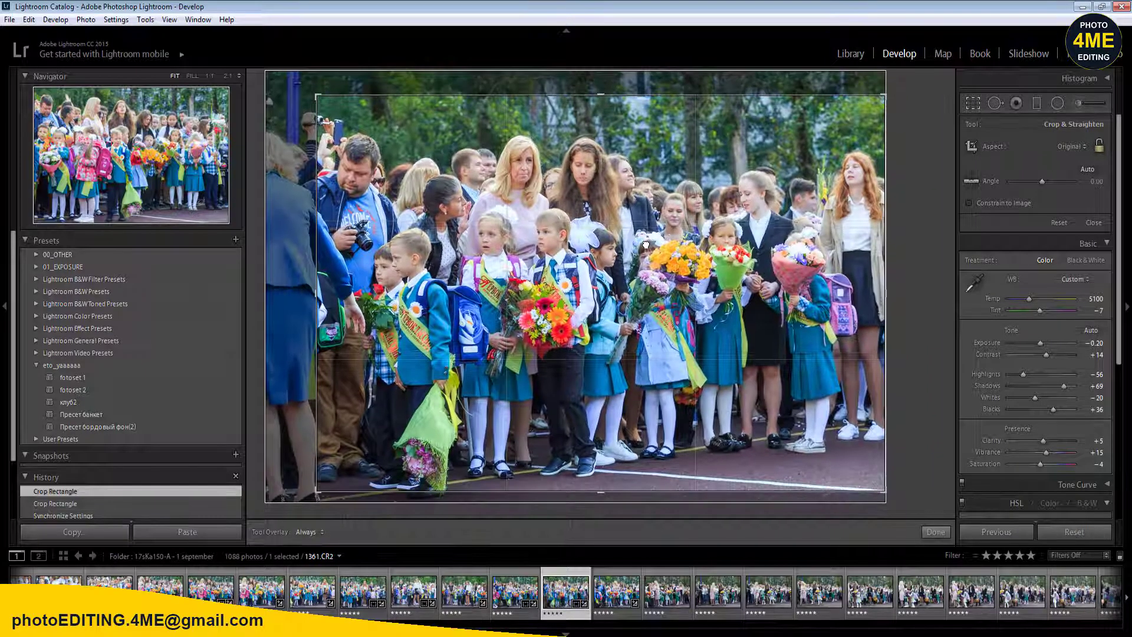
pyautogui.press('Return')
# - Synchronize 1362.CR2's settings across 32 consecutive photos starting with it, excluding local adjustments, spot removal and crop
pyautogui.press('Right')
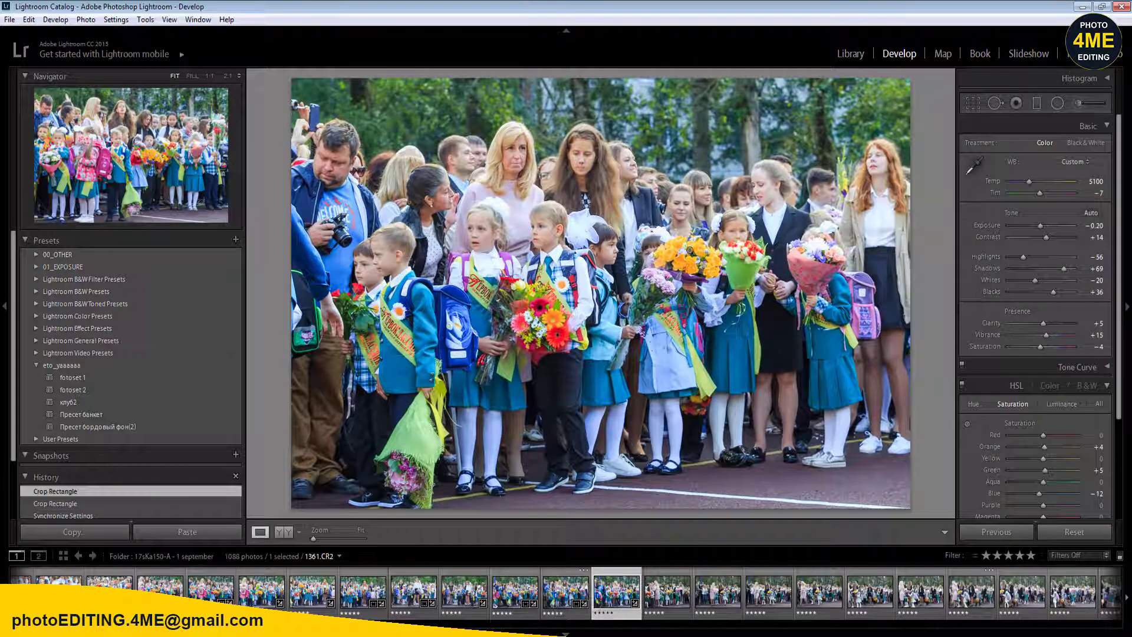
pyautogui.press('Left')
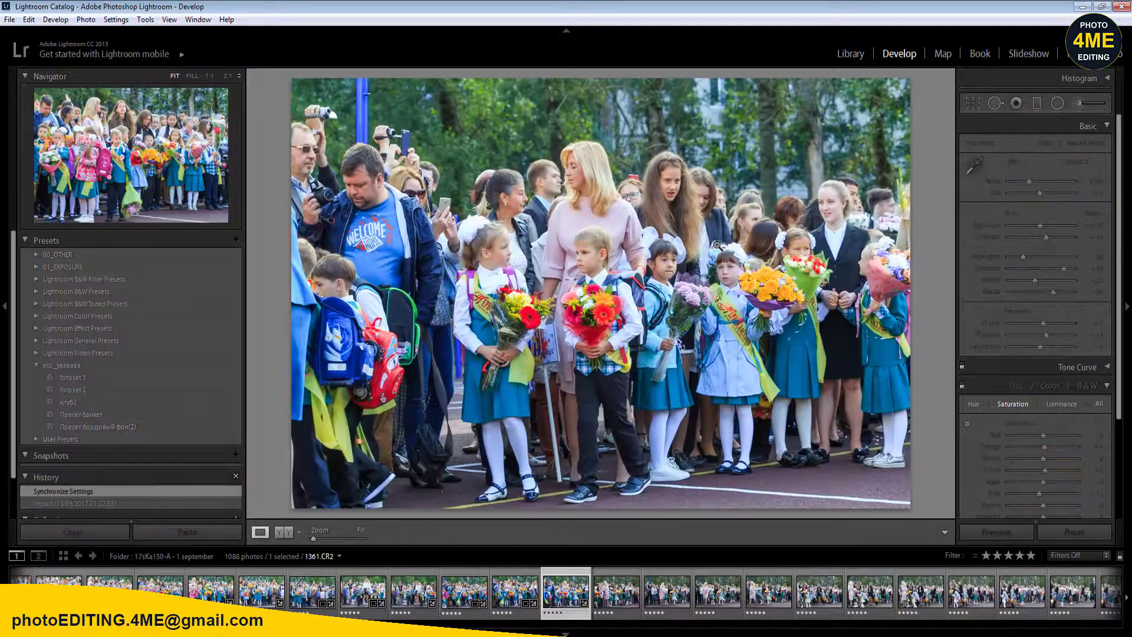
pyautogui.press('Right')
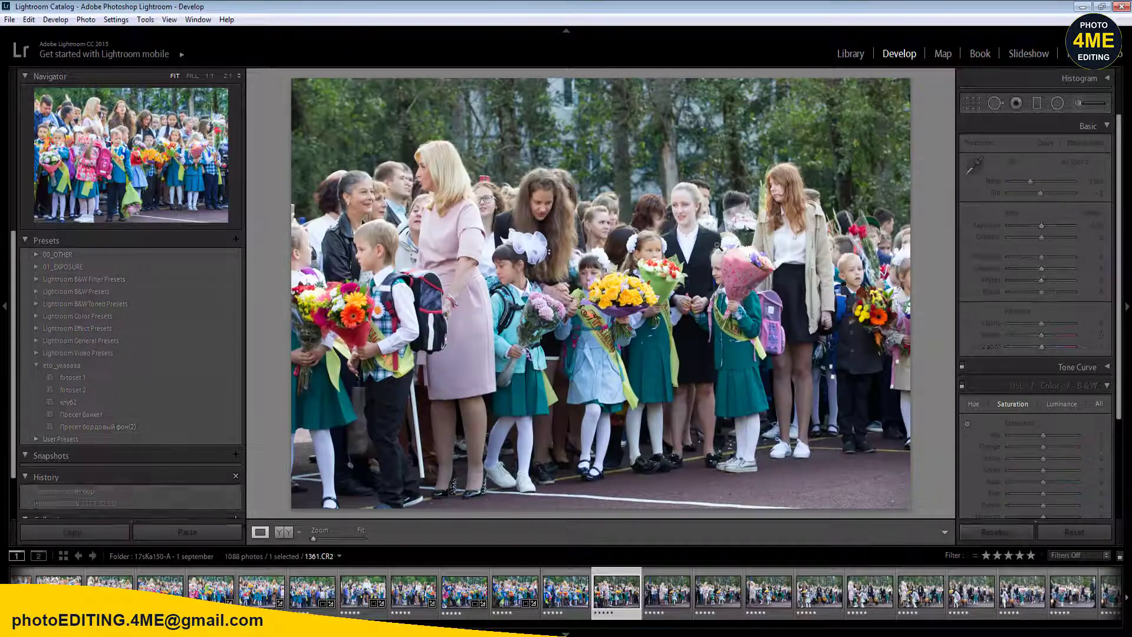
pyautogui.press('Right')
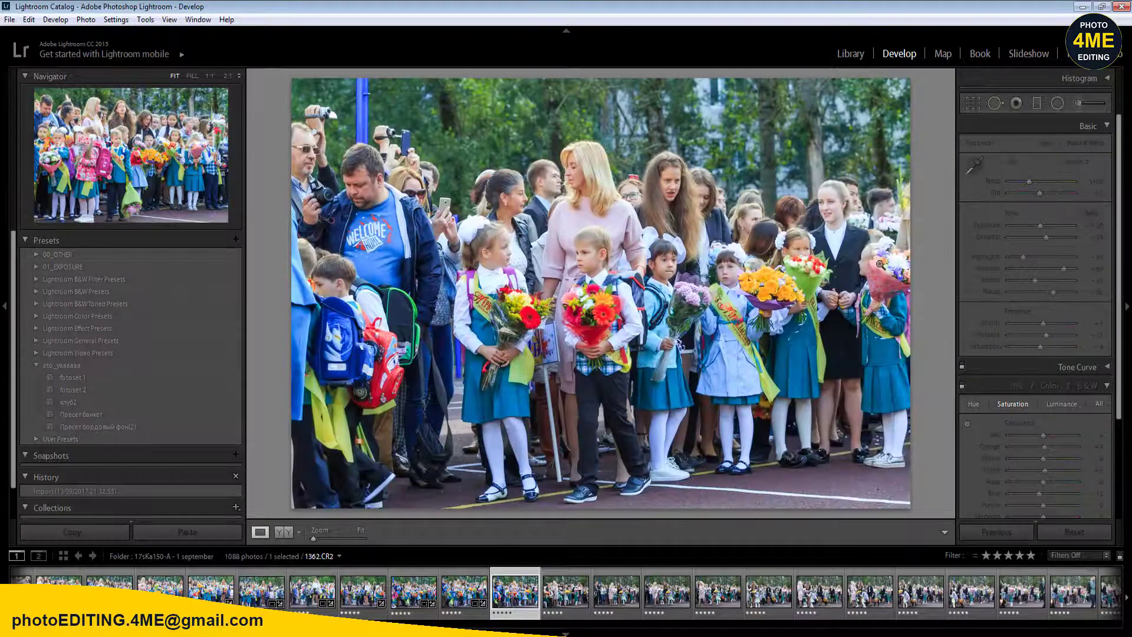
pyautogui.keyDown('shift'); pyautogui.click(1068, 613); pyautogui.keyUp('shift')
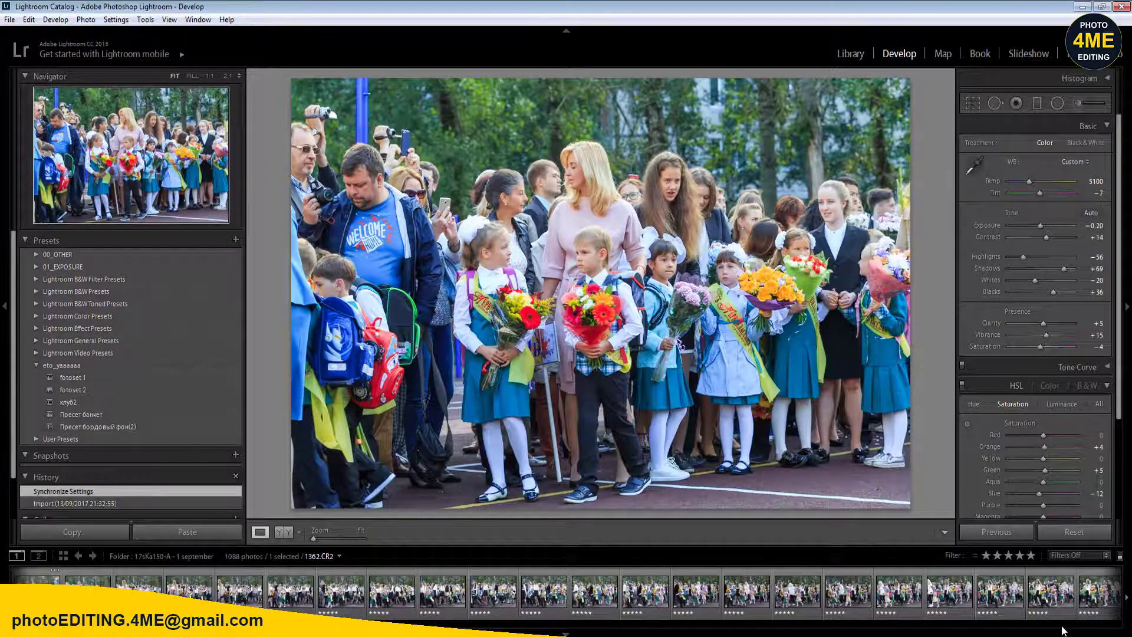
pyautogui.click(1002, 532)
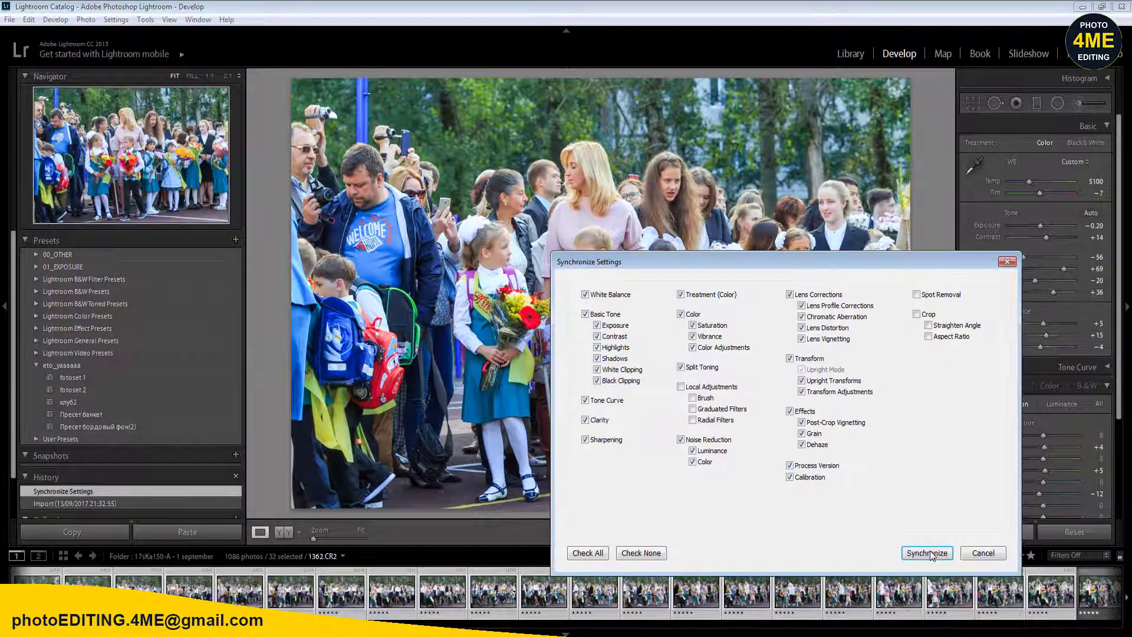
pyautogui.click(927, 553)
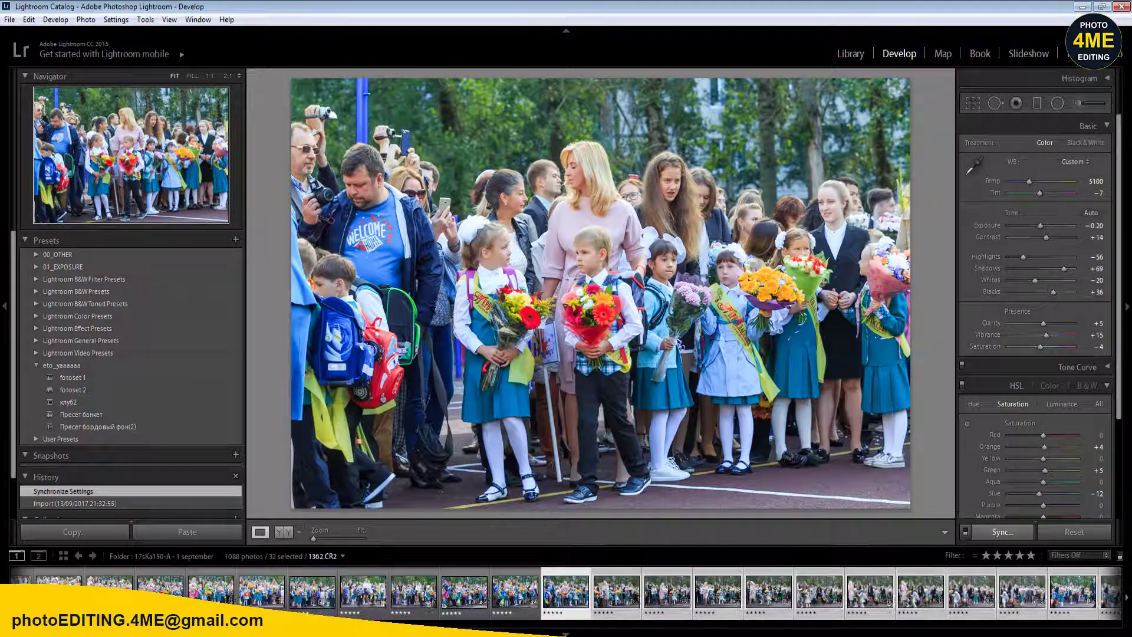
pyautogui.click(502, 600)
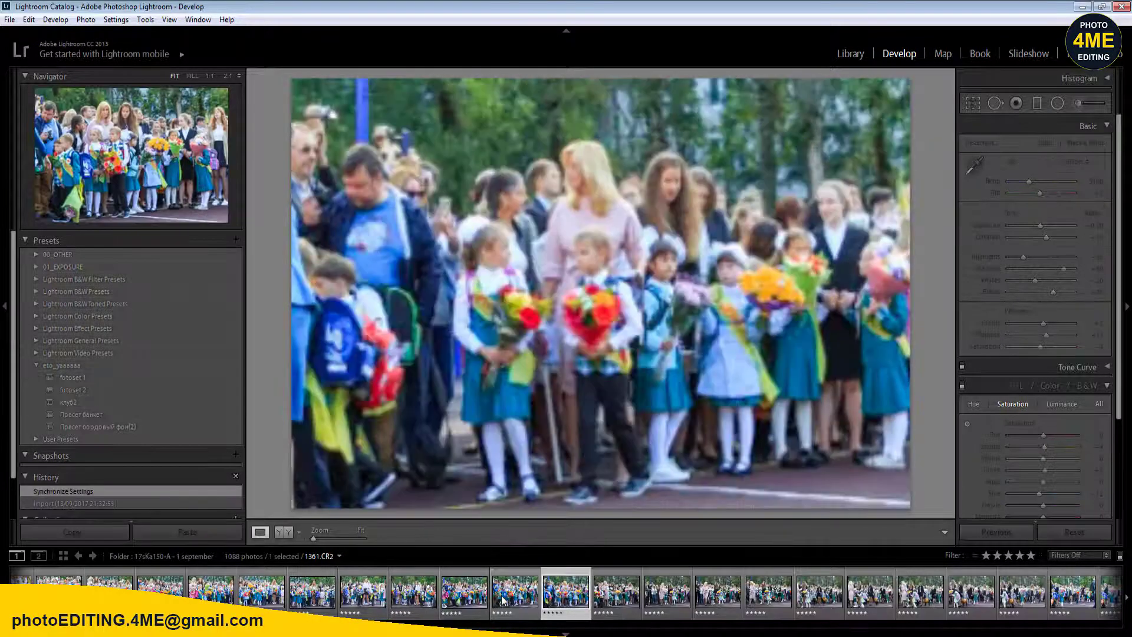
pyautogui.press('Right')
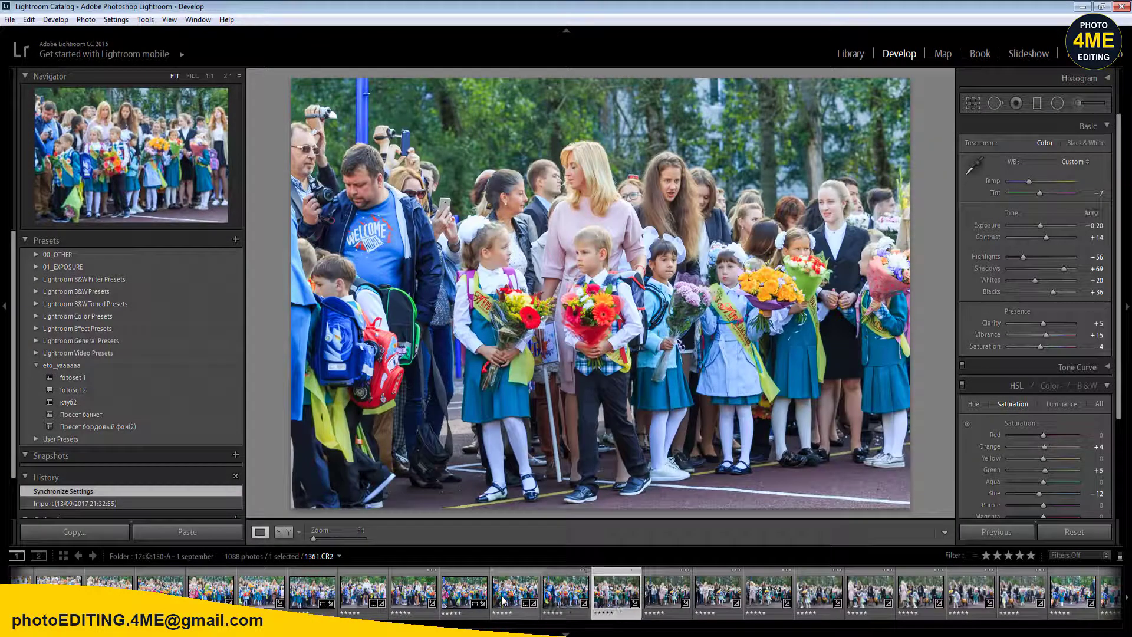
# - Straighten 1362.CR2 by 1.32 degrees and crop it tighter, trimming the man in sunglasses at the picture's left edge
pyautogui.press('Left')
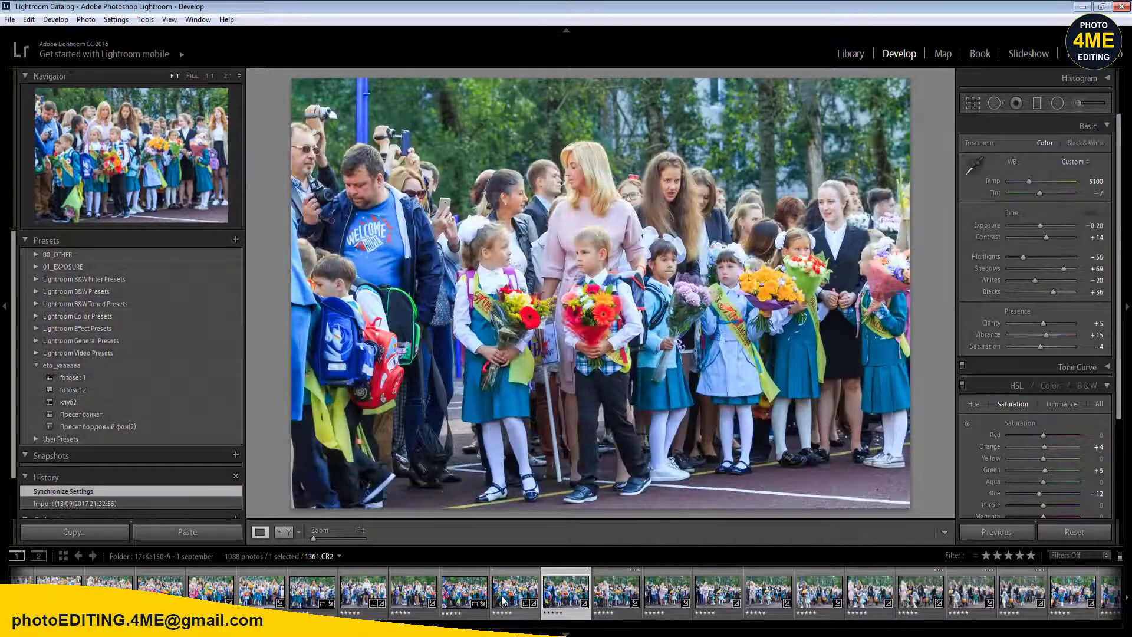
pyautogui.press('r')
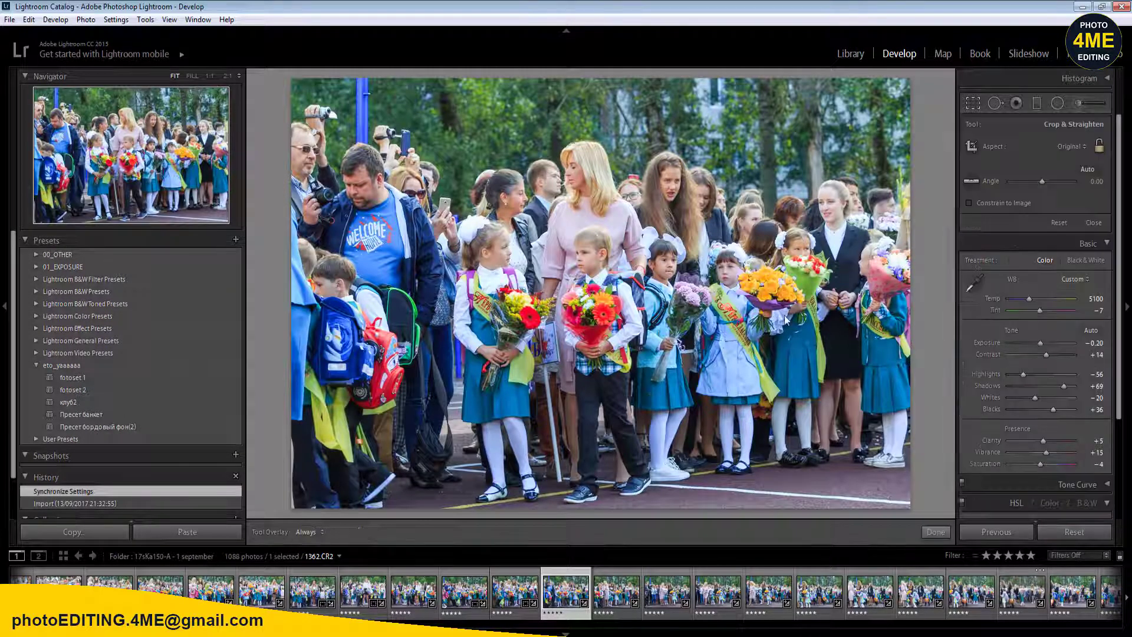
pyautogui.moveTo(921, 77); pyautogui.dragTo(917, 83)
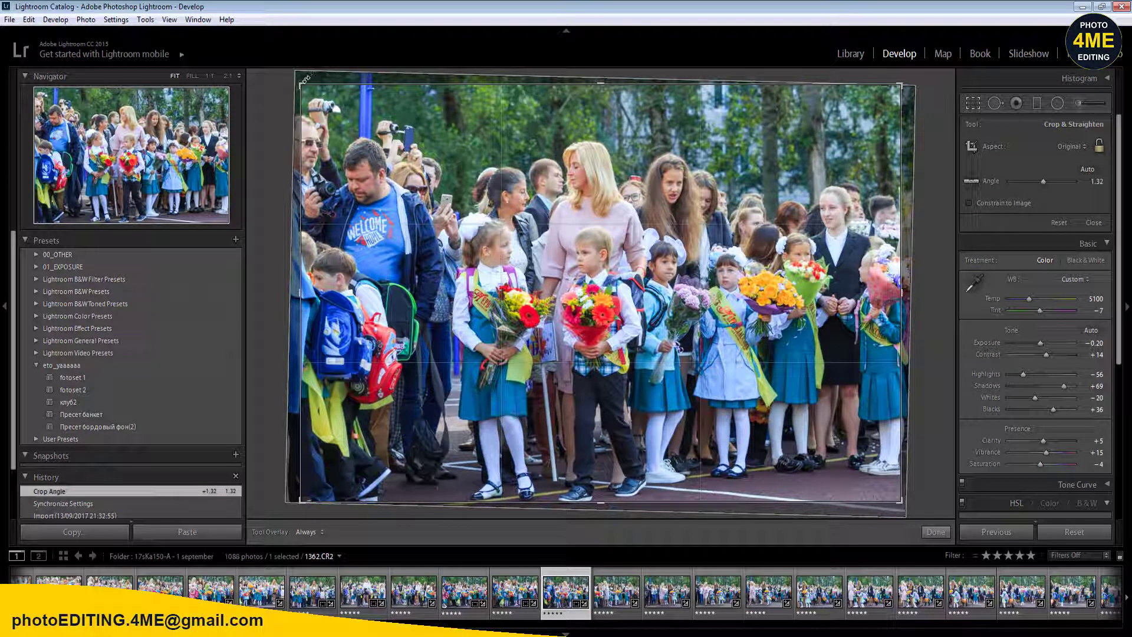
pyautogui.moveTo(301, 80); pyautogui.dragTo(324, 102)
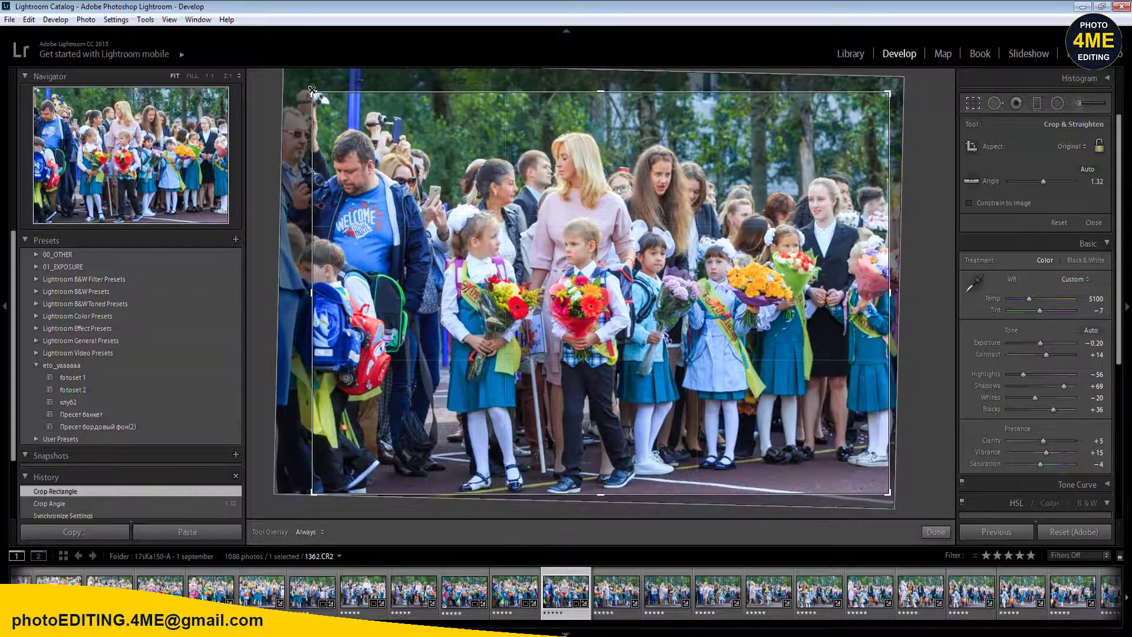
pyautogui.press('Return')
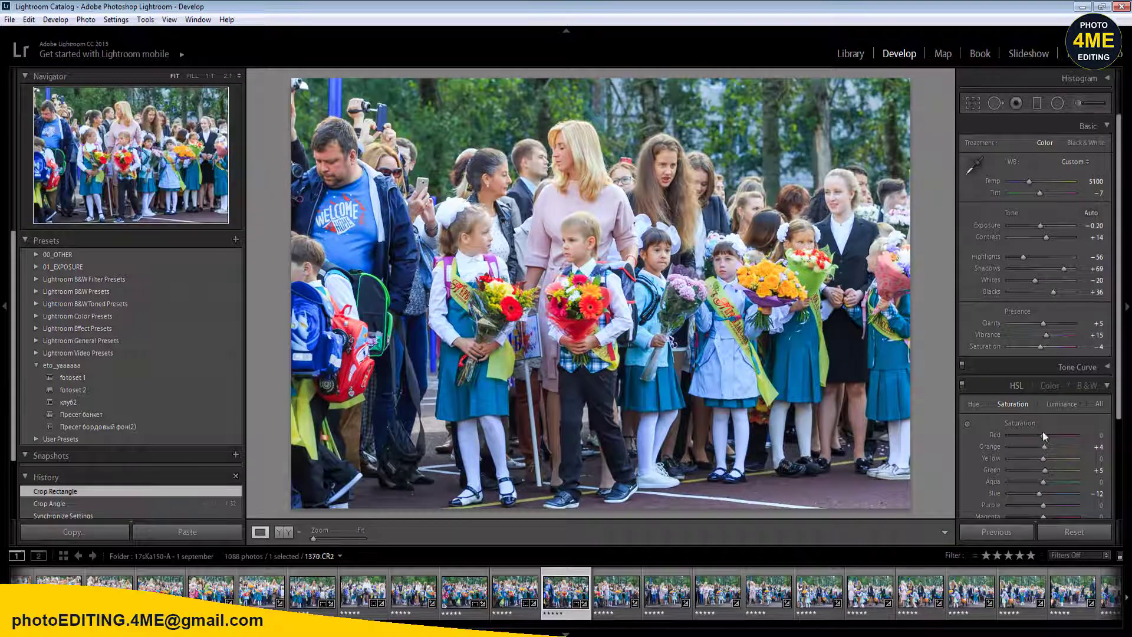
# - Set 1362.CR2's exposure to -0.10 and synchronize its settings across the 33 consecutive photos through 1394.CR2
pyautogui.press('Up')
pyautogui.press('Return')
pyautogui.click(1071, 626)
pyautogui.keyDown('shift'); pyautogui.click(1075, 607); pyautogui.keyUp('shift')
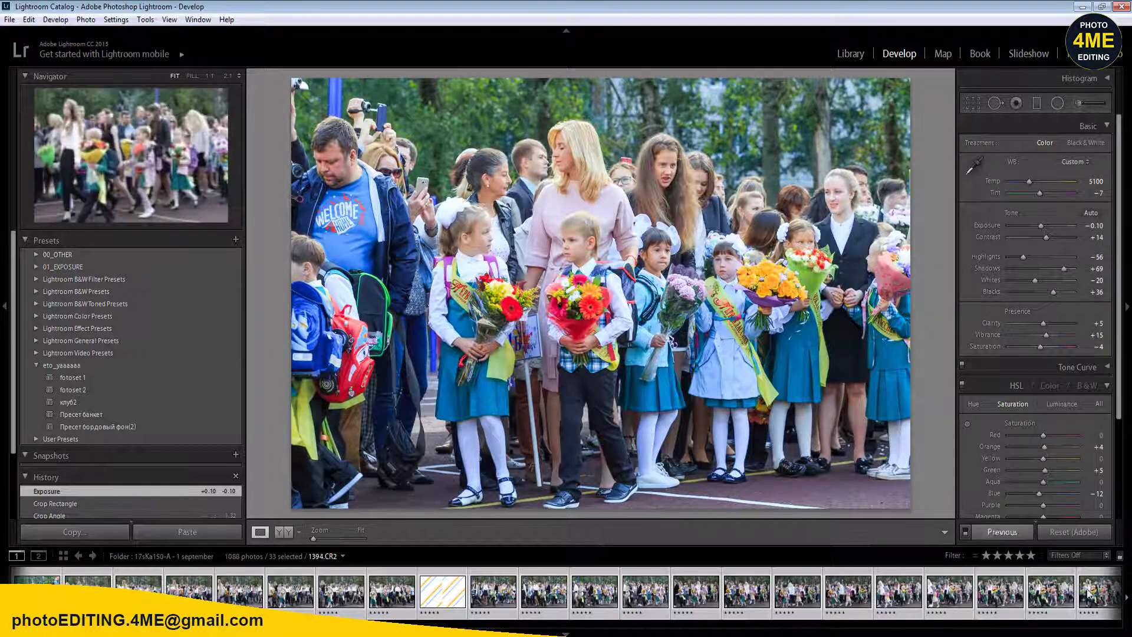
pyautogui.click(997, 532)
pyautogui.click(928, 553)
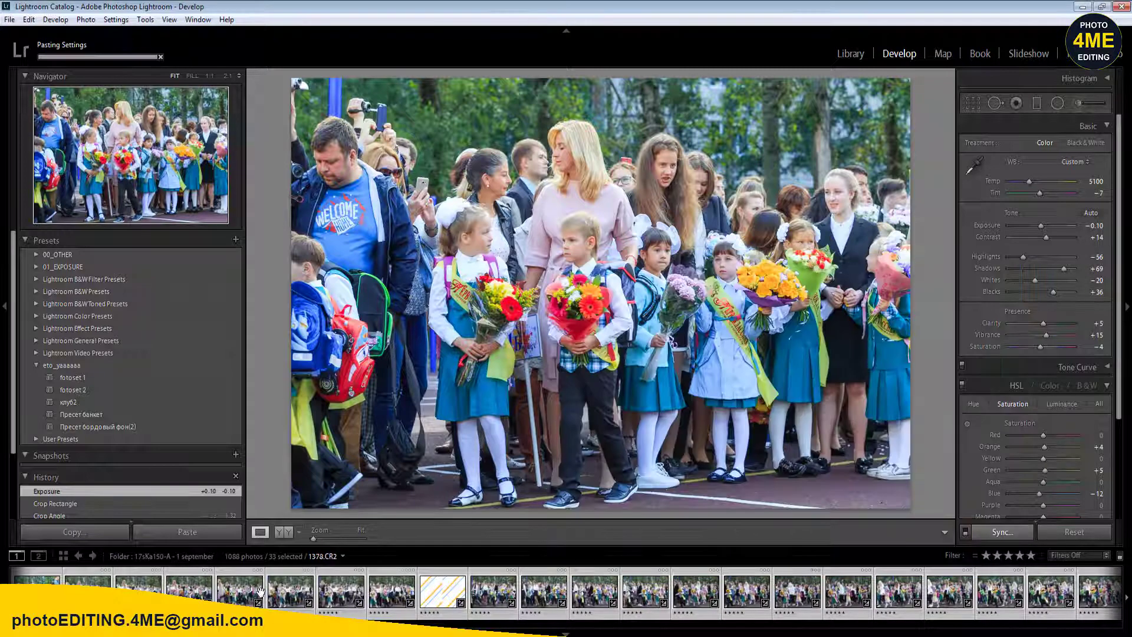
# - Crop 1363.CR2 slightly tighter, trimming the partly visible child at the picture's right edge
pyautogui.click(512, 598)
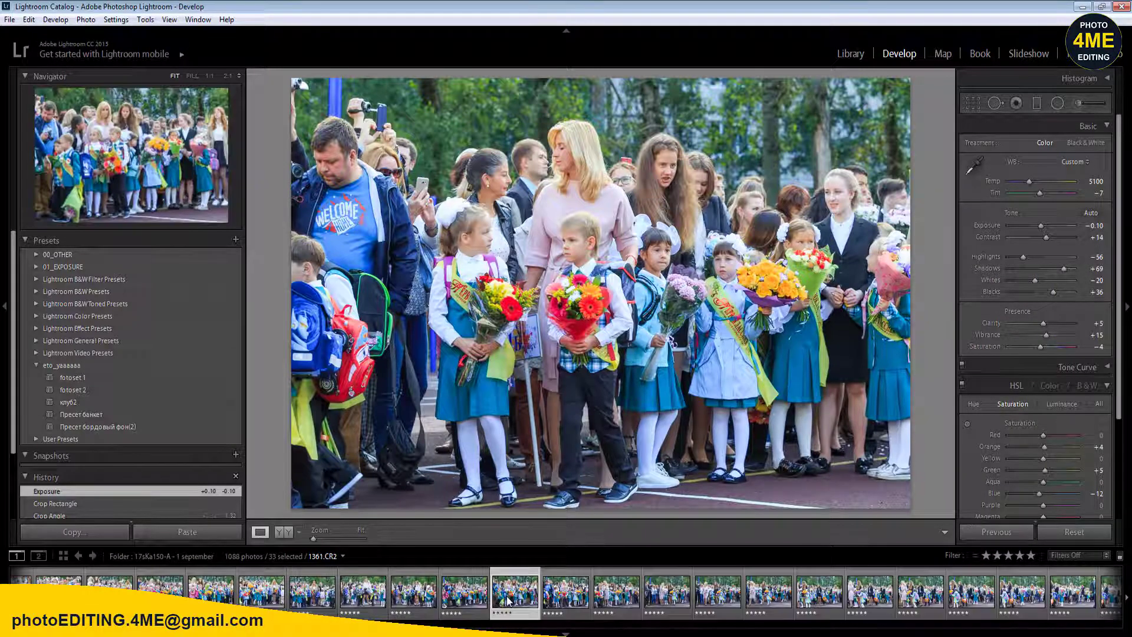
pyautogui.press('Right')
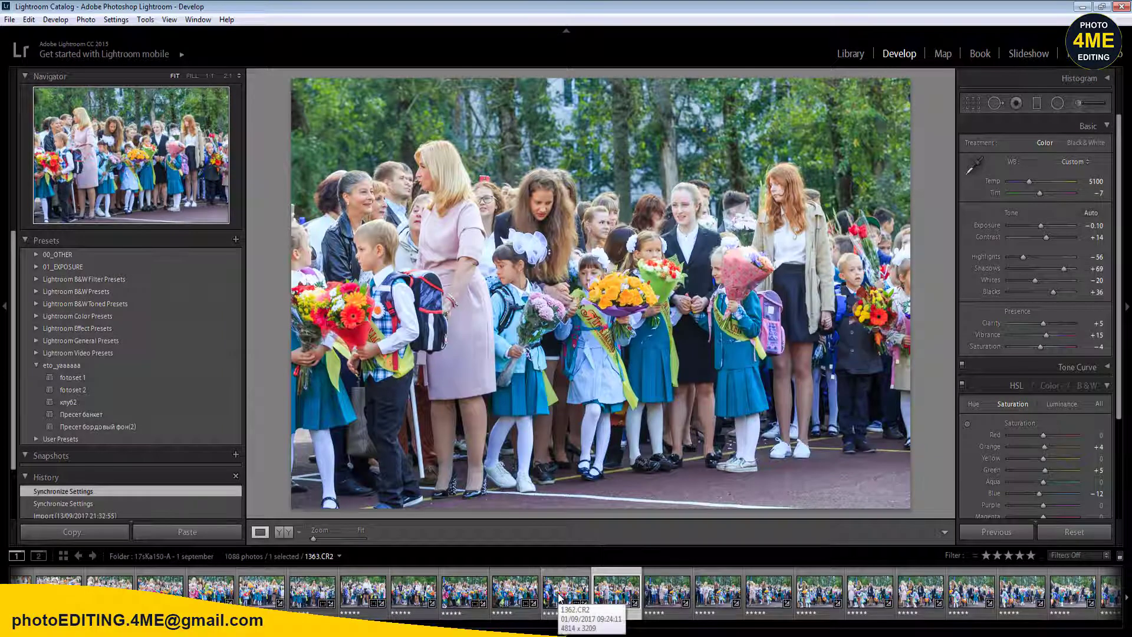
pyautogui.press('r')
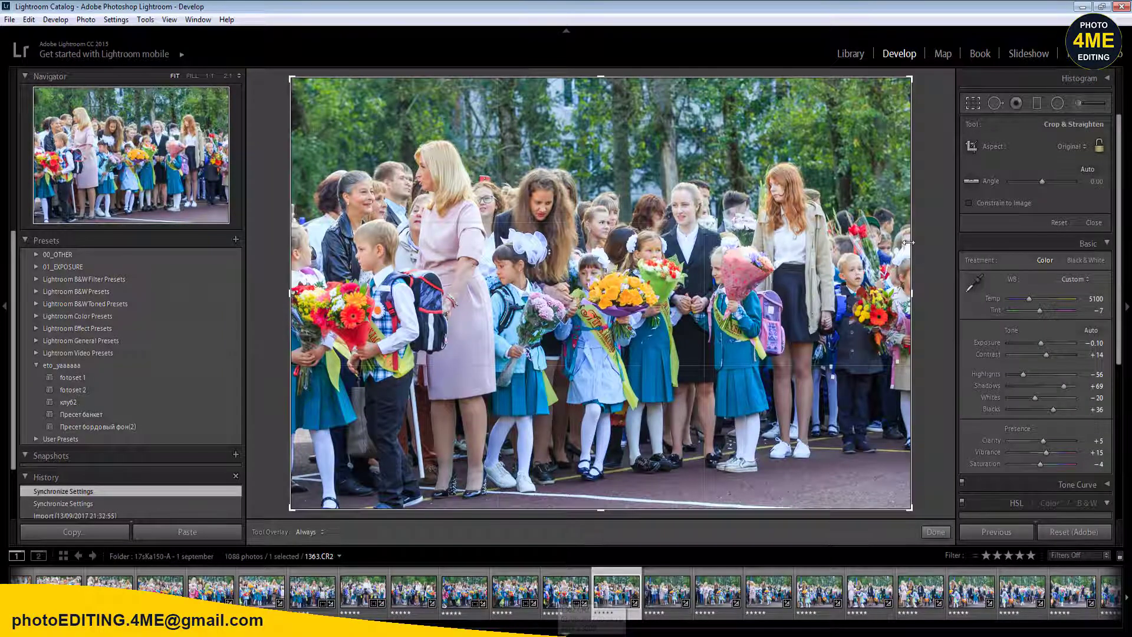
pyautogui.moveTo(908, 242); pyautogui.dragTo(897, 243)
pyautogui.press('r')
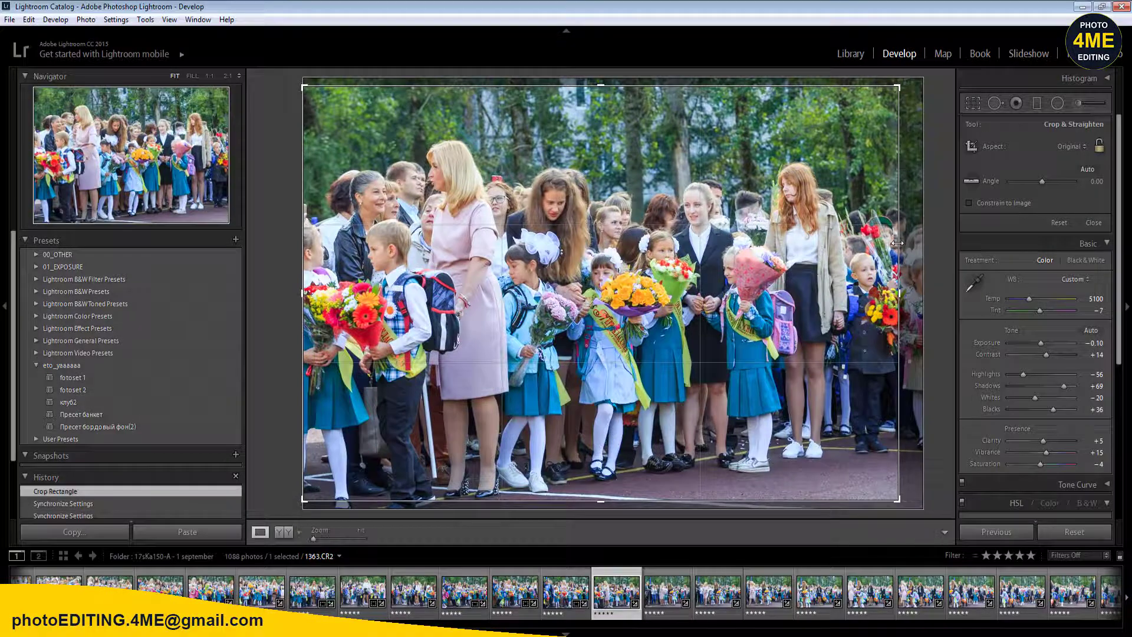
pyautogui.press('Left')
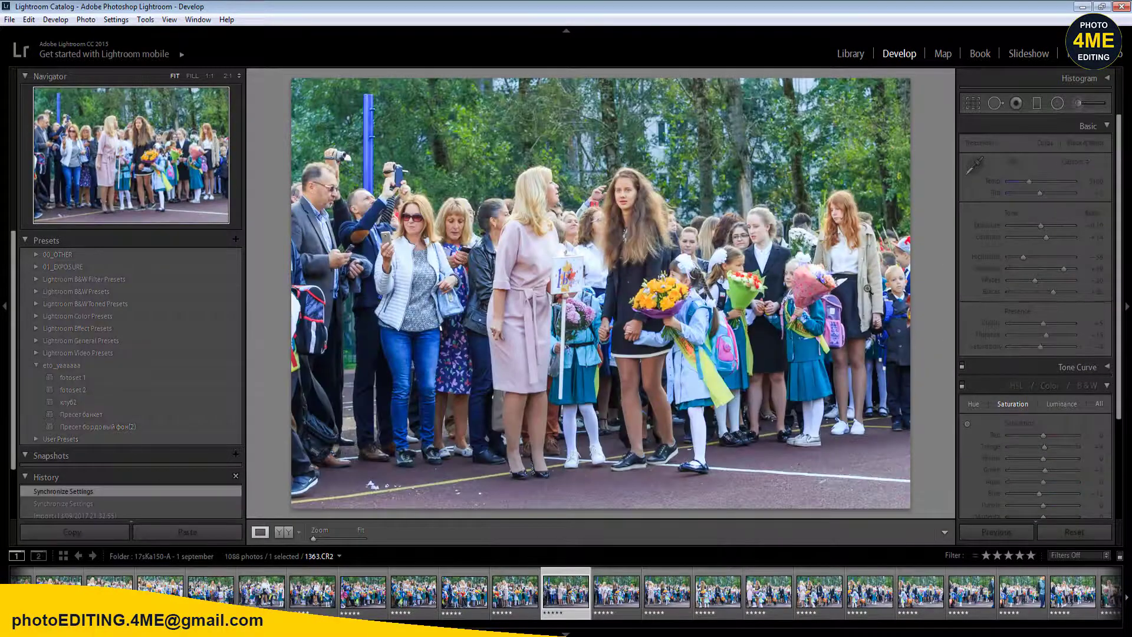
pyautogui.press('Right')
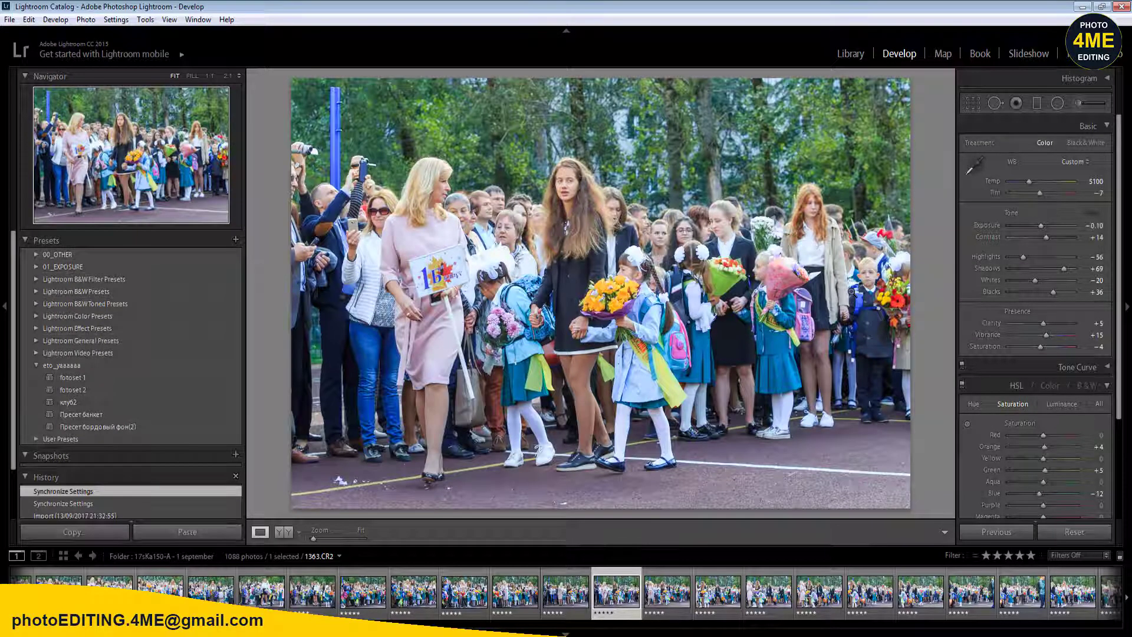
pyautogui.press('Right')
pyautogui.press('Right')
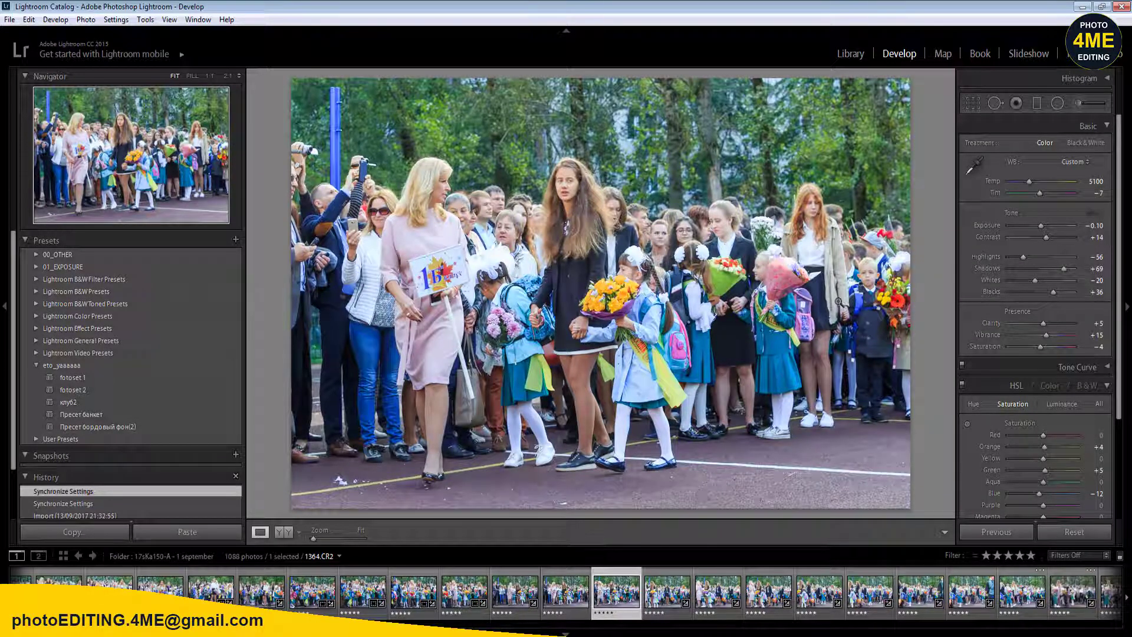
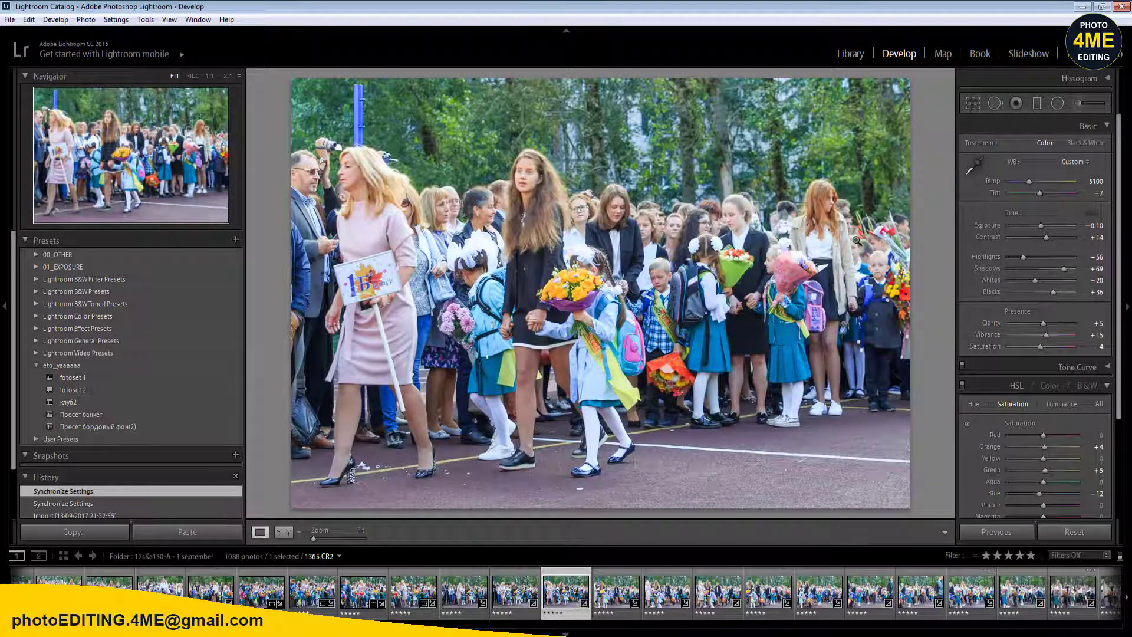
# - Straighten 1366.CR2 by 0.94 degrees
pyautogui.press('r')
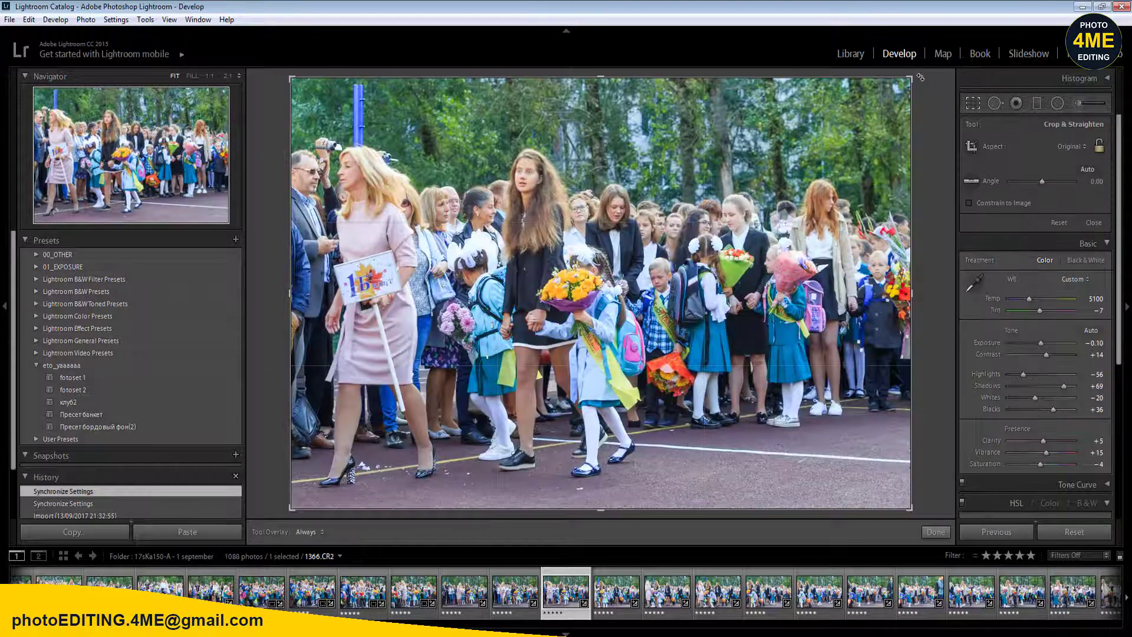
pyautogui.moveTo(925, 79); pyautogui.dragTo(926, 82)
pyautogui.press('Return')
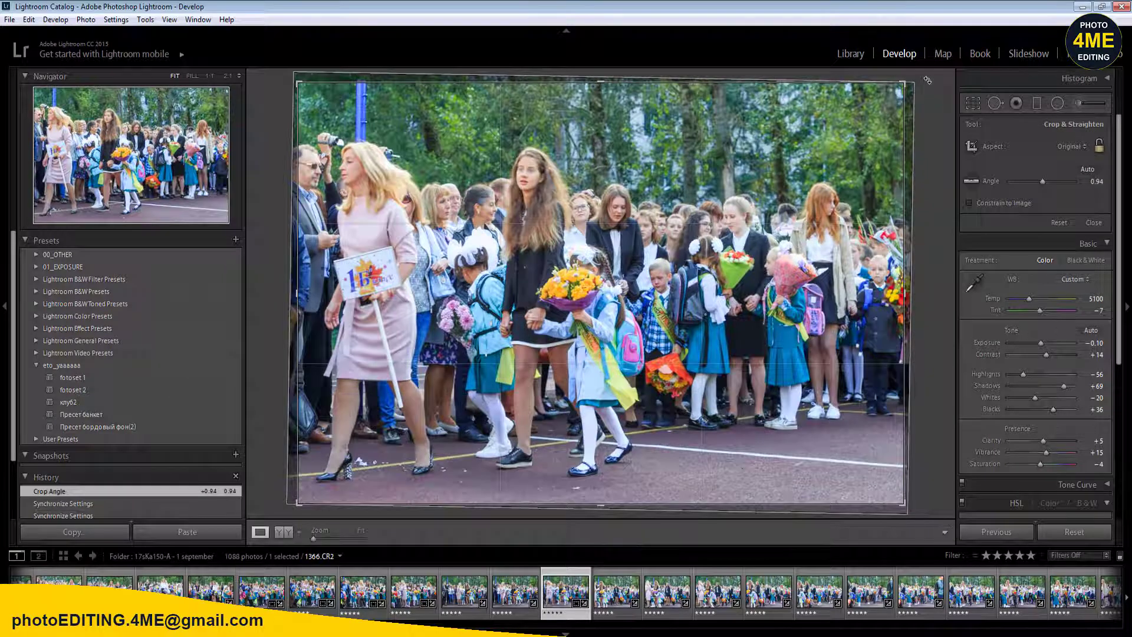
# - Crop 1367.CR2 slightly tighter, trimming most of the partly visible woman in pink at the picture's left edge
pyautogui.press('Right')
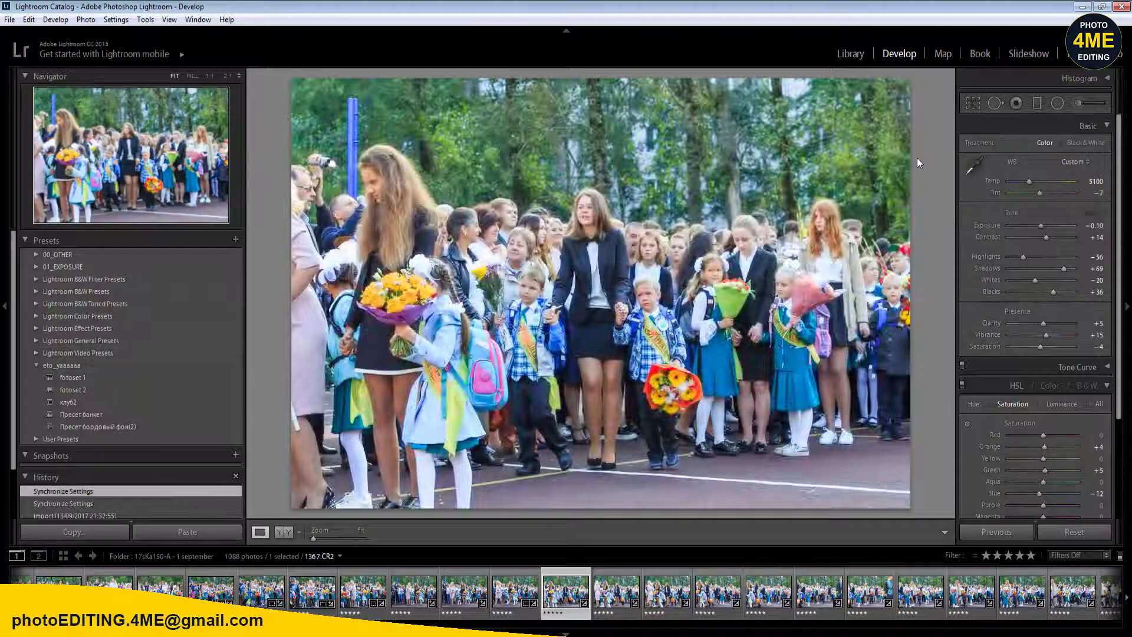
pyautogui.press('r')
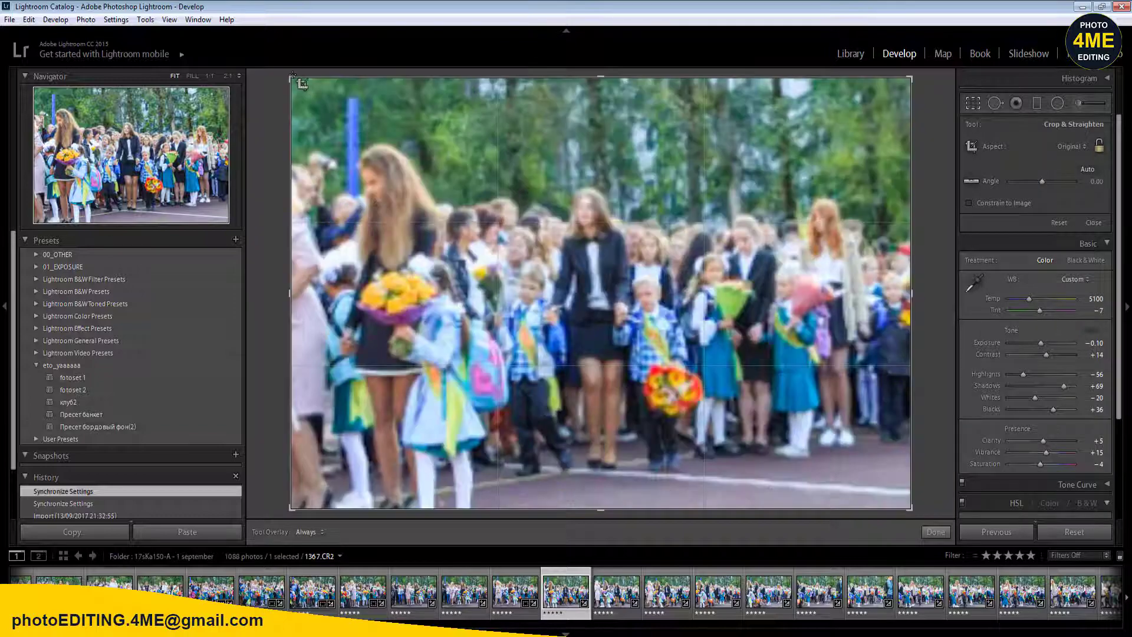
pyautogui.moveTo(290, 76); pyautogui.dragTo(301, 84)
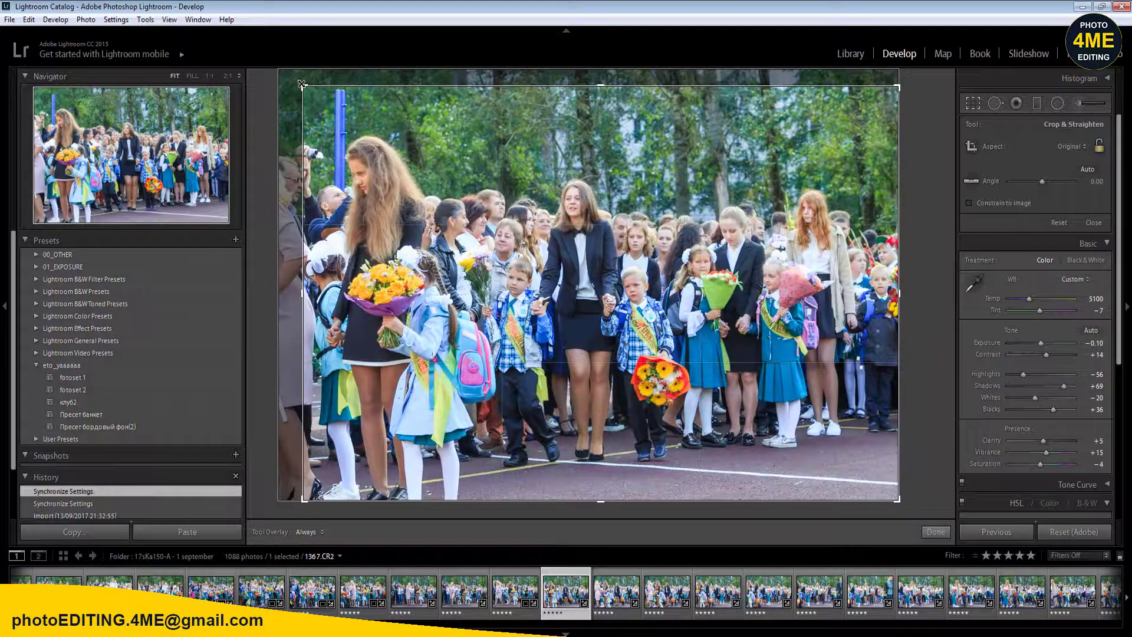
pyautogui.press('Return')
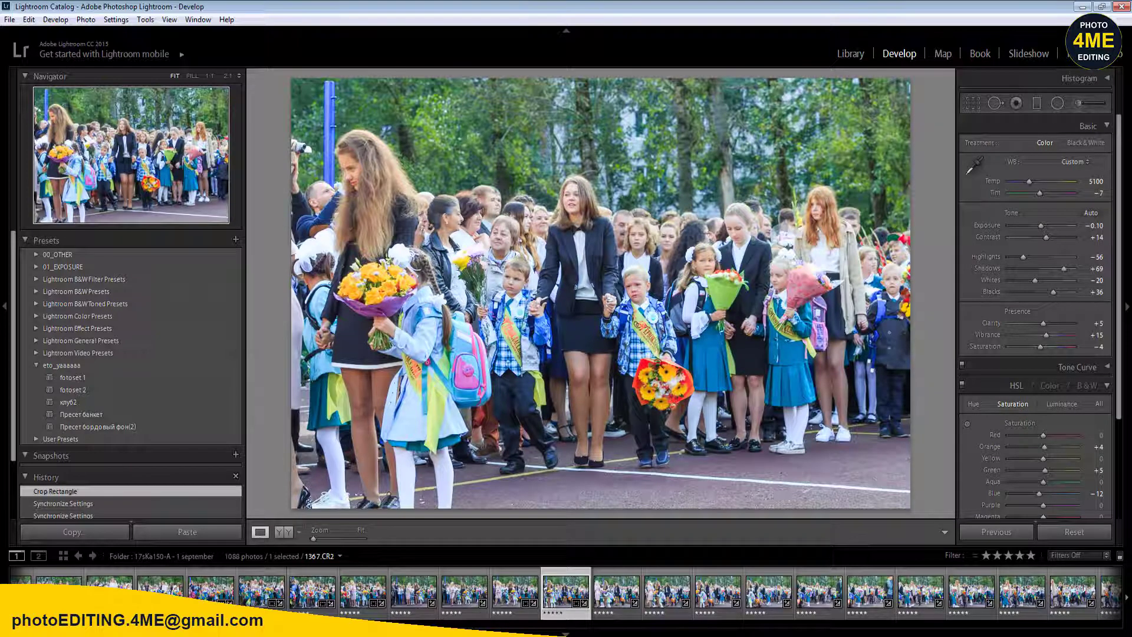
# - Set 1368.CR2's blue saturation to -14 and its blue luminance to +5
pyautogui.press('Right')
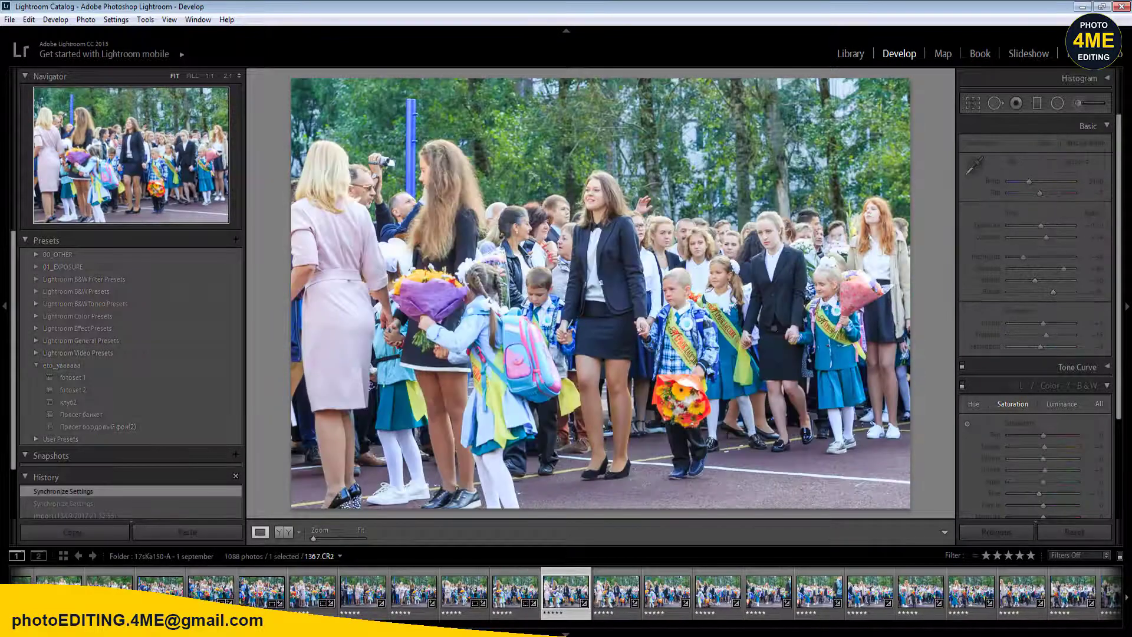
pyautogui.moveTo(1121, 360); pyautogui.dragTo(1121, 395)
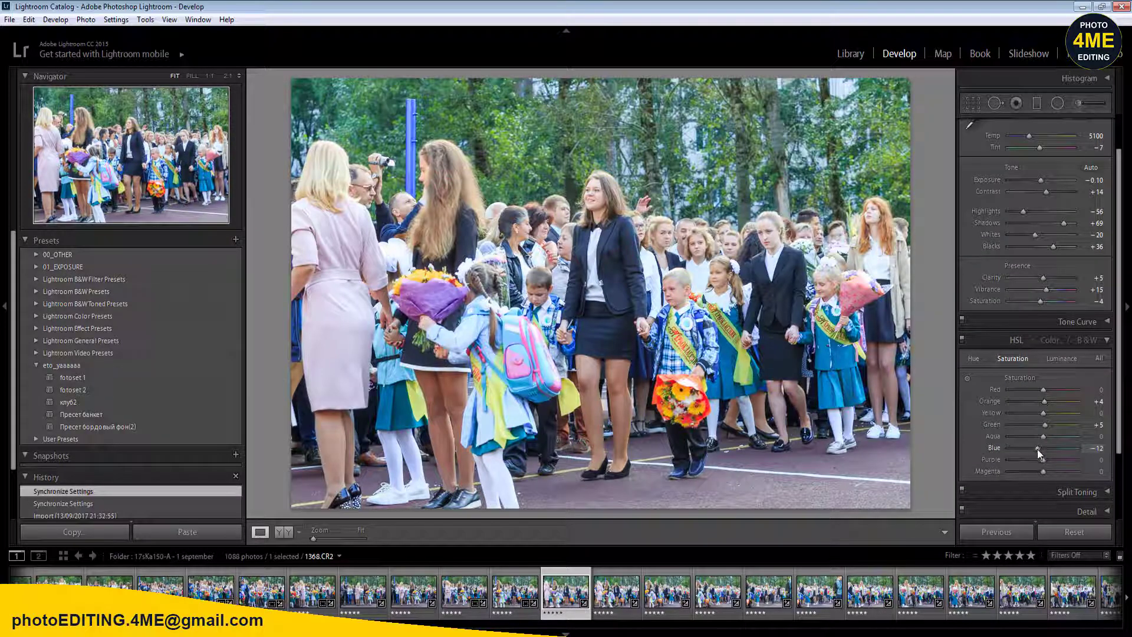
pyautogui.moveTo(1038, 448)
pyautogui.mouseDown()
pyautogui.moveTo(1029, 448)
pyautogui.moveTo(1038, 451)
pyautogui.mouseUp()
pyautogui.click(1065, 358)
pyautogui.moveTo(1047, 447); pyautogui.dragTo(1045, 447)
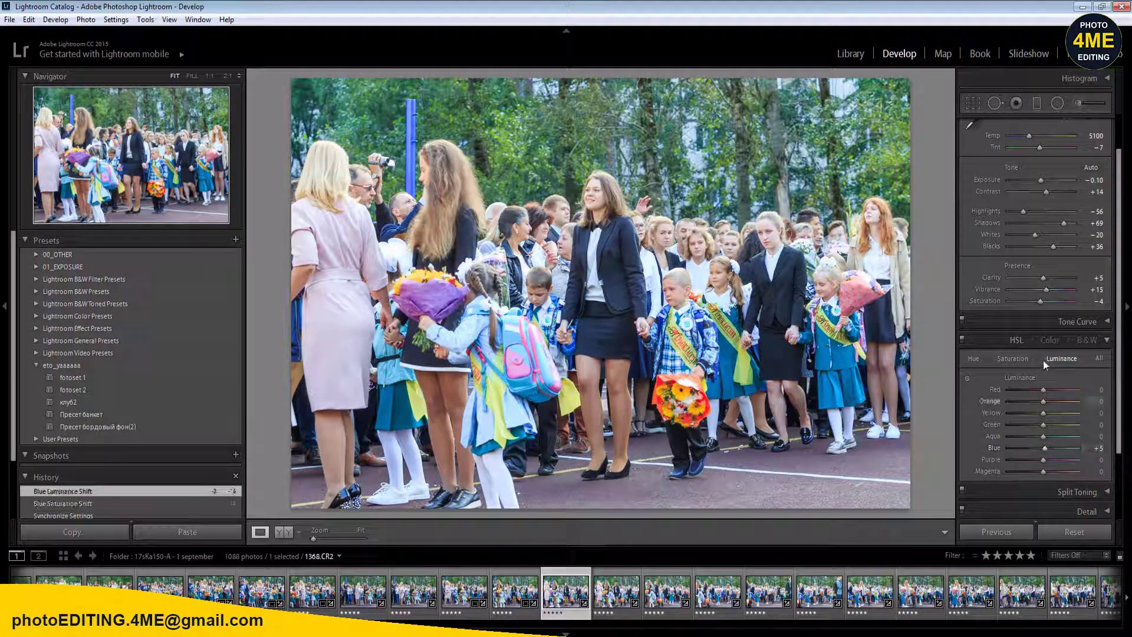
# - Try a blue hue shift on 1368.CR2, return it to 0, and set the blue saturation to -16
pyautogui.click(976, 358)
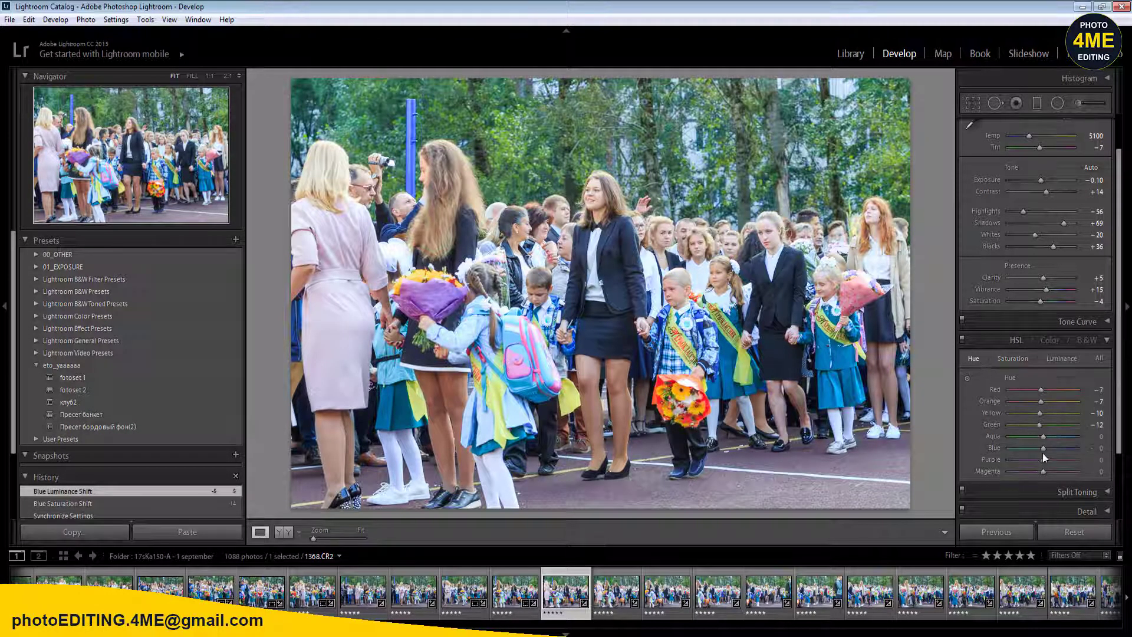
pyautogui.moveTo(1053, 452); pyautogui.dragTo(1040, 454)
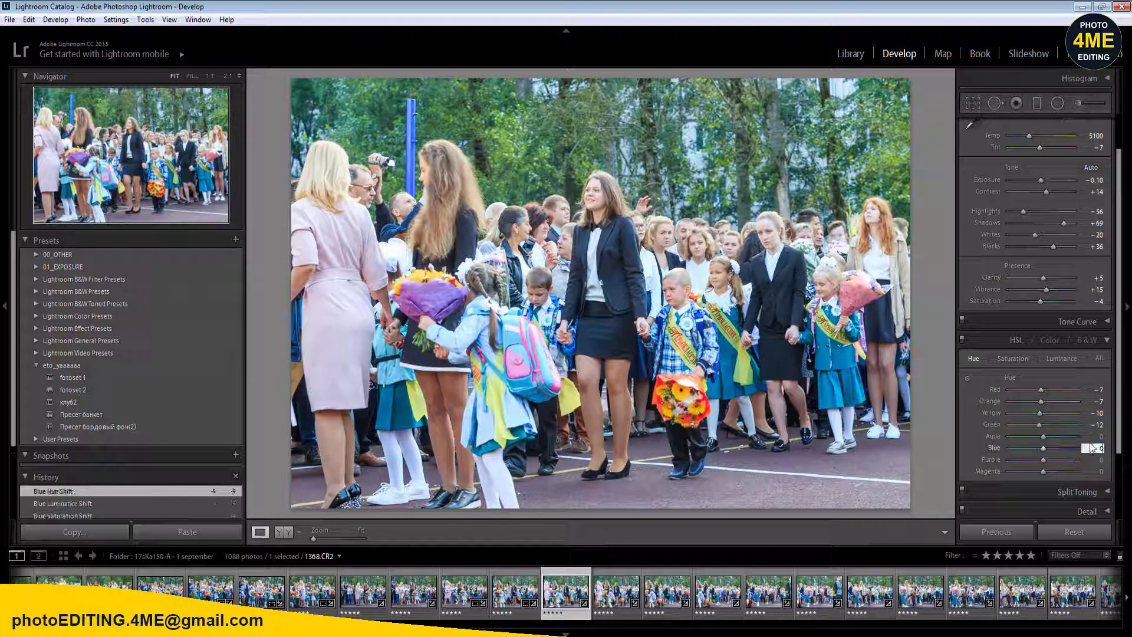
pyautogui.click(1013, 358)
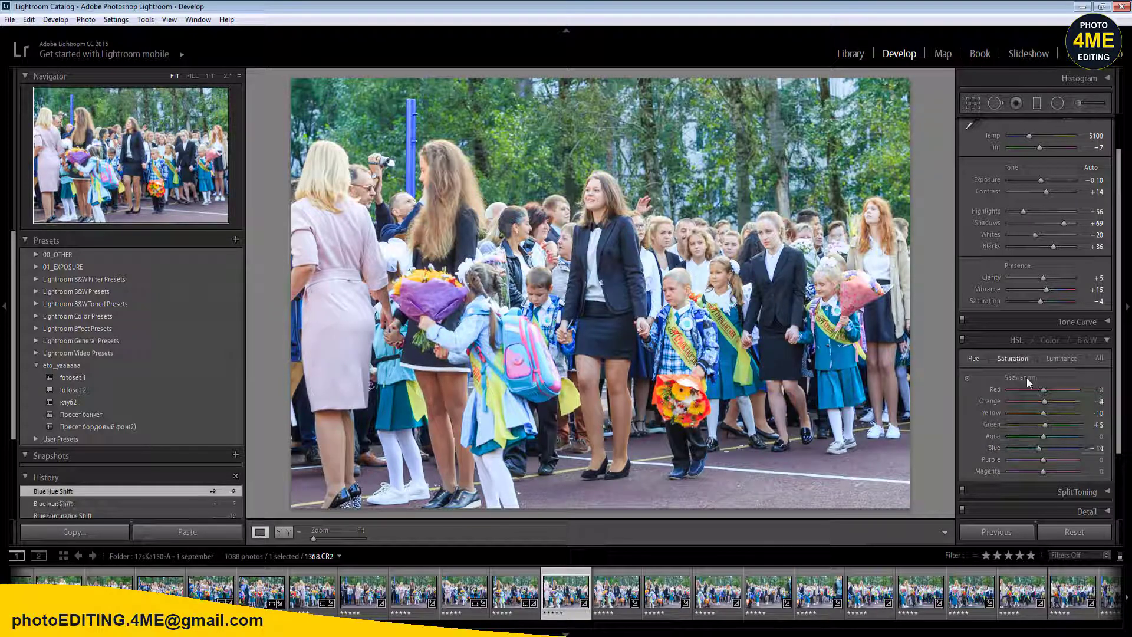
pyautogui.click(1057, 448)
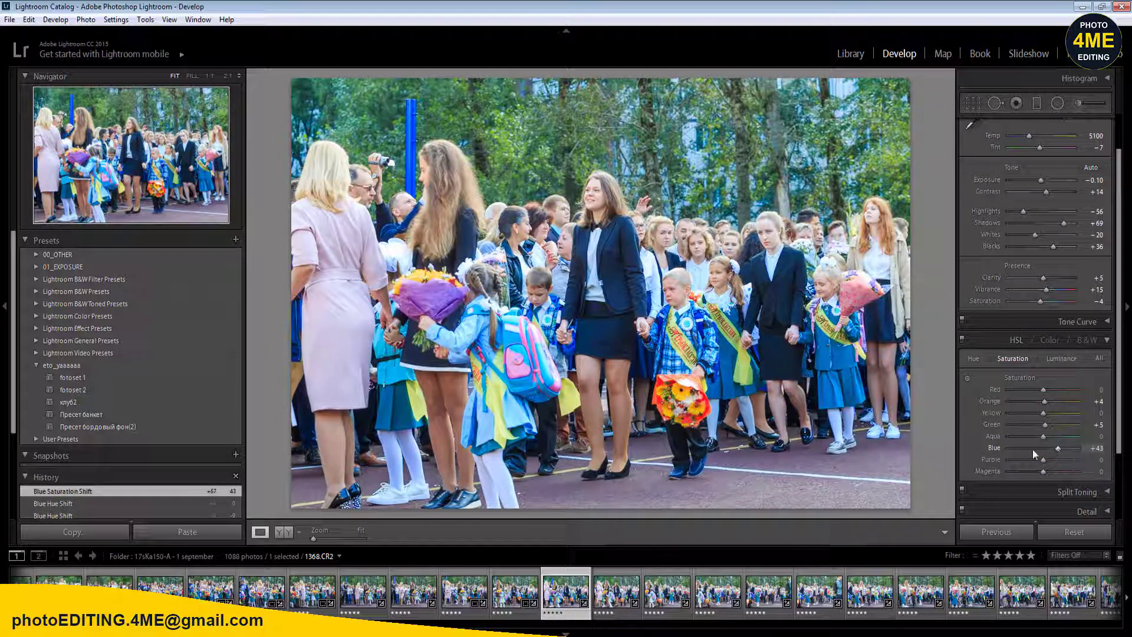
pyautogui.click(1033, 449)
pyautogui.moveTo(1033, 449)
pyautogui.mouseDown()
pyautogui.moveTo(1070, 455)
pyautogui.moveTo(1039, 455)
pyautogui.mouseUp()
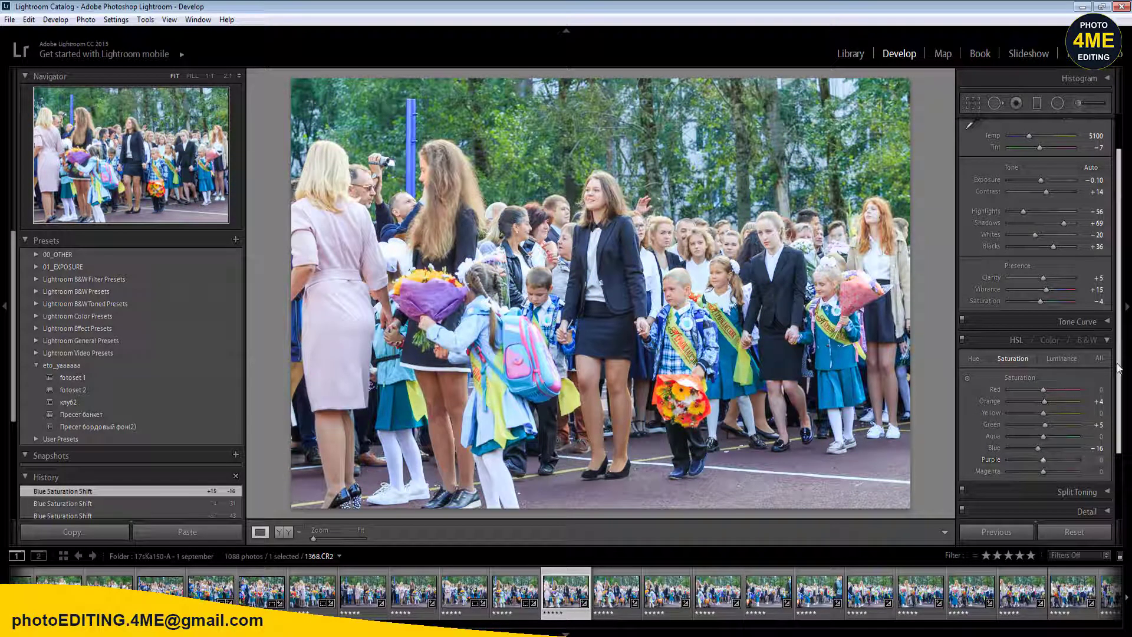
# - In 1368.CR2's camera calibration, set the blue primary saturation to -2, and try a blue primary hue of -31 before resetting it to 0
pyautogui.scroll(-3, 1119, 370)
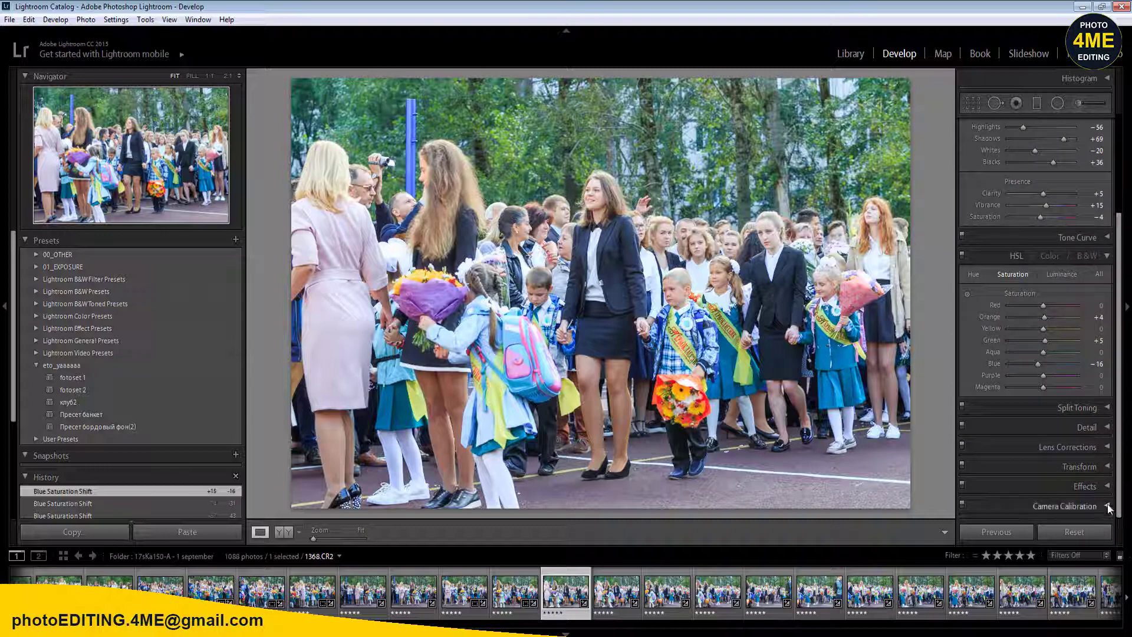
pyautogui.scroll(-3, 1110, 509)
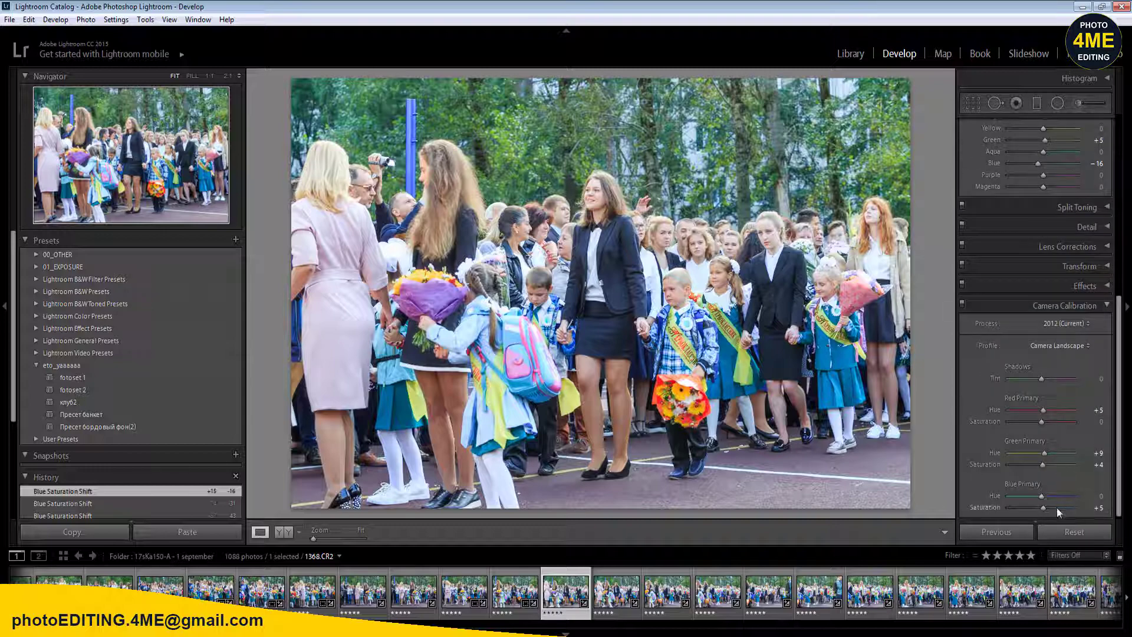
pyautogui.moveTo(1044, 508)
pyautogui.mouseDown()
pyautogui.moveTo(1031, 510)
pyautogui.moveTo(1079, 507)
pyautogui.moveTo(1041, 510)
pyautogui.mouseUp()
pyautogui.moveTo(1061, 497); pyautogui.dragTo(1031, 501)
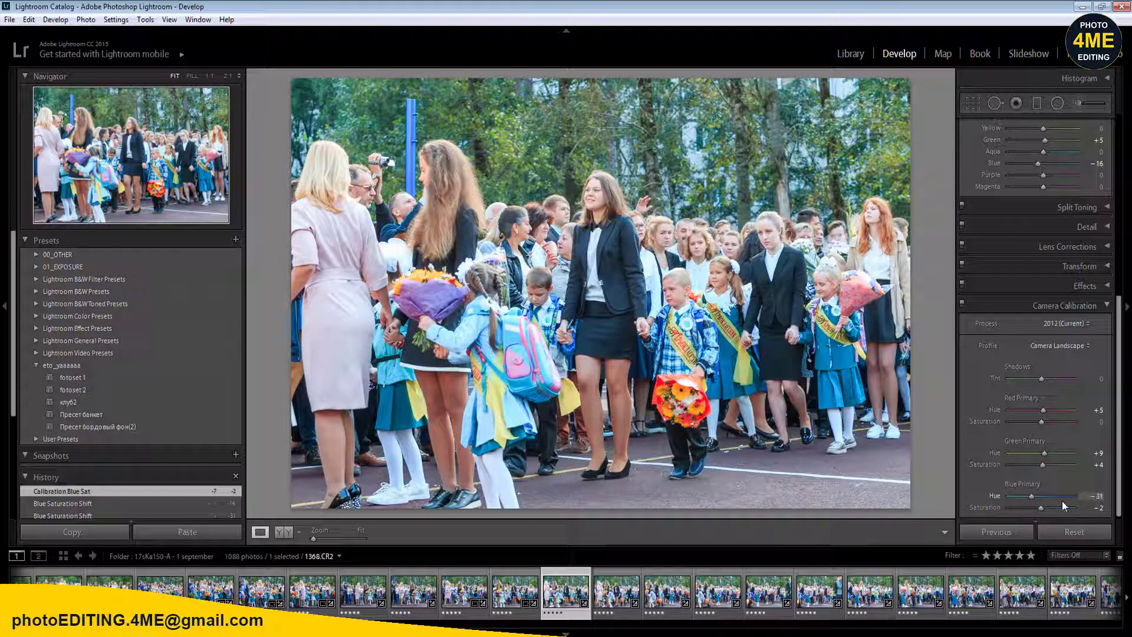
pyautogui.click(1087, 497)
pyautogui.write('0')
pyautogui.press('Return')
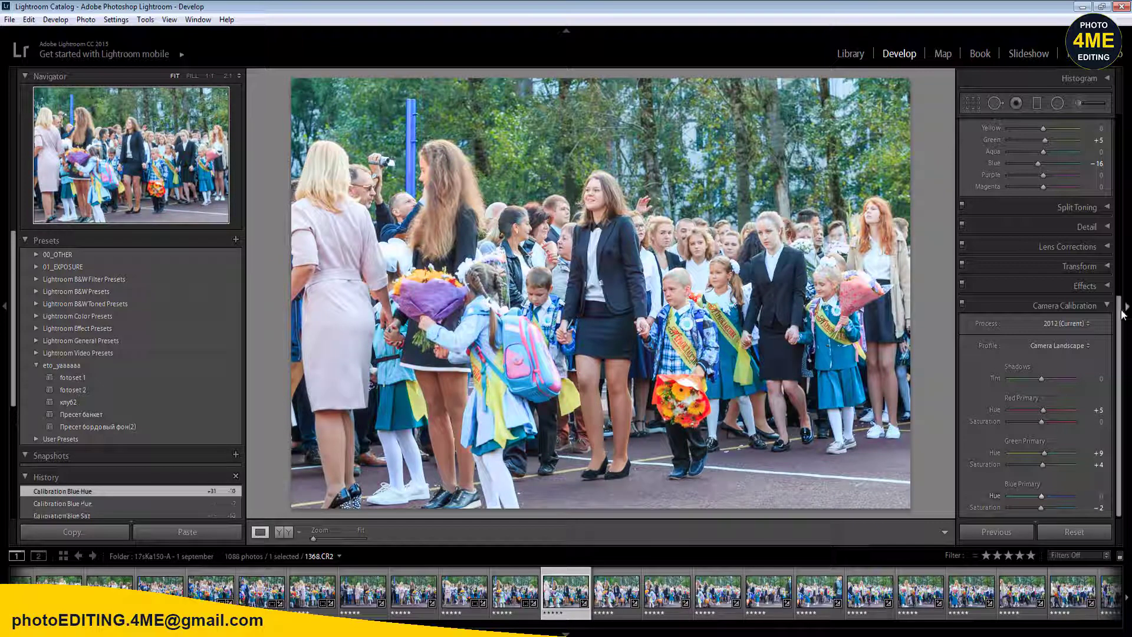
pyautogui.click(1106, 309)
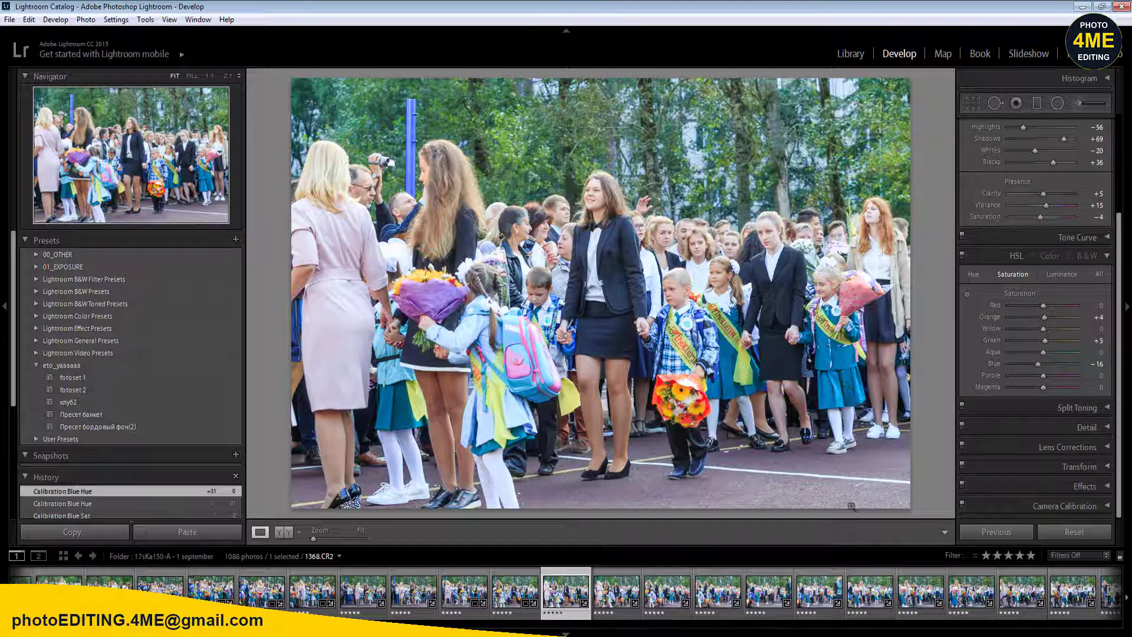
# - Synchronize 1368.CR2's settings across 16 consecutive photos starting with it, excluding local adjustments, spot removal and crop
pyautogui.scroll(-5, 466, 613)
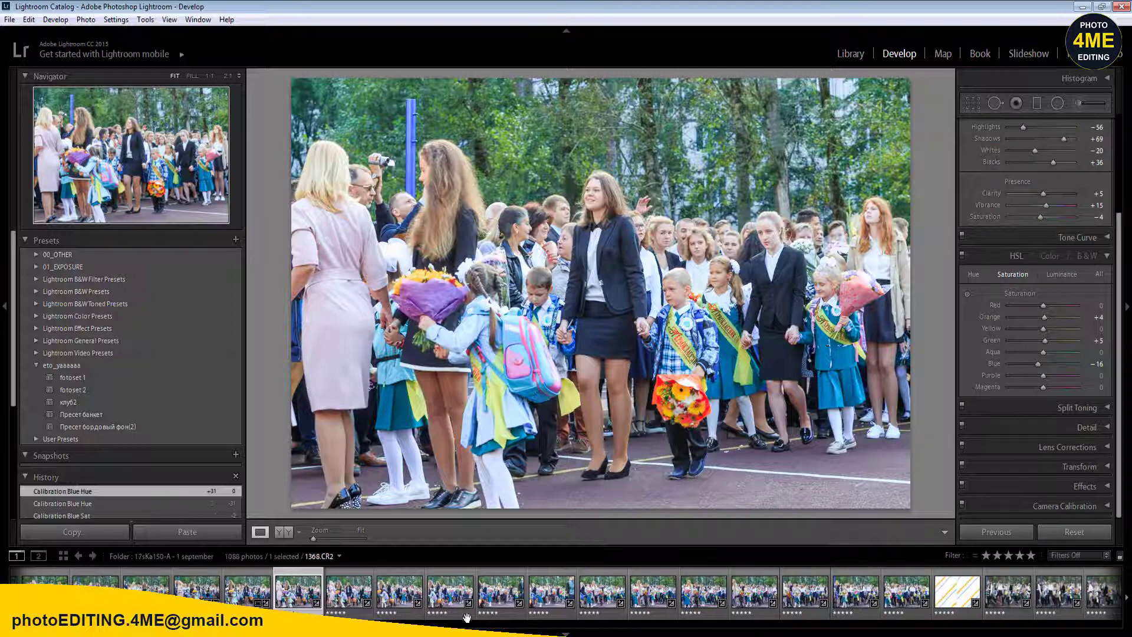
pyautogui.keyDown('shift'); pyautogui.click(1059, 593); pyautogui.keyUp('shift')
pyautogui.click(997, 532)
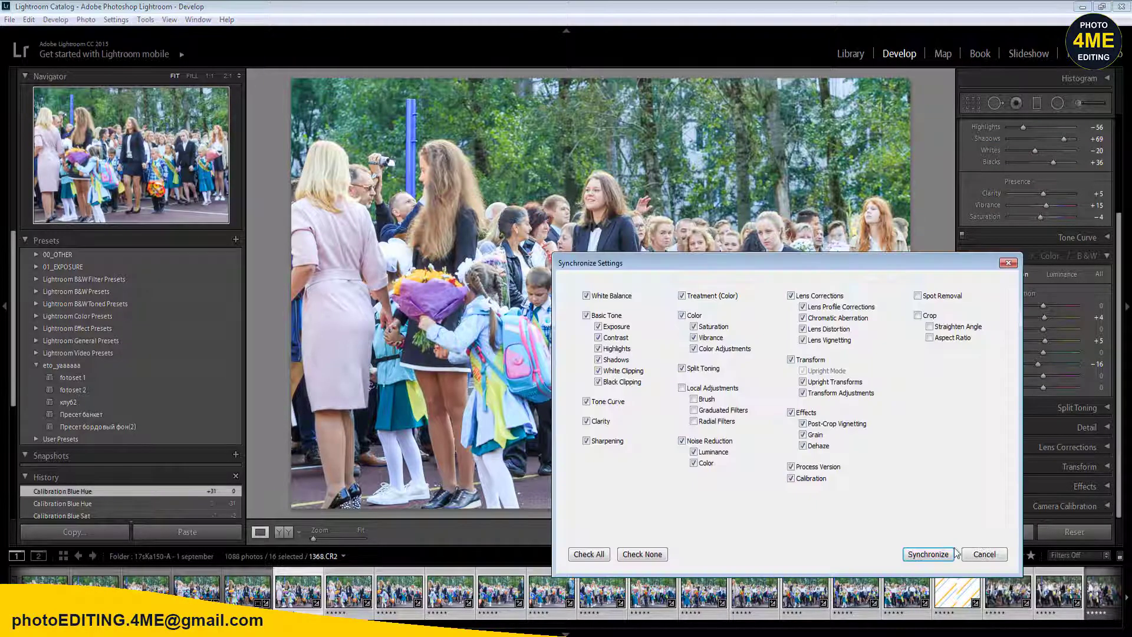
pyautogui.click(951, 553)
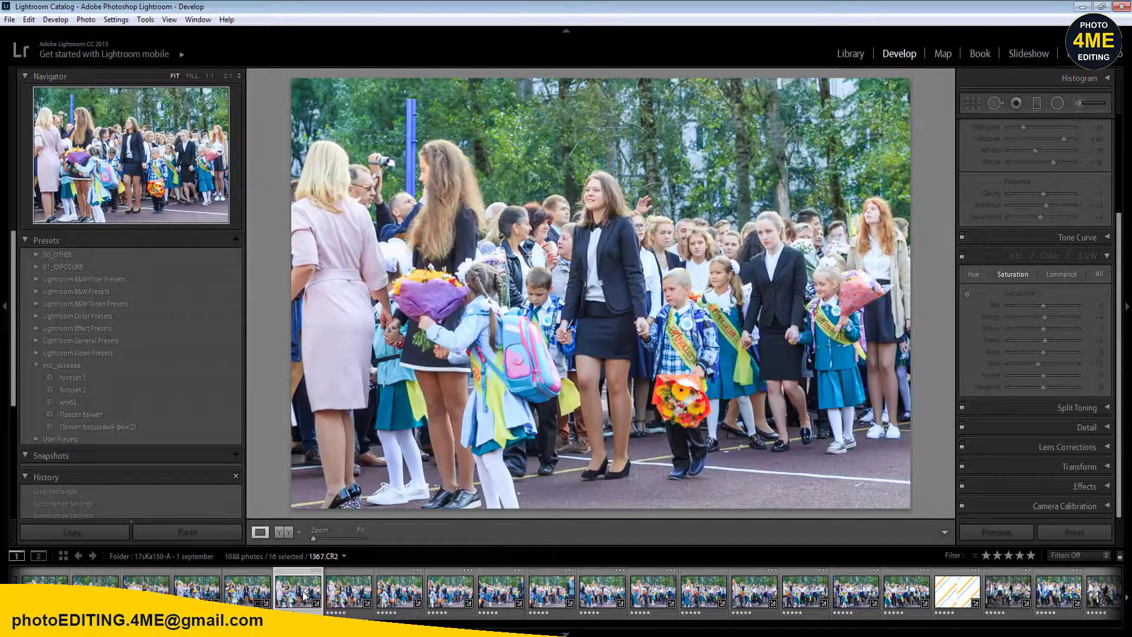
# - Compare the color of 1368.CR2 with earlier photos and examine the following ones through 1372.CR2
pyautogui.click(292, 596)
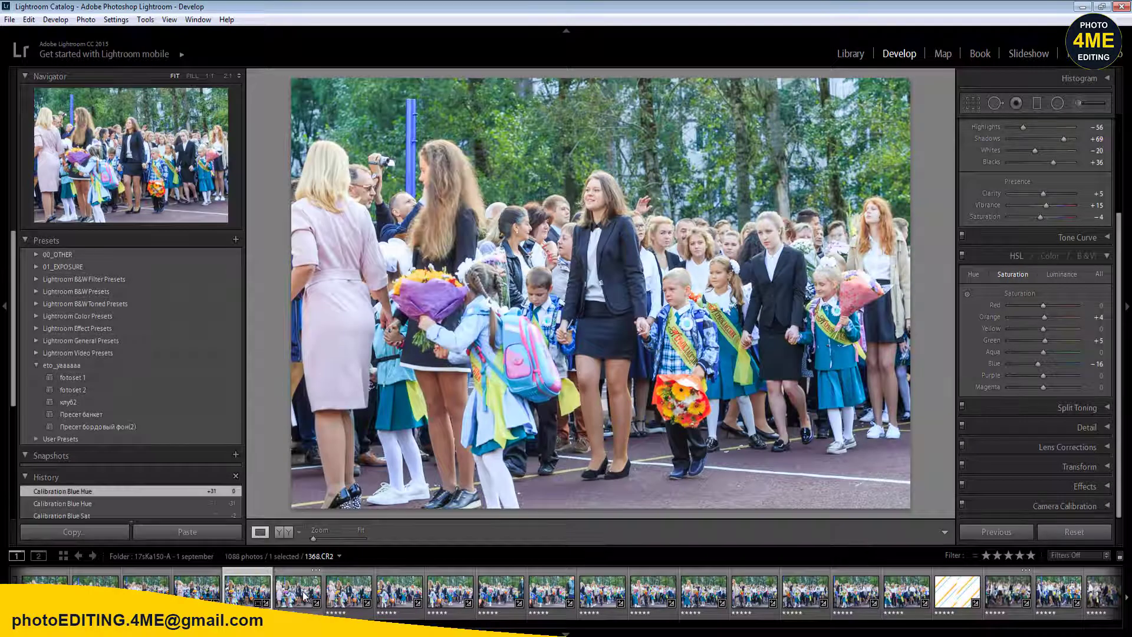
pyautogui.press('Left')
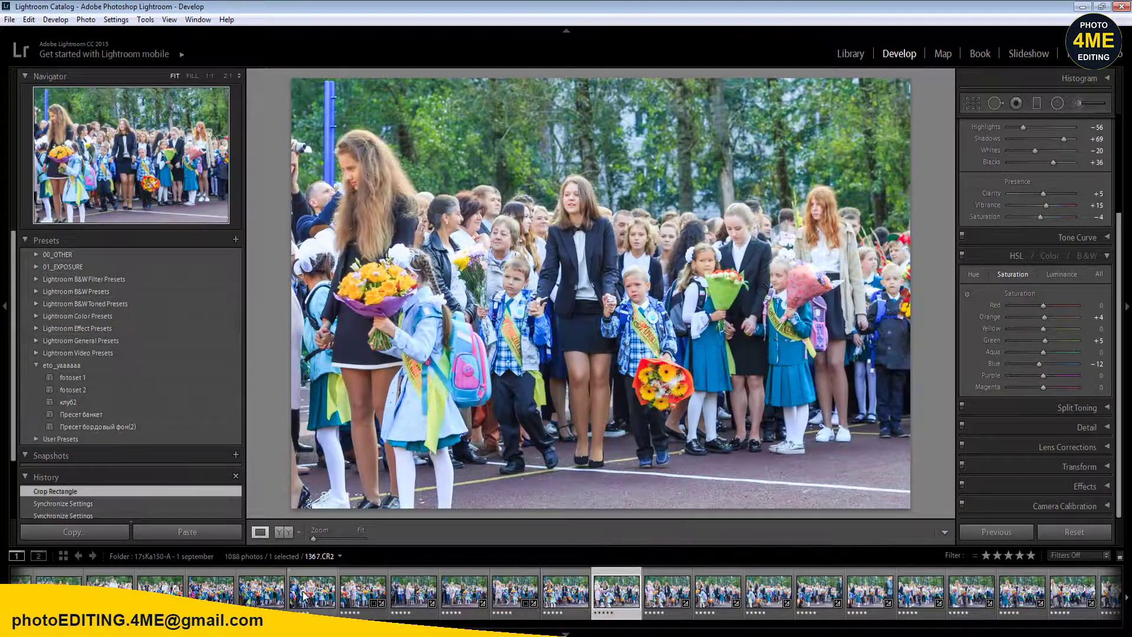
pyautogui.click(303, 596)
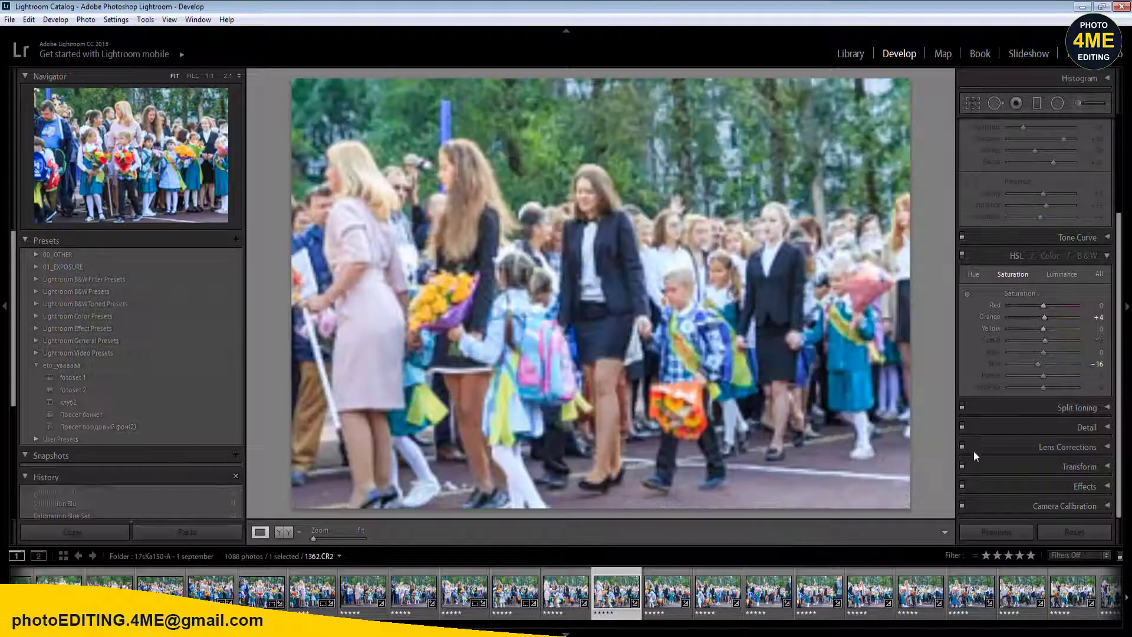
pyautogui.press('Right')
pyautogui.press('Right')
pyautogui.press('Right')
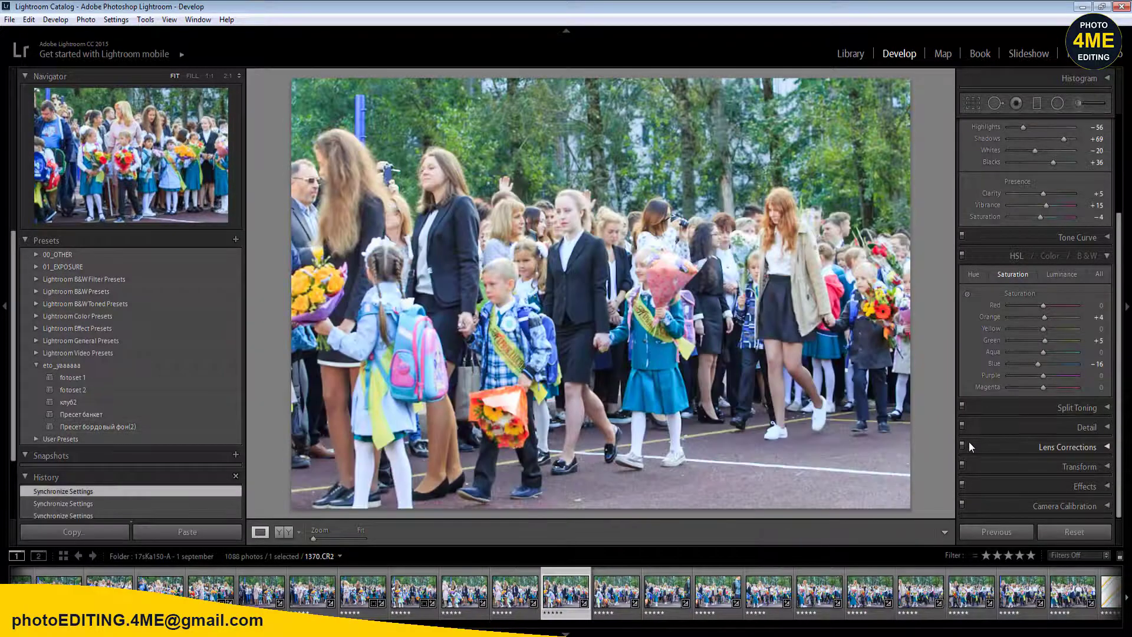
pyautogui.press('Right')
pyautogui.press('Right')
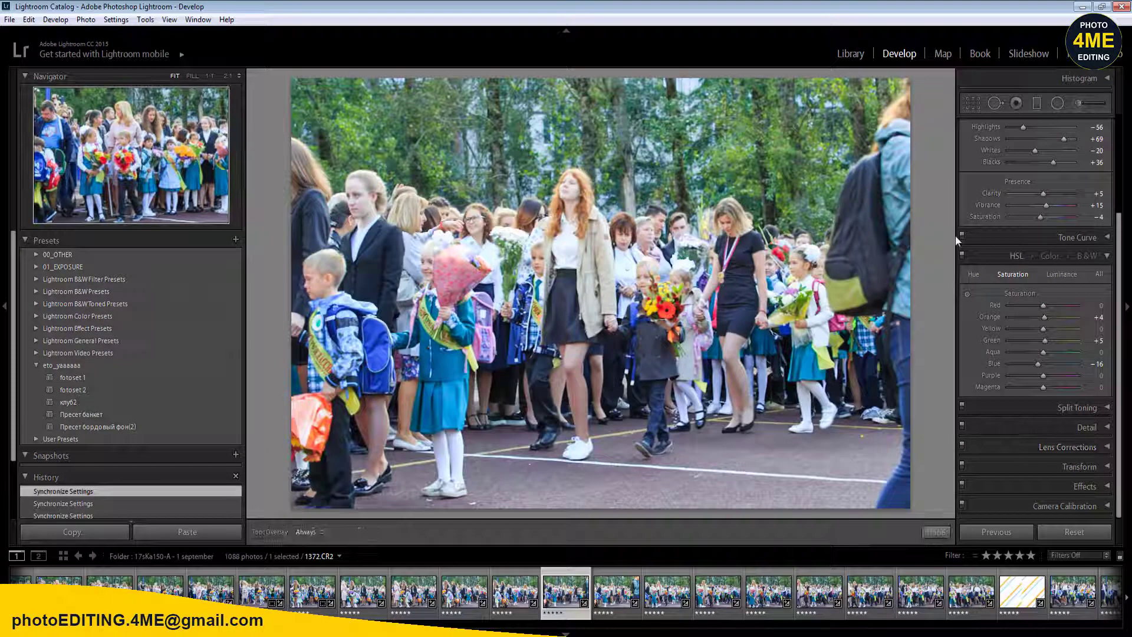
# - Crop 1372.CR2 tighter, removing the person with the backpack at the picture's right edge
pyautogui.press('r')
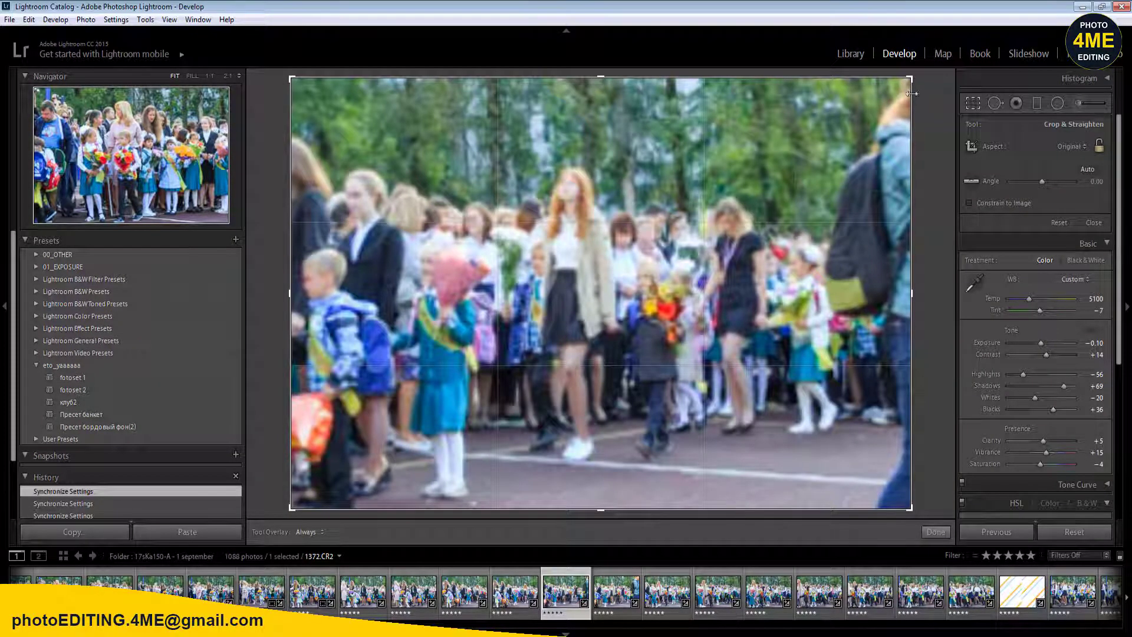
pyautogui.moveTo(912, 93); pyautogui.dragTo(872, 95)
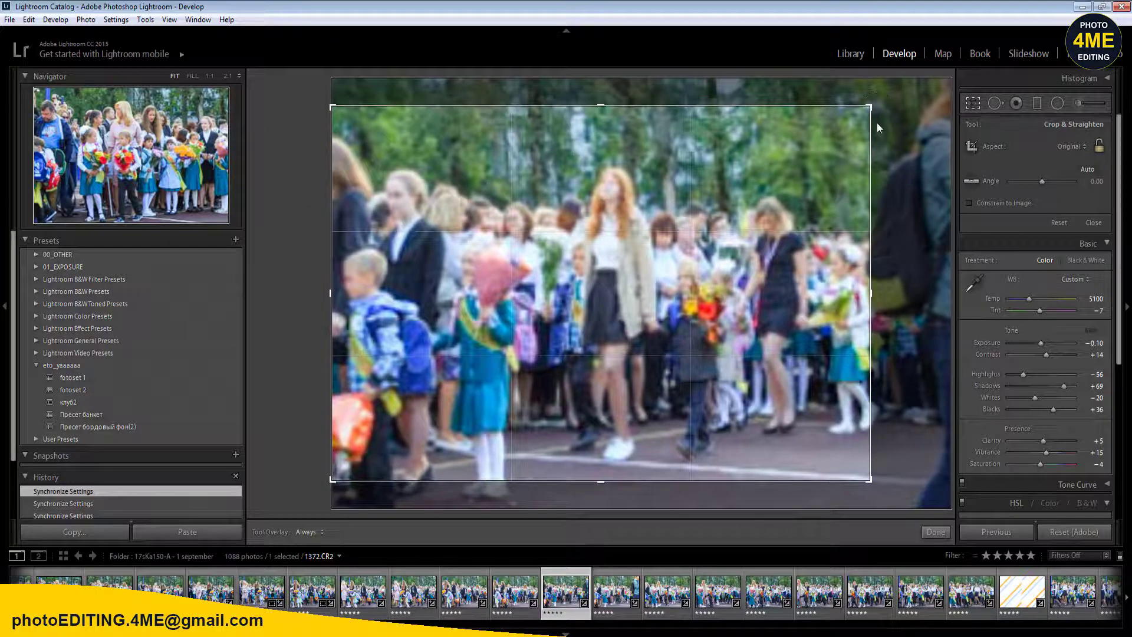
pyautogui.press('r')
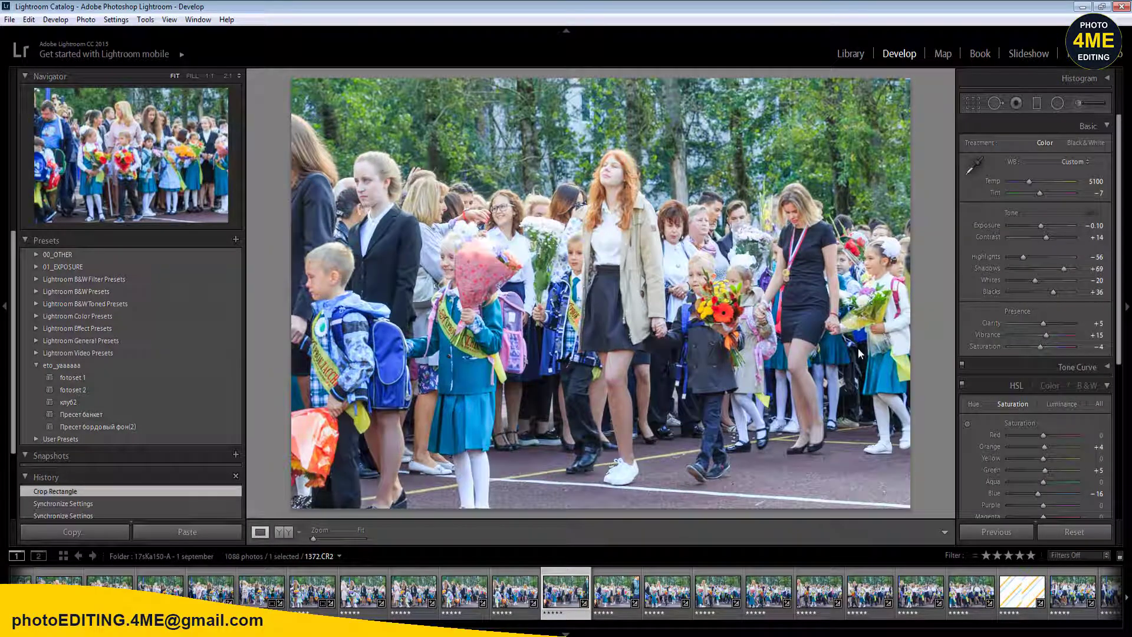
# - Set 1372.CR2's exposure to -0.20 and synchronize its settings across nine consecutive photos starting with it
pyautogui.click(1095, 227)
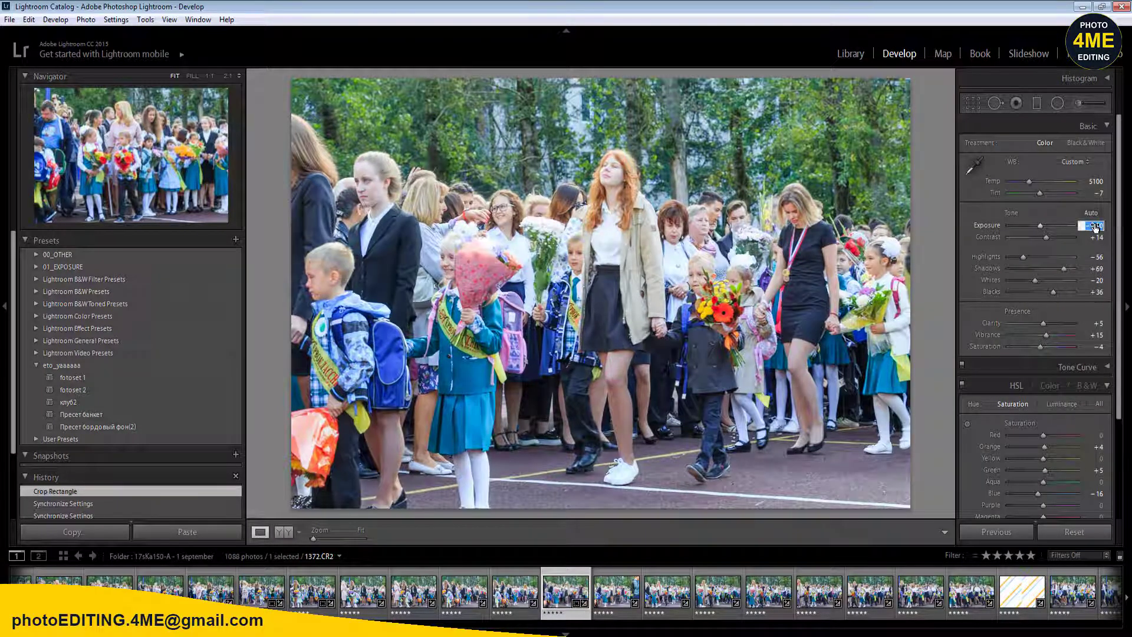
pyautogui.press('Return')
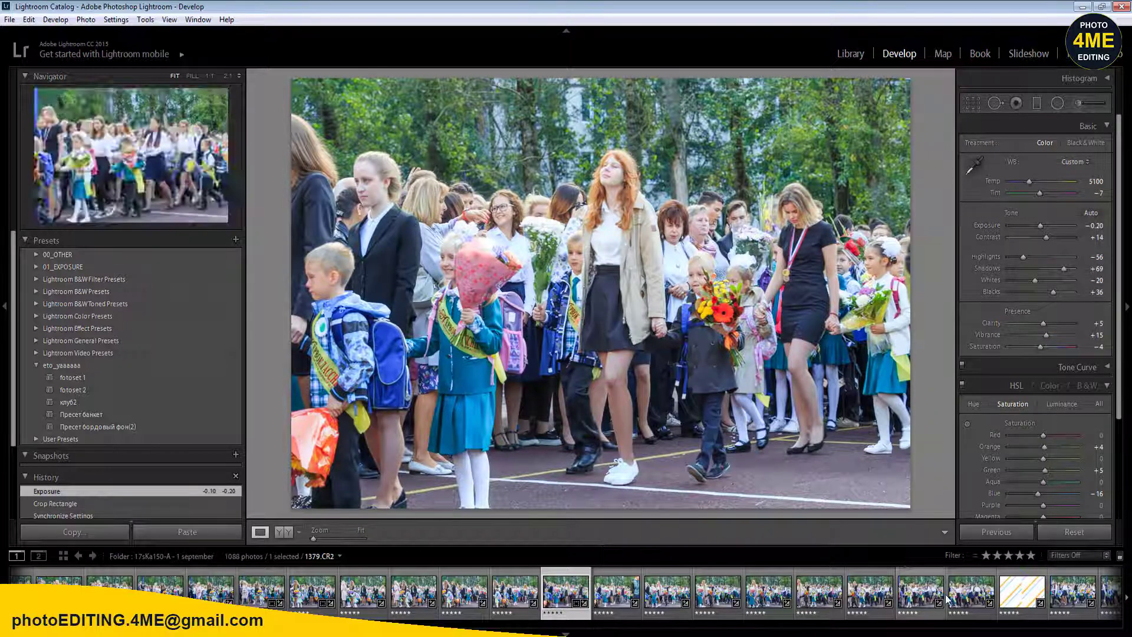
pyautogui.keyDown('shift'); pyautogui.click(972, 592); pyautogui.keyUp('shift')
pyautogui.click(1003, 532)
pyautogui.click(923, 552)
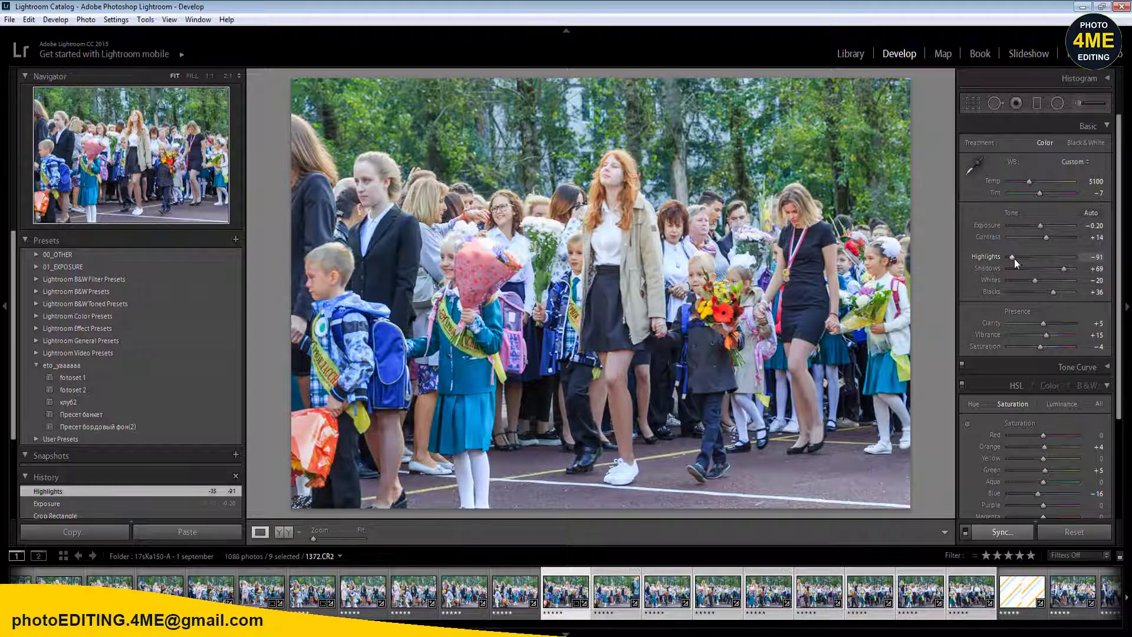
# - Set 1372.CR2's highlights to -78 and contrast to +25, and synchronize its settings across the nine selected photos
pyautogui.click(1018, 260)
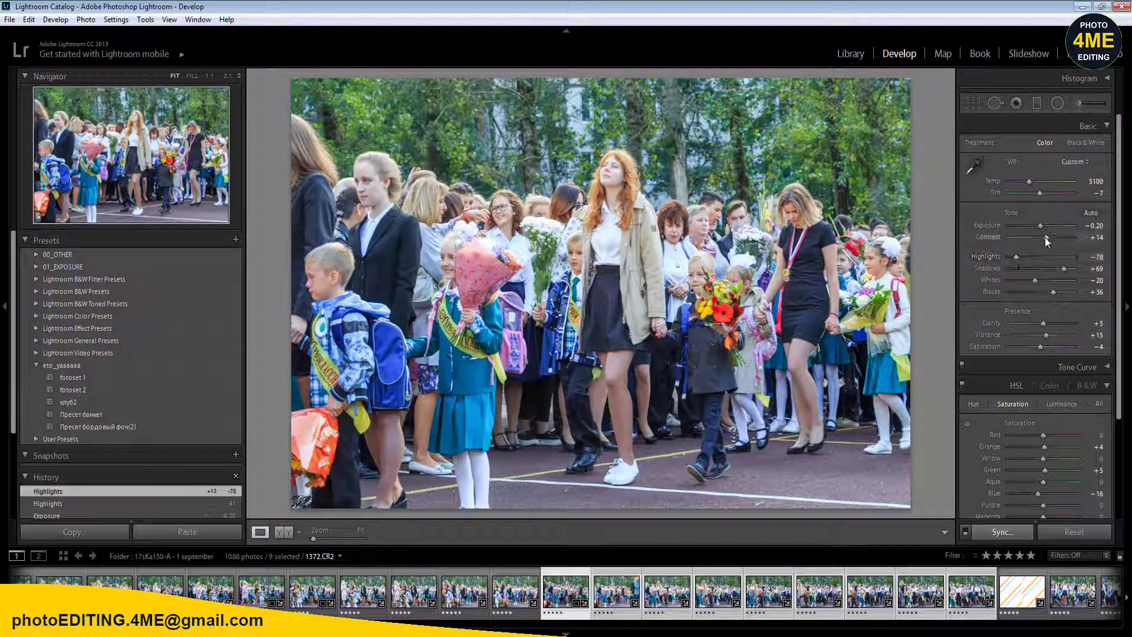
pyautogui.moveTo(1045, 238); pyautogui.dragTo(1063, 237)
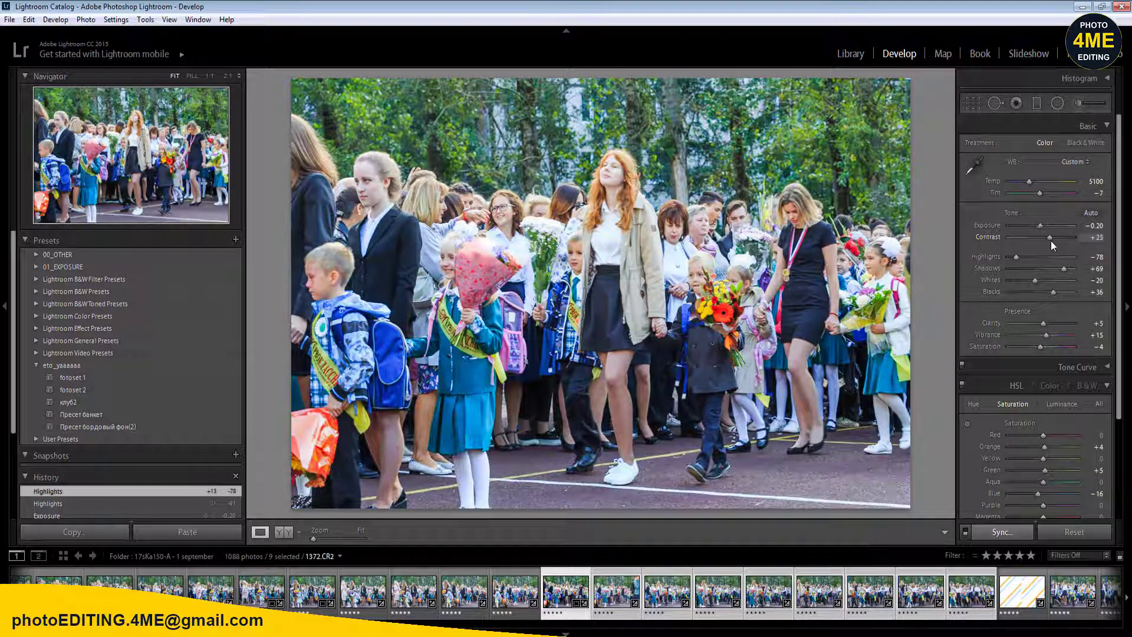
pyautogui.click(992, 534)
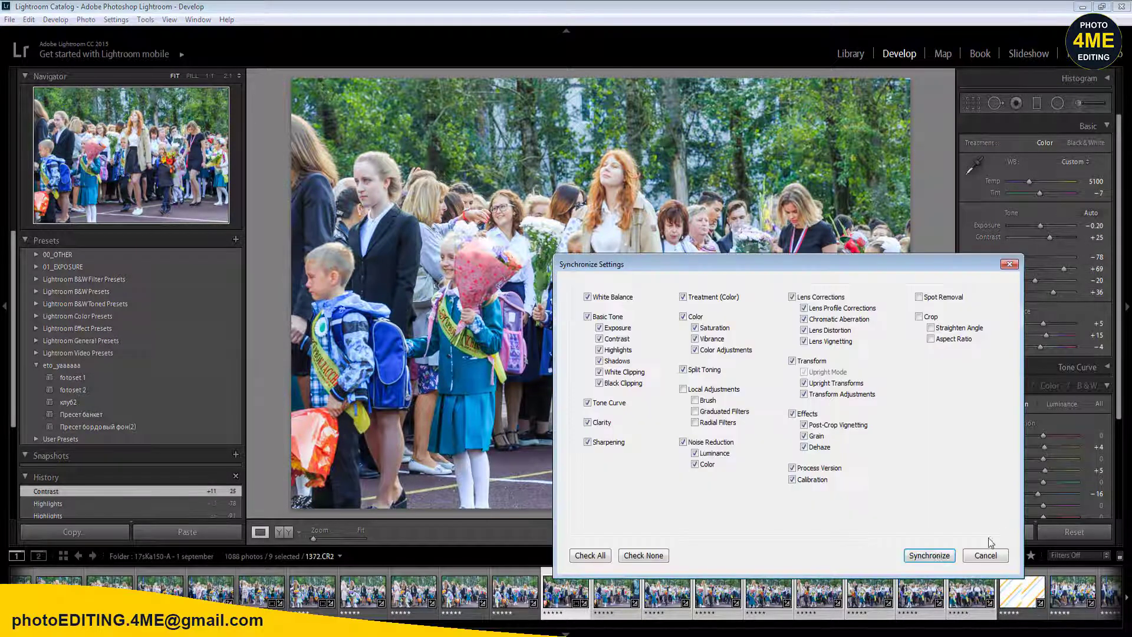
pyautogui.click(929, 556)
# - Check 1371.CR2 and 1372.CR2, and rate 1373.CR2, the frame with the backpack person, one star
pyautogui.click(527, 591)
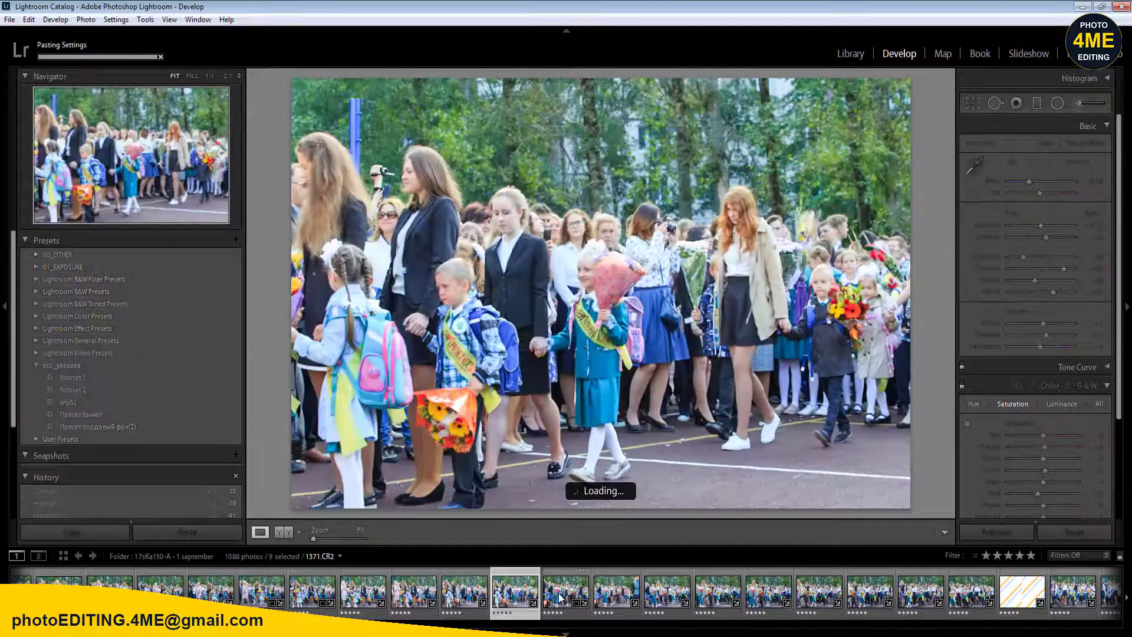
pyautogui.click(561, 598)
pyautogui.click(625, 596)
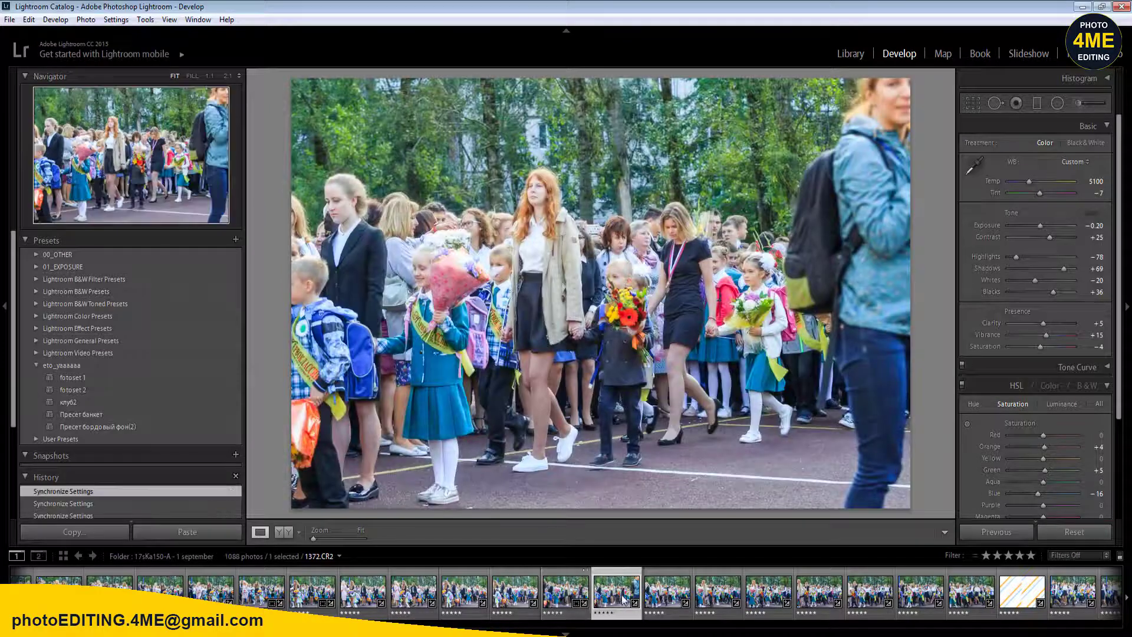
pyautogui.hotkey('shift', '1')
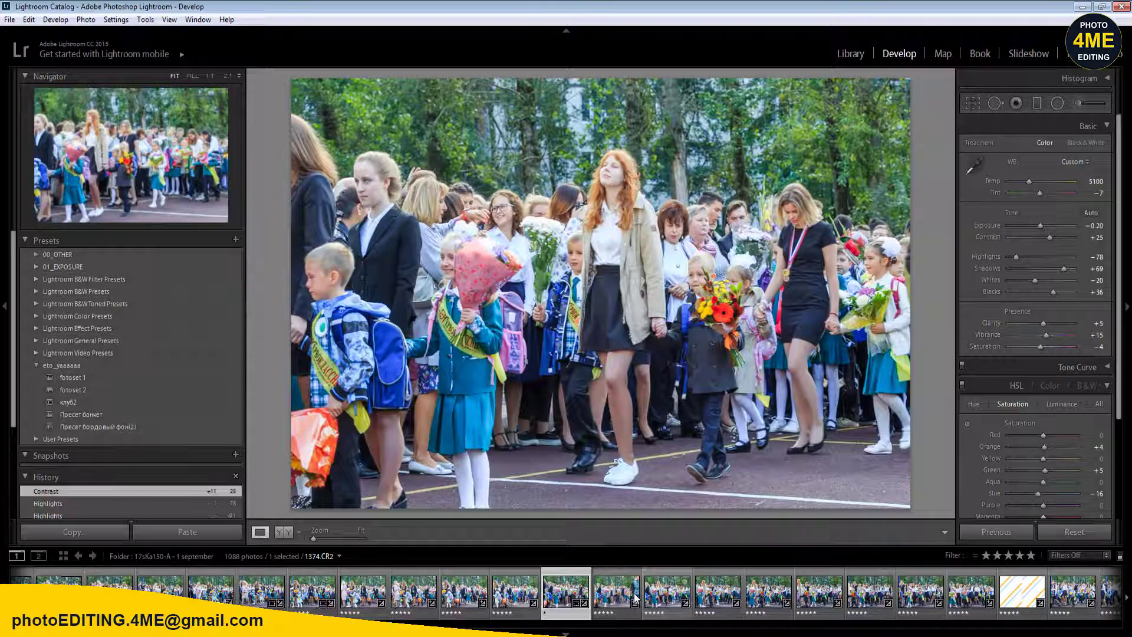
pyautogui.press('5')
pyautogui.click(634, 598)
pyautogui.press('1')
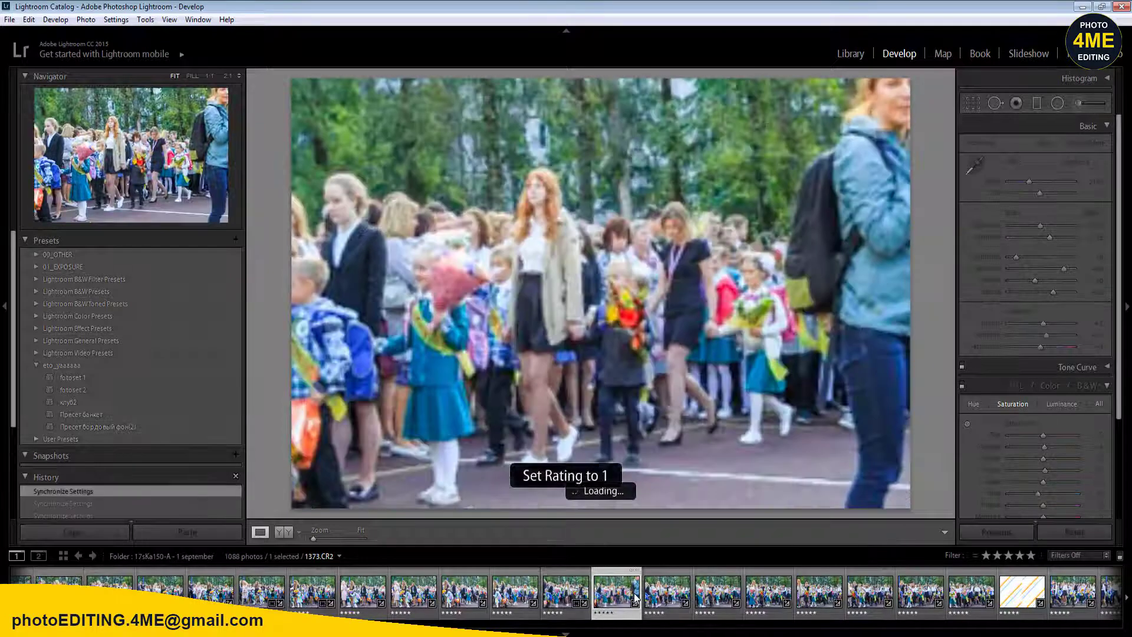
# - Straighten 1374.CR2 by 1.73 degrees and crop its left edge slightly tighter
pyautogui.press('Right')
pyautogui.press('Right')
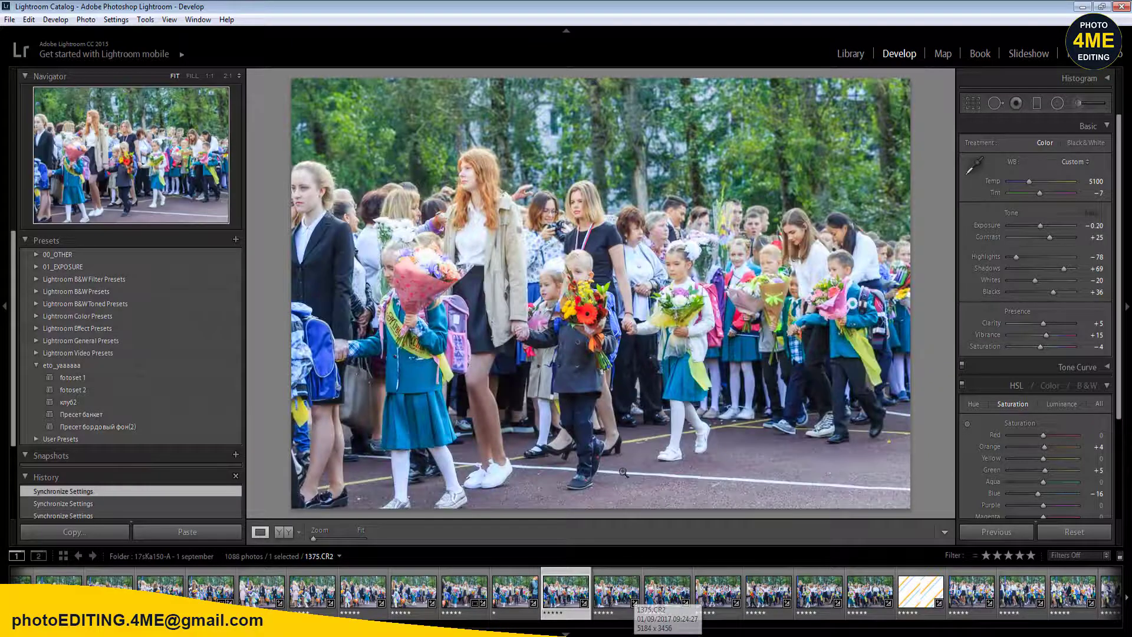
pyautogui.click(973, 105)
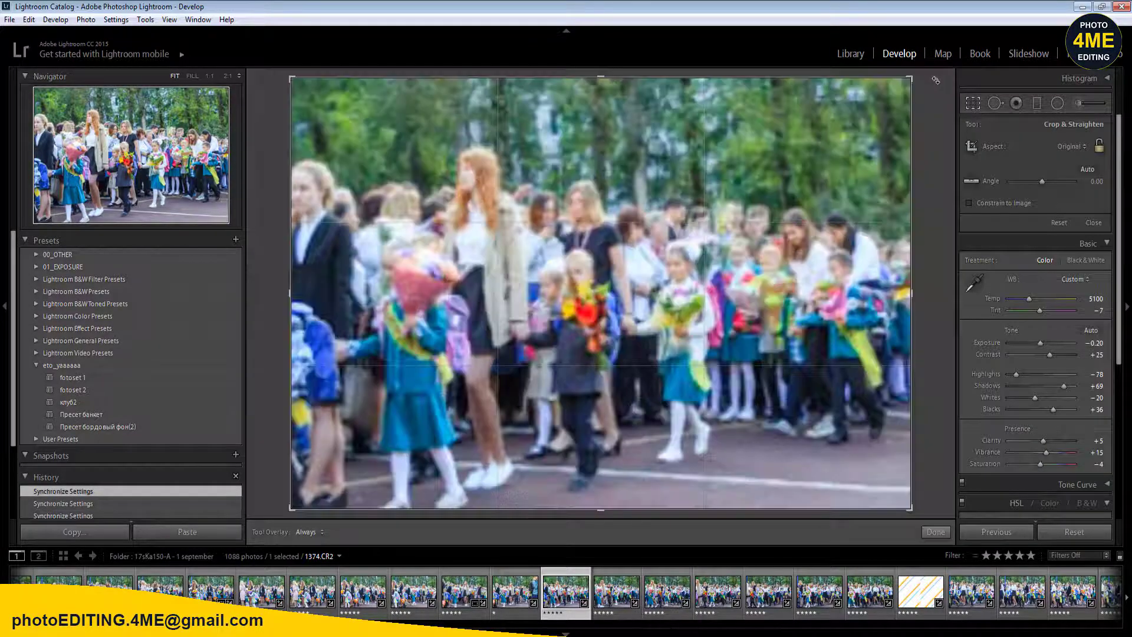
pyautogui.moveTo(941, 78); pyautogui.dragTo(946, 88)
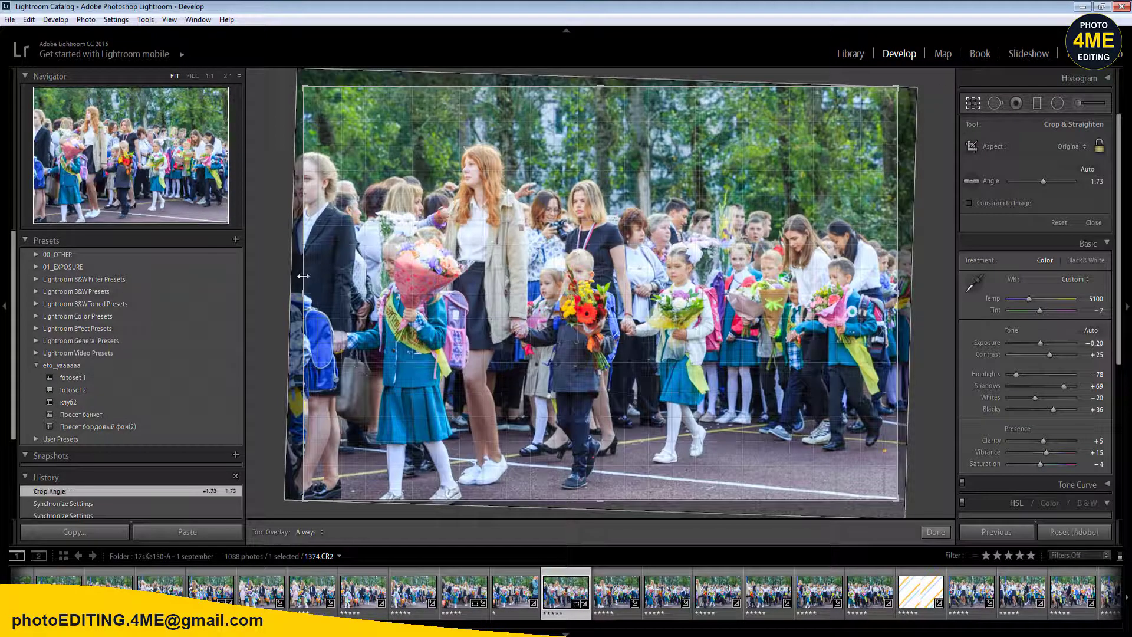
pyautogui.moveTo(304, 282); pyautogui.dragTo(316, 282)
pyautogui.press('Return')
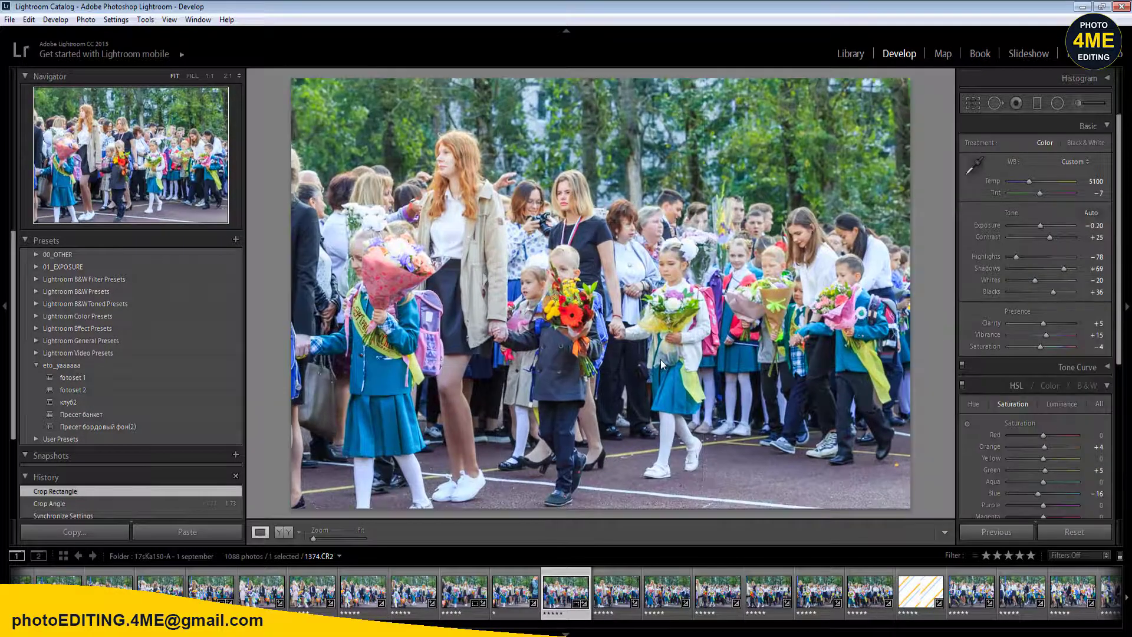
# - Straighten 1375.CR2 with a crop angle of 1.78 degrees
pyautogui.press('Right')
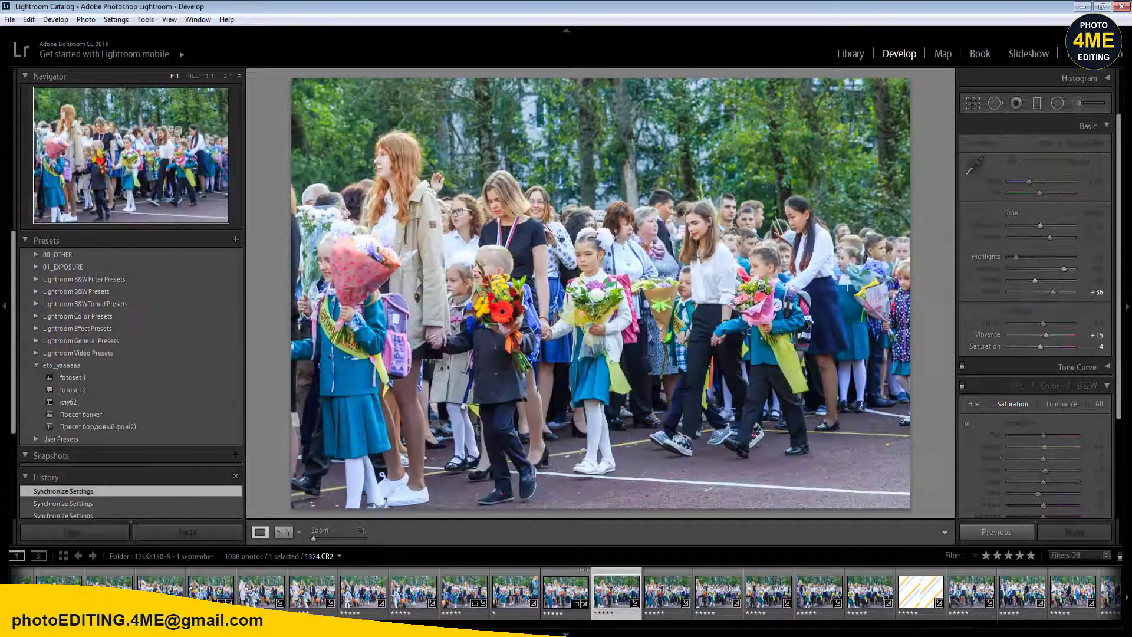
pyautogui.click(974, 101)
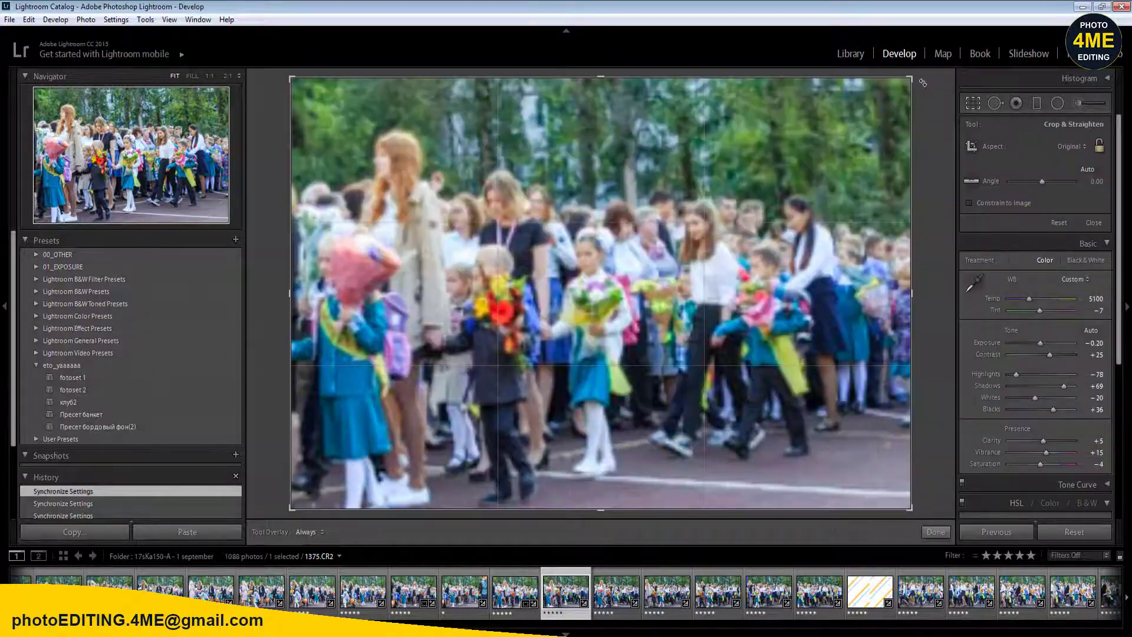
pyautogui.moveTo(923, 79); pyautogui.dragTo(932, 86)
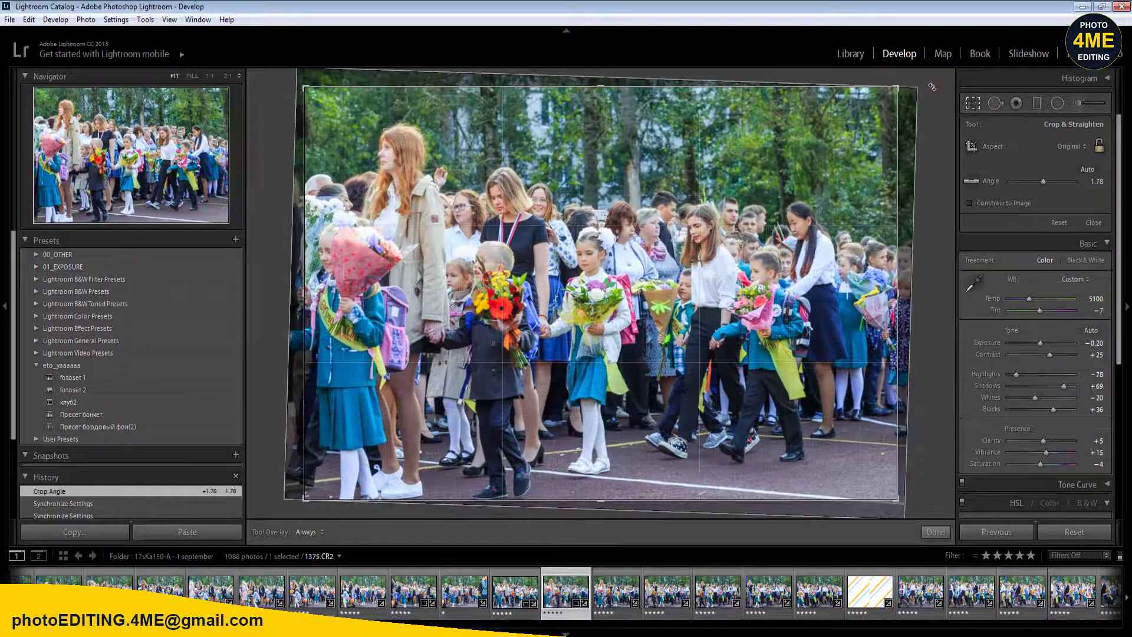
pyautogui.press('Return')
# - Review the photos from 1376.CR2 through 1380.CR2 and rate the white striped frame after them one star
pyautogui.press('Right')
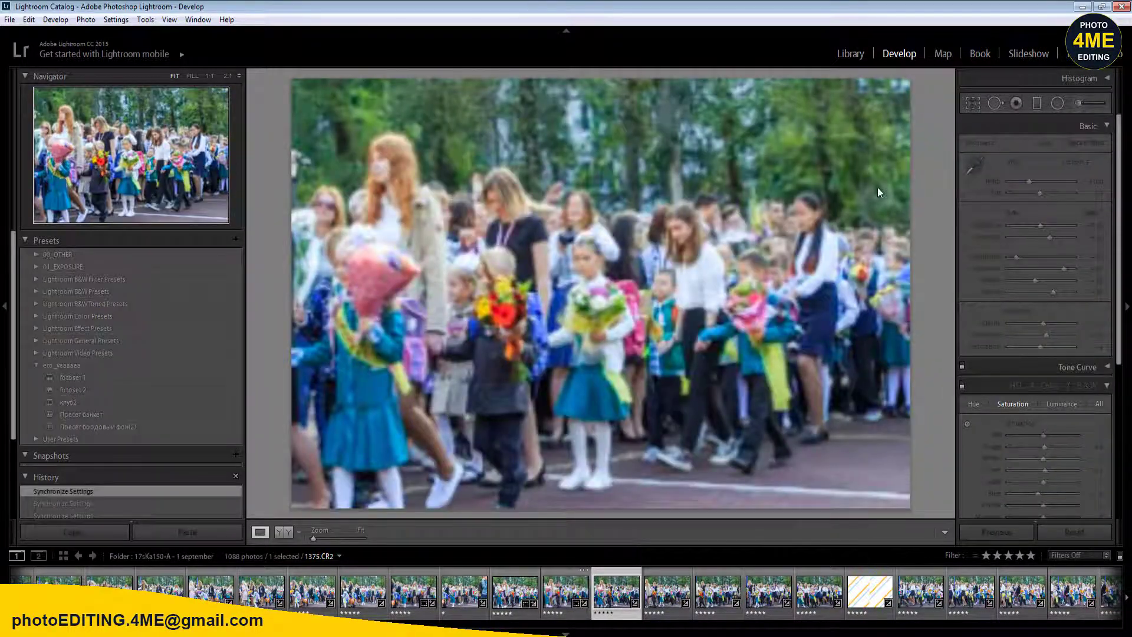
pyautogui.press('Right')
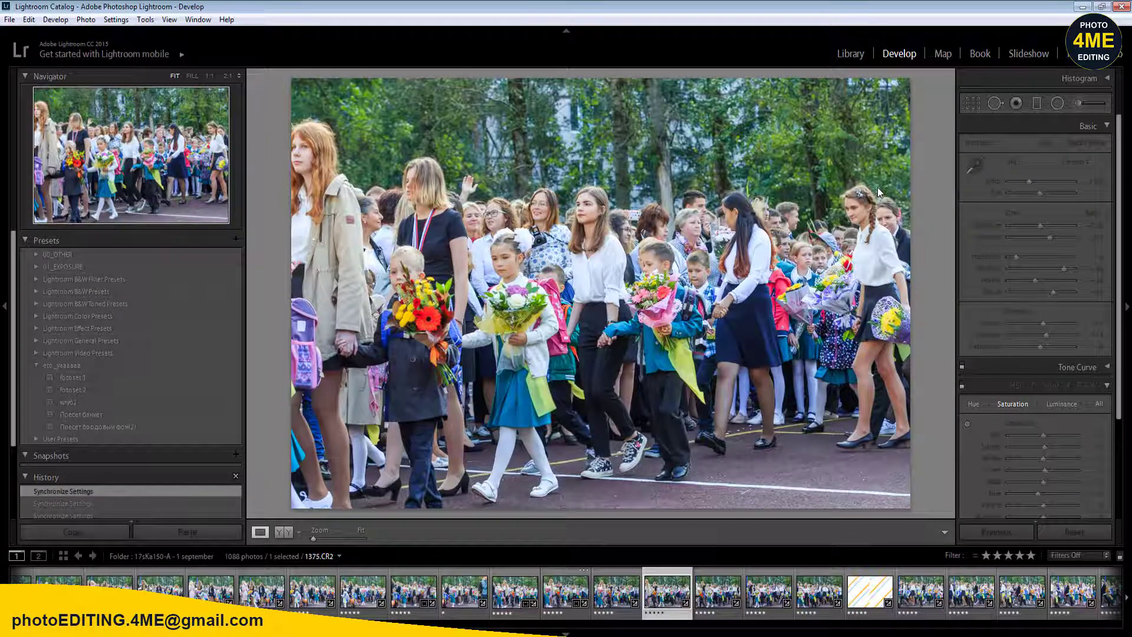
pyautogui.press('Right')
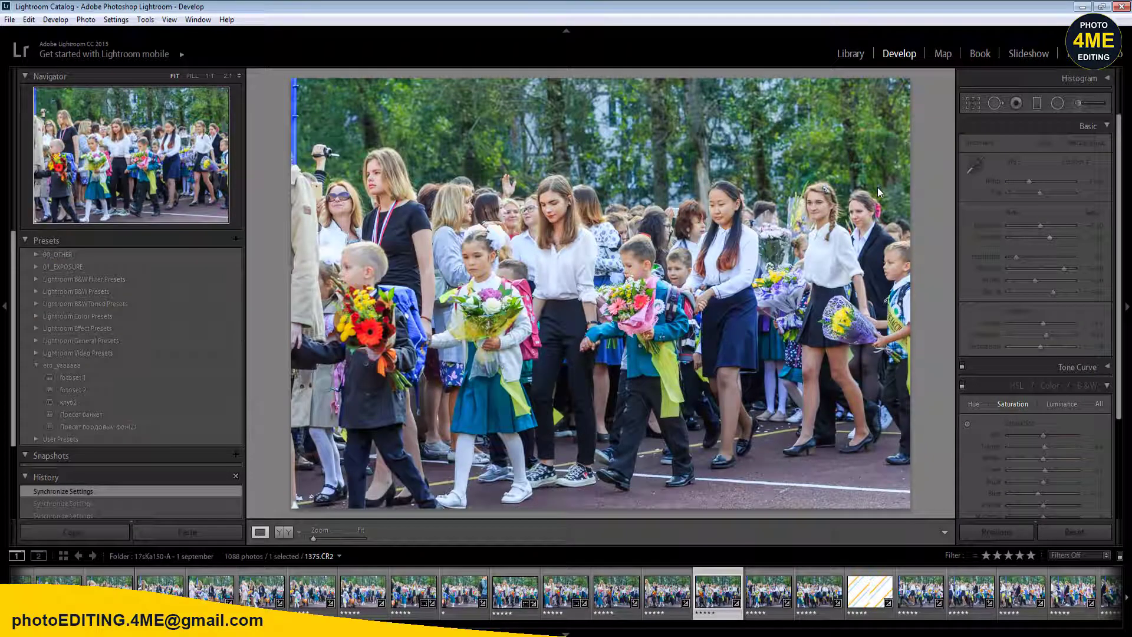
pyautogui.press('Right')
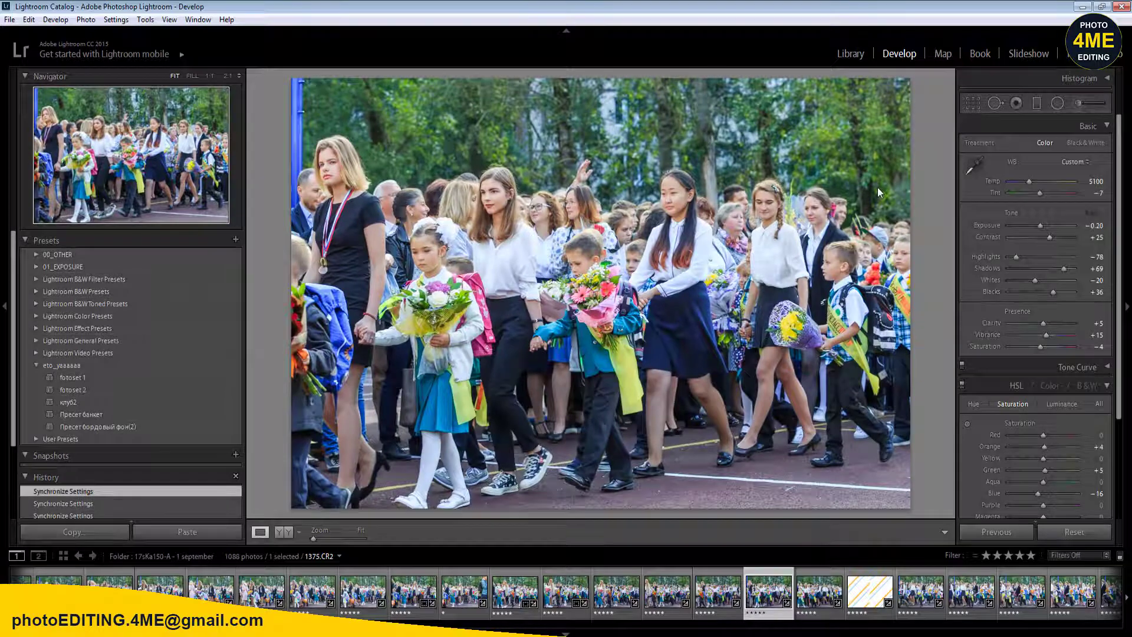
pyautogui.press('Right')
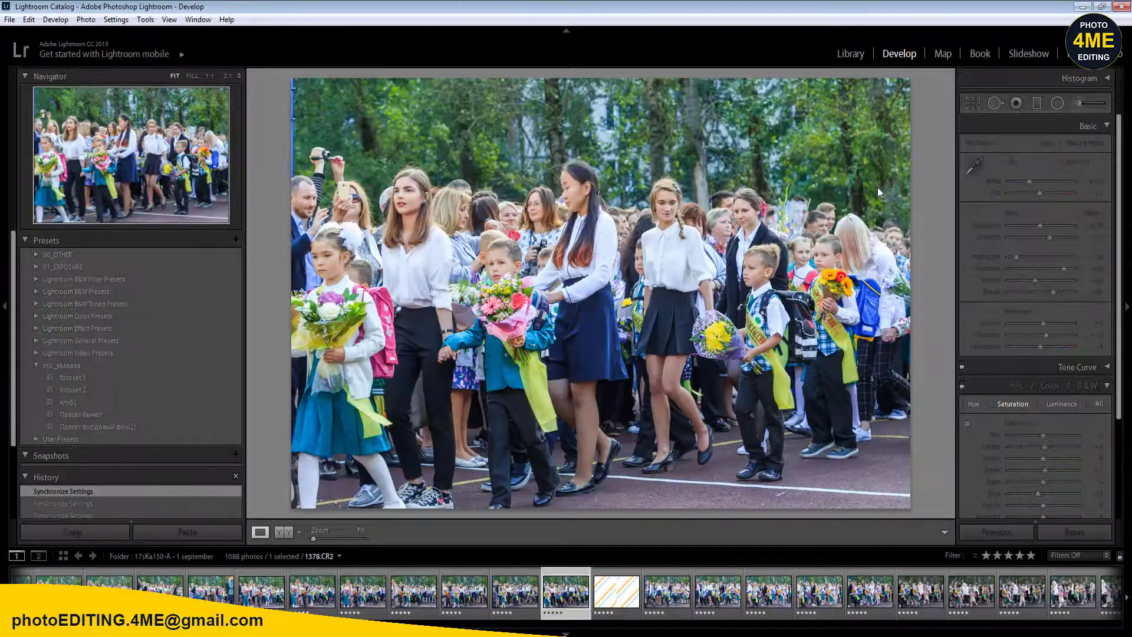
pyautogui.press('Right')
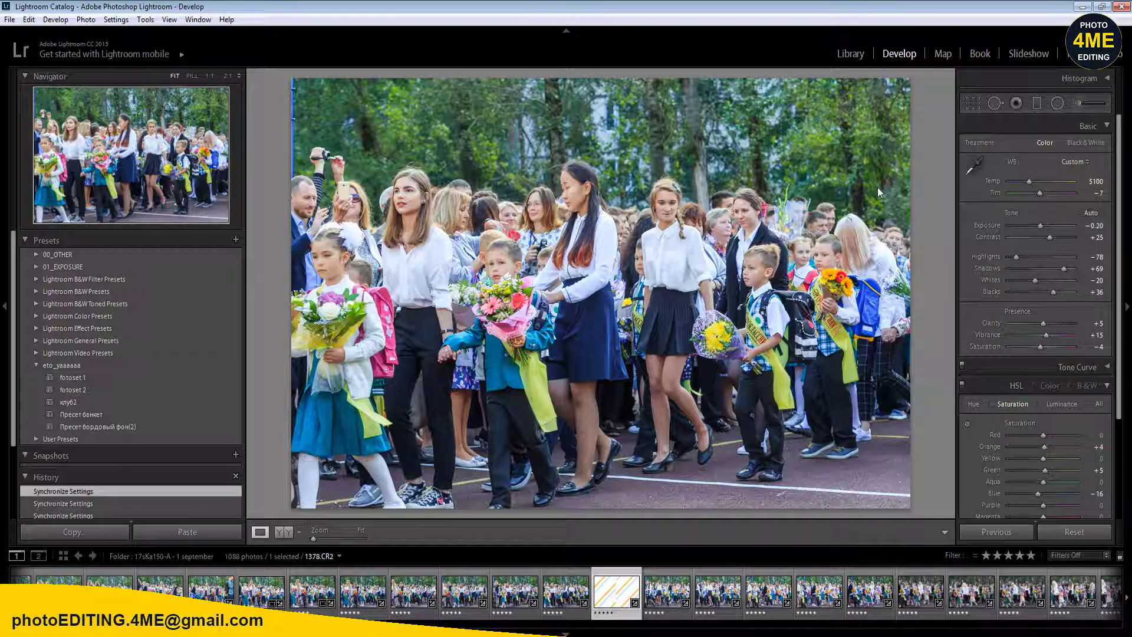
pyautogui.press('1')
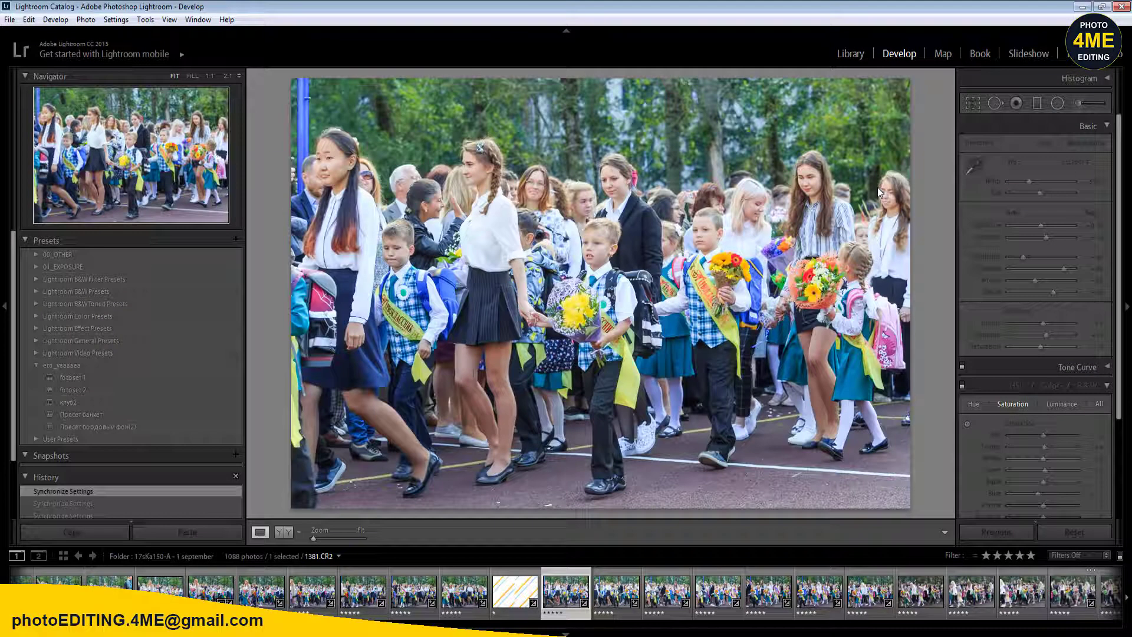
# - Synchronize 1379.CR2's settings across 31 consecutive photos starting with it
pyautogui.press('Left')
pyautogui.press('Left')
pyautogui.press('Left')
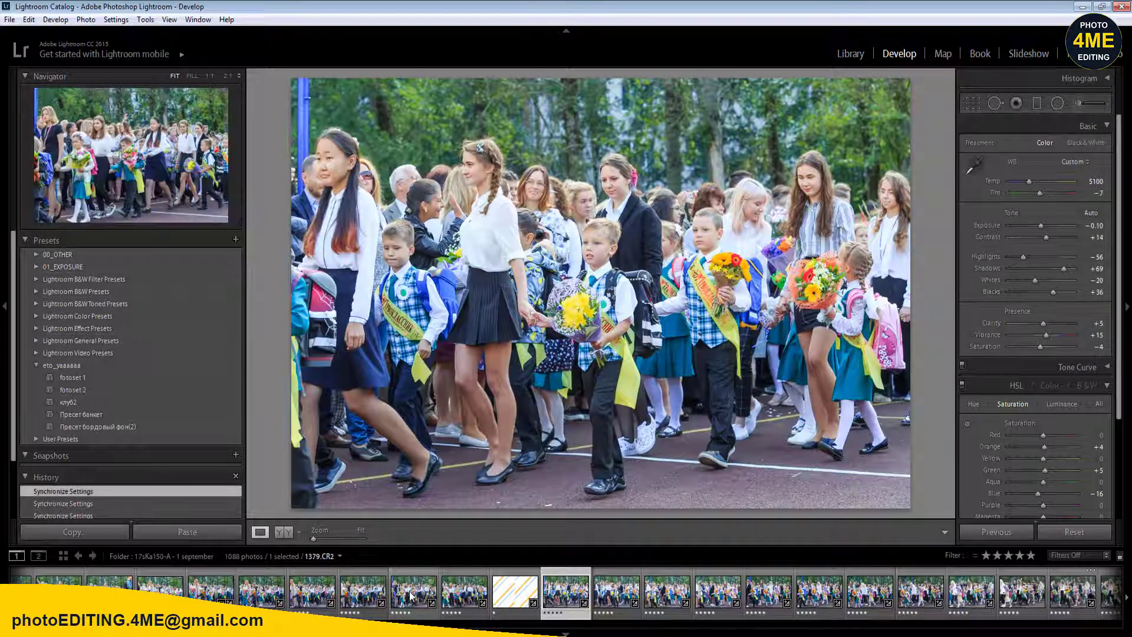
pyautogui.scroll(-5, 932, 630)
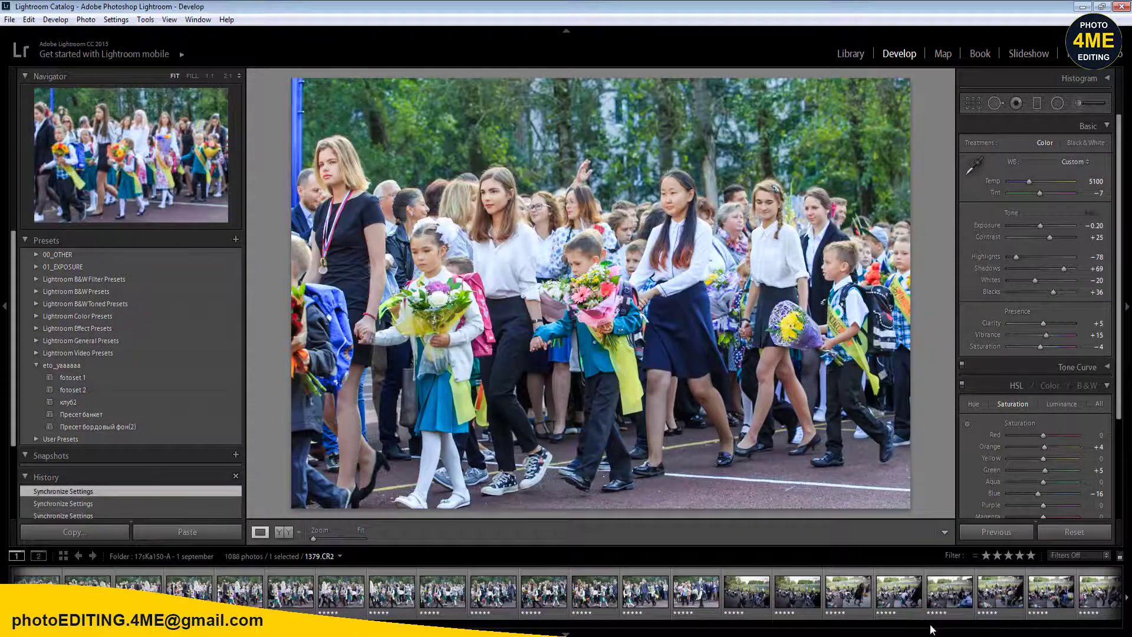
pyautogui.keyDown('shift'); pyautogui.click(863, 600); pyautogui.keyUp('shift')
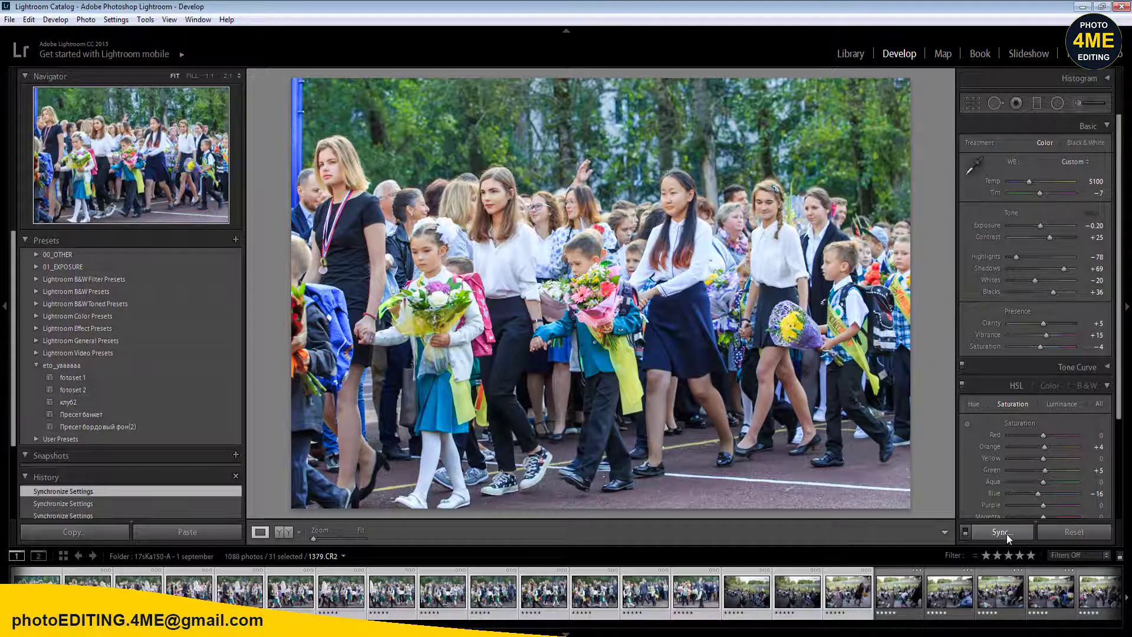
pyautogui.click(1005, 532)
pyautogui.click(931, 556)
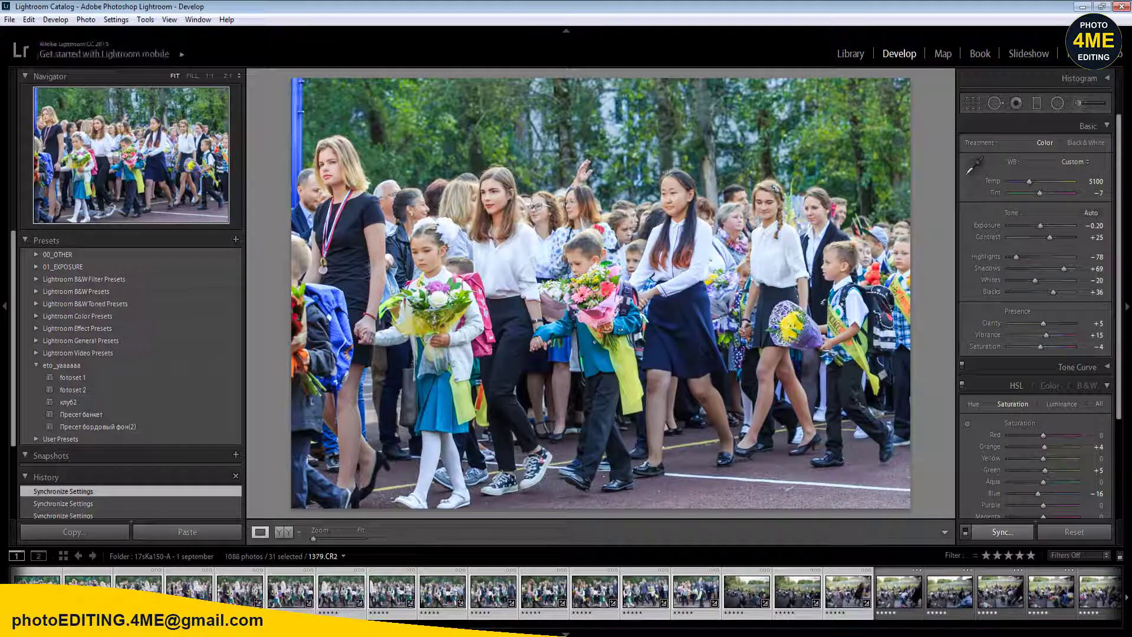
# - Review the synchronized photos from 1382.CR2 onward and set 1386.CR2's exposure to +0.10
pyautogui.click(566, 592)
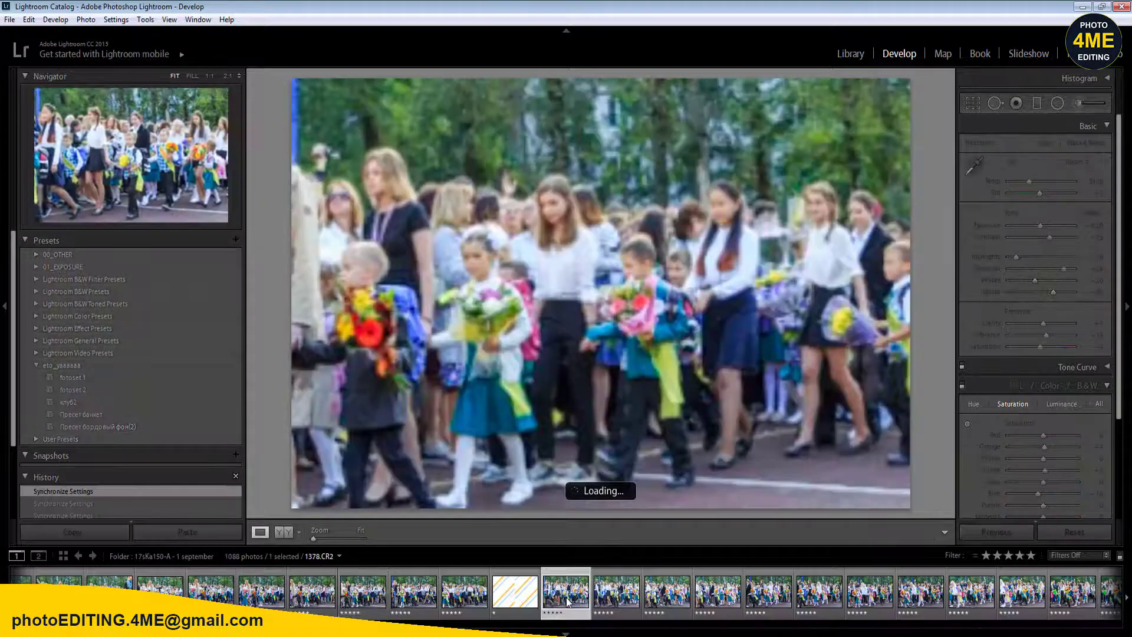
pyautogui.press('Right')
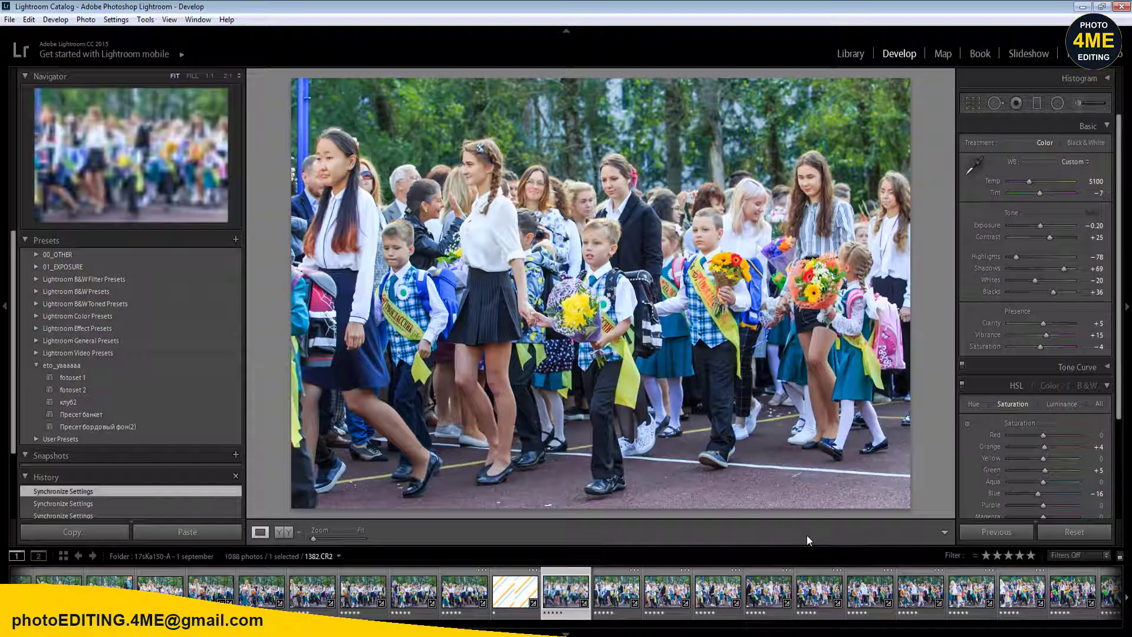
pyautogui.press('Right')
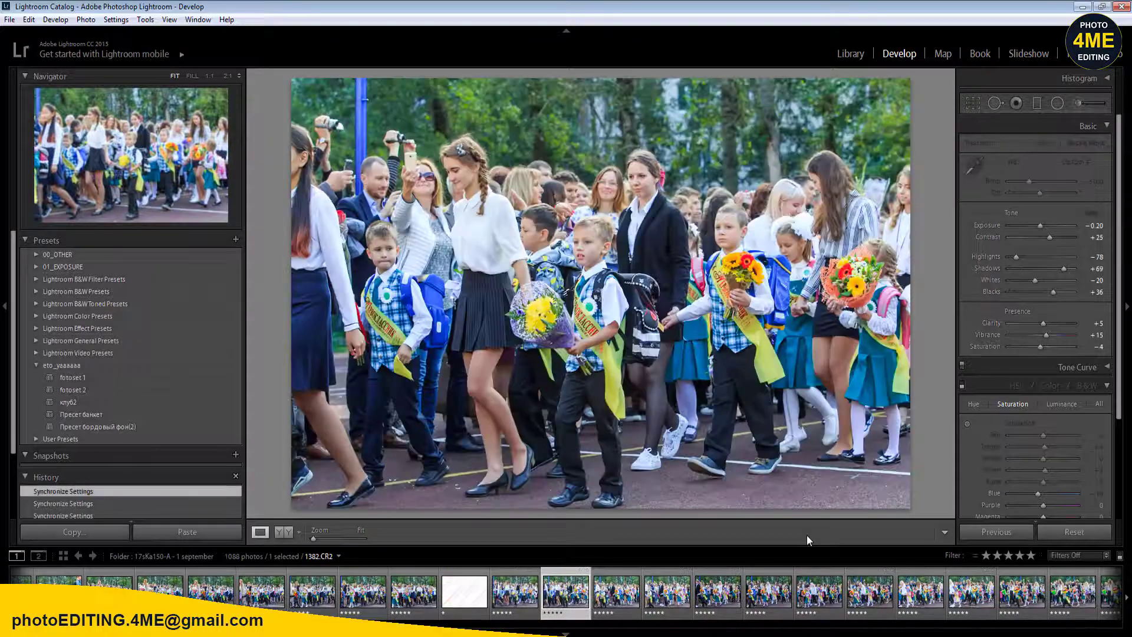
pyautogui.press('Right')
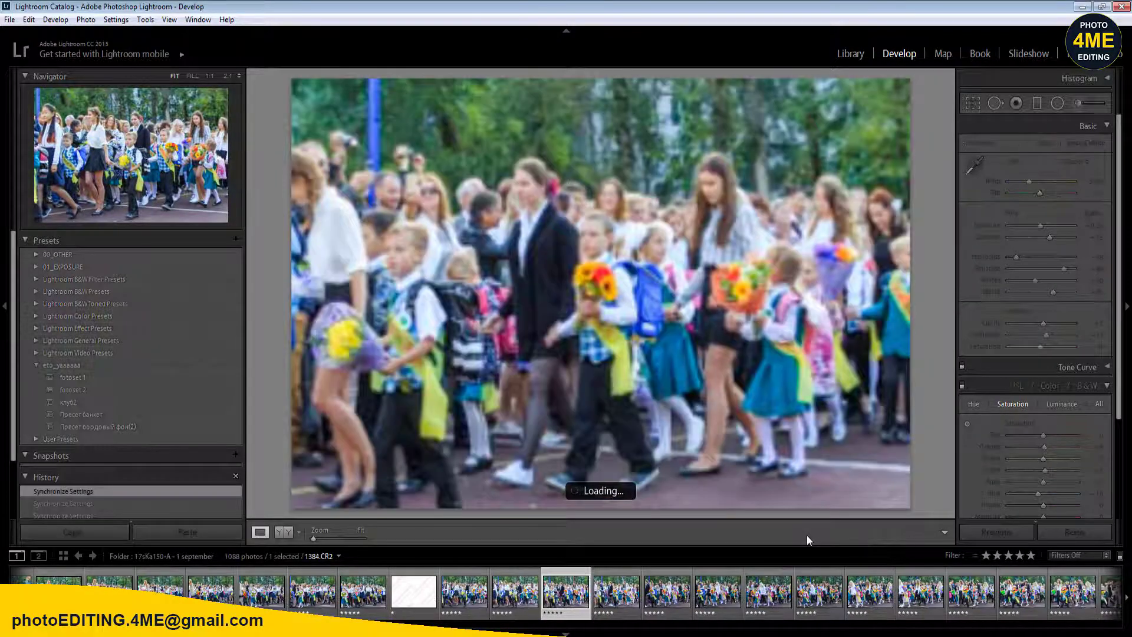
pyautogui.press('1')
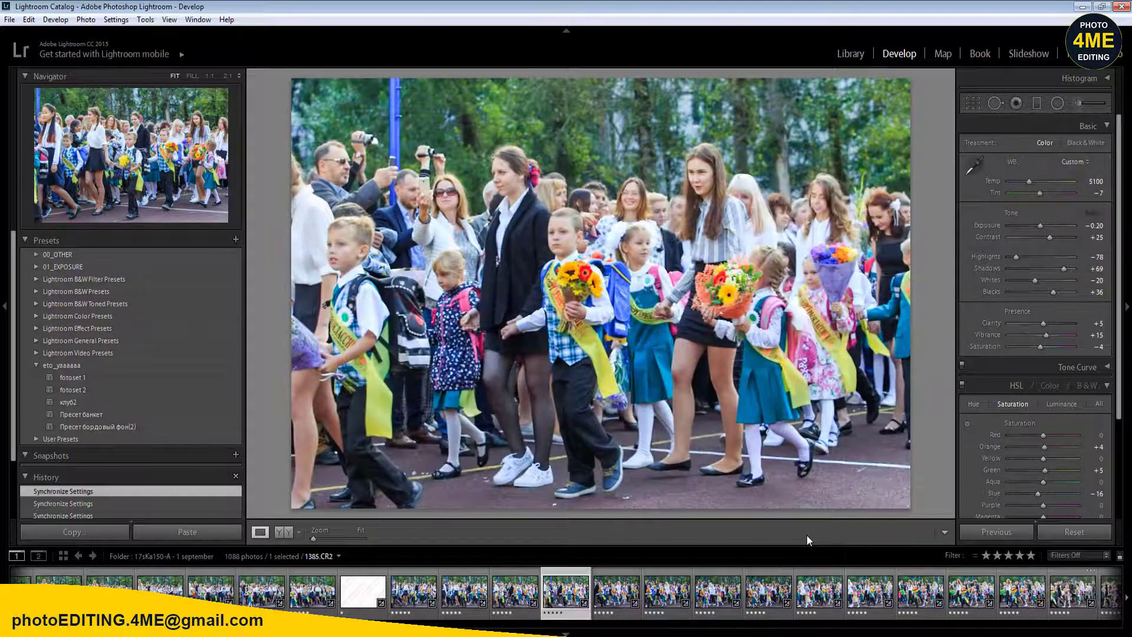
pyautogui.press('Right')
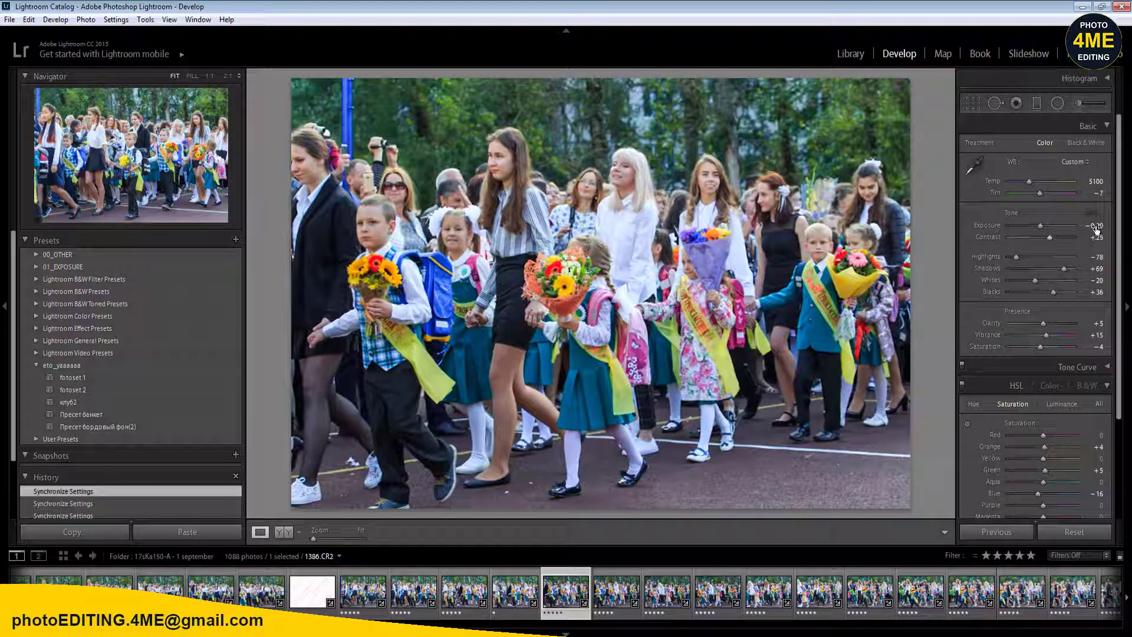
pyautogui.press('Up')
pyautogui.press('Up')
pyautogui.press('Up')
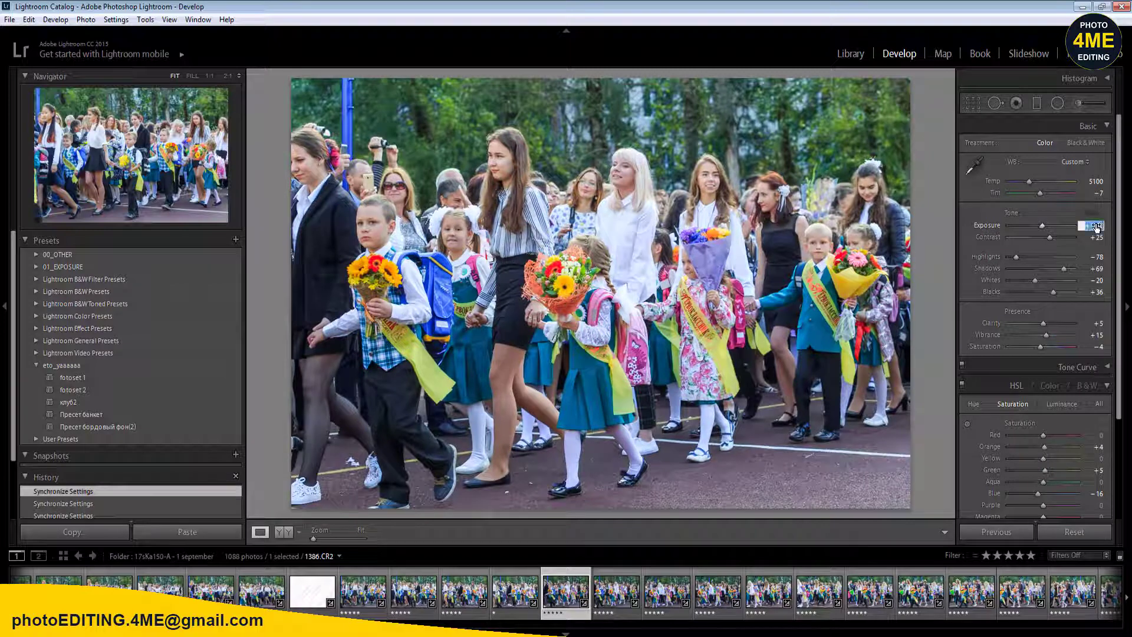
pyautogui.press('Return')
# - Compare 1386.CR2 before and after editing, and set its highlights to -76 and shadows to +95
pyautogui.click(284, 532)
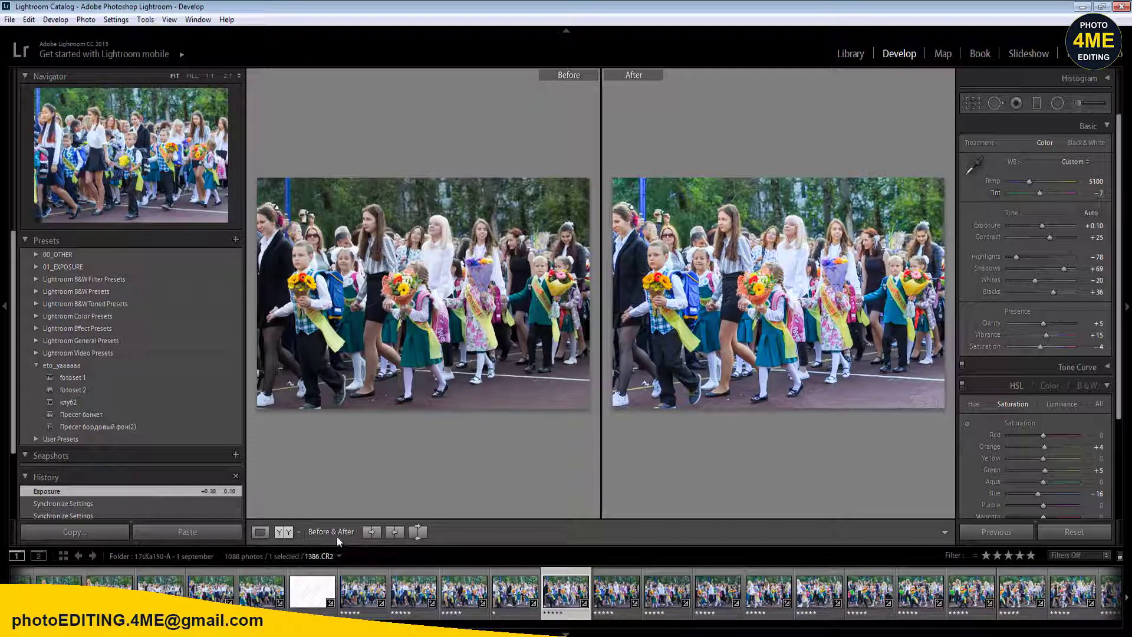
pyautogui.click(263, 532)
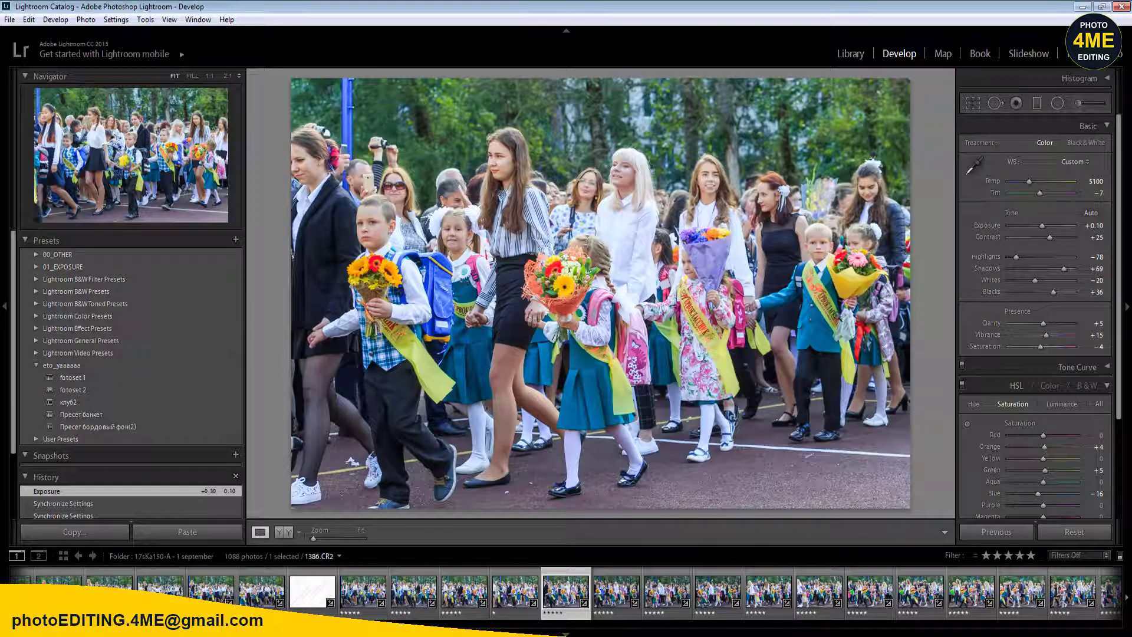
pyautogui.moveTo(1017, 257); pyautogui.dragTo(1074, 273)
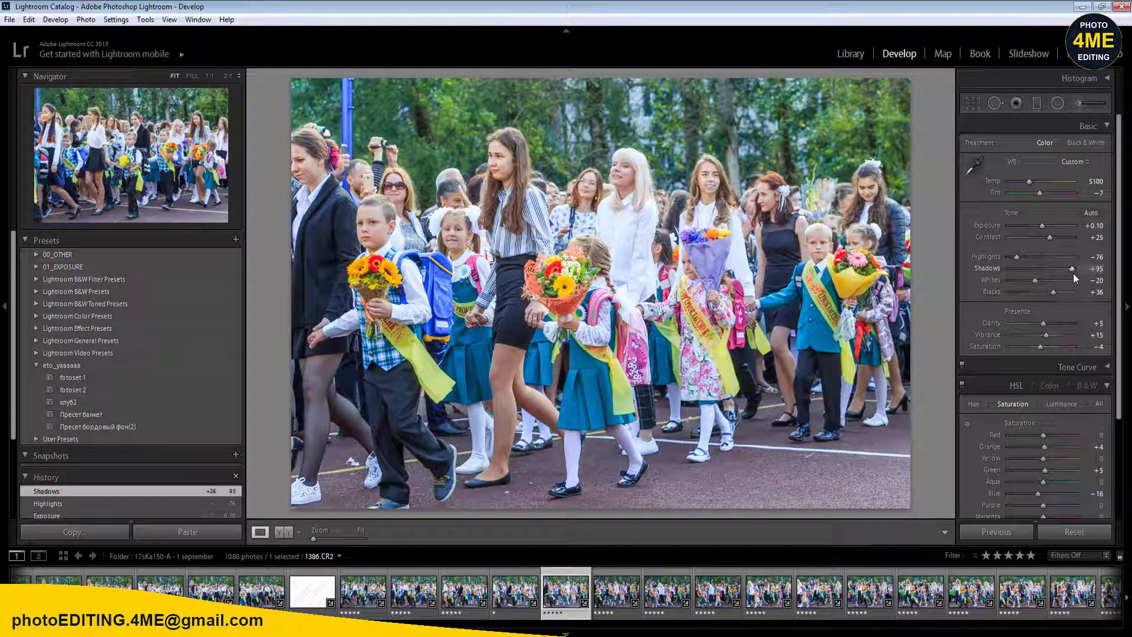
# - Synchronize 1386.CR2's settings across 11 consecutive photos starting with it
pyautogui.keyDown('shift'); pyautogui.click(1074, 590); pyautogui.keyUp('shift')
pyautogui.click(982, 532)
pyautogui.click(929, 563)
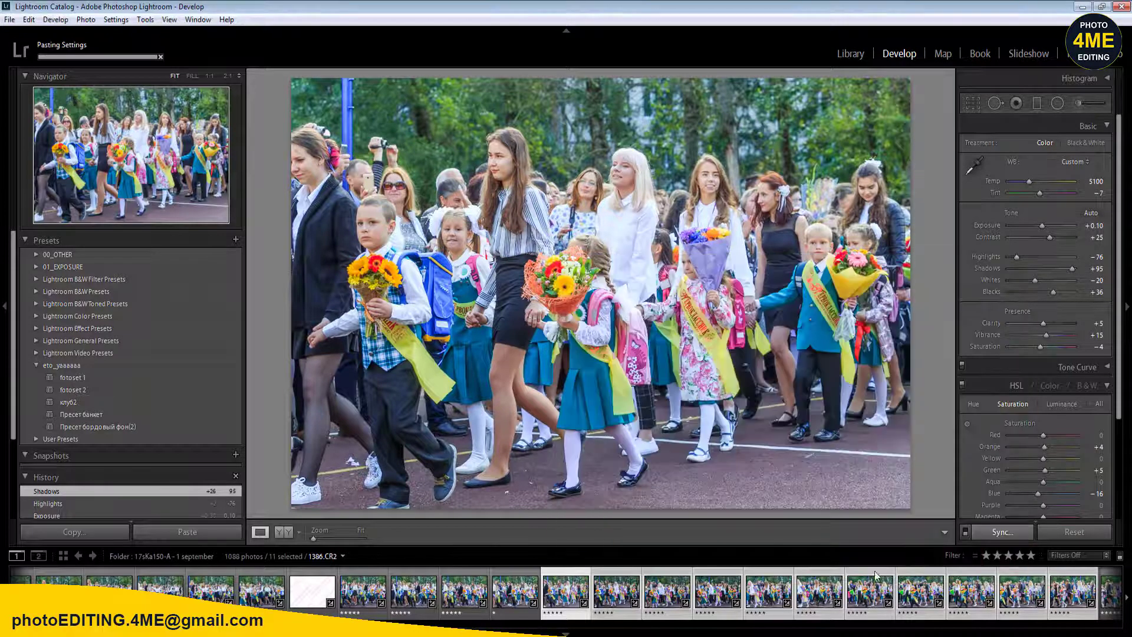
# - Check the photos preceding 1386.CR2 and synchronize 1388.CR2's settings across the six consecutive photos ending with it
pyautogui.click(515, 592)
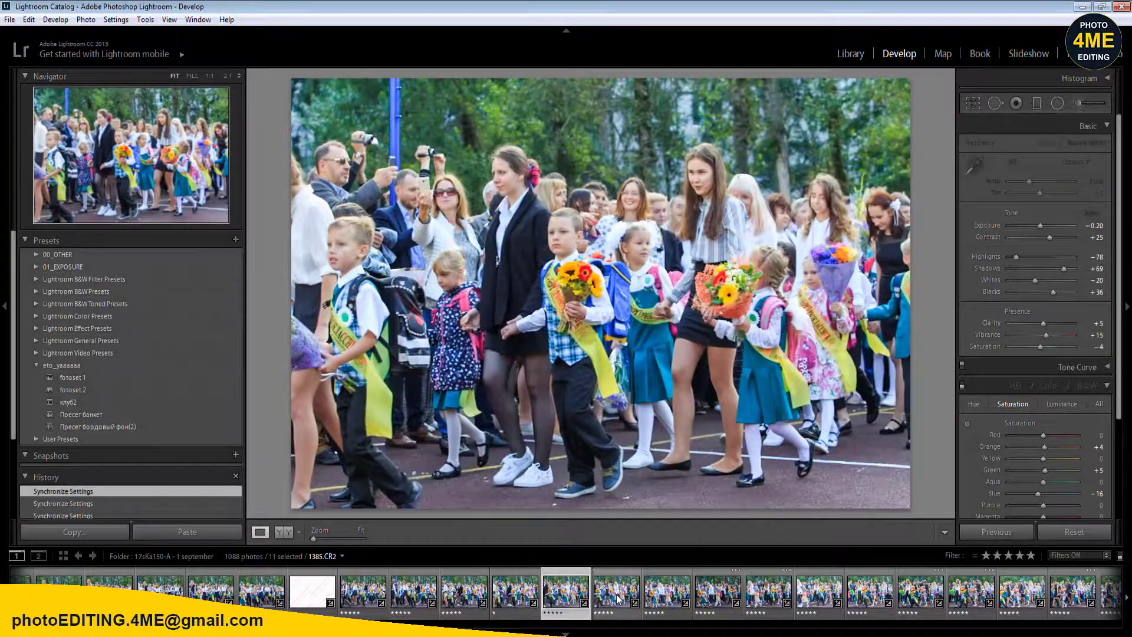
pyautogui.press('Left')
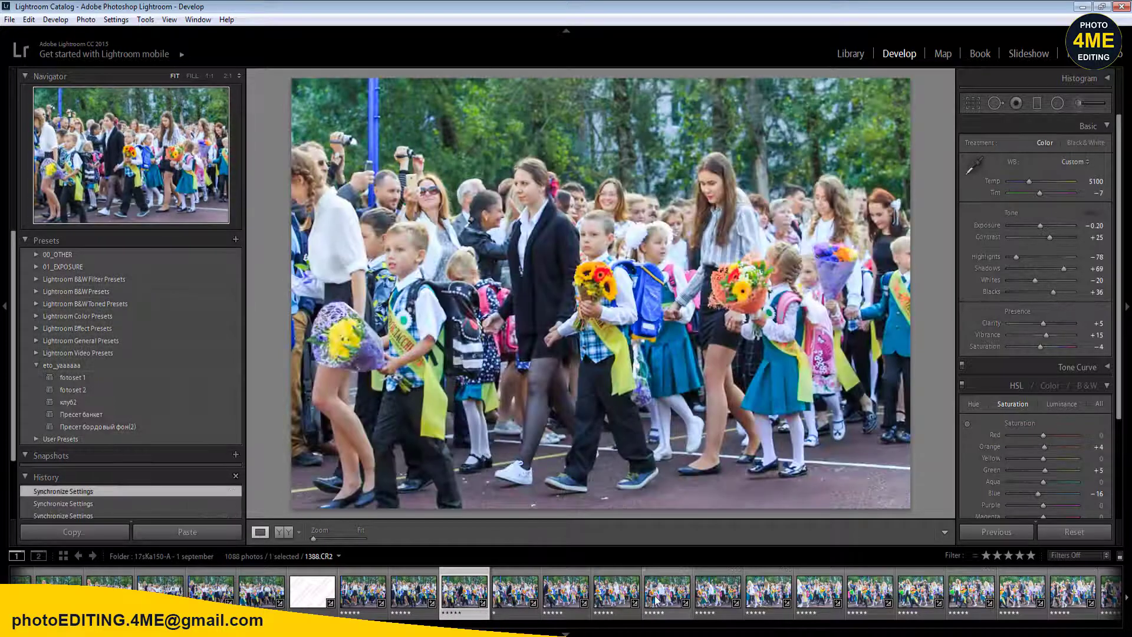
pyautogui.click(661, 599)
pyautogui.keyDown('shift'); pyautogui.click(418, 602); pyautogui.keyUp('shift')
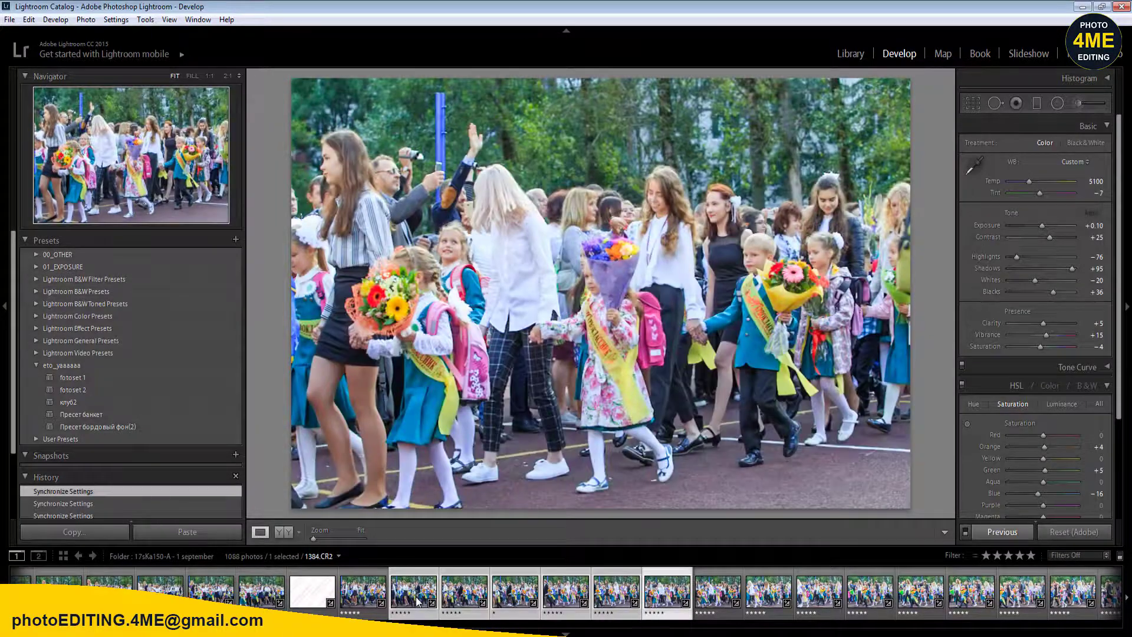
pyautogui.click(1001, 533)
pyautogui.click(930, 557)
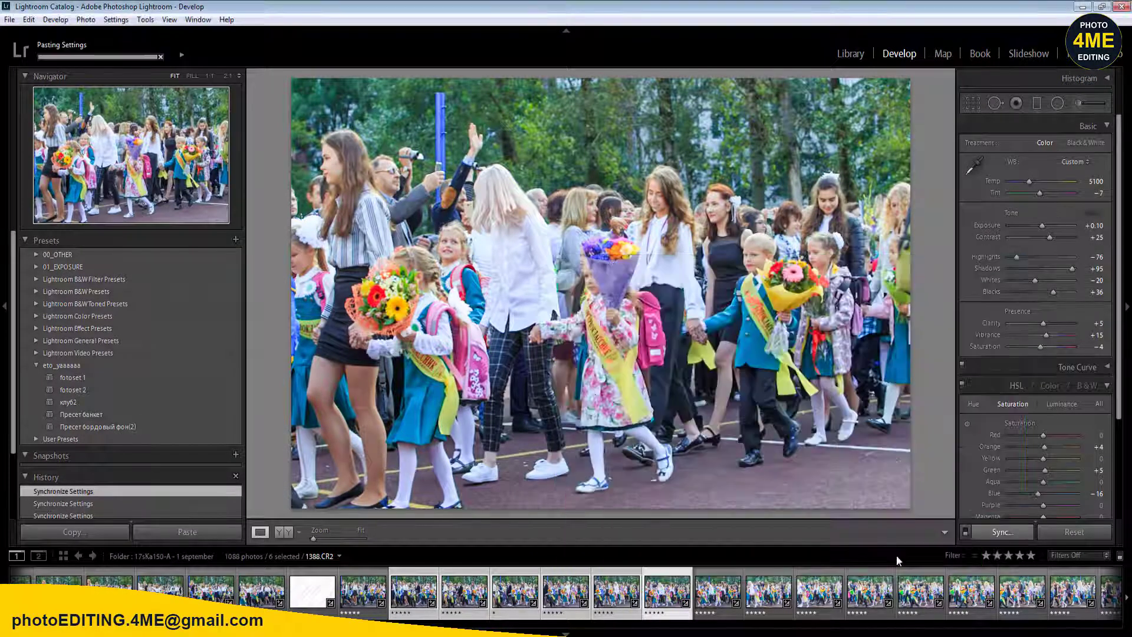
# - Rate 1389.CR2 one star and set 1390.CR2's exposure to -0.10
pyautogui.click(738, 595)
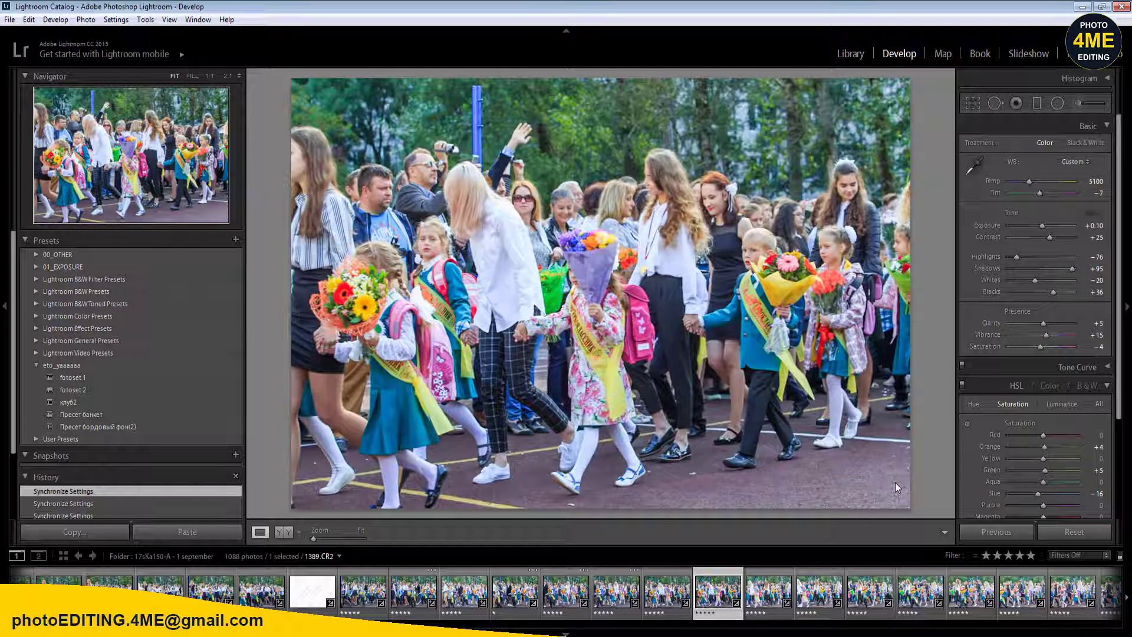
pyautogui.press('1')
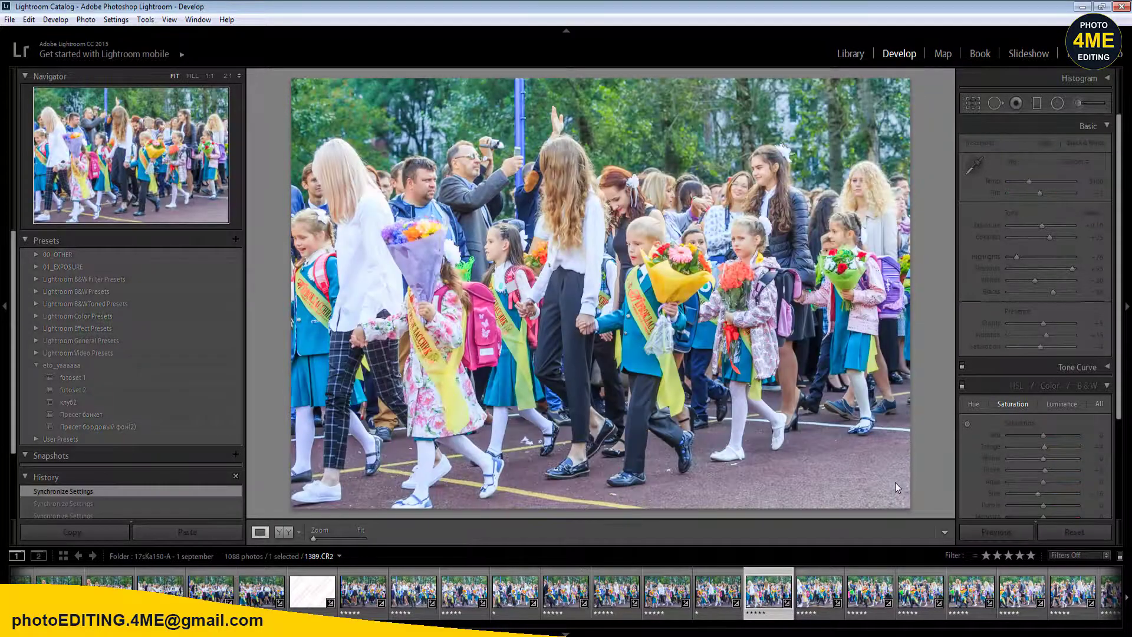
pyautogui.press('Right')
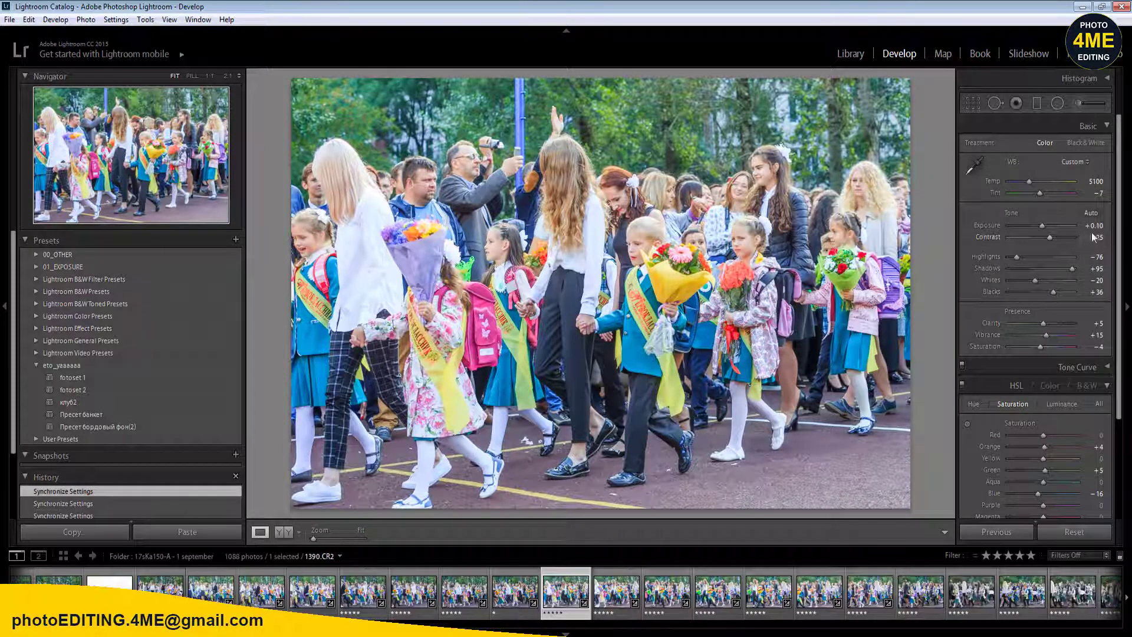
pyautogui.write('-0.1')
pyautogui.press('Return')
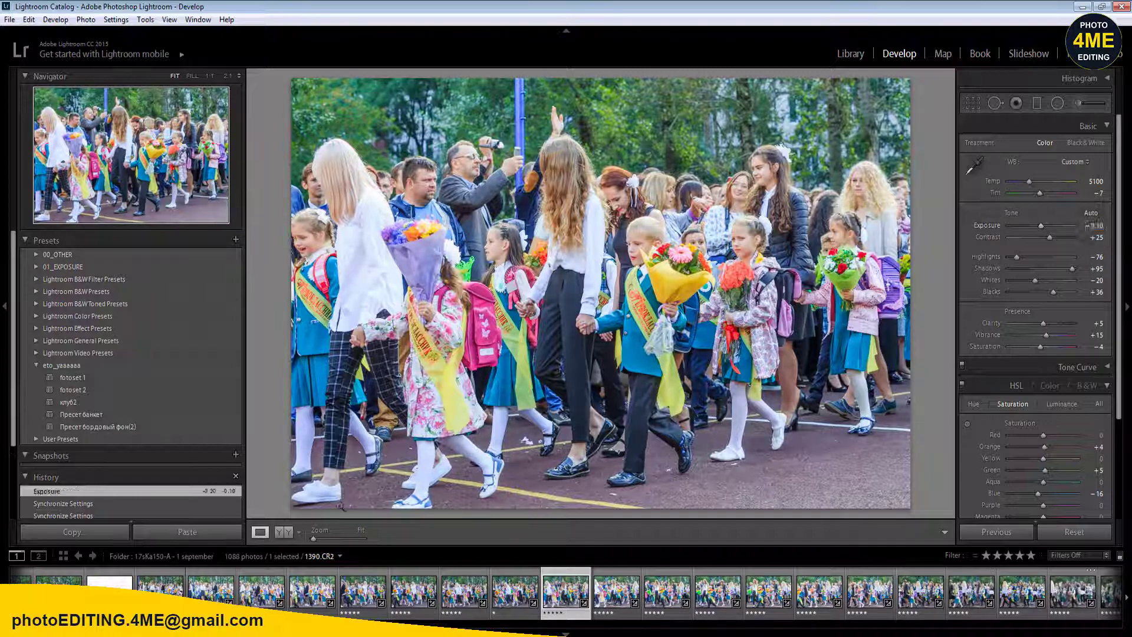
# - Compare 1390.CR2 before and after editing, and inspect its center at 1:1 magnification
pyautogui.click(284, 532)
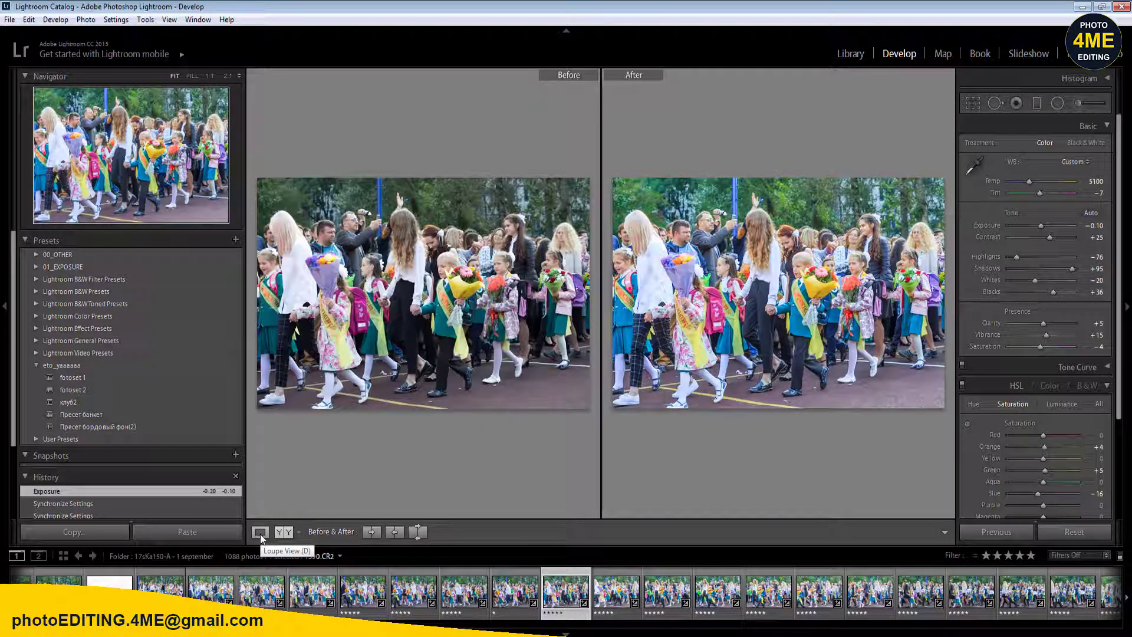
pyautogui.click(260, 533)
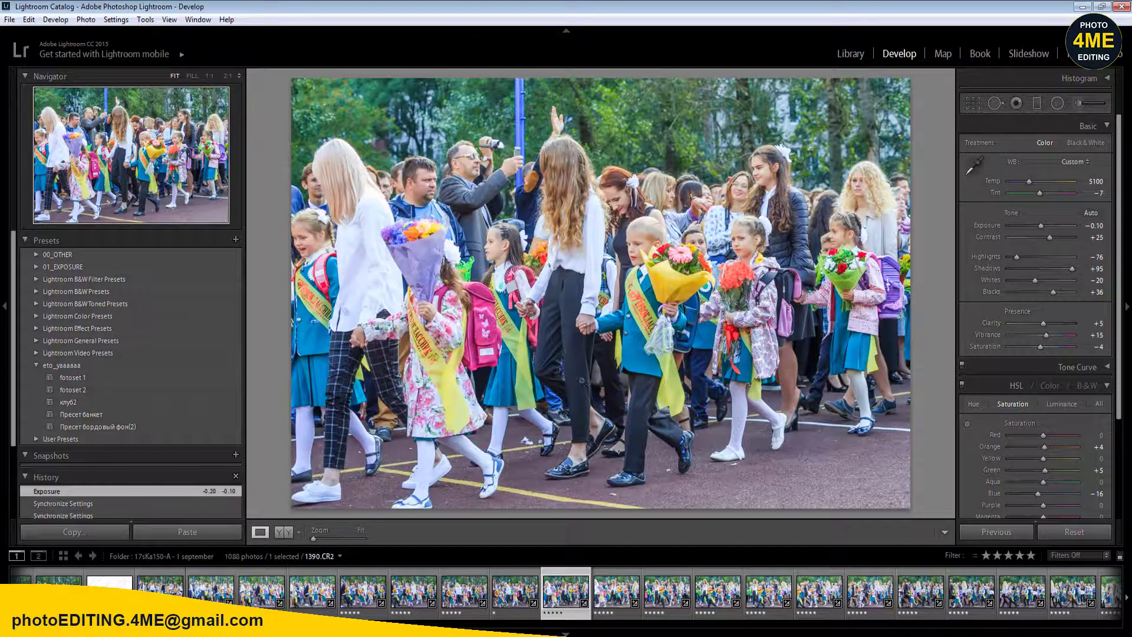
pyautogui.click(567, 352)
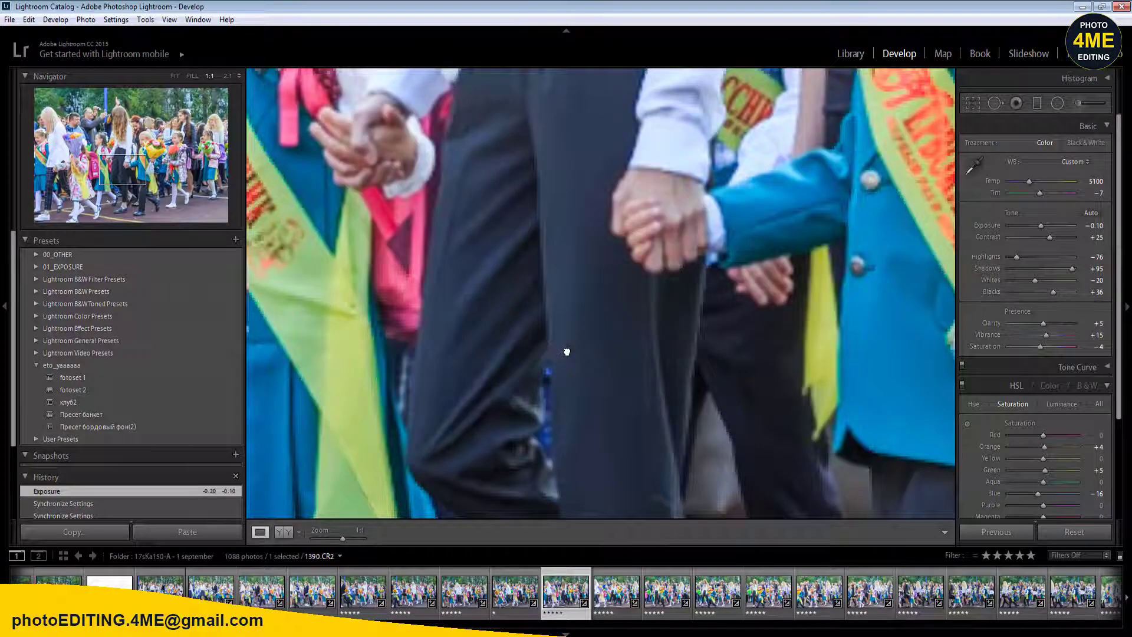
pyautogui.click(567, 352)
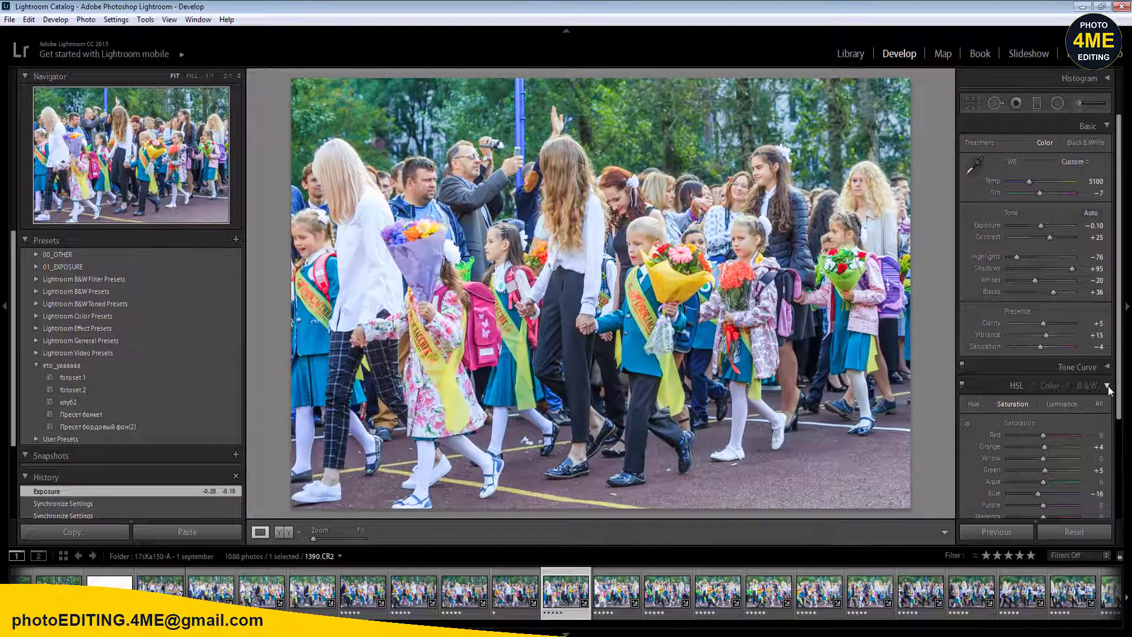
# - Collapse the HSL settings and check the lens correction profile options of 1390.CR2
pyautogui.click(1108, 387)
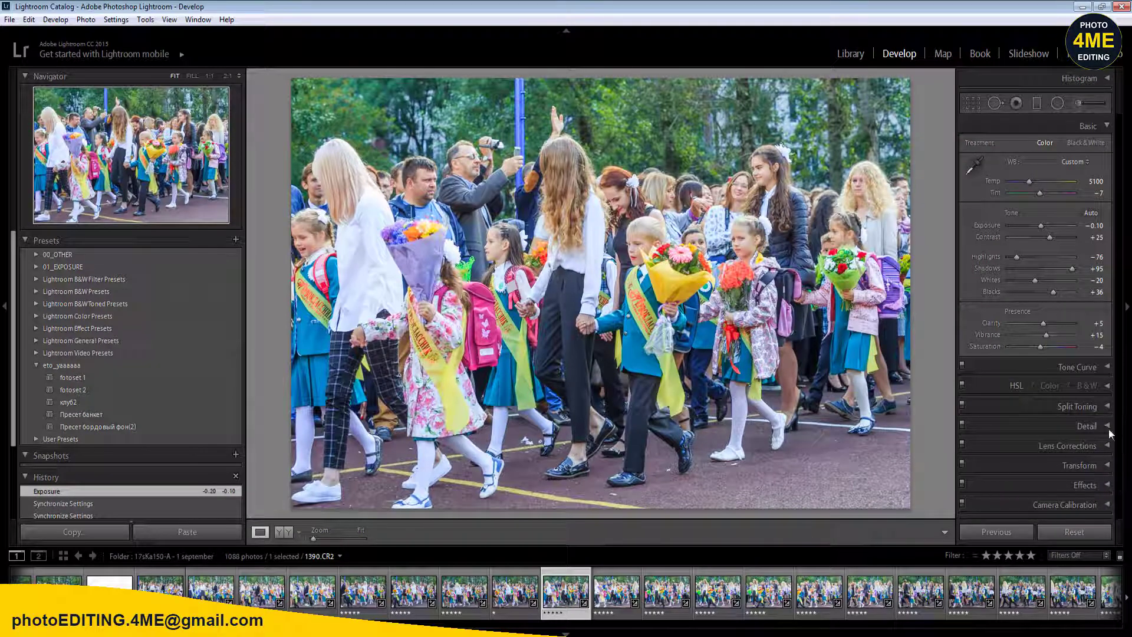
pyautogui.click(1107, 447)
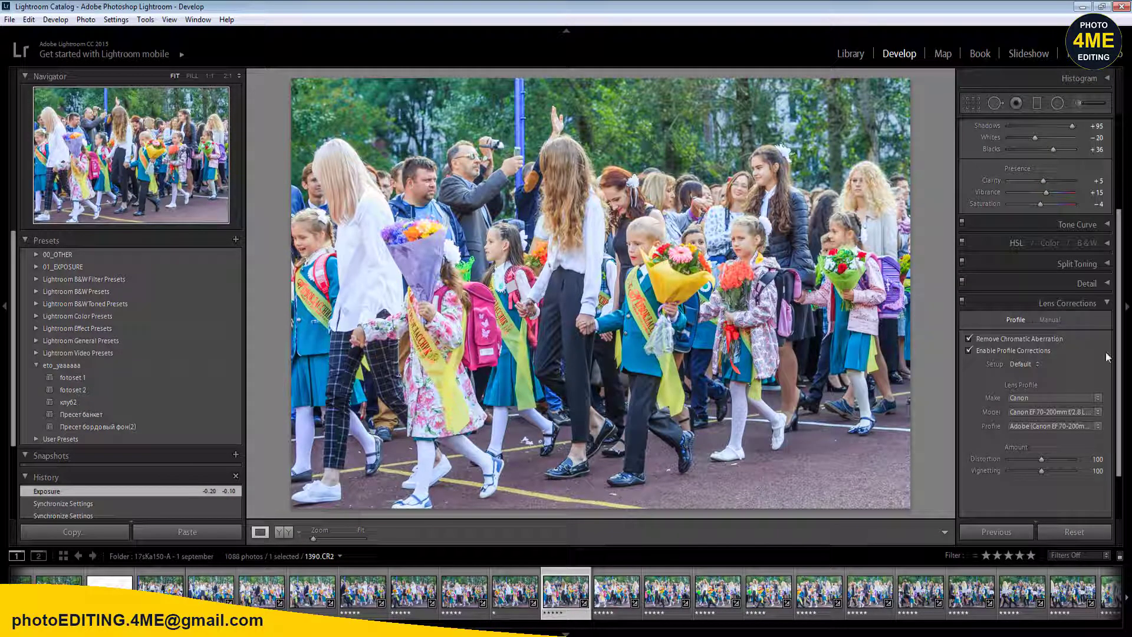
pyautogui.click(1108, 304)
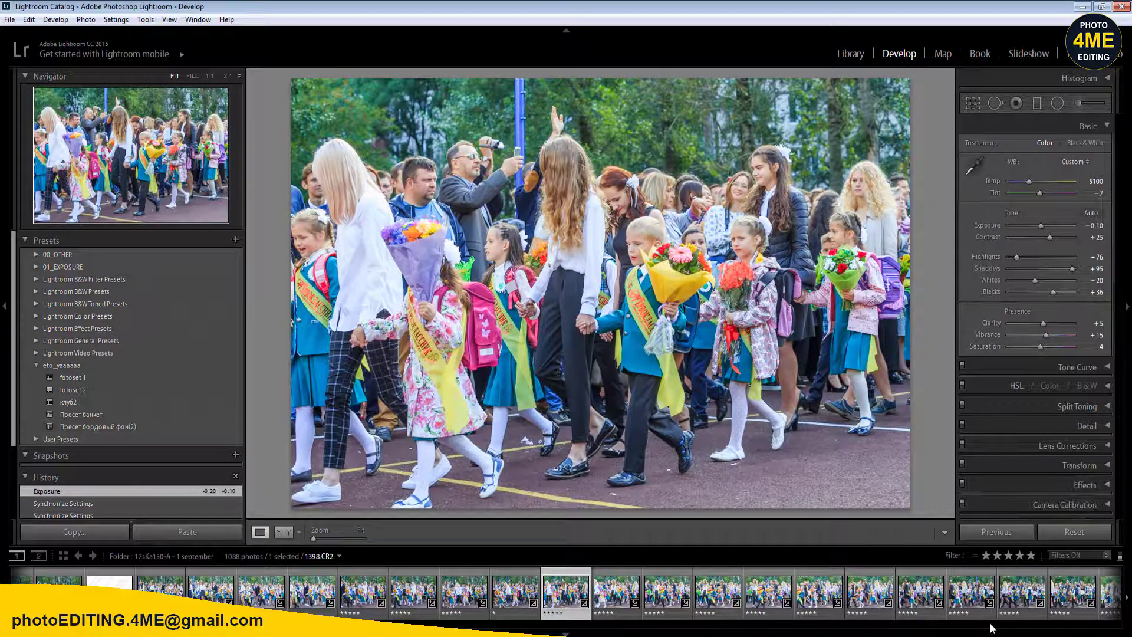
# - Synchronize 1390.CR2's settings across 31 consecutive photos starting with it
pyautogui.scroll(-5, 1000, 592)
pyautogui.keyDown('shift'); pyautogui.click(1000, 593); pyautogui.keyUp('shift')
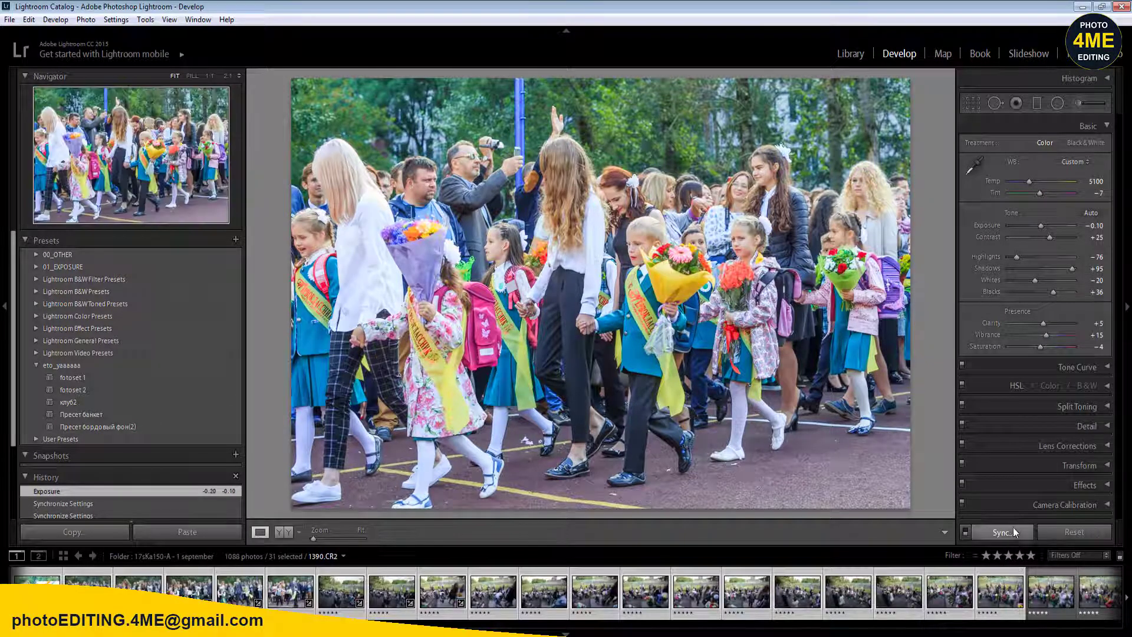
pyautogui.click(1009, 531)
pyautogui.click(930, 558)
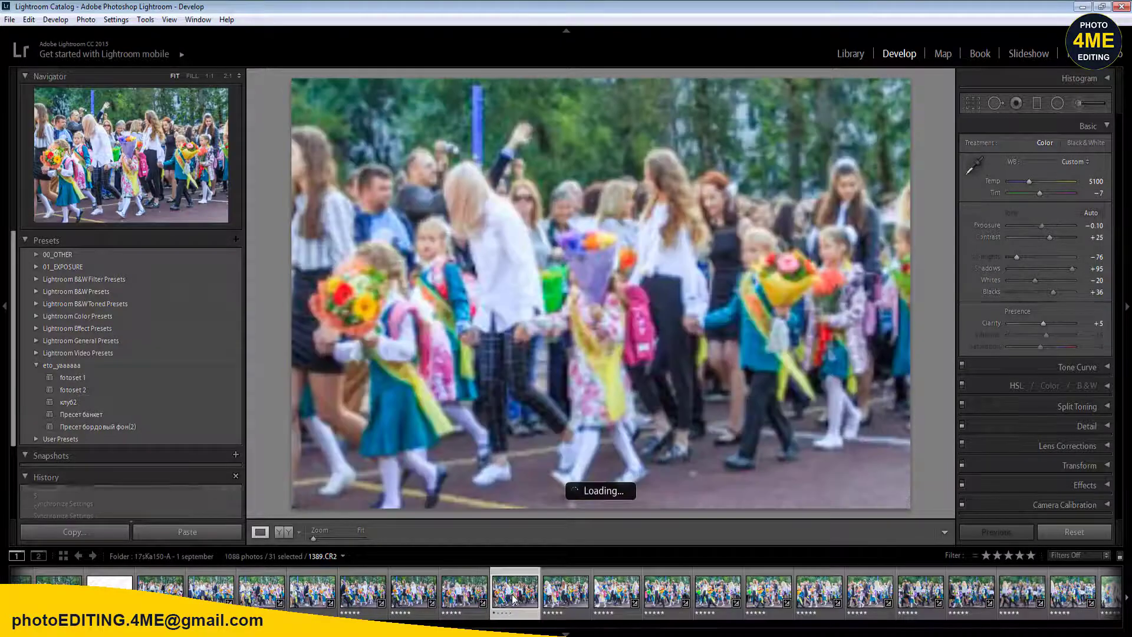
# - Review the synchronized photos one by one from 1389.CR2 through 1396.CR2
pyautogui.press('Right')
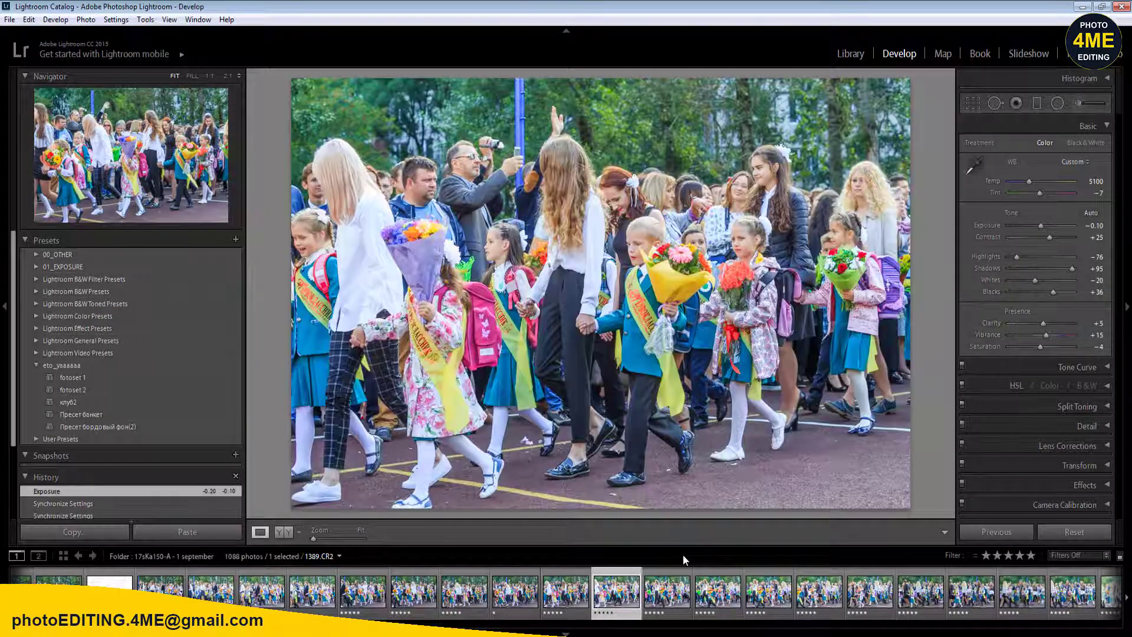
pyautogui.press('Right')
pyautogui.press('Right')
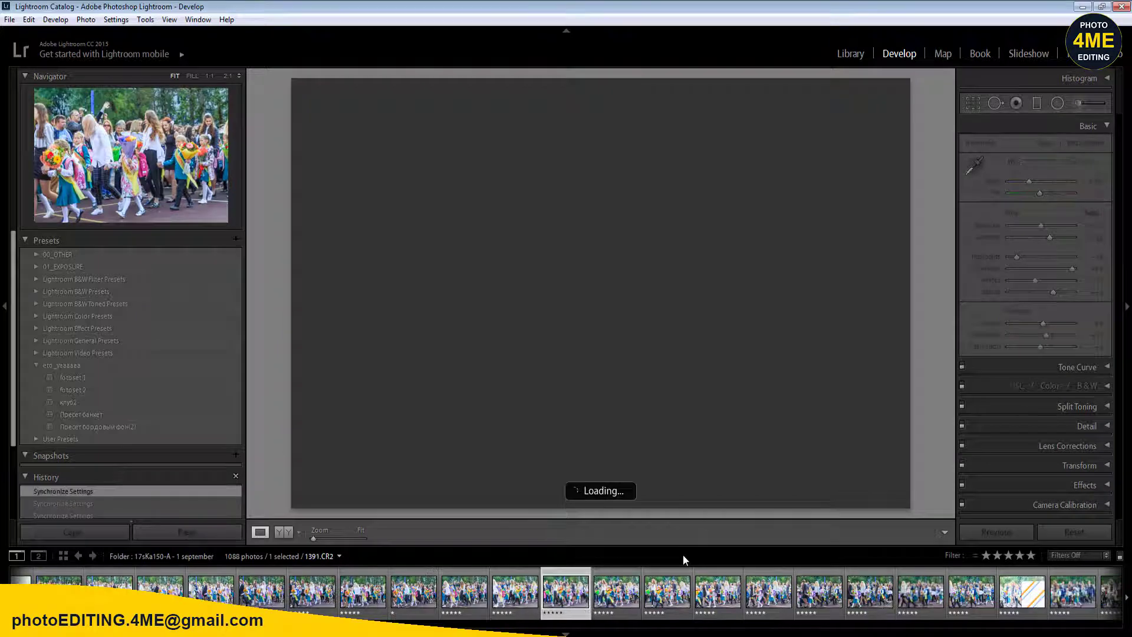
pyautogui.press('Right')
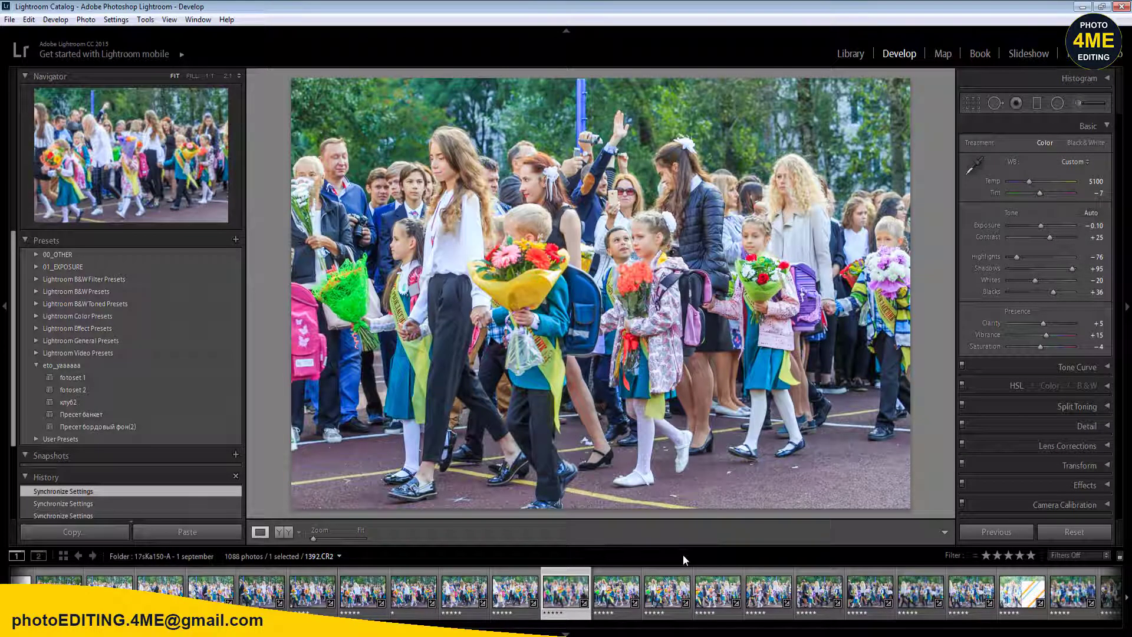
pyautogui.press('Right')
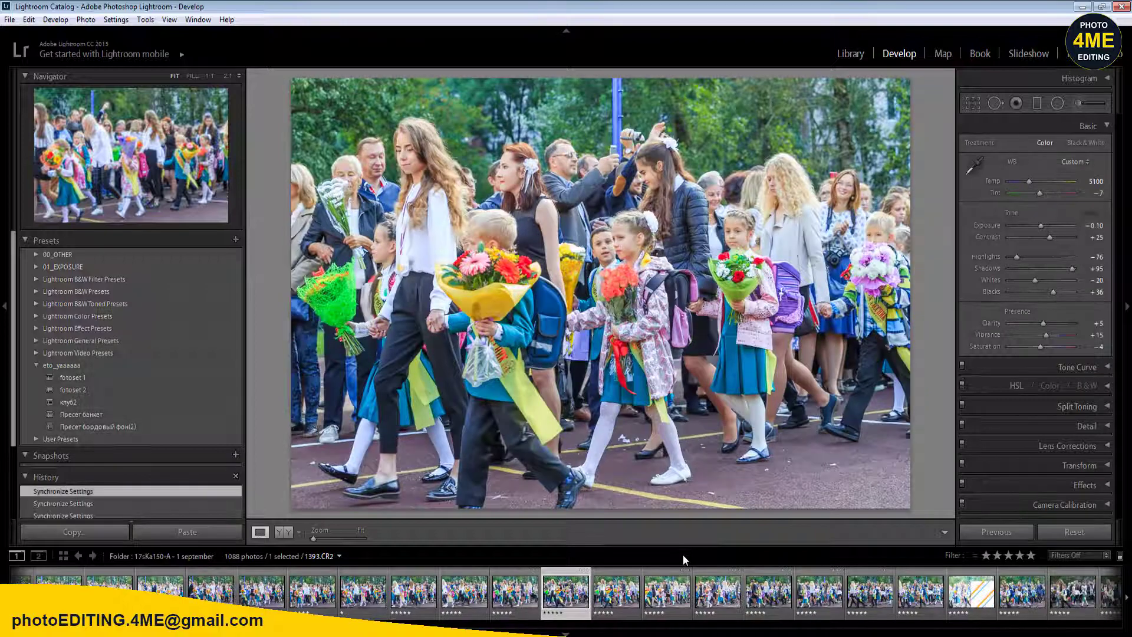
pyautogui.press('Right')
pyautogui.press('Right')
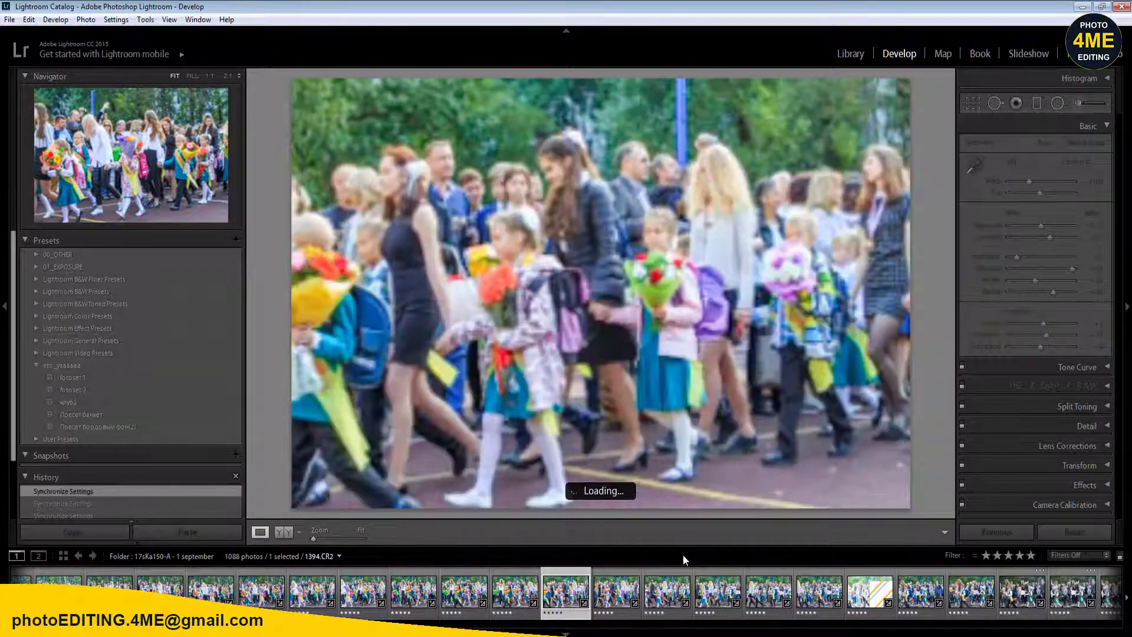
pyautogui.press('Right')
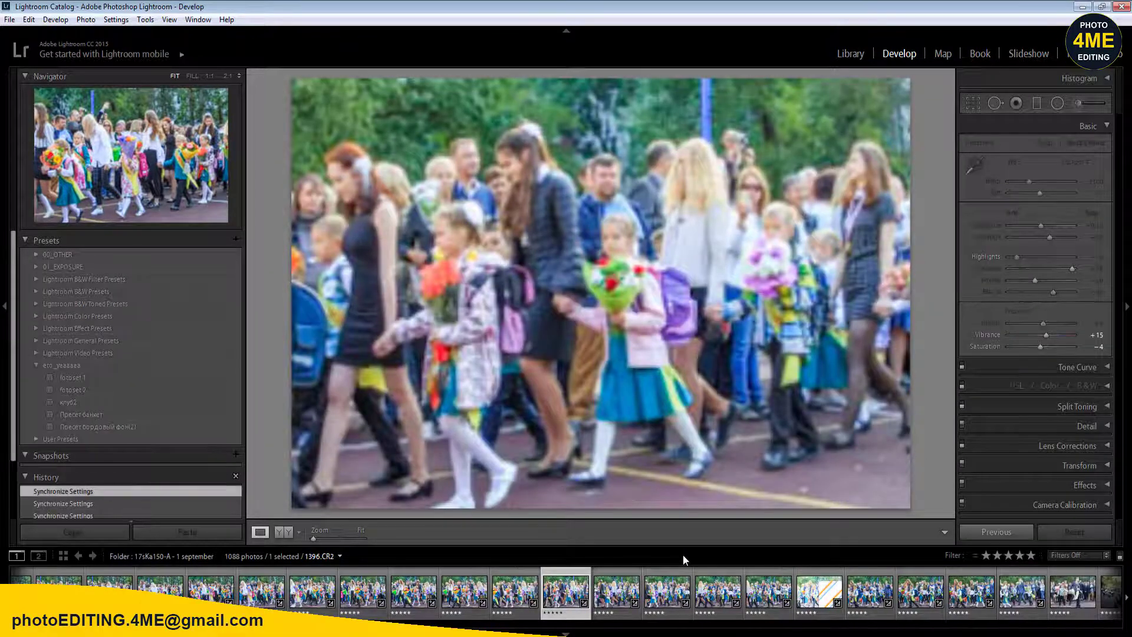
pyautogui.press('Right')
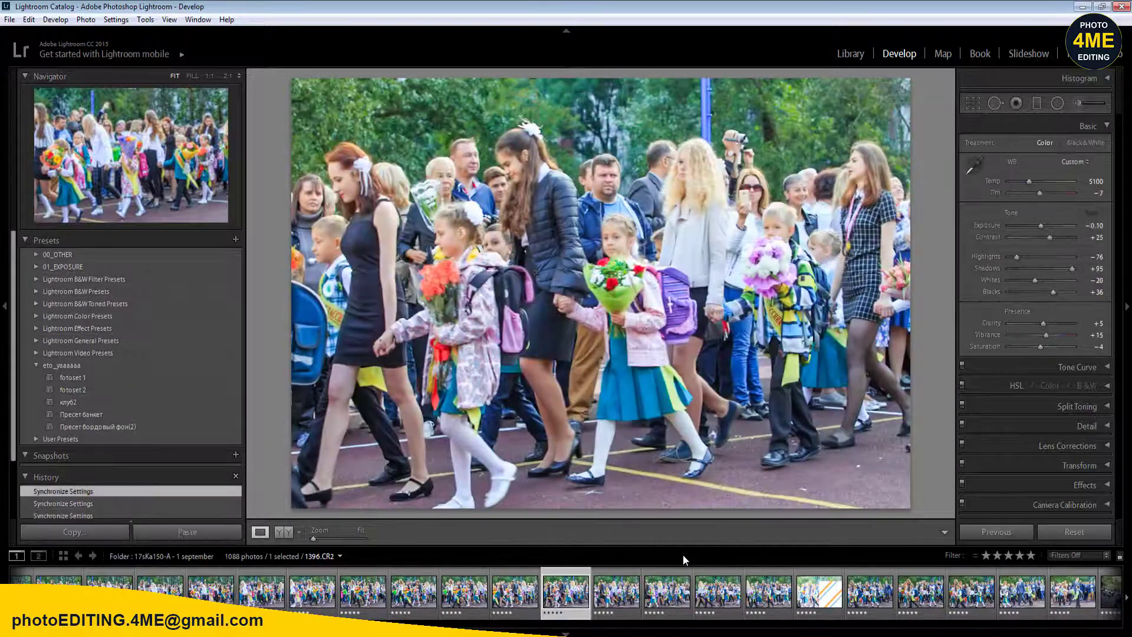
# - Rate 1396.CR2 and 1397.CR2 one star each
pyautogui.press('1')
pyautogui.press('Right')
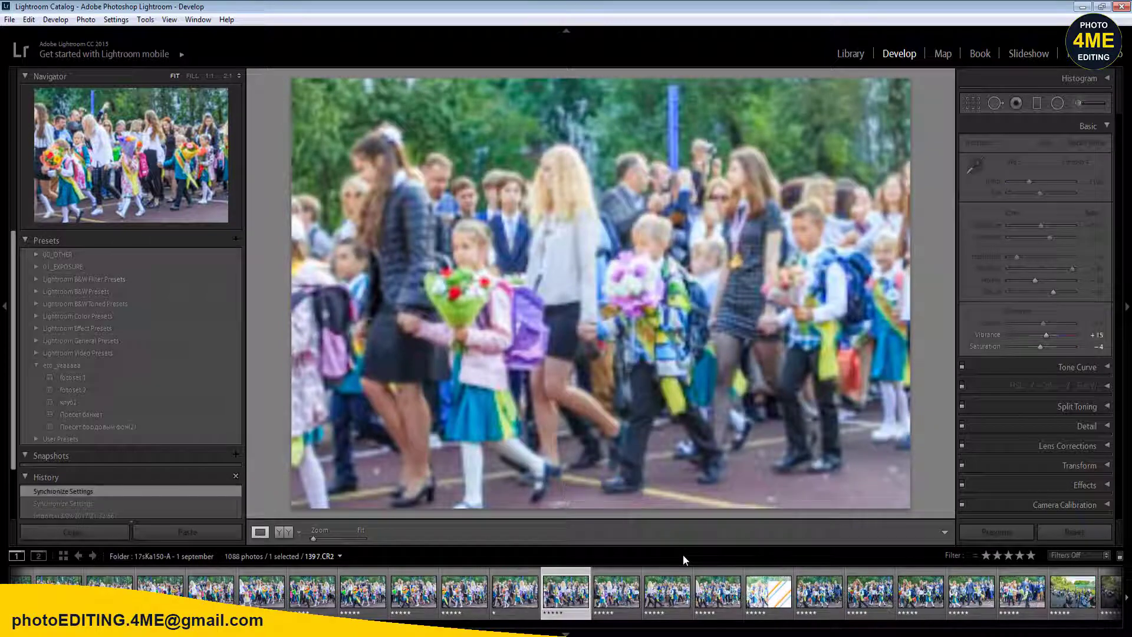
pyautogui.press('1')
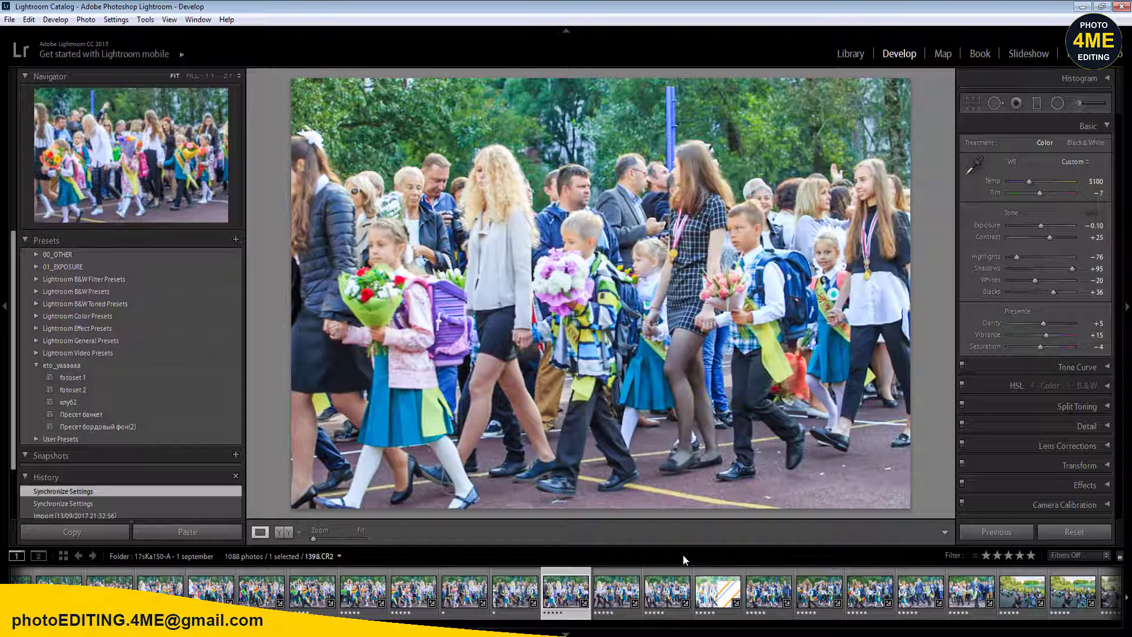
# - Review the photos from 1398.CR2 through 1400.CR2 and rate the partly striped frame after them one star
pyautogui.press('Right')
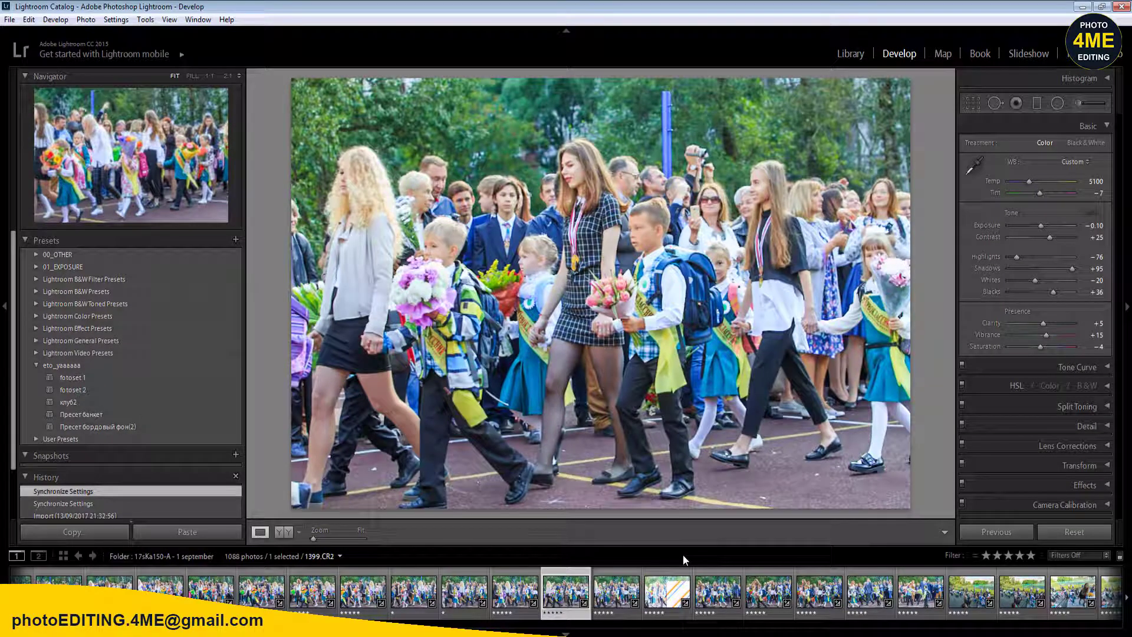
pyautogui.press('Right')
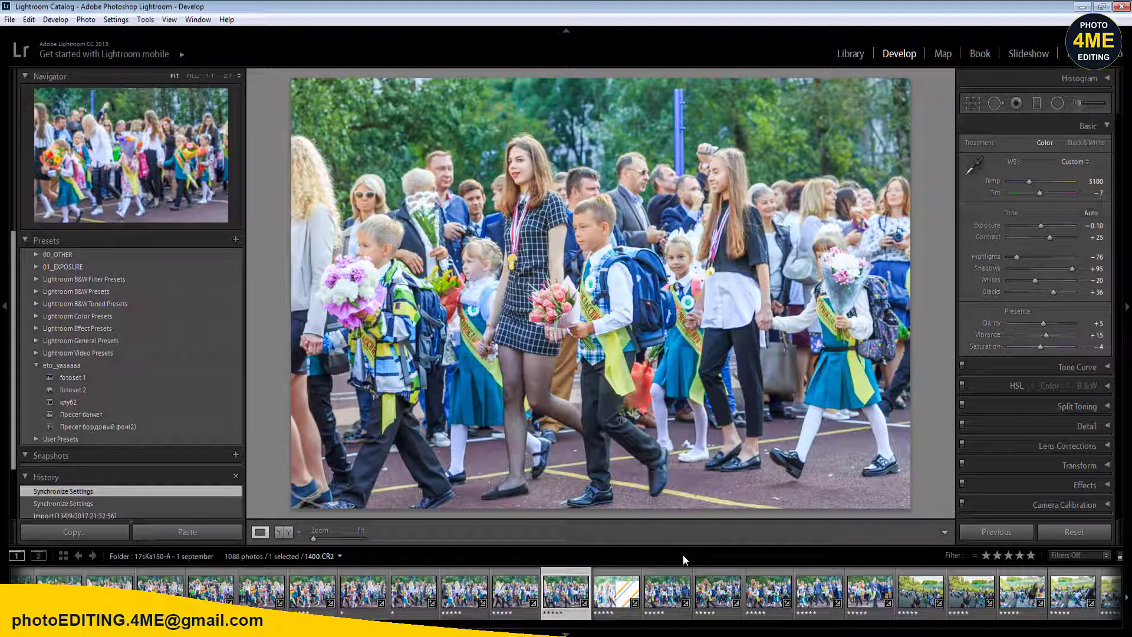
pyautogui.press('Right')
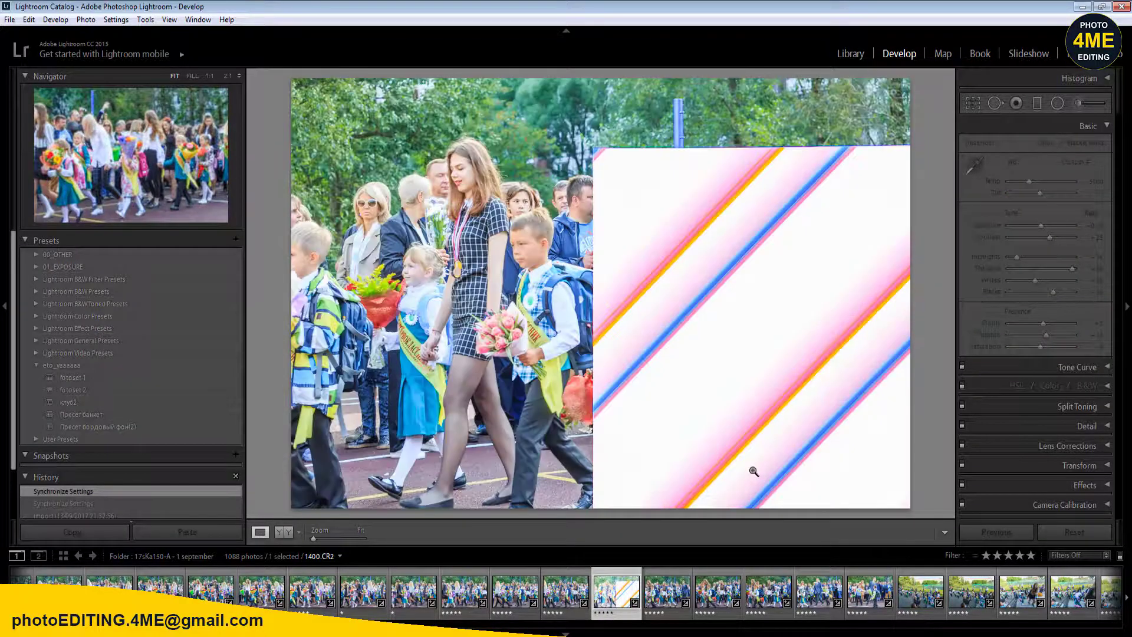
pyautogui.press('1')
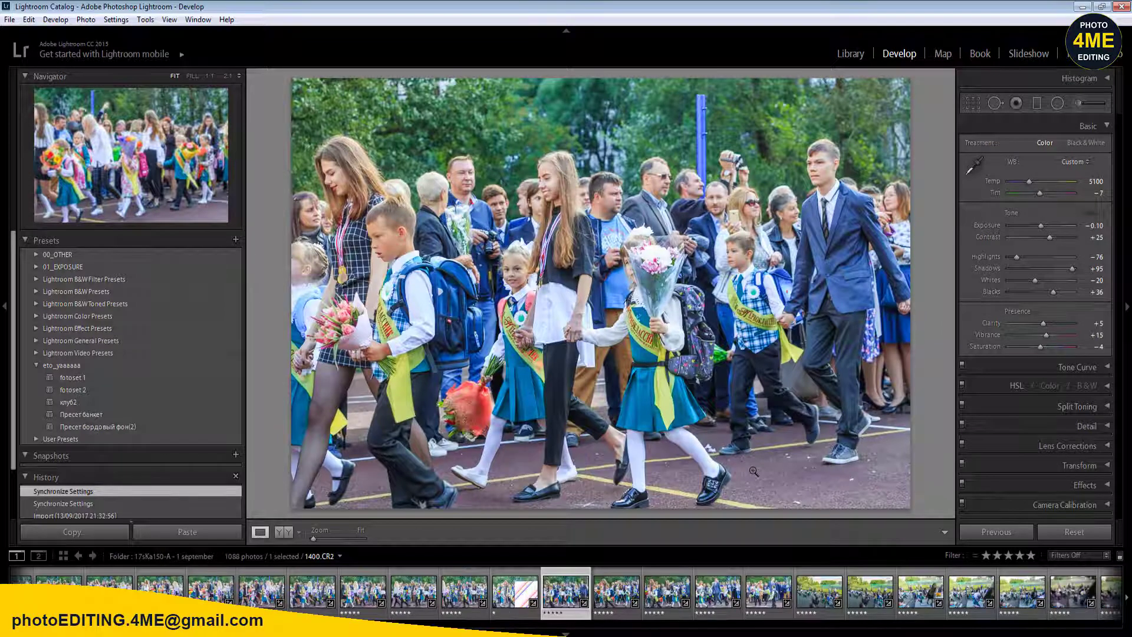
# - Set 1402.CR2's shadows to +53 and exposure to 0.00 using a before/after comparison, and expand the histogram
pyautogui.click(283, 532)
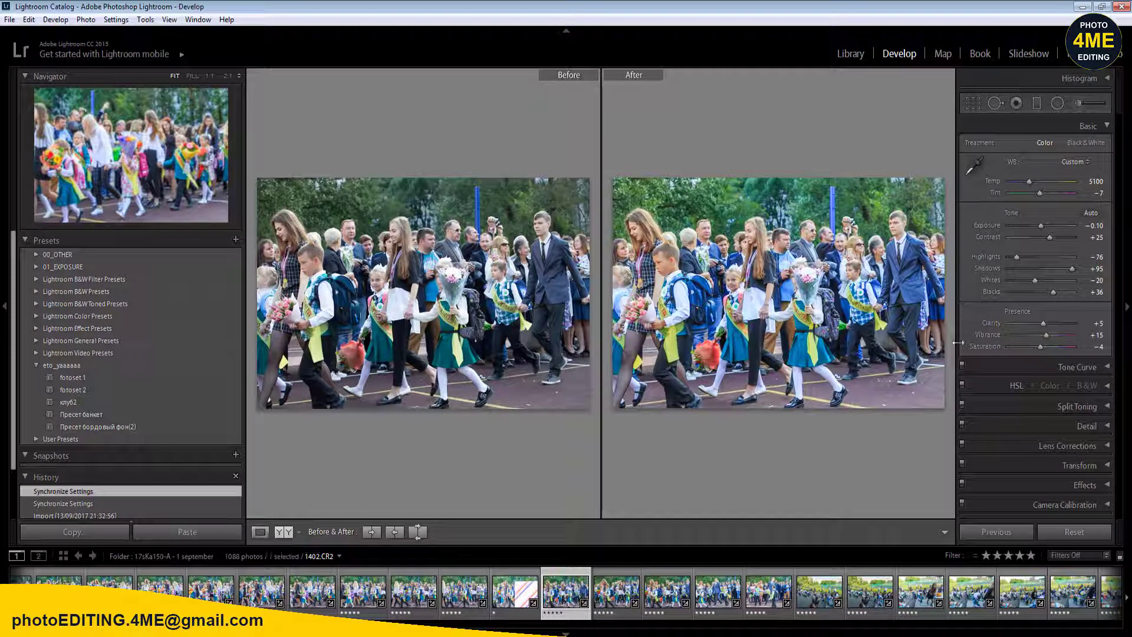
pyautogui.moveTo(1073, 272); pyautogui.dragTo(1055, 273)
pyautogui.click(1094, 226)
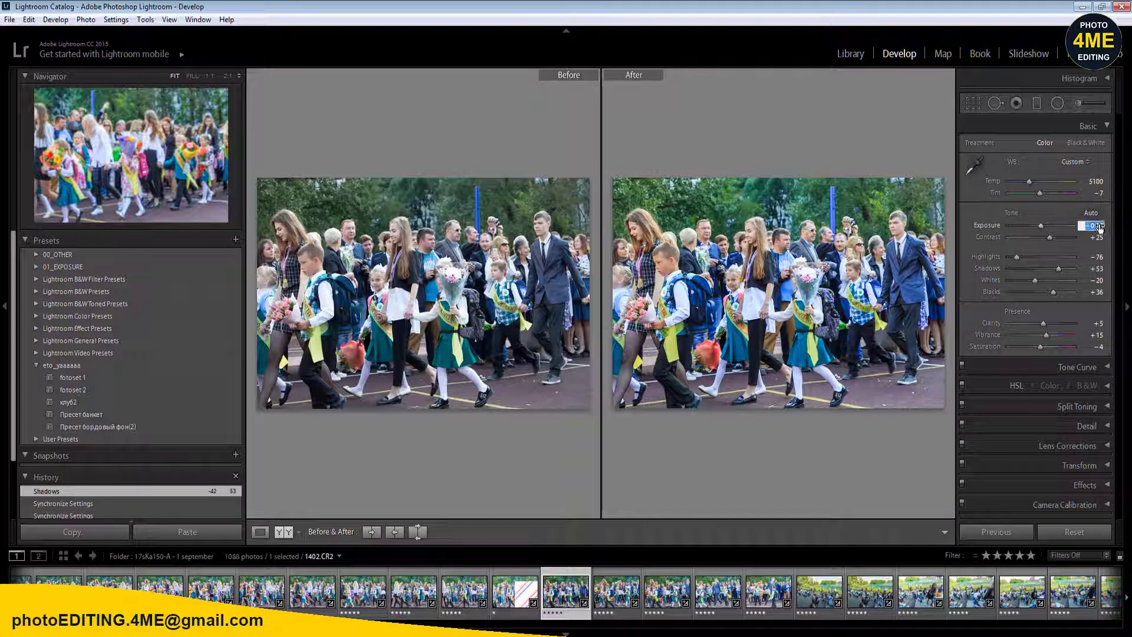
pyautogui.write('0')
pyautogui.press('Return')
pyautogui.click(260, 532)
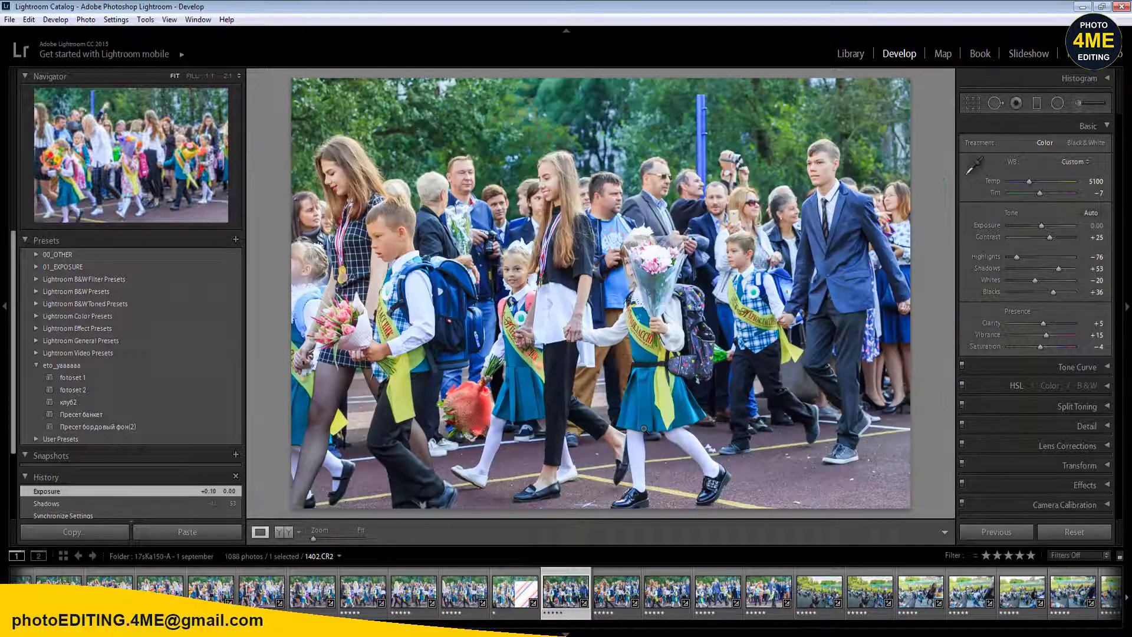
pyautogui.click(1107, 78)
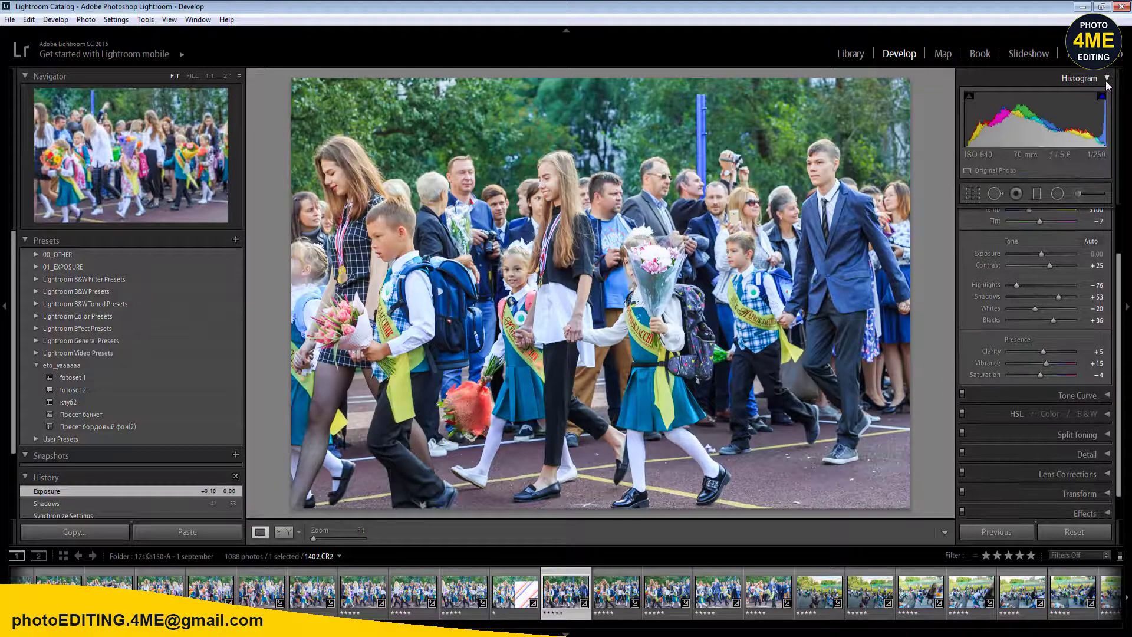
# - Collapse the histogram and synchronize 1402.CR2's develop settings to the surrounding parade photos, excluding local adjustments, spot removal and crop
pyautogui.hotkey('ctrl', '0')
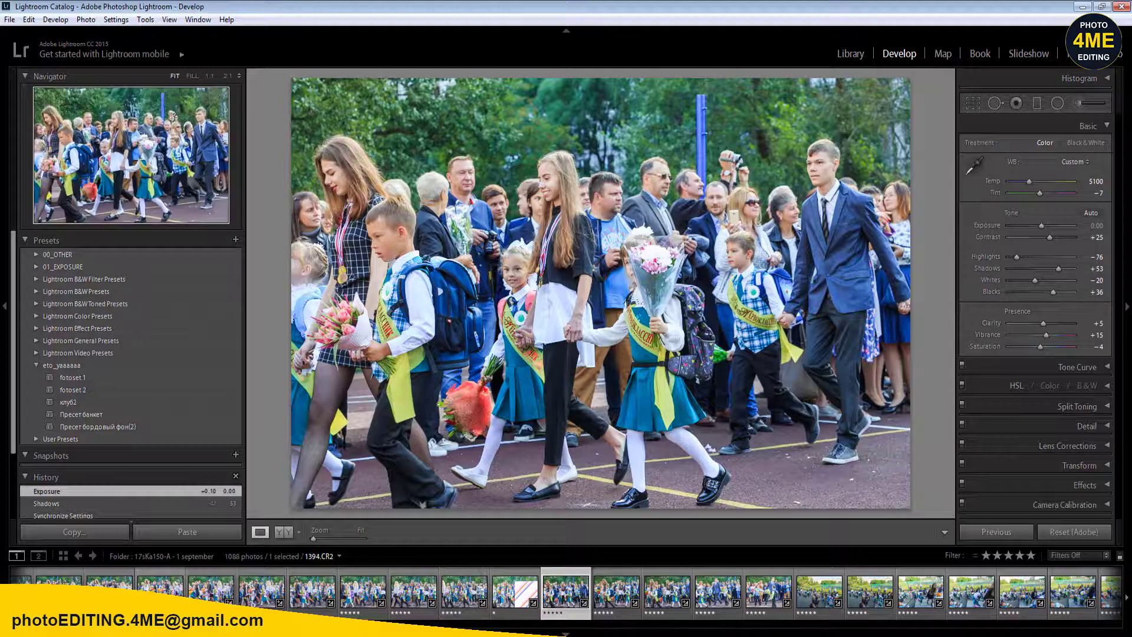
pyautogui.keyDown('shift'); pyautogui.click(160, 589); pyautogui.keyUp('shift')
pyautogui.keyDown('ctrl'); pyautogui.click(617, 590); pyautogui.keyUp('ctrl')
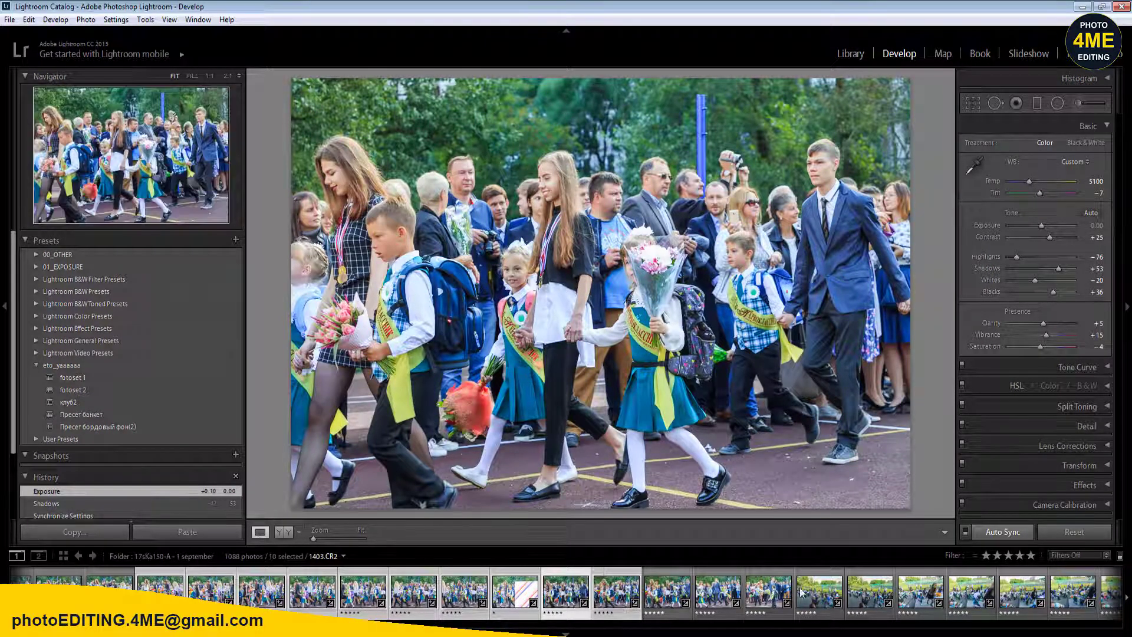
pyautogui.keyDown('shift'); pyautogui.click(1090, 597); pyautogui.keyUp('shift')
pyautogui.click(1008, 531)
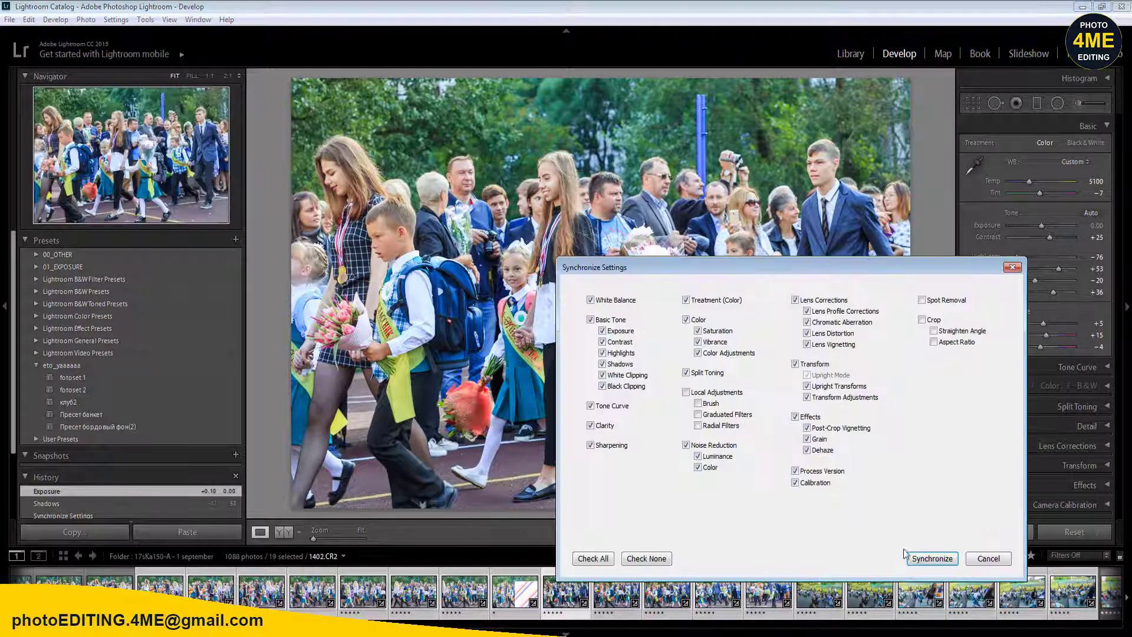
pyautogui.click(932, 559)
# - Check the first synchronized parade photos and compare 1402.CR2 before and after
pyautogui.click(109, 590)
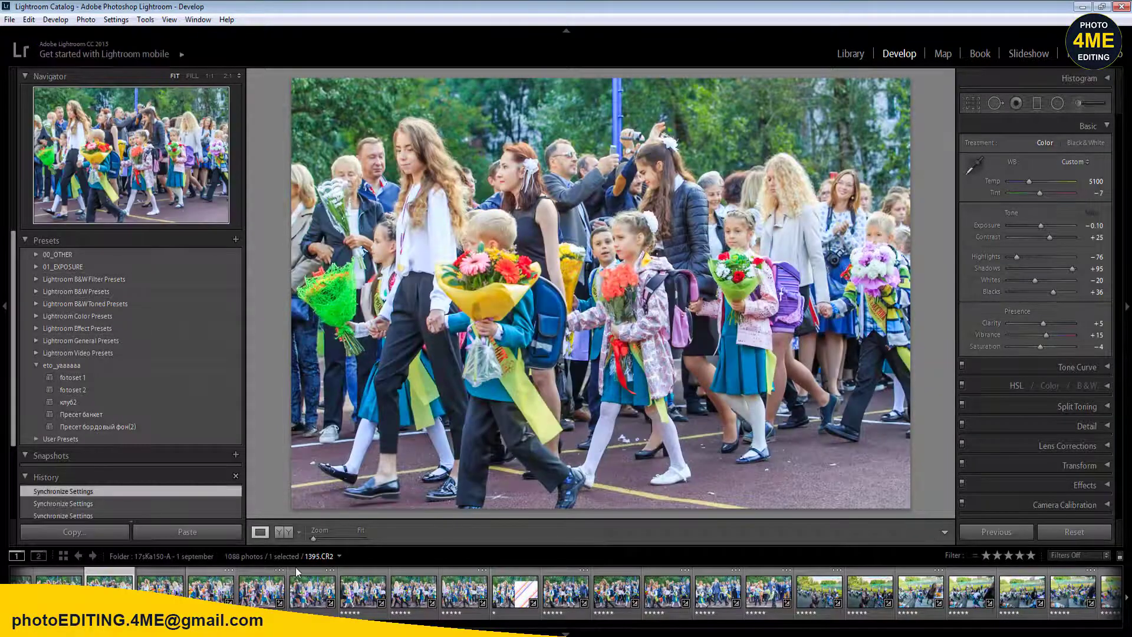
pyautogui.press('Right')
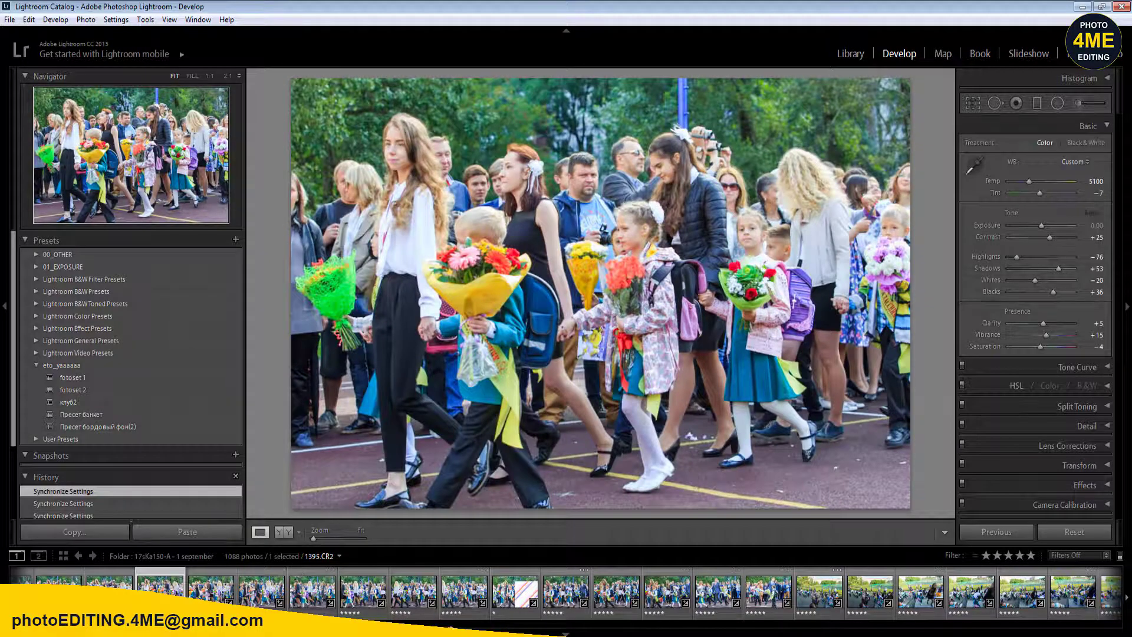
pyautogui.click(971, 593)
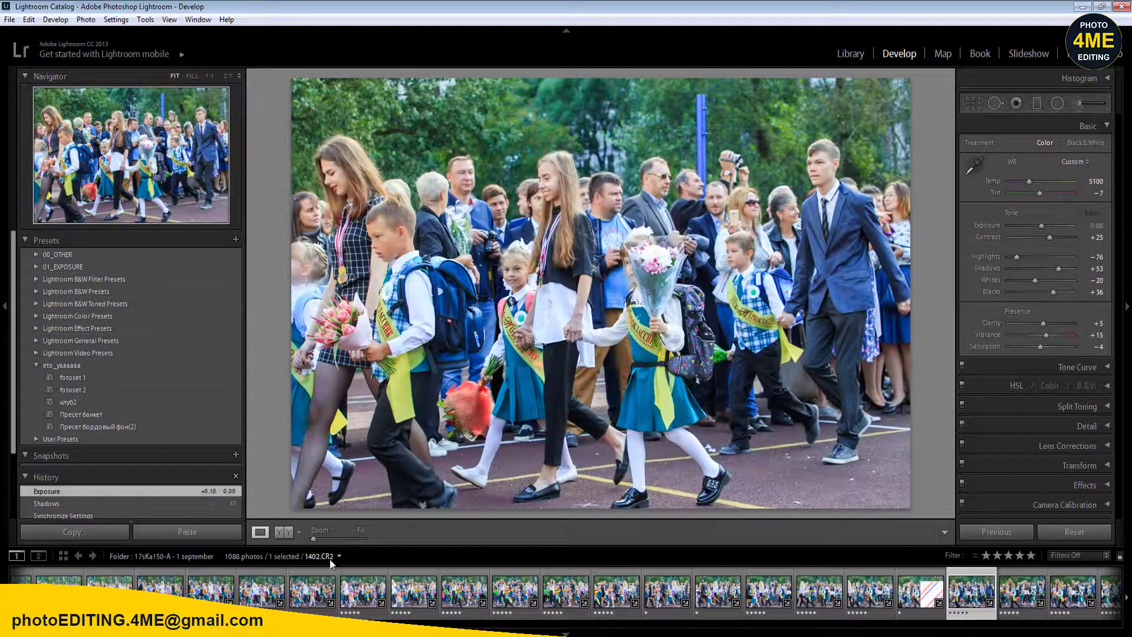
pyautogui.click(283, 530)
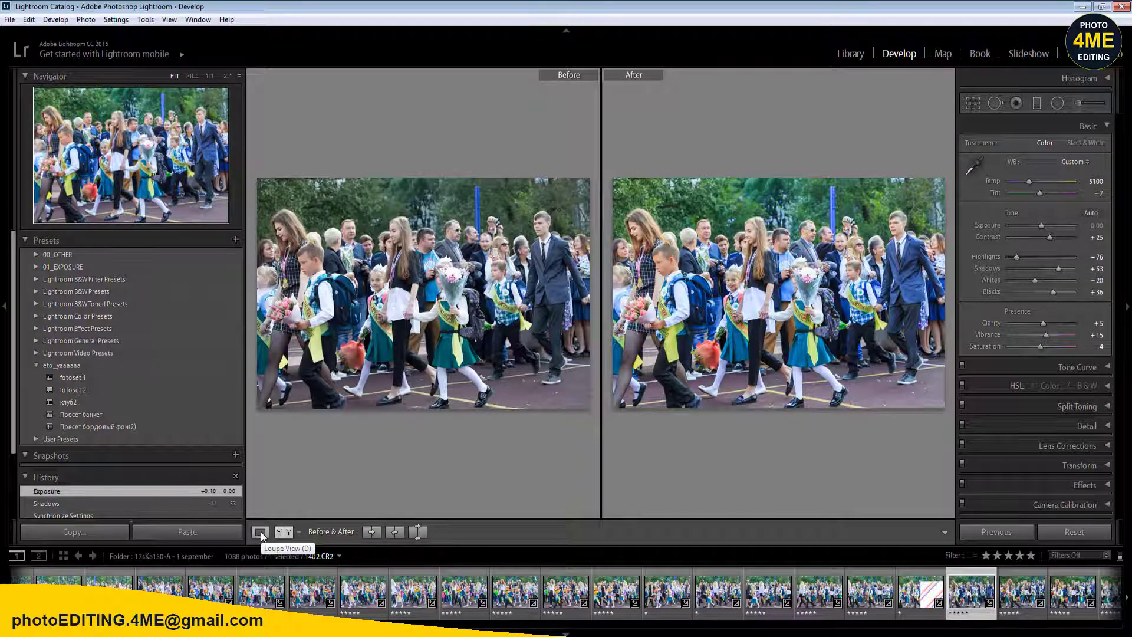
pyautogui.click(260, 532)
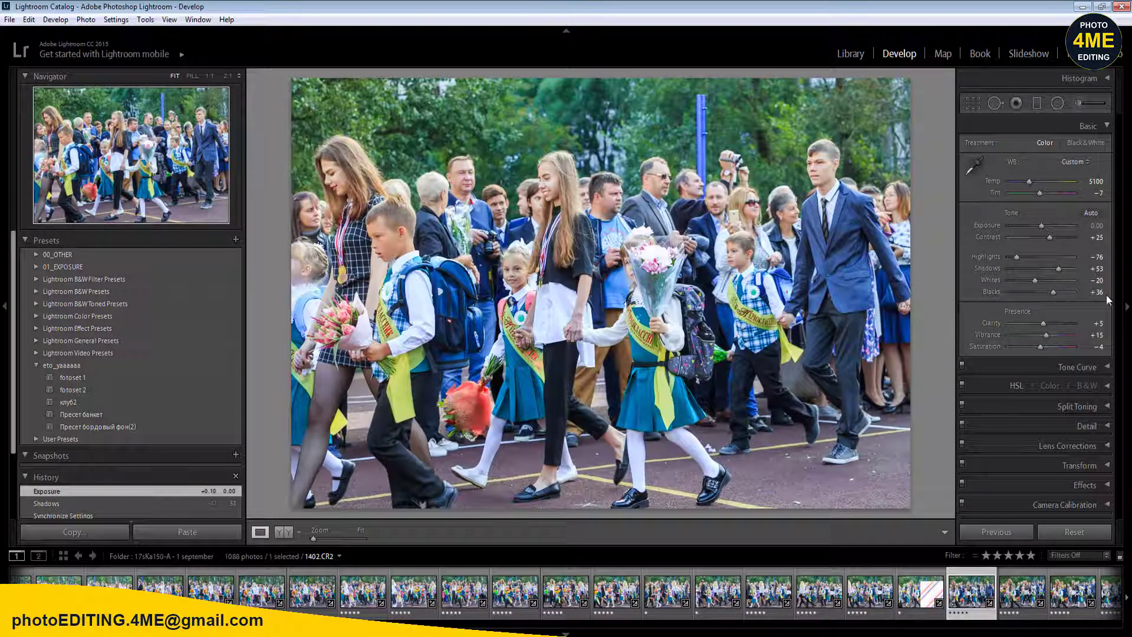
# - Try a different green saturation on 1402.CR2, undo it, and set the blue saturation to -17
pyautogui.click(1109, 387)
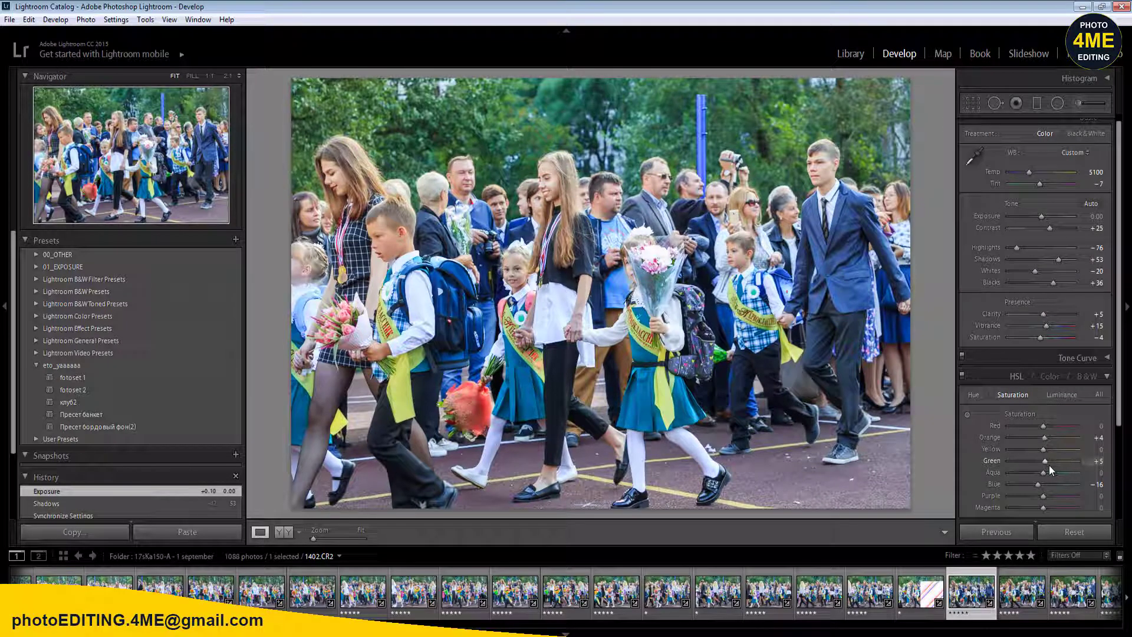
pyautogui.moveTo(1046, 463)
pyautogui.mouseDown()
pyautogui.moveTo(1029, 464)
pyautogui.moveTo(1041, 464)
pyautogui.mouseUp()
pyautogui.hotkey('ctrl', 'z')
pyautogui.moveTo(1039, 486)
pyautogui.mouseDown()
pyautogui.moveTo(1048, 486)
pyautogui.moveTo(1038, 487)
pyautogui.mouseUp()
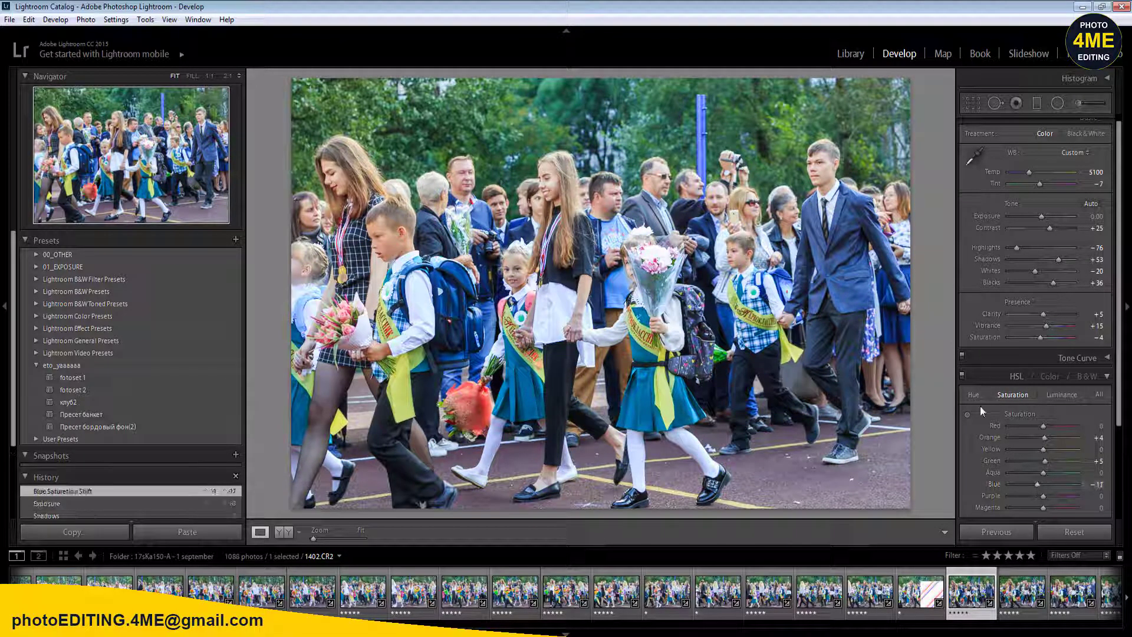
# - Set 1402.CR2's green hue to -7, and try a blue hue shift before resetting it to 0
pyautogui.click(972, 397)
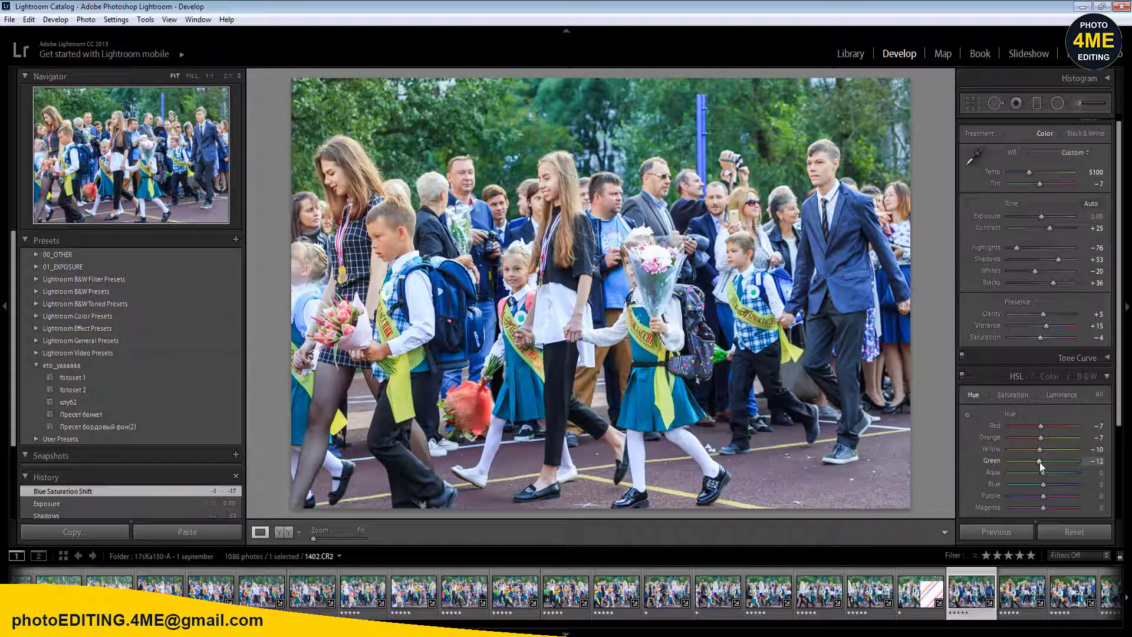
pyautogui.moveTo(1039, 462); pyautogui.dragTo(1056, 487)
pyautogui.doubleClick(1050, 487)
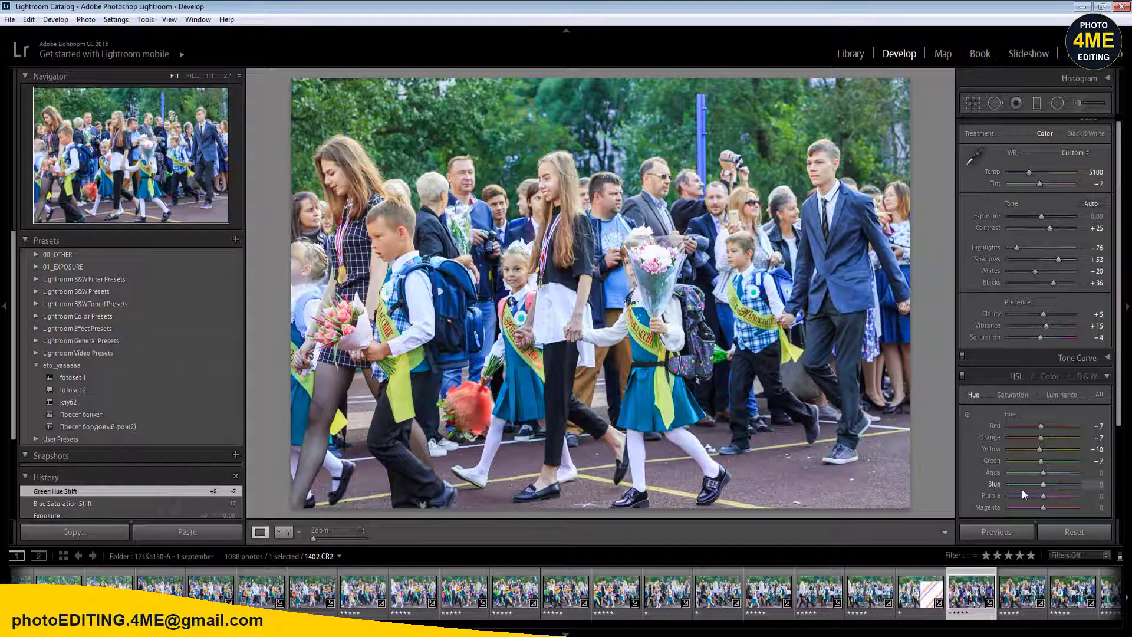
# - In the before/after comparison, calibrate 1402.CR2's blue primary with hue 0 and saturation -5
pyautogui.click(284, 532)
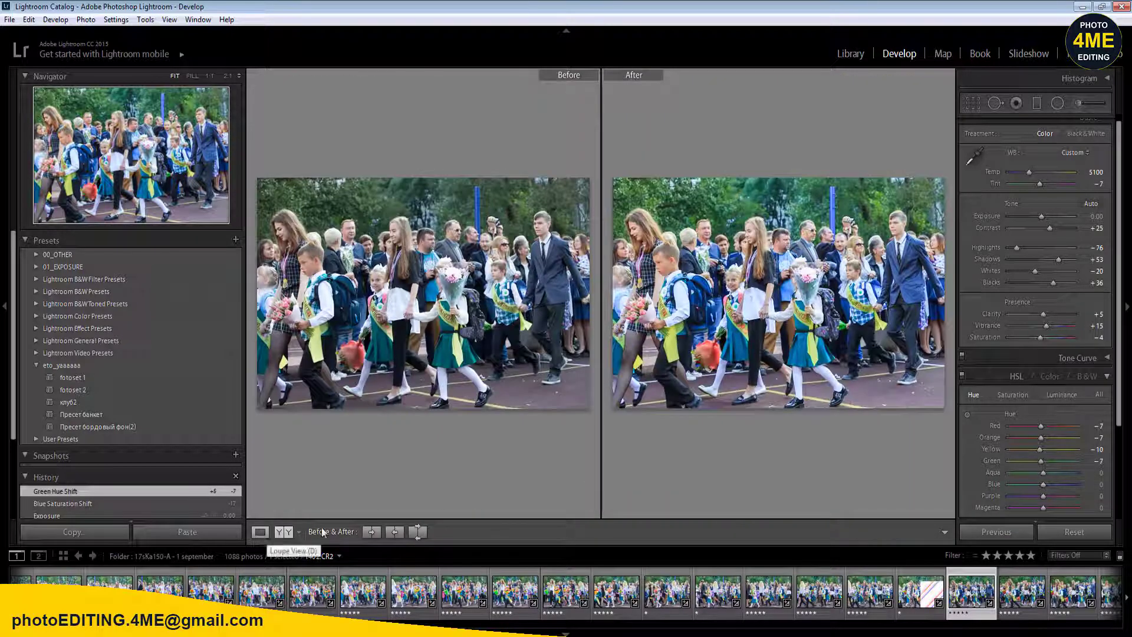
pyautogui.scroll(-3, 1114, 506)
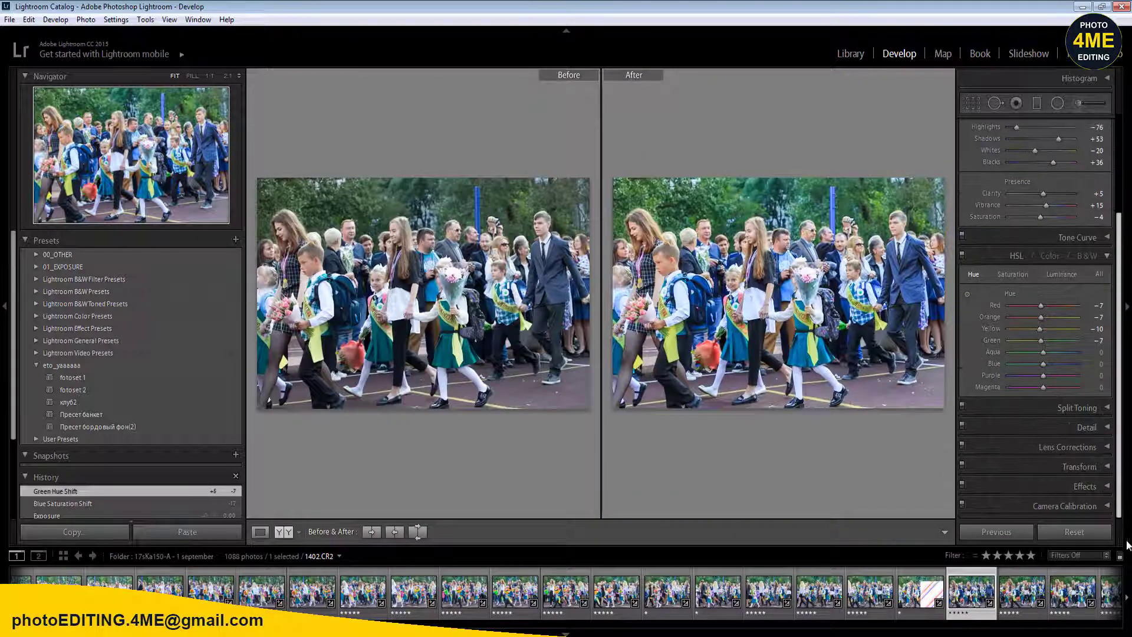
pyautogui.click(1108, 505)
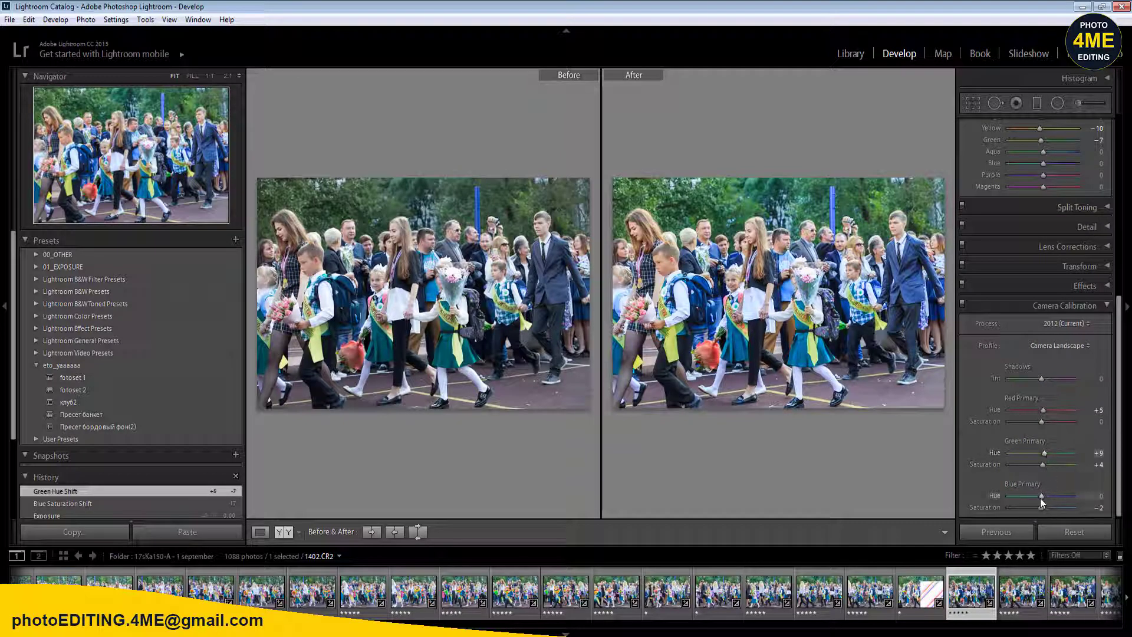
pyautogui.moveTo(1041, 498)
pyautogui.mouseDown()
pyautogui.moveTo(1052, 498)
pyautogui.moveTo(1031, 497)
pyautogui.moveTo(1042, 498)
pyautogui.moveTo(1027, 508)
pyautogui.moveTo(1037, 507)
pyautogui.mouseUp()
pyautogui.click(1095, 496)
pyautogui.write('0')
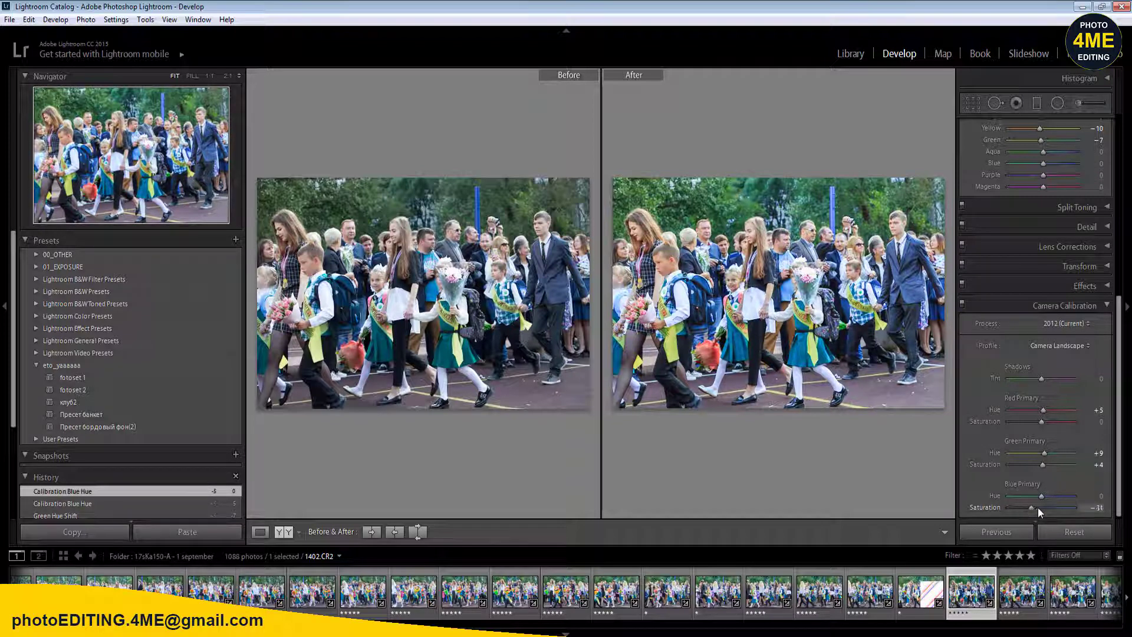
pyautogui.click(1096, 508)
pyautogui.write('-2')
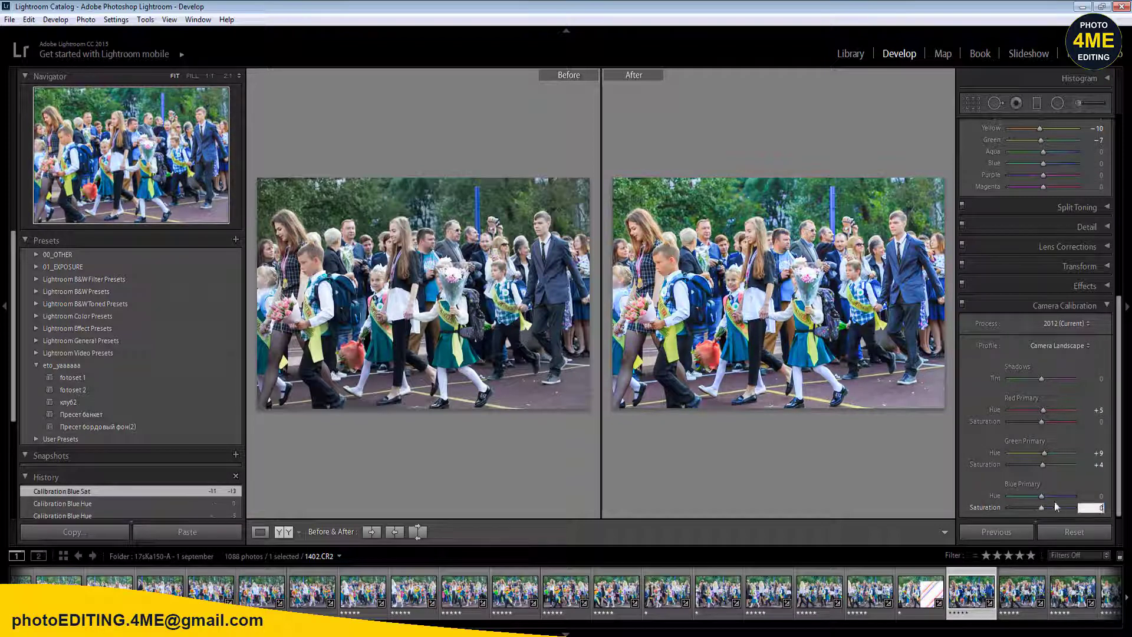
pyautogui.click(1038, 508)
pyautogui.moveTo(1038, 508); pyautogui.dragTo(1036, 508)
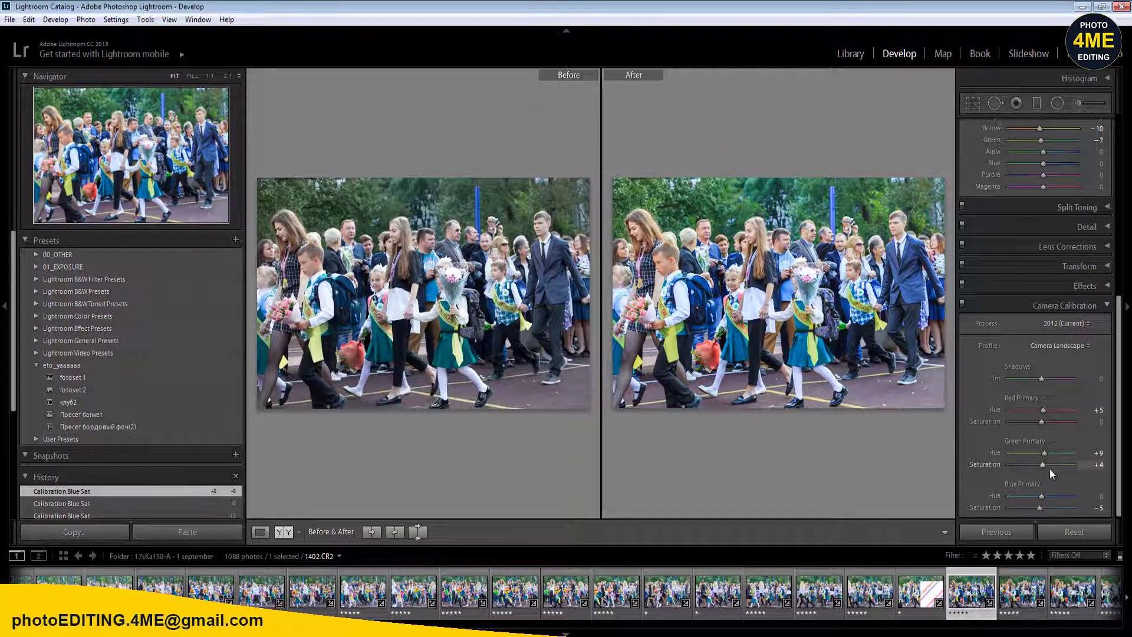
# - Try camera calibration hues of +44 for the green primary and +45 for the red primary, restoring them to 9 and 5
pyautogui.moveTo(1045, 455)
pyautogui.mouseDown()
pyautogui.moveTo(1035, 455)
pyautogui.moveTo(1055, 458)
pyautogui.mouseUp()
pyautogui.click(1100, 453)
pyautogui.write('9')
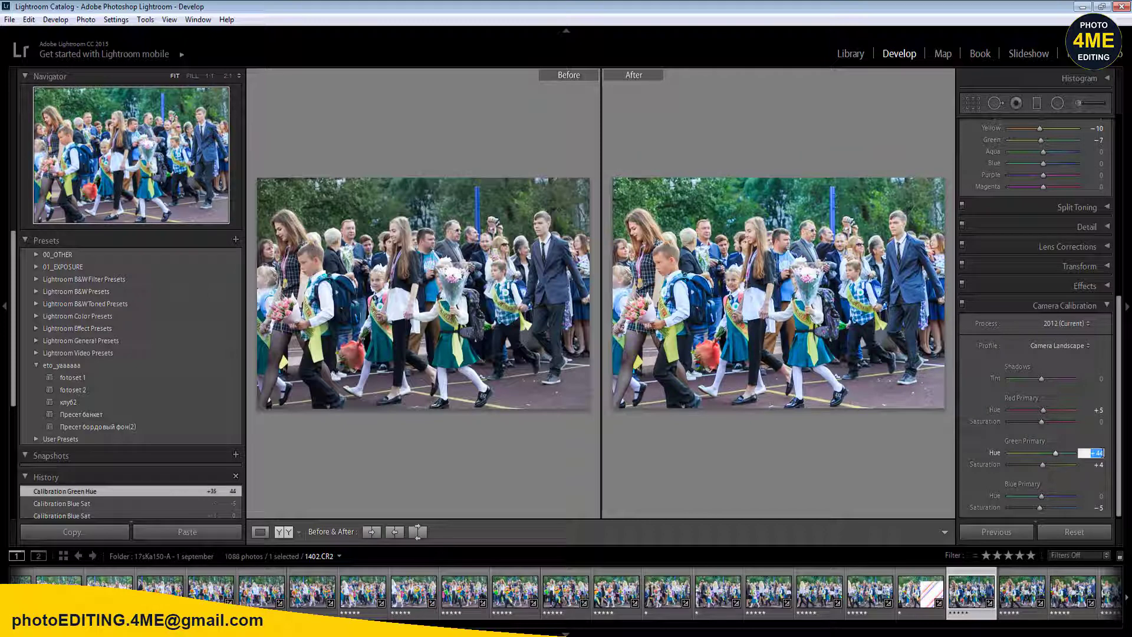
pyautogui.press('Return')
pyautogui.moveTo(1042, 410)
pyautogui.mouseDown()
pyautogui.moveTo(1027, 412)
pyautogui.moveTo(1059, 412)
pyautogui.moveTo(1017, 415)
pyautogui.moveTo(1096, 417)
pyautogui.moveTo(1027, 419)
pyautogui.moveTo(1055, 419)
pyautogui.mouseUp()
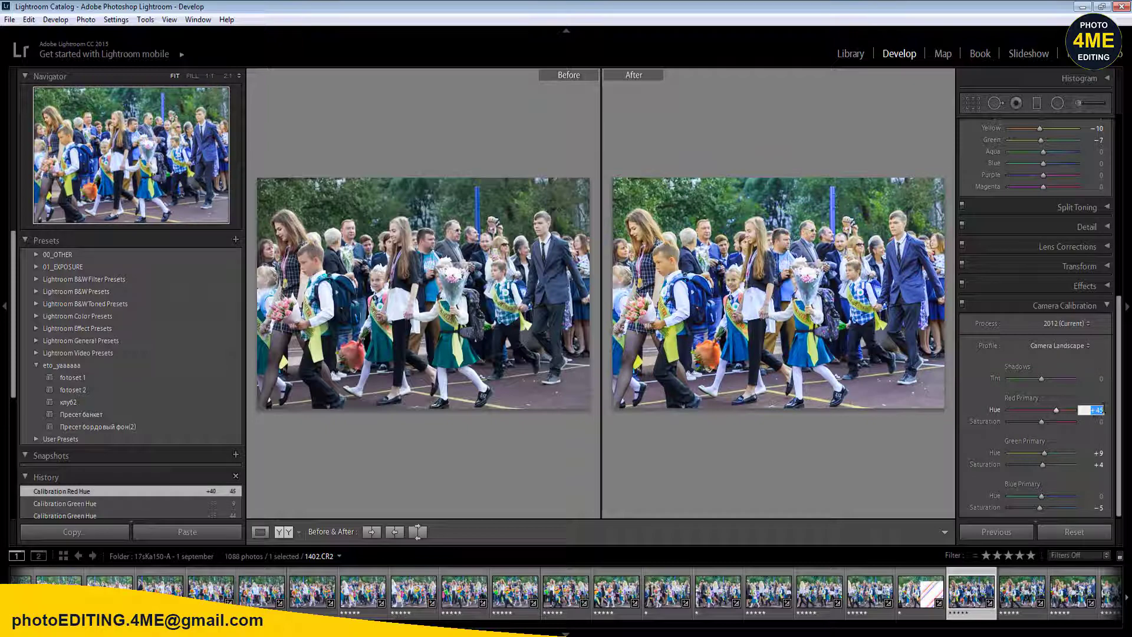
pyautogui.click(1104, 409)
pyautogui.write('5')
pyautogui.press('Return')
# - Synchronize the develop settings of 1403.CR2 to the preceding photo 1402.CR2
pyautogui.press('Left')
pyautogui.press('Right')
pyautogui.press('Right')
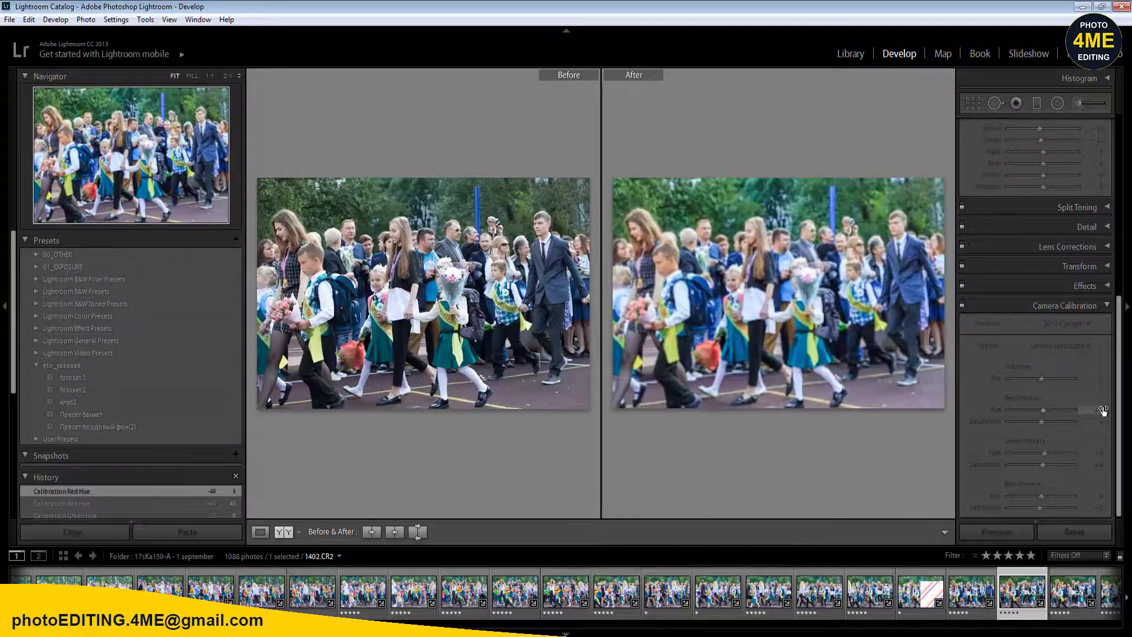
pyautogui.keyDown('ctrl'); pyautogui.click(982, 573); pyautogui.keyUp('ctrl')
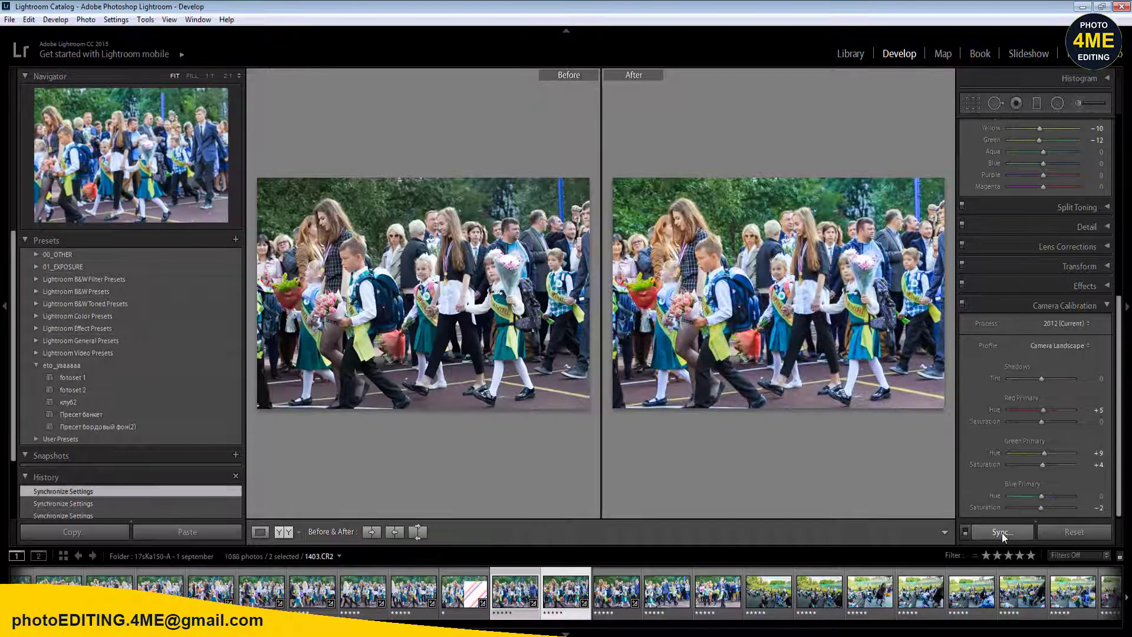
pyautogui.click(1002, 532)
pyautogui.click(935, 559)
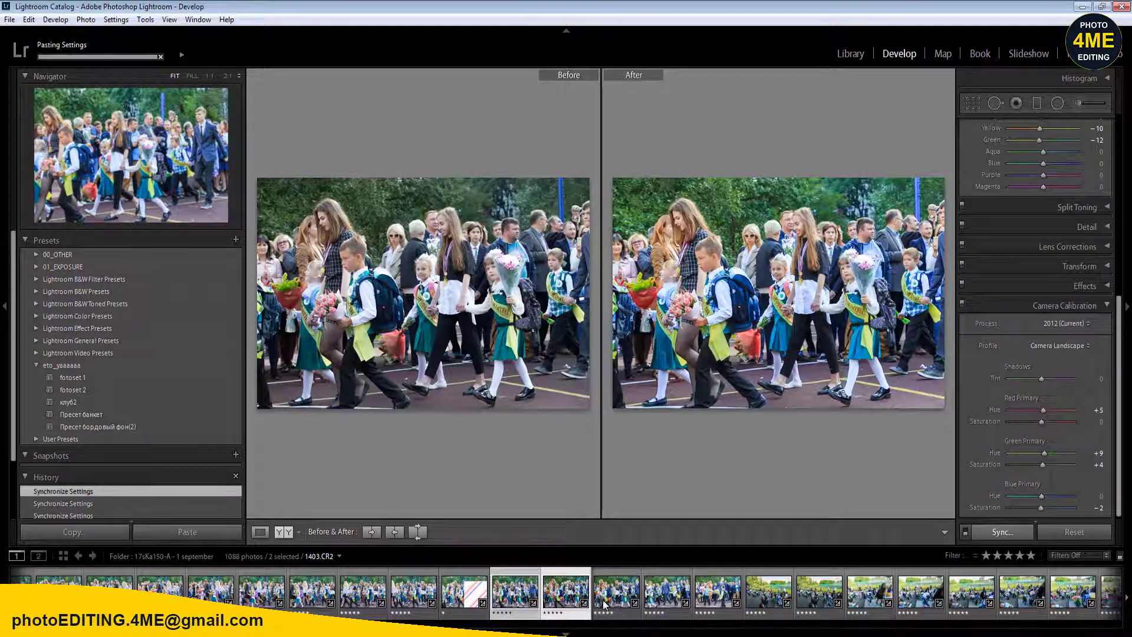
# - Review the photos from 1404.CR2 through 1407.CR2 in the single-photo view
pyautogui.click(605, 604)
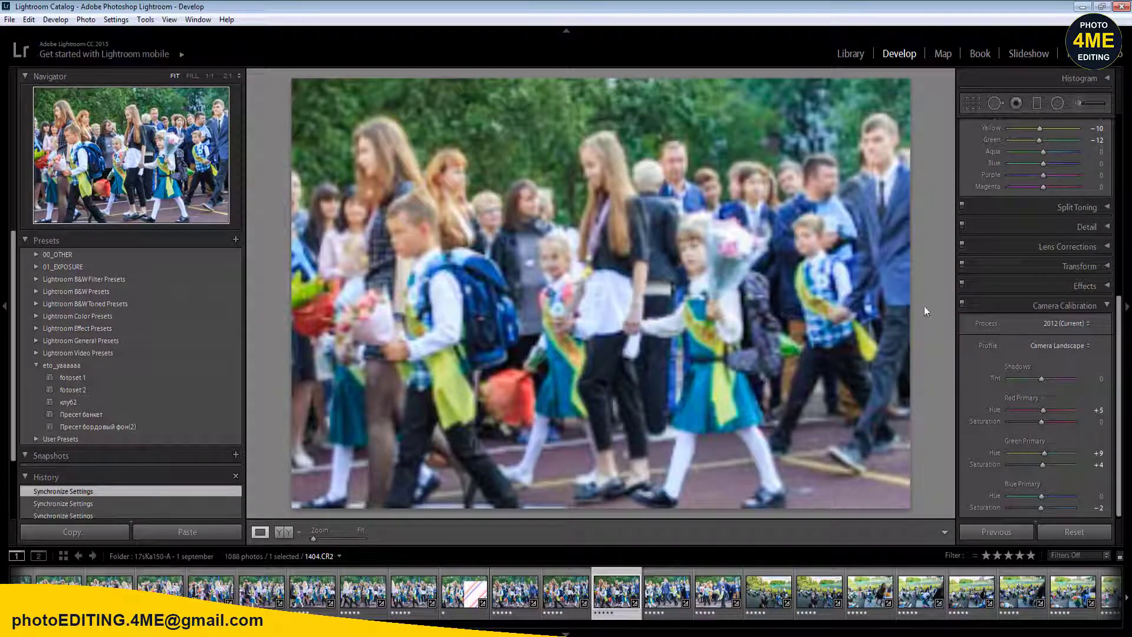
pyautogui.scroll(8, 1116, 309)
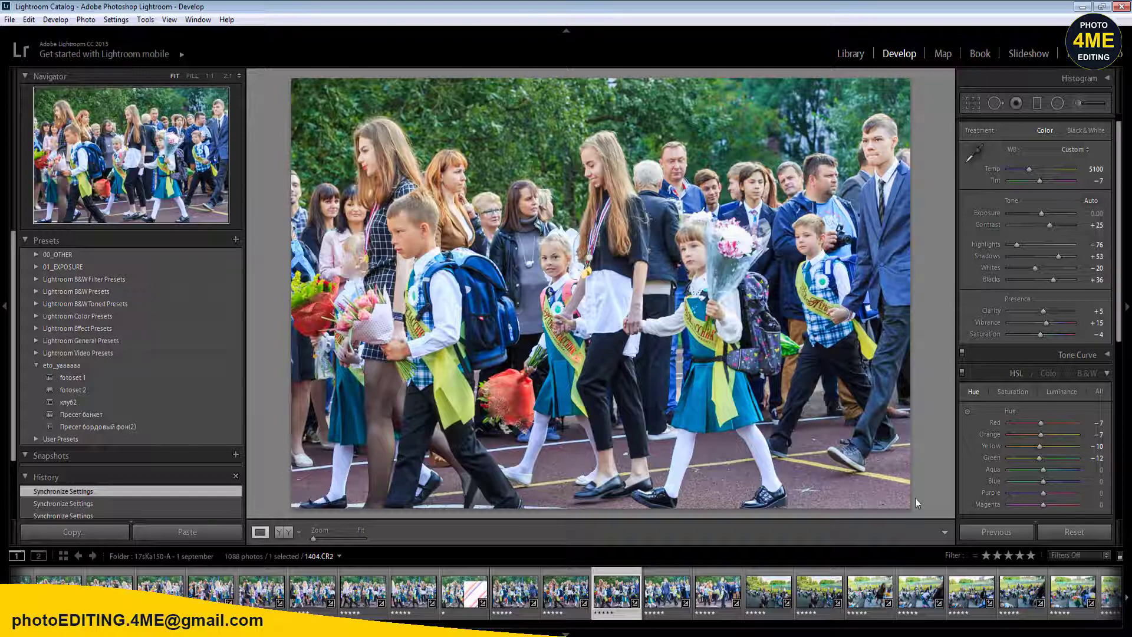
pyautogui.press('Right')
pyautogui.press('Right')
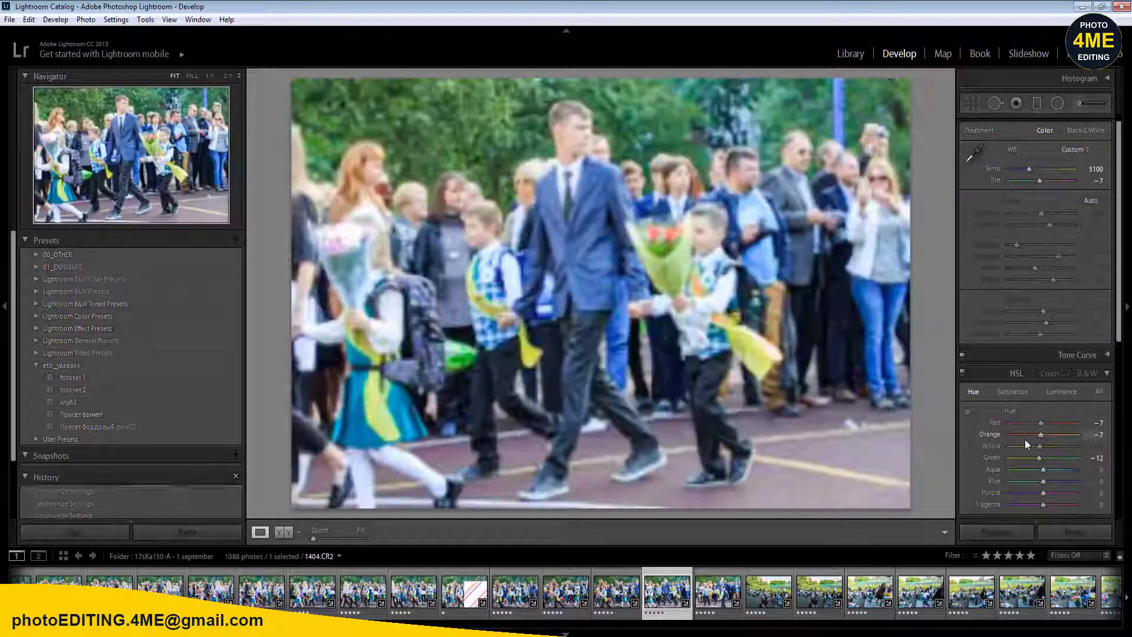
pyautogui.press('Right')
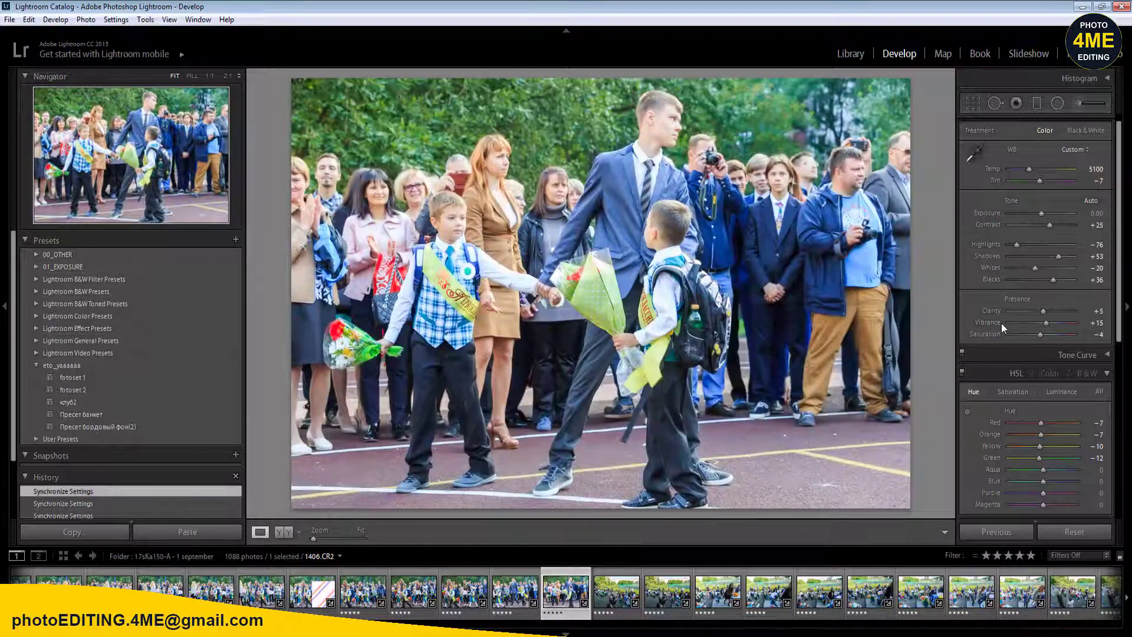
pyautogui.press('Right')
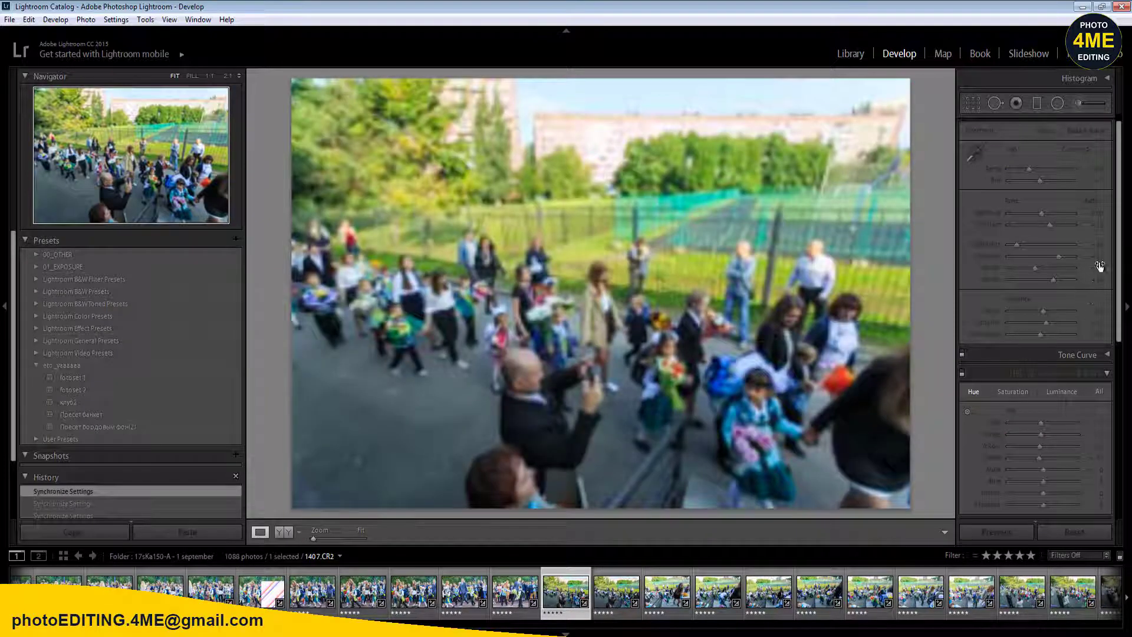
# - Apply the Auto white balance to 1407.CR2 and set its temperature to 5300
pyautogui.click(1070, 150)
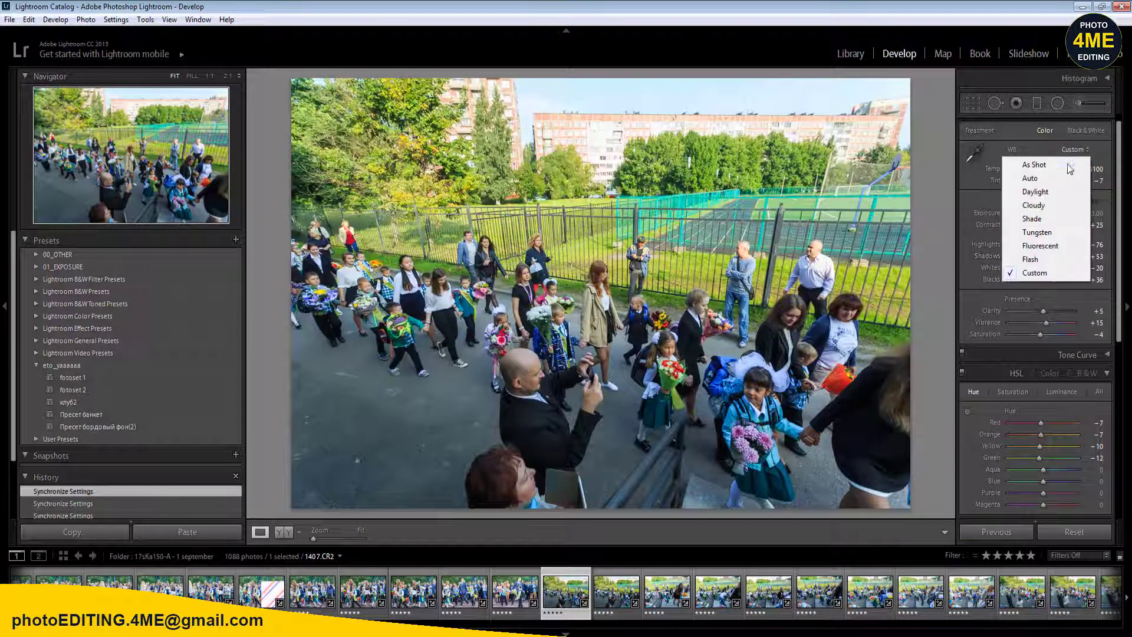
pyautogui.click(1064, 173)
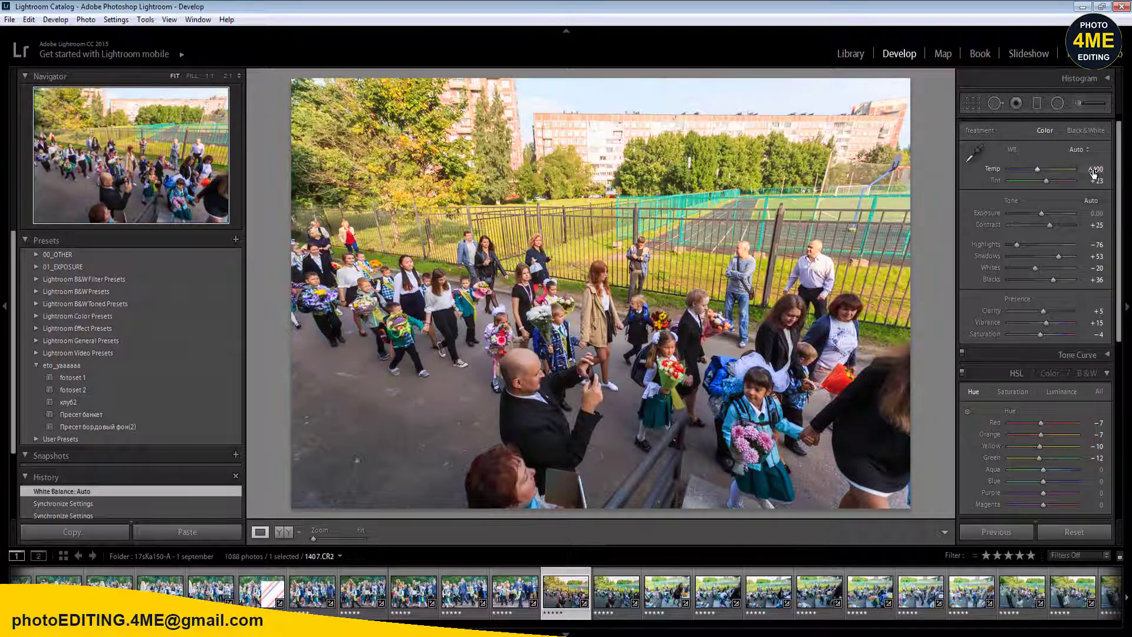
pyautogui.click(1091, 169)
pyautogui.write('5200')
pyautogui.press('Return')
pyautogui.click(1093, 170)
pyautogui.write('5300')
pyautogui.press('Return')
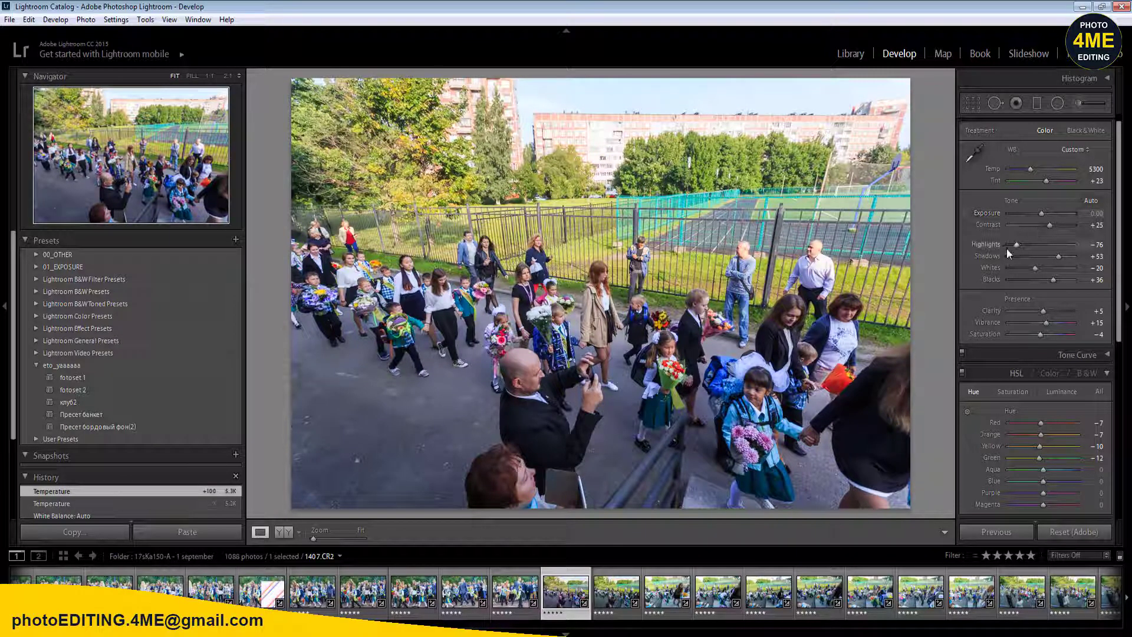
# - Add a wide radial filter with exposure 0.40 and shadows 16 over the foreground crowd, and delete a second one tried over the distant children
pyautogui.hotkey('shift', 'm')
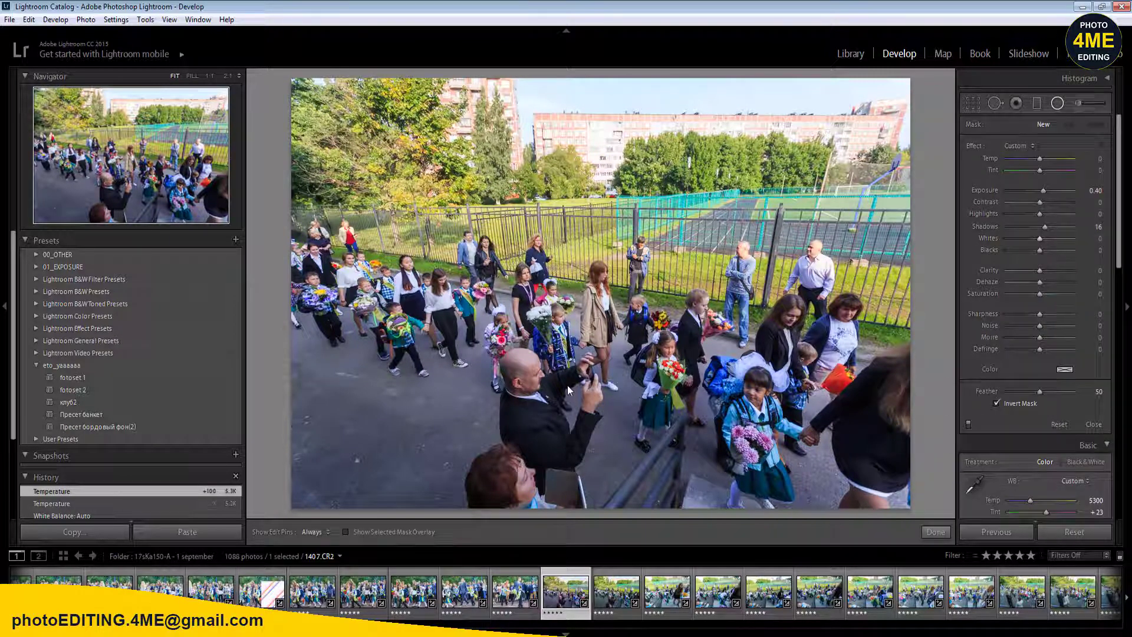
pyautogui.moveTo(592, 384); pyautogui.dragTo(999, 526)
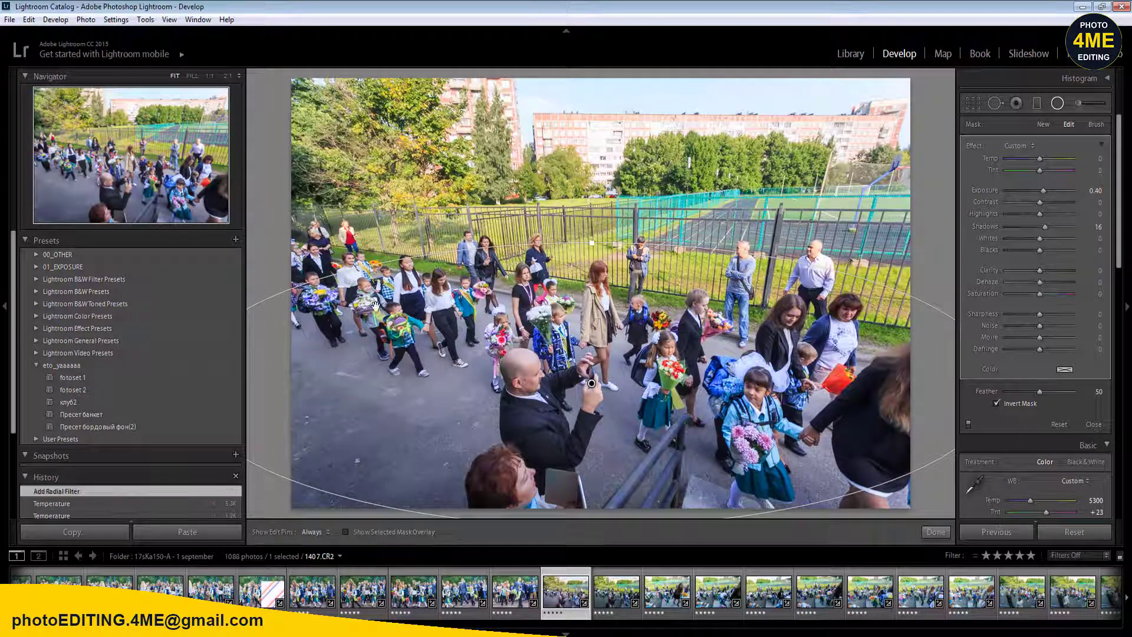
pyautogui.moveTo(353, 291); pyautogui.dragTo(517, 361)
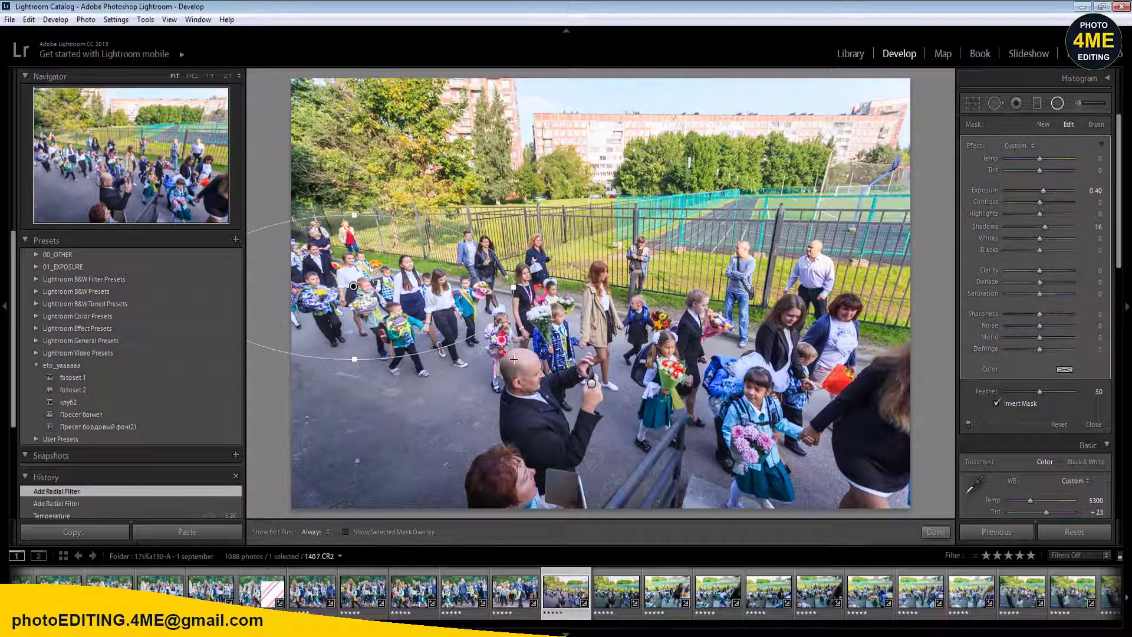
pyautogui.press('Delete')
pyautogui.hotkey('shift', 'm')
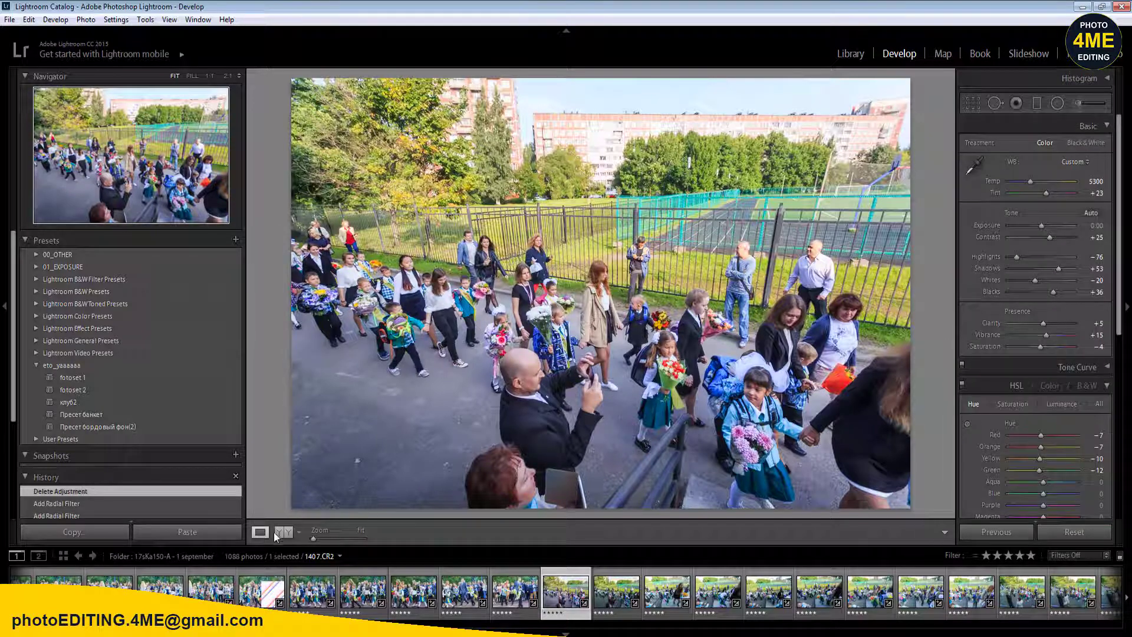
# - Compare 1407.CR2 with its unedited version and with the neighbouring photo 1408.CR2
pyautogui.click(282, 532)
pyautogui.click(260, 532)
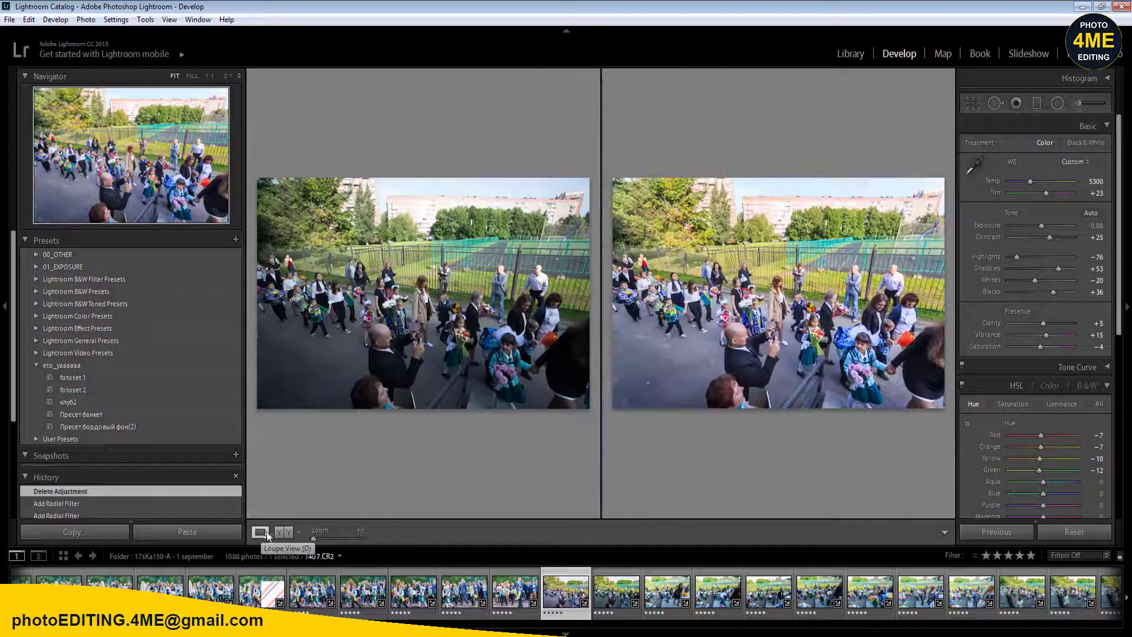
pyautogui.press('Right')
pyautogui.press('Left')
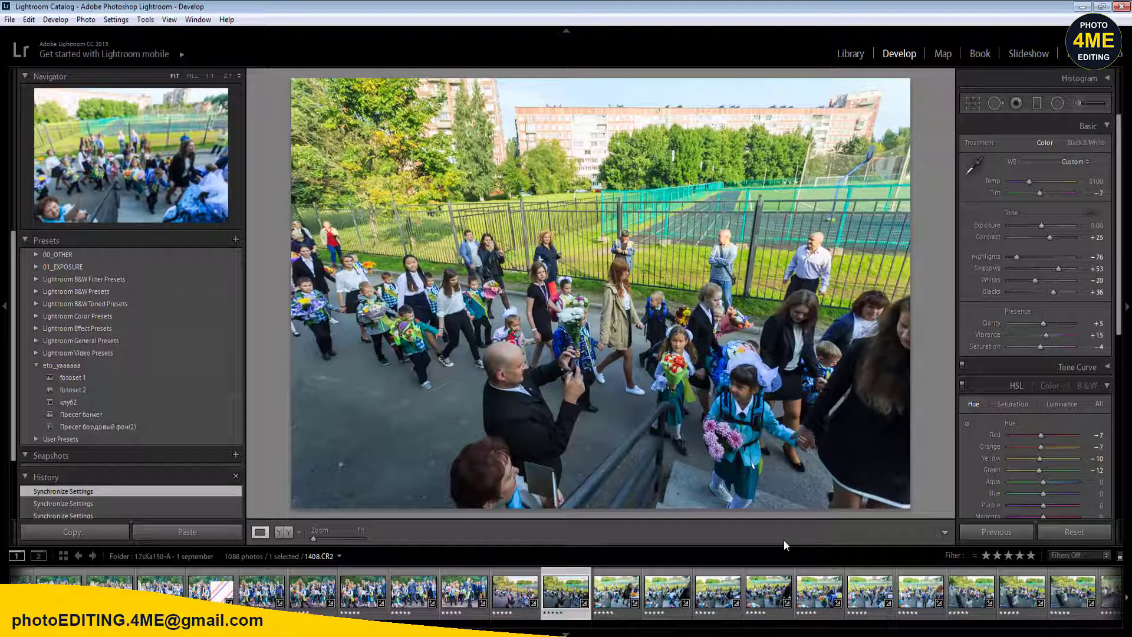
pyautogui.press('Left')
pyautogui.press('Right')
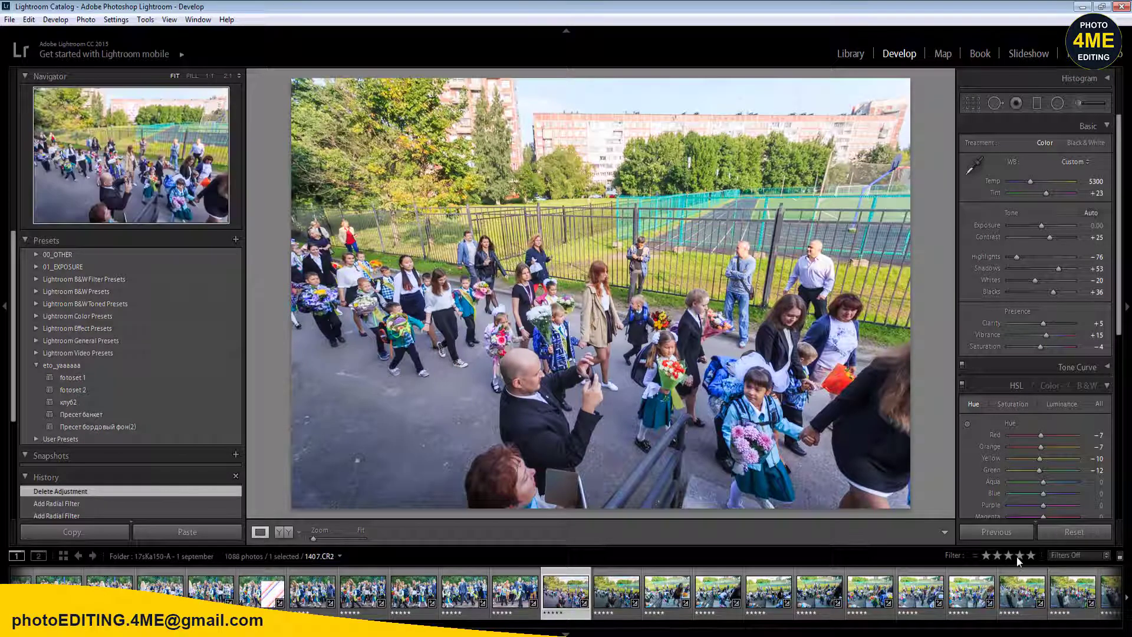
# - Synchronize the develop settings of 1407.CR2 to the next ten photos, leaving out local adjustments, spot removal and crop
pyautogui.keyDown('shift'); pyautogui.click(1071, 600); pyautogui.keyUp('shift')
pyautogui.click(1010, 538)
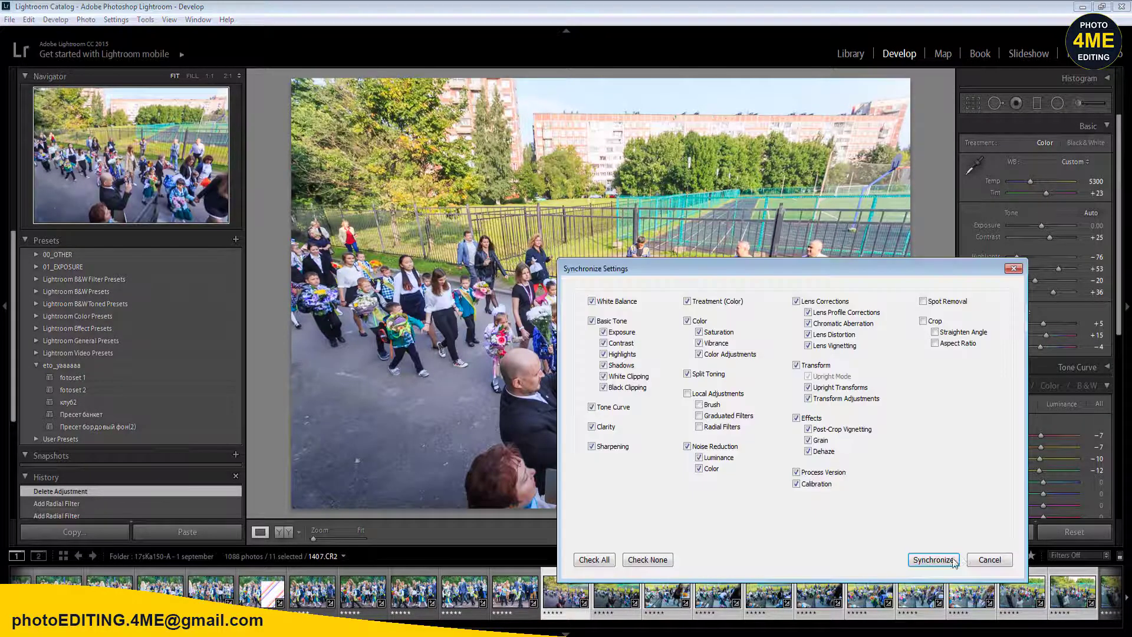
pyautogui.click(934, 558)
# - Add a large radial filter over the foreground crowd in 1408.CR2
pyautogui.press('Left')
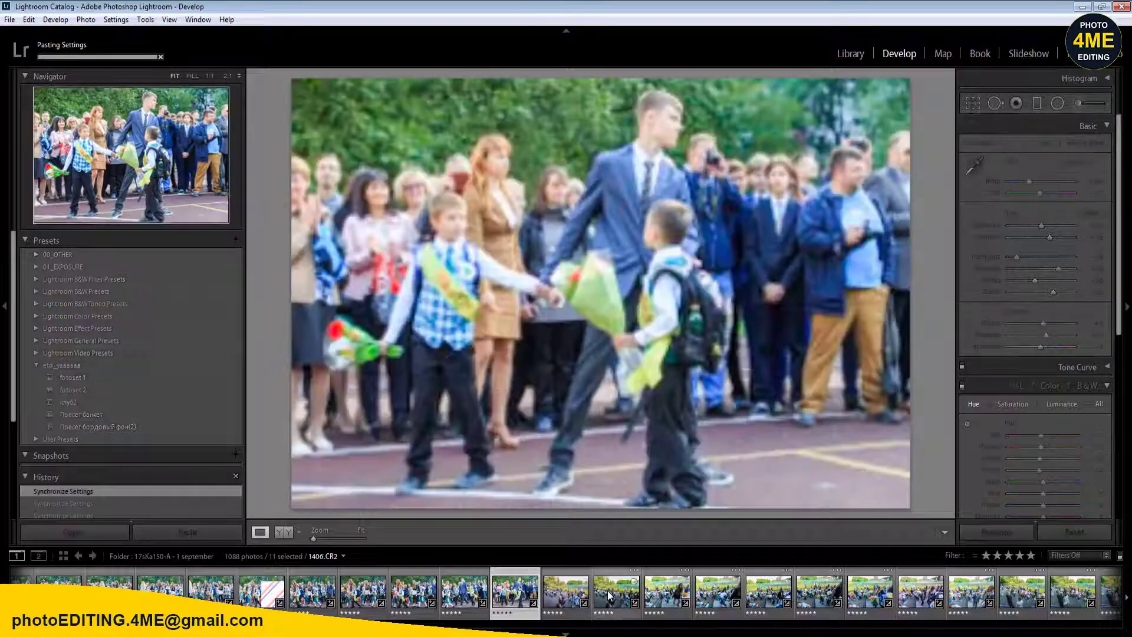
pyautogui.click(607, 591)
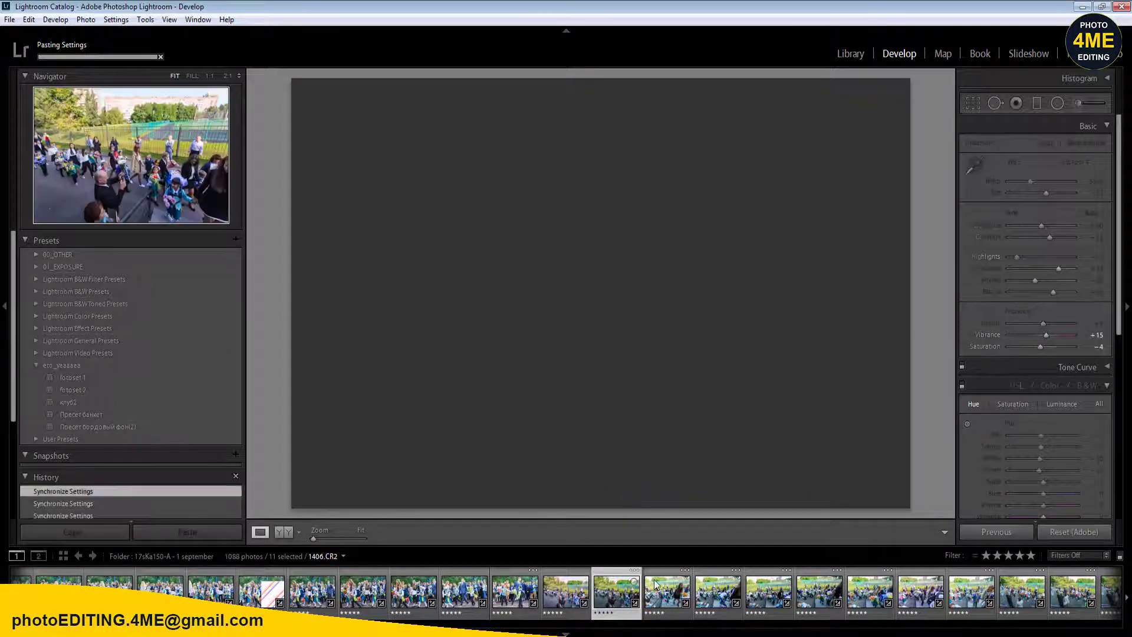
pyautogui.hotkey('shift', 'm')
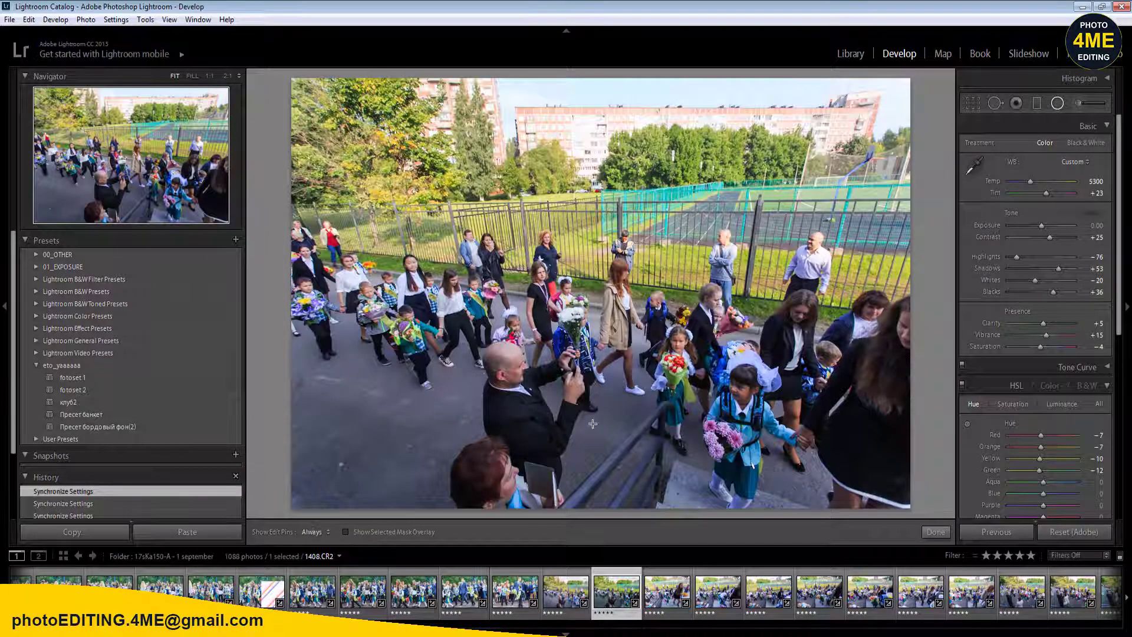
pyautogui.moveTo(593, 424); pyautogui.dragTo(1013, 600)
pyautogui.hotkey('shift', 'm')
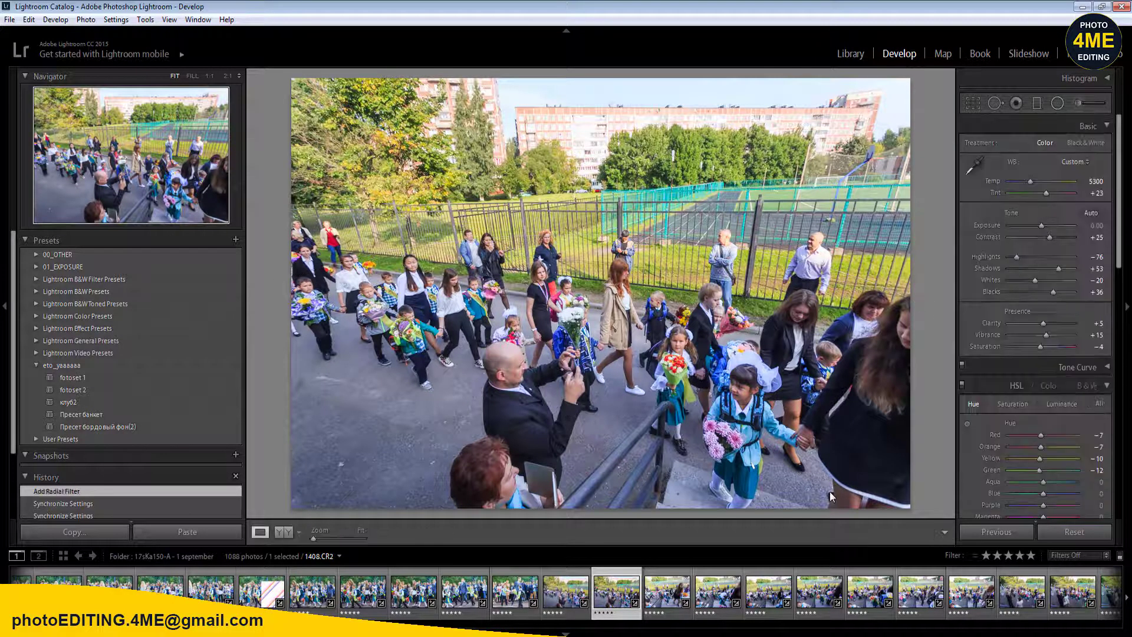
# - Add a wide radial filter over the woman and children on the stairs in 1409.CR2
pyautogui.press('Right')
pyautogui.press('Right')
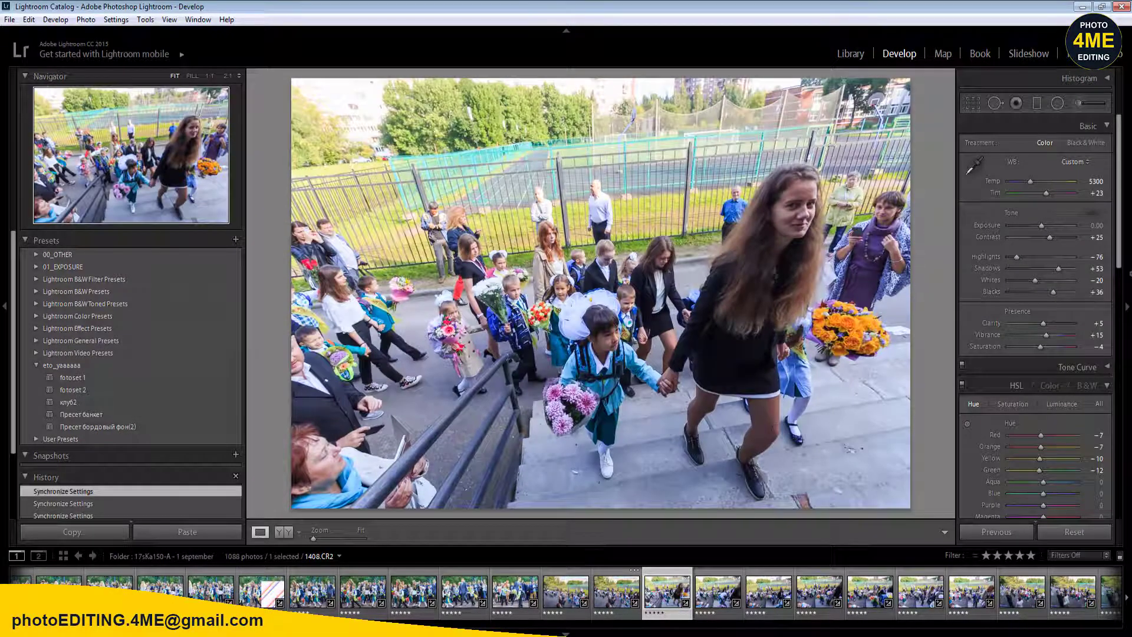
pyautogui.click(1097, 226)
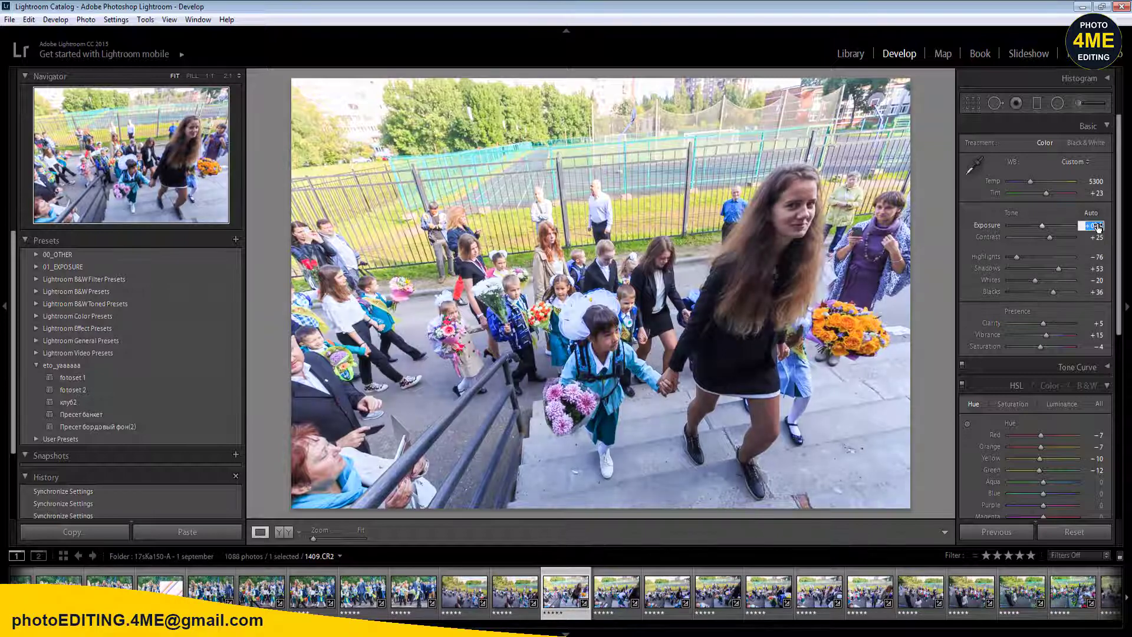
pyautogui.press('Return')
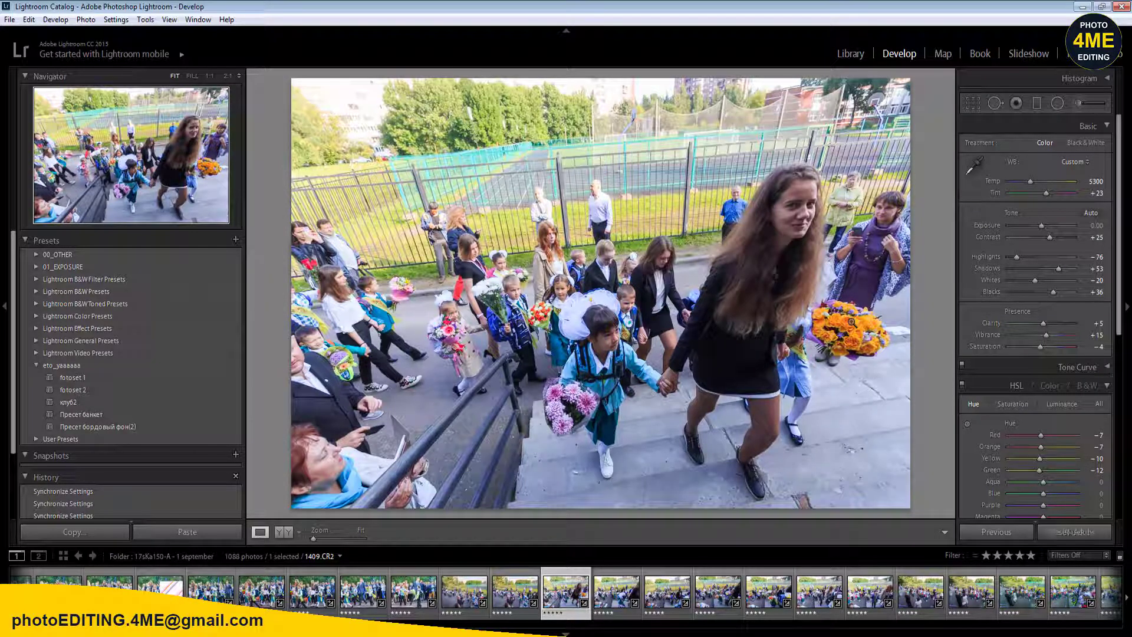
pyautogui.hotkey('shift', 'm')
pyautogui.moveTo(696, 342); pyautogui.dragTo(890, 556)
pyautogui.hotkey('shift', 'm')
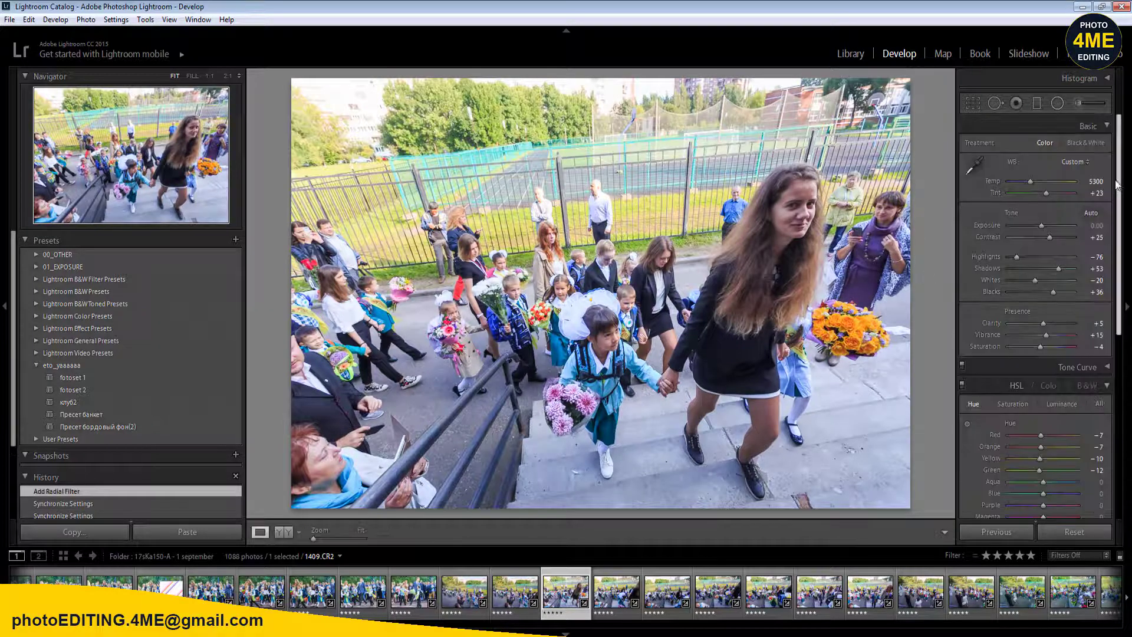
# - Set the temperature of 1409.CR2 to 5400, whites to -16 and highlights to -98, and compare it with the original
pyautogui.moveTo(1093, 182); pyautogui.dragTo(1098, 183)
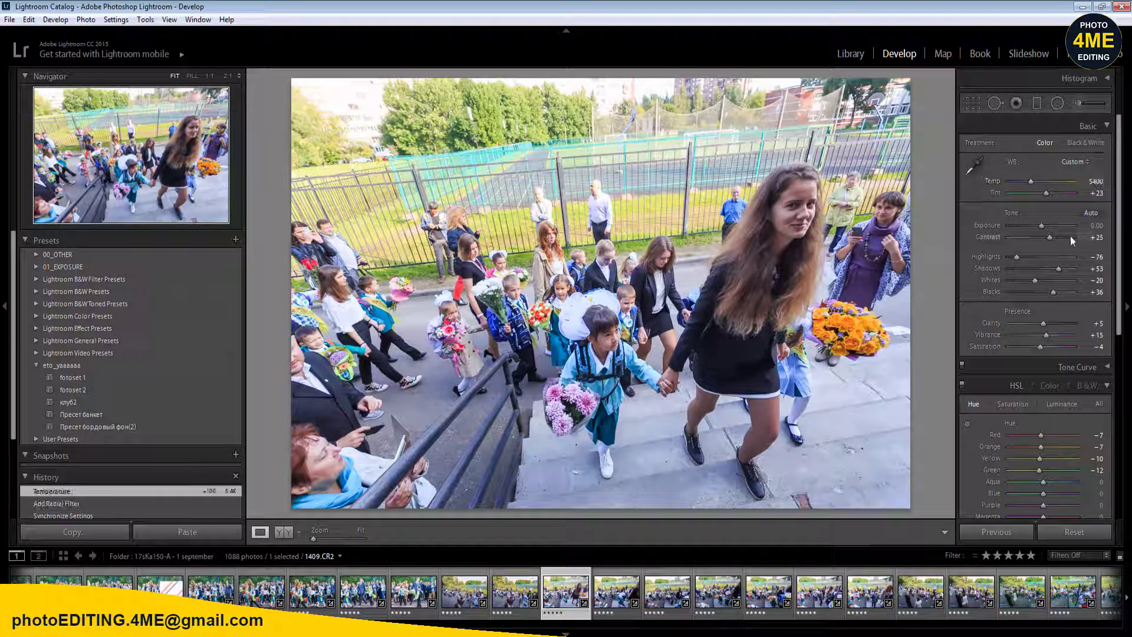
pyautogui.moveTo(1028, 281); pyautogui.dragTo(1010, 257)
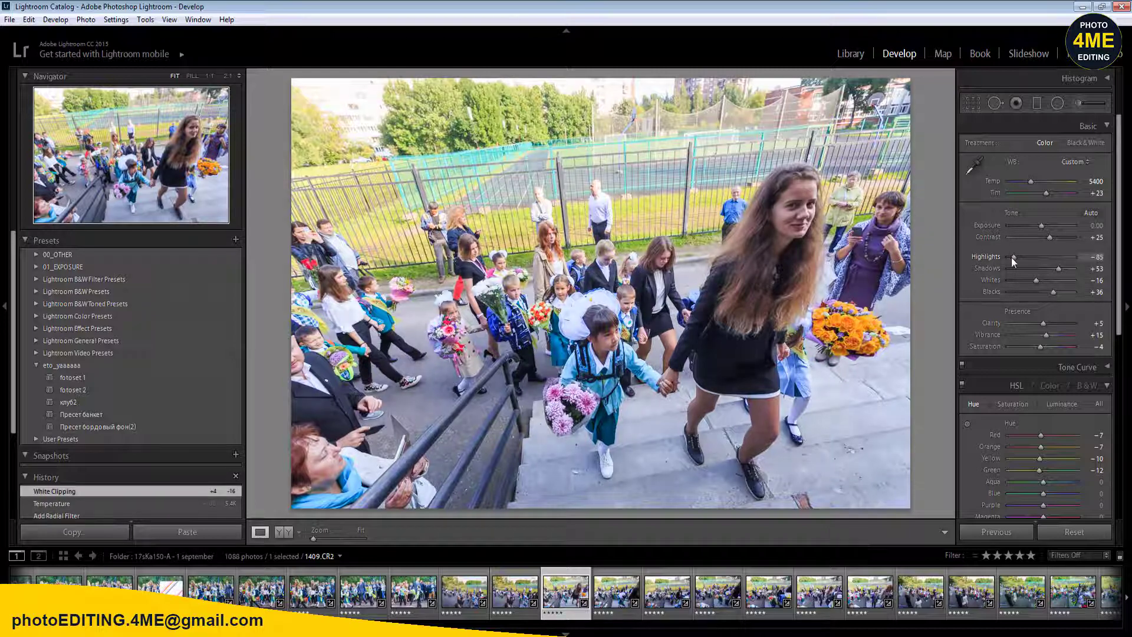
pyautogui.click(286, 533)
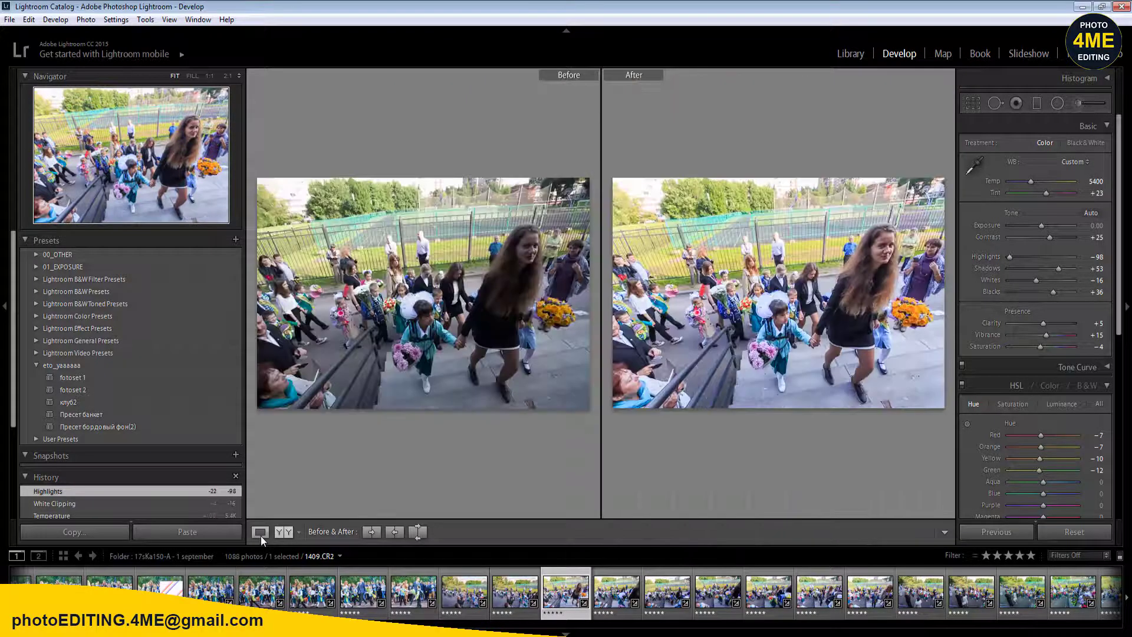
pyautogui.click(260, 533)
# - Crop 1409.CR2 tighter around the woman and the girl with the white bow, and add a small radial filter over the woman's face
pyautogui.press('r')
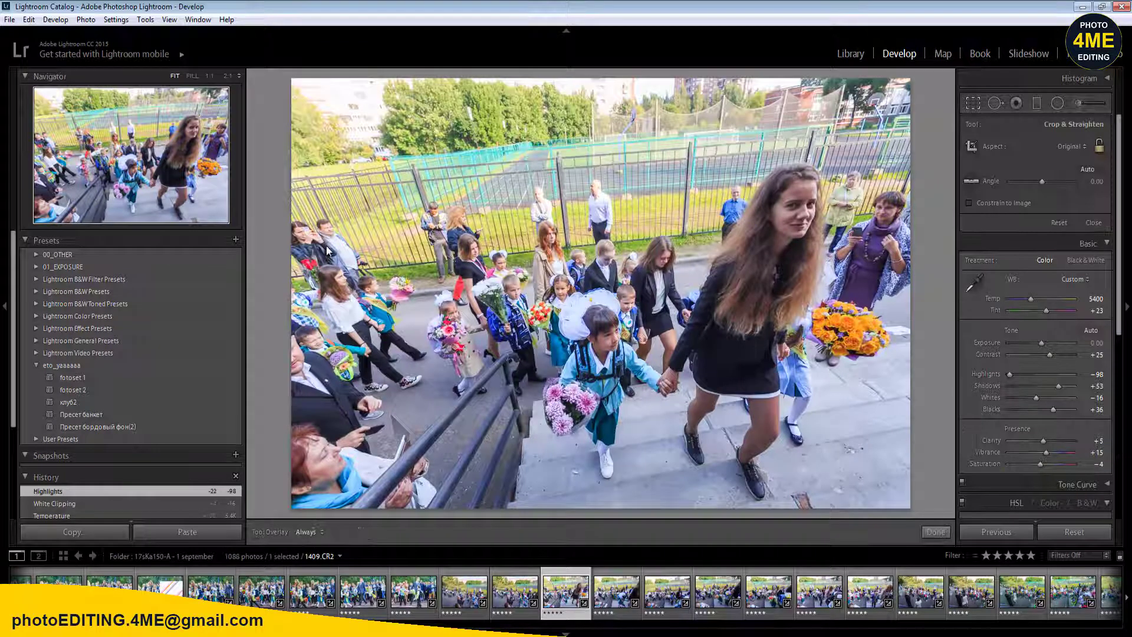
pyautogui.moveTo(291, 106); pyautogui.dragTo(337, 126)
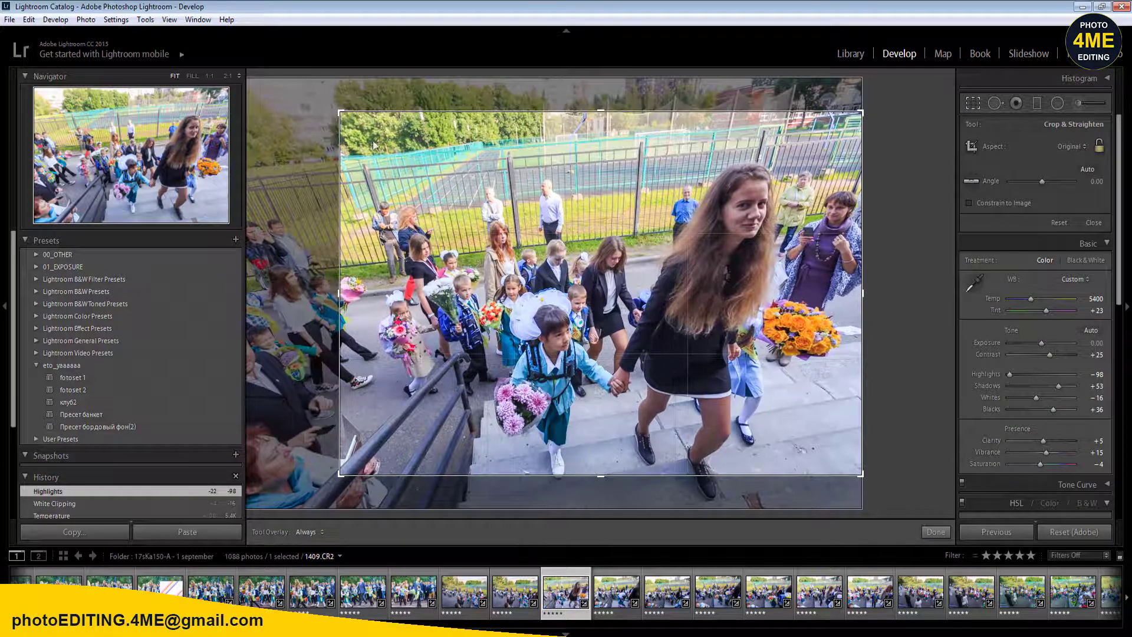
pyautogui.press('r')
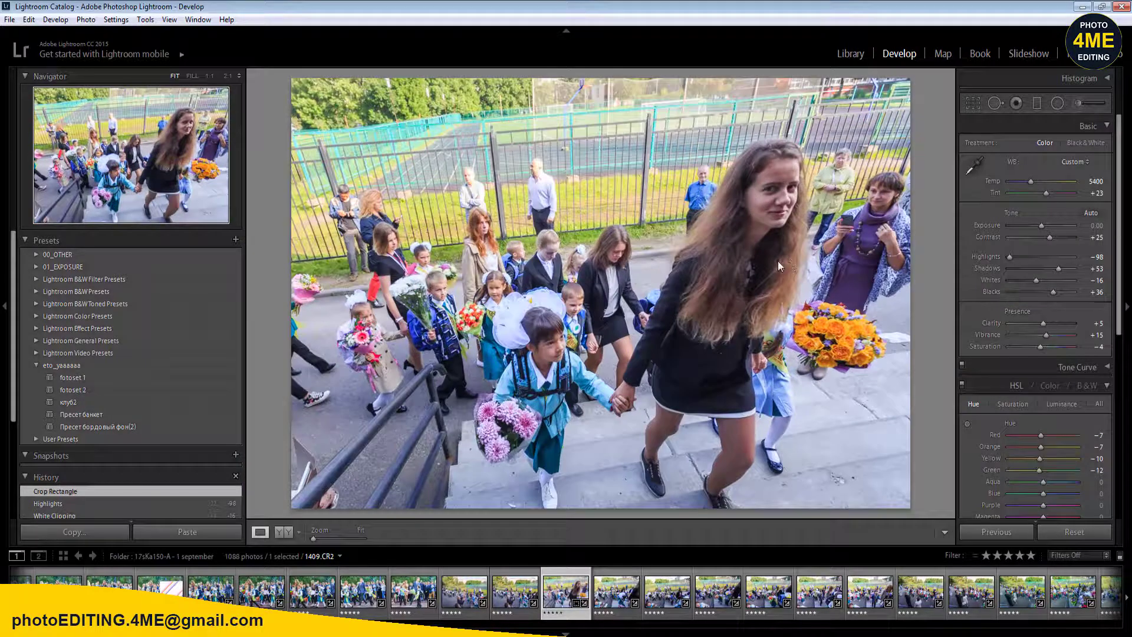
pyautogui.hotkey('shift', 'm')
pyautogui.moveTo(774, 185); pyautogui.dragTo(818, 246)
# - Synchronize the develop settings of 1409.CR2 to the eight photos that follow it
pyautogui.press('Right')
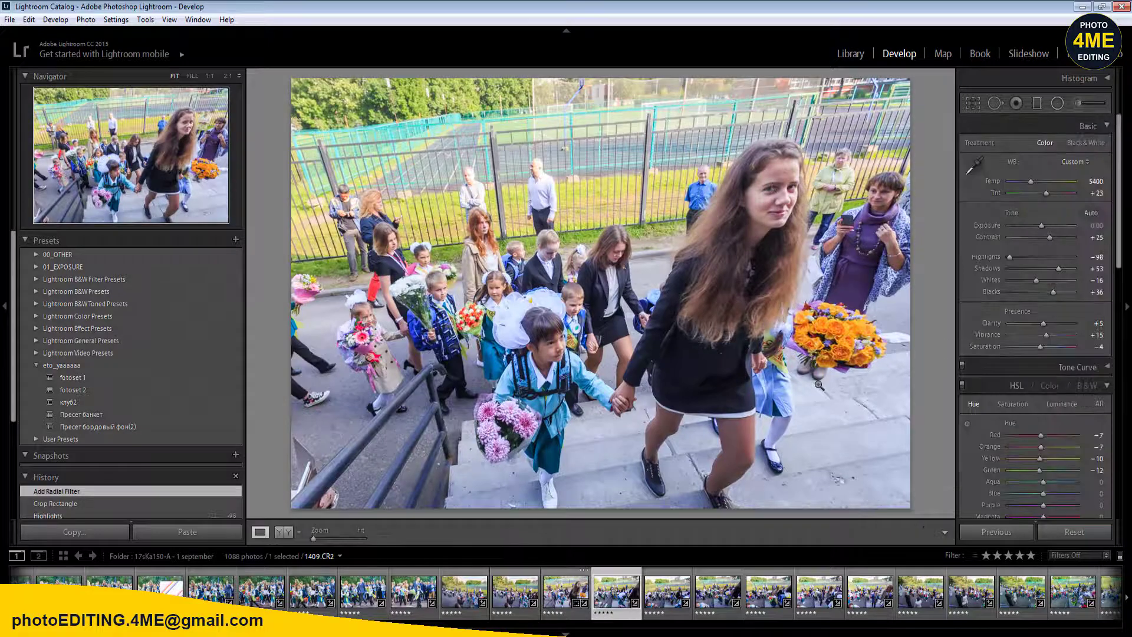
pyautogui.press('Left')
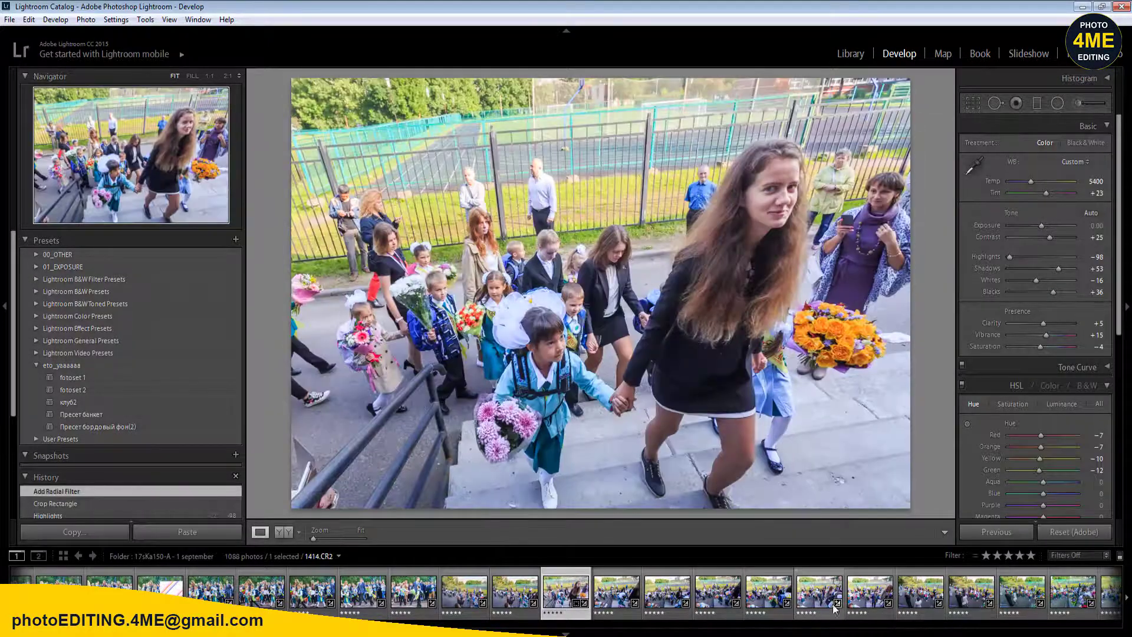
pyautogui.keyDown('shift'); pyautogui.click(833, 604); pyautogui.keyUp('shift')
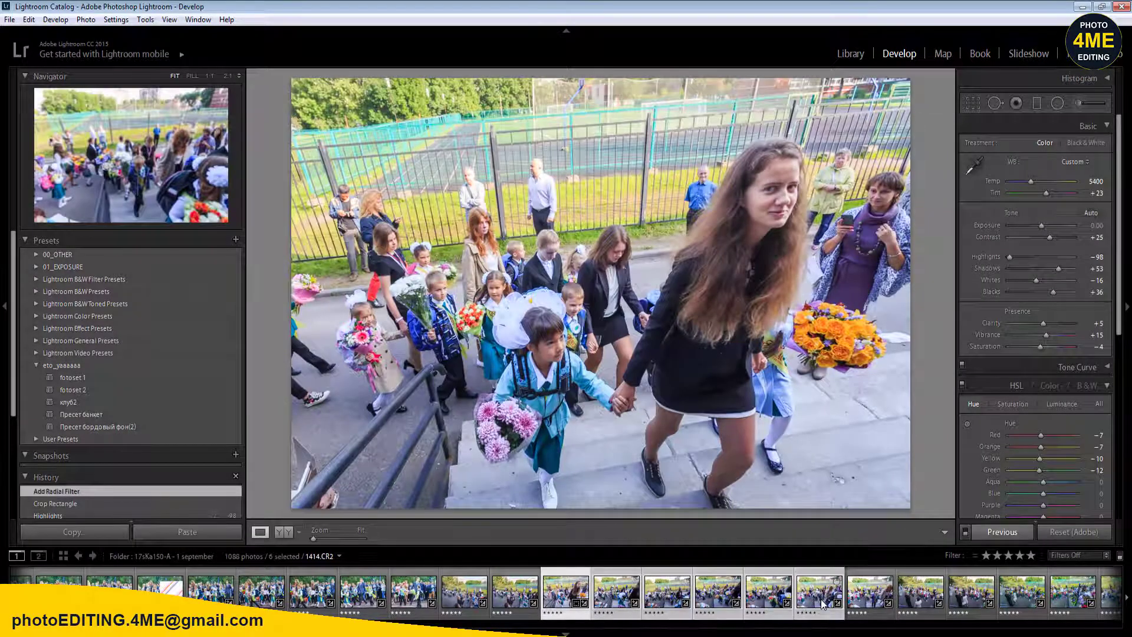
pyautogui.keyDown('shift'); pyautogui.click(869, 593); pyautogui.keyUp('shift')
pyautogui.keyDown('shift'); pyautogui.click(971, 593); pyautogui.keyUp('shift')
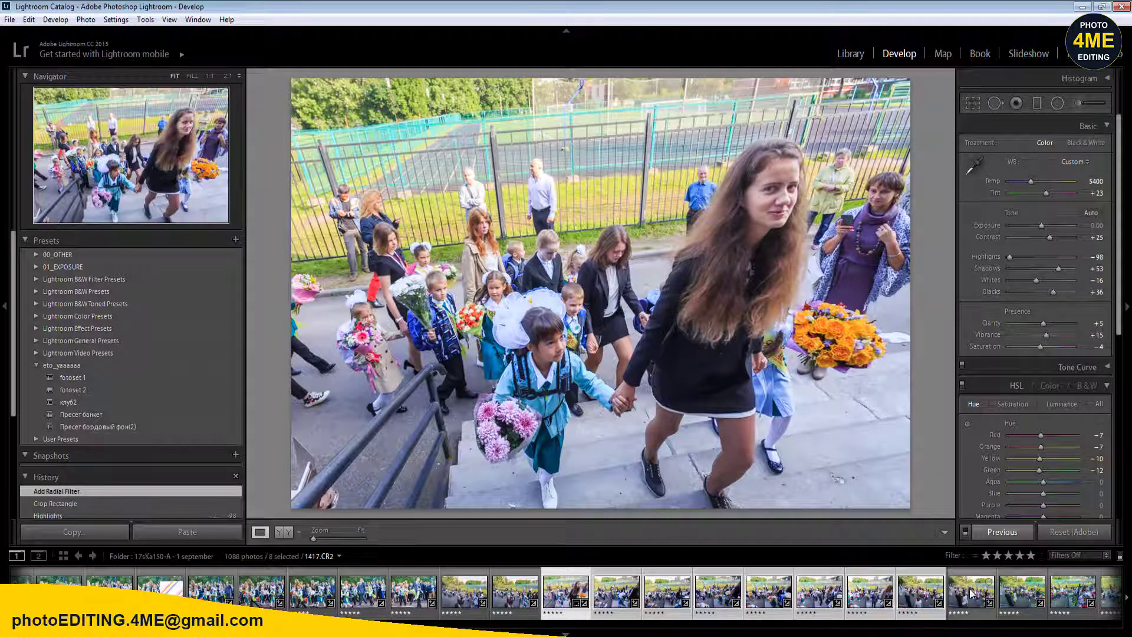
pyautogui.click(1005, 532)
pyautogui.click(933, 564)
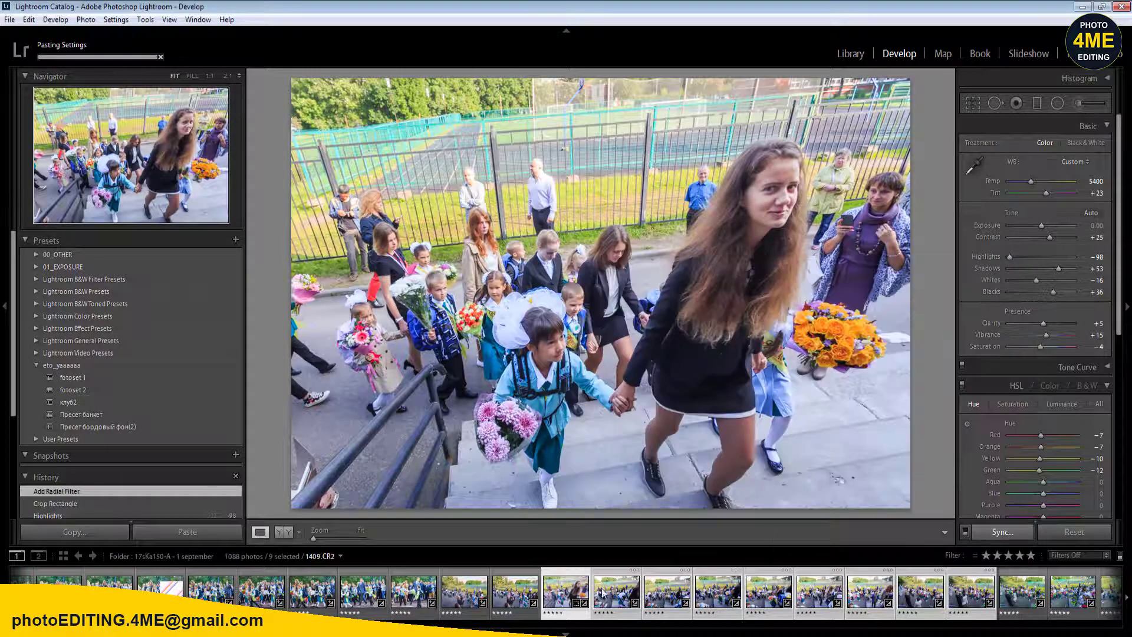
# - Add a radial filter with exposure 0.40 and shadows 16 over the foreground children in 1410.CR2
pyautogui.click(607, 599)
pyautogui.click(607, 599)
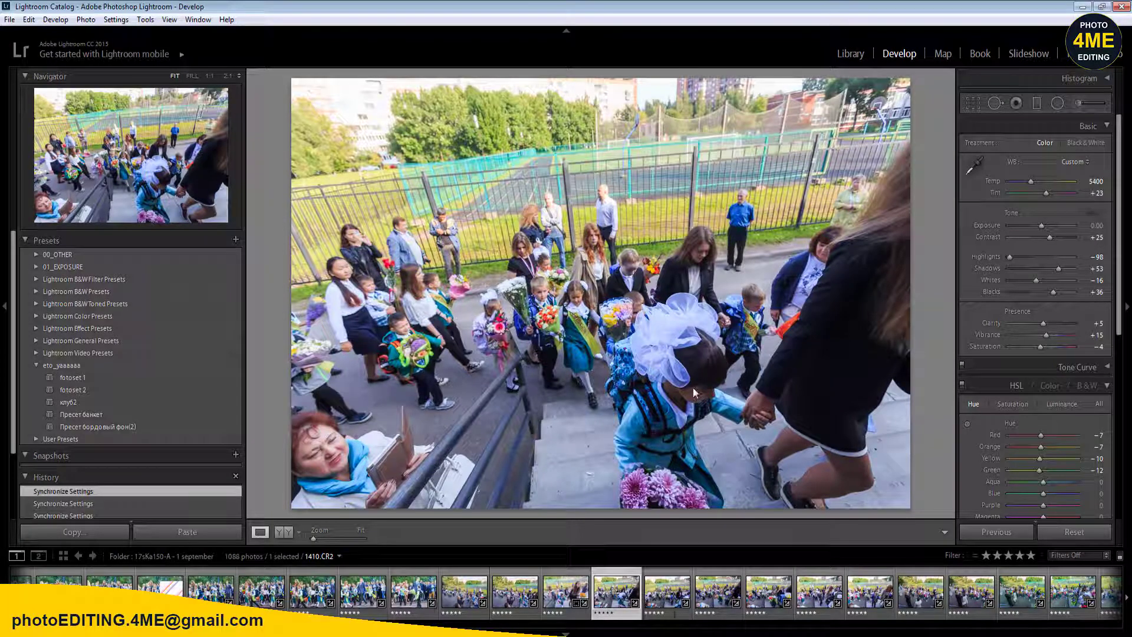
pyautogui.hotkey('shift', 'm')
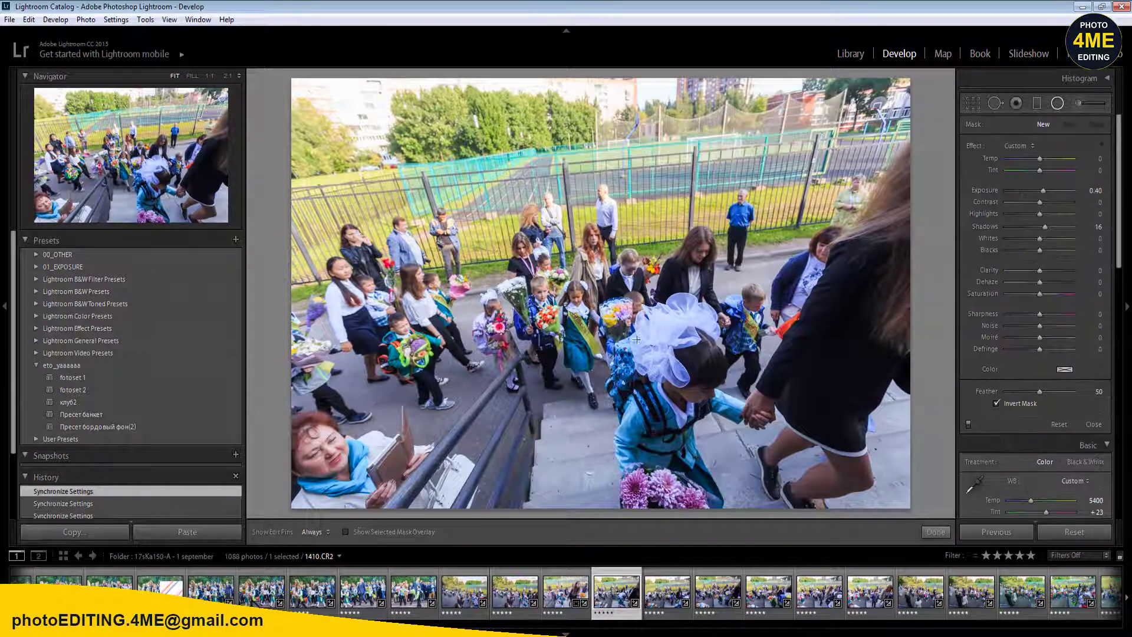
pyautogui.moveTo(762, 432); pyautogui.dragTo(845, 497)
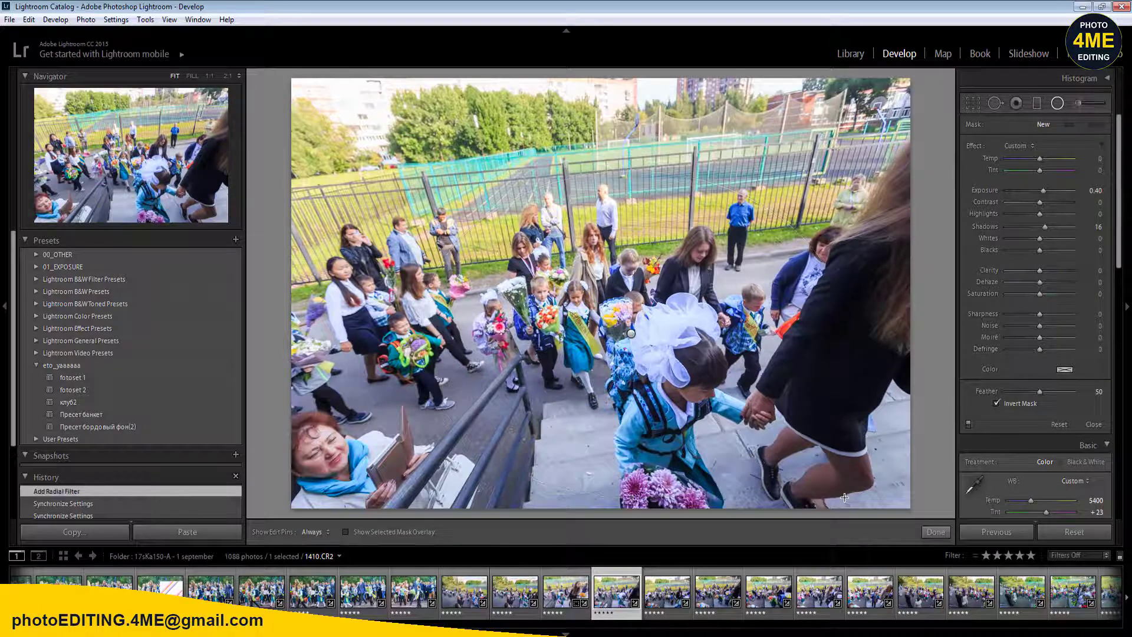
# - Add a large radial filter with exposure 0.40 and shadows 16 over the children and the woman on the stairs in 1411.CR2
pyautogui.press('Right')
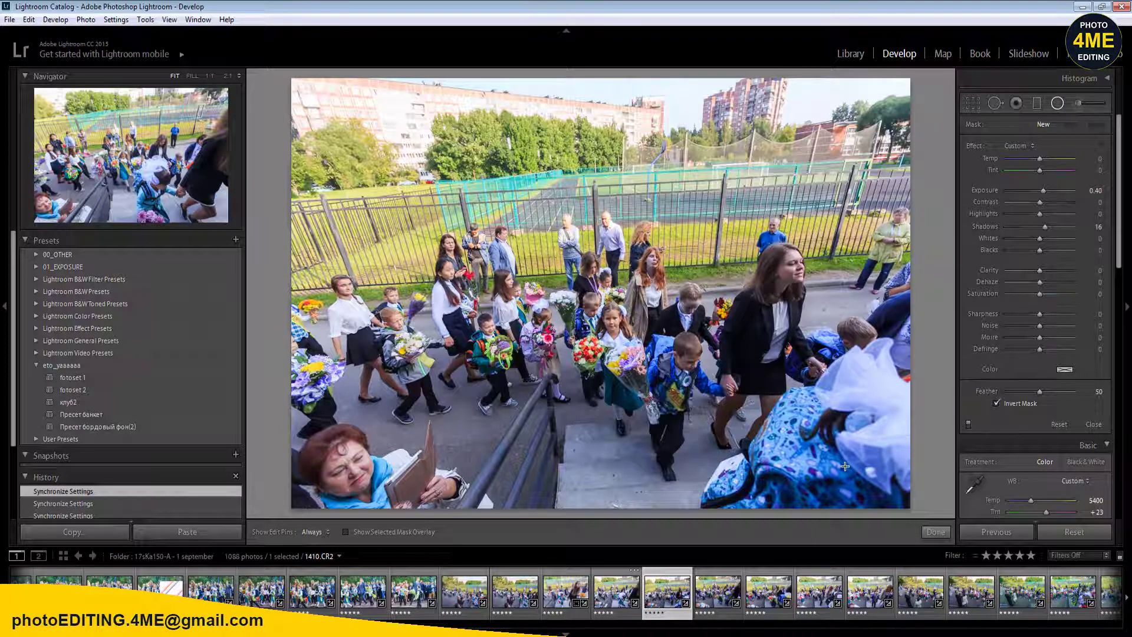
pyautogui.press('Right')
pyautogui.moveTo(859, 476); pyautogui.dragTo(880, 488)
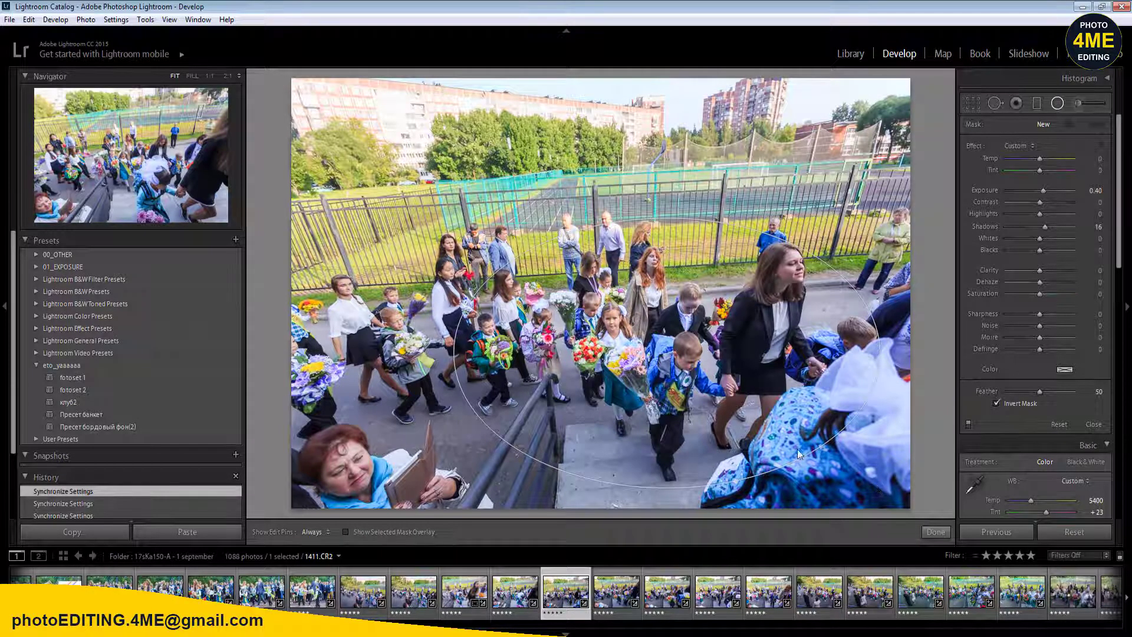
# - Add three radial filters with exposure 0.40 and shadows 16 over the crowd in 1412.CR2, and set the photo's exposure to +0.10
pyautogui.press('Right')
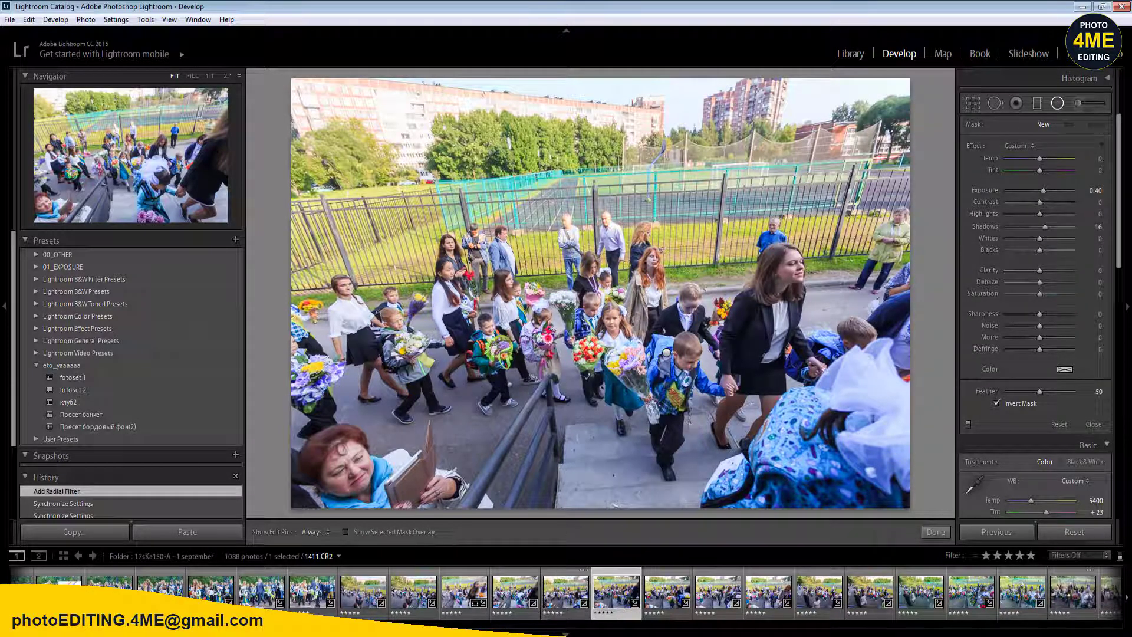
pyautogui.hotkey('ctrl', 'z')
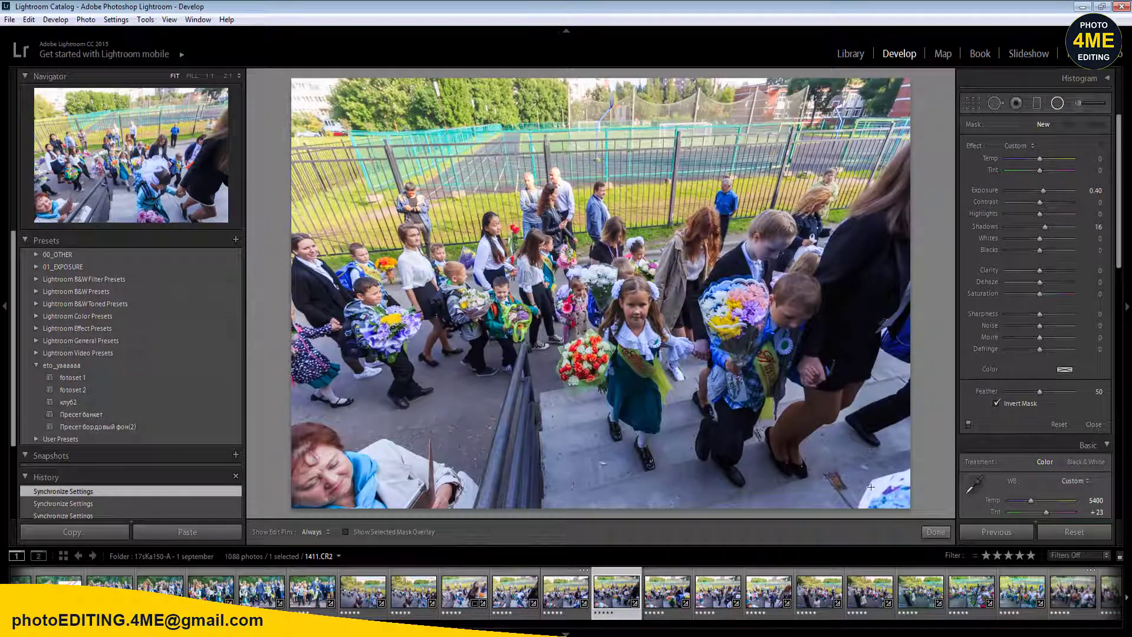
pyautogui.press('Right')
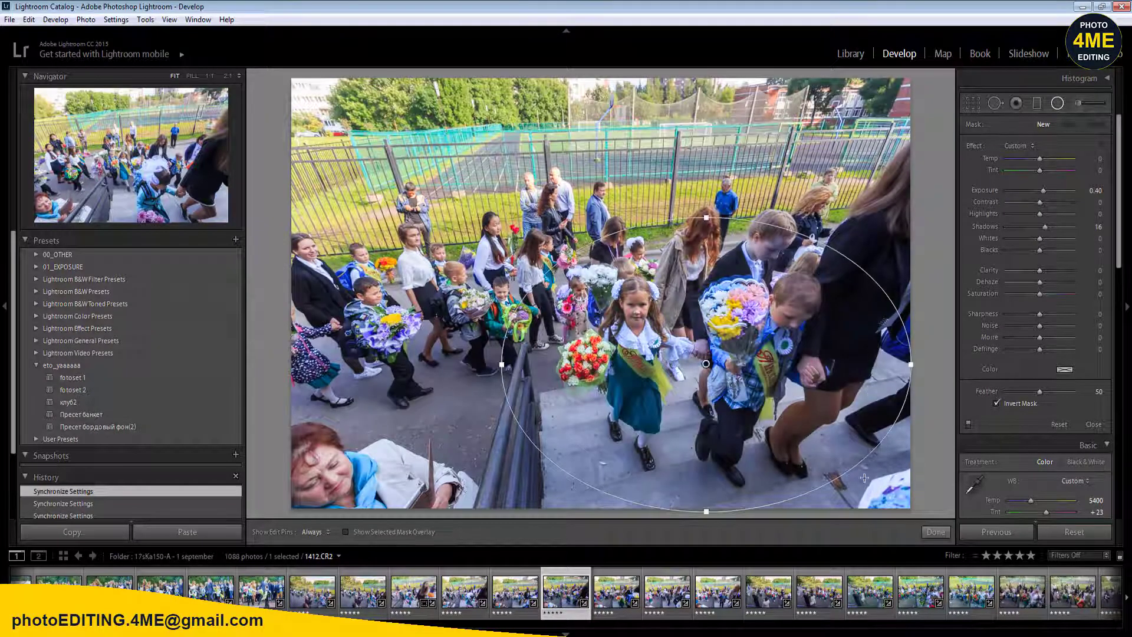
pyautogui.click(706, 364)
pyautogui.moveTo(716, 277); pyautogui.dragTo(737, 368)
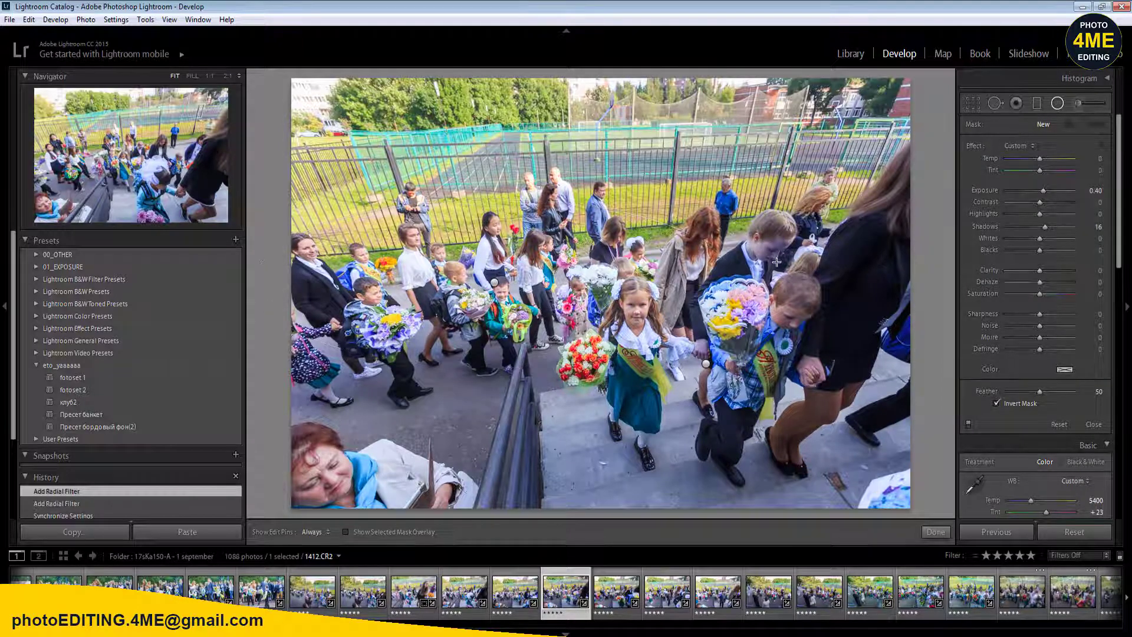
pyautogui.hotkey('shift', 'm')
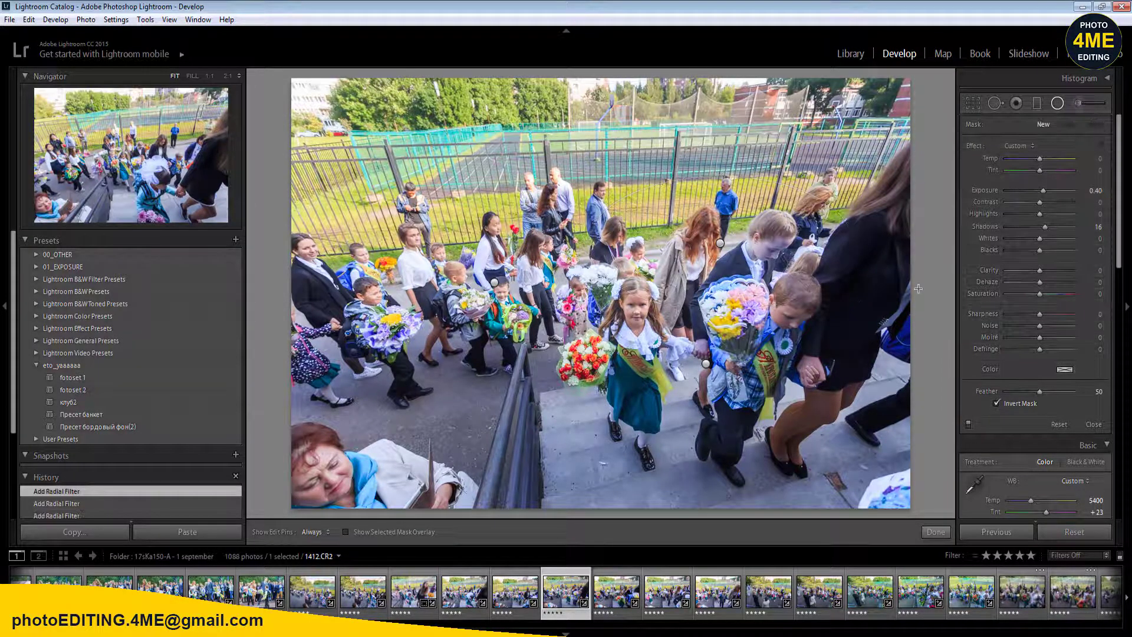
pyautogui.click(1098, 229)
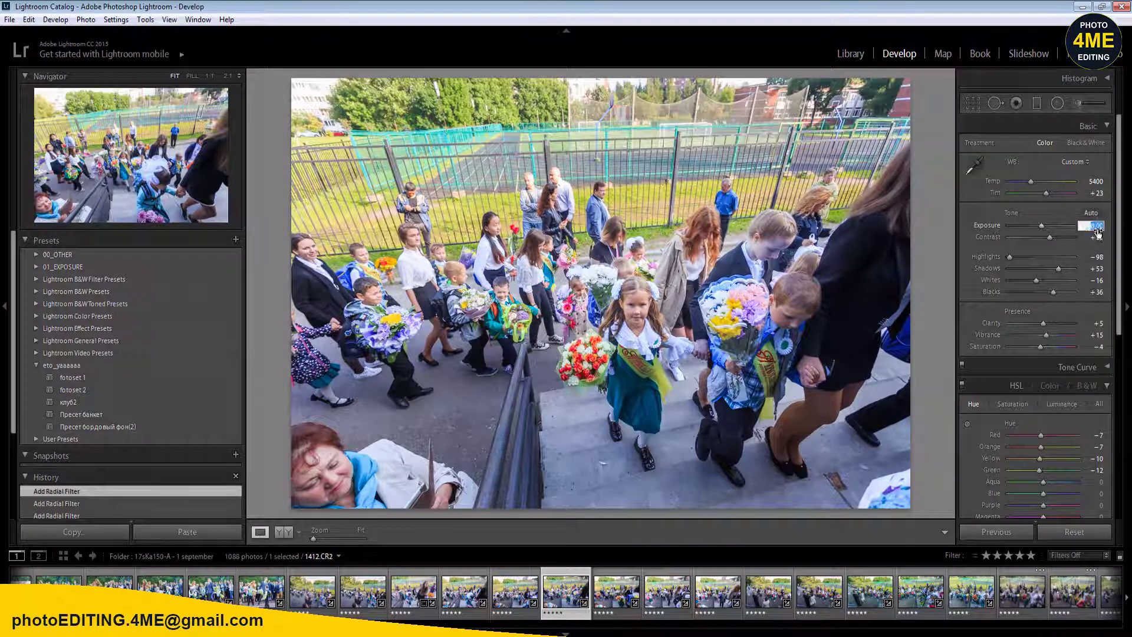
pyautogui.press('Return')
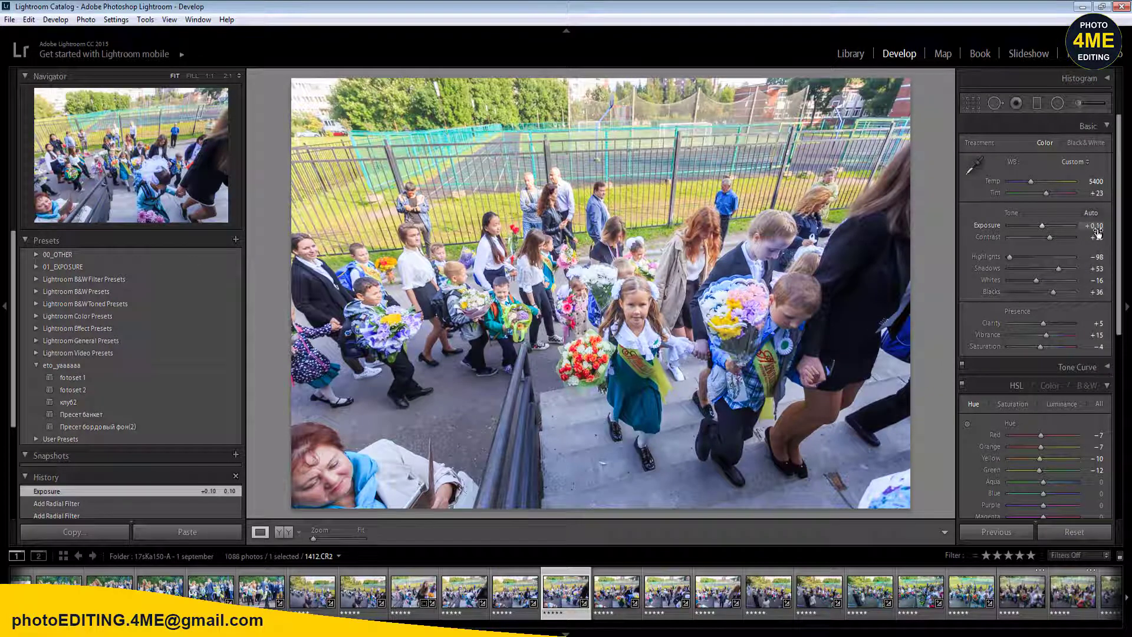
# - Set the exposure of 1413.CR2 to +0.30 and its contrast to +15
pyautogui.press('Right')
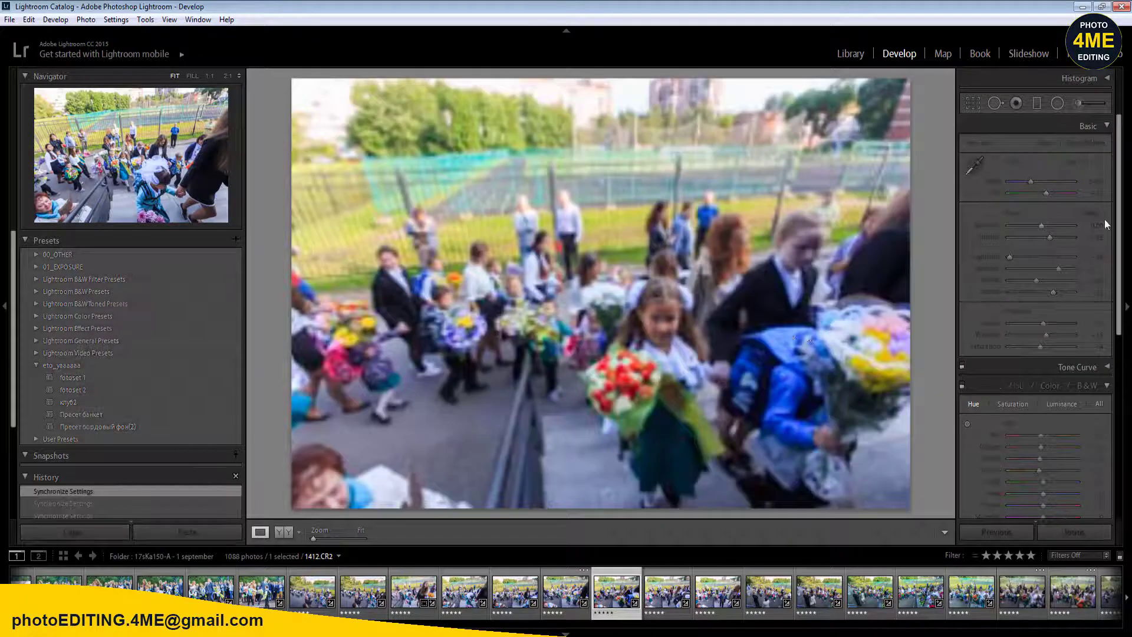
pyautogui.click(1097, 225)
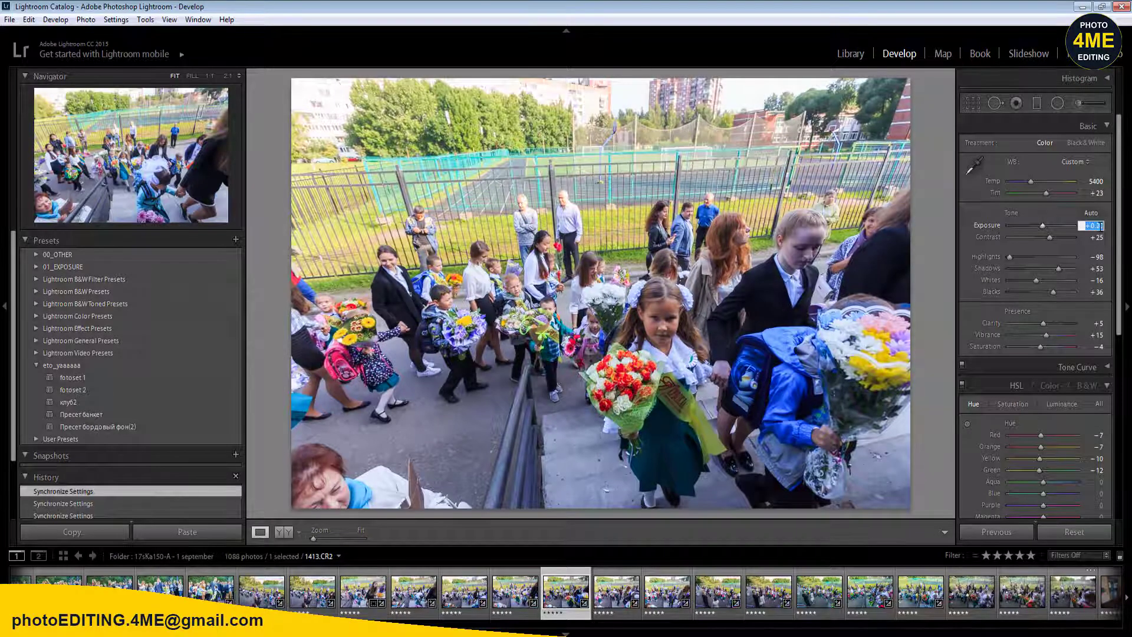
pyautogui.write('0.3')
pyautogui.press('Tab')
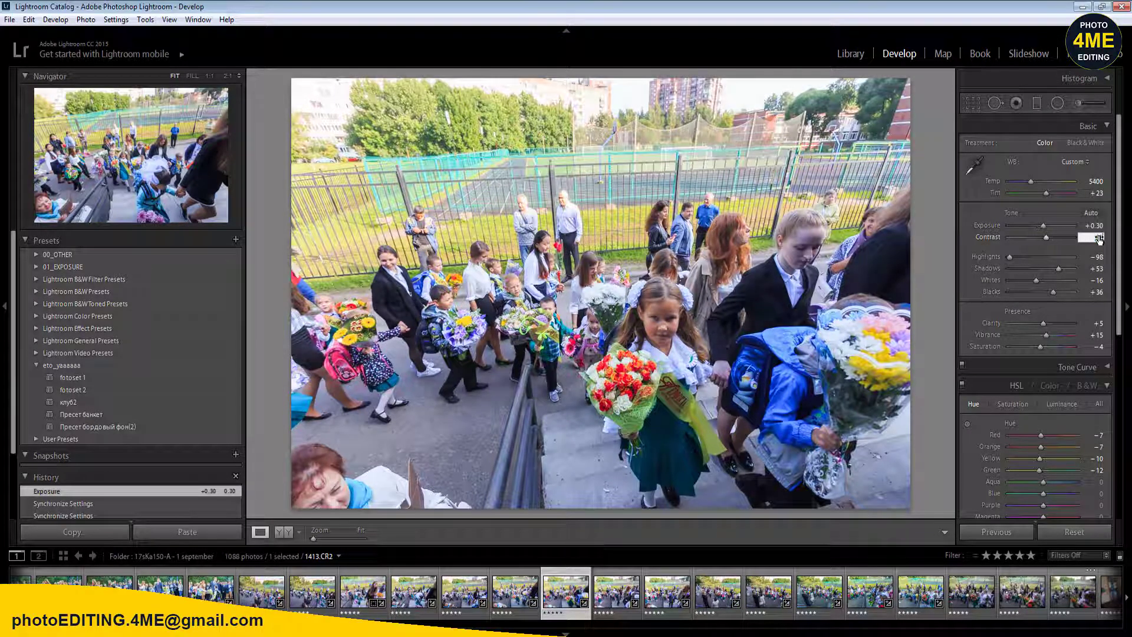
pyautogui.write('15')
pyautogui.press('Return')
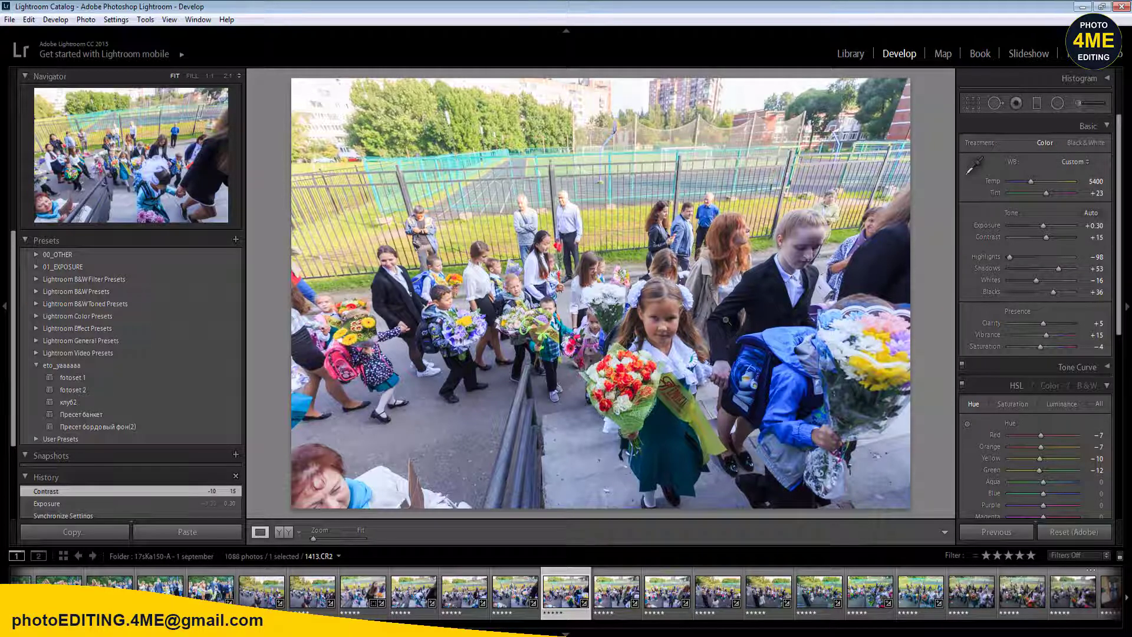
# - Add radial filters with exposure 0.40 and shadows 16 over the foreground children in 1413.CR2 and over both groups of people in 1414.CR2
pyautogui.hotkey('shift', 'm')
pyautogui.moveTo(737, 333); pyautogui.dragTo(884, 448)
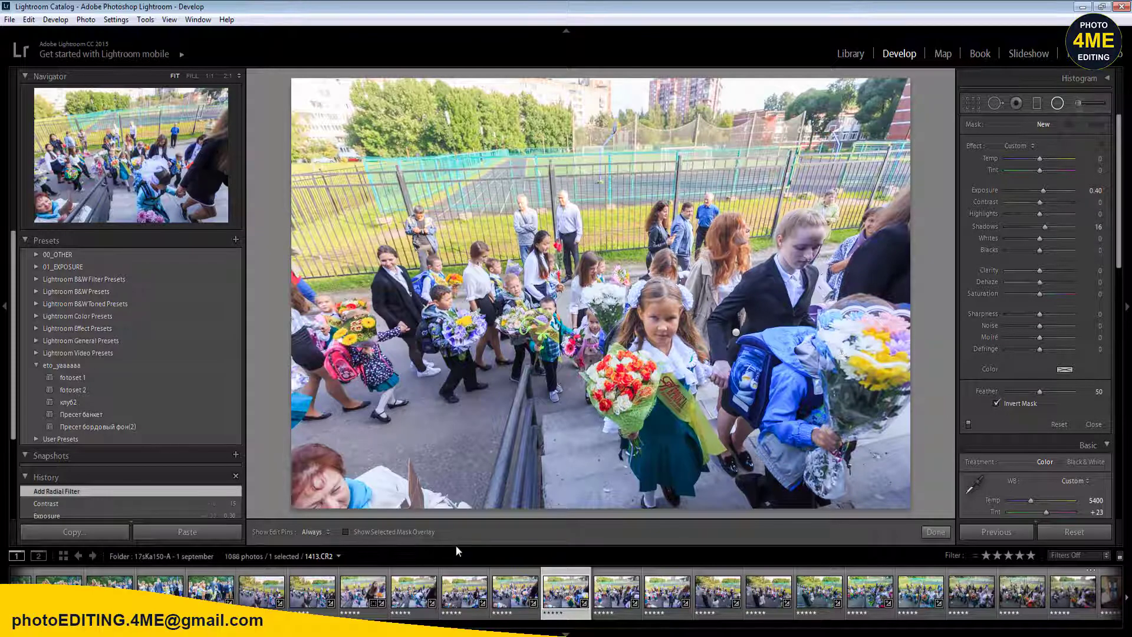
pyautogui.hotkey('ctrl', 'Right')
pyautogui.hotkey('ctrl', 'Left')
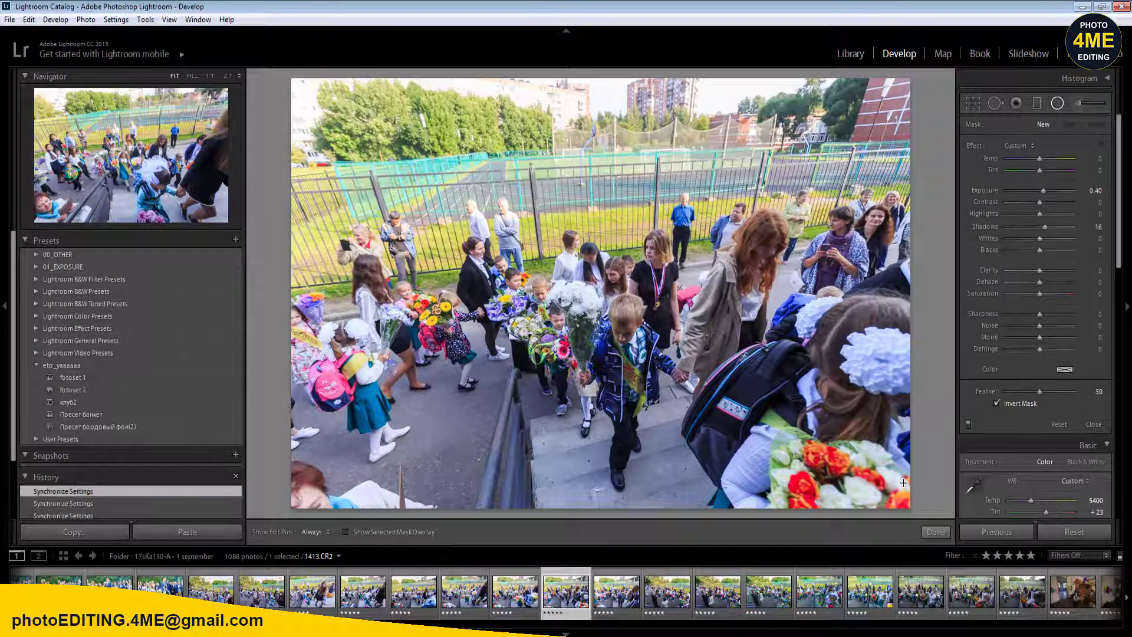
pyautogui.moveTo(917, 491); pyautogui.dragTo(918, 490)
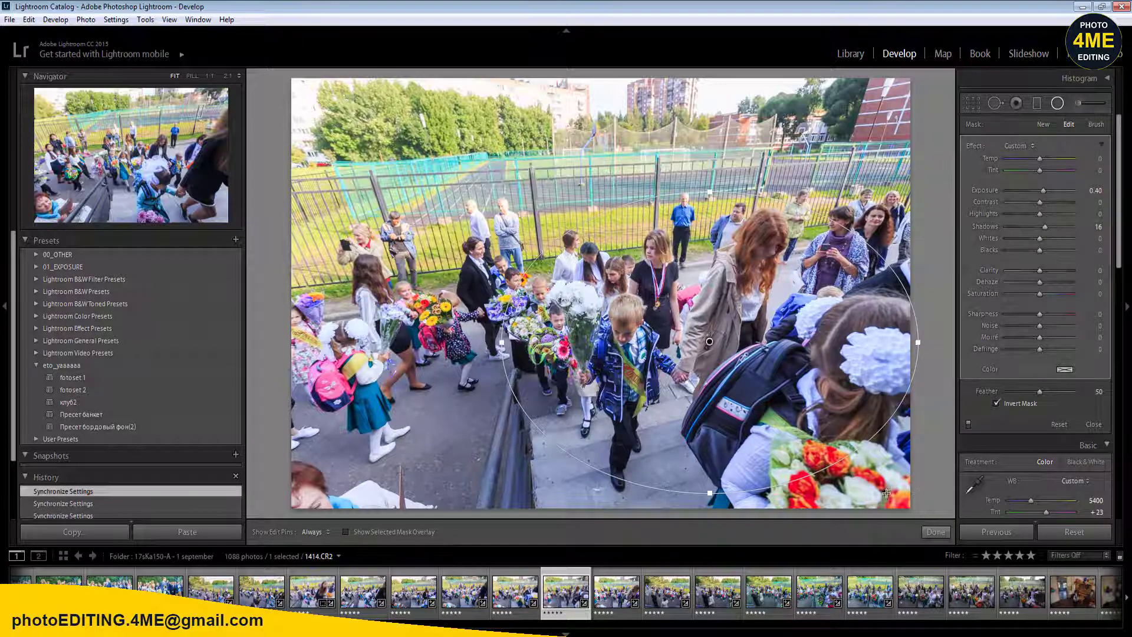
pyautogui.moveTo(433, 372); pyautogui.dragTo(470, 343)
# - Add radial filters with exposure 0.40 and shadows 16 over the children in 1415.CR2 and 1416.CR2
pyautogui.press('Right')
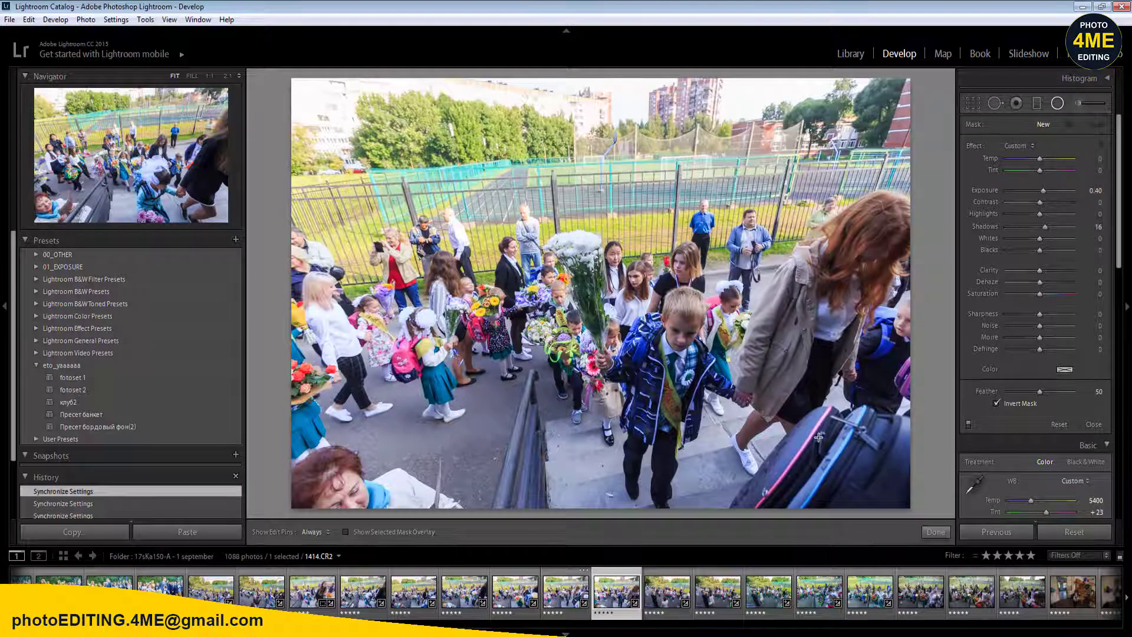
pyautogui.press('Left')
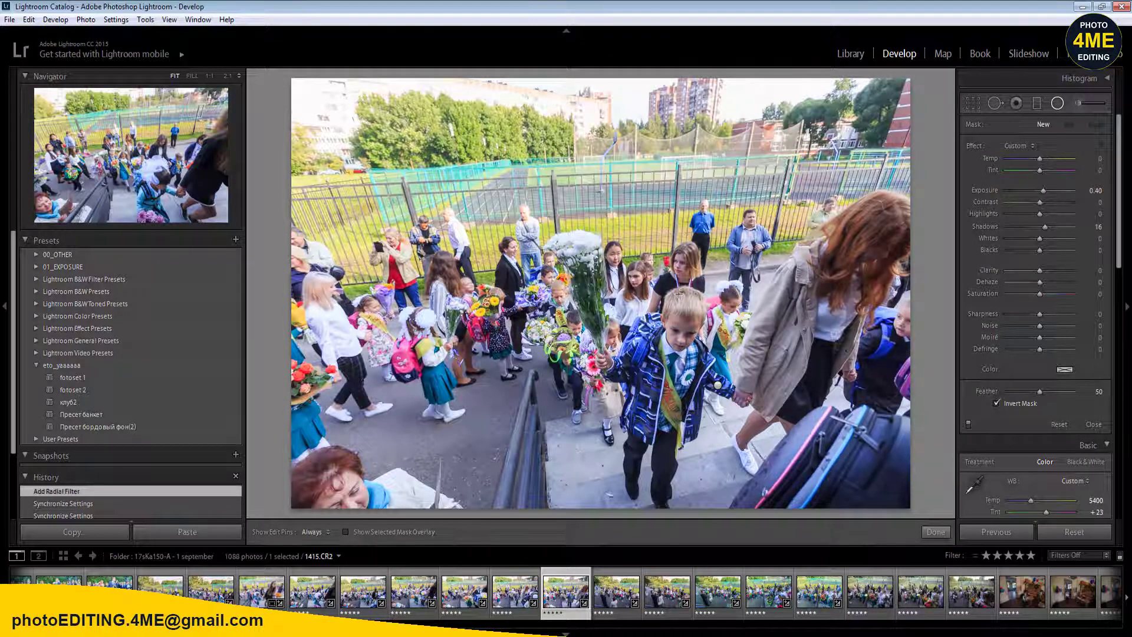
pyautogui.moveTo(559, 276); pyautogui.dragTo(710, 300)
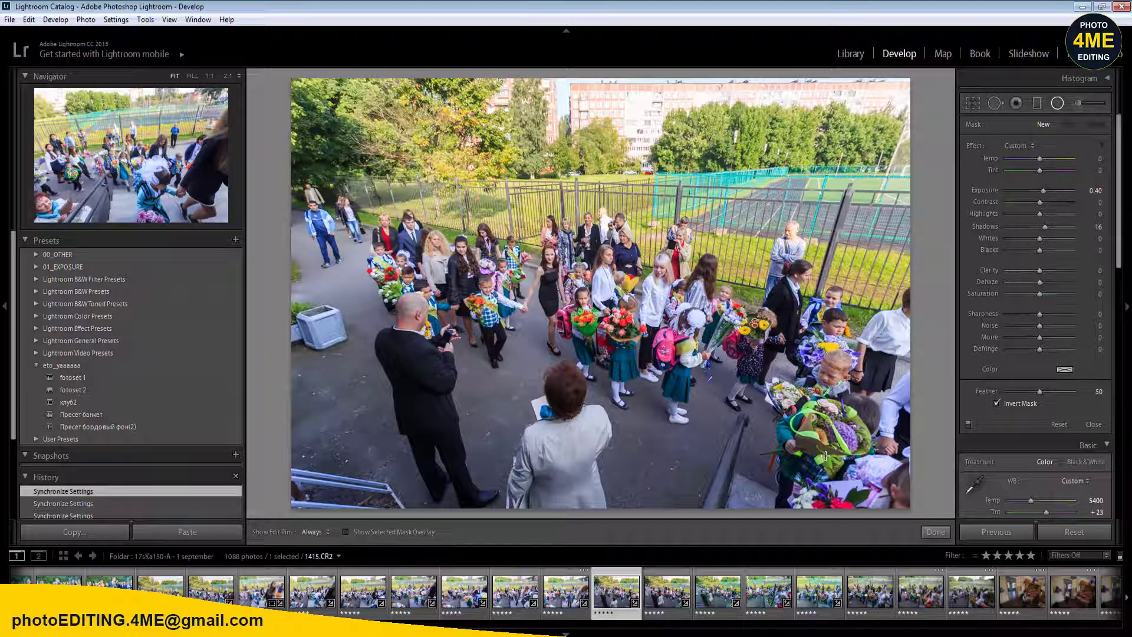
pyautogui.press('Right')
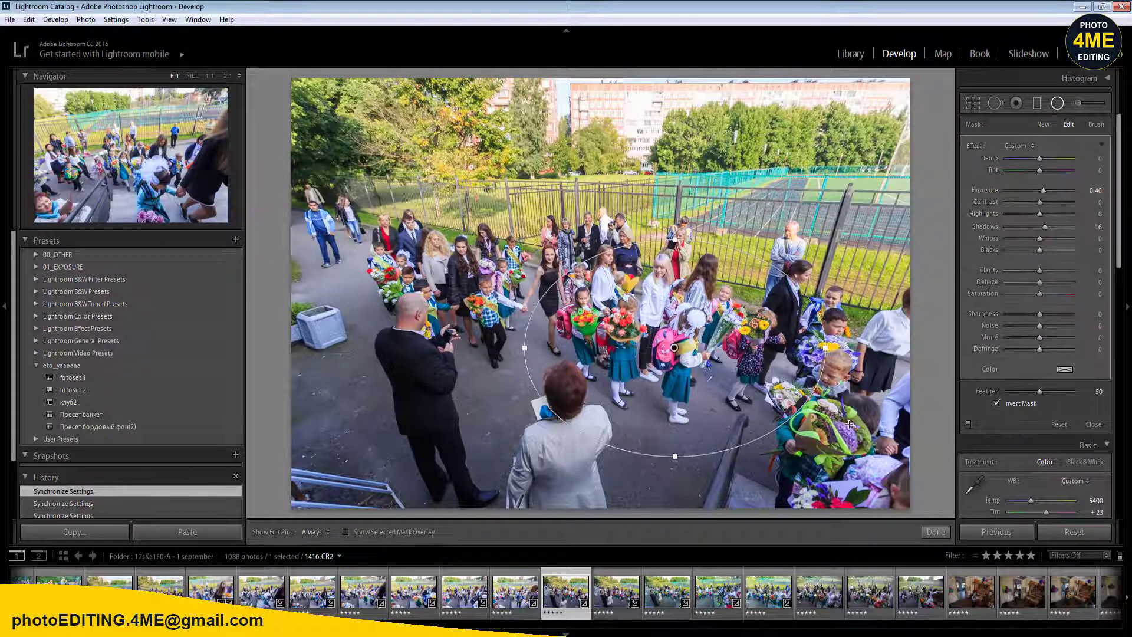
pyautogui.moveTo(849, 425); pyautogui.dragTo(943, 539)
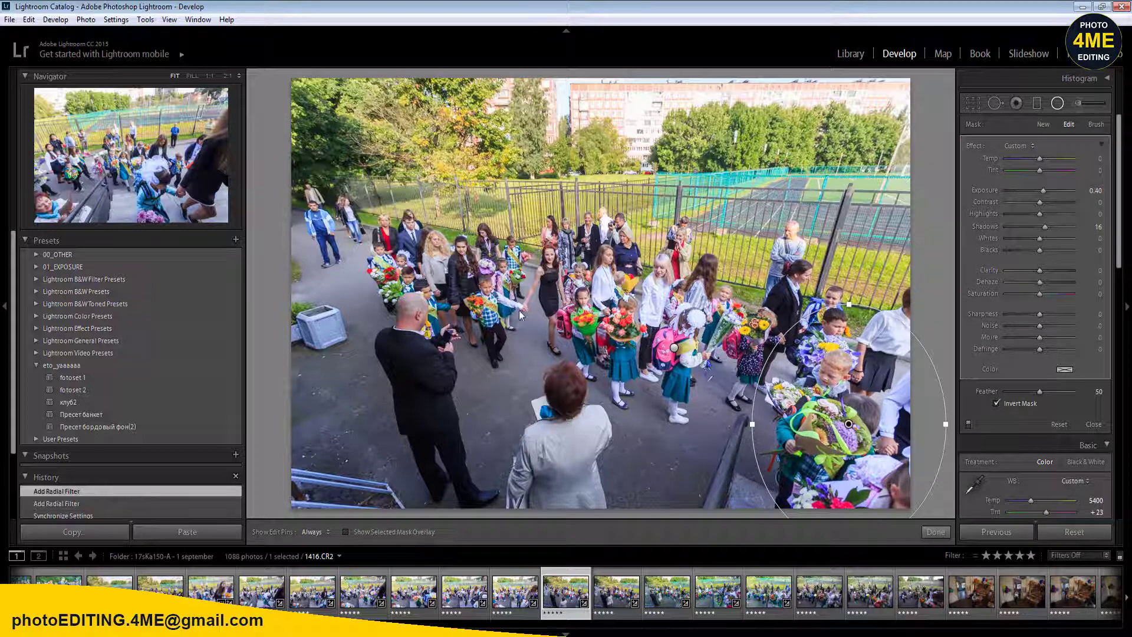
pyautogui.moveTo(475, 297); pyautogui.dragTo(572, 359)
# - Add four radial filters with exposure 0.40 and shadows 16 over the children and the couple seen from behind in 1417.CR2
pyautogui.press('Right')
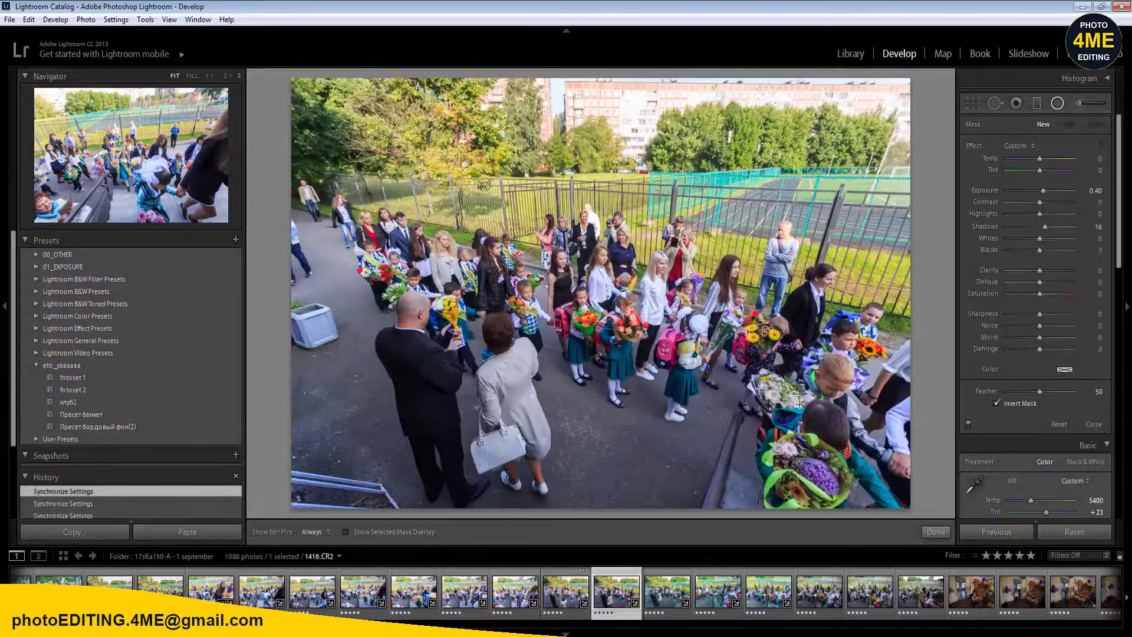
pyautogui.press('Right')
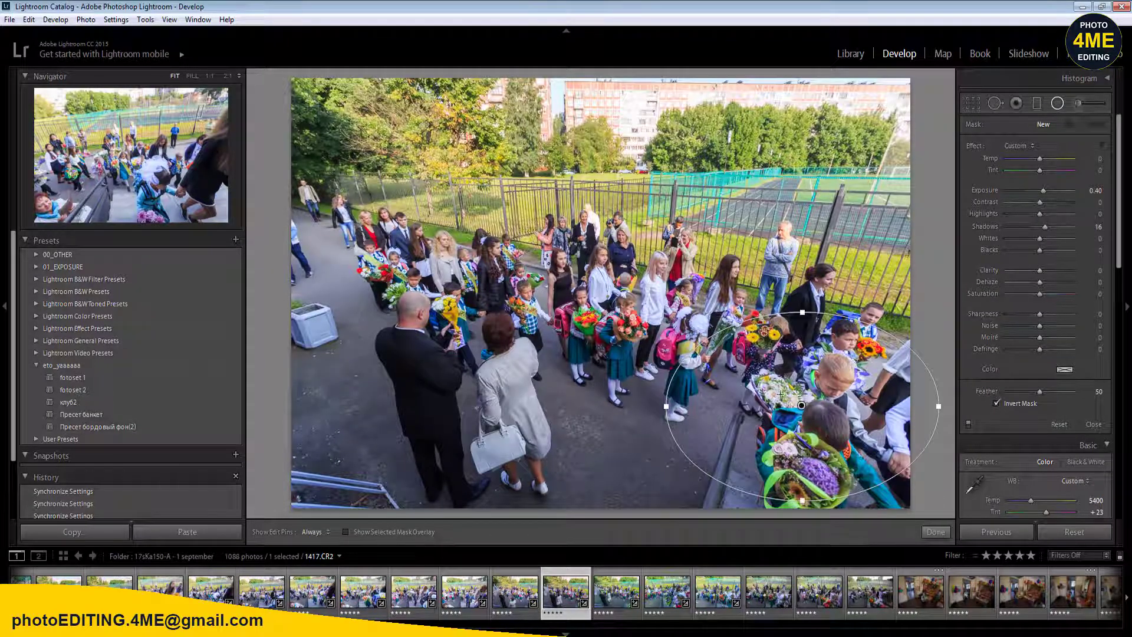
pyautogui.moveTo(575, 294); pyautogui.dragTo(733, 394)
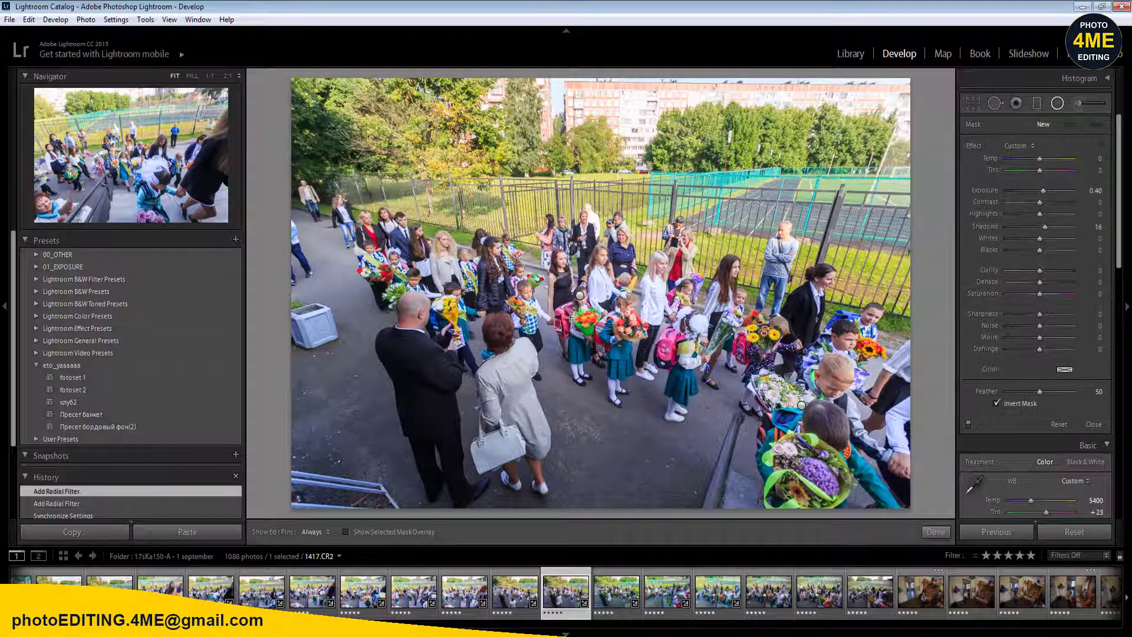
pyautogui.moveTo(398, 257); pyautogui.dragTo(466, 312)
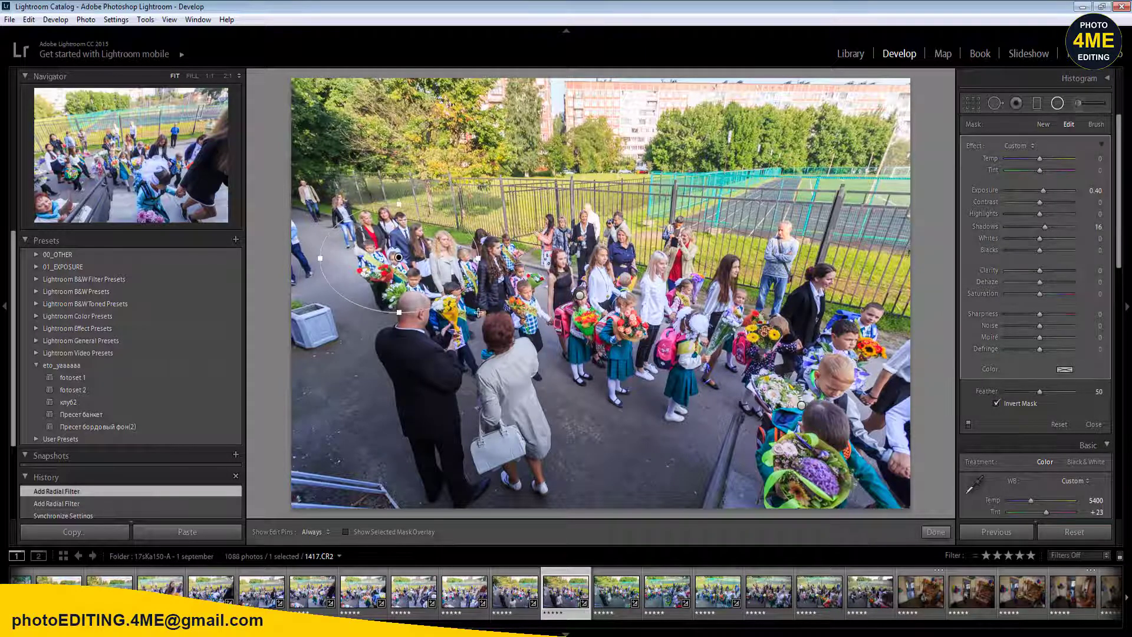
pyautogui.moveTo(569, 508); pyautogui.dragTo(619, 522)
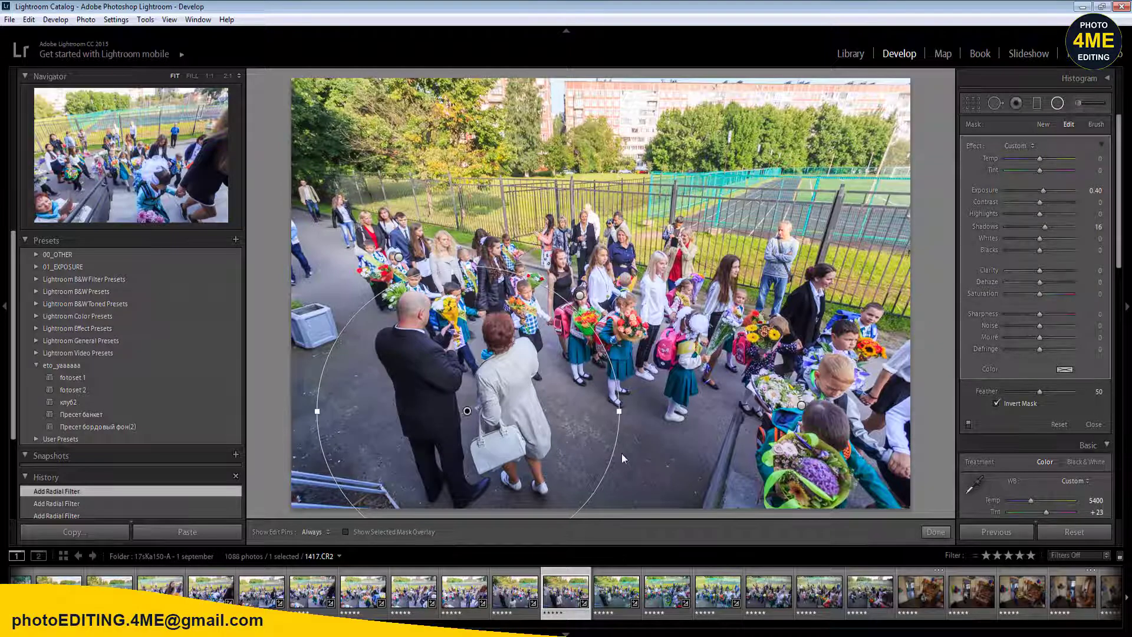
pyautogui.press('Return')
pyautogui.moveTo(668, 392); pyautogui.dragTo(792, 539)
pyautogui.press('Delete')
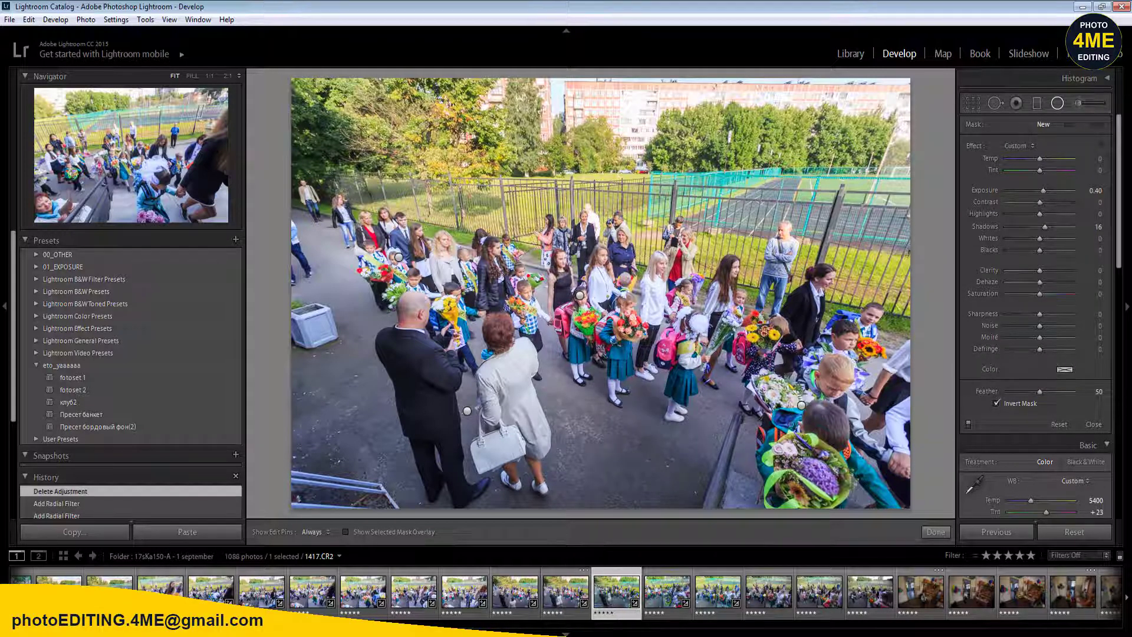
# - Synchronize the develop settings of 1417.CR2, excluding local adjustments, spot removal and crop, to the nine photos that follow it
pyautogui.press('Right')
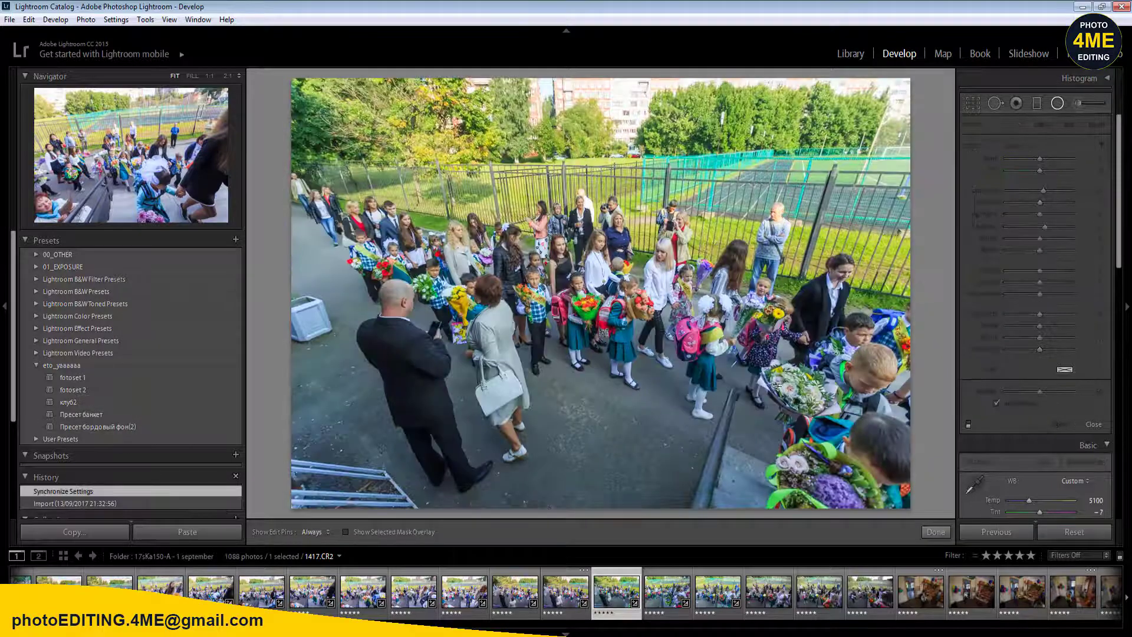
pyautogui.press('Left')
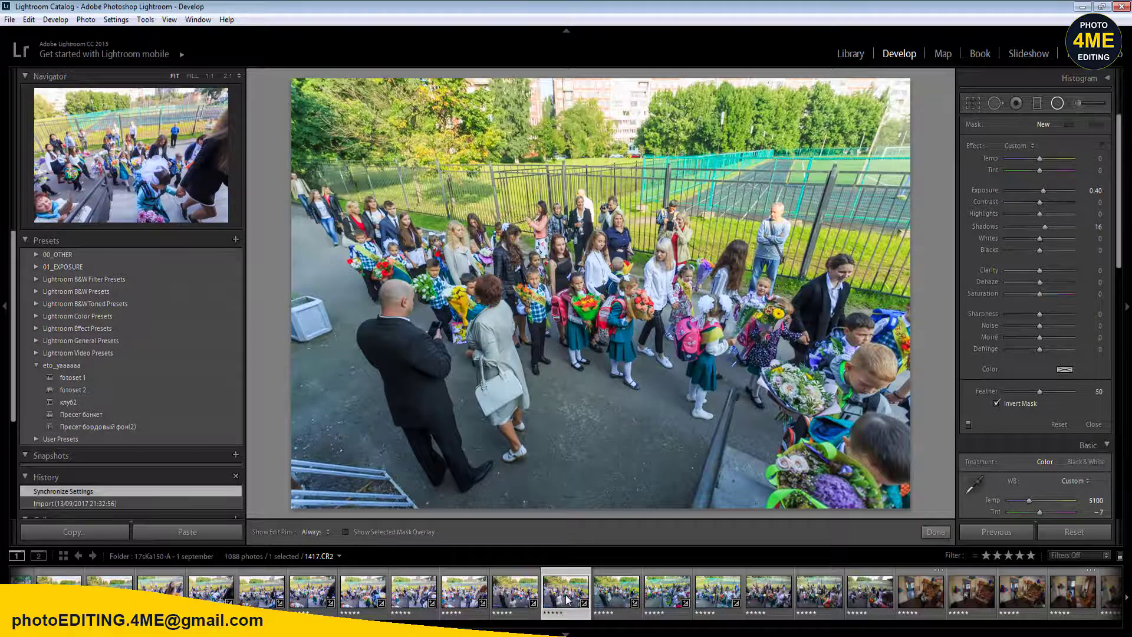
pyautogui.keyDown('shift'); pyautogui.click(915, 609); pyautogui.keyUp('shift')
pyautogui.keyDown('shift'); pyautogui.click(1022, 593); pyautogui.keyUp('shift')
pyautogui.click(1003, 532)
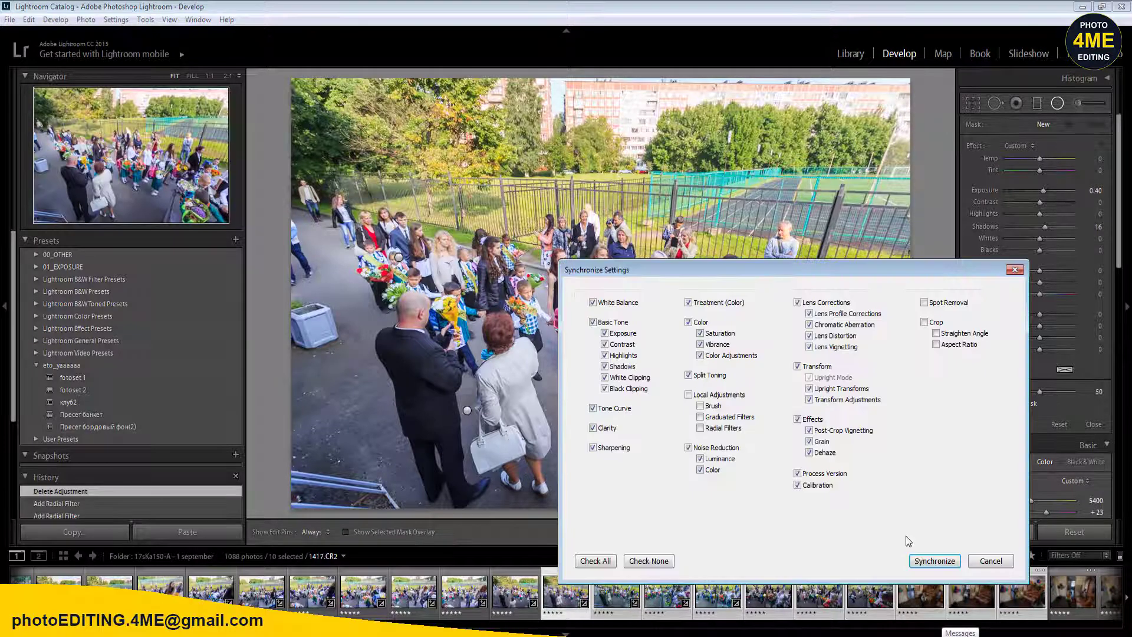
pyautogui.click(931, 561)
# - Set the exposure of 1418.CR2 to +0.40, contrast to +15, shadows to +62 and blacks to +31
pyautogui.click(513, 593)
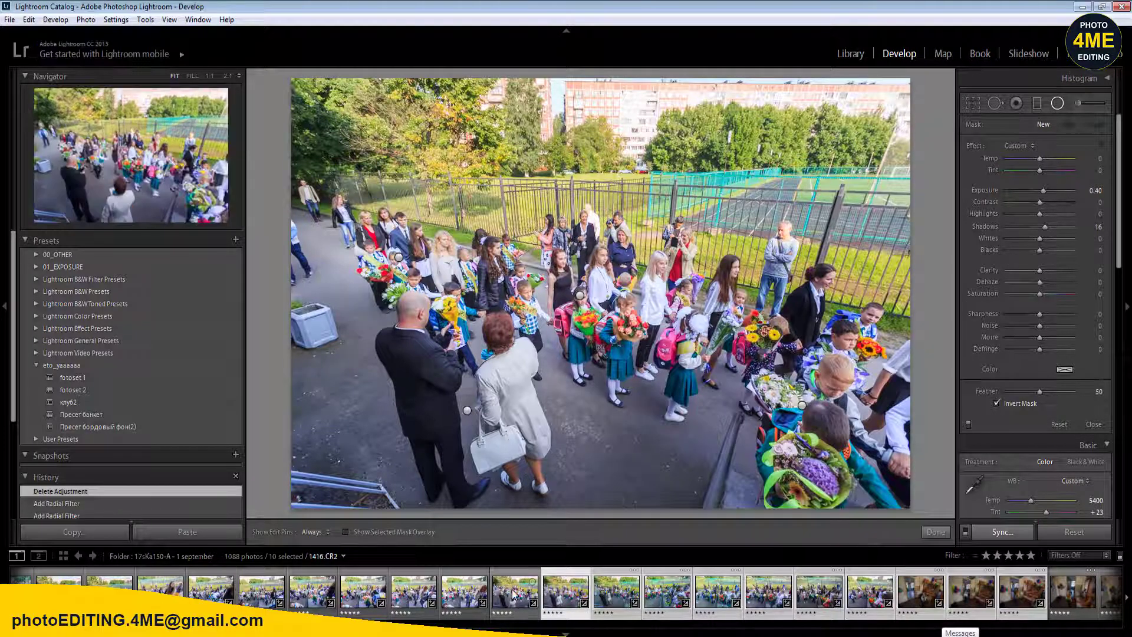
pyautogui.click(566, 591)
pyautogui.click(616, 592)
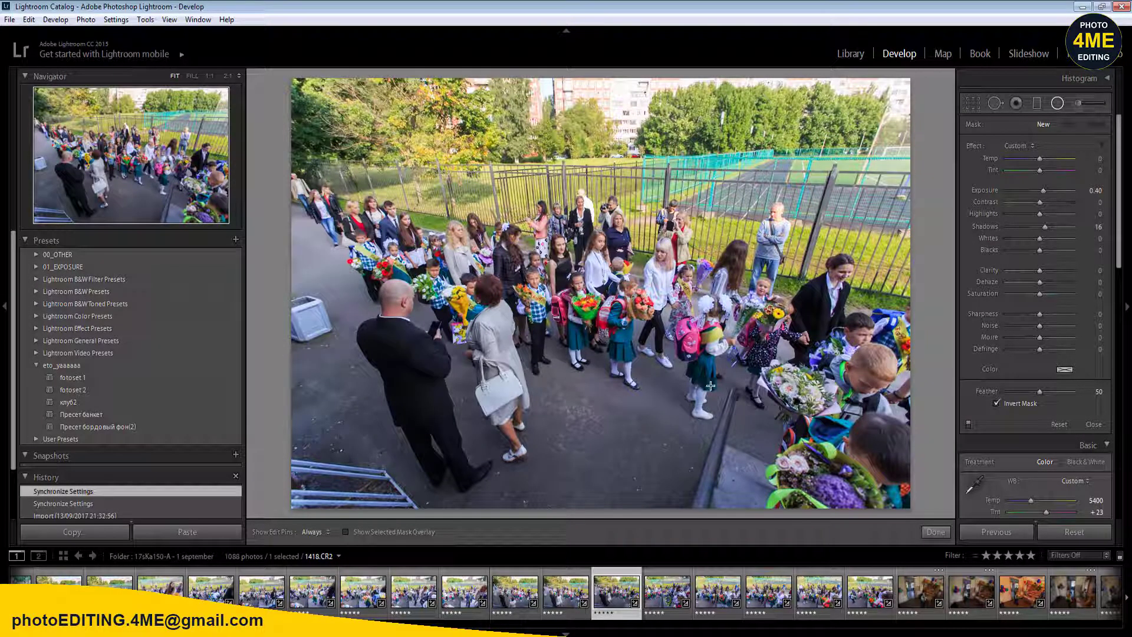
pyautogui.click(935, 531)
pyautogui.moveTo(708, 375); pyautogui.dragTo(675, 385)
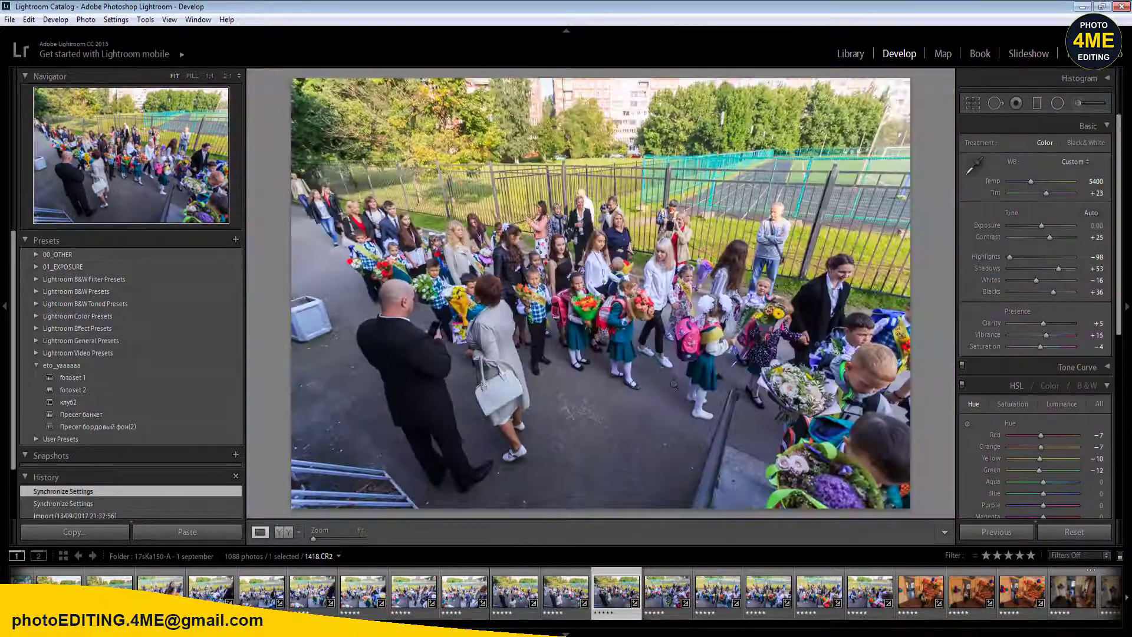
pyautogui.write('0.4')
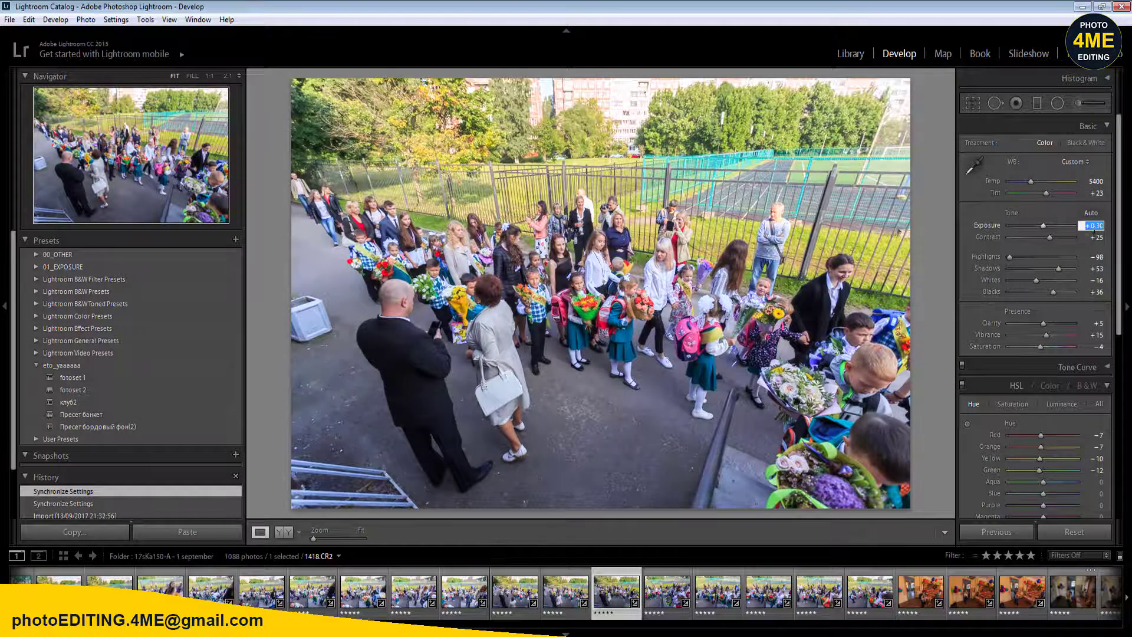
pyautogui.press('Return')
pyautogui.click(1094, 237)
pyautogui.write('15')
pyautogui.press('Return')
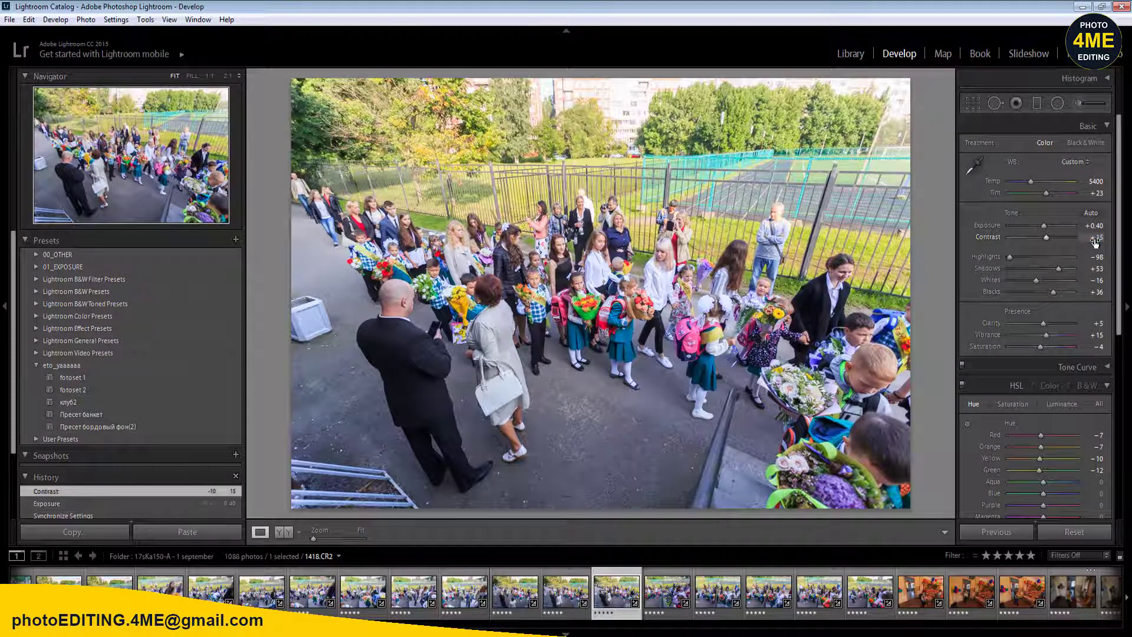
pyautogui.moveTo(1061, 270); pyautogui.dragTo(1052, 295)
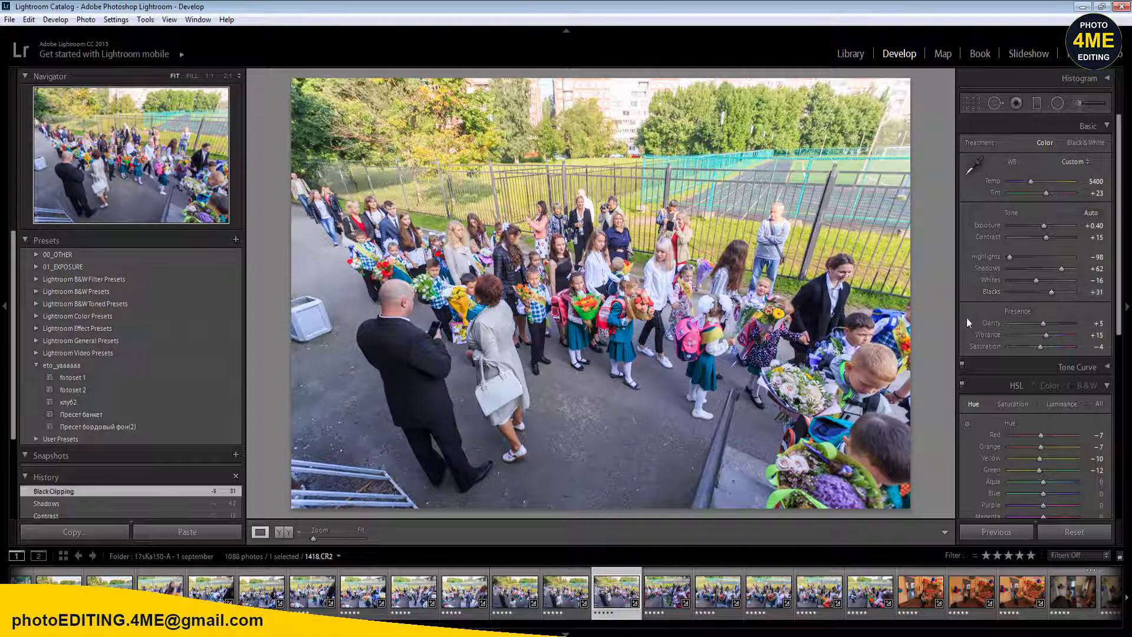
# - Synchronize the develop settings of 1418.CR2 to the five photos that follow it and check the synchronized photos
pyautogui.keyDown('shift'); pyautogui.click(870, 590); pyautogui.keyUp('shift')
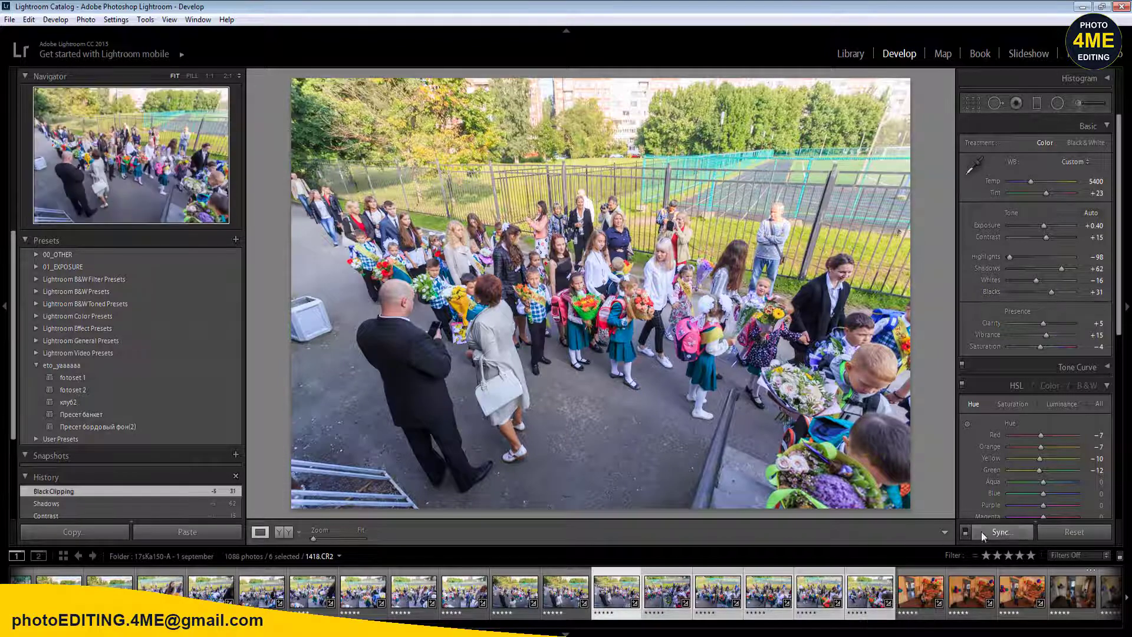
pyautogui.click(1002, 532)
pyautogui.click(931, 562)
pyautogui.click(564, 599)
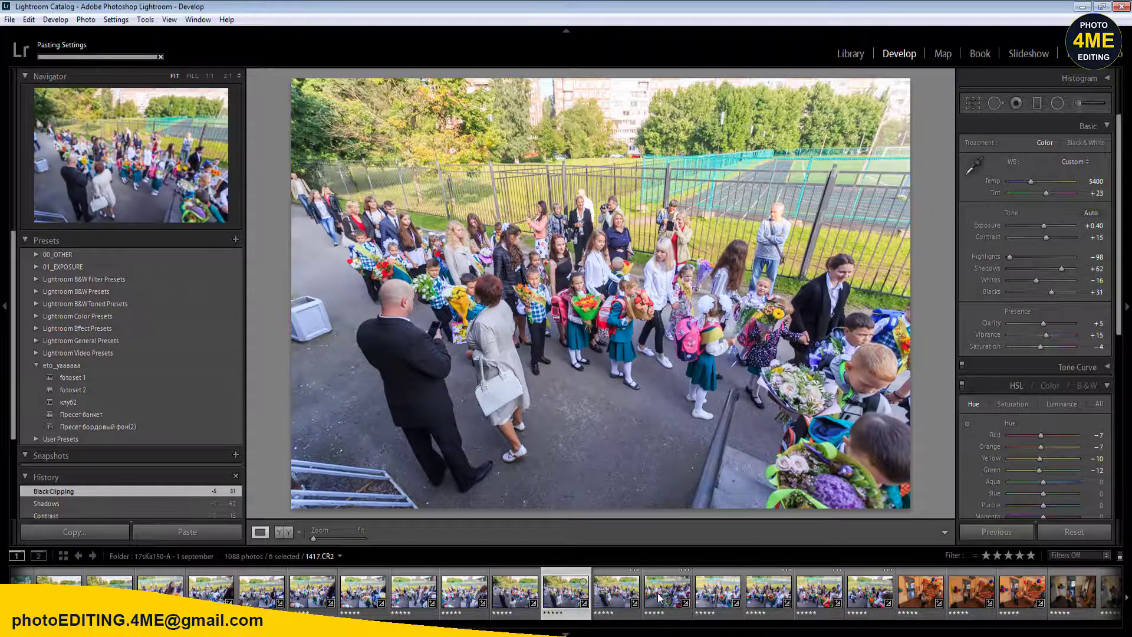
pyautogui.click(662, 600)
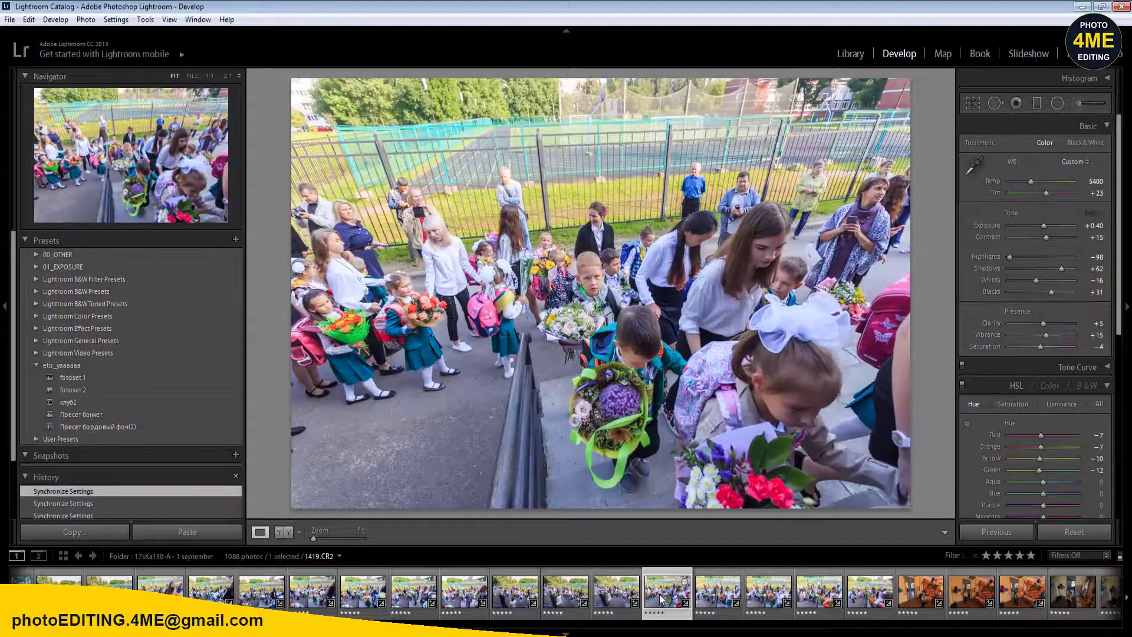
pyautogui.press('Right')
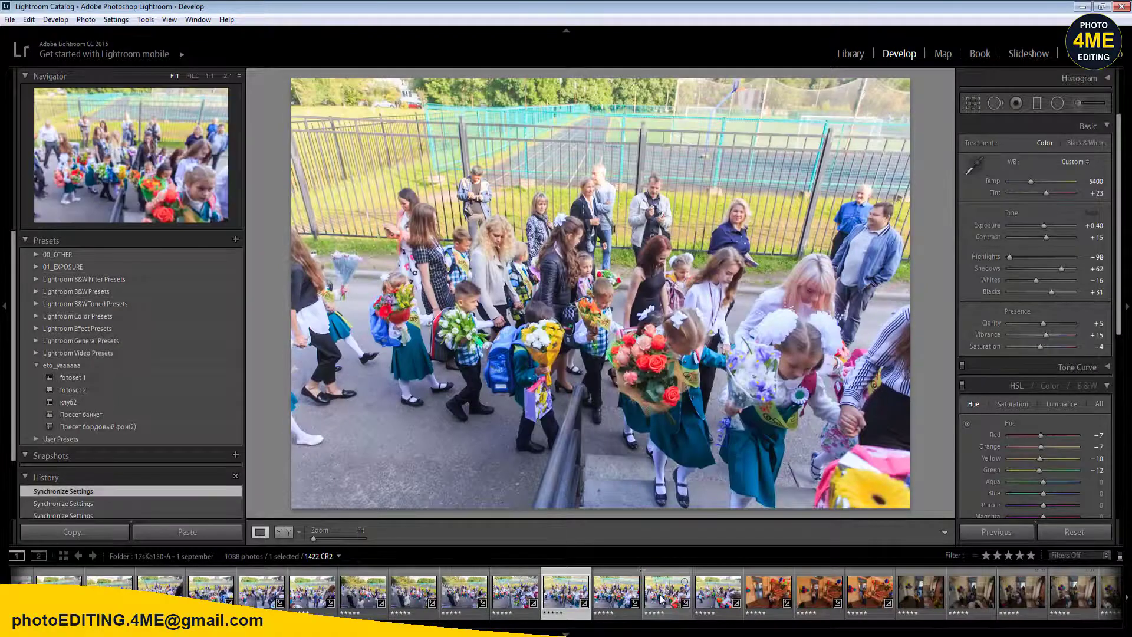
pyautogui.press('m')
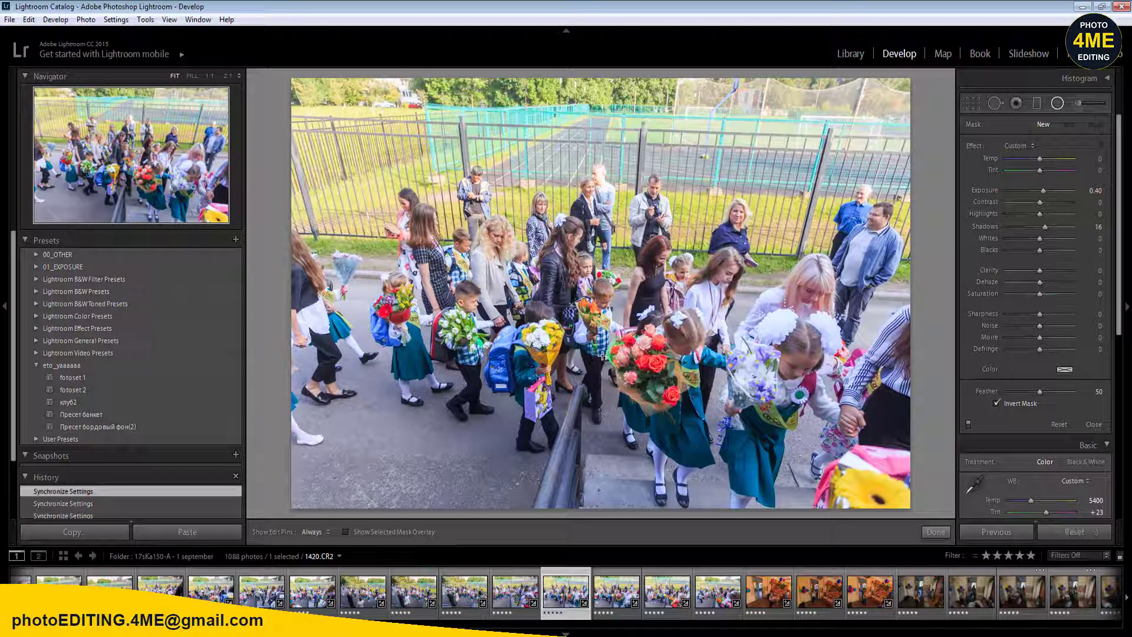
pyautogui.moveTo(584, 354); pyautogui.dragTo(752, 467)
pyautogui.press('Delete')
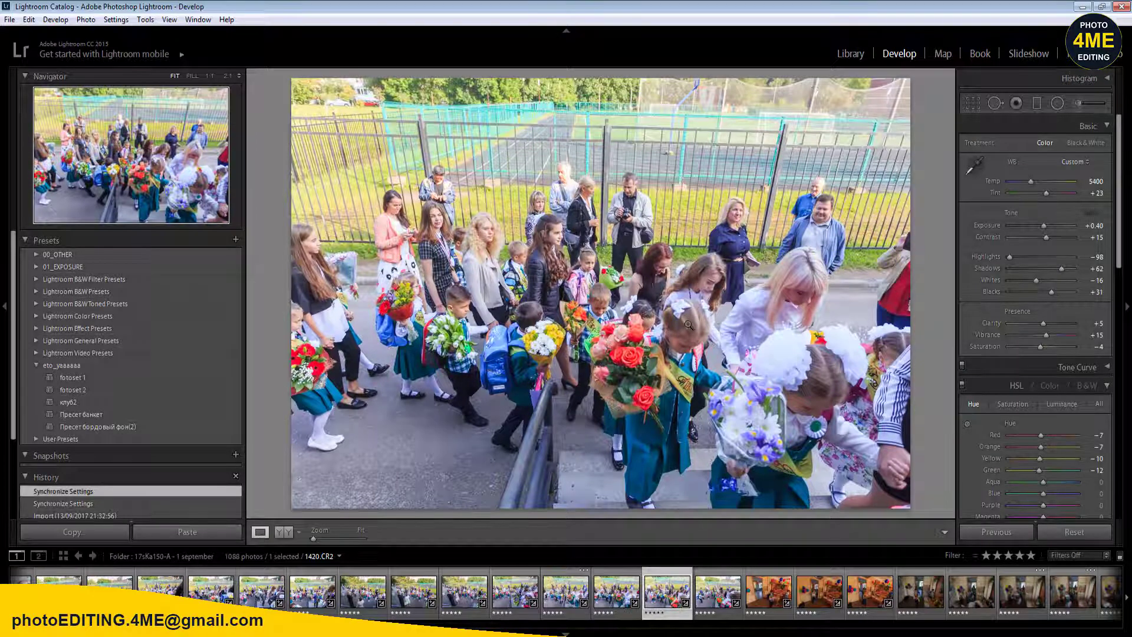
# - Go to the first classroom photo and try white balance samples from the light wall beside the doorway
pyautogui.press('Right')
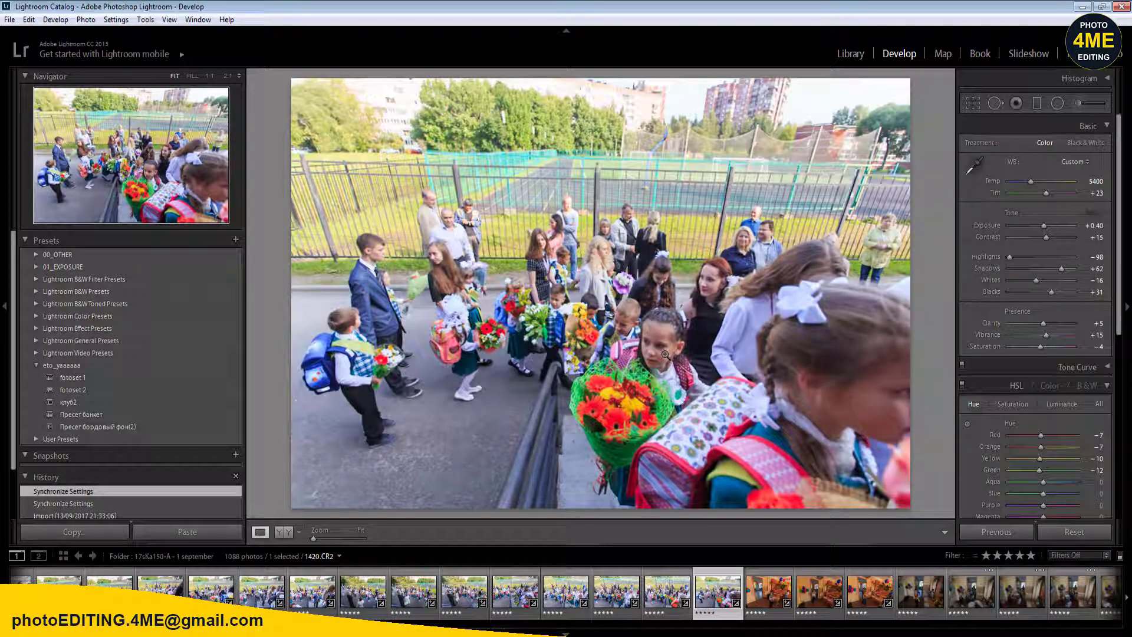
pyautogui.press('Right')
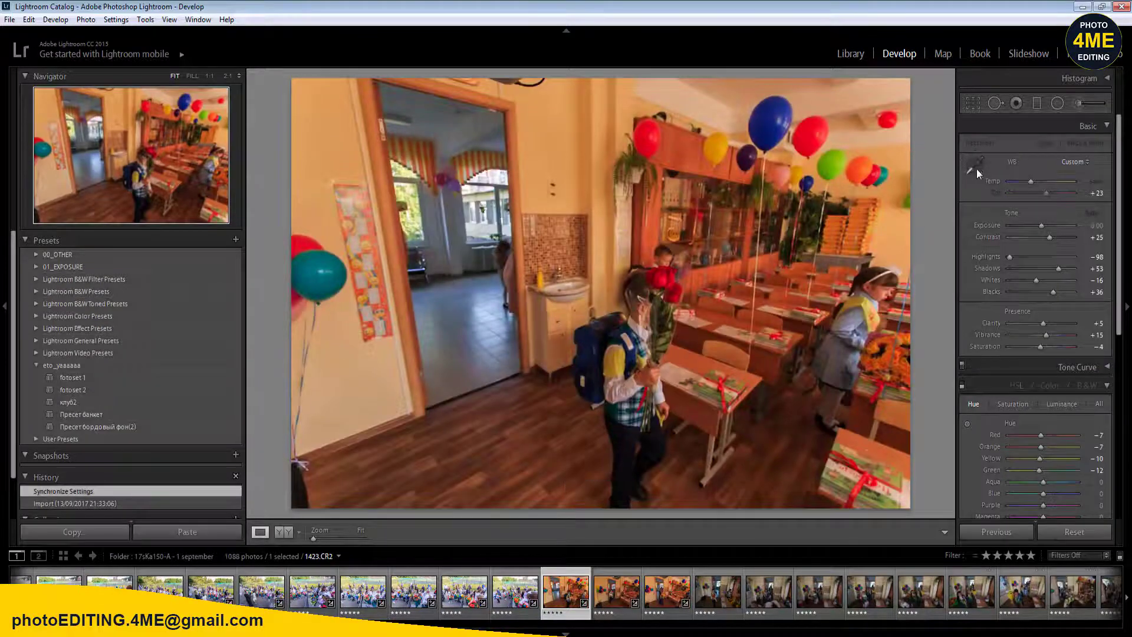
pyautogui.click(976, 166)
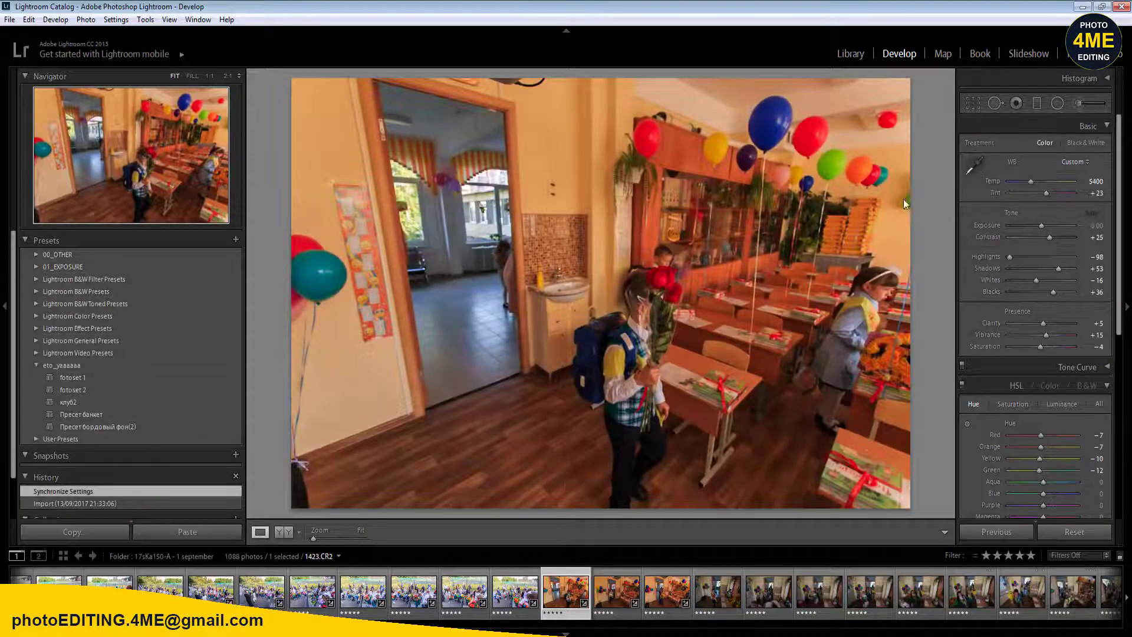
pyautogui.click(385, 367)
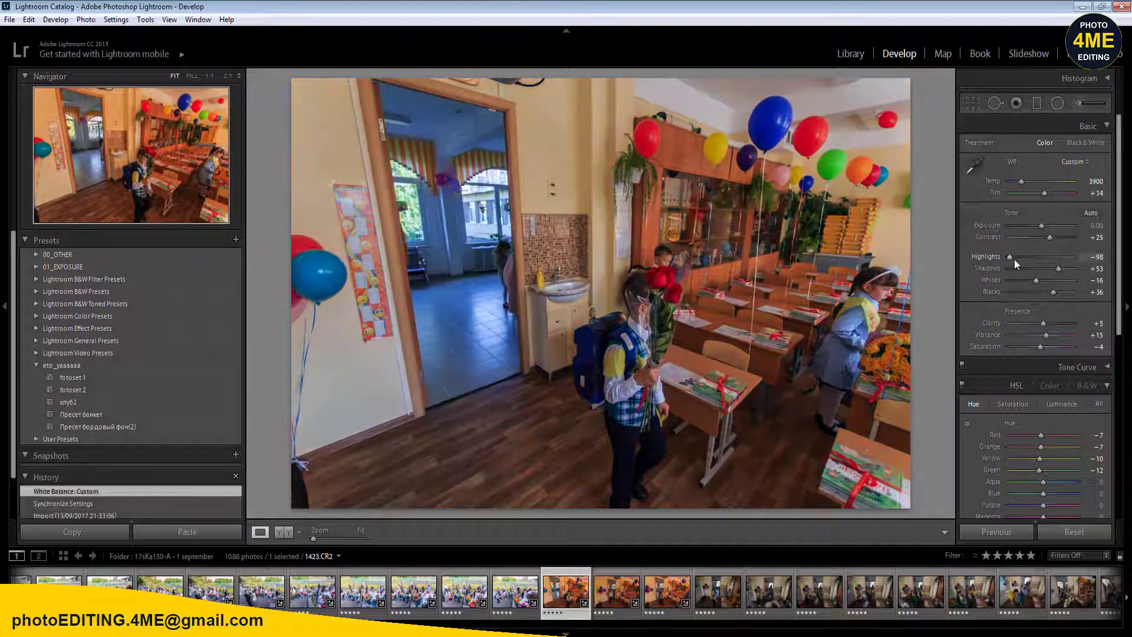
pyautogui.press('Right')
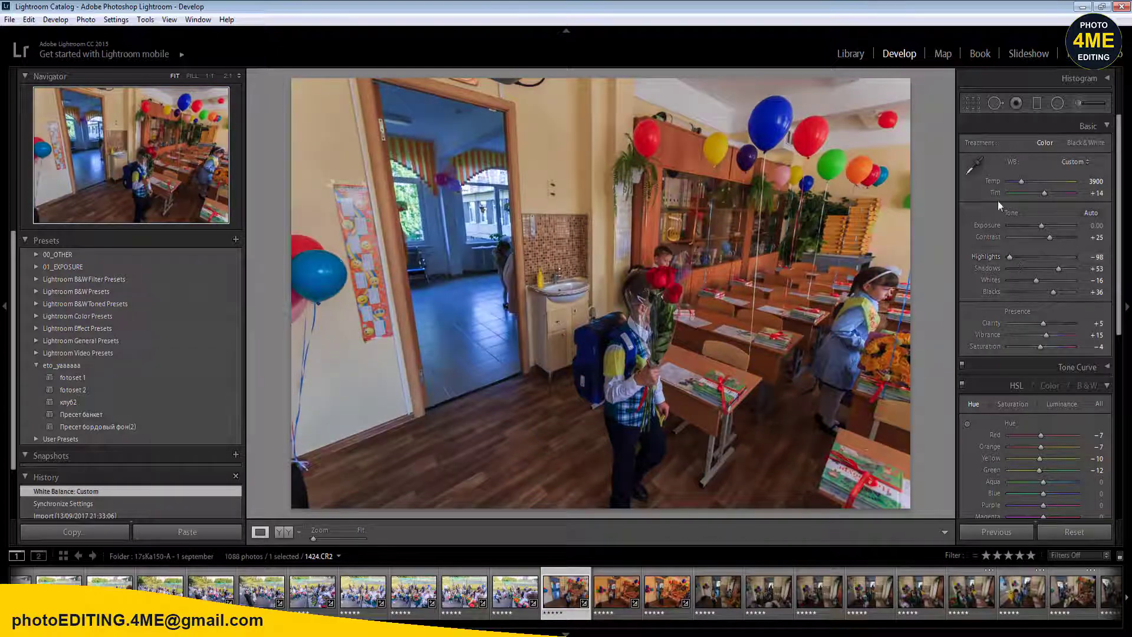
pyautogui.click(980, 164)
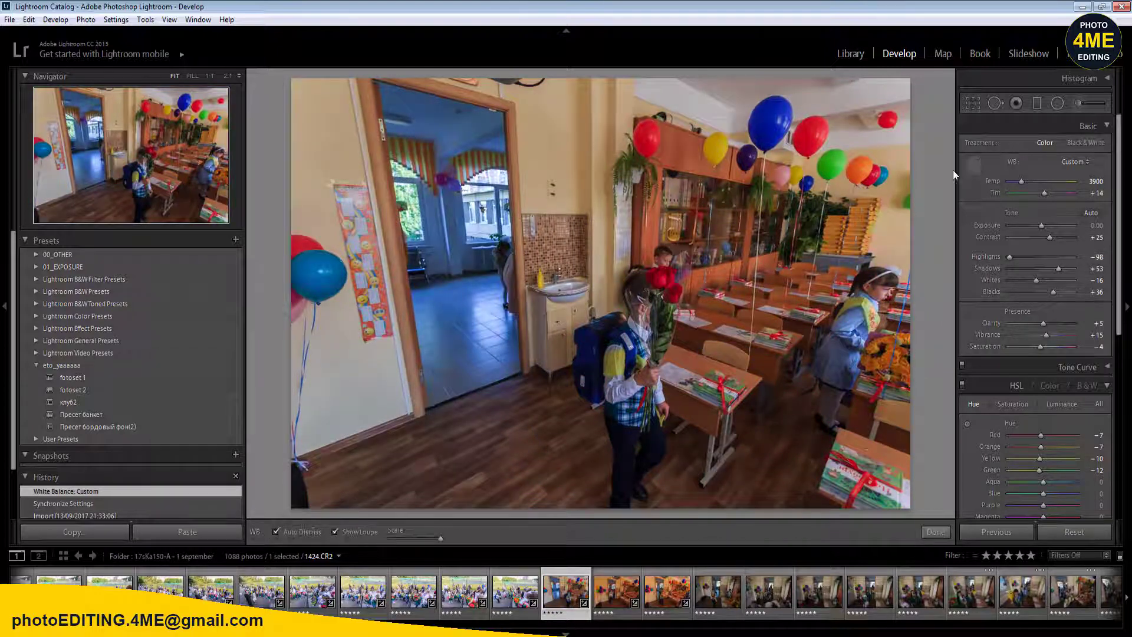
pyautogui.click(395, 309)
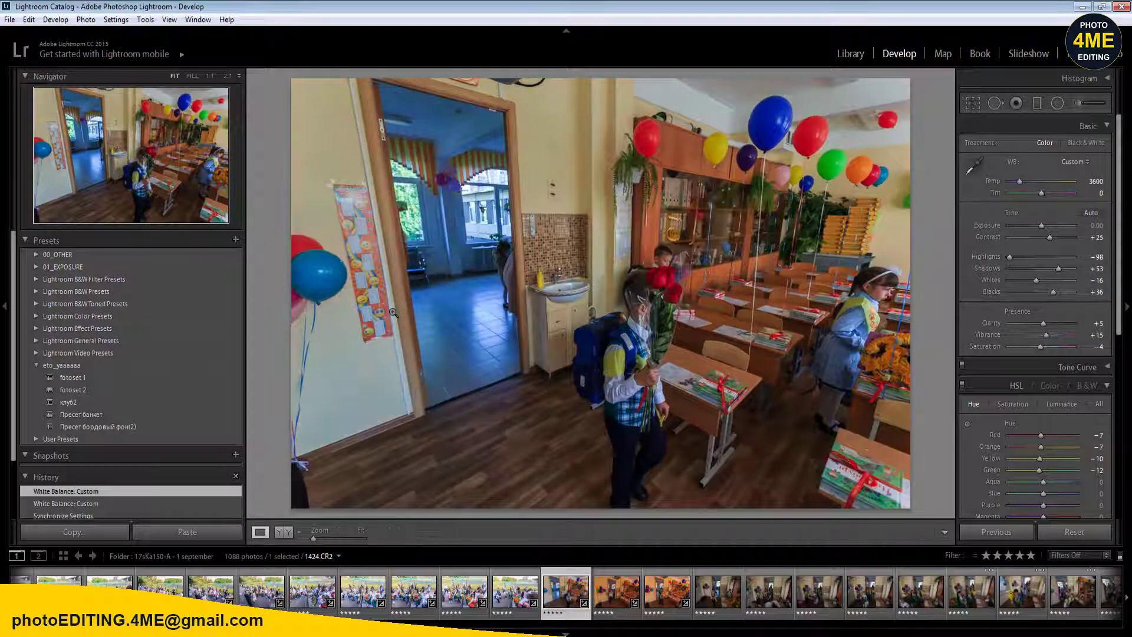
# - Resample the classroom photo's white balance from the shirt of the boy with the backpack and set the temperature to 4400
pyautogui.click(967, 167)
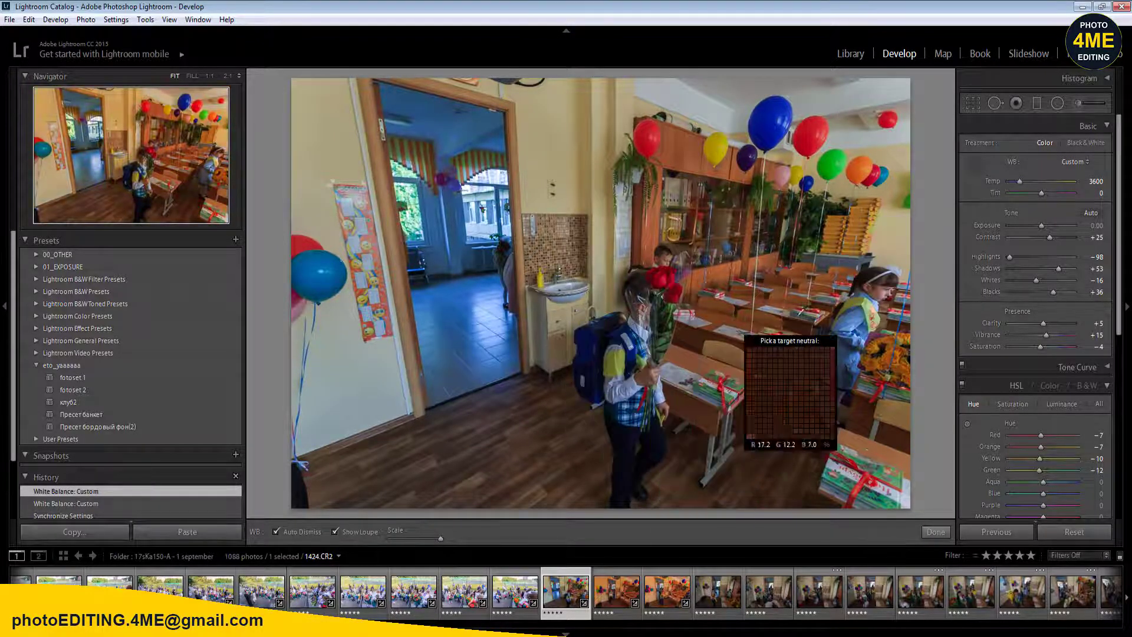
pyautogui.click(624, 394)
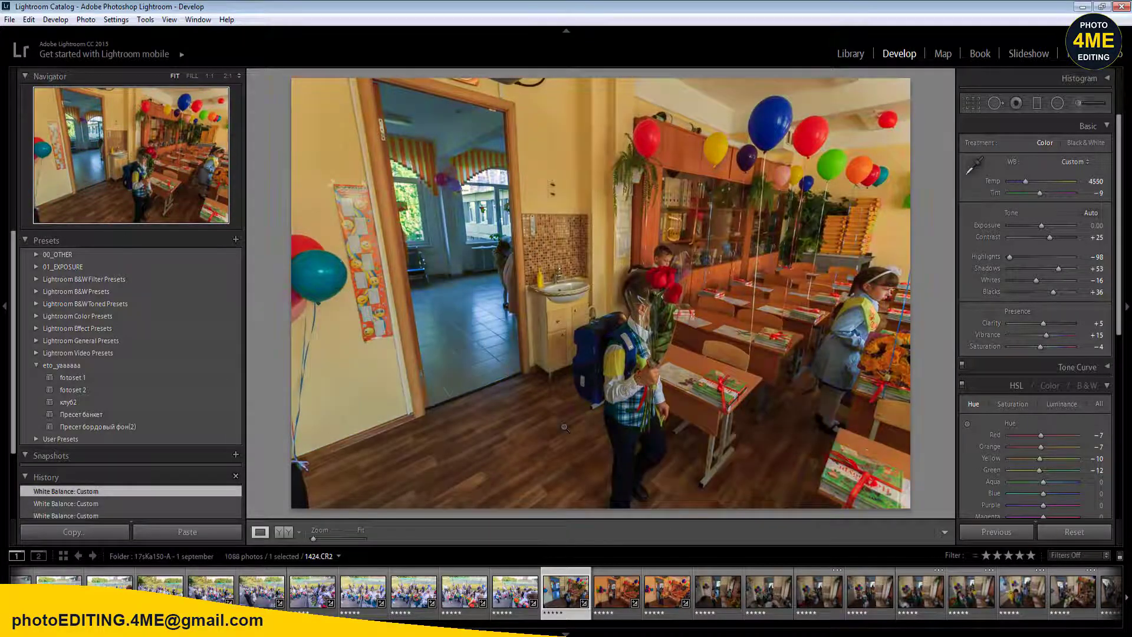
pyautogui.write('4400')
pyautogui.press('Return')
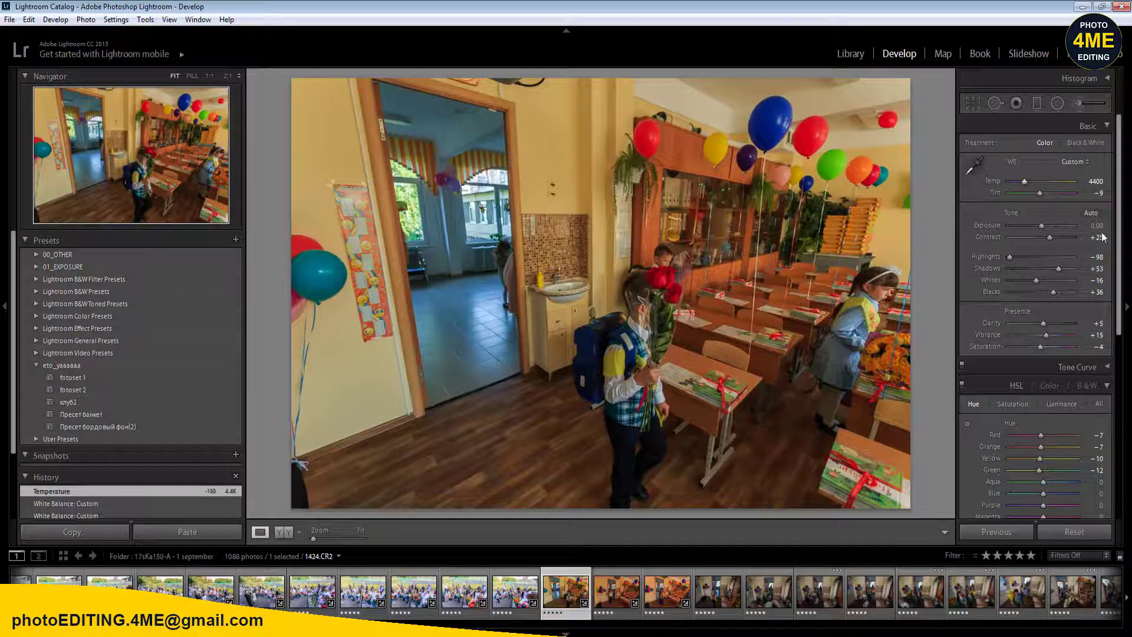
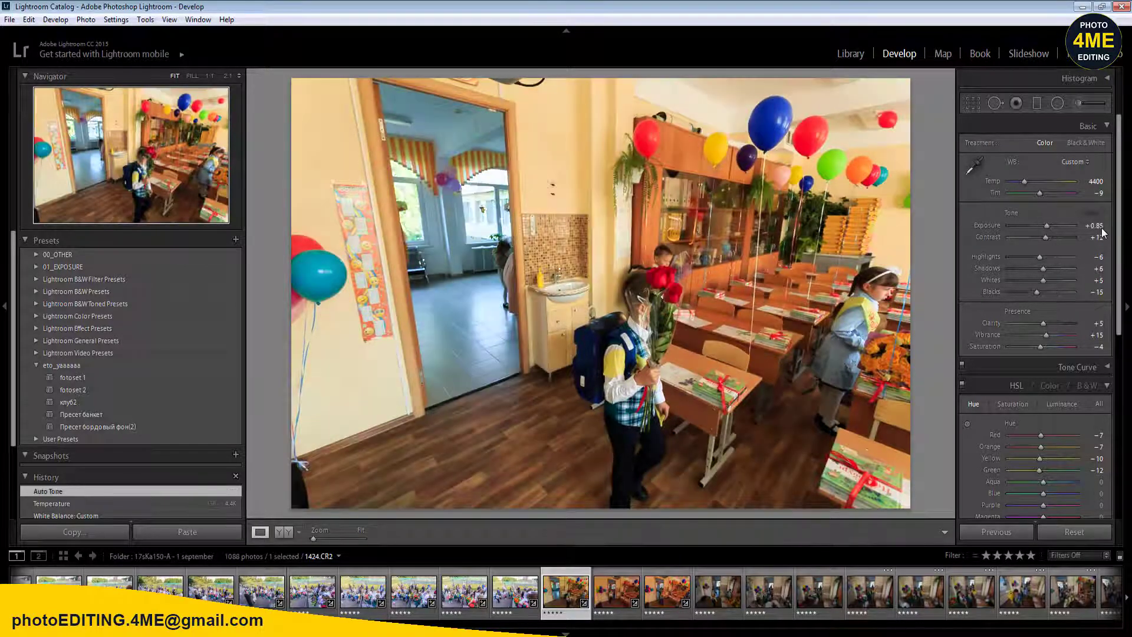
# - Set the temperature of 1424.CR2 to 4050, highlights to -20, shadows to +58 and vibrance to +5
pyautogui.click(1098, 181)
pyautogui.write('4050')
pyautogui.press('Return')
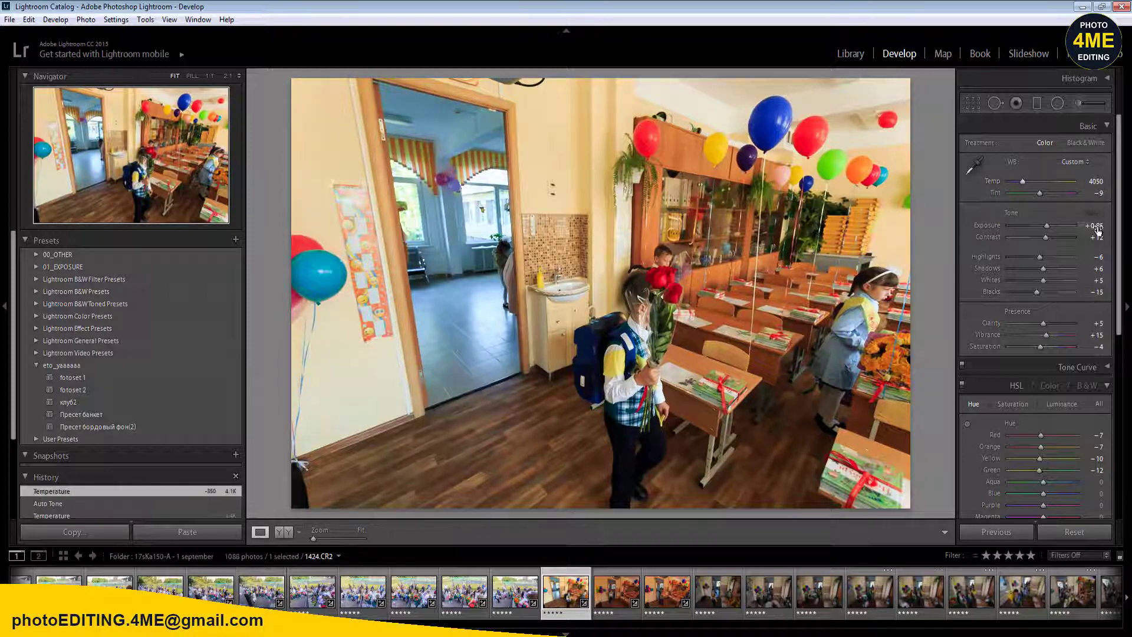
pyautogui.moveTo(1045, 268)
pyautogui.mouseDown()
pyautogui.moveTo(1070, 273)
pyautogui.moveTo(1021, 260)
pyautogui.moveTo(1035, 259)
pyautogui.mouseUp()
pyautogui.click(1097, 335)
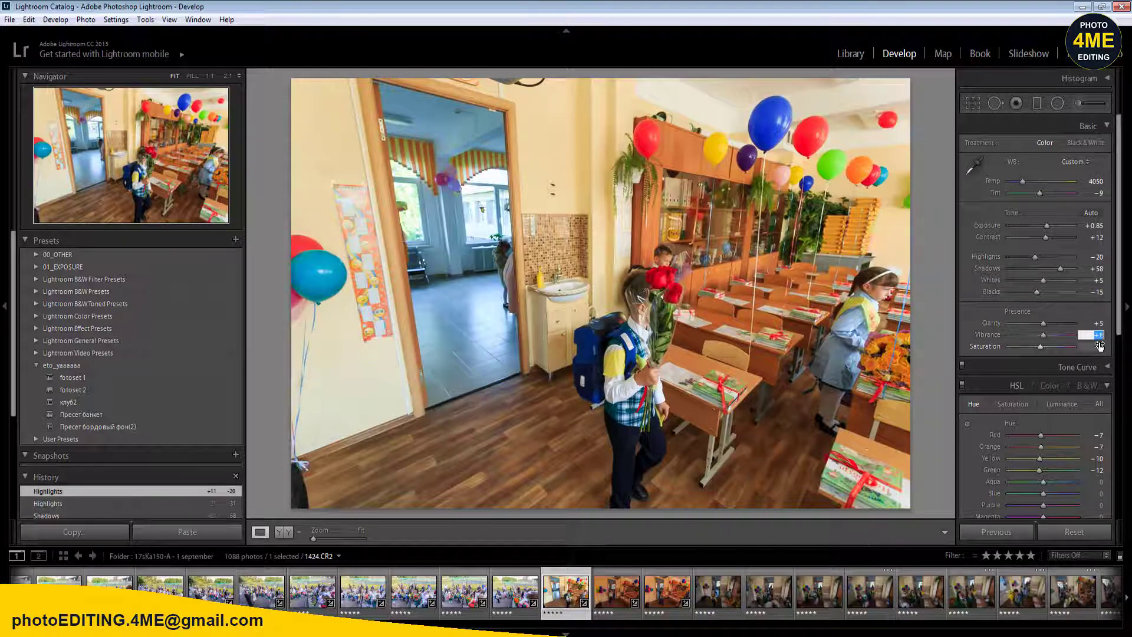
pyautogui.press('Return')
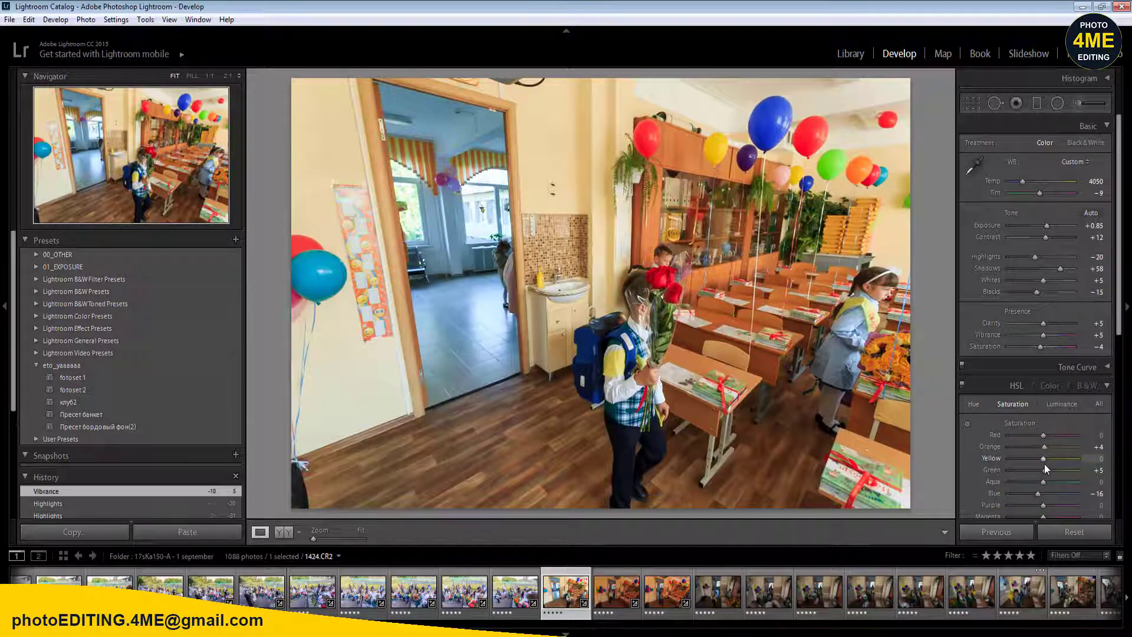
# - Set the orange saturation of 1424.CR2 to -3 and yellow saturation to -28, then briefly check the before/after comparison
pyautogui.moveTo(1043, 462)
pyautogui.mouseDown()
pyautogui.moveTo(986, 462)
pyautogui.moveTo(1038, 462)
pyautogui.moveTo(1045, 447)
pyautogui.moveTo(1032, 459)
pyautogui.mouseUp()
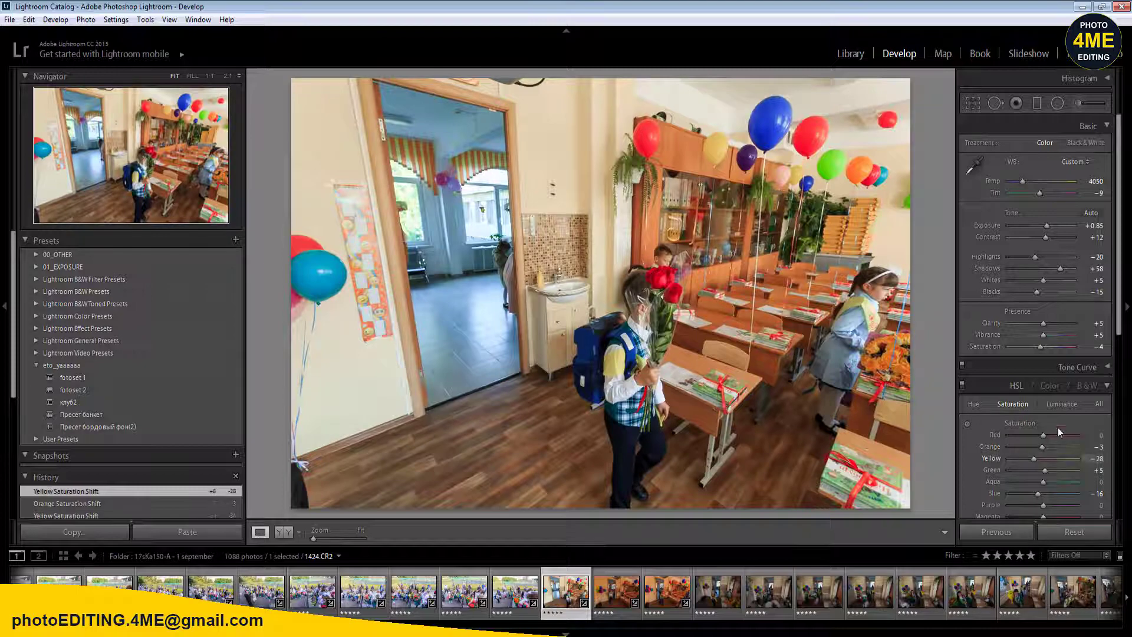
pyautogui.click(289, 532)
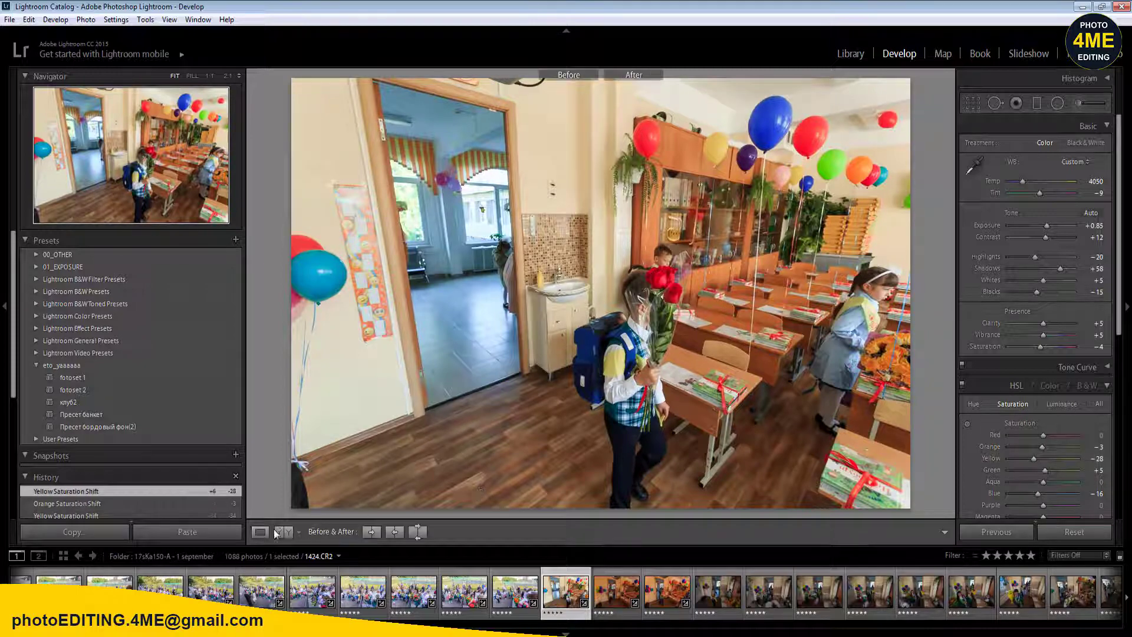
pyautogui.click(260, 532)
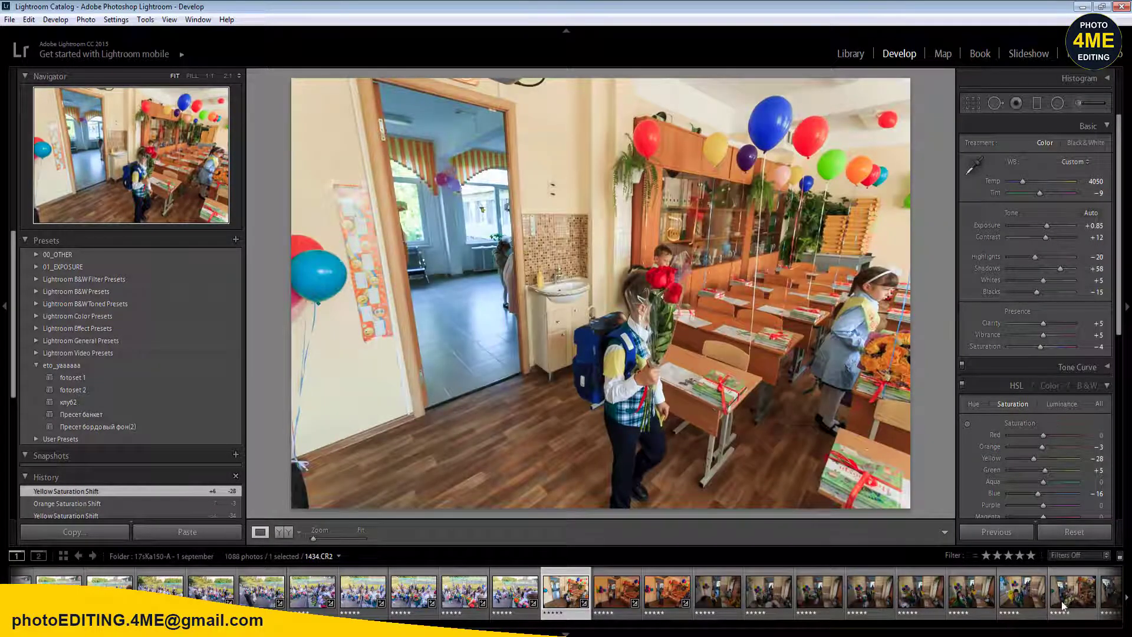
# - Raise the shadows of 1424.CR2 to +69 and lower the highlights to -47
pyautogui.press('Right')
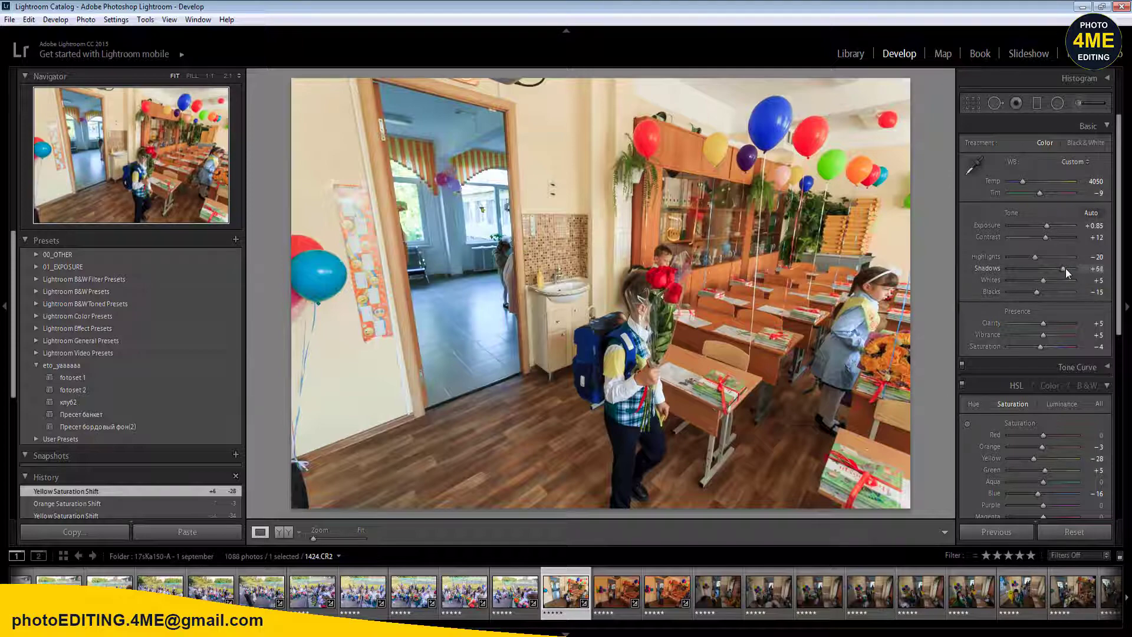
pyautogui.click(1066, 268)
pyautogui.click(1028, 256)
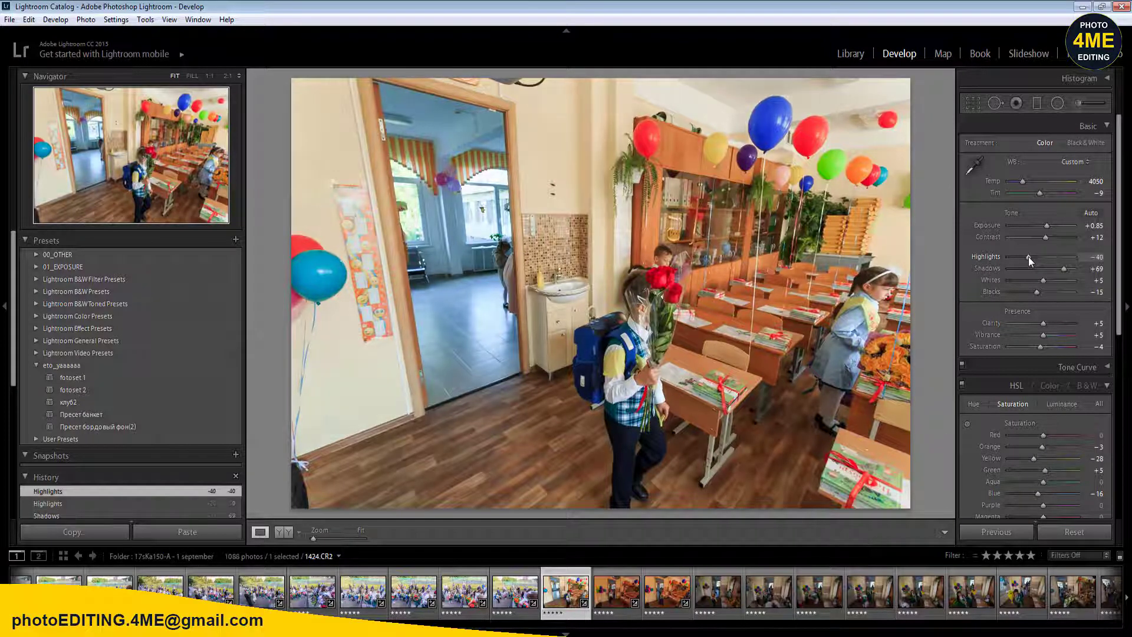
pyautogui.moveTo(1026, 257); pyautogui.dragTo(1025, 256)
# - Synchronize the develop settings of 1424.CR2 to the ten photos that follow it
pyautogui.keyDown('shift'); pyautogui.click(1074, 592); pyautogui.keyUp('shift')
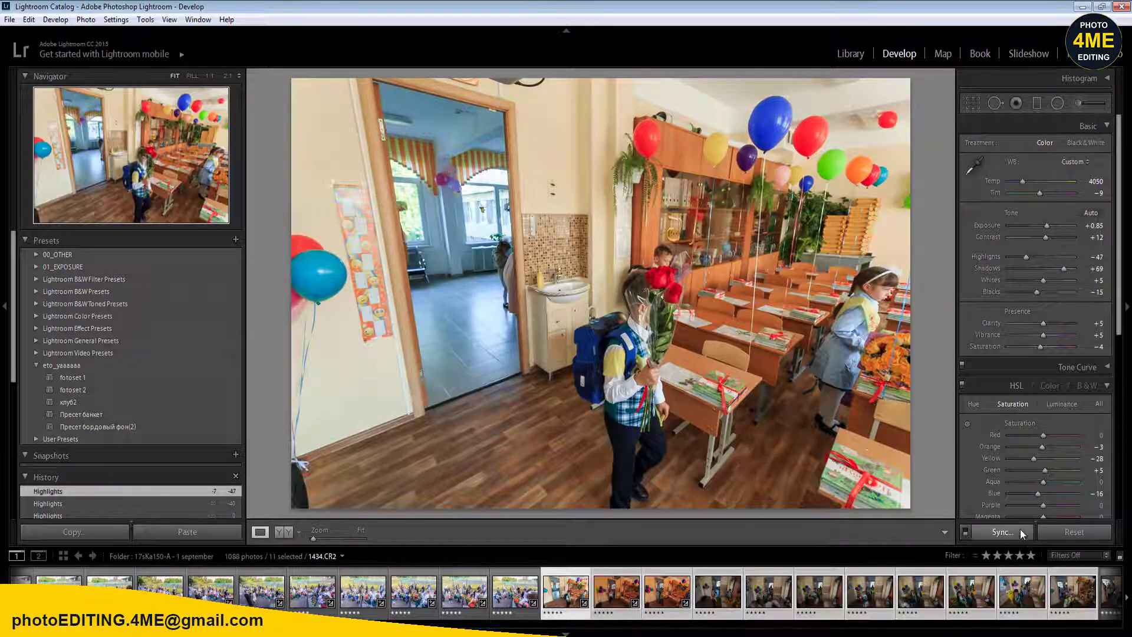
pyautogui.click(1020, 529)
pyautogui.click(937, 562)
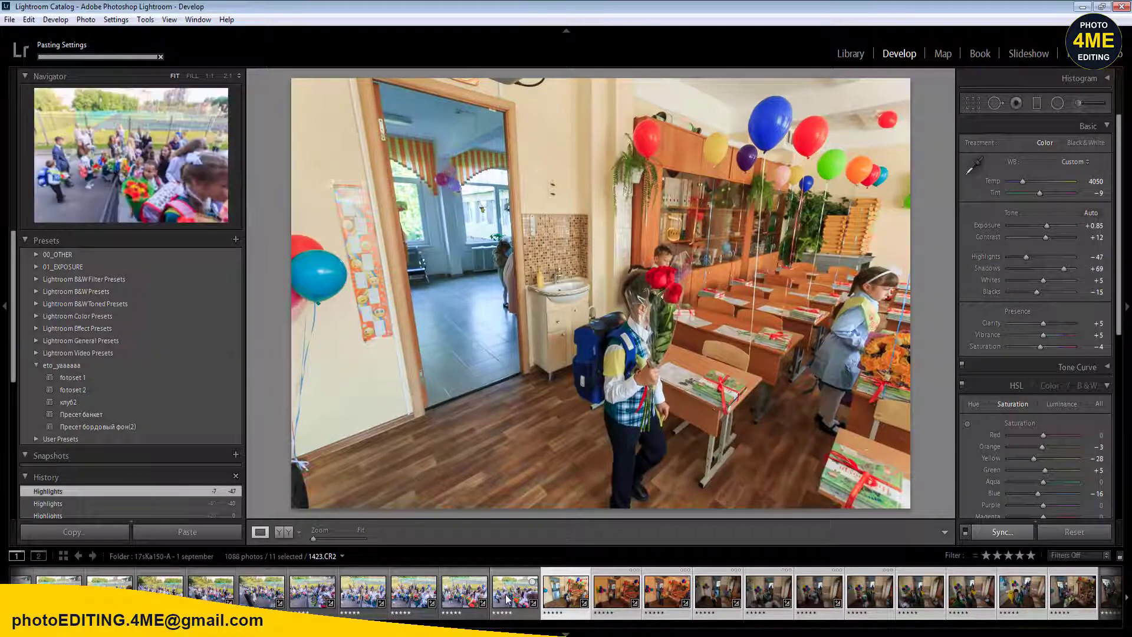
# - Rate the first classroom photo, 1424.CR2, with one star
pyautogui.click(507, 599)
pyautogui.press('Right')
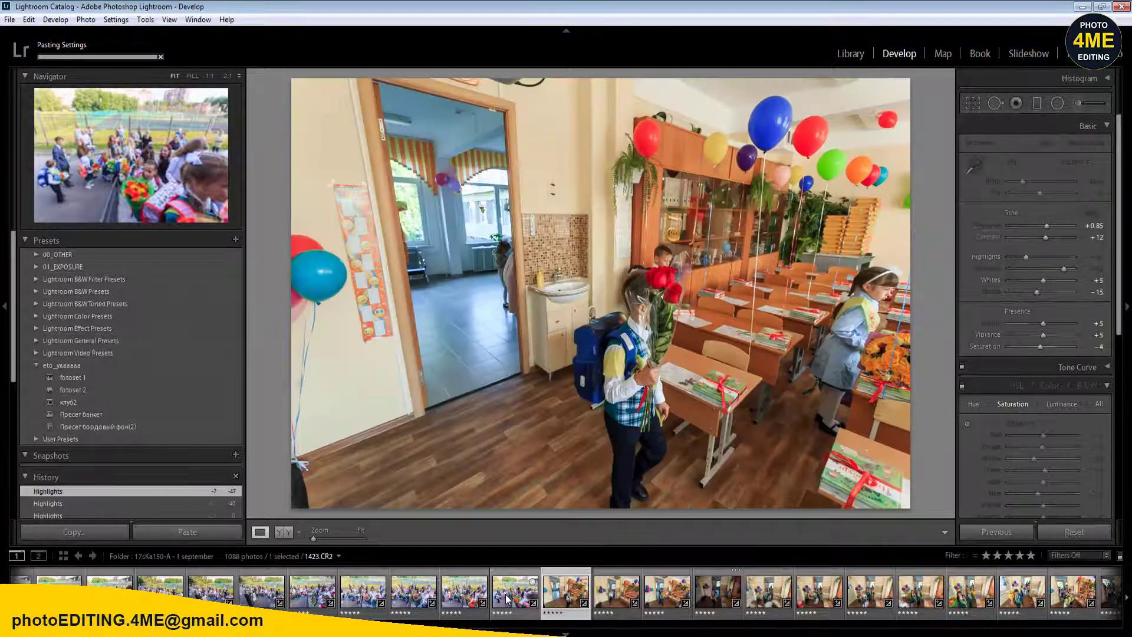
pyautogui.press('0')
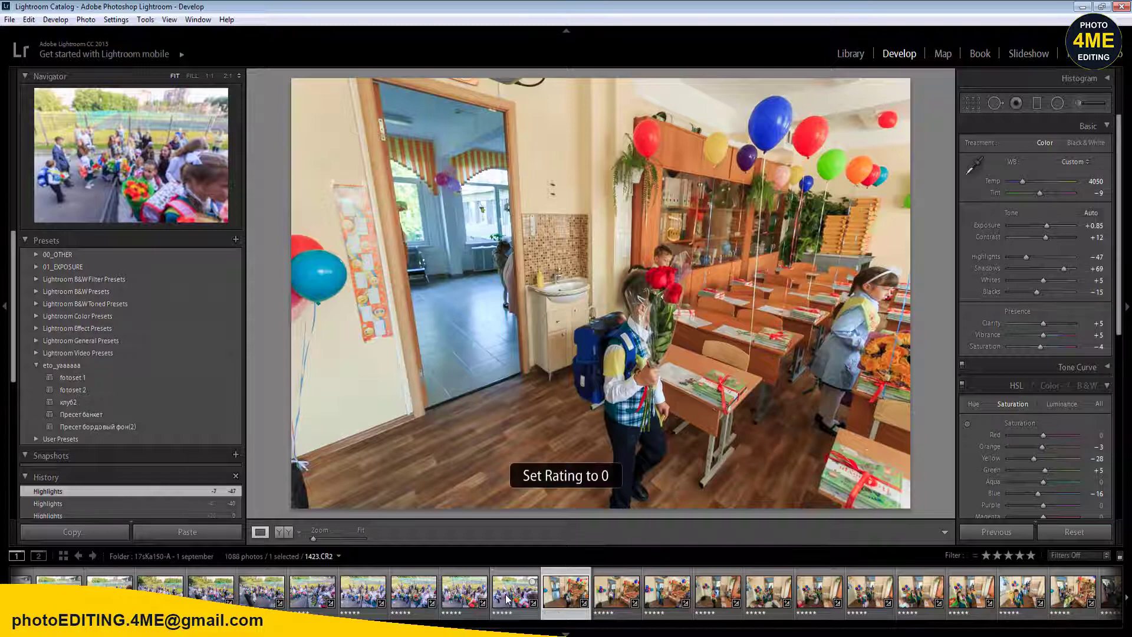
pyautogui.press('1')
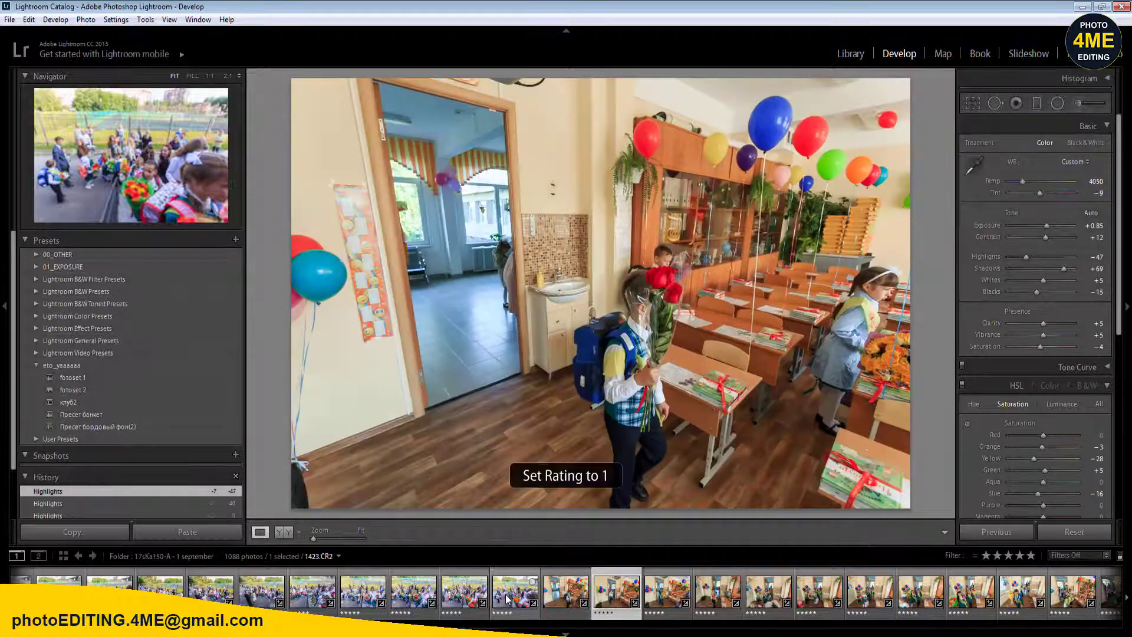
# - Compare the next two doorway photos and give 1426.CR2 a five-star rating
pyautogui.press('Right')
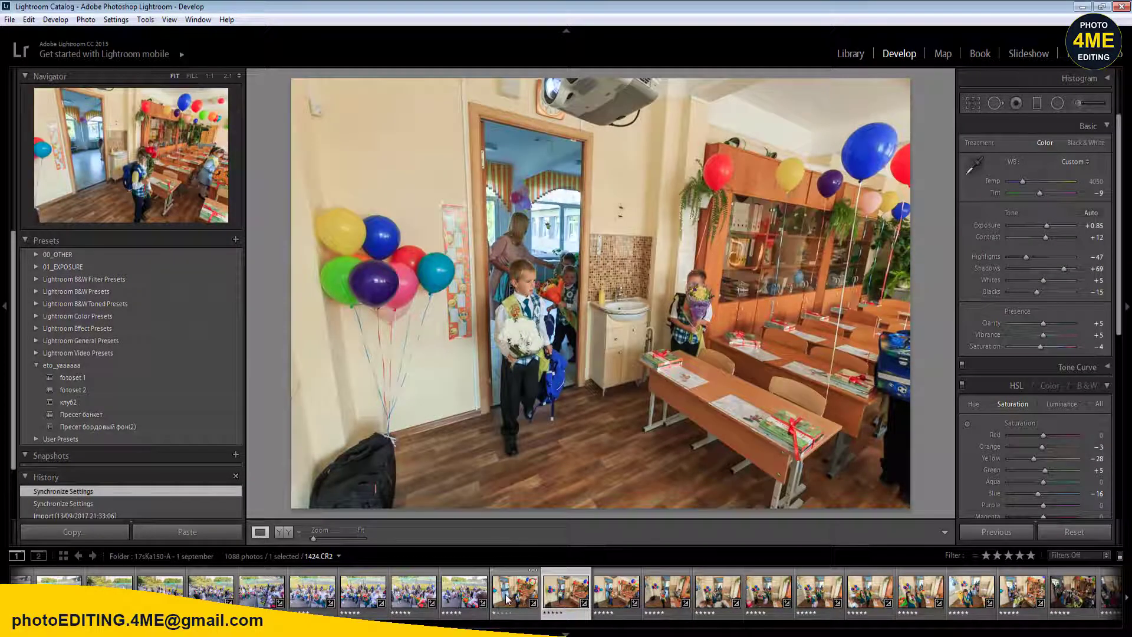
pyautogui.press('Right')
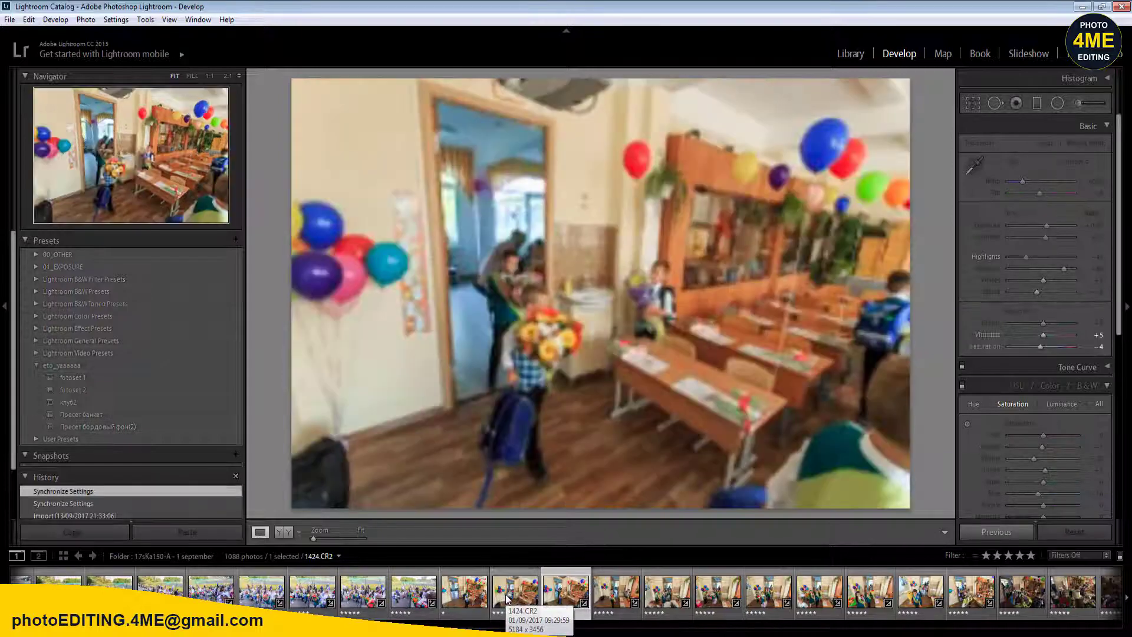
pyautogui.press('1')
pyautogui.press('Right')
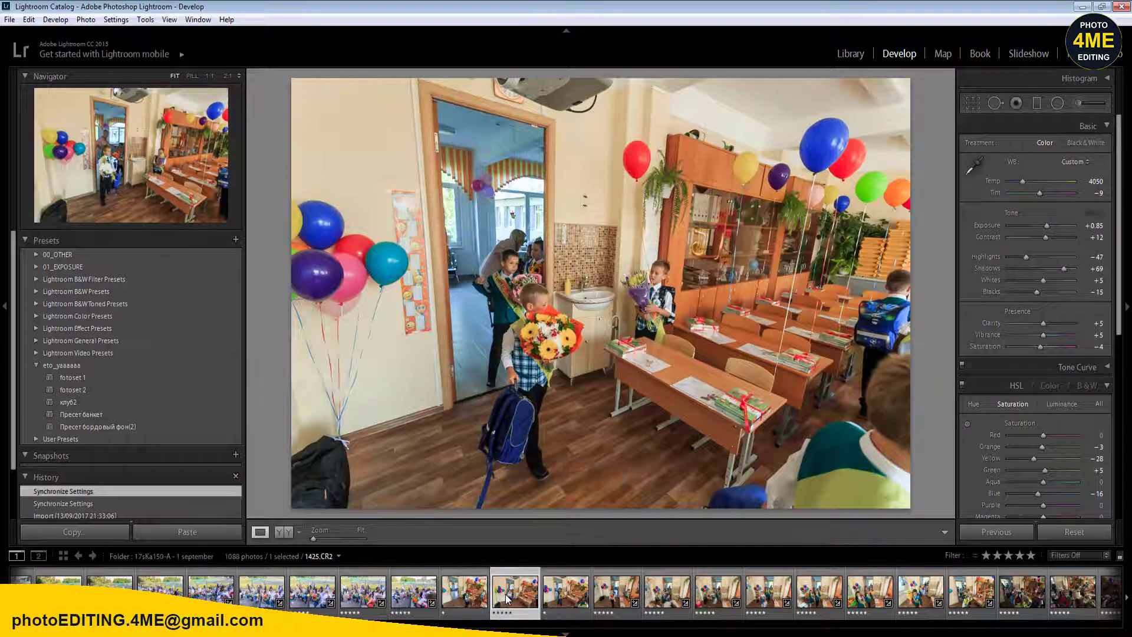
pyautogui.press('Right')
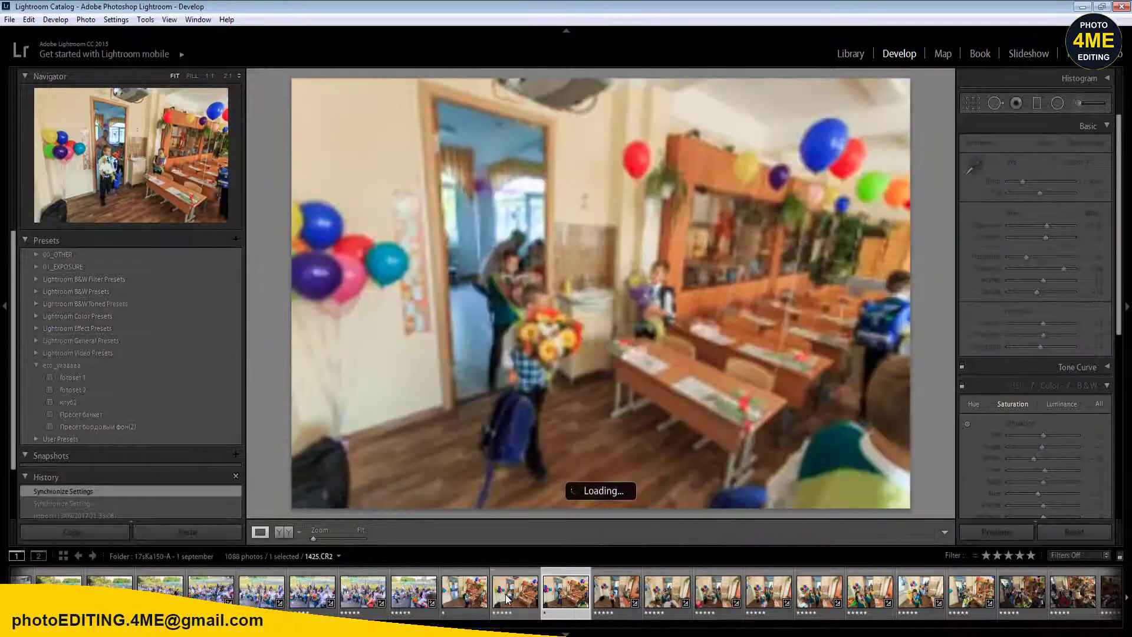
pyautogui.press('5')
pyautogui.press('Right')
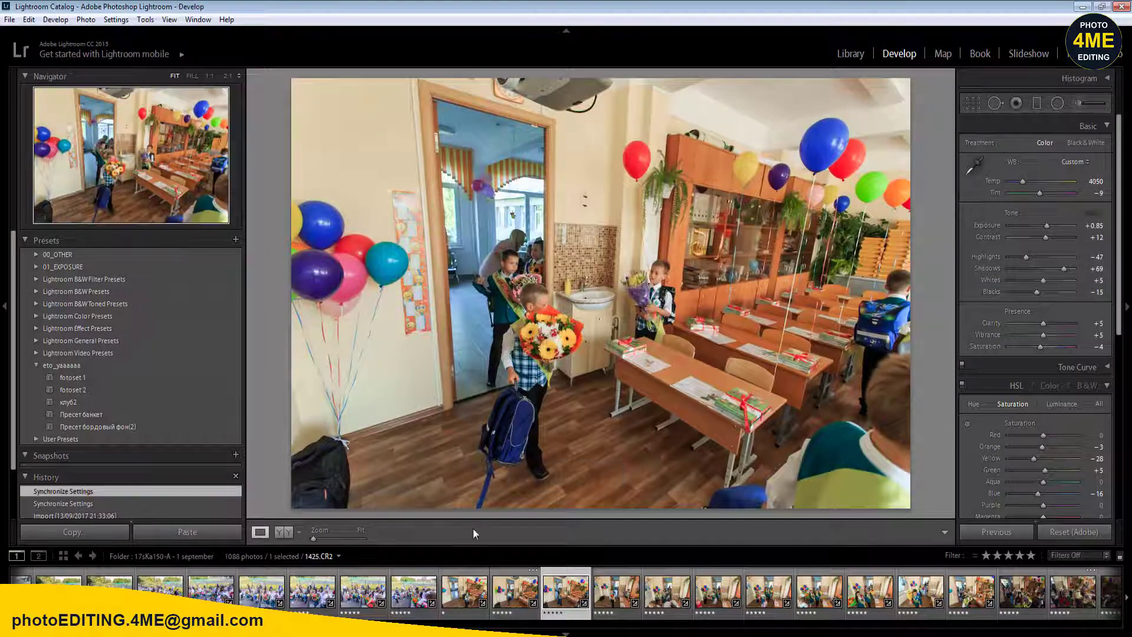
# - Add radial filters with exposure 0.40 and shadows 16 to 1426.CR2 around the boy with the orange bouquet and the boy beside the sink
pyautogui.hotkey('shift', 'm')
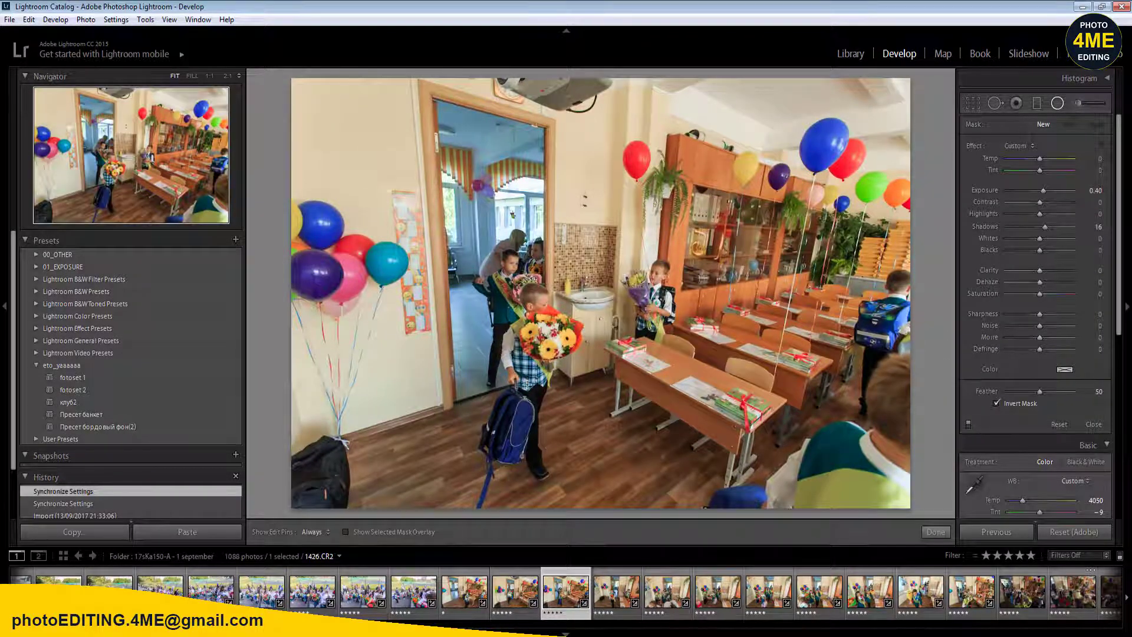
pyautogui.moveTo(527, 384); pyautogui.dragTo(601, 510)
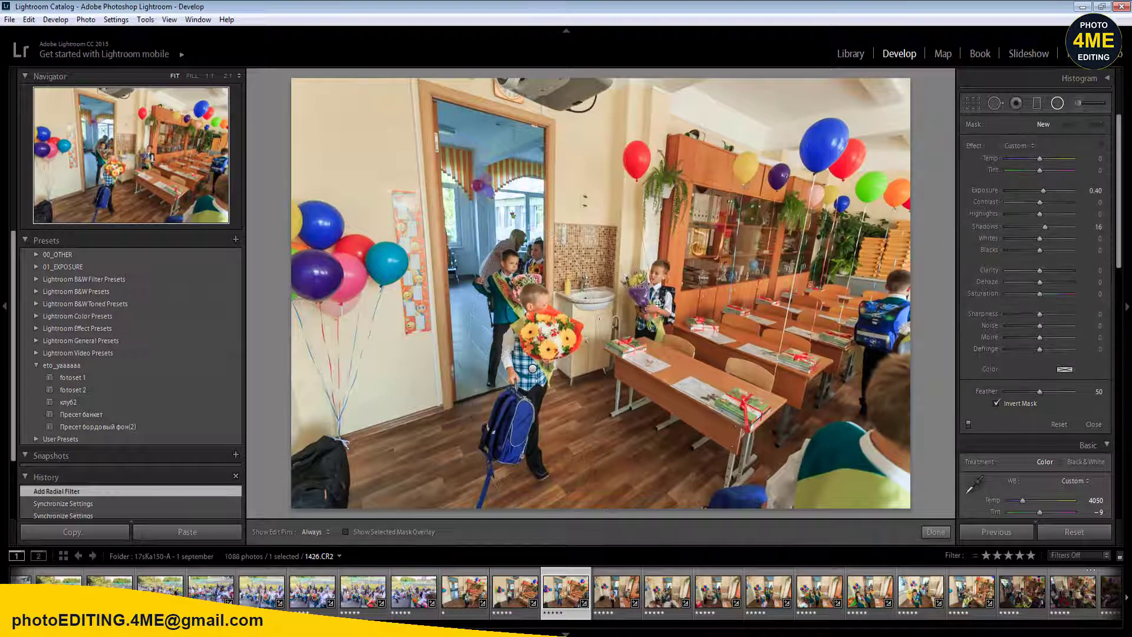
pyautogui.moveTo(658, 303); pyautogui.dragTo(695, 354)
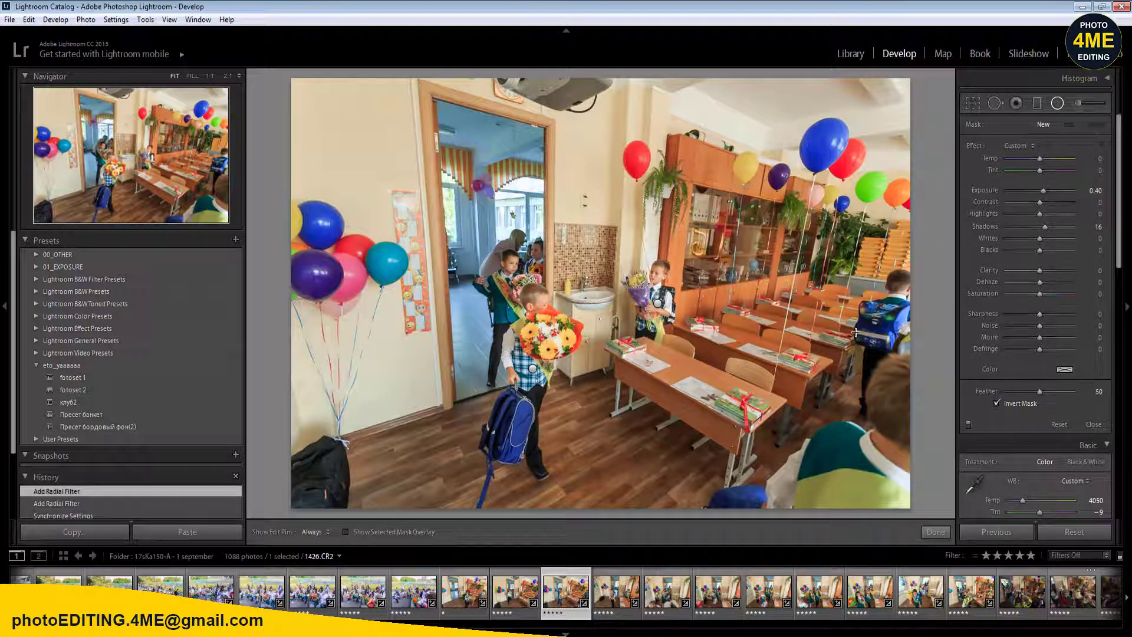
# - Straighten 1426.CR2 with a crop angle of -0.76
pyautogui.click(974, 104)
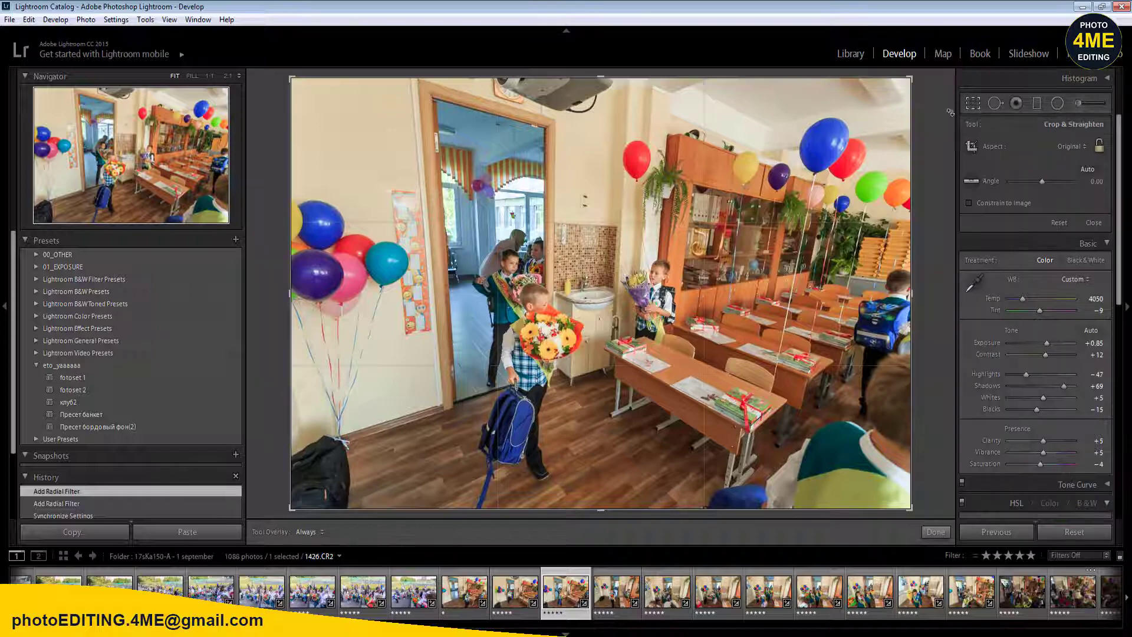
pyautogui.moveTo(937, 88); pyautogui.dragTo(932, 83)
pyautogui.press('Return')
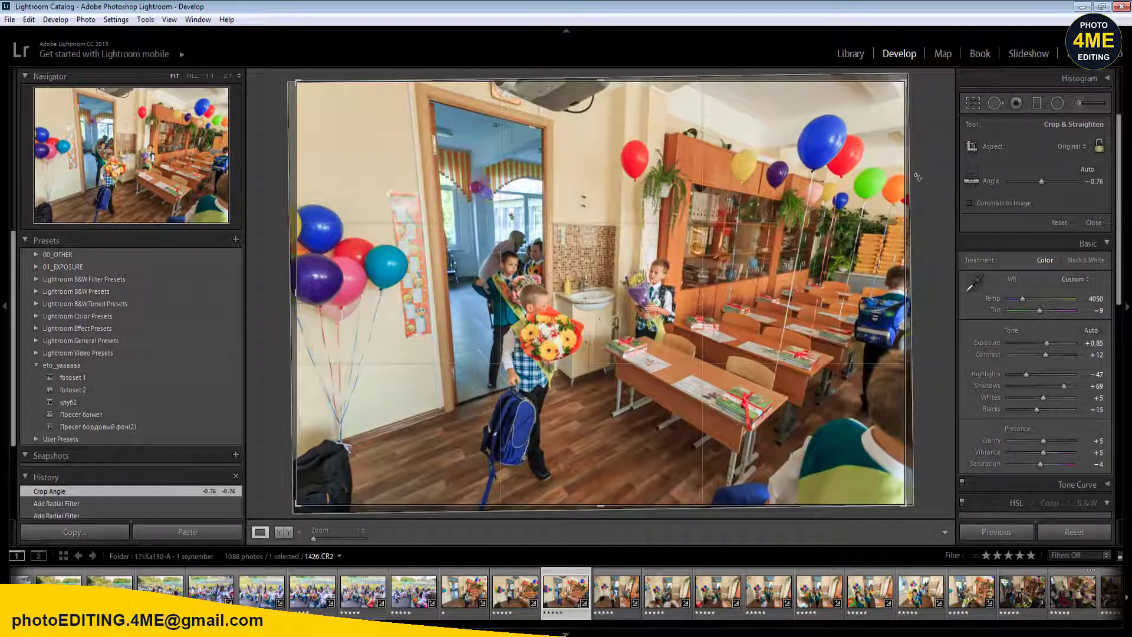
# - Synchronize the develop settings of 1426.CR2 to the ten photos that follow it
pyautogui.keyDown('shift'); pyautogui.click(1074, 589); pyautogui.keyUp('shift')
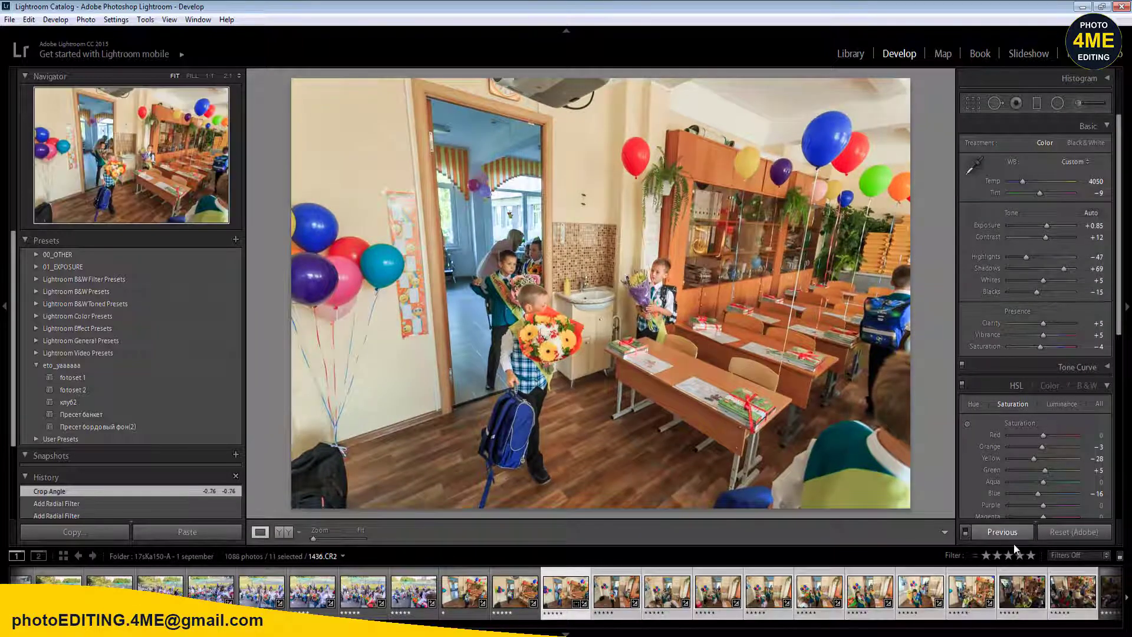
pyautogui.click(991, 537)
pyautogui.click(936, 563)
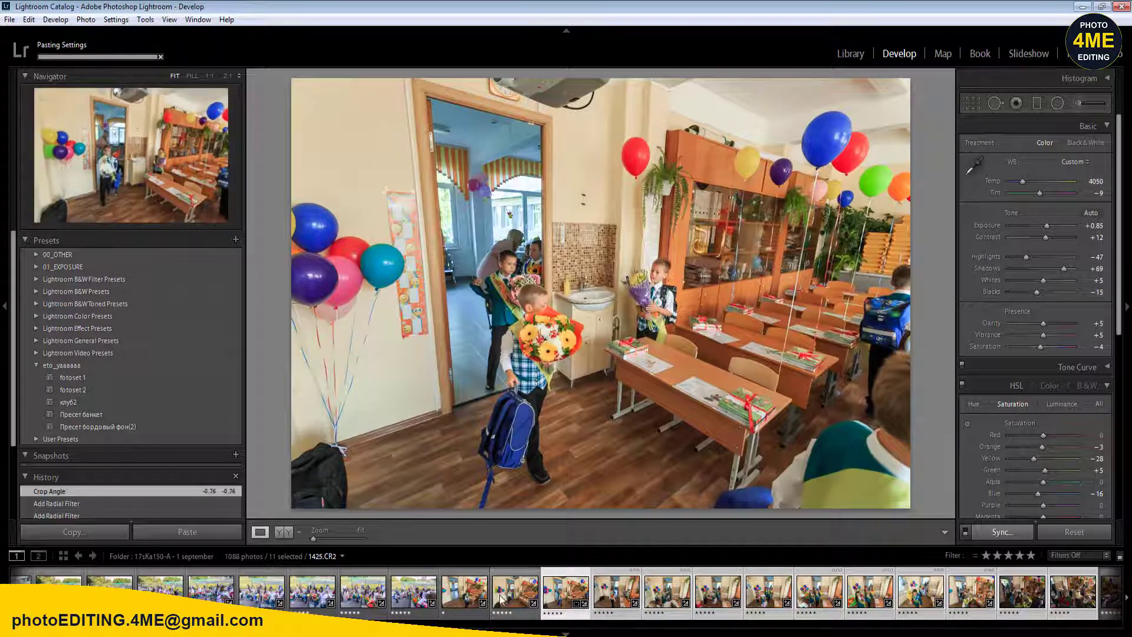
# - Add radial filters with exposure 0.40 and shadows 16 to 1427.CR2 around the walking boy and the boy by the cabinet
pyautogui.click(611, 593)
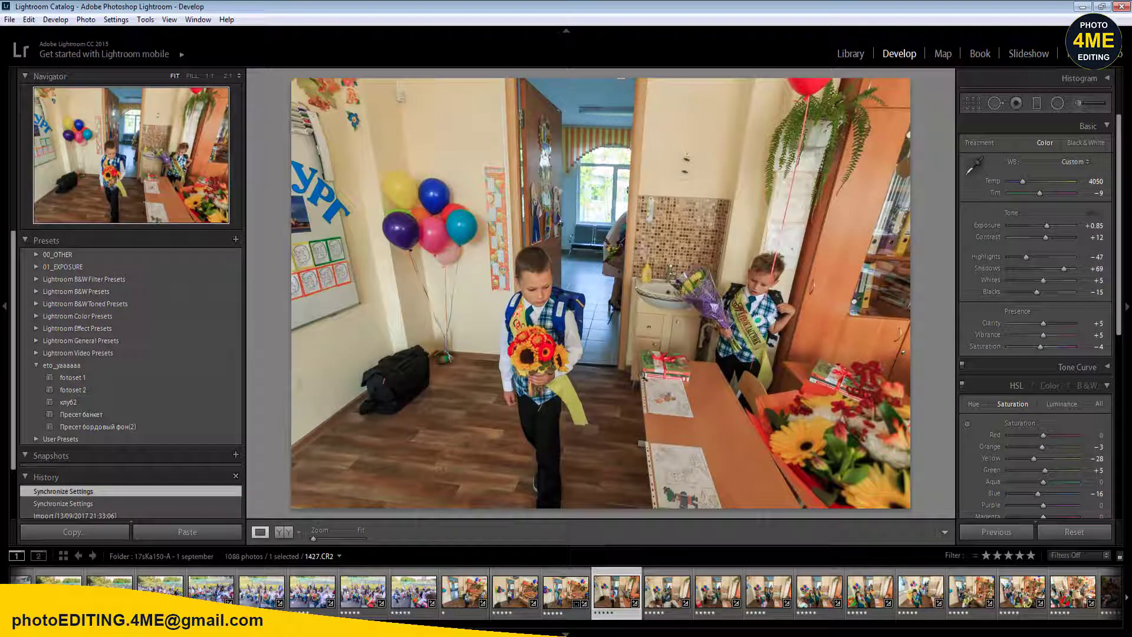
pyautogui.hotkey('shift', 'm')
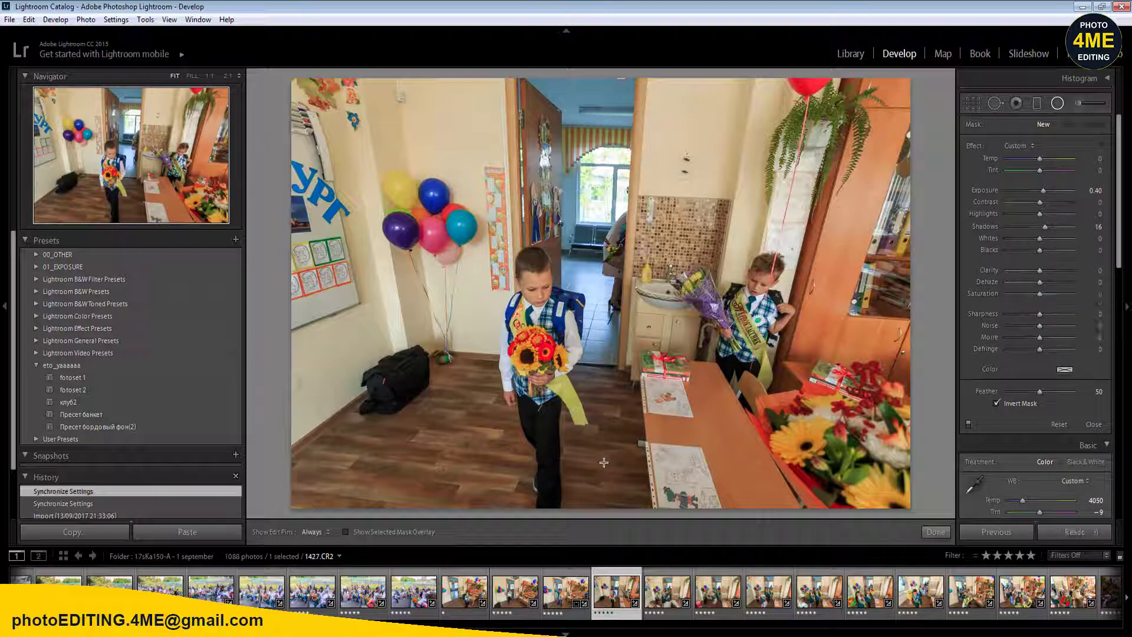
pyautogui.moveTo(538, 341); pyautogui.dragTo(601, 463)
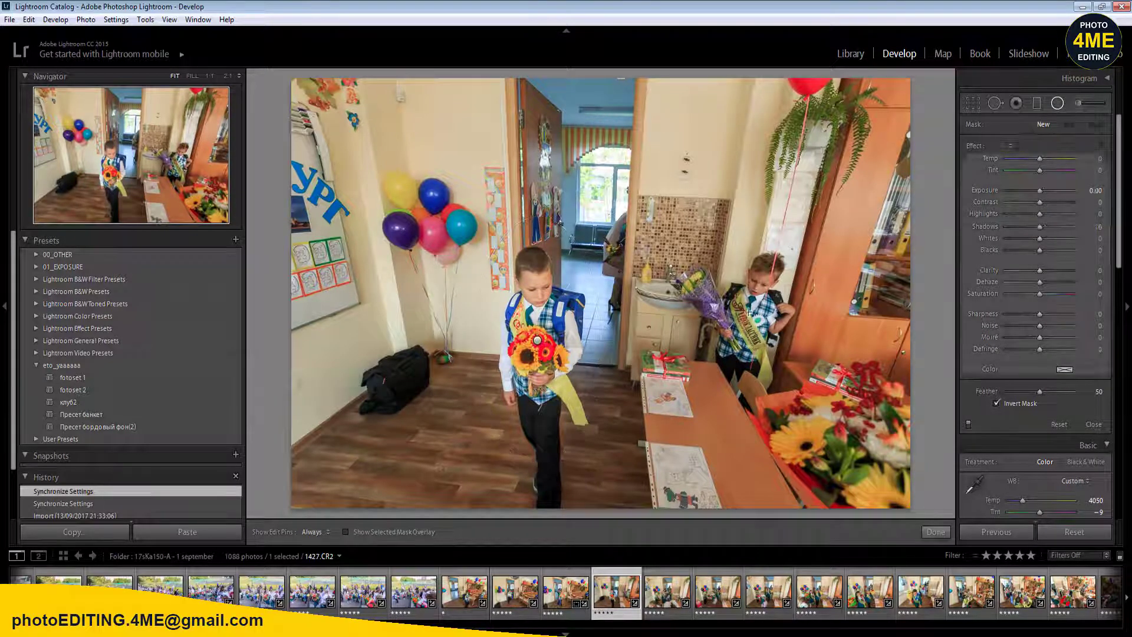
pyautogui.moveTo(747, 314); pyautogui.dragTo(812, 413)
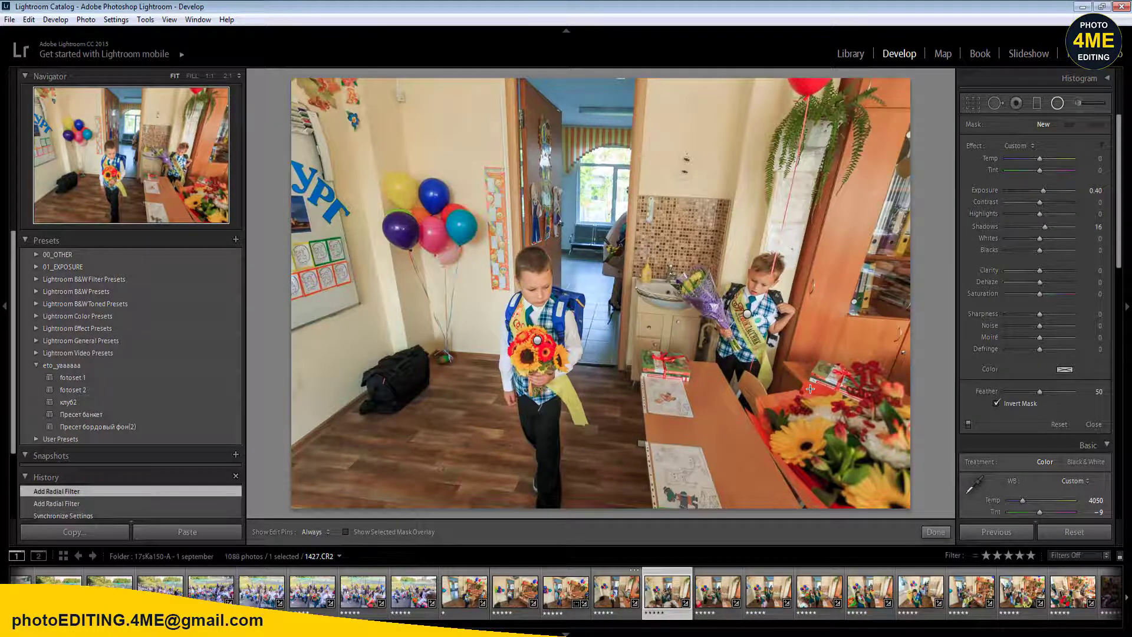
# - Brighten the boy at the desk in 1428.CR2 with a radial filter and crop the photo tighter around the children at the door
pyautogui.press('Right')
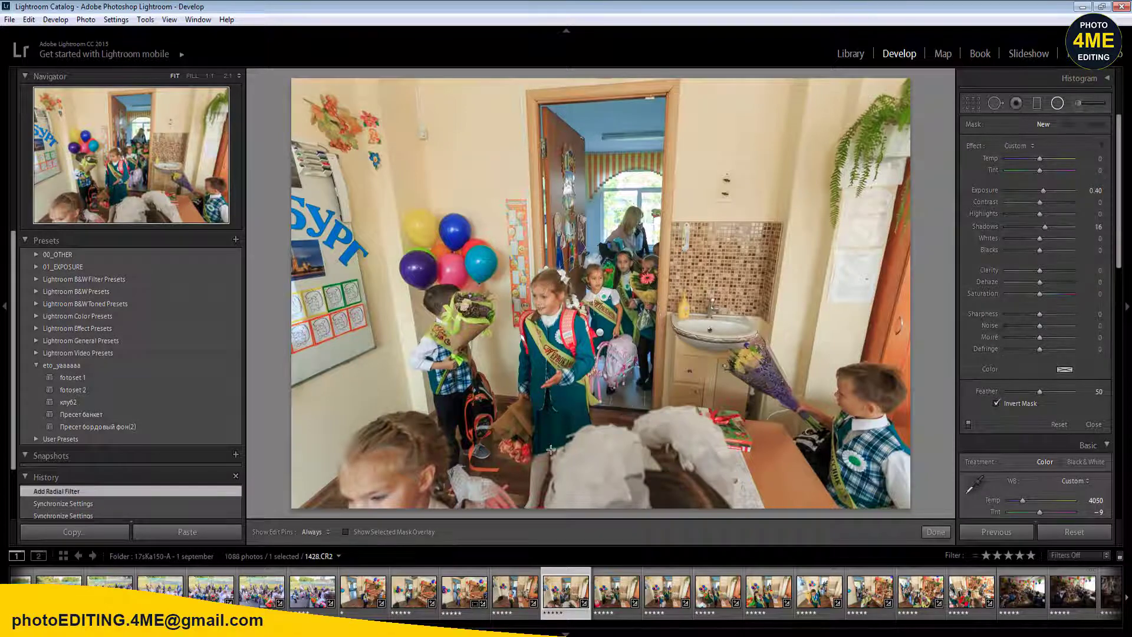
pyautogui.moveTo(848, 425); pyautogui.dragTo(905, 496)
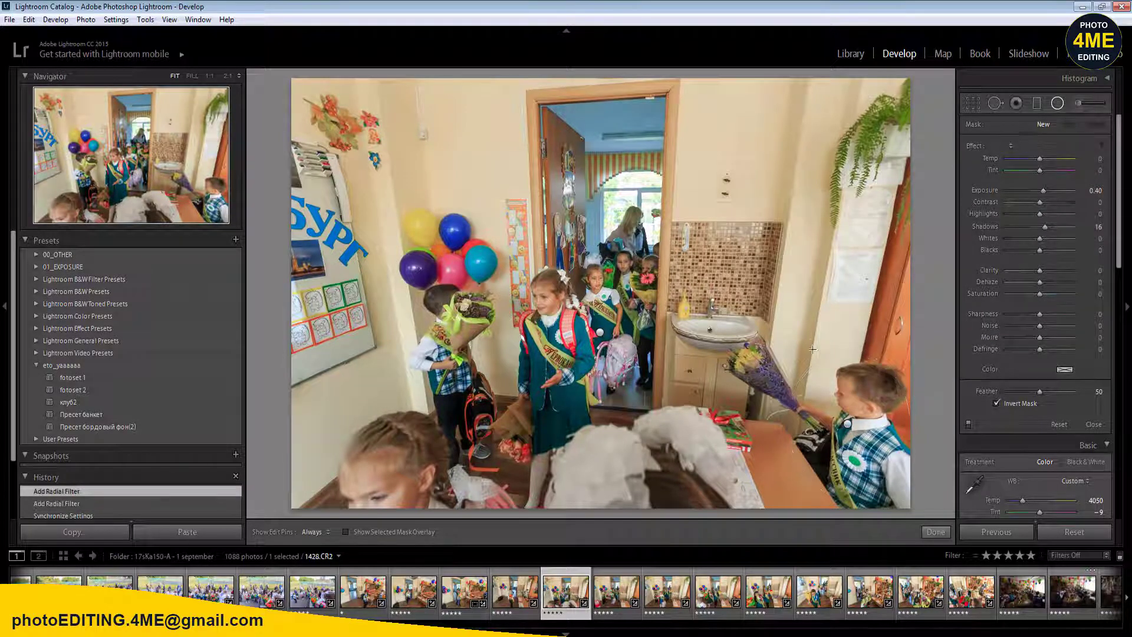
pyautogui.press('r')
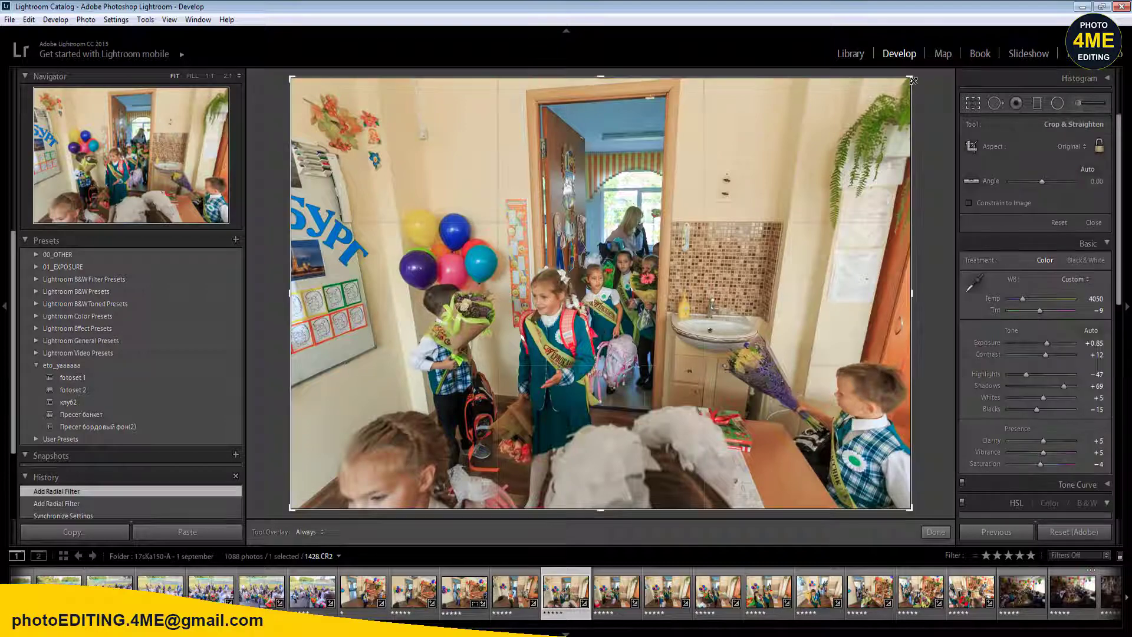
pyautogui.moveTo(910, 82); pyautogui.dragTo(875, 112)
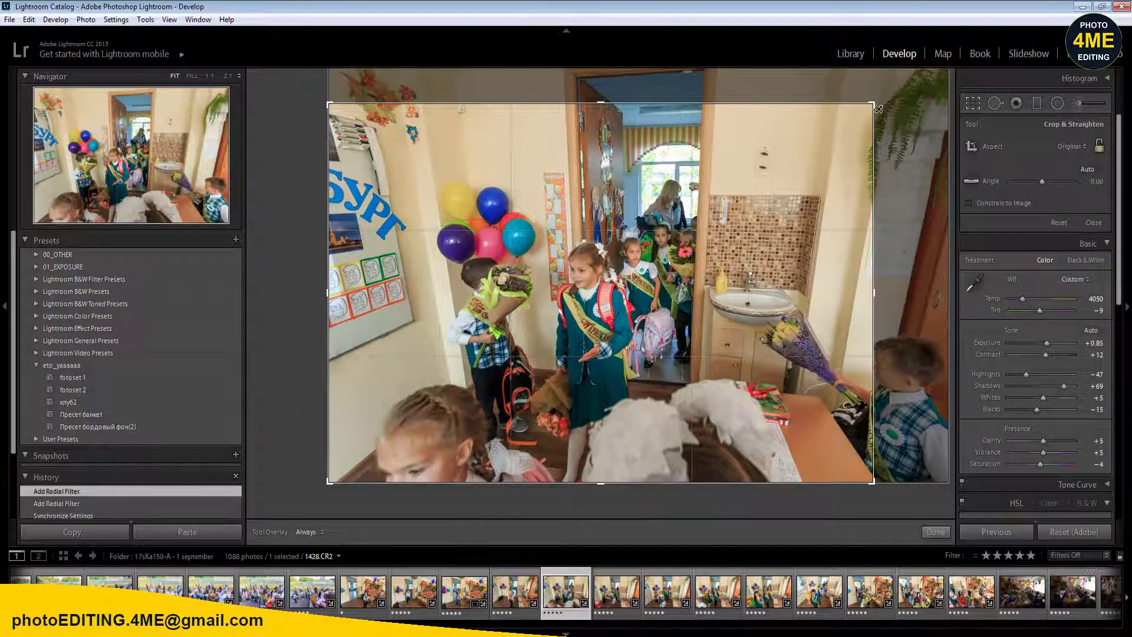
pyautogui.press('r')
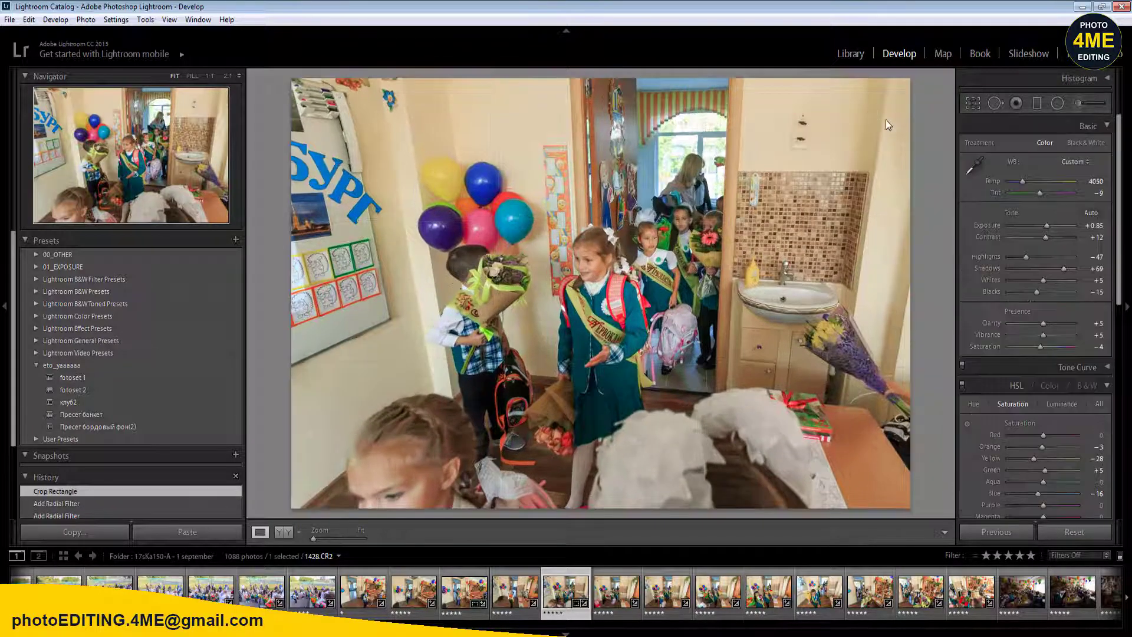
pyautogui.press('Left')
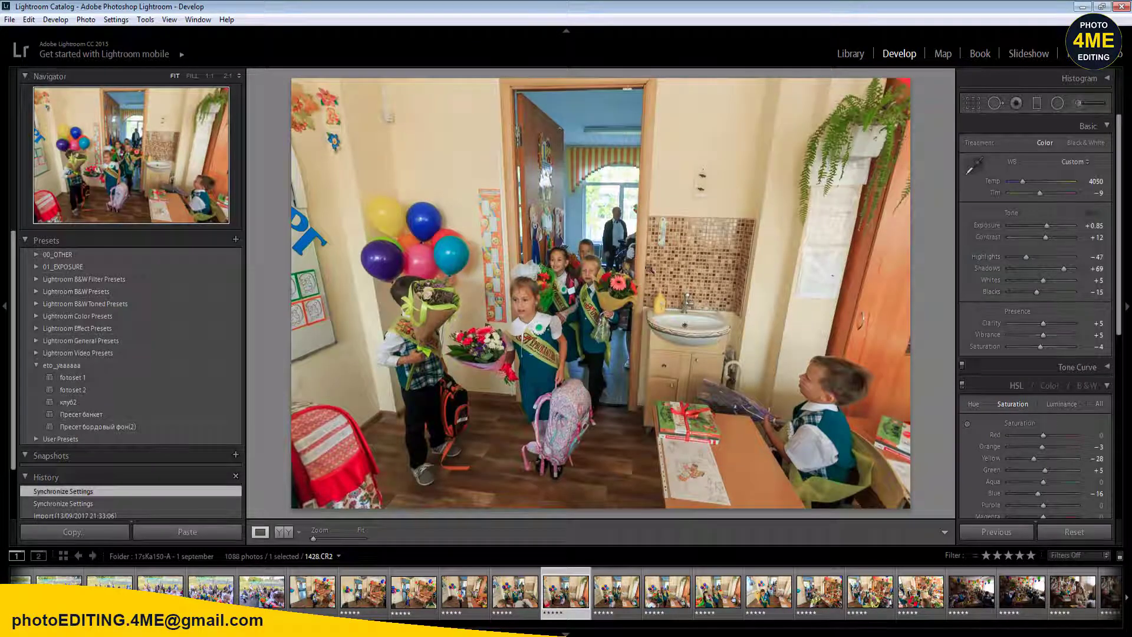
# - Brighten the girl with the backpack in 1429.CR2 with a radial filter of exposure 0.40 and shadows 16, and crop the photo around the standing children
pyautogui.hotkey('shift', 'm')
pyautogui.moveTo(554, 336); pyautogui.dragTo(629, 456)
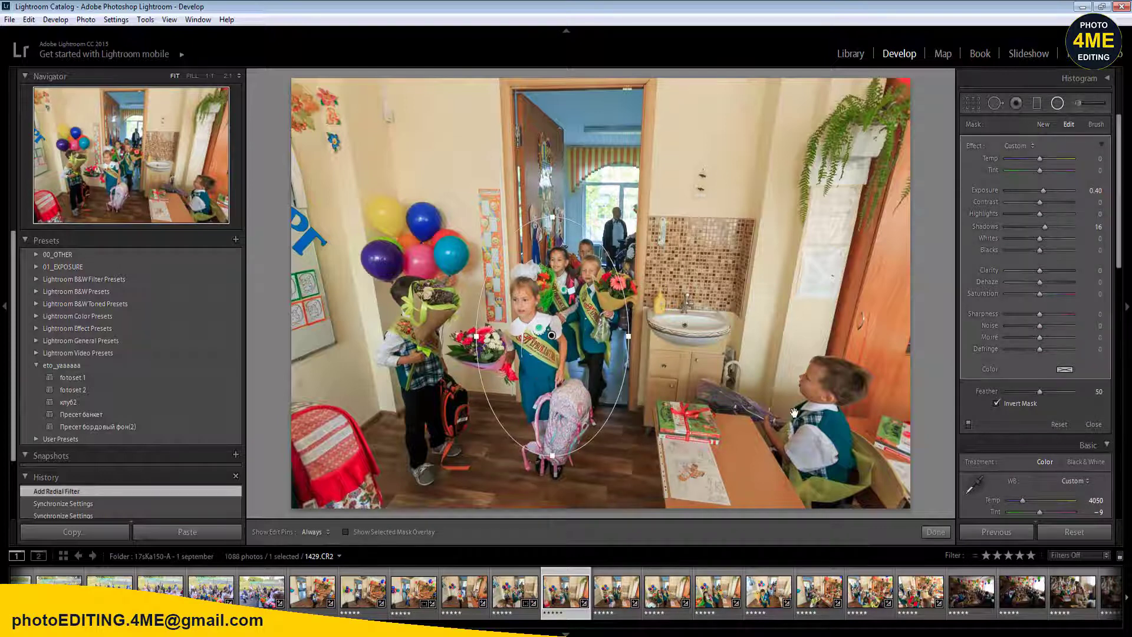
pyautogui.moveTo(794, 412); pyautogui.dragTo(814, 408)
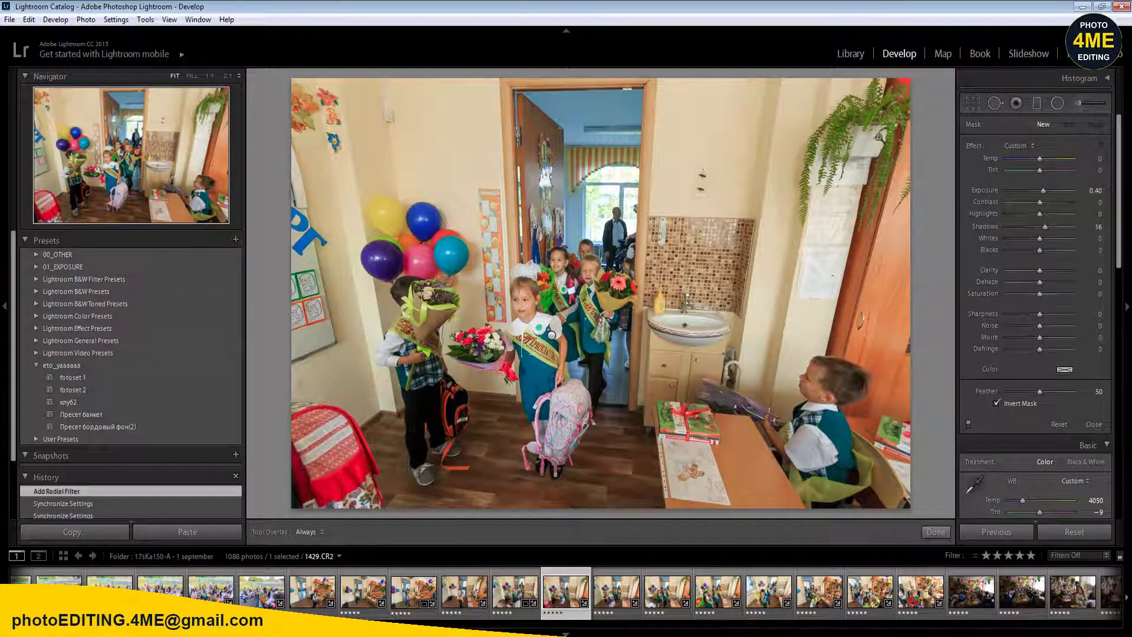
pyautogui.press('r')
pyautogui.moveTo(912, 77); pyautogui.dragTo(862, 121)
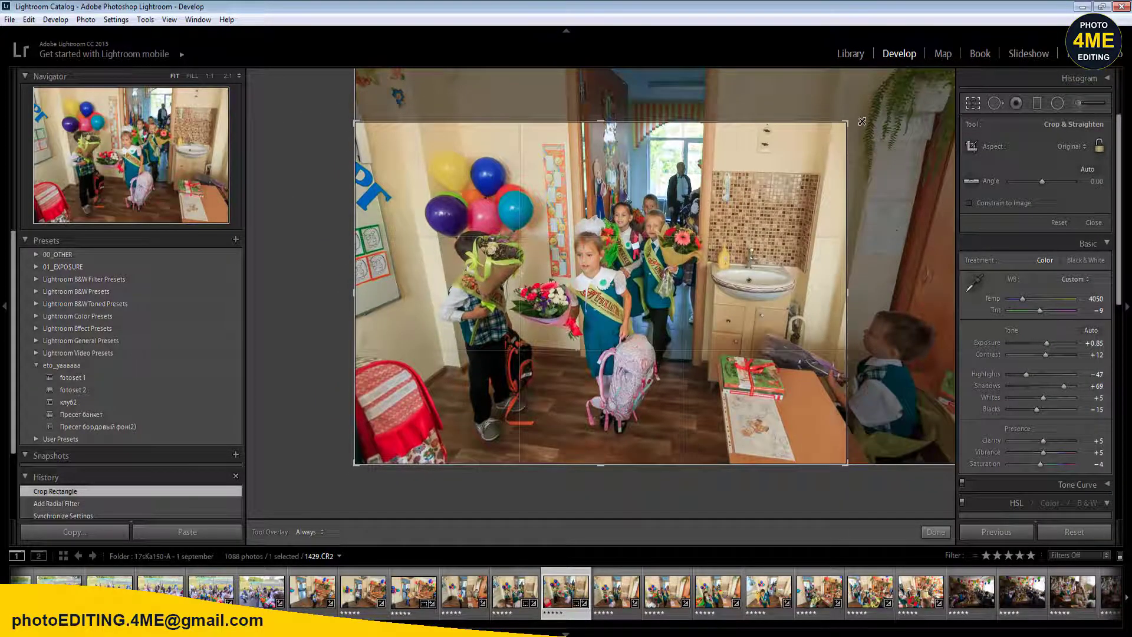
pyautogui.press('Return')
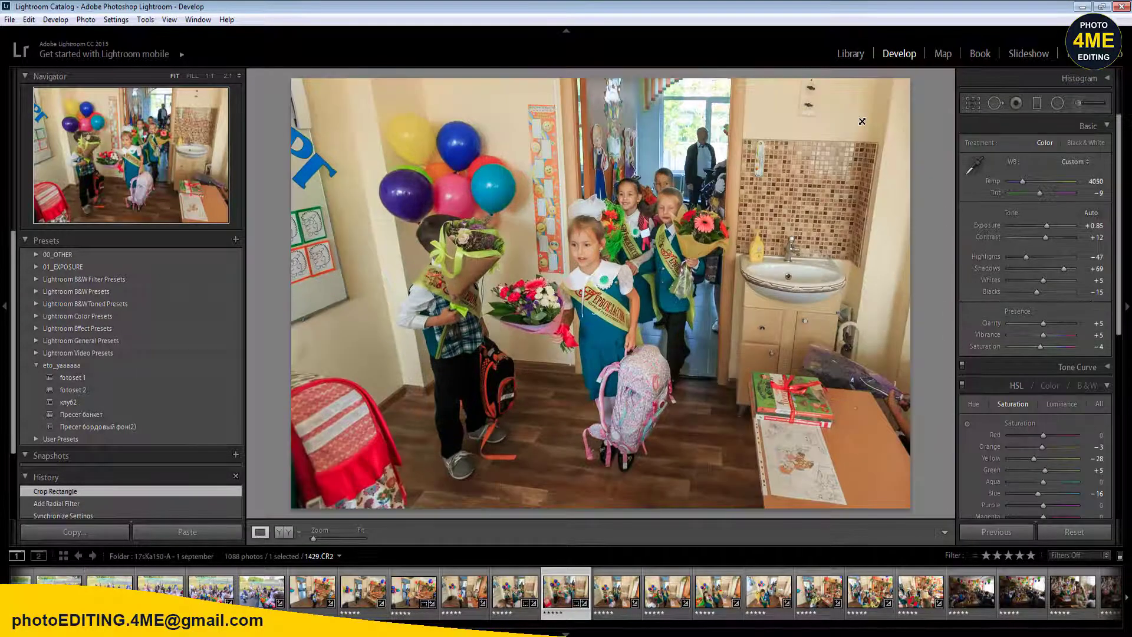
# - Crop 1430.CR2 tighter around the children entering and add a radial filter with exposure 0.40 and shadows 16 over the doorway group
pyautogui.press('Right')
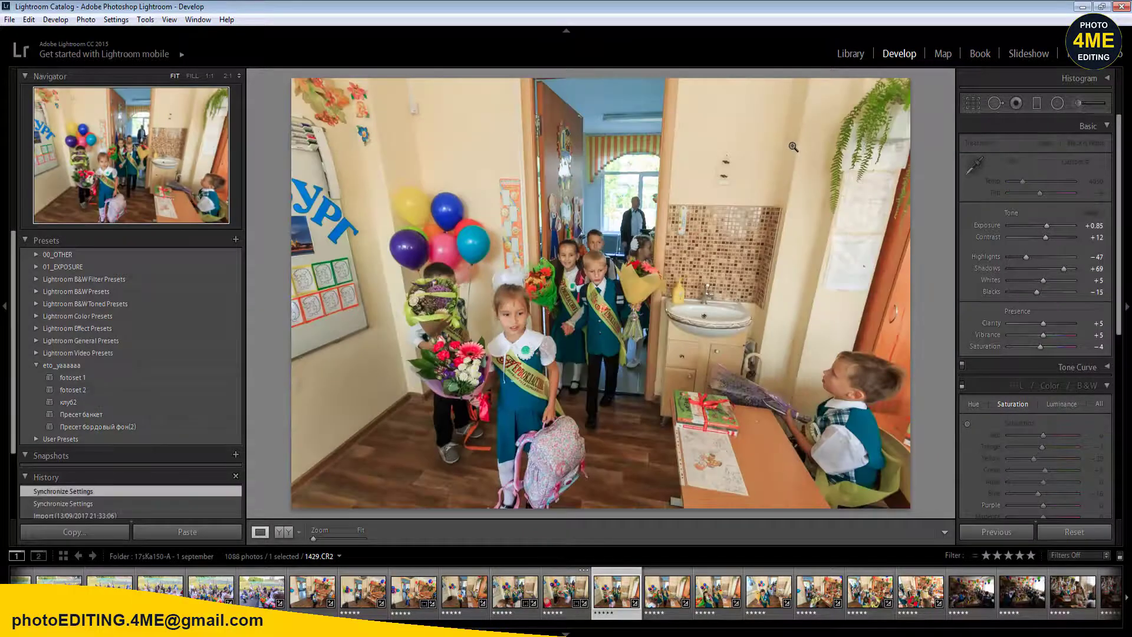
pyautogui.press('r')
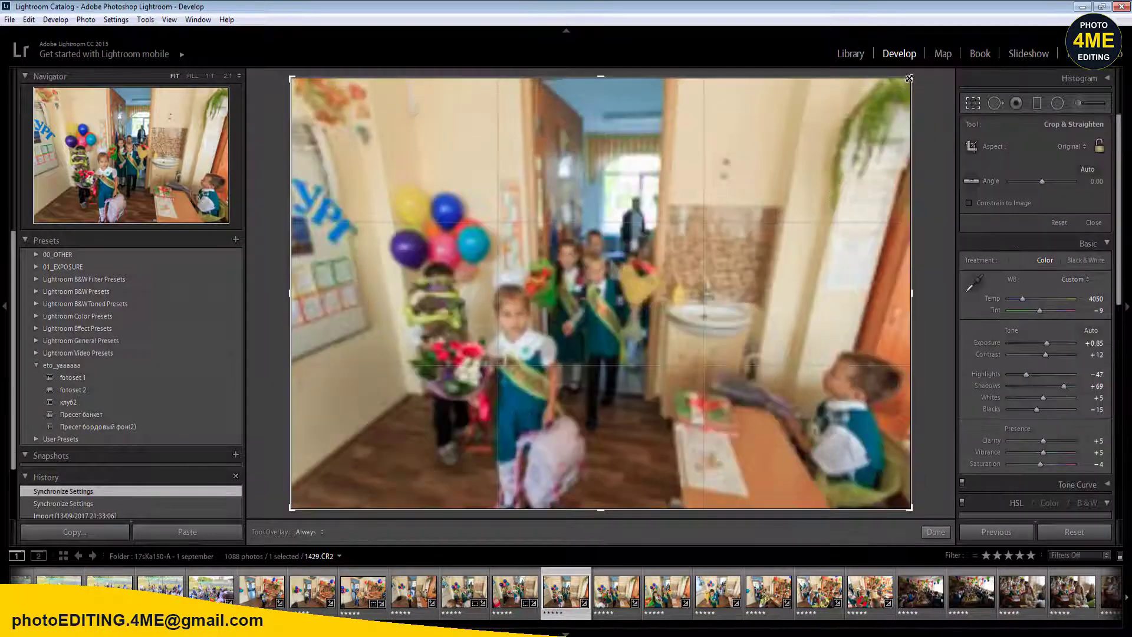
pyautogui.moveTo(908, 81); pyautogui.dragTo(861, 125)
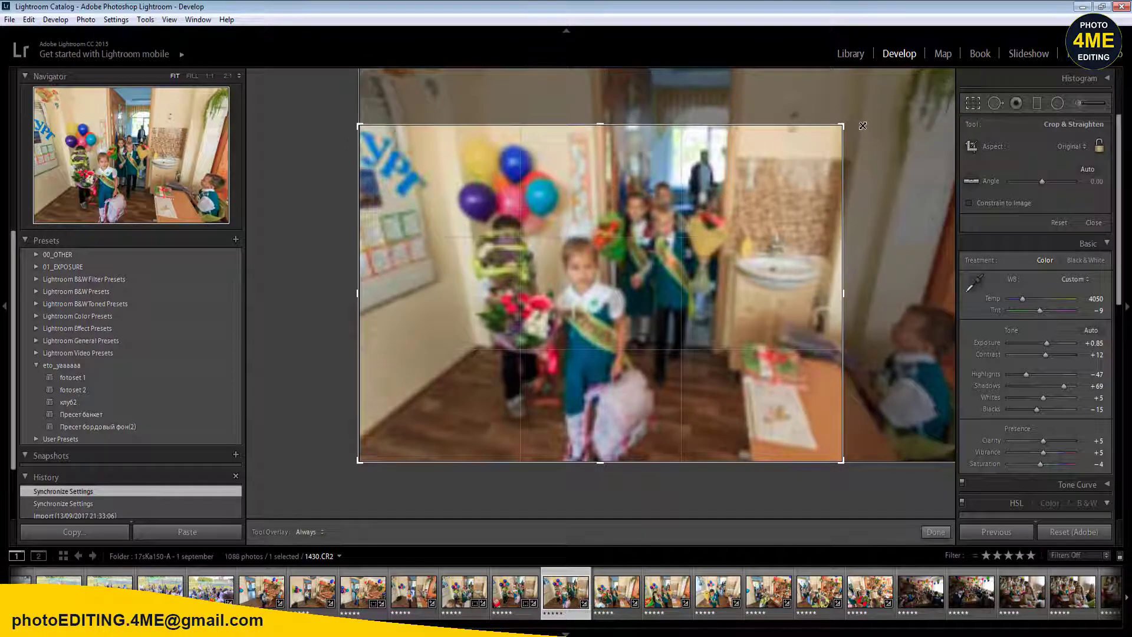
pyautogui.hotkey('shift', 'm')
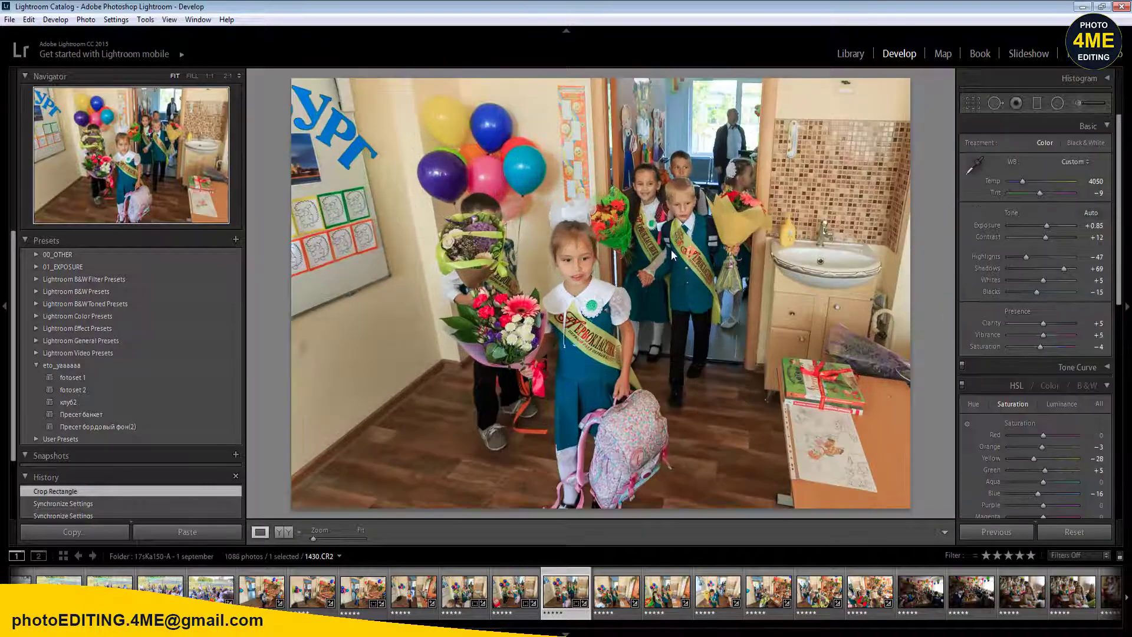
pyautogui.moveTo(660, 267); pyautogui.dragTo(729, 374)
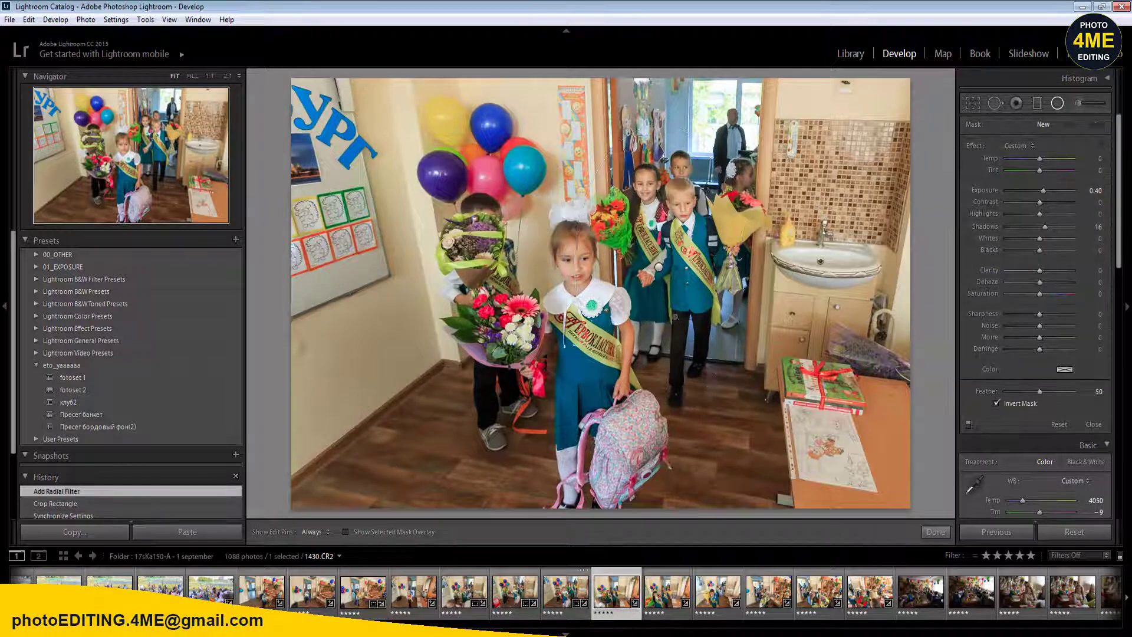
# - Add a radial filter with exposure 0.40 and shadows 16 around the girl and boy walking hand in hand in 1431.CR2
pyautogui.press('Left')
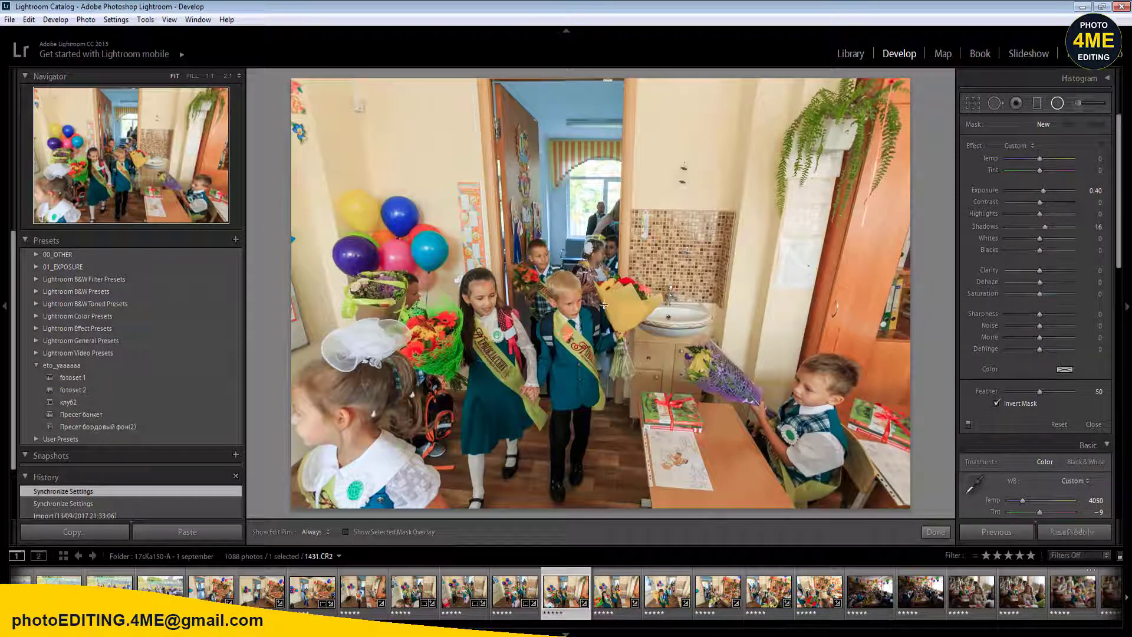
pyautogui.hotkey('shift', 'm')
pyautogui.moveTo(555, 342); pyautogui.dragTo(655, 490)
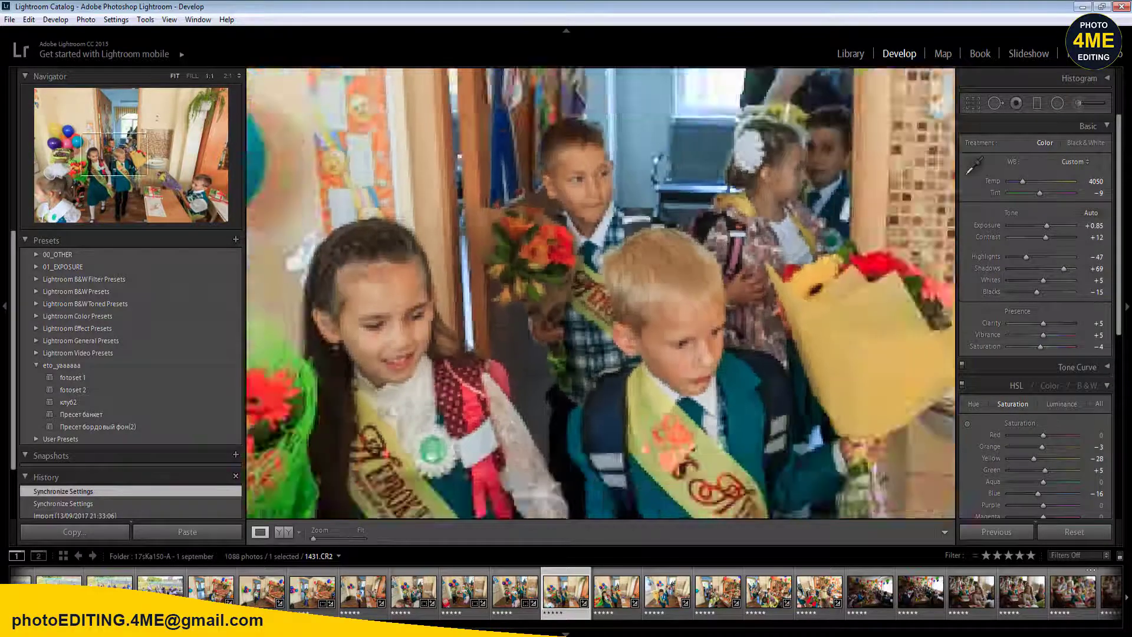
pyautogui.click(588, 369)
pyautogui.hotkey('shift', 'm')
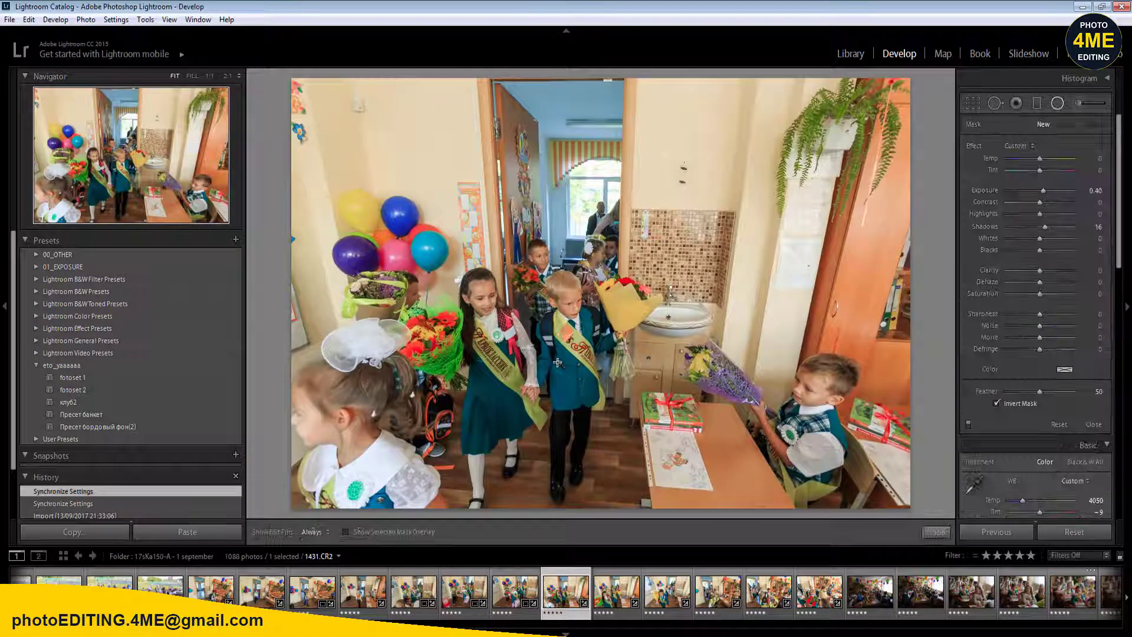
pyautogui.moveTo(546, 346); pyautogui.dragTo(619, 472)
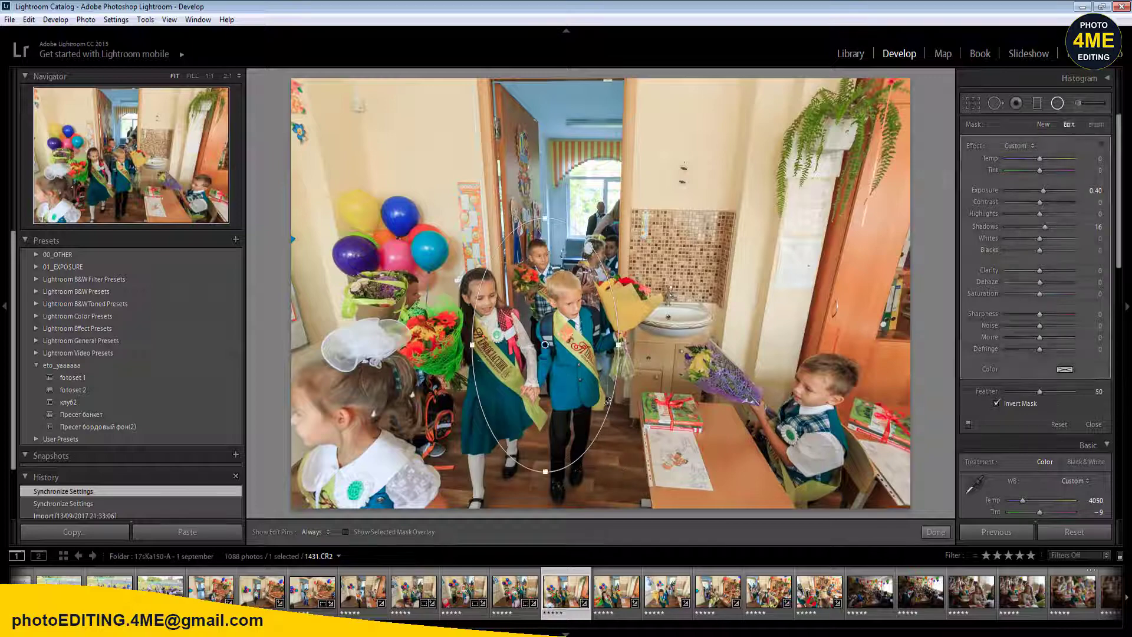
# - Add a radial filter with exposure 0.40 and shadows 16 around the blond boy with the yellow bouquet in 1432.CR2
pyautogui.press('Right')
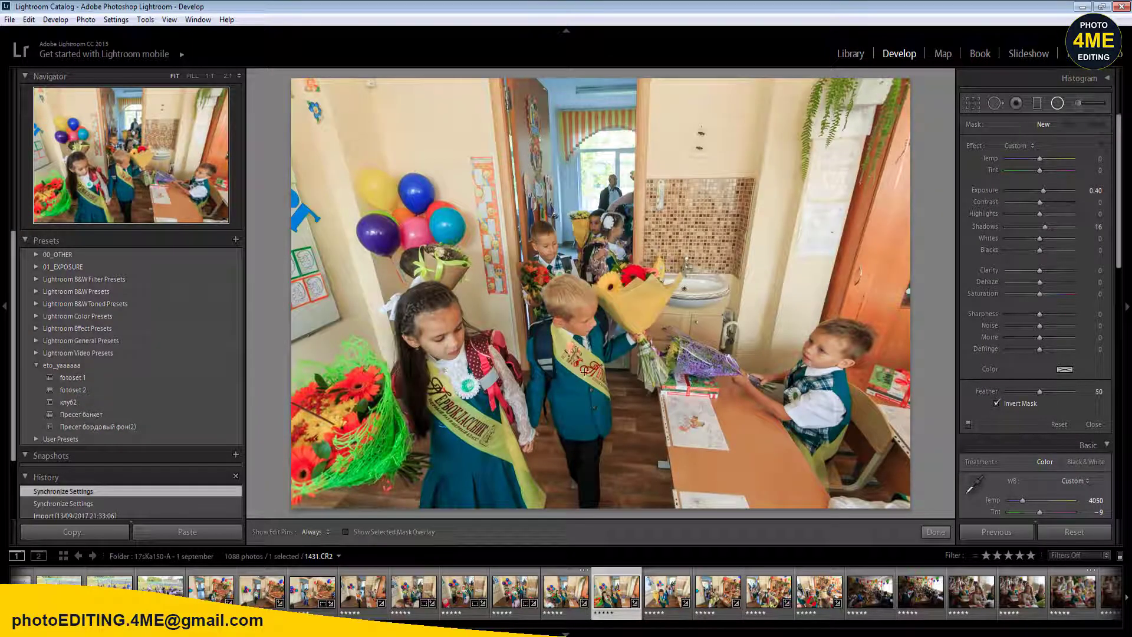
pyautogui.press('Right')
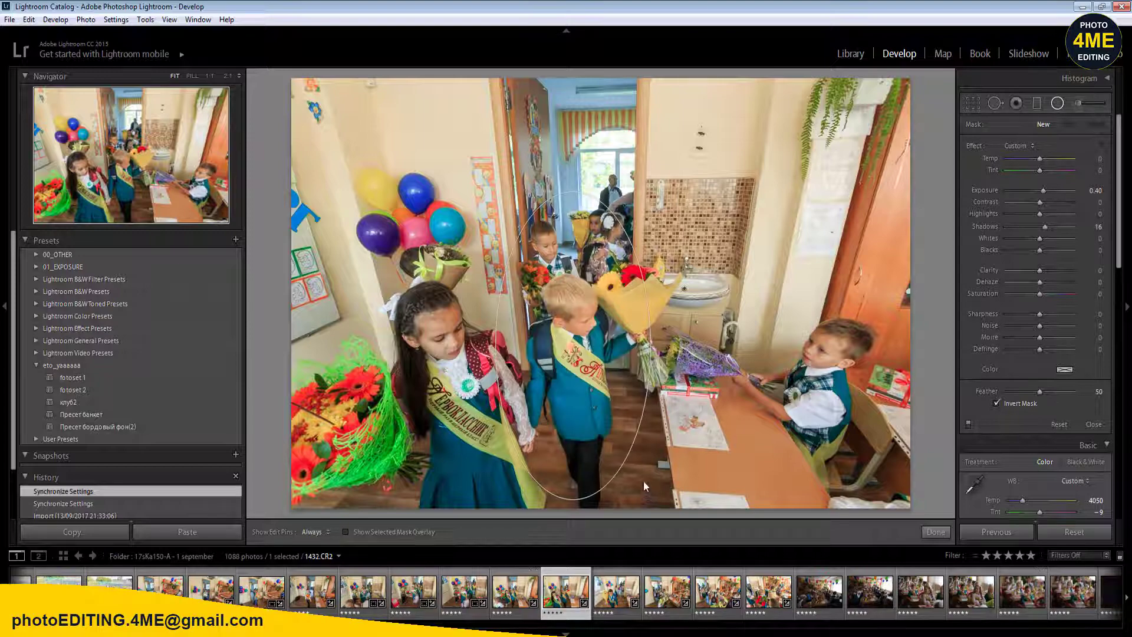
pyautogui.press('Right')
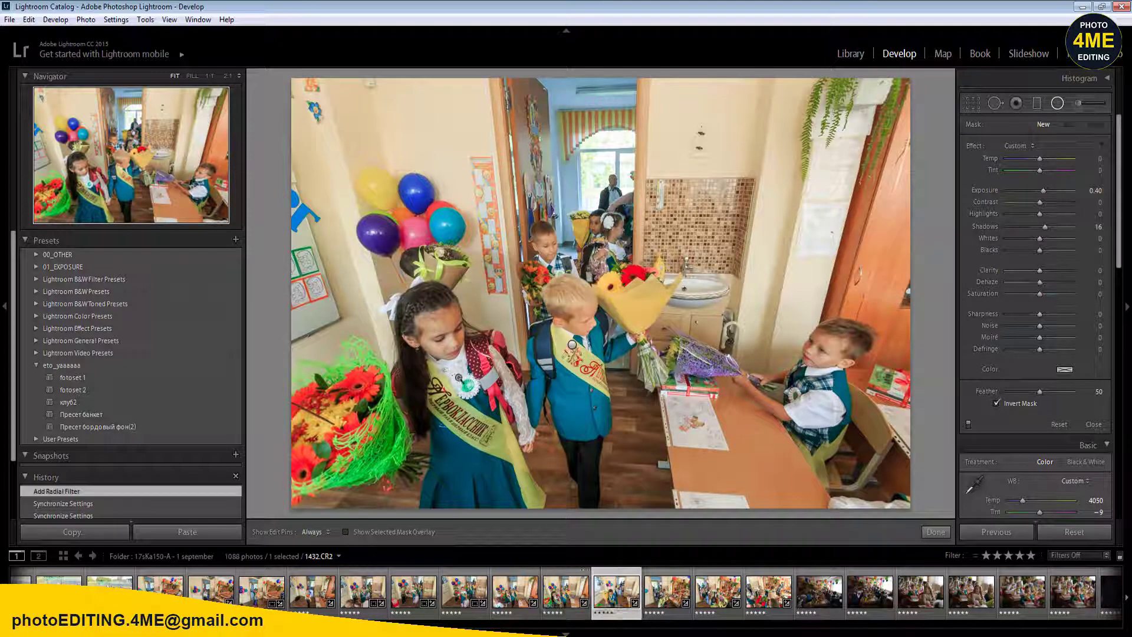
# - Brighten the boy with the yellow bouquet in 1433.CR2 with a radial filter and crop out the child at the desk
pyautogui.press('Right')
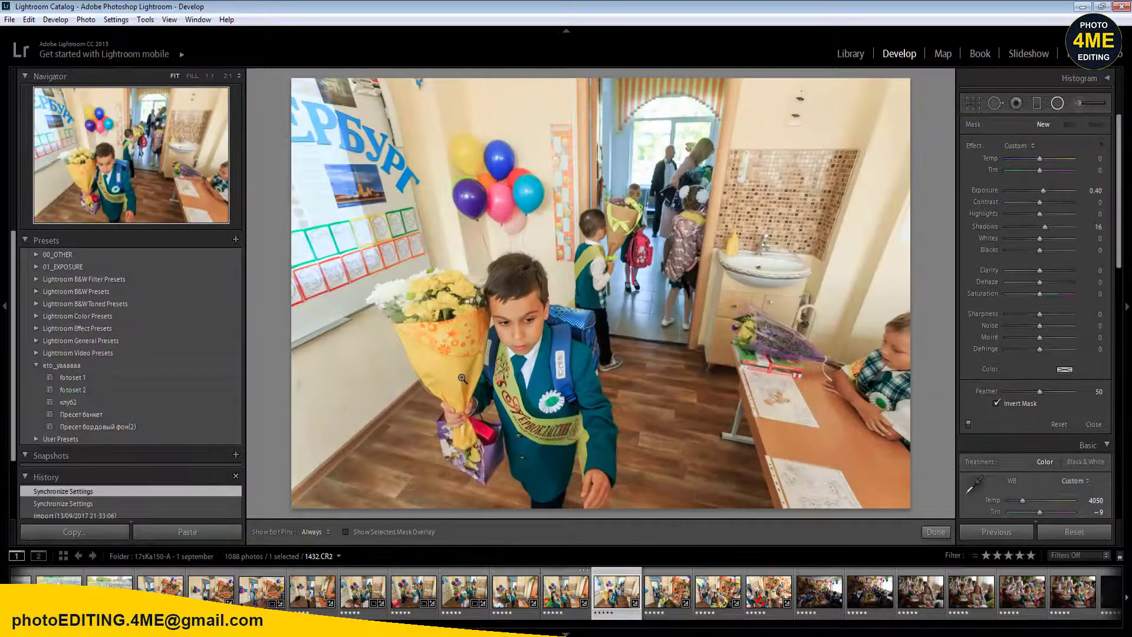
pyautogui.moveTo(515, 343); pyautogui.dragTo(592, 472)
pyautogui.press('Return')
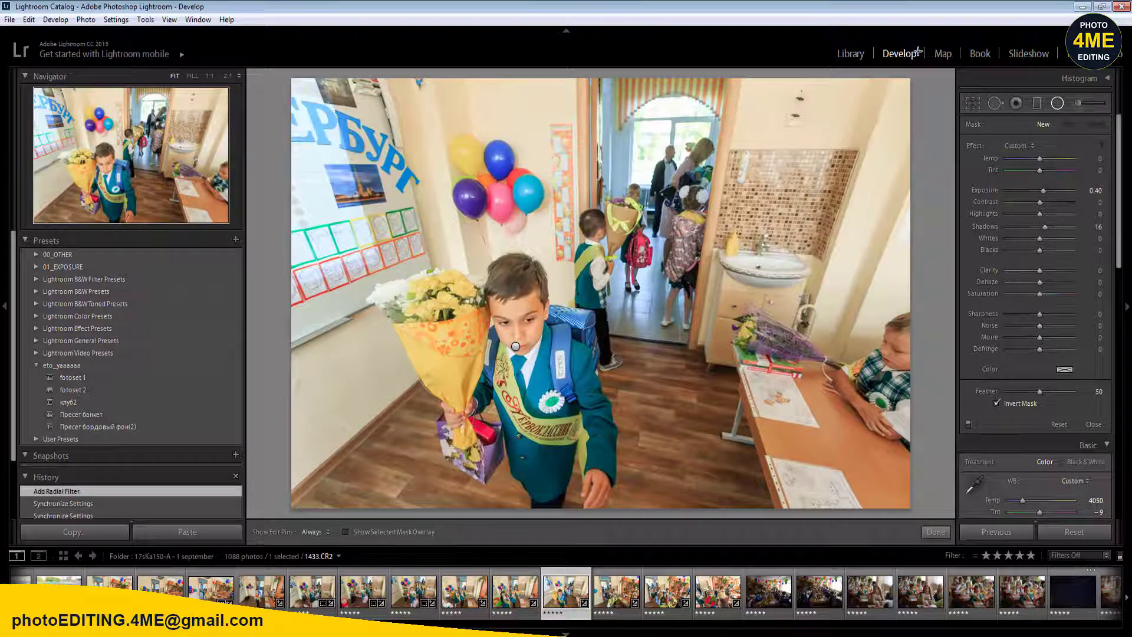
pyautogui.press('r')
pyautogui.moveTo(910, 78); pyautogui.dragTo(813, 145)
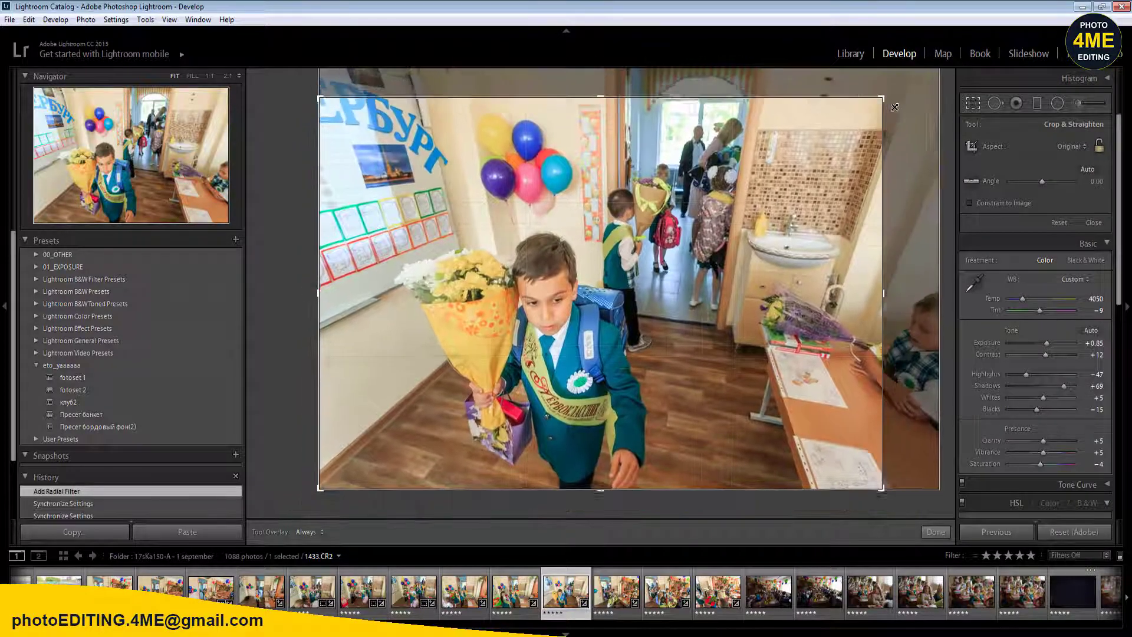
pyautogui.press('r')
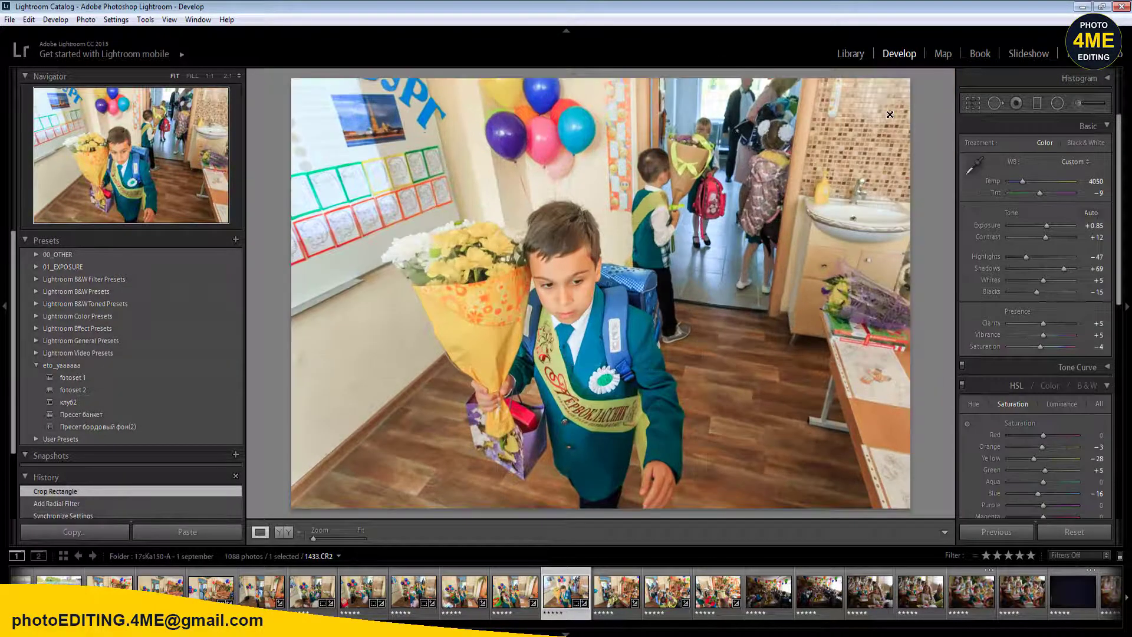
# - Go back to 1432.CR2 and crop it tighter around the walking pair, leaving out the boy at the desk
pyautogui.press('Right')
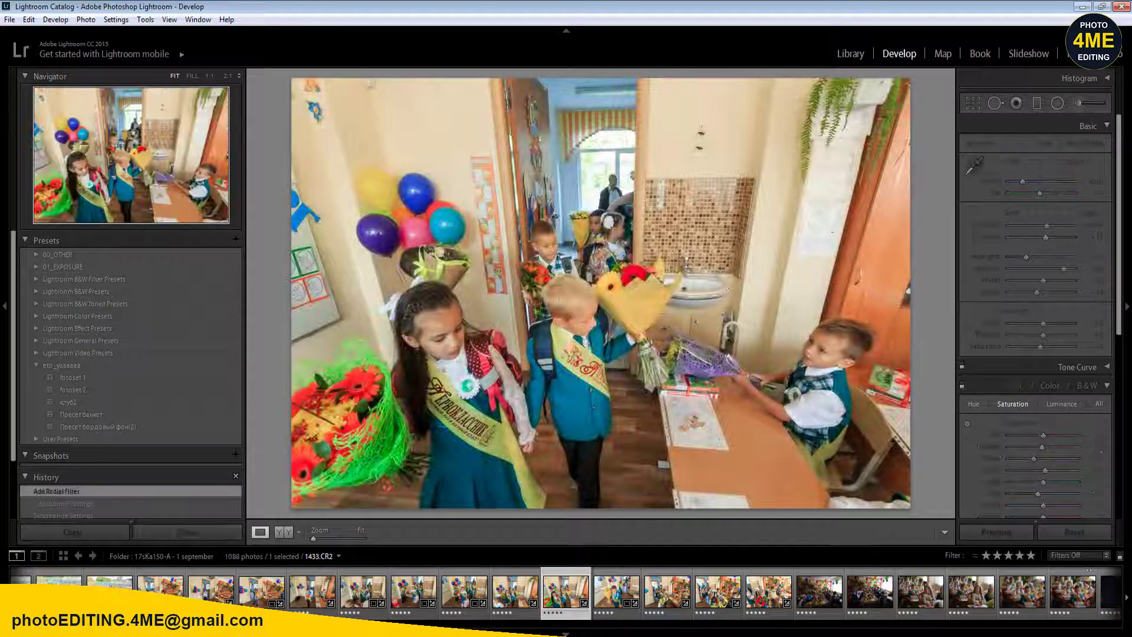
pyautogui.press('r')
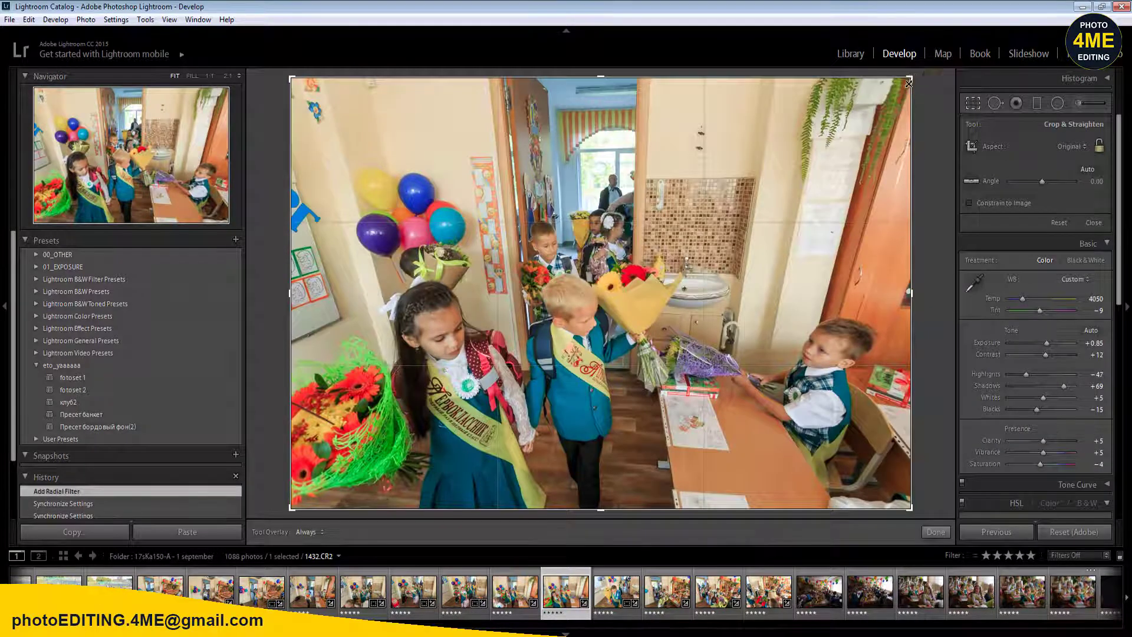
pyautogui.moveTo(908, 84); pyautogui.dragTo(881, 123)
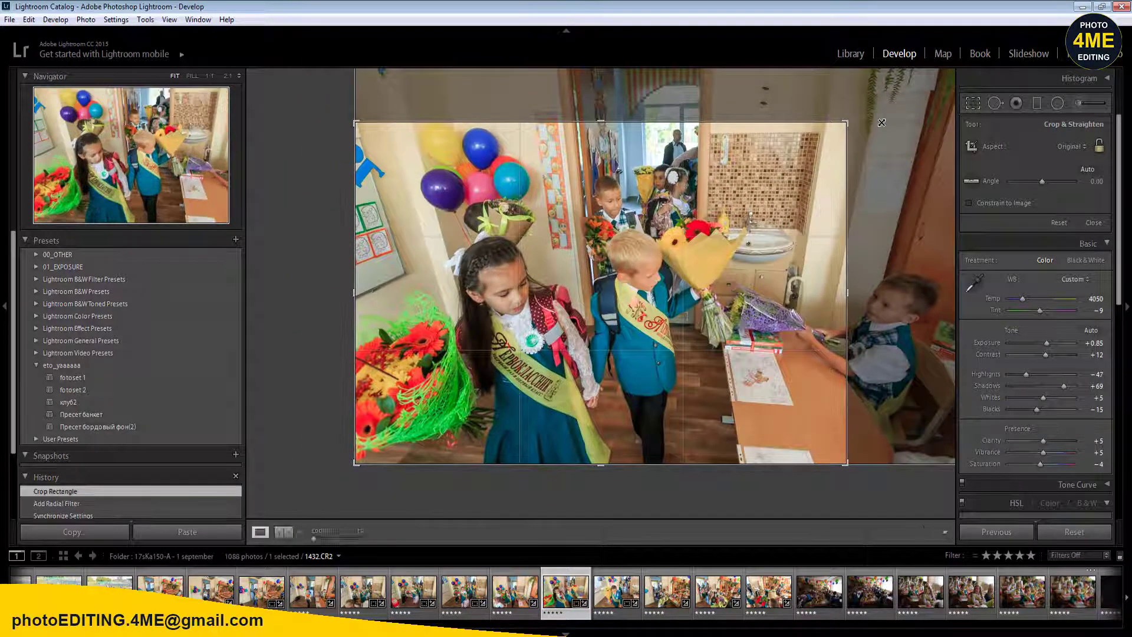
pyautogui.press('r')
# - Add radial filters with exposure 0.40 and shadows 16 to 1434.CR2 over the children by the door, the seated boys and the cabinet area
pyautogui.press('Right')
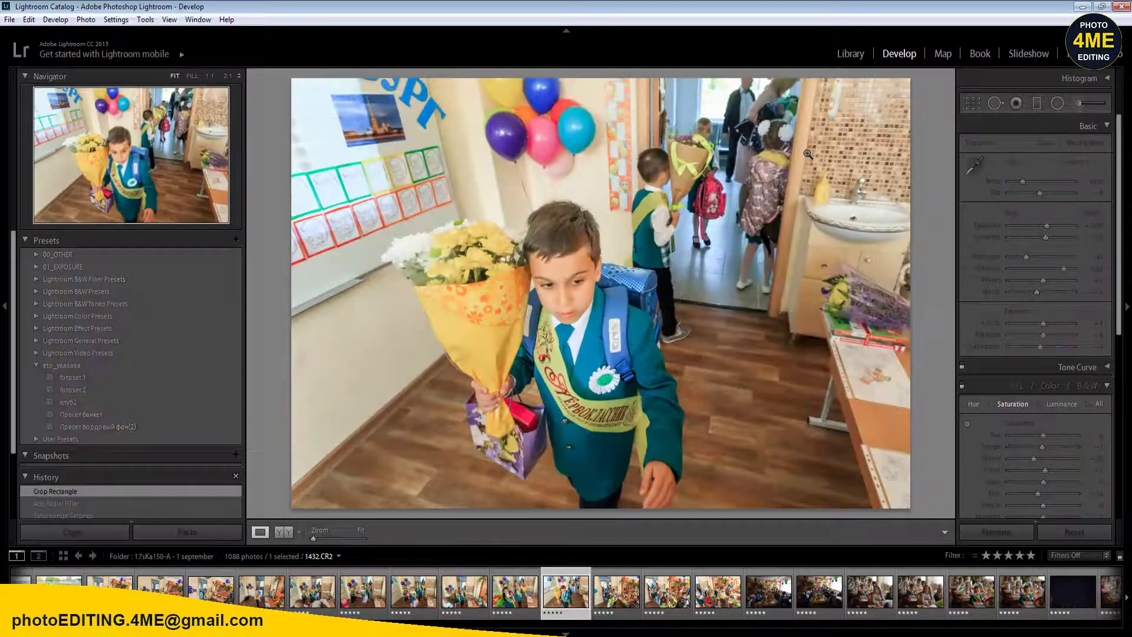
pyautogui.press('Right')
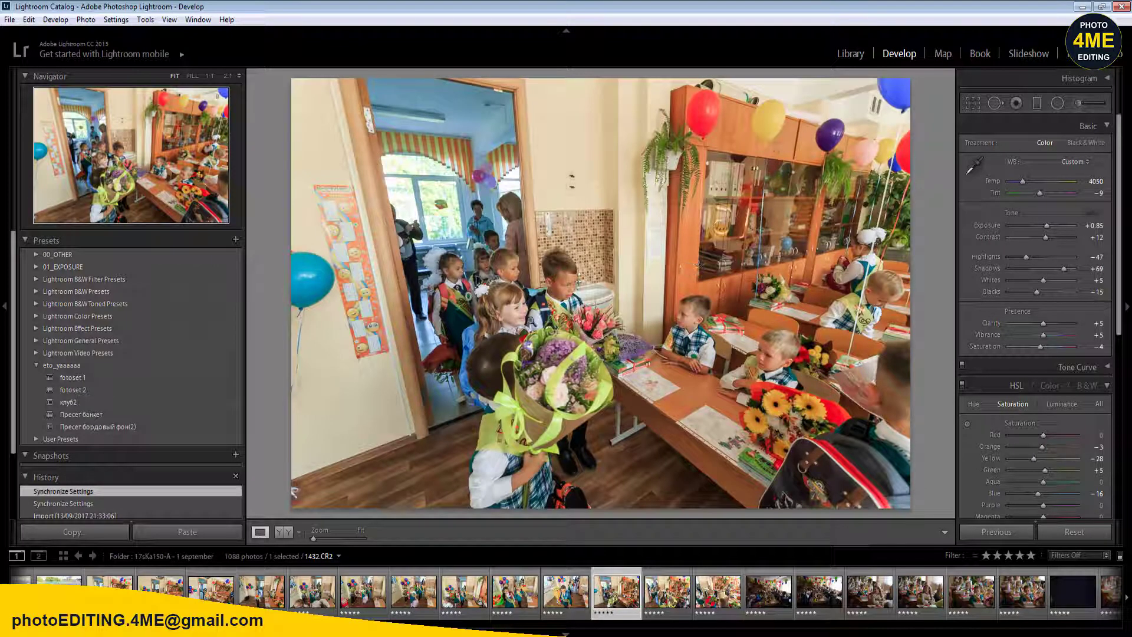
pyautogui.press('shift')
pyautogui.hotkey('shift', 'm')
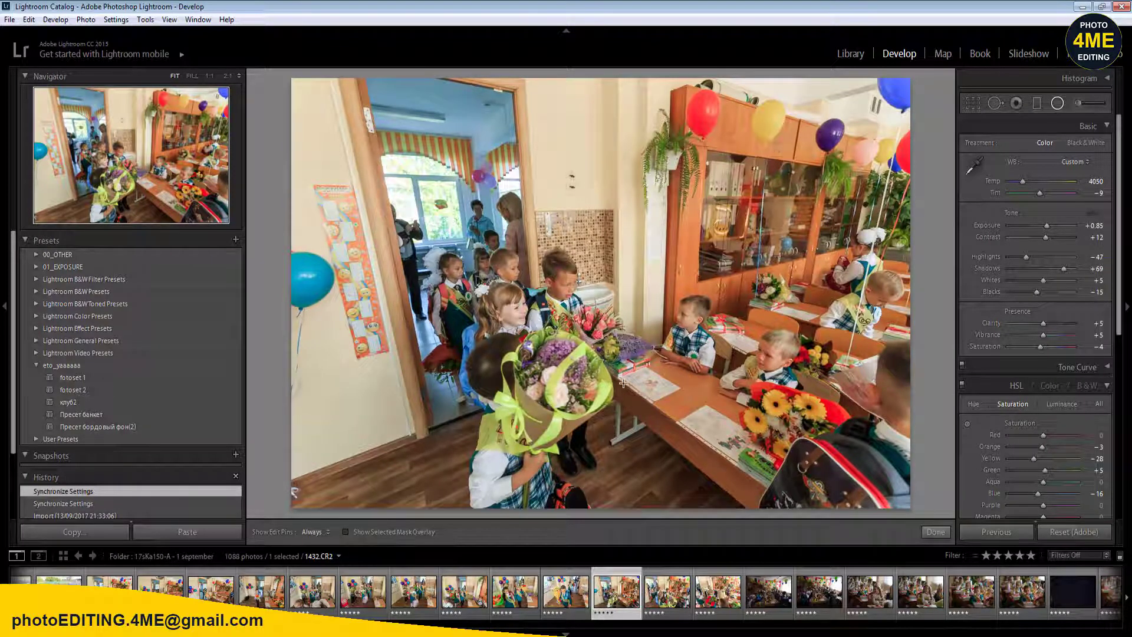
pyautogui.moveTo(657, 409); pyautogui.dragTo(704, 443)
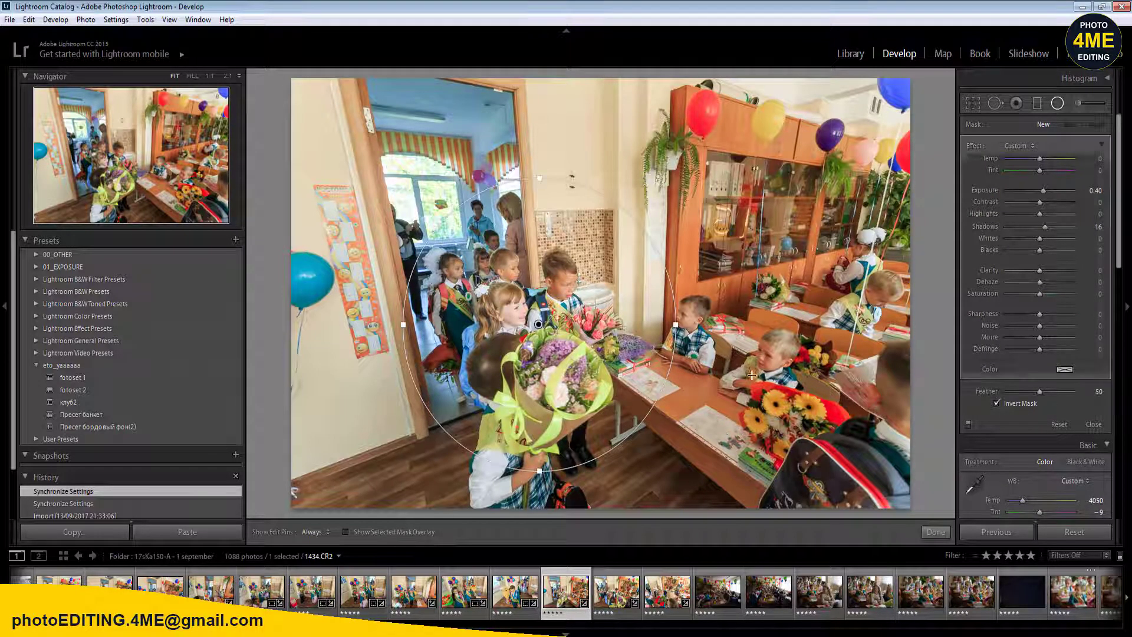
pyautogui.moveTo(744, 369); pyautogui.dragTo(868, 467)
pyautogui.press('Return')
pyautogui.moveTo(848, 291); pyautogui.dragTo(931, 410)
pyautogui.click(773, 230)
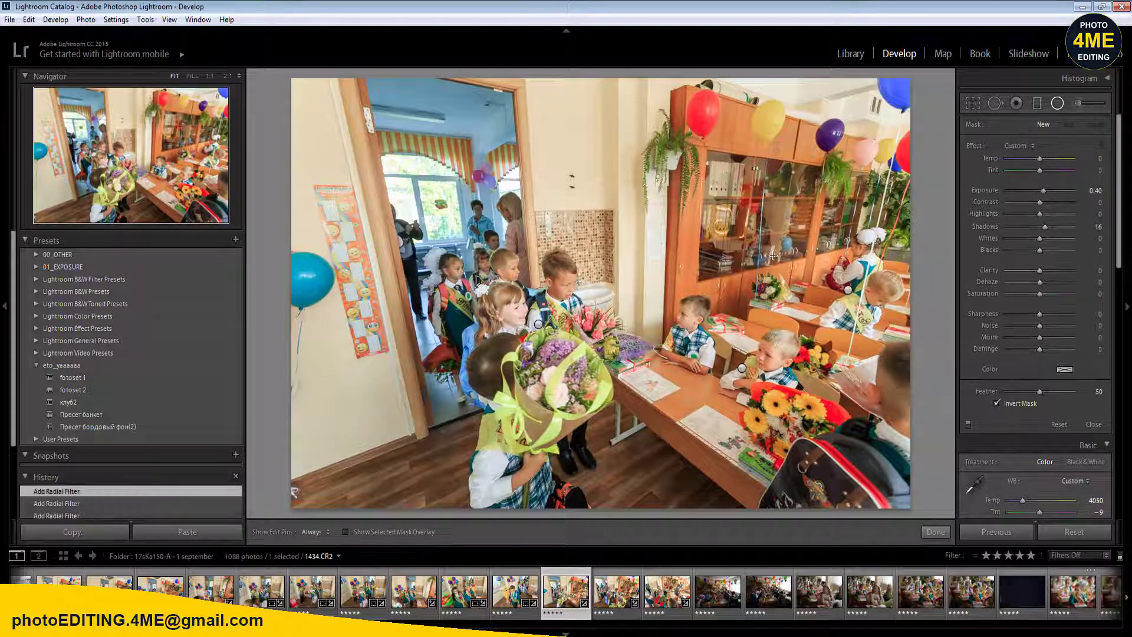
pyautogui.moveTo(773, 255); pyautogui.dragTo(876, 354)
pyautogui.press('Return')
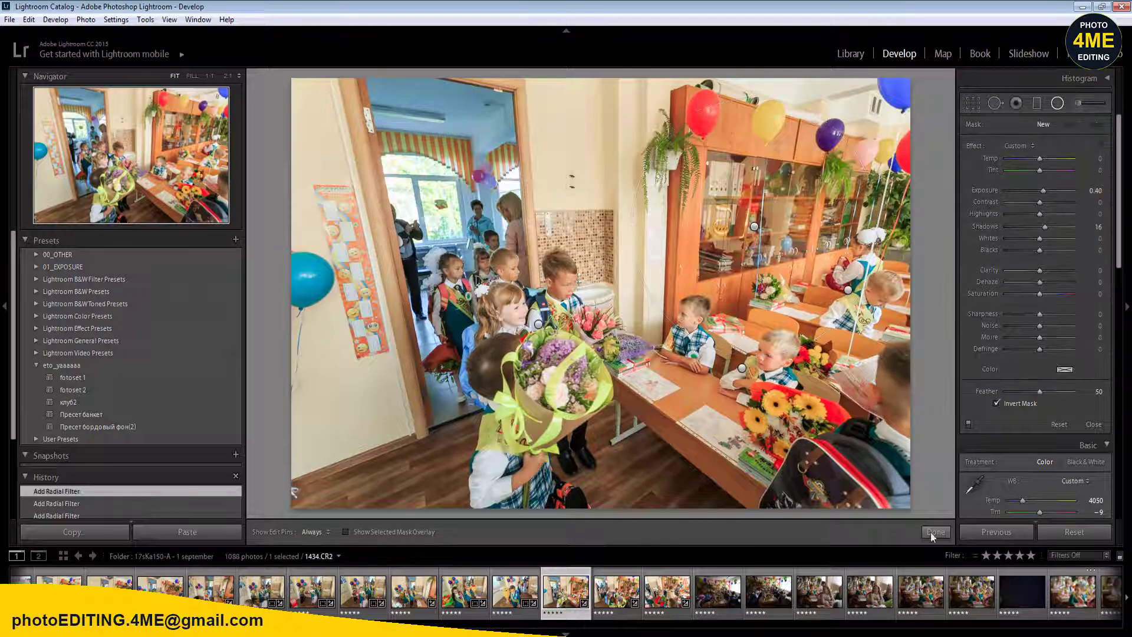
# - Synchronize the develop settings of 1434.CR2 to the ten photos that follow it, leaving out local adjustments, spot removal and crop
pyautogui.keyDown('shift'); pyautogui.click(1073, 592); pyautogui.keyUp('shift')
pyautogui.click(1012, 531)
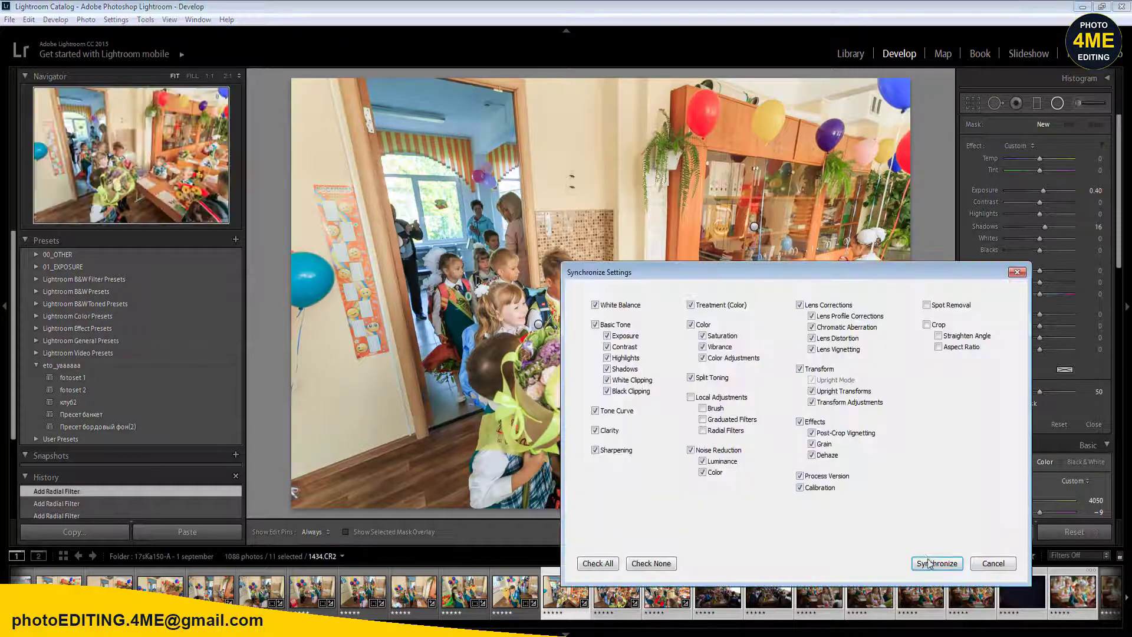
pyautogui.click(936, 563)
# - Straighten 1435.CR2 with a crop angle of -2.64
pyautogui.click(521, 592)
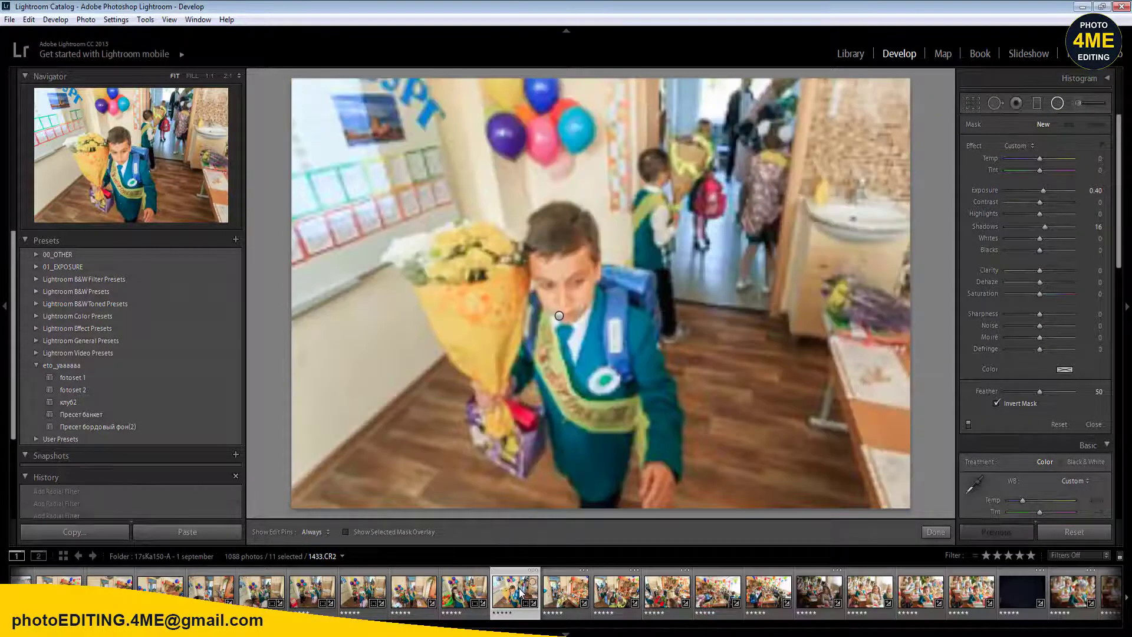
pyautogui.press('Right')
pyautogui.press('Right')
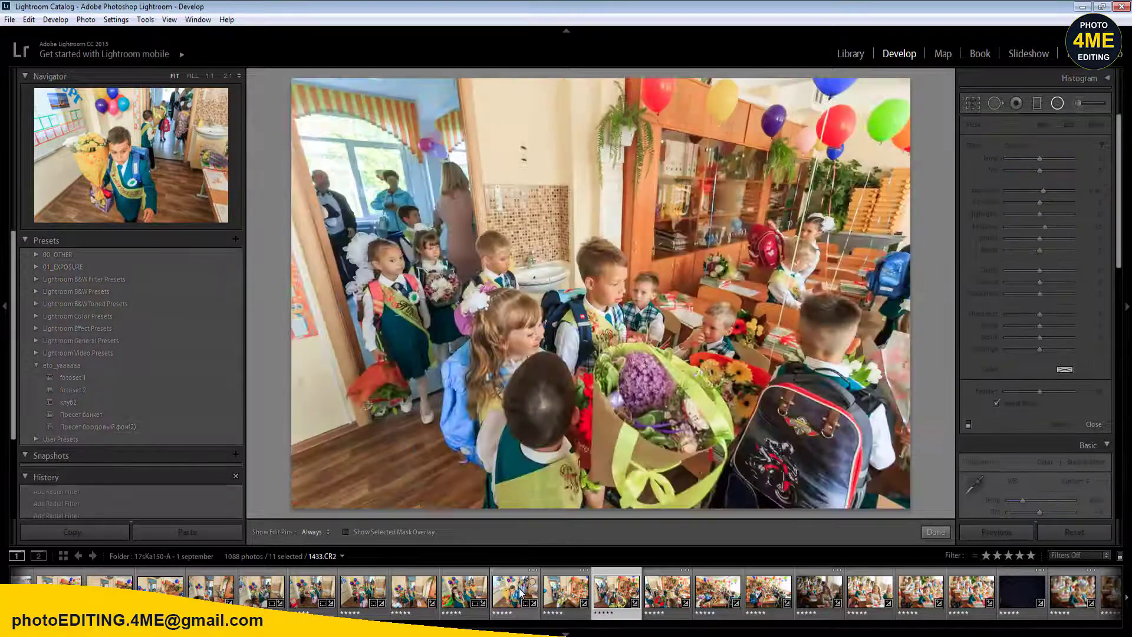
pyautogui.click(968, 104)
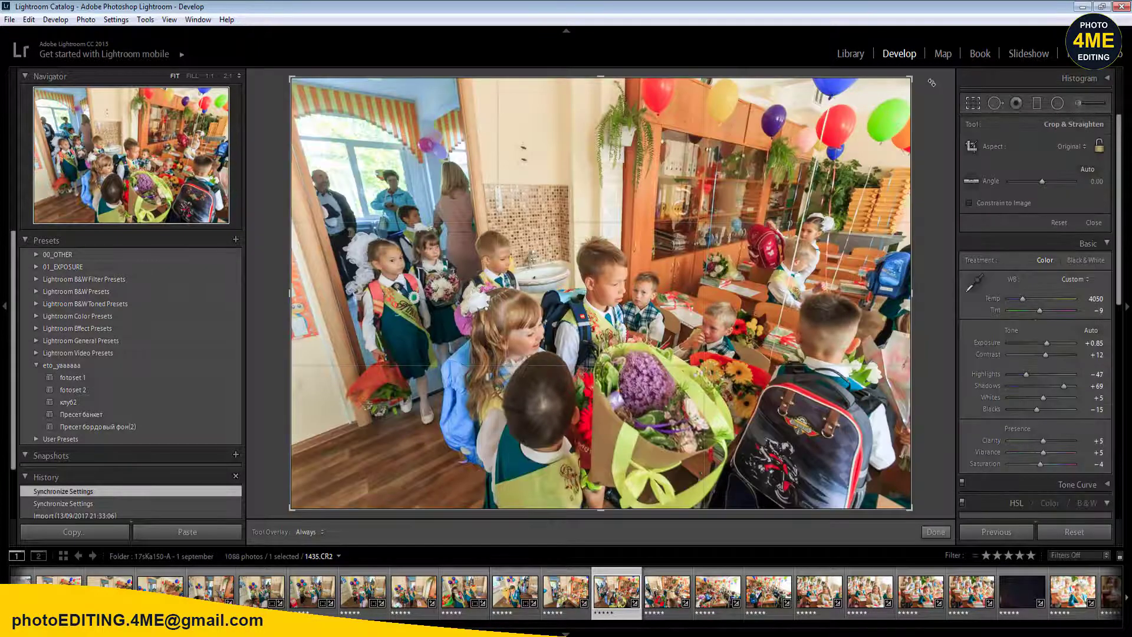
pyautogui.moveTo(932, 81); pyautogui.dragTo(925, 66)
pyautogui.press('Return')
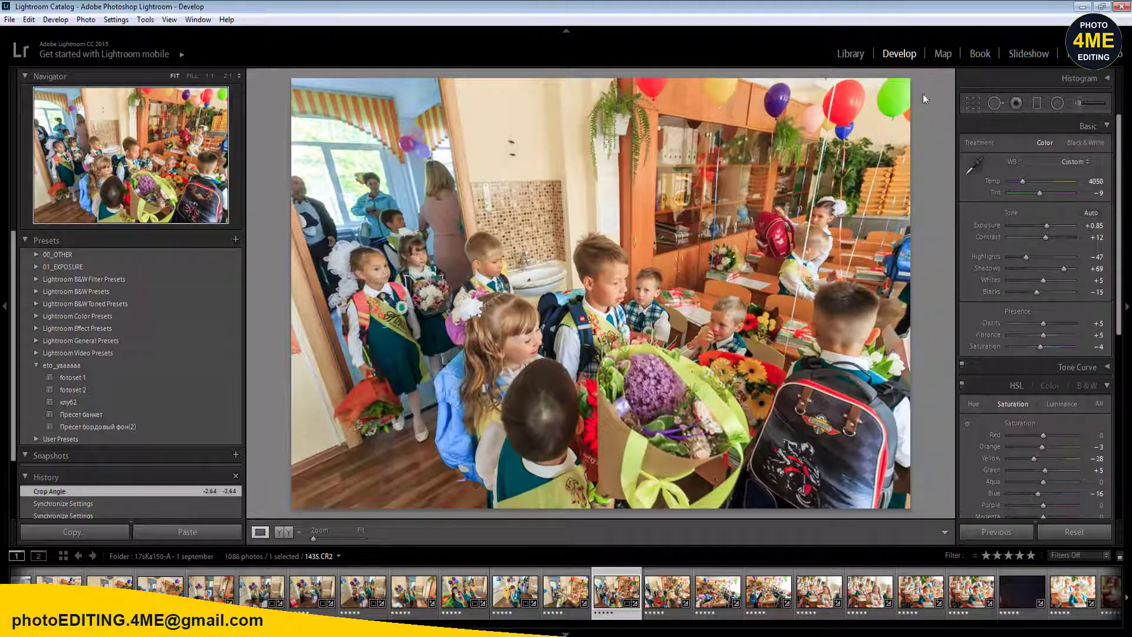
pyautogui.press('Right')
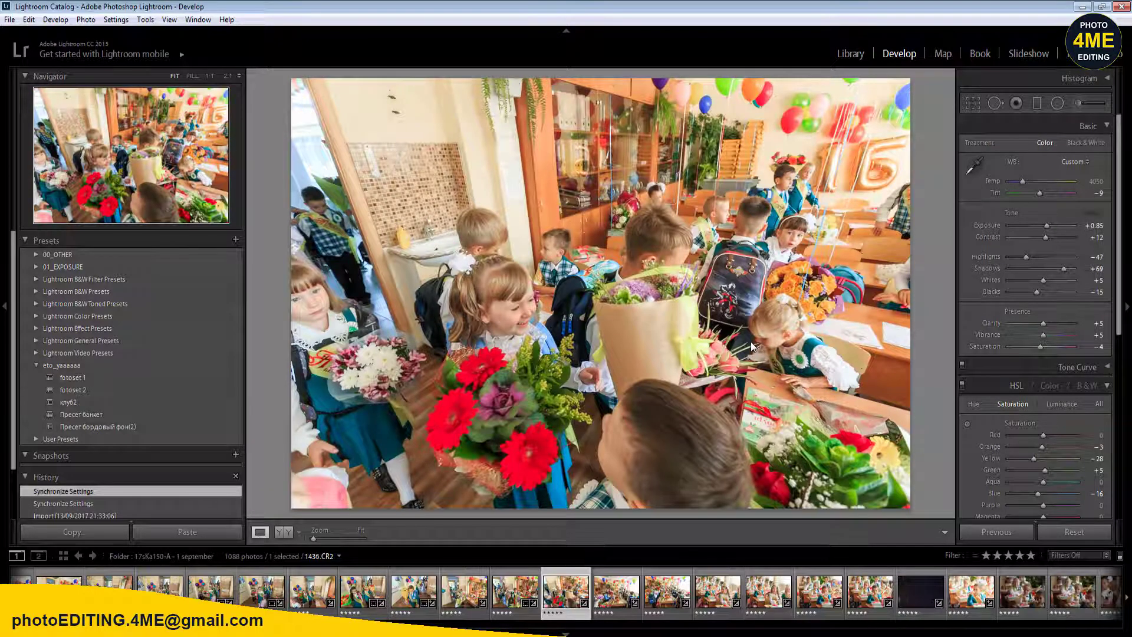
# - Crop 1436.CR2 tighter around the children and flowers, leaving out the doorway and the balloons along the upper edge
pyautogui.press('r')
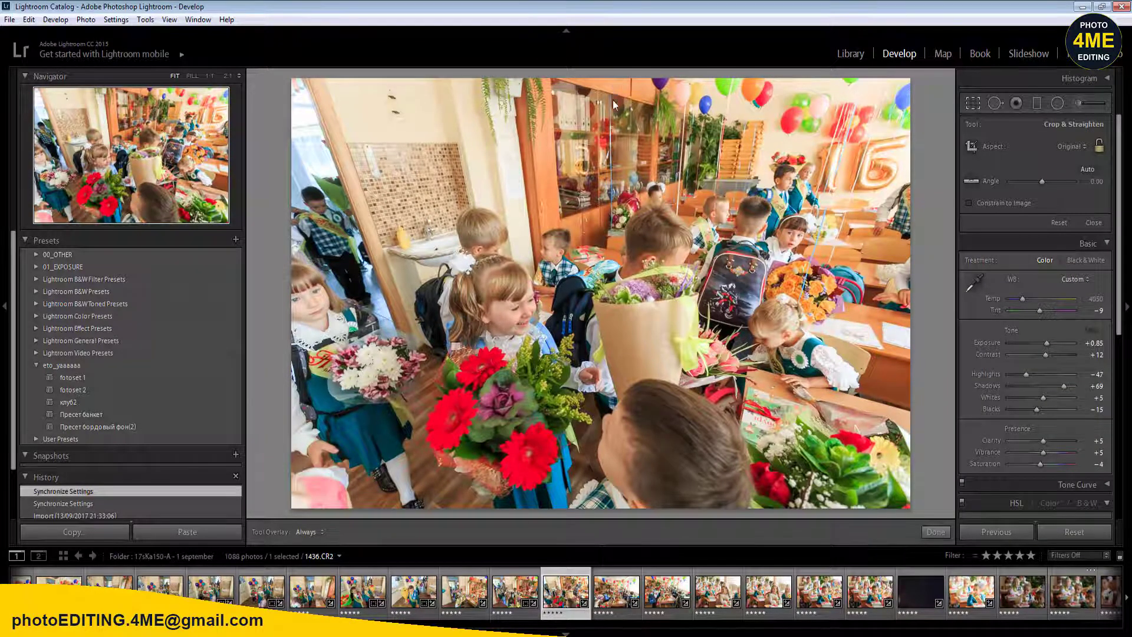
pyautogui.press('shift')
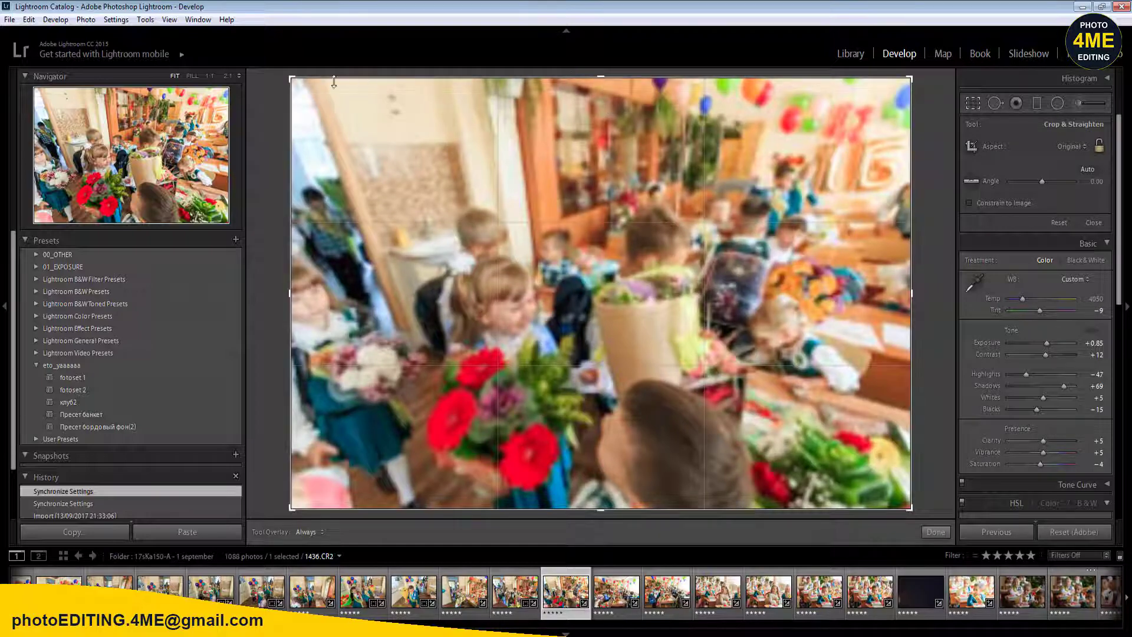
pyautogui.moveTo(291, 78); pyautogui.dragTo(371, 134)
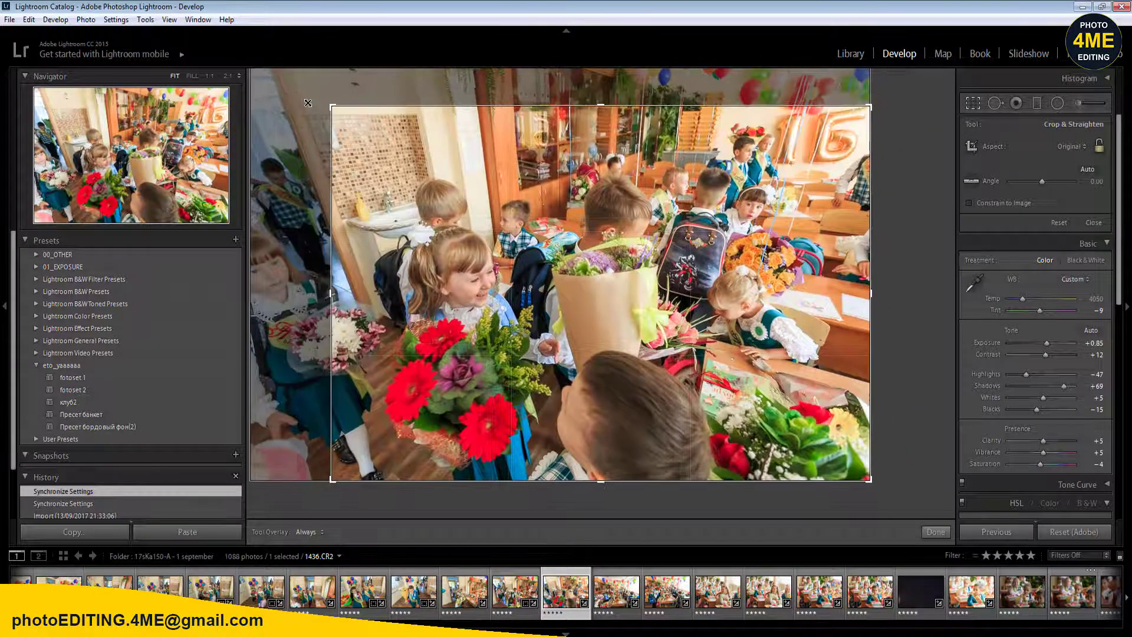
pyautogui.press('Return')
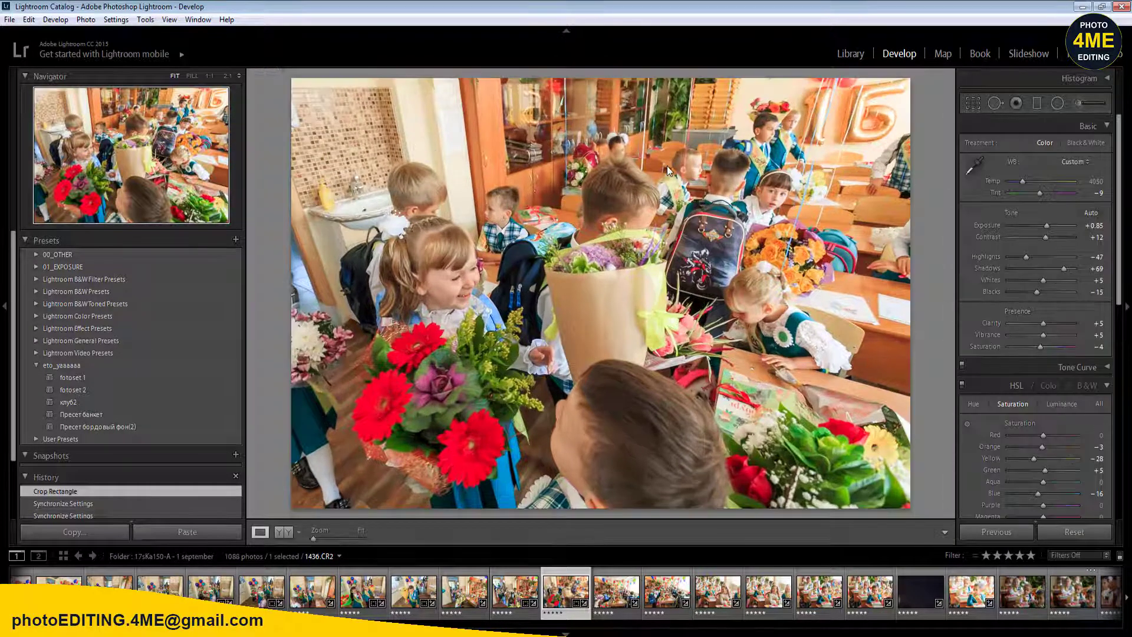
# - Add radial filters with exposure 0.40 and shadows 16 to 1437.CR2 over the children on both sides of the front desk and those behind it
pyautogui.press('Right')
pyautogui.press('Right')
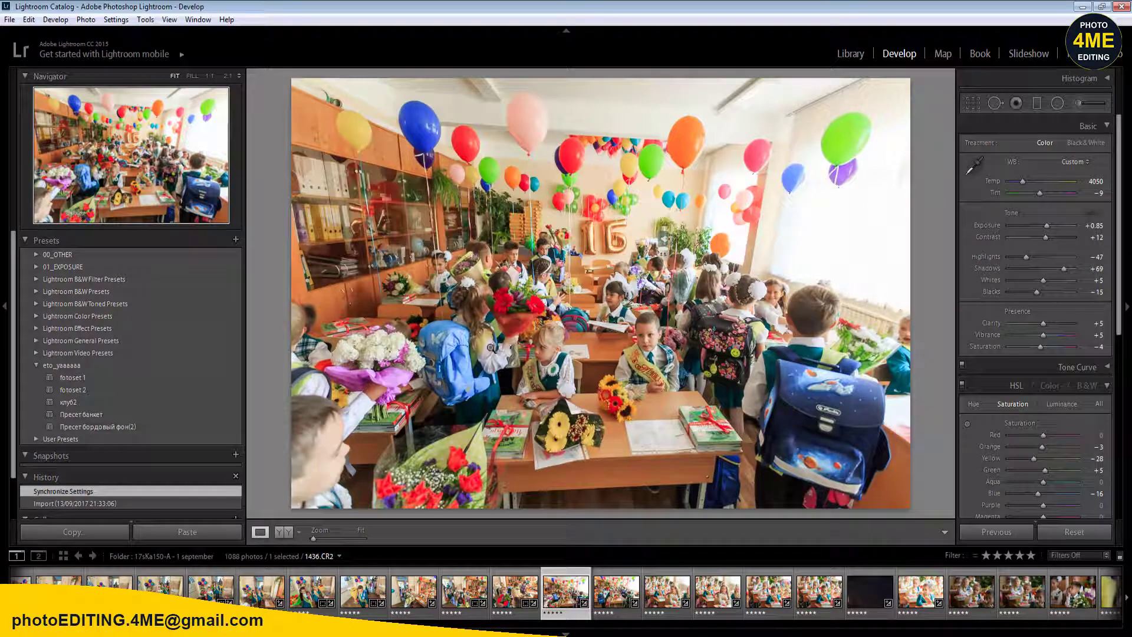
pyautogui.press('m')
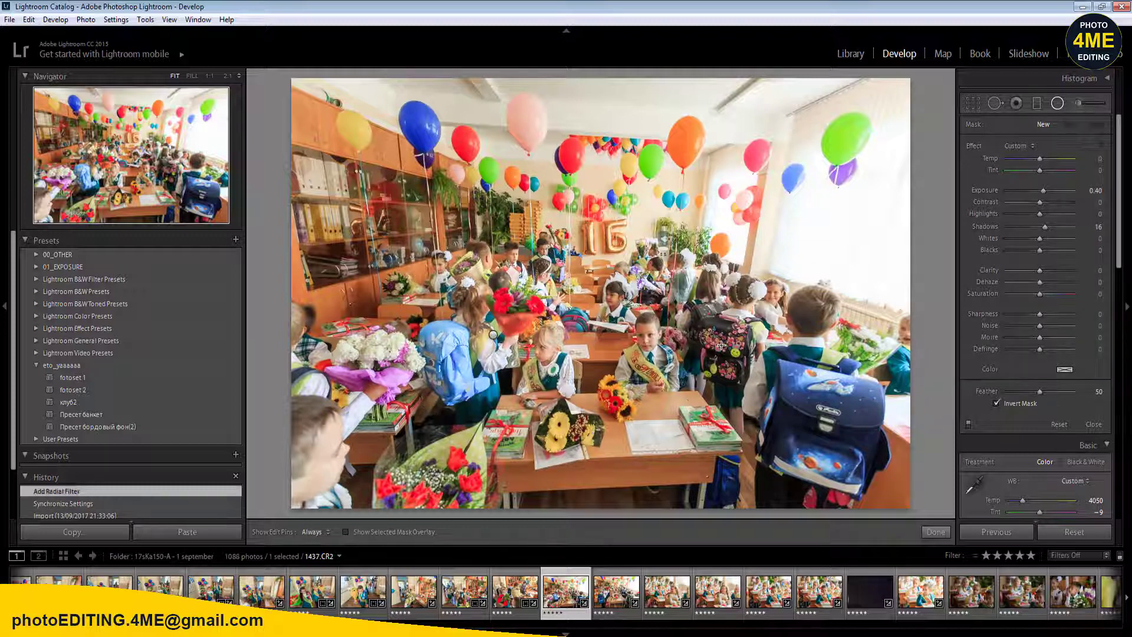
pyautogui.moveTo(493, 335); pyautogui.dragTo(775, 427)
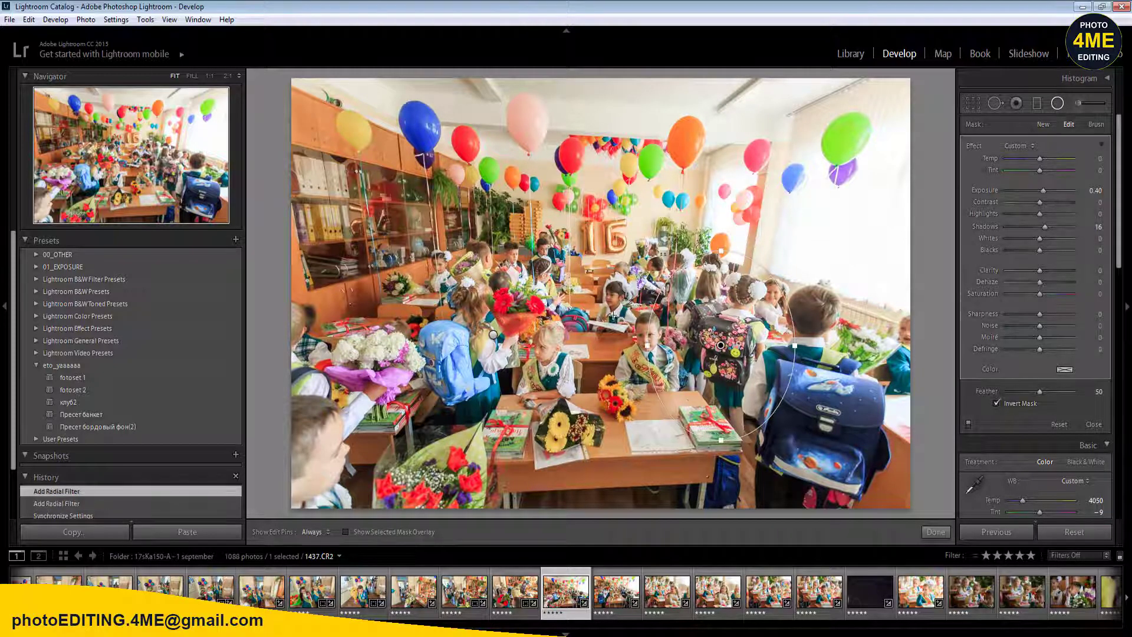
pyautogui.moveTo(605, 307)
pyautogui.mouseDown()
pyautogui.moveTo(674, 354)
pyautogui.moveTo(540, 270)
pyautogui.moveTo(607, 324)
pyautogui.mouseUp()
pyautogui.hotkey('shift', 'm')
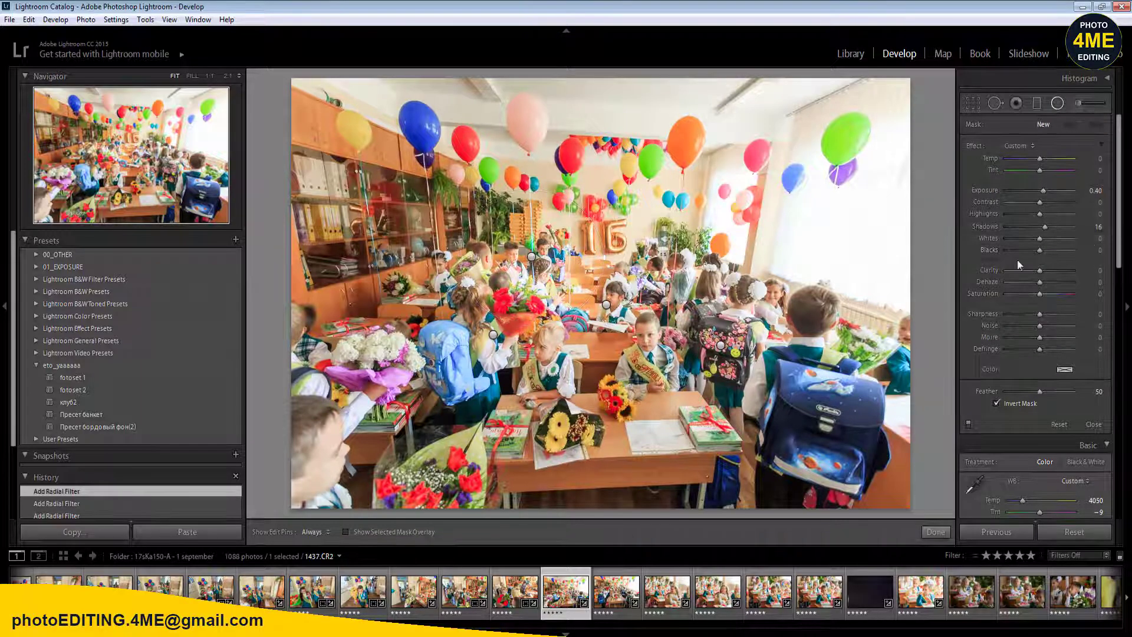
# - Set the exposure of 1437.CR2 to +0.65 and synchronize its develop settings to the ten photos that follow it
pyautogui.press('Down')
pyautogui.press('Down')
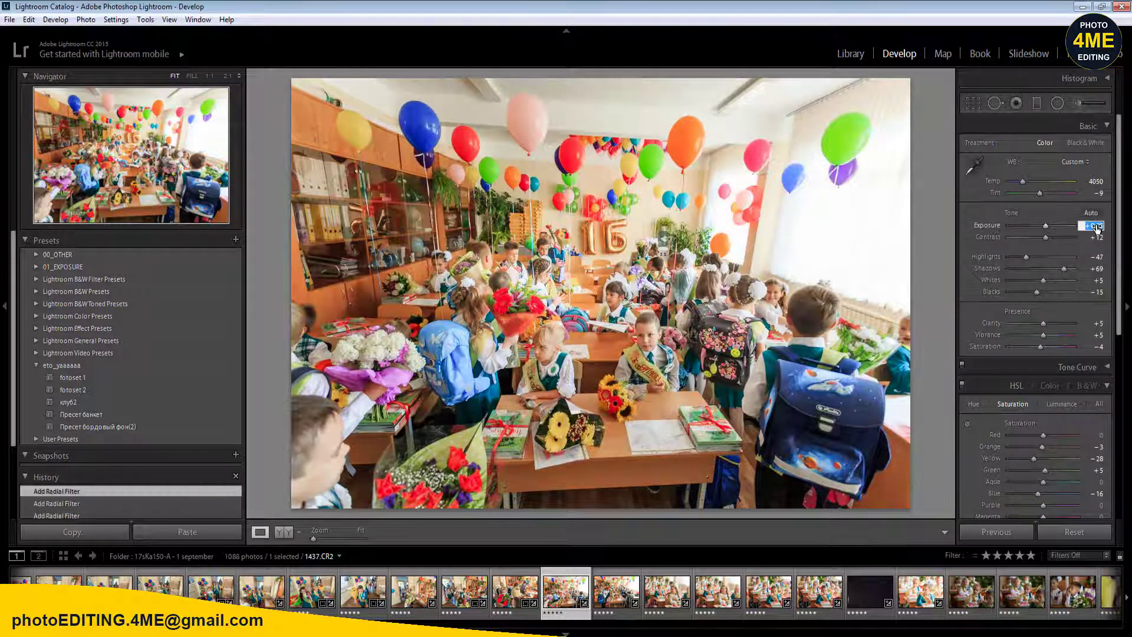
pyautogui.press('Return')
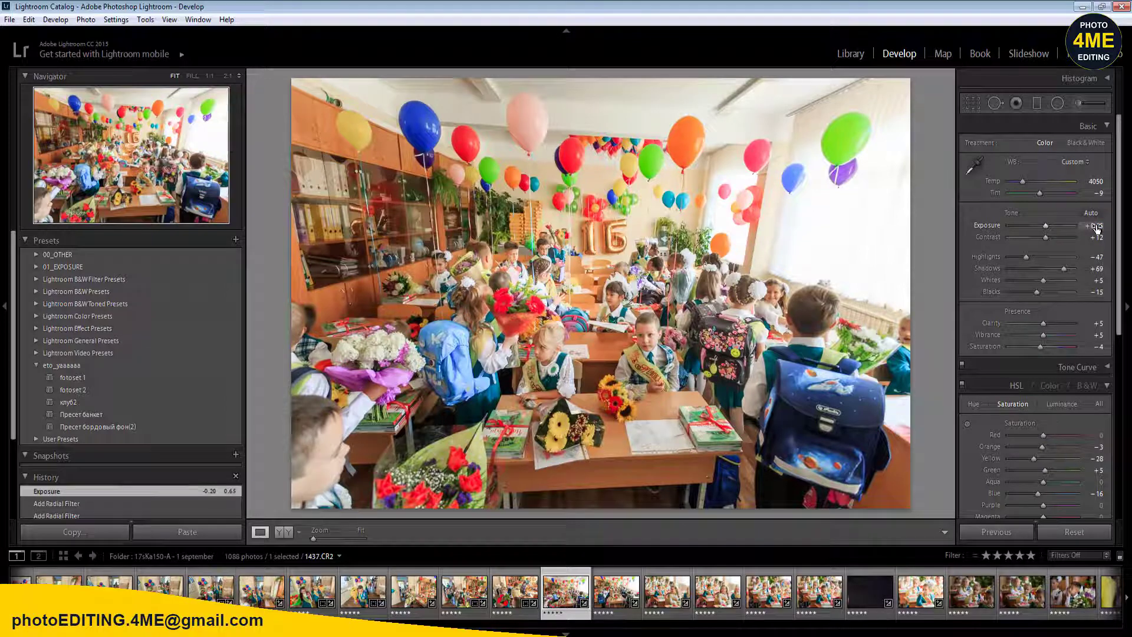
pyautogui.keyDown('shift'); pyautogui.click(1074, 592); pyautogui.keyUp('shift')
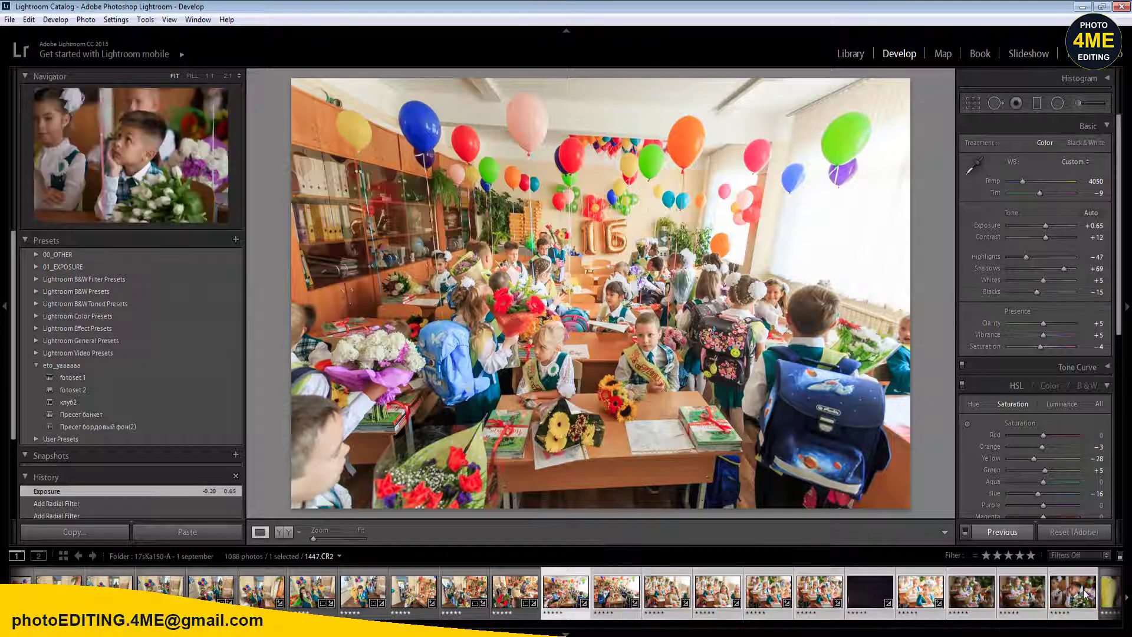
pyautogui.click(1004, 533)
pyautogui.click(920, 563)
# - Rate 1438.CR2, the wide classroom shot with two boys wearing backpacks, with one star
pyautogui.click(515, 591)
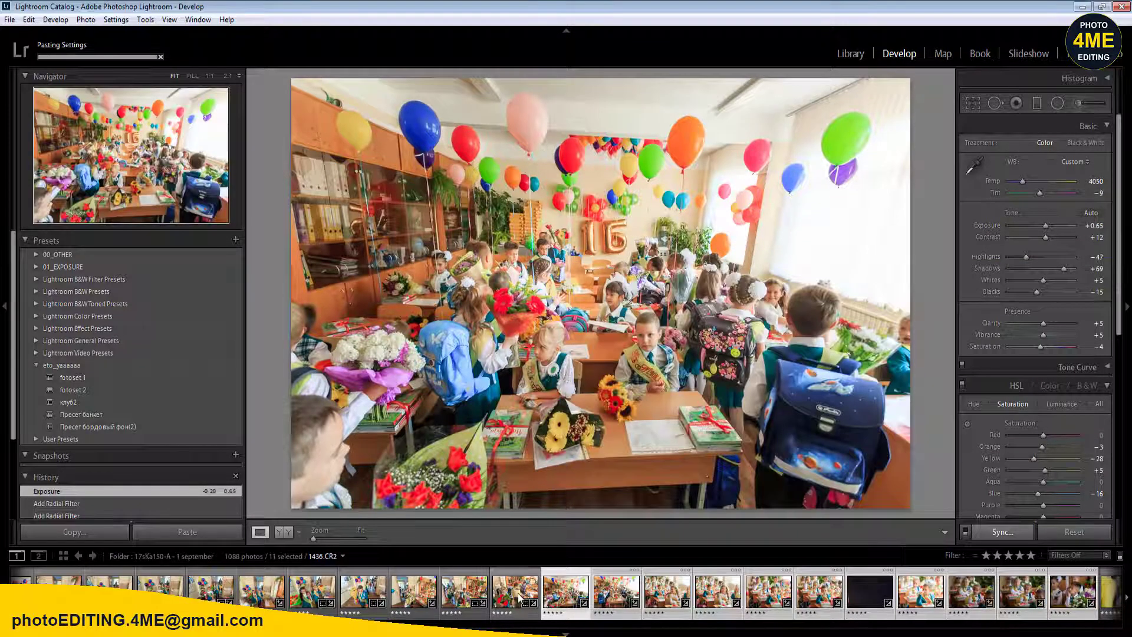
pyautogui.press('Right')
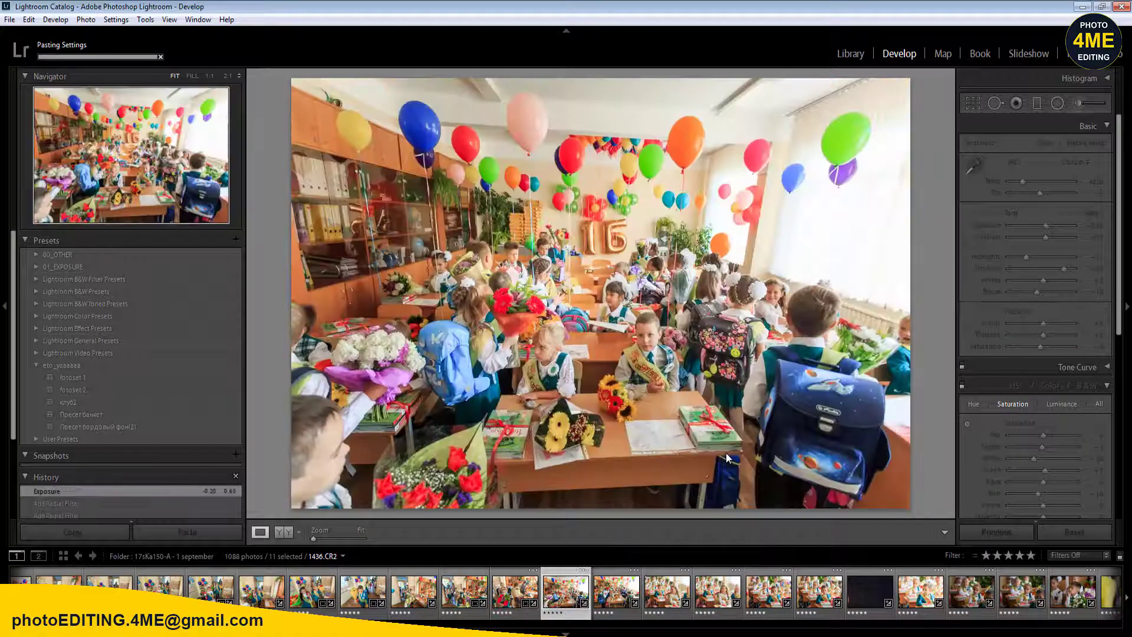
pyautogui.press('1')
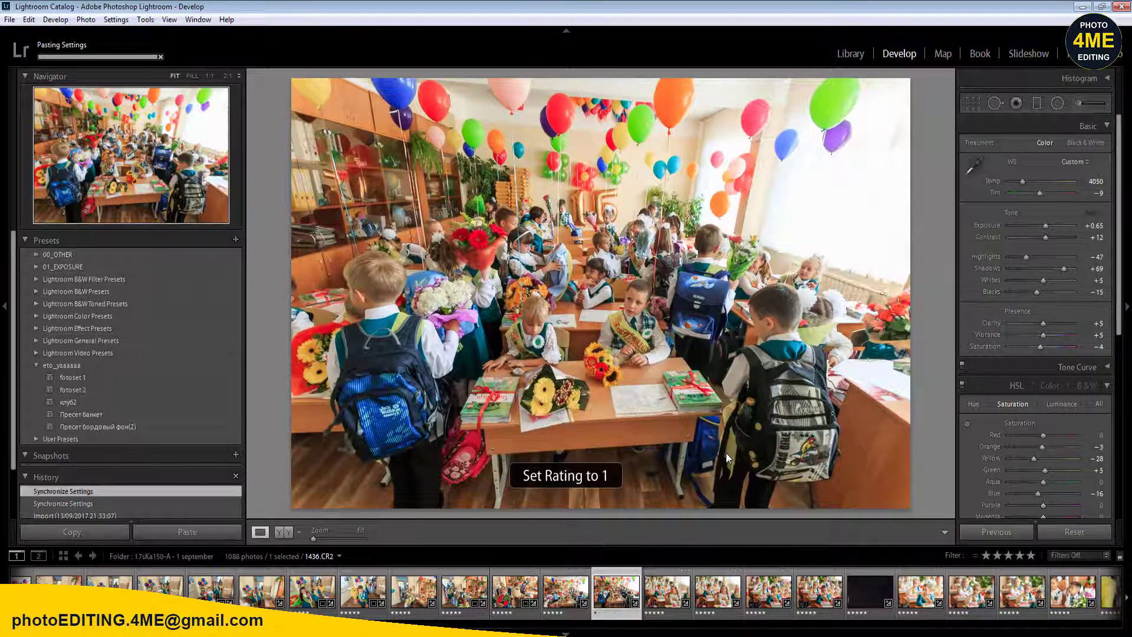
pyautogui.press('1')
pyautogui.press('1')
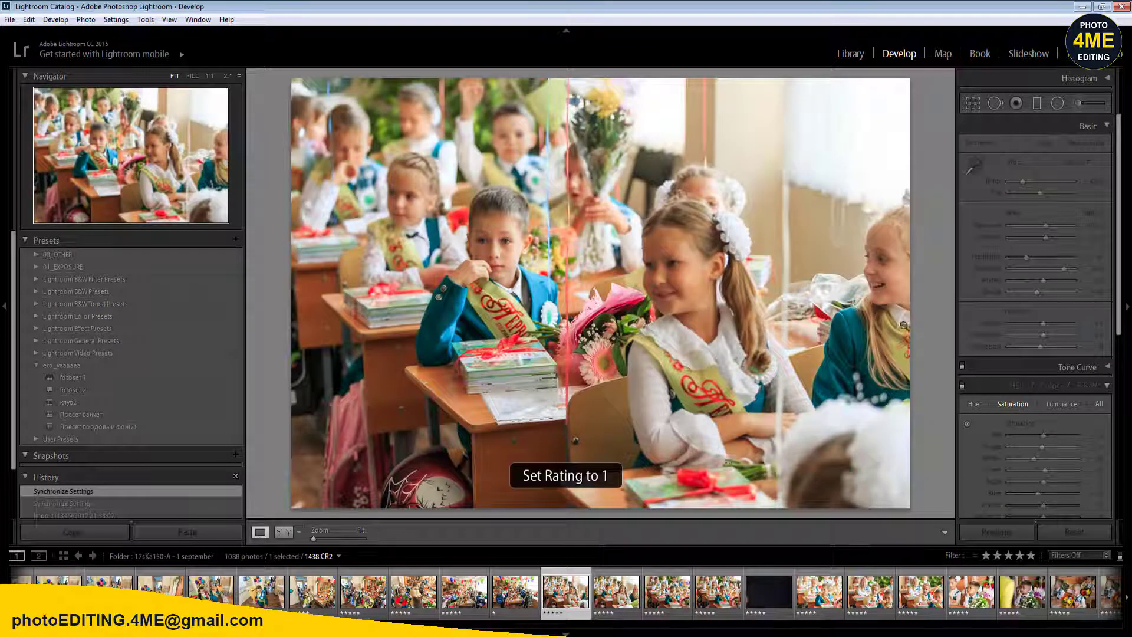
# - Set the temperature of 1439.CR2 to 3800 and its shadows to +73
pyautogui.click(1096, 181)
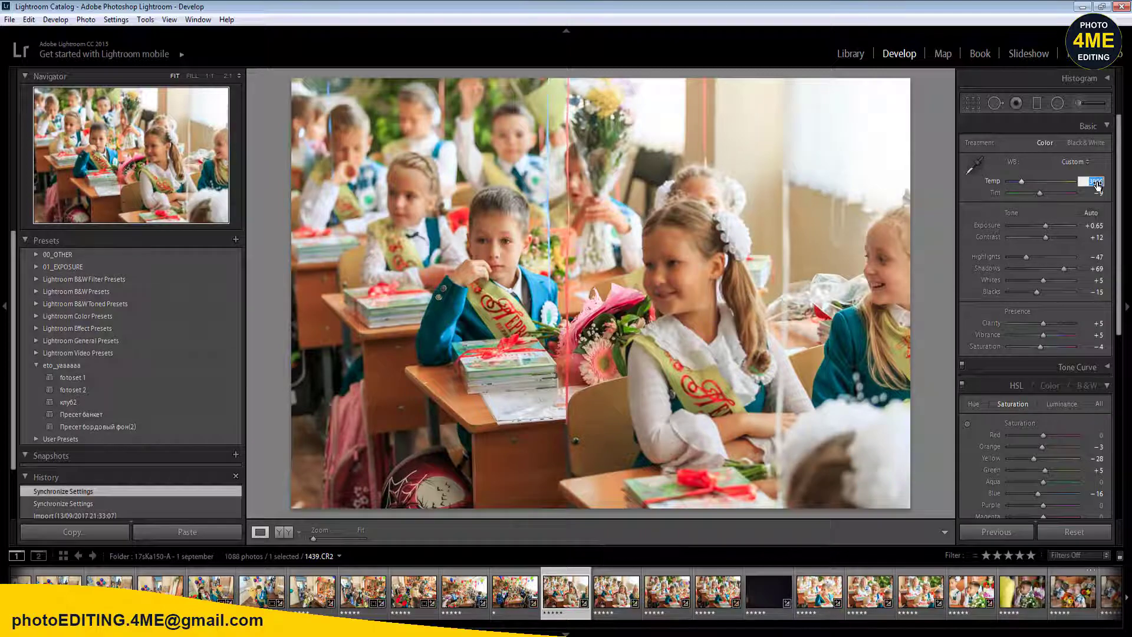
pyautogui.write('3800')
pyautogui.press('Return')
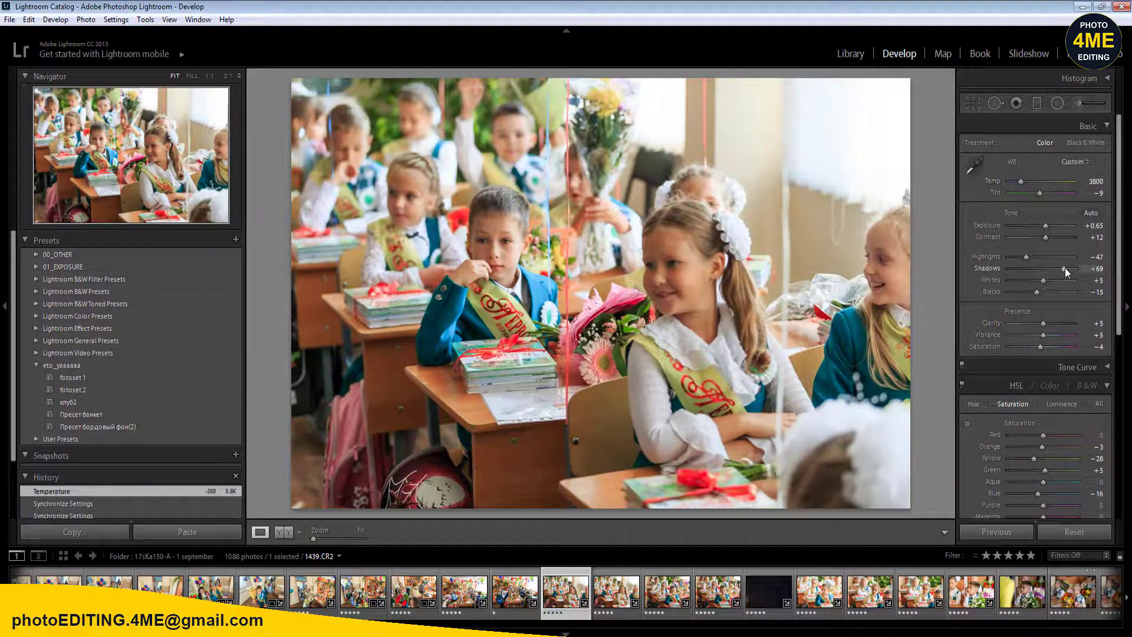
pyautogui.moveTo(1065, 268); pyautogui.dragTo(1065, 268)
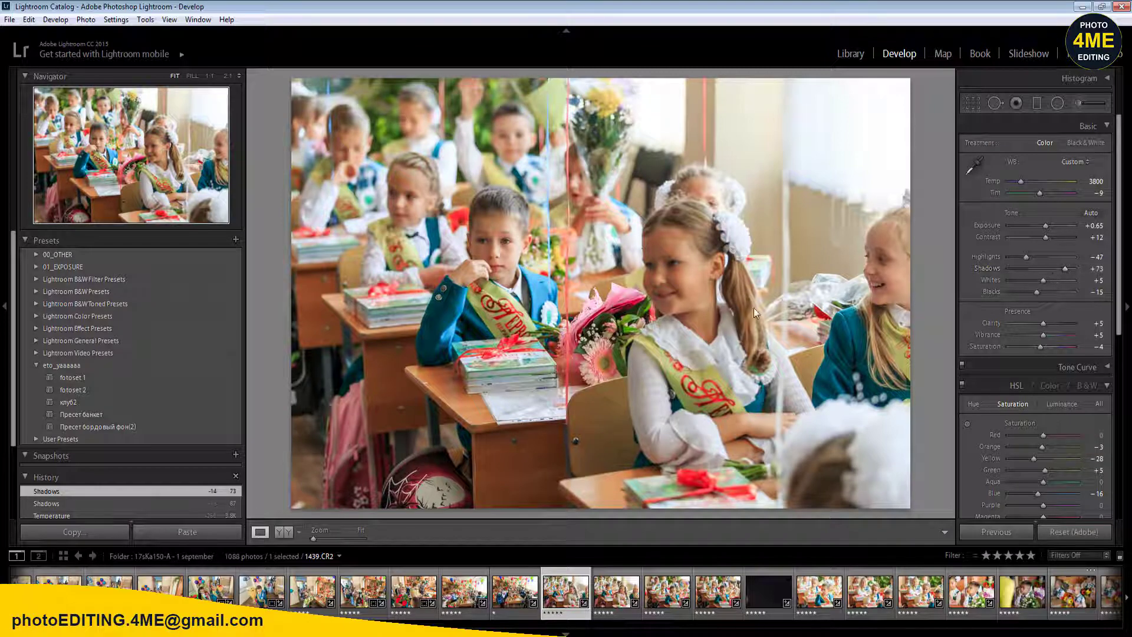
# - Add radial filters to 1439.CR2 over the smiling girl and the boy seated at the desk
pyautogui.hotkey('shift', 'm')
pyautogui.moveTo(680, 303)
pyautogui.mouseDown()
pyautogui.moveTo(744, 408)
pyautogui.moveTo(725, 404)
pyautogui.mouseUp()
pyautogui.moveTo(479, 285); pyautogui.dragTo(572, 429)
pyautogui.click(1093, 424)
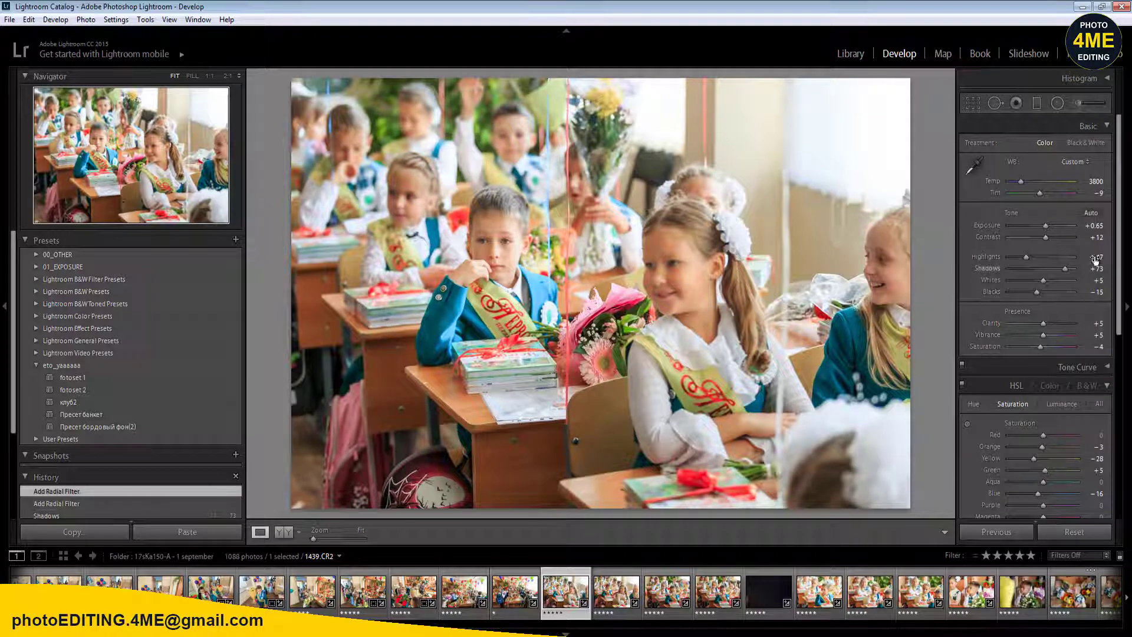
# - Set the shadows of 1439.CR2 to +82, the blacks to +11 and the contrast to +27
pyautogui.moveTo(1065, 269); pyautogui.dragTo(1045, 297)
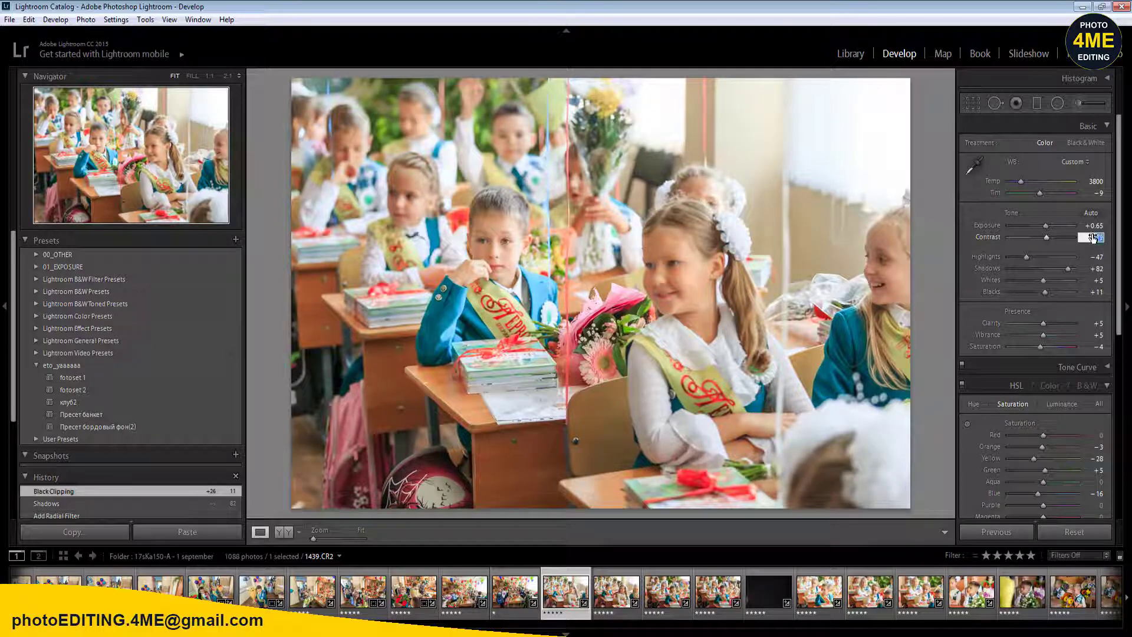
pyautogui.write('15')
pyautogui.press('Return')
# - Fine-tune 1439.CR2 with vibrance +4, saturation -7, clarity +7 and highlights -69
pyautogui.click(1097, 335)
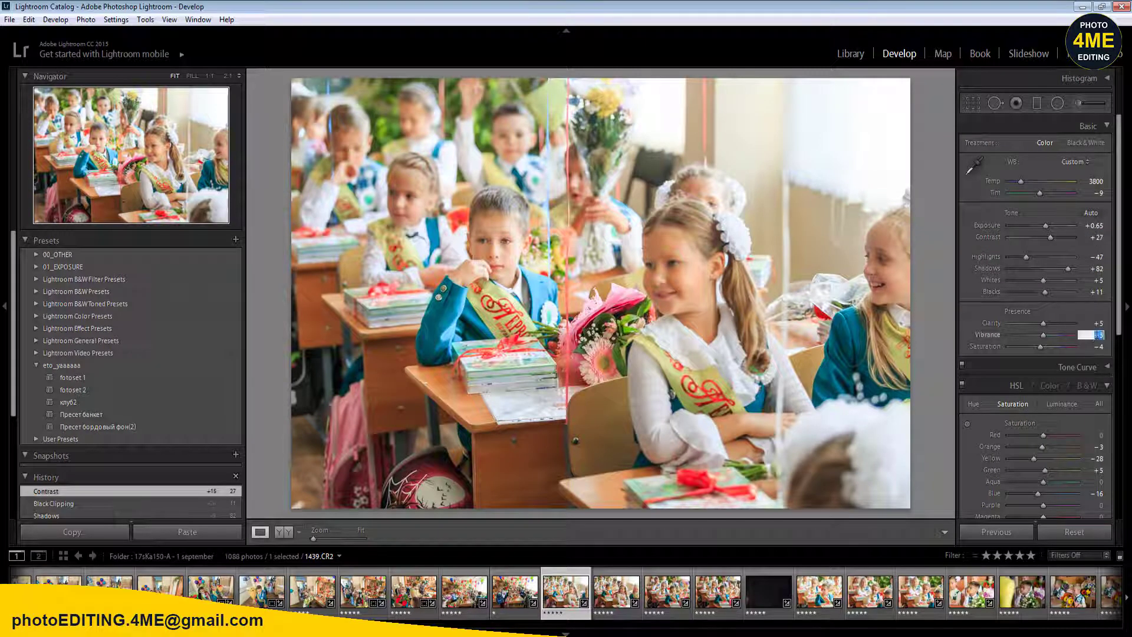
pyautogui.write('4')
pyautogui.click(1097, 346)
pyautogui.write('-7')
pyautogui.click(1101, 323)
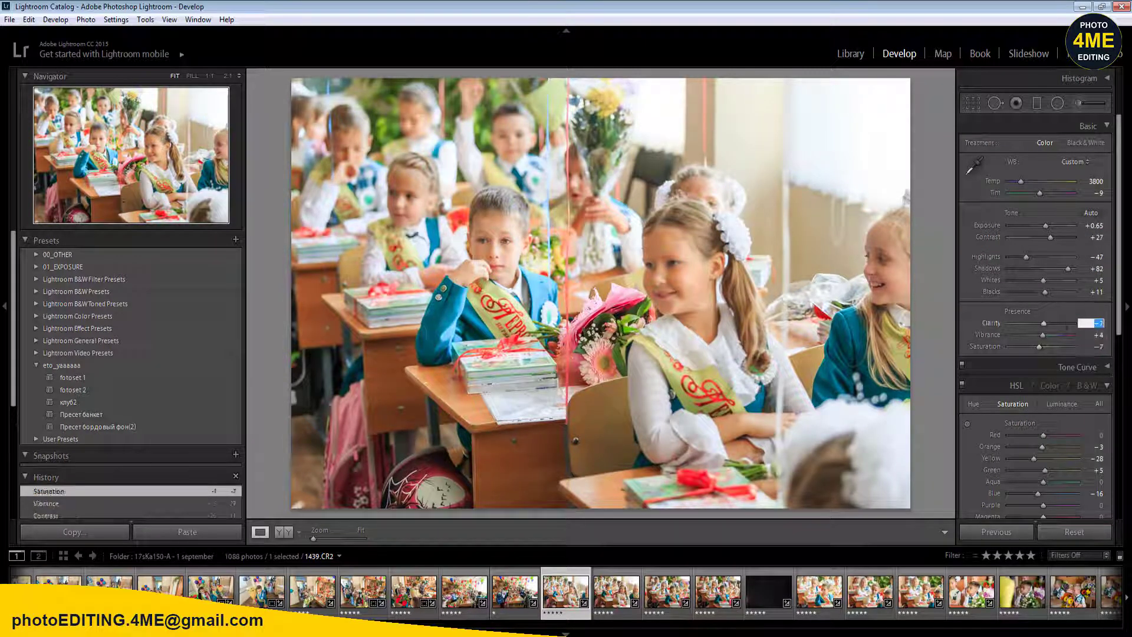
pyautogui.press('Return')
pyautogui.moveTo(1026, 258); pyautogui.dragTo(1020, 257)
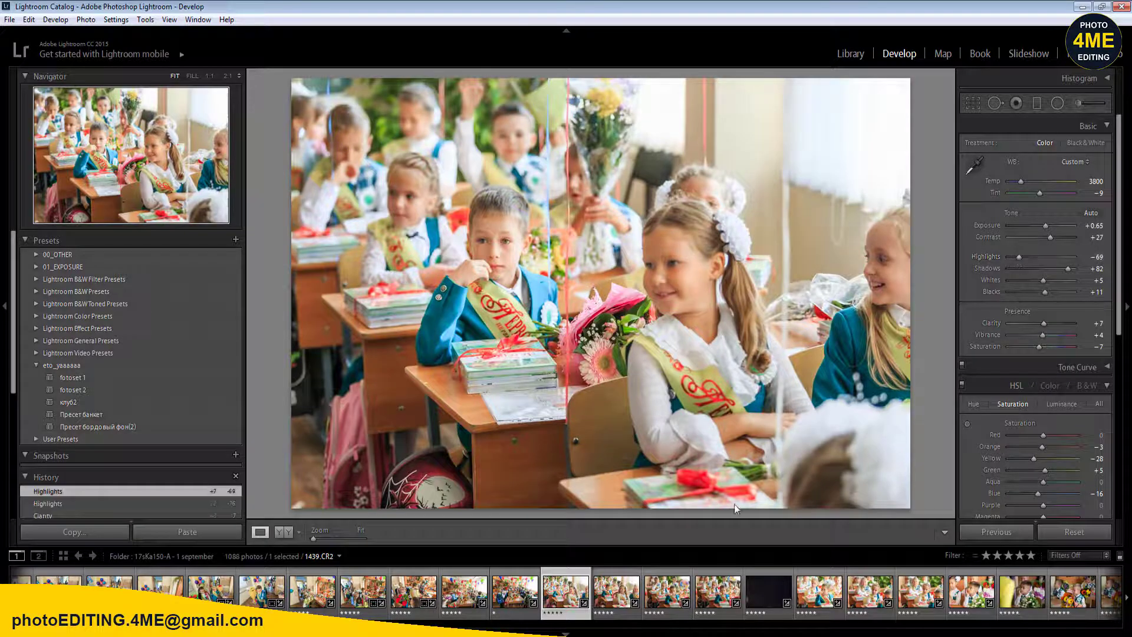
# - Synchronize the develop settings of 1439.CR2 to the three photos before it, starting from 1436.CR2
pyautogui.keyDown('shift'); pyautogui.click(414, 602); pyautogui.keyUp('shift')
pyautogui.click(1002, 532)
pyautogui.click(936, 565)
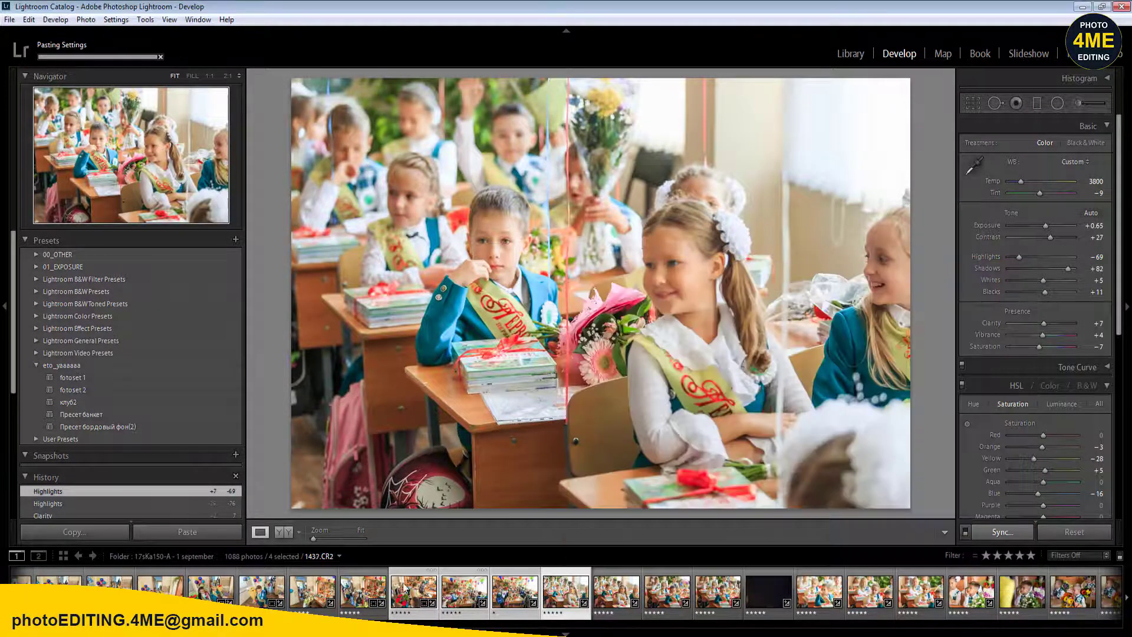
# - Go back to 1436.CR2 and raise its exposure slightly
pyautogui.click(412, 592)
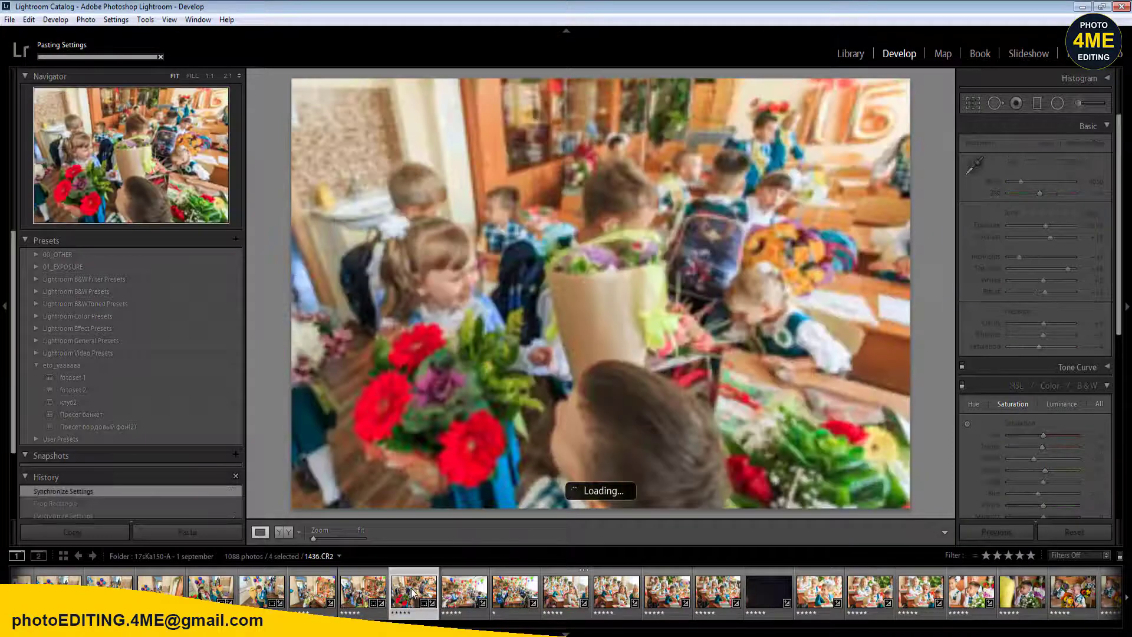
pyautogui.click(1095, 225)
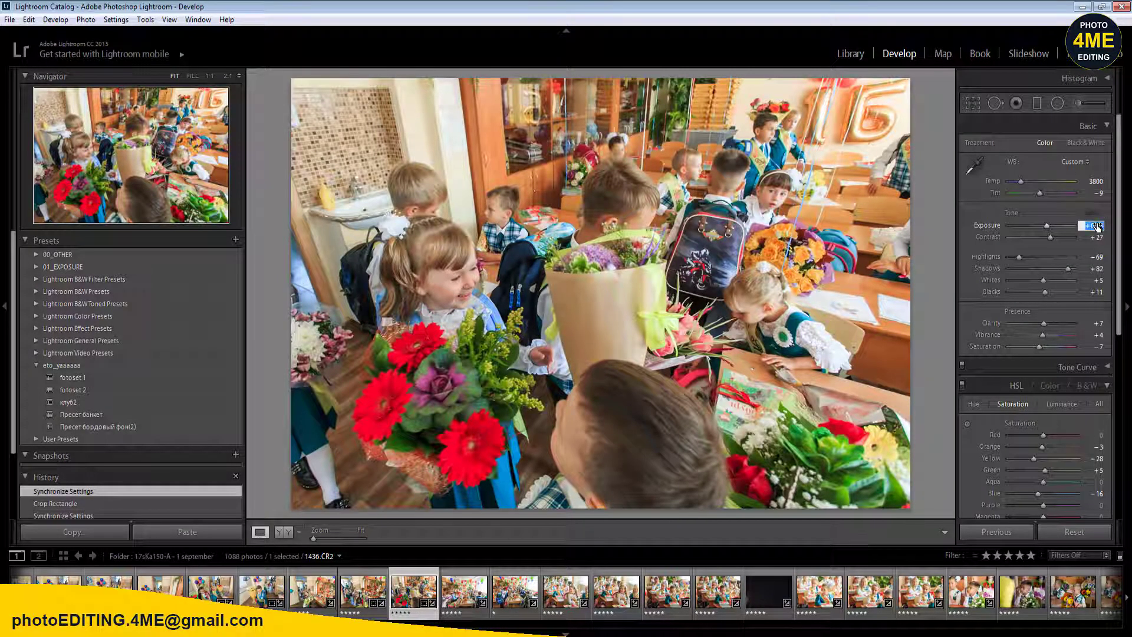
pyautogui.press('Up')
# - Check the neighbouring photos, then synchronize 1439.CR2's develop settings to the ten photos after it, without local adjustments, spot removal and crop
pyautogui.hotkey('ctrl', 'Right')
pyautogui.hotkey('ctrl', 'Right')
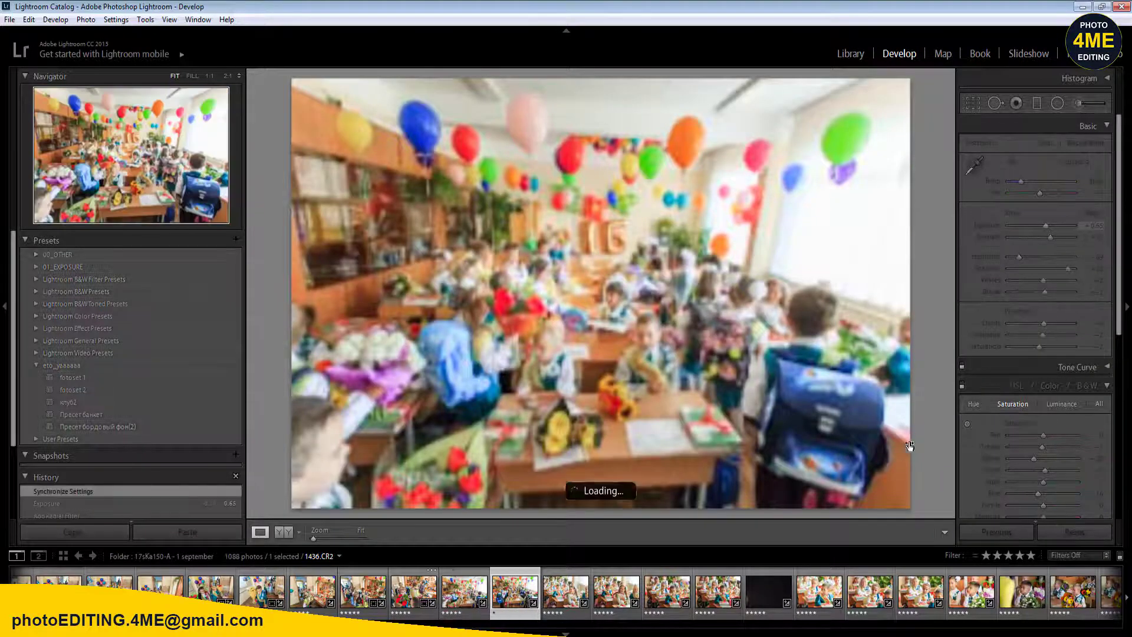
pyautogui.press('Right')
pyautogui.press('Right')
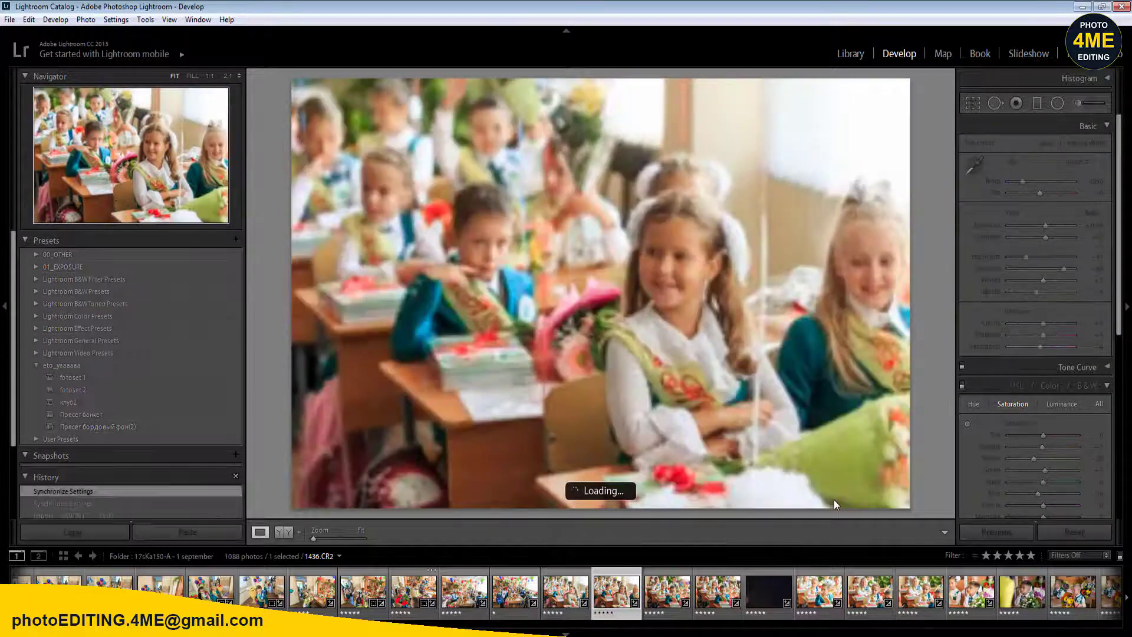
pyautogui.press('Right')
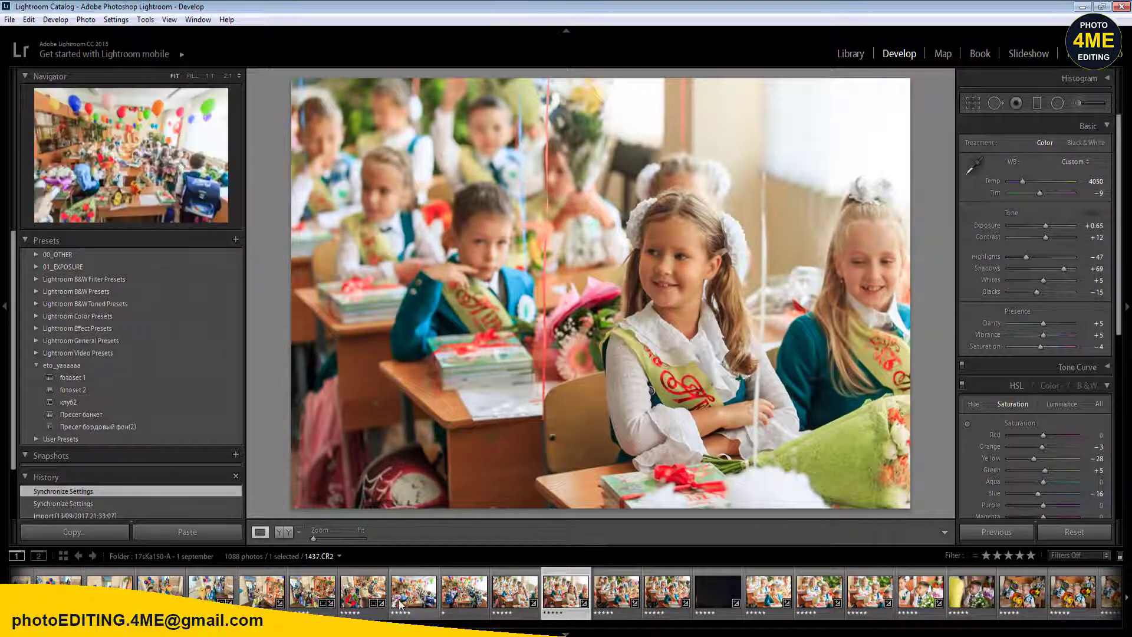
pyautogui.click(470, 593)
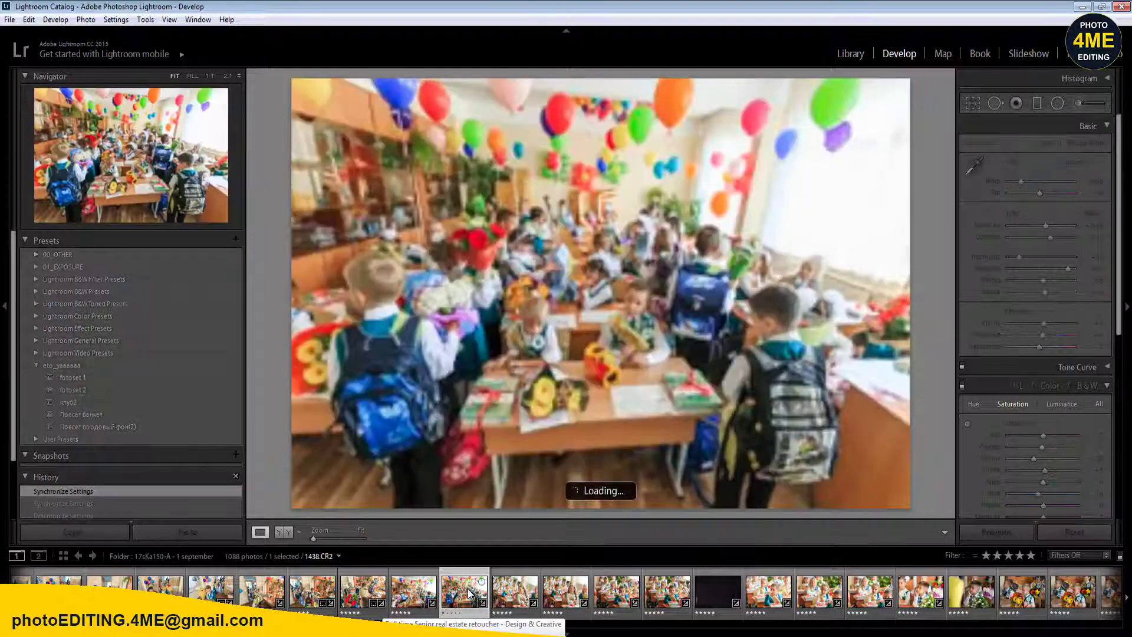
pyautogui.press('Left')
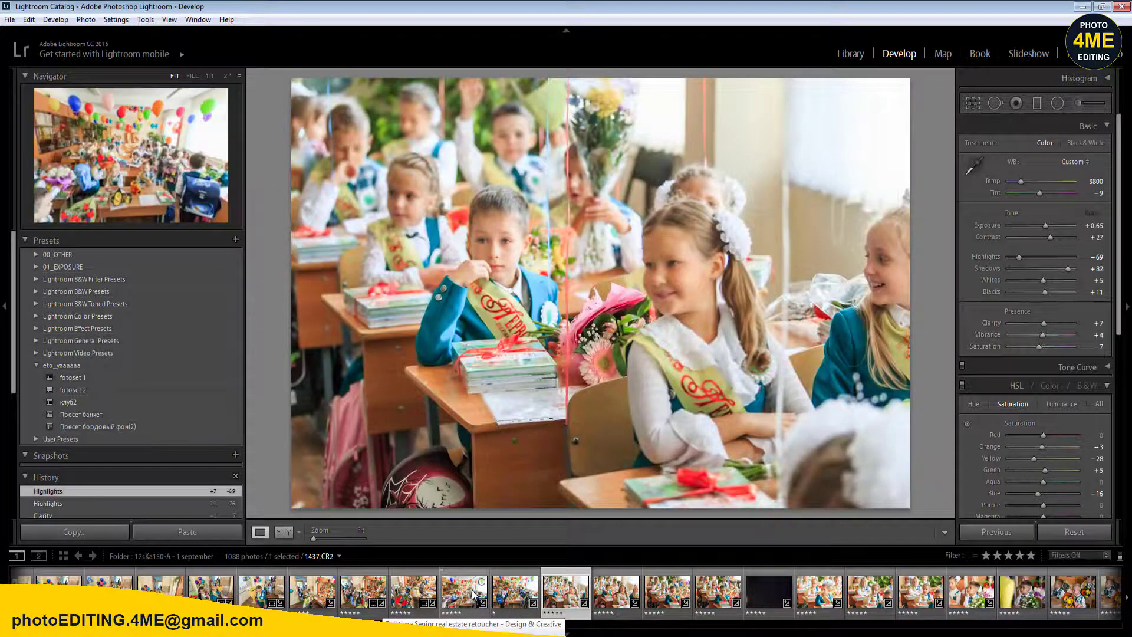
pyautogui.keyDown('shift'); pyautogui.click(1075, 604); pyautogui.keyUp('shift')
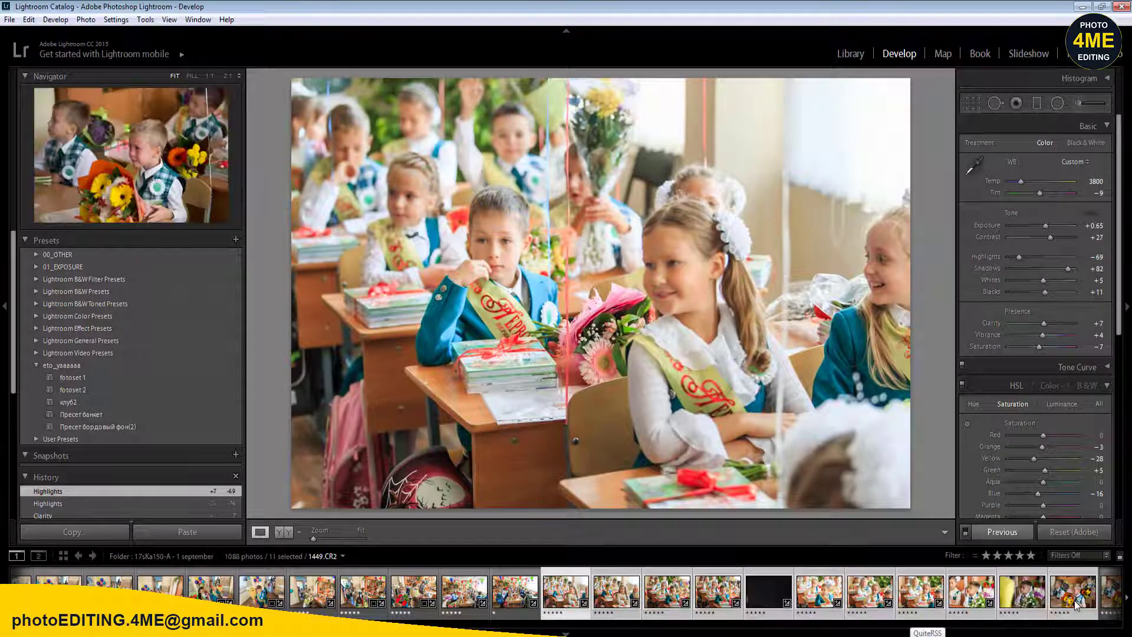
pyautogui.click(1014, 534)
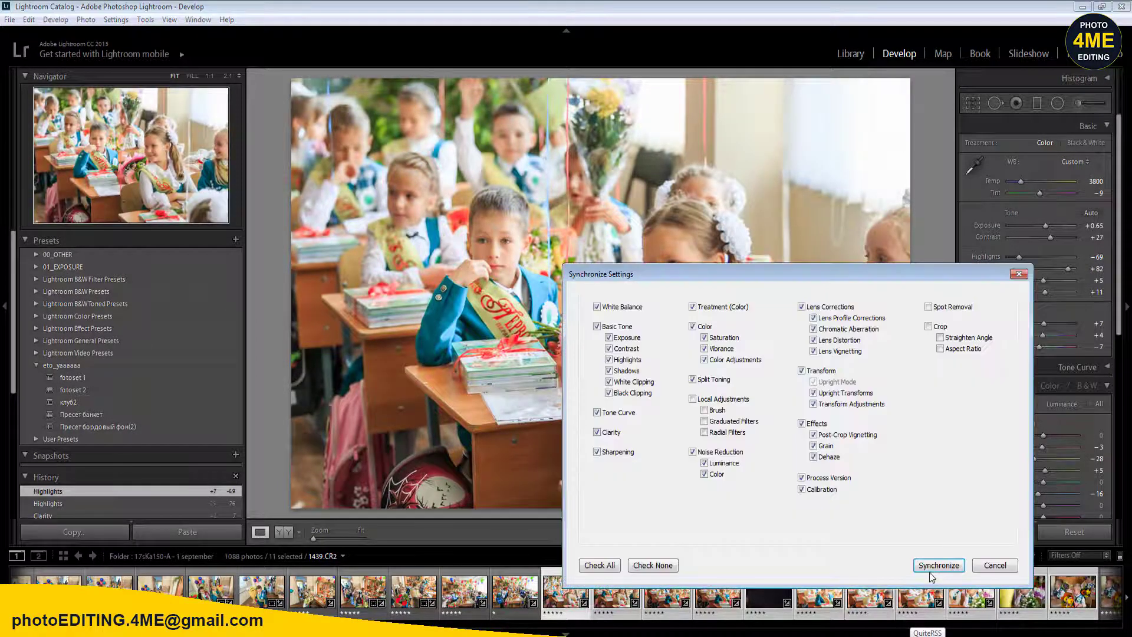
pyautogui.click(937, 566)
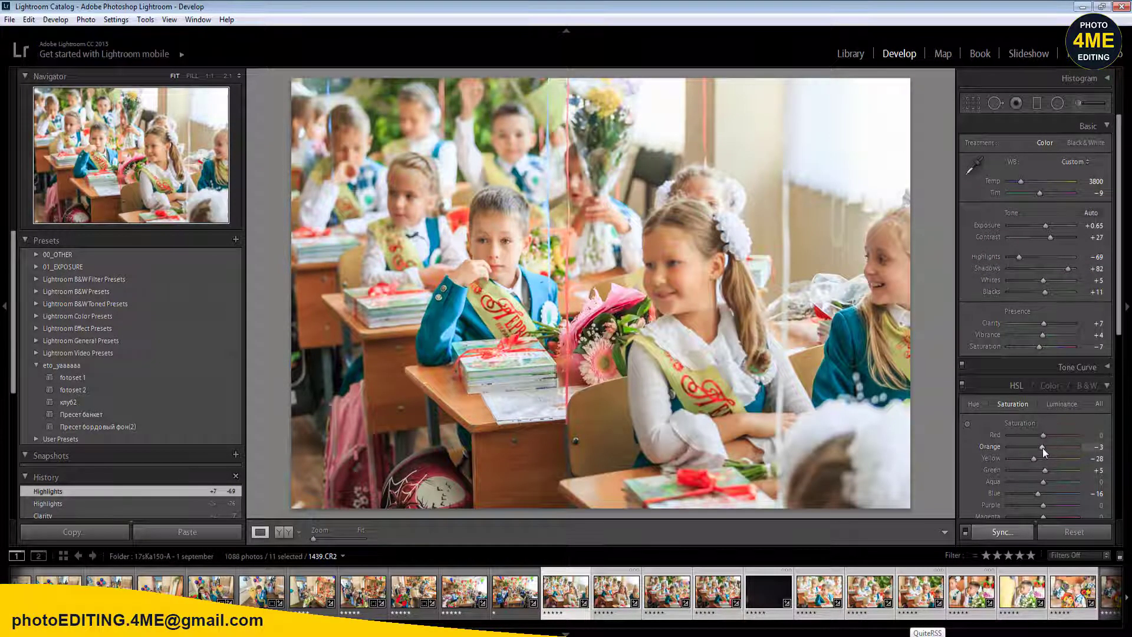
# - Set 1439.CR2's orange saturation to -5 and synchronize its settings to the selected photos, without local adjustments, spot removal and crop
pyautogui.moveTo(1043, 448); pyautogui.dragTo(1040, 448)
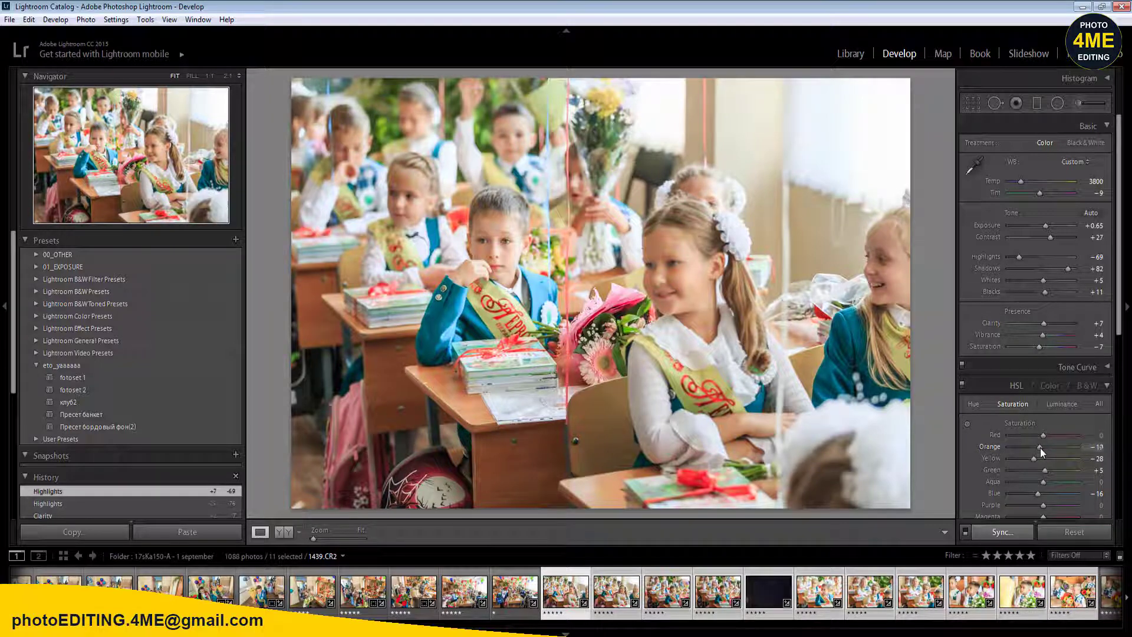
pyautogui.click(1090, 448)
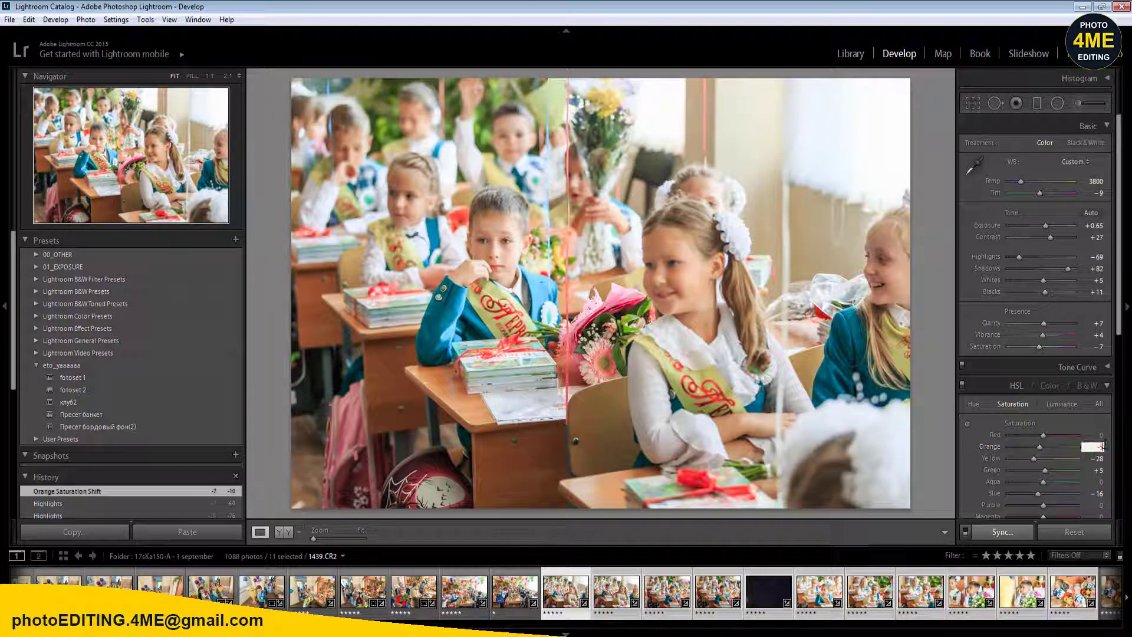
pyautogui.write('-5')
pyautogui.press('Return')
pyautogui.click(1003, 533)
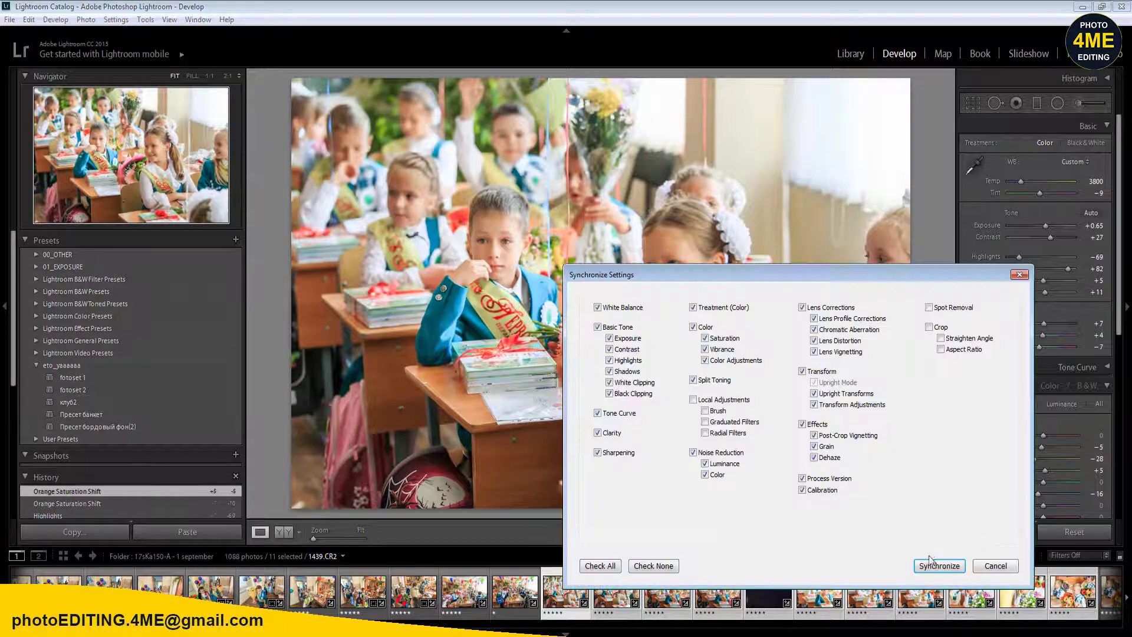
pyautogui.click(941, 564)
# - Add a radial filter over the front girl in 1440.CR2 and set the photo's temperature to 3700
pyautogui.click(610, 595)
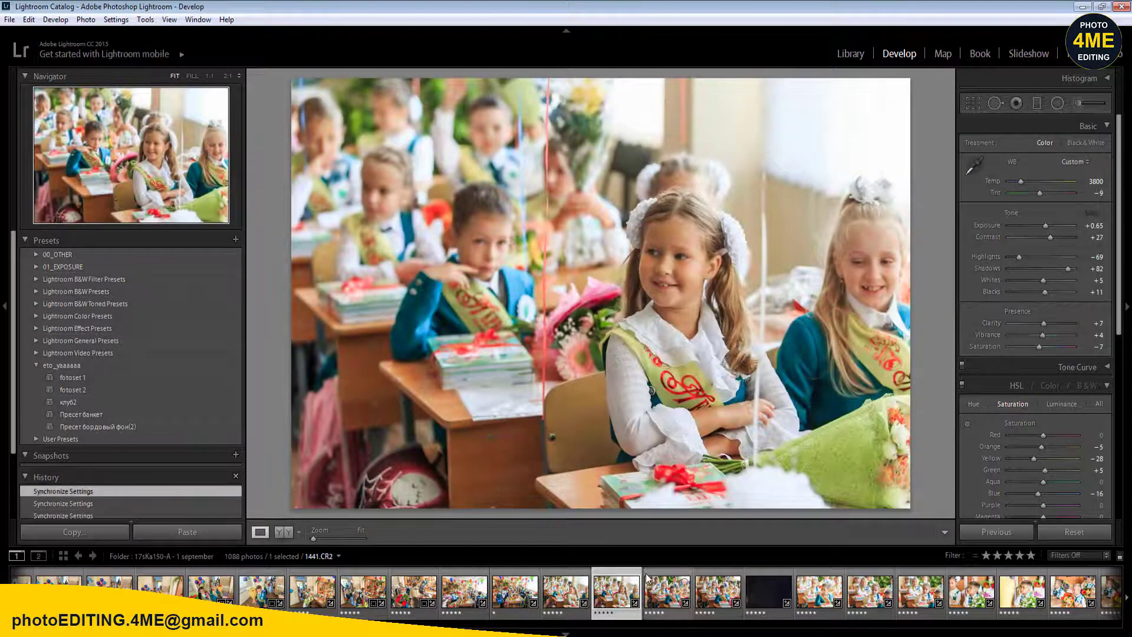
pyautogui.hotkey('shift', 'm')
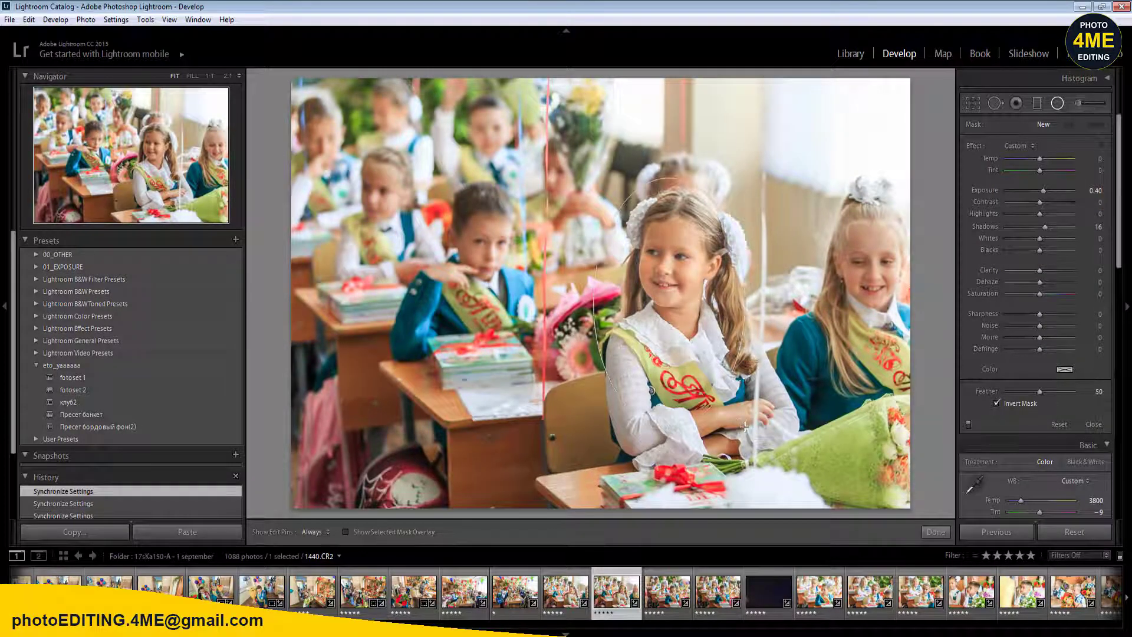
pyautogui.press('Return')
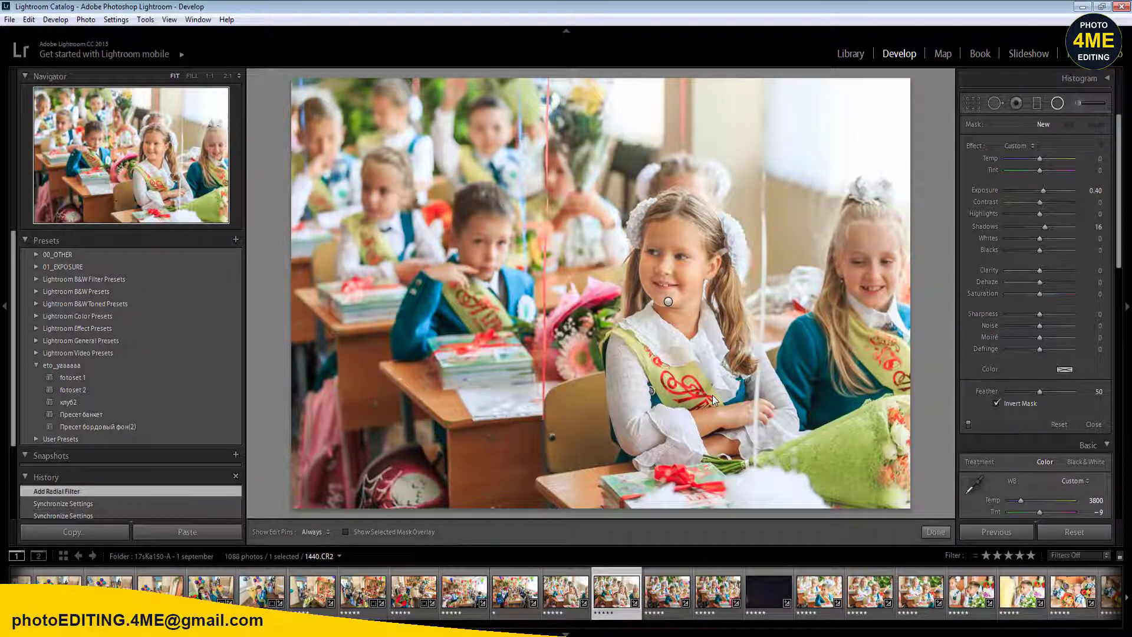
pyautogui.hotkey('shift', 'm')
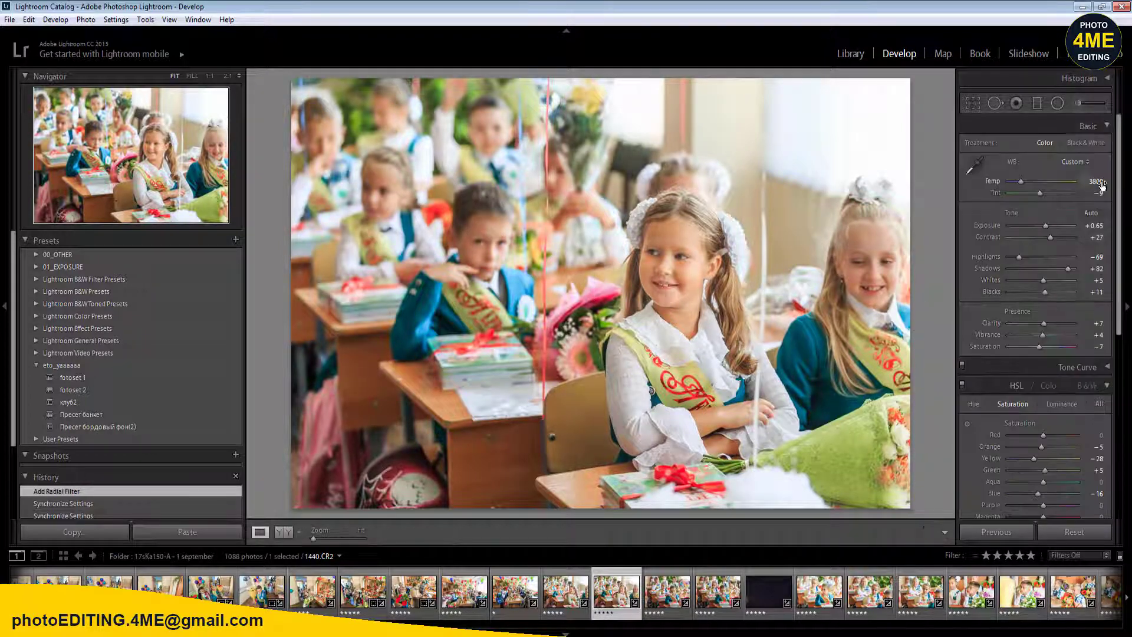
pyautogui.press('Return')
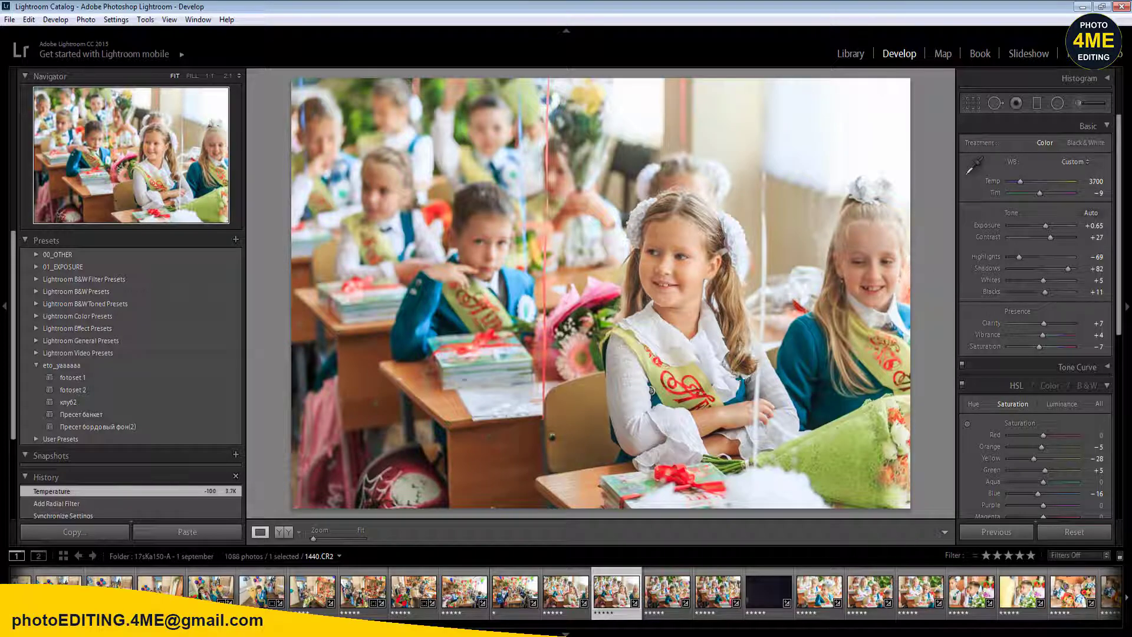
# - Synchronize 1440.CR2's develop settings to the fifteen photos after it, up to 1455.CR2
pyautogui.scroll(-6, 920, 593)
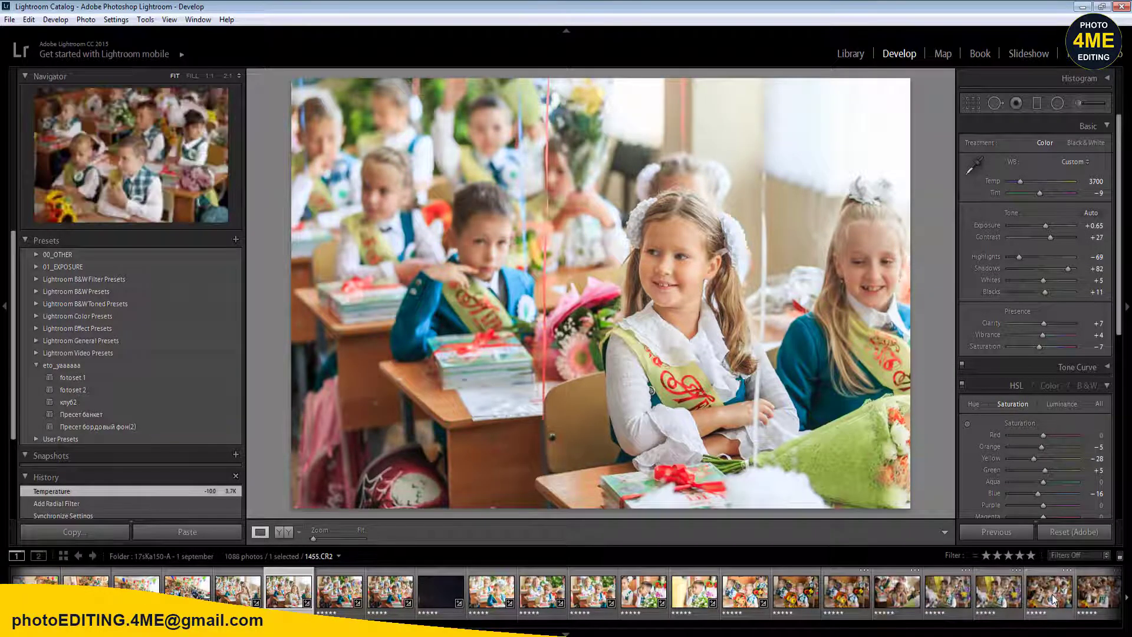
pyautogui.keyDown('shift'); pyautogui.click(1098, 591); pyautogui.keyUp('shift')
pyautogui.click(983, 536)
pyautogui.click(936, 567)
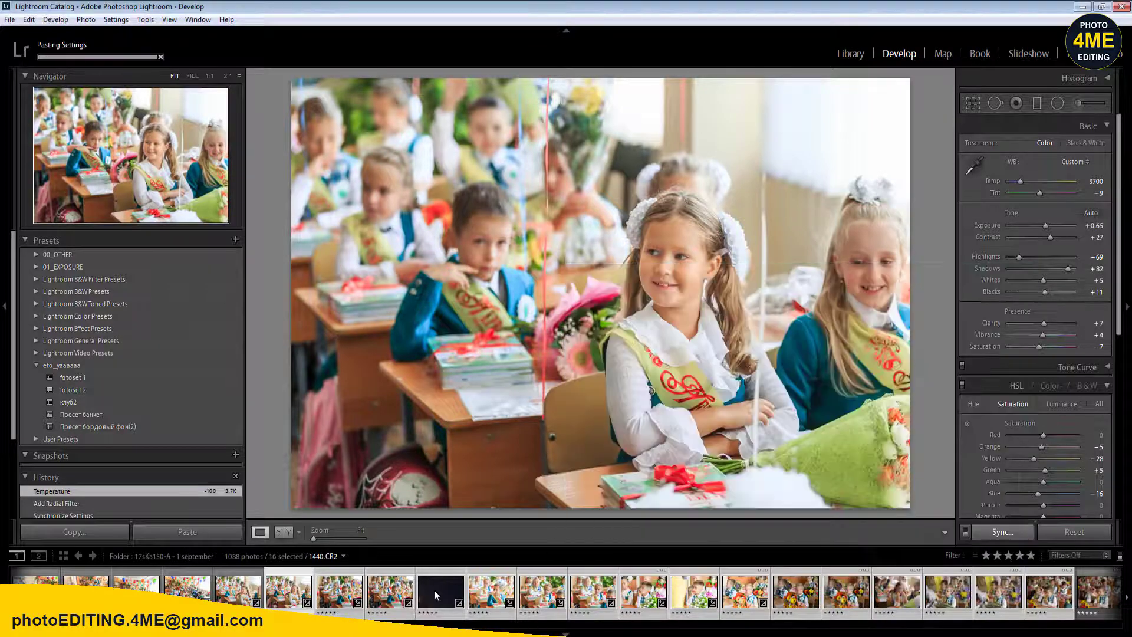
# - In 1441.CR2, add one radial filter over the front boy and another over the girl behind him
pyautogui.click(234, 594)
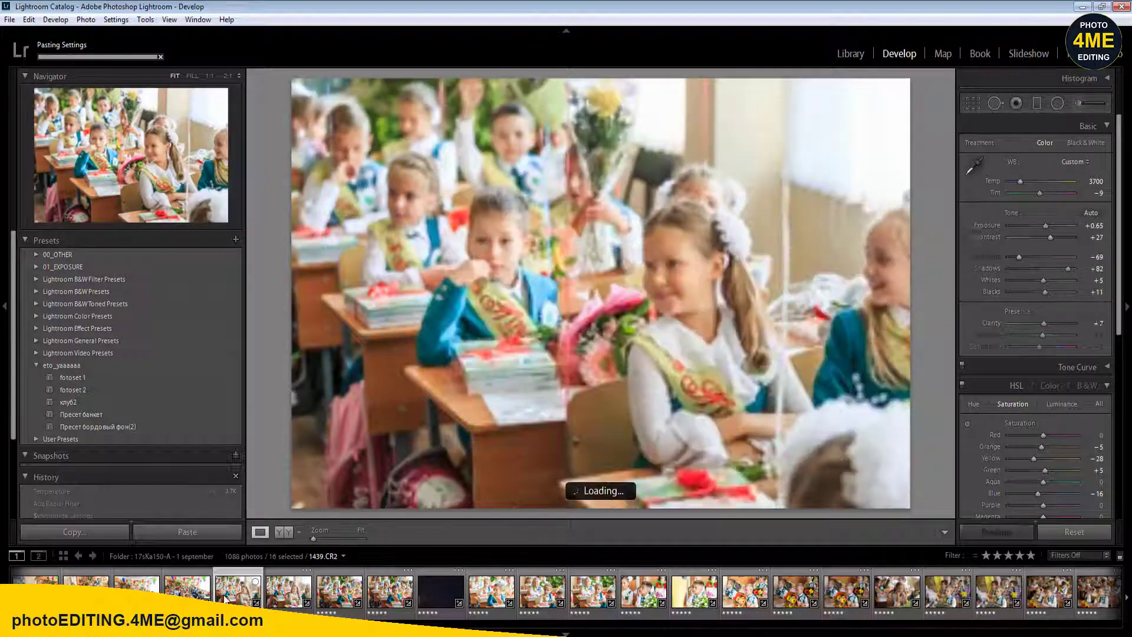
pyautogui.click(338, 587)
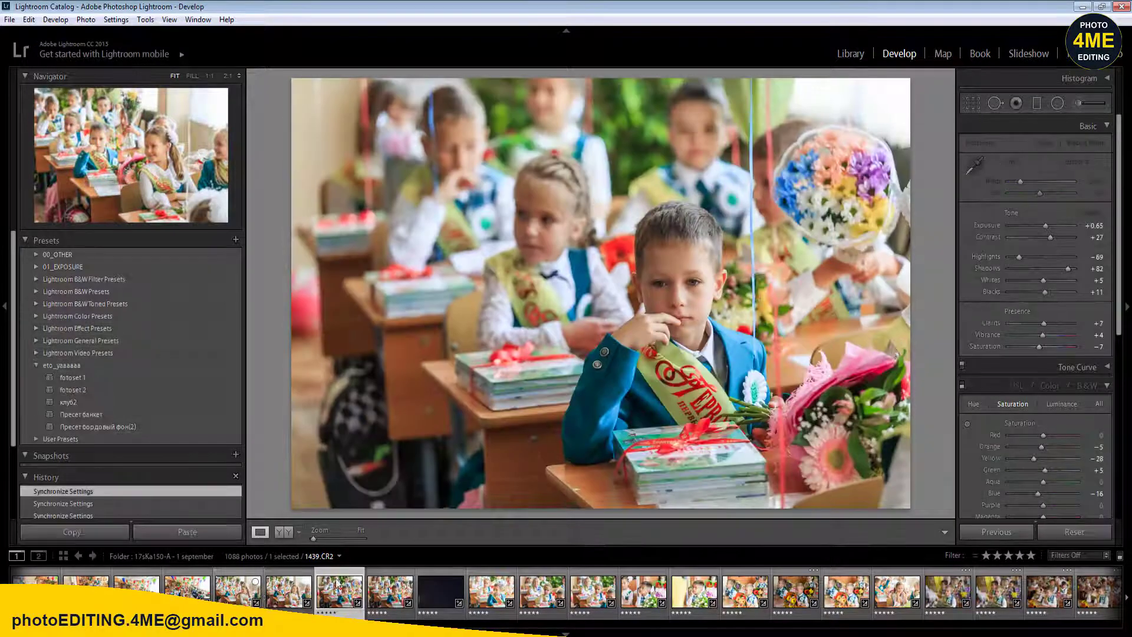
pyautogui.hotkey('shift', 'm')
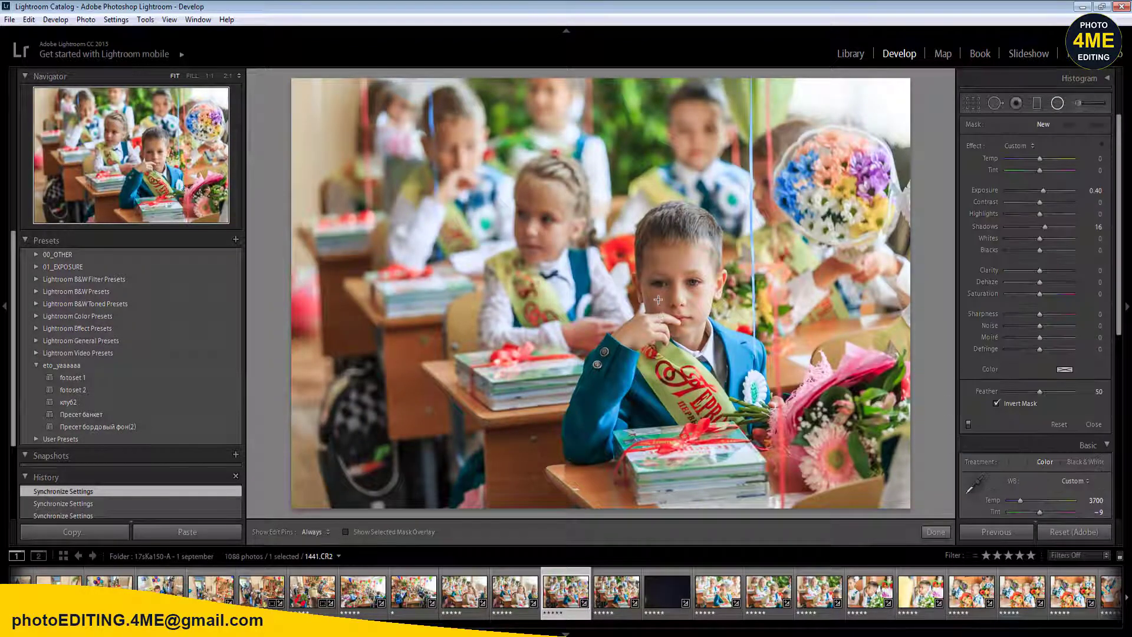
pyautogui.moveTo(658, 300); pyautogui.dragTo(739, 401)
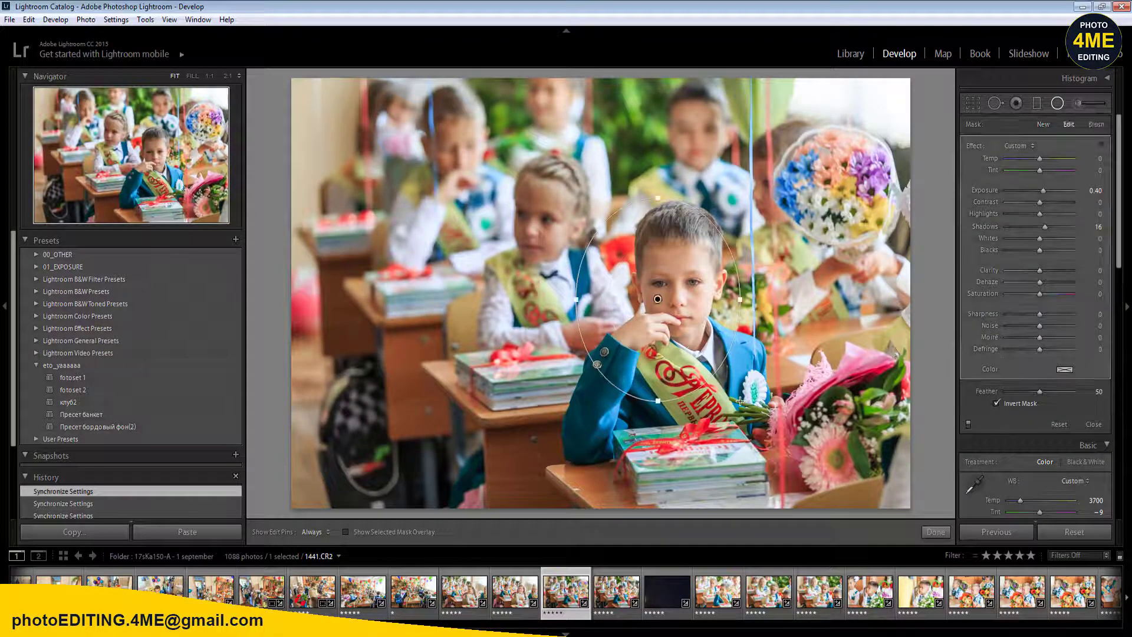
pyautogui.click(580, 282)
pyautogui.moveTo(538, 245); pyautogui.dragTo(618, 360)
pyautogui.press('Return')
# - Set the exposure of 1442.CR2 to +0.75 and add a radial filter over the front boy
pyautogui.press('Right')
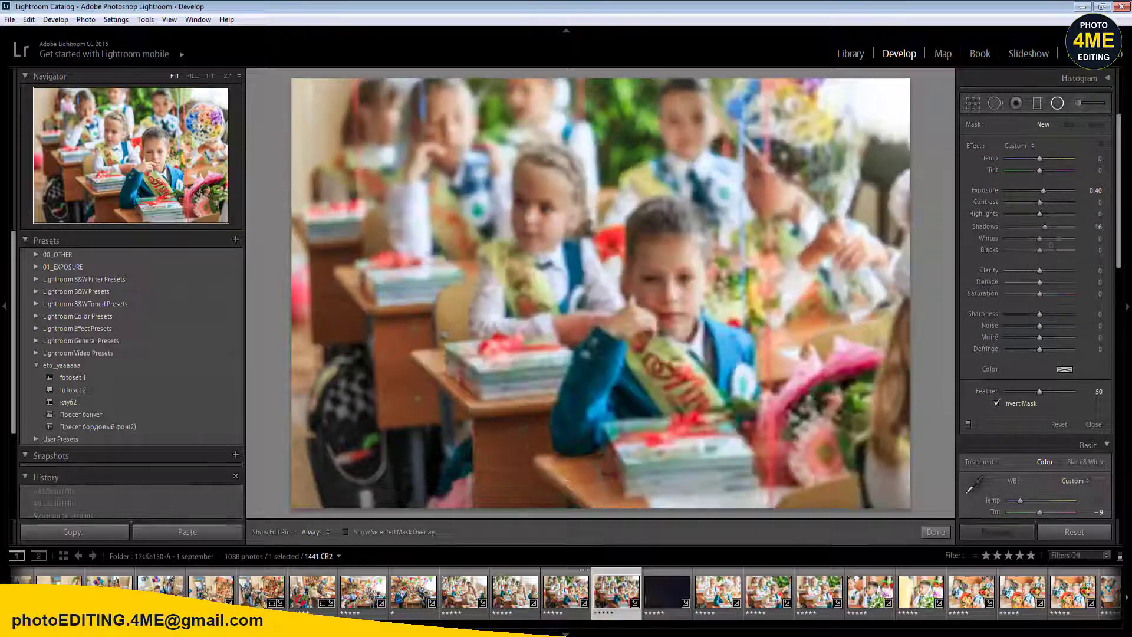
pyautogui.press('Return')
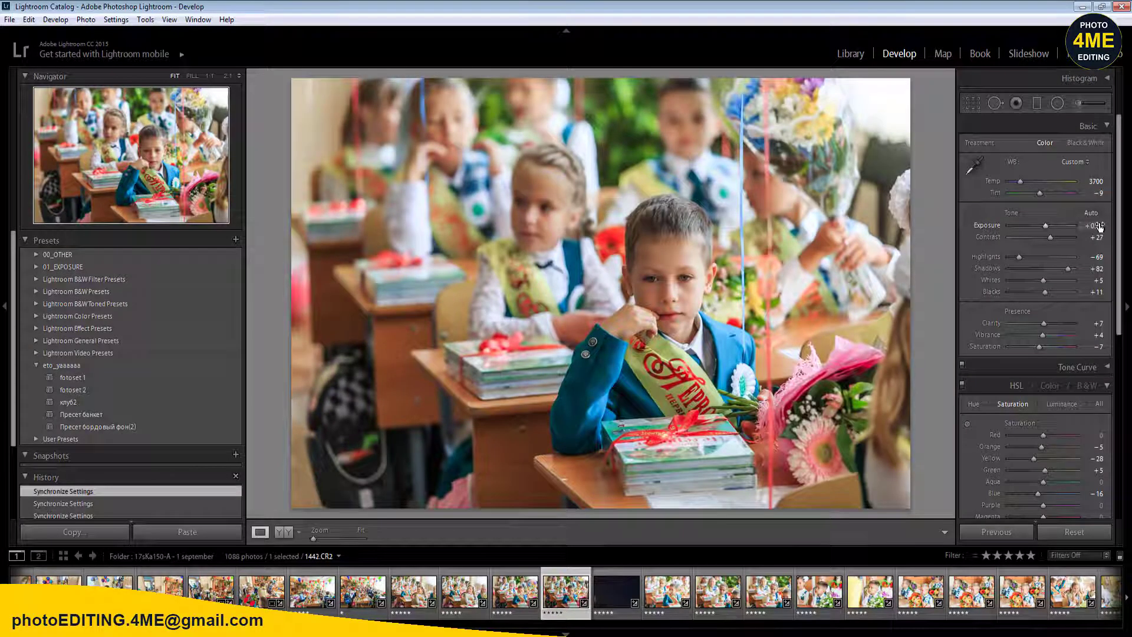
pyautogui.click(1096, 226)
pyautogui.press('Up')
pyautogui.press('Return')
pyautogui.hotkey('shift', 'm')
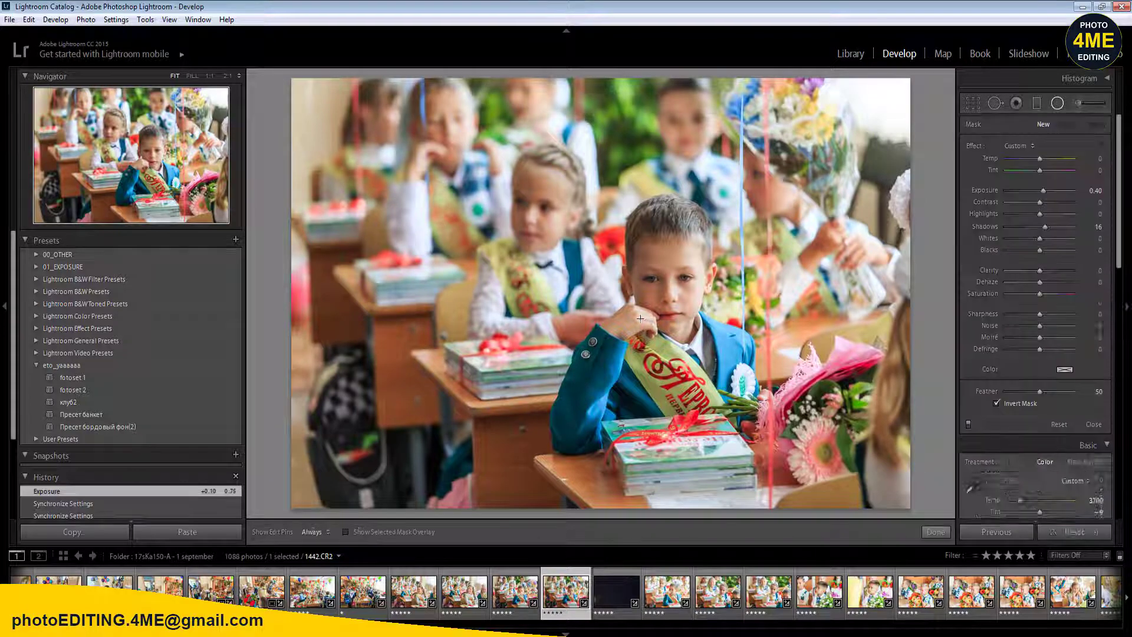
pyautogui.moveTo(635, 302); pyautogui.dragTo(699, 412)
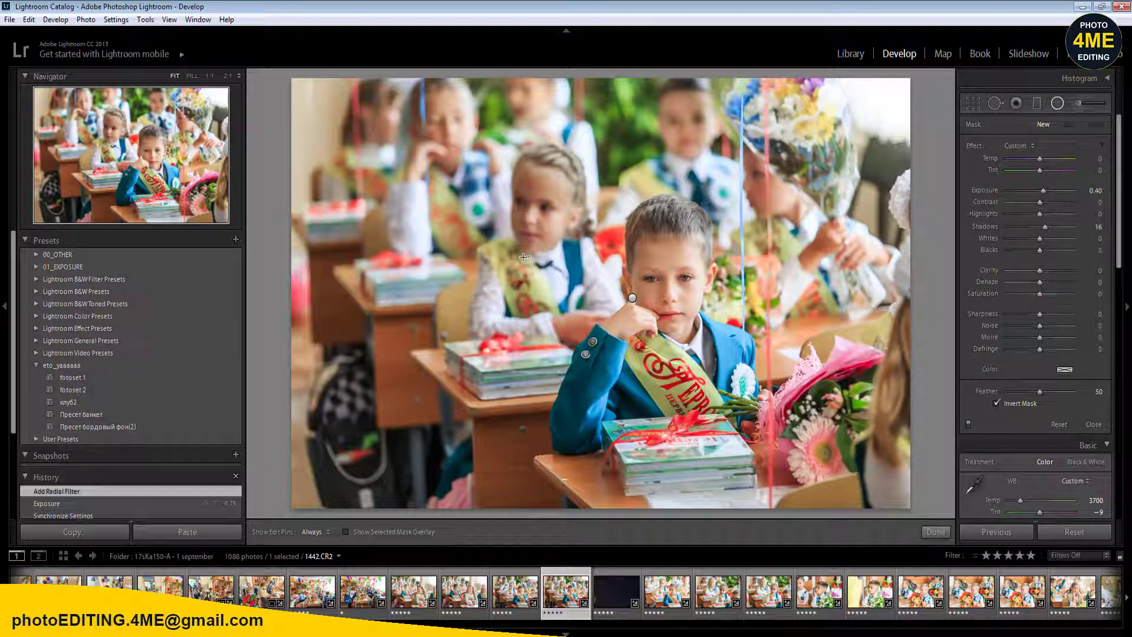
# - Crop 1442.CR2 tighter around the front boy and rate the dark frame after it one star
pyautogui.press('r')
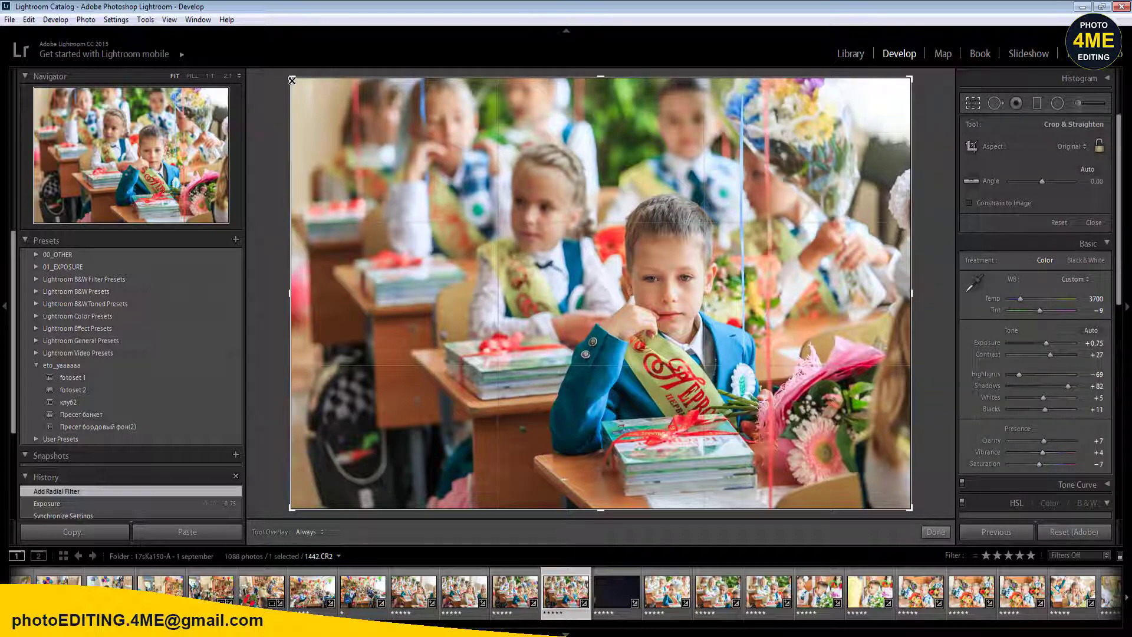
pyautogui.moveTo(291, 80); pyautogui.dragTo(317, 115)
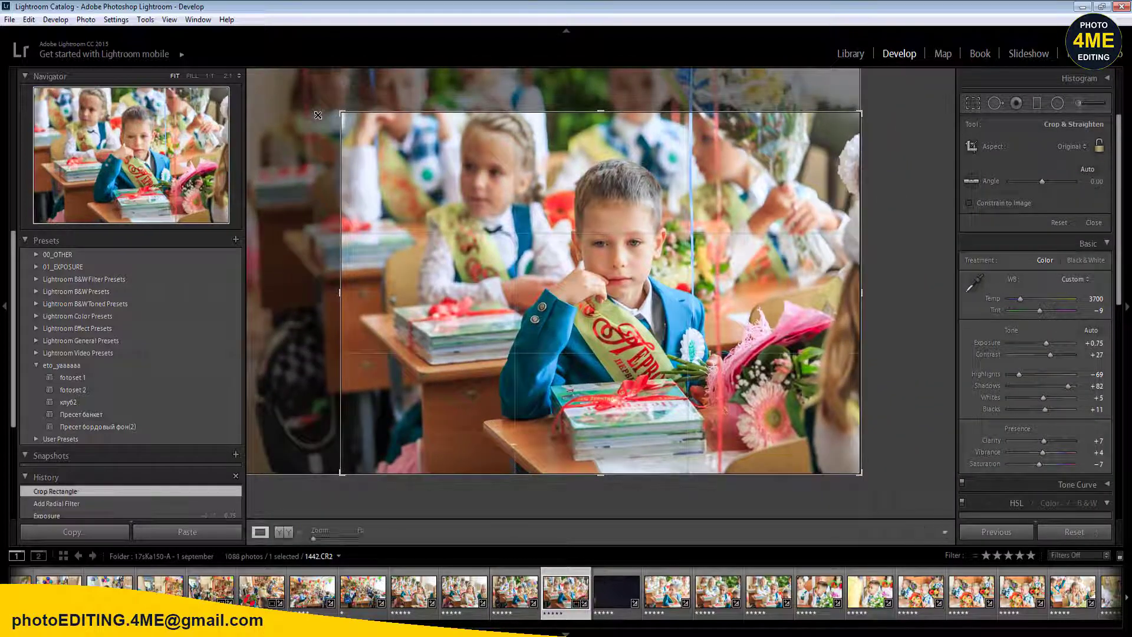
pyautogui.press('r')
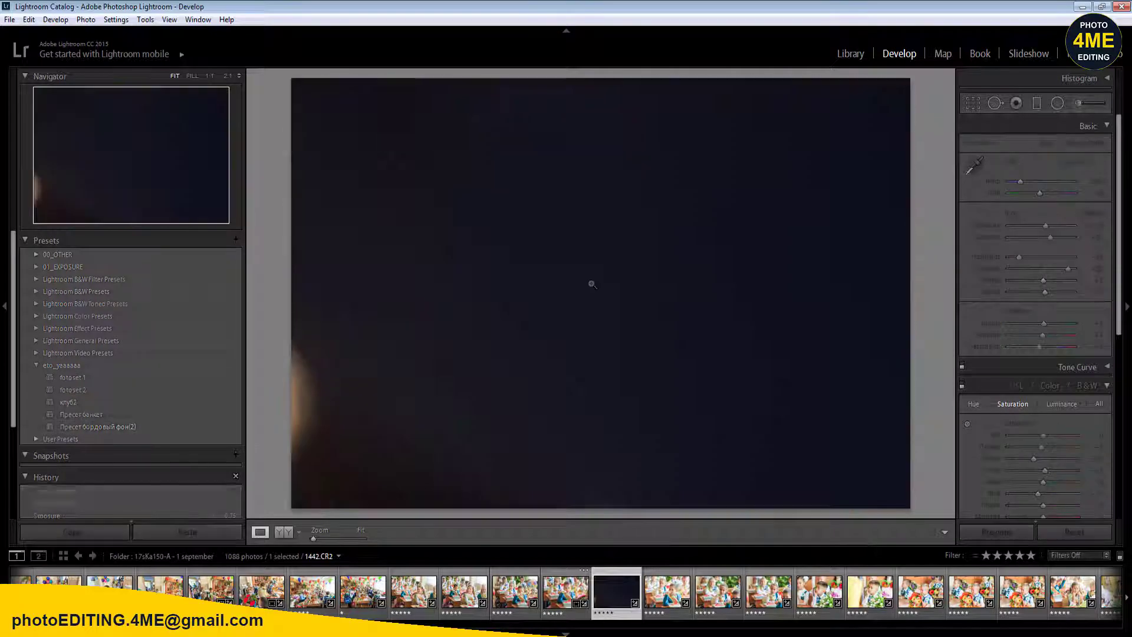
pyautogui.press('1')
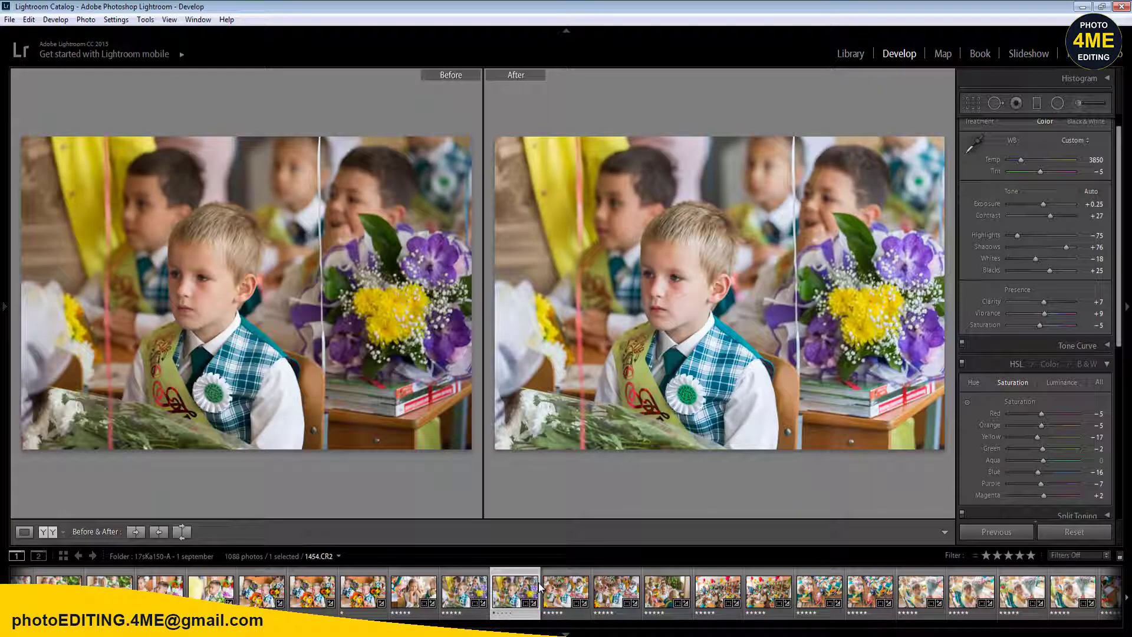
# - Rate 1454.CR2 one star and move on to 1457.CR2
pyautogui.press('1')
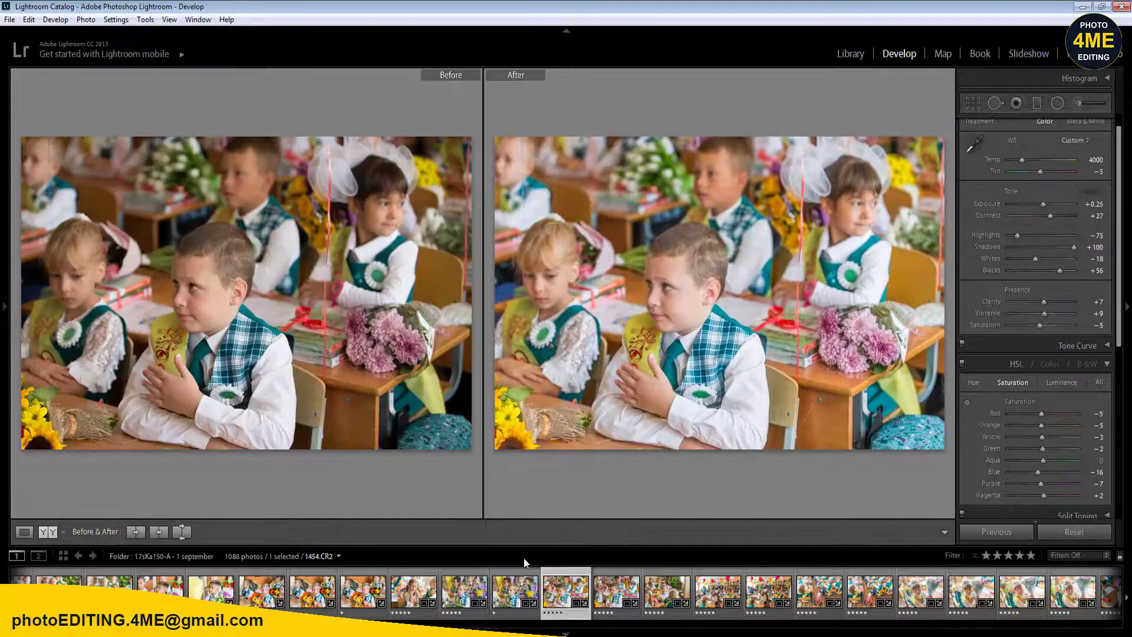
pyautogui.press('Right')
pyautogui.press('Right')
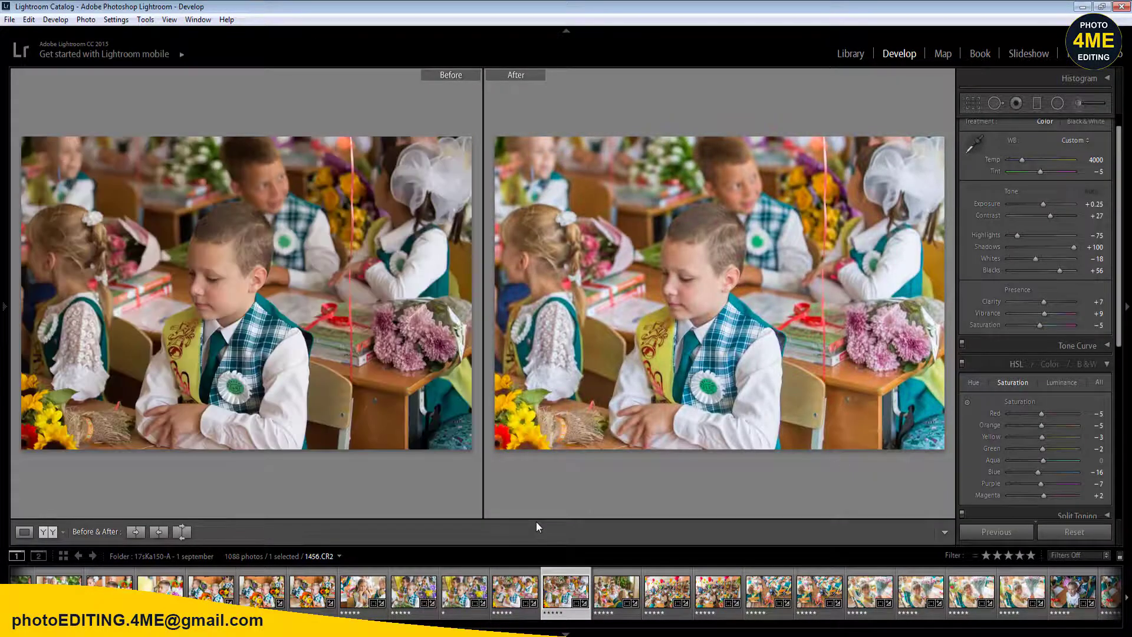
pyautogui.press('Right')
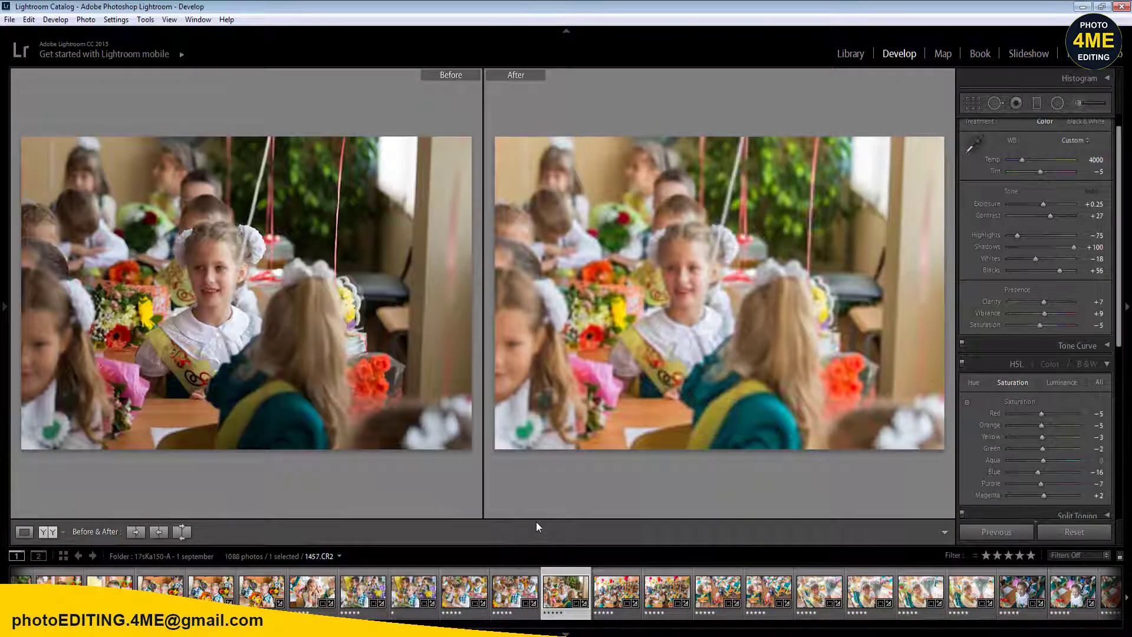
# - Try a tighter crop of 1457.CR2 around the smiling girl in the middle
pyautogui.press('r')
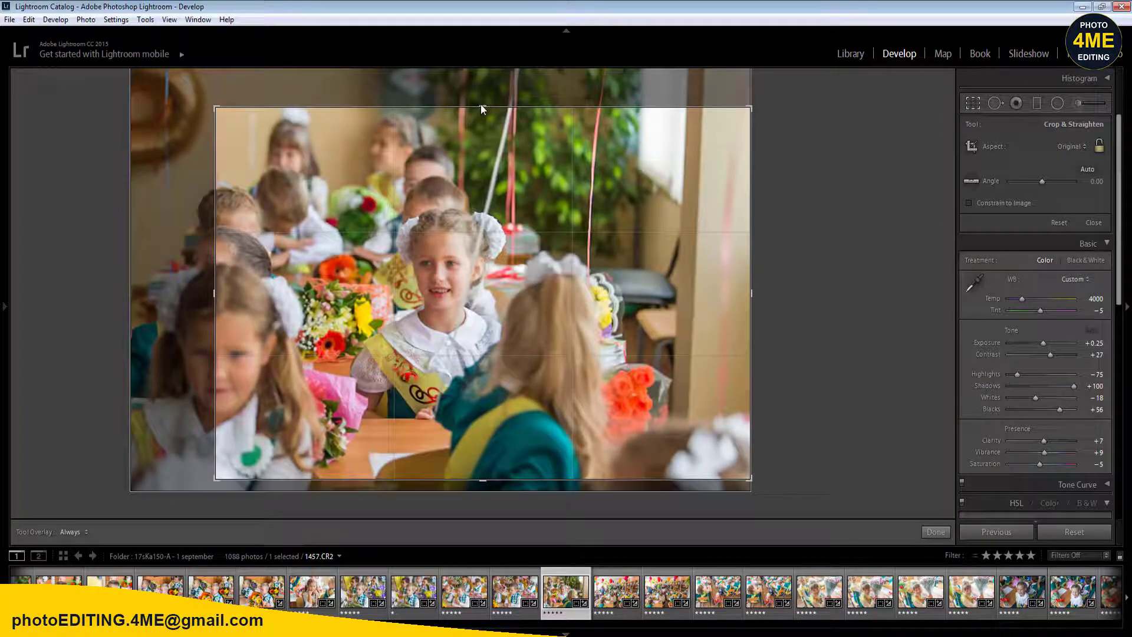
pyautogui.press('alt')
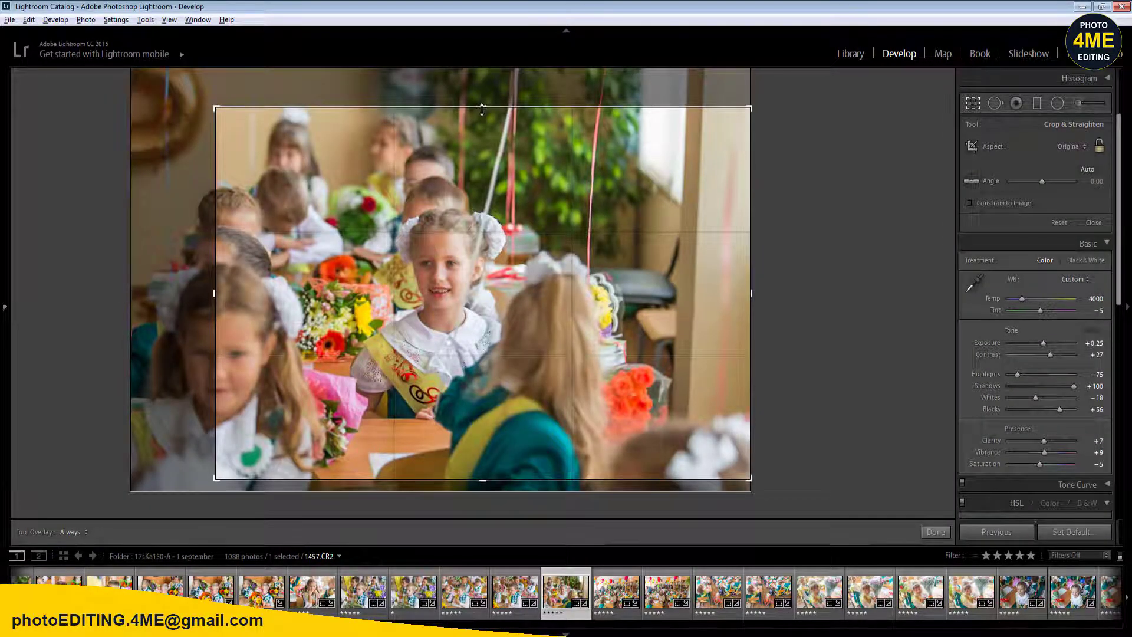
pyautogui.moveTo(483, 109); pyautogui.dragTo(482, 139)
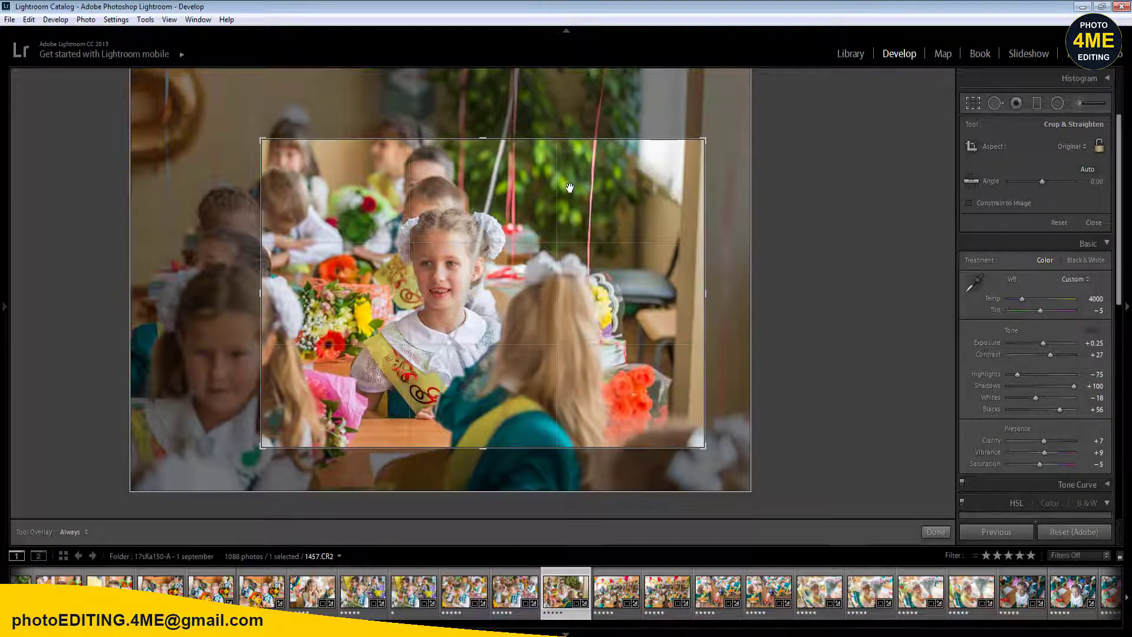
pyautogui.click(1093, 223)
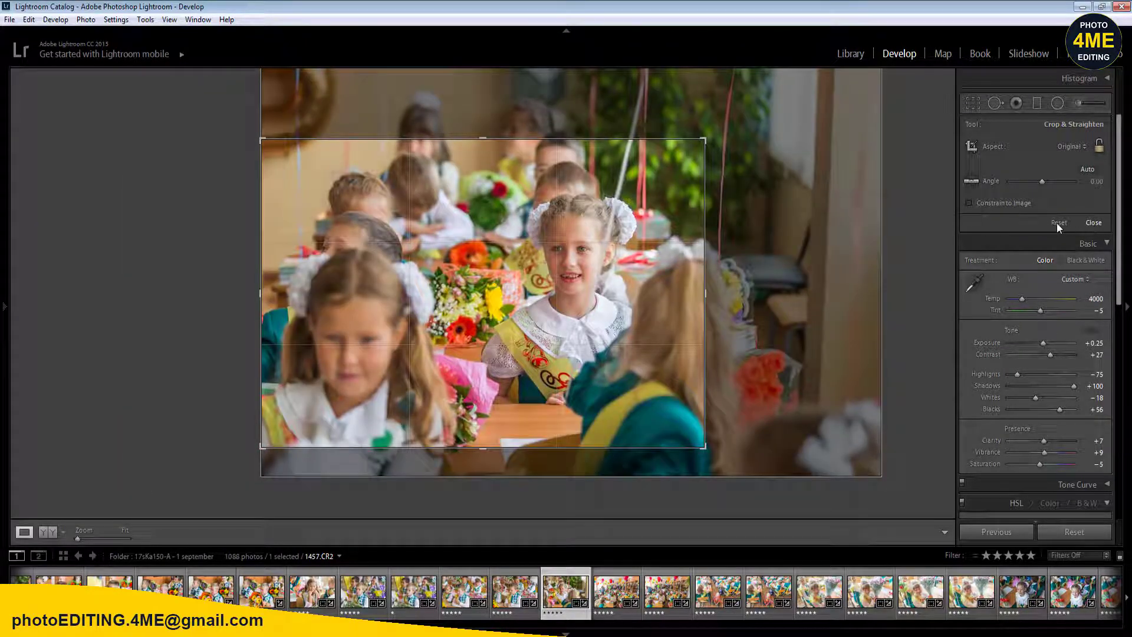
# - Reset the crop of 1457.CR2 and crop it slightly inward from the image's upper right corner
pyautogui.press('r')
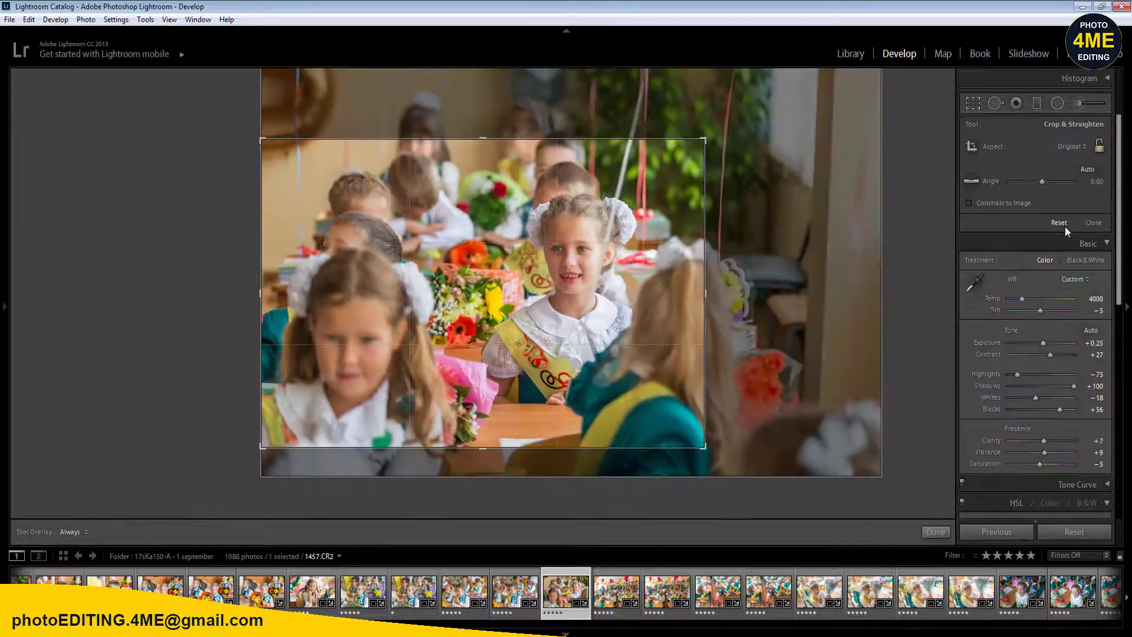
pyautogui.click(1061, 227)
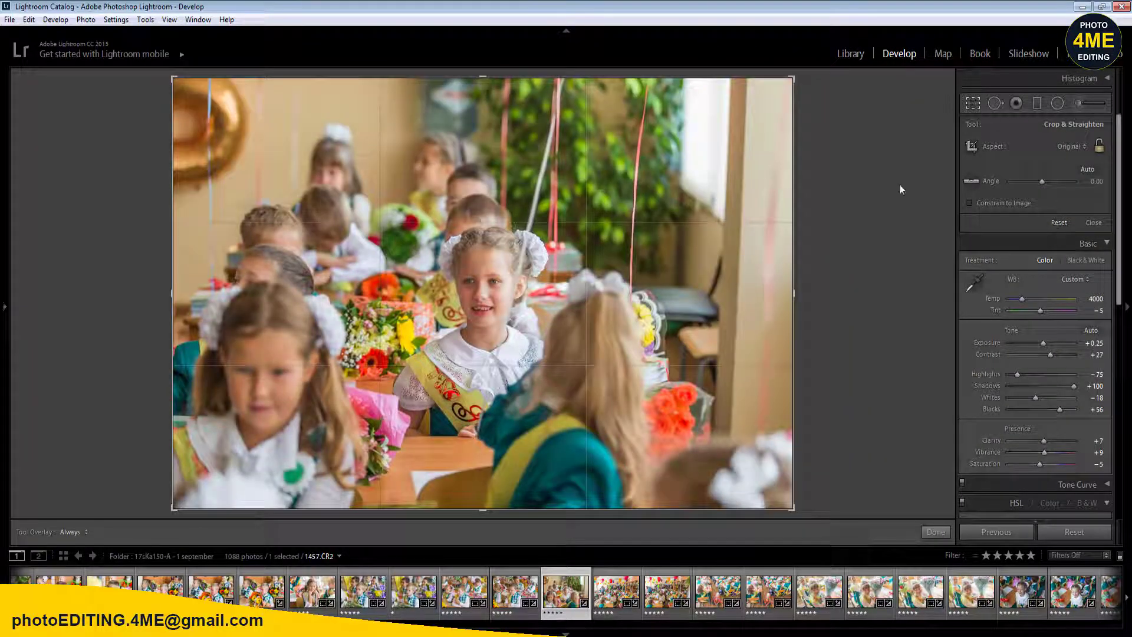
pyautogui.moveTo(792, 82); pyautogui.dragTo(779, 96)
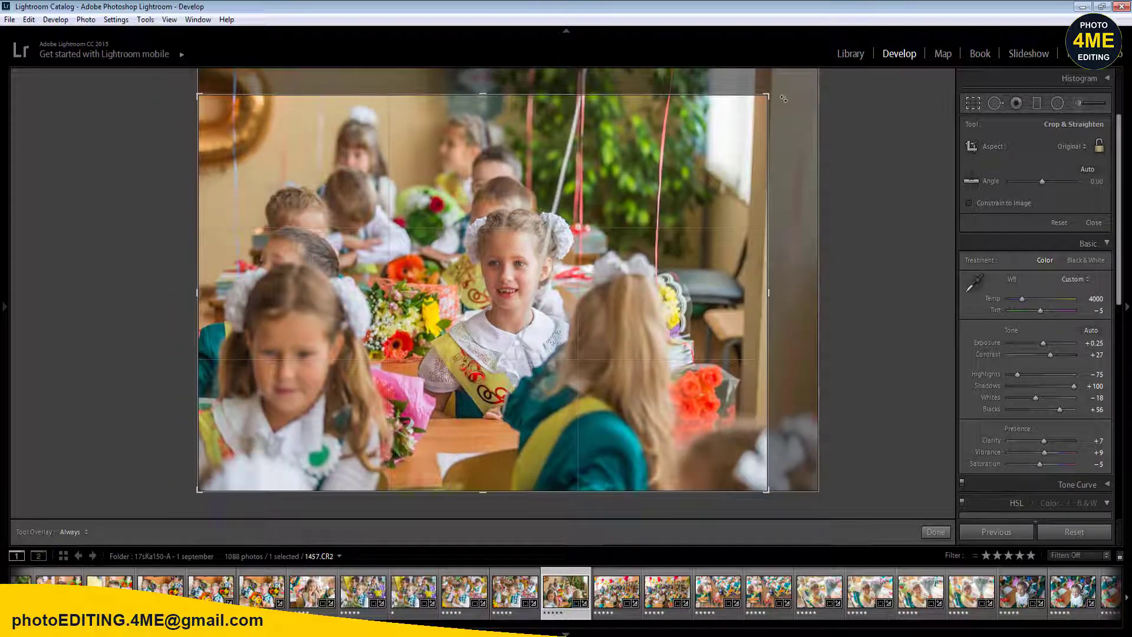
pyautogui.click(935, 531)
# - Synchronize 1457.CR2's develop settings to the eight photos after it, up to 1465.CR2, without local adjustments and crop
pyautogui.keyDown('shift'); pyautogui.click(971, 590); pyautogui.keyUp('shift')
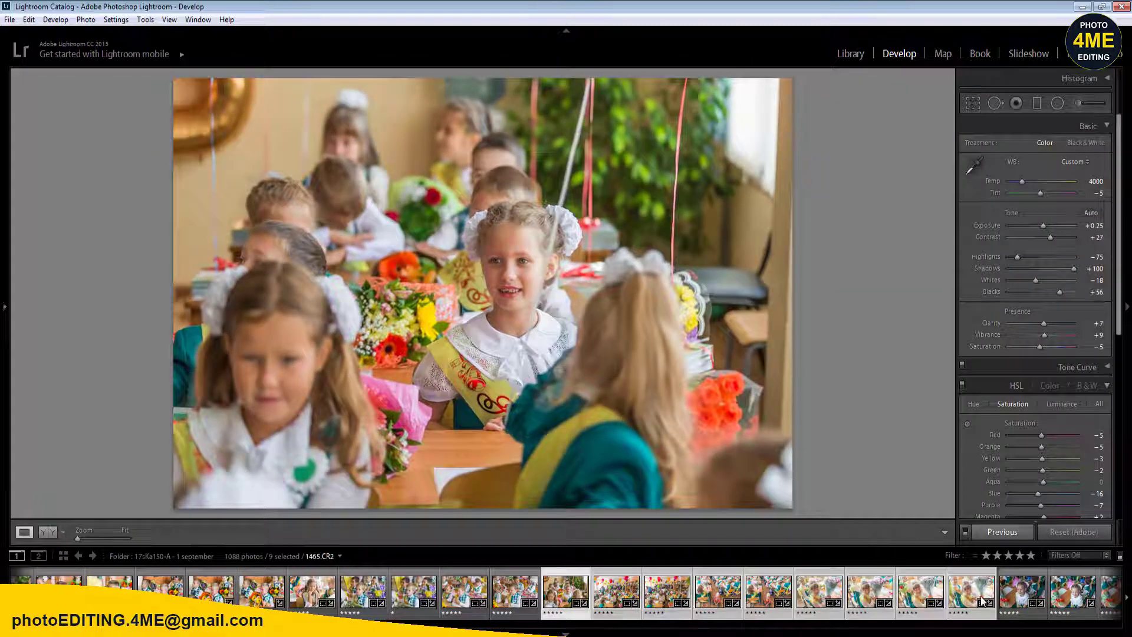
pyautogui.click(1002, 532)
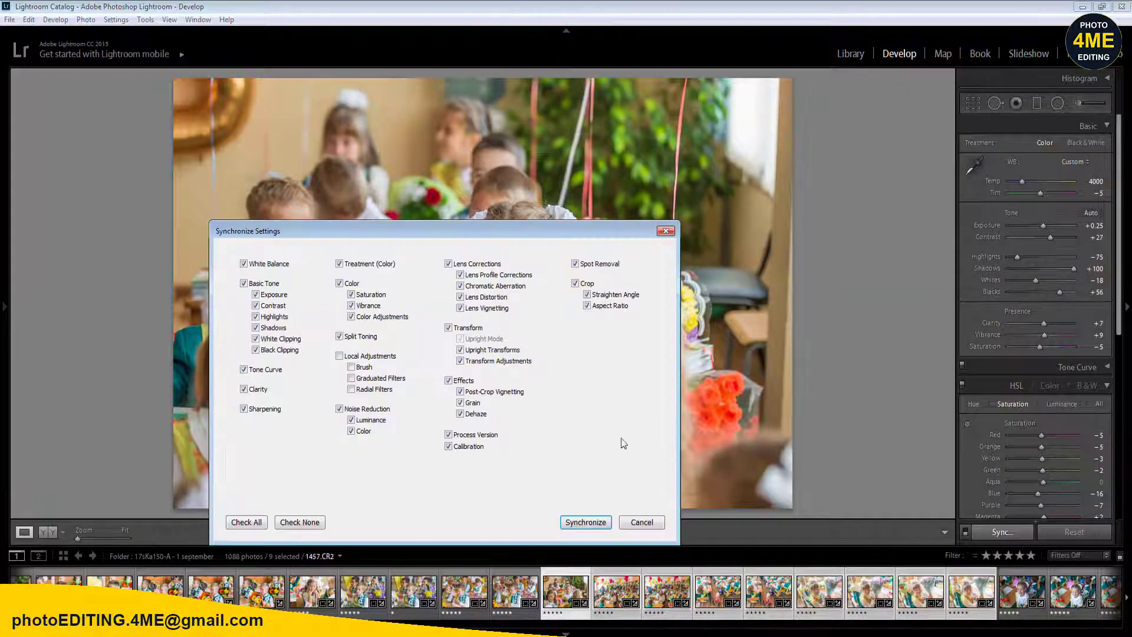
pyautogui.click(587, 284)
pyautogui.click(586, 523)
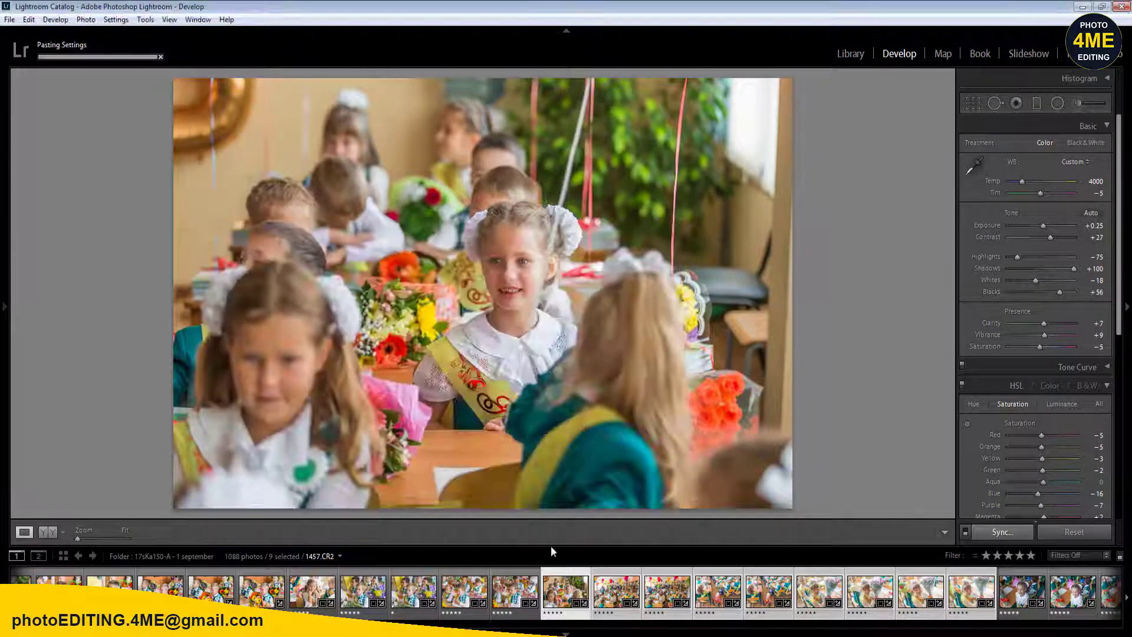
# - Move on to 1458.CR2, the classroom shot with balloons, and reset its crop to the full frame
pyautogui.click(504, 592)
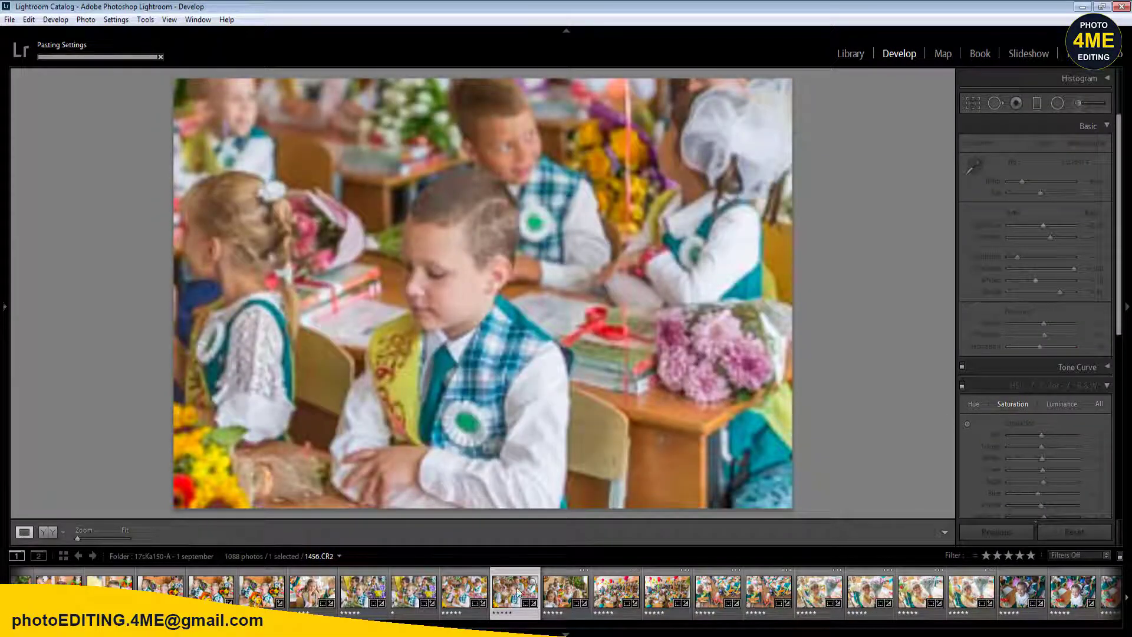
pyautogui.click(563, 589)
pyautogui.click(630, 571)
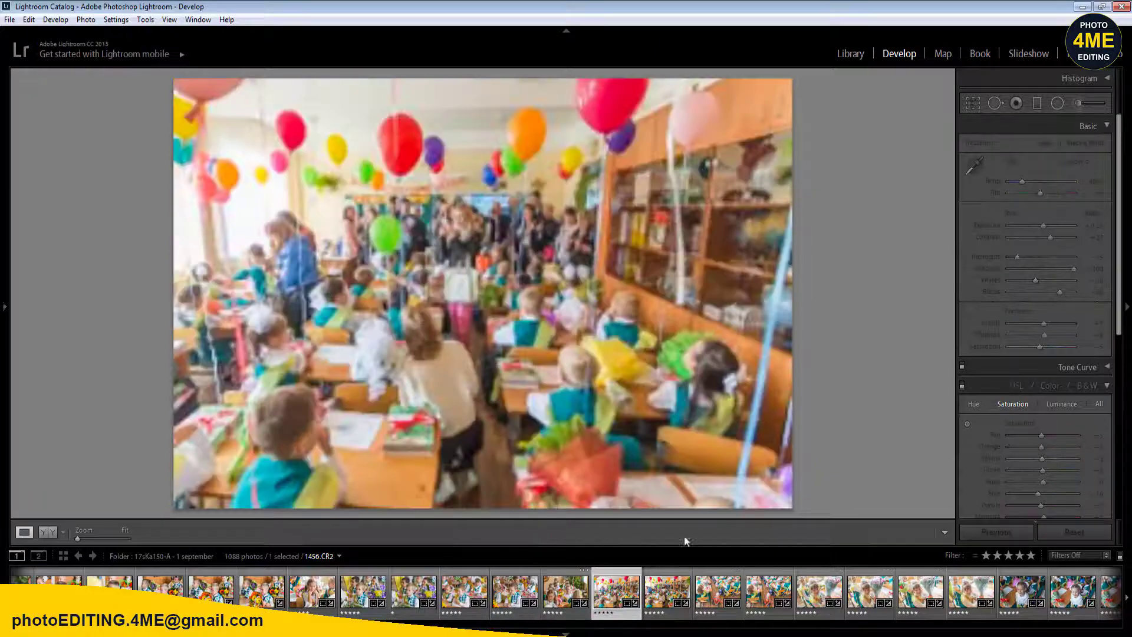
pyautogui.press('r')
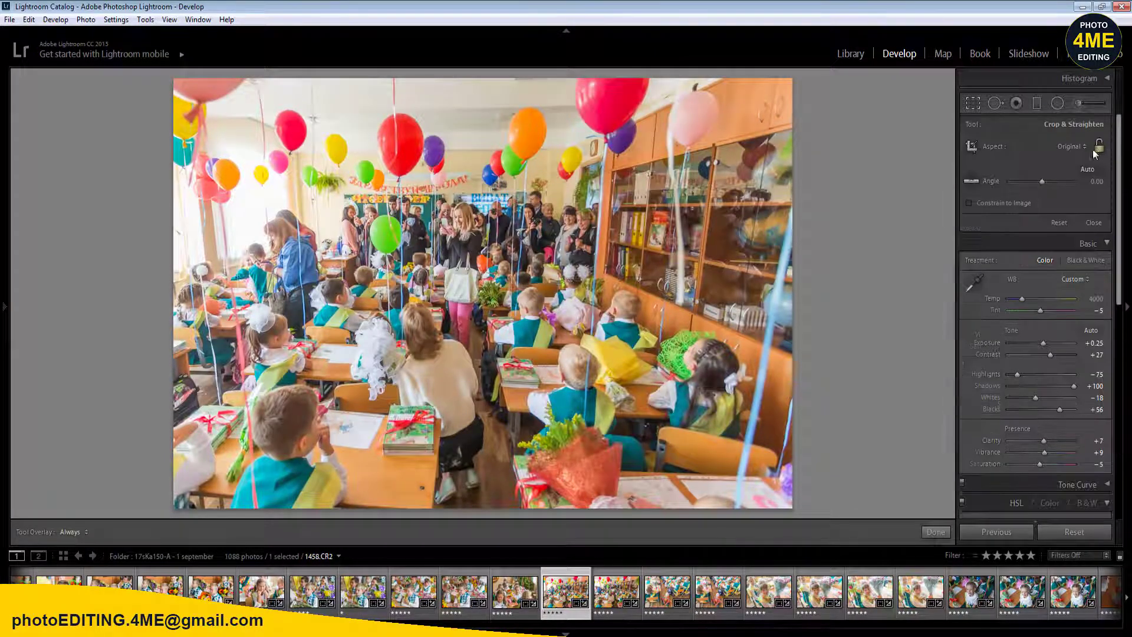
pyautogui.click(1060, 223)
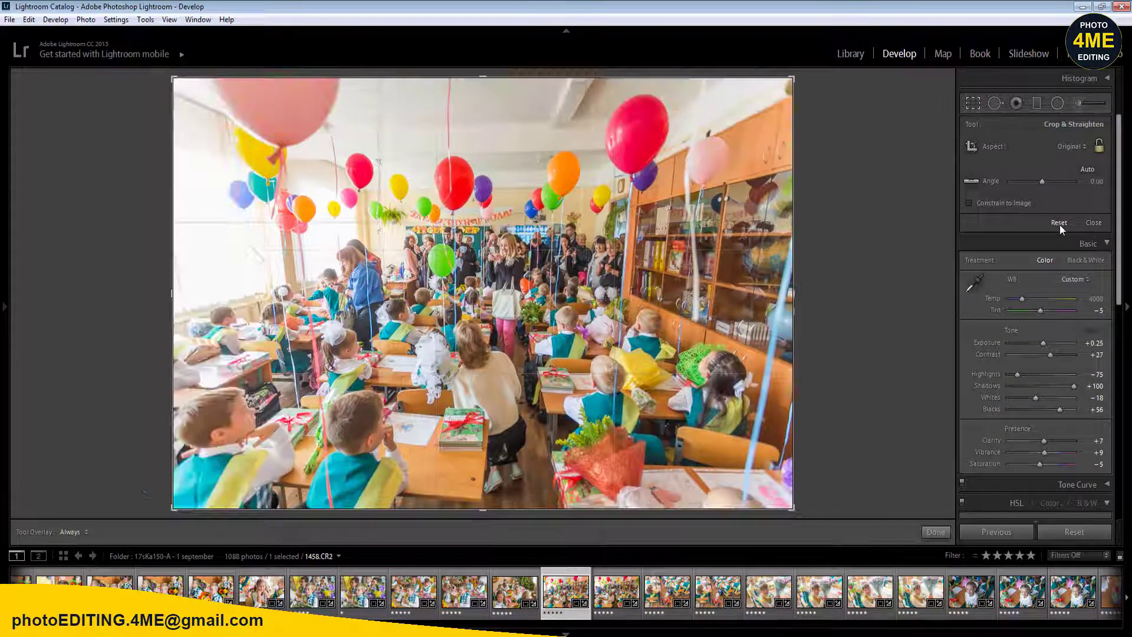
pyautogui.press('r')
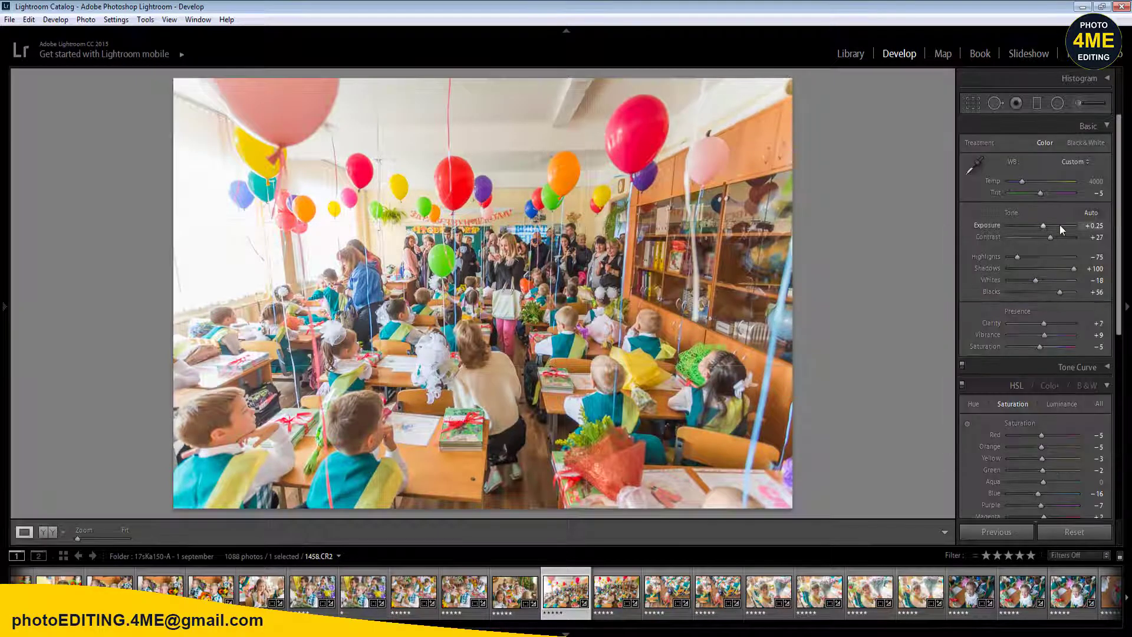
# - Lower the Exposure of 1458.CR2 to −0.05
pyautogui.click(1094, 230)
pyautogui.press('Down')
pyautogui.press('Down')
pyautogui.press('Down')
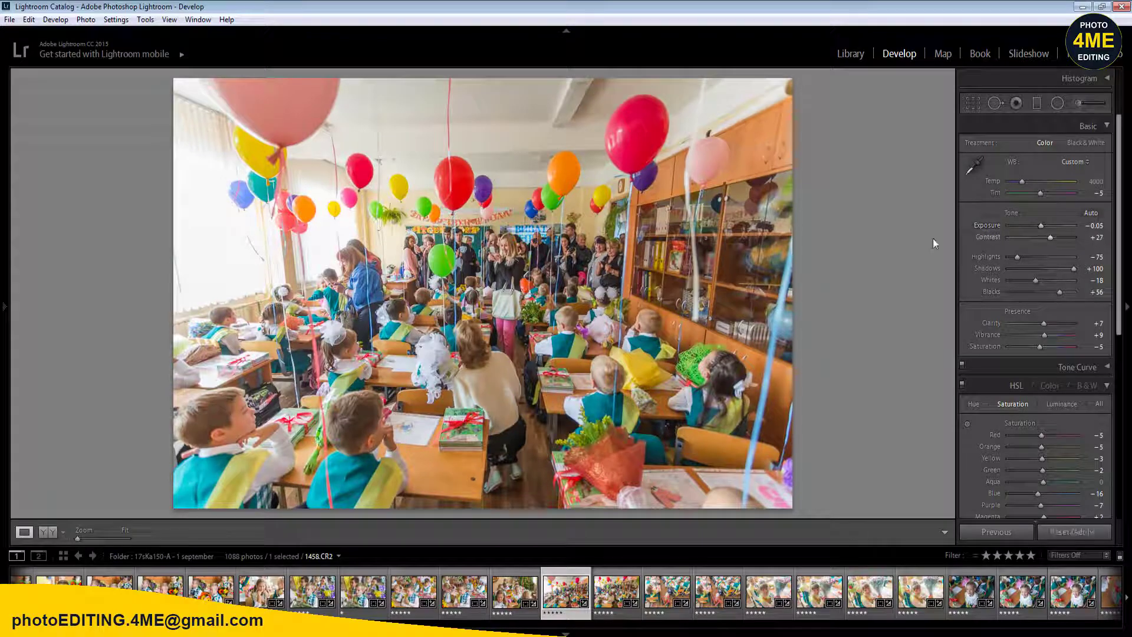
# - Add a large radial filter to 1458.CR2, centred on the parents standing beside the bookcase
pyautogui.hotkey('shift', 'm')
pyautogui.moveTo(596, 244); pyautogui.dragTo(797, 441)
pyautogui.hotkey('shift', 'm')
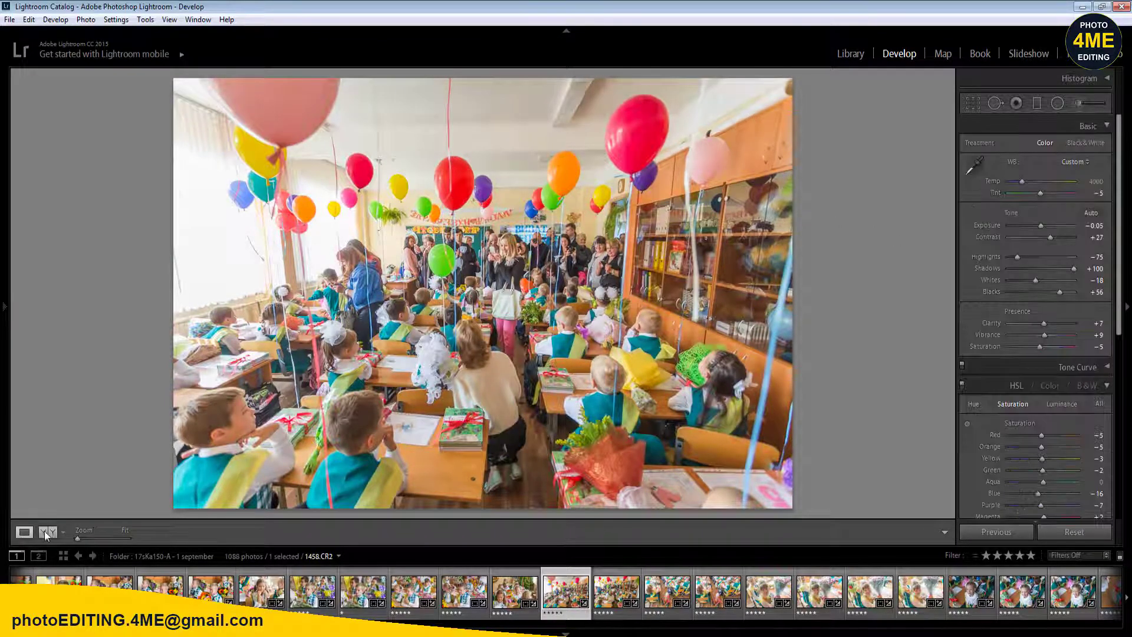
# - Compare 1458.CR2 before and after editing, and lower its Highlights to −100
pyautogui.click(44, 532)
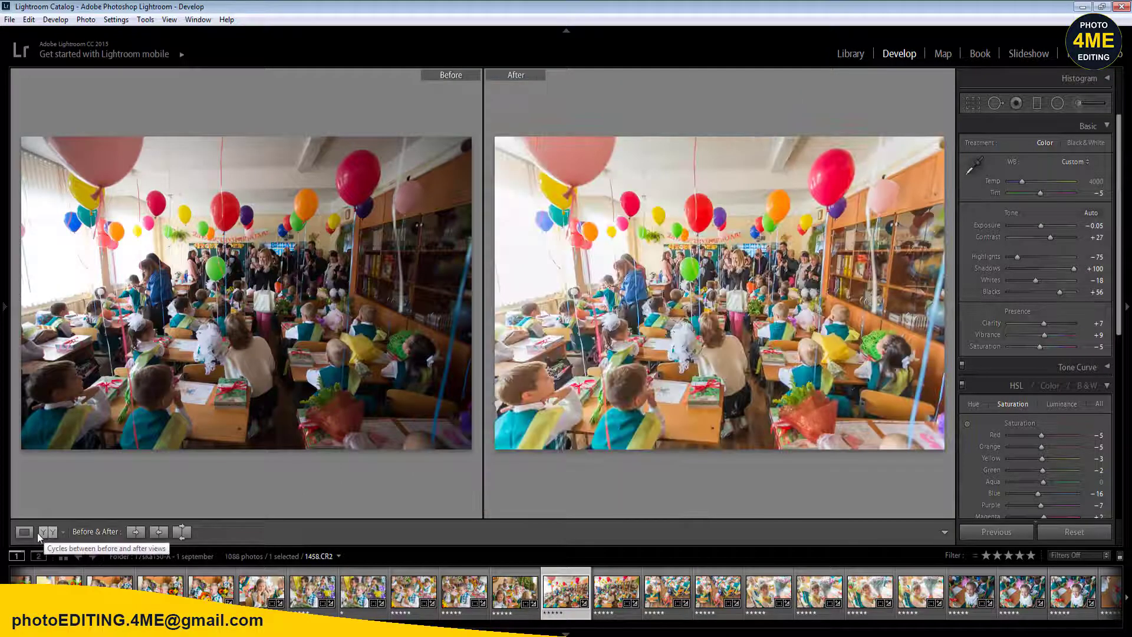
pyautogui.click(24, 532)
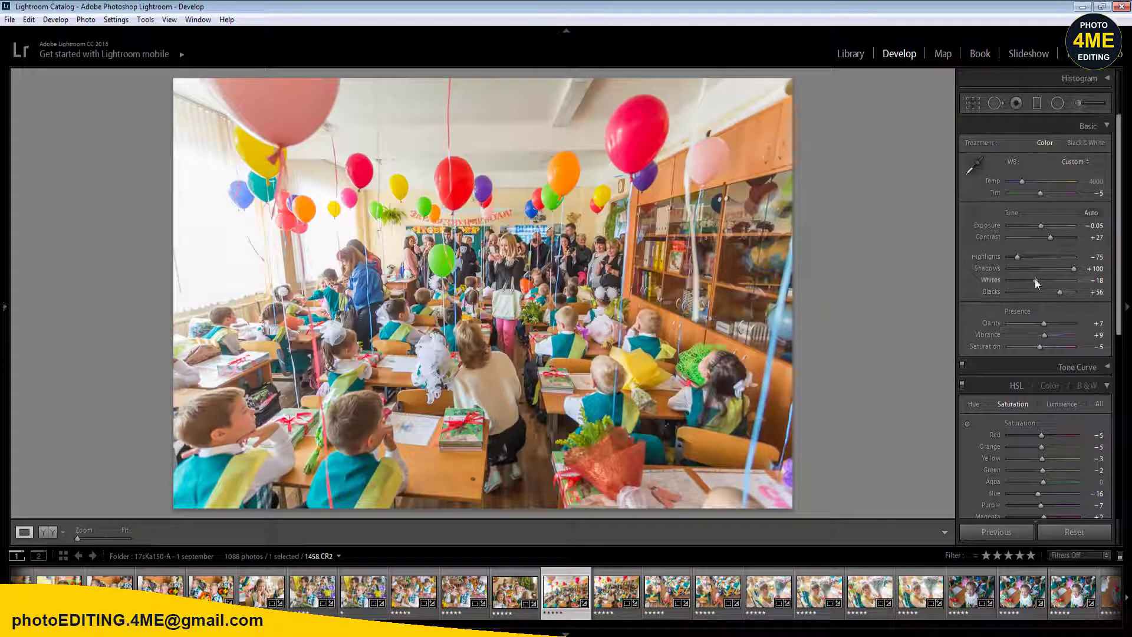
pyautogui.moveTo(1016, 259); pyautogui.dragTo(1004, 262)
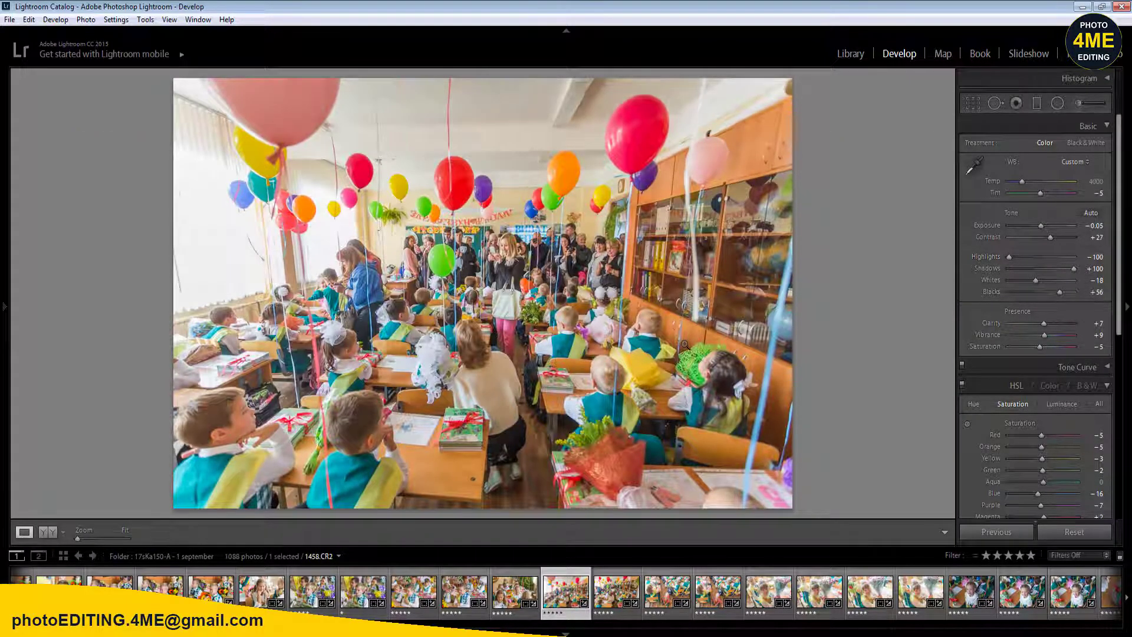
# - Synchronize 1458.CR2's develop settings to the ten photos after it, including crop but without local adjustments
pyautogui.keyDown('shift'); pyautogui.click(1056, 593); pyautogui.keyUp('shift')
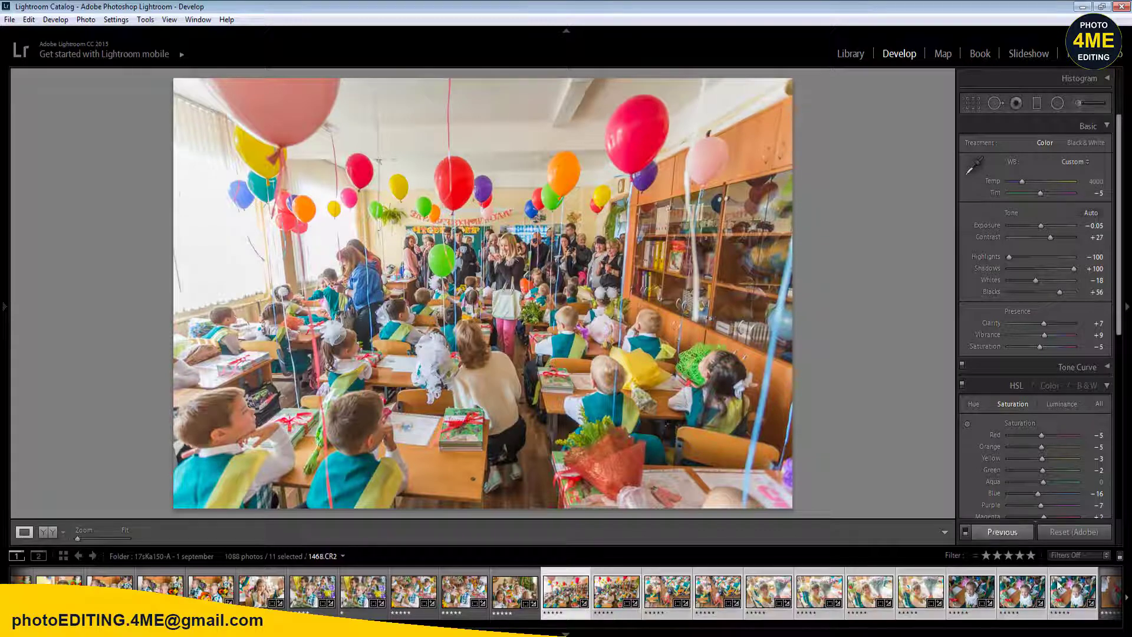
pyautogui.click(1002, 532)
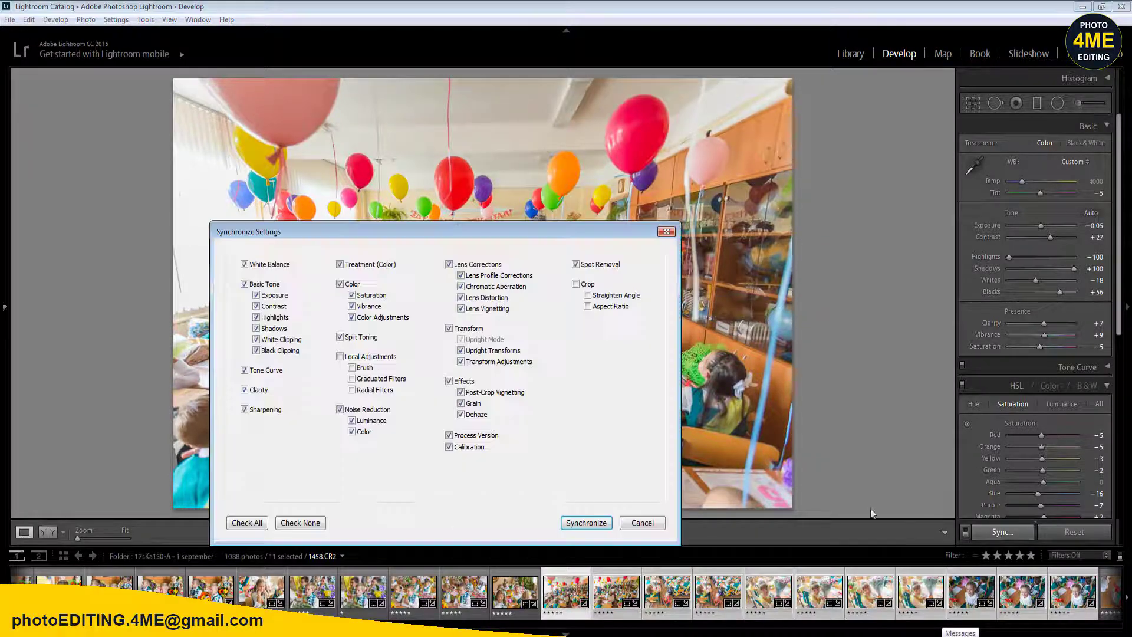
pyautogui.click(589, 285)
pyautogui.click(587, 523)
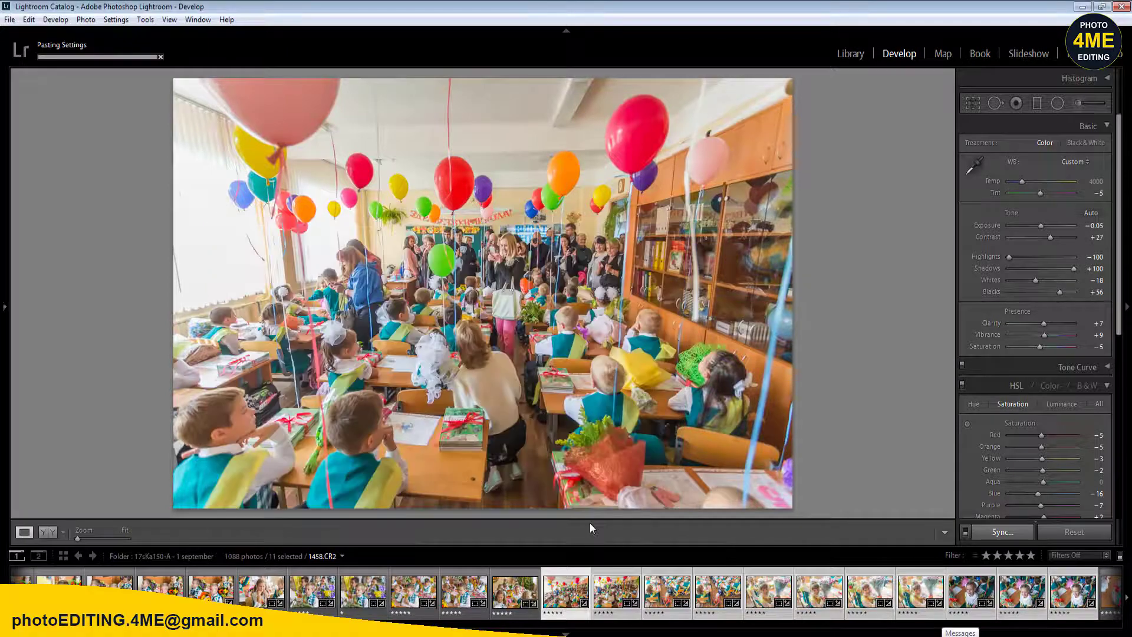
# - Add three brightening radial filters to 1459.CR2: over the parents by the bookcase, the girl beside it and the chair in front of her
pyautogui.press('Left')
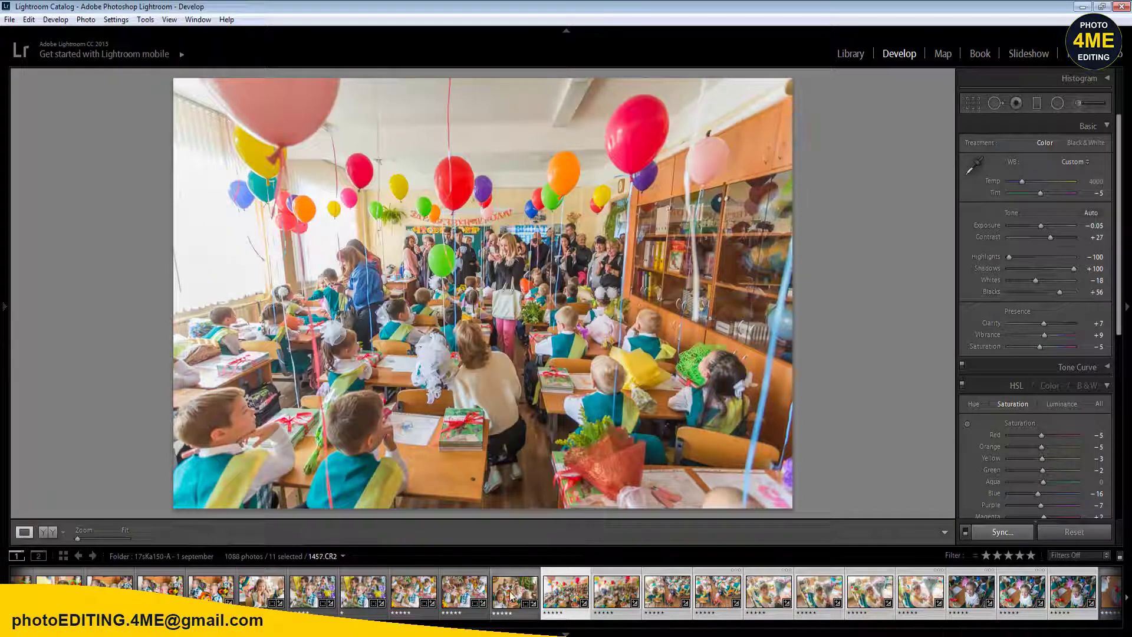
pyautogui.click(602, 592)
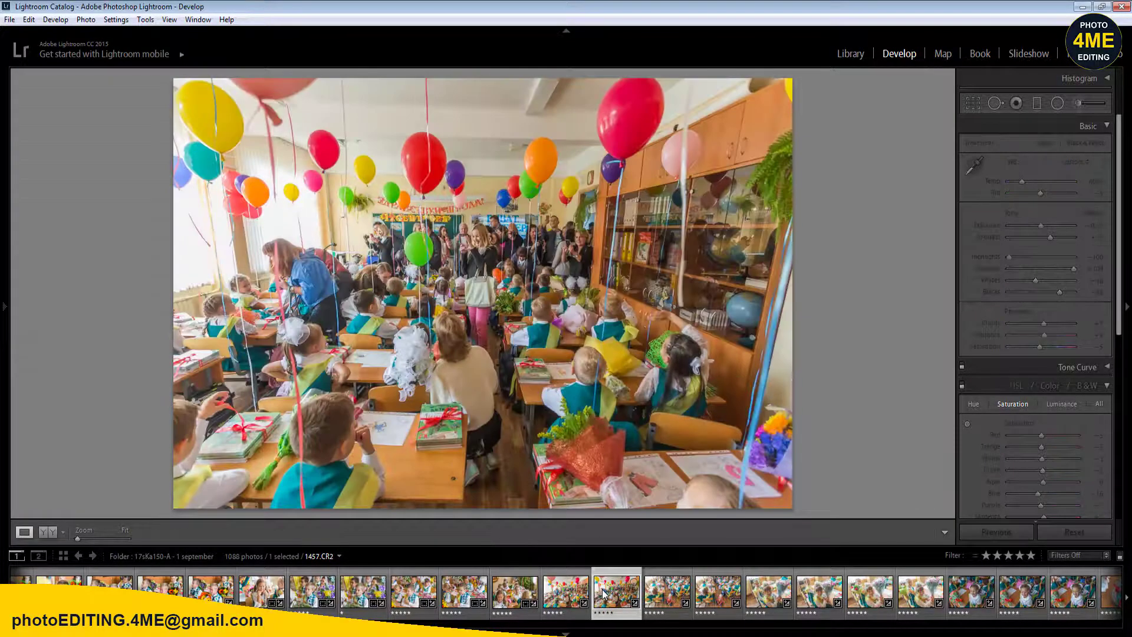
pyautogui.hotkey('shift', 'm')
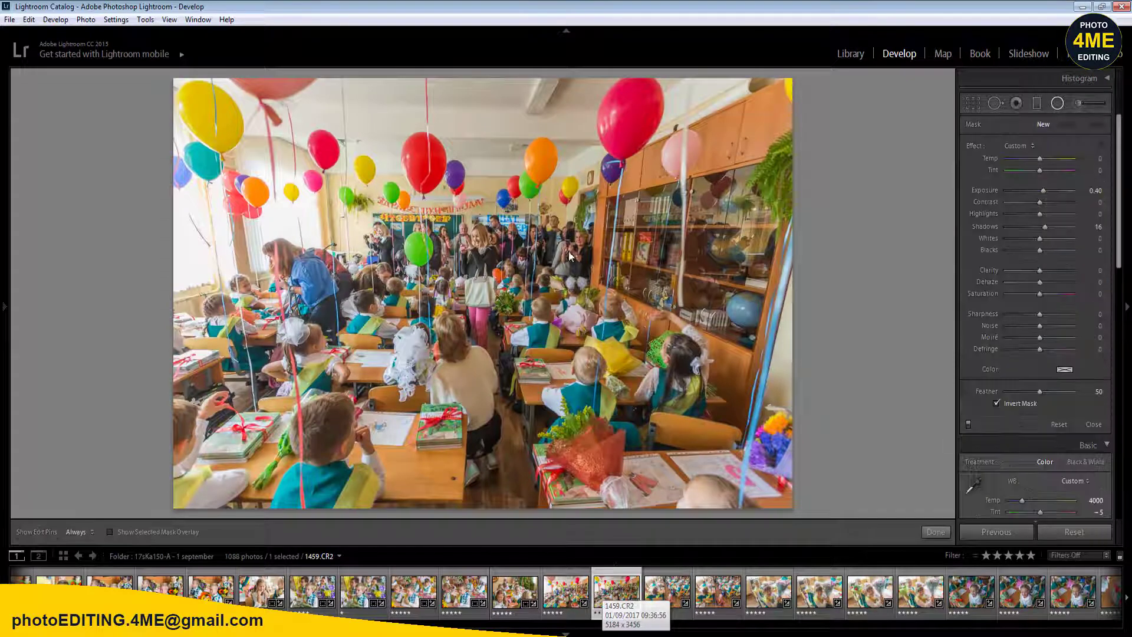
pyautogui.moveTo(575, 256); pyautogui.dragTo(626, 288)
pyautogui.moveTo(671, 332); pyautogui.dragTo(745, 381)
pyautogui.moveTo(649, 416); pyautogui.dragTo(741, 493)
pyautogui.press('Right')
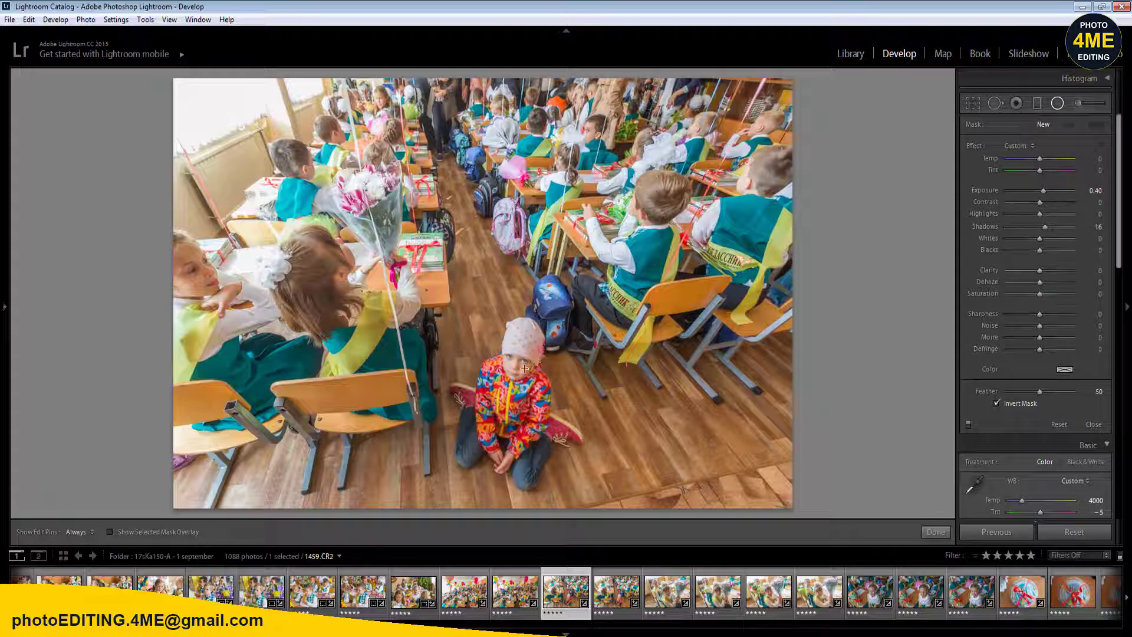
# - Add a radial filter with Exposure 0.40 and Shadows 16 to 1460.CR2, centred on the child sitting on the floor
pyautogui.hotkey('shift', 'm')
pyautogui.press('z')
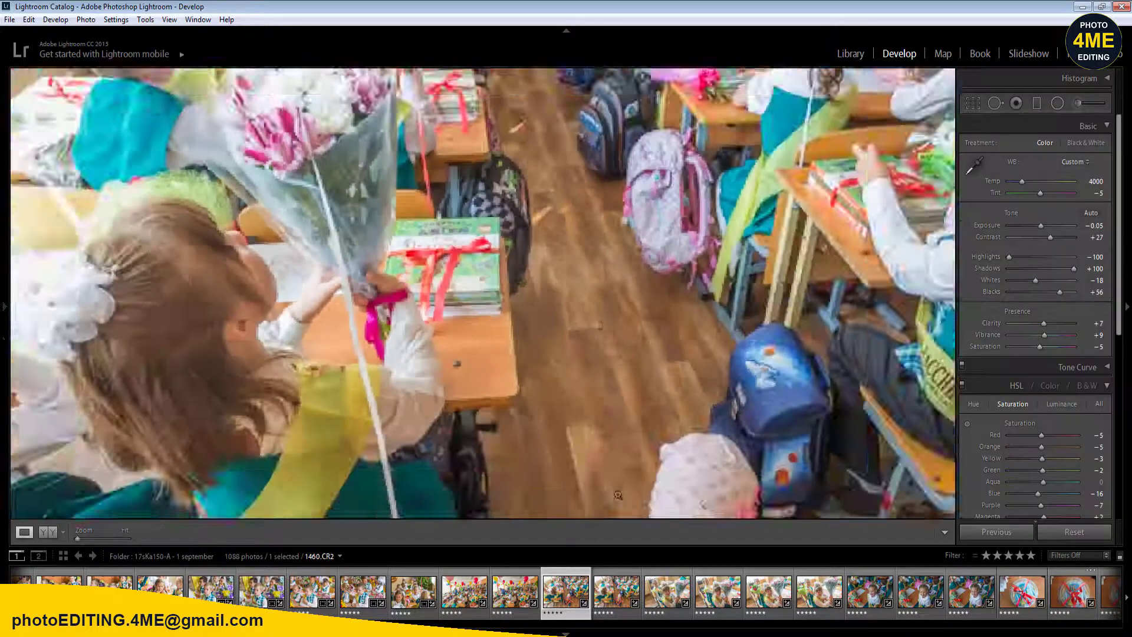
pyautogui.press('z')
pyautogui.hotkey('shift', 'm')
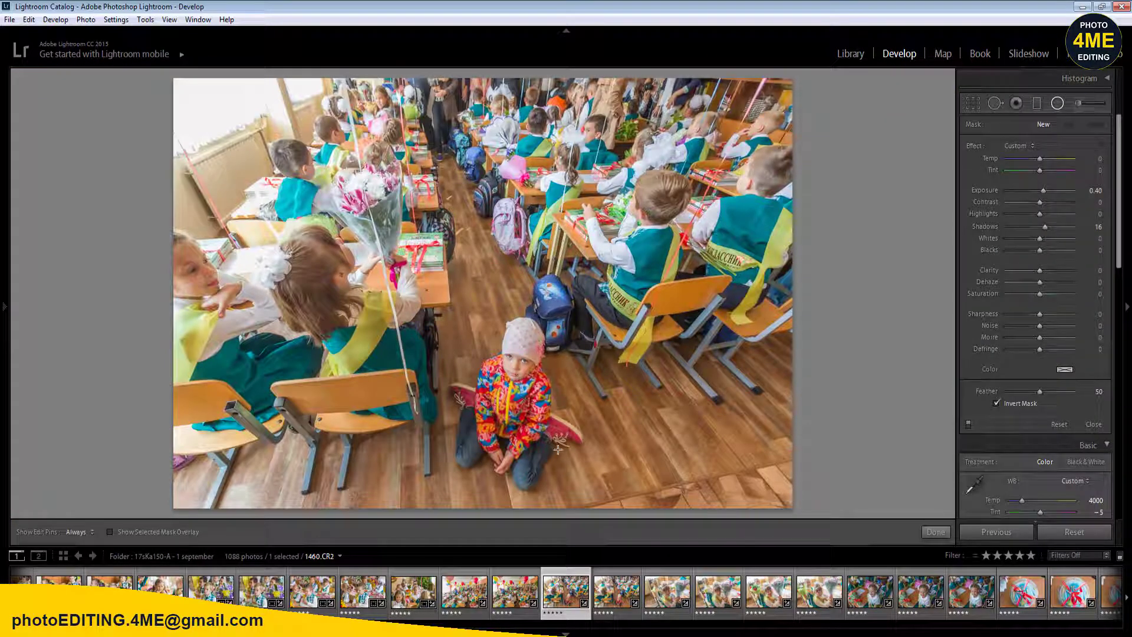
pyautogui.moveTo(522, 401); pyautogui.dragTo(631, 516)
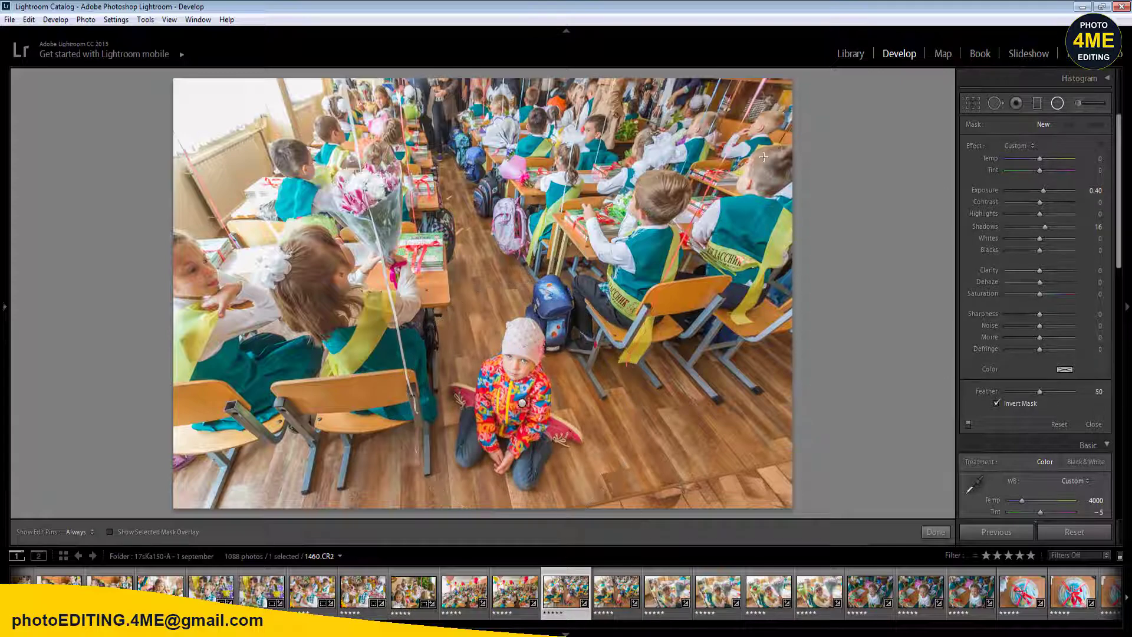
# - Rate 1461.CR2, the second shot of the child on the floor, one star and move on to 1462.CR2
pyautogui.press('Right')
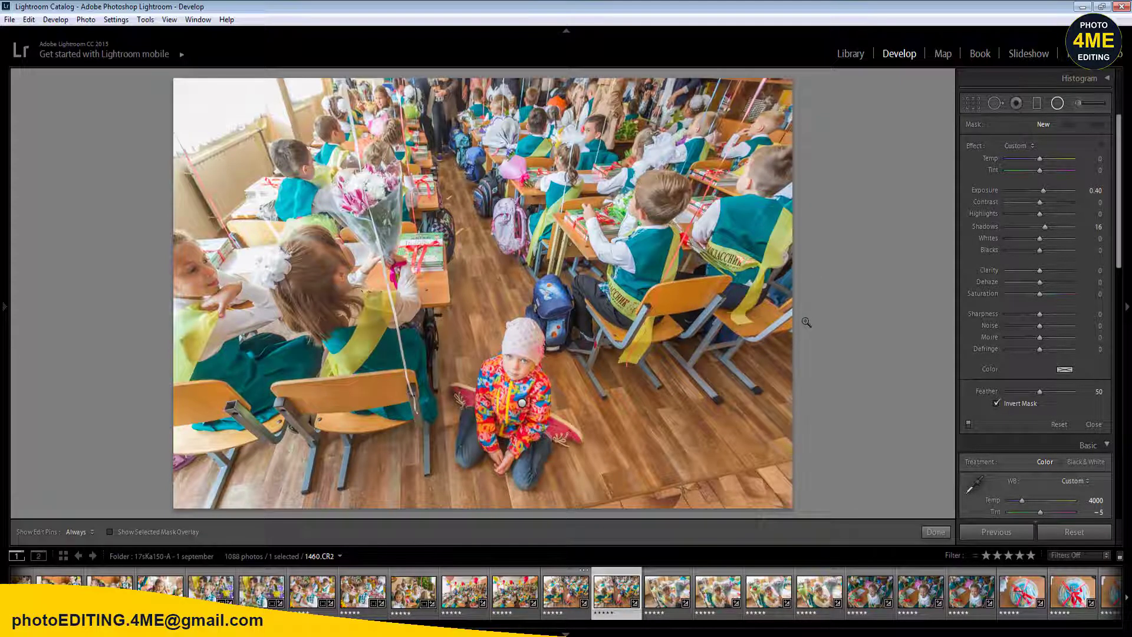
pyautogui.press('Right')
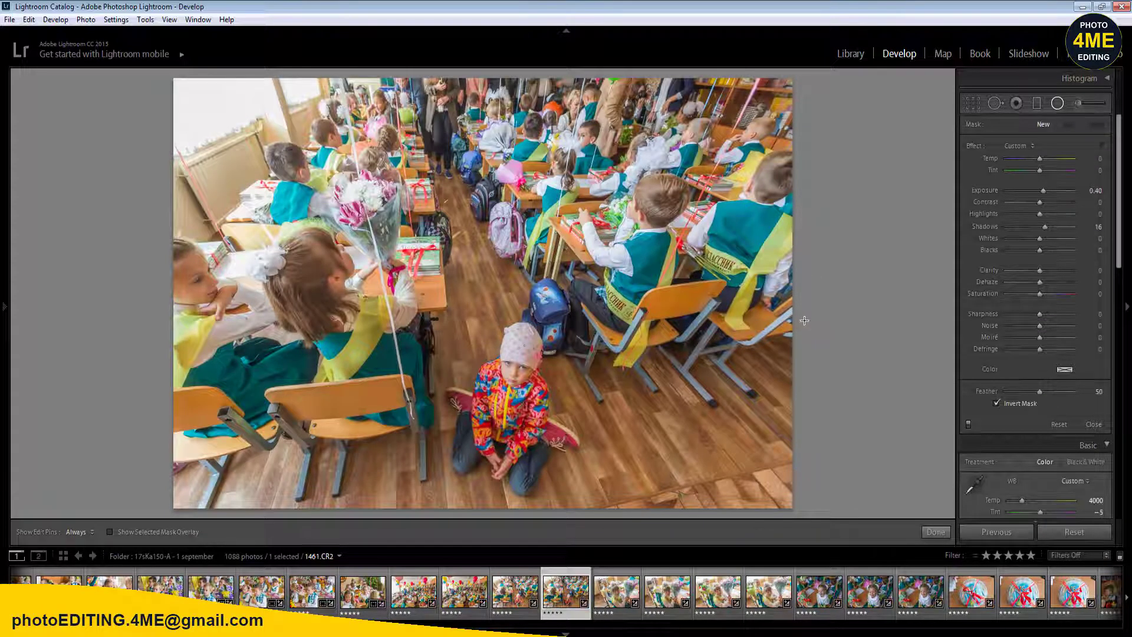
pyautogui.press('1')
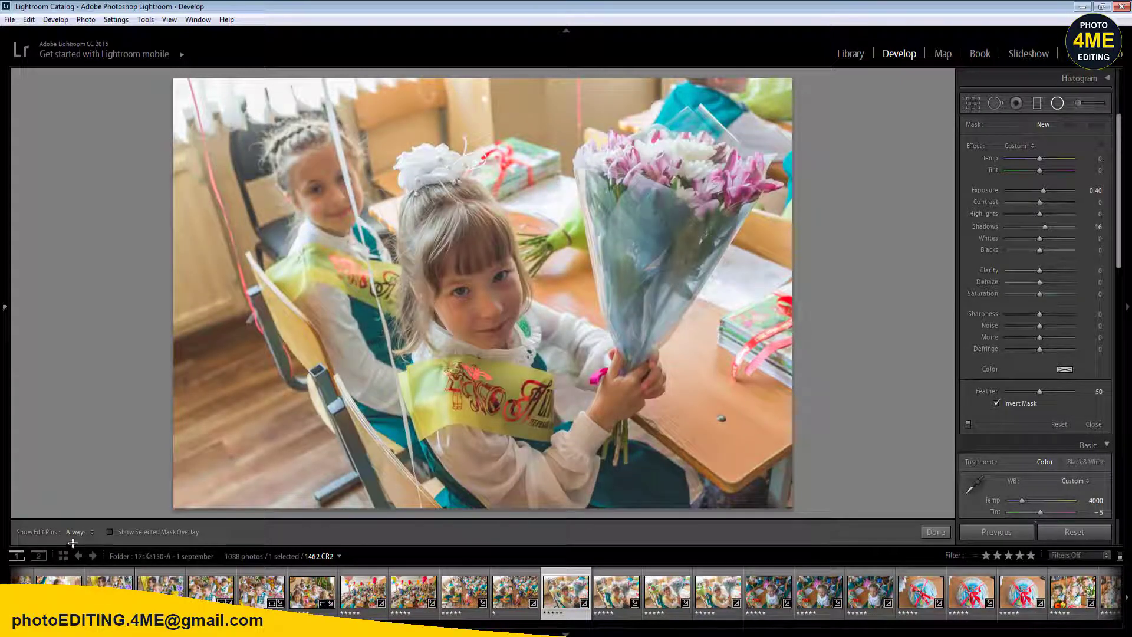
# - Compare 1462.CR2 before and after editing, and raise its Contrast to +49
pyautogui.press('y')
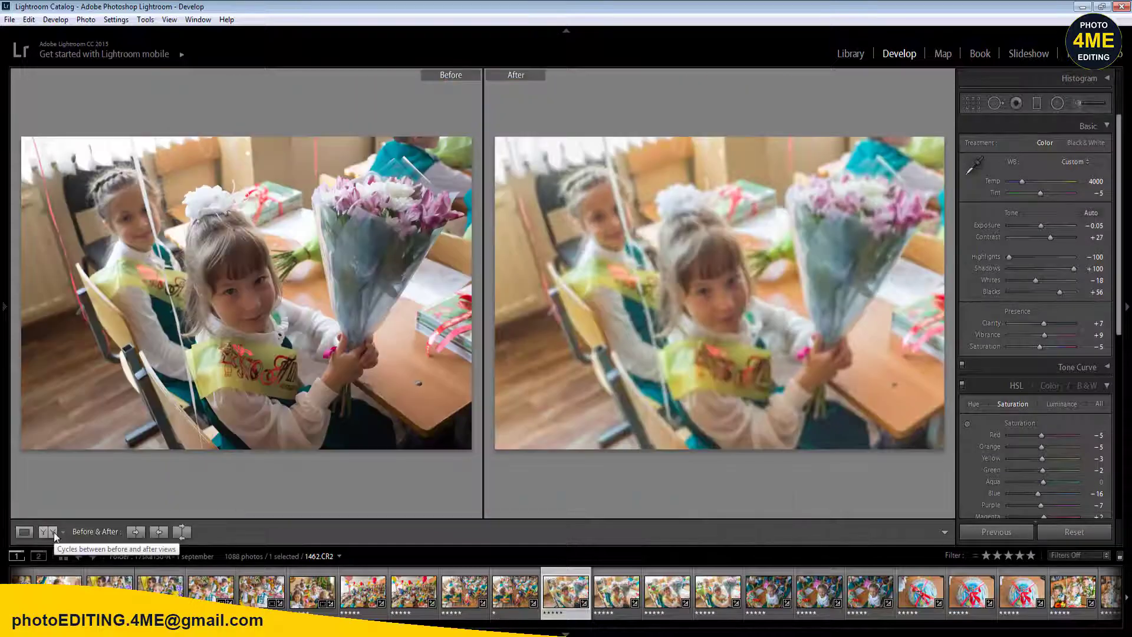
pyautogui.click(26, 532)
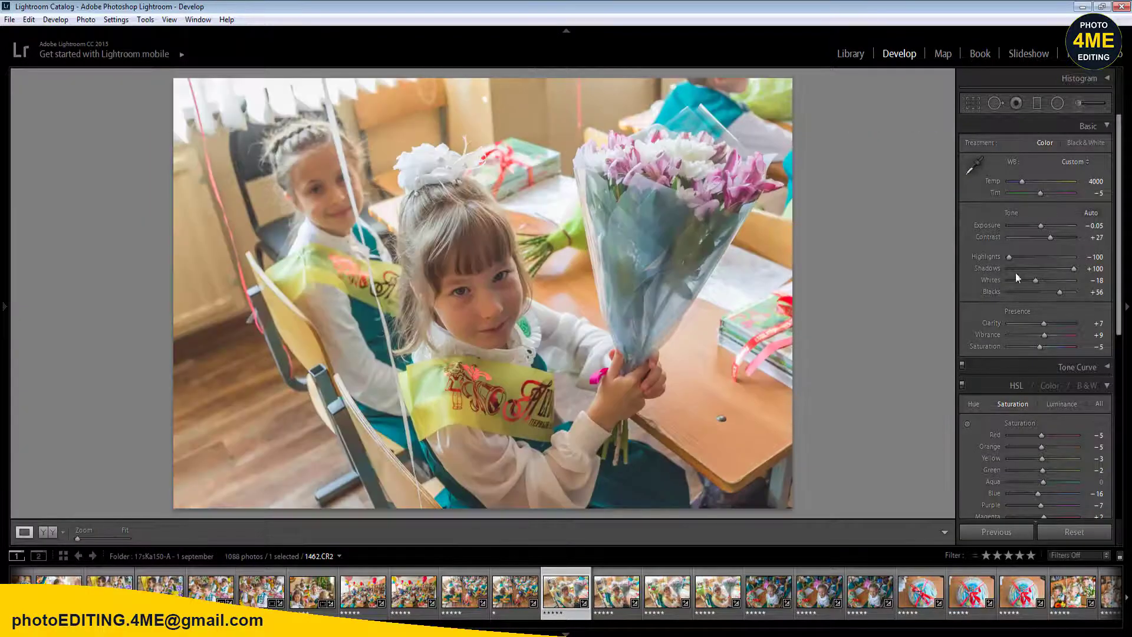
pyautogui.moveTo(1047, 239); pyautogui.dragTo(1061, 239)
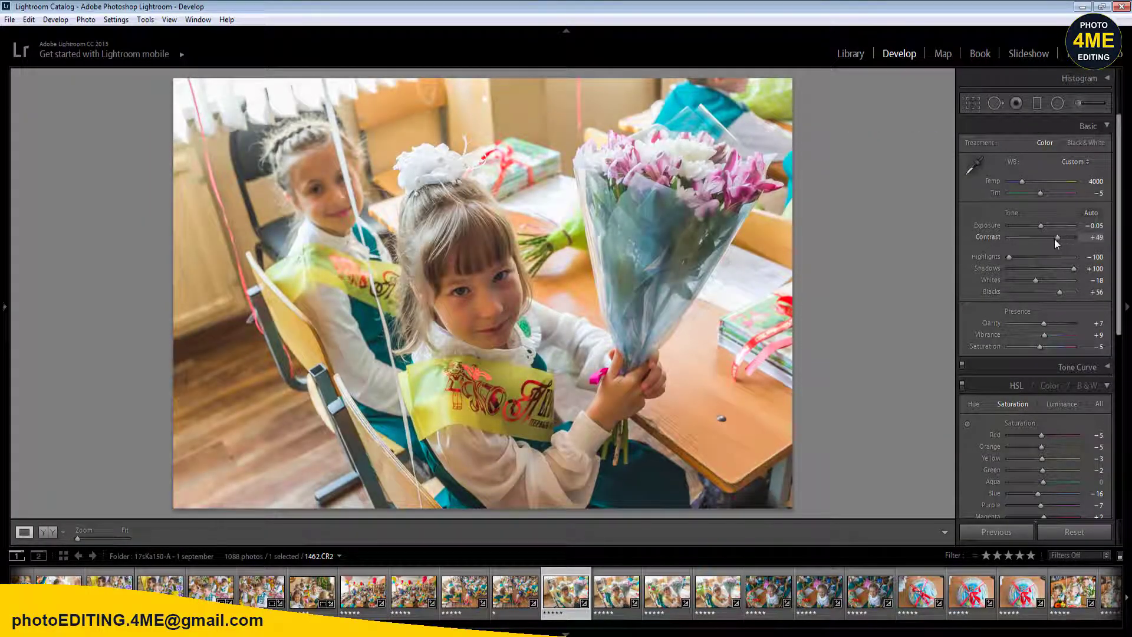
# - Set 1462.CR2's Exposure to +0.45, Clarity to +29, Shadows to +95 and Whites to −24
pyautogui.click(1090, 226)
pyautogui.press('Up')
pyautogui.press('Up')
pyautogui.press('Up')
pyautogui.press('Up')
pyautogui.press('Up')
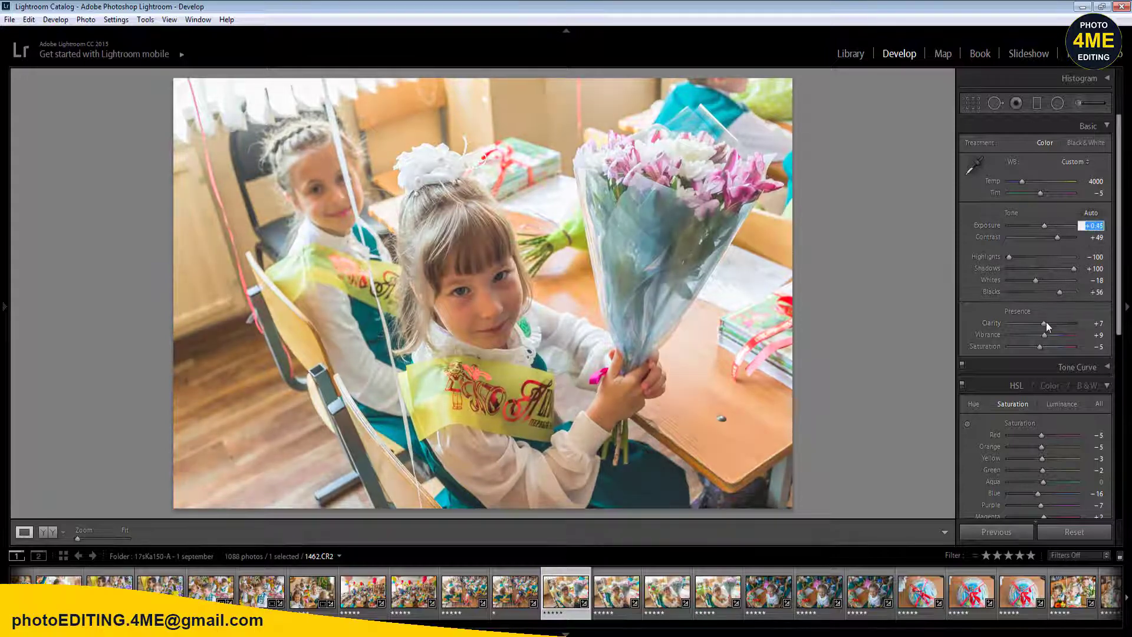
pyautogui.moveTo(1045, 324); pyautogui.dragTo(1051, 324)
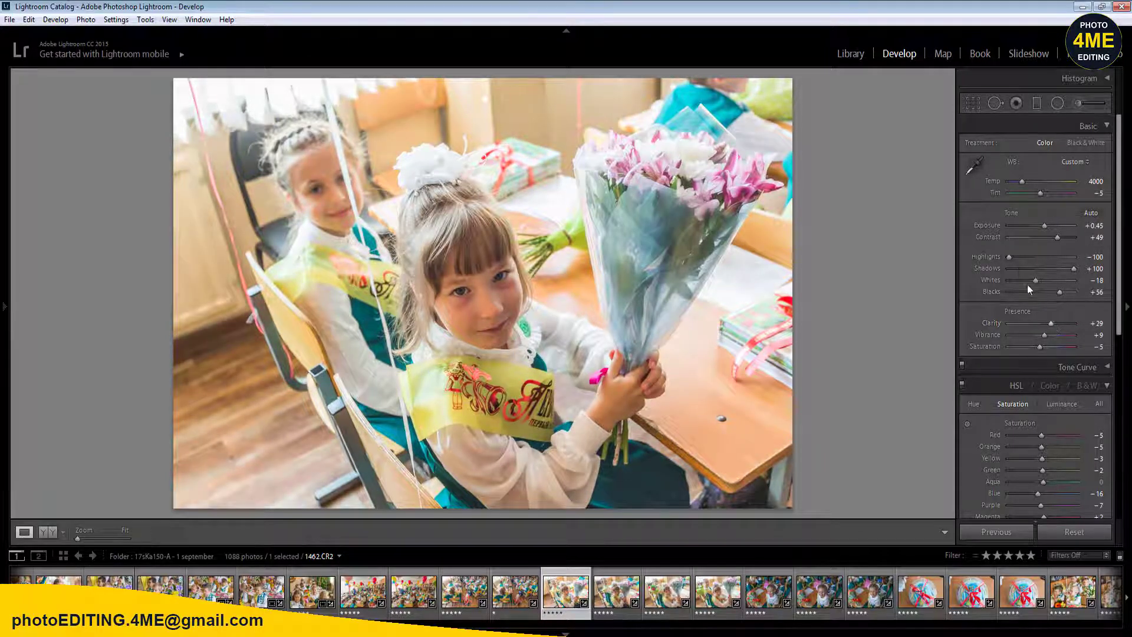
pyautogui.moveTo(1036, 280); pyautogui.dragTo(1073, 271)
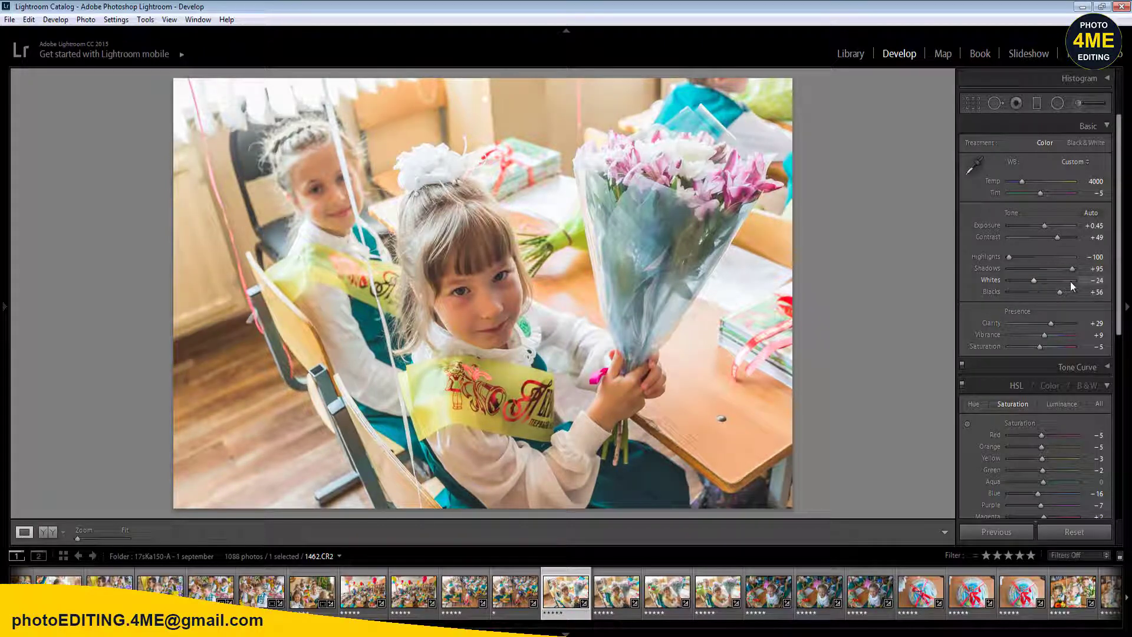
# - Synchronize 1462.CR2's develop settings to the six photos after it, including crop but without local adjustments
pyautogui.keyDown('shift'); pyautogui.click(876, 592); pyautogui.keyUp('shift')
pyautogui.click(991, 534)
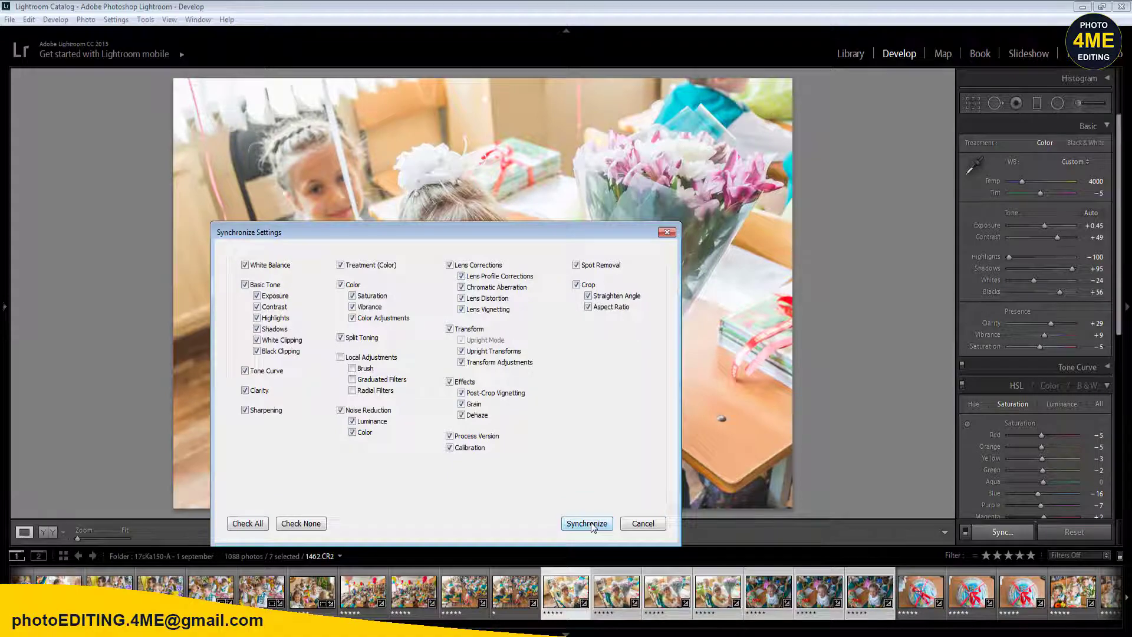
pyautogui.click(588, 524)
# - Compare 1462.CR2 with its neighbouring photos and rate it one star
pyautogui.click(521, 592)
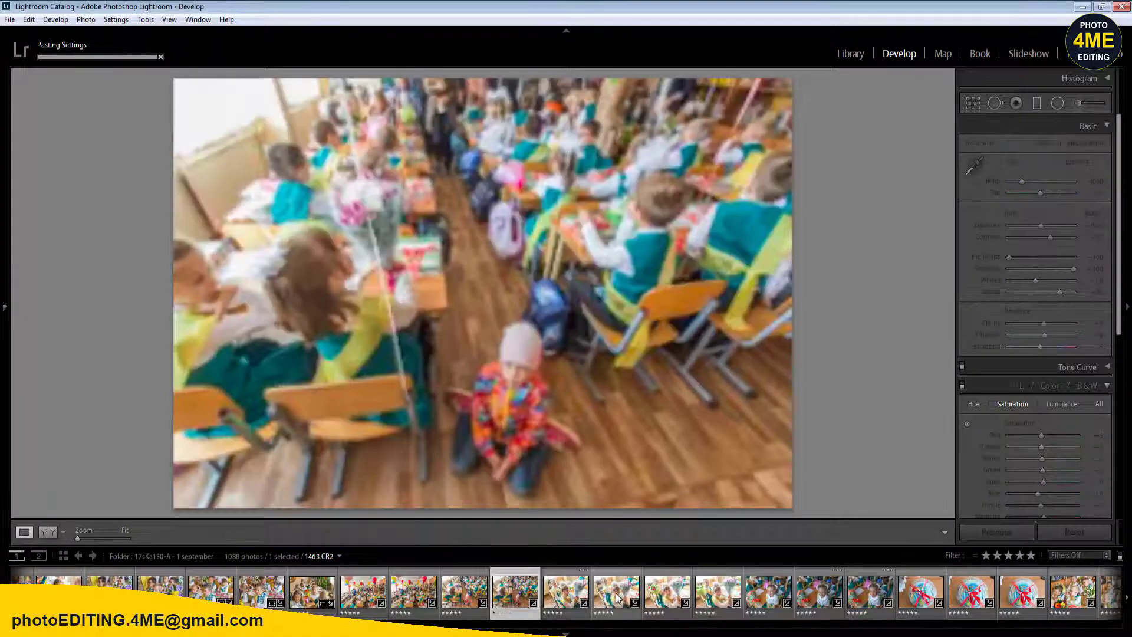
pyautogui.press('Right')
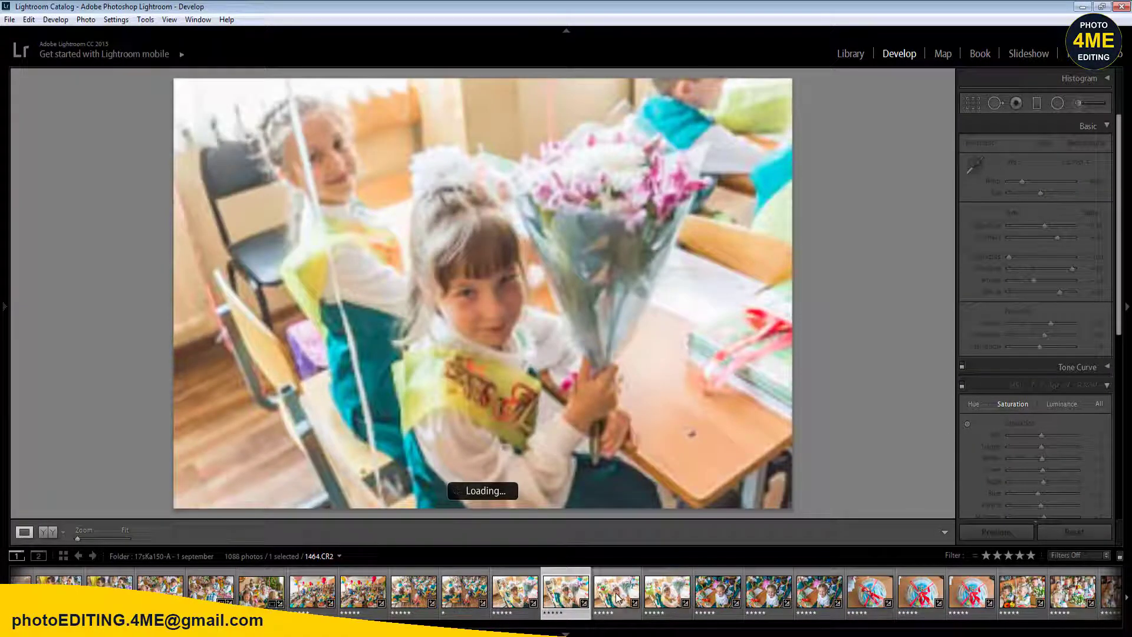
pyautogui.press('Left')
pyautogui.press('1')
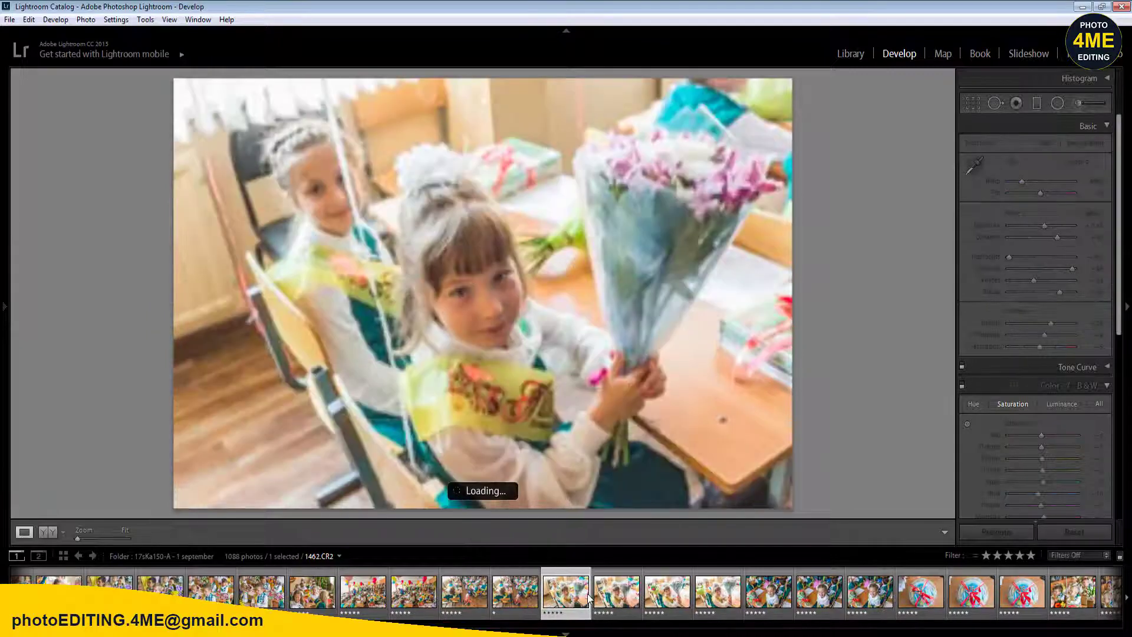
# - Move on to 1465.CR2, the smiling girl with the bouquet, and set its Exposure to +0.25
pyautogui.press('Right')
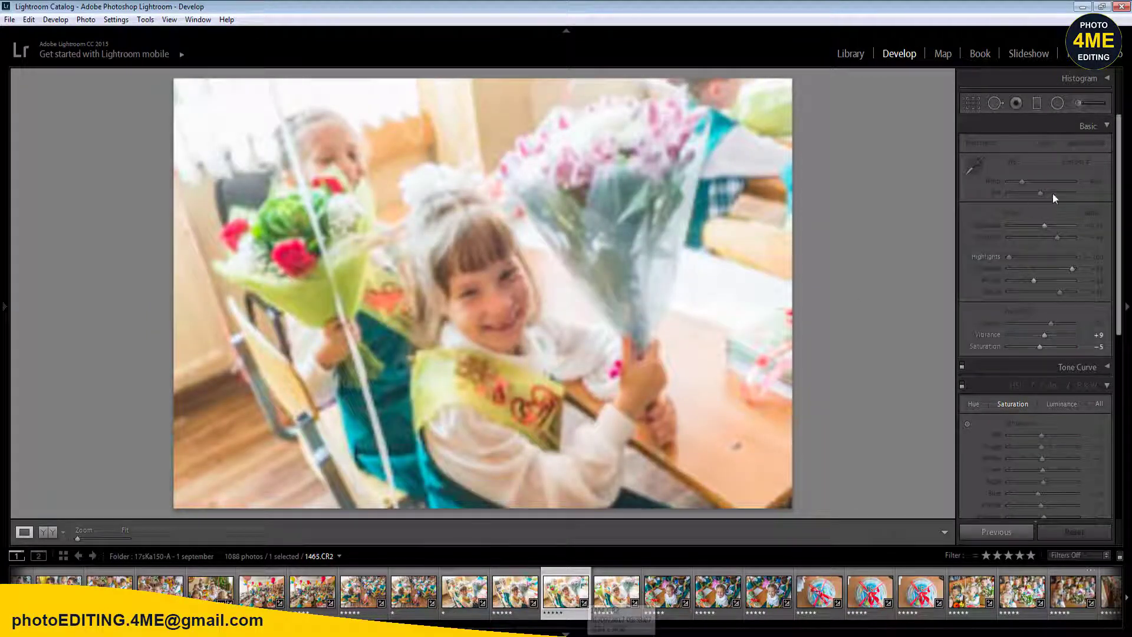
pyautogui.click(1096, 226)
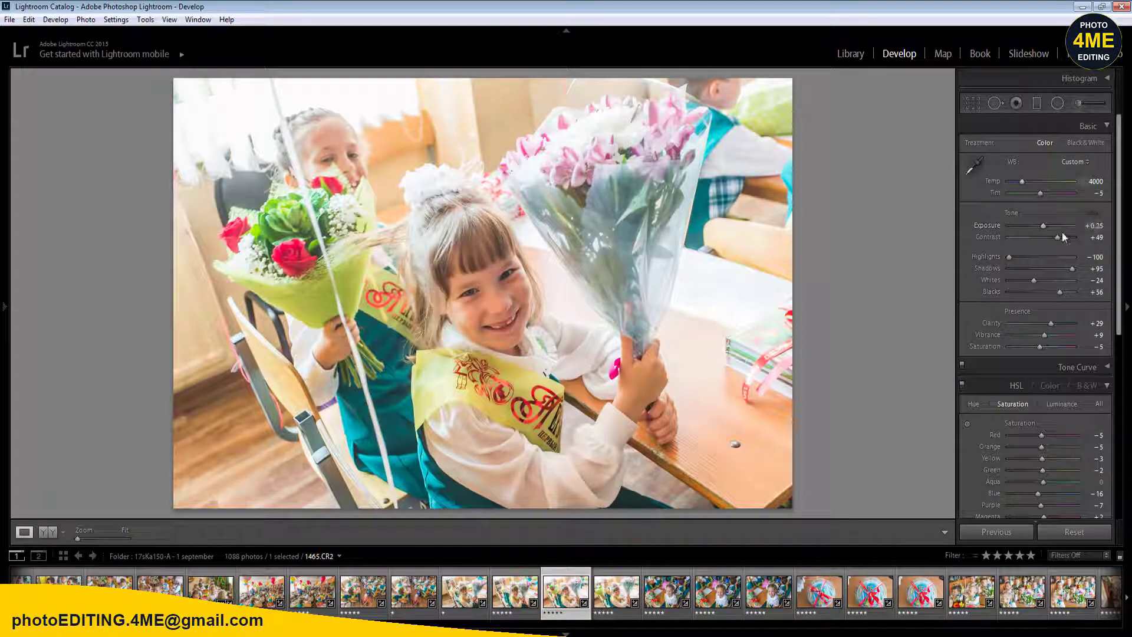
# - Rate the photos following 1465.CR2 one star and move on to 1468.CR2, the smiling girl with white bows
pyautogui.press('Right')
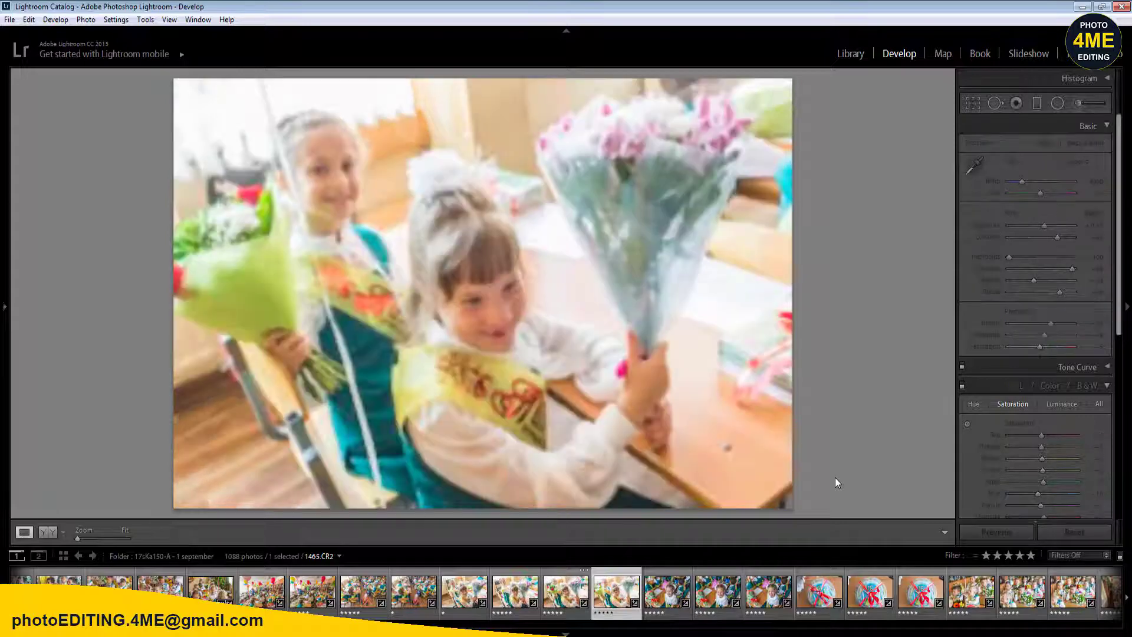
pyautogui.press('1')
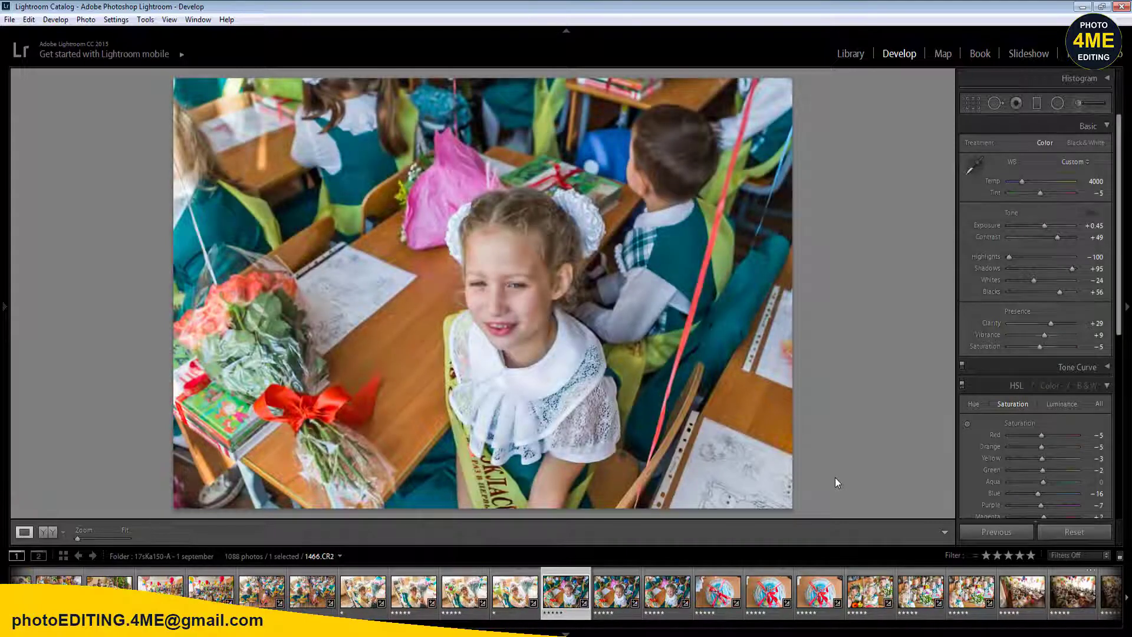
pyautogui.press('1')
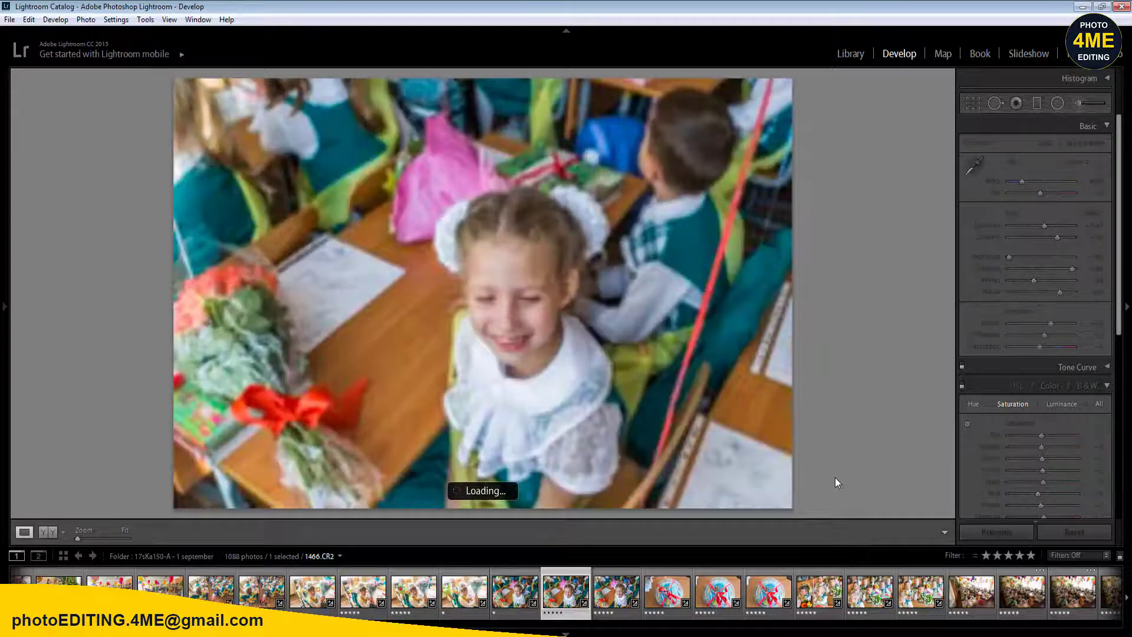
pyautogui.press('1')
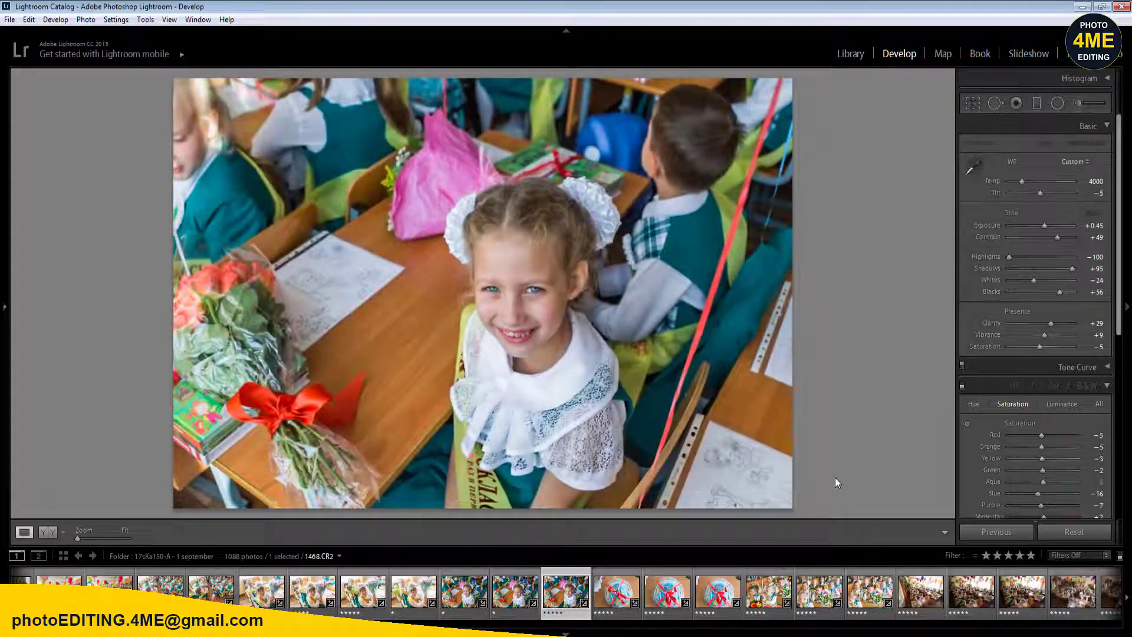
# - Set 1468.CR2's Exposure to +0.65 and Contrast to +25
pyautogui.click(1097, 225)
pyautogui.press('Up')
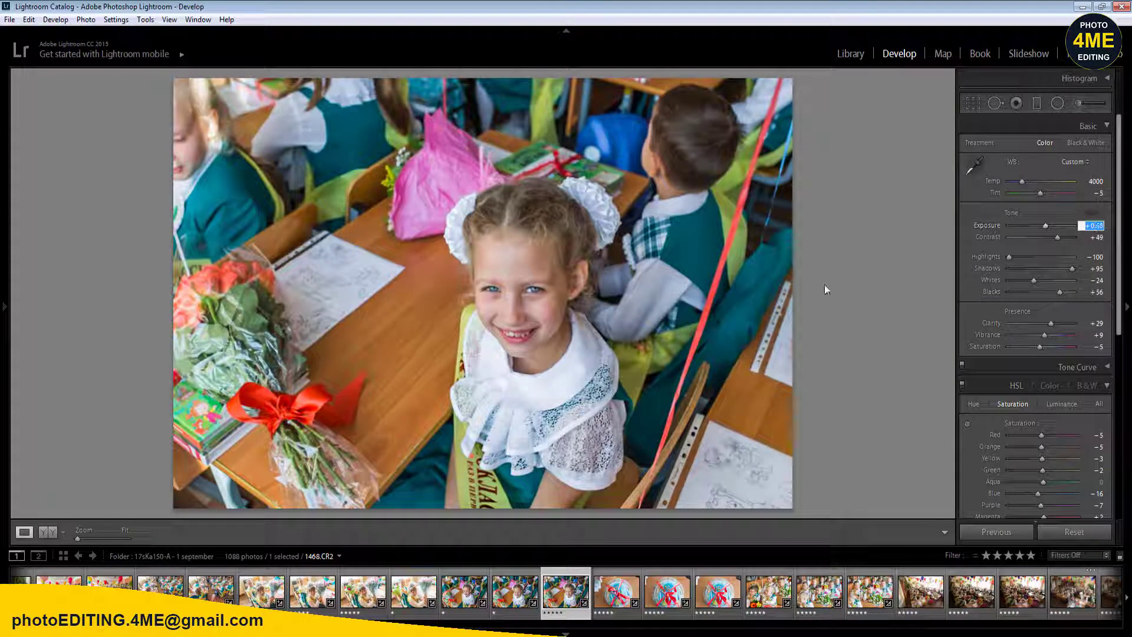
pyautogui.press('Return')
pyautogui.click(1096, 237)
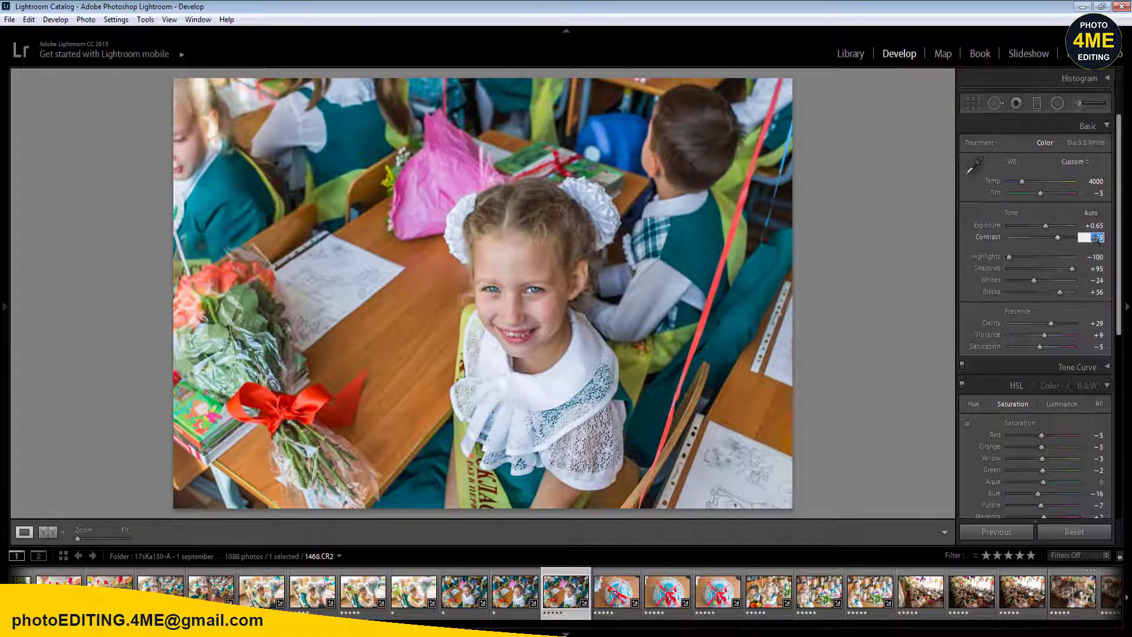
pyautogui.write('25')
pyautogui.press('Return')
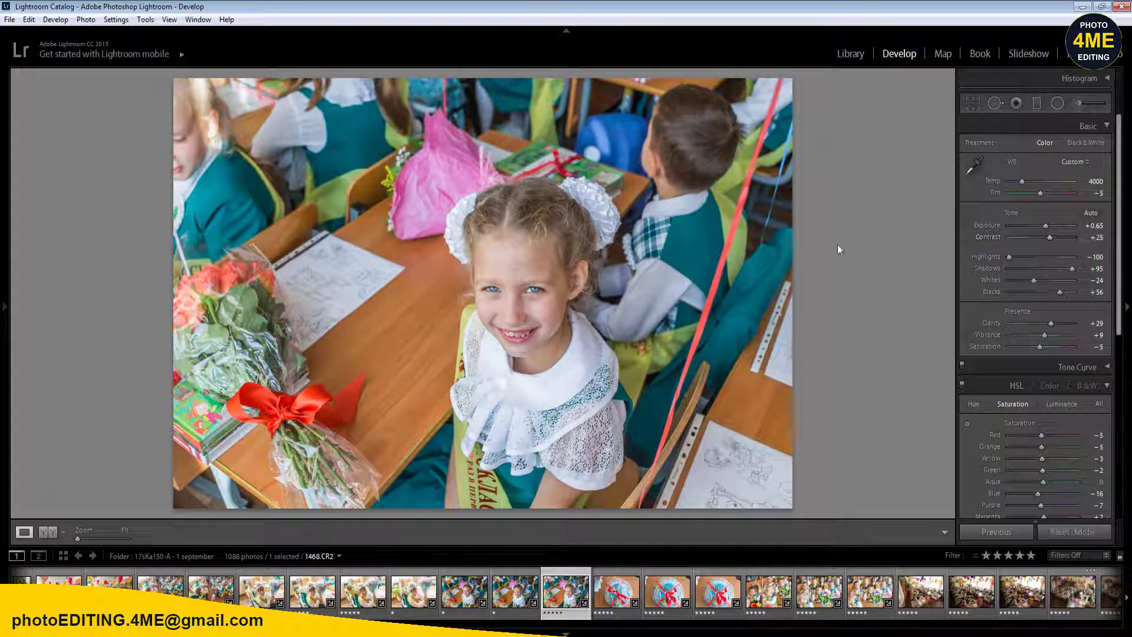
# - Add a radial filter around the smiling girl's face in 1468.CR2 and set the photo's Temp to 4200
pyautogui.hotkey('shift', 'm')
pyautogui.moveTo(516, 308); pyautogui.dragTo(636, 442)
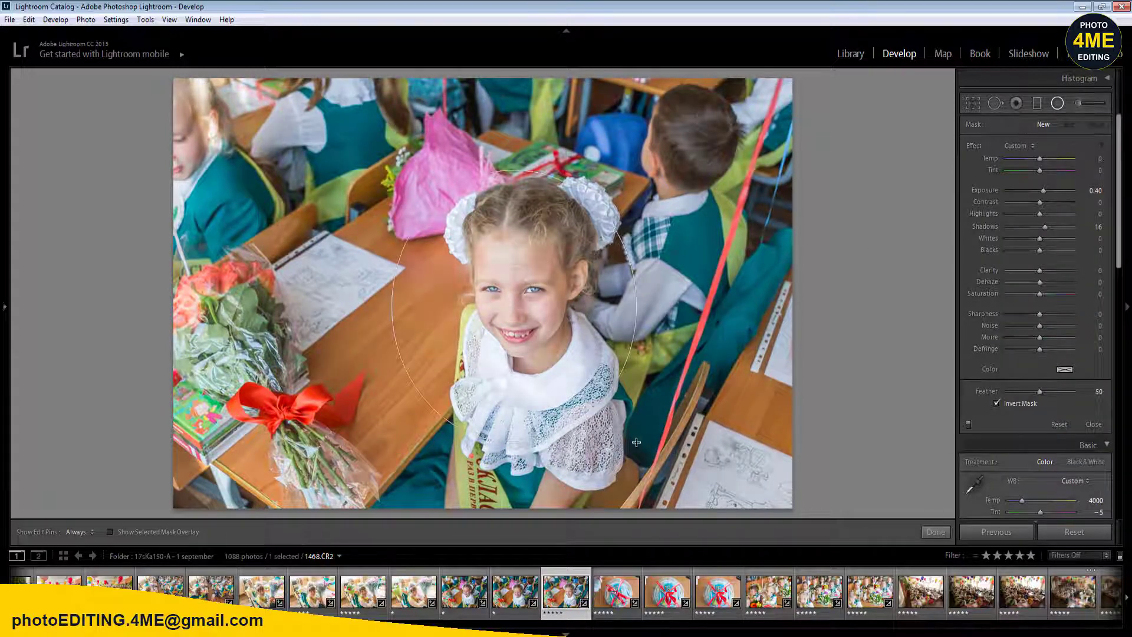
pyautogui.hotkey('shift', 'm')
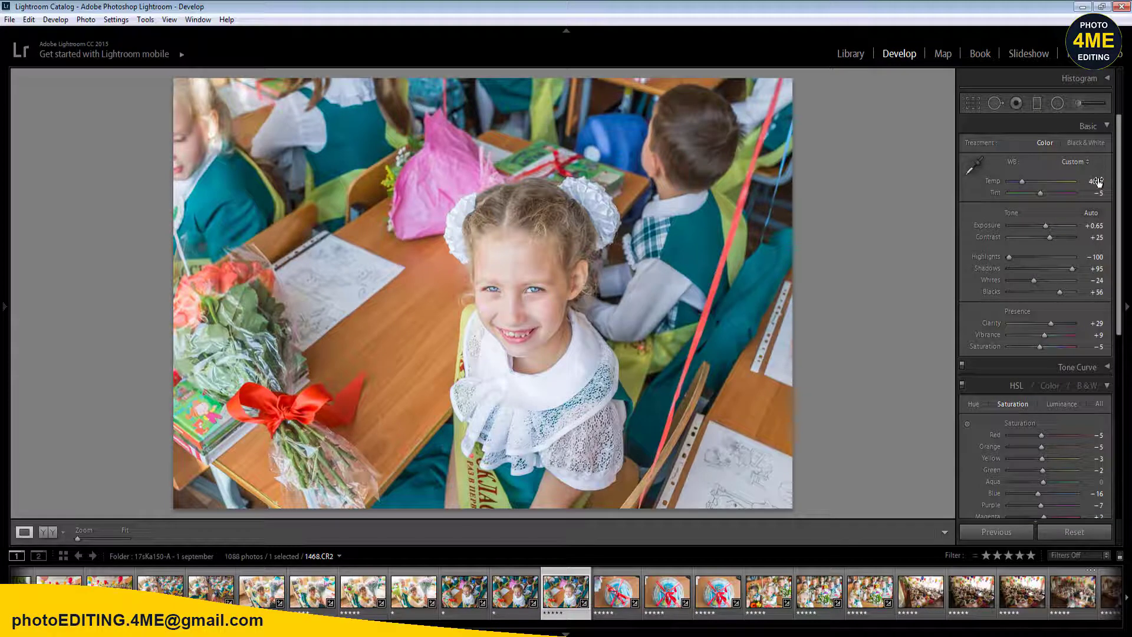
pyautogui.click(1098, 182)
pyautogui.press('Return')
# - Synchronize 1468.CR2's develop settings to the ten photos after it
pyautogui.keyDown('shift'); pyautogui.click(1073, 591); pyautogui.keyUp('shift')
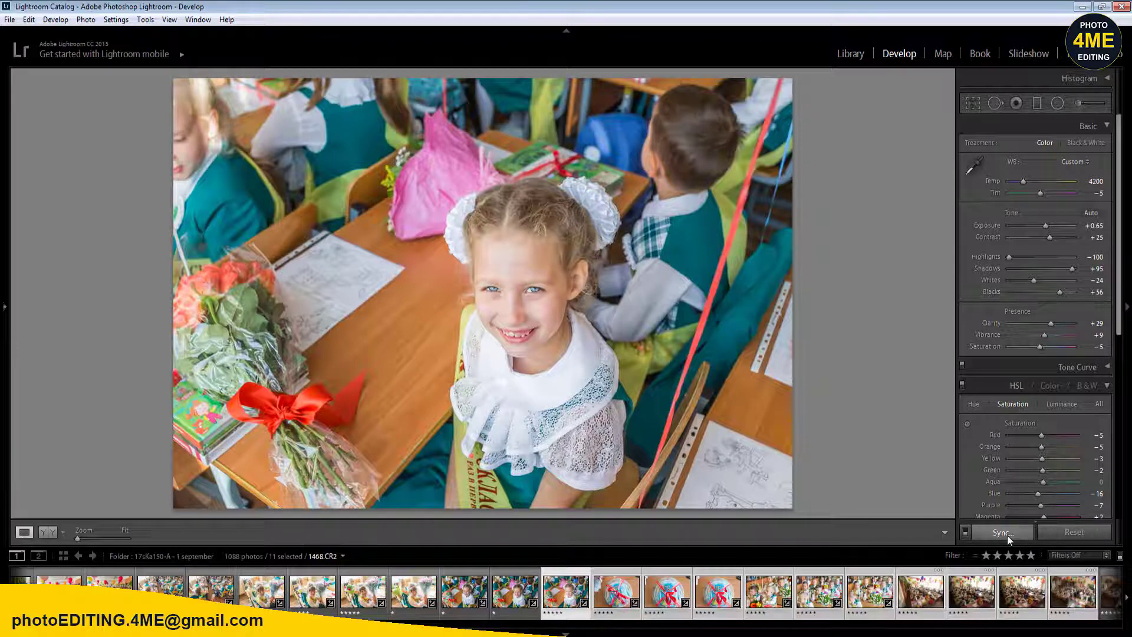
pyautogui.click(1003, 533)
pyautogui.click(587, 524)
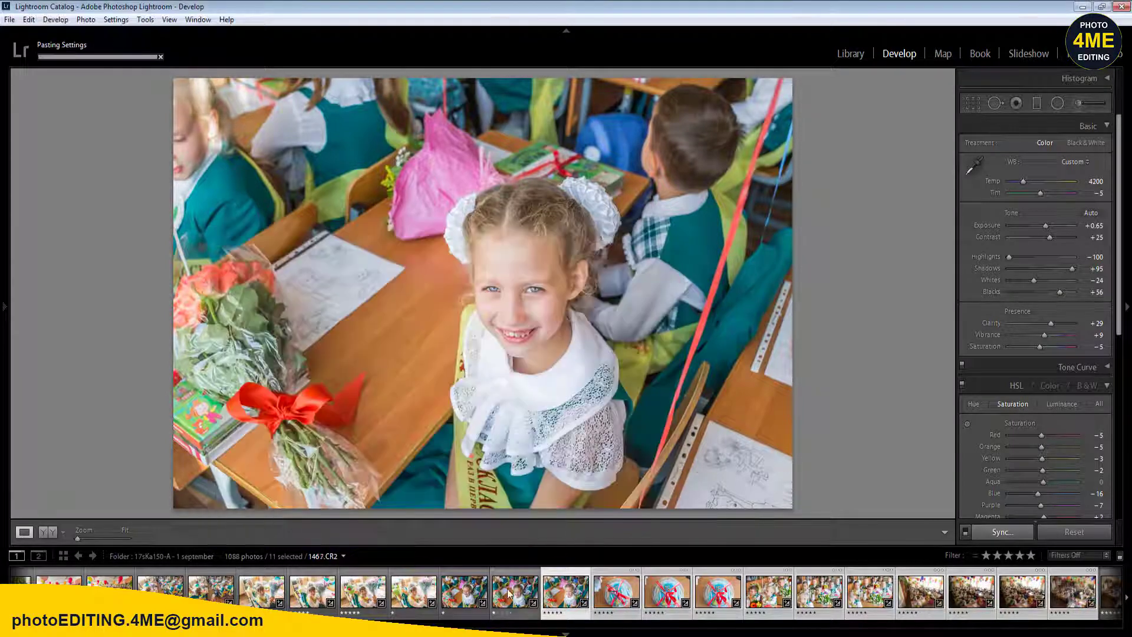
# - Rate the first and third gift-plate photos one star and move on to 1472.CR2, the boys at their desks
pyautogui.click(611, 596)
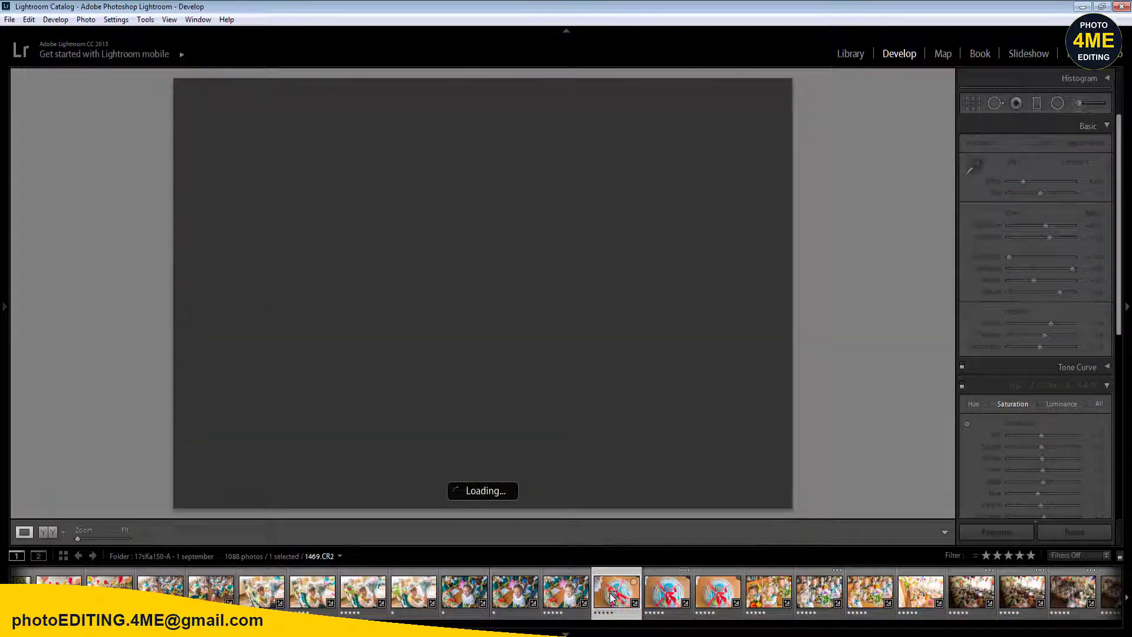
pyautogui.press('1')
pyautogui.press('1')
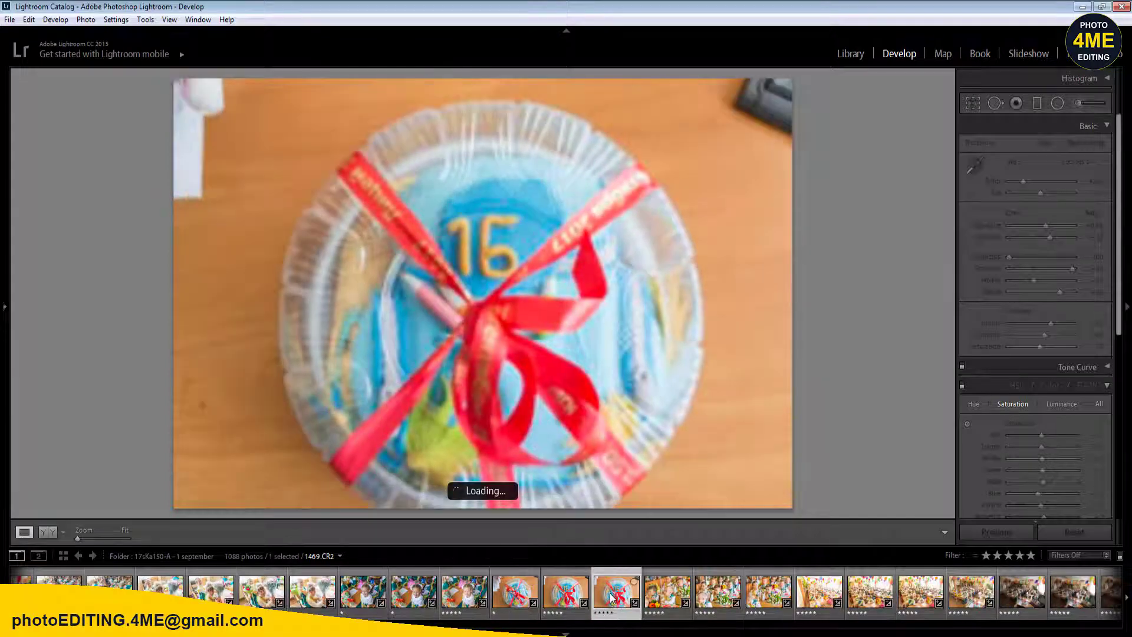
pyautogui.press('1')
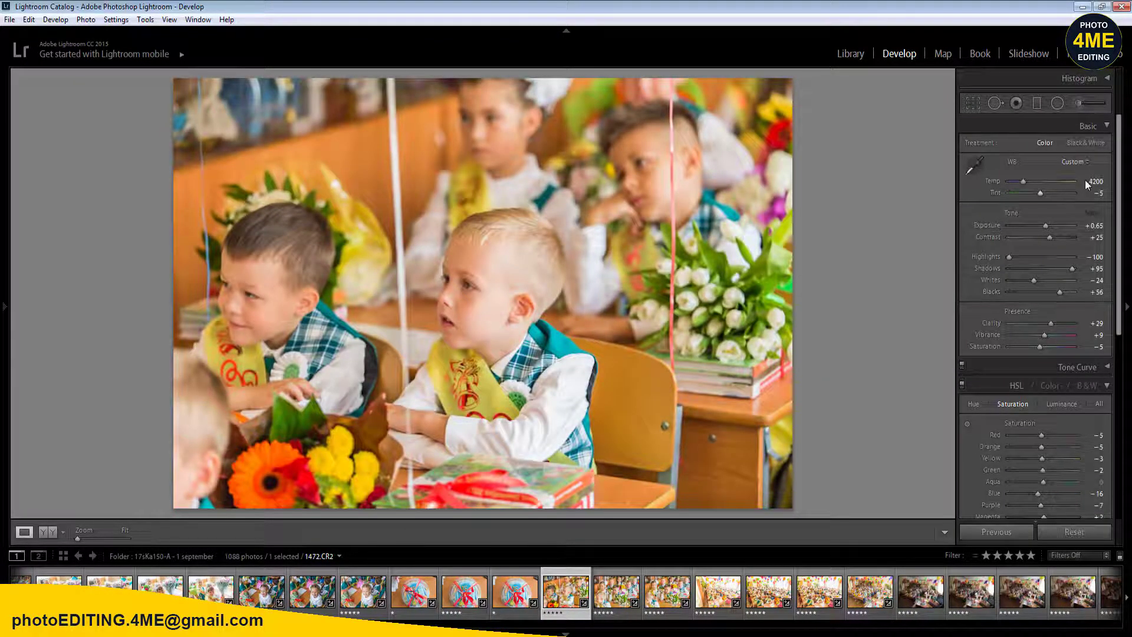
# - Adjust 1472.CR2's white balance to Temp 3850 and Tint 0
pyautogui.click(1082, 162)
pyautogui.click(1064, 188)
pyautogui.click(1095, 182)
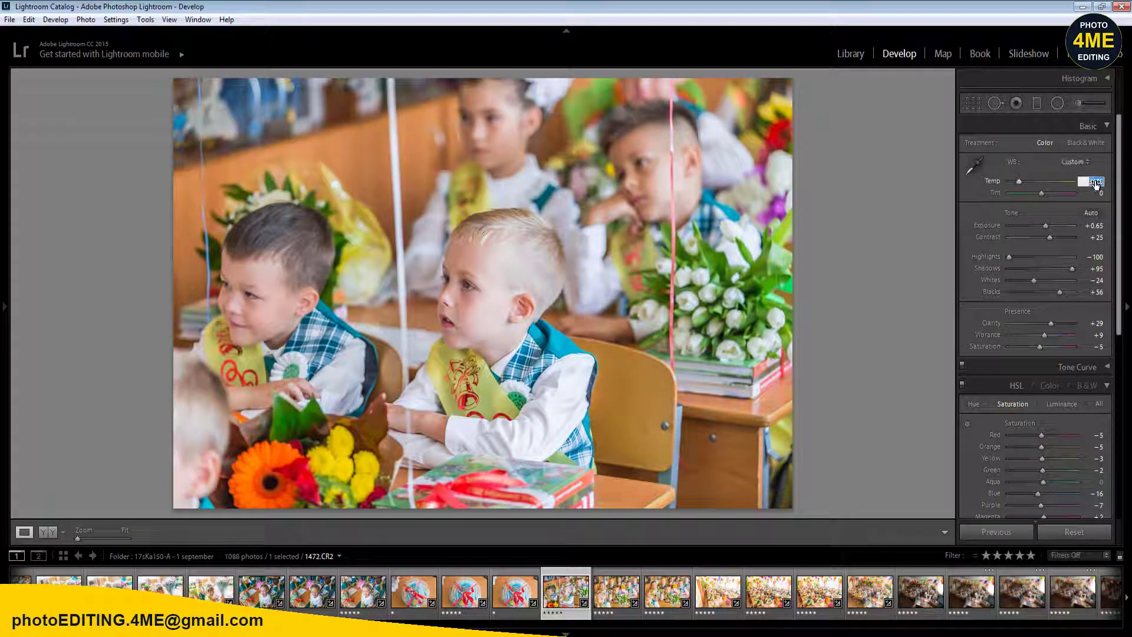
pyautogui.press('Up')
pyautogui.press('Up')
pyautogui.press('Down')
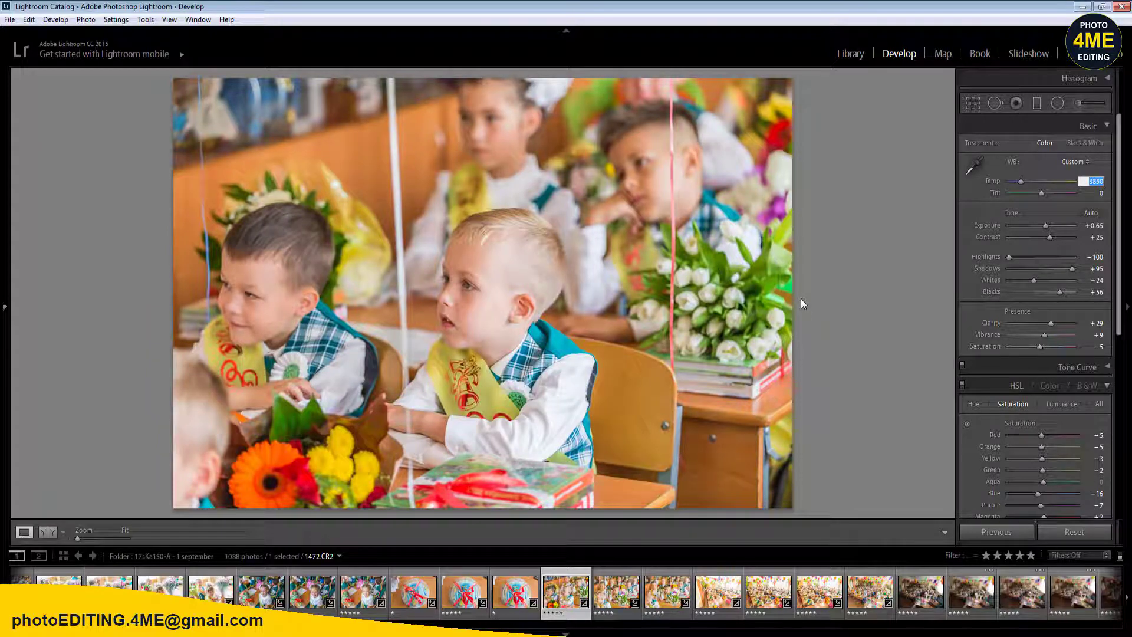
pyautogui.press('Return')
# - Synchronize 1472.CR2's develop settings to the ten photos after it
pyautogui.keyDown('shift'); pyautogui.click(1067, 596); pyautogui.keyUp('shift')
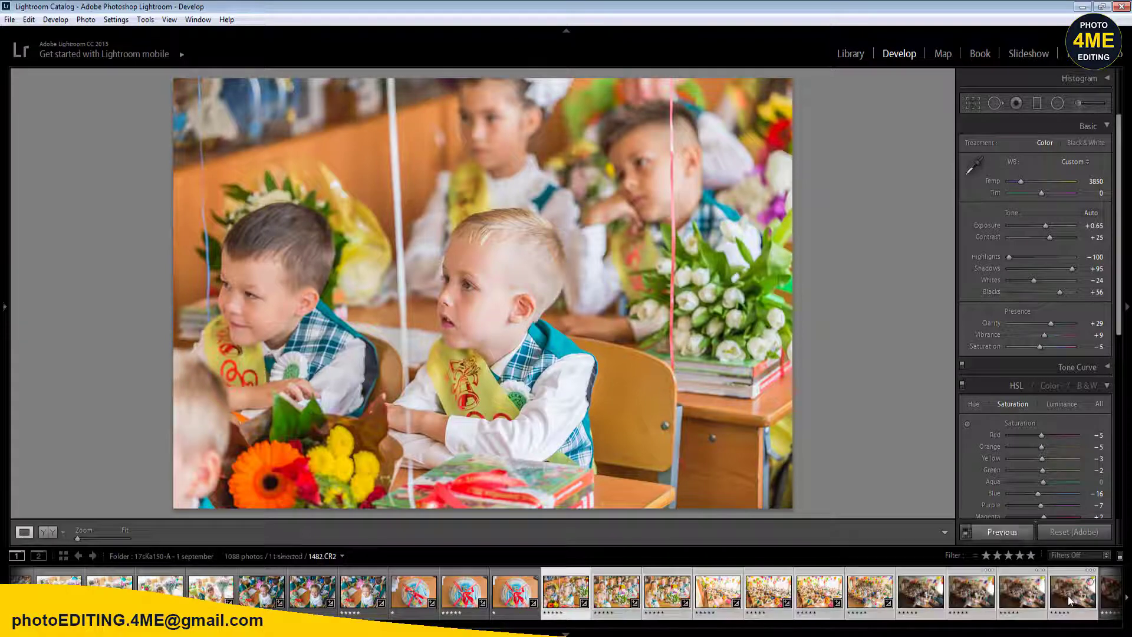
pyautogui.click(1005, 532)
pyautogui.click(575, 526)
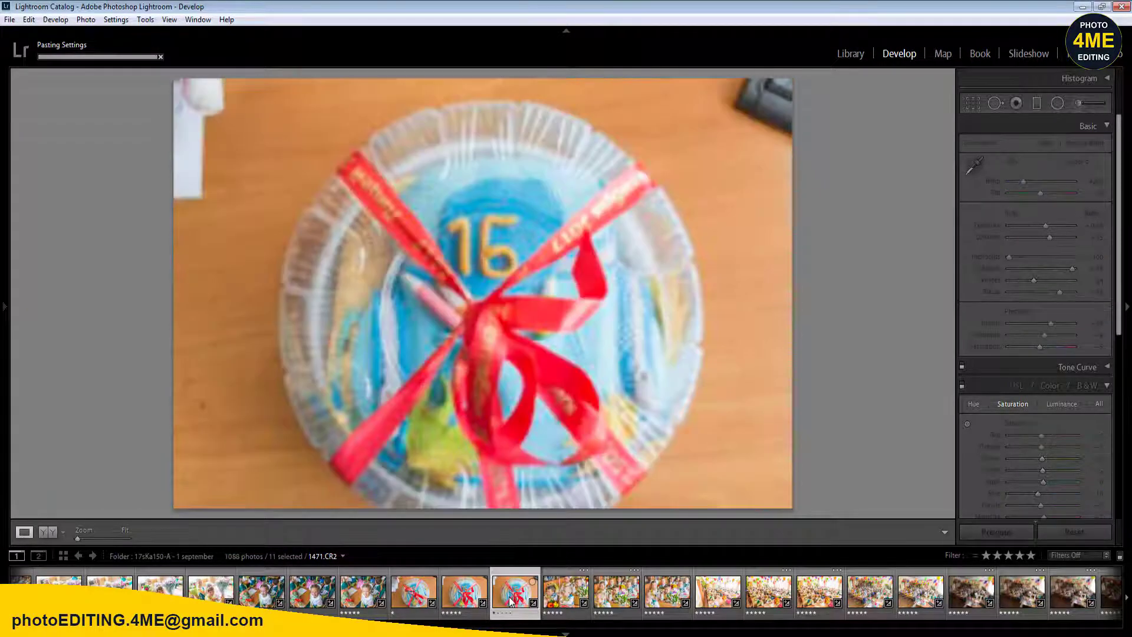
# - Review the synchronized classroom photos up to 1475.CR2, checking 1473.CR2 in a side-by-side before and after comparison
pyautogui.press('Right')
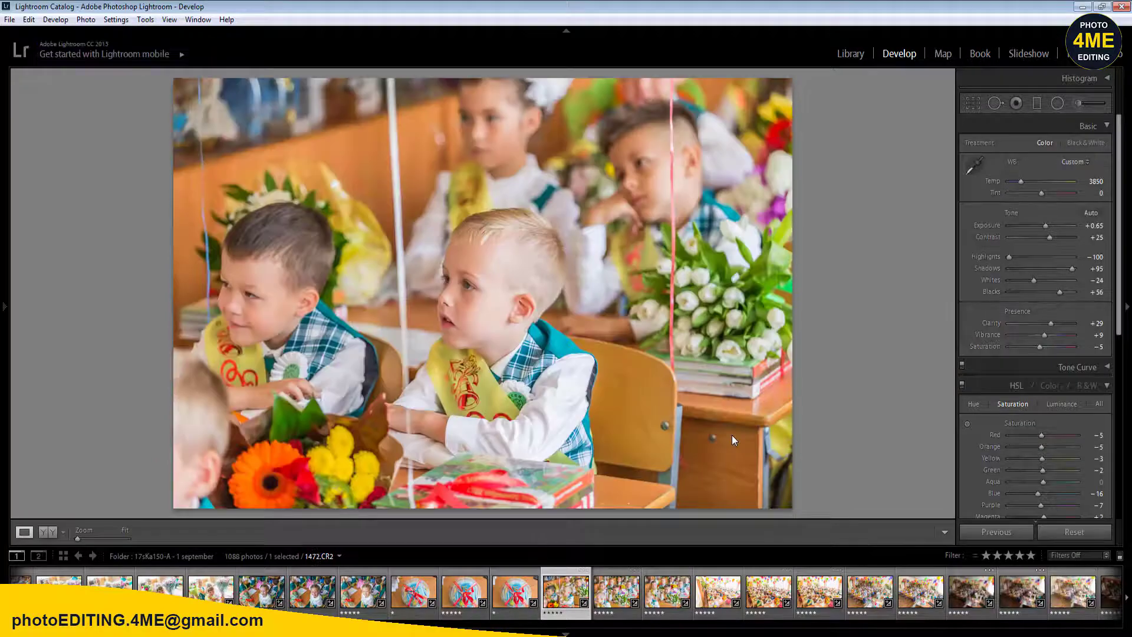
pyautogui.press('Right')
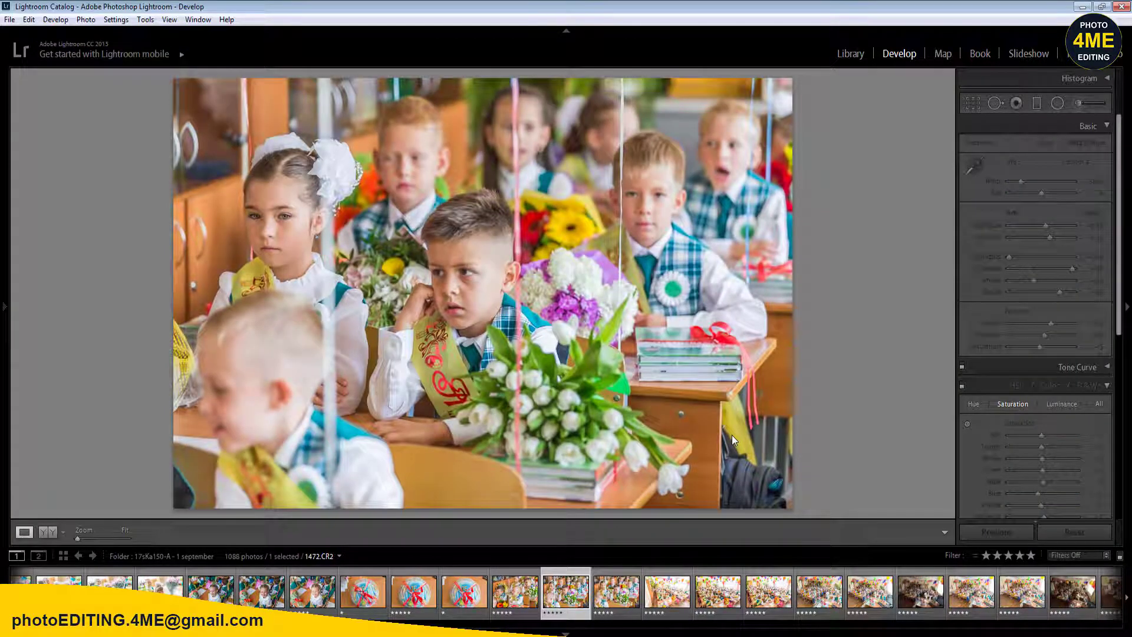
pyautogui.click(48, 533)
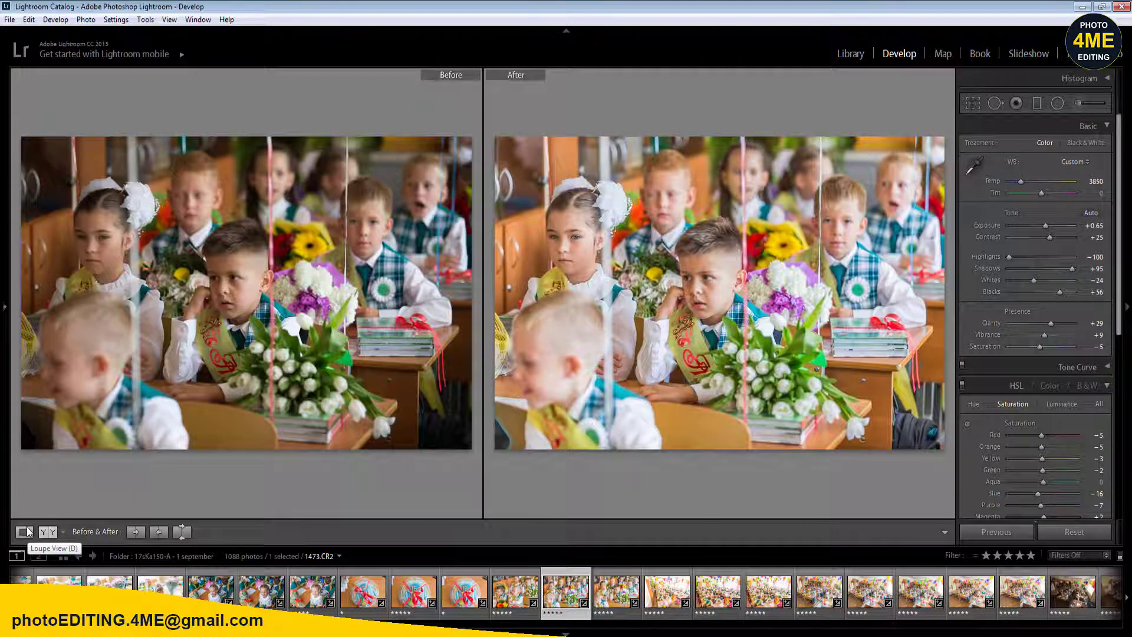
pyautogui.click(27, 532)
pyautogui.press('Right')
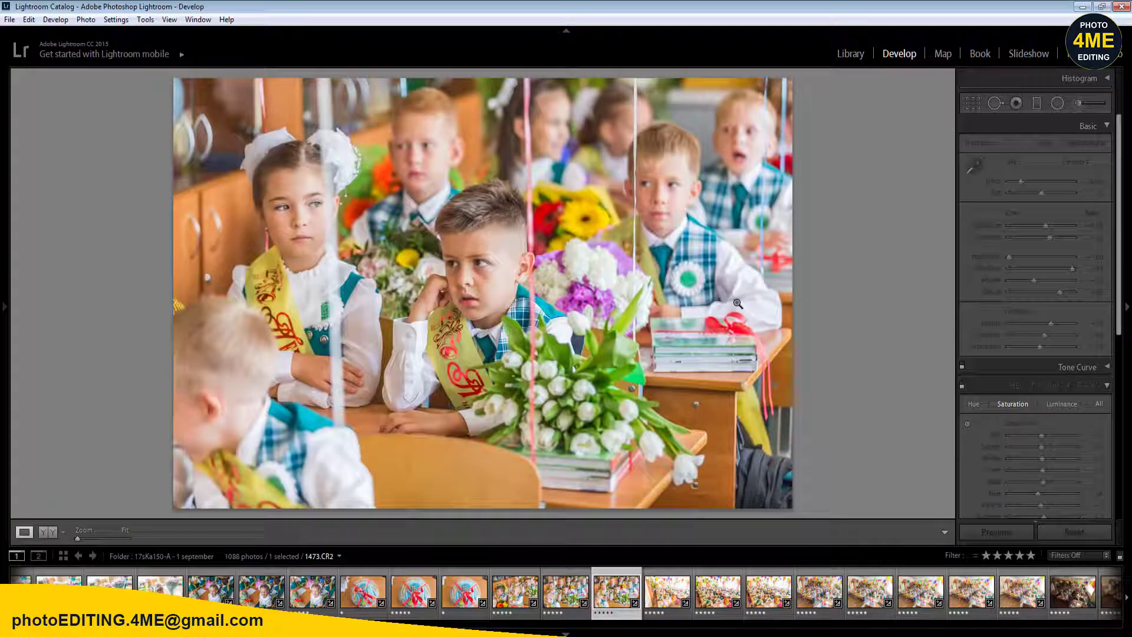
pyautogui.press('Right')
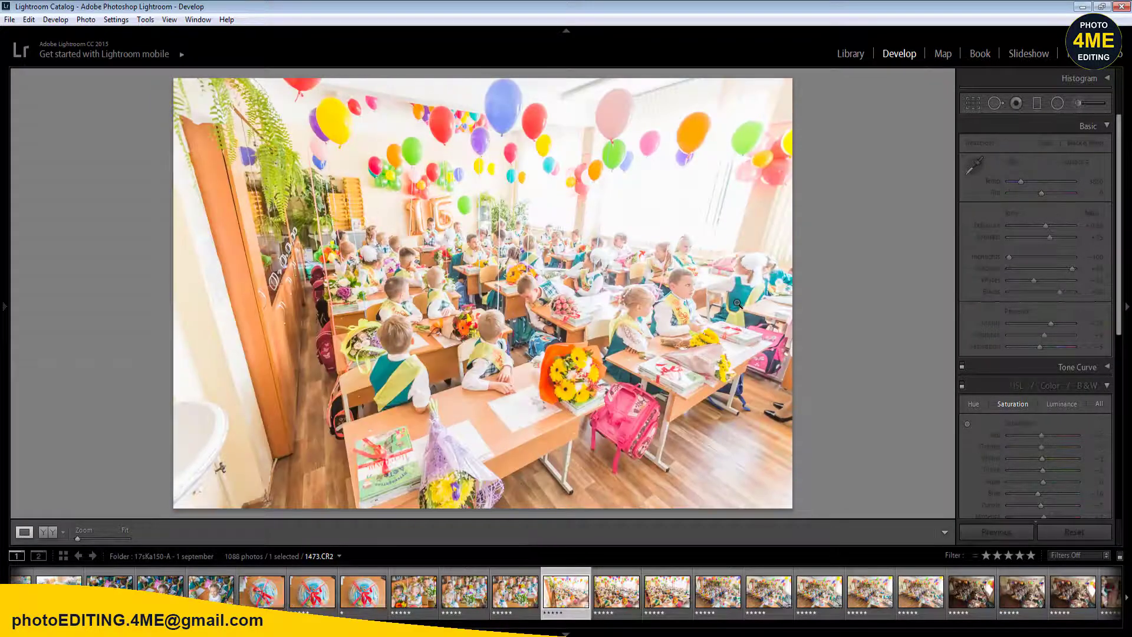
# - Set 1475.CR2's Exposure to −0.60, Temp to 3650 and Shadows to +82
pyautogui.click(1097, 226)
pyautogui.write('0')
pyautogui.press('Down')
pyautogui.press('Down')
pyautogui.press('Down')
pyautogui.press('Down')
pyautogui.press('Down')
pyautogui.press('Down')
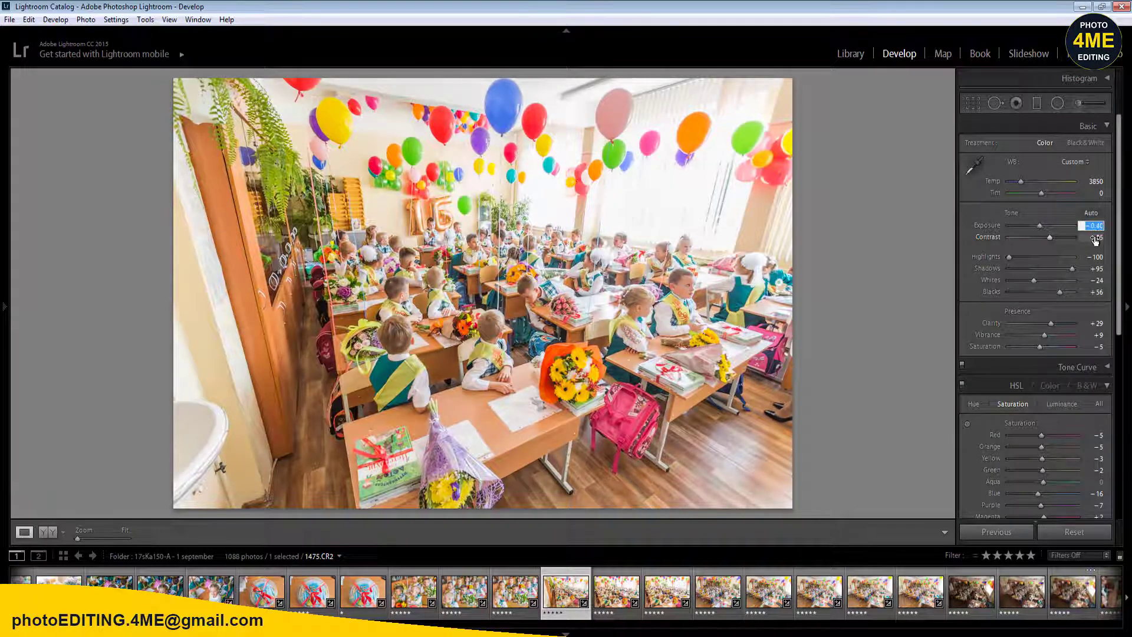
pyautogui.click(1096, 181)
pyautogui.write('3650')
pyautogui.press('Return')
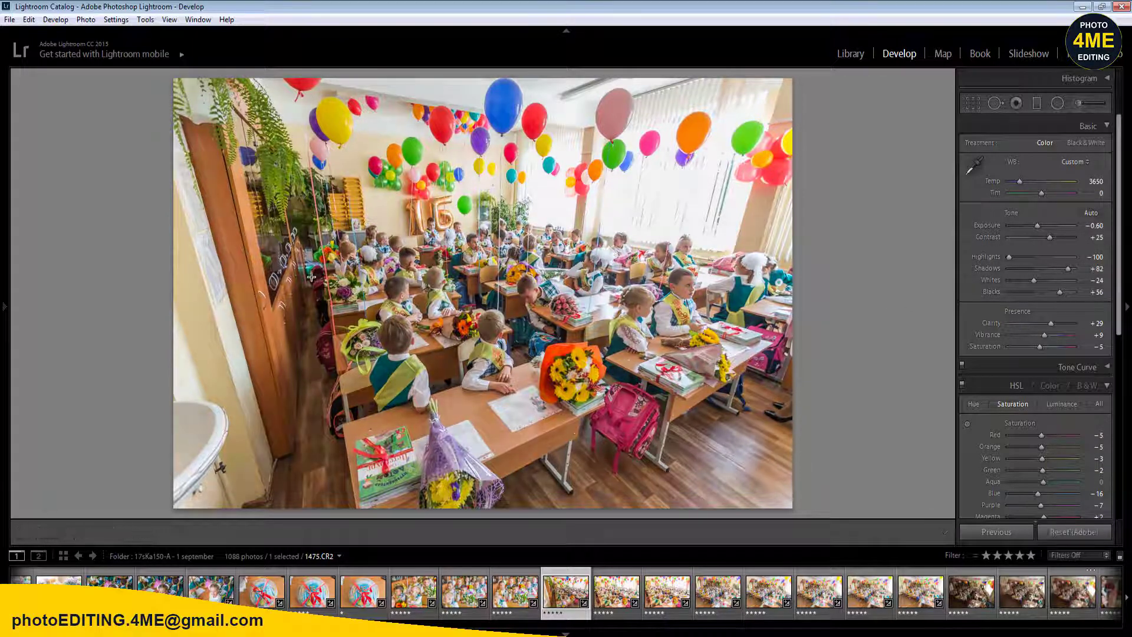
# - Add a radial filter over the desks beside the blackboard in 1475.CR2 and straighten the crop at an angle of −0.64
pyautogui.hotkey('shift', 'm')
pyautogui.moveTo(310, 269); pyautogui.dragTo(359, 489)
pyautogui.hotkey('shift', 'm')
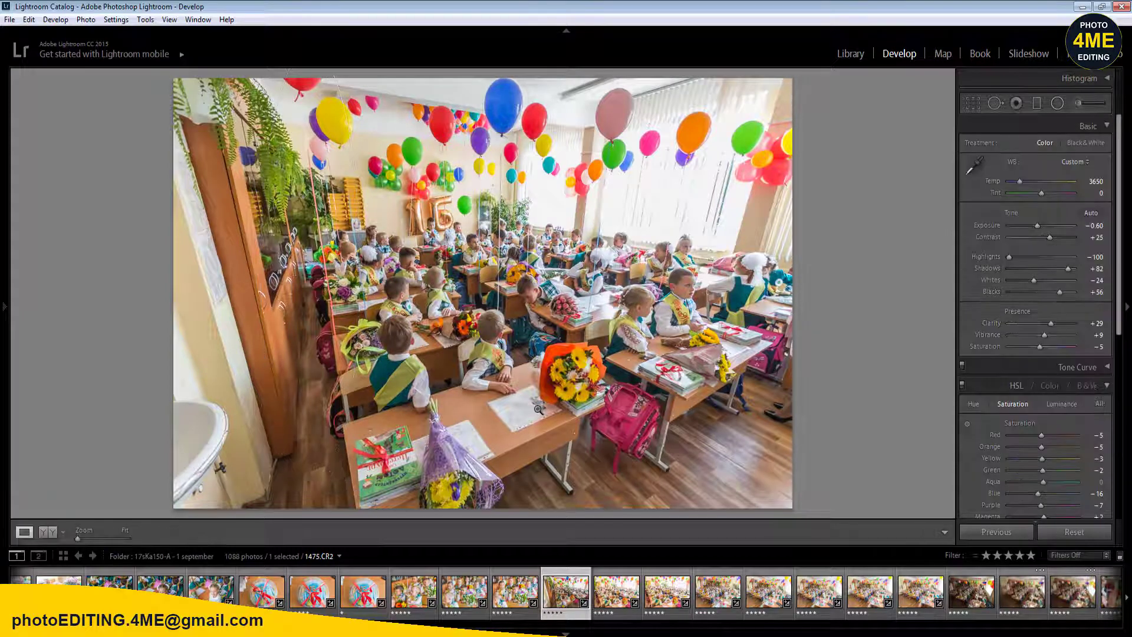
pyautogui.click(973, 103)
pyautogui.press('Return')
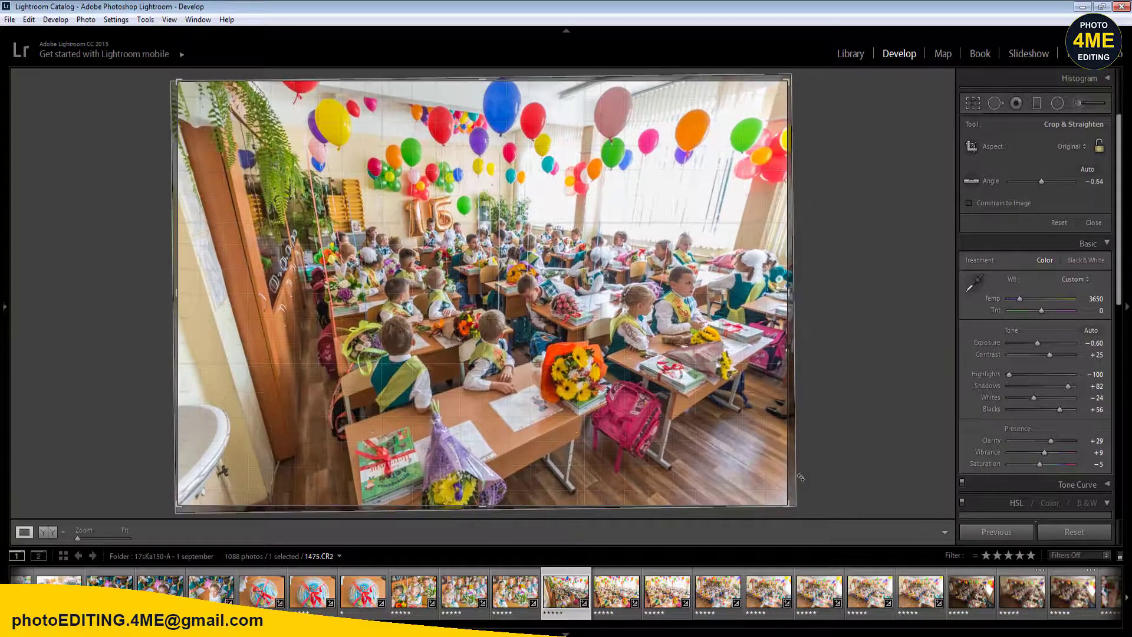
# - Synchronize 1475.CR2's settings, including crop and local adjustments, to the ten photos after it and move on to 1476.CR2
pyautogui.keyDown('shift'); pyautogui.click(1073, 592); pyautogui.keyUp('shift')
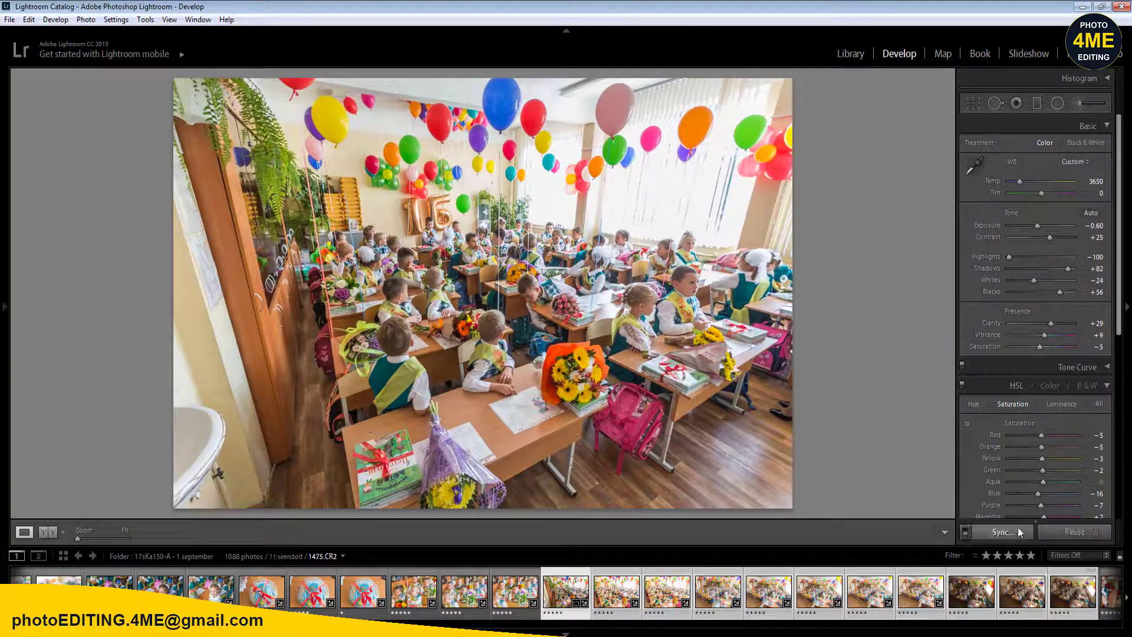
pyautogui.click(1012, 533)
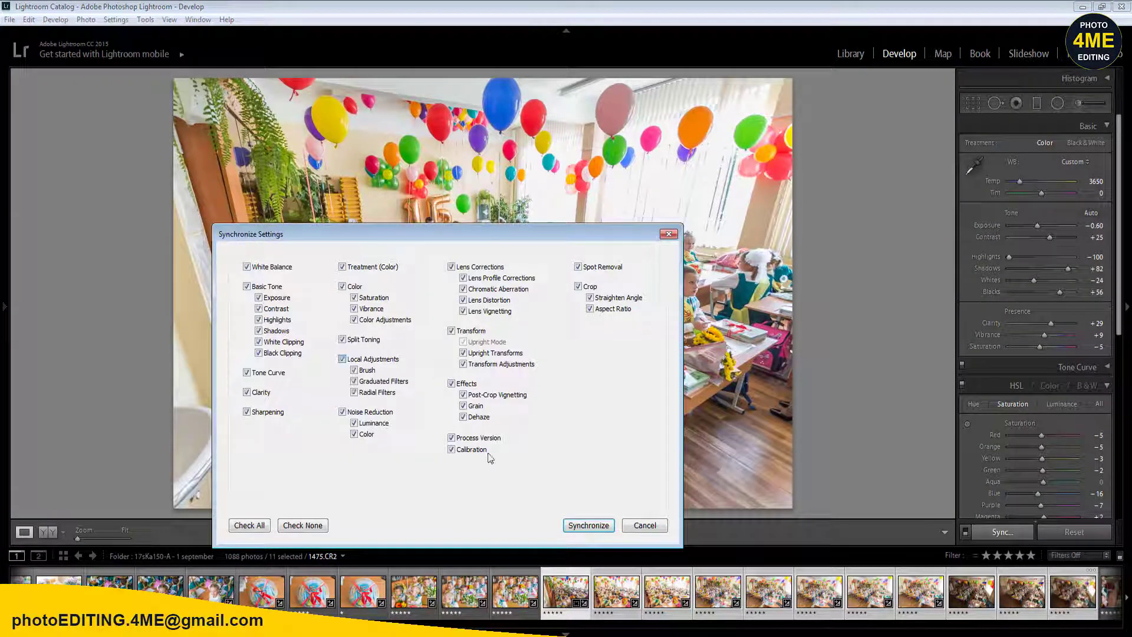
pyautogui.click(565, 524)
pyautogui.click(514, 592)
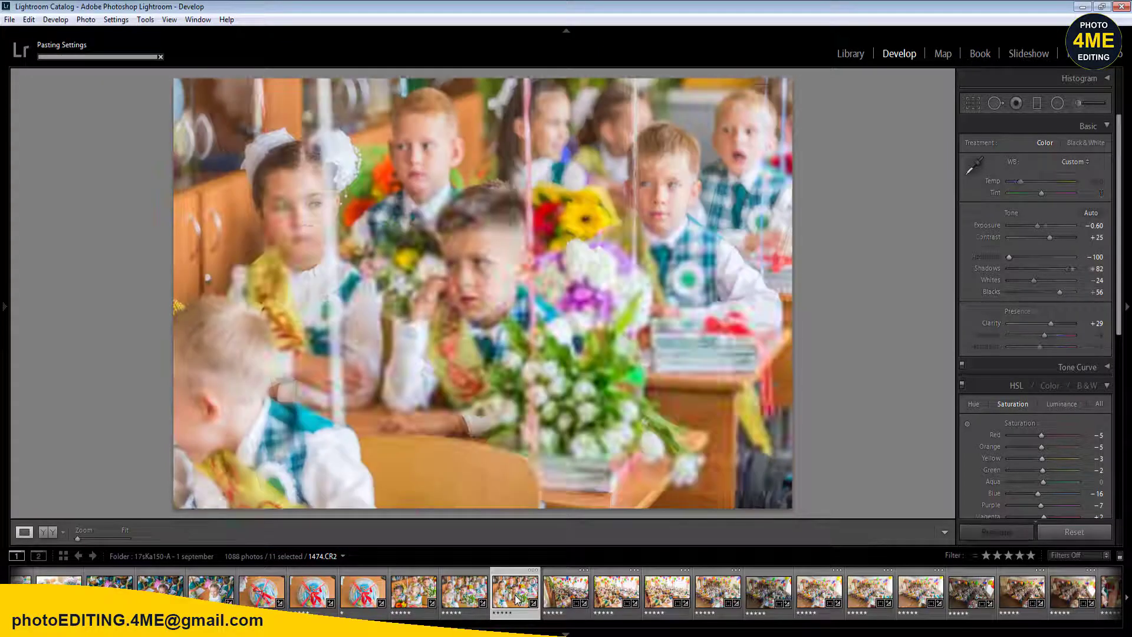
pyautogui.click(598, 581)
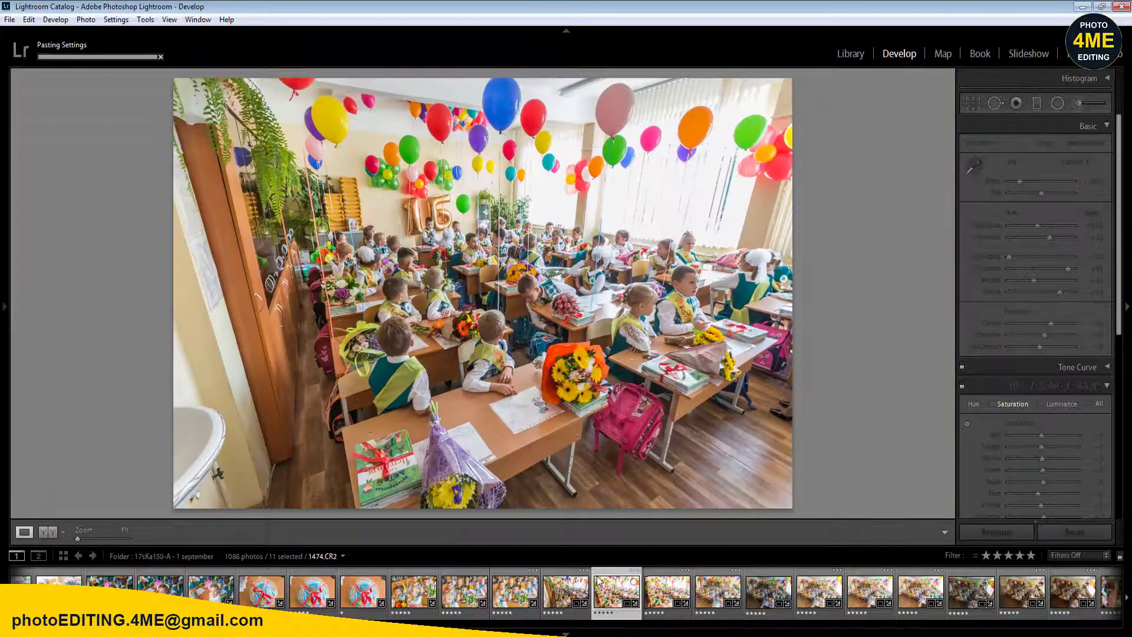
pyautogui.click(598, 581)
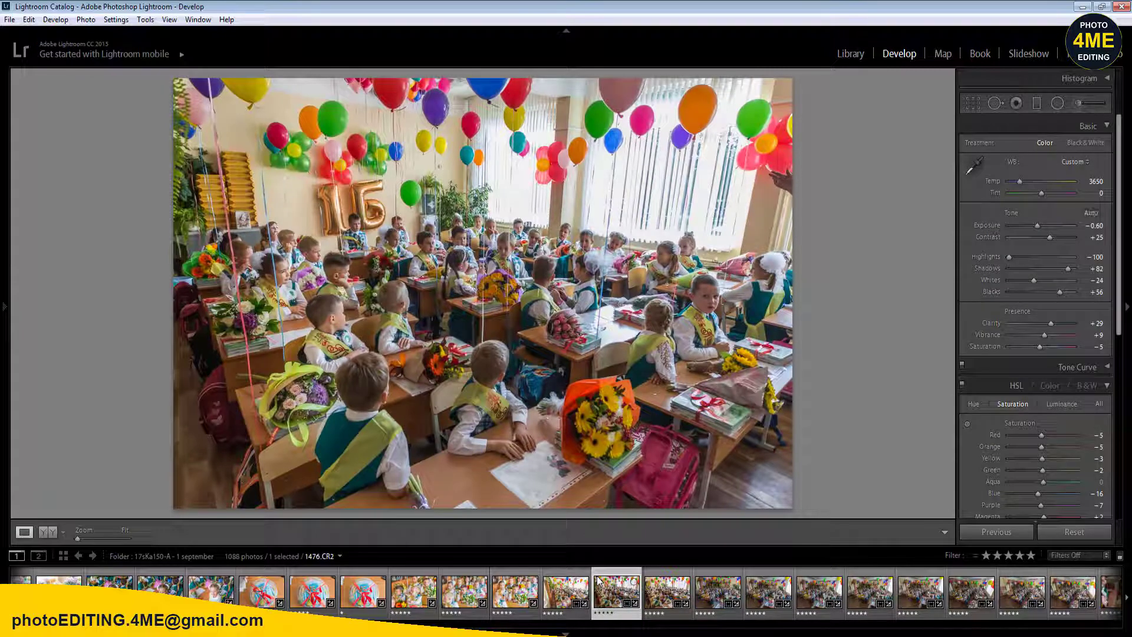
# - Add a radial filter over the foreground desks and orange-wrapped bouquet in 1476.CR2
pyautogui.hotkey('shift', 'm')
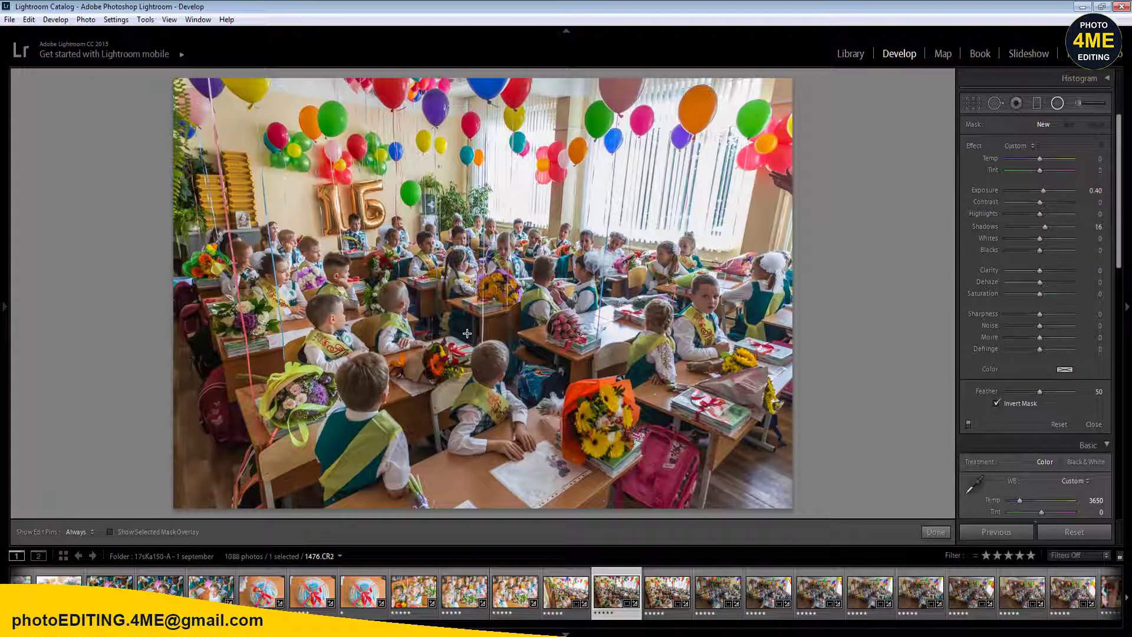
pyautogui.moveTo(455, 331); pyautogui.dragTo(709, 469)
pyautogui.press('k')
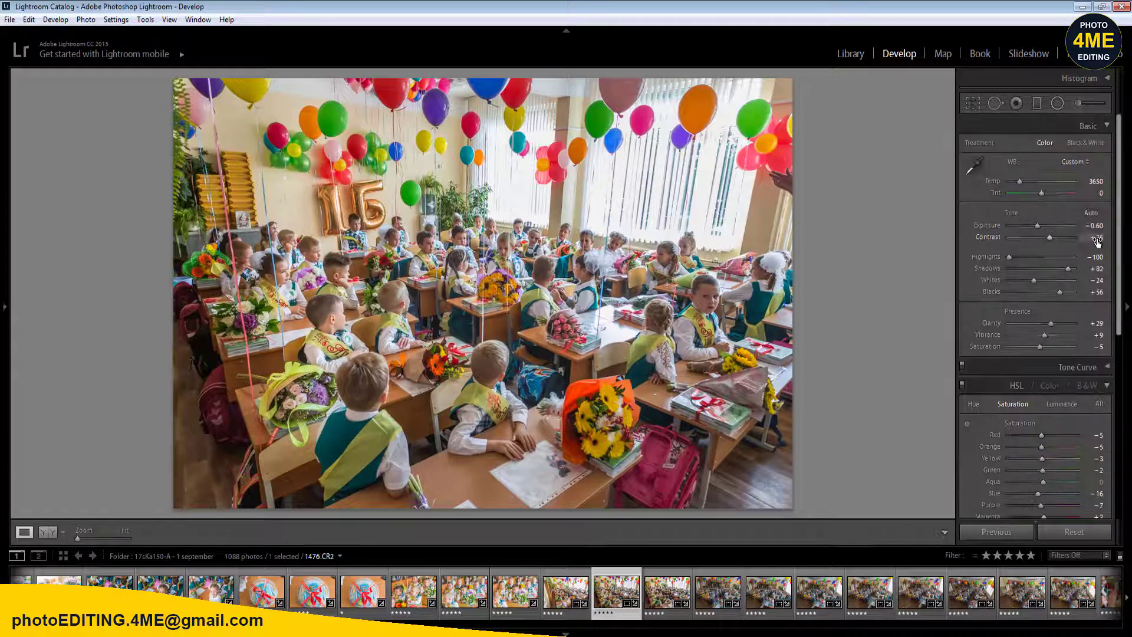
# - Set 1476.CR2's Exposure to −0.40 and Highlights to −89
pyautogui.click(1095, 225)
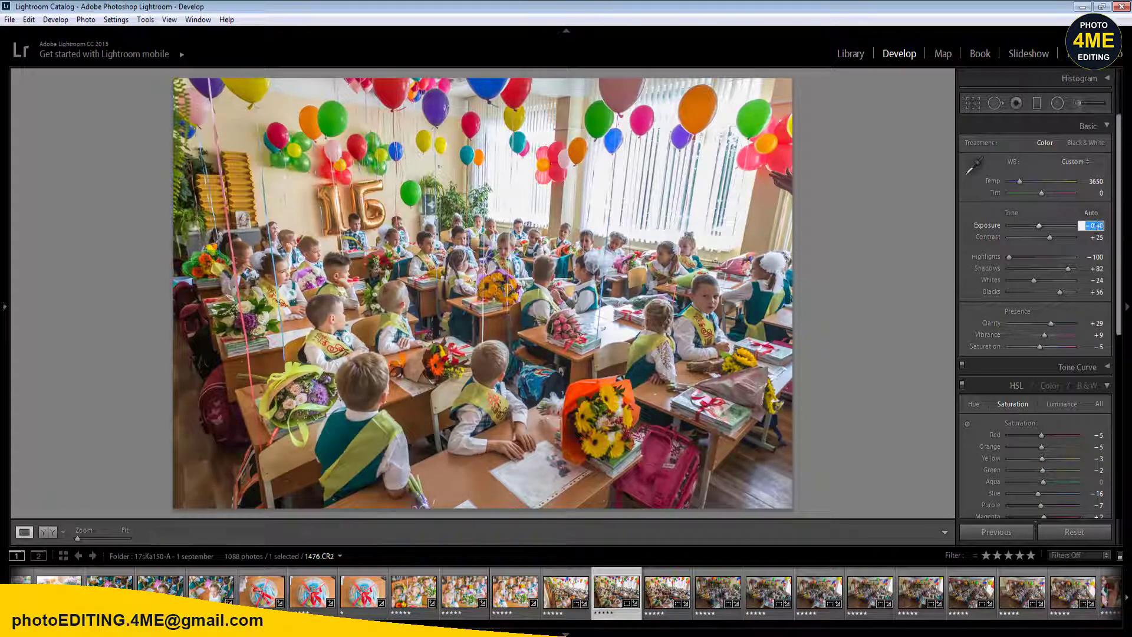
pyautogui.press('Return')
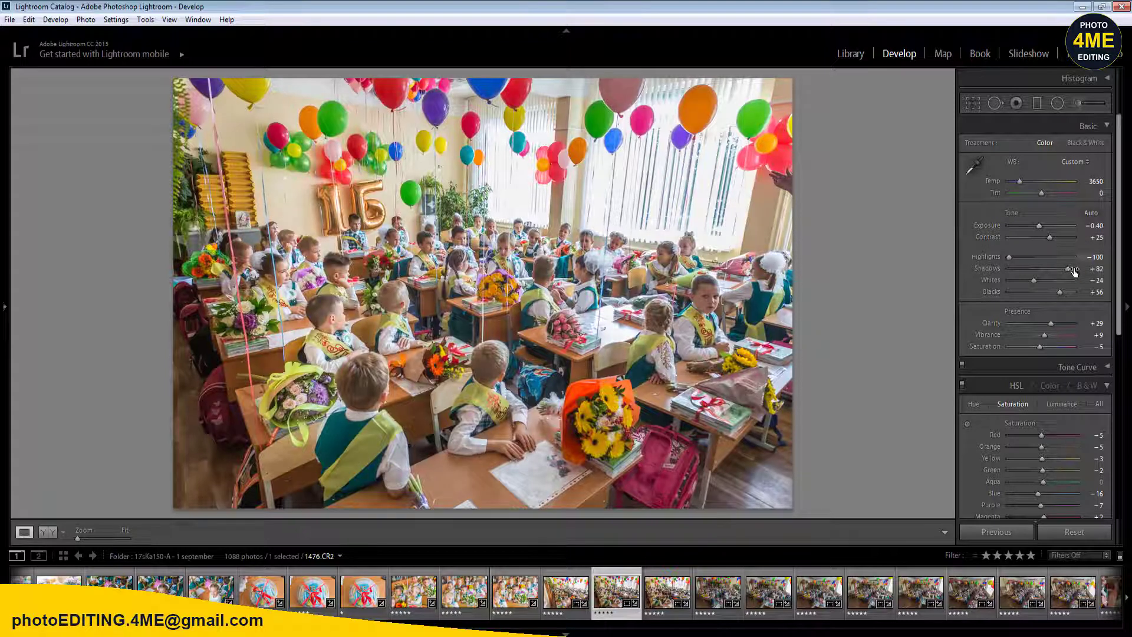
pyautogui.click(1017, 258)
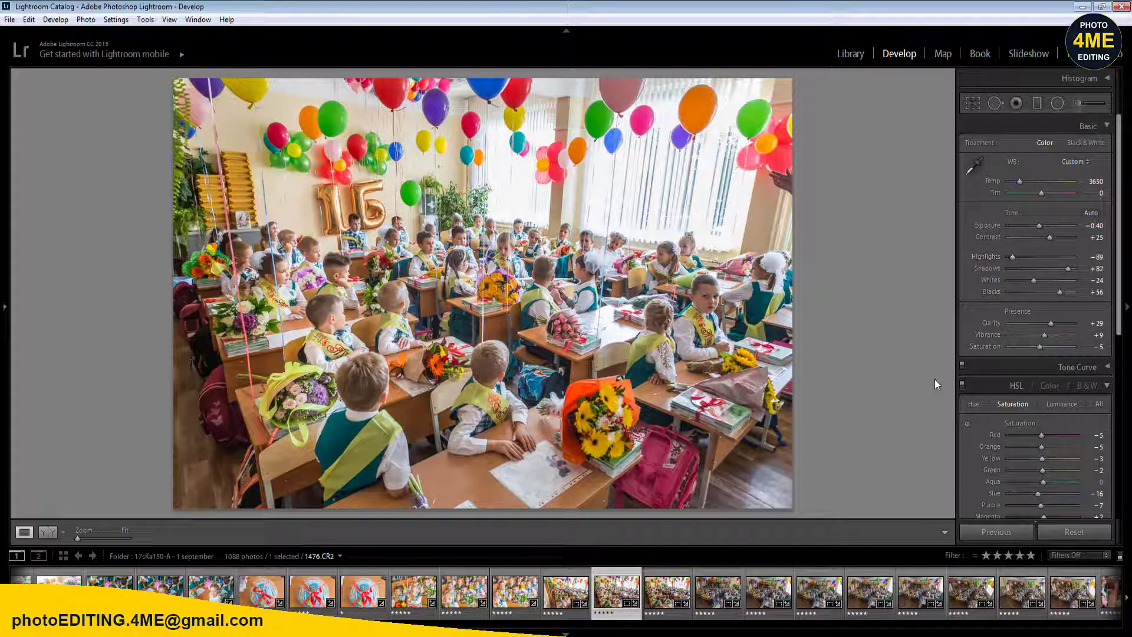
# - Synchronize 1476.CR2's settings, including local adjustments but excluding crop, to the nine photos after it
pyautogui.keyDown('shift'); pyautogui.click(1073, 589); pyautogui.keyUp('shift')
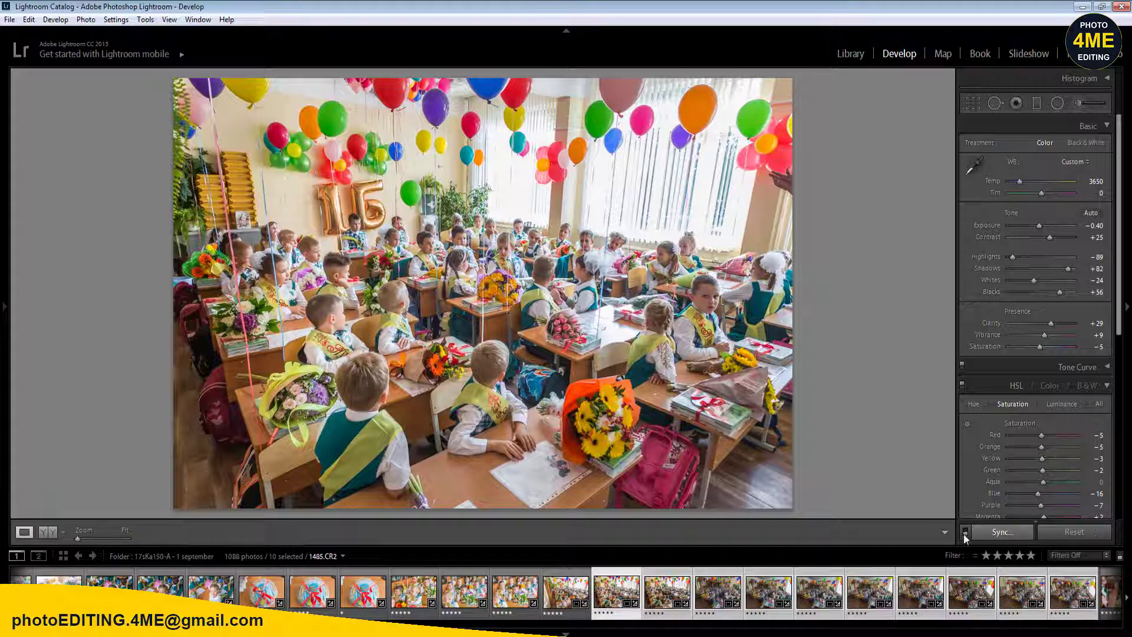
pyautogui.click(1014, 533)
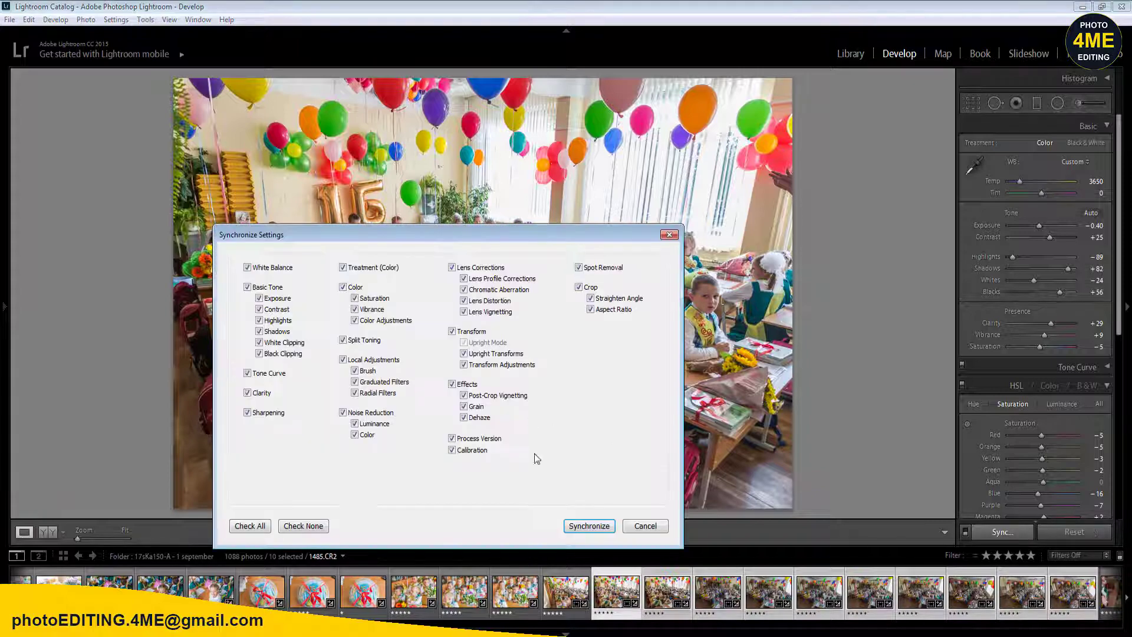
pyautogui.click(579, 288)
pyautogui.click(589, 526)
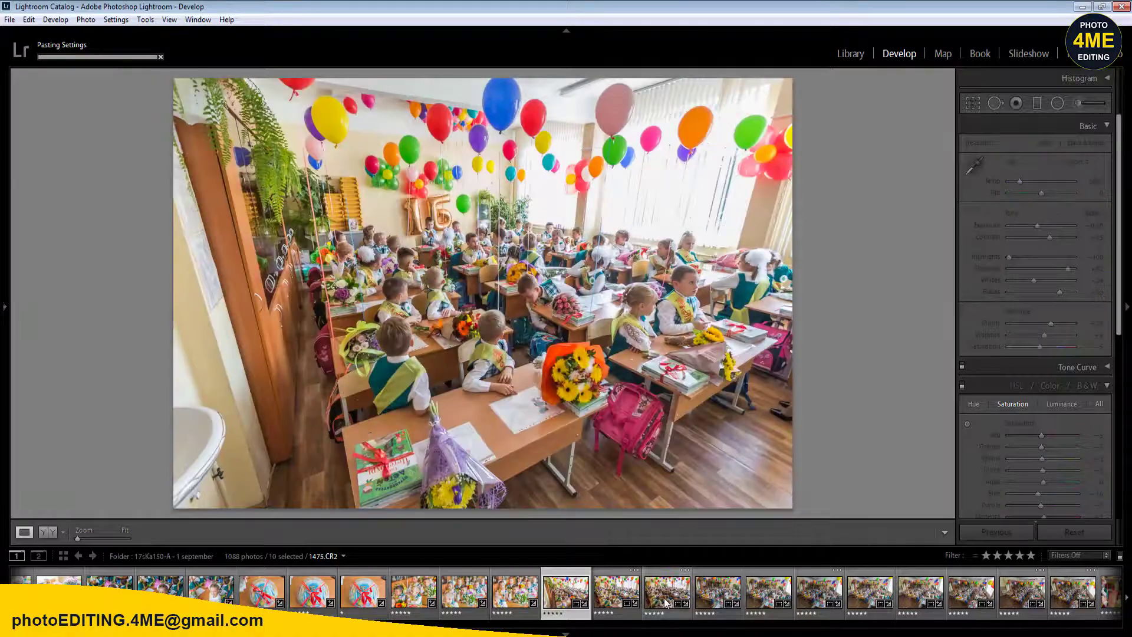
# - Move through the synchronized photos to 1479.CR2 and remove its existing radial filters over the desks
pyautogui.click(665, 604)
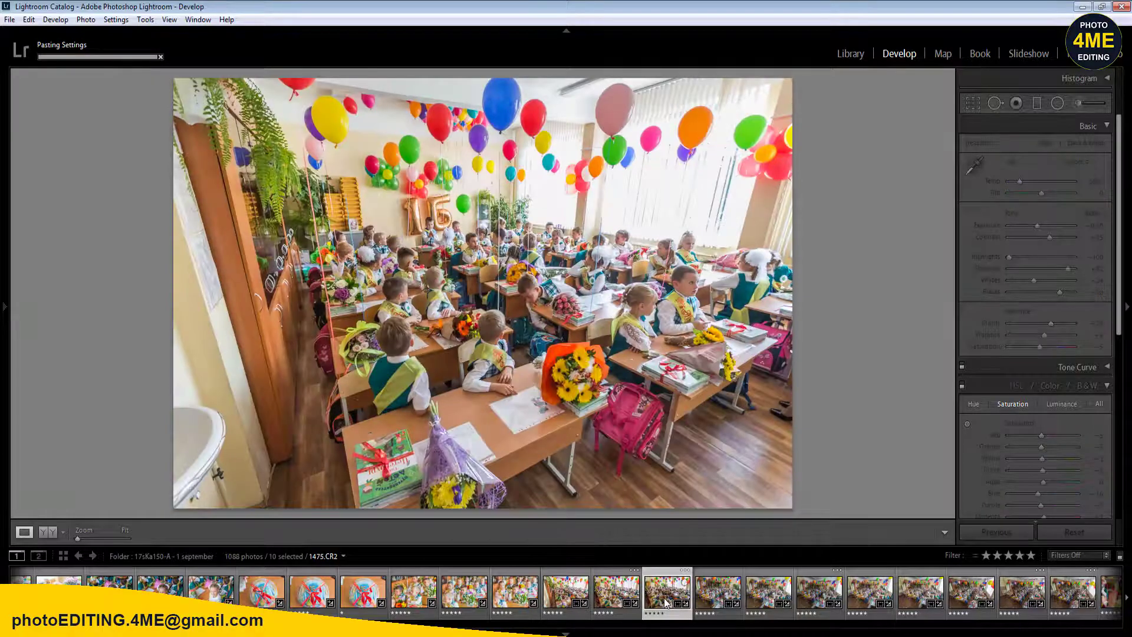
pyautogui.press('Right')
pyautogui.press('Right')
pyautogui.press('Right')
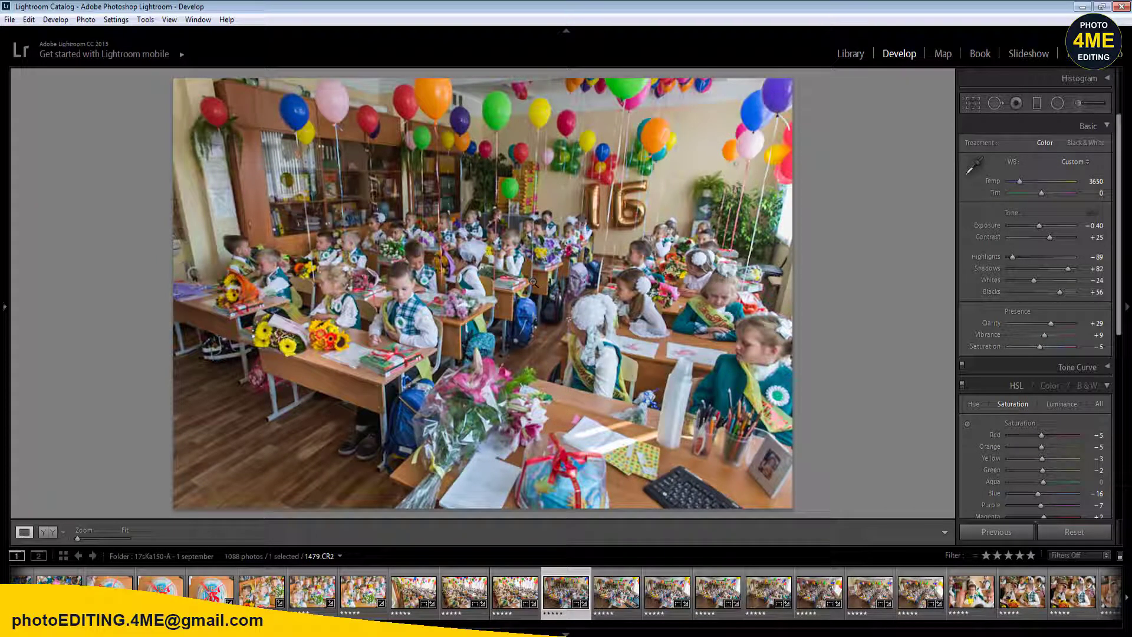
pyautogui.hotkey('shift', 'm')
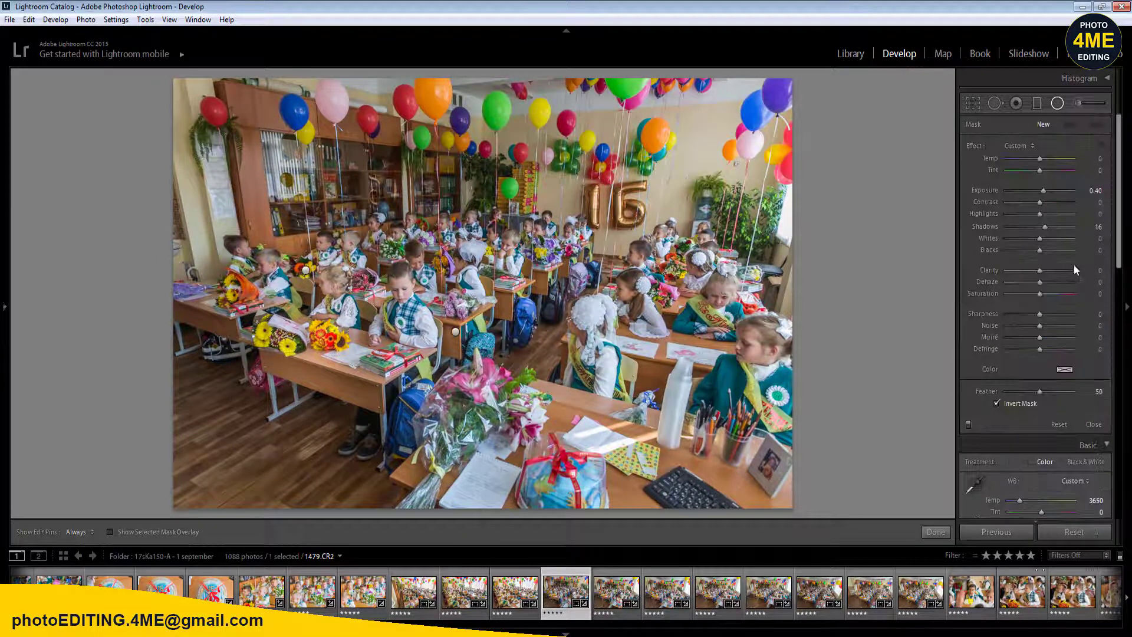
pyautogui.press('Delete')
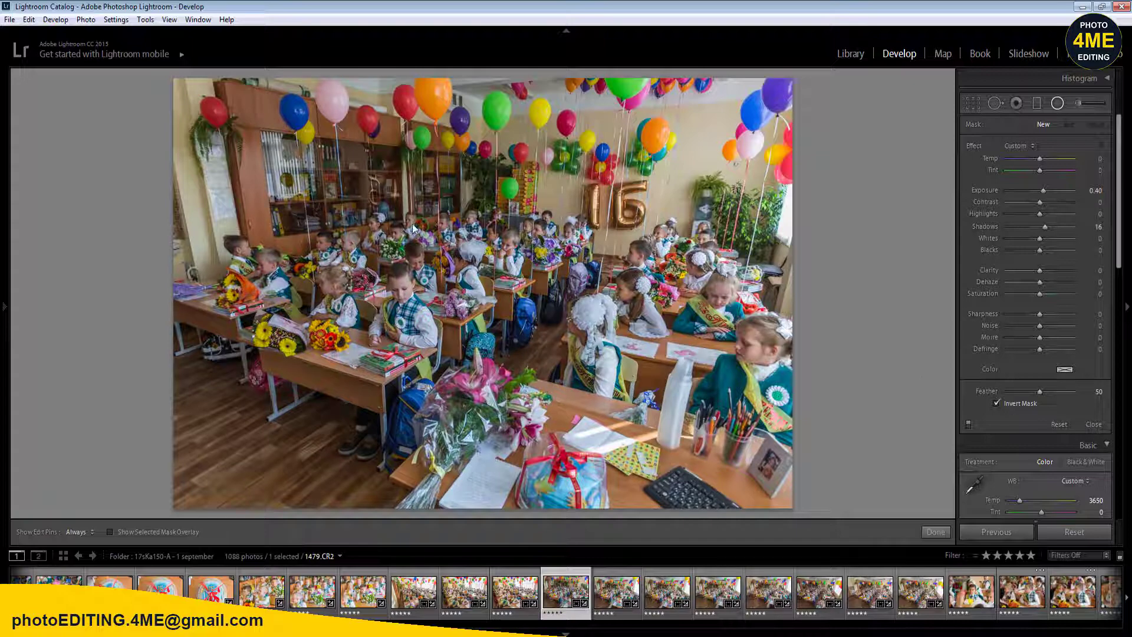
# - Add a new radial filter over the bookcases and the pupils in front of them in 1479.CR2, raising the filter's Exposure
pyautogui.moveTo(413, 227); pyautogui.dragTo(568, 345)
pyautogui.click(1096, 191)
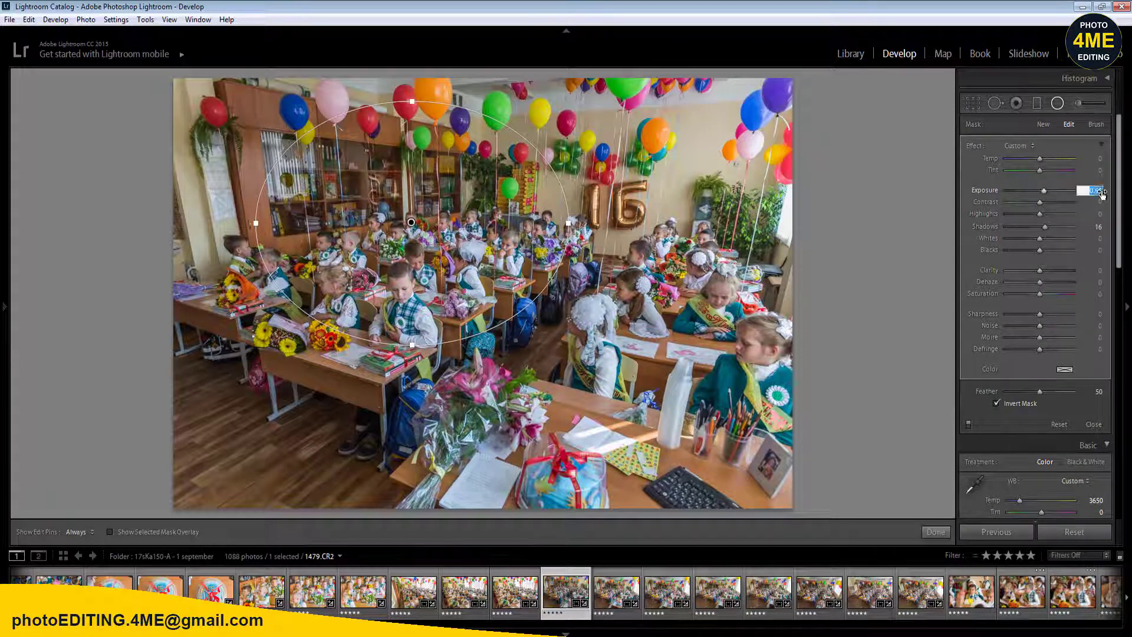
pyautogui.press('Return')
pyautogui.press('Return')
pyautogui.press('Return')
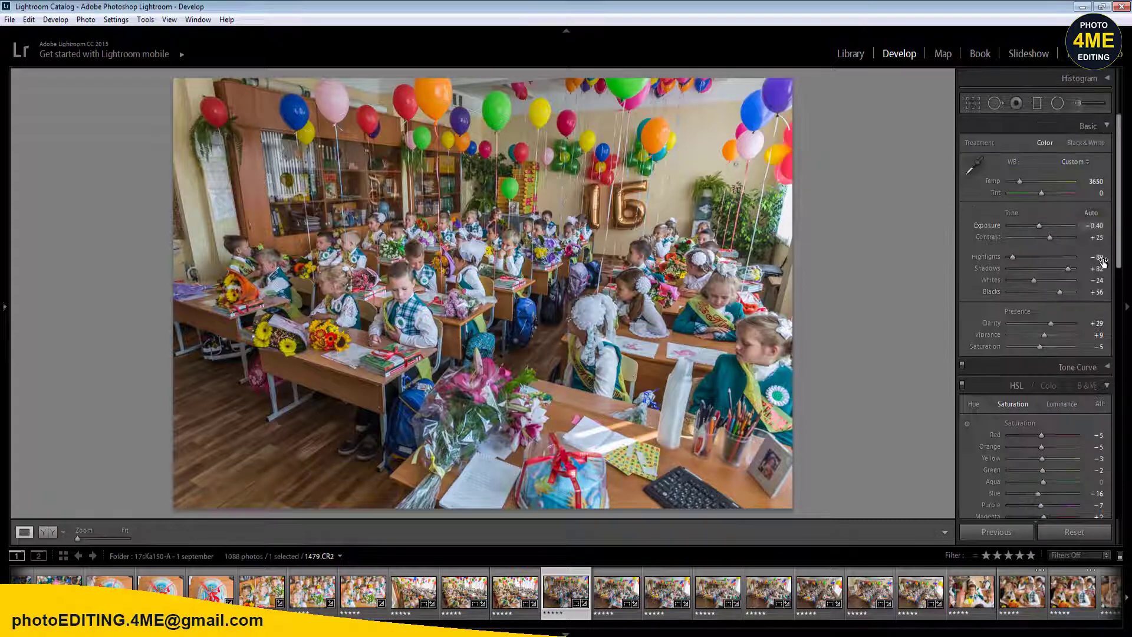
# - Set 1479.CR2's overall Exposure to +0.10
pyautogui.click(1096, 226)
pyautogui.press('Up')
pyautogui.press('Up')
pyautogui.press('Up')
pyautogui.press('Up')
pyautogui.press('Up')
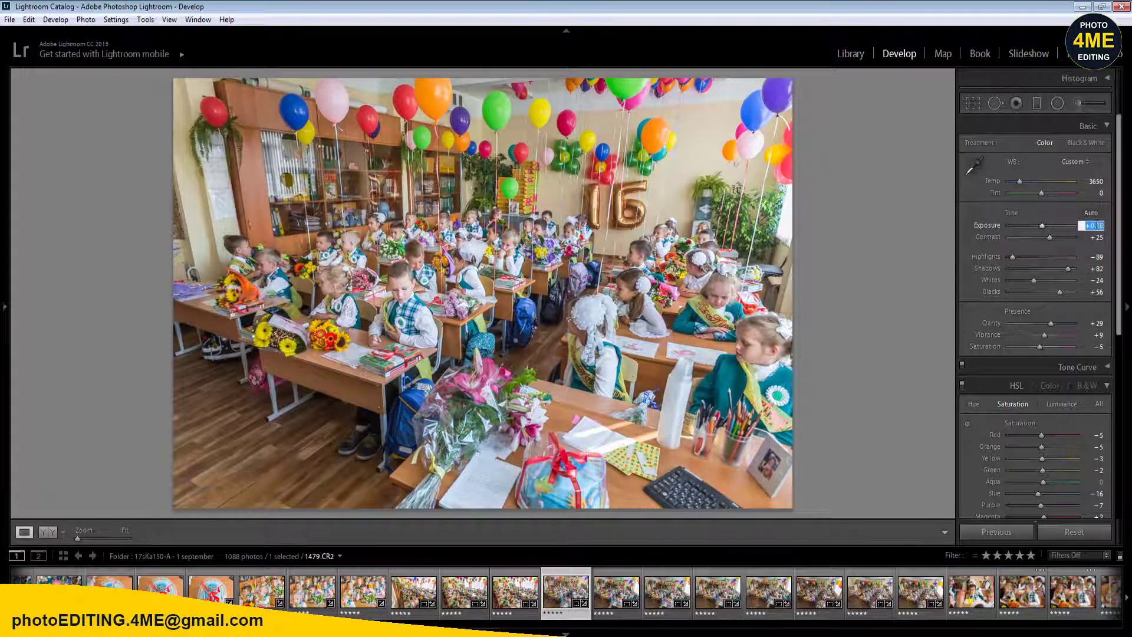
# - Synchronize the adjusted photo's settings, without crop, to the seven classroom photos after it
pyautogui.keyDown('shift'); pyautogui.click(913, 596); pyautogui.keyUp('shift')
pyautogui.click(1004, 532)
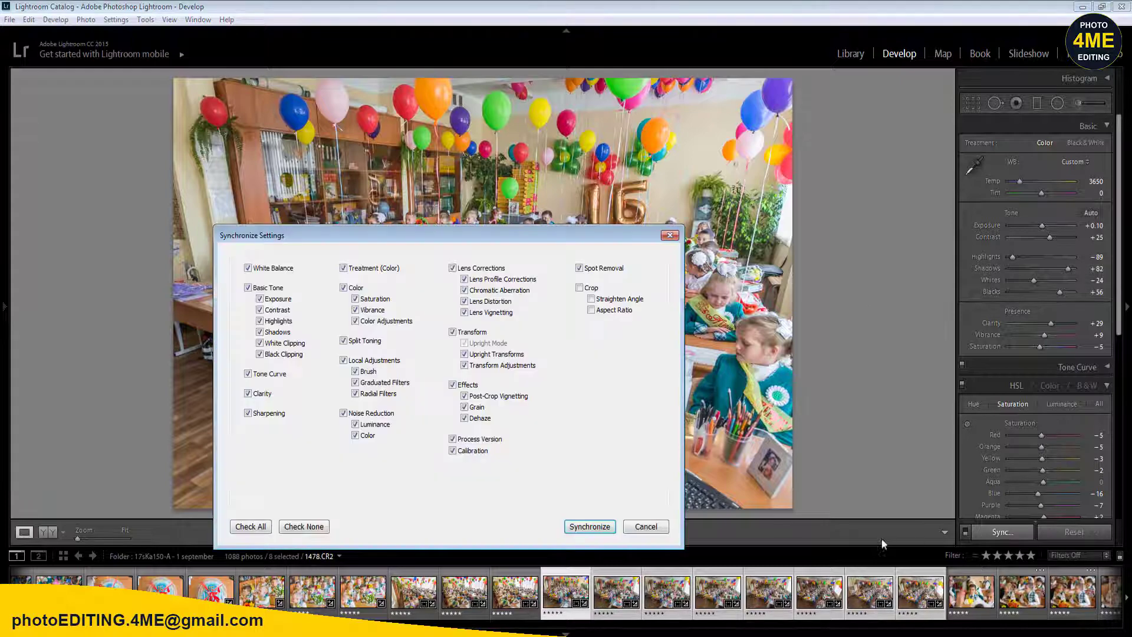
pyautogui.click(590, 526)
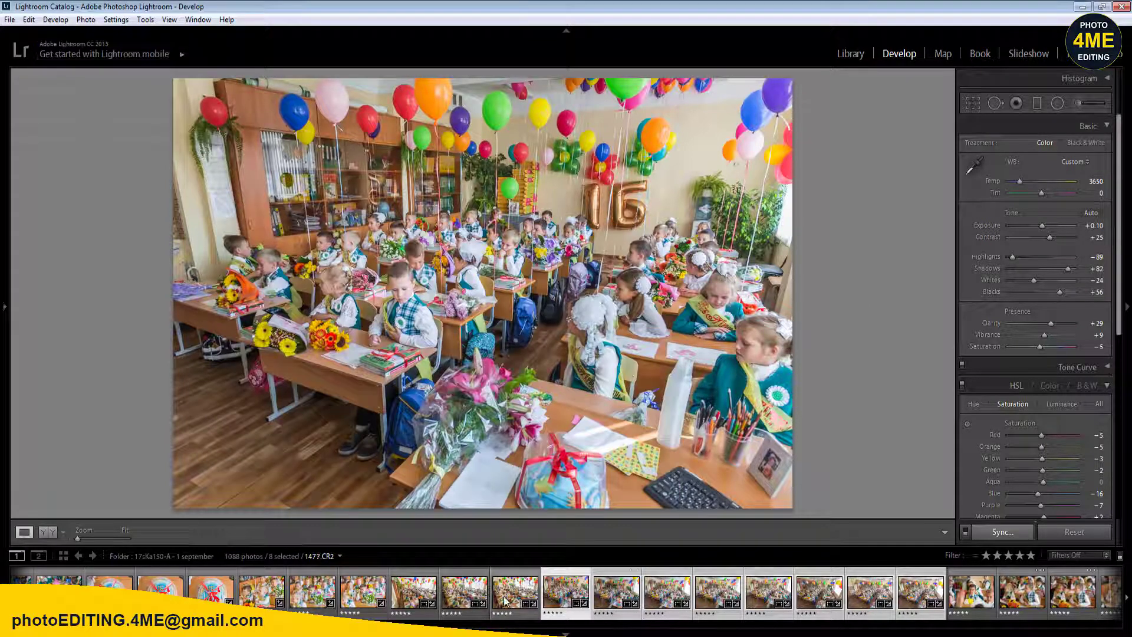
# - Review the synchronized classroom photos up to 1482.CR2, rate that photo one star and move on to the following one
pyautogui.click(512, 589)
pyautogui.click(552, 591)
pyautogui.press('Right')
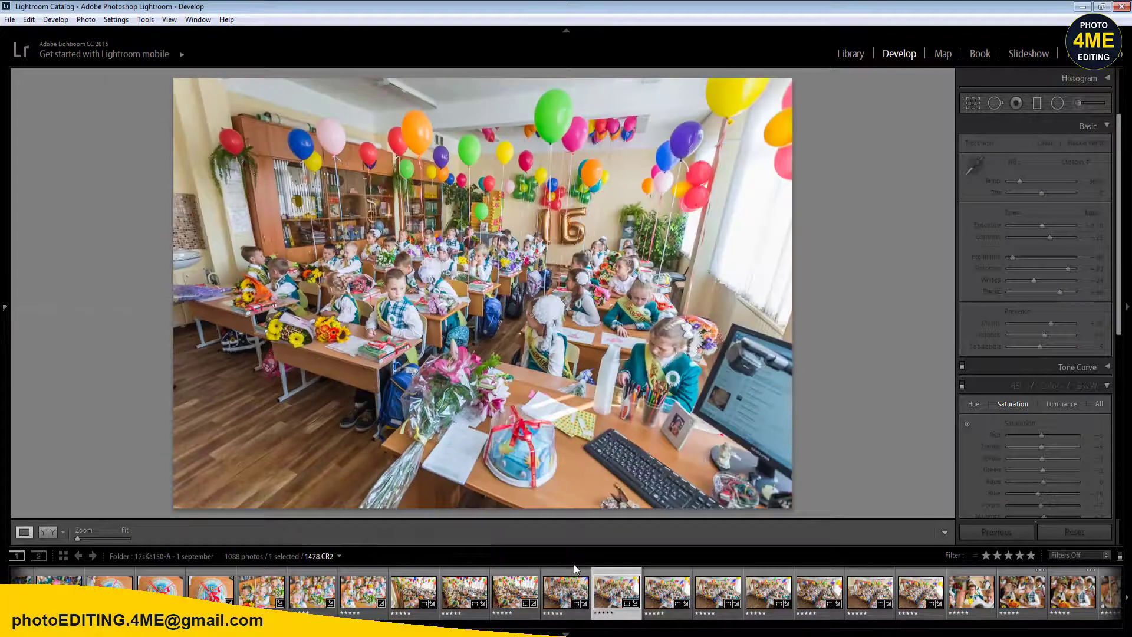
pyautogui.press('Right')
pyautogui.press('Right')
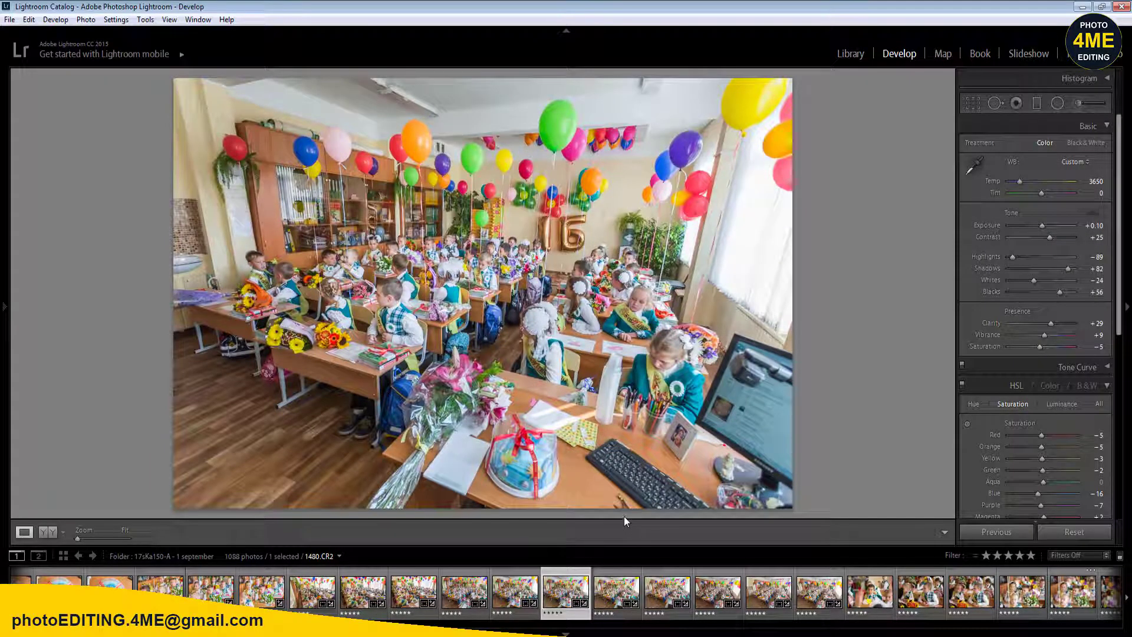
pyautogui.press('Right')
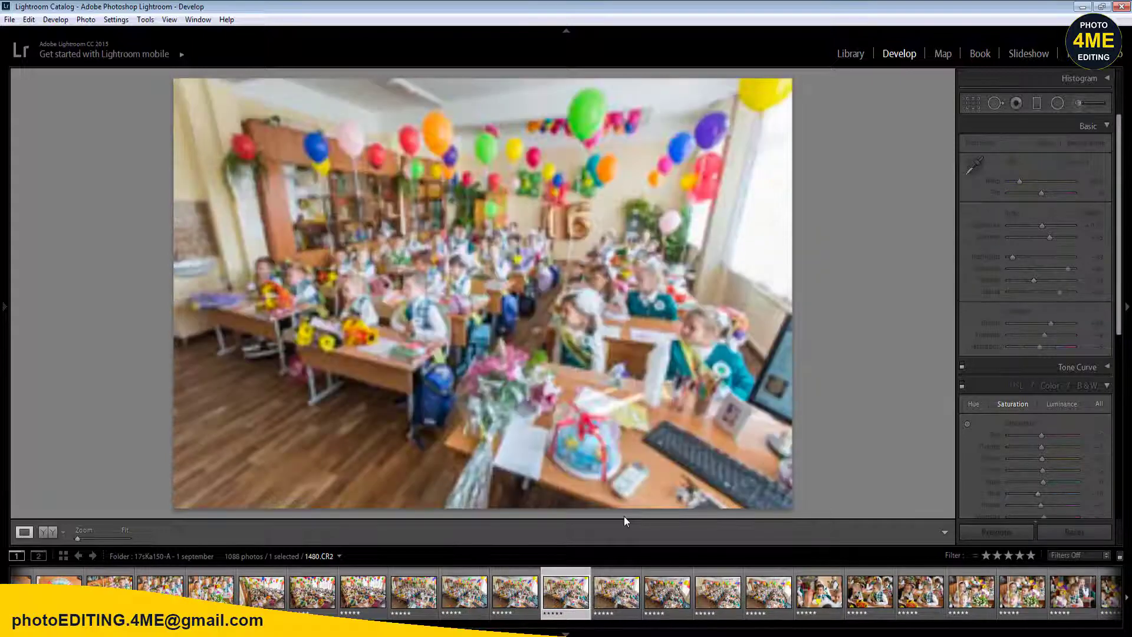
pyautogui.press('Right')
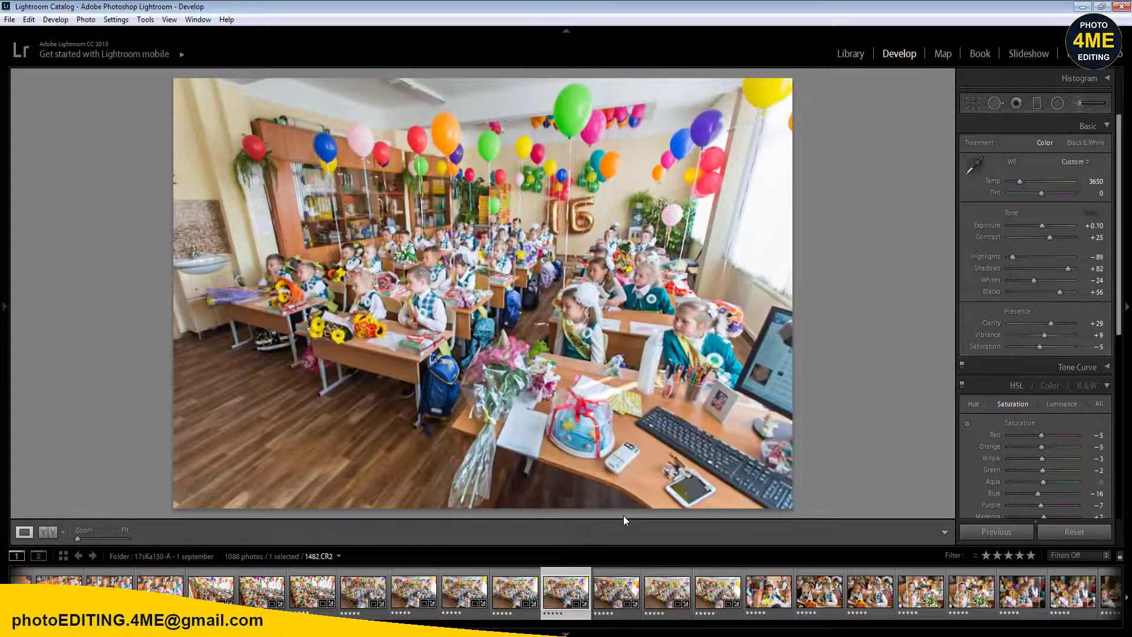
pyautogui.press('1')
pyautogui.press('Right')
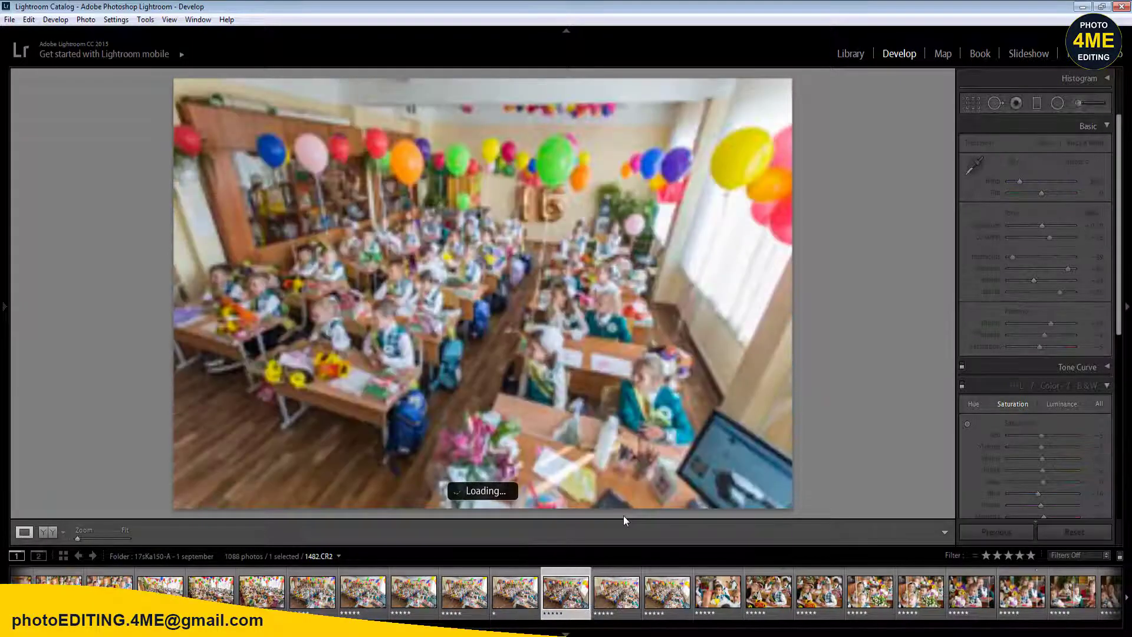
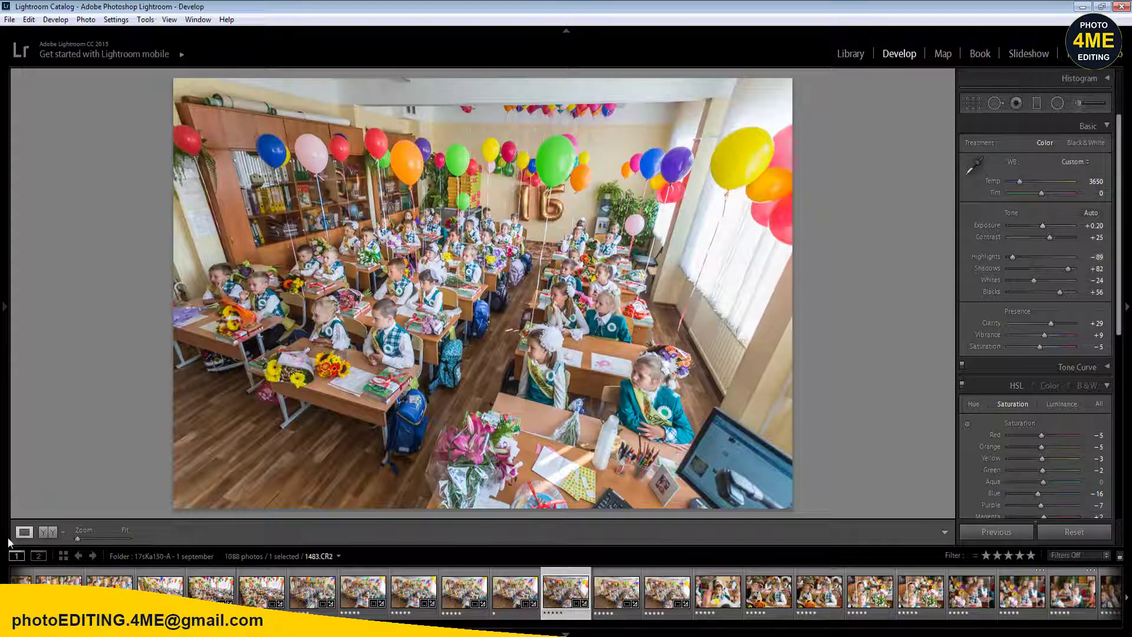
# - Compare the classroom photo 1483.CR2 side by side with its unedited version, then return to the single-photo view
pyautogui.click(47, 531)
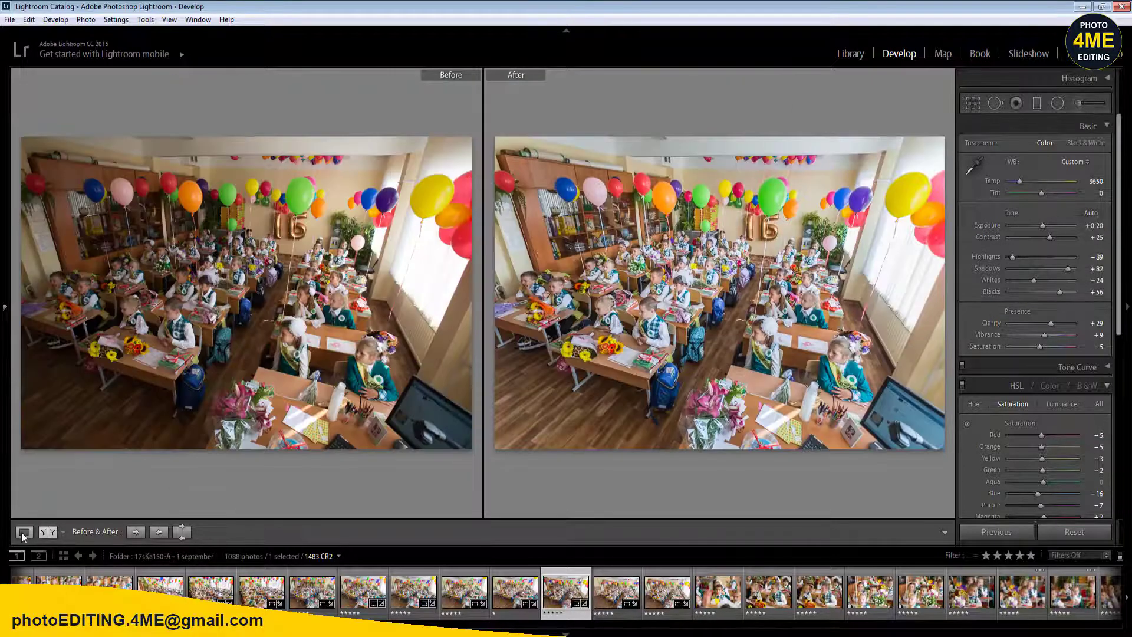
pyautogui.click(24, 533)
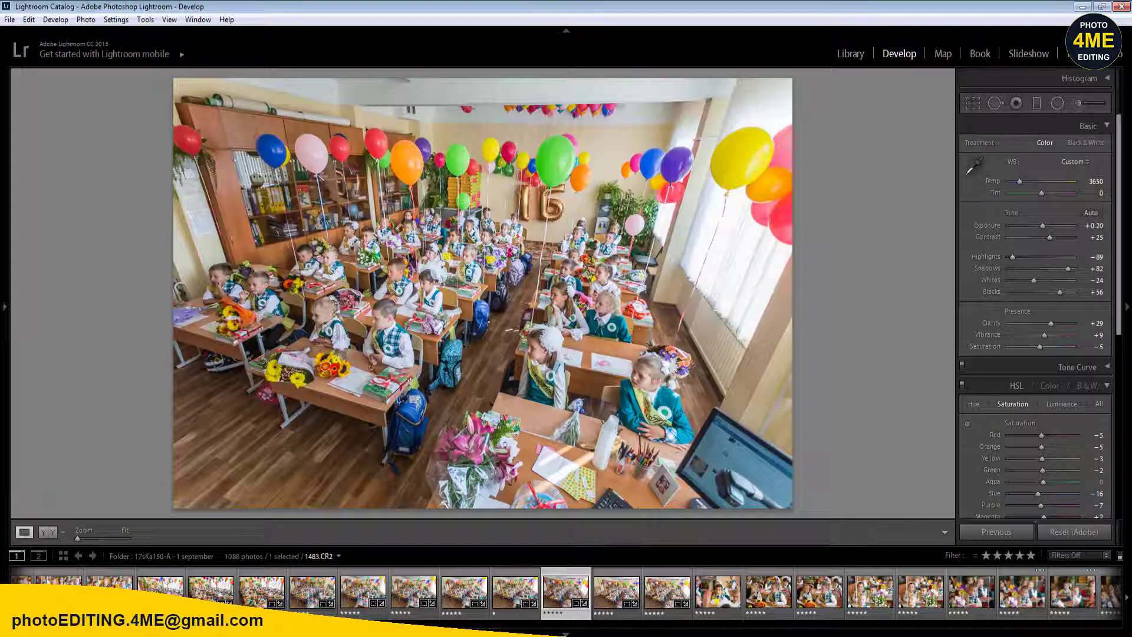
# - Add an inverted radial filter with exposure 0.40 and shadows 16 over the bookcase in classroom photos 1484.CR2 and 1485.CR2
pyautogui.hotkey('shift', 'm')
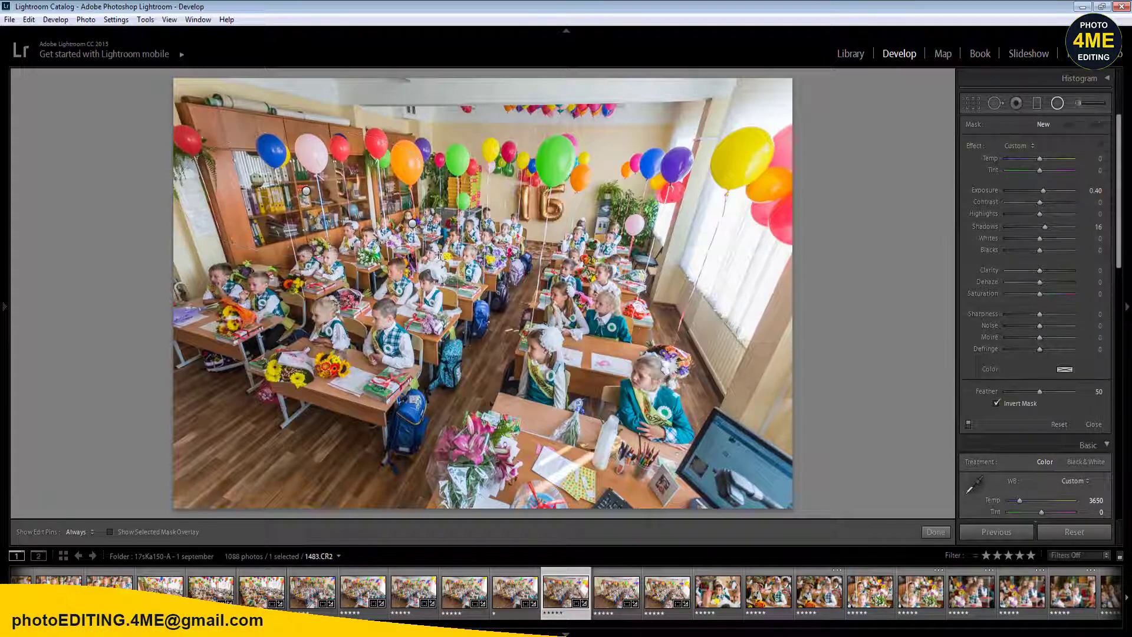
pyautogui.press('Right')
pyautogui.press('Left')
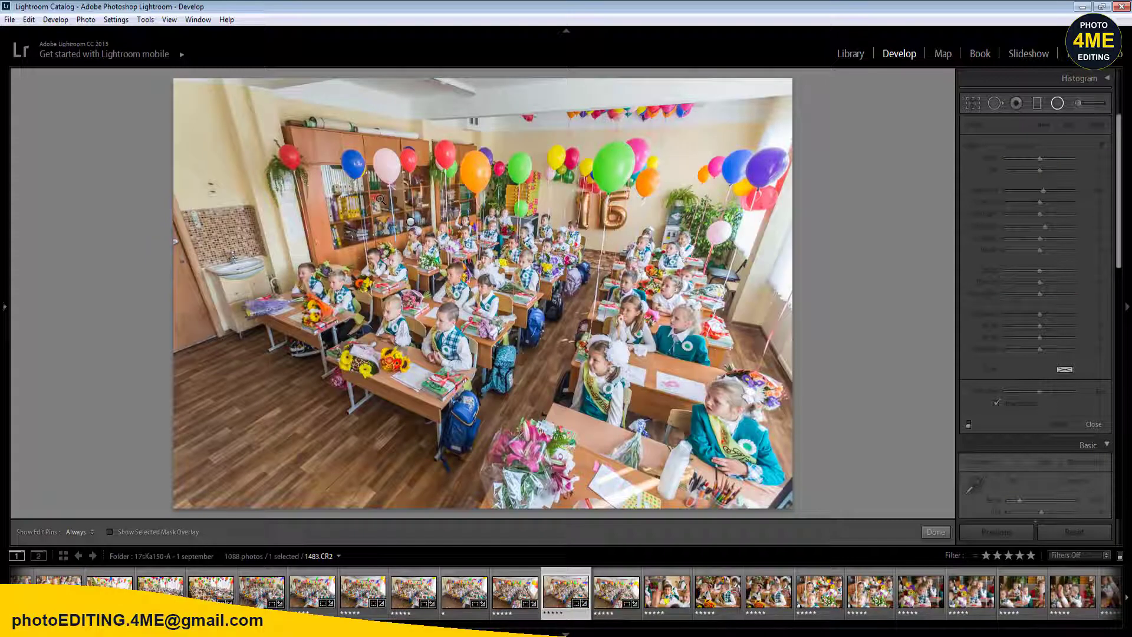
pyautogui.moveTo(392, 192); pyautogui.dragTo(478, 258)
pyautogui.press('Right')
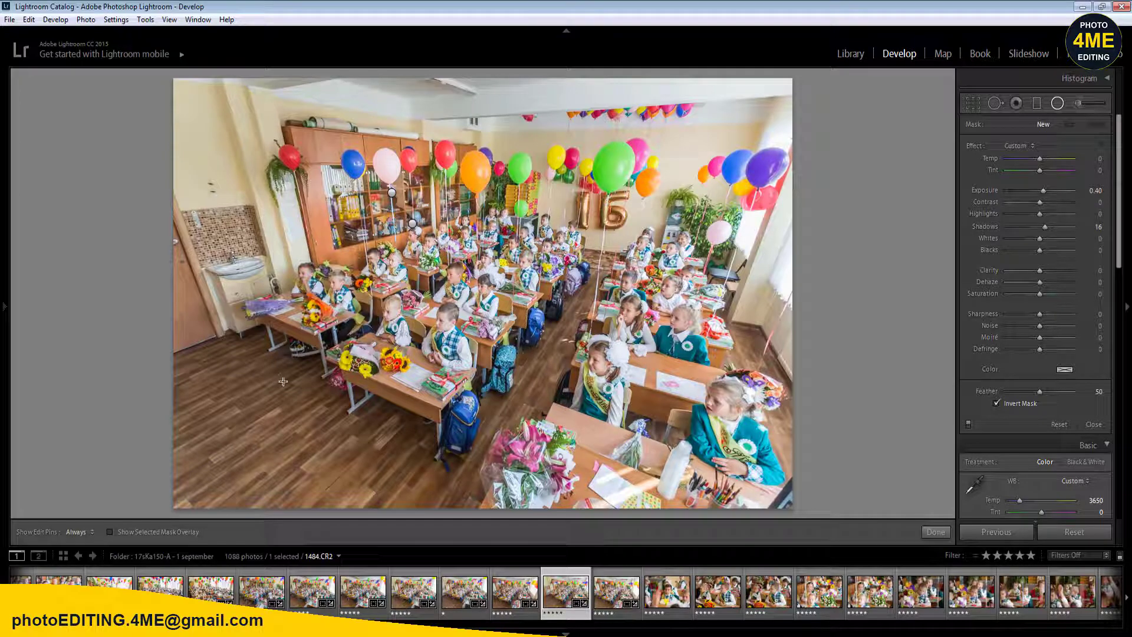
pyautogui.press('Left')
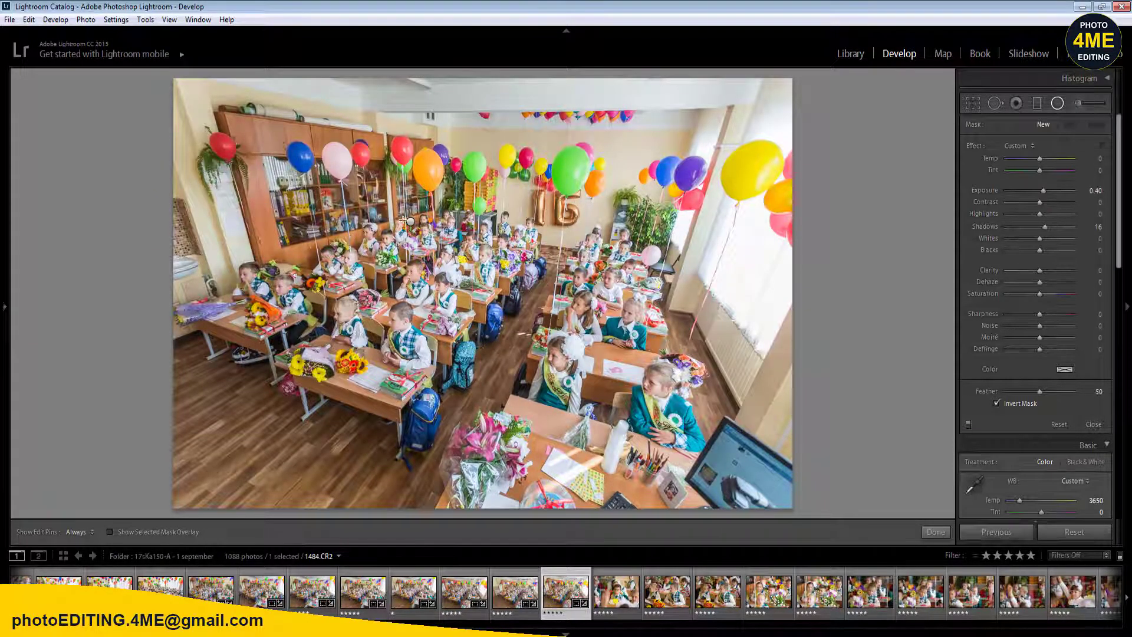
pyautogui.press('Right')
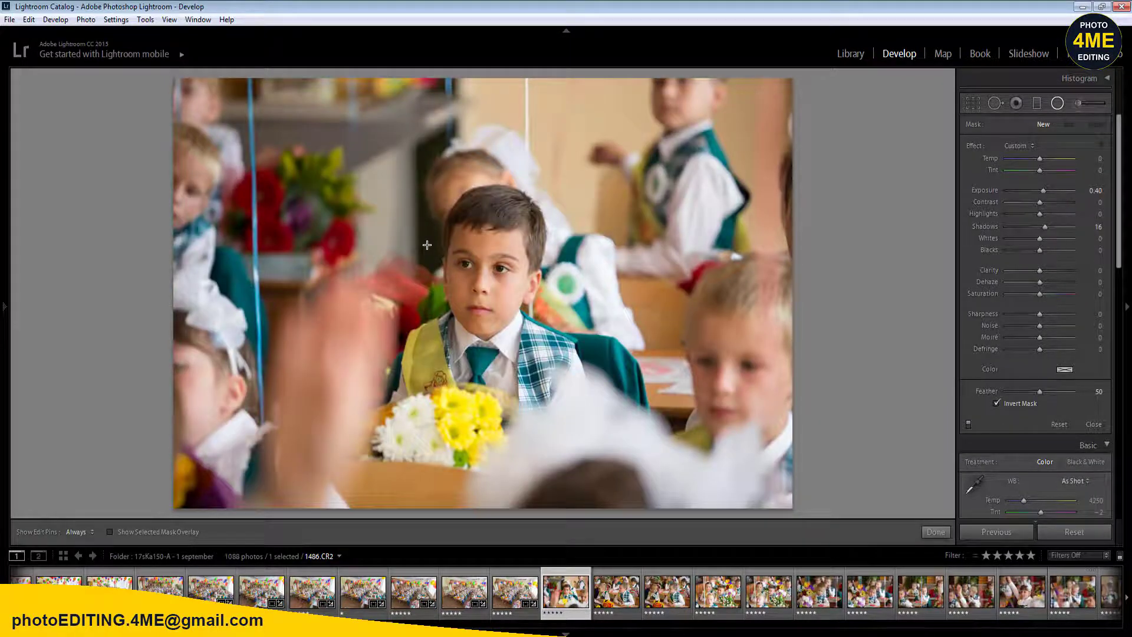
# - Synchronize the develop settings of 1449.CR2, the boy with the orange bouquet, to photos 1486.CR2 through 1497.CR2, leaving out local adjustments and crop
pyautogui.click(507, 601)
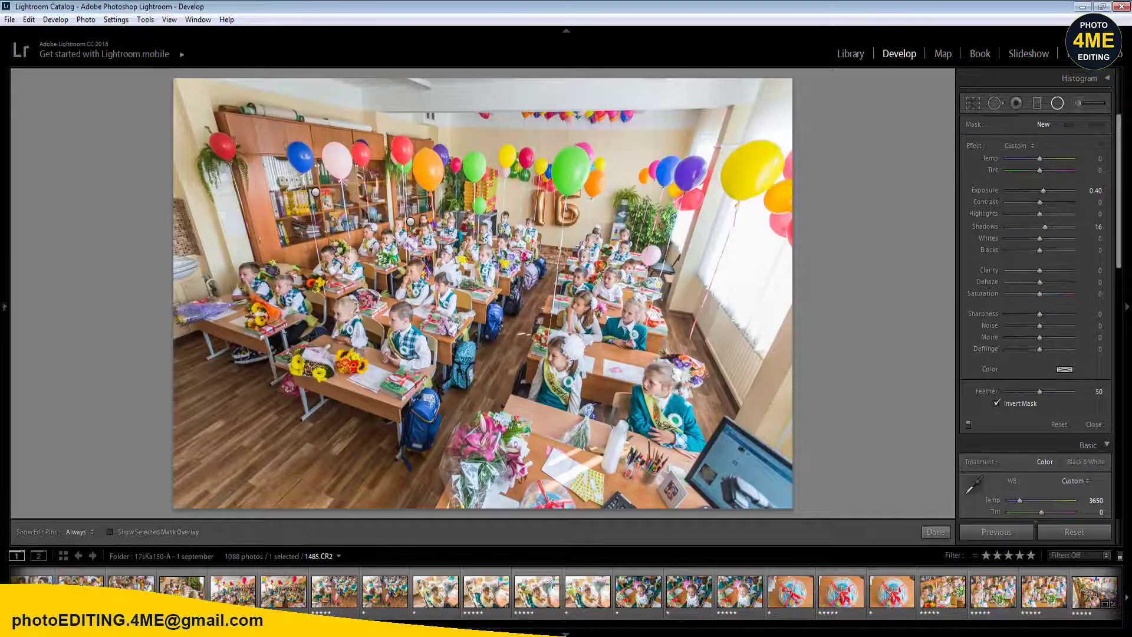
pyautogui.scroll(3, 358, 592)
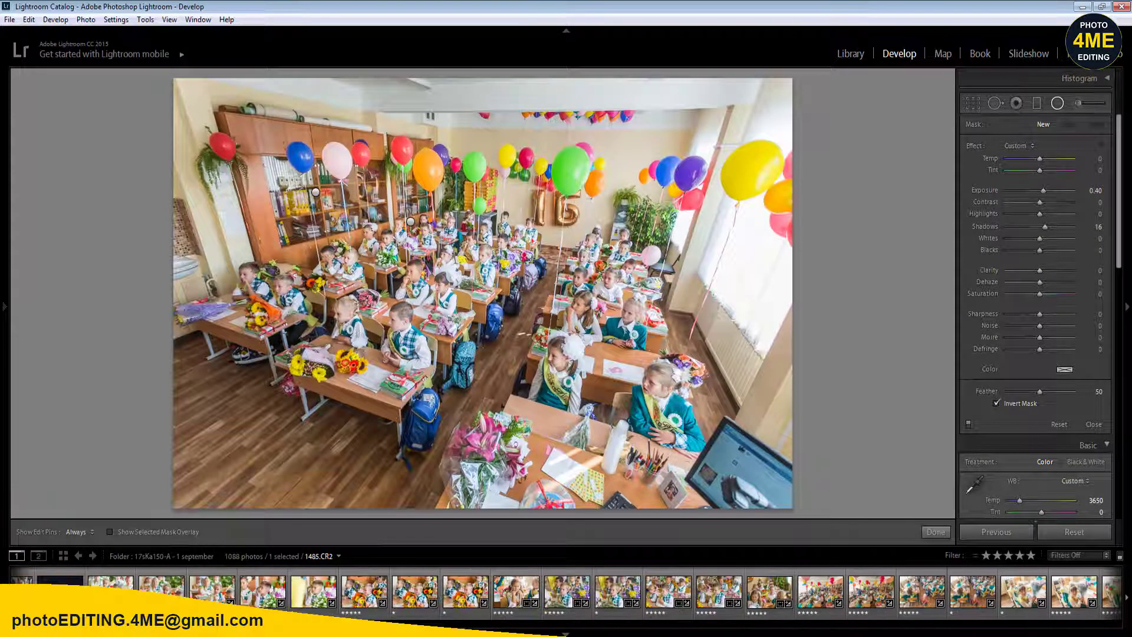
pyautogui.click(358, 597)
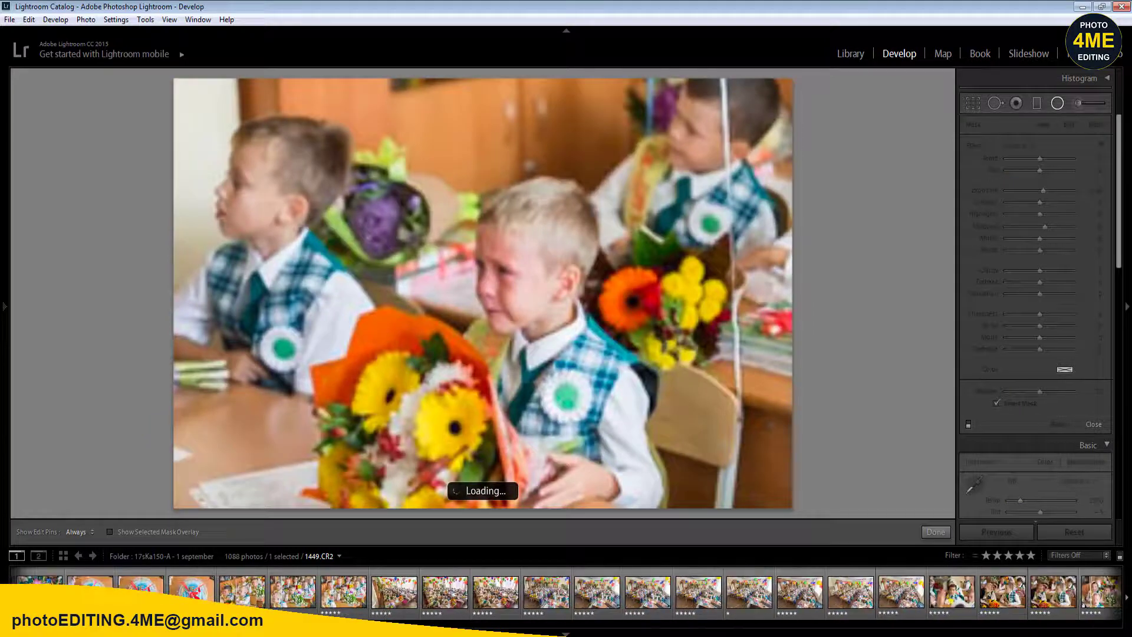
pyautogui.scroll(-5, 532, 592)
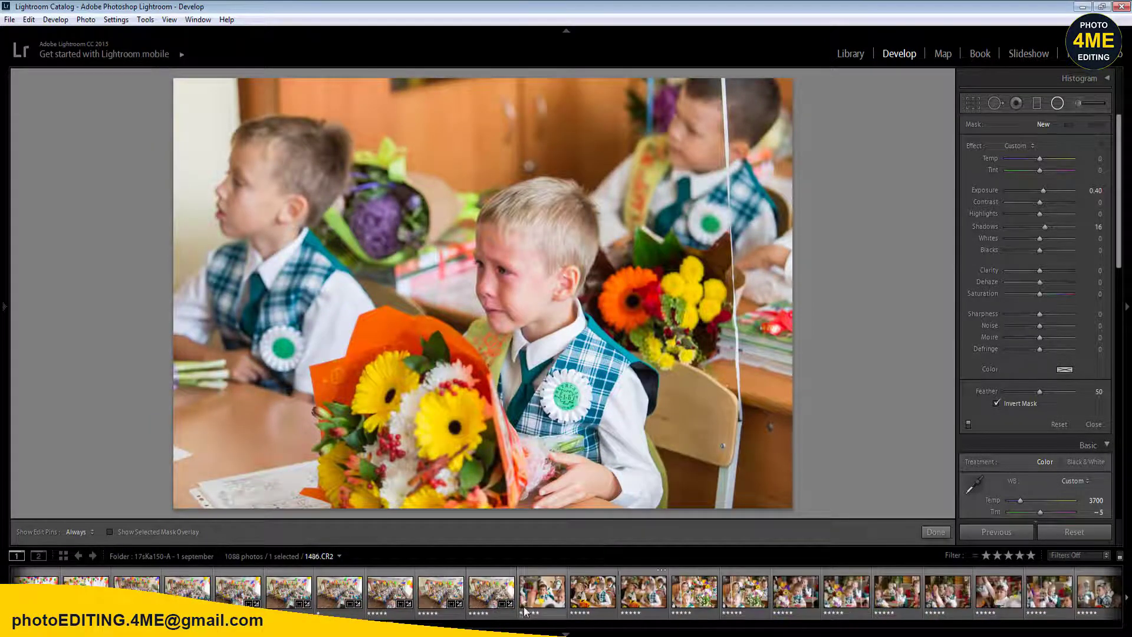
pyautogui.click(533, 596)
pyautogui.keyDown('shift'); pyautogui.click(1098, 593); pyautogui.keyUp('shift')
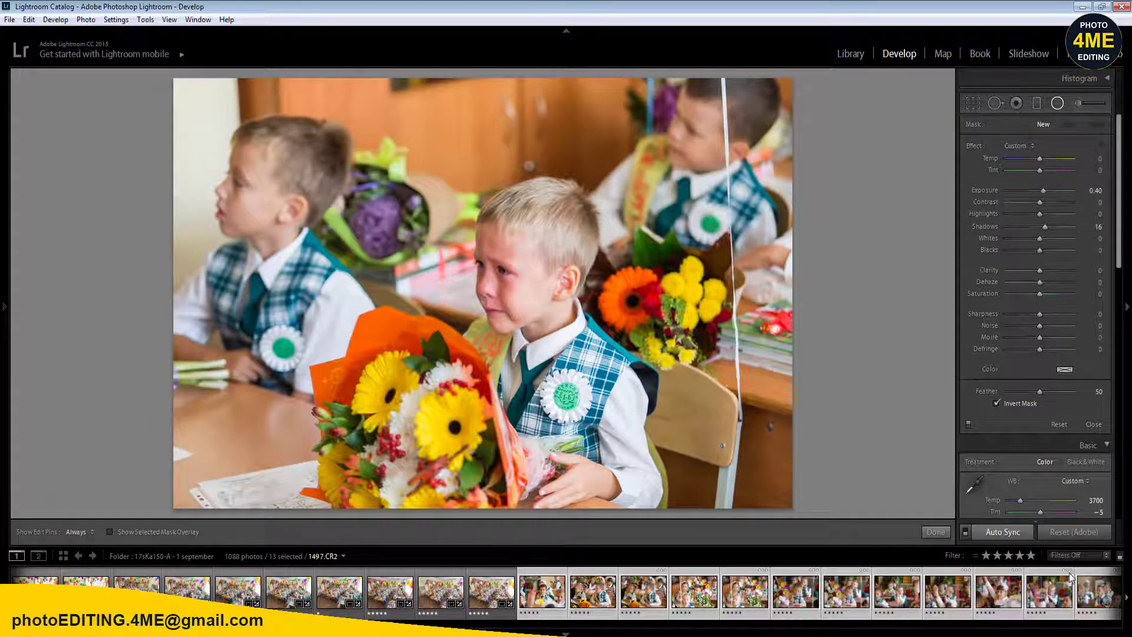
pyautogui.click(1005, 532)
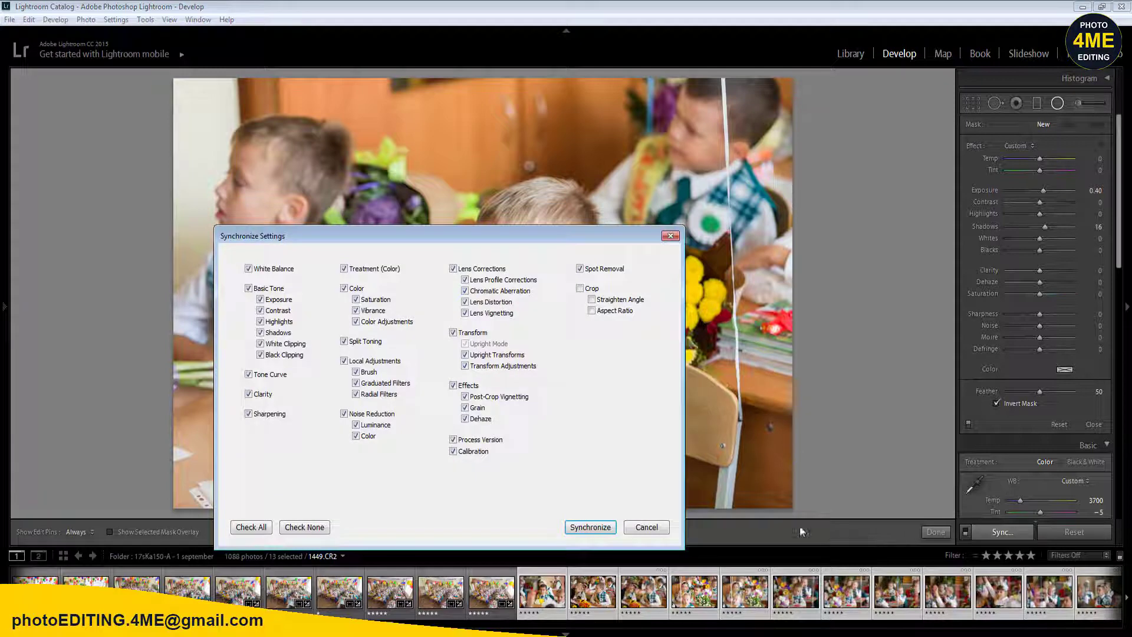
pyautogui.click(567, 531)
# - Set the exposure of photo 1486.CR2 to +0.25 and compare the result with its unedited version
pyautogui.click(537, 597)
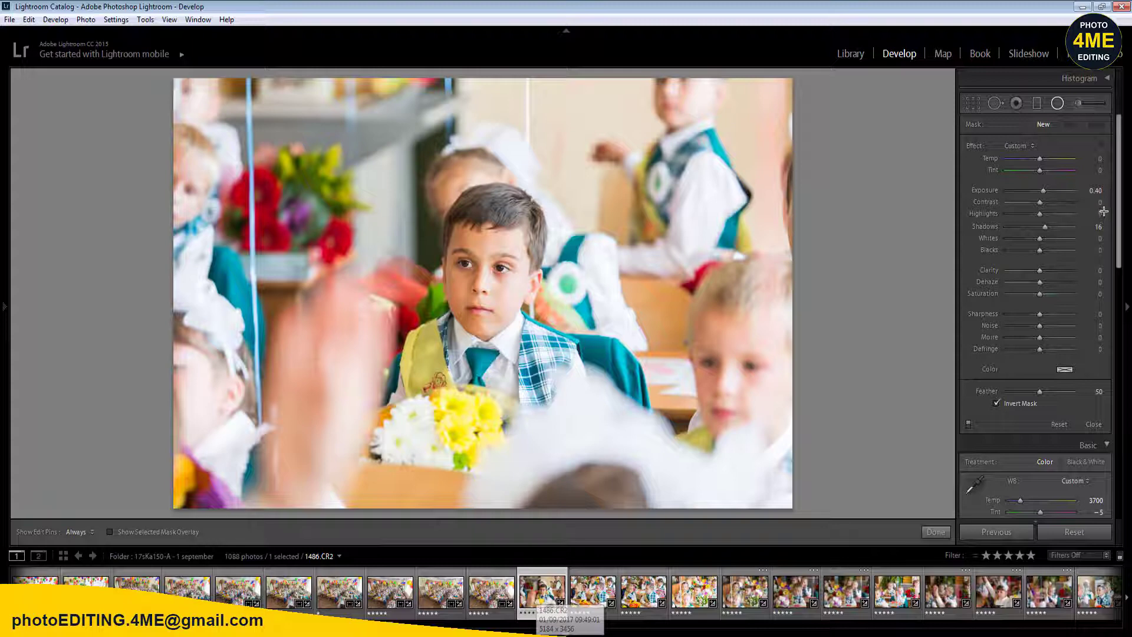
pyautogui.hotkey('shift', 'm')
pyautogui.click(1094, 226)
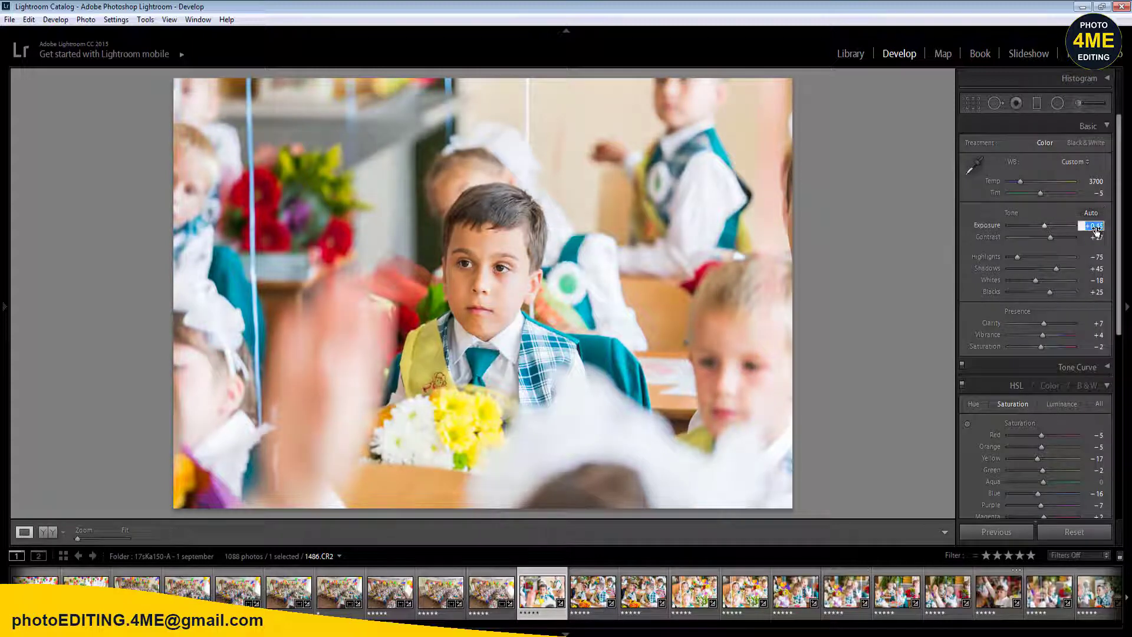
pyautogui.write('0.25')
pyautogui.press('Return')
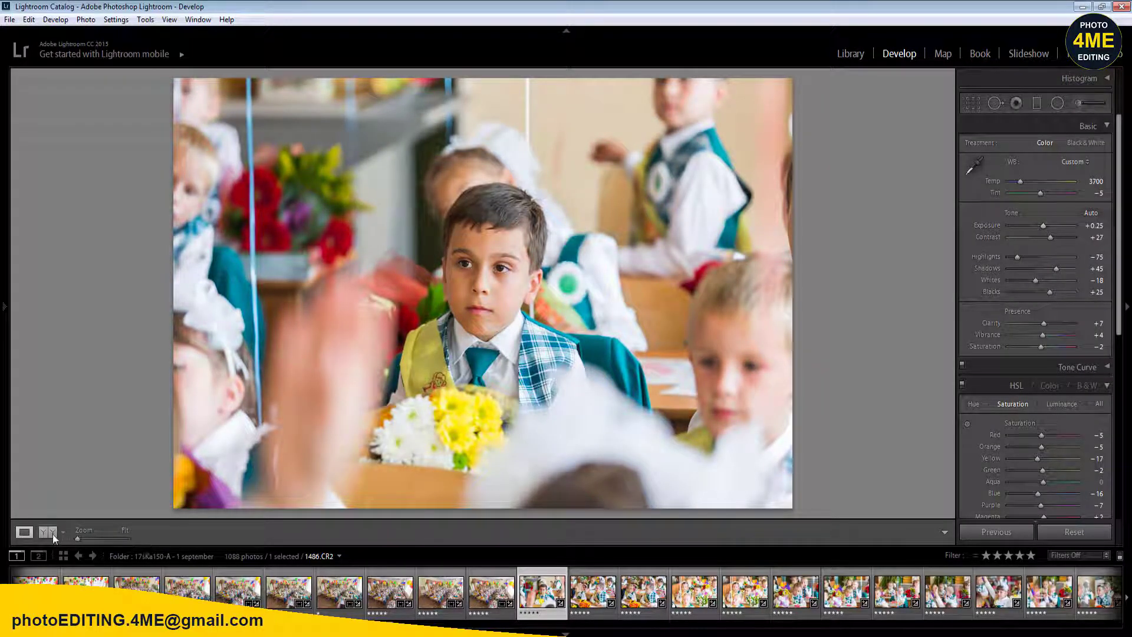
pyautogui.click(48, 534)
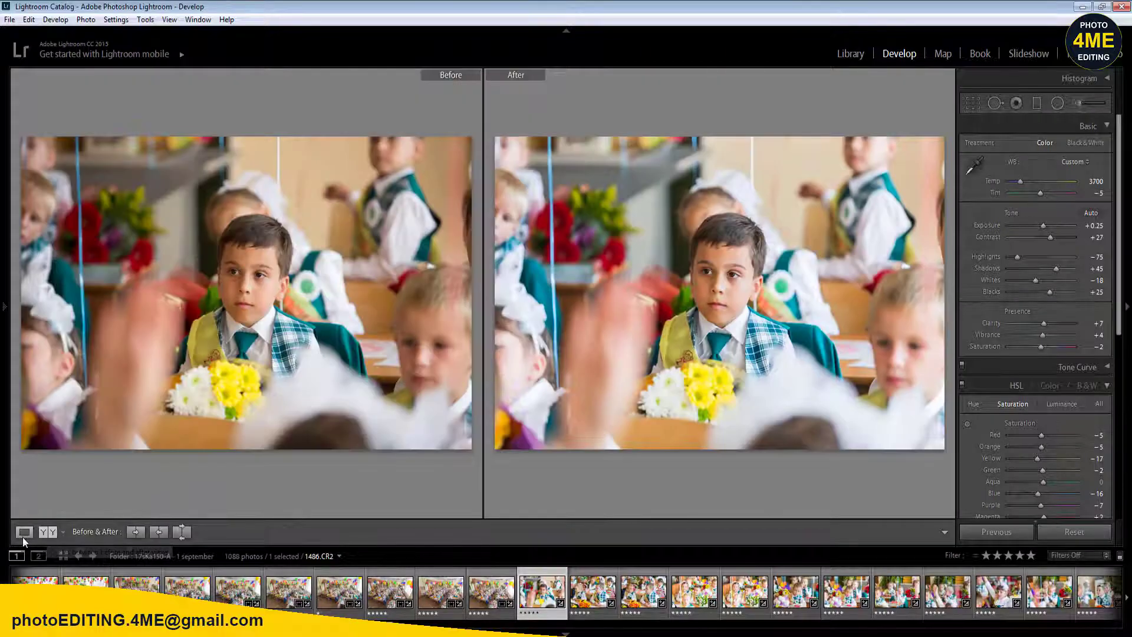
pyautogui.click(23, 532)
# - Straighten photo 1486.CR2 by -0.80 degrees and crop it tighter around the seated dark-haired boy at the original aspect ratio
pyautogui.press('r')
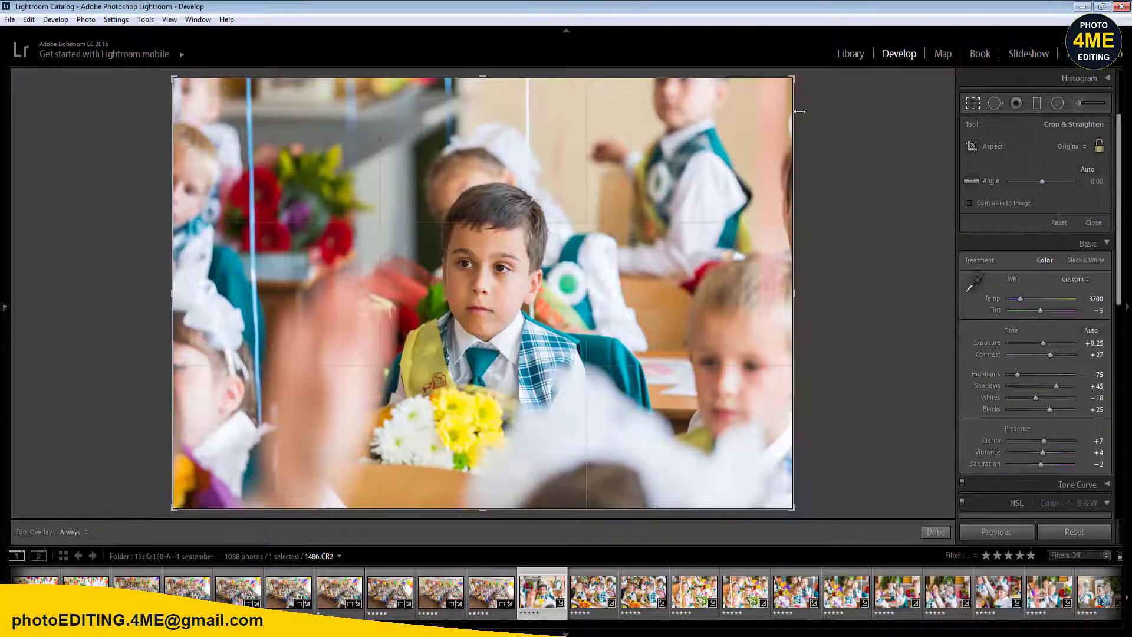
pyautogui.moveTo(800, 111); pyautogui.dragTo(796, 105)
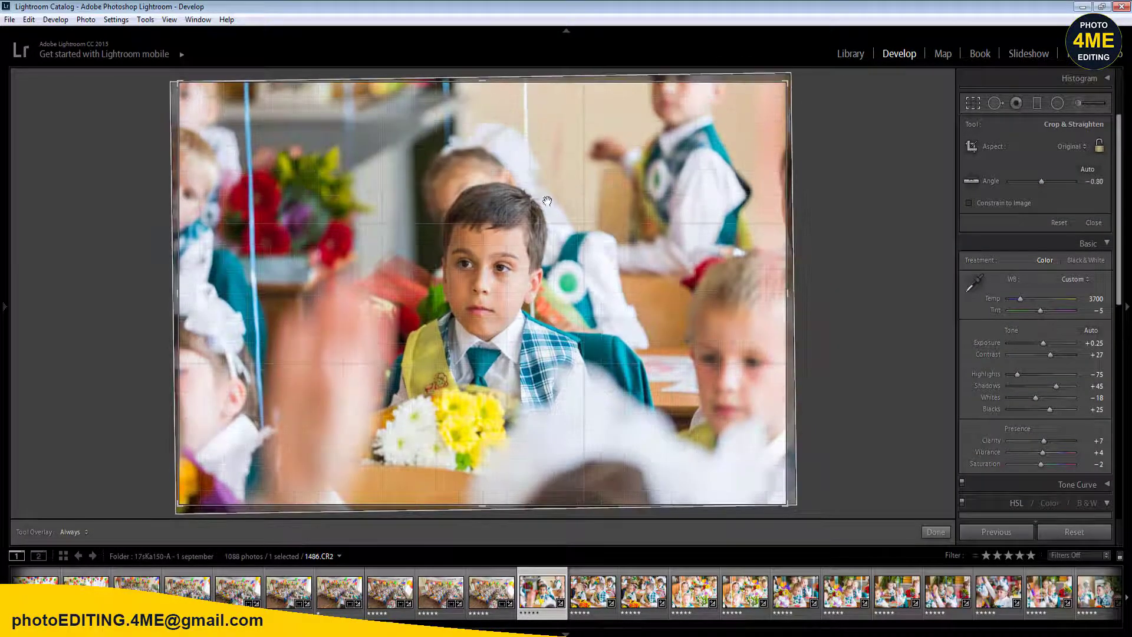
pyautogui.moveTo(483, 82); pyautogui.dragTo(487, 107)
pyautogui.moveTo(529, 180)
pyautogui.mouseDown()
pyautogui.moveTo(513, 168)
pyautogui.moveTo(521, 161)
pyautogui.moveTo(545, 167)
pyautogui.mouseUp()
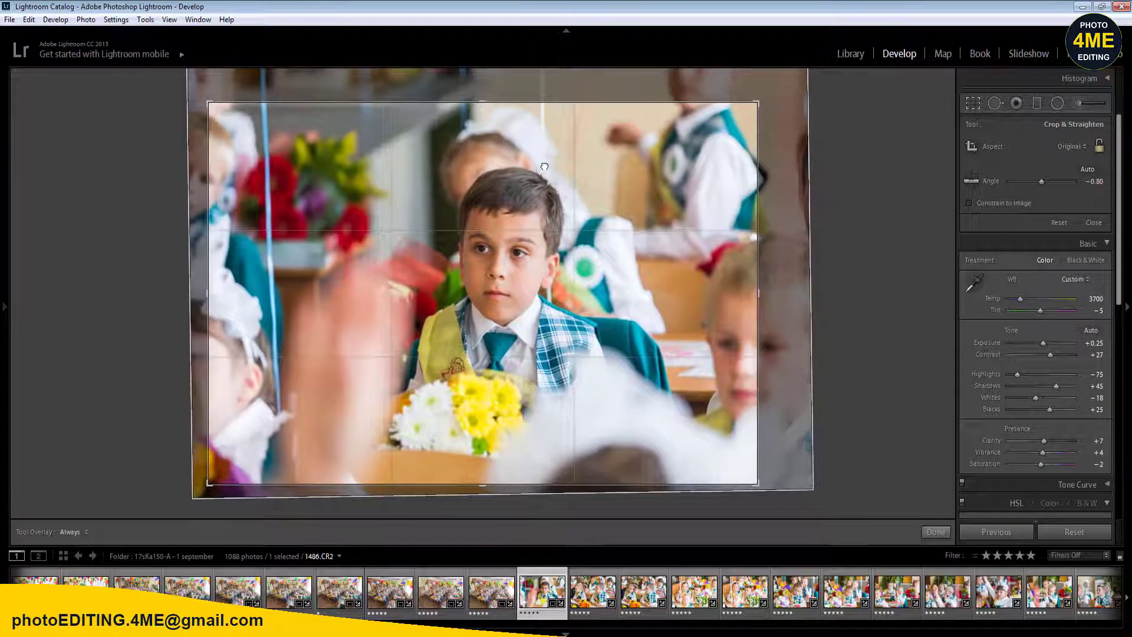
pyautogui.press('shift')
pyautogui.moveTo(757, 240); pyautogui.dragTo(735, 240)
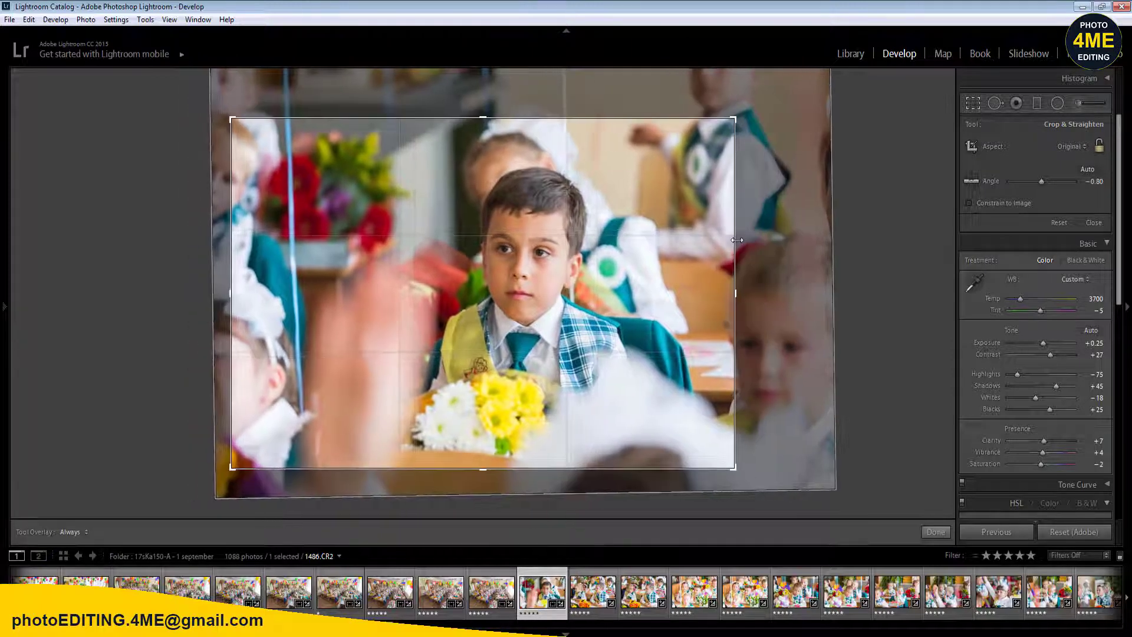
pyautogui.moveTo(639, 232); pyautogui.dragTo(636, 242)
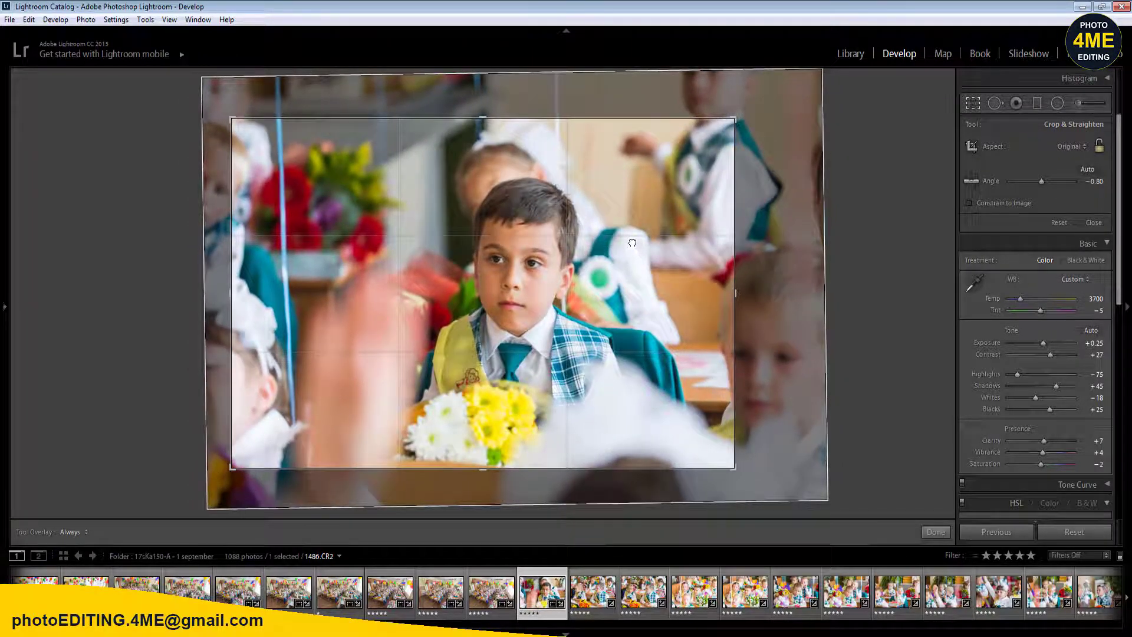
pyautogui.press('Return')
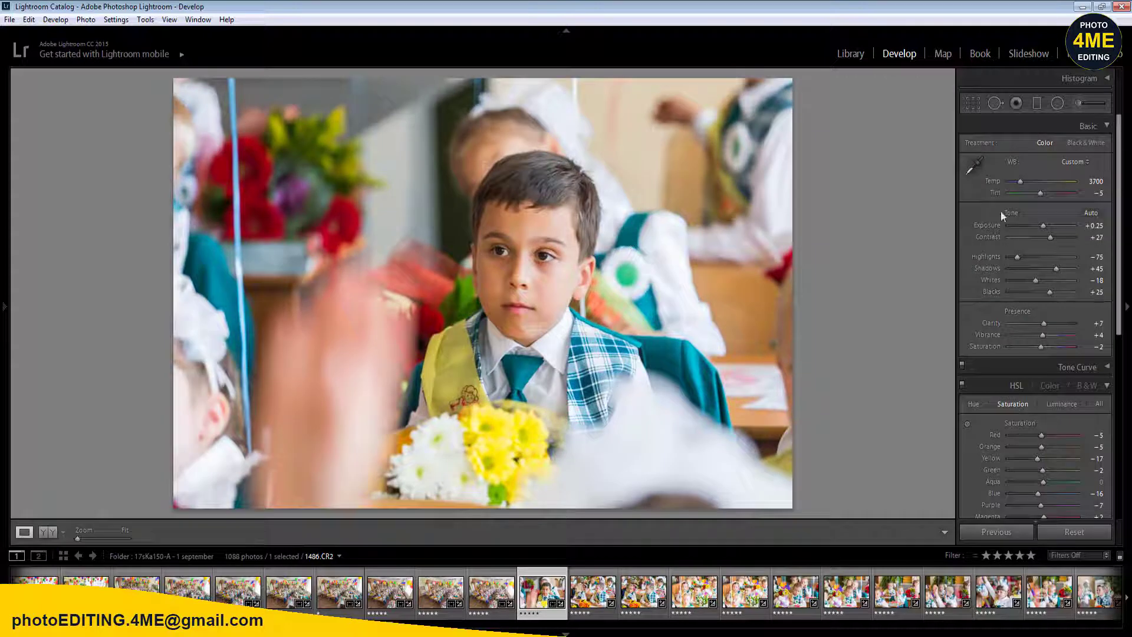
# - Set the temperature of photo 1486.CR2 to 3650 and synchronize its settings to the photos up to 1497.CR2
pyautogui.click(1096, 181)
pyautogui.write('3650')
pyautogui.keyDown('shift'); pyautogui.click(1077, 591); pyautogui.keyUp('shift')
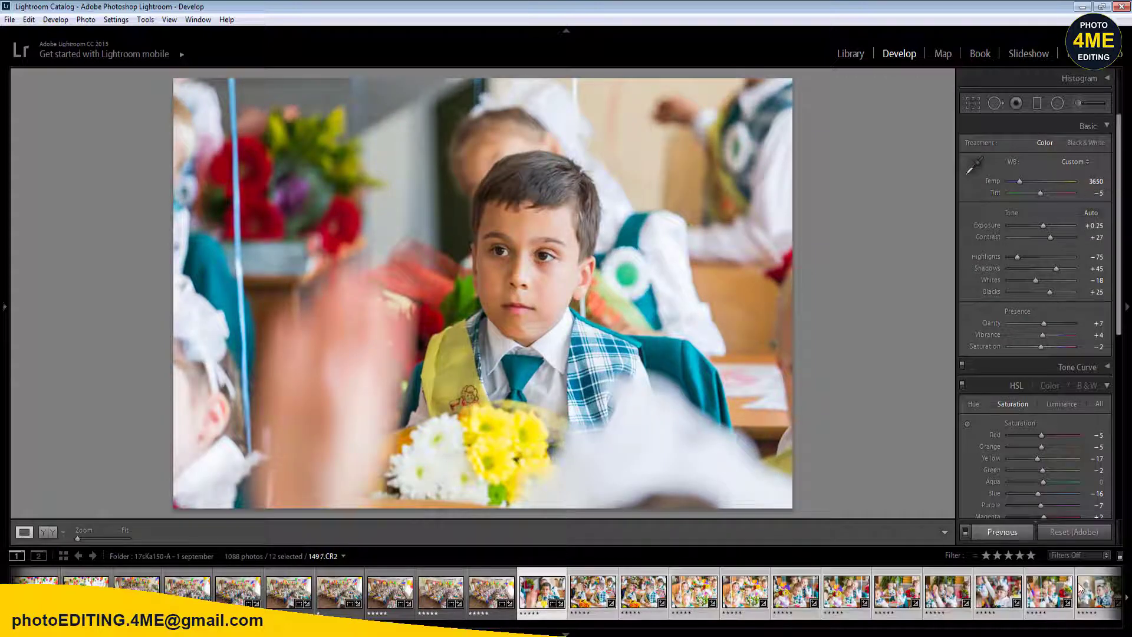
pyautogui.click(1003, 532)
pyautogui.click(580, 529)
# - Compare the neighbouring synchronized close-ups of the seated pupils and rate photo 1487.CR2 one star
pyautogui.click(487, 596)
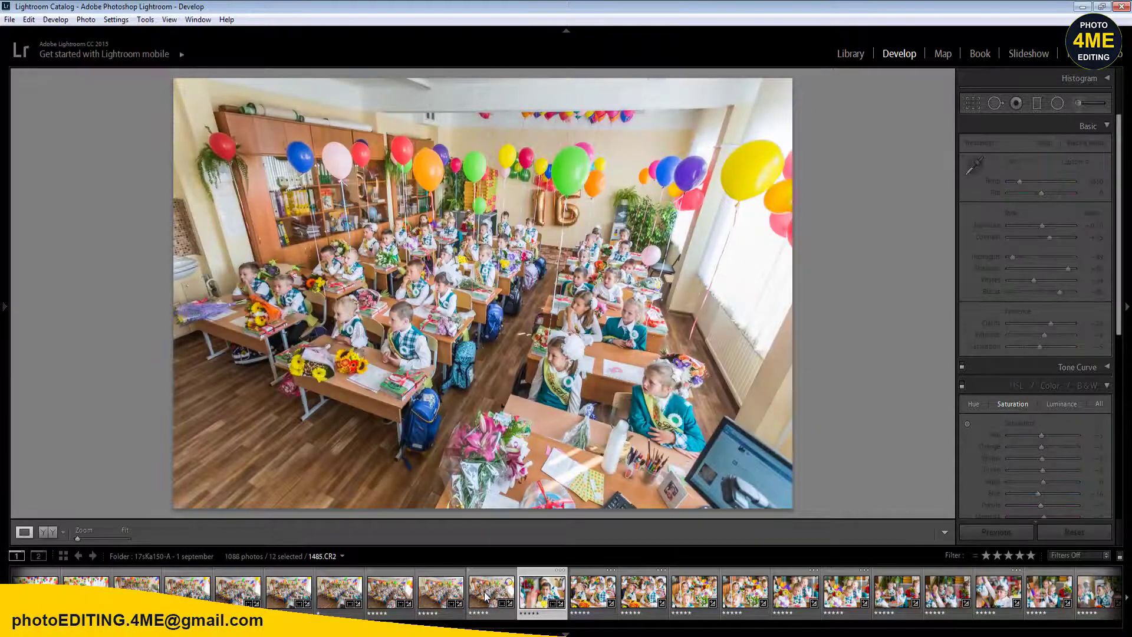
pyautogui.press('Right')
pyautogui.press('Right')
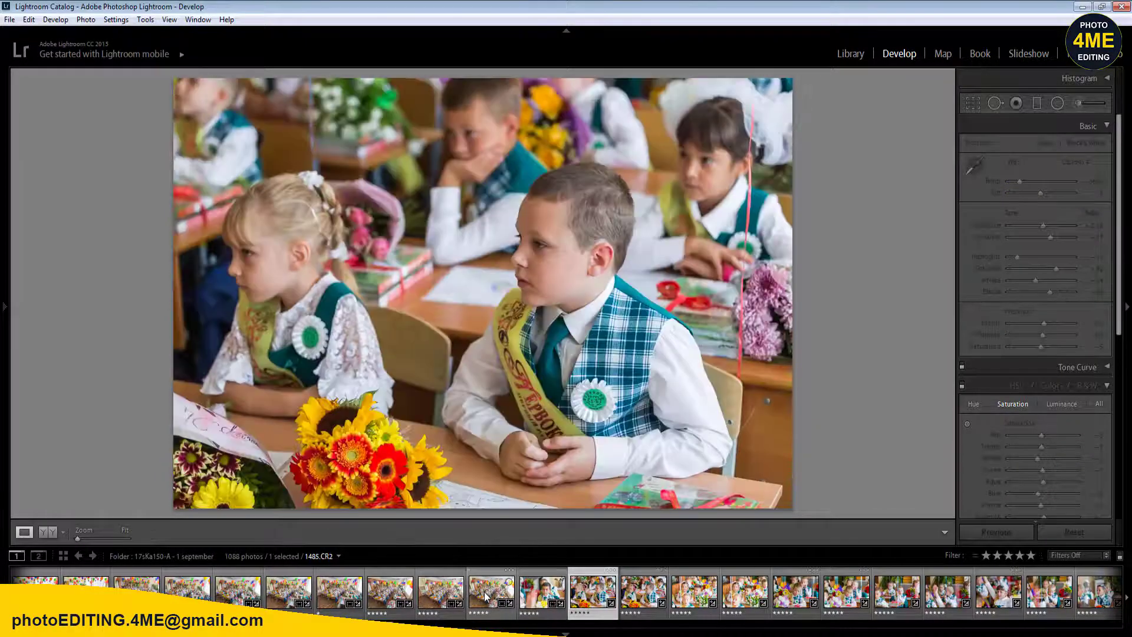
pyautogui.press('Right')
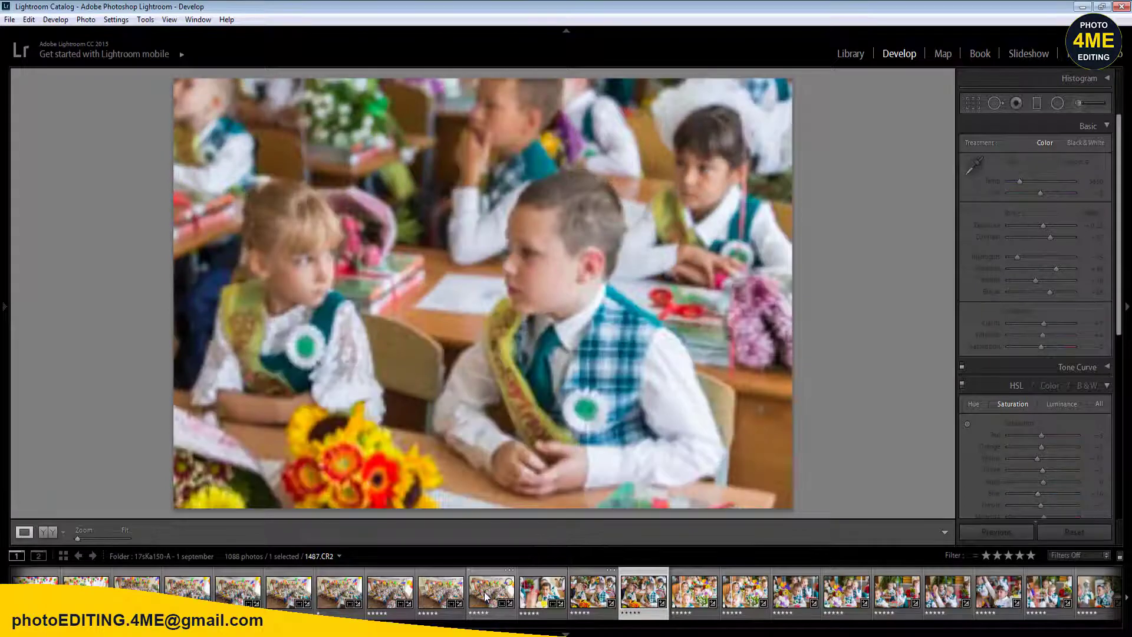
pyautogui.press('Left')
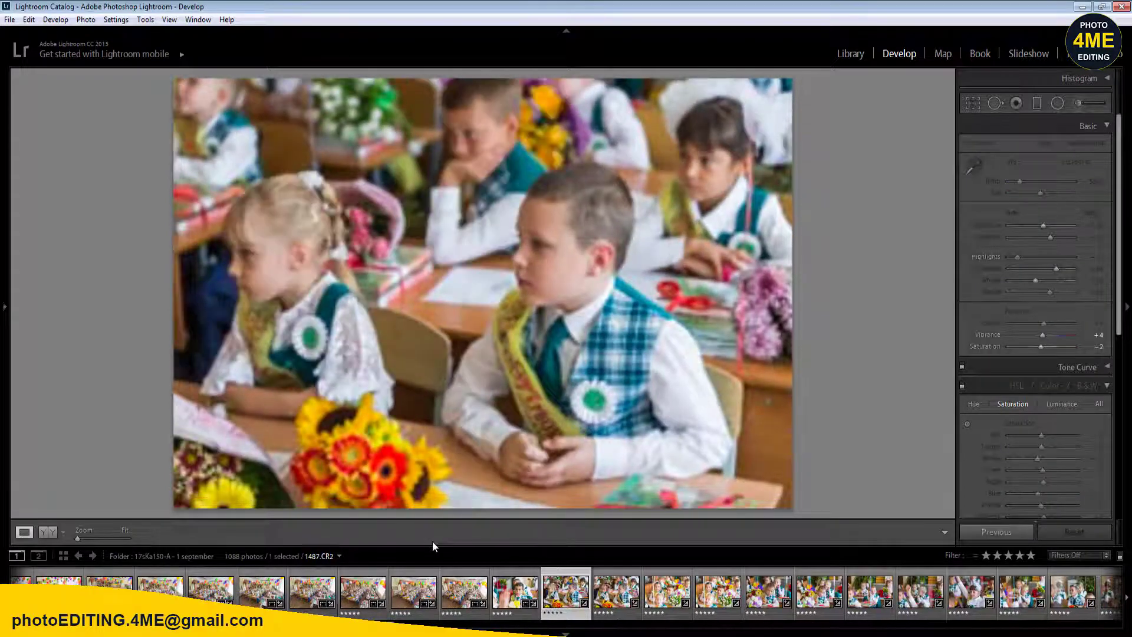
pyautogui.press('1')
# - Check photo 1489.CR2 side by side with its unedited version and rate it one star
pyautogui.press('Right')
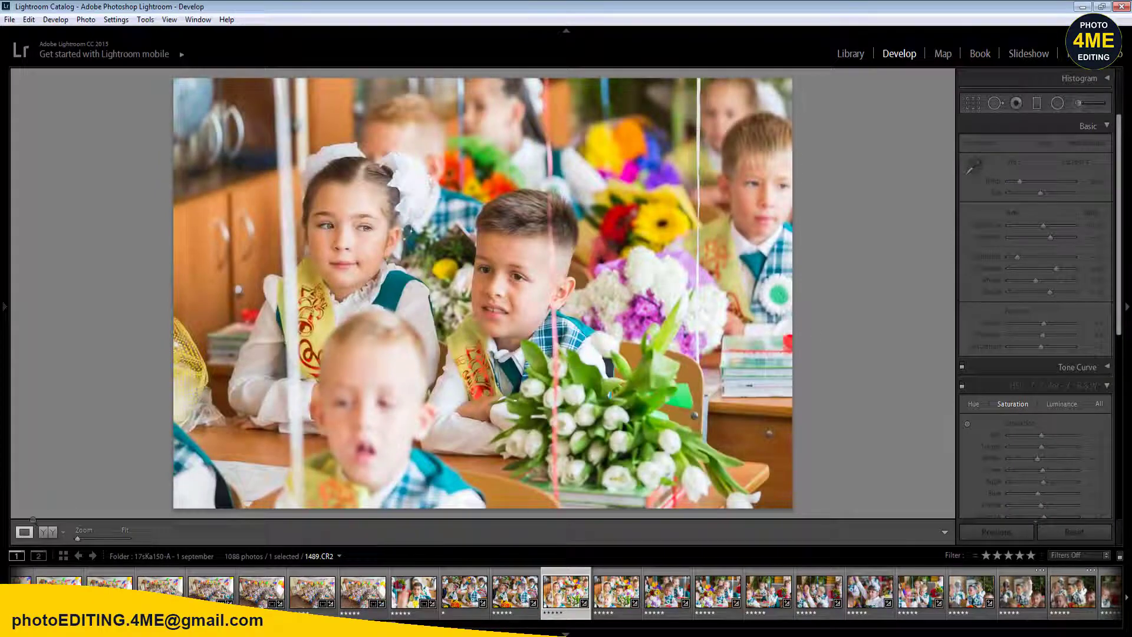
pyautogui.click(50, 536)
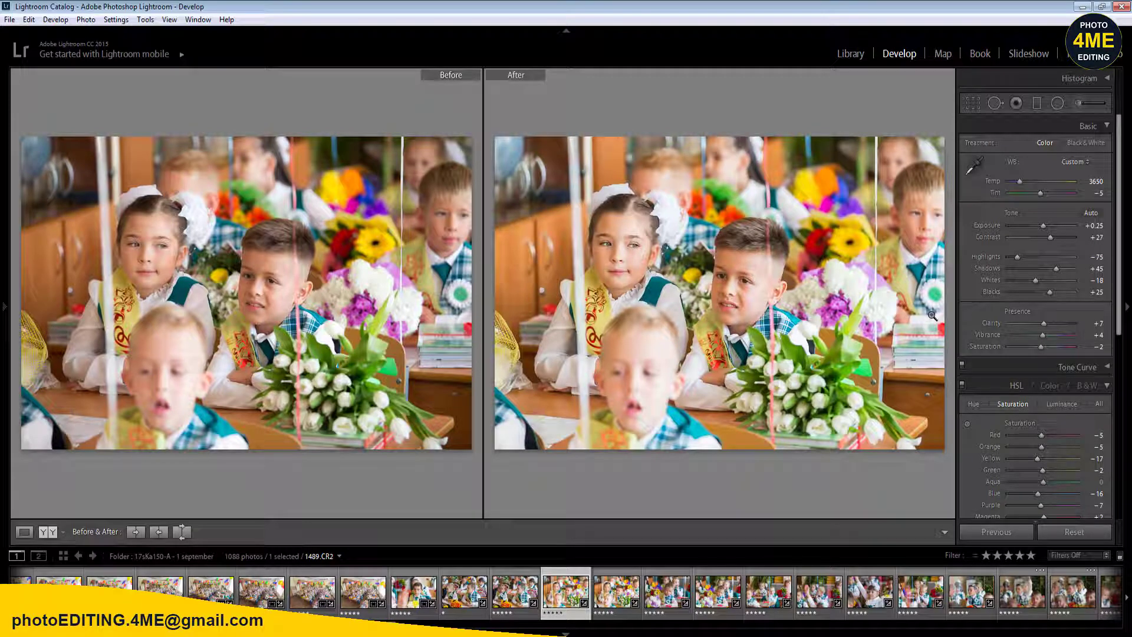
pyautogui.press('1')
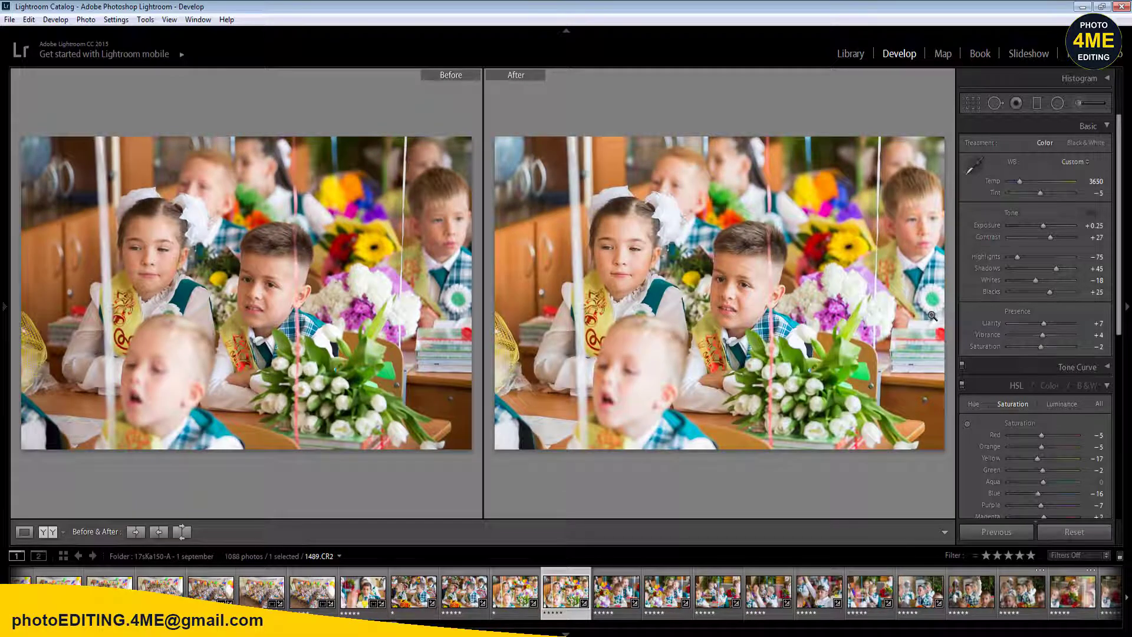
# - Set the exposure of photo 1491.CR2 to +0.80 and return to the single-photo view
pyautogui.press('Right')
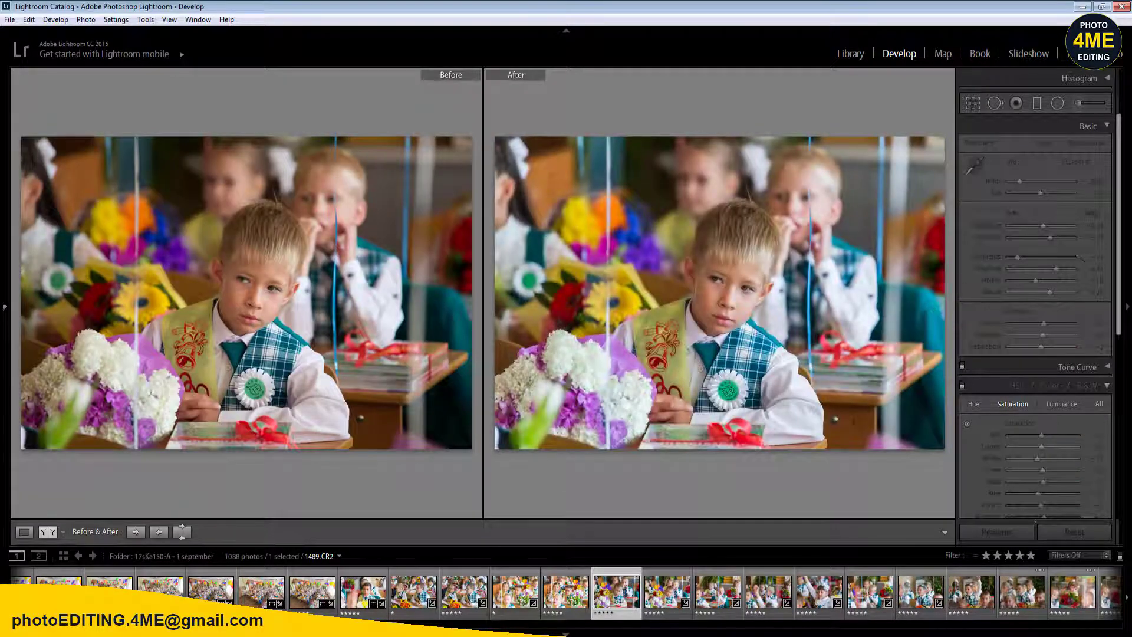
pyautogui.click(1097, 226)
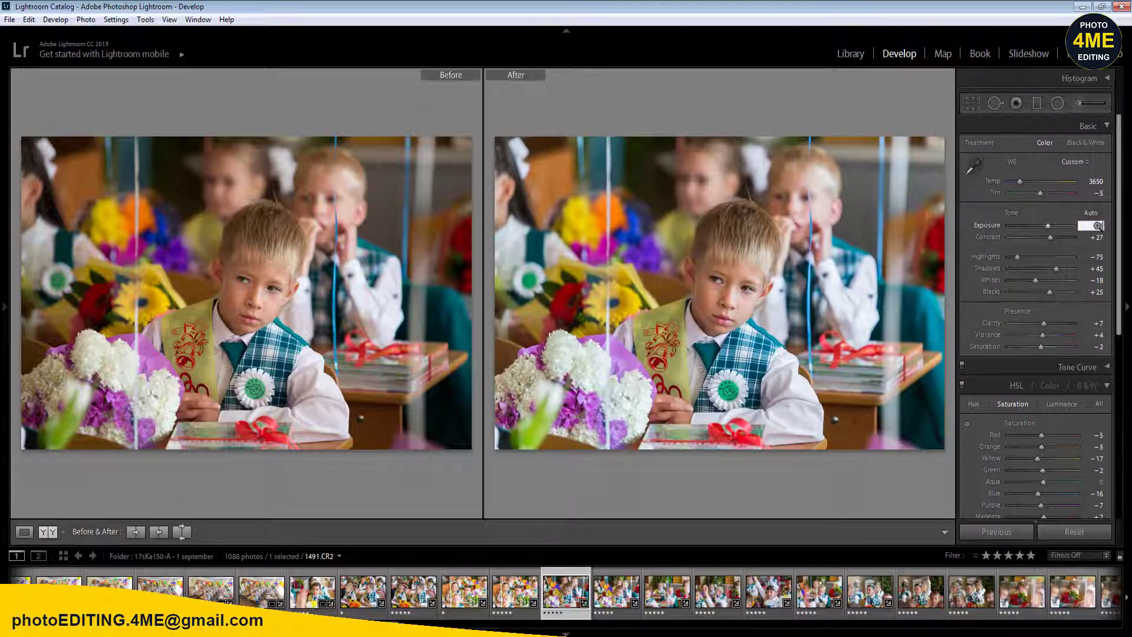
pyautogui.click(1010, 249)
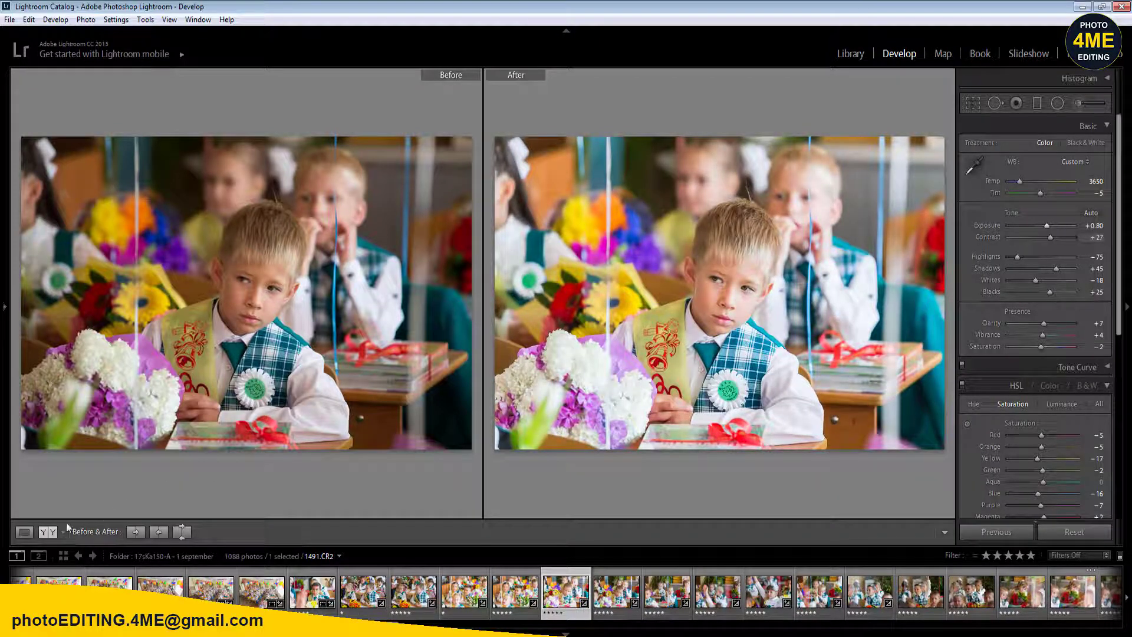
pyautogui.click(25, 534)
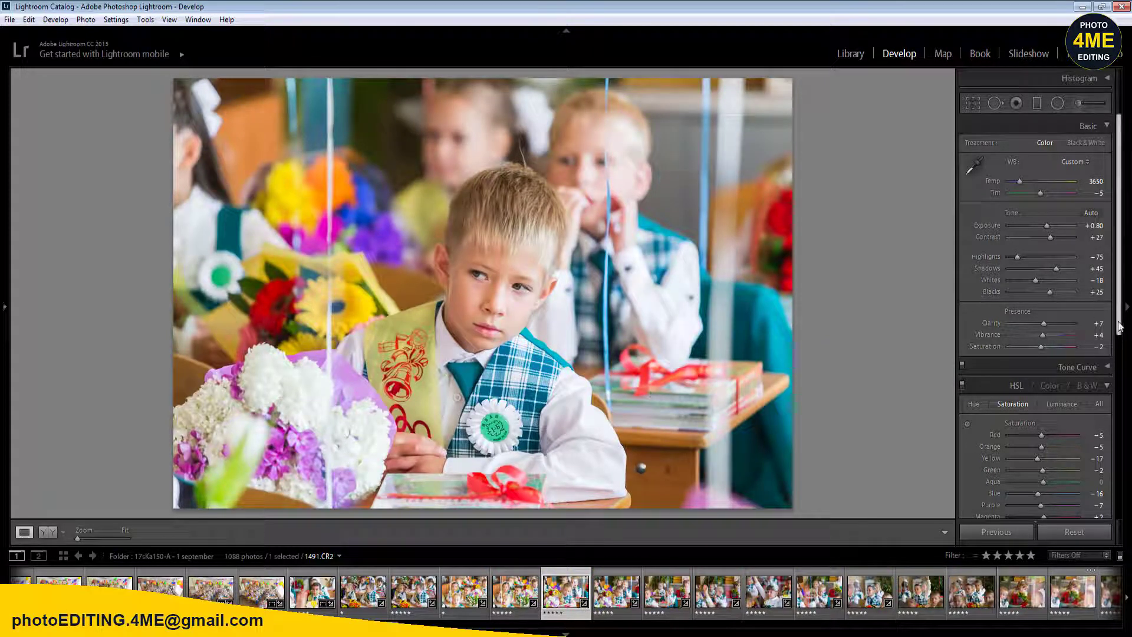
# - Switch the camera calibration profile of photo 1491.CR2 between Adobe Standard and Camera Standard, settling on Camera Standard
pyautogui.scroll(-5, 1119, 345)
pyautogui.click(1069, 363)
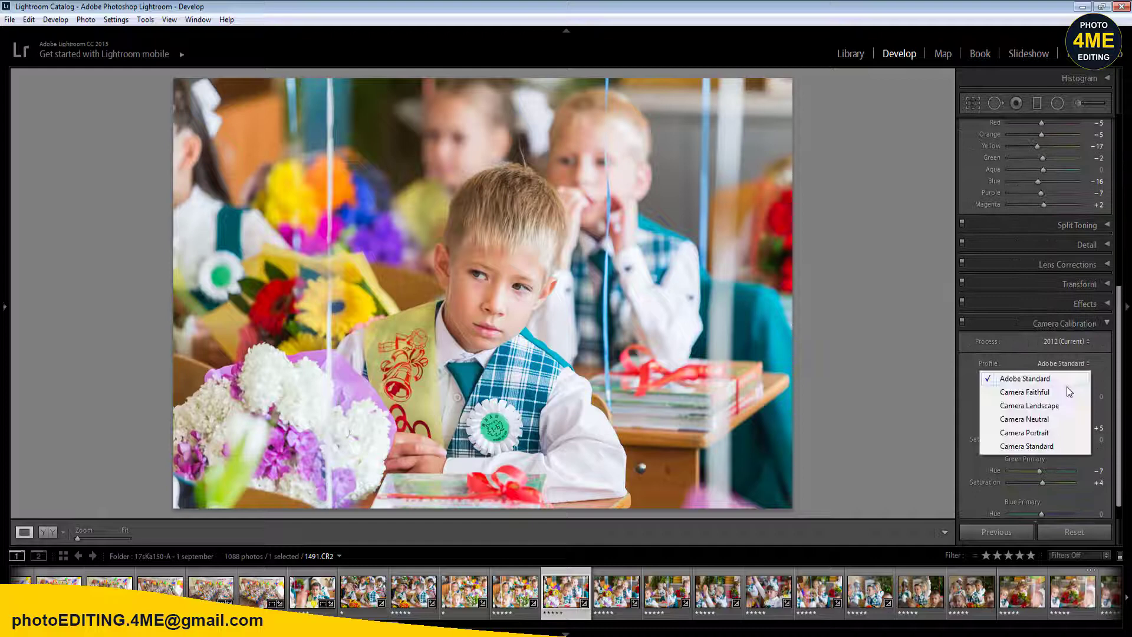
pyautogui.click(1044, 445)
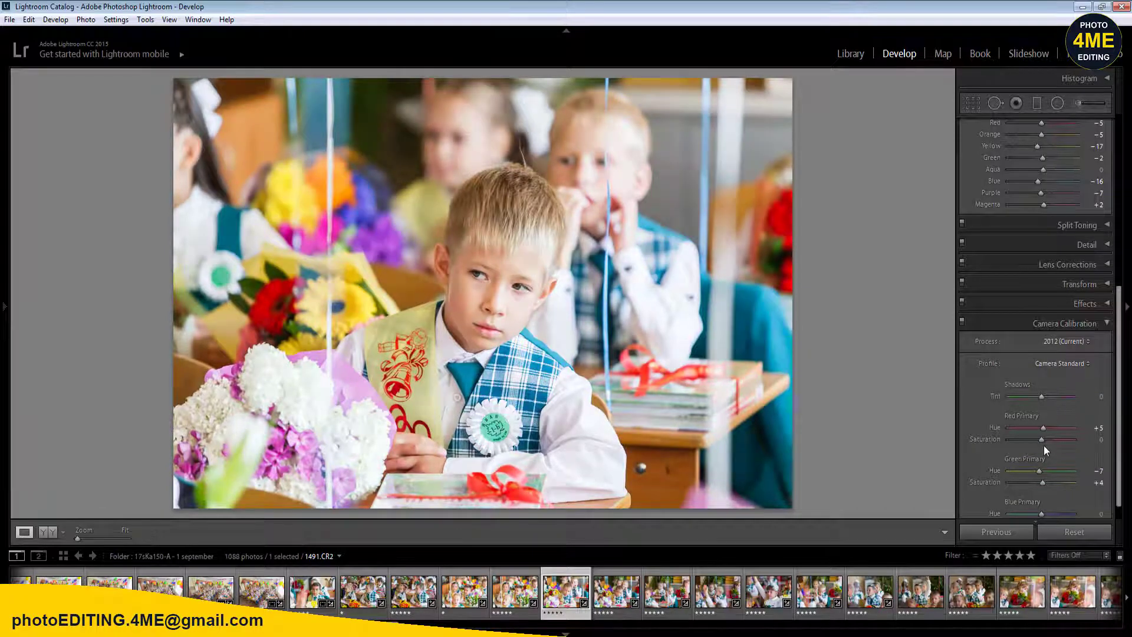
pyautogui.click(1064, 366)
pyautogui.click(1061, 379)
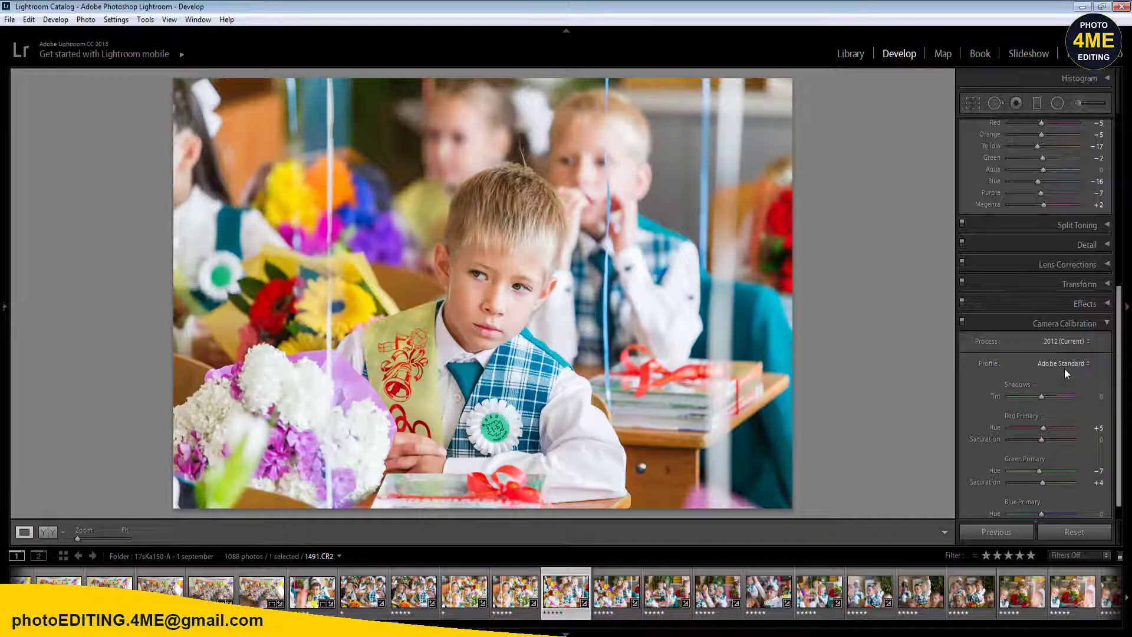
pyautogui.click(1064, 366)
pyautogui.click(1042, 447)
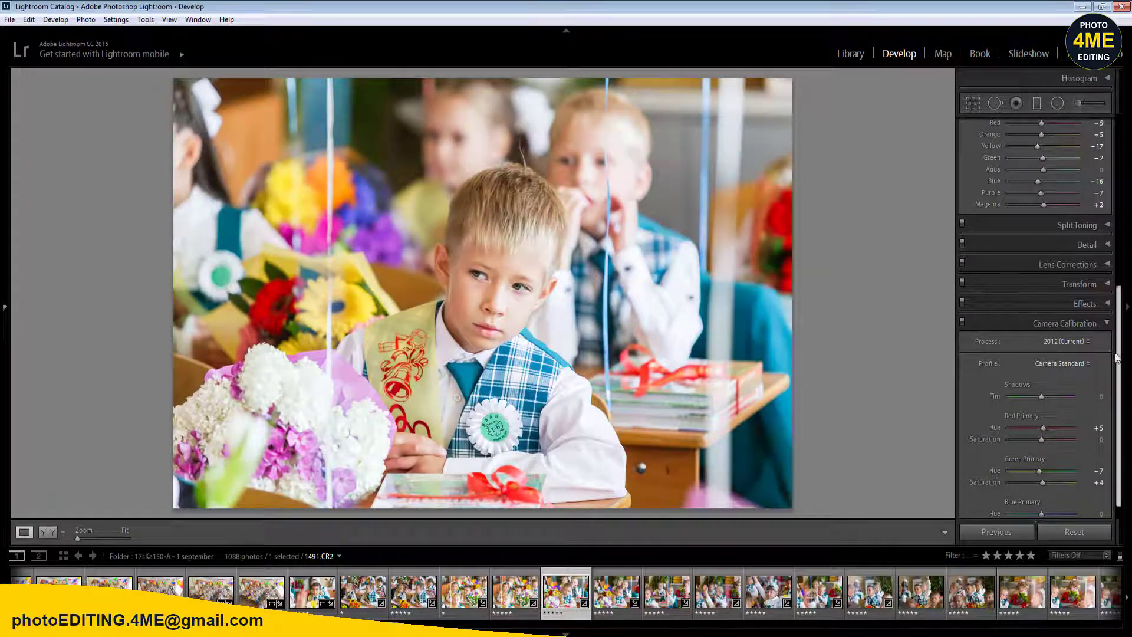
# - Set the exposure of photo 1491.CR2 to +0.60 and its temperature to 3950, and show it beside the unedited version
pyautogui.scroll(5, 1085, 174)
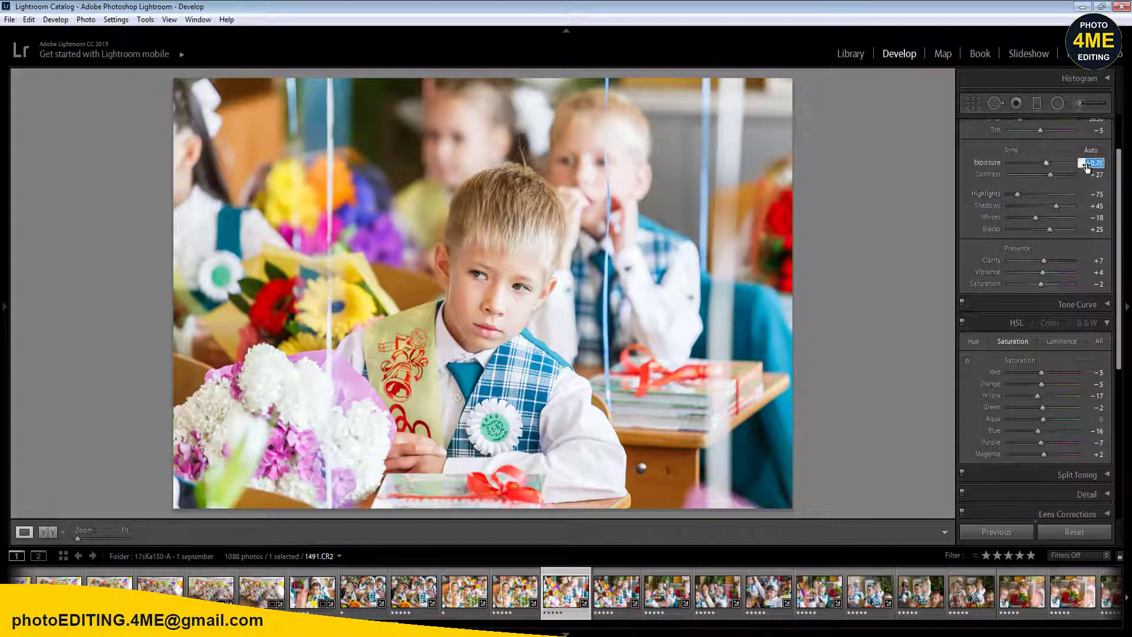
pyautogui.press('Down')
pyautogui.press('Return')
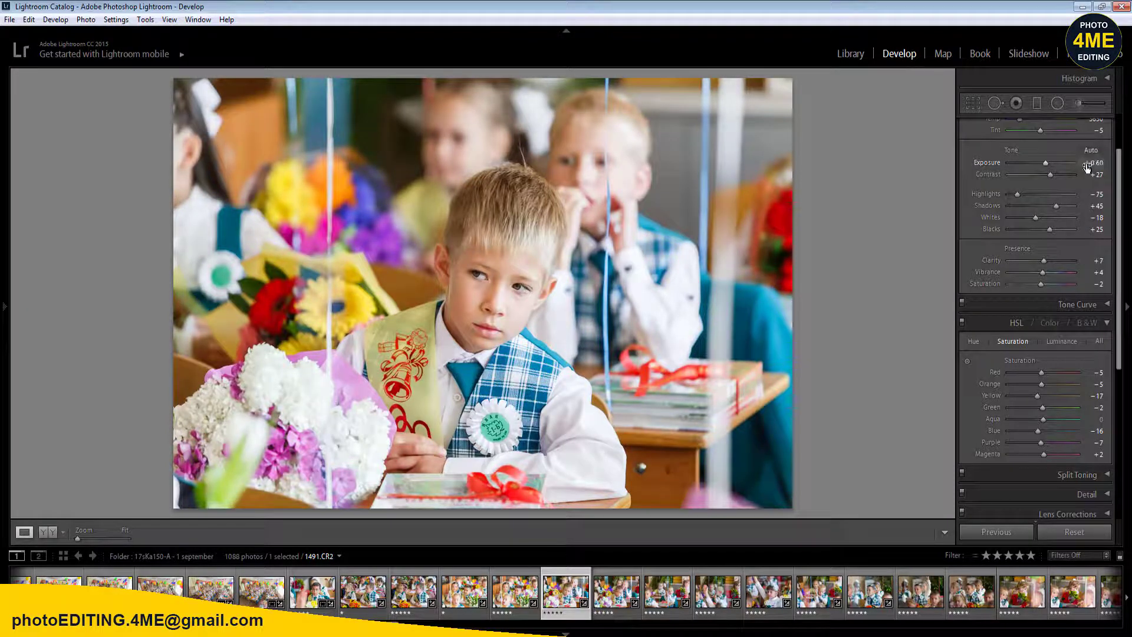
pyautogui.scroll(2, 1103, 157)
pyautogui.click(1095, 182)
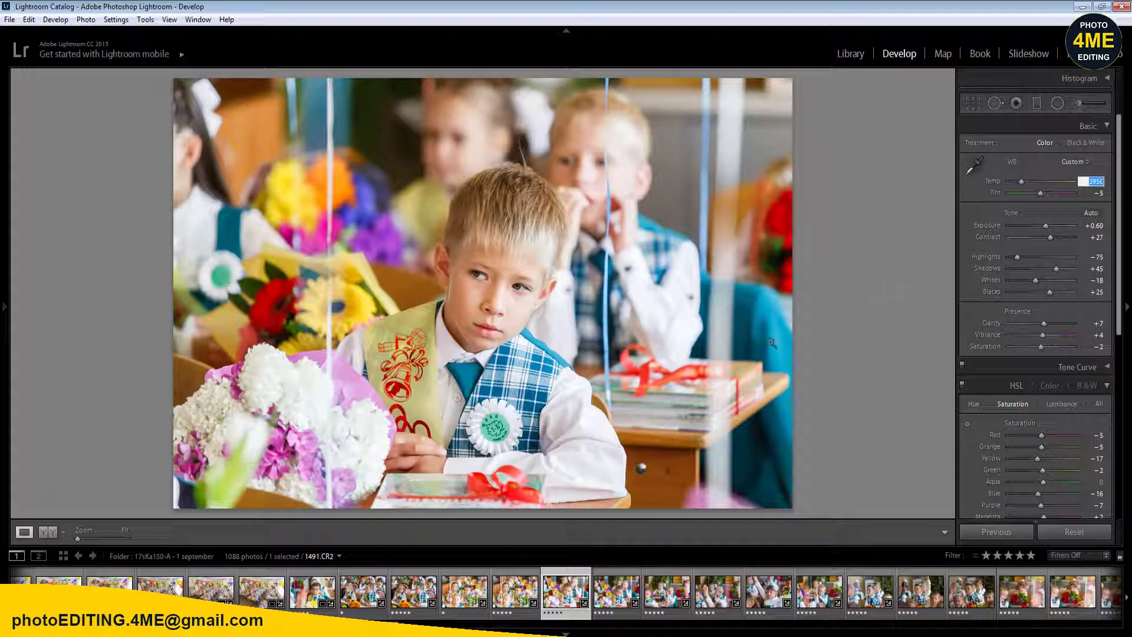
pyautogui.press('Return')
pyautogui.click(41, 533)
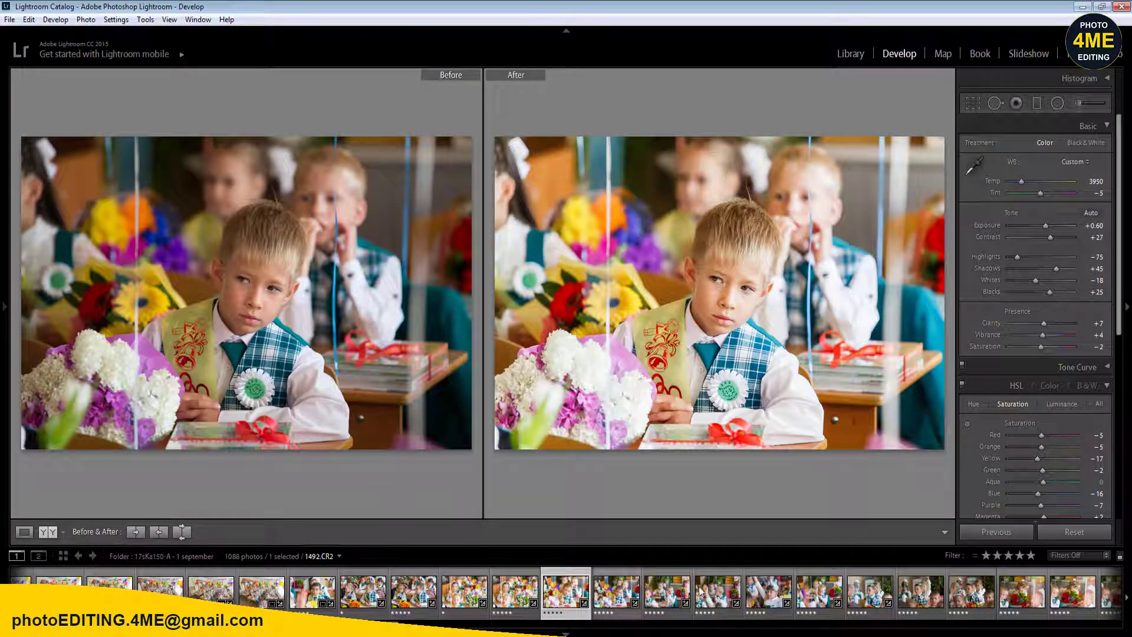
# - Synchronize the develop settings of photo 1491.CR2 to the ten photos that follow it, leaving out crop and local adjustments
pyautogui.keyDown('shift'); pyautogui.click(1073, 590); pyautogui.keyUp('shift')
pyautogui.click(1017, 533)
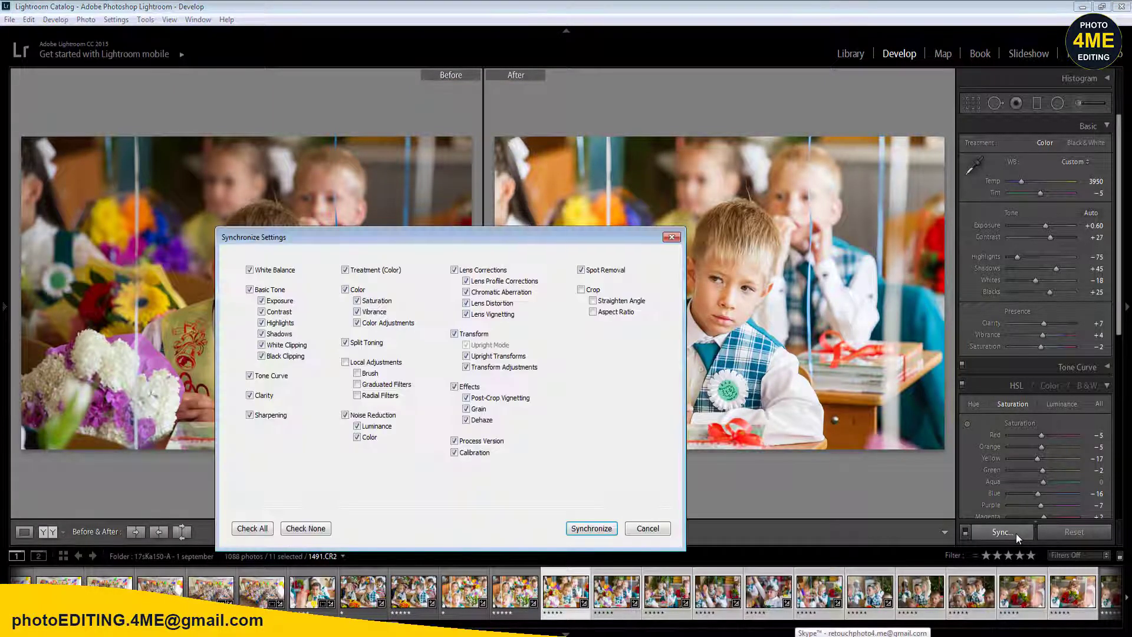
pyautogui.click(591, 529)
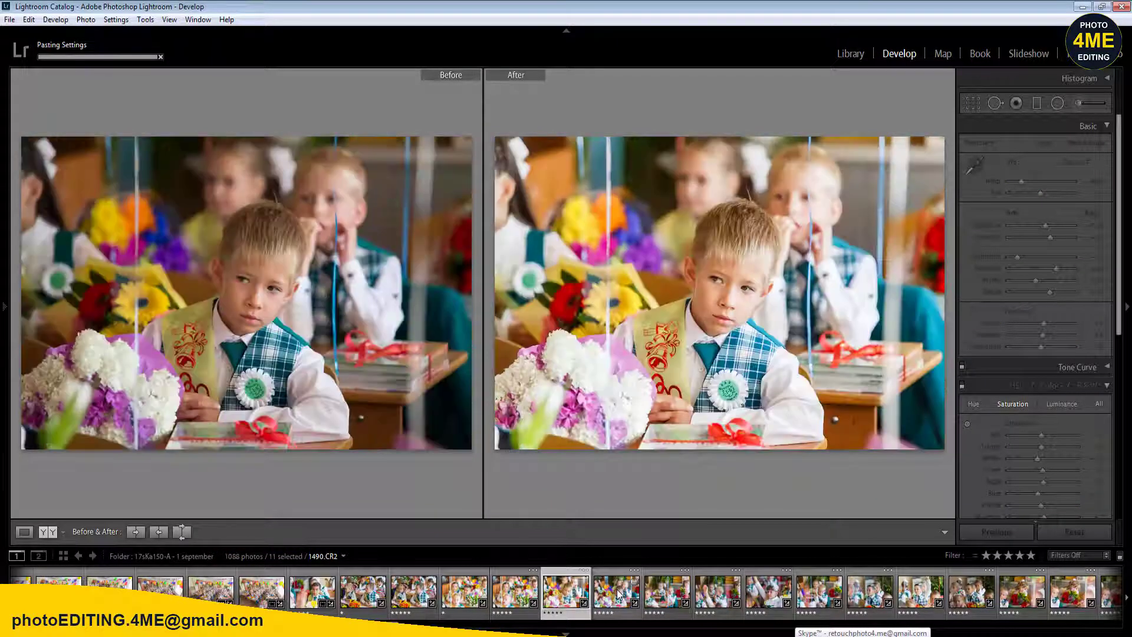
# - Try a one-star rating on photo 1491.CR2, compare it with the neighbouring shots and restore its five stars
pyautogui.click(563, 591)
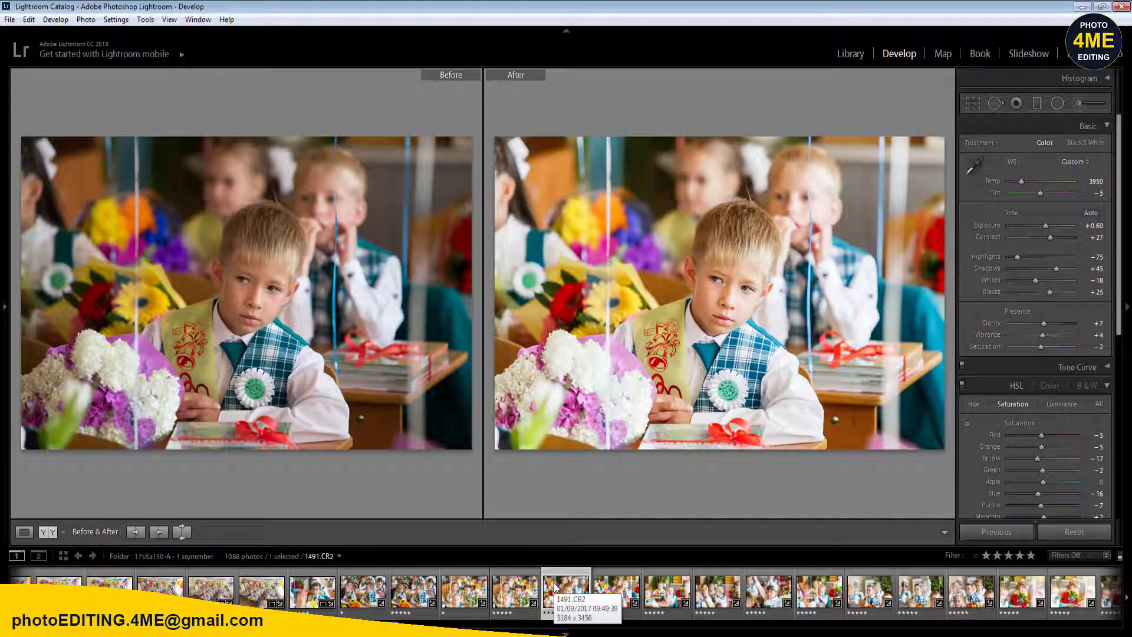
pyautogui.press('1')
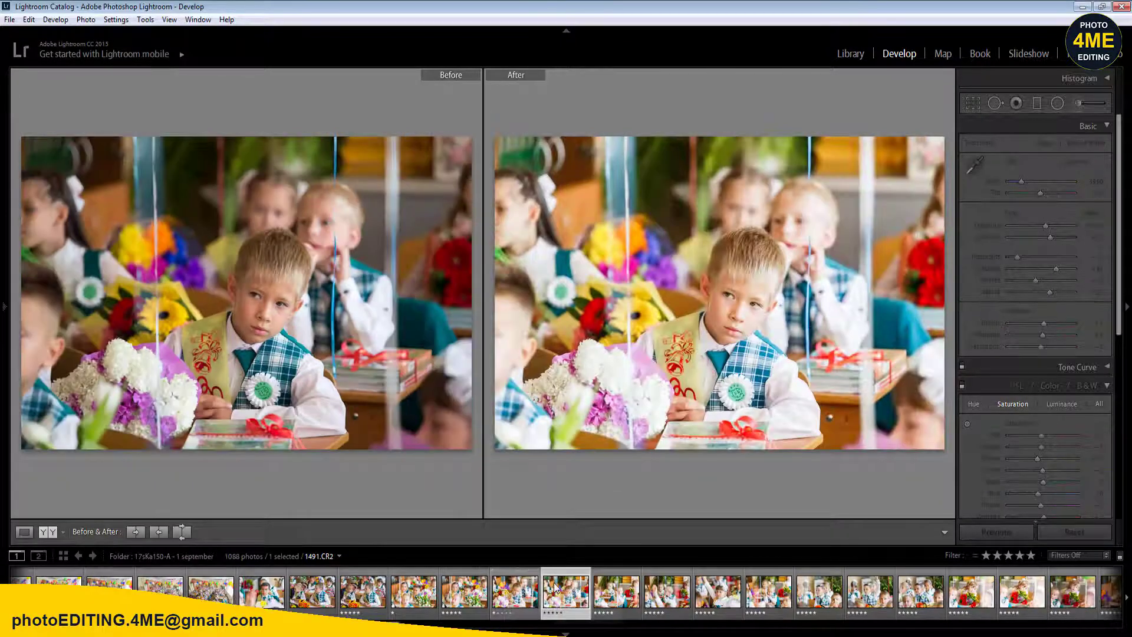
pyautogui.press('Left')
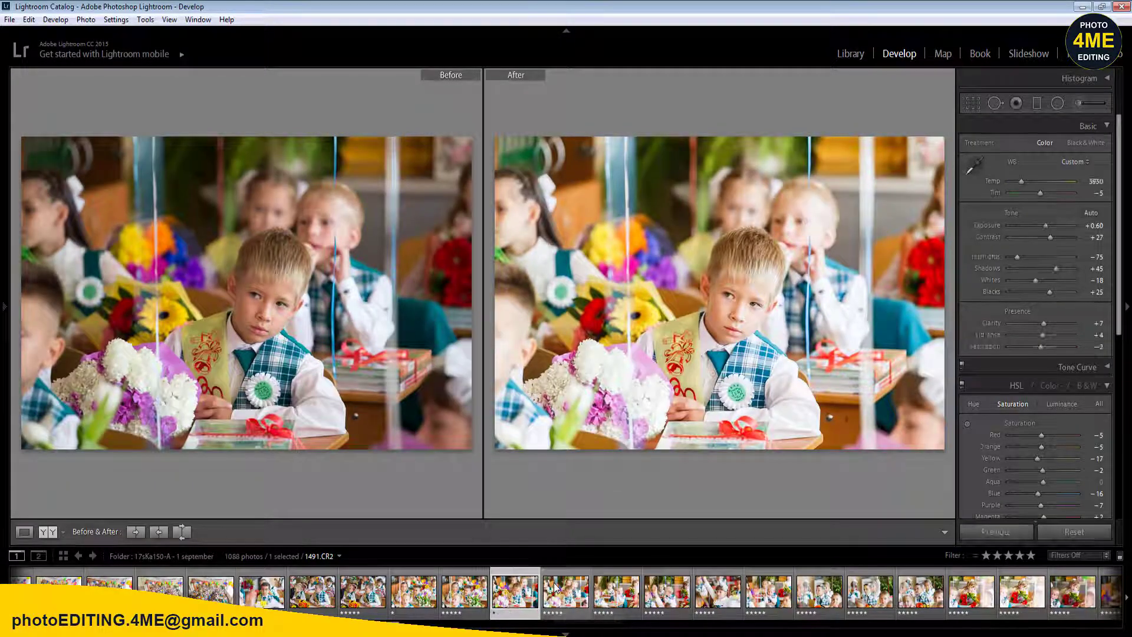
pyautogui.press('Left')
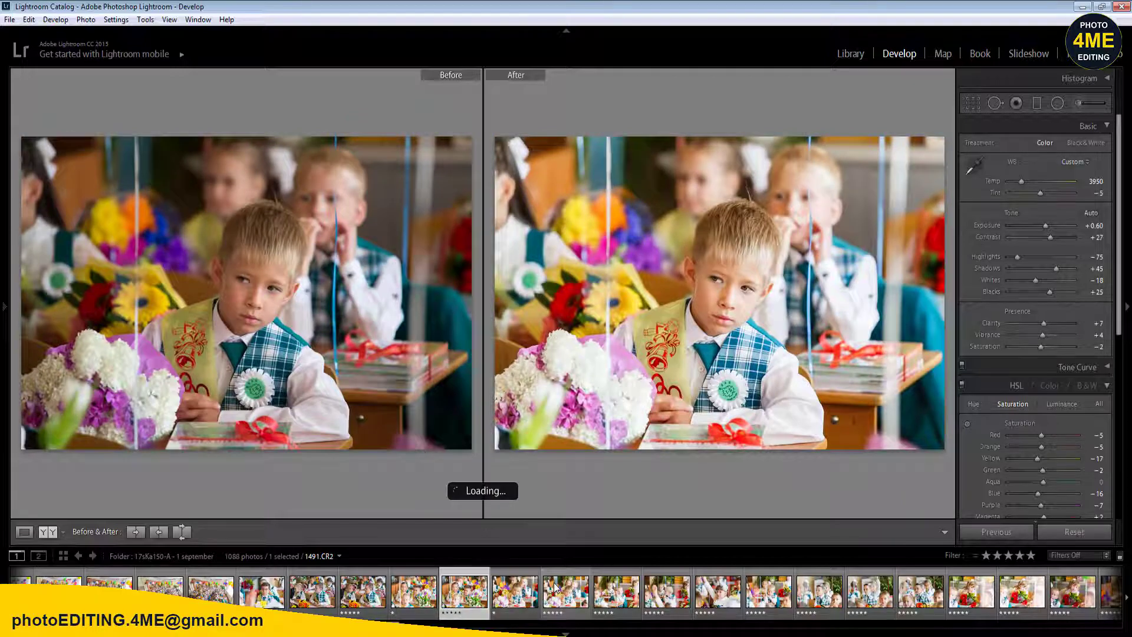
pyautogui.press('Right')
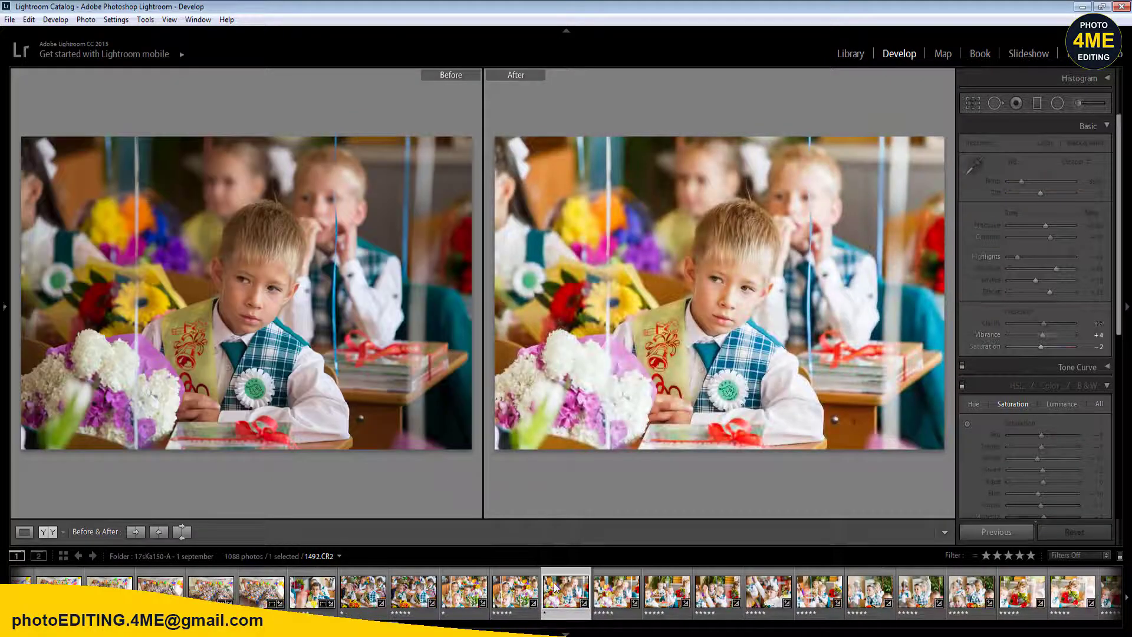
pyautogui.press('5')
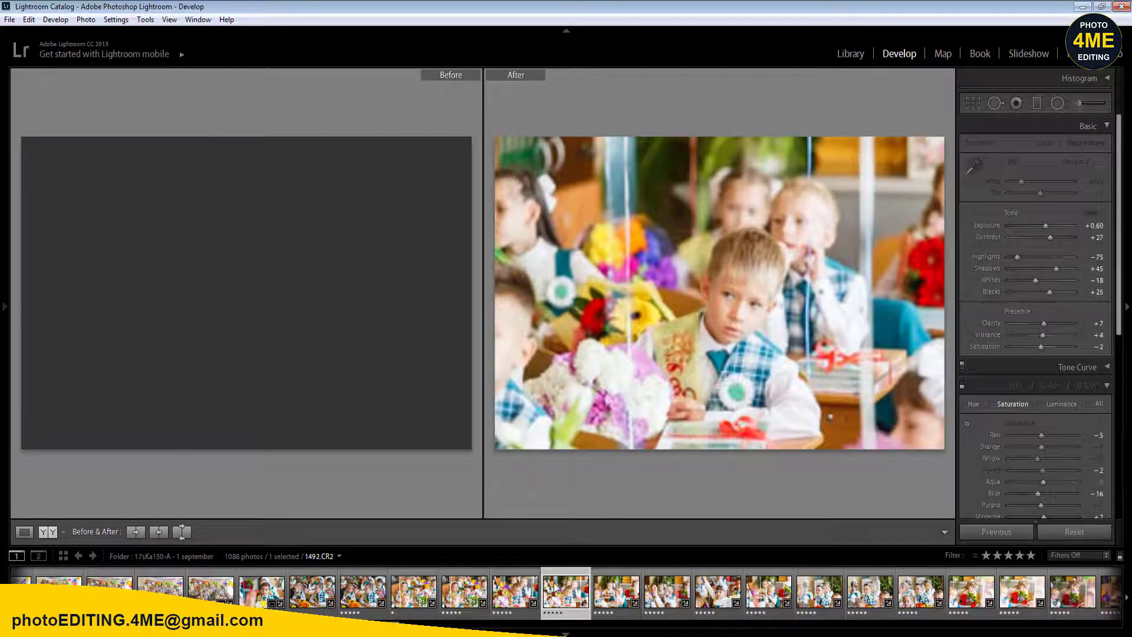
# - Set the saturation of photo 1492.CR2 to -7 and its exposure to +0.50 in the single-photo view
pyautogui.click(1092, 348)
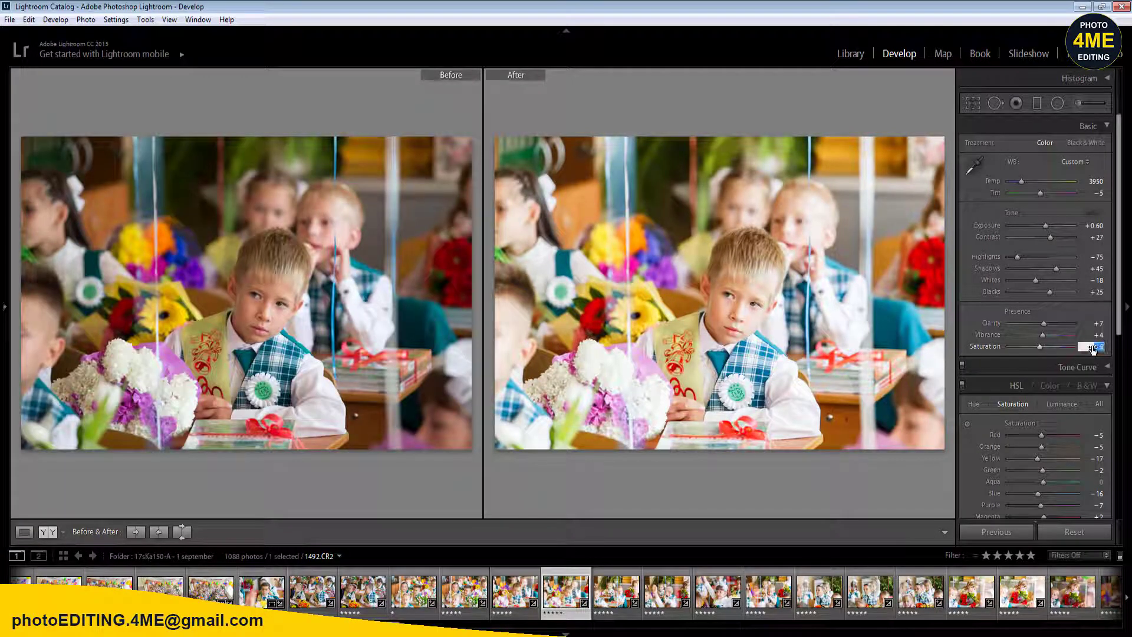
pyautogui.write('-7')
pyautogui.press('Return')
pyautogui.click(25, 533)
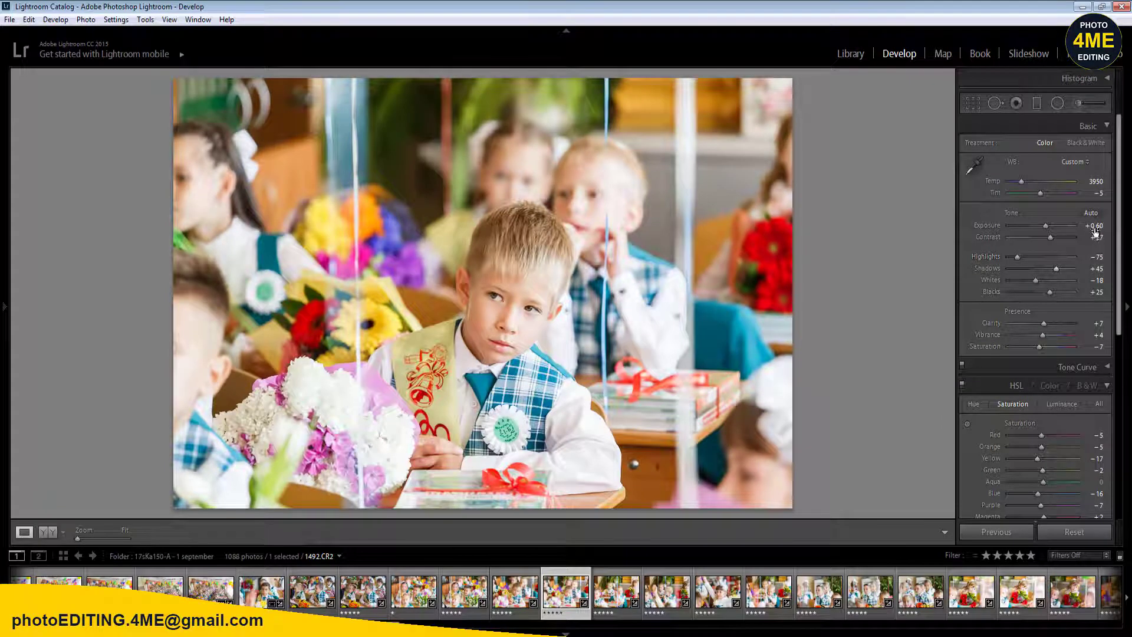
pyautogui.click(1093, 225)
pyautogui.write('0.5')
pyautogui.press('Return')
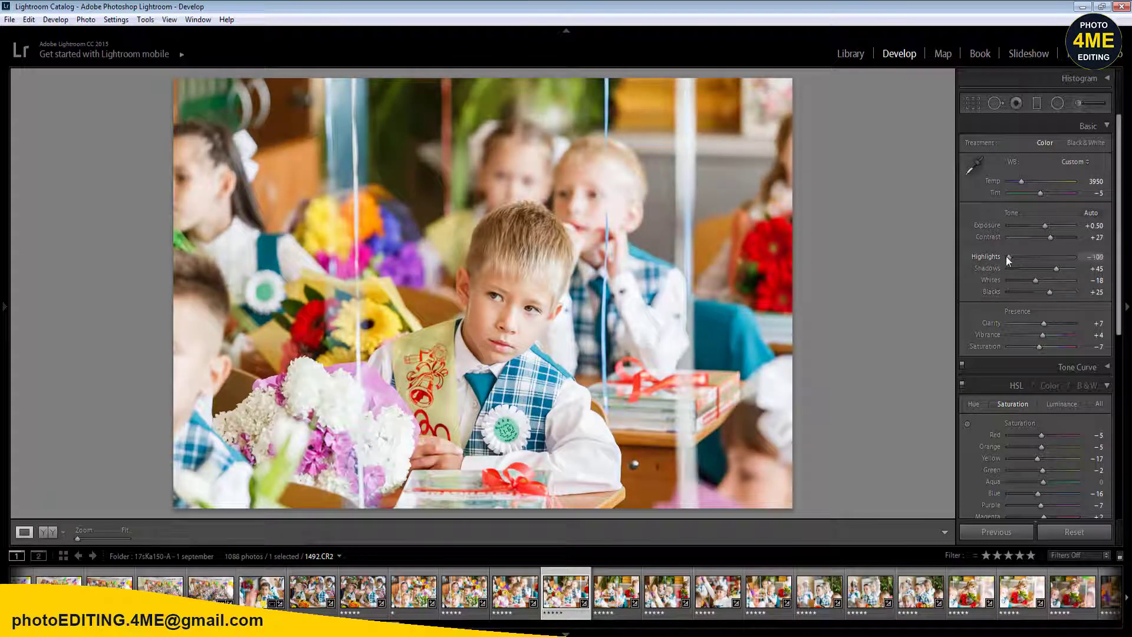
# - Set highlights to -100, whites to -38 and clarity to +22 on photo 1492.CR2, and check it against the unedited version
pyautogui.moveTo(1036, 281); pyautogui.dragTo(1029, 281)
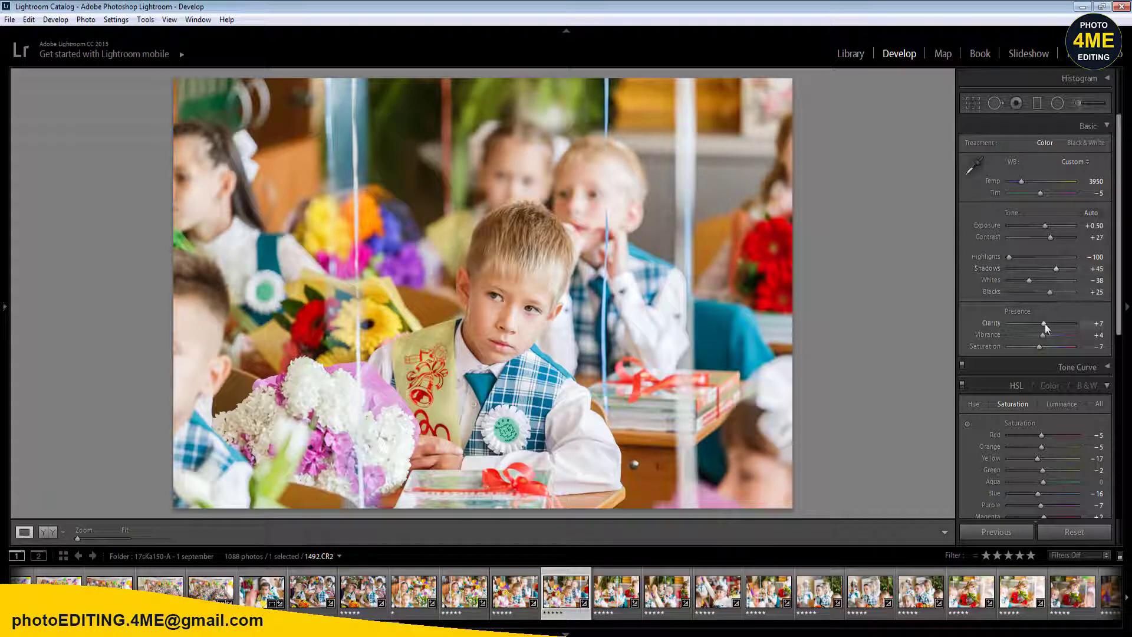
pyautogui.moveTo(1044, 324); pyautogui.dragTo(1048, 323)
pyautogui.click(44, 533)
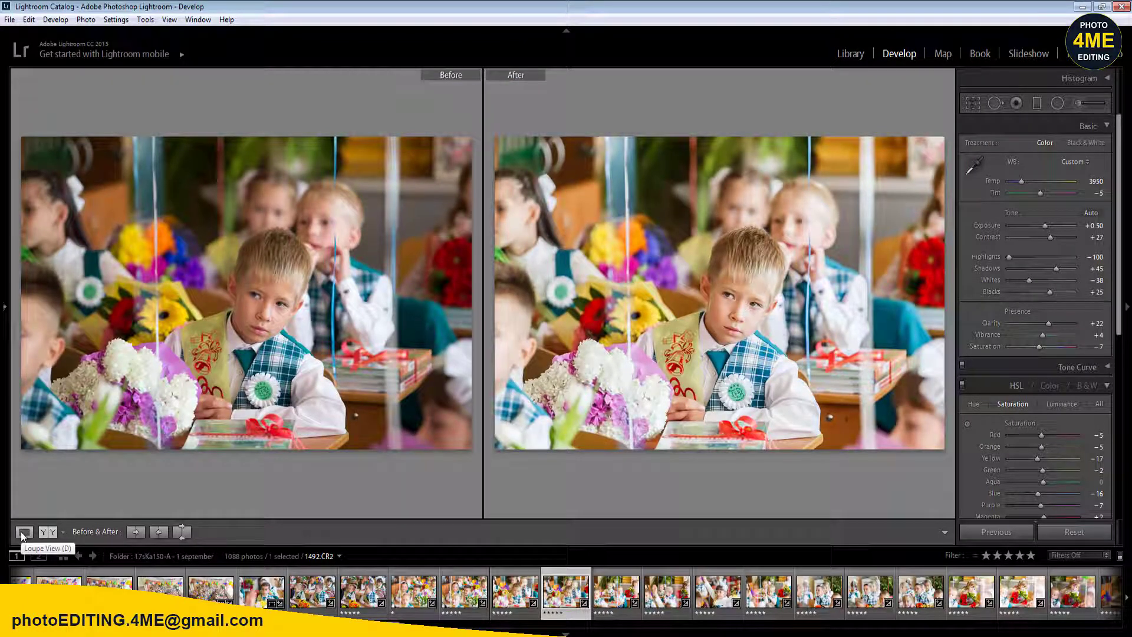
pyautogui.click(22, 533)
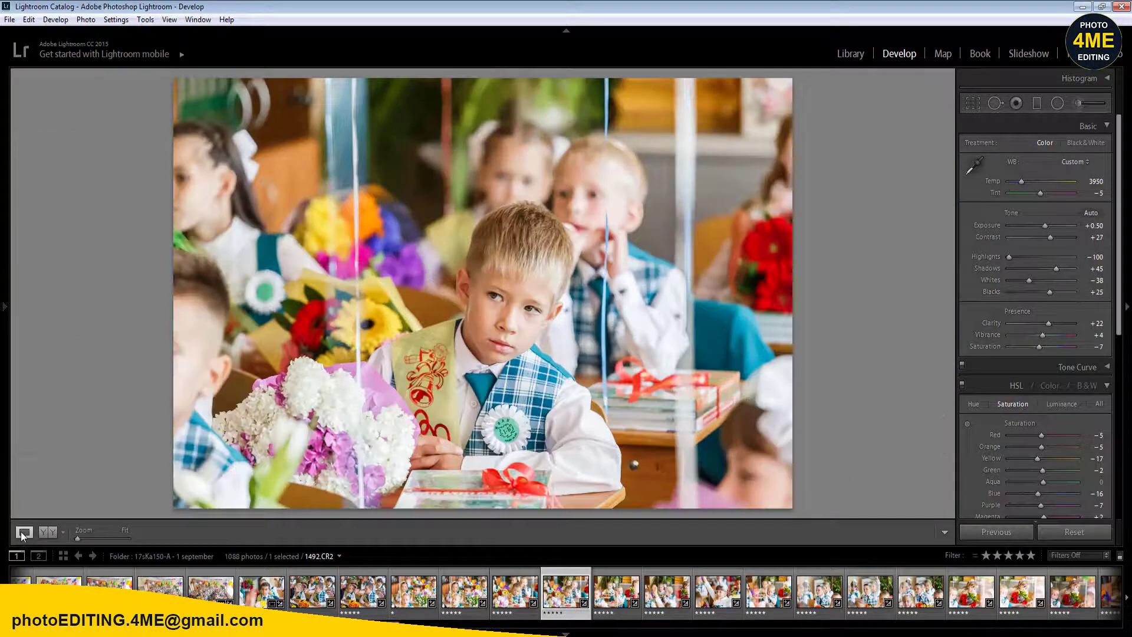
# - Synchronize the develop settings of photo 1492.CR2 to the photos up to 1502.CR2, leaving out crop and local adjustments
pyautogui.keyDown('shift'); pyautogui.click(1072, 591); pyautogui.keyUp('shift')
pyautogui.click(1003, 534)
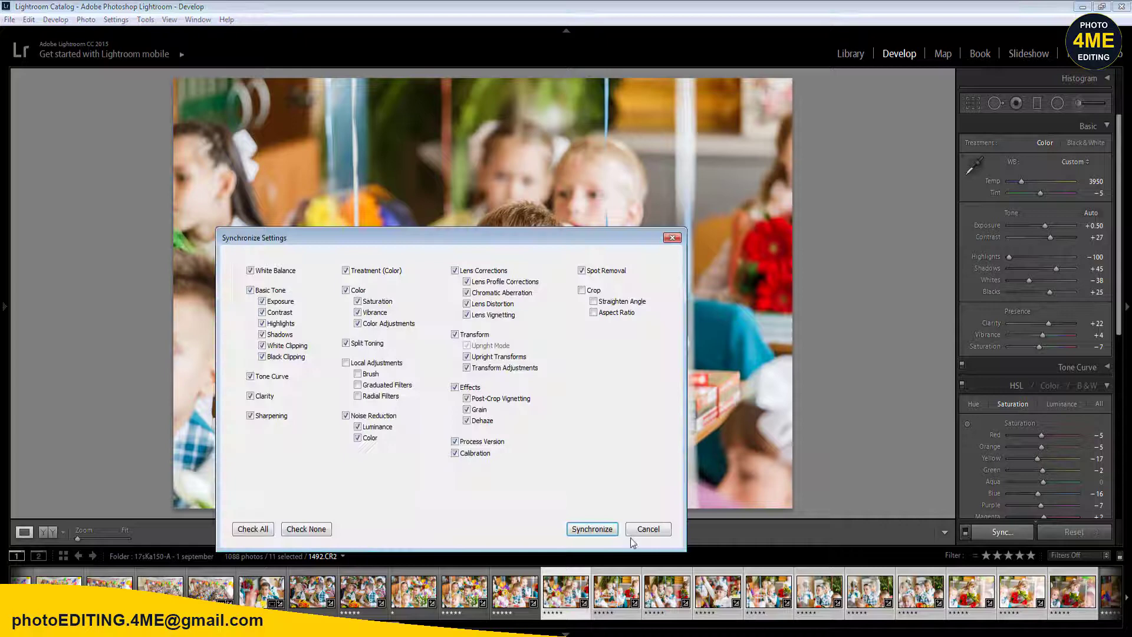
pyautogui.click(593, 533)
# - Crop photo 1493.CR2 tighter around the boy leaning on his hands at the desk, and compare it with the unedited version
pyautogui.click(615, 596)
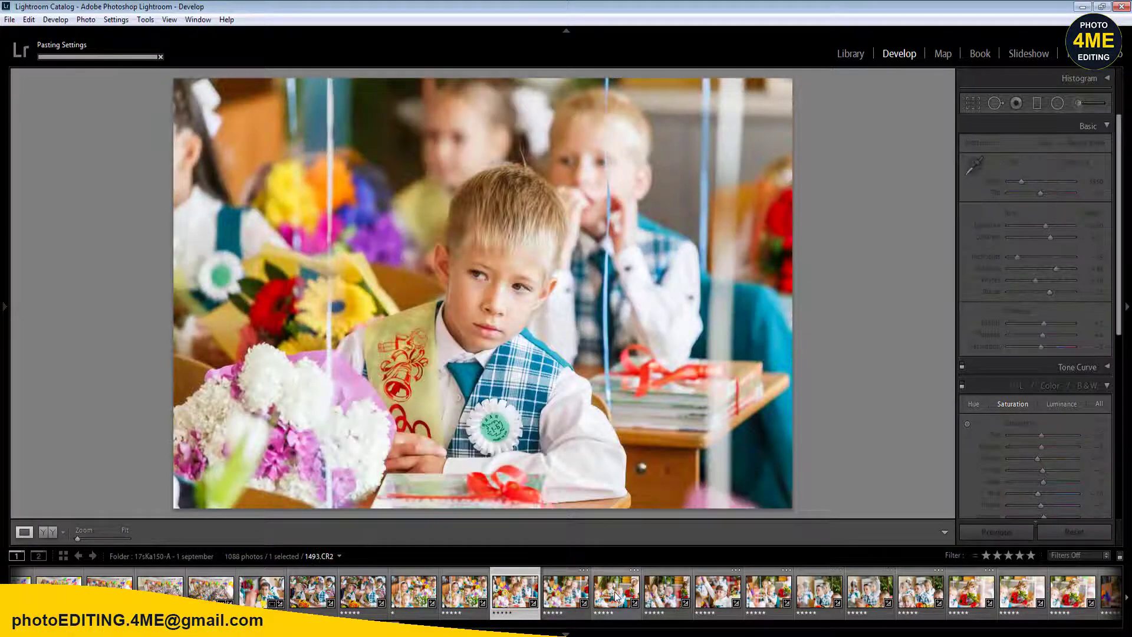
pyautogui.press('Right')
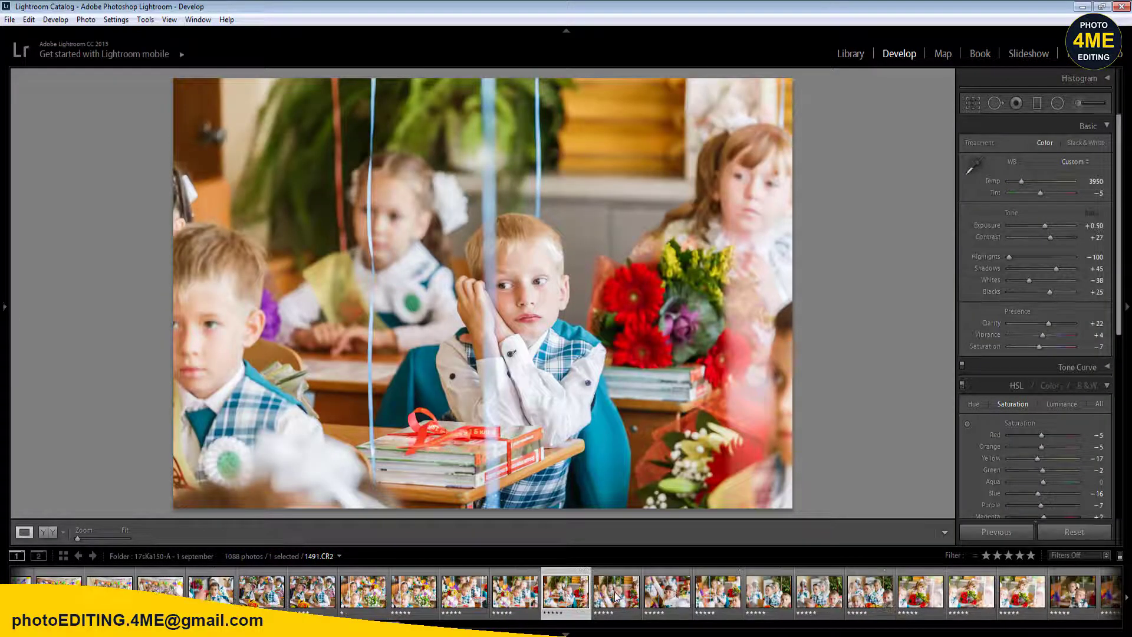
pyautogui.press('r')
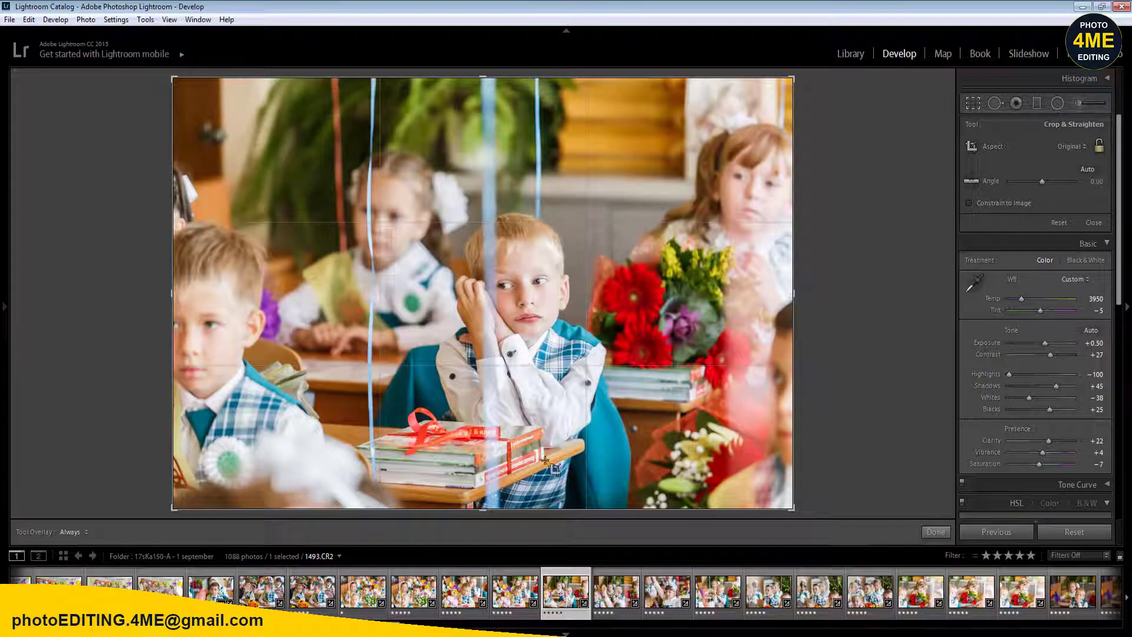
pyautogui.moveTo(503, 509); pyautogui.dragTo(509, 464)
pyautogui.moveTo(537, 415); pyautogui.dragTo(537, 394)
pyautogui.press('Return')
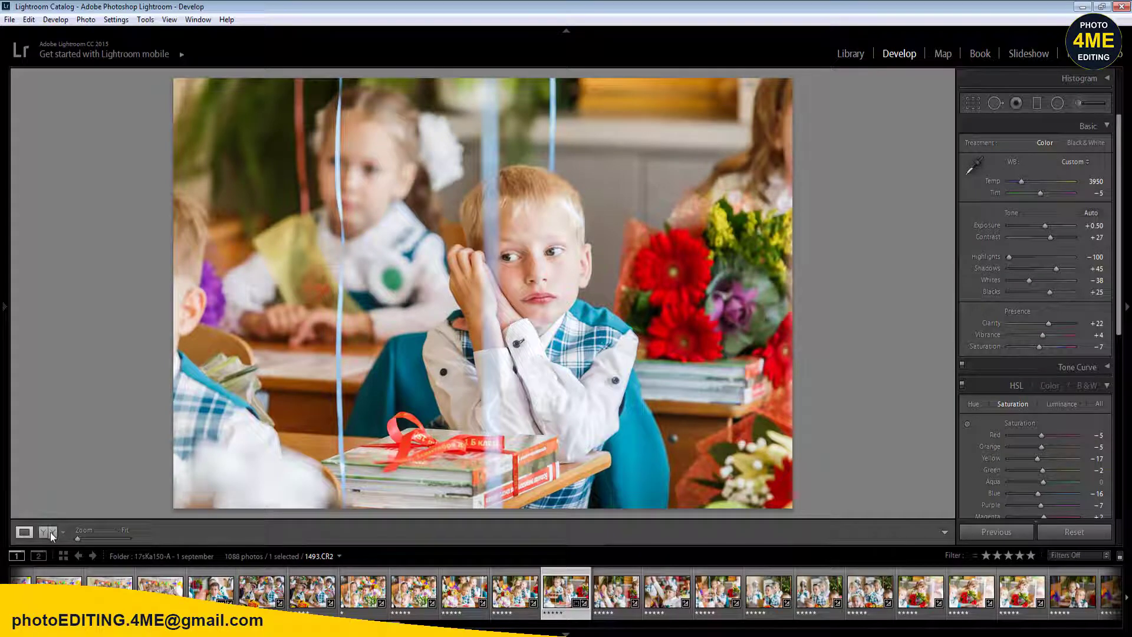
pyautogui.click(50, 532)
pyautogui.click(22, 532)
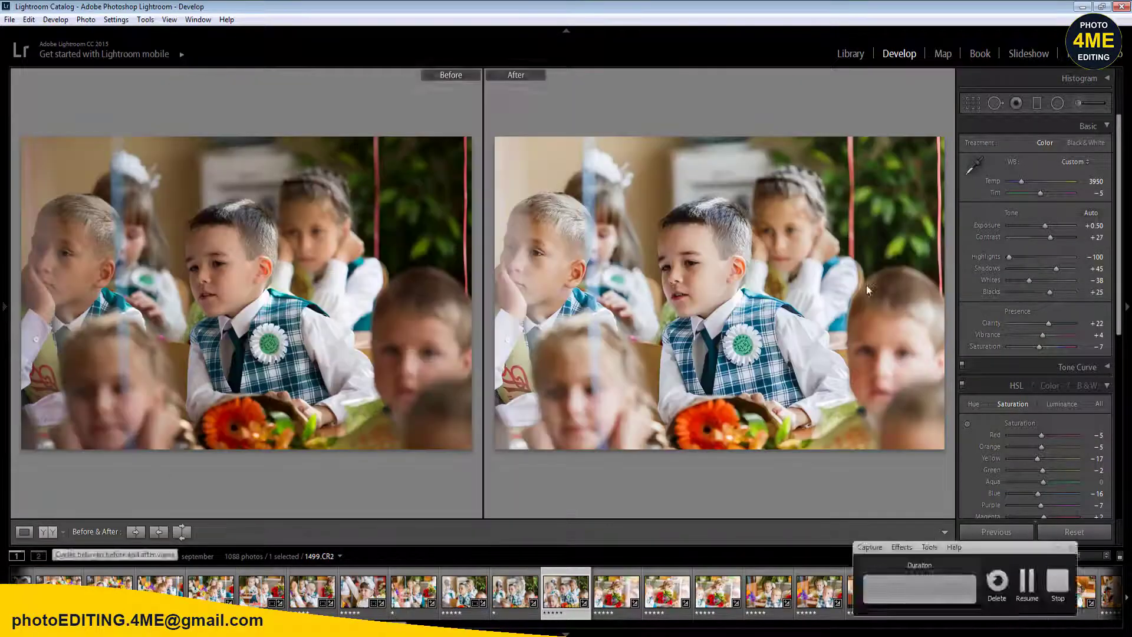
# - Straighten photo 1499.CR2 by about 1.03 degrees and shift its content within the crop frame
pyautogui.click(974, 103)
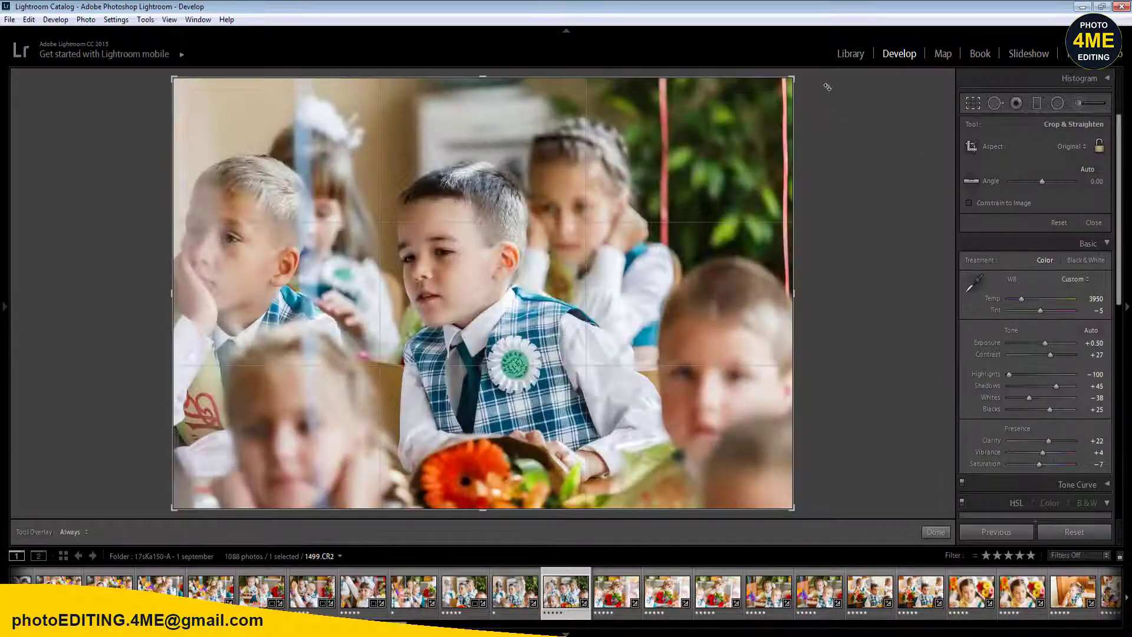
pyautogui.moveTo(826, 87); pyautogui.dragTo(835, 90)
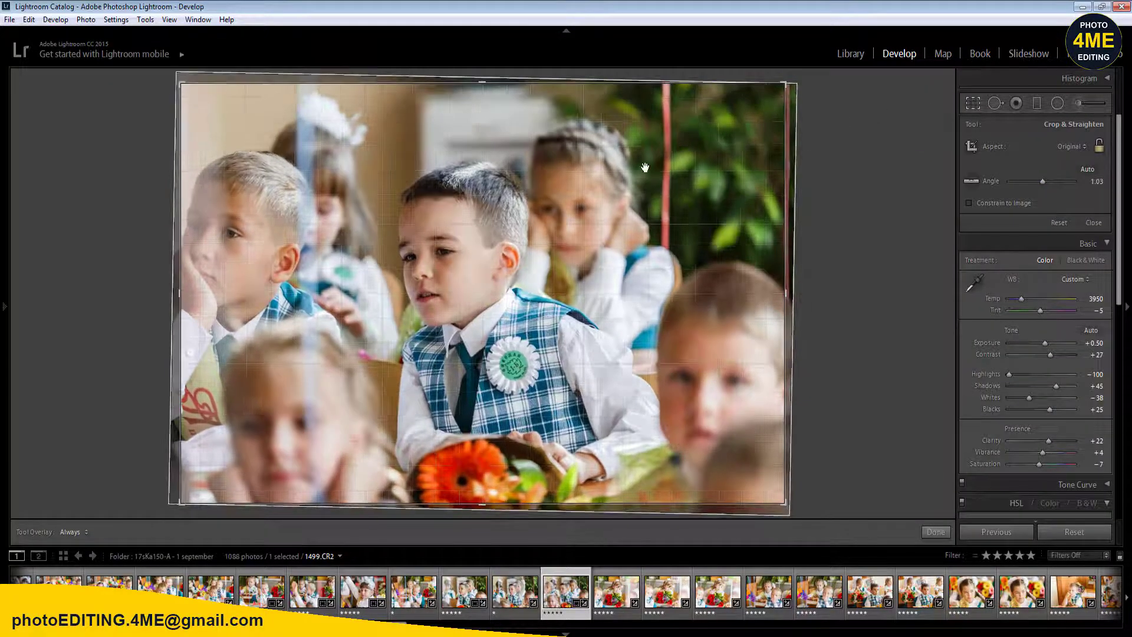
pyautogui.moveTo(601, 225); pyautogui.dragTo(606, 225)
pyautogui.doubleClick(605, 225)
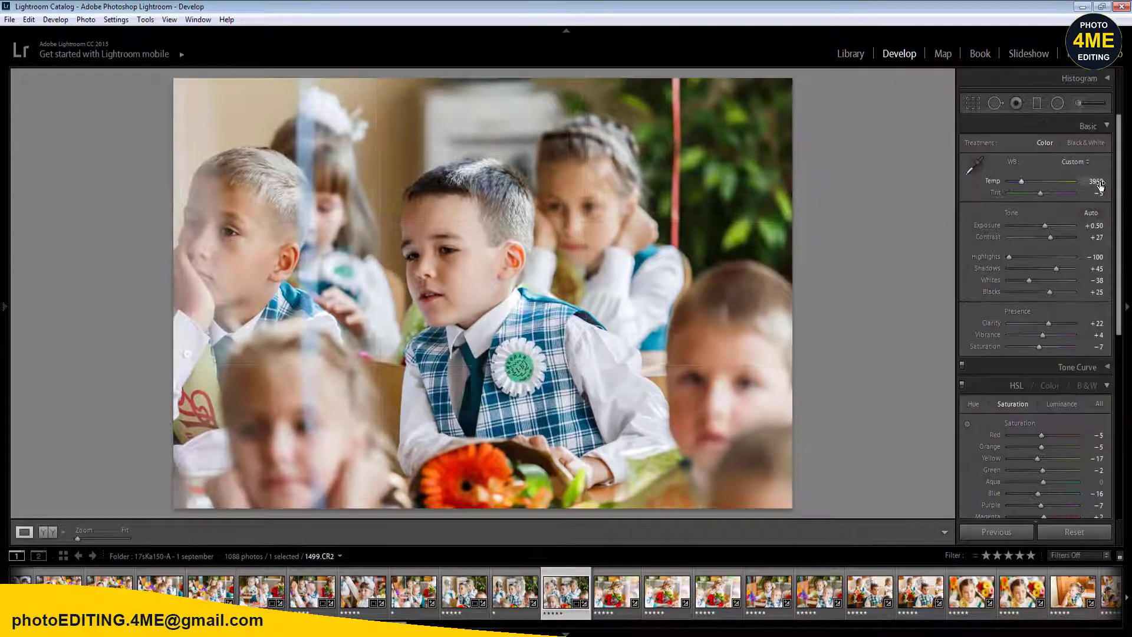
# - Set the temperature of photo 1499.CR2 to 4050, its exposure to +0.60 and its shadows to +56
pyautogui.moveTo(1095, 183); pyautogui.dragTo(1100, 184)
pyautogui.moveTo(1096, 228); pyautogui.dragTo(1100, 230)
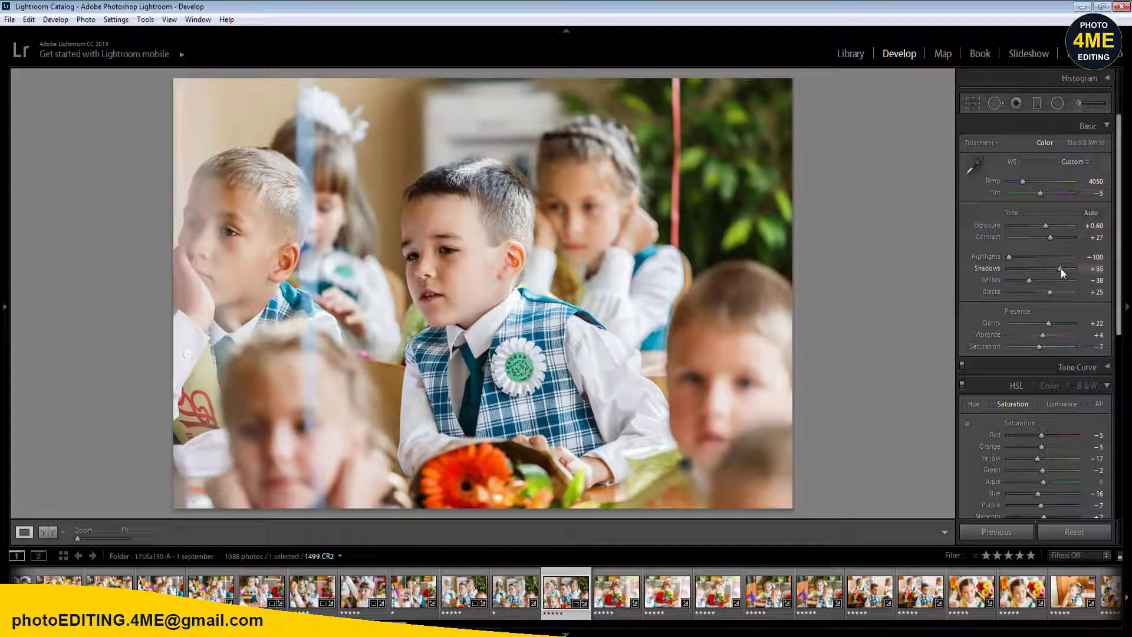
pyautogui.click(1060, 268)
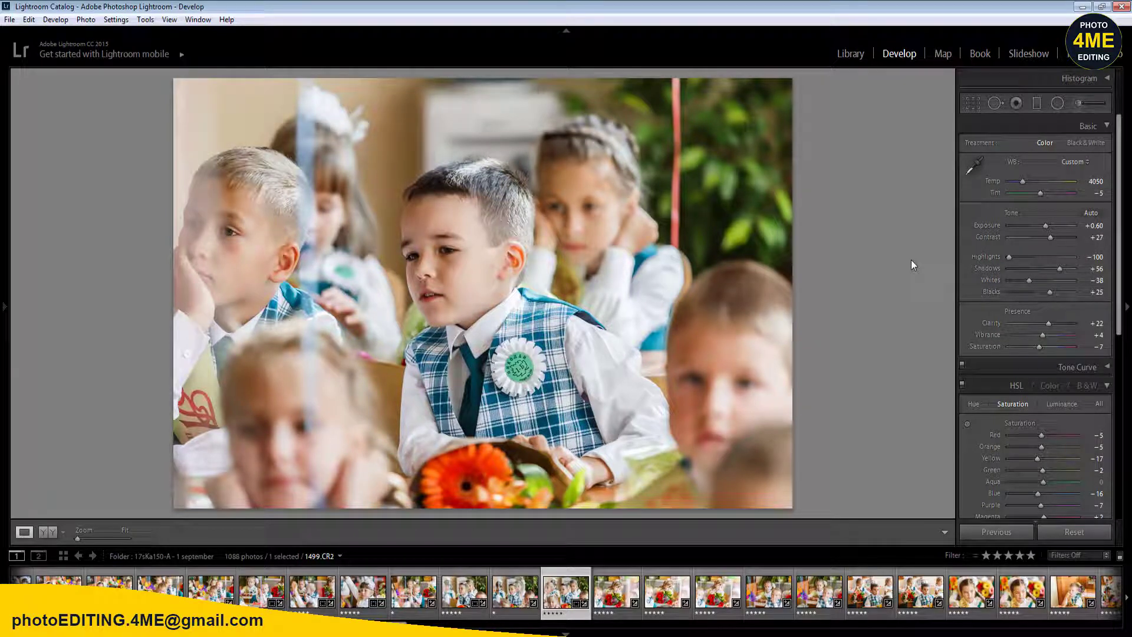
# - Synchronize the develop settings of photo 1499.CR2 to the 31 photos that follow it
pyautogui.click(973, 624)
pyautogui.keyDown('shift'); pyautogui.click(1056, 601); pyautogui.keyUp('shift')
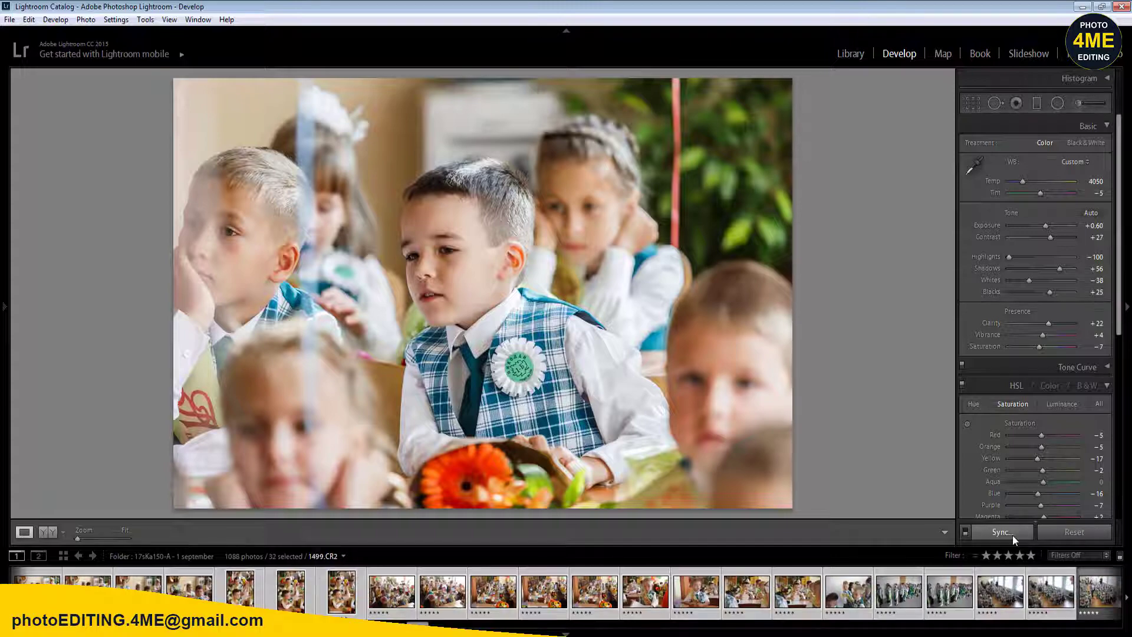
pyautogui.click(1011, 535)
pyautogui.click(611, 531)
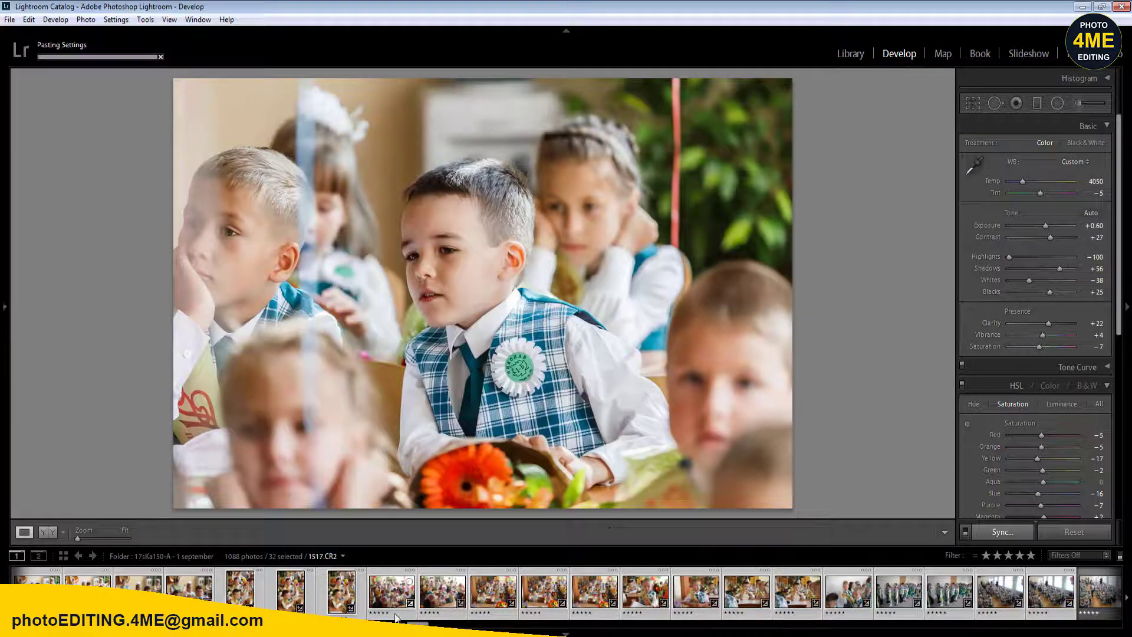
# - Crop photo 1500.CR2 tighter around the girl with the flower bouquet, keeping the original aspect ratio
pyautogui.click(504, 601)
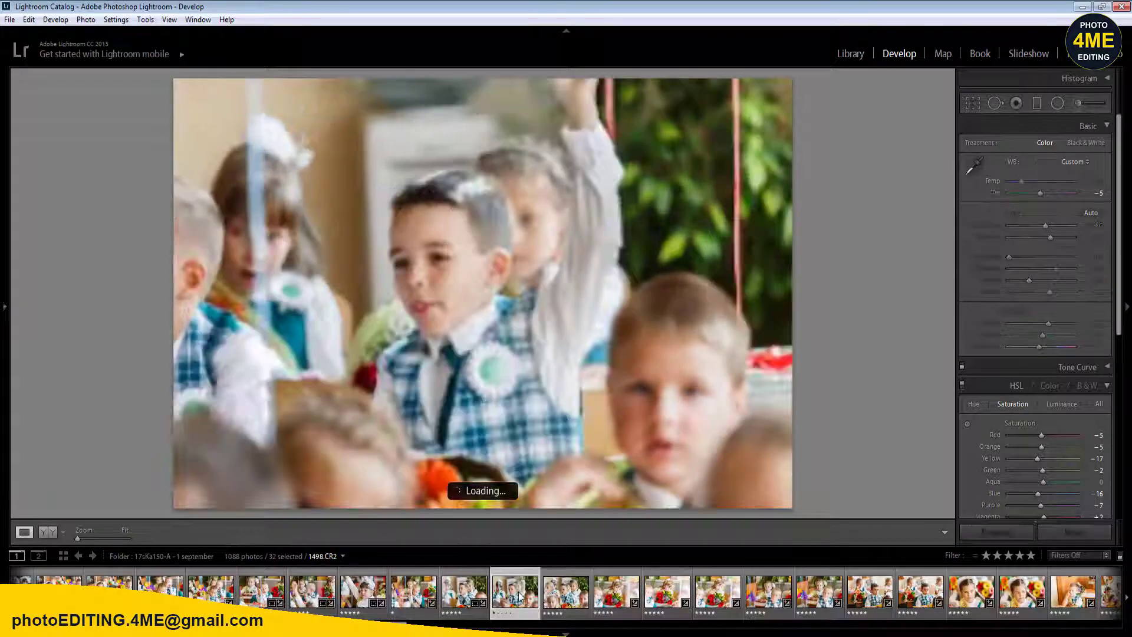
pyautogui.press('Right')
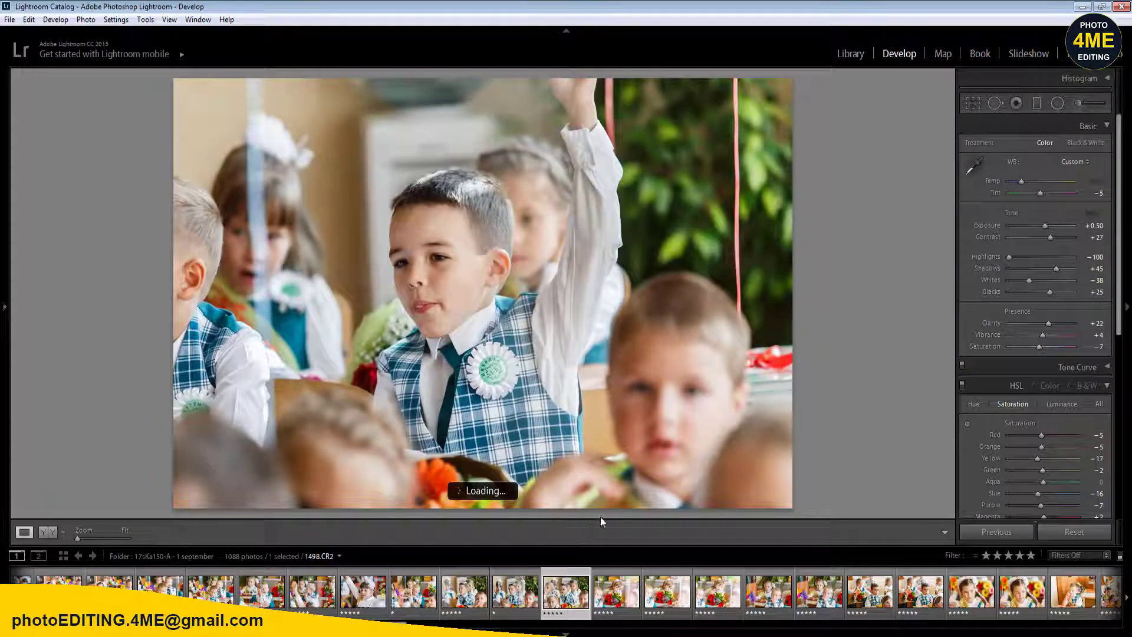
pyautogui.press('Right')
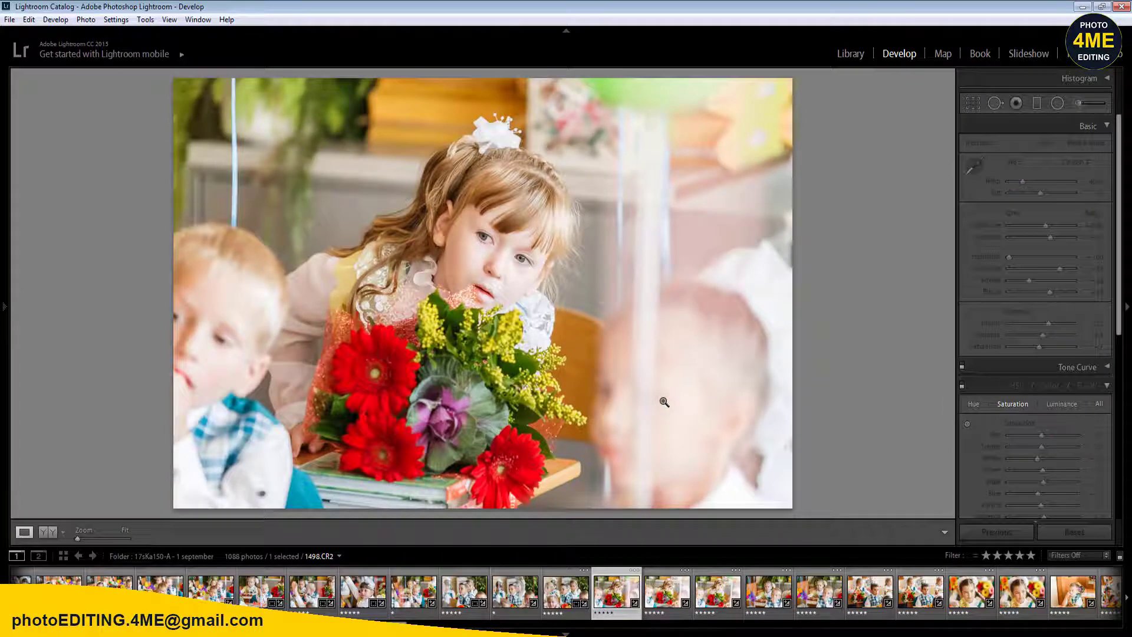
pyautogui.press('r')
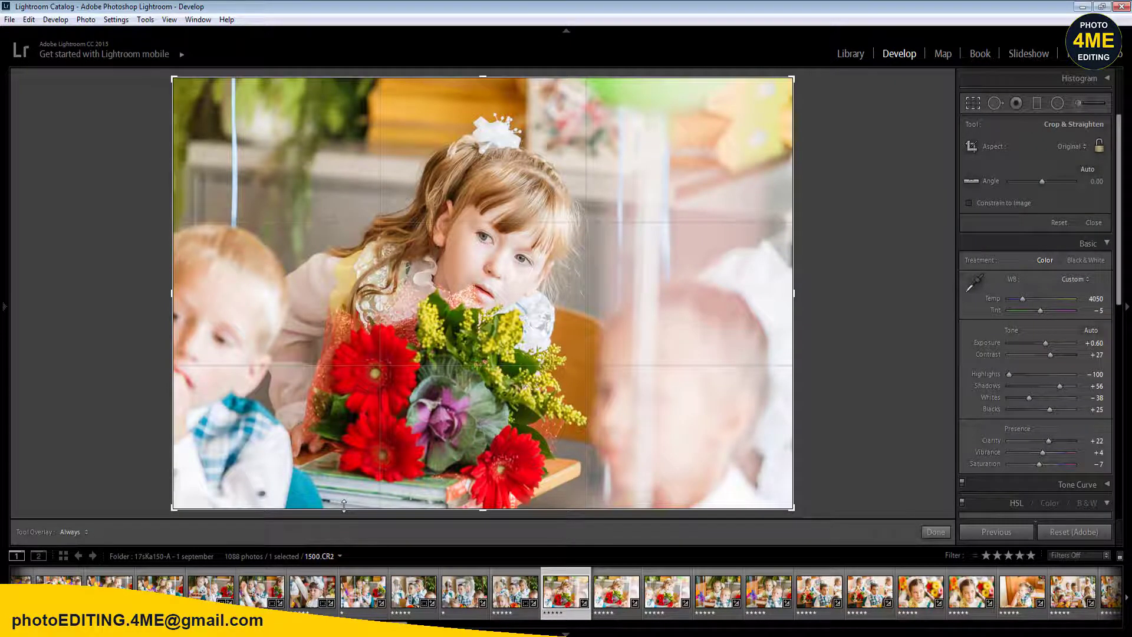
pyautogui.moveTo(344, 507); pyautogui.dragTo(345, 463)
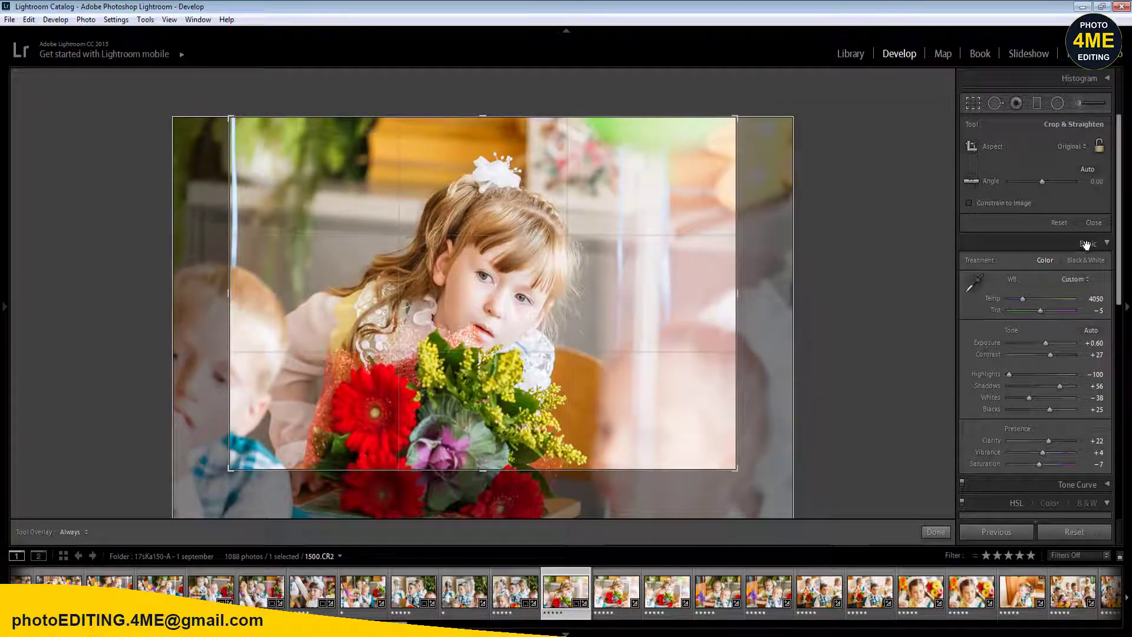
pyautogui.press('Return')
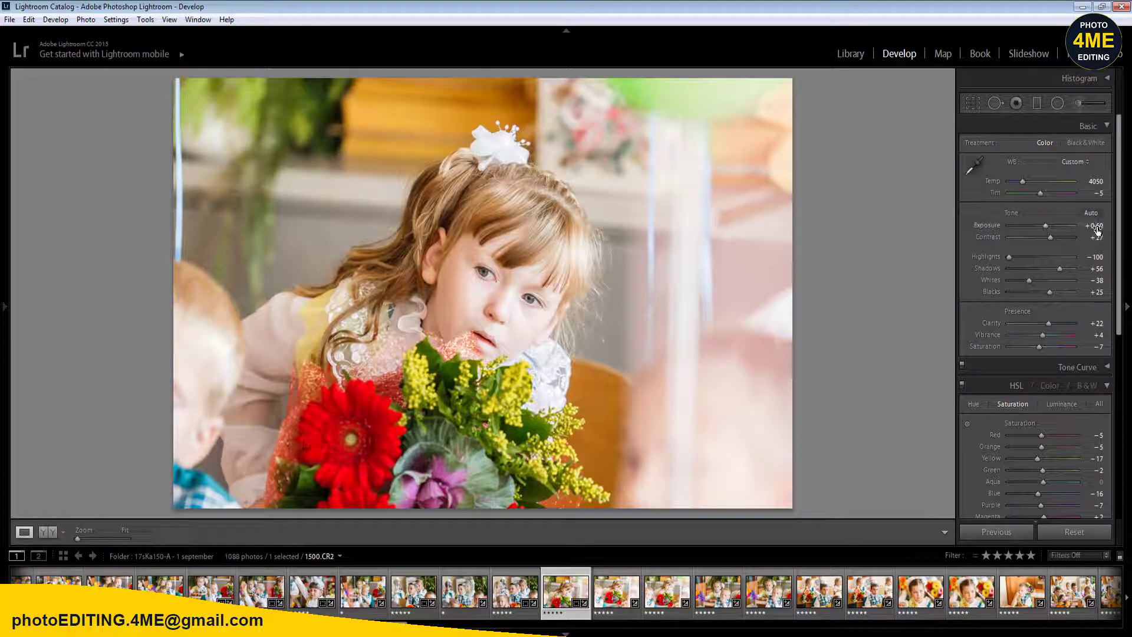
# - Lower the exposure of photo 1500.CR2 to +0.30
pyautogui.click(1097, 230)
pyautogui.press('Down')
pyautogui.press('Down')
pyautogui.press('Down')
pyautogui.press('Return')
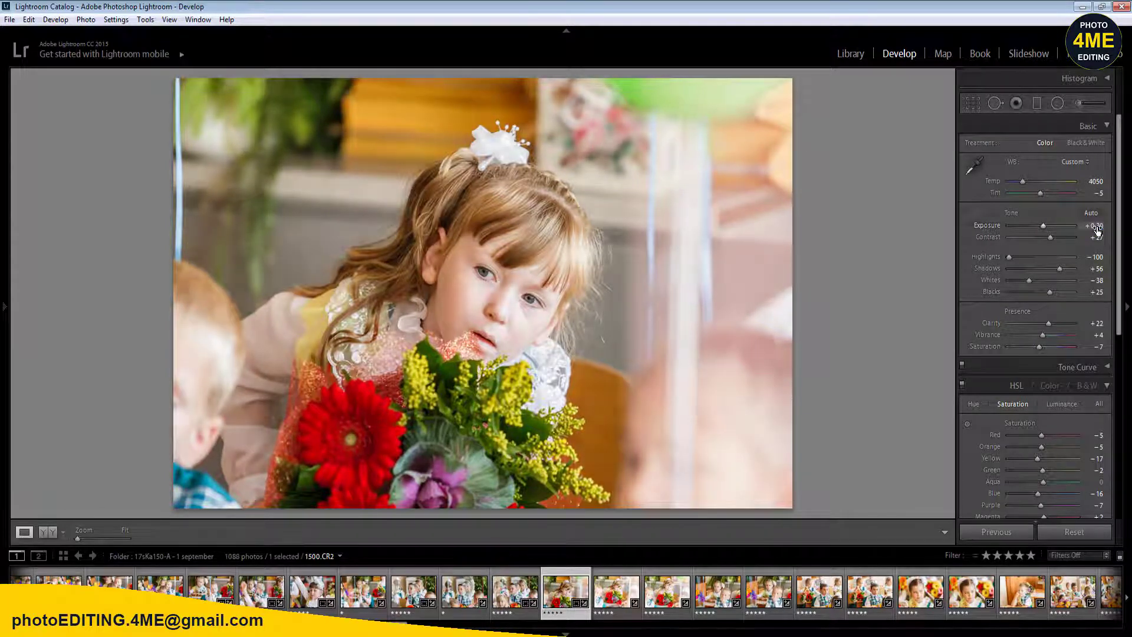
# - Try the Adobe Standard camera profile on photo 1500.CR2 and switch back to Camera Standard
pyautogui.scroll(-5, 1111, 474)
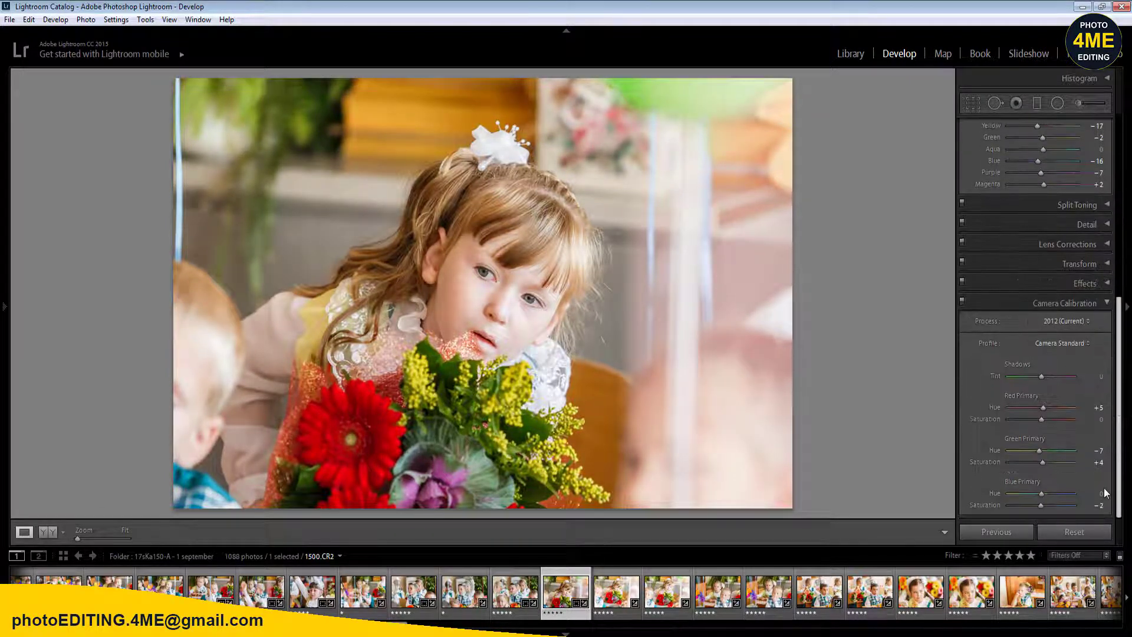
pyautogui.click(1054, 345)
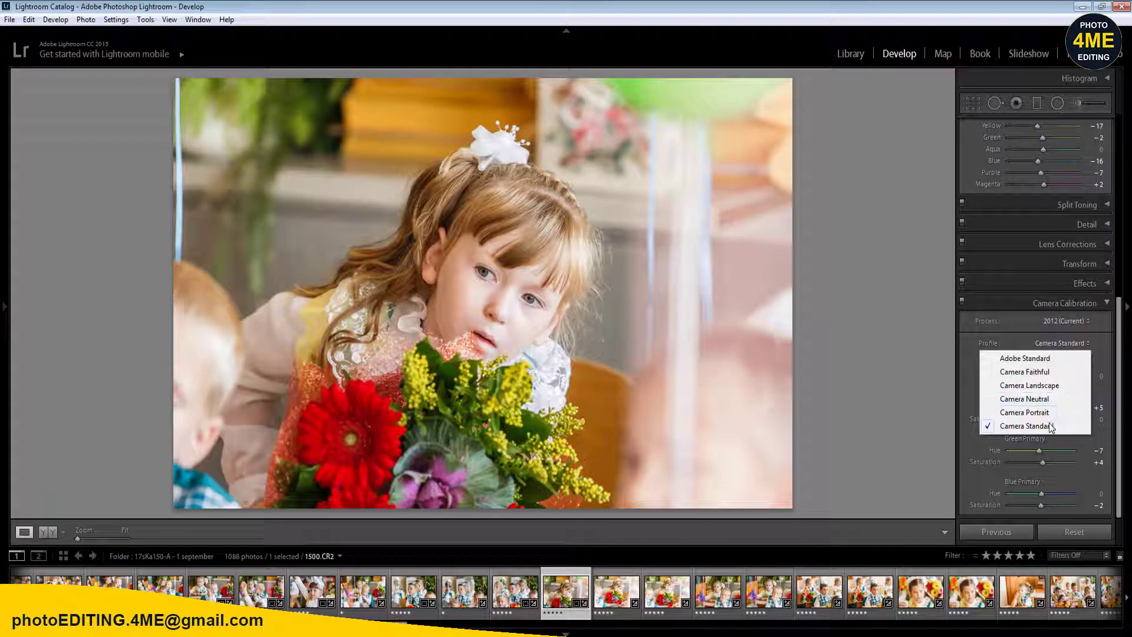
pyautogui.click(1057, 358)
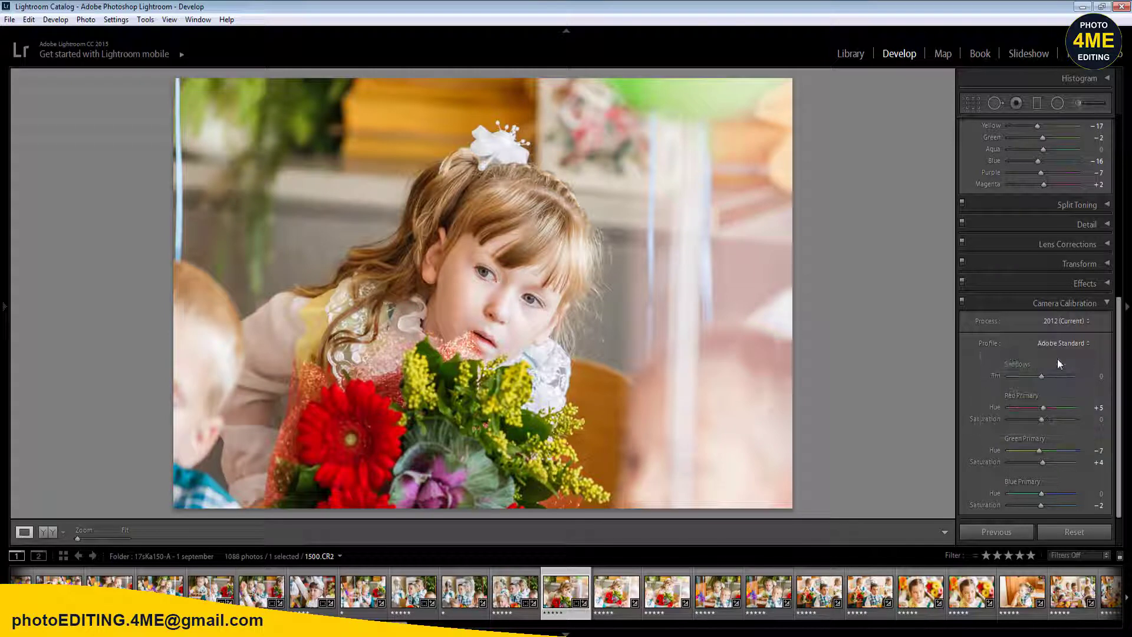
pyautogui.click(1063, 344)
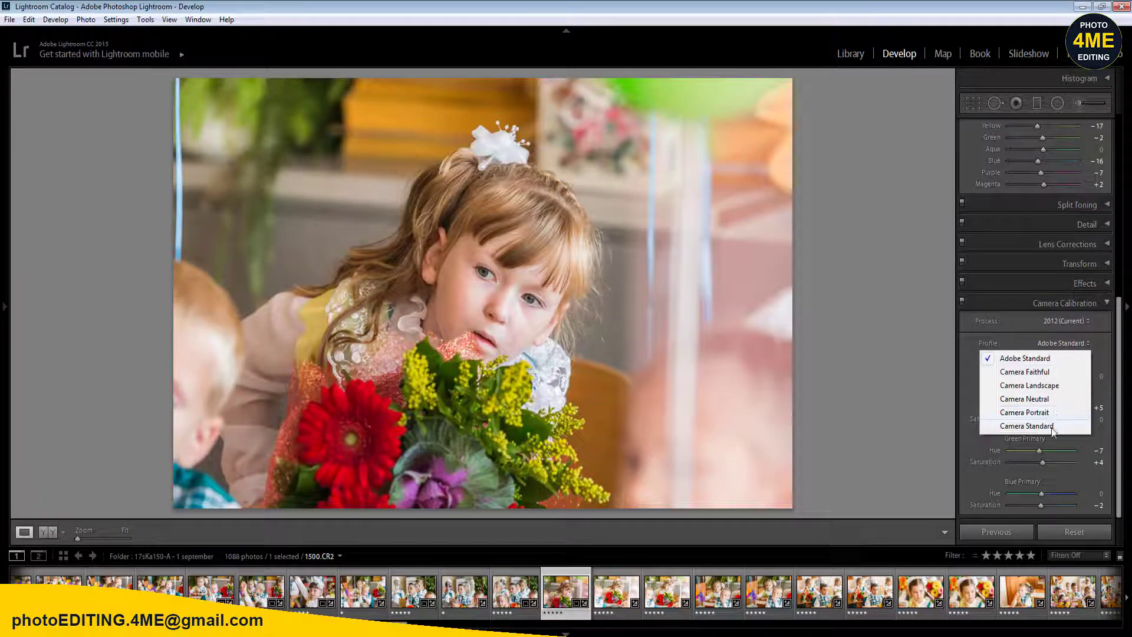
pyautogui.click(1053, 426)
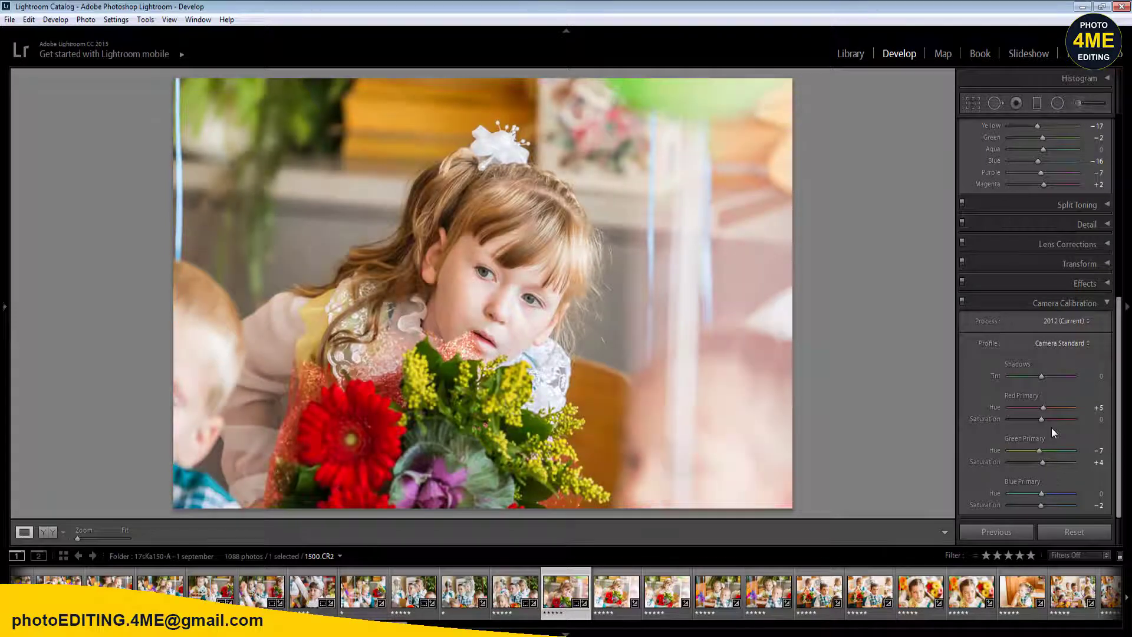
# - Set the tint of photo 1500.CR2 to -2, its vibrance to +7 and its saturation to -4
pyautogui.moveTo(1118, 406); pyautogui.dragTo(1100, 220)
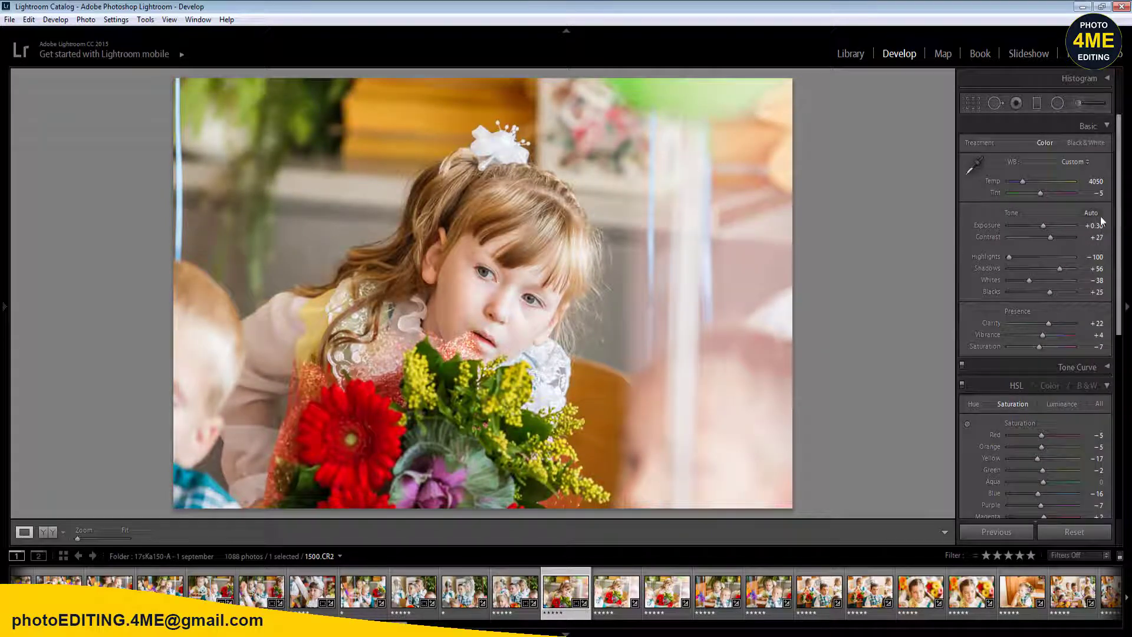
pyautogui.click(1094, 194)
pyautogui.write('-2')
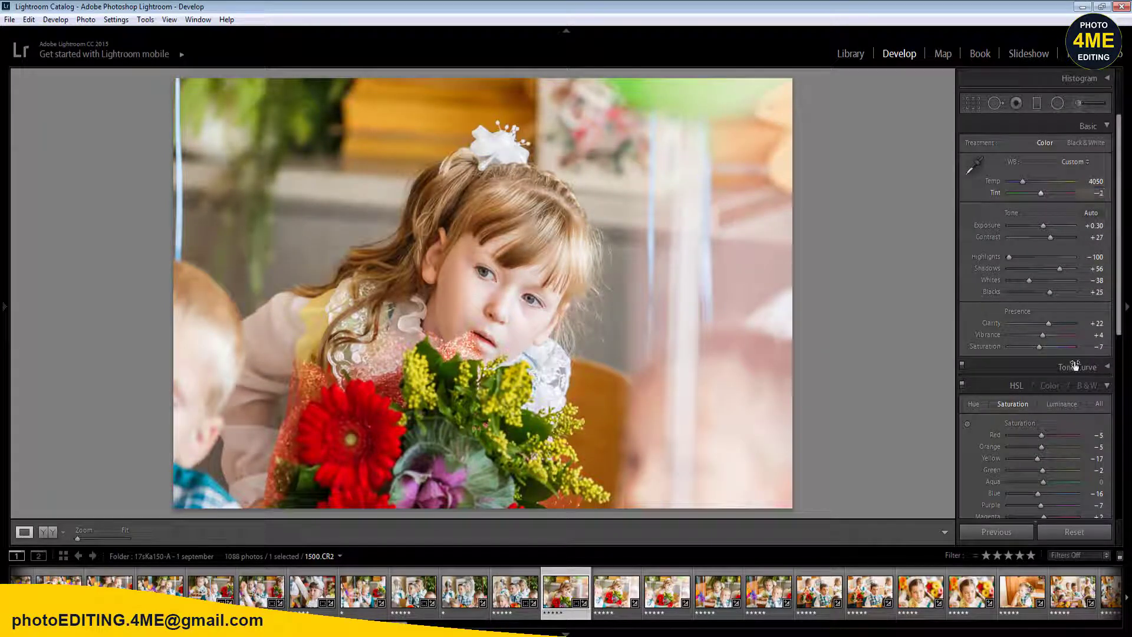
pyautogui.press('Return')
pyautogui.click(1098, 337)
pyautogui.write('7')
pyautogui.click(1100, 346)
pyautogui.write('-4')
pyautogui.press('Return')
# - Set the exposure of photo 1500.CR2 to +0.20 and its shadows to +53, and compare it with the unedited version
pyautogui.click(1094, 225)
pyautogui.write('0.2')
pyautogui.press('Return')
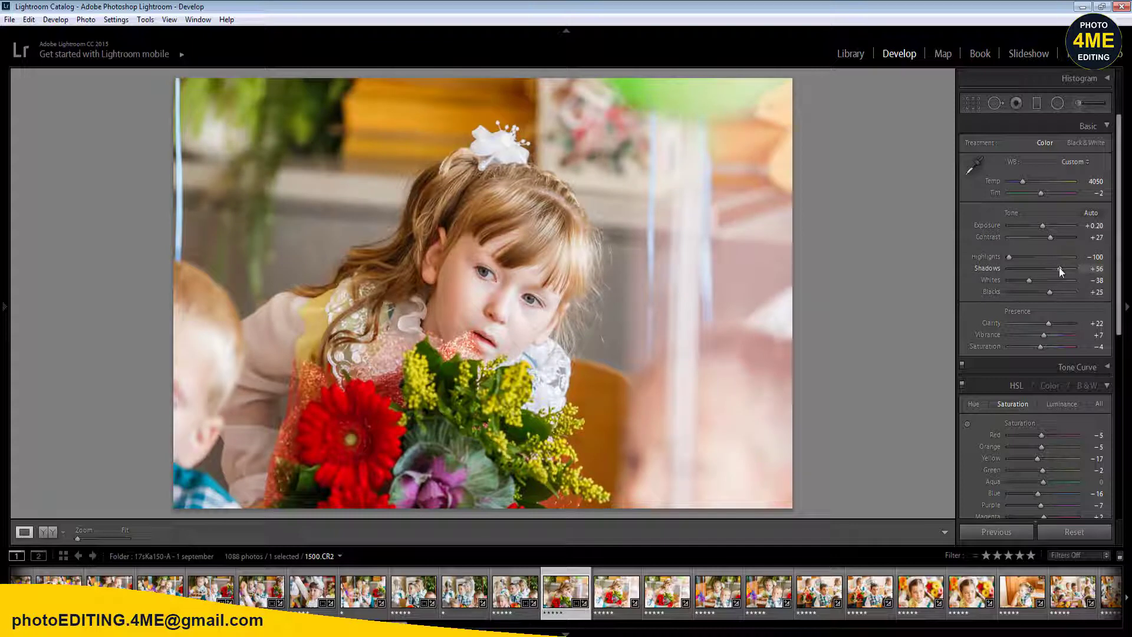
pyautogui.moveTo(1059, 269); pyautogui.dragTo(1058, 269)
pyautogui.click(47, 529)
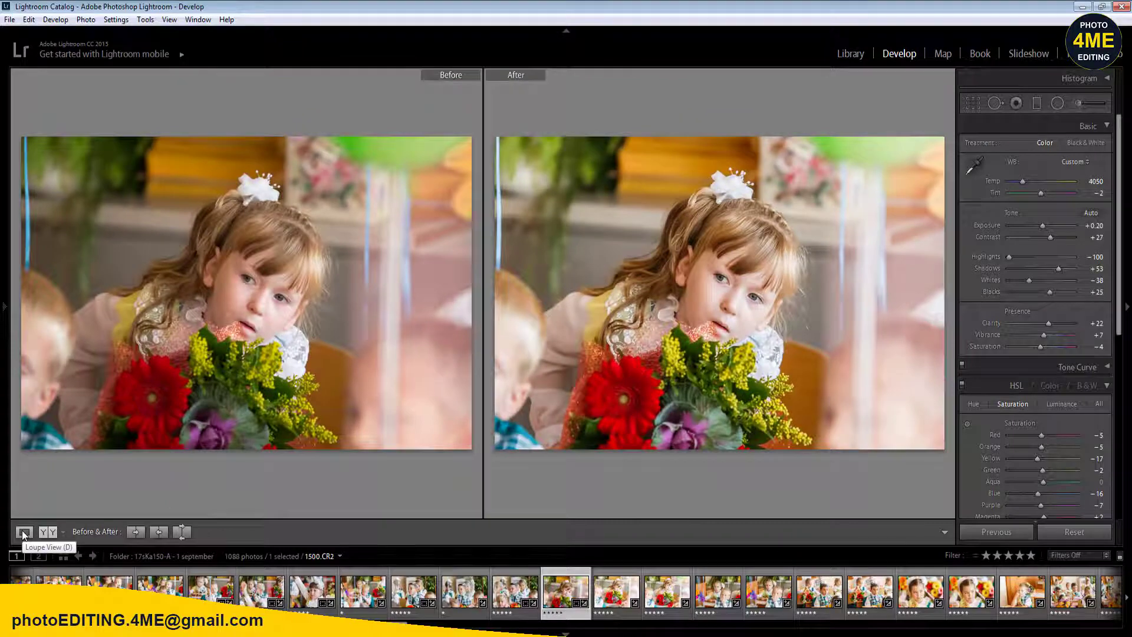
pyautogui.click(23, 530)
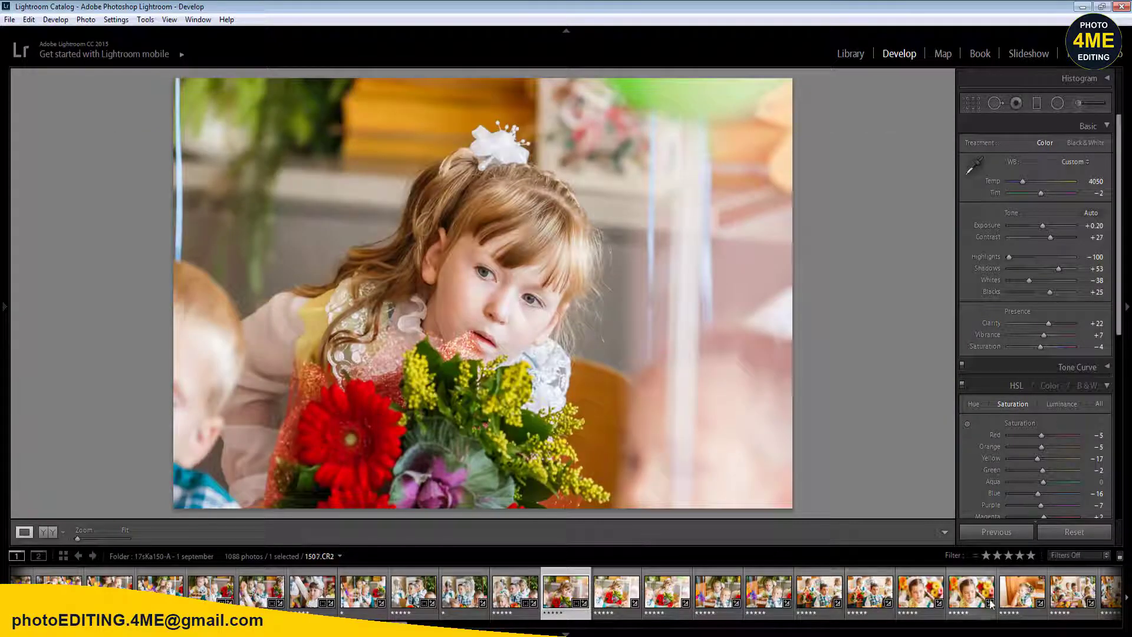
# - Synchronize the develop settings of photo 1500.CR2, without crop and local adjustments, to the ten photos that follow it
pyautogui.keyDown('shift'); pyautogui.click(1075, 600); pyautogui.keyUp('shift')
pyautogui.click(1003, 532)
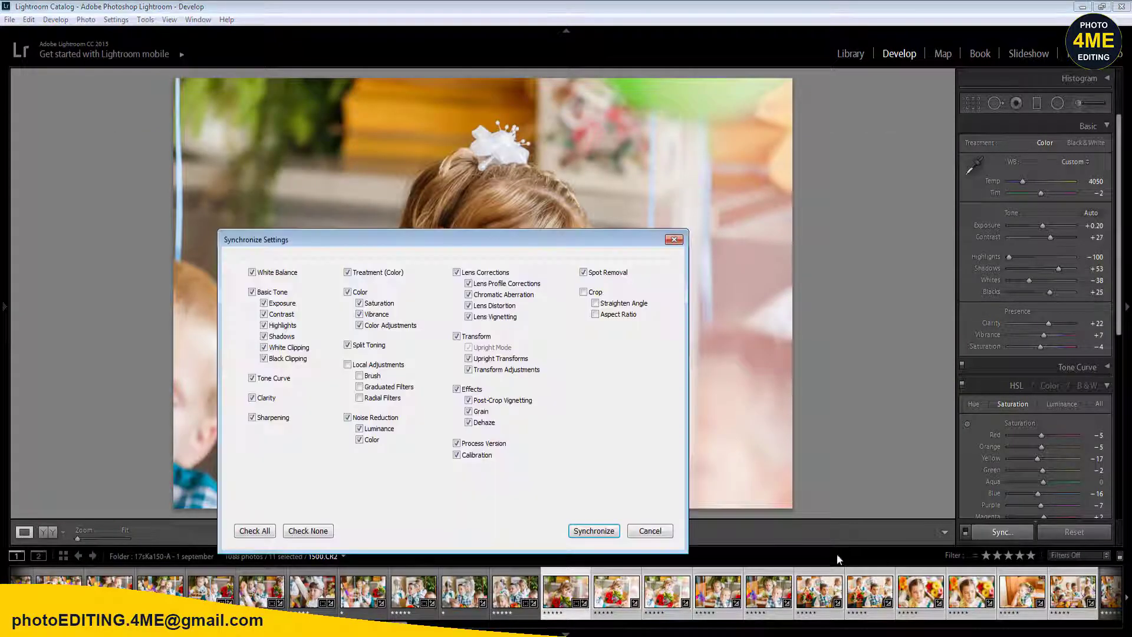
pyautogui.click(608, 534)
# - Go to photo 1502.CR2 and lower its exposure to -0.10
pyautogui.click(602, 599)
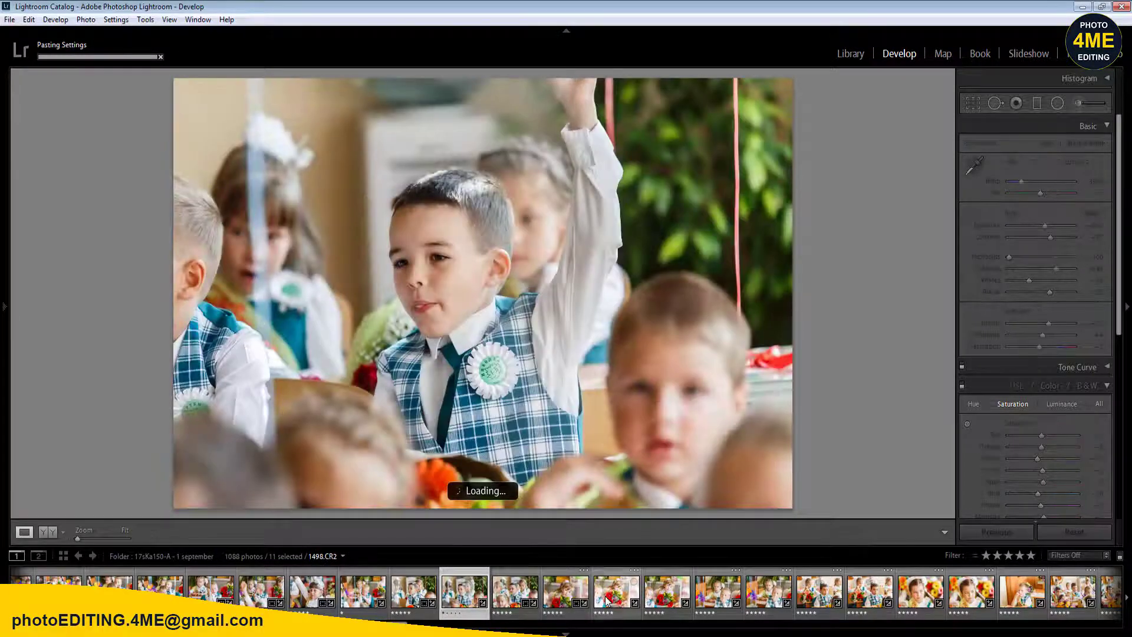
pyautogui.click(608, 600)
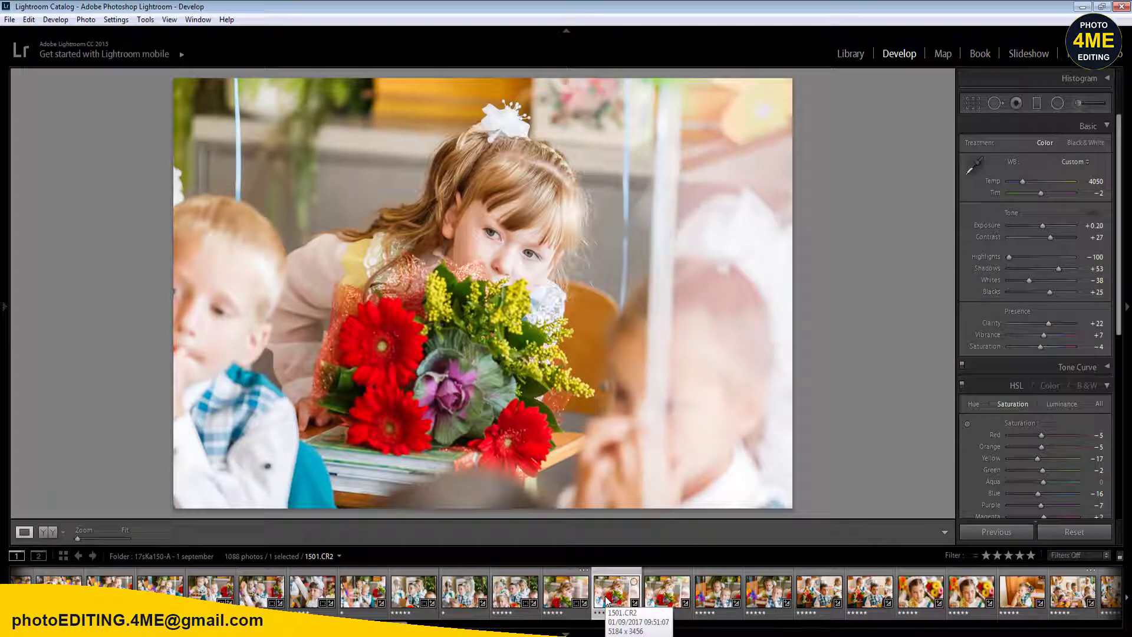
pyautogui.press('Right')
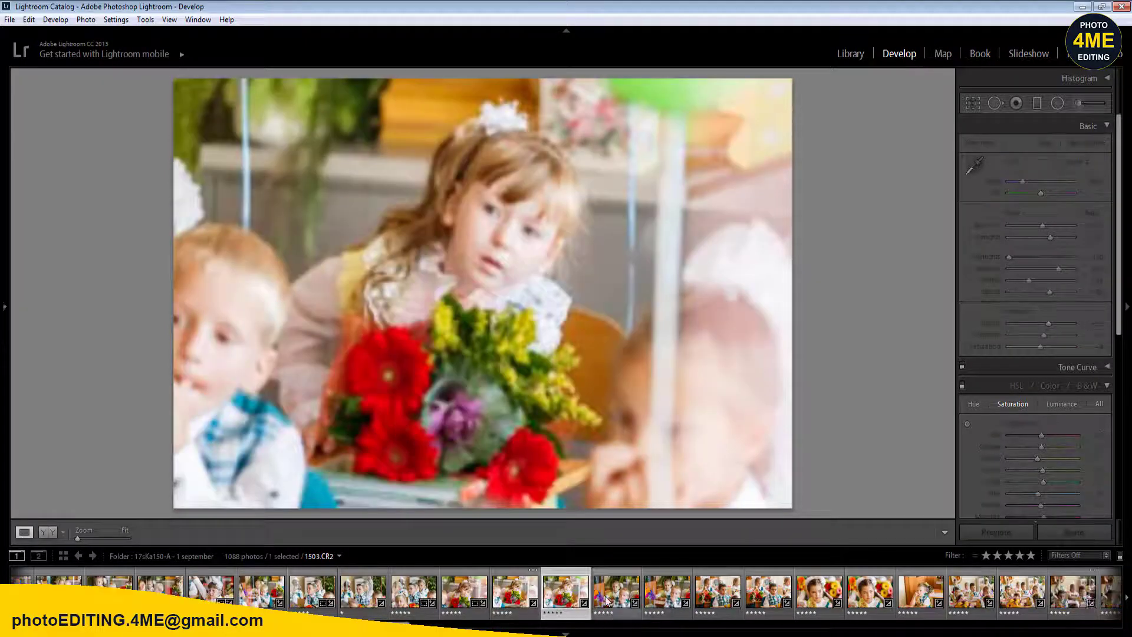
pyautogui.click(1100, 227)
pyautogui.press('Down')
pyautogui.press('Down')
pyautogui.press('Down')
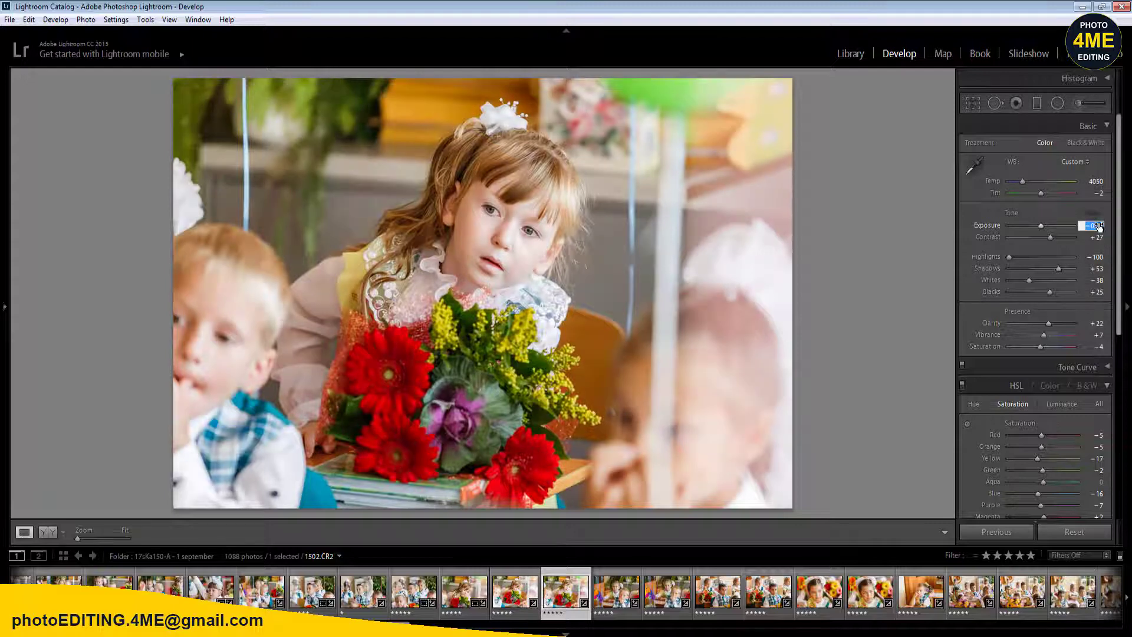
# - Change the camera profile of photo 1502.CR2 to Adobe Standard
pyautogui.scroll(-6, 1071, 342)
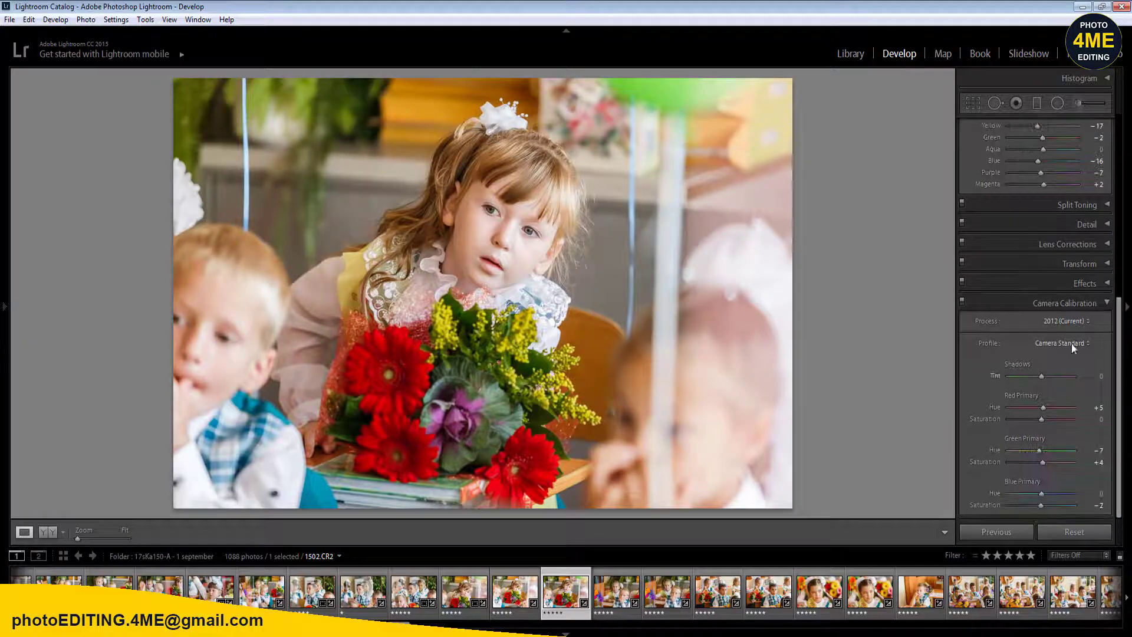
pyautogui.click(1071, 342)
pyautogui.click(1067, 359)
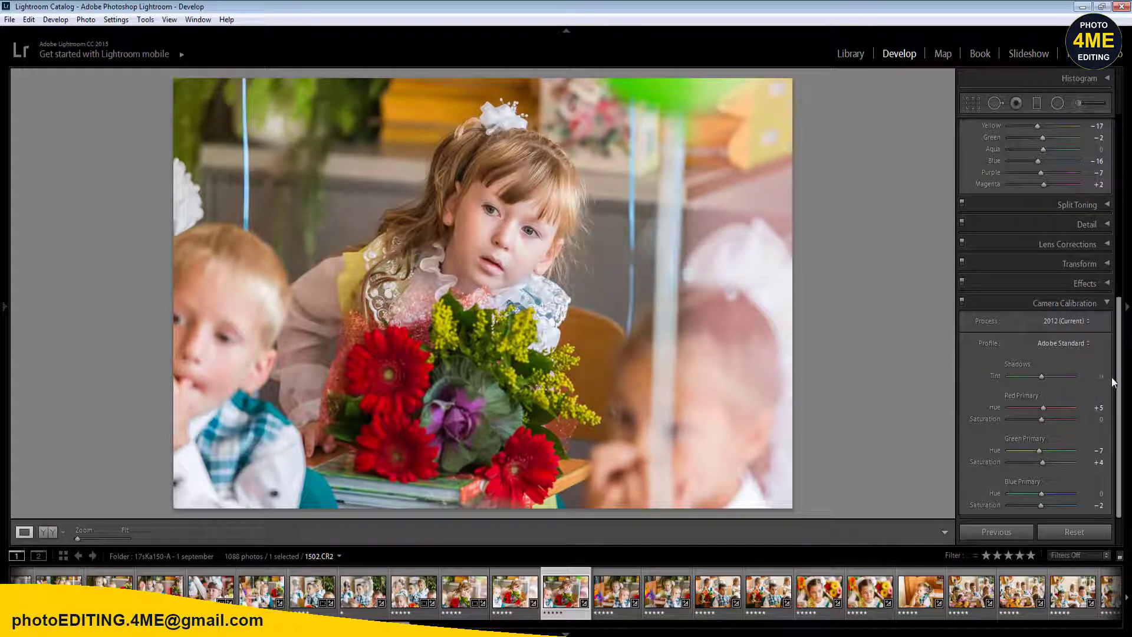
# - Show photo 1502.CR2 beside its unedited version and set its highlights to -75 and red luminance to +12
pyautogui.moveTo(1114, 382); pyautogui.dragTo(1114, 199)
pyautogui.click(47, 529)
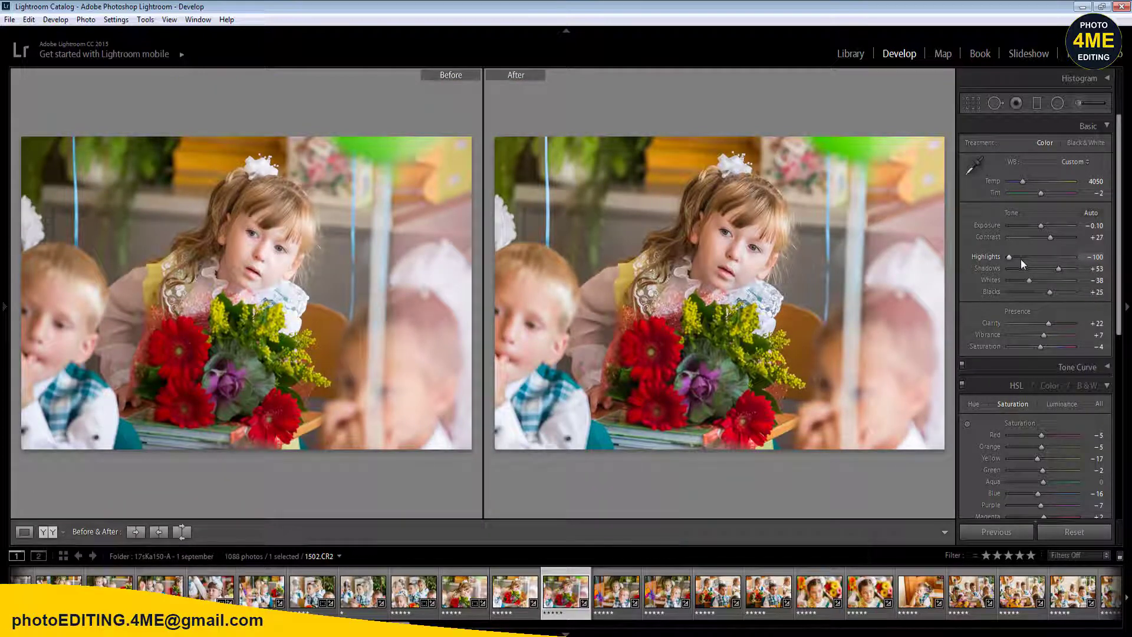
pyautogui.moveTo(1021, 260); pyautogui.dragTo(1018, 260)
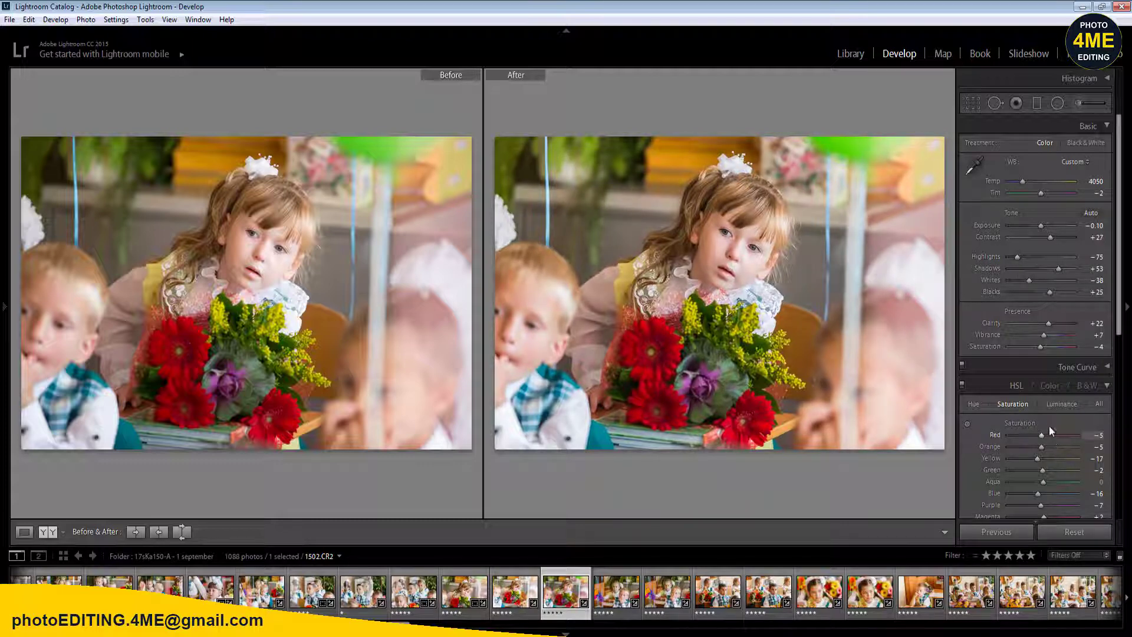
pyautogui.click(1060, 404)
pyautogui.moveTo(1043, 435)
pyautogui.mouseDown()
pyautogui.moveTo(1059, 436)
pyautogui.moveTo(1047, 437)
pyautogui.mouseUp()
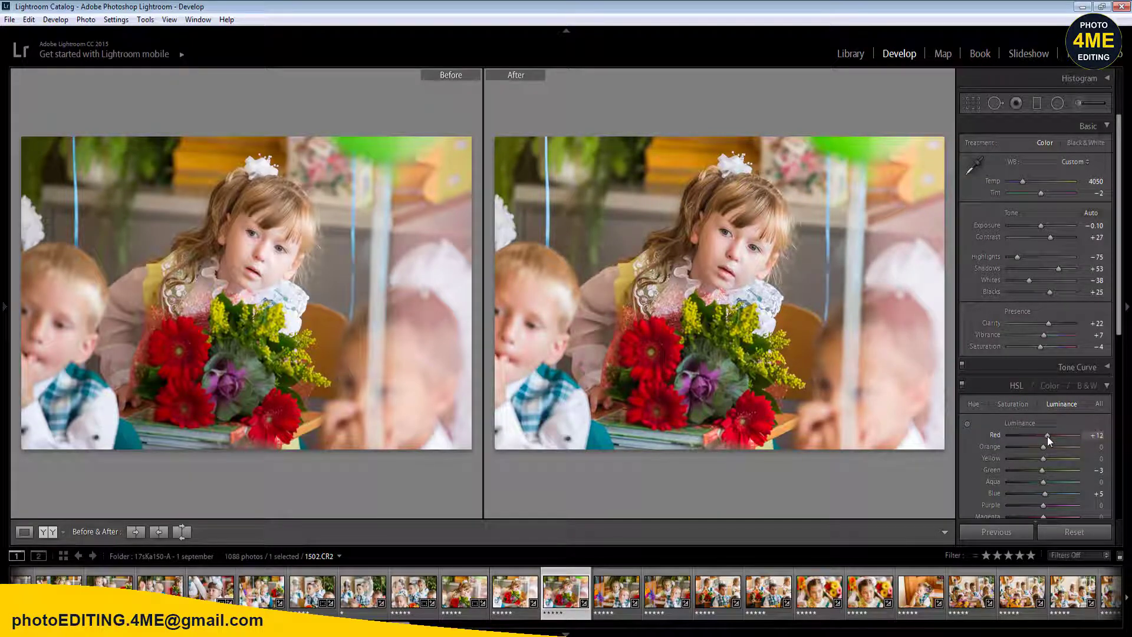
pyautogui.click(1024, 405)
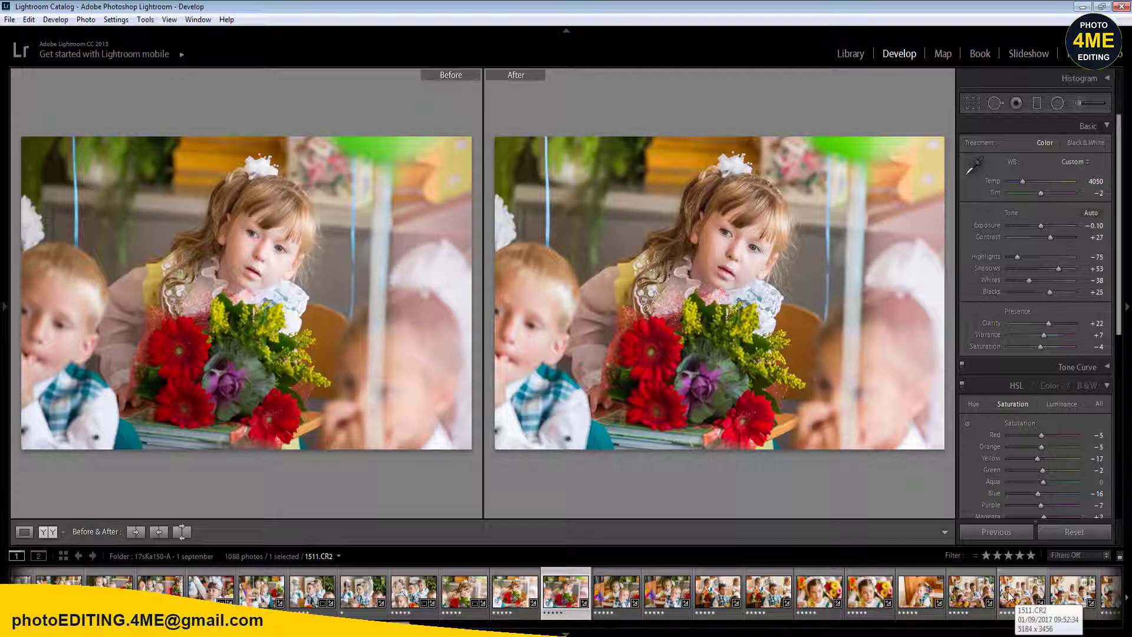
# - Create a virtual copy of photo 1502.CR2 and reset the copy's develop settings
pyautogui.rightClick(557, 597)
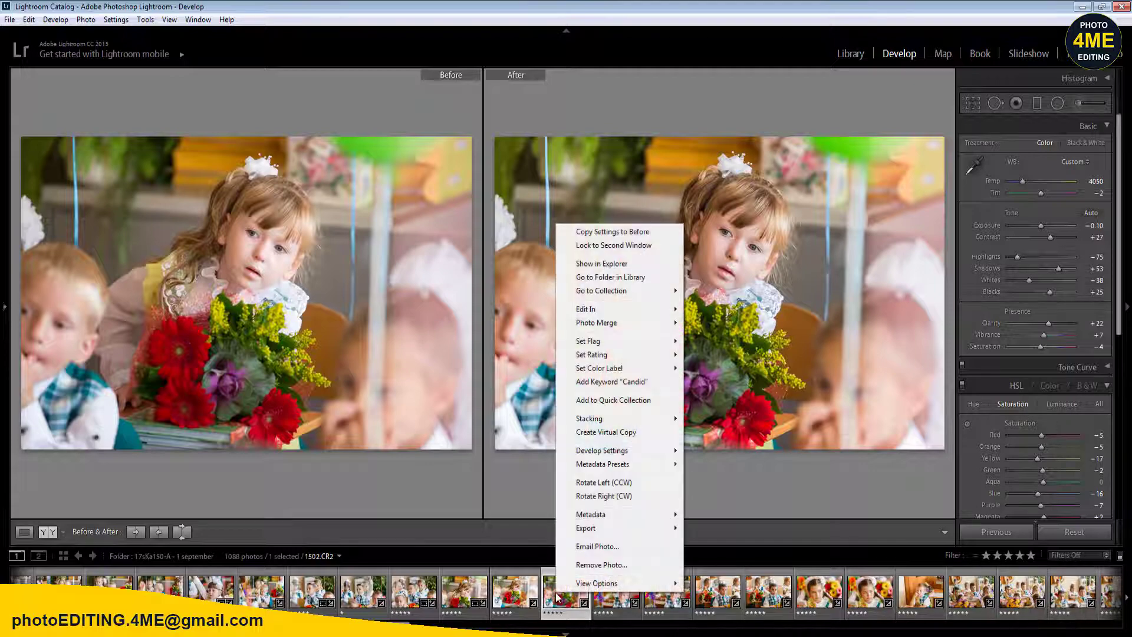
pyautogui.click(605, 433)
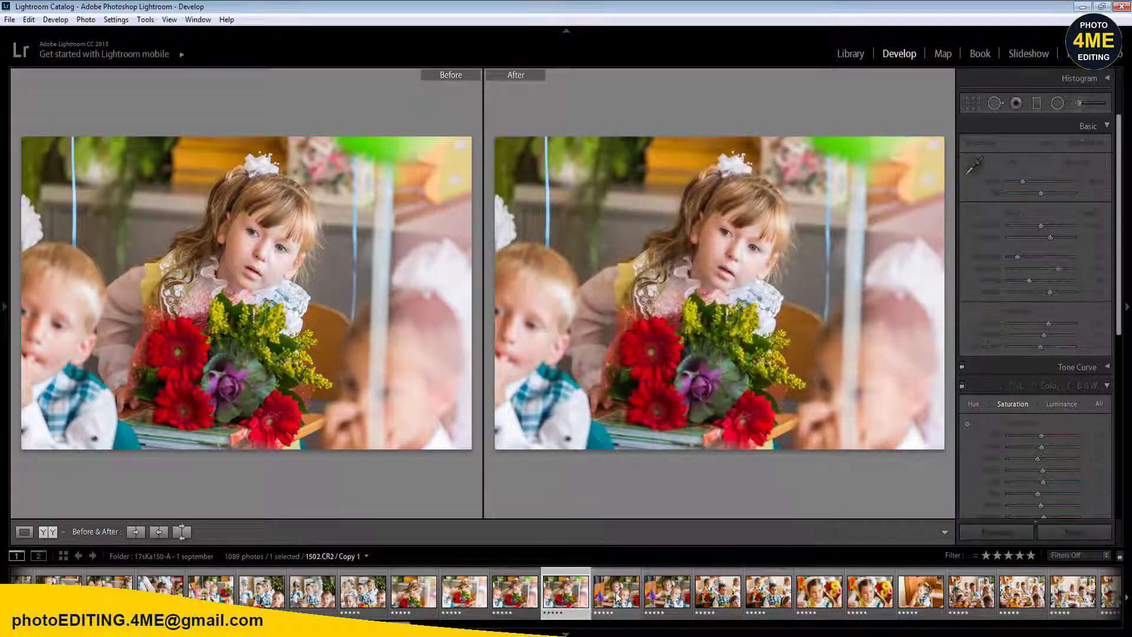
pyautogui.rightClick(593, 597)
pyautogui.rightClick(561, 597)
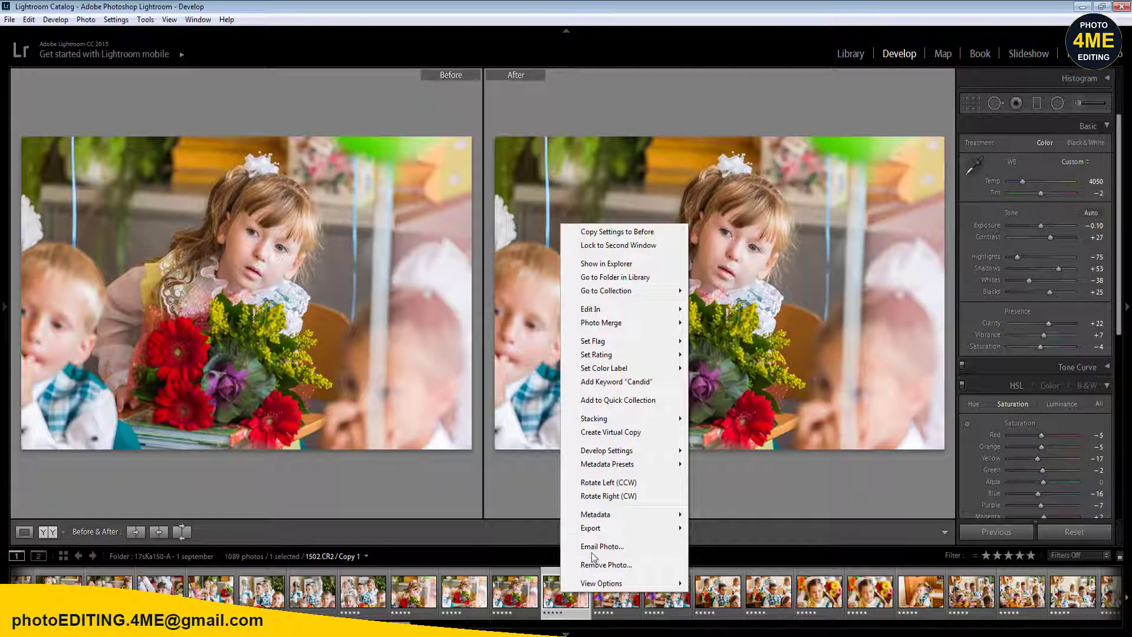
pyautogui.moveTo(625, 452)
pyautogui.click(716, 452)
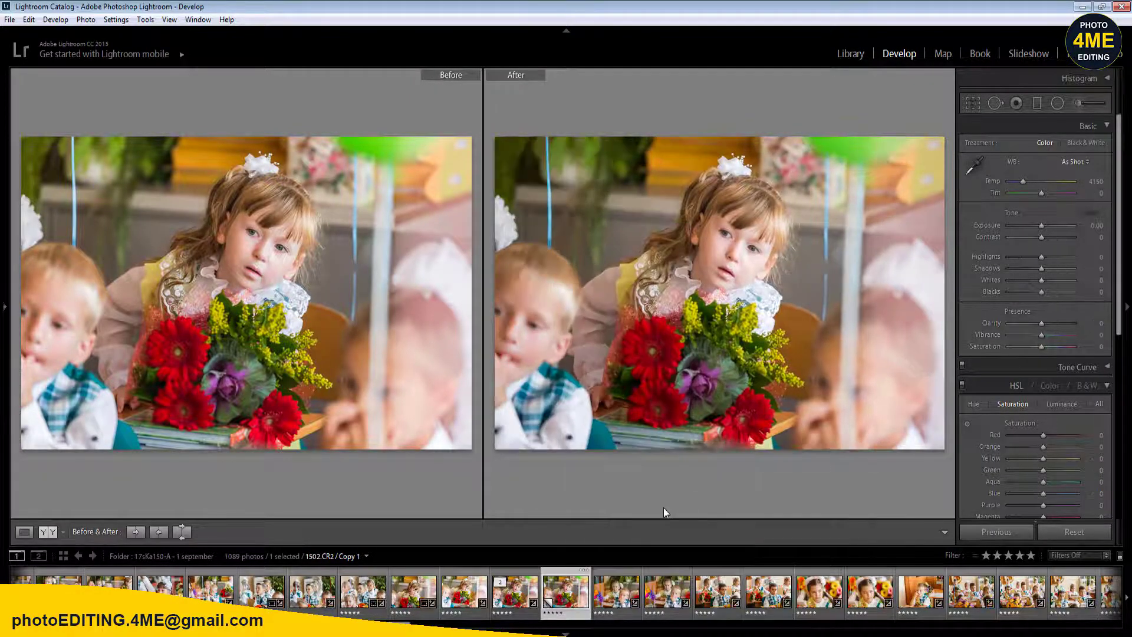
# - Compare the reset virtual copy with the edited photo 1502.CR2 and check the copy's camera calibration settings
pyautogui.press('Left')
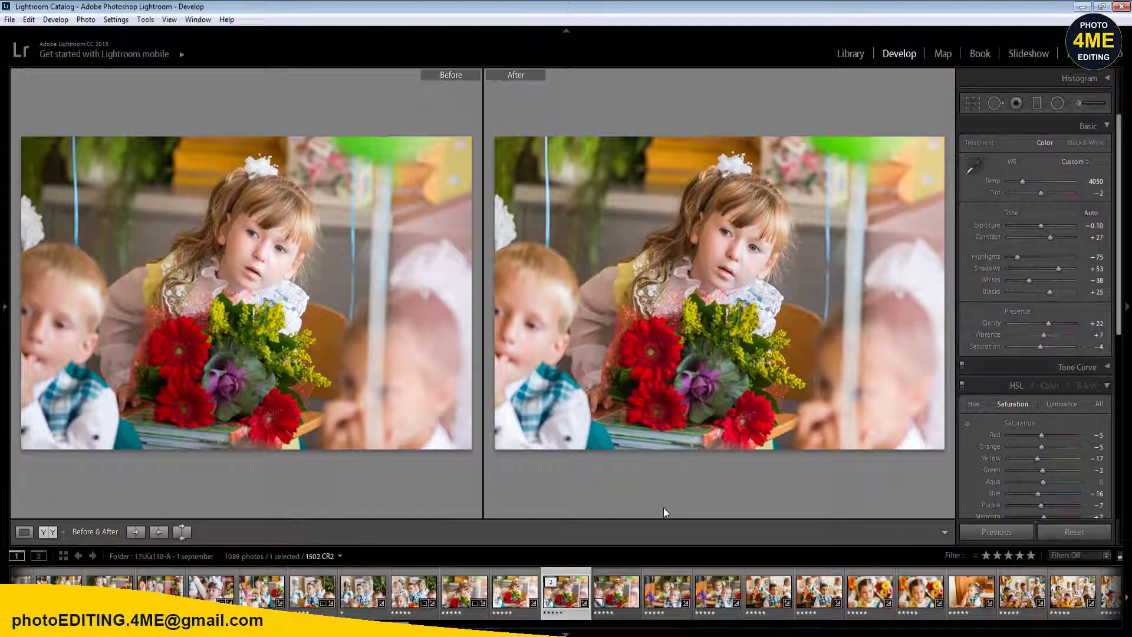
pyautogui.press('Right')
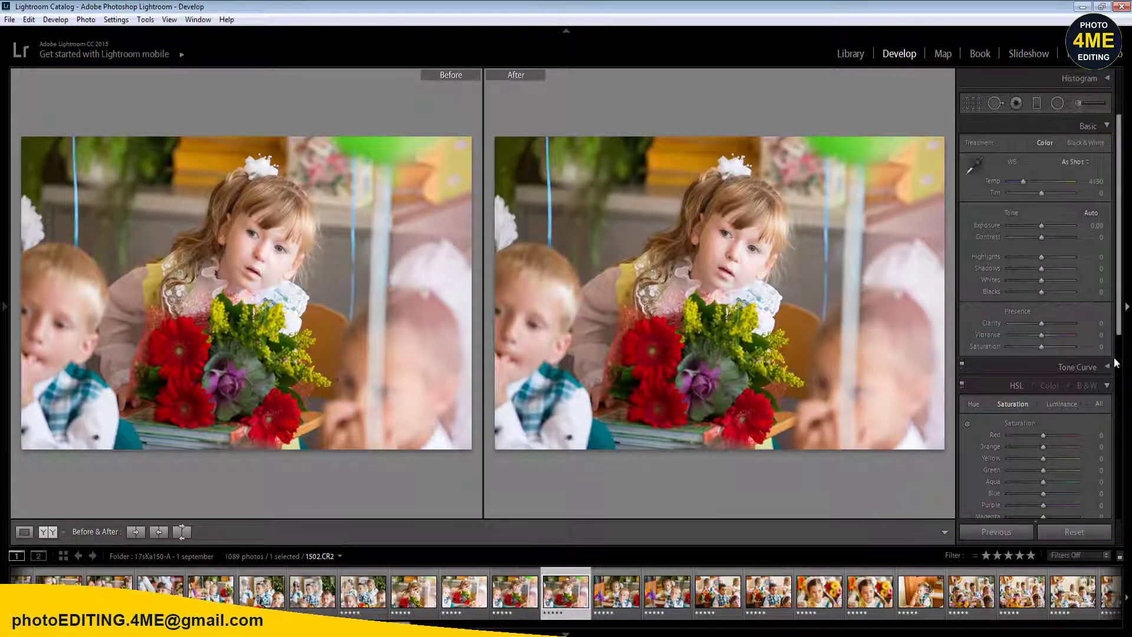
pyautogui.moveTo(1119, 328); pyautogui.dragTo(1120, 514)
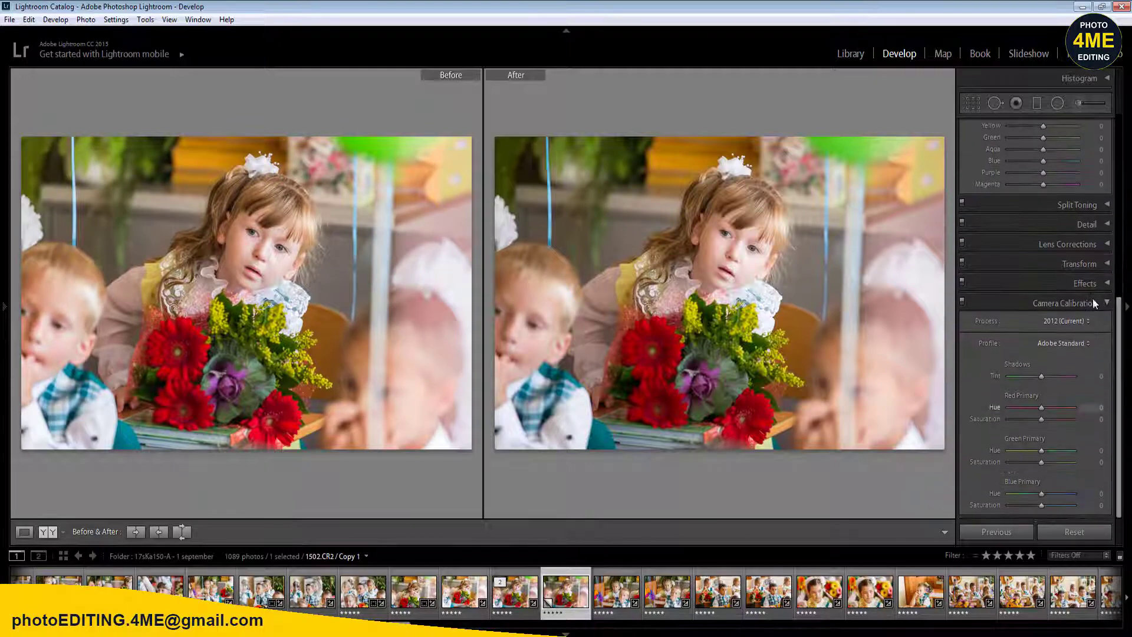
# - Turn off the lens profile corrections for the edited photo 1502.CR2
pyautogui.click(1107, 245)
pyautogui.press('Left')
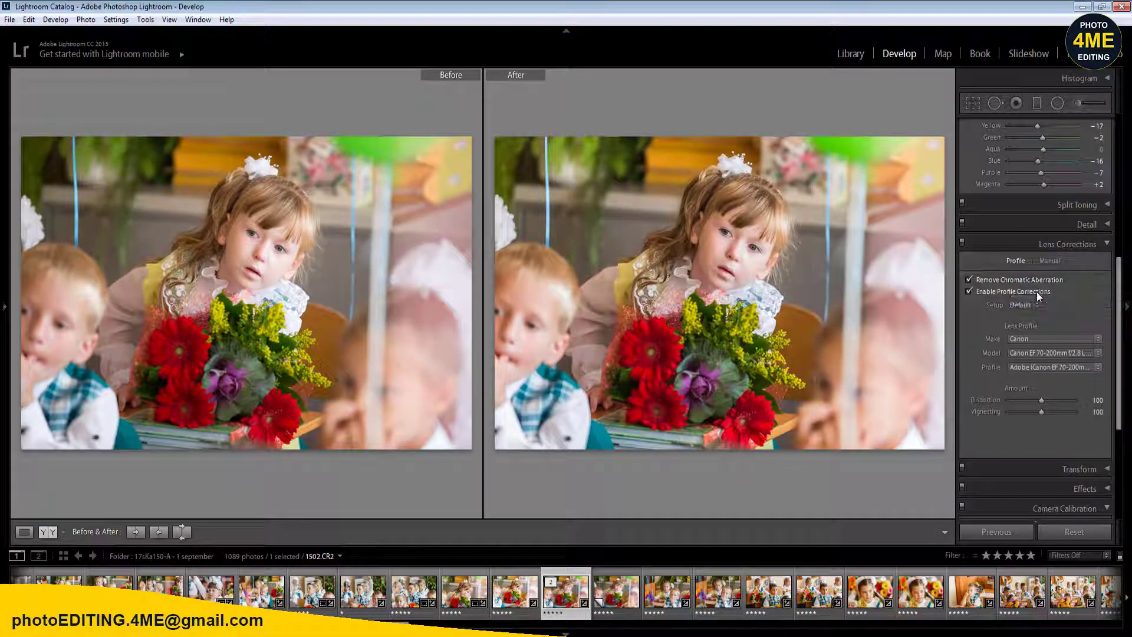
pyautogui.click(1037, 292)
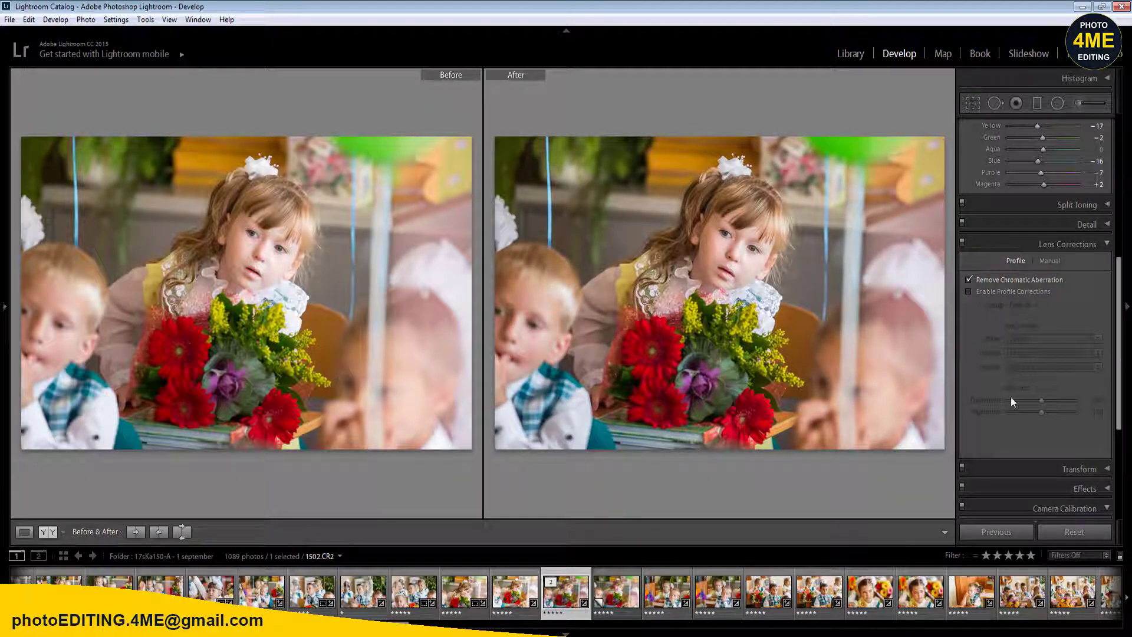
# - Delete the reset virtual copy of photo 1502.CR2 and collapse the lens correction settings
pyautogui.press('Right')
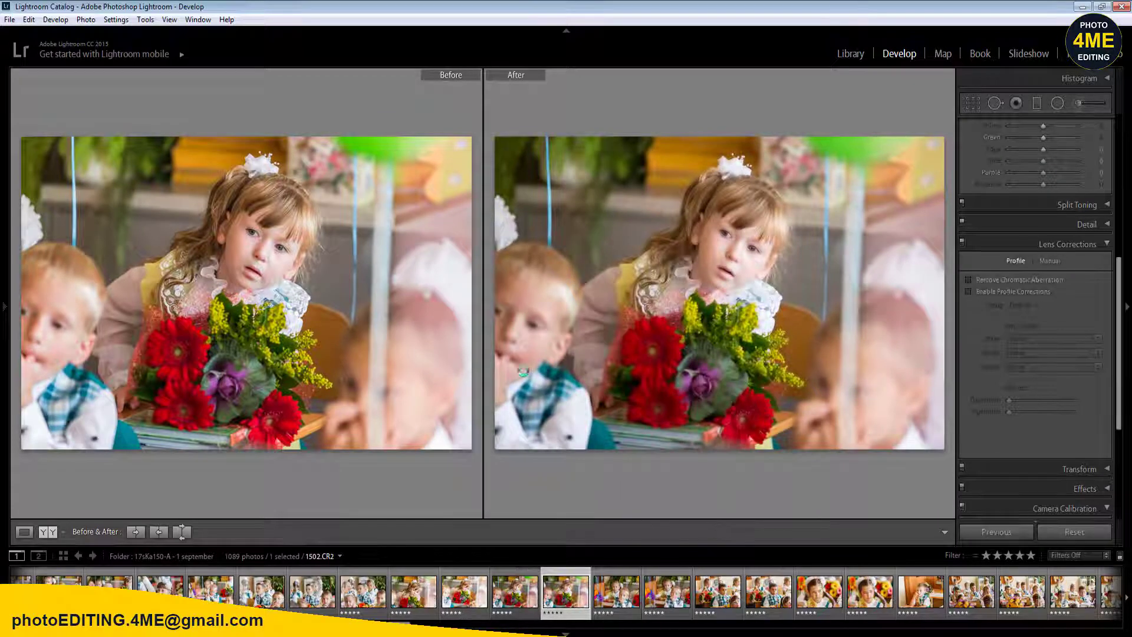
pyautogui.press('Delete')
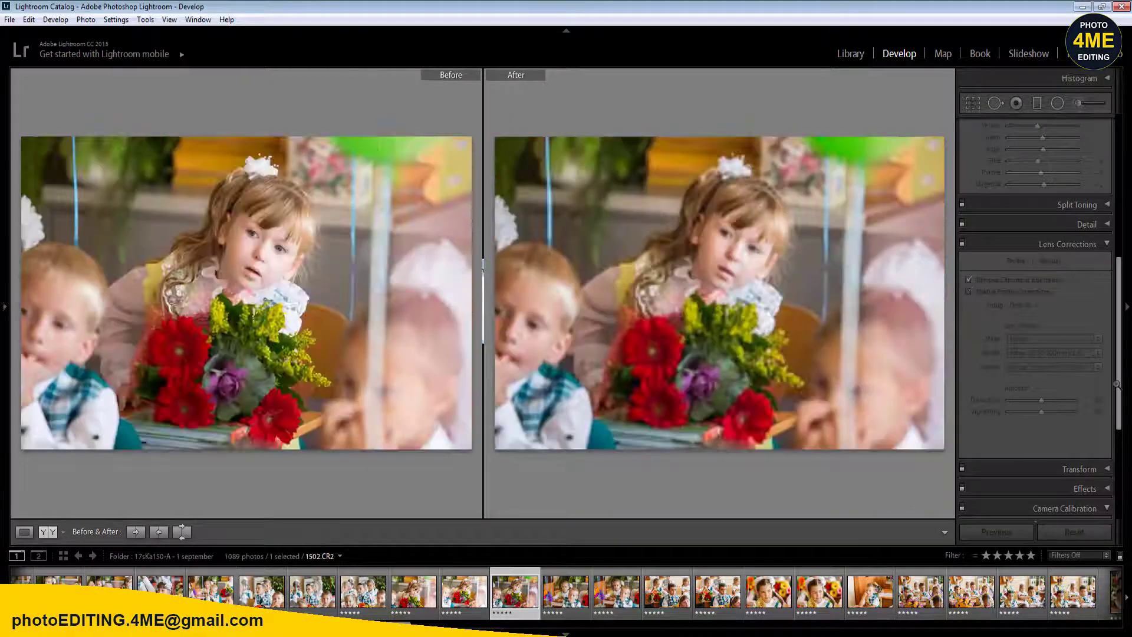
pyautogui.click(1070, 244)
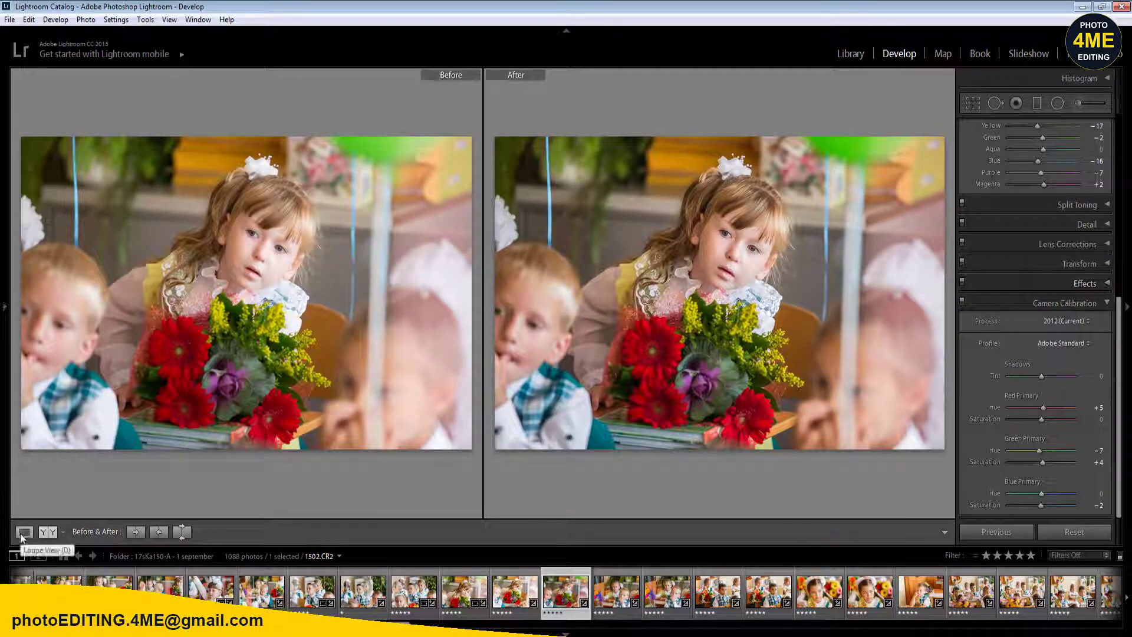
# - Synchronize the develop settings of photo 1502.CR2 to the following 26 photos, leaving out local adjustments and crop
pyautogui.click(920, 624)
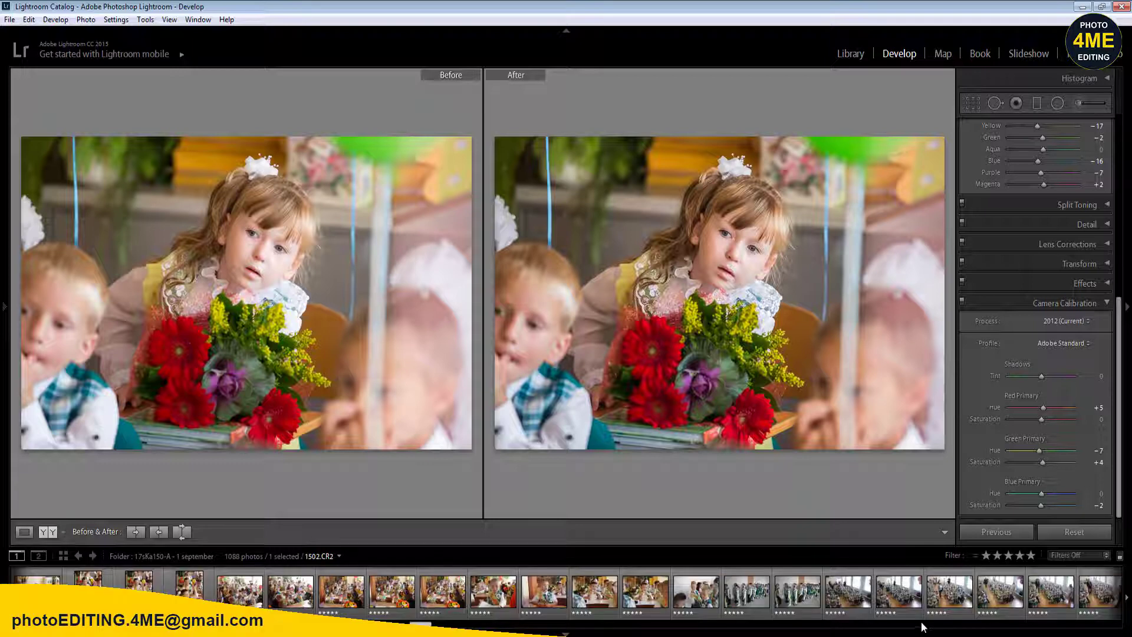
pyautogui.keyDown('shift'); pyautogui.click(806, 599); pyautogui.keyUp('shift')
pyautogui.click(1003, 533)
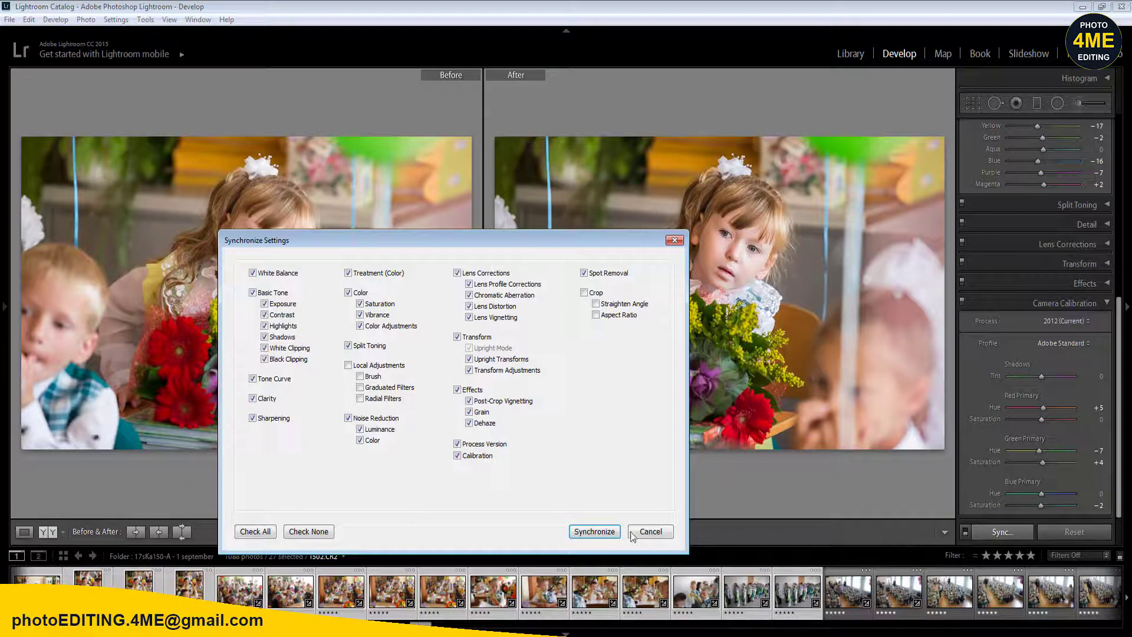
pyautogui.click(613, 533)
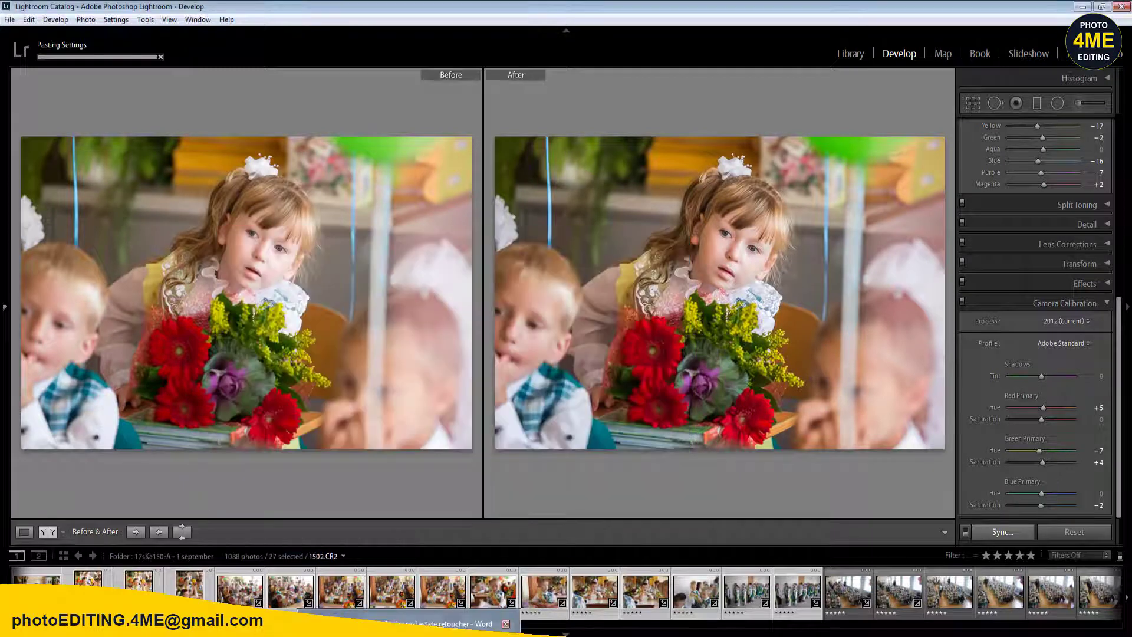
pyautogui.click(401, 624)
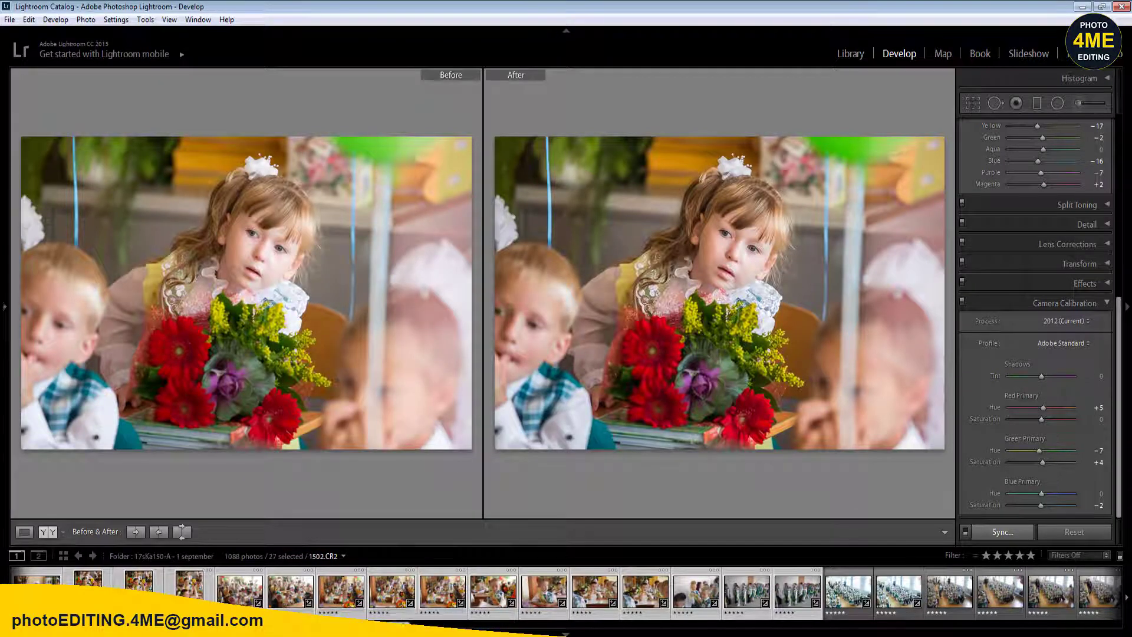
# - Set the exposure of photo 1503.CR2 to +0.50
pyautogui.click(516, 598)
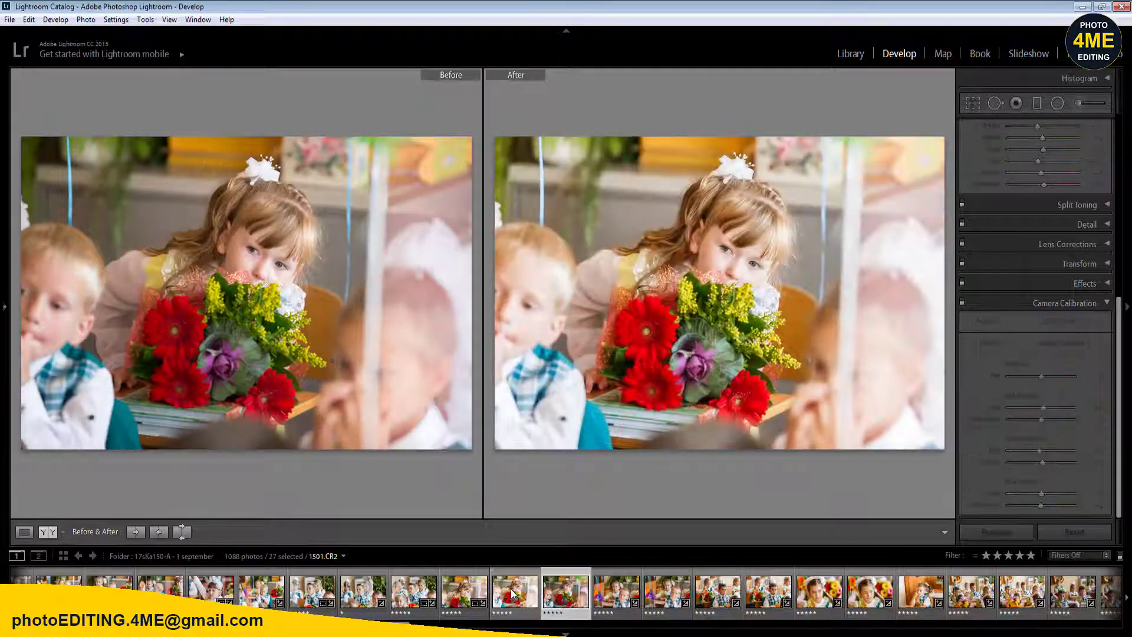
pyautogui.press('Right')
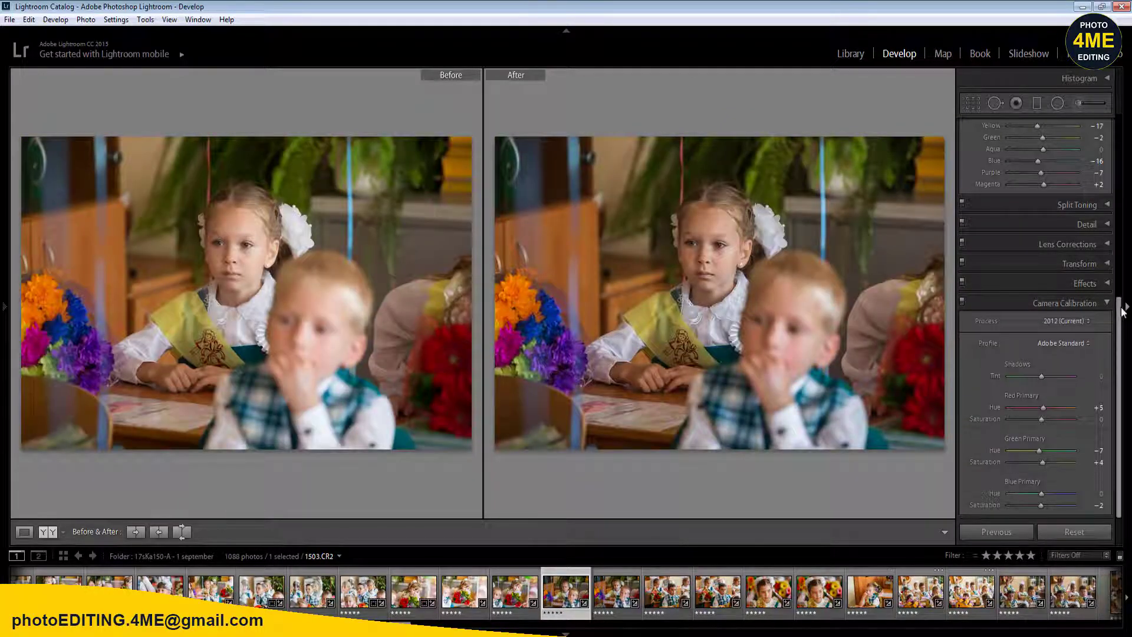
pyautogui.scroll(10, 1085, 247)
pyautogui.click(1093, 226)
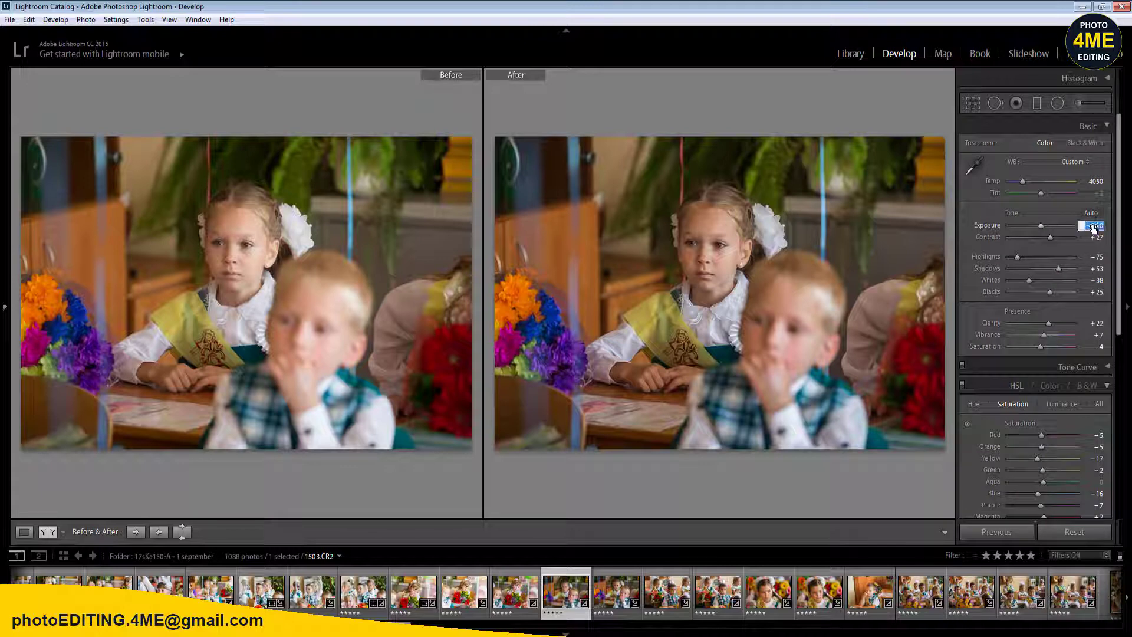
pyautogui.press('Up')
pyautogui.press('Up')
pyautogui.press('Up')
pyautogui.press('Up')
pyautogui.press('Up')
pyautogui.press('Up')
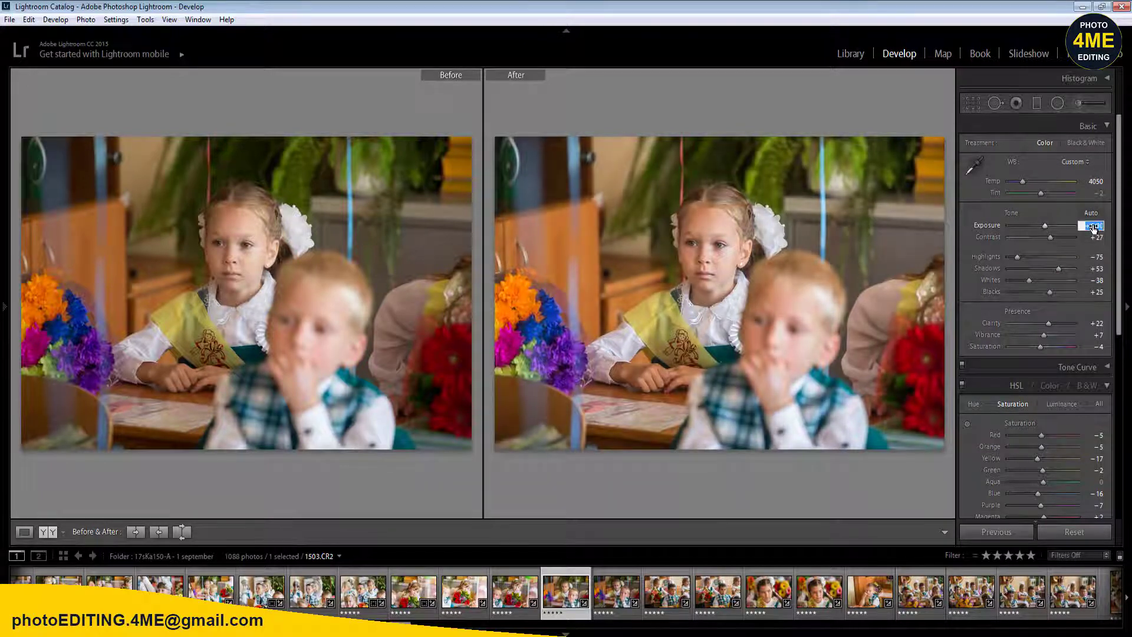
# - Set the white balance of photo 1503.CR2 to temperature 4150 and tint -1
pyautogui.click(1094, 182)
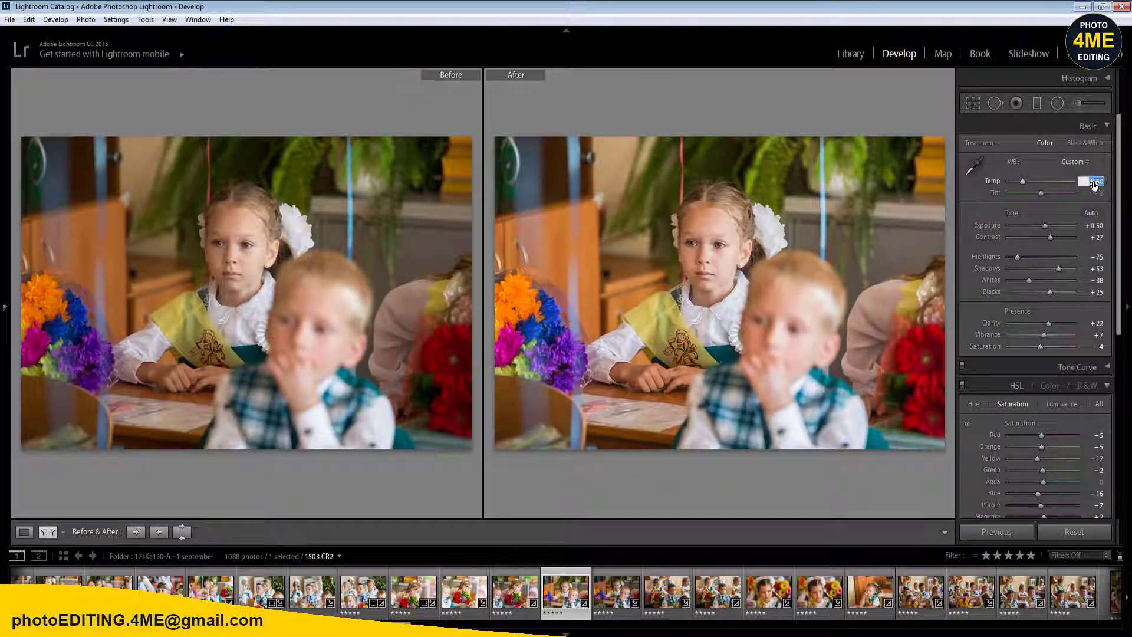
pyautogui.write('4300')
pyautogui.press('Return')
pyautogui.press('Down')
pyautogui.press('Down')
pyautogui.press('Down')
pyautogui.click(1096, 192)
pyautogui.press('Up')
pyautogui.press('Return')
# - Crop photo 1503.CR2 tighter by trimming its right side at the original aspect, and set its vibrance to +10
pyautogui.press('r')
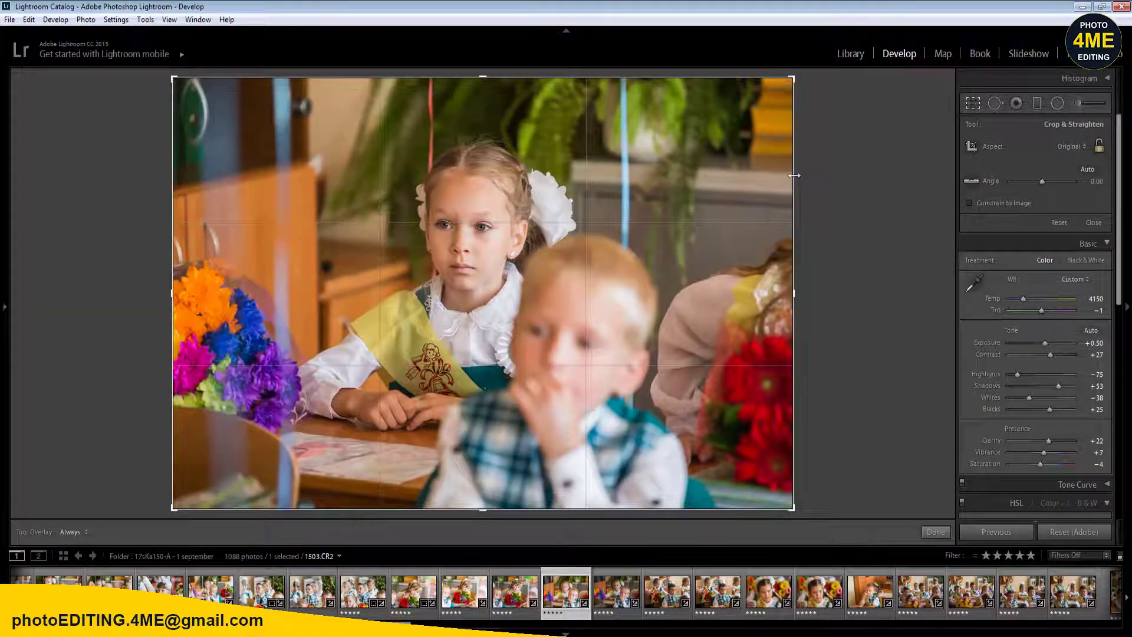
pyautogui.moveTo(798, 175); pyautogui.dragTo(762, 175)
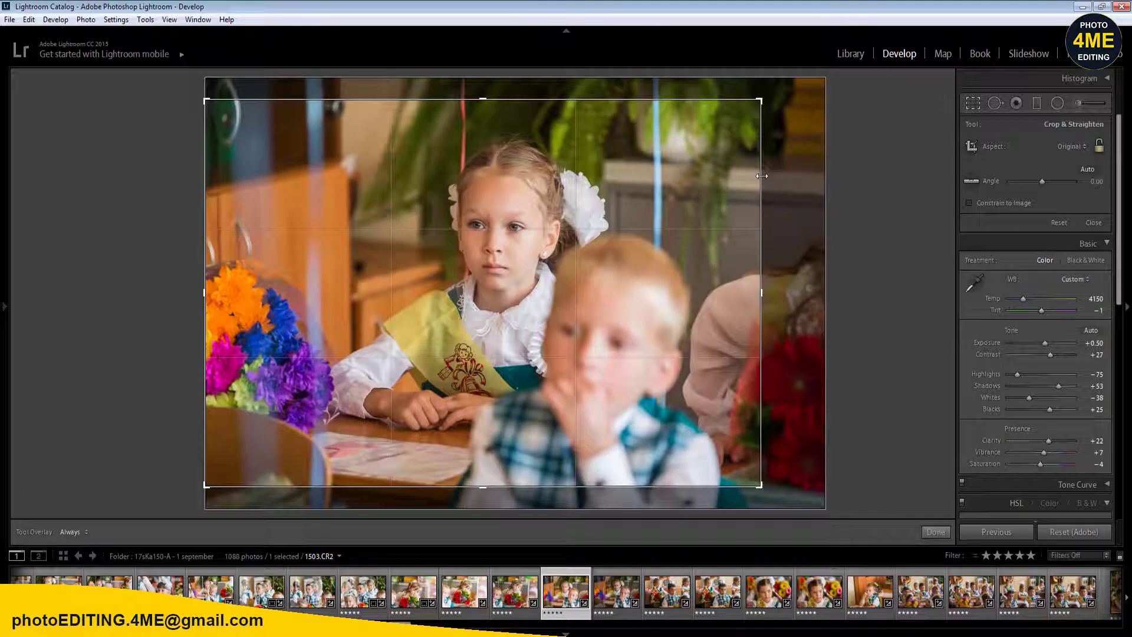
pyautogui.press('r')
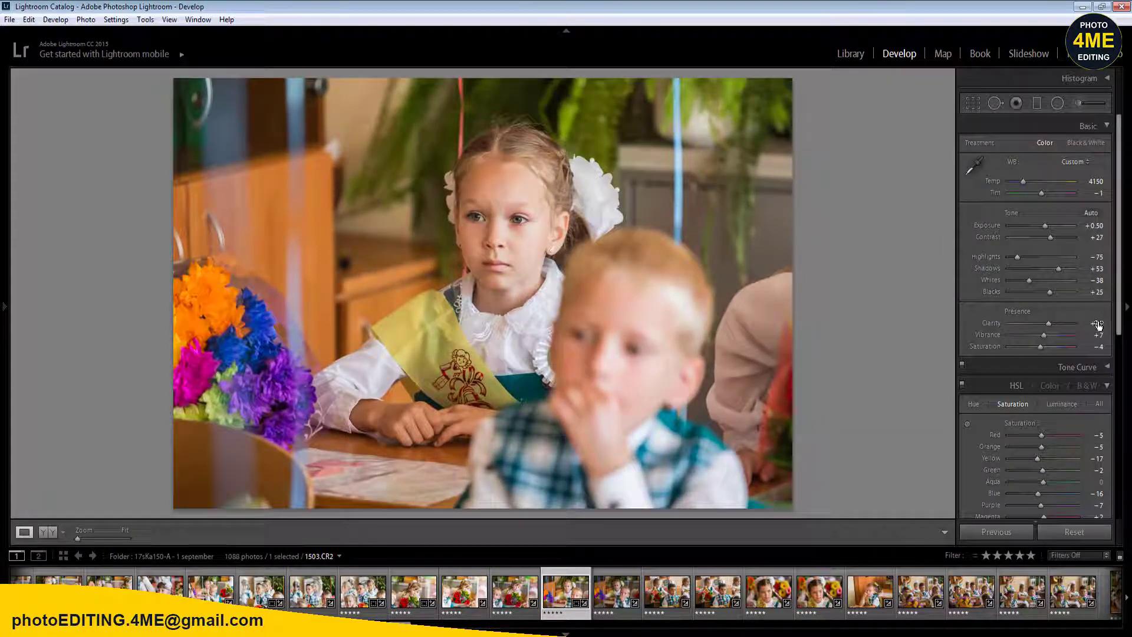
pyautogui.moveTo(1094, 335); pyautogui.dragTo(1098, 335)
# - Synchronize the develop settings of photo 1503.CR2 to the following photos through 1513.CR2
pyautogui.keyDown('shift'); pyautogui.click(1075, 595); pyautogui.keyUp('shift')
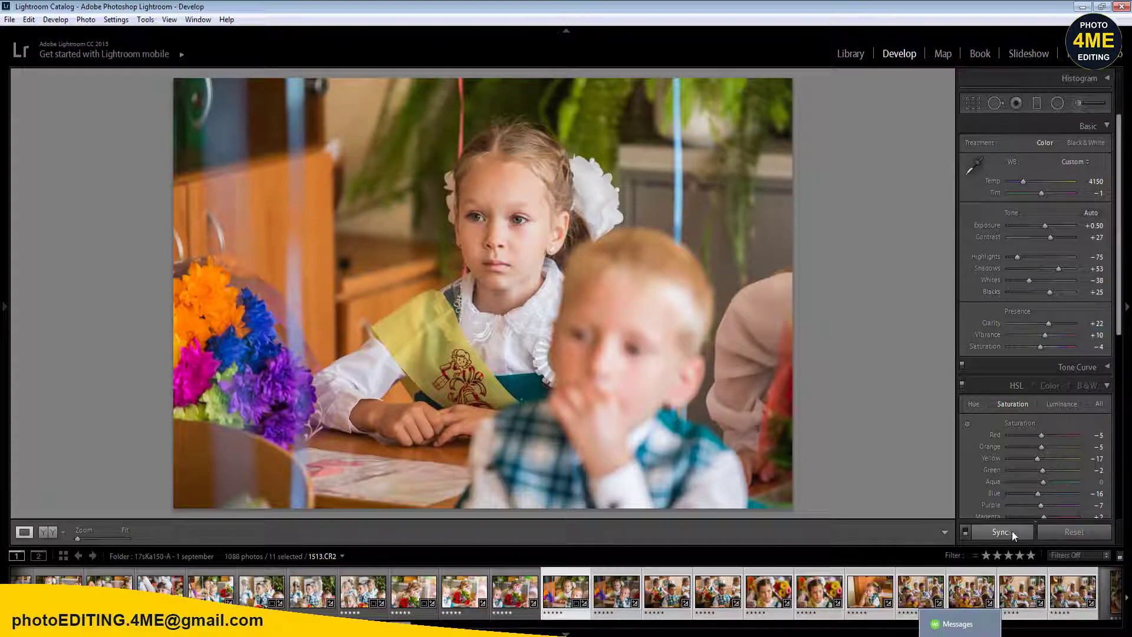
pyautogui.click(1002, 532)
pyautogui.click(593, 533)
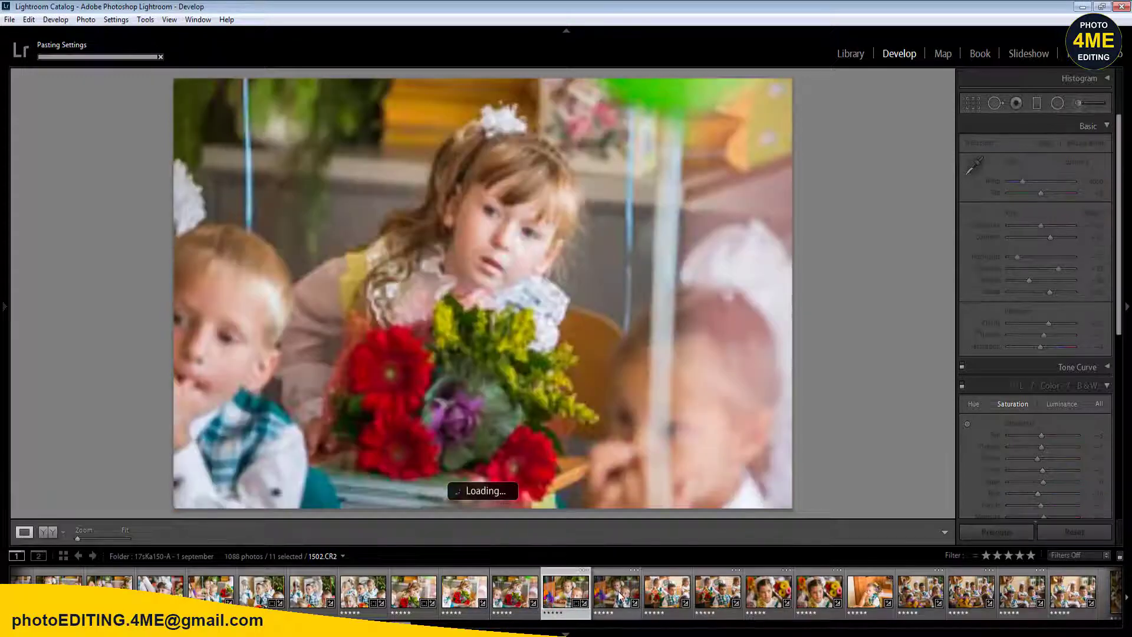
# - Set the exposure of photo 1505.CR2 to +0.80 and its temperature to 3950
pyautogui.click(618, 594)
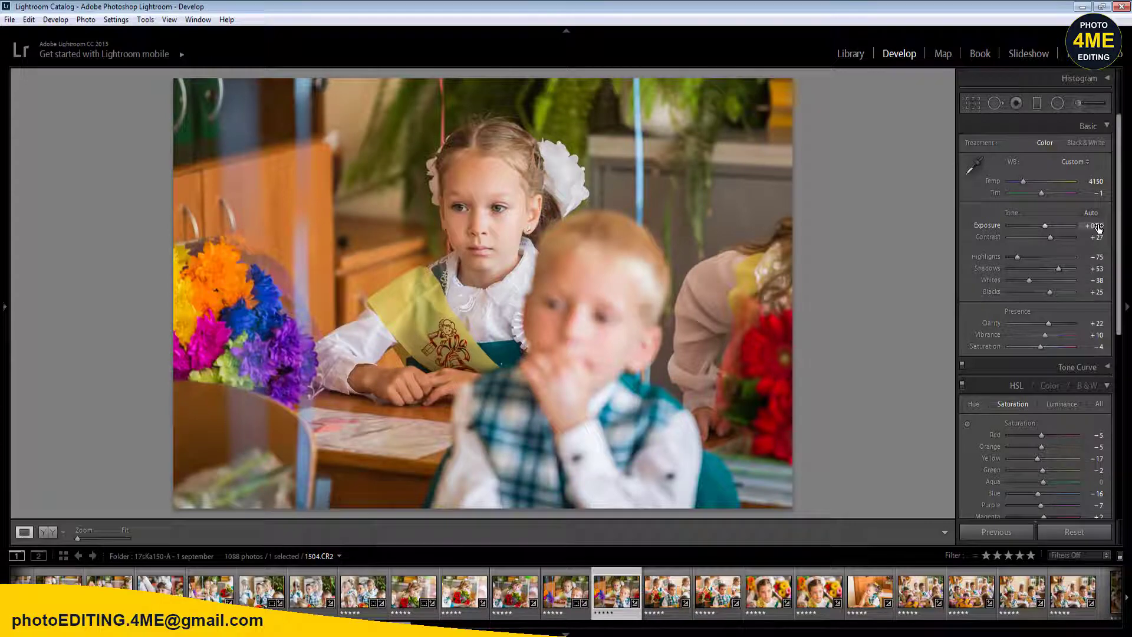
pyautogui.press('Right')
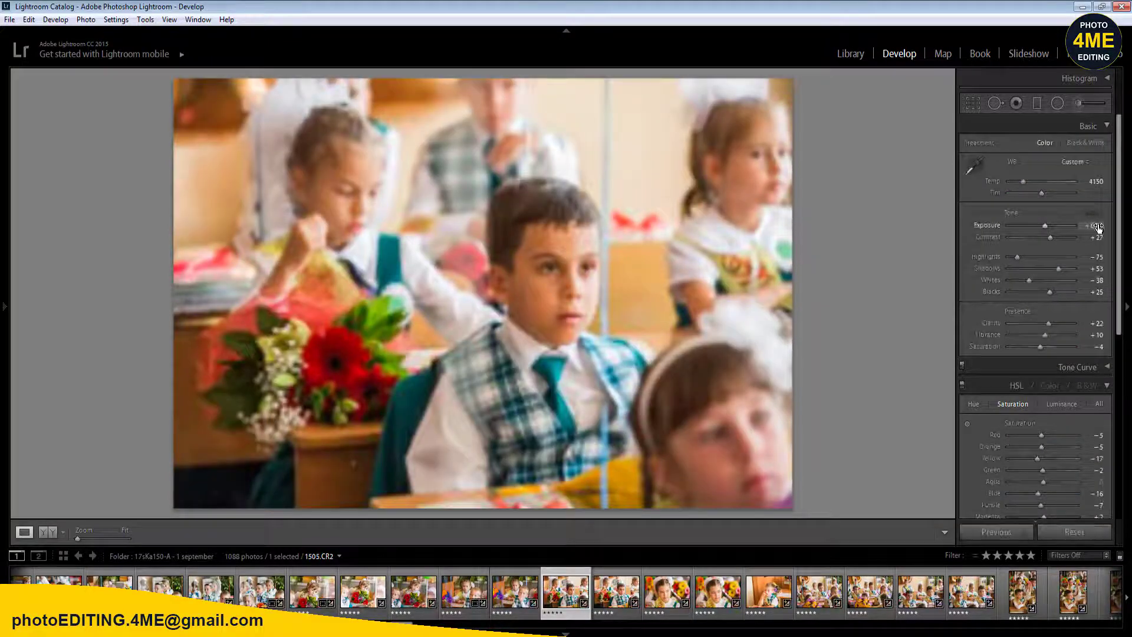
pyautogui.click(1095, 181)
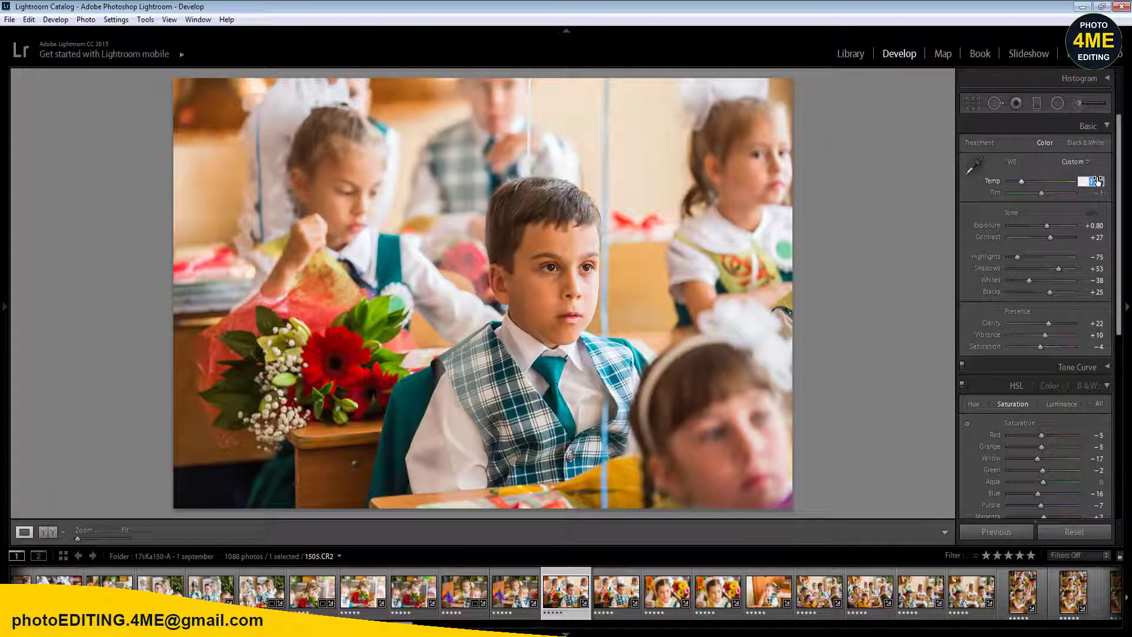
pyautogui.write('3950')
pyautogui.press('Return')
# - Add an inverted radial filter over the central boy's face in photo 1505.CR2 with exposure 0.40 and shadows 16
pyautogui.hotkey('shift', 'm')
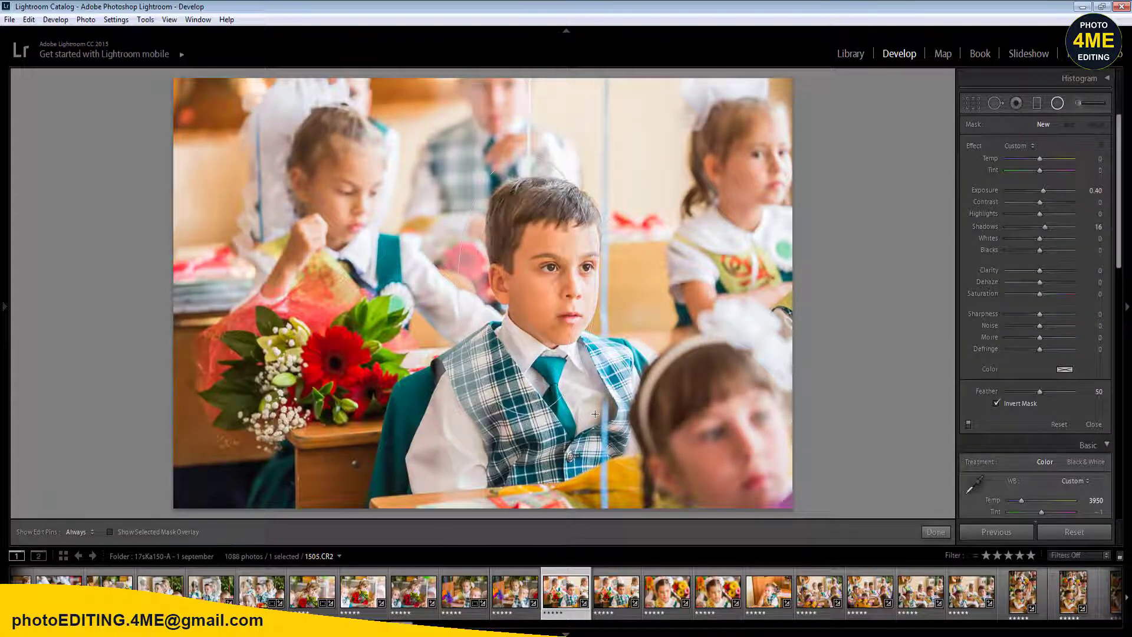
pyautogui.click(526, 284)
pyautogui.hotkey('shift', 'm')
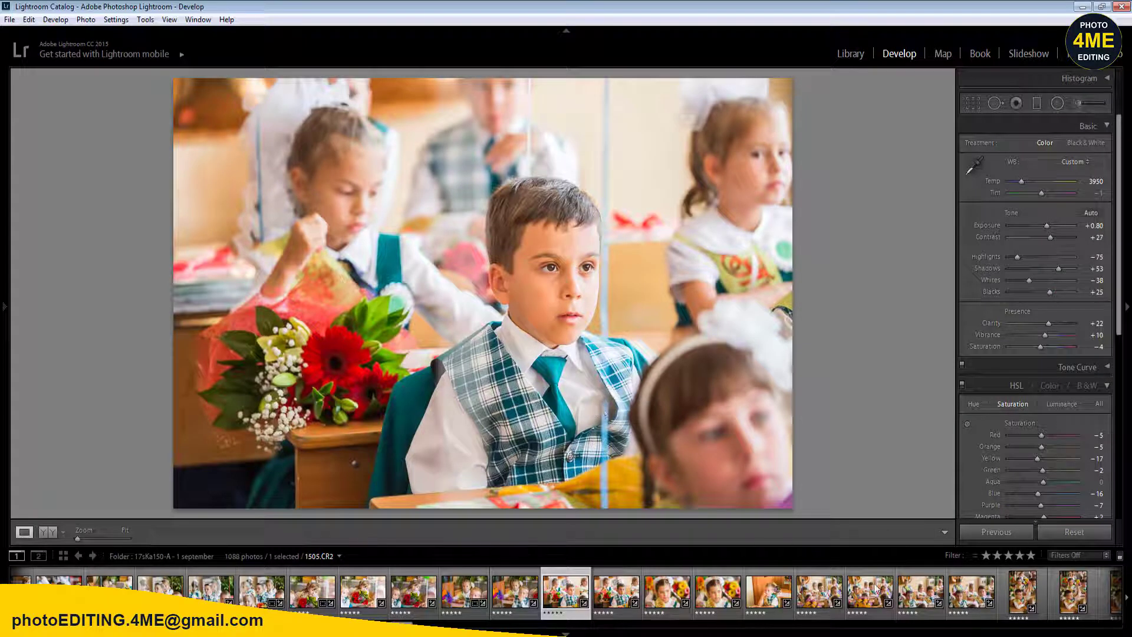
# - Synchronize the develop settings of photo 1505.CR2 to the following ten photos, leaving out local adjustments and crop
pyautogui.keyDown('shift'); pyautogui.click(1073, 590); pyautogui.keyUp('shift')
pyautogui.click(1002, 532)
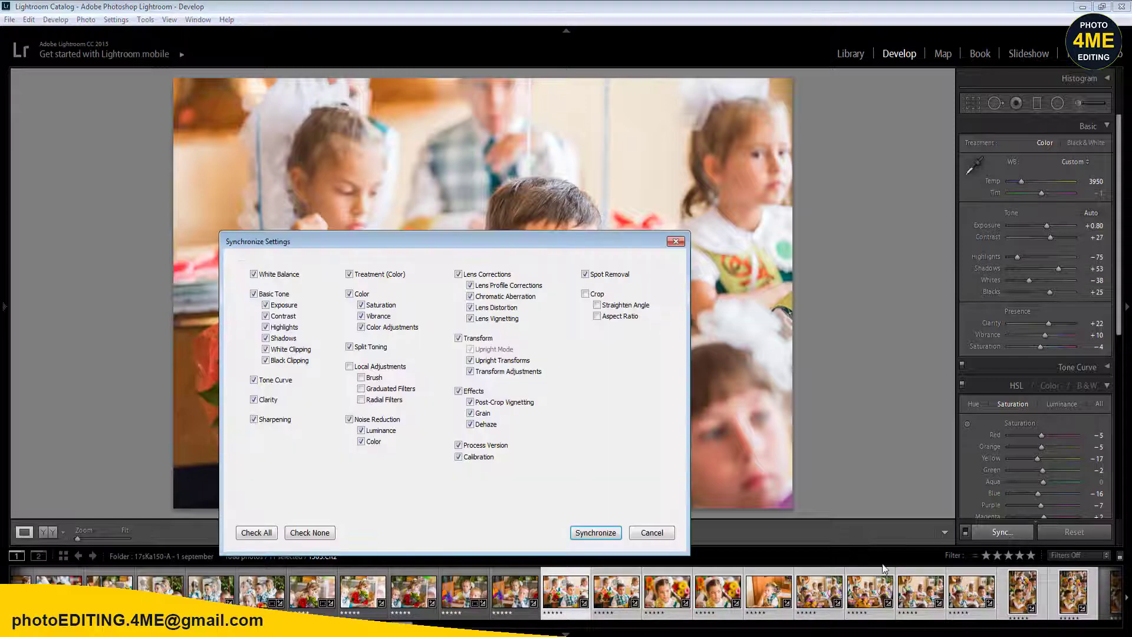
pyautogui.click(596, 533)
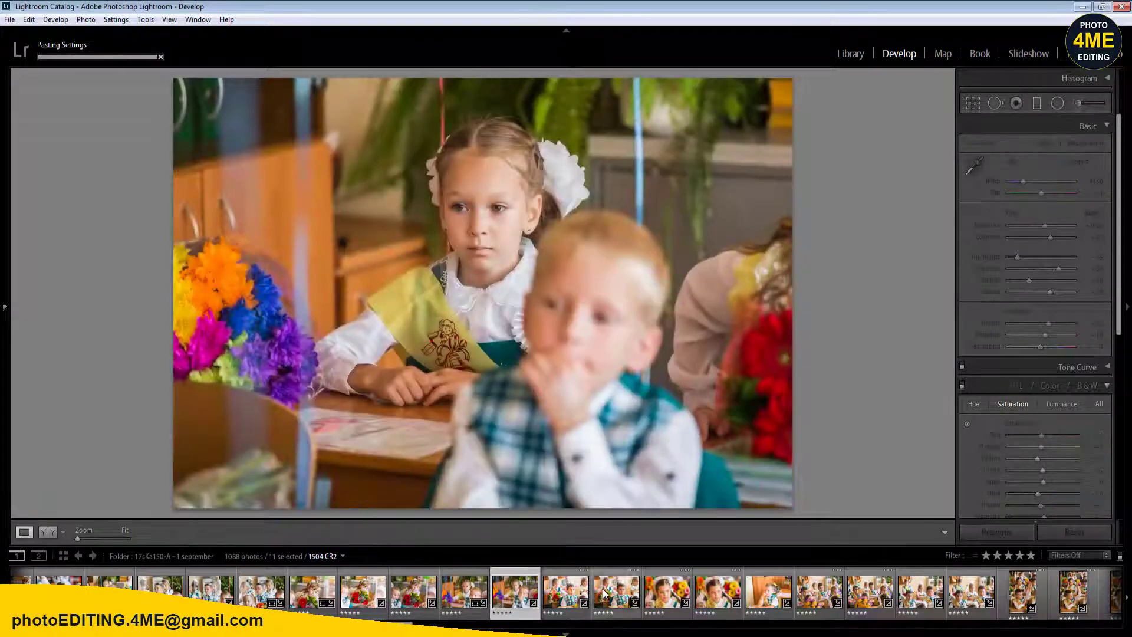
# - Add an inverted radial filter over the central boy's face in photo 1506.CR2 with exposure 0.40 and shadows 16
pyautogui.click(604, 593)
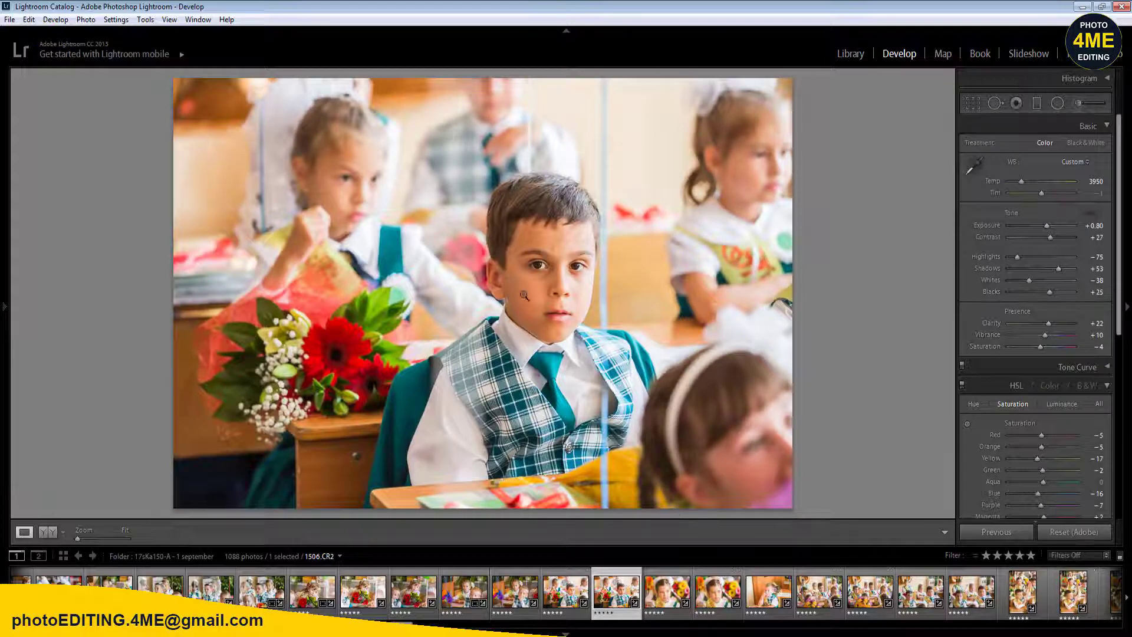
pyautogui.hotkey('shift', 'm')
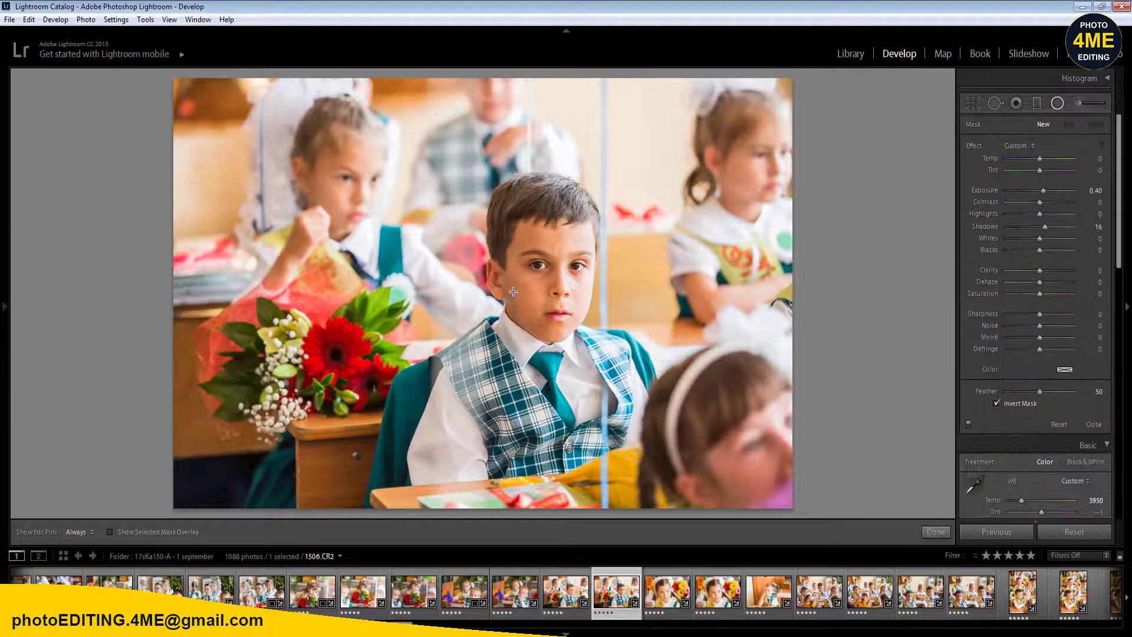
pyautogui.moveTo(527, 305); pyautogui.dragTo(558, 371)
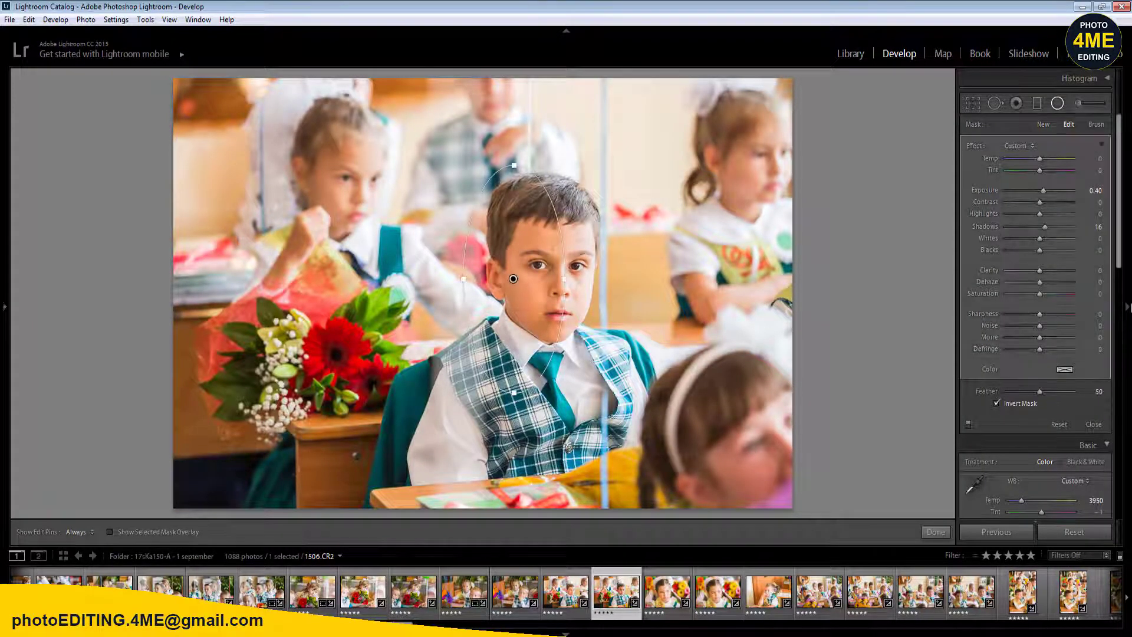
pyautogui.hotkey('shift', 'm')
# - Change the camera profile of photo 1506.CR2 to Camera Standard
pyautogui.moveTo(1119, 250); pyautogui.dragTo(1111, 471)
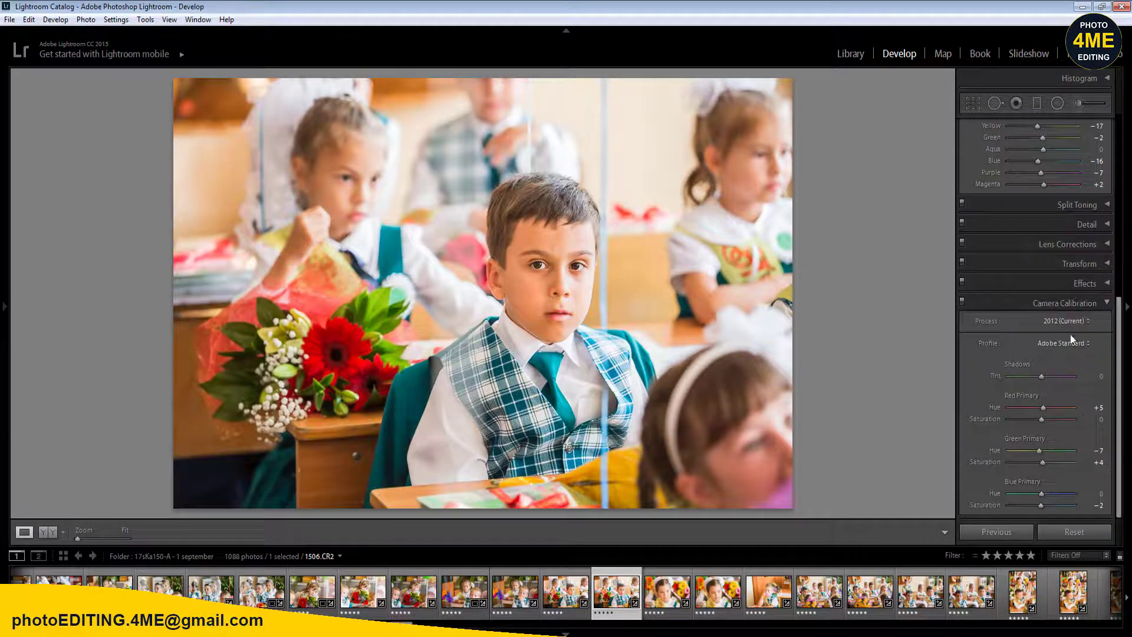
pyautogui.click(1072, 344)
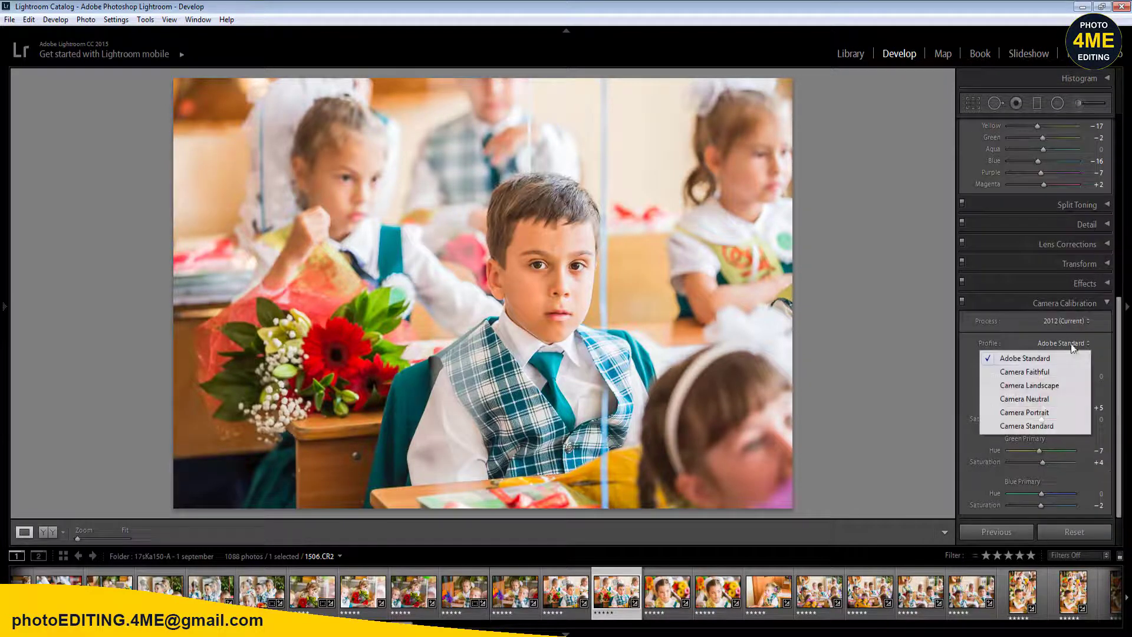
pyautogui.click(1057, 427)
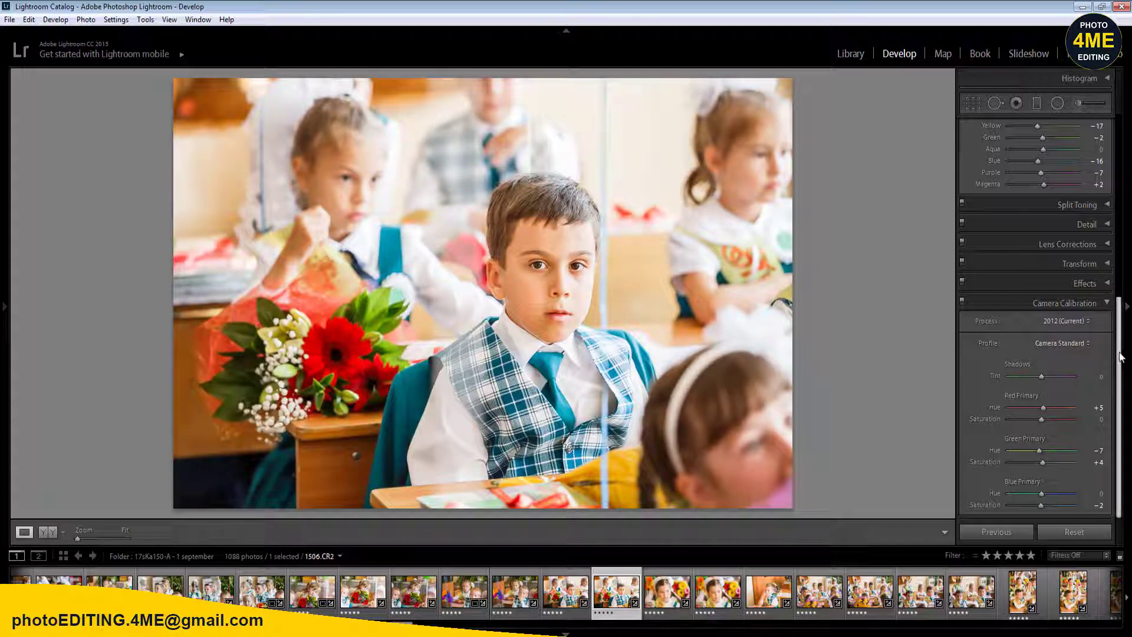
# - Set the temperature of photo 1506.CR2 to 3800 and its exposure to +0.60
pyautogui.moveTo(1119, 362); pyautogui.dragTo(1118, 177)
pyautogui.click(1095, 178)
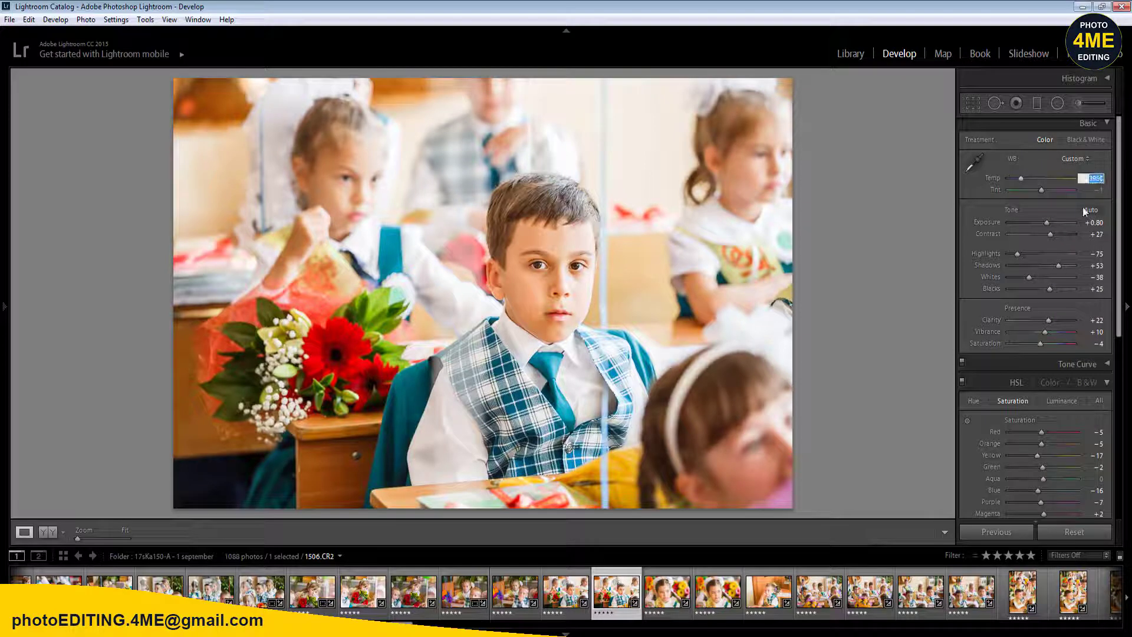
pyautogui.click(1094, 223)
pyautogui.press('Down')
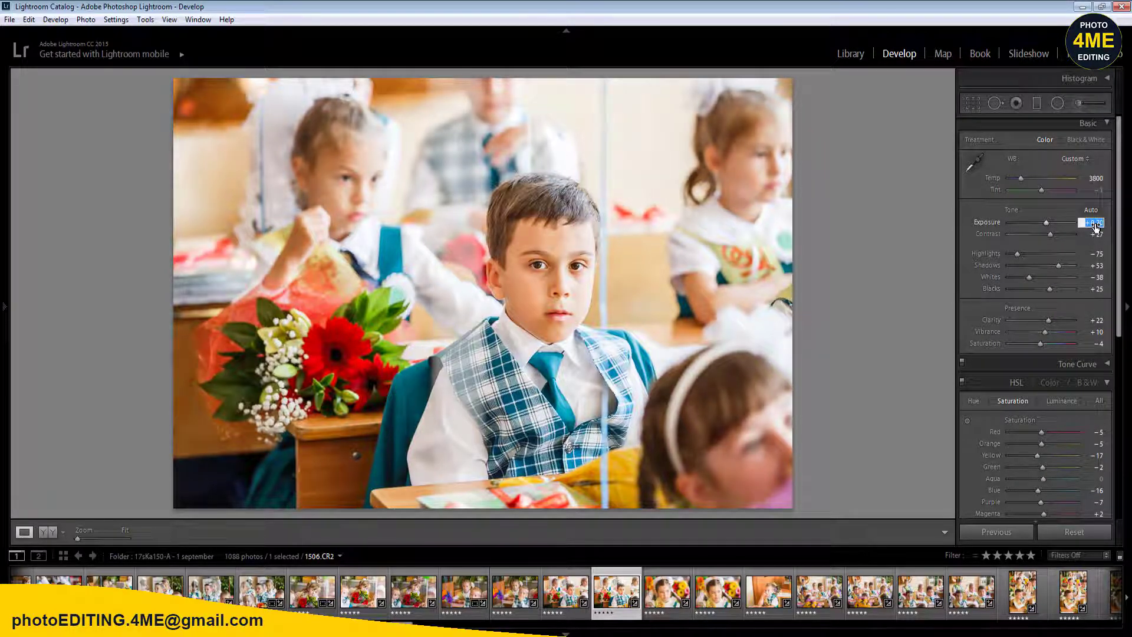
pyautogui.press('Down')
pyautogui.press('Return')
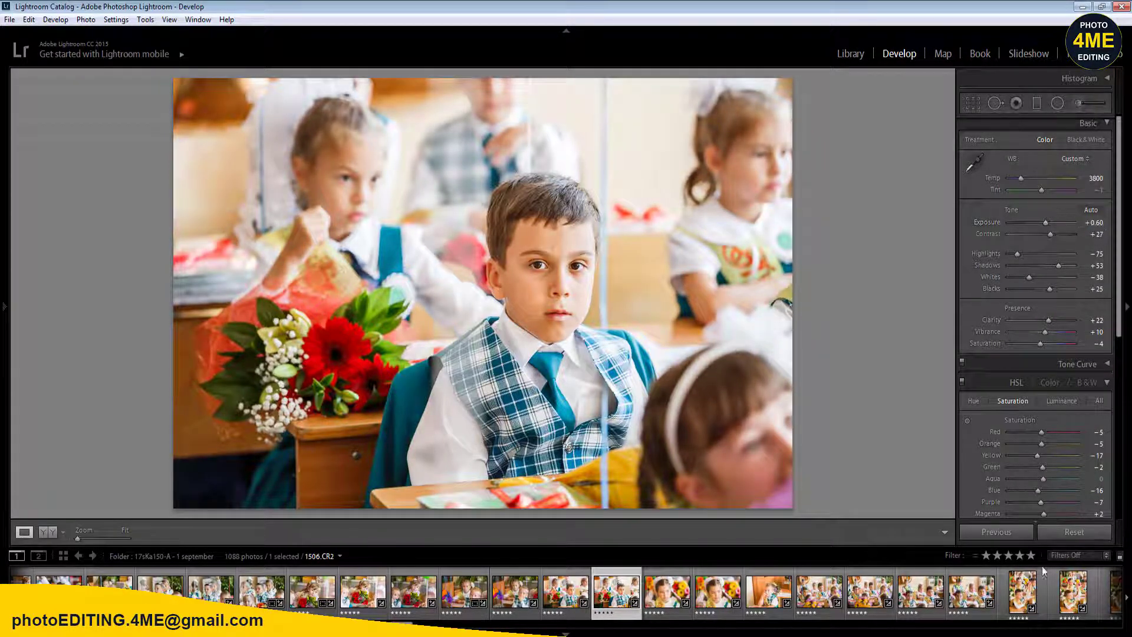
# - Synchronize the develop settings of photo 1506.CR2 to the following nine photos, leaving out local adjustments and crop
pyautogui.keyDown('shift'); pyautogui.click(1060, 592); pyautogui.keyUp('shift')
pyautogui.click(1017, 536)
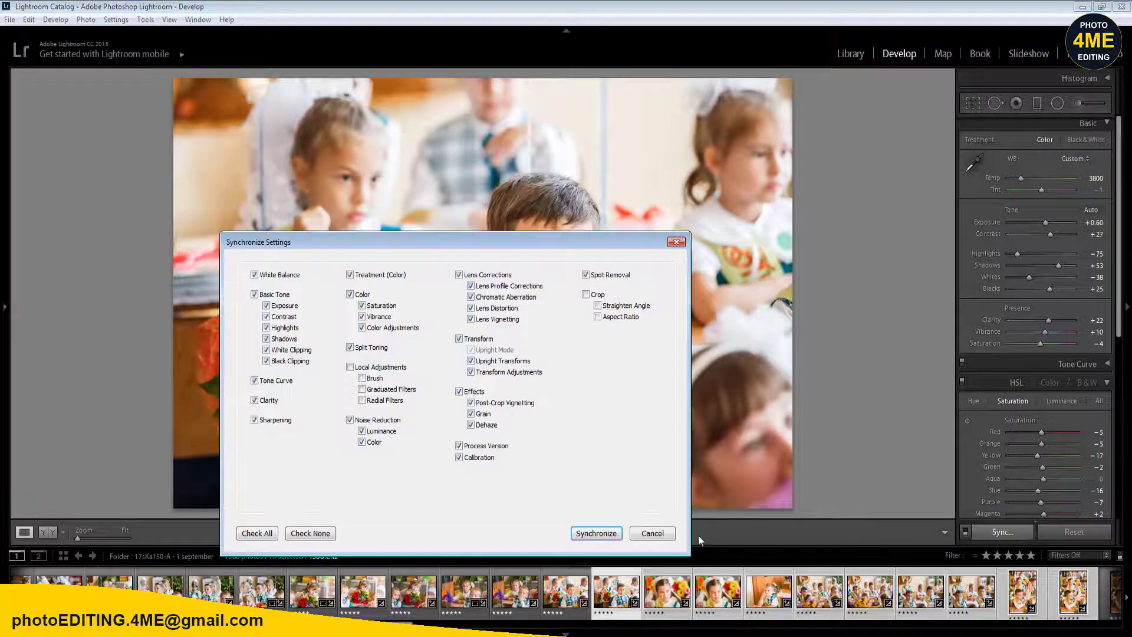
pyautogui.click(610, 534)
# - Set the exposure of photo 1507.CR2 to +0.40 and its temperature to 3700, and compare it side by side with the original
pyautogui.click(565, 591)
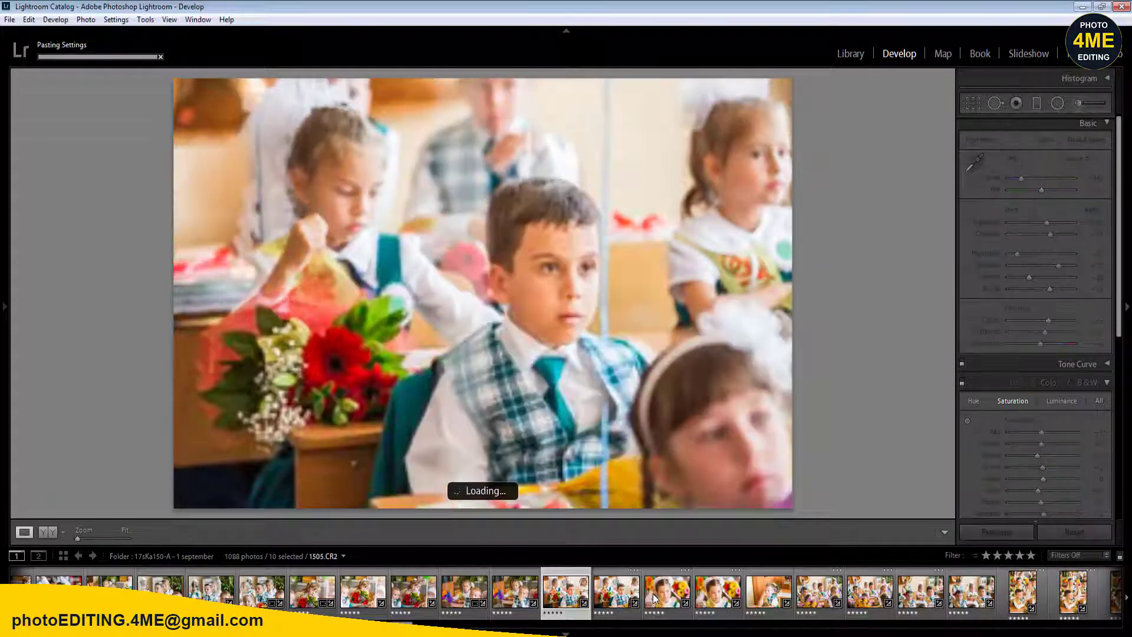
pyautogui.click(653, 594)
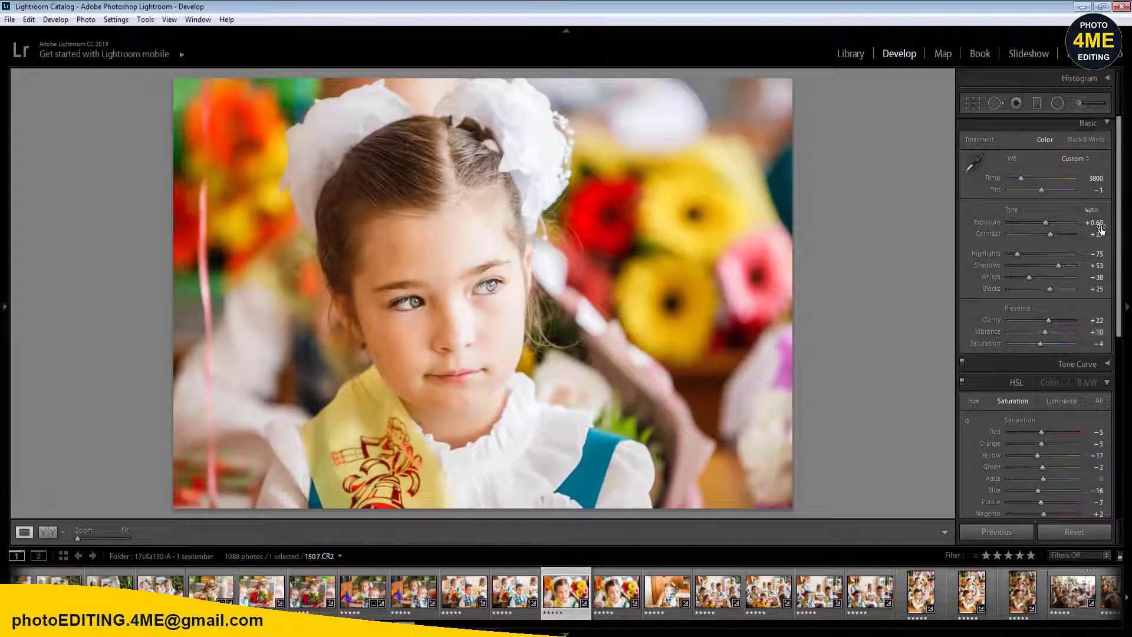
pyautogui.click(1096, 223)
pyautogui.click(1096, 178)
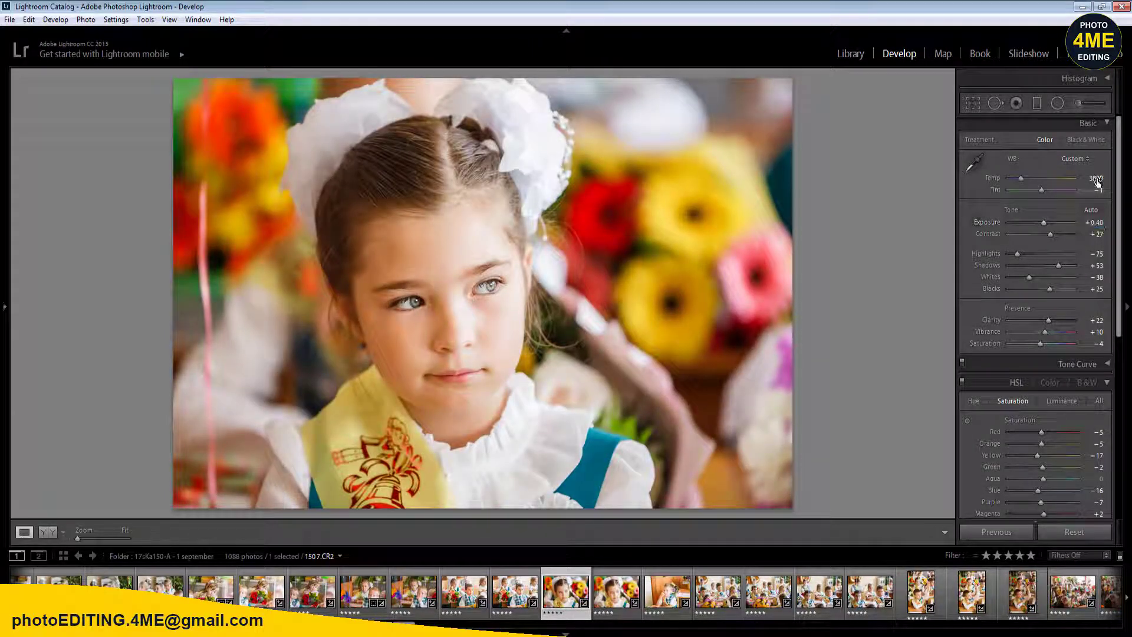
pyautogui.press('Return')
pyautogui.click(44, 529)
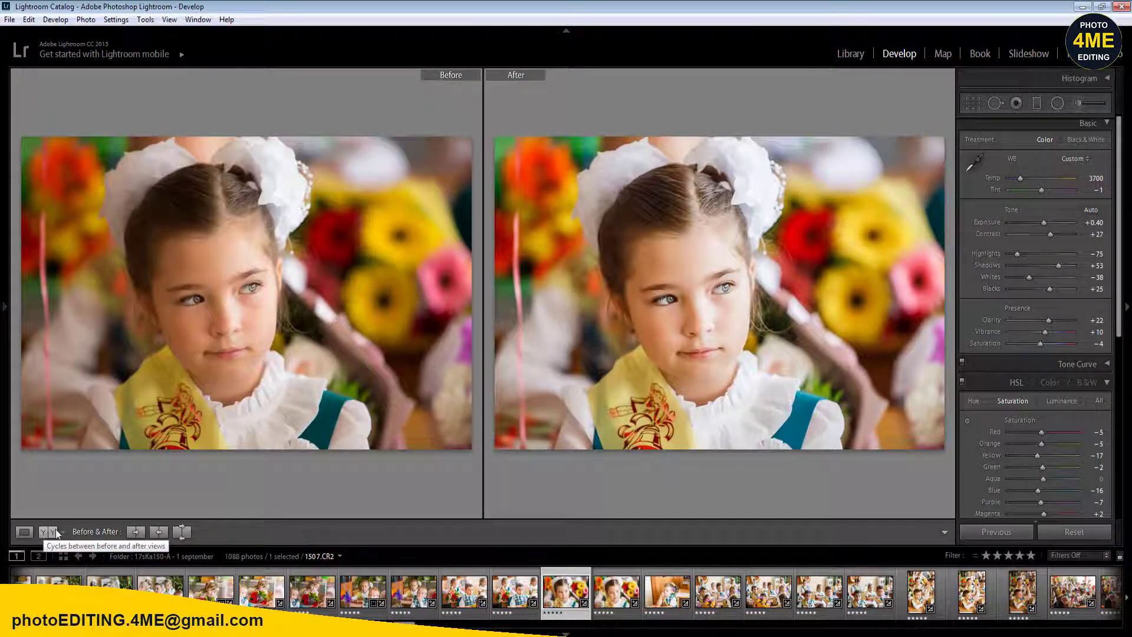
# - Change the camera profile of photo 1507.CR2 to Adobe Standard
pyautogui.scroll(-10, 1120, 331)
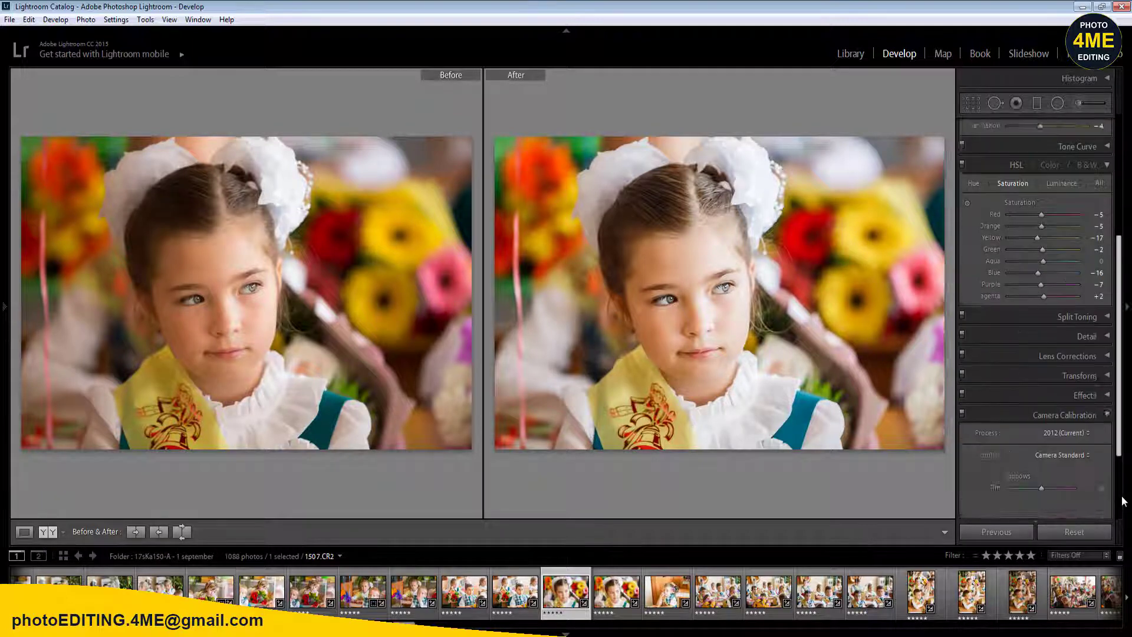
pyautogui.click(1079, 343)
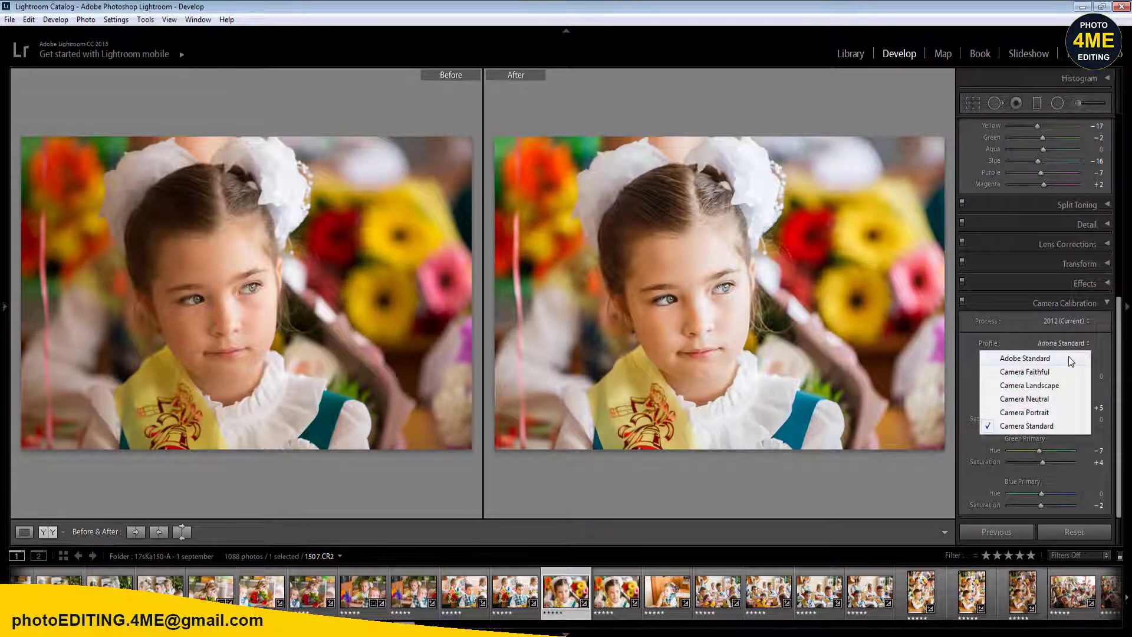
pyautogui.click(1068, 358)
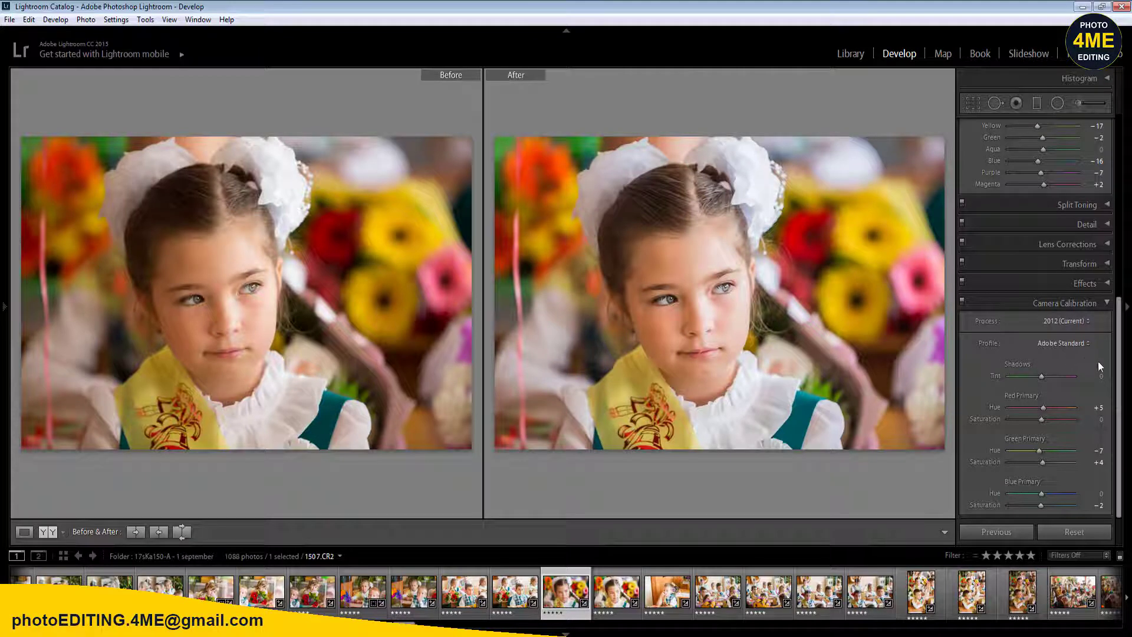
pyautogui.moveTo(1119, 366); pyautogui.dragTo(1121, 159)
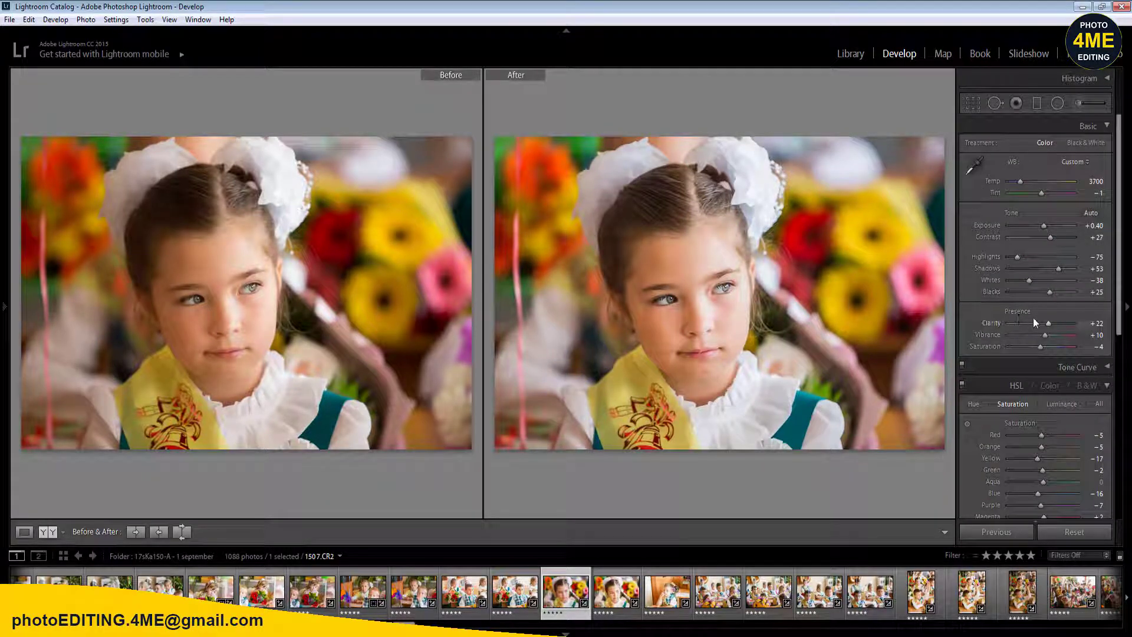
# - Set the temperature of photo 1507.CR2 to 3600 and its vibrance to +7
pyautogui.click(1097, 181)
pyautogui.press('Return')
pyautogui.click(1095, 335)
pyautogui.write('7')
pyautogui.press('Return')
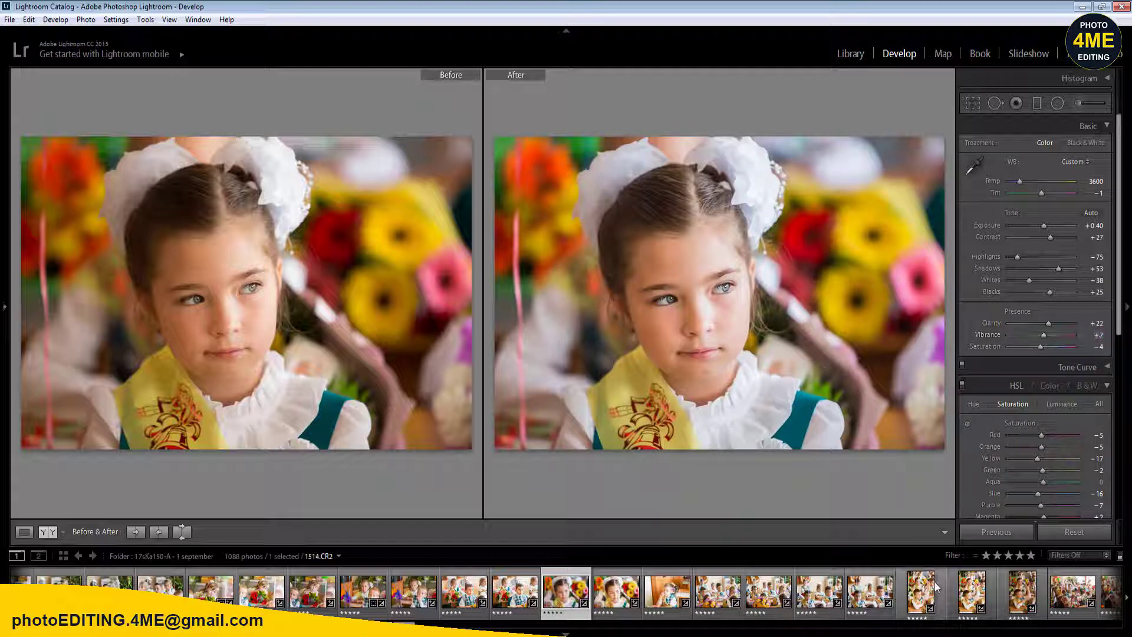
# - Synchronize the develop settings of photo 1507.CR2 to the following ten photos
pyautogui.keyDown('shift'); pyautogui.click(1048, 600); pyautogui.keyUp('shift')
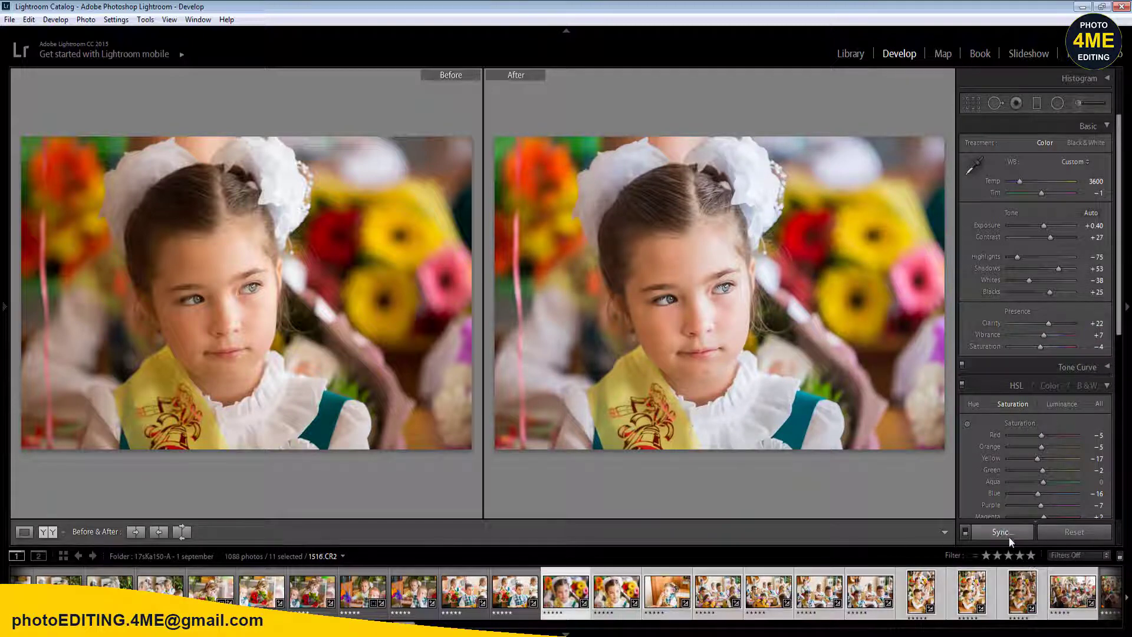
pyautogui.click(1009, 534)
pyautogui.click(607, 533)
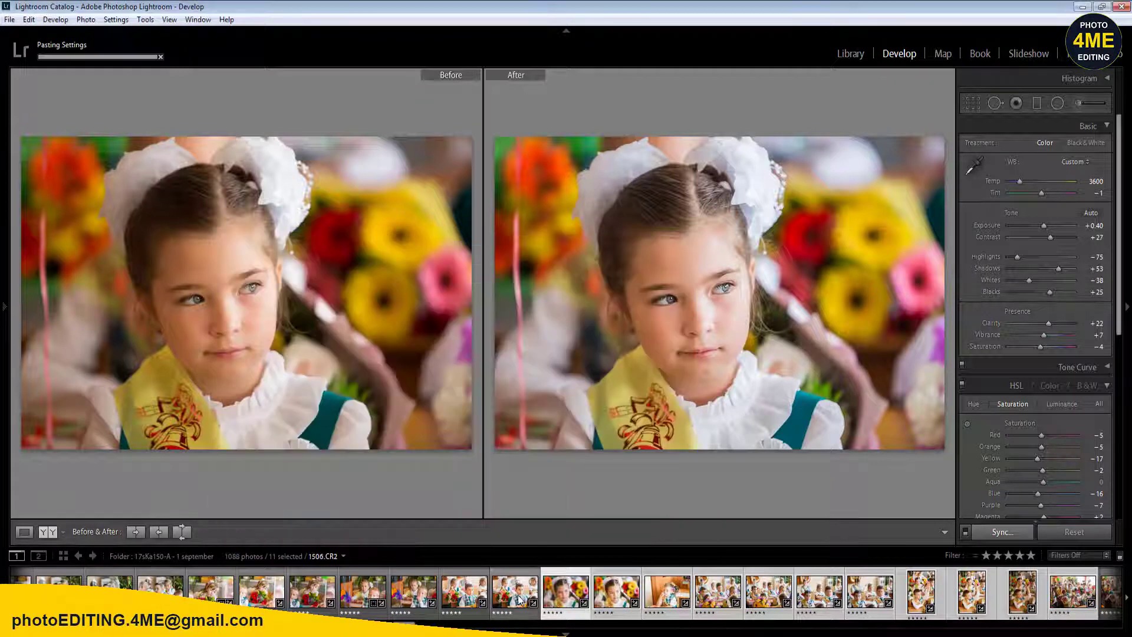
# - Slightly adjust the crop of photo 1509.CR2, the boy resting his head on his hand
pyautogui.click(605, 596)
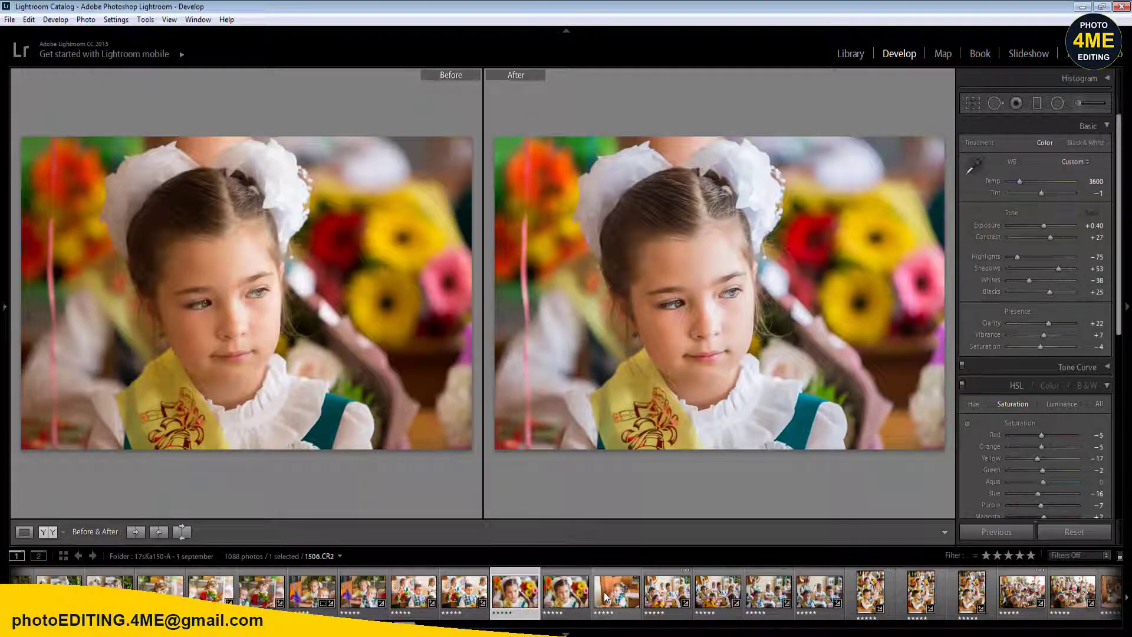
pyautogui.press('Right')
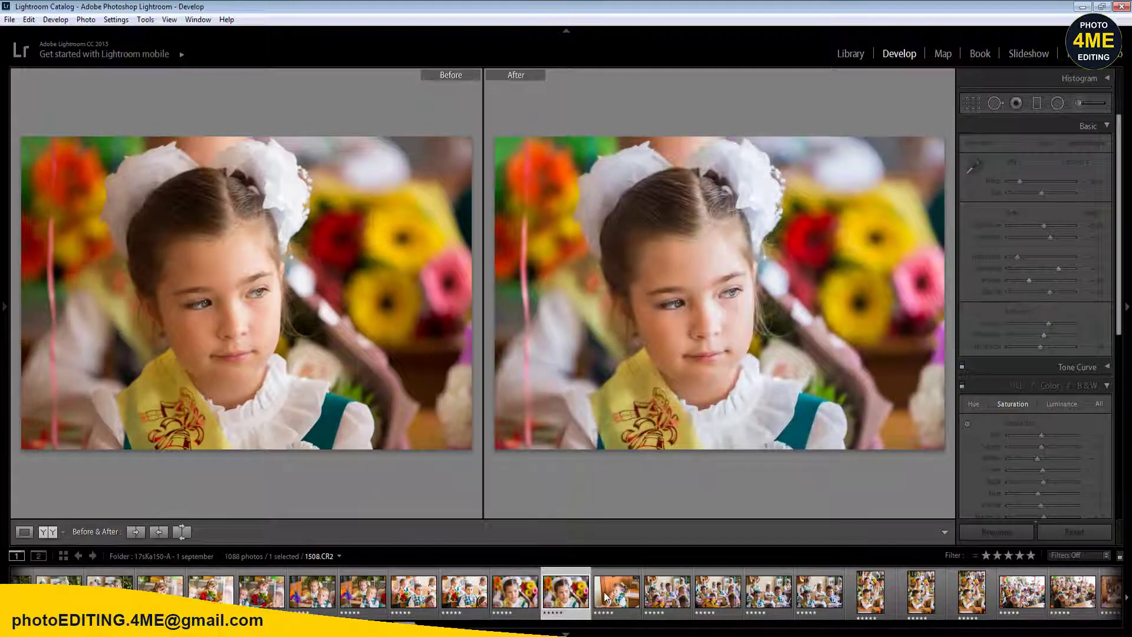
pyautogui.press('Right')
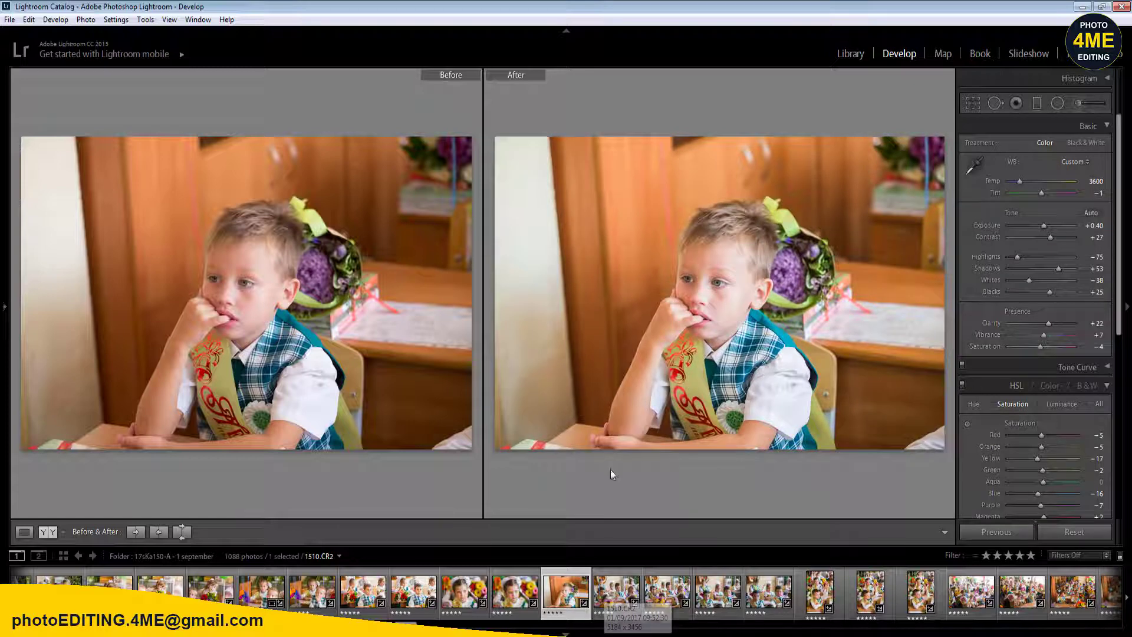
pyautogui.press('r')
pyautogui.moveTo(821, 69); pyautogui.dragTo(823, 78)
pyautogui.press('Return')
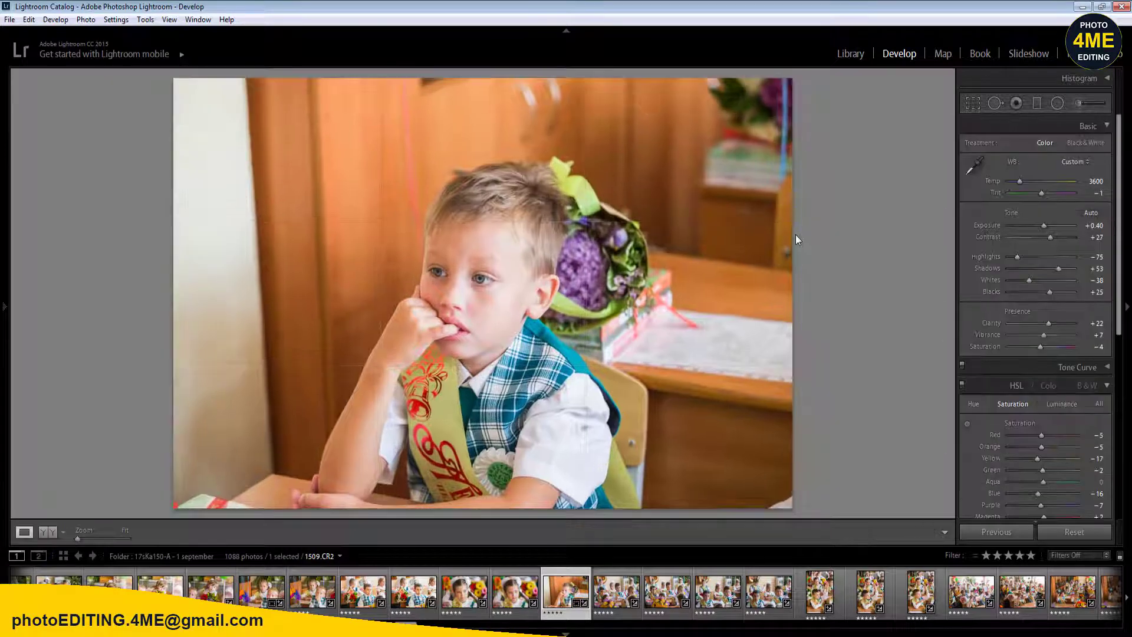
# - Add inverted radial filters with exposure 0.40 and shadows 16 over the faces of three boys and the girl behind them in photo 1510.CR2
pyautogui.press('Right')
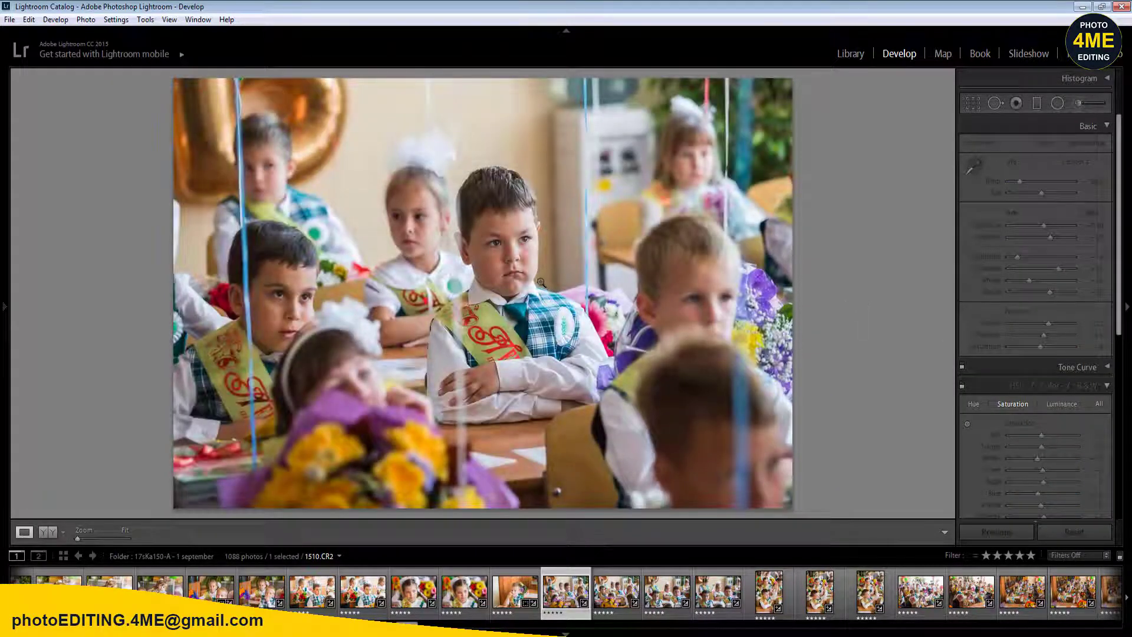
pyautogui.hotkey('shift', 'm')
pyautogui.moveTo(502, 259); pyautogui.dragTo(551, 357)
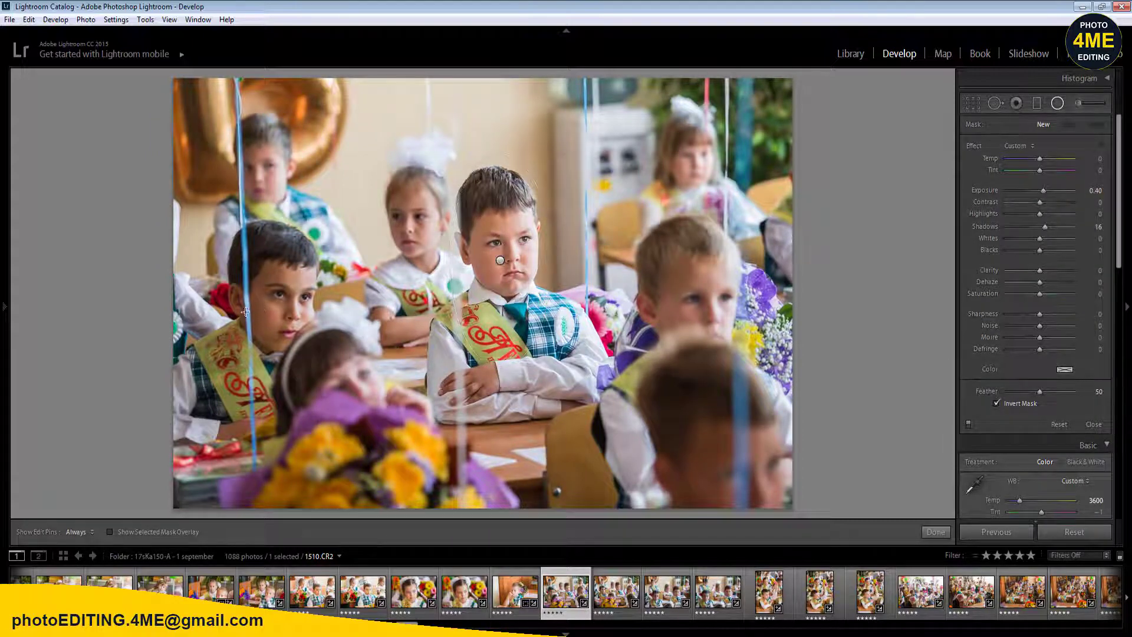
pyautogui.moveTo(242, 303); pyautogui.dragTo(301, 408)
pyautogui.press('Return')
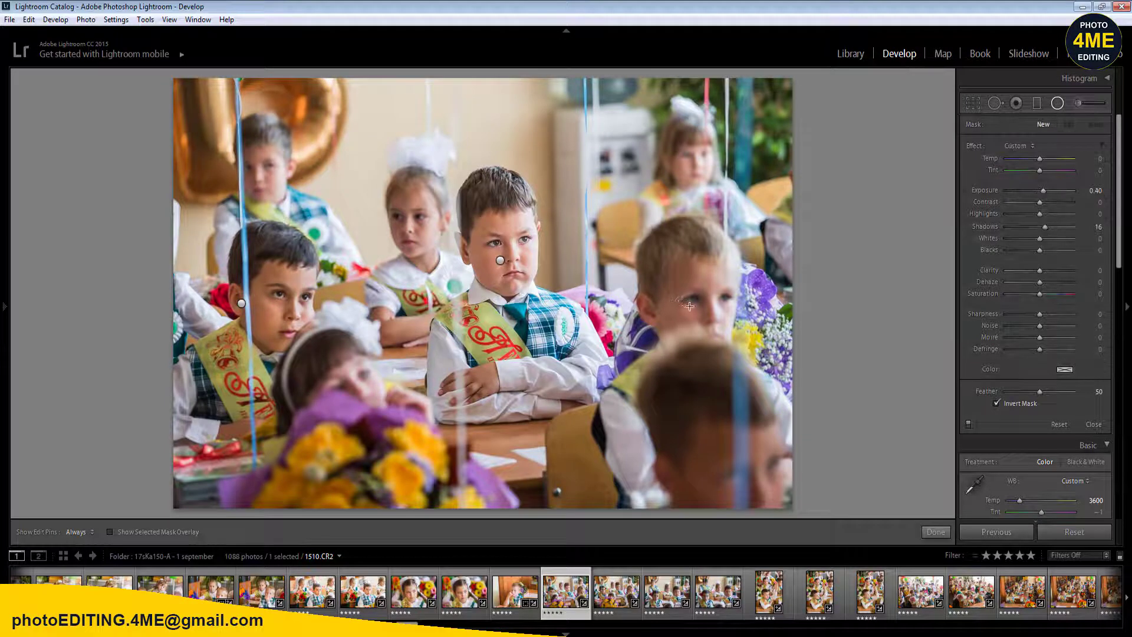
pyautogui.moveTo(689, 306); pyautogui.dragTo(767, 379)
pyautogui.press('Return')
pyautogui.moveTo(395, 220); pyautogui.dragTo(447, 300)
pyautogui.press('Return')
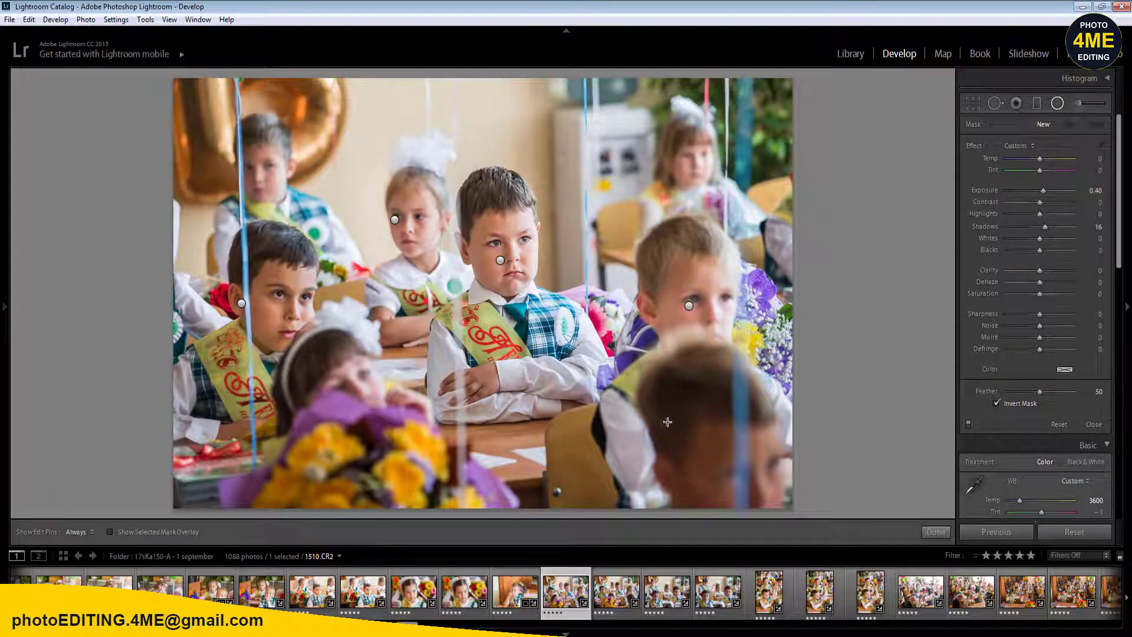
pyautogui.hotkey('shift', 'm')
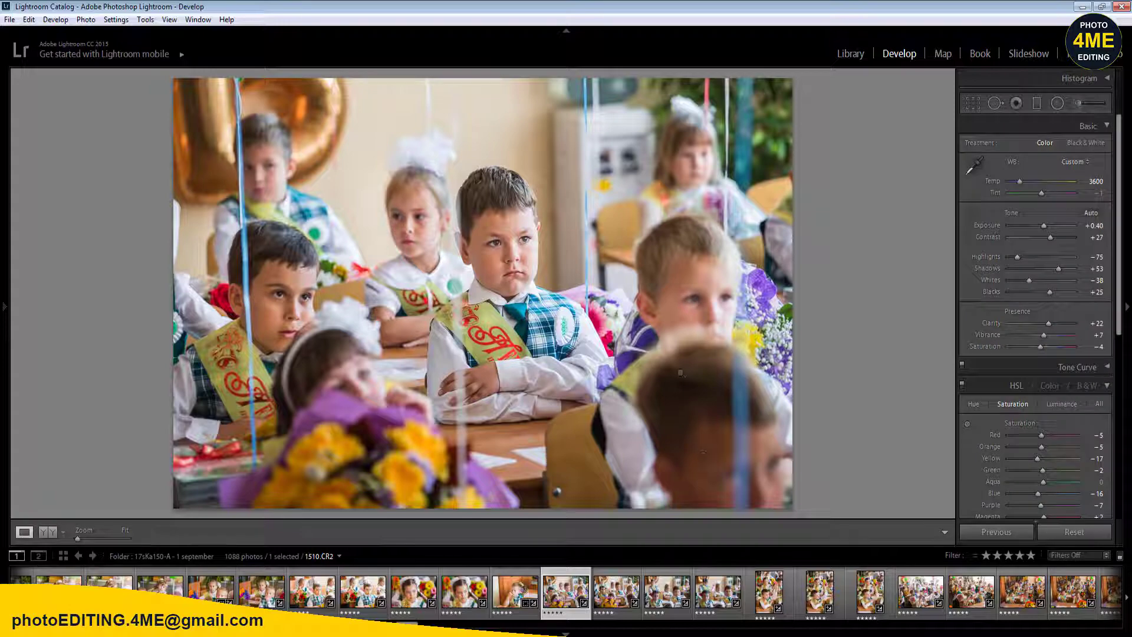
# - Compare the before and after versions of photos 1510.CR2 and 1511.CR2
pyautogui.press('Right')
pyautogui.press('Left')
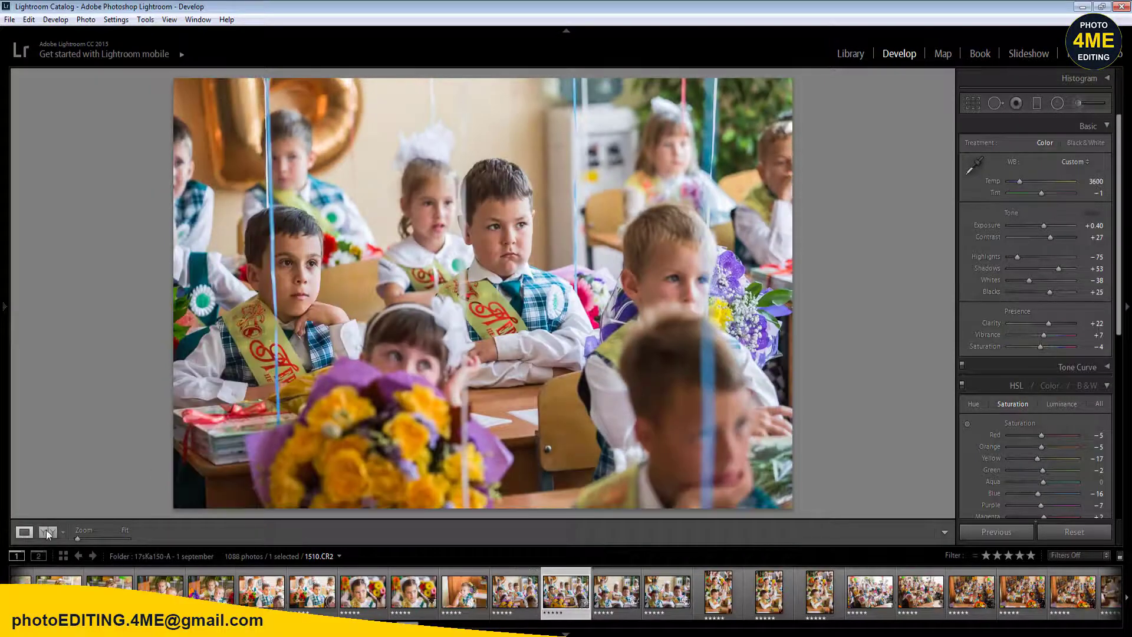
pyautogui.click(49, 531)
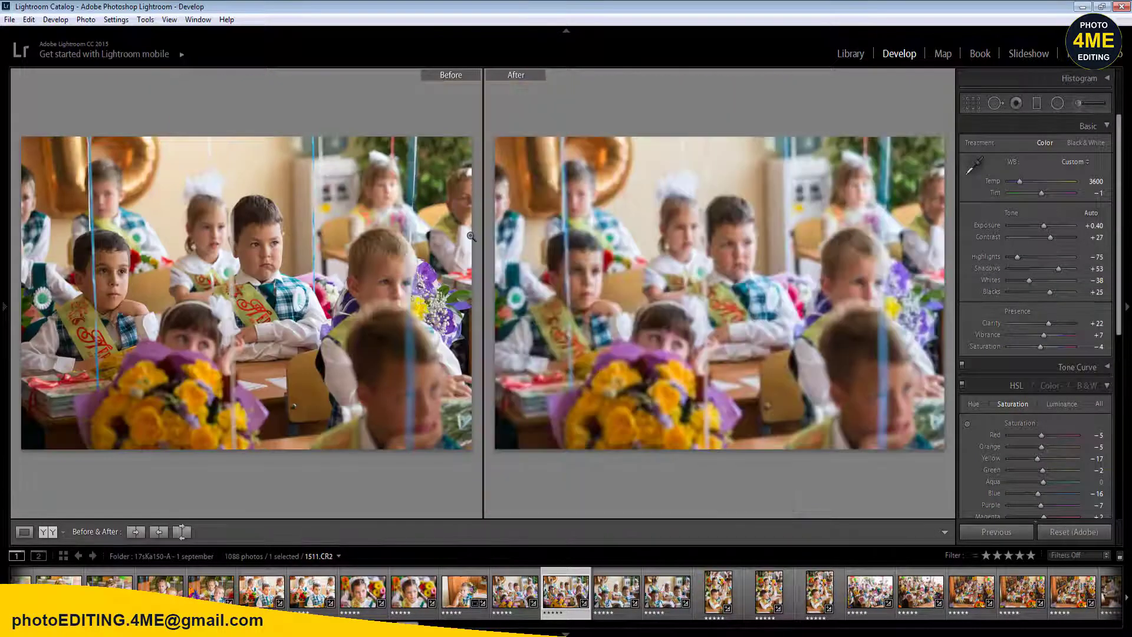
pyautogui.click(521, 595)
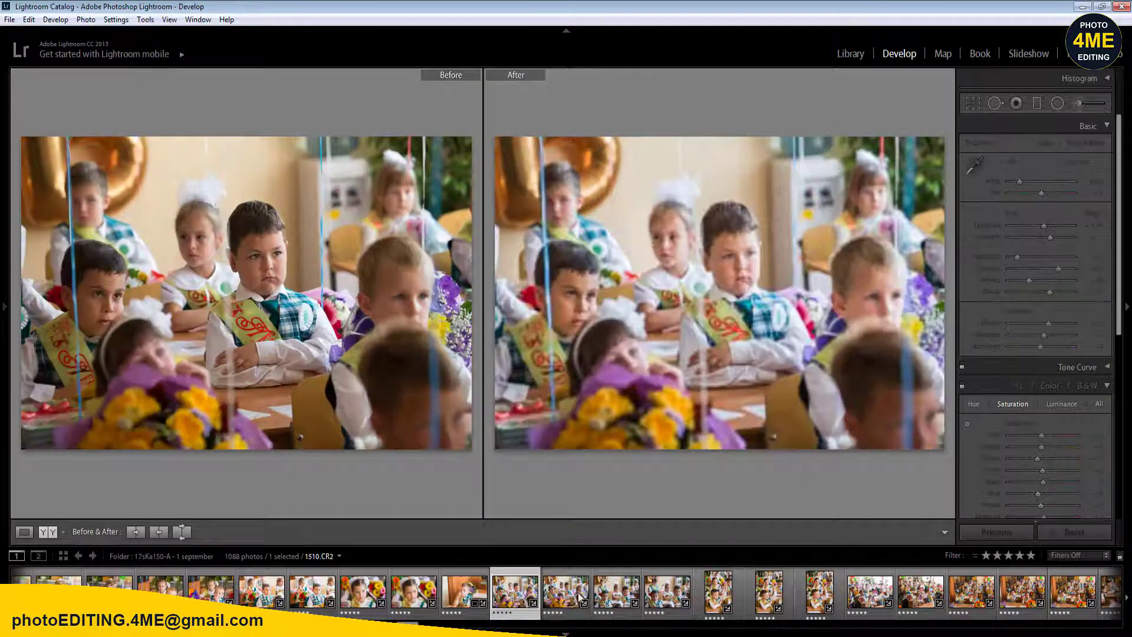
pyautogui.keyDown('shift'); pyautogui.click(596, 611); pyautogui.keyUp('shift')
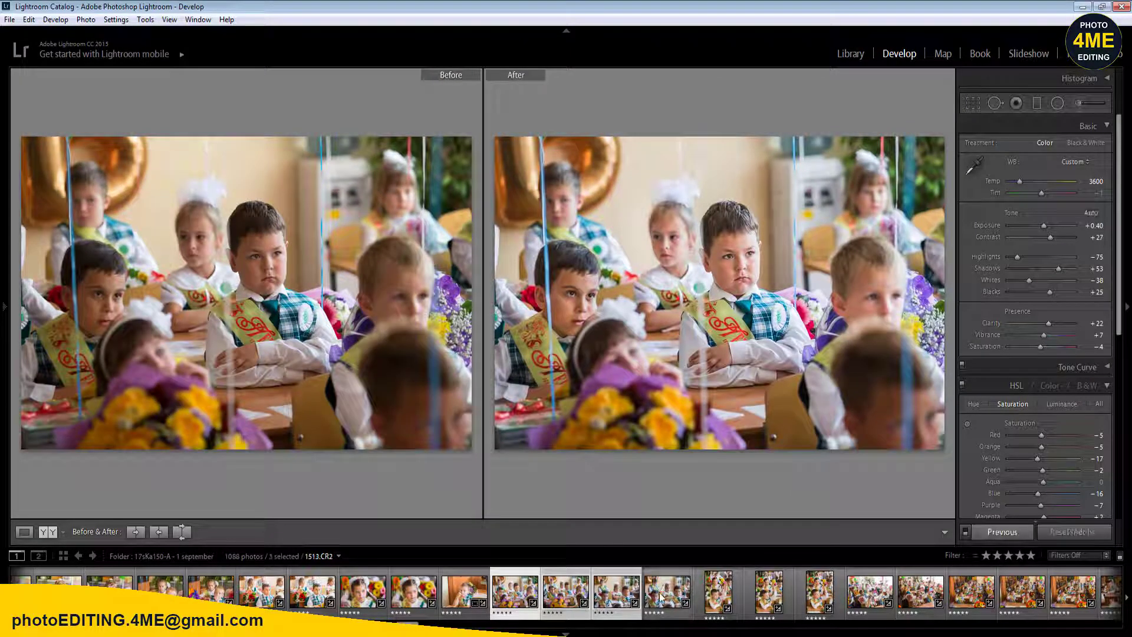
pyautogui.click(566, 595)
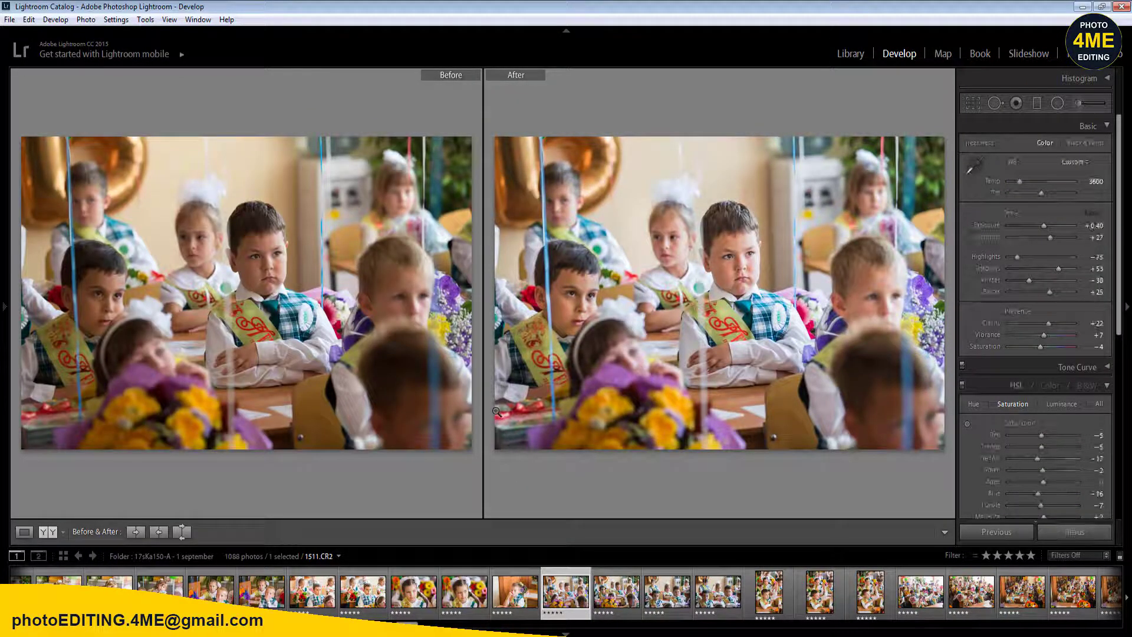
pyautogui.press('Right')
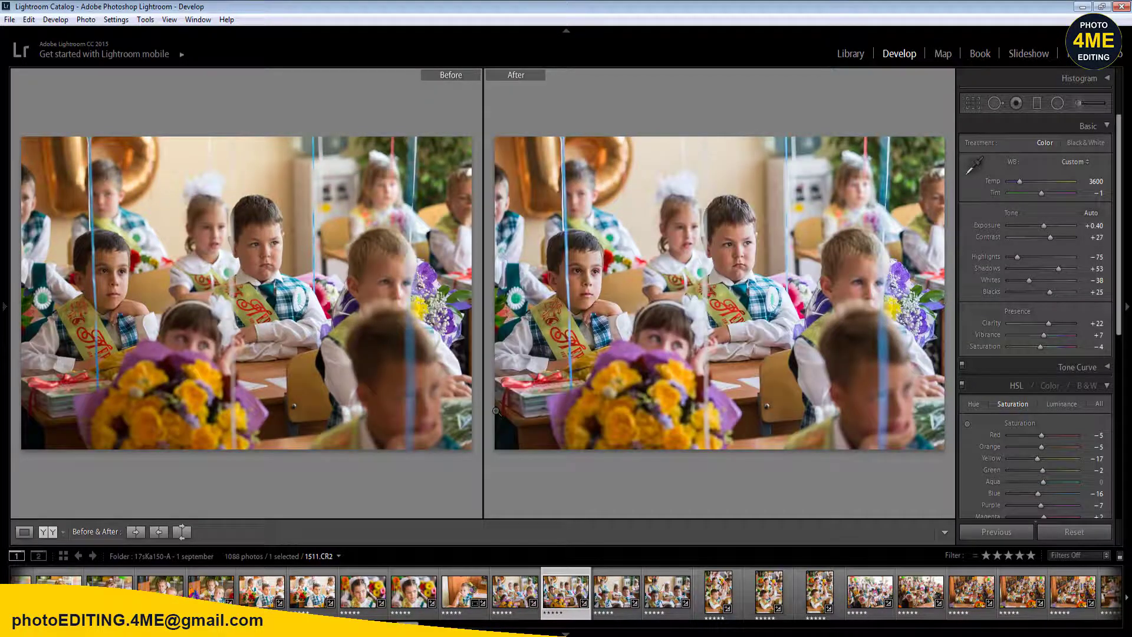
# - Raise the shadows of photo 1512.CR2 to +95 and its blacks to +33
pyautogui.press('1')
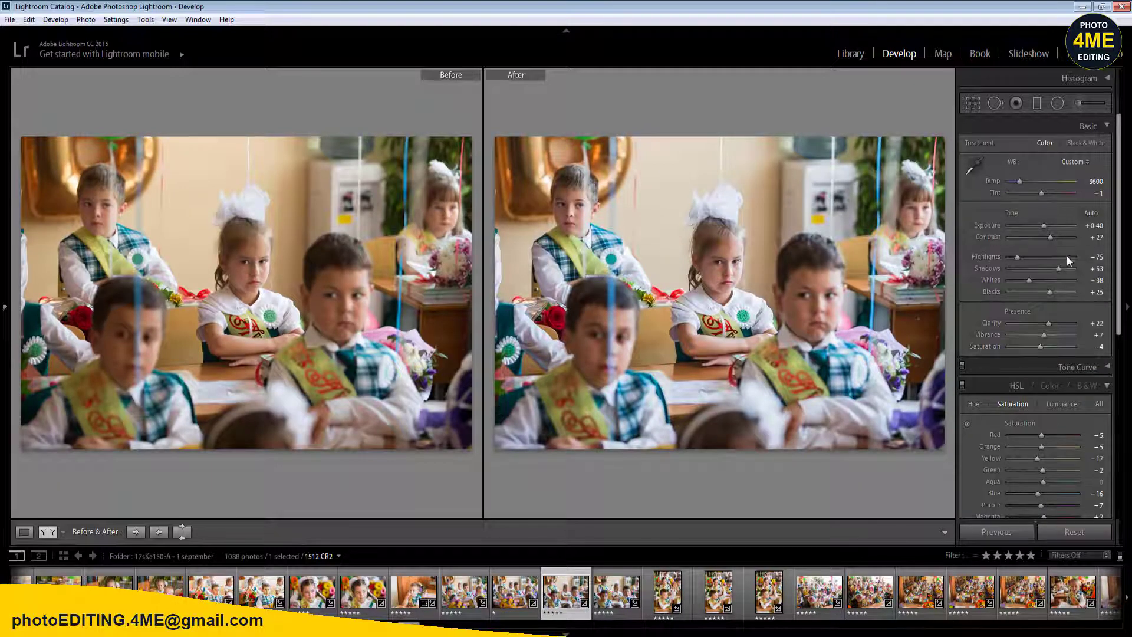
pyautogui.click(1097, 226)
pyautogui.press('Return')
pyautogui.moveTo(1060, 269); pyautogui.dragTo(1053, 293)
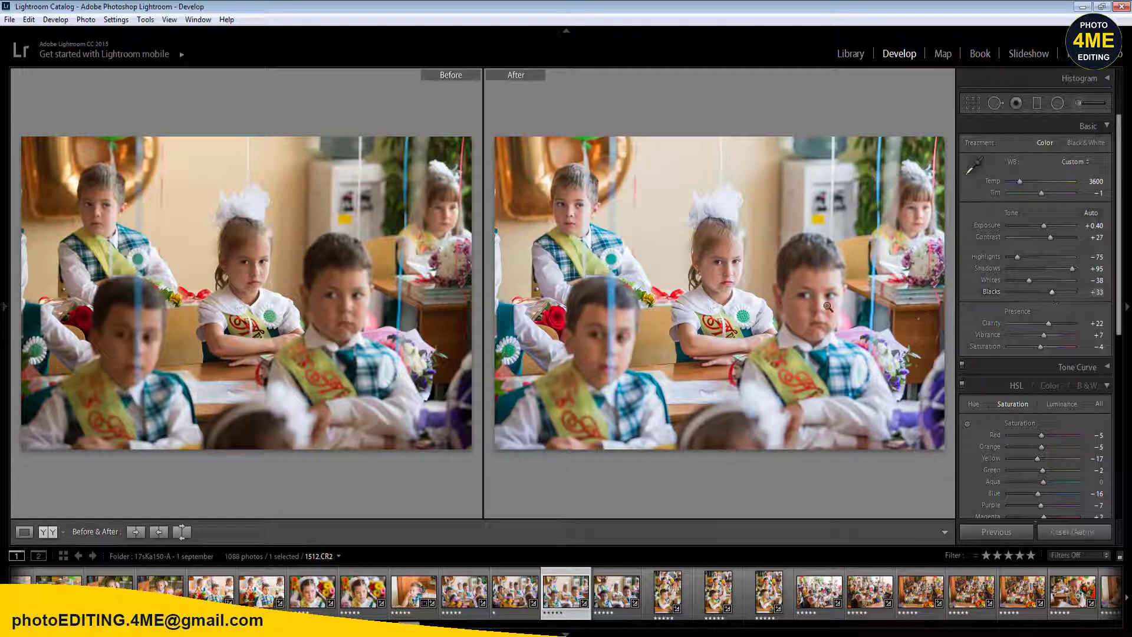
# - Add inverted radial filters over the right-hand boy's and the central girl's faces in photo 1512.CR2, lowering the exposure of the girl's filter
pyautogui.hotkey('shift', 'm')
pyautogui.moveTo(796, 306); pyautogui.dragTo(824, 355)
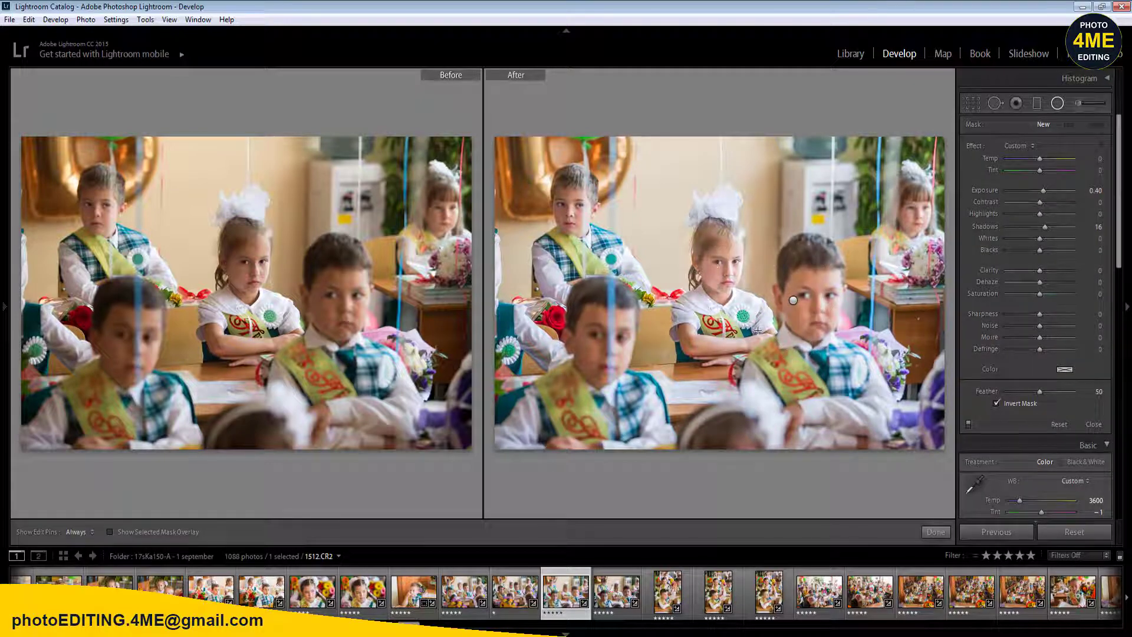
pyautogui.moveTo(758, 330); pyautogui.dragTo(758, 330)
pyautogui.click(1092, 190)
pyautogui.press('Return')
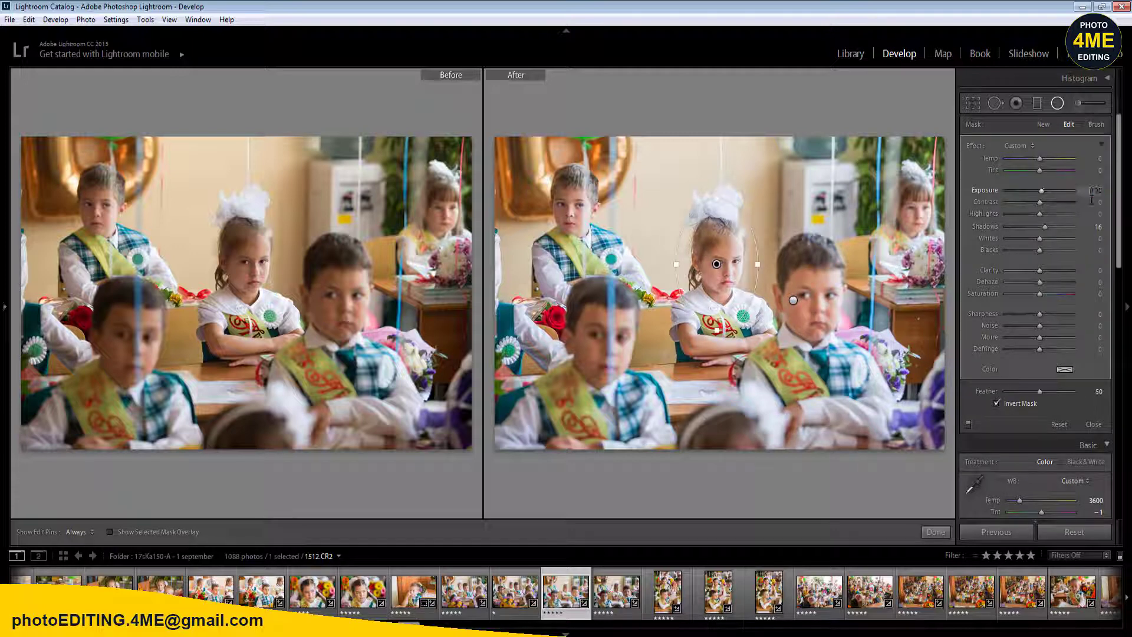
pyautogui.hotkey('shift', 'm')
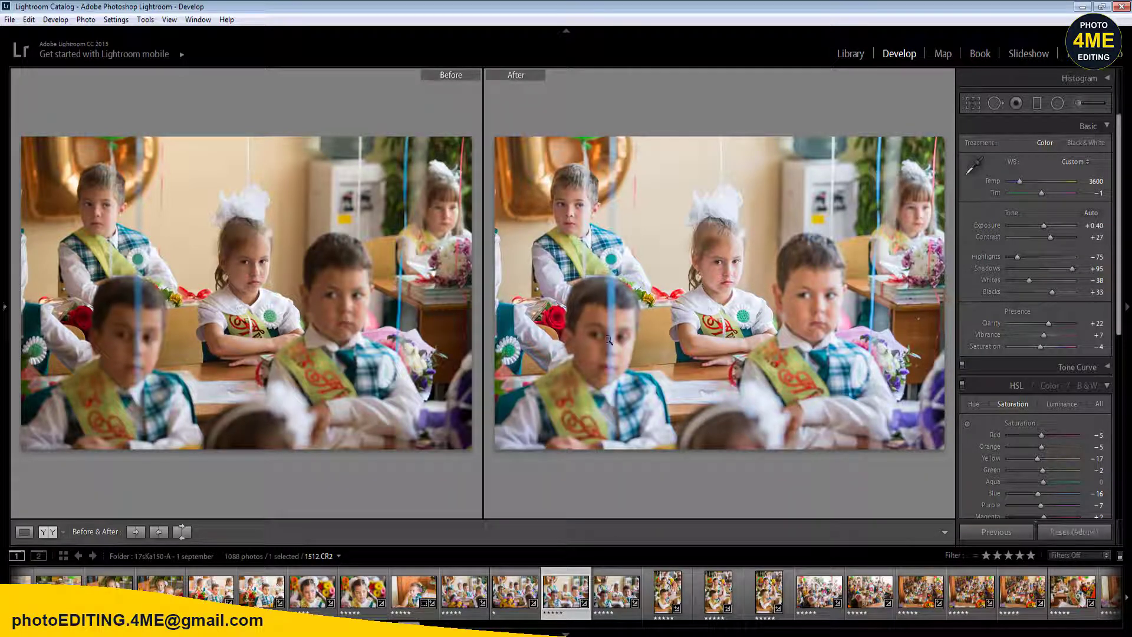
# - Add inverted radial filters with exposure 0.40 and shadows 16 over the front-left and back-left boys' faces in photo 1512.CR2
pyautogui.hotkey('shift', 'm')
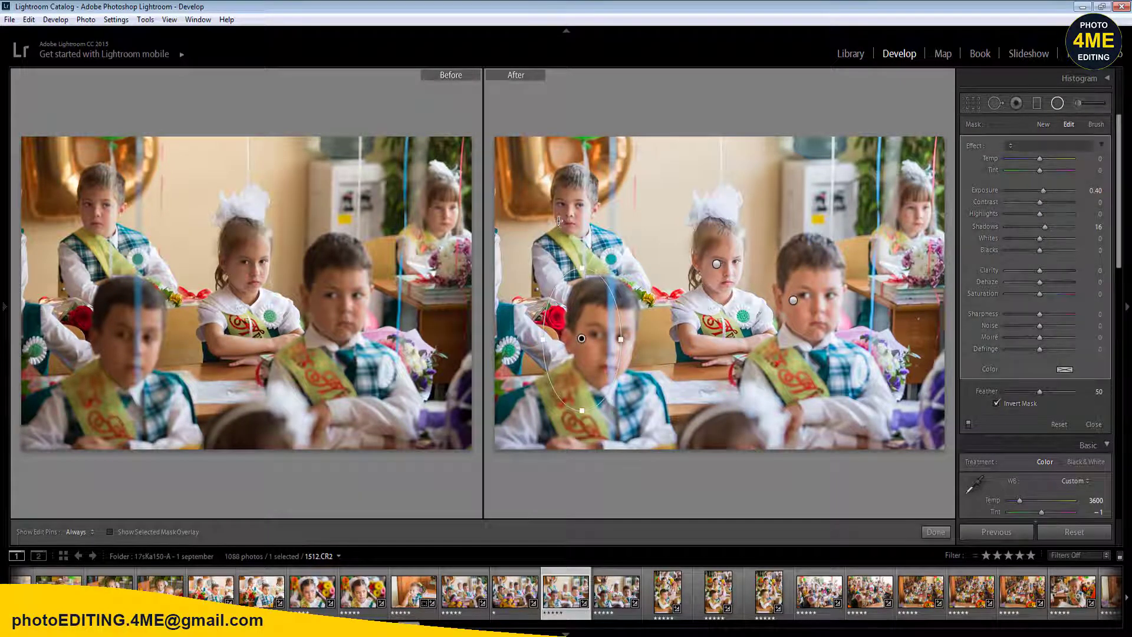
pyautogui.moveTo(557, 219); pyautogui.dragTo(583, 262)
pyautogui.press('Return')
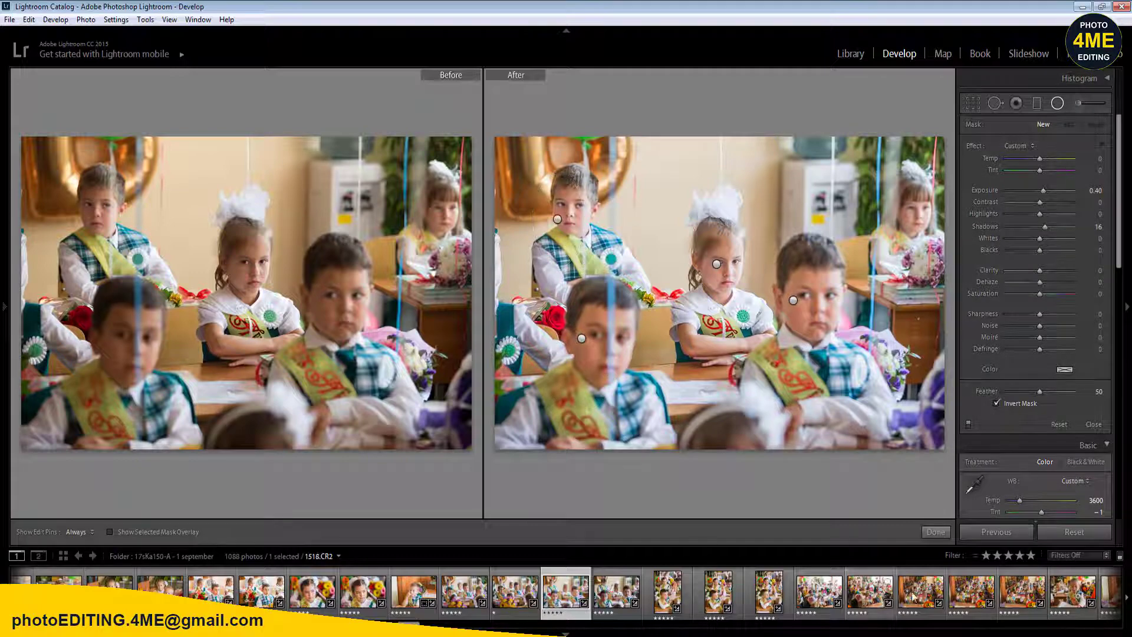
# - Synchronize the settings of photo 1512.CR2 to the ten photos after it, leaving out local adjustments and crop
pyautogui.keyDown('shift'); pyautogui.click(1080, 595); pyautogui.keyUp('shift')
pyautogui.click(1003, 532)
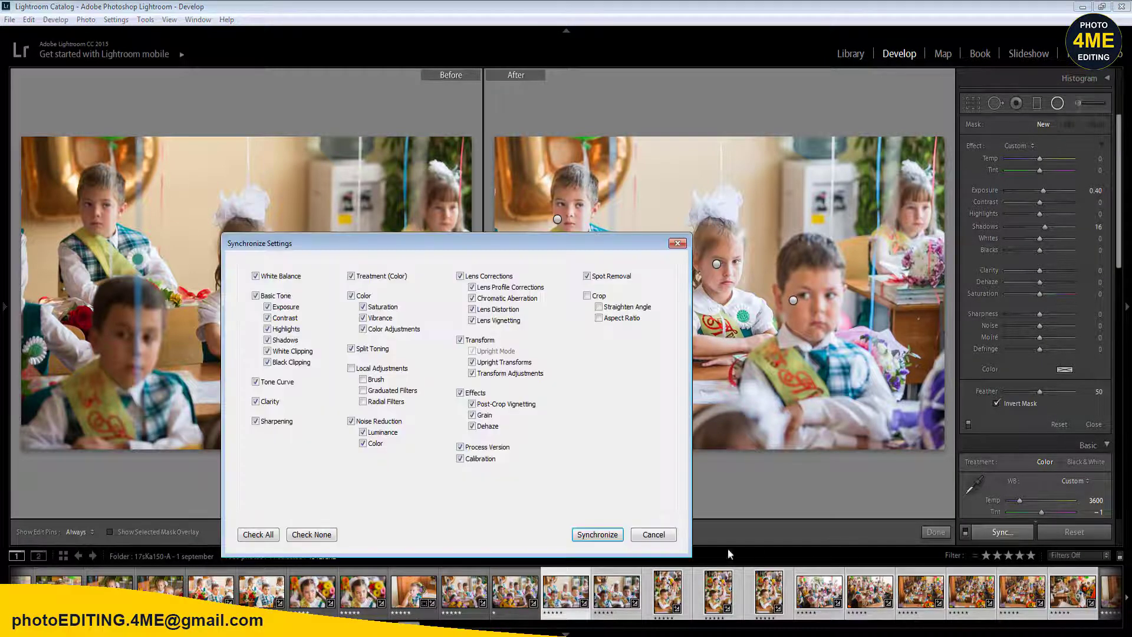
pyautogui.click(597, 535)
# - Check photos 1511.CR2 and 1513.CR2, rate 1513.CR2 one star and go on to photo 1514.CR2
pyautogui.click(513, 597)
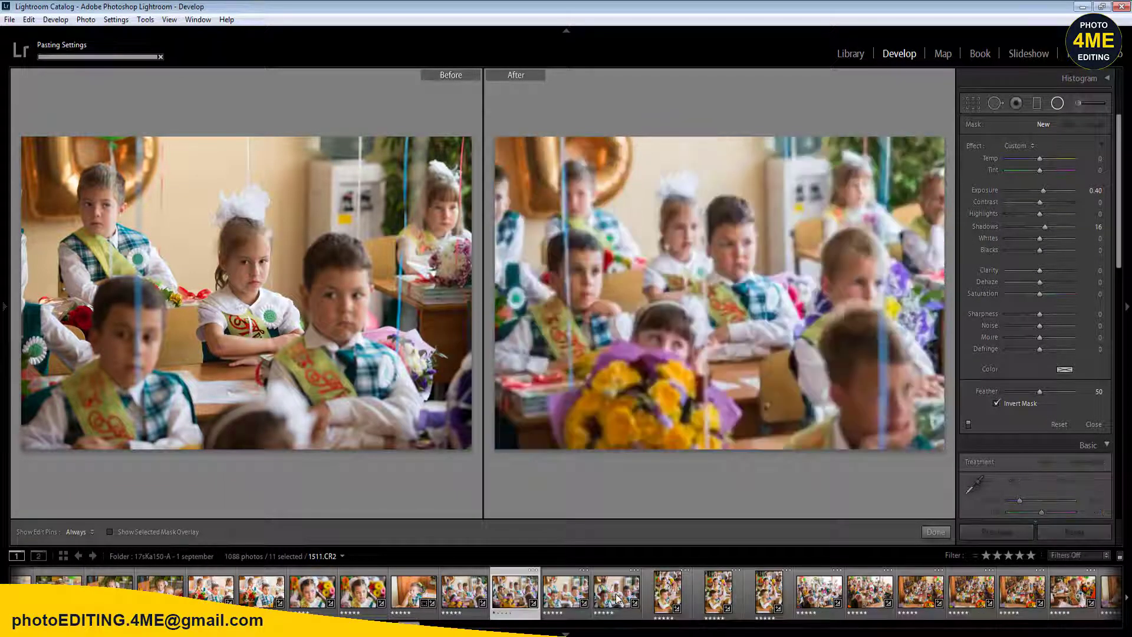
pyautogui.click(624, 593)
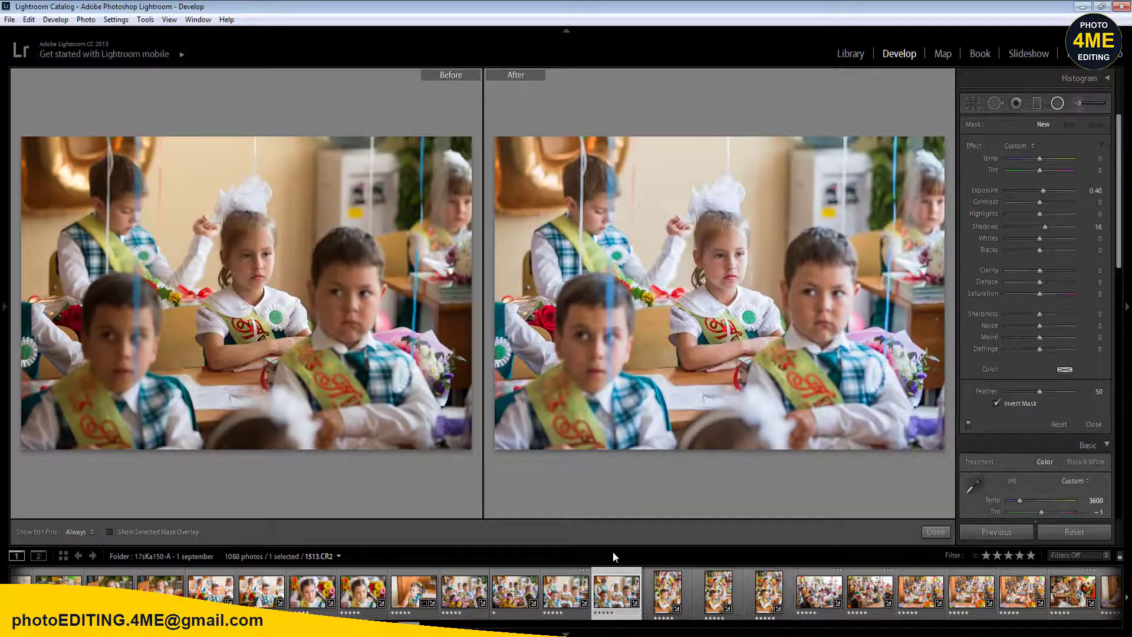
pyautogui.press('1')
pyautogui.press('Right')
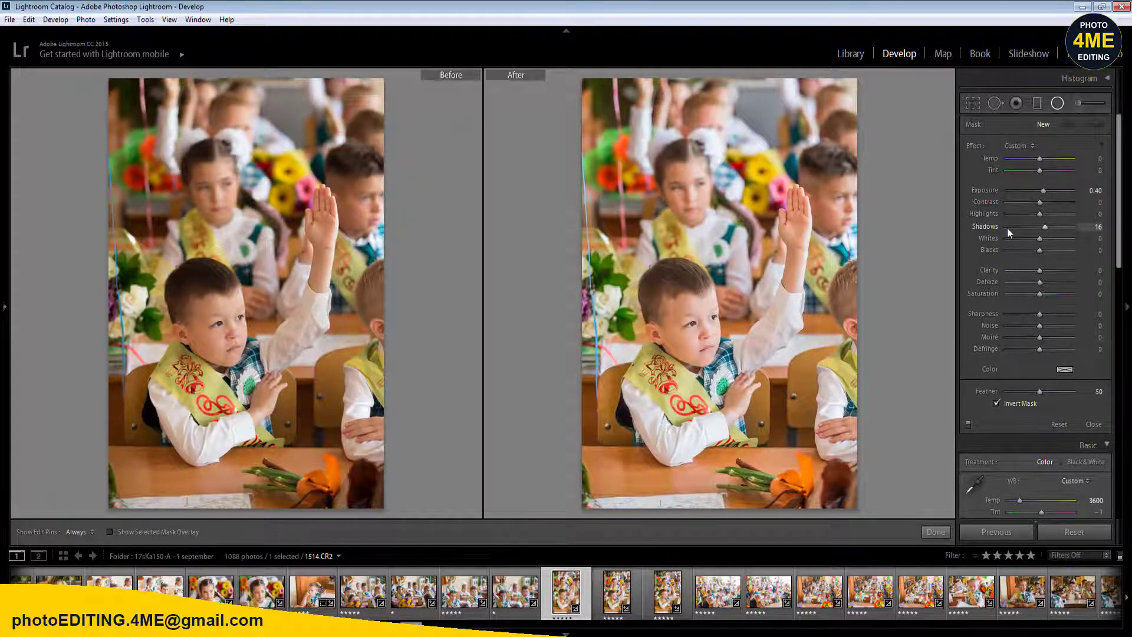
# - Crop photo 1514.CR2 slightly tighter around the boy raising his hand, trimming the upper and right edges in the original aspect ratio
pyautogui.press('r')
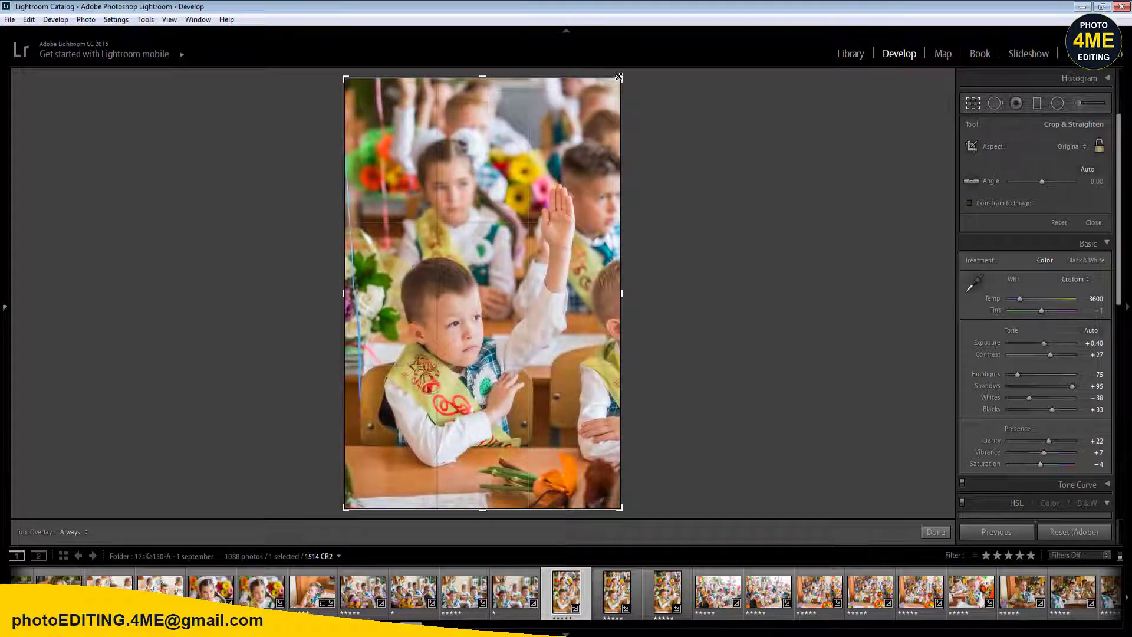
pyautogui.moveTo(613, 73)
pyautogui.mouseDown()
pyautogui.moveTo(617, 96)
pyautogui.moveTo(607, 90)
pyautogui.mouseUp()
pyautogui.press('Return')
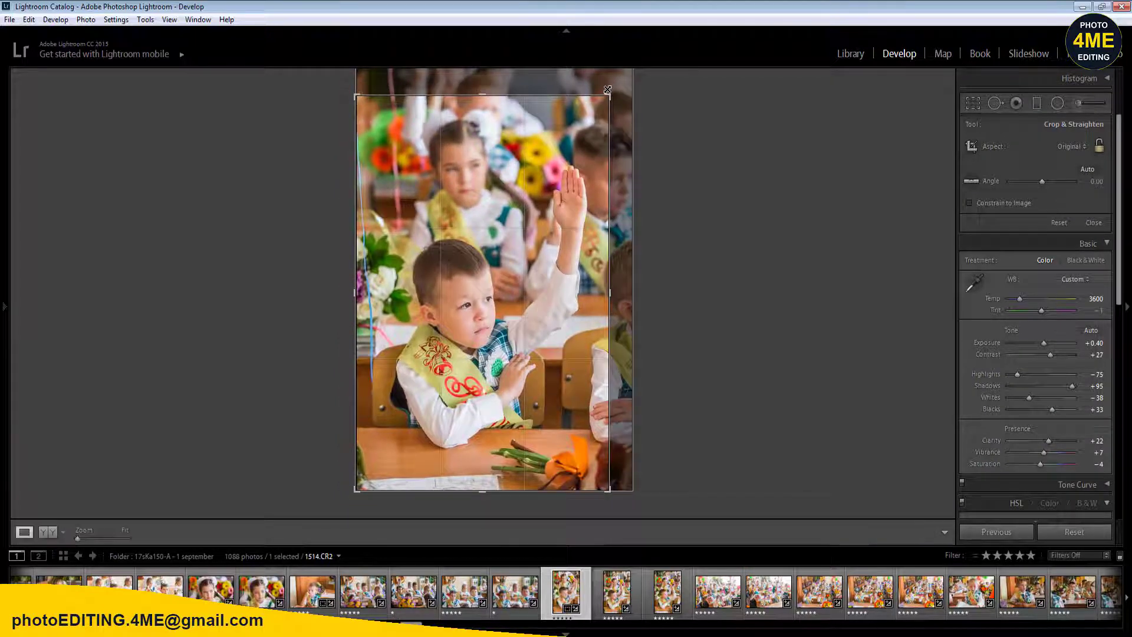
# - Crop photo 1515.CR2 tighter around the boy with the raised hand, and rate photo 1516.CR2 one star
pyautogui.press('Right')
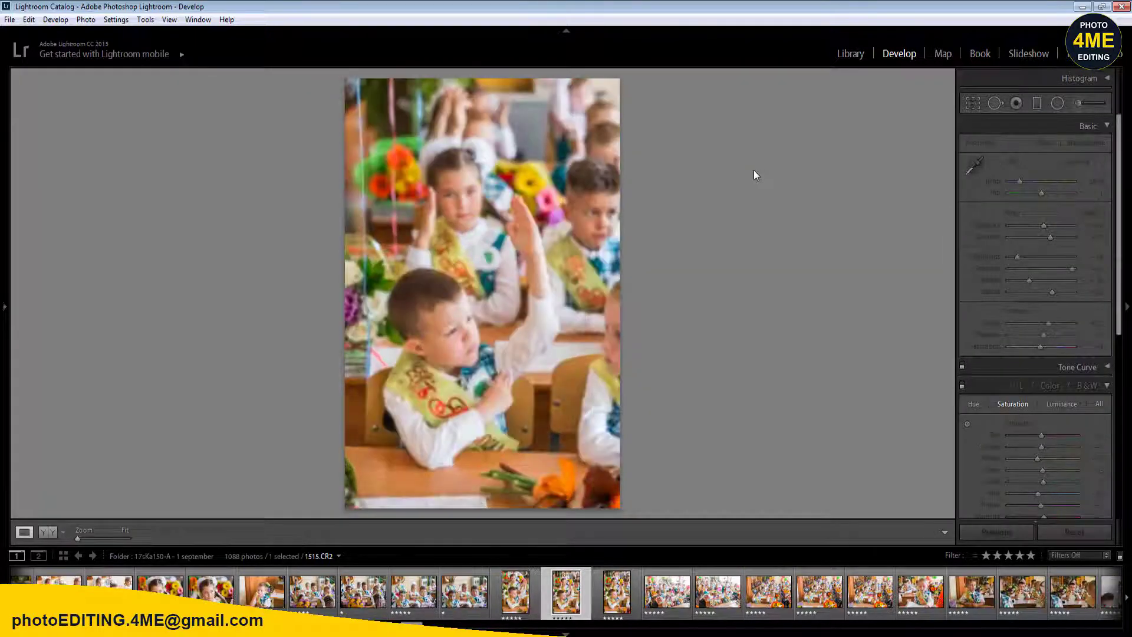
pyautogui.press('r')
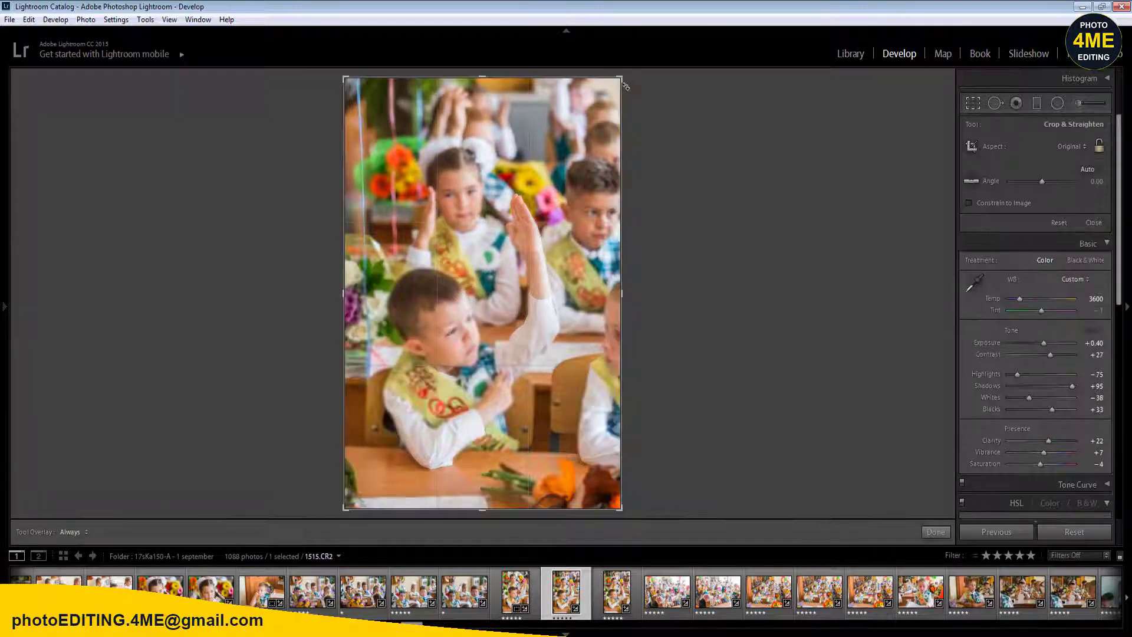
pyautogui.moveTo(614, 82); pyautogui.dragTo(605, 89)
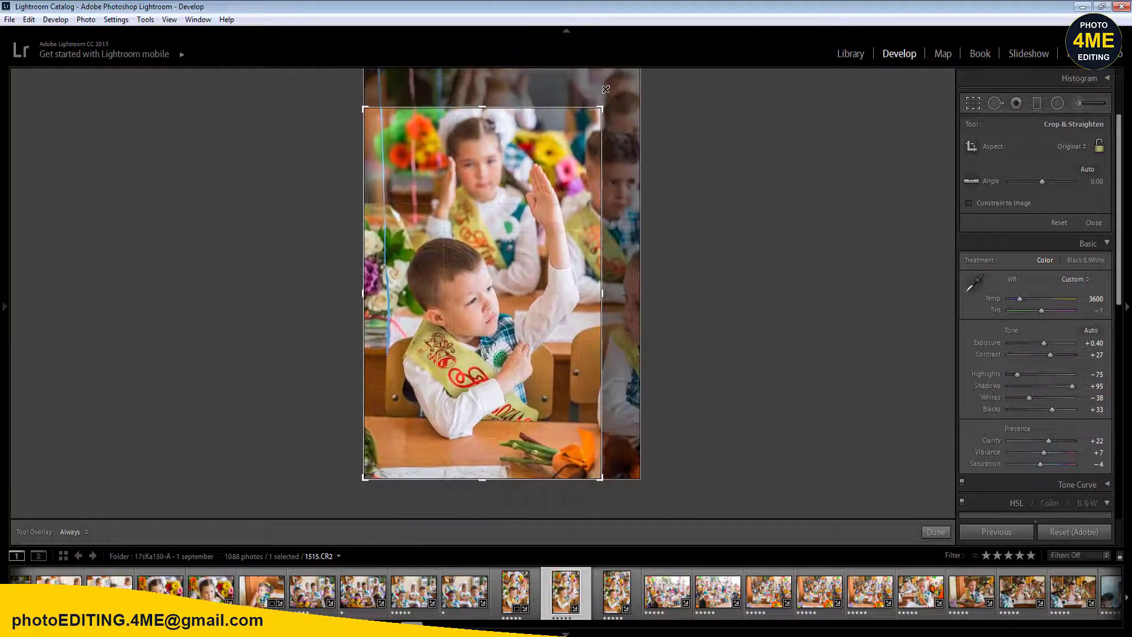
pyautogui.press('Return')
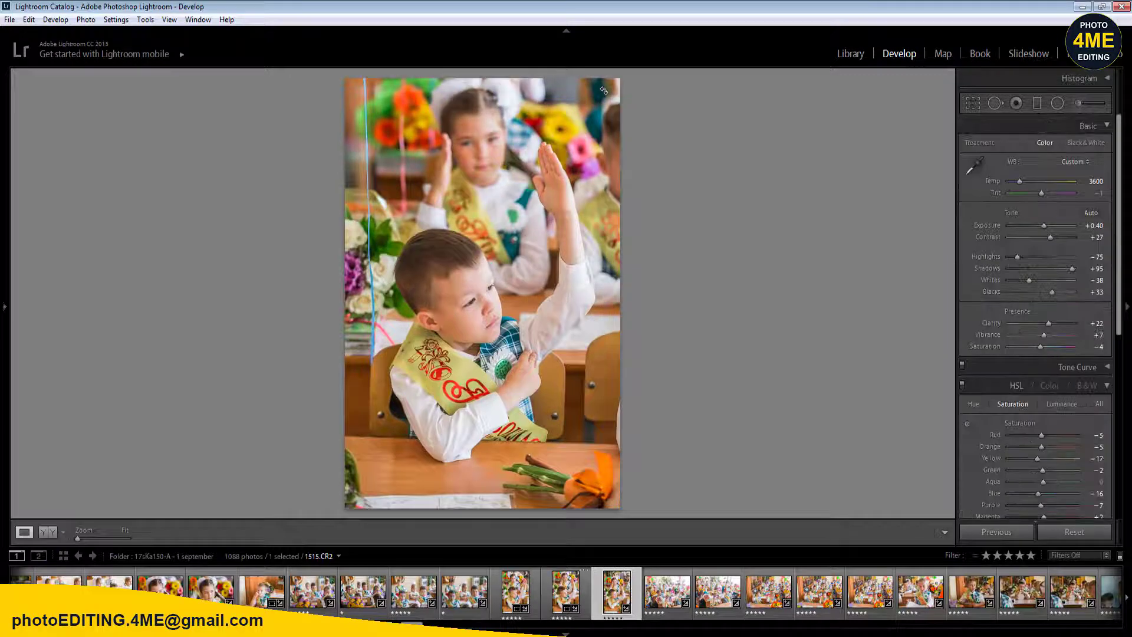
pyautogui.press('Right')
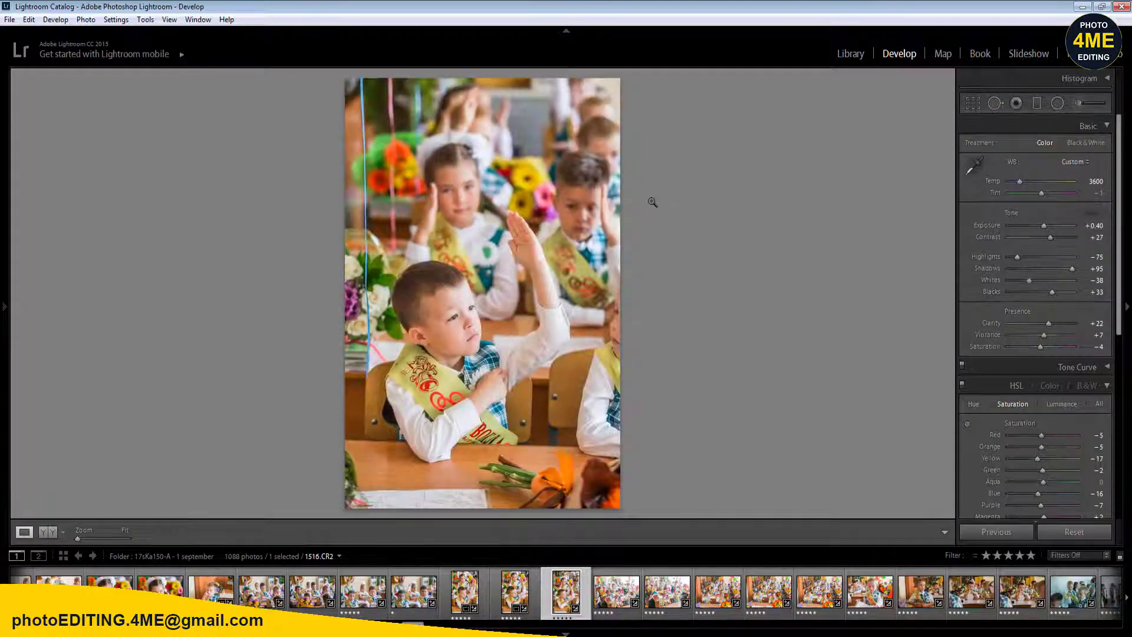
pyautogui.press('1')
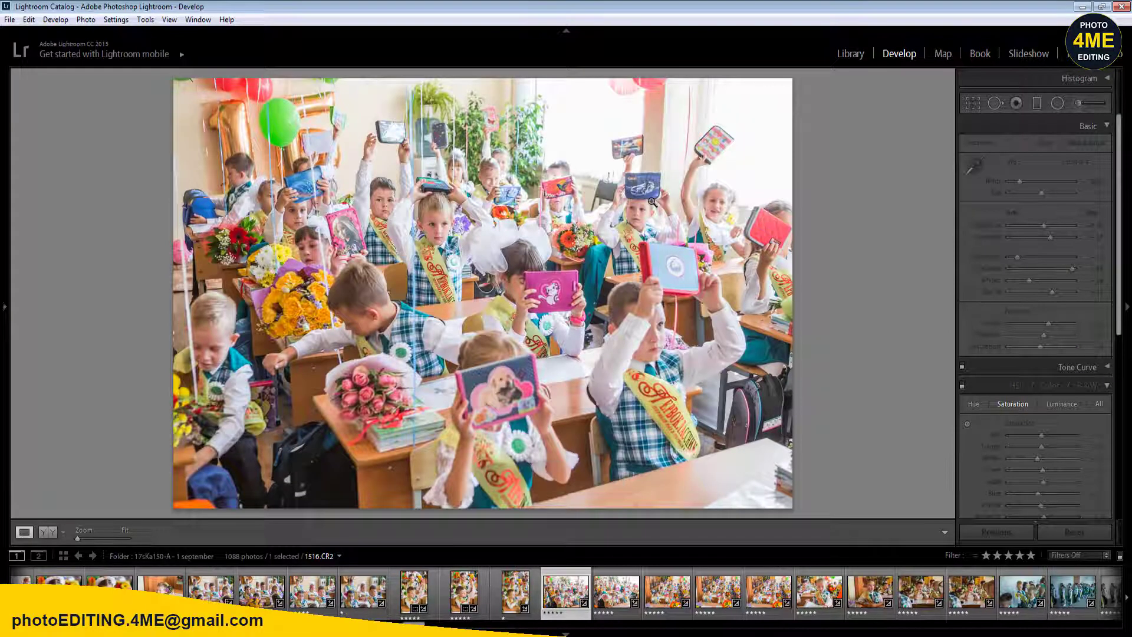
# - Set the exposure of photo 1517.CR2 to 0.00, its highlights to -98 and its shadows to +85
pyautogui.click(1098, 227)
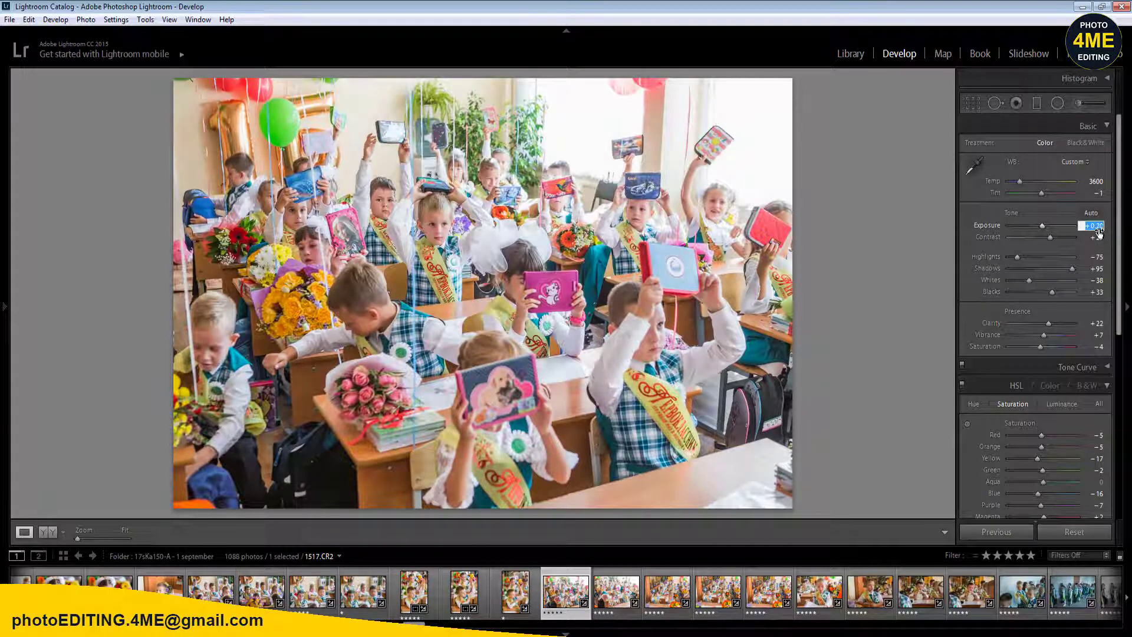
pyautogui.write('0')
pyautogui.press('Return')
pyautogui.moveTo(1017, 258); pyautogui.dragTo(1072, 273)
pyautogui.click(1063, 274)
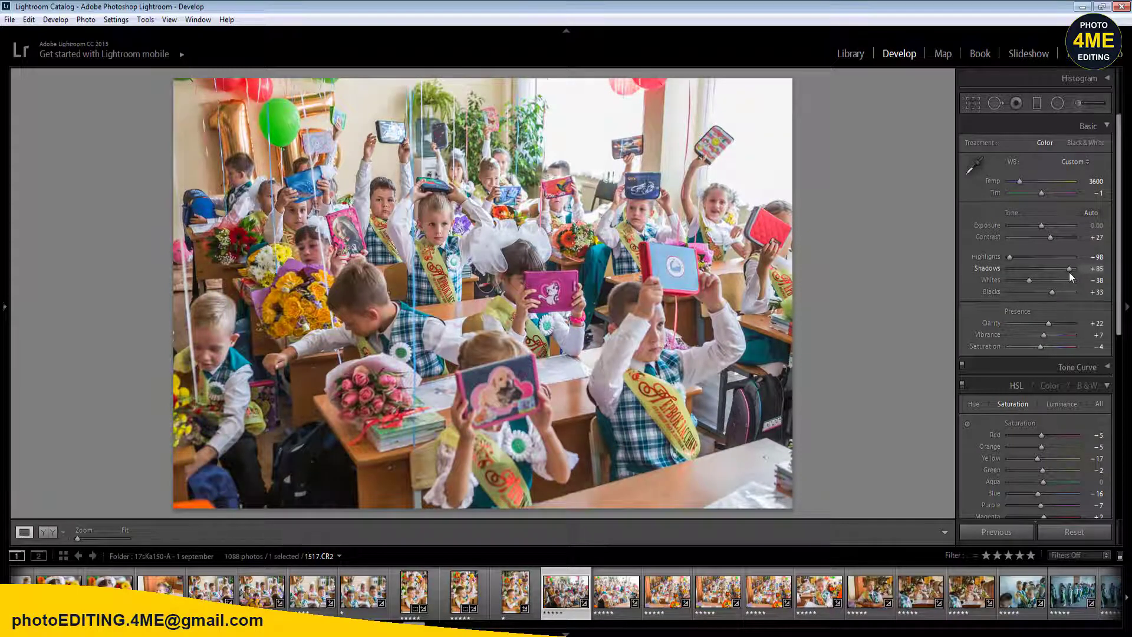
# - Add inverted radial filters with exposure 0.40 and shadows 16 over the front and left-hand children in photo 1517.CR2
pyautogui.hotkey('shift', 'm')
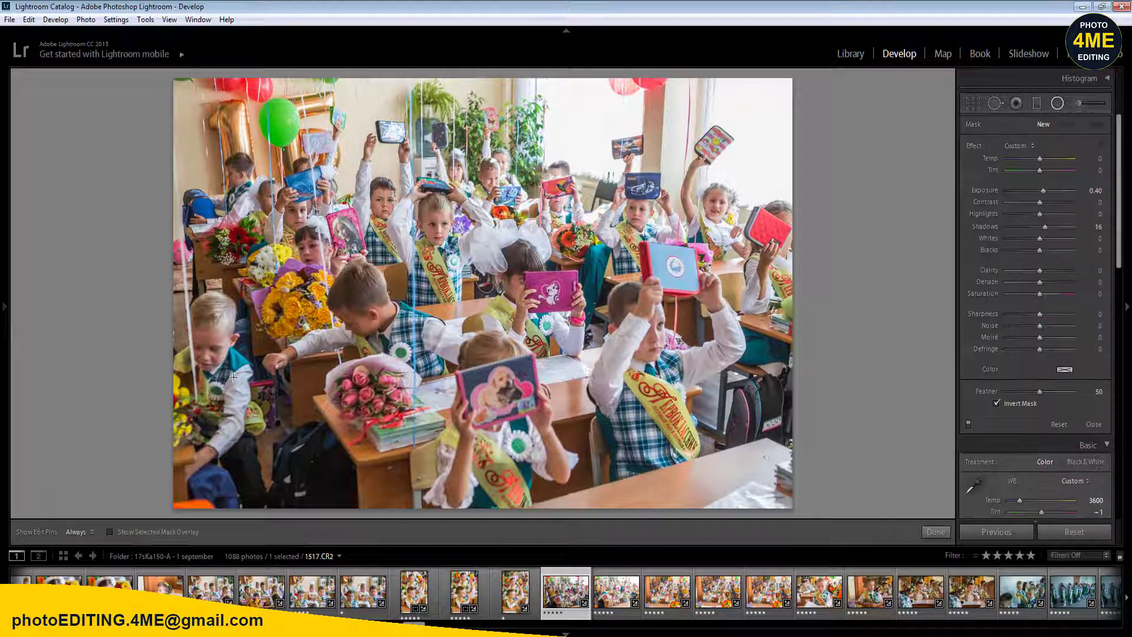
pyautogui.moveTo(270, 474); pyautogui.dragTo(286, 491)
pyautogui.moveTo(358, 321)
pyautogui.mouseDown()
pyautogui.moveTo(421, 382)
pyautogui.moveTo(396, 370)
pyautogui.mouseUp()
pyautogui.moveTo(275, 219); pyautogui.dragTo(326, 302)
pyautogui.moveTo(468, 430); pyautogui.dragTo(469, 429)
pyautogui.moveTo(538, 460); pyautogui.dragTo(551, 484)
pyautogui.moveTo(611, 315); pyautogui.dragTo(611, 315)
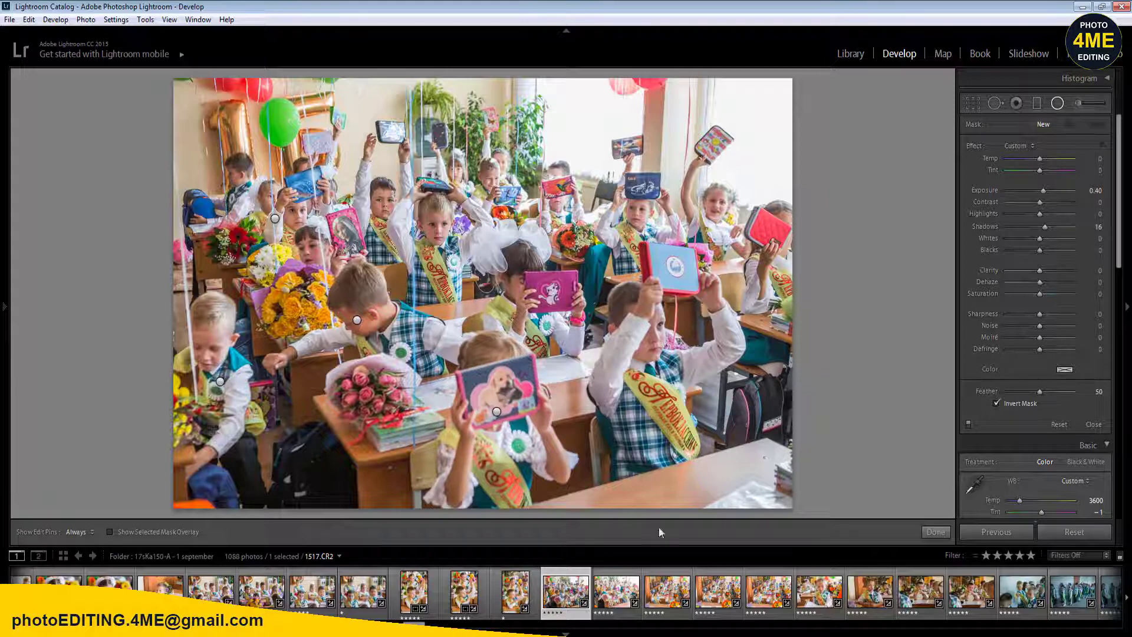
pyautogui.hotkey('shift', 'm')
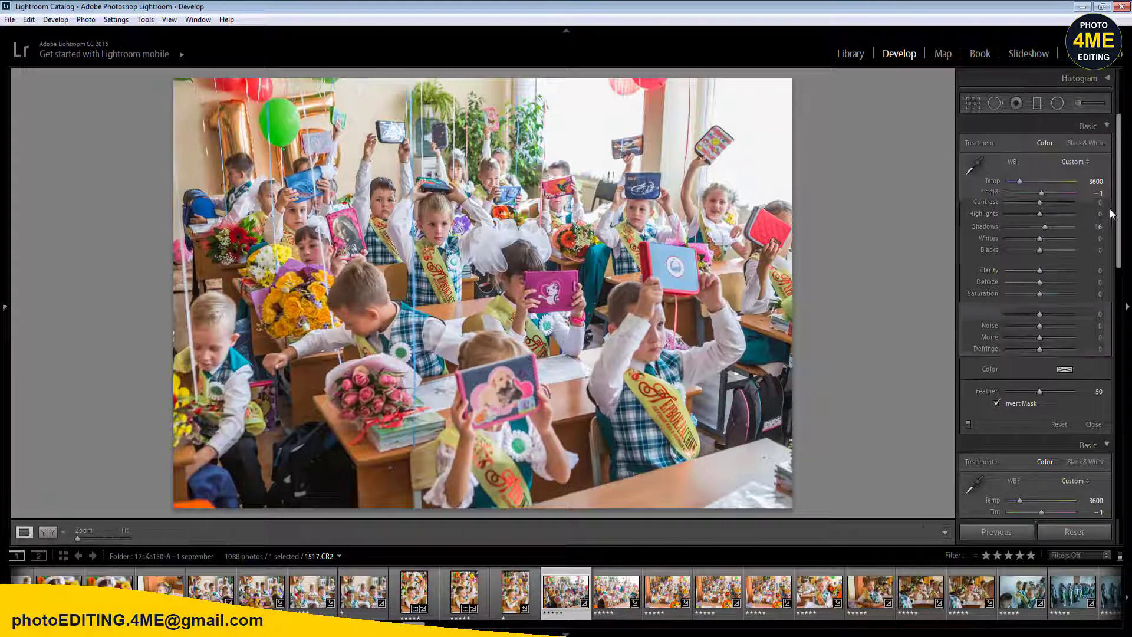
# - Set the exposure of photo 1517.CR2 to +0.10 and its contrast to +15, and compare its before and after versions
pyautogui.click(1097, 237)
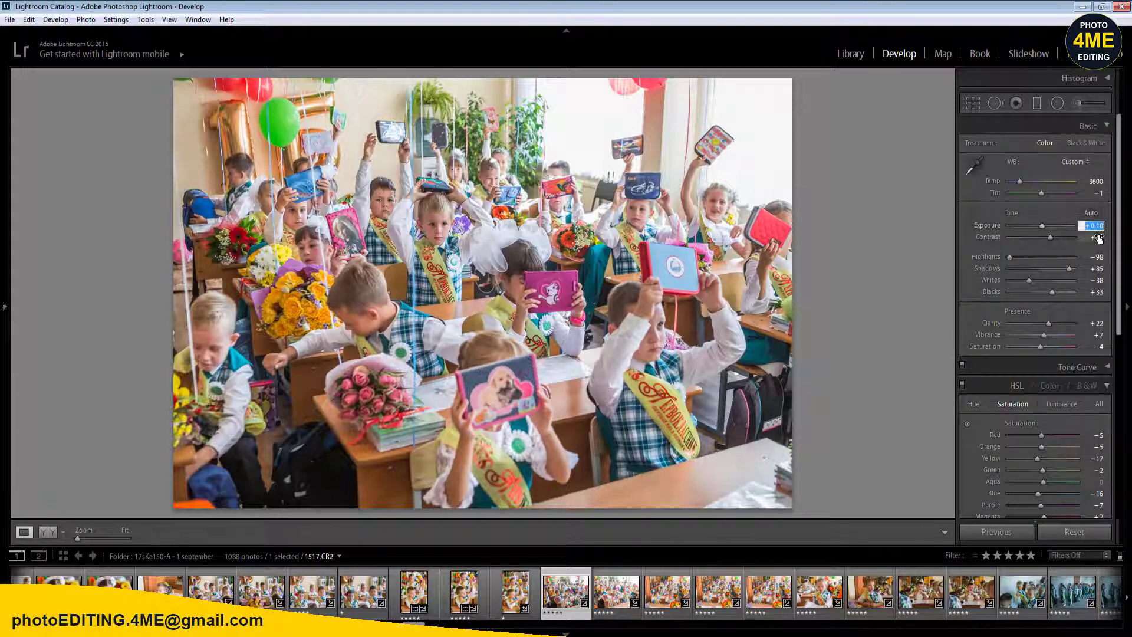
pyautogui.write('15')
pyautogui.press('Return')
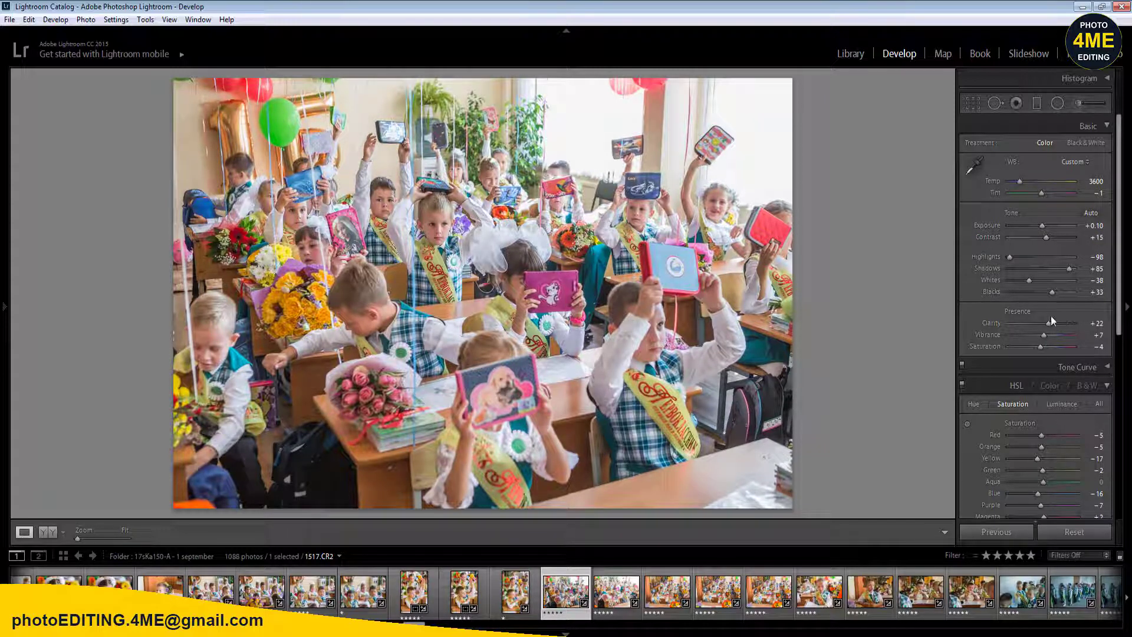
pyautogui.click(45, 534)
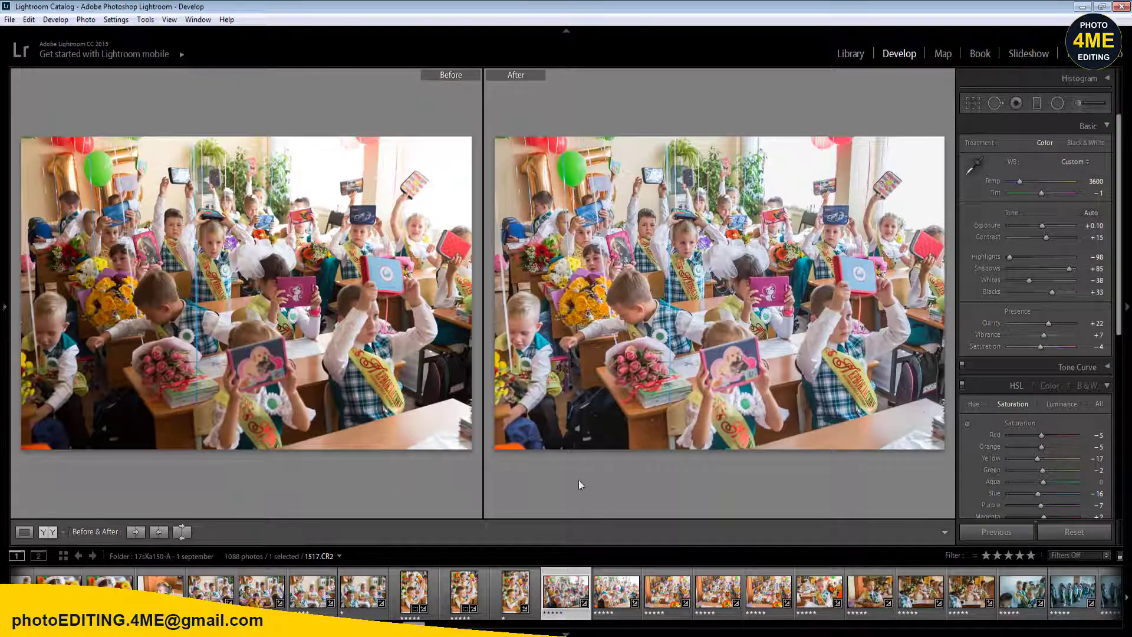
# - Synchronize the settings of photo 1517.CR2 to the nine photos after it, and check photo 1516.CR2
pyautogui.keyDown('shift'); pyautogui.click(1023, 593); pyautogui.keyUp('shift')
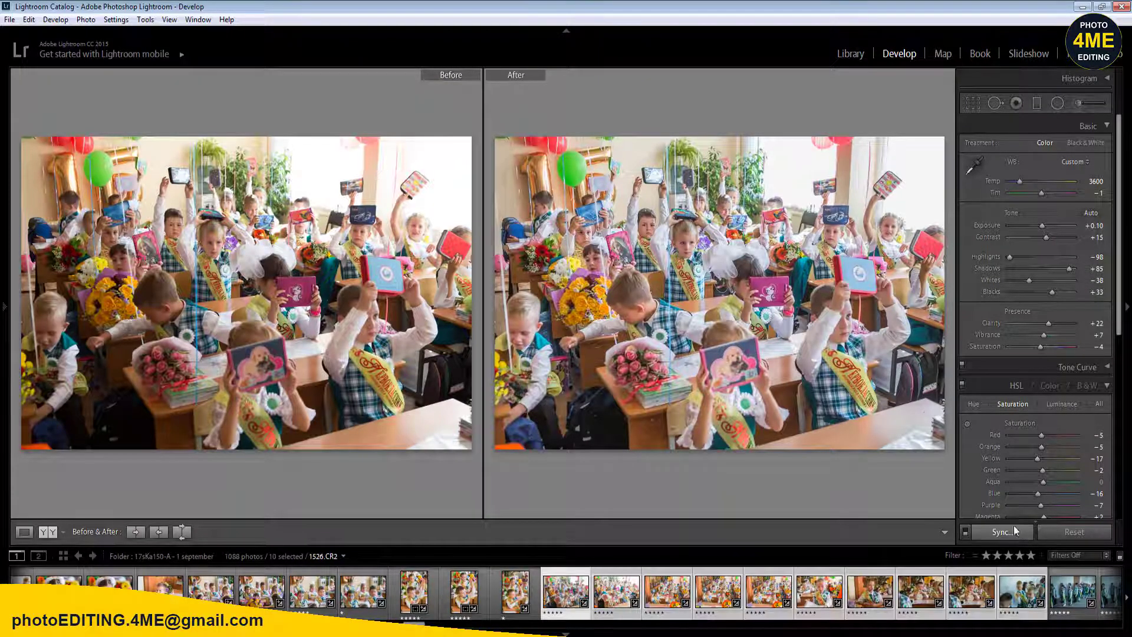
pyautogui.click(1014, 529)
pyautogui.click(590, 536)
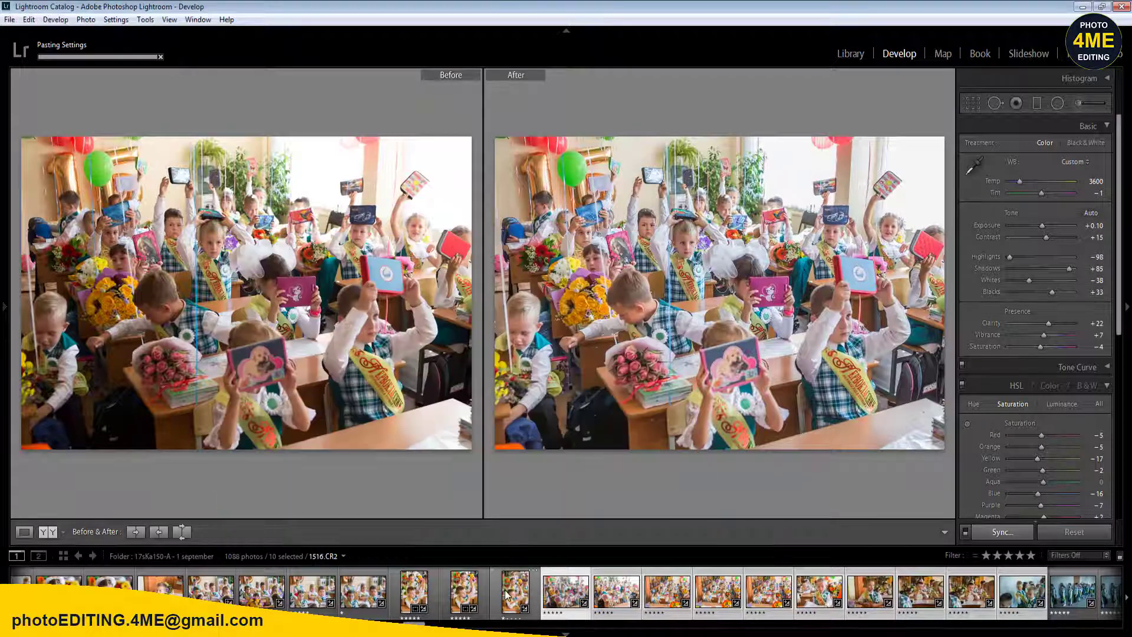
pyautogui.click(507, 595)
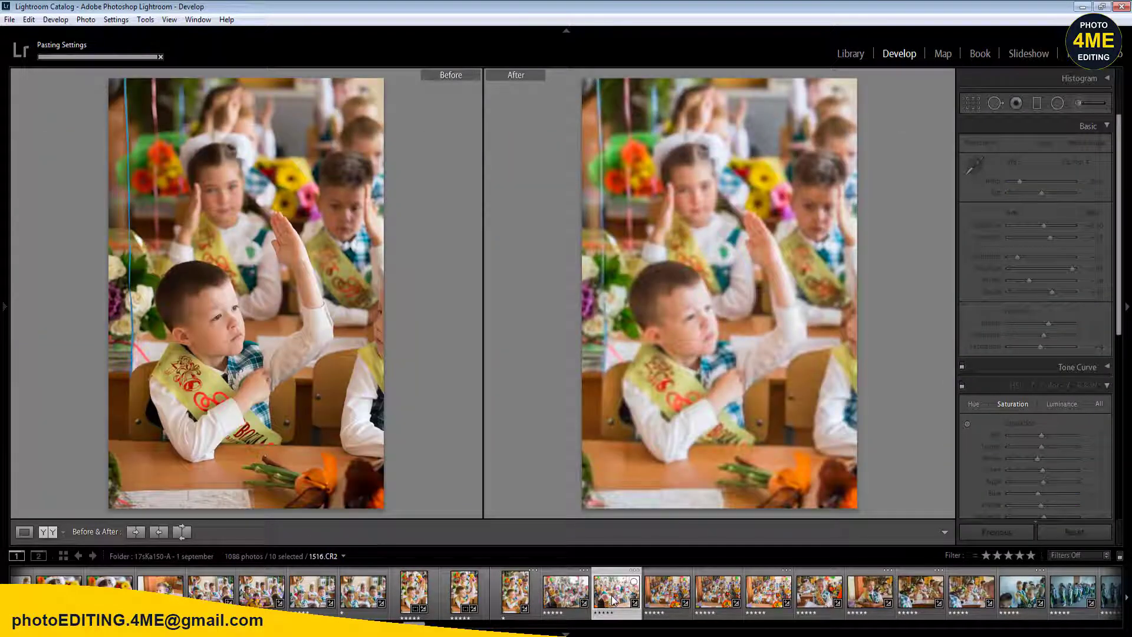
# - Set the vibrance of photo 1518.CR2 to +35 and its exposure to +0.30
pyautogui.click(626, 598)
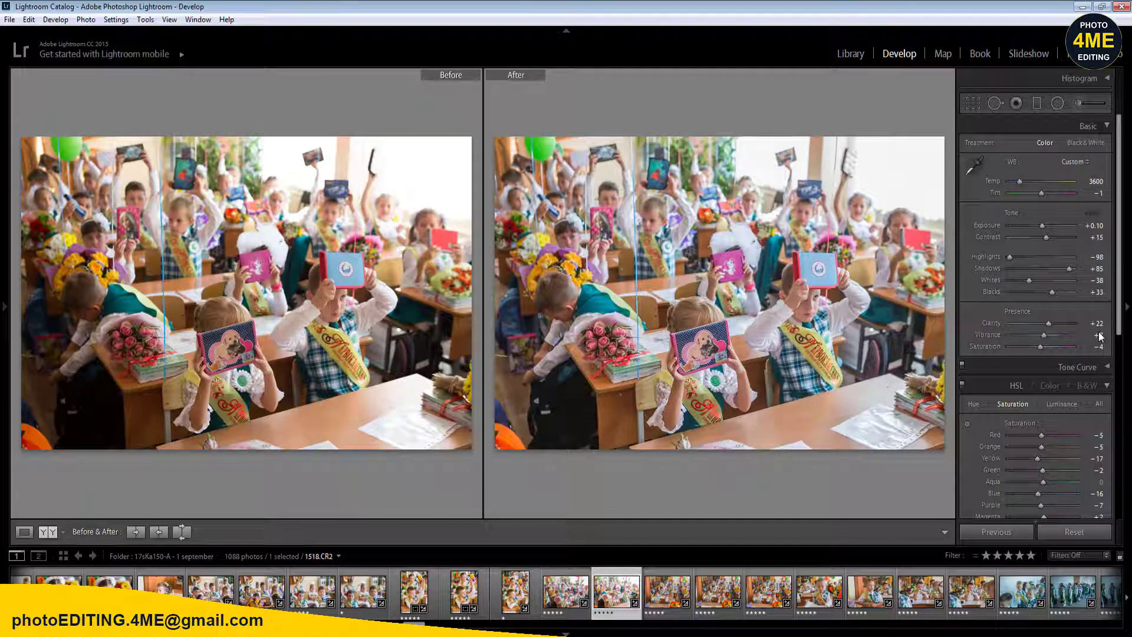
pyautogui.moveTo(1101, 336); pyautogui.dragTo(1097, 342)
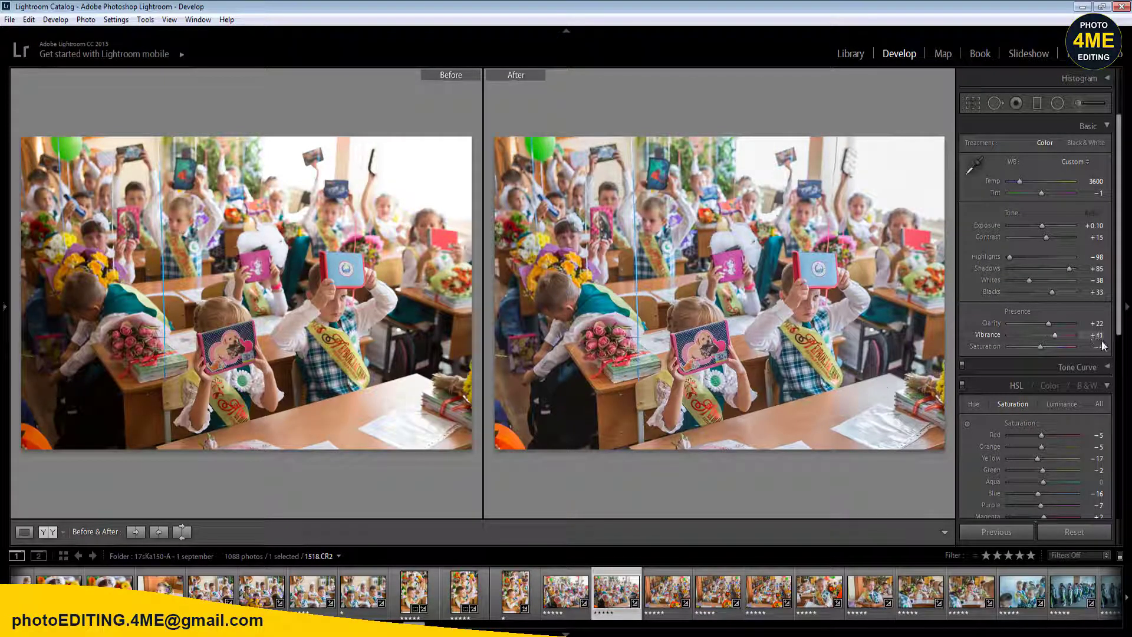
pyautogui.click(1099, 337)
pyautogui.write('35')
pyautogui.press('Return')
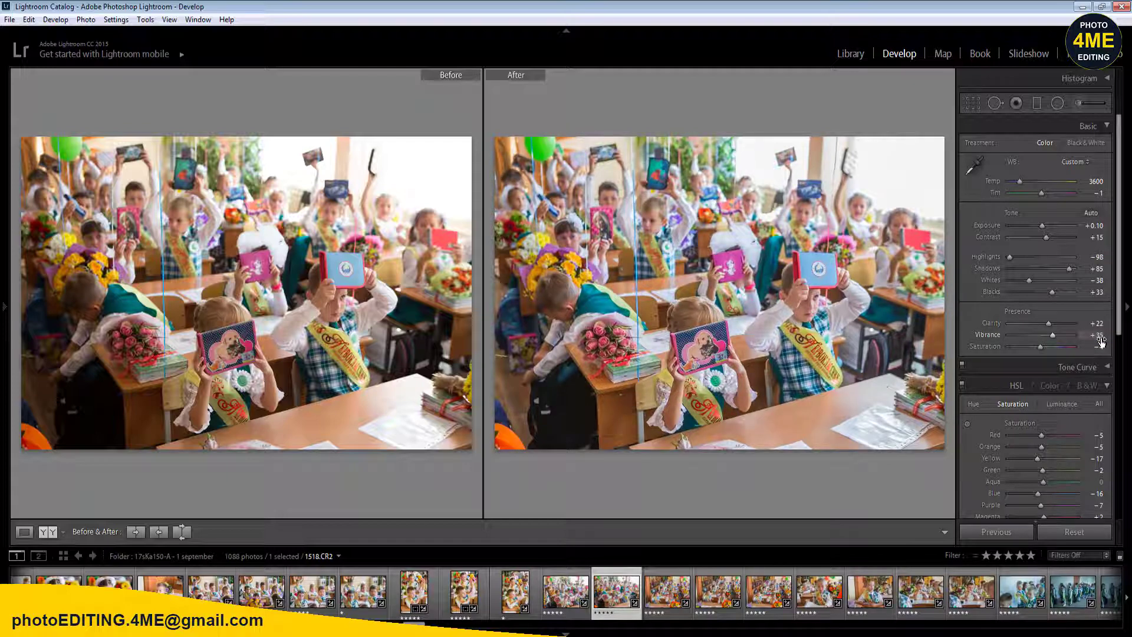
pyautogui.click(1096, 225)
pyautogui.press('Return')
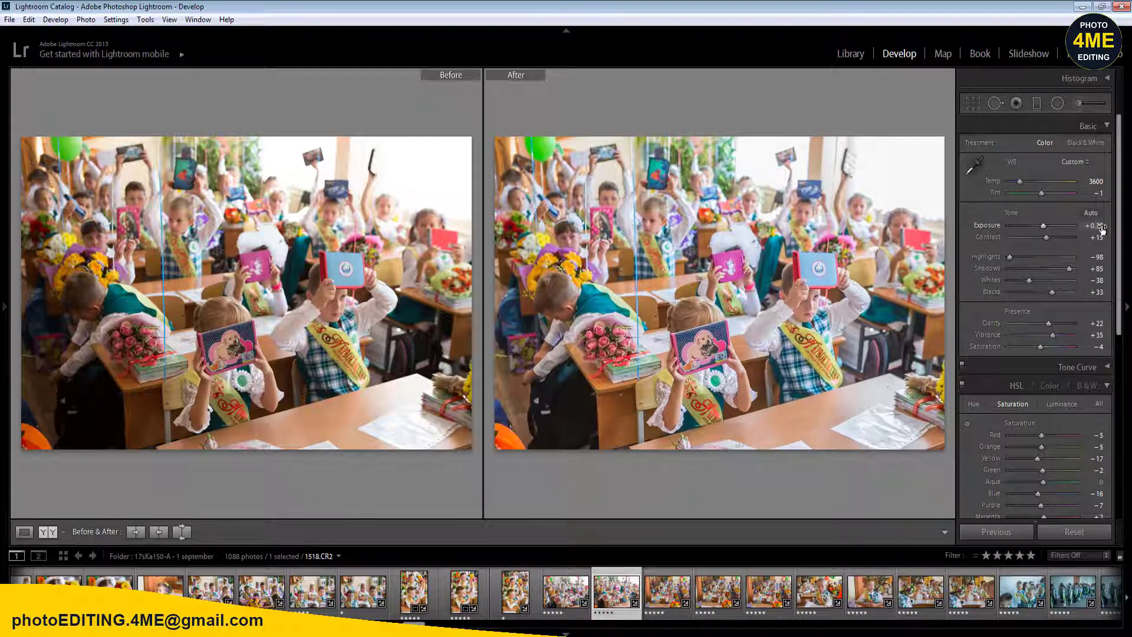
# - Synchronize the settings of photo 1518.CR2 to the seven photos after it, and select only 1518.CR2 again
pyautogui.keyDown('shift'); pyautogui.click(971, 590); pyautogui.keyUp('shift')
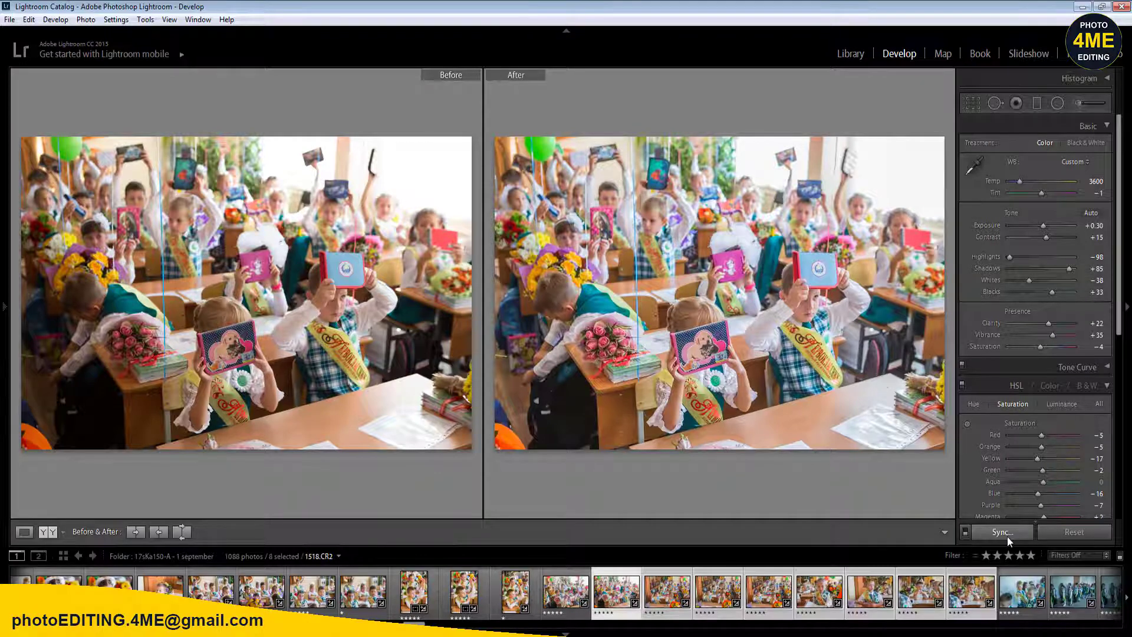
pyautogui.click(1002, 533)
pyautogui.click(600, 536)
pyautogui.click(619, 595)
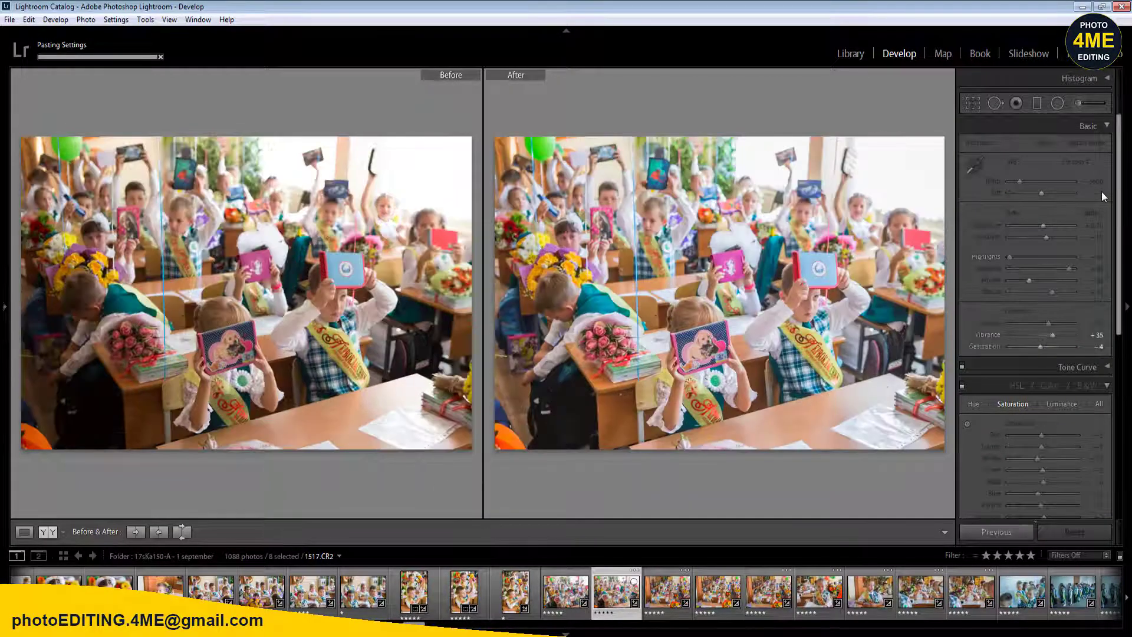
# - Set the white balance of photo 1518.CR2 to tint +3 and temperature 3700
pyautogui.click(1101, 193)
pyautogui.write('3')
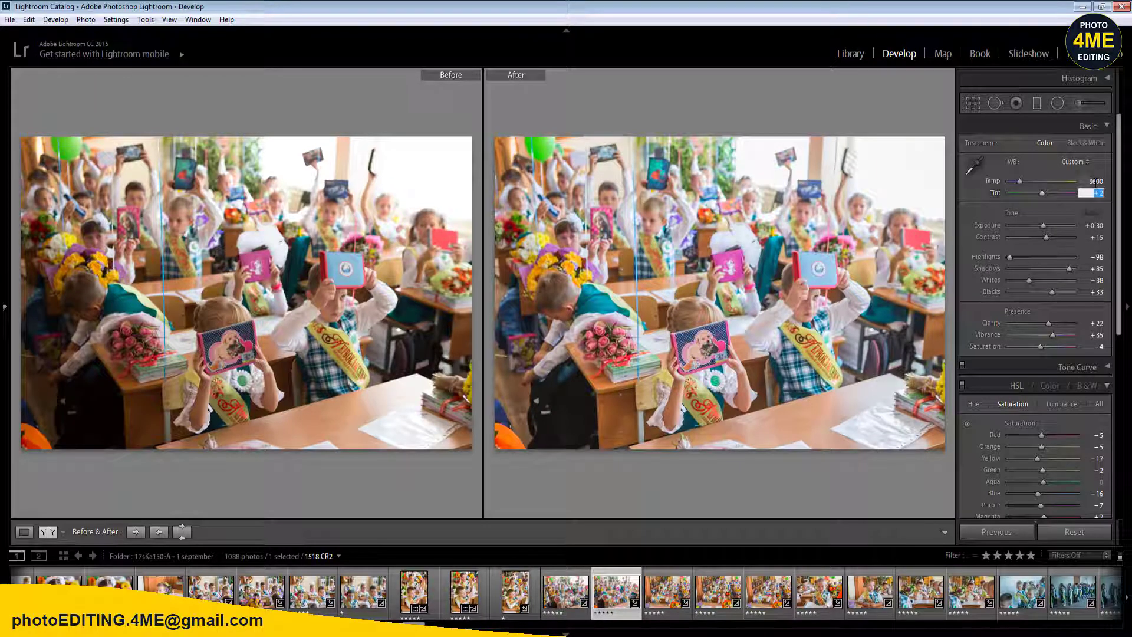
pyautogui.click(1091, 181)
pyautogui.write('3700')
pyautogui.press('Return')
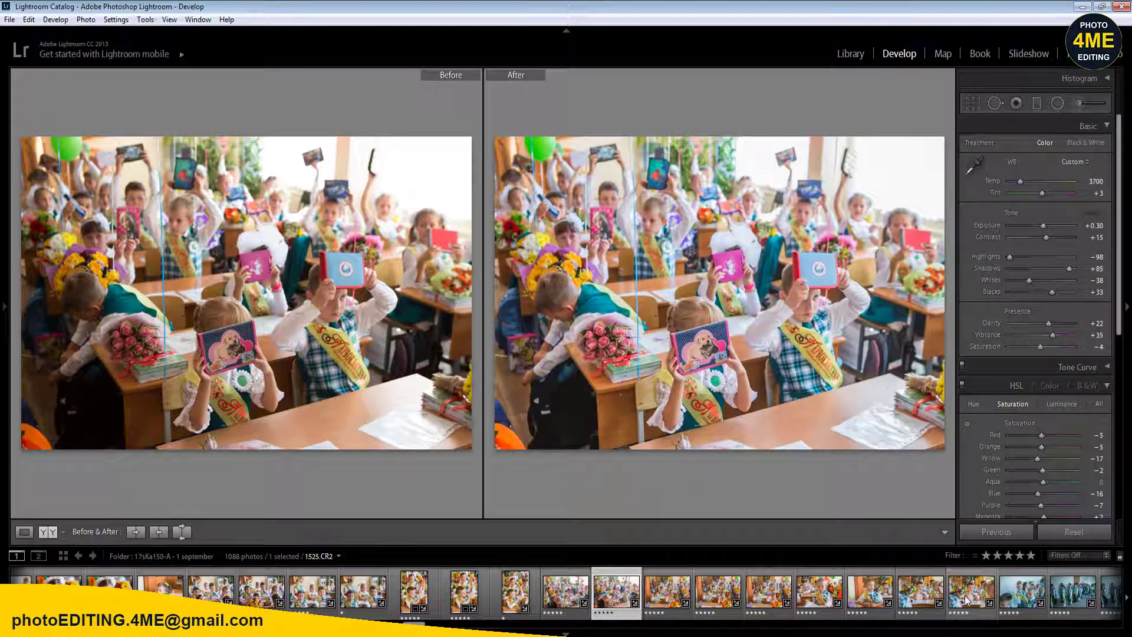
# - Set the vibrance of photo 1519.CR2 to +30
pyautogui.press('Right')
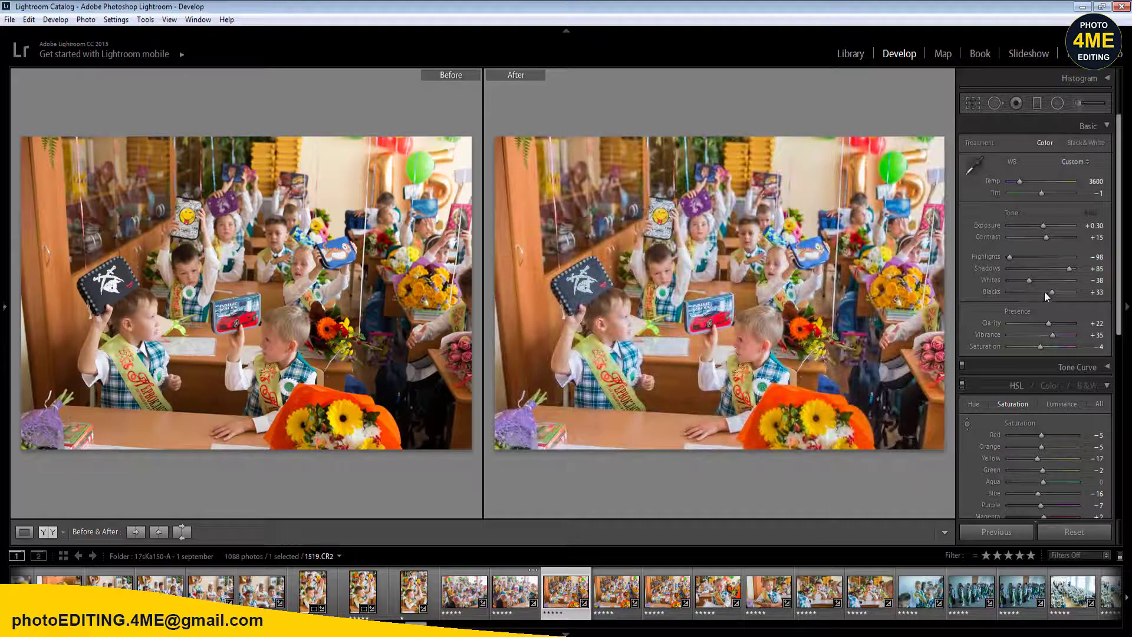
pyautogui.click(1094, 336)
pyautogui.write('30')
pyautogui.press('Return')
# - Synchronize the settings of photo 1519.CR2 to the six photos after it, and check photo 1520.CR2
pyautogui.keyDown('shift'); pyautogui.click(870, 590); pyautogui.keyUp('shift')
pyautogui.click(976, 536)
pyautogui.click(608, 538)
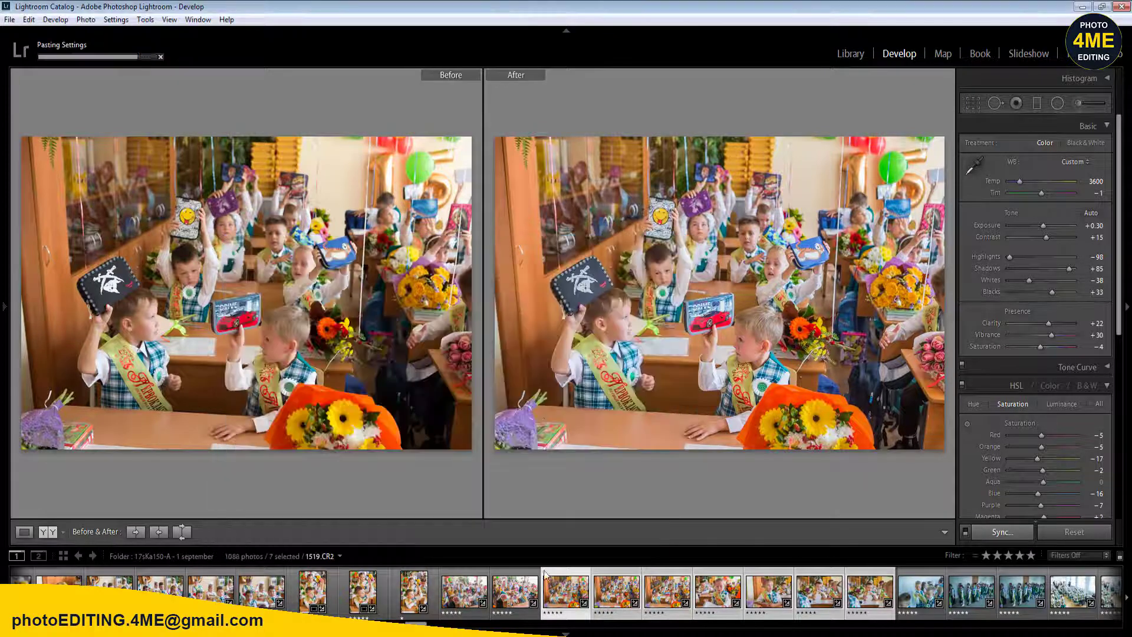
pyautogui.press('Left')
pyautogui.click(611, 598)
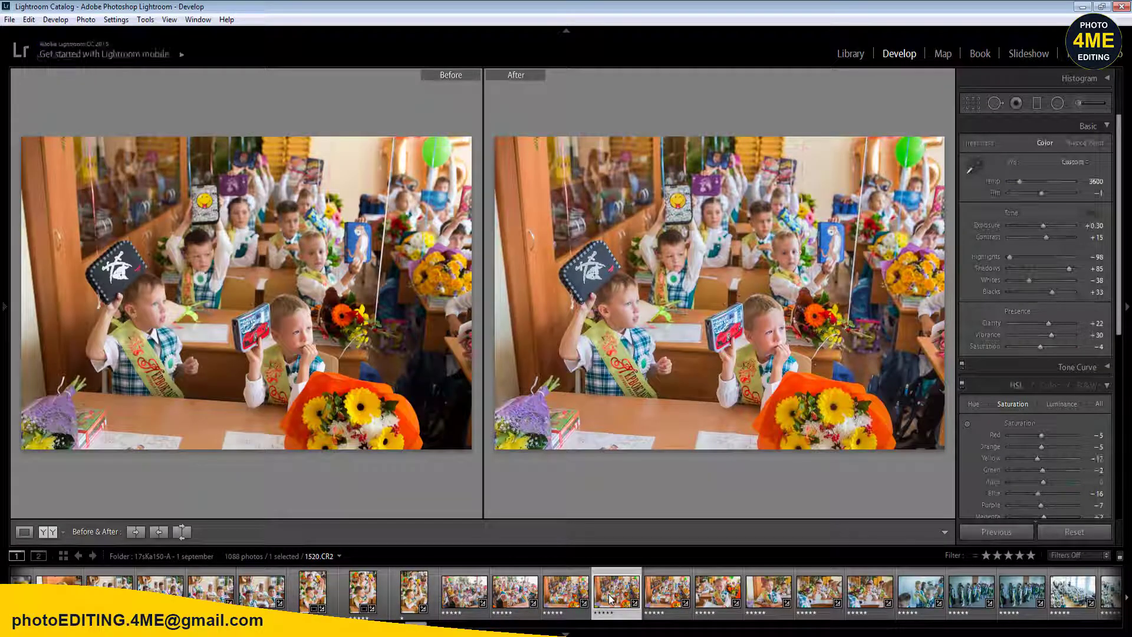
# - Rate photo 1521.CR2 one star, and brighten the boy's face in photo 1522.CR2 with a radial filter at exposure 0.40 and shadows 16
pyautogui.press('Right')
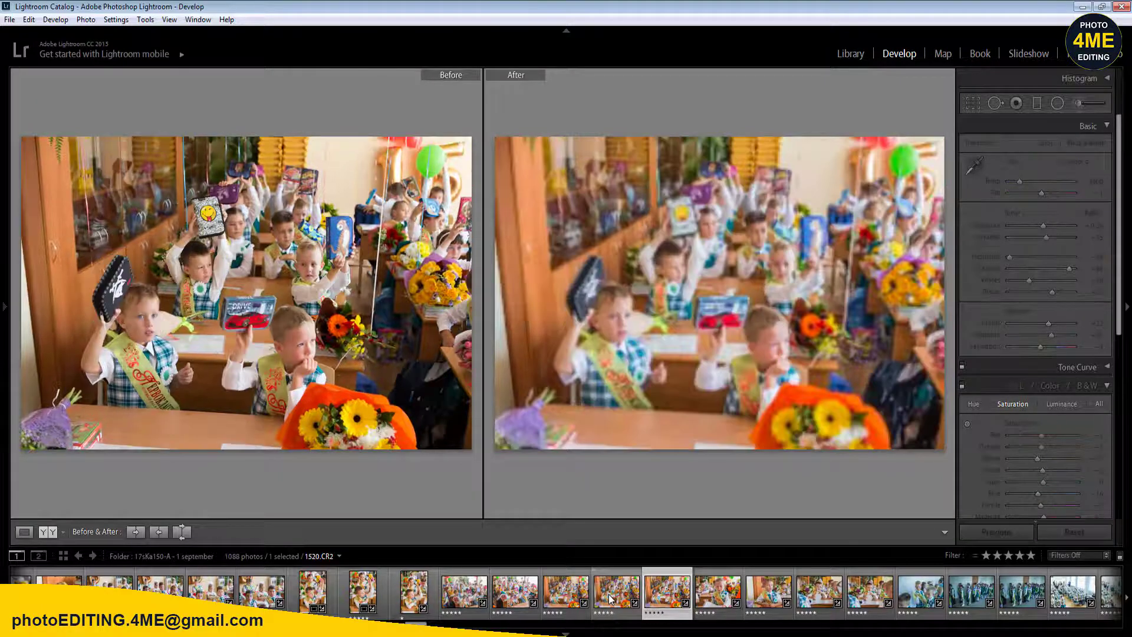
pyautogui.press('1')
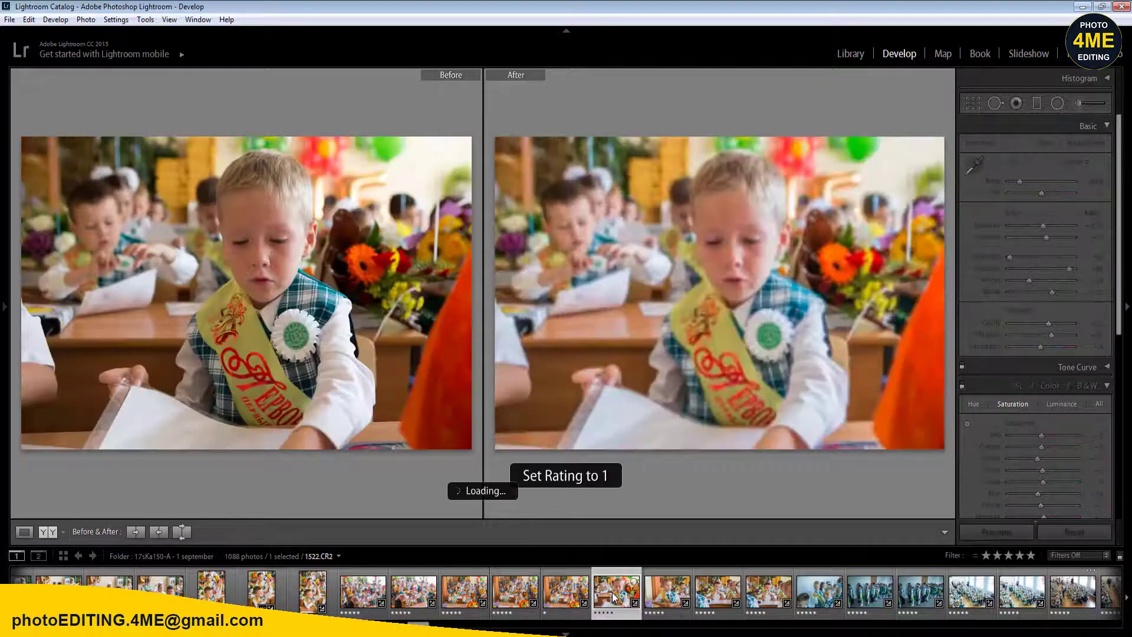
pyautogui.hotkey('shift', 'm')
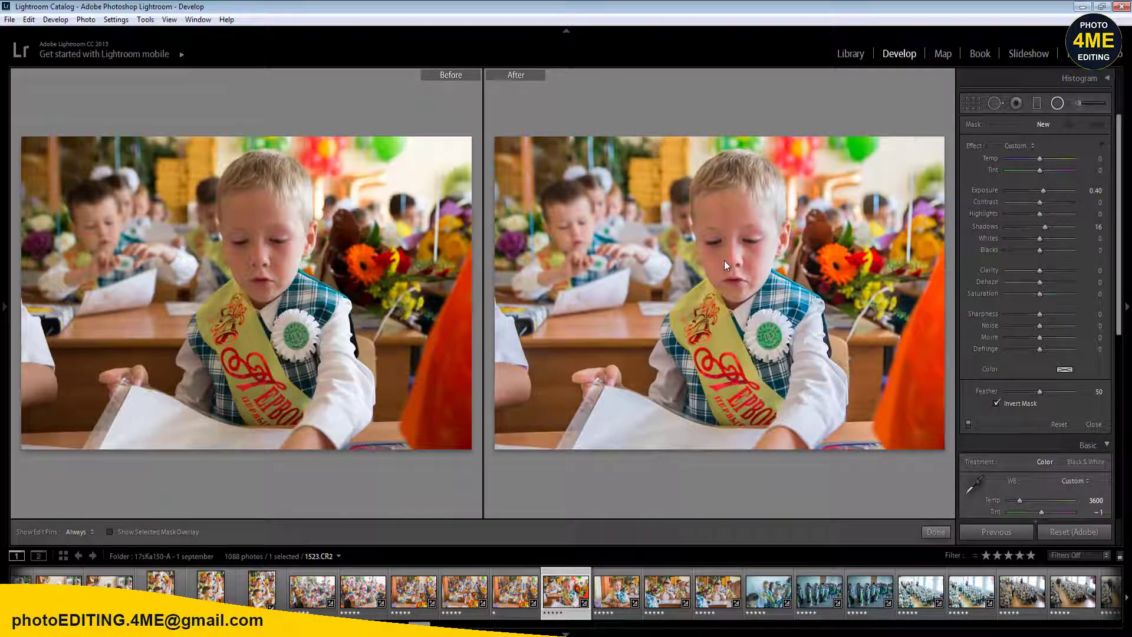
pyautogui.moveTo(724, 266); pyautogui.dragTo(770, 386)
pyautogui.hotkey('shift', 'm')
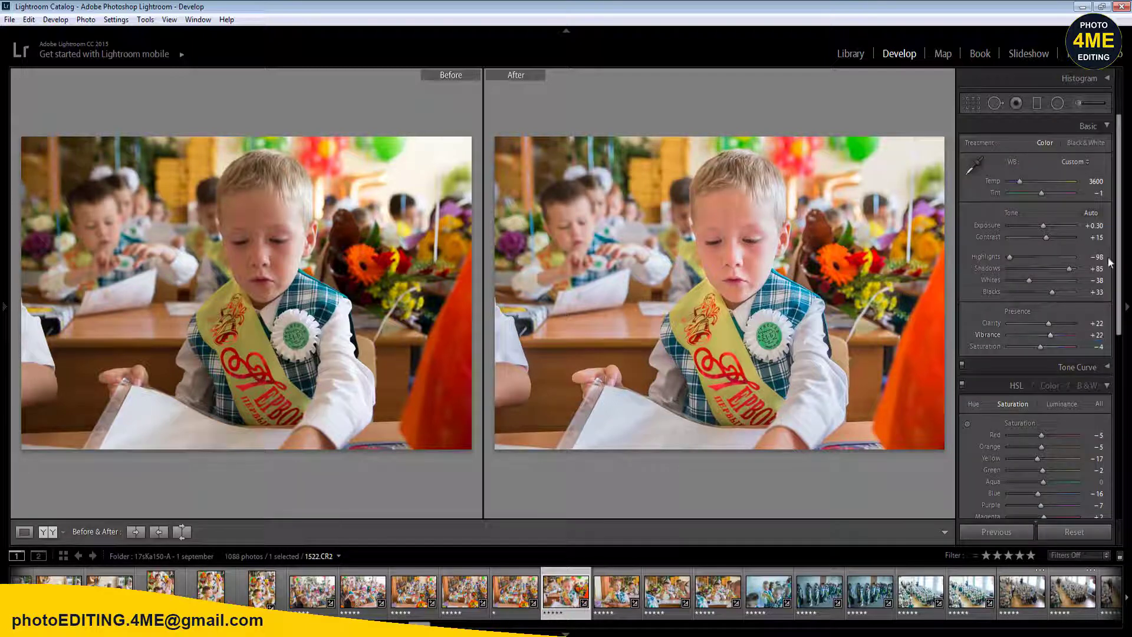
# - Set photo 1522.CR2 to tint -3 and vibrance +27, and rate photo 1523.CR2 one star
pyautogui.click(1098, 194)
pyautogui.press('Return')
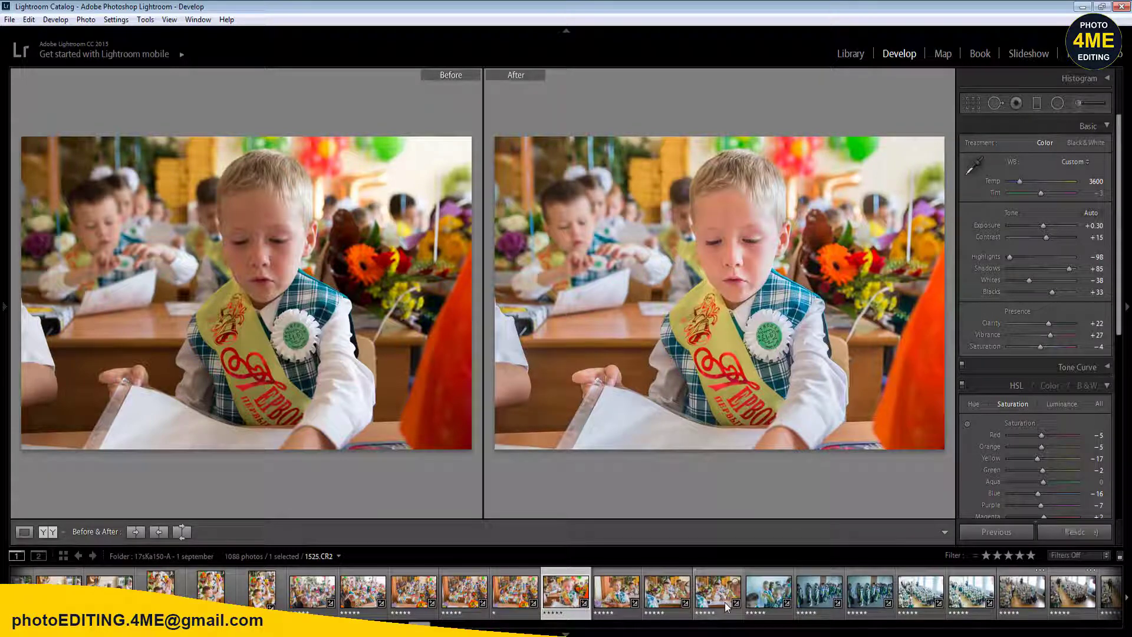
pyautogui.press('Right')
pyautogui.press('1')
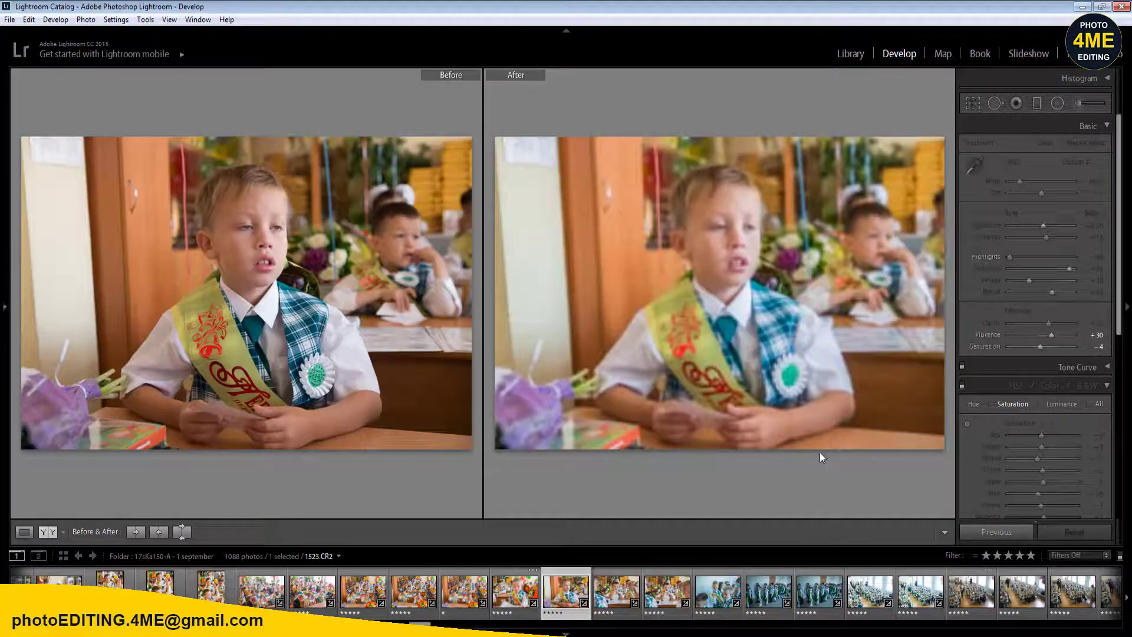
# - Brighten the face of the boy with the paper in photo 1524.CR2 using a radial filter at exposure 0.40 and shadows 16
pyautogui.press('Right')
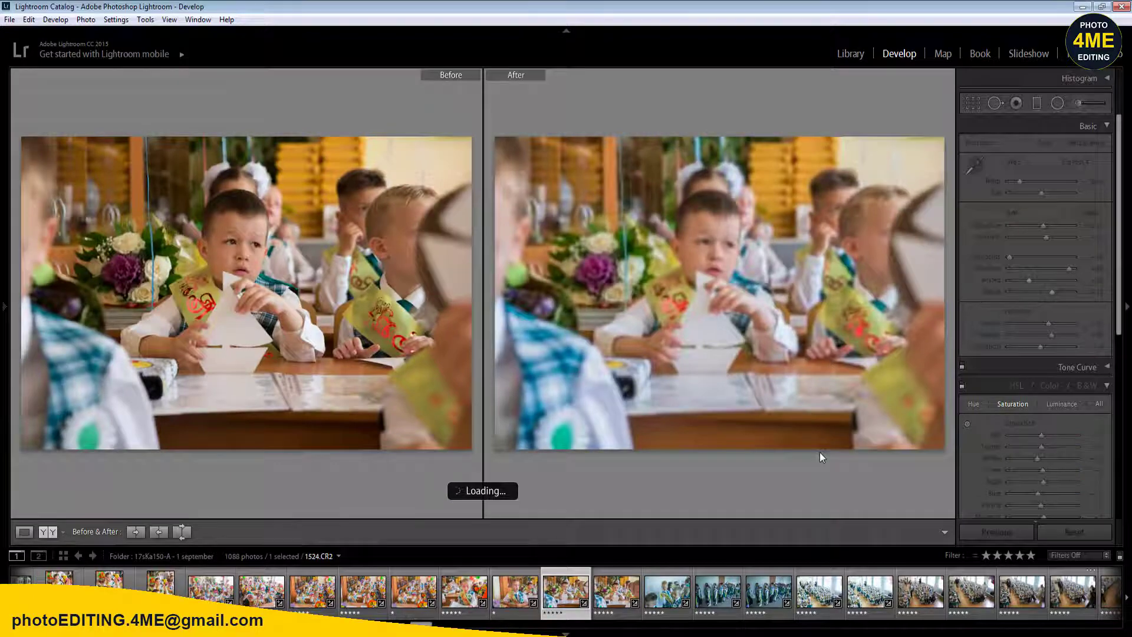
pyautogui.hotkey('shift', 'm')
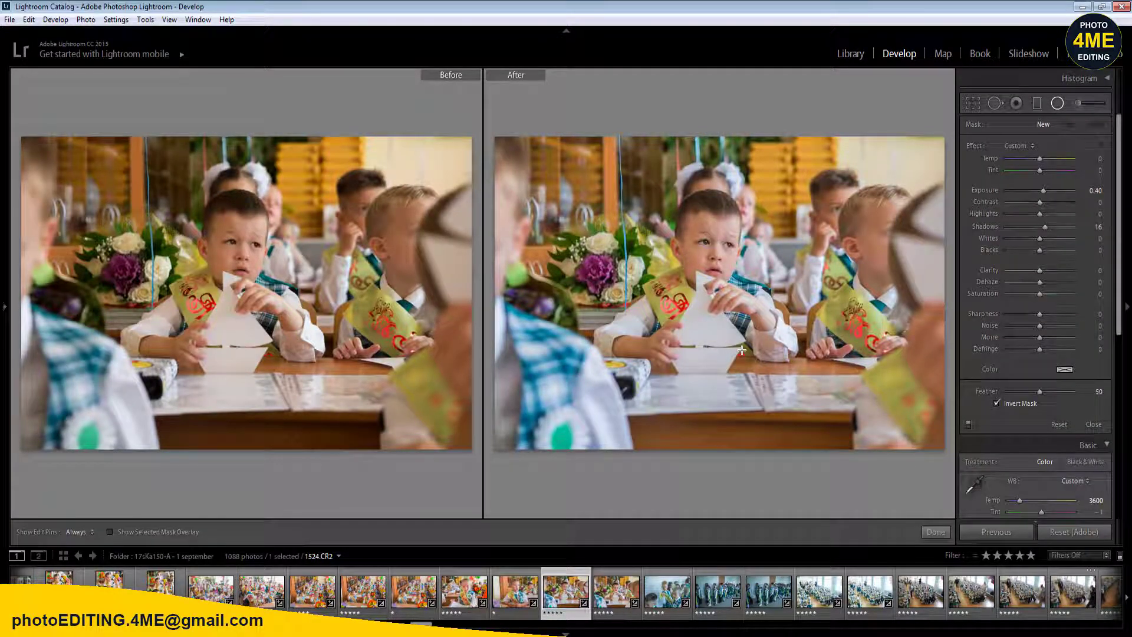
pyautogui.moveTo(687, 261); pyautogui.dragTo(737, 350)
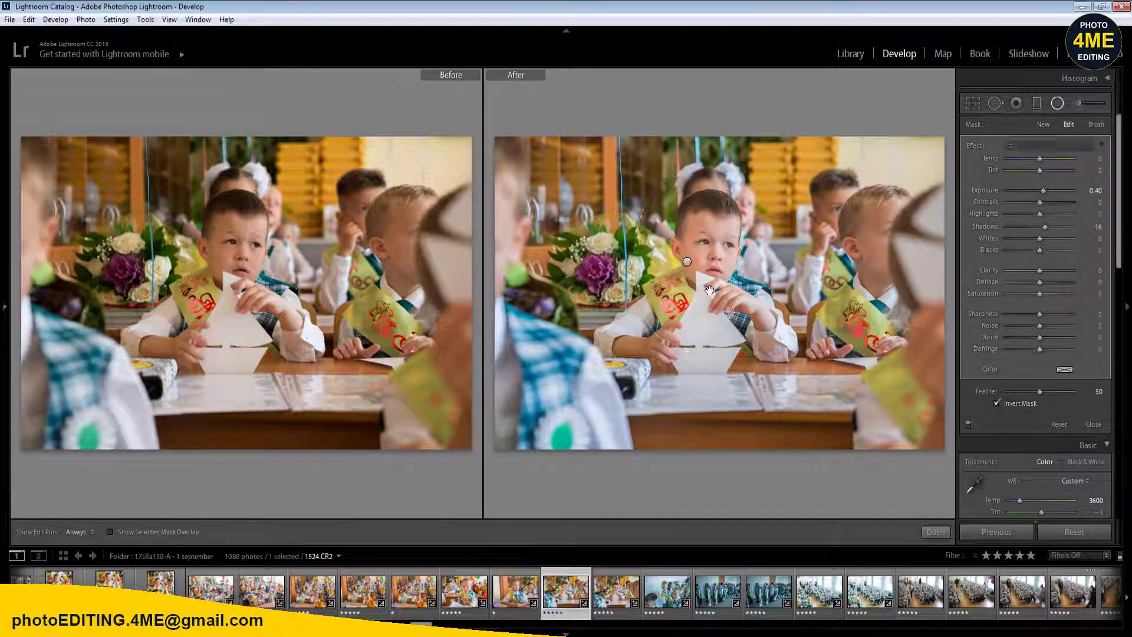
pyautogui.press('Return')
# - Crop photo 1525.CR2 tighter around the boy holding the paper, keeping the original aspect ratio
pyautogui.press('Right')
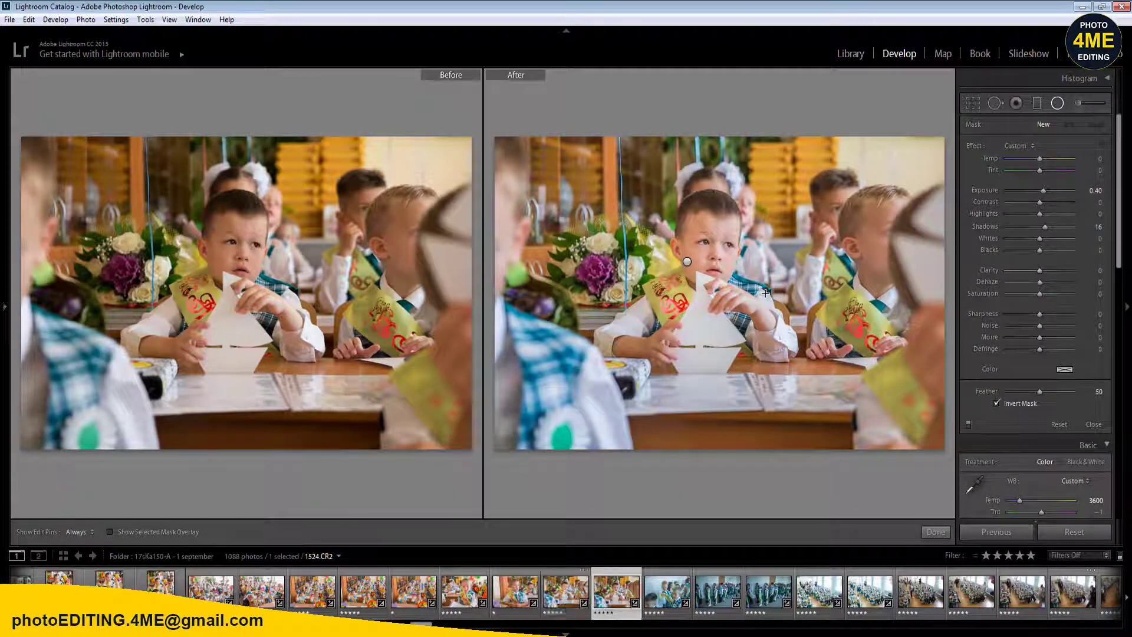
pyautogui.press('Left')
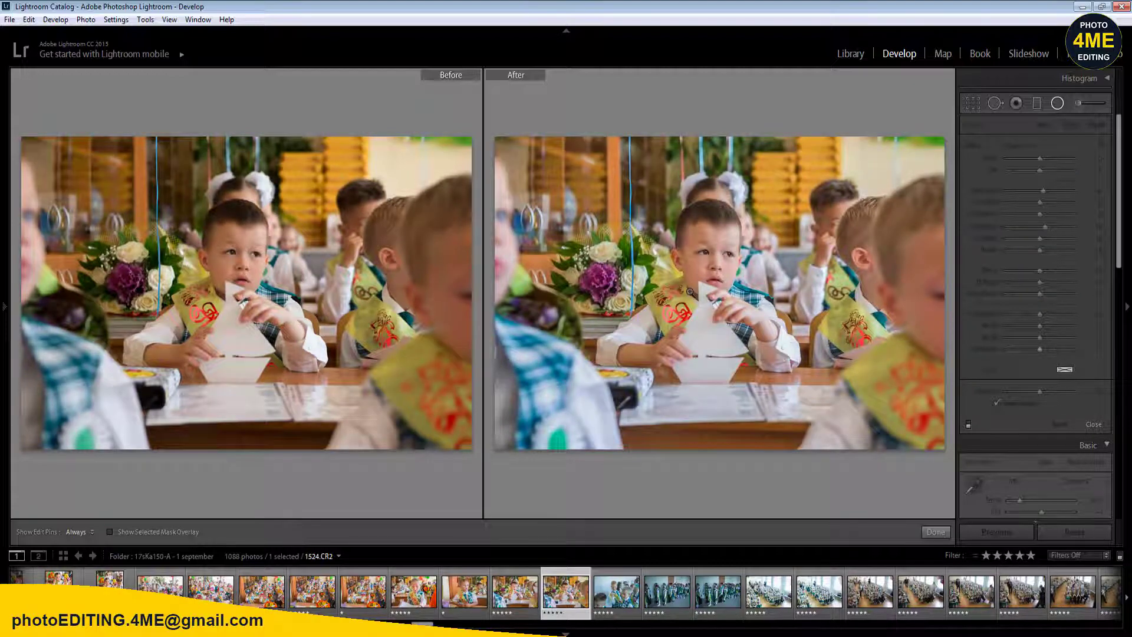
pyautogui.press('r')
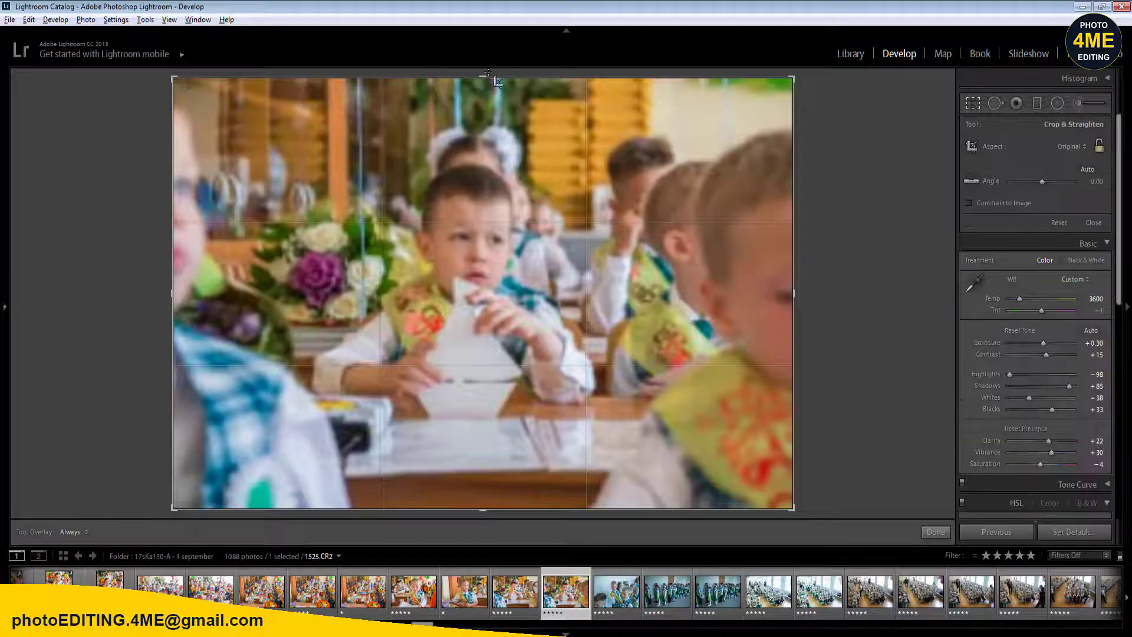
pyautogui.moveTo(488, 74); pyautogui.dragTo(487, 114)
pyautogui.moveTo(496, 167); pyautogui.dragTo(505, 190)
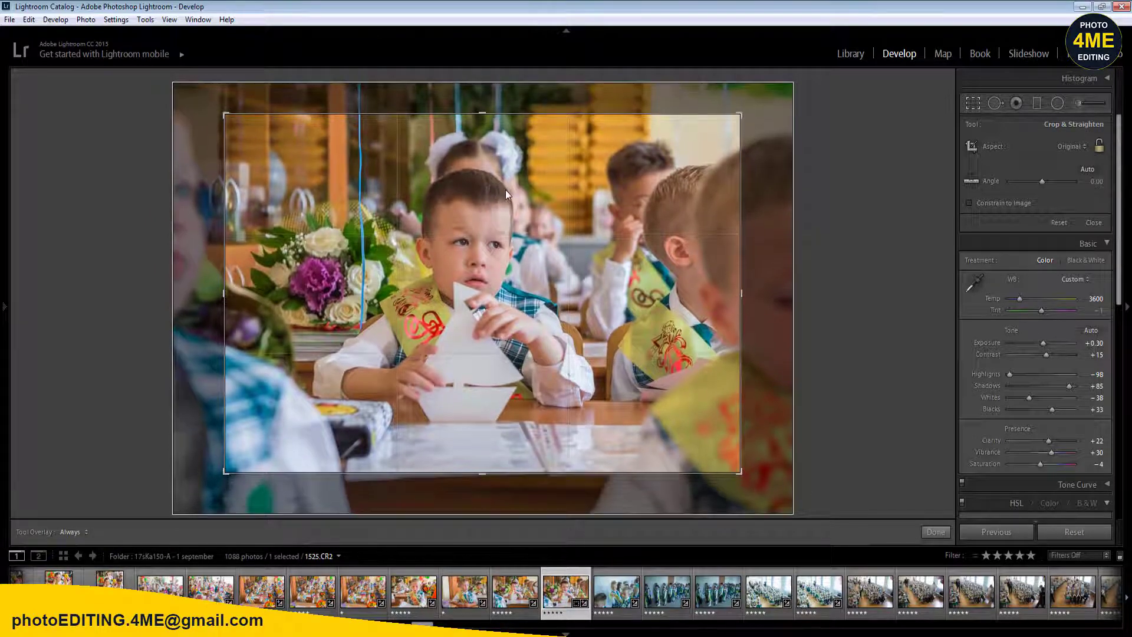
pyautogui.press('r')
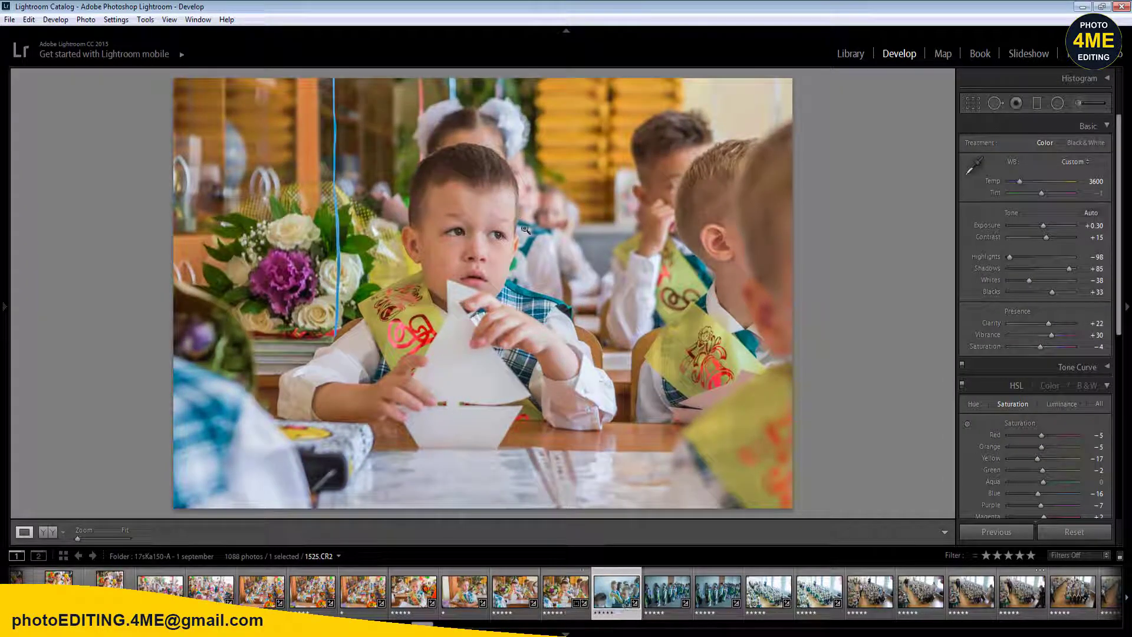
# - Correct photo 1526.CR2 starting from Auto white balance, setting the temperature to 5050 and clarity to +17
pyautogui.press('Right')
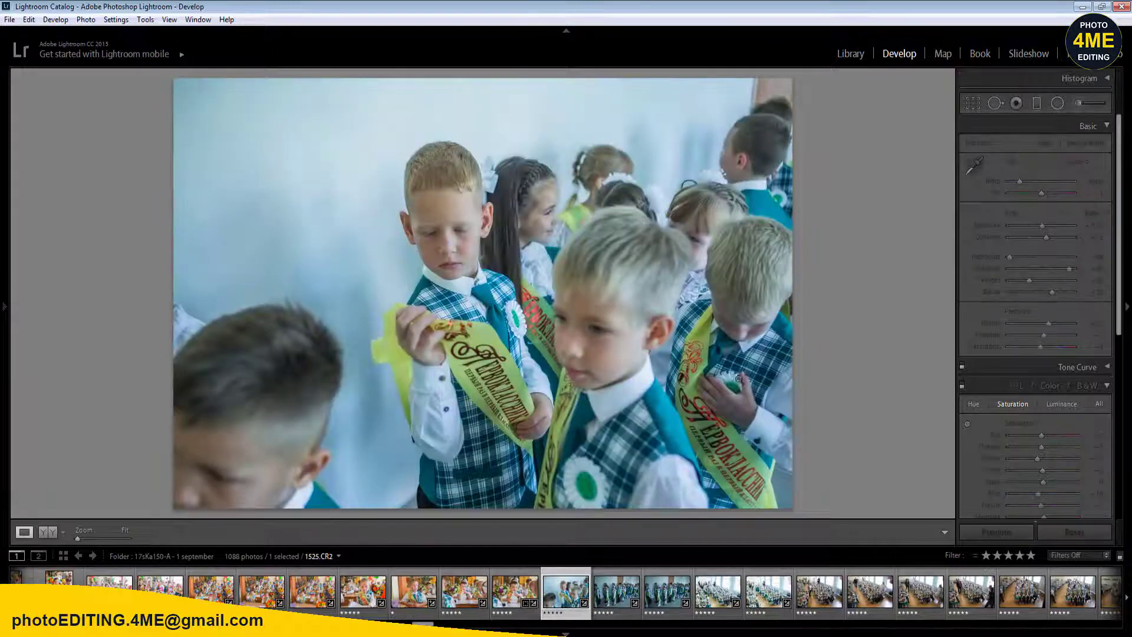
pyautogui.click(1075, 163)
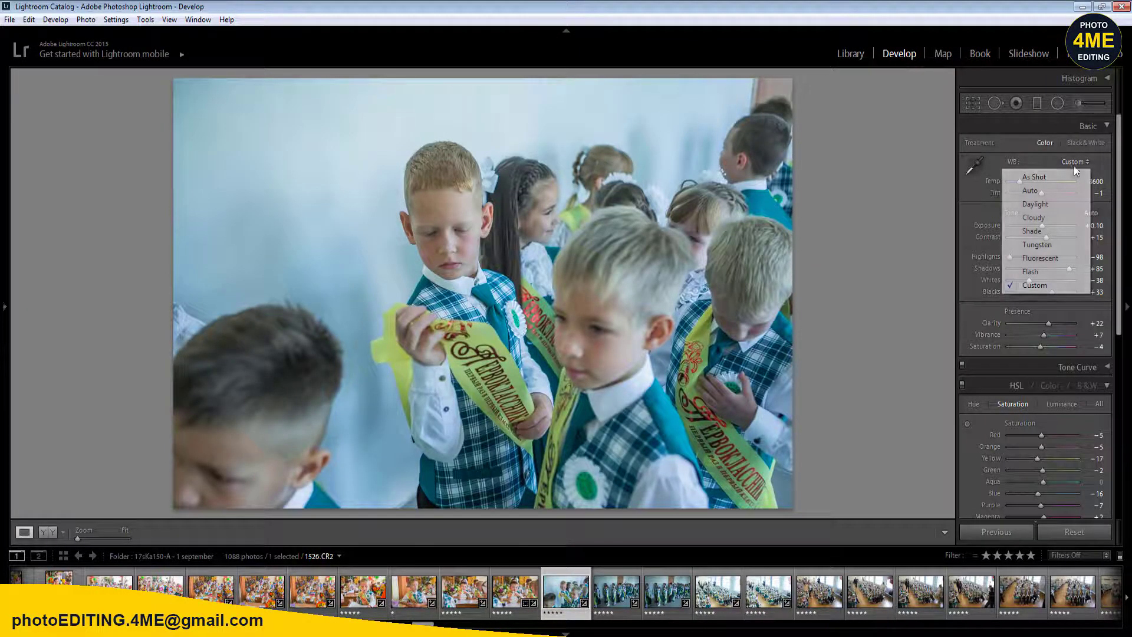
pyautogui.click(1068, 190)
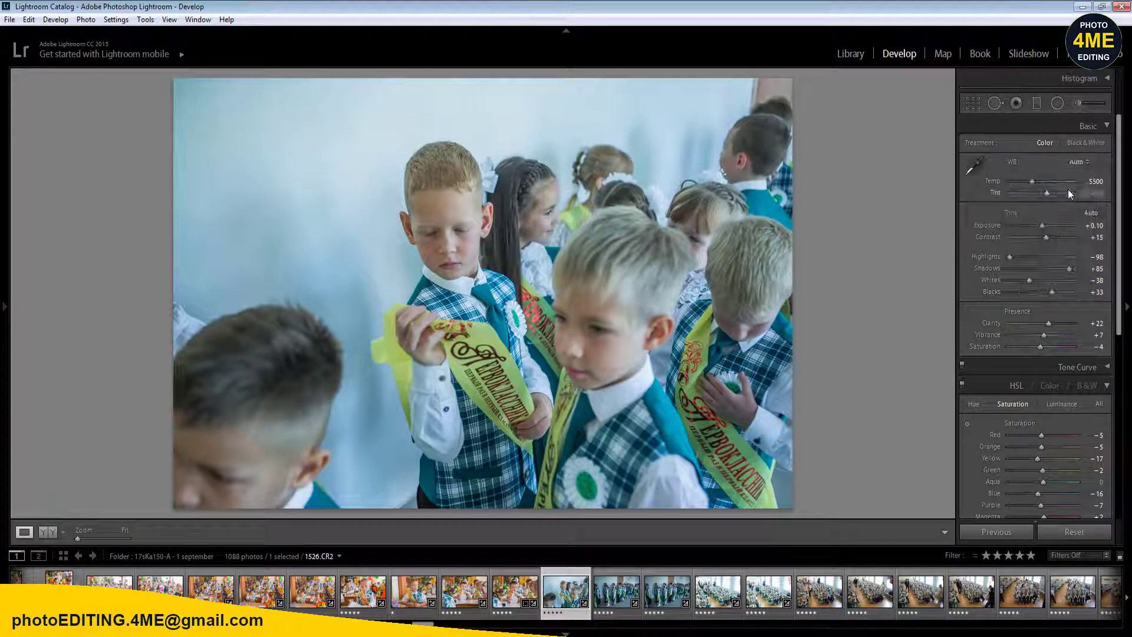
pyautogui.click(1094, 187)
pyautogui.press('Down')
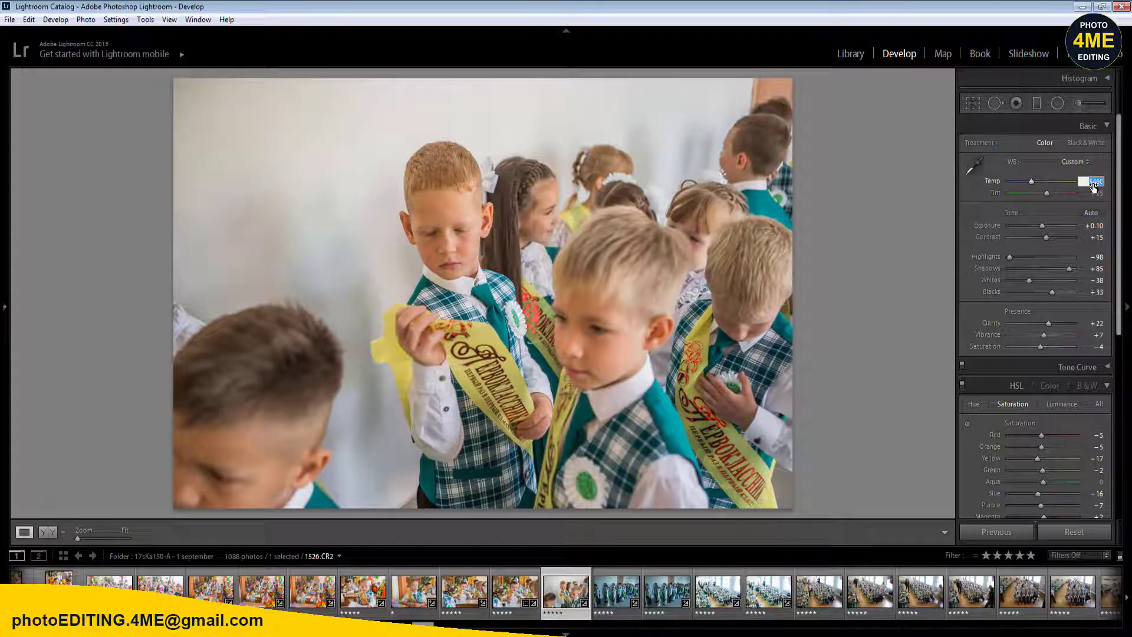
pyautogui.write('5200')
pyautogui.click(1097, 323)
pyautogui.click(1096, 182)
pyautogui.press('Return')
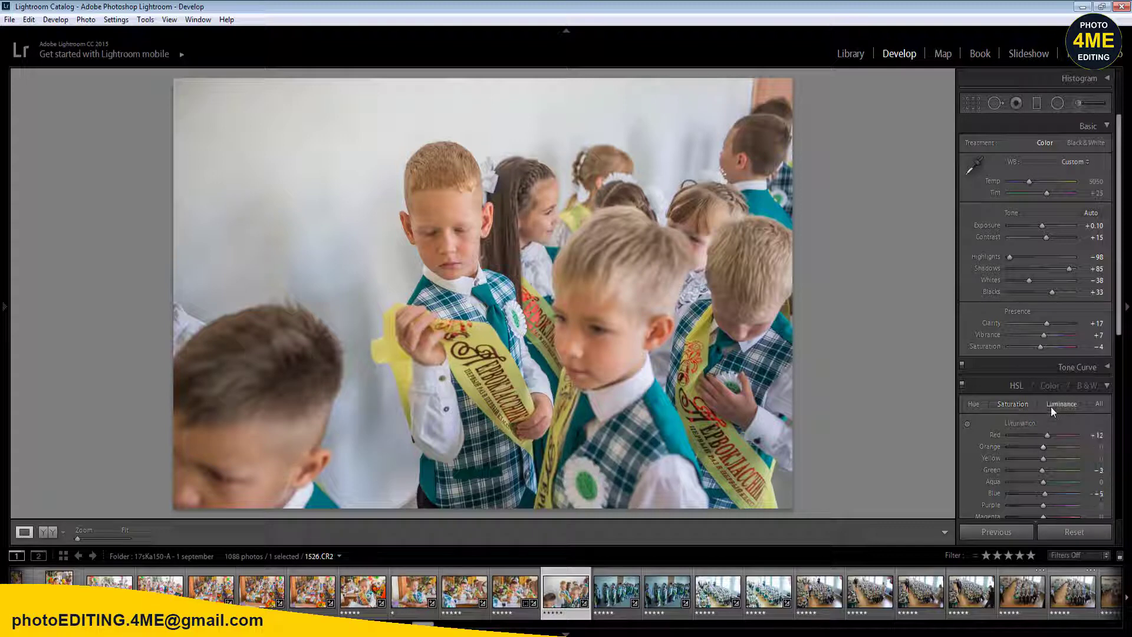
# - Set the yellow saturation of photo 1526.CR2 to +10 and compare it side by side with the original
pyautogui.click(1051, 407)
pyautogui.moveTo(1039, 462)
pyautogui.mouseDown()
pyautogui.moveTo(1049, 461)
pyautogui.moveTo(1014, 460)
pyautogui.moveTo(1062, 471)
pyautogui.moveTo(1048, 472)
pyautogui.mouseUp()
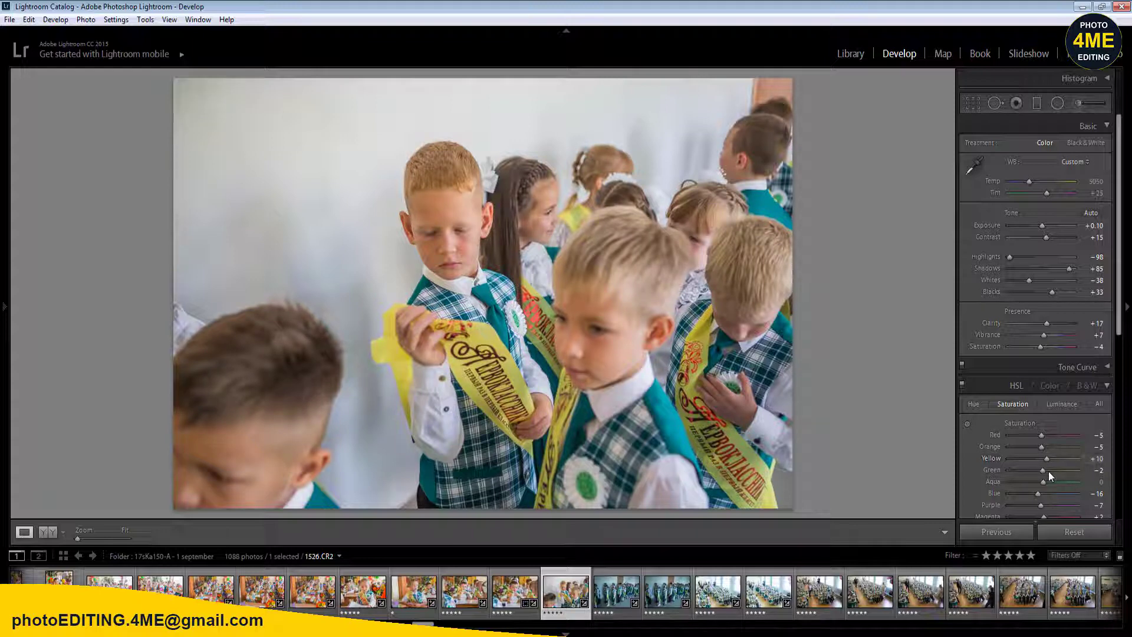
pyautogui.click(47, 532)
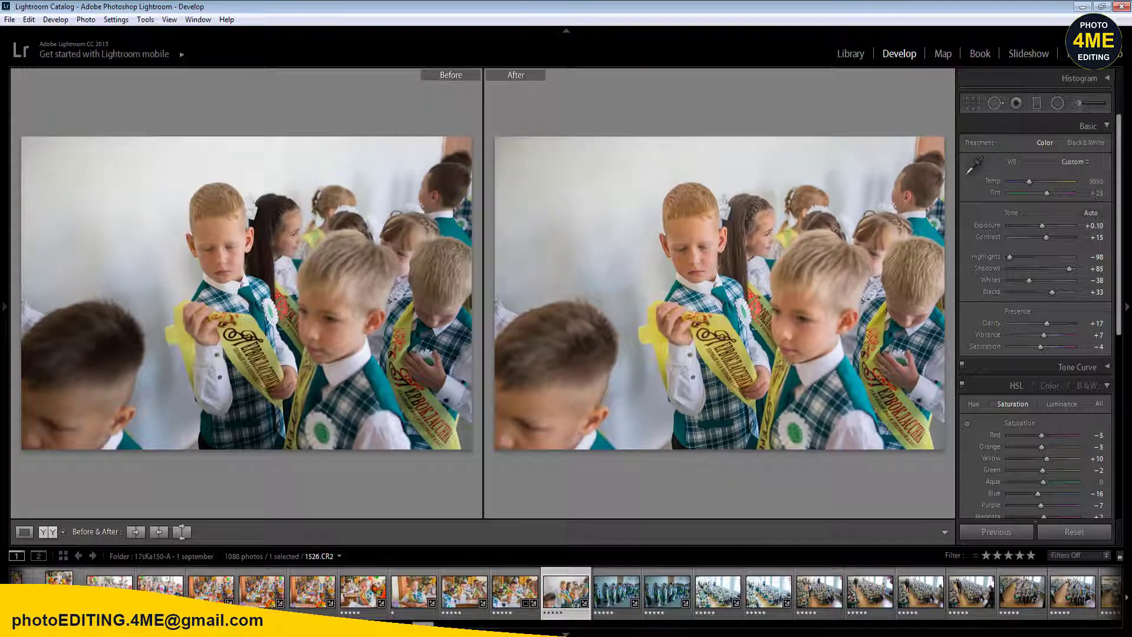
# - Synchronize the settings of photo 1526.CR2 to the ten photos after it, and check photo 1525.CR2
pyautogui.keyDown('shift'); pyautogui.click(1070, 601); pyautogui.keyUp('shift')
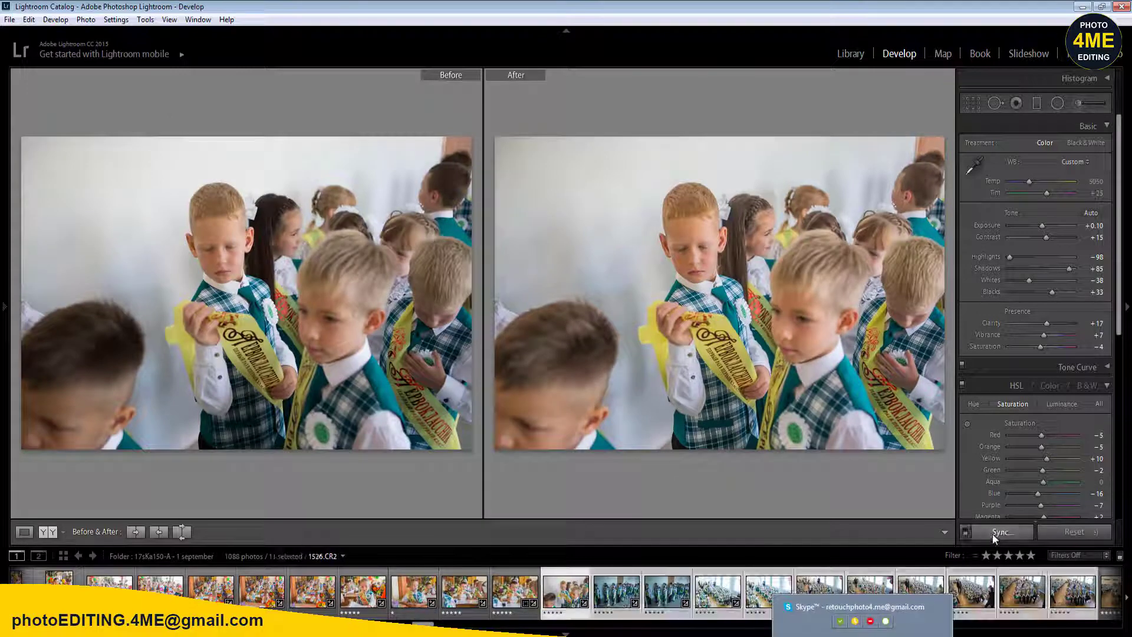
pyautogui.click(996, 533)
pyautogui.click(600, 538)
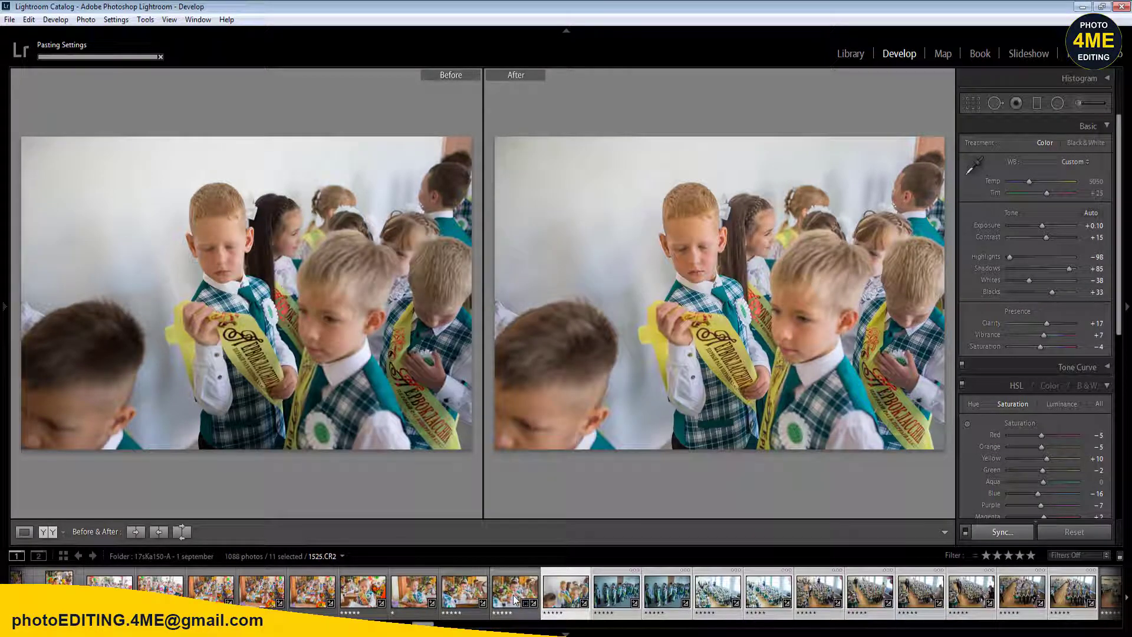
pyautogui.click(512, 594)
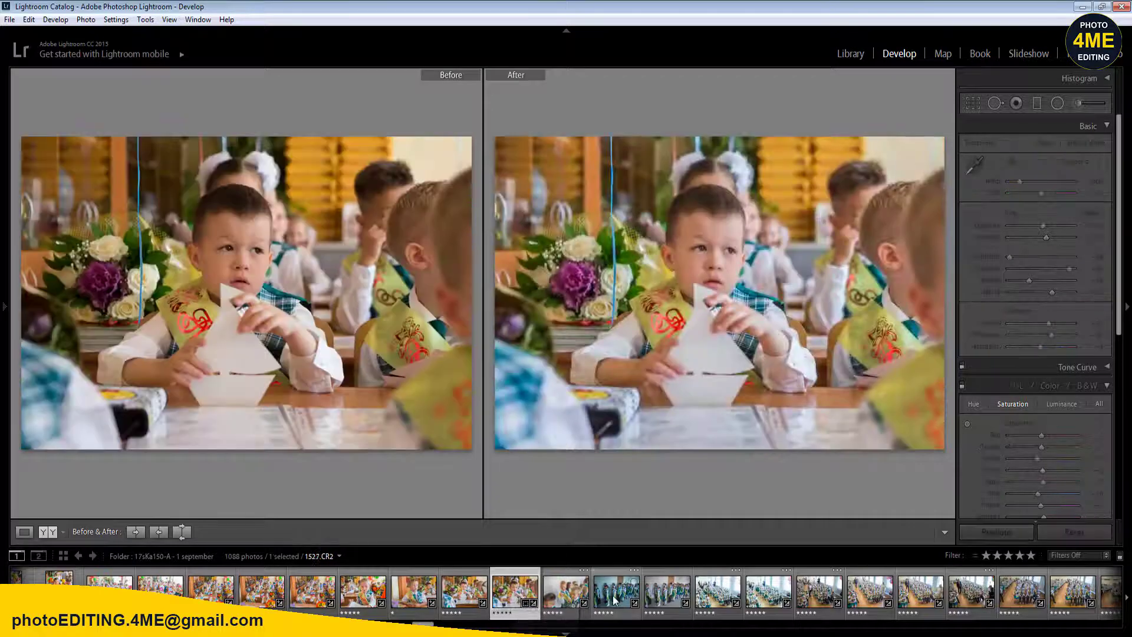
# - Set the exposure of the photo of the children lined up in the hallway to +0.40
pyautogui.click(615, 600)
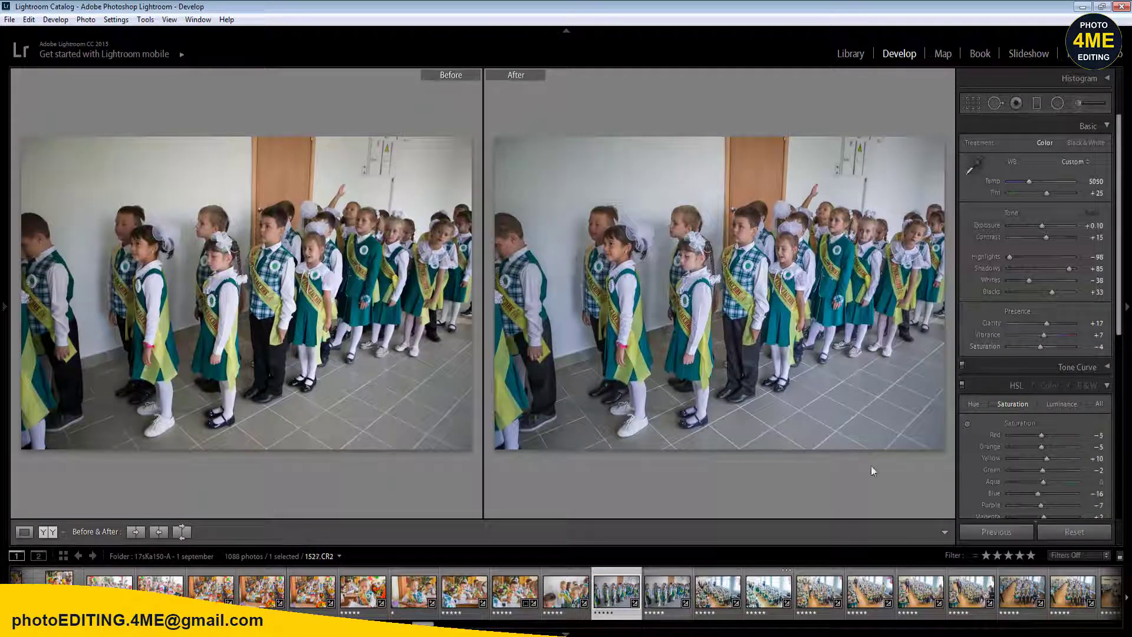
pyautogui.click(1092, 226)
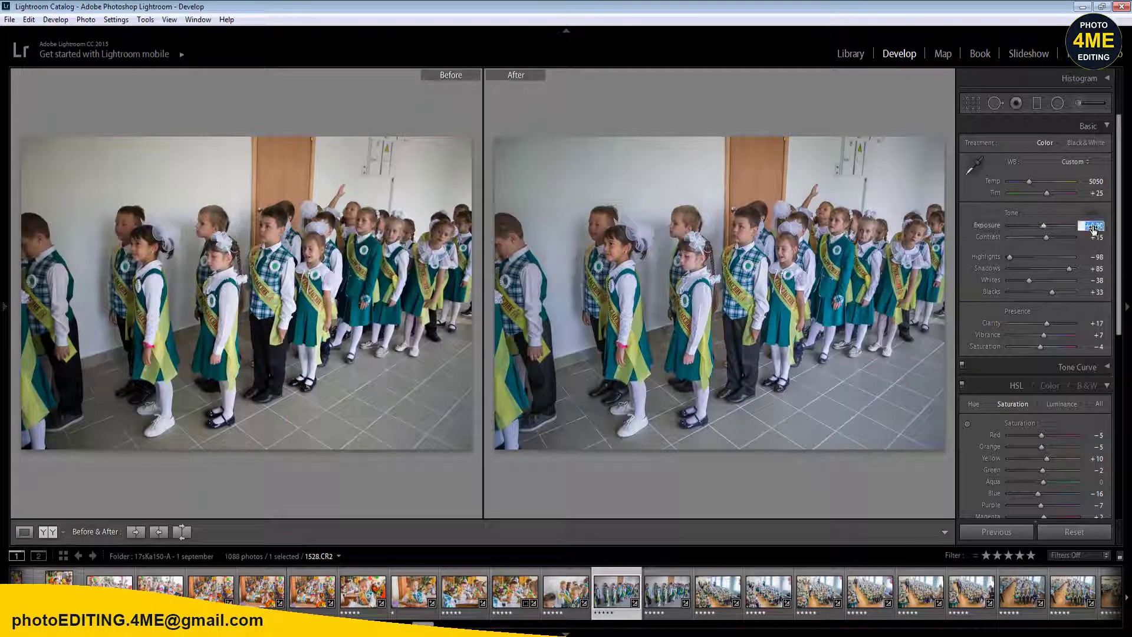
pyautogui.write('0.4')
pyautogui.press('Return')
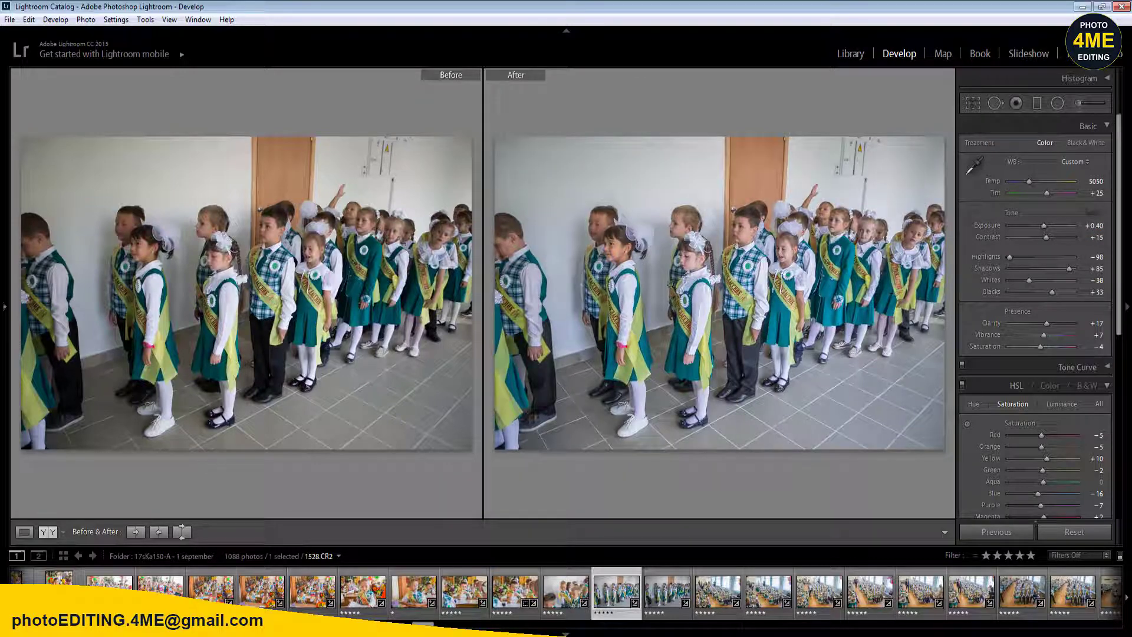
# - Crop the hallway line-up photo at its upper left to trim the boy at the edge, keeping the original aspect ratio
pyautogui.press('r')
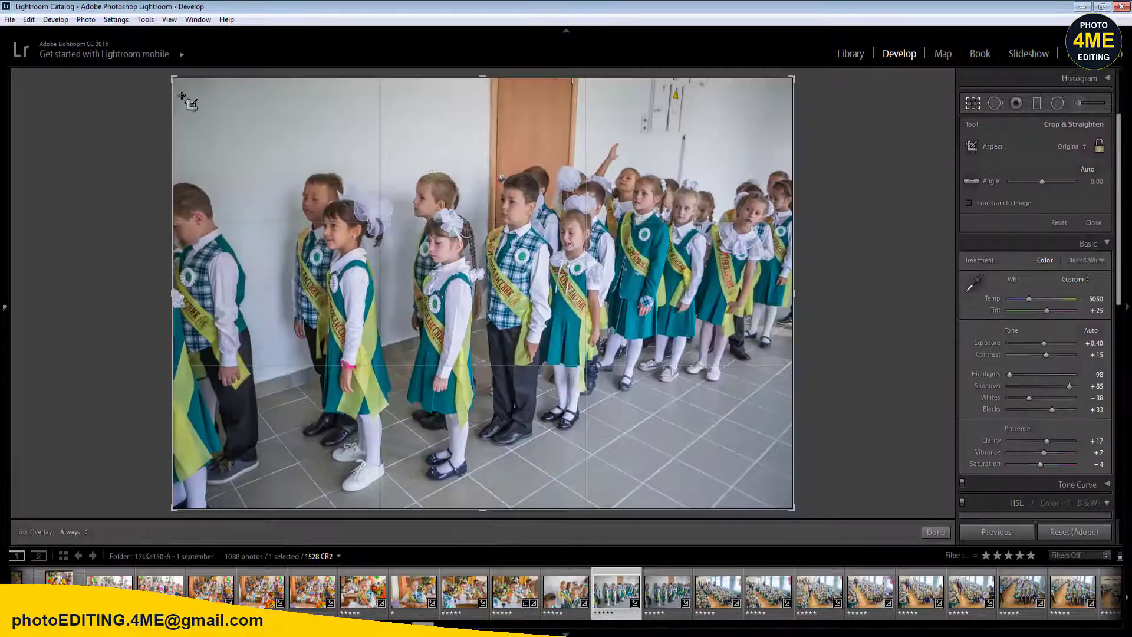
pyautogui.moveTo(182, 96)
pyautogui.mouseDown()
pyautogui.moveTo(185, 79)
pyautogui.moveTo(200, 99)
pyautogui.mouseUp()
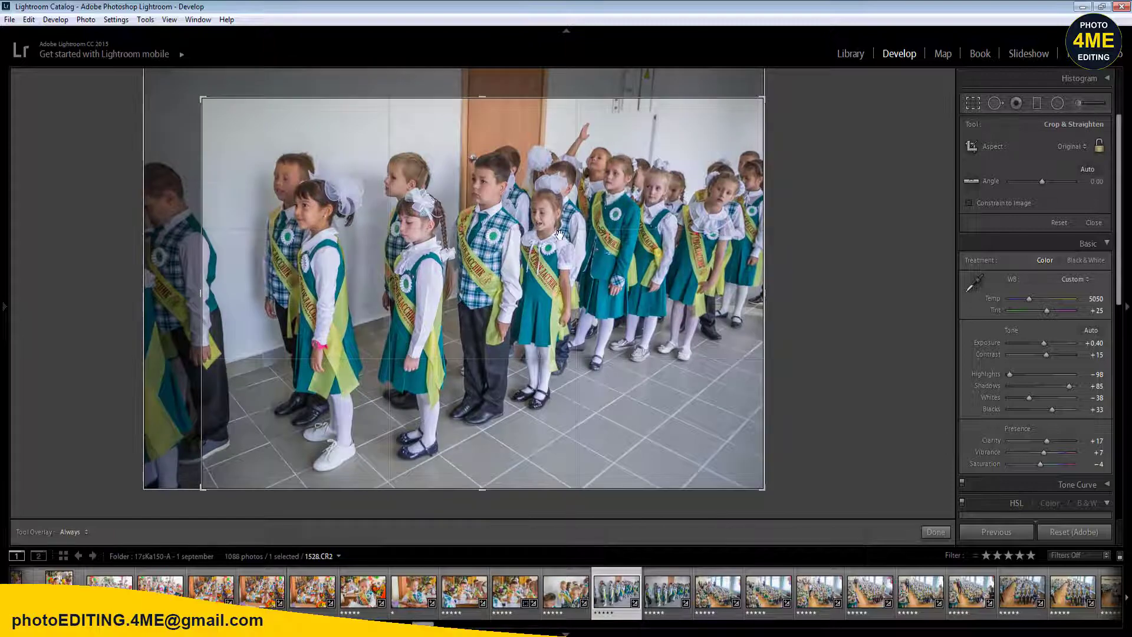
pyautogui.moveTo(559, 234); pyautogui.dragTo(560, 240)
pyautogui.press('Return')
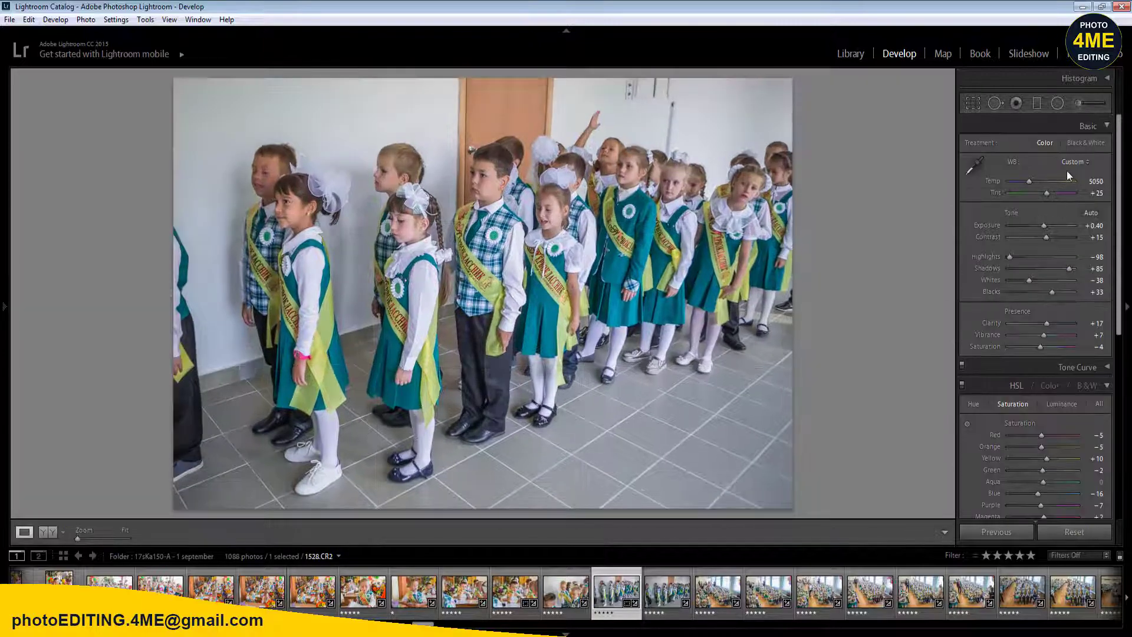
# - Correct the hallway photo's white balance starting from Auto, setting temperature to 5800 and tint to +20
pyautogui.click(1071, 162)
pyautogui.click(1071, 190)
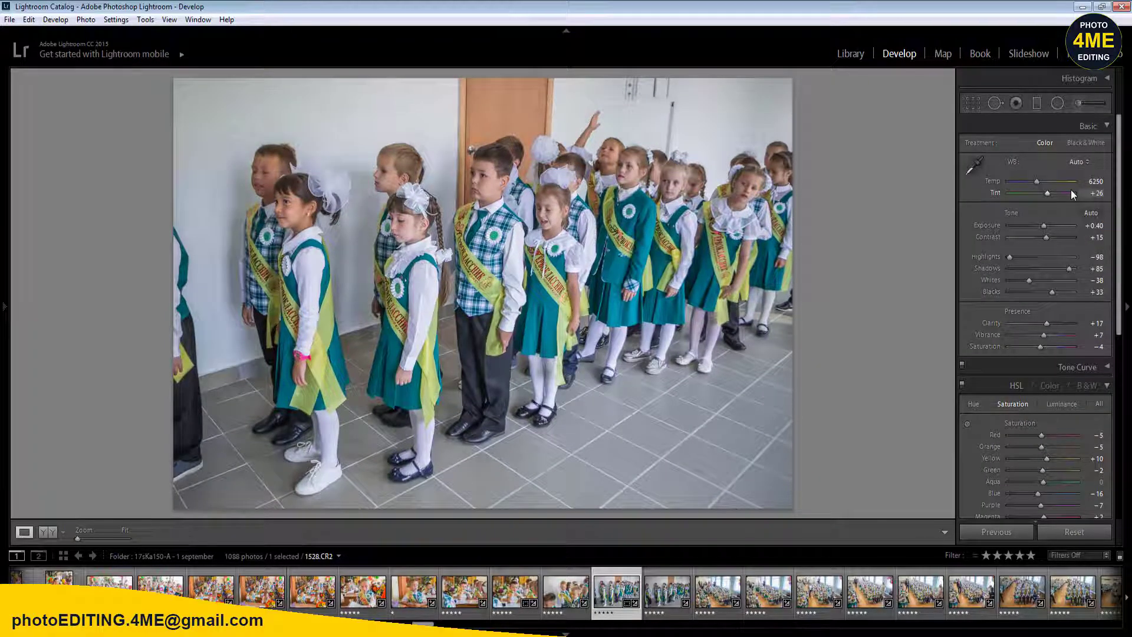
pyautogui.click(1094, 182)
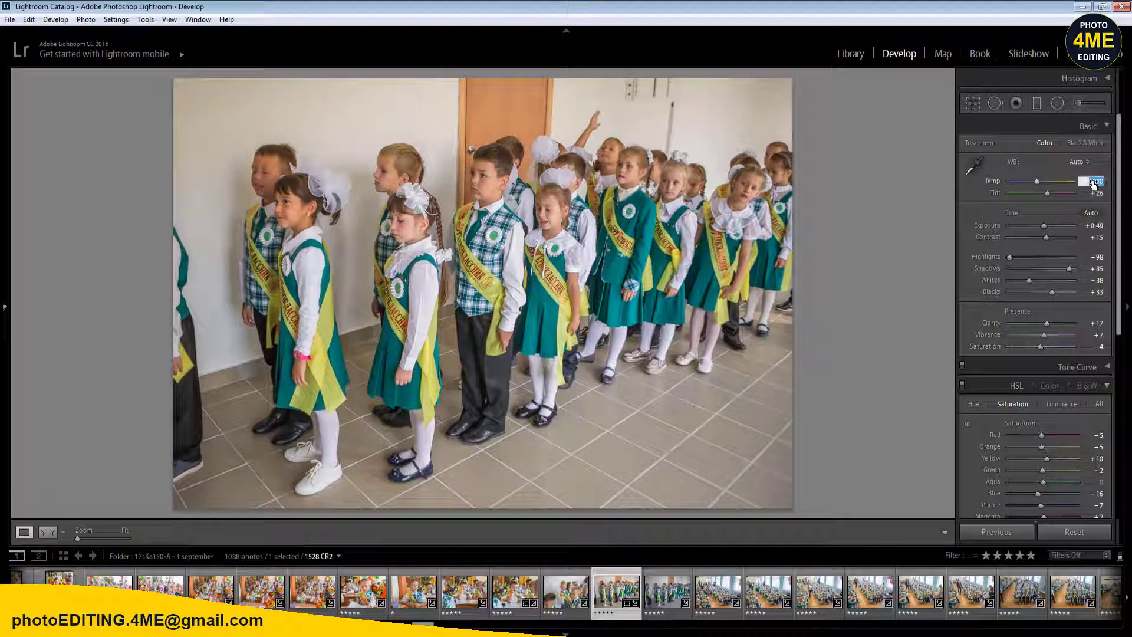
pyautogui.press('Return')
pyautogui.click(1095, 193)
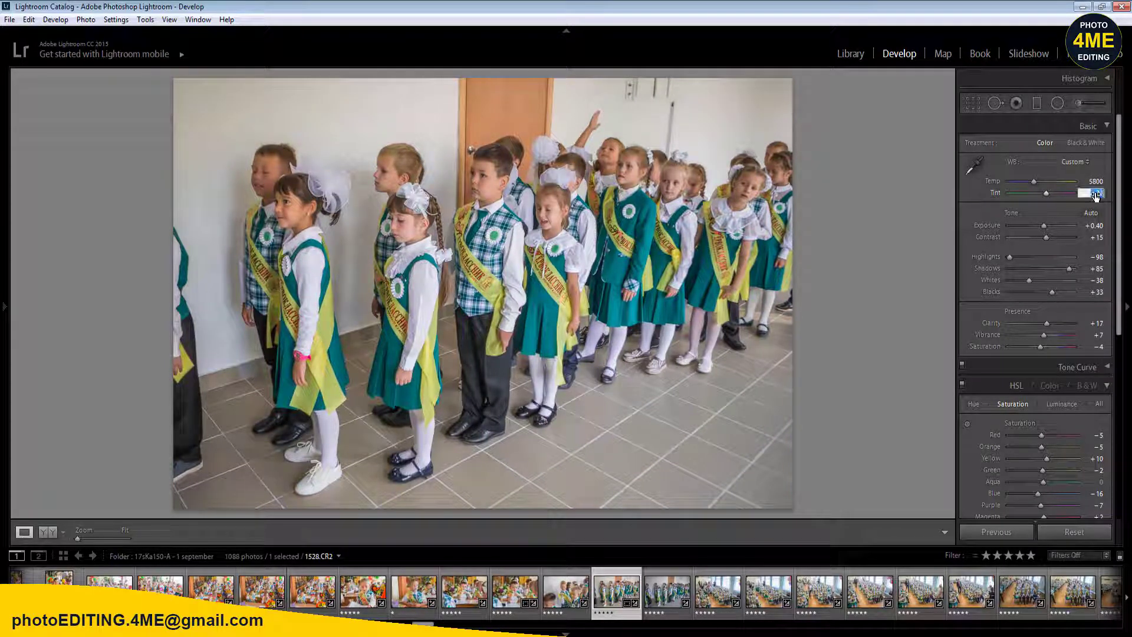
pyautogui.write('20')
pyautogui.press('Return')
pyautogui.press('shift')
# - Compare the hallway photo with its original side by side, setting shadows to +100 and highlights to -69
pyautogui.click(48, 532)
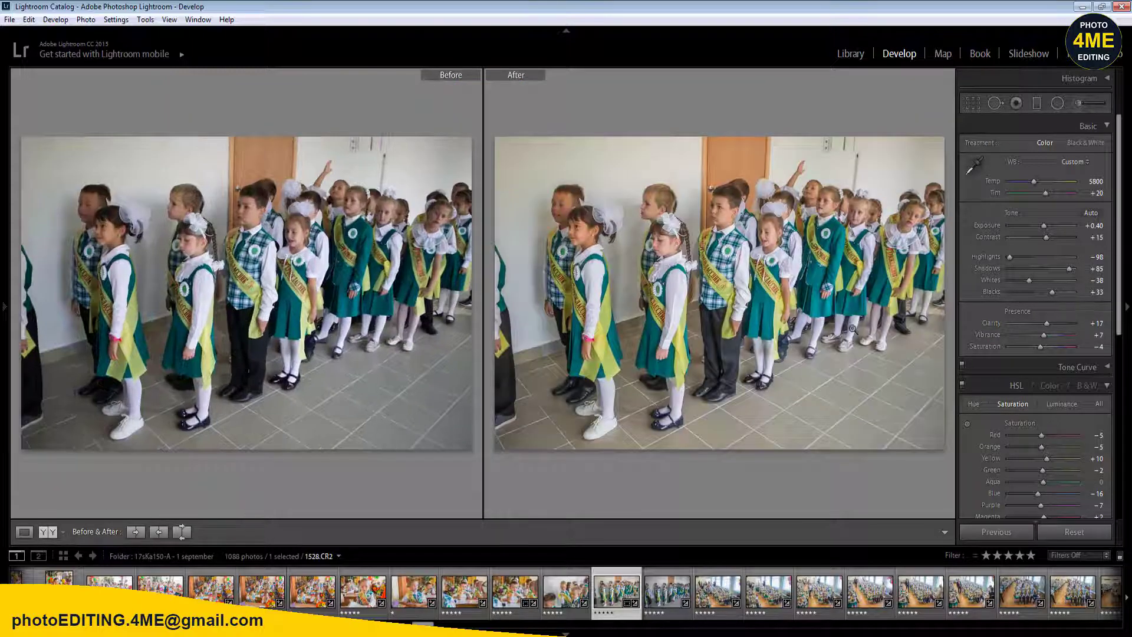
pyautogui.moveTo(1071, 270); pyautogui.dragTo(1077, 270)
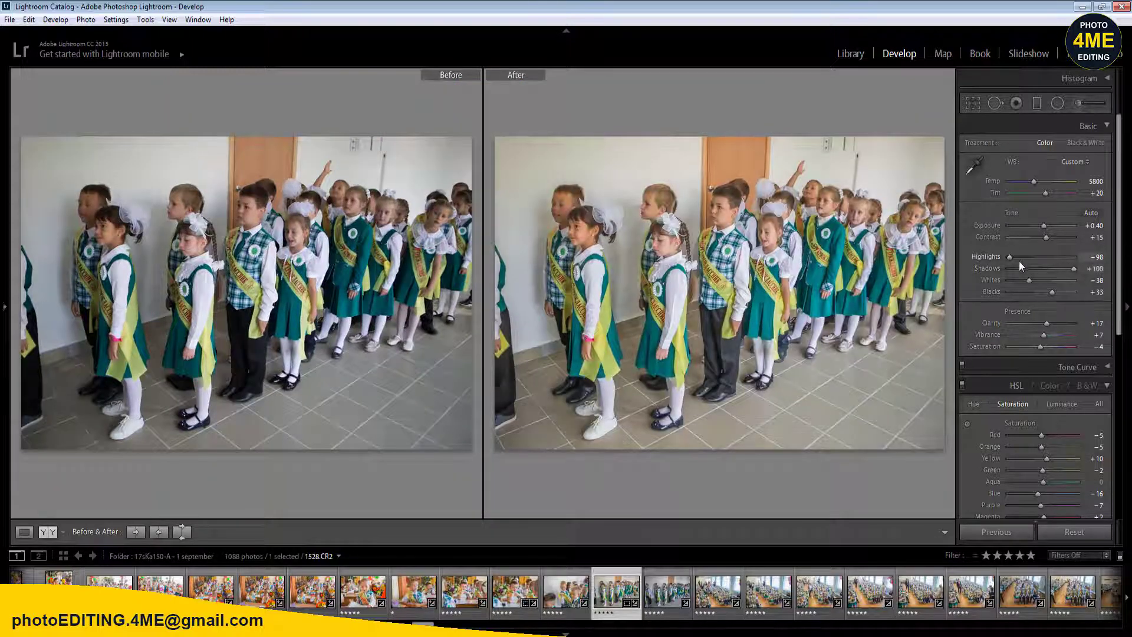
pyautogui.click(1021, 257)
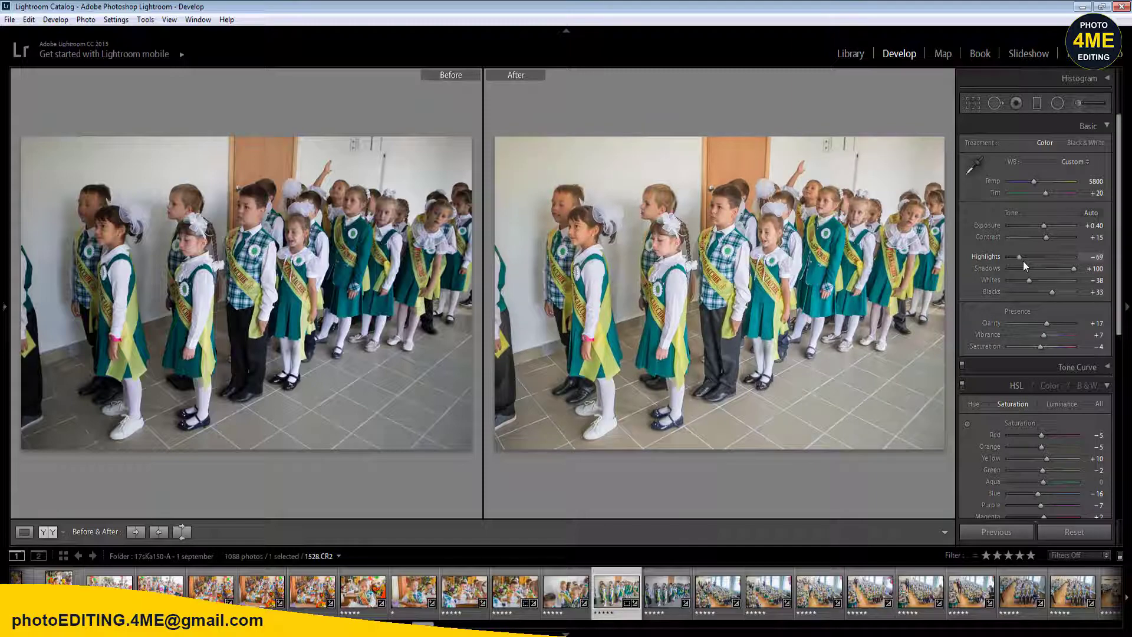
# - Refine the hallway photo with temperature 5750, highlights -67 and whites -16, and adjust orange saturation, setting luminance to red -2 and orange +2
pyautogui.moveTo(1024, 261); pyautogui.dragTo(1037, 289)
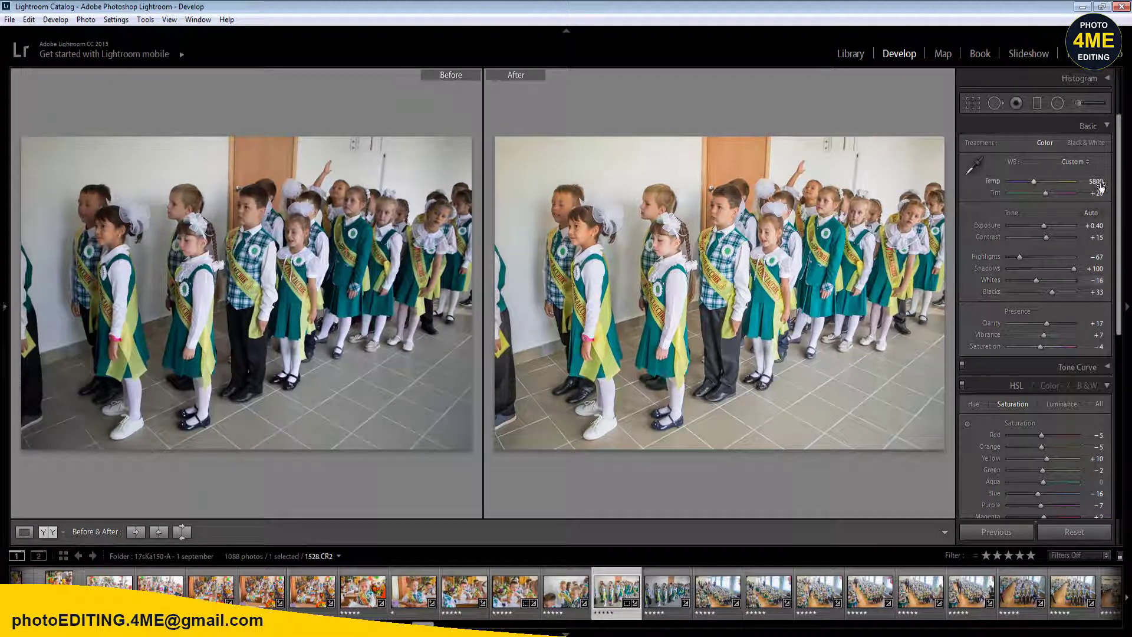
pyautogui.moveTo(1097, 181); pyautogui.dragTo(1094, 181)
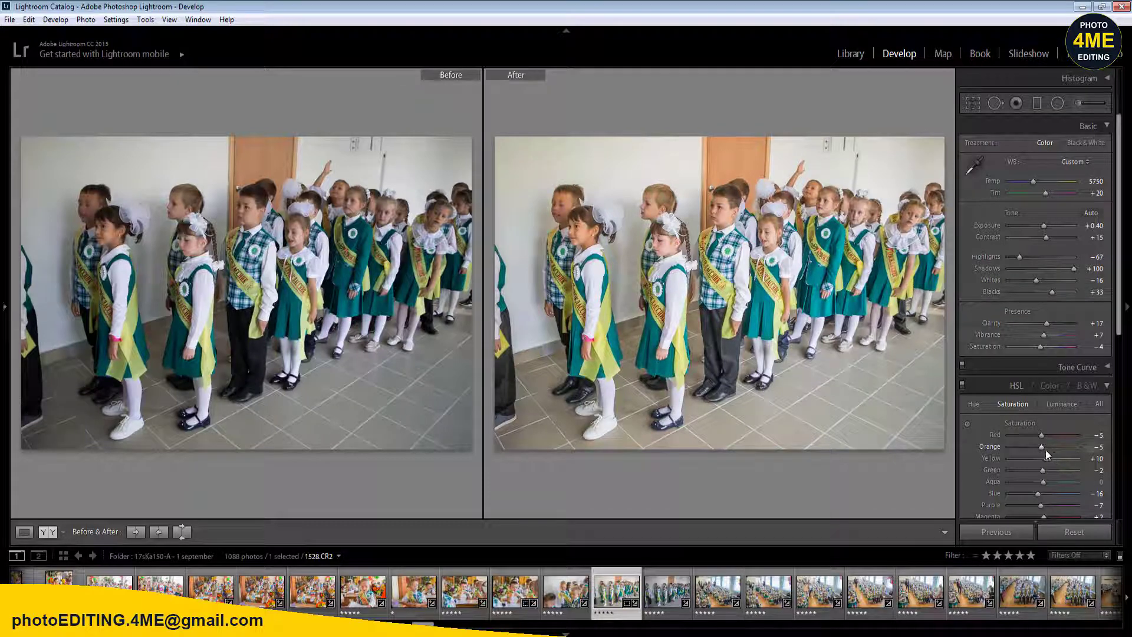
pyautogui.moveTo(1039, 452)
pyautogui.mouseDown()
pyautogui.moveTo(1025, 452)
pyautogui.moveTo(1057, 452)
pyautogui.moveTo(1038, 452)
pyautogui.mouseUp()
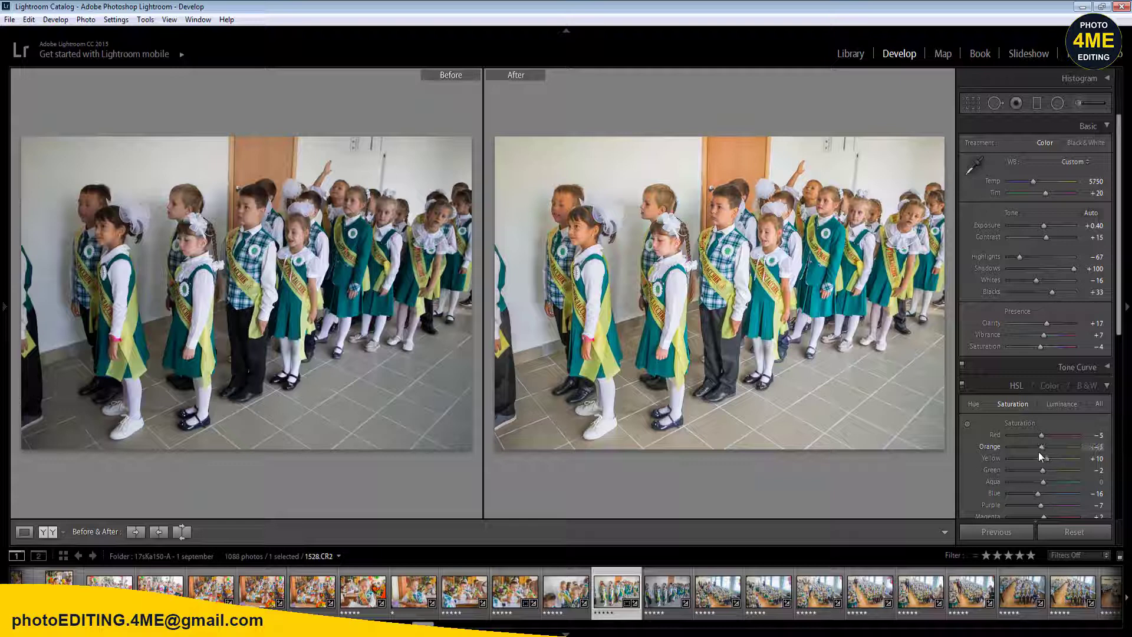
pyautogui.click(1063, 406)
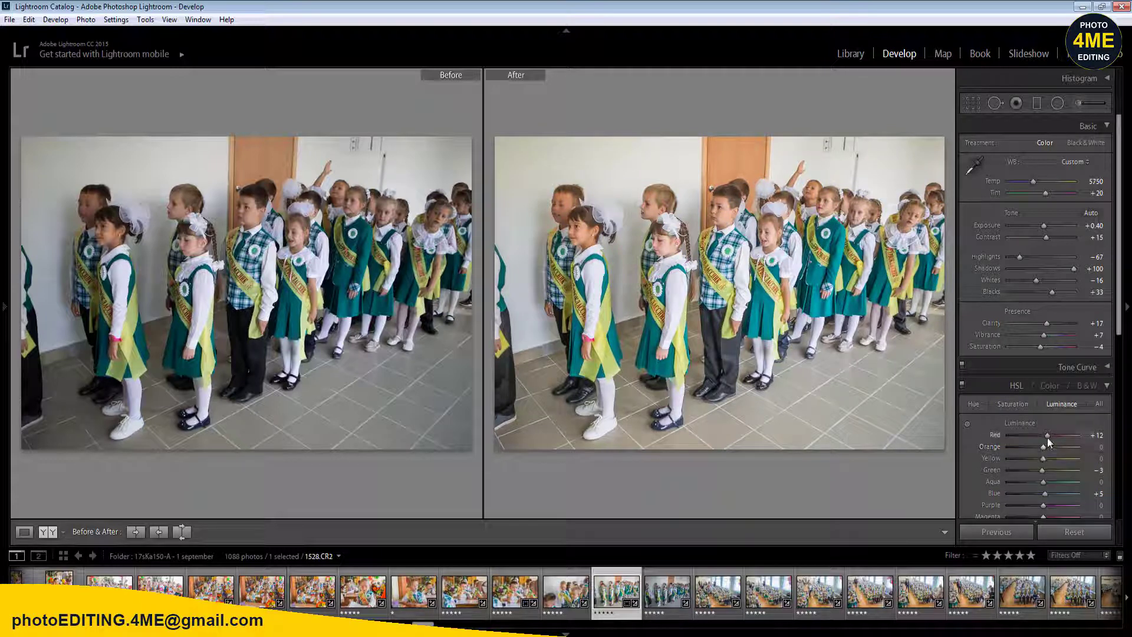
pyautogui.moveTo(1045, 438); pyautogui.dragTo(1045, 448)
# - Brighten the faces of the two boys nearest the wall with separate inverted radial filters at exposure 0.40 and shadows 16
pyautogui.hotkey('shift', 'm')
pyautogui.moveTo(561, 206); pyautogui.dragTo(579, 239)
pyautogui.moveTo(647, 203); pyautogui.dragTo(662, 249)
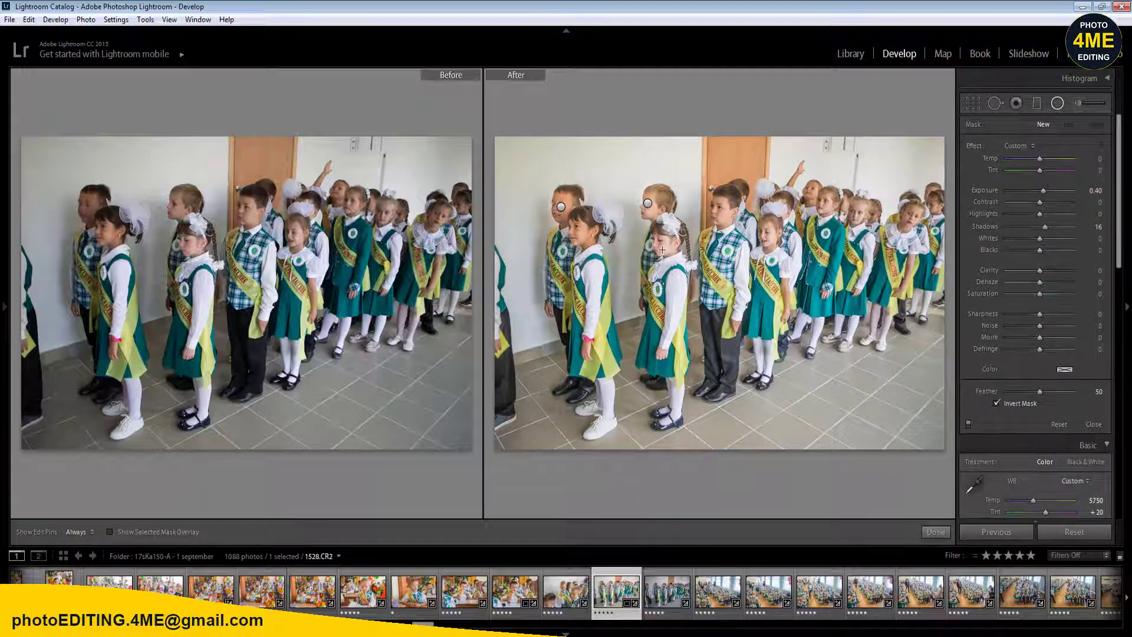
# - Crop the hallway photo tighter from its upper-left corner to trim more of the figure at the edge, keeping the original aspect ratio
pyautogui.press('r')
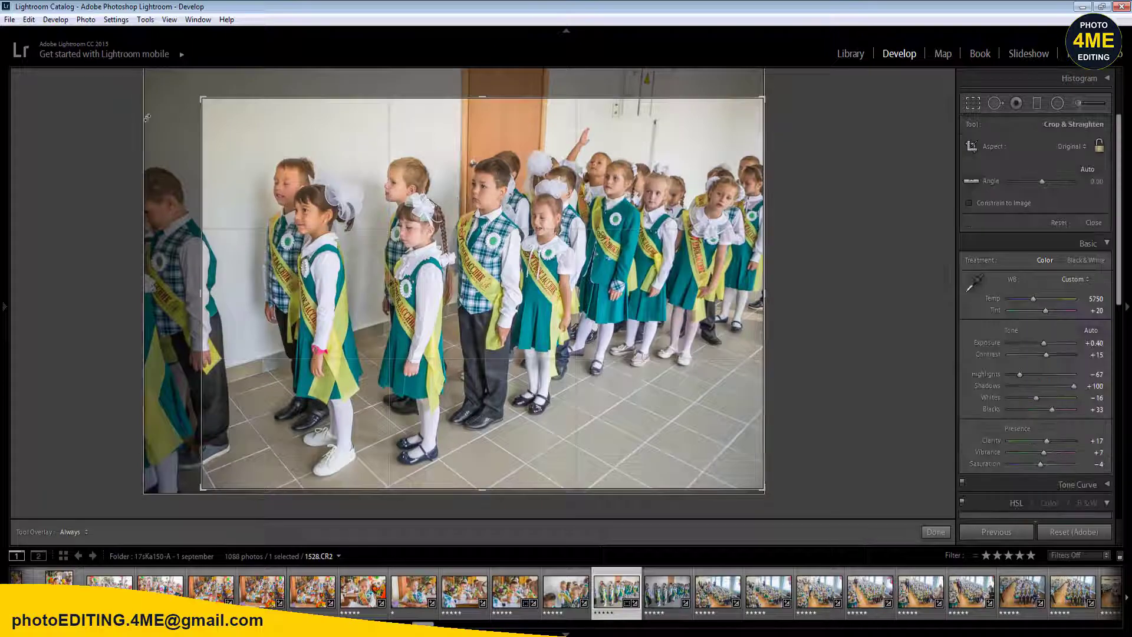
pyautogui.moveTo(204, 100); pyautogui.dragTo(217, 106)
pyautogui.press('Return')
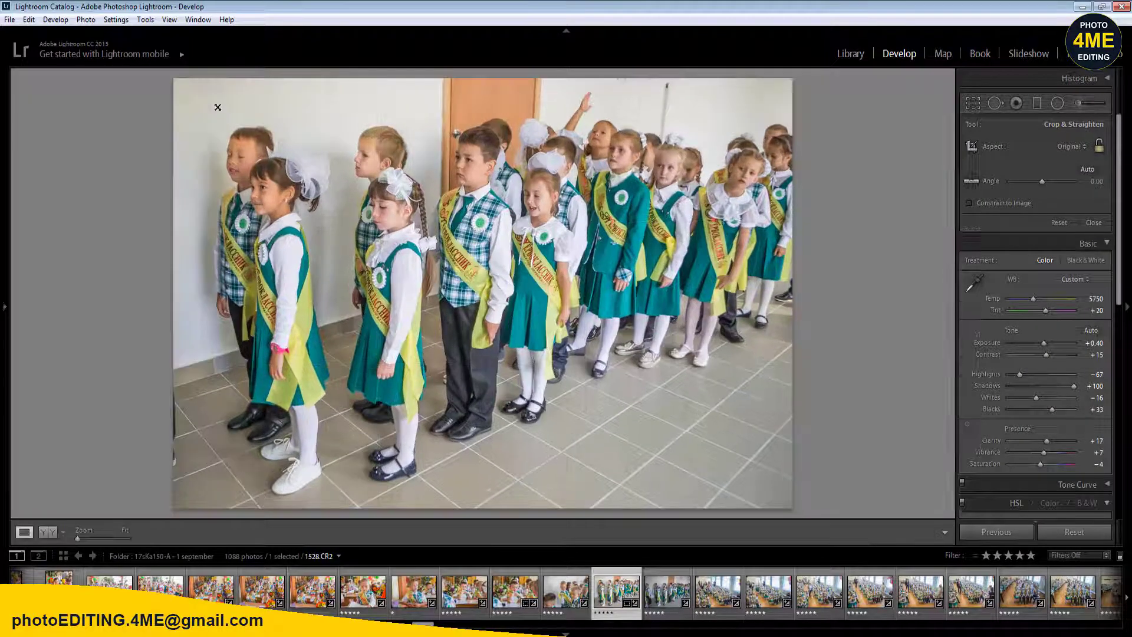
# - Synchronize the hallway photo's develop settings to the next hallway shot
pyautogui.hotkey('shift', 'Right')
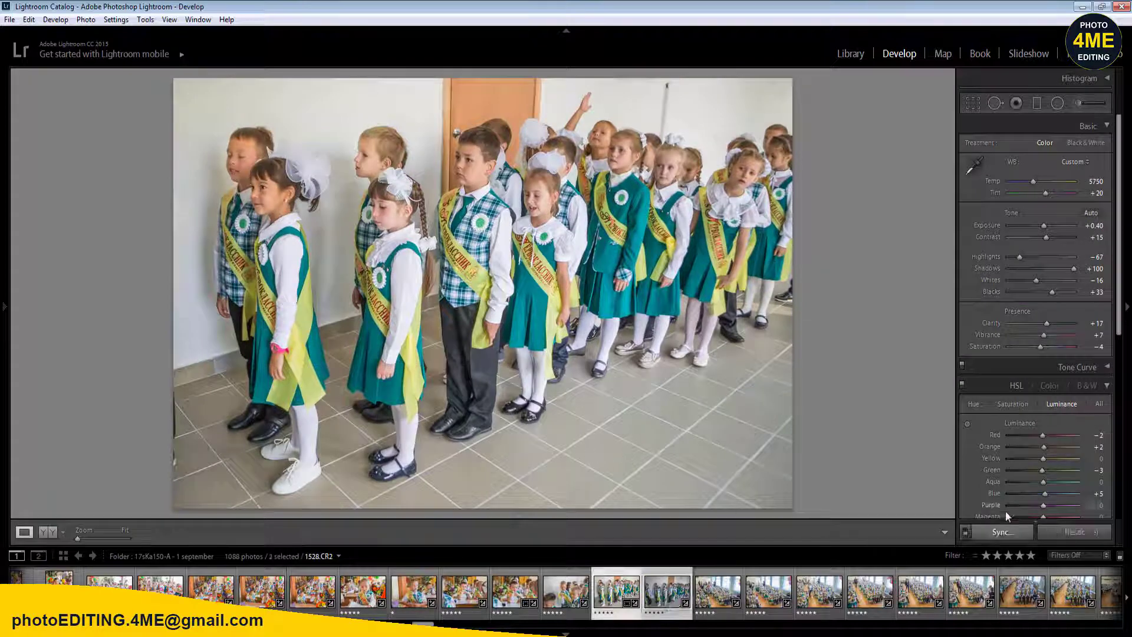
pyautogui.click(979, 532)
pyautogui.click(601, 538)
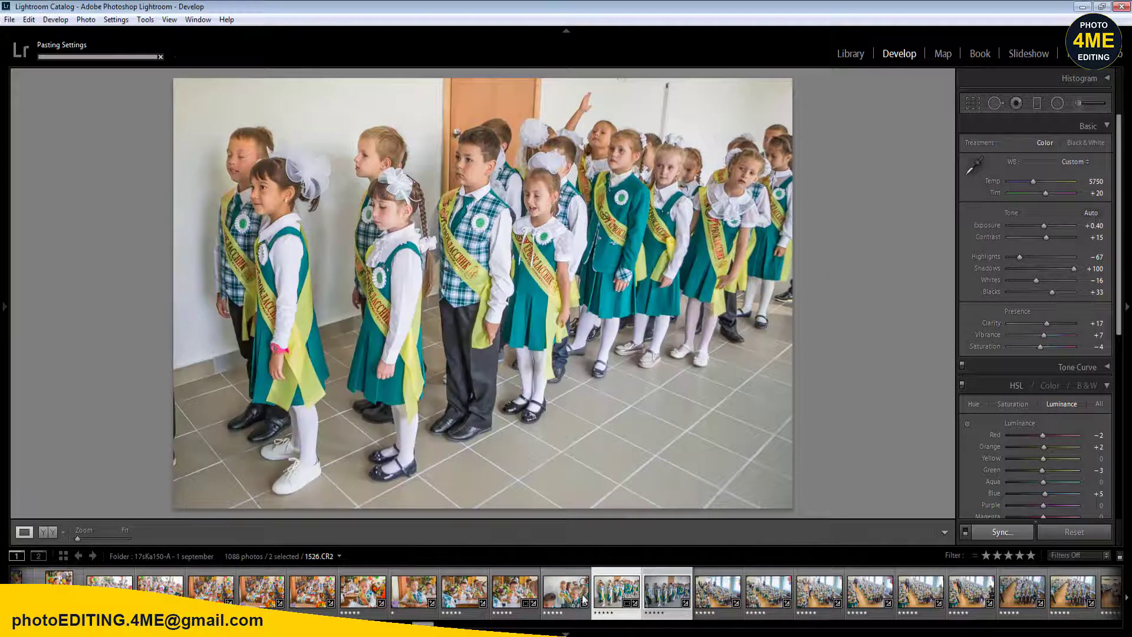
# - Crop the next hallway shot from its upper-right corner at the original aspect ratio, and move on to the photo of children seated in the hall
pyautogui.click(661, 592)
pyautogui.scroll(-2, 661, 593)
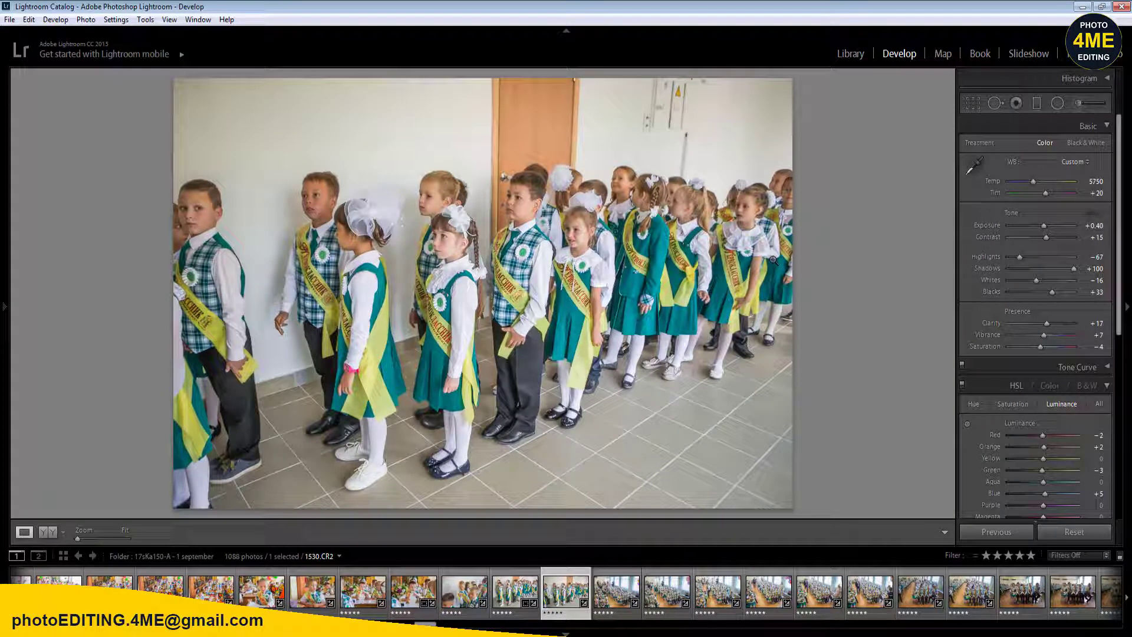
pyautogui.press('r')
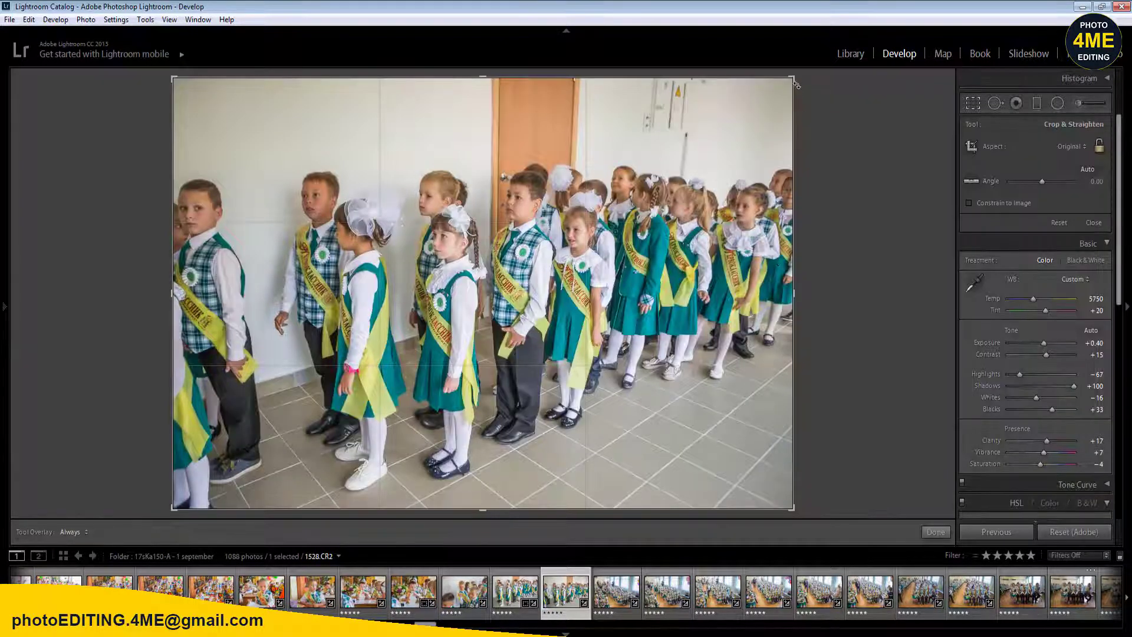
pyautogui.moveTo(796, 75); pyautogui.dragTo(786, 87)
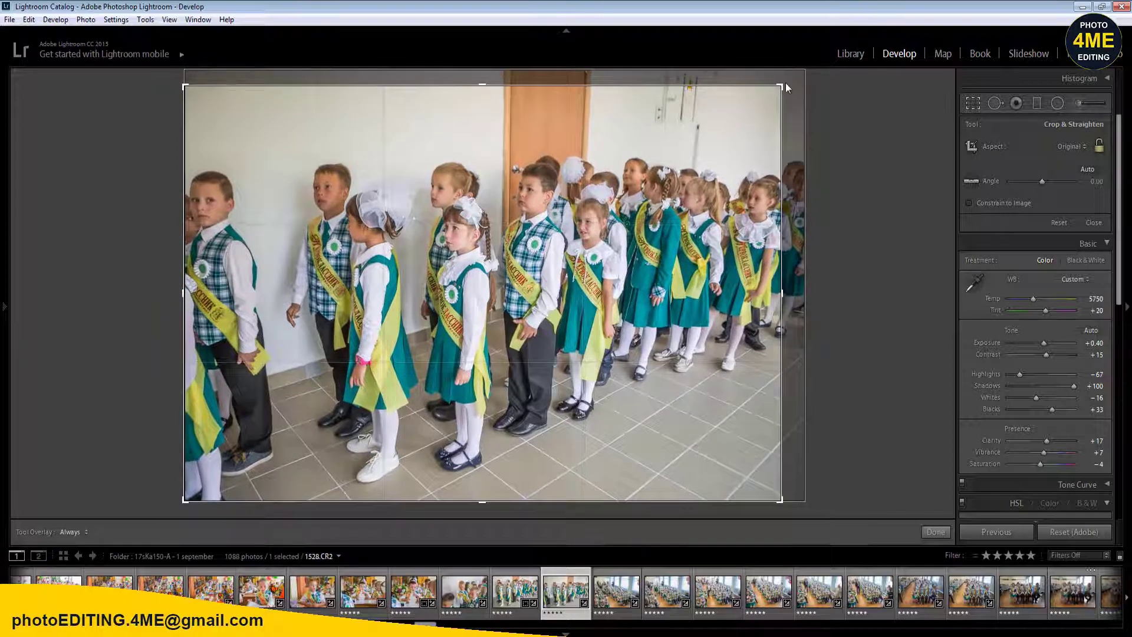
pyautogui.press('Return')
pyautogui.press('Right')
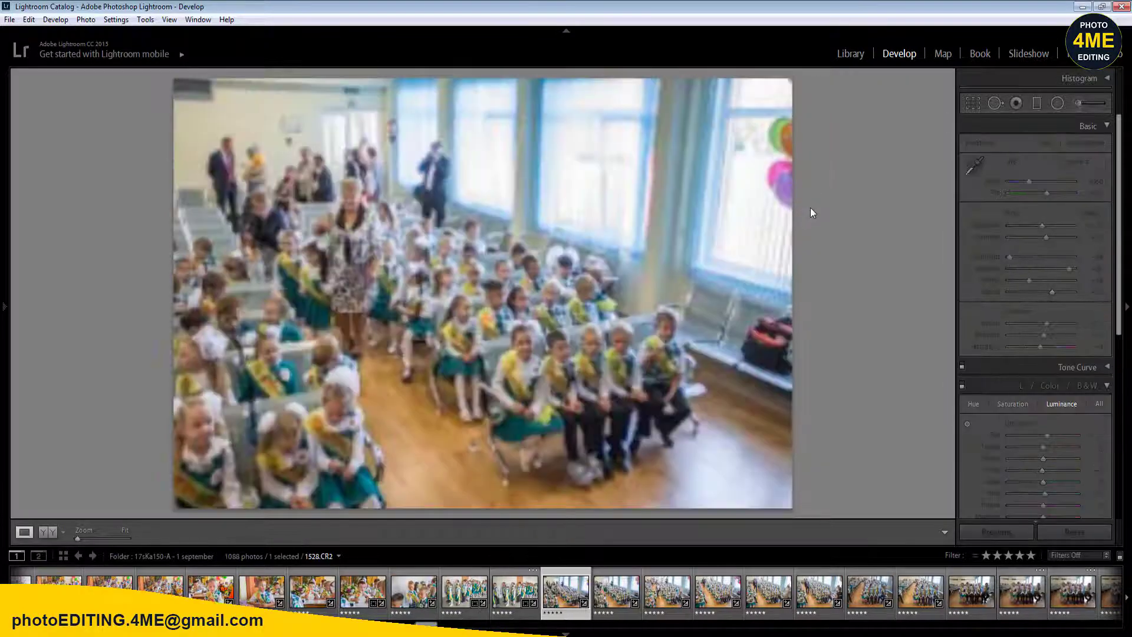
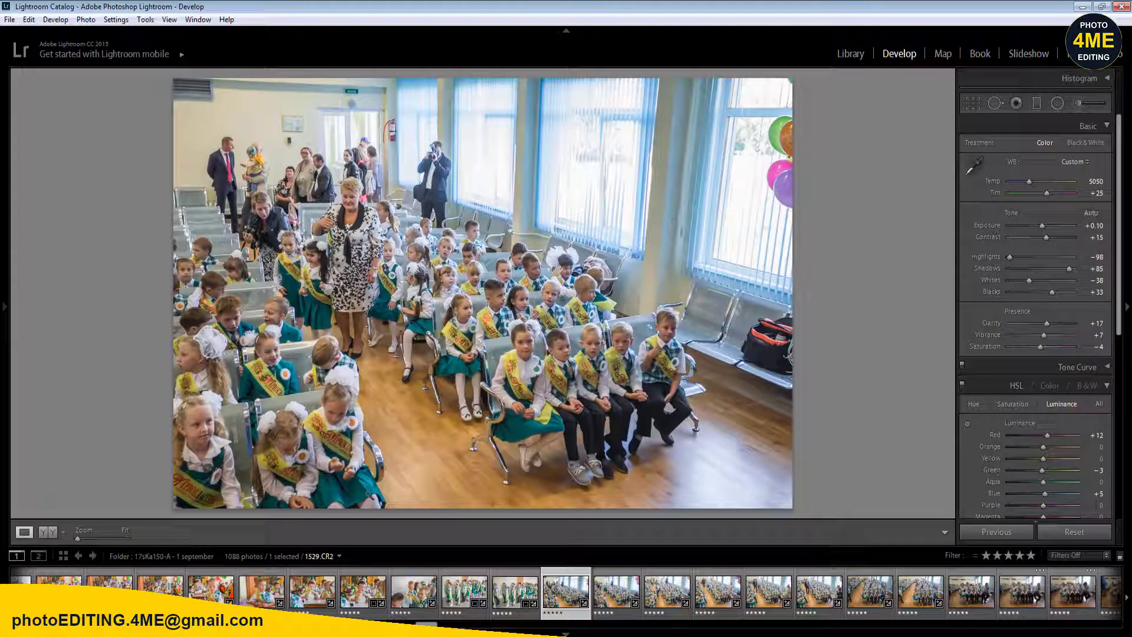
# - Lower the blacks of the seated-children hall photo to −9 and set its exposure to +0.12
pyautogui.click(1107, 80)
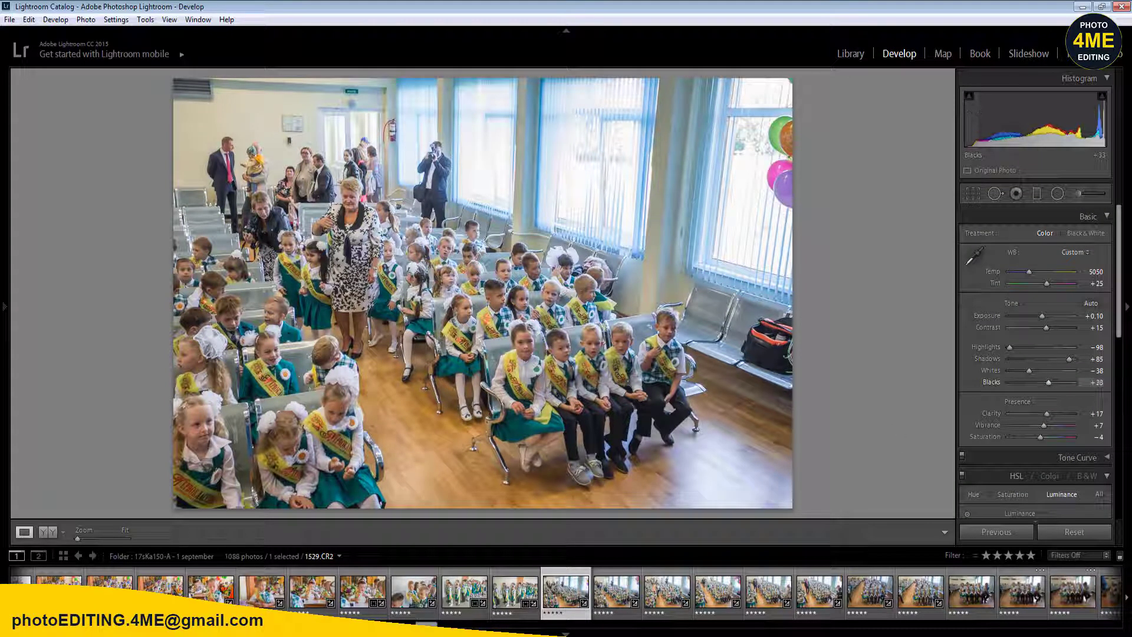
pyautogui.moveTo(973, 112); pyautogui.dragTo(964, 121)
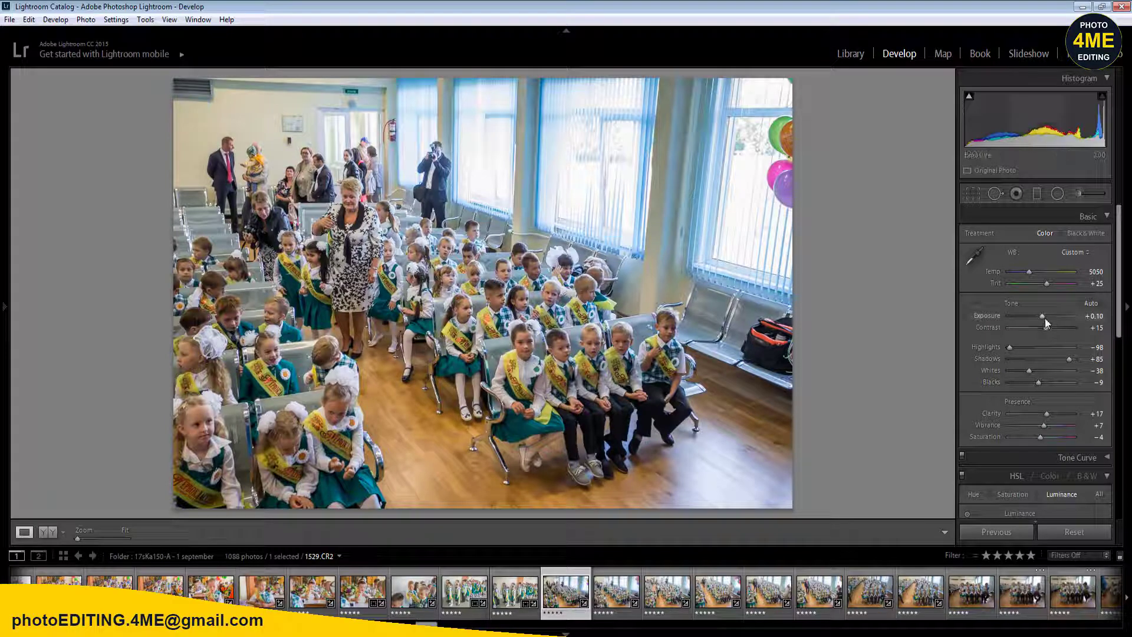
pyautogui.moveTo(1041, 317); pyautogui.dragTo(1039, 320)
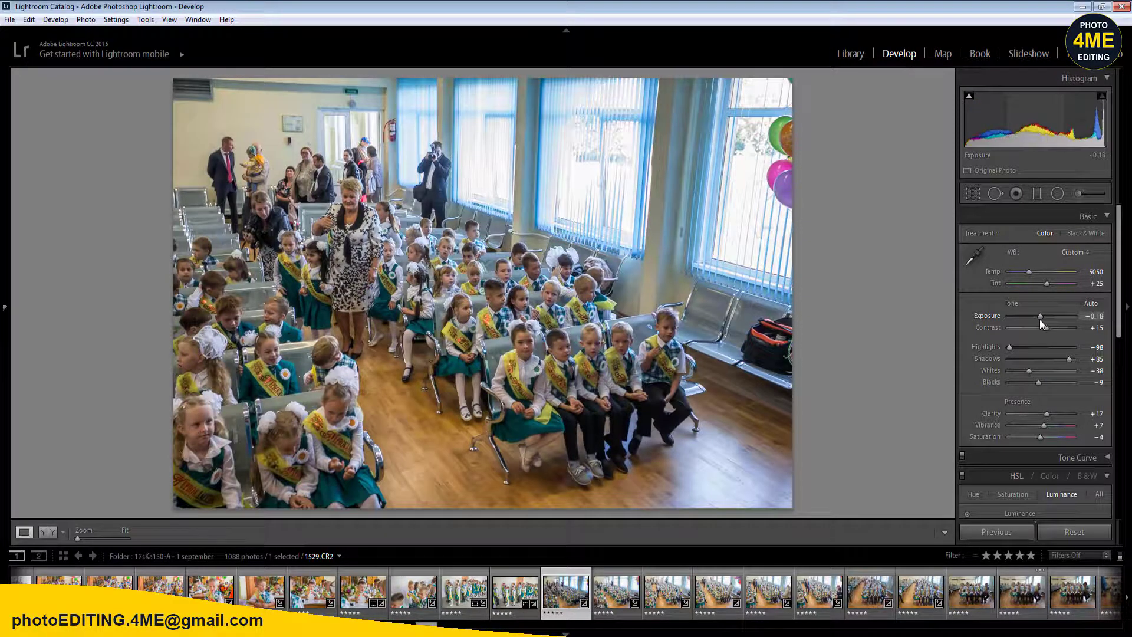
pyautogui.click(1092, 319)
pyautogui.press('Up')
pyautogui.press('Up')
pyautogui.press('Up')
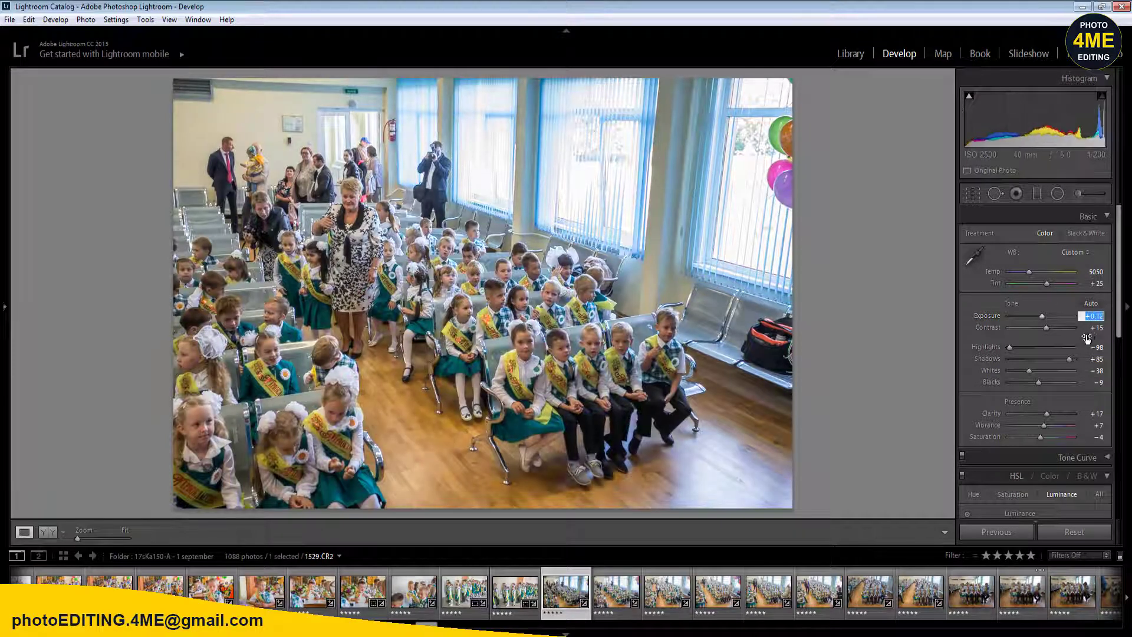
pyautogui.press('Return')
# - Set the hall photo's shadows to +100, highlights to −87, exposure to +0.22 and clarity to +5
pyautogui.moveTo(1070, 358); pyautogui.dragTo(1014, 351)
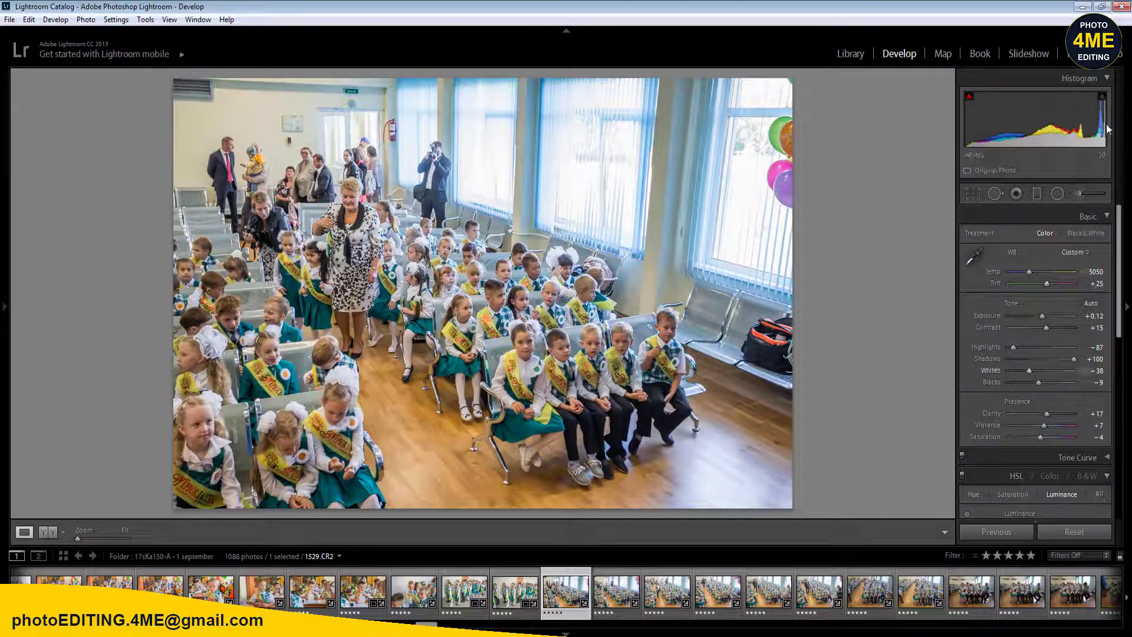
pyautogui.click(969, 98)
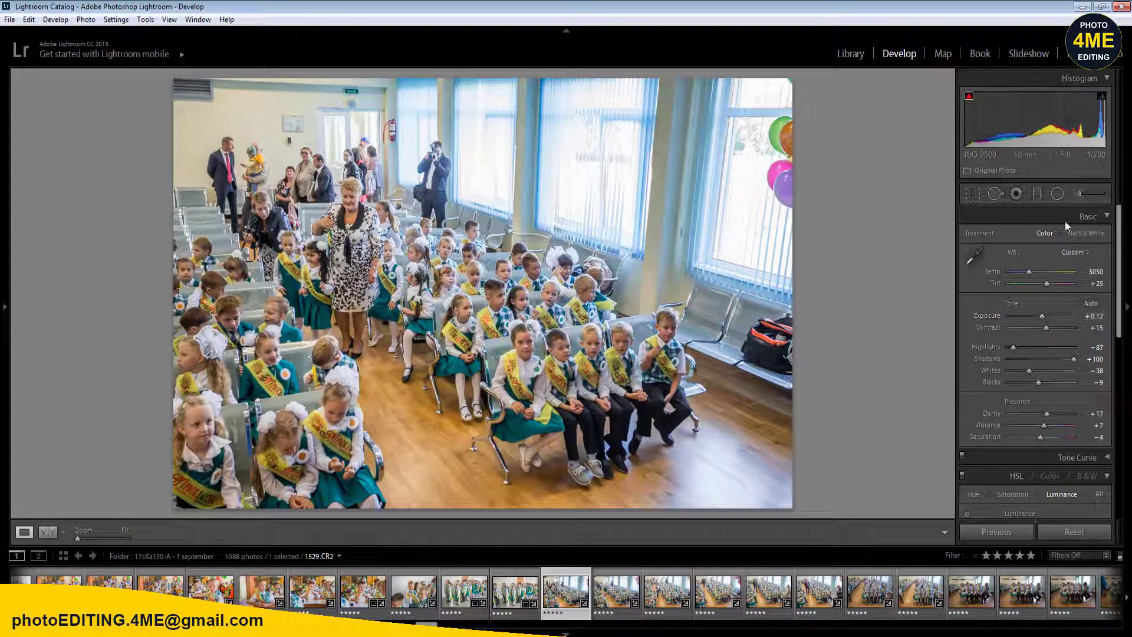
pyautogui.click(1094, 316)
pyautogui.press('Up')
pyautogui.press('Return')
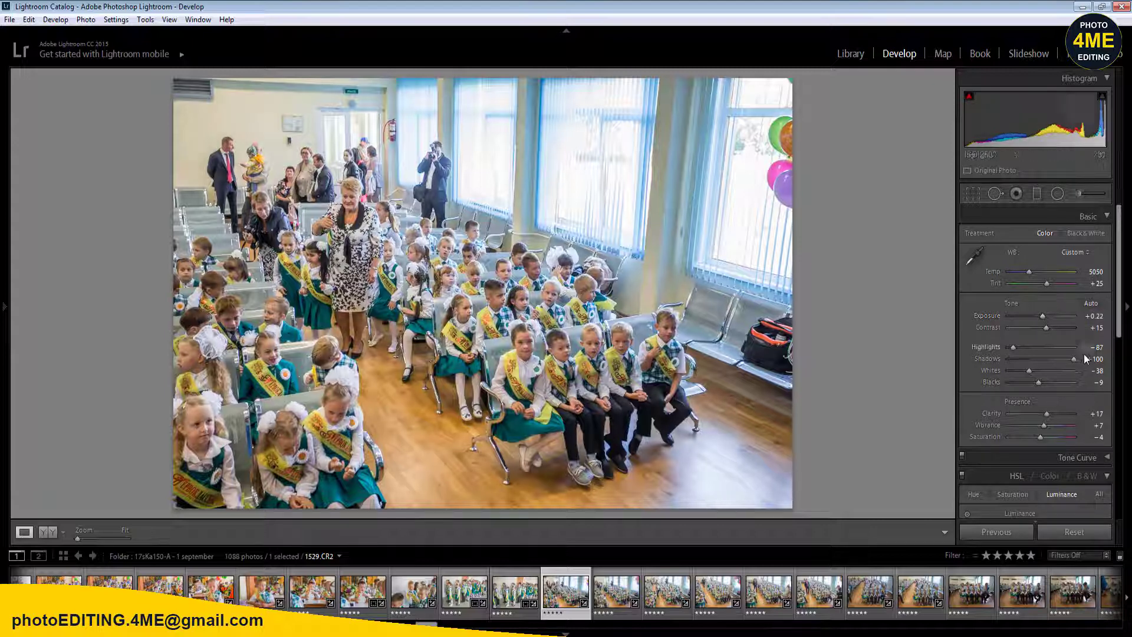
pyautogui.moveTo(1048, 413); pyautogui.dragTo(1044, 414)
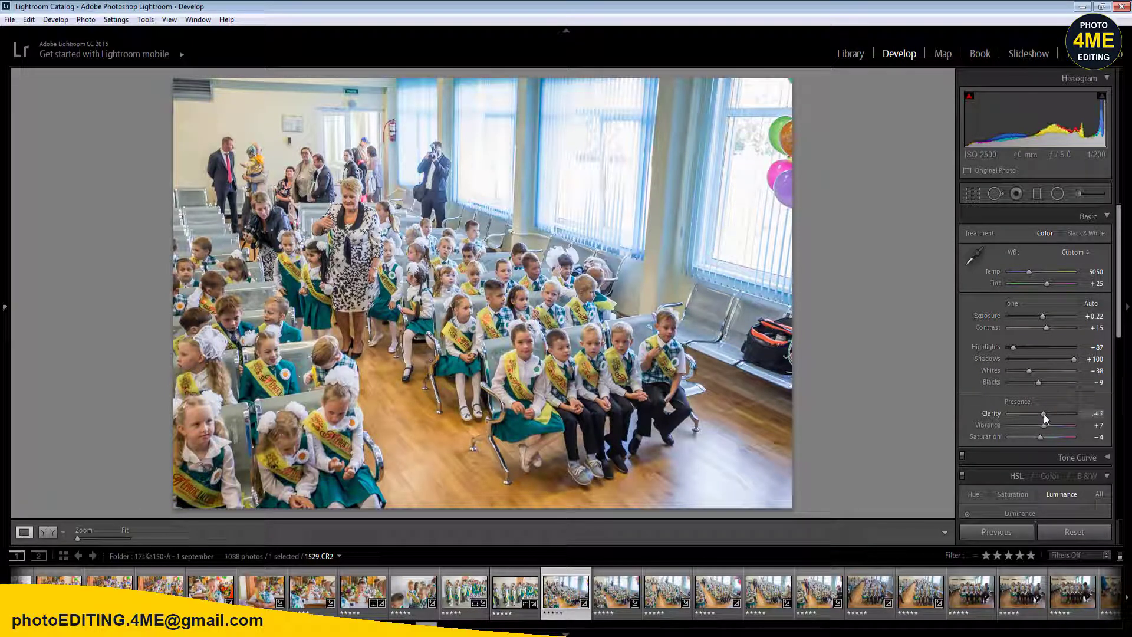
# - Show before and after side by side, apply Auto white balance, and set the temperature to 5800
pyautogui.click(52, 532)
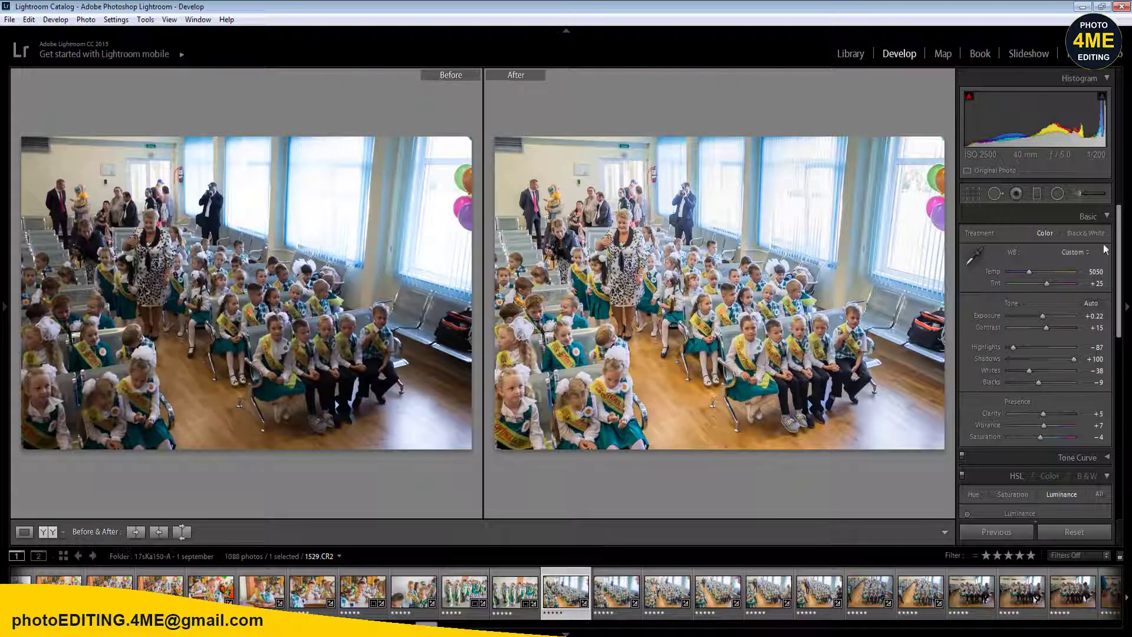
pyautogui.click(1104, 83)
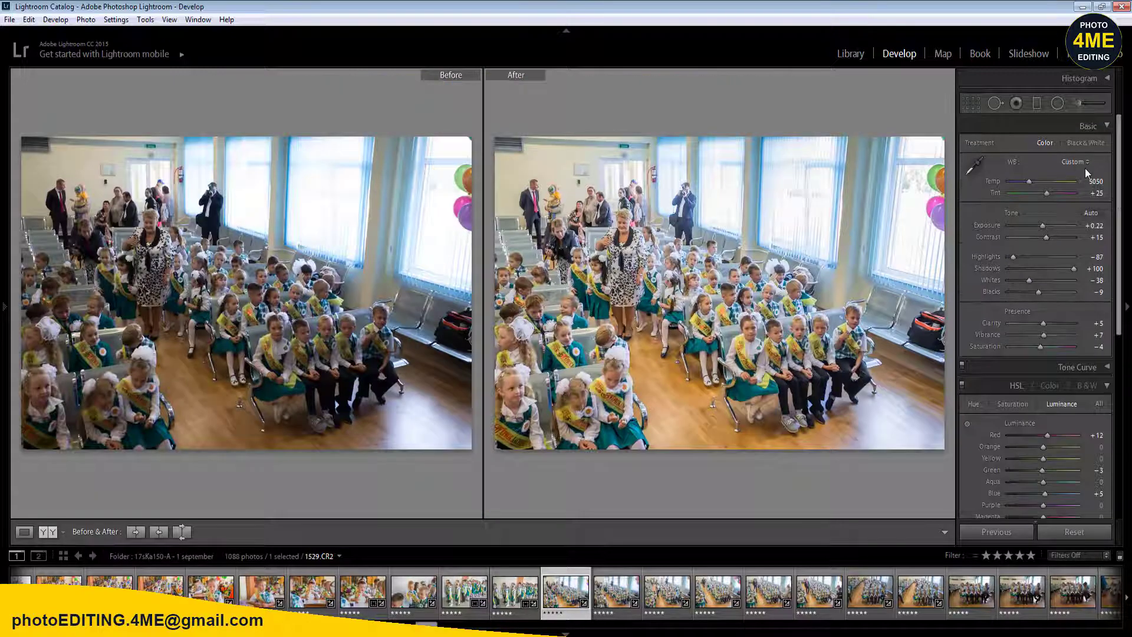
pyautogui.click(1075, 162)
pyautogui.click(1056, 193)
pyautogui.click(1096, 182)
pyautogui.write('6200')
pyautogui.press('Return')
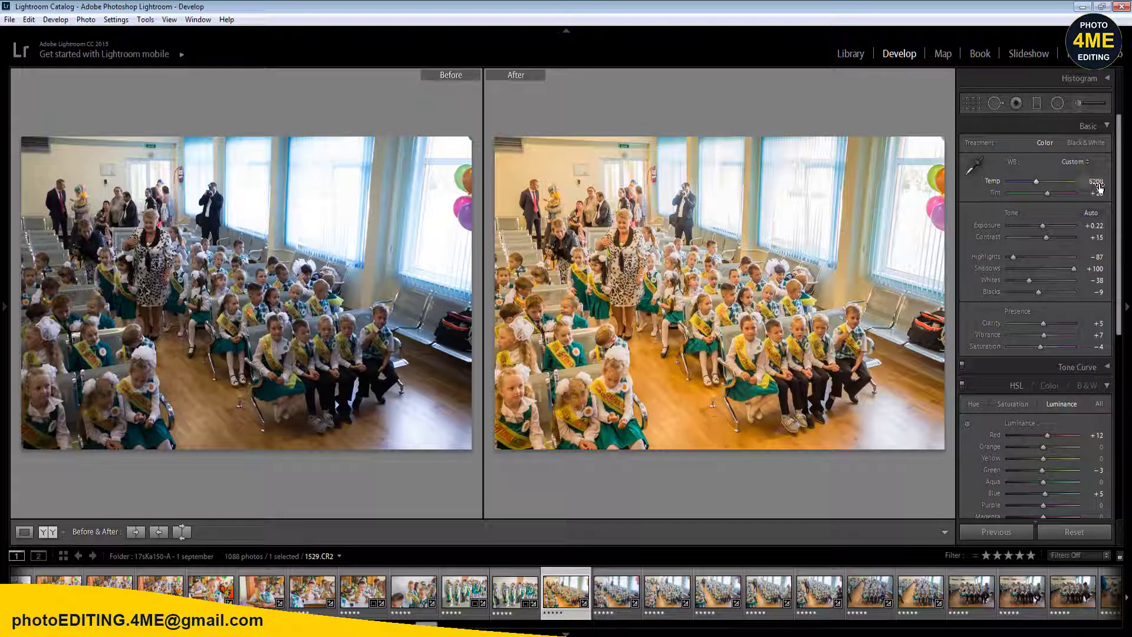
pyautogui.click(1099, 187)
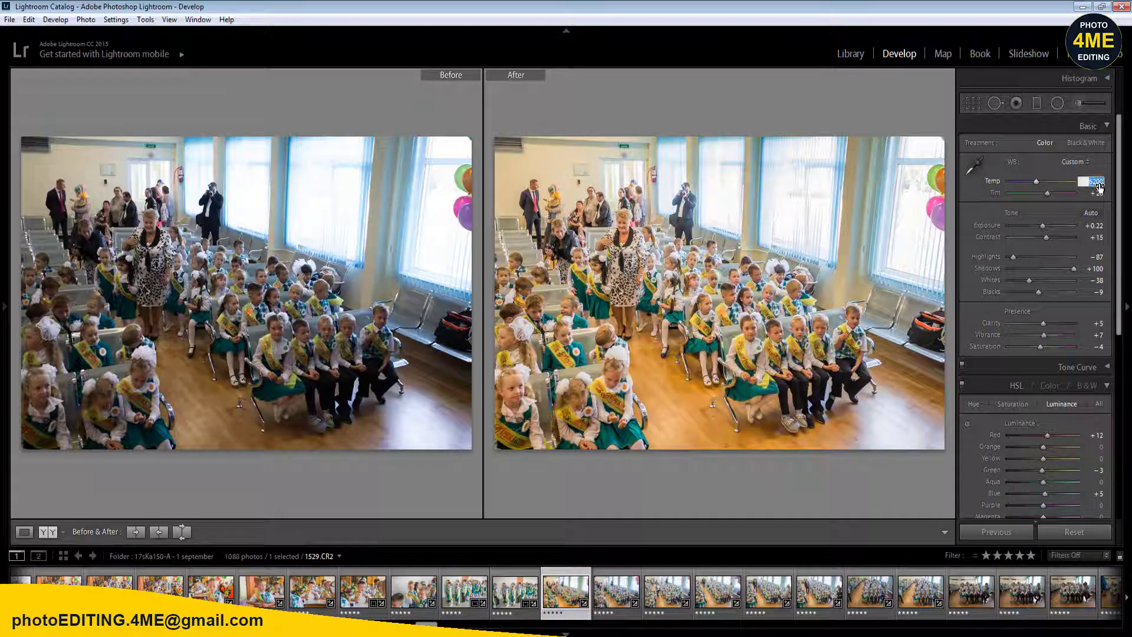
pyautogui.write('5800')
pyautogui.press('Return')
pyautogui.press('Return')
# - Reduce the hall photo's orange saturation to −10 and its yellow saturation to −14
pyautogui.click(1012, 404)
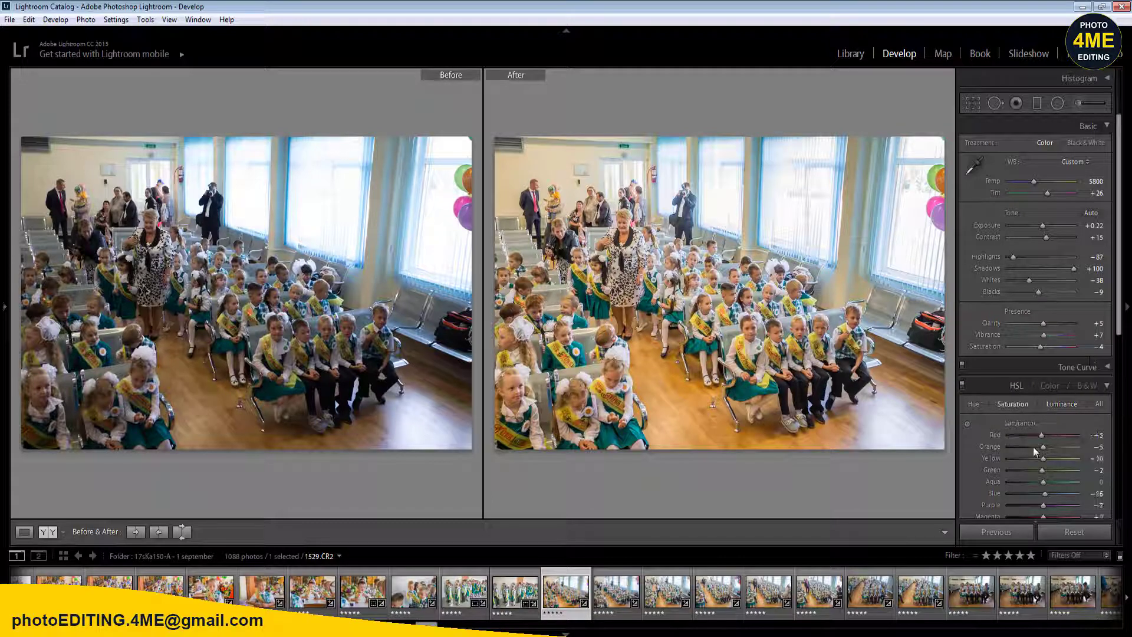
pyautogui.moveTo(1042, 448)
pyautogui.mouseDown()
pyautogui.moveTo(1026, 446)
pyautogui.moveTo(1041, 448)
pyautogui.mouseUp()
pyautogui.click(973, 405)
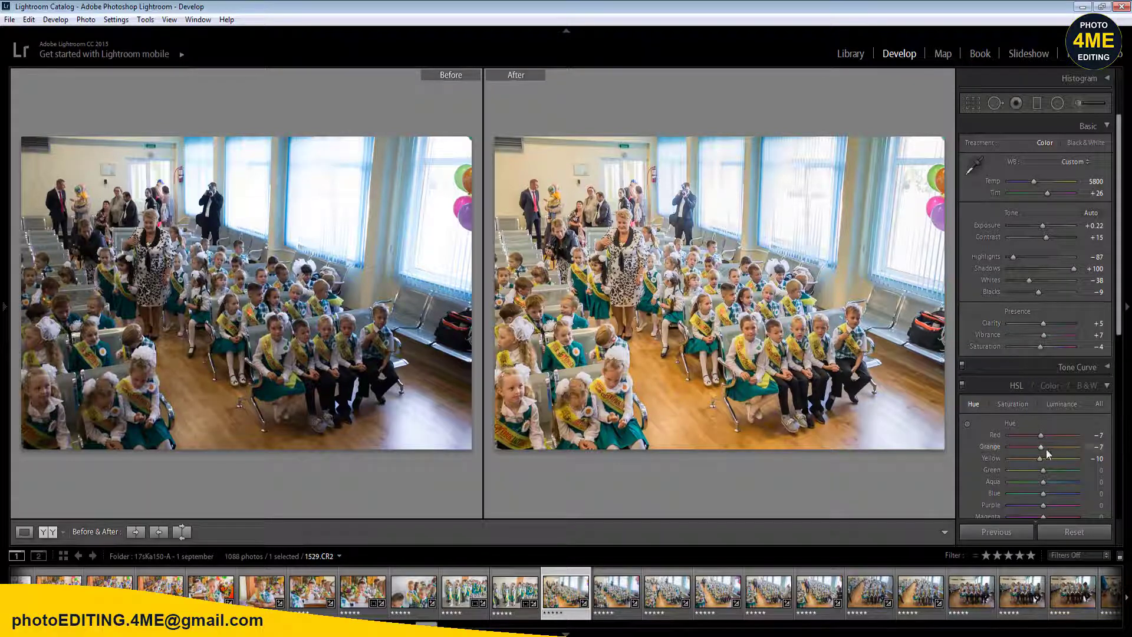
pyautogui.click(1013, 404)
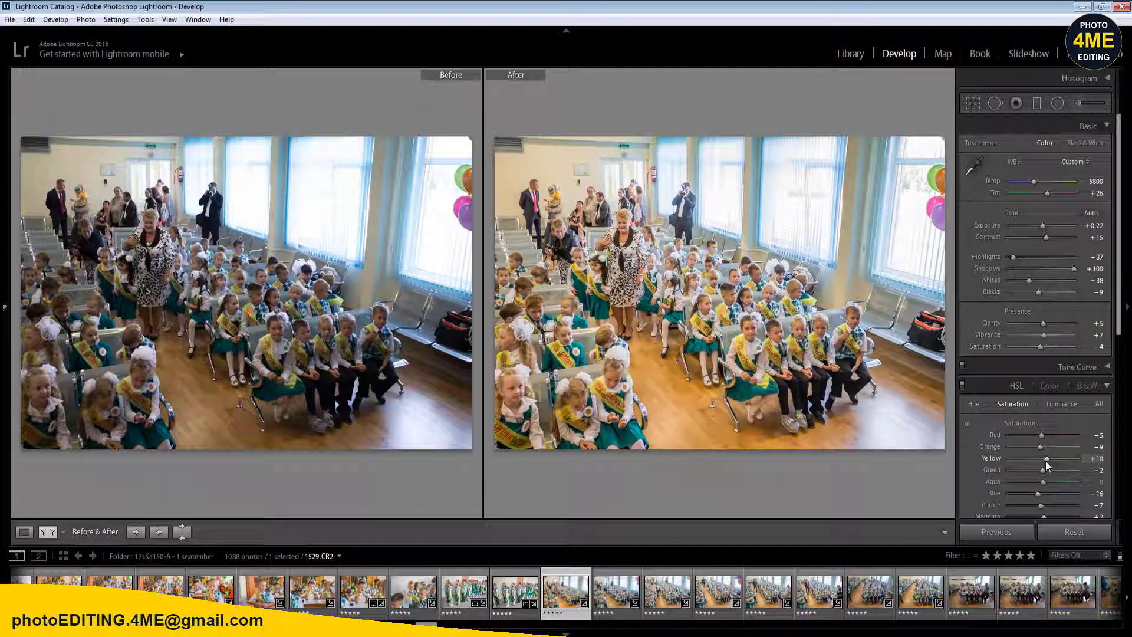
pyautogui.moveTo(1025, 460)
pyautogui.mouseDown()
pyautogui.moveTo(997, 460)
pyautogui.moveTo(1038, 472)
pyautogui.mouseUp()
pyautogui.moveTo(1105, 450); pyautogui.dragTo(1090, 447)
# - Synchronize the hall photo's develop settings to the ten following shots, leaving out local adjustments and crop
pyautogui.keyDown('shift'); pyautogui.click(1065, 610); pyautogui.keyUp('shift')
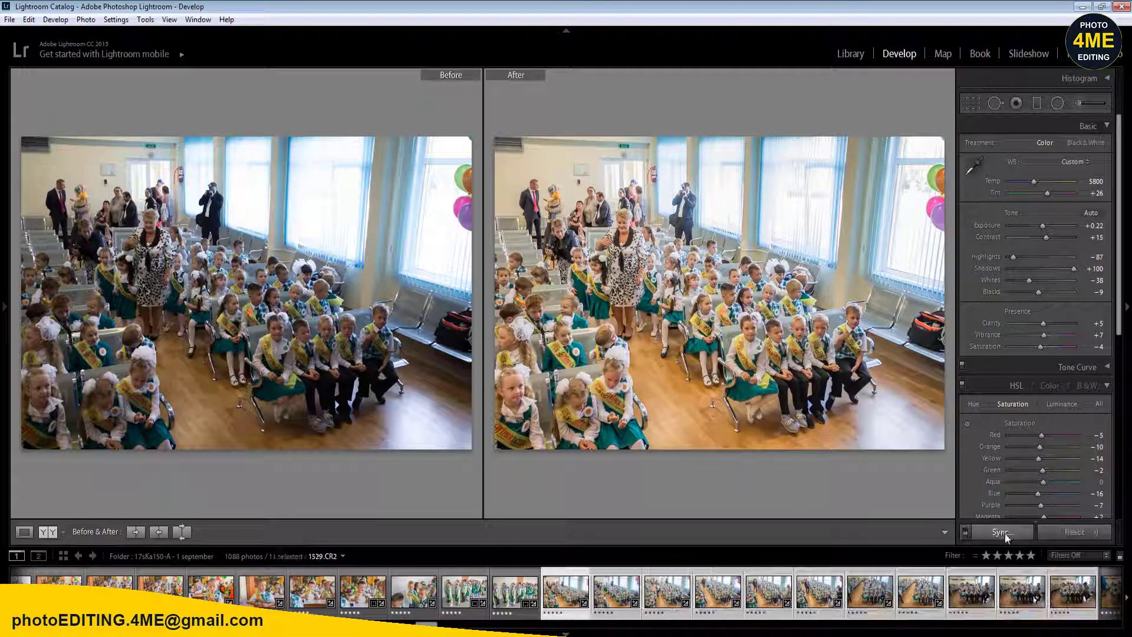
pyautogui.click(1004, 533)
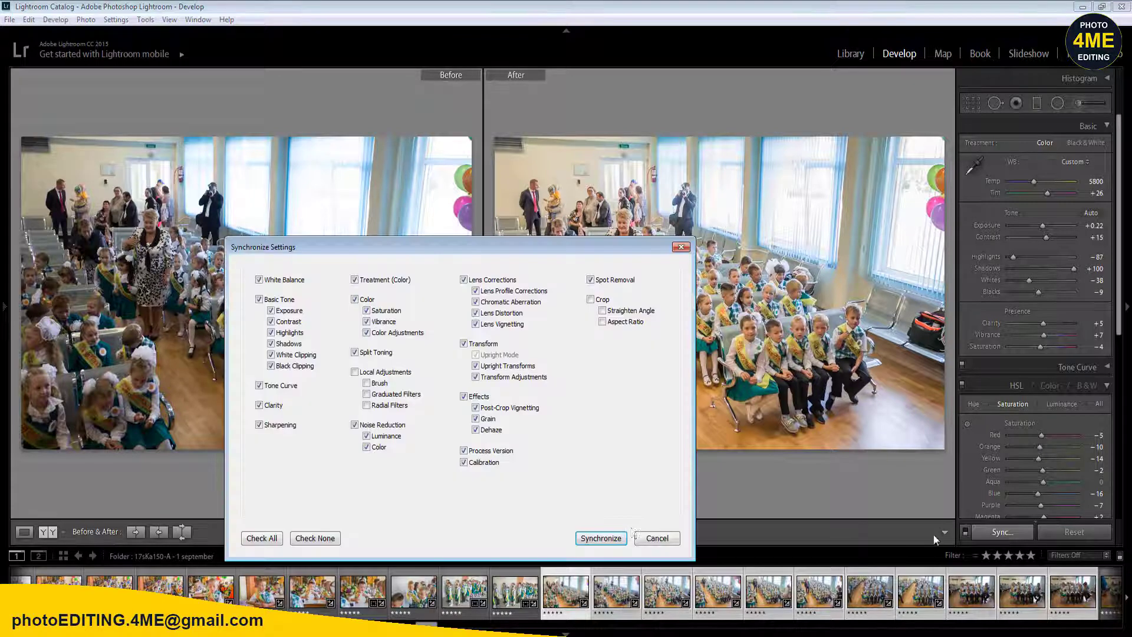
pyautogui.click(600, 538)
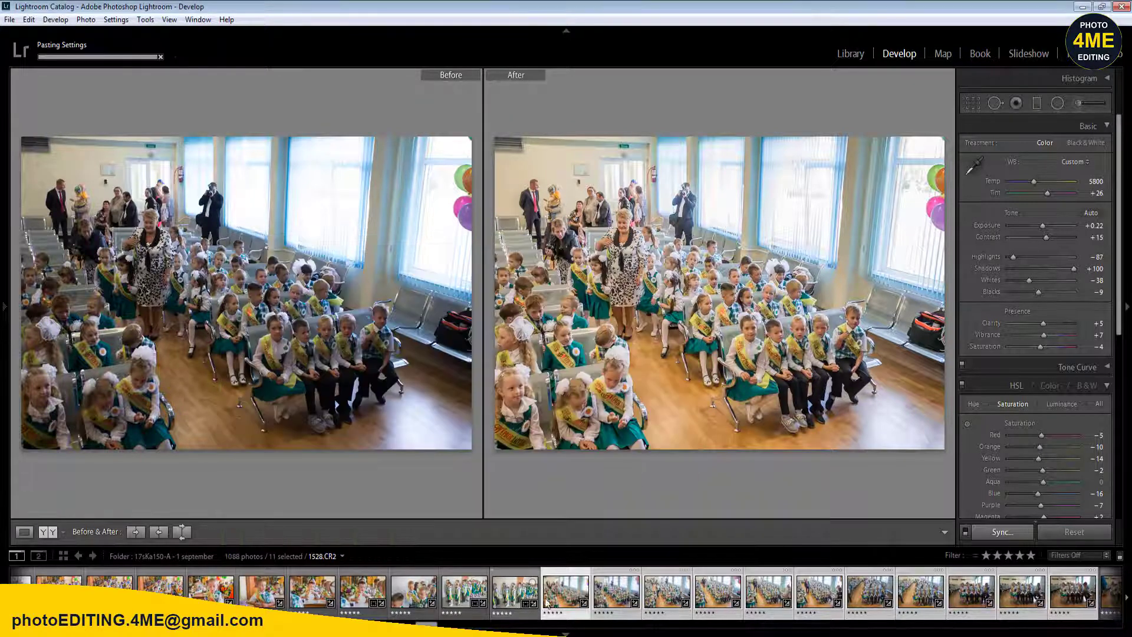
# - On the hall shot with the woman in the striped jacket, set highlights to −90 and exposure to +0.12
pyautogui.click(614, 595)
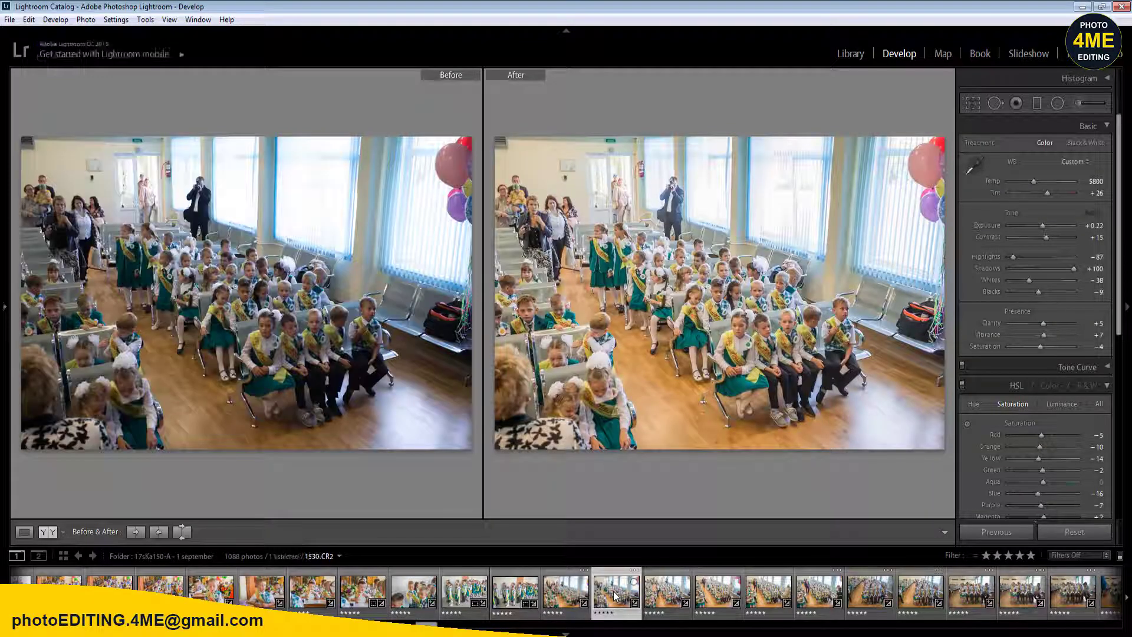
pyautogui.press('Left')
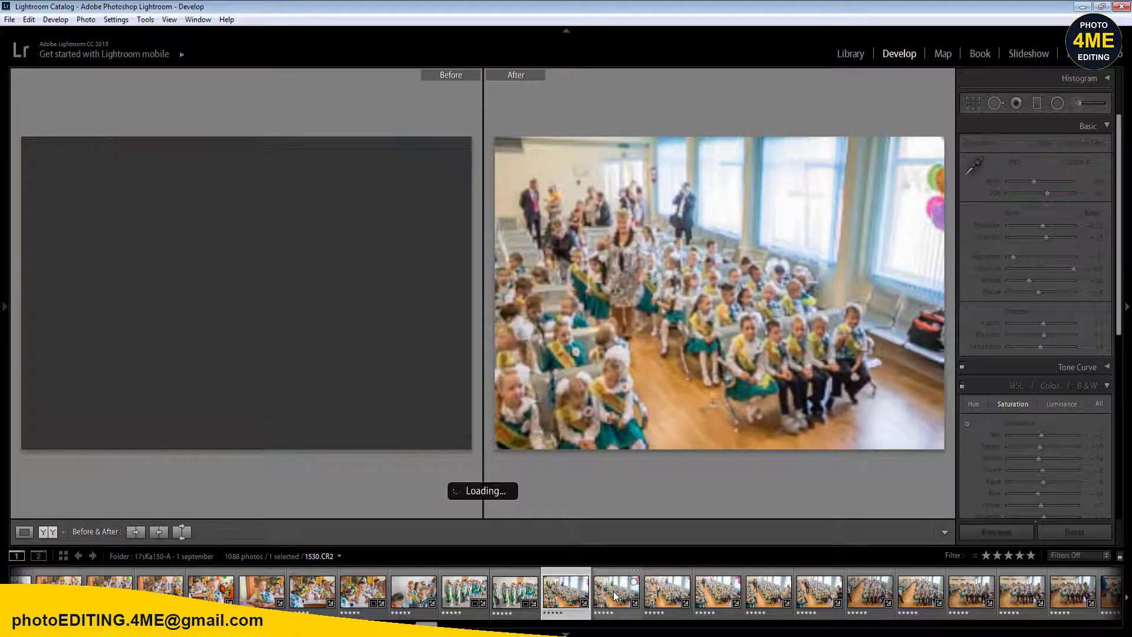
pyautogui.press('Right')
pyautogui.press('Right')
pyautogui.press('Right')
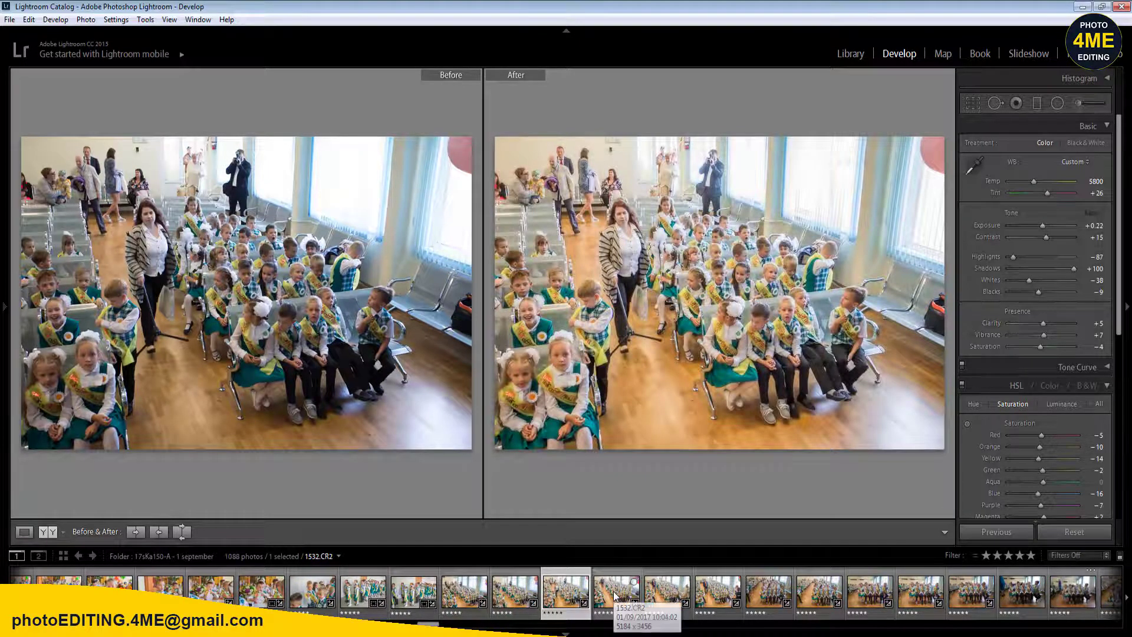
pyautogui.click(1095, 257)
pyautogui.write('-90')
pyautogui.press('Return')
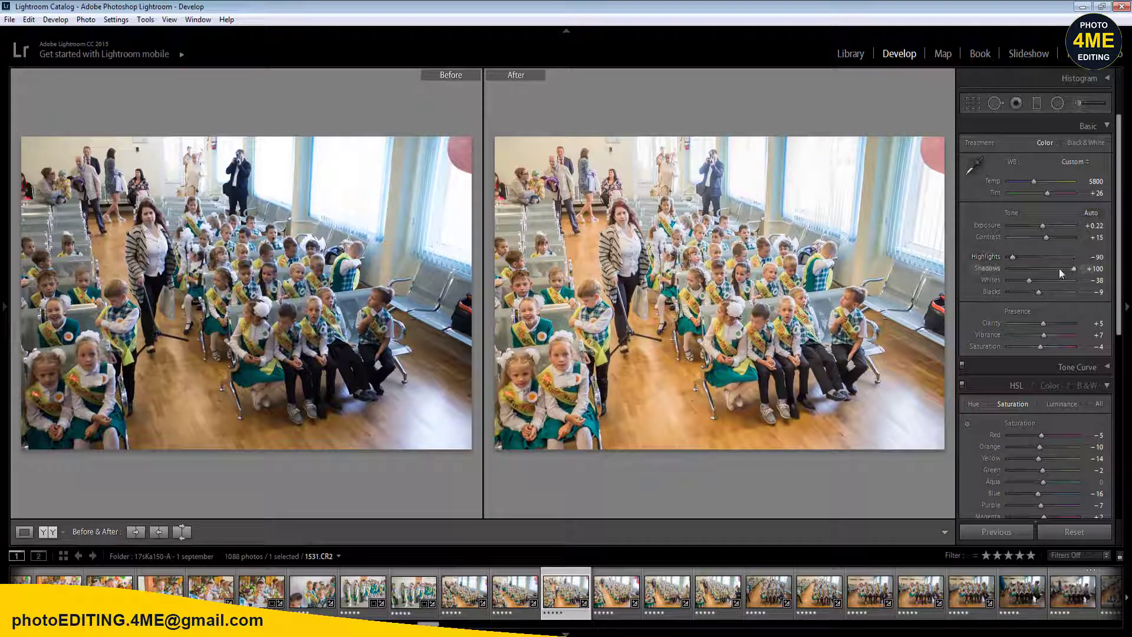
pyautogui.click(1095, 226)
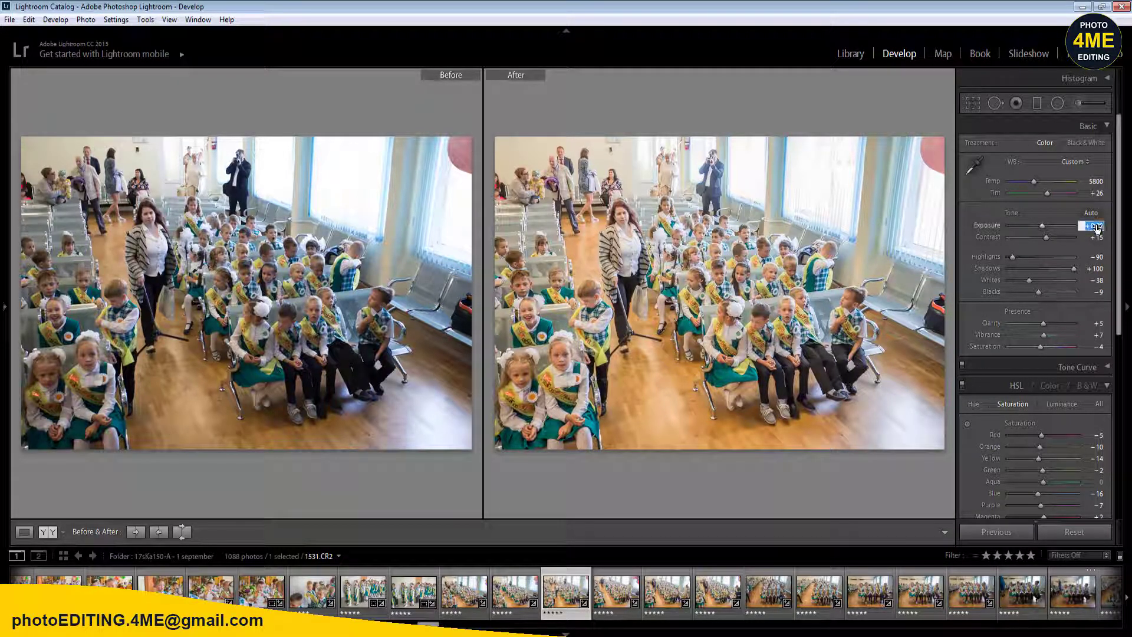
pyautogui.press('Down')
pyautogui.press('Return')
# - Place an inverted radial filter with exposure 0.40 and shadows 16 over the seated front row, and synchronize the photo's global settings to the ten following shots
pyautogui.hotkey('shift', 'm')
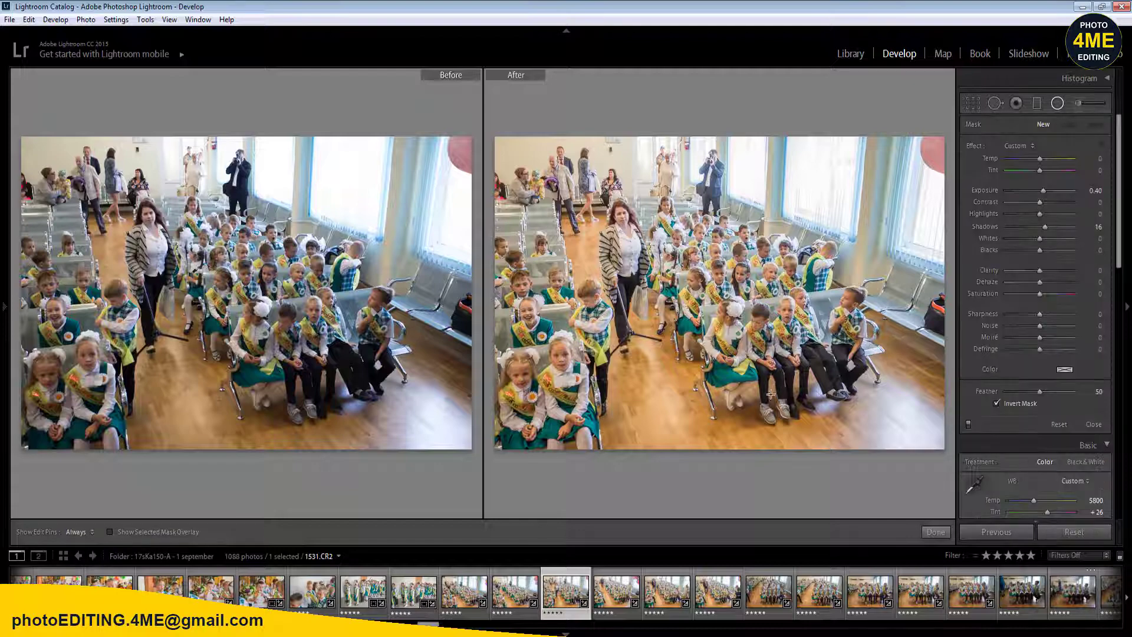
pyautogui.moveTo(755, 394)
pyautogui.mouseDown()
pyautogui.moveTo(814, 407)
pyautogui.moveTo(884, 446)
pyautogui.mouseUp()
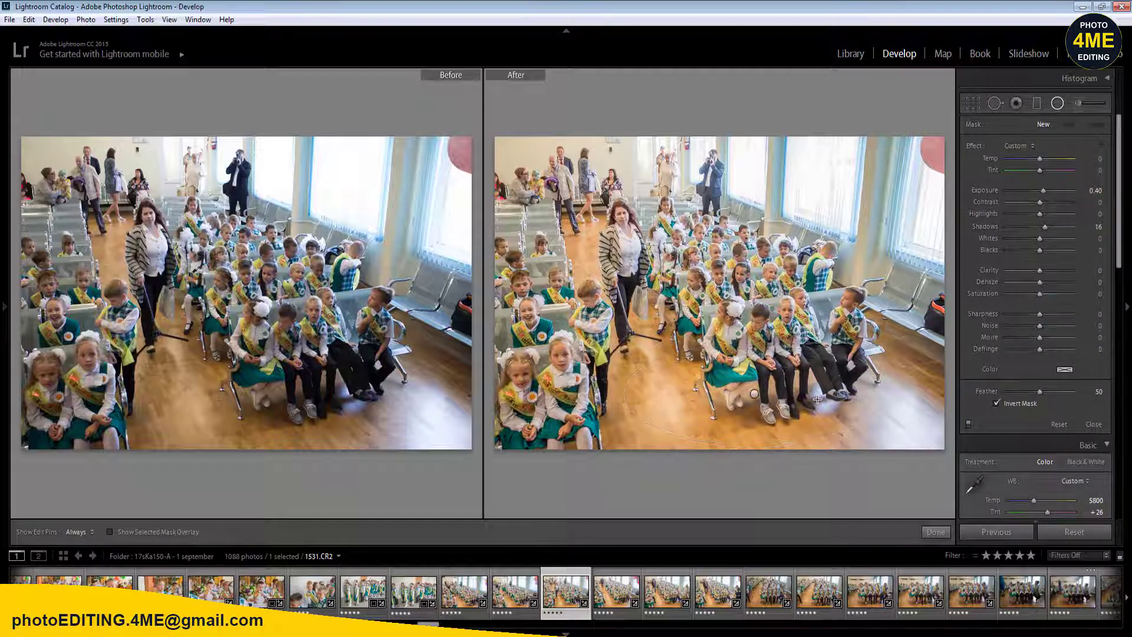
pyautogui.keyDown('shift'); pyautogui.click(1074, 592); pyautogui.keyUp('shift')
pyautogui.click(1003, 532)
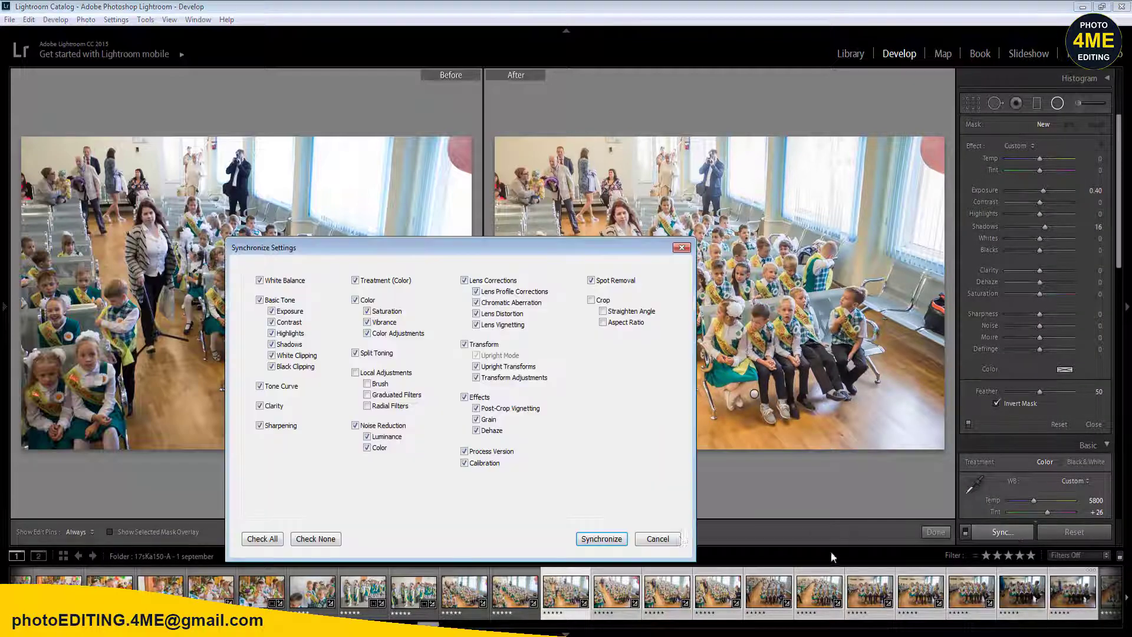
pyautogui.click(601, 539)
# - Rate the two hall shots with adults intruding beside the windows 1 star, and move on to the close view of the front row
pyautogui.click(515, 591)
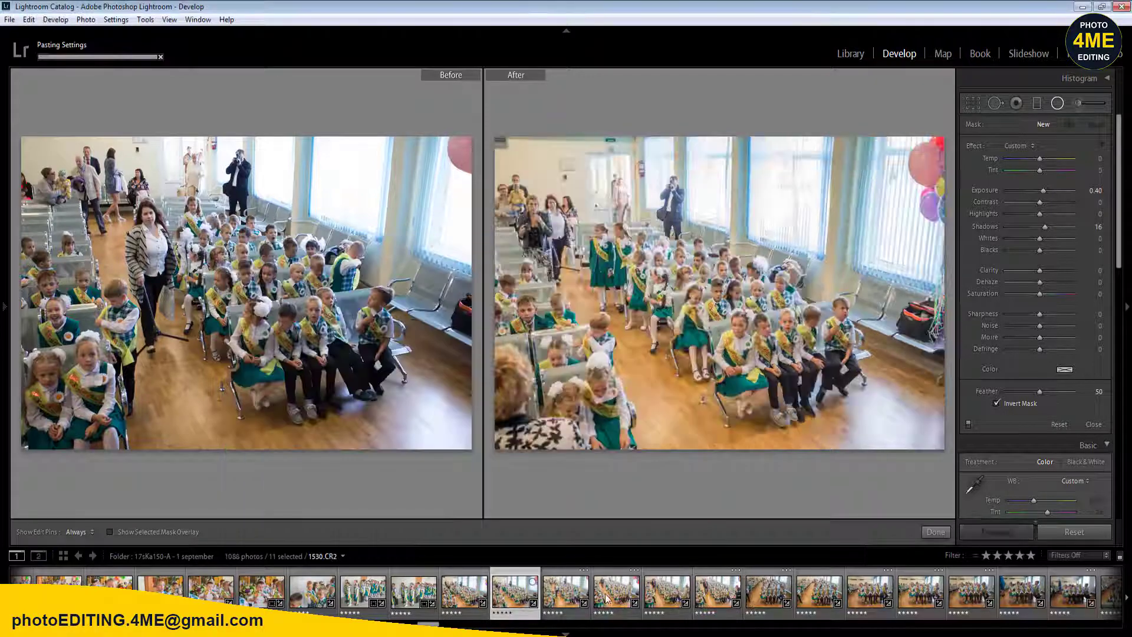
pyautogui.click(617, 598)
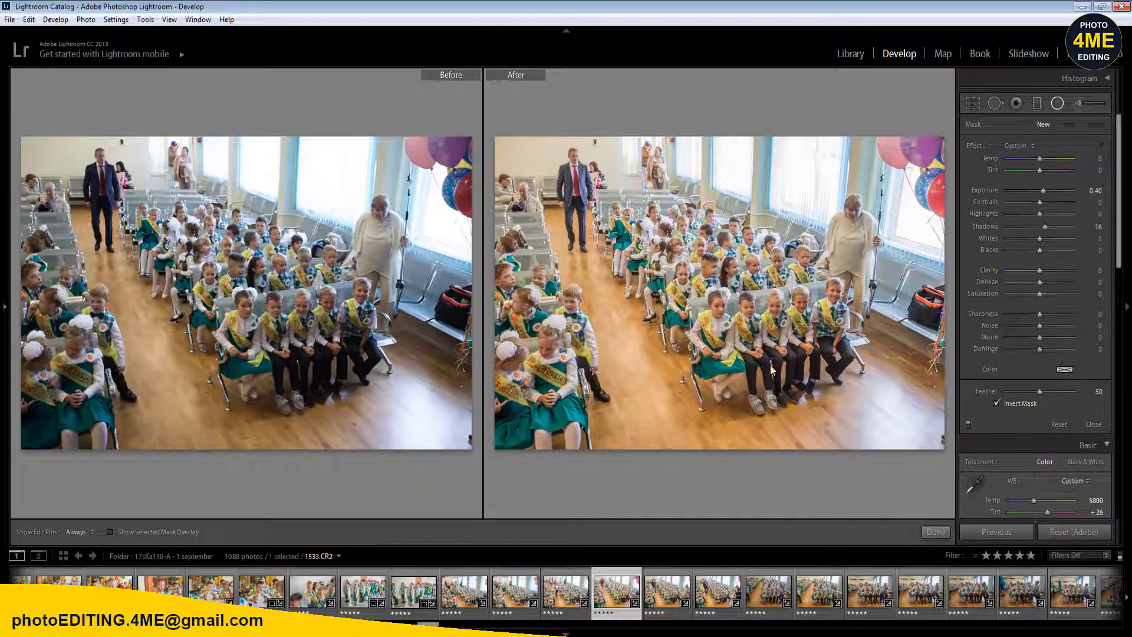
pyautogui.press('Escape')
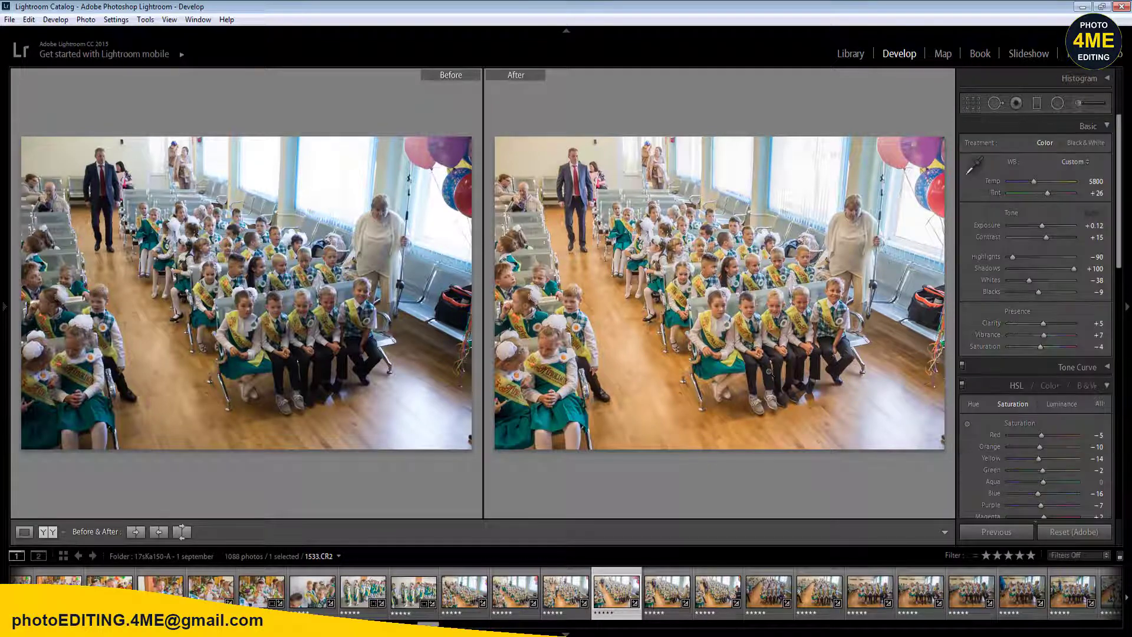
pyautogui.press('Right')
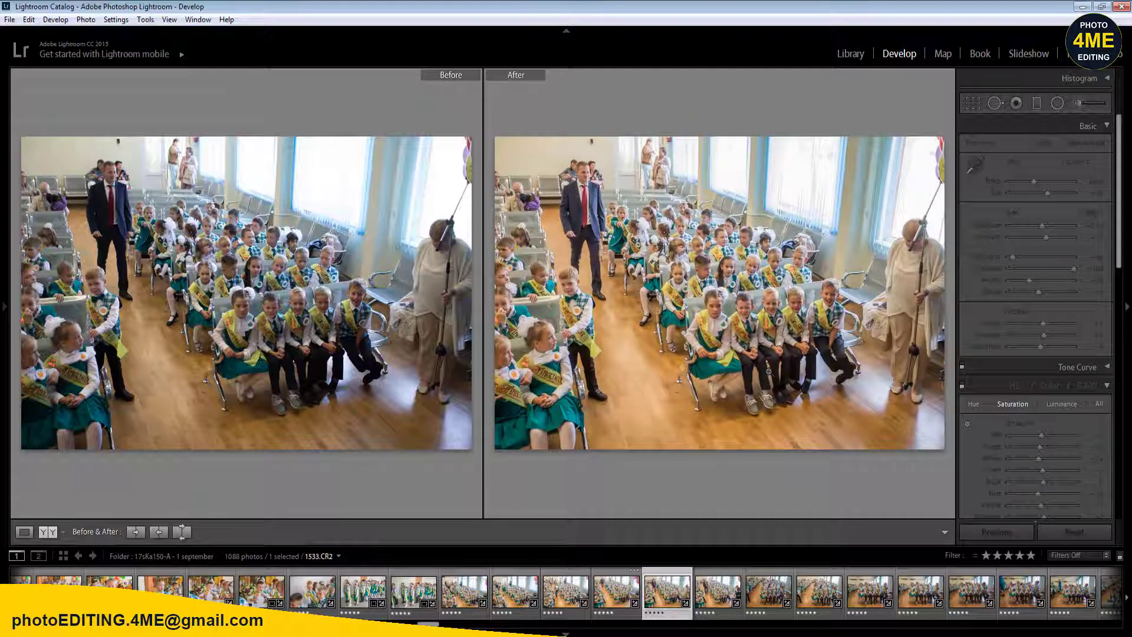
pyautogui.press('1')
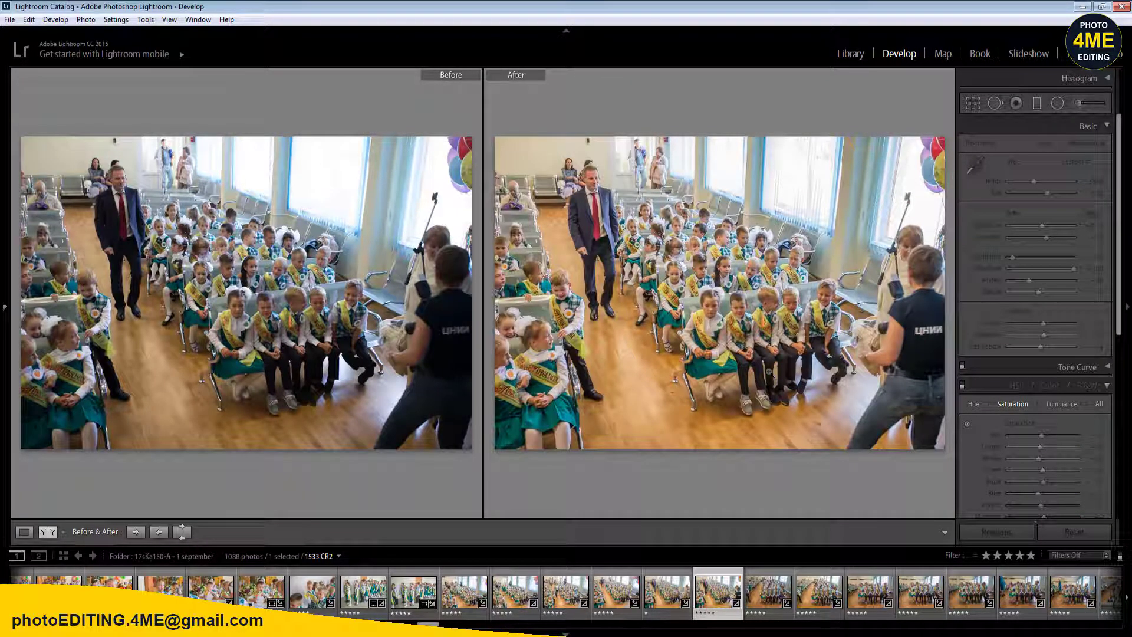
pyautogui.press('1')
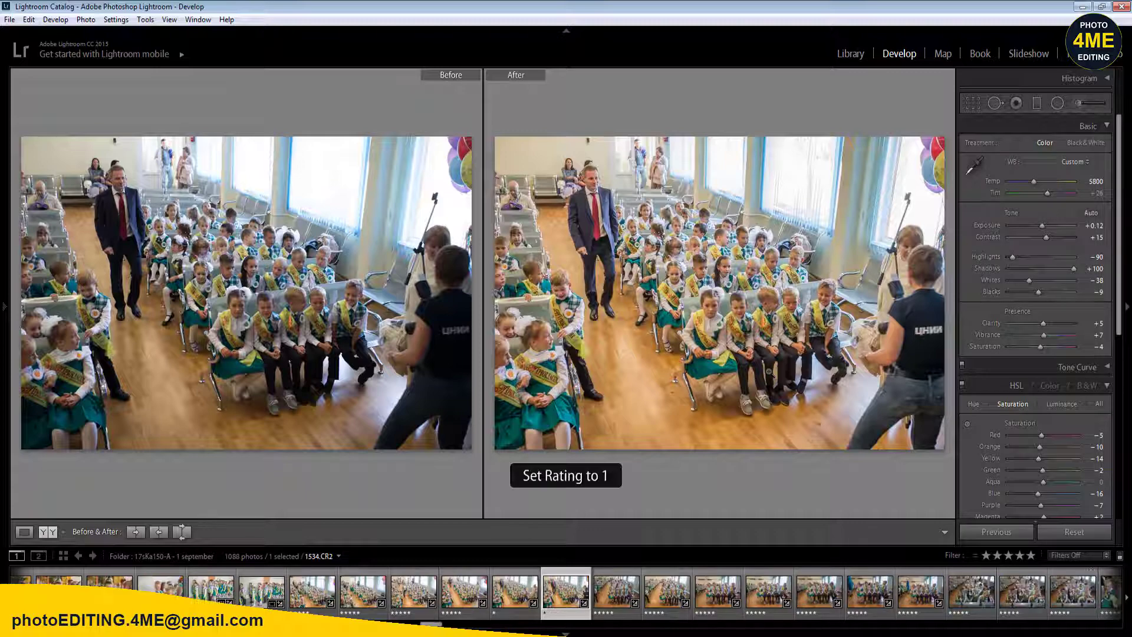
pyautogui.press('1')
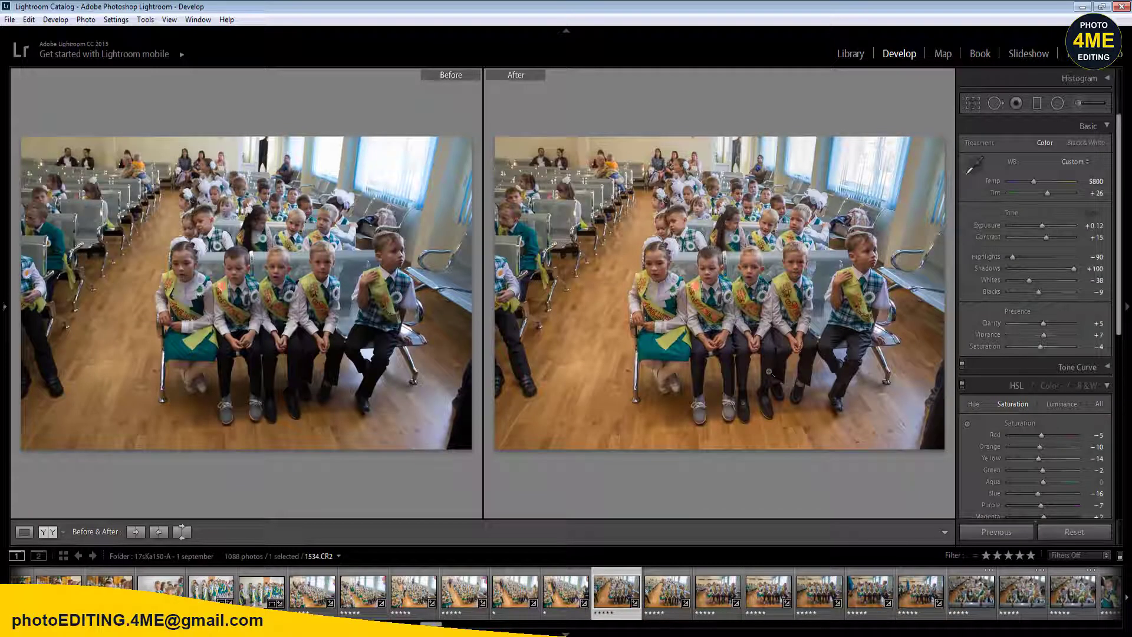
# - Set the close front-row shot's exposure to +0.62, straighten it to −1.10, and crop in from the photo's lower-left corner
pyautogui.click(1098, 229)
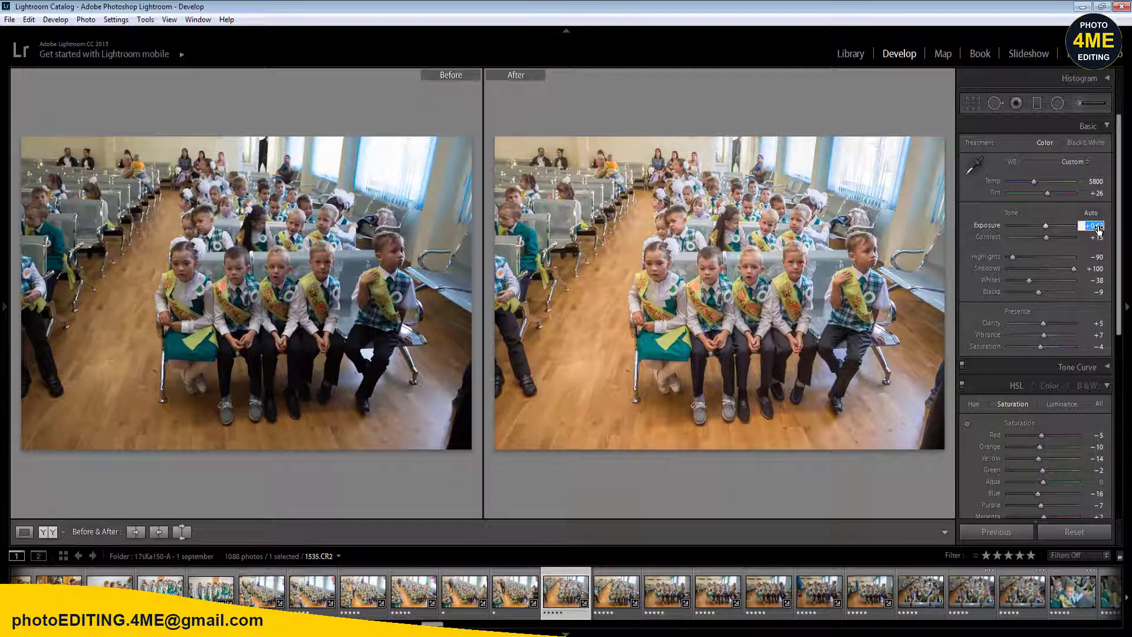
pyautogui.press('BackSpace')
pyautogui.press('r')
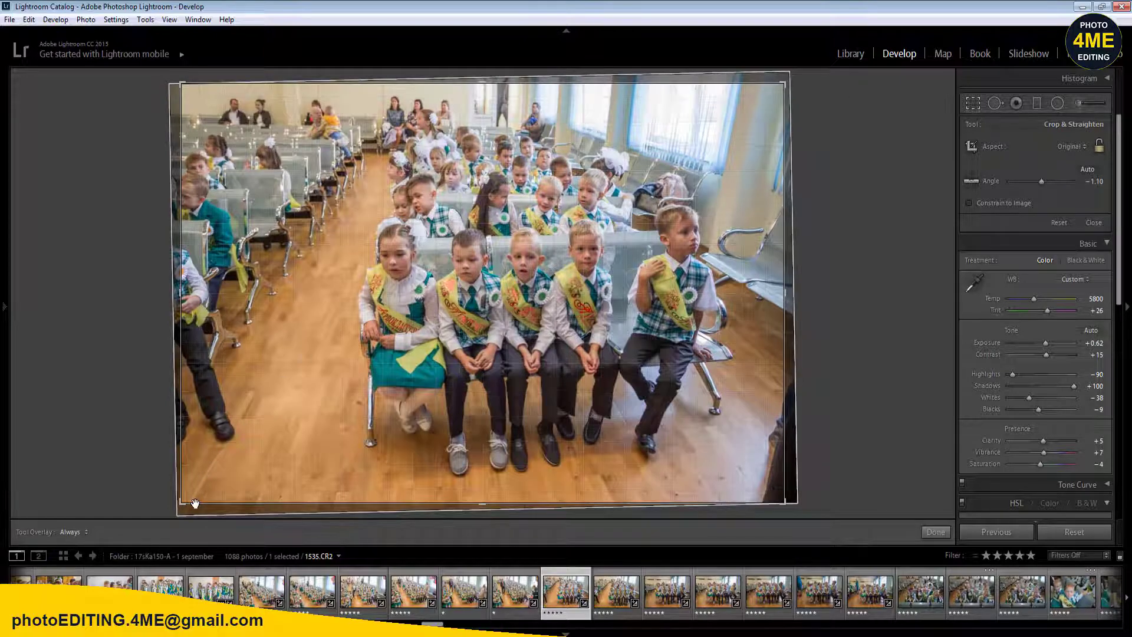
pyautogui.moveTo(182, 503); pyautogui.dragTo(192, 505)
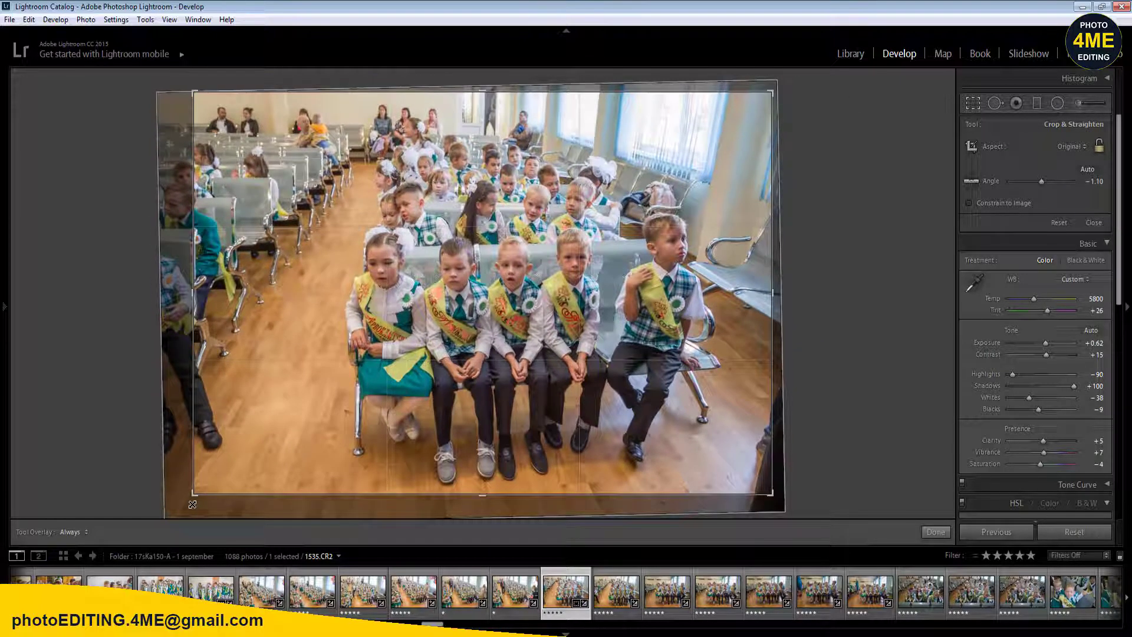
pyautogui.press('Return')
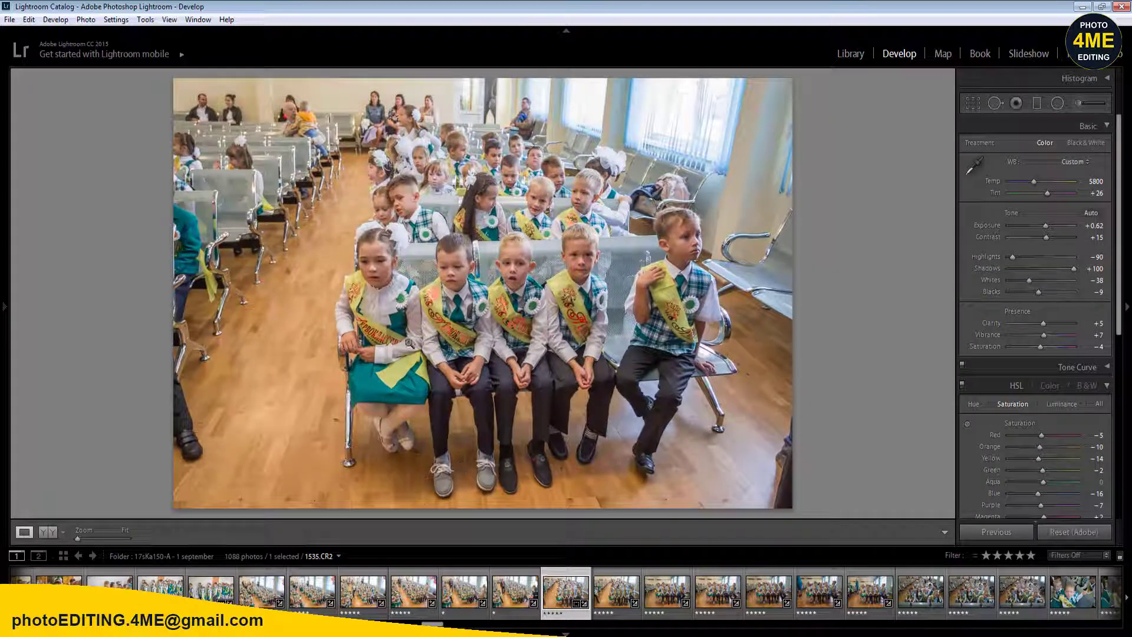
# - Place an inverted radial filter with exposure 0.40 and shadows 16 over the five seated front-row children, and move on to the following shot
pyautogui.hotkey('shift', 'm')
pyautogui.moveTo(605, 354); pyautogui.dragTo(759, 446)
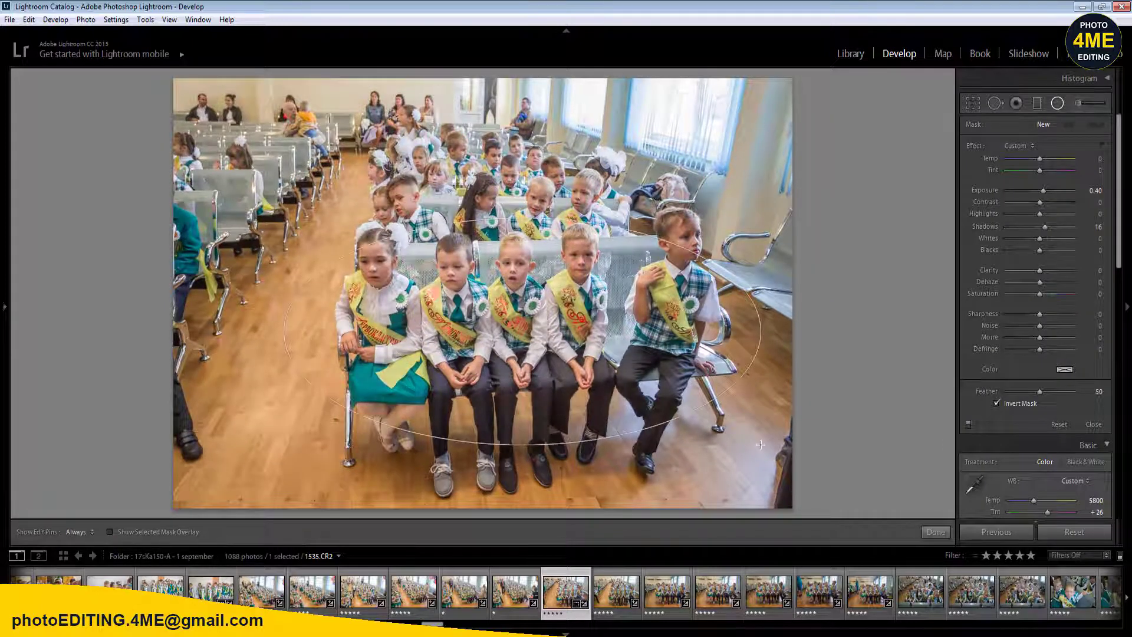
pyautogui.press('Right')
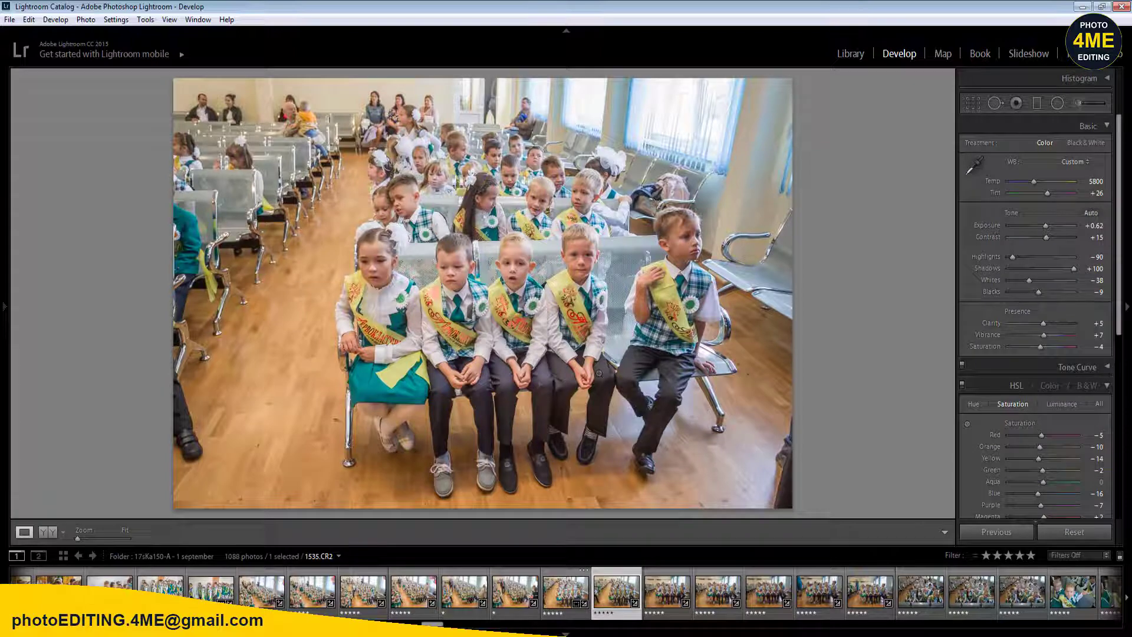
pyautogui.press('Right')
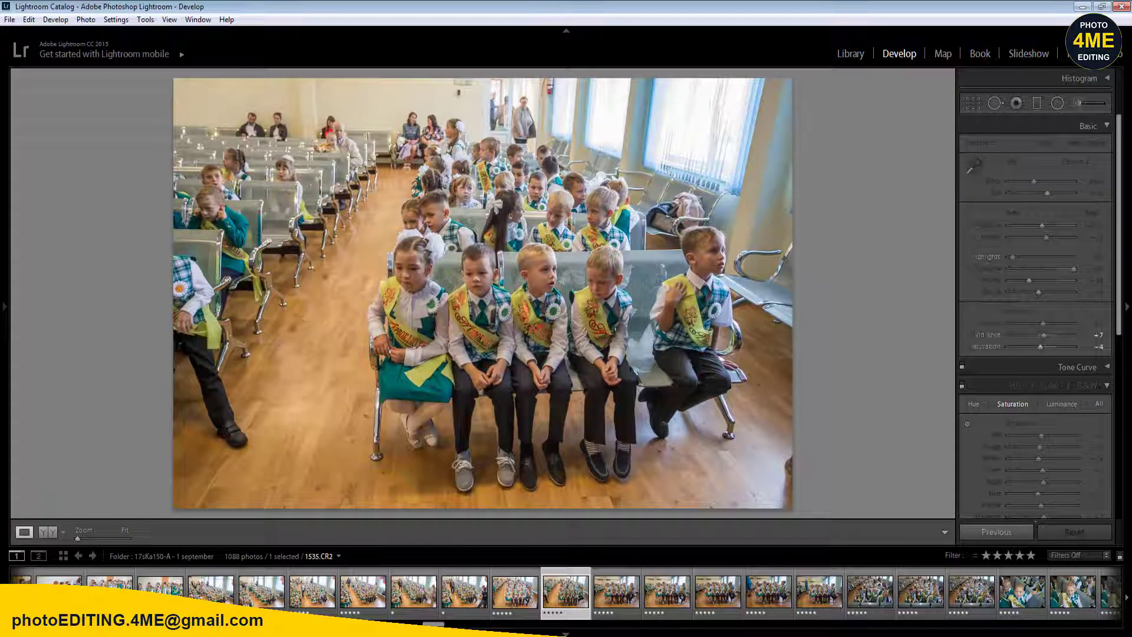
# - Place an inverted radial filter with exposure 0.40 and shadows 16 over the front row, and straighten the photo with a slight counterclockwise rotation
pyautogui.hotkey('shift', 'm')
pyautogui.moveTo(524, 330); pyautogui.dragTo(722, 455)
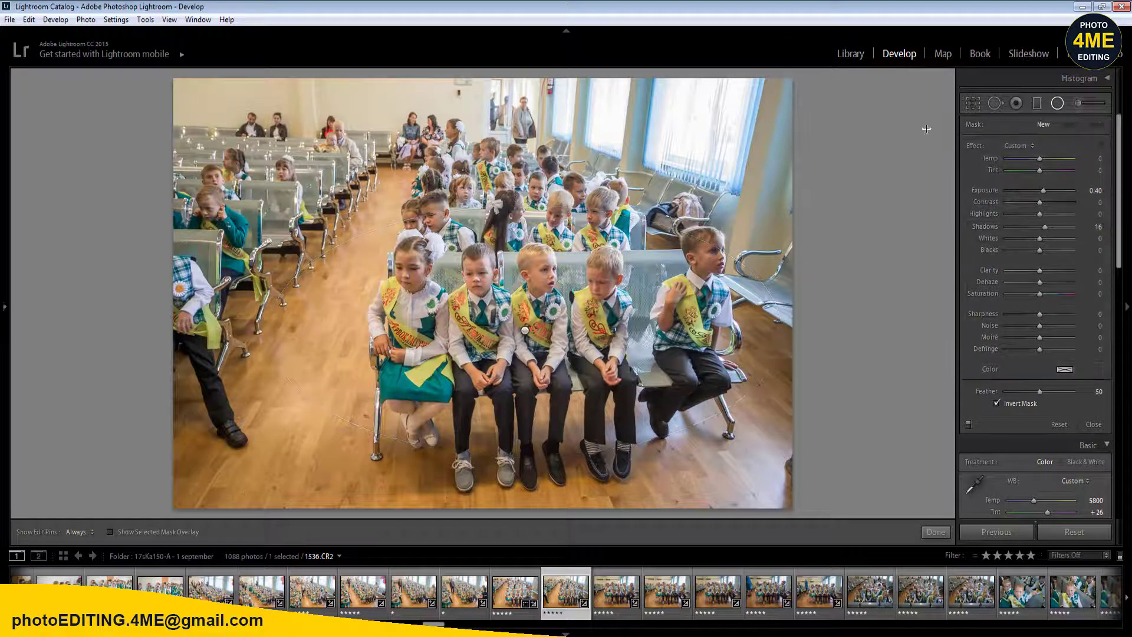
pyautogui.press('r')
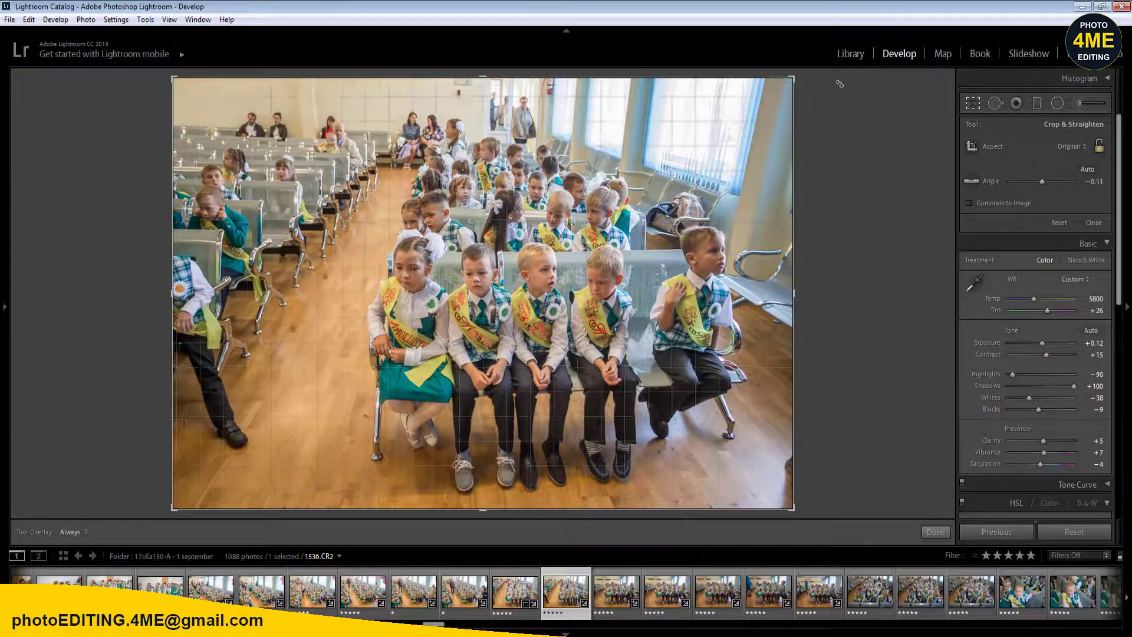
pyautogui.moveTo(840, 84); pyautogui.dragTo(831, 69)
pyautogui.doubleClick(766, 136)
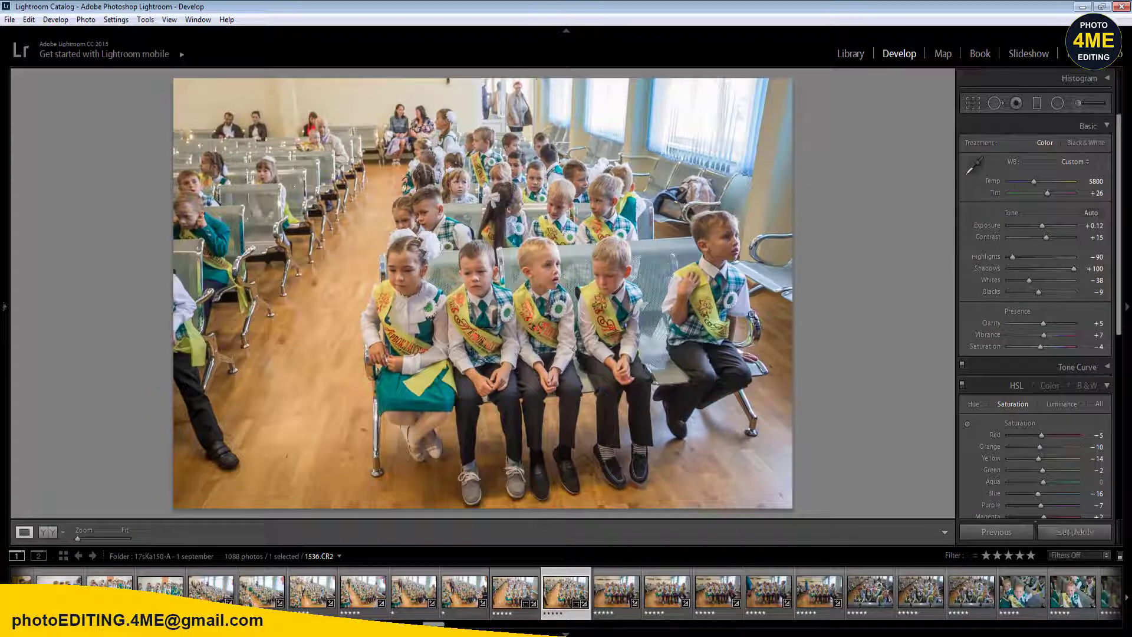
# - Add a second inverted radial filter over the boy at the row's right end, and synchronize the photo's settings to the ten following shots
pyautogui.hotkey('shift', 'm')
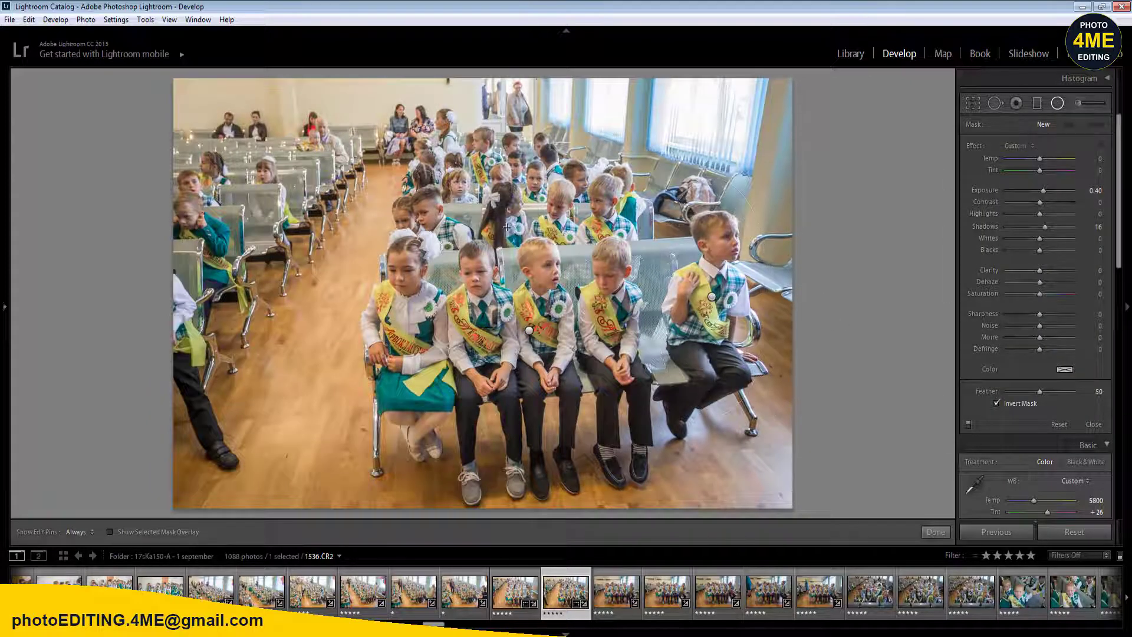
pyautogui.keyDown('shift'); pyautogui.click(1074, 589); pyautogui.keyUp('shift')
pyautogui.click(1003, 532)
pyautogui.click(603, 541)
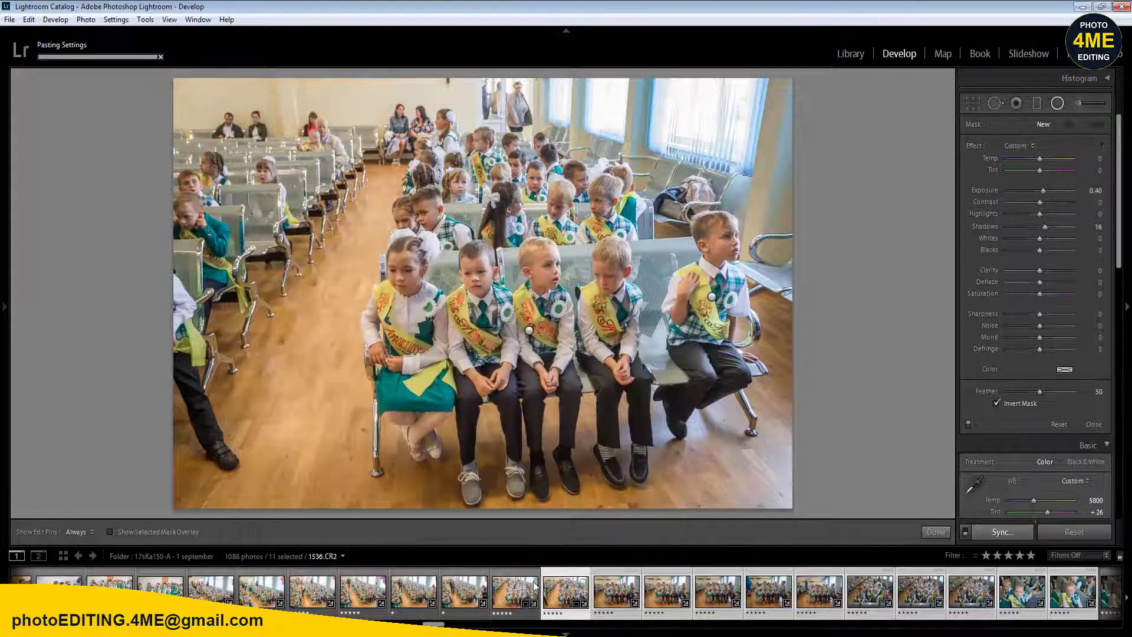
# - On the following low-angle shot of the five children, straighten to −0.69 with a tighter crop and set exposure to +0.62
pyautogui.click(605, 593)
pyautogui.click(608, 587)
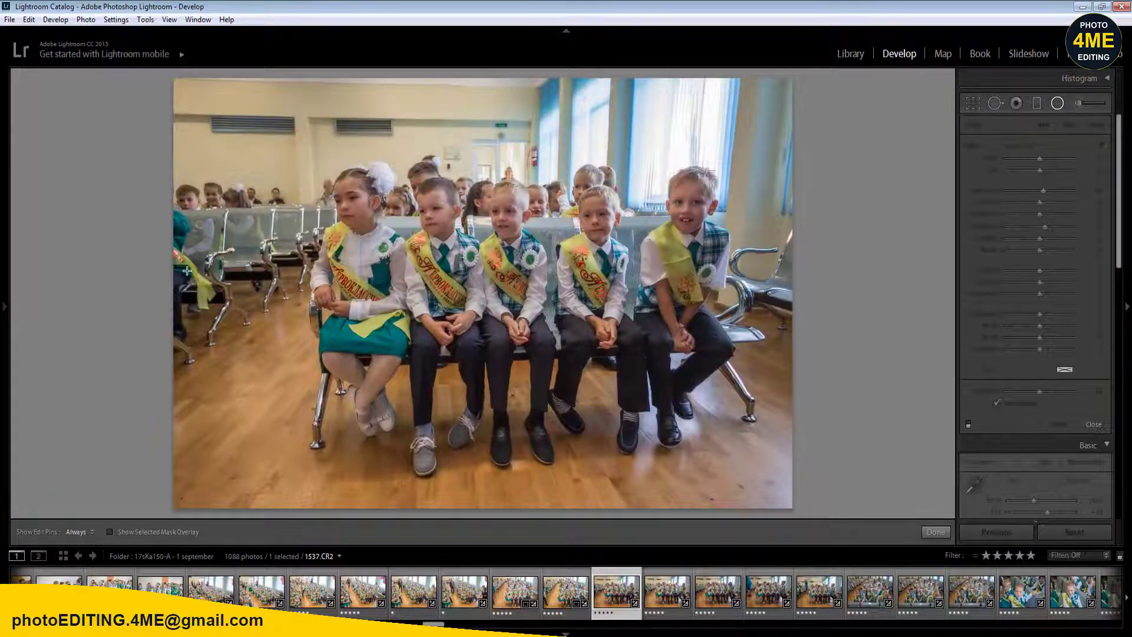
pyautogui.press('r')
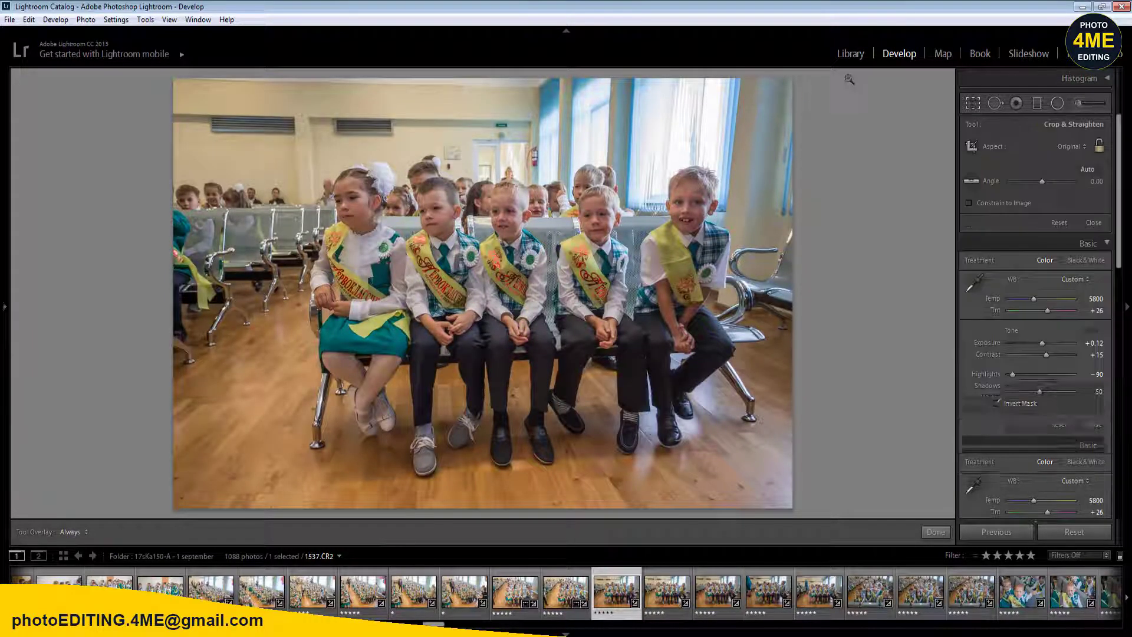
pyautogui.moveTo(821, 77); pyautogui.dragTo(823, 84)
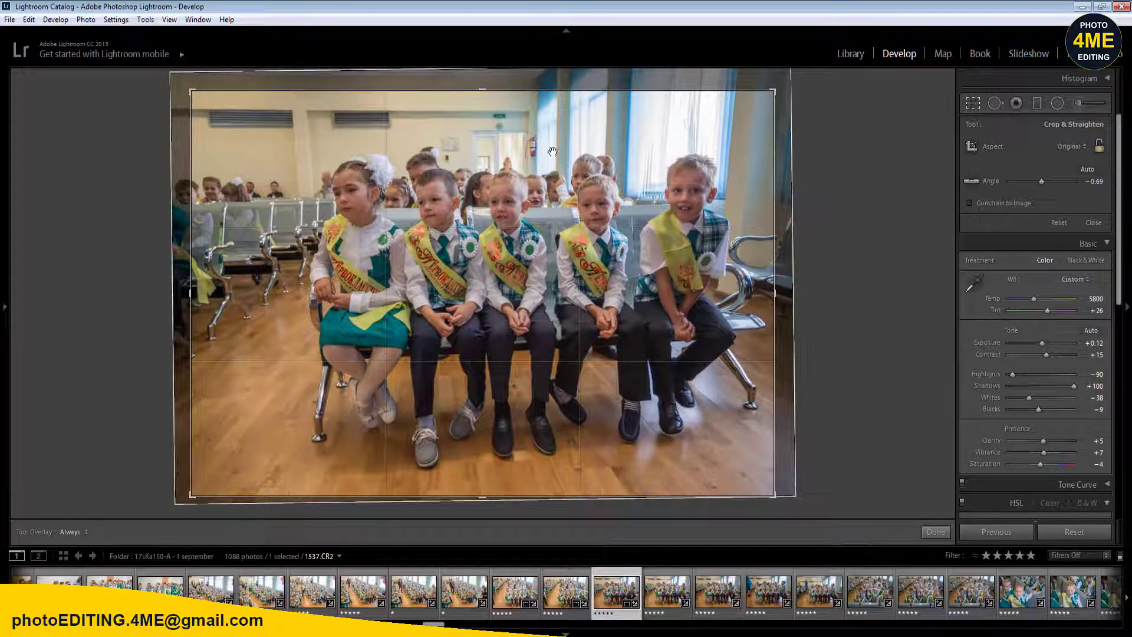
pyautogui.press('r')
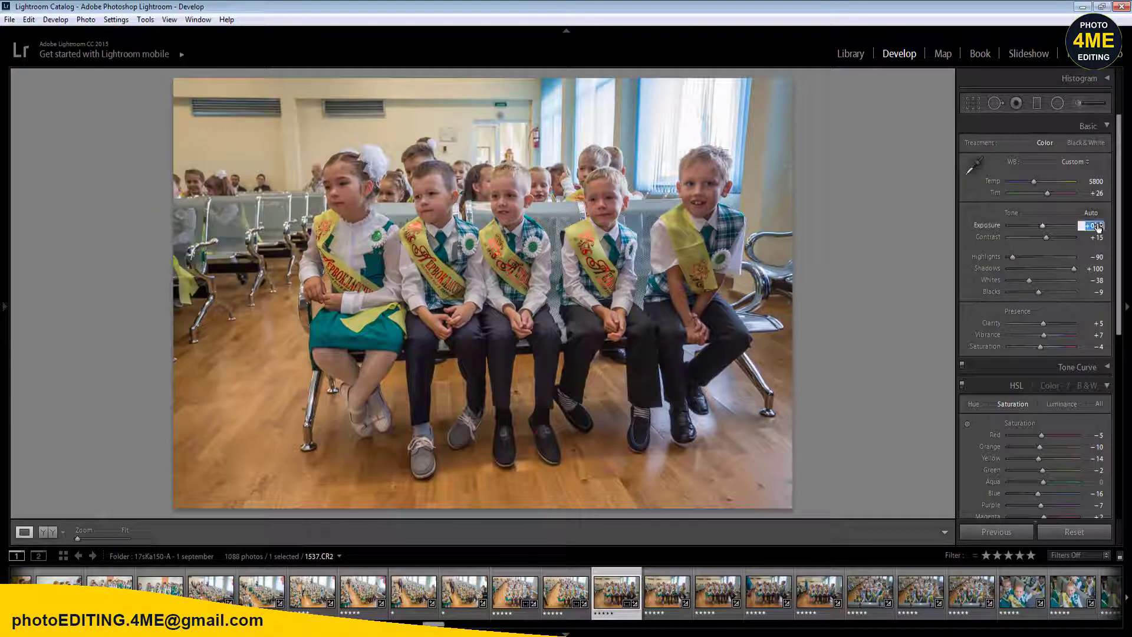
pyautogui.hotkey('shift', 'Up')
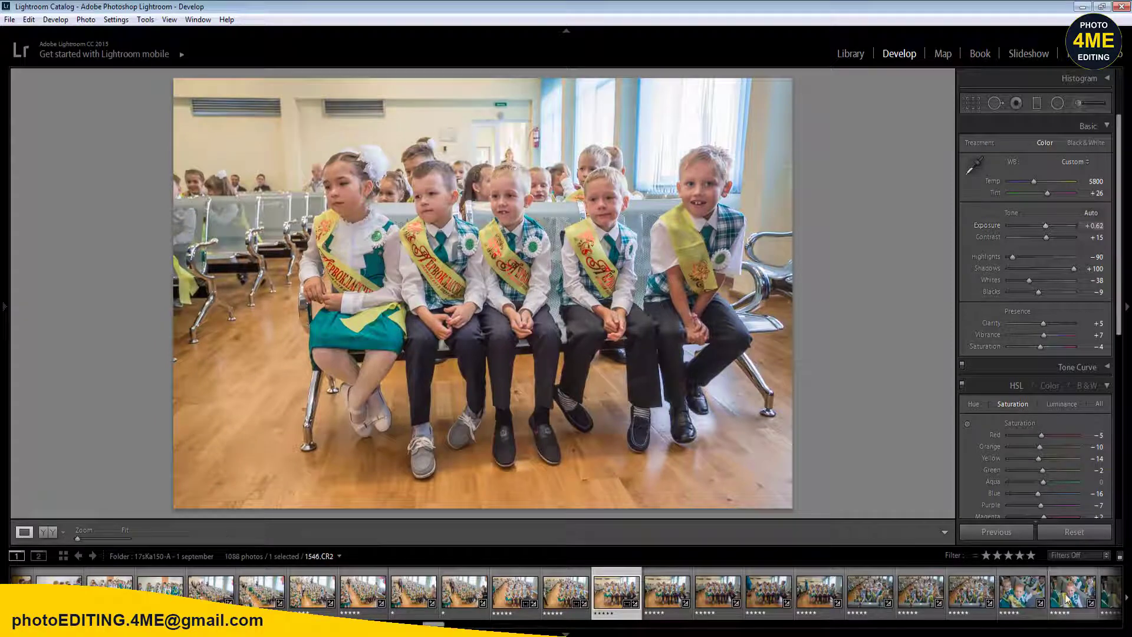
# - Synchronize the develop settings to the seven following shots, leaving out local adjustments and crop, and compare the photo before and after
pyautogui.keyDown('shift'); pyautogui.click(971, 590); pyautogui.keyUp('shift')
pyautogui.click(1002, 533)
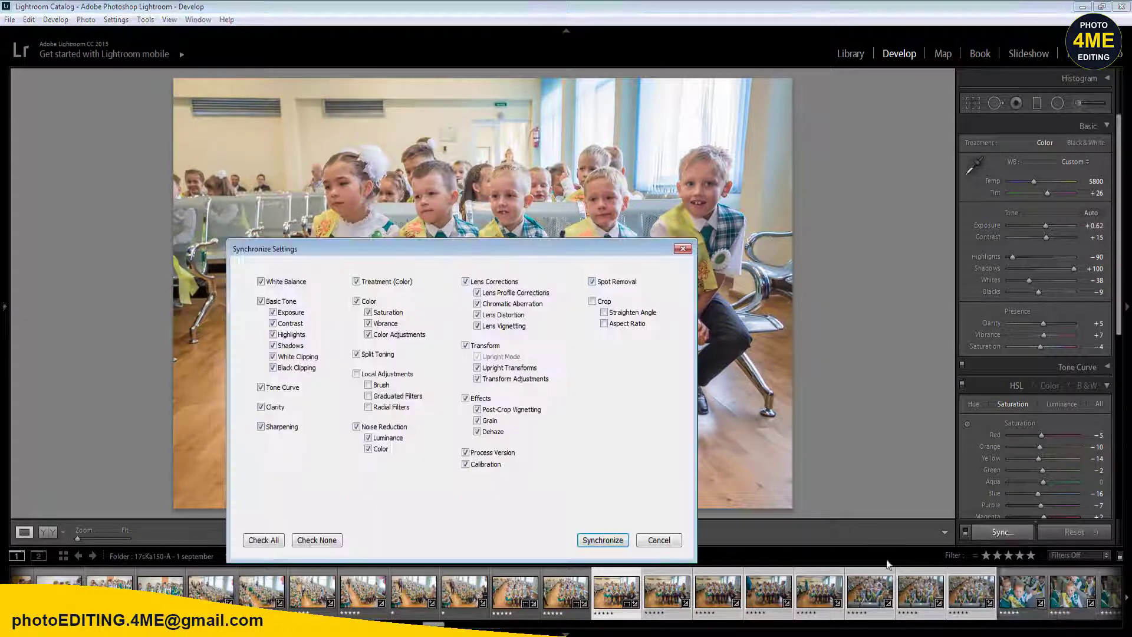
pyautogui.click(609, 540)
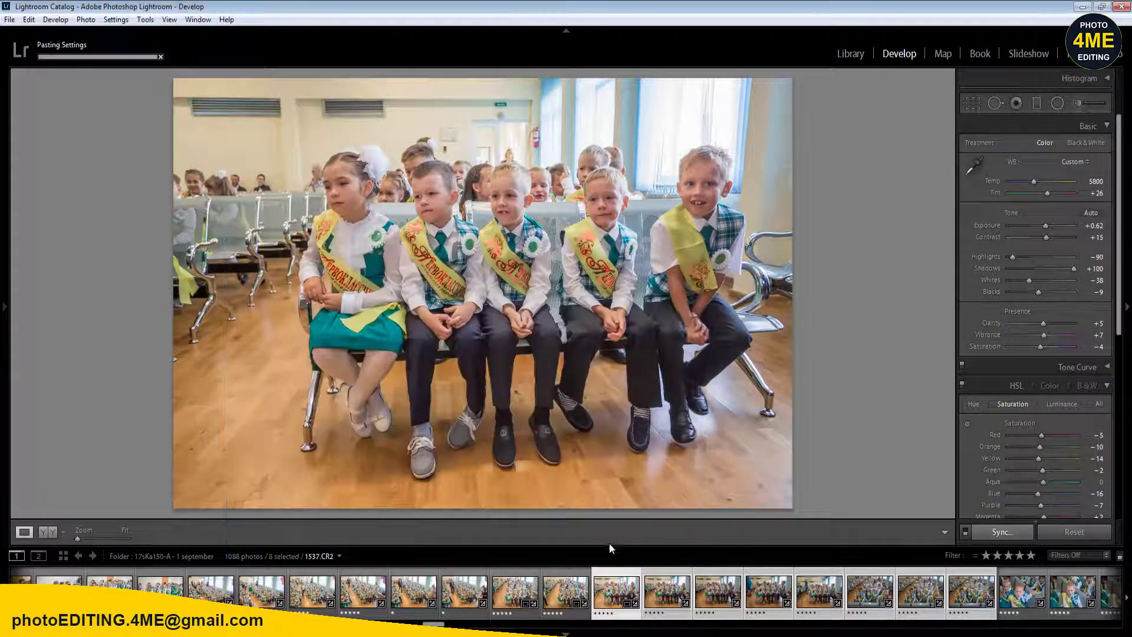
pyautogui.click(47, 532)
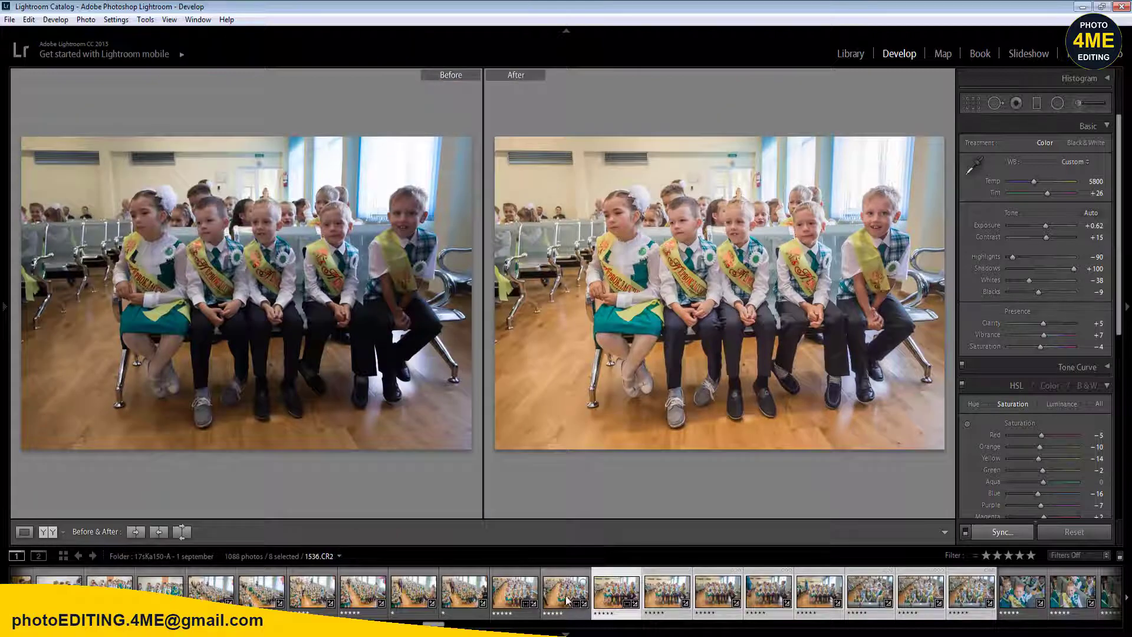
# - On the shot of the boy covering his mouth, straighten to −1.66 and crop tighter around the seated children
pyautogui.click(654, 591)
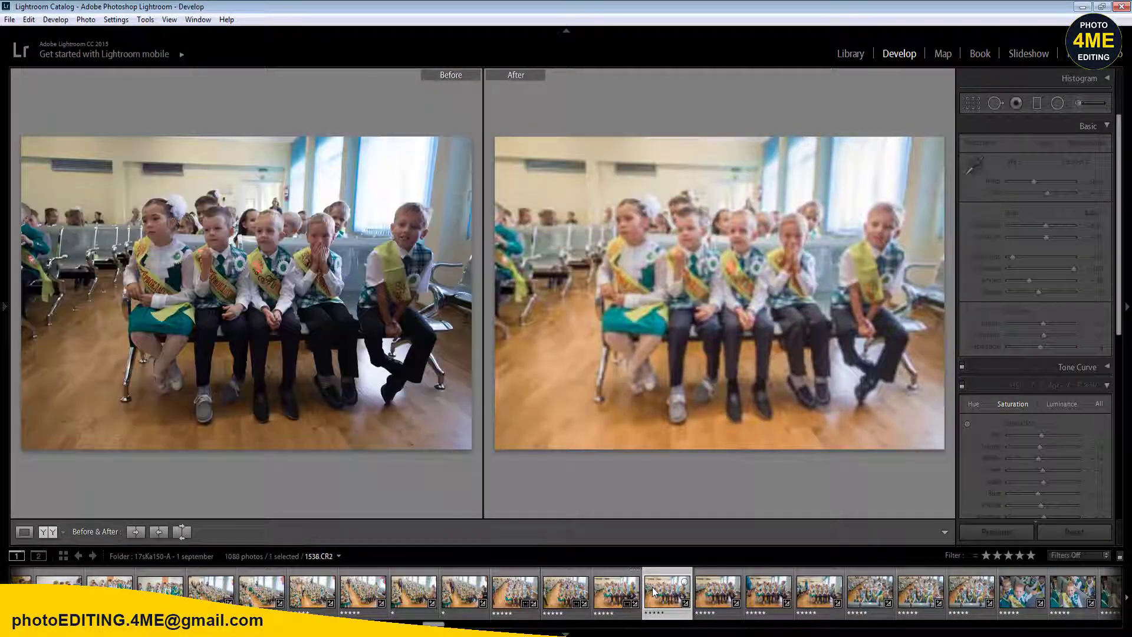
pyautogui.click(24, 532)
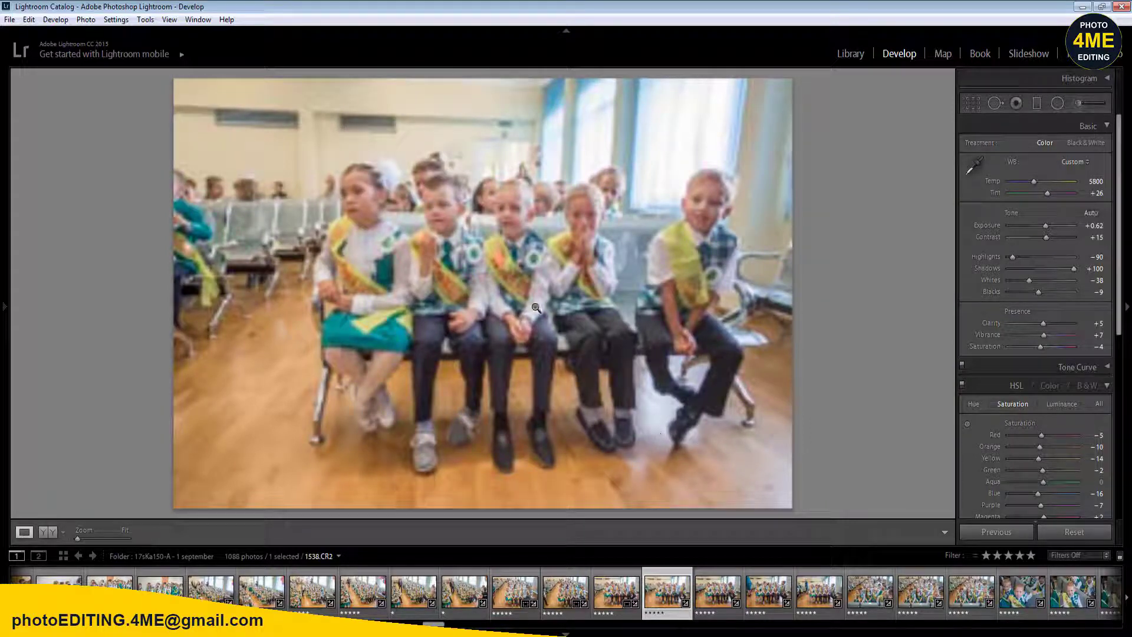
pyautogui.press('r')
pyautogui.moveTo(165, 83); pyautogui.dragTo(187, 88)
pyautogui.moveTo(854, 98); pyautogui.dragTo(807, 98)
pyautogui.press('Return')
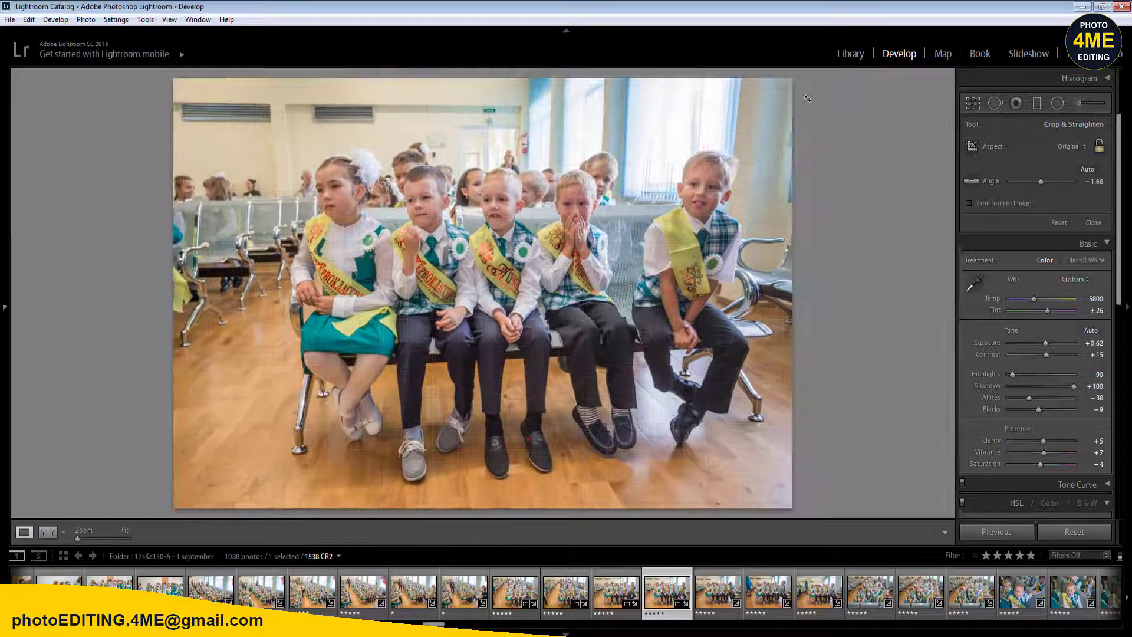
# - On the shot of the boy at the row's end looking down, straighten to −1.06 and crop in from the photo's left side
pyautogui.press('Right')
pyautogui.press('Right')
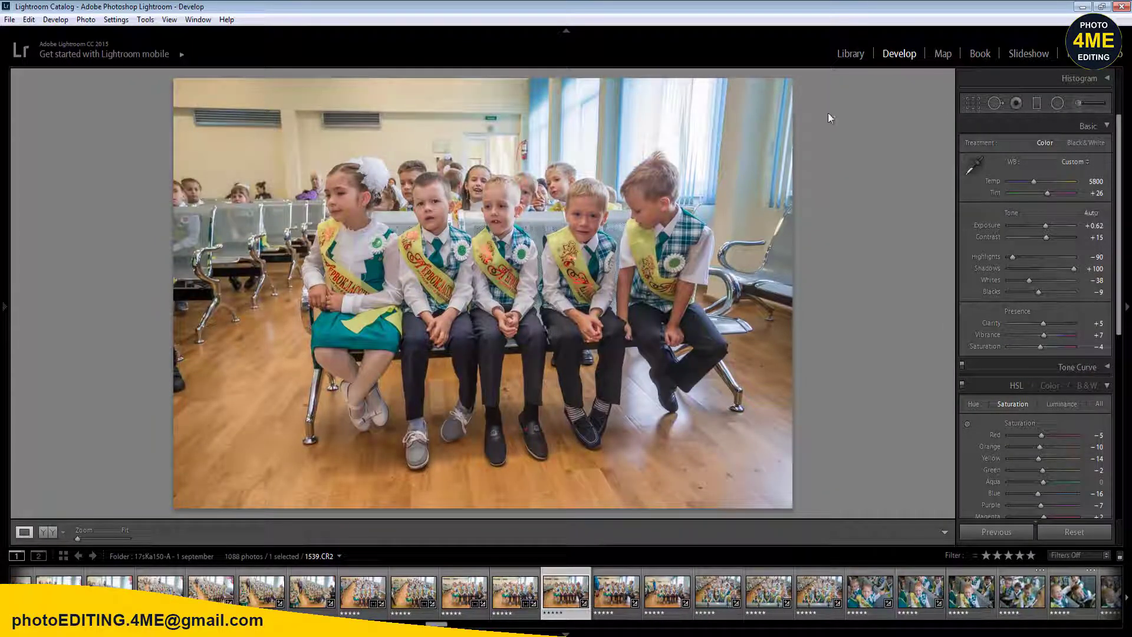
pyautogui.press('r')
pyautogui.moveTo(818, 98); pyautogui.dragTo(820, 84)
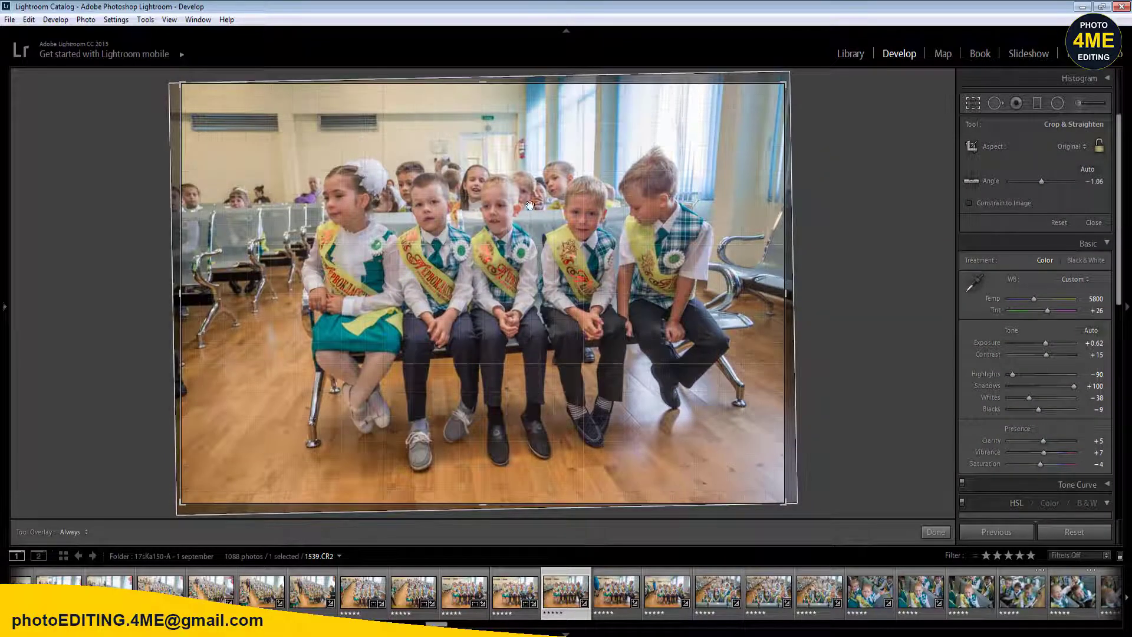
pyautogui.moveTo(181, 210); pyautogui.dragTo(205, 211)
pyautogui.moveTo(521, 220); pyautogui.dragTo(519, 214)
pyautogui.press('Return')
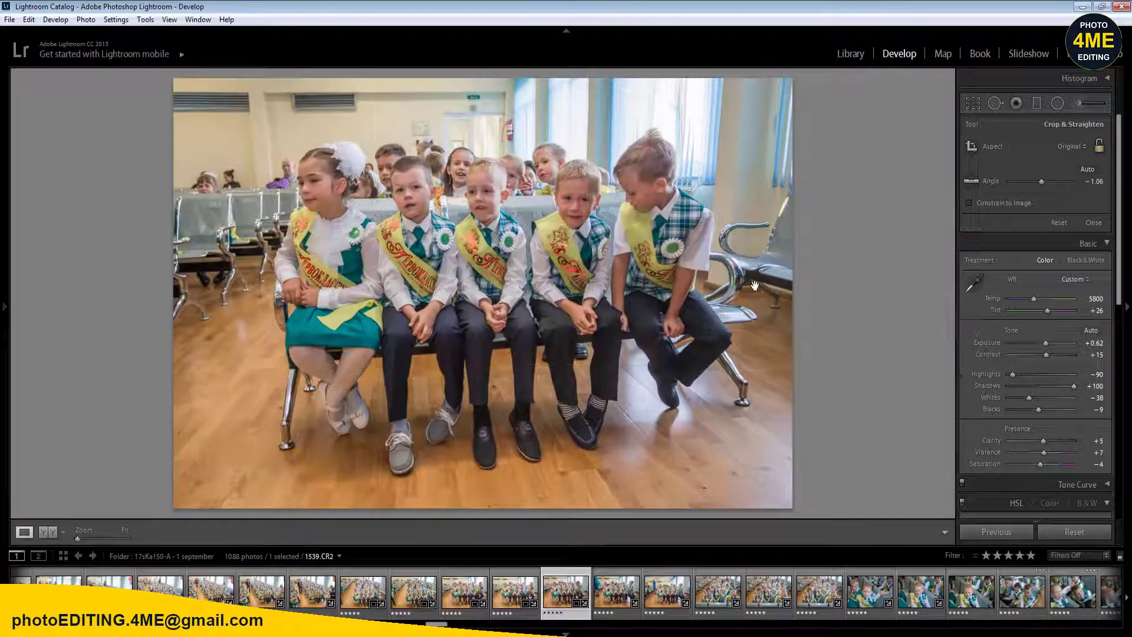
# - On the shot with the woman in the blue suit, crop in from the photo's left side to cut most of her out
pyautogui.press('Right')
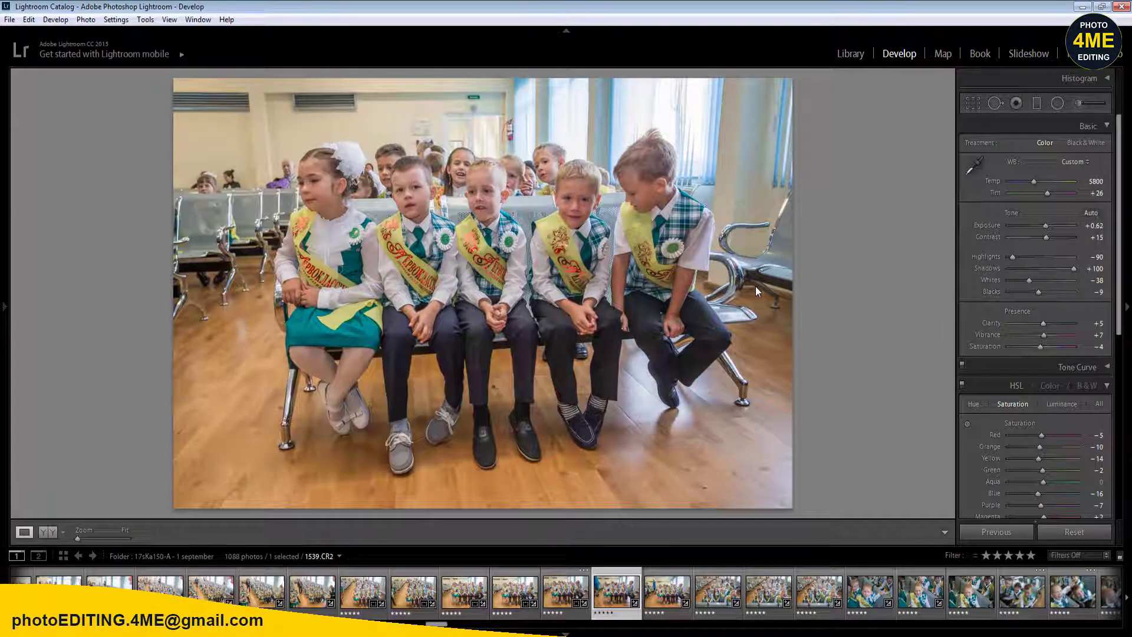
pyautogui.press('Left')
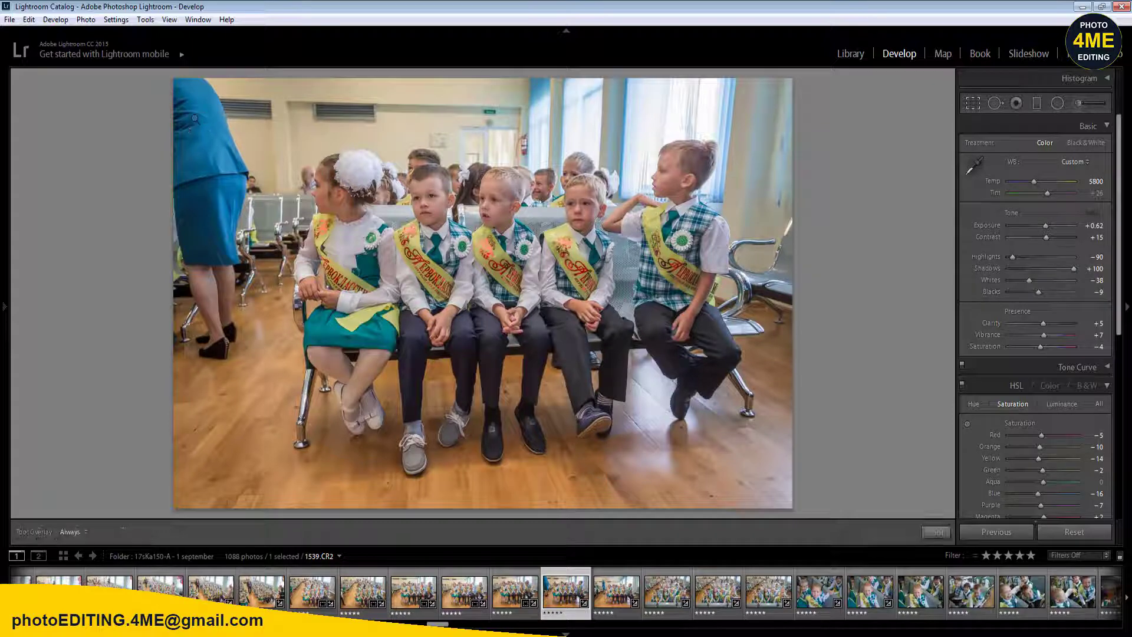
pyautogui.press('r')
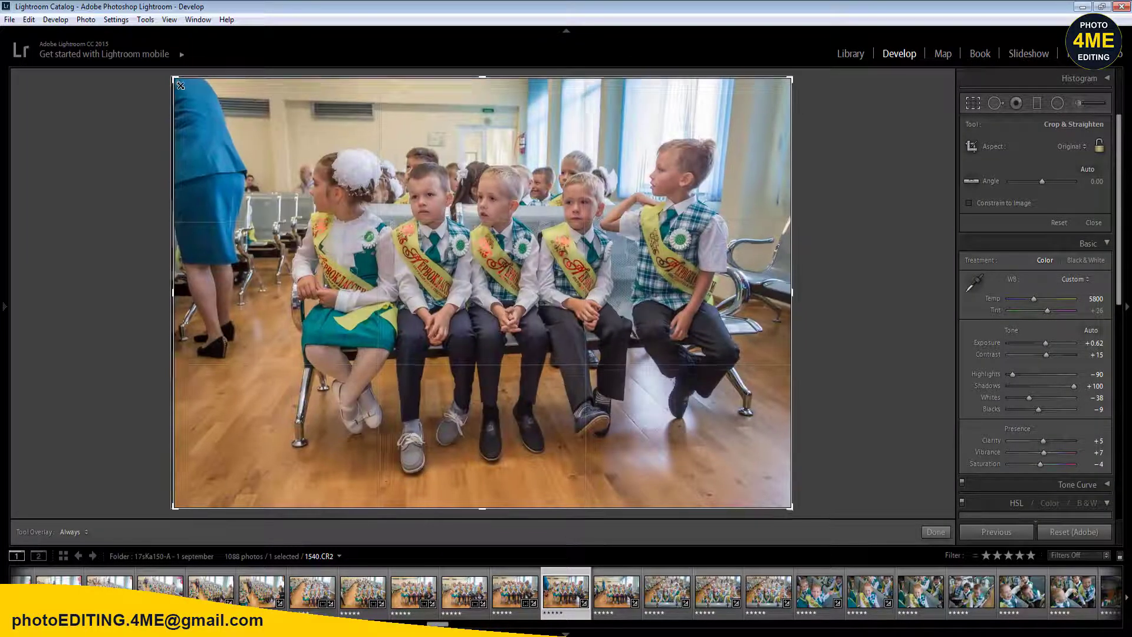
pyautogui.moveTo(181, 85); pyautogui.dragTo(194, 95)
pyautogui.moveTo(188, 500); pyautogui.dragTo(208, 491)
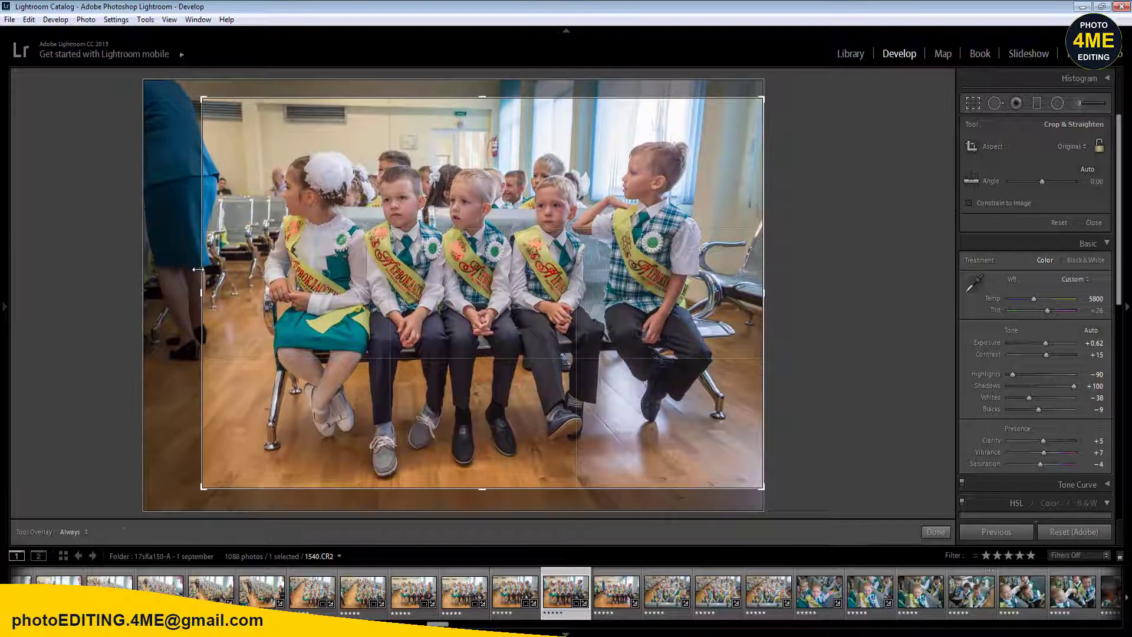
pyautogui.press('r')
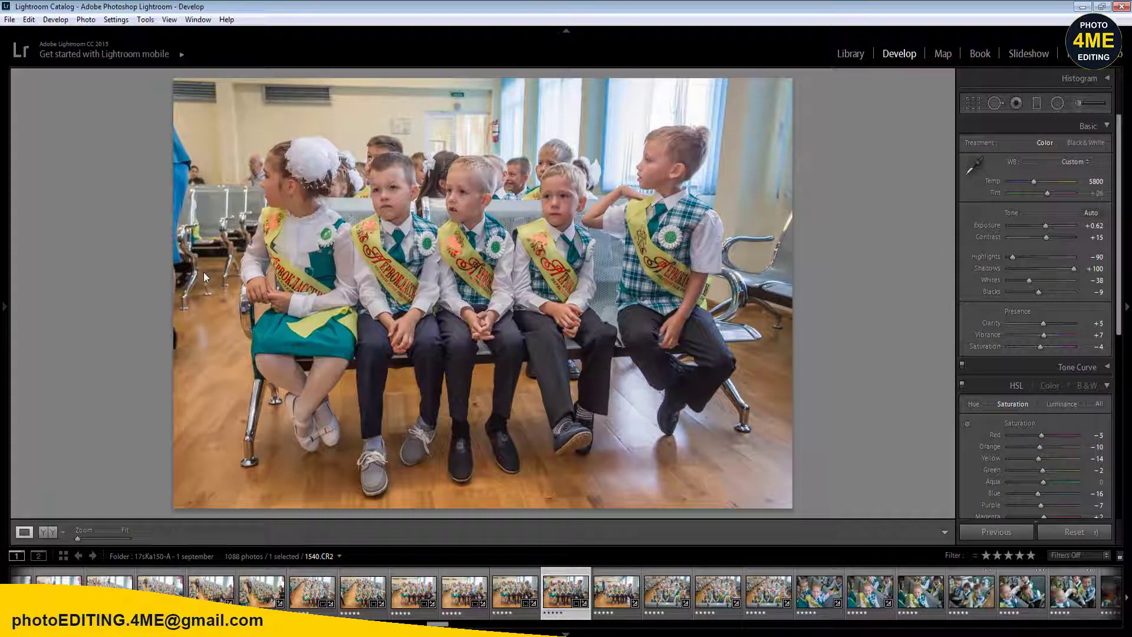
# - Tighten the crop to exclude the woman in blue entirely, and place an inverted radial filter with exposure 0.40 and shadows 16 over the children
pyautogui.press('r')
pyautogui.moveTo(199, 151); pyautogui.dragTo(217, 151)
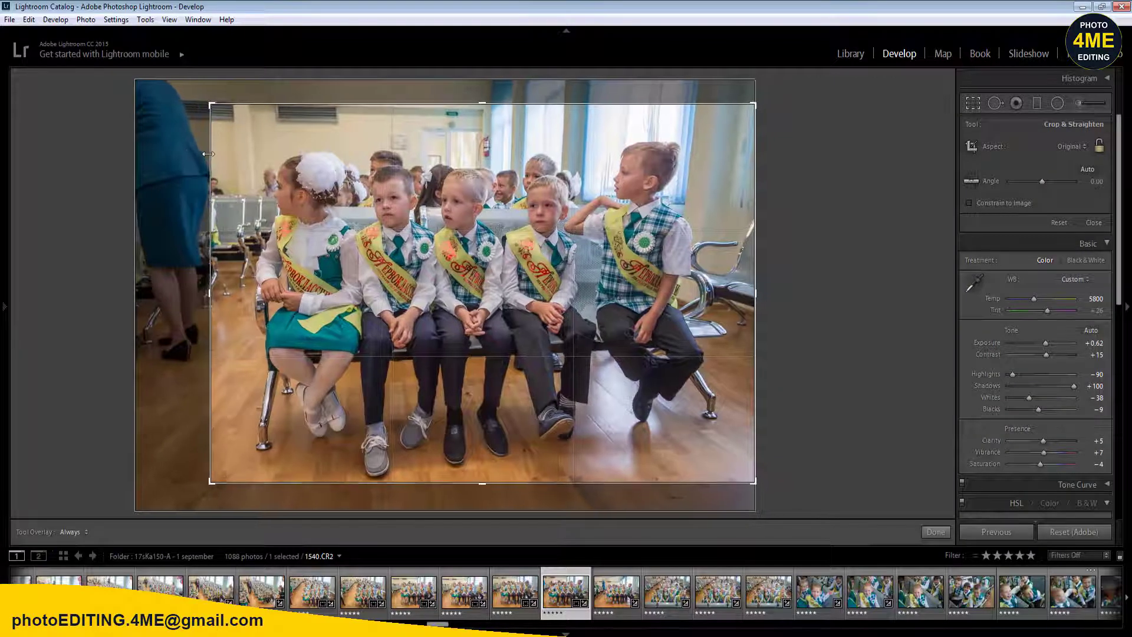
pyautogui.press('r')
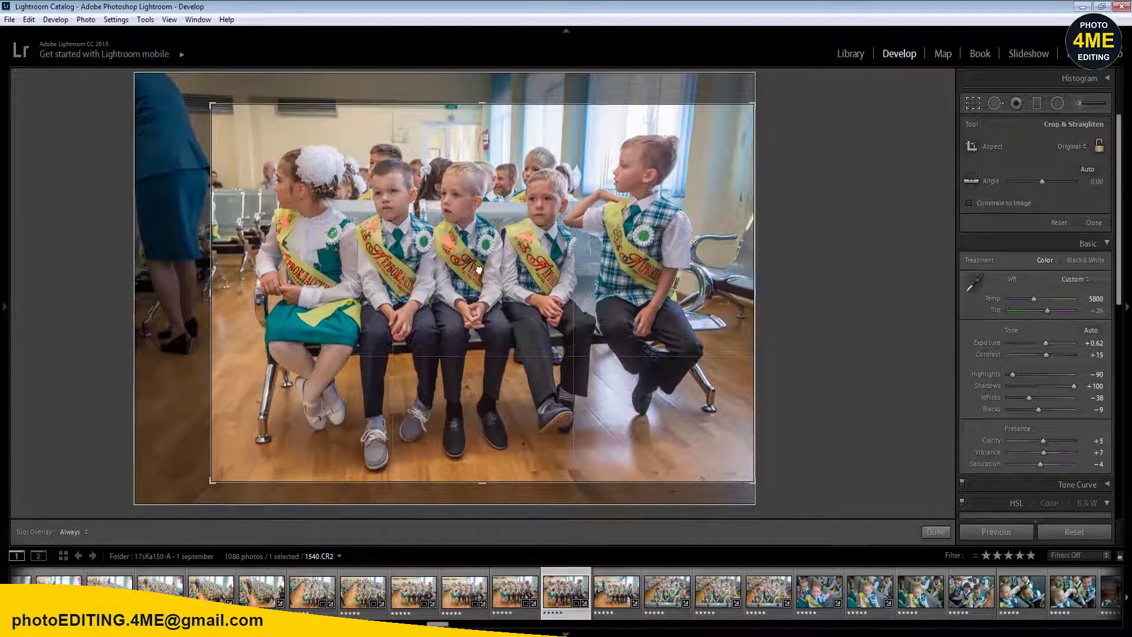
pyautogui.hotkey('shift', 'm')
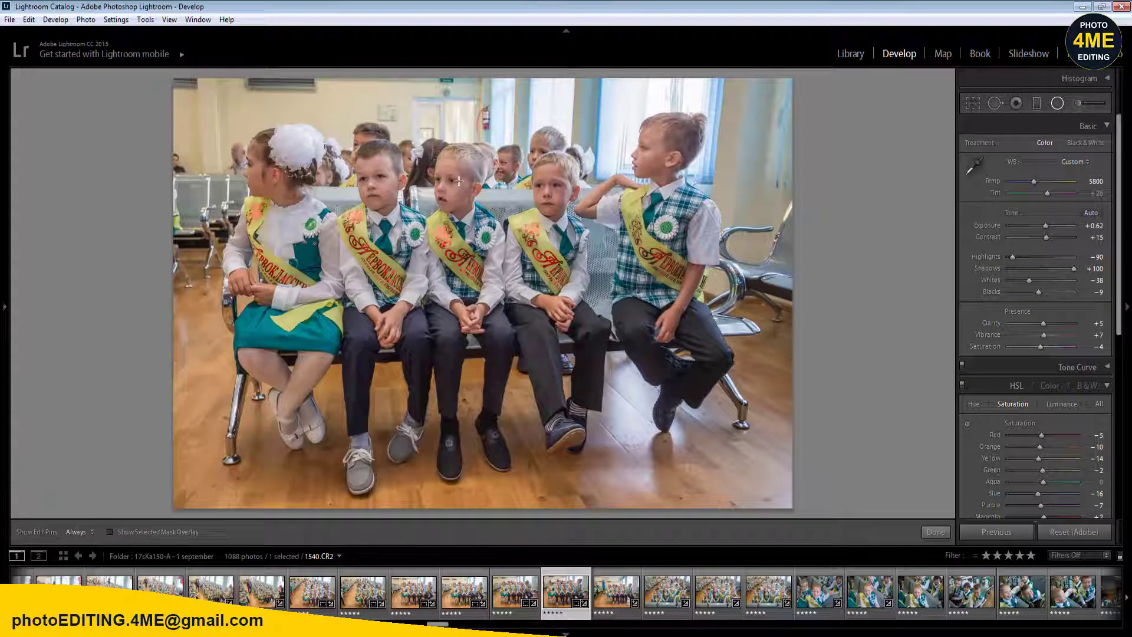
pyautogui.moveTo(450, 216); pyautogui.dragTo(711, 278)
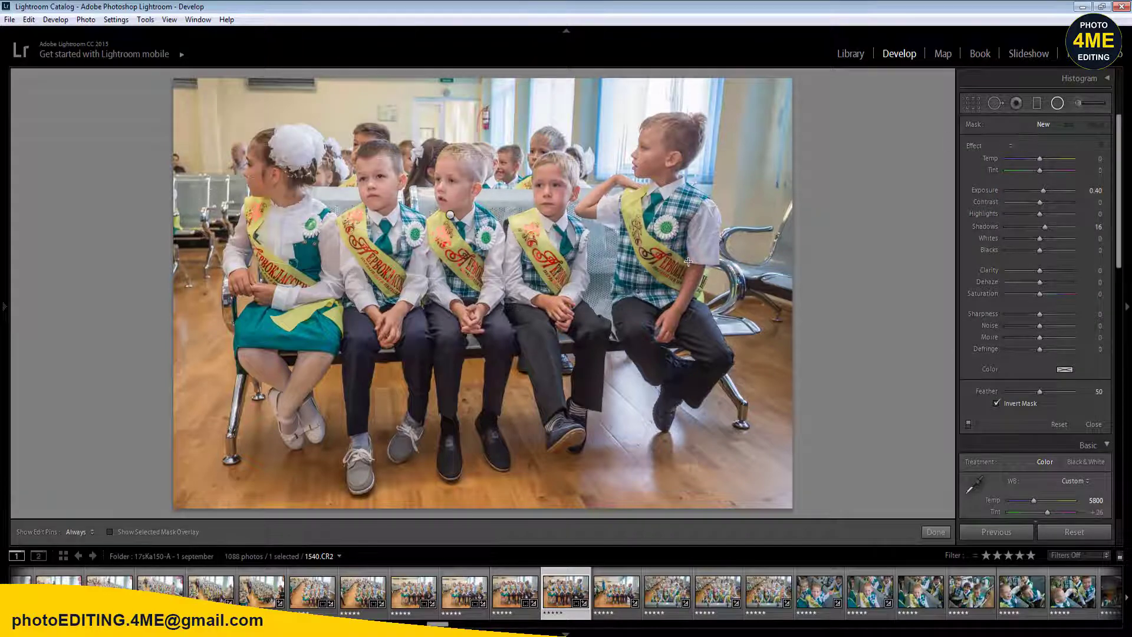
# - Place an inverted radial filter with exposure 0.40 and shadows 16 over the boy turned sideways at the row's end
pyautogui.moveTo(651, 173); pyautogui.dragTo(705, 224)
pyautogui.hotkey('shift', 'm')
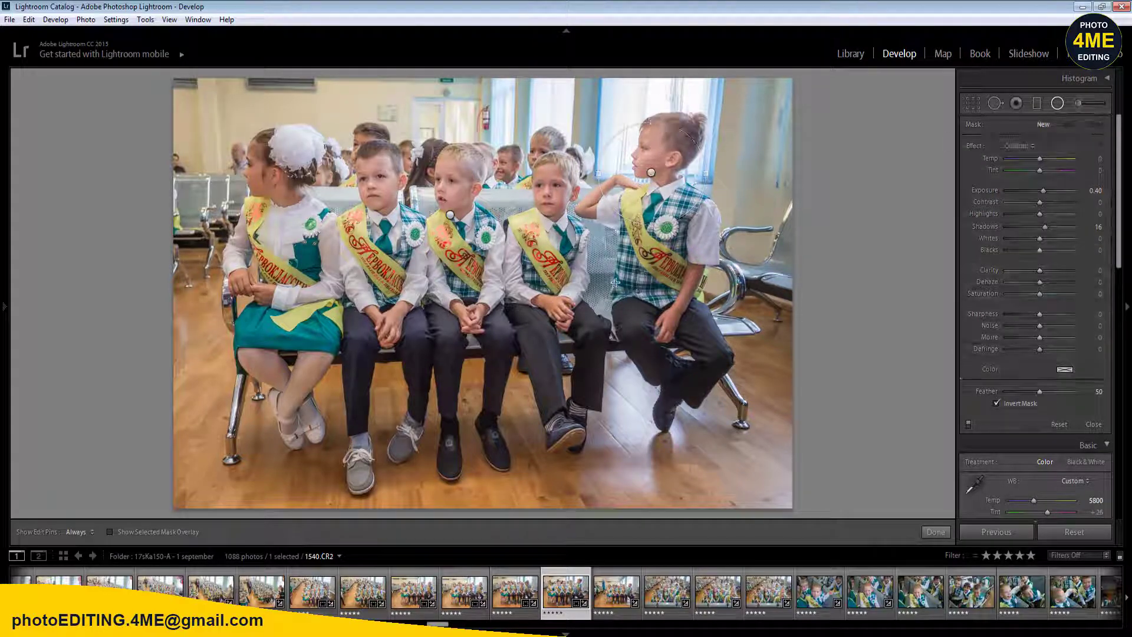
pyautogui.press('Right')
pyautogui.press('Left')
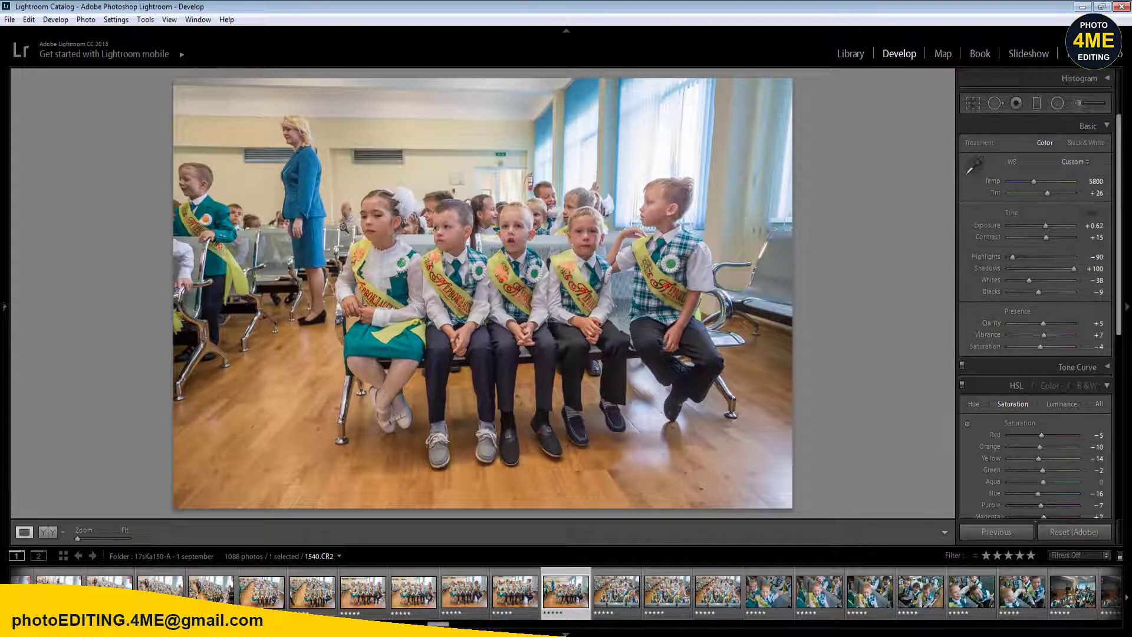
# - On the shot with the standing woman in blue, crop in from the photo's left and bottom to cut out the boy at the edge
pyautogui.hotkey('shift', 'm')
pyautogui.press('Right')
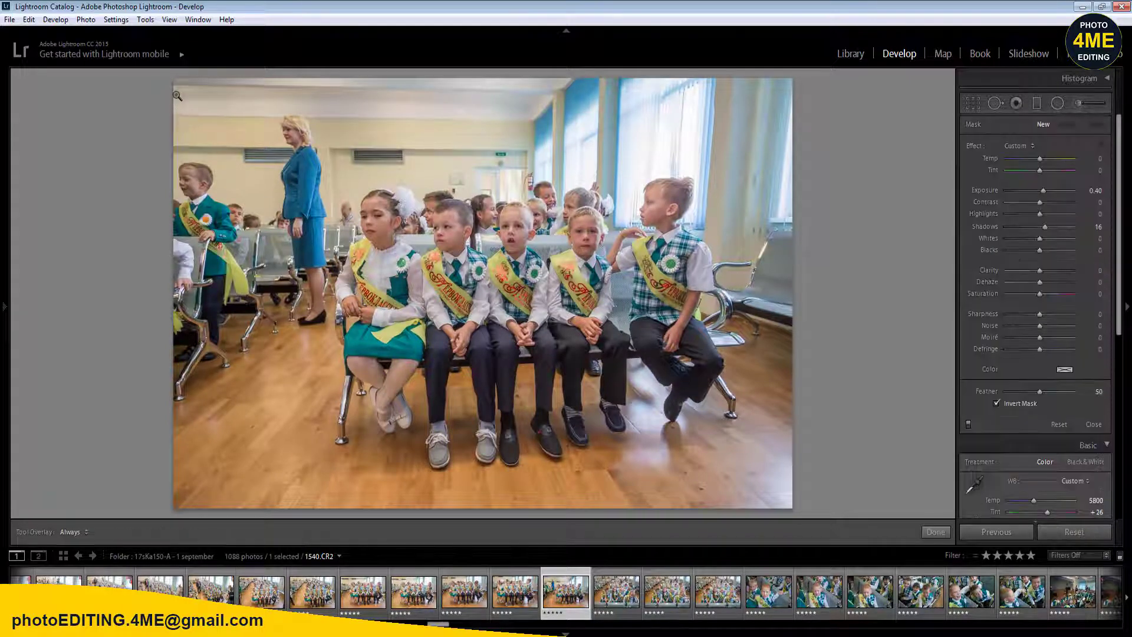
pyautogui.press('r')
pyautogui.moveTo(184, 84); pyautogui.dragTo(187, 87)
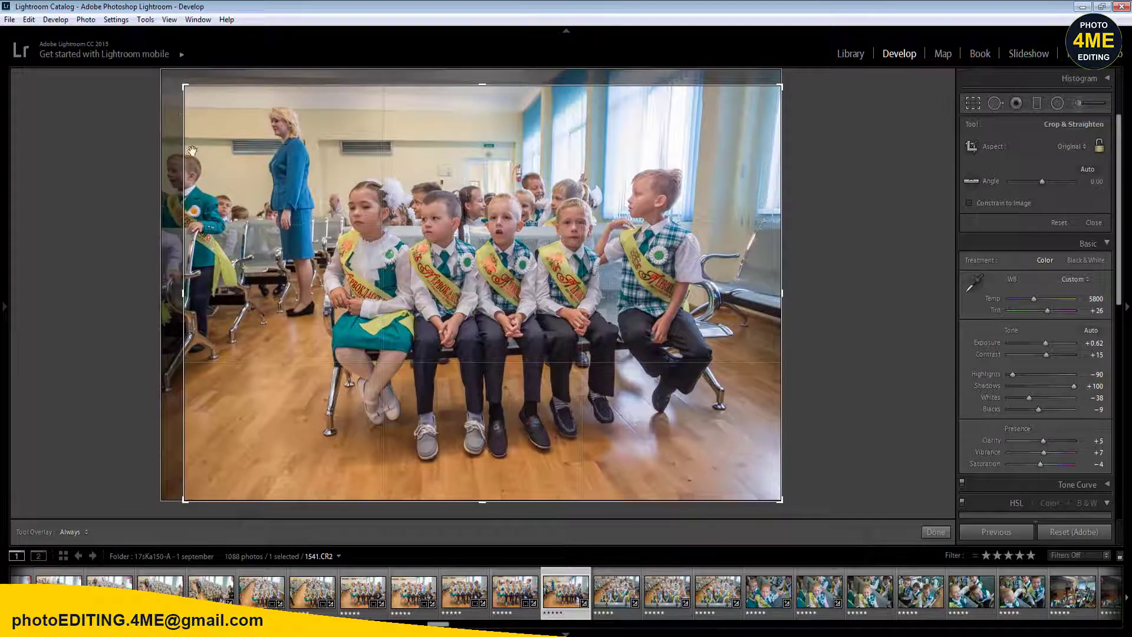
pyautogui.moveTo(184, 502); pyautogui.dragTo(226, 478)
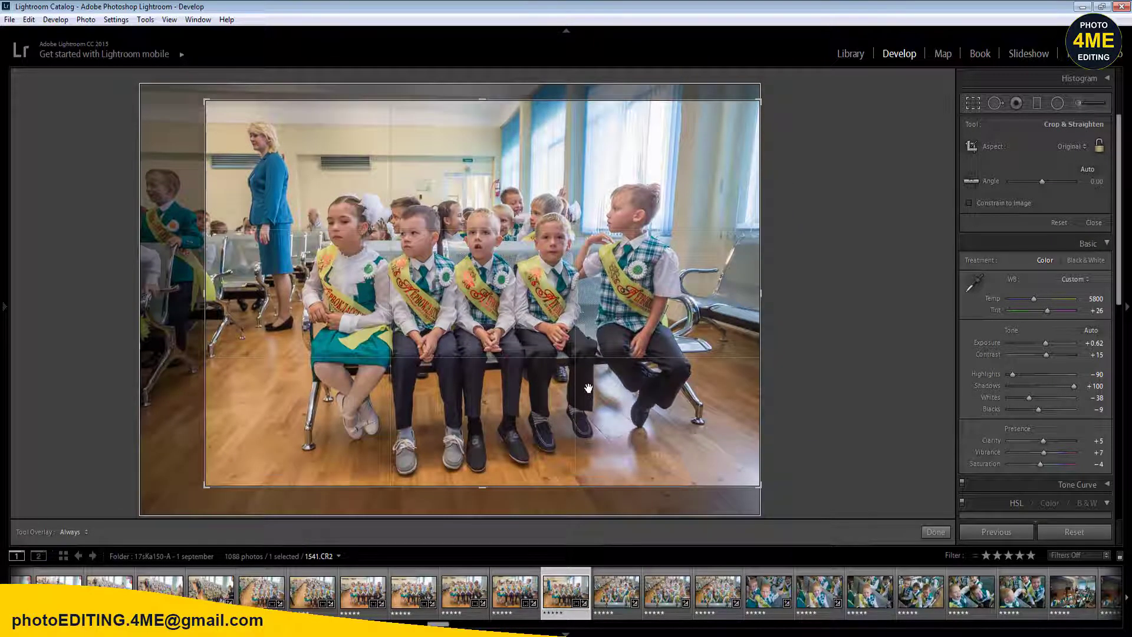
pyautogui.moveTo(588, 388); pyautogui.dragTo(589, 385)
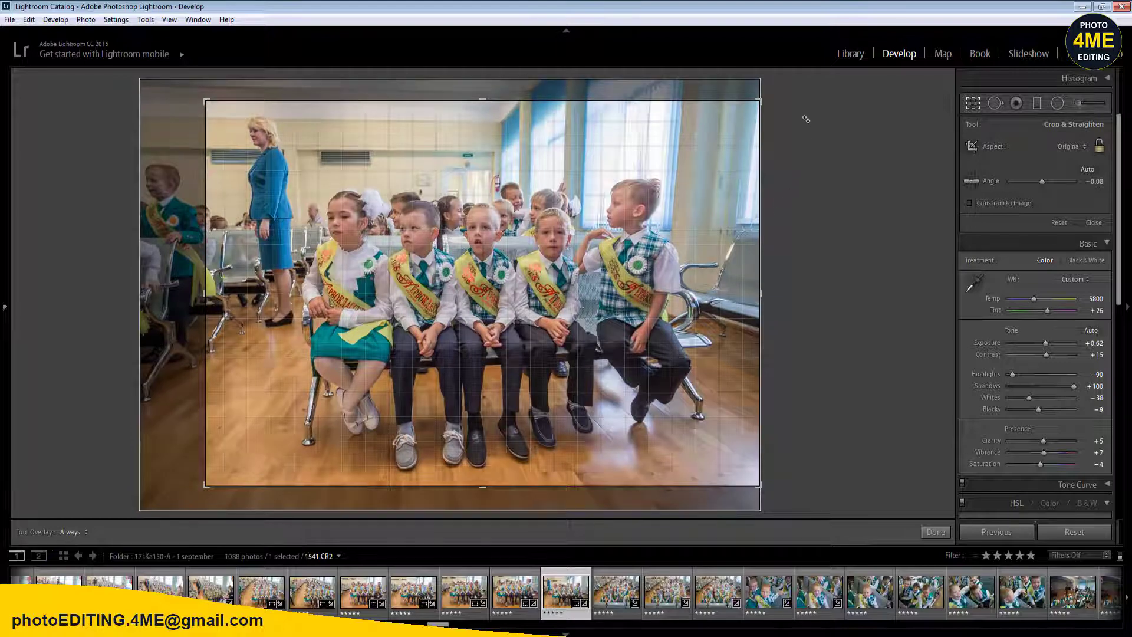
pyautogui.press('Return')
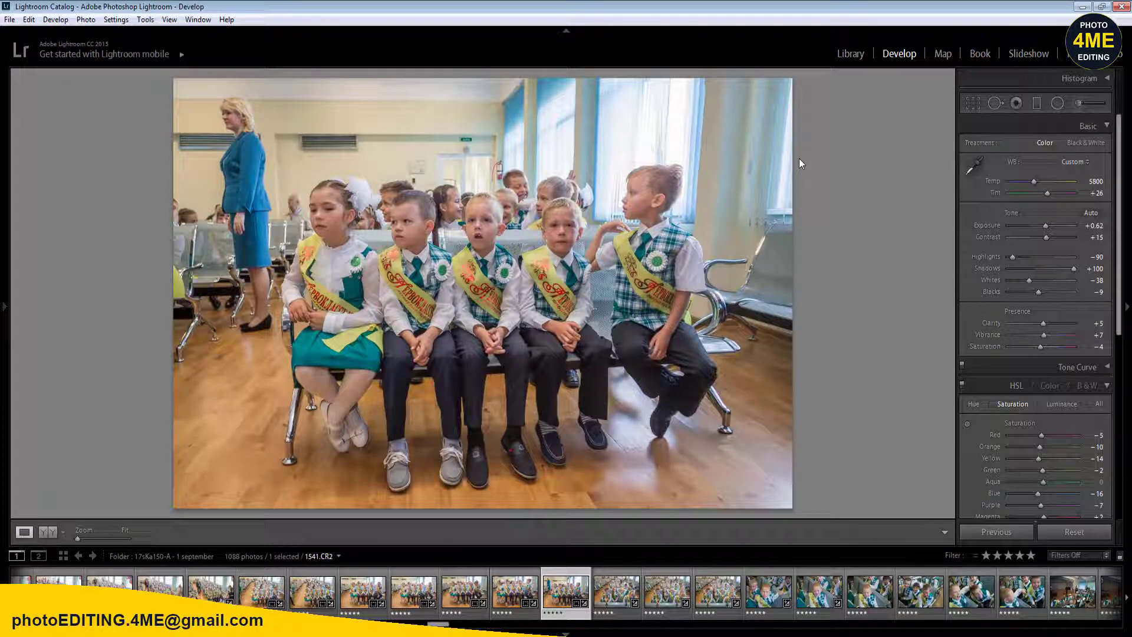
# - Straighten the shot of the boy holding his hands behind his head counterclockwise slightly and set its exposure to +0.72
pyautogui.press('Right')
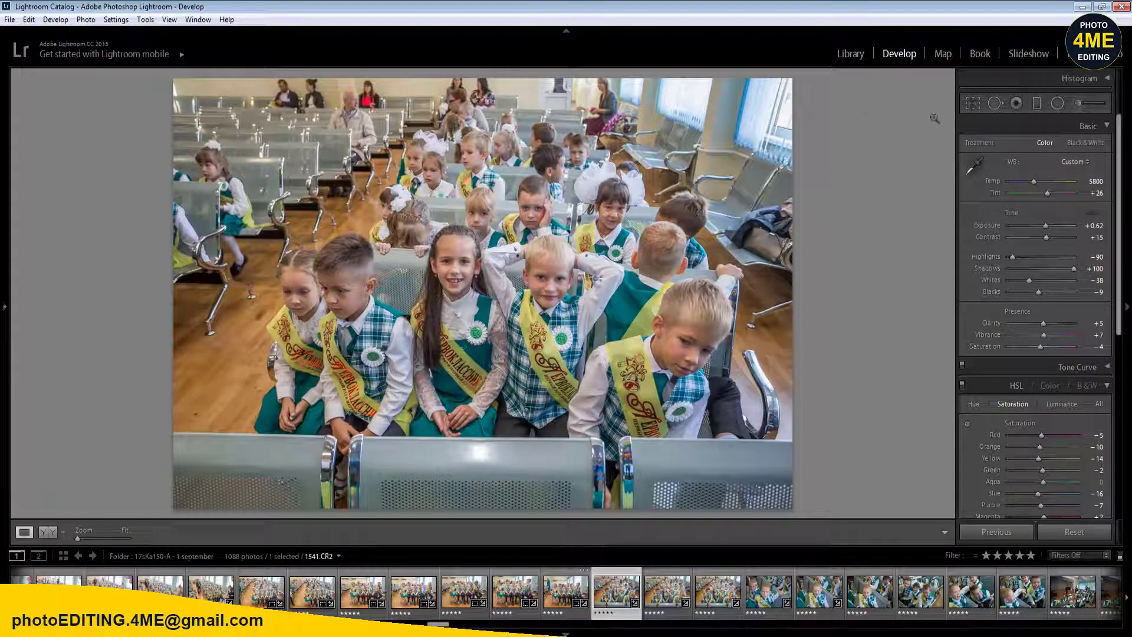
pyautogui.press('Right')
pyautogui.press('r')
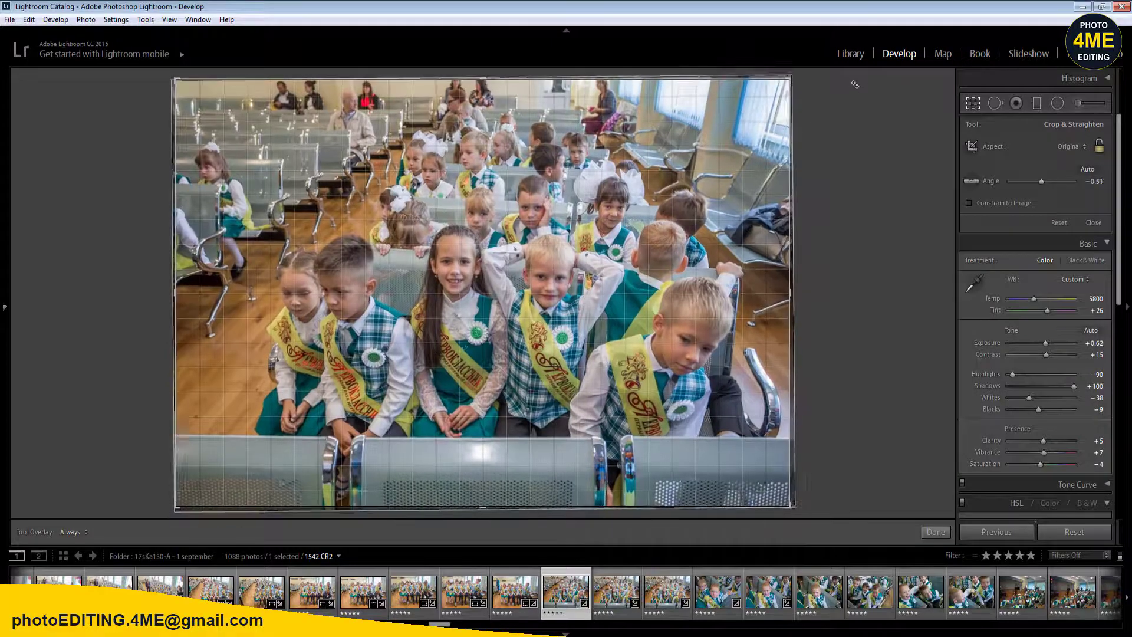
pyautogui.press('r')
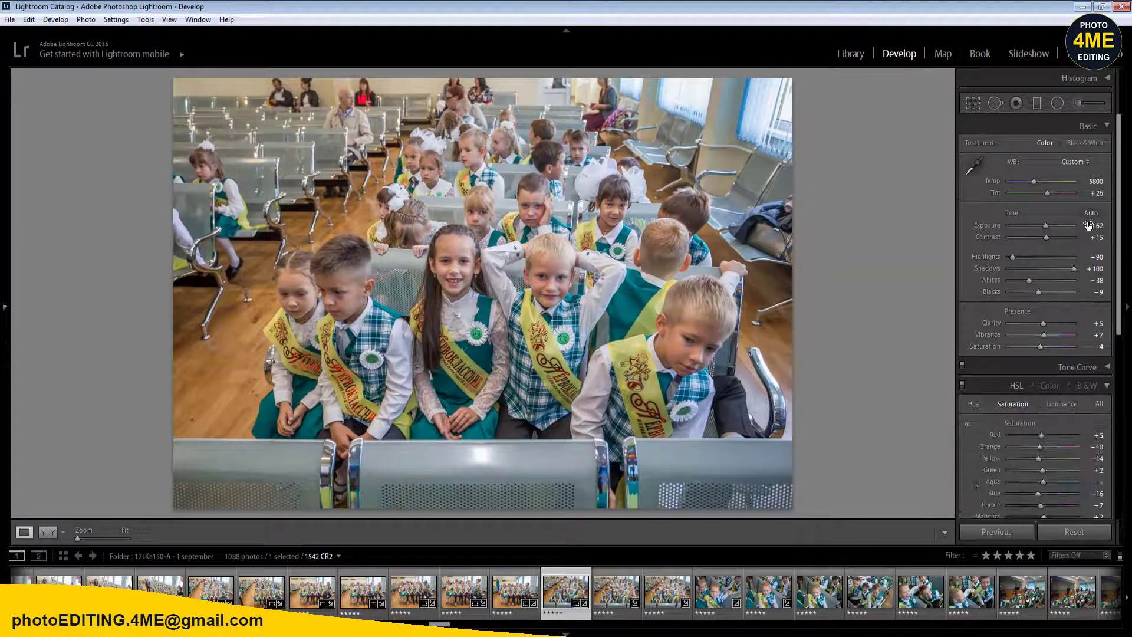
pyautogui.click(1089, 225)
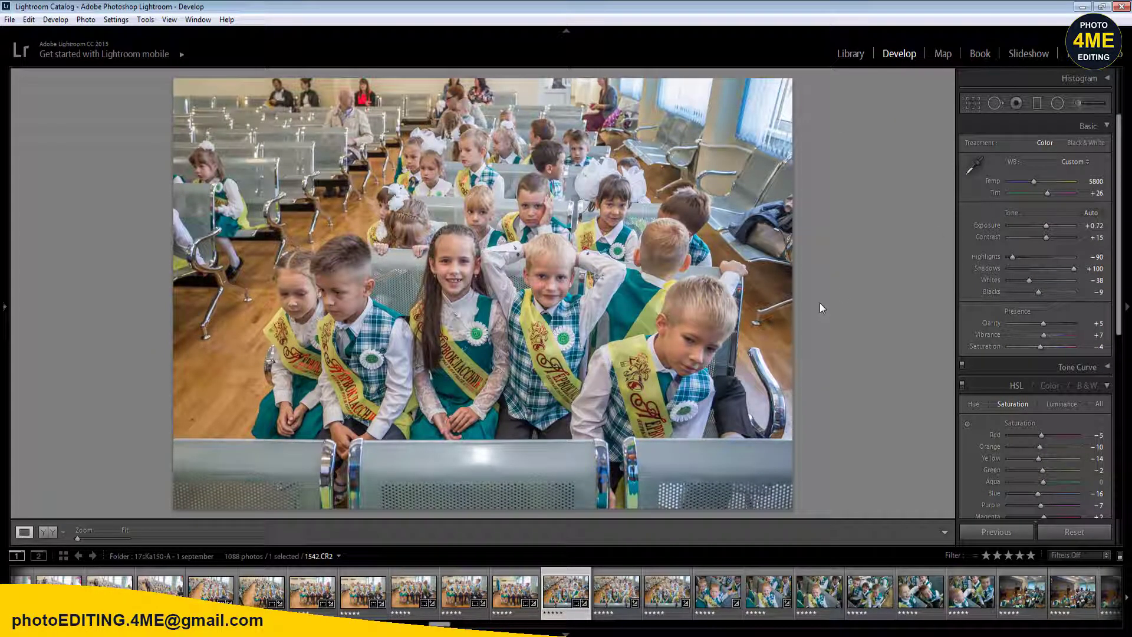
# - Synchronize this shot's develop settings across eleven consecutive photos, starting with the current one
pyautogui.keyDown('shift'); pyautogui.click(1072, 591); pyautogui.keyUp('shift')
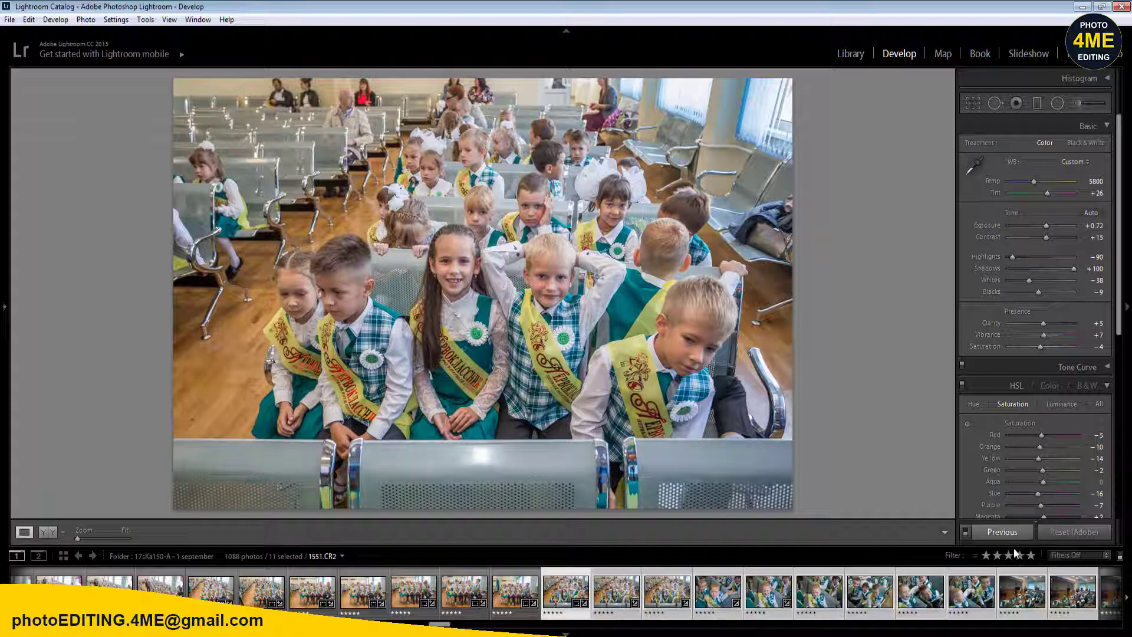
pyautogui.hotkey('ctrl', 'shift', 's')
pyautogui.click(602, 541)
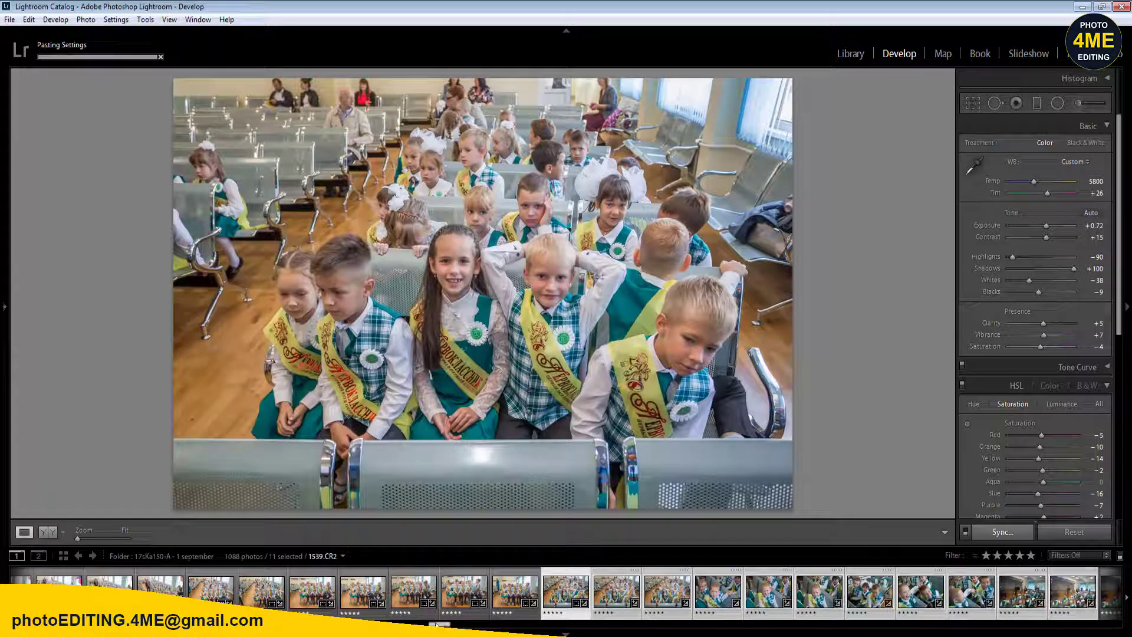
# - Rate the following bench shot, where an arm reaches in from the photo's right edge, 1 star
pyautogui.press('Left')
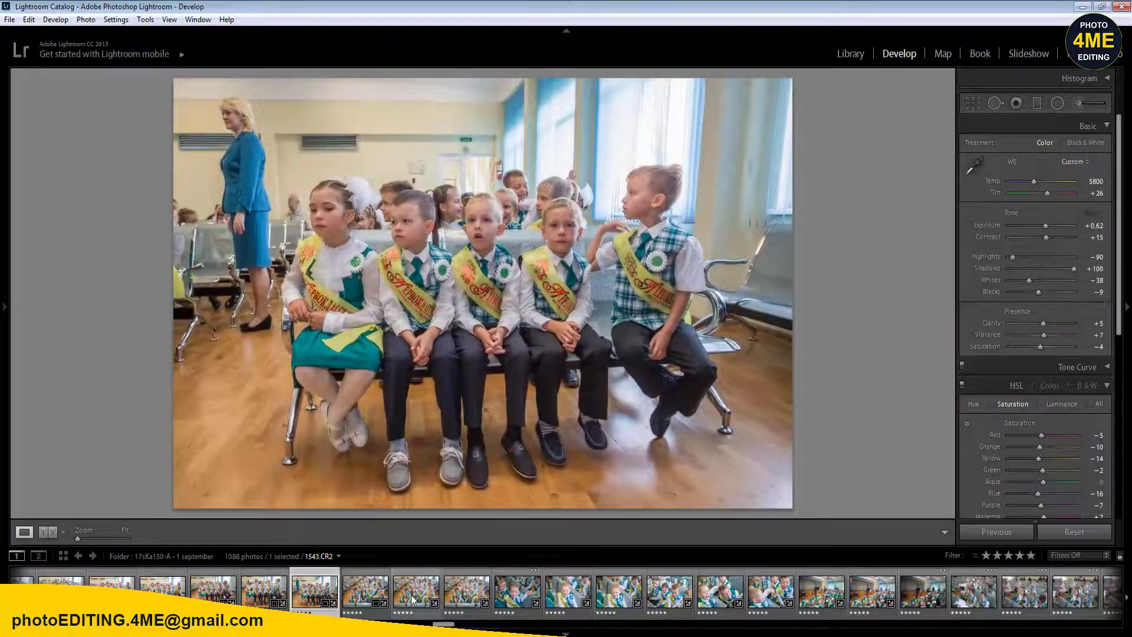
pyautogui.click(412, 600)
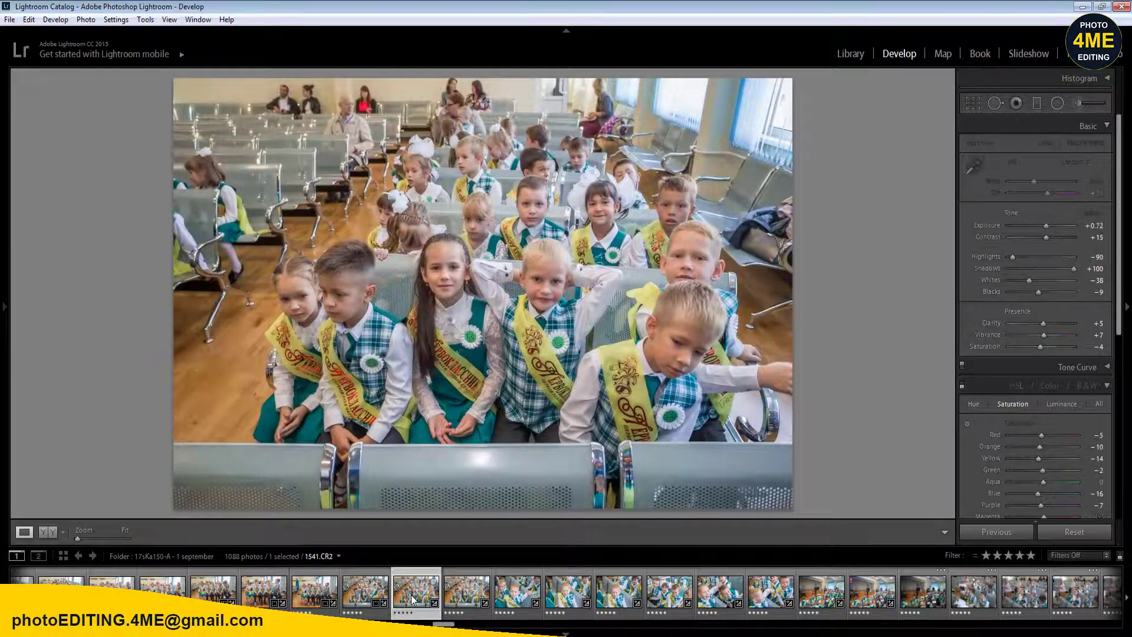
pyautogui.press('1')
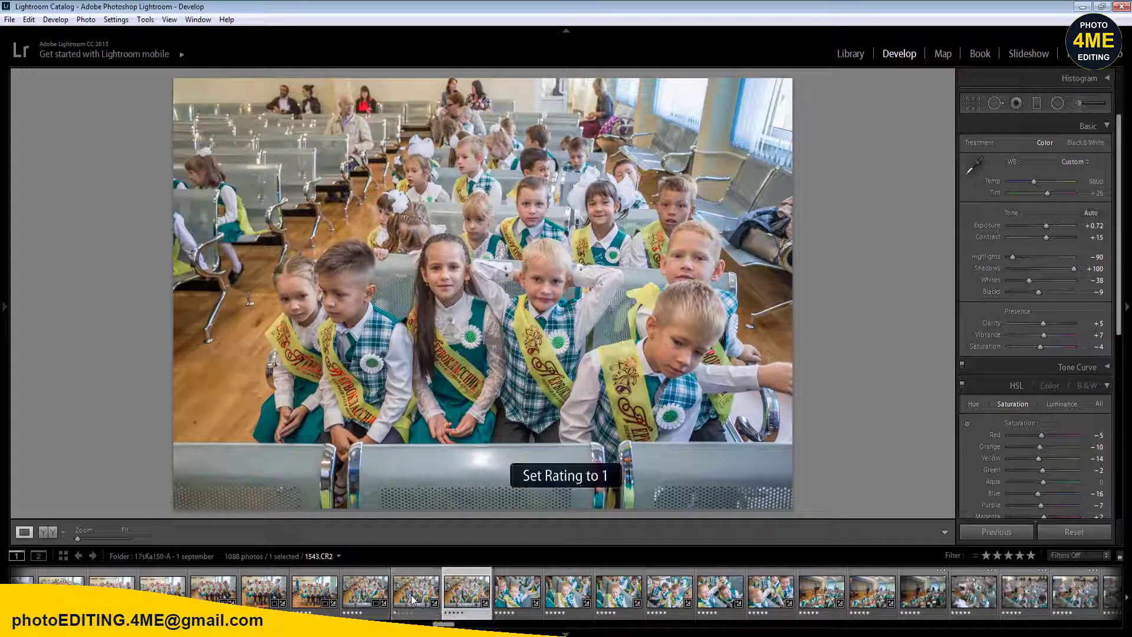
# - On the close-up of the boy resting his hand on the bench back, set exposure to +0.42 and temperature to 5900
pyautogui.press('Right')
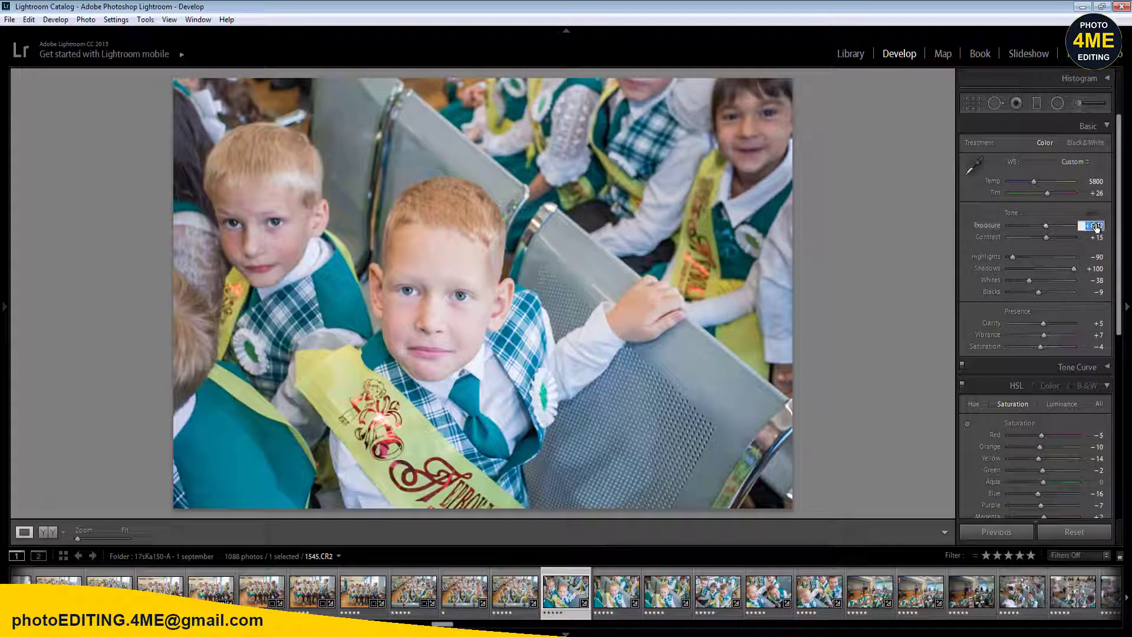
pyautogui.click(1100, 184)
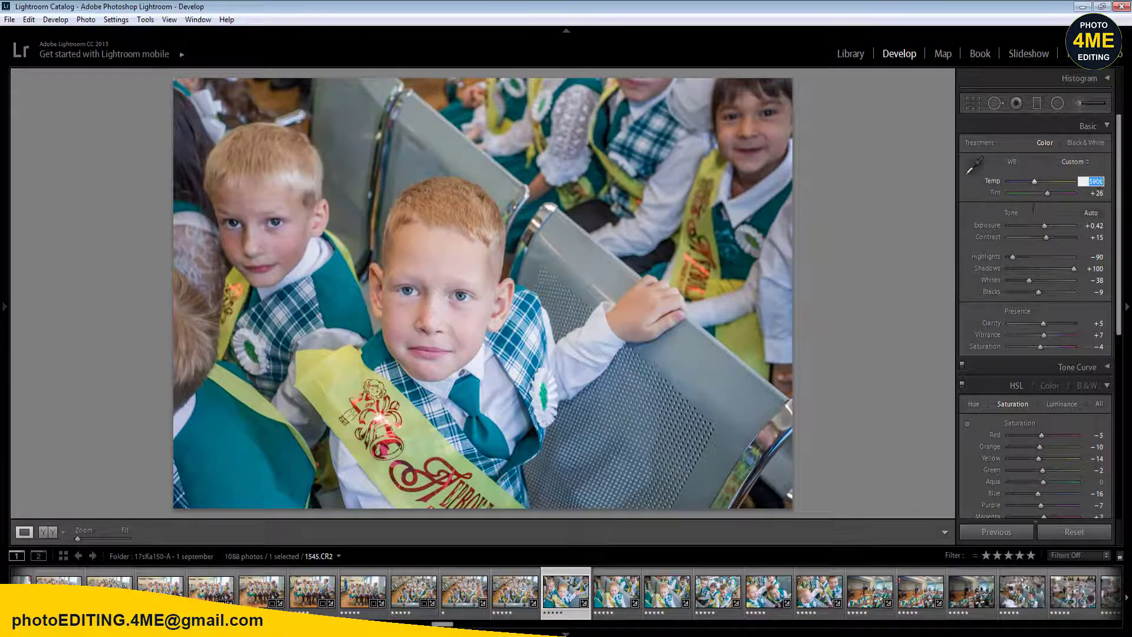
pyautogui.write('5900')
pyautogui.press('Return')
# - Place inverted radial filters with exposure 0.40 and shadows 16 over the blond boy behind and the background girl, and compare before and after
pyautogui.hotkey('shift', 'm')
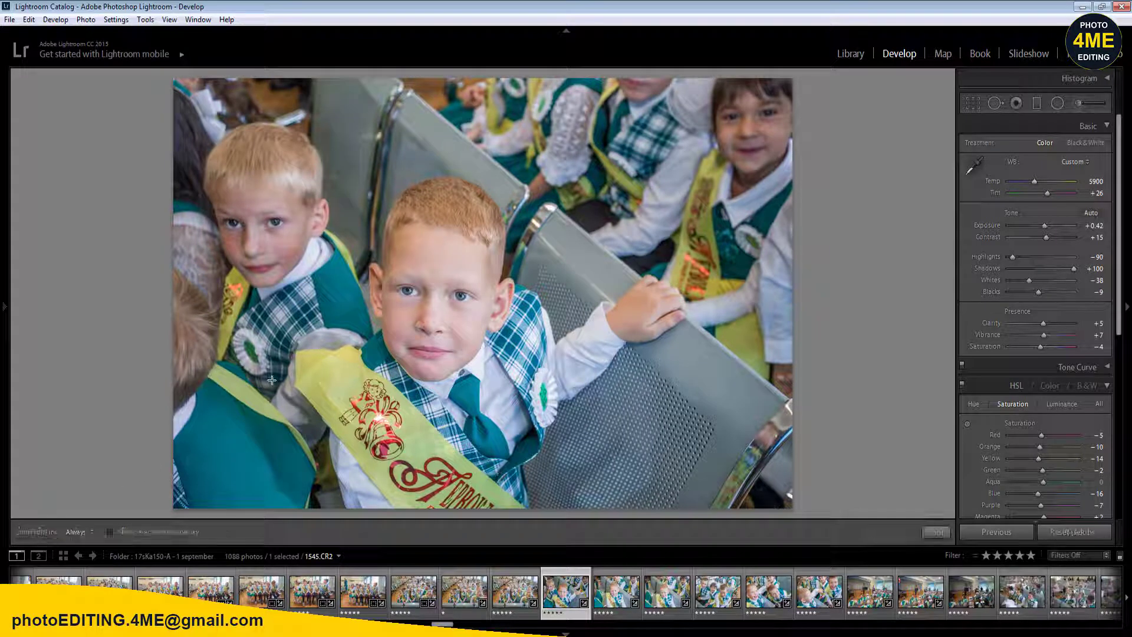
pyautogui.moveTo(254, 229); pyautogui.dragTo(293, 290)
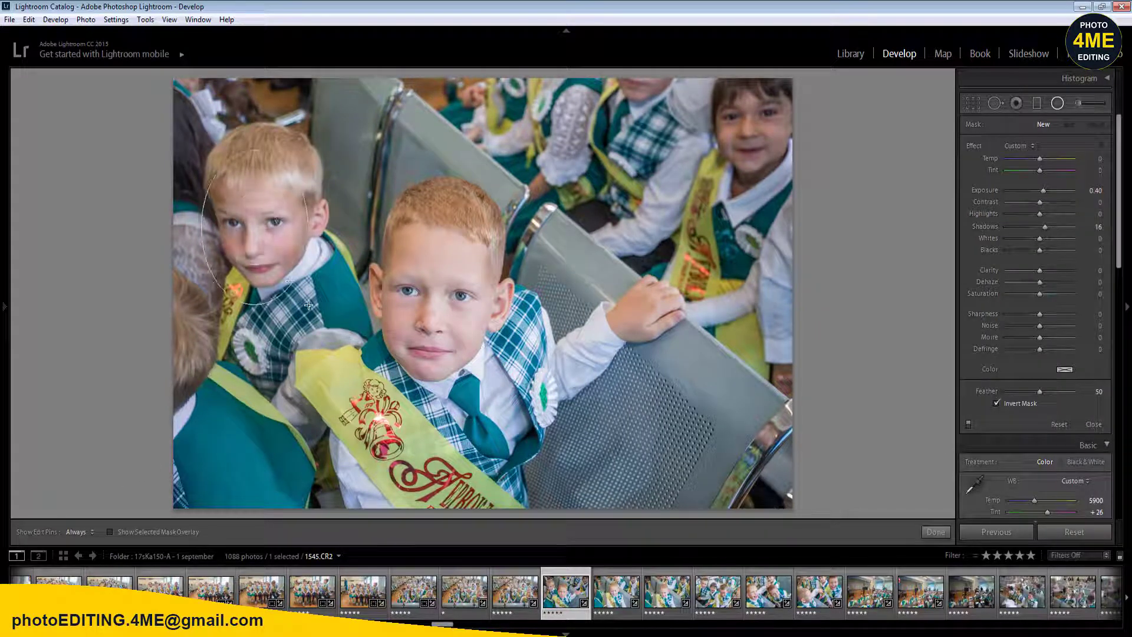
pyautogui.moveTo(781, 187); pyautogui.dragTo(826, 247)
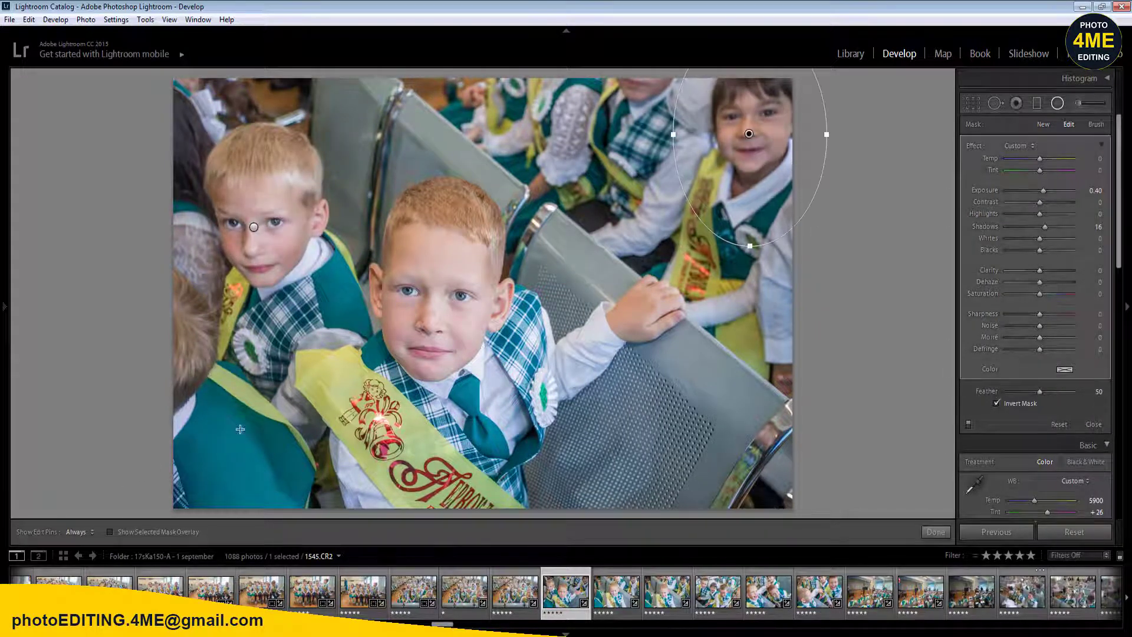
pyautogui.hotkey('shift', 'm')
pyautogui.click(43, 533)
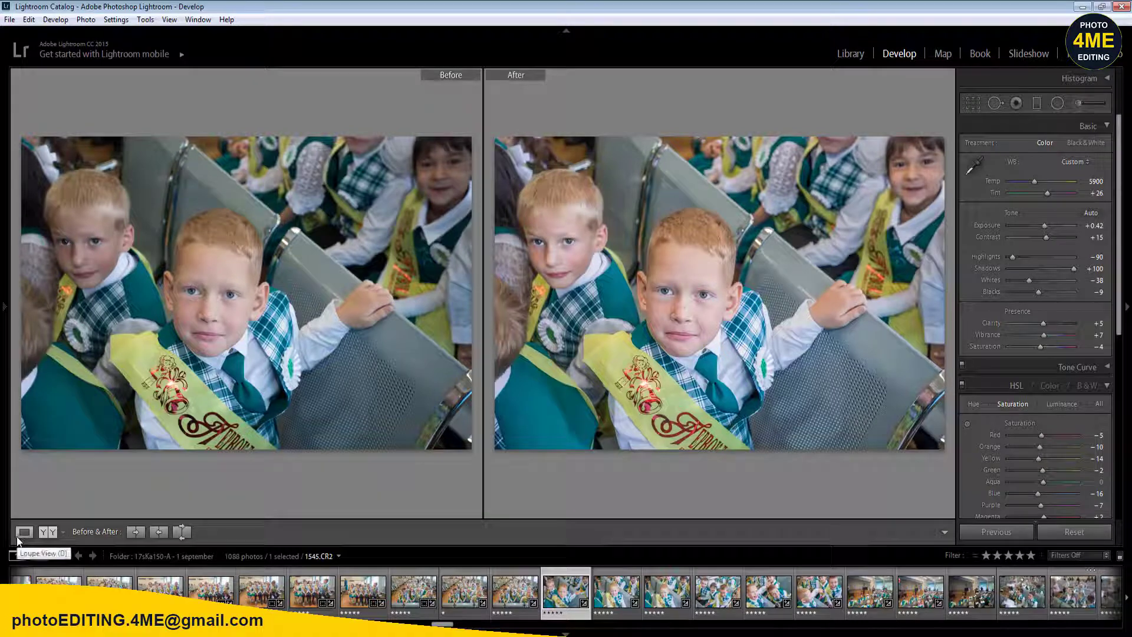
pyautogui.click(18, 539)
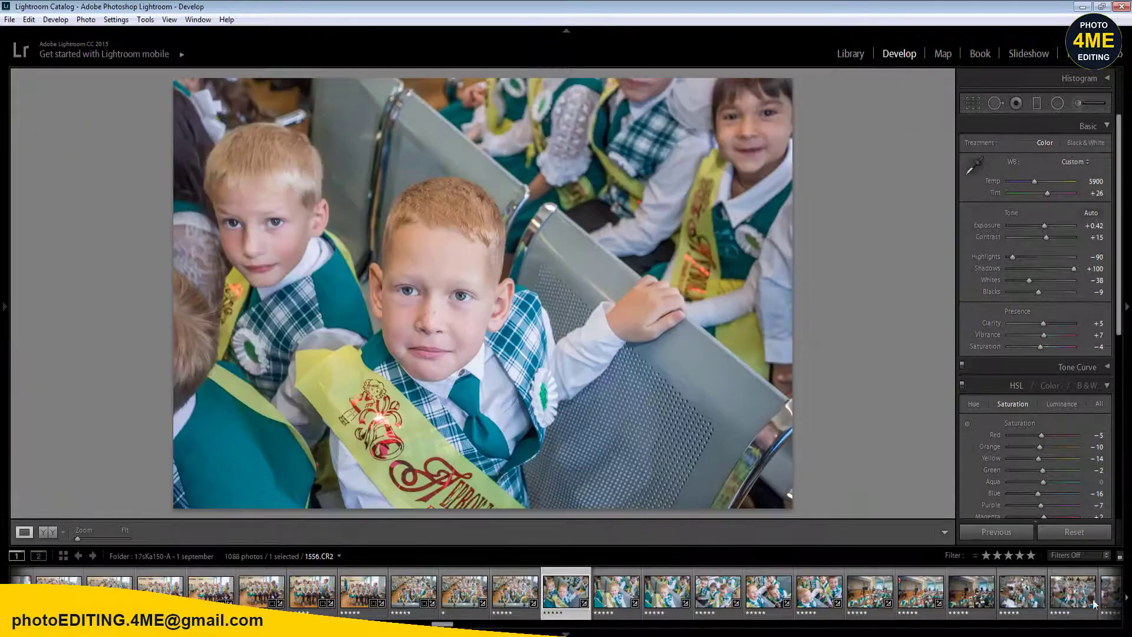
# - Synchronize the close-up's settings across eleven consecutive photos, leaving out local adjustments and crop
pyautogui.keyDown('shift'); pyautogui.click(1072, 591); pyautogui.keyUp('shift')
pyautogui.click(1010, 533)
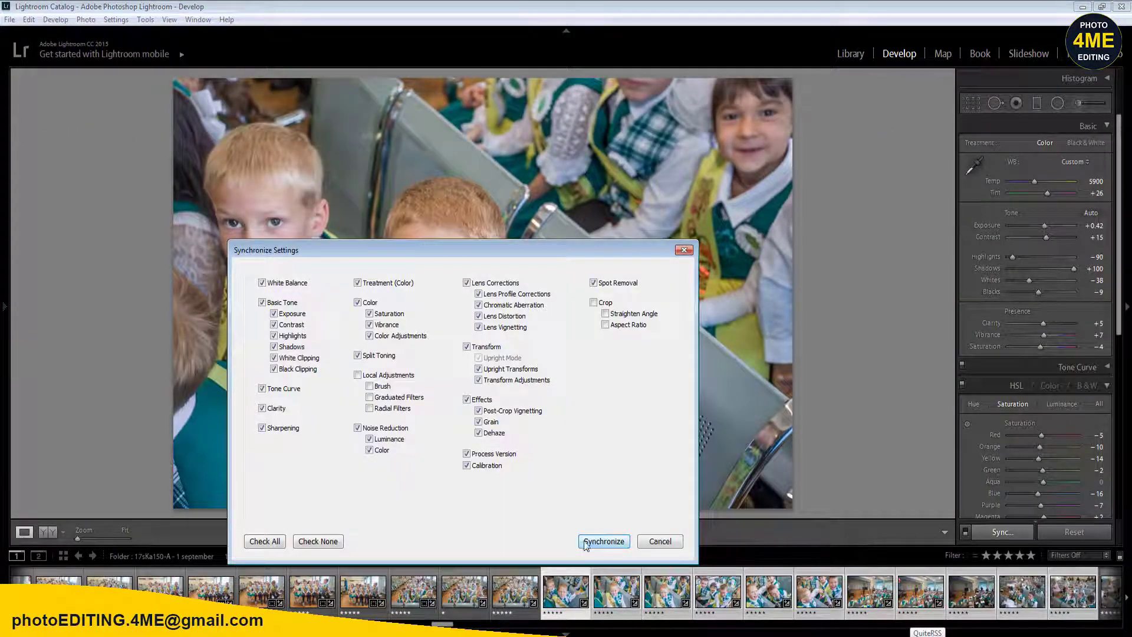
pyautogui.click(603, 542)
# - Set vibrance to +15 and saturation to 0, and synchronize the selected photos again without local adjustments and crop
pyautogui.click(1096, 335)
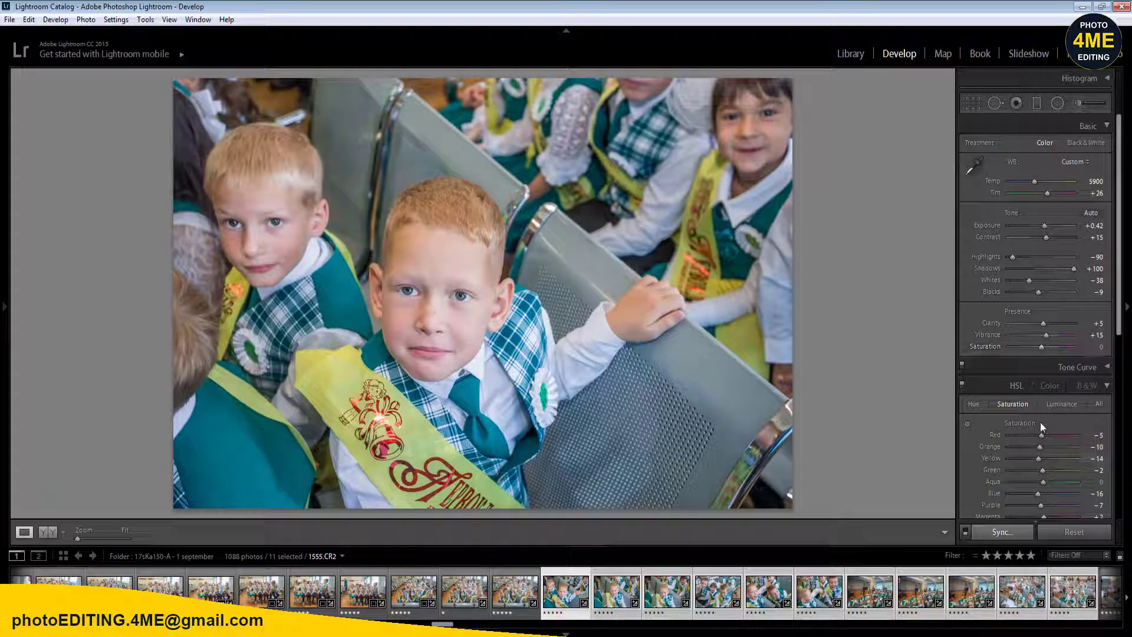
pyautogui.click(1003, 532)
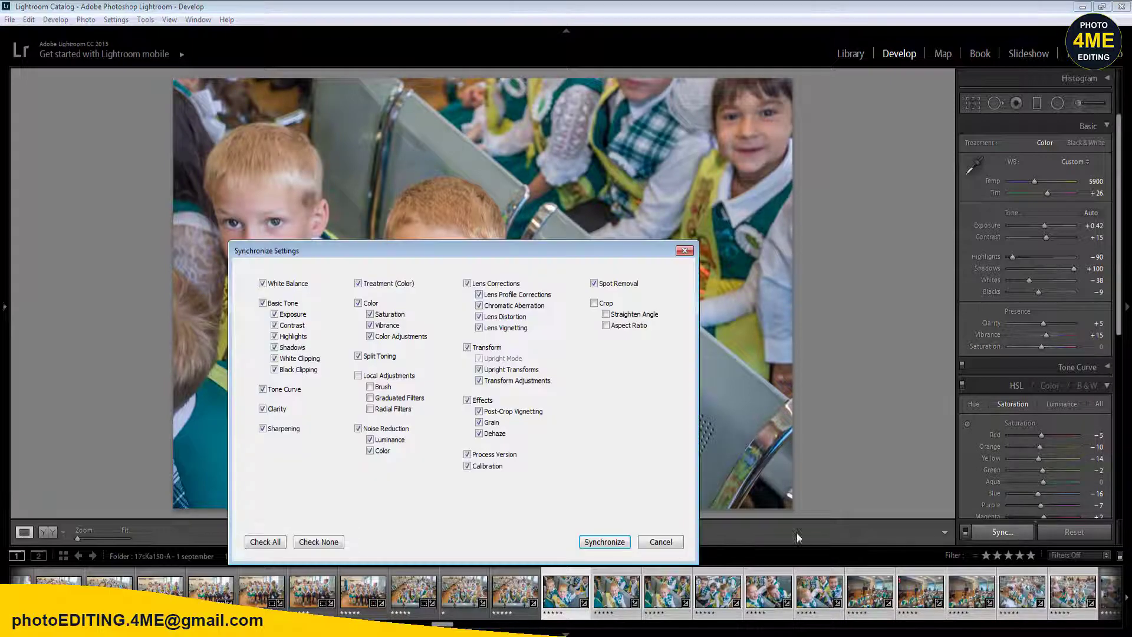
pyautogui.click(620, 542)
# - Rate the shot of the red-haired boy glancing sideways on the bench 1 star
pyautogui.click(609, 594)
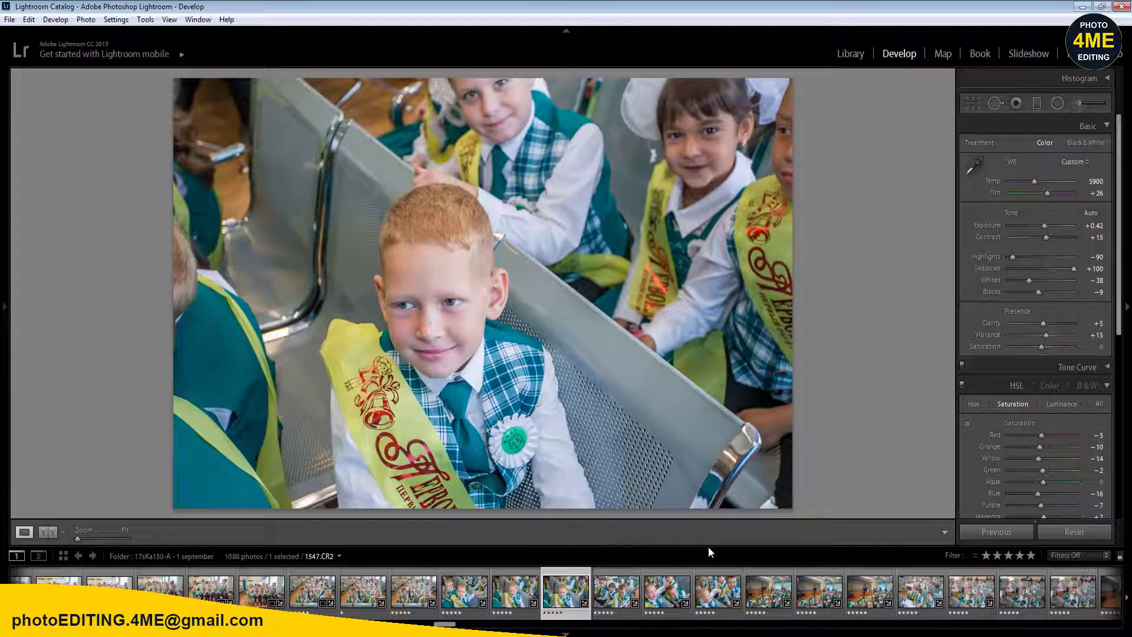
pyautogui.press('1')
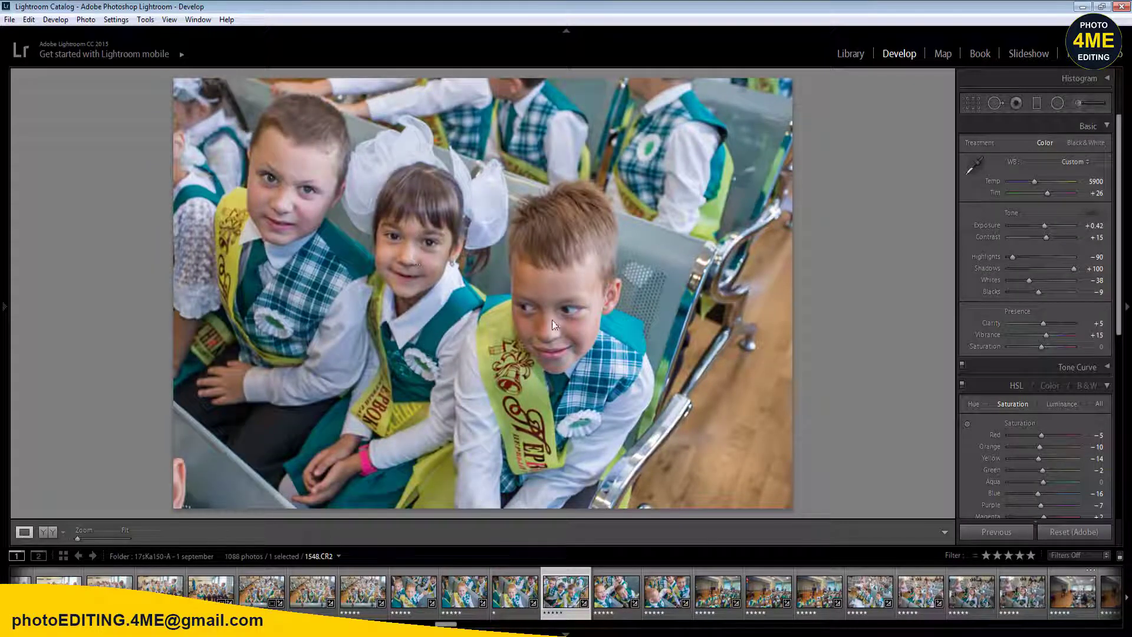
# - On the shot of two boys and a girl with white bows, place inverted radial filters with exposure 0.40 and shadows 16 over all three faces
pyautogui.hotkey('shift', 'm')
pyautogui.moveTo(548, 317); pyautogui.dragTo(619, 404)
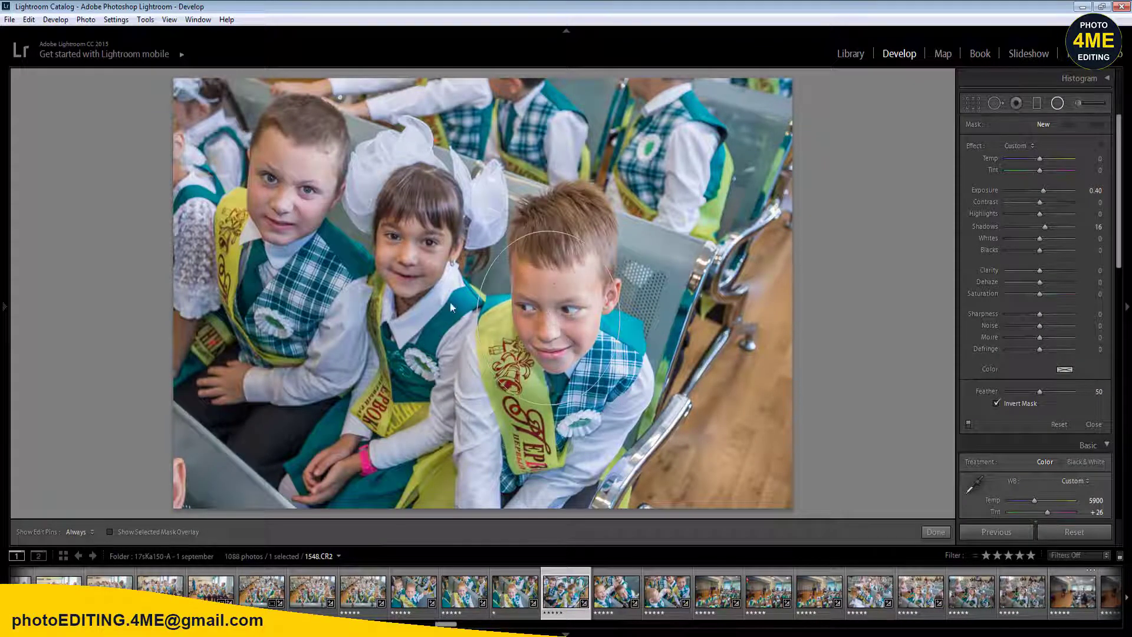
pyautogui.moveTo(409, 258); pyautogui.dragTo(476, 336)
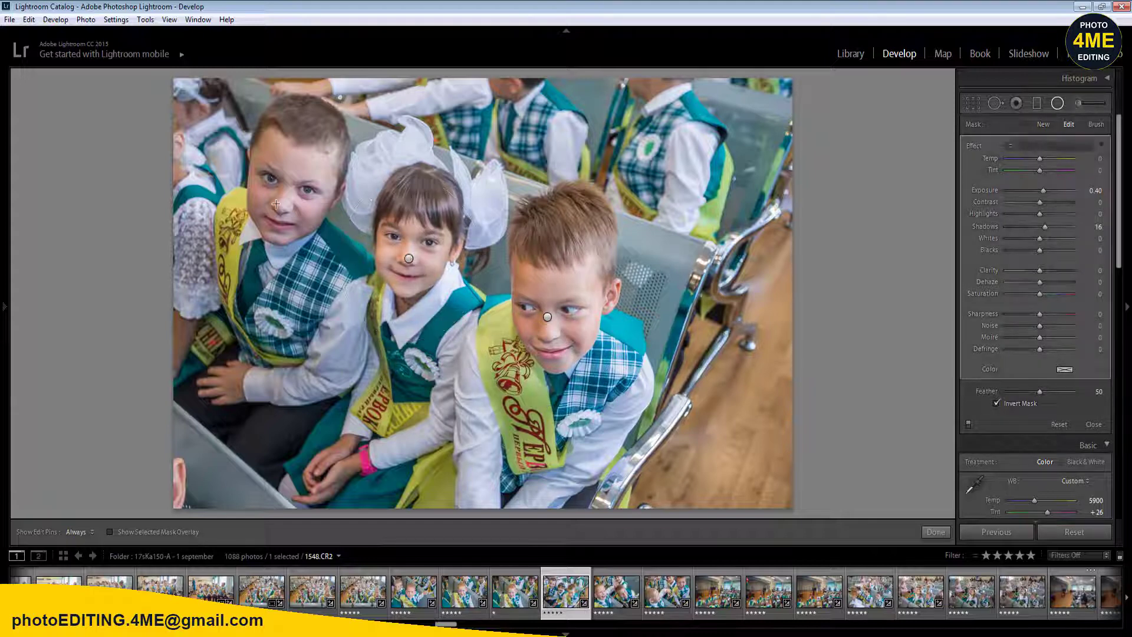
pyautogui.moveTo(276, 204); pyautogui.dragTo(370, 316)
pyautogui.hotkey('shift', 'm')
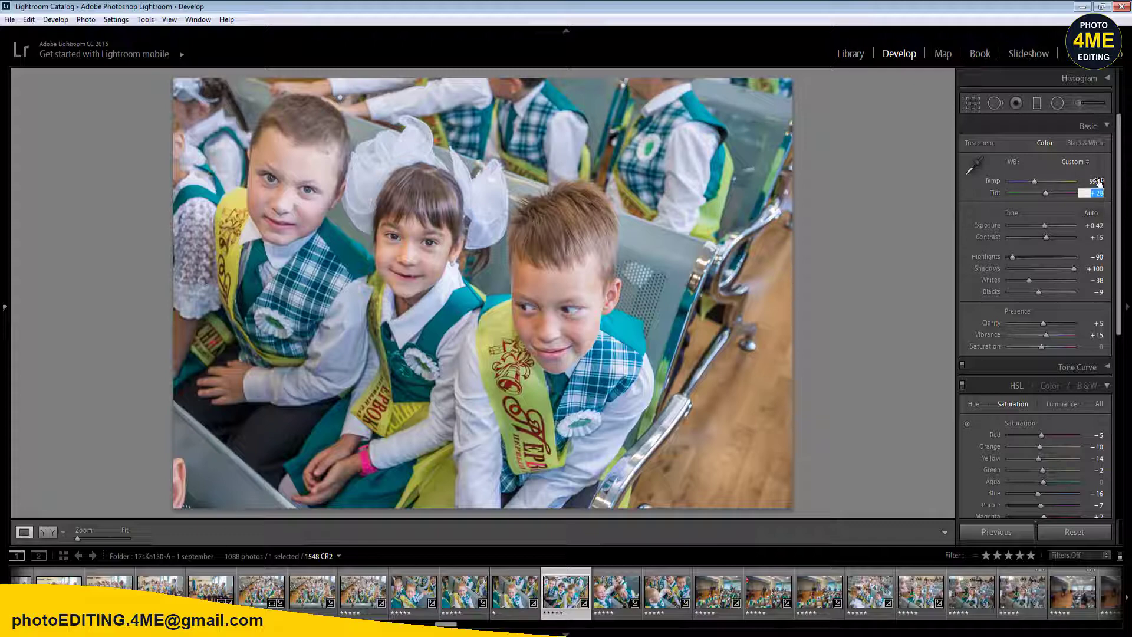
# - Set the shot's tint to +20 and temperature to 6100, and synchronize its settings across ten consecutive photos
pyautogui.click(1096, 181)
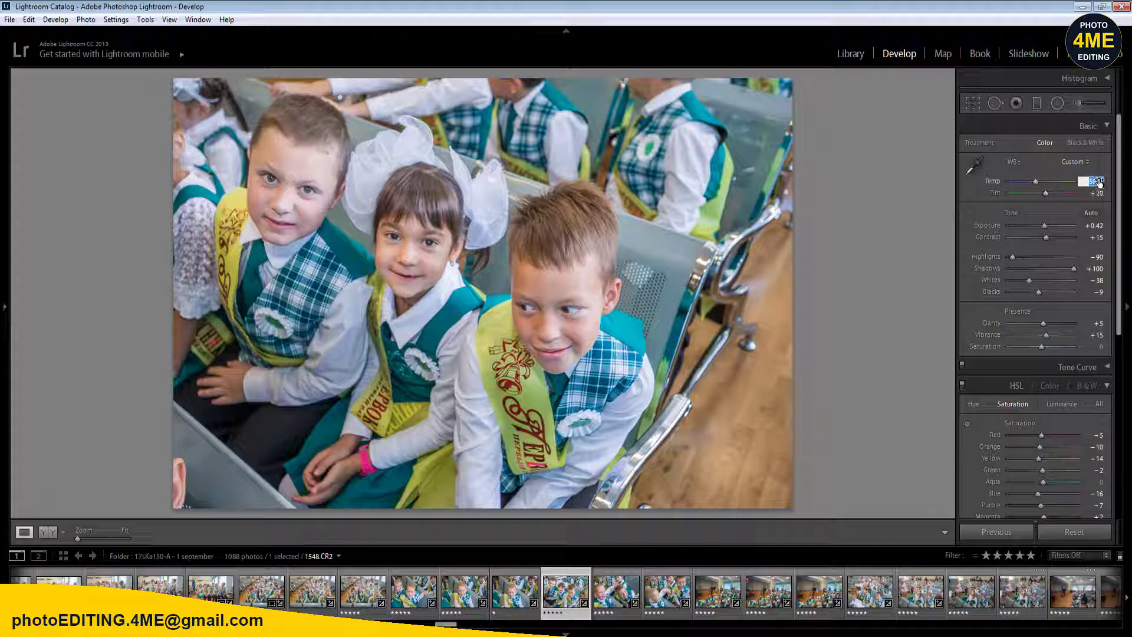
pyautogui.keyDown('shift'); pyautogui.click(1022, 591); pyautogui.keyUp('shift')
pyautogui.click(1003, 532)
pyautogui.click(605, 543)
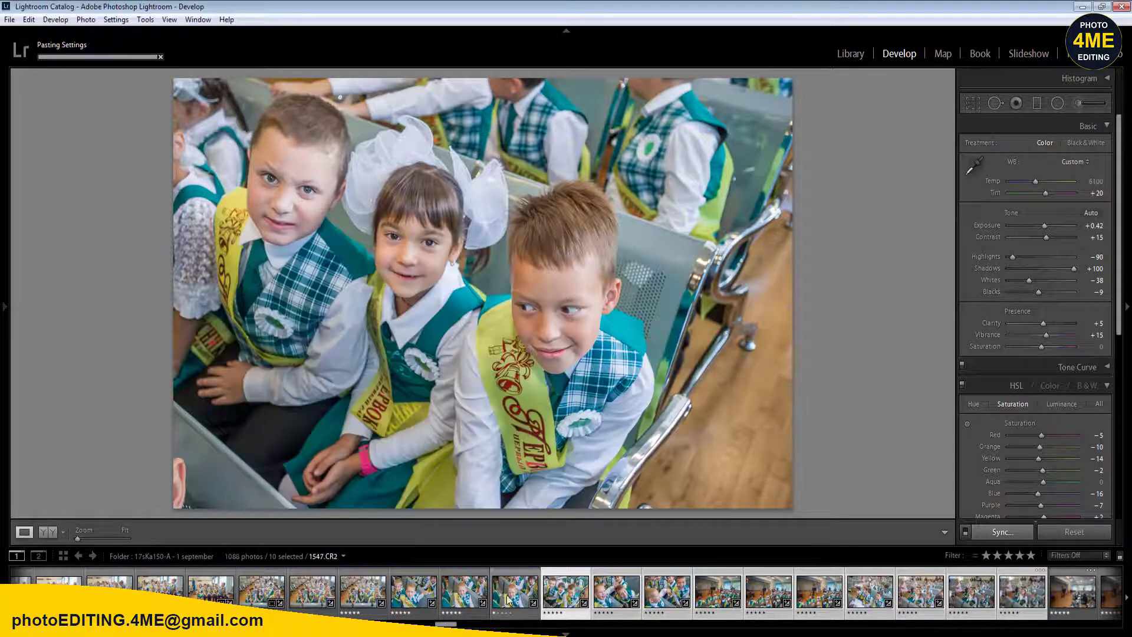
# - Rate the shot of the laughing boy beside the boy raising his arm 1 star
pyautogui.click(615, 594)
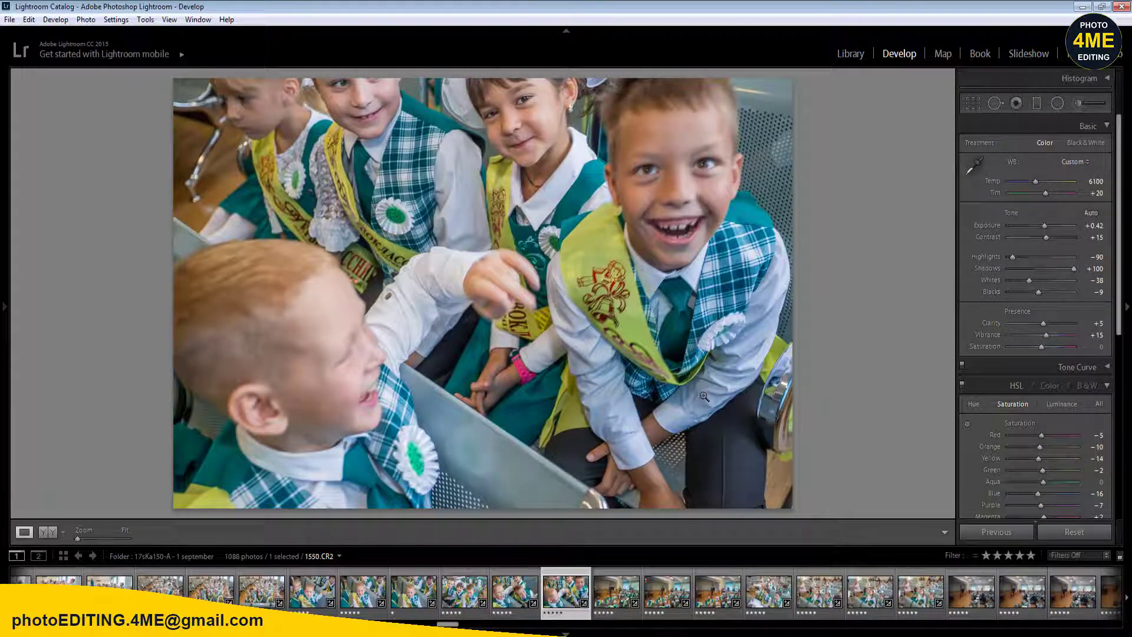
pyautogui.press('1')
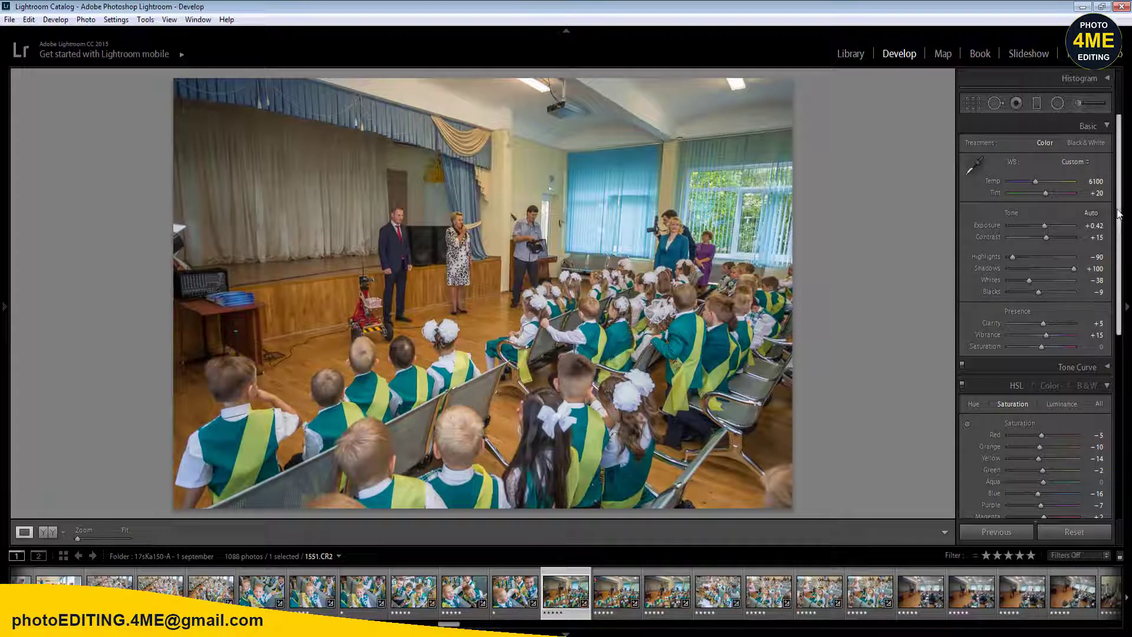
# - On the wide hall shot with the two speakers, set exposure to +0.82, temperature to 5950 and yellow luminance to +17
pyautogui.click(1096, 226)
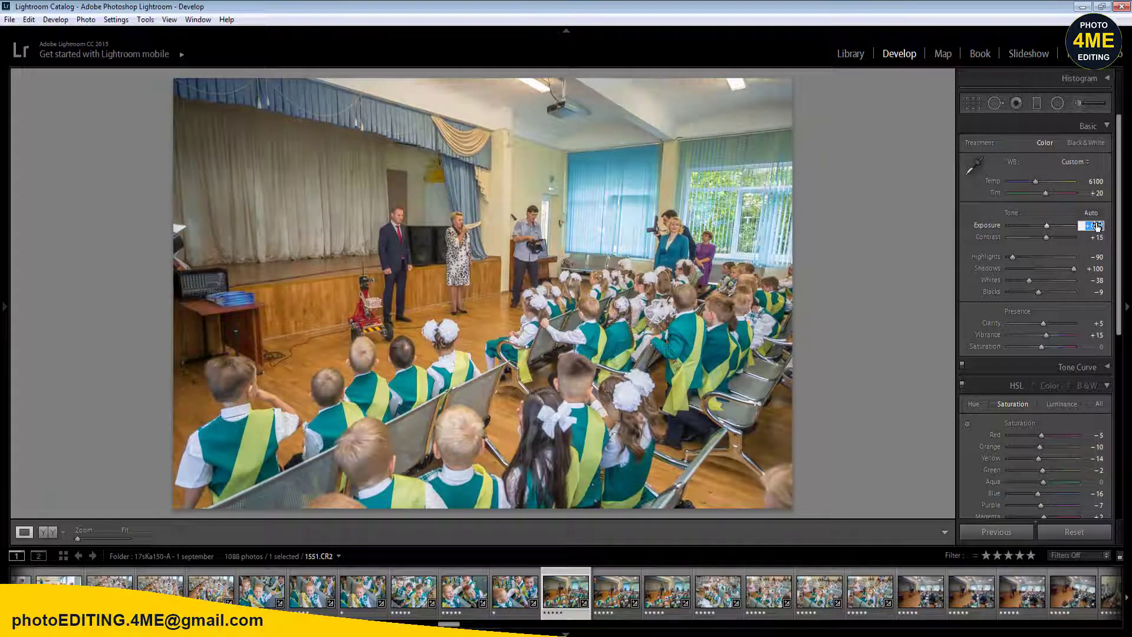
pyautogui.click(1095, 182)
pyautogui.write('5950')
pyautogui.press('Return')
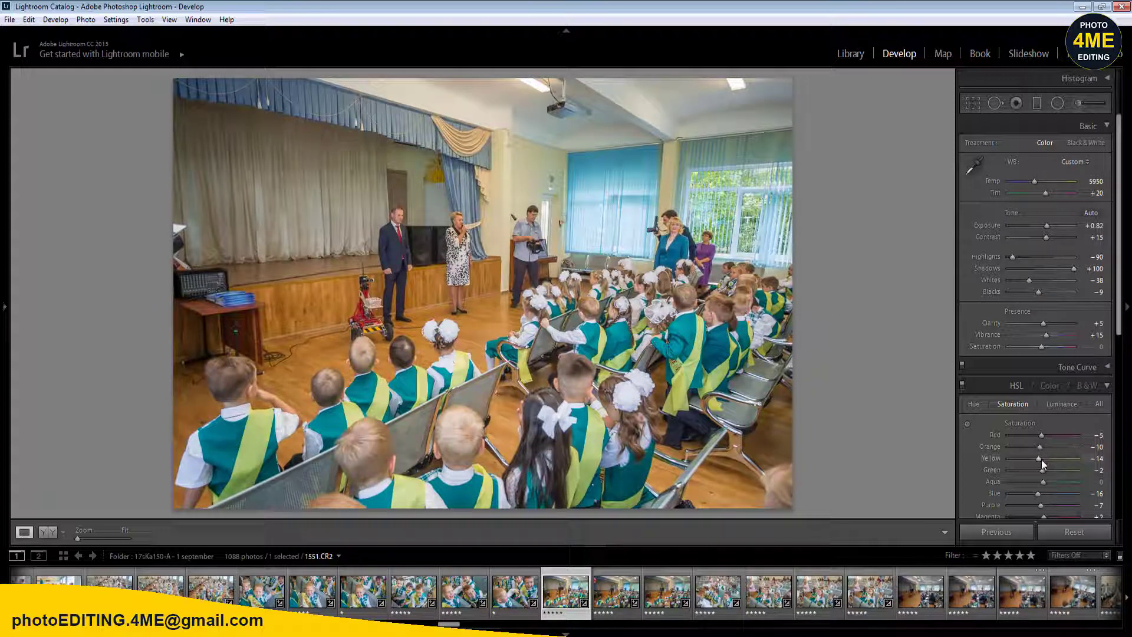
pyautogui.click(1067, 405)
pyautogui.moveTo(1056, 461); pyautogui.dragTo(1055, 461)
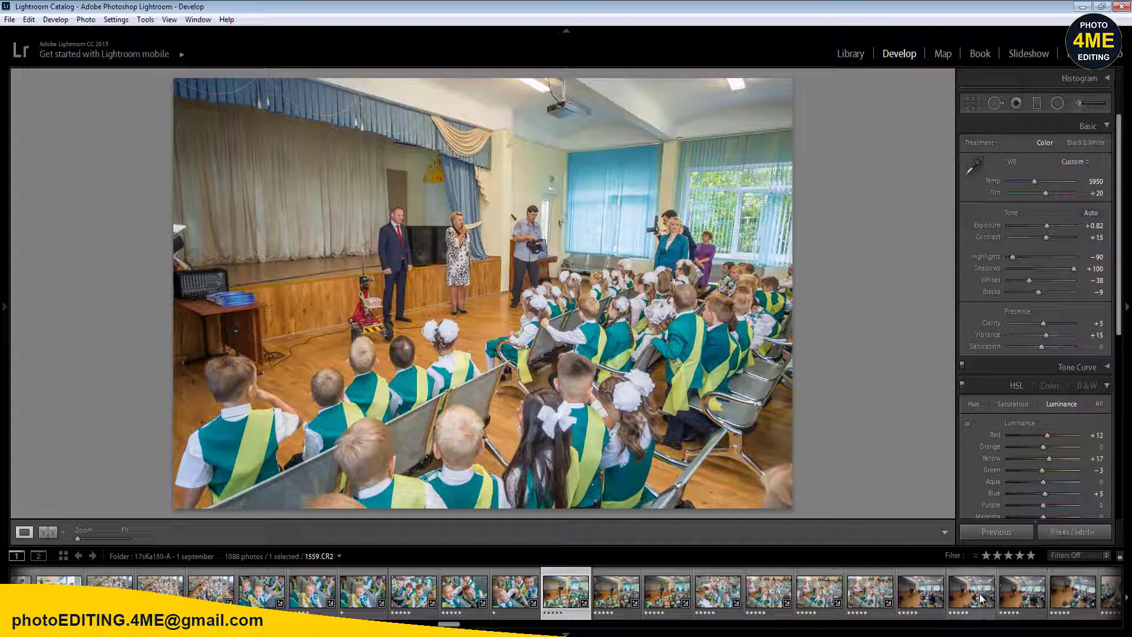
# - Synchronize the wide hall shot's settings across eleven consecutive photos, leaving out crop and local adjustments
pyautogui.keyDown('shift'); pyautogui.click(1073, 592); pyautogui.keyUp('shift')
pyautogui.click(1003, 532)
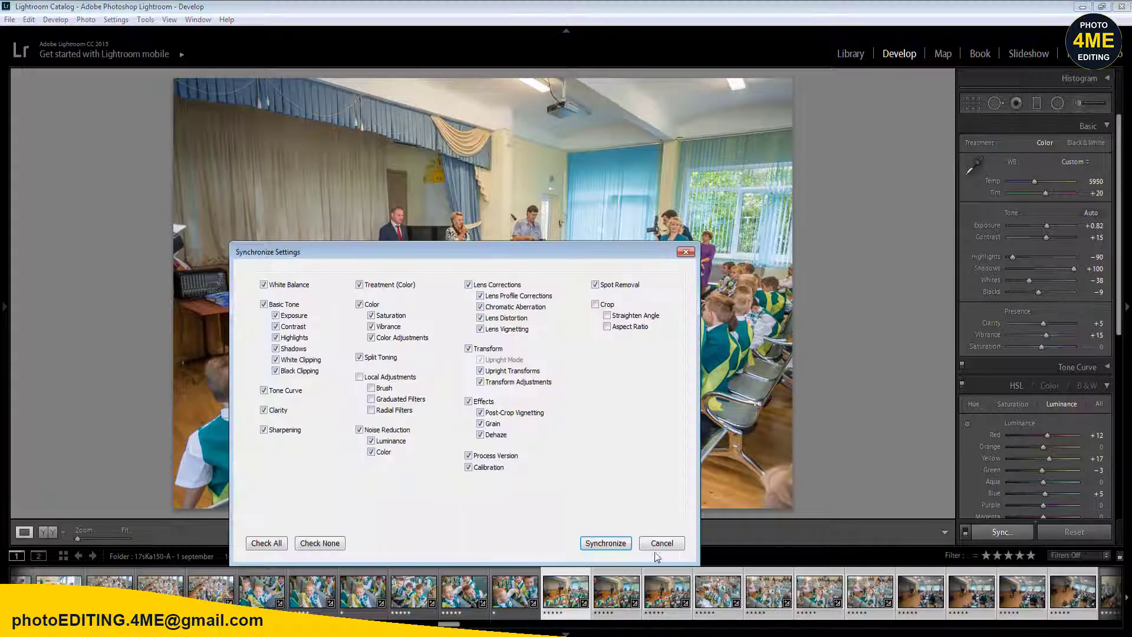
pyautogui.click(628, 542)
# - Compare the first two wide shots of the speakers in front of the stage and rate one 1 star
pyautogui.click(564, 600)
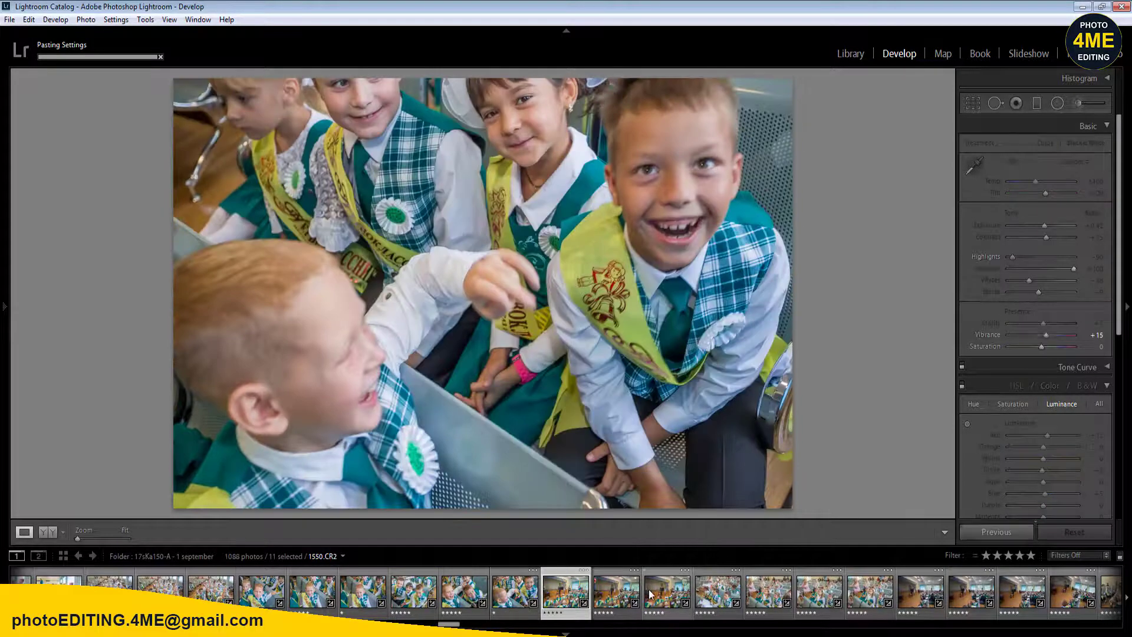
pyautogui.press('Right')
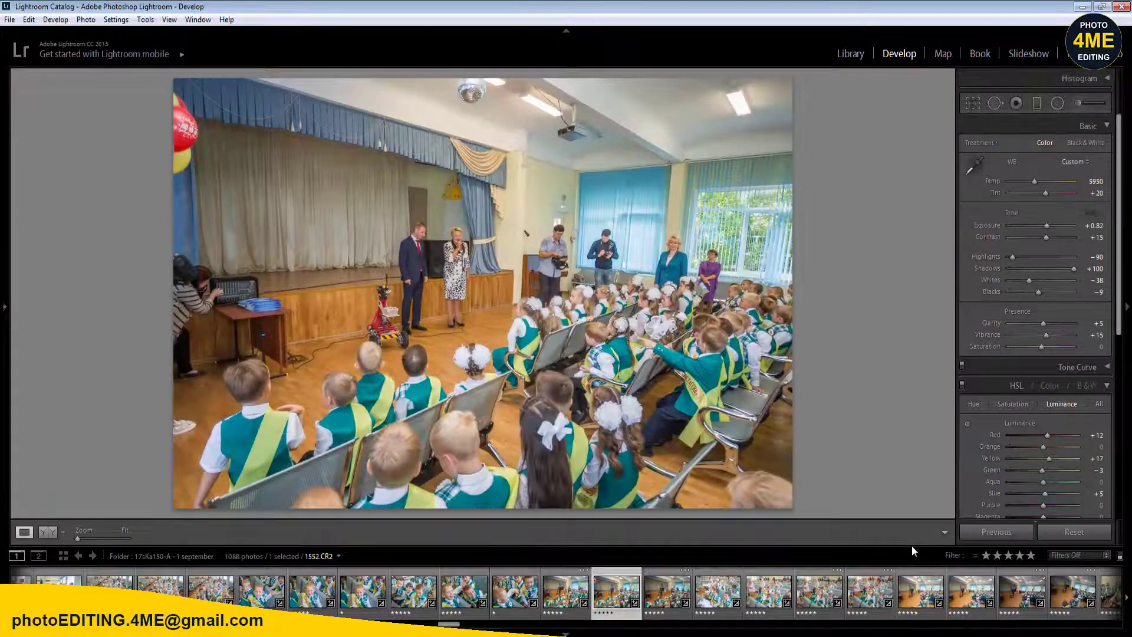
pyautogui.press('Left')
pyautogui.press('1')
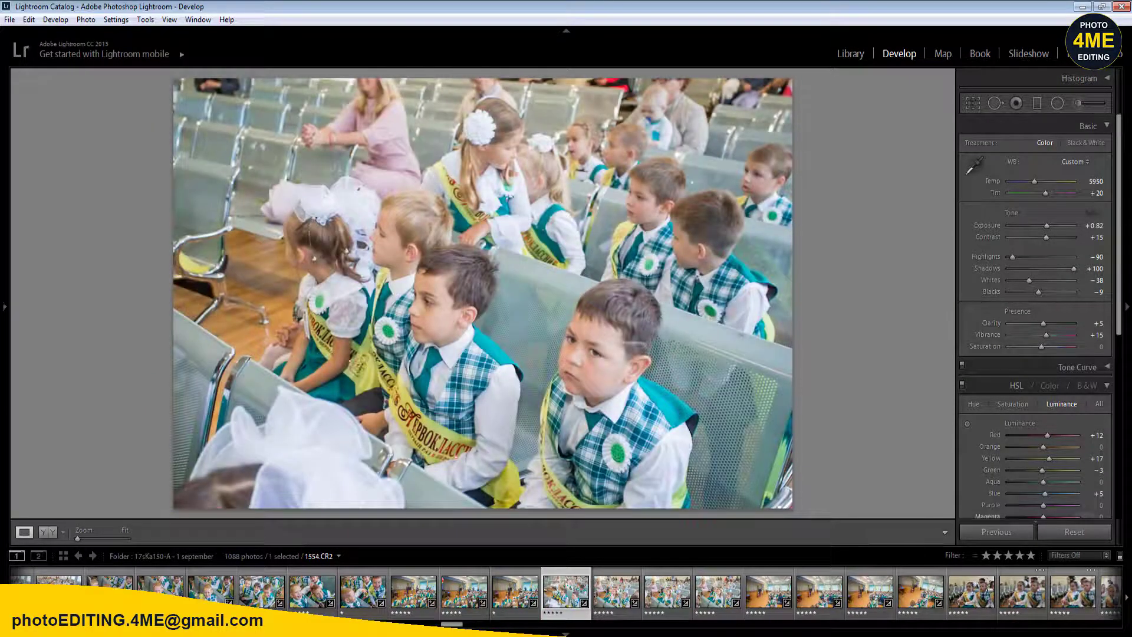
# - Lower the exposure of the shot with the frowning boy among the seated children to +0.42
pyautogui.click(1094, 227)
pyautogui.press('Down')
pyautogui.press('Down')
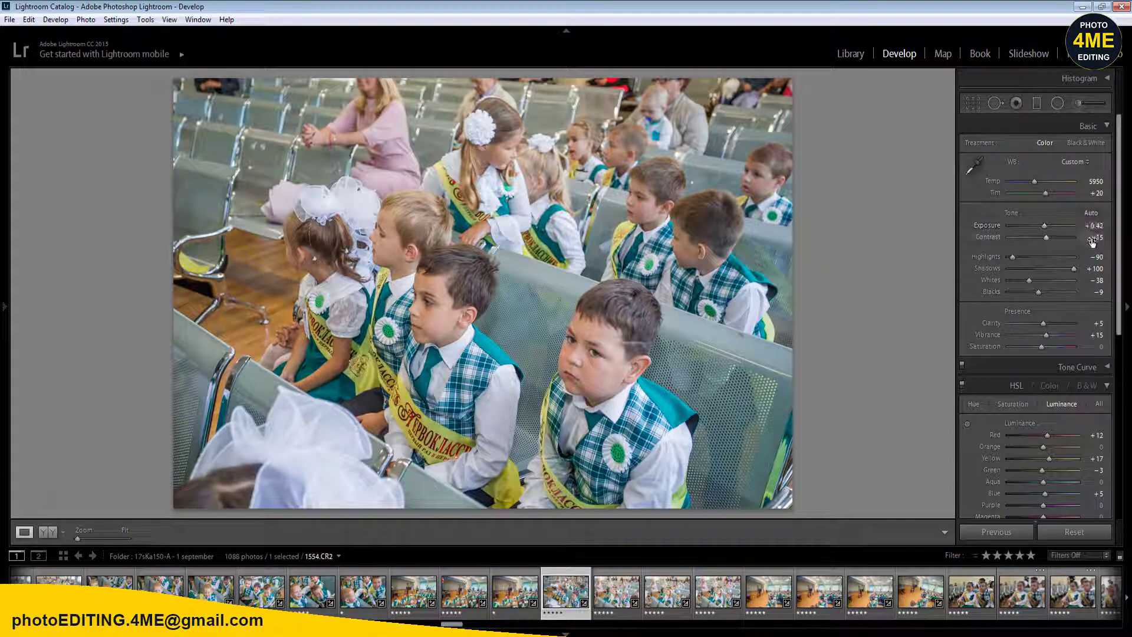
# - Apply Auto white balance to the frowning boy's shot, set its temperature to 6300, and compare the before and after versions
pyautogui.click(1076, 163)
pyautogui.click(1069, 189)
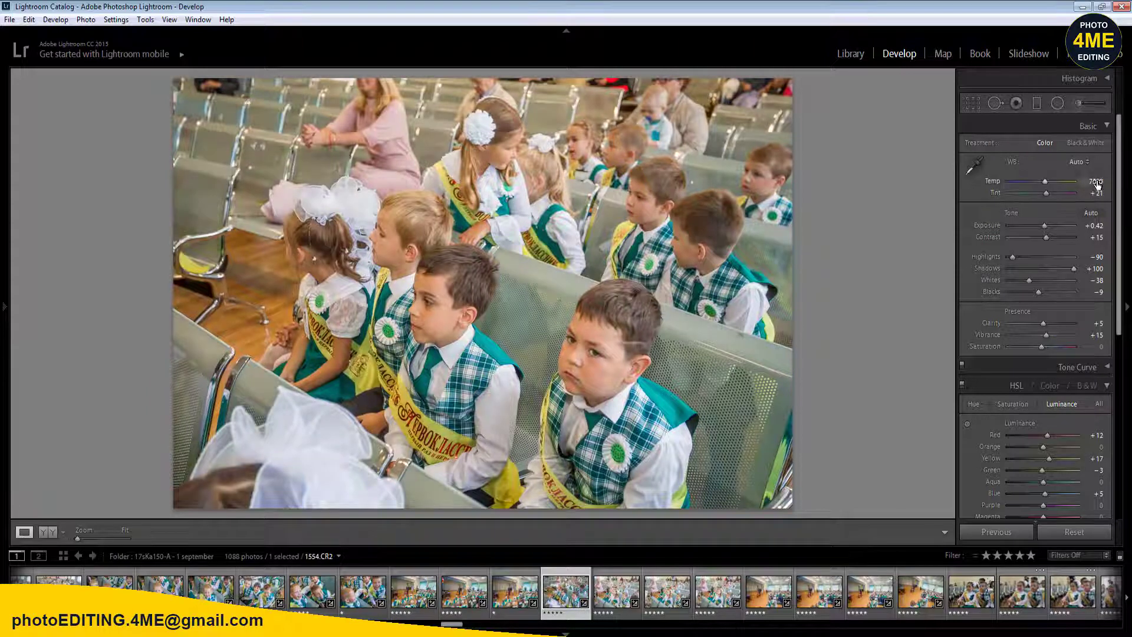
pyautogui.click(1095, 182)
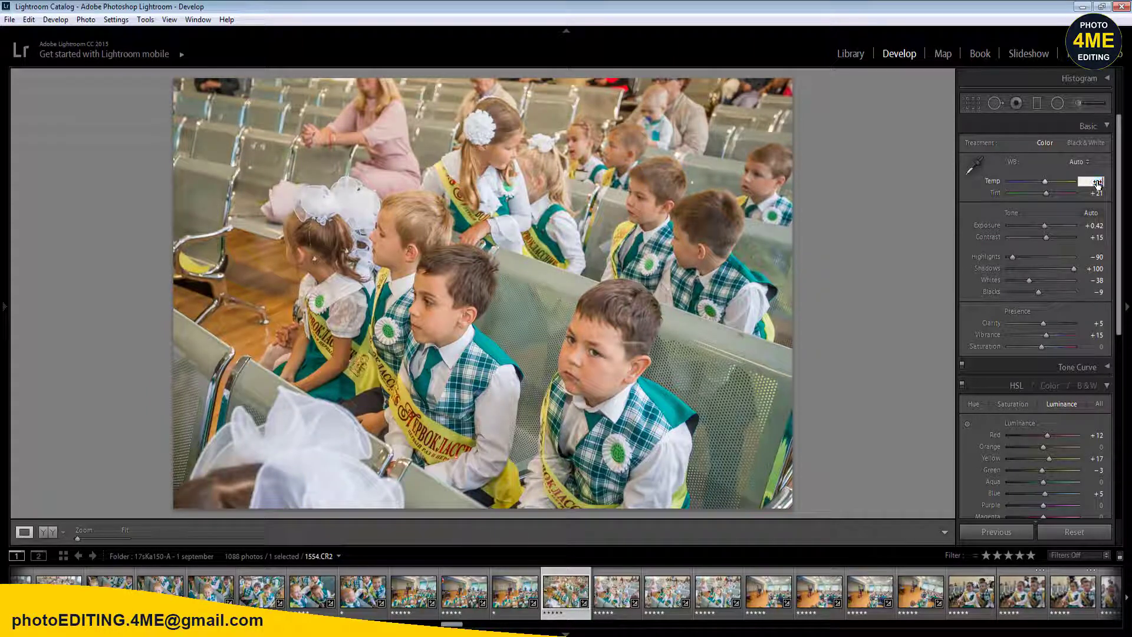
pyautogui.write('6300')
pyautogui.press('Return')
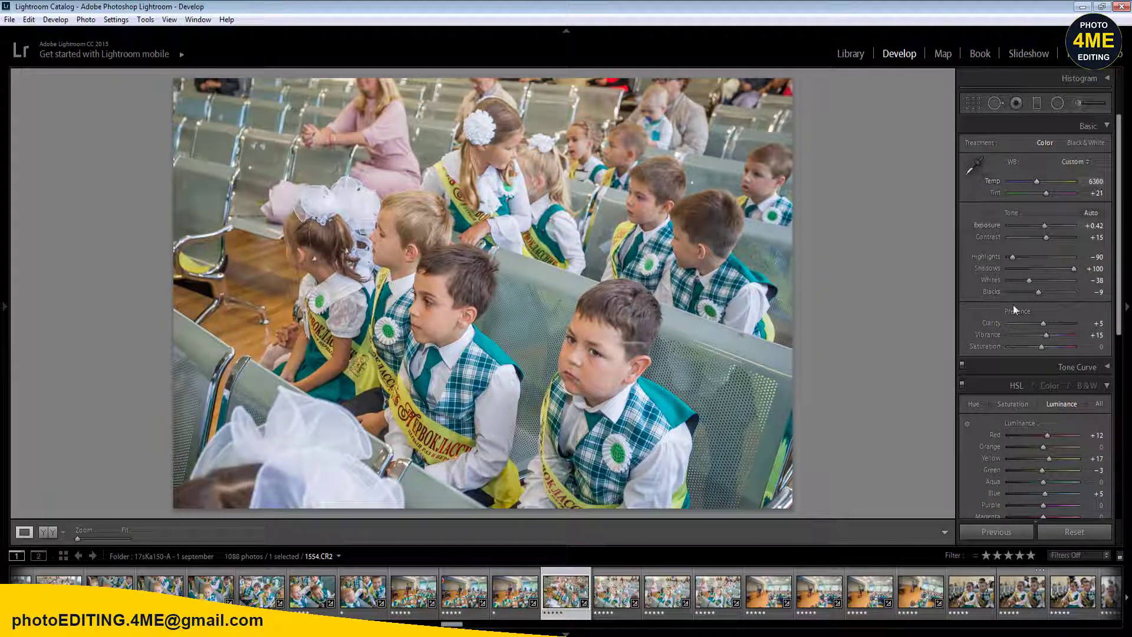
pyautogui.click(47, 531)
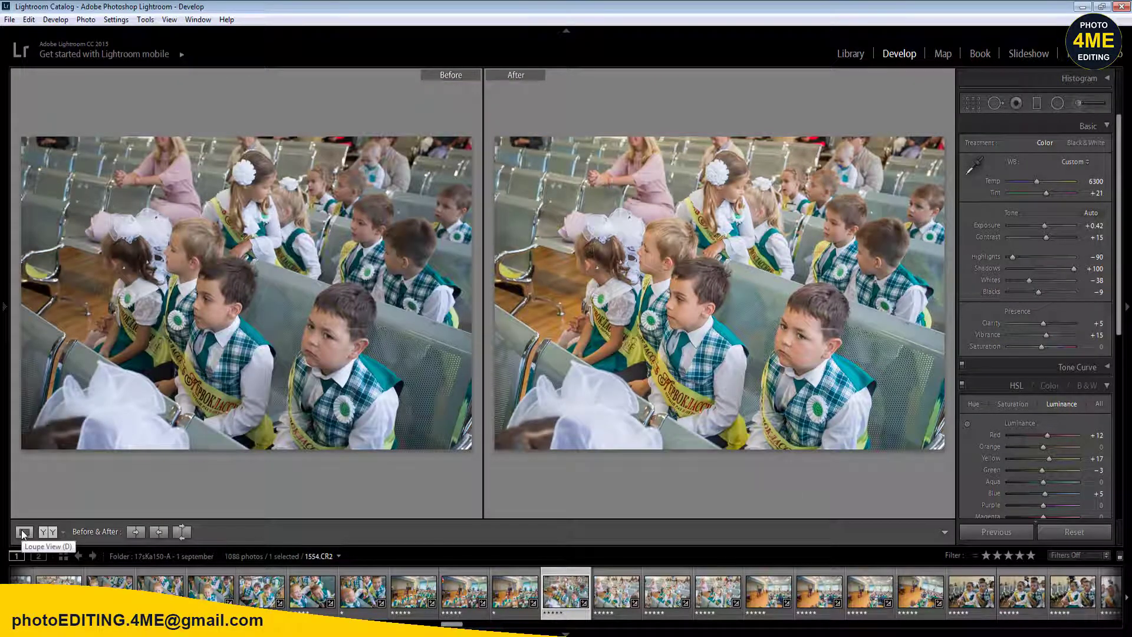
pyautogui.click(23, 532)
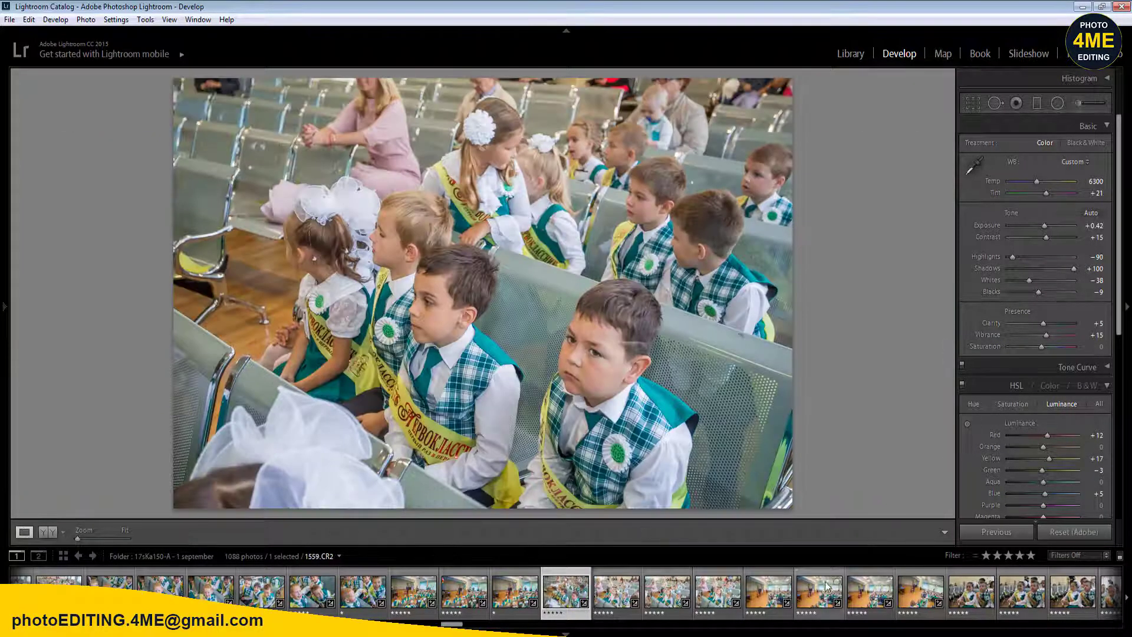
# - Synchronize the frowning boy shot's settings across eleven consecutive photos, leaving out crop and local adjustments
pyautogui.keyDown('shift'); pyautogui.click(1068, 589); pyautogui.keyUp('shift')
pyautogui.click(1005, 532)
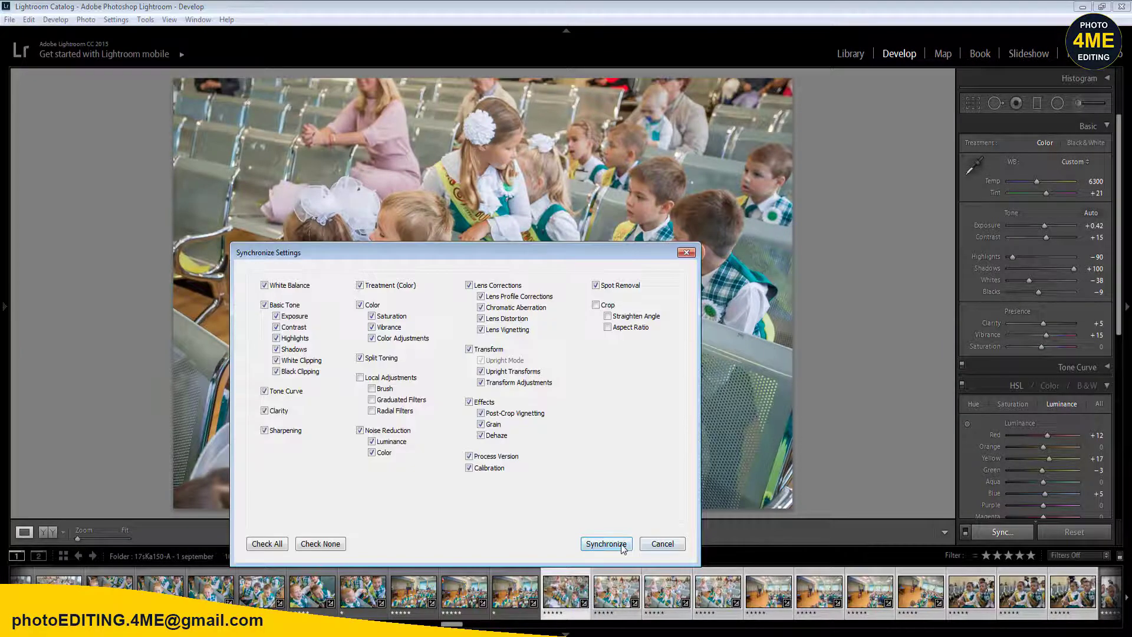
pyautogui.click(606, 544)
# - Review the three audience shots with the woman in pink and rate the second one 1 star
pyautogui.click(609, 596)
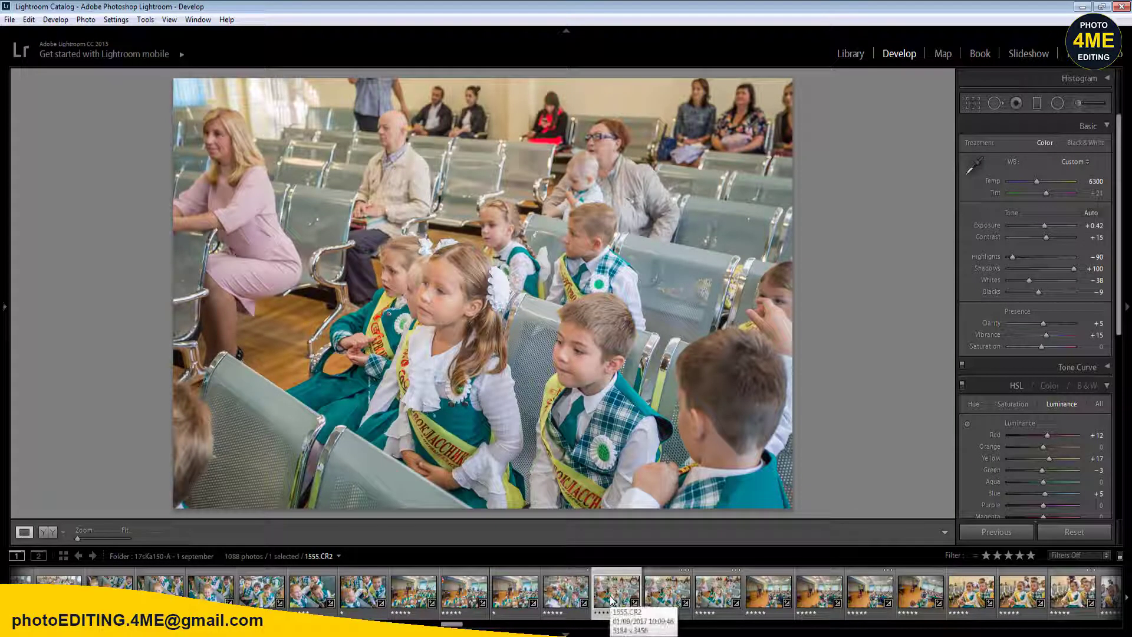
pyautogui.press('Right')
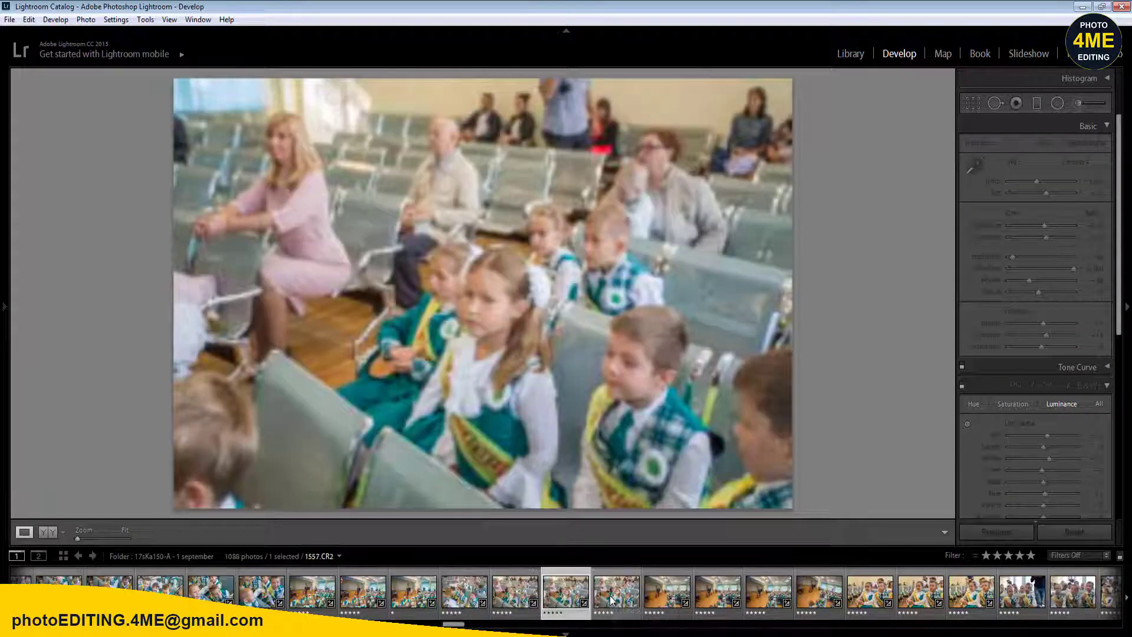
pyautogui.press('1')
pyautogui.press('Right')
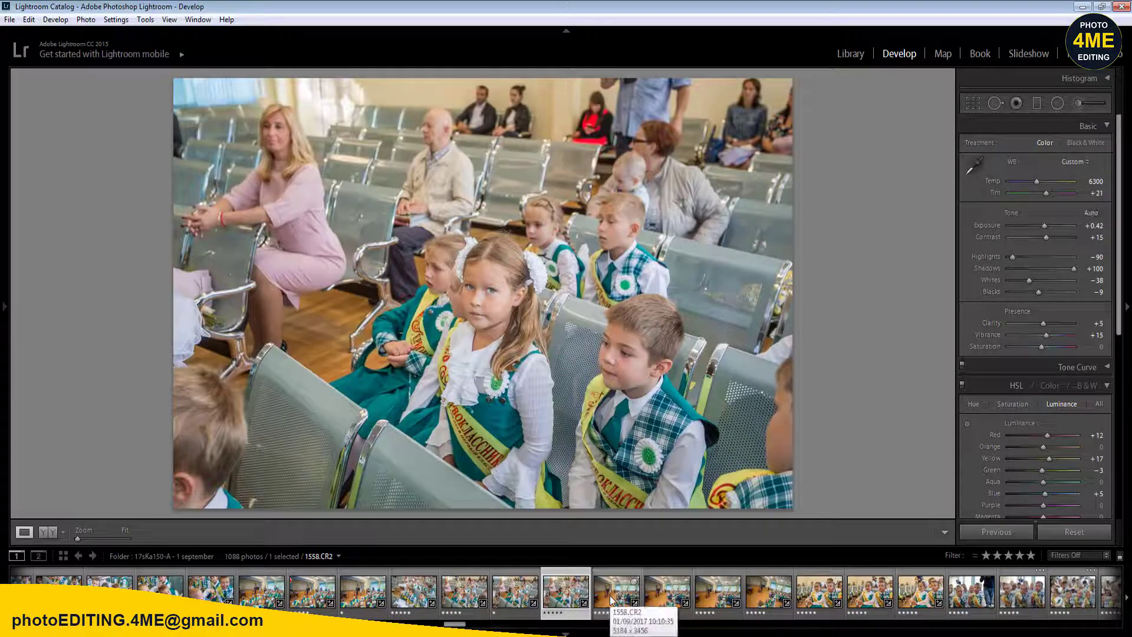
pyautogui.press('Right')
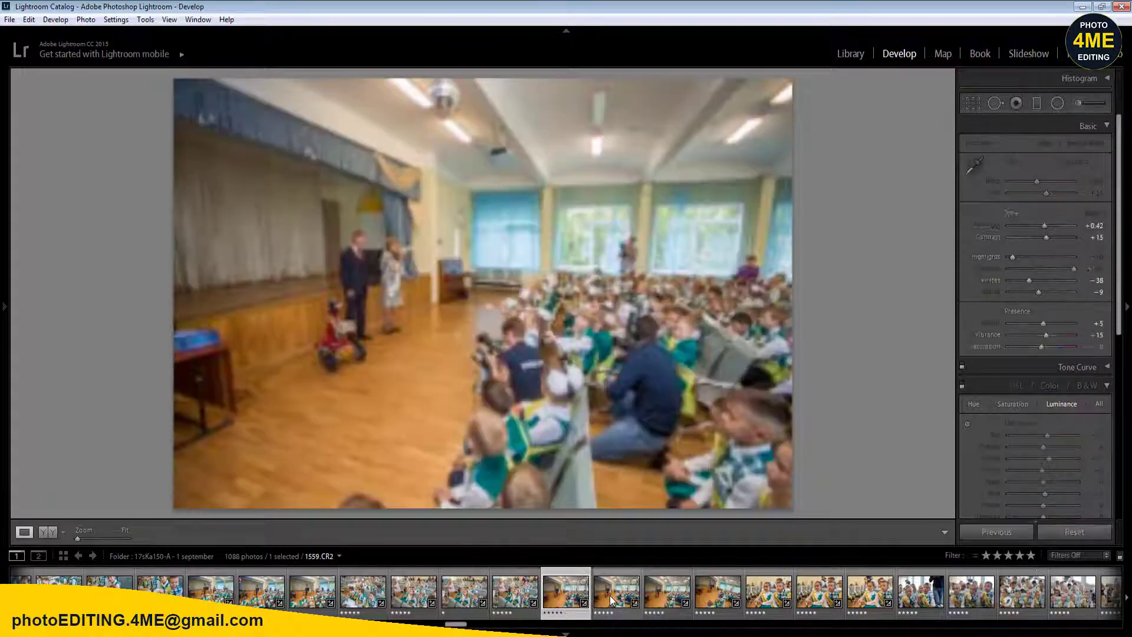
# - Synchronize the settings of the first wide hall shot, 1551.CR2, to the four wide stage shots starting at 1558.CR2
pyautogui.click(204, 596)
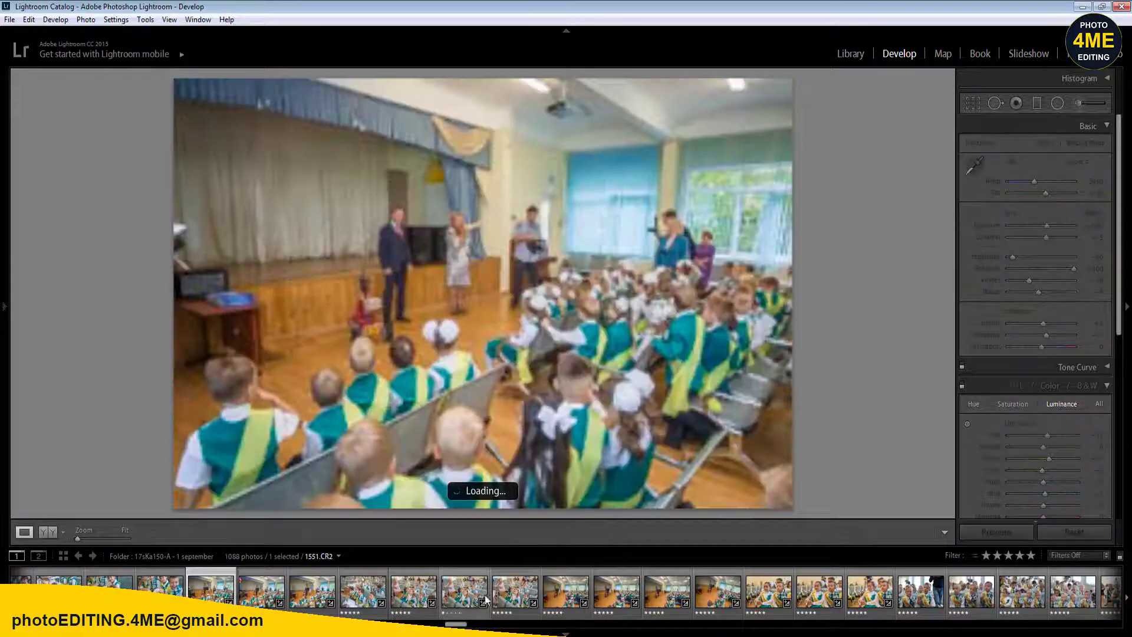
pyautogui.keyDown('ctrl'); pyautogui.click(565, 597); pyautogui.keyUp('ctrl')
pyautogui.keyDown('shift'); pyautogui.click(723, 594); pyautogui.keyUp('shift')
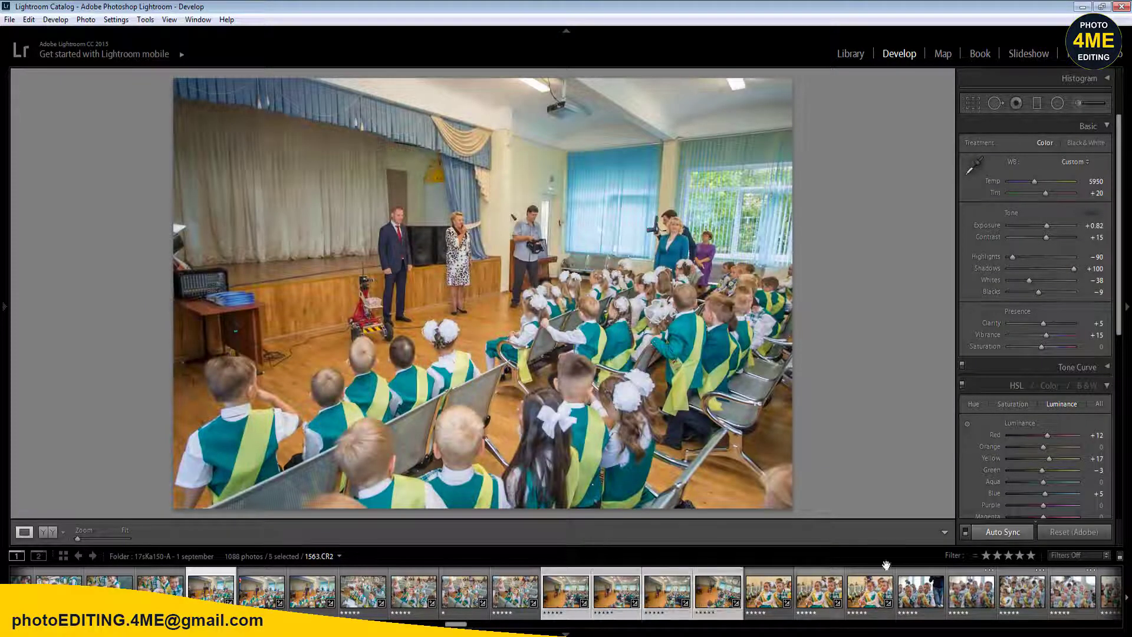
pyautogui.click(1014, 530)
pyautogui.click(625, 543)
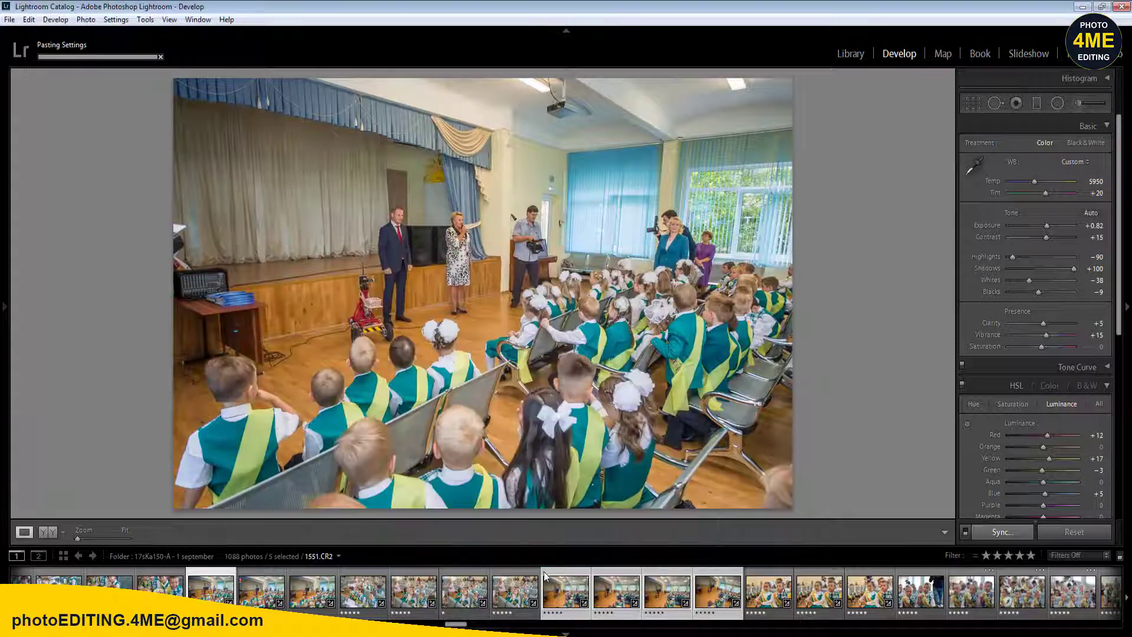
# - Compare the wide shots of the two speakers beside the robot, and rate the shot of the man standing alone, 1560.CR2, 1 star
pyautogui.click(519, 593)
pyautogui.click(575, 592)
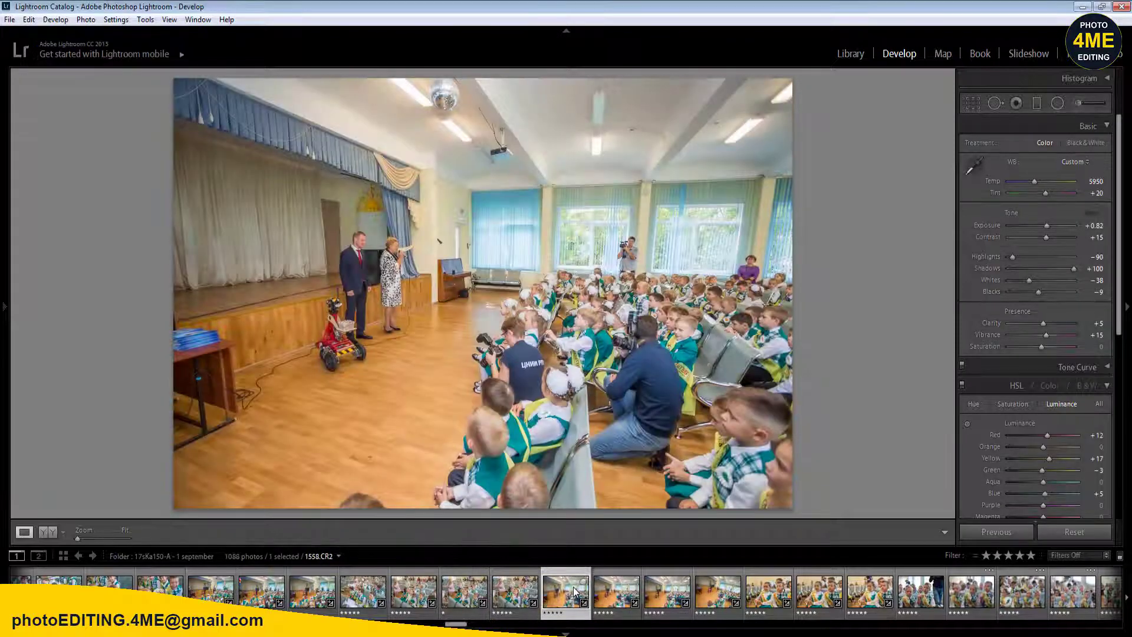
pyautogui.press('Right')
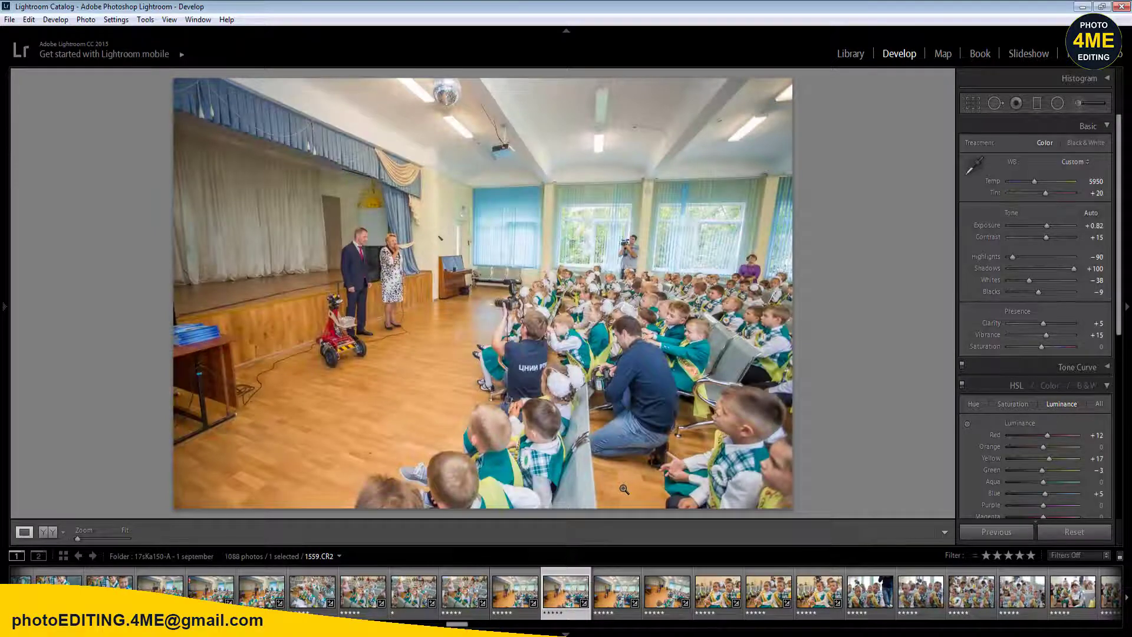
pyautogui.press('Left')
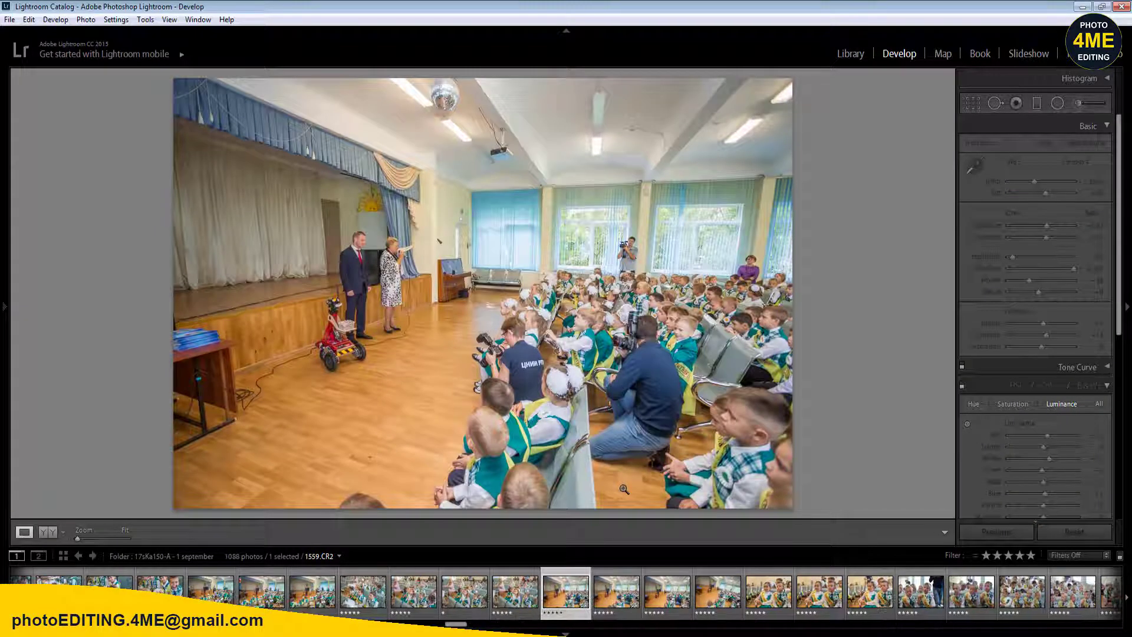
pyautogui.press('Right')
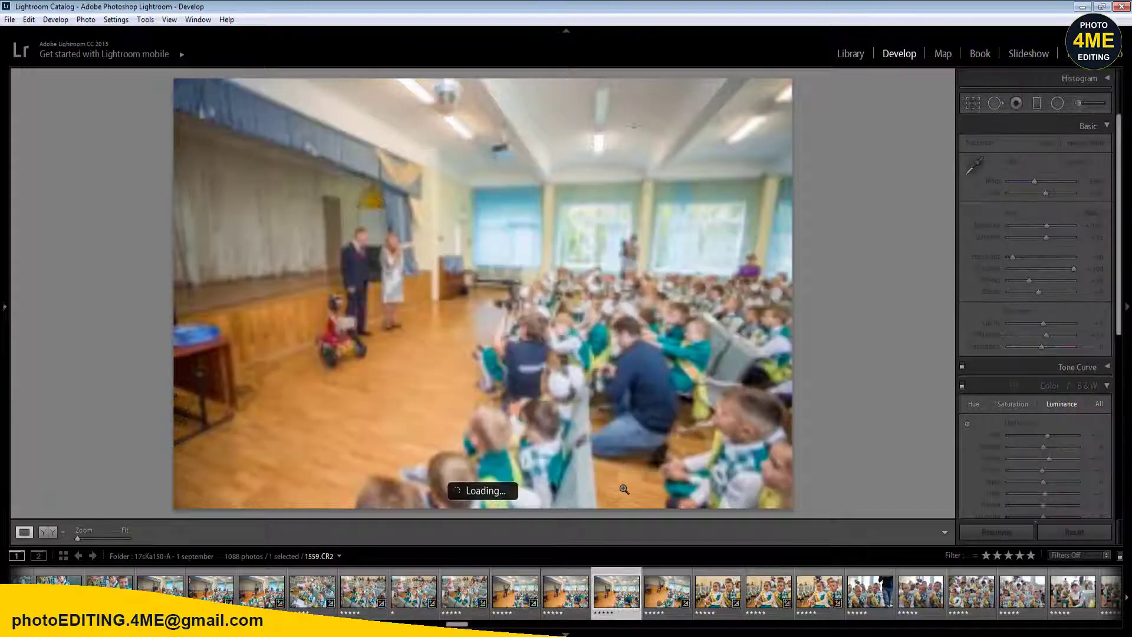
pyautogui.press('Right')
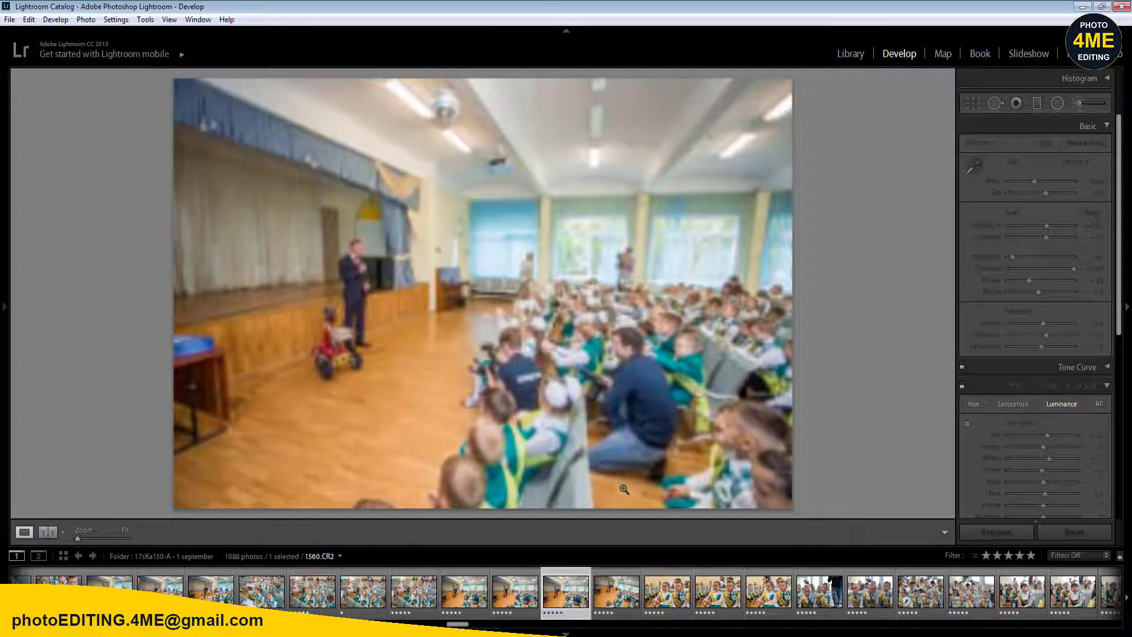
pyautogui.press('1')
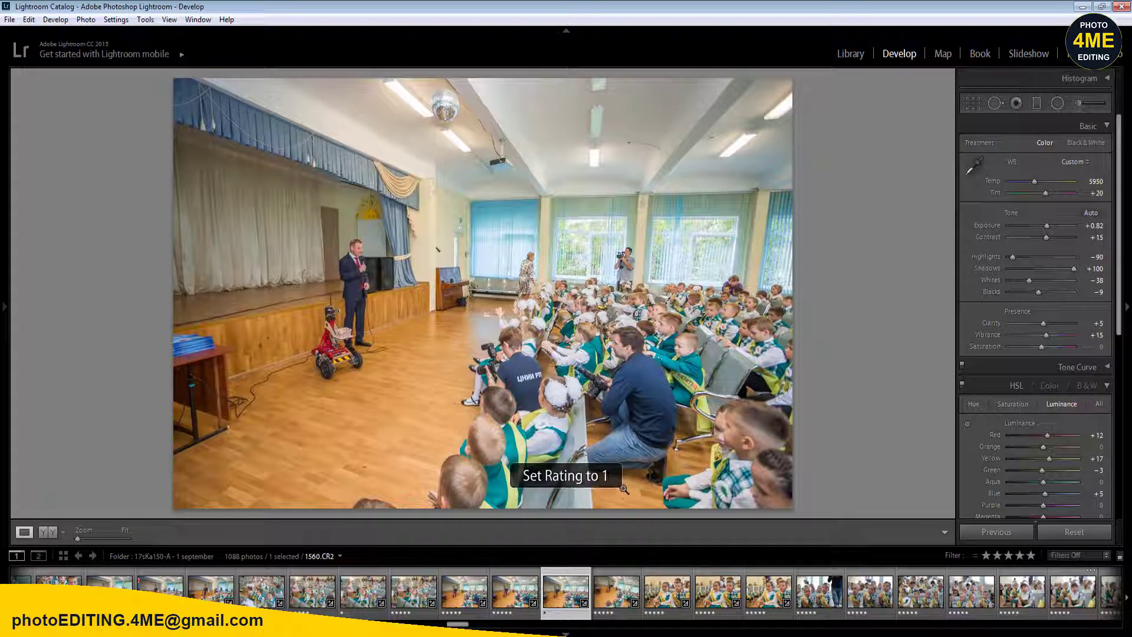
# - Rate the tilted wide hall shot of the man standing beside the robot, 1561.CR2, 1 star
pyautogui.press('Right')
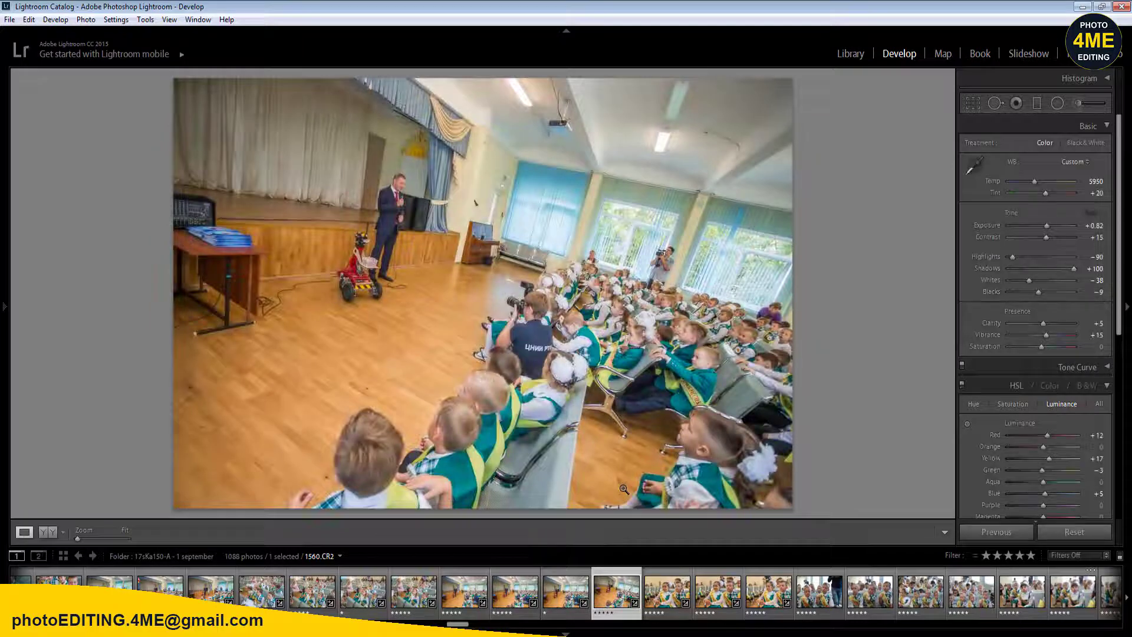
pyautogui.press('Right')
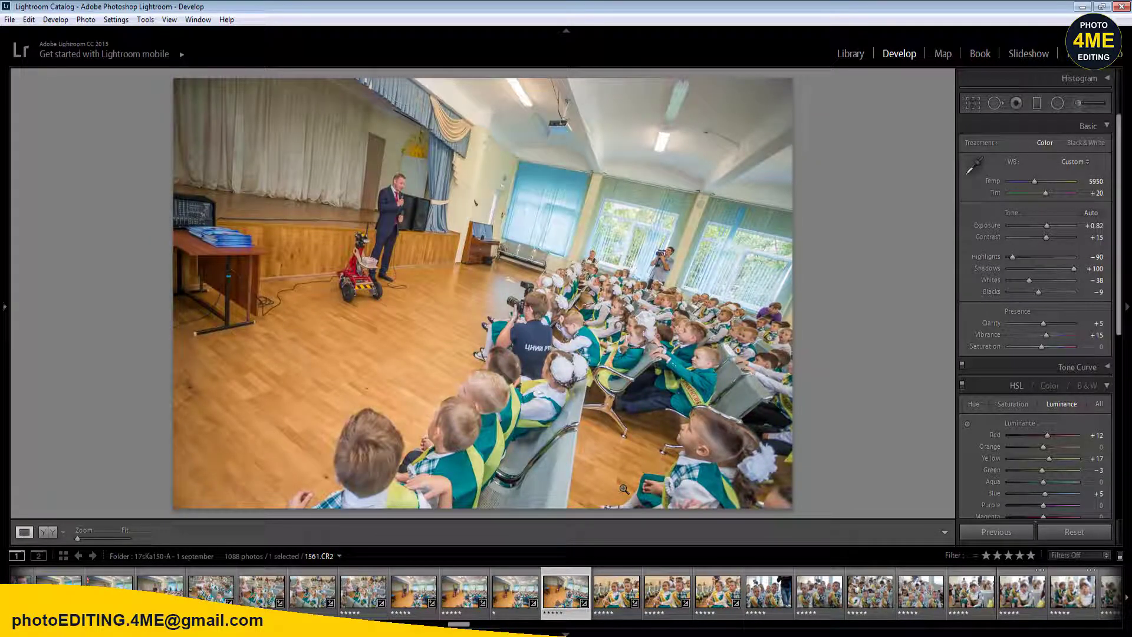
pyautogui.press('1')
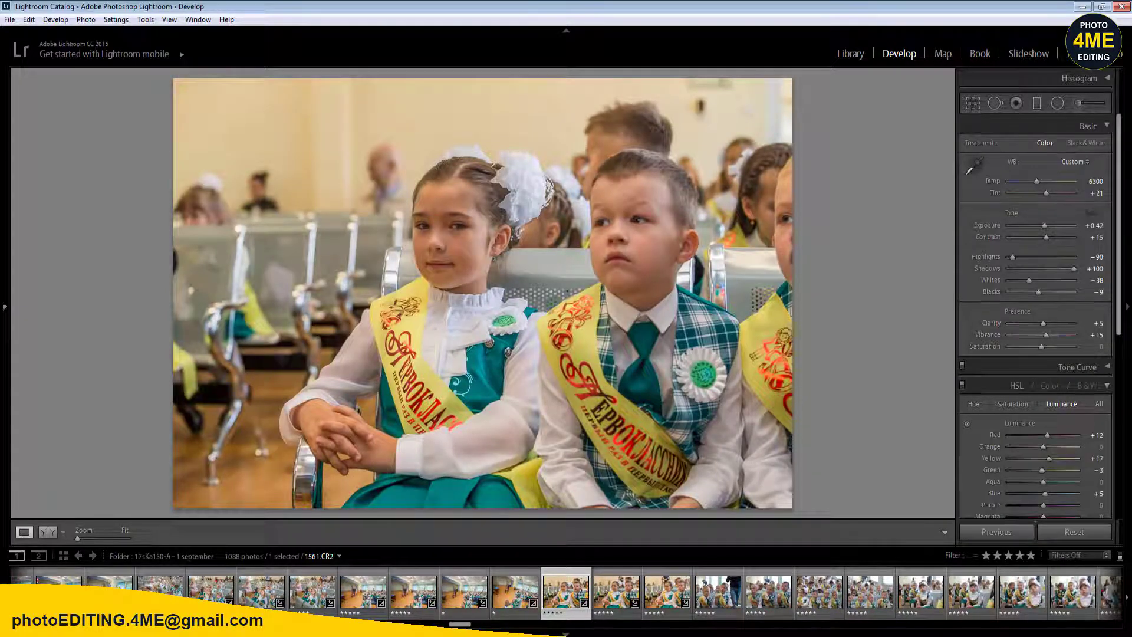
# - Synchronize the frowning boy shot's settings to the eleven photos starting with the girl and boy in yellow sashes
pyautogui.click(160, 589)
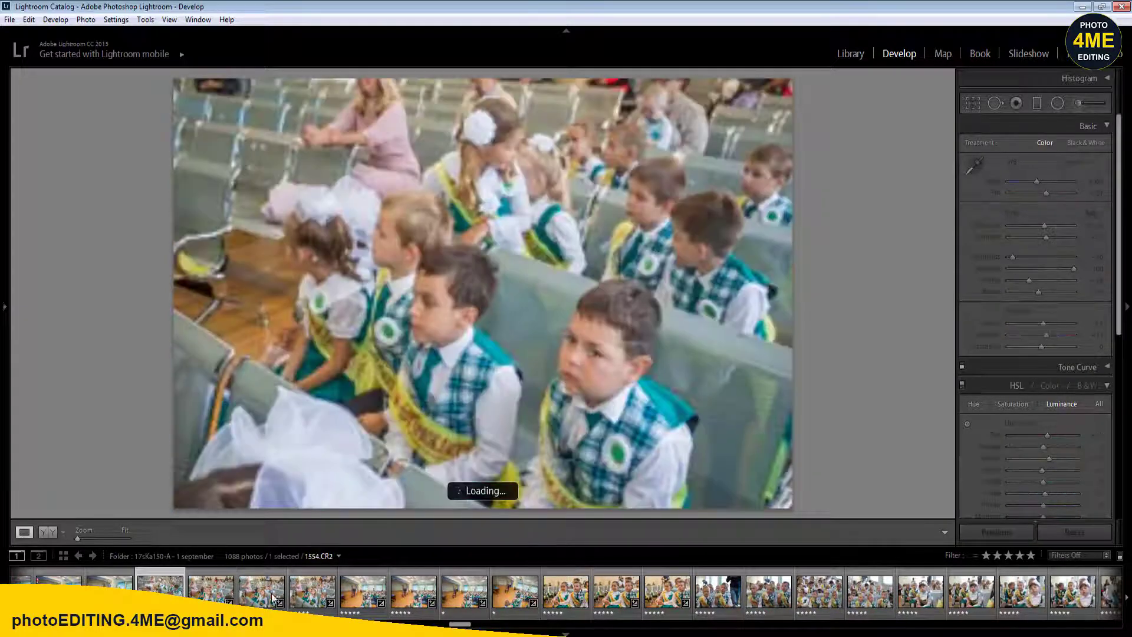
pyautogui.keyDown('ctrl'); pyautogui.click(569, 590); pyautogui.keyUp('ctrl')
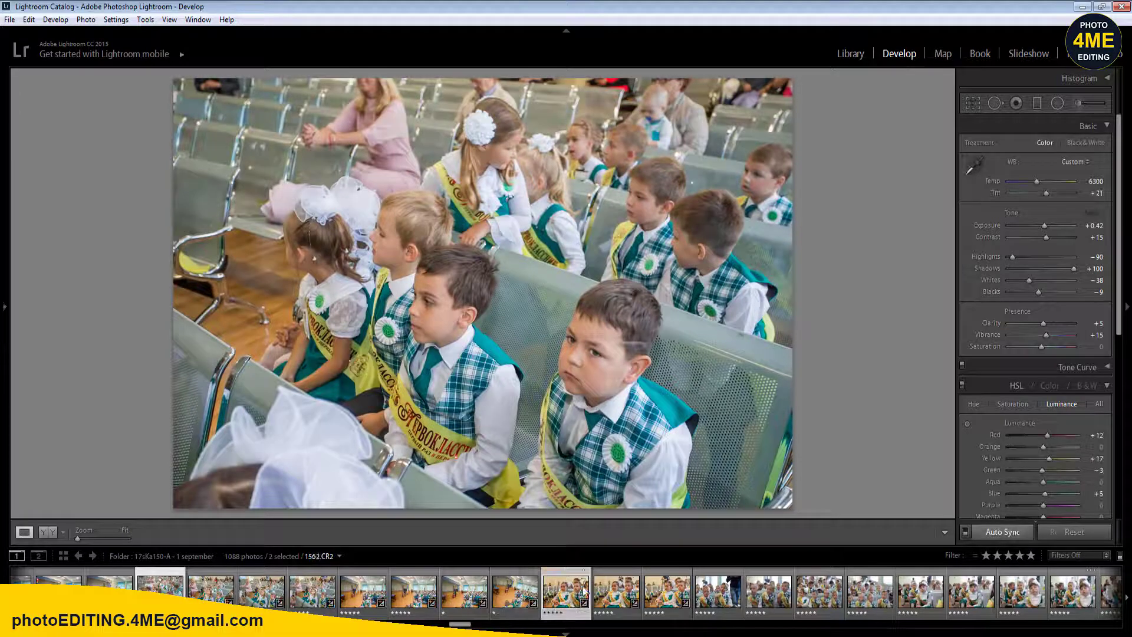
pyautogui.keyDown('shift'); pyautogui.click(1069, 595); pyautogui.keyUp('shift')
pyautogui.click(1005, 532)
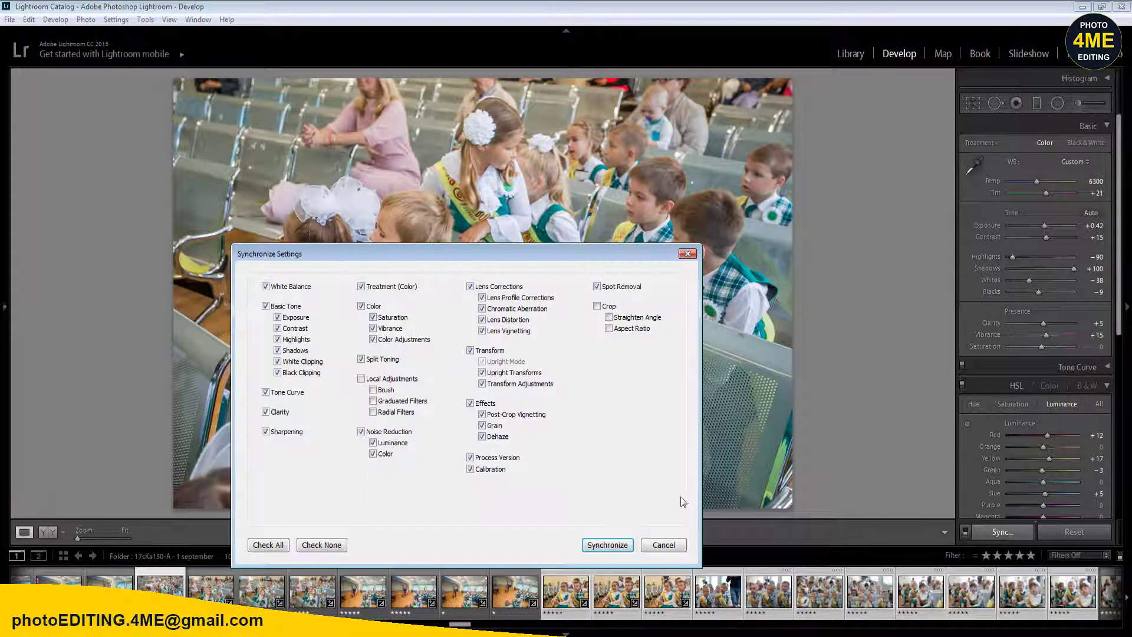
pyautogui.click(616, 542)
# - Set the exposure of the first shot of the girl and boy in yellow sashes, 1562.CR2, to +0.82 and compare before and after
pyautogui.click(516, 591)
pyautogui.click(558, 591)
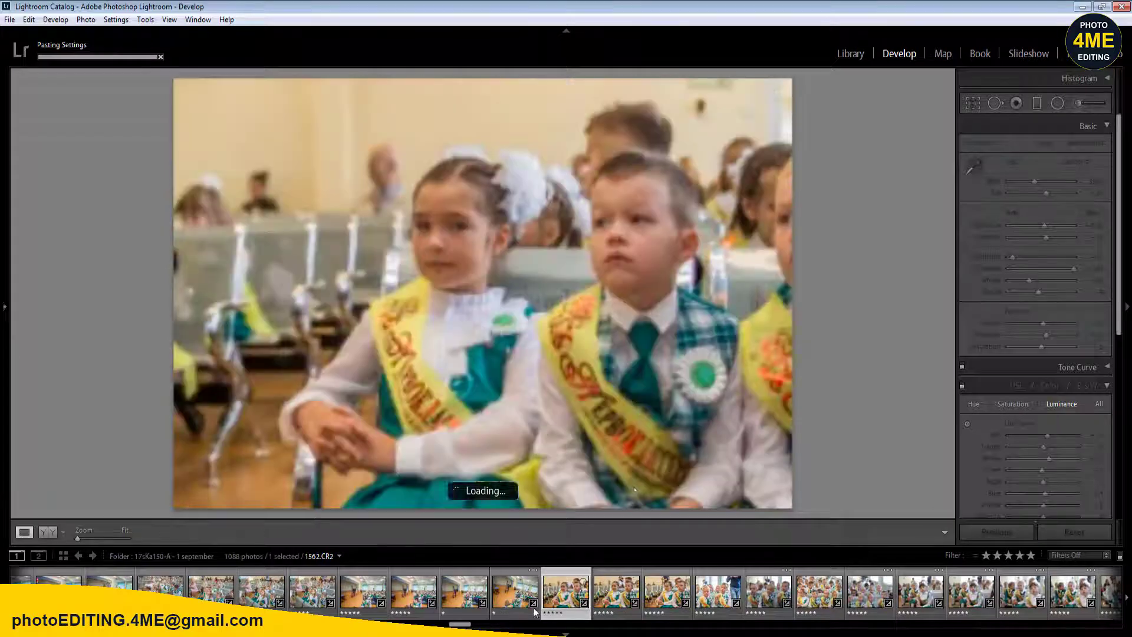
pyautogui.click(1097, 227)
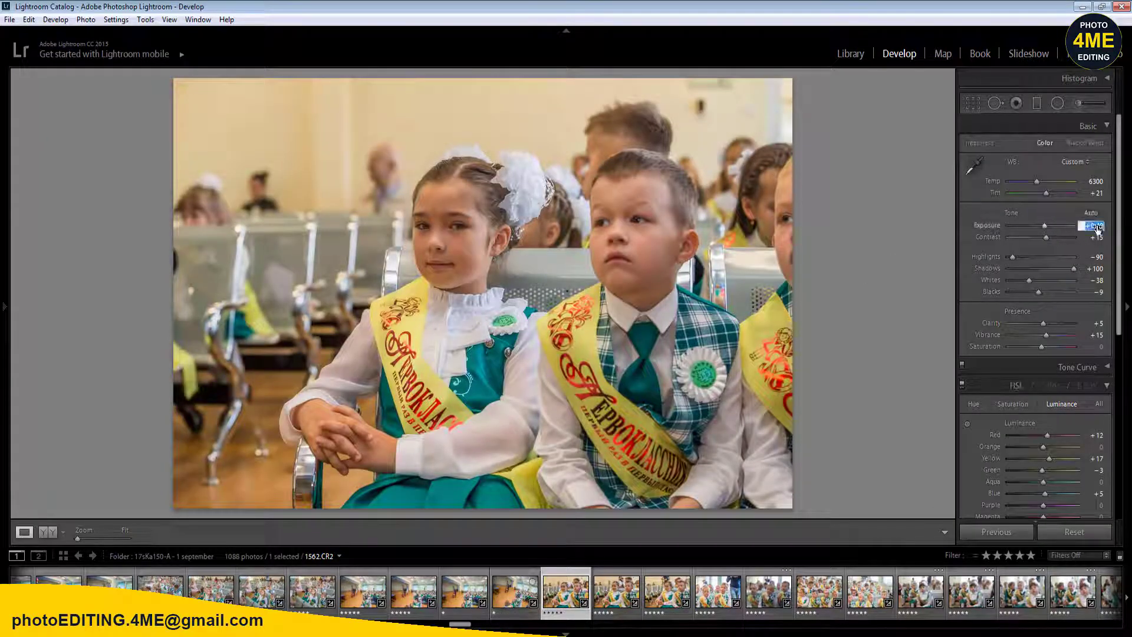
pyautogui.press('Up')
pyautogui.press('Up')
pyautogui.press('Up')
pyautogui.press('Up')
pyautogui.press('Return')
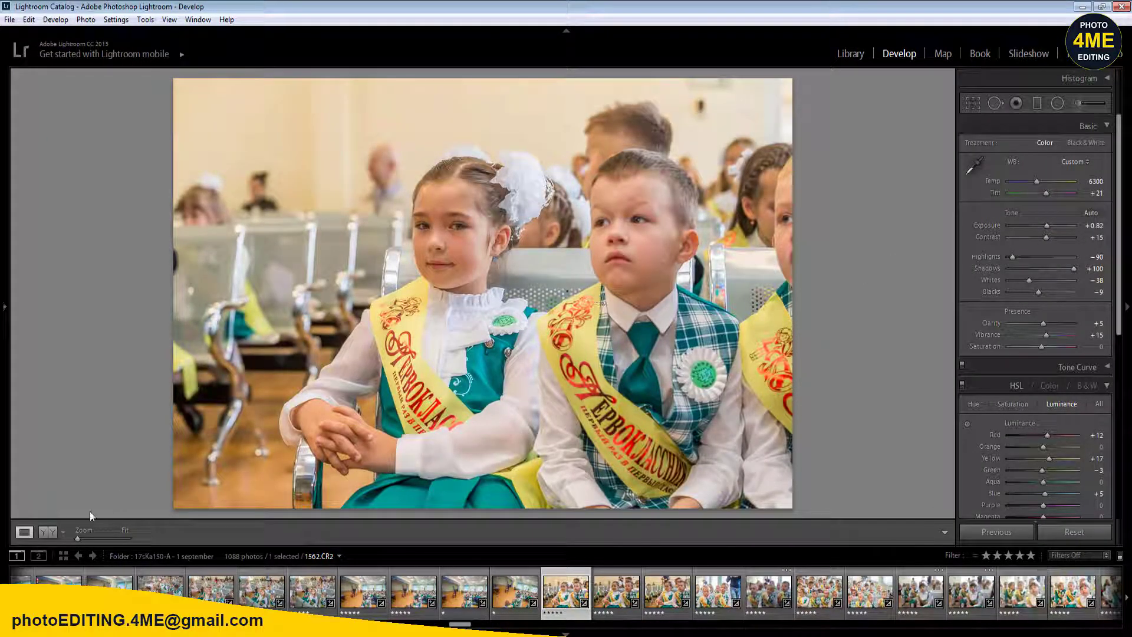
pyautogui.click(47, 531)
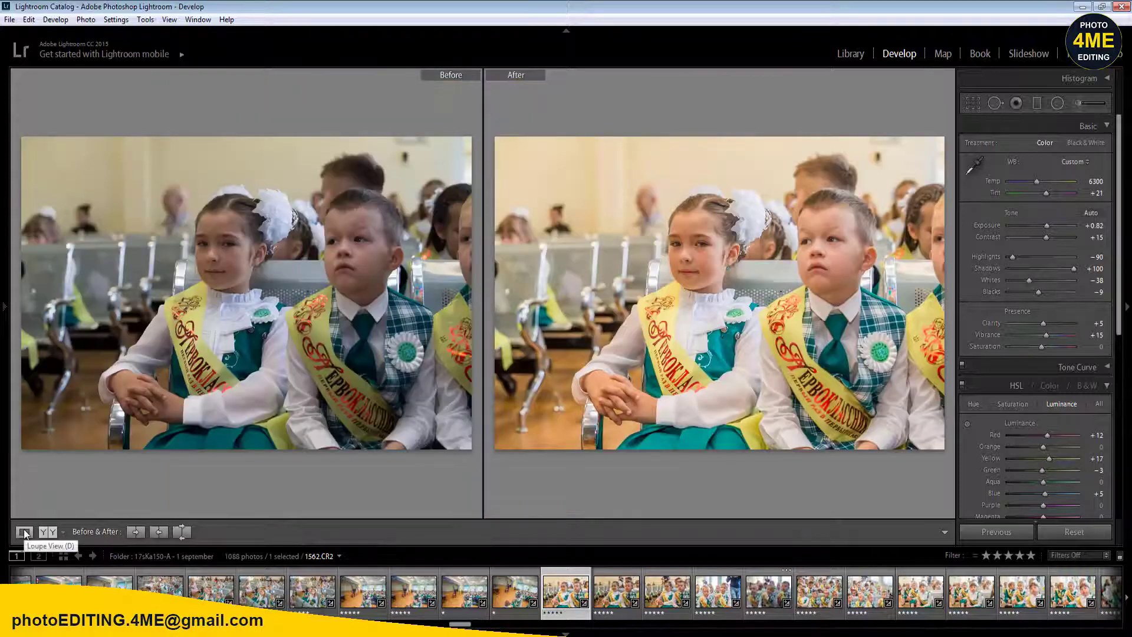
pyautogui.click(24, 532)
# - Brighten the faces of the girl and boy in 1562.CR2 with two radial filters at exposure 0.40 and shadows 16
pyautogui.hotkey('shift', 'm')
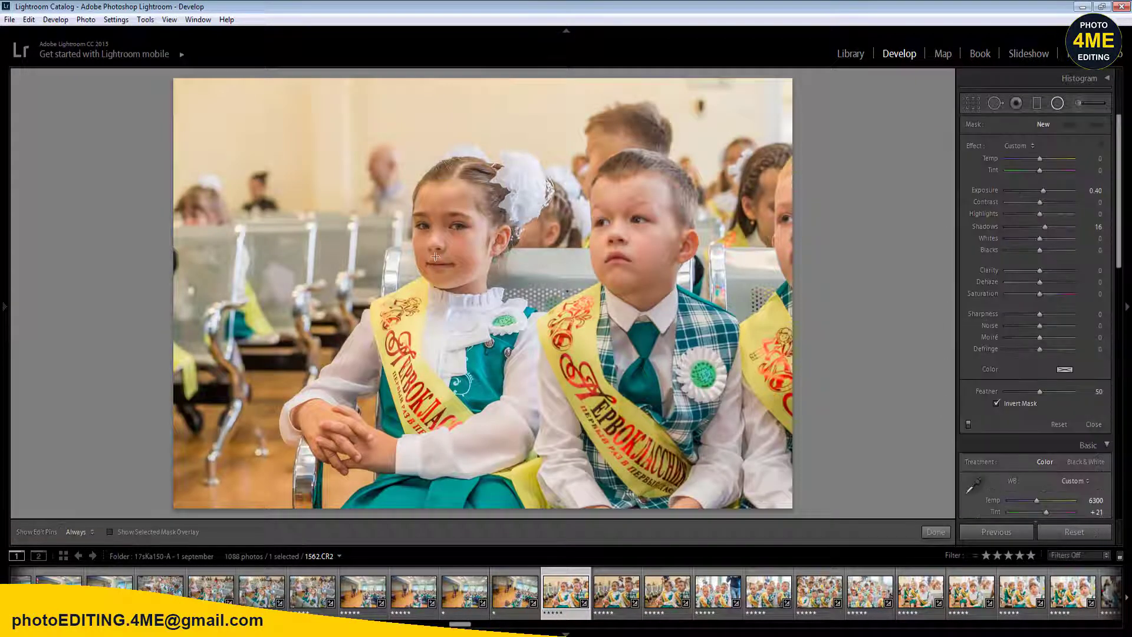
pyautogui.moveTo(477, 282); pyautogui.dragTo(526, 351)
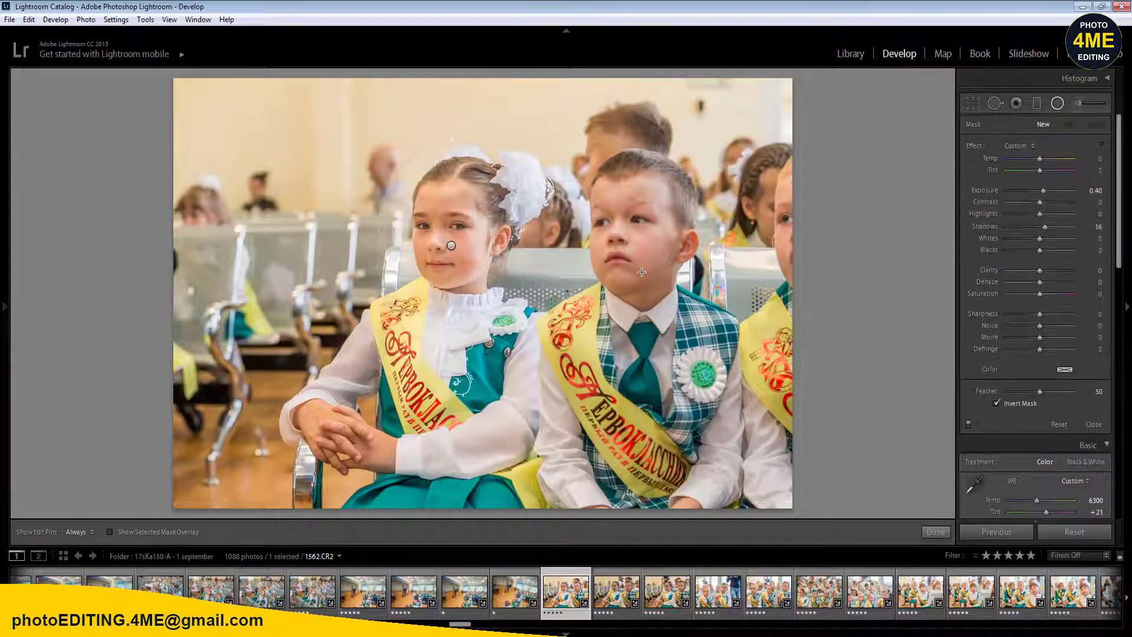
pyautogui.moveTo(641, 275); pyautogui.dragTo(718, 382)
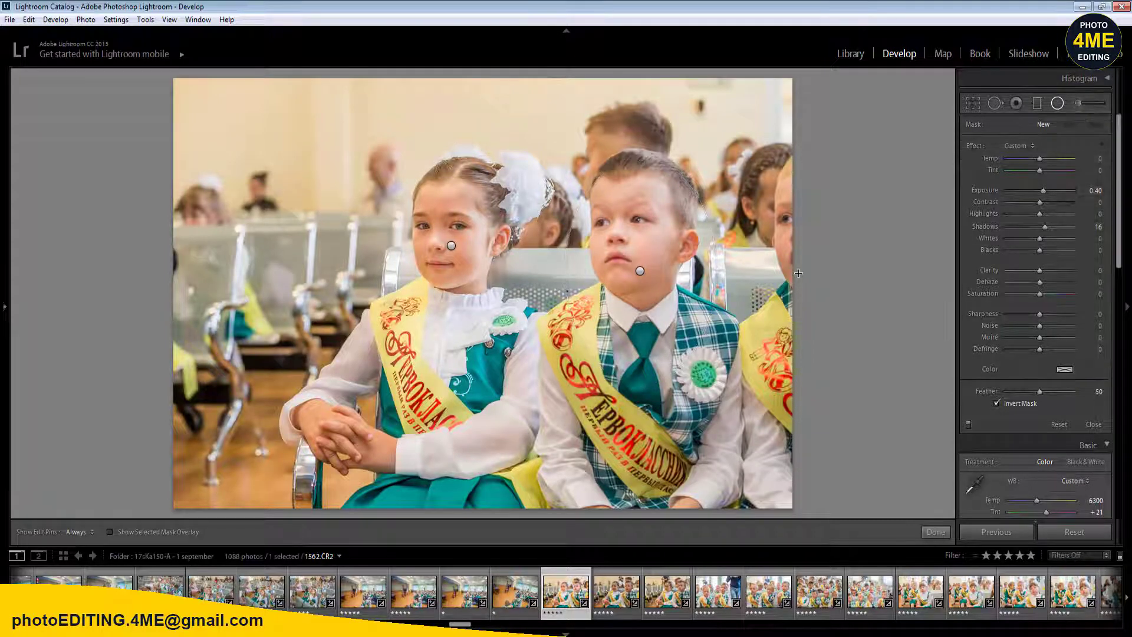
# - Crop 1562.CR2 tighter around the girl and boy, cutting off most of the third child at the photo's edge
pyautogui.press('r')
pyautogui.press('r')
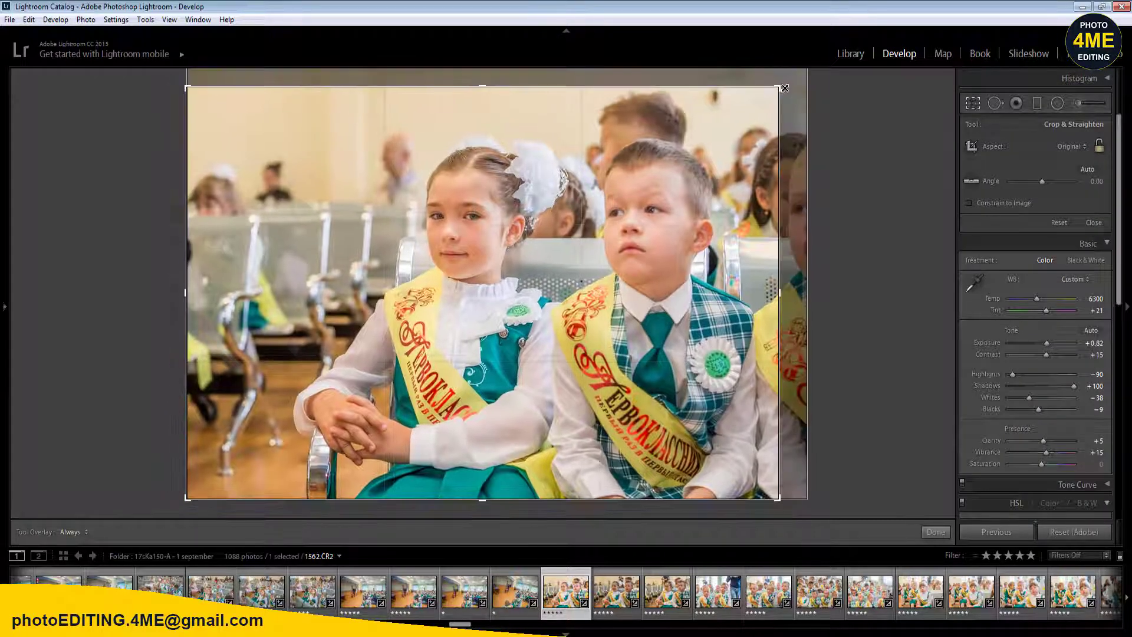
pyautogui.press('r')
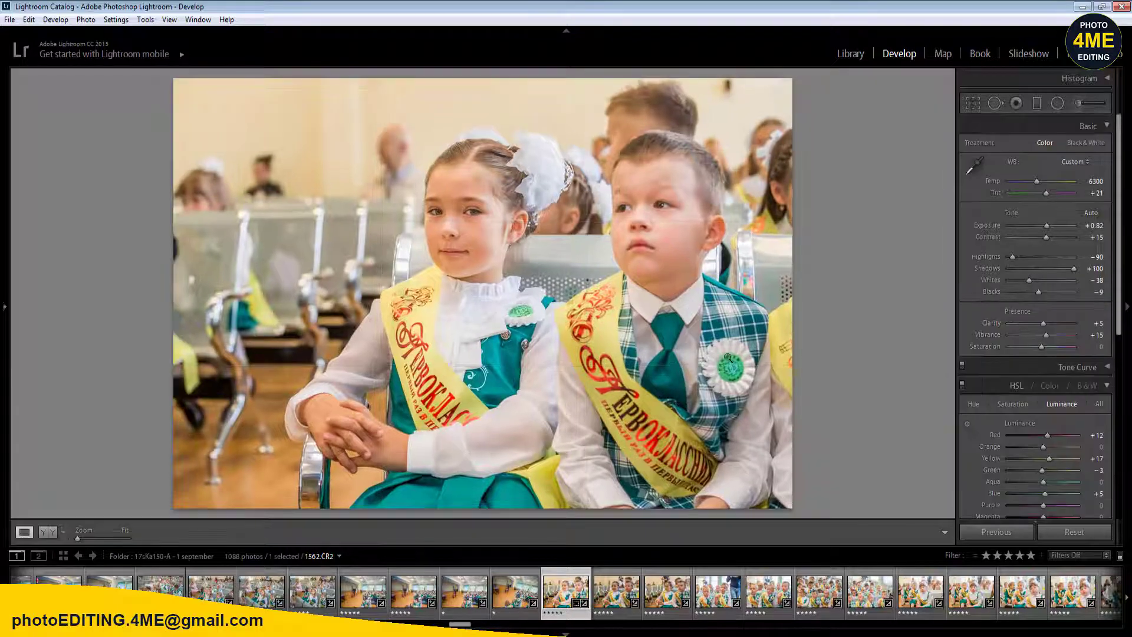
# - Synchronize the settings of 1562.CR2, without crop and local adjustments, to the following photos in the eleven-photo selection
pyautogui.keyDown('shift'); pyautogui.click(1076, 600); pyautogui.keyUp('shift')
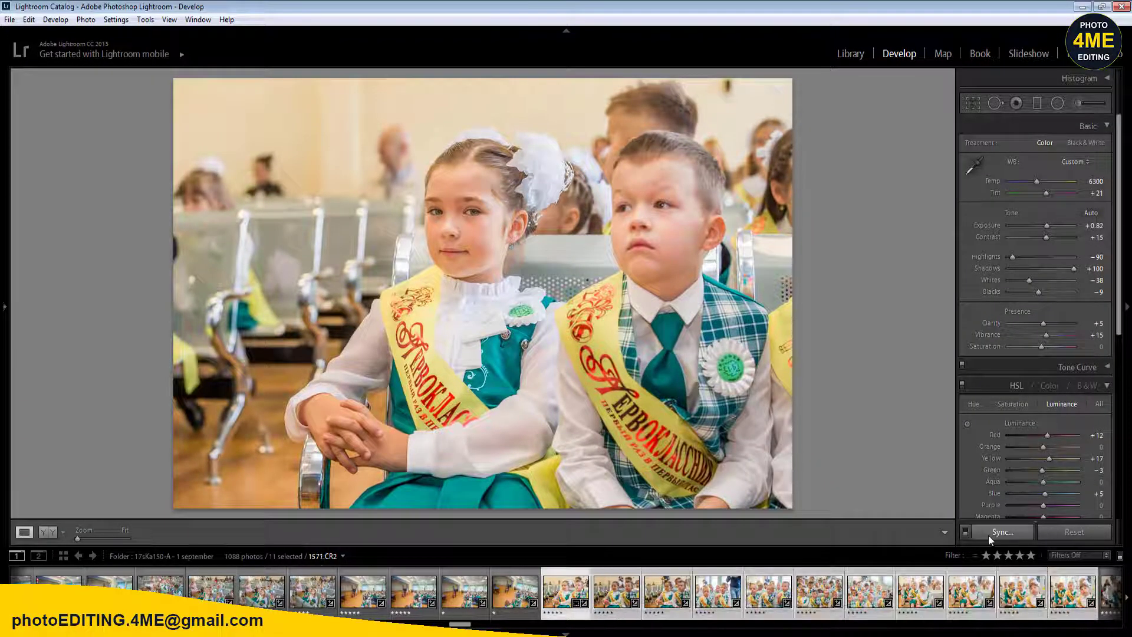
pyautogui.click(988, 534)
pyautogui.click(602, 548)
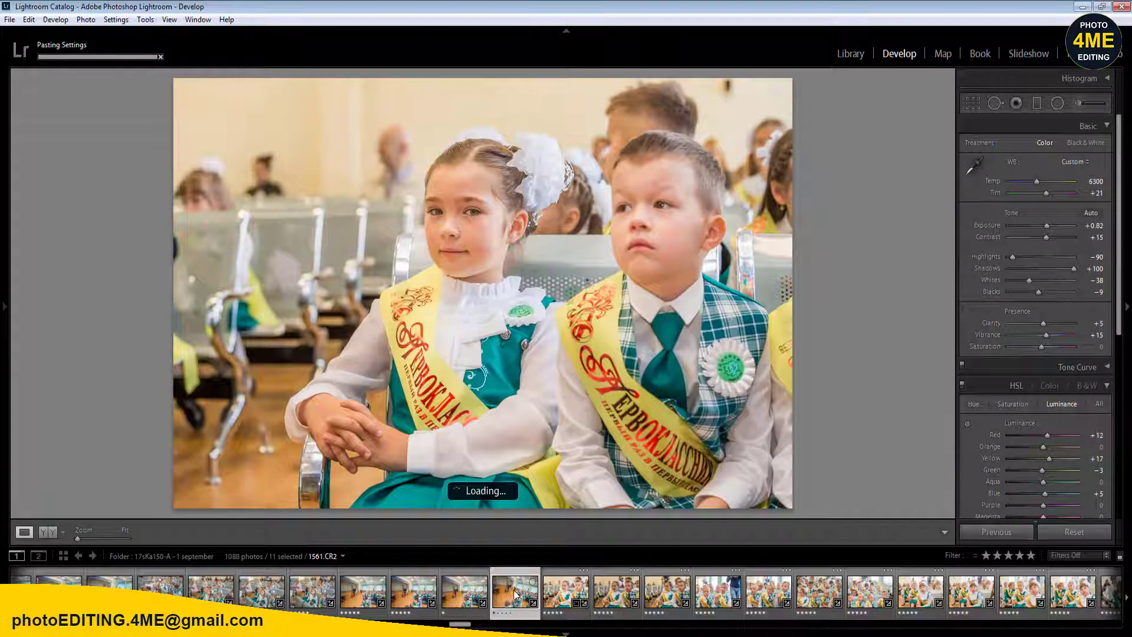
# - Brighten the girl's and boy's faces in the second shot of the pair, 1563.CR2, with radial filters at exposure 0.40 and shadows 16
pyautogui.press('Right')
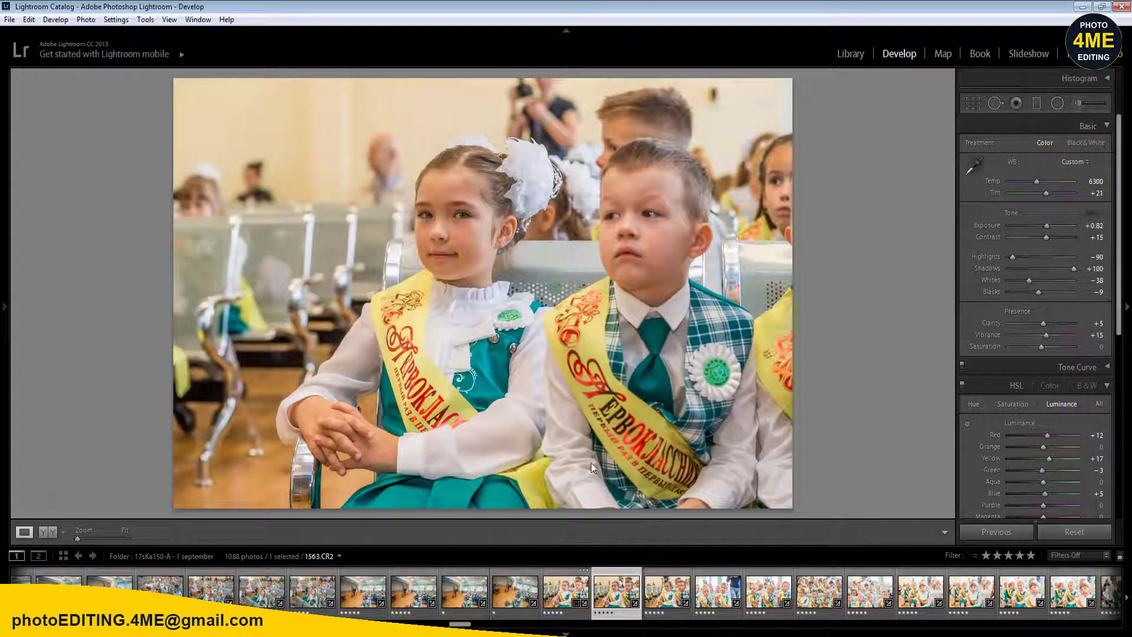
pyautogui.press('k')
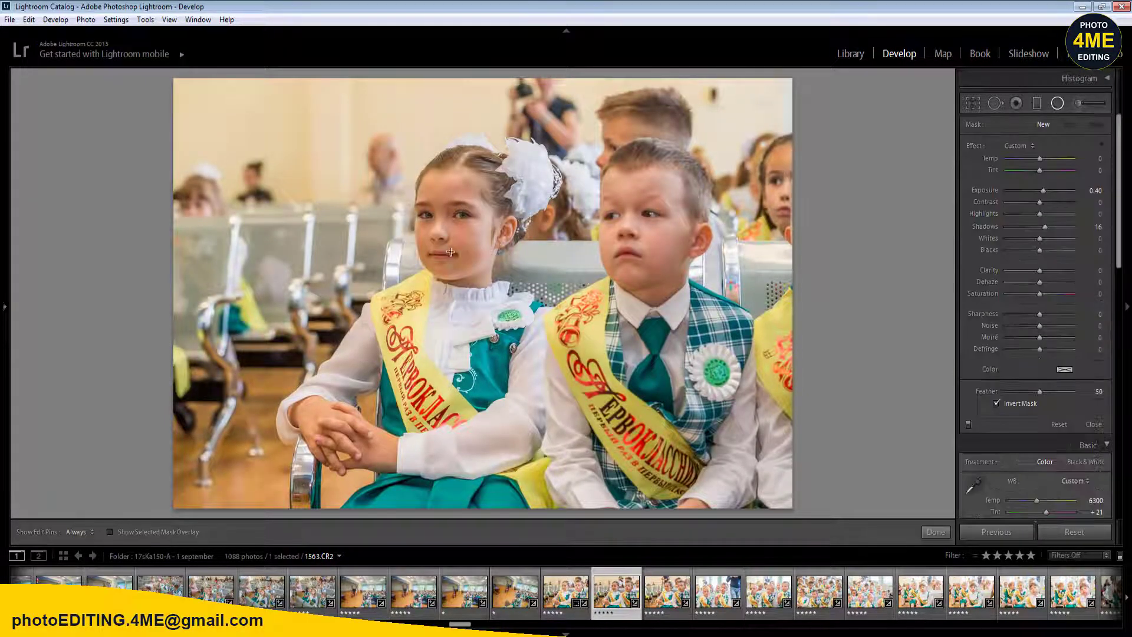
pyautogui.moveTo(648, 253); pyautogui.dragTo(715, 362)
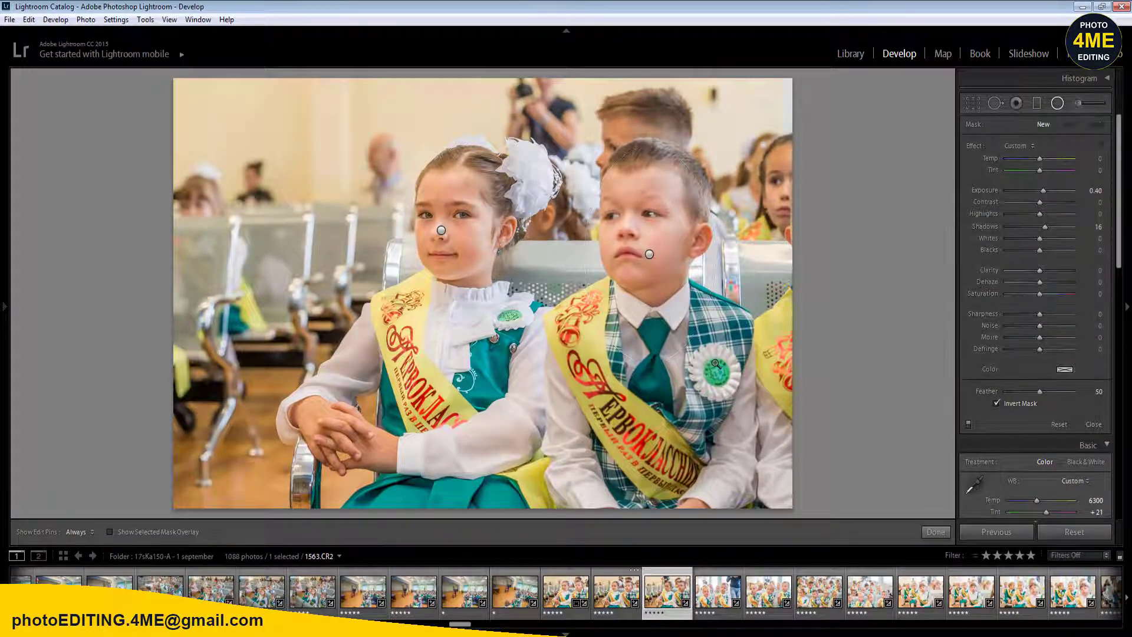
# - Set the white balance temperature of the third shot of the girl and boy, 1564.CR2, to 6150
pyautogui.press('Right')
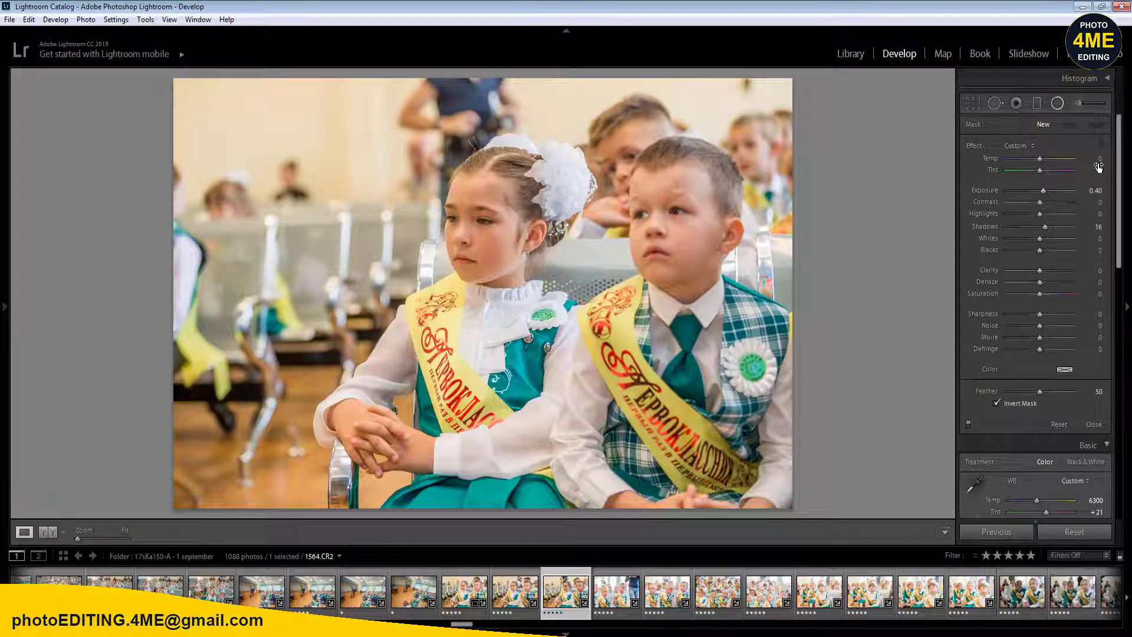
pyautogui.hotkey('shift', 'm')
pyautogui.click(1099, 181)
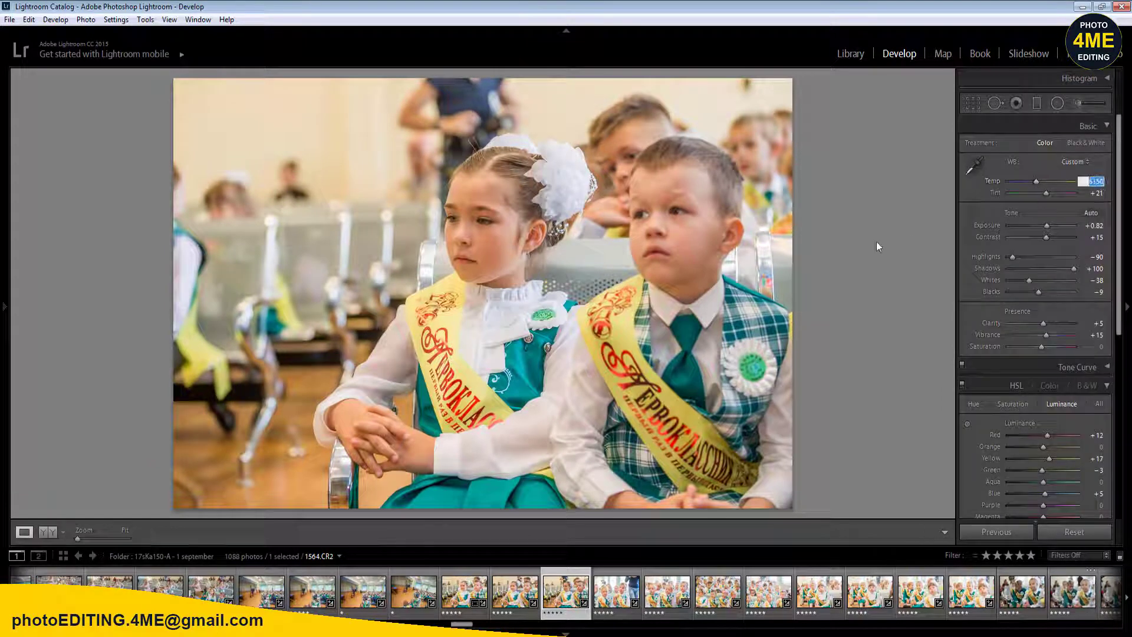
pyautogui.press('Return')
# - Brighten the girl's and boy's faces in 1564.CR2 with two radial filters at exposure 0.40 and shadows 16
pyautogui.hotkey('shift', 'm')
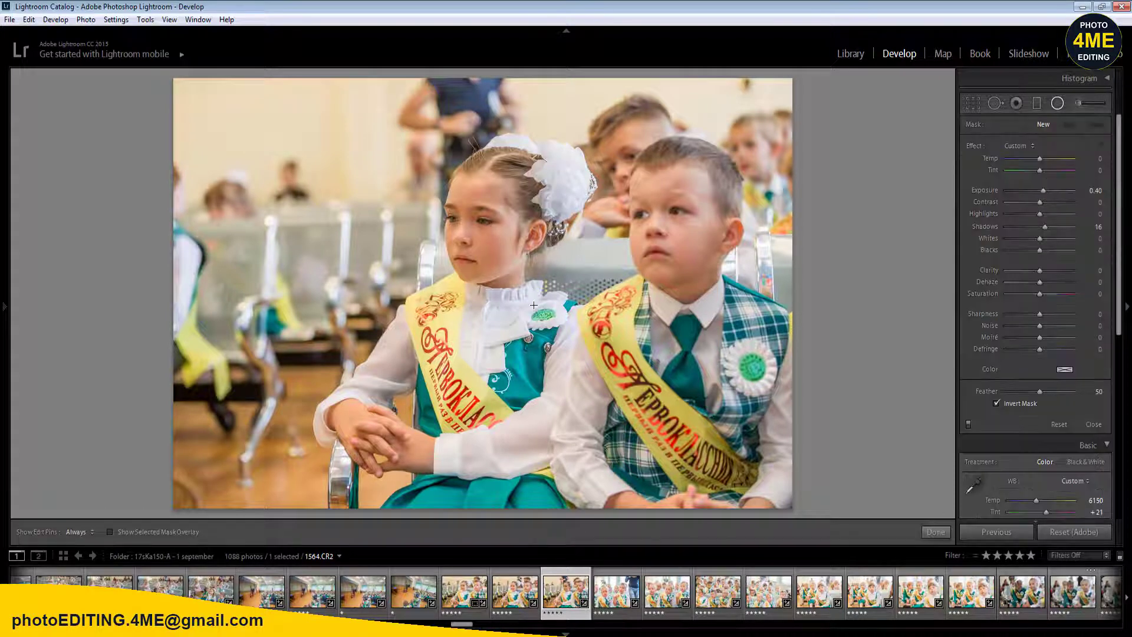
pyautogui.click(1074, 532)
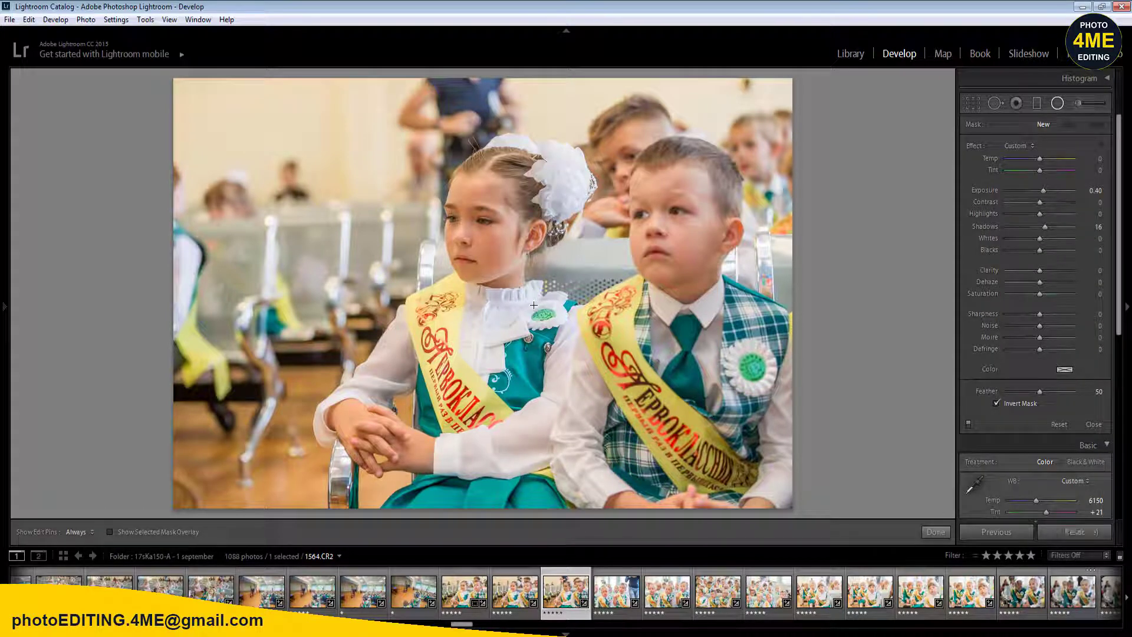
pyautogui.click(479, 231)
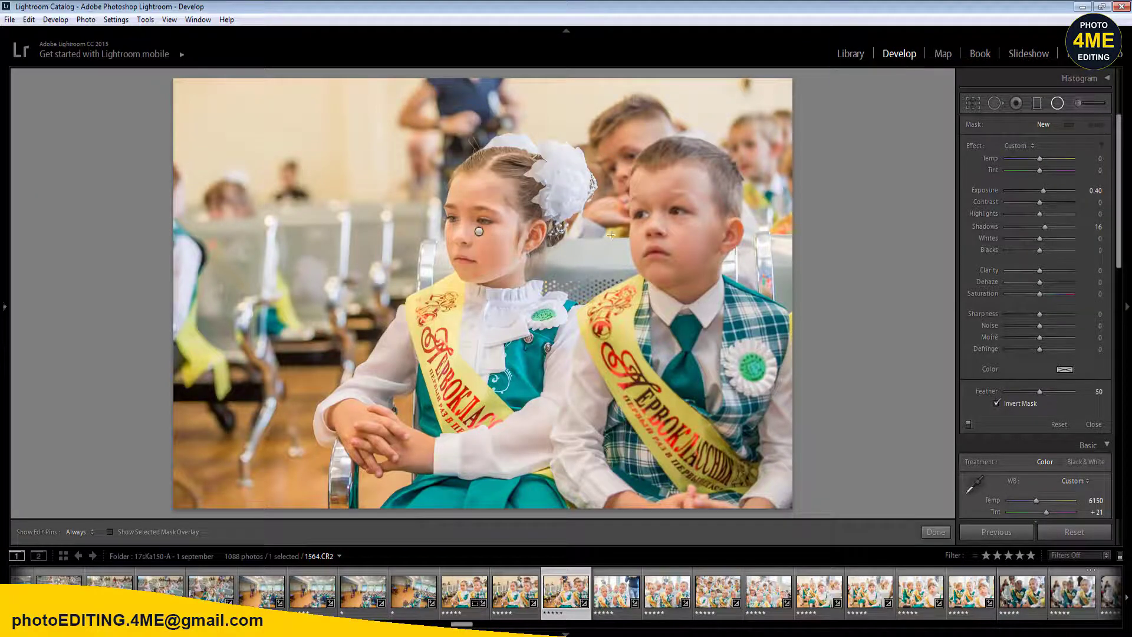
pyautogui.click(665, 237)
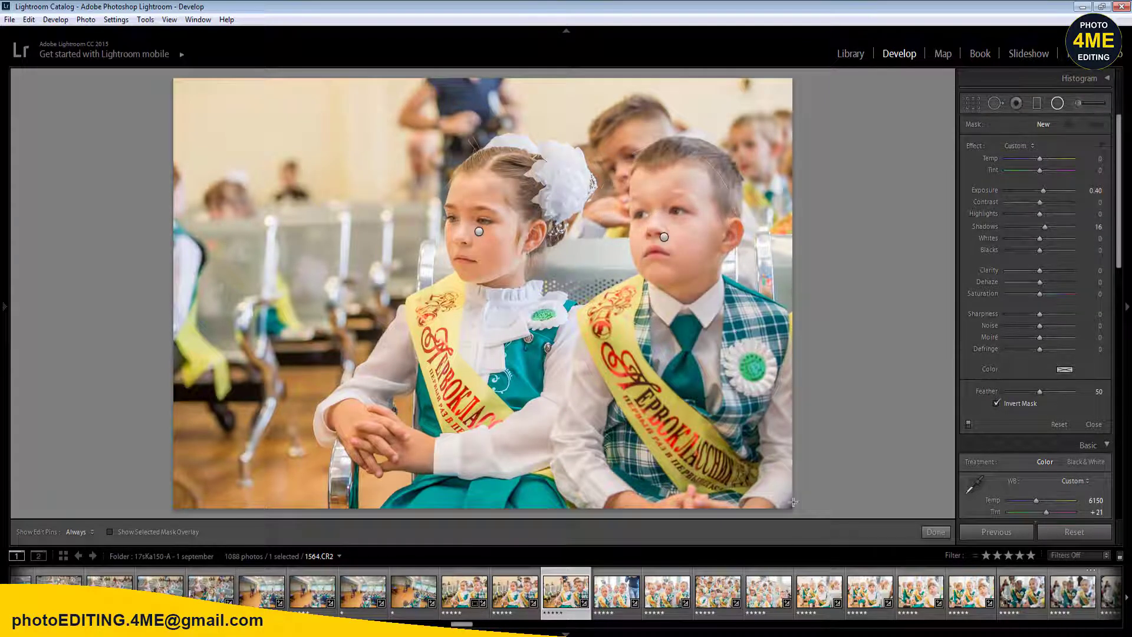
# - Synchronize the settings of 1564.CR2, without crop and local adjustments, to the following photos up to 1574.CR2
pyautogui.keyDown('shift'); pyautogui.click(1070, 593); pyautogui.keyUp('shift')
pyautogui.click(1003, 532)
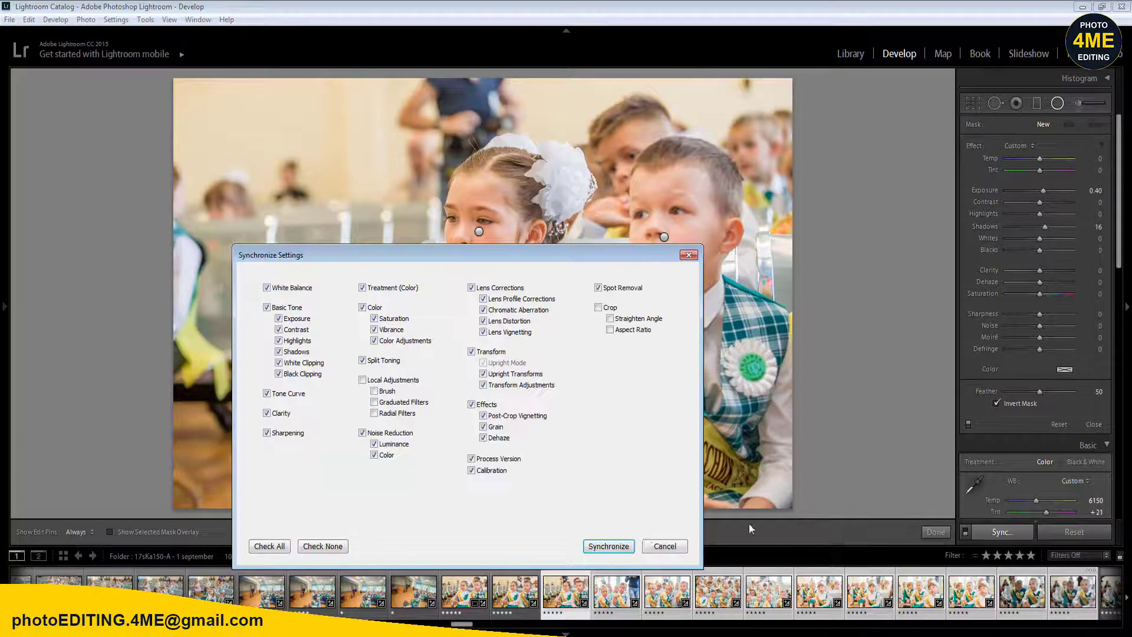
pyautogui.click(609, 546)
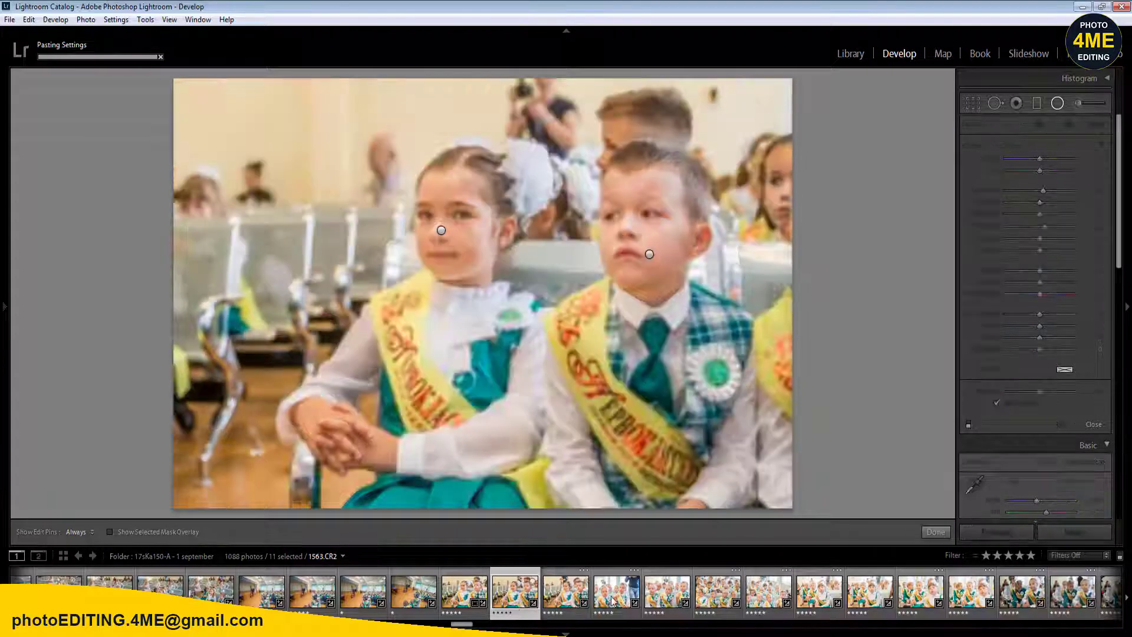
# - Set the exposure of the shot of two boys beside a standing man, 1565.CR2, to +0.42 and rate it 1 star
pyautogui.click(611, 600)
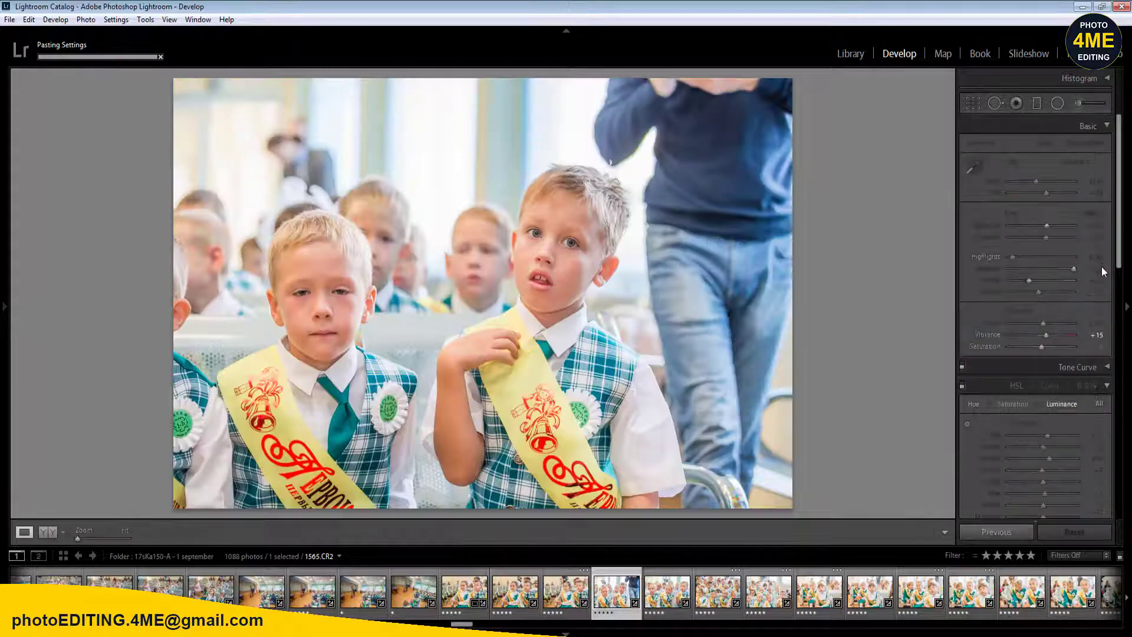
pyautogui.click(1099, 227)
pyautogui.press('Down')
pyautogui.press('Down')
pyautogui.press('Down')
pyautogui.press('Down')
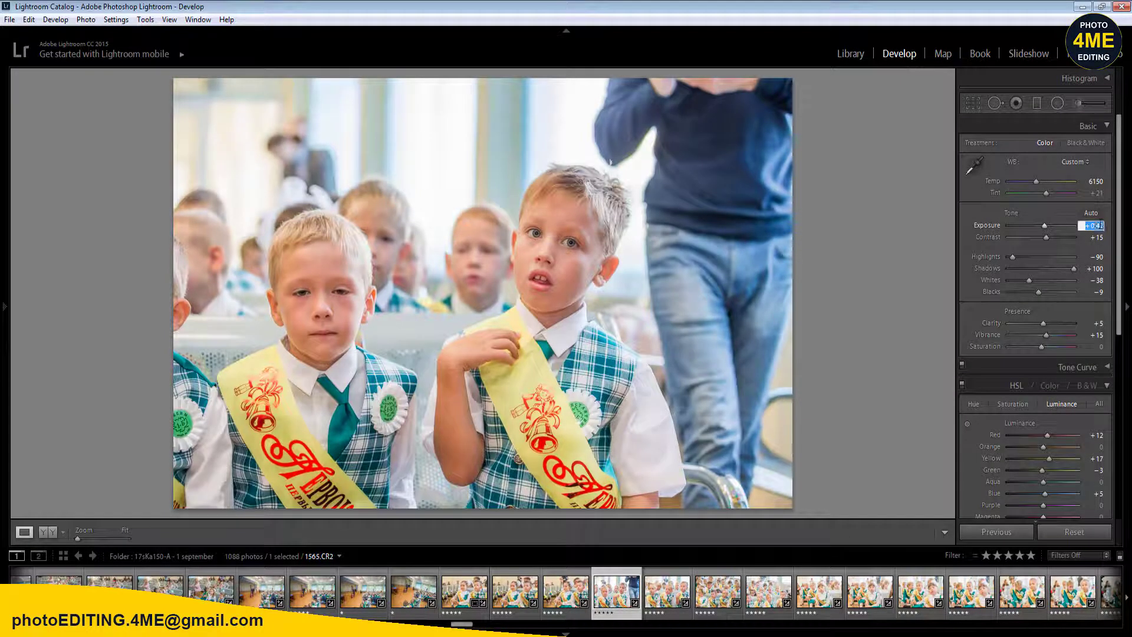
pyautogui.press('Return')
pyautogui.press('1')
# - Set the shot of the three seated boys, 1566.CR2, to Auto white balance and an exposure of +0.52
pyautogui.press('Right')
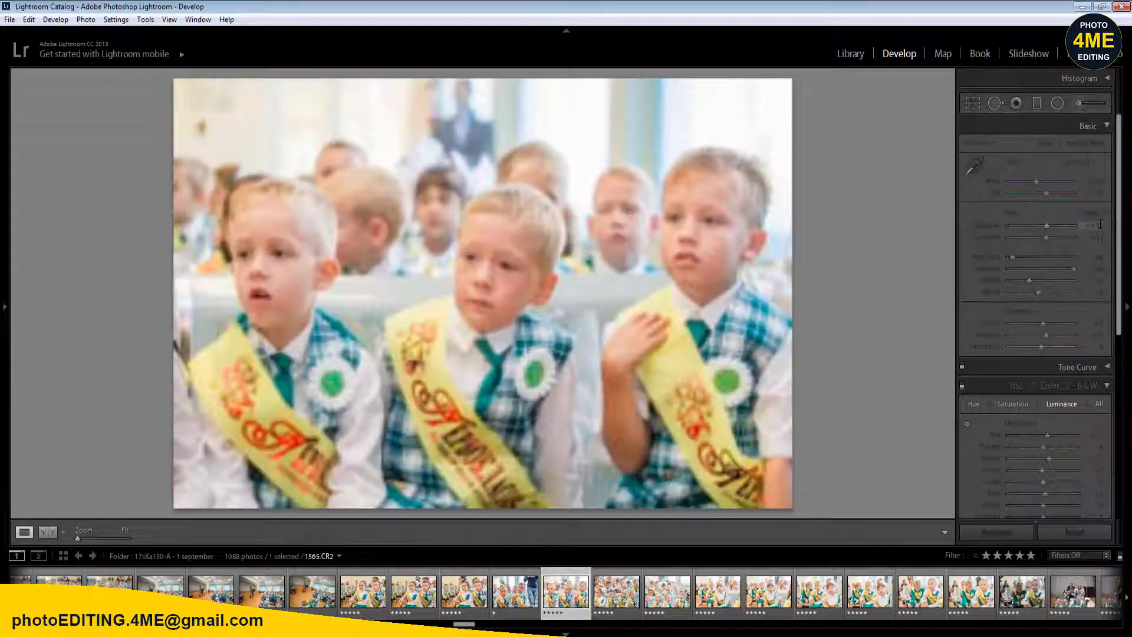
pyautogui.click(1096, 226)
pyautogui.press('Return')
pyautogui.click(1074, 162)
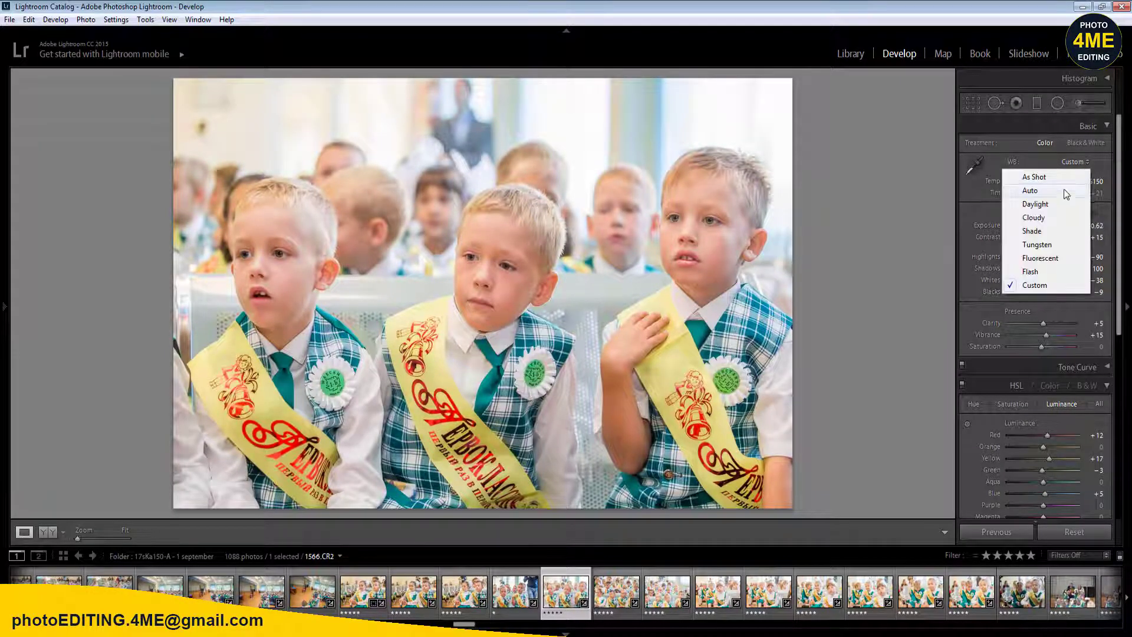
pyautogui.click(1064, 187)
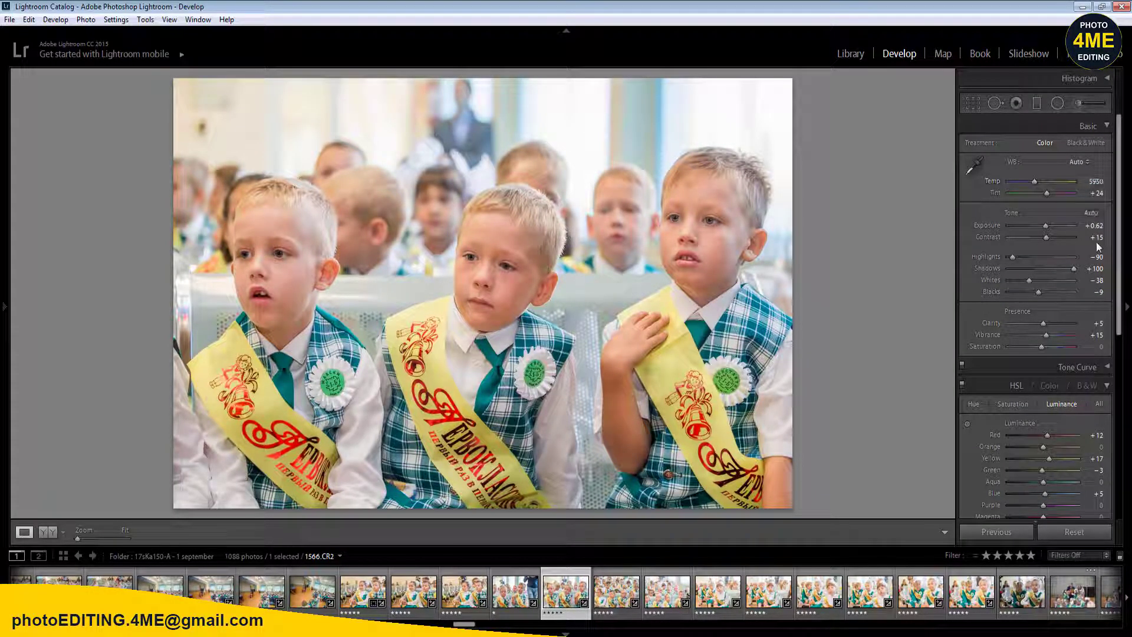
pyautogui.click(1095, 225)
pyautogui.press('Return')
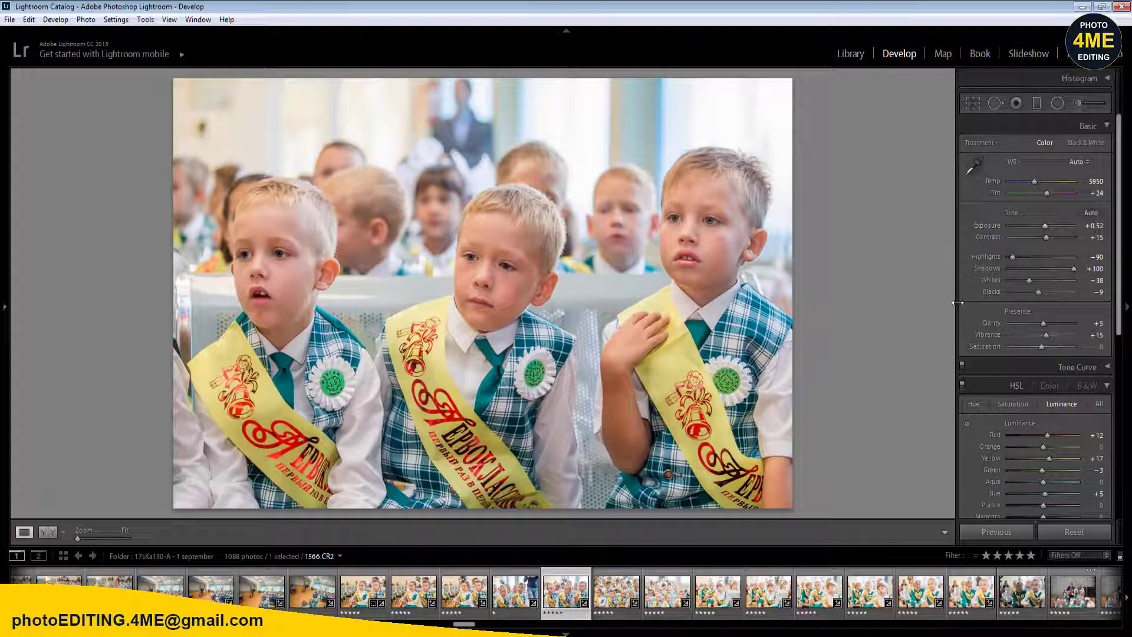
# - Synchronize the three-boys shot's settings, without crop and local adjustments, to the ten photos that follow it
pyautogui.keyDown('shift'); pyautogui.click(1077, 600); pyautogui.keyUp('shift')
pyautogui.click(993, 529)
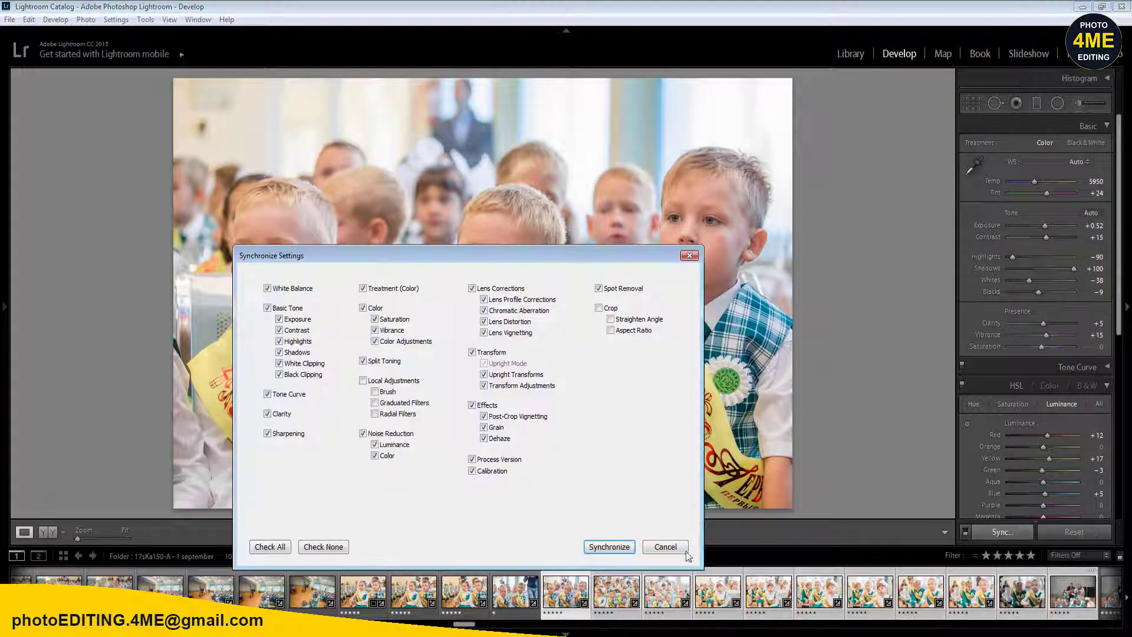
pyautogui.click(602, 548)
# - Review the neighbouring group shots and rate the crowded shot of seated children, 1568.CR2, 1 star
pyautogui.click(616, 596)
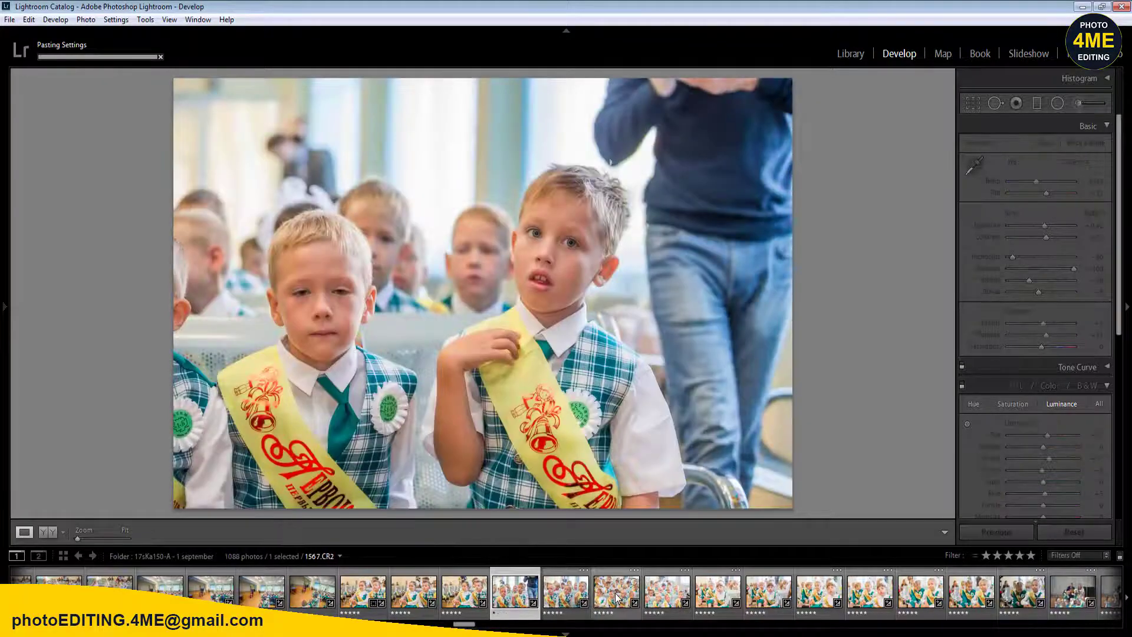
pyautogui.press('Right')
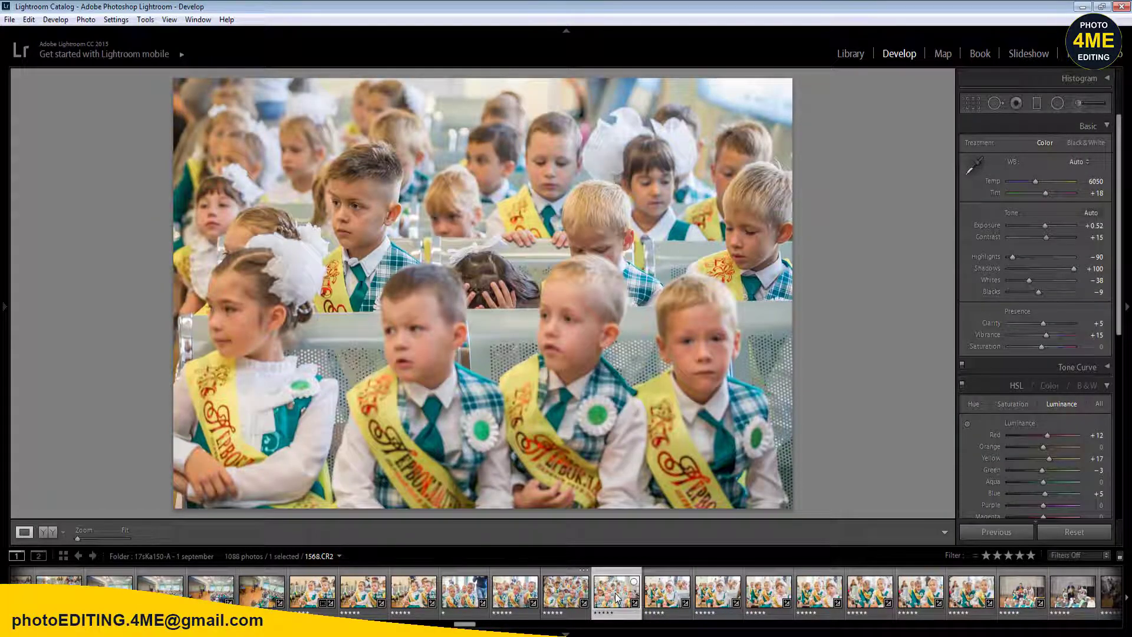
pyautogui.press('Right')
pyautogui.press('1')
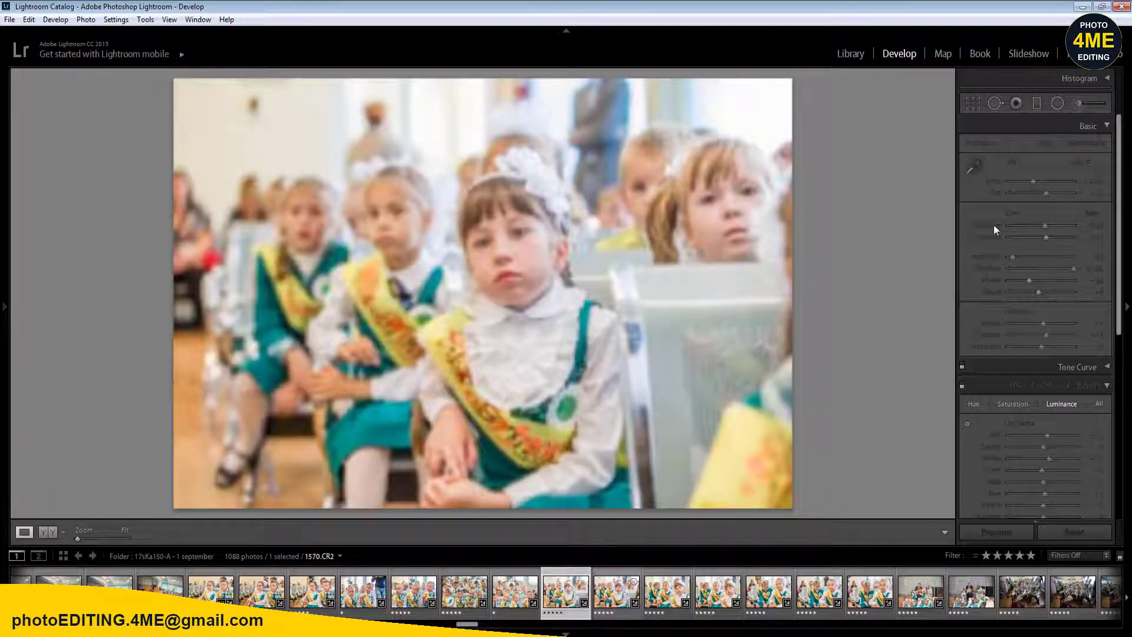
# - Lower the exposure of the two shots of the seated girl with a white bow and ruffled blouse, 1569.CR2 and 1570.CR2
pyautogui.click(1093, 226)
pyautogui.press('Down')
pyautogui.press('Down')
pyautogui.press('Down')
pyautogui.press('Return')
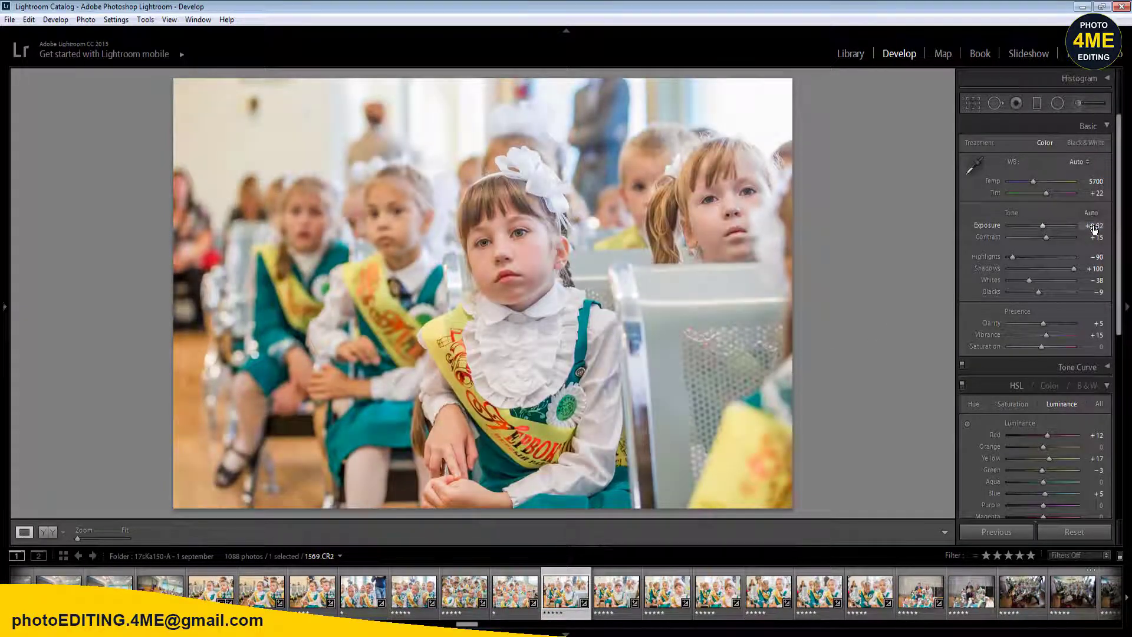
pyautogui.press('Right')
pyautogui.click(1094, 226)
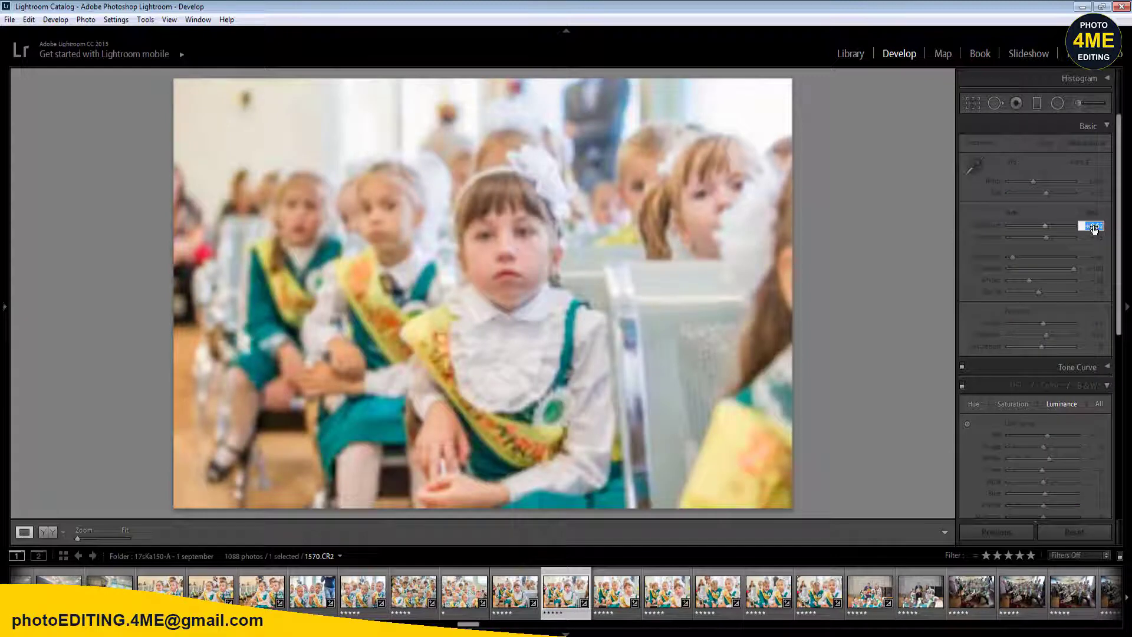
pyautogui.press('Return')
# - Adjust the exposure of the shot focused on the smiling girl, 1571.CR2, and set its white balance temperature to 5650
pyautogui.press('Right')
pyautogui.click(1094, 226)
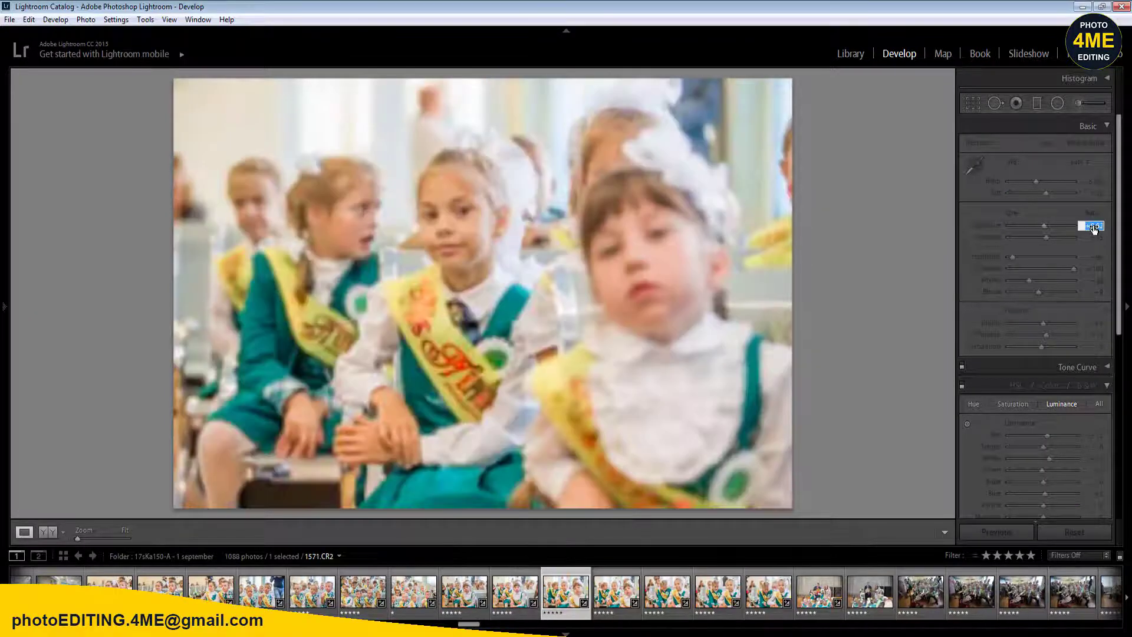
pyautogui.press('Return')
pyautogui.press('Return')
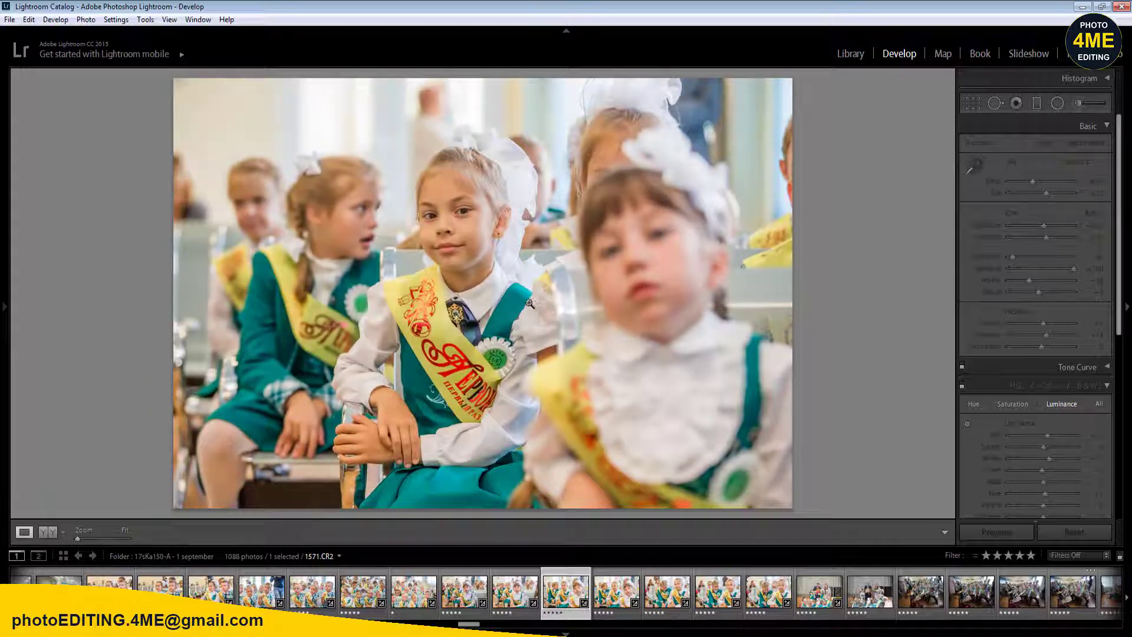
# - Brighten the smiling girl's face in 1571.CR2 with a radial filter and compare the photo before and after
pyautogui.hotkey('shift', 'm')
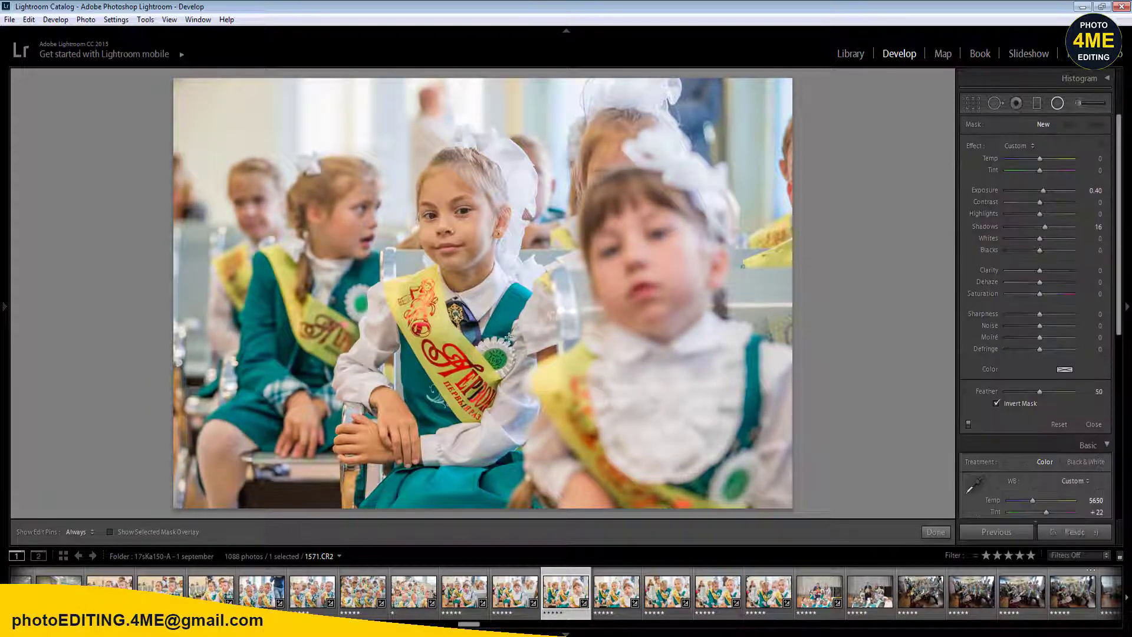
pyautogui.hotkey('shift', 'm')
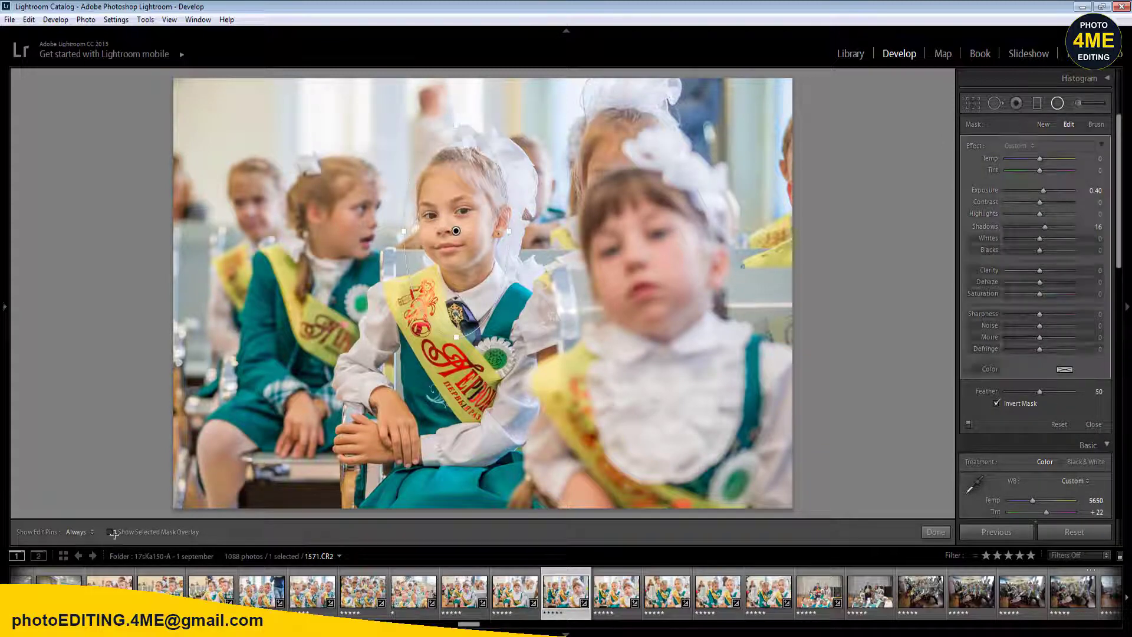
pyautogui.click(52, 531)
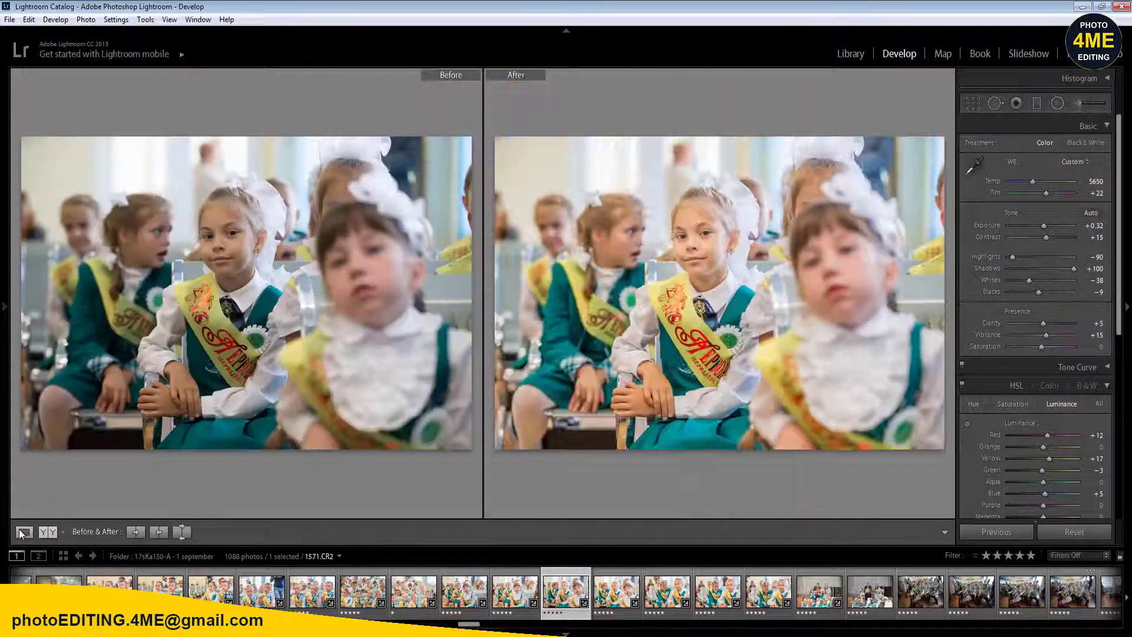
pyautogui.click(19, 529)
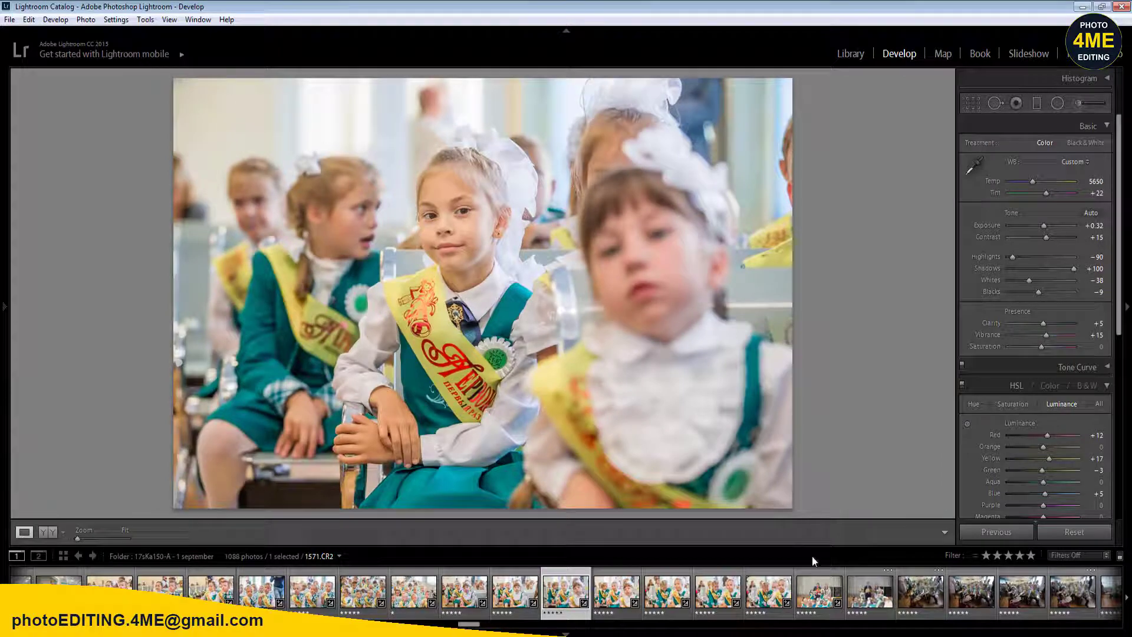
# - Synchronize the settings of 1571.CR2, without crop and local adjustments, to the four photos that follow it
pyautogui.press('Right')
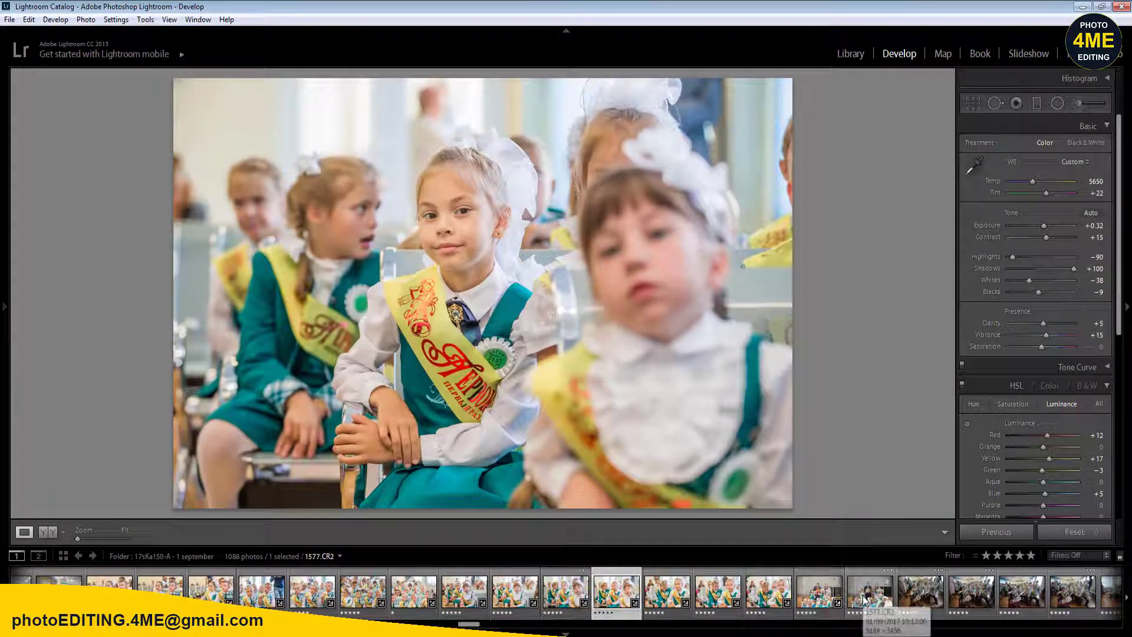
pyautogui.press('Left')
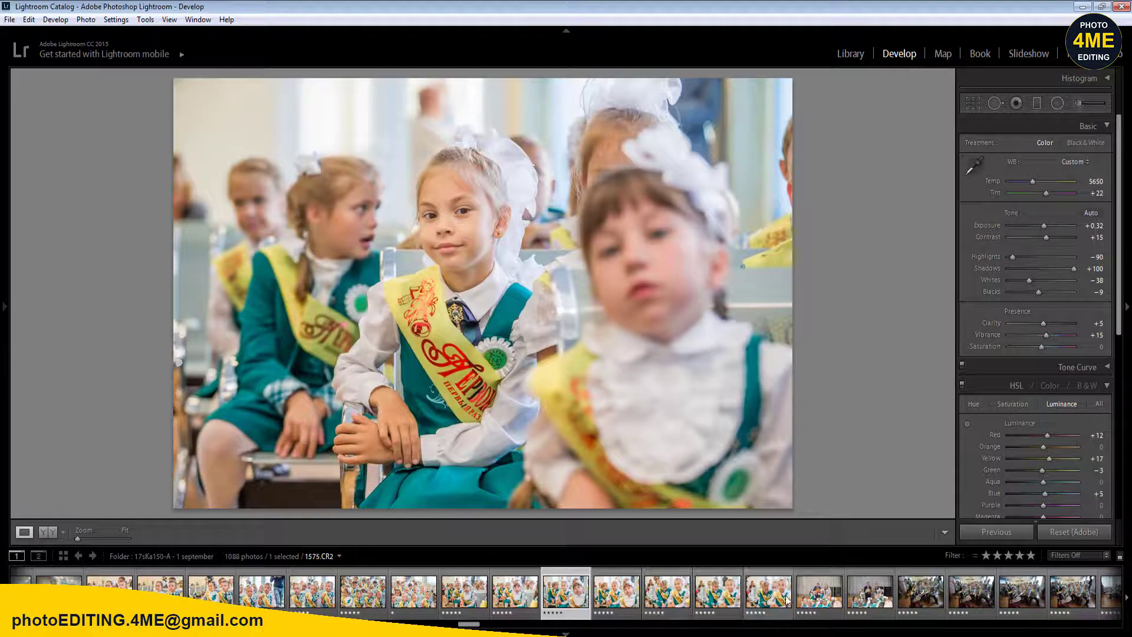
pyautogui.keyDown('shift'); pyautogui.click(768, 593); pyautogui.keyUp('shift')
pyautogui.click(1003, 534)
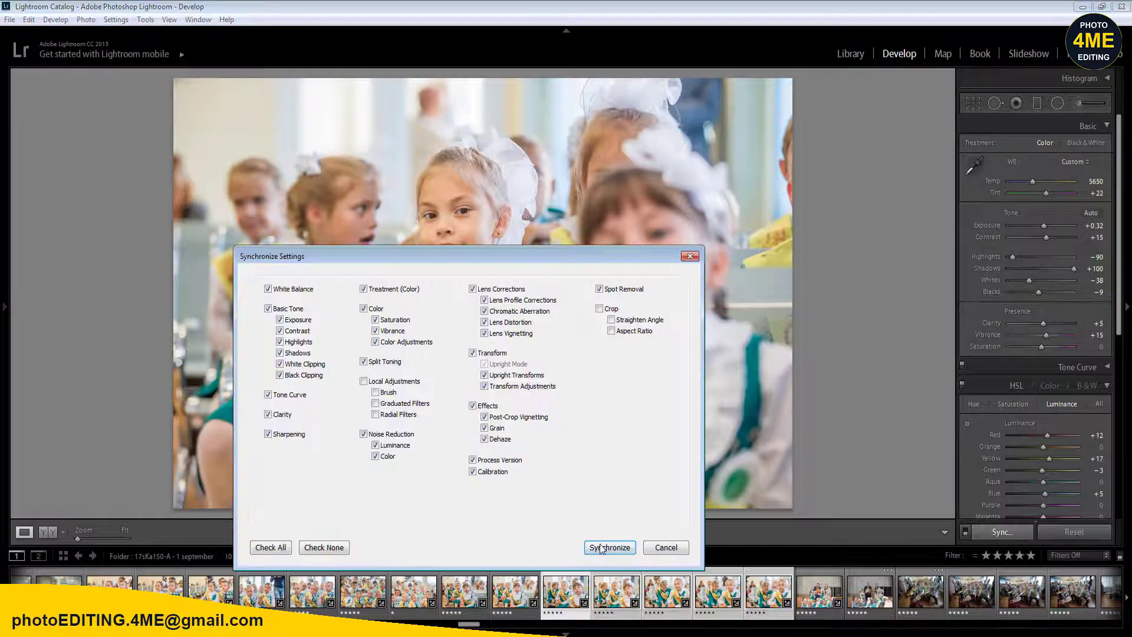
pyautogui.click(602, 549)
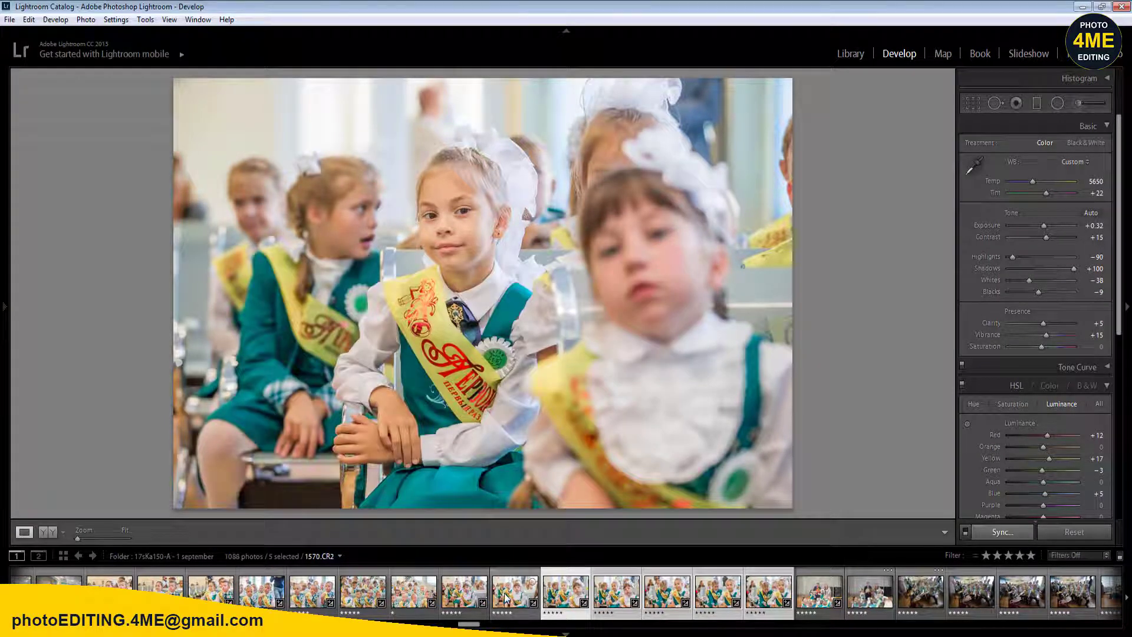
# - Review the similar shots of the smiling girl around 1571.CR2 and rate the weaker ones 1 star
pyautogui.click(505, 599)
pyautogui.click(619, 594)
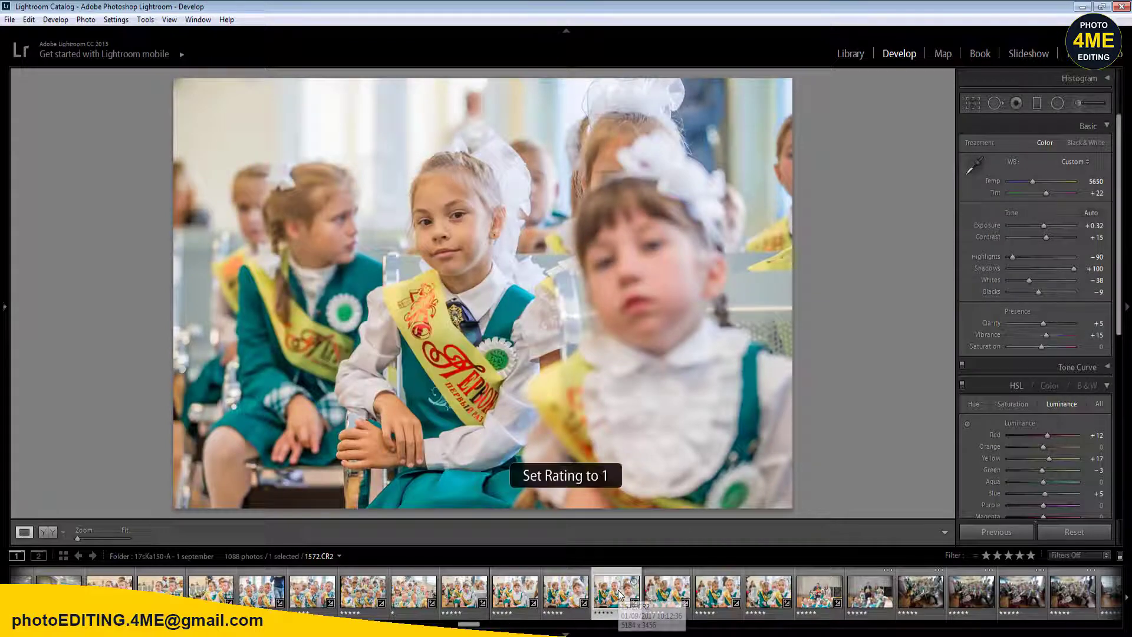
pyautogui.press('Right')
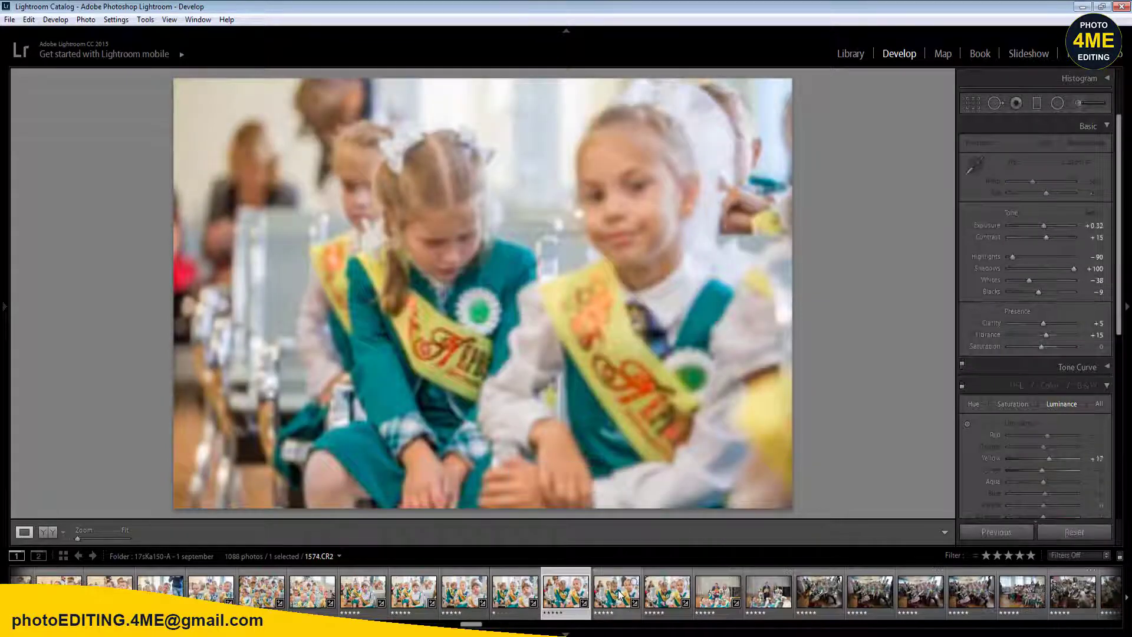
pyautogui.press('1')
# - Add a brightening radial filter over the face of the pigtailed girl in the green jacket in 1574.CR2
pyautogui.press('Right')
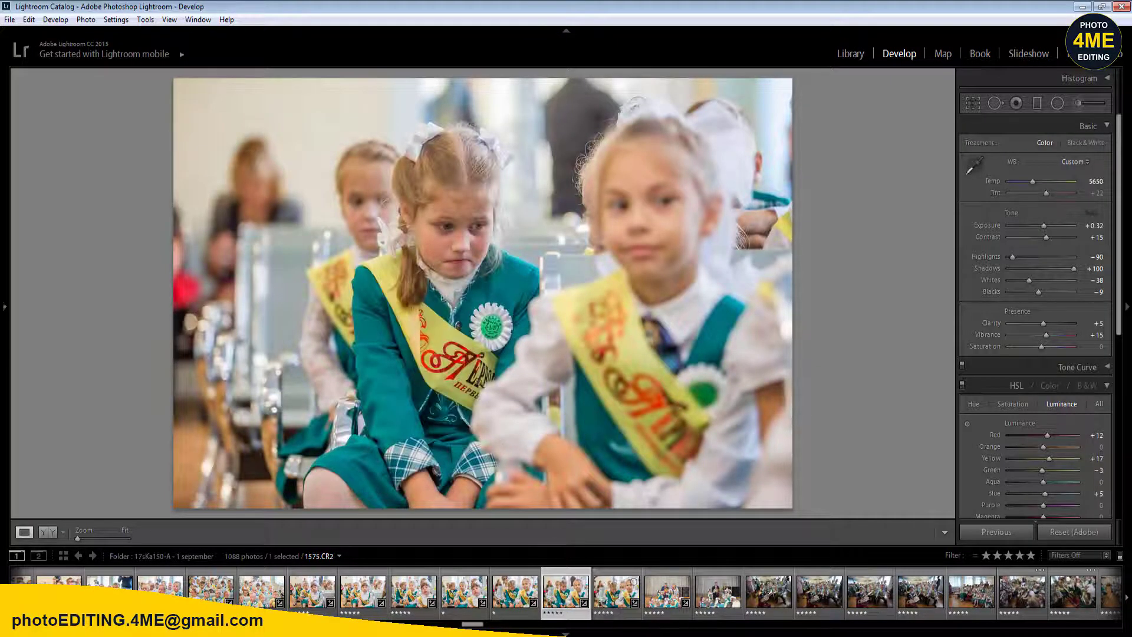
pyautogui.hotkey('shift', 'm')
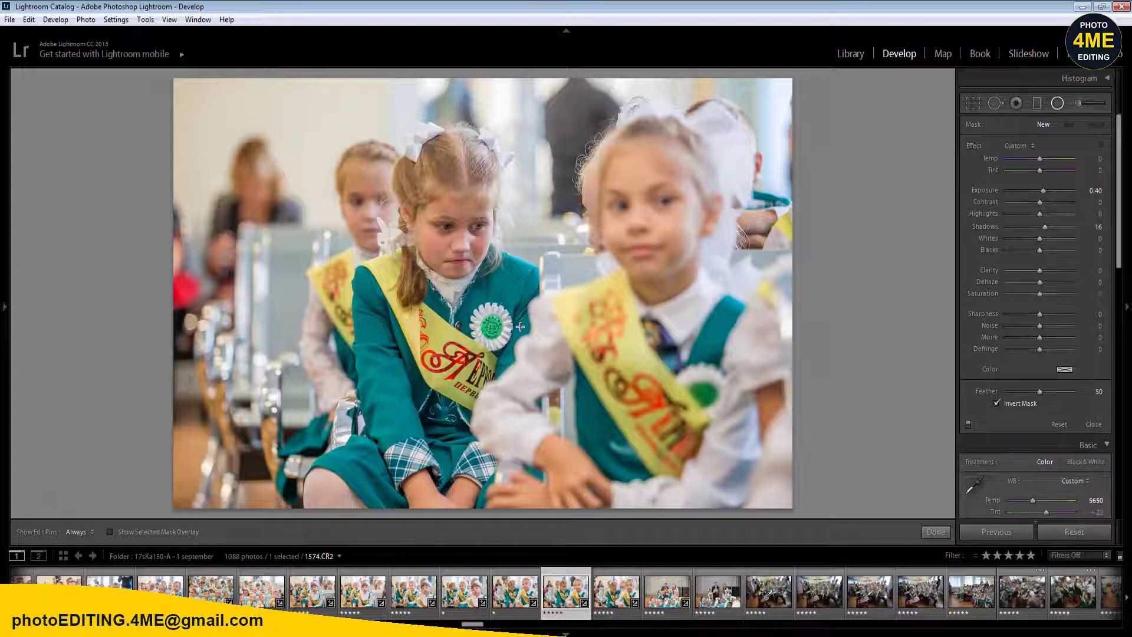
pyautogui.moveTo(459, 241); pyautogui.dragTo(520, 327)
# - Add a brightening radial filter over the face of the girl looking down in 1575.CR2
pyautogui.press('Right')
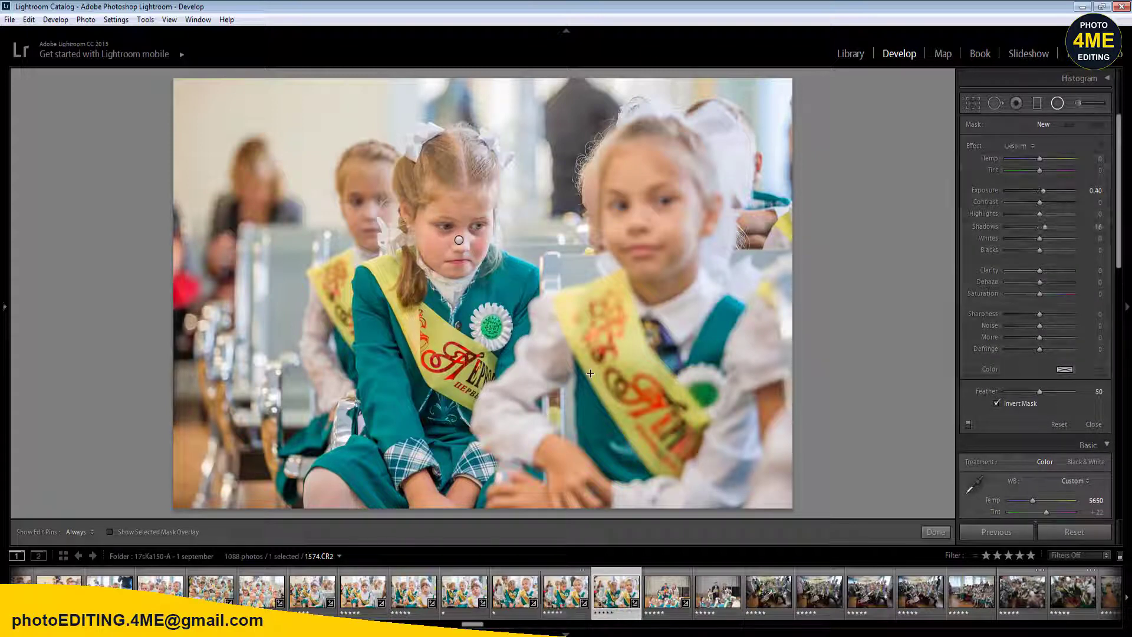
pyautogui.press('Left')
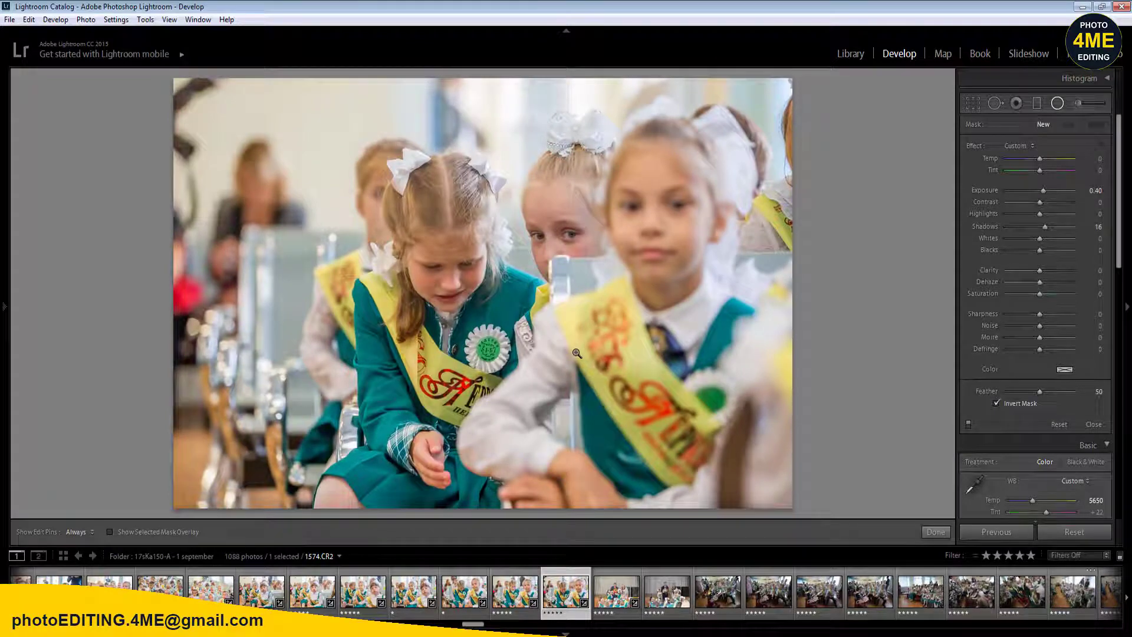
pyautogui.press('Right')
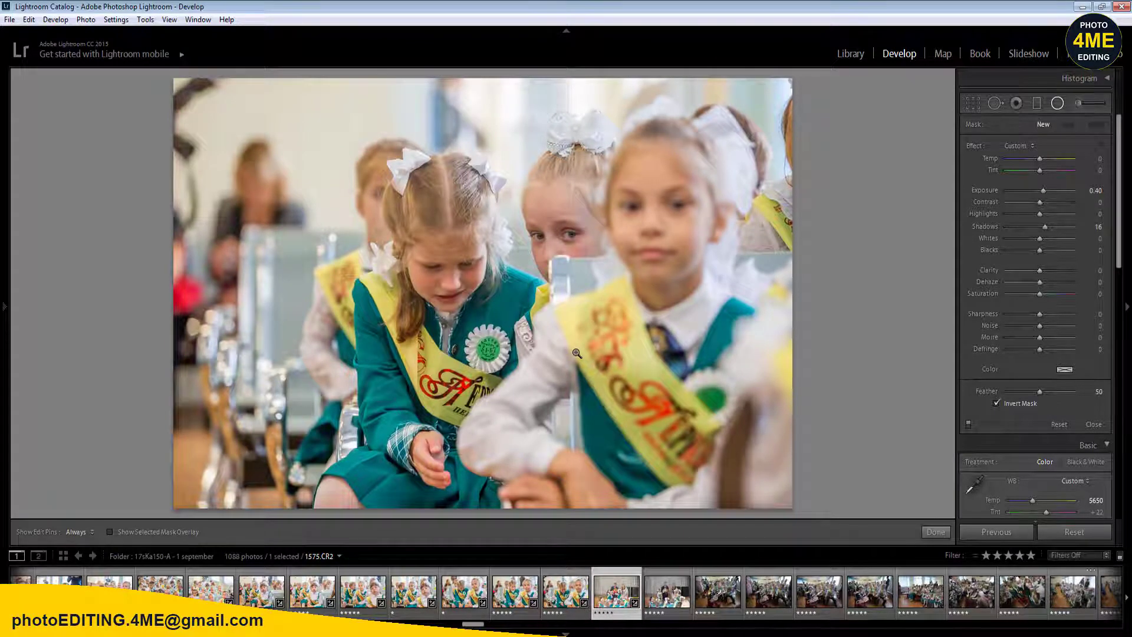
pyautogui.press('Left')
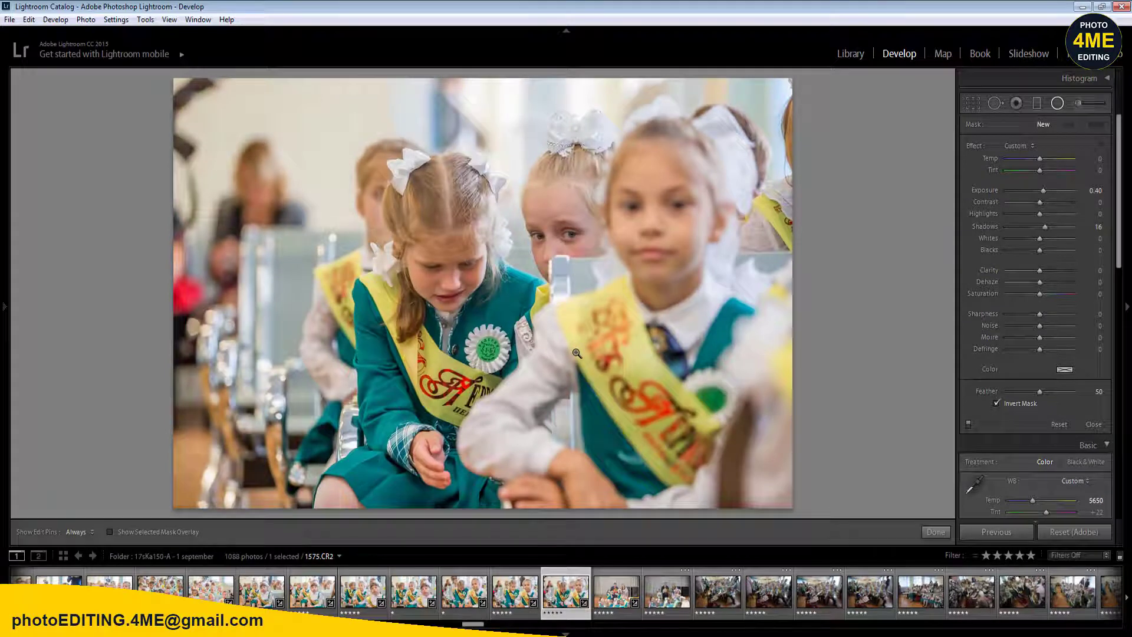
pyautogui.moveTo(440, 277); pyautogui.dragTo(508, 330)
# - Synchronize the settings of the stage shot with bouquets, 1576.CR2, without crop and local adjustments, to the ten photos that follow it
pyautogui.press('Right')
pyautogui.press('Left')
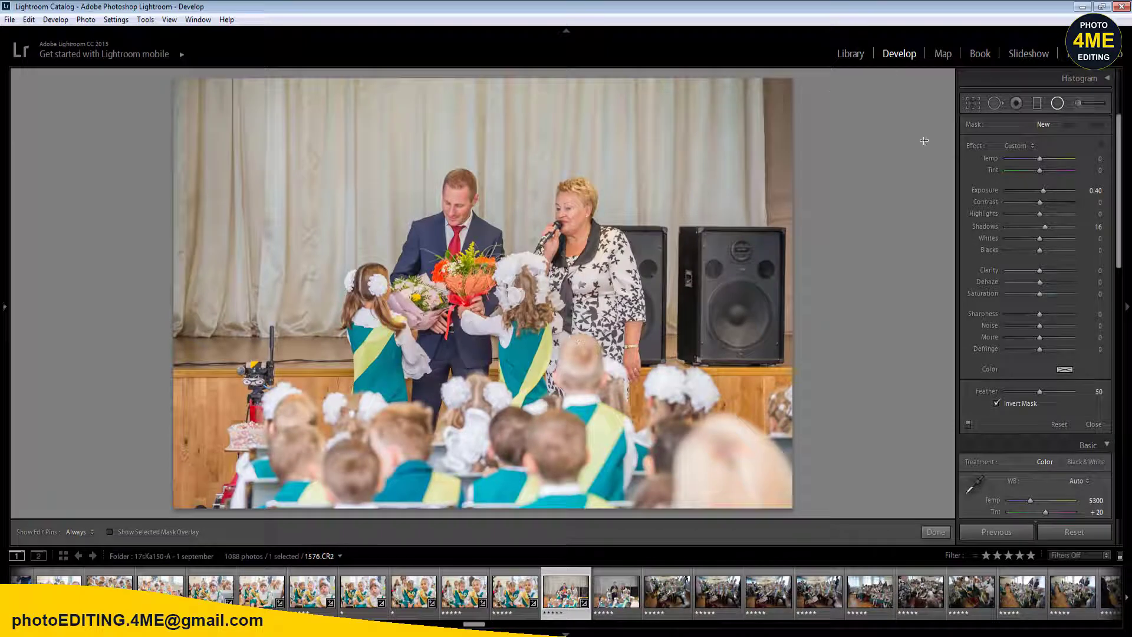
pyautogui.press('Right')
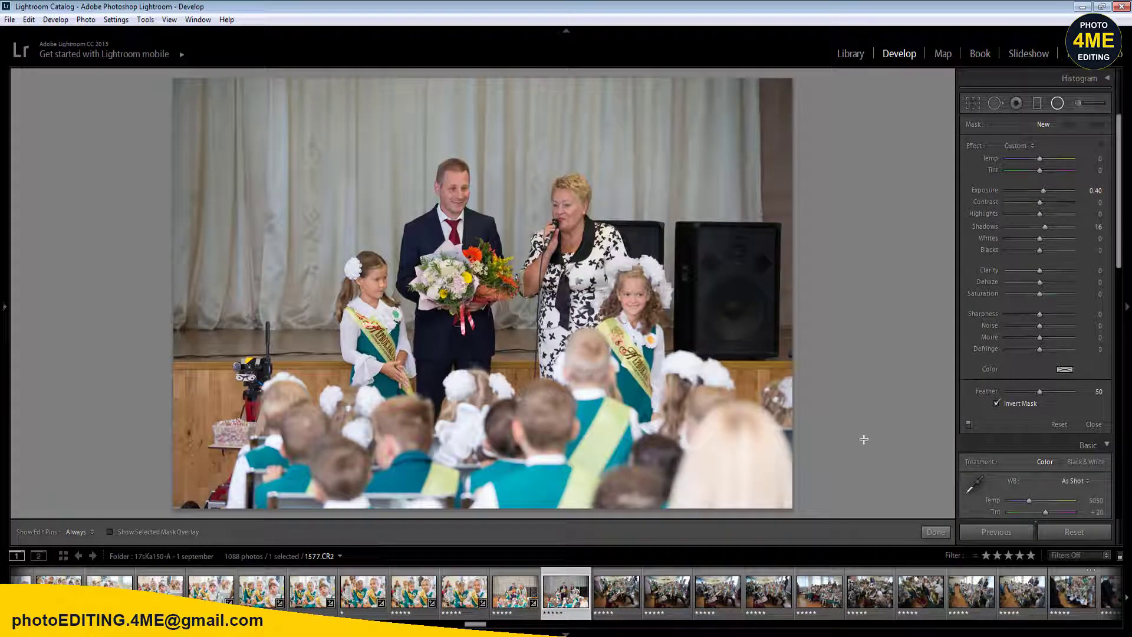
pyautogui.press('Left')
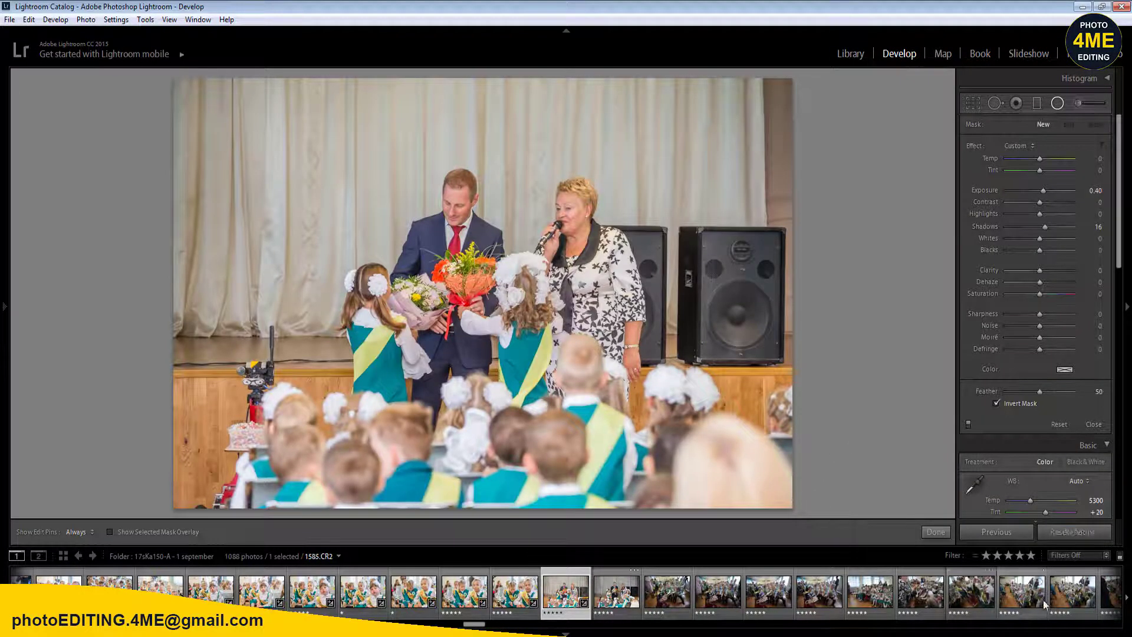
pyautogui.keyDown('shift'); pyautogui.click(1065, 601); pyautogui.keyUp('shift')
pyautogui.click(1013, 533)
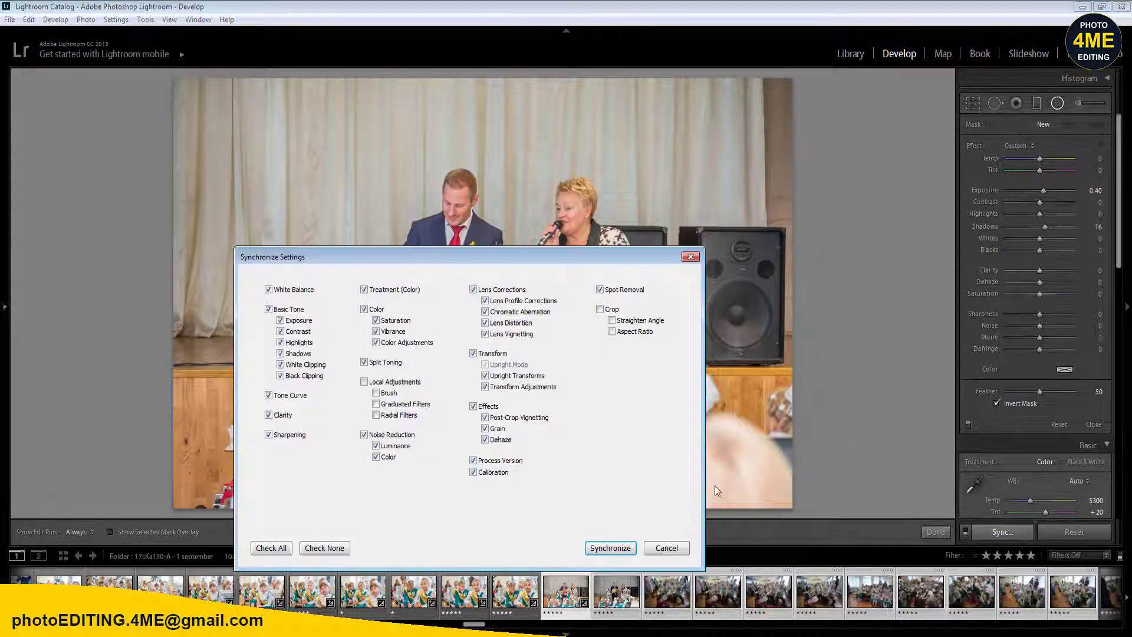
pyautogui.click(610, 548)
pyautogui.click(512, 594)
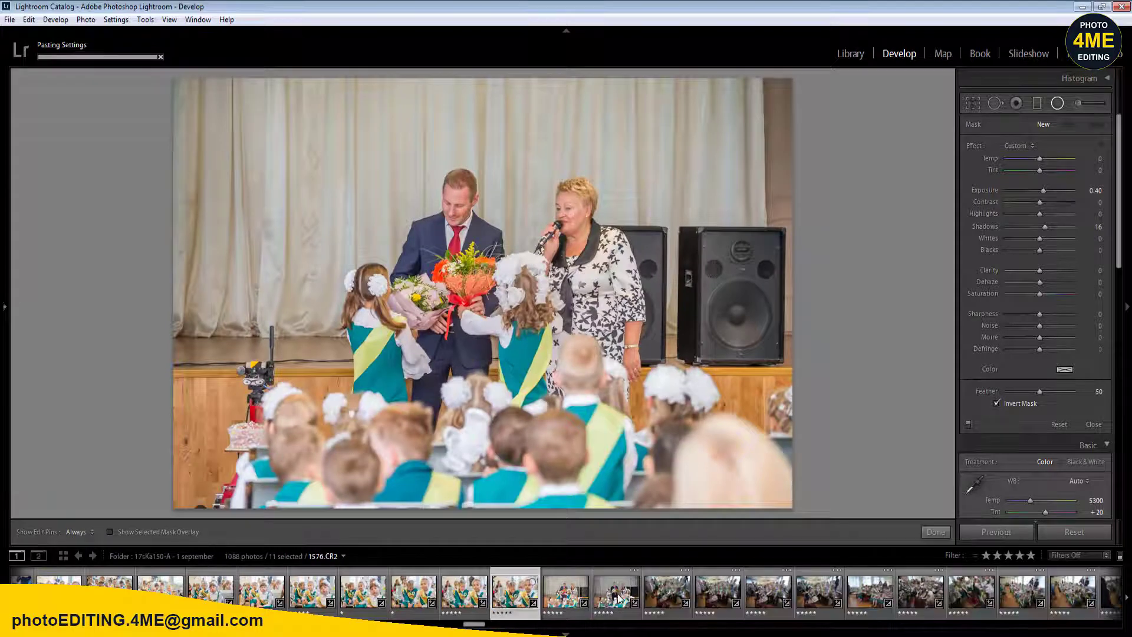
# - Set the exposure of the second stage shot, 1577.CR2, to +0.32 and its white balance temperature to 5250
pyautogui.click(620, 593)
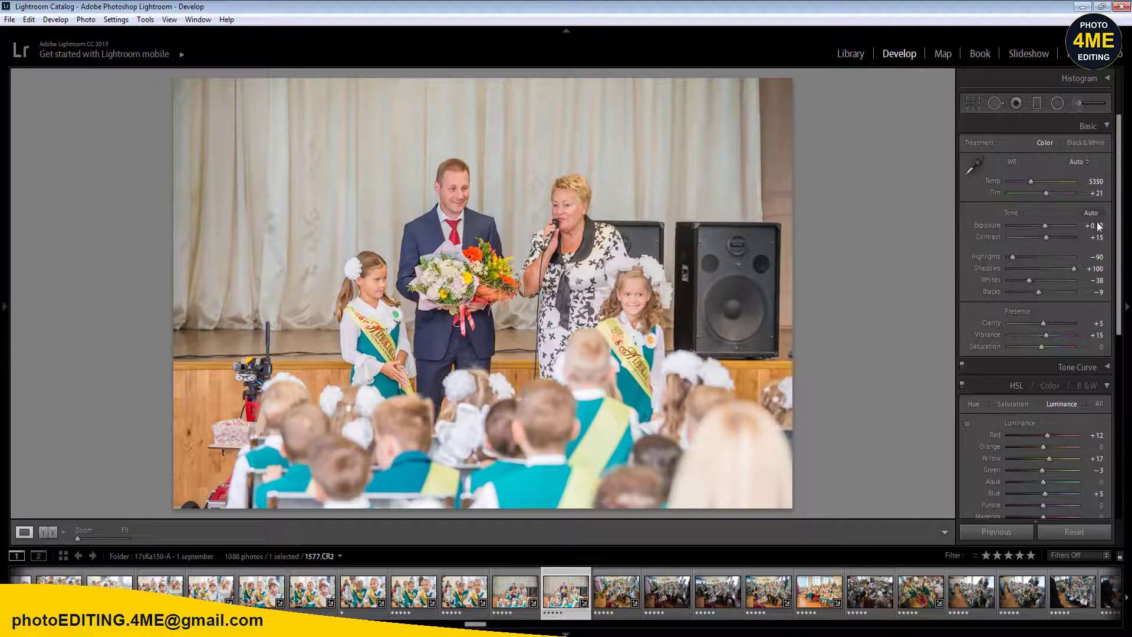
pyautogui.click(1098, 227)
pyautogui.press('Return')
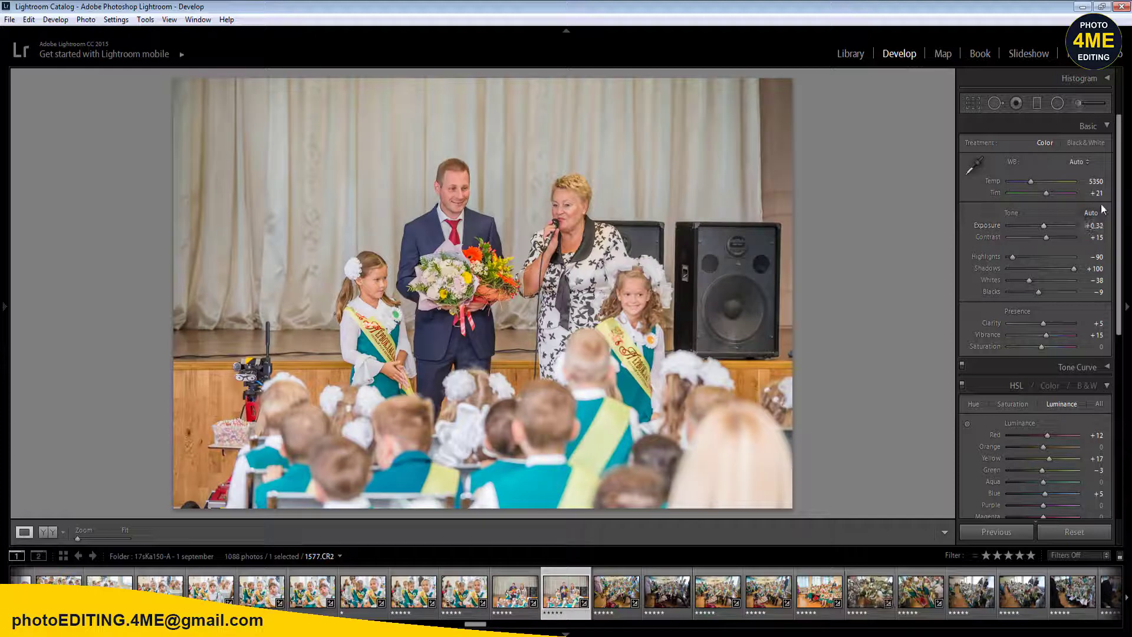
pyautogui.click(1096, 181)
pyautogui.press('Down')
pyautogui.press('Down')
pyautogui.press('Return')
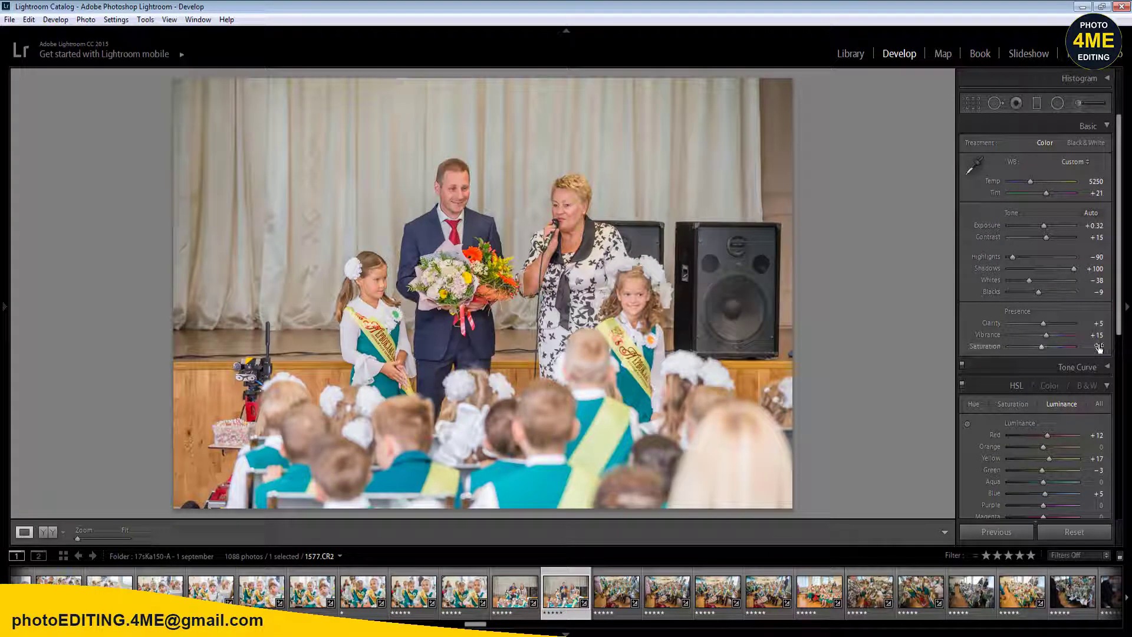
# - Reduce the saturation of the stage shot 1577.CR2 to -2
pyautogui.click(1098, 347)
pyautogui.press('Down')
pyautogui.press('Down')
pyautogui.press('Return')
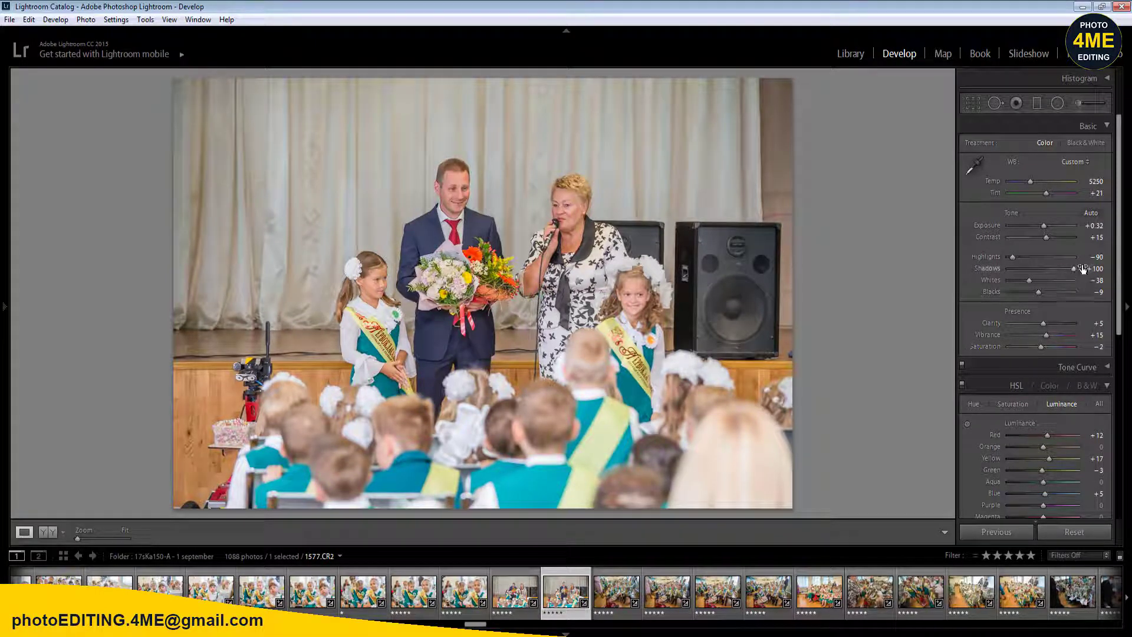
# - Set the contrast of 1577.CR2 to +17, then, in a before/after comparison, its shadows to +80 and blacks to -20
pyautogui.click(1097, 237)
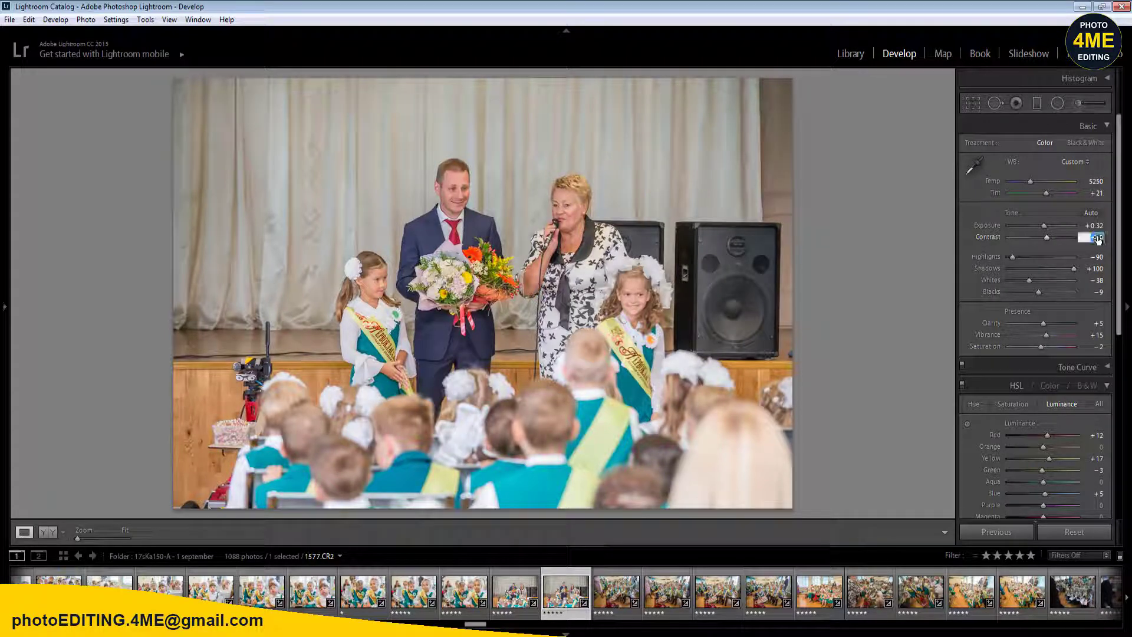
pyautogui.write('17')
pyautogui.press('Return')
pyautogui.click(44, 532)
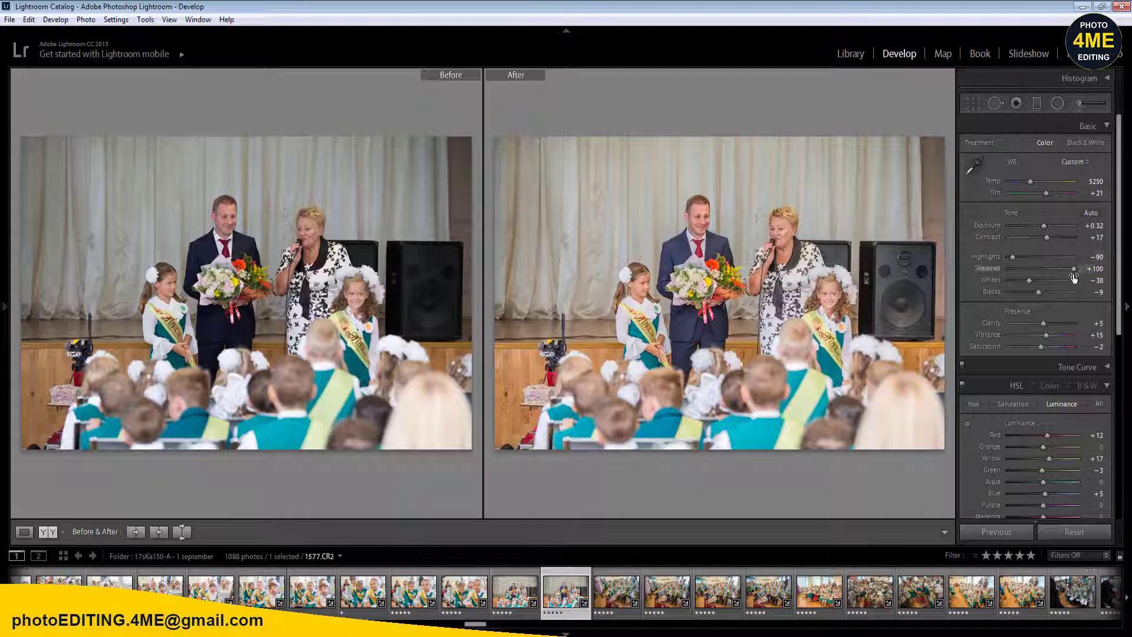
pyautogui.moveTo(1073, 270); pyautogui.dragTo(1035, 293)
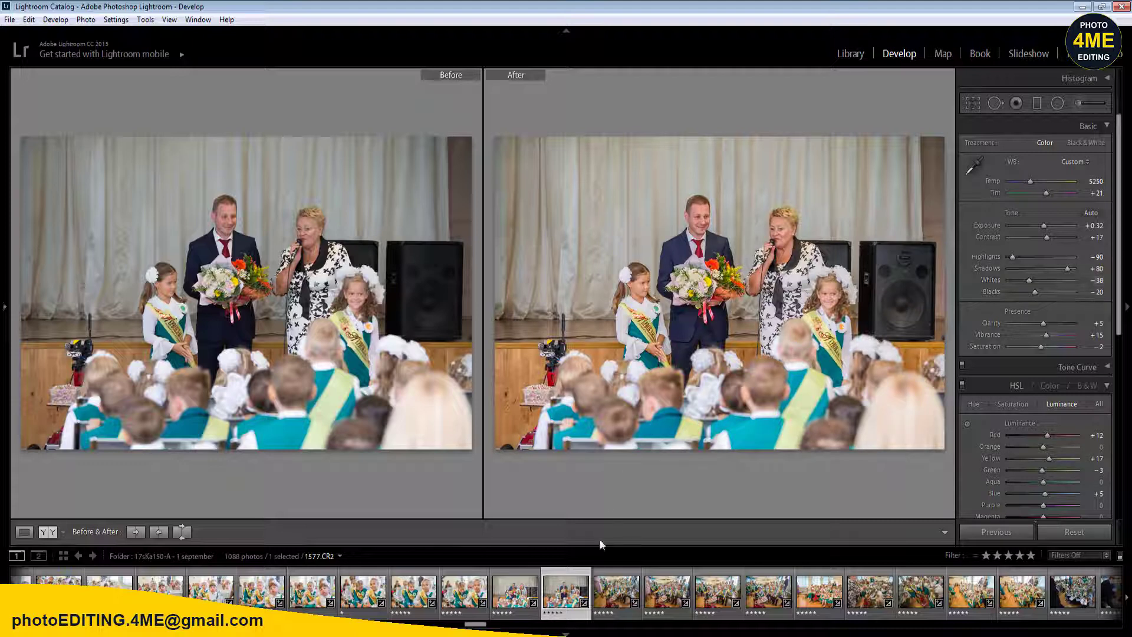
# - Synchronize the corrected settings of 1577.CR2 to the preceding stage shot, 1576.CR2
pyautogui.keyDown('ctrl'); pyautogui.click(515, 589); pyautogui.keyUp('ctrl')
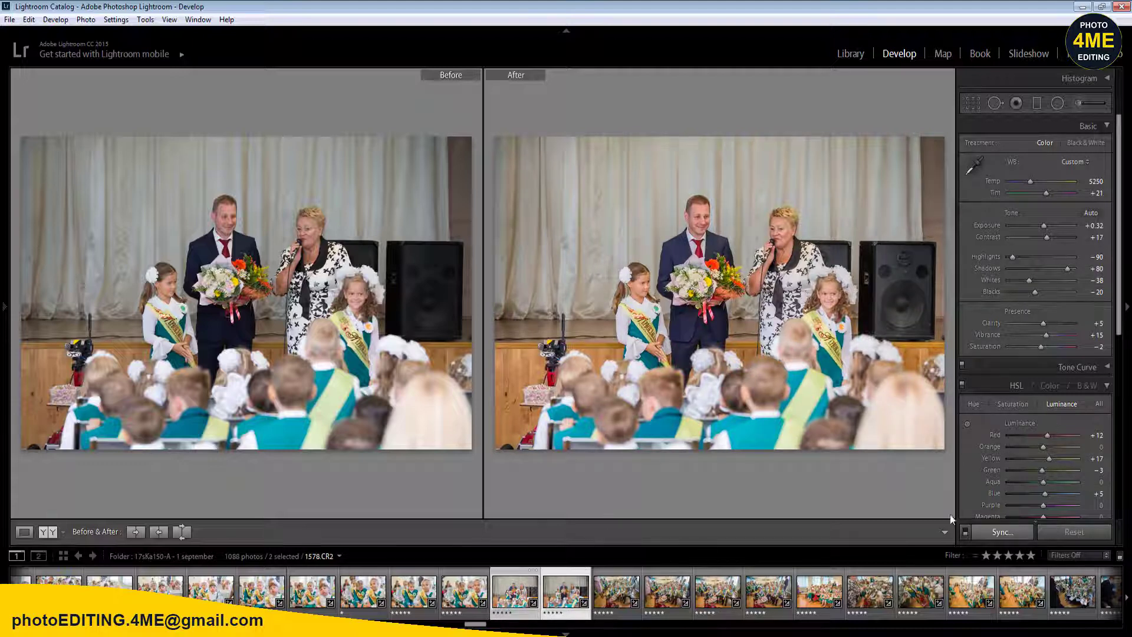
pyautogui.click(1002, 533)
pyautogui.click(626, 556)
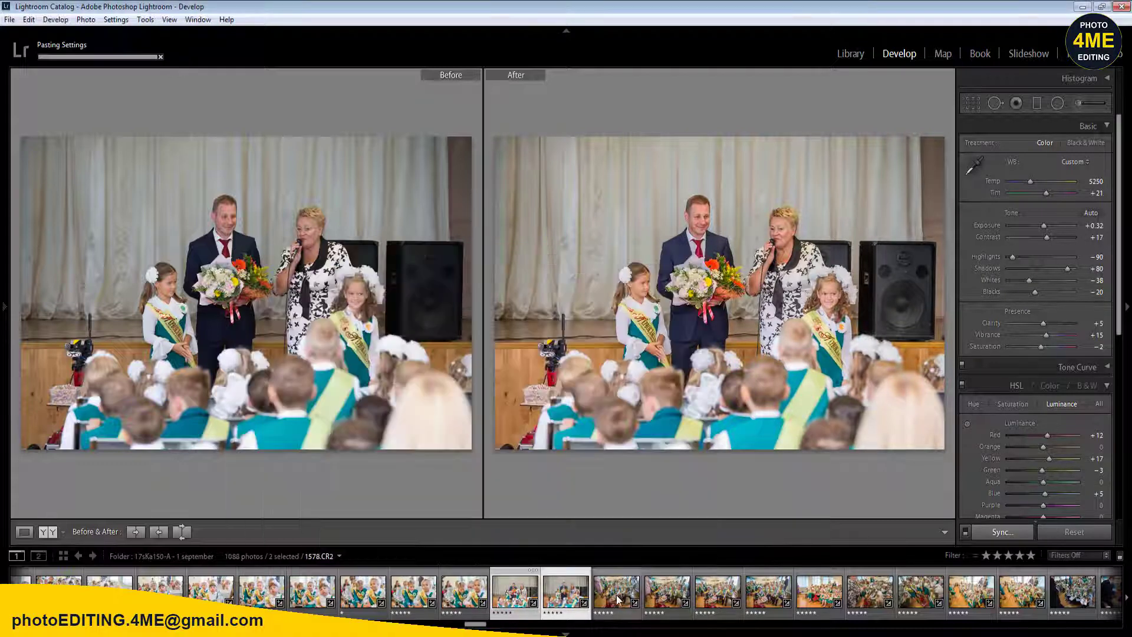
pyautogui.click(612, 595)
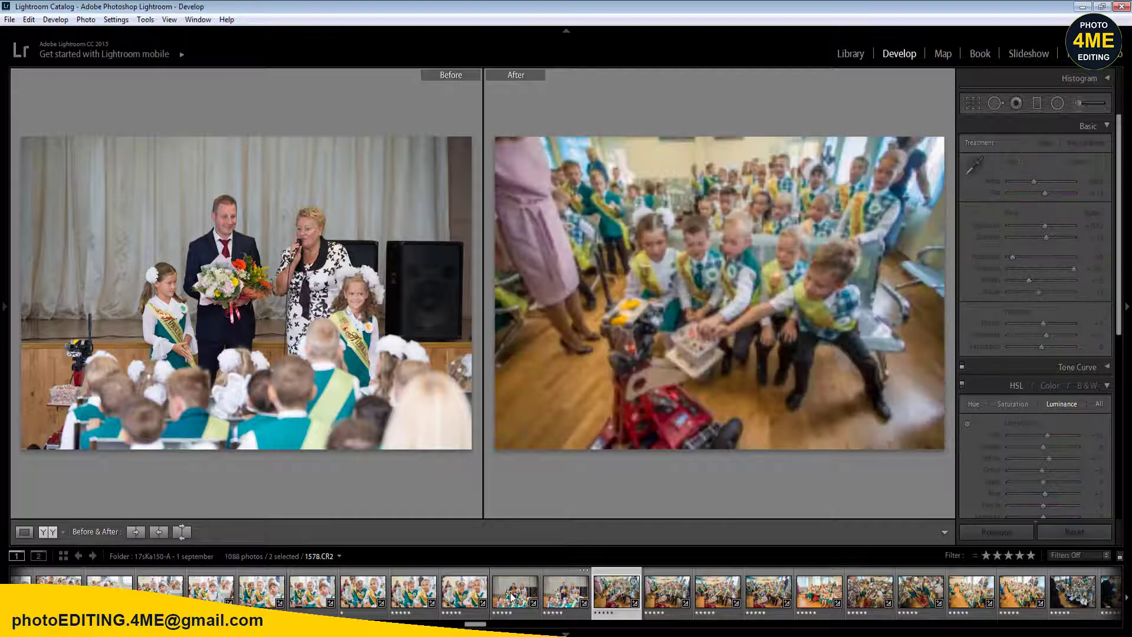
# - Add a large brightening radial filter over the man, the woman and the two girls on stage in 1576.CR2
pyautogui.click(506, 596)
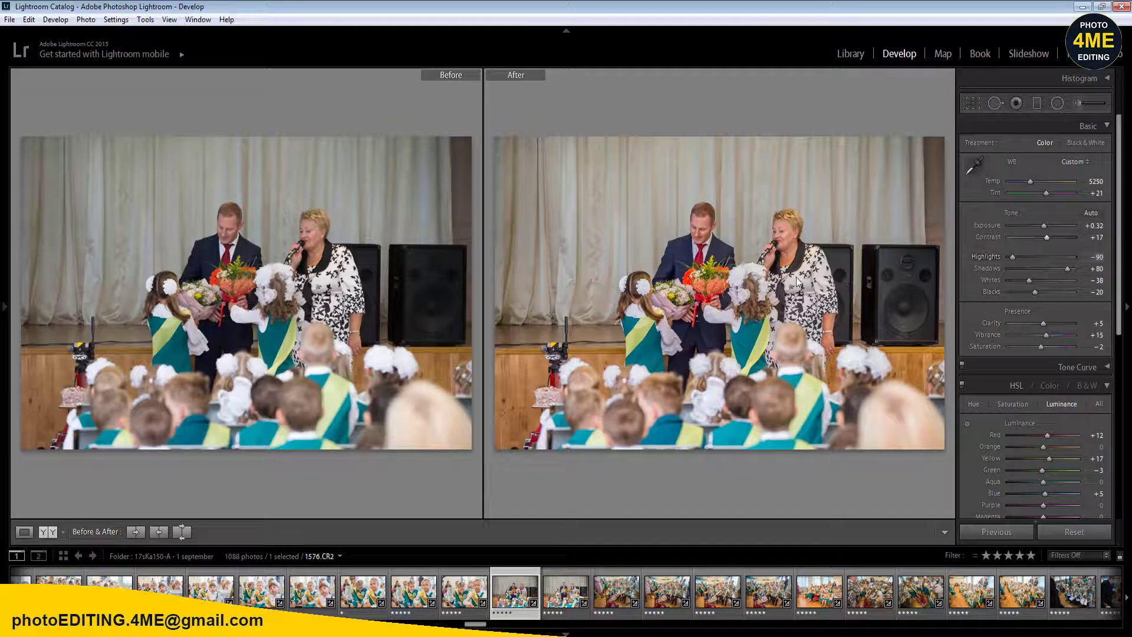
pyautogui.hotkey('shift', 'm')
pyautogui.moveTo(728, 255); pyautogui.dragTo(844, 332)
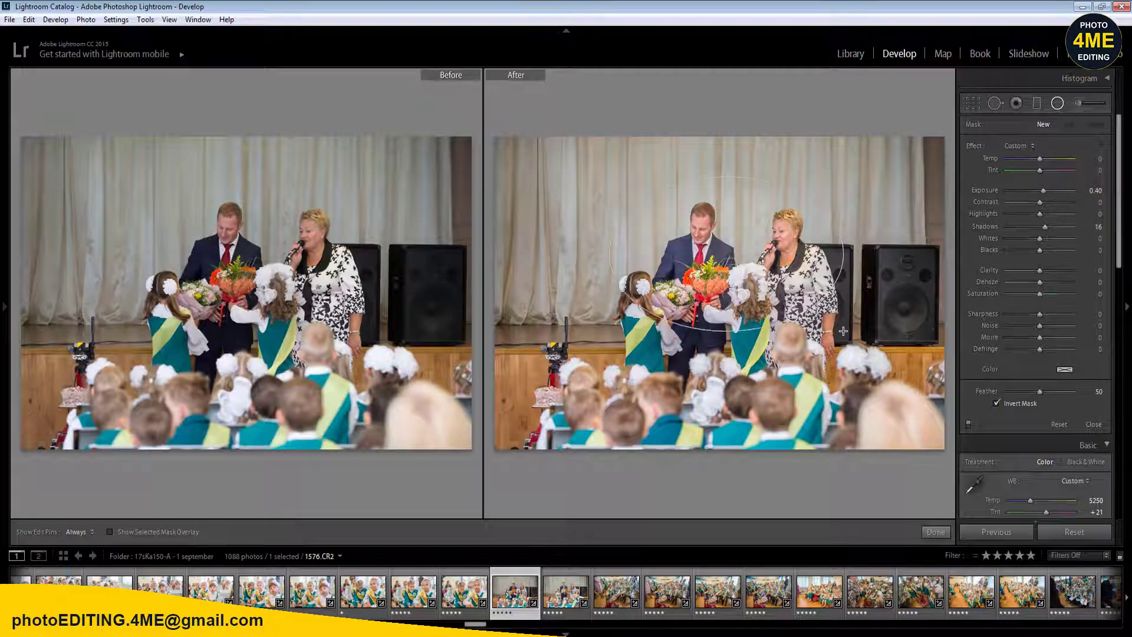
# - Add a large brightening radial filter over the people posing with the bouquet in 1577.CR2
pyautogui.press('Right')
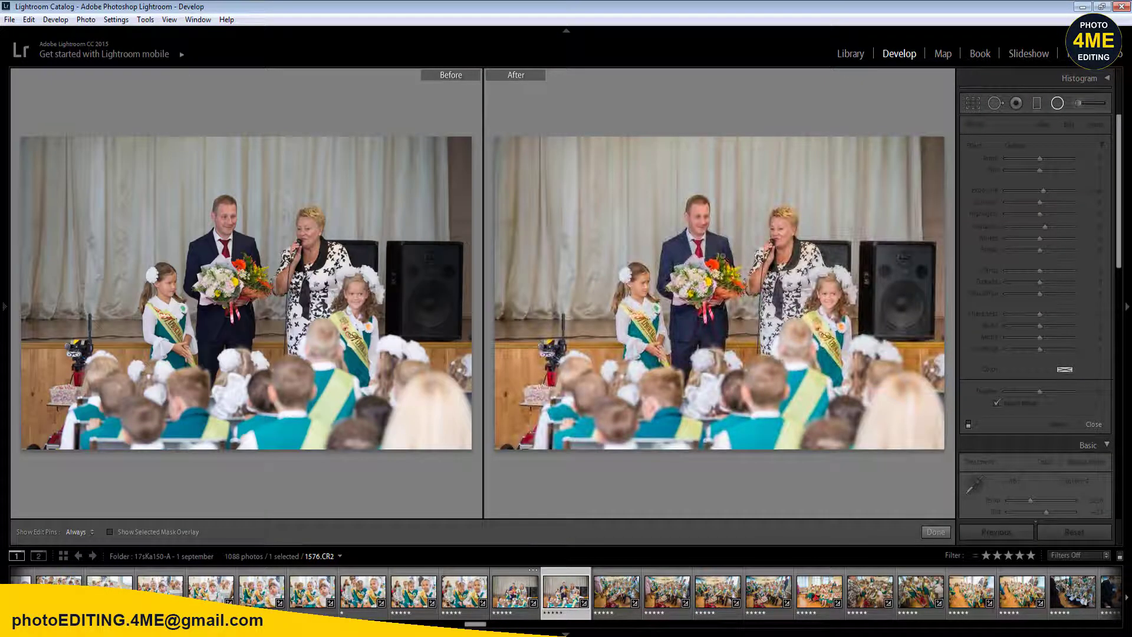
pyautogui.moveTo(731, 259); pyautogui.dragTo(887, 362)
pyautogui.press('Right')
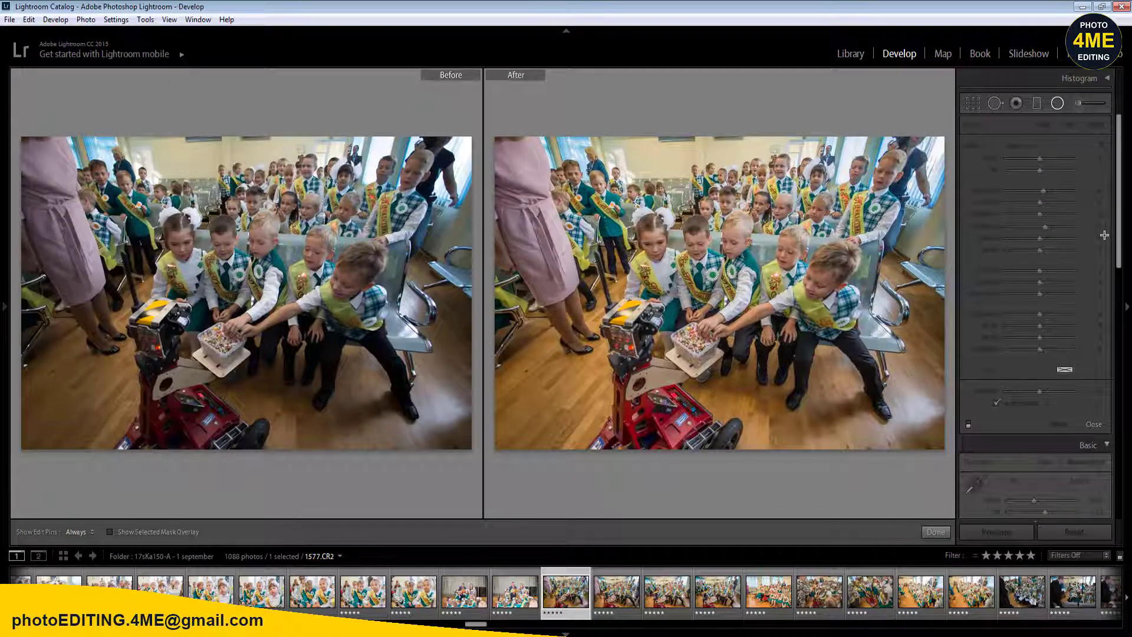
# - Set the exposure of 1578.CR2 to +1.02 and add a large brightening radial filter centered on the children around the candy box
pyautogui.hotkey('shift', 'm')
pyautogui.click(1099, 227)
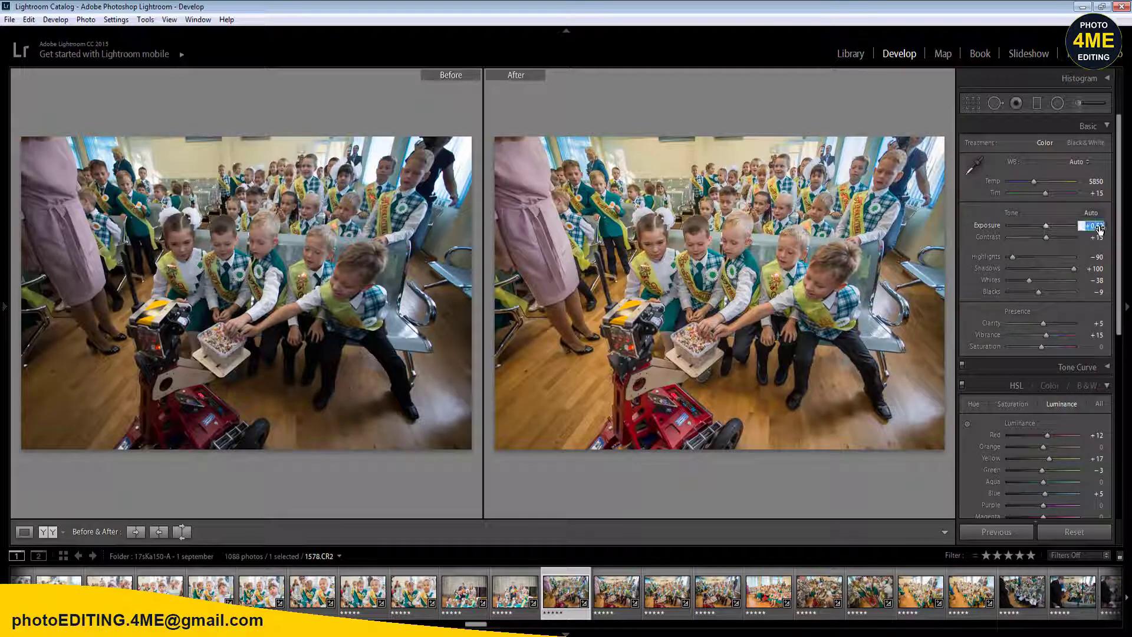
pyautogui.press('Up')
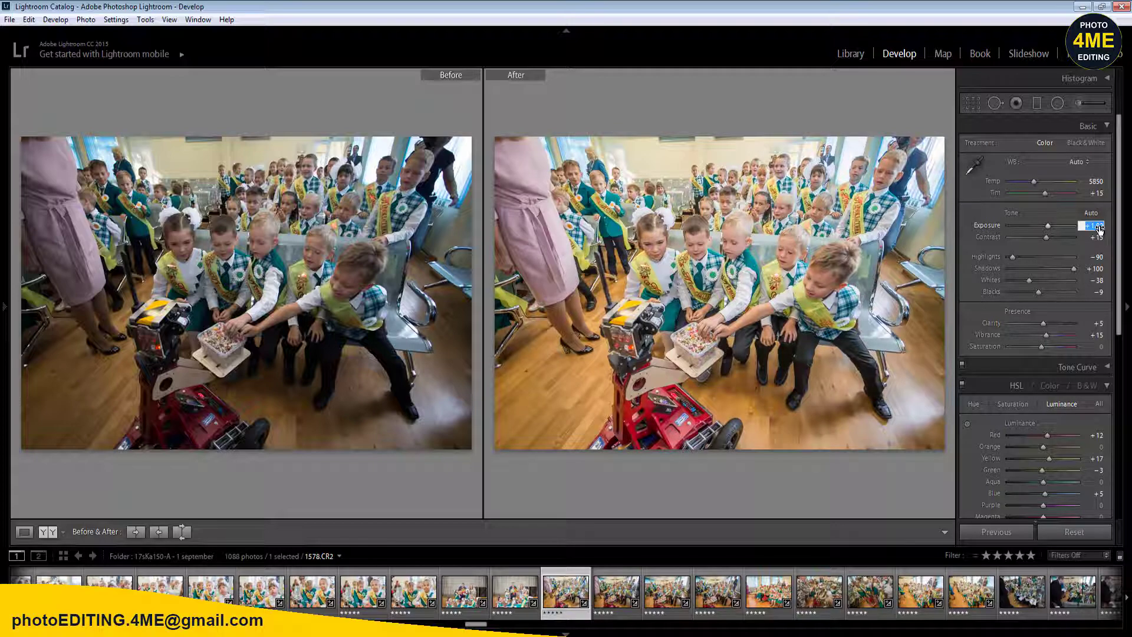
pyautogui.press('Return')
pyautogui.hotkey('shift', 'm')
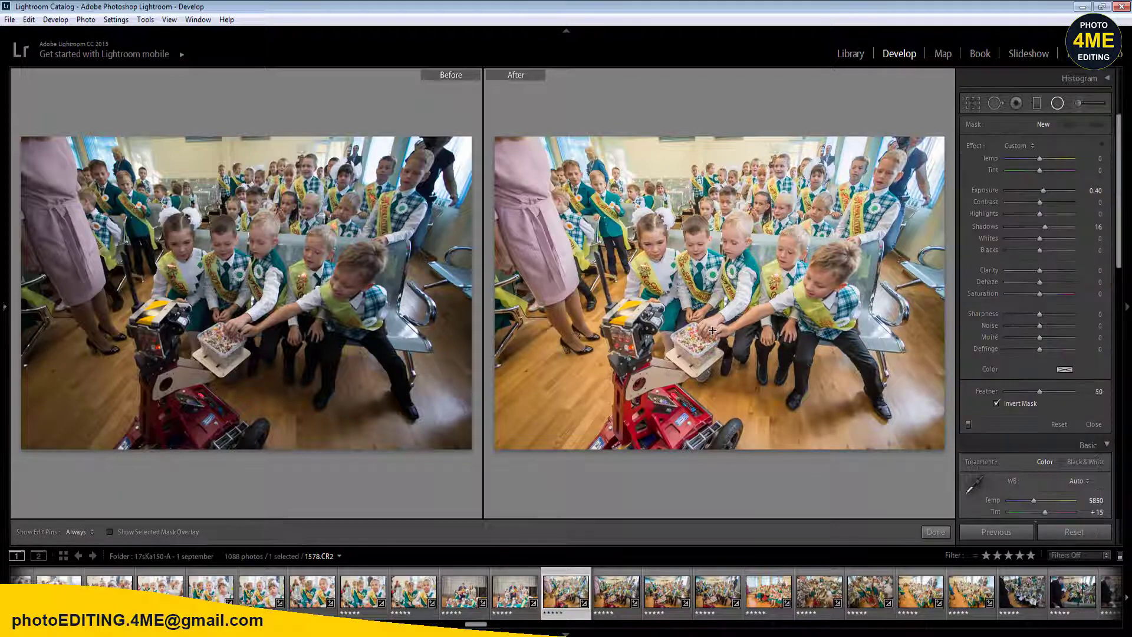
pyautogui.moveTo(712, 329); pyautogui.dragTo(891, 393)
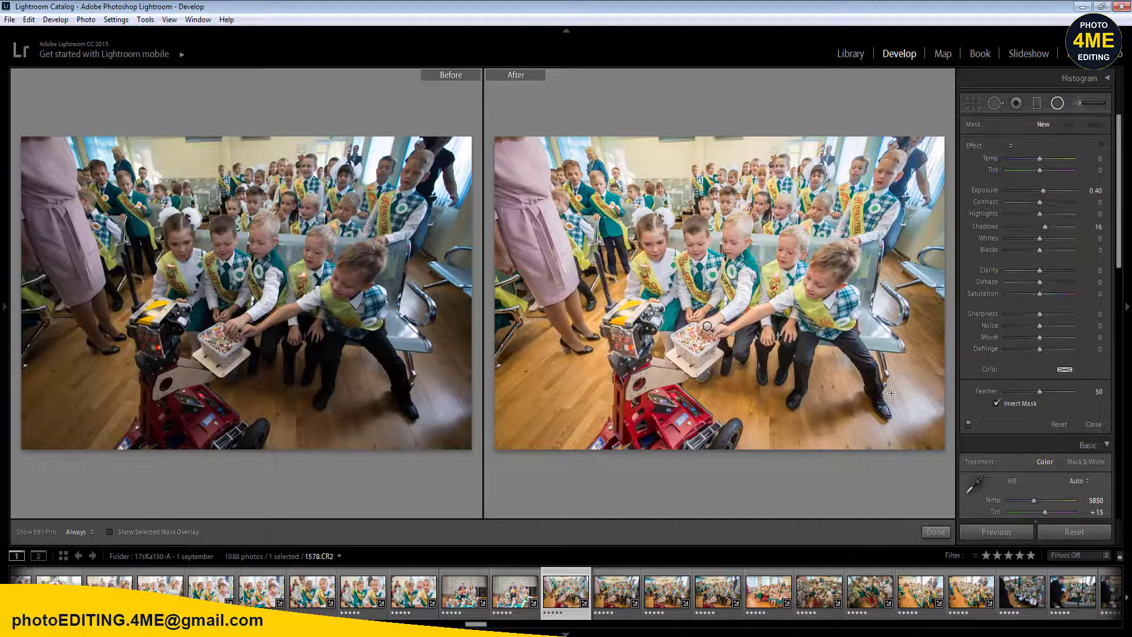
# - Synchronize the settings of 1578.CR2 to the ten photos that follow it, and open 1579.CR2 alone
pyautogui.keyDown('shift'); pyautogui.click(1082, 599); pyautogui.keyUp('shift')
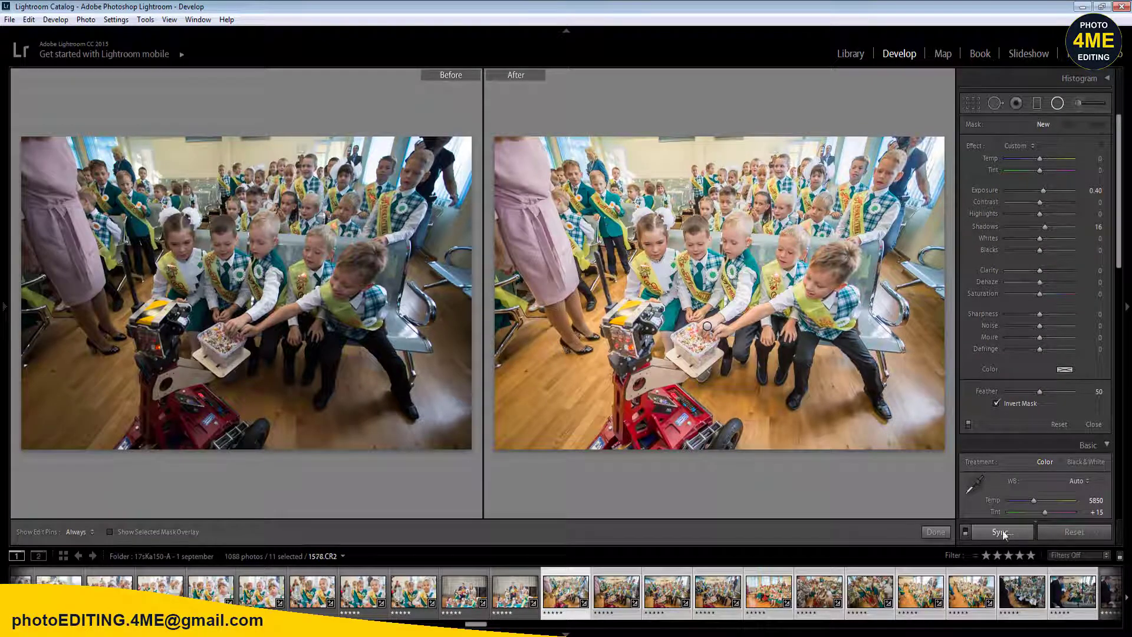
pyautogui.click(1003, 532)
pyautogui.click(610, 545)
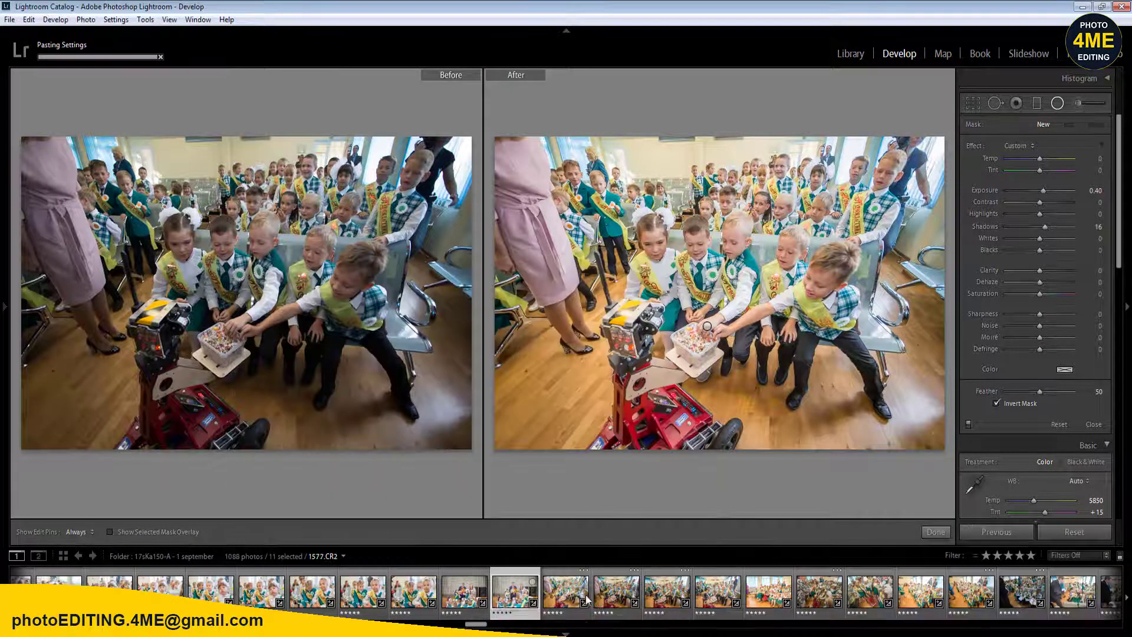
pyautogui.click(610, 595)
pyautogui.click(609, 597)
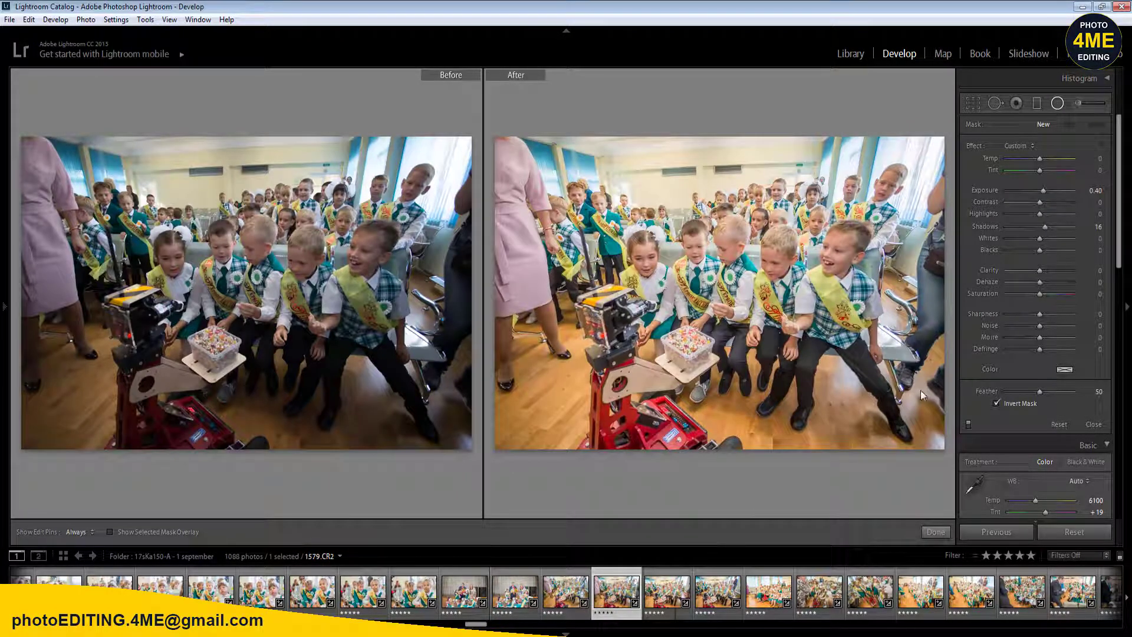
# - Straighten 1580.CR2, the shot of children reaching for the robot's candy box, by rotating its crop to about 1.25°
pyautogui.press('Right')
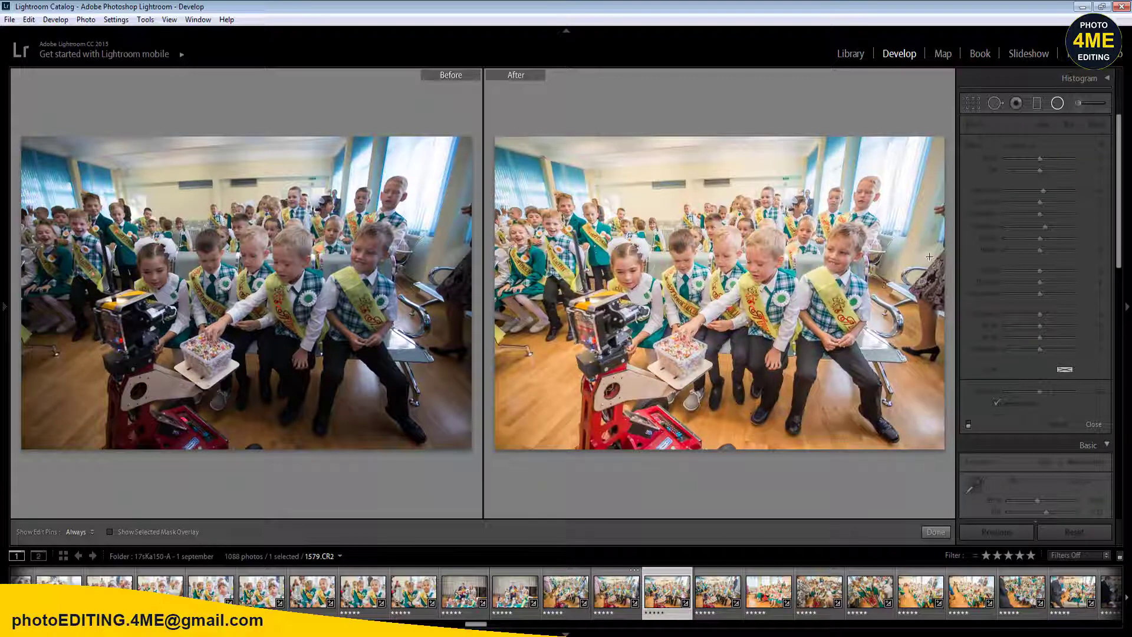
pyautogui.press('Right')
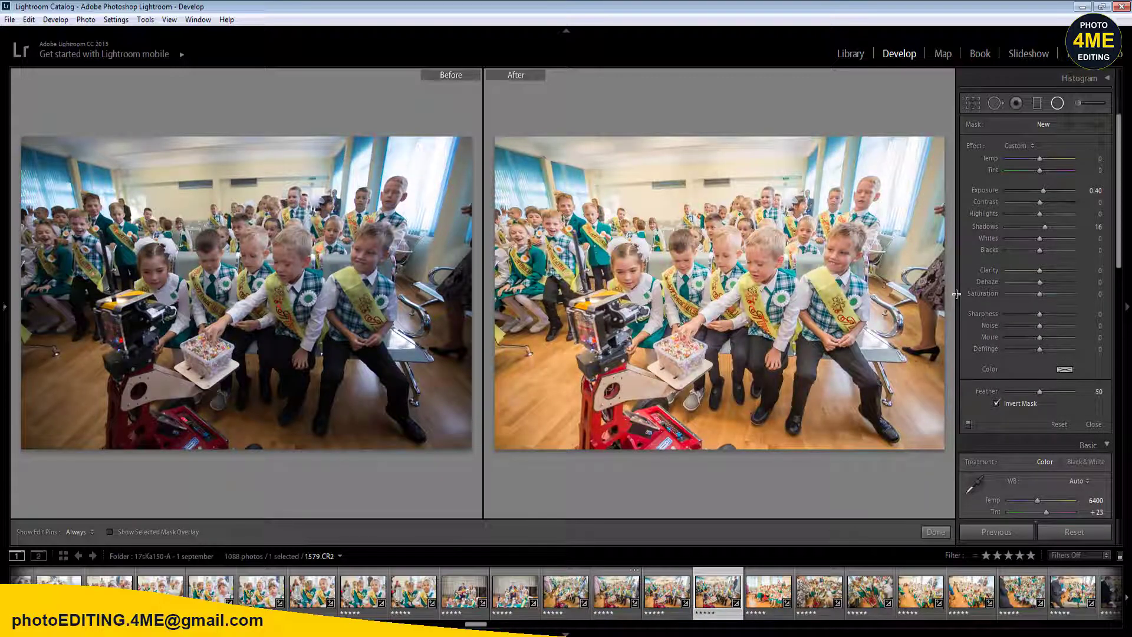
pyautogui.press('Left')
pyautogui.press('r')
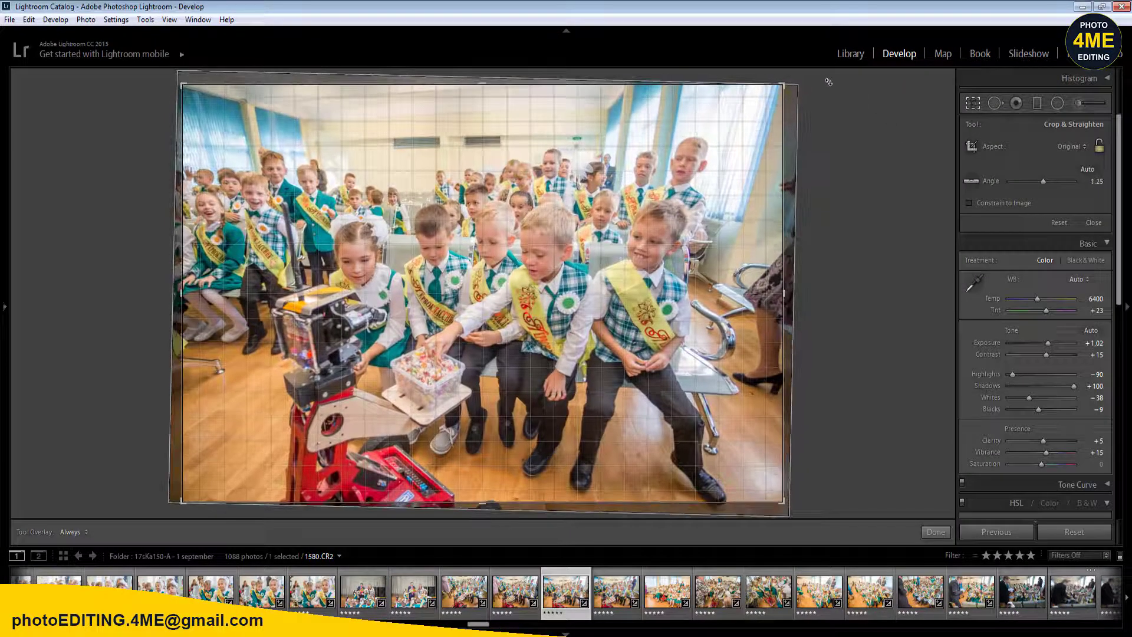
pyautogui.press('r')
# - Straighten 1581.CR2, with the woman standing behind the seated children, by rotating its crop to about 1.58°
pyautogui.press('Right')
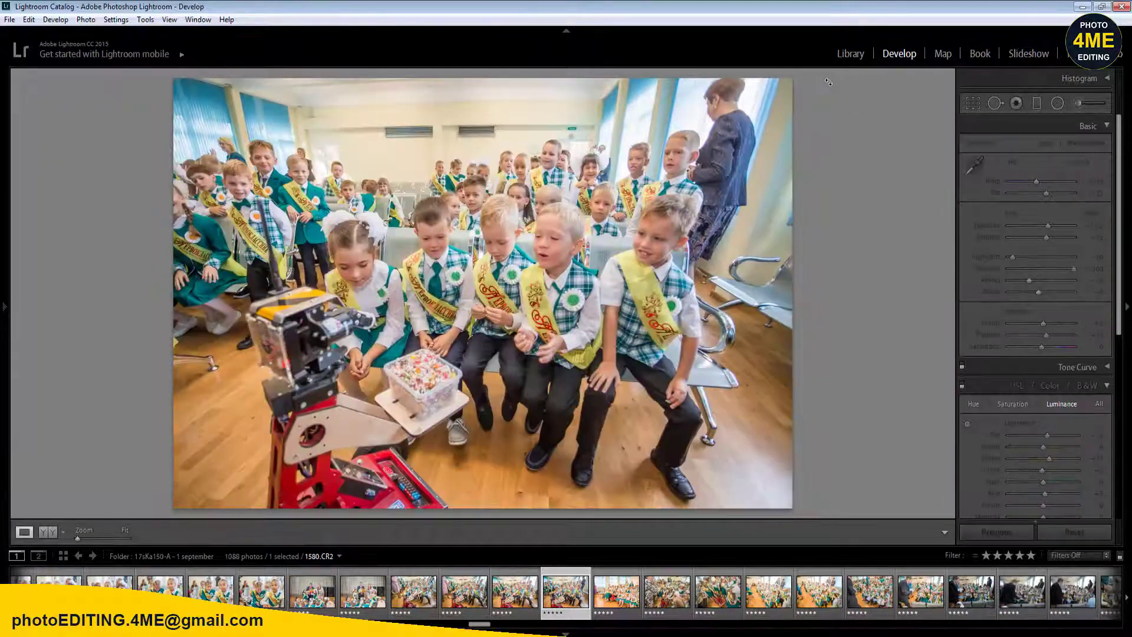
pyautogui.press('Right')
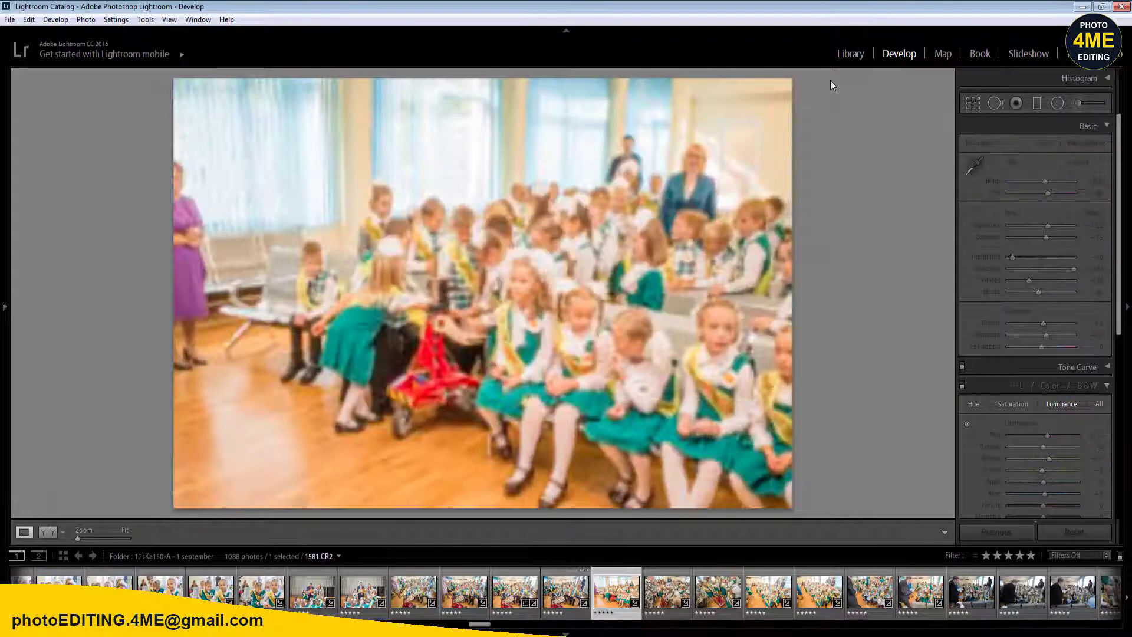
pyautogui.press('Left')
pyautogui.press('r')
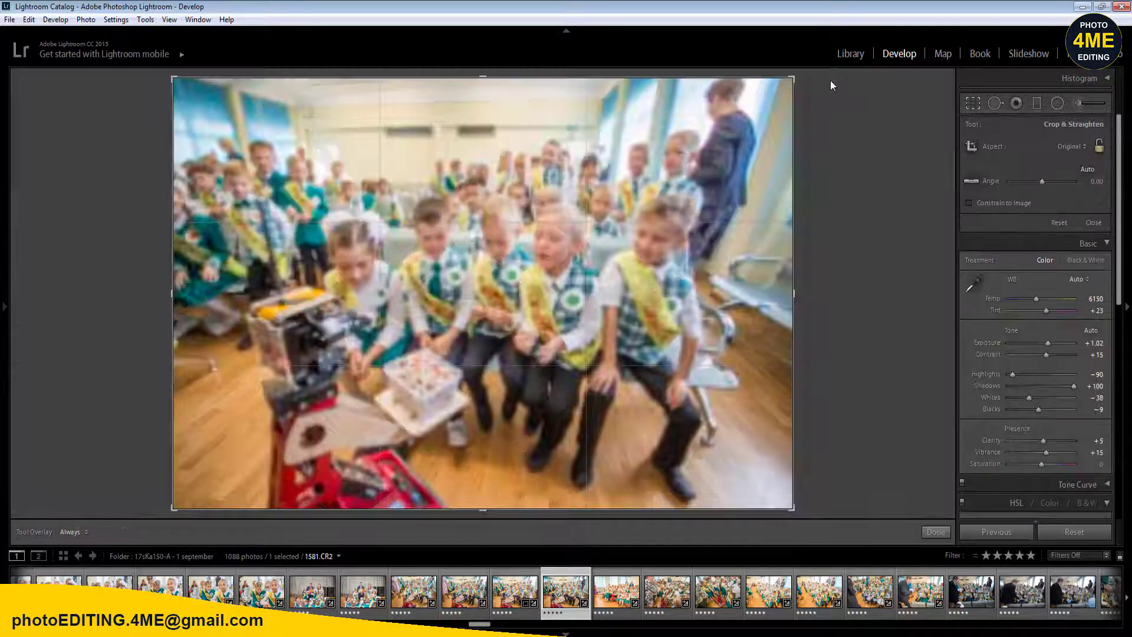
pyautogui.moveTo(805, 77); pyautogui.dragTo(815, 83)
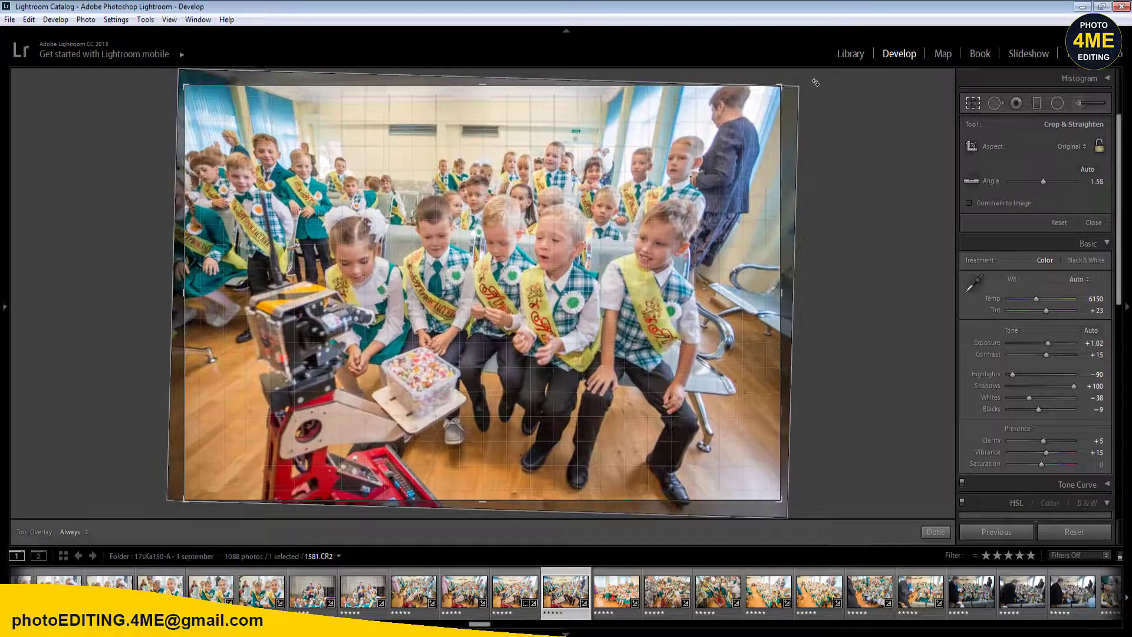
pyautogui.press('Return')
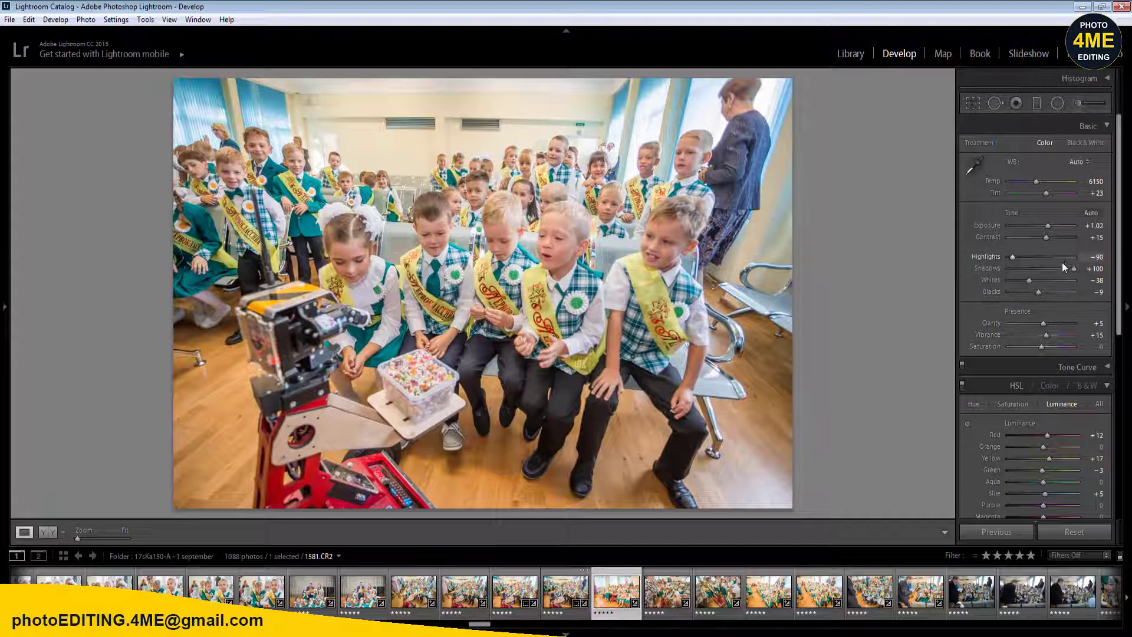
# - Lower the color temperature of 1582.CR2, the wide hall shot by the windows, and set its exposure to +0.62
pyautogui.press('Right')
pyautogui.click(1078, 164)
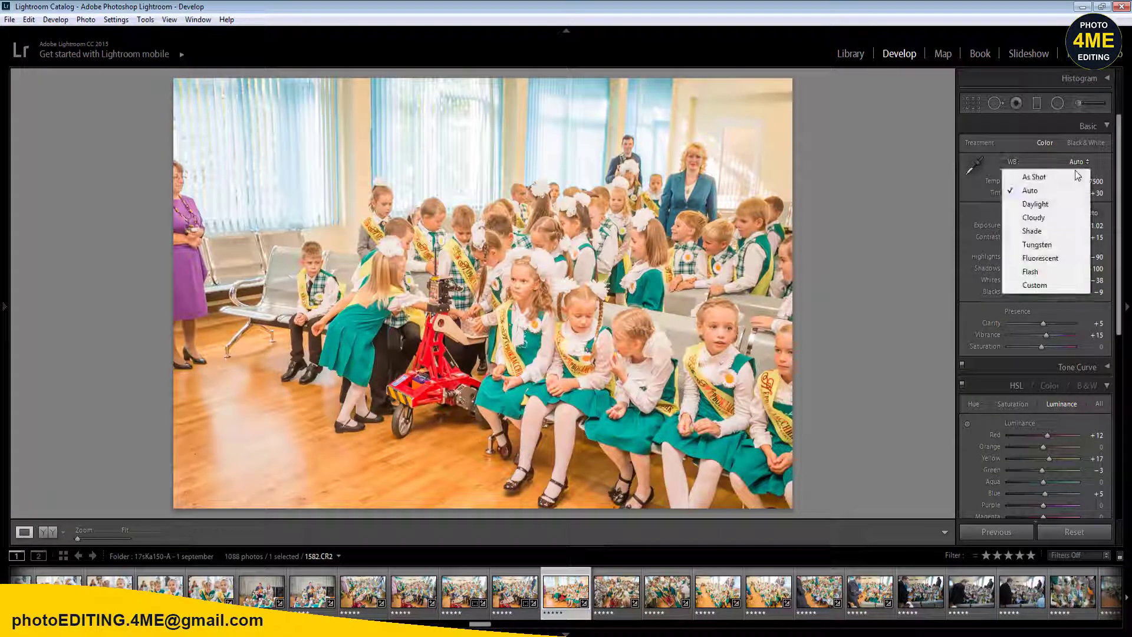
pyautogui.click(1059, 192)
pyautogui.click(1094, 181)
pyautogui.press('Down')
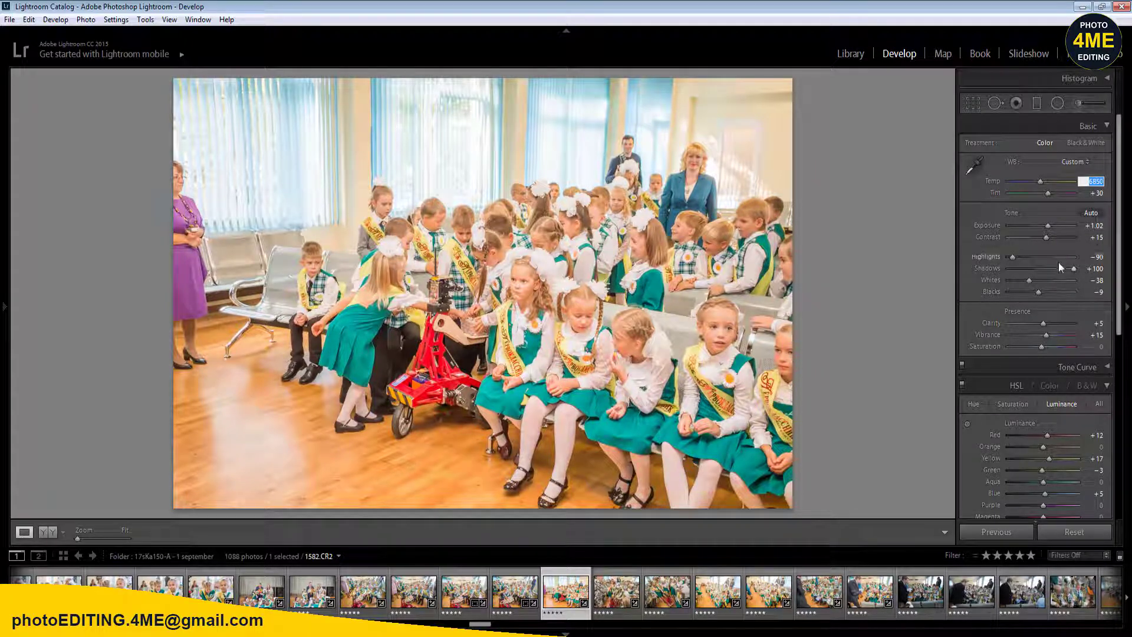
pyautogui.press('Down')
pyautogui.press('Down')
pyautogui.press('Return')
pyautogui.click(1092, 225)
pyautogui.press('Down')
pyautogui.press('Down')
pyautogui.press('Down')
pyautogui.press('Down')
pyautogui.press('Return')
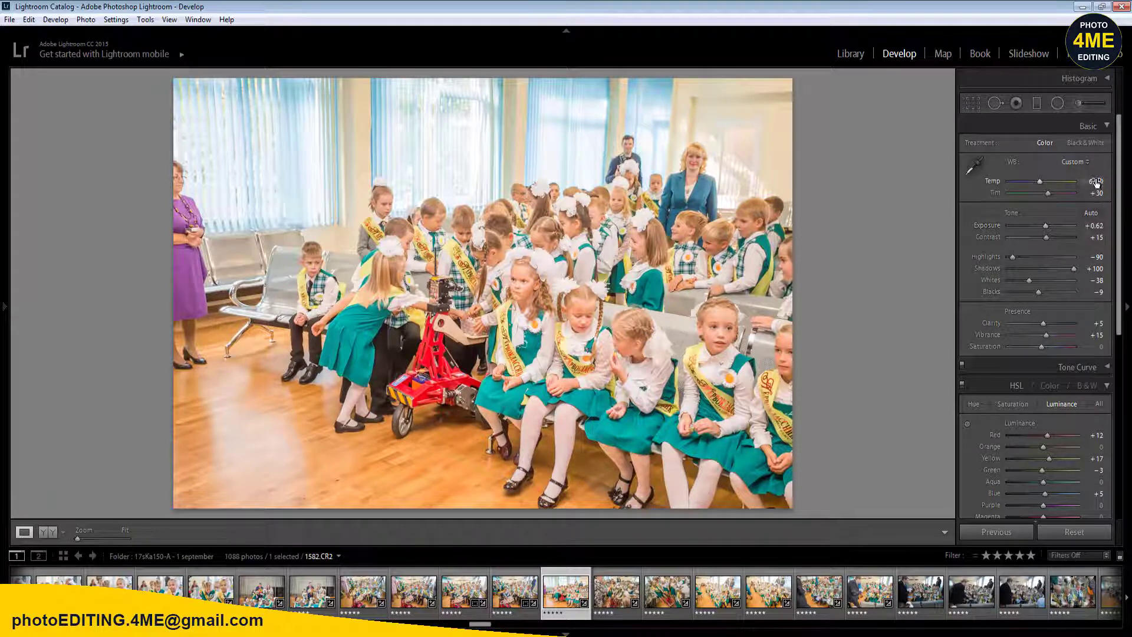
# - Cool 1582.CR2 further by setting its color temperature to 5950
pyautogui.click(1095, 182)
pyautogui.press('Down')
pyautogui.press('Down')
pyautogui.press('Down')
pyautogui.press('Down')
pyautogui.press('Down')
pyautogui.press('Down')
pyautogui.press('Down')
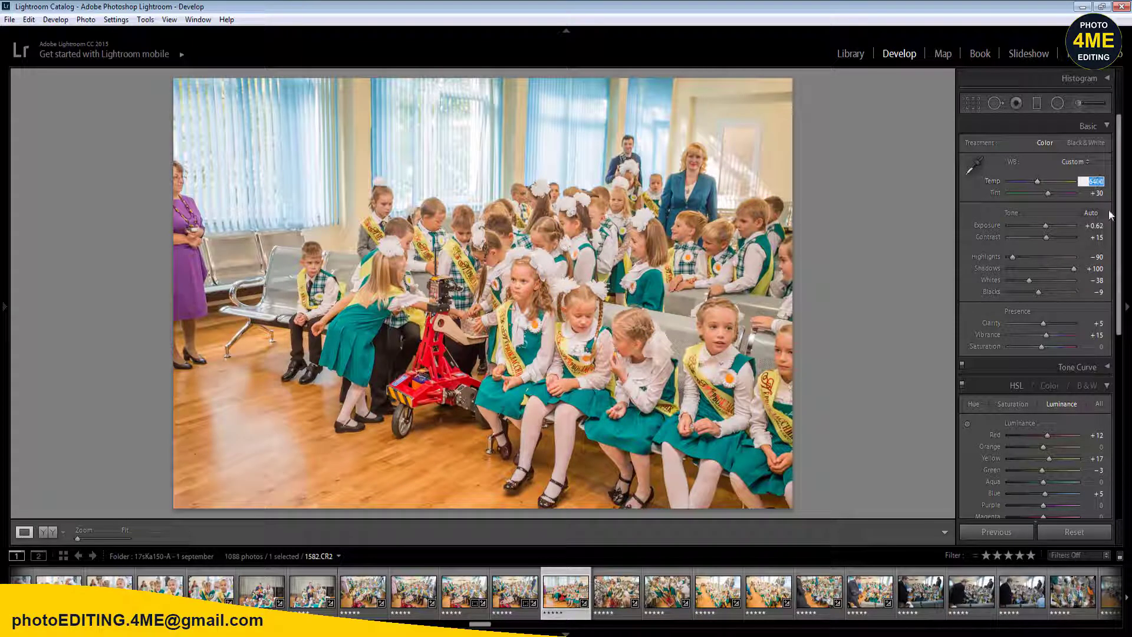
pyautogui.press('BackSpace')
pyautogui.write('6300')
pyautogui.click(1099, 182)
pyautogui.write('5950')
pyautogui.press('Return')
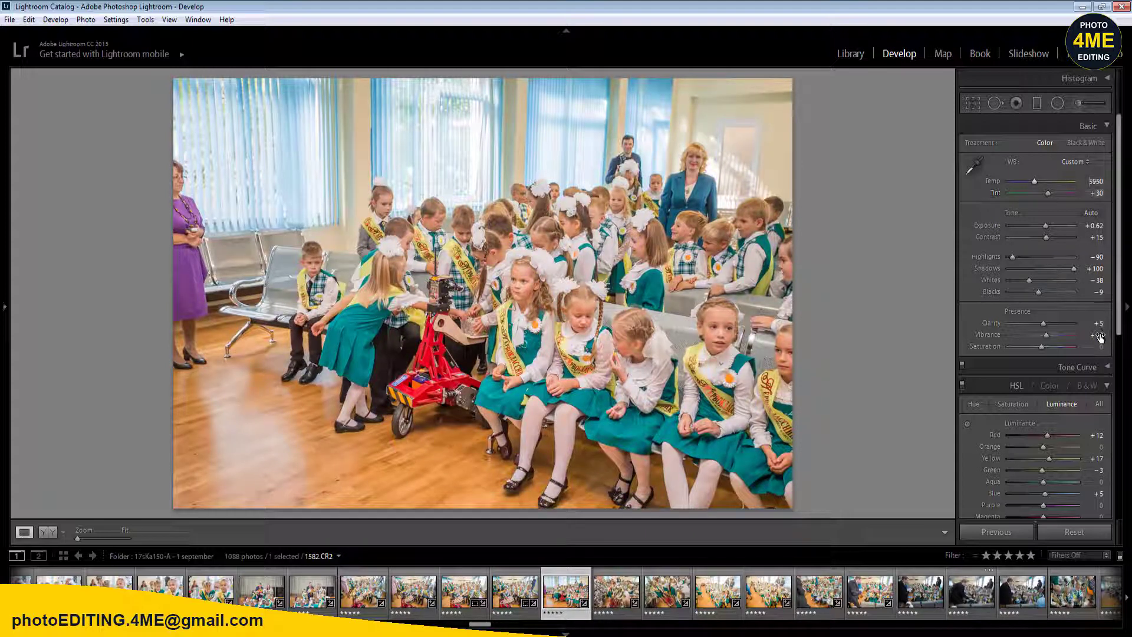
# - Set the vibrance of 1582.CR2 to +10 and its saturation to -12, checking the result in a before/after comparison
pyautogui.click(1101, 336)
pyautogui.write('10')
pyautogui.press('Return')
pyautogui.click(1100, 347)
pyautogui.write('-12')
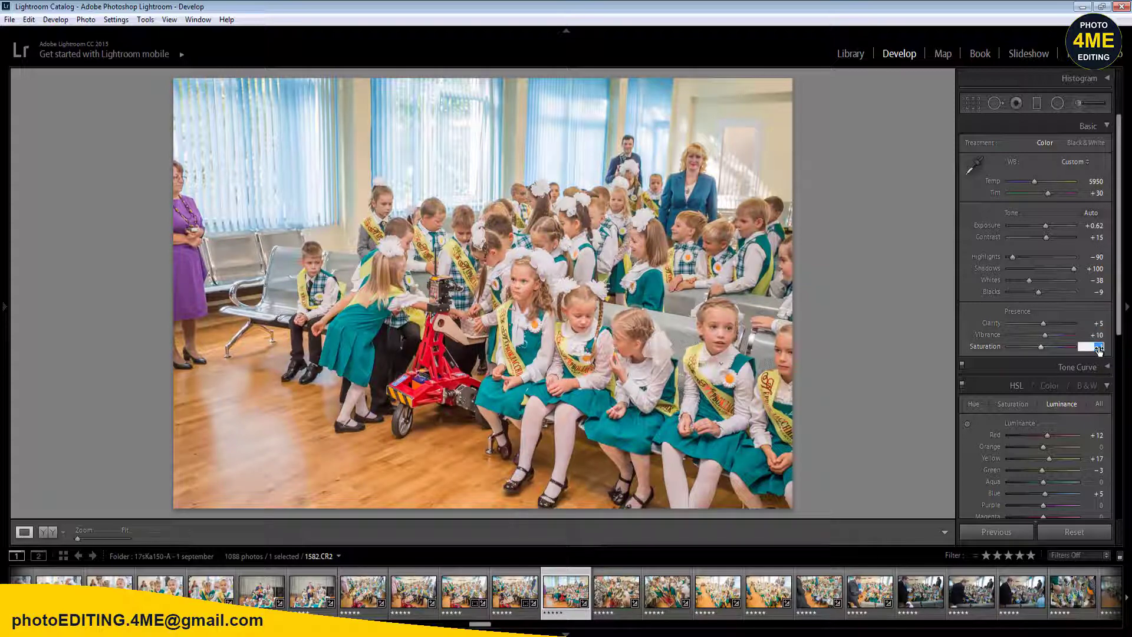
pyautogui.press('Return')
pyautogui.click(44, 532)
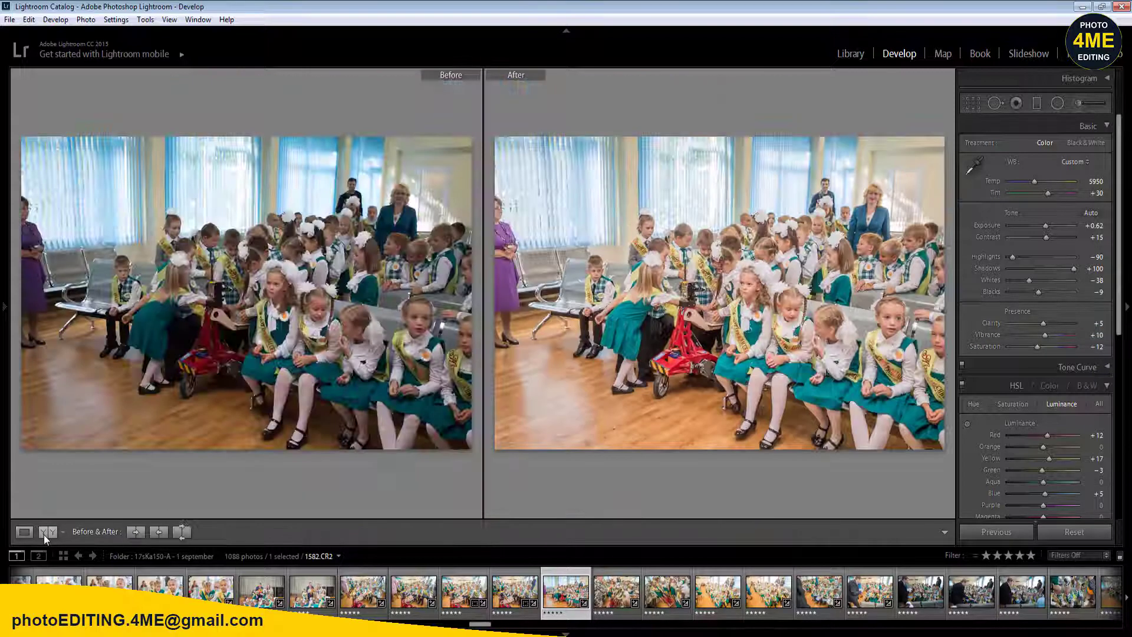
pyautogui.click(24, 532)
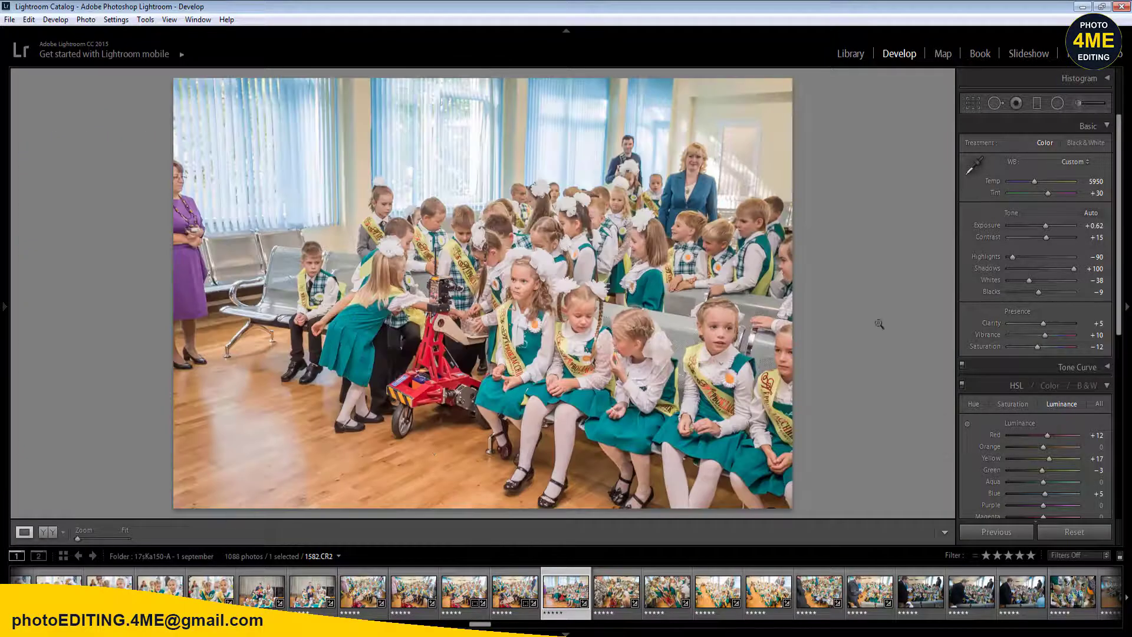
# - Set the color temperature of 1582.CR2 to 6200 and compare the photo before and after
pyautogui.click(1091, 227)
pyautogui.click(1099, 181)
pyautogui.press('Return')
pyautogui.click(46, 532)
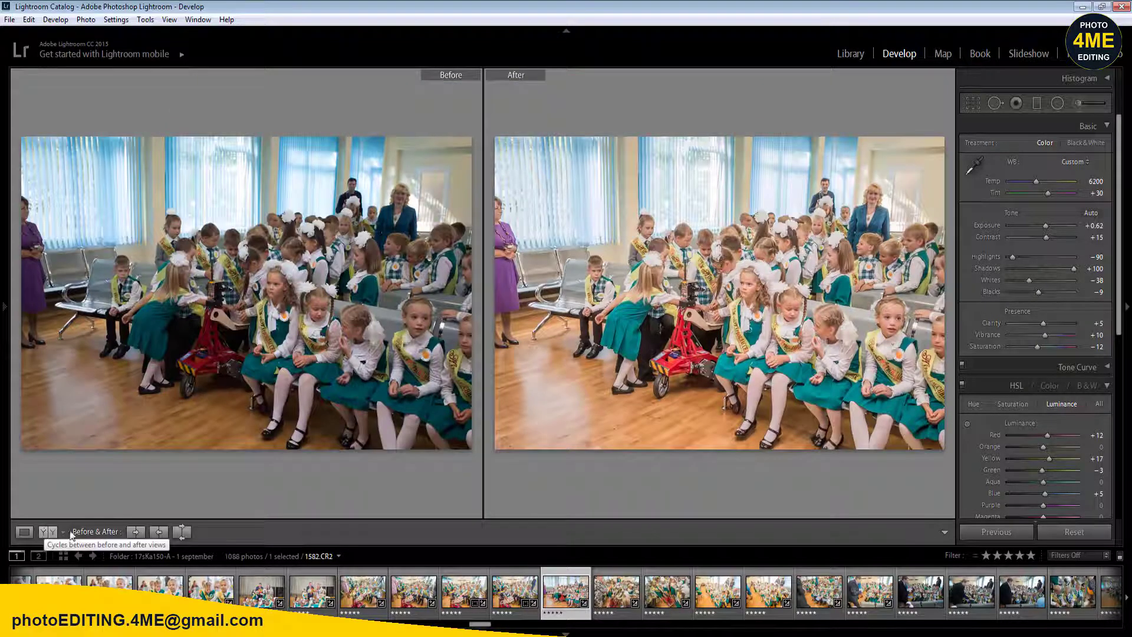
pyautogui.click(24, 532)
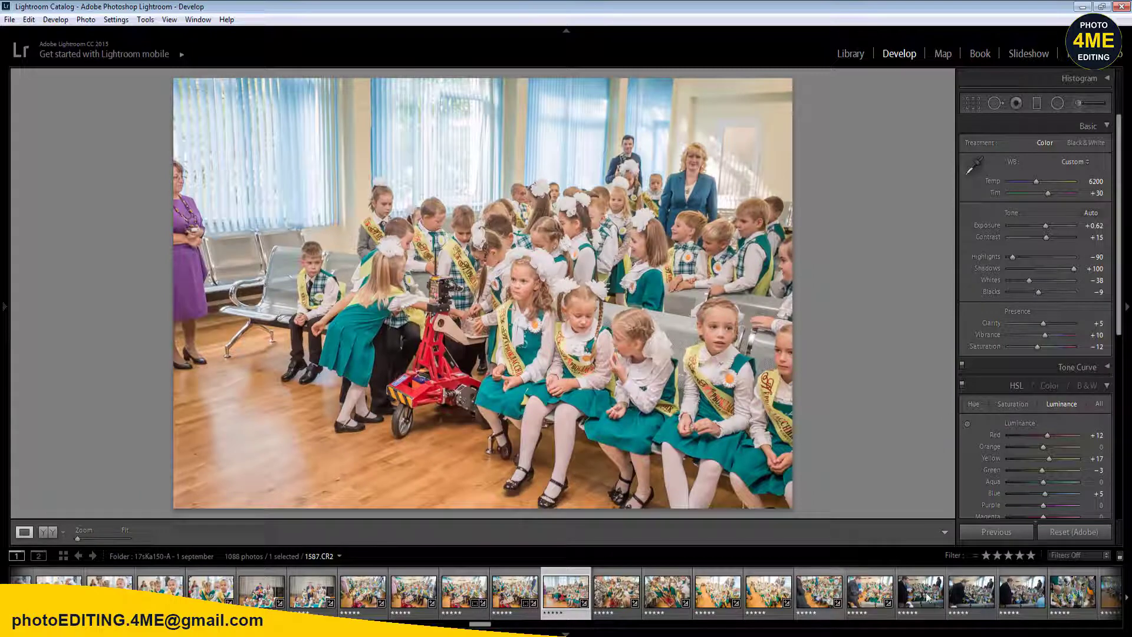
# - Synchronize the settings of 1582.CR2 to the ten following photos, leaving out local adjustments and crop
pyautogui.keyDown('shift'); pyautogui.click(1073, 591); pyautogui.keyUp('shift')
pyautogui.click(1002, 531)
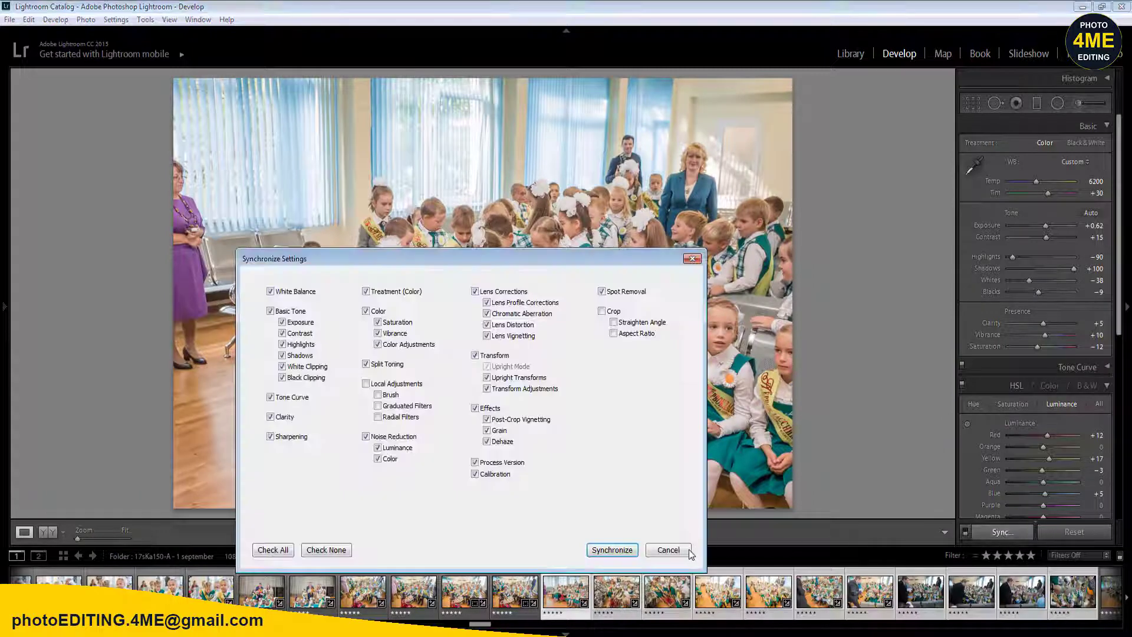
pyautogui.click(612, 550)
pyautogui.click(515, 592)
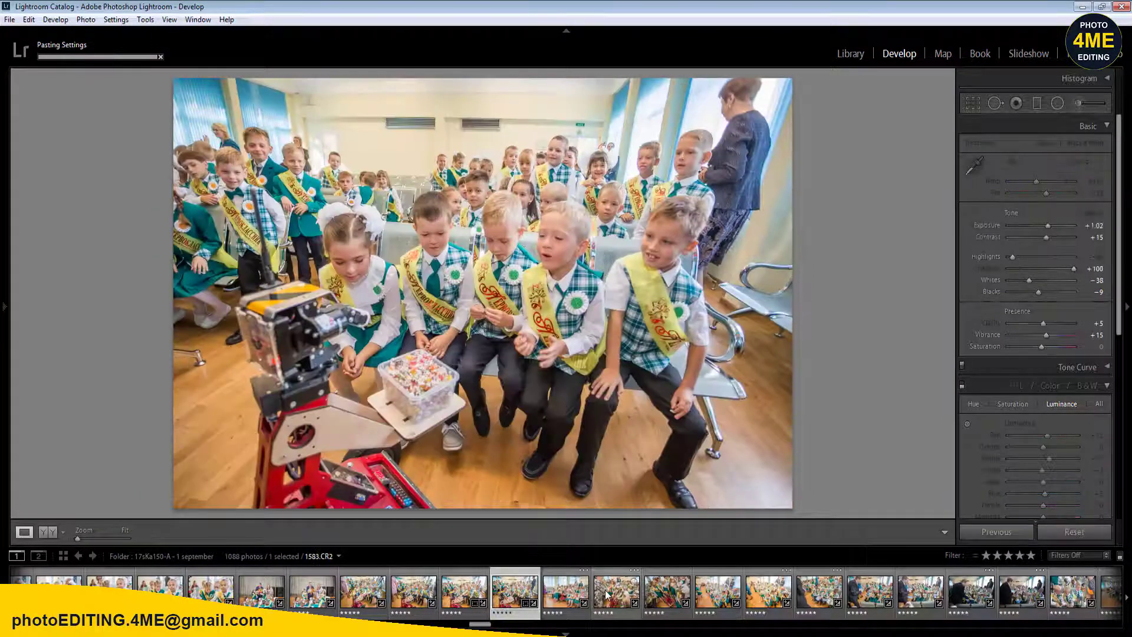
# - In 1583.CR2, set the shadows to +78, the exposure to +1.02 and the vibrance to +25
pyautogui.click(608, 594)
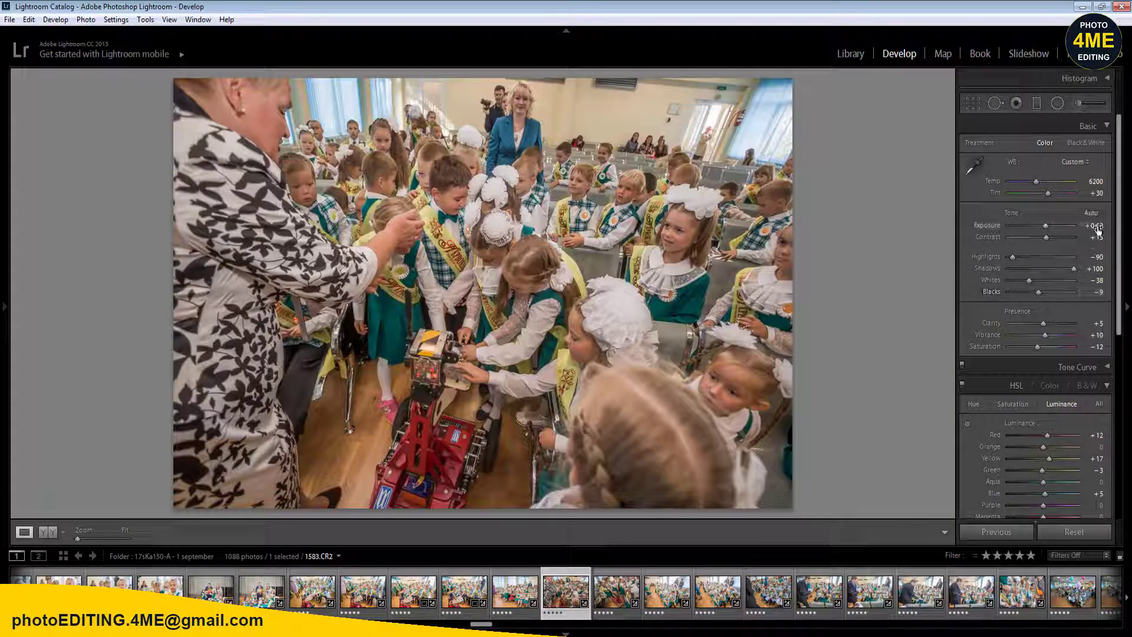
pyautogui.click(1092, 212)
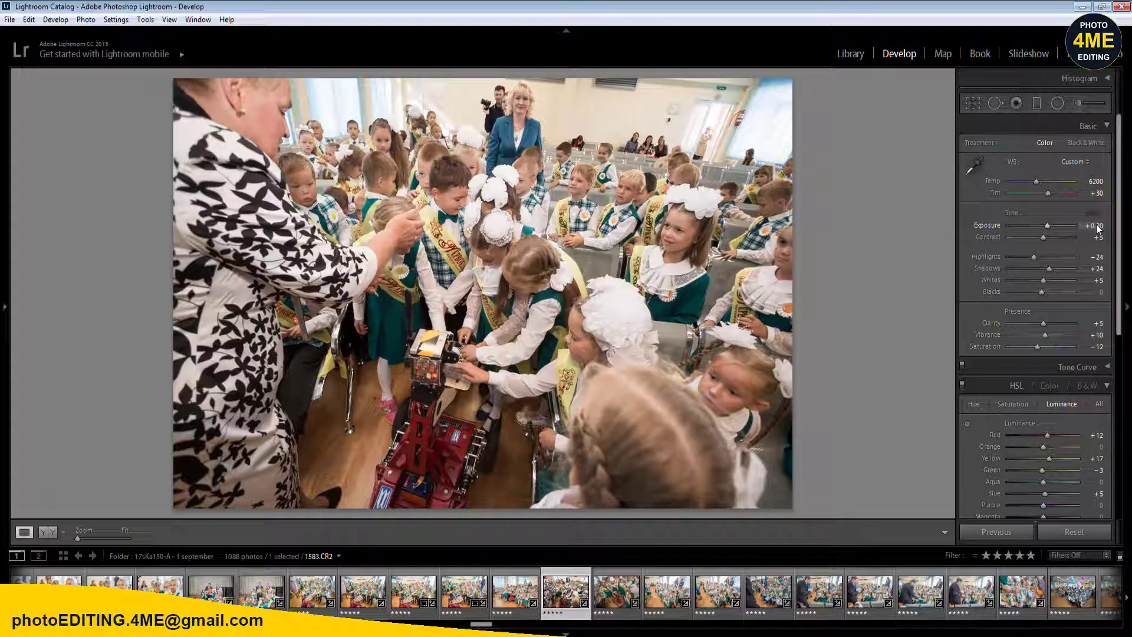
pyautogui.hotkey('ctrl', 'z')
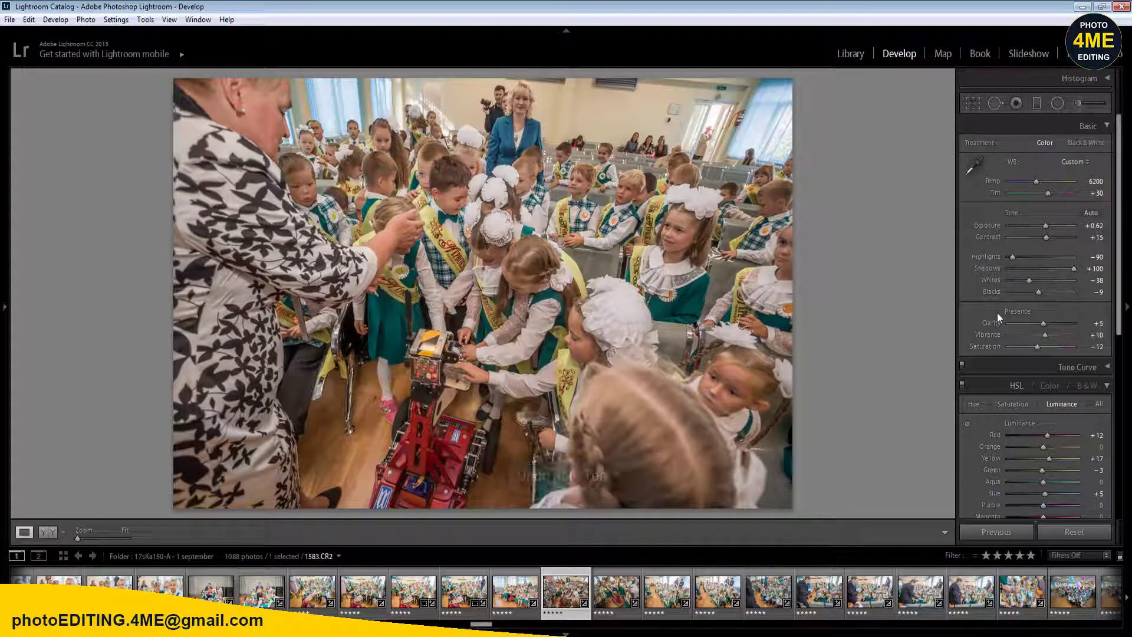
pyautogui.click(1094, 226)
pyautogui.press('Up')
pyautogui.press('Up')
pyautogui.press('Up')
pyautogui.press('Up')
pyautogui.press('Up')
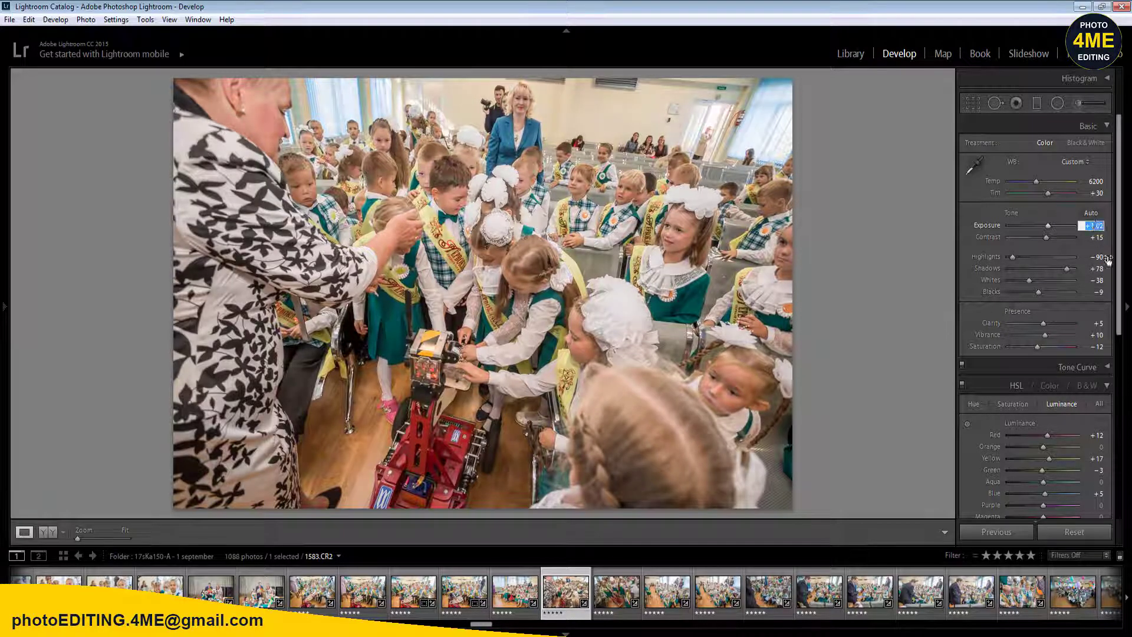
pyautogui.click(1099, 336)
pyautogui.write('25')
pyautogui.press('Return')
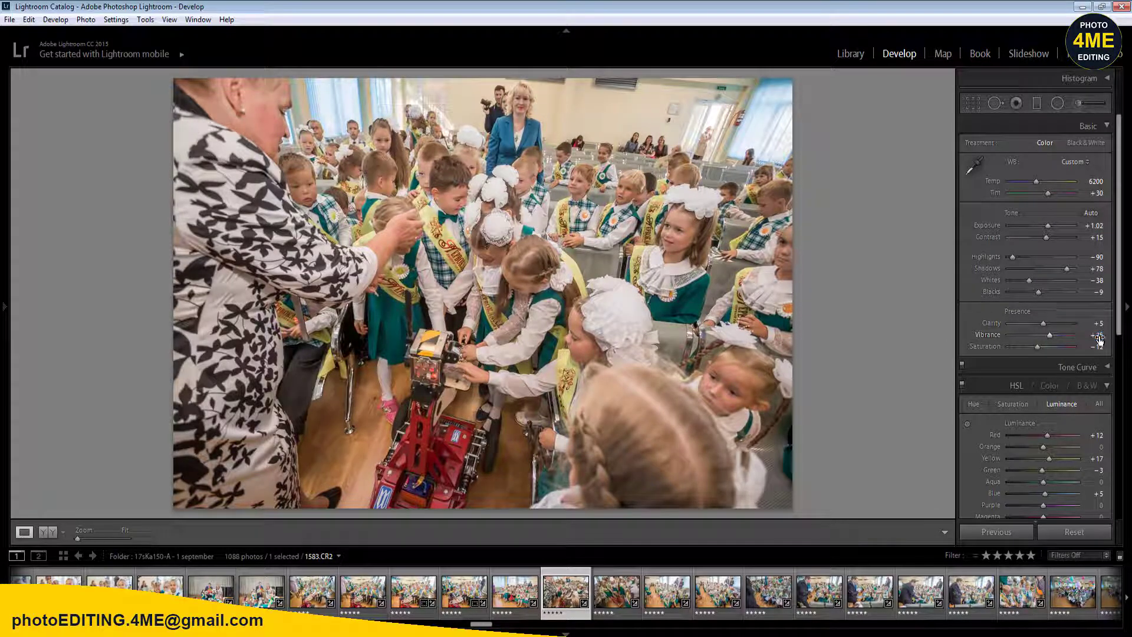
# - Straighten 1583.CR2 by rotating its crop to about -3.79°
pyautogui.click(976, 98)
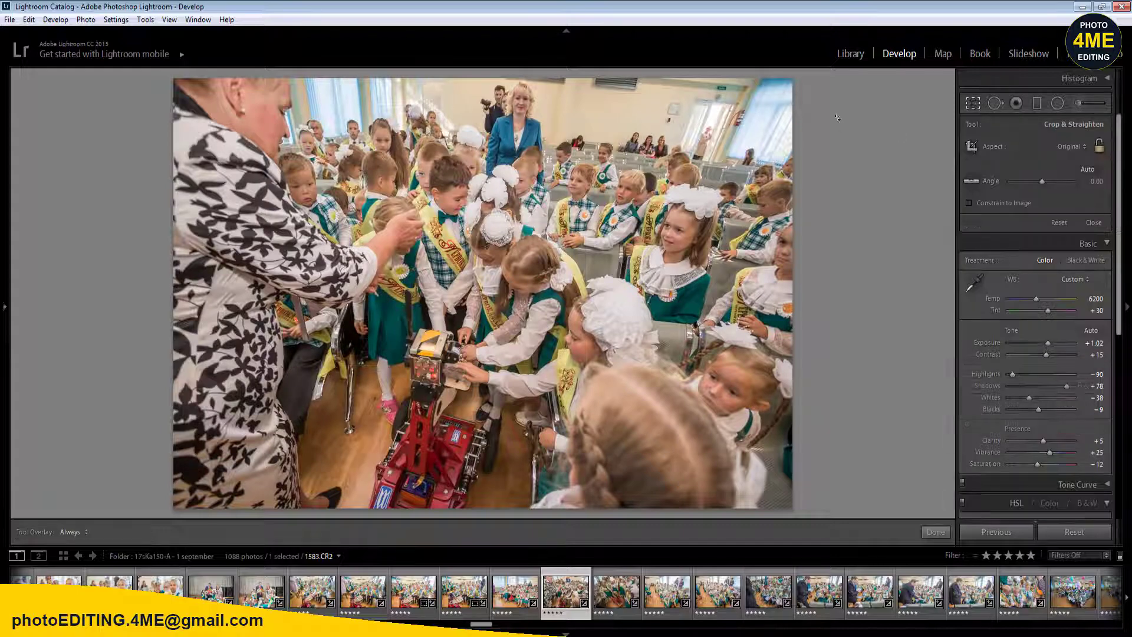
pyautogui.moveTo(837, 100); pyautogui.dragTo(828, 70)
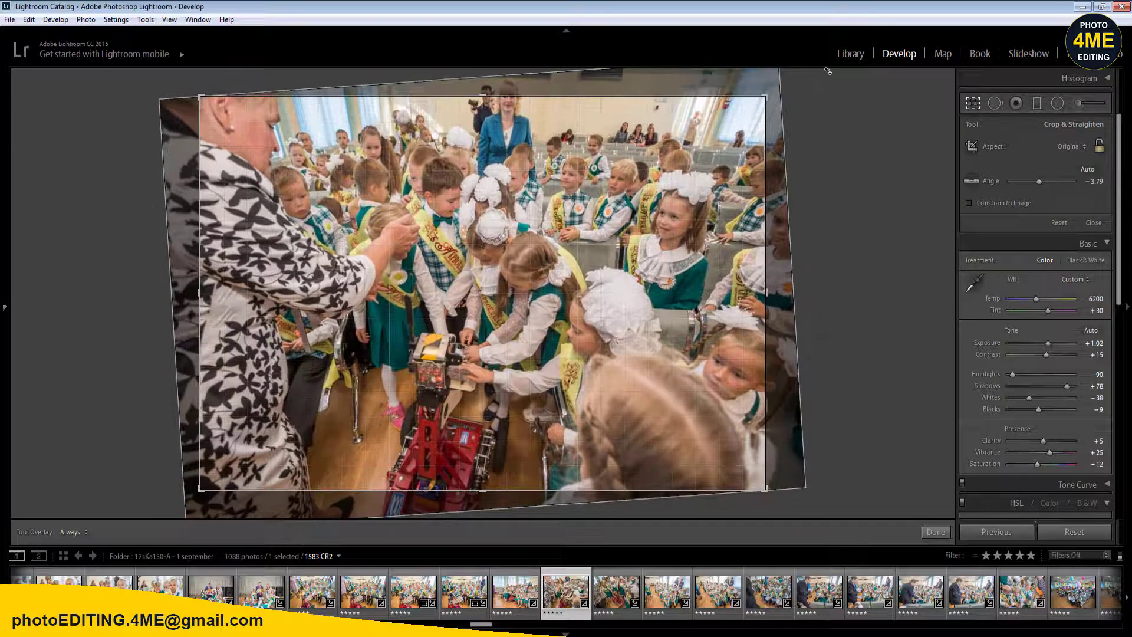
pyautogui.press('Return')
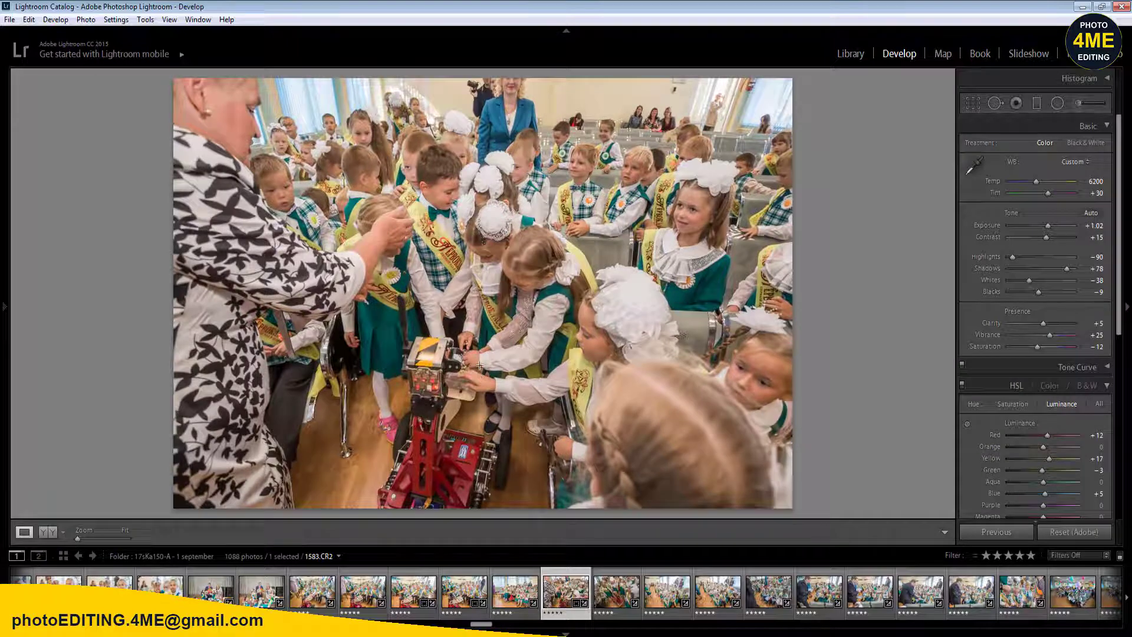
# - Add a large brightening radial filter over the children gathered around the robot in 1583.CR2, and compare before and after
pyautogui.hotkey('shift', 'm')
pyautogui.moveTo(472, 333); pyautogui.dragTo(331, 480)
pyautogui.press('Return')
pyautogui.click(48, 531)
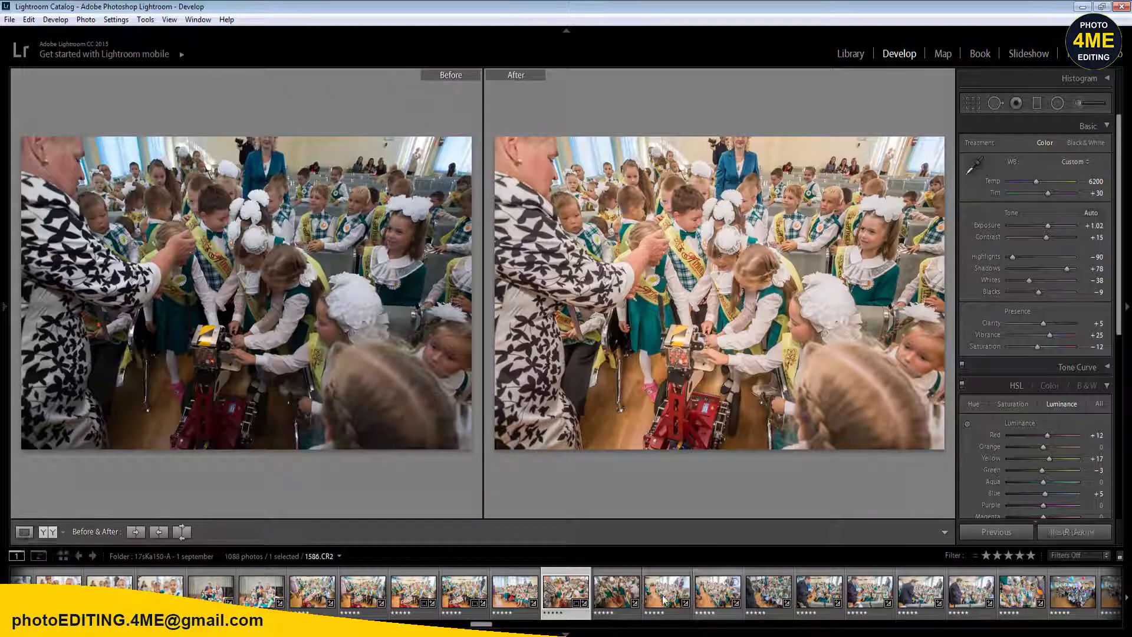
# - Synchronize the settings of 1583.CR2 to the next photo, 1584.CR2, without local adjustments or crop, and open 1584.CR2
pyautogui.keyDown('ctrl'); pyautogui.click(617, 592); pyautogui.keyUp('ctrl')
pyautogui.click(1002, 533)
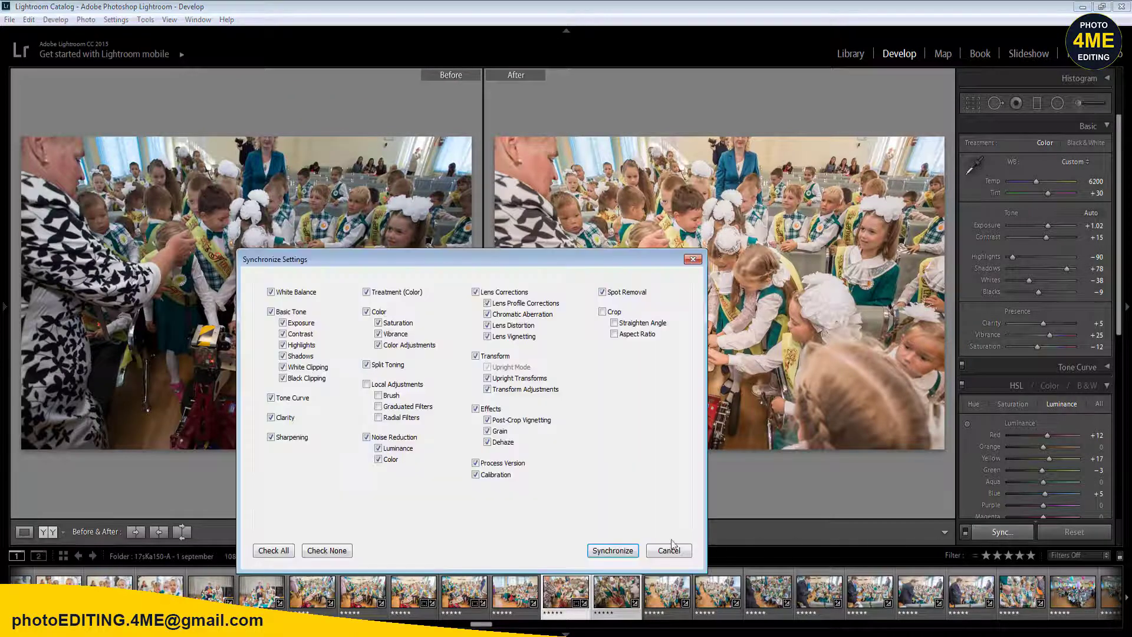
pyautogui.click(620, 553)
pyautogui.press('Left')
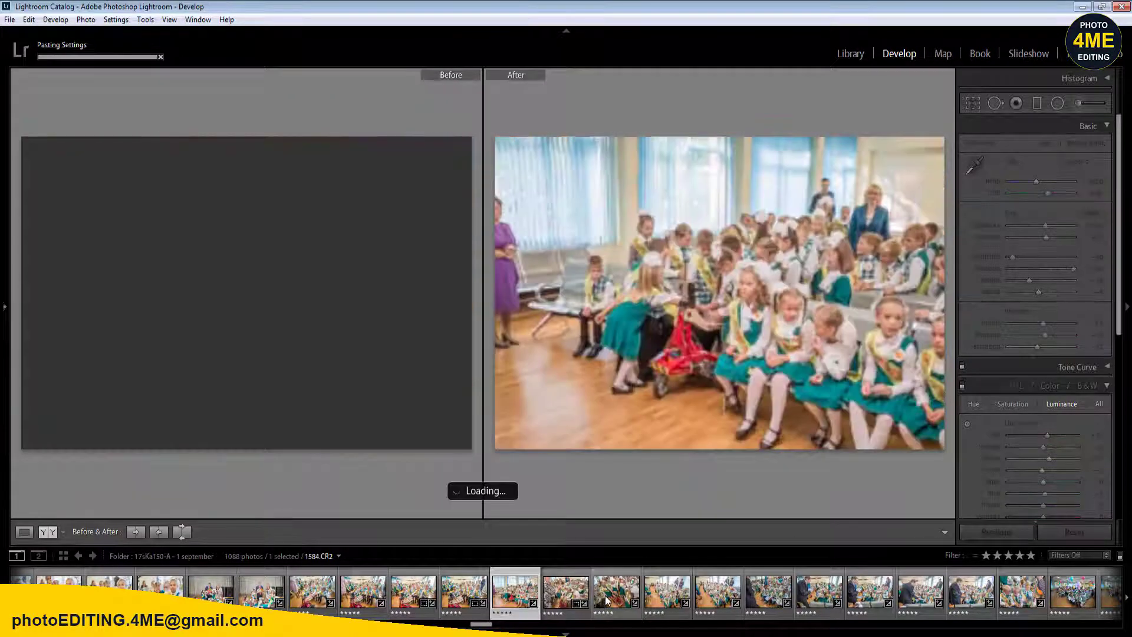
pyautogui.click(609, 599)
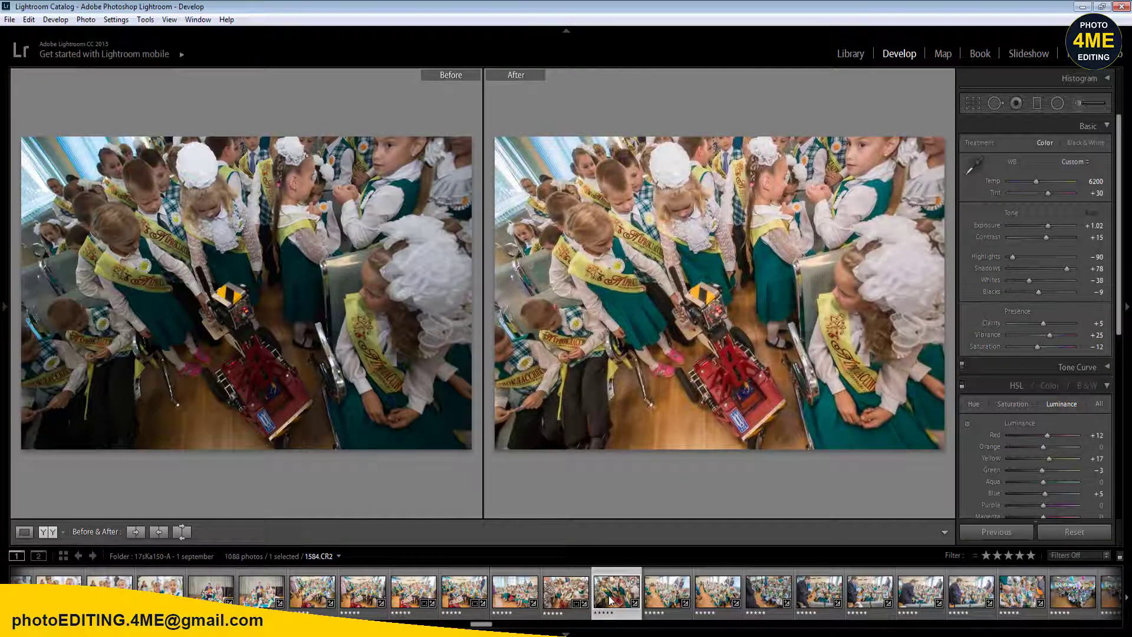
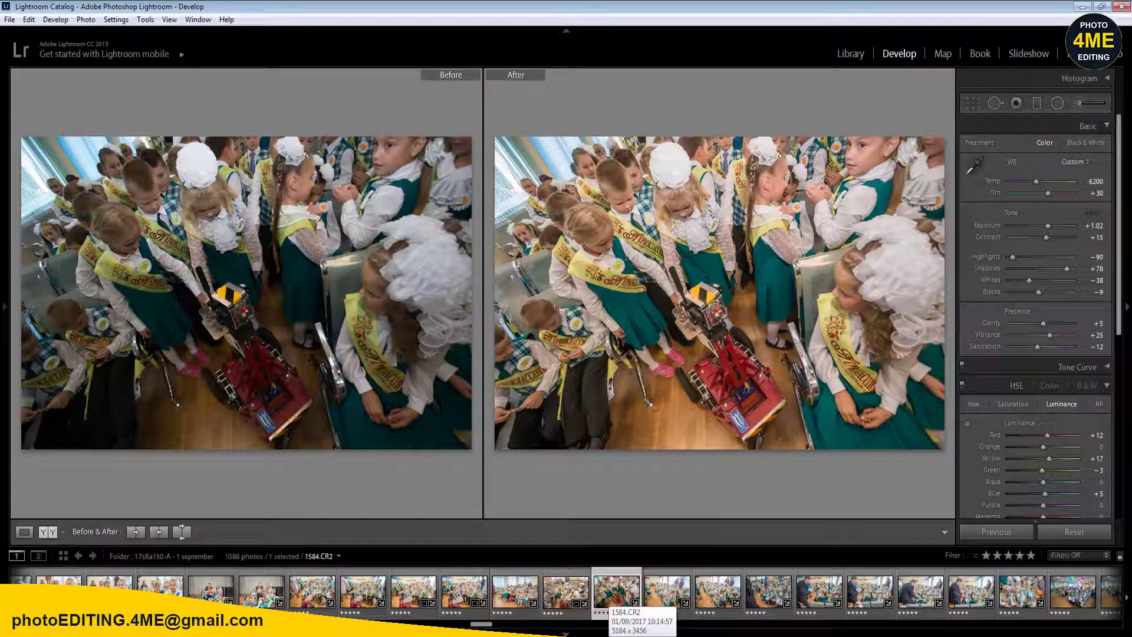
# - Add a large brightening radial filter around the robot and nearby children in 1584.CR2
pyautogui.hotkey('shift', 'm')
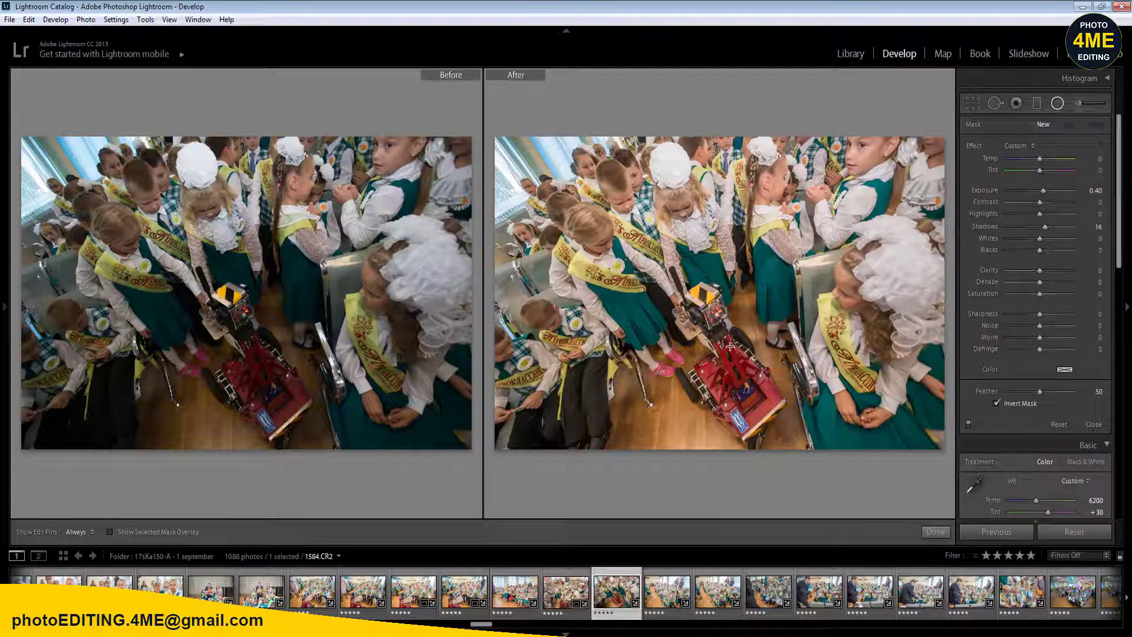
pyautogui.moveTo(702, 329); pyautogui.dragTo(873, 472)
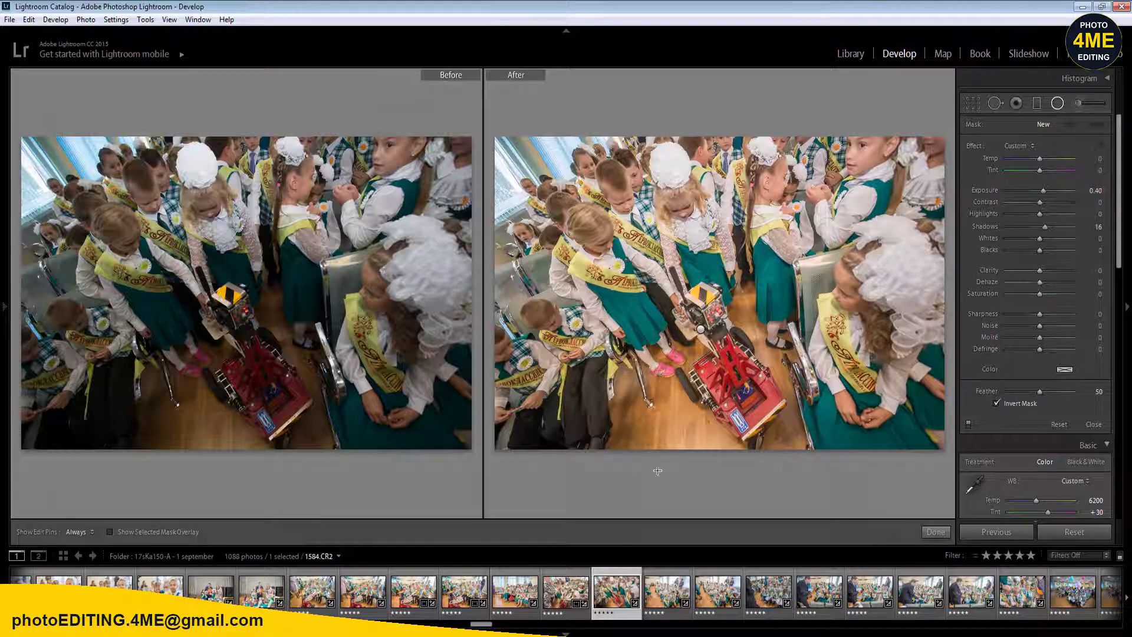
pyautogui.press('Right')
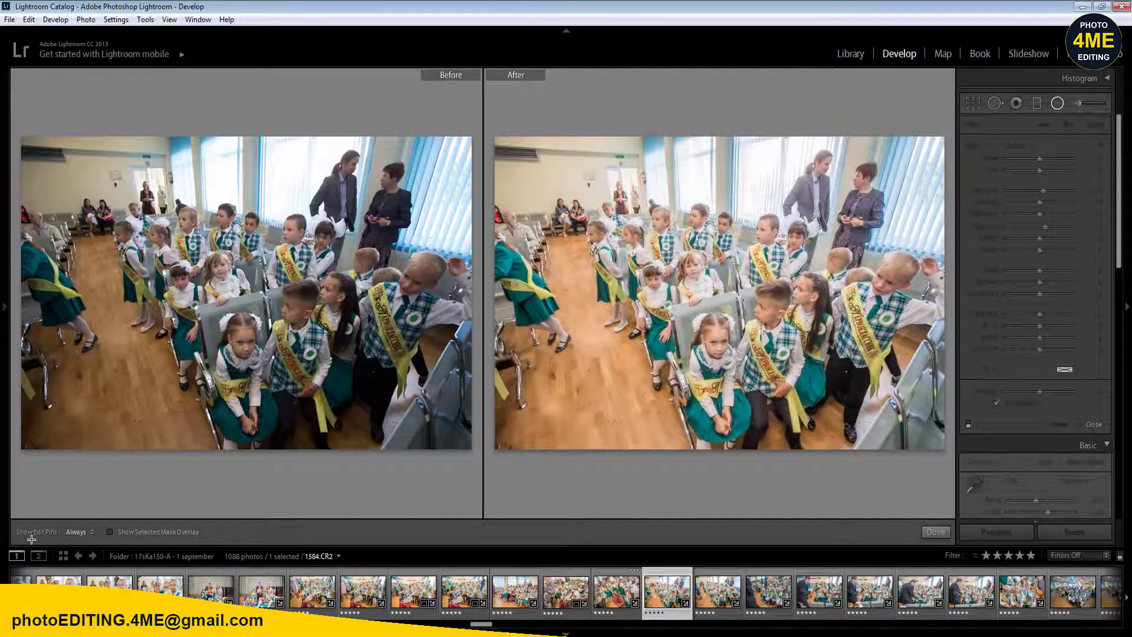
# - Show 1585.CR2 alone without the before-and-after comparison and set its exposure to +0.32
pyautogui.hotkey('shift', 'm')
pyautogui.click(25, 532)
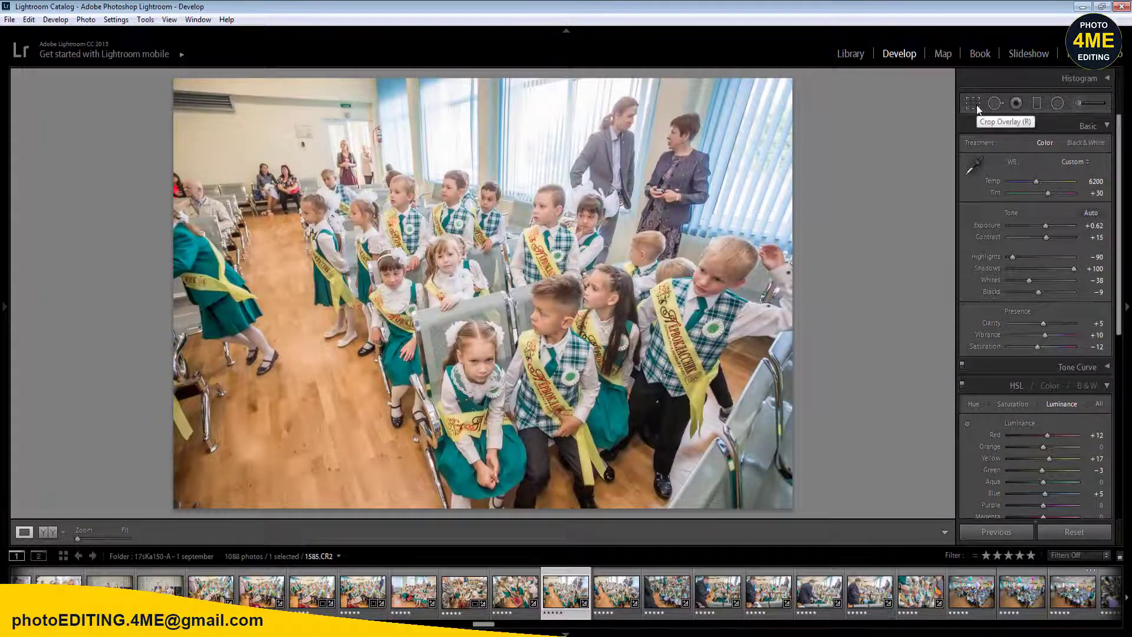
pyautogui.click(1095, 225)
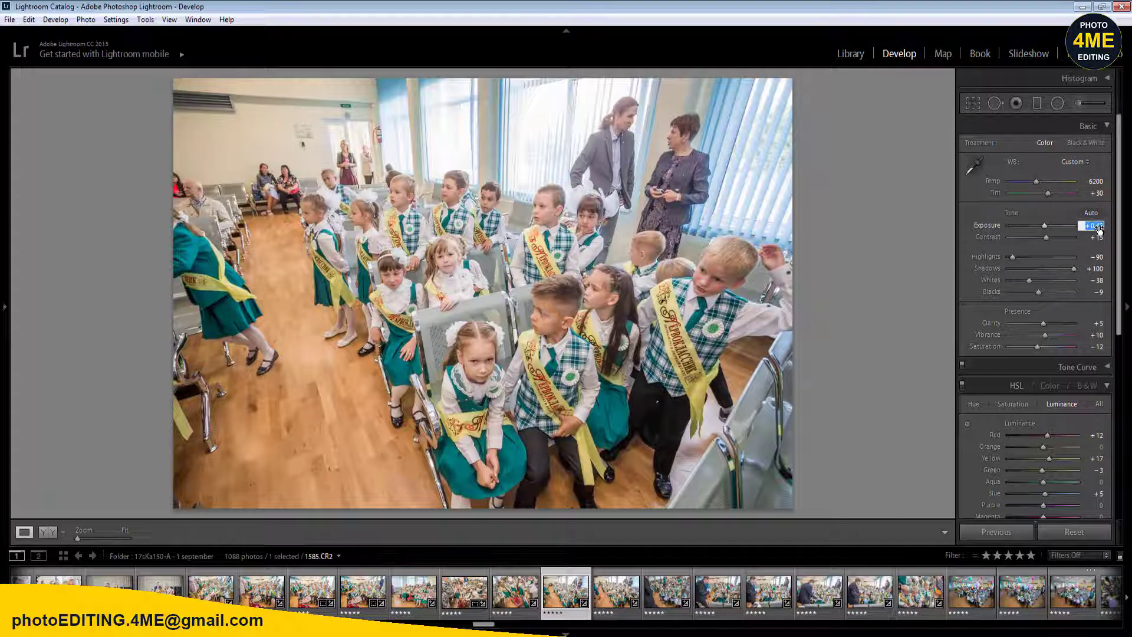
pyautogui.write('-0.32')
pyautogui.press('Return')
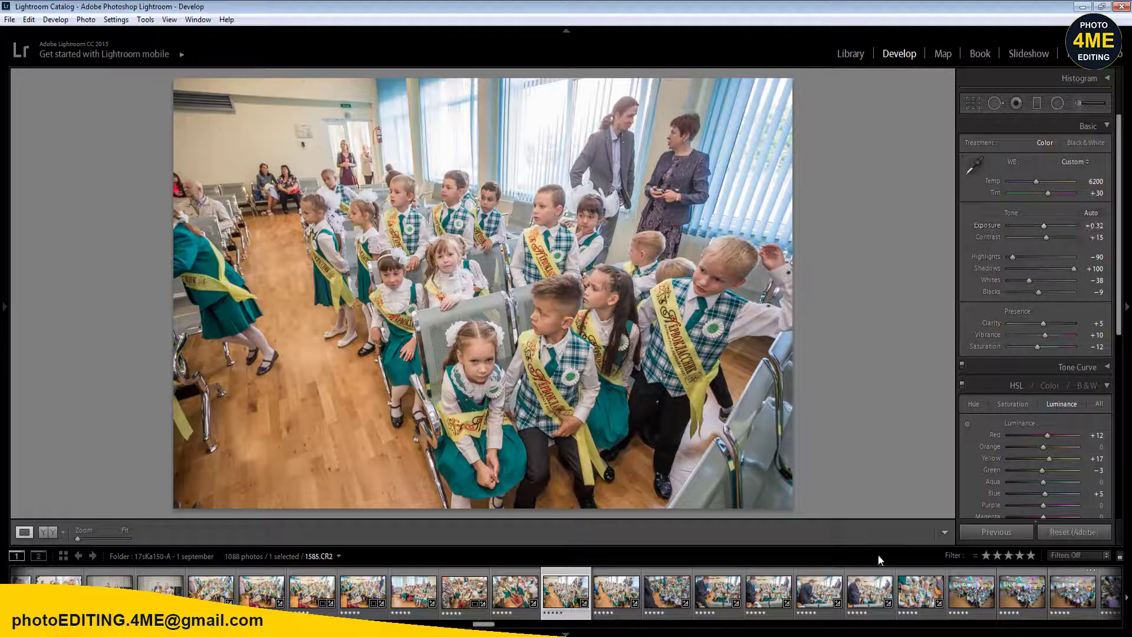
# - Synchronize the settings of 1585.CR2 to the ten following photos, without local adjustments or crop, and open 1586.CR2
pyautogui.keyDown('shift'); pyautogui.click(1072, 591); pyautogui.keyUp('shift')
pyautogui.click(1002, 532)
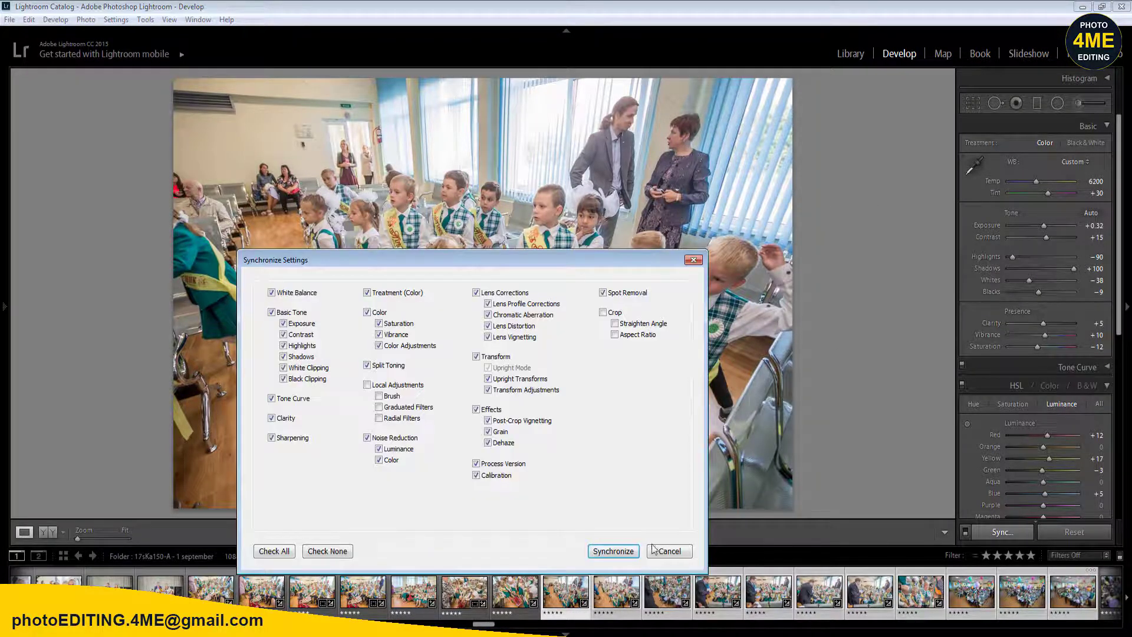
pyautogui.click(626, 552)
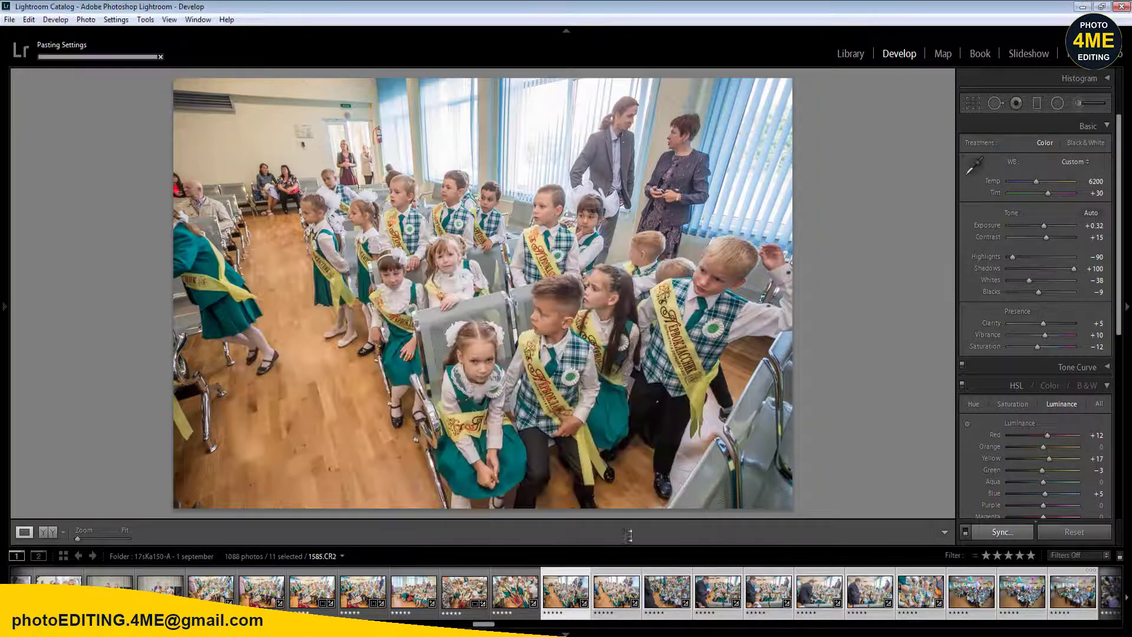
pyautogui.click(600, 593)
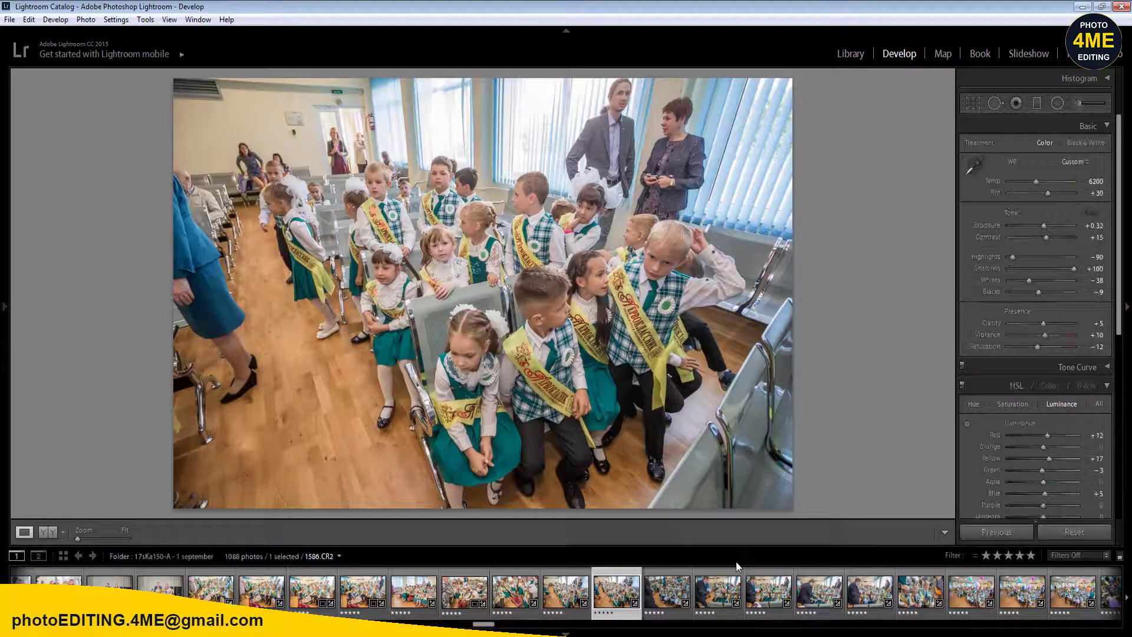
# - In 1587.CR2, set the exposure to +0.92 and the white balance temperature to 6650
pyautogui.press('Right')
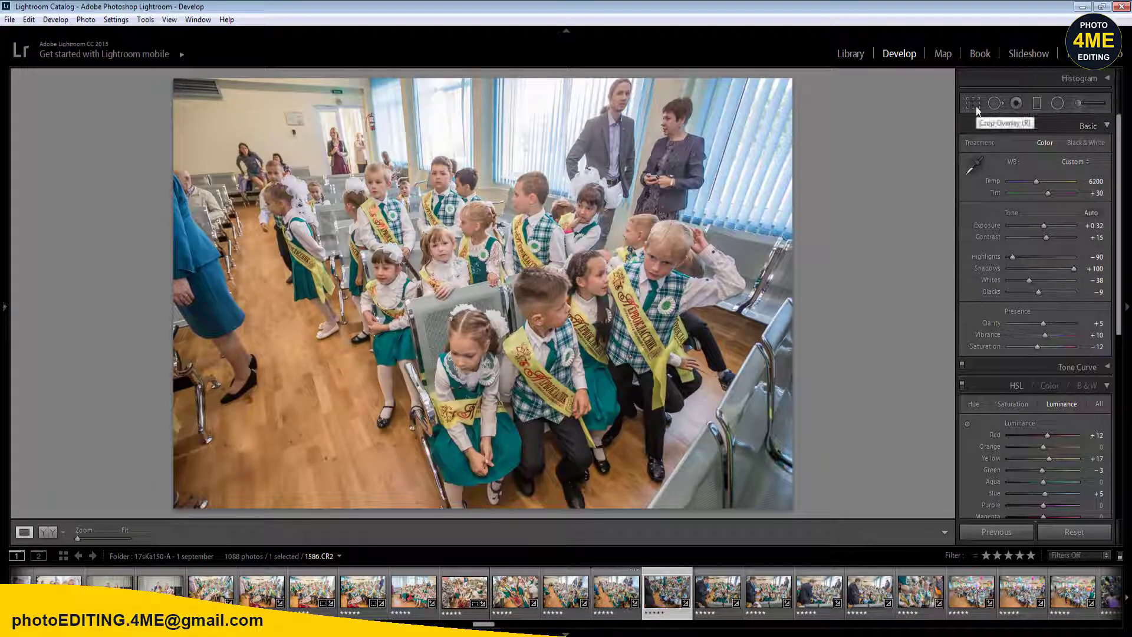
pyautogui.press('Right')
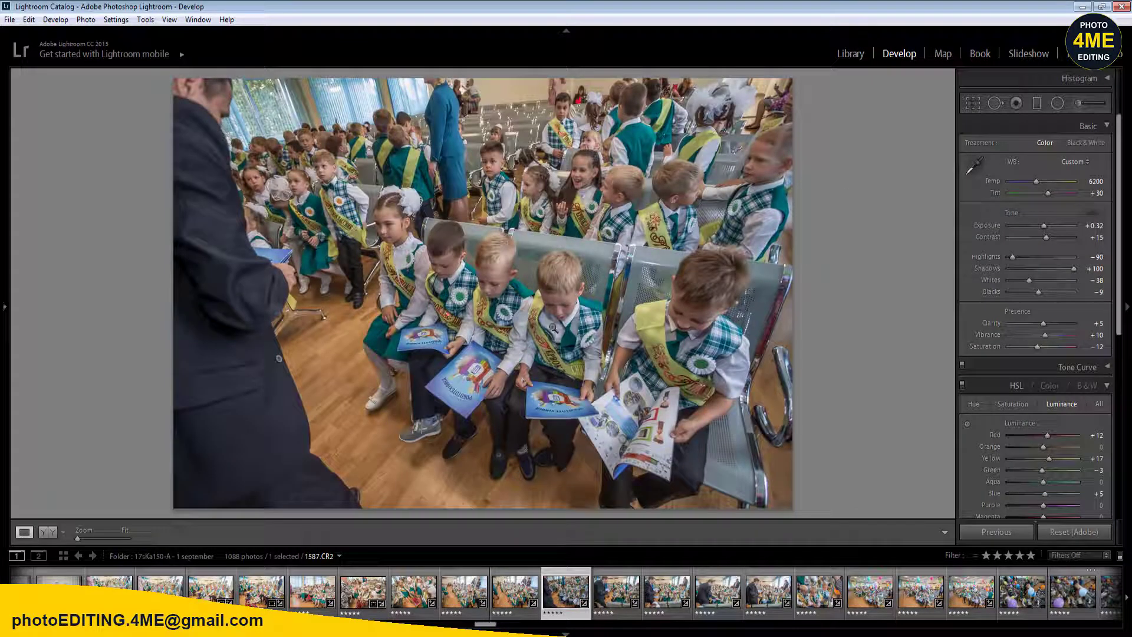
pyautogui.press('k')
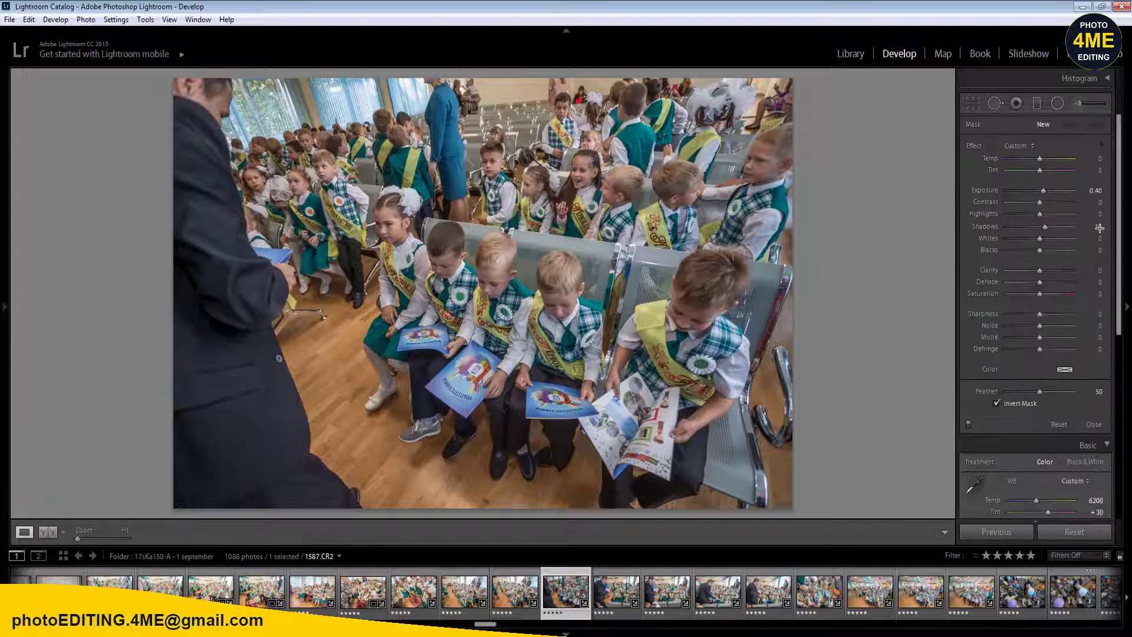
pyautogui.hotkey('shift', 'm')
pyautogui.click(1098, 226)
pyautogui.press('Up')
pyautogui.press('Up')
pyautogui.press('Up')
pyautogui.press('Up')
pyautogui.write('0.92')
pyautogui.press('Return')
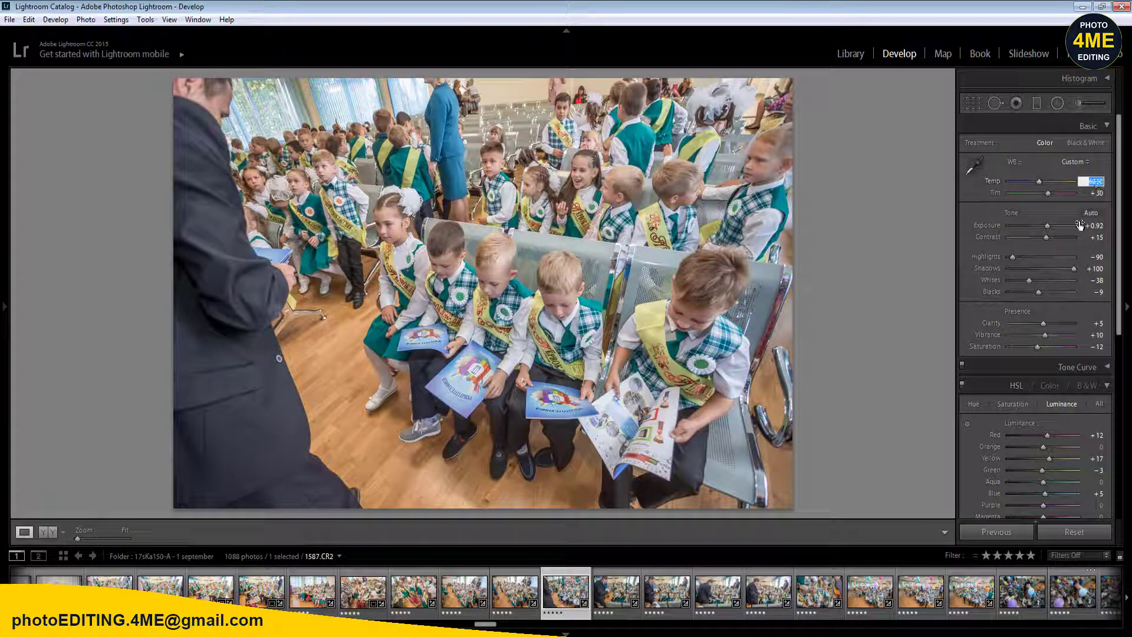
pyautogui.press('Return')
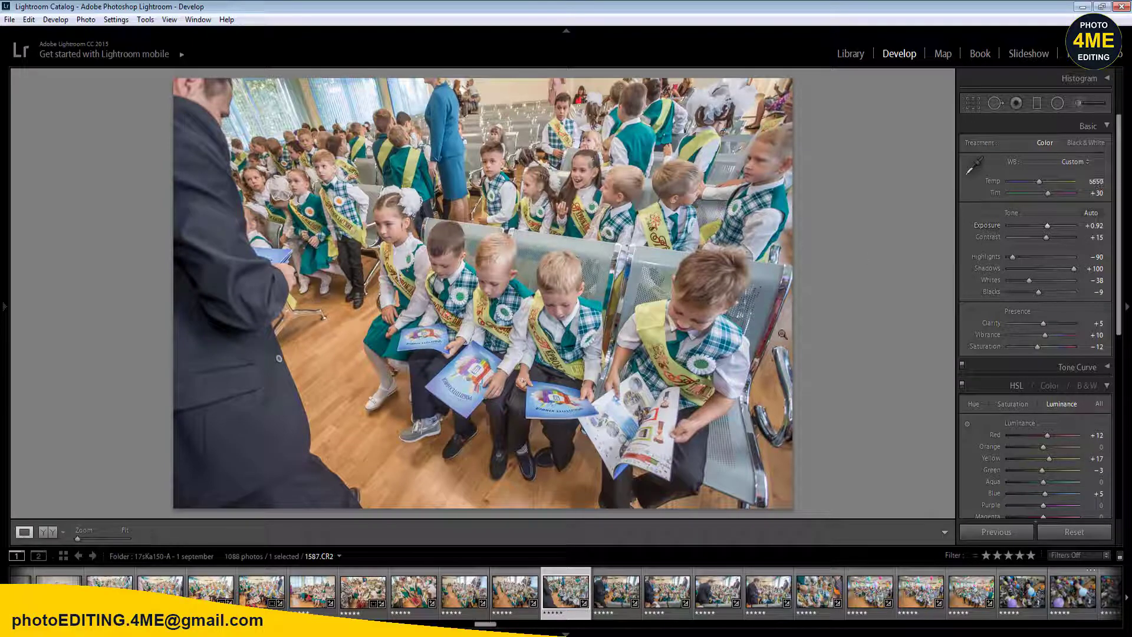
# - Synchronize the settings of 1587.CR2 to the photos through 1592.CR2, without local adjustments or crop, and open 1588.CR2
pyautogui.keyDown('shift'); pyautogui.click(819, 592); pyautogui.keyUp('shift')
pyautogui.click(996, 532)
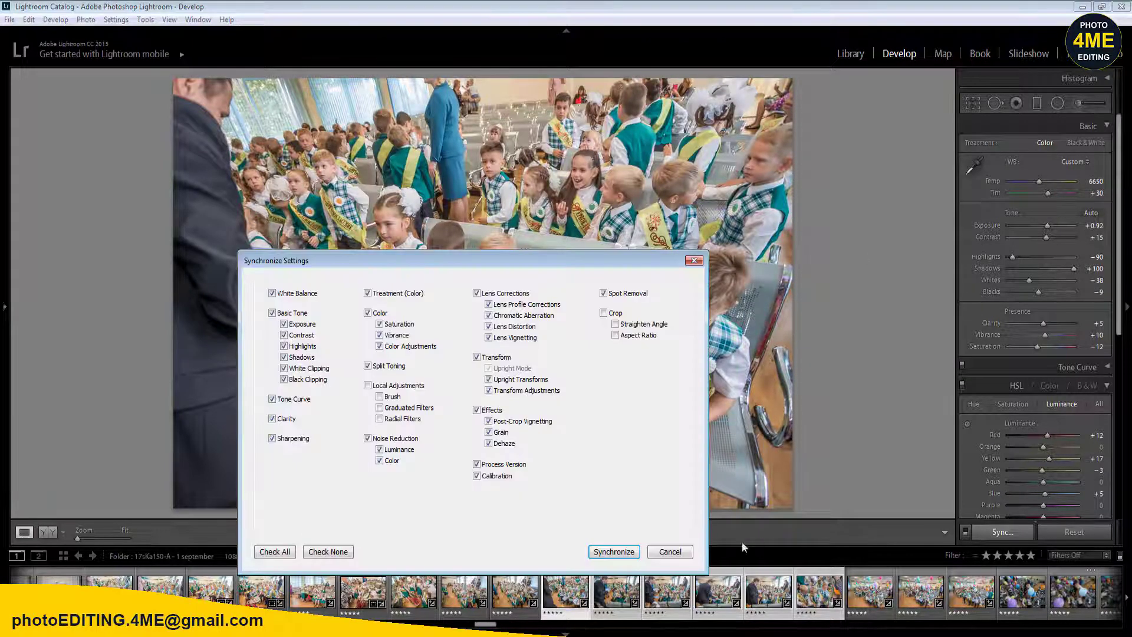
pyautogui.click(622, 552)
pyautogui.click(613, 595)
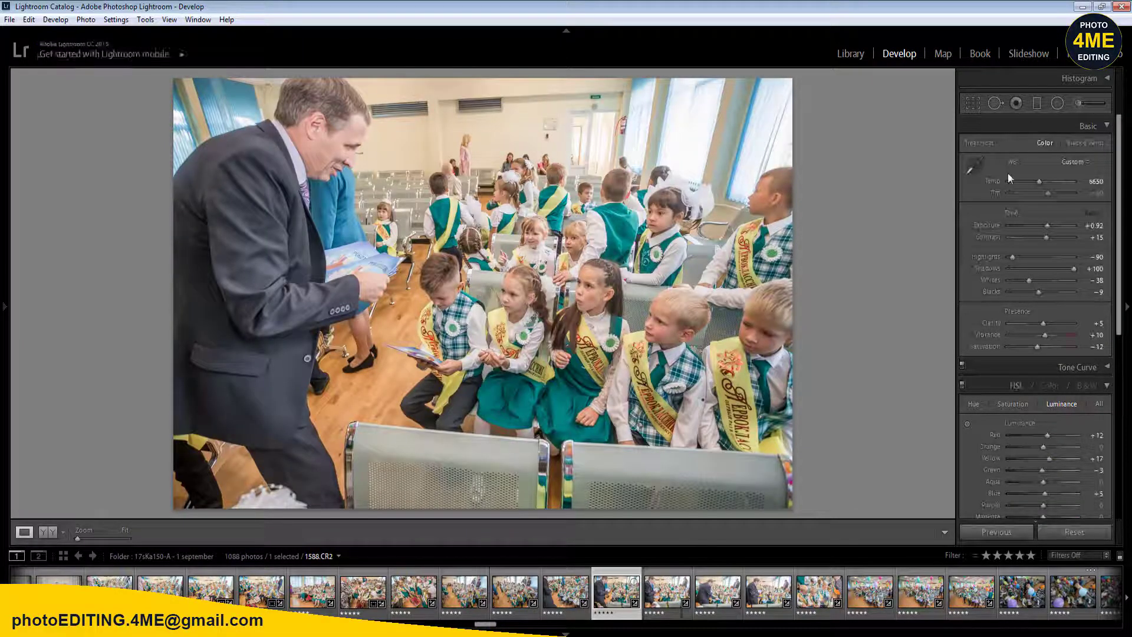
# - Leave 1588.CR2 uncropped, open 1589.CR2 and set its exposure to +0.62
pyautogui.click(971, 105)
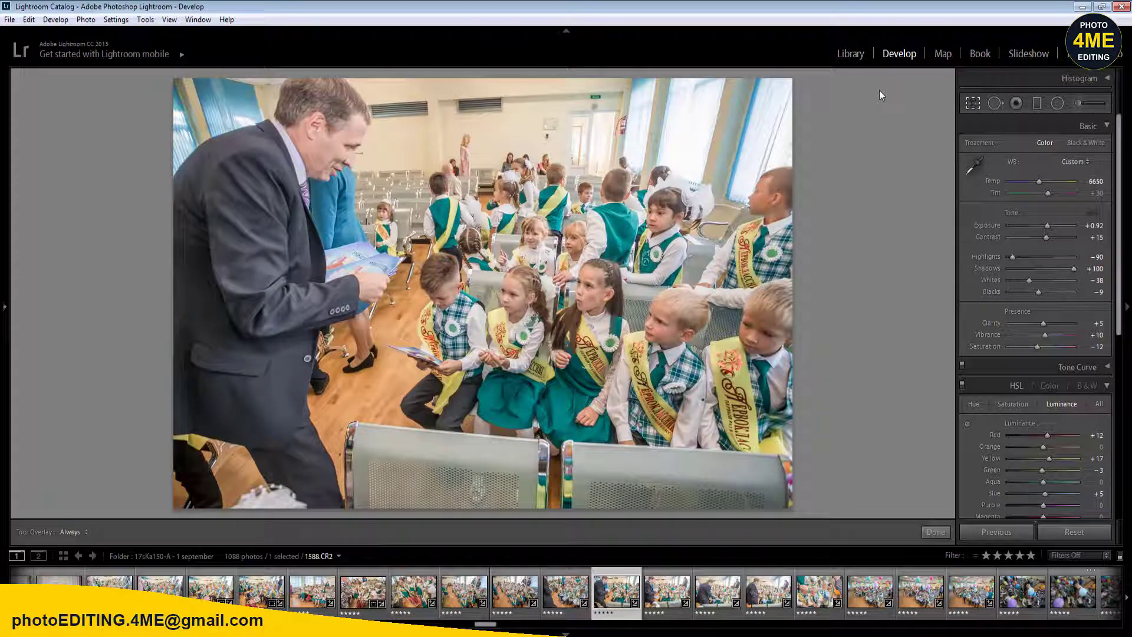
pyautogui.press('r')
pyautogui.press('Right')
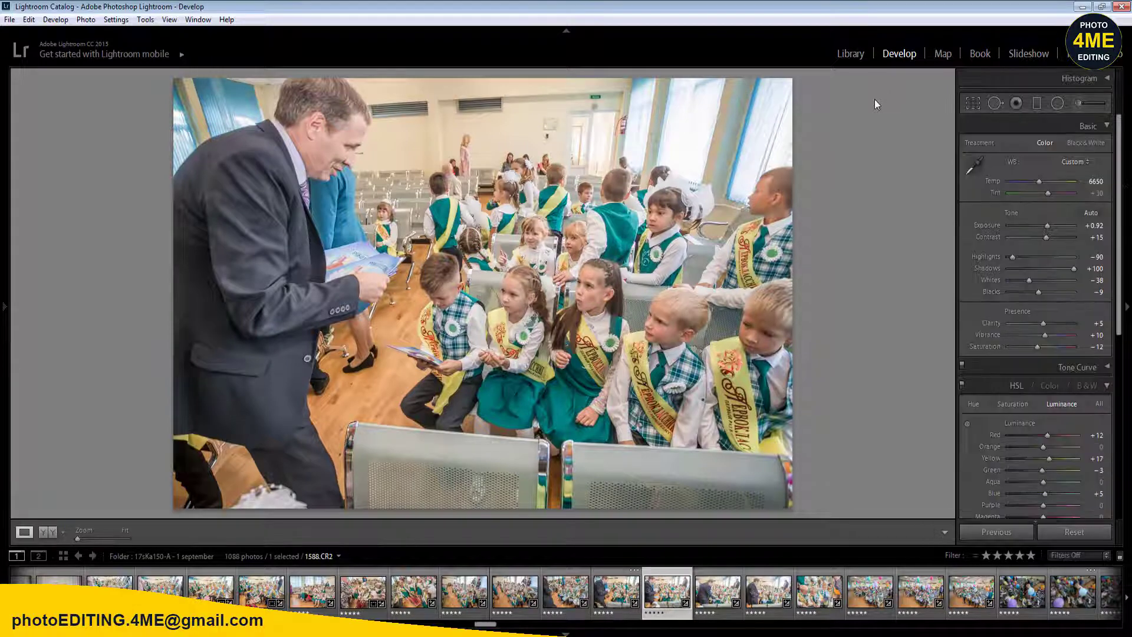
pyautogui.press('Right')
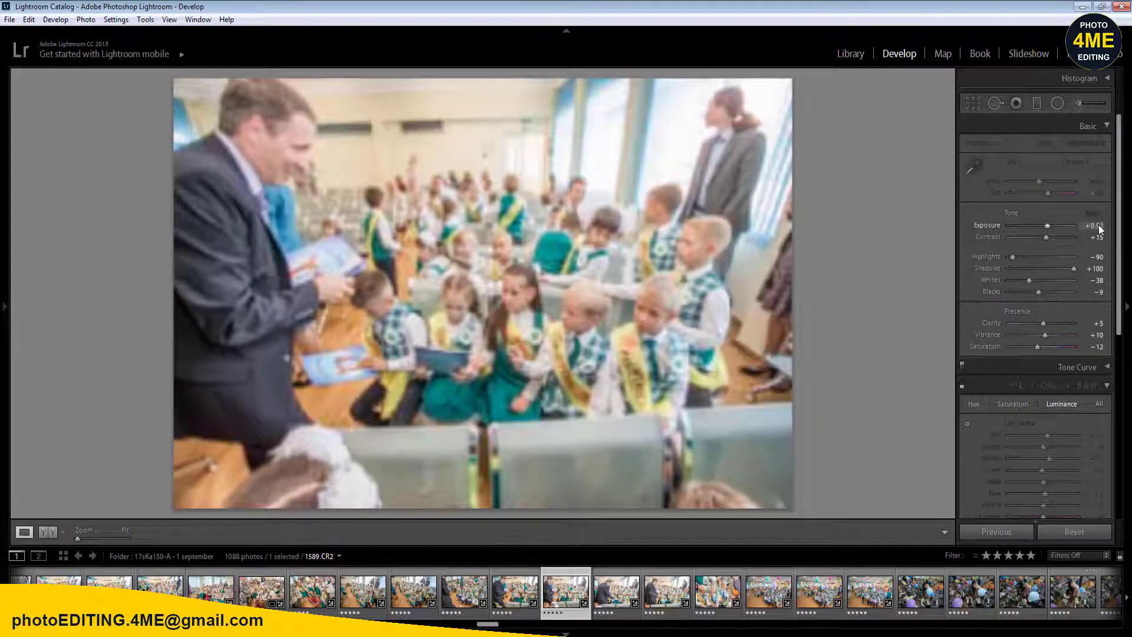
pyautogui.click(1097, 226)
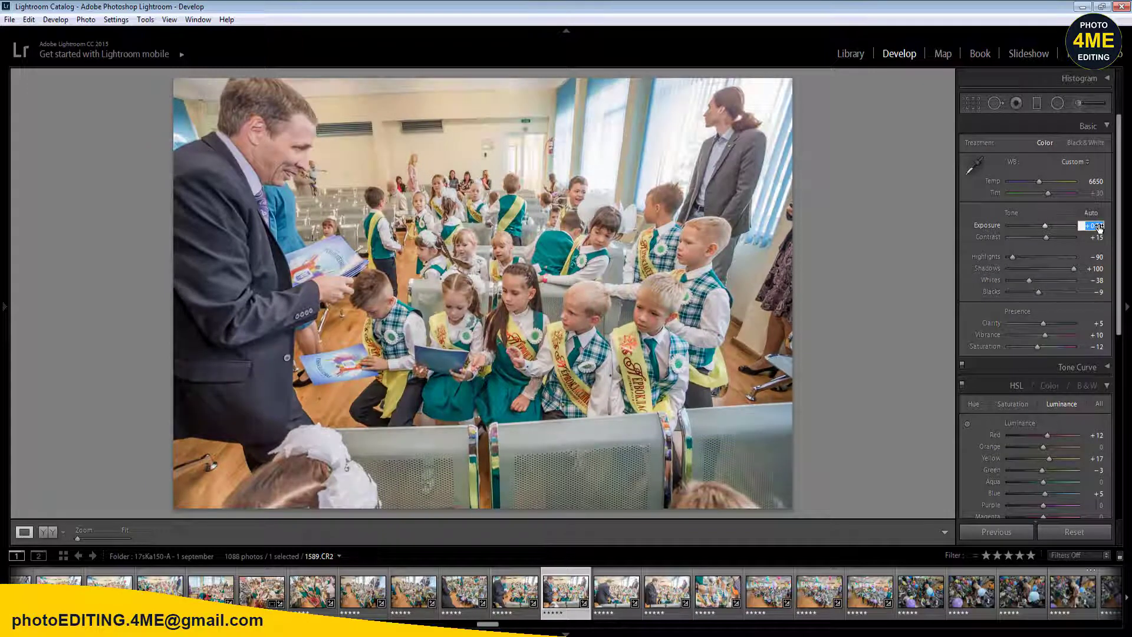
pyautogui.press('Return')
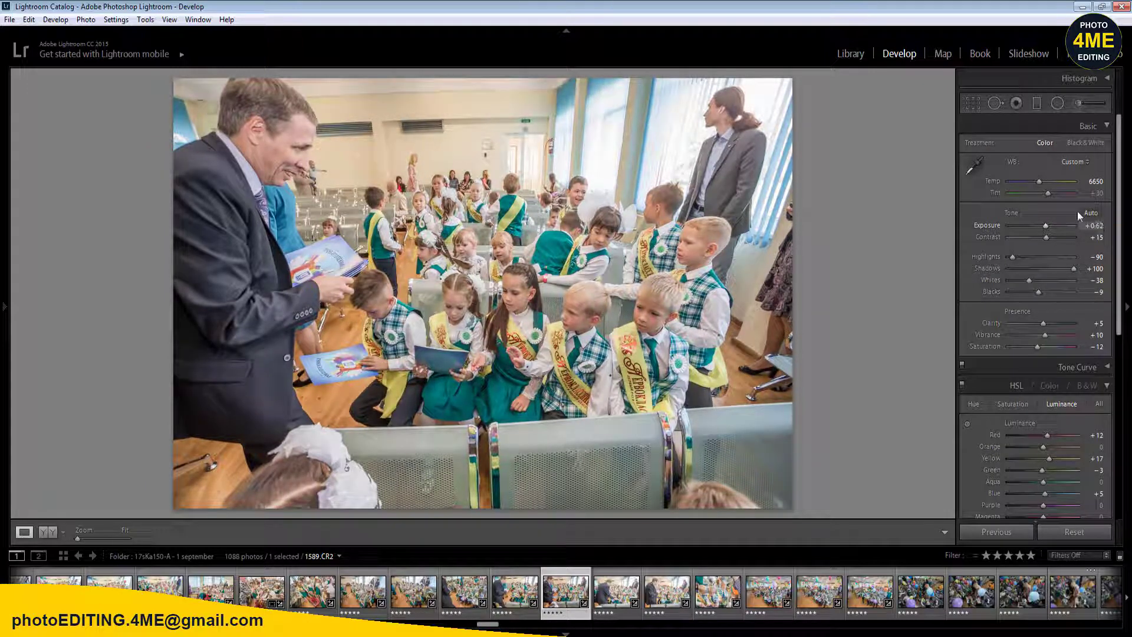
# - Crop 1589.CR2 slightly tighter at its bottom and right edges, keeping the original aspect ratio
pyautogui.click(974, 105)
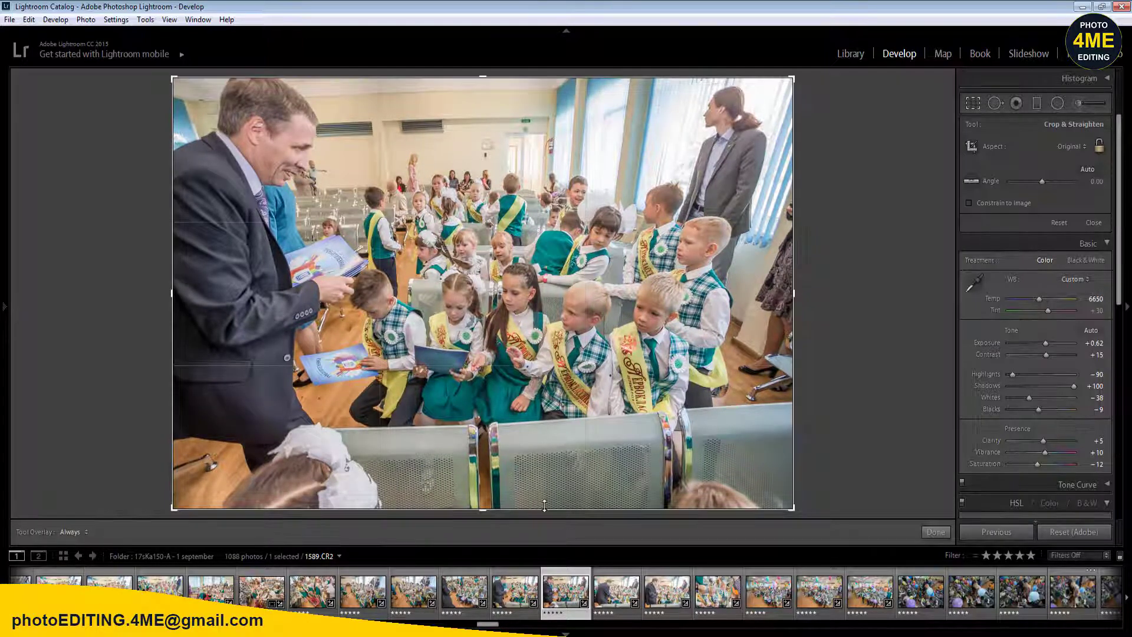
pyautogui.moveTo(542, 495); pyautogui.dragTo(567, 422)
pyautogui.press('Return')
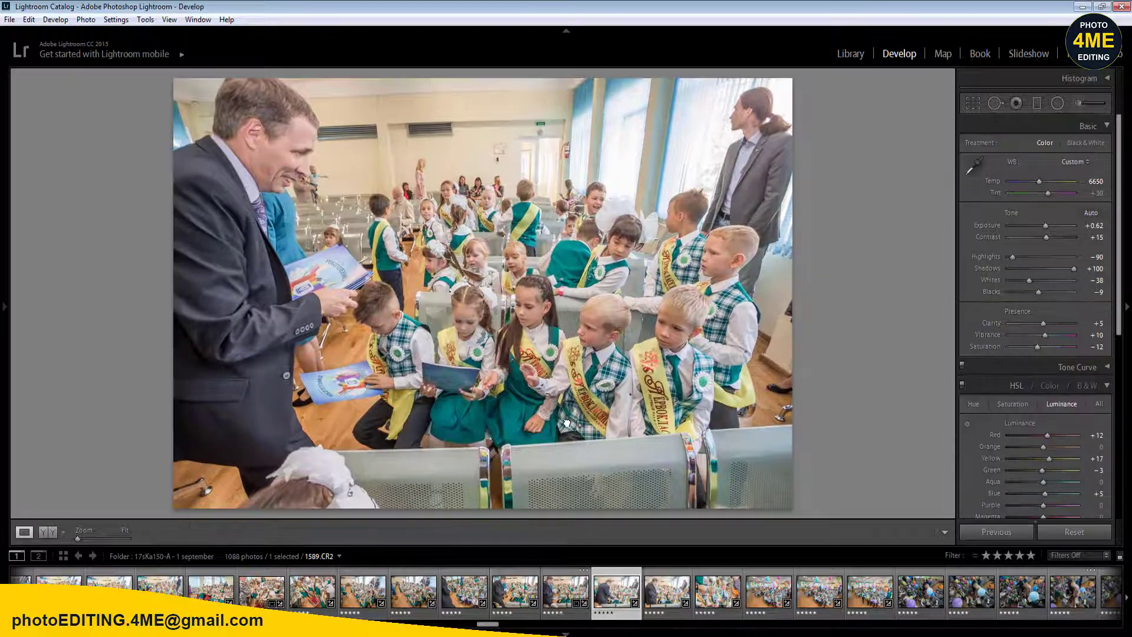
# - In 1590.CR2, set the exposure to +0.42, the vibrance to +14 and the saturation to -6
pyautogui.press('Left')
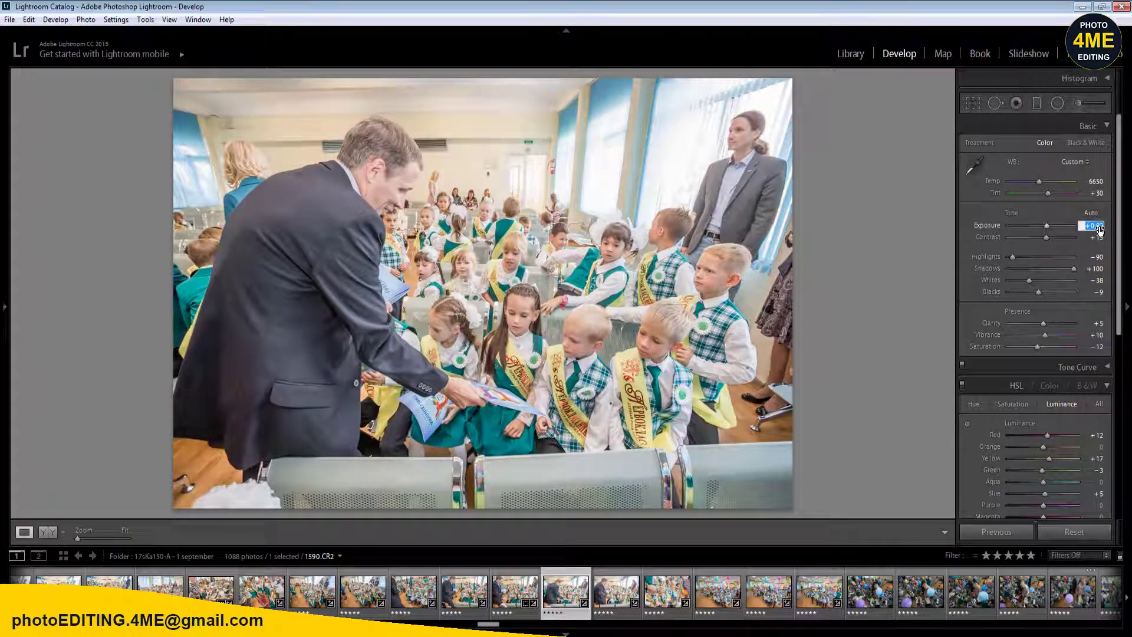
pyautogui.write('0.42')
pyautogui.press('Return')
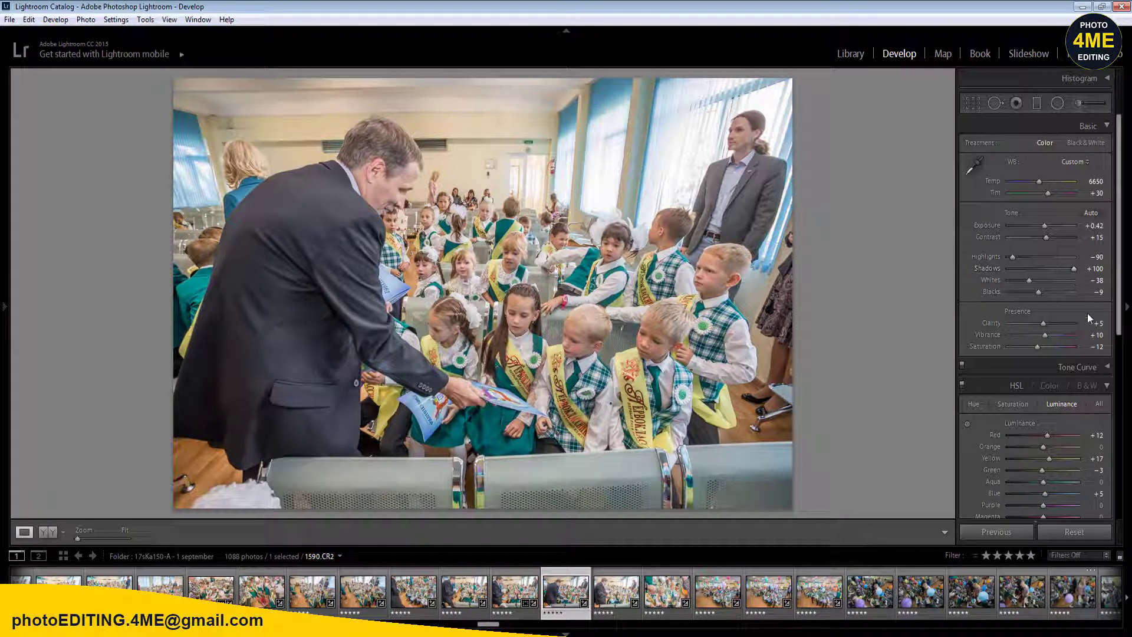
pyautogui.write('14')
pyautogui.click(1098, 347)
pyautogui.write('-6')
pyautogui.press('Return')
# - Synchronize the settings of 1590.CR2 to the photos through 1600.CR2, without local adjustments or crop, and open 1591.CR2
pyautogui.keyDown('shift'); pyautogui.click(817, 591); pyautogui.keyUp('shift')
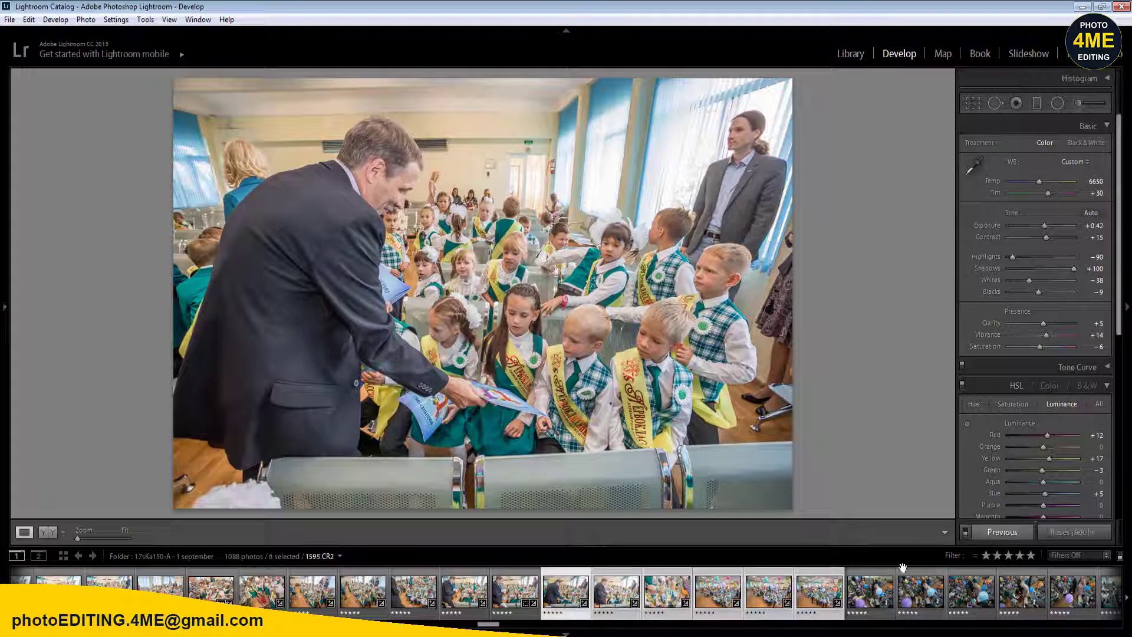
pyautogui.keyDown('shift'); pyautogui.click(1076, 599); pyautogui.keyUp('shift')
pyautogui.click(1001, 533)
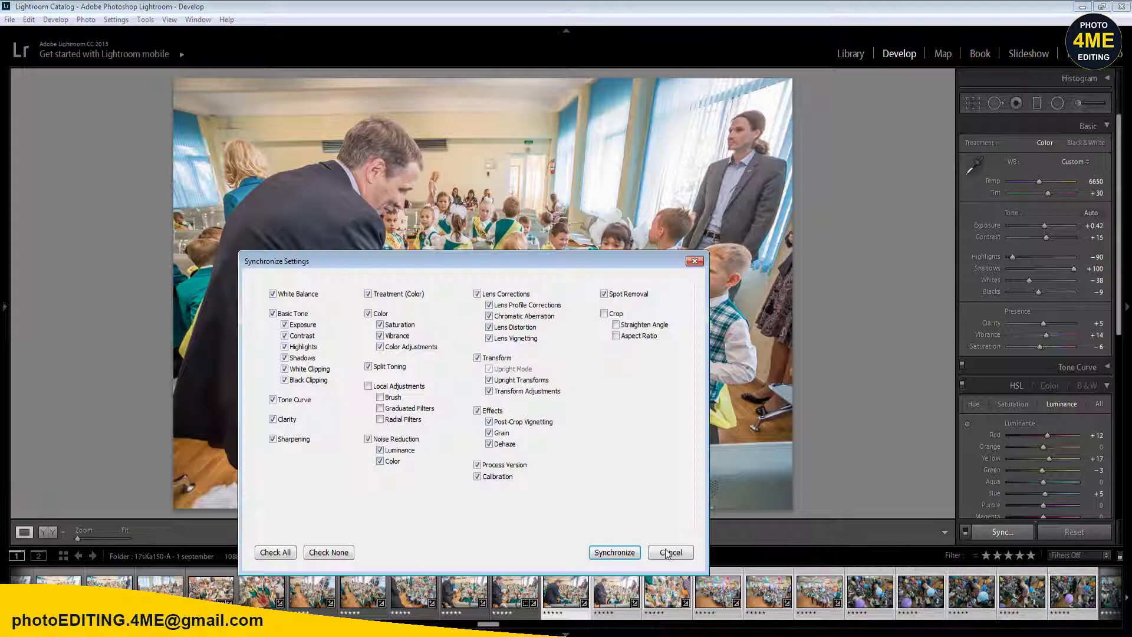
pyautogui.click(614, 552)
pyautogui.click(601, 597)
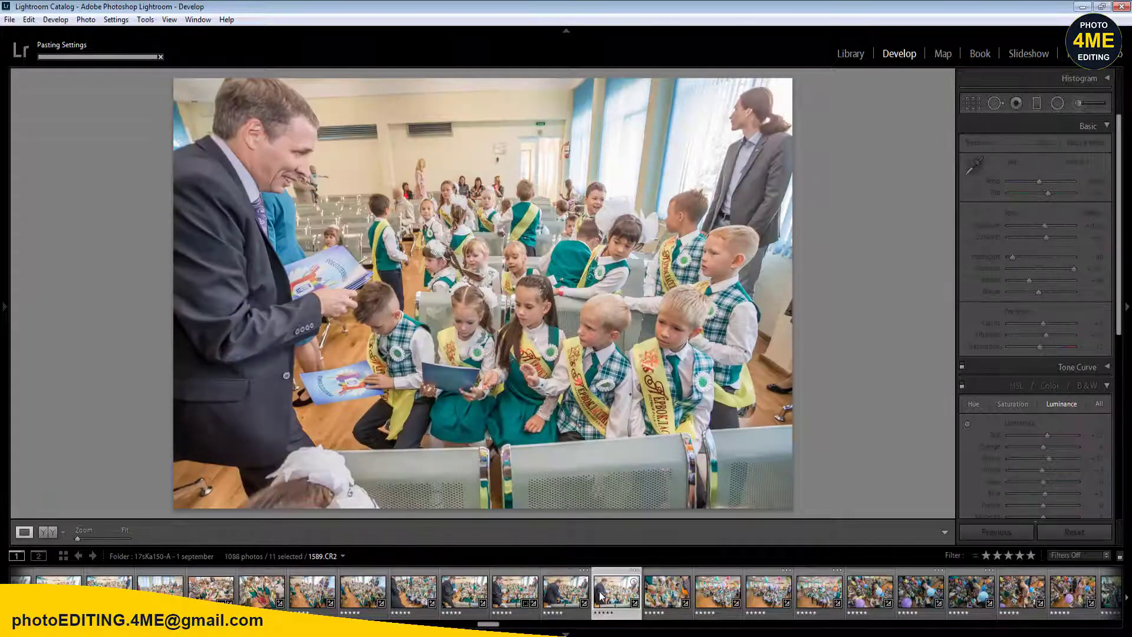
pyautogui.click(602, 597)
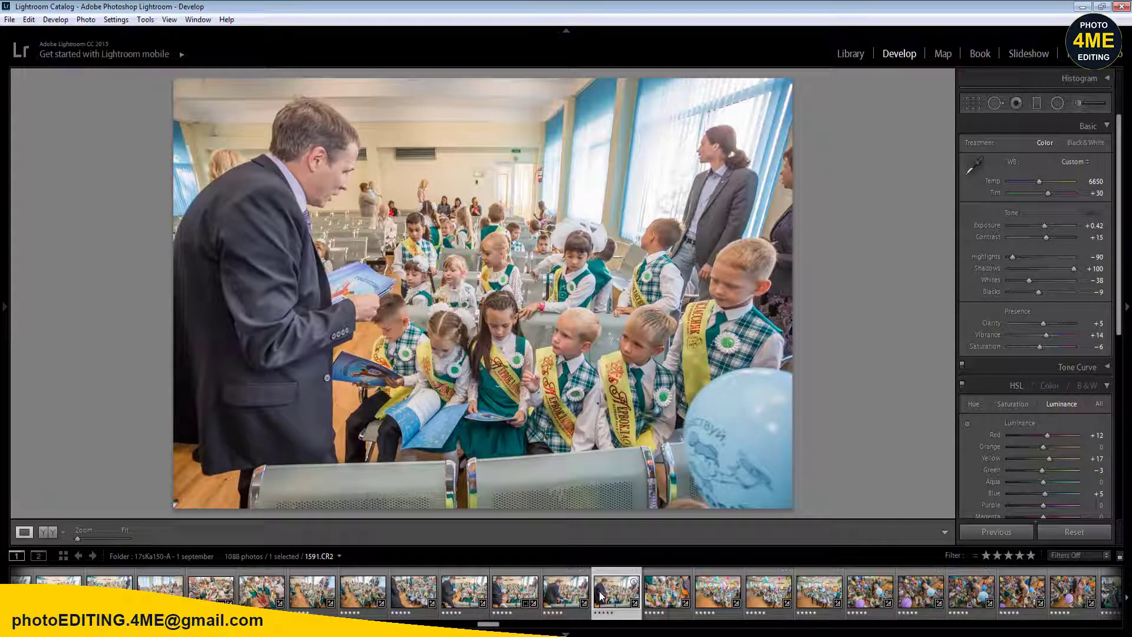
# - Add a large brightening radial filter over the two boys reading in the foreground of 1592.CR2
pyautogui.press('Right')
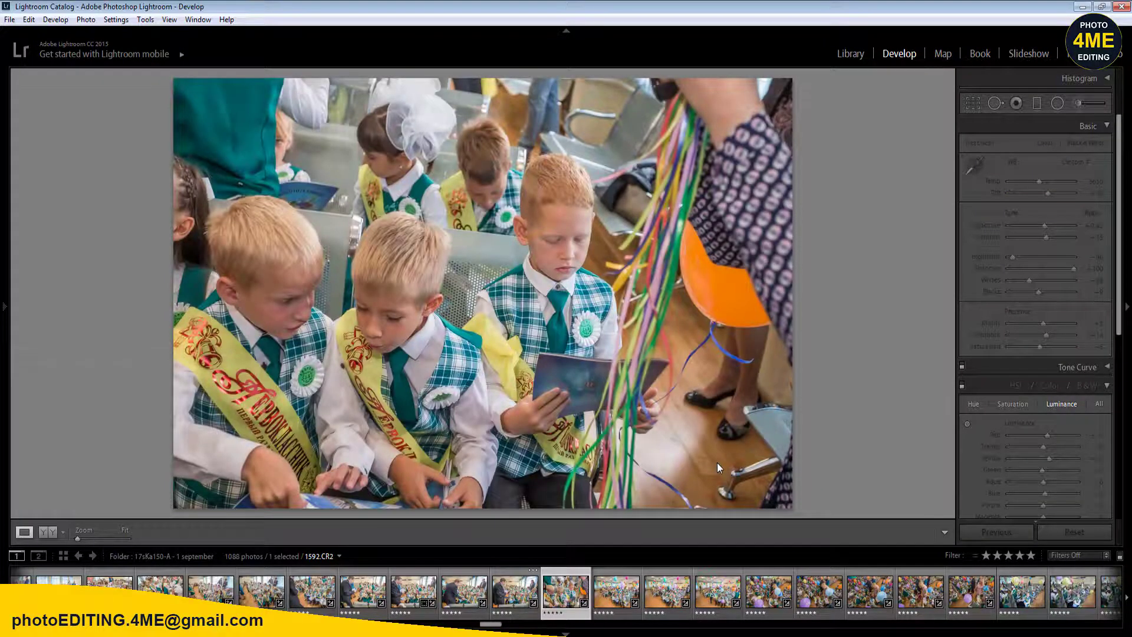
pyautogui.hotkey('shift', 'm')
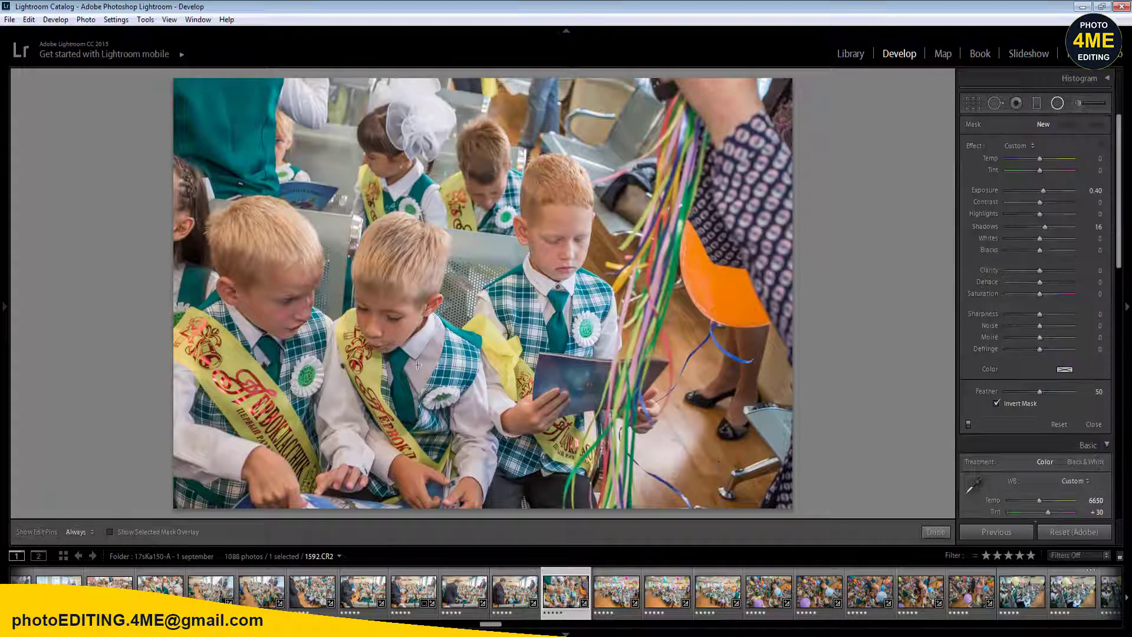
pyautogui.moveTo(324, 372); pyautogui.dragTo(532, 534)
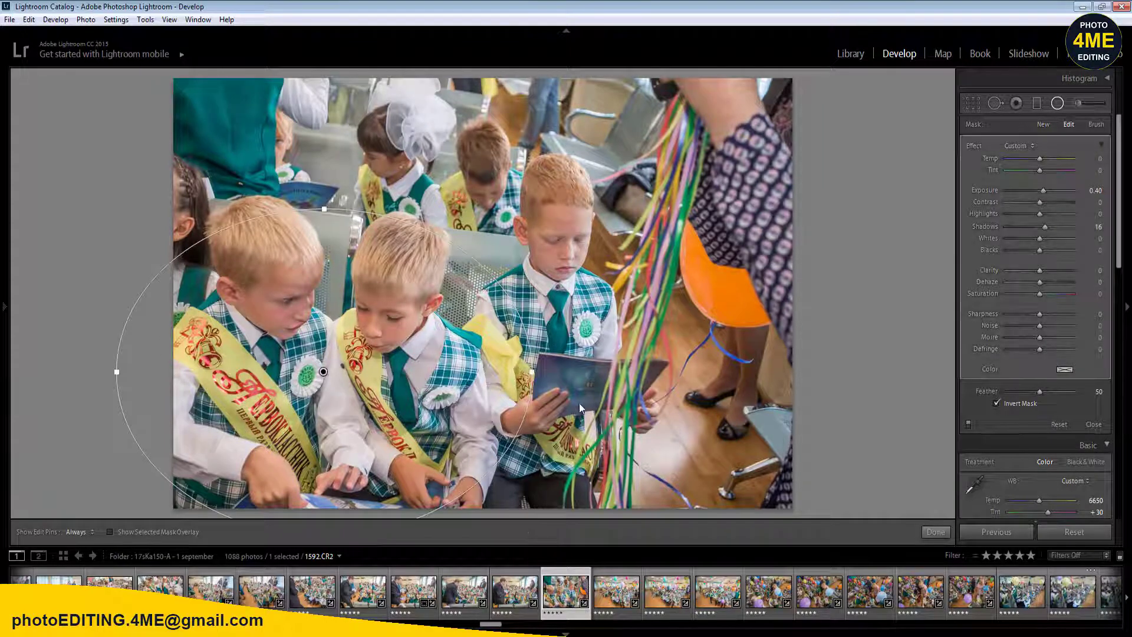
# - Open 1593.CR2 and add a brightening radial filter over the seated children on the photo's left side
pyautogui.press('Right')
pyautogui.press('Left')
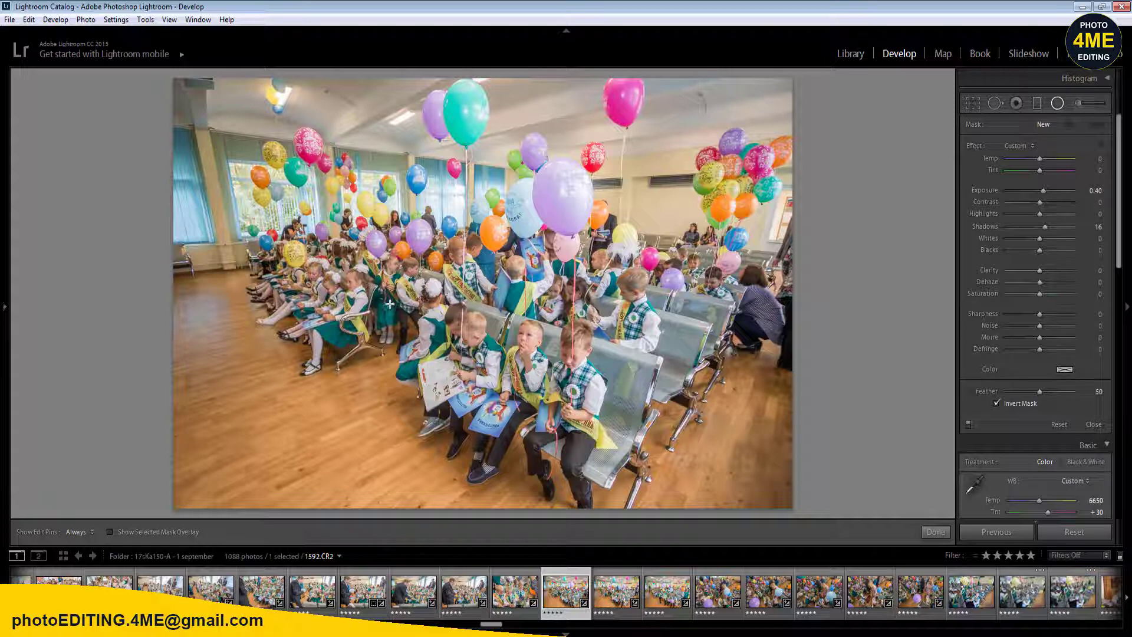
pyautogui.moveTo(358, 268); pyautogui.dragTo(475, 375)
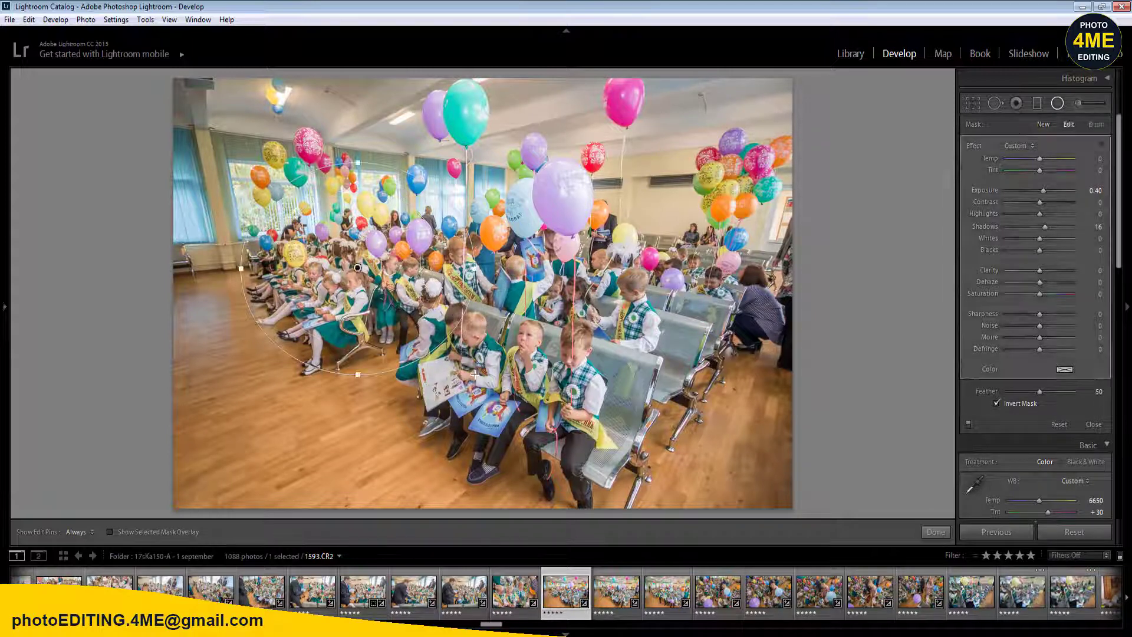
# - In 1593.CR2, add a brightening radial filter over the crouching woman beside the chairs and straighten the tilted crop
pyautogui.moveTo(683, 338)
pyautogui.mouseDown()
pyautogui.moveTo(729, 319)
pyautogui.moveTo(817, 387)
pyautogui.mouseUp()
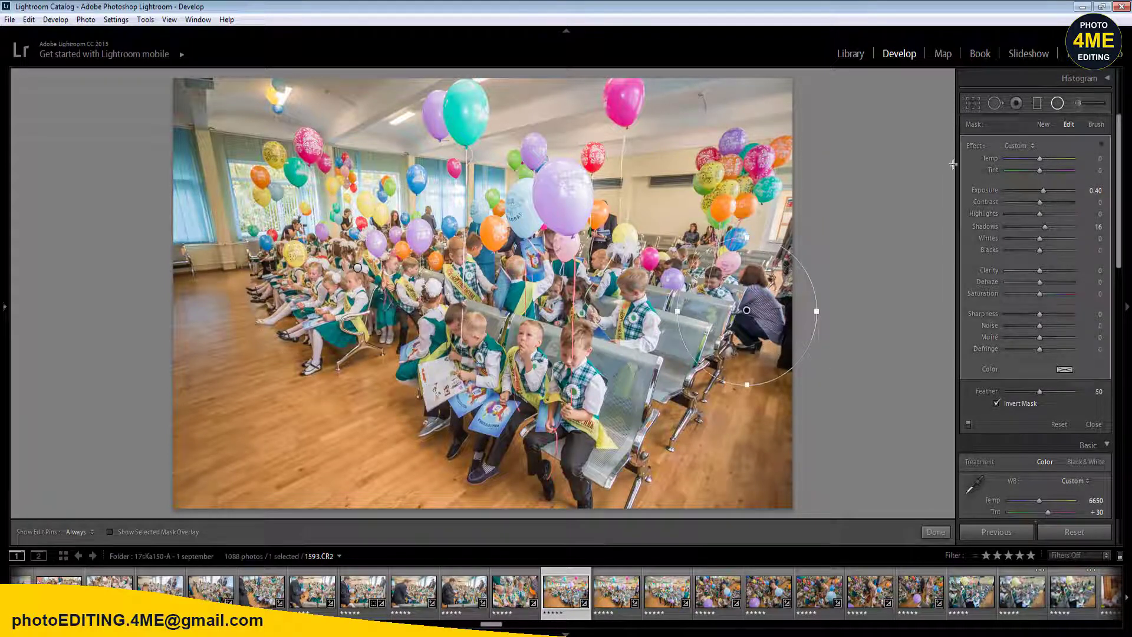
pyautogui.press('Return')
pyautogui.click(972, 99)
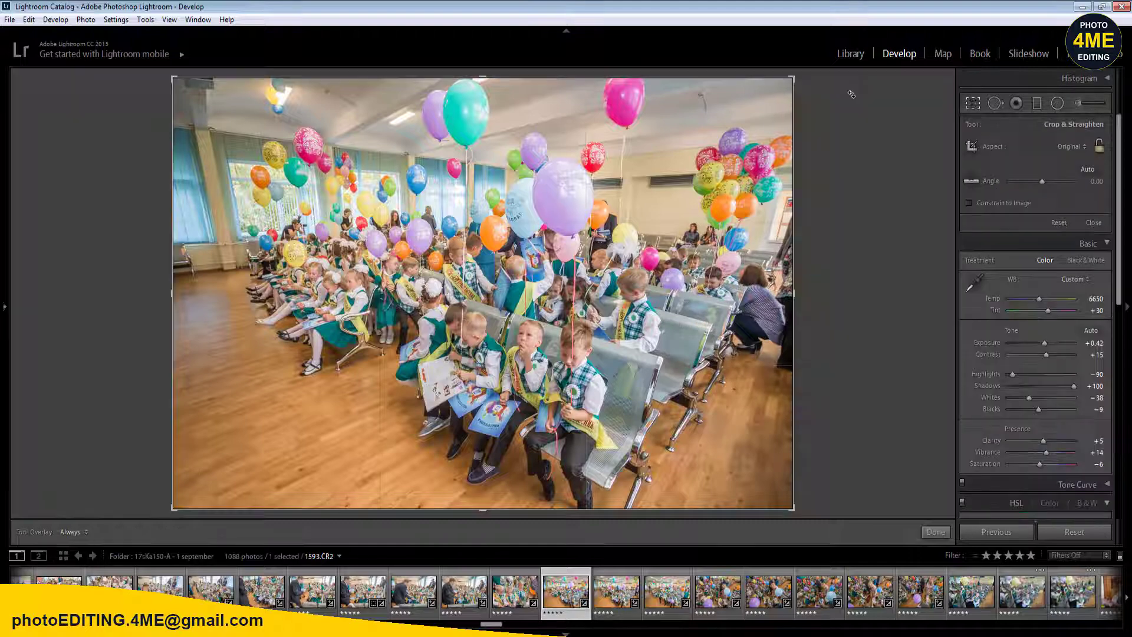
pyautogui.press('Return')
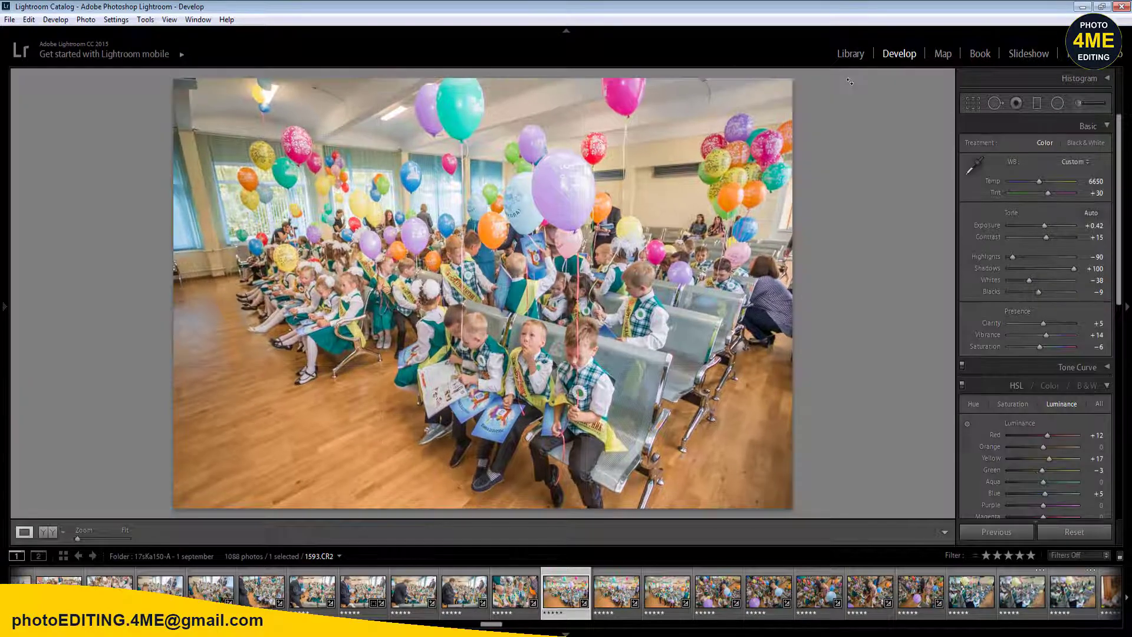
# - Straighten the crop of 1594.CR2 at an angle of -1.94 and rate the following photo 1 star
pyautogui.press('Right')
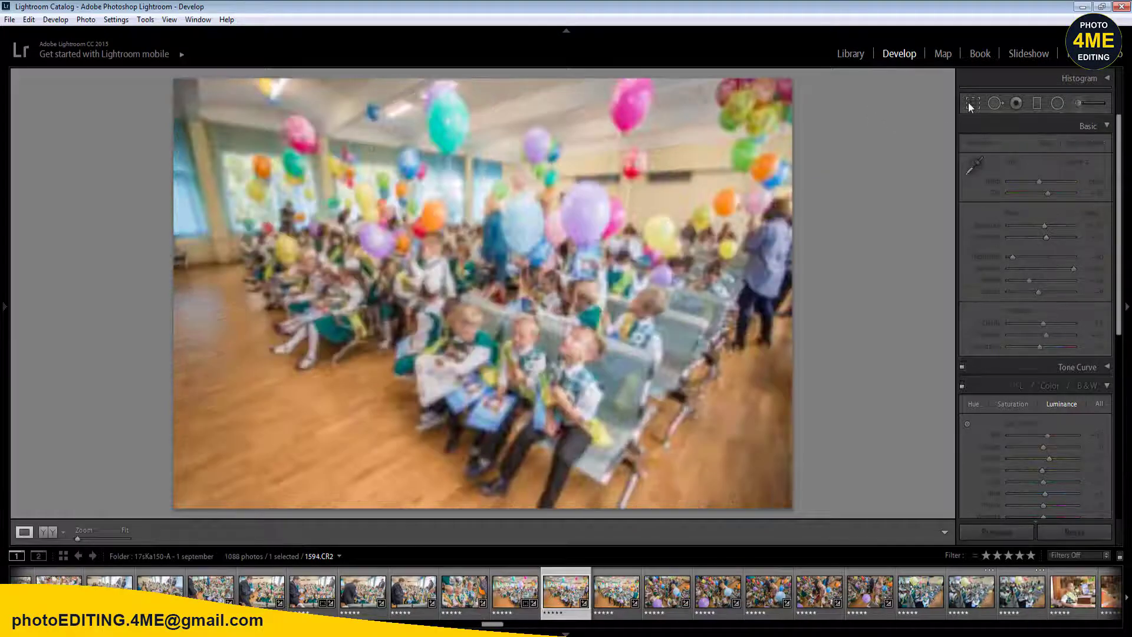
pyautogui.press('r')
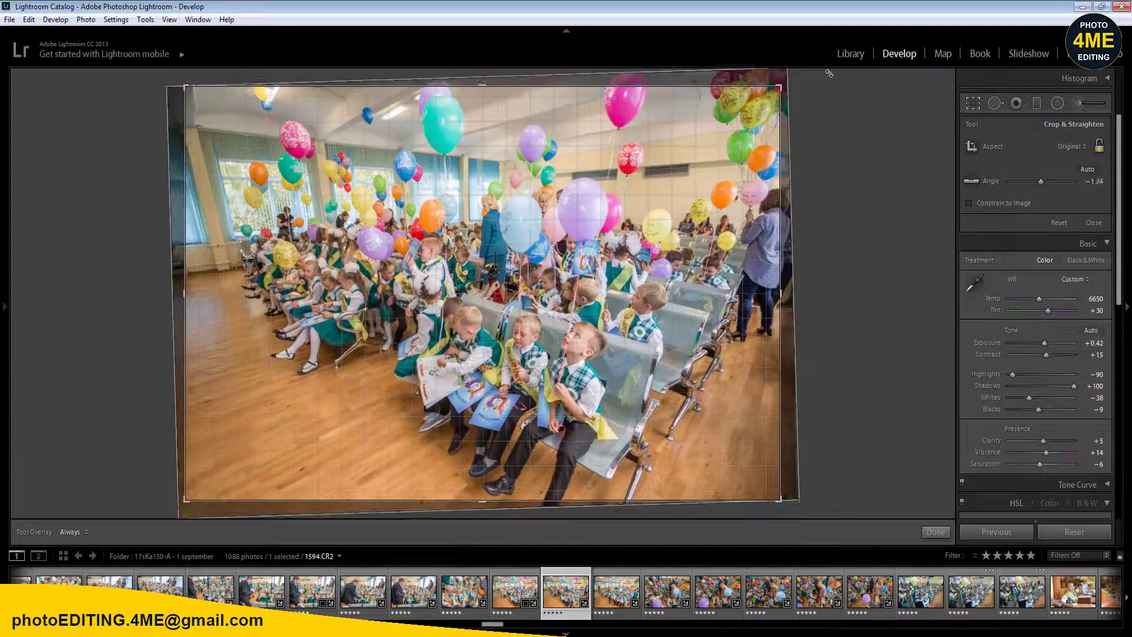
pyautogui.press('Return')
pyautogui.press('Right')
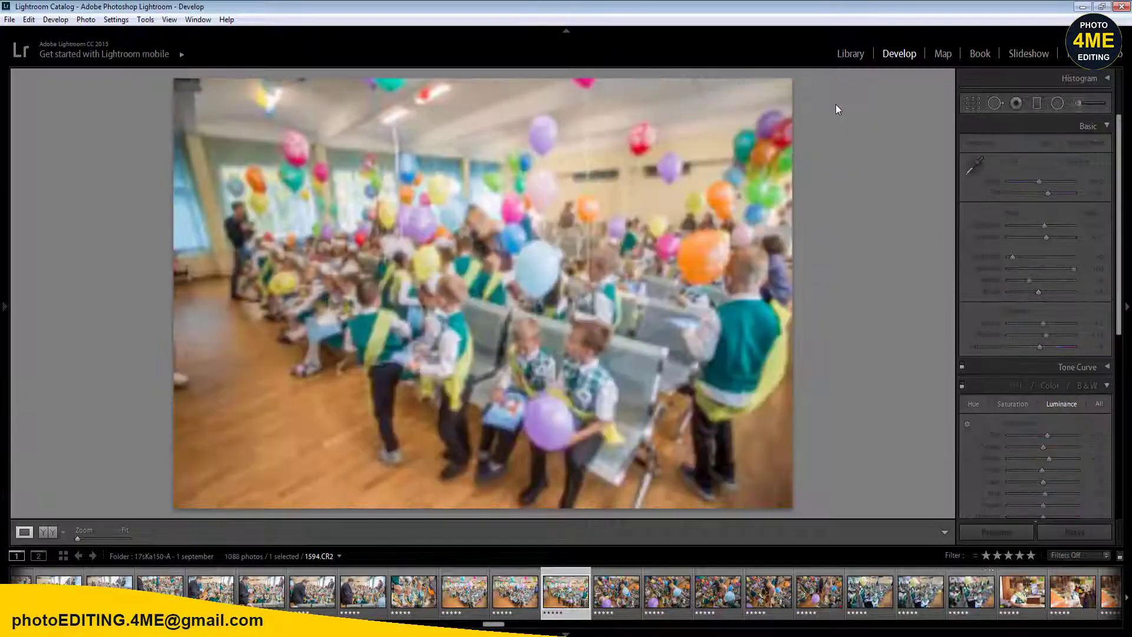
pyautogui.press('1')
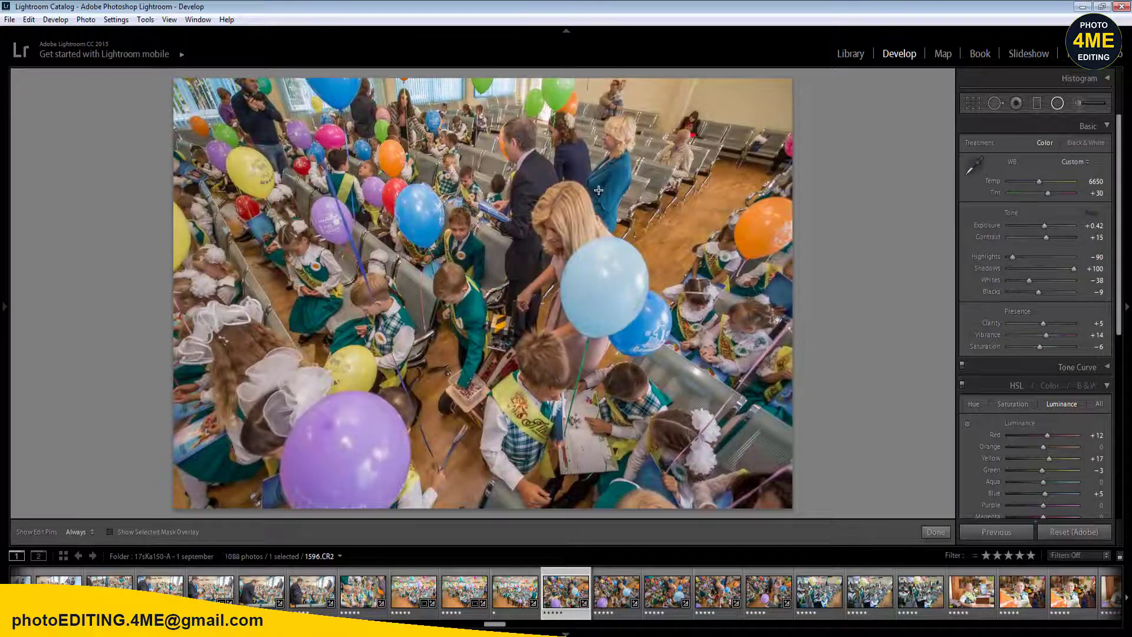
# - Add a brightening radial filter over the woman and the children around her in the centre of 1596.CR2
pyautogui.hotkey('shift', 'm')
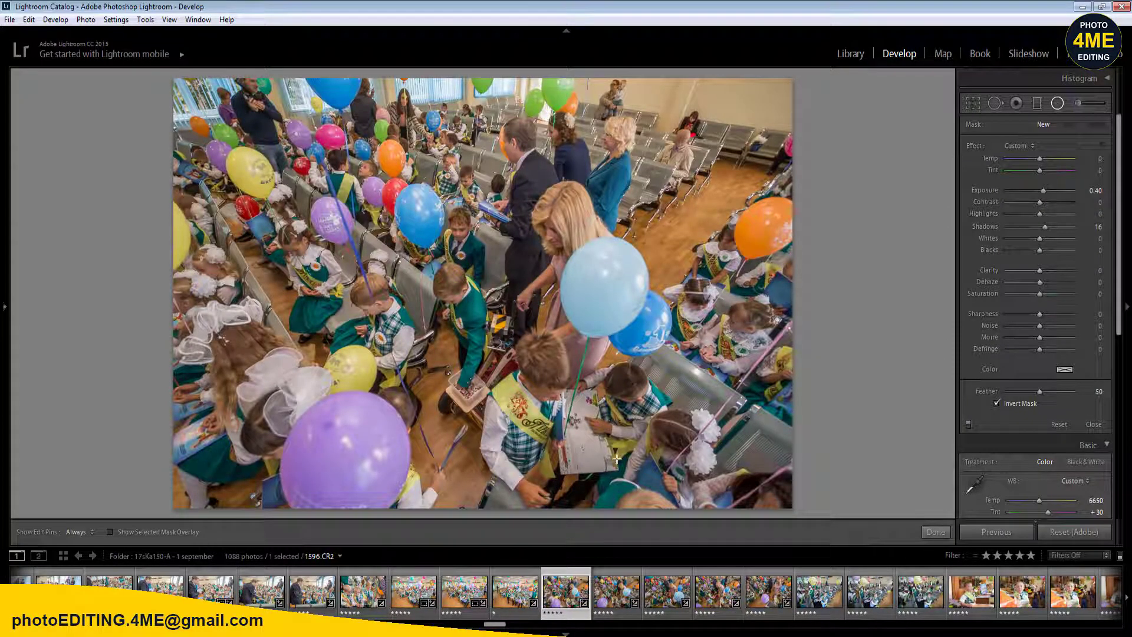
pyautogui.moveTo(460, 335); pyautogui.dragTo(660, 175)
pyautogui.hotkey('shift', 'm')
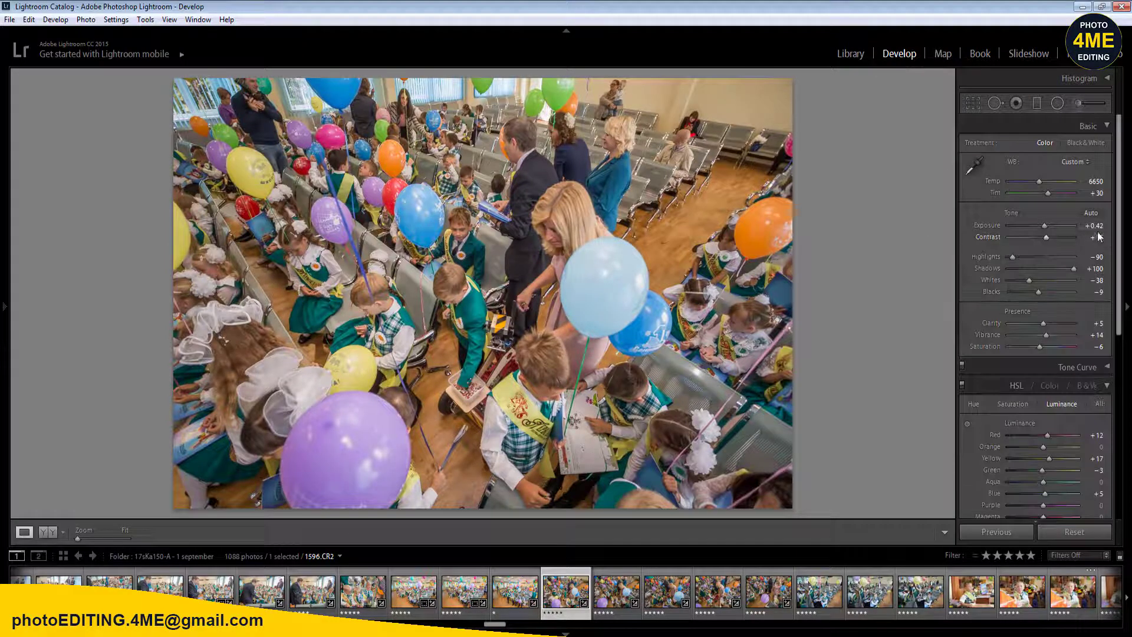
# - Set the exposure of 1596.CR2 to +0.72 and synchronize its settings through 1603.CR2, without local adjustments or crop
pyautogui.click(1098, 226)
pyautogui.press('Up')
pyautogui.press('Up')
pyautogui.press('Return')
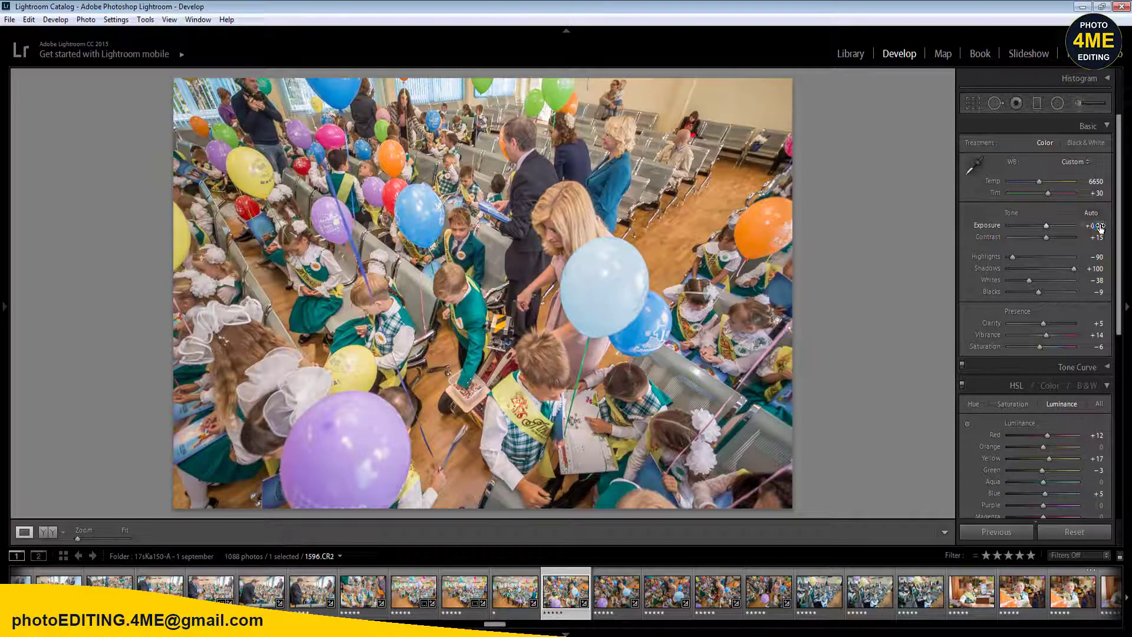
pyautogui.press('Right')
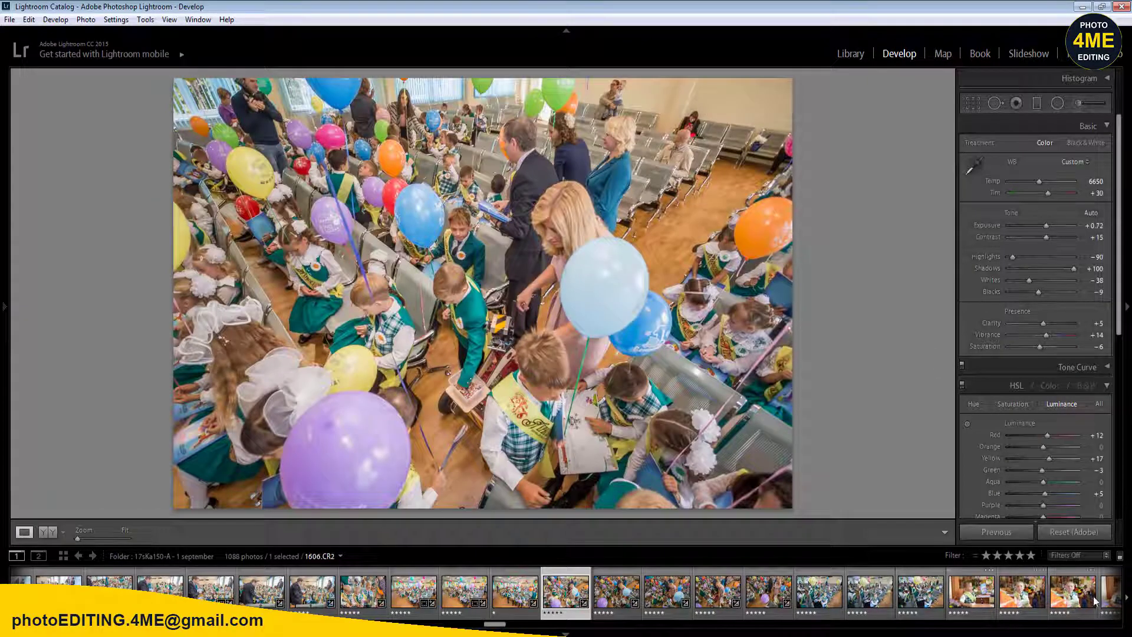
pyautogui.keyDown('shift'); pyautogui.click(913, 592); pyautogui.keyUp('shift')
pyautogui.click(998, 532)
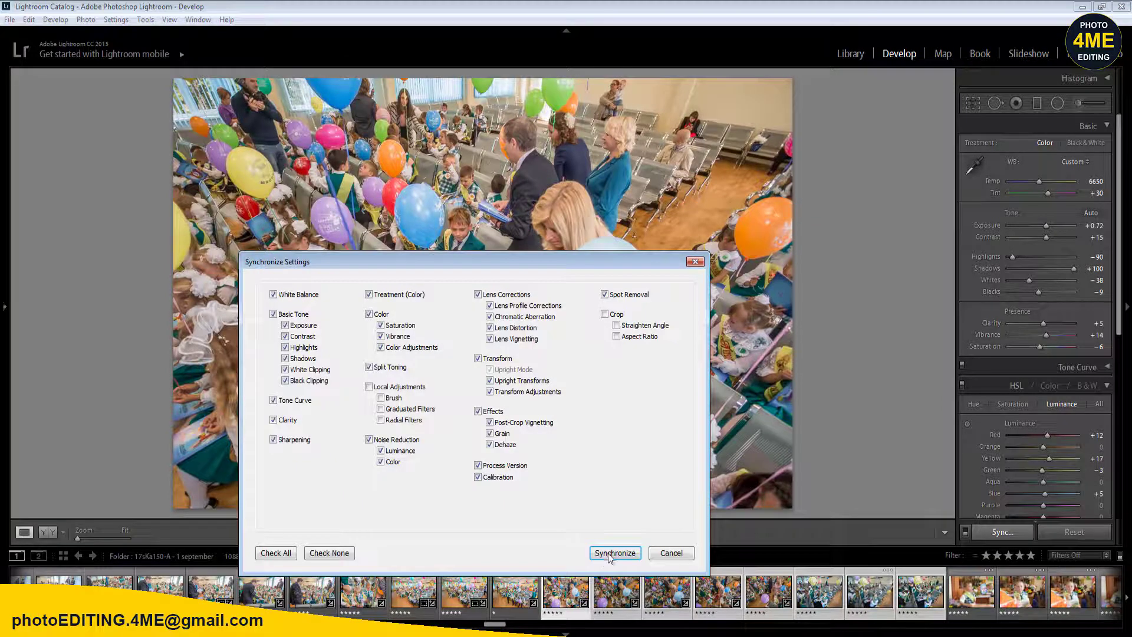
pyautogui.click(614, 550)
pyautogui.click(516, 595)
pyautogui.click(606, 594)
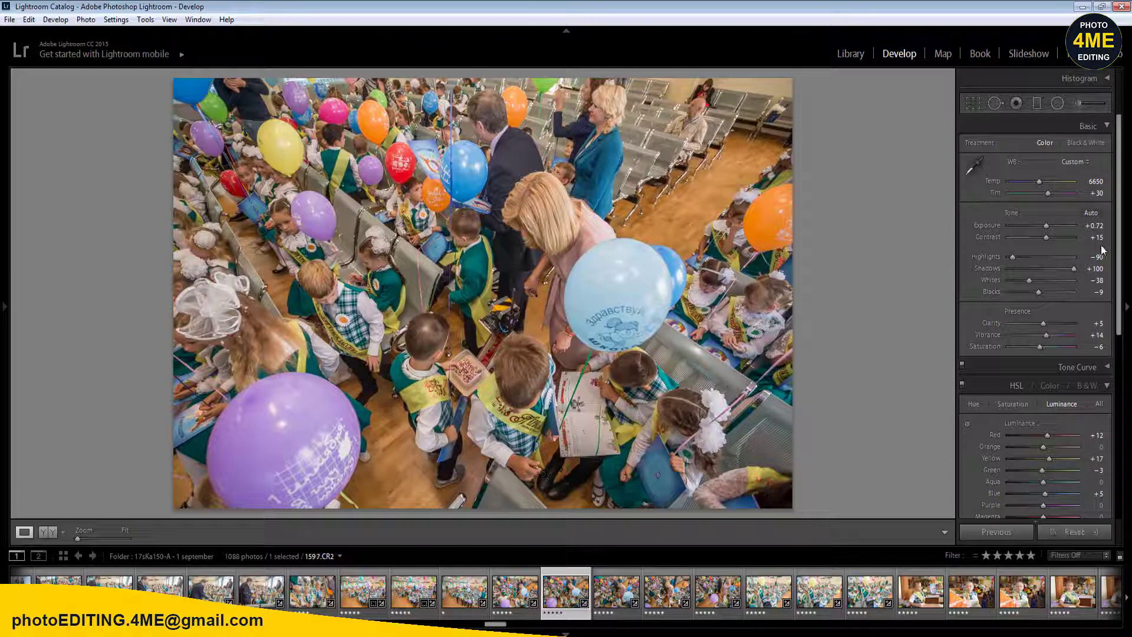
# - Set the exposure of 1597.CR2 to +1.00 and synchronize its settings to the photos through 1600.CR2
pyautogui.click(1097, 226)
pyautogui.write('1')
pyautogui.press('Return')
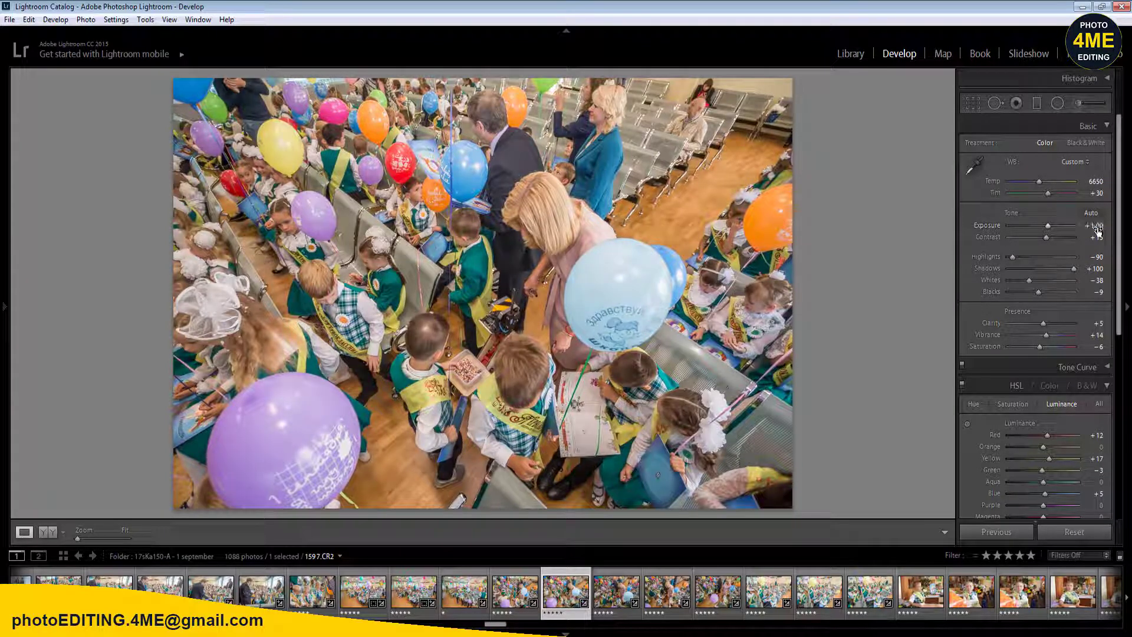
pyautogui.keyDown('shift'); pyautogui.click(699, 602); pyautogui.keyUp('shift')
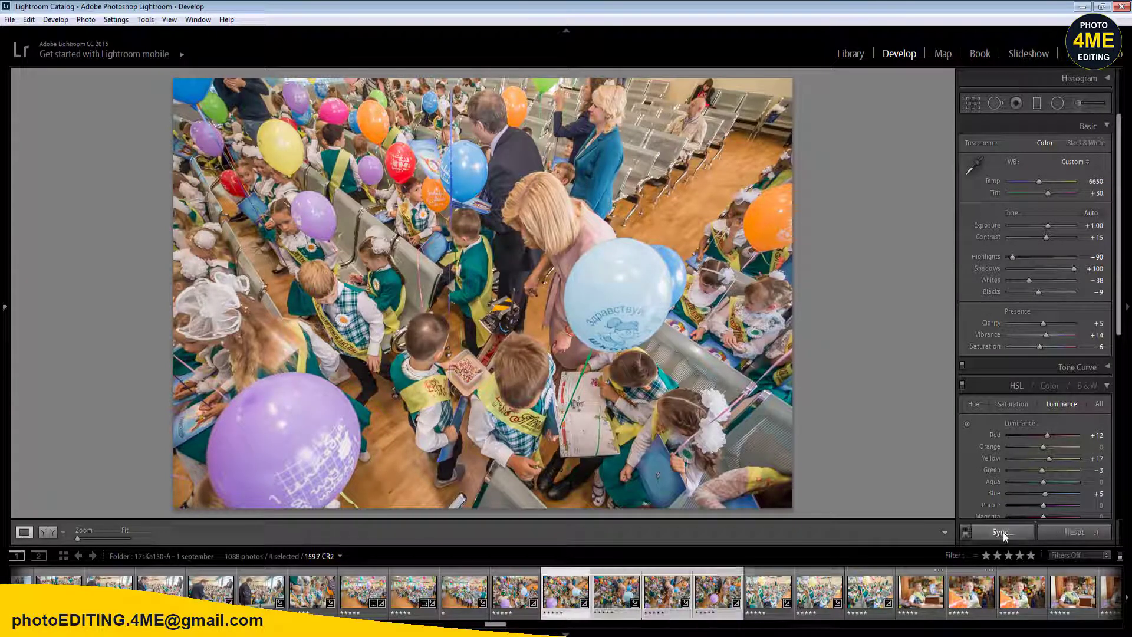
pyautogui.hotkey('ctrl', 'shift', 's')
pyautogui.click(616, 553)
pyautogui.click(606, 595)
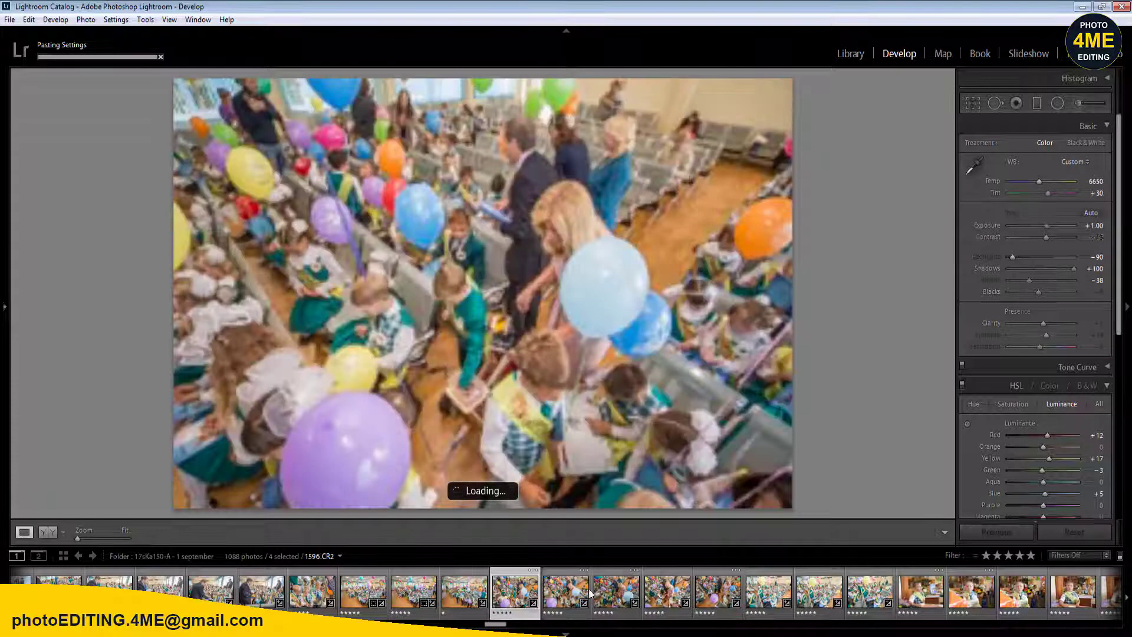
pyautogui.press('Right')
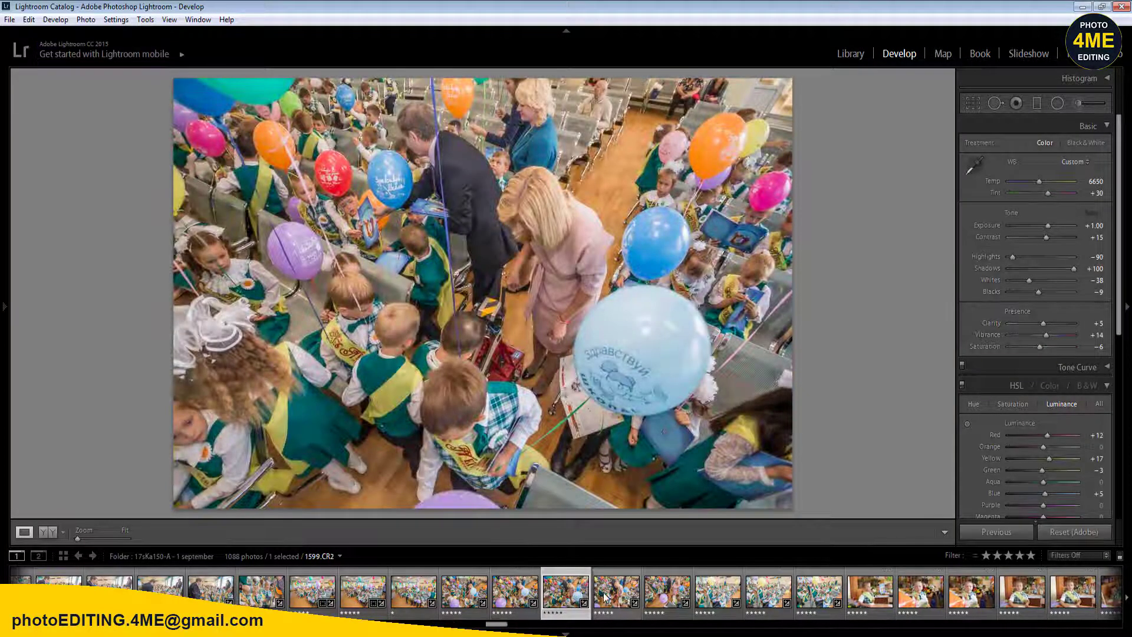
# - Add a large brightening radial filter over the boys in the foreground of 1598.CR2
pyautogui.hotkey('shift', 'm')
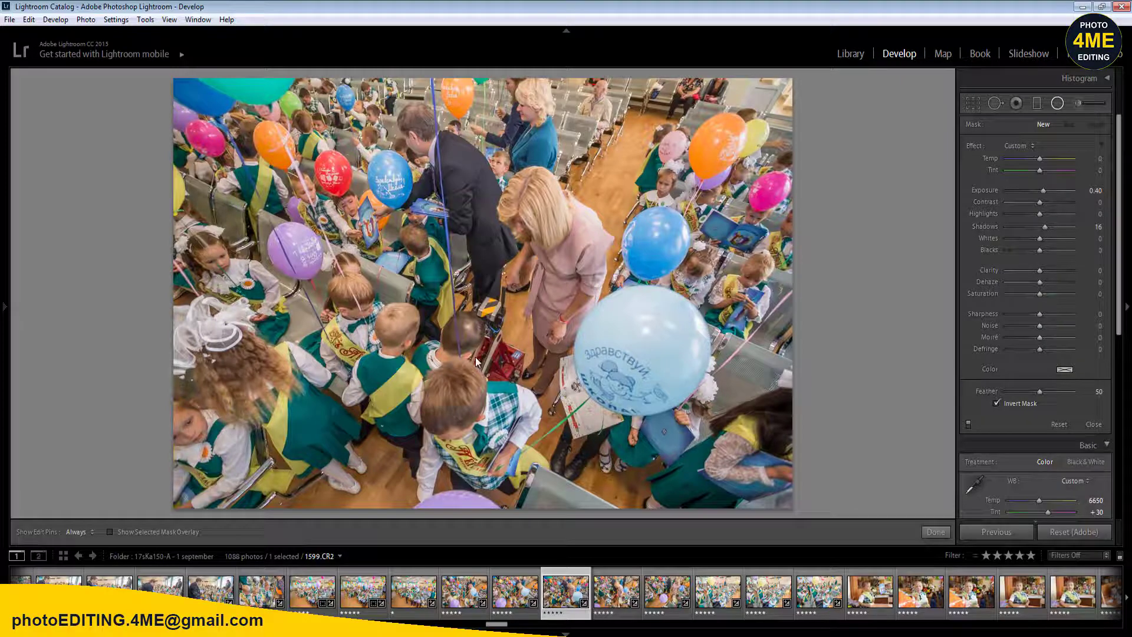
pyautogui.moveTo(449, 352); pyautogui.dragTo(602, 472)
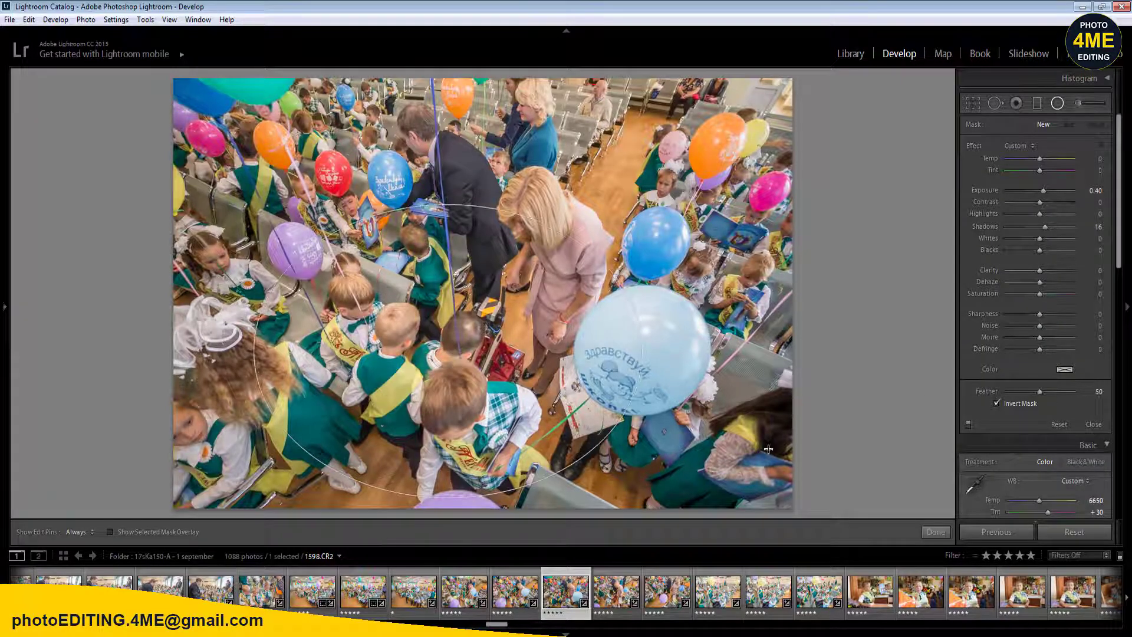
pyautogui.hotkey('shift', 'm')
# - Set the contrast of 1598.CR2 to +25 and synchronize its settings through 1600.CR2, without local adjustments or crop
pyautogui.click(1098, 237)
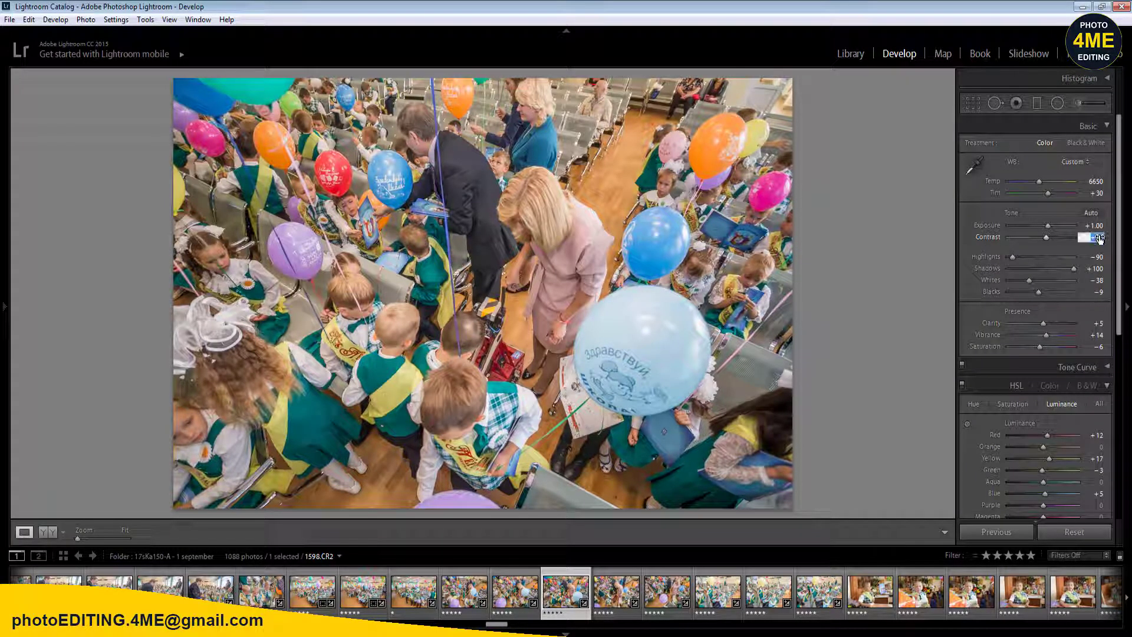
pyautogui.write('25')
pyautogui.press('Return')
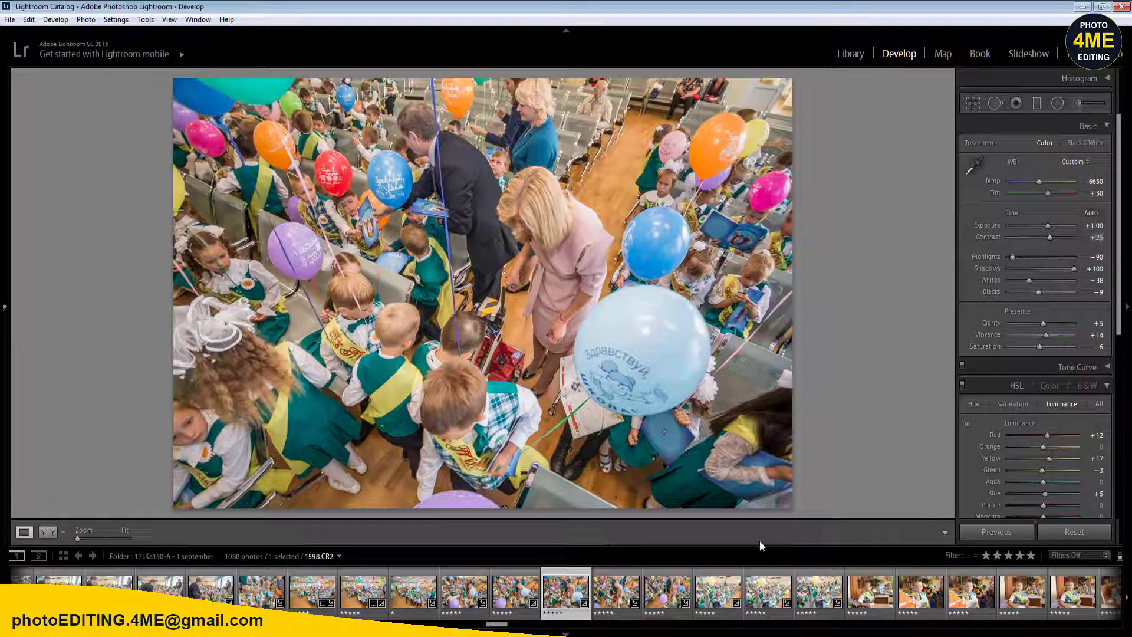
pyautogui.keyDown('shift'); pyautogui.click(667, 592); pyautogui.keyUp('shift')
pyautogui.click(991, 533)
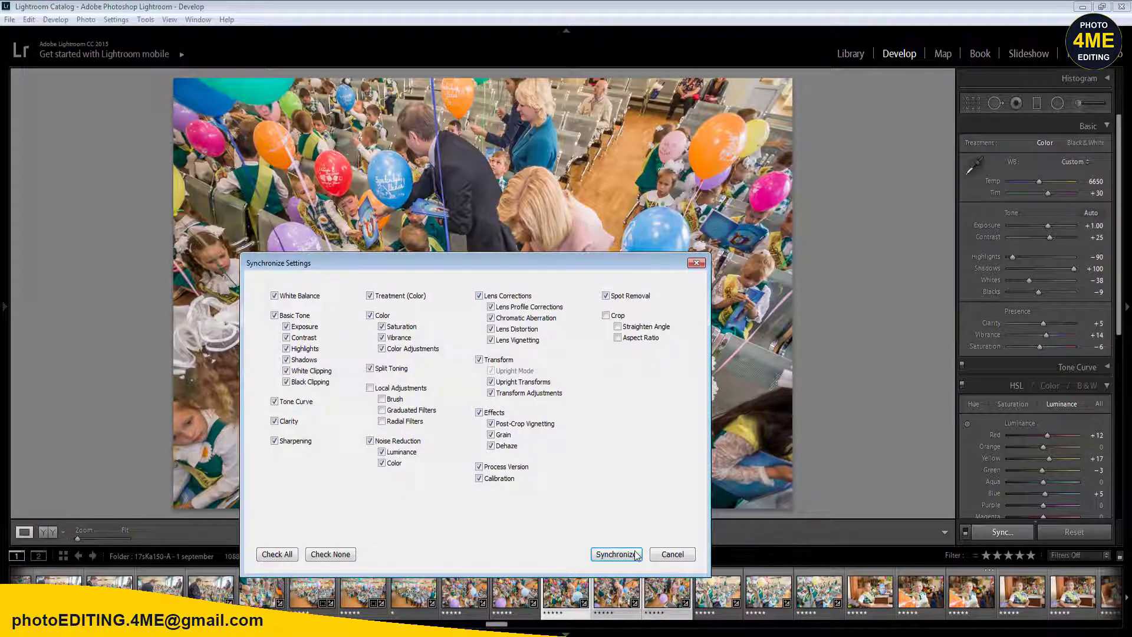
pyautogui.click(616, 554)
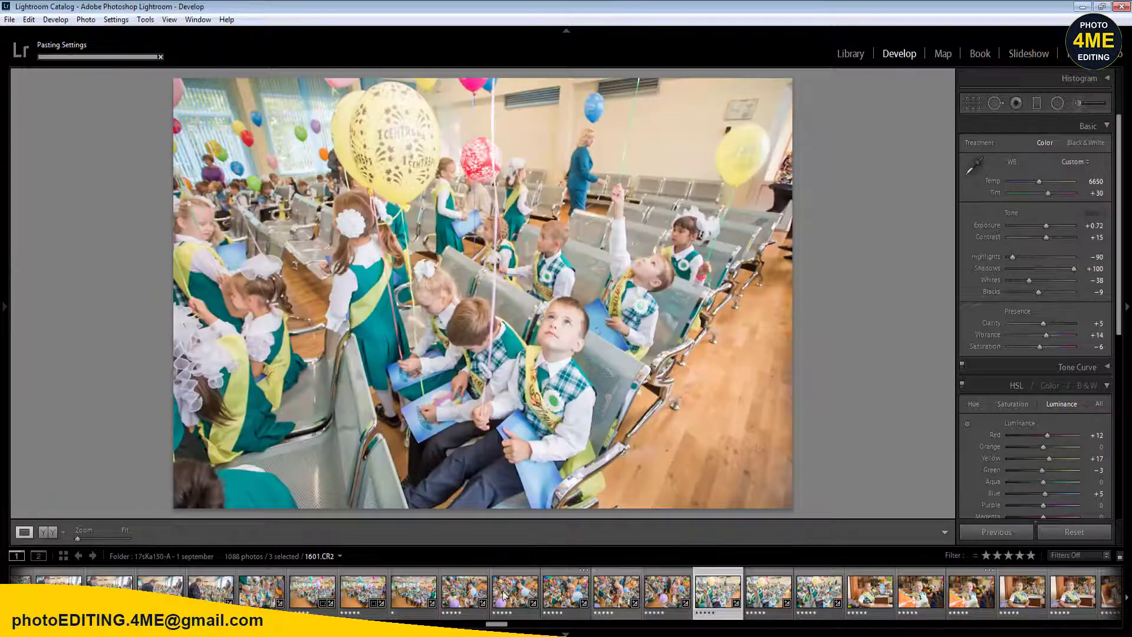
# - Synchronize the settings of 1599.CR2 back to the three preceding photos, starting at 1596.CR2
pyautogui.press('Left')
pyautogui.press('Left')
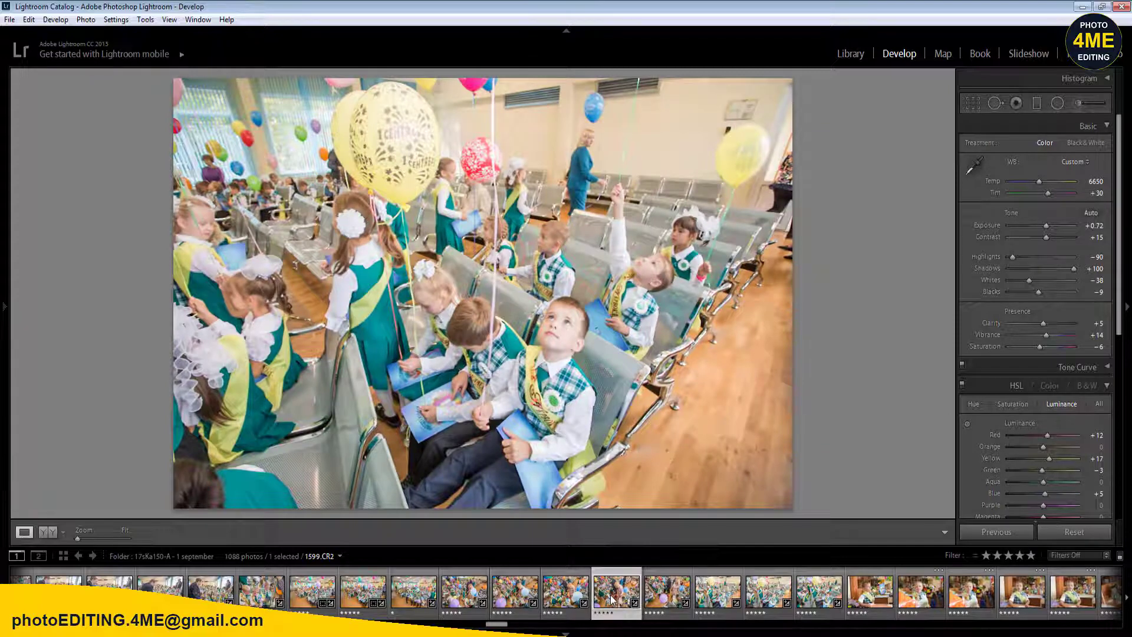
pyautogui.keyDown('shift'); pyautogui.click(468, 589); pyautogui.keyUp('shift')
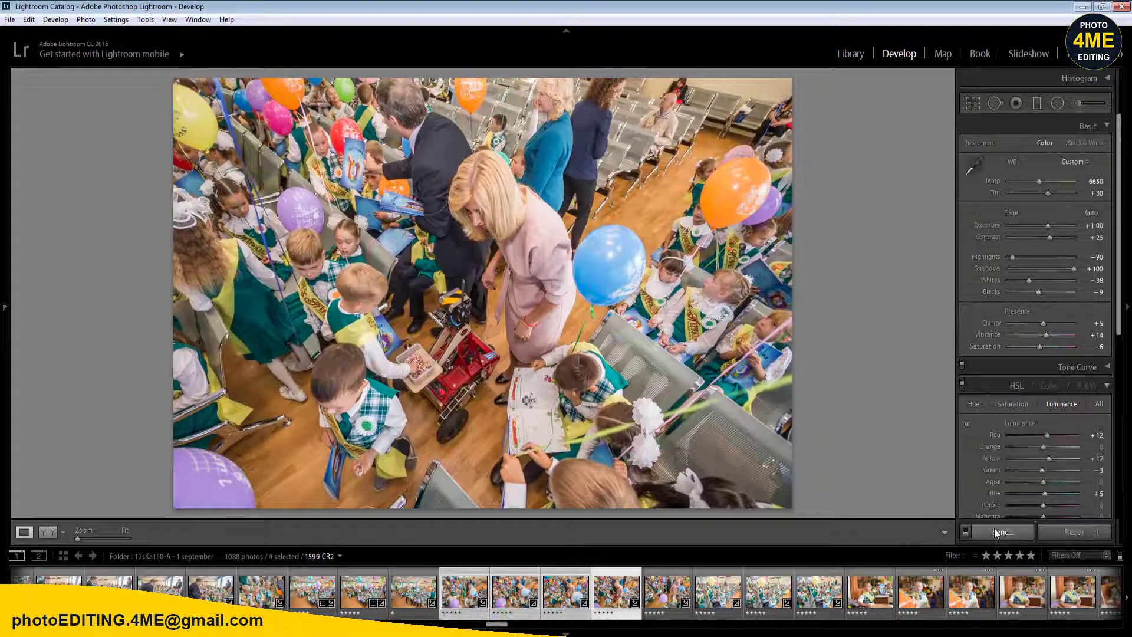
pyautogui.click(997, 531)
pyautogui.click(616, 555)
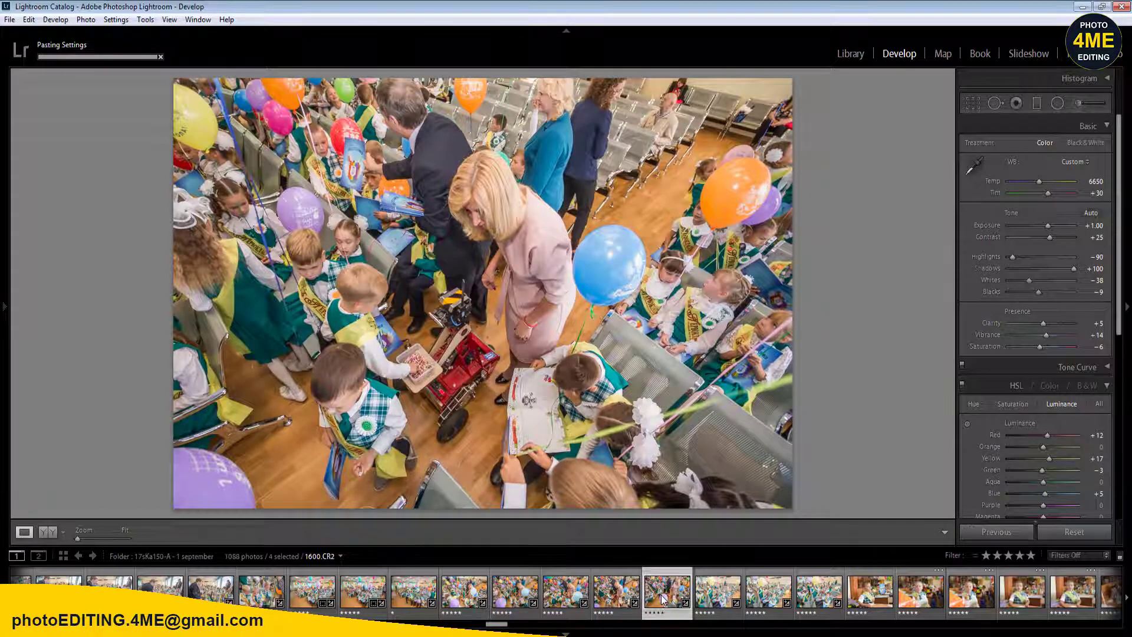
# - Rate 1600.CR2 1 star and open 1601.CR2
pyautogui.press('Right')
pyautogui.press('1')
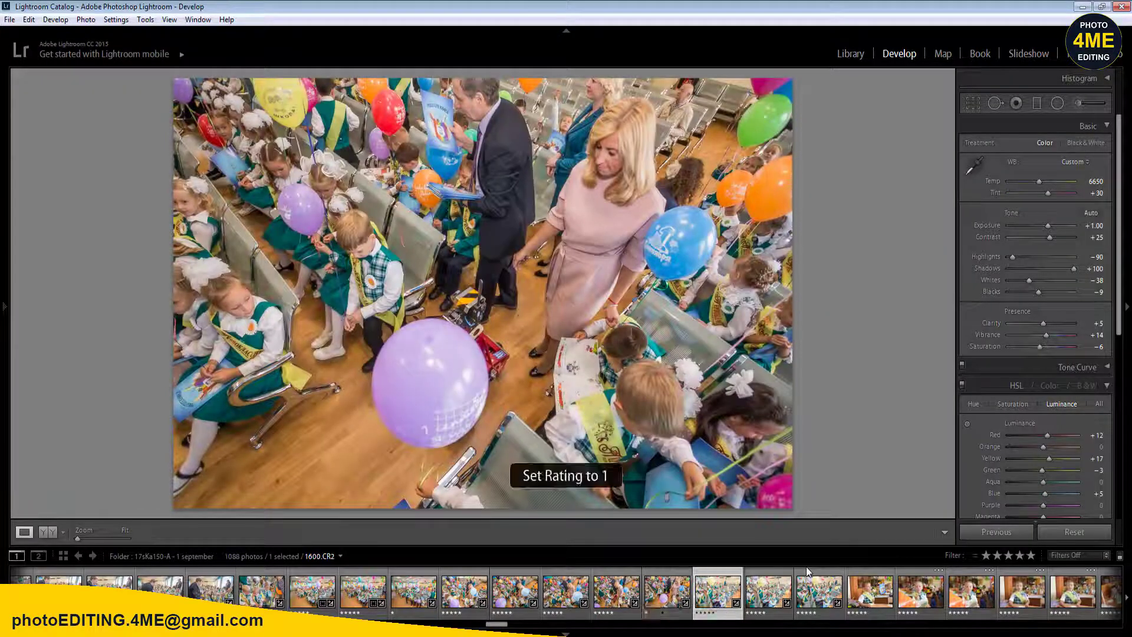
pyautogui.press('Right')
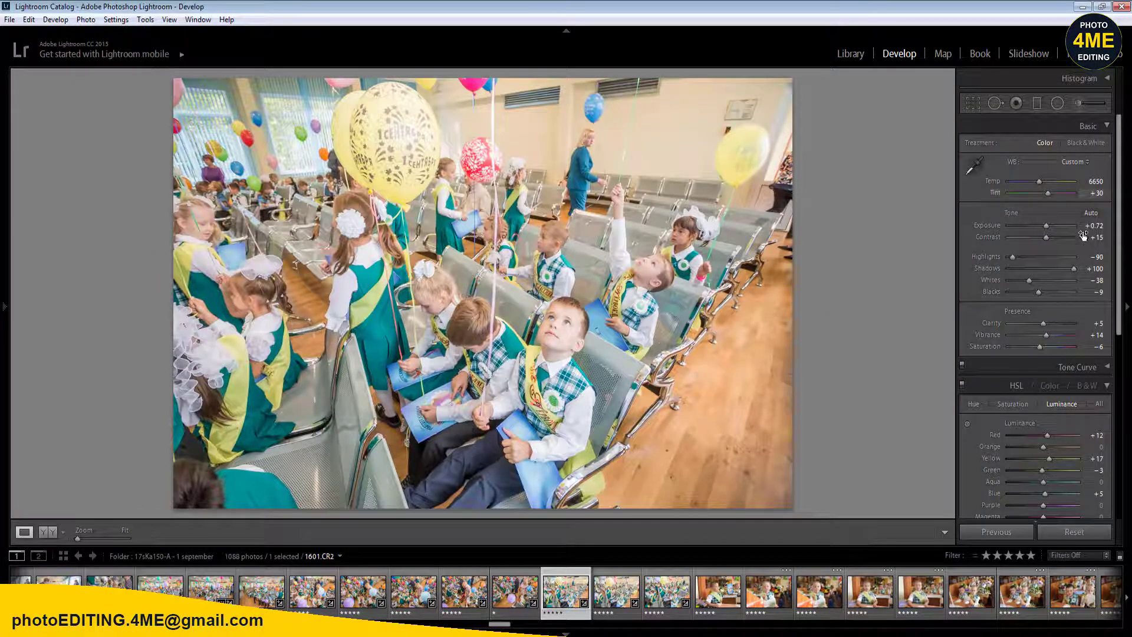
# - In 1601.CR2, set the exposure to +0.32 and the HSL yellow saturation to +3
pyautogui.click(1092, 228)
pyautogui.press('Down')
pyautogui.press('Down')
pyautogui.press('Down')
pyautogui.press('Down')
pyautogui.press('Down')
pyautogui.press('Down')
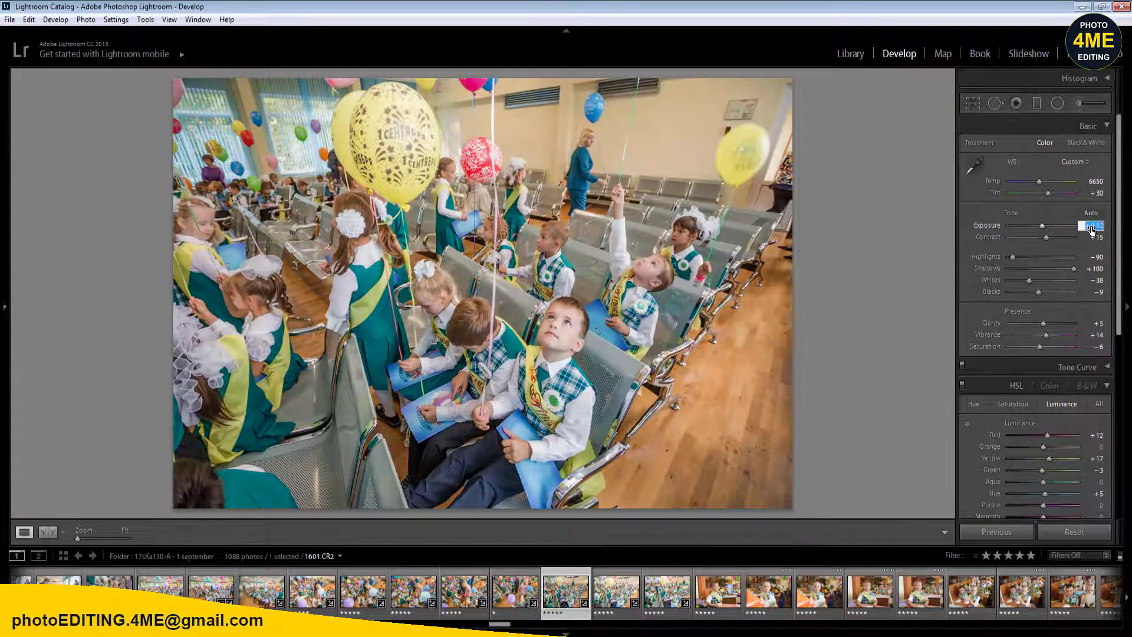
pyautogui.press('Up')
pyautogui.press('Return')
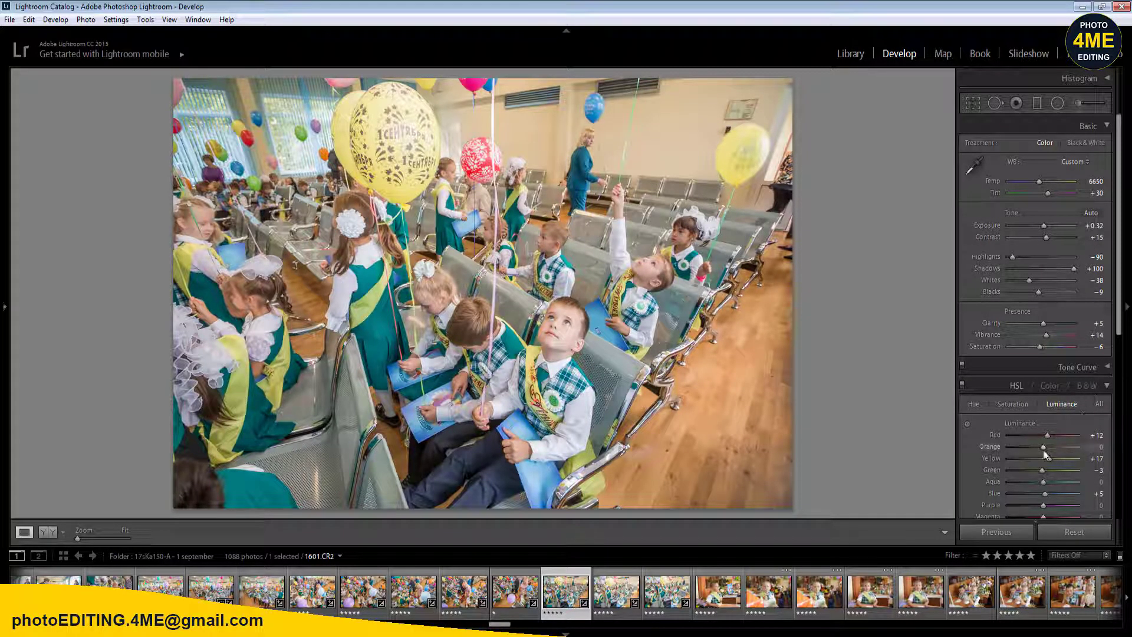
pyautogui.click(1014, 405)
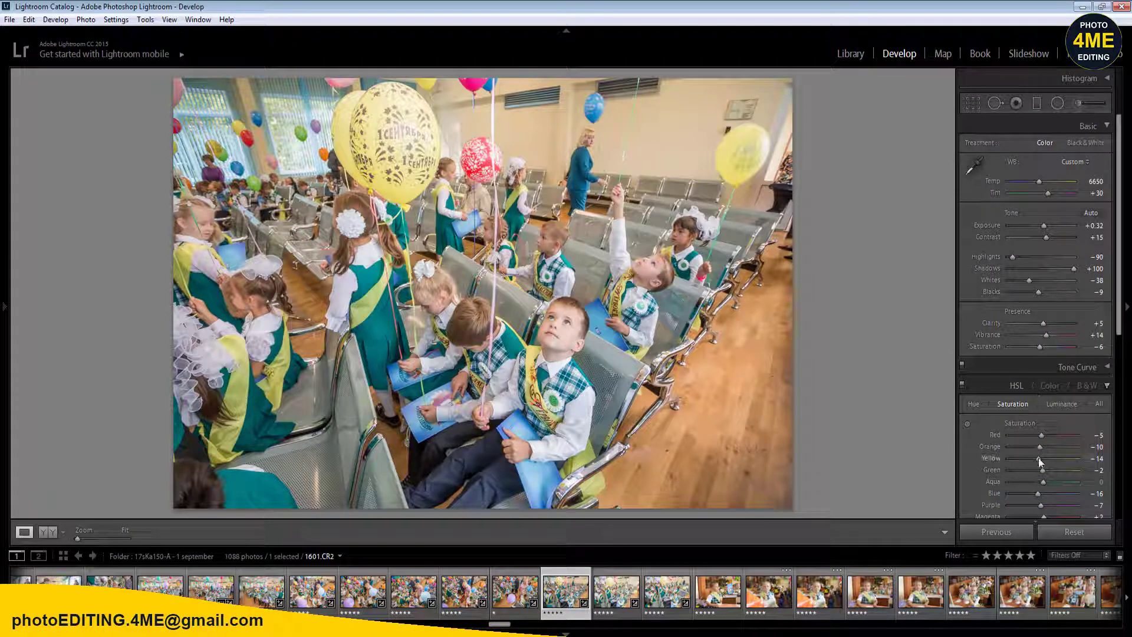
pyautogui.moveTo(1038, 464); pyautogui.dragTo(1045, 461)
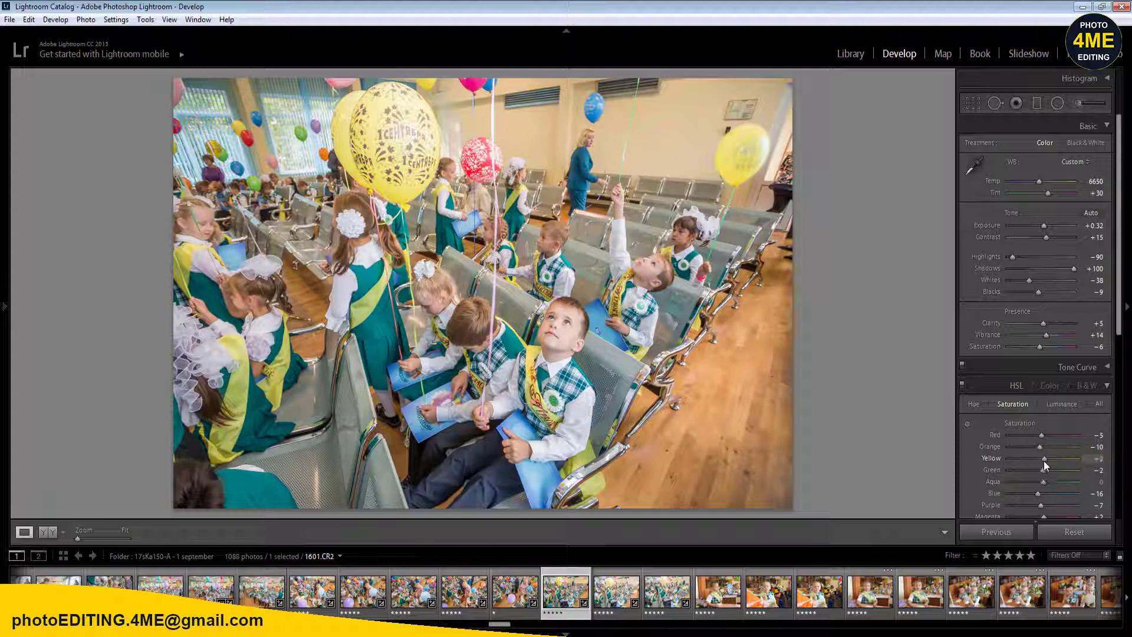
# - Synchronize the settings of 1601.CR2 to the next two photos, without local adjustments or crop, and return to 1600.CR2
pyautogui.keyDown('shift'); pyautogui.click(684, 585); pyautogui.keyUp('shift')
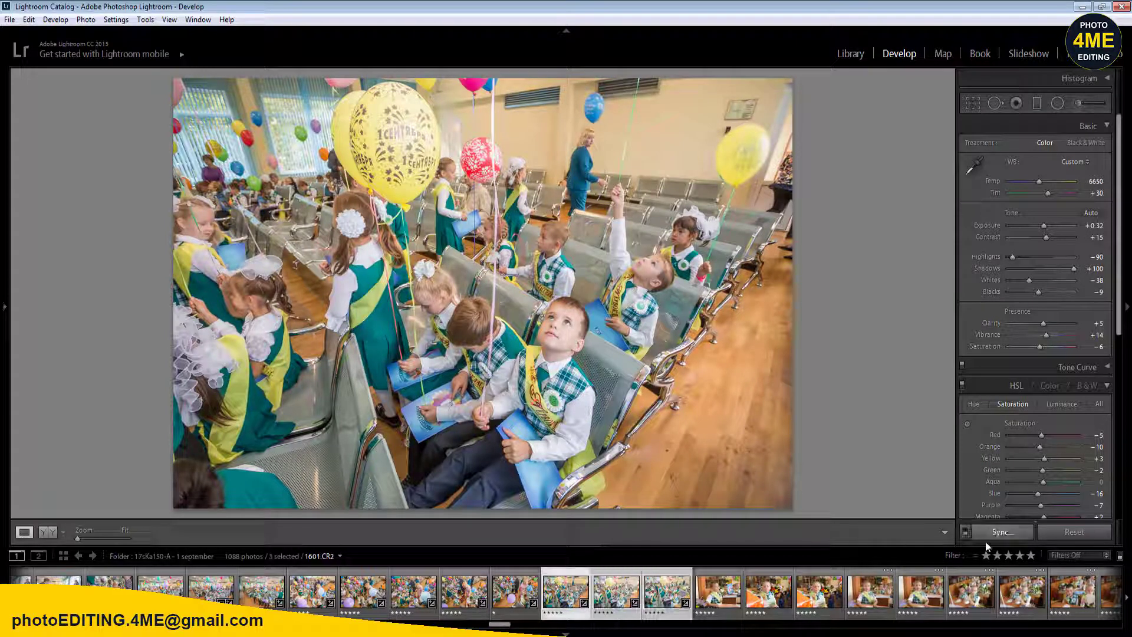
pyautogui.click(1002, 532)
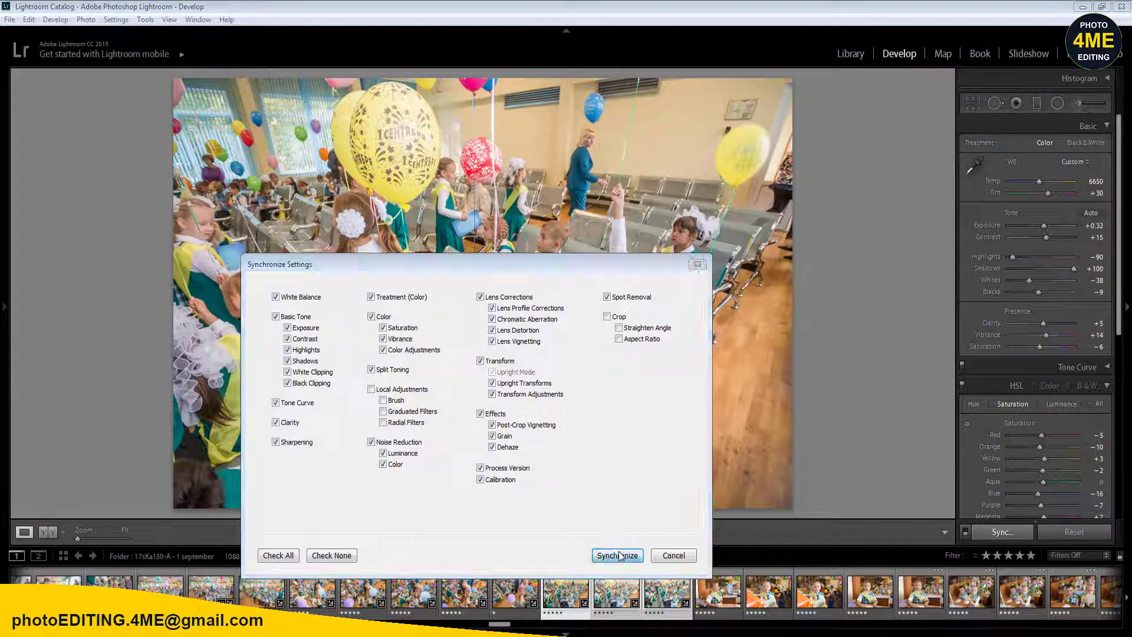
pyautogui.click(617, 551)
pyautogui.click(516, 592)
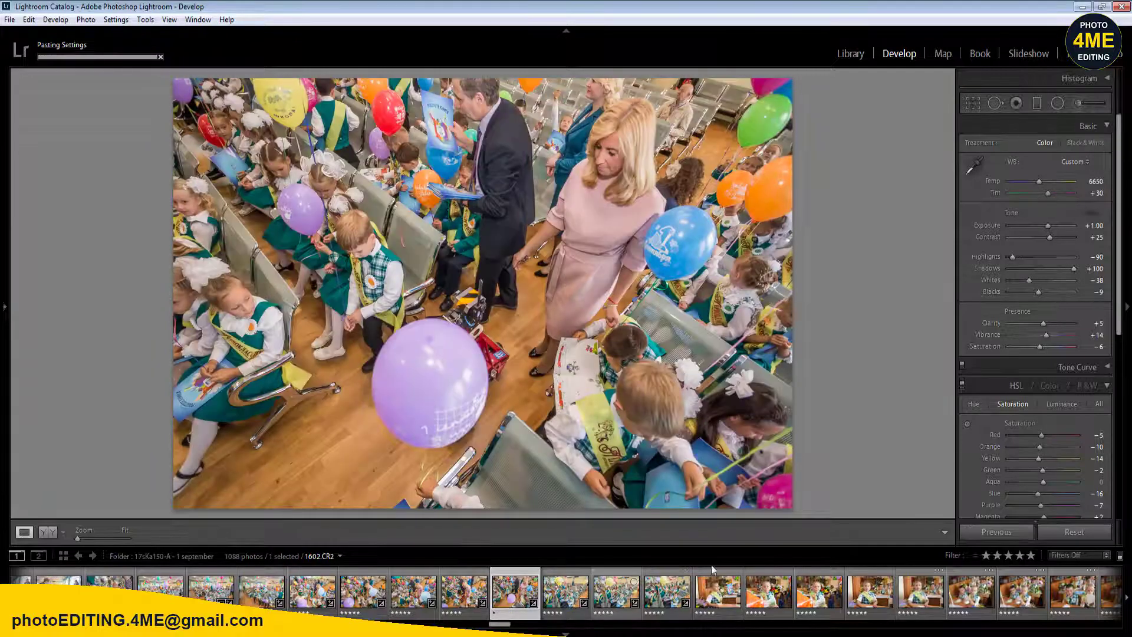
# - Check 1602.CR2 and 1603.CR2 in turn and open the unedited classroom photo 1604.CR2
pyautogui.click(614, 592)
pyautogui.press('Right')
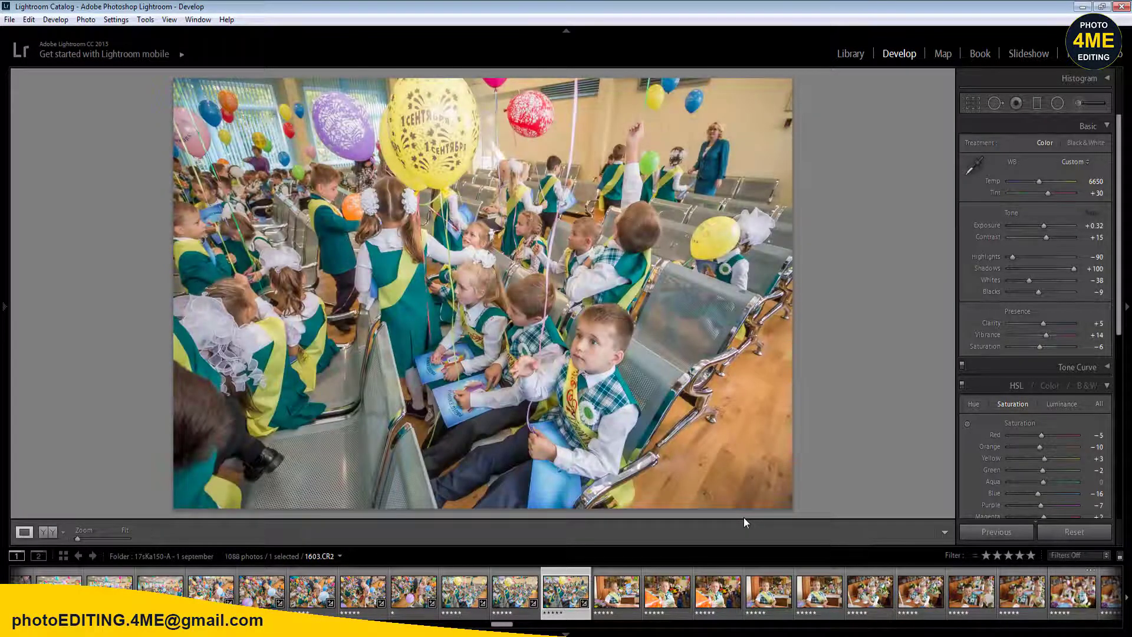
pyautogui.press('Right')
pyautogui.press('Right')
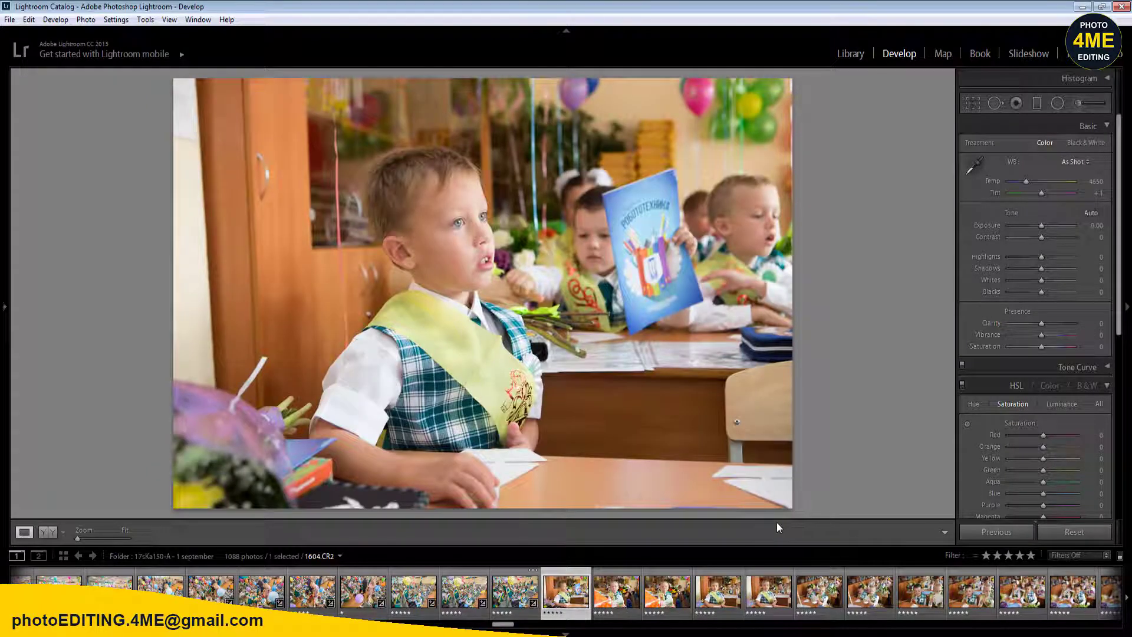
# - Browse the Library grid for an already edited classroom photo and select 1493.CR2 as the reference
pyautogui.click(849, 54)
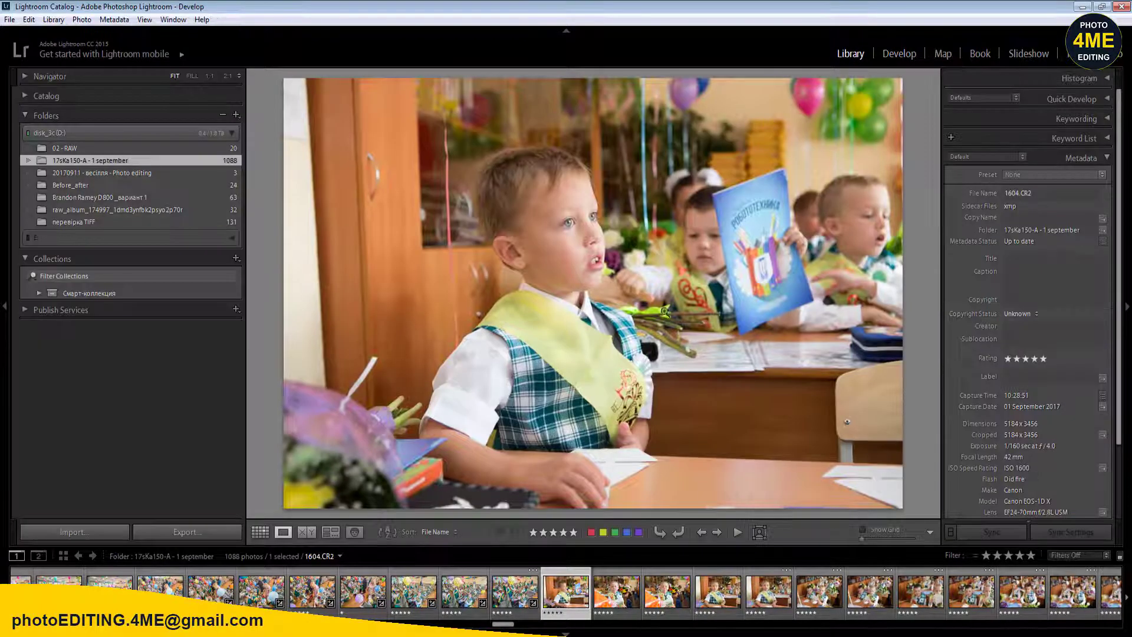
pyautogui.click(267, 532)
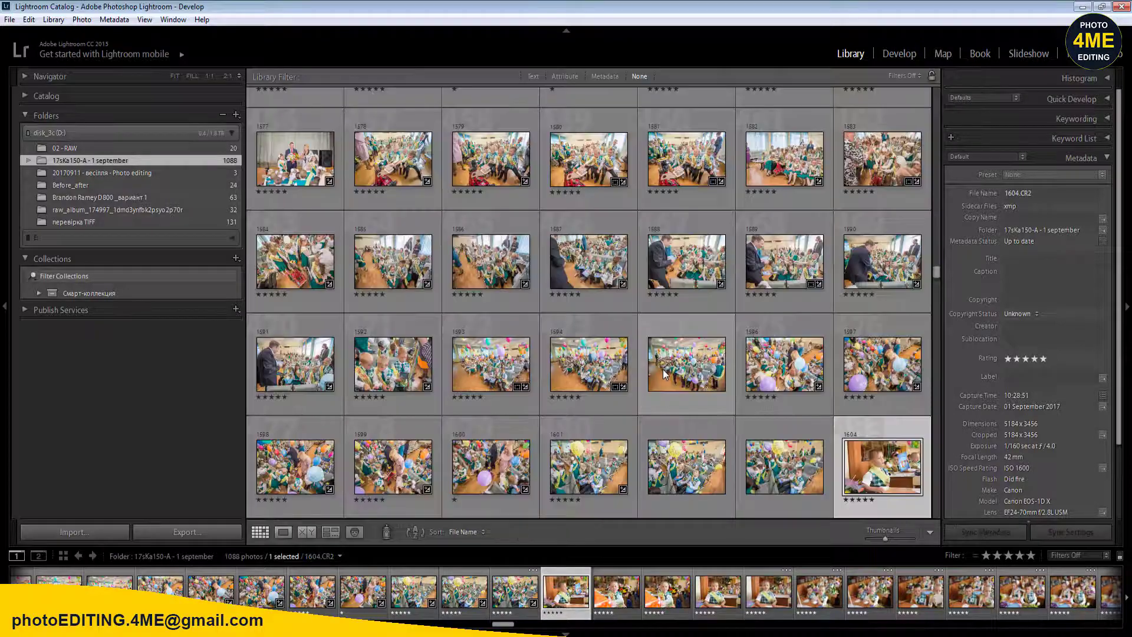
pyautogui.scroll(6, 663, 373)
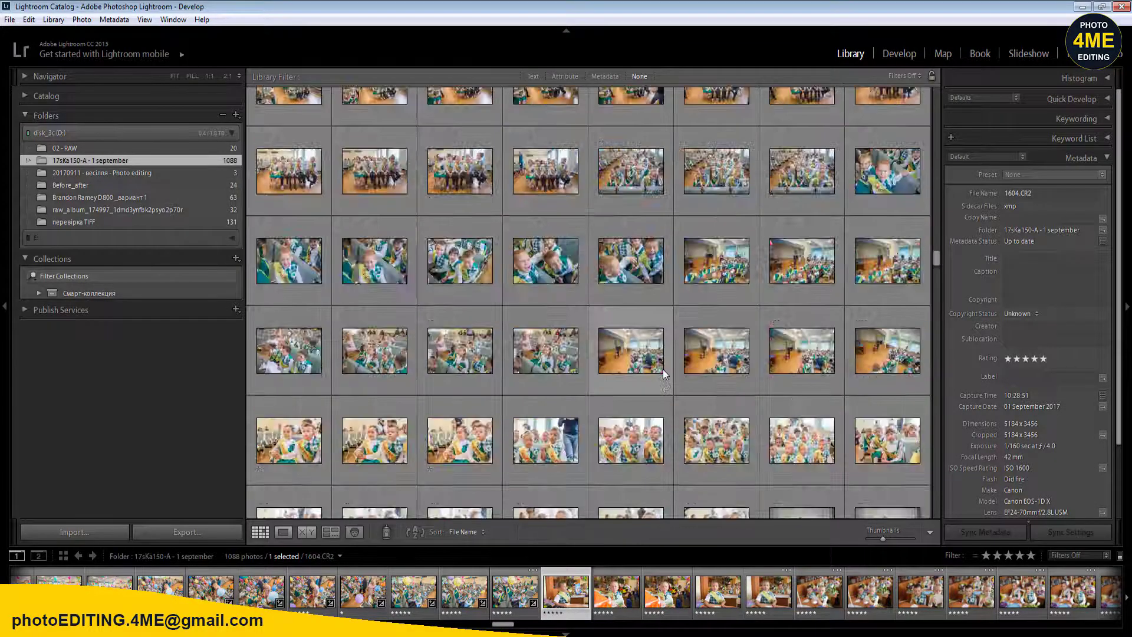
pyautogui.scroll(5, 663, 373)
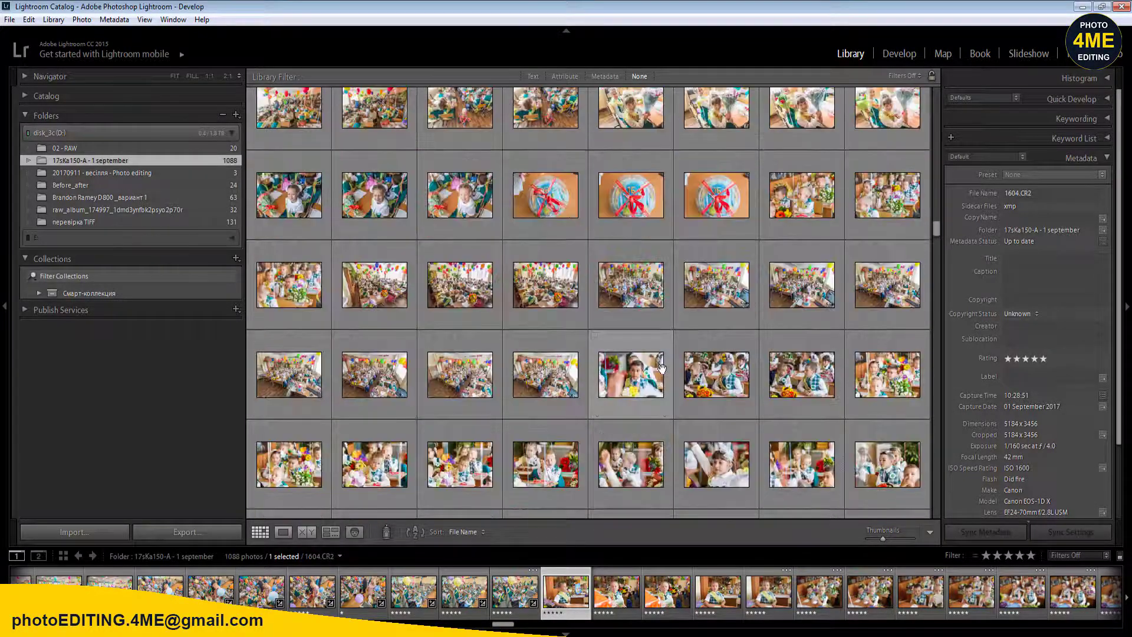
pyautogui.scroll(5, 662, 369)
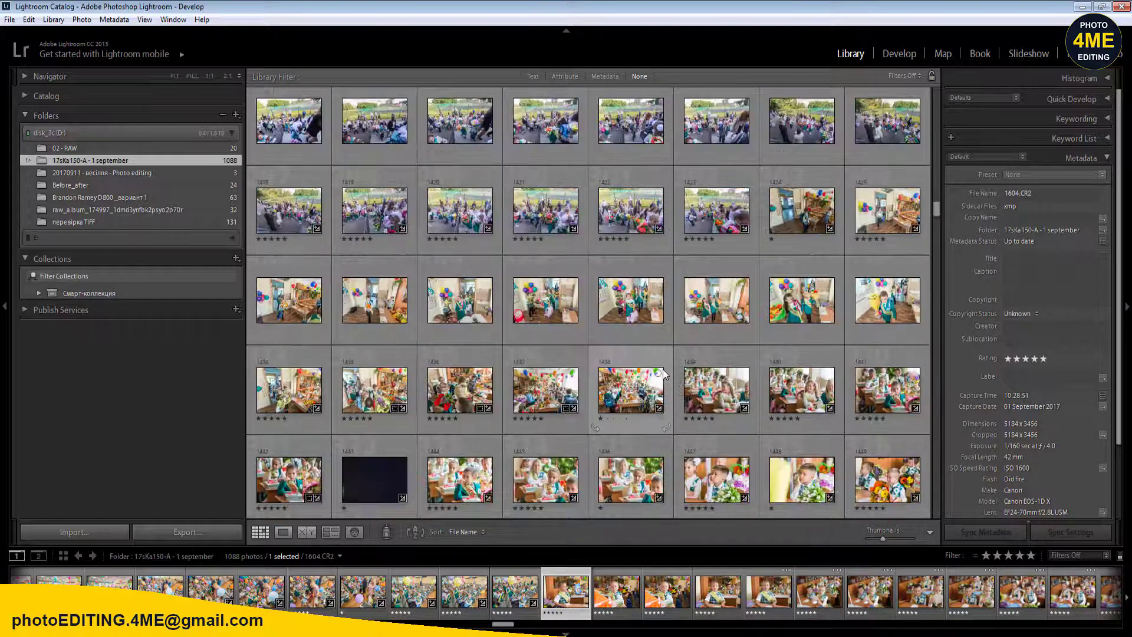
pyautogui.scroll(-3, 664, 374)
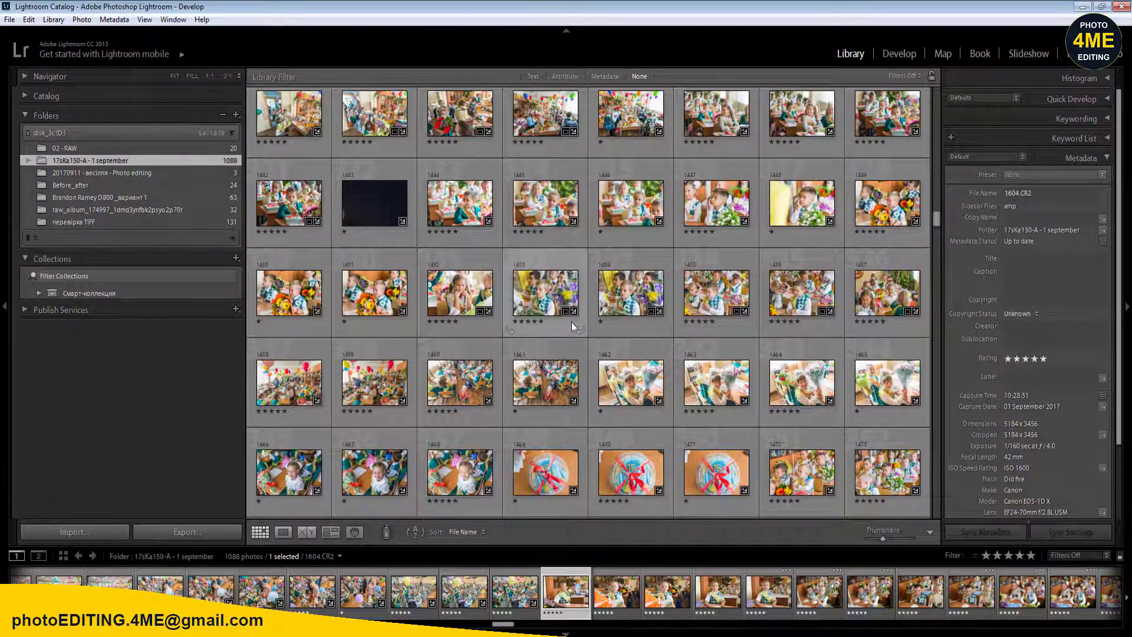
pyautogui.scroll(-3, 571, 362)
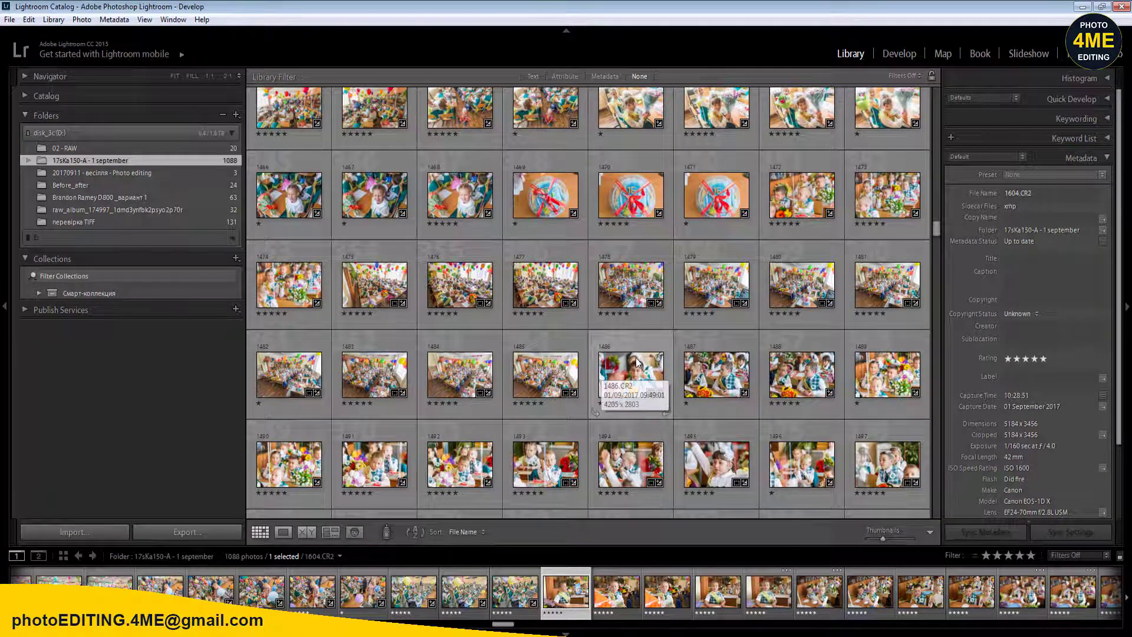
pyautogui.scroll(-2, 619, 366)
pyautogui.click(551, 330)
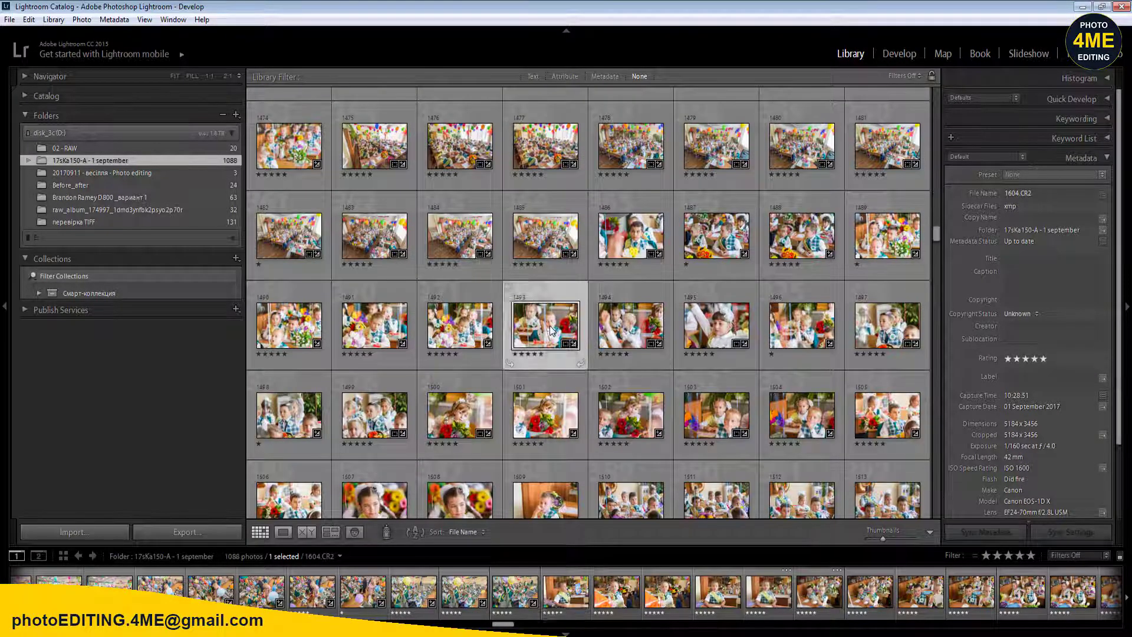
# - Add 1604.CR2 to the selection, synchronize the develop settings of 1493.CR2 to it, and open 1604.CR2 on its own
pyautogui.scroll(-4, 626, 406)
pyautogui.scroll(-3, 627, 408)
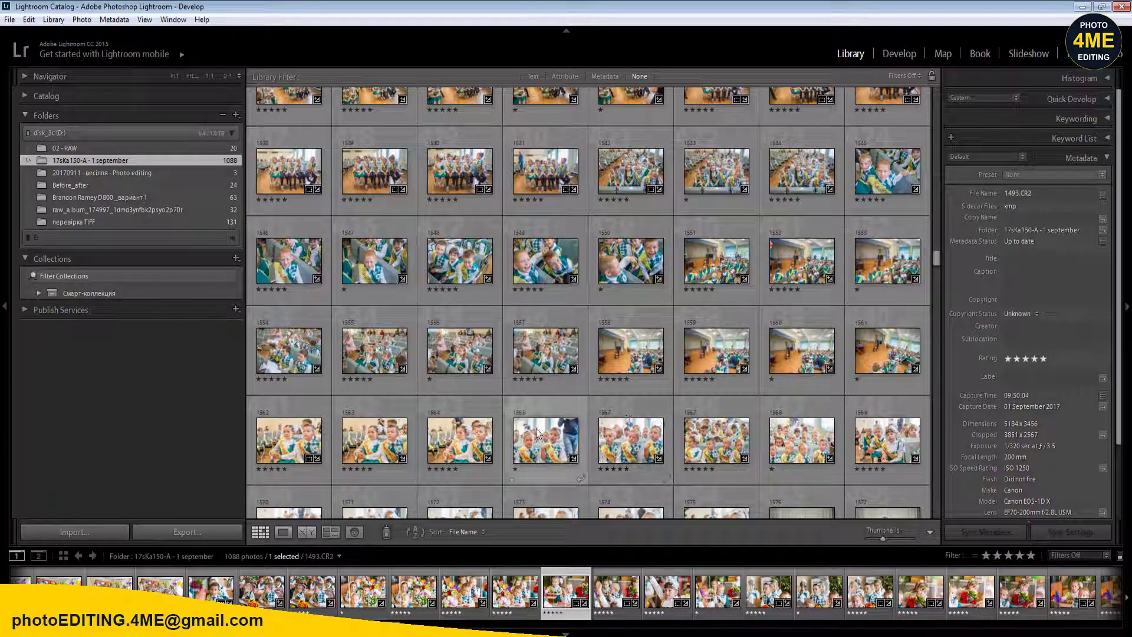
pyautogui.keyDown('ctrl'); pyautogui.click(273, 457); pyautogui.keyUp('ctrl')
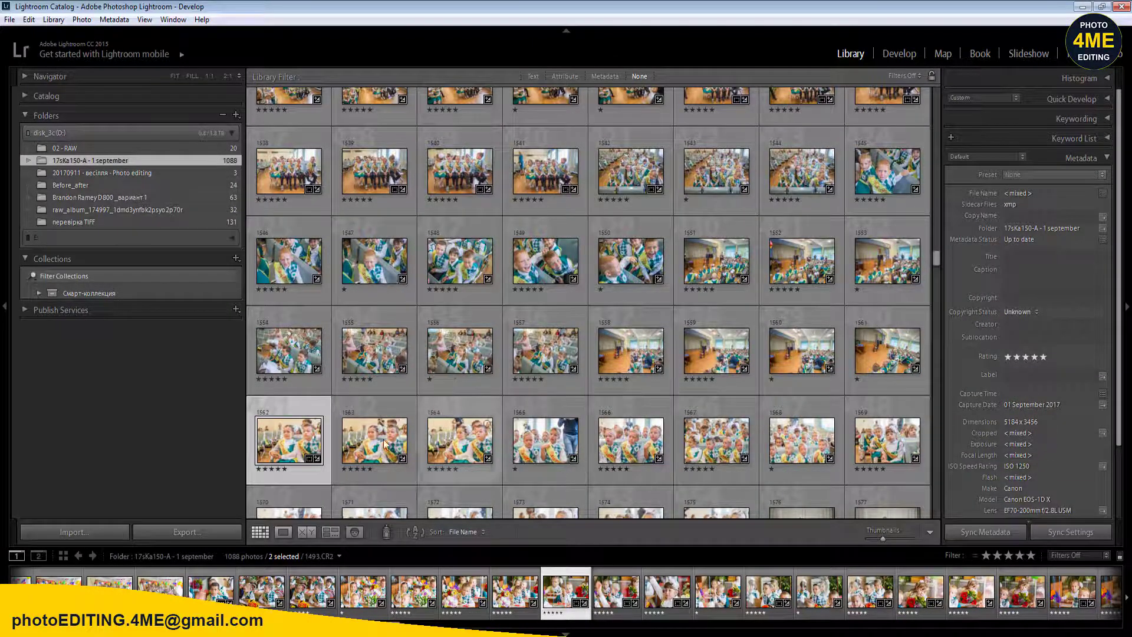
pyautogui.keyDown('ctrl'); pyautogui.click(298, 449); pyautogui.keyUp('ctrl')
pyautogui.scroll(-6, 618, 429)
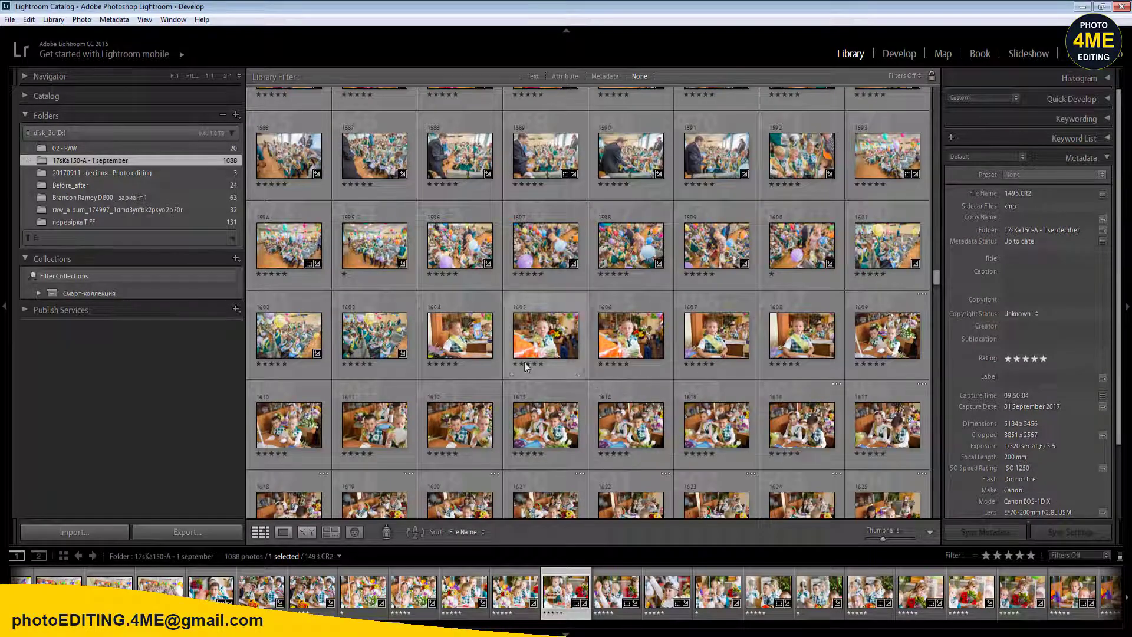
pyautogui.keyDown('ctrl'); pyautogui.click(466, 345); pyautogui.keyUp('ctrl')
pyautogui.click(914, 50)
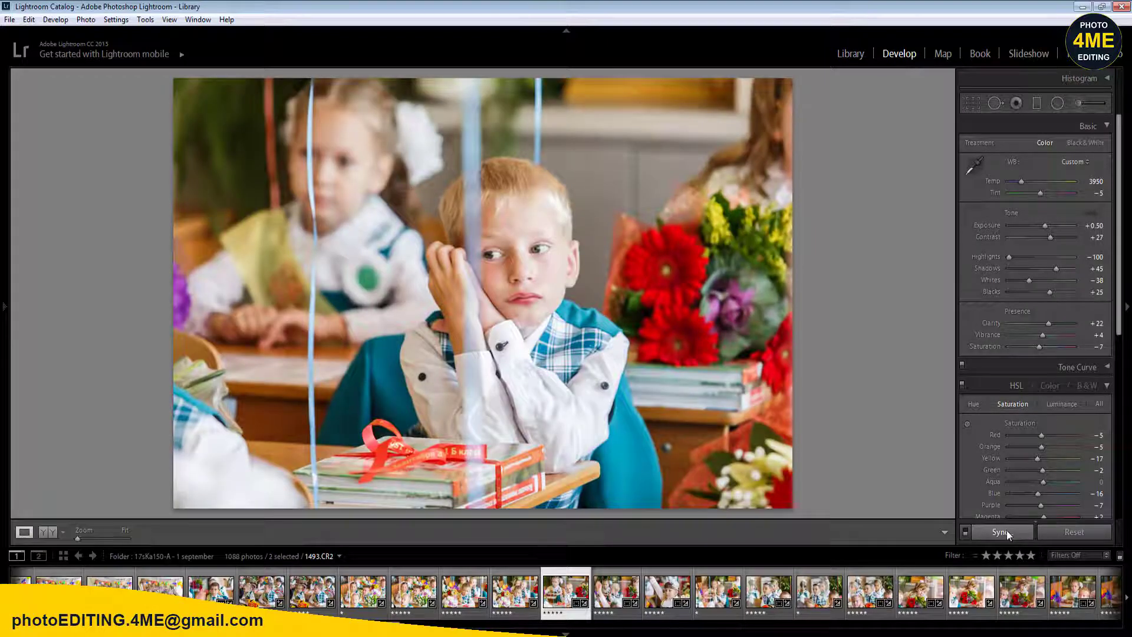
pyautogui.click(1006, 530)
pyautogui.press('Return')
pyautogui.press('Right')
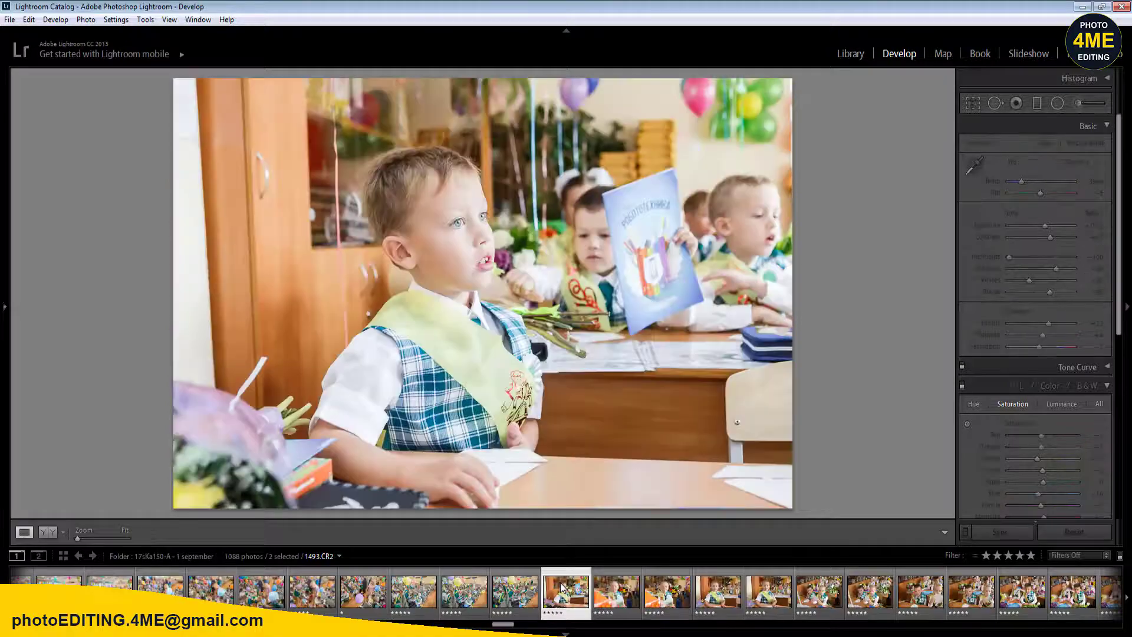
pyautogui.click(504, 594)
pyautogui.click(554, 597)
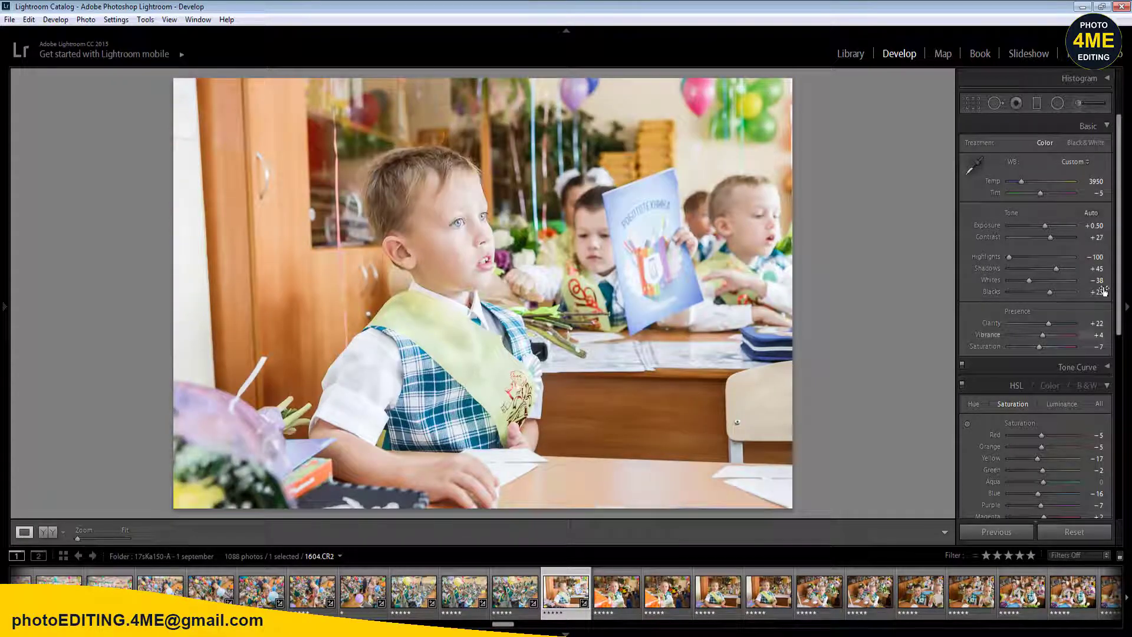
# - Set the exposure of 1604.CR2 to 0 and its camera calibration profile to Adobe Standard, using the before/after comparison
pyautogui.click(1094, 225)
pyautogui.write('0')
pyautogui.press('Return')
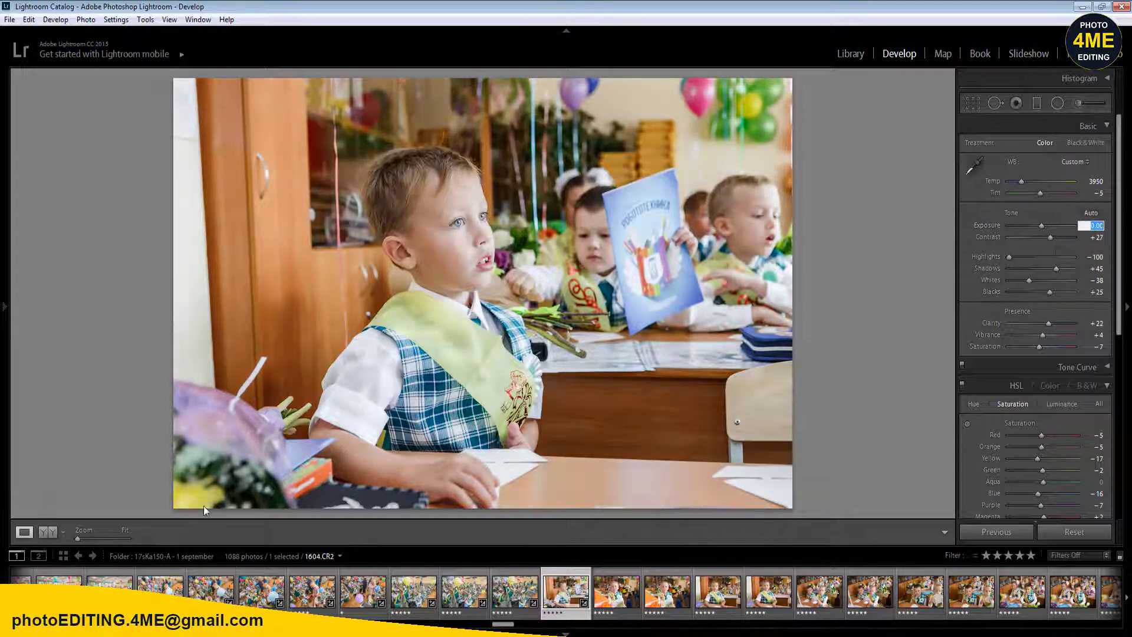
pyautogui.click(48, 531)
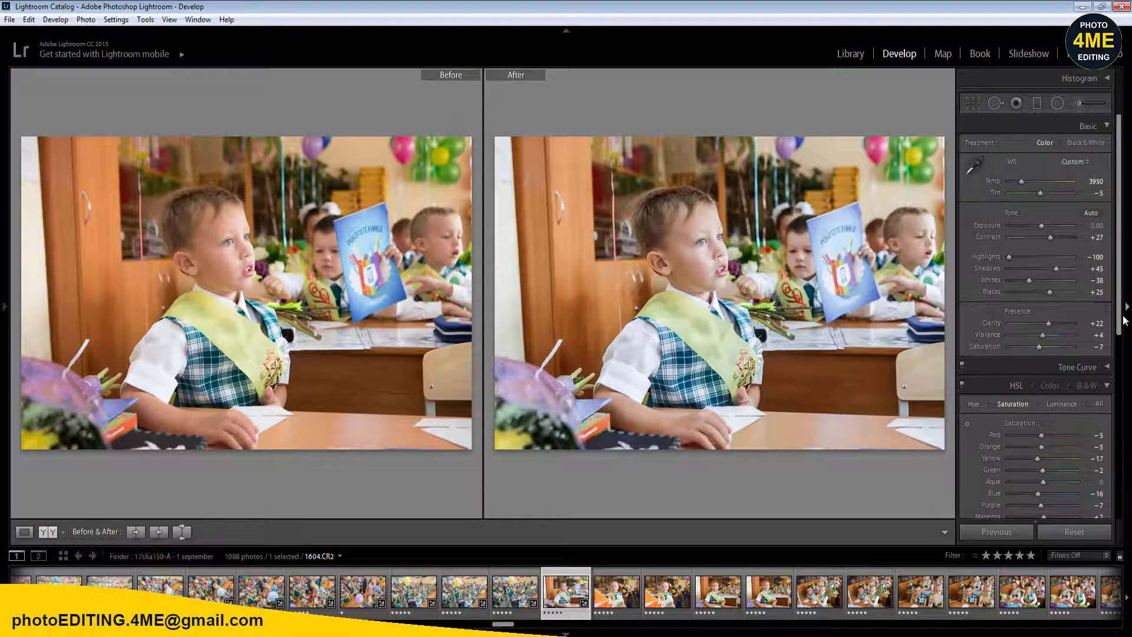
pyautogui.moveTo(1123, 320); pyautogui.dragTo(1123, 504)
pyautogui.click(1060, 347)
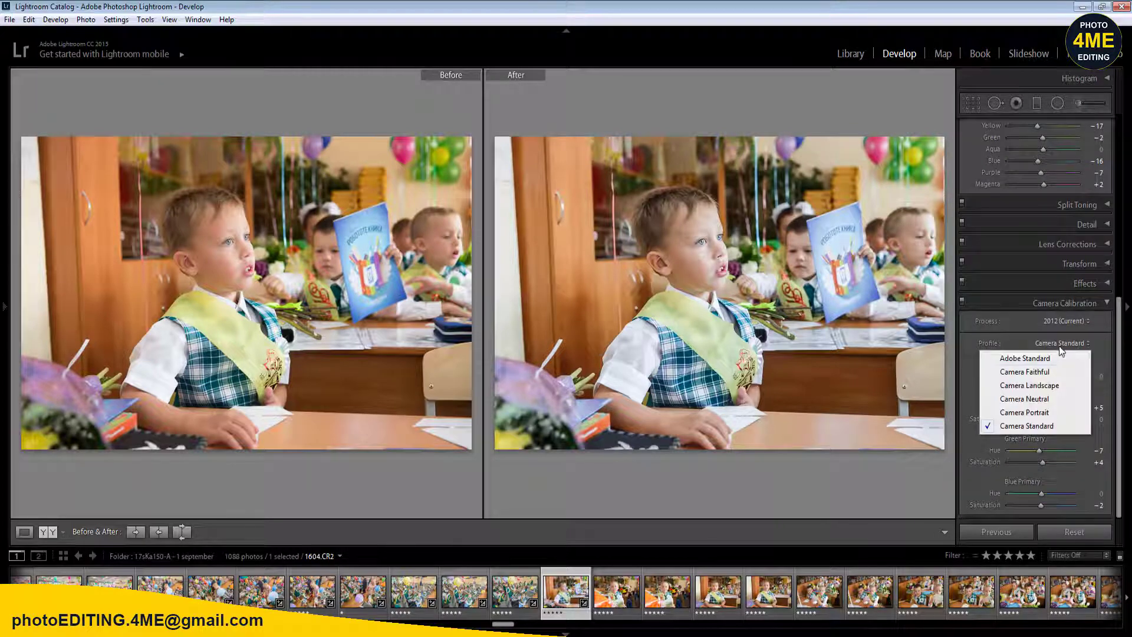
pyautogui.click(1057, 358)
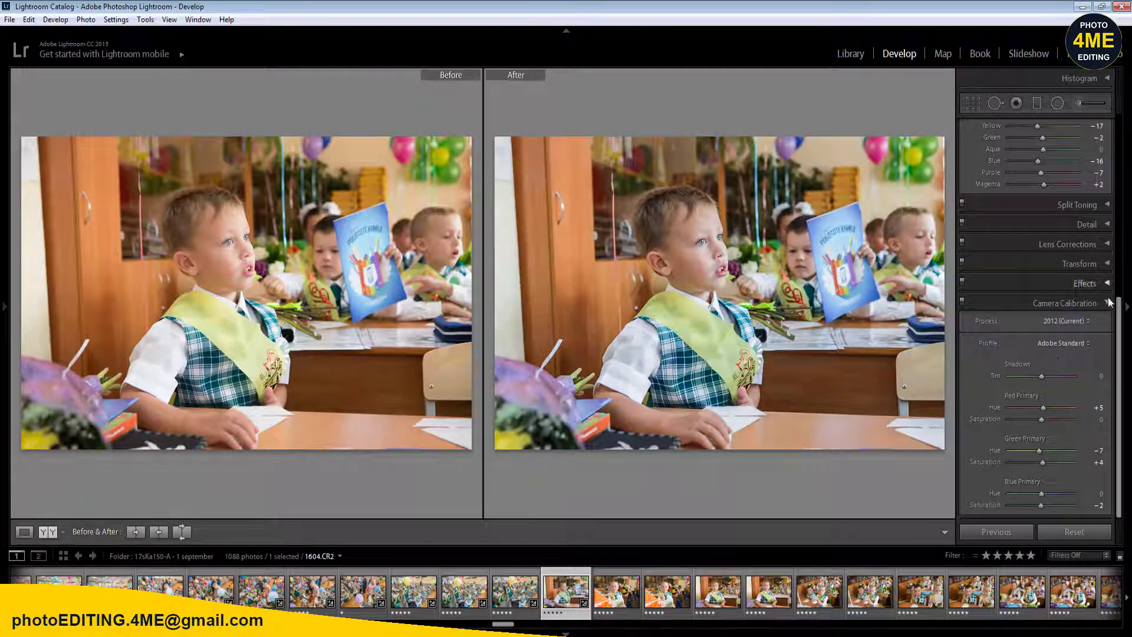
# - Set the exposure of 1604.CR2 to +0.20, contrast to +23 and vibrance to +15, and return to the single-photo view
pyautogui.moveTo(1119, 309); pyautogui.dragTo(1119, 127)
pyautogui.click(1092, 226)
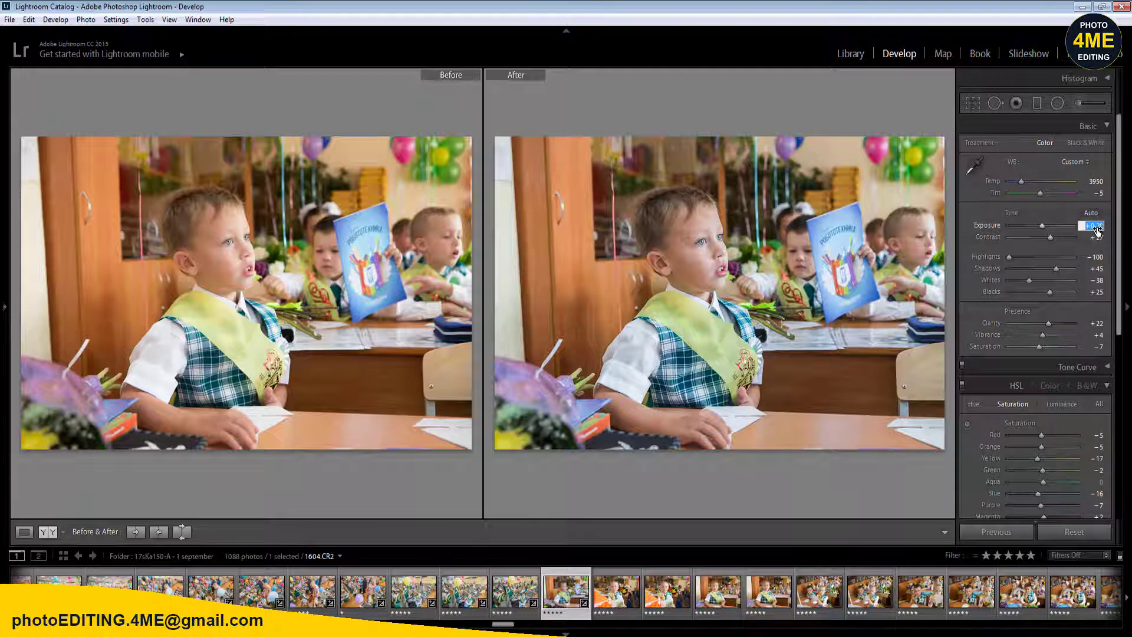
pyautogui.click(1094, 238)
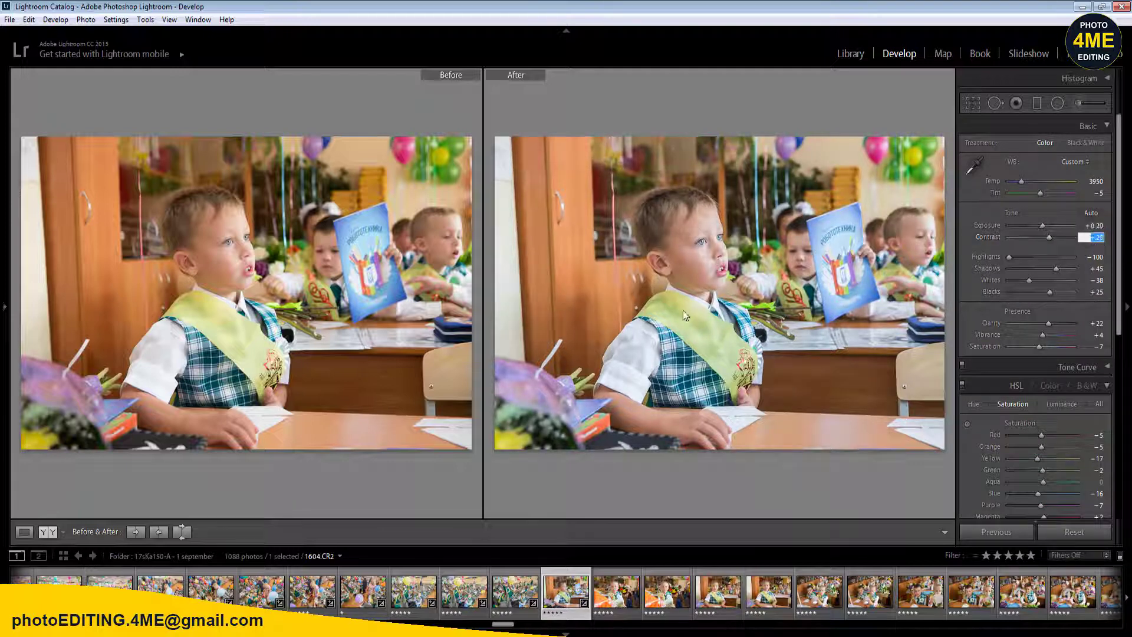
pyautogui.click(1094, 335)
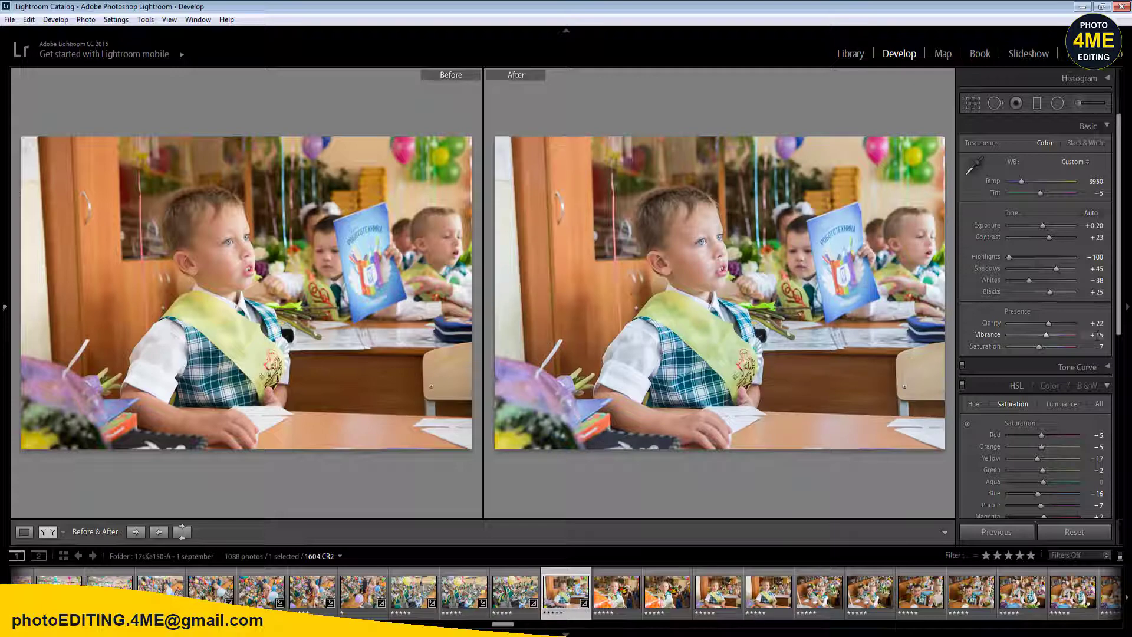
pyautogui.click(24, 532)
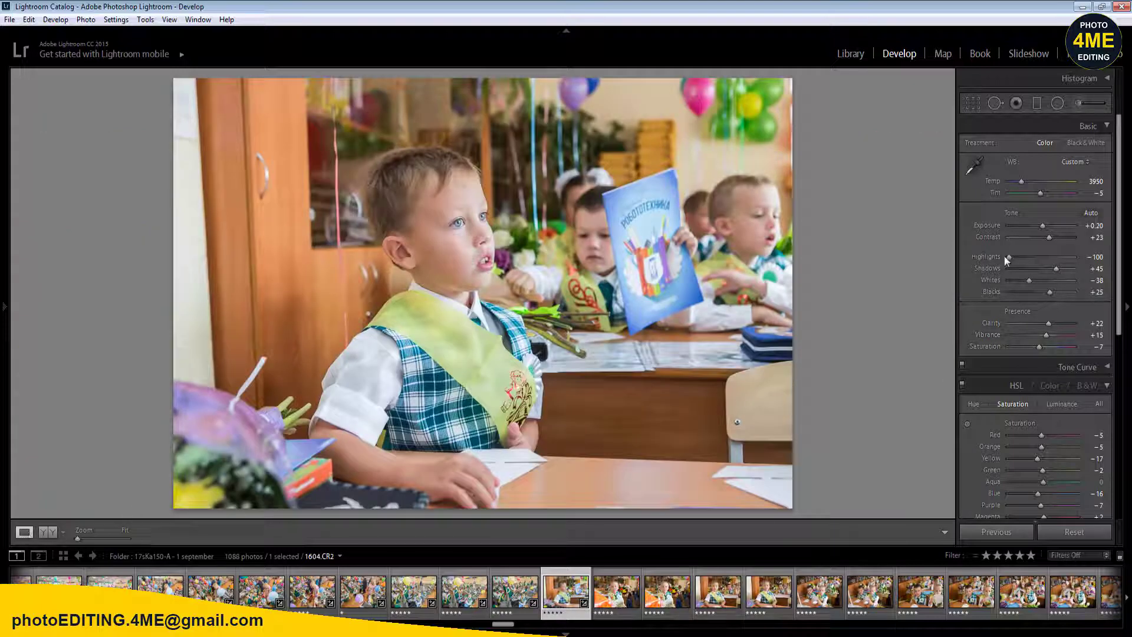
# - Set the white balance temperature of 1604.CR2 to 4200 and compare the photo before and after
pyautogui.click(1093, 183)
pyautogui.press('Return')
pyautogui.click(46, 533)
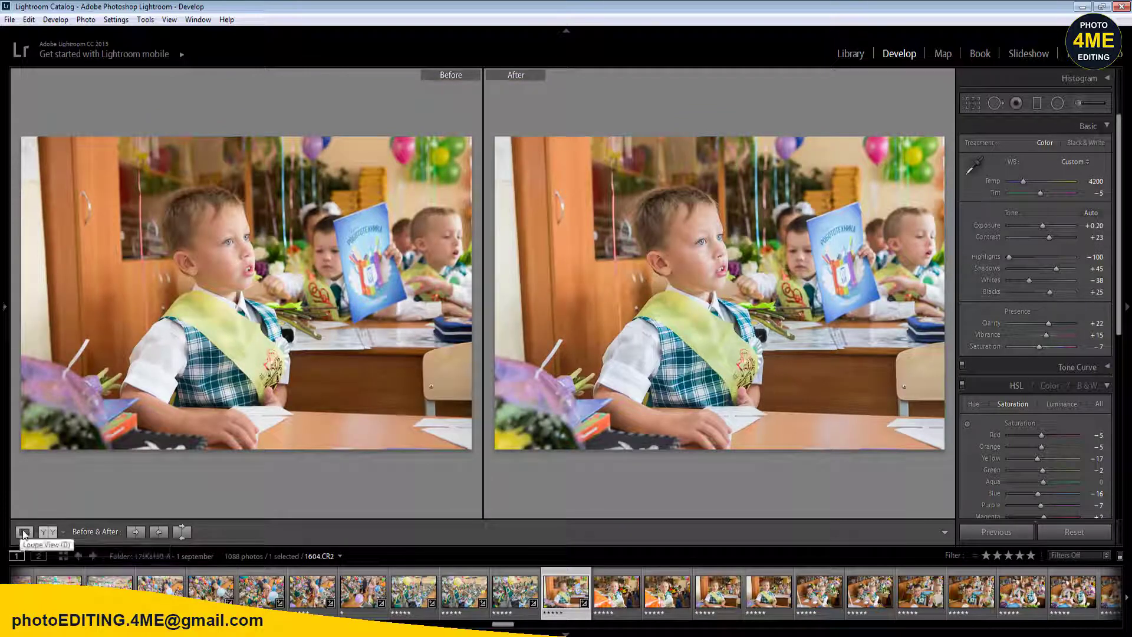
pyautogui.click(24, 533)
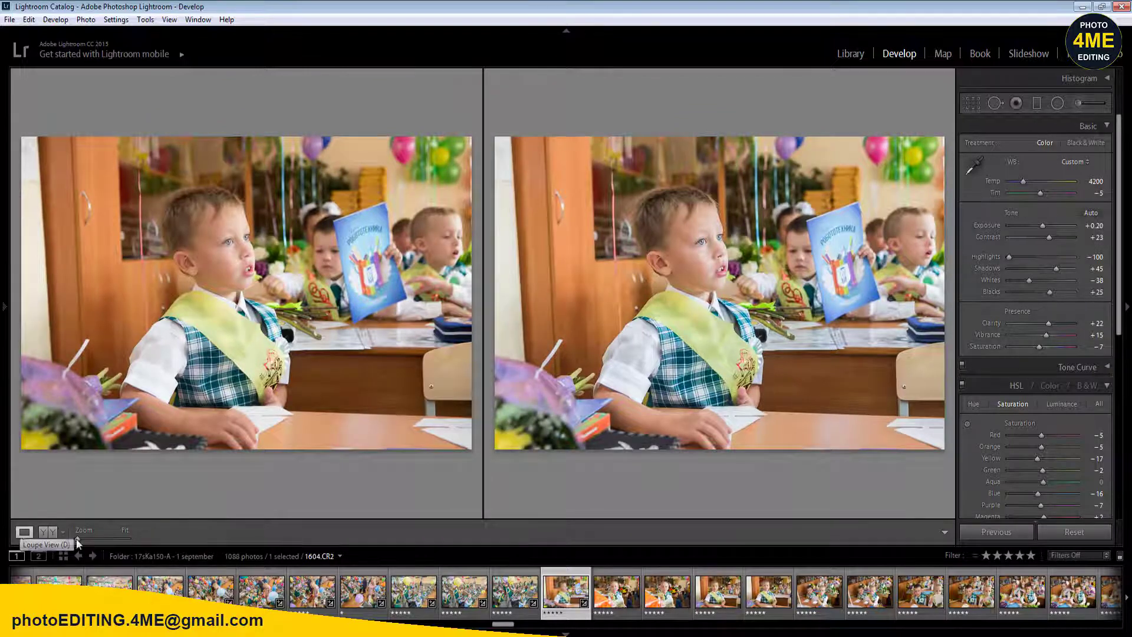
# - Synchronize the settings of 1604.CR2 to the next ten photos, up to 1614.CR2
pyautogui.keyDown('shift'); pyautogui.click(1075, 601); pyautogui.keyUp('shift')
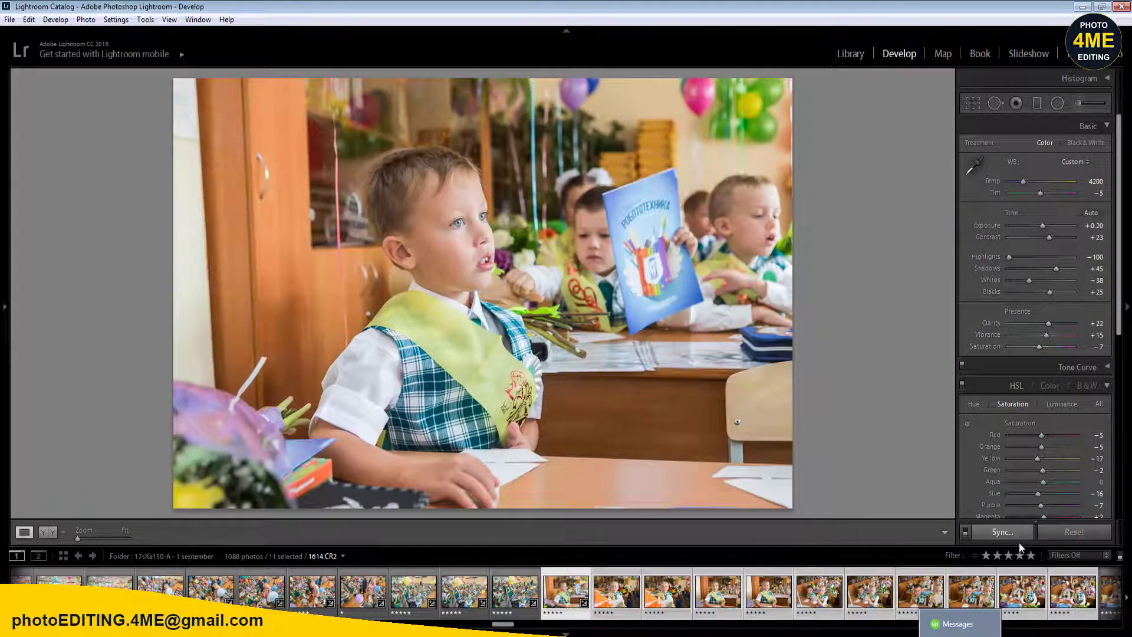
pyautogui.click(1016, 536)
pyautogui.click(618, 557)
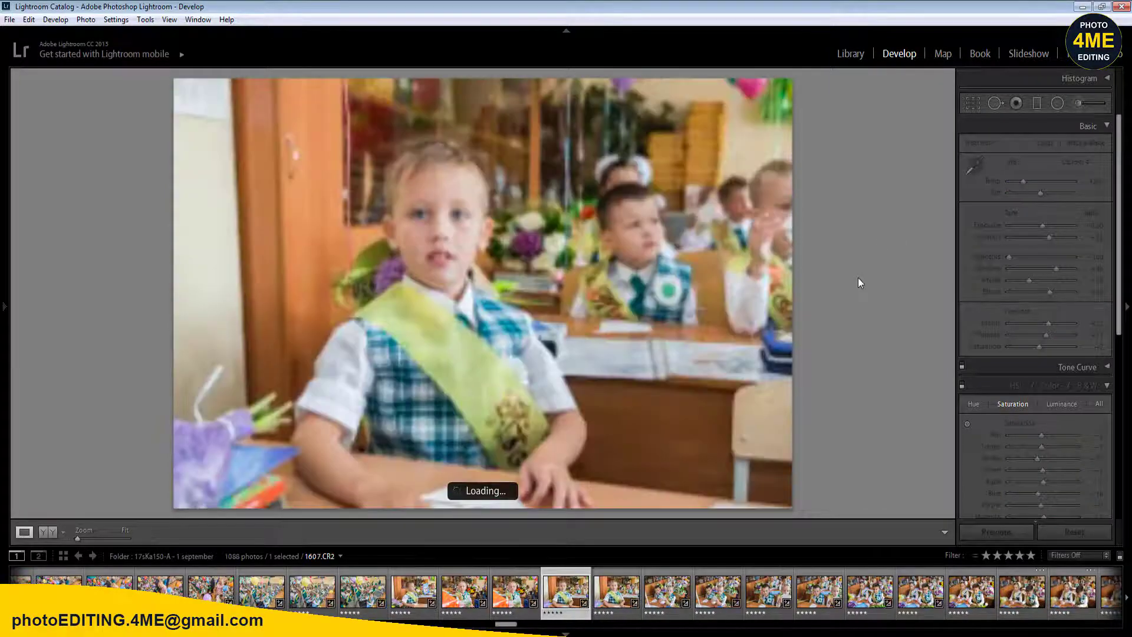
# - Crop 1607.CR2 tighter around the boy at the desk, trimming the photo's top and right edges at the original aspect ratio
pyautogui.press('r')
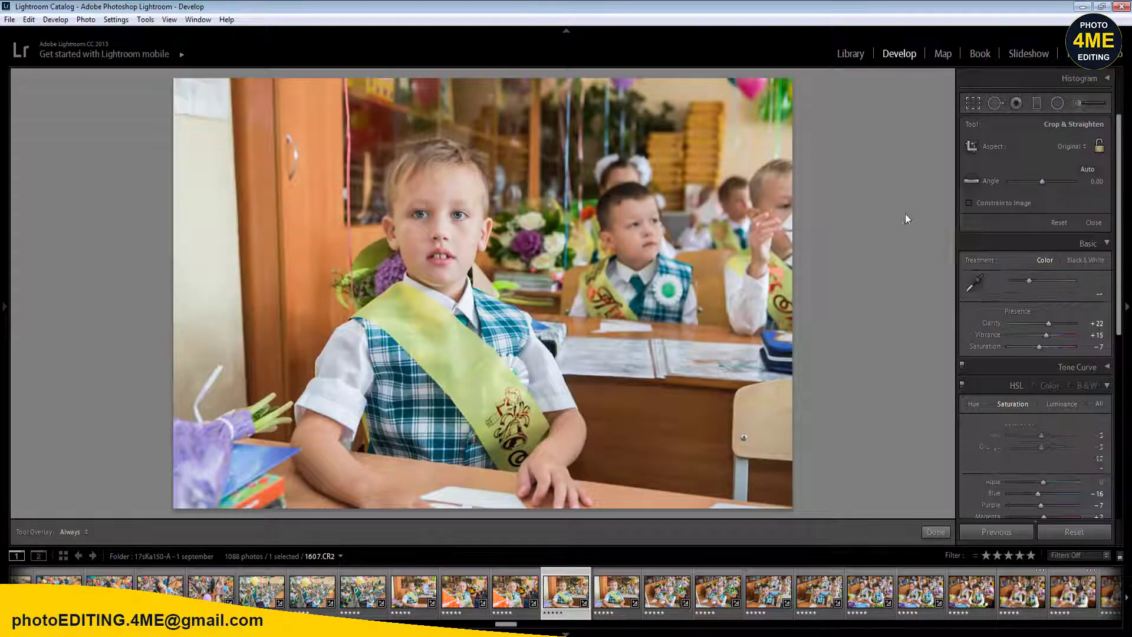
pyautogui.moveTo(795, 78); pyautogui.dragTo(789, 93)
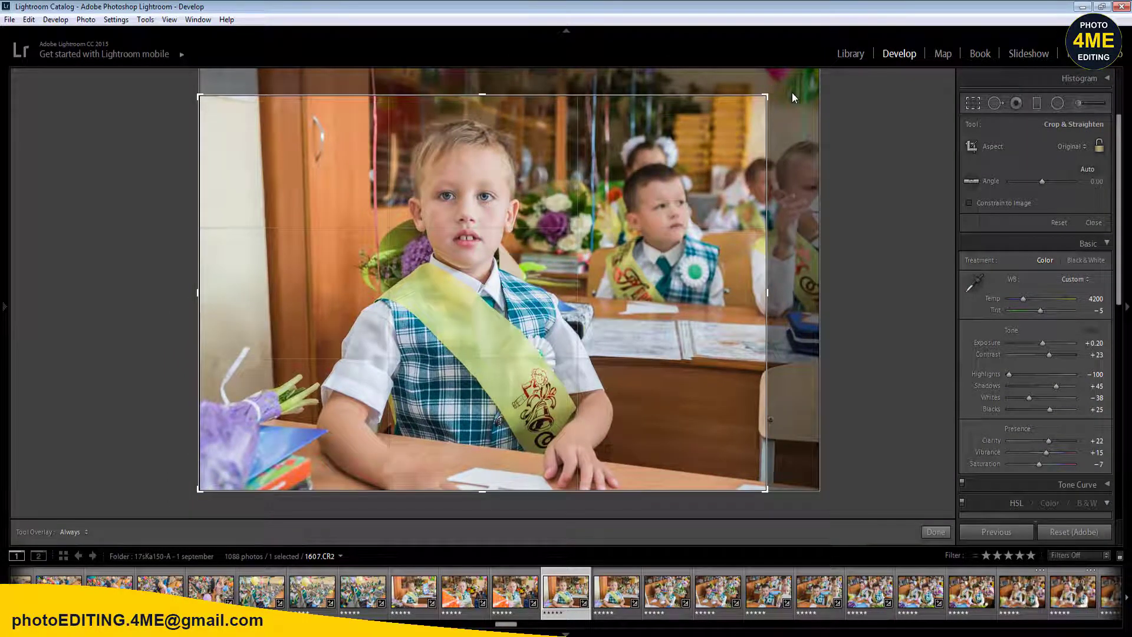
pyautogui.press('Return')
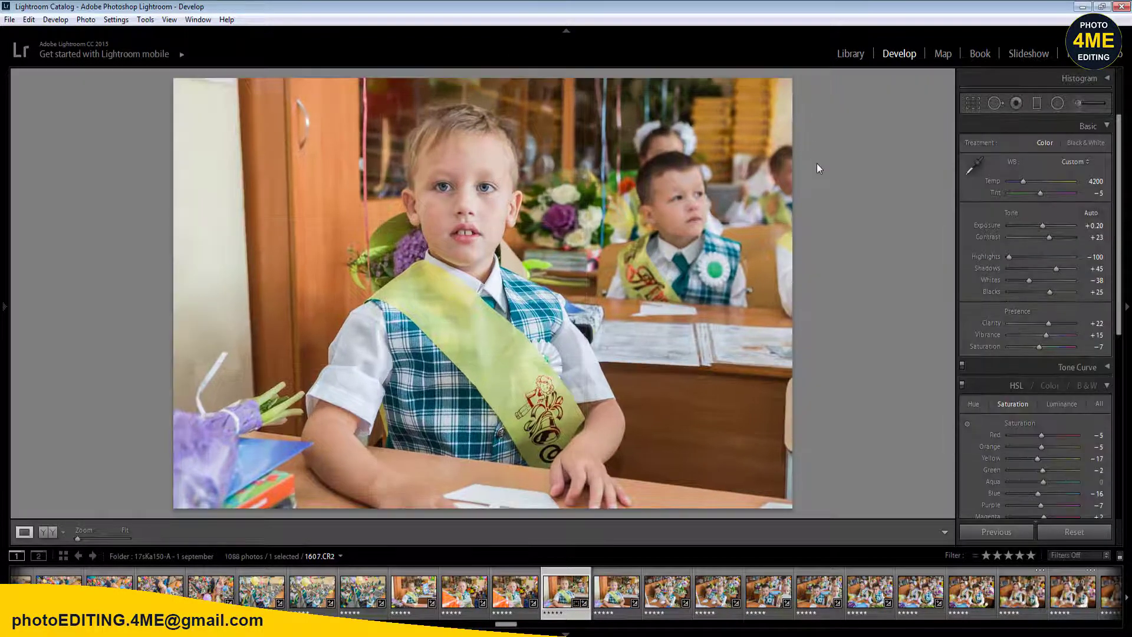
# - Open 1609.CR2, set its white balance temperature to 4450 and compare the photo before and after
pyautogui.press('Right')
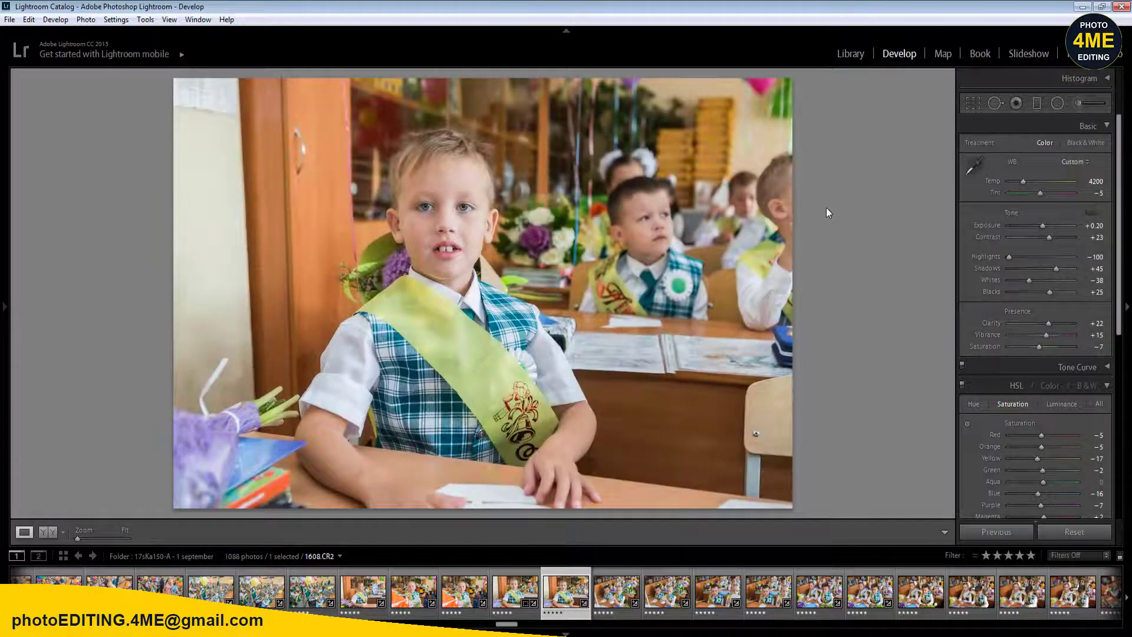
pyautogui.press('Right')
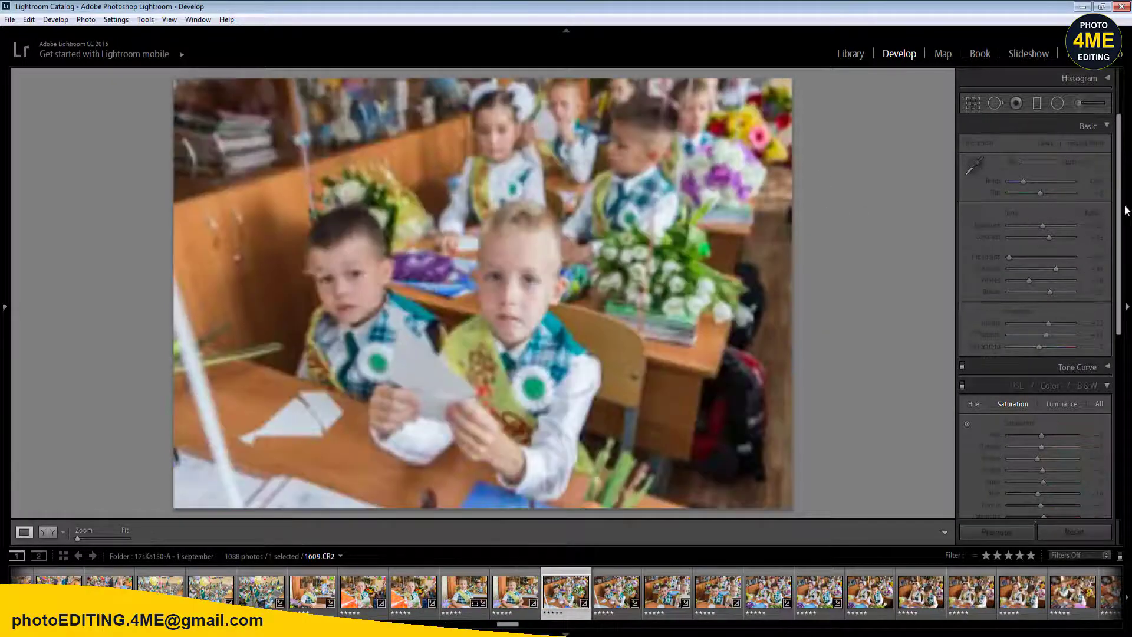
pyautogui.press('Up')
pyautogui.press('Up')
pyautogui.press('Up')
pyautogui.press('Return')
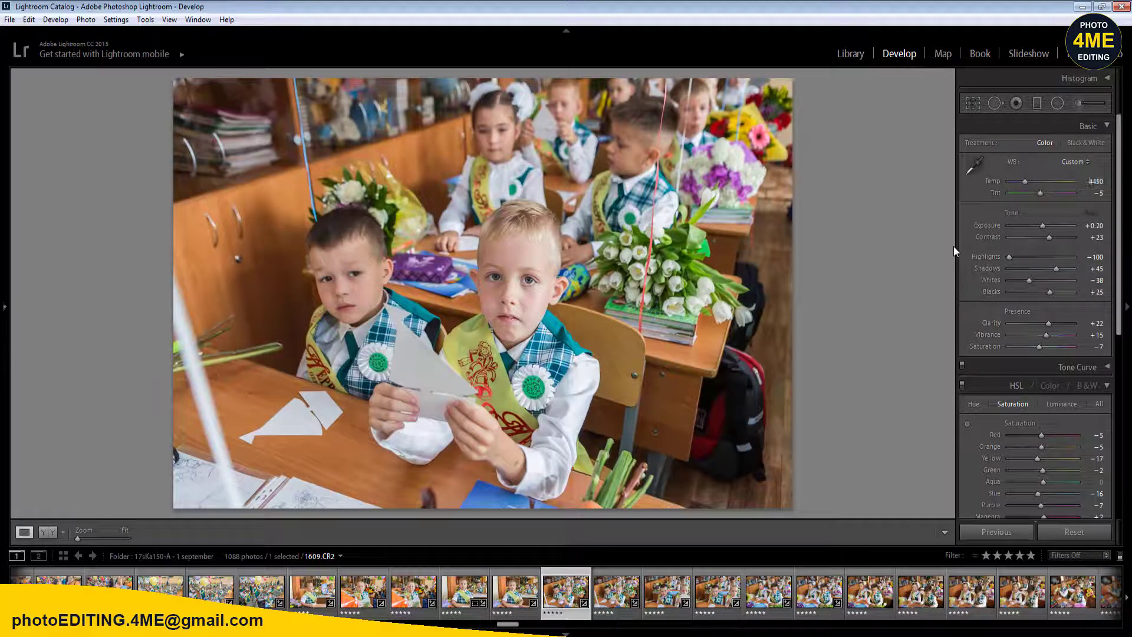
pyautogui.click(49, 533)
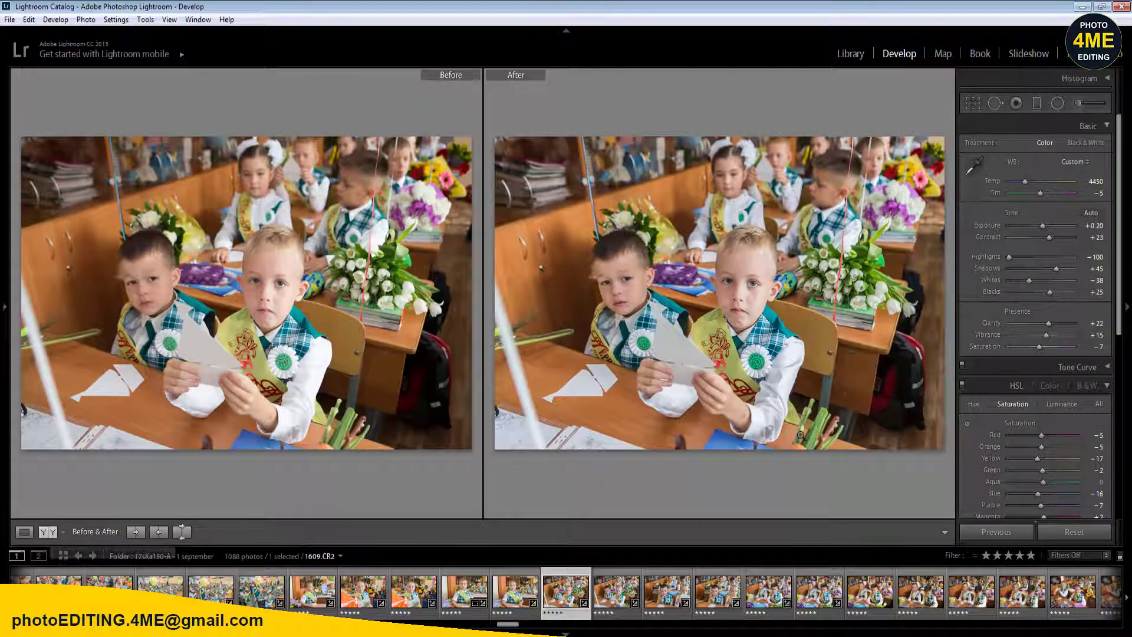
# - Set highlights to -76, shadows to +84, vibrance to +25 and saturation to 0 on 1609.CR2
pyautogui.moveTo(1057, 270)
pyautogui.mouseDown()
pyautogui.moveTo(1066, 270)
pyautogui.moveTo(1017, 258)
pyautogui.moveTo(1071, 270)
pyautogui.mouseUp()
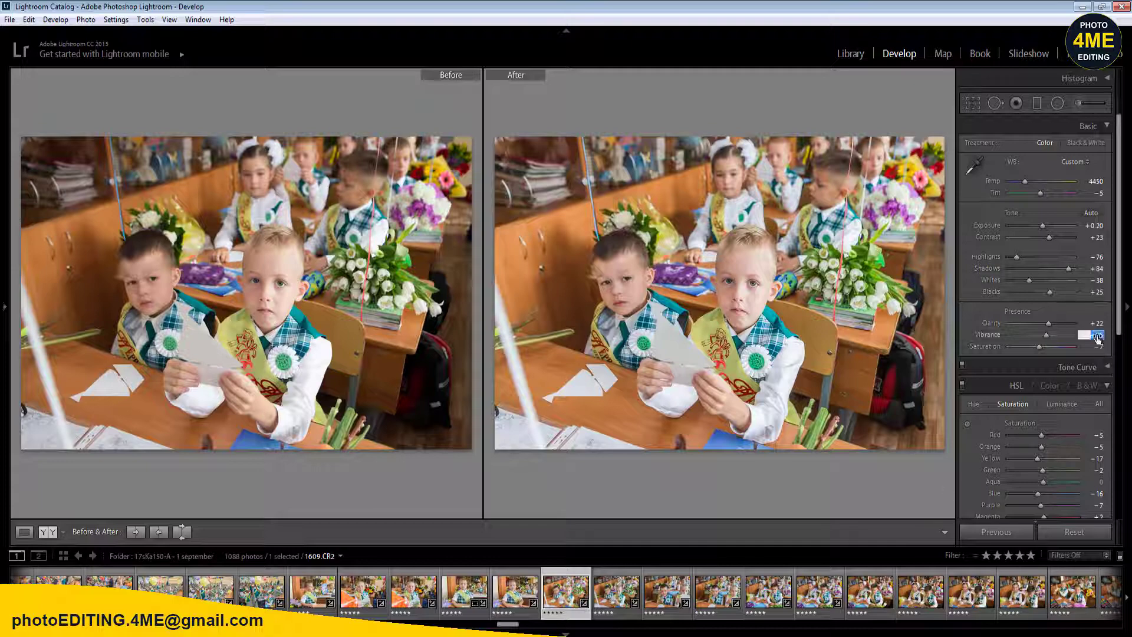
pyautogui.press('Tab')
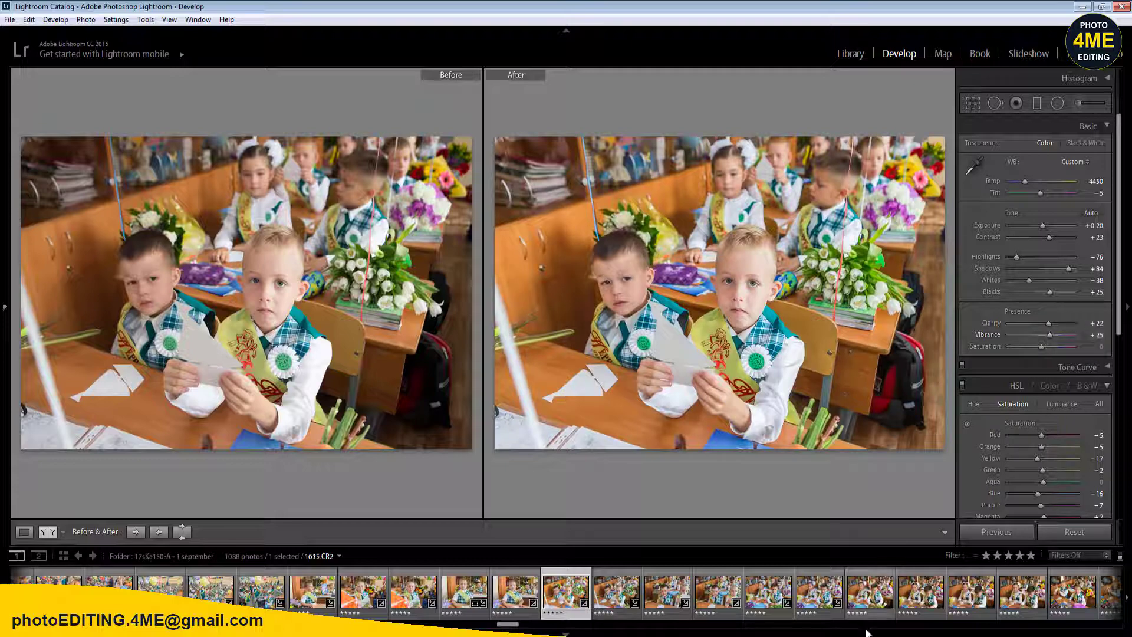
# - Synchronize the settings of 1609.CR2 to the next 30 photos, up to 1639.CR2
pyautogui.click(992, 624)
pyautogui.keyDown('shift'); pyautogui.click(994, 597); pyautogui.keyUp('shift')
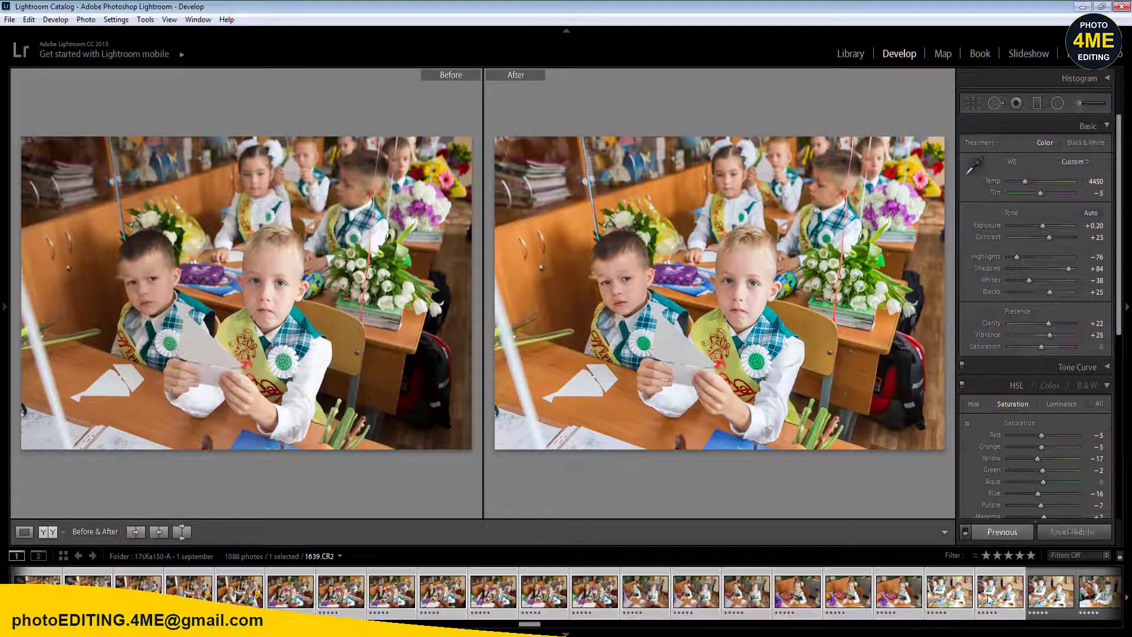
pyautogui.click(1001, 532)
pyautogui.click(617, 554)
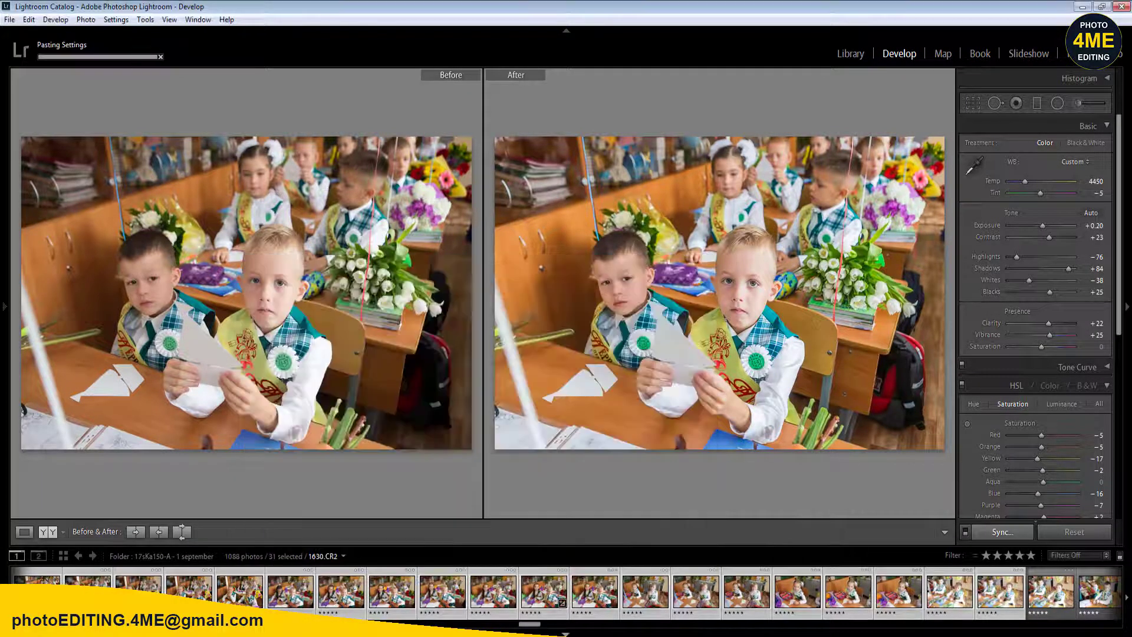
# - Review the synchronized photos following 1609.CR2 and rate the rejects 1610.CR2 and 1611.CR2 with one star
pyautogui.scroll(3, 504, 627)
pyautogui.click(581, 591)
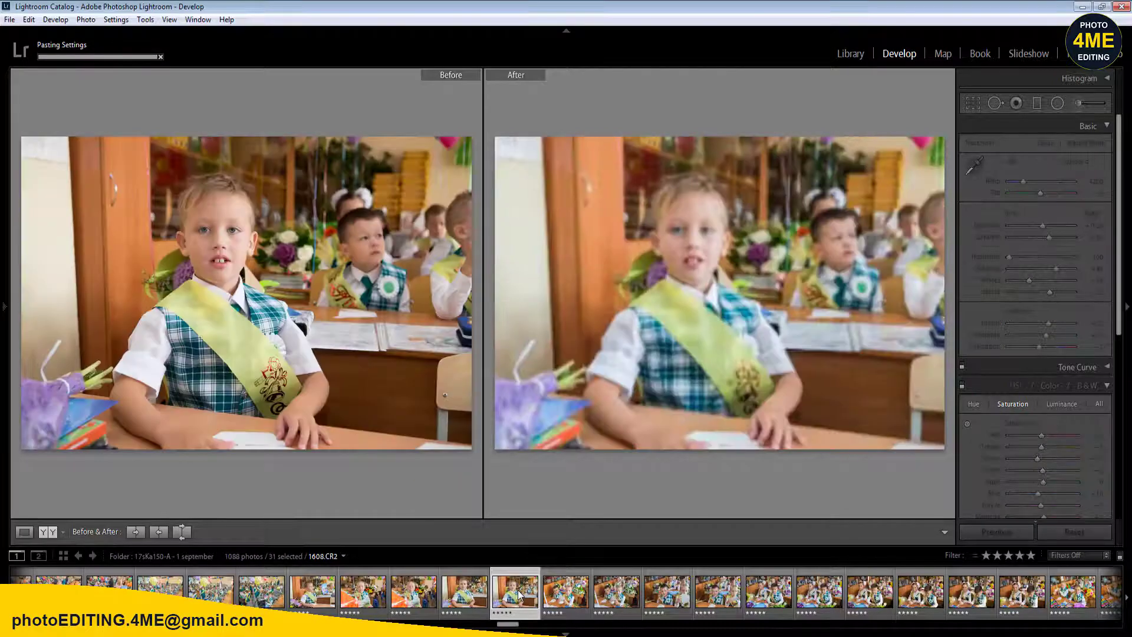
pyautogui.click(635, 588)
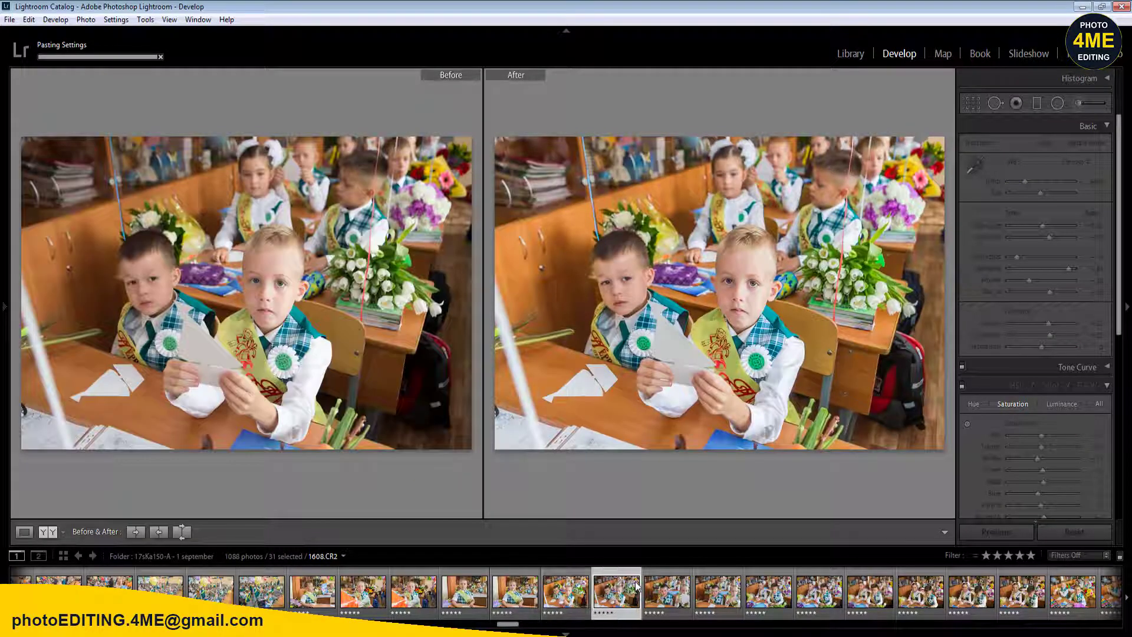
pyautogui.click(637, 587)
pyautogui.press('1')
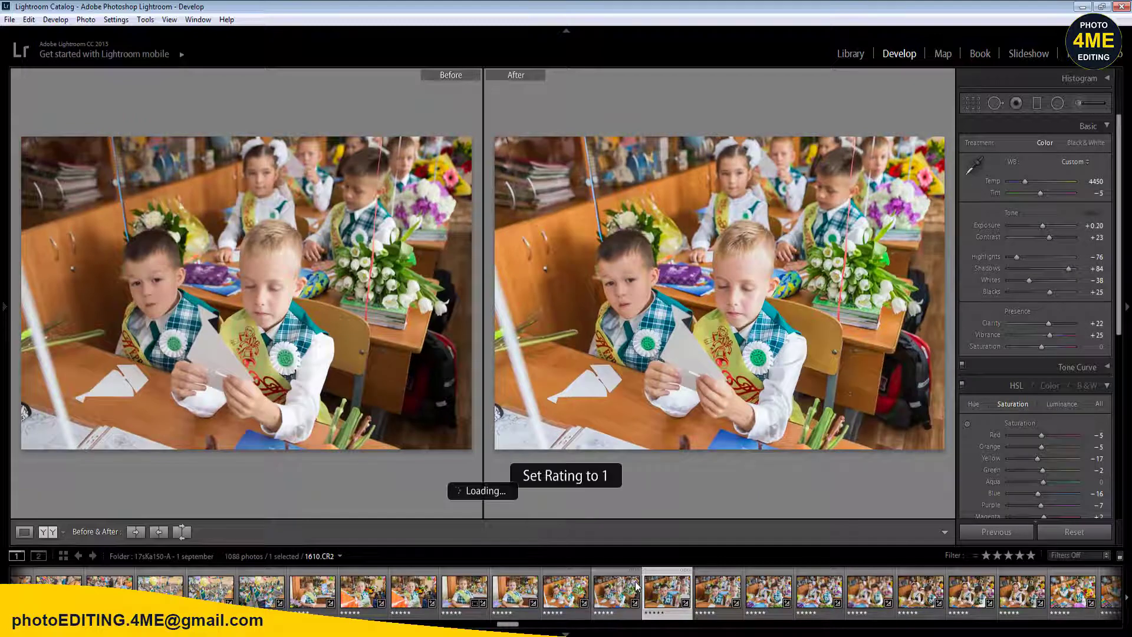
pyautogui.press('Right')
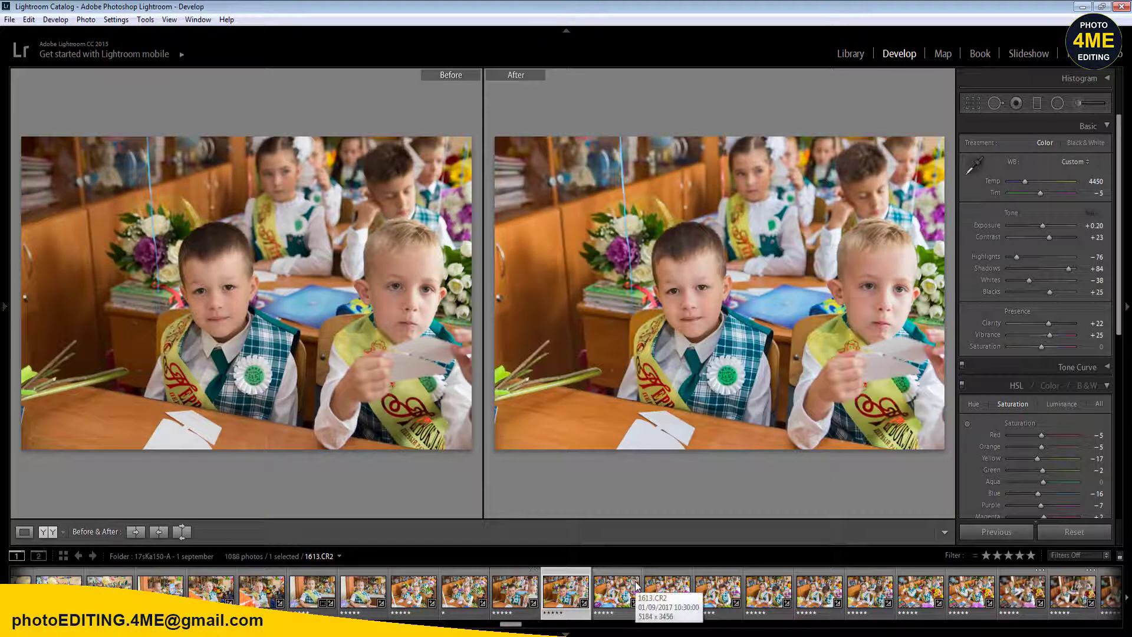
pyautogui.press('Left')
pyautogui.press('1')
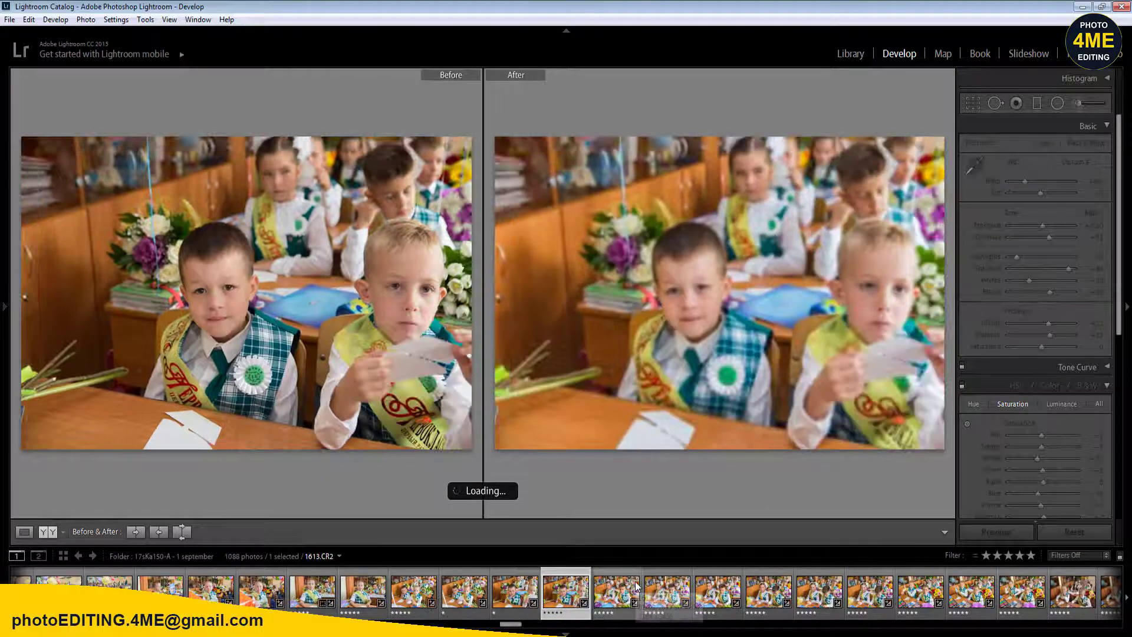
# - Open 1613.CR2 and set its exposure to +0.40
pyautogui.press('Right')
pyautogui.press('Right')
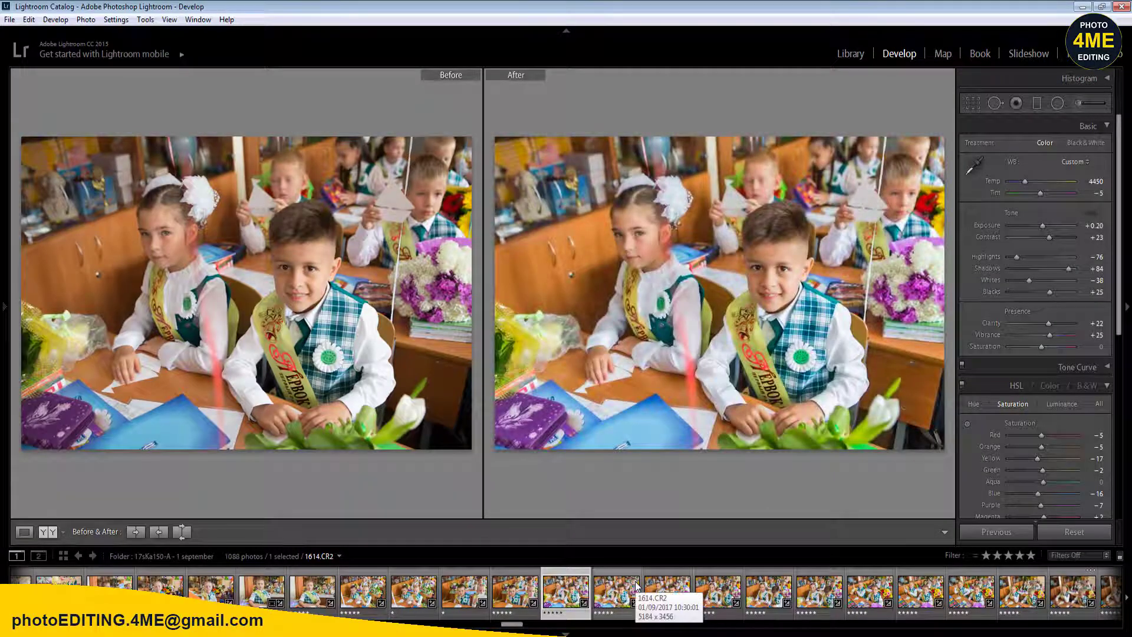
pyautogui.click(1089, 226)
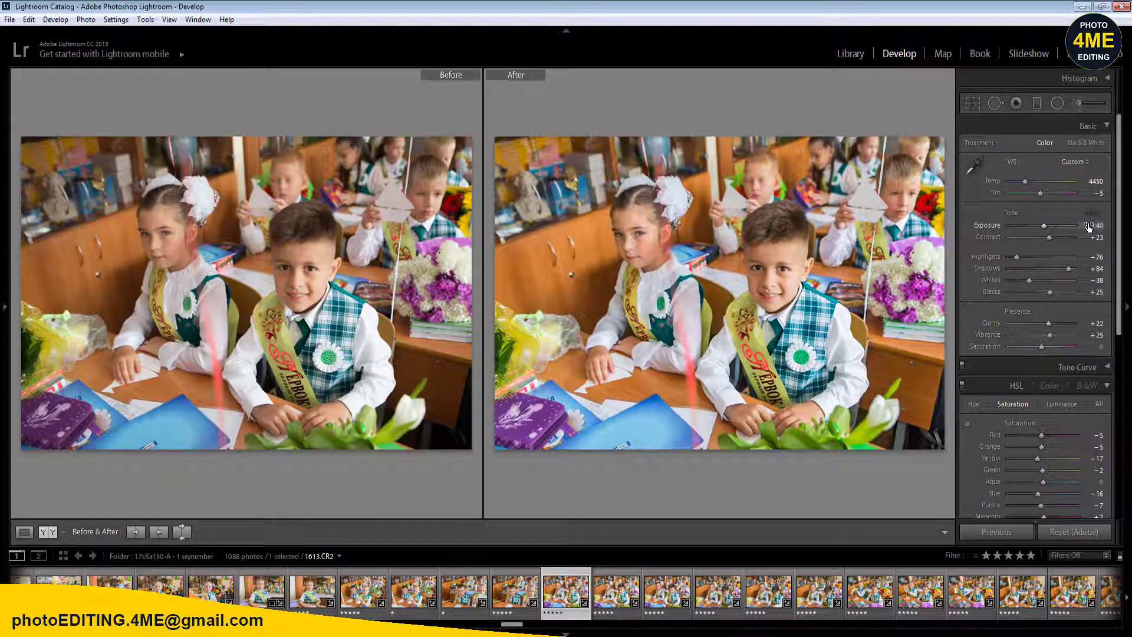
pyautogui.hotkey('shift', 'm')
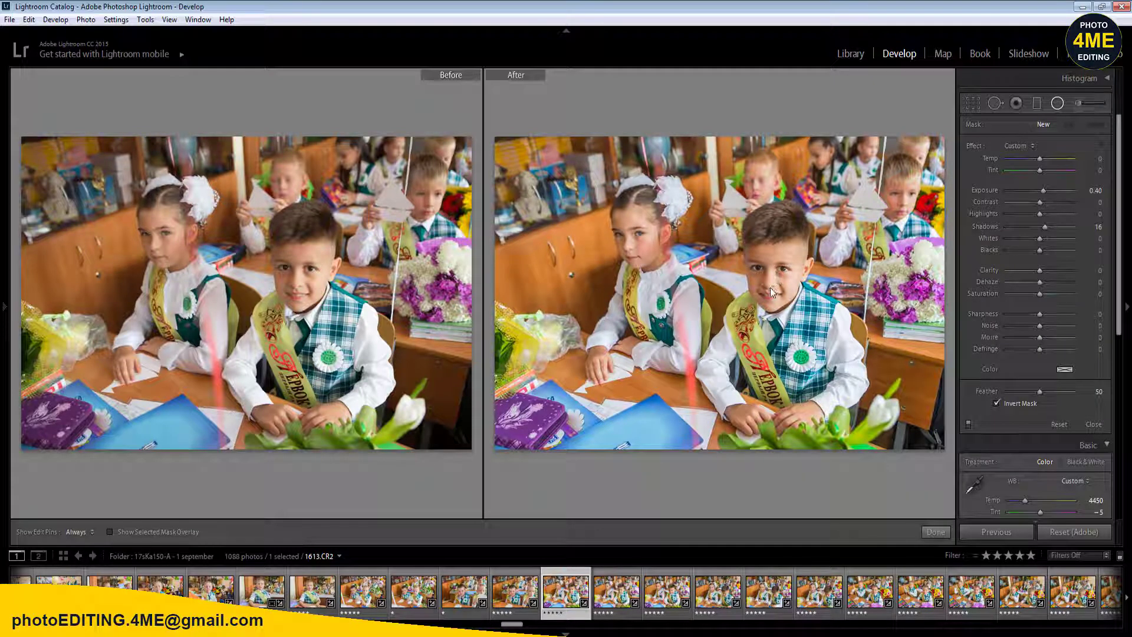
pyautogui.moveTo(769, 282); pyautogui.dragTo(819, 364)
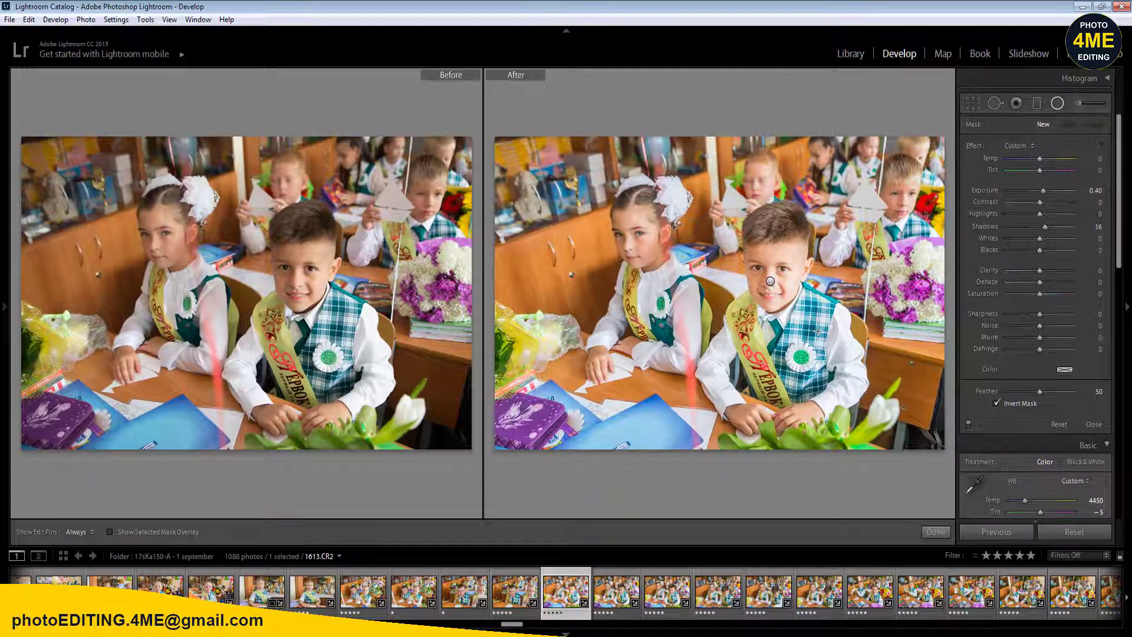
pyautogui.press('Delete')
pyautogui.click(647, 346)
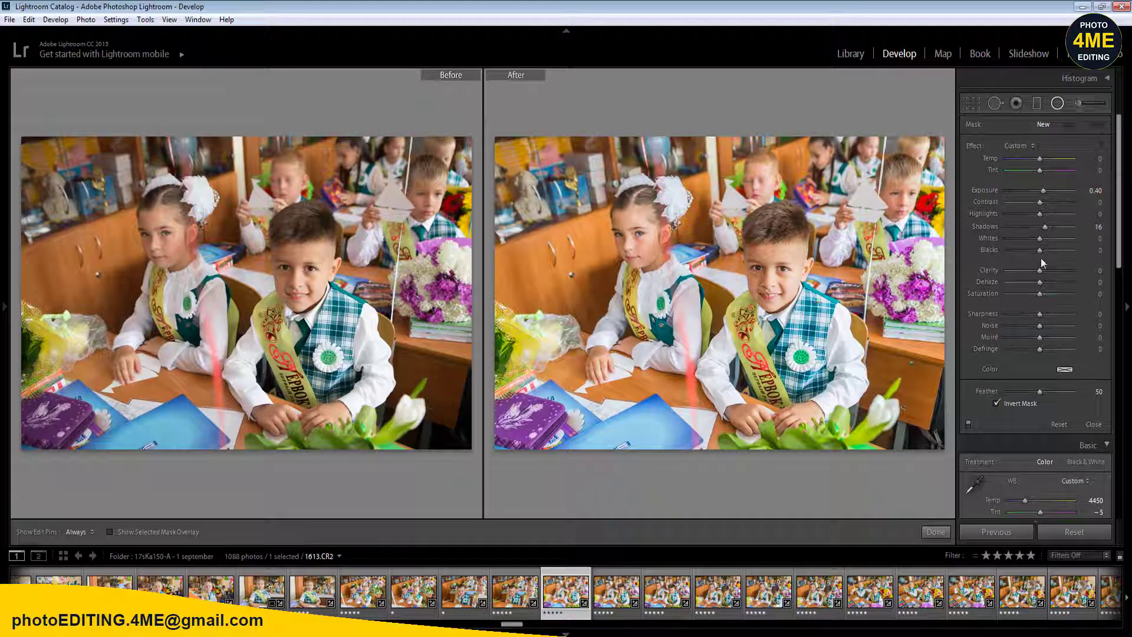
# - Set the white balance temperature of 1613.CR2 to 4350 and its vibrance to +20
pyautogui.press('Return')
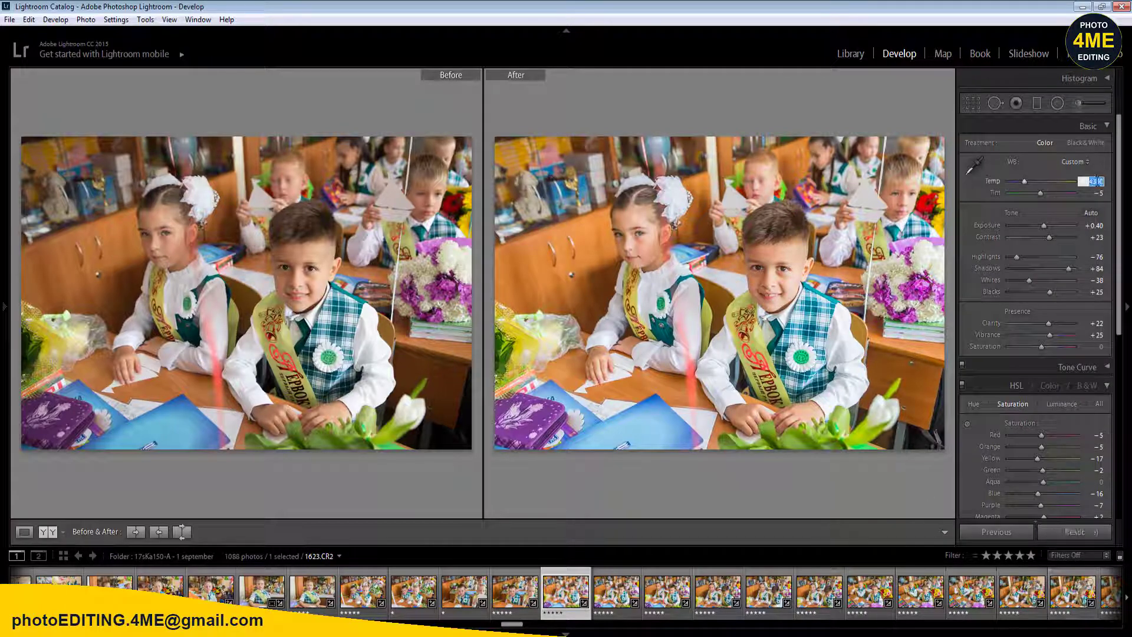
pyautogui.click(1096, 335)
pyautogui.write('20')
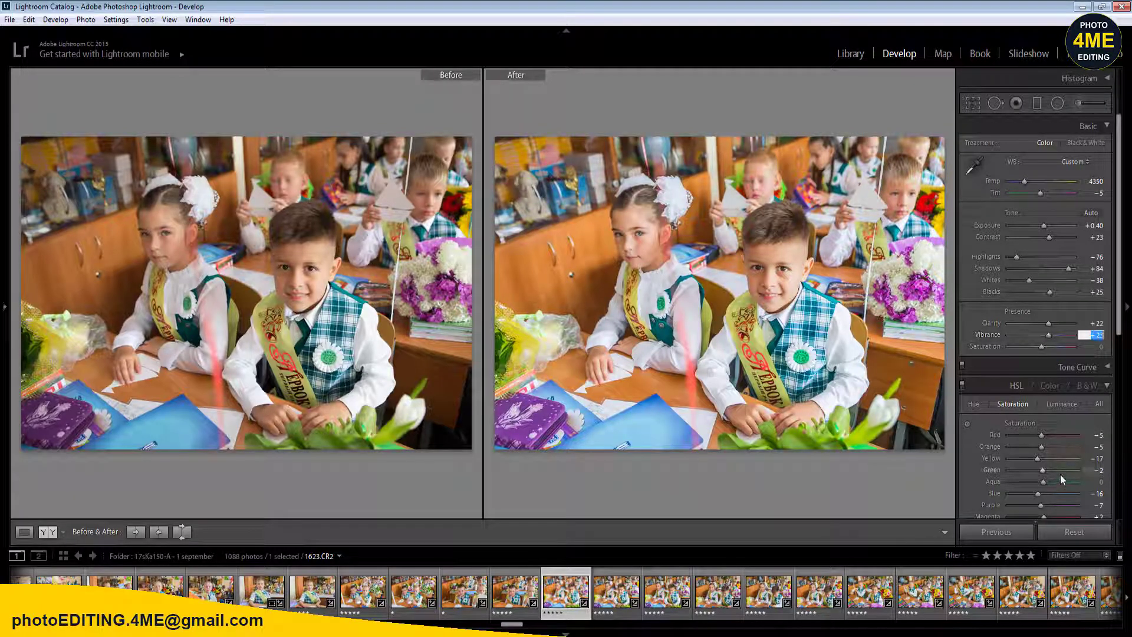
pyautogui.press('Return')
# - Synchronize the settings of 1613.CR2 to the next ten photos, up to 1623.CR2, excluding crop and local adjustments
pyautogui.keyDown('shift'); pyautogui.click(1072, 601); pyautogui.keyUp('shift')
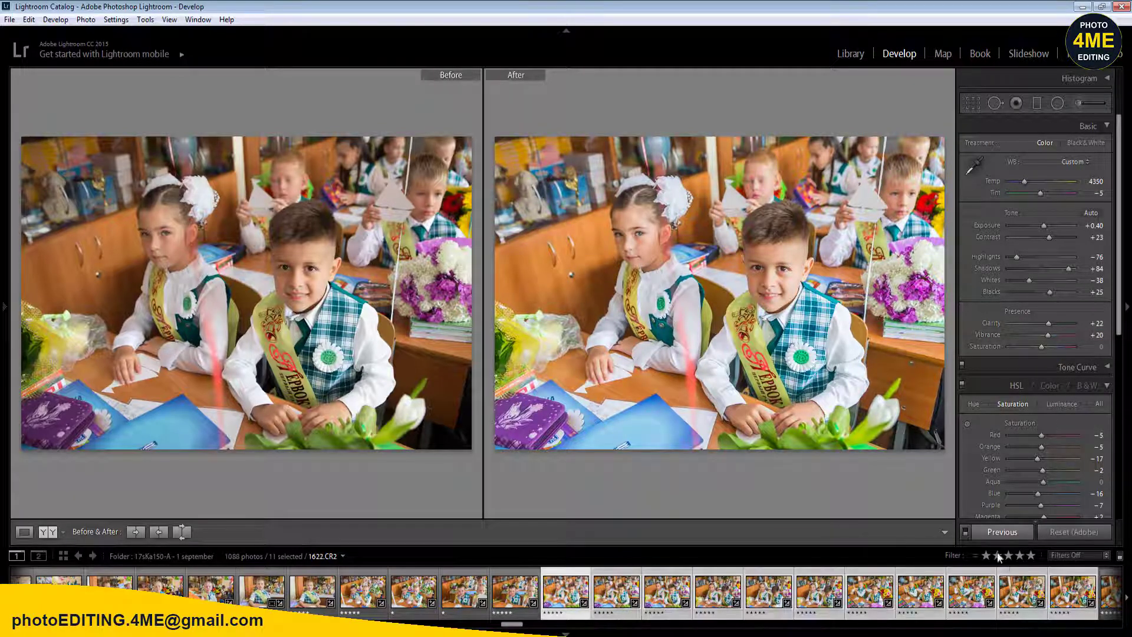
pyautogui.click(1003, 532)
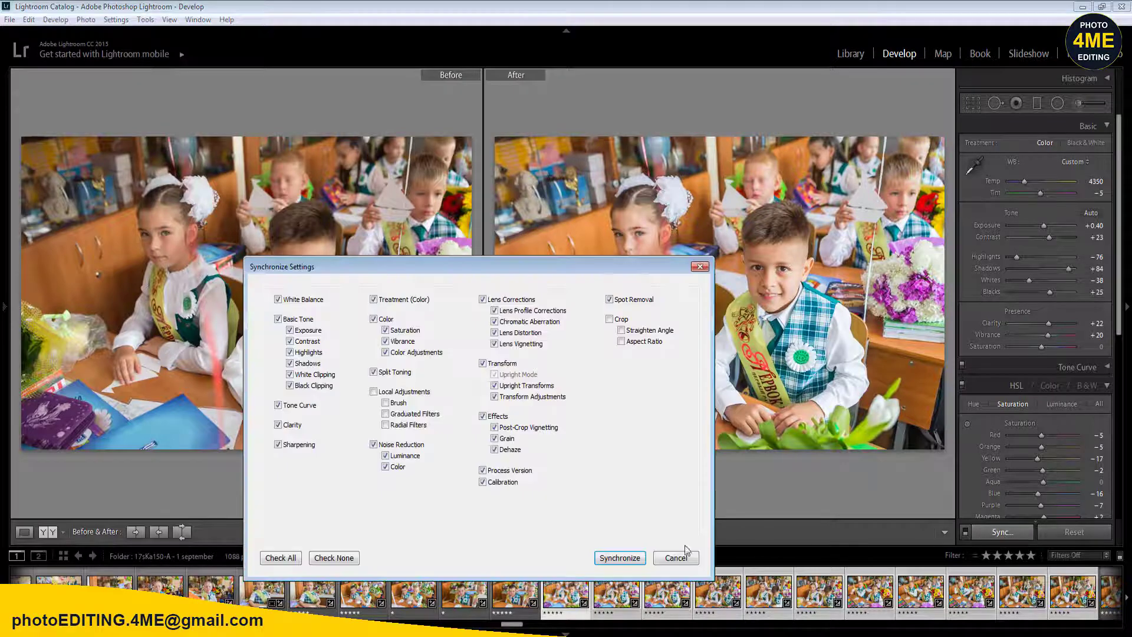
pyautogui.click(617, 559)
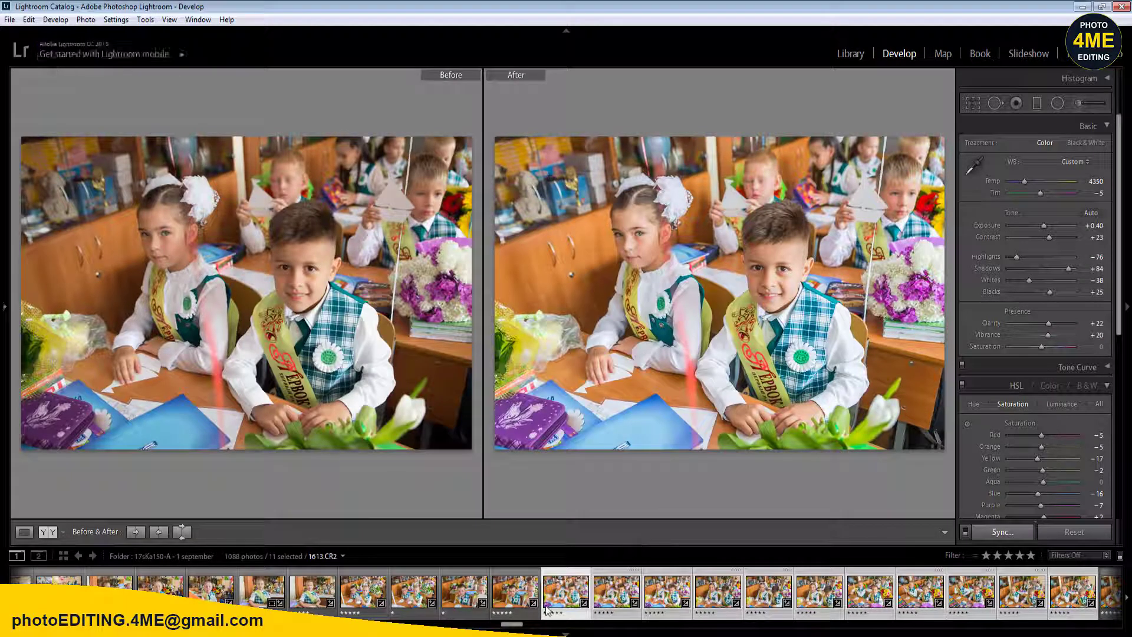
# - Review the photos of the girl and the dark-haired boy from 1614.CR2 onward and rate the rejects with one star
pyautogui.click(513, 592)
pyautogui.click(617, 593)
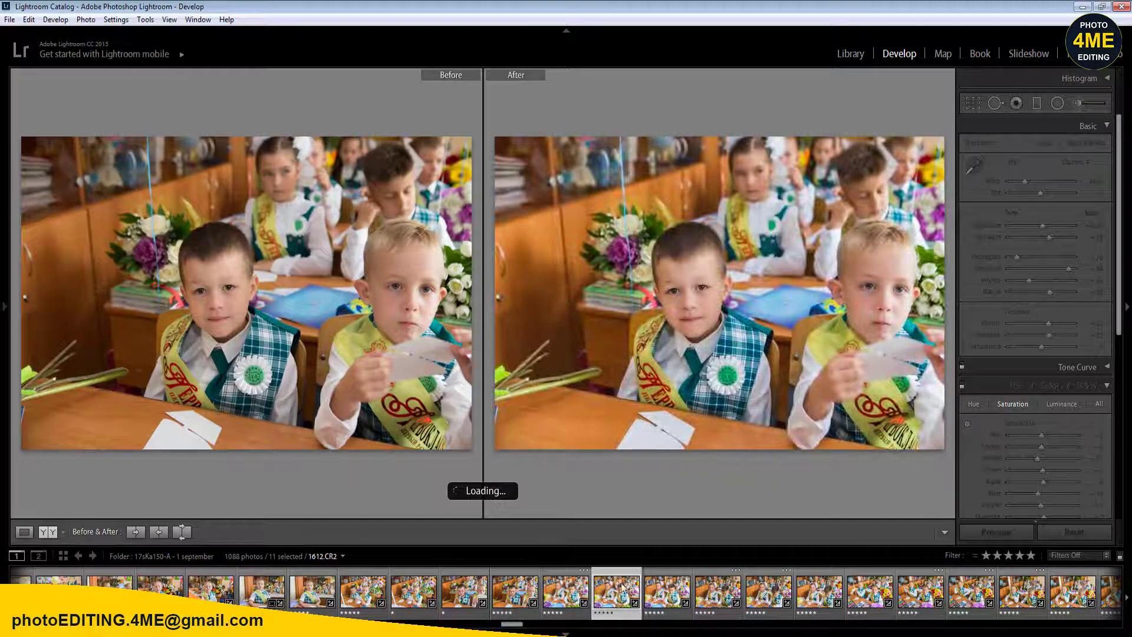
pyautogui.press('Right')
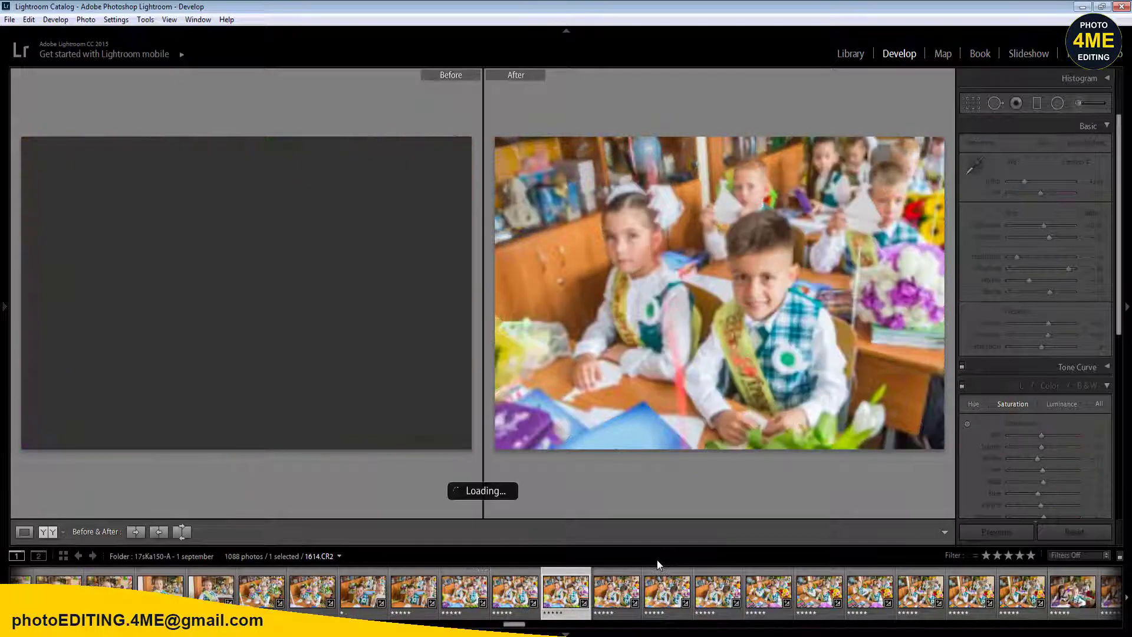
pyautogui.press('1')
pyautogui.press('Right')
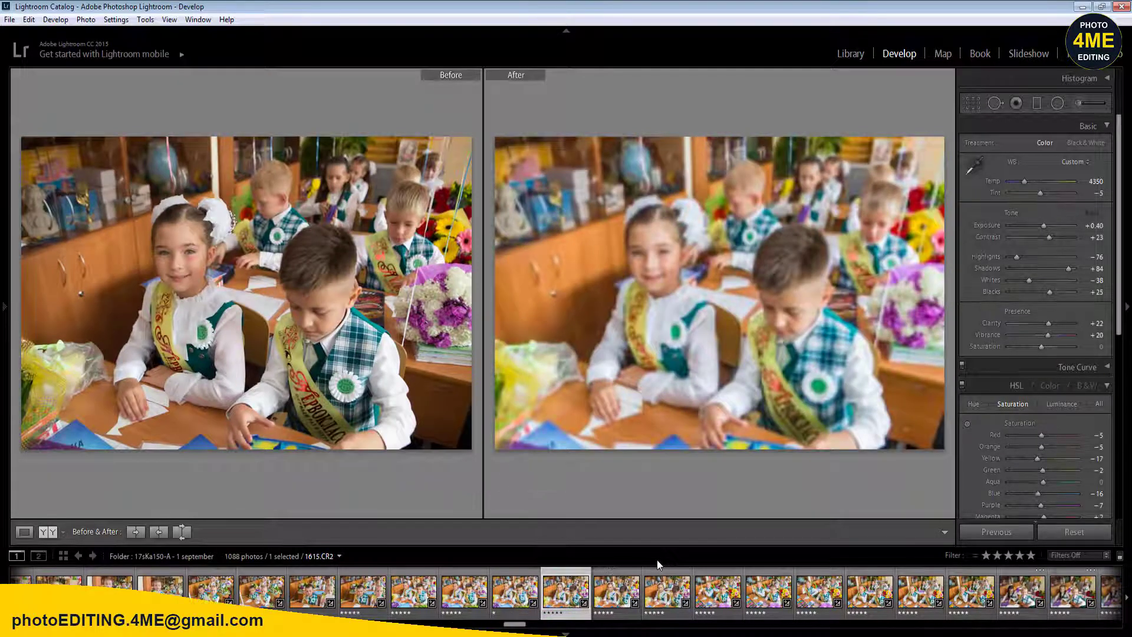
pyautogui.press('1')
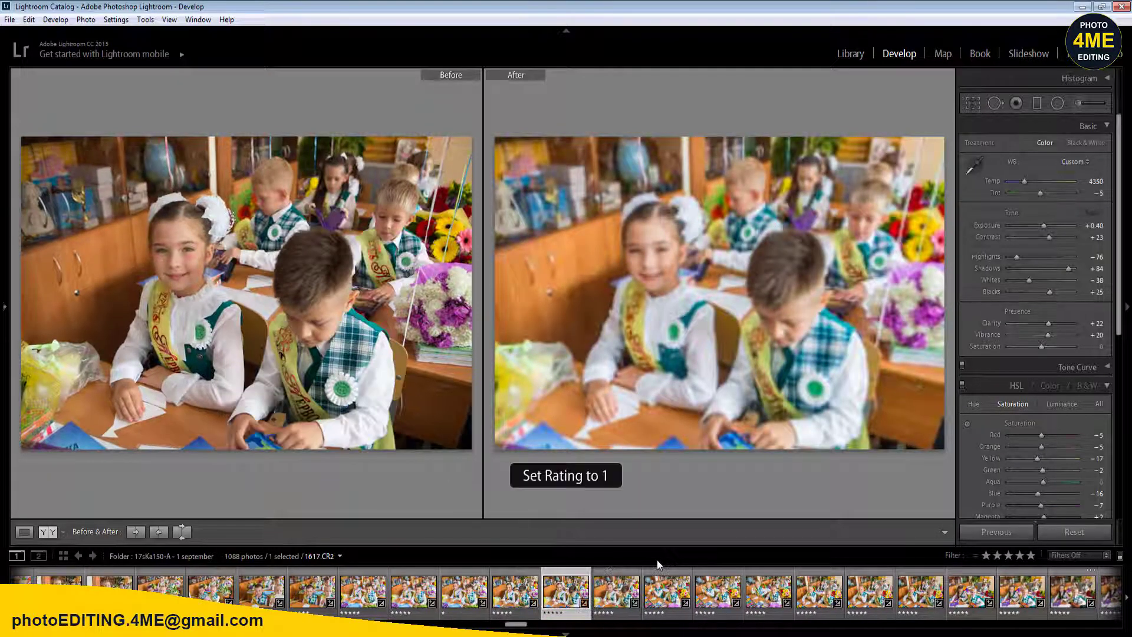
# - Compare the similar photos of the two boys beside the pencil case and bouquet and rate the reject with one star
pyautogui.press('Right')
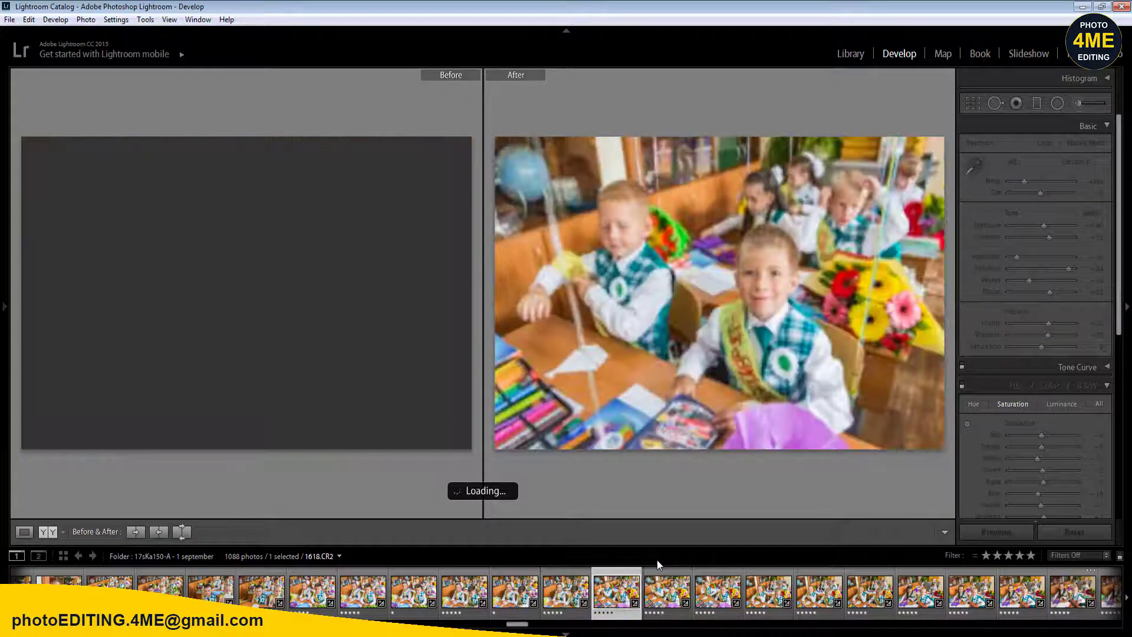
pyautogui.press('Right')
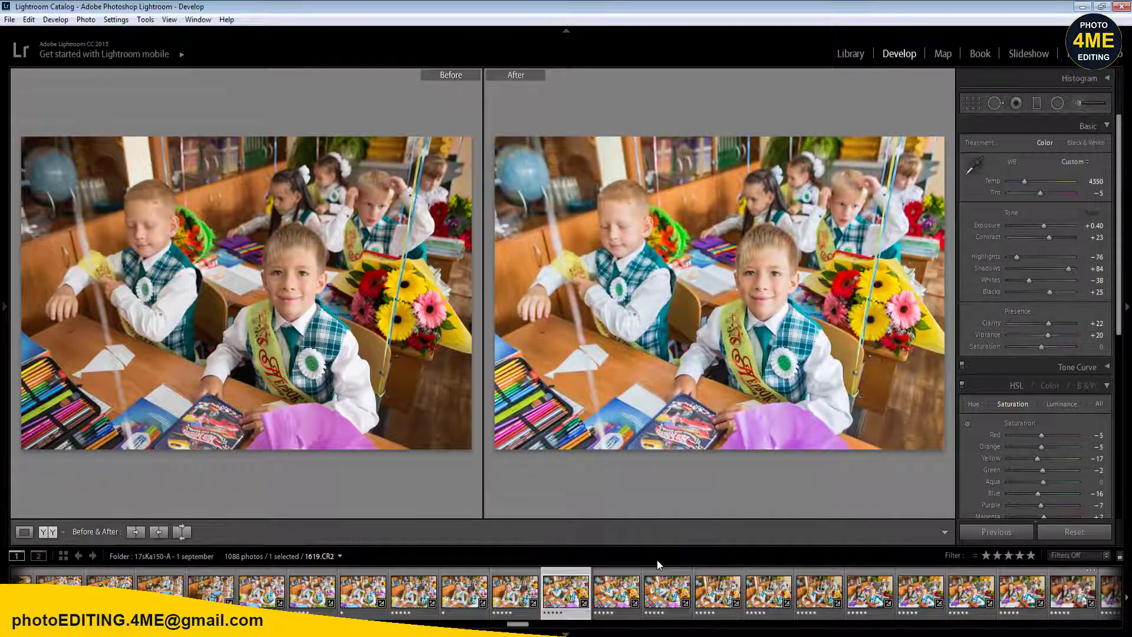
pyautogui.press('Right')
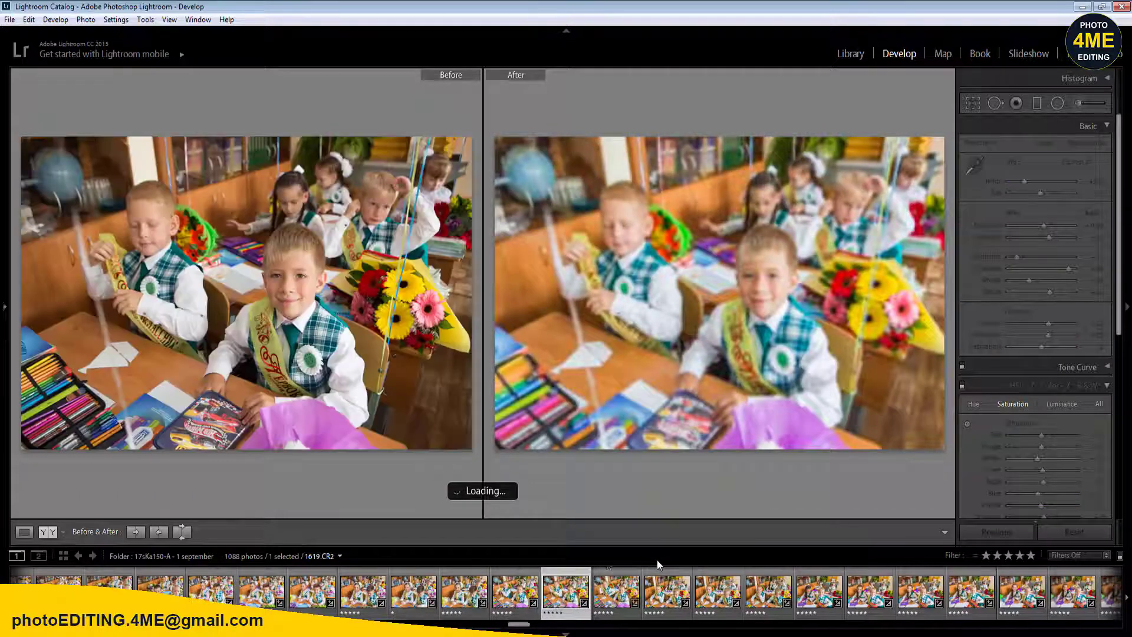
pyautogui.press('1')
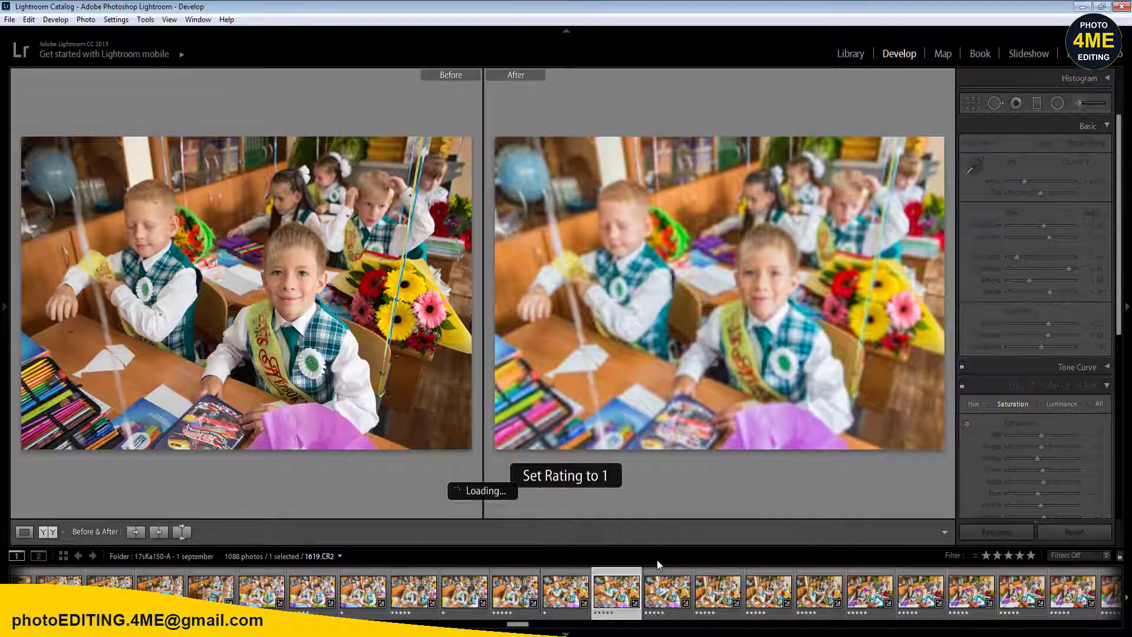
pyautogui.press('Right')
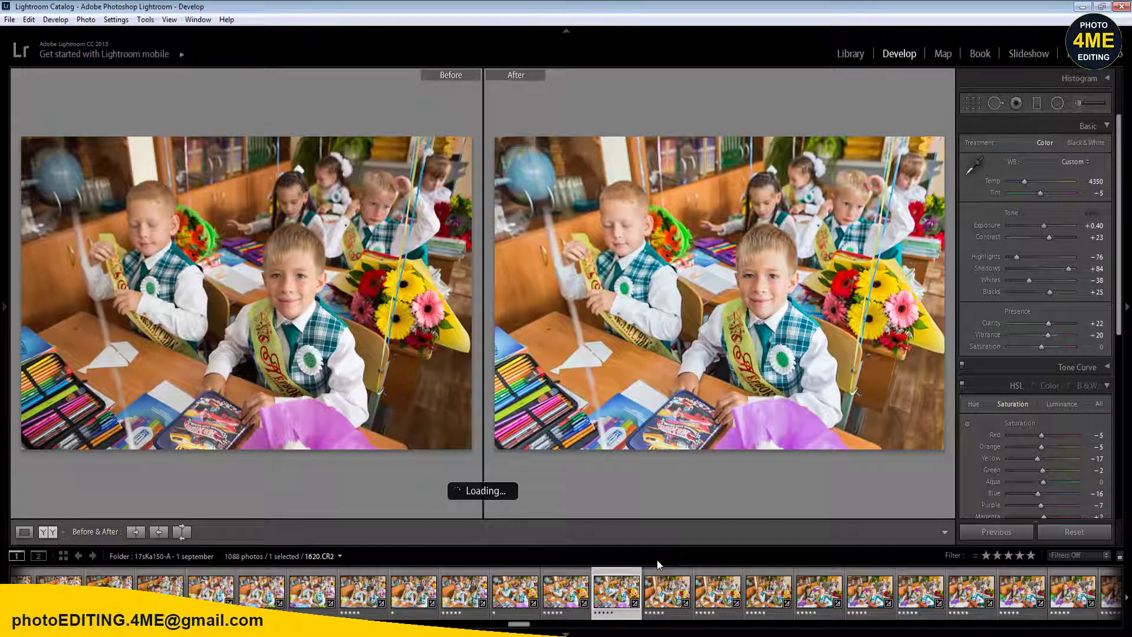
pyautogui.press('Left')
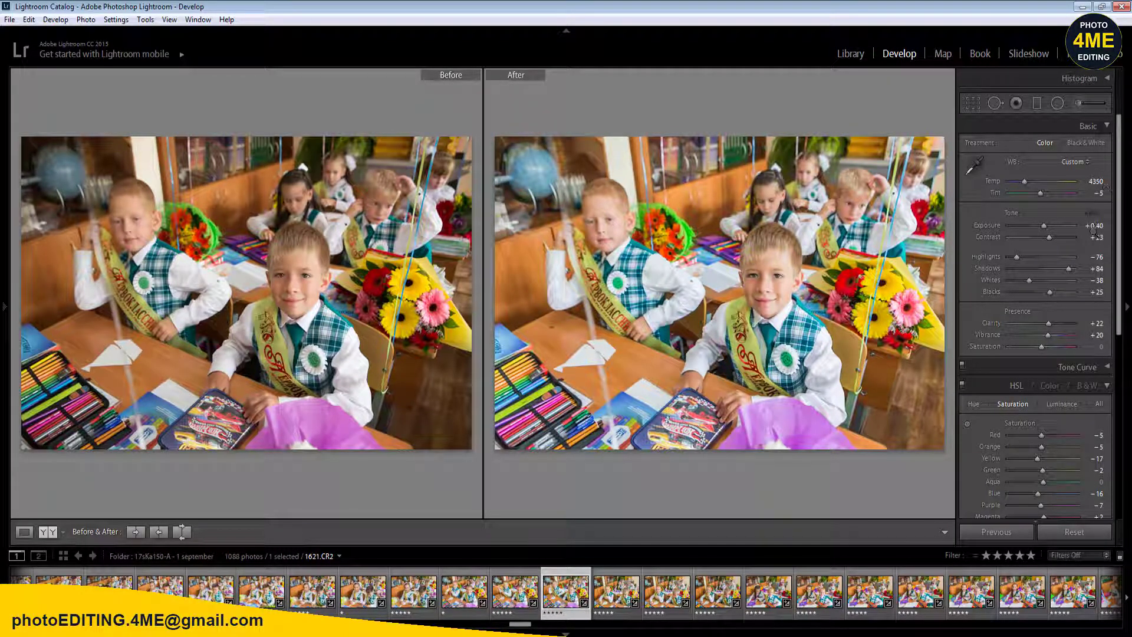
# - Set the white balance temperature of 1621.CR2 to 4300 and synchronize its settings to the next ten photos
pyautogui.moveTo(1094, 182); pyautogui.dragTo(1076, 185)
pyautogui.keyDown('shift'); pyautogui.click(1072, 590); pyautogui.keyUp('shift')
pyautogui.click(1002, 532)
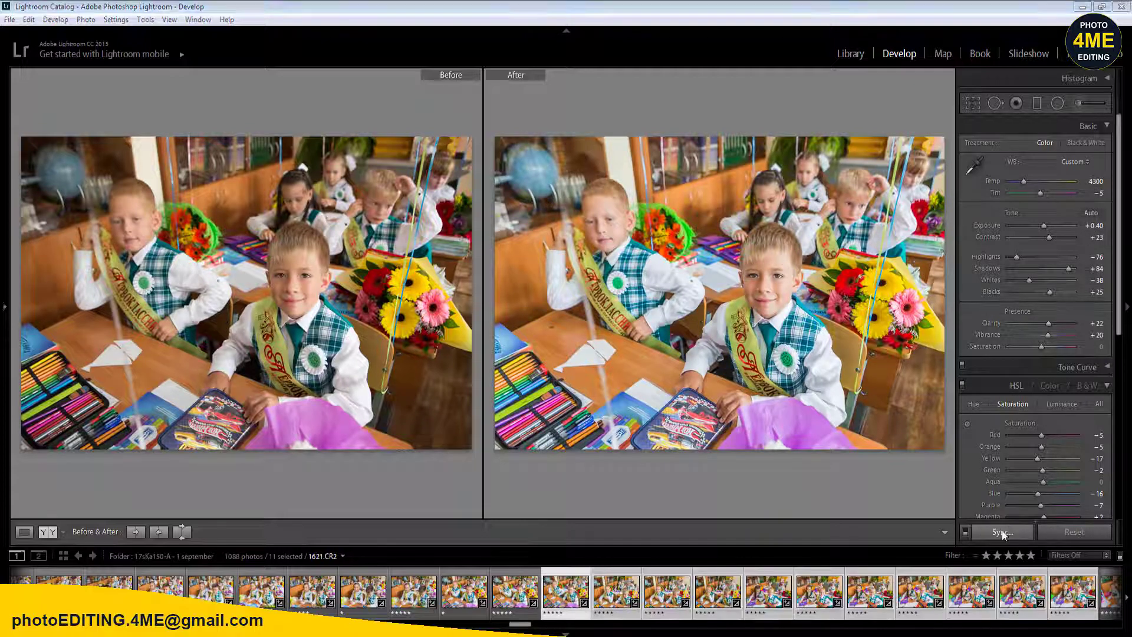
pyautogui.press('Return')
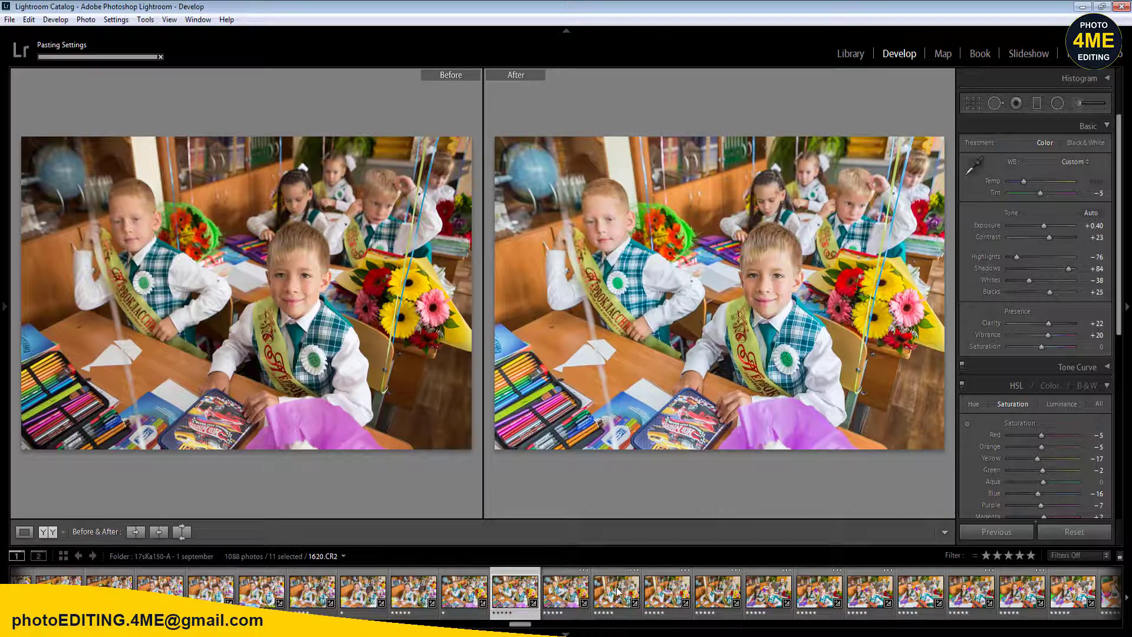
# - Review the photos from 1622.CR2 onward and rate two rejects with one star
pyautogui.click(617, 591)
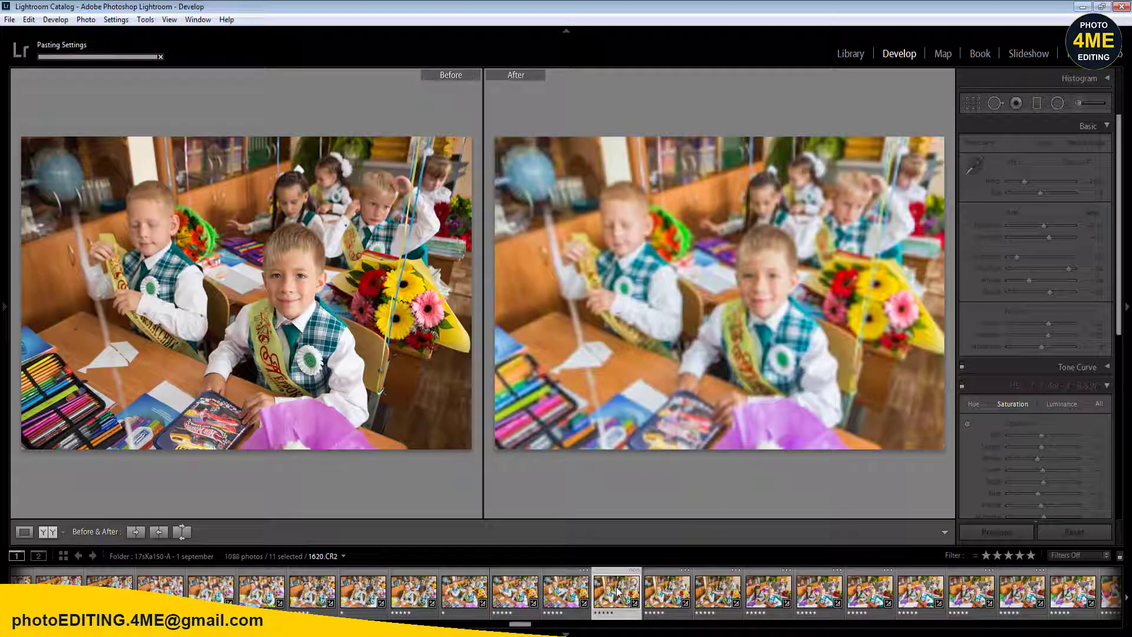
pyautogui.press('1')
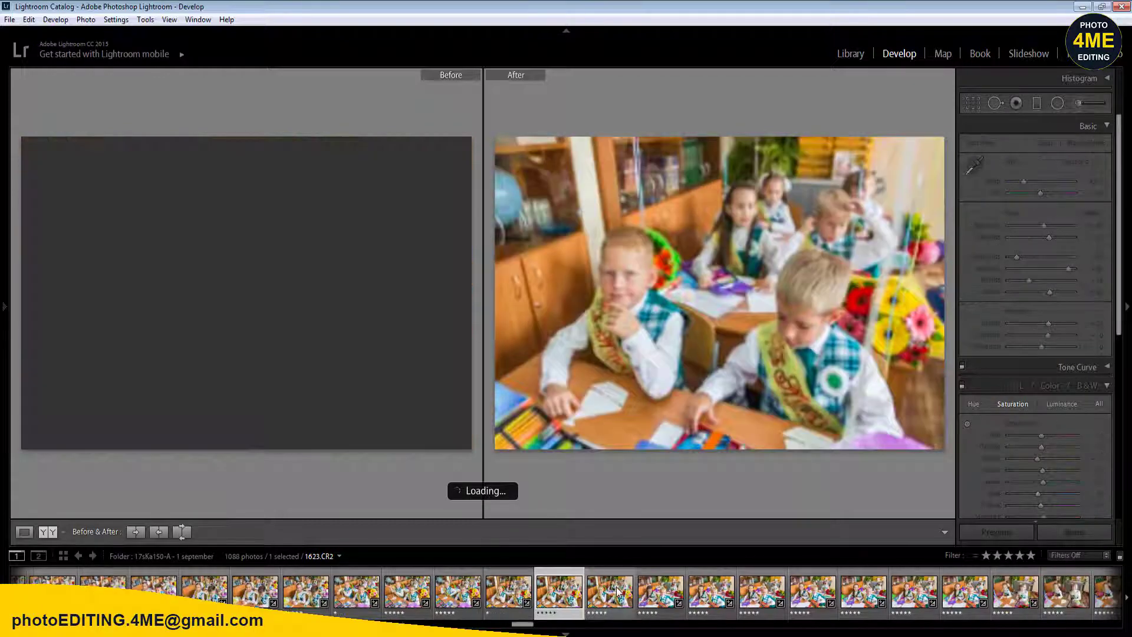
pyautogui.press('1')
# - Advance to 1625.CR2, the photo of the dark-haired girl and blond boy, and set its exposure to +0.20
pyautogui.press('Right')
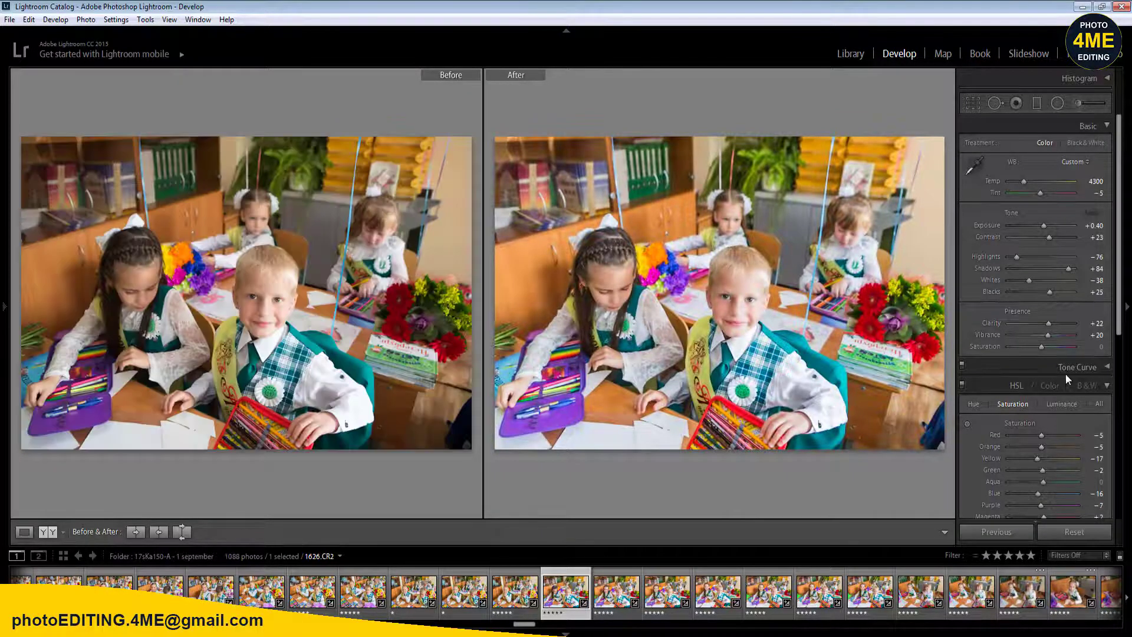
pyautogui.click(1096, 226)
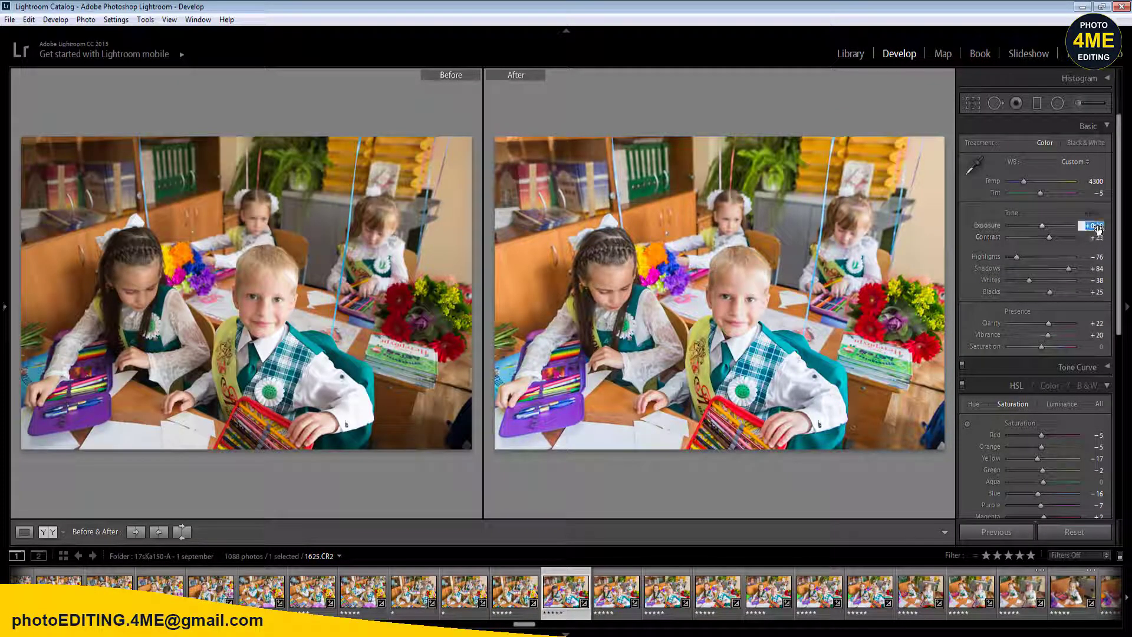
pyautogui.press('Down')
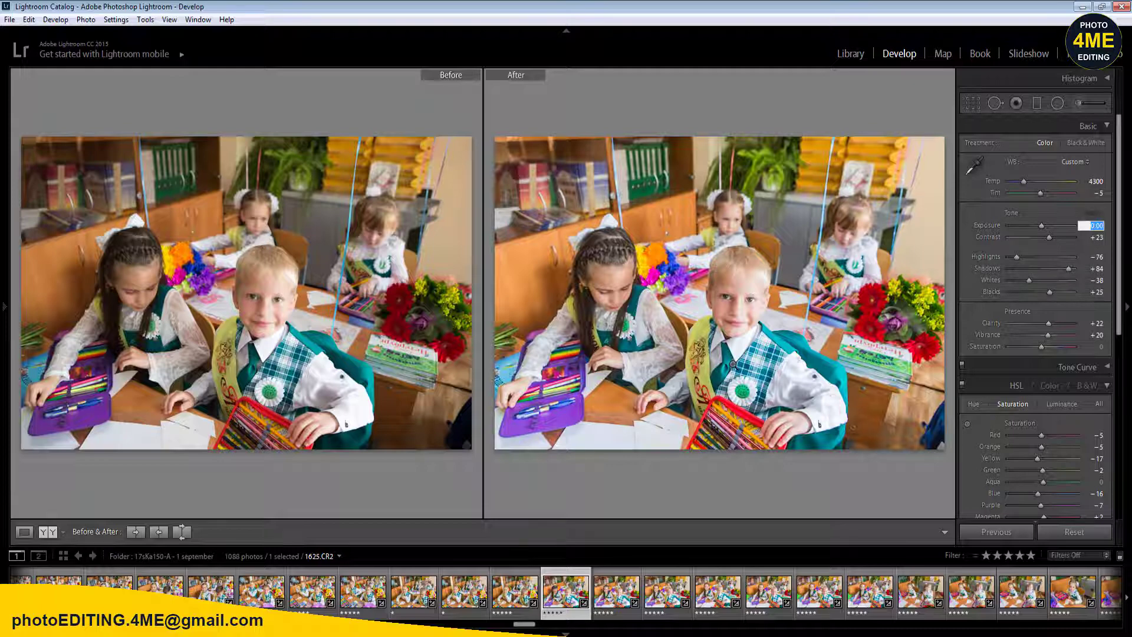
pyautogui.press('Down')
pyautogui.press('Down')
pyautogui.press('Up')
pyautogui.press('Up')
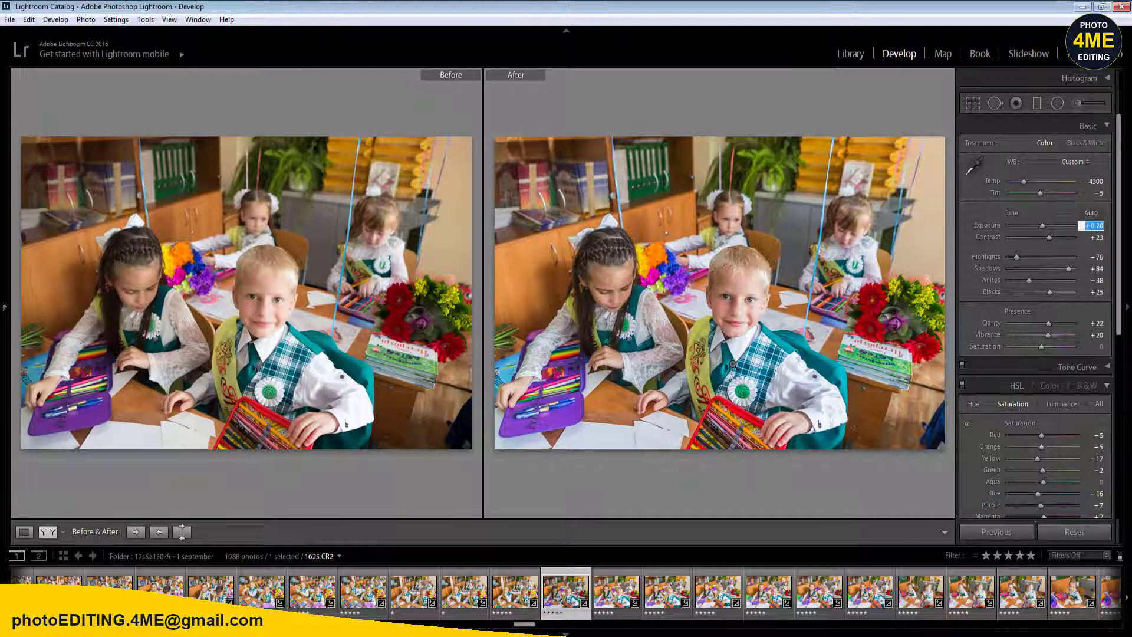
pyautogui.press('Return')
# - Add an inverted-mask radial filter with exposure 0.40 and shadows 16 around the dark-haired girl, and set the photo's overall exposure to +0.10
pyautogui.hotkey('shift', 'm')
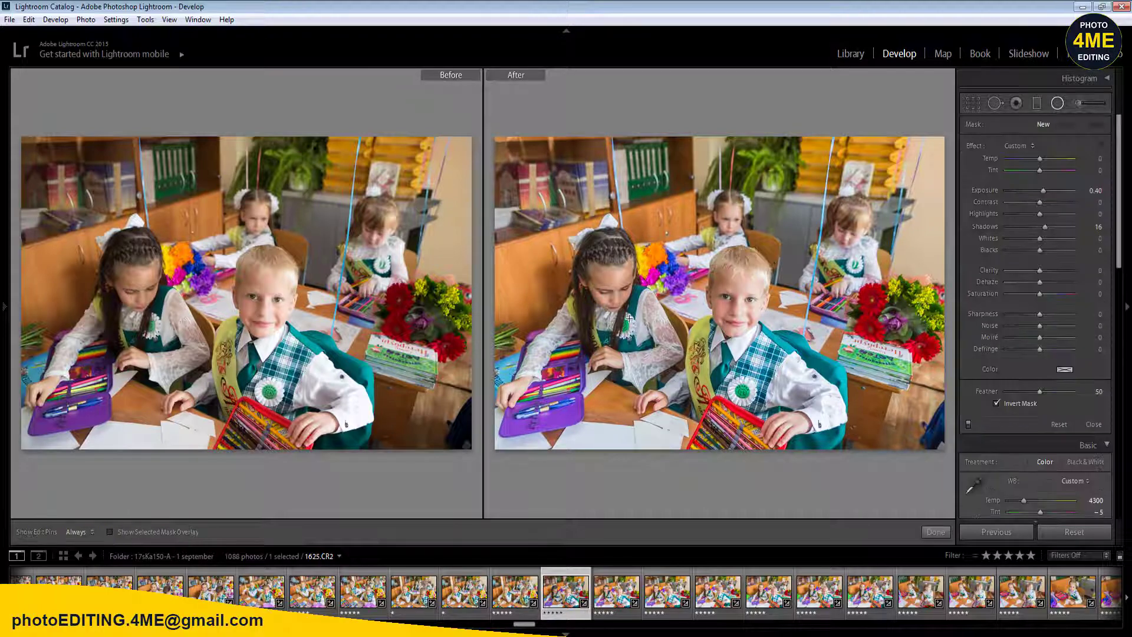
pyautogui.moveTo(596, 304); pyautogui.dragTo(681, 414)
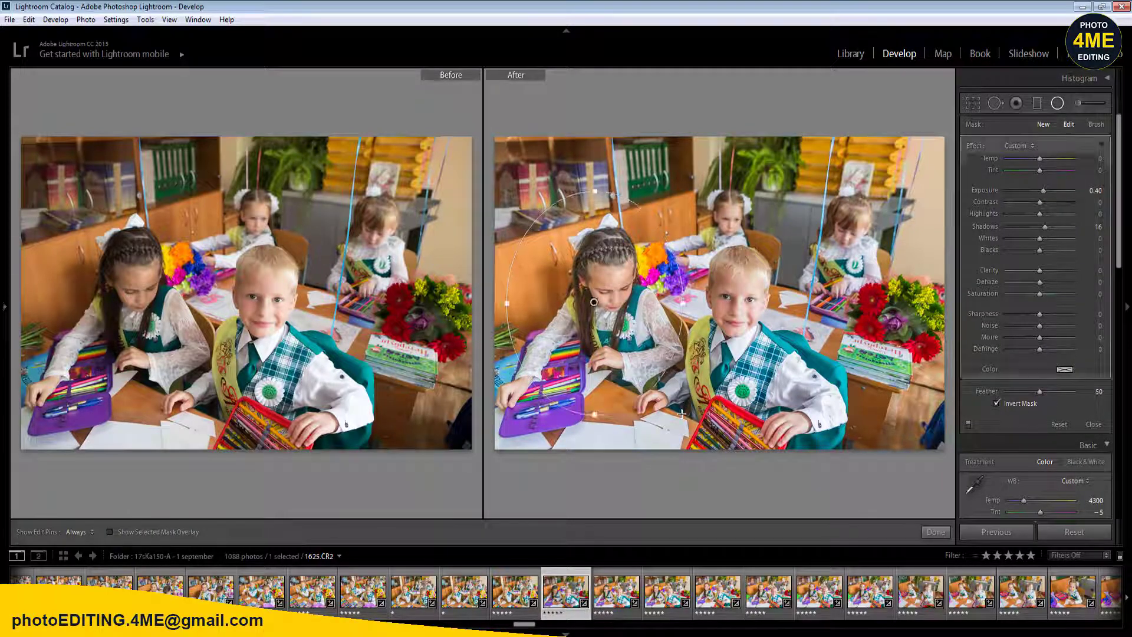
pyautogui.press('Return')
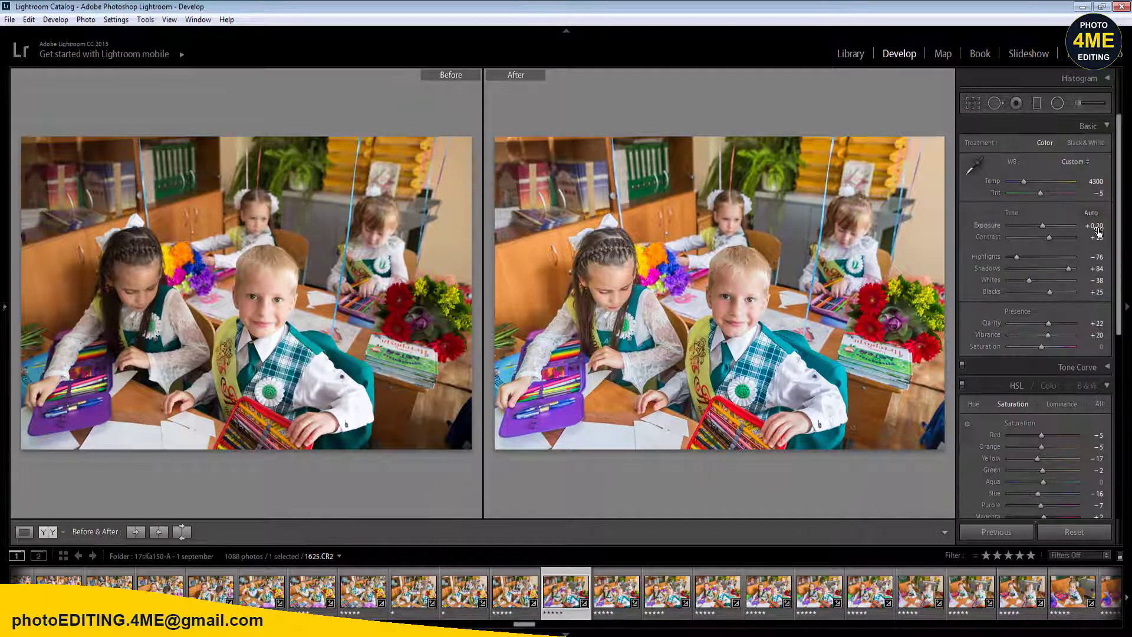
pyautogui.click(1097, 227)
pyautogui.press('Down')
pyautogui.press('Return')
# - Synchronize the settings of 1625.CR2 to the next nine photos, excluding local adjustments and crop
pyautogui.hotkey('ctrl', 'Right')
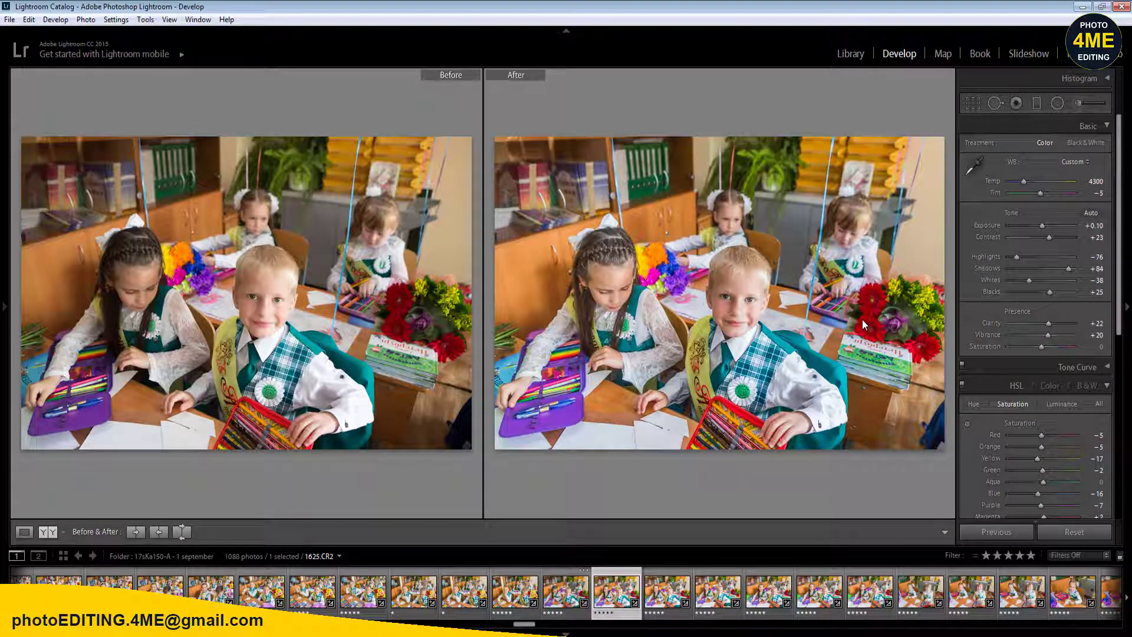
pyautogui.hotkey('ctrl', 'Left')
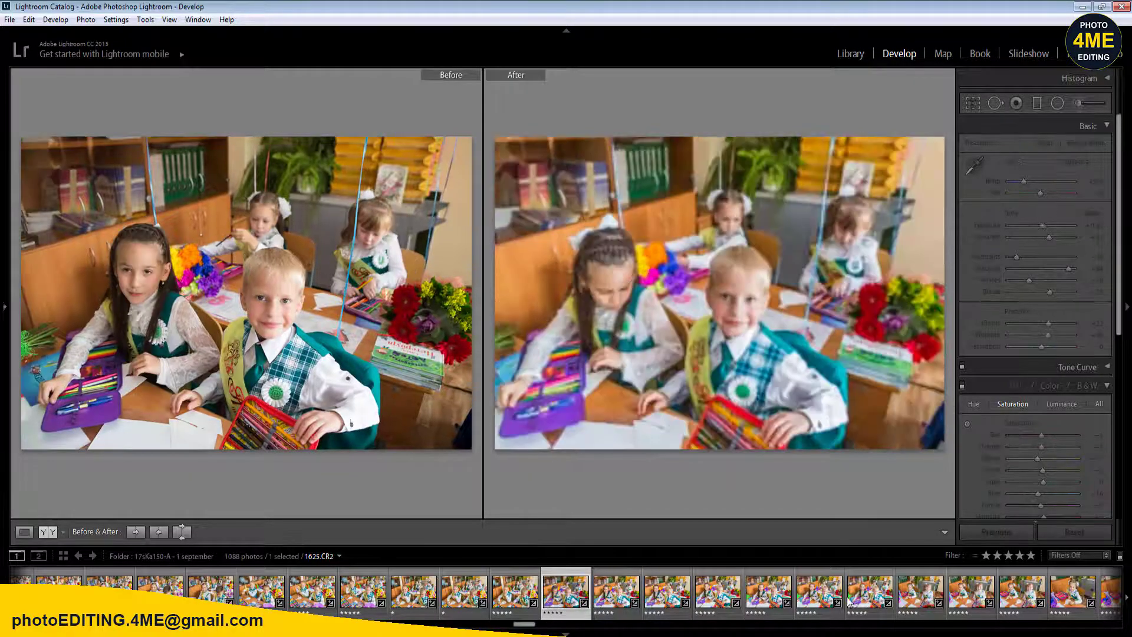
pyautogui.keyDown('shift'); pyautogui.click(1023, 591); pyautogui.keyUp('shift')
pyautogui.click(1003, 532)
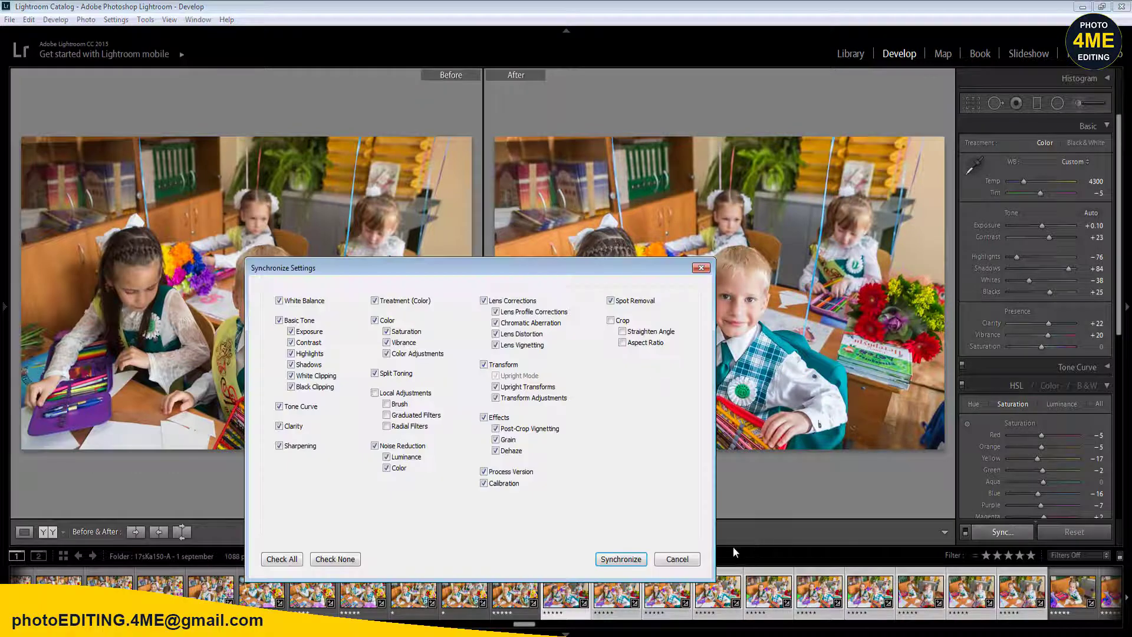
pyautogui.click(619, 557)
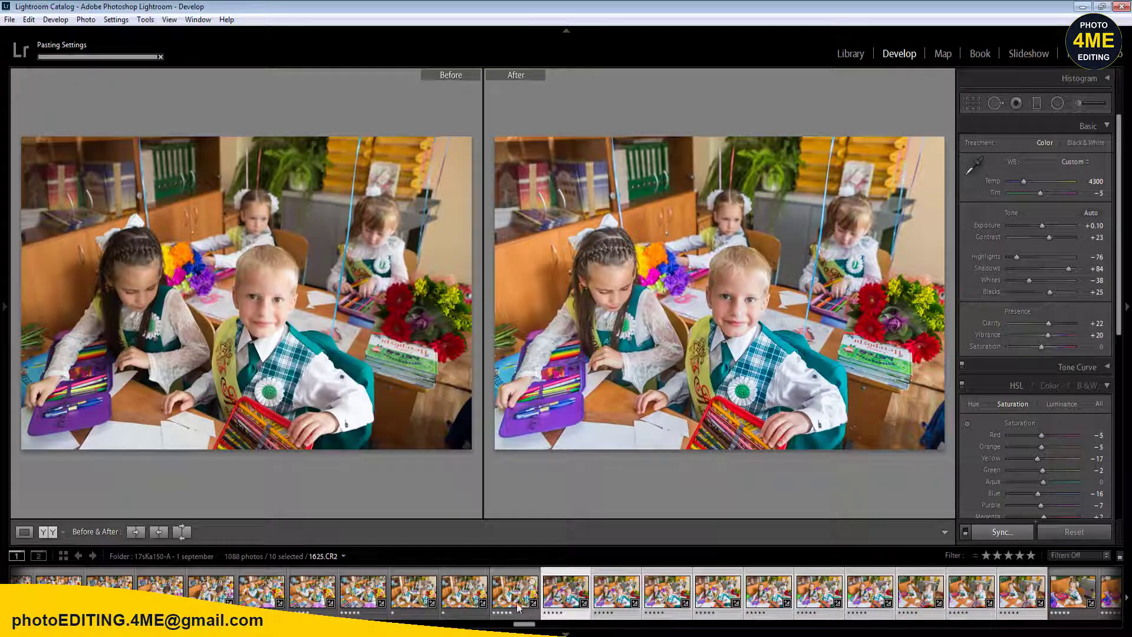
# - Review the photos of the dark-haired girl and blond boy from 1626.CR2 onward and rate the rejects with one star
pyautogui.click(616, 597)
pyautogui.click(677, 570)
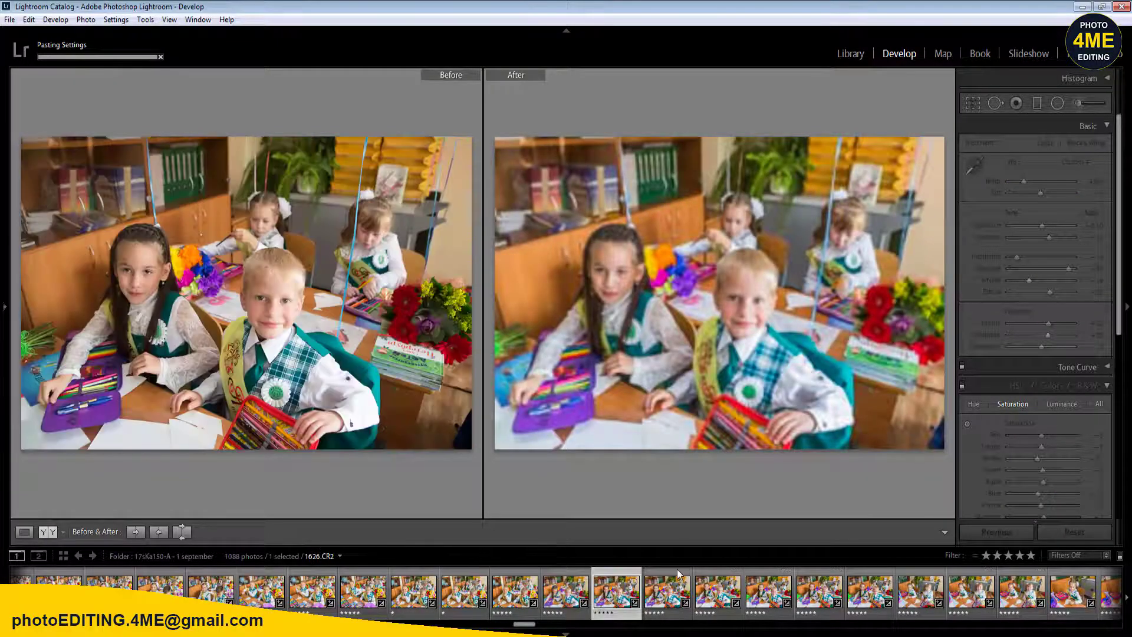
pyautogui.press('Right')
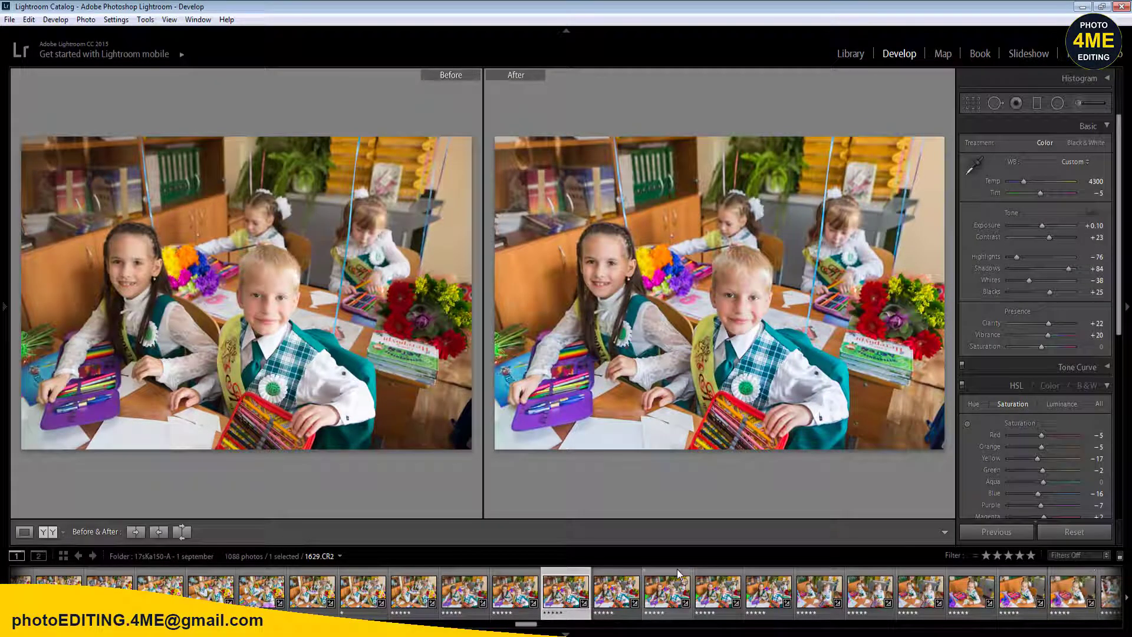
pyautogui.press('Right')
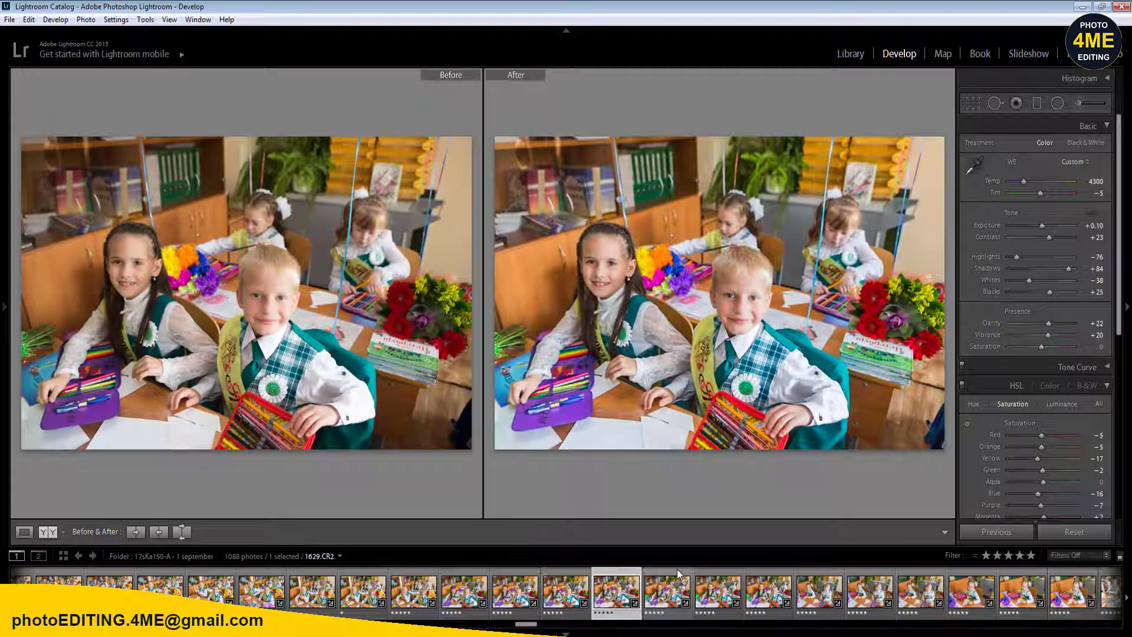
pyautogui.press('Right')
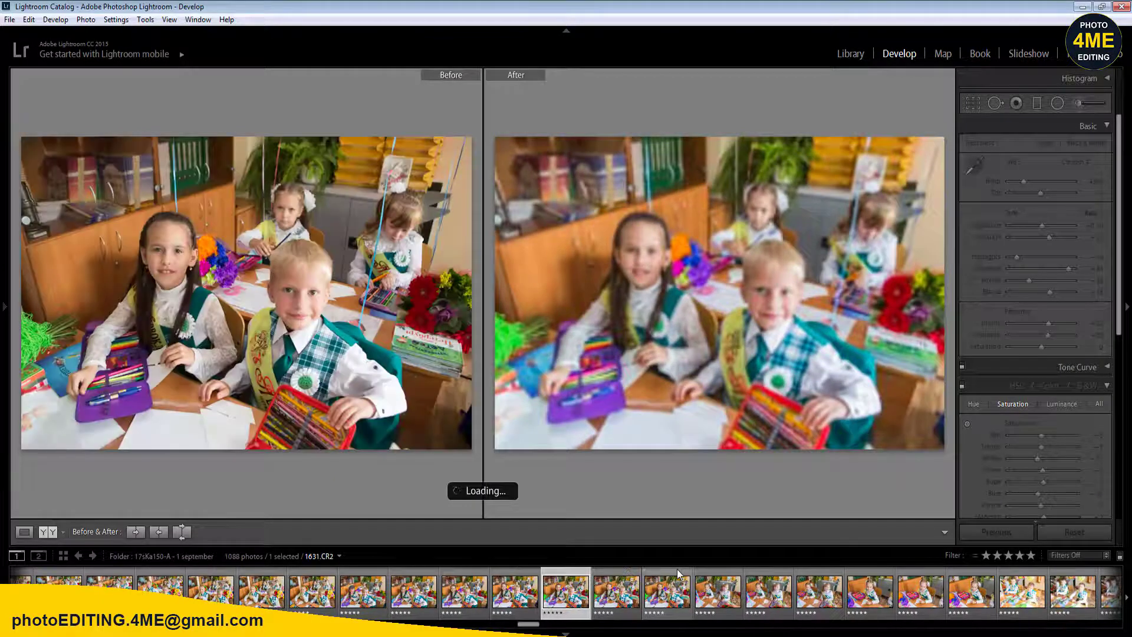
pyautogui.press('1')
pyautogui.press('Right')
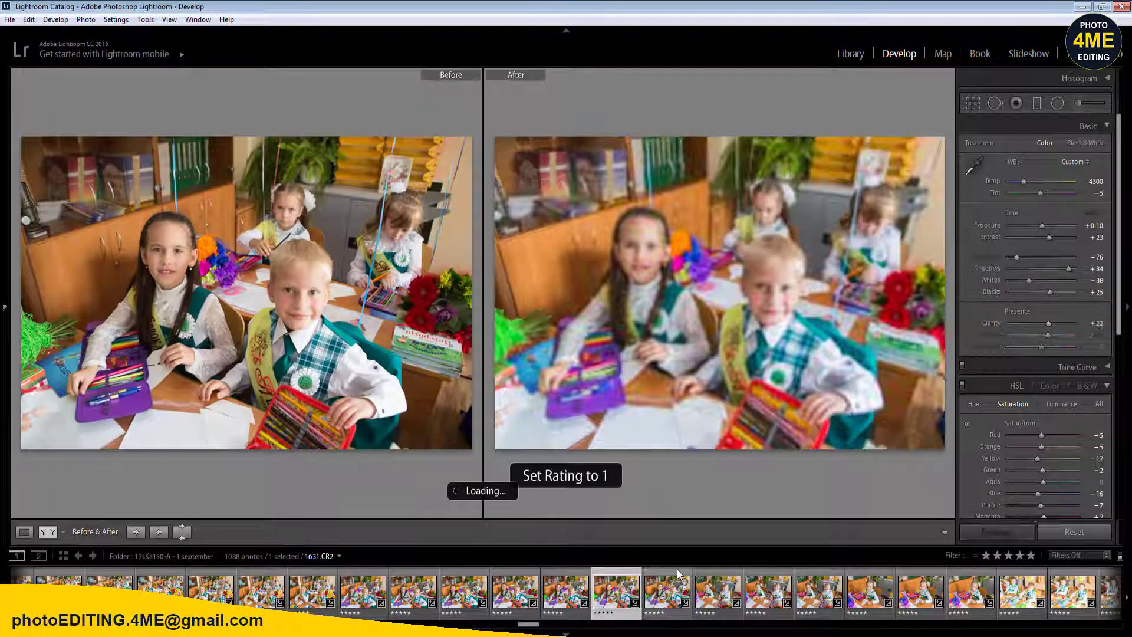
pyautogui.press('Right')
pyautogui.press('1')
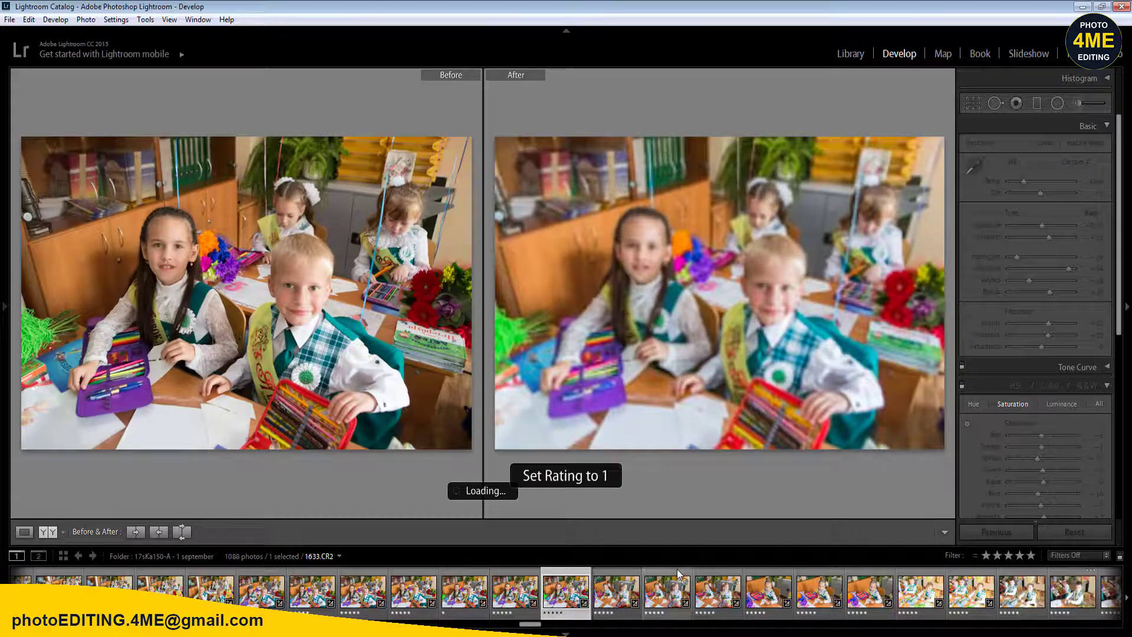
# - Correct 1632.CR2, the photo of the two girls, with exposure −0.10, temperature 4450 and highlights −42
pyautogui.press('Right')
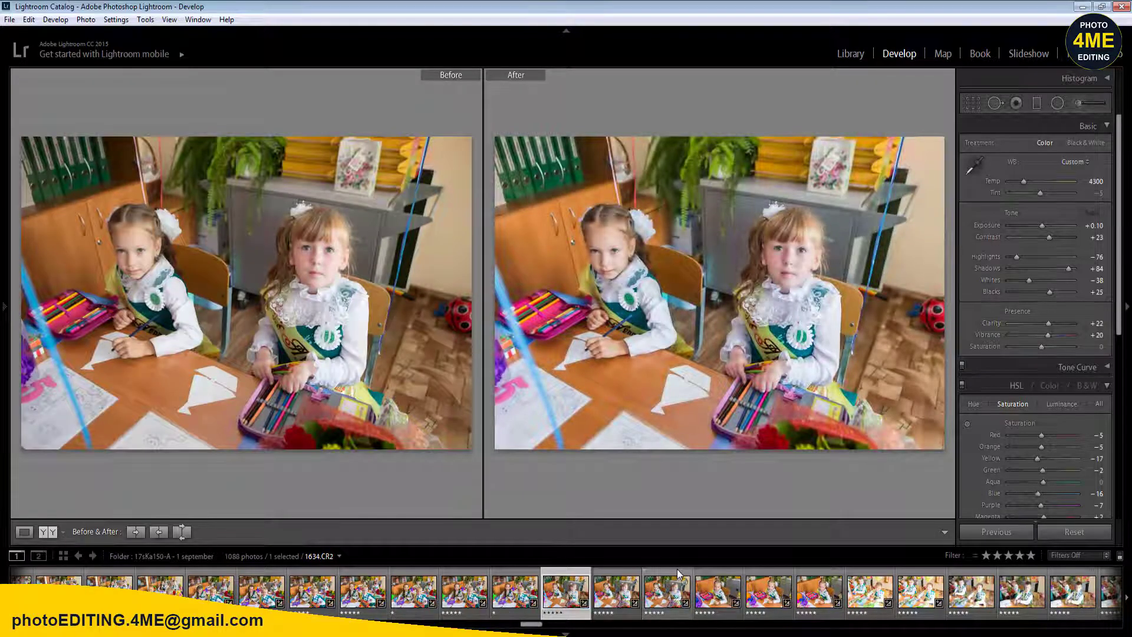
pyautogui.click(1096, 225)
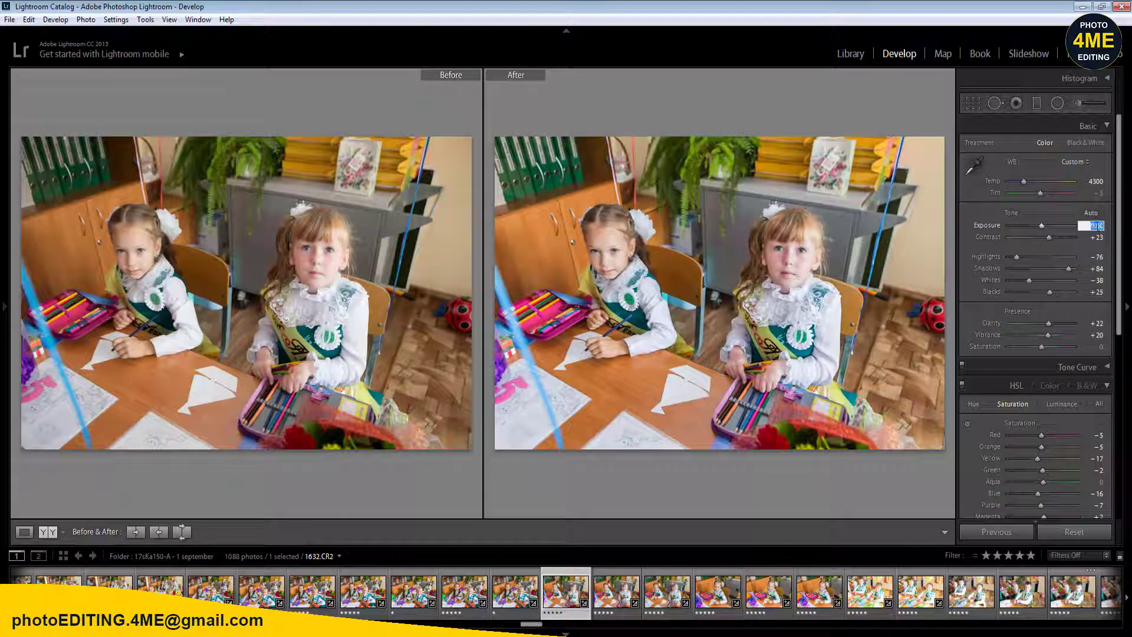
pyautogui.press('Return')
pyautogui.click(1096, 181)
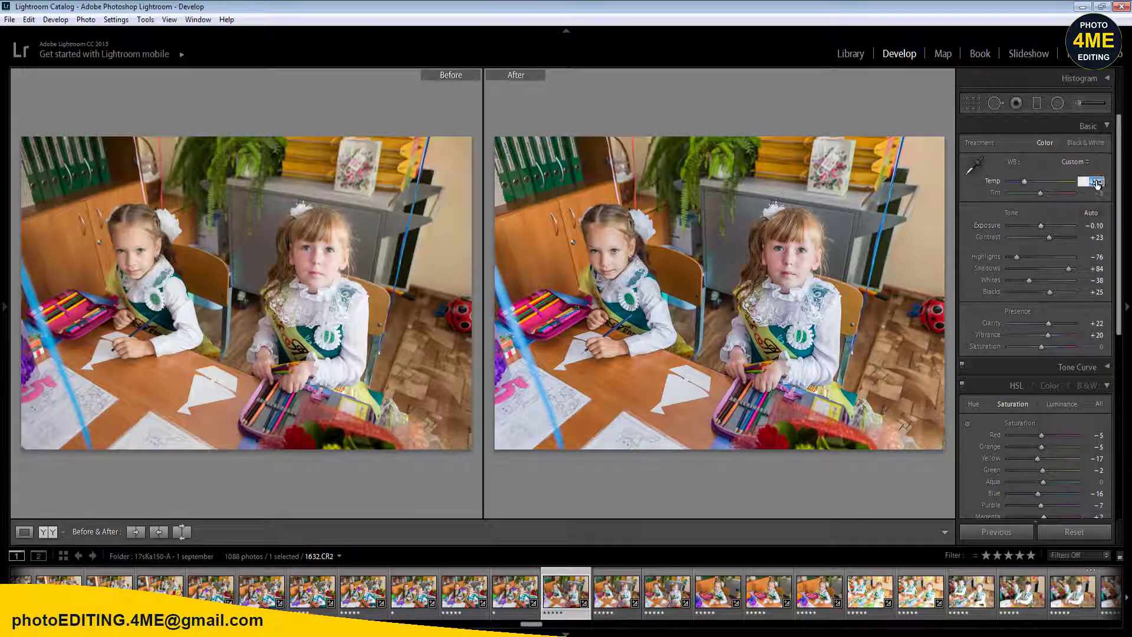
pyautogui.write('4450')
pyautogui.press('Return')
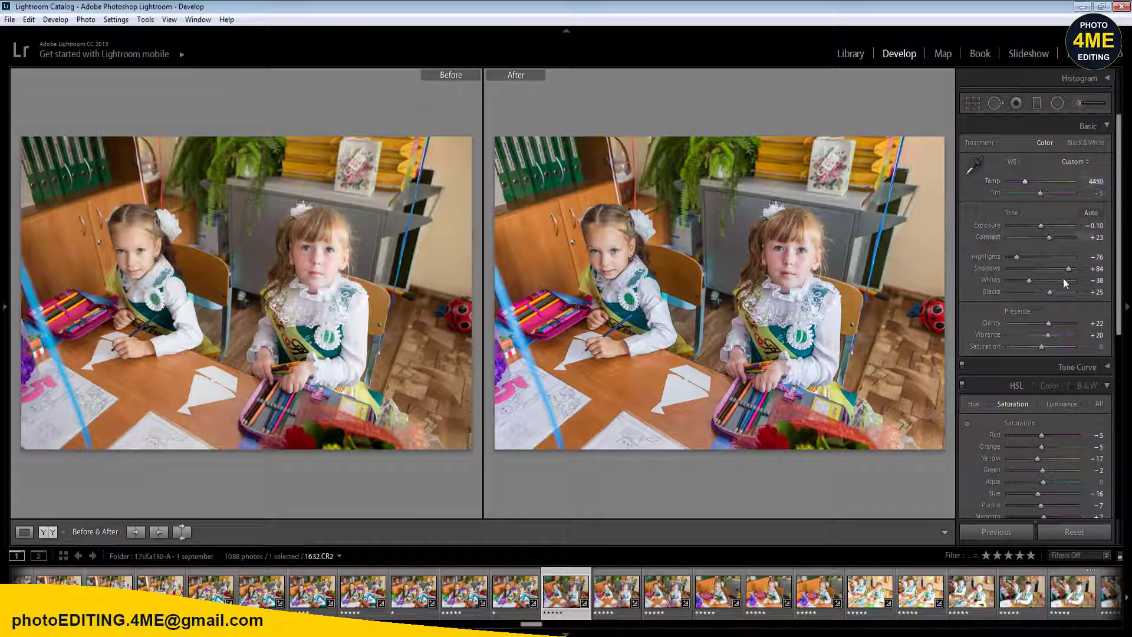
pyautogui.click(1030, 256)
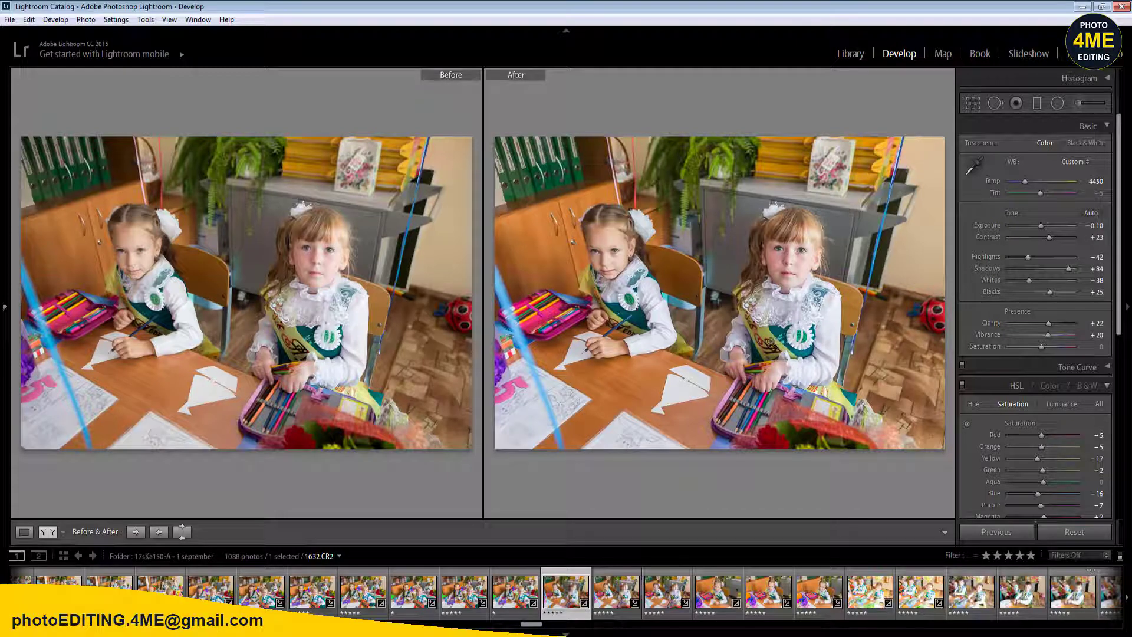
# - Synchronize the settings of 1632.CR2 to the next ten photos
pyautogui.keyDown('shift'); pyautogui.click(1085, 599); pyautogui.keyUp('shift')
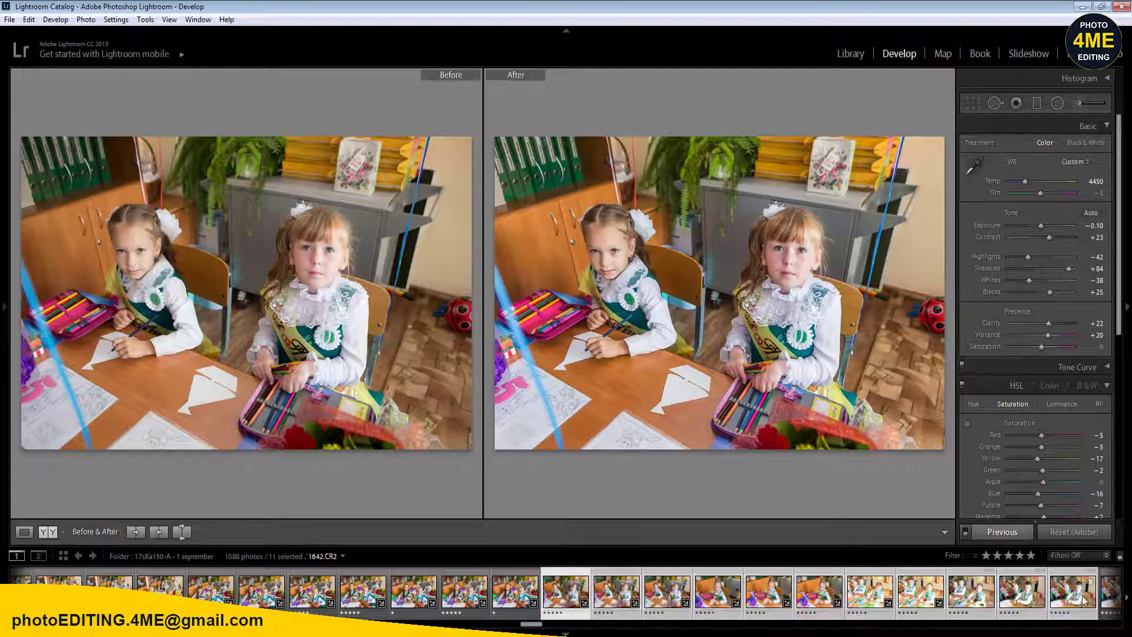
pyautogui.click(1012, 533)
pyautogui.click(641, 559)
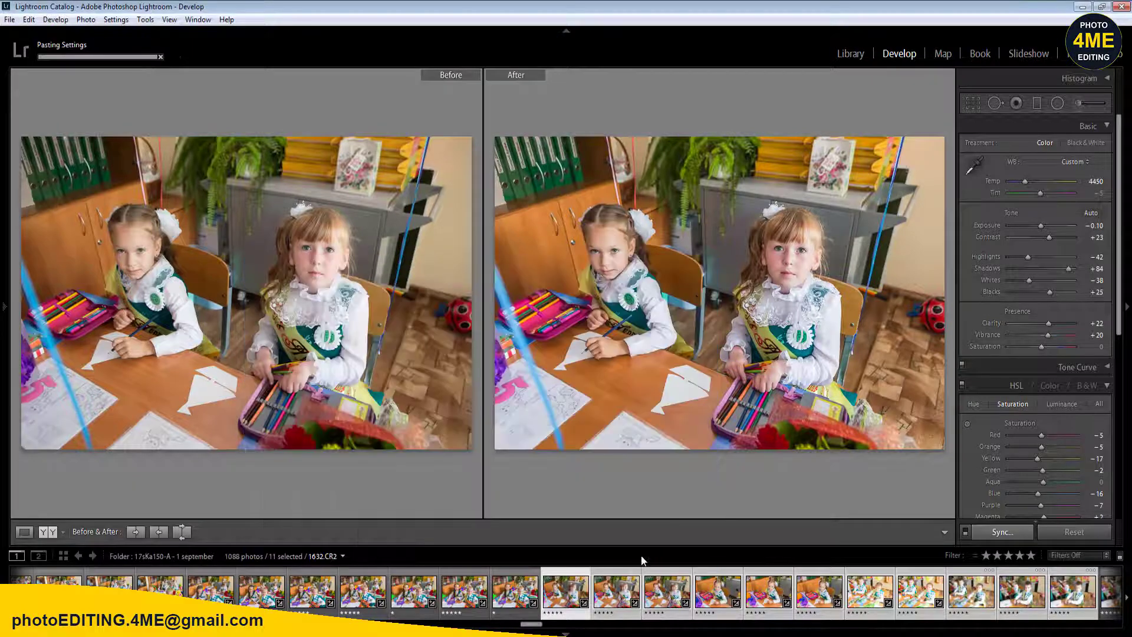
# - Set the blacks of 1632.CR2 to +45 and the contrast to +27, and synchronize the selected photos again
pyautogui.moveTo(1049, 293)
pyautogui.mouseDown()
pyautogui.moveTo(1066, 293)
pyautogui.moveTo(1056, 293)
pyautogui.mouseUp()
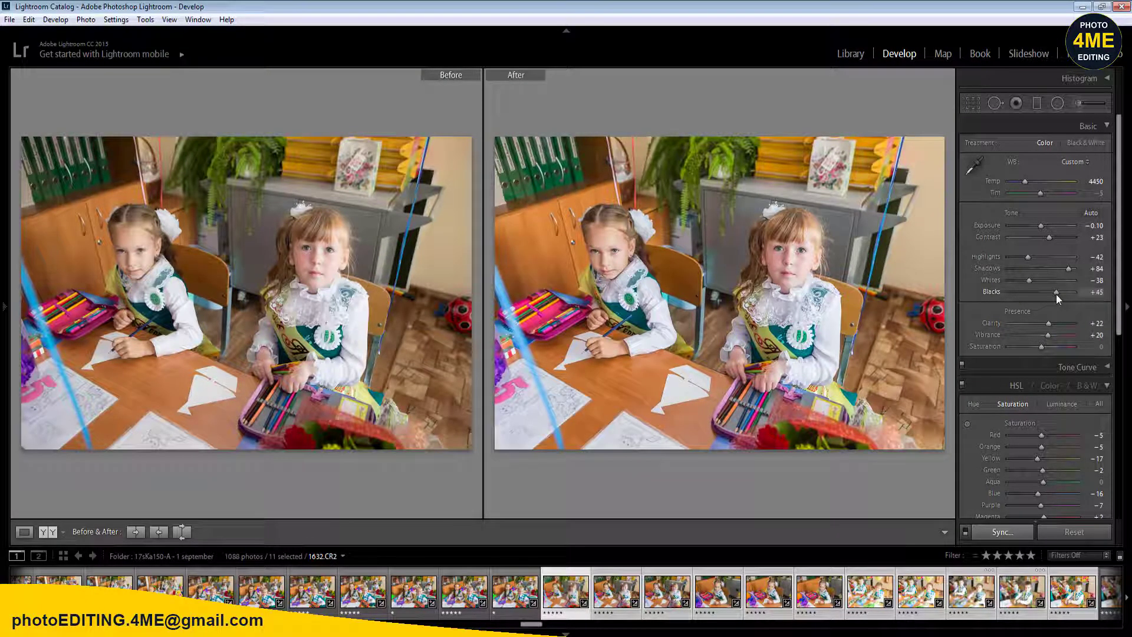
pyautogui.click(1095, 237)
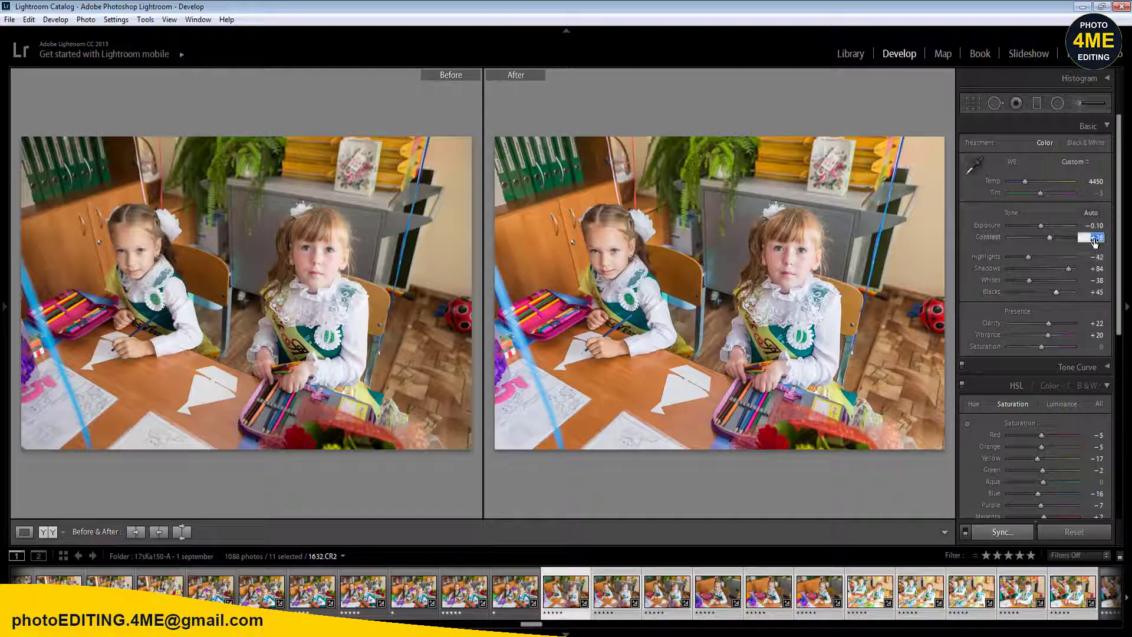
pyautogui.press('Return')
pyautogui.click(1010, 531)
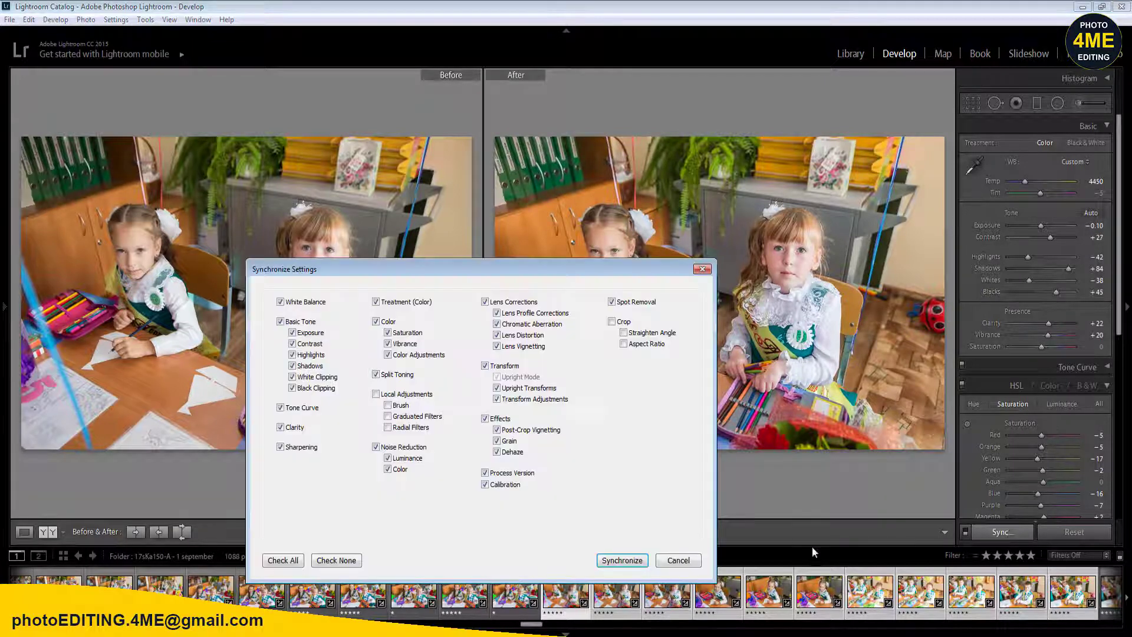
pyautogui.click(622, 560)
# - Compare the neighbouring photos of the two girls at the desk and rate the reject with one star
pyautogui.click(520, 596)
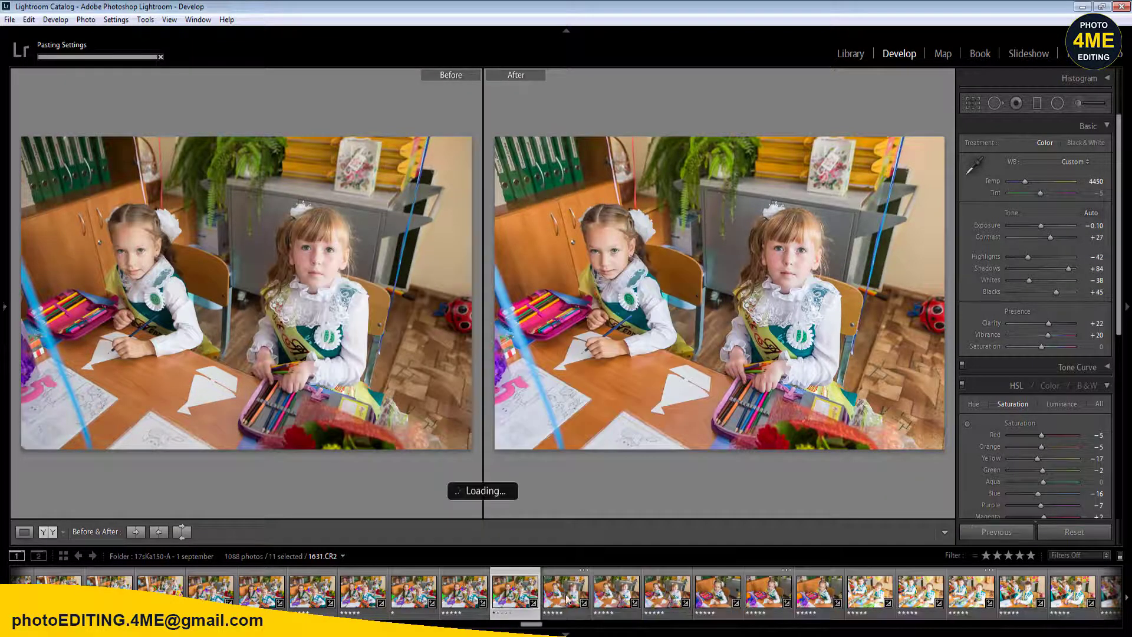
pyautogui.click(611, 596)
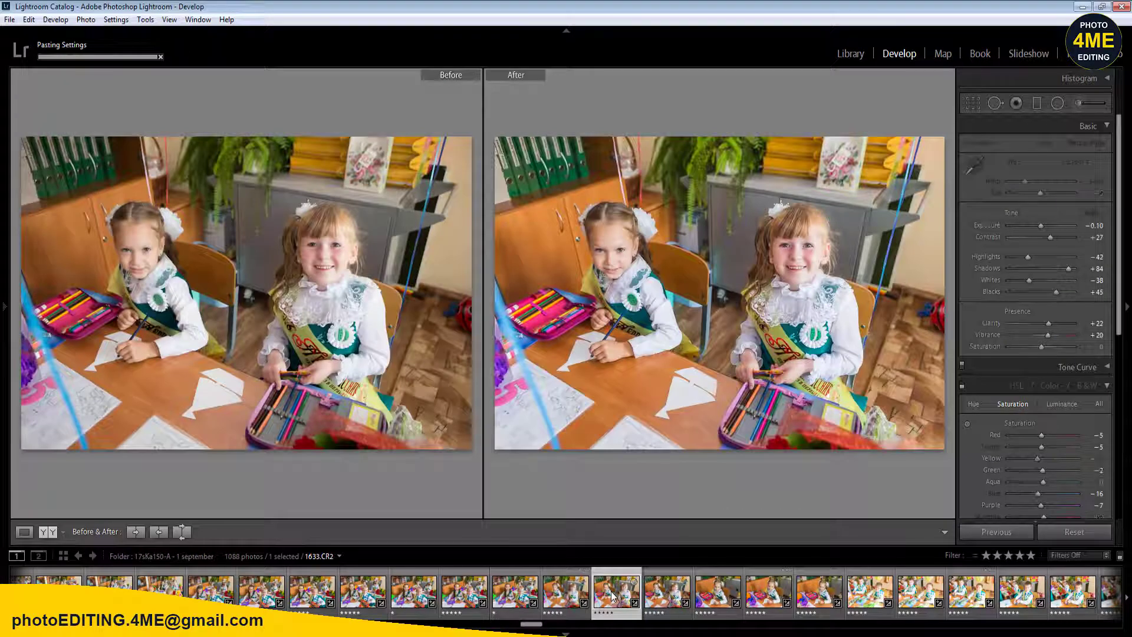
pyautogui.press('Right')
pyautogui.press('1')
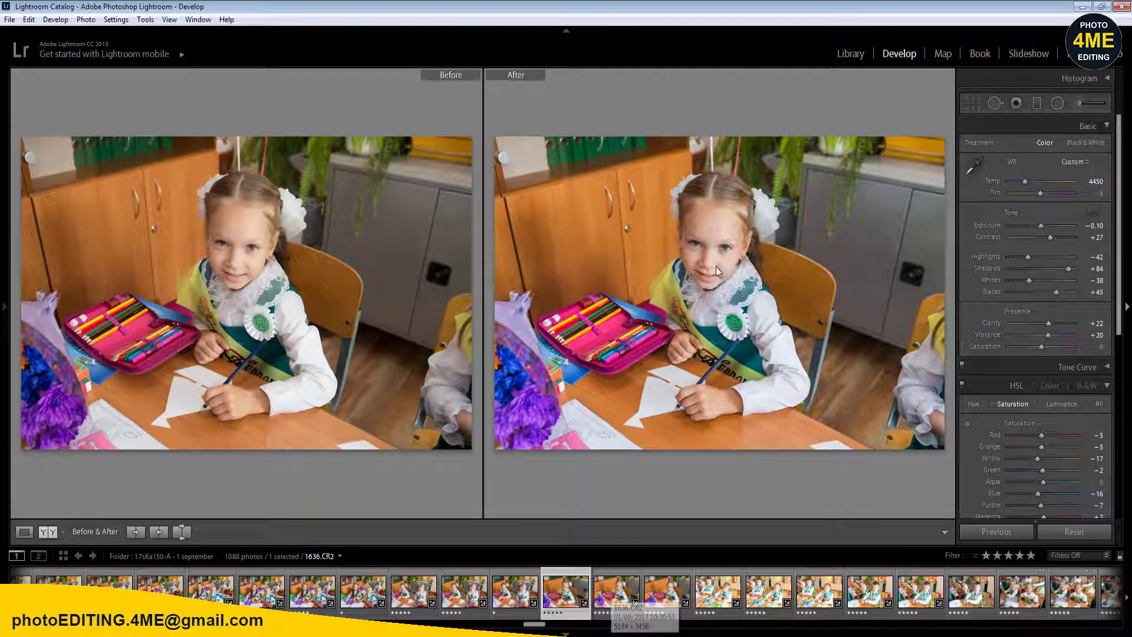
# - Add an inverted-mask radial filter with exposure 0.40 and shadows 16 centred on the girl's face in 1635.CR2
pyautogui.hotkey('shift', 'm')
pyautogui.moveTo(716, 267); pyautogui.dragTo(842, 423)
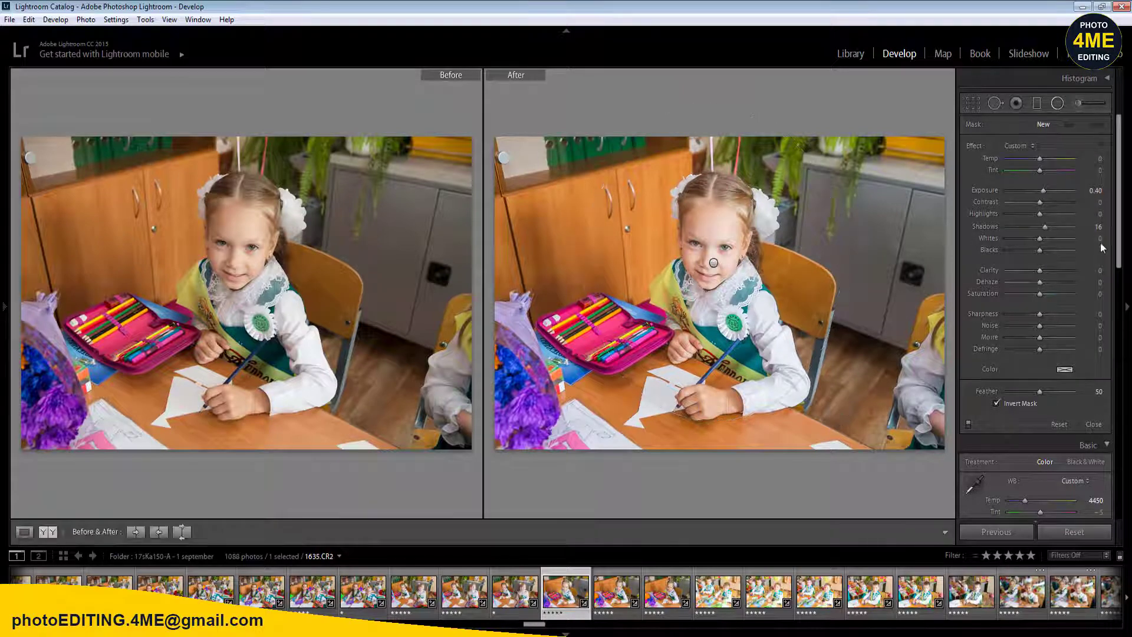
pyautogui.hotkey('shift', 'm')
# - Review the remaining photos of the girl with the pink pencil case and rate the reject with one star
pyautogui.press('Right')
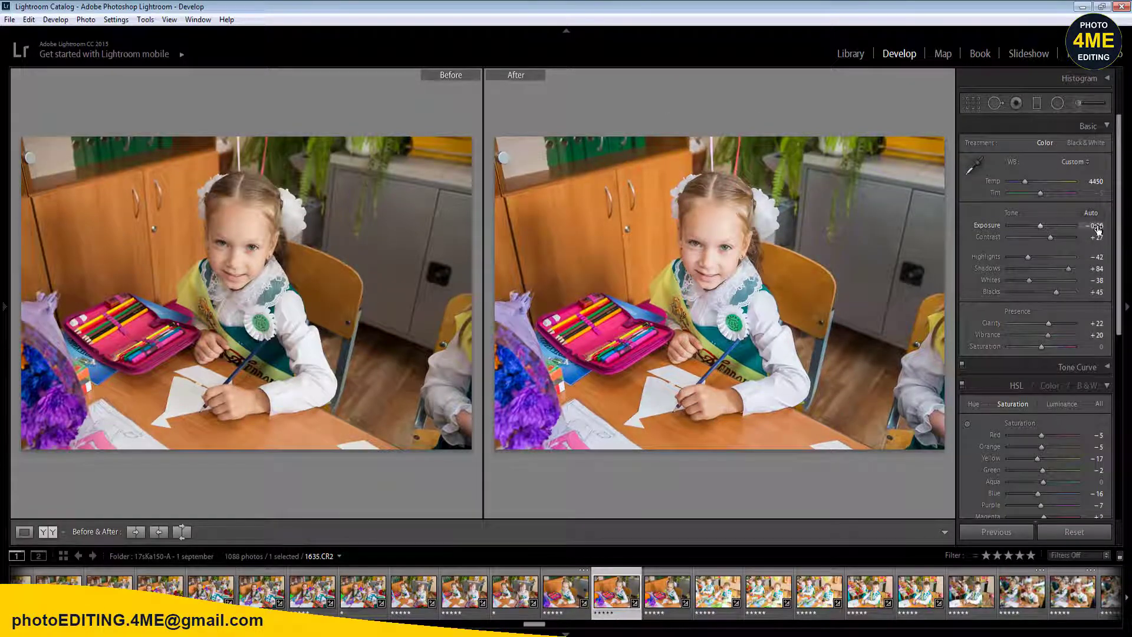
pyautogui.press('Right')
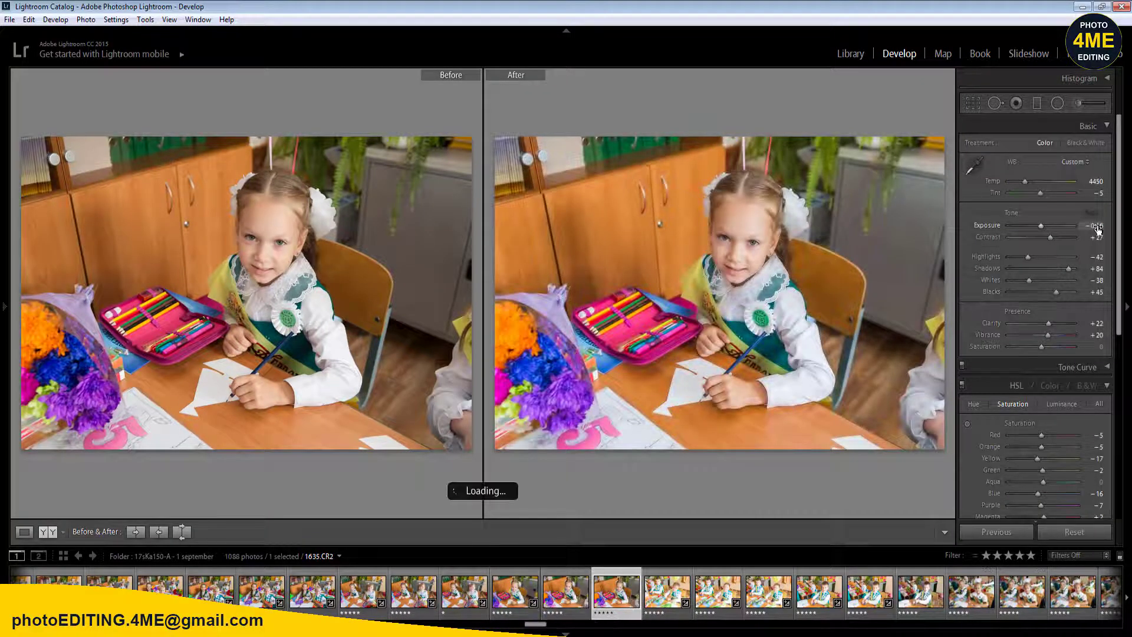
pyautogui.press('1')
pyautogui.press('Right')
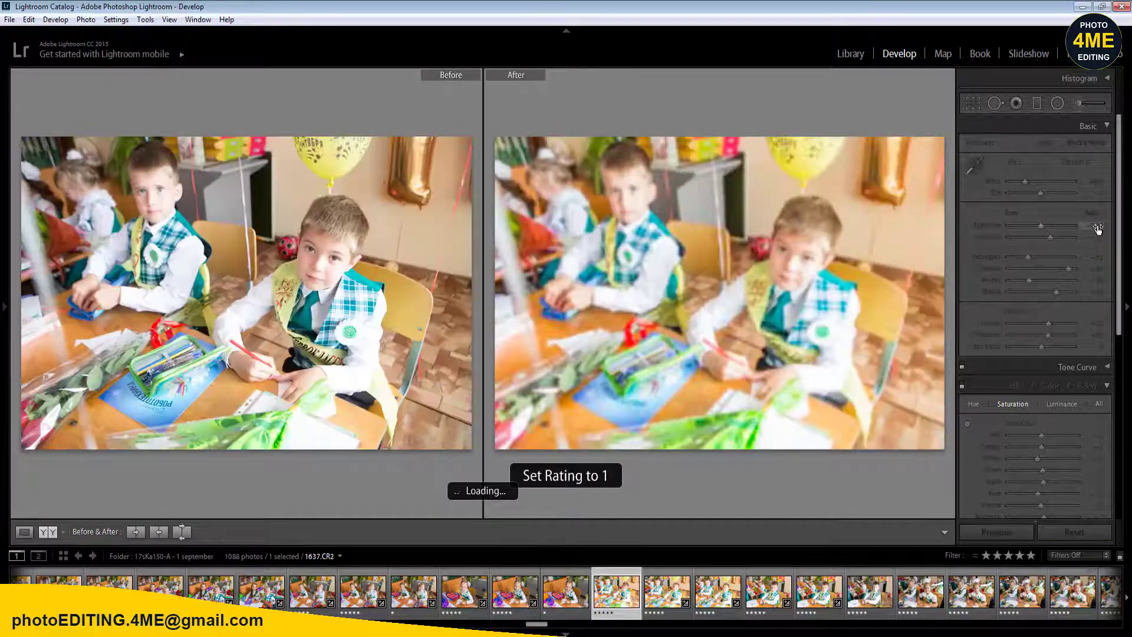
# - Set the exposure of 1638.CR2 to −0.60 and its tint to −3
pyautogui.click(1097, 226)
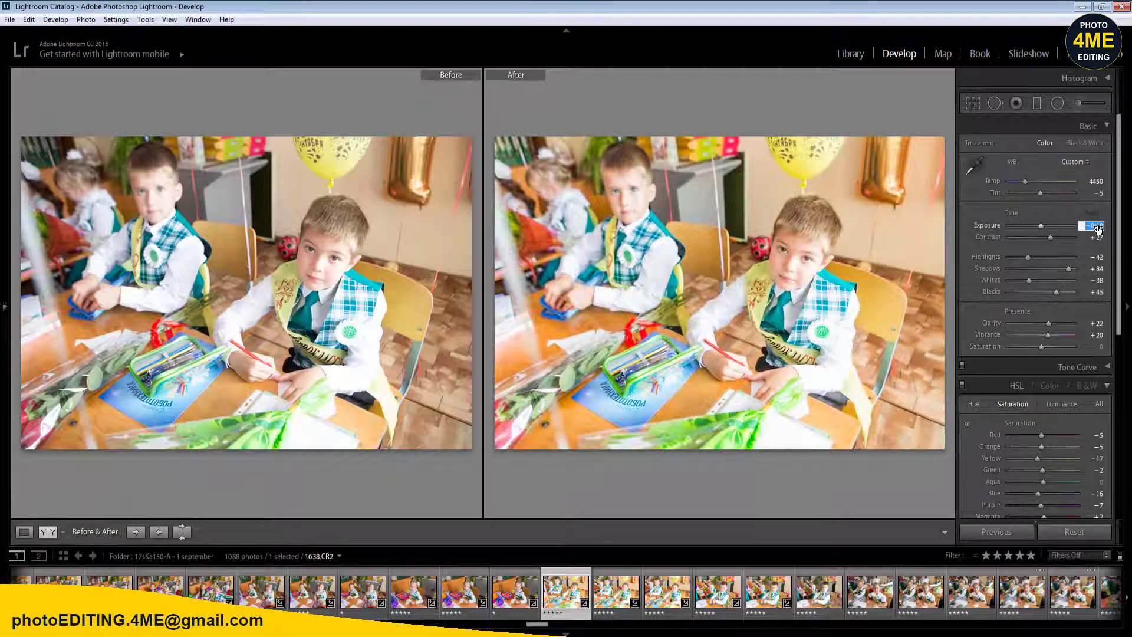
pyautogui.press('Down')
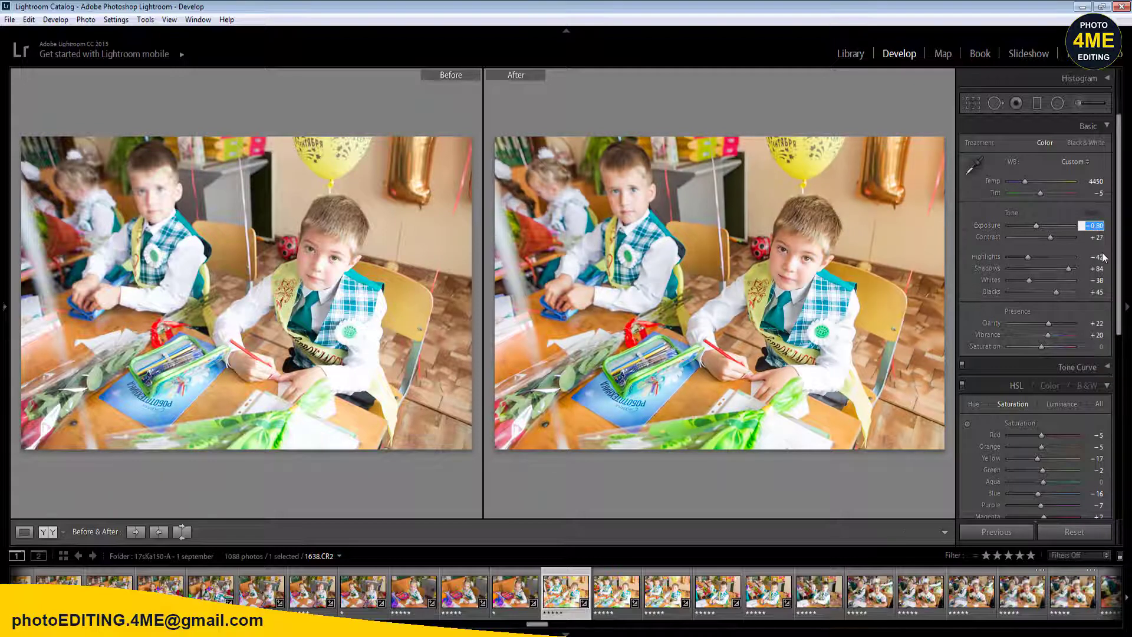
pyautogui.press('Down')
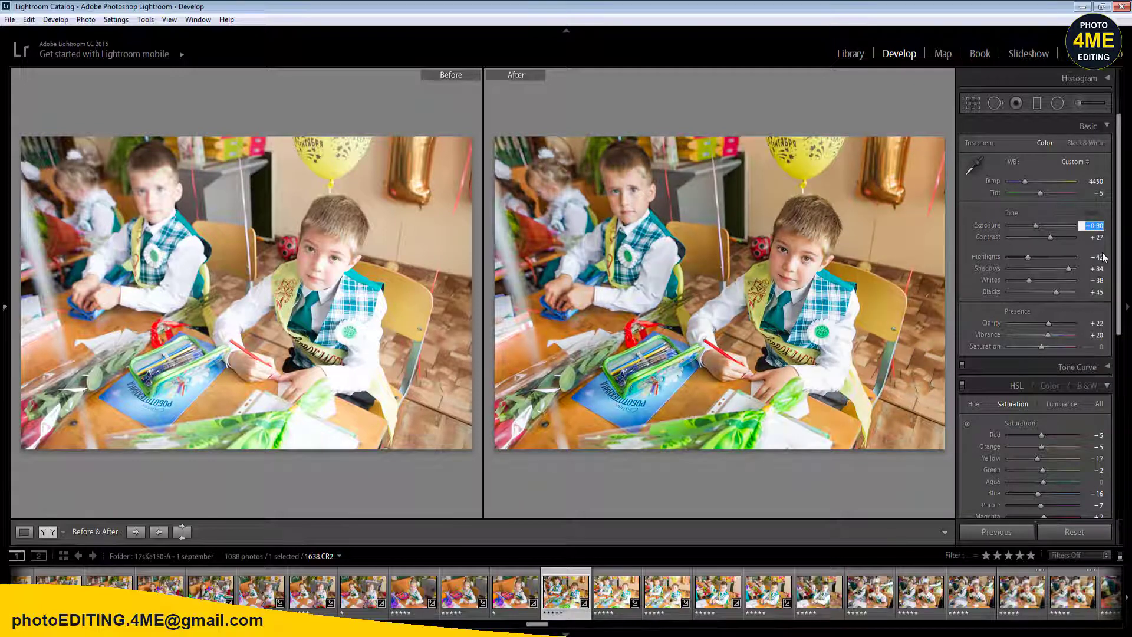
pyautogui.press('Up')
pyautogui.press('Up')
pyautogui.press('Up')
pyautogui.press('Return')
pyautogui.click(1097, 194)
pyautogui.press('Up')
pyautogui.press('Up')
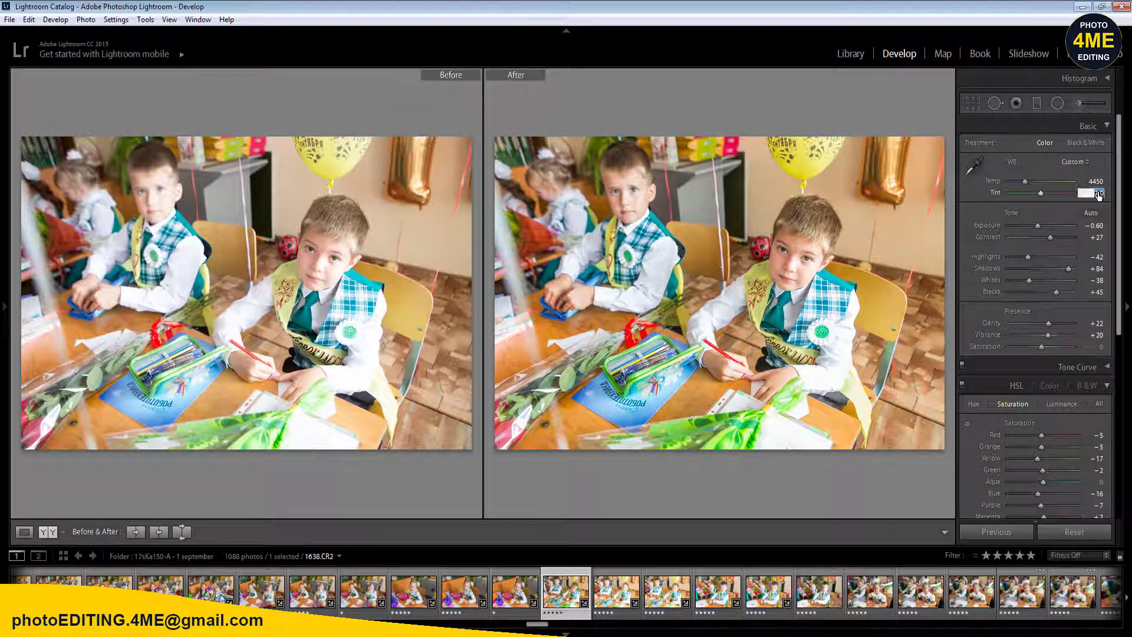
pyautogui.press('Return')
# - Synchronize the develop settings of 1638.CR2 with the ten photos that follow it
pyautogui.keyDown('shift'); pyautogui.click(1065, 599); pyautogui.keyUp('shift')
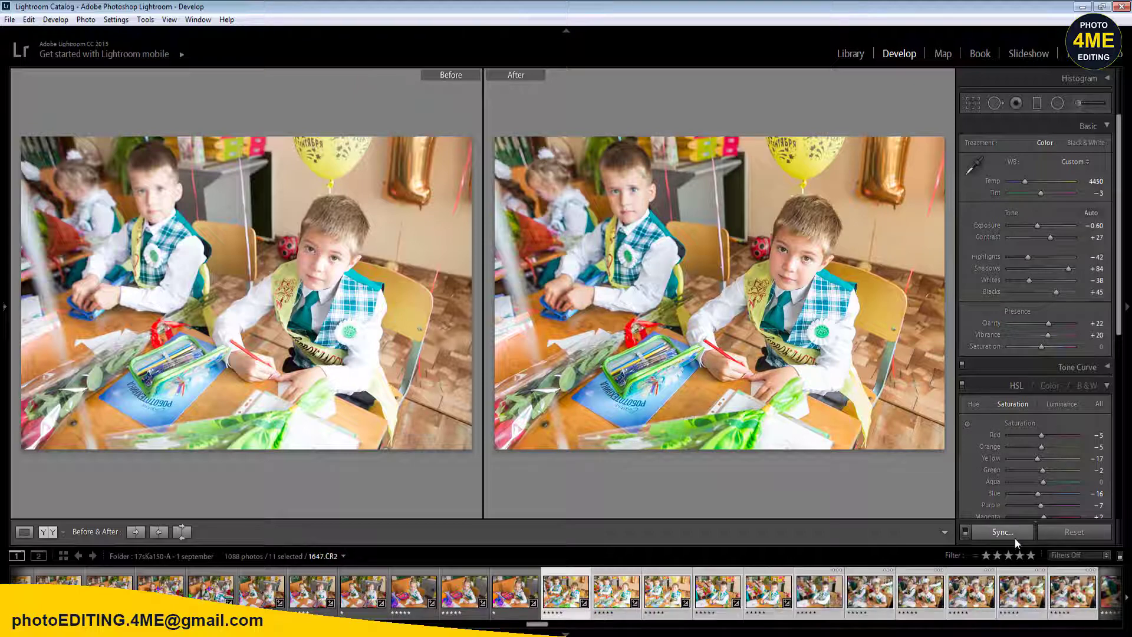
pyautogui.click(1012, 534)
pyautogui.click(623, 560)
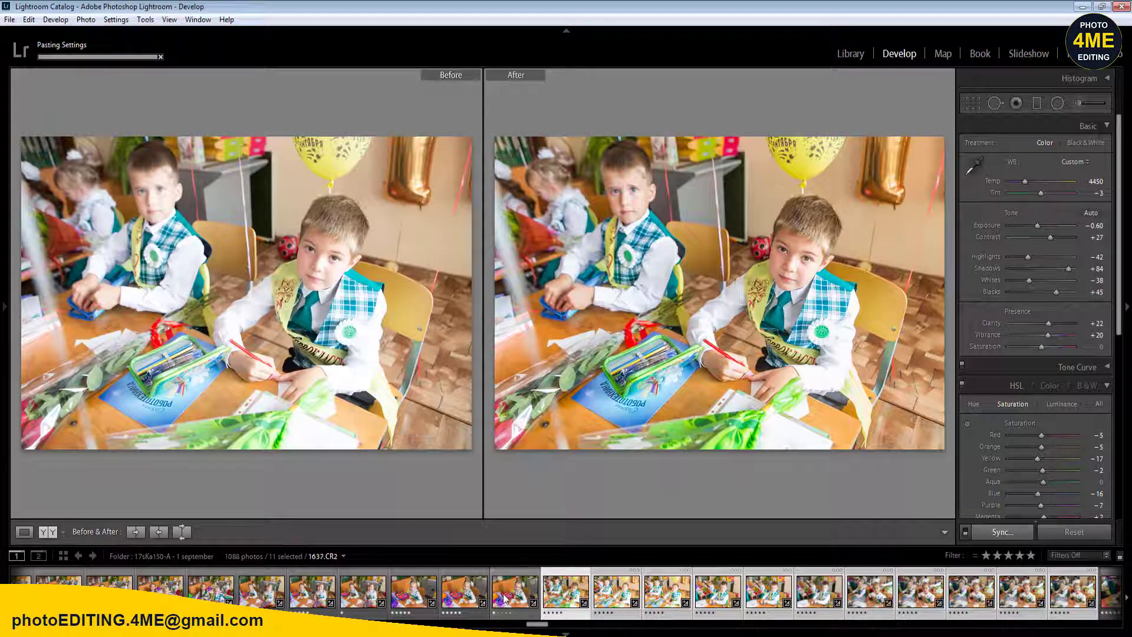
# - Set the highlights of 1639.CR2 to −100, the shadows to +67 and the whites to −58
pyautogui.click(608, 594)
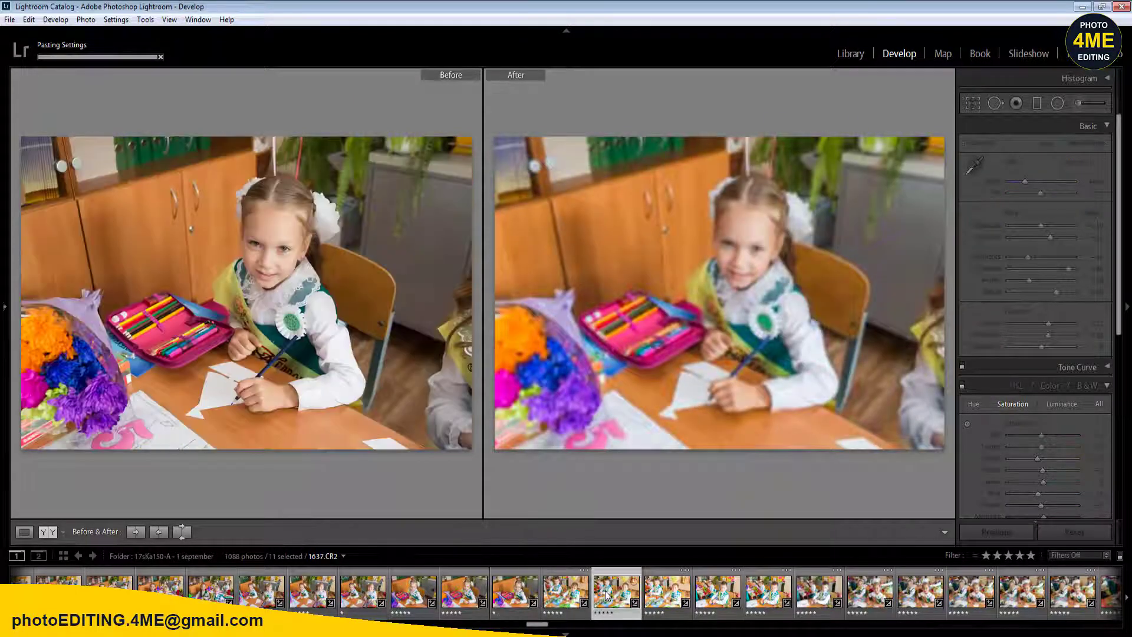
pyautogui.click(608, 594)
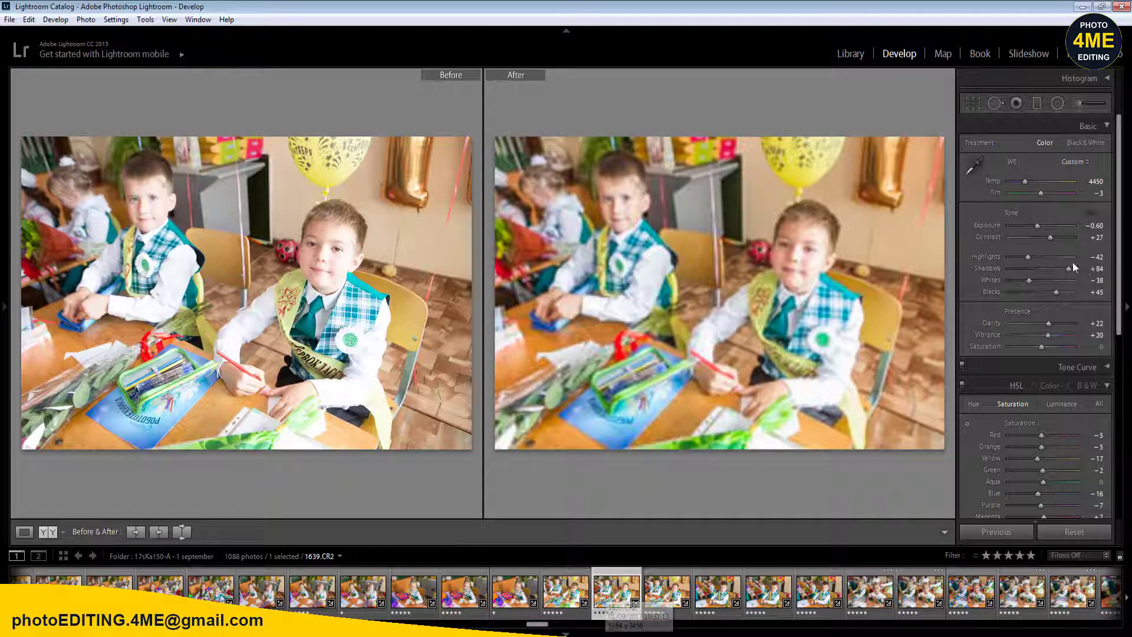
pyautogui.moveTo(1028, 257); pyautogui.dragTo(1063, 268)
pyautogui.click(1023, 281)
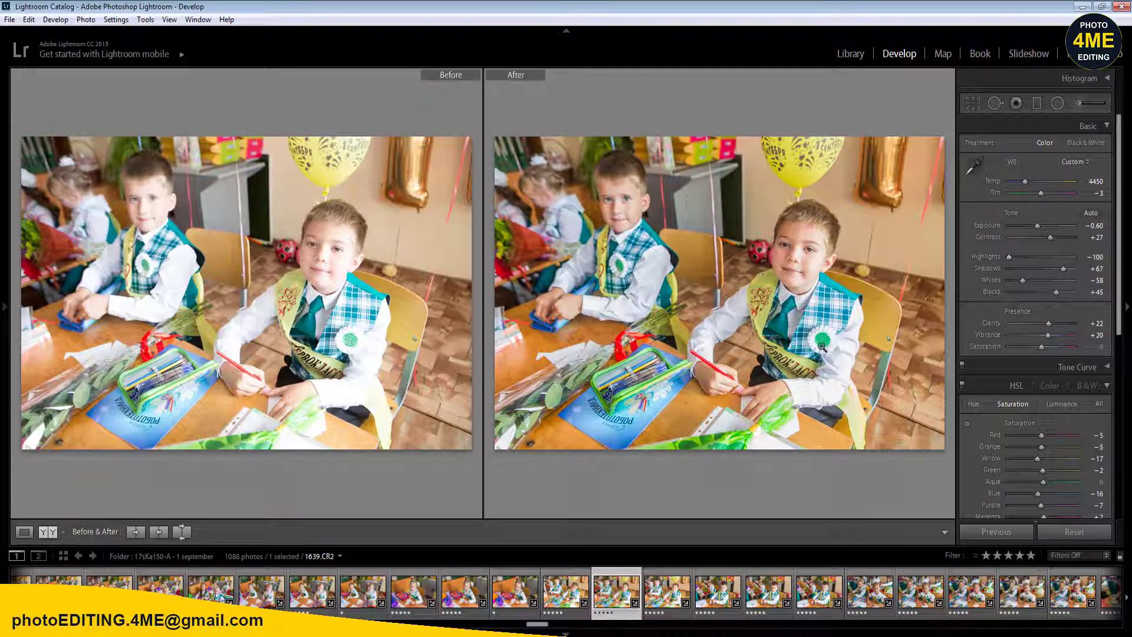
# - Synchronize the settings of 1639.CR2 to 1640.CR2 and open 1640.CR2 to check it
pyautogui.keyDown('ctrl'); pyautogui.click(672, 601); pyautogui.keyUp('ctrl')
pyautogui.click(1002, 532)
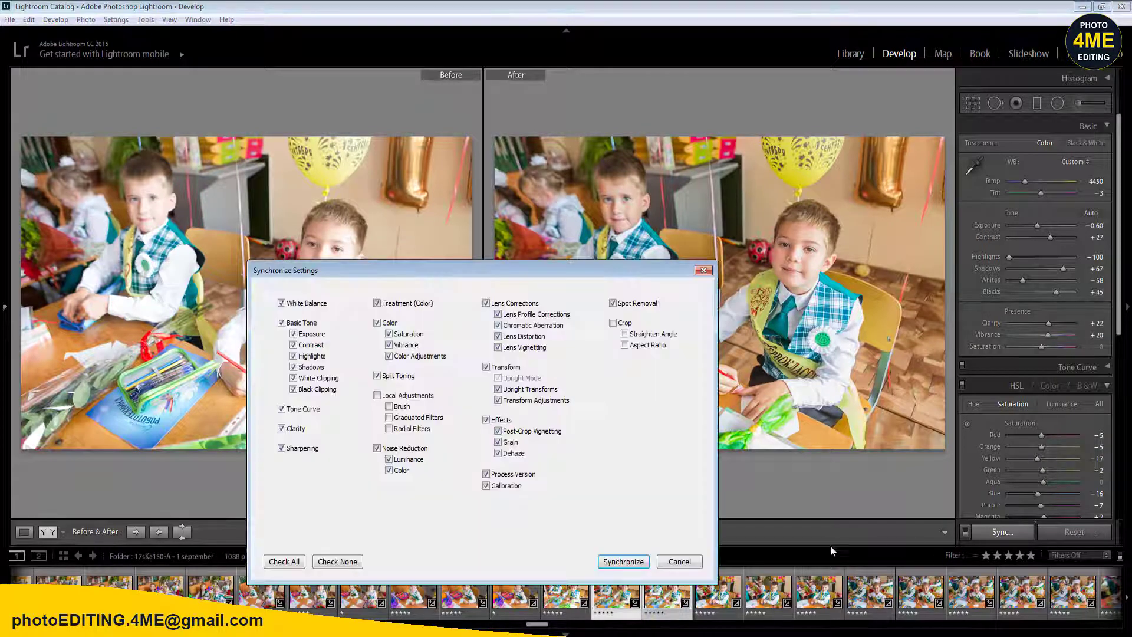
pyautogui.click(619, 560)
pyautogui.click(663, 597)
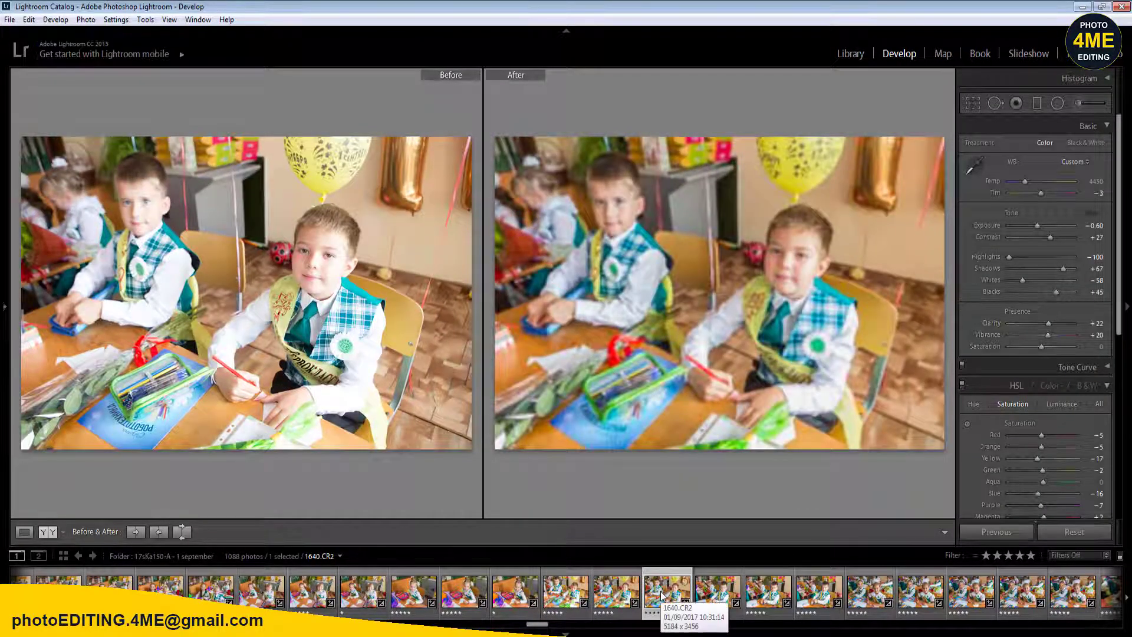
# - Add an inverted-mask radial filter with exposure 0.40 and shadows 16 over the two girls in the background of 1641.CR2
pyautogui.press('Right')
pyautogui.press('Right')
pyautogui.press('Right')
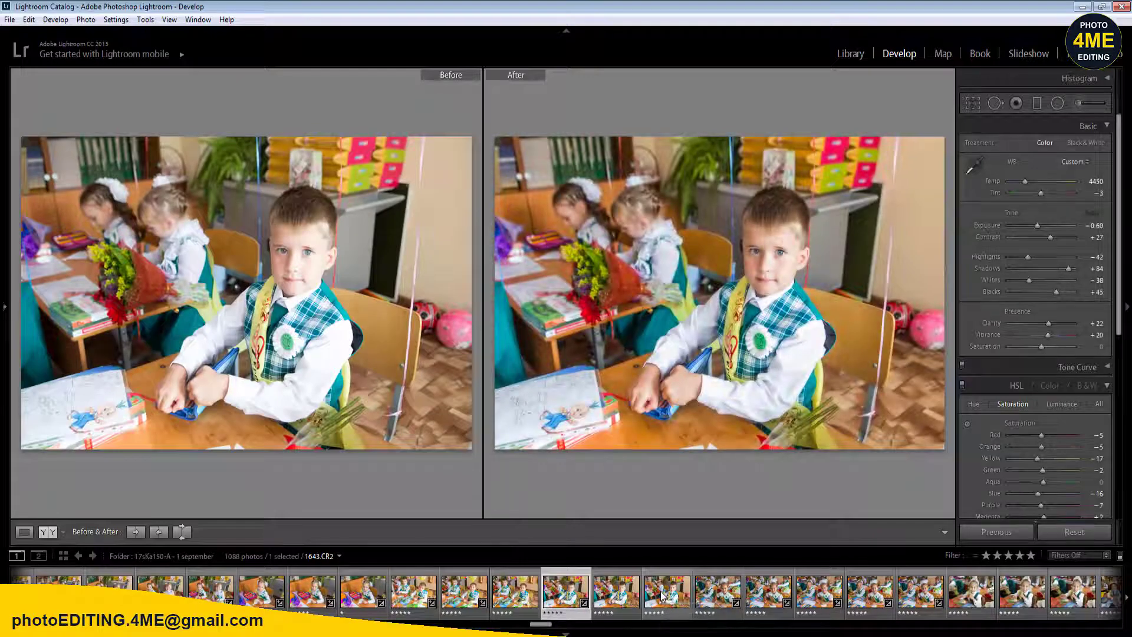
pyautogui.press('Right')
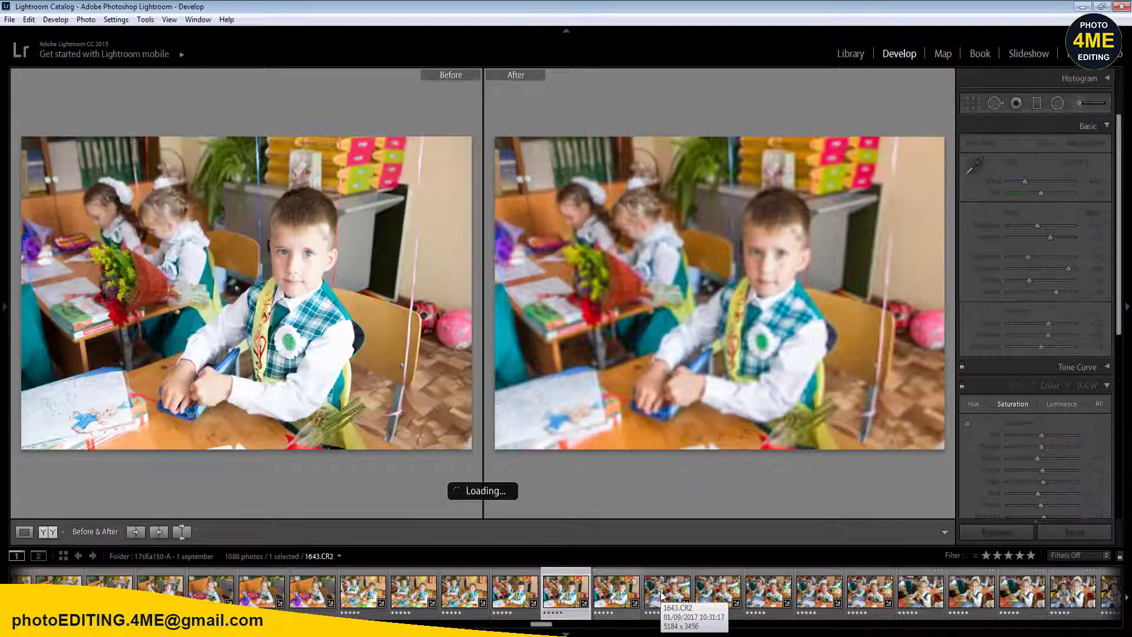
pyautogui.hotkey('shift', 'm')
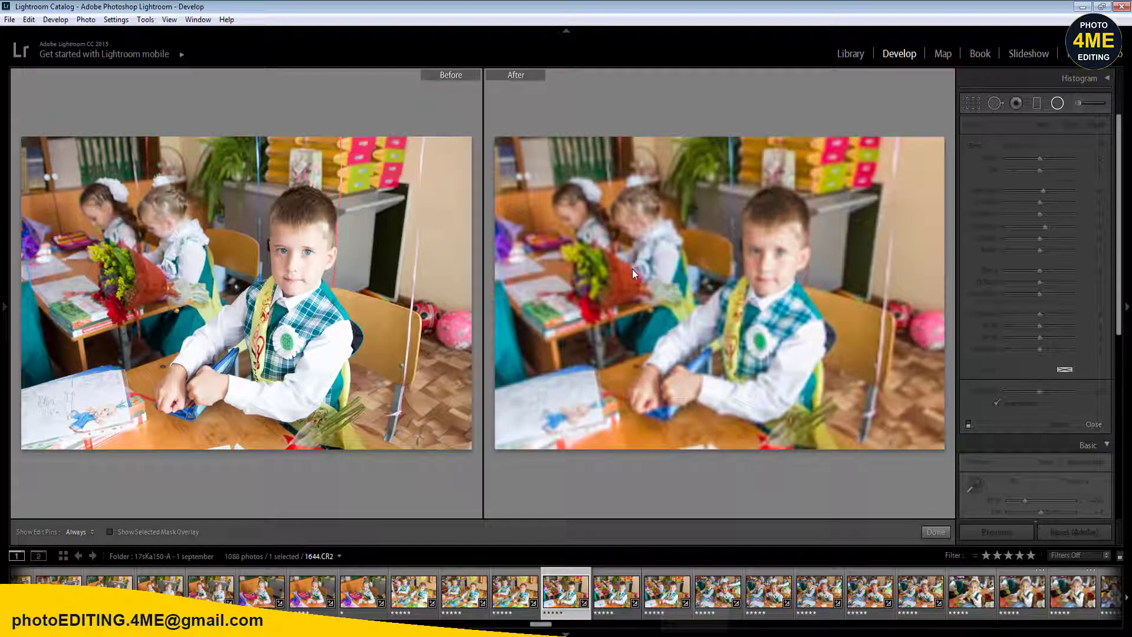
pyautogui.moveTo(615, 251); pyautogui.dragTo(711, 356)
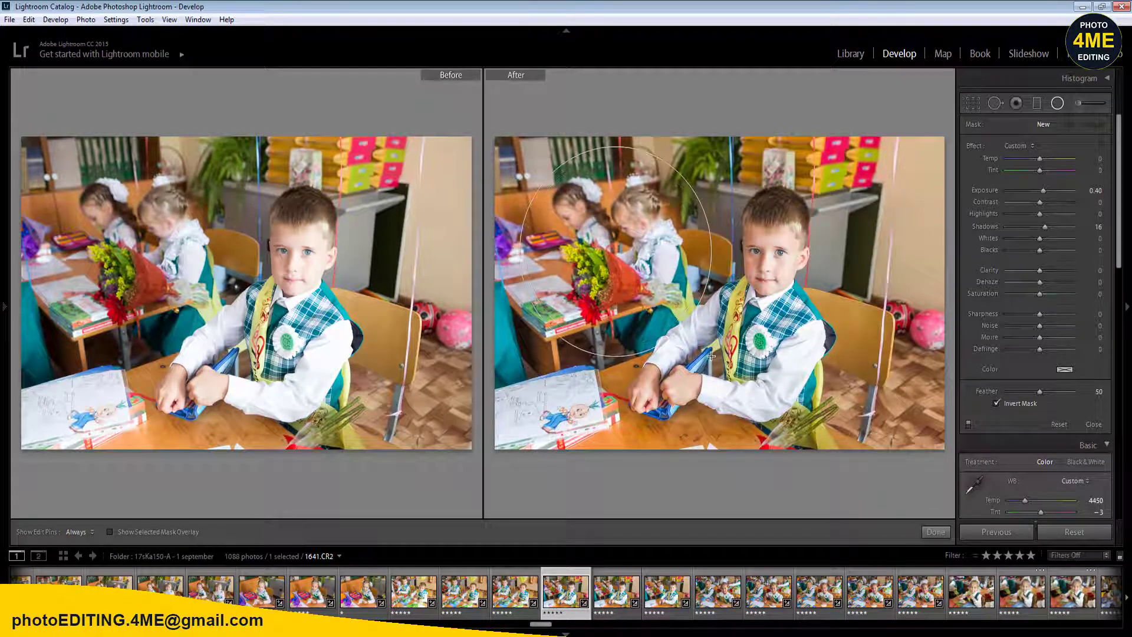
# - Add an inverted-mask radial filter with exposure 0.40 and shadows 16 over the background girls in 1642.CR2, and rate the next similar photo one star
pyautogui.press('Left')
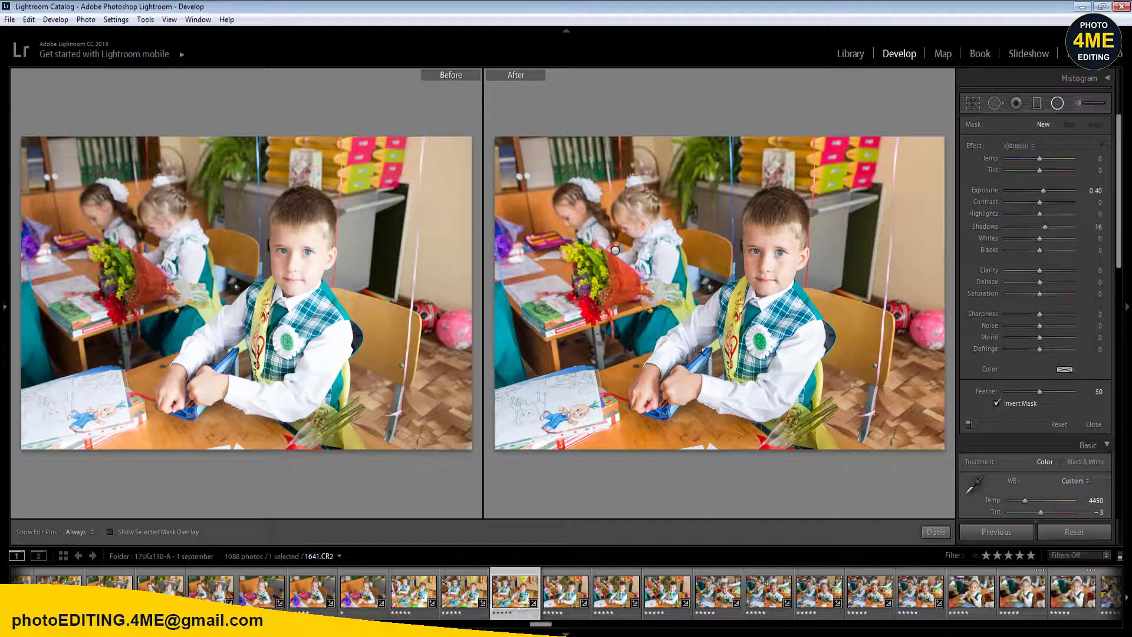
pyautogui.press('Right')
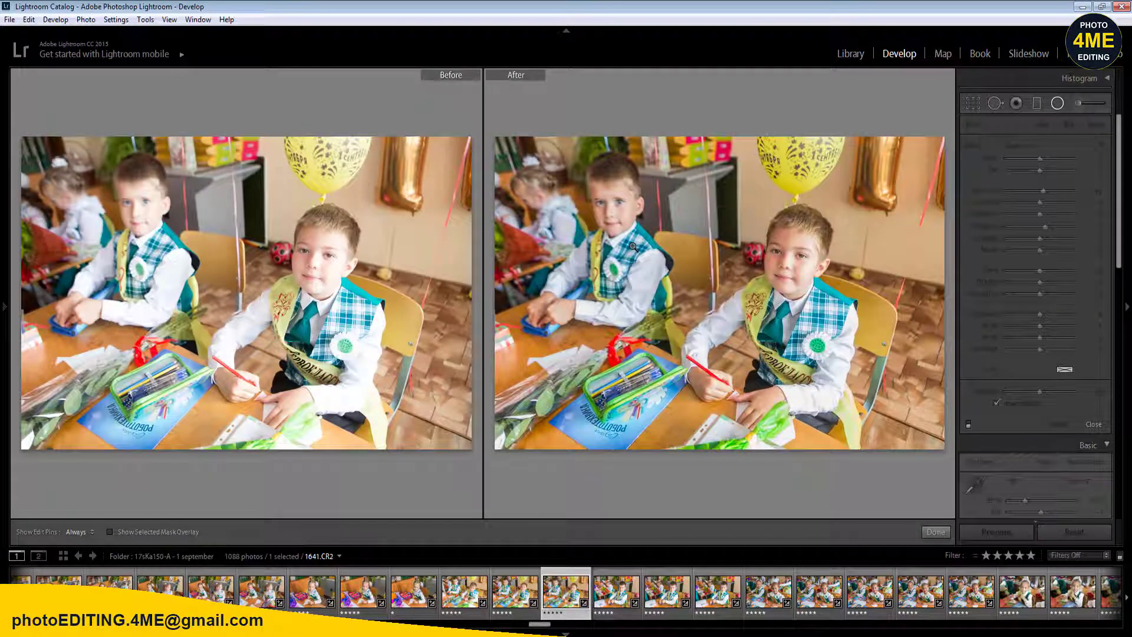
pyautogui.press('Left')
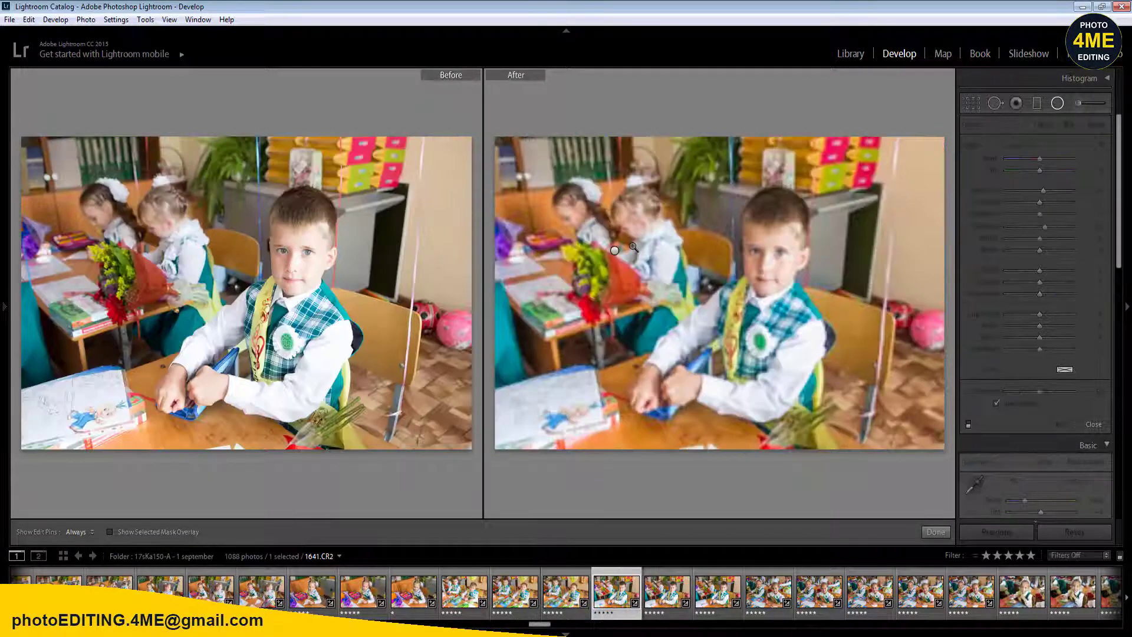
pyautogui.press('Right')
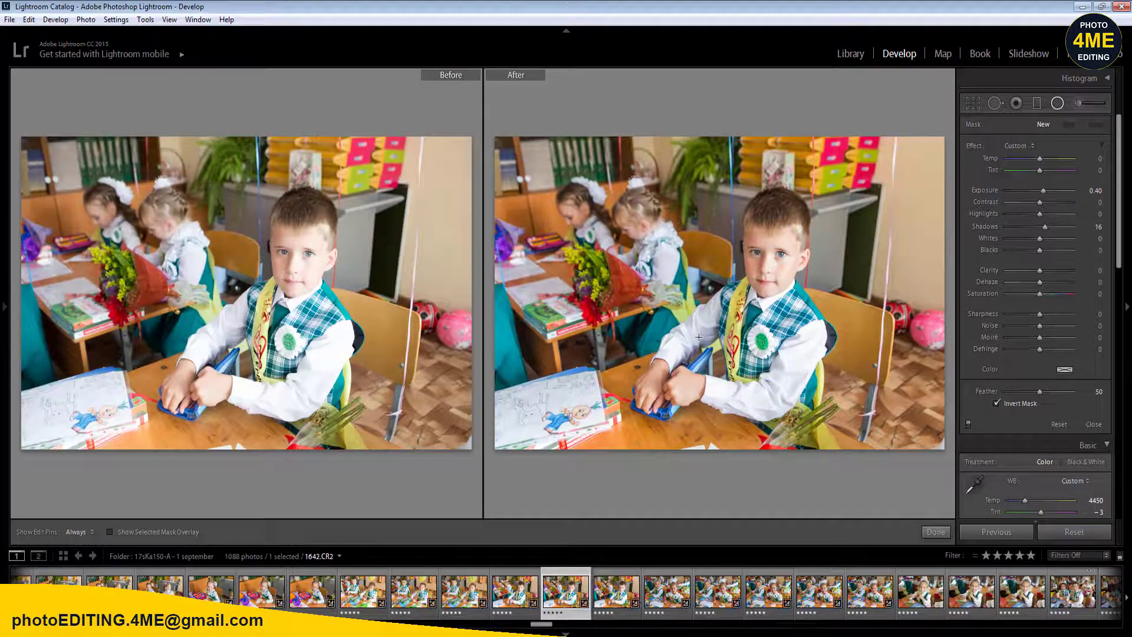
pyautogui.moveTo(616, 246); pyautogui.dragTo(720, 356)
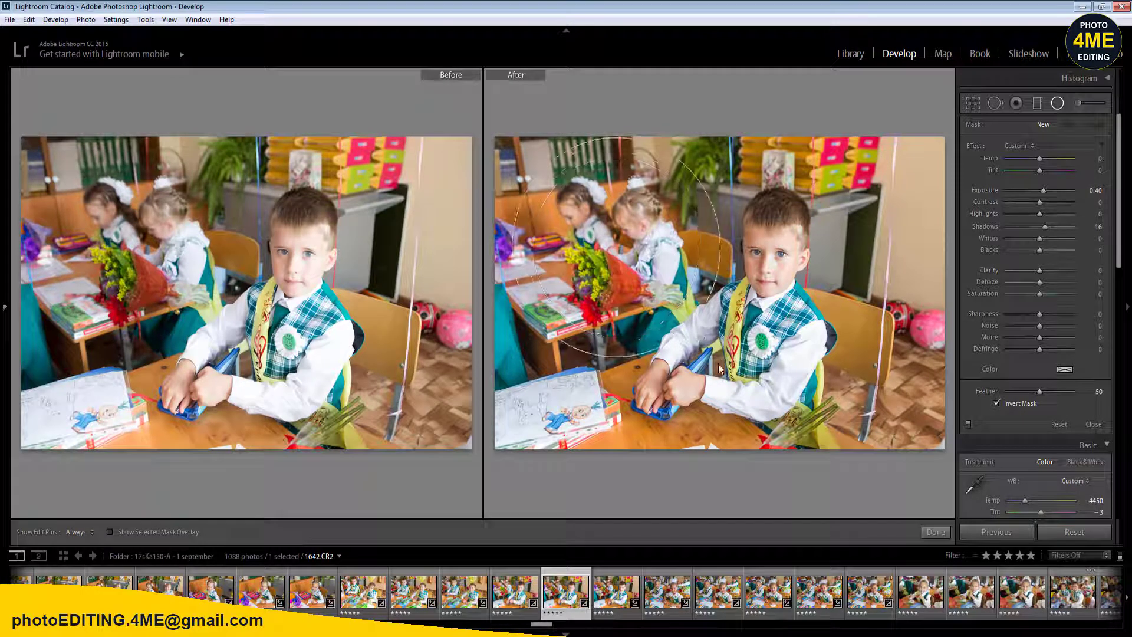
pyautogui.press('Right')
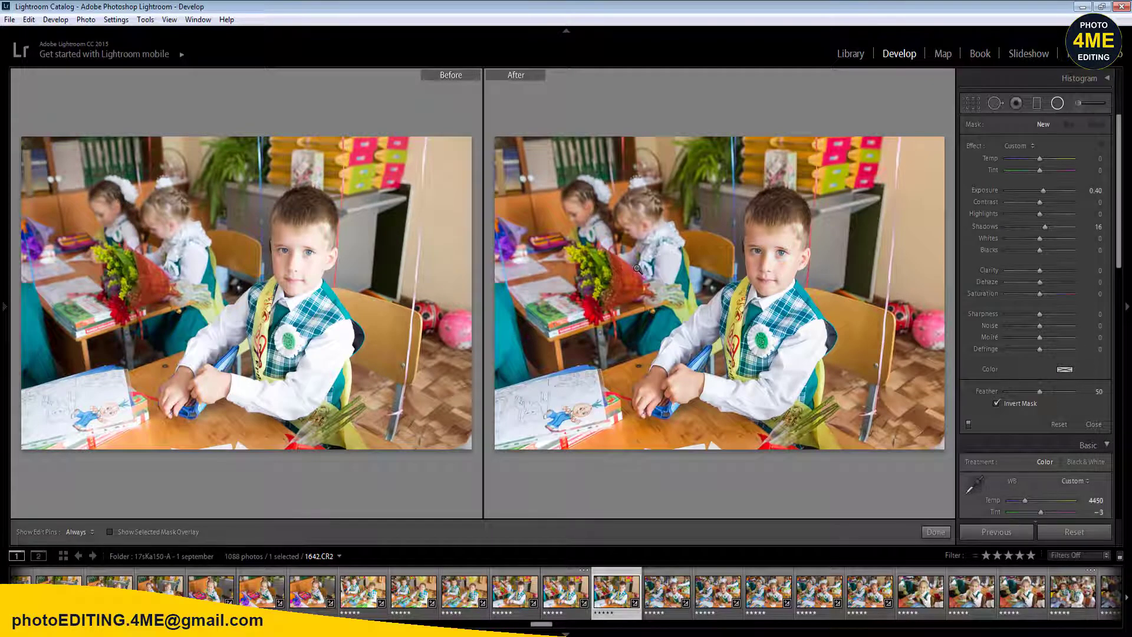
pyautogui.press('1')
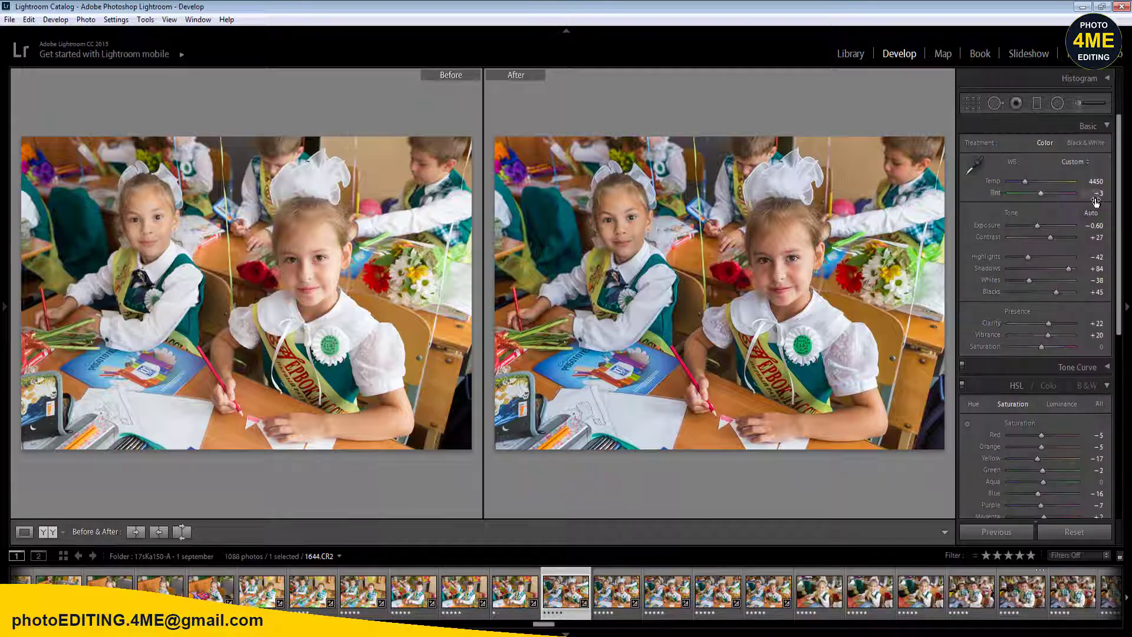
# - Raise the exposure of 1644.CR2, the photo of the girl with the large white bow, by three increments
pyautogui.click(1093, 227)
pyautogui.press('Up')
pyautogui.press('Up')
pyautogui.press('Up')
pyautogui.press('Up')
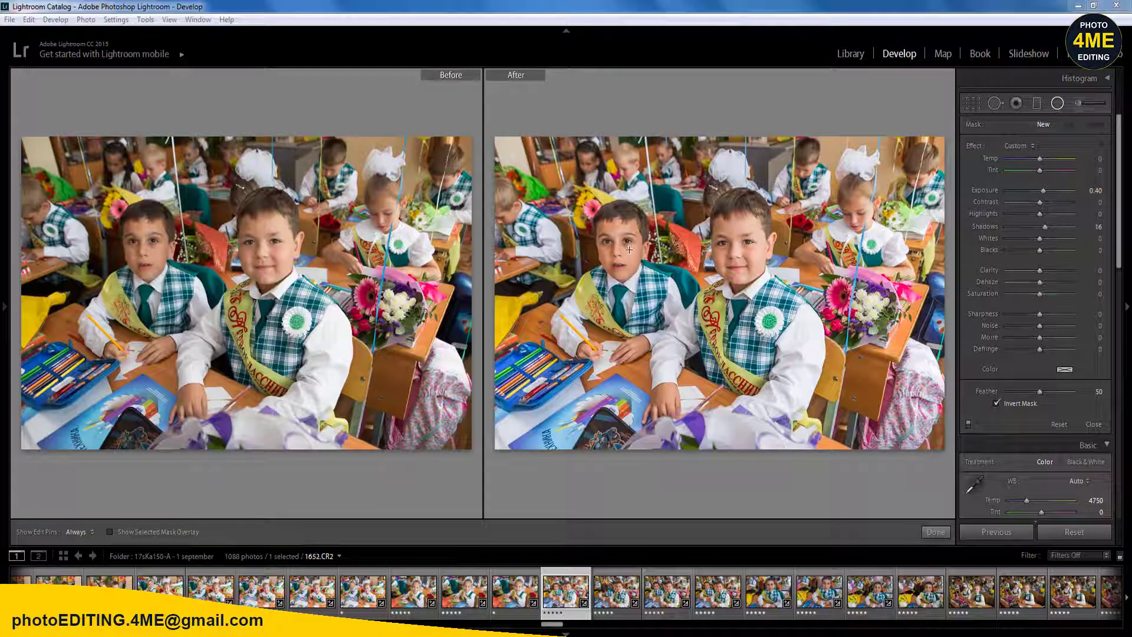
# - Add a radial filter with exposure 0.40 on the dark-haired boy's face in 1652.CR2 and synchronize the photo's settings with the ten following photos
pyautogui.moveTo(619, 255); pyautogui.dragTo(682, 316)
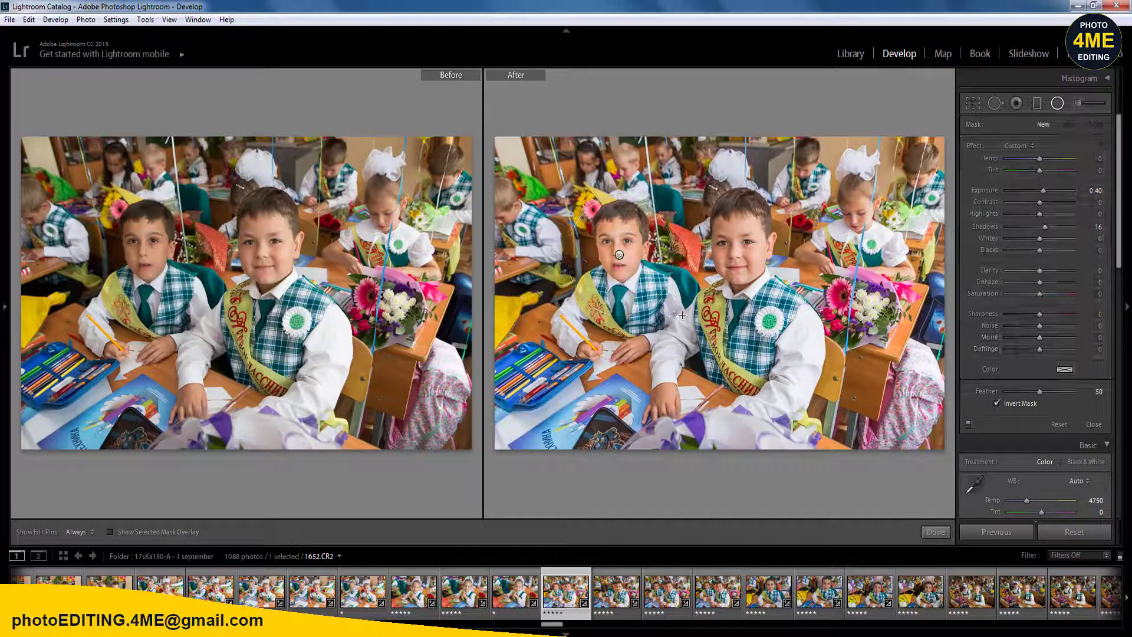
pyautogui.click(936, 532)
pyautogui.keyDown('shift'); pyautogui.click(1073, 592); pyautogui.keyUp('shift')
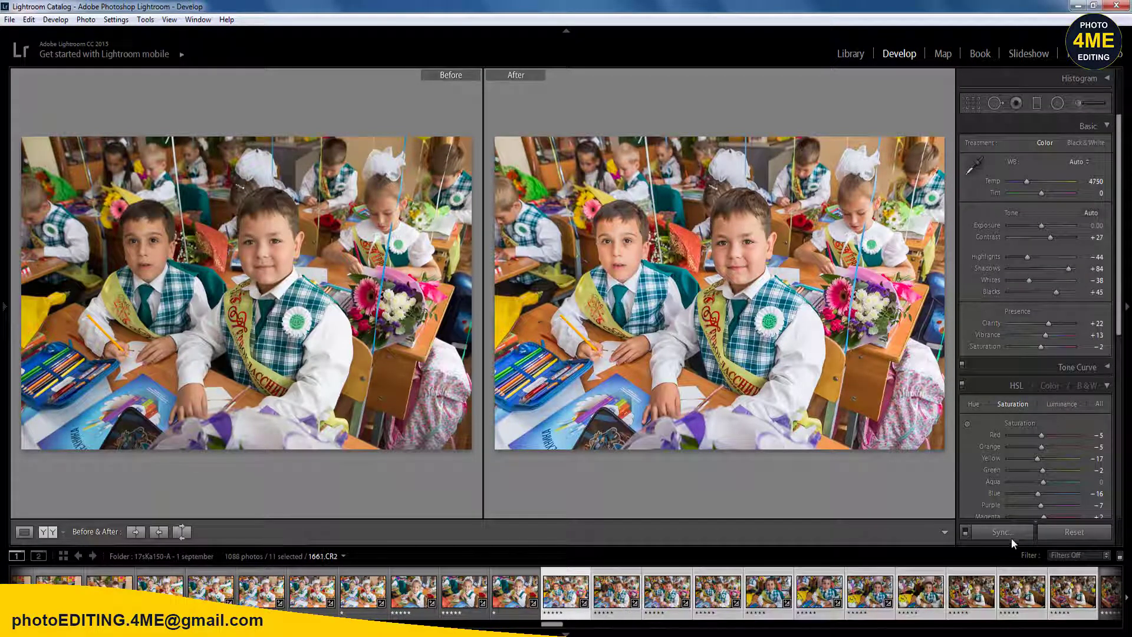
pyautogui.hotkey('ctrl', 'shift', 's')
pyautogui.click(616, 565)
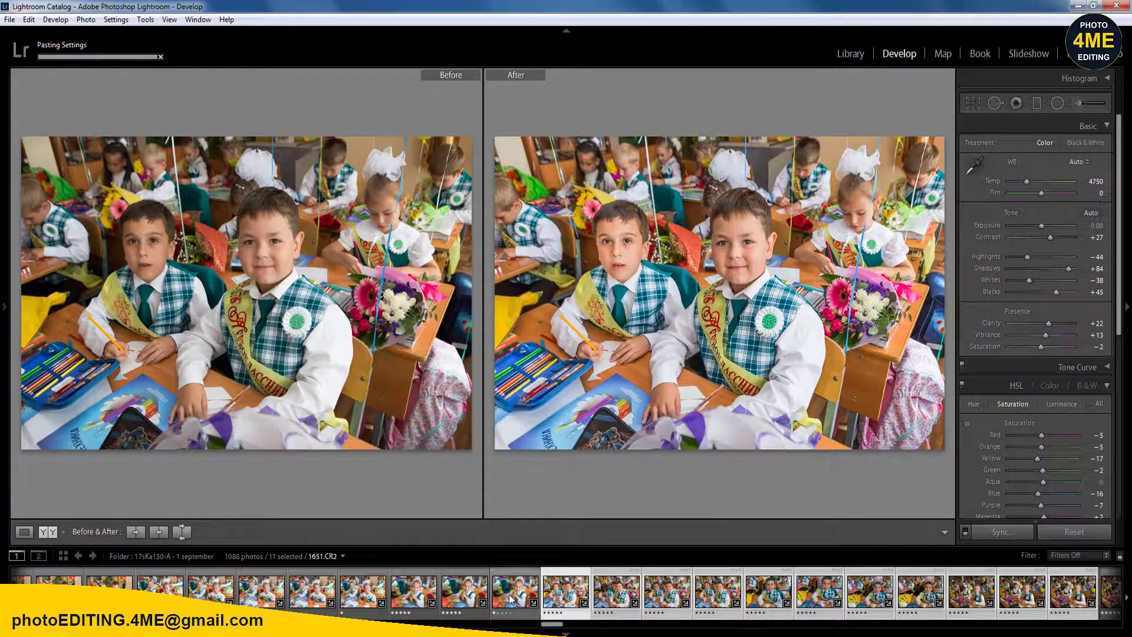
# - Review the neighbouring photos and add an inverted-mask radial filter with exposure 0.40 and shadows 16 over the two boys in 1654.CR2
pyautogui.click(509, 593)
pyautogui.click(617, 594)
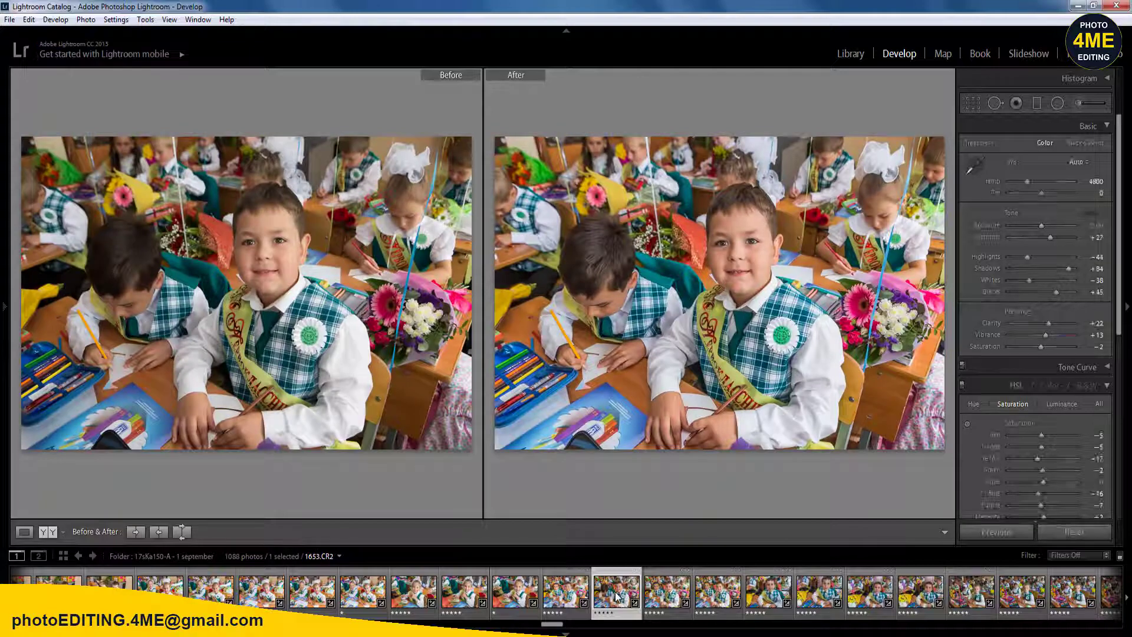
pyautogui.press('Right')
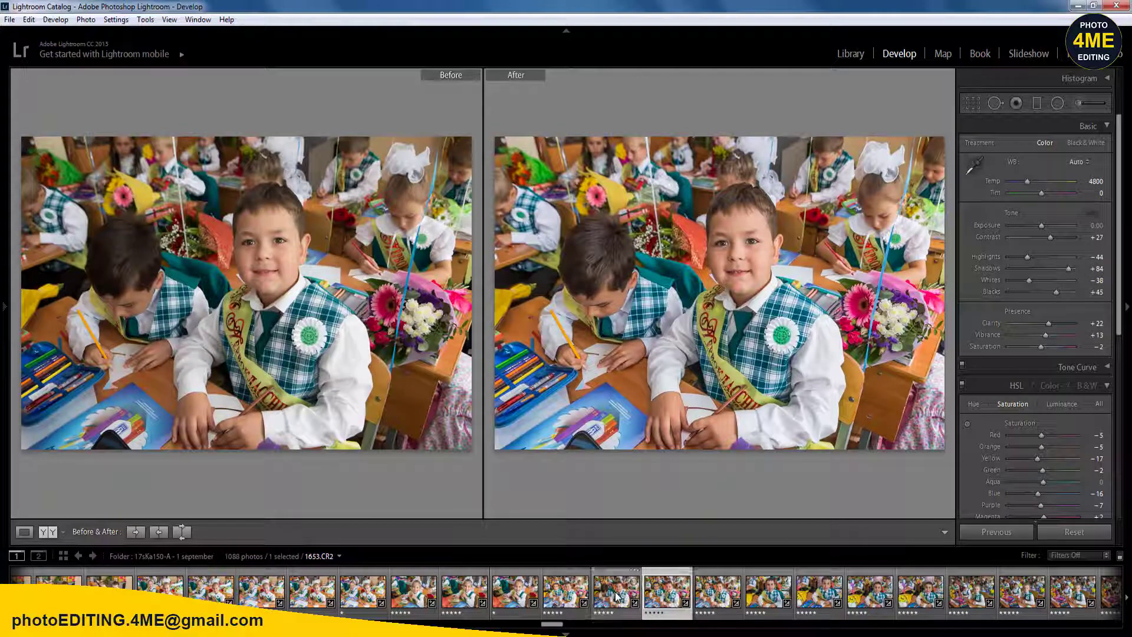
pyautogui.press('Right')
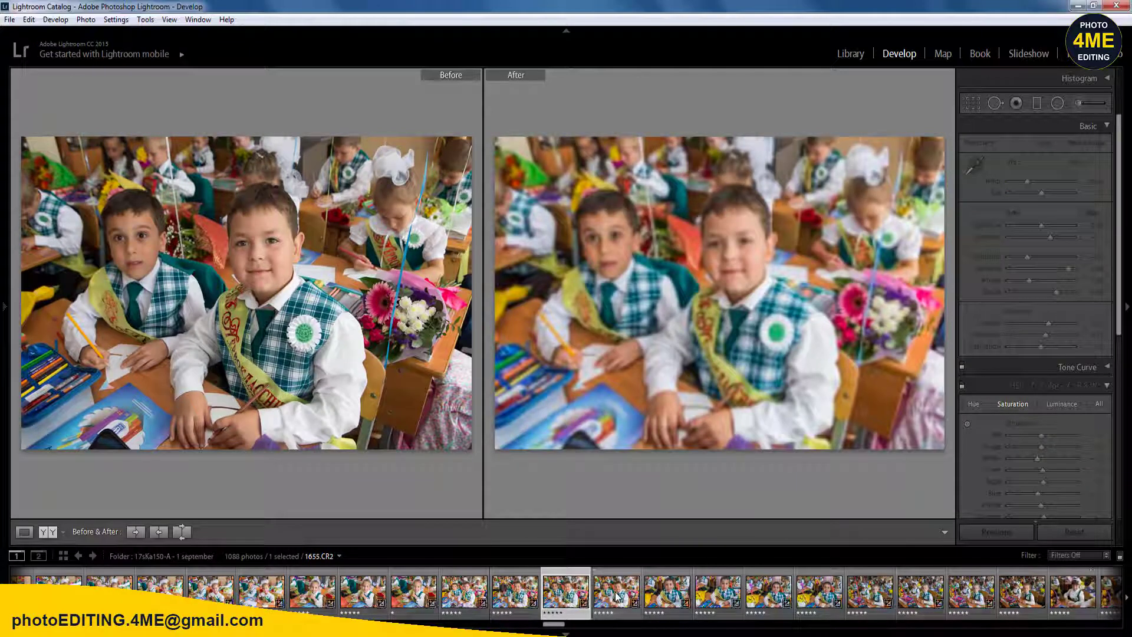
pyautogui.hotkey('shift', 'm')
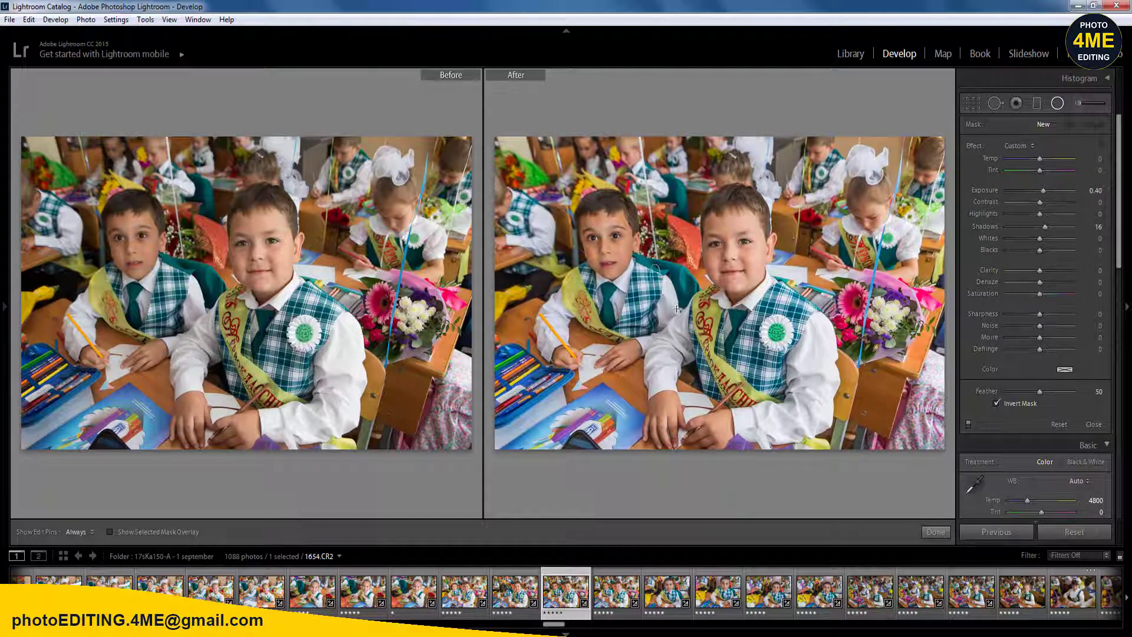
pyautogui.moveTo(651, 286); pyautogui.dragTo(844, 439)
pyautogui.hotkey('shift', 'm')
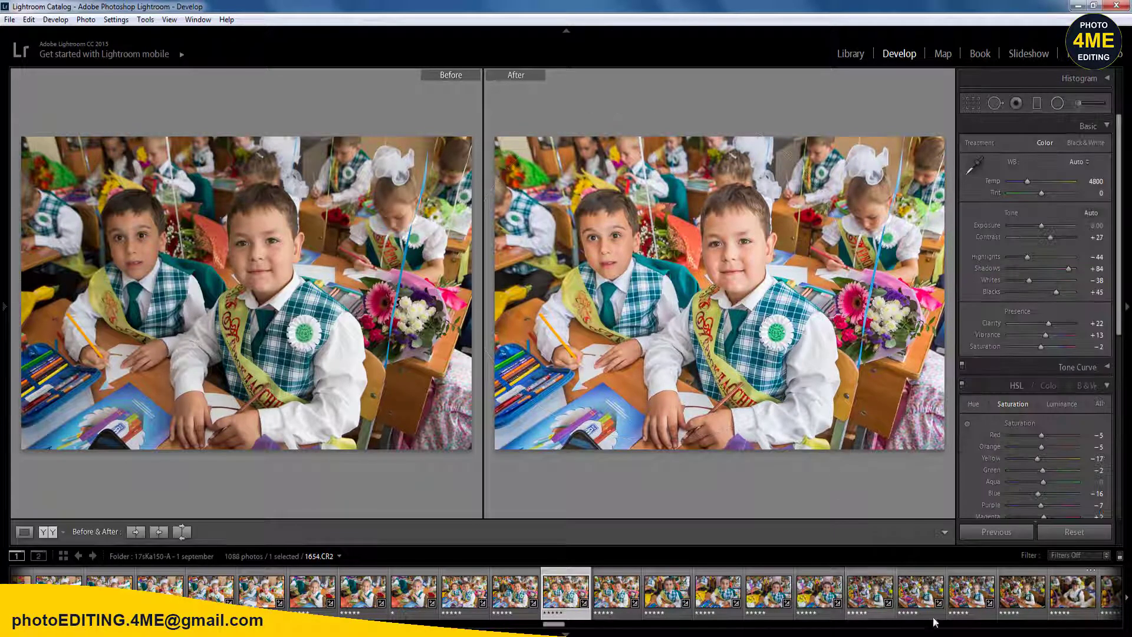
# - Synchronize the develop settings of 1654.CR2 with the 17 photos that follow it
pyautogui.moveTo(554, 625); pyautogui.dragTo(561, 625)
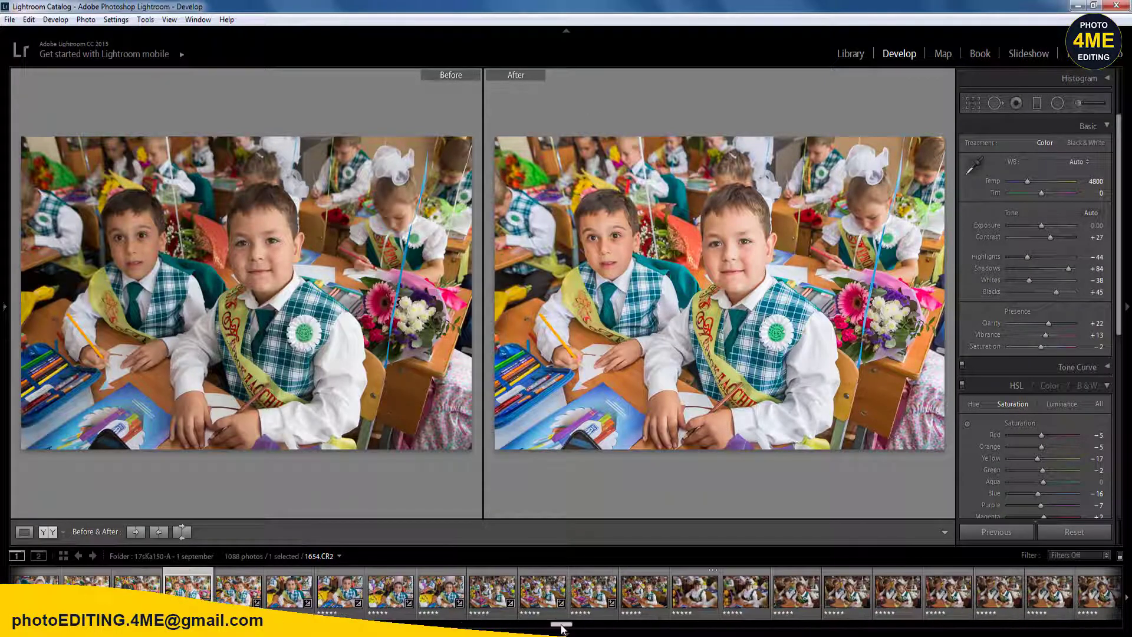
pyautogui.keyDown('shift'); pyautogui.click(1050, 590); pyautogui.keyUp('shift')
pyautogui.click(1013, 535)
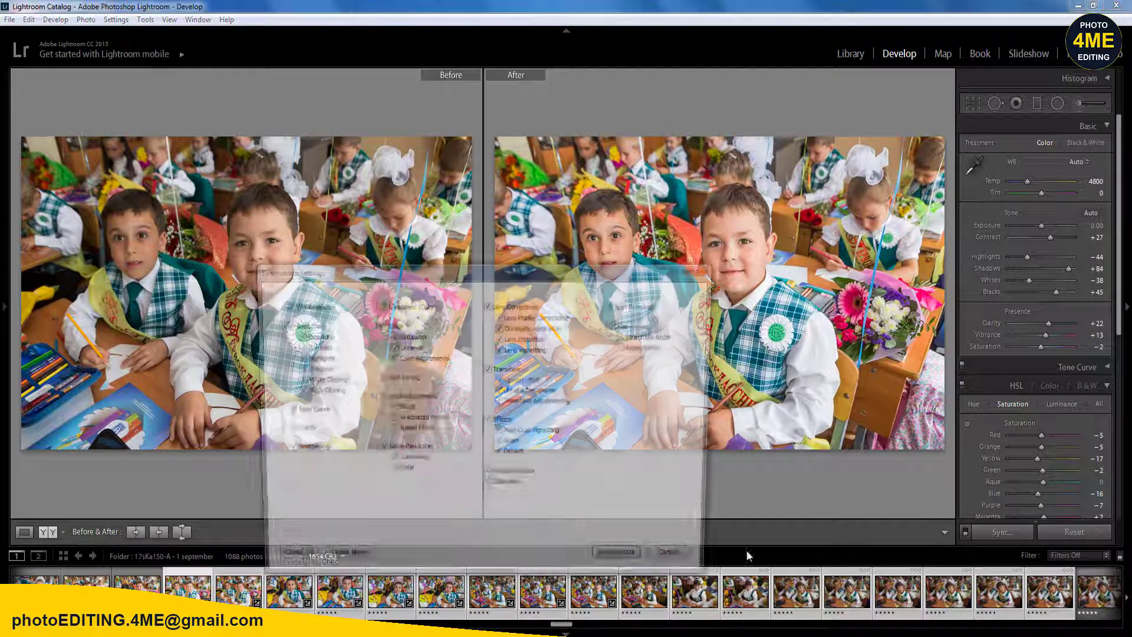
pyautogui.click(624, 563)
# - Rate 1655.CR2, the near-duplicate of the two boys at the desk, with one star
pyautogui.click(238, 597)
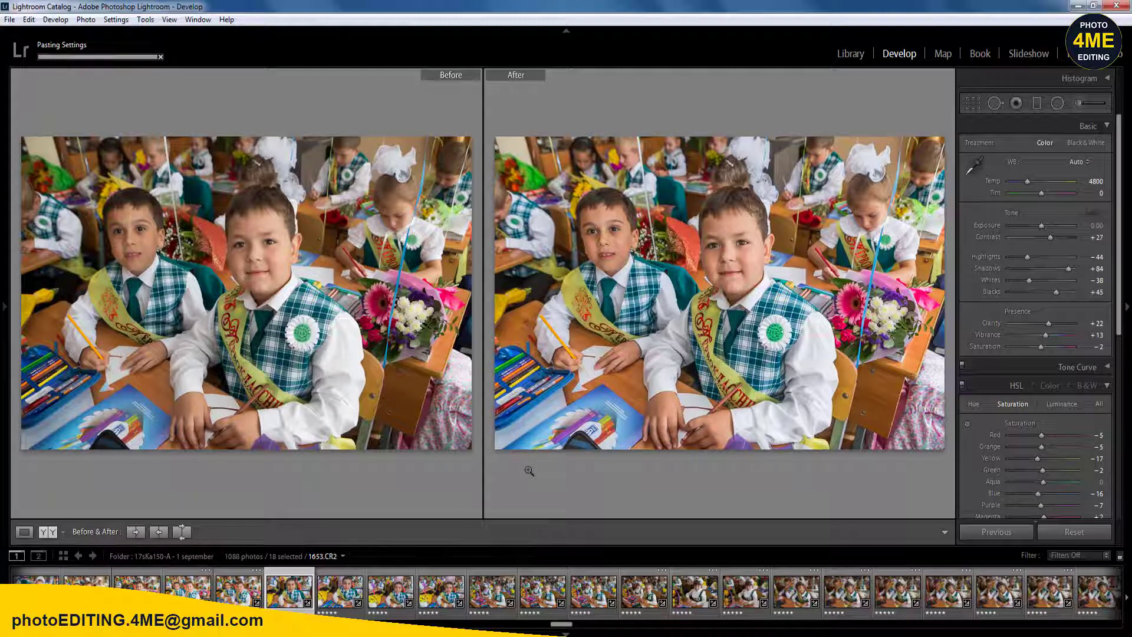
pyautogui.press('1')
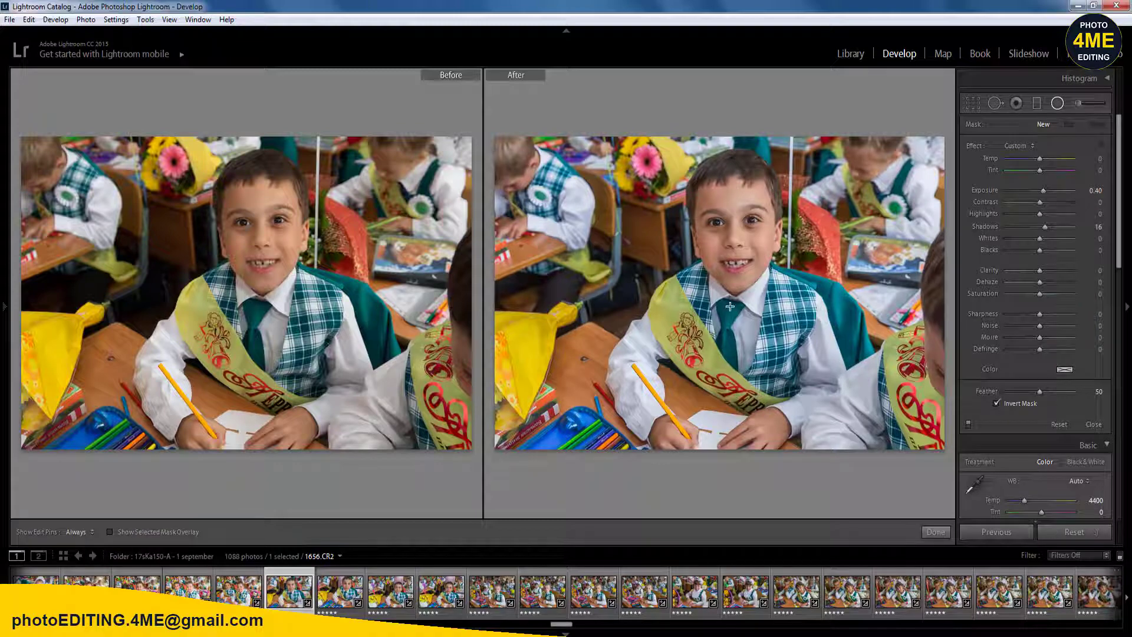
# - Add an inverted-mask radial filter with exposure 0.40 and shadows 16 around the smiling boy's face in 1656.CR2
pyautogui.moveTo(724, 248); pyautogui.dragTo(811, 369)
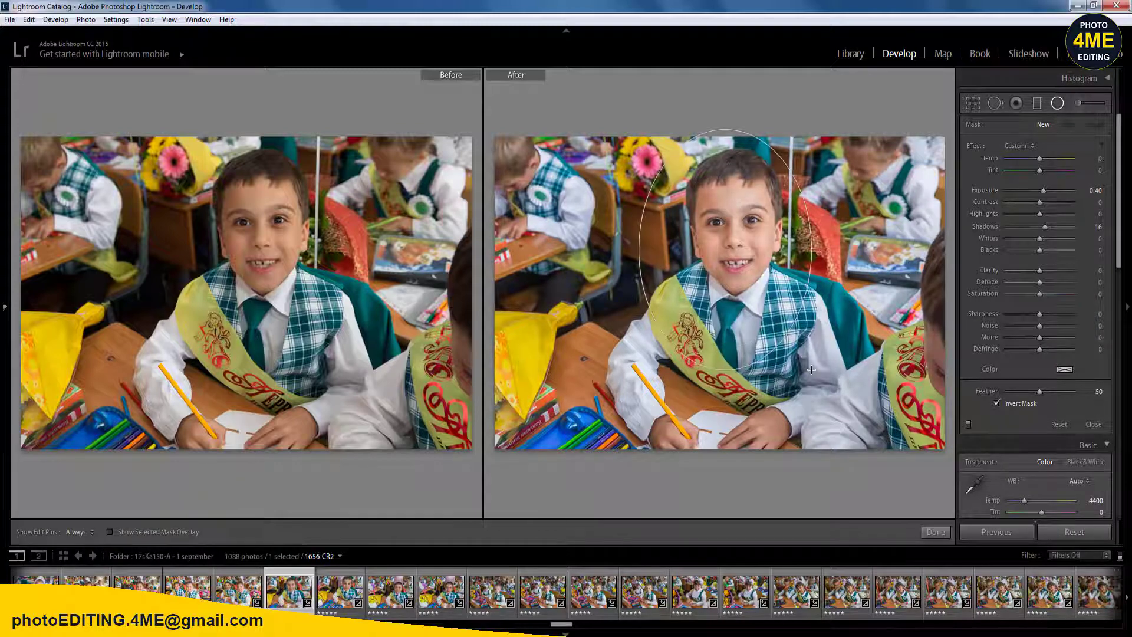
pyautogui.press('Right')
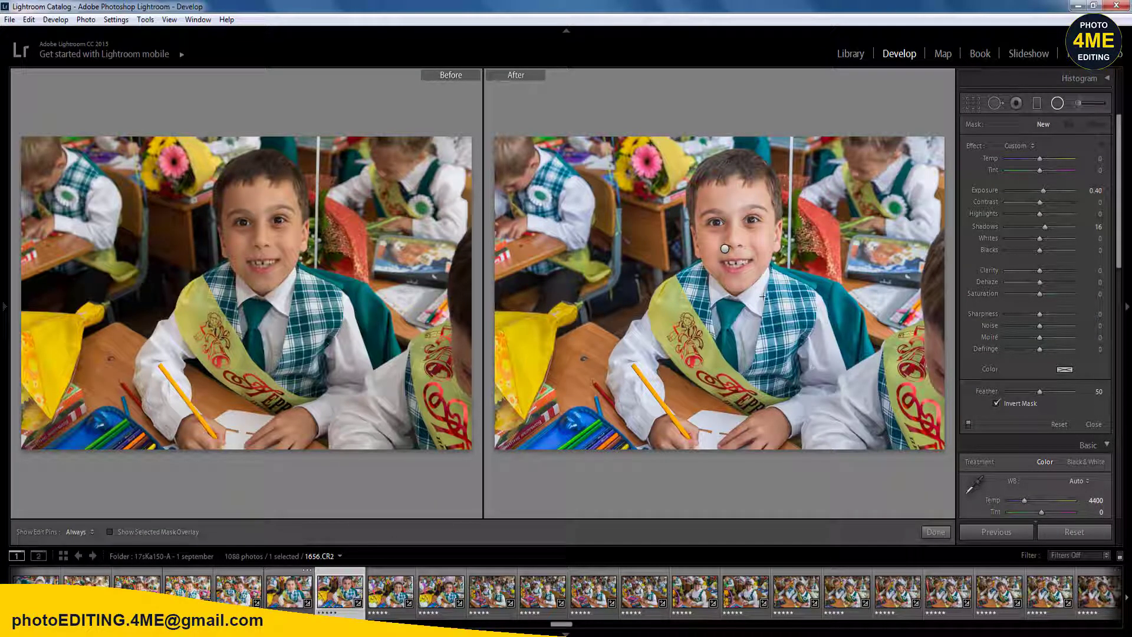
pyautogui.press('Right')
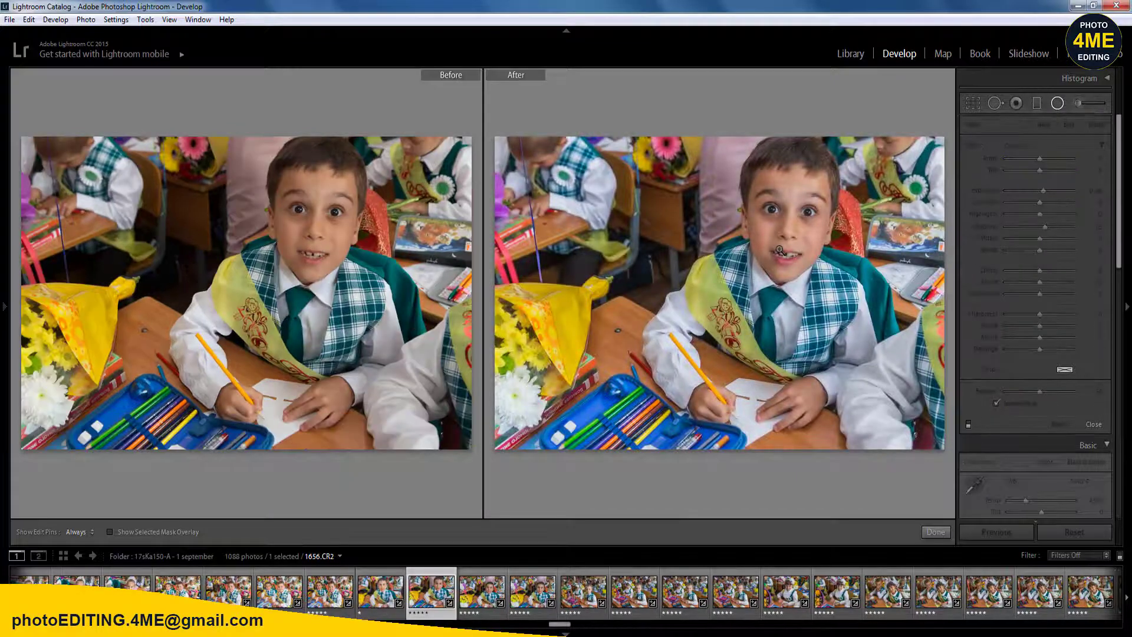
# - Add a radial filter with exposure 0.40 and shadows 16 over the wide-eyed boy's face and chest in 1657.CR2
pyautogui.hotkey('shift', 'm')
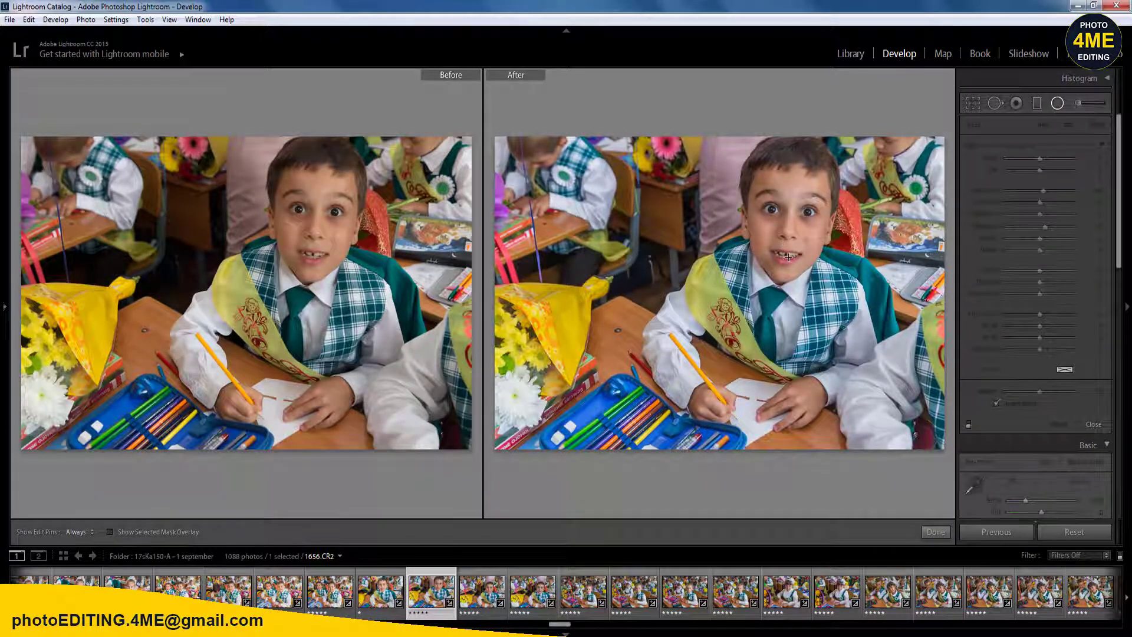
pyautogui.press('Right')
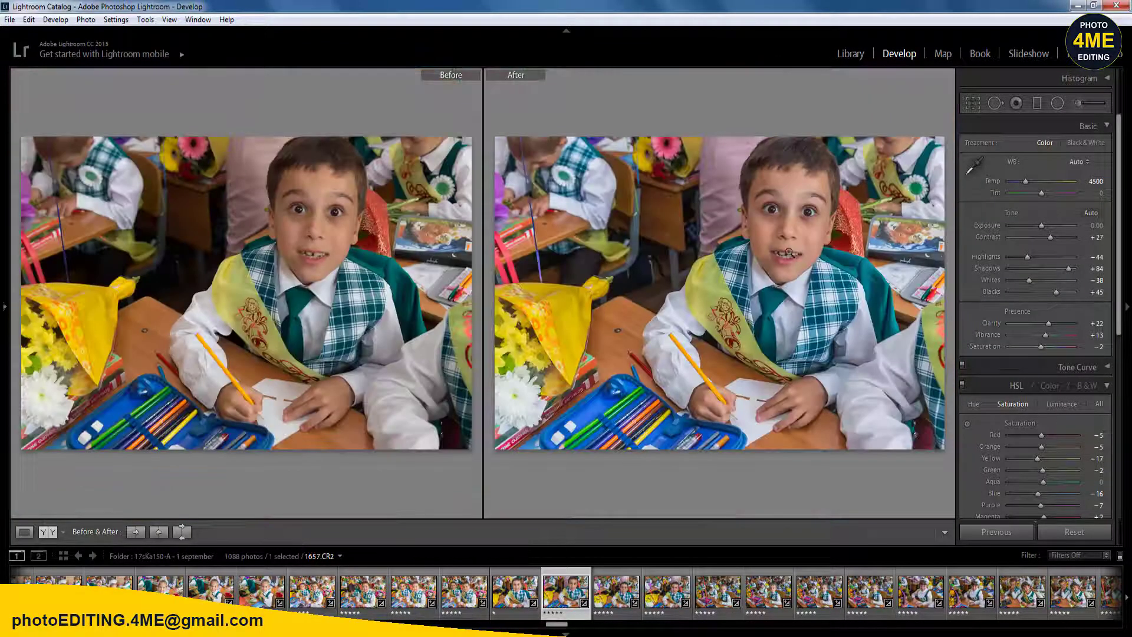
pyautogui.hotkey('shift', 'm')
pyautogui.moveTo(814, 285); pyautogui.dragTo(856, 349)
pyautogui.hotkey('shift', 'm')
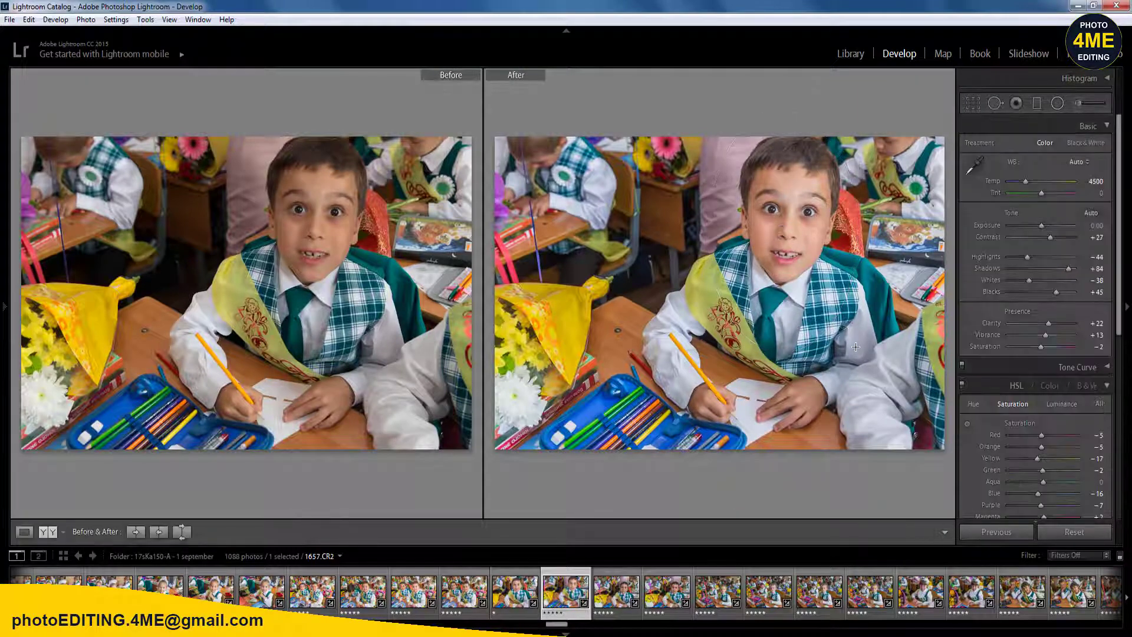
# - Compare 1657.CR2 with the neighbouring shots of the same boy and rate it with one star
pyautogui.press('Right')
pyautogui.press('Left')
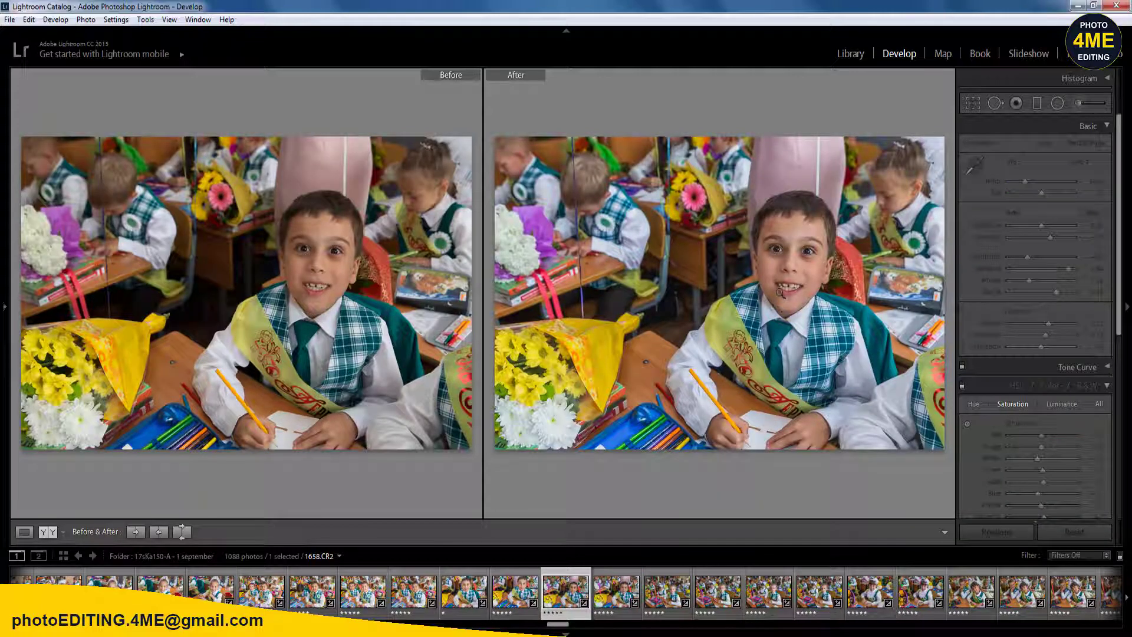
pyautogui.press('Left')
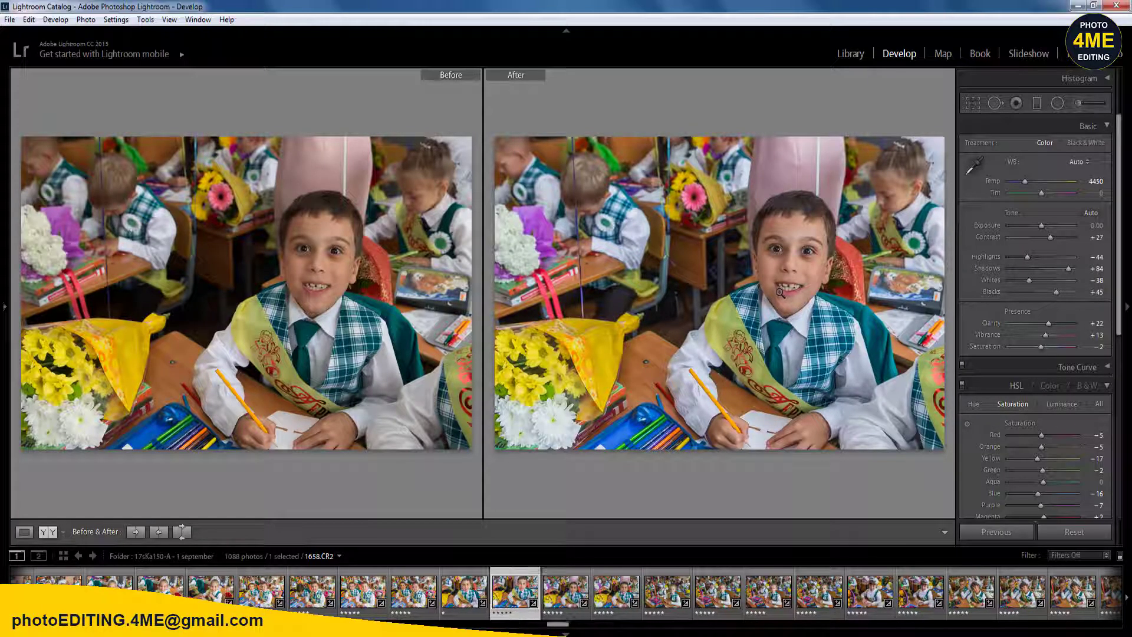
pyautogui.press('1')
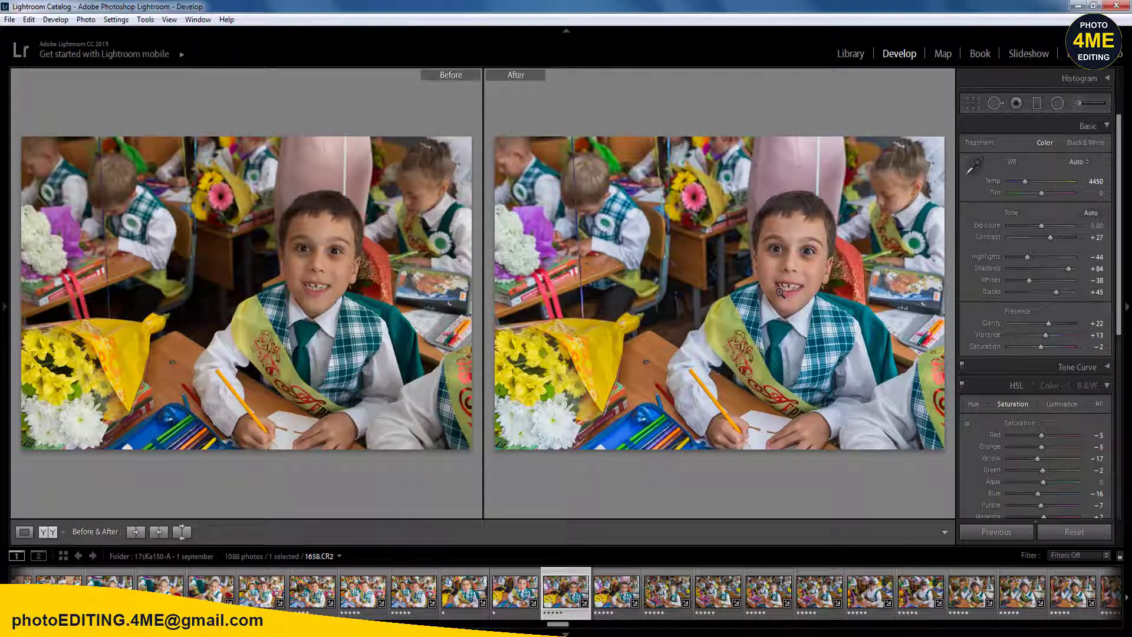
# - Add an inverted-mask radial filter with exposure 0.40 and shadows 16 around the boy's face in 1658.CR2
pyautogui.hotkey('shift', 'm')
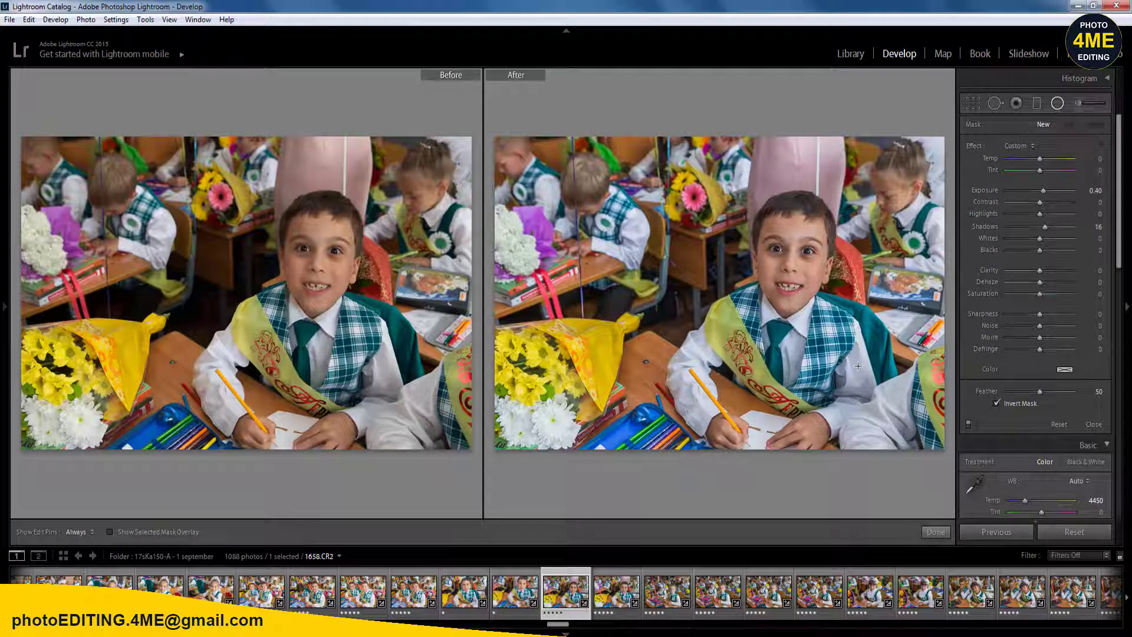
pyautogui.moveTo(781, 268); pyautogui.dragTo(858, 366)
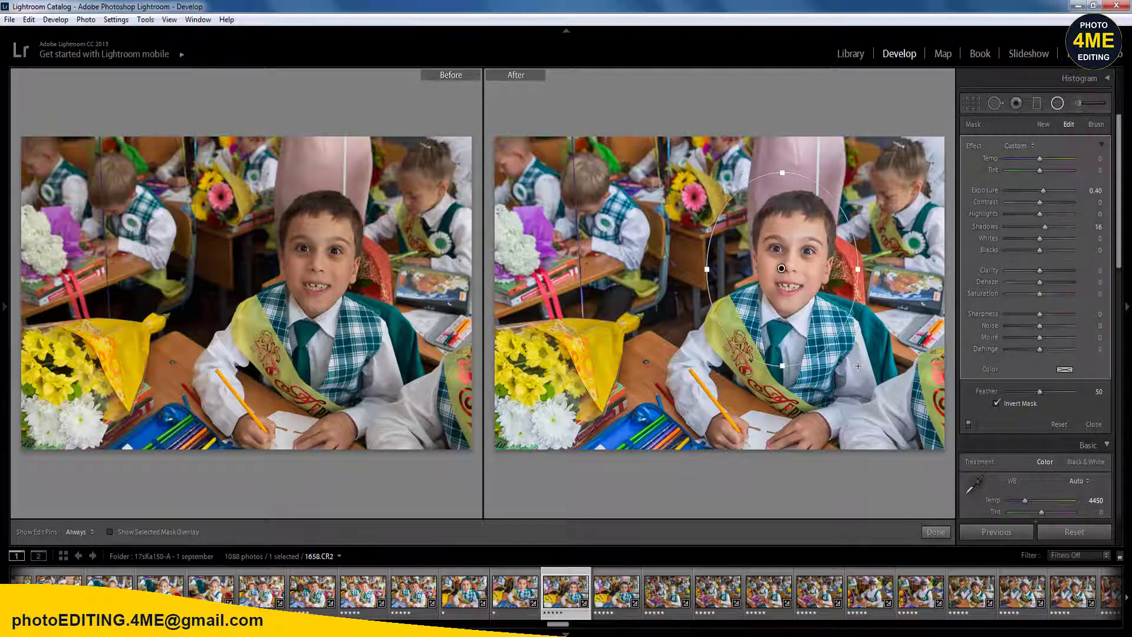
pyautogui.press('Right')
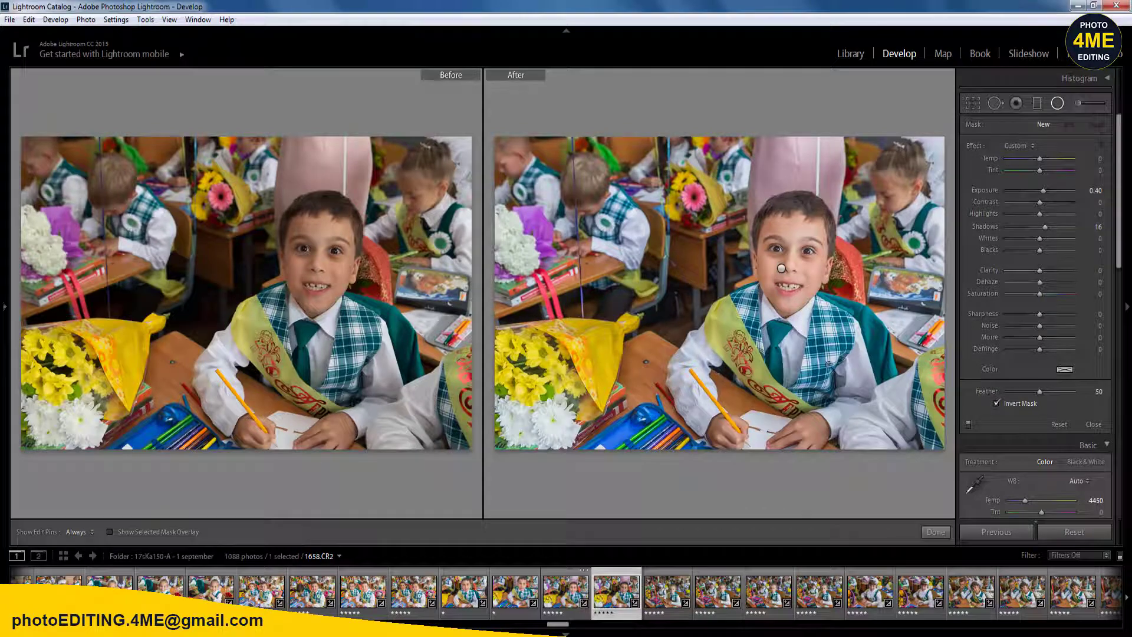
# - Rate 1659.CR2, the near-duplicate of the dark-haired boy beside the yellow bouquet, with one star
pyautogui.press('Left')
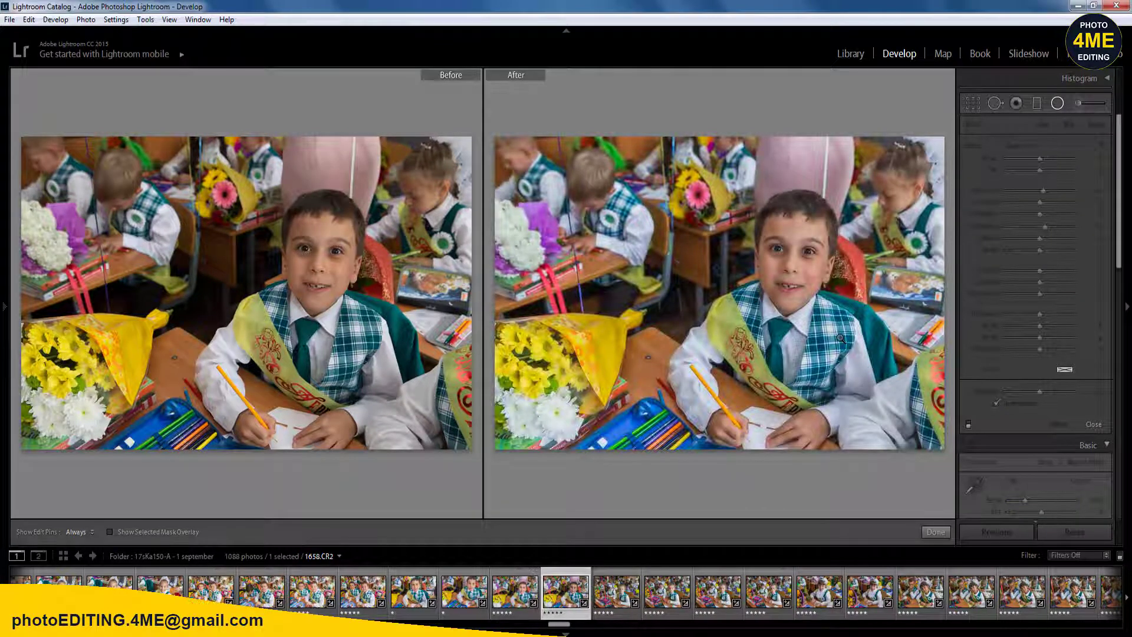
pyautogui.press('1')
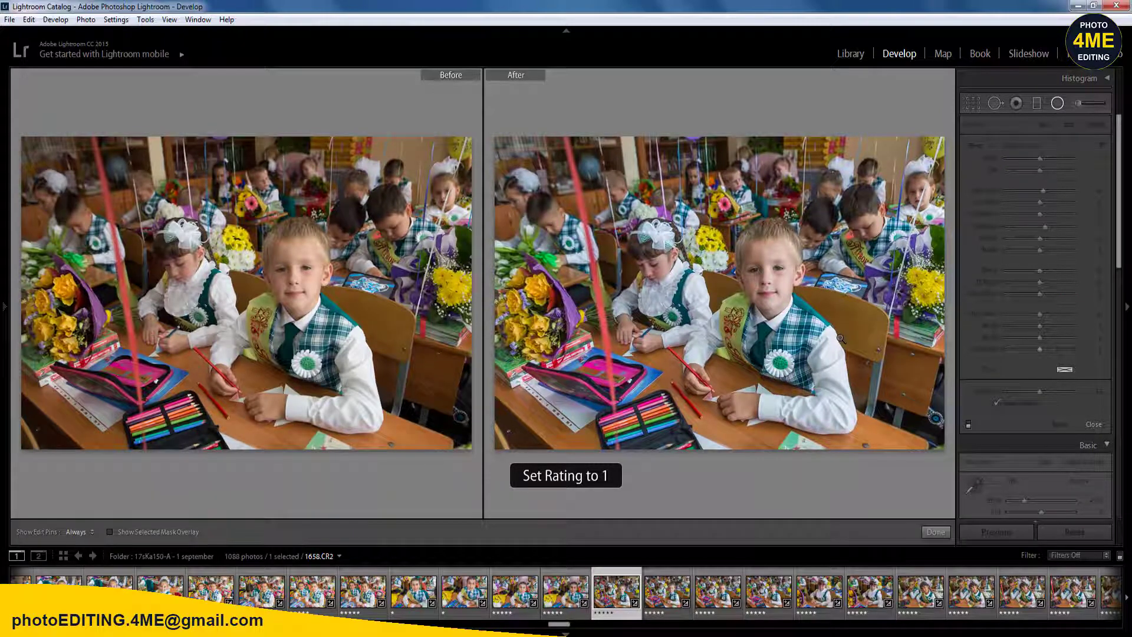
pyautogui.press('Left')
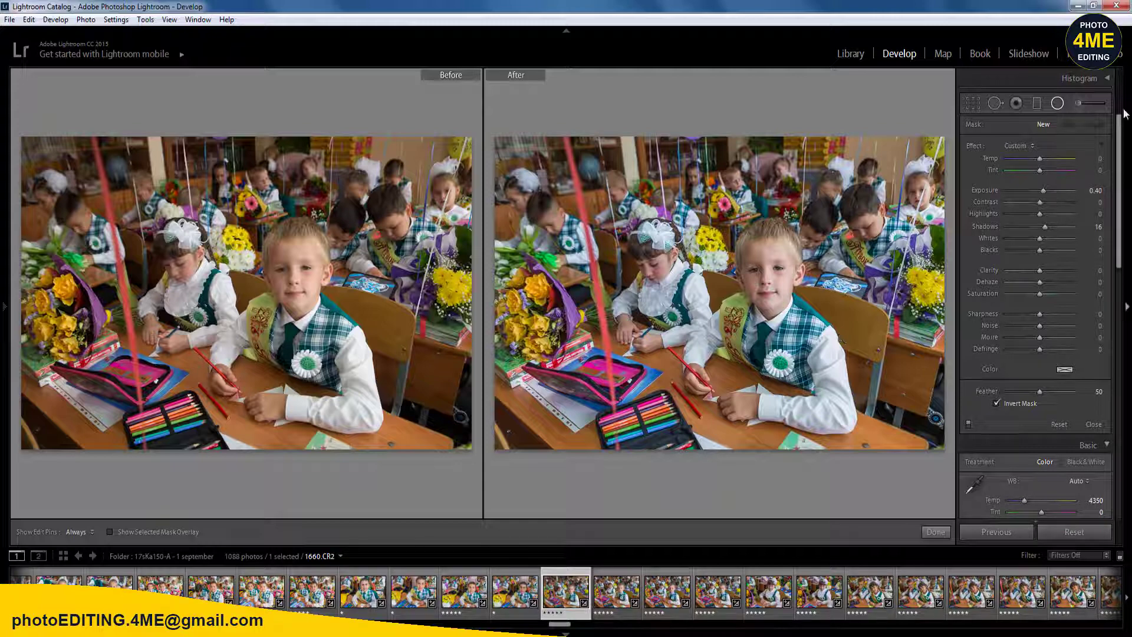
# - Set the exposure to +0.30 and the contrast to +15 for 1660.CR2, the blond boy at his desk
pyautogui.hotkey('shift', 'm')
pyautogui.click(1093, 226)
pyautogui.press('Up')
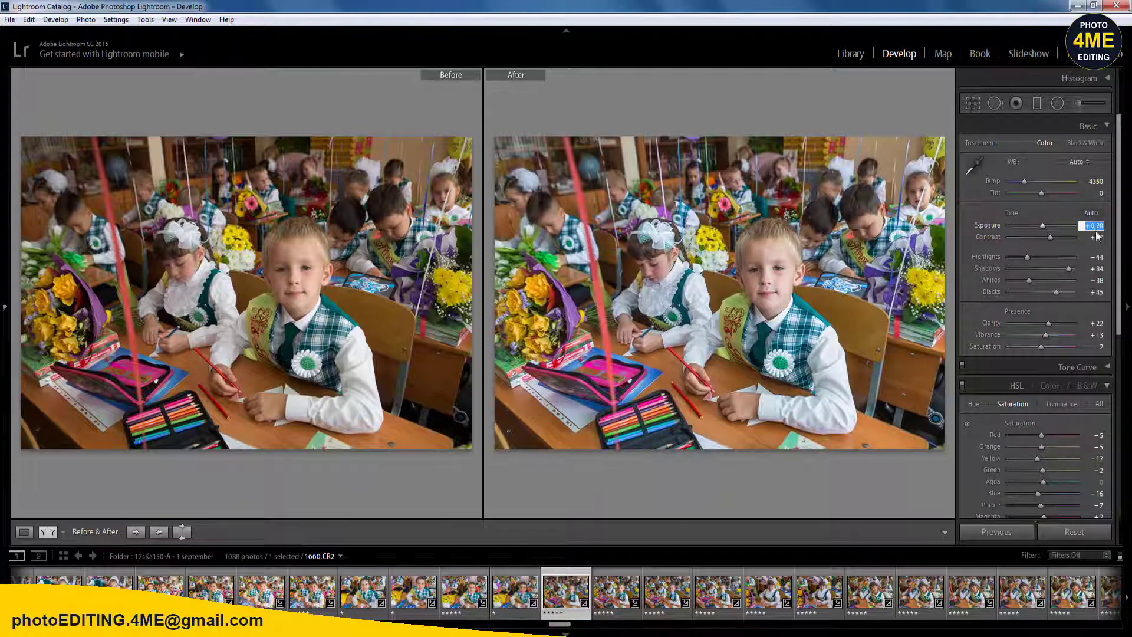
pyautogui.press('Up')
pyautogui.click(1098, 237)
pyautogui.write('15')
pyautogui.press('Return')
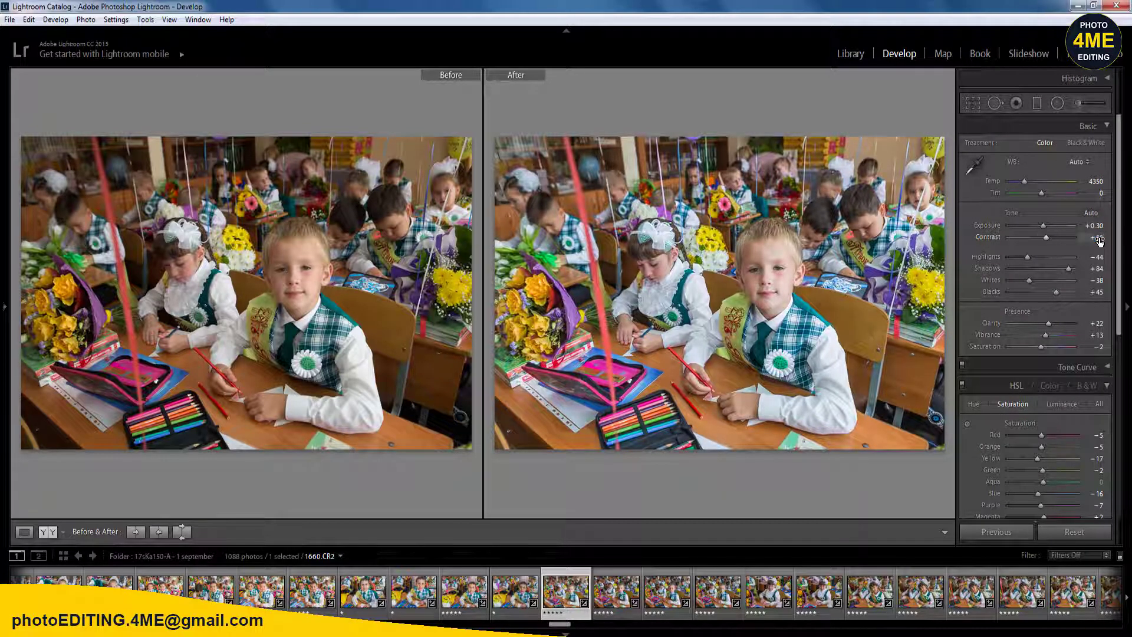
# - Set the vibrance to +15 and raise the shadows to +100 in 1660.CR2
pyautogui.click(1096, 335)
pyautogui.write('15')
pyautogui.press('Return')
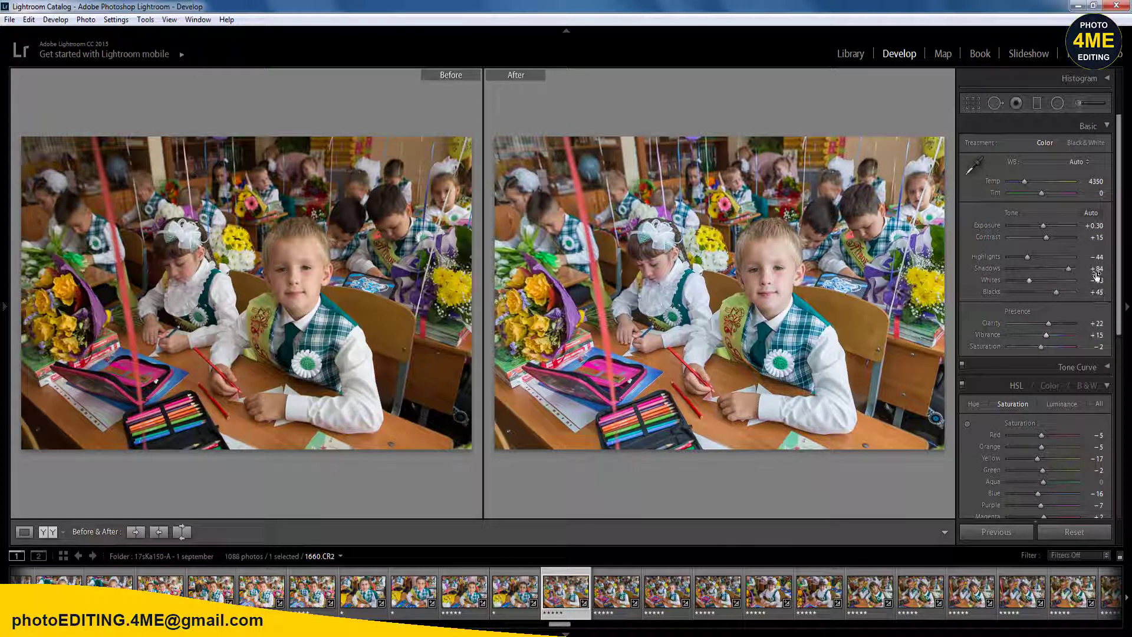
pyautogui.moveTo(1068, 270); pyautogui.dragTo(1081, 270)
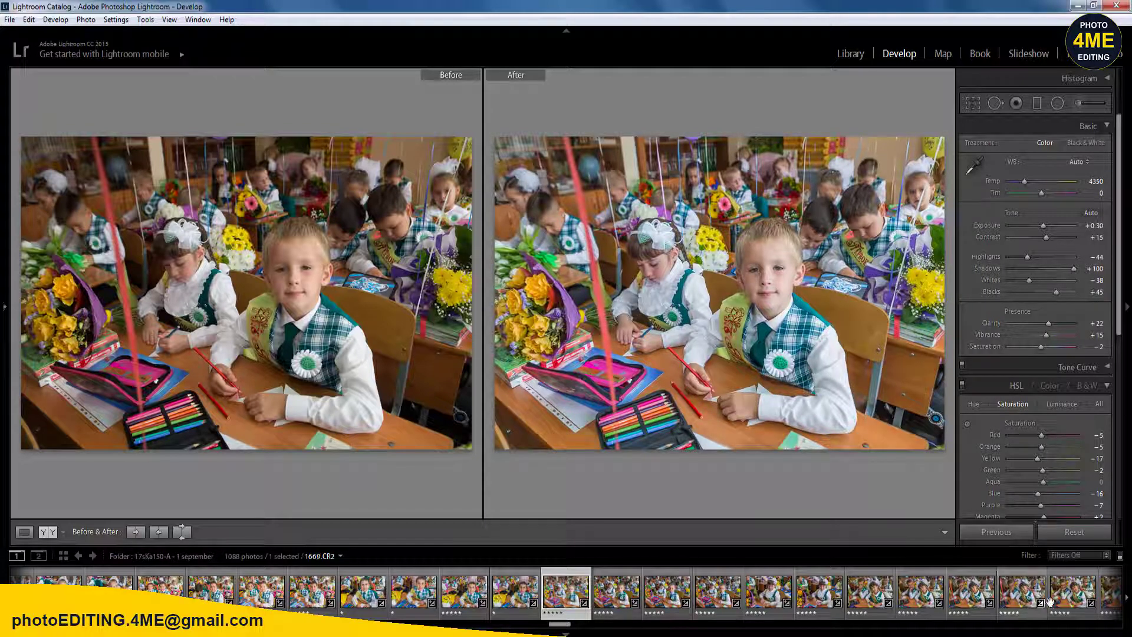
# - Synchronize the develop settings of 1660.CR2 with the ten photos that follow it
pyautogui.keyDown('shift'); pyautogui.click(1022, 592); pyautogui.keyUp('shift')
pyautogui.click(1000, 532)
pyautogui.click(625, 564)
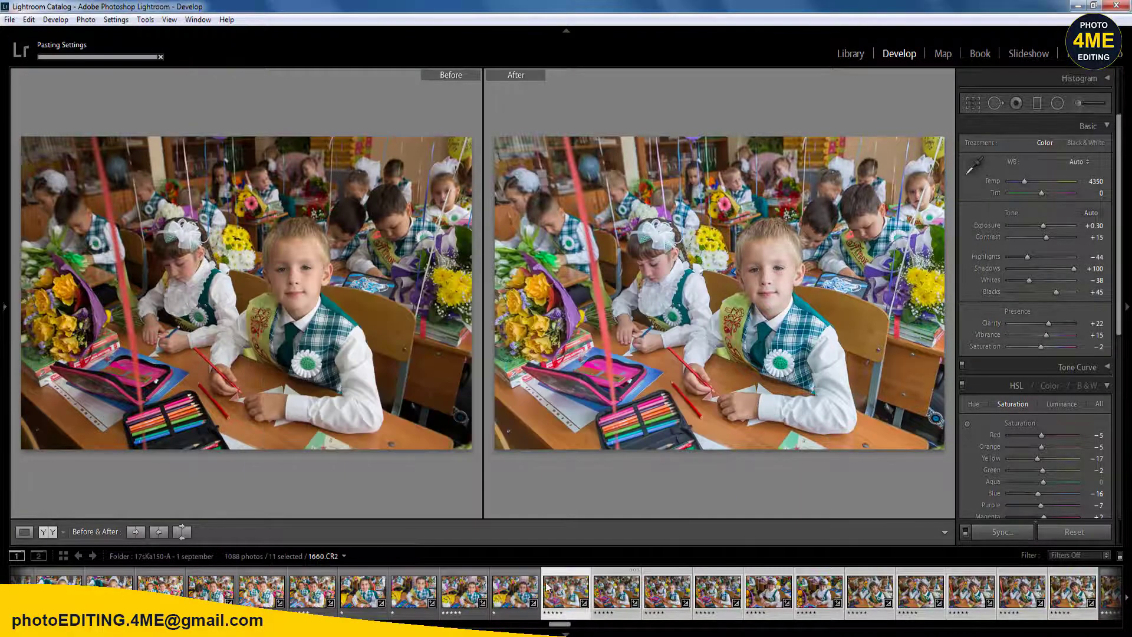
# - Review the shots of the blond boy and the girl, and rate 1661.CR2 and 1663.CR2 with one star
pyautogui.click(514, 594)
pyautogui.click(542, 586)
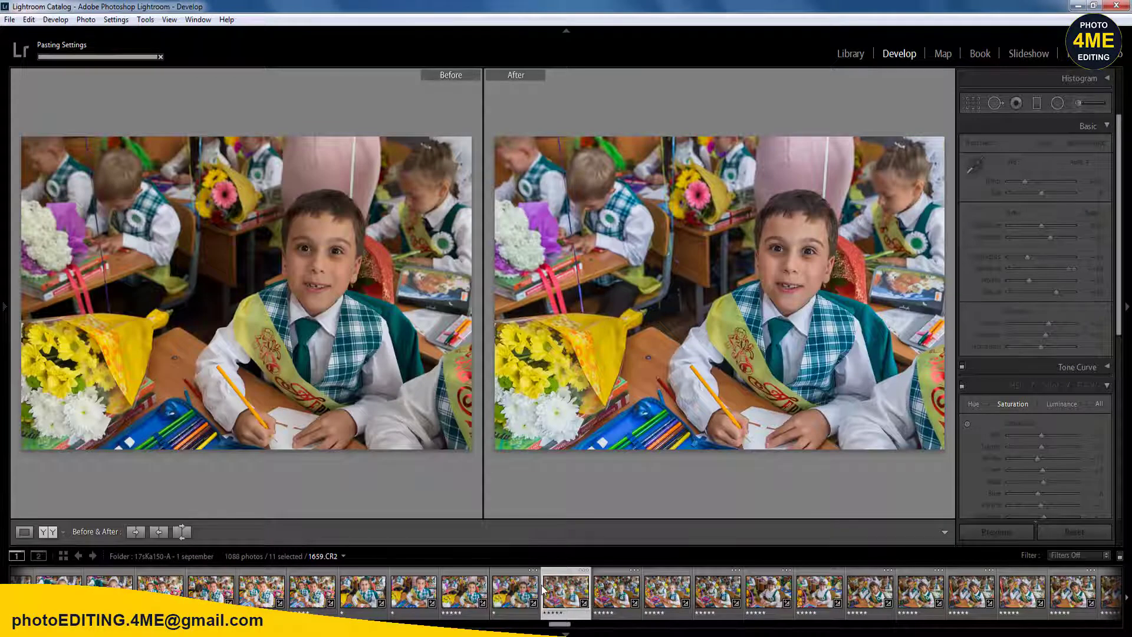
pyautogui.press('Right')
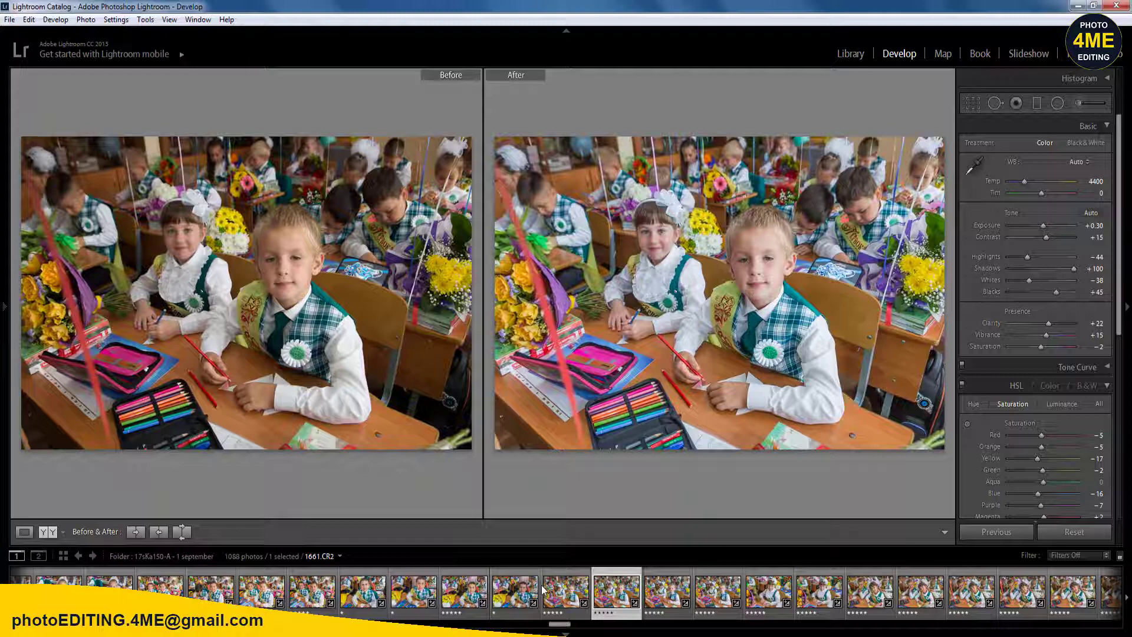
pyautogui.press('Right')
pyautogui.press('1')
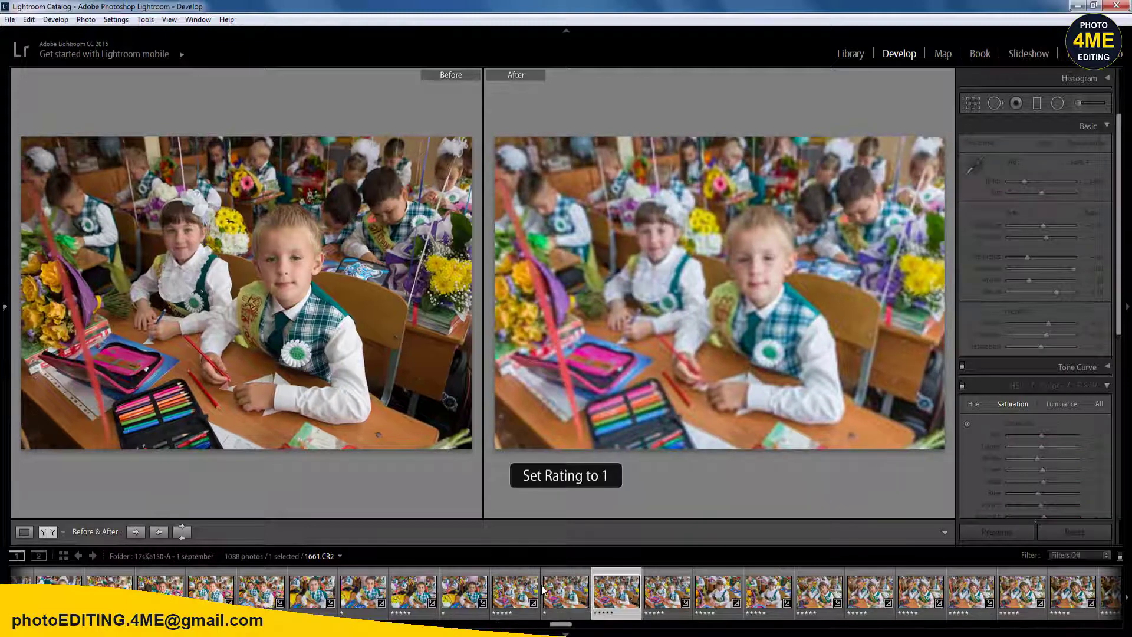
pyautogui.press('Right')
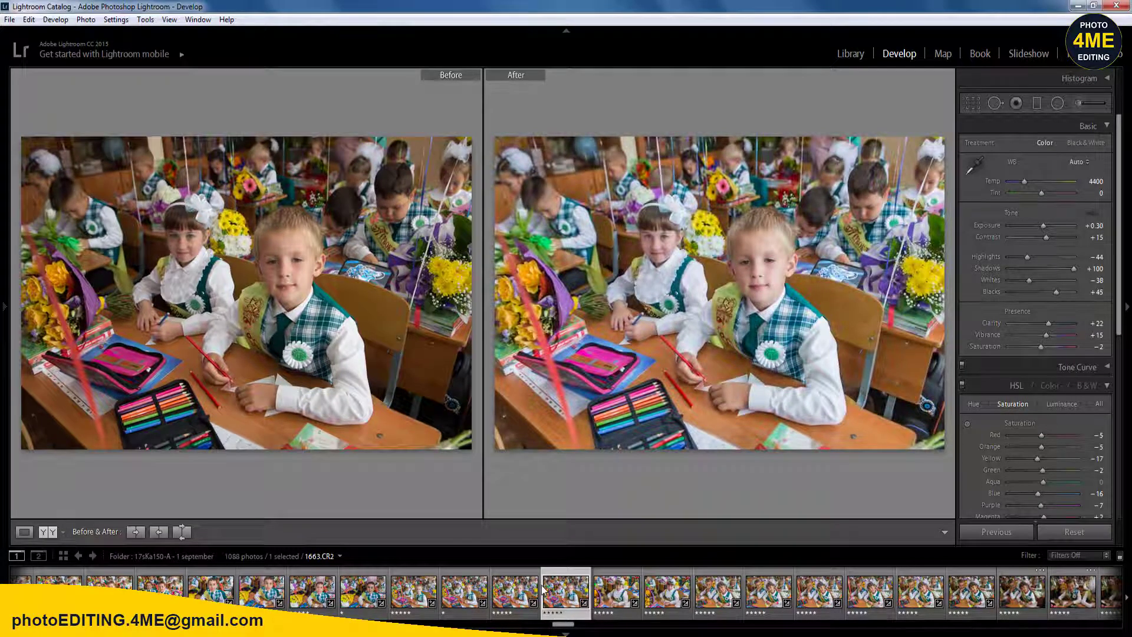
pyautogui.press('1')
pyautogui.press('Right')
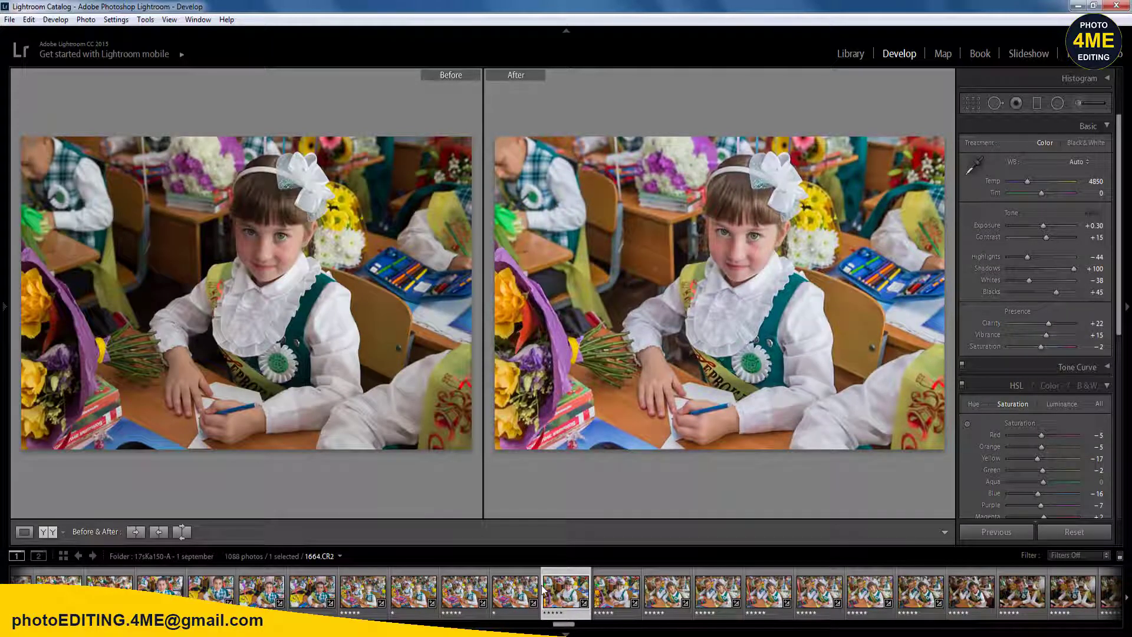
# - Set the white balance temperature of 1664.CR2, the girl with the white headband bow, to 5000
pyautogui.click(1091, 181)
pyautogui.write('5000')
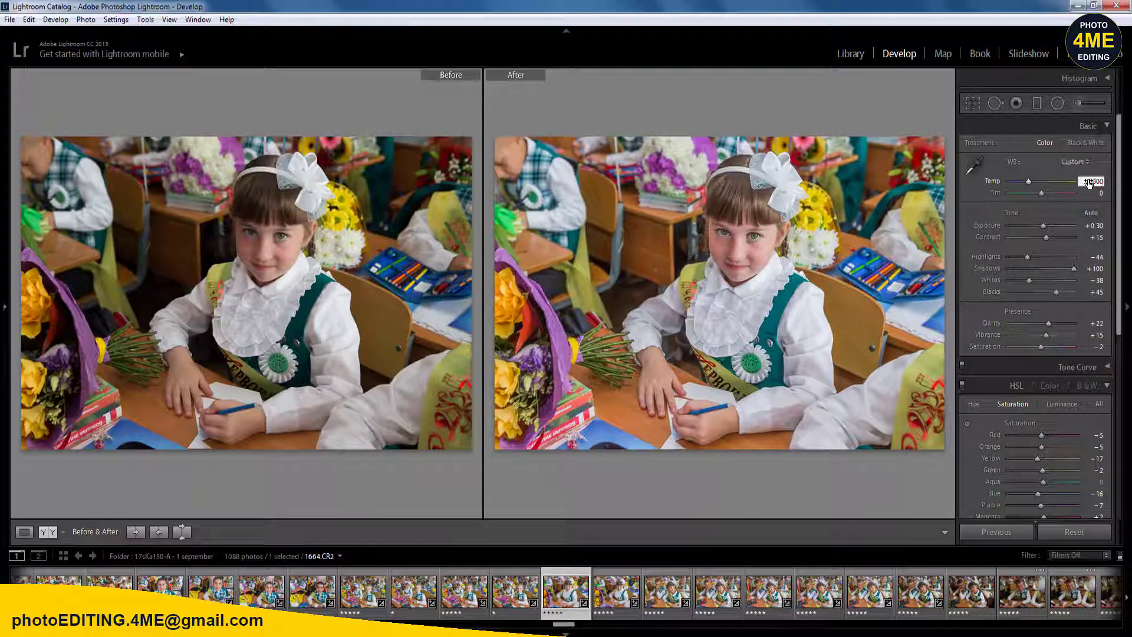
pyautogui.press('Return')
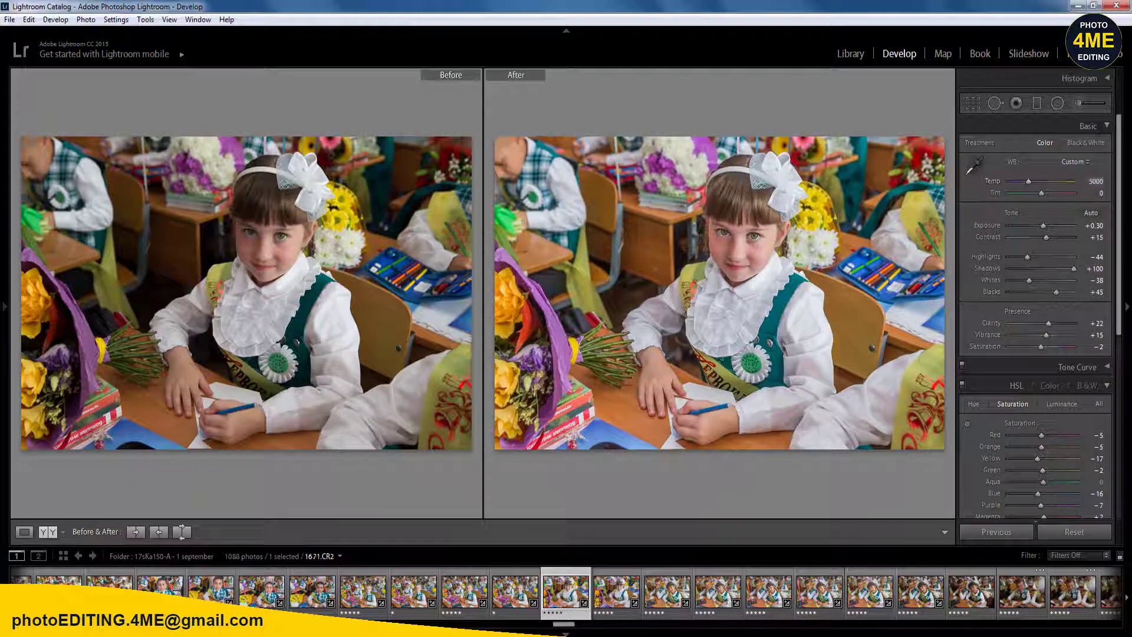
# - Synchronize the develop settings of 1664.CR2 with the ten following photos, leaving local adjustments and crop out
pyautogui.keyDown('shift'); pyautogui.click(1073, 591); pyautogui.keyUp('shift')
pyautogui.click(1008, 531)
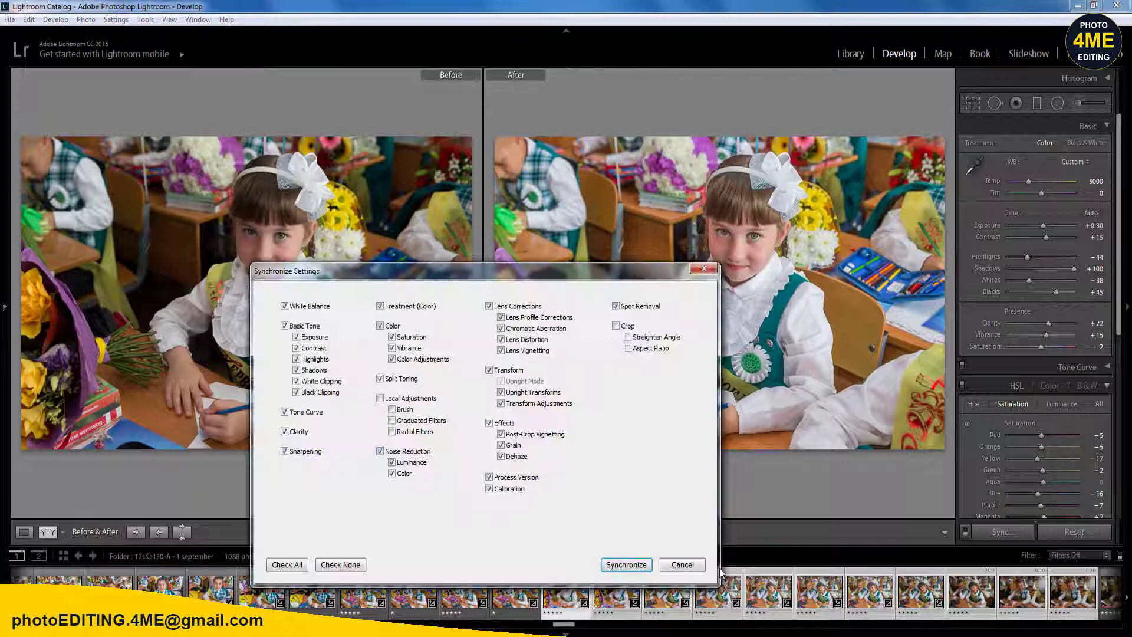
pyautogui.click(630, 571)
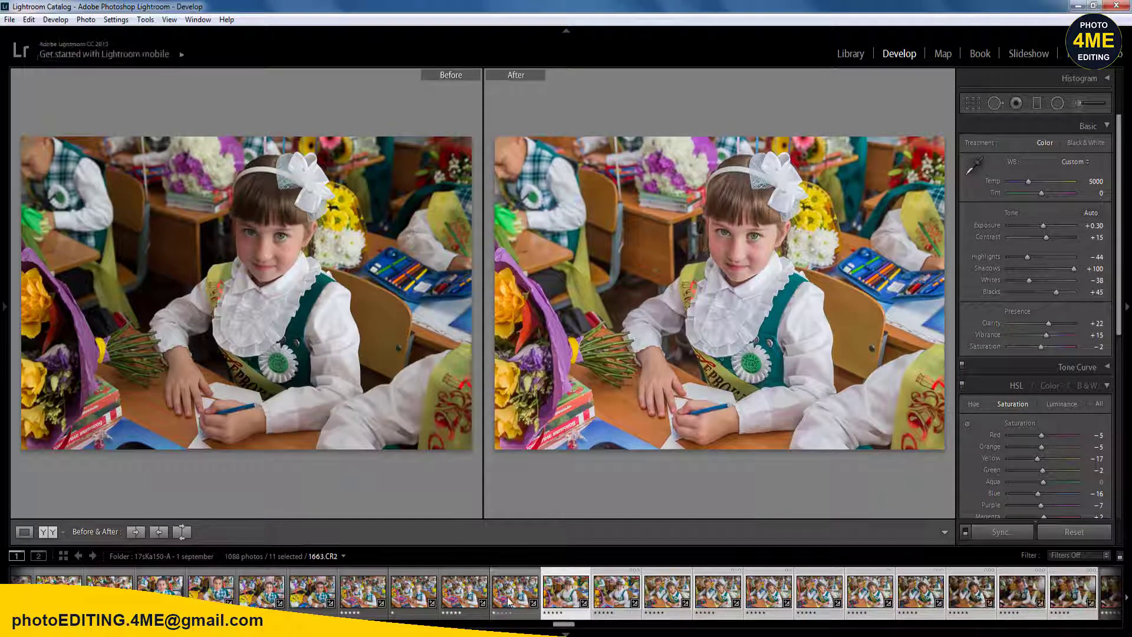
# - Set the exposure to +0.70 and the temperature to 4800 for 1666.CR2, the girl with large white bows beside a boy
pyautogui.press('Left')
pyautogui.click(613, 596)
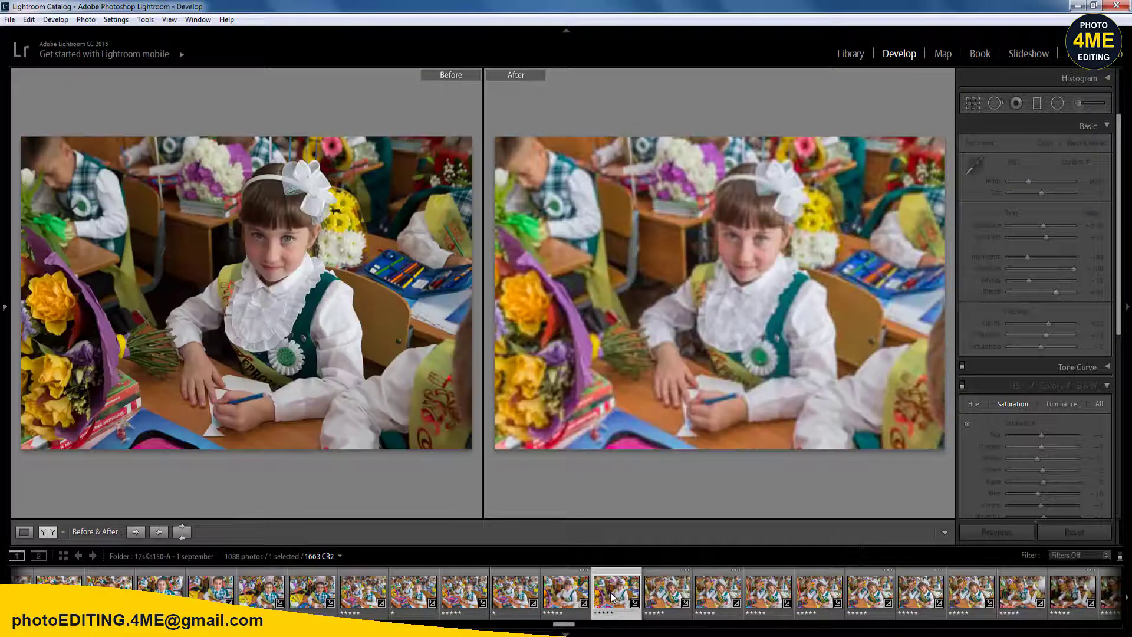
pyautogui.press('Right')
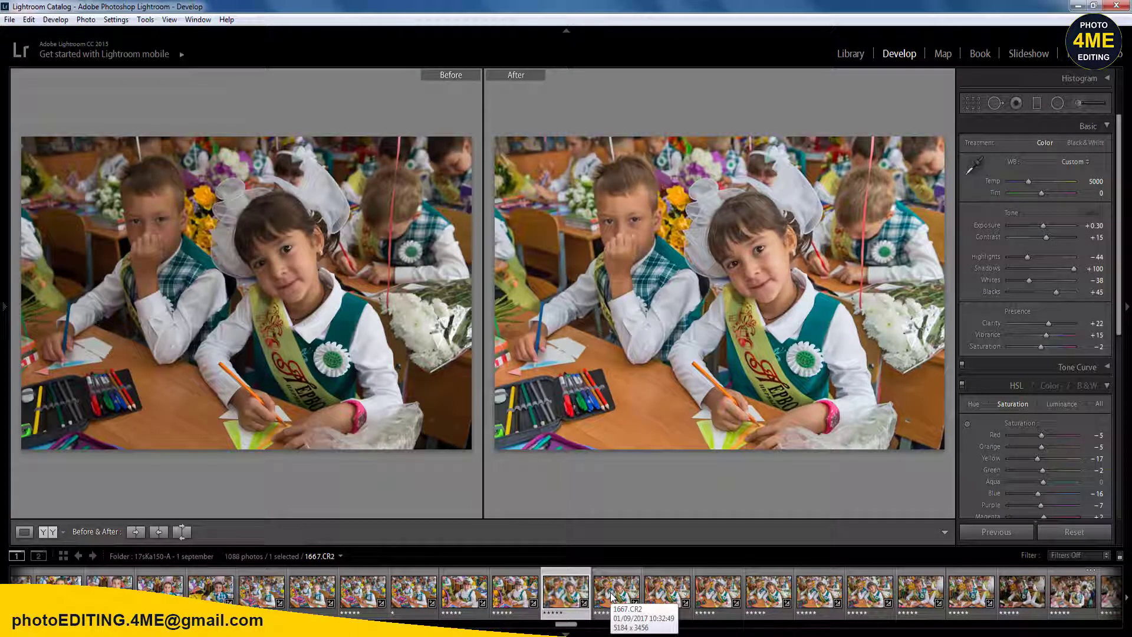
pyautogui.press('alt')
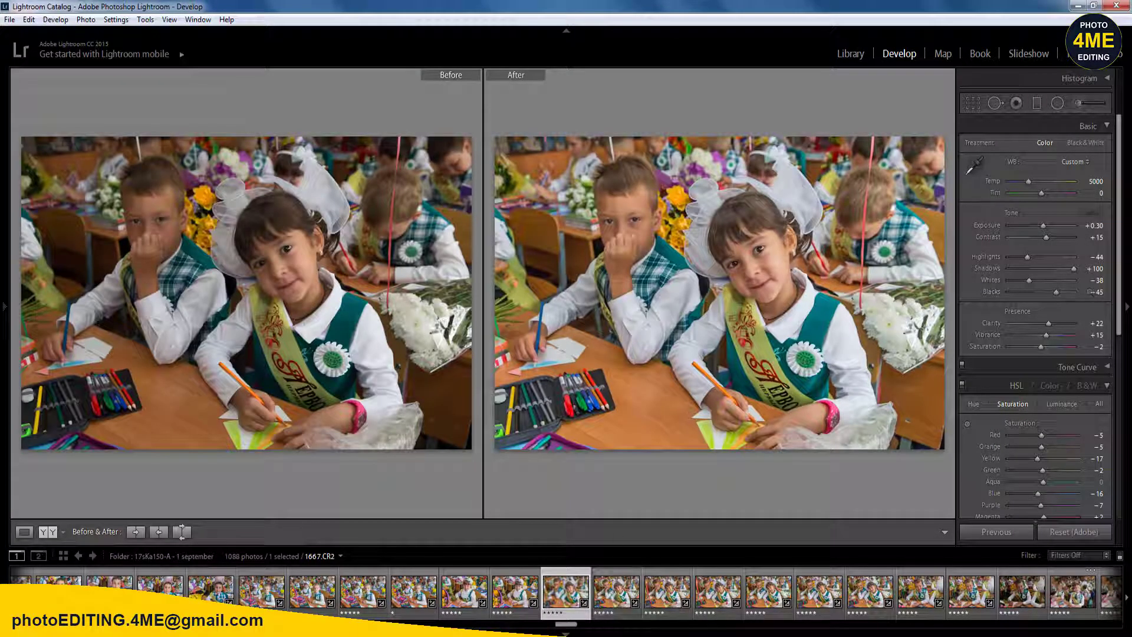
pyautogui.press('alt')
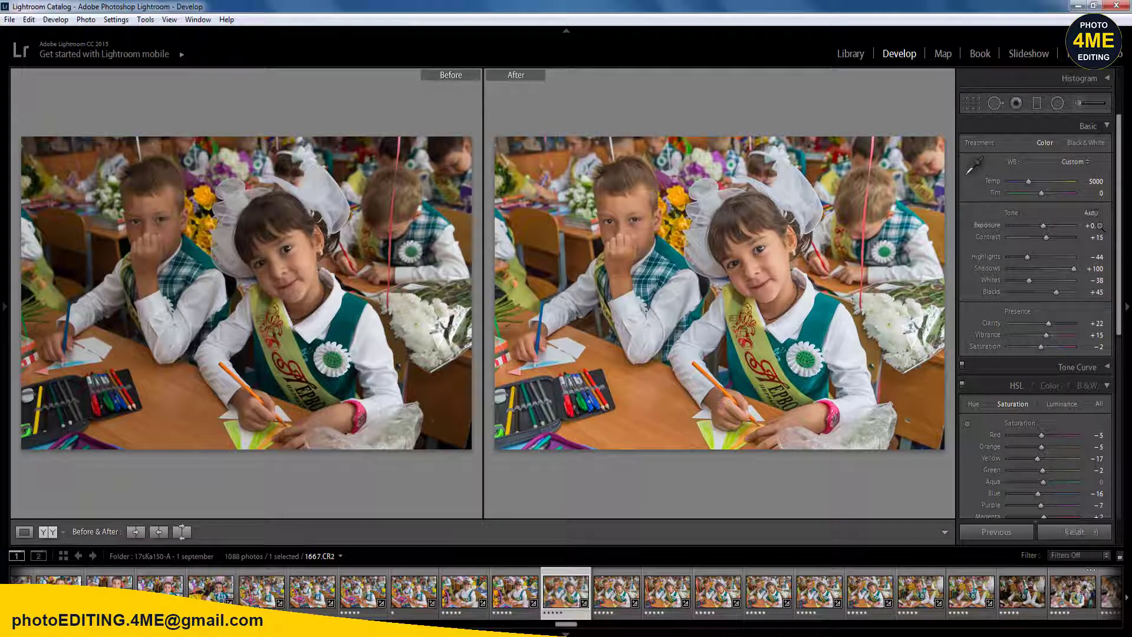
pyautogui.click(1100, 226)
pyautogui.write('0.7')
pyautogui.press('Return')
pyautogui.click(1096, 182)
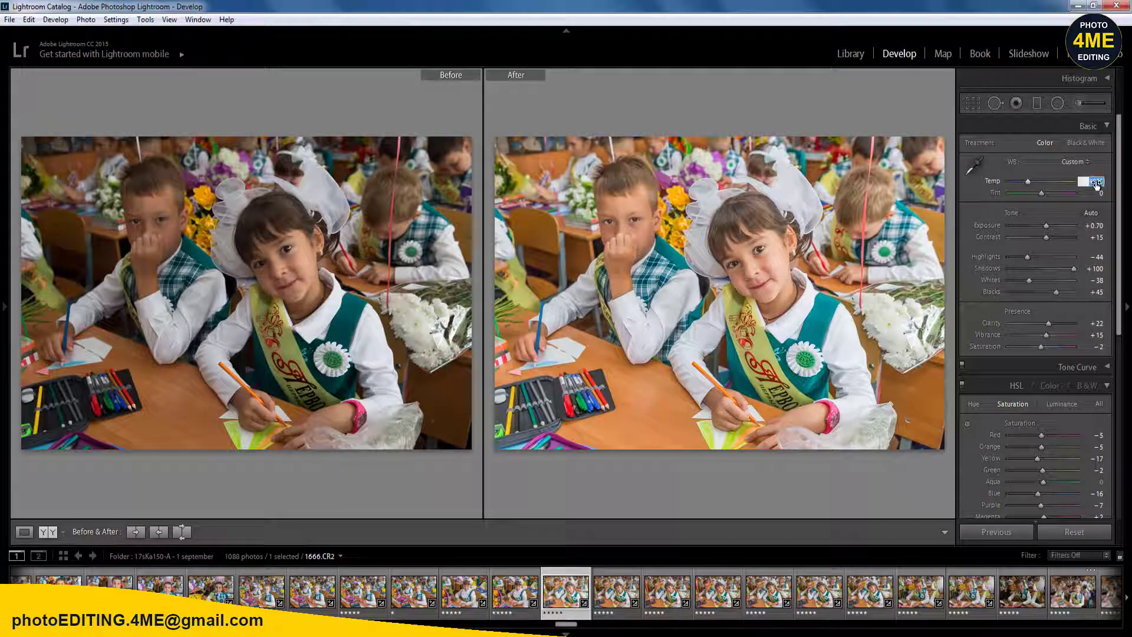
pyautogui.write('4800')
pyautogui.press('Return')
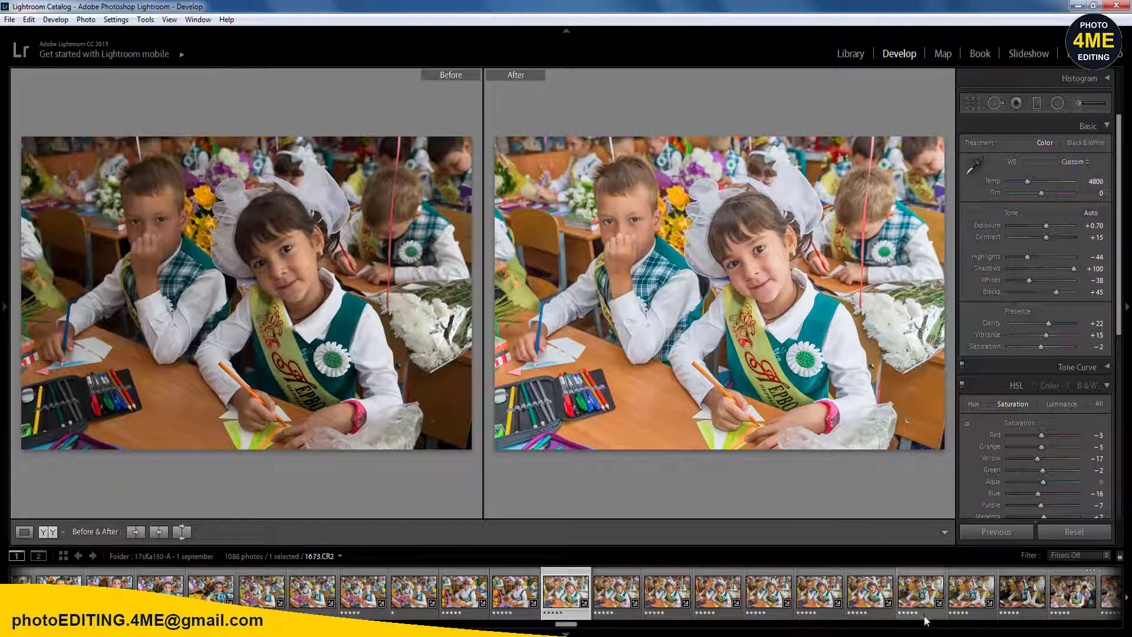
# - Synchronize the develop settings of the girl with large white bows beside a boy with the fourteen following photos, leaving local adjustments and crop out
pyautogui.moveTo(570, 626); pyautogui.dragTo(575, 628)
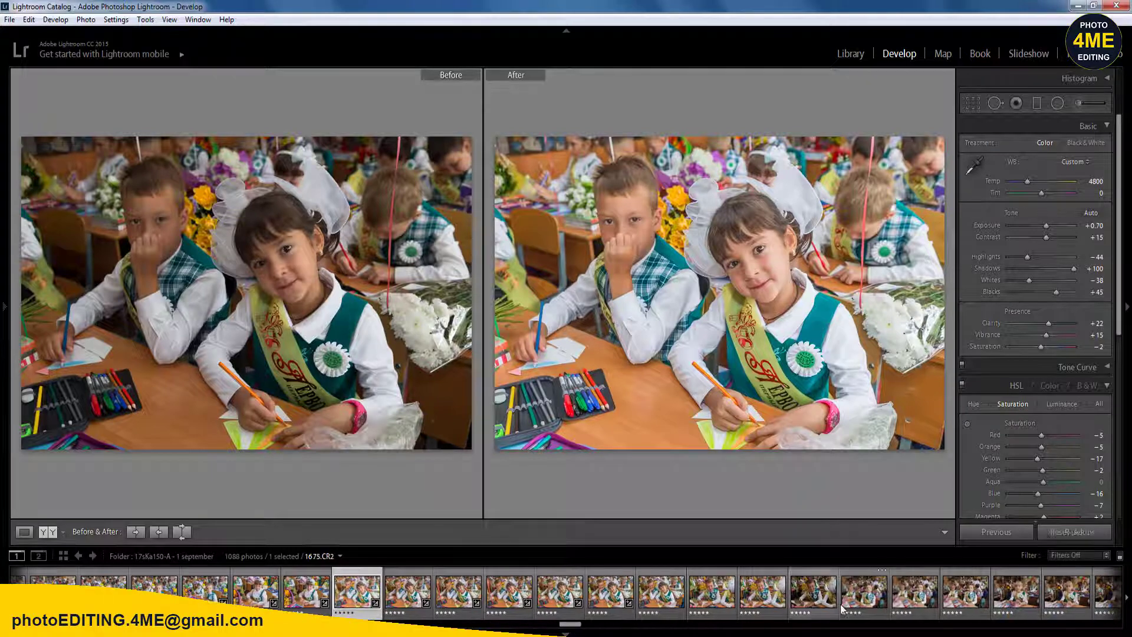
pyautogui.keyDown('shift'); pyautogui.click(1069, 593); pyautogui.keyUp('shift')
pyautogui.click(1003, 532)
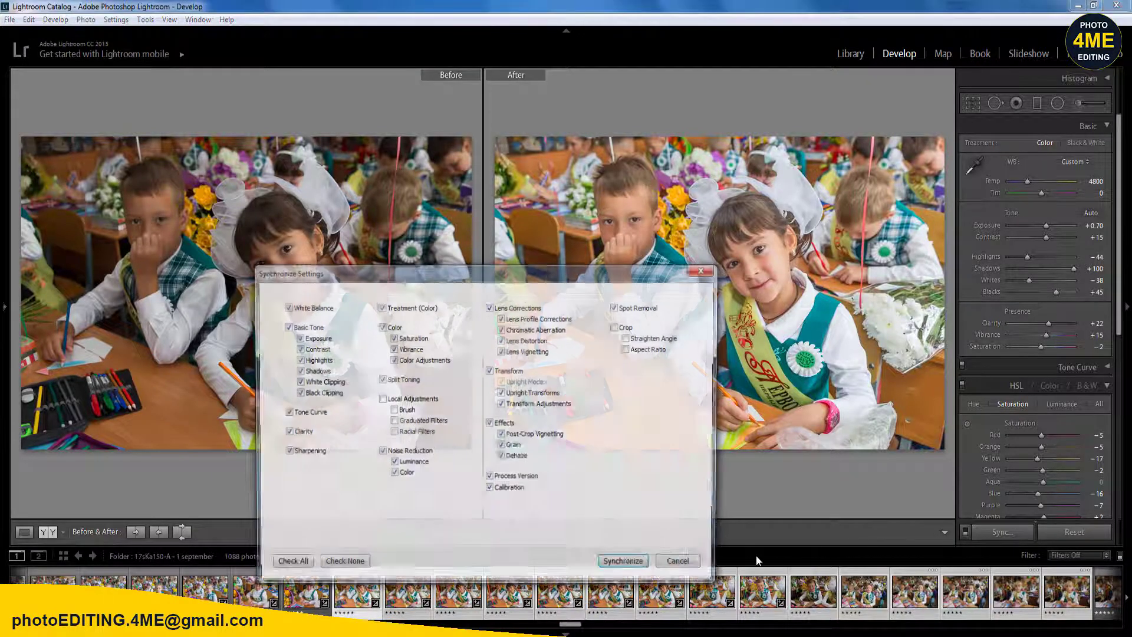
pyautogui.click(626, 563)
# - Review the following shots of the girl with large white bows and the boy beside her, rating the rejects with one star
pyautogui.click(408, 593)
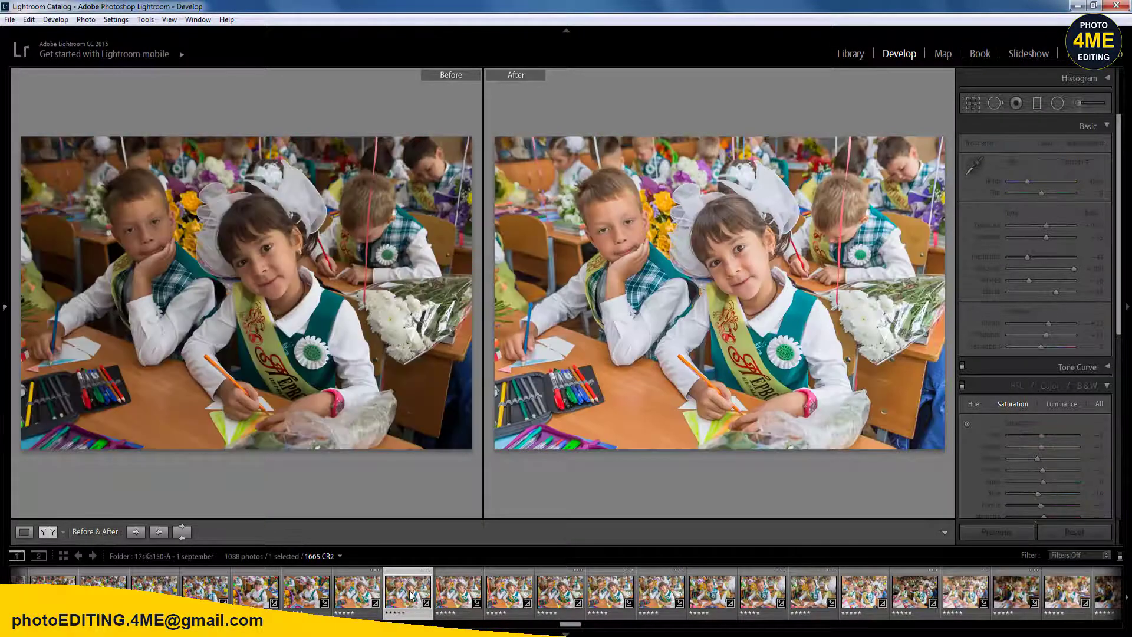
pyautogui.press('Right')
pyautogui.press('1')
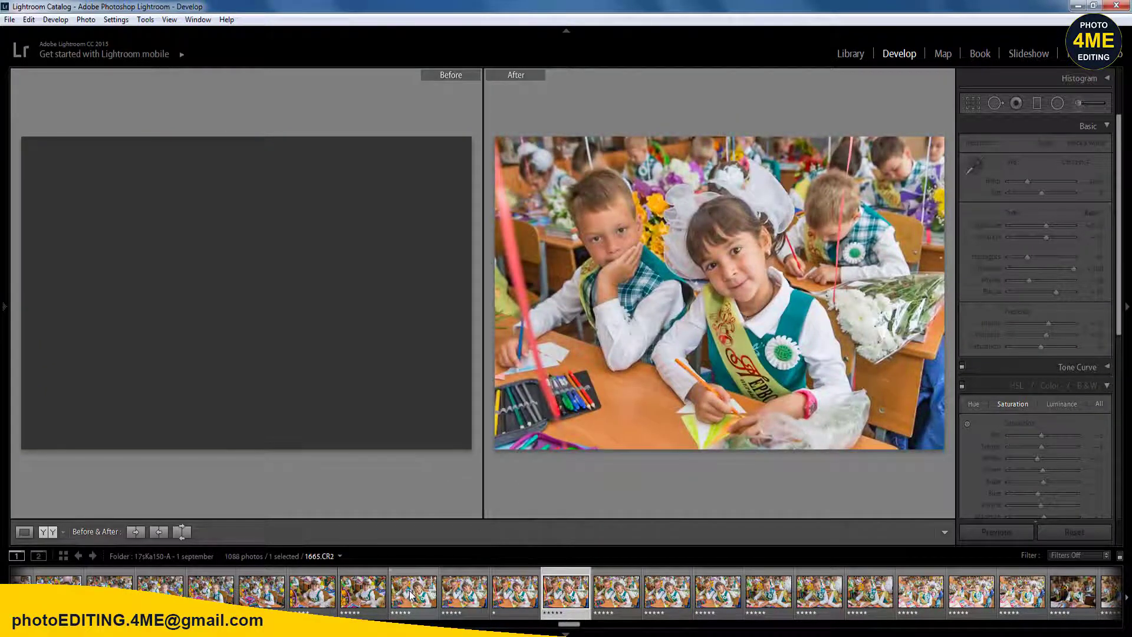
pyautogui.press('1')
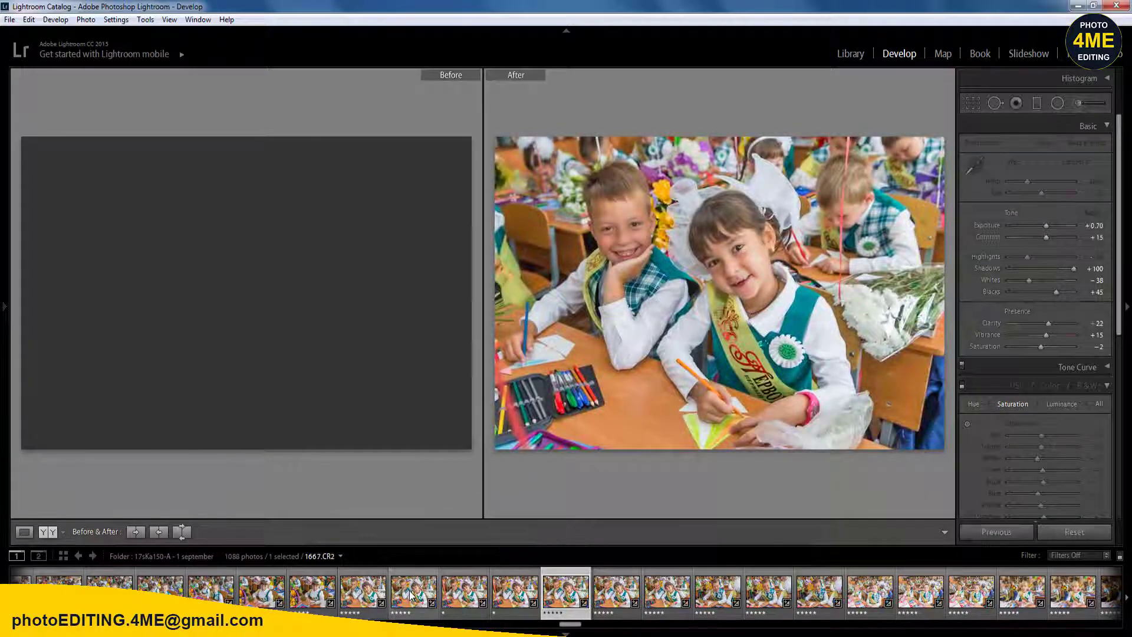
pyautogui.press('1')
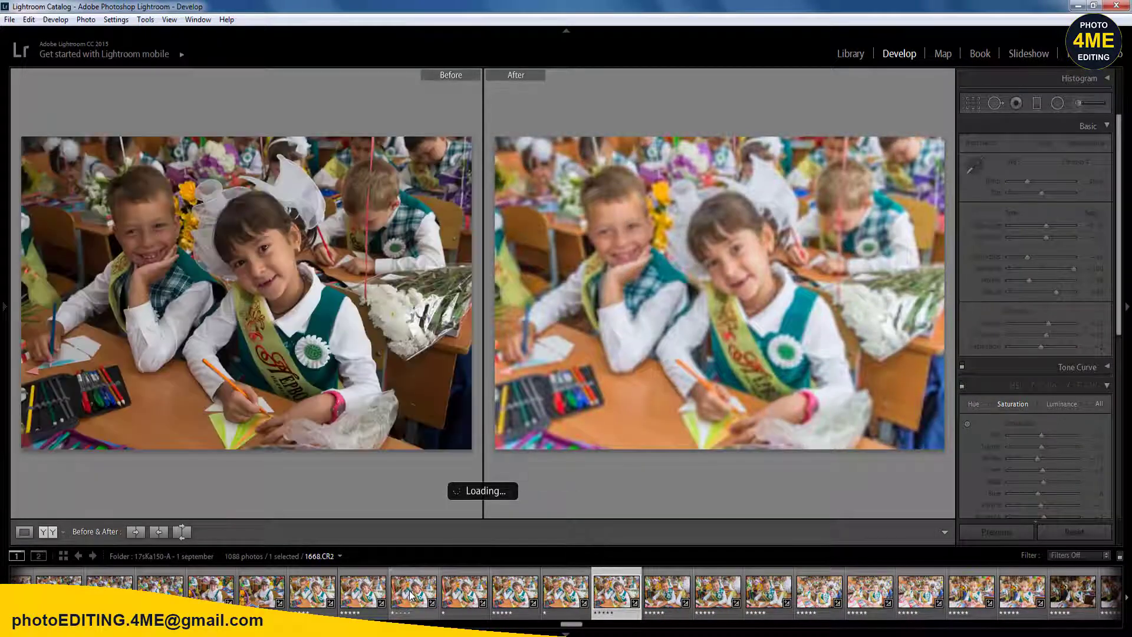
pyautogui.press('1')
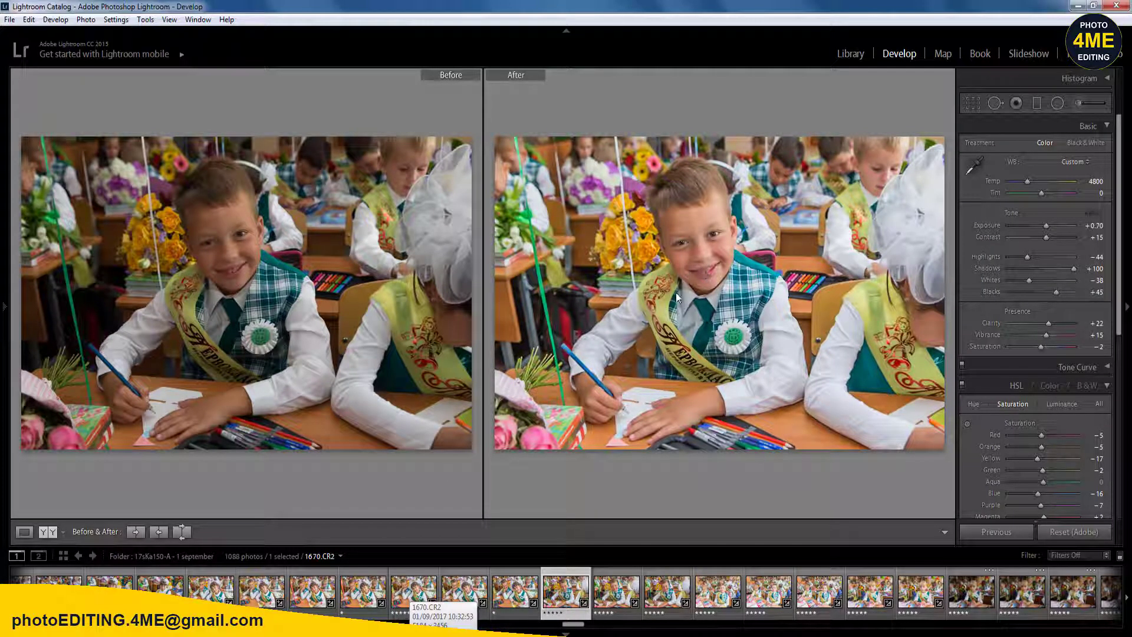
# - Brighten the smiling boy's face in 1673.CR2 with a radial filter at exposure 0.40 and shadows 16
pyautogui.hotkey('shift', 'm')
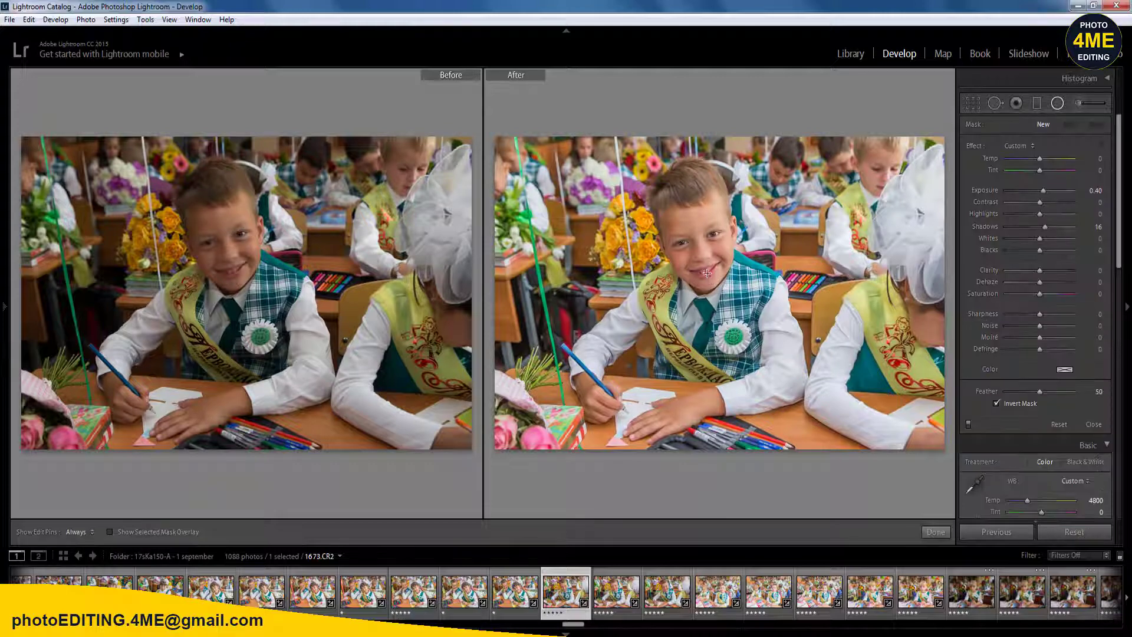
pyautogui.moveTo(704, 287); pyautogui.dragTo(743, 360)
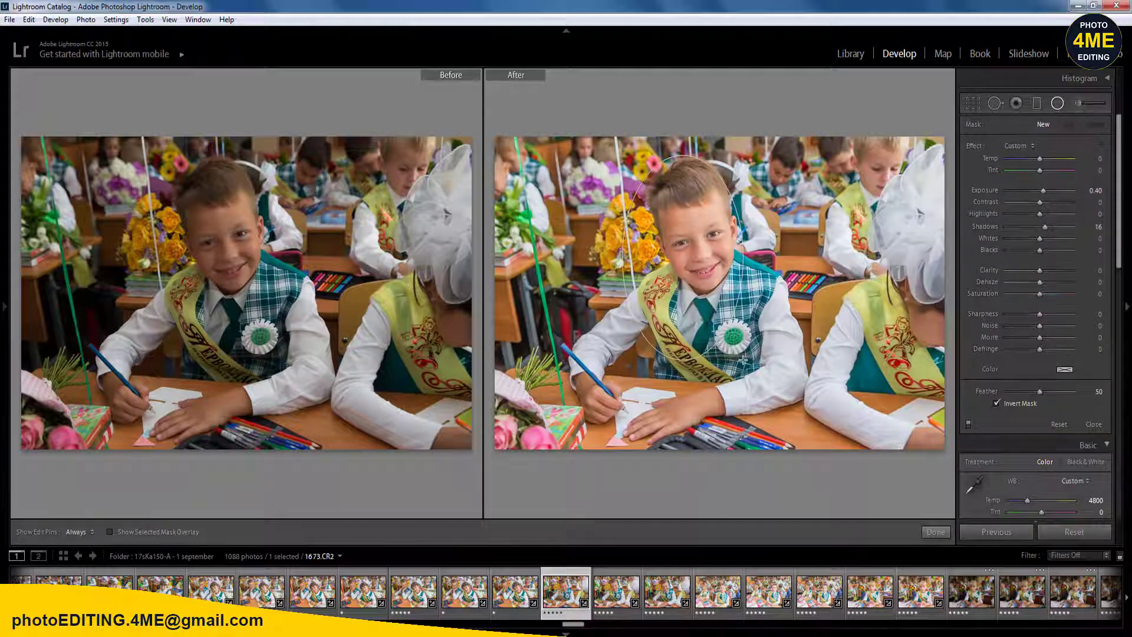
pyautogui.hotkey('shift', 'm')
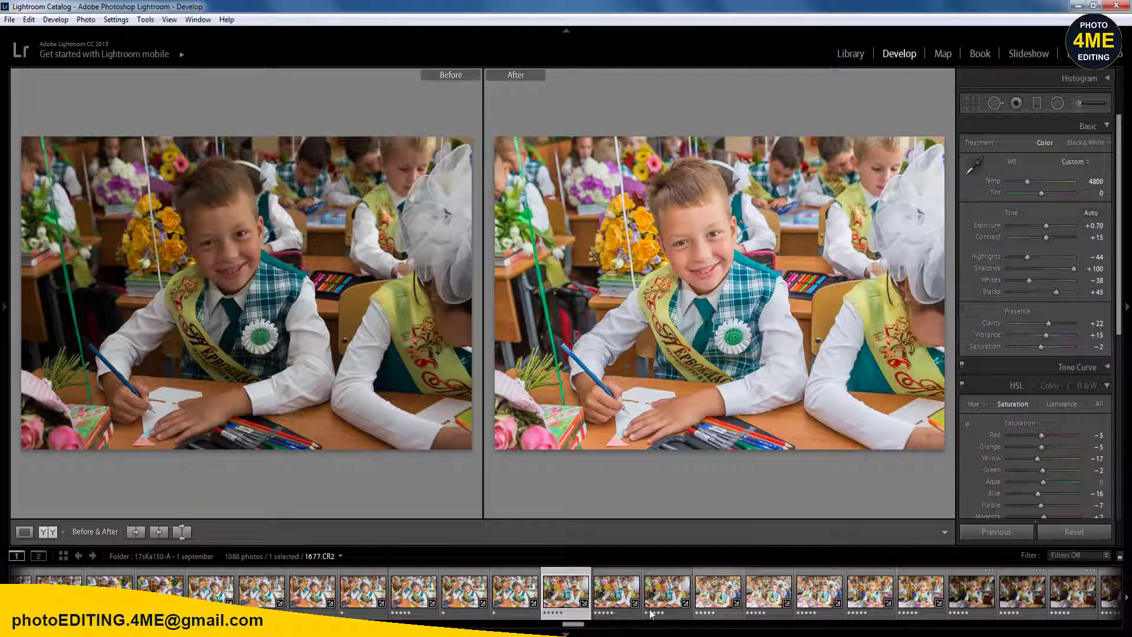
# - Synchronize the develop settings of 1673.CR2, the smiling boy writing at his desk, with the fifteen following photos
pyautogui.moveTo(581, 628); pyautogui.dragTo(589, 626)
pyautogui.keyDown('shift'); pyautogui.click(1100, 600); pyautogui.keyUp('shift')
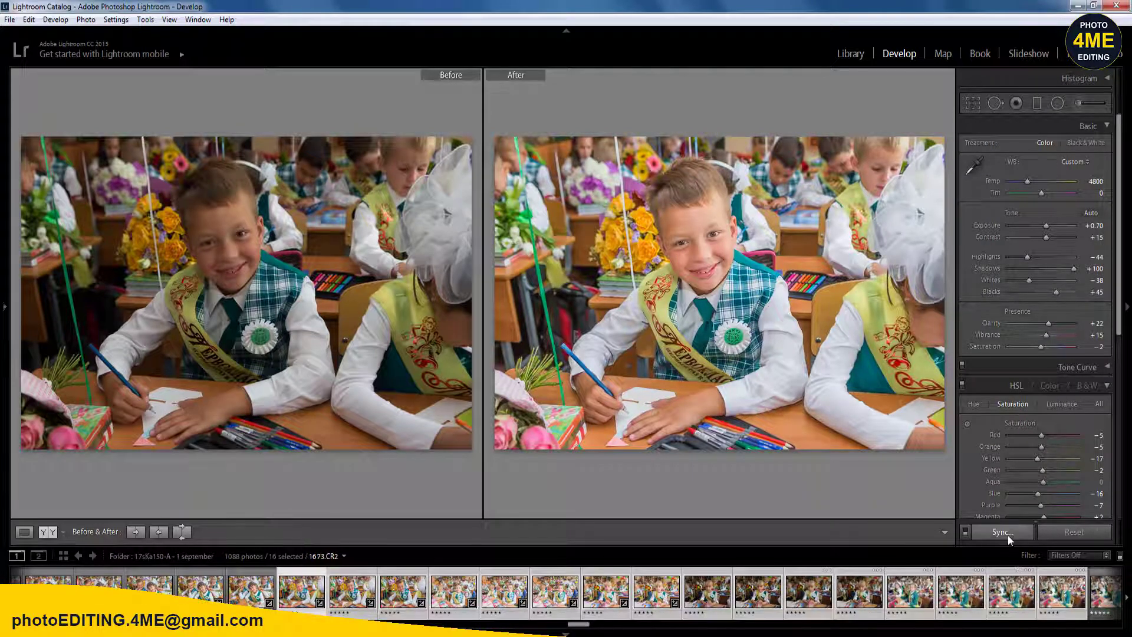
pyautogui.click(1004, 532)
pyautogui.click(626, 566)
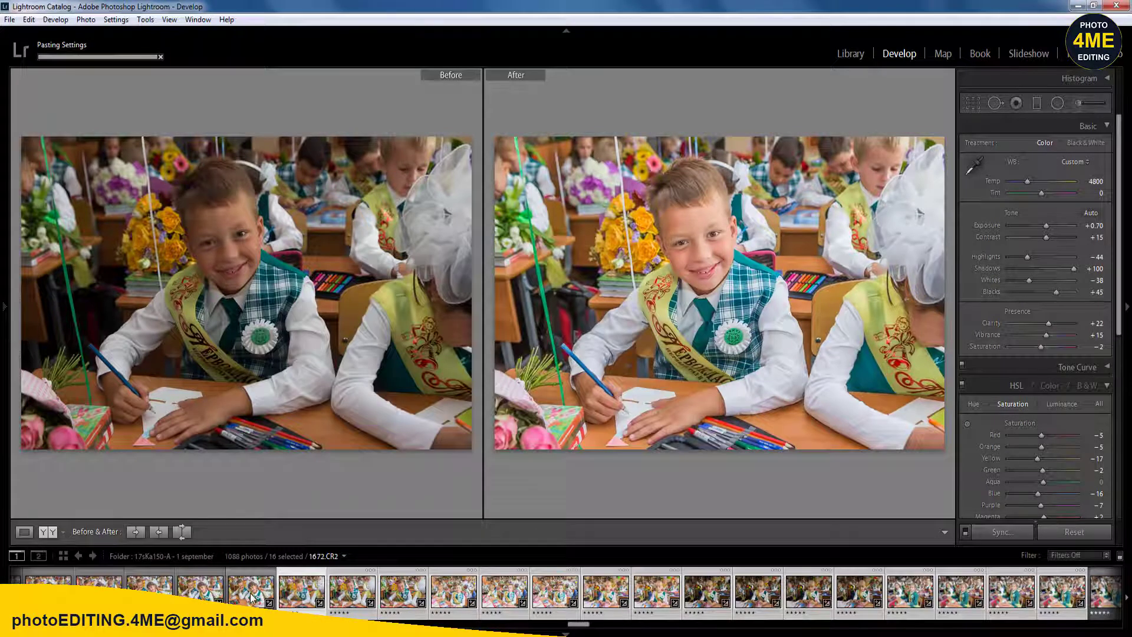
# - Brighten the smiling boy's face in 1674.CR2 with a radial filter at exposure 0.40 and shadows 16, and rate the next shot with one star
pyautogui.click(344, 594)
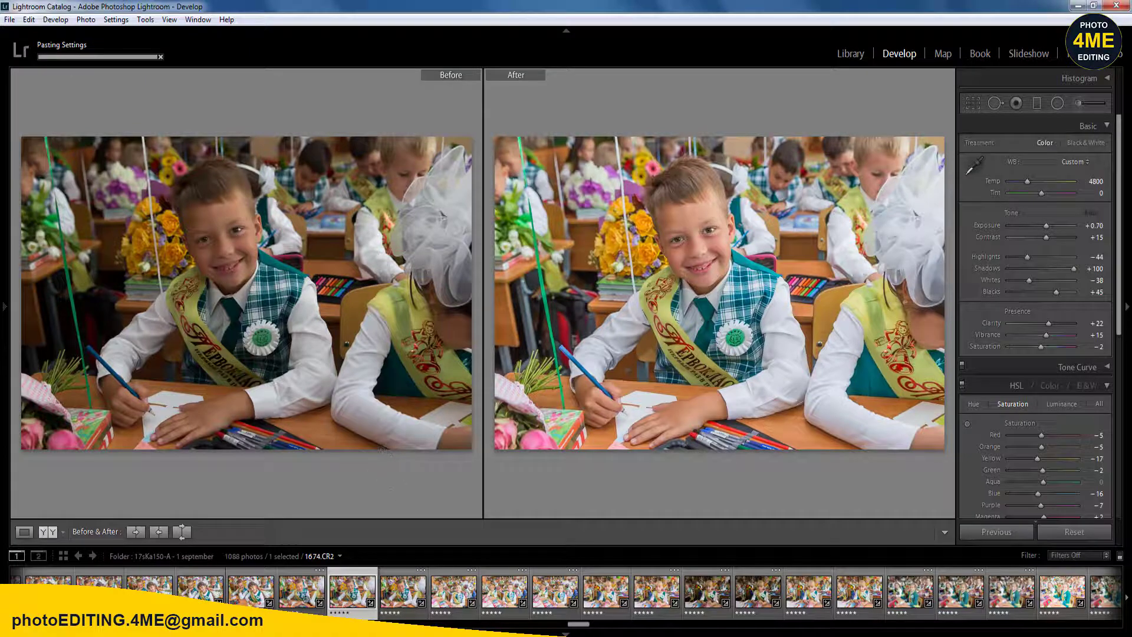
pyautogui.click(304, 597)
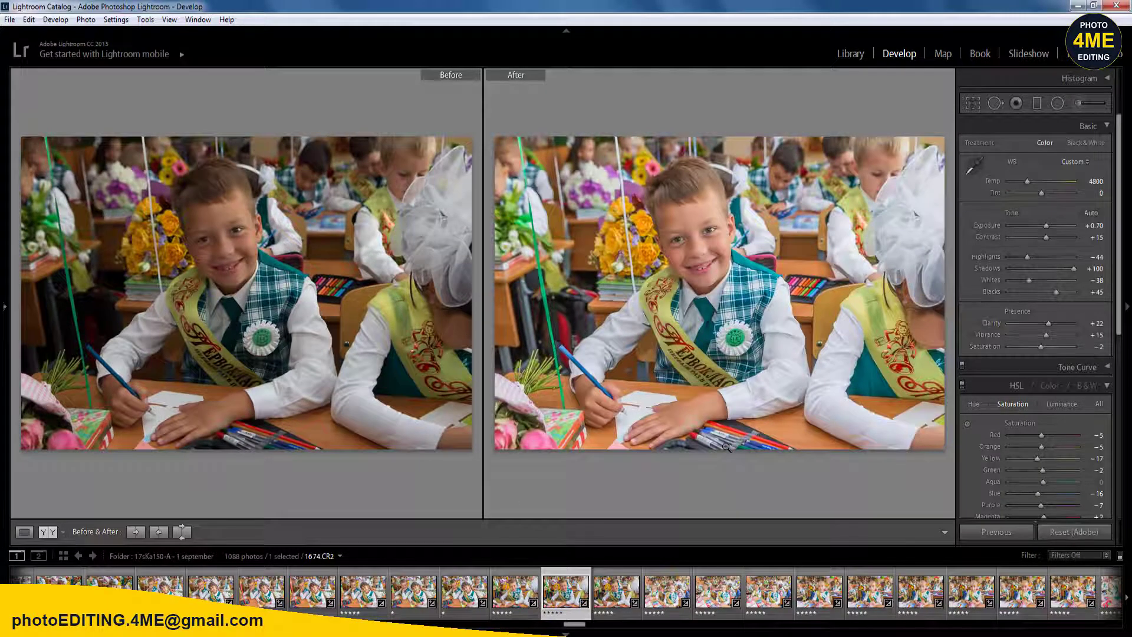
pyautogui.press('k')
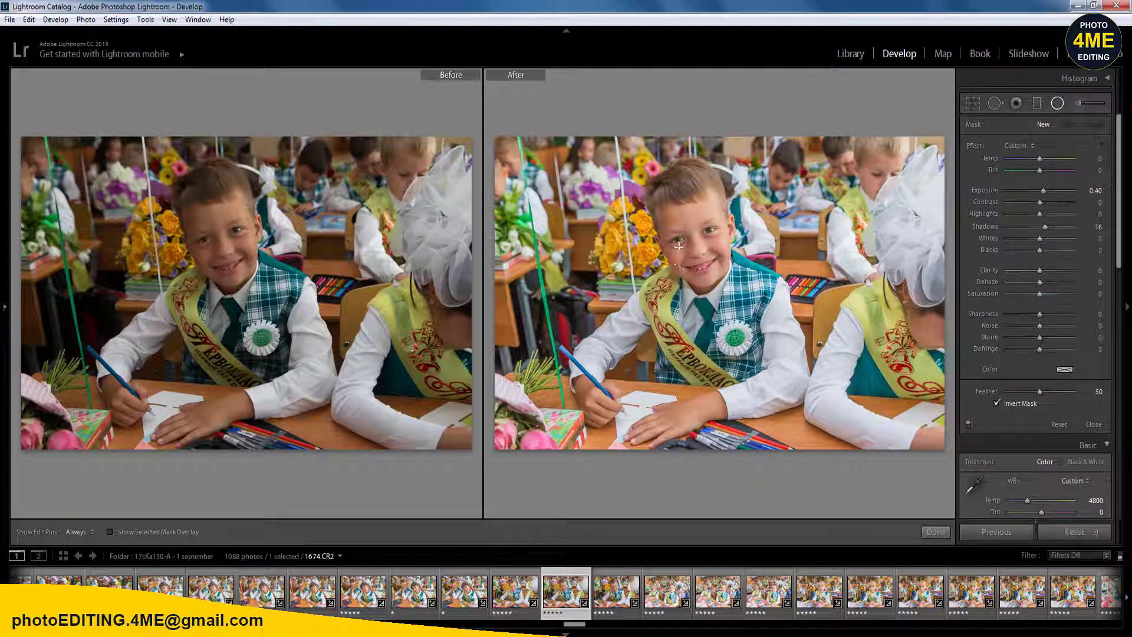
pyautogui.moveTo(678, 247); pyautogui.dragTo(752, 339)
pyautogui.press('Right')
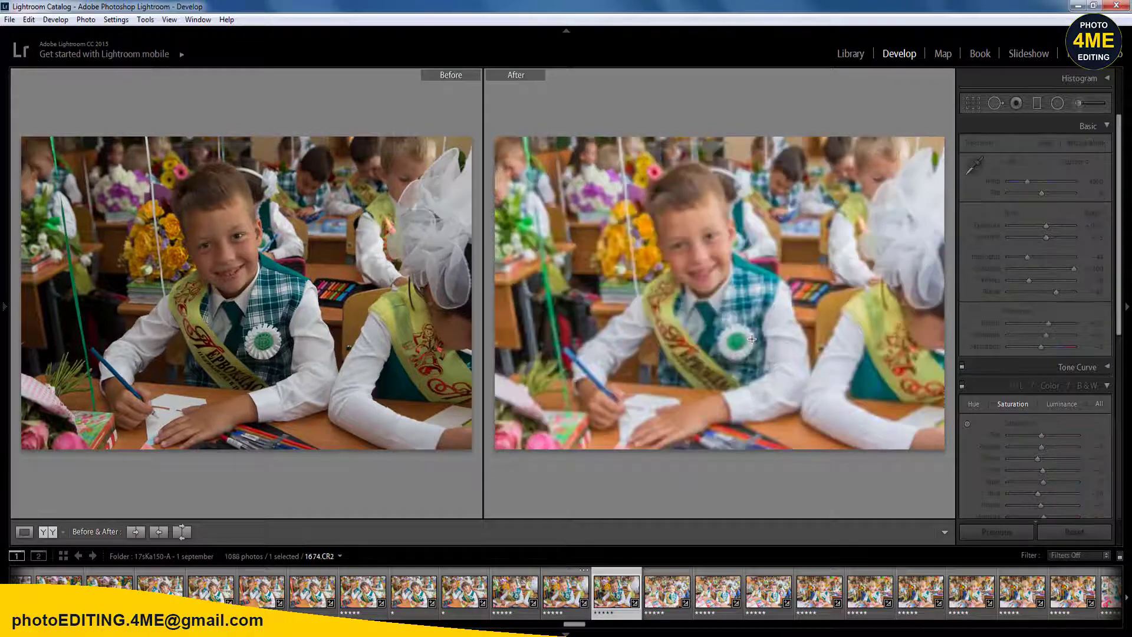
pyautogui.press('1')
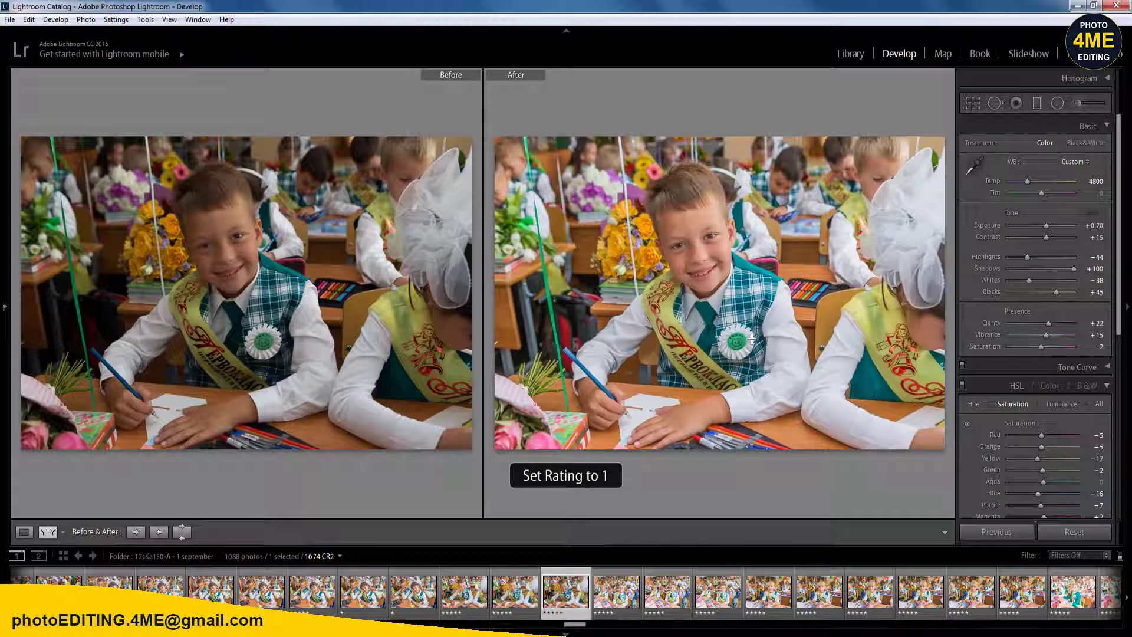
# - Set the exposure to 0.00 and the temperature to 4950 for 1676.CR2, the boy with the yellow sash in the full classroom
pyautogui.press('Right')
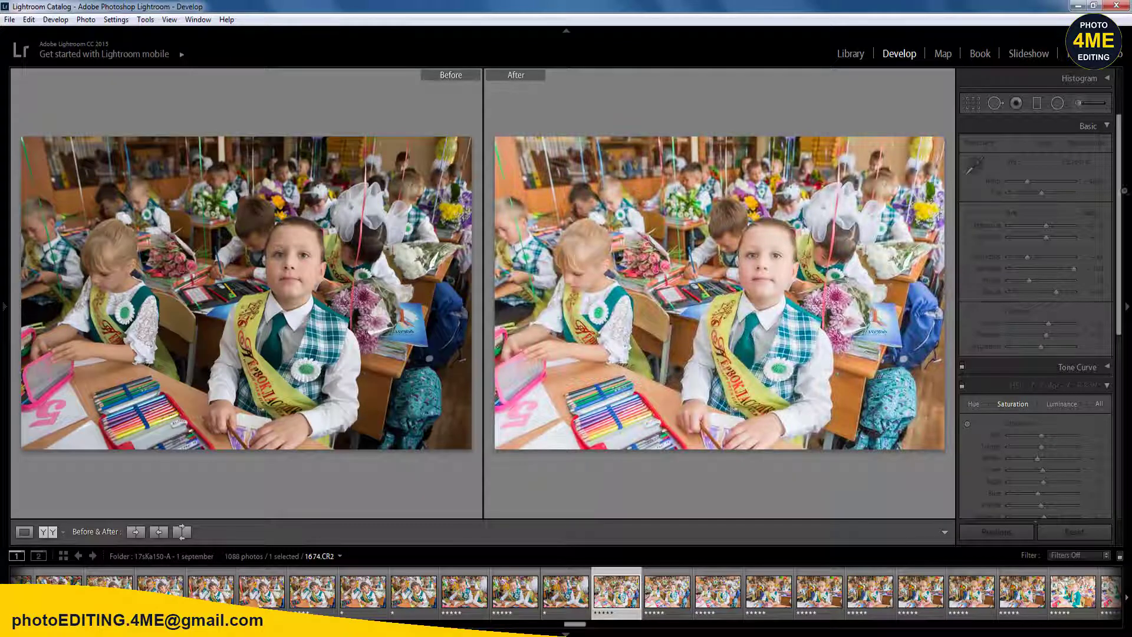
pyautogui.click(1097, 226)
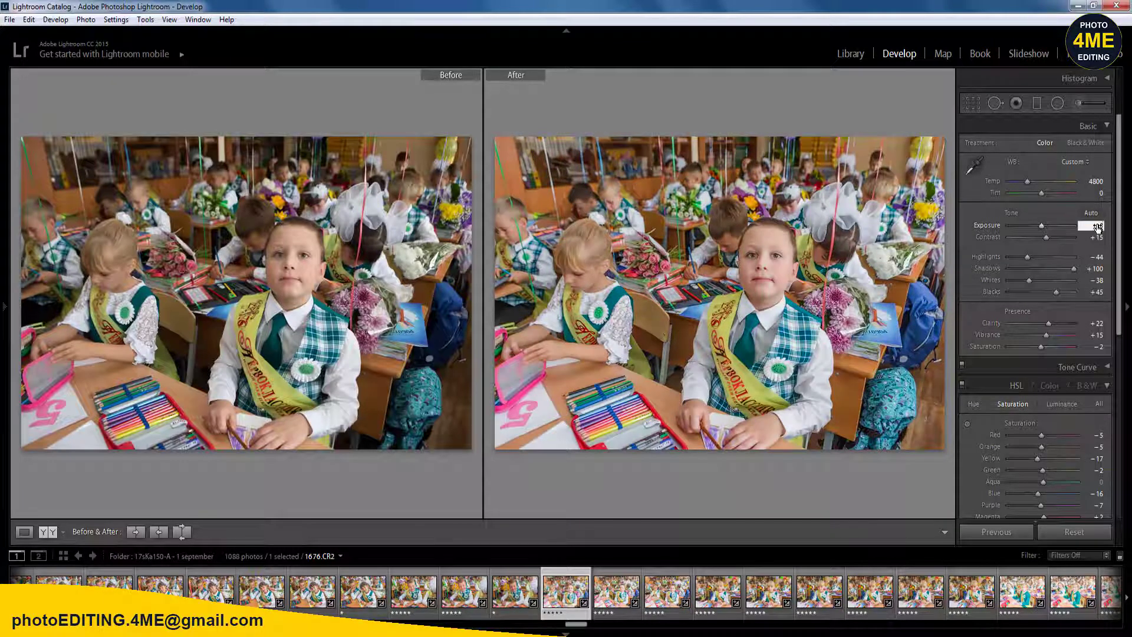
pyautogui.click(1097, 182)
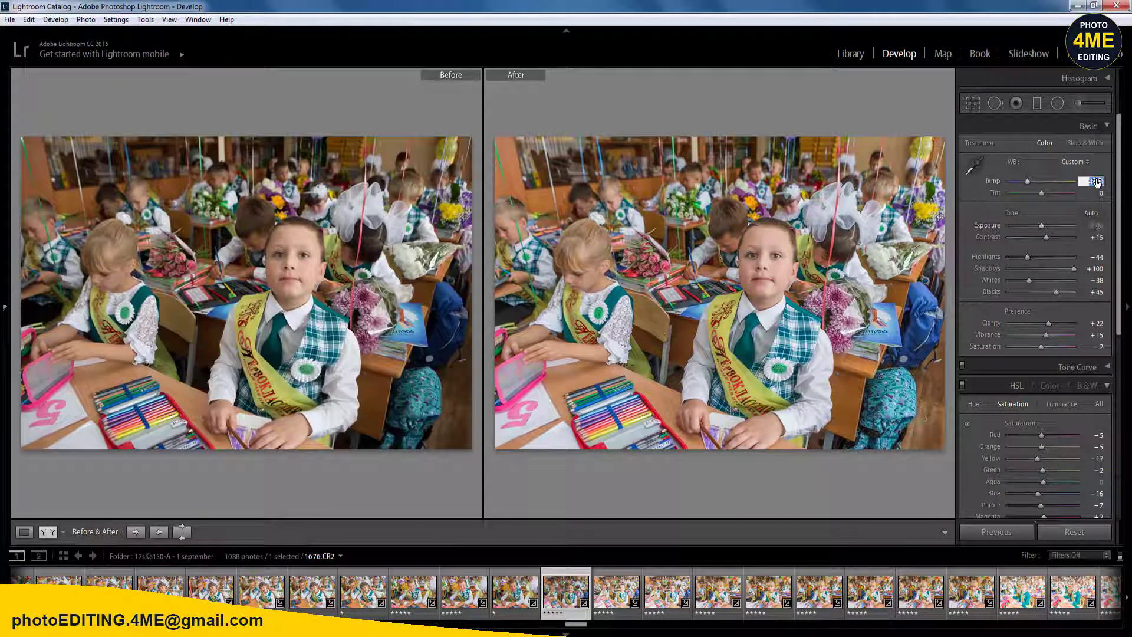
pyautogui.press('Up')
pyautogui.press('Return')
# - Brighten the pupils in the back rows of 1676.CR2 with a wide radial filter at exposure 0.40 and shadows 16
pyautogui.press('shift')
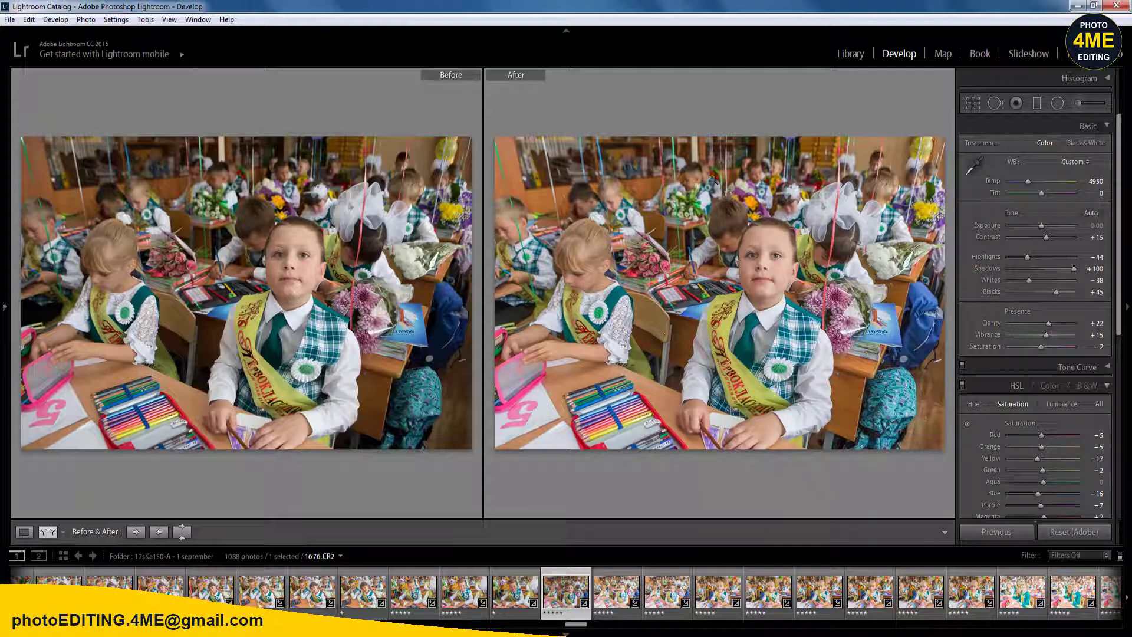
pyautogui.hotkey('shift', 'm')
pyautogui.moveTo(727, 187); pyautogui.dragTo(891, 276)
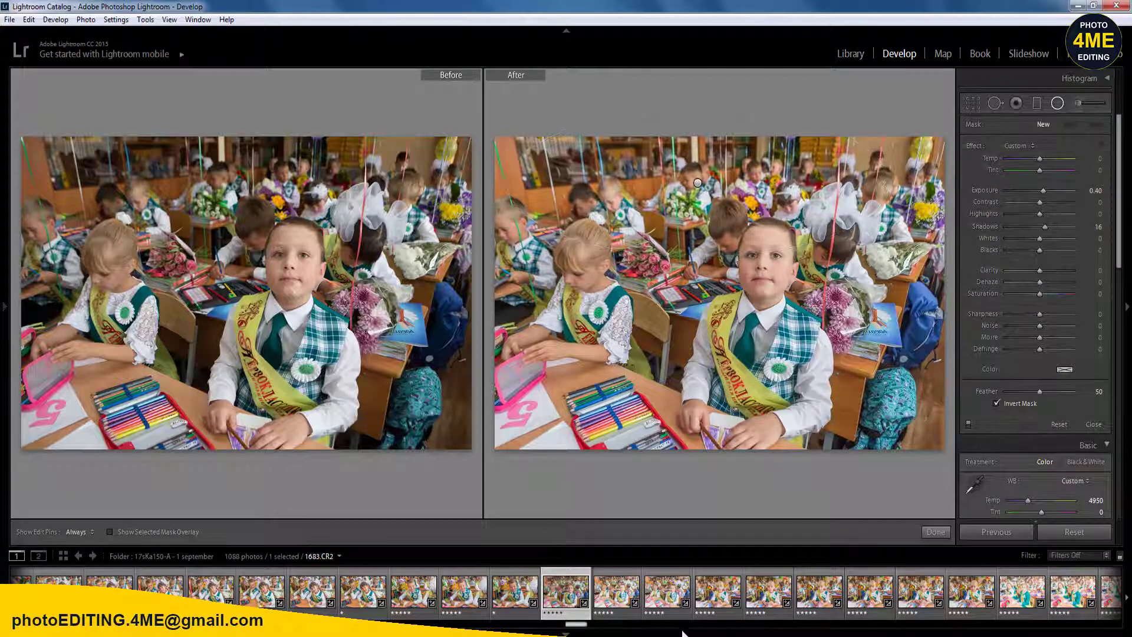
# - Synchronize the develop settings of 1676.CR2 with the fifteen following photos, then return to viewing a single photo
pyautogui.scroll(-5, 581, 631)
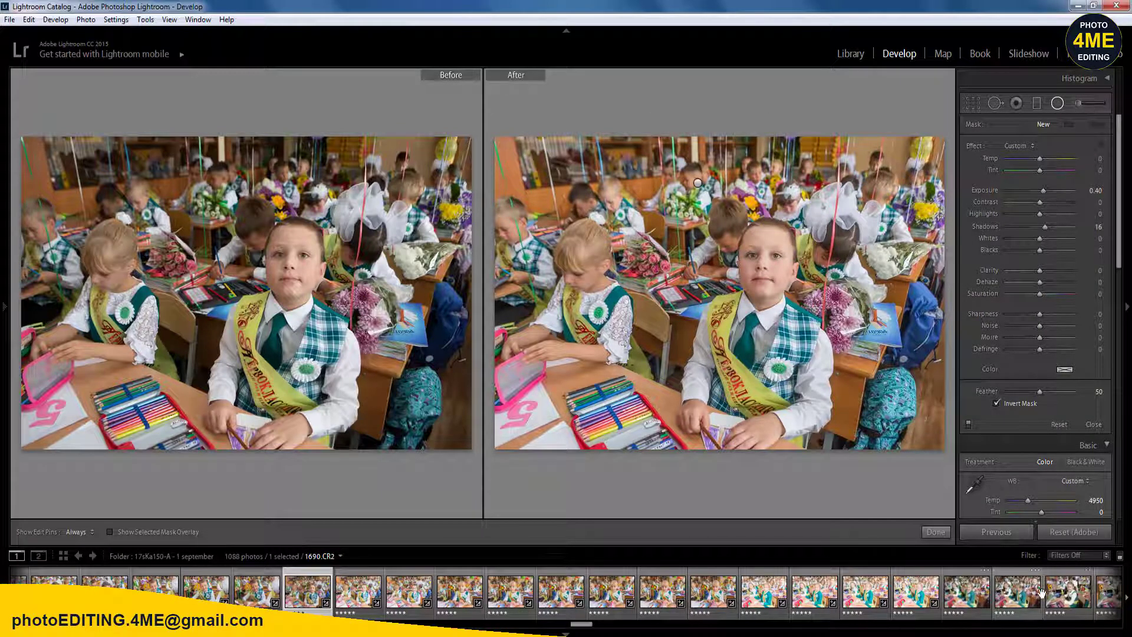
pyautogui.keyDown('shift'); pyautogui.click(1056, 587); pyautogui.keyUp('shift')
pyautogui.click(1002, 532)
pyautogui.click(627, 565)
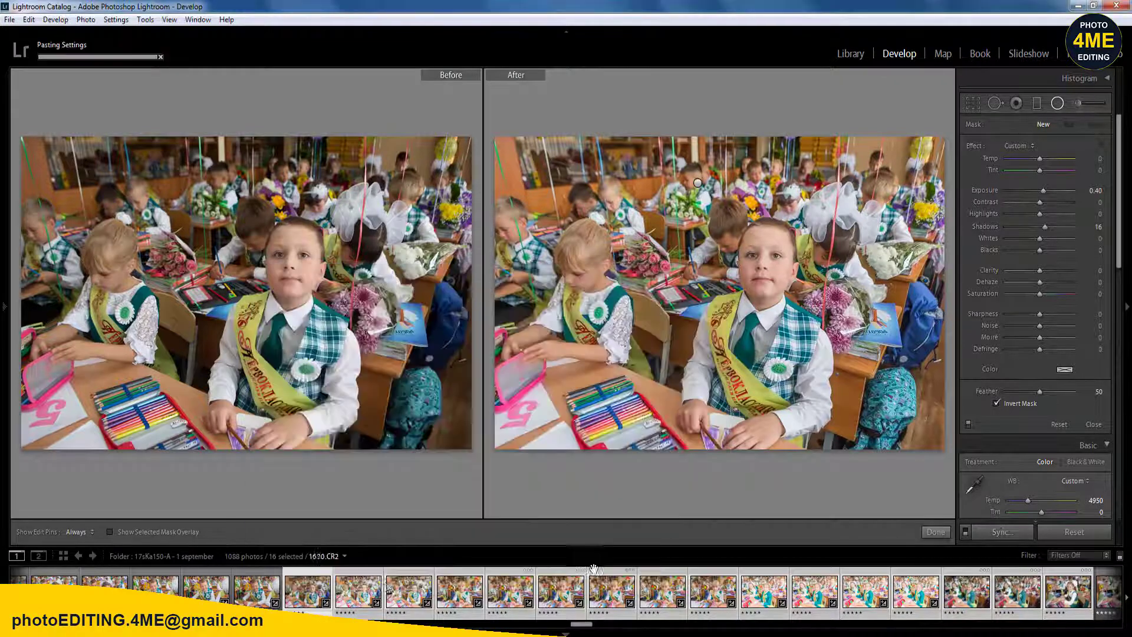
pyautogui.click(356, 593)
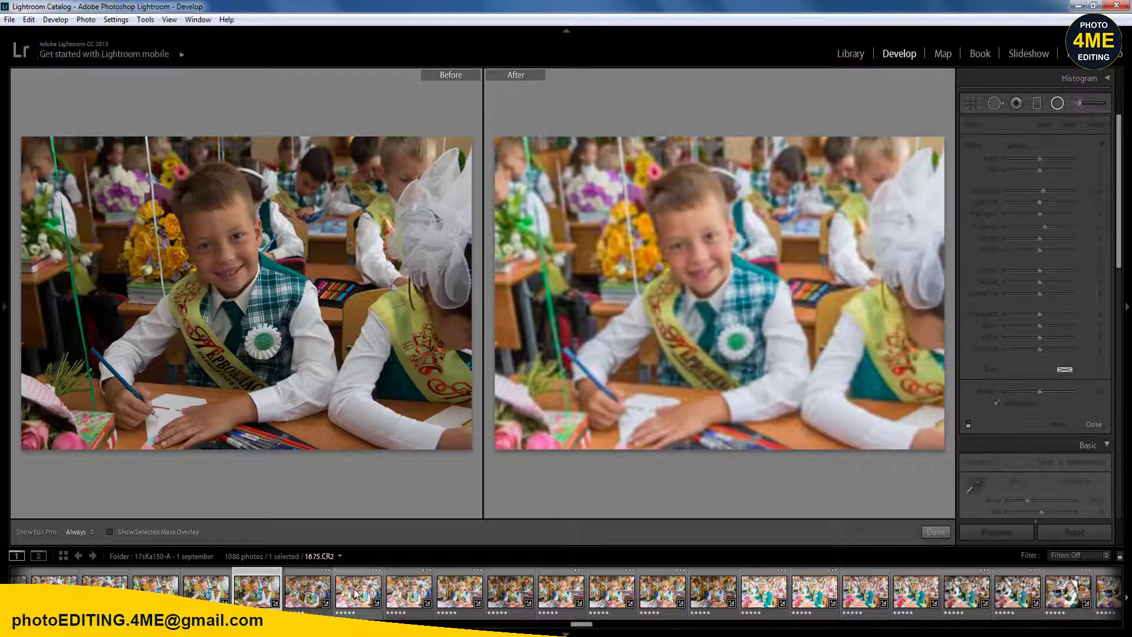
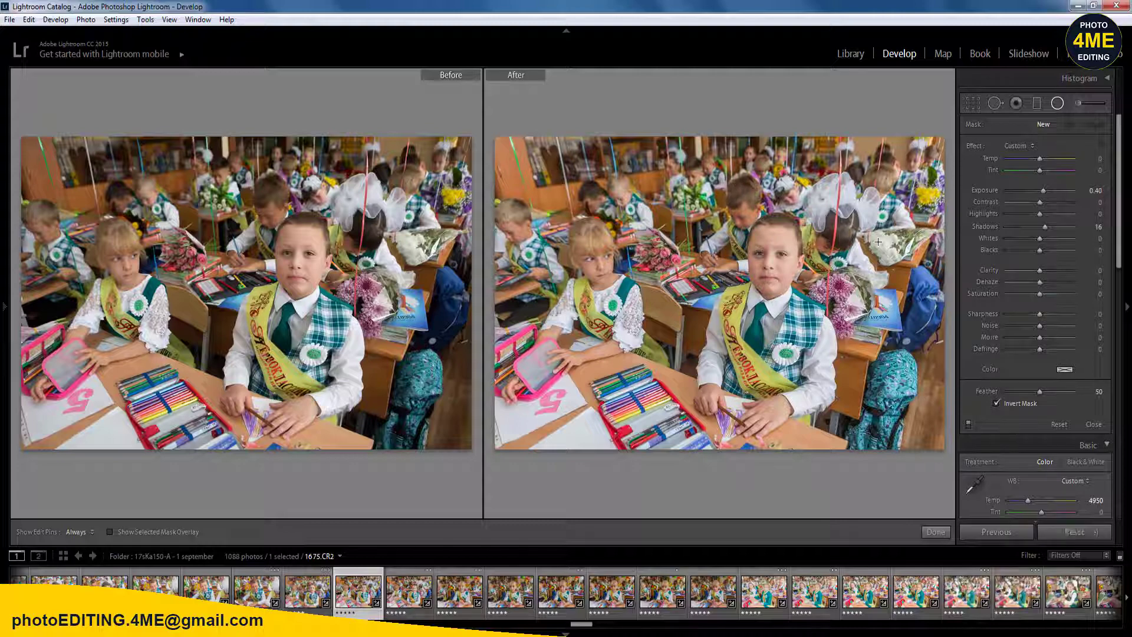
# - Compare the adjacent classroom shots 1677.CR2 and 1678.CR2 of the boy with the yellow sash, and advance to the blonde girl's portrait
pyautogui.press('Right')
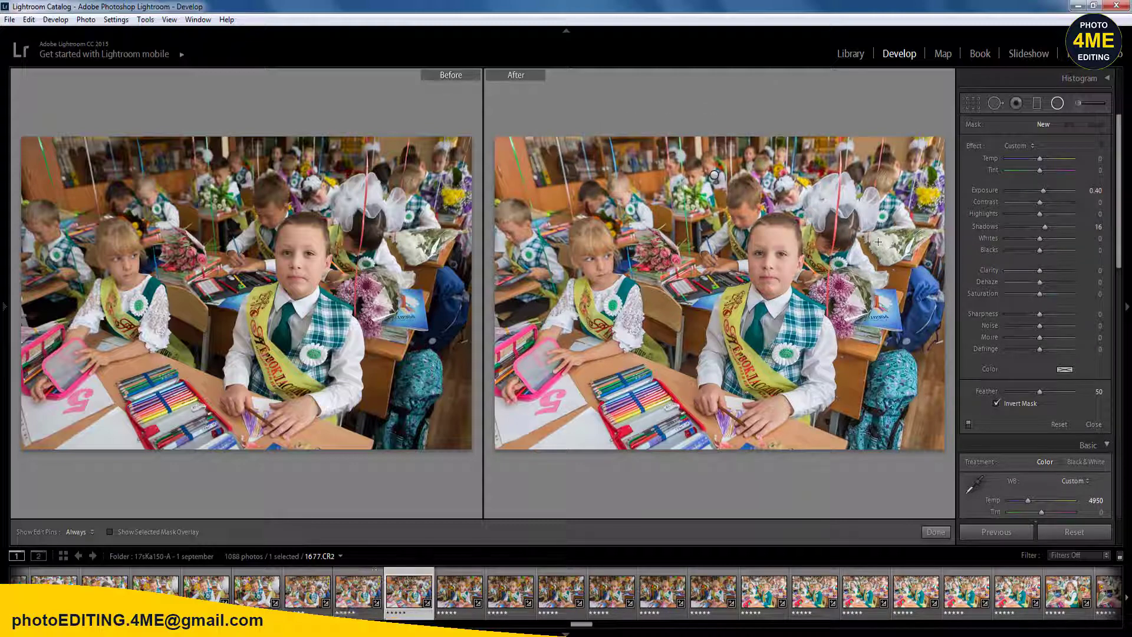
pyautogui.press('Right')
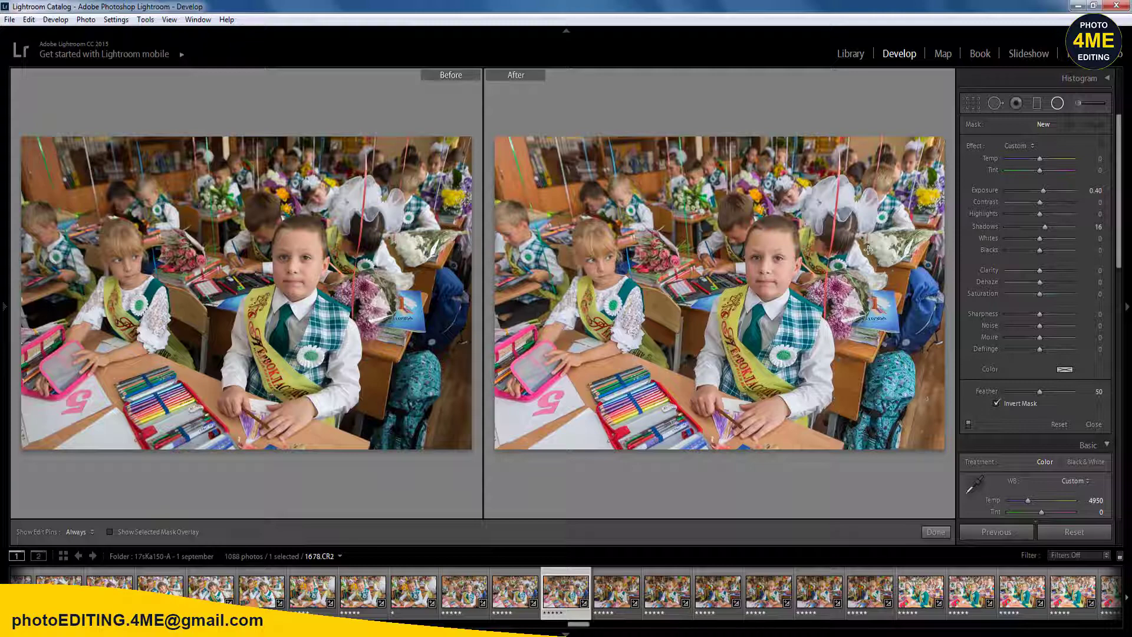
pyautogui.hotkey('ctrl', 'y')
pyautogui.hotkey('ctrl', 'z')
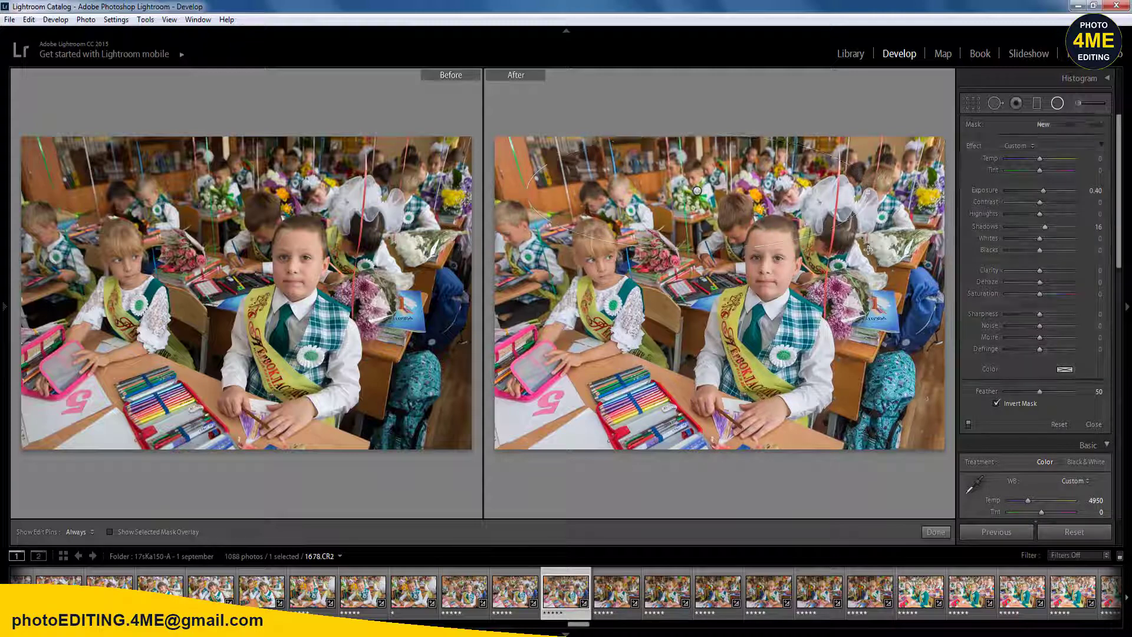
pyautogui.press('Right')
pyautogui.press('Left')
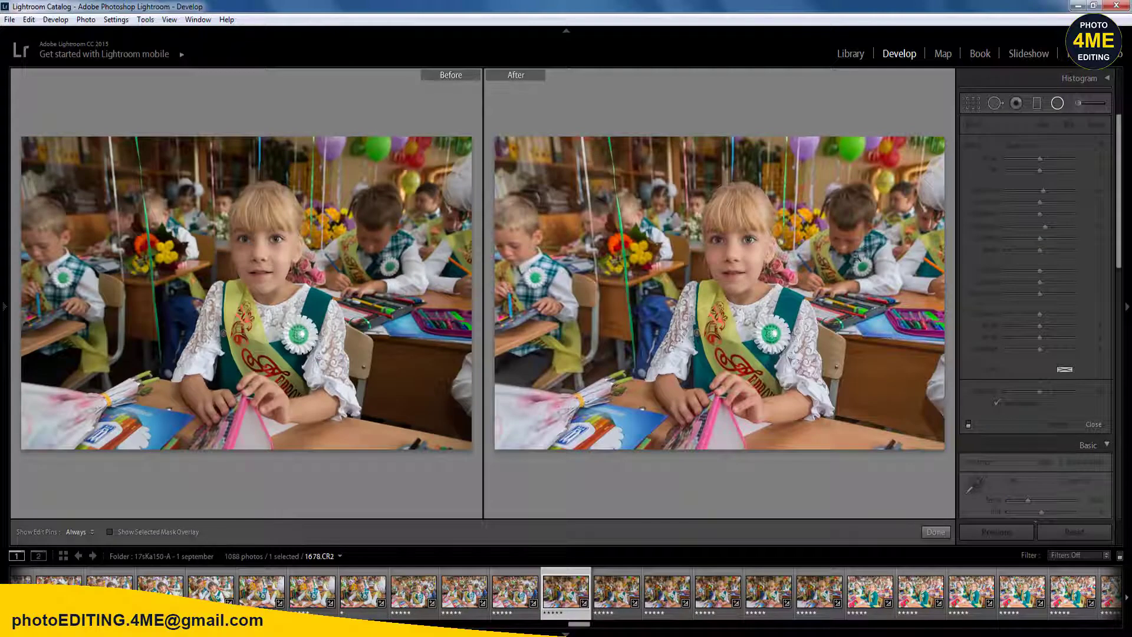
# - Brighten the blonde girl's face in 1679.CR2 with a wide radial filter at exposure 0.40 and shadows 16
pyautogui.hotkey('shift', 'm')
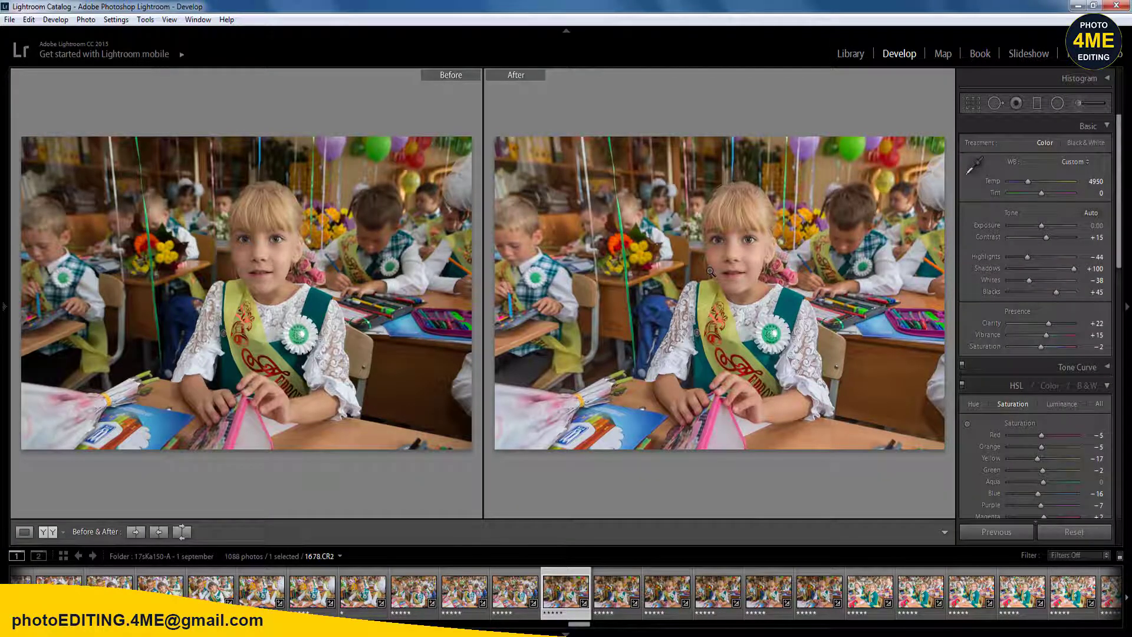
pyautogui.click(711, 271)
pyautogui.click(709, 270)
pyautogui.hotkey('shift', 'm')
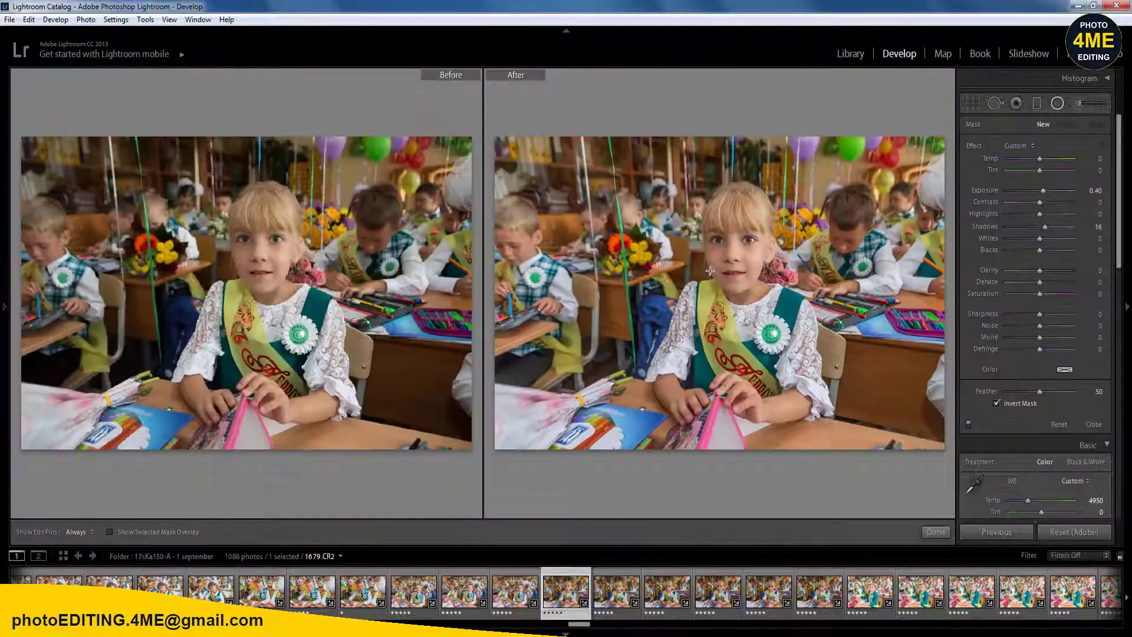
pyautogui.moveTo(709, 270); pyautogui.dragTo(864, 411)
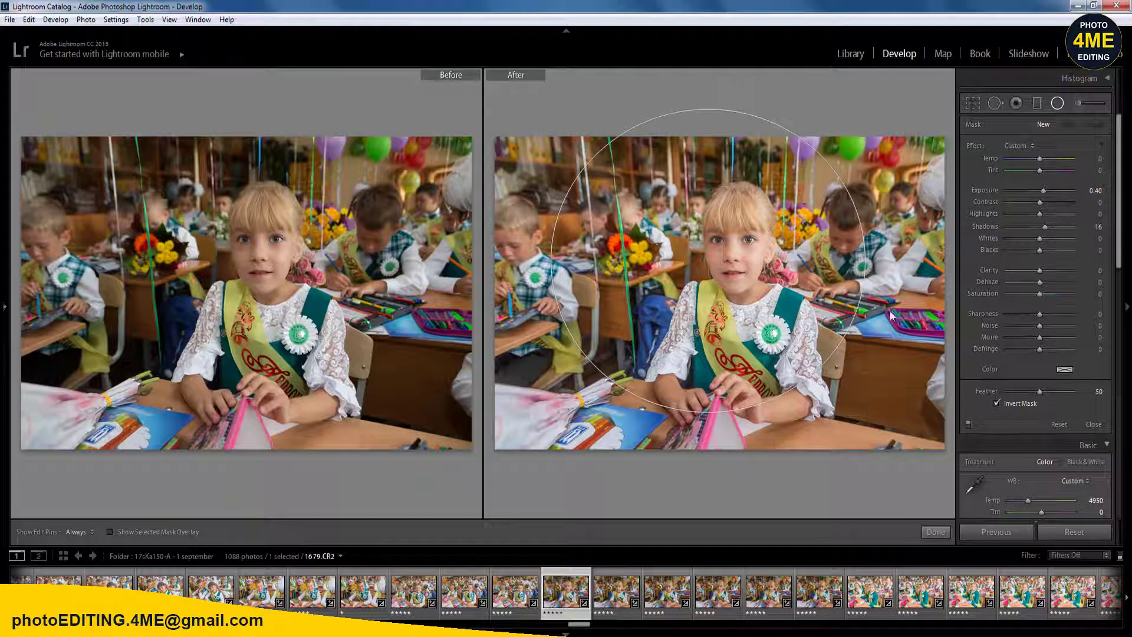
pyautogui.press('Right')
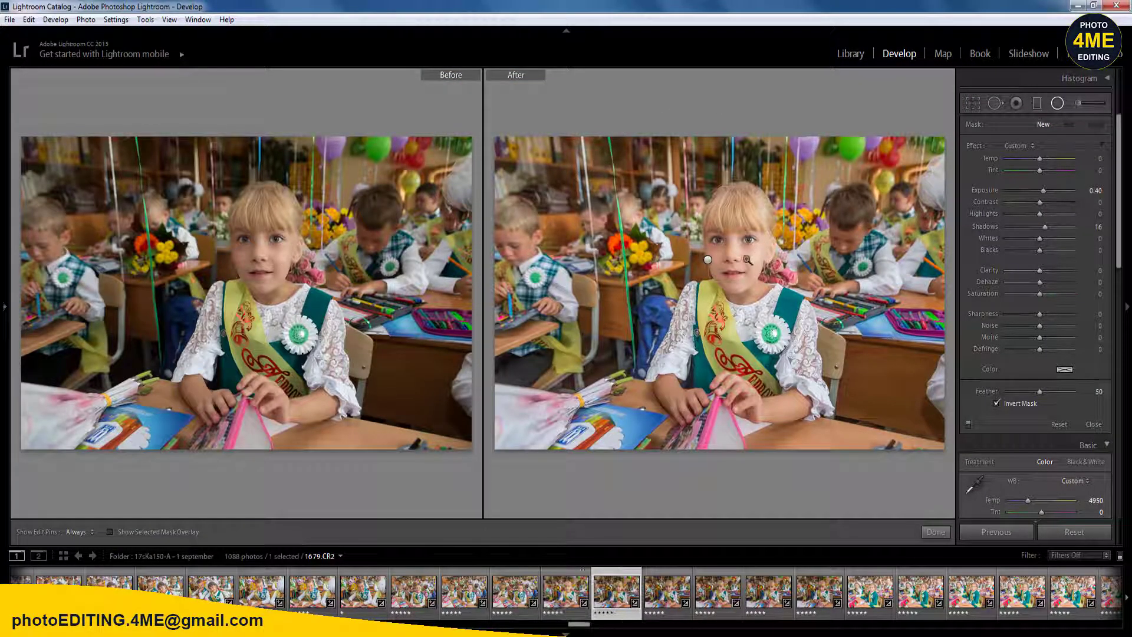
# - Set the exposure to +0.40 for 1680.CR2, the next shot of the blonde girl at her desk
pyautogui.press('Left')
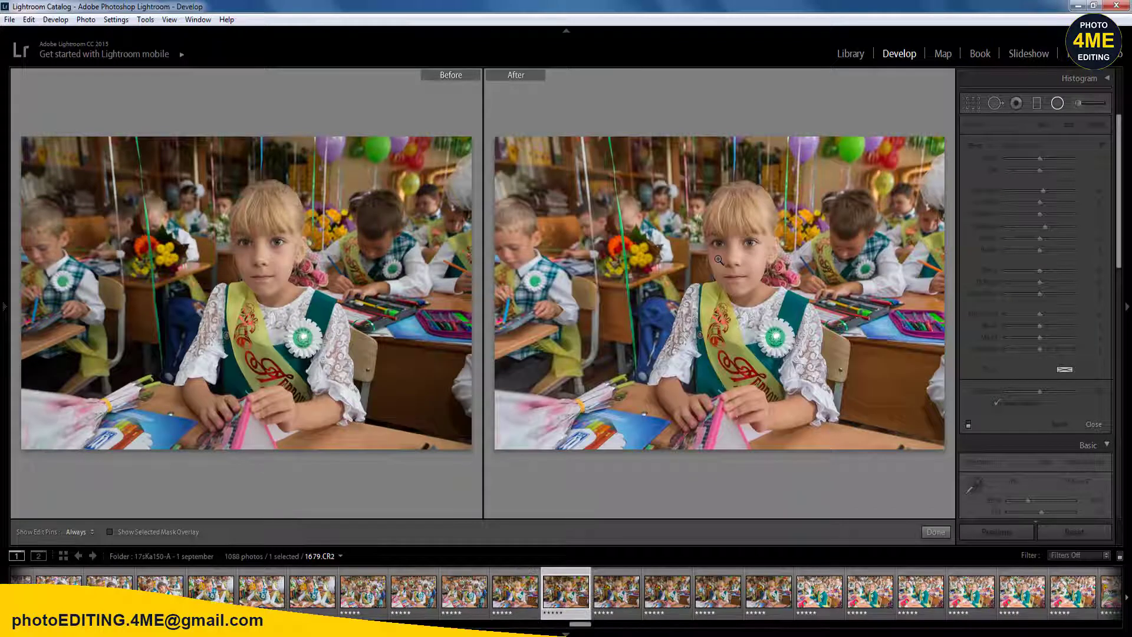
pyautogui.hotkey('shift', 'm')
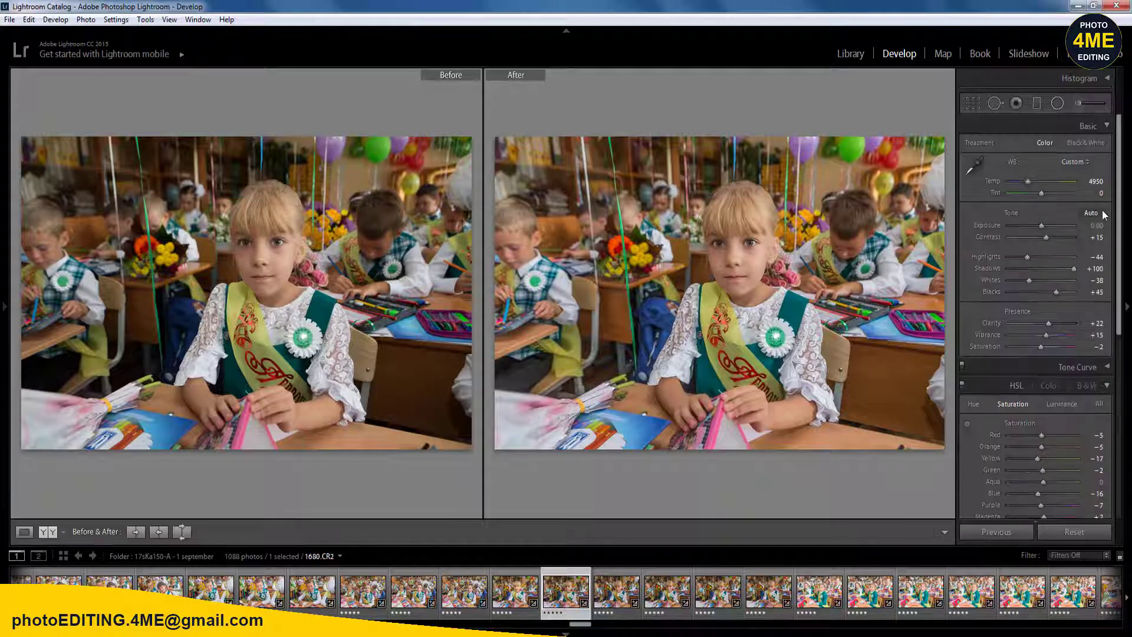
pyautogui.click(1096, 227)
pyautogui.press('Up')
pyautogui.press('Up')
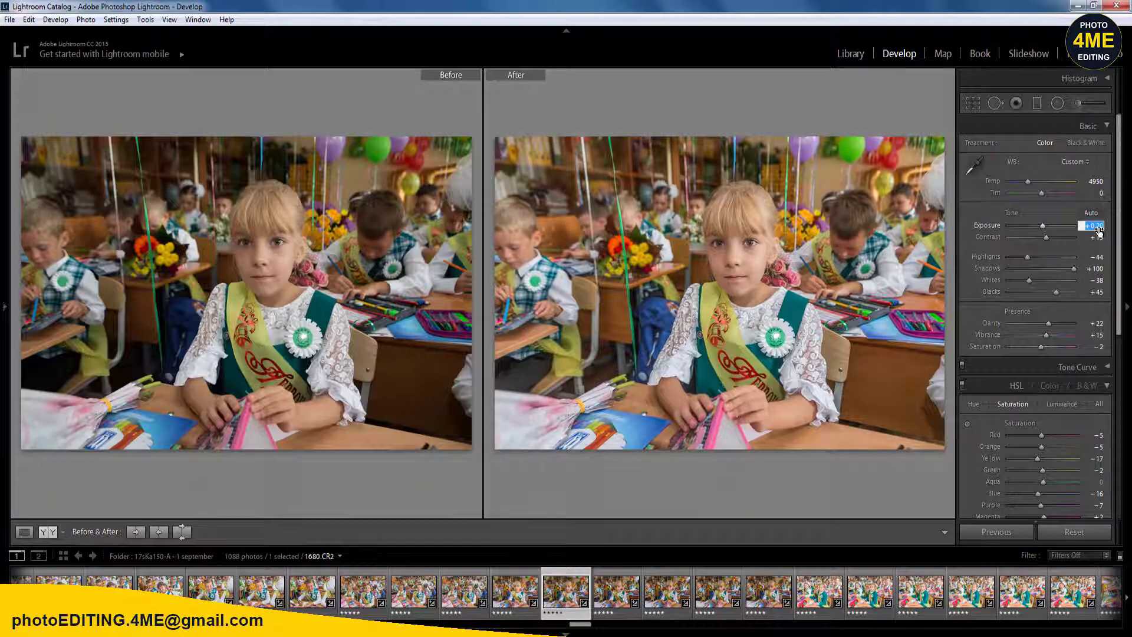
pyautogui.press('Return')
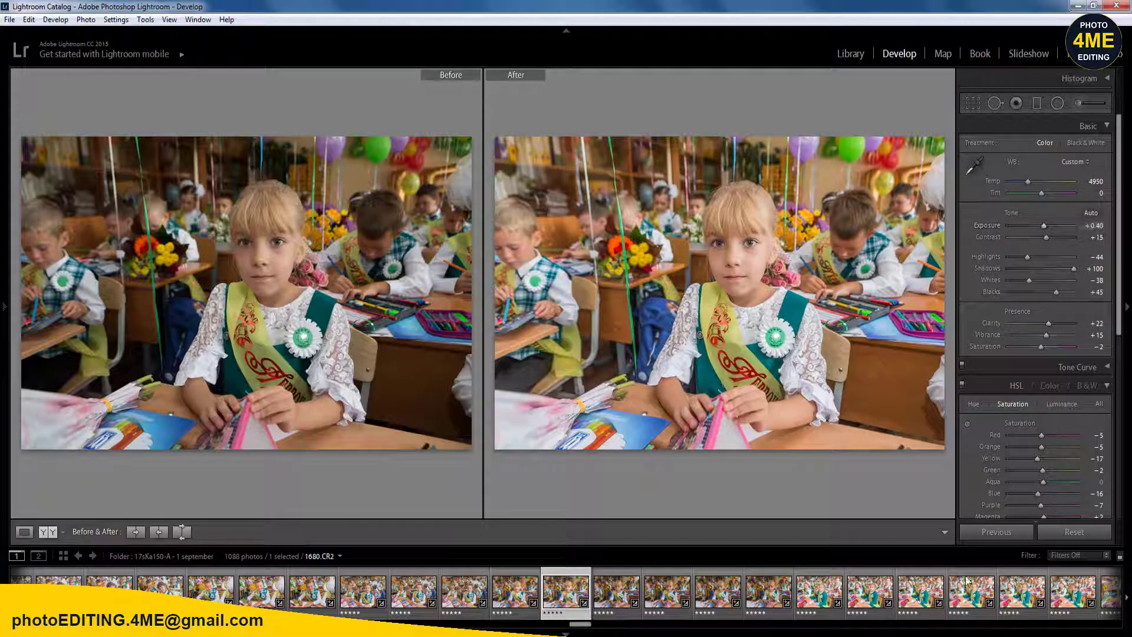
# - Synchronize the develop settings of 1680.CR2 with the four following photos, and return to viewing a single photo
pyautogui.keyDown('shift'); pyautogui.click(766, 594); pyautogui.keyUp('shift')
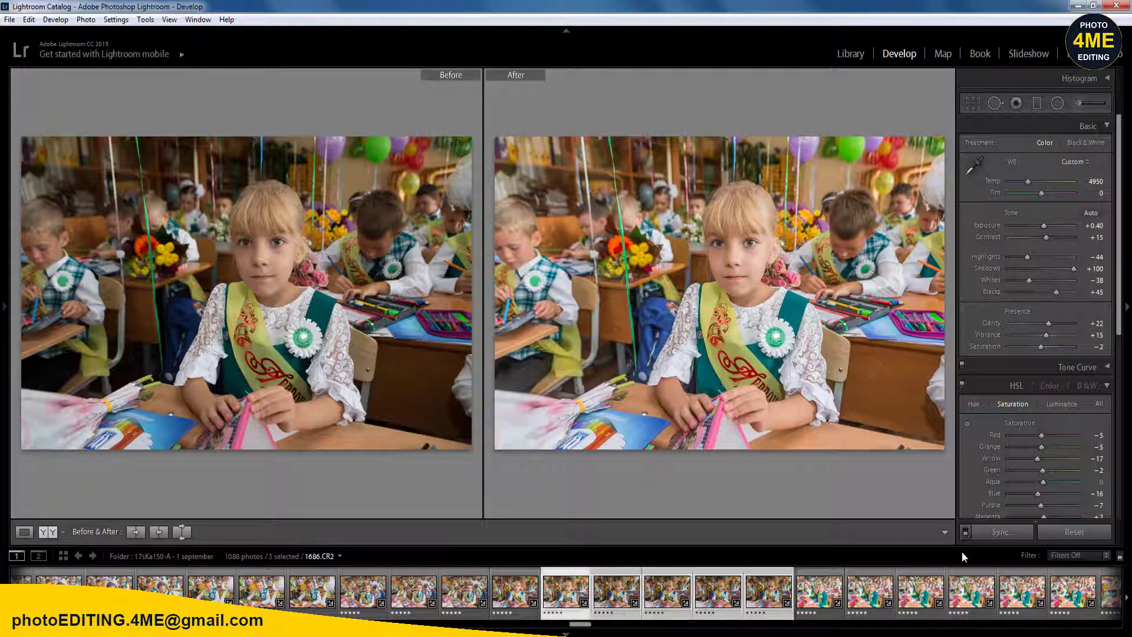
pyautogui.click(1001, 532)
pyautogui.click(627, 565)
pyautogui.click(527, 593)
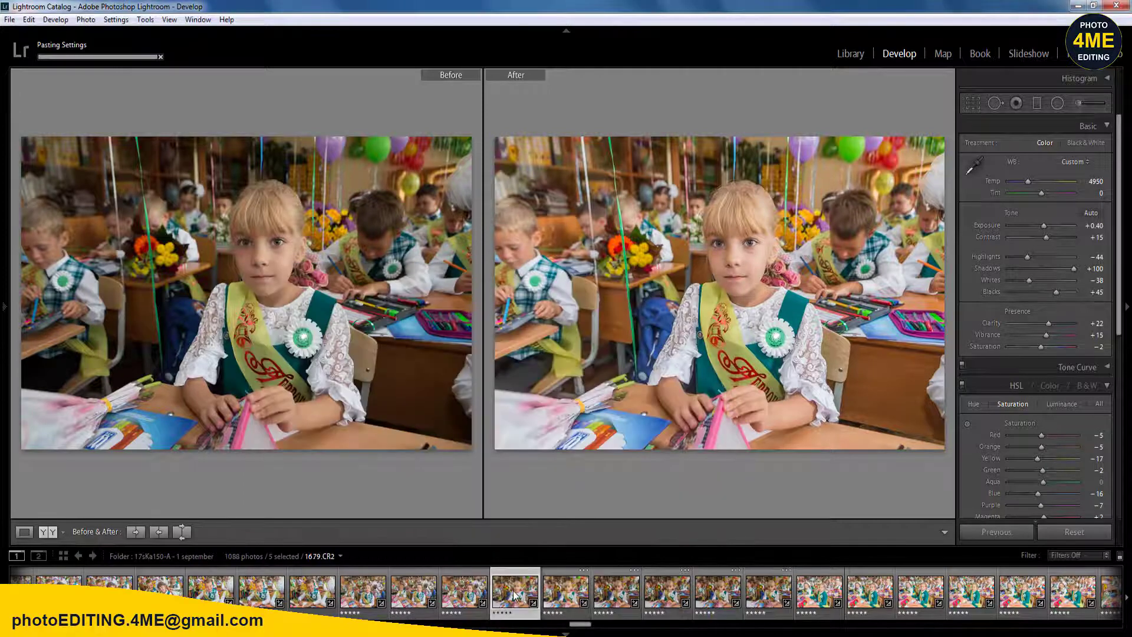
# - Rate the weaker shots of the blonde girl up to 1684.CR2 with one star, keeping 1681.CR2 at five stars
pyautogui.click(614, 595)
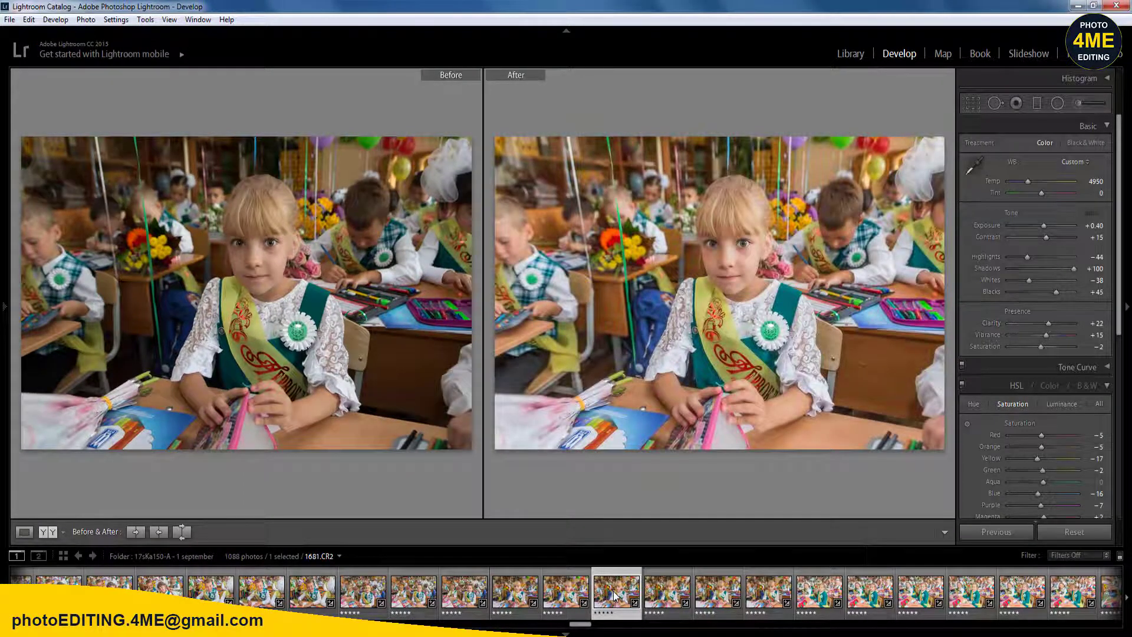
pyautogui.press('1')
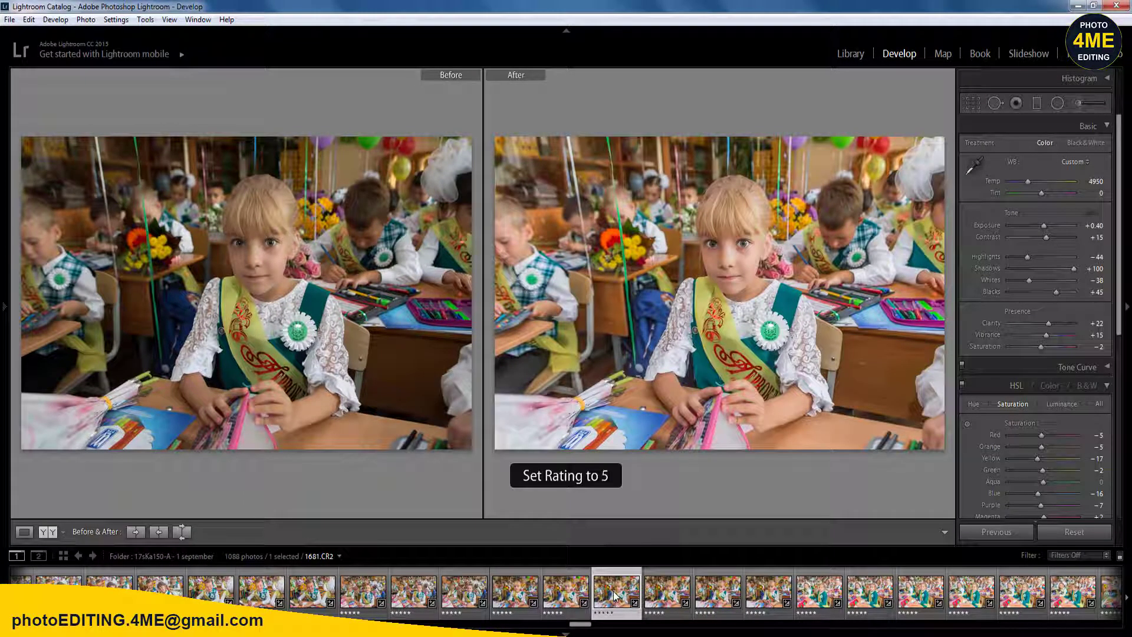
pyautogui.press('Left')
pyautogui.press('1')
pyautogui.press('Right')
pyautogui.press('Right')
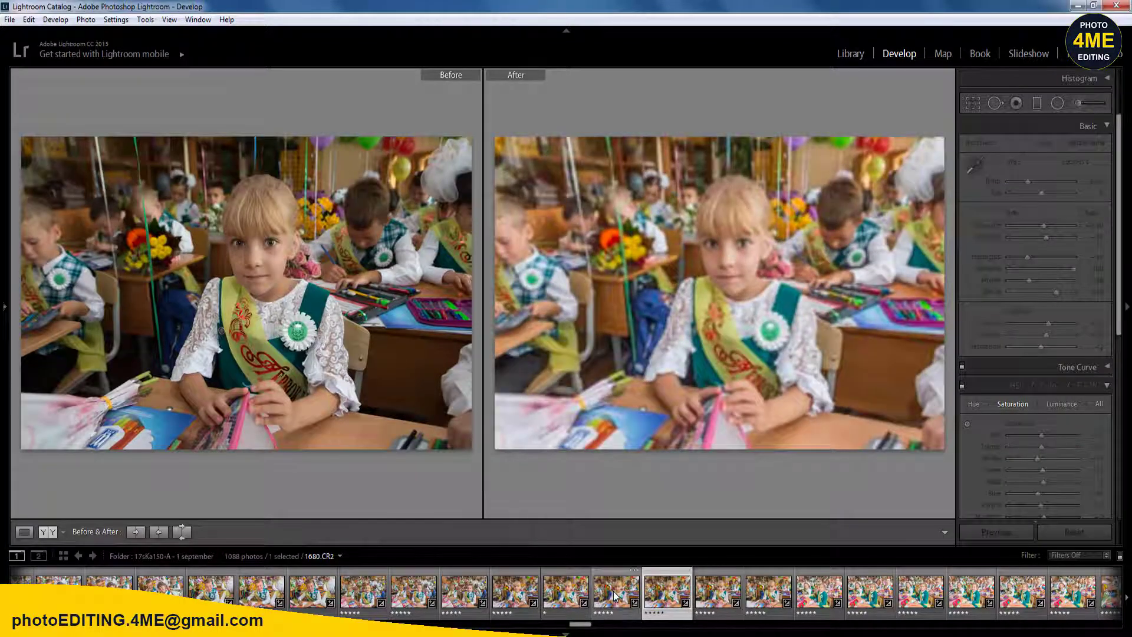
pyautogui.press('Right')
pyautogui.press('1')
pyautogui.press('Right')
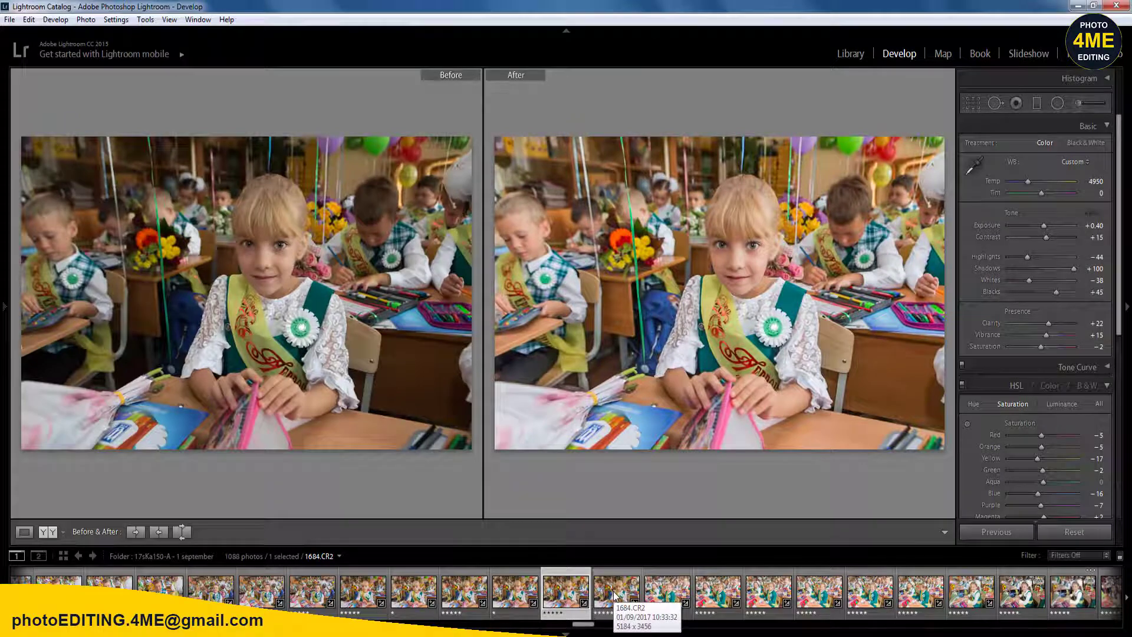
pyautogui.press('Right')
pyautogui.press('1')
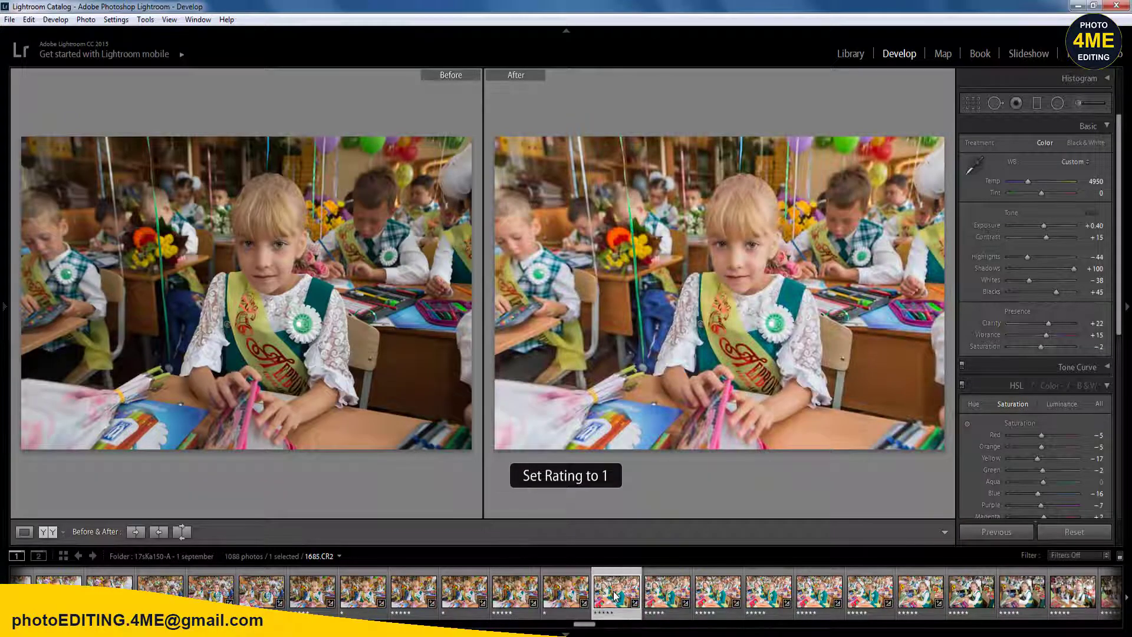
# - Set the exposure to -0.40 and the highlights to -87 for 1685.CR2, the girl in the green jacket
pyautogui.press('Right')
pyautogui.press('Left')
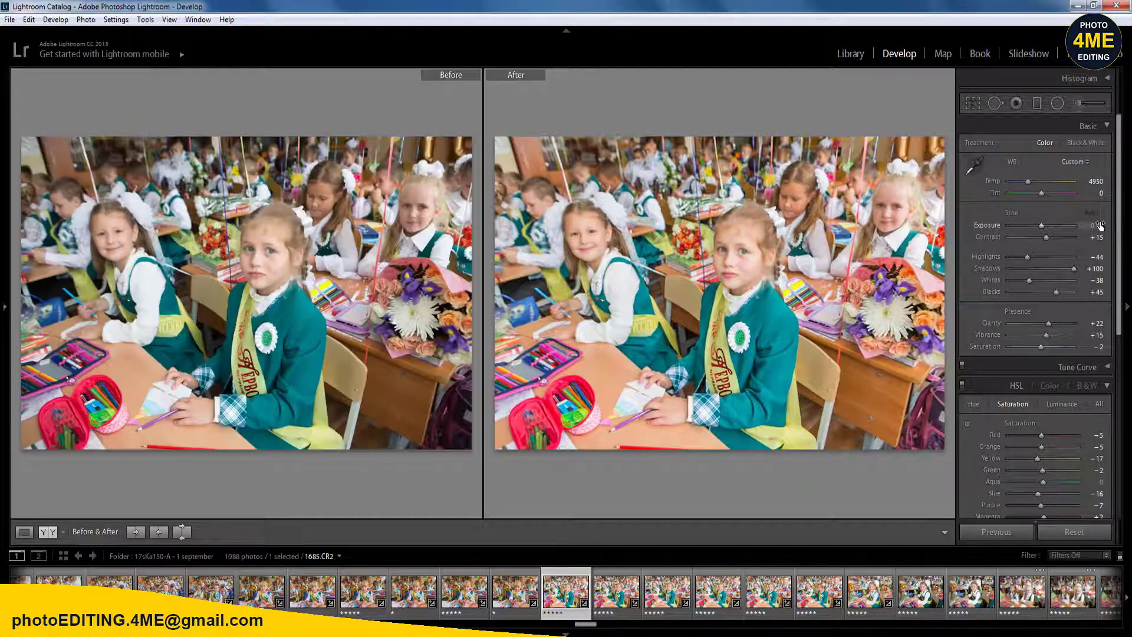
pyautogui.click(1099, 227)
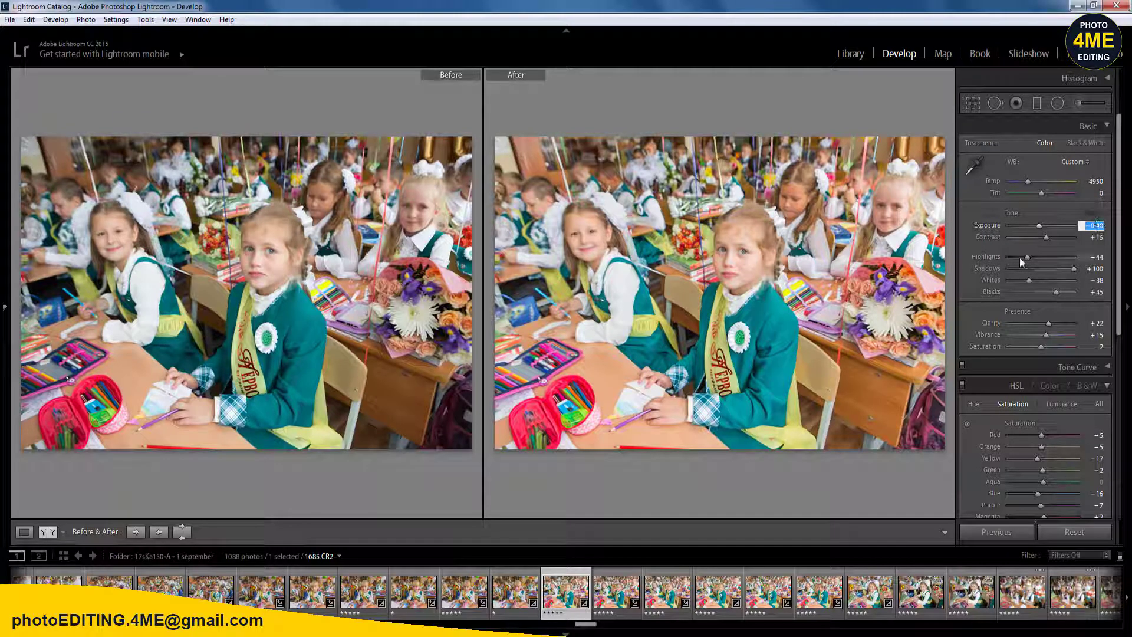
pyautogui.moveTo(1020, 257); pyautogui.dragTo(1014, 258)
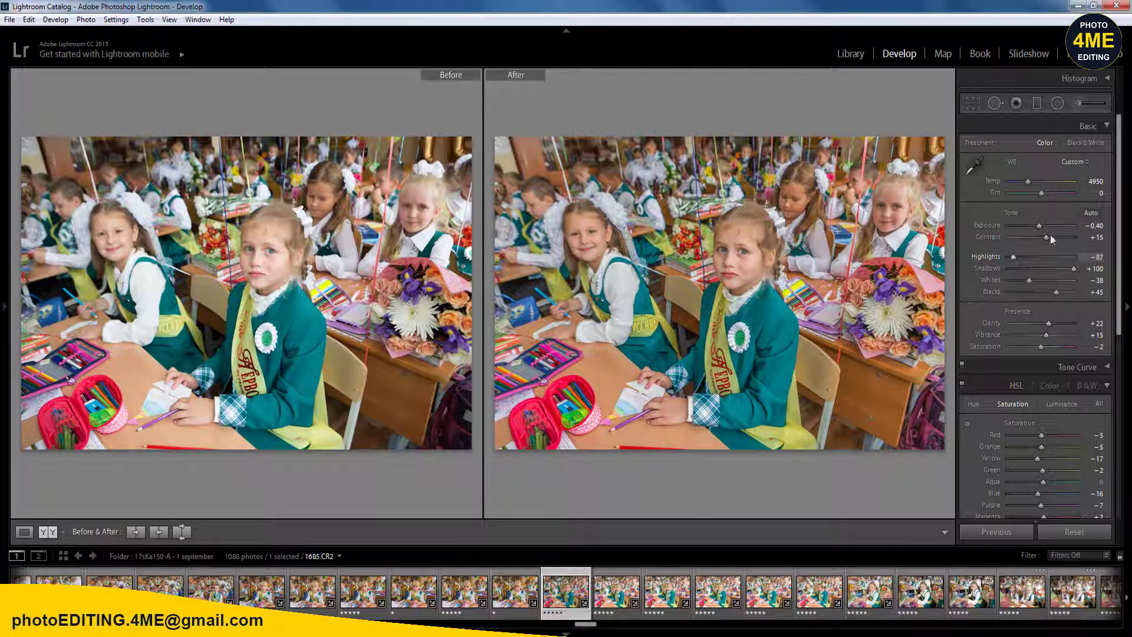
# - Set the temperature to 4750 and the vibrance to +13 for 1685.CR2
pyautogui.click(1094, 182)
pyautogui.press('Down')
pyautogui.press('Down')
pyautogui.press('Down')
pyautogui.press('Down')
pyautogui.click(1097, 334)
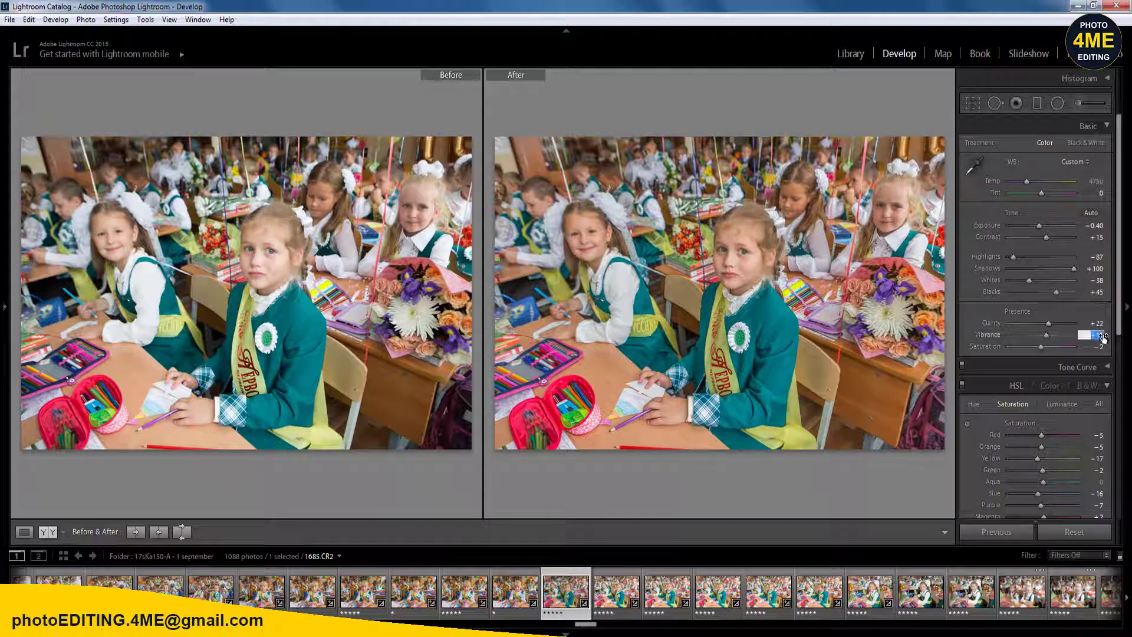
pyautogui.write('13')
pyautogui.press('Return')
# - Synchronize the develop settings of 1685.CR2 with the fifteen following photos, and return to viewing a single photo
pyautogui.moveTo(589, 630); pyautogui.dragTo(594, 629)
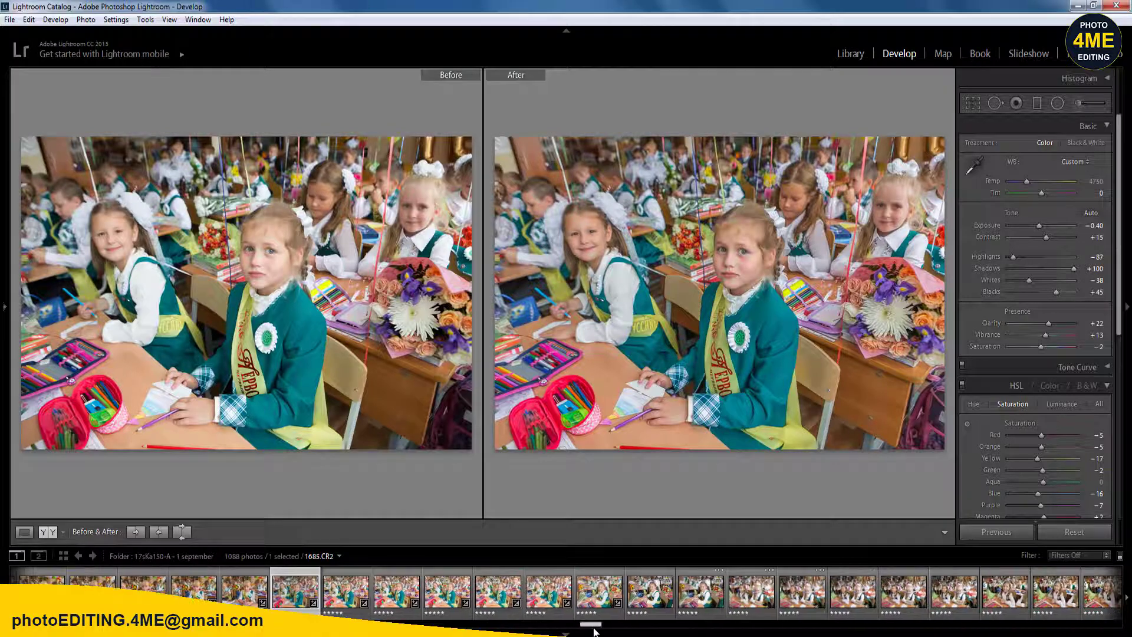
pyautogui.keyDown('shift'); pyautogui.click(1055, 608); pyautogui.keyUp('shift')
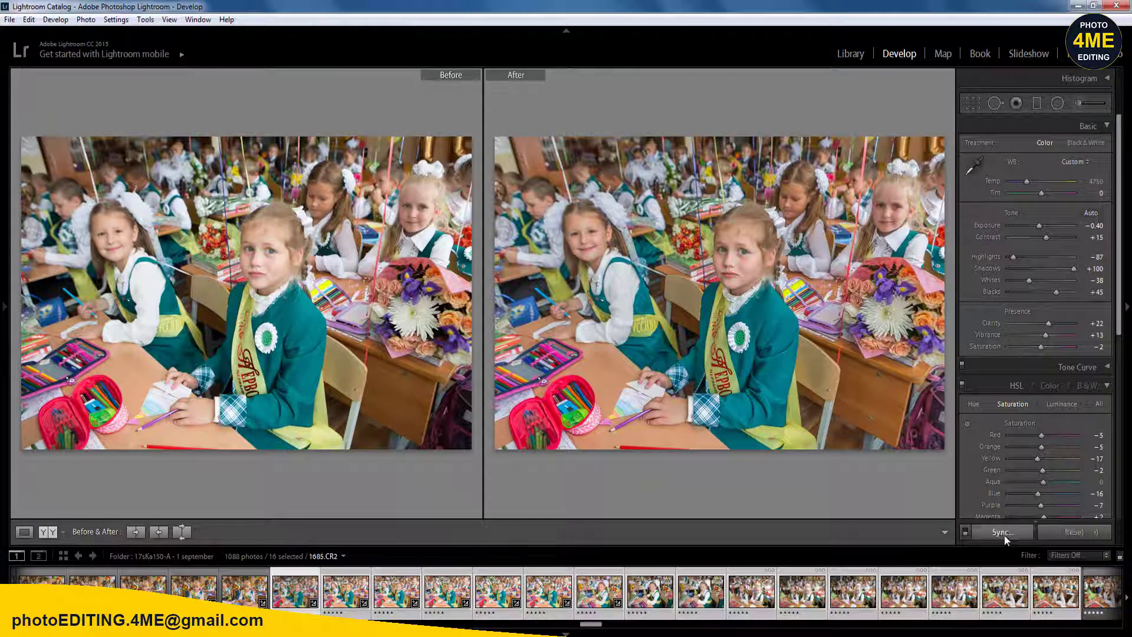
pyautogui.click(1003, 533)
pyautogui.click(625, 566)
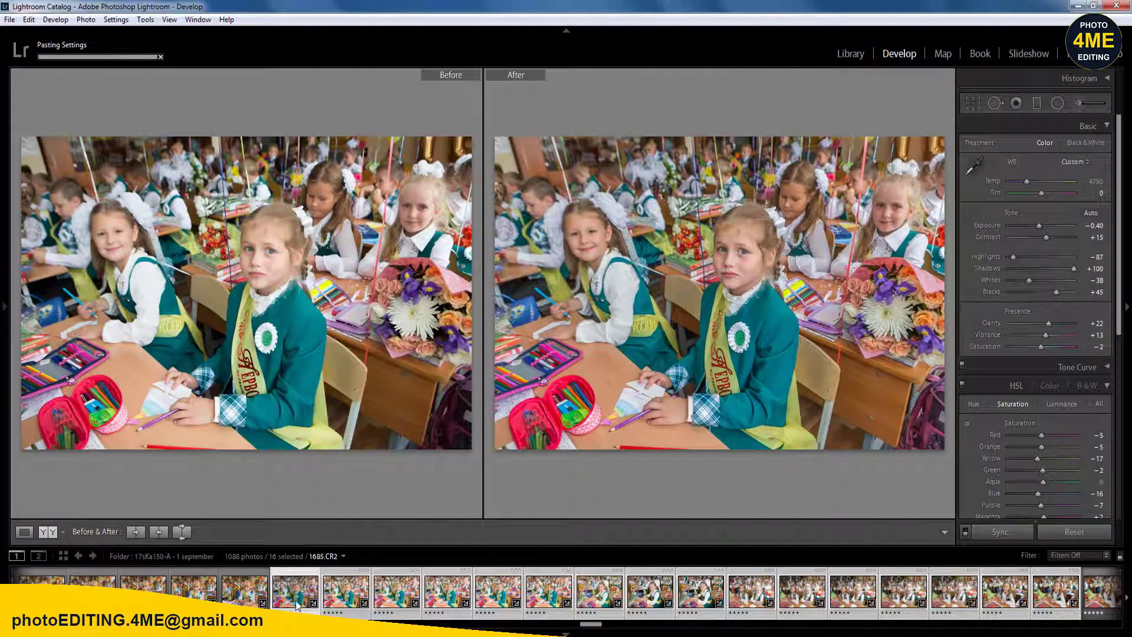
pyautogui.click(260, 590)
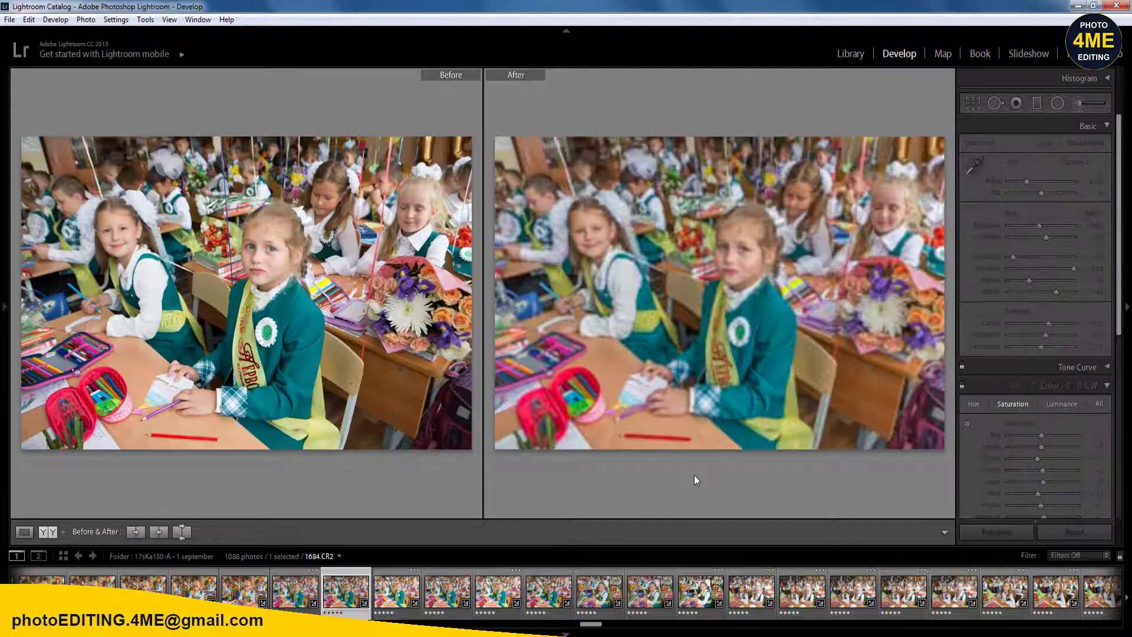
# - Rate the weaker shots of the girl in the green jacket, including 1687.CR2, with one star and keep 1688.CR2 at five stars
pyautogui.press('1')
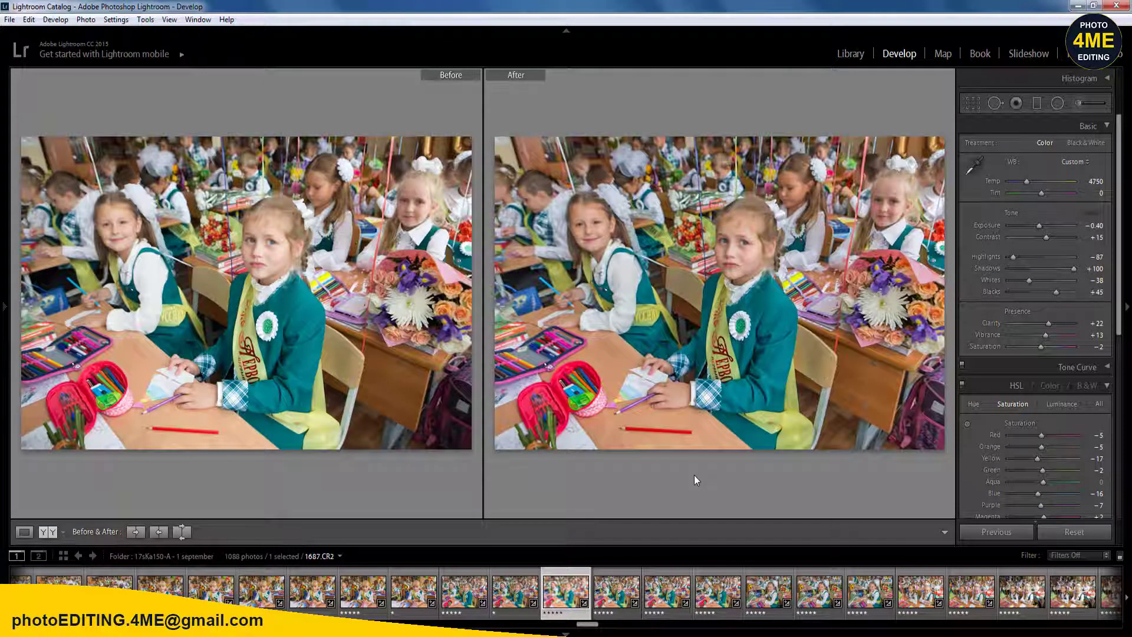
pyautogui.press('1')
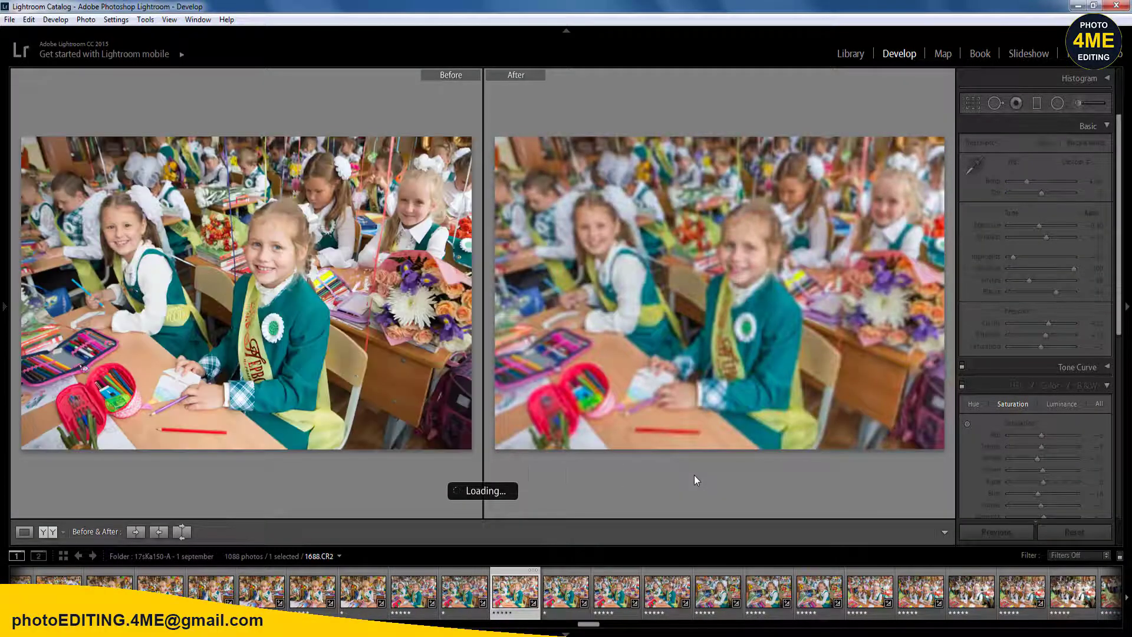
pyautogui.press('1')
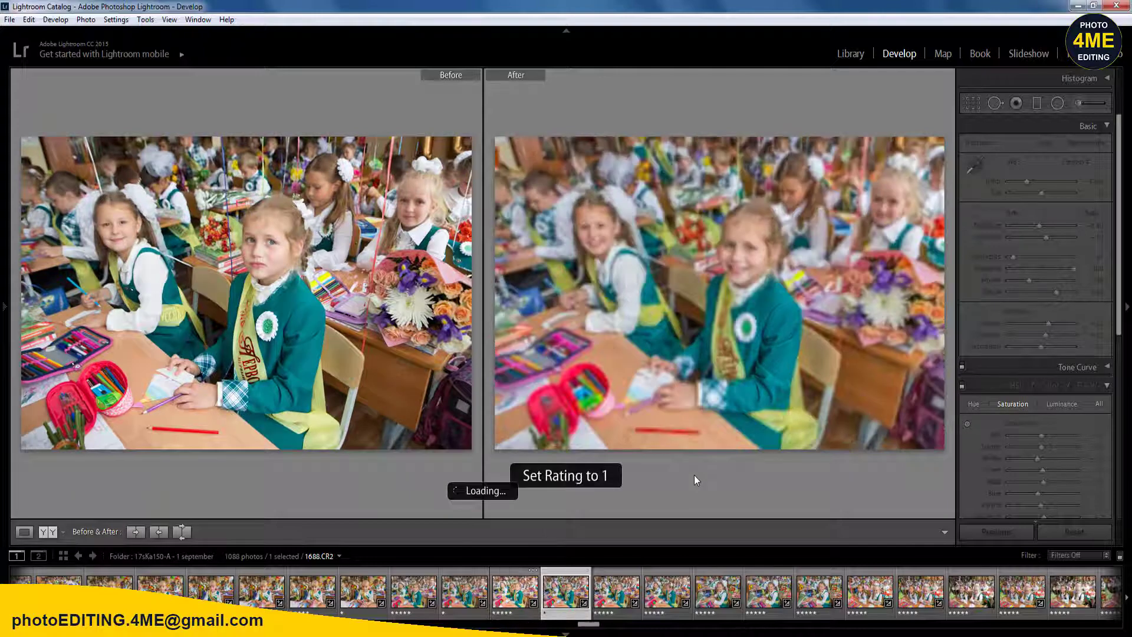
pyautogui.press('5')
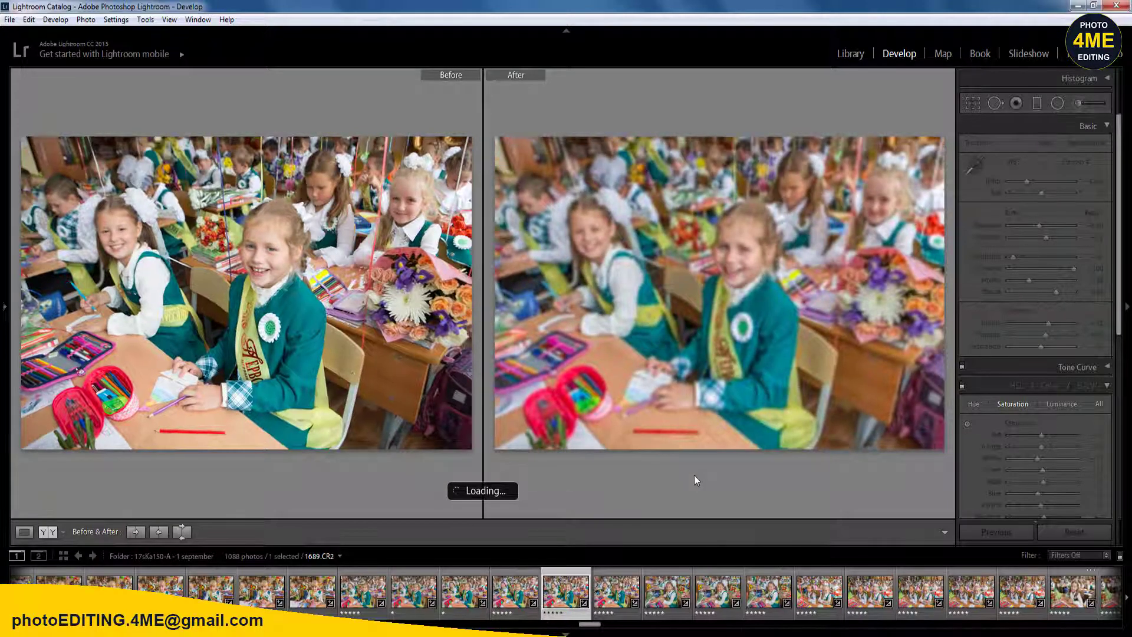
pyautogui.press('1')
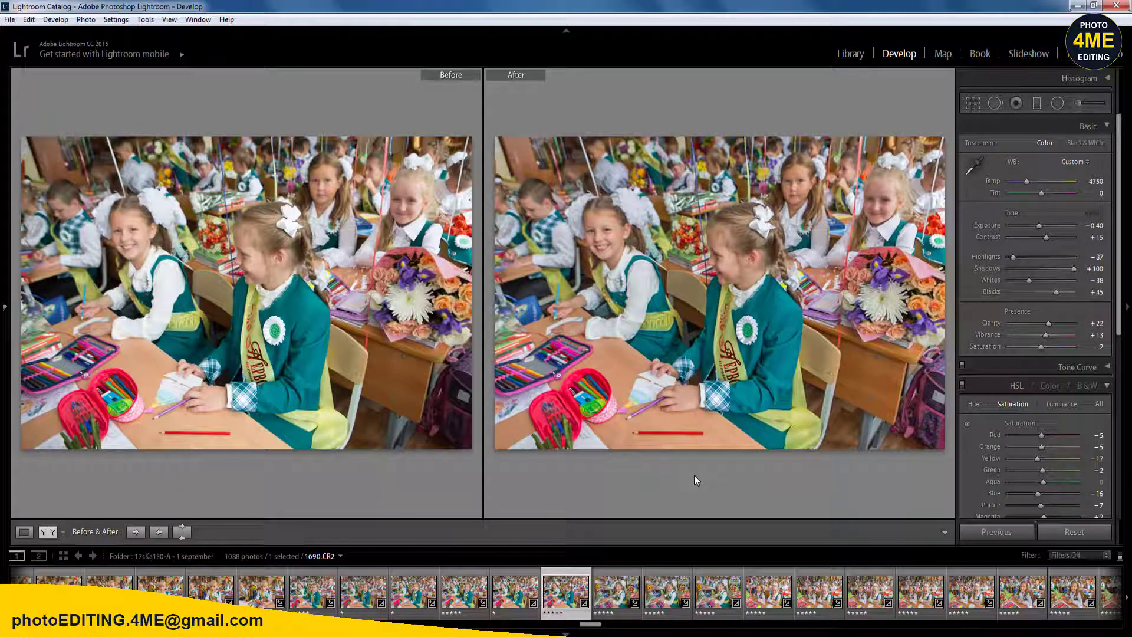
# - Brighten the smiling girl with white bows in 1691.CR2 with a radial filter at exposure 0.40 and shadows 16
pyautogui.press('Right')
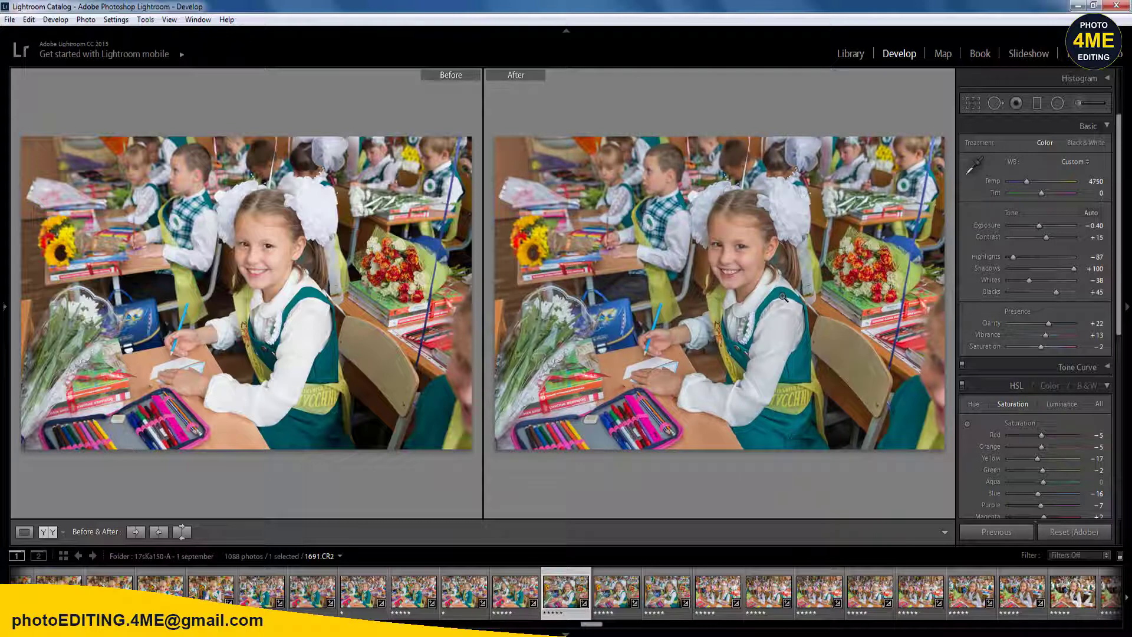
pyautogui.hotkey('shift', 'm')
pyautogui.moveTo(736, 264); pyautogui.dragTo(856, 387)
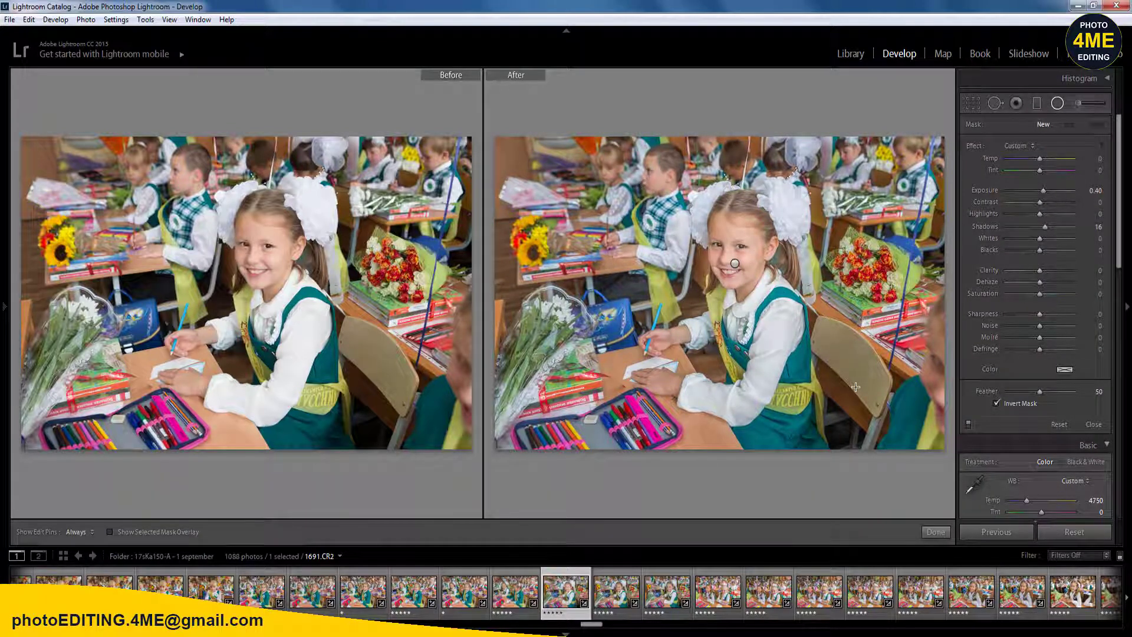
pyautogui.hotkey('shift', 'm')
# - Set the vibrance to +25 and the saturation to 0 for 1691.CR2
pyautogui.click(1095, 336)
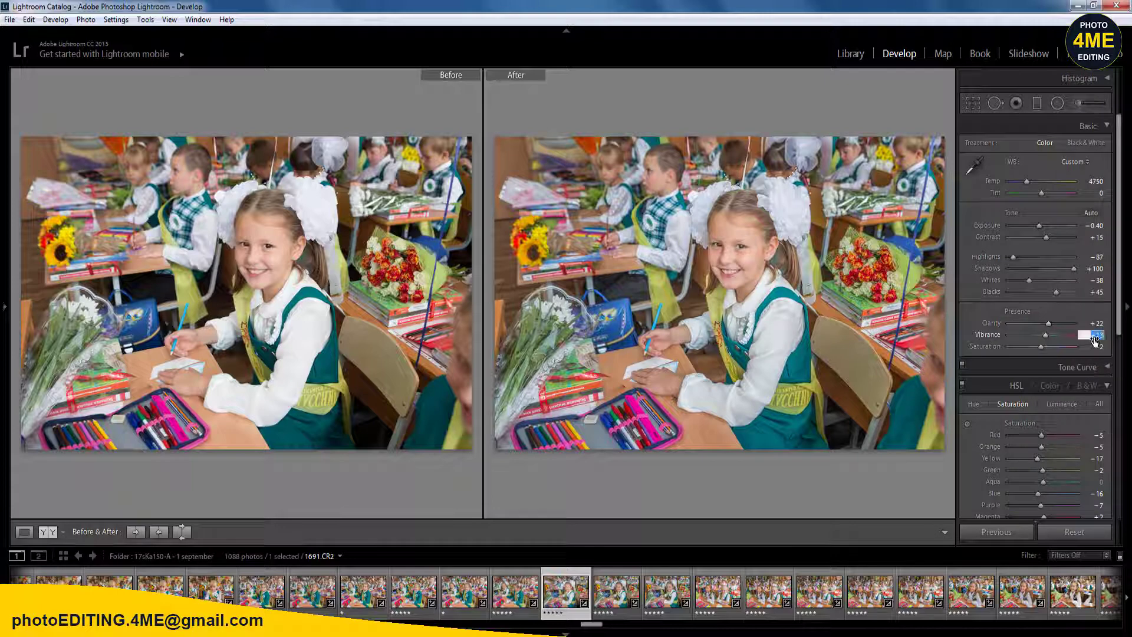
pyautogui.write('25')
pyautogui.press('Tab')
pyautogui.write('0')
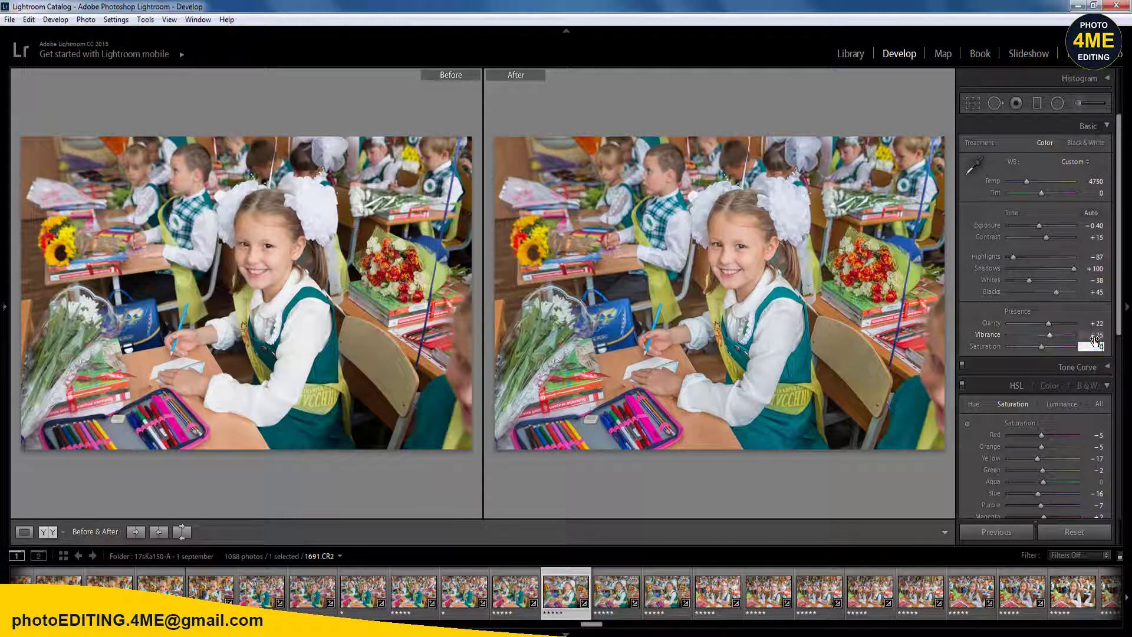
# - Try the Camera Standard profile on 1691.CR2 and return it to Adobe Standard
pyautogui.press('Return')
pyautogui.scroll(-10, 1079, 341)
pyautogui.click(1056, 341)
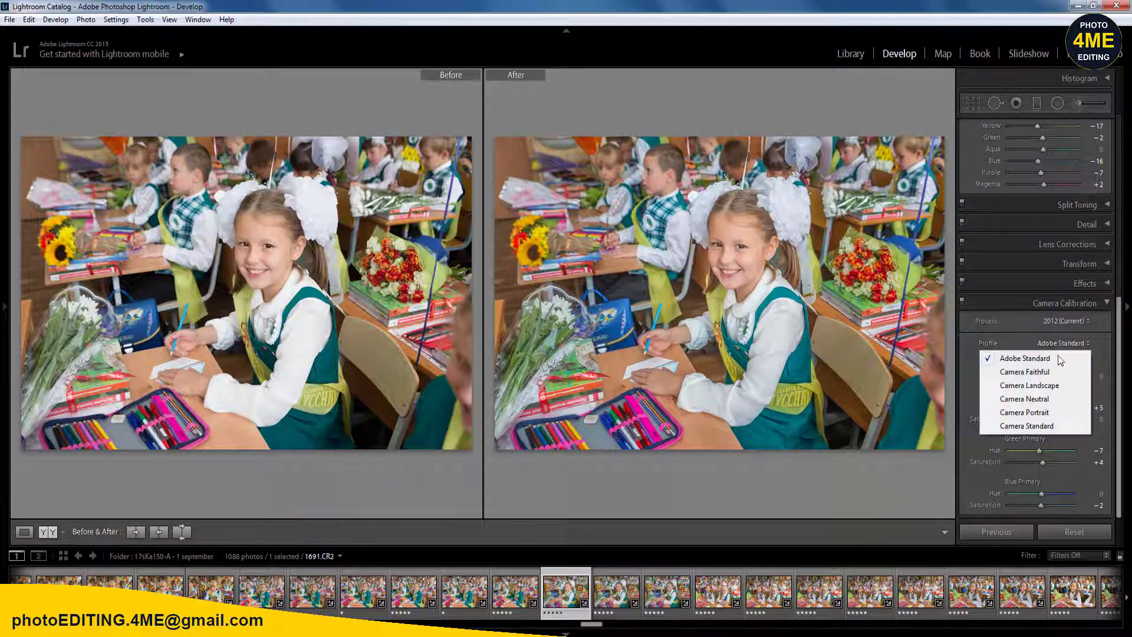
pyautogui.click(1036, 426)
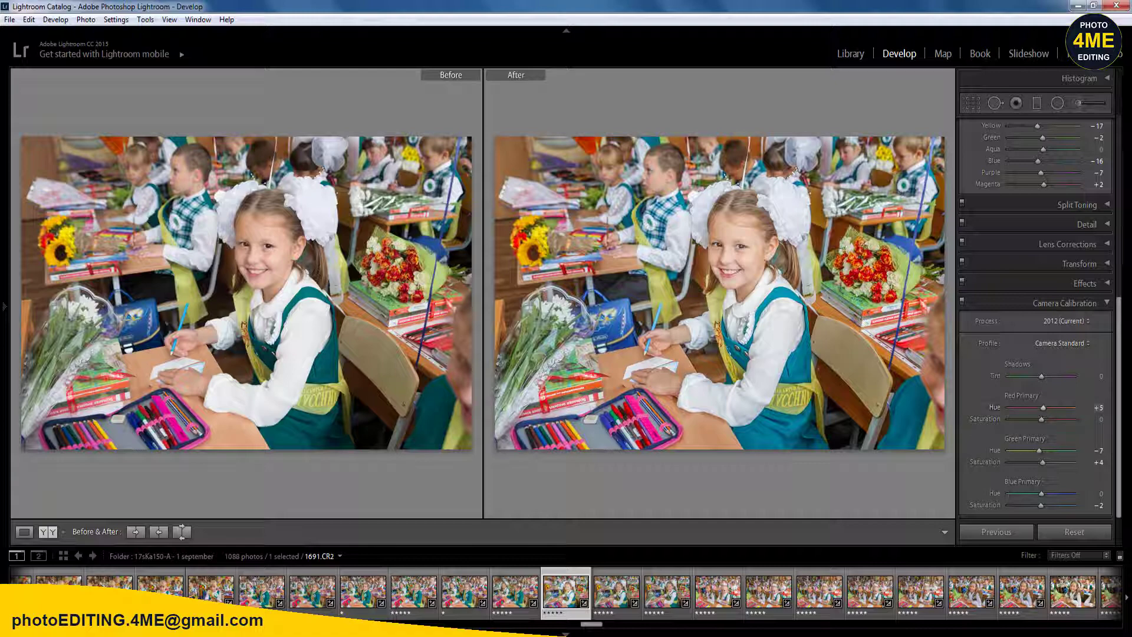
pyautogui.moveTo(1123, 369); pyautogui.dragTo(1109, 131)
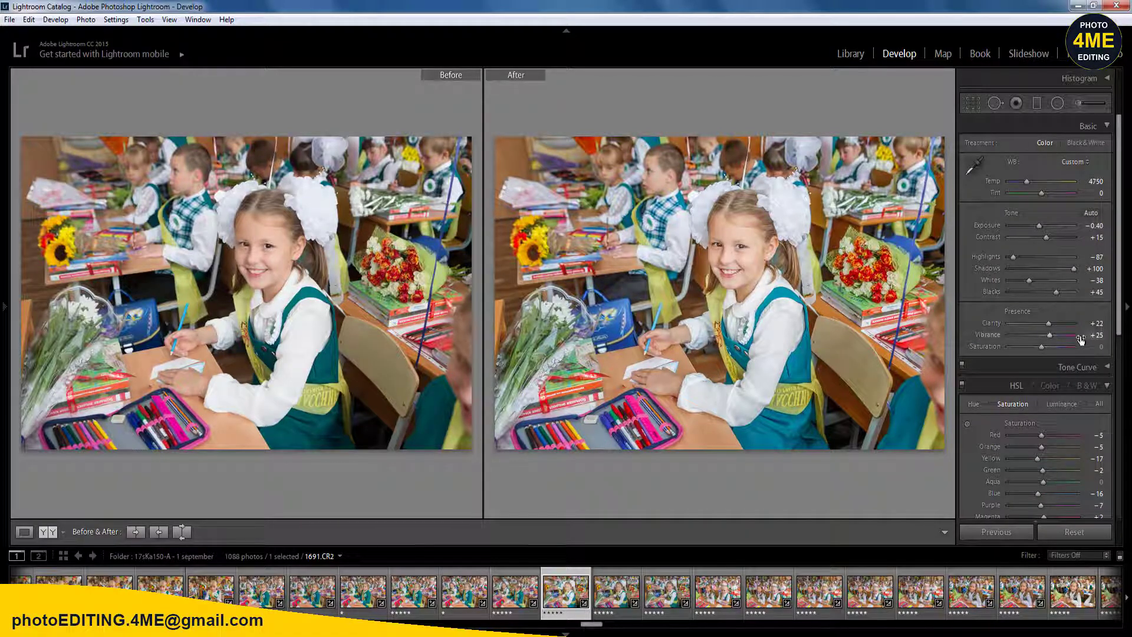
pyautogui.scroll(-5, 1095, 473)
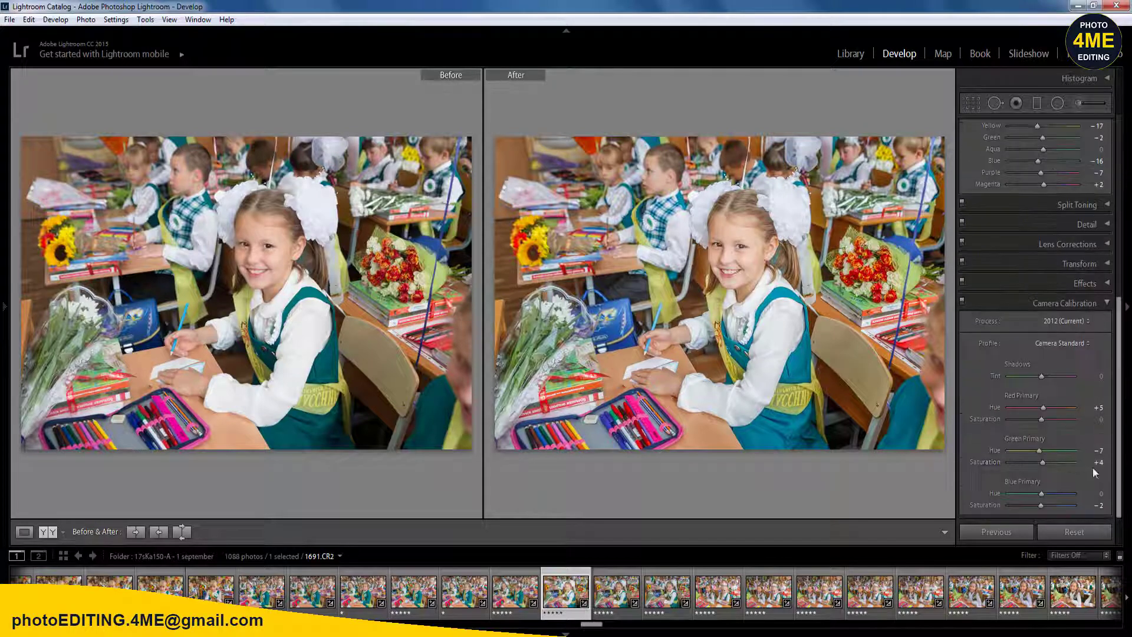
pyautogui.click(1078, 346)
pyautogui.click(1068, 356)
# - Synchronize the develop settings of 1691.CR2 with the ten following photos
pyautogui.moveTo(1113, 362); pyautogui.dragTo(1112, 130)
pyautogui.keyDown('shift'); pyautogui.click(1073, 592); pyautogui.keyUp('shift')
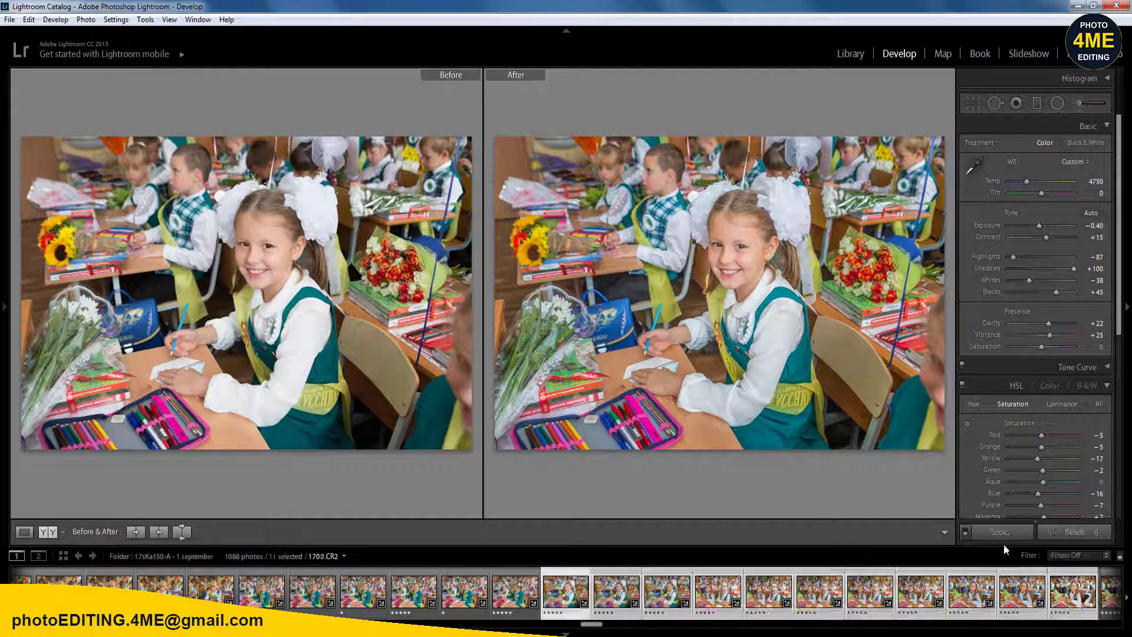
pyautogui.click(1001, 532)
pyautogui.click(625, 572)
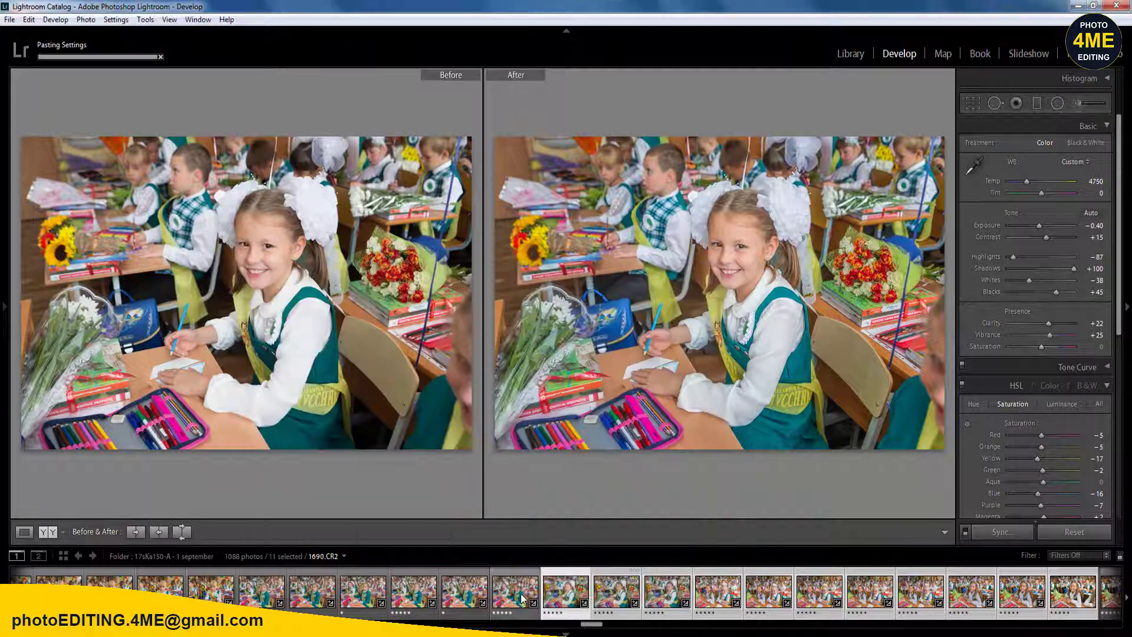
# - Brighten the girl with white bows in 1692.CR2 with a radial filter at exposure 0.40 and shadows 16, and rate 1693.CR2 with one star
pyautogui.click(620, 597)
pyautogui.press('Left')
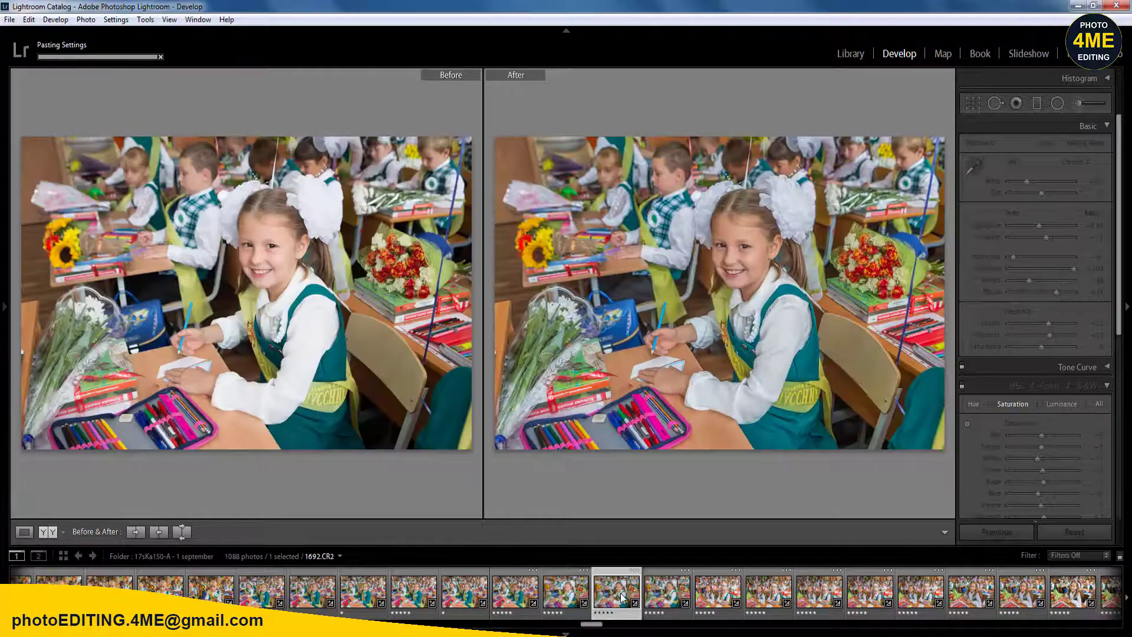
pyautogui.hotkey('shift', 'm')
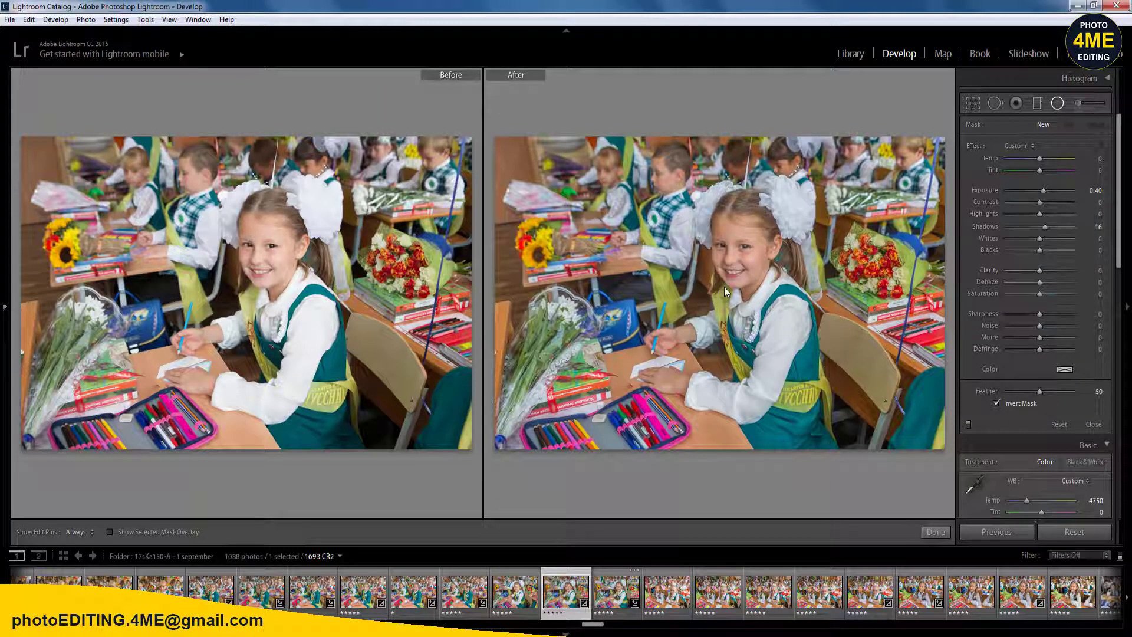
pyautogui.moveTo(735, 281); pyautogui.dragTo(813, 379)
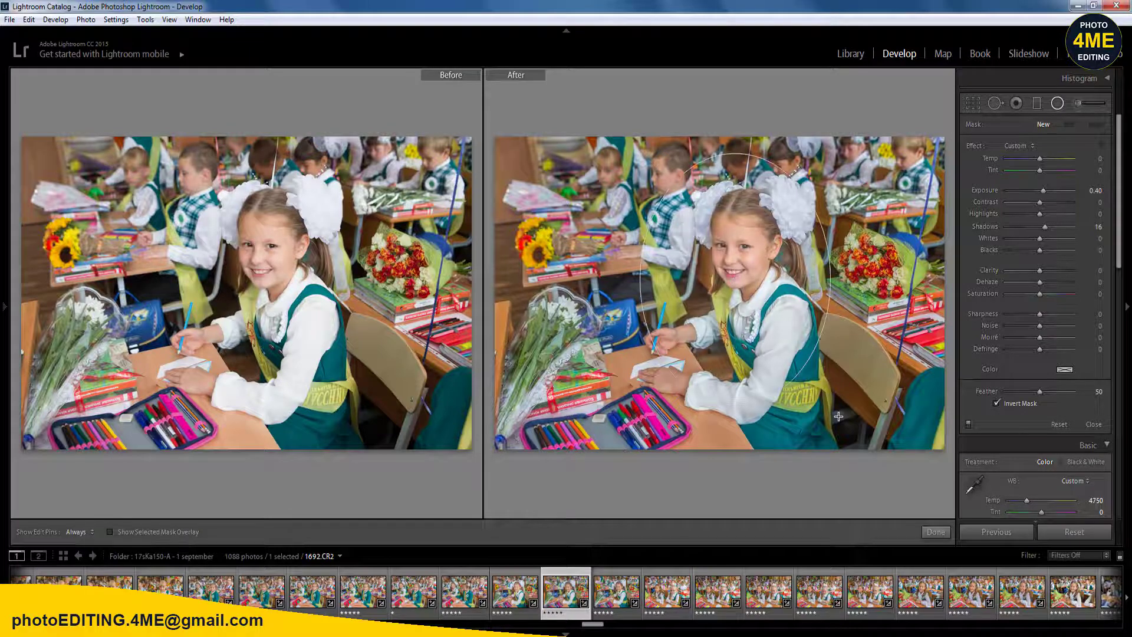
pyautogui.press('1')
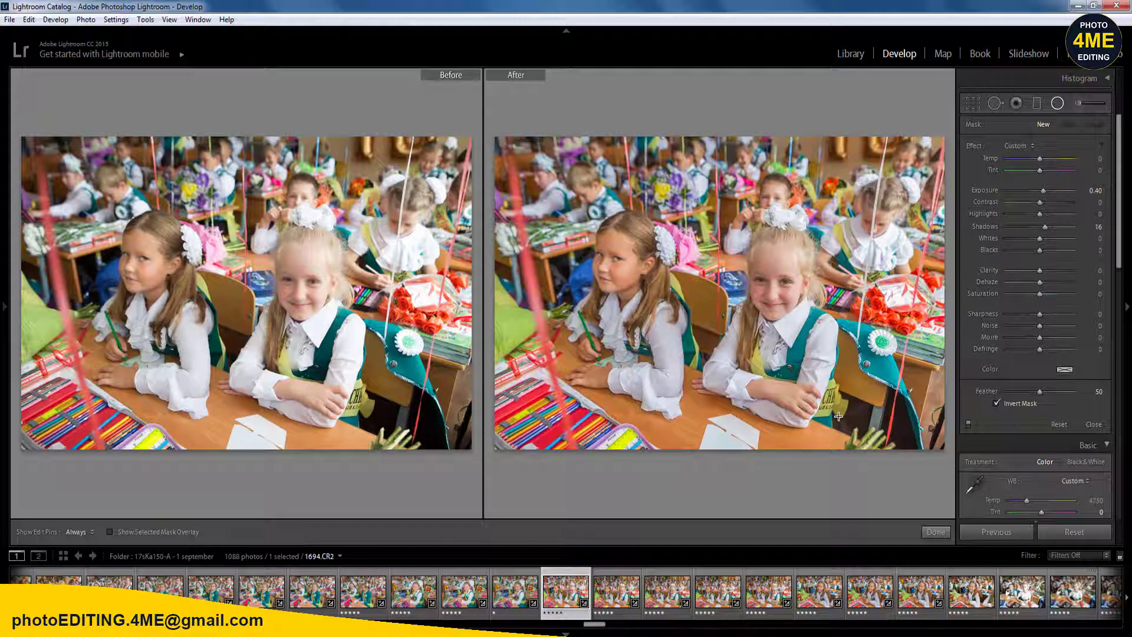
# - Brighten the face of the darker-haired girl in 1694.CR2 with a radial filter at exposure 0.40 and shadows 16
pyautogui.hotkey('shift', 'm')
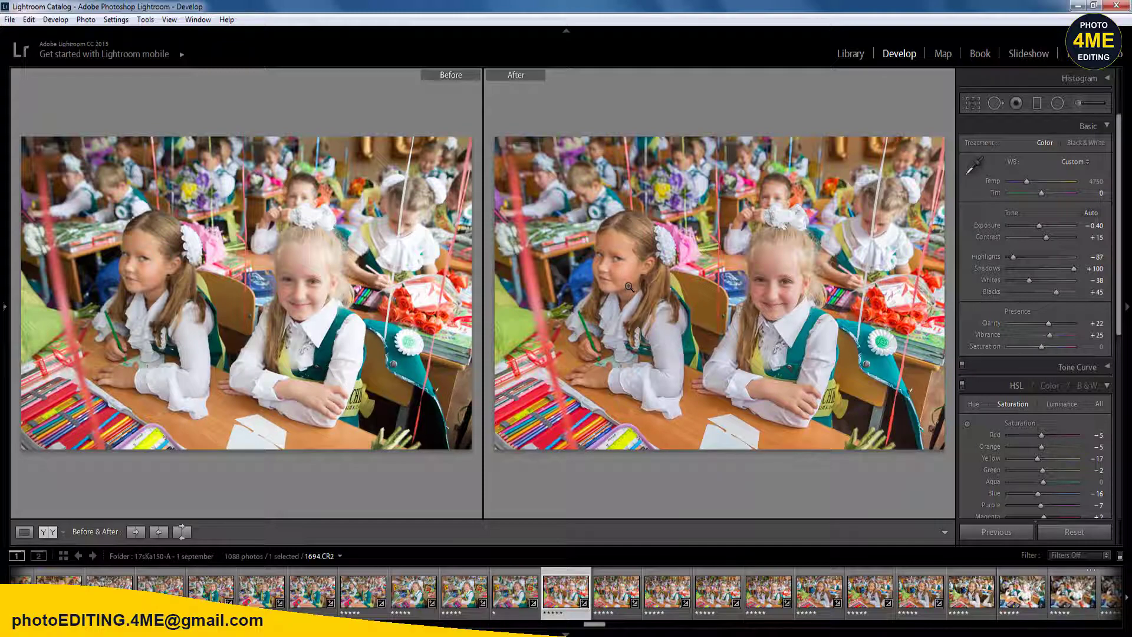
pyautogui.hotkey('shift', 'm')
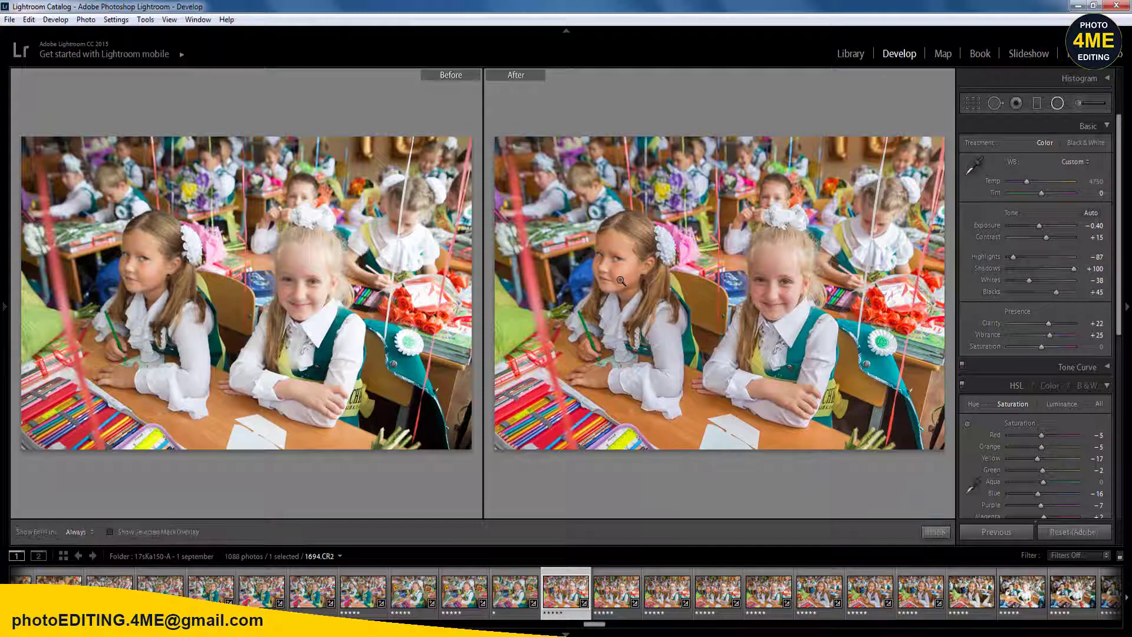
pyautogui.moveTo(618, 267); pyautogui.dragTo(694, 362)
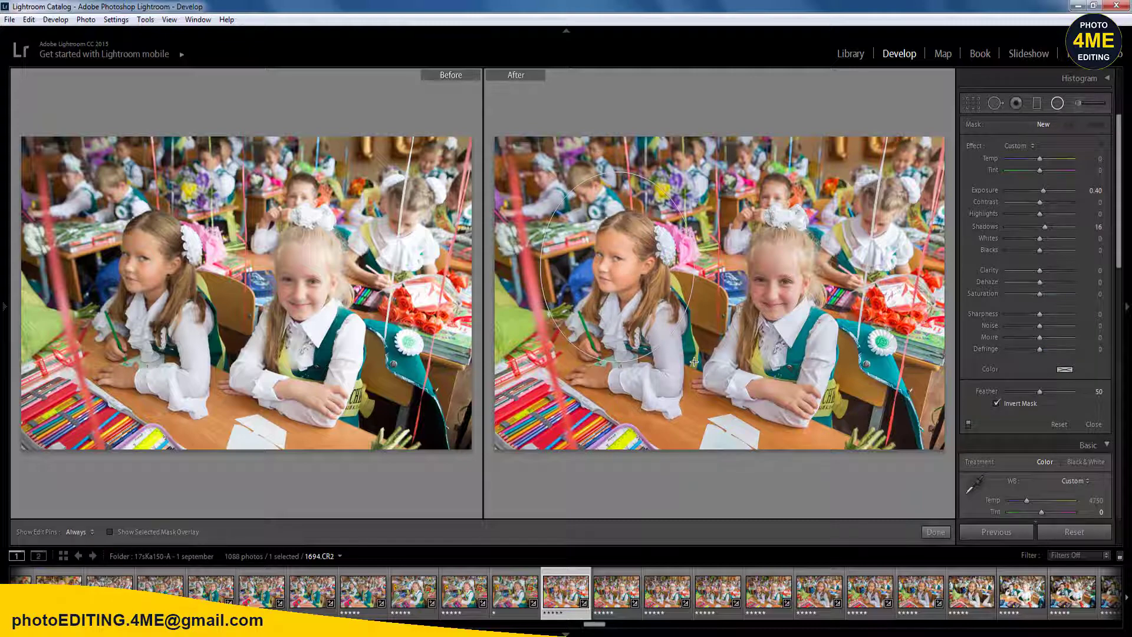
# - Synchronize the develop settings of 1694.CR2 with the ten following photos, and return to viewing the single photo 1695.CR2
pyautogui.keyDown('shift'); pyautogui.click(1073, 592); pyautogui.keyUp('shift')
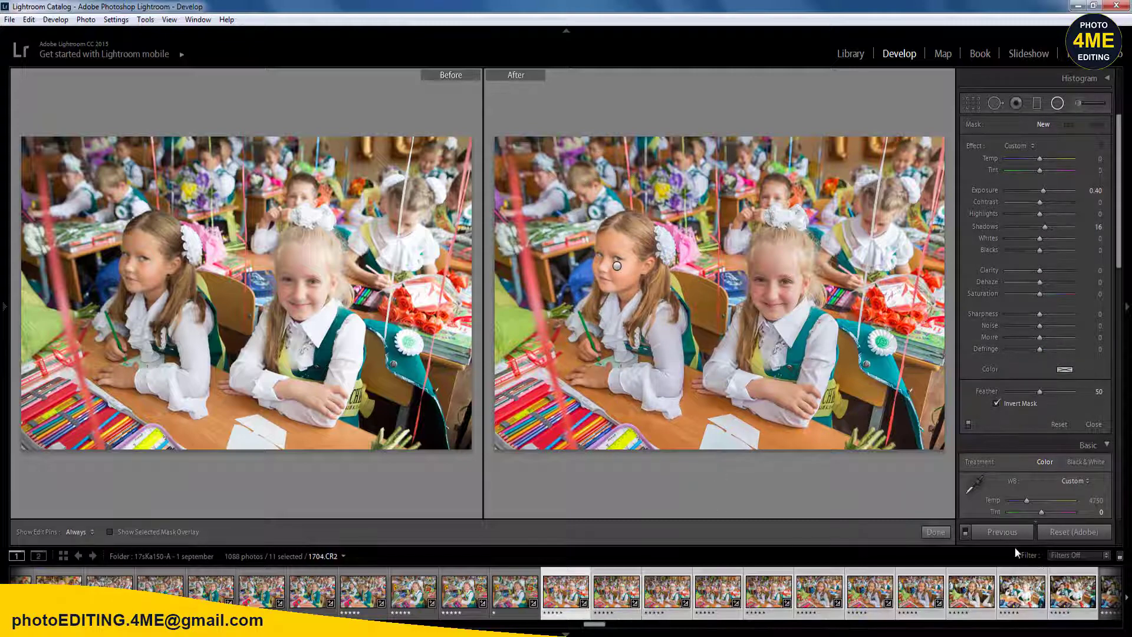
pyautogui.click(1002, 532)
pyautogui.click(631, 570)
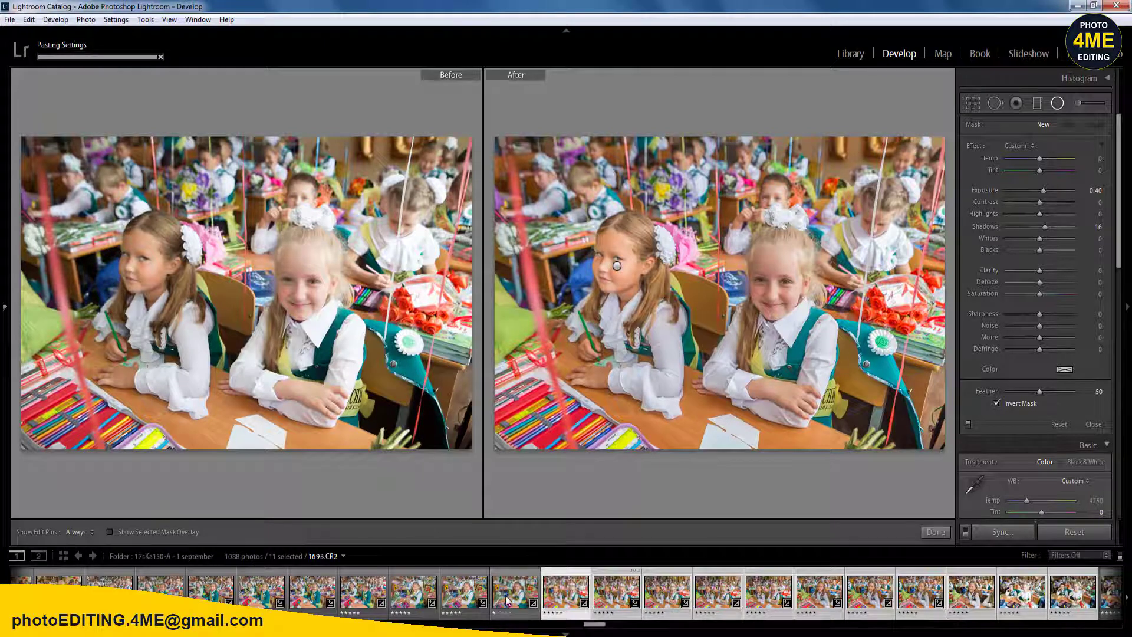
pyautogui.click(622, 598)
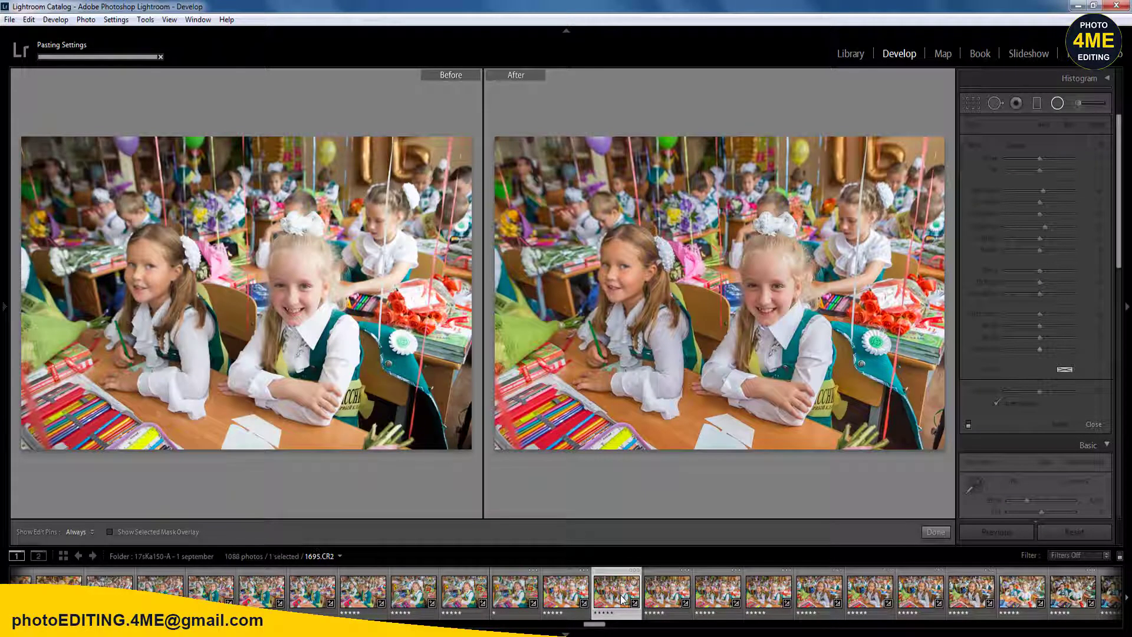
# - Try a one-star rating on 1695.CR2 and restore it to five stars
pyautogui.press('1')
pyautogui.hotkey('ctrl', 'z')
pyautogui.hotkey('ctrl', 'z')
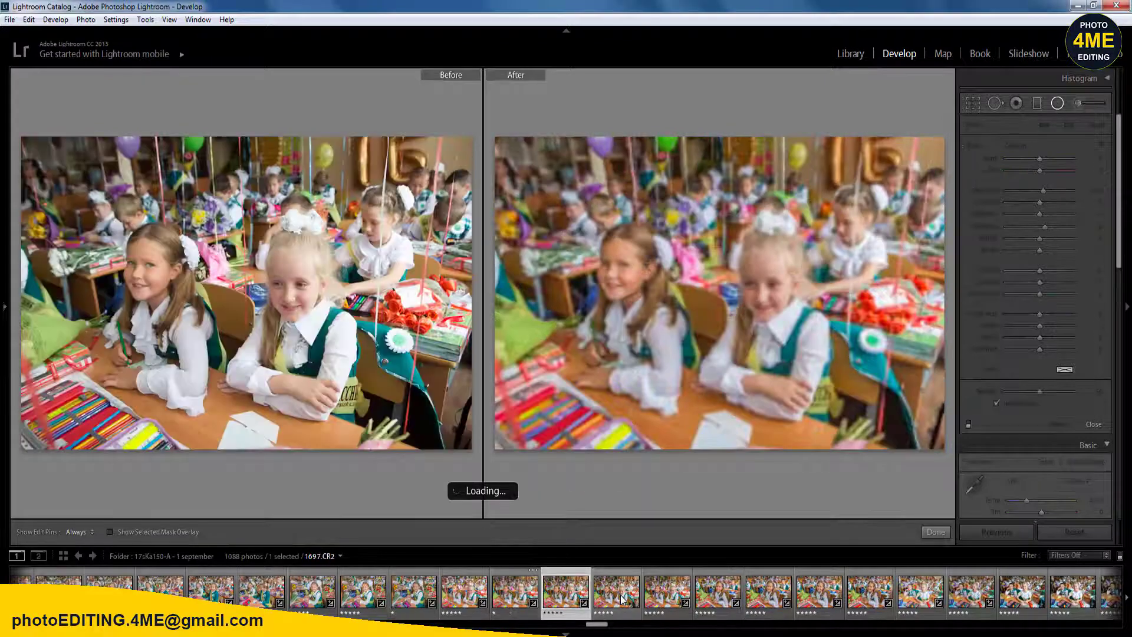
pyautogui.hotkey('ctrl', 'z')
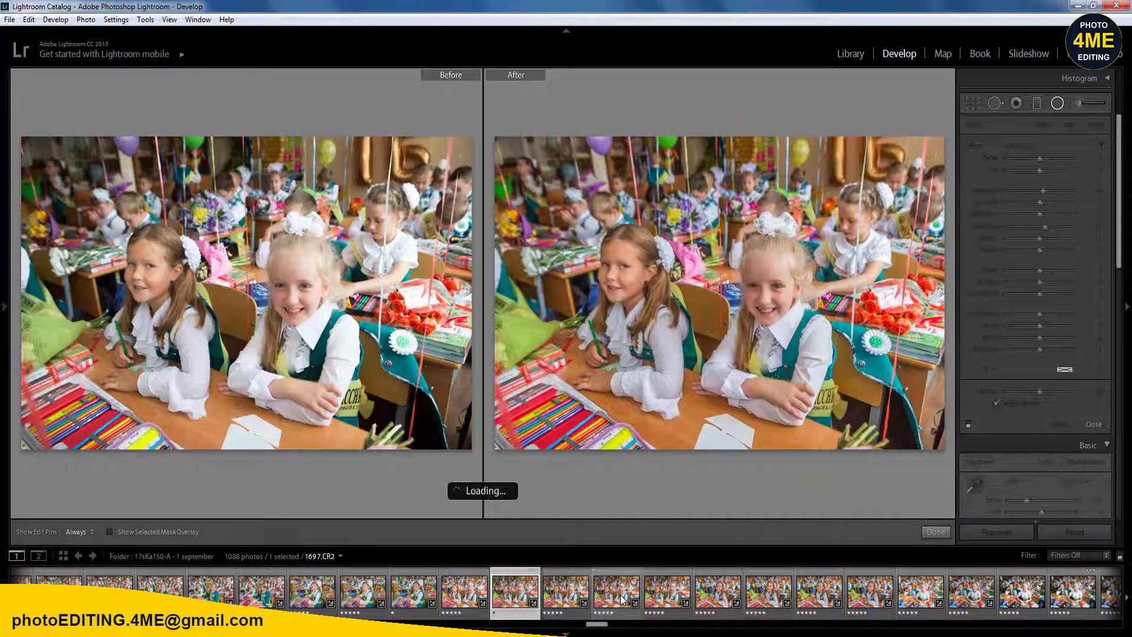
pyautogui.press('5')
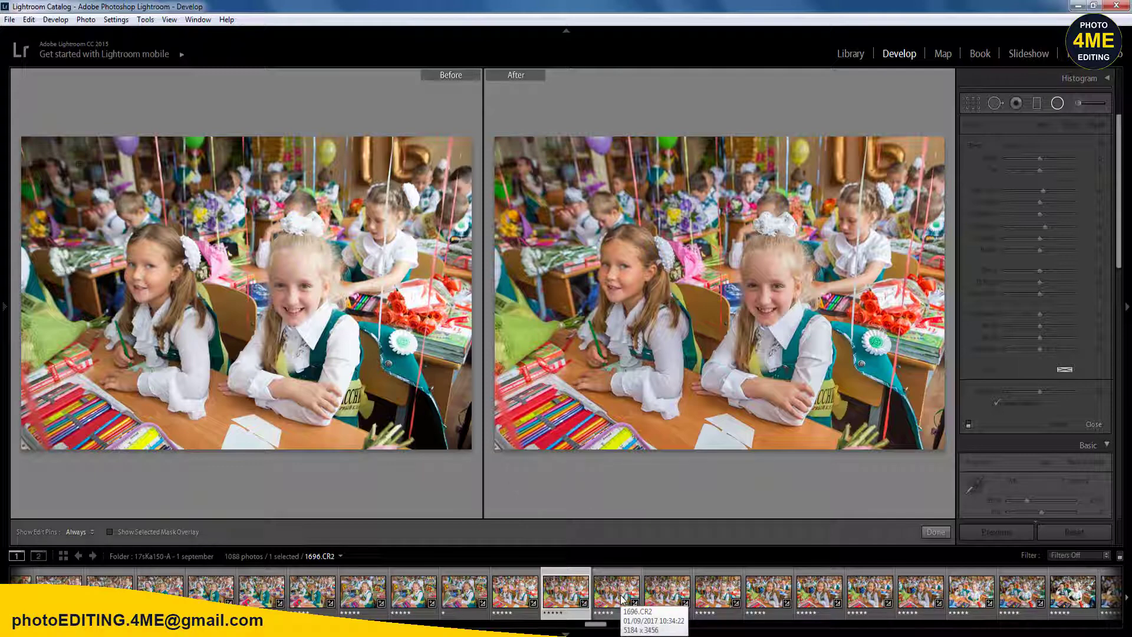
# - Brighten the darker-haired girl in 1695.CR2 with a radial filter at exposure 0.40 and shadows 16, and rate 1696.CR2 with one star
pyautogui.hotkey('shift', 'm')
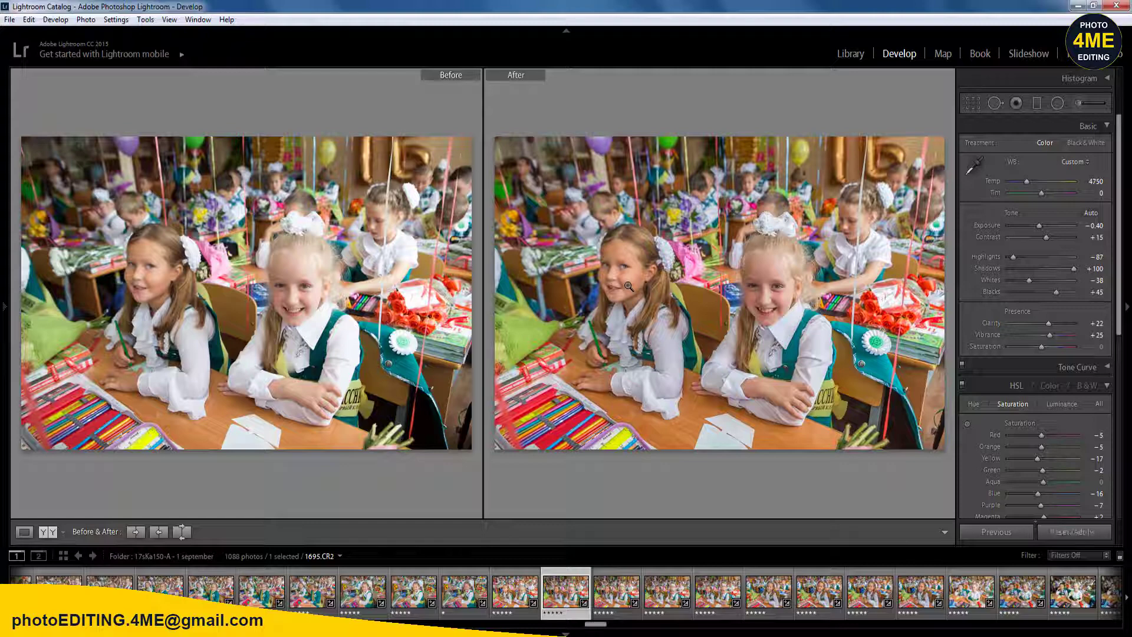
pyautogui.hotkey('shift', 'm')
pyautogui.moveTo(612, 273); pyautogui.dragTo(692, 377)
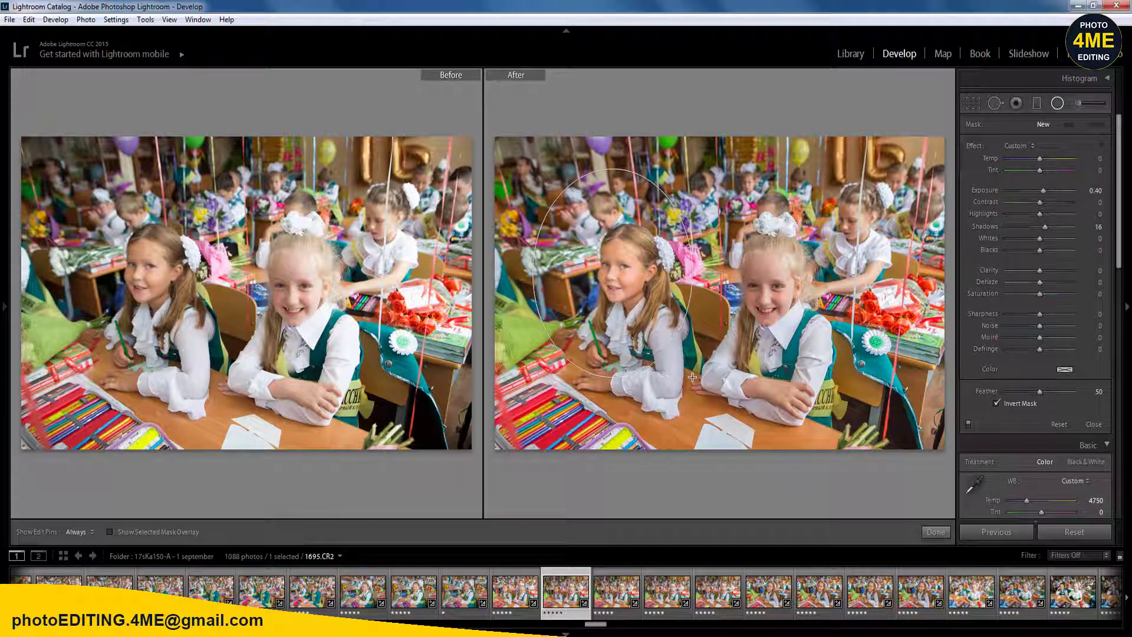
pyautogui.press('Right')
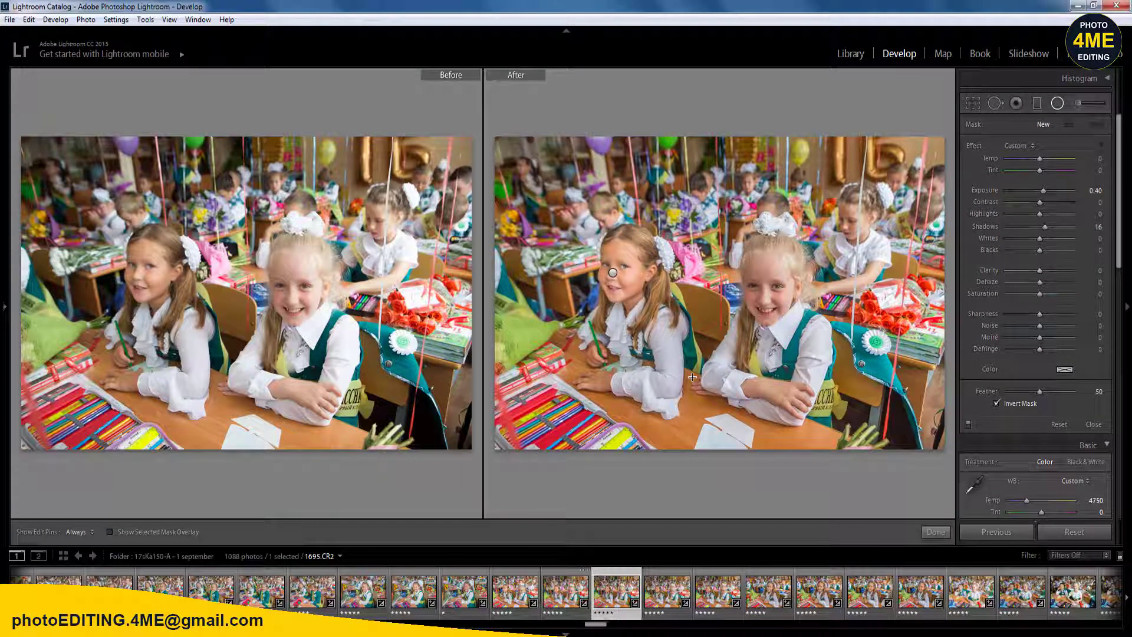
pyautogui.press('1')
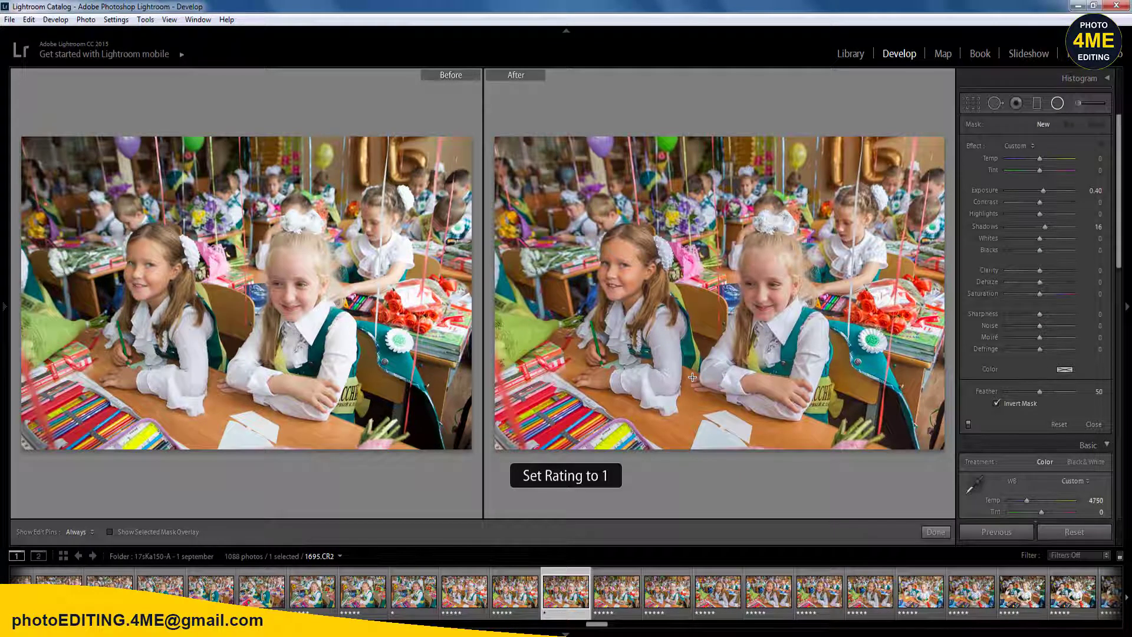
pyautogui.press('Right')
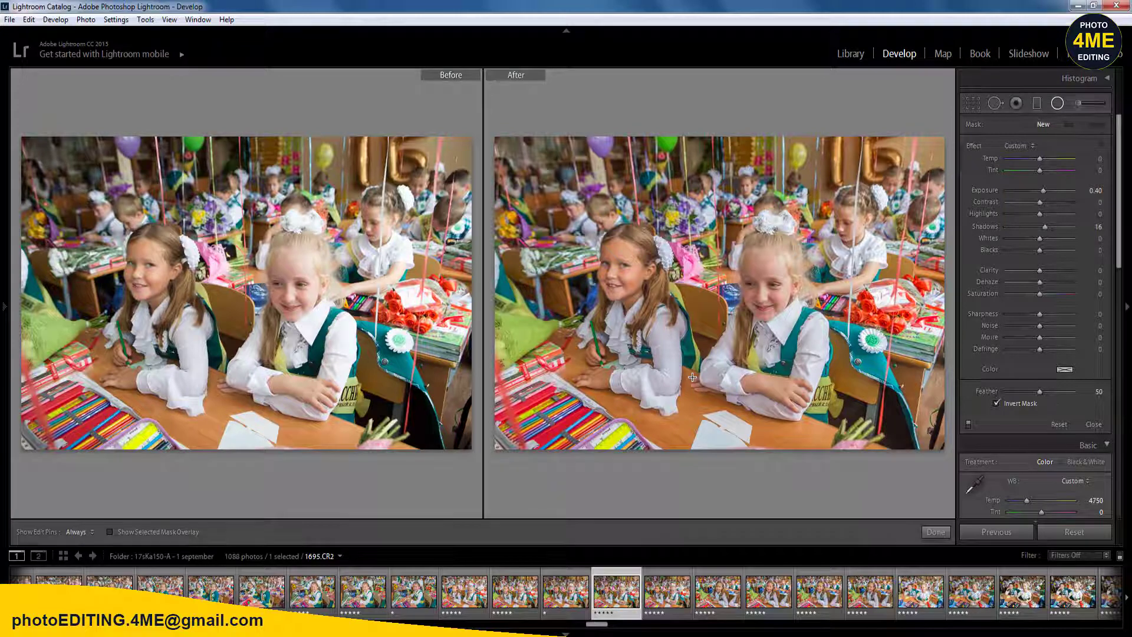
# - Brighten the darker-haired girl's face and the children in the background in 1697.CR2 and 1698.CR2 with radial filters at exposure 0.40 and shadows 16
pyautogui.press('Right')
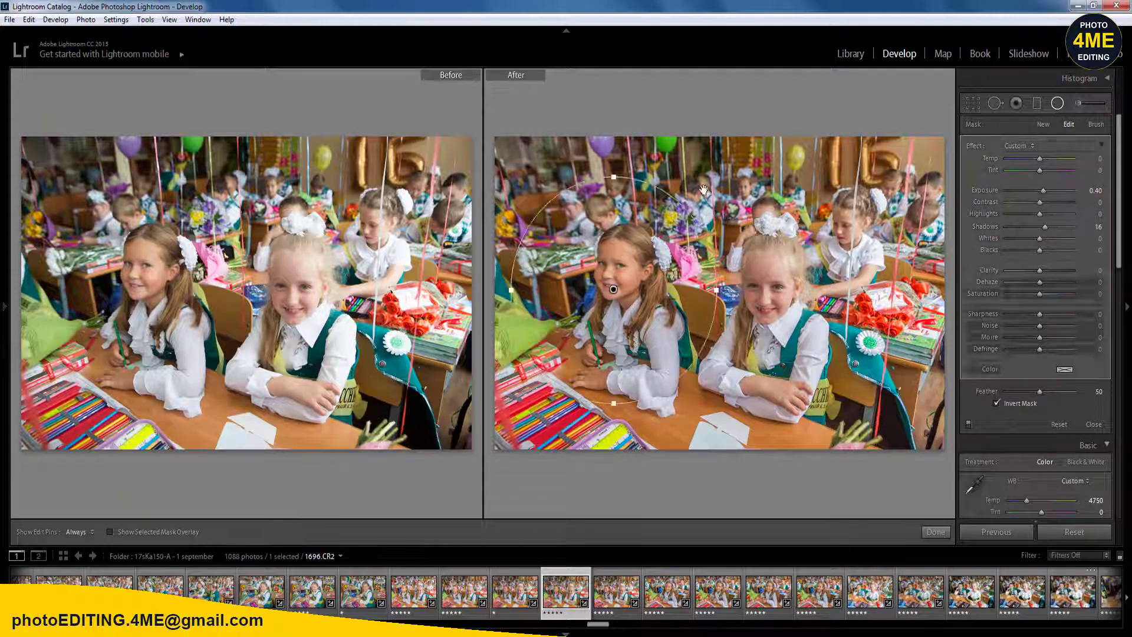
pyautogui.moveTo(699, 190); pyautogui.dragTo(878, 244)
pyautogui.press('Right')
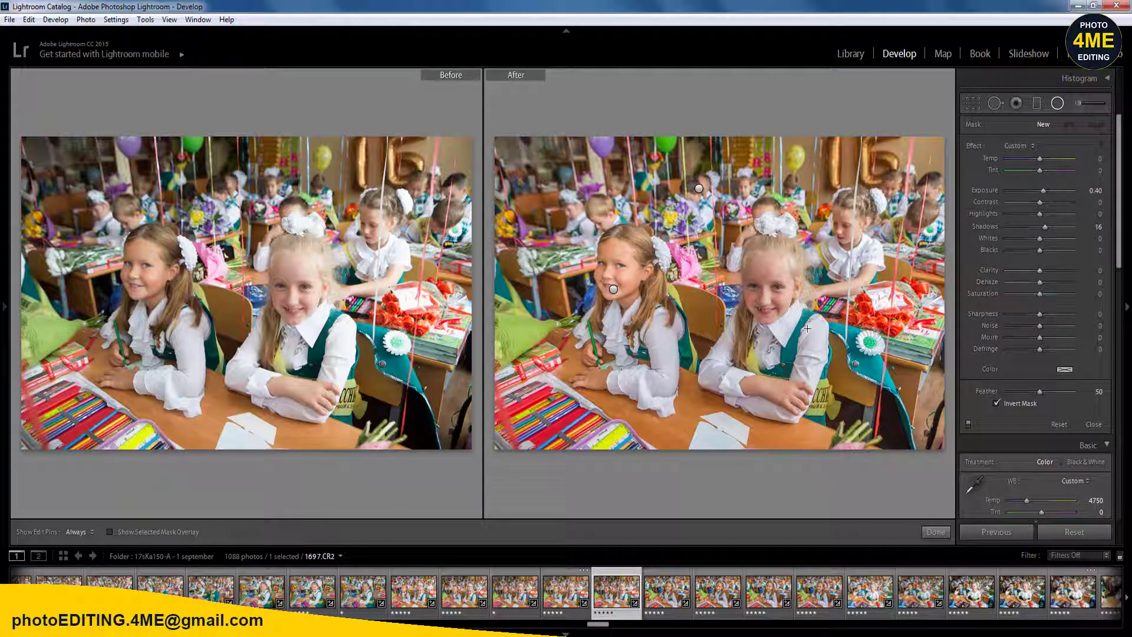
pyautogui.press('Left')
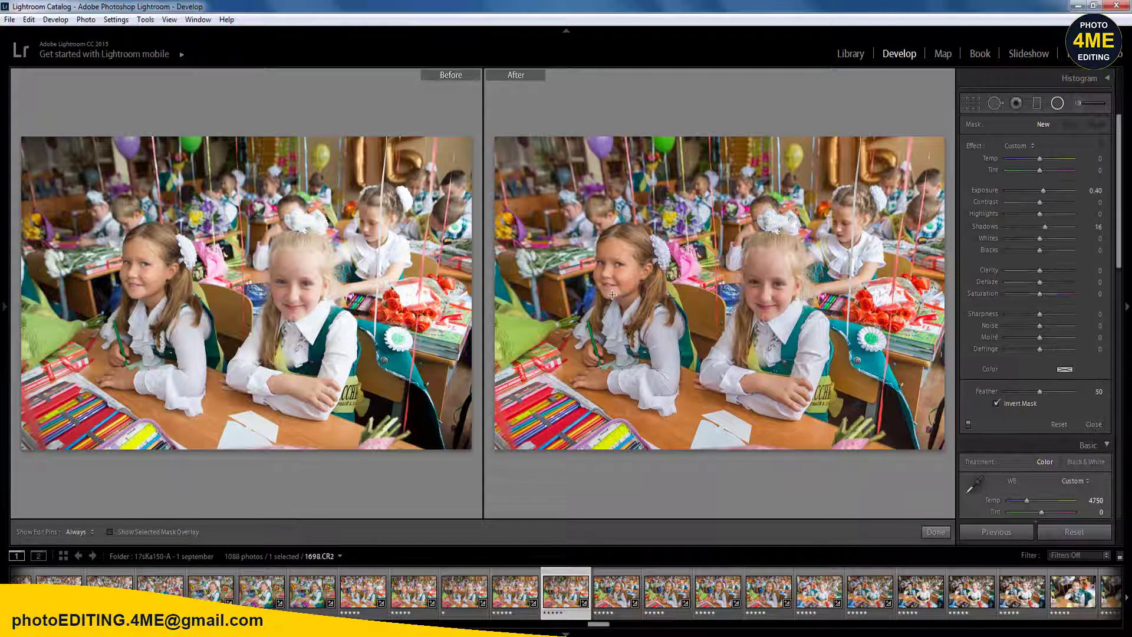
pyautogui.moveTo(661, 361); pyautogui.dragTo(708, 401)
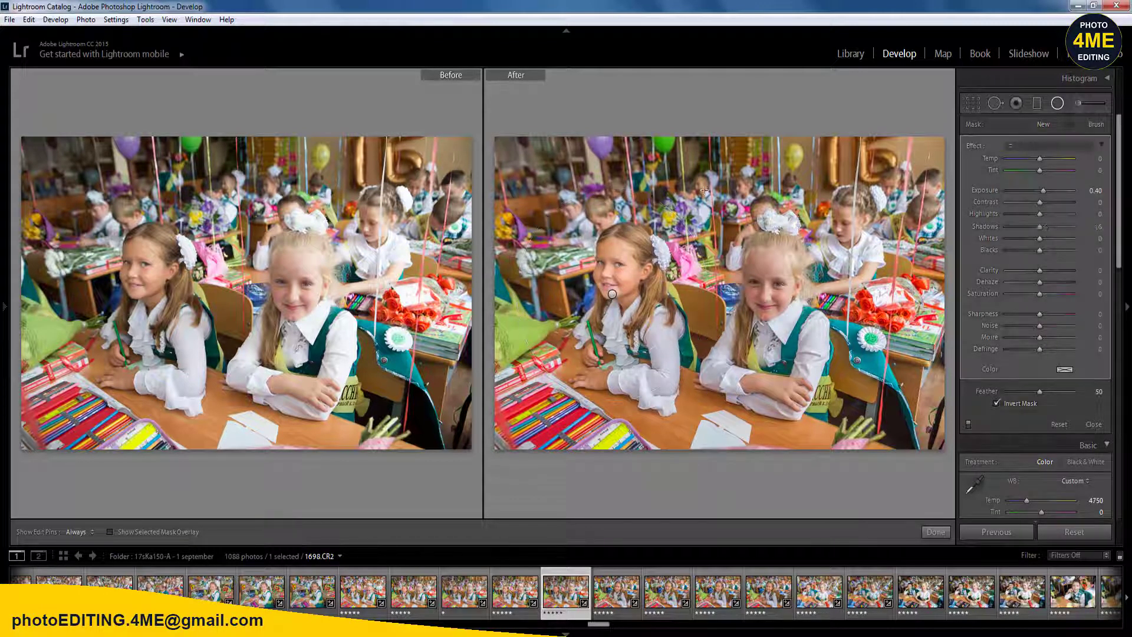
pyautogui.moveTo(692, 174); pyautogui.dragTo(900, 251)
# - Rate 1699.CR2, the girl holding a green pencil, with one star and move on to 1700.CR2
pyautogui.press('Right')
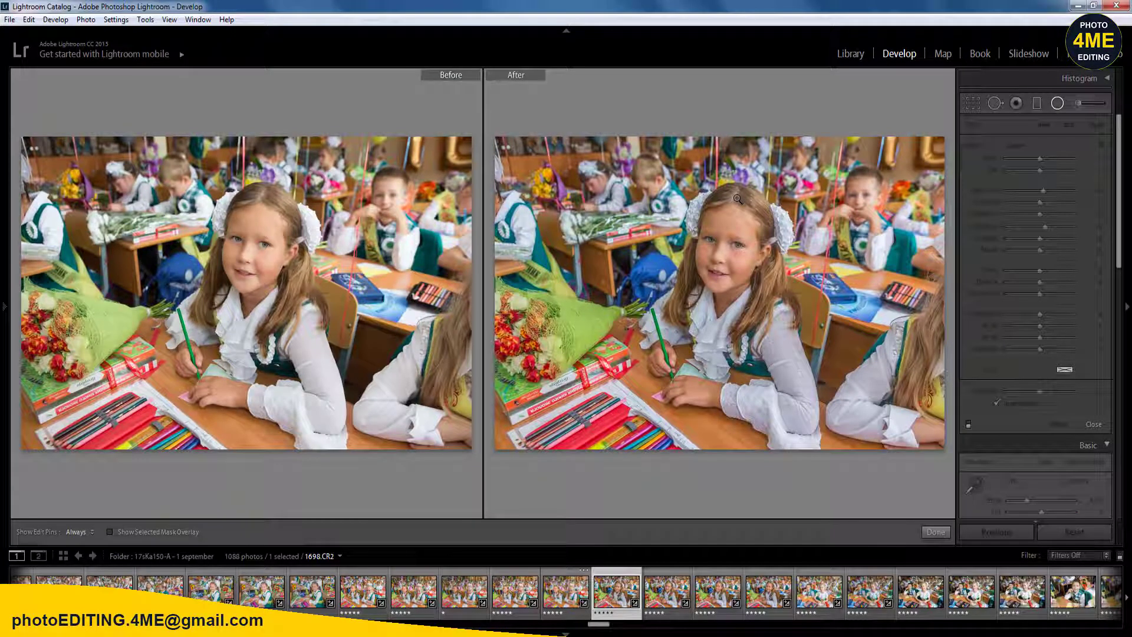
pyautogui.press('1')
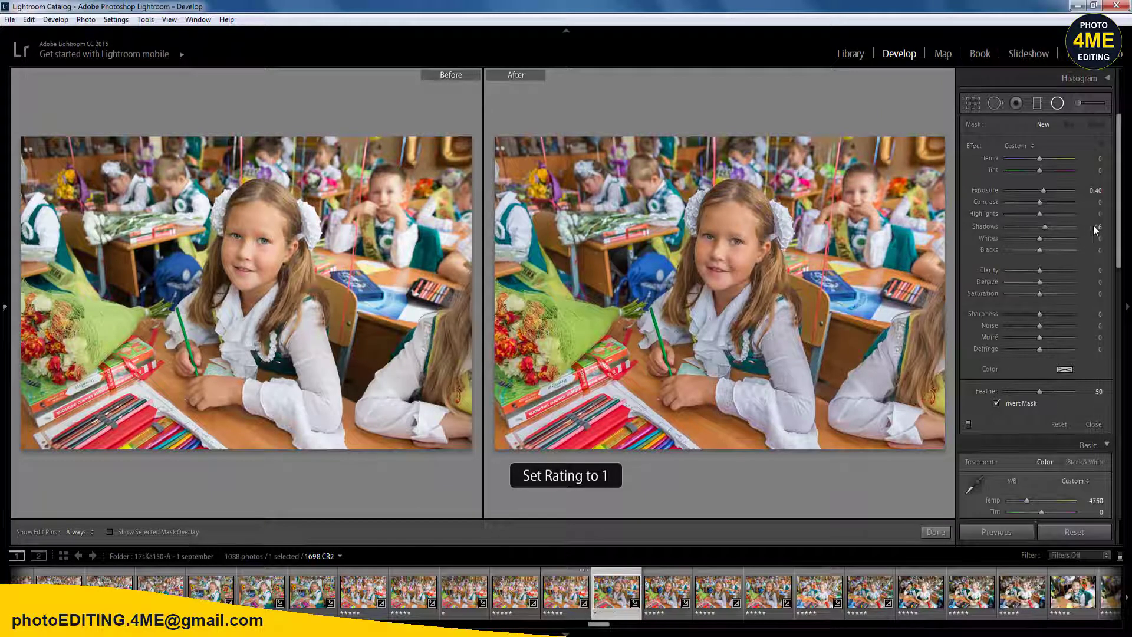
pyautogui.press('Right')
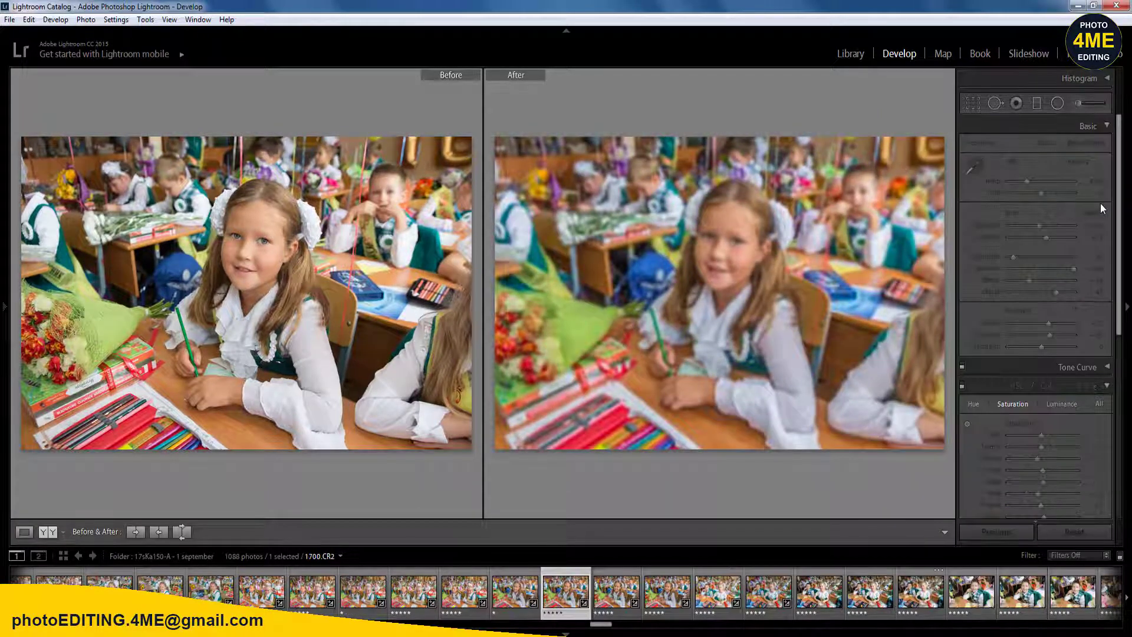
# - Correct 1700.CR2 with temperature 4500, exposure +0.10, vibrance +20 and saturation -7
pyautogui.write('0')
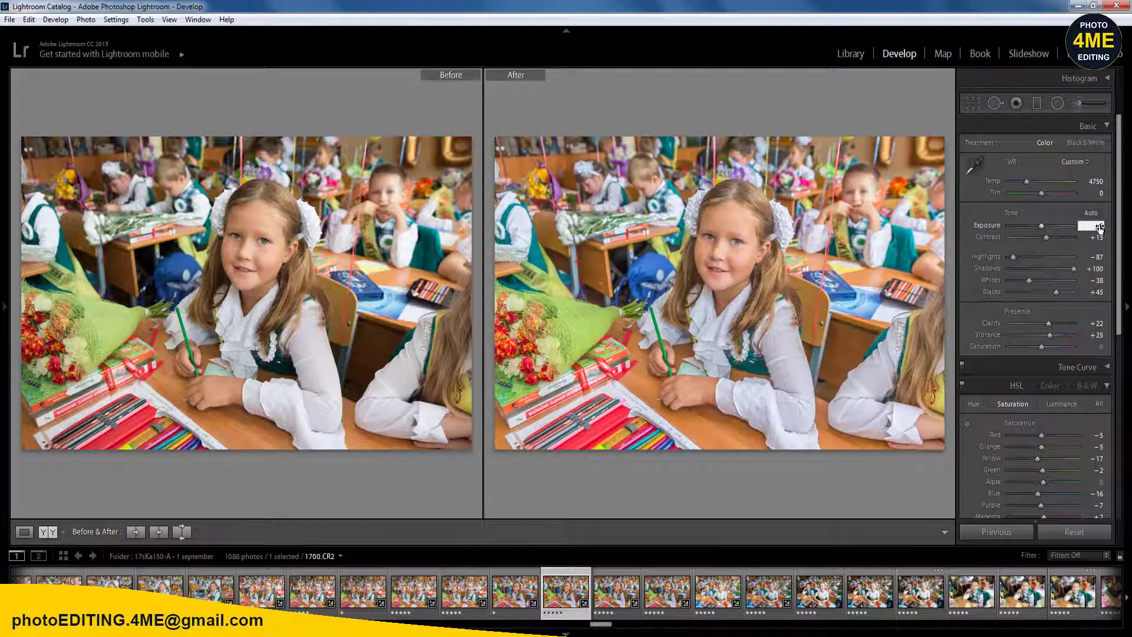
pyautogui.press('Up')
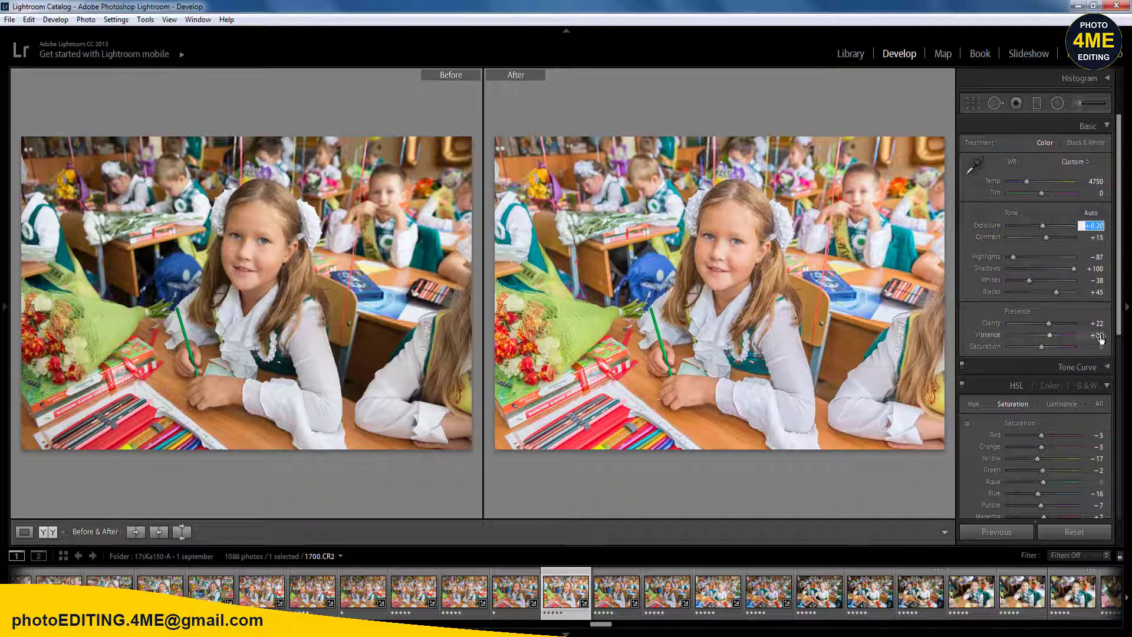
pyautogui.click(1099, 335)
pyautogui.click(1096, 182)
pyautogui.press('Return')
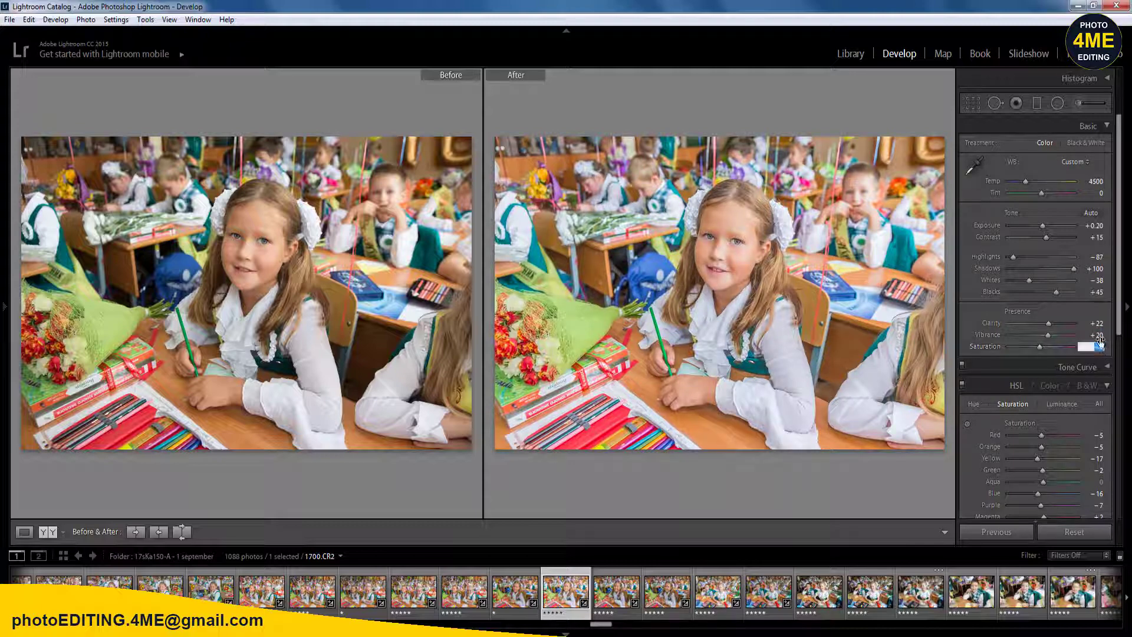
pyautogui.click(1100, 227)
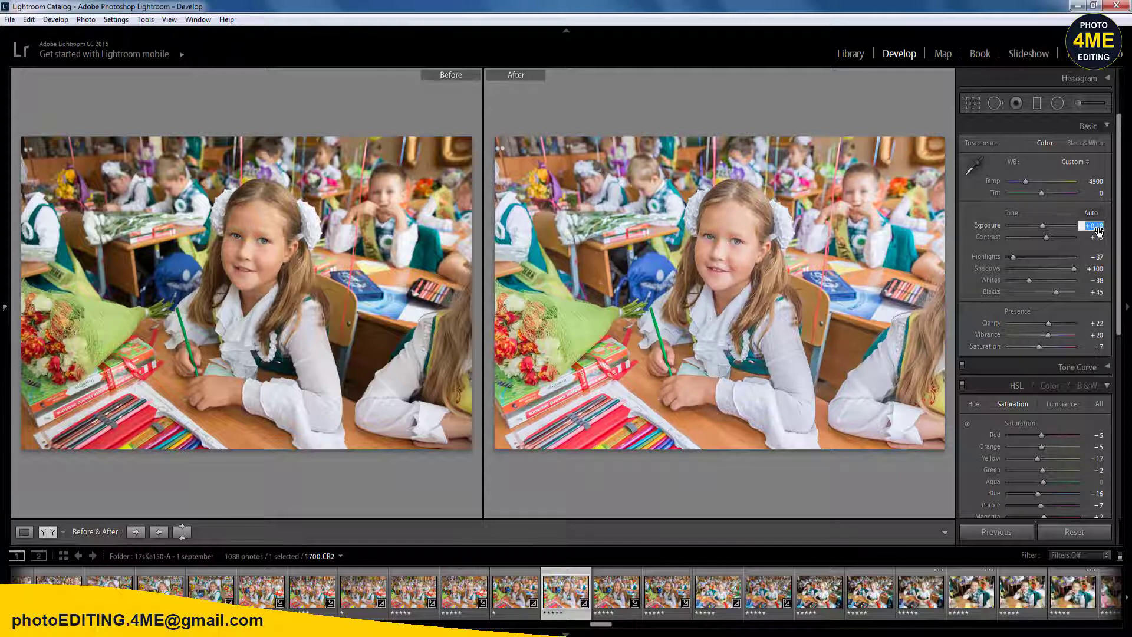
pyautogui.press('Return')
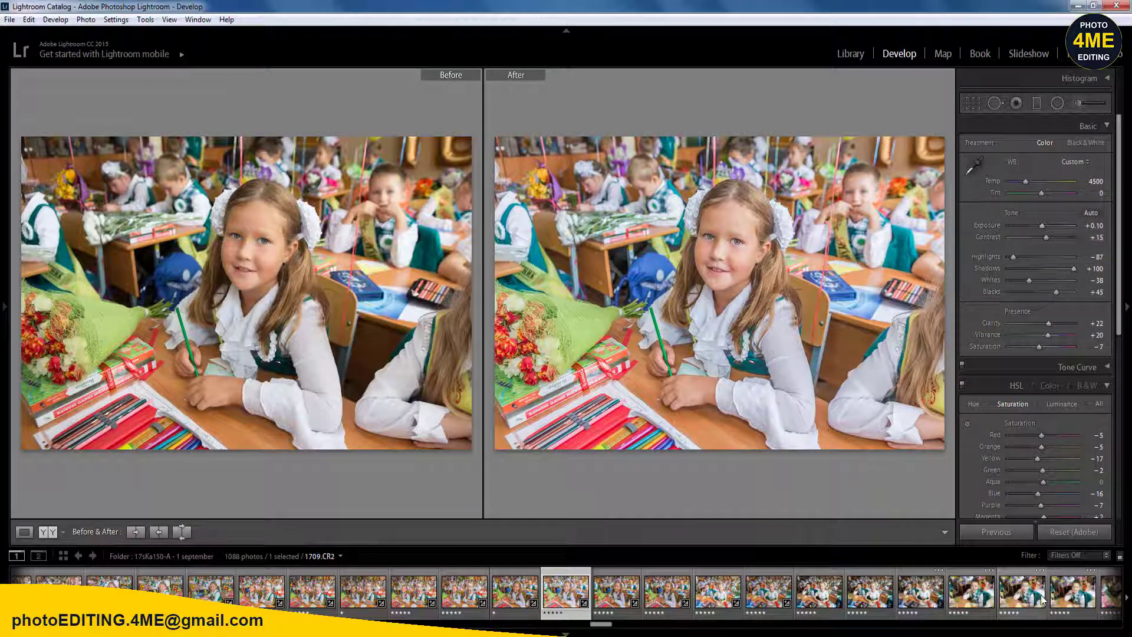
# - Synchronize the settings of 1700.CR2 to the next ten photos, leaving out local adjustments and crop
pyautogui.keyDown('shift'); pyautogui.click(1072, 591); pyautogui.keyUp('shift')
pyautogui.click(1014, 531)
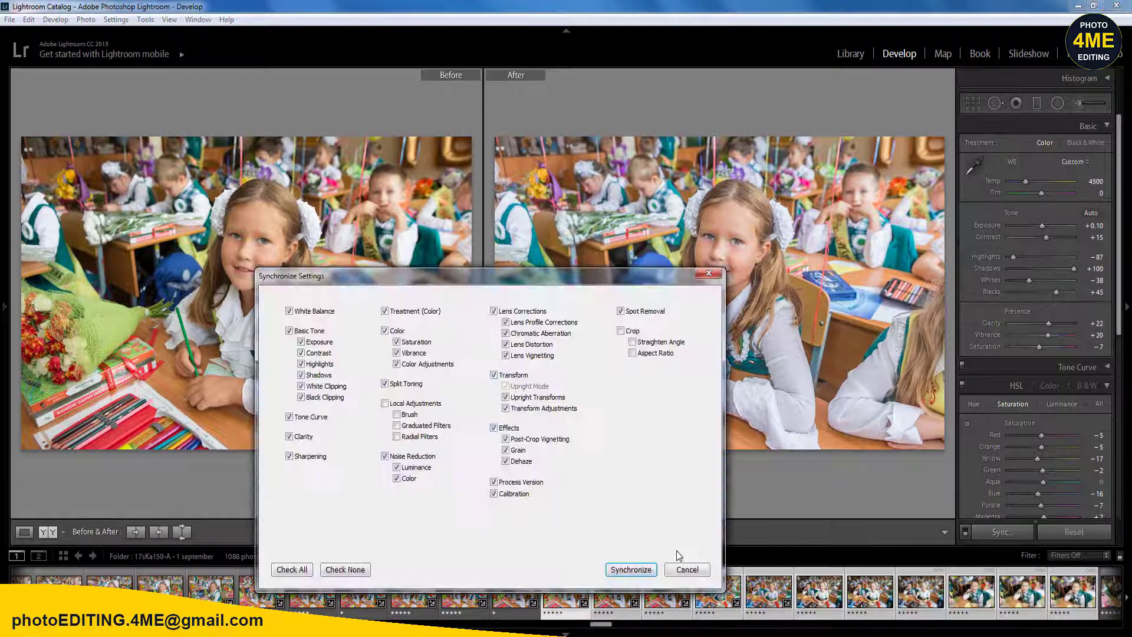
pyautogui.click(628, 570)
# - Compare the smiling girl's shots 1701.CR2 and 1702.CR2, rate 1701.CR2 with one star and move on to 1703.CR2
pyautogui.click(621, 594)
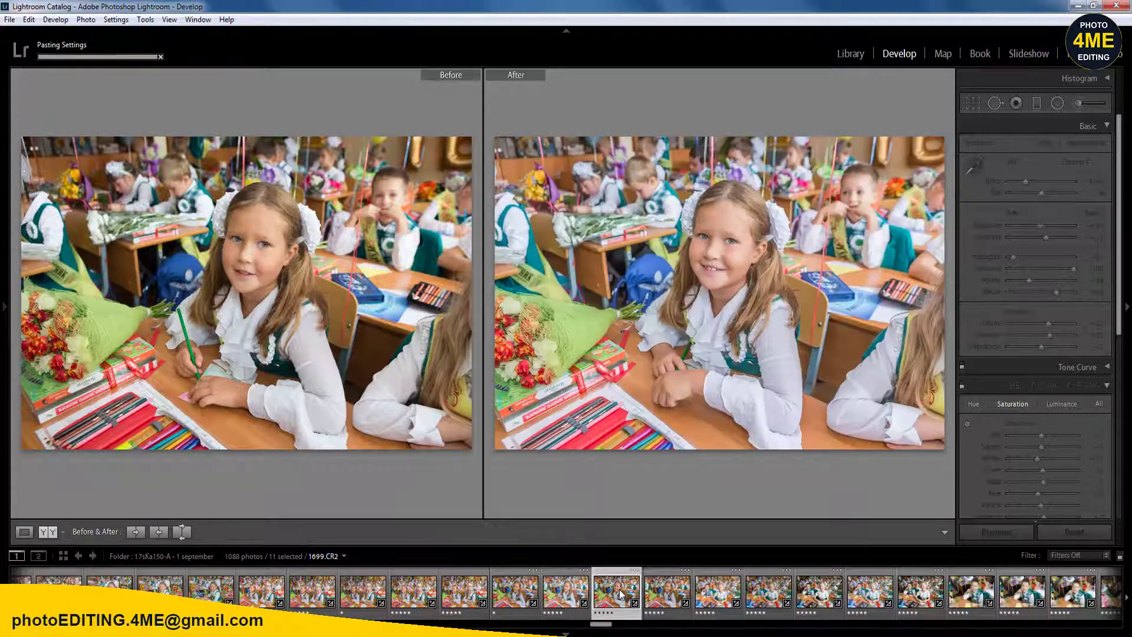
pyautogui.press('Right')
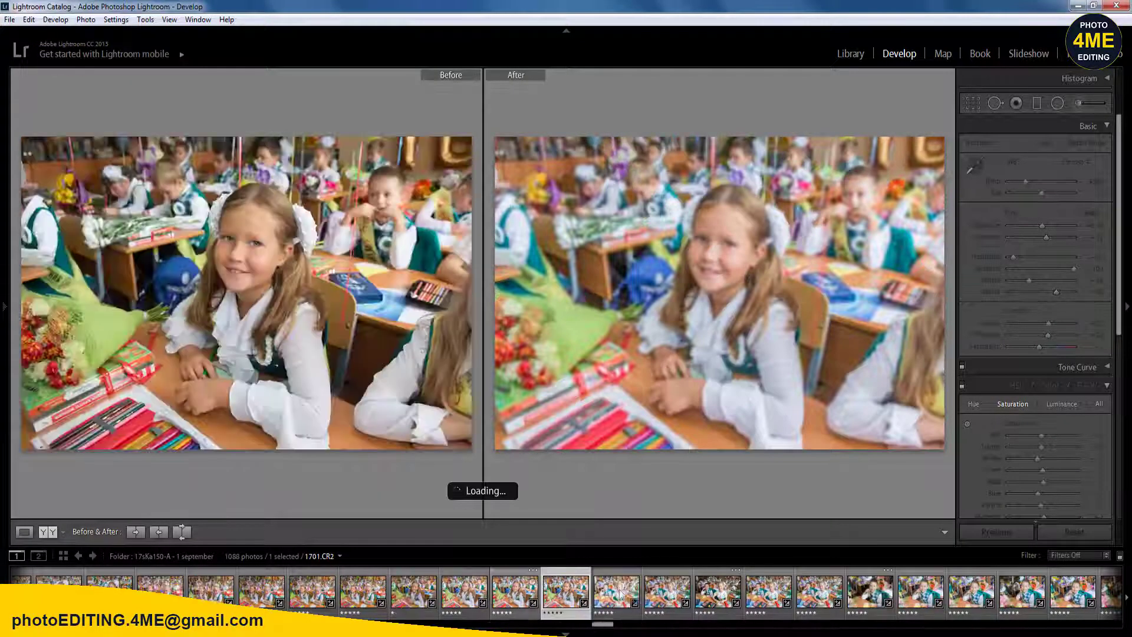
pyautogui.press('Left')
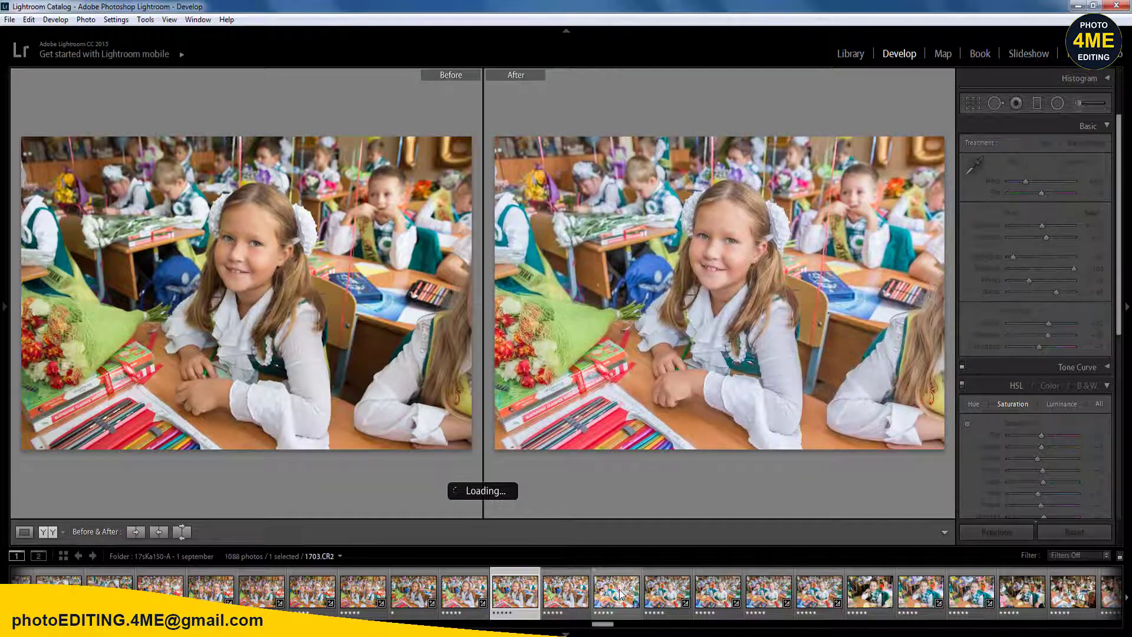
pyautogui.press('1')
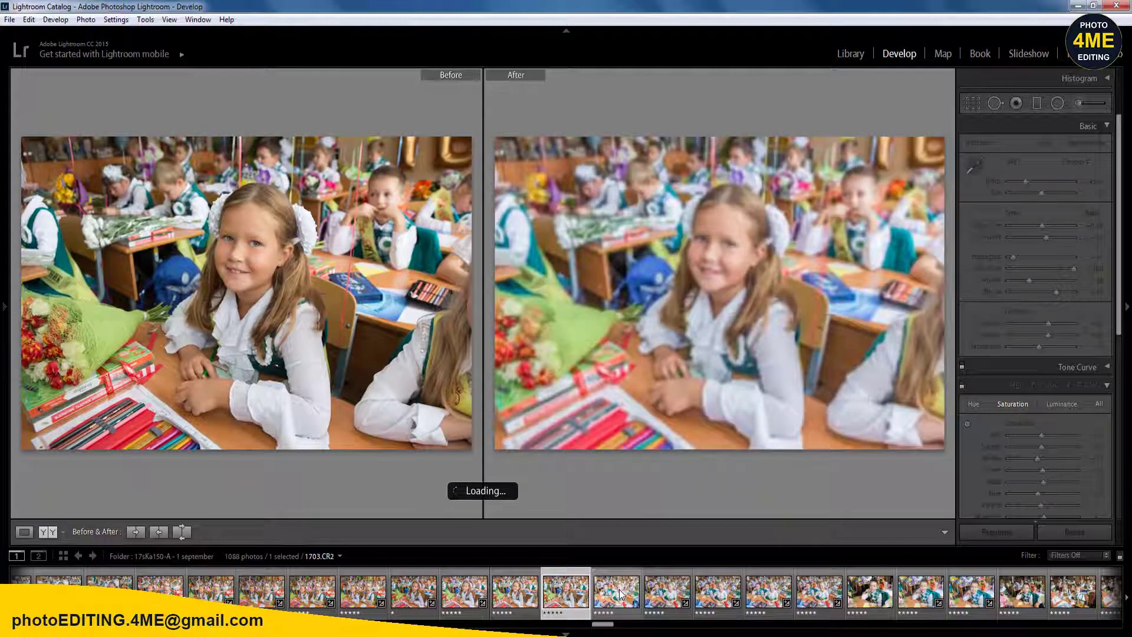
pyautogui.press('Right')
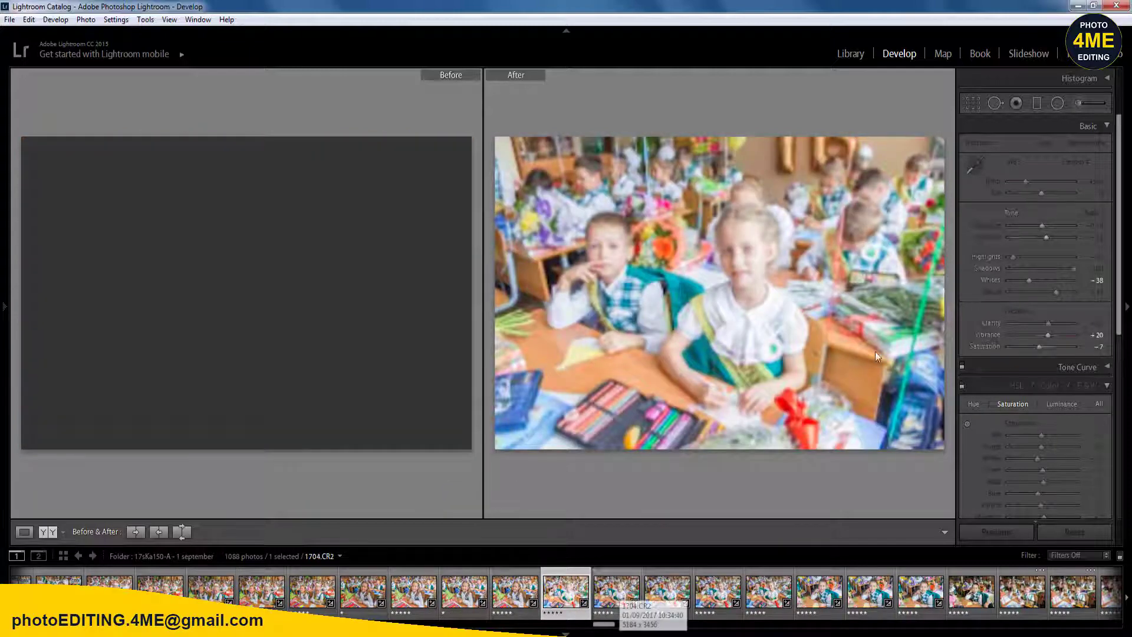
# - Set the exposure of 1703.CR2 to -0.50 and its temperature to 4900
pyautogui.click(1094, 226)
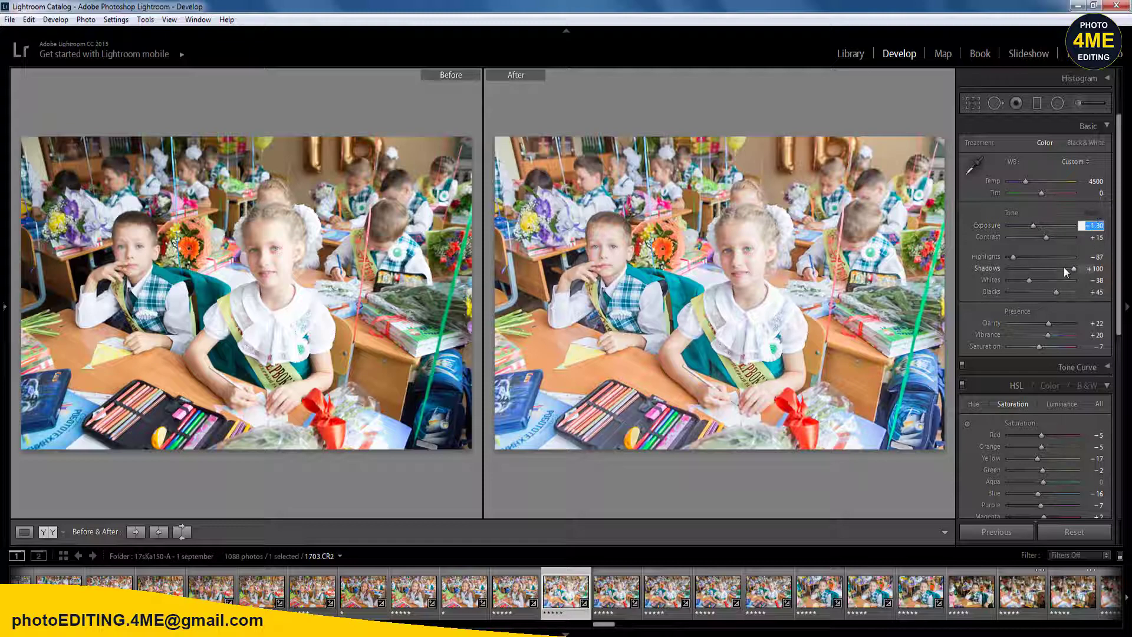
pyautogui.write('-1.30')
pyautogui.press('Return')
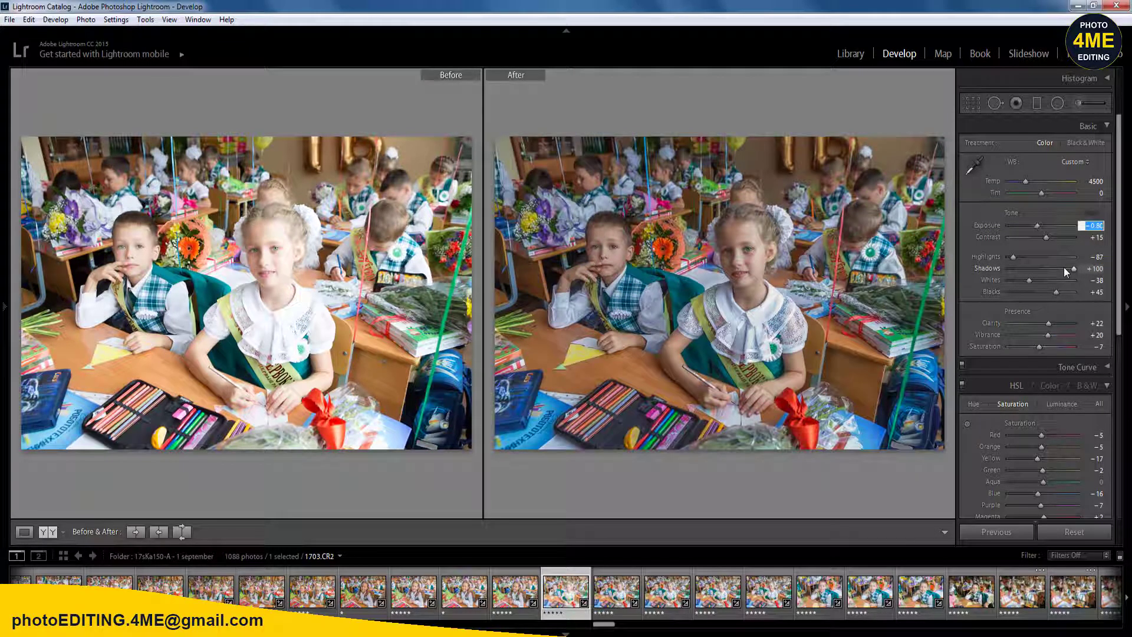
pyautogui.write('-0.50')
pyautogui.press('Return')
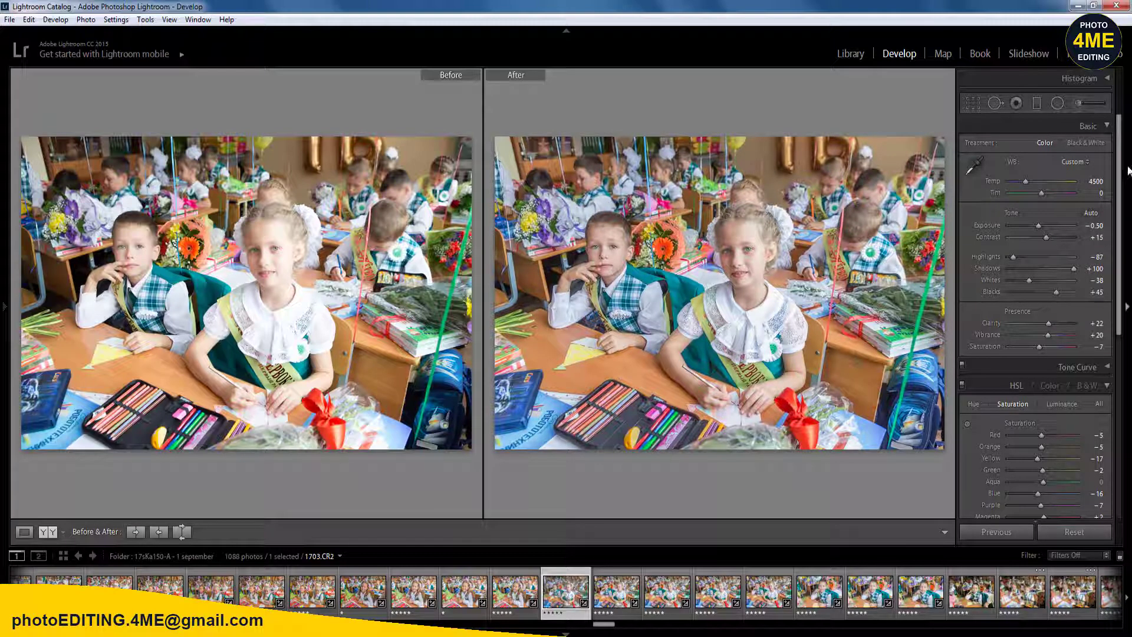
pyautogui.click(1098, 181)
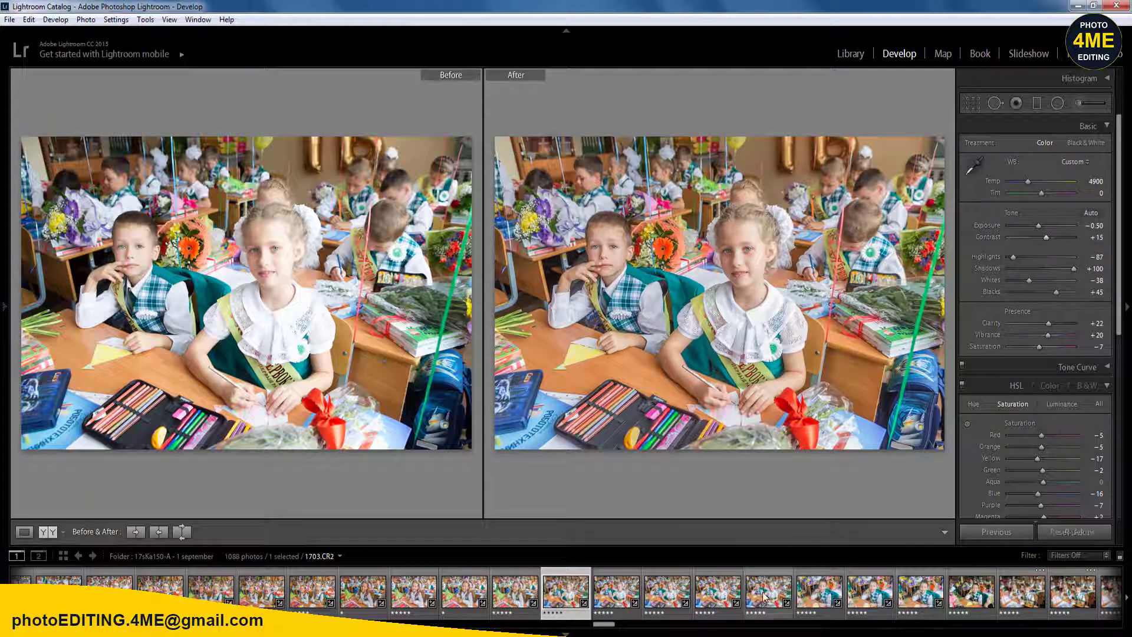
# - Synchronize the settings of 1703.CR2 to the next seven photos
pyautogui.keyDown('shift'); pyautogui.click(919, 591); pyautogui.keyUp('shift')
pyautogui.click(1010, 534)
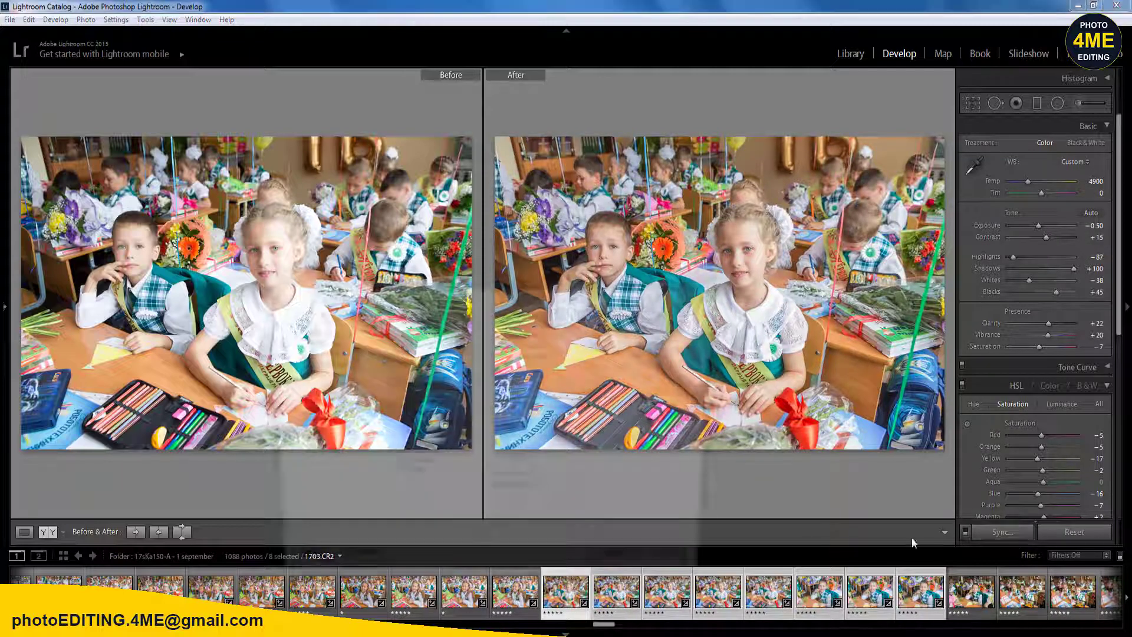
pyautogui.click(623, 571)
pyautogui.click(507, 592)
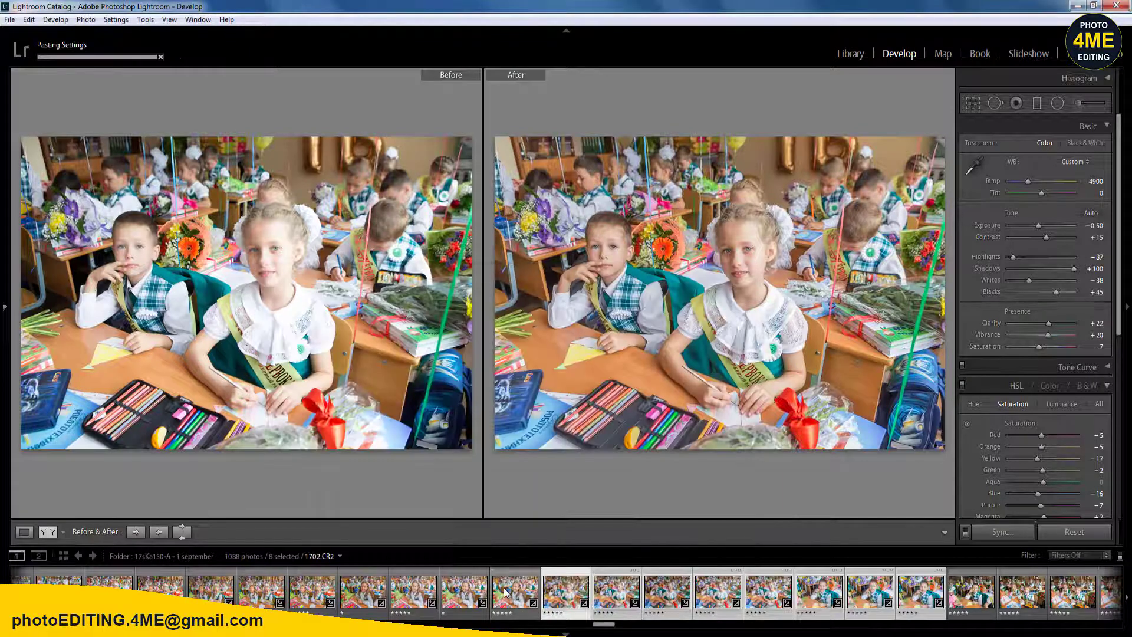
# - Set the exposure of 1704.CR2 to 0.00 and synchronize its settings to the next nine photos
pyautogui.click(608, 592)
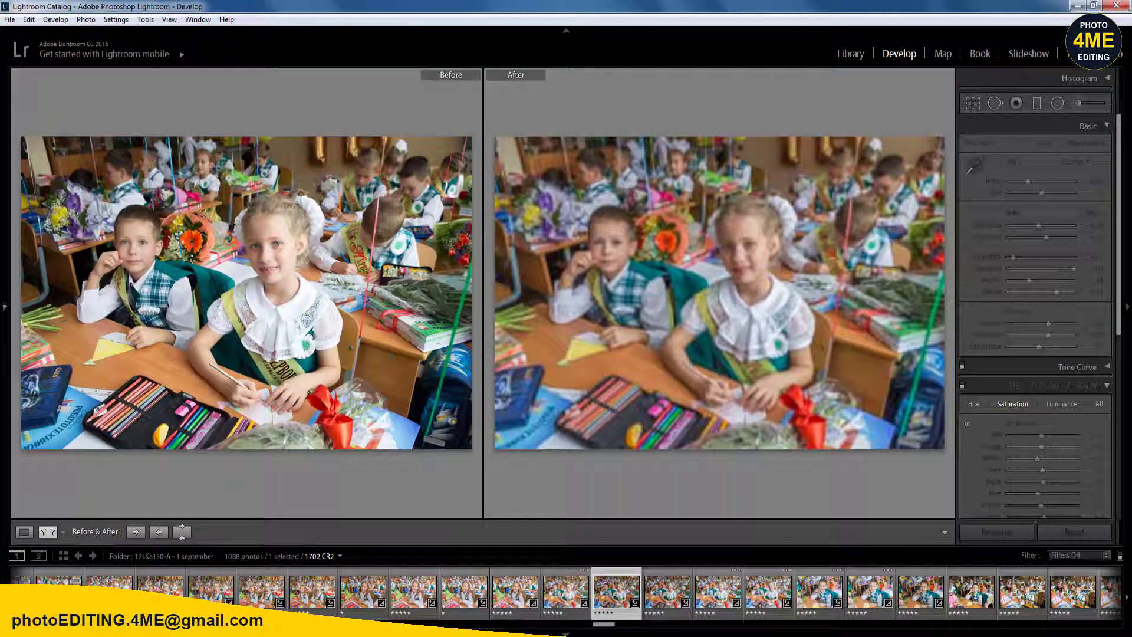
pyautogui.click(1098, 226)
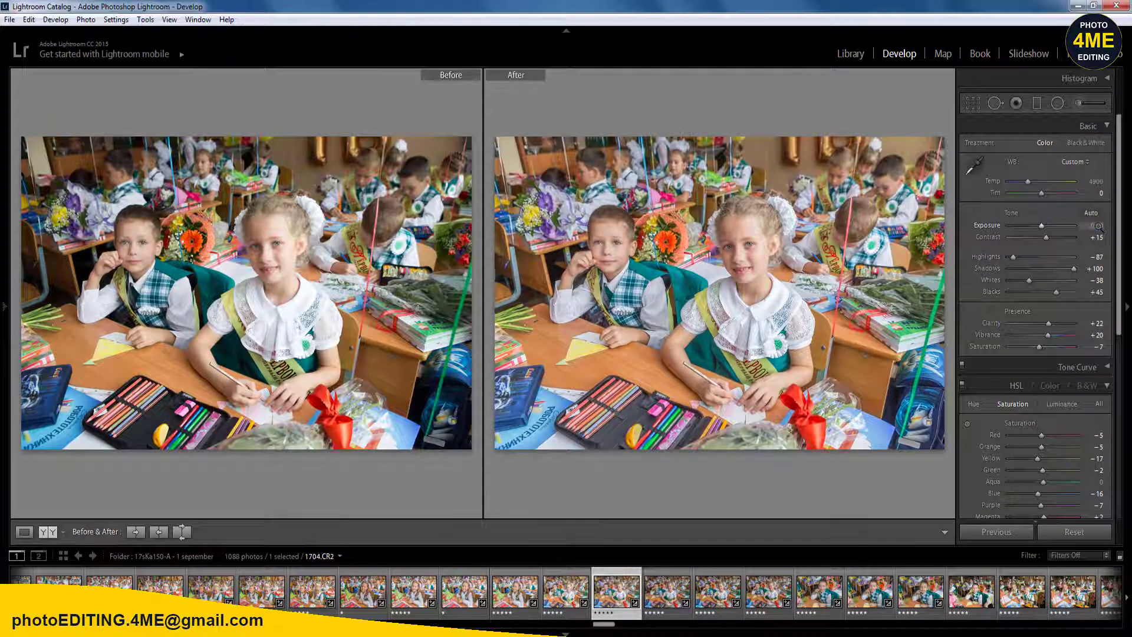
pyautogui.hotkey('shift', 'Right')
pyautogui.hotkey('shift', 'Right')
pyautogui.hotkey('shift', 'Right')
pyautogui.hotkey('shift', 'Right')
pyautogui.hotkey('shift', 'Right')
pyautogui.hotkey('shift', 'Right')
pyautogui.hotkey('shift', 'Right')
pyautogui.hotkey('shift', 'Right')
pyautogui.hotkey('shift', 'Right')
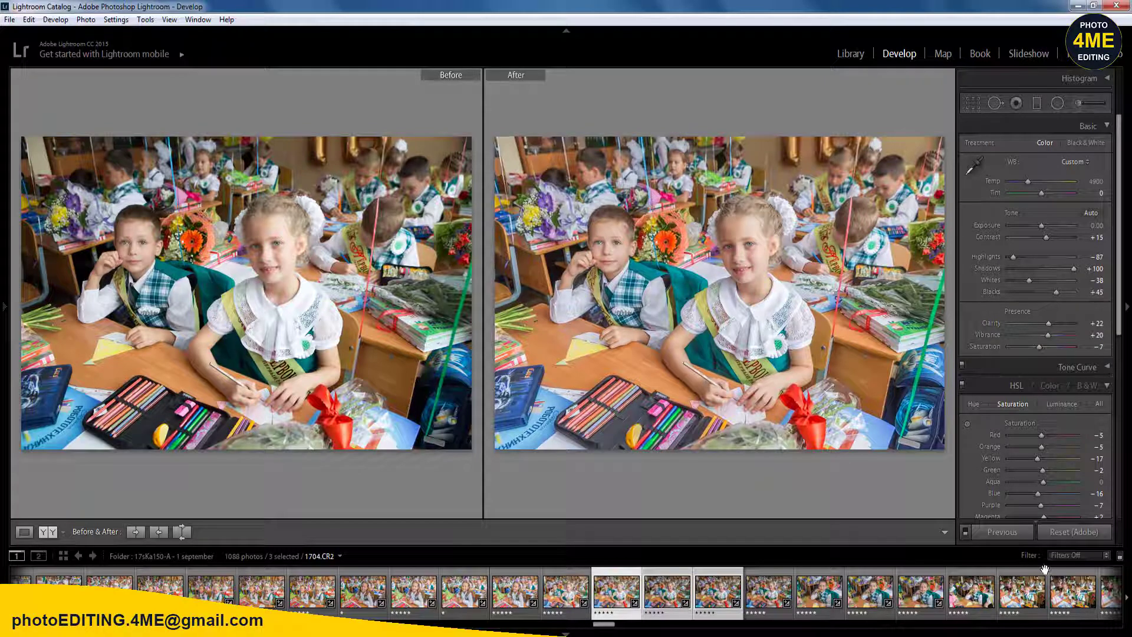
pyautogui.hotkey('ctrl', 'shift', 's')
pyautogui.click(632, 572)
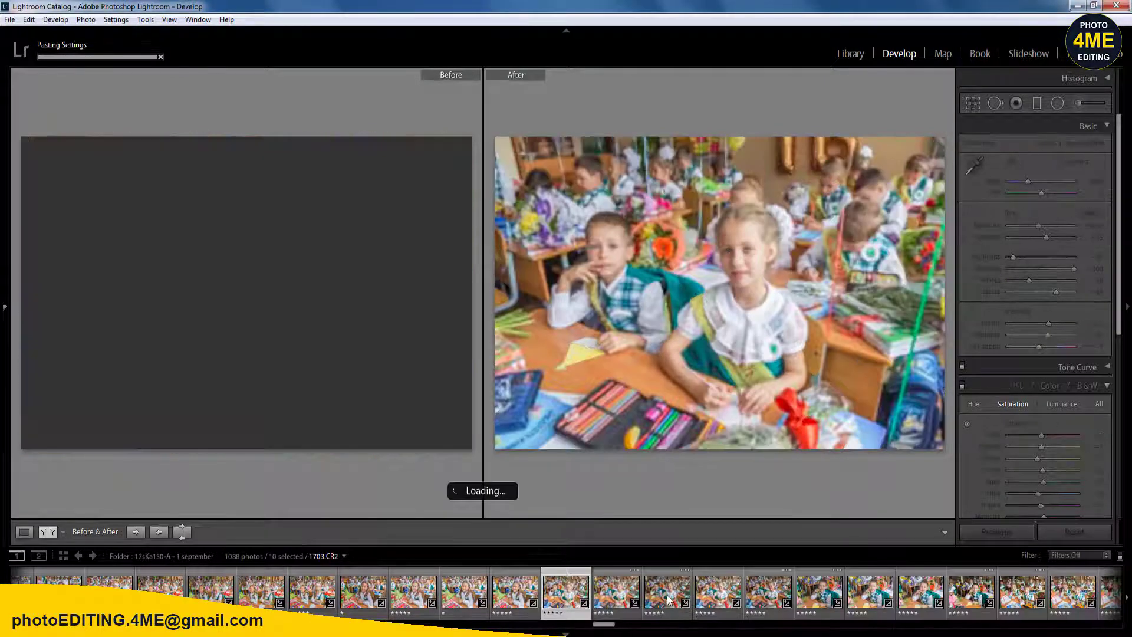
# - Rate the weaker shots of the girl and boy sharing a desk with one star and move on to the boy's portrait, 1708.CR2
pyautogui.click(669, 599)
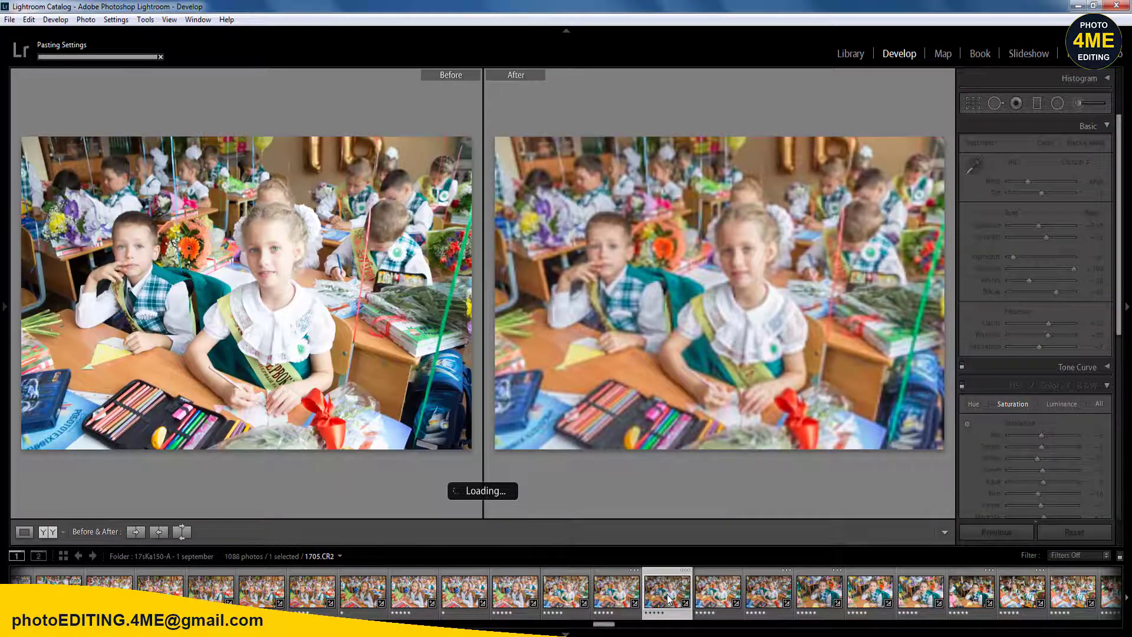
pyautogui.press('Left')
pyautogui.press('Left')
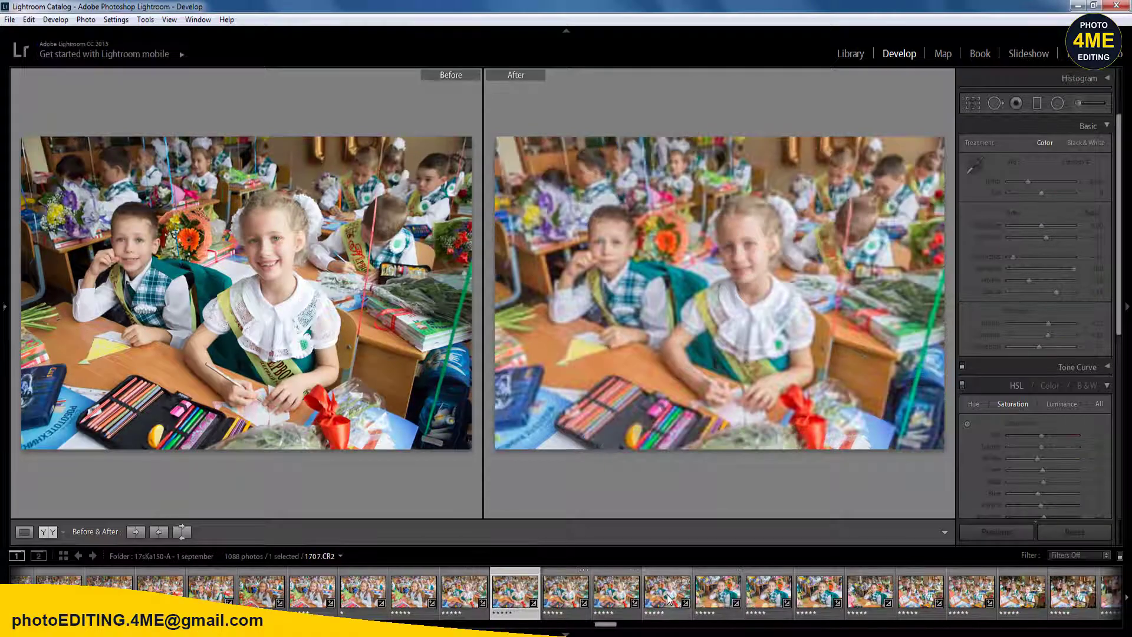
pyautogui.press('1')
pyautogui.press('Right')
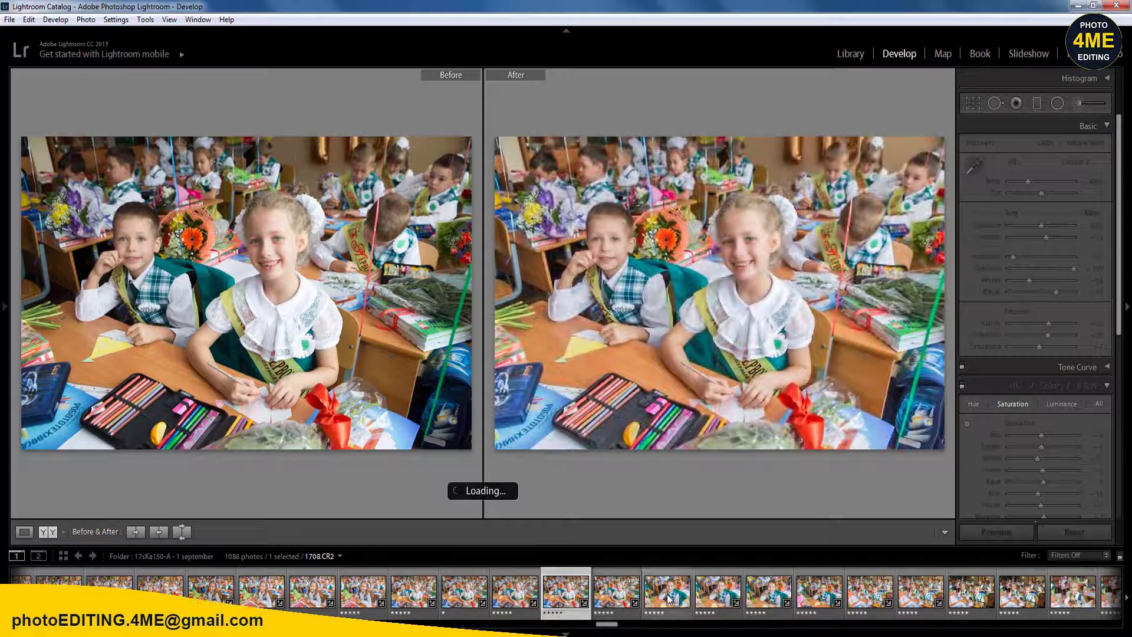
pyautogui.press('1')
pyautogui.press('Right')
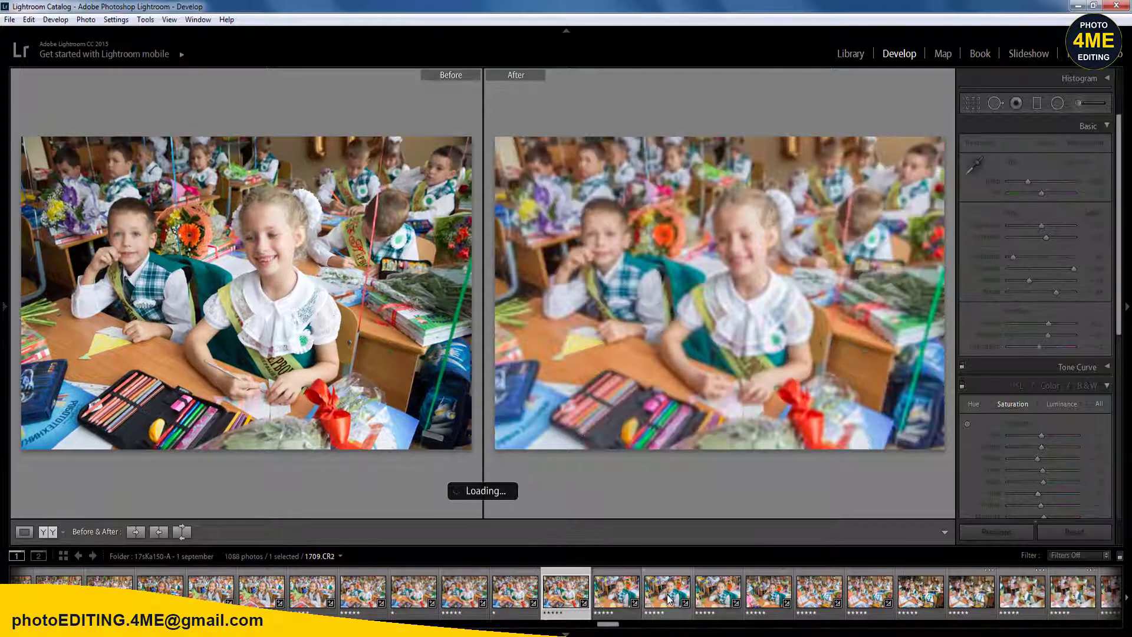
pyautogui.press('1')
pyautogui.press('Right')
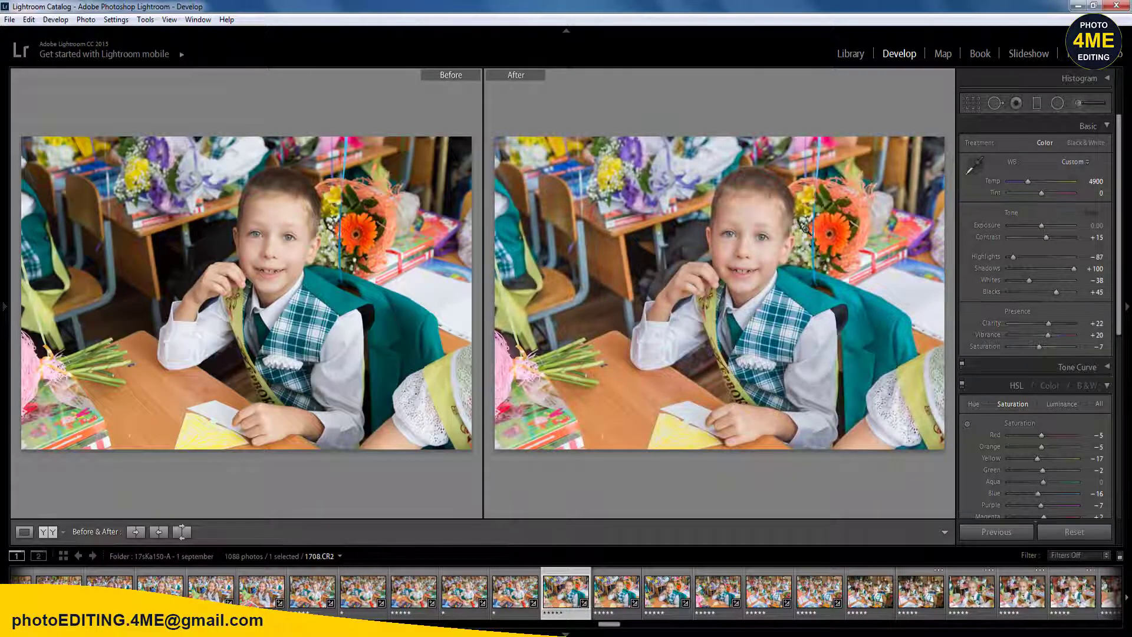
# - Compare the portraits of the boy in the checked vest and rate the weaker one with one star
pyautogui.press('Right')
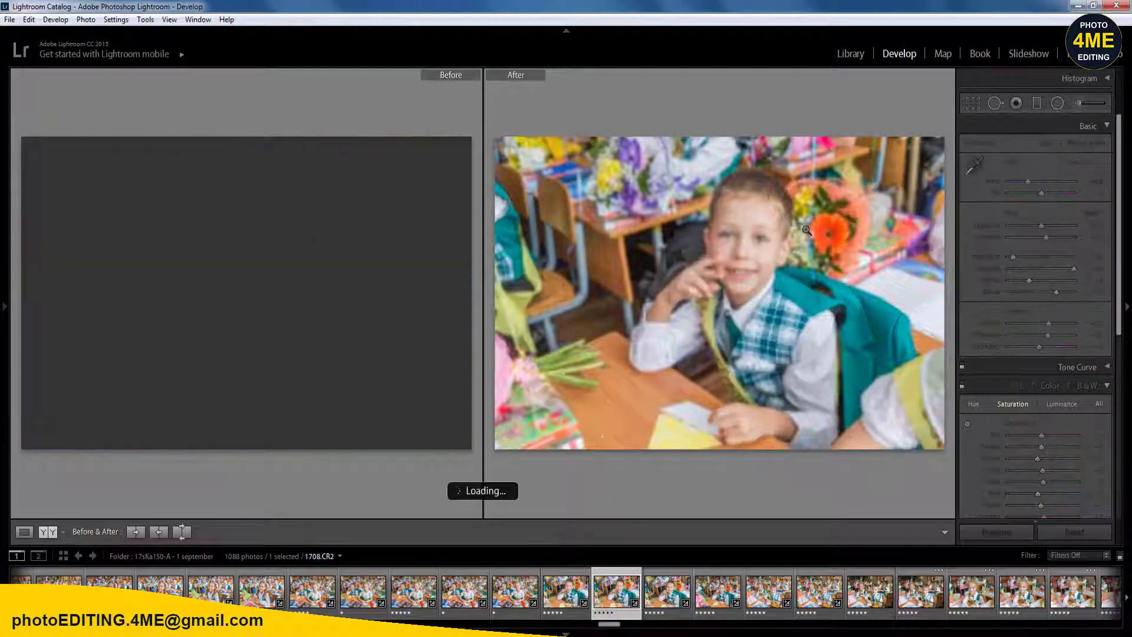
pyautogui.press('Right')
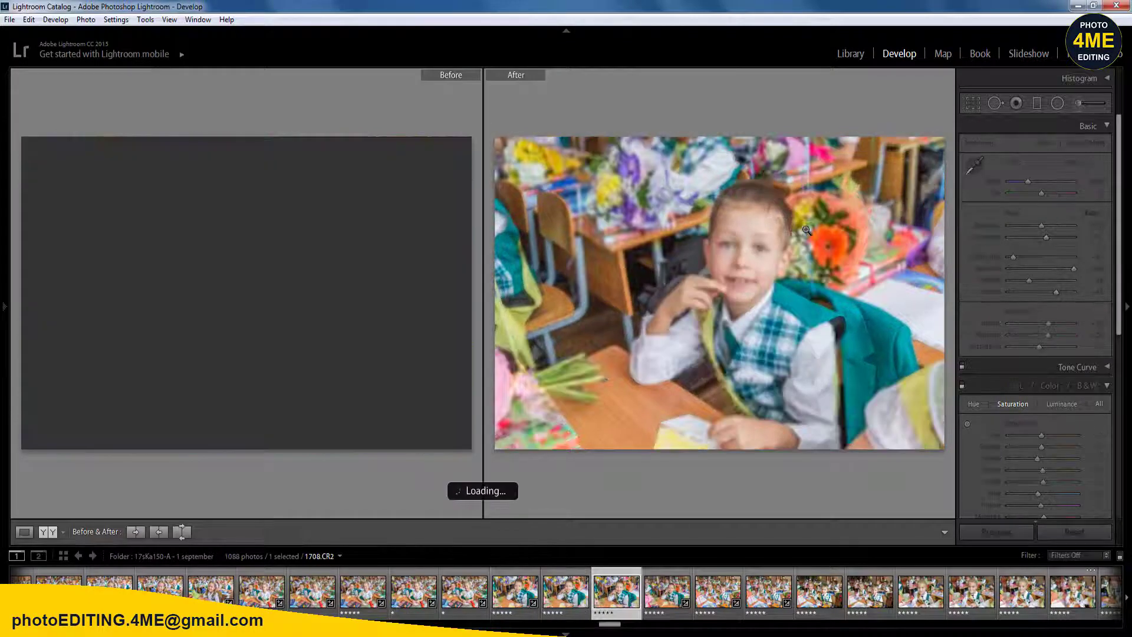
pyautogui.press('1')
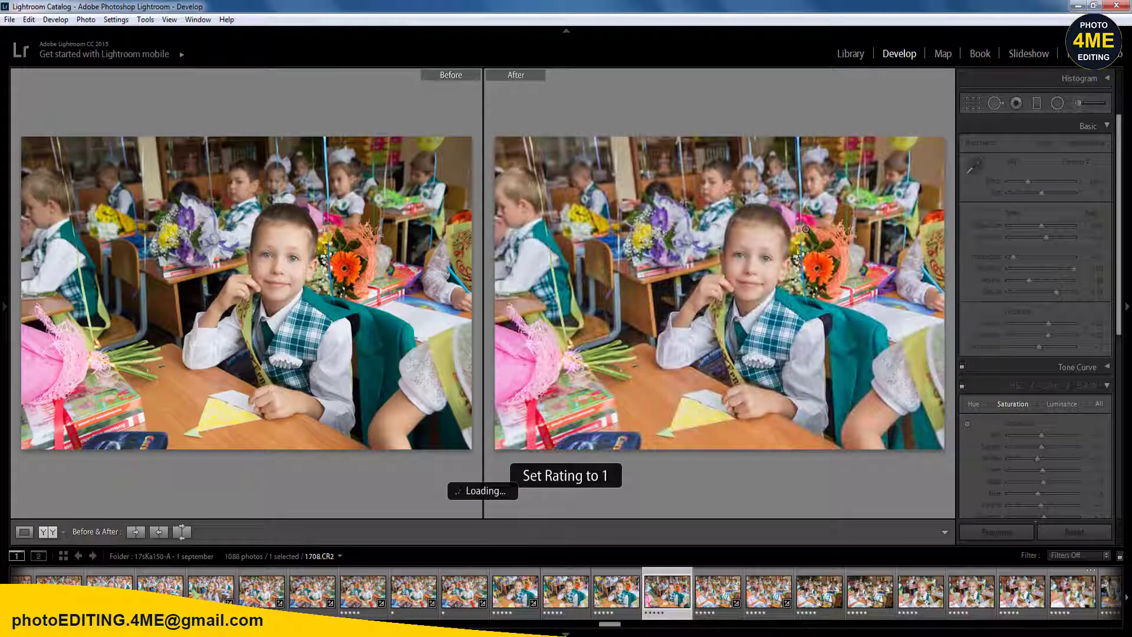
pyautogui.press('Right')
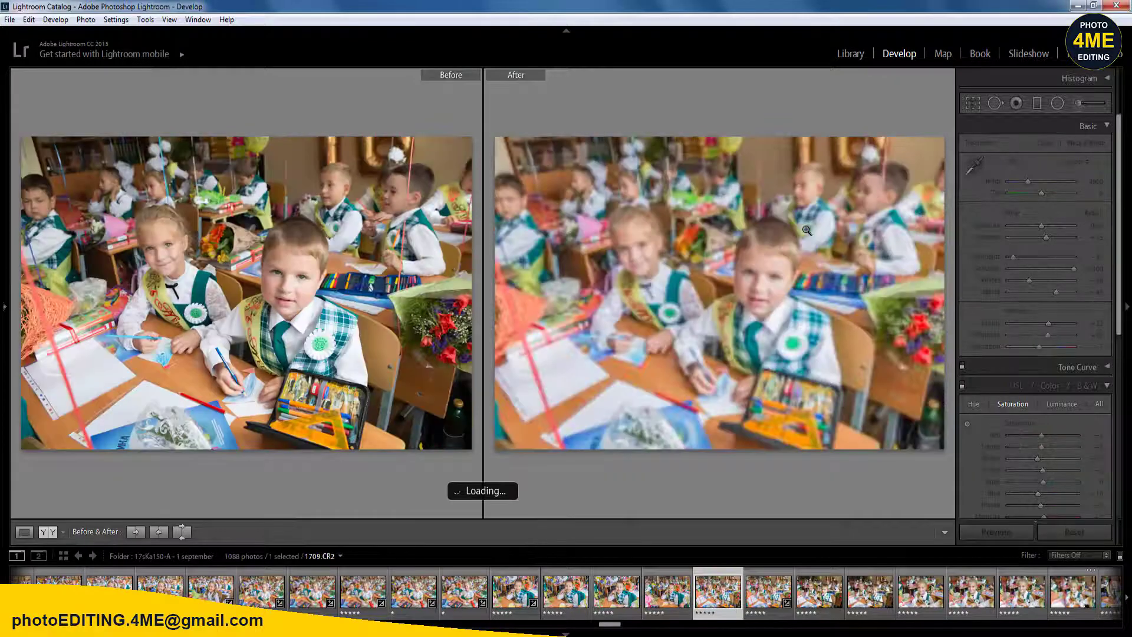
# - Rate the weaker shots of the boy with the open pencil case with one star and move on to the portraits of his desk neighbor
pyautogui.press('Right')
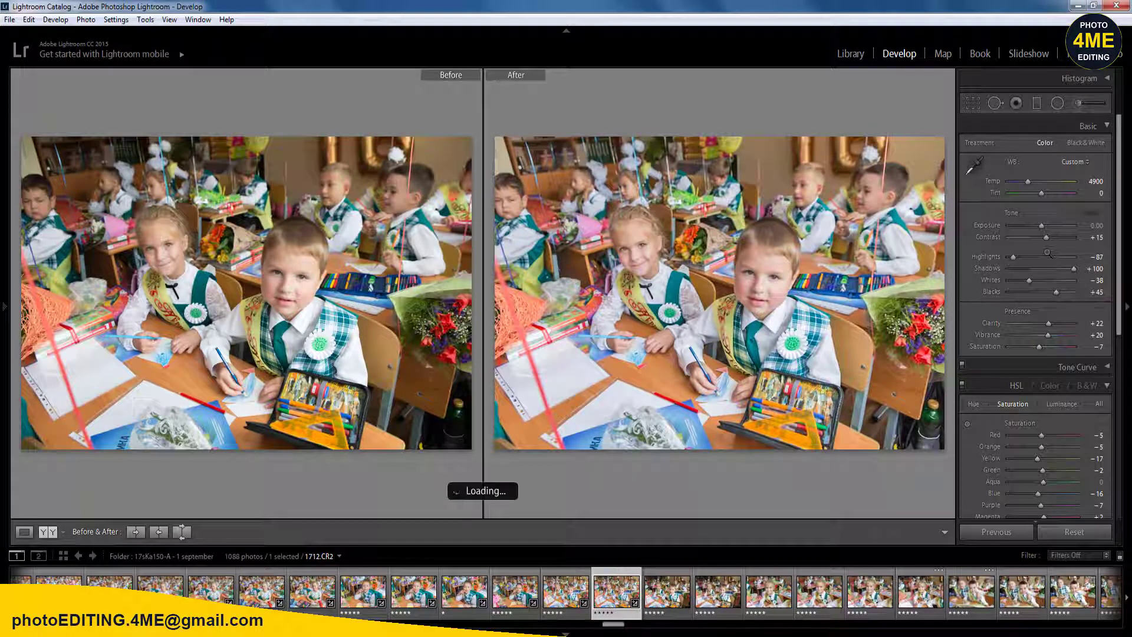
pyautogui.press('1')
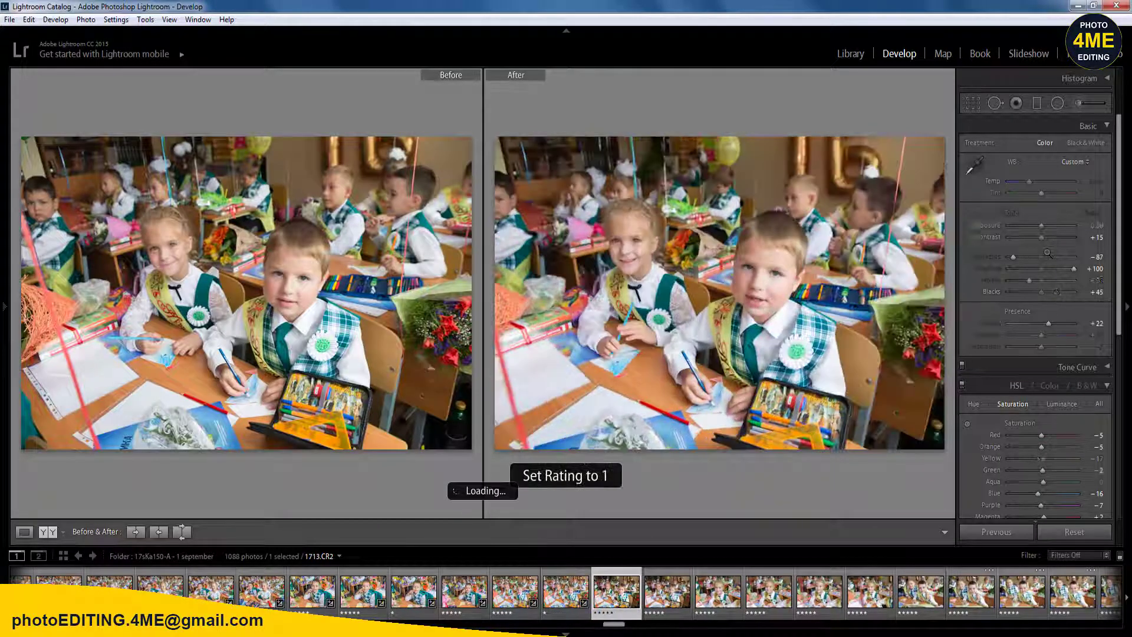
pyautogui.press('Right')
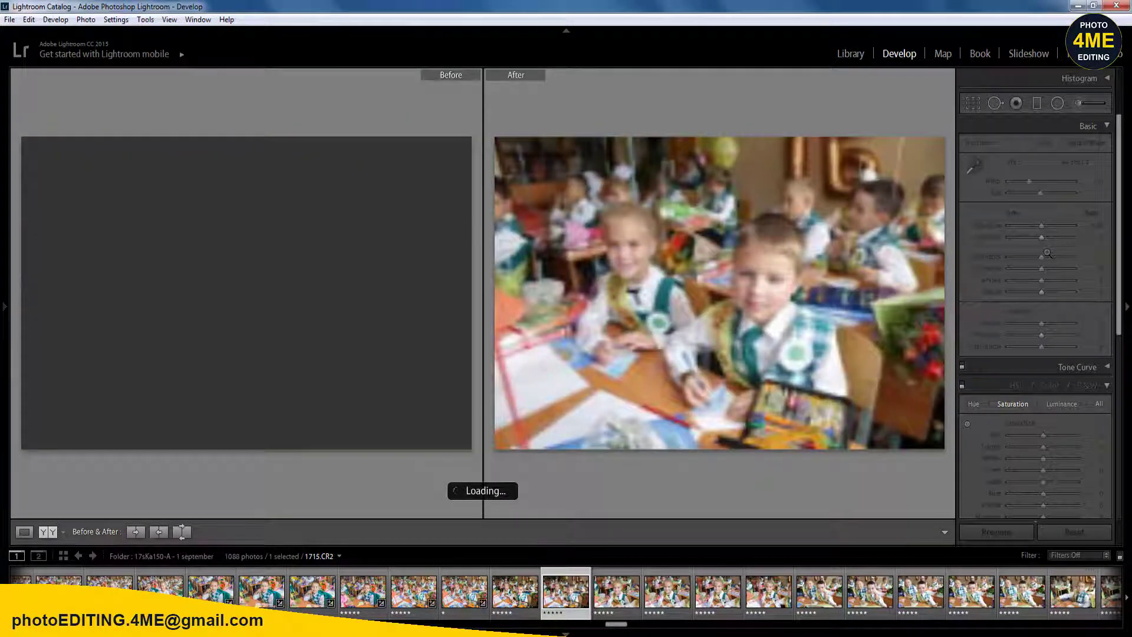
pyautogui.press('1')
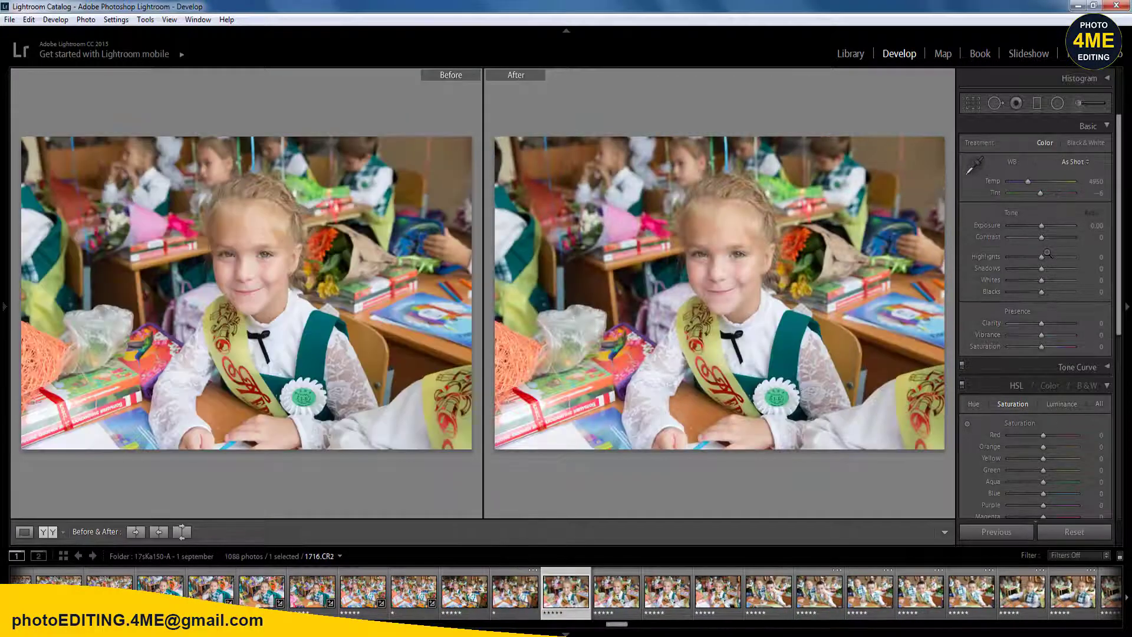
pyautogui.press('Right')
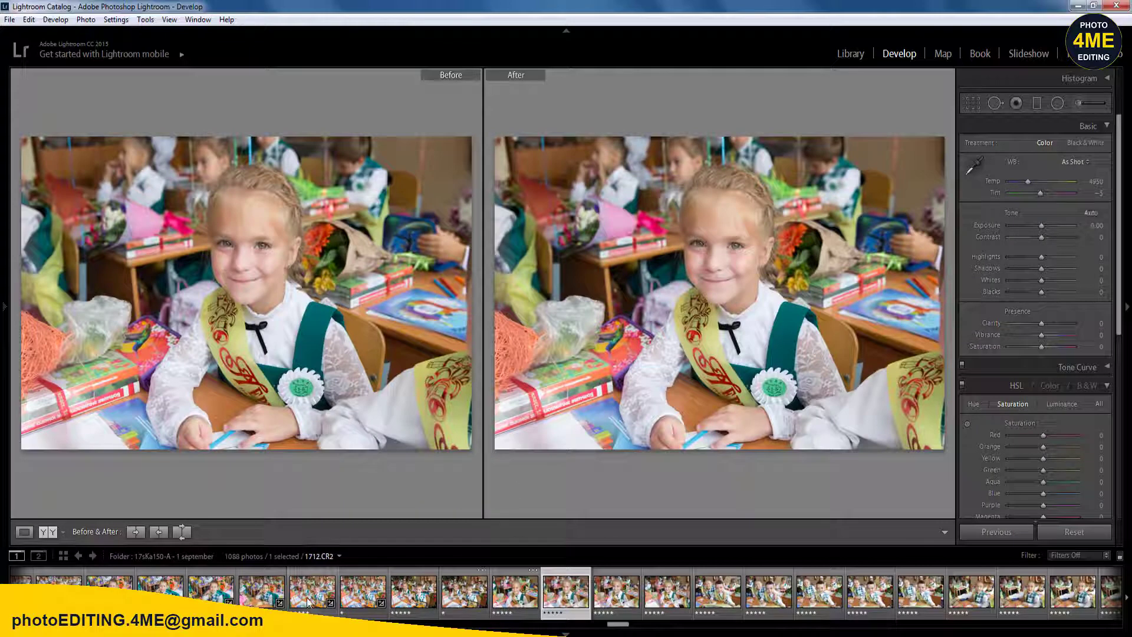
# - Synchronize the settings of the edited shot of the girl and boy with the open pencil case to the next 36 photos
pyautogui.click(308, 596)
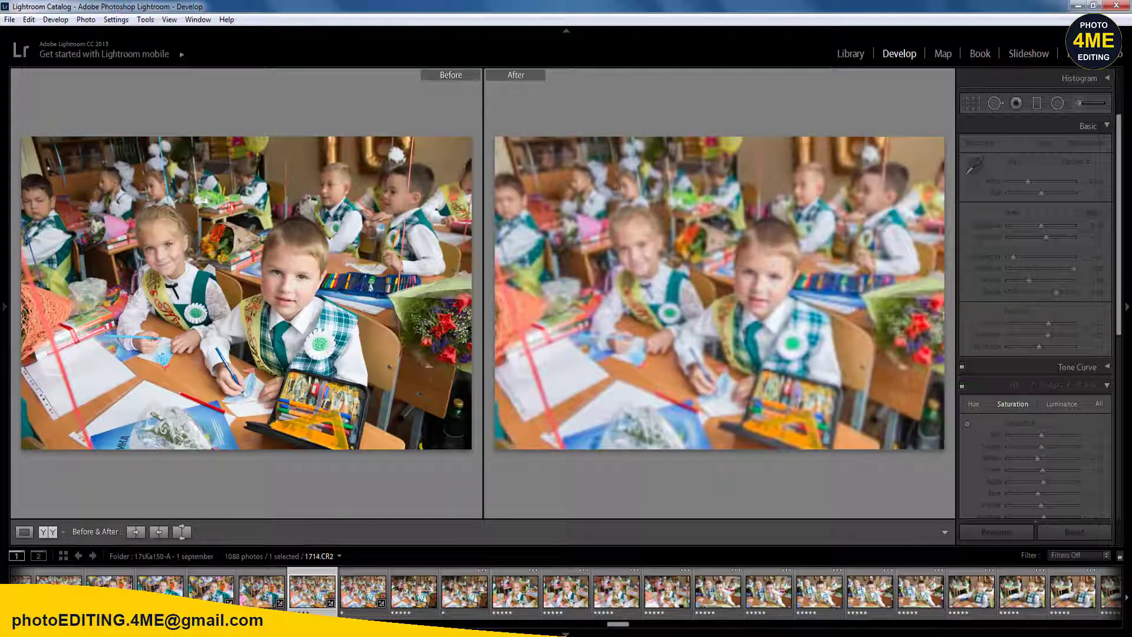
pyautogui.click(1023, 625)
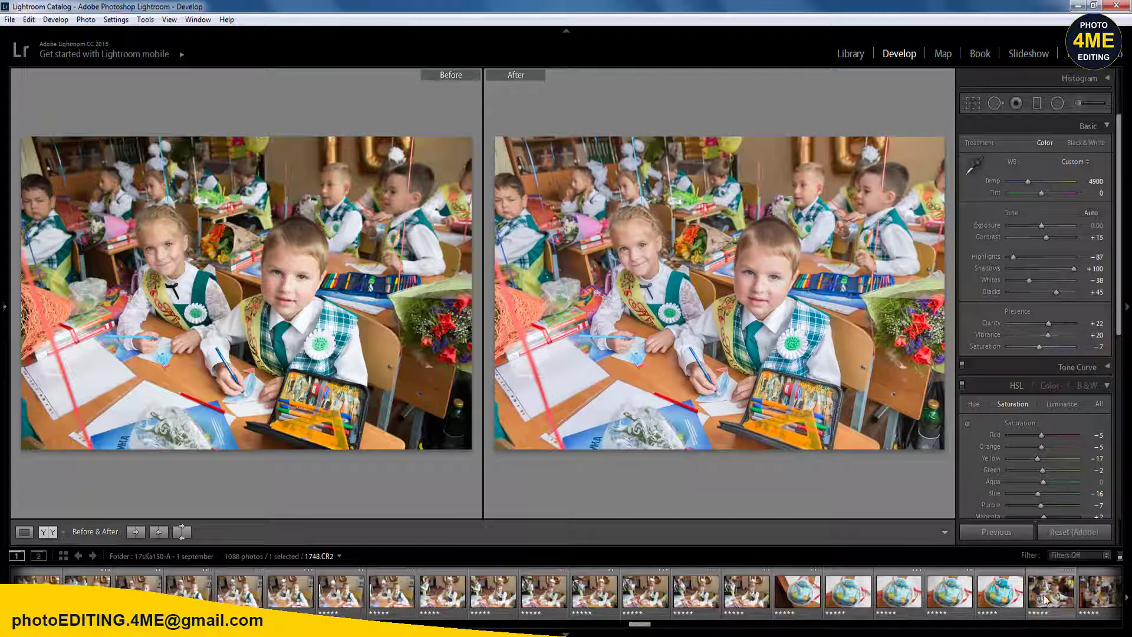
pyautogui.hotkey('ctrl', 'a')
pyautogui.click(1001, 532)
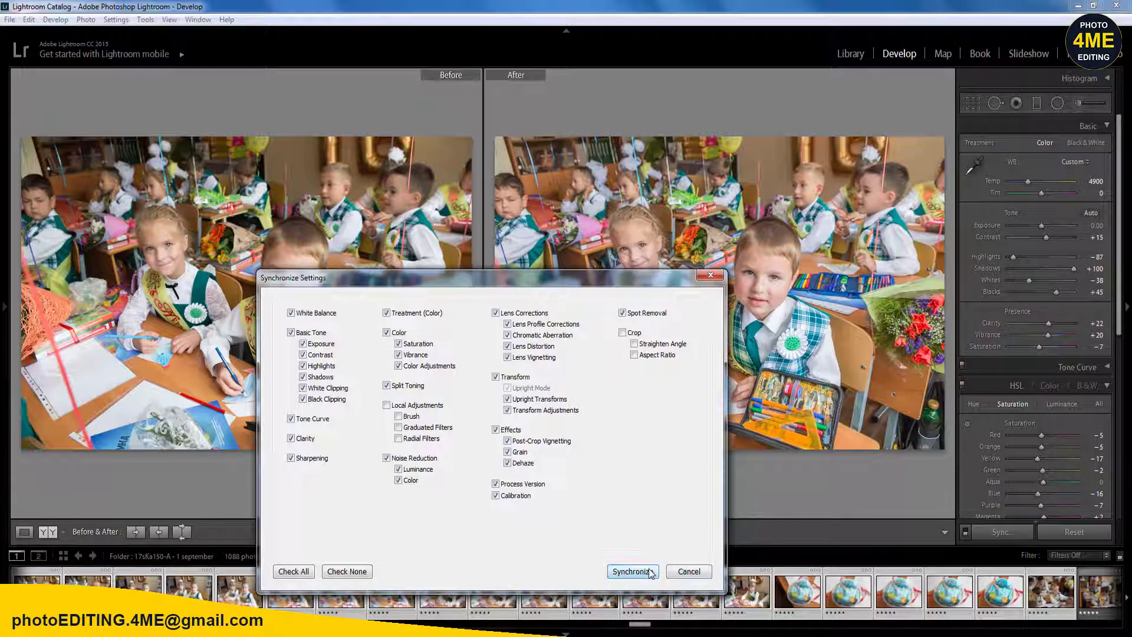
pyautogui.click(631, 571)
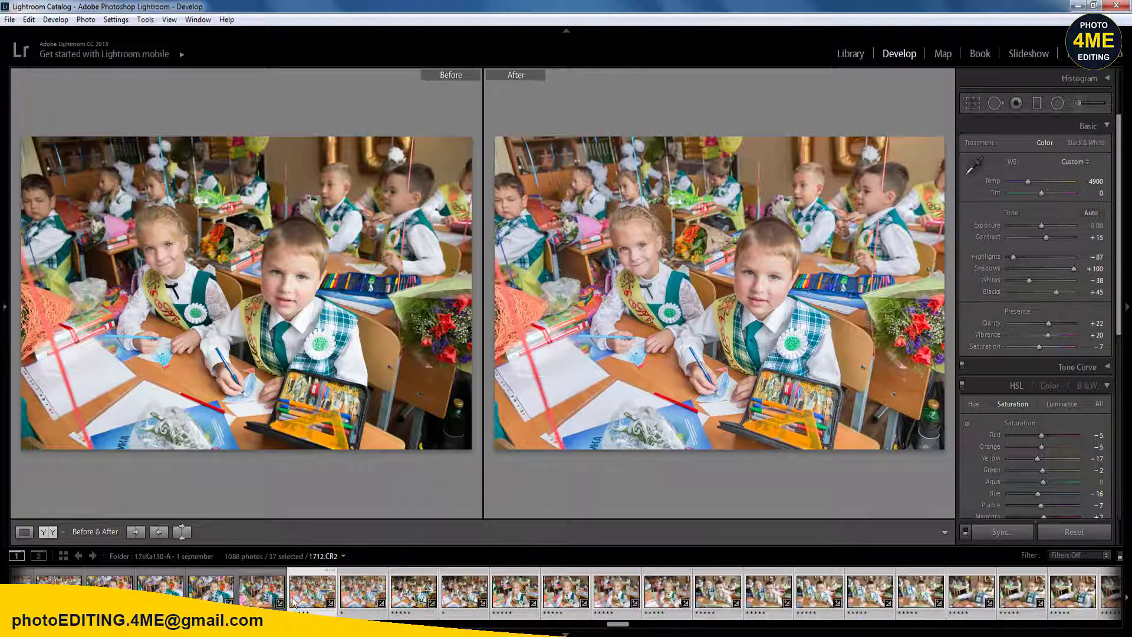
# - Compare the portraits of the smiling girl with the yellow sash and rate the weaker shots with one star
pyautogui.click(277, 599)
pyautogui.click(523, 598)
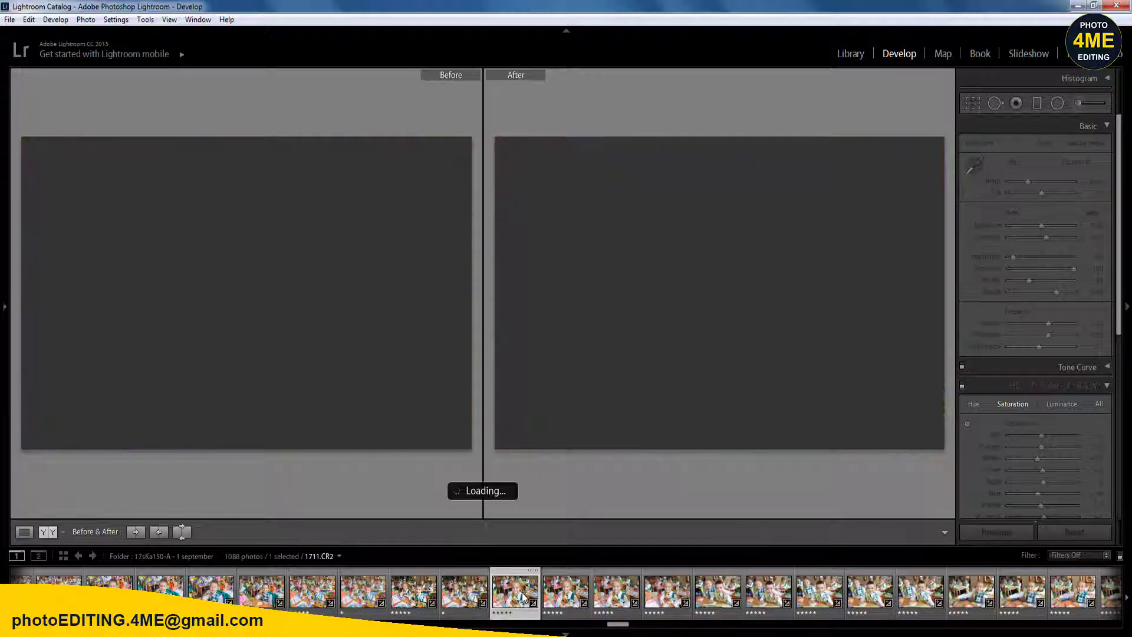
pyautogui.press('Left')
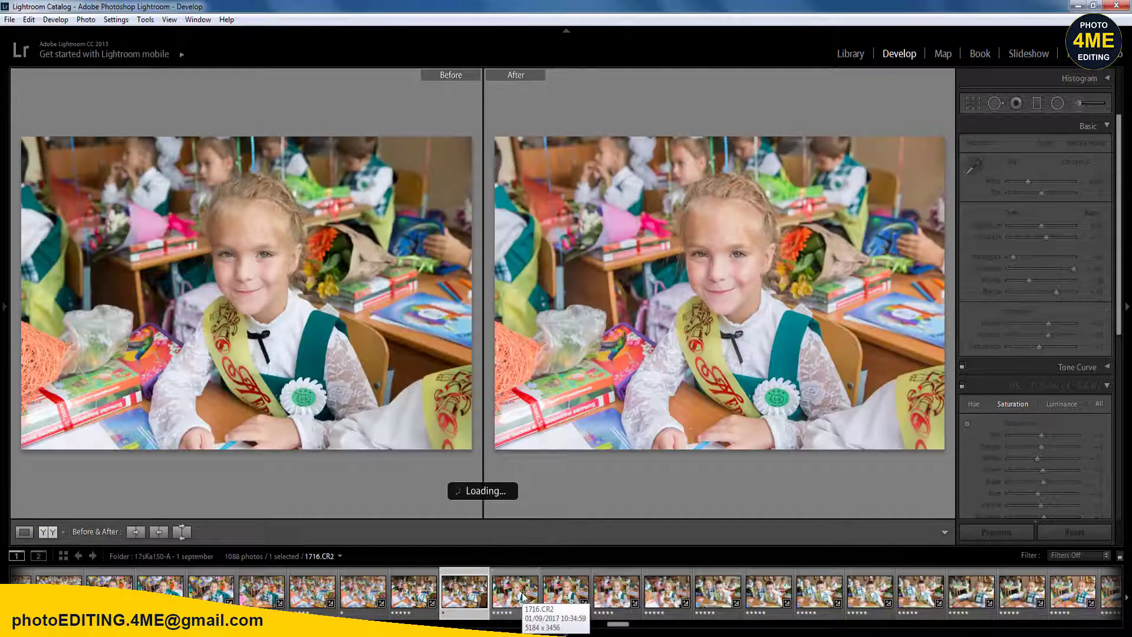
pyautogui.press('Right')
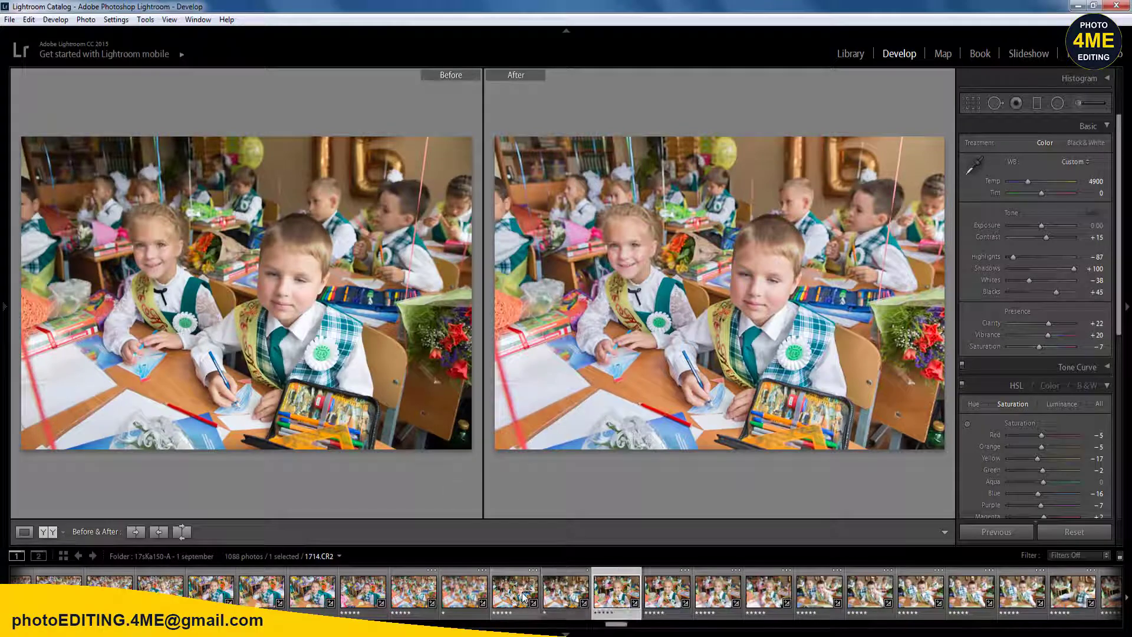
pyautogui.press('Right')
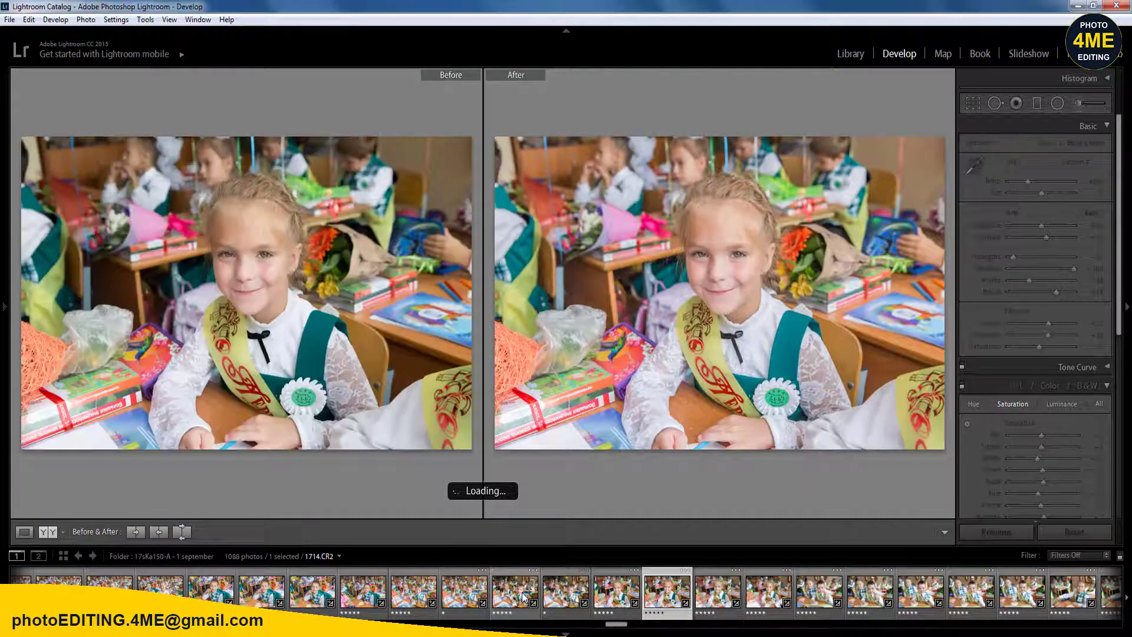
pyautogui.press('Left')
pyautogui.press('Left')
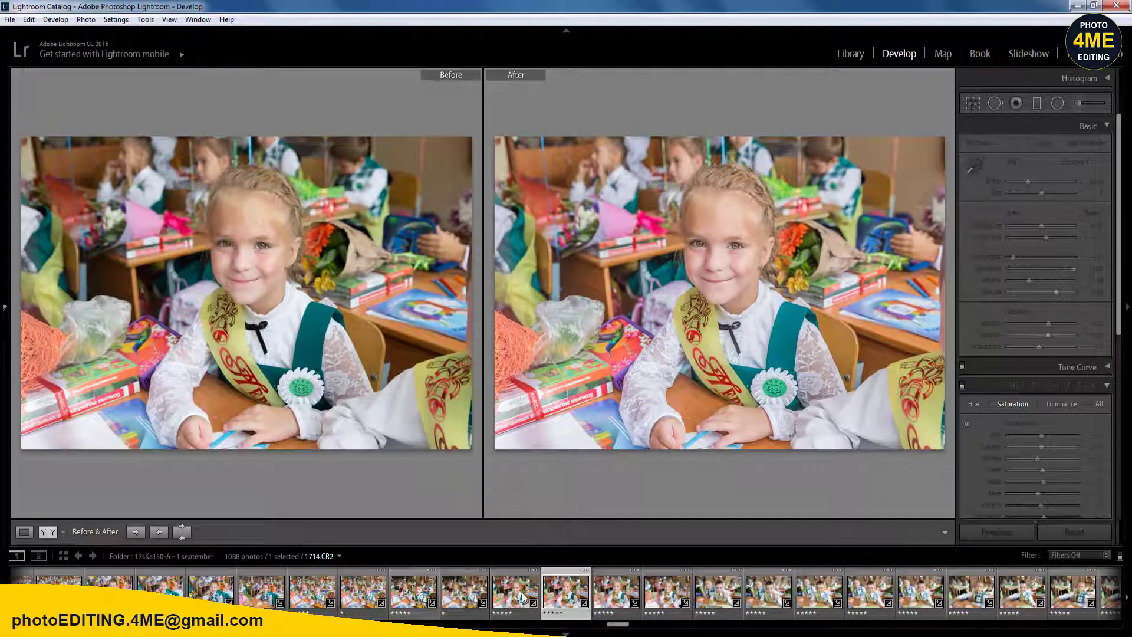
pyautogui.press('1')
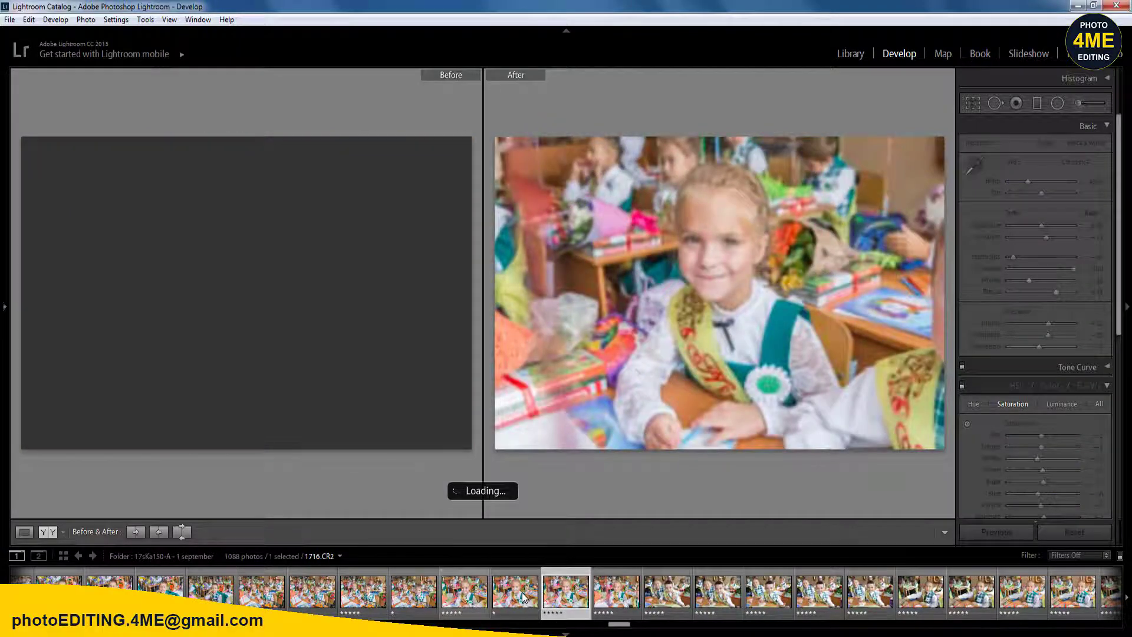
pyautogui.press('Right')
pyautogui.press('1')
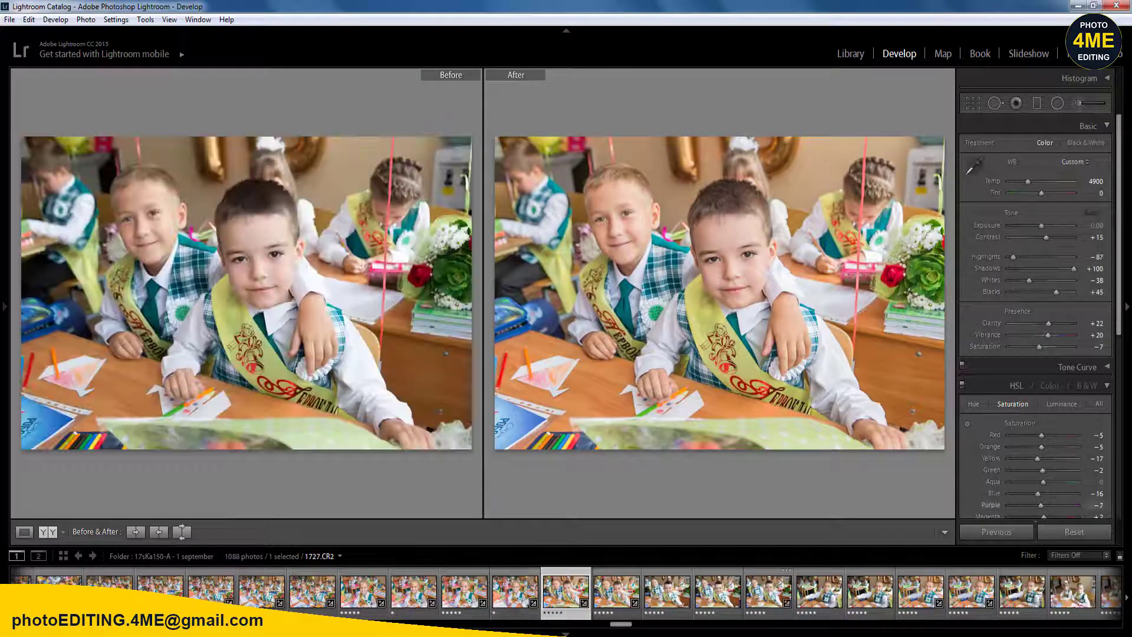
# - On the photo of the two hugging boys, set exposure to -0.20, temperature to 4700 and saturation to 0
pyautogui.click(1098, 227)
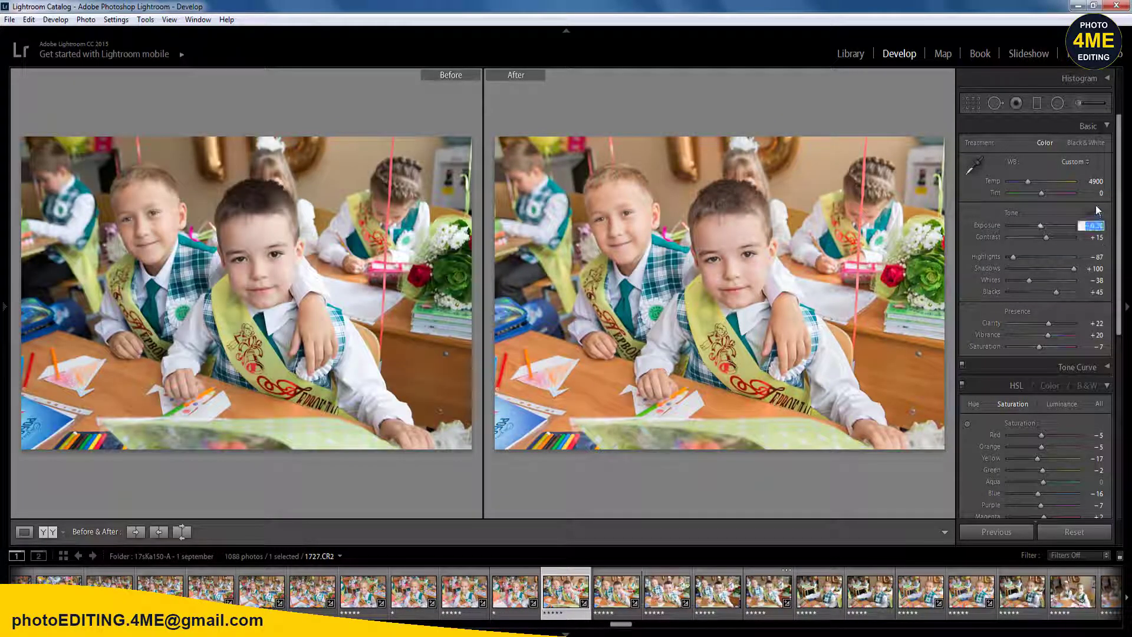
pyautogui.click(1094, 182)
pyautogui.write('4700')
pyautogui.press('Return')
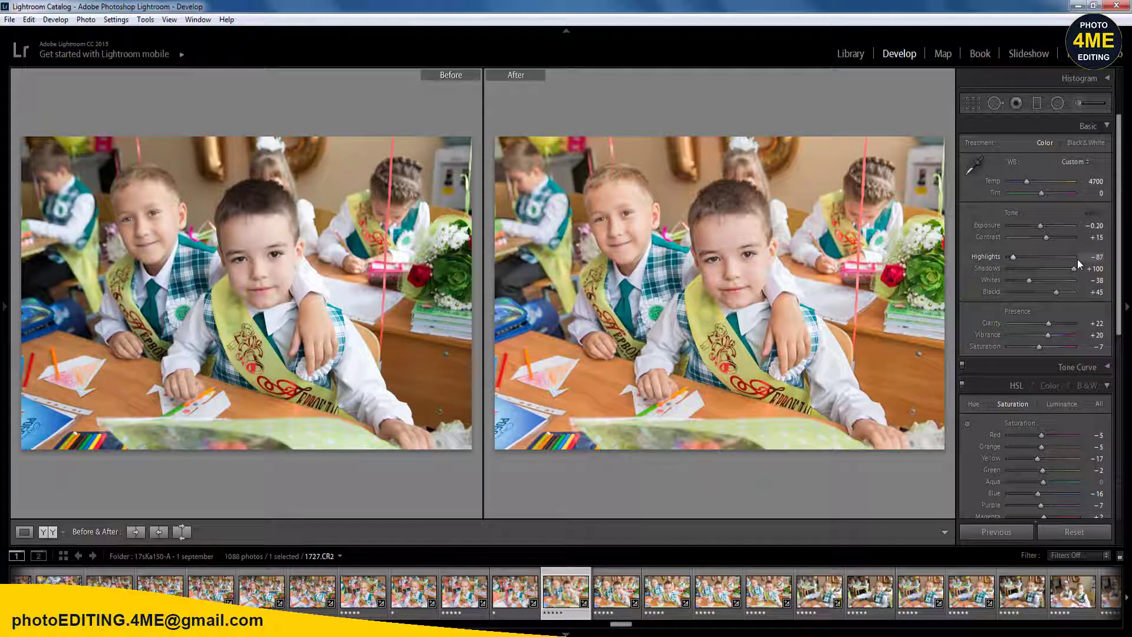
pyautogui.press('Right')
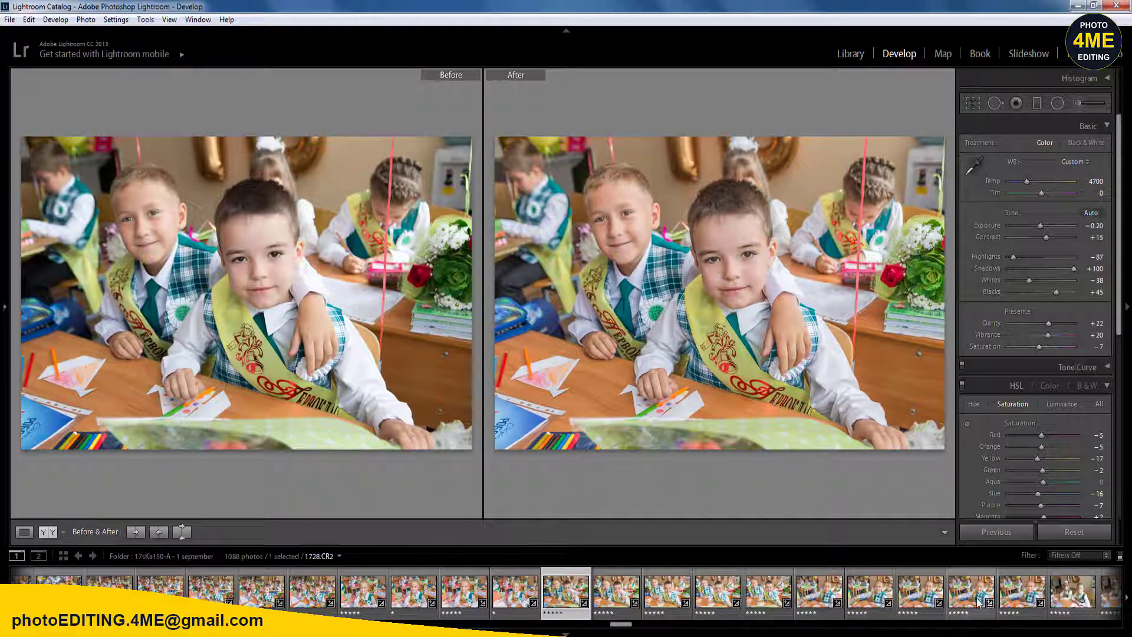
pyautogui.click(1098, 347)
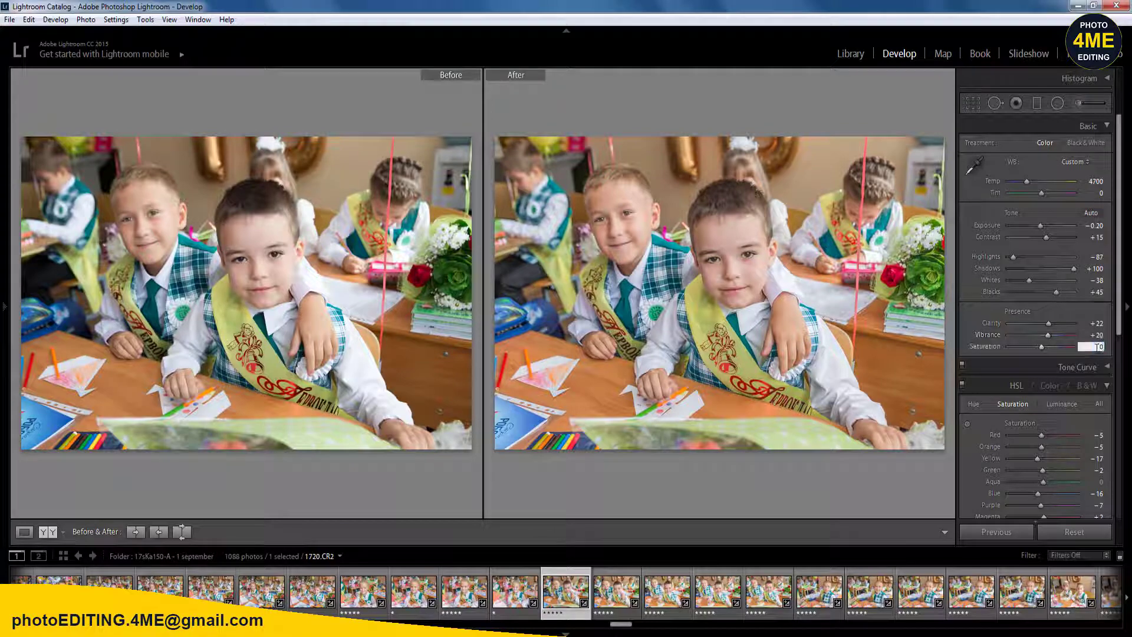
pyautogui.write('0')
pyautogui.press('Return')
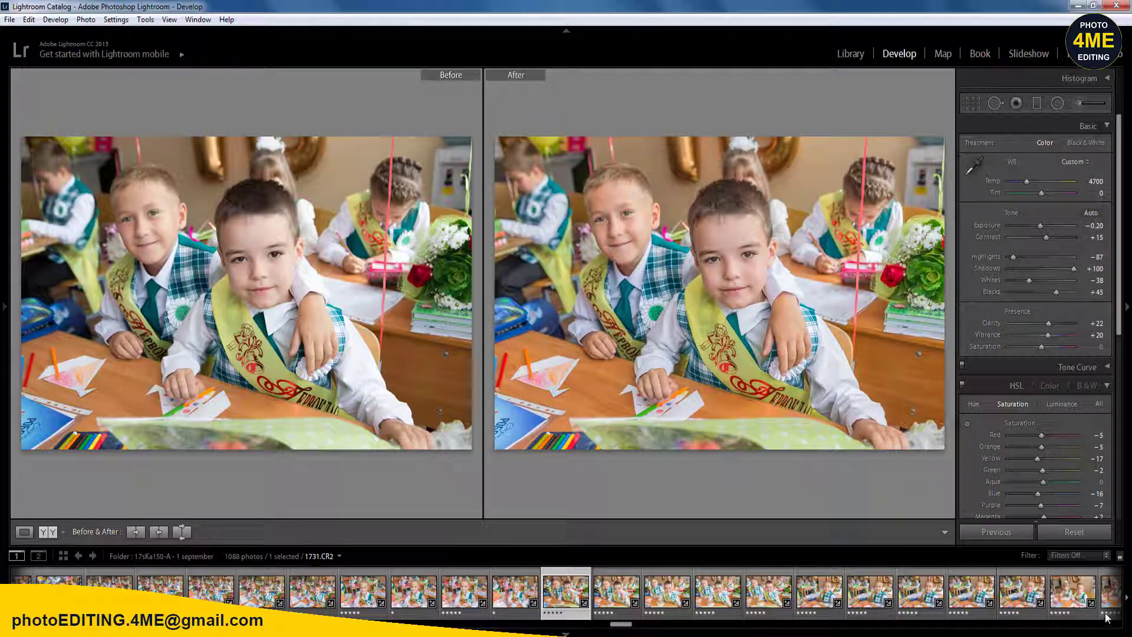
# - Synchronize the settings of the photo of the two hugging boys to the next 31 photos
pyautogui.click(1089, 624)
pyautogui.keyDown('shift'); pyautogui.click(1053, 591); pyautogui.keyUp('shift')
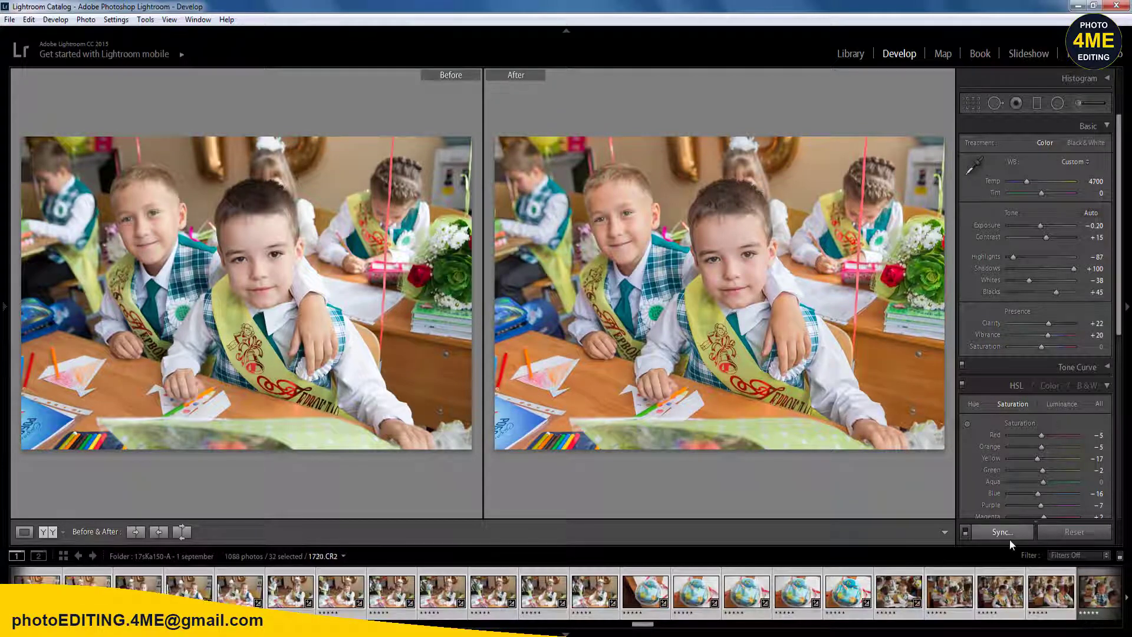
pyautogui.click(1003, 536)
pyautogui.click(640, 570)
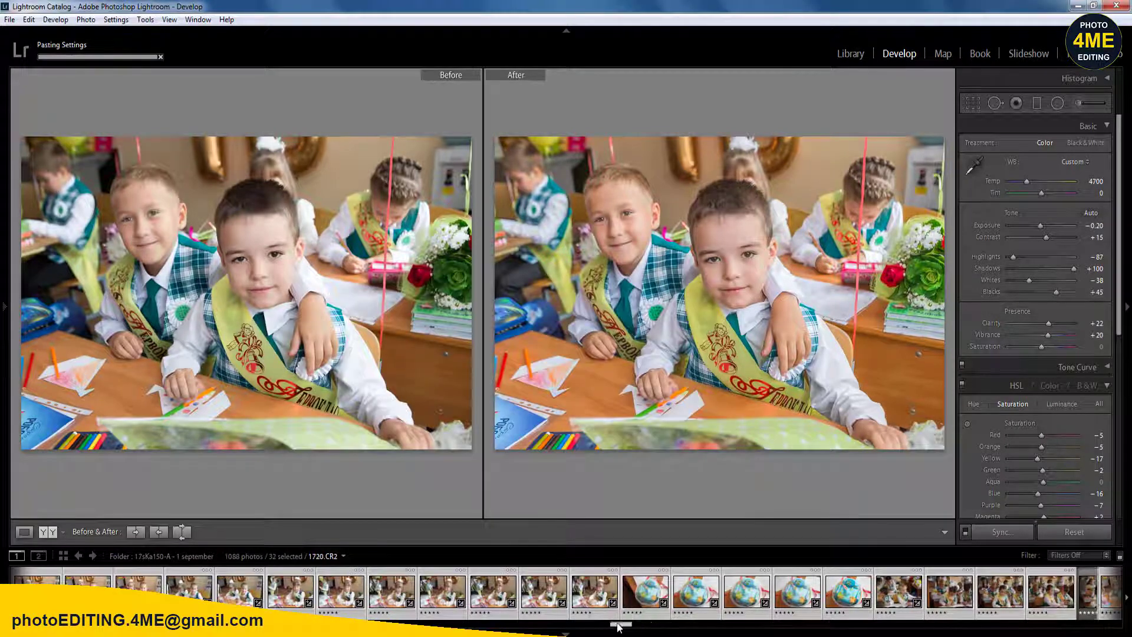
# - Review the shots of the two boys sharing a desk and rate the weaker ones with one star
pyautogui.scroll(3, 590, 610)
pyautogui.click(614, 592)
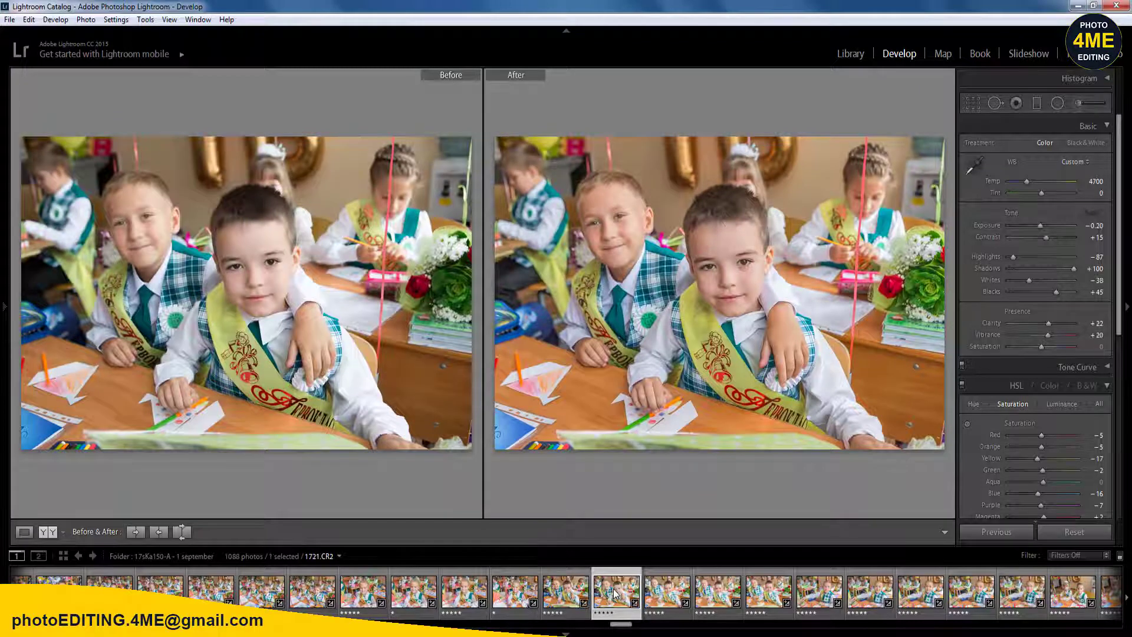
pyautogui.press('1')
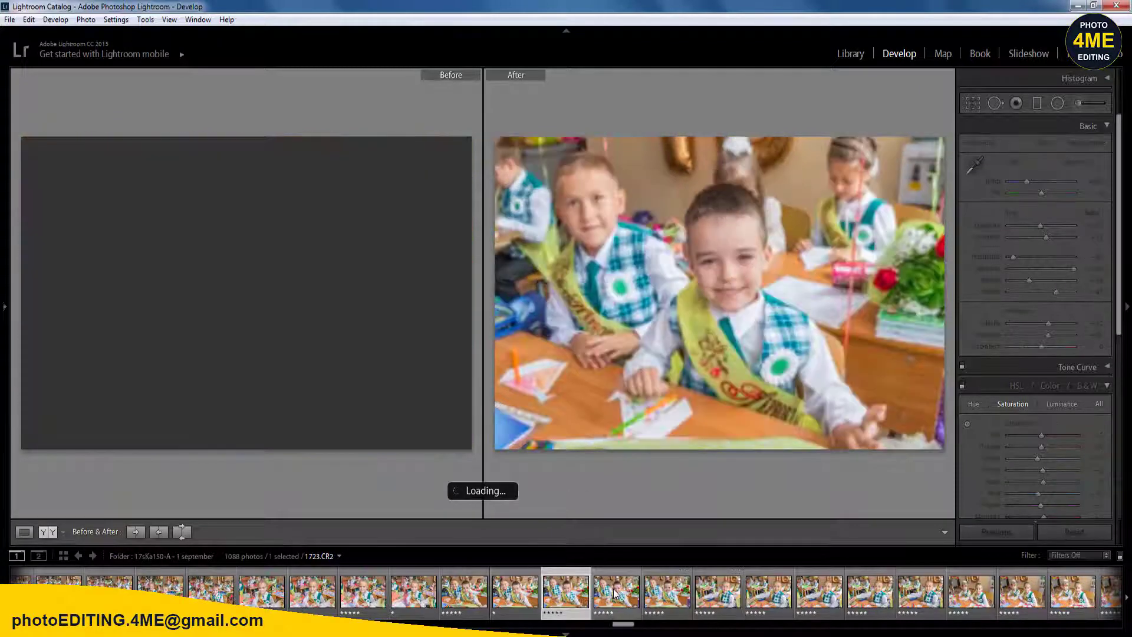
pyautogui.press('1')
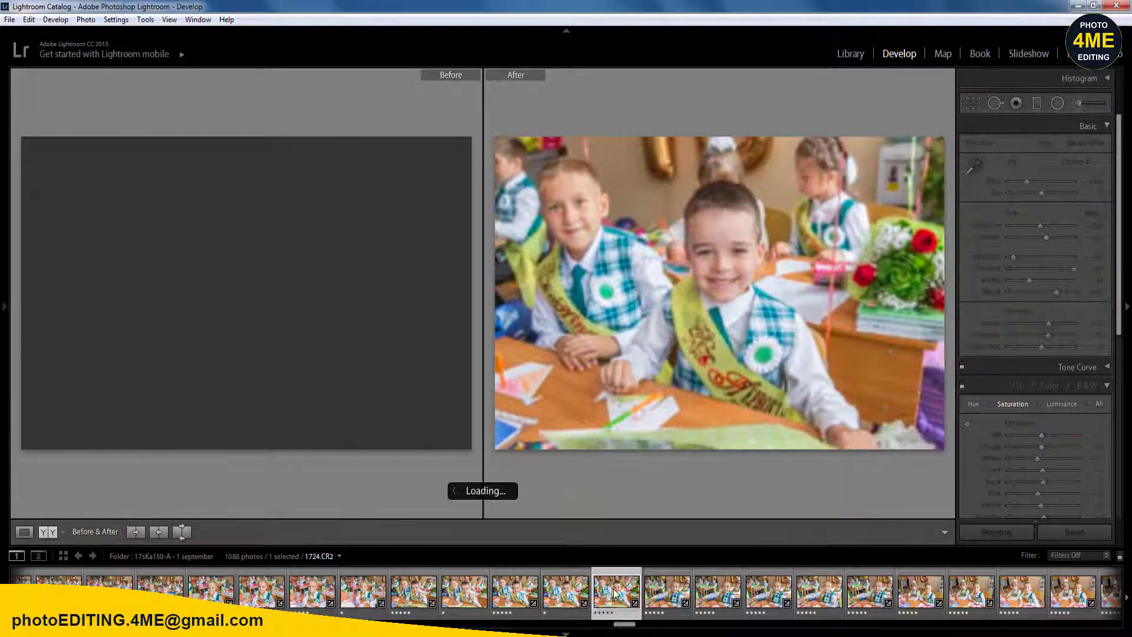
pyautogui.click(614, 593)
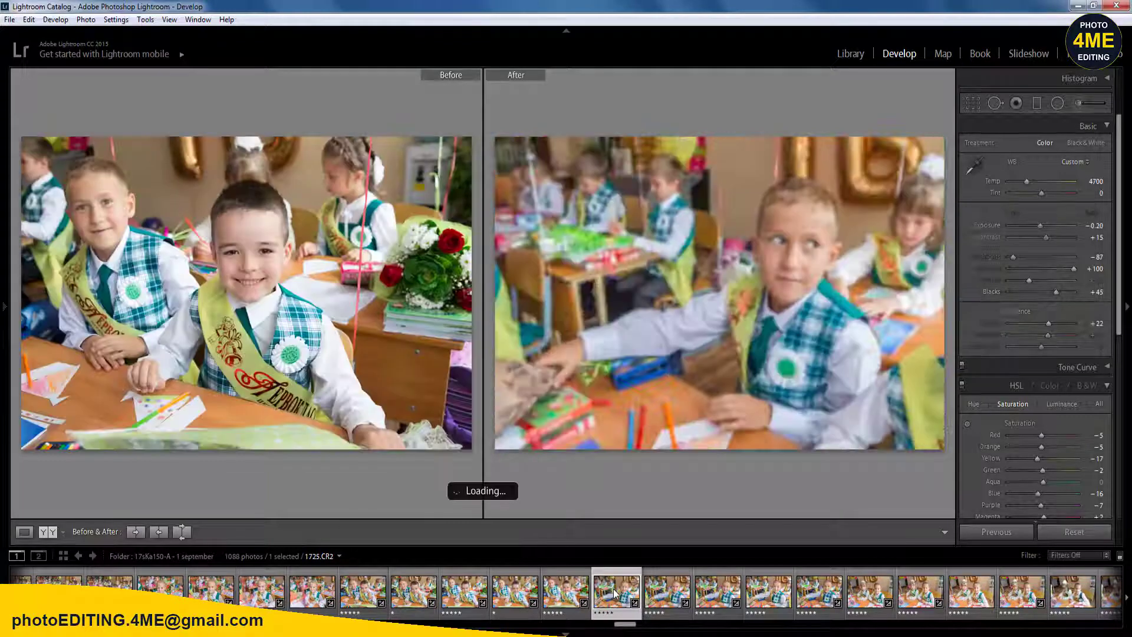
# - Rate the weaker shots of the boy reaching across the desk with one star and move on to the two girls
pyautogui.press('1')
pyautogui.click(614, 593)
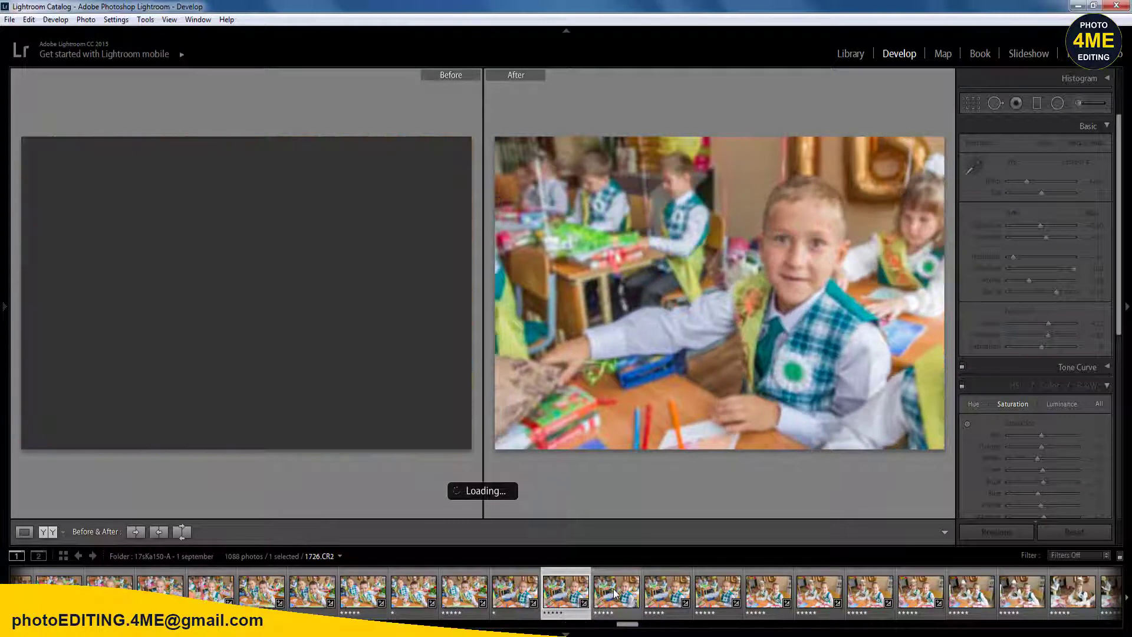
pyautogui.click(614, 592)
pyautogui.press('1')
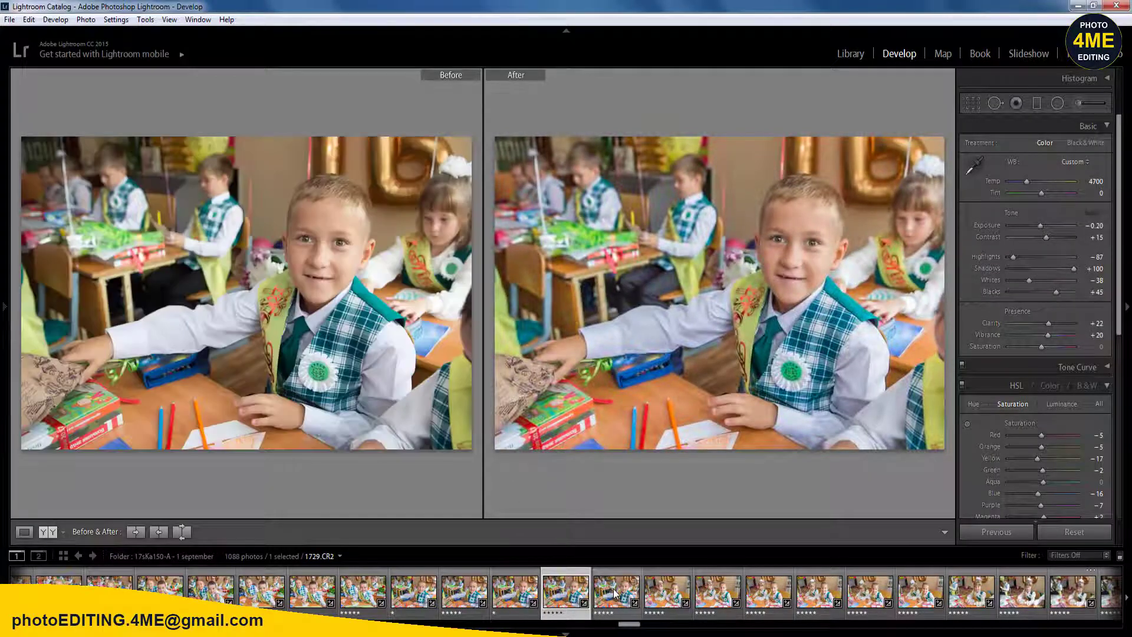
pyautogui.press('1')
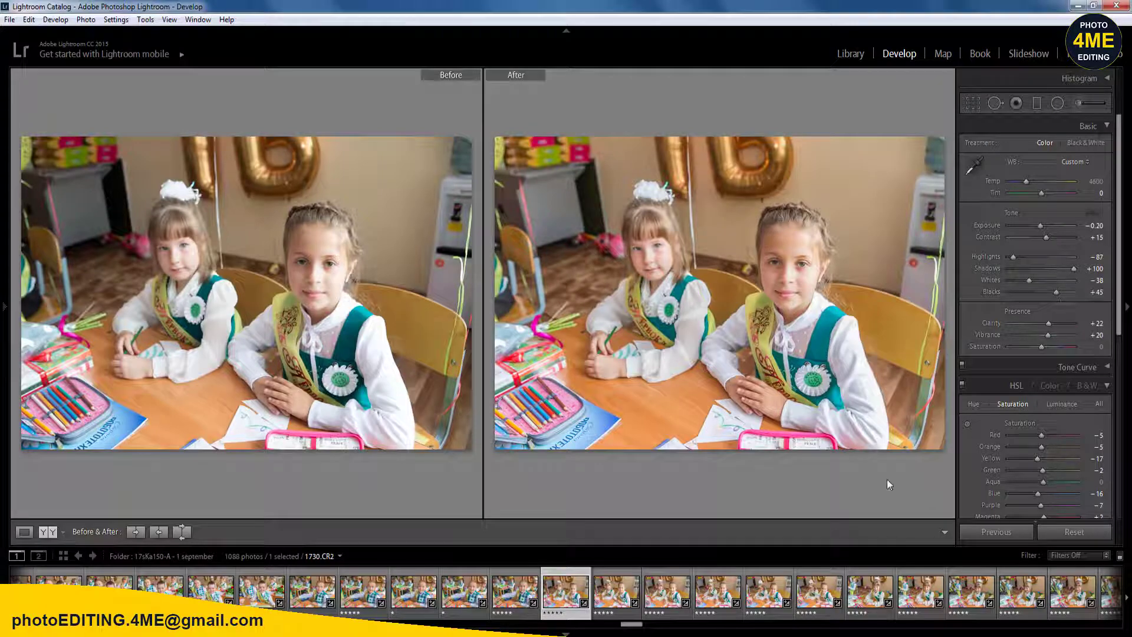
# - Synchronize the settings of the first photo of the two girls to the following photos, up to the one just before the globe shots
pyautogui.moveTo(626, 627); pyautogui.dragTo(640, 619)
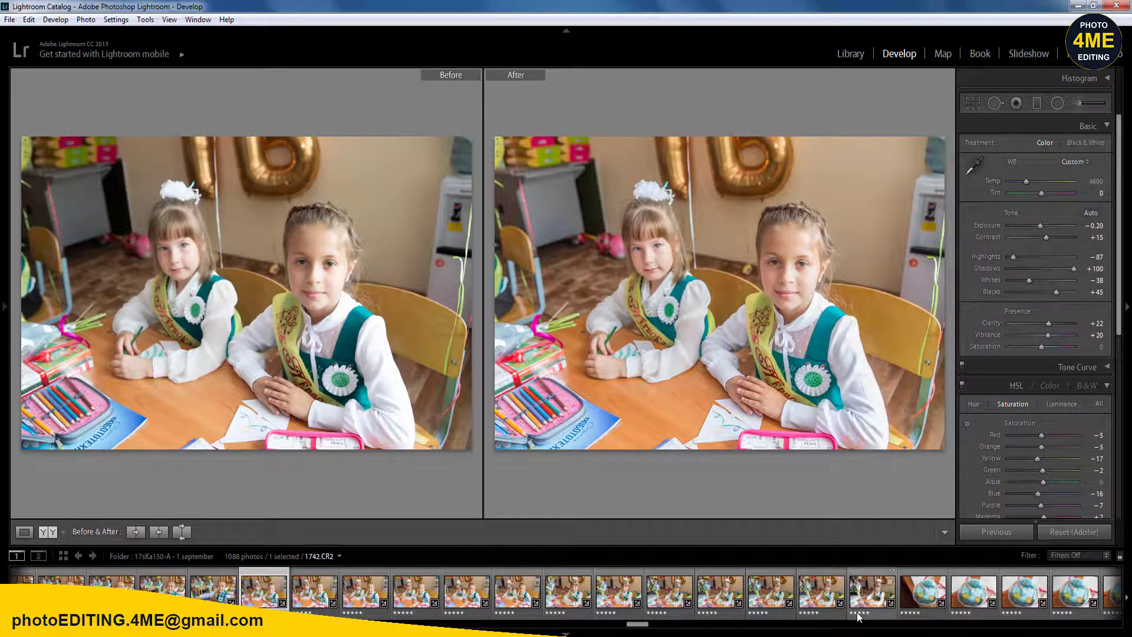
pyautogui.keyDown('shift'); pyautogui.click(873, 590); pyautogui.keyUp('shift')
pyautogui.click(991, 533)
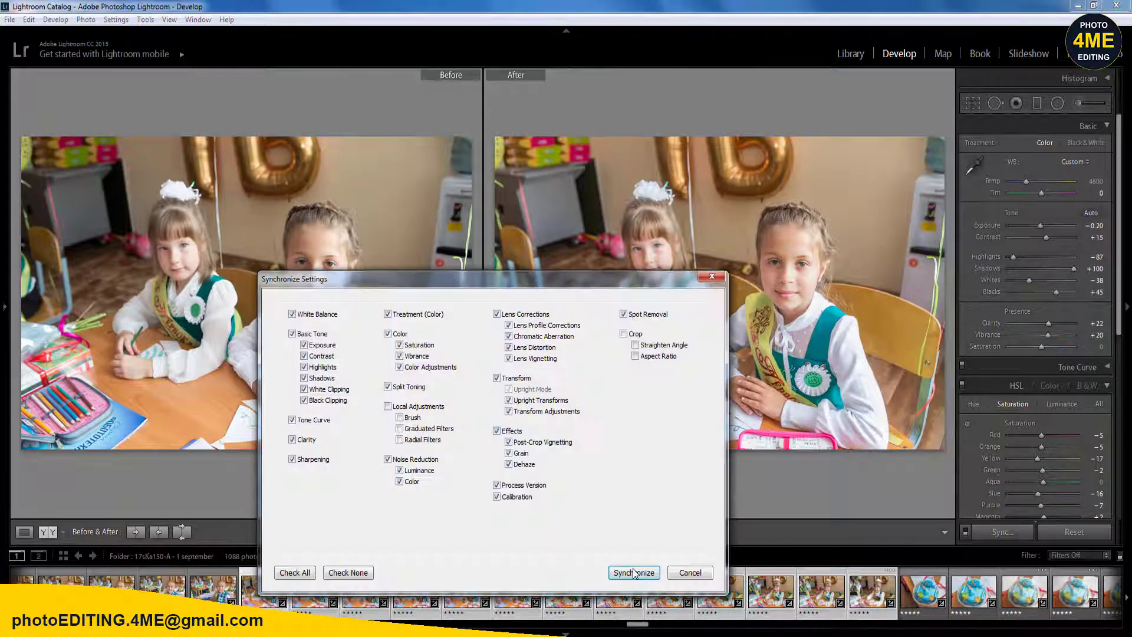
pyautogui.click(634, 572)
# - Rate the weaker shots of the two girls at the desk with one star and move on to the girl with the white bow
pyautogui.click(305, 592)
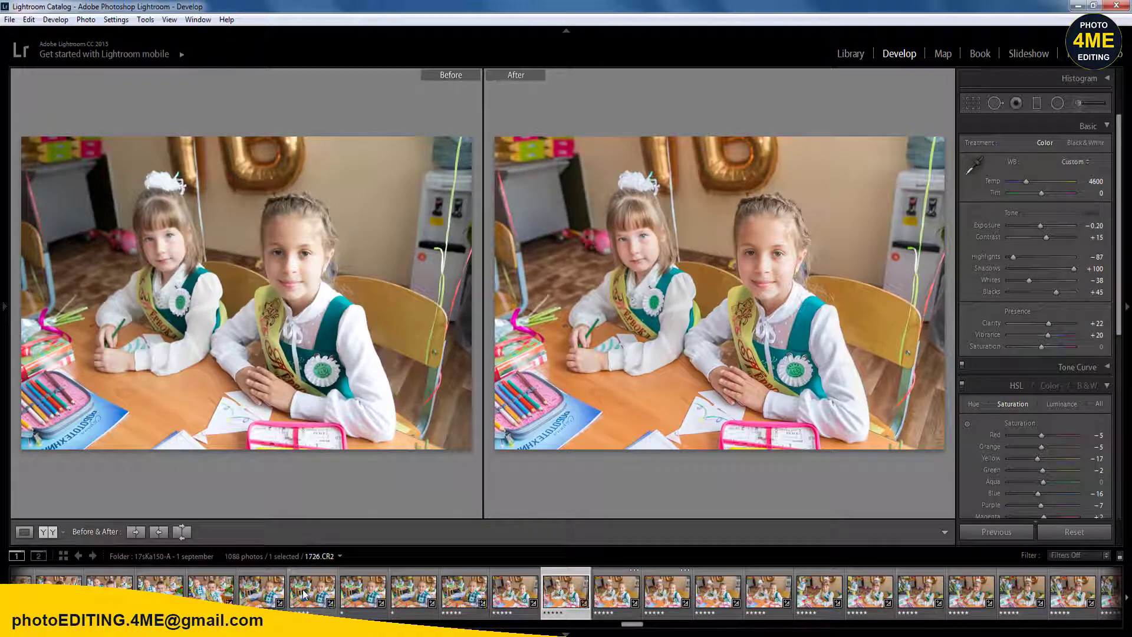
pyautogui.press('1')
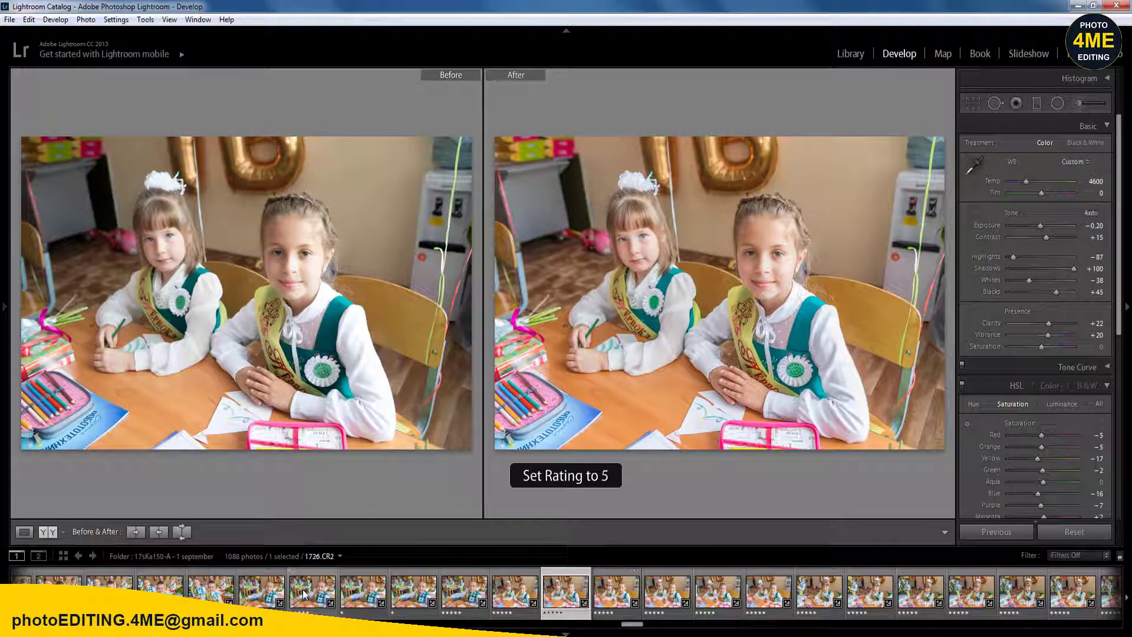
pyautogui.press('1')
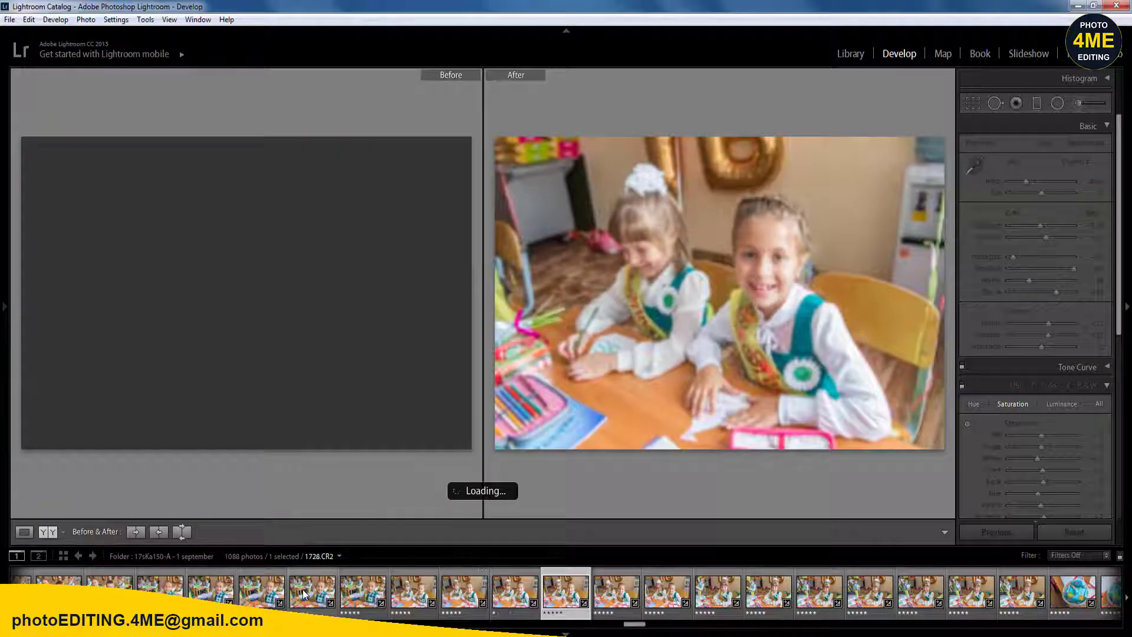
pyautogui.press('1')
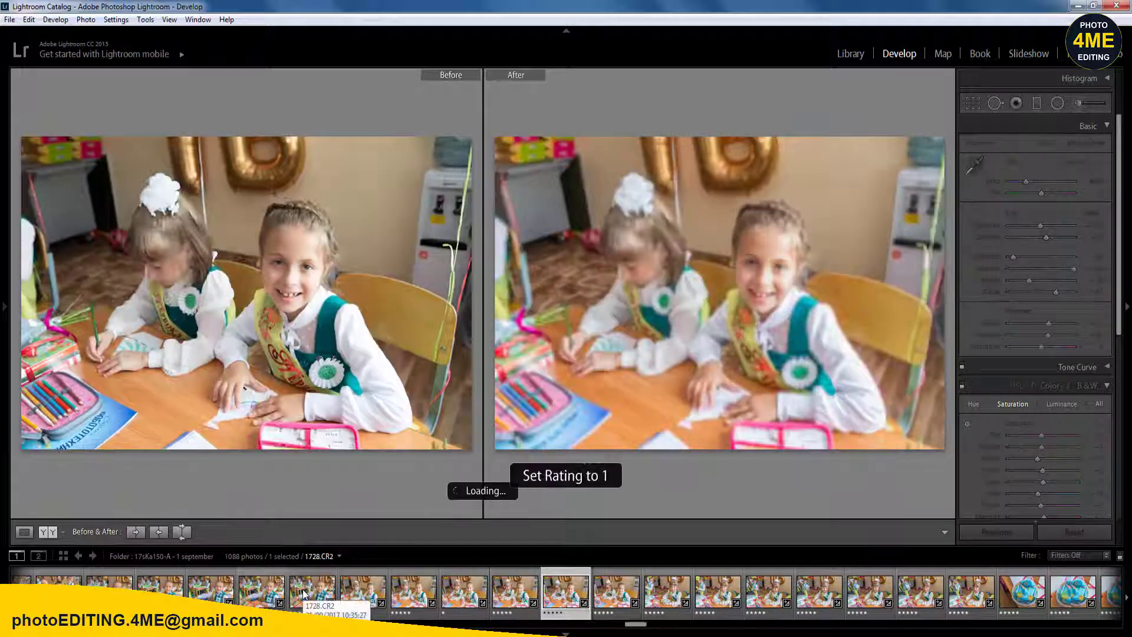
pyautogui.press('1')
pyautogui.press('1')
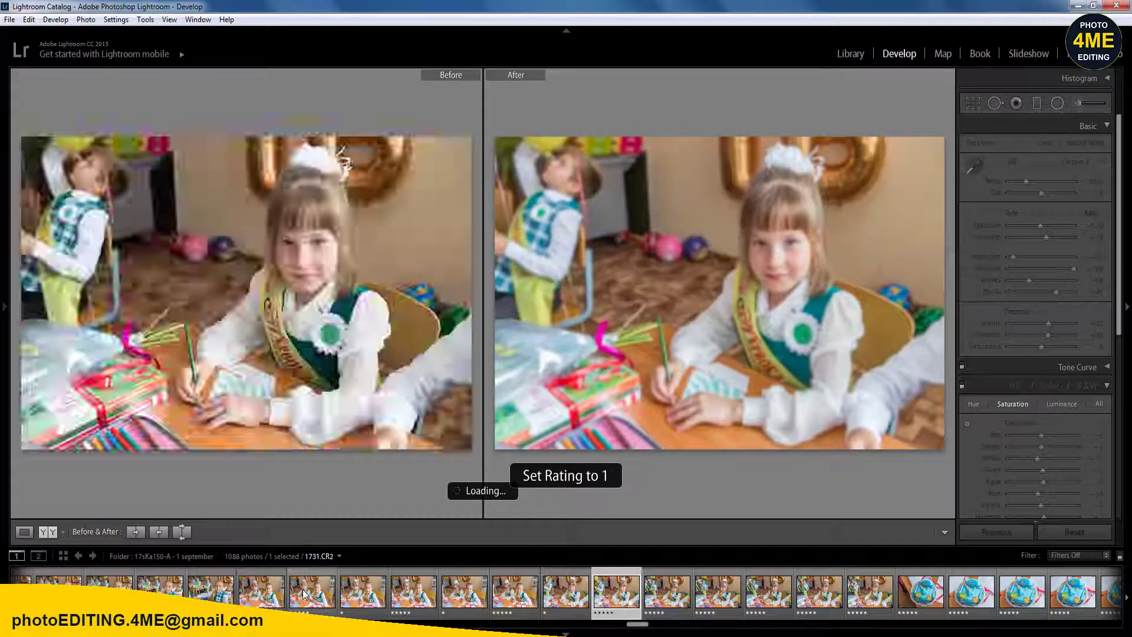
# - Rate the weaker shots of the girl with the white bow with one star and move on to the backpack cake
pyautogui.press('Right')
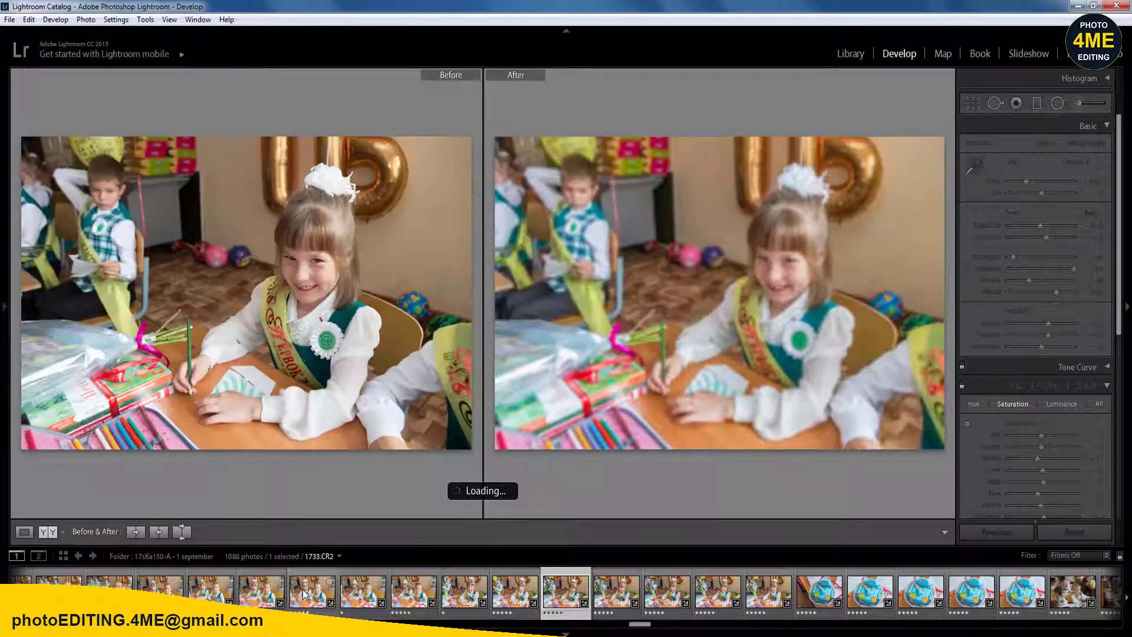
pyautogui.press('Right')
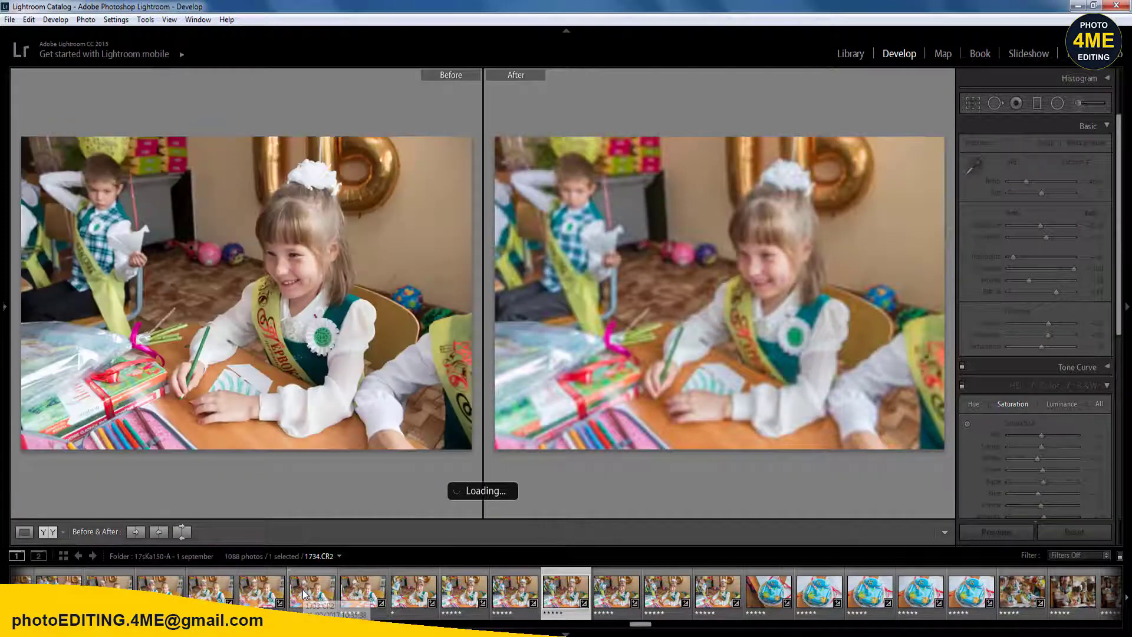
pyautogui.press('1')
pyautogui.press('Right')
pyautogui.press('Right')
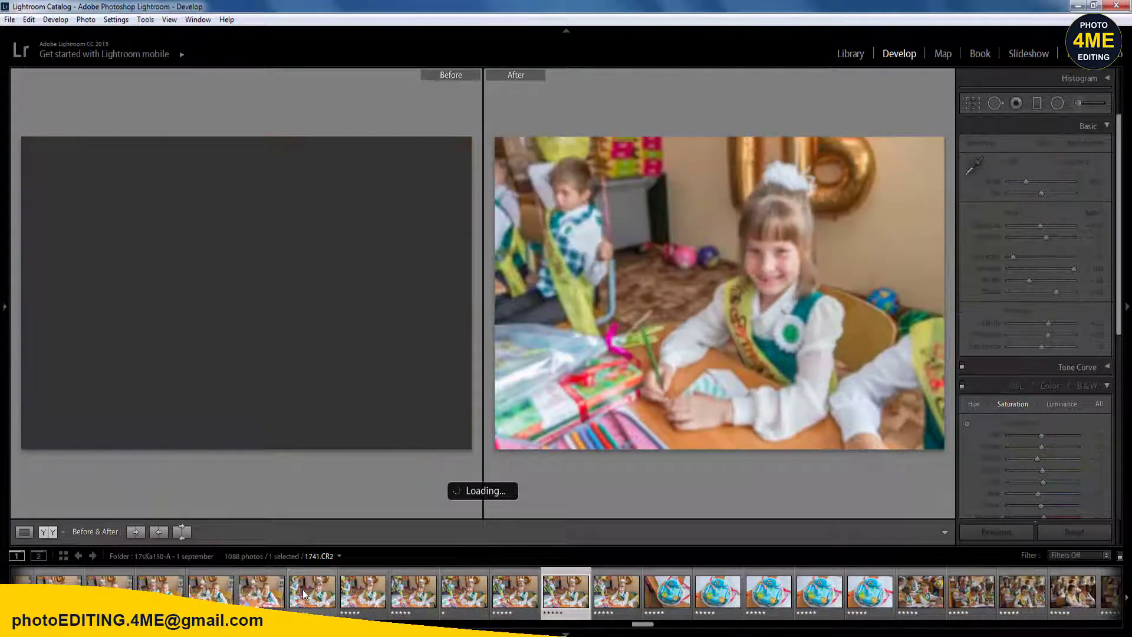
pyautogui.press('1')
pyautogui.press('Right')
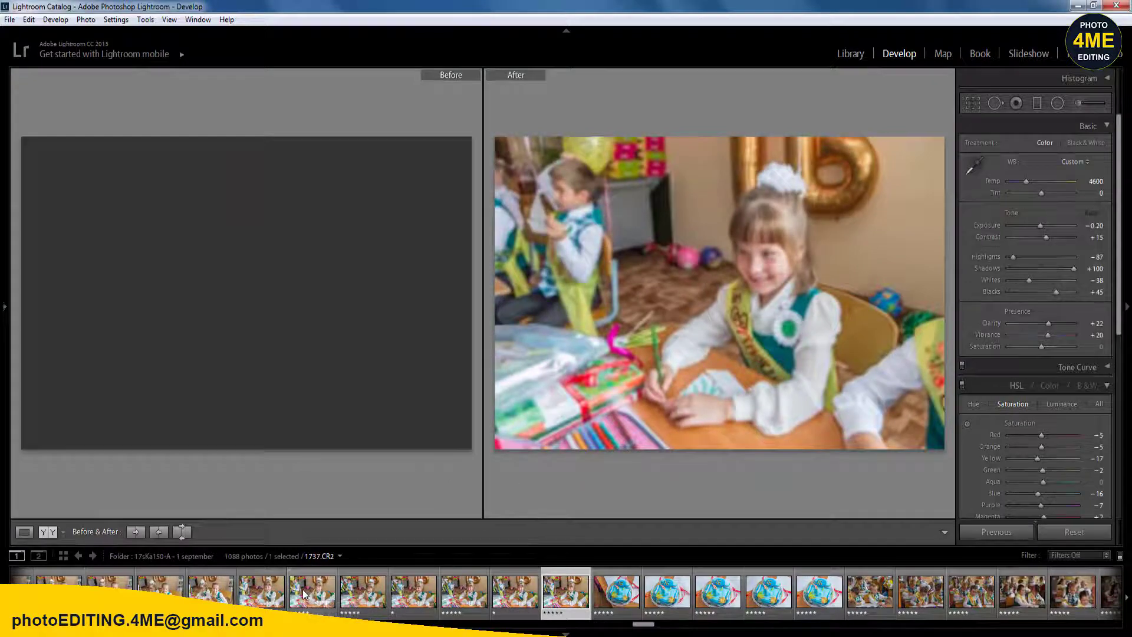
pyautogui.press('1')
# - Rate the surplus shots of the blue backpack cake with one star and move on to the boys at their desks
pyautogui.press('Right')
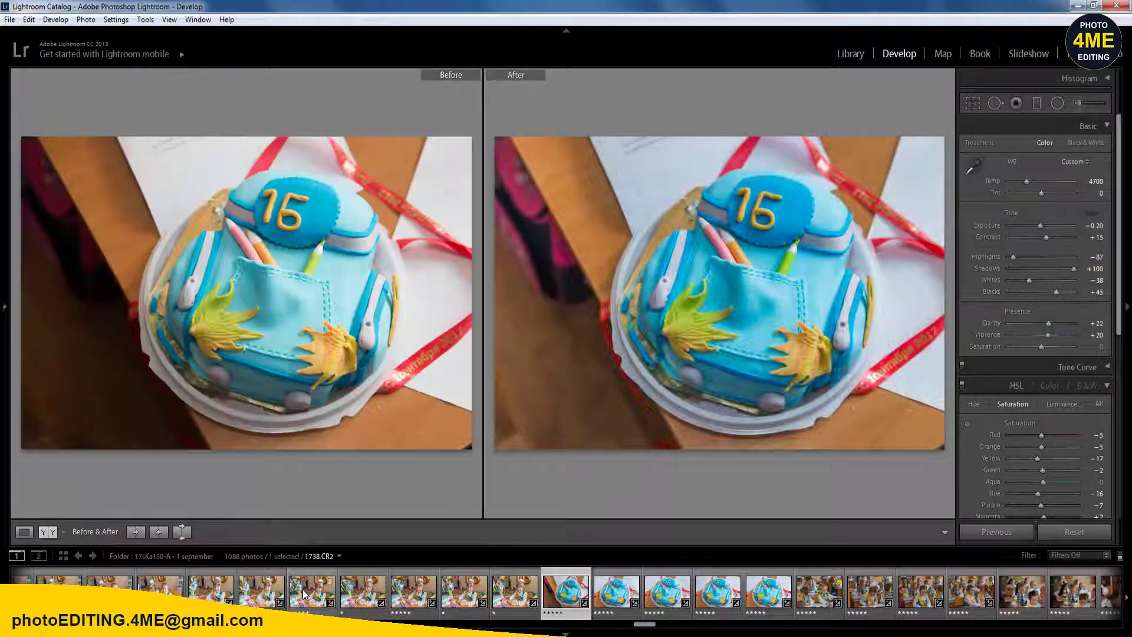
pyautogui.press('Right')
pyautogui.press('1')
pyautogui.press('Right')
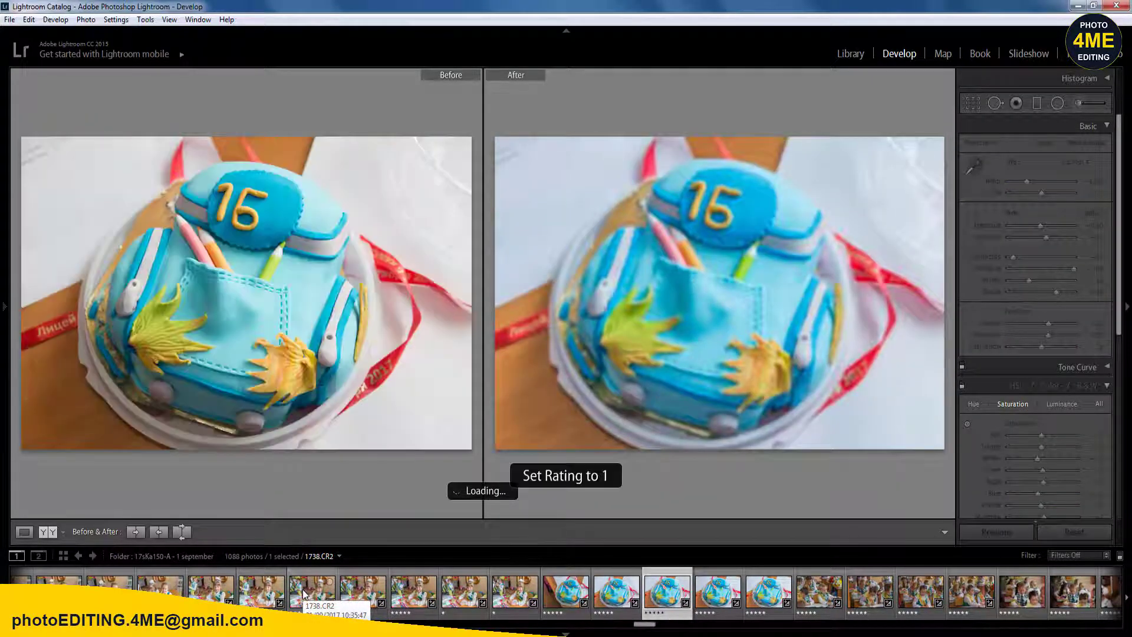
pyautogui.press('Right')
pyautogui.press('Right')
pyautogui.press('Right')
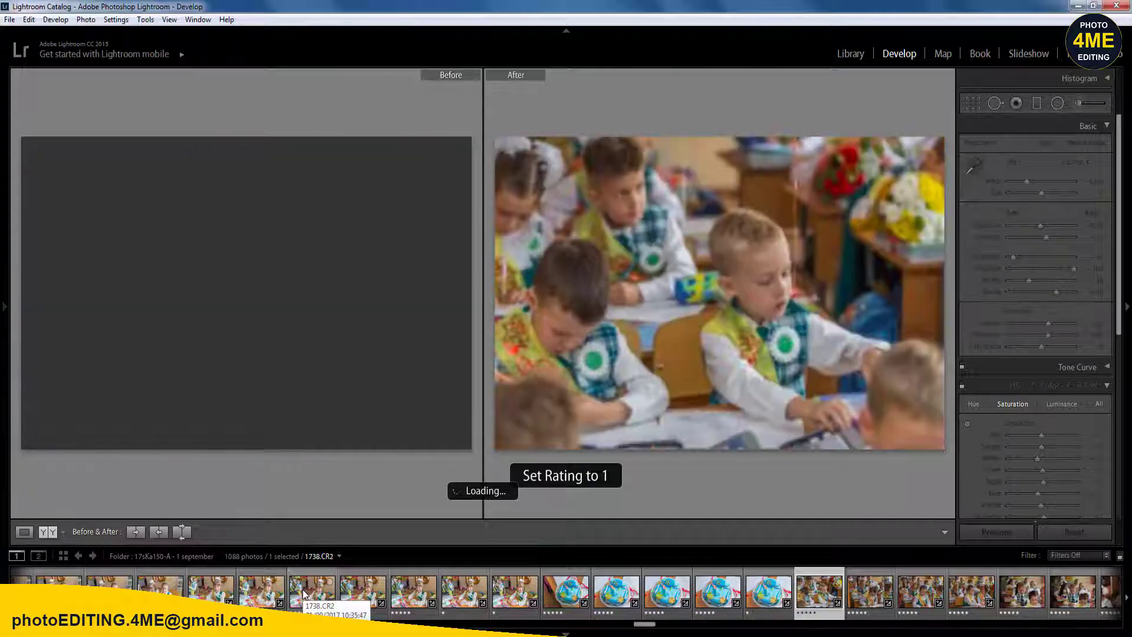
pyautogui.press('Right')
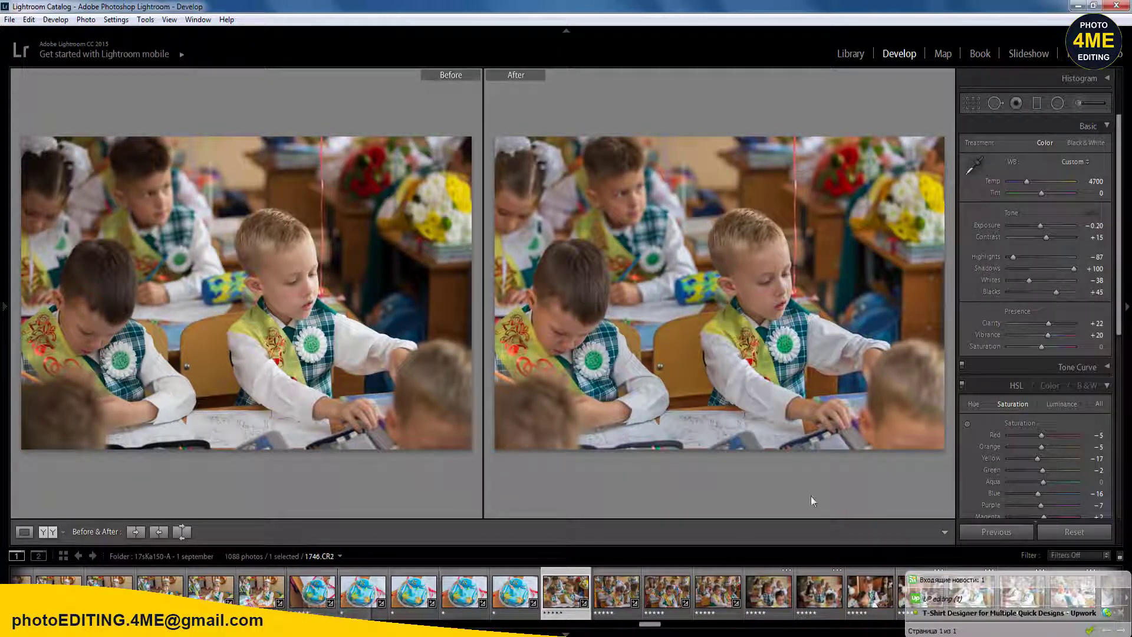
pyautogui.press('Right')
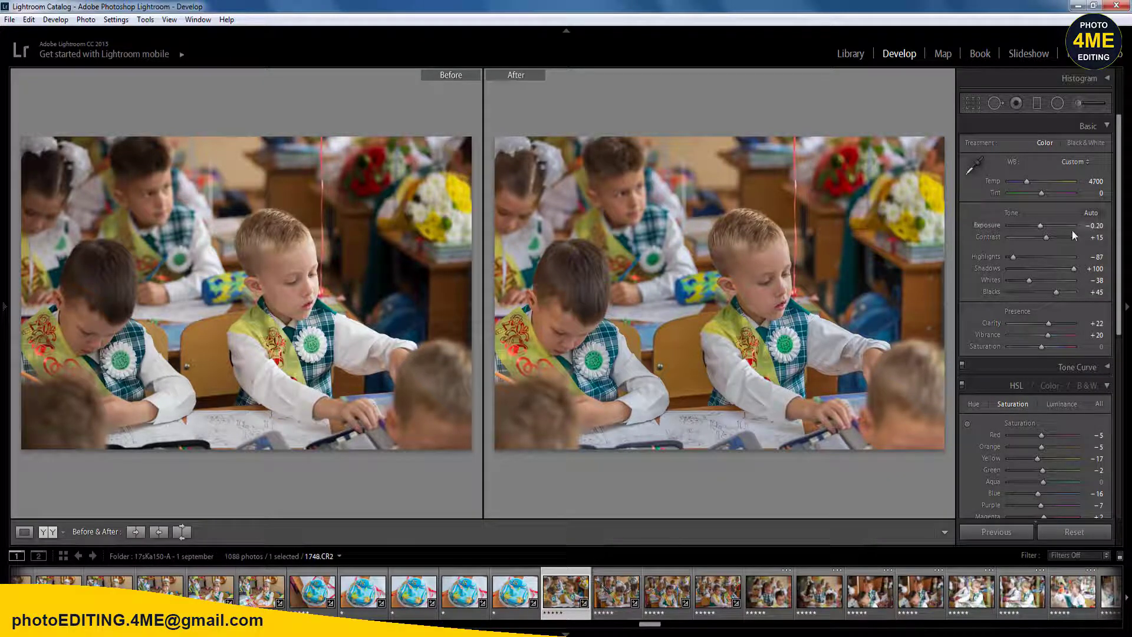
# - Set the exposure of the photo of the boy reaching across his desk to +0.60
pyautogui.click(1097, 229)
pyautogui.press('Up')
pyautogui.press('Up')
pyautogui.press('Up')
pyautogui.press('Up')
pyautogui.press('Up')
pyautogui.press('Up')
pyautogui.press('Up')
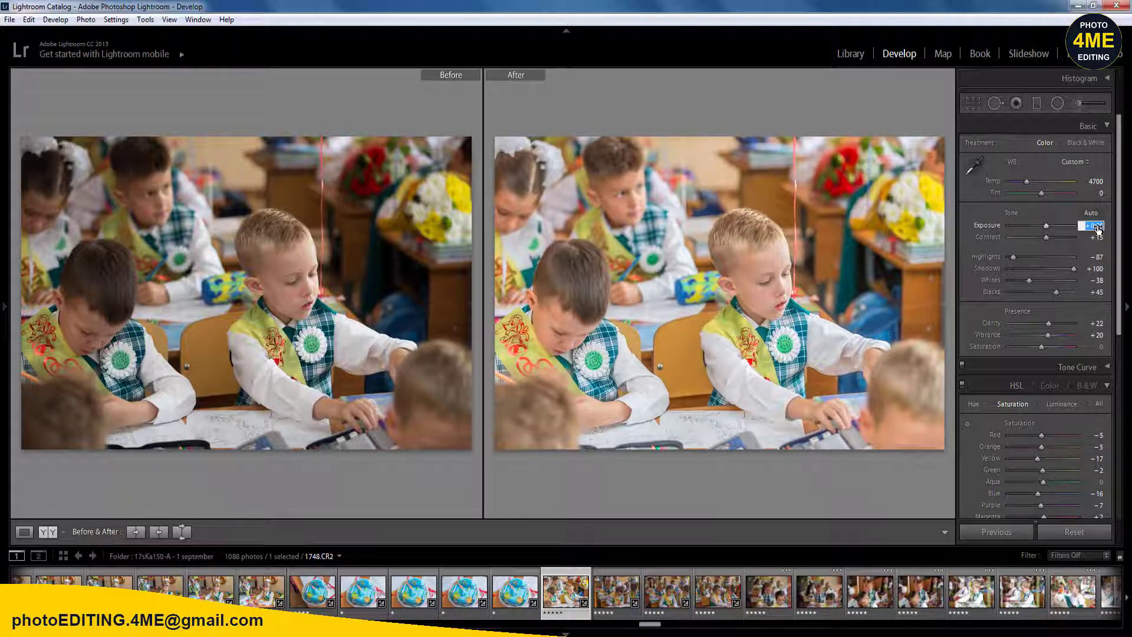
pyautogui.press('Return')
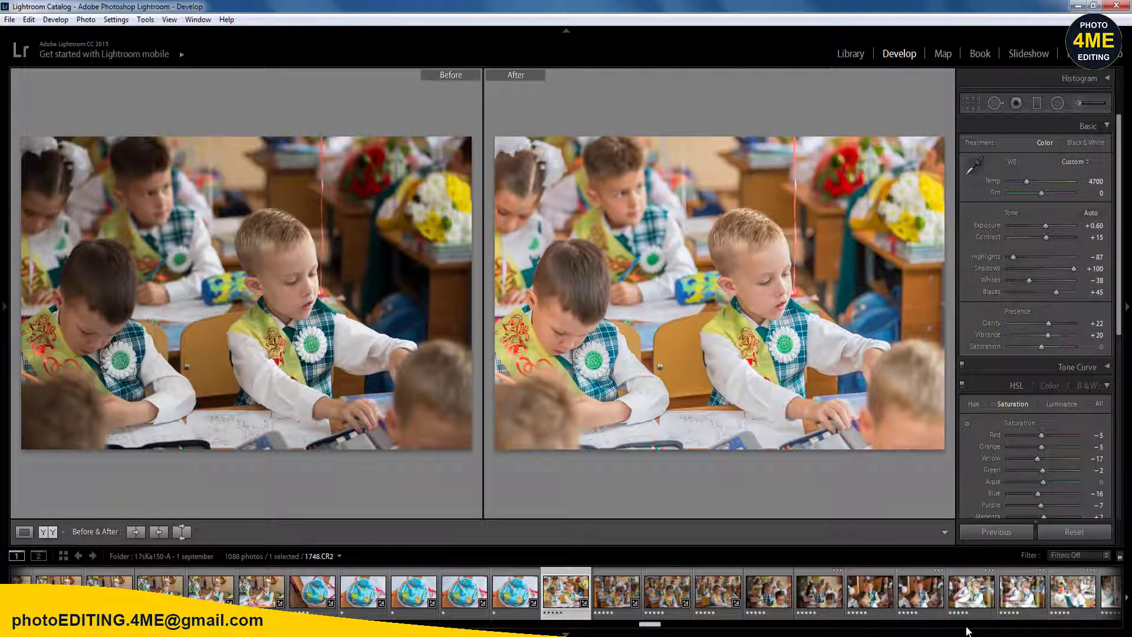
# - Synchronize the settings of the photo of the boy reaching across his desk to the following classroom photos
pyautogui.keyDown('shift'); pyautogui.click(971, 592); pyautogui.keyUp('shift')
pyautogui.click(997, 532)
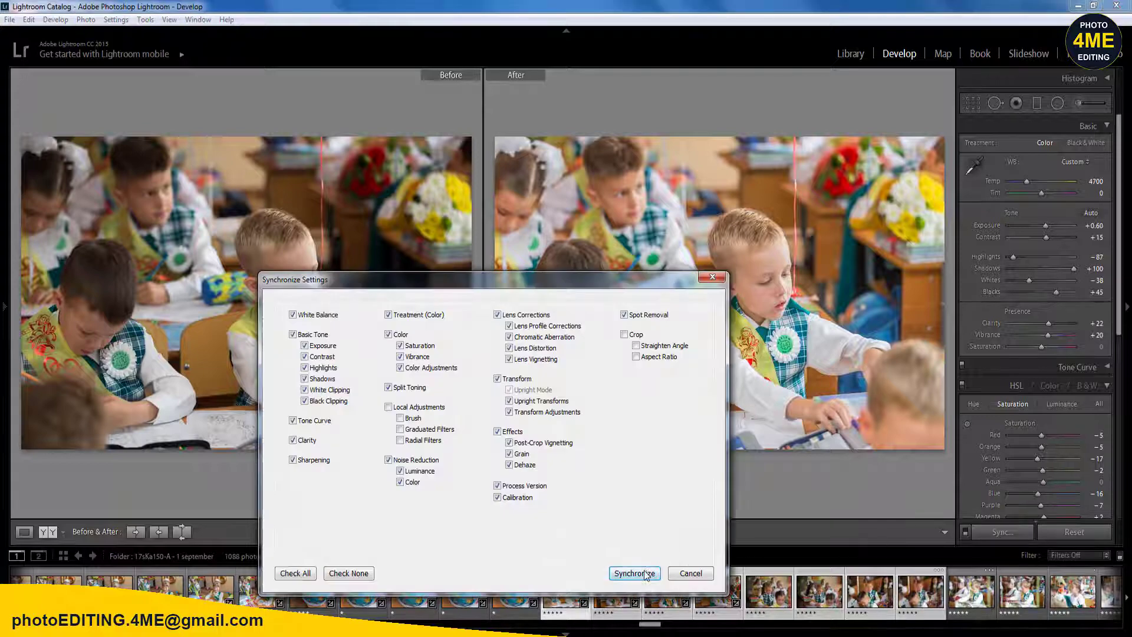
pyautogui.click(630, 568)
# - Add a radial filter with exposure 0.40 and shadows 16 over the writing girl with white bows and the boy beside her
pyautogui.click(613, 592)
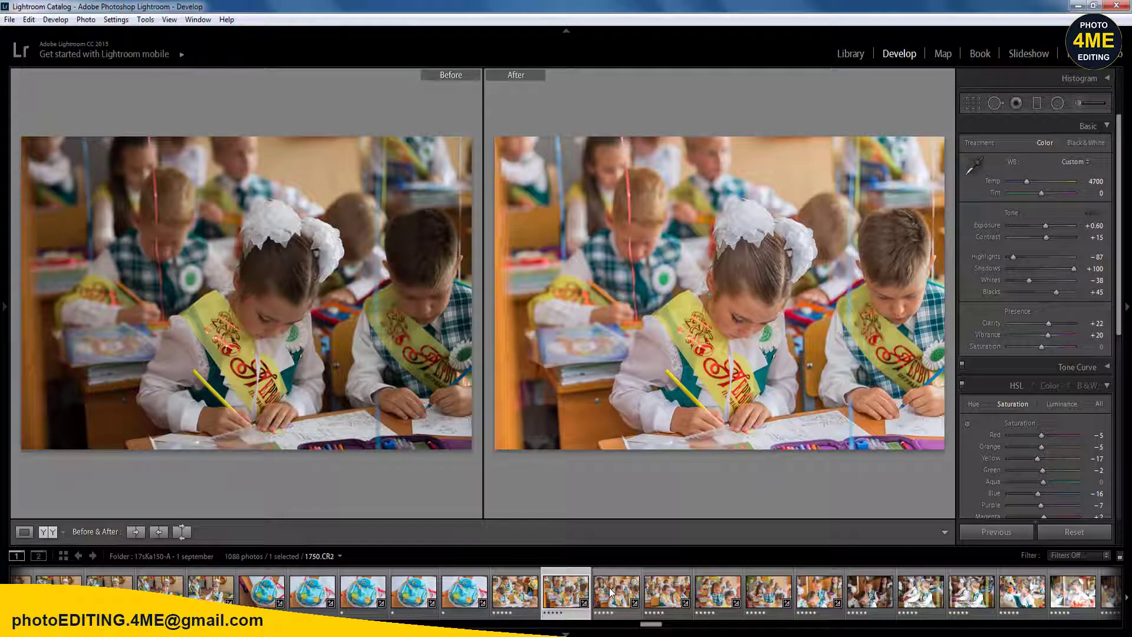
pyautogui.hotkey('shift', 'm')
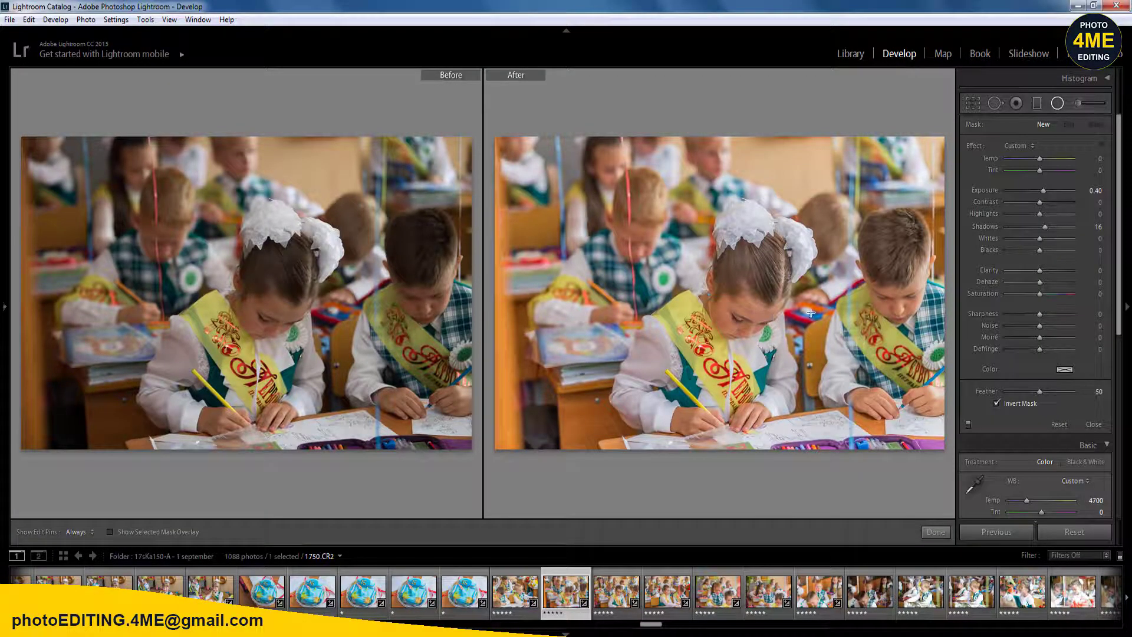
pyautogui.moveTo(852, 339); pyautogui.dragTo(939, 407)
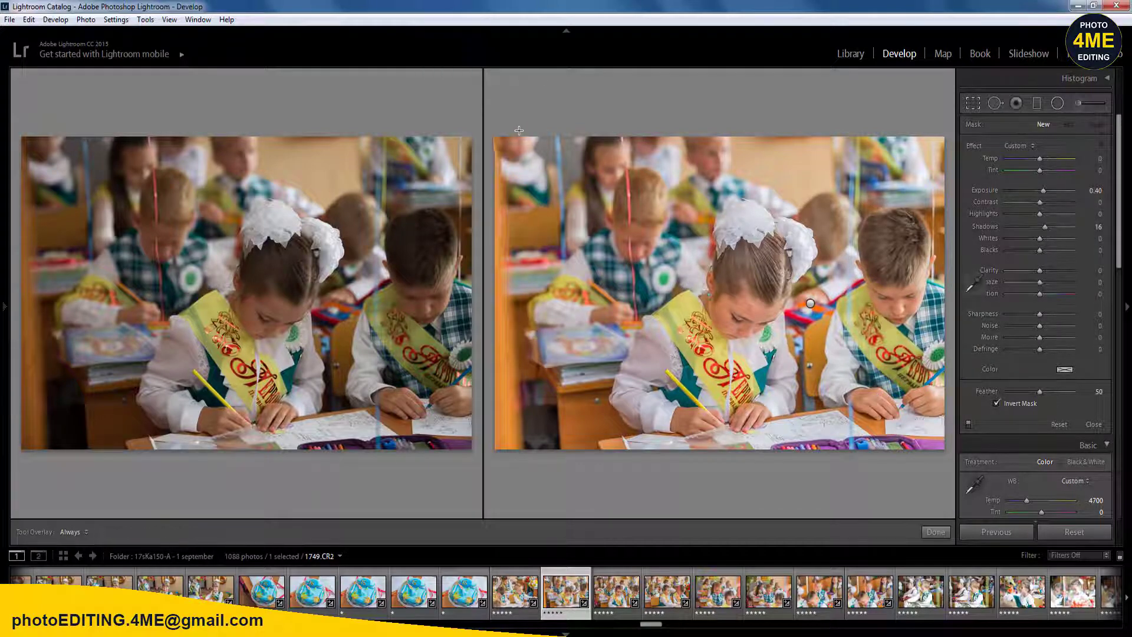
# - Straighten the photo of the writing girl and boy to an angle of 1.07 and crop it tighter around them
pyautogui.press('r')
pyautogui.moveTo(806, 77); pyautogui.dragTo(809, 83)
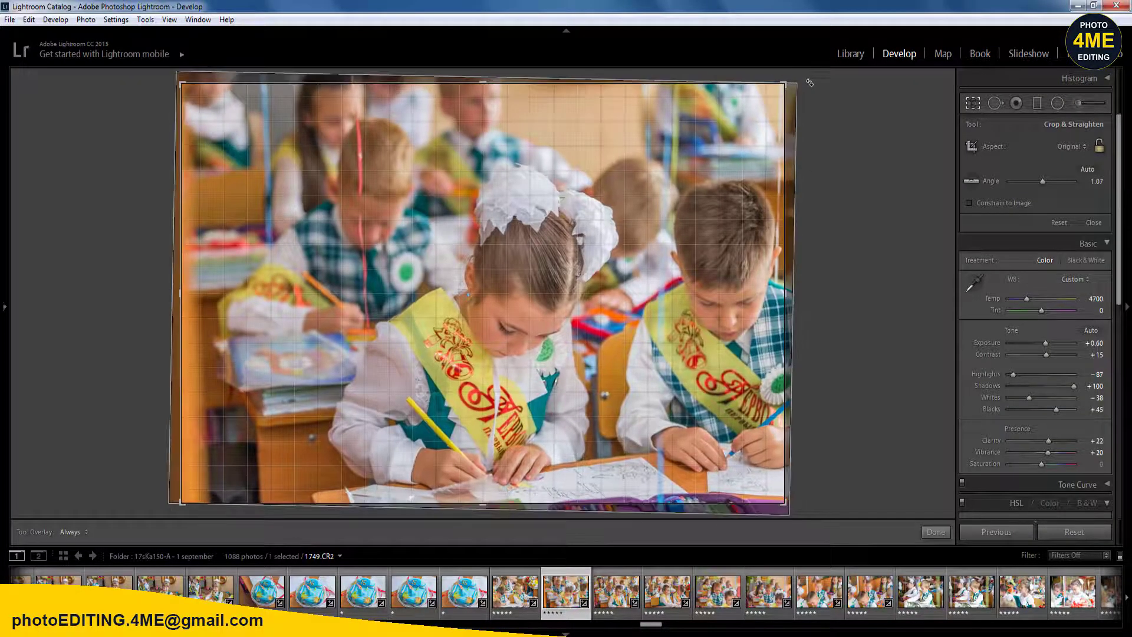
pyautogui.moveTo(182, 83); pyautogui.dragTo(203, 105)
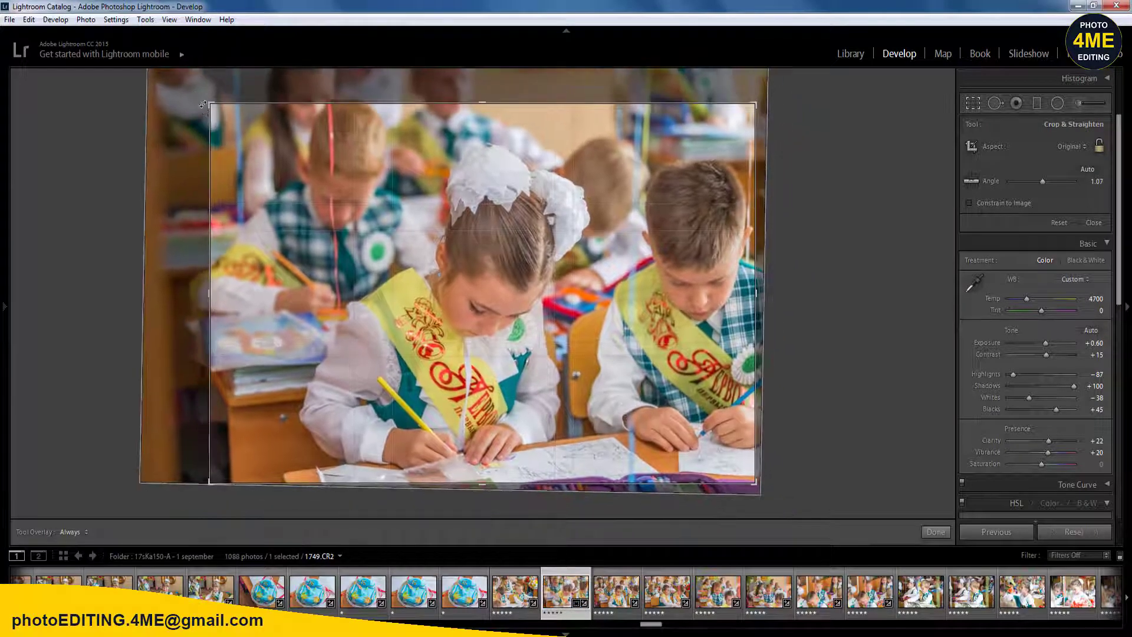
pyautogui.press('r')
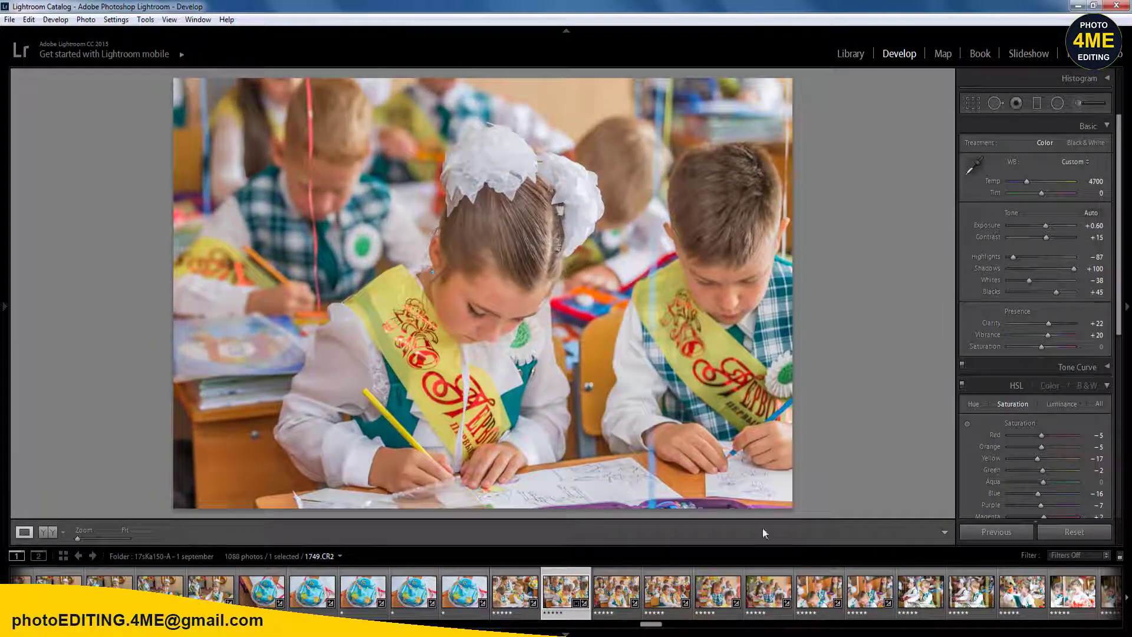
# - Synchronize the settings of the cropped photo of the writing girl and boy to the following classroom shots
pyautogui.keyDown('shift'); pyautogui.click(882, 587); pyautogui.keyUp('shift')
pyautogui.click(1001, 532)
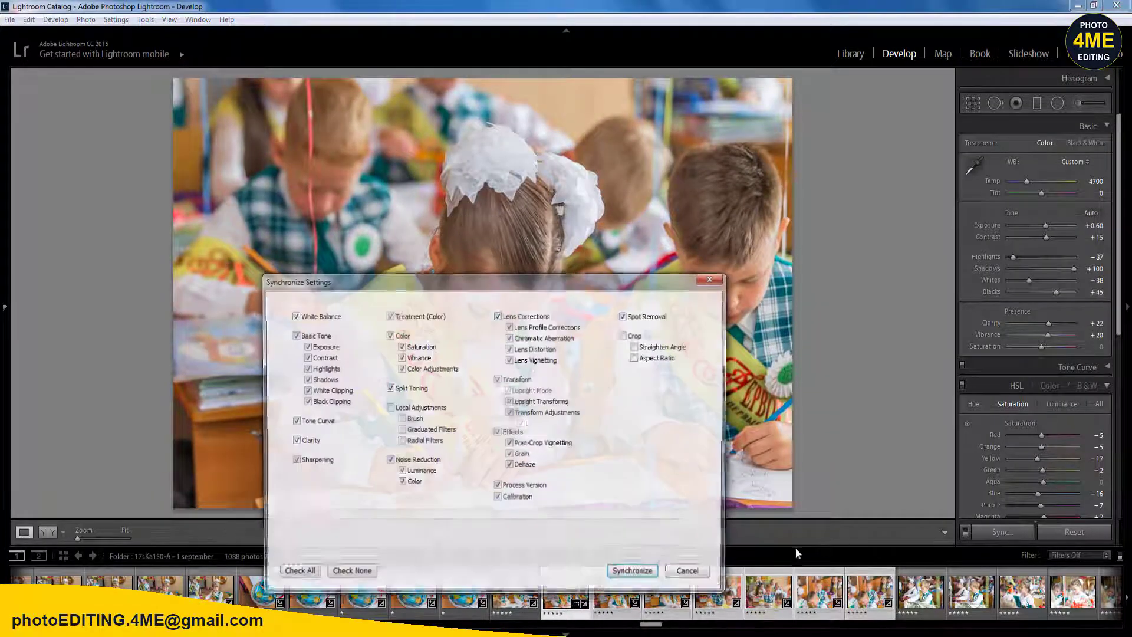
pyautogui.click(635, 574)
# - Rate the repeated shot of the reaching boy and the shot of the girl facing the camera with one star
pyautogui.click(604, 589)
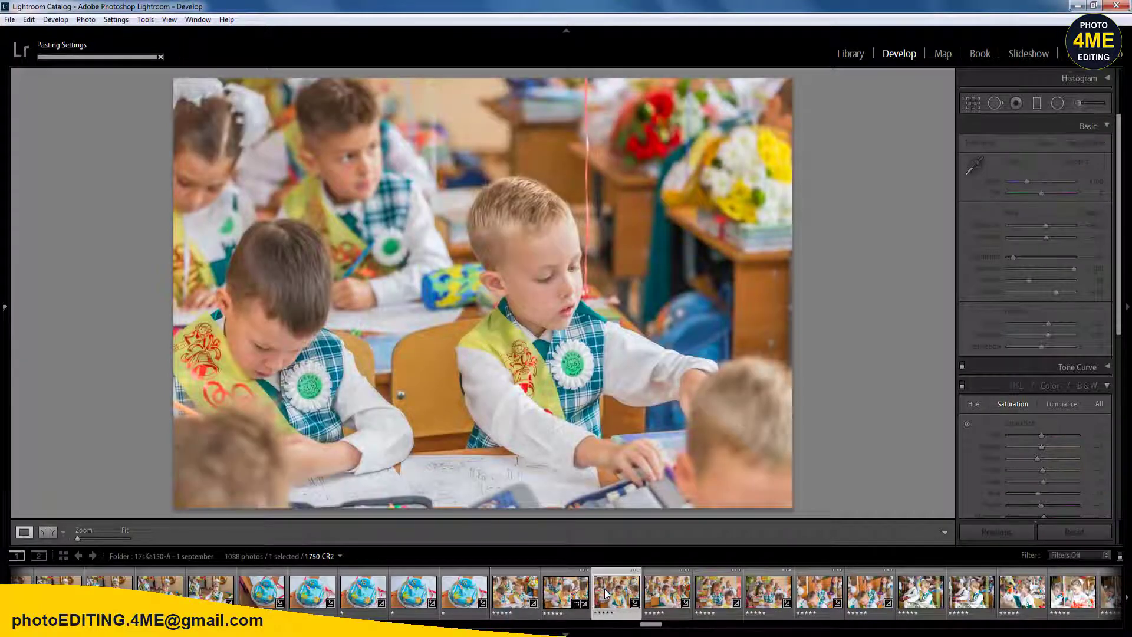
pyautogui.press('1')
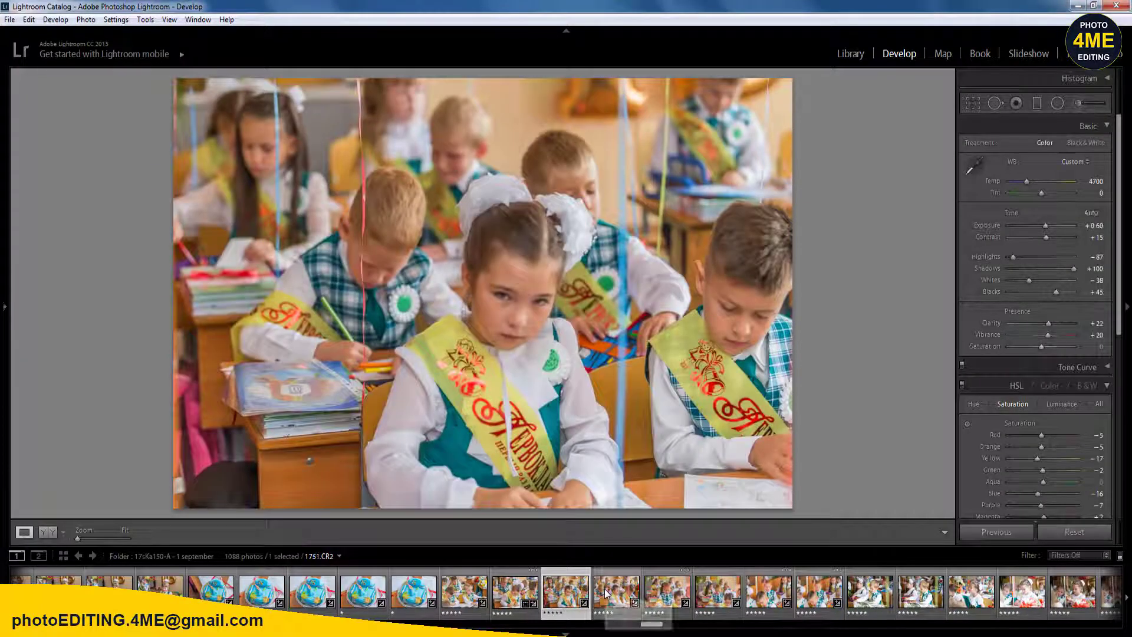
pyautogui.press('1')
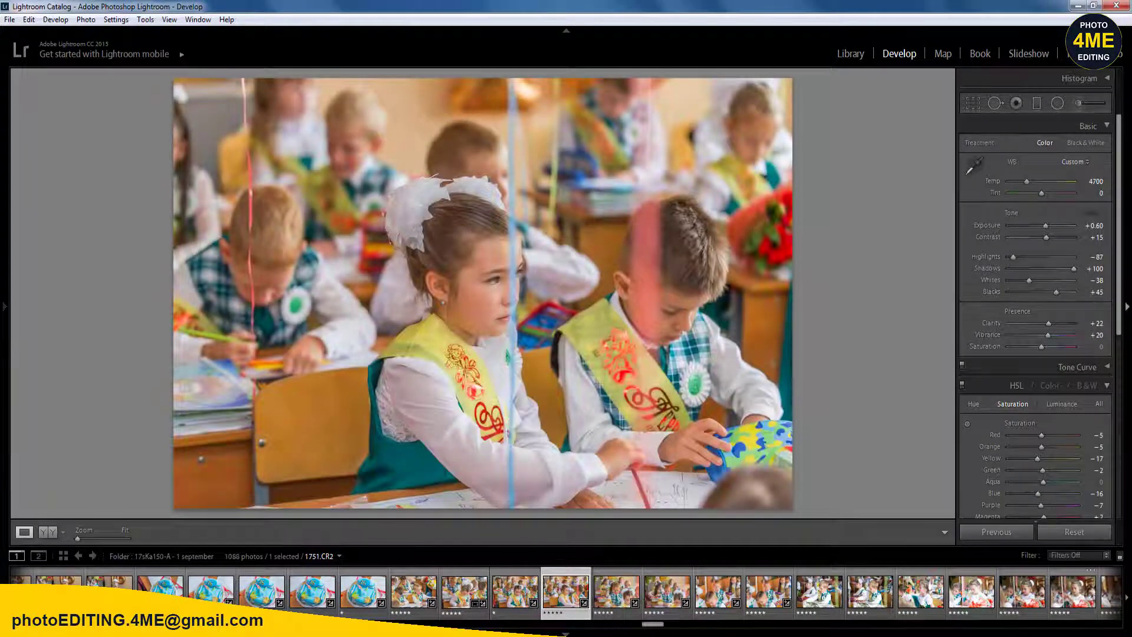
# - Set the exposure of the photo of the girl looking aside to +0.90 and synchronize it to the next four photos
pyautogui.click(1091, 226)
pyautogui.press('Return')
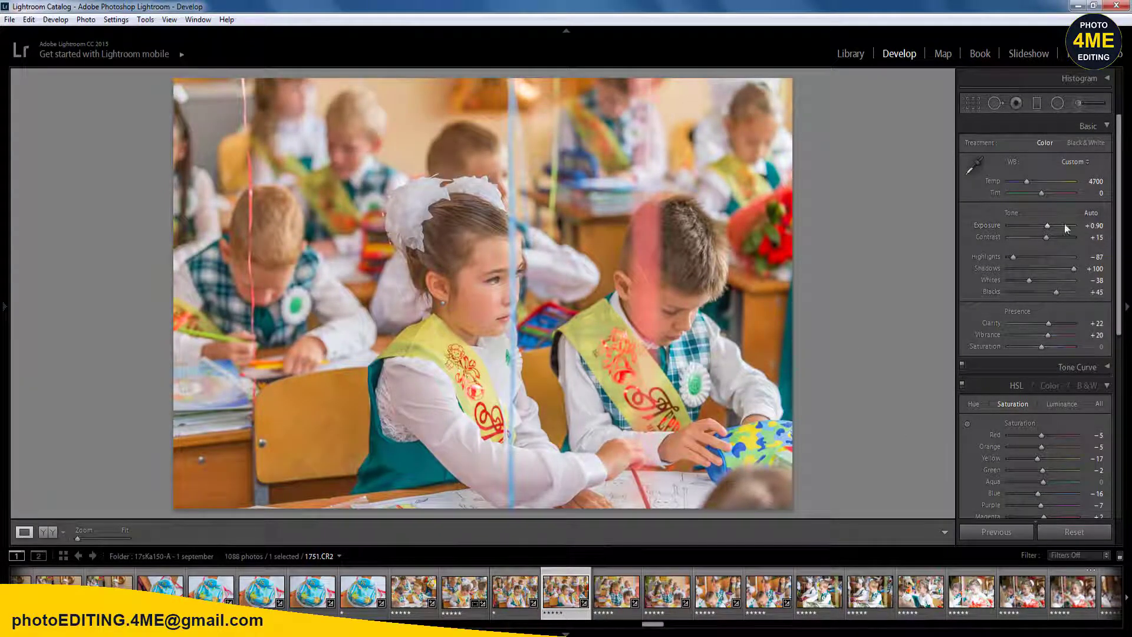
pyautogui.keyDown('shift'); pyautogui.click(766, 592); pyautogui.keyUp('shift')
pyautogui.click(1002, 532)
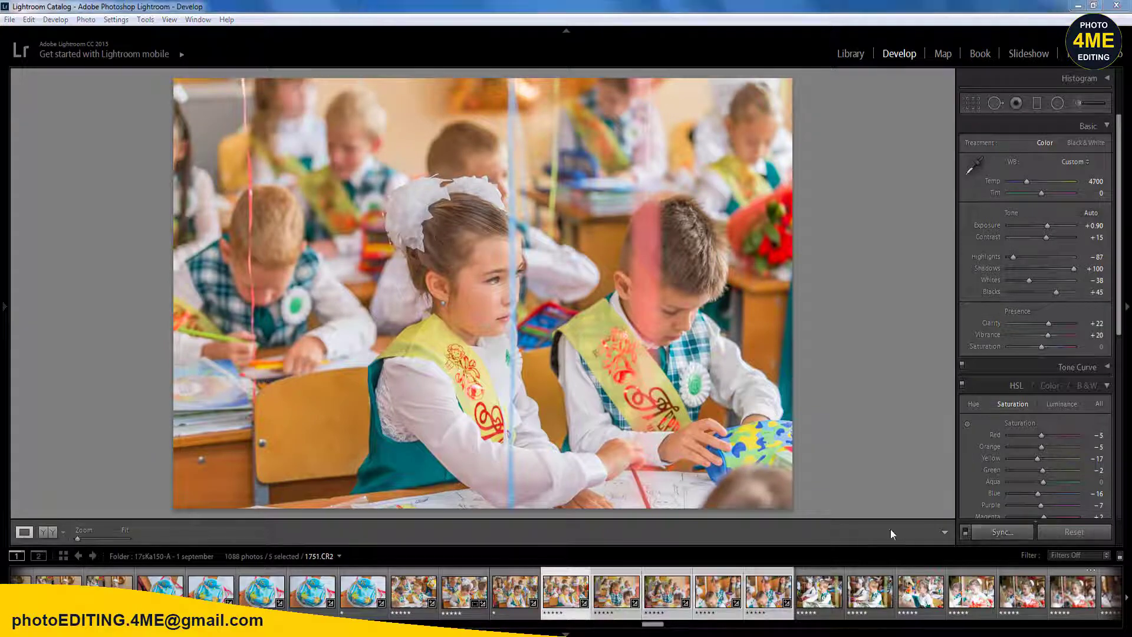
pyautogui.click(629, 574)
# - Move on to the photo of the red-haired boy behind the blurred girl and straighten it to an angle of -2.60
pyautogui.click(511, 593)
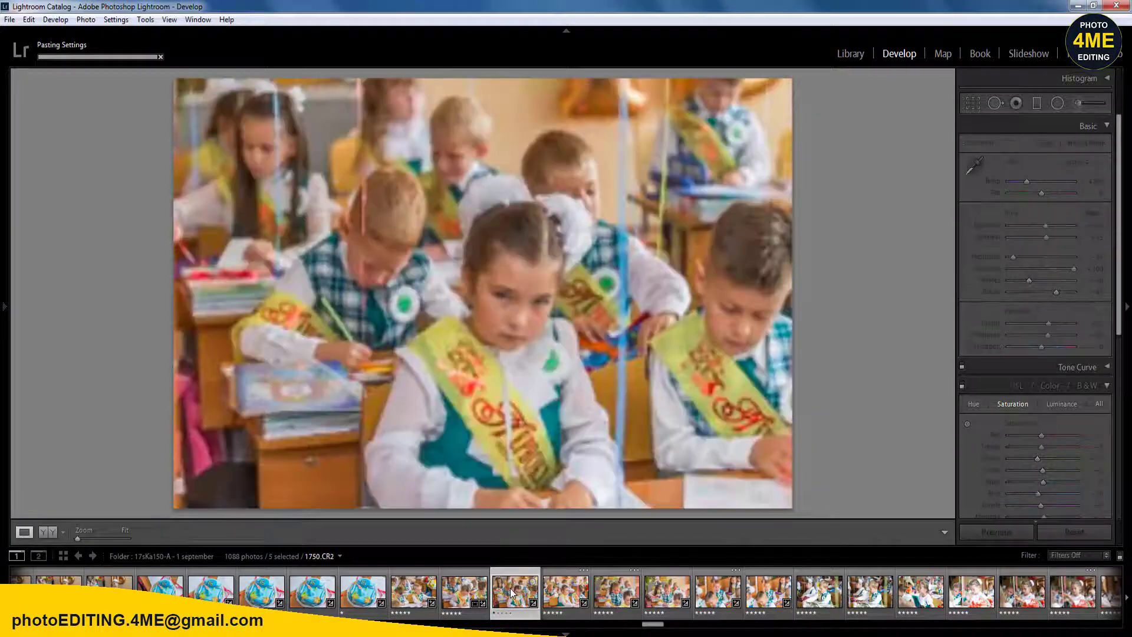
pyautogui.press('Right')
pyautogui.press('Right')
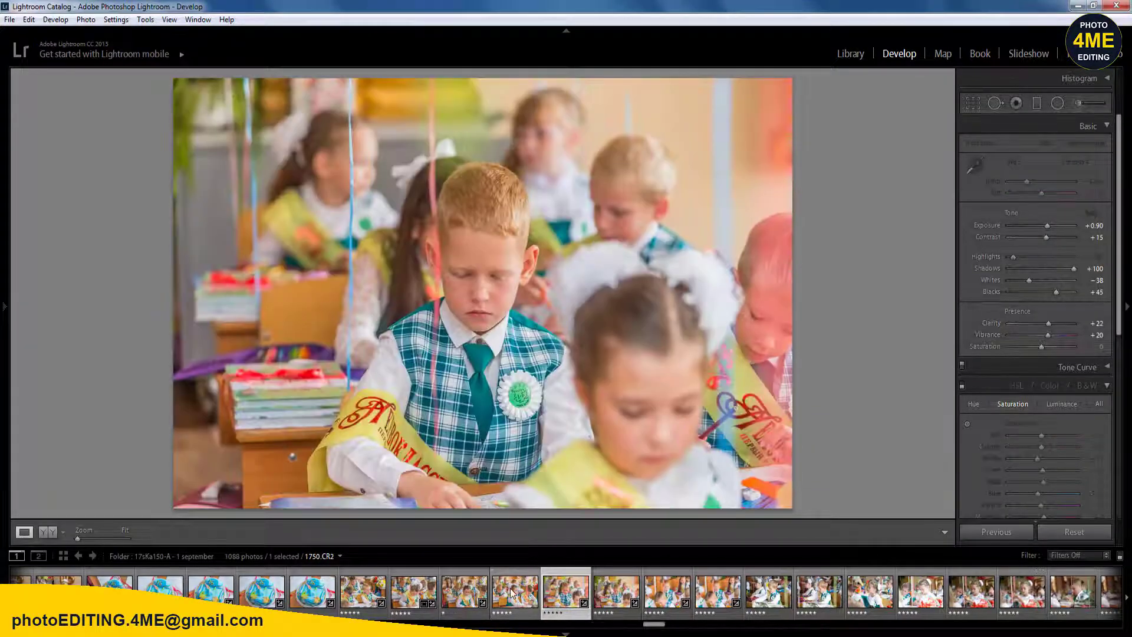
pyautogui.press('Right')
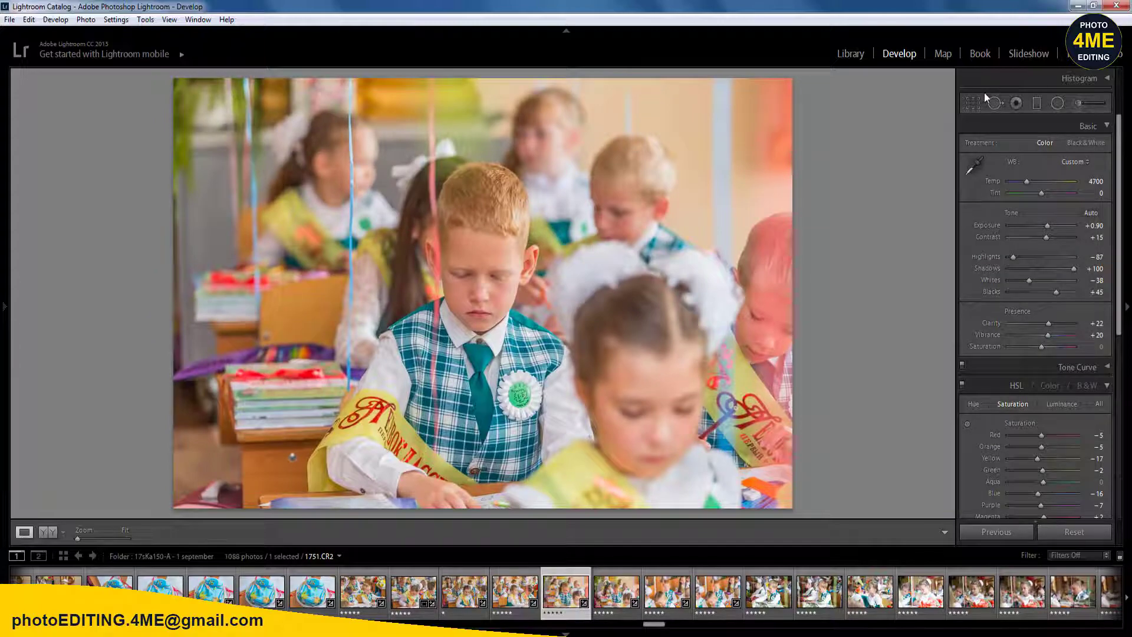
pyautogui.click(973, 103)
pyautogui.moveTo(840, 101); pyautogui.dragTo(834, 82)
pyautogui.press('Return')
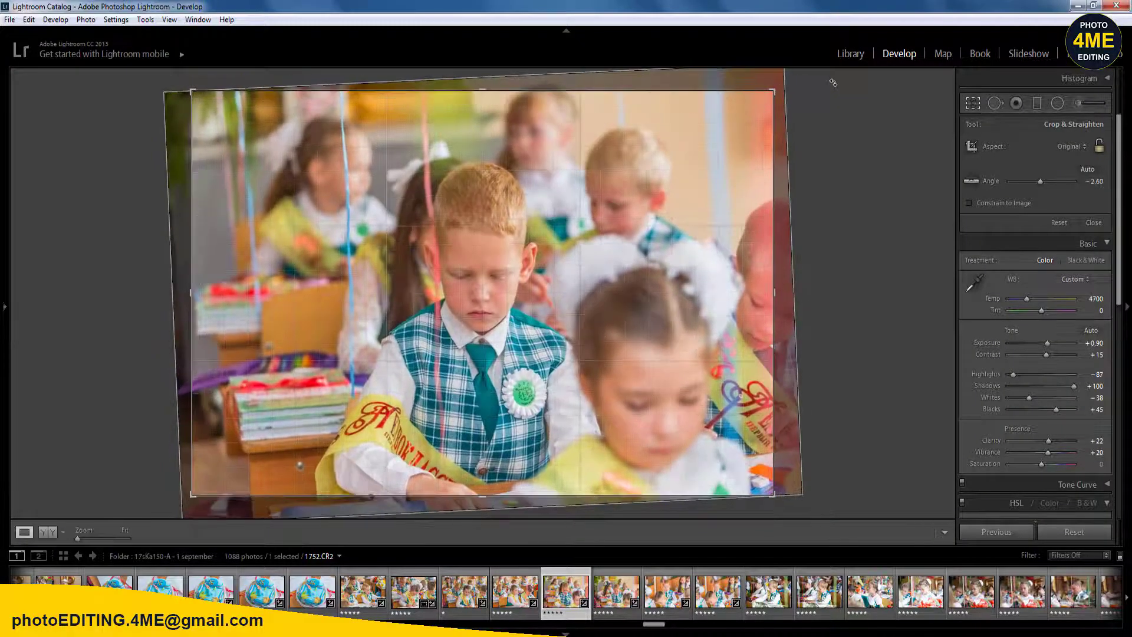
# - Rate the second shot of the red-haired boy with five stars and set the exposure of the one after it to +0.50
pyautogui.press('Right')
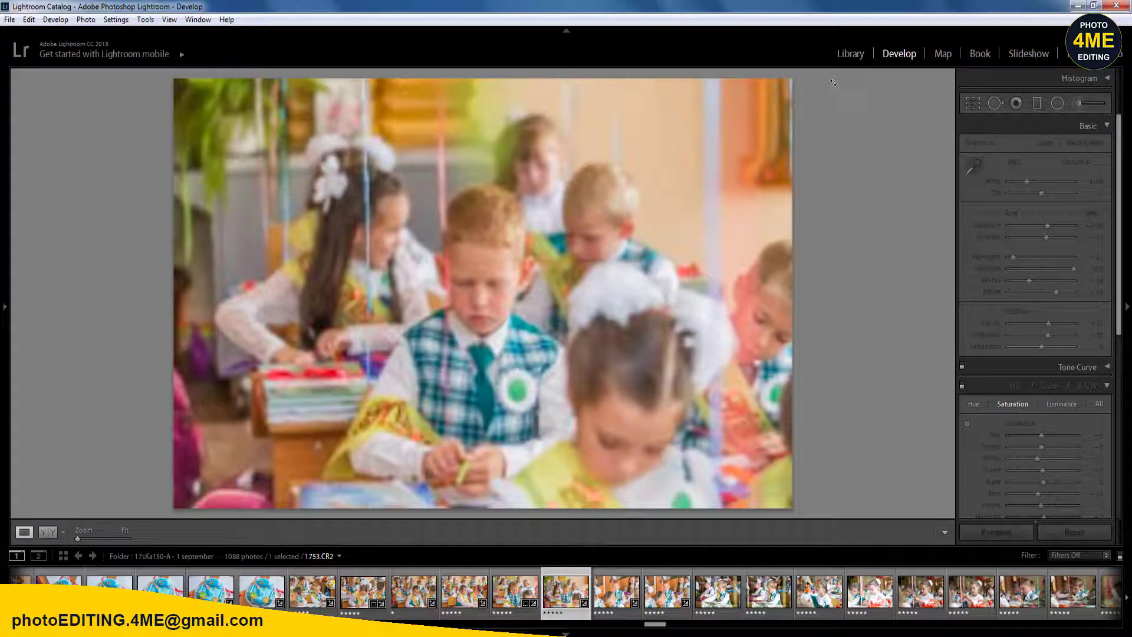
pyautogui.press('5')
pyautogui.press('Right')
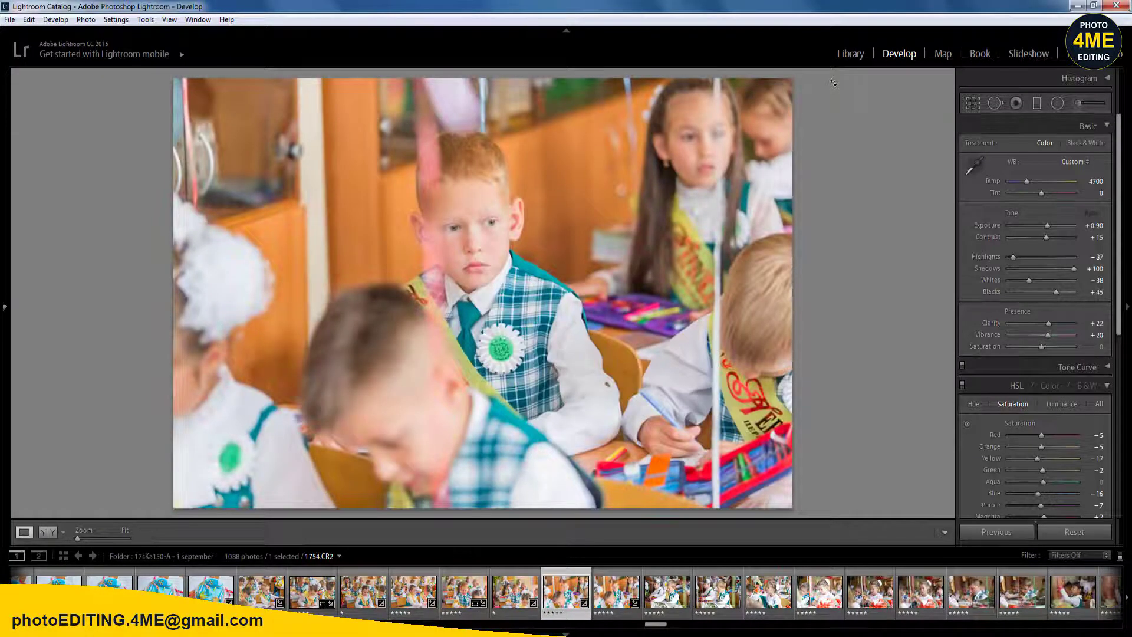
pyautogui.click(1094, 232)
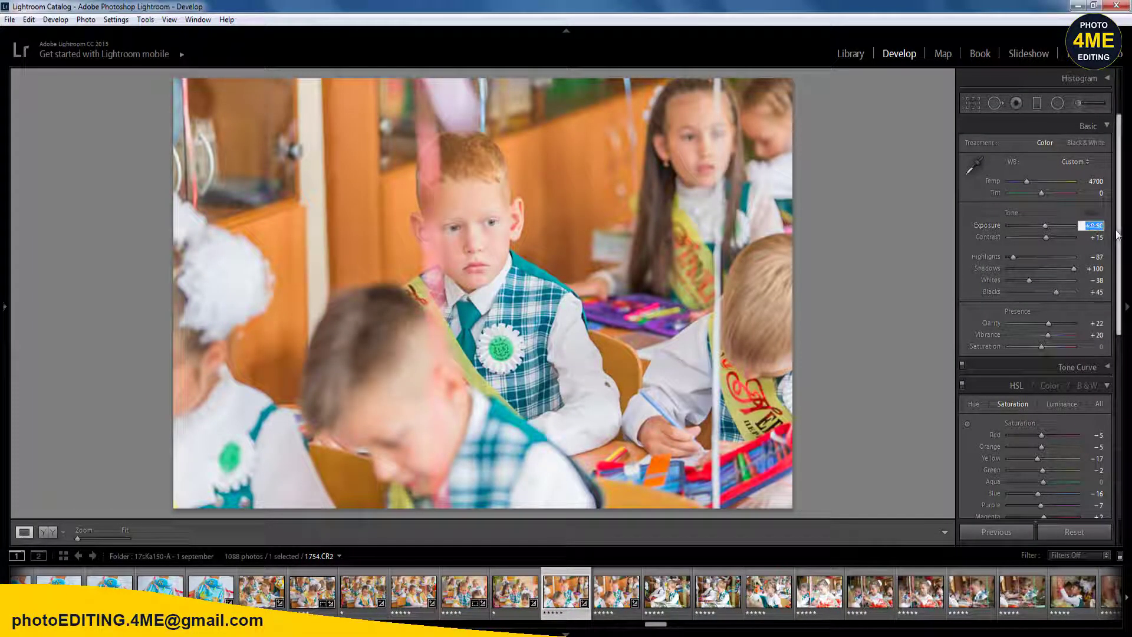
pyautogui.press('Return')
# - Crop the photo of the red-haired boy looking up, trimming it inward from its lower-left corner
pyautogui.press('r')
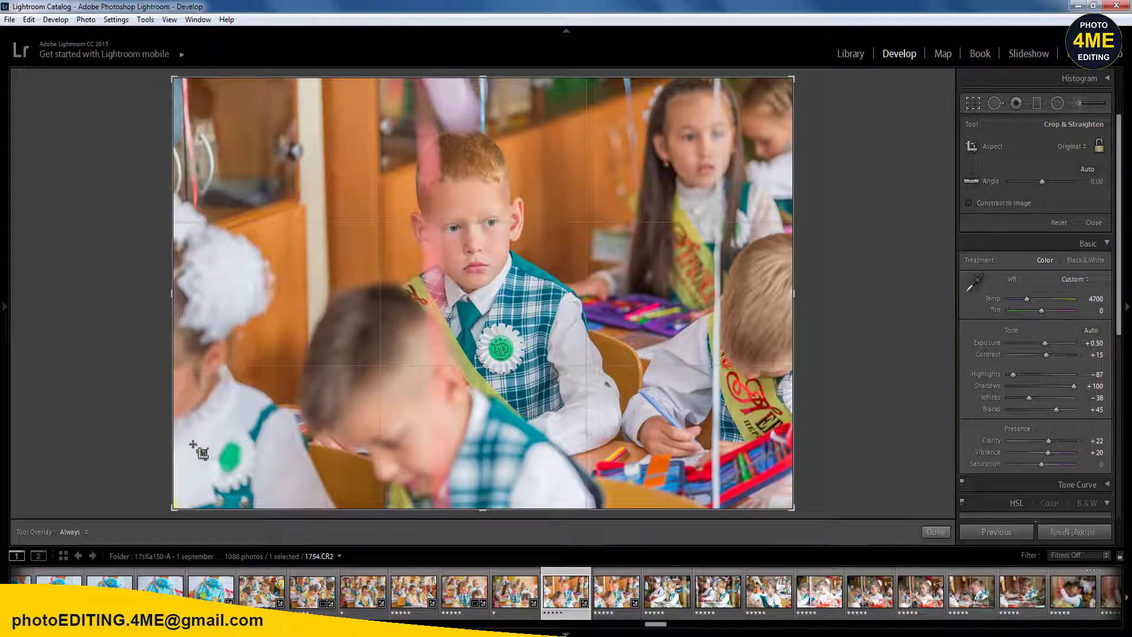
pyautogui.moveTo(171, 508); pyautogui.dragTo(201, 489)
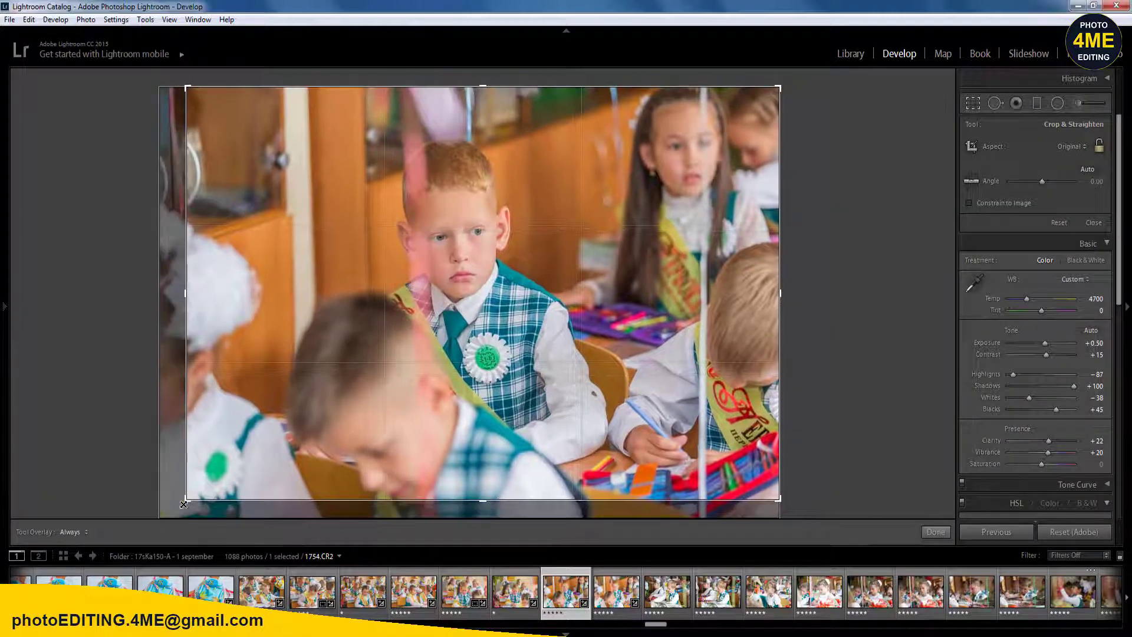
pyautogui.press('Return')
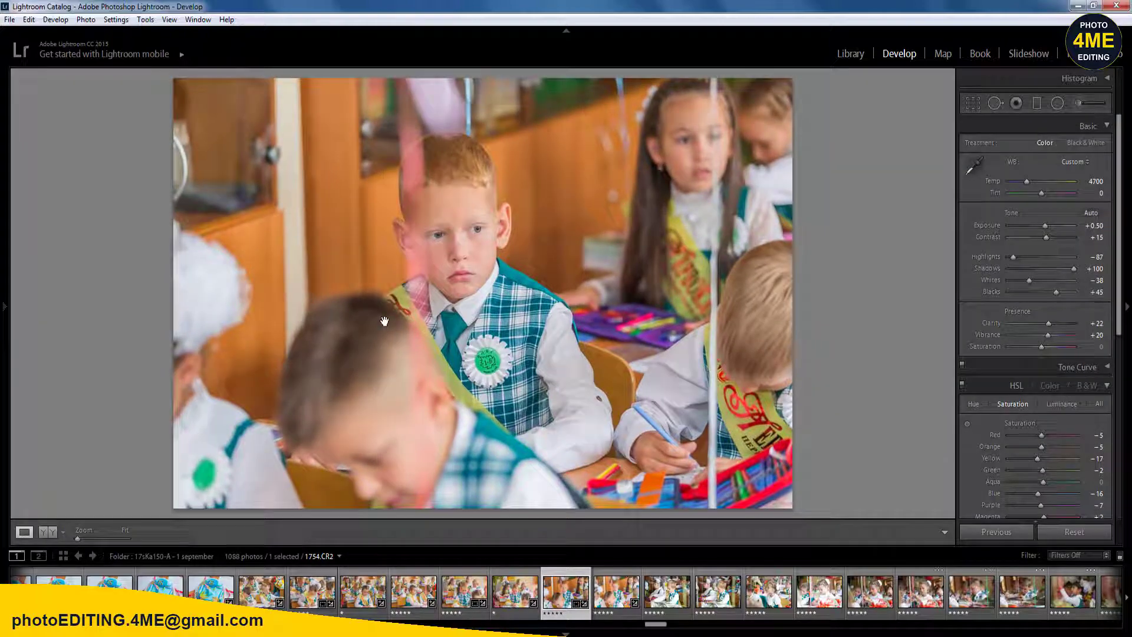
# - Synchronize the settings of the cropped photo of the red-haired boy to the following ten photos
pyautogui.keyDown('shift'); pyautogui.click(1073, 592); pyautogui.keyUp('shift')
pyautogui.click(1000, 532)
pyautogui.click(638, 580)
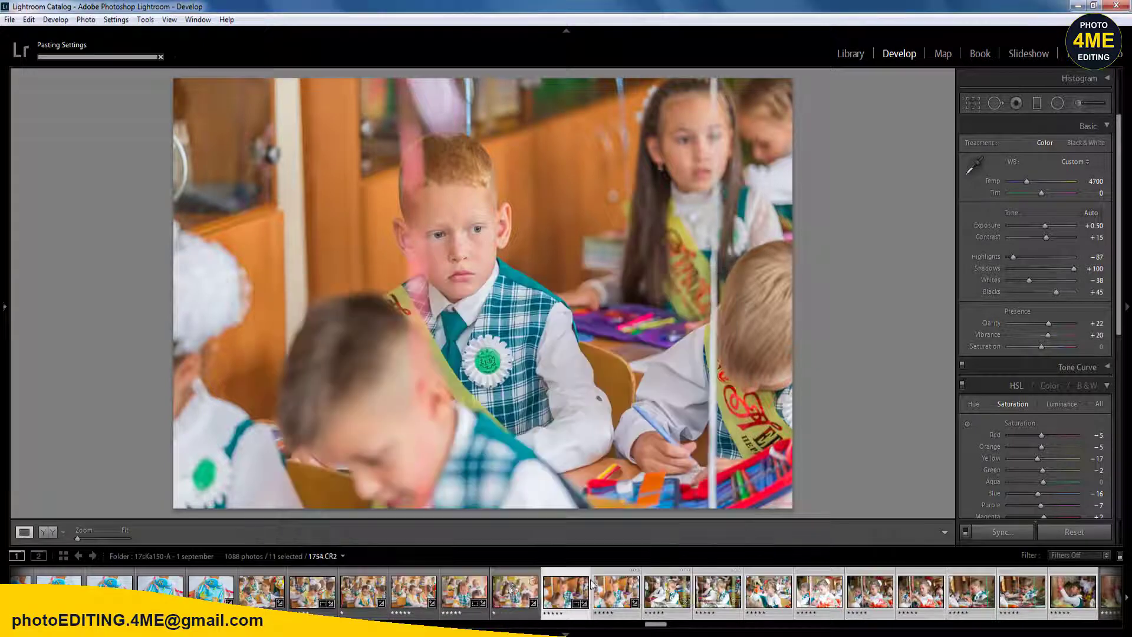
# - Move on to the first photo of the blond boy leaning over the flowers and set its exposure to -0.50
pyautogui.click(619, 595)
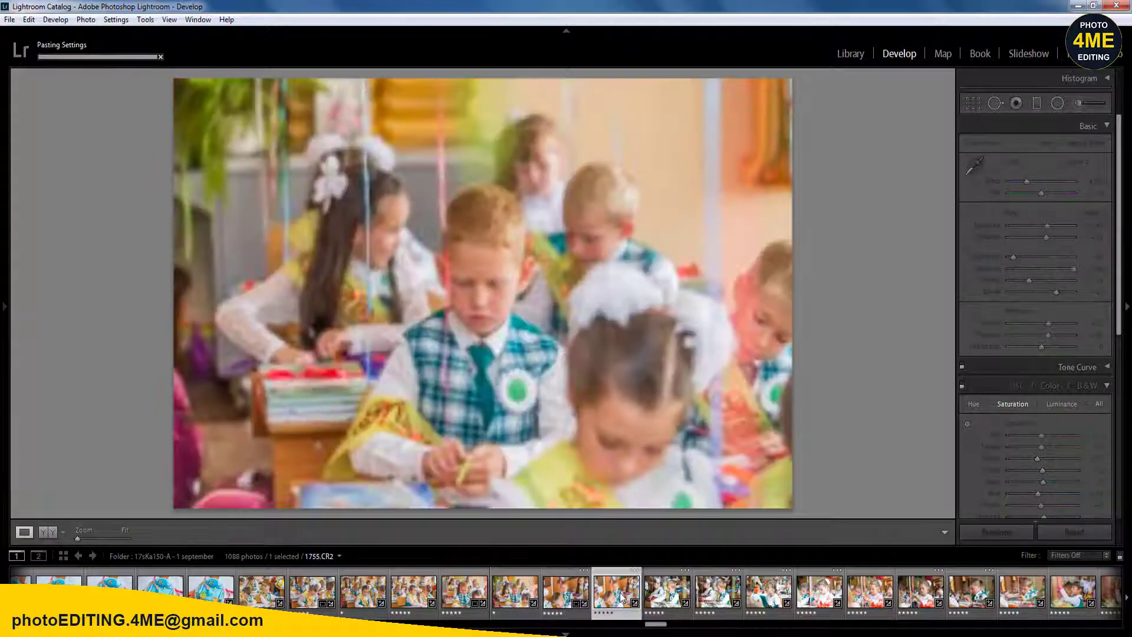
pyautogui.press('Right')
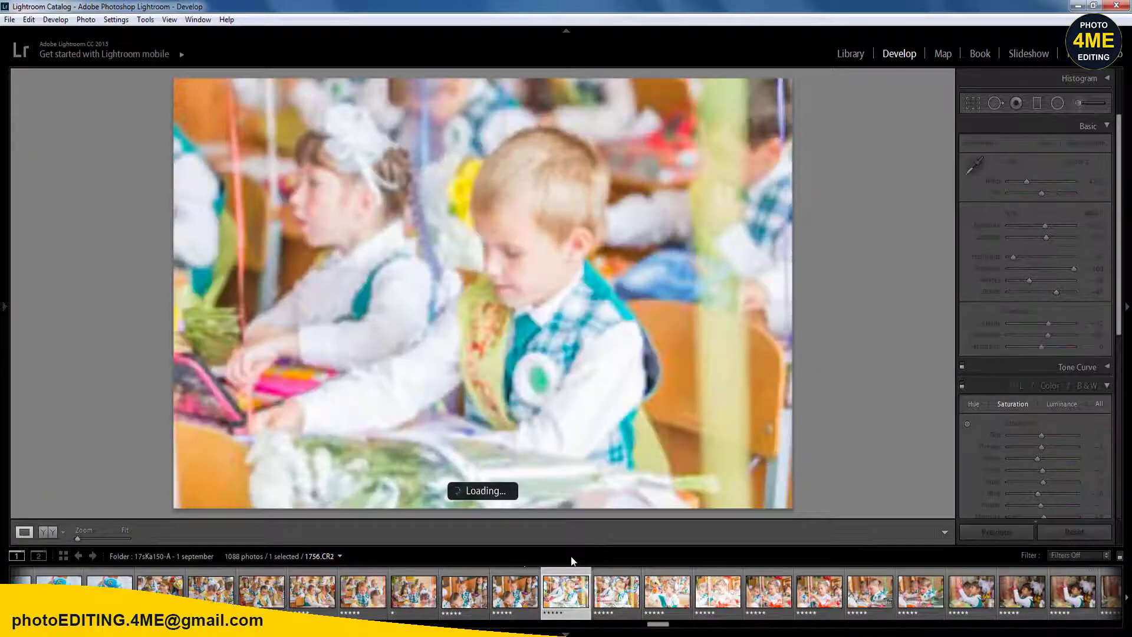
pyautogui.click(1089, 226)
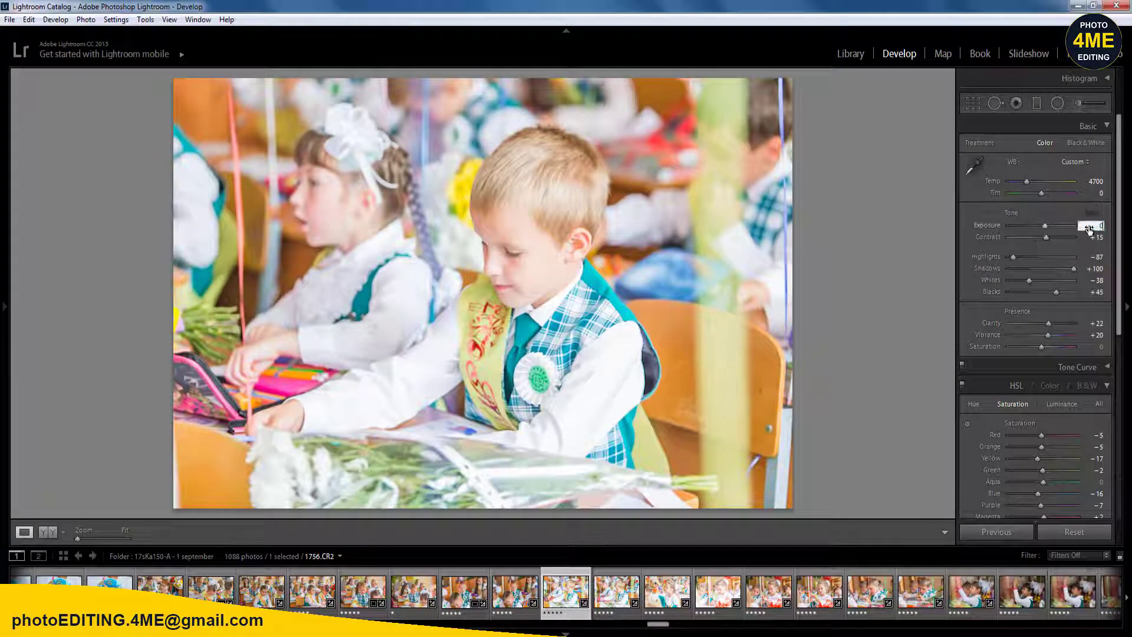
pyautogui.press('Down')
pyautogui.press('Down')
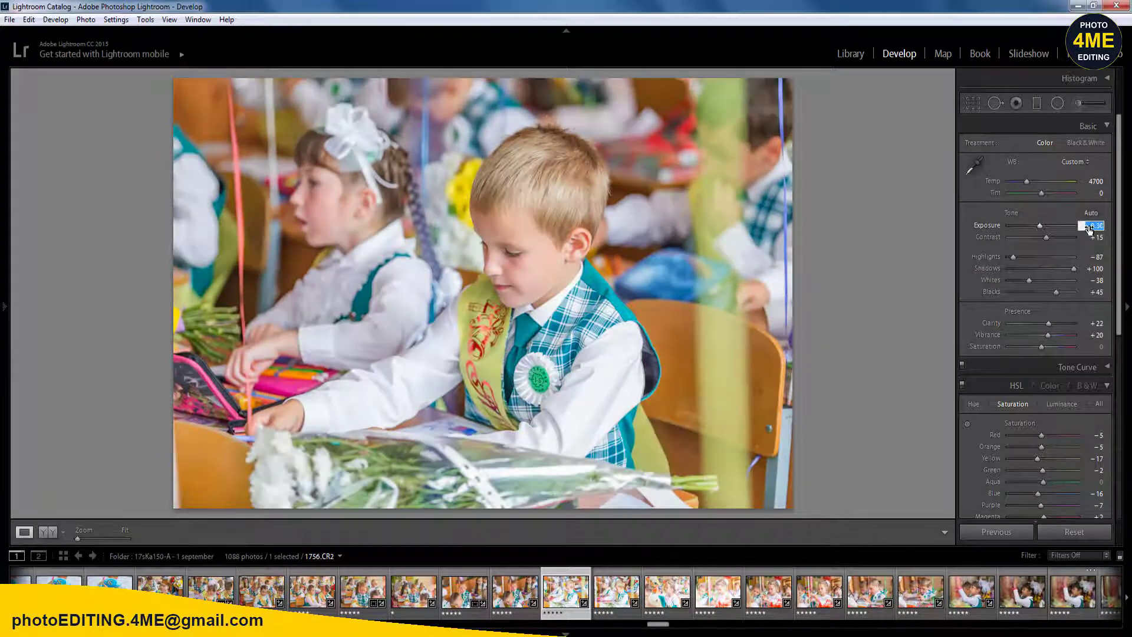
pyautogui.write('-0.50')
pyautogui.press('Return')
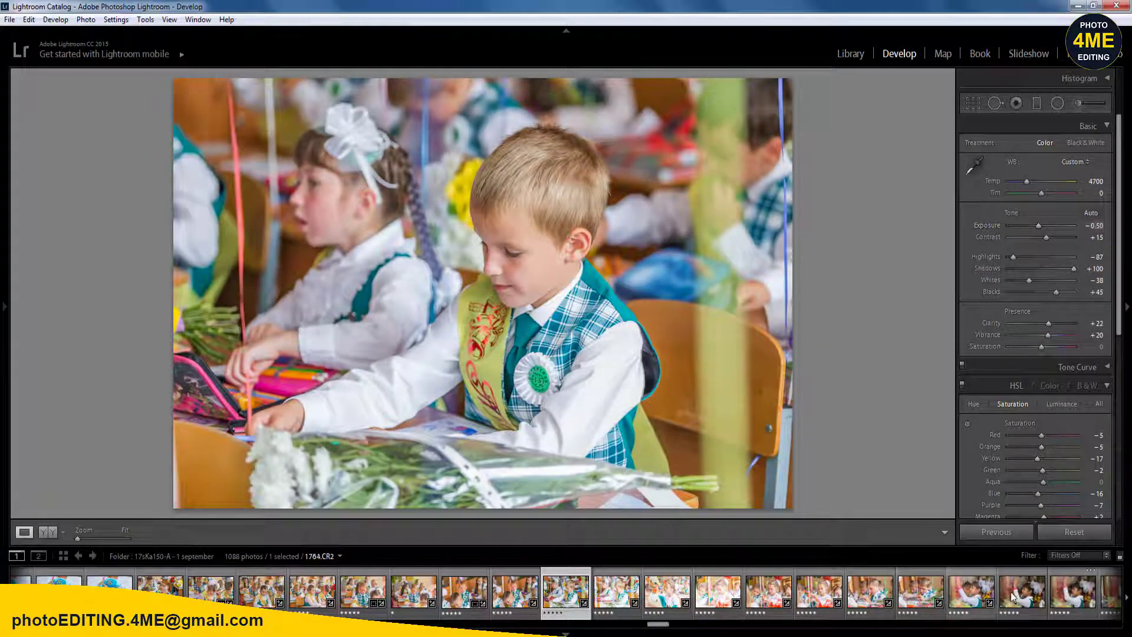
# - Synchronize the settings of the blond boy's photo to the following sixteen photos
pyautogui.moveTo(659, 625); pyautogui.dragTo(665, 625)
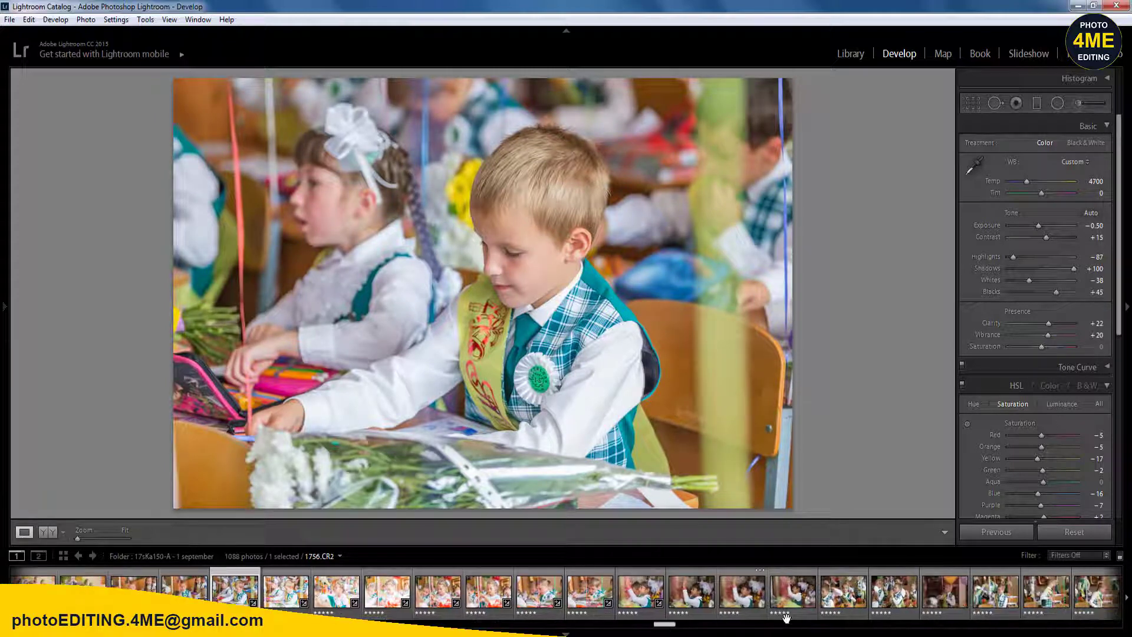
pyautogui.keyDown('shift'); pyautogui.click(1043, 590); pyautogui.keyUp('shift')
pyautogui.click(1013, 537)
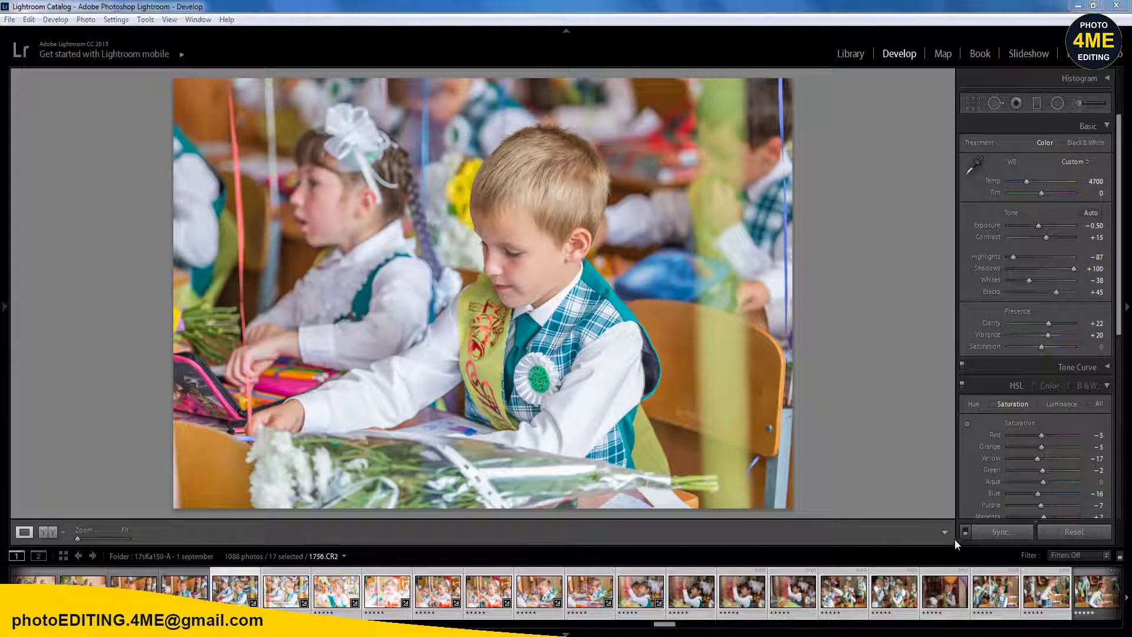
pyautogui.click(631, 583)
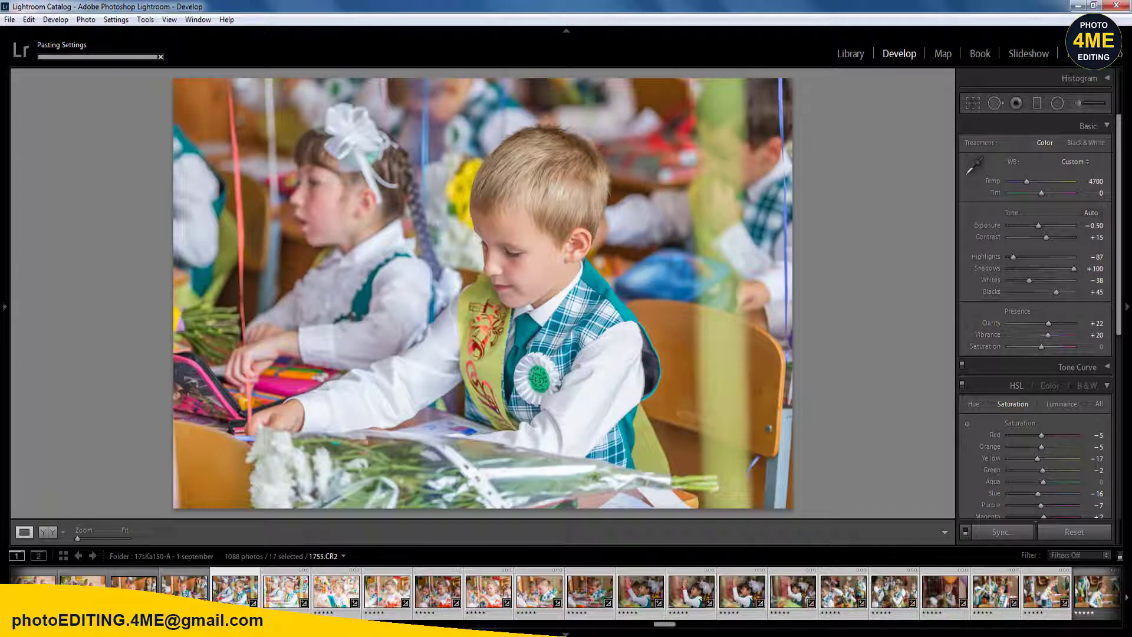
# - Review the photos around the synchronized blond boy shot and rate his second shot, holding a pen, with one star
pyautogui.press('Left')
pyautogui.press('Right')
pyautogui.press('Right')
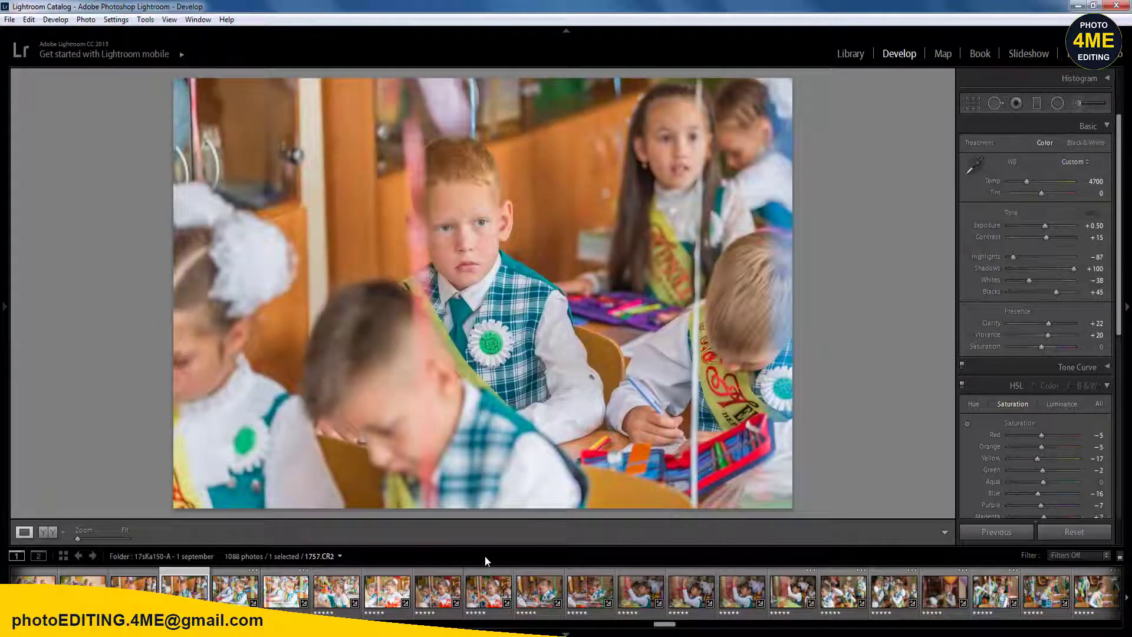
pyautogui.press('Right')
pyautogui.press('Right')
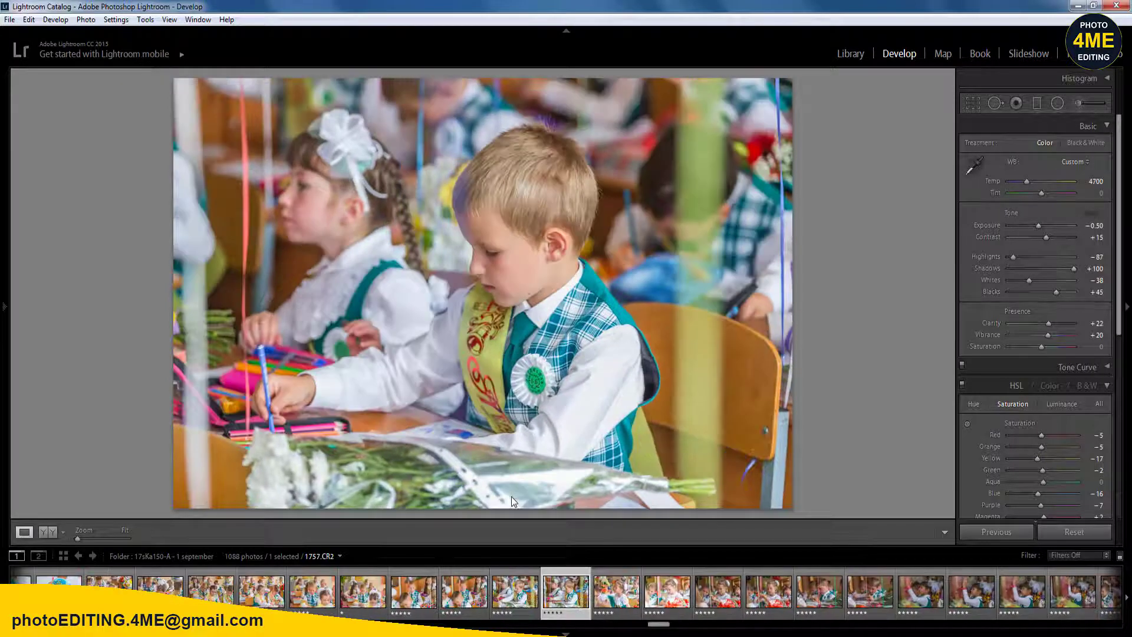
pyautogui.press('1')
pyautogui.press('Right')
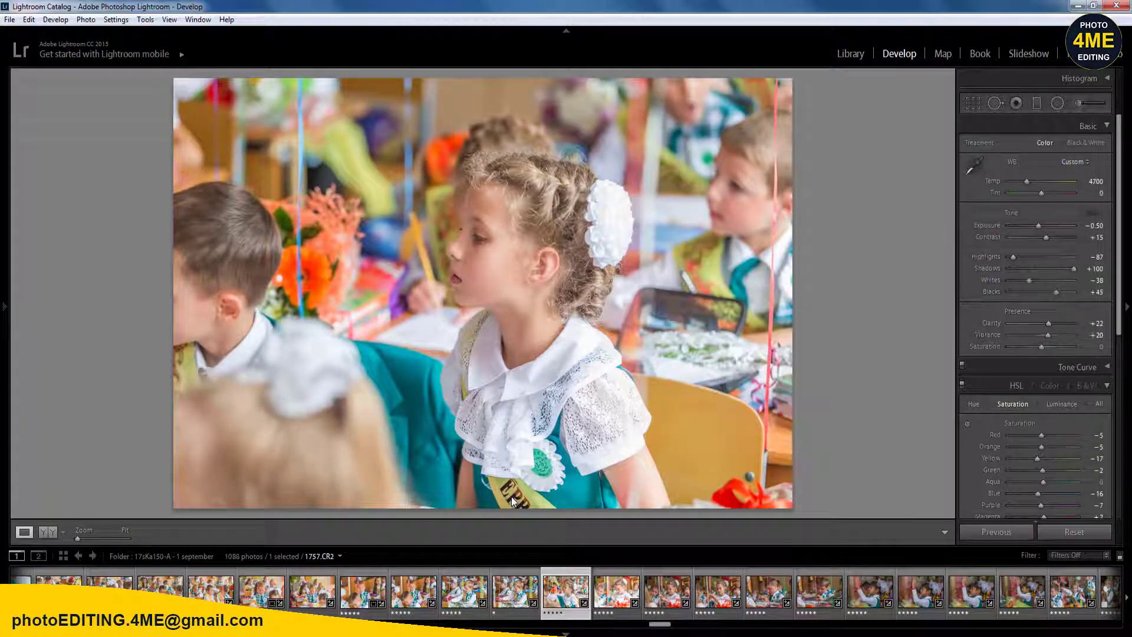
# - Lower the exposure of the girl writing behind the red bouquet and set the exposure of the following shot of her to -0.20
pyautogui.press('Right')
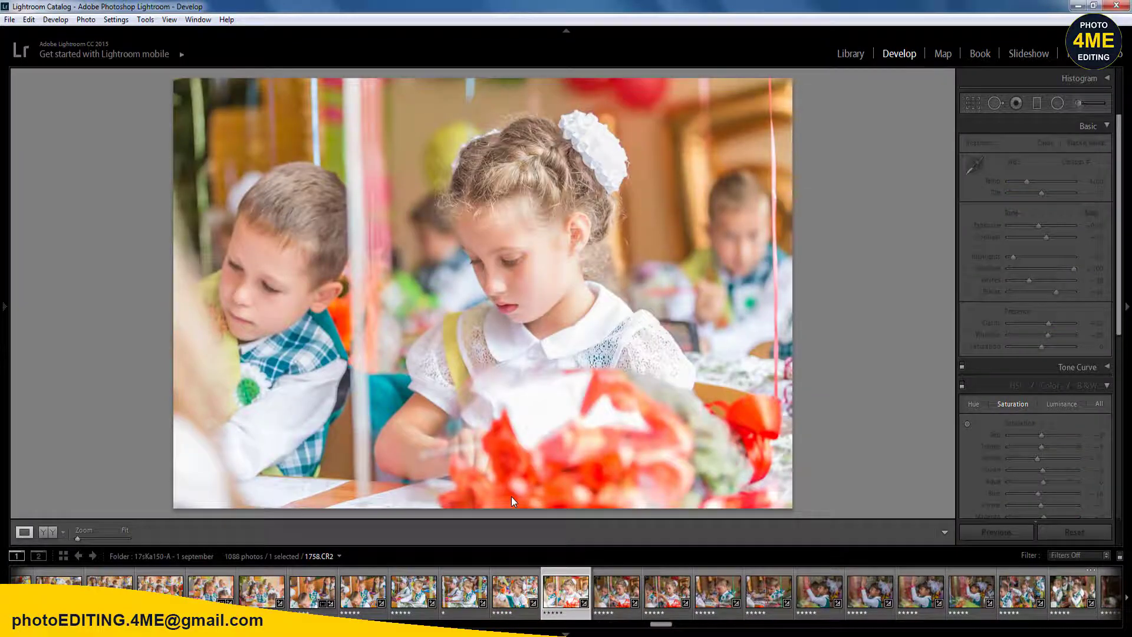
pyautogui.click(1092, 226)
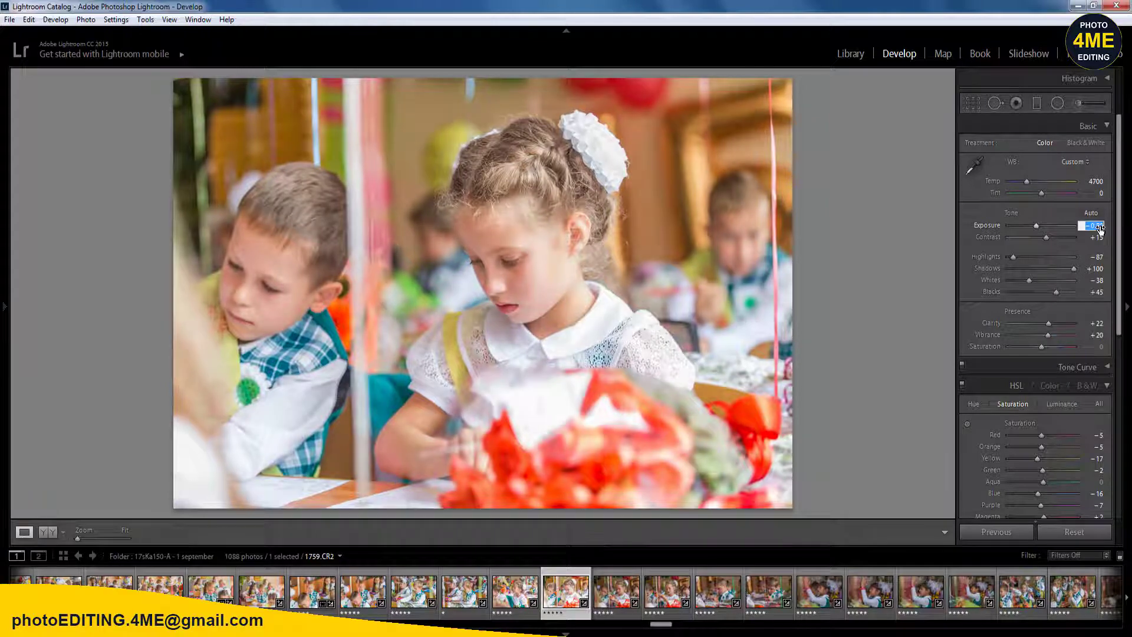
pyautogui.press('Right')
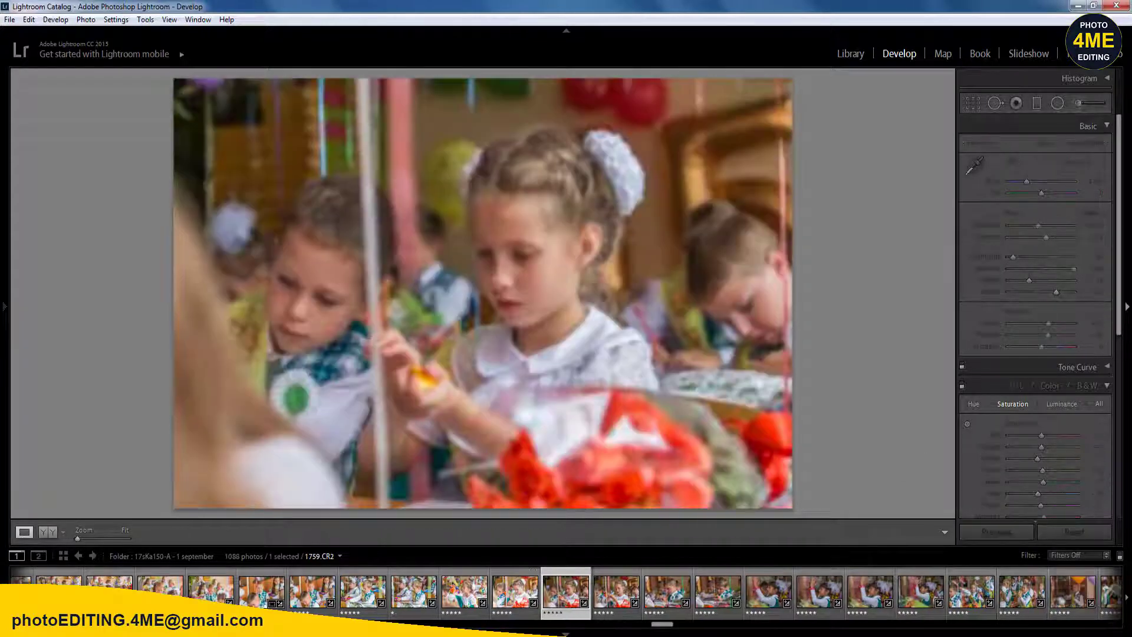
pyautogui.click(1093, 226)
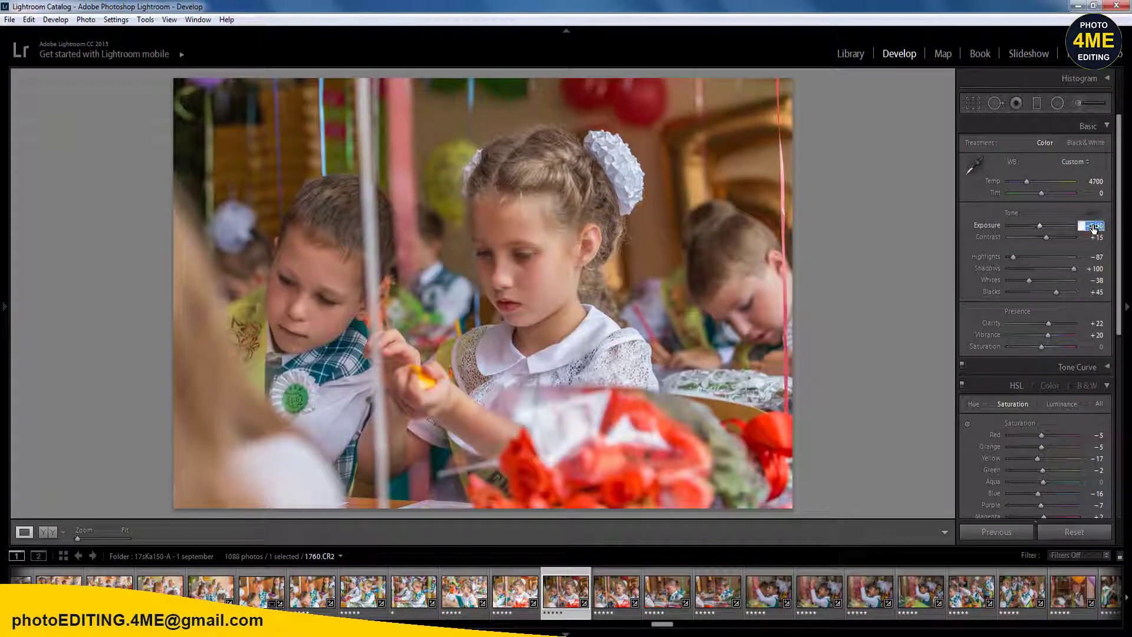
pyautogui.press('Return')
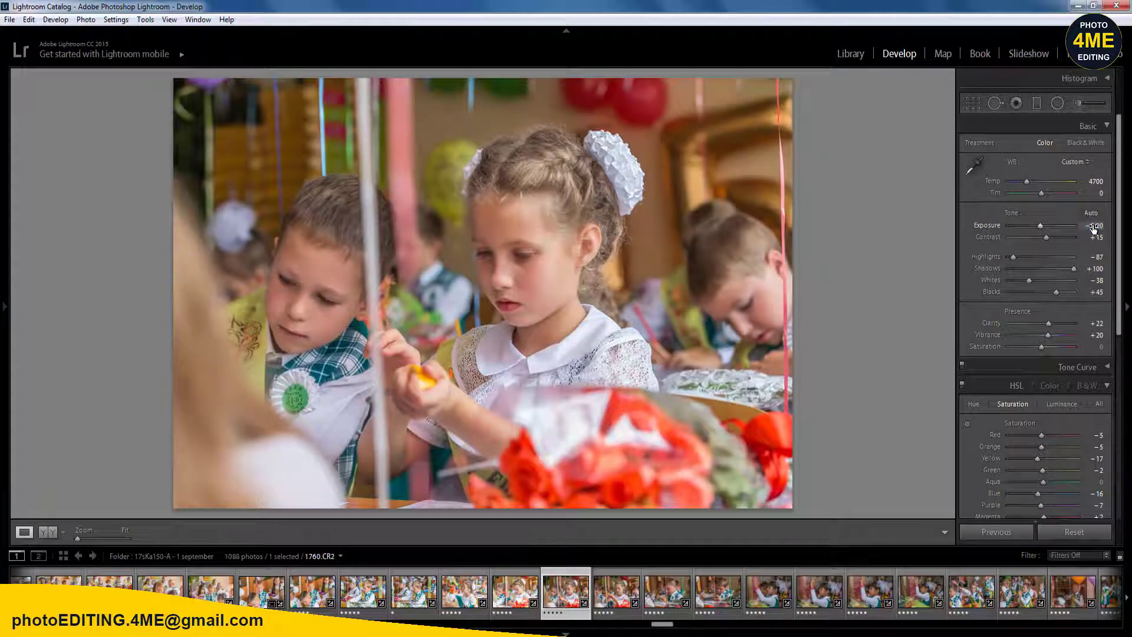
# - Brighten the girl's face and the face of the boy beside her with radial filters, and compare before and after
pyautogui.hotkey('shift', 'm')
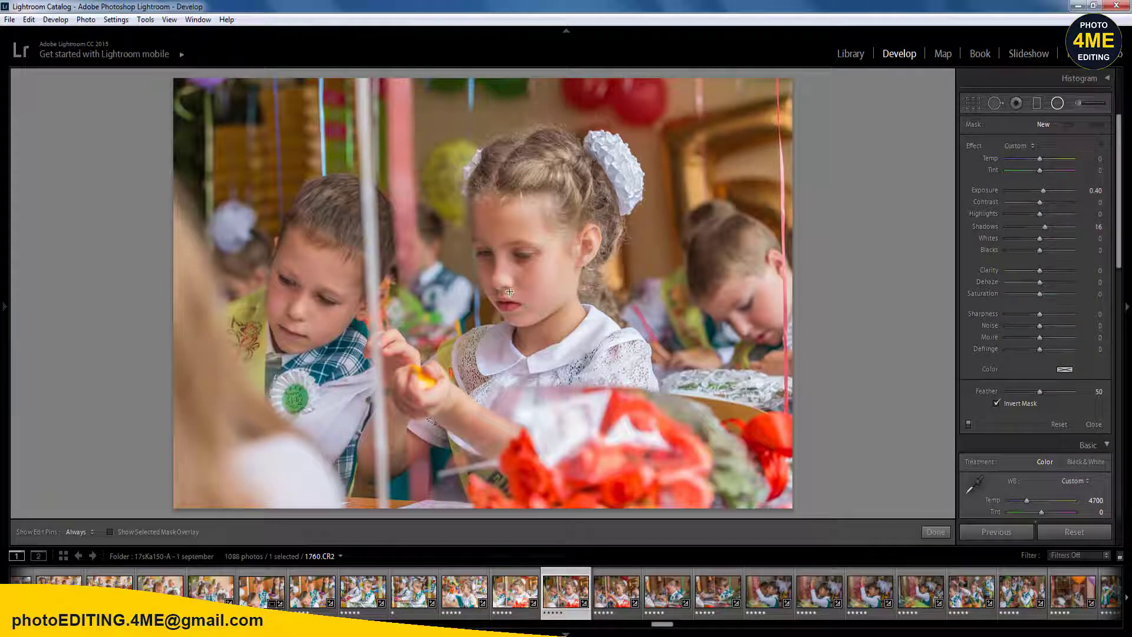
pyautogui.moveTo(562, 337); pyautogui.dragTo(610, 399)
pyautogui.press('Return')
pyautogui.moveTo(310, 299); pyautogui.dragTo(371, 381)
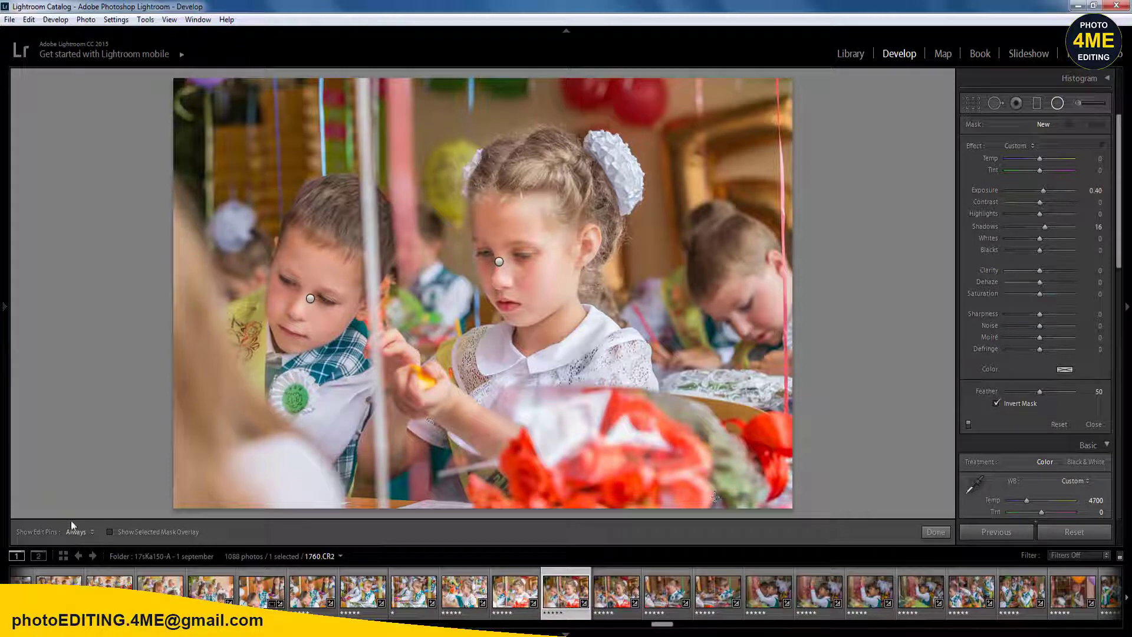
pyautogui.hotkey('shift', 'm')
pyautogui.click(44, 533)
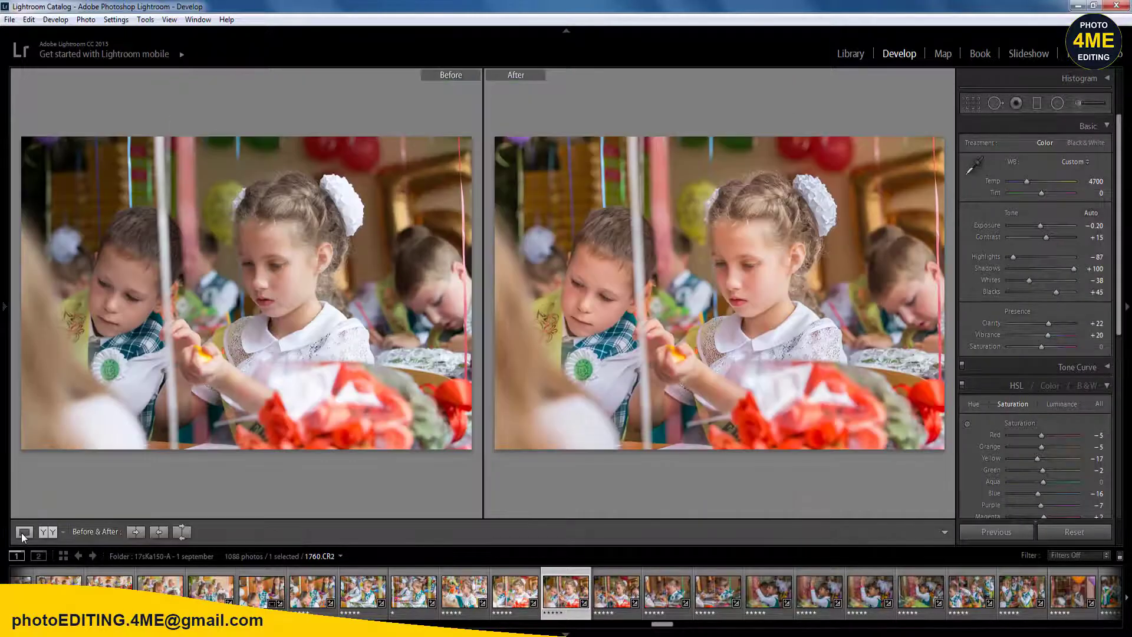
pyautogui.click(23, 533)
# - Synchronize the settings of the girl's photo with the brightened faces to the following ten photos
pyautogui.keyDown('shift'); pyautogui.click(1075, 594); pyautogui.keyUp('shift')
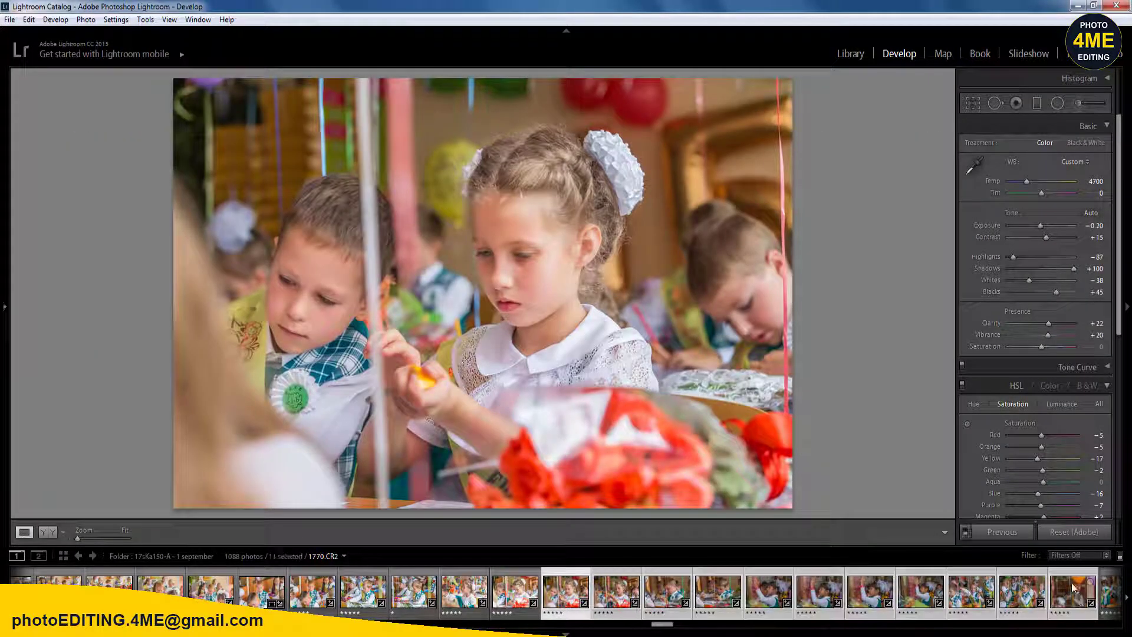
pyautogui.click(1010, 532)
pyautogui.click(637, 577)
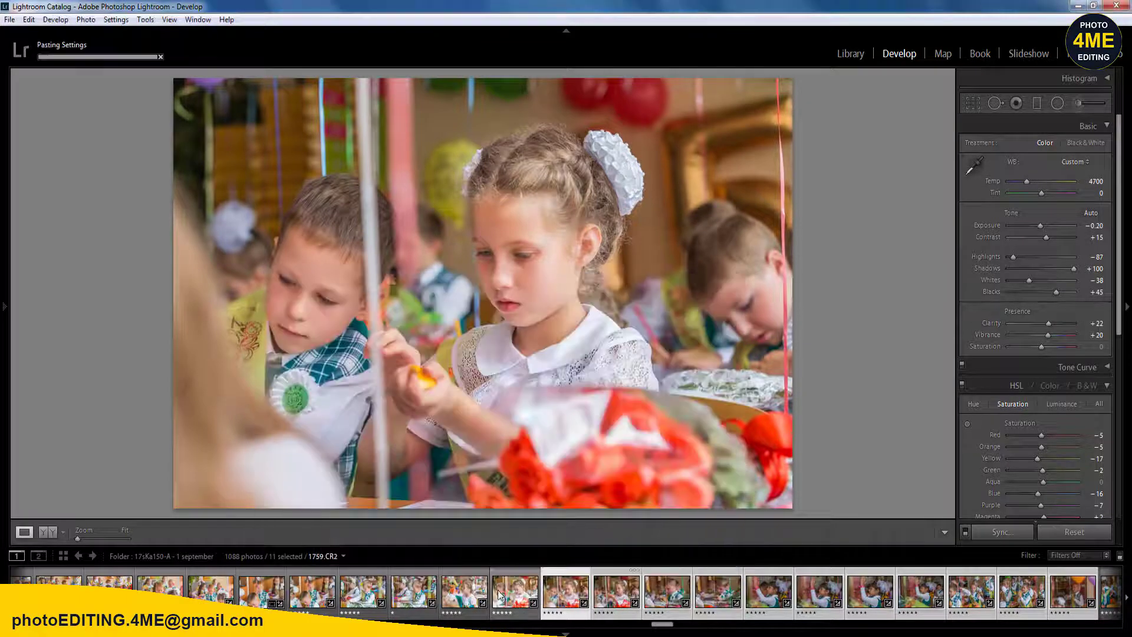
# - Crop the next shot of the girl with clasped hands inward from its left edge, keeping the original aspect ratio
pyautogui.click(616, 592)
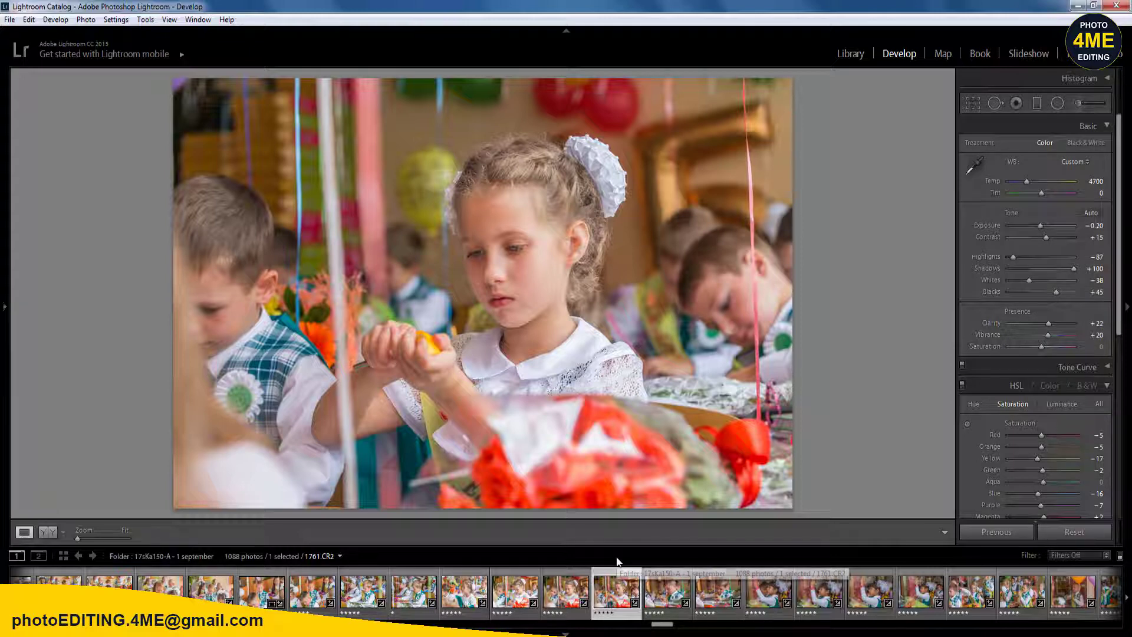
pyautogui.press('r')
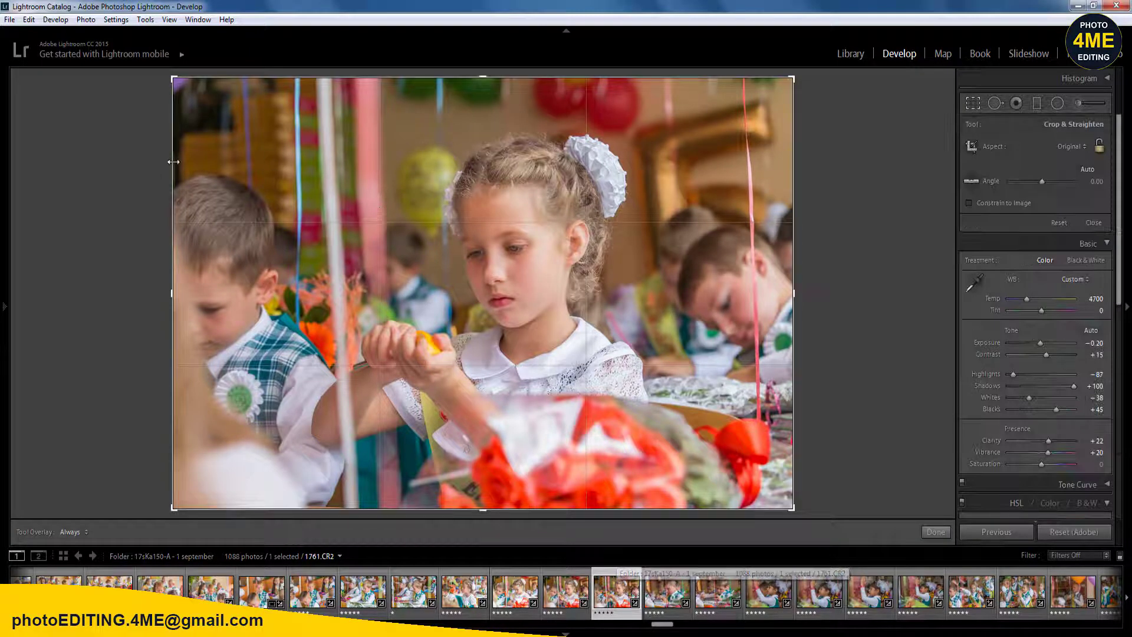
pyautogui.moveTo(174, 165); pyautogui.dragTo(208, 176)
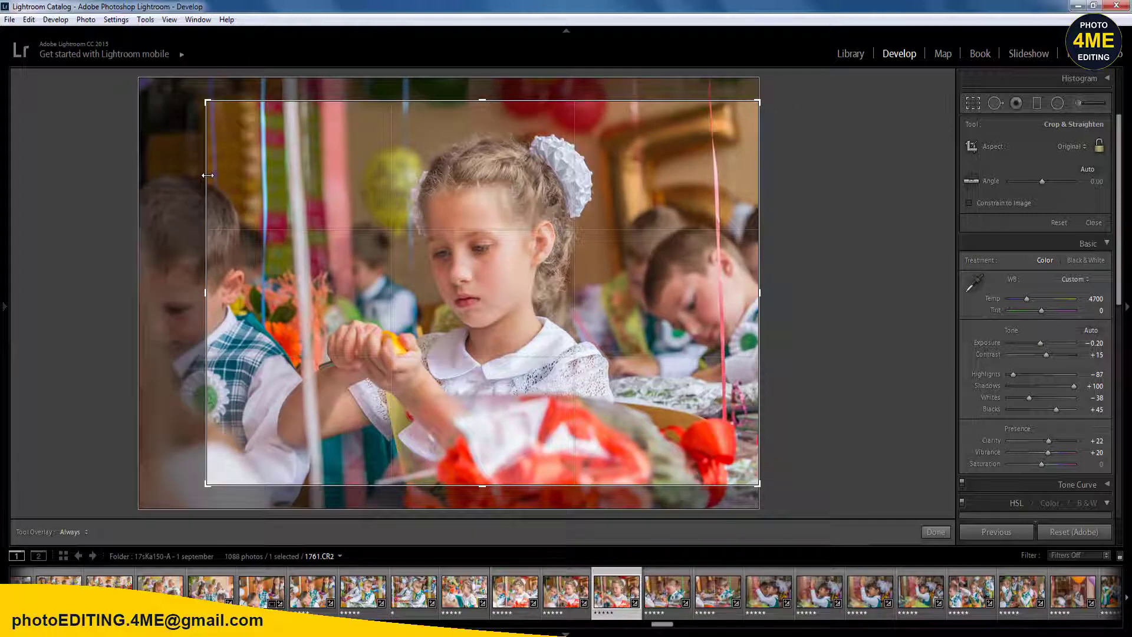
pyautogui.press('Return')
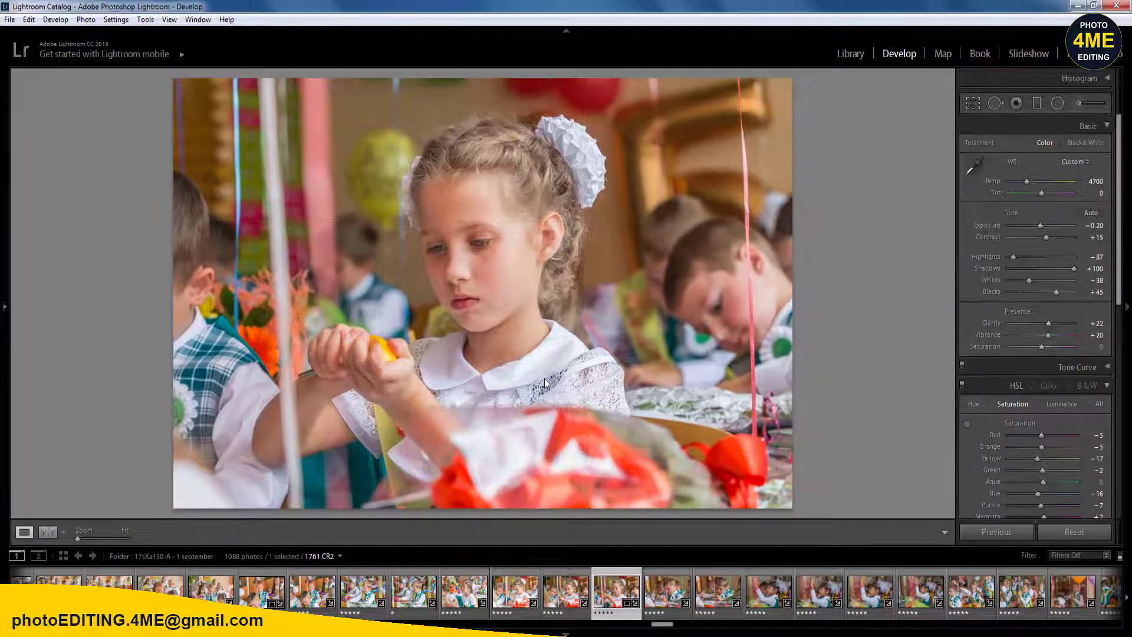
# - Rate the blurred photo of the boy holding a pencil case with one star and move on to the sharp shot
pyautogui.press('Left')
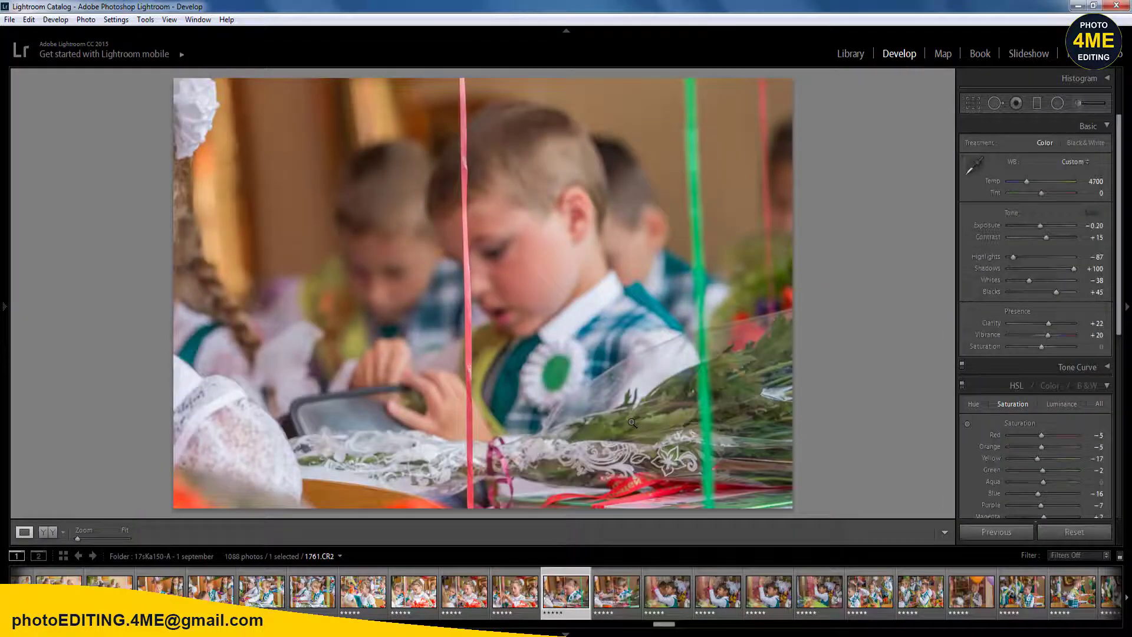
pyautogui.press('1')
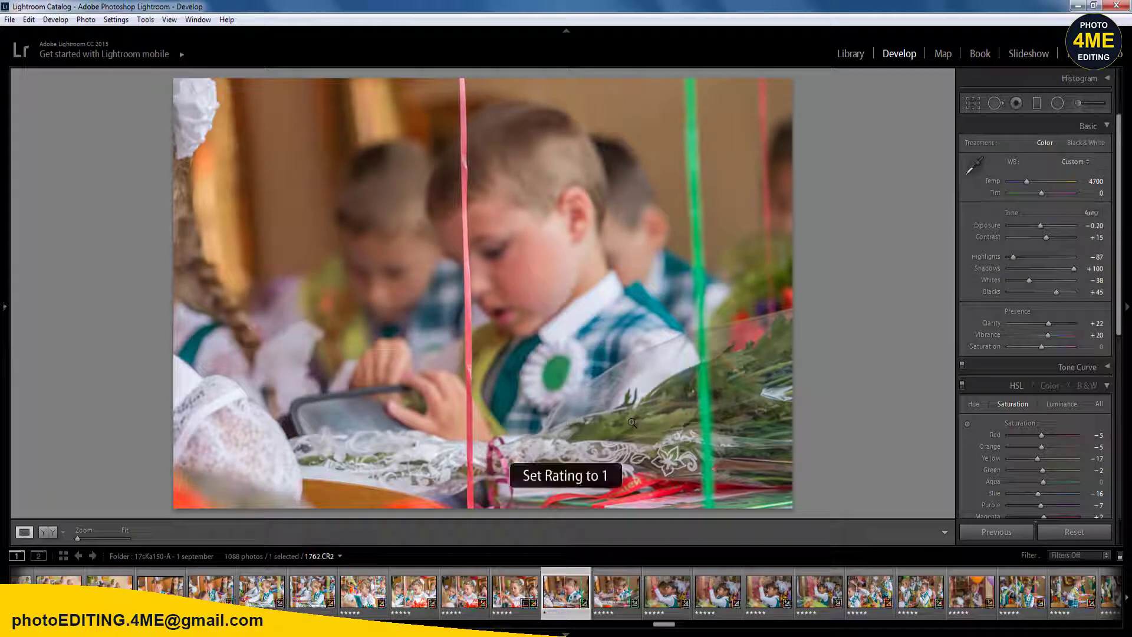
pyautogui.press('Right')
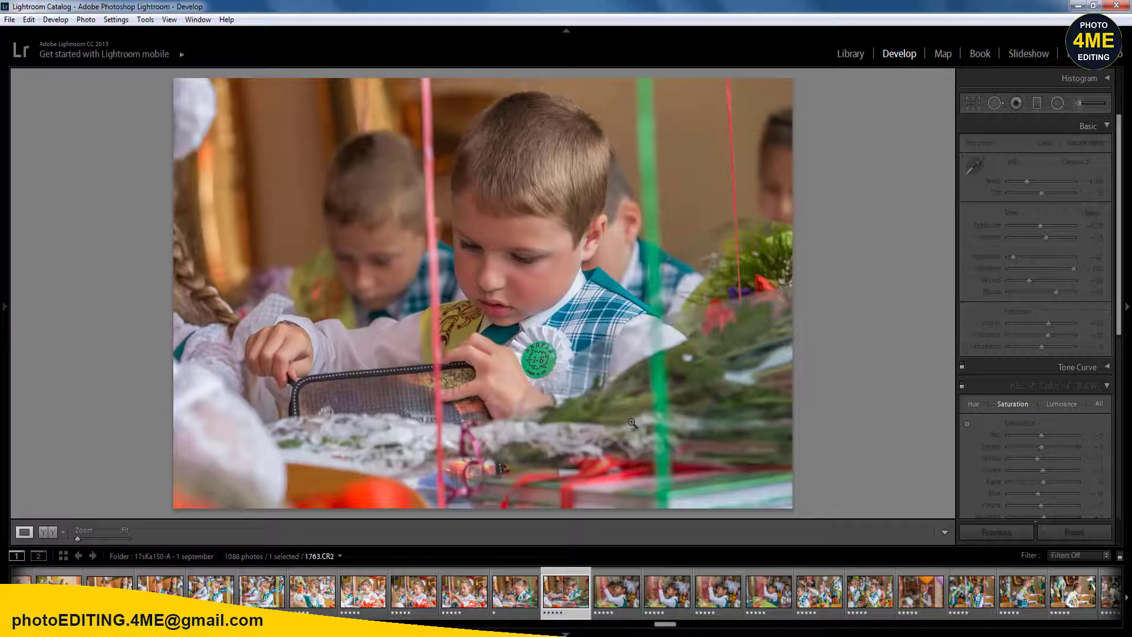
# - Brighten the face of the boy with the pencil case using a radial filter and set the photo's exposure to +0.10
pyautogui.hotkey('shift', 'm')
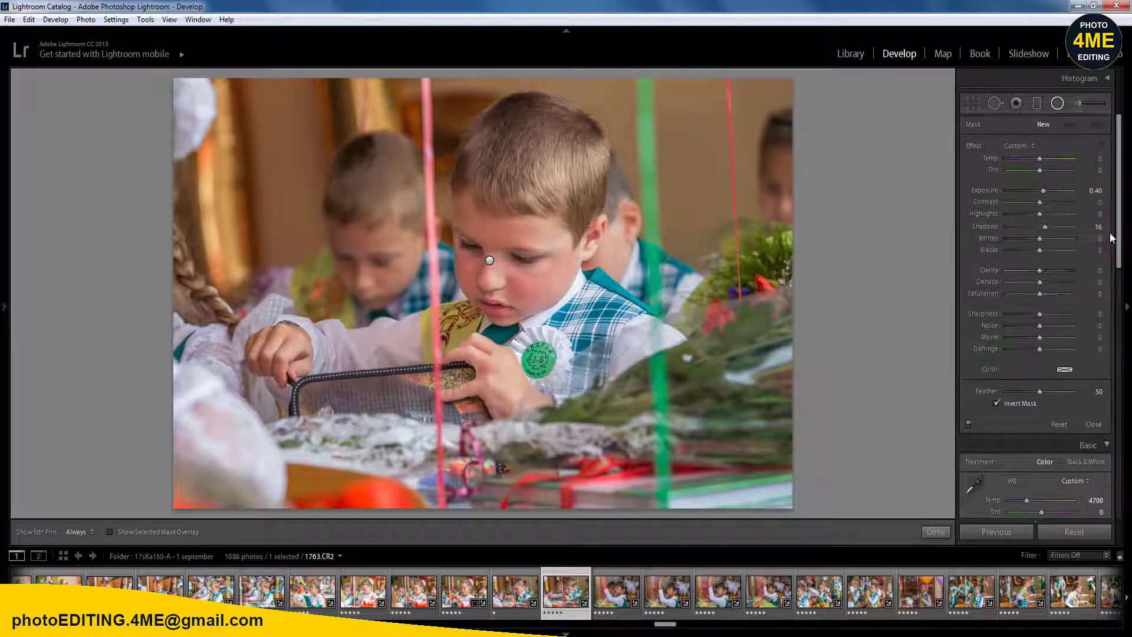
pyautogui.hotkey('shift', 'm')
pyautogui.click(1095, 226)
pyautogui.press('Up')
pyautogui.press('Return')
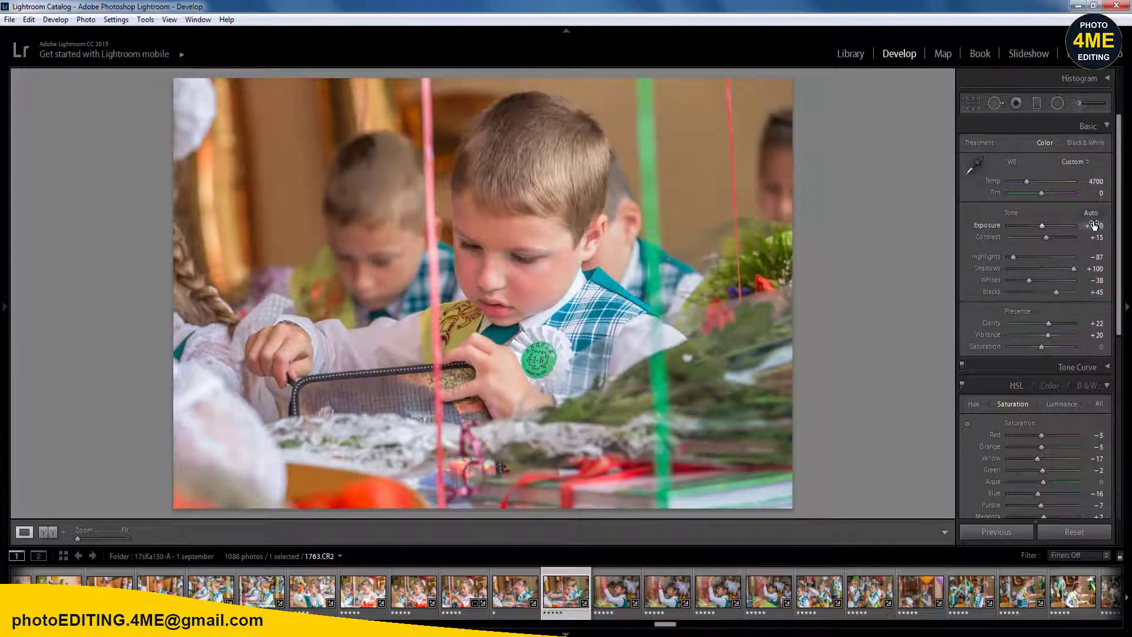
# - Synchronize the settings of the photo of the boy with the pencil case to the following eleven photos
pyautogui.moveTo(664, 624); pyautogui.dragTo(670, 624)
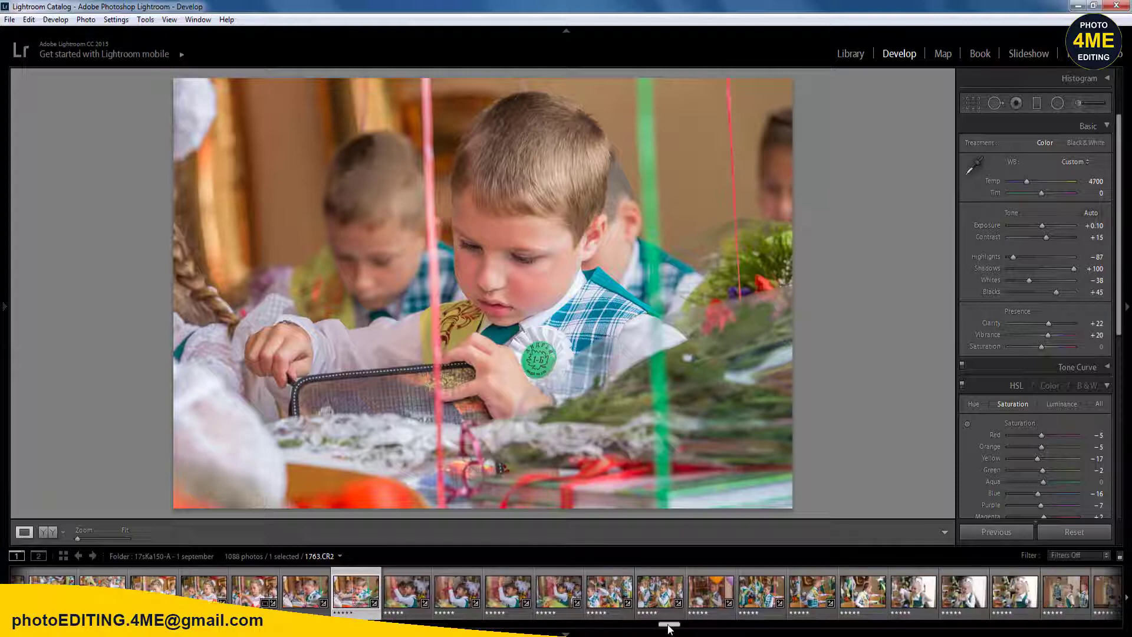
pyautogui.keyDown('shift'); pyautogui.click(914, 590); pyautogui.keyUp('shift')
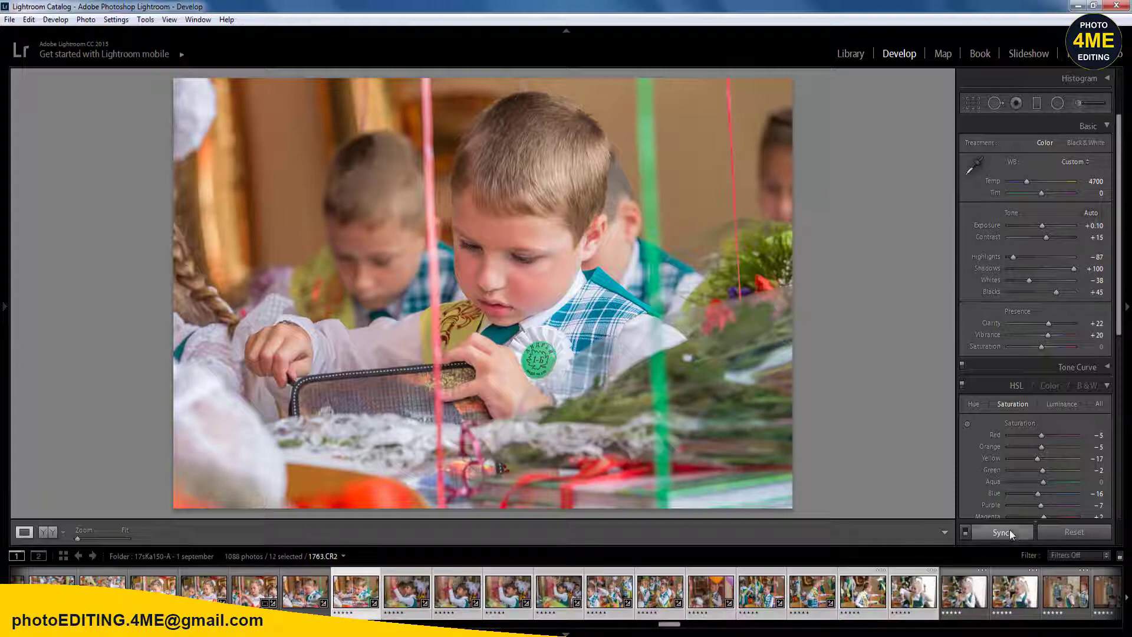
pyautogui.click(1002, 532)
pyautogui.click(637, 579)
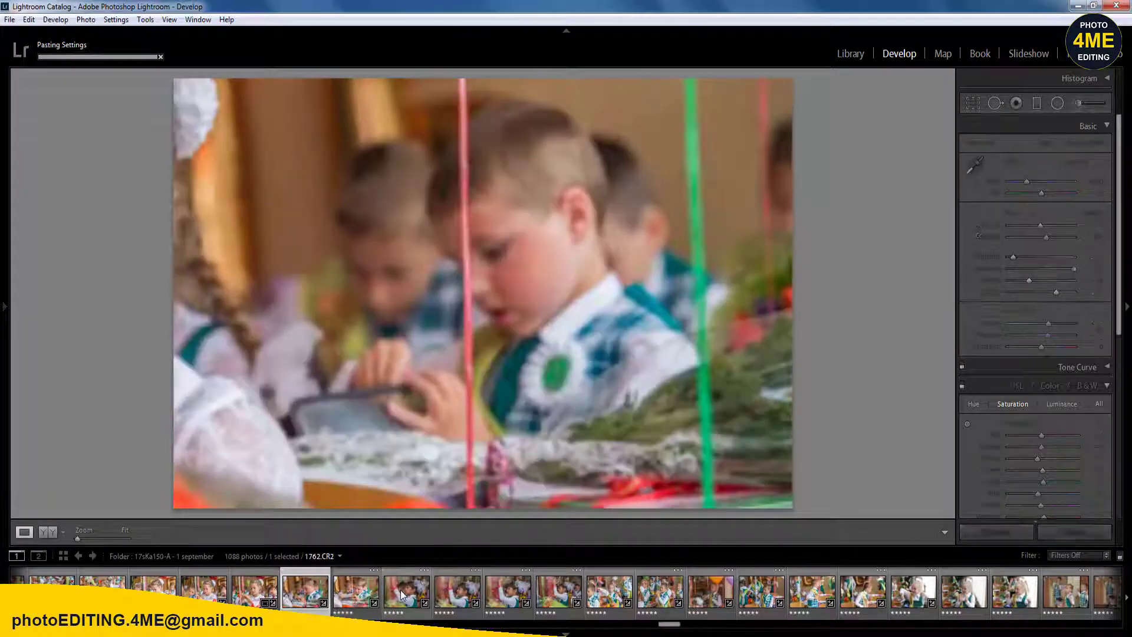
# - Brighten the face of the girl with the raised hand in two consecutive shots using radial filters with exposure 0.40 and shadows 16
pyautogui.click(401, 591)
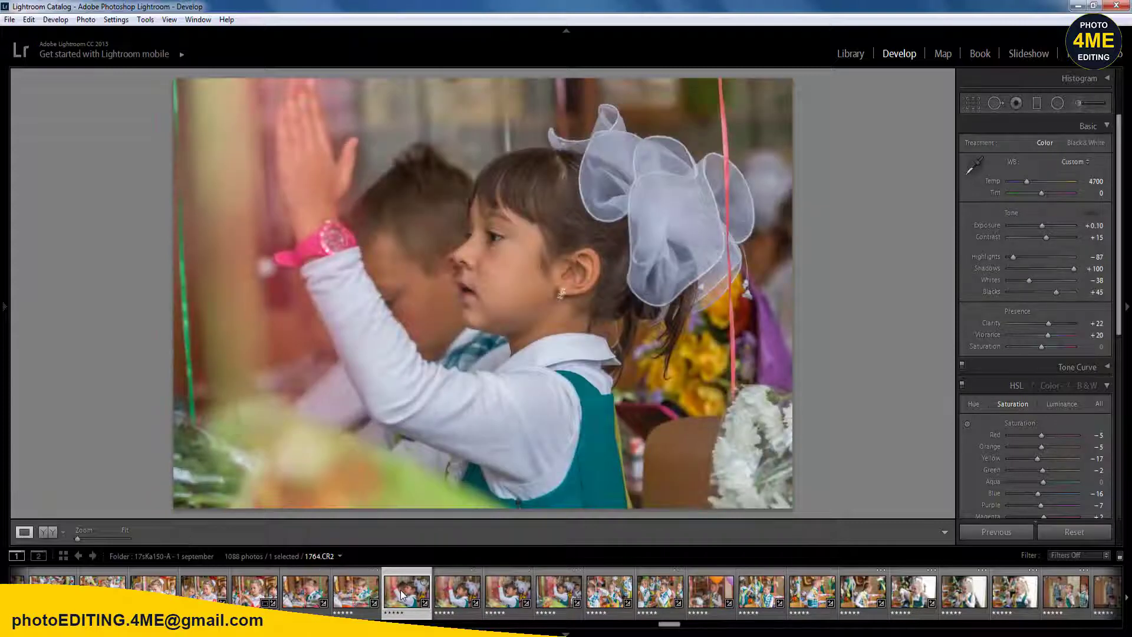
pyautogui.hotkey('shift', 'm')
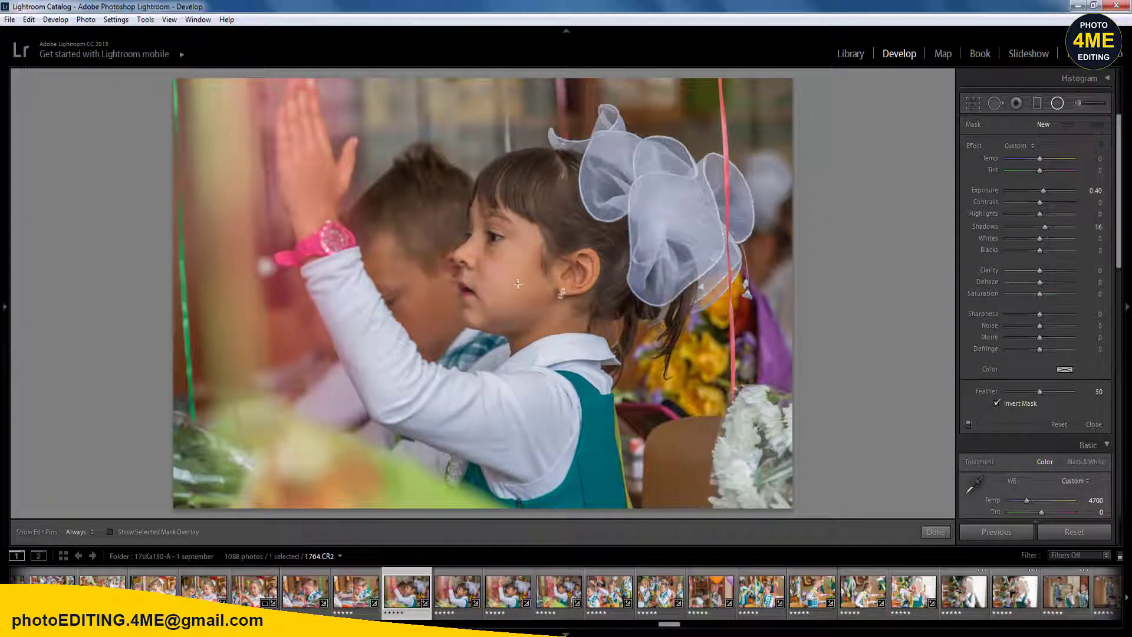
pyautogui.moveTo(450, 244); pyautogui.dragTo(666, 405)
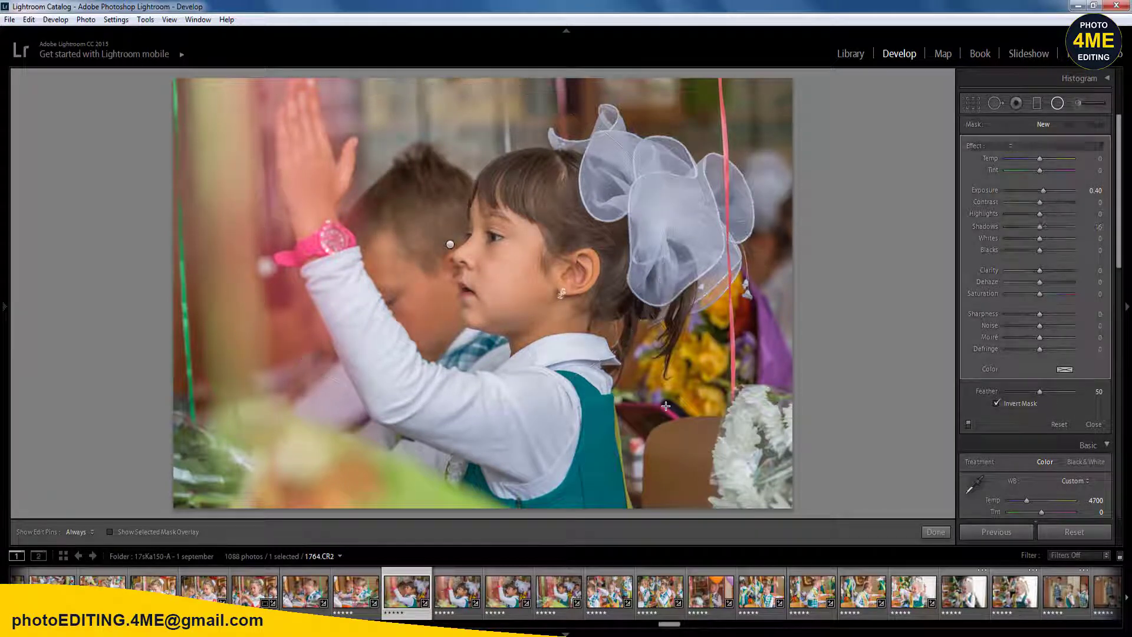
pyautogui.press('Right')
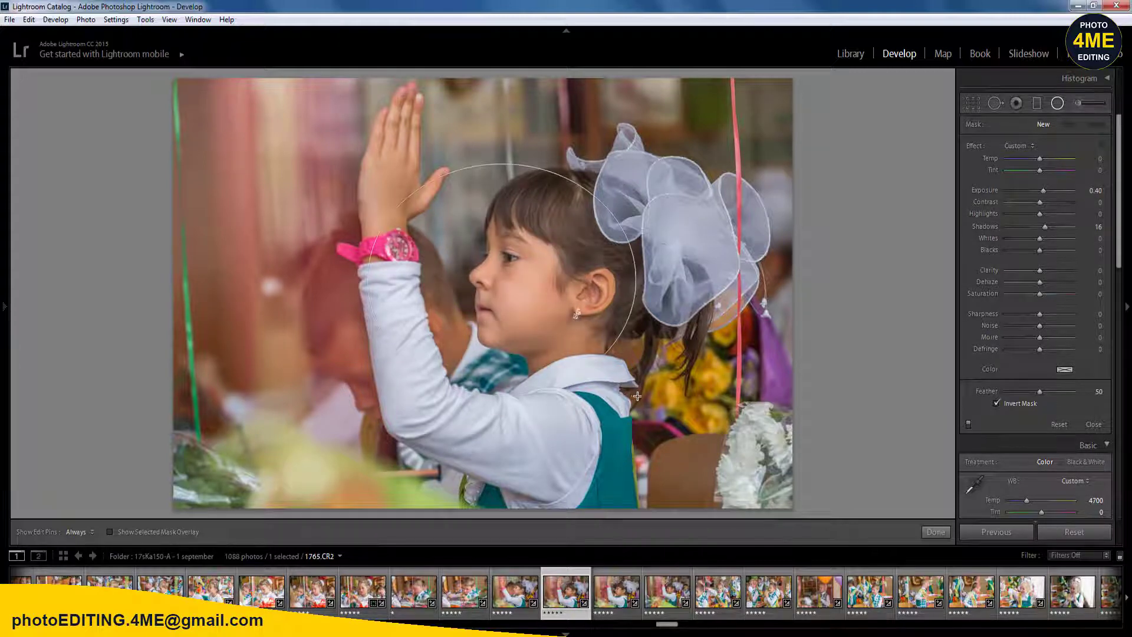
pyautogui.moveTo(637, 397); pyautogui.dragTo(663, 418)
# - Rate the next two shots of the girl with the raised hand with one star and move on to the girl in the sash
pyautogui.press('Right')
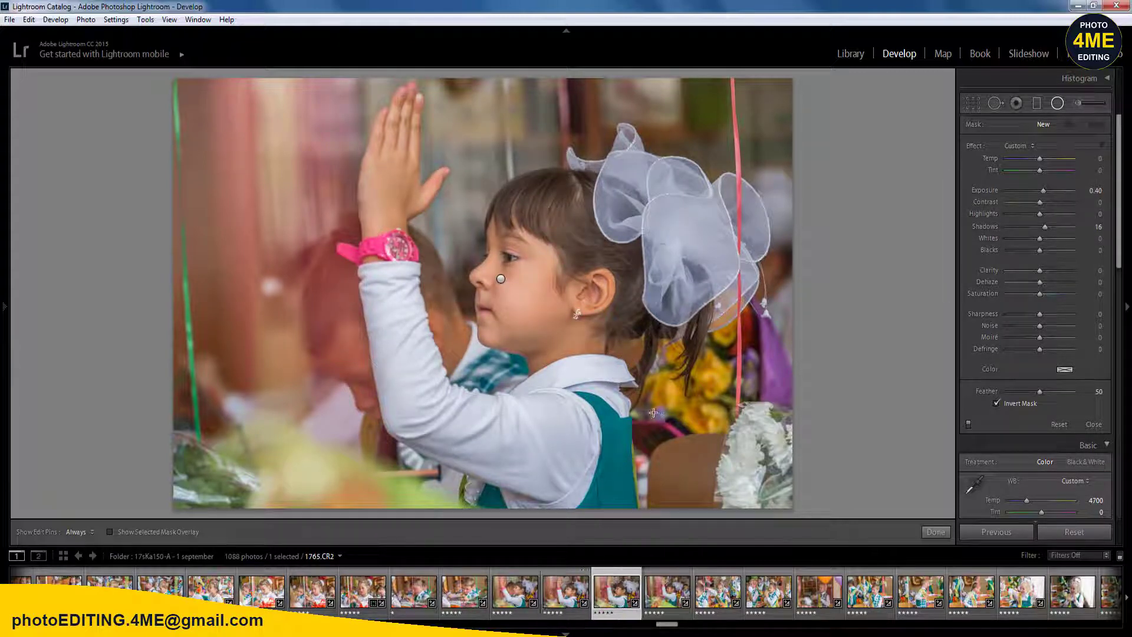
pyautogui.press('Left')
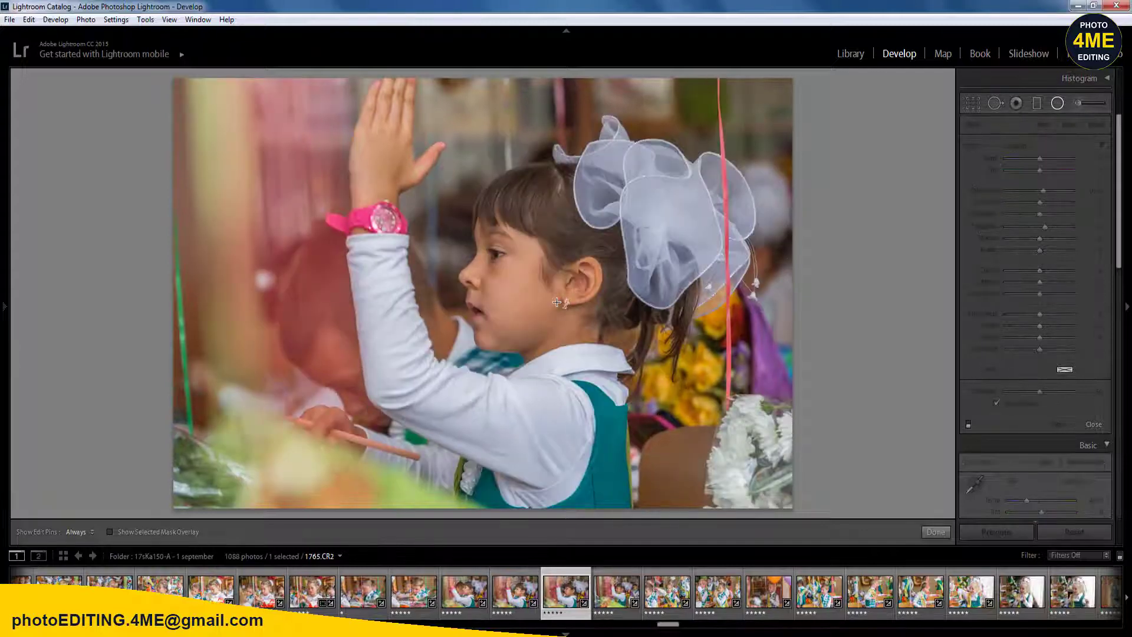
pyautogui.press('1')
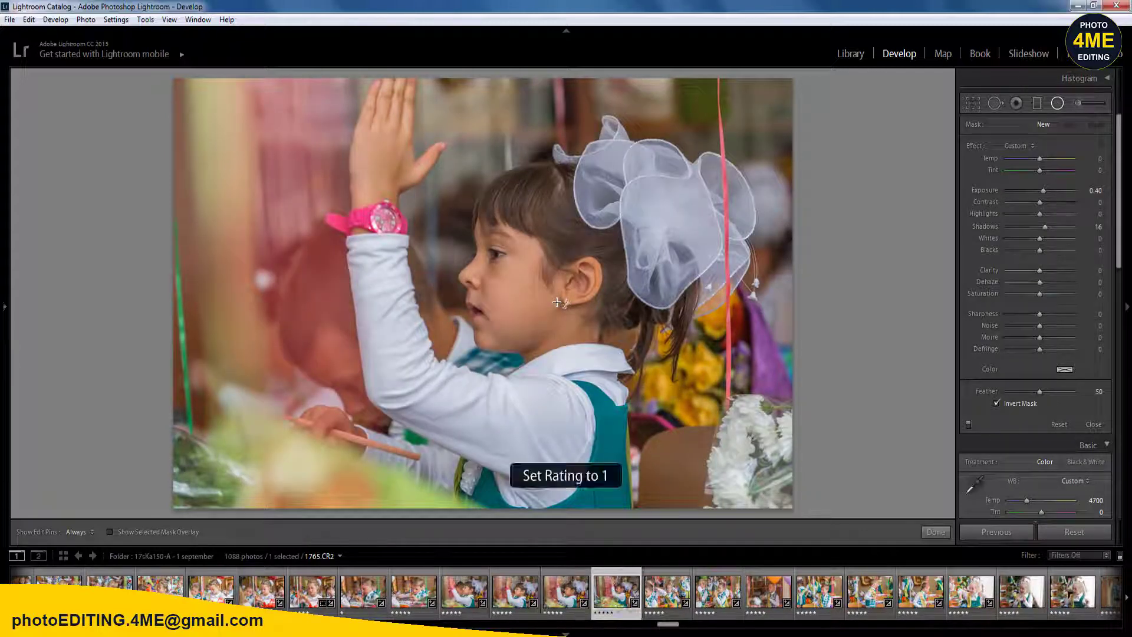
pyautogui.press('1')
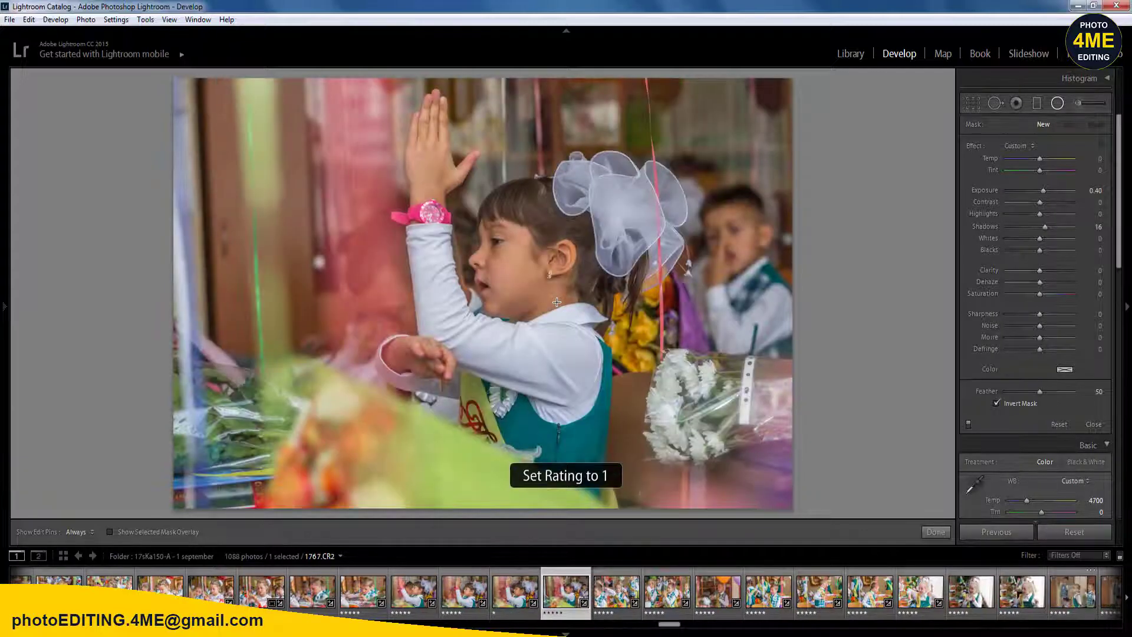
pyautogui.press('1')
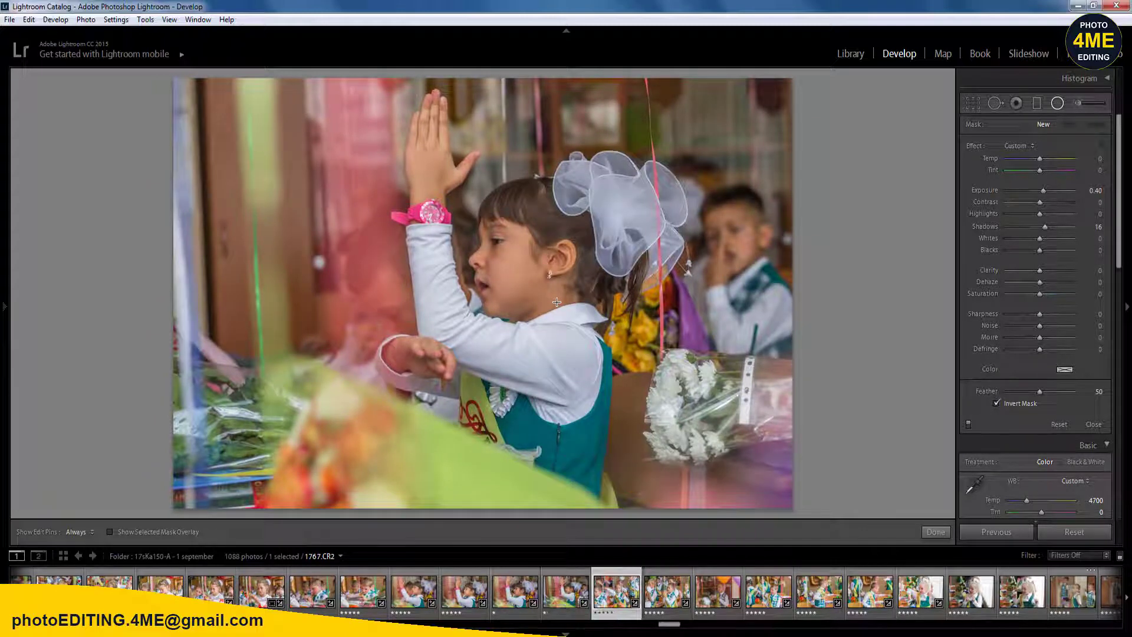
pyautogui.press('1')
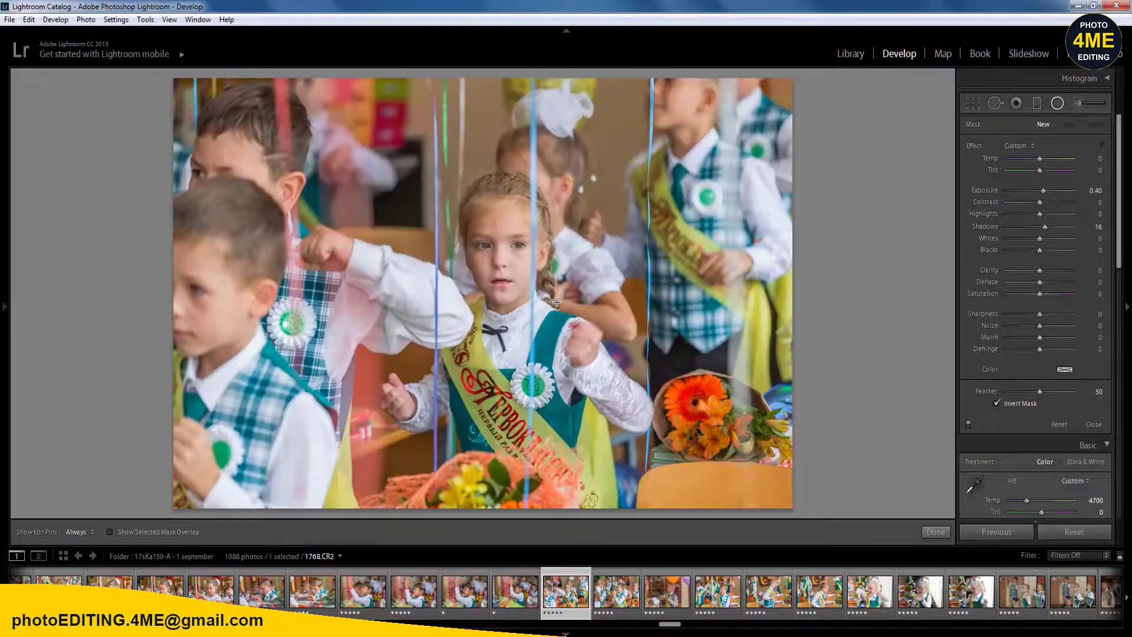
# - Set the white balance temperature of the photo of the girl in the sash to 4900 and crop inward from its left edge at the original aspect ratio
pyautogui.hotkey('shift', 'm')
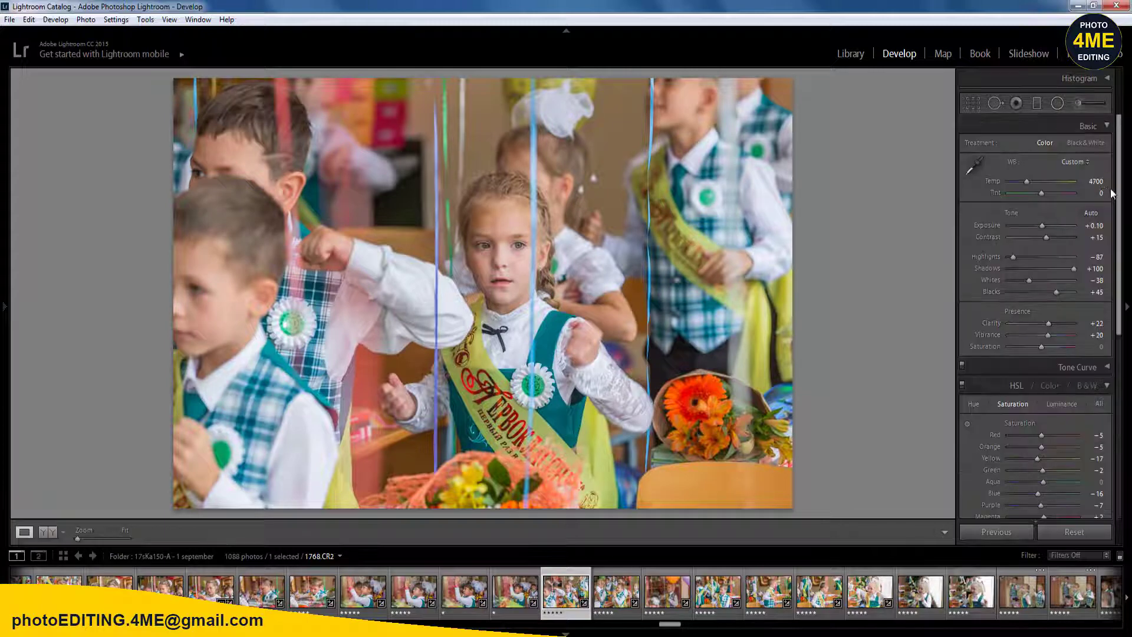
pyautogui.click(1098, 184)
pyautogui.write('4900')
pyautogui.press('Return')
pyautogui.press('r')
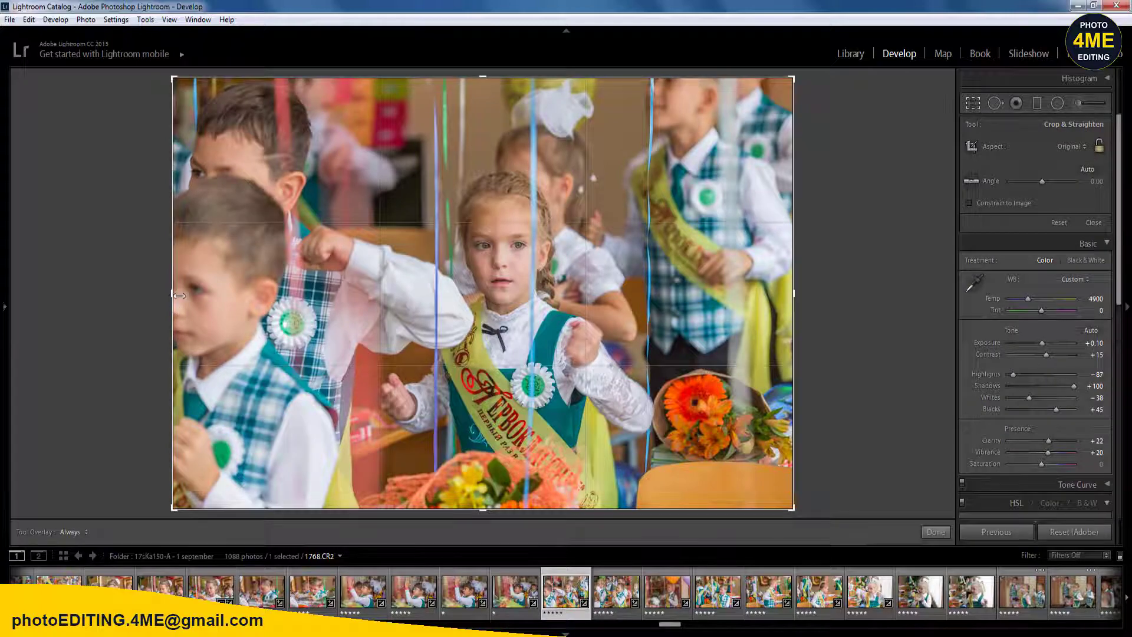
pyautogui.moveTo(172, 302); pyautogui.dragTo(199, 303)
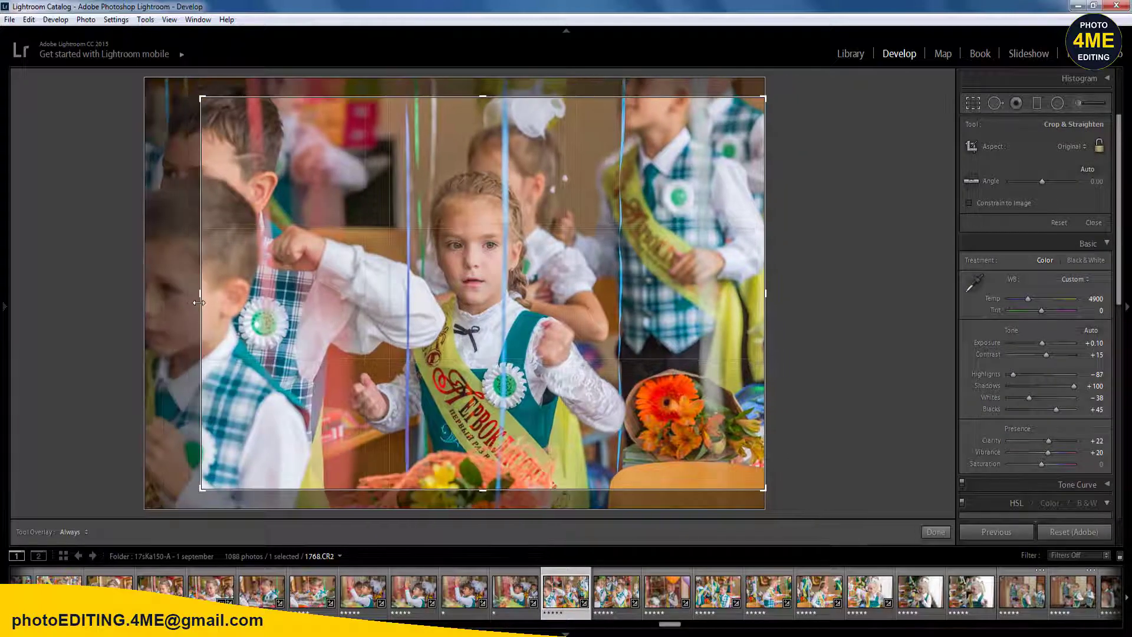
pyautogui.doubleClick(454, 288)
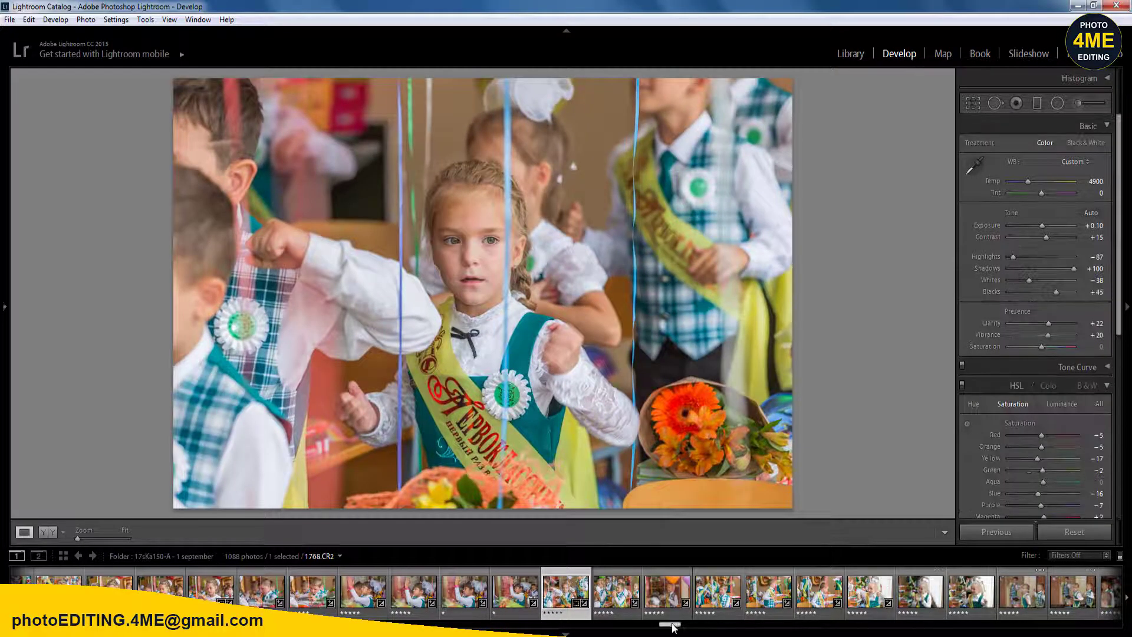
# - Synchronize the settings of the photo of the girl in the sash to the following fifteen photos
pyautogui.moveTo(671, 624); pyautogui.dragTo(677, 625)
pyautogui.keyDown('shift'); pyautogui.click(1048, 593); pyautogui.keyUp('shift')
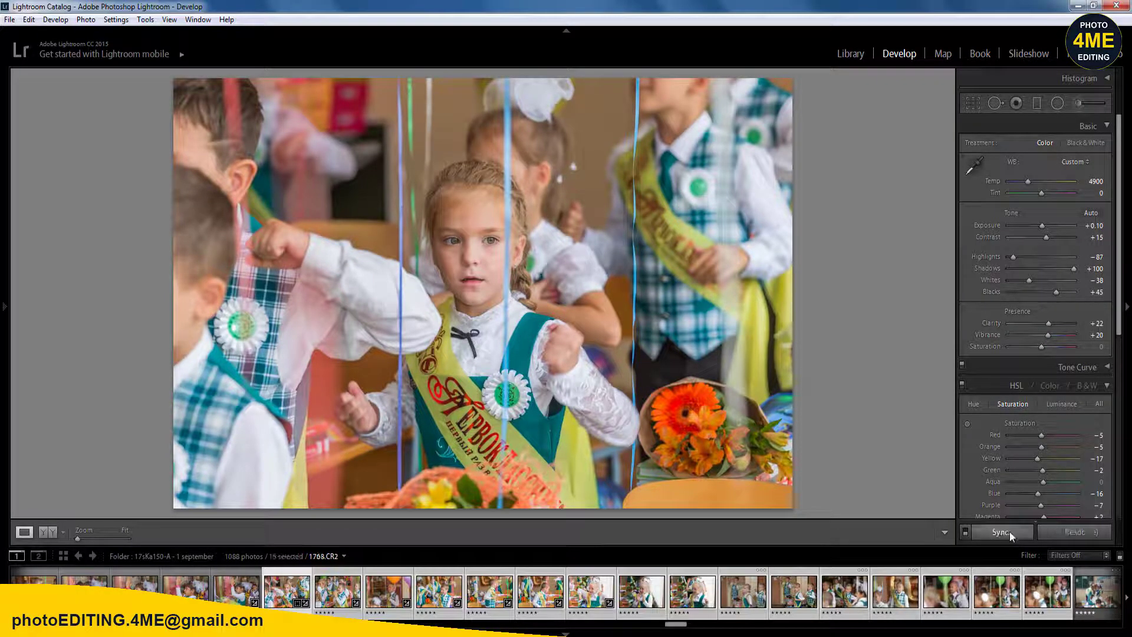
pyautogui.click(1001, 532)
pyautogui.click(631, 580)
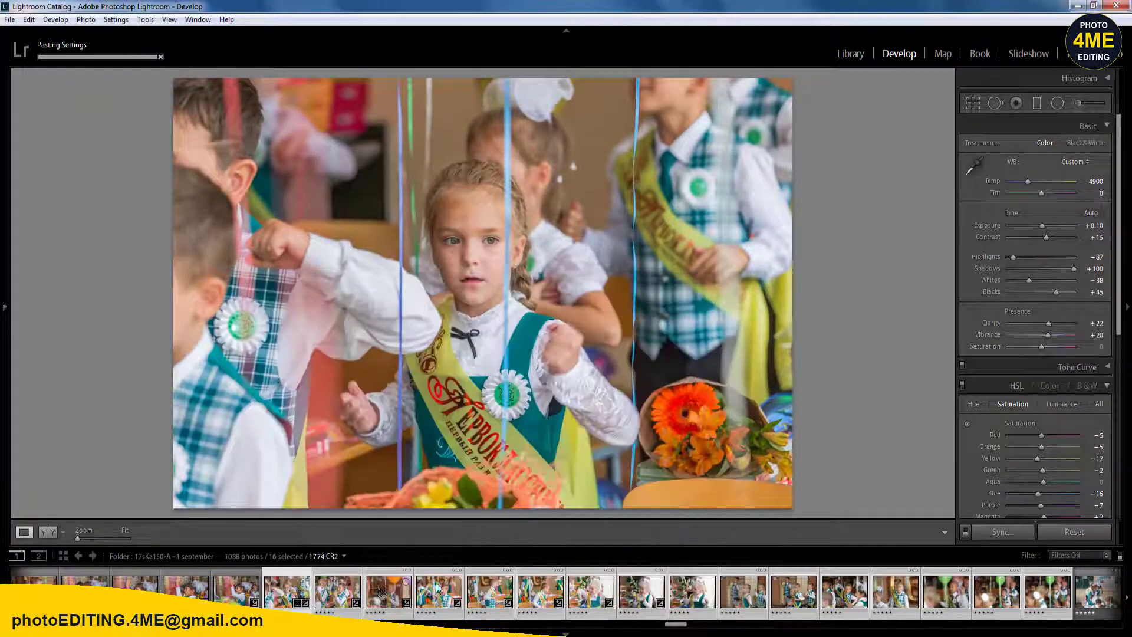
# - Review the synchronized photo of the clapping boy and open the shot of the boy under the orange balloon
pyautogui.click(236, 591)
pyautogui.click(335, 598)
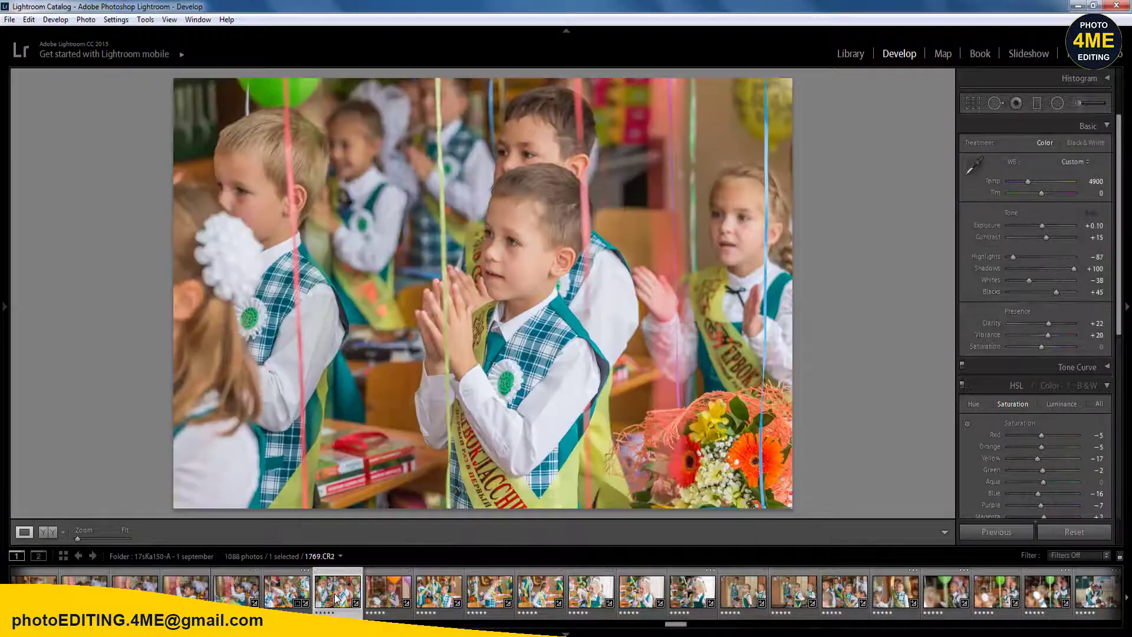
pyautogui.click(402, 588)
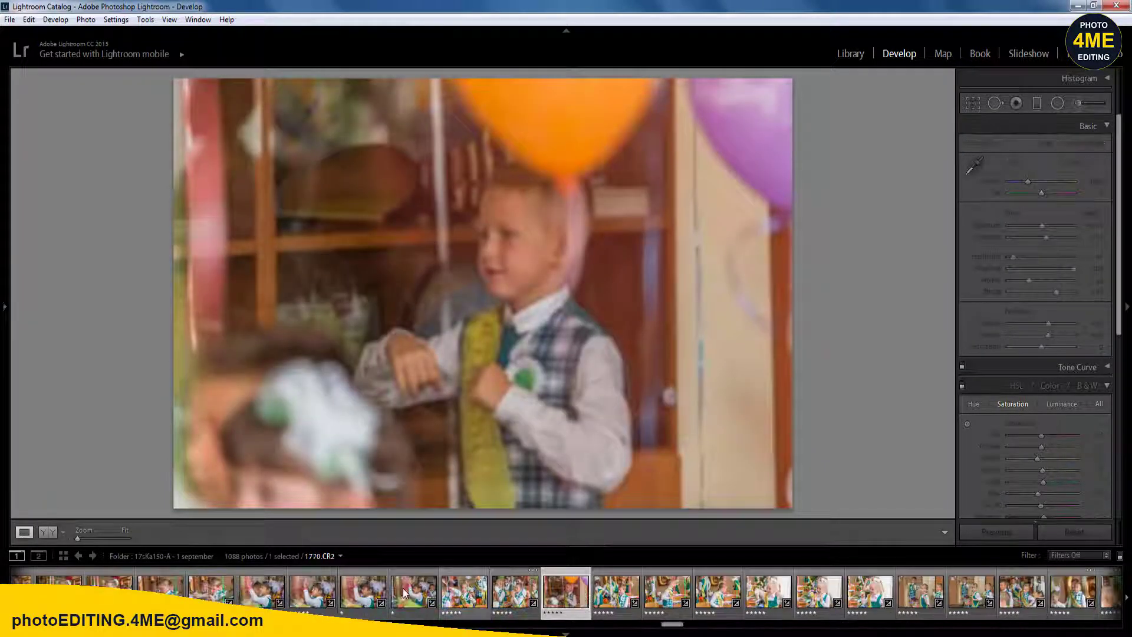
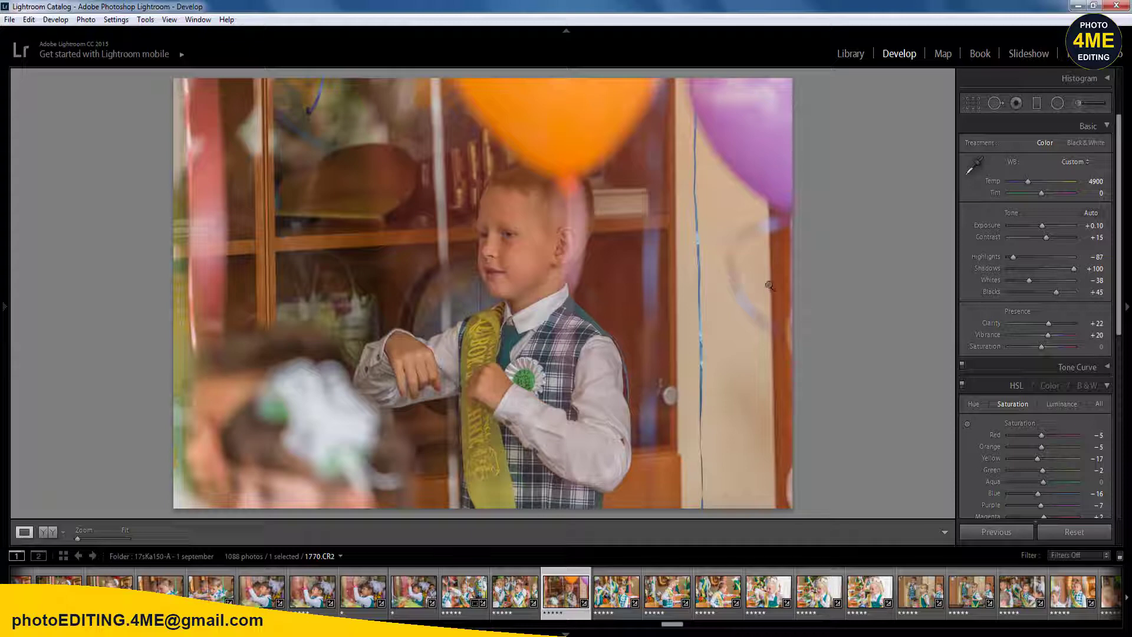
pyautogui.hotkey('shift', 'm')
pyautogui.moveTo(501, 240); pyautogui.dragTo(653, 409)
pyautogui.press('Return')
pyautogui.hotkey('shift', 'm')
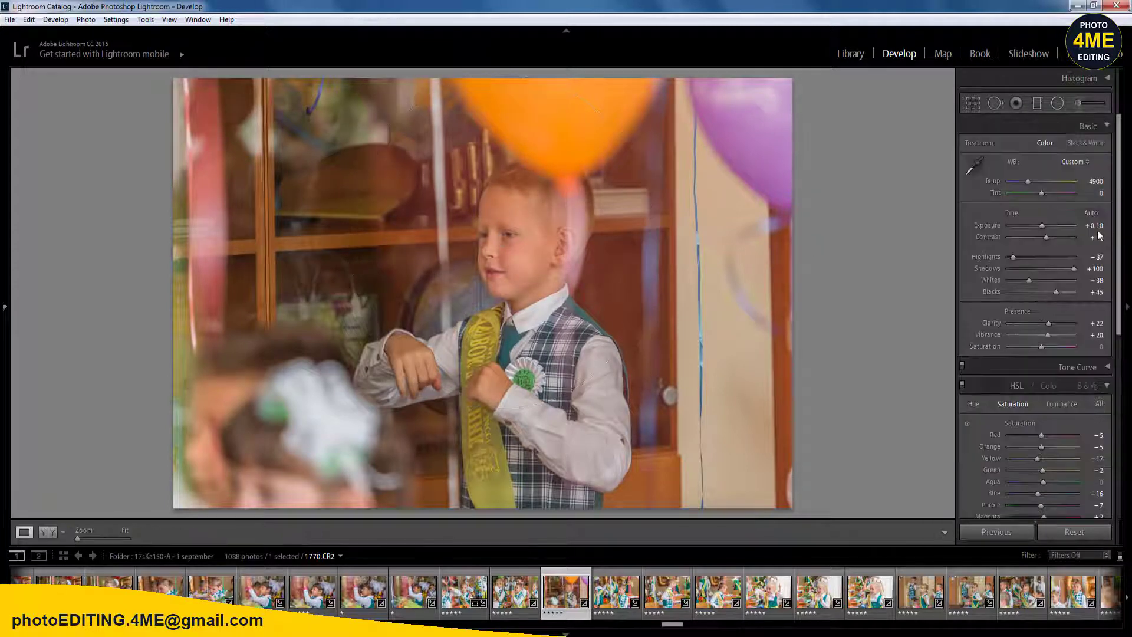
# - Set the exposure of 1770.CR2 to +0.40 and synchronize its develop settings with the range of photos that follows it
pyautogui.click(1093, 225)
pyautogui.press('Return')
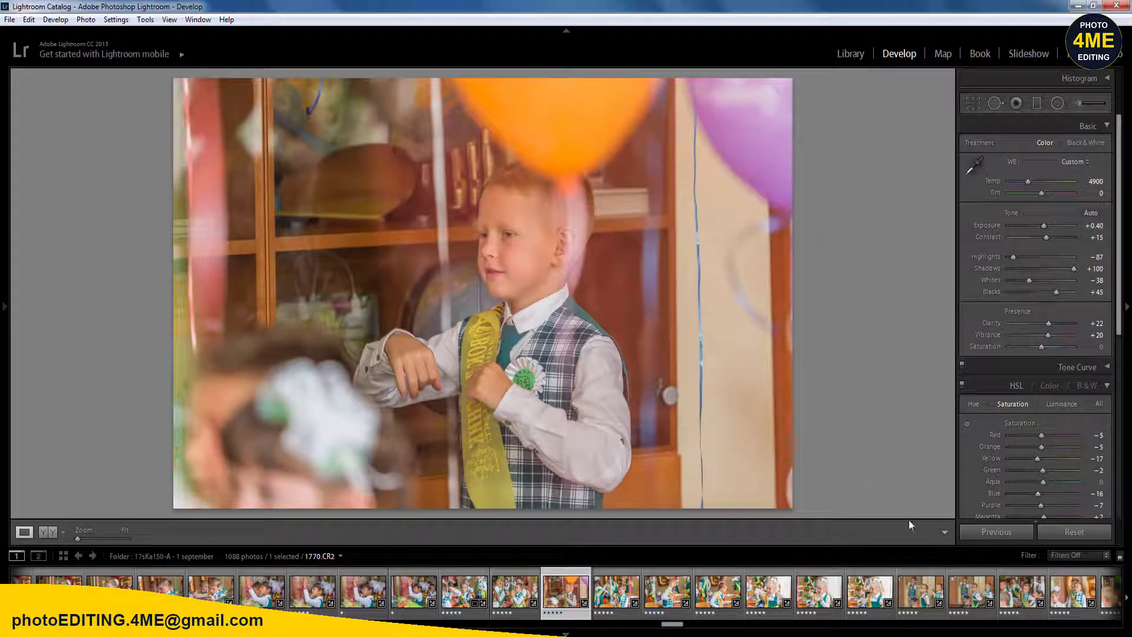
pyautogui.moveTo(673, 626); pyautogui.dragTo(676, 626)
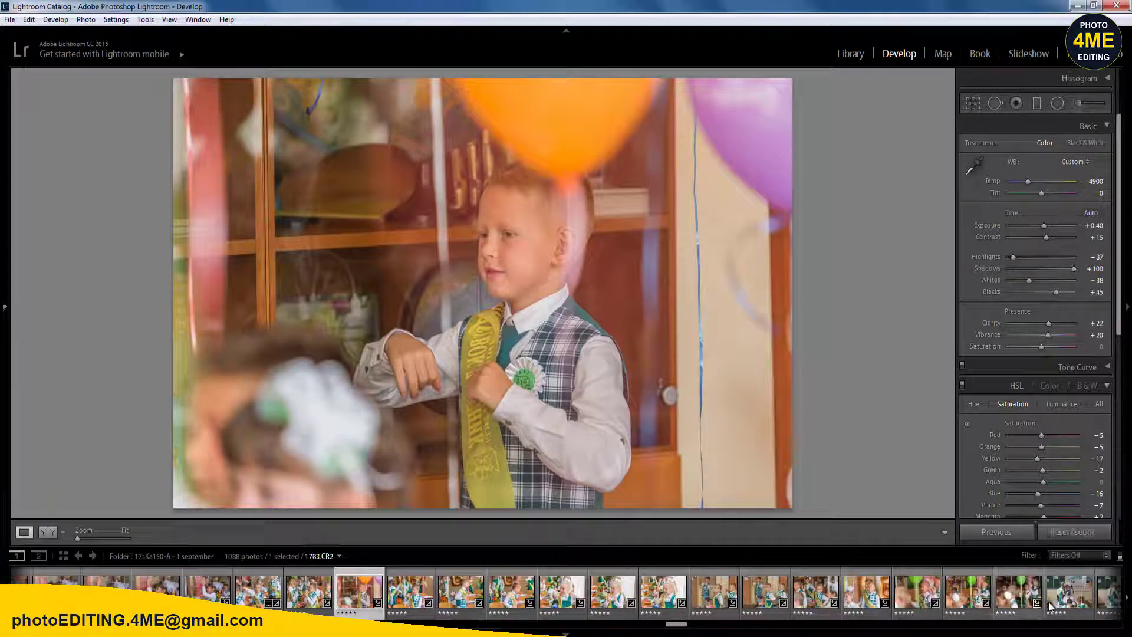
pyautogui.keyDown('shift'); pyautogui.click(1070, 591); pyautogui.keyUp('shift')
pyautogui.click(1009, 533)
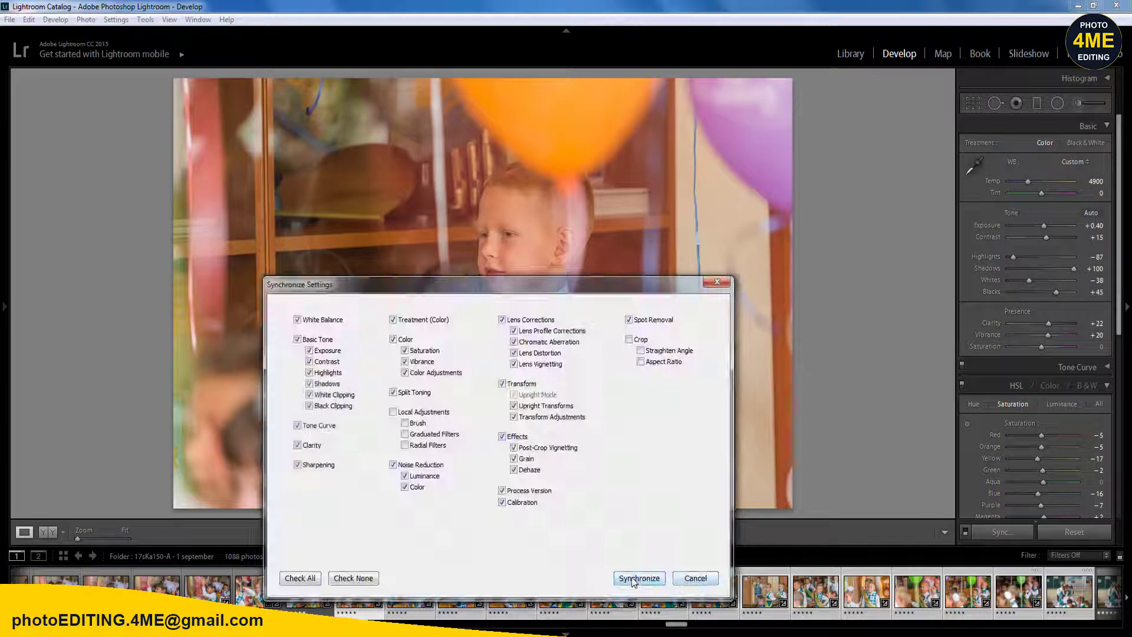
pyautogui.click(614, 577)
# - Go to photo 1771.CR2 of the boy beside the bouquet and set its exposure to +0.20
pyautogui.click(300, 603)
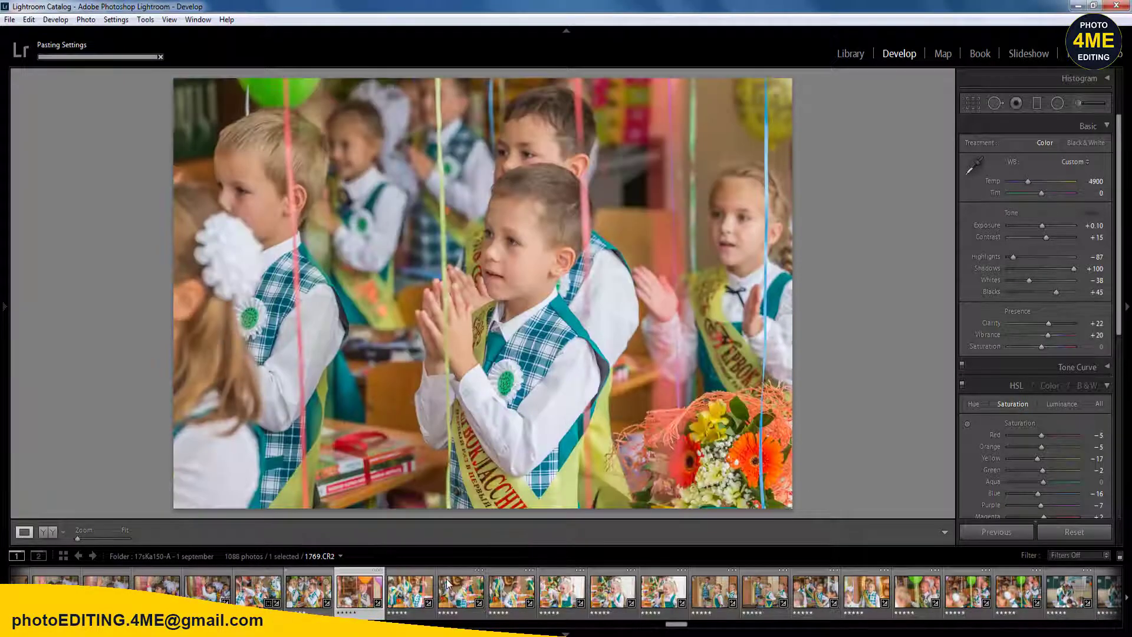
pyautogui.click(360, 591)
pyautogui.press('Right')
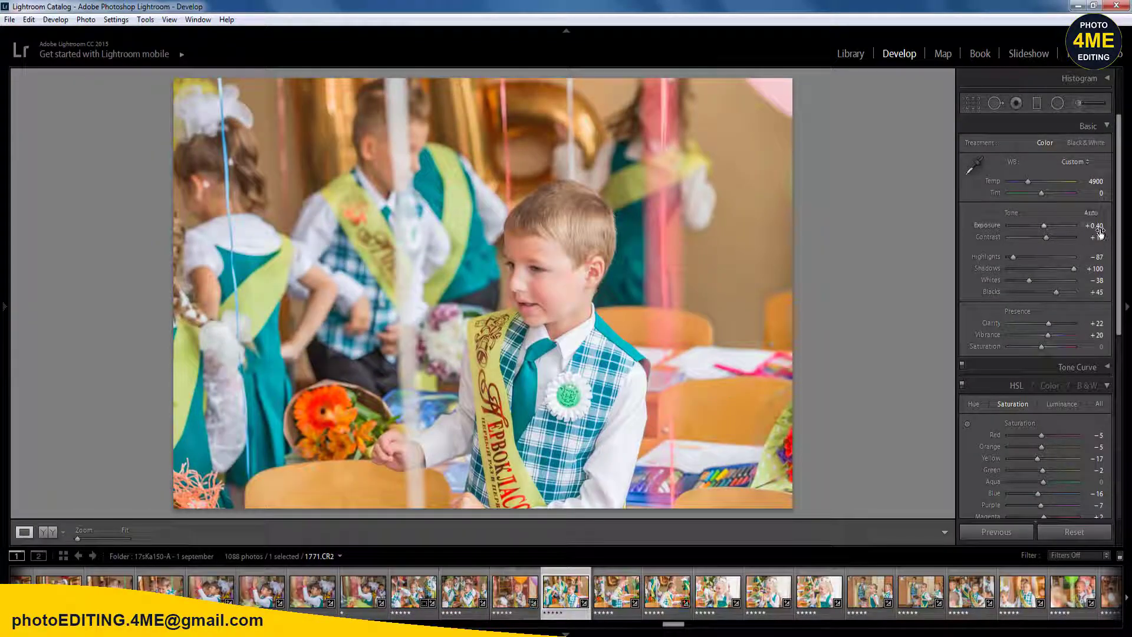
pyautogui.click(1097, 226)
pyautogui.write('0.2')
pyautogui.press('Return')
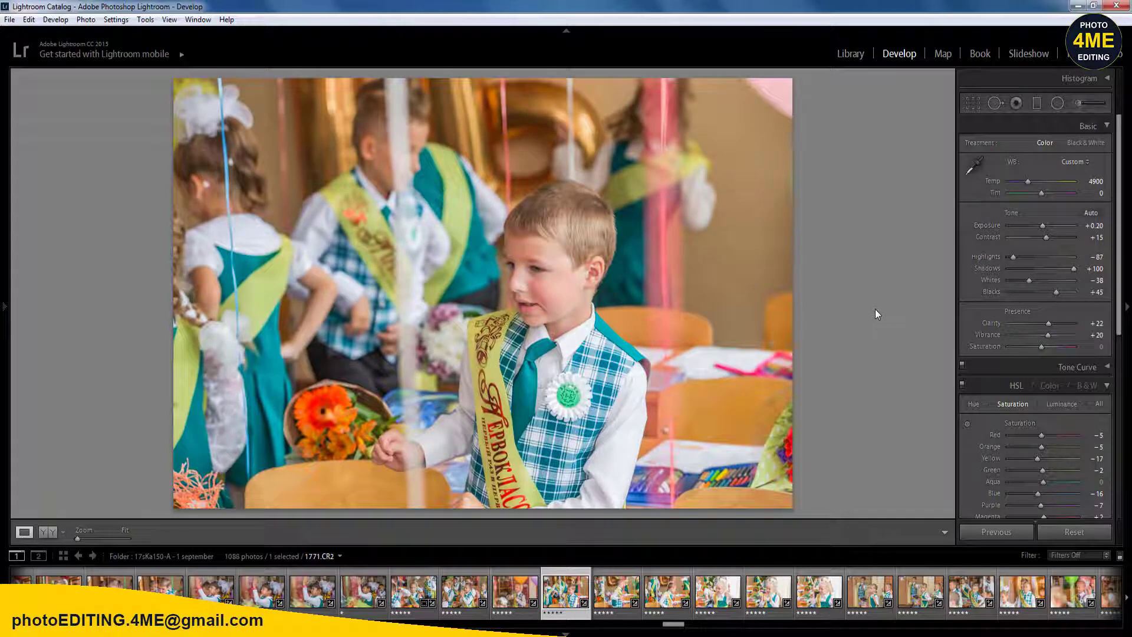
# - Crop 1771.CR2 slightly tighter from its upper-left corner, keeping the original aspect ratio
pyautogui.press('r')
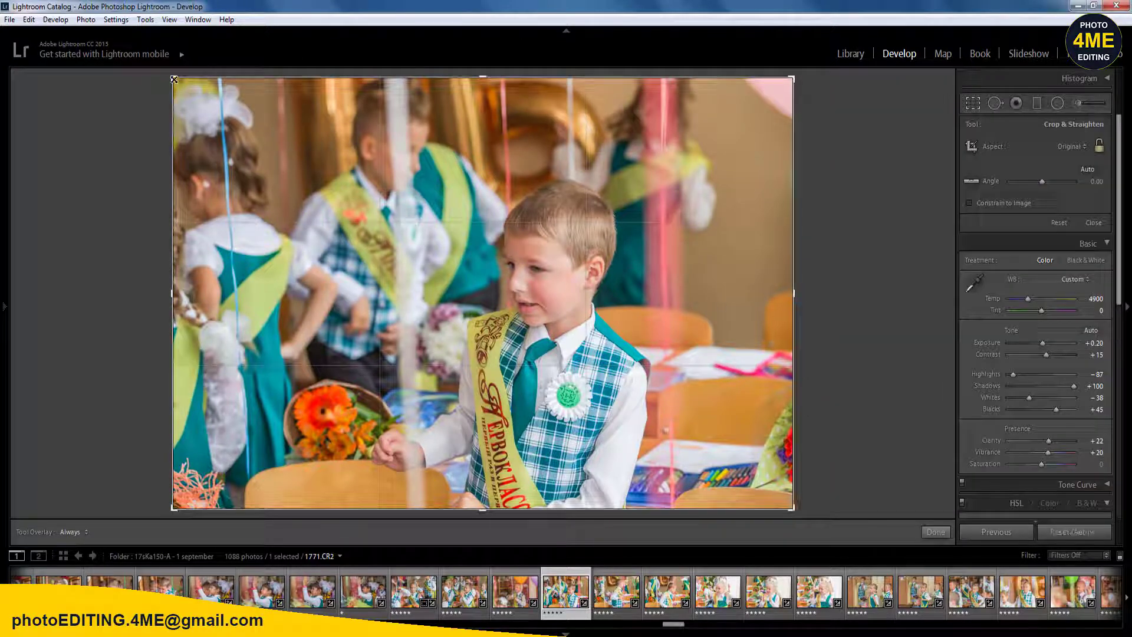
pyautogui.moveTo(174, 87); pyautogui.dragTo(194, 103)
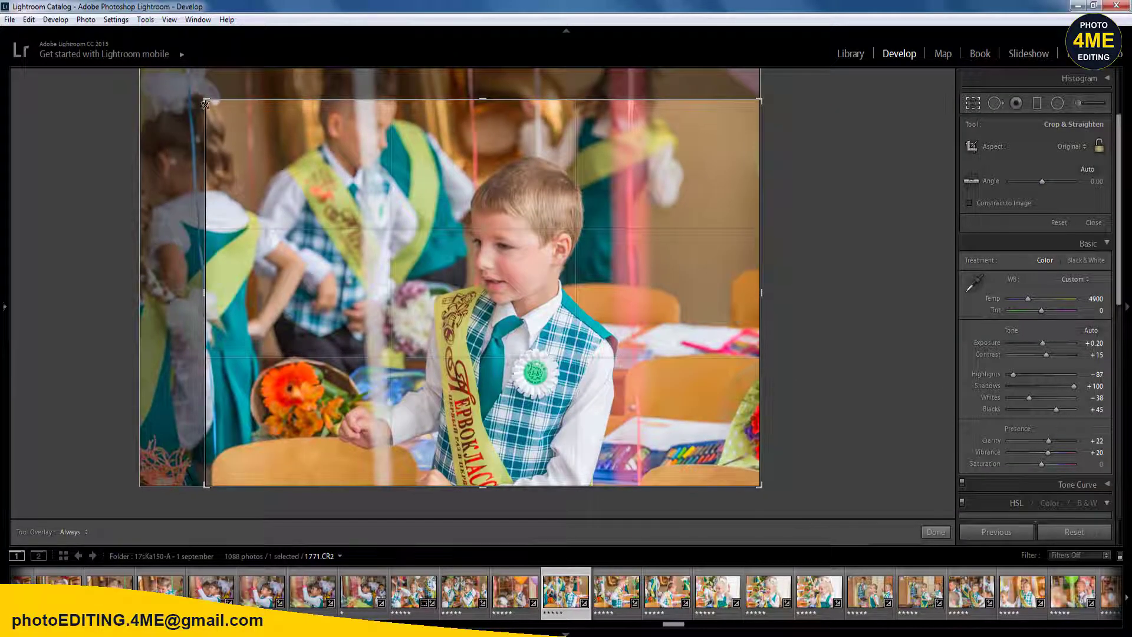
pyautogui.press('Return')
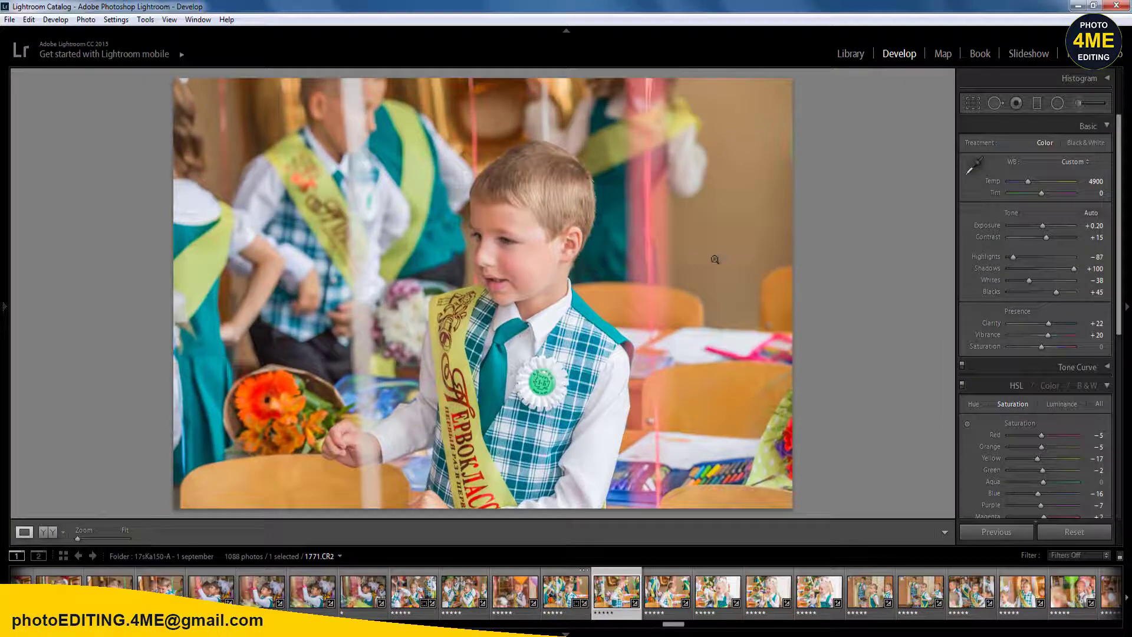
# - Rate the photos 1772.CR2 and 1773.CR2 one star each and move on to 1774.CR2
pyautogui.press('Right')
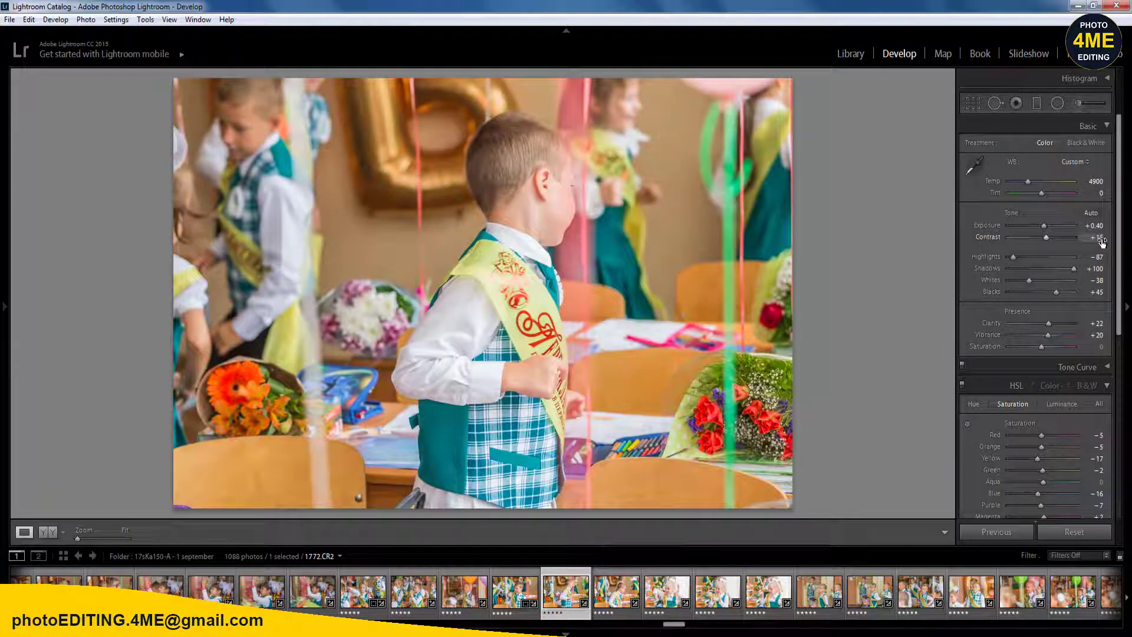
pyautogui.press('1')
pyautogui.press('Right')
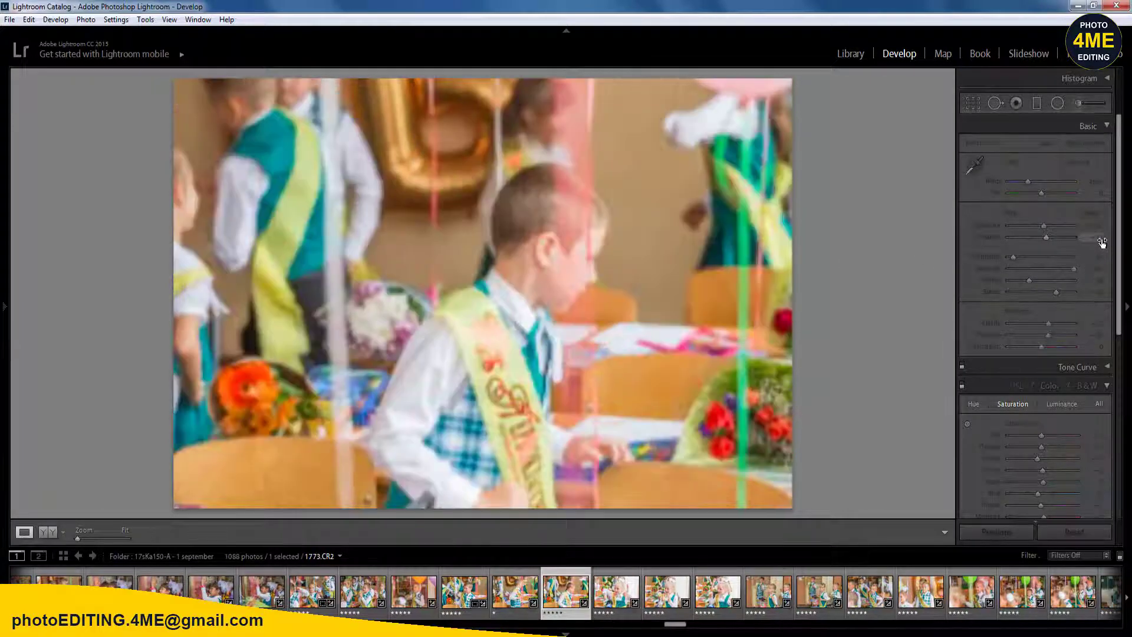
pyautogui.press('1')
pyautogui.press('Right')
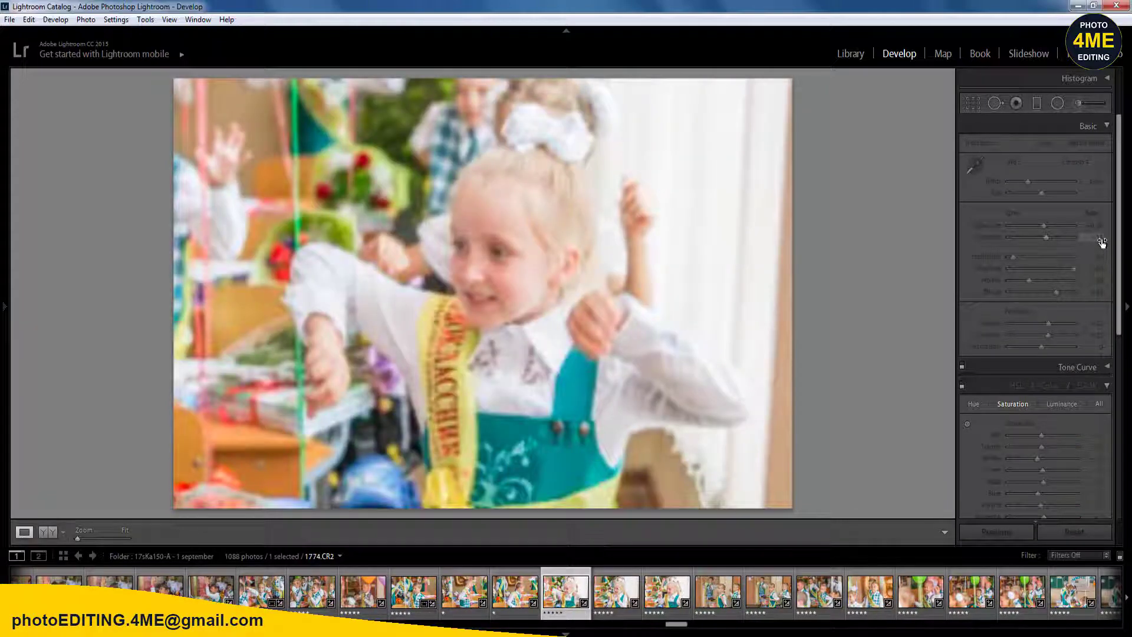
# - Set the exposure of 1774.CR2, the girl with the white bow, to +0.10
pyautogui.click(1095, 227)
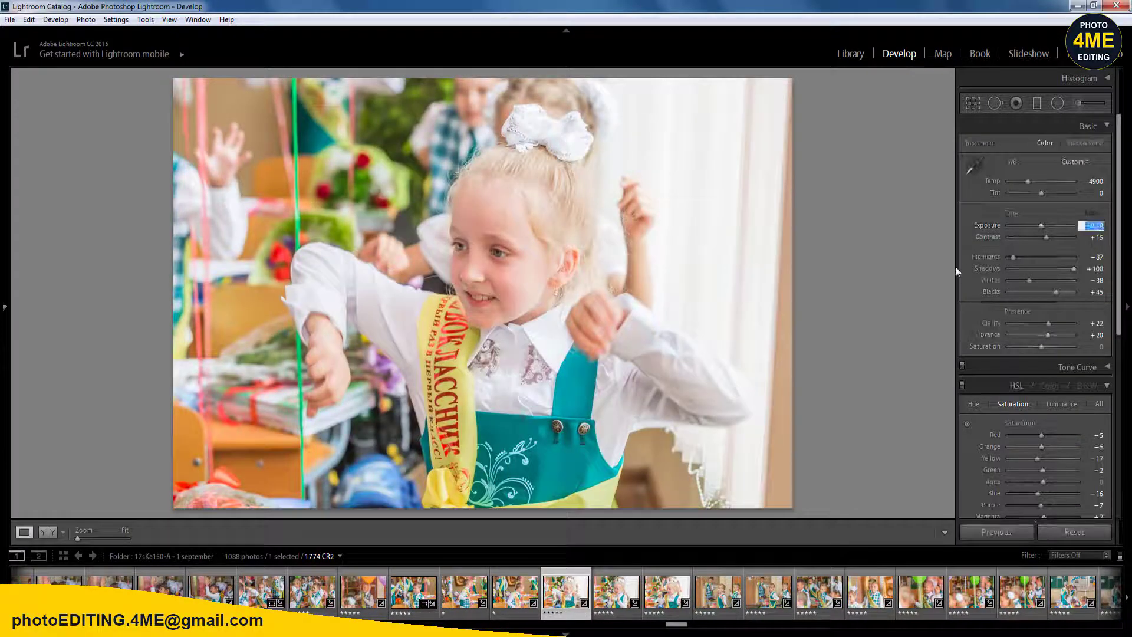
pyautogui.press('Up')
pyautogui.press('Up')
pyautogui.press('Up')
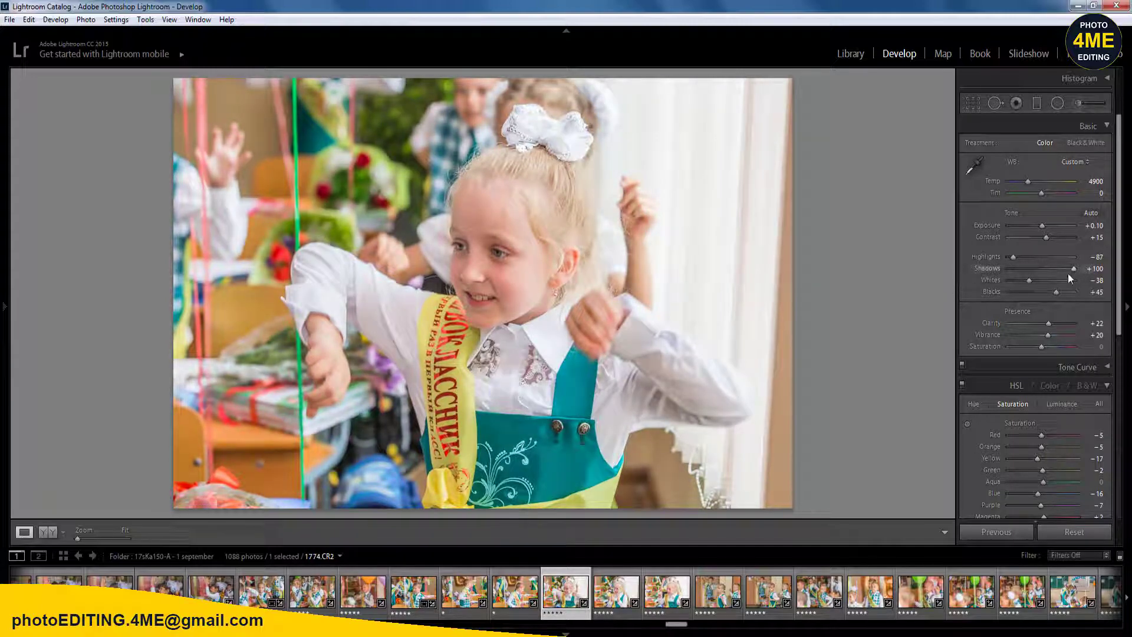
pyautogui.click(40, 534)
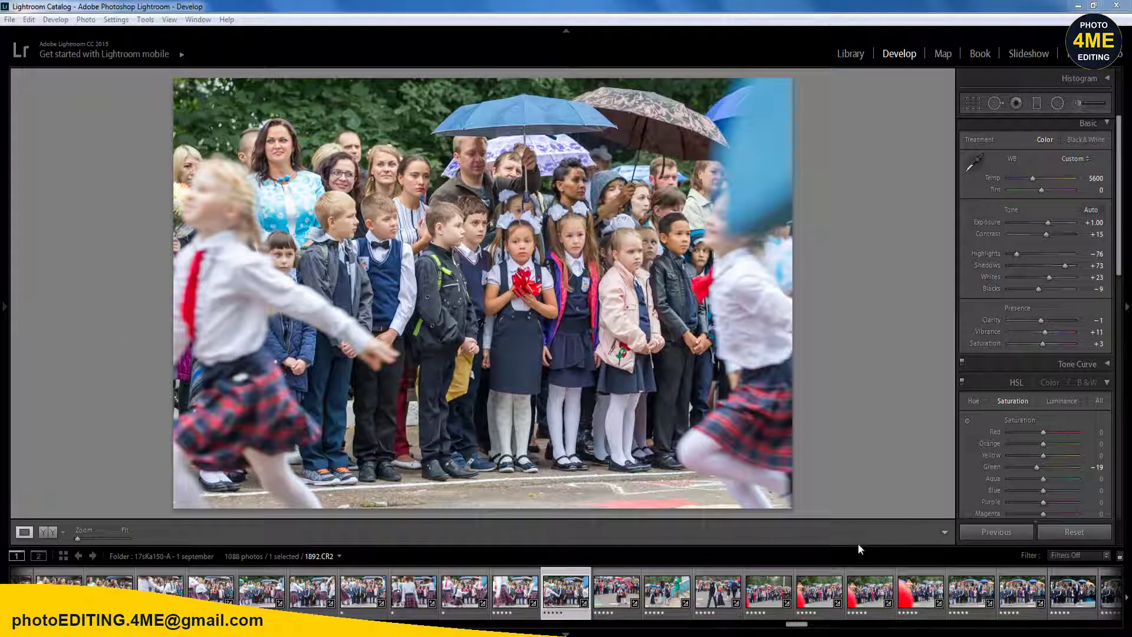
# - Synchronize the develop settings of 1892.CR2 with all photos through 1928.CR2
pyautogui.moveTo(797, 624); pyautogui.dragTo(824, 624)
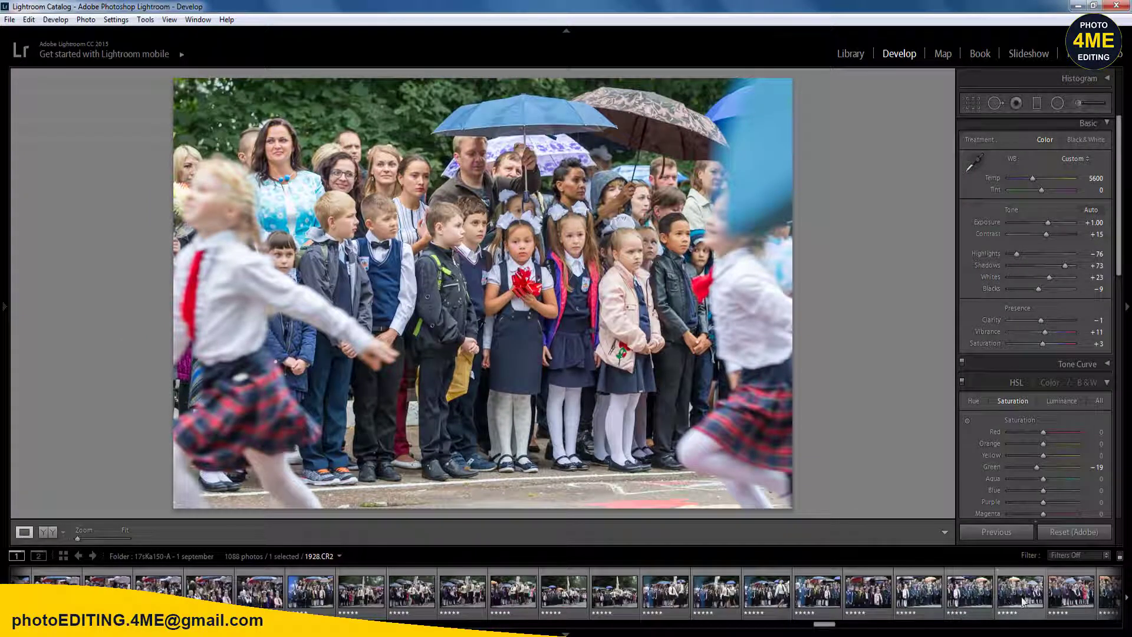
pyautogui.keyDown('shift'); pyautogui.click(1023, 602); pyautogui.keyUp('shift')
pyautogui.click(1008, 533)
pyautogui.click(649, 586)
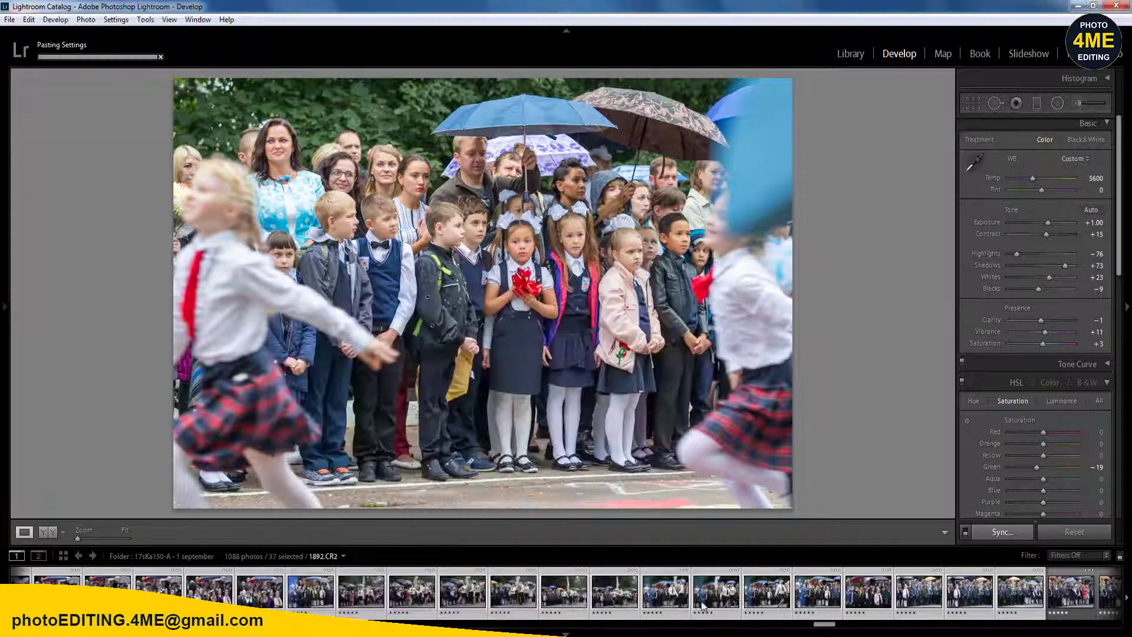
# - Review the photos from 1891.CR2 onward and rate 1894.CR2, the scene at the stairs, one star
pyautogui.moveTo(824, 624); pyautogui.dragTo(797, 625)
pyautogui.click(518, 593)
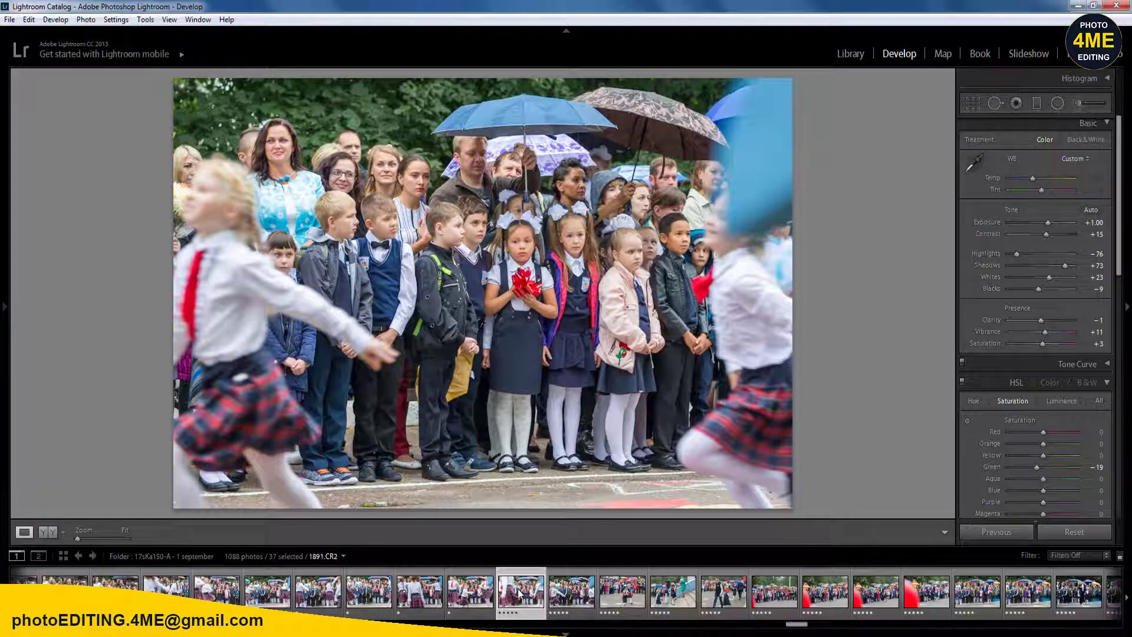
pyautogui.press('Right')
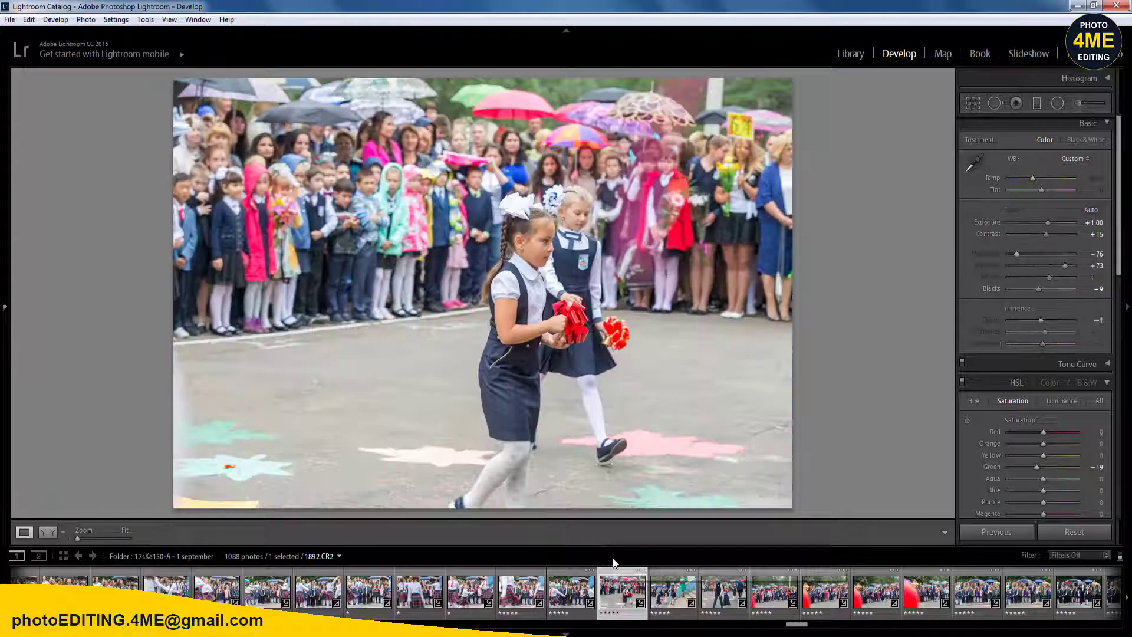
pyautogui.press('Right')
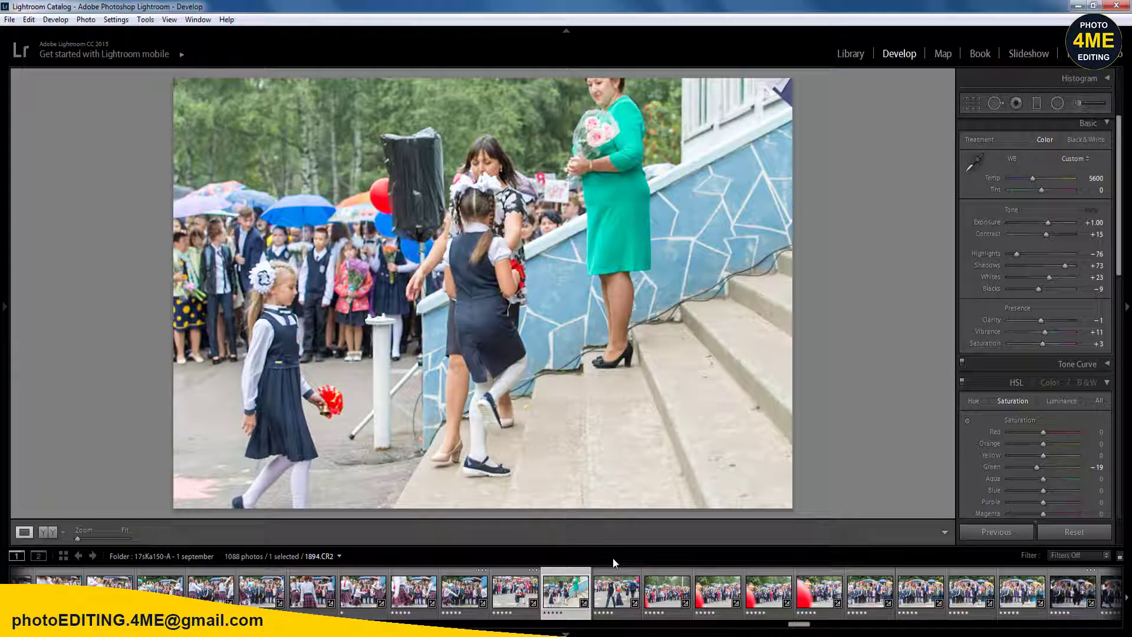
pyautogui.press('1')
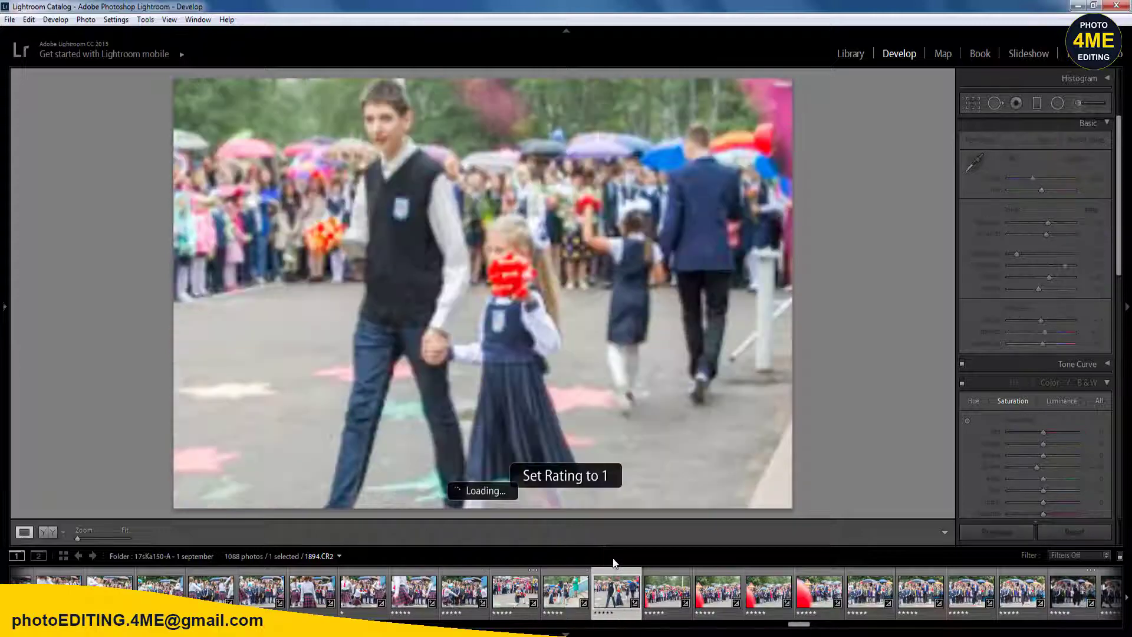
# - Set the exposure of 1895.CR2, the older boy walking with a girl, to +0.80
pyautogui.press('Right')
pyautogui.press('Right')
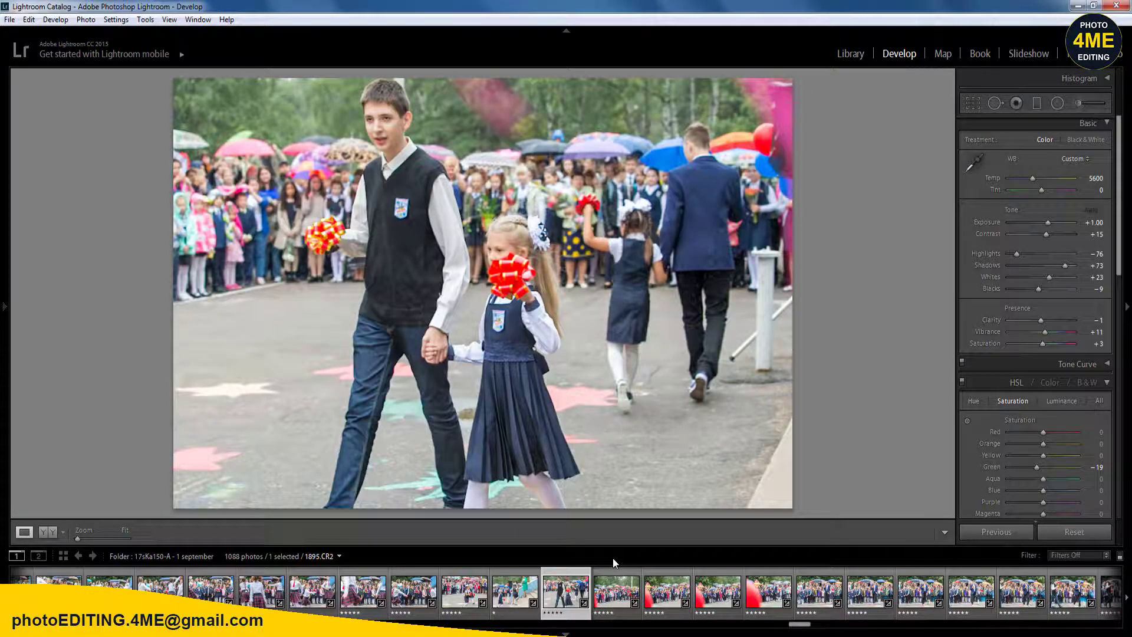
pyautogui.click(1094, 223)
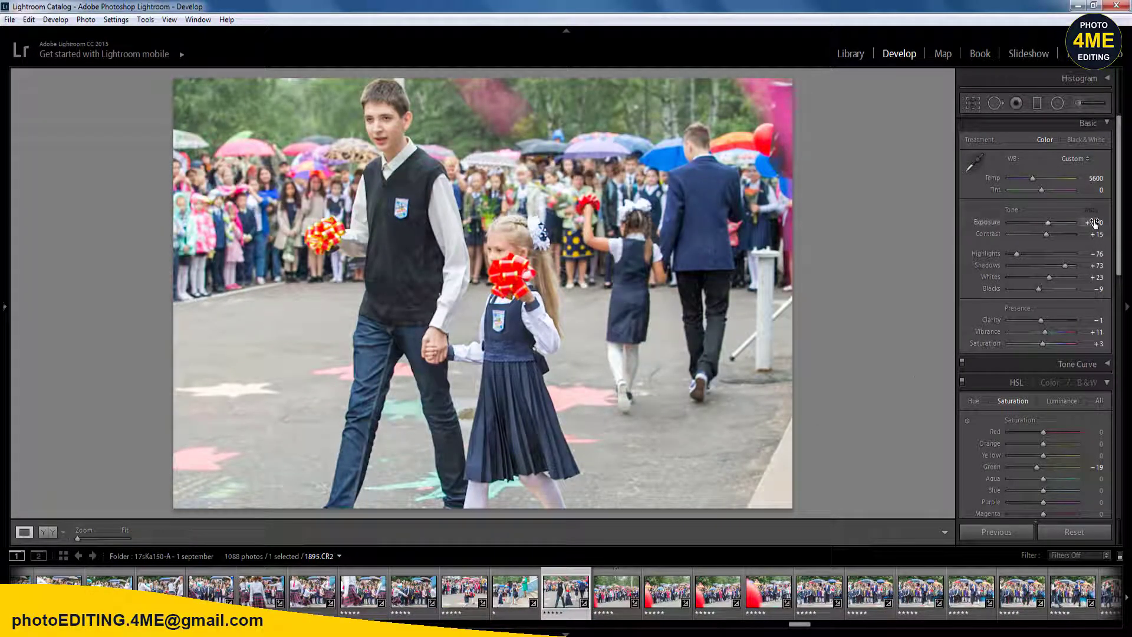
pyautogui.write('0.8')
pyautogui.press('Return')
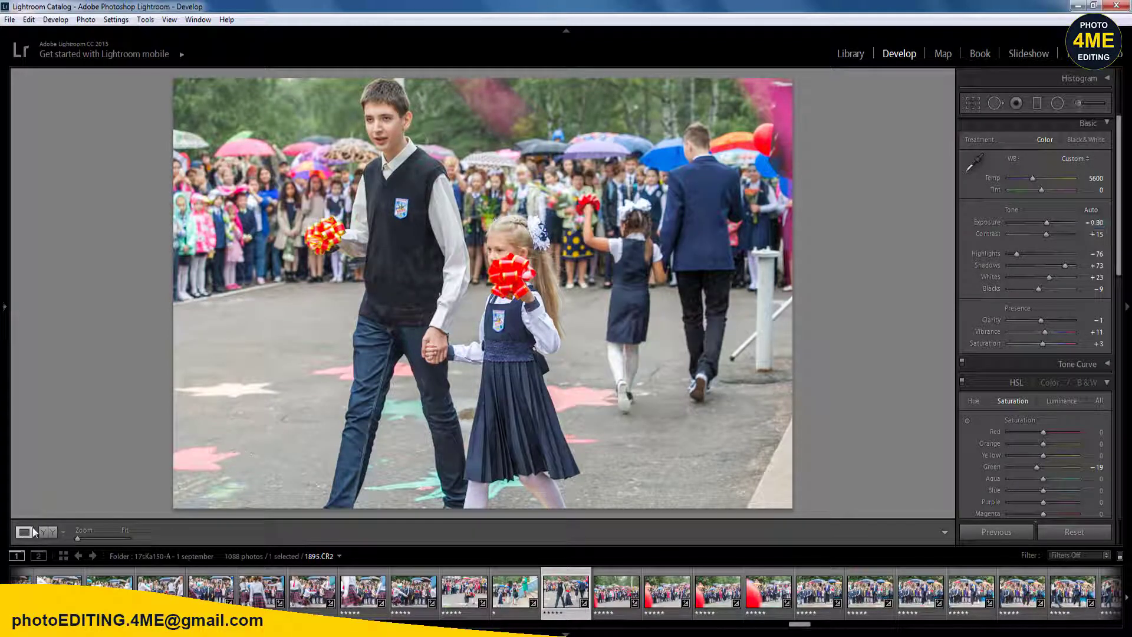
# - Show 1895.CR2 in a side-by-side before and after comparison and set its white balance temperature to 5800
pyautogui.click(47, 533)
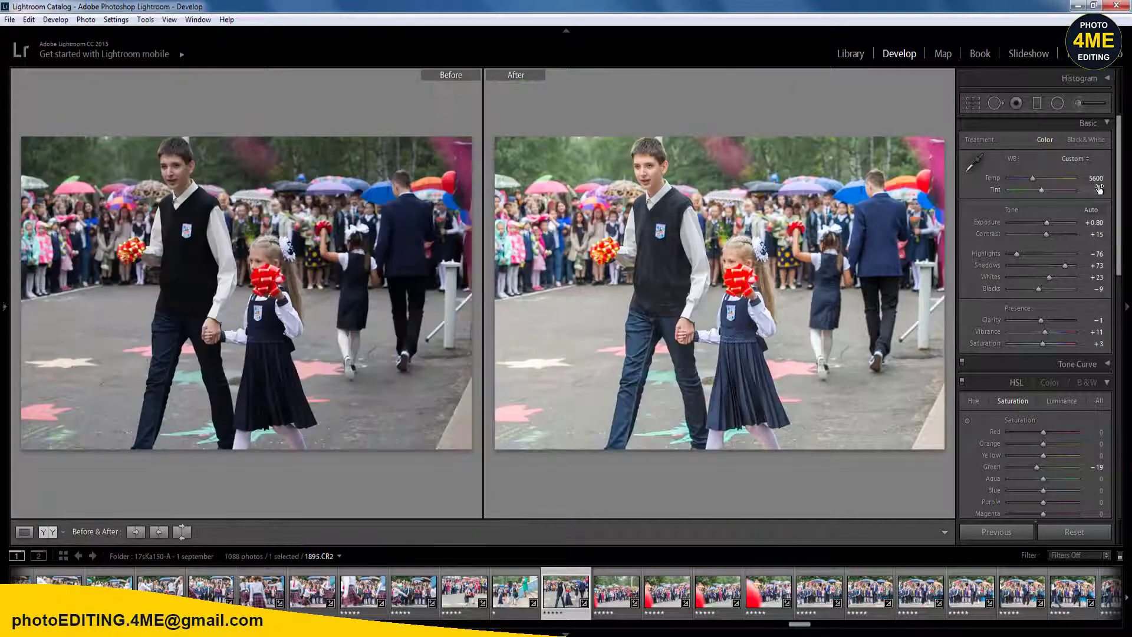
pyautogui.click(1097, 178)
pyautogui.write('5')
pyautogui.press('Return')
pyautogui.click(1097, 180)
pyautogui.press('BackSpace')
# - Synchronize the develop settings of 1895.CR2 with the range of outdoor ceremony photos that follows it
pyautogui.moveTo(805, 627); pyautogui.dragTo(809, 626)
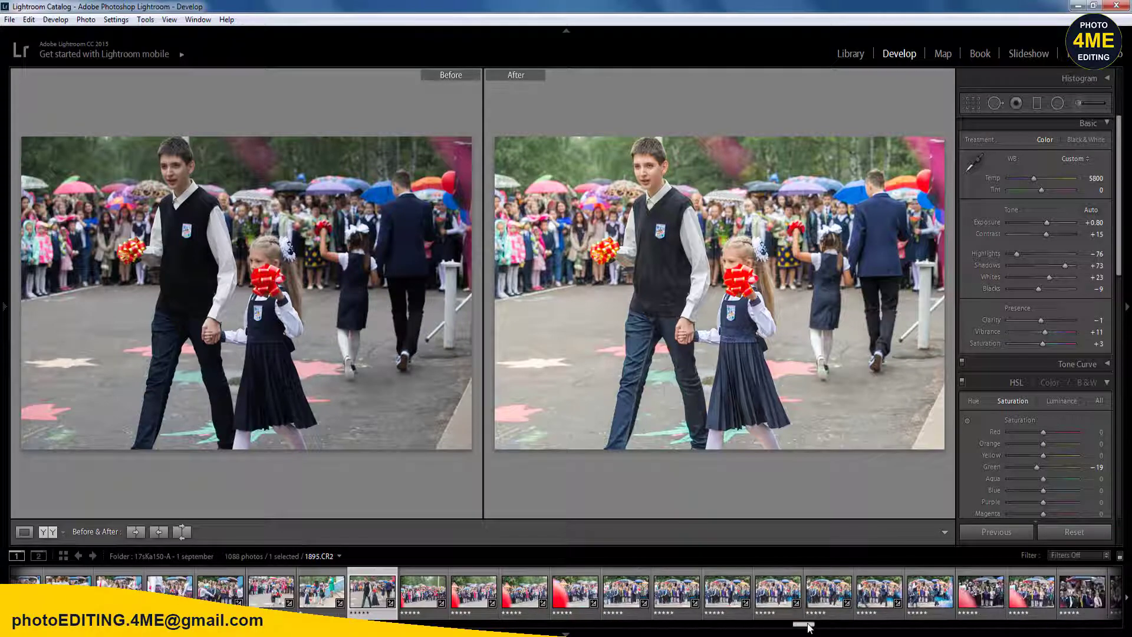
pyautogui.keyDown('shift'); pyautogui.click(1082, 591); pyautogui.keyUp('shift')
pyautogui.click(1003, 532)
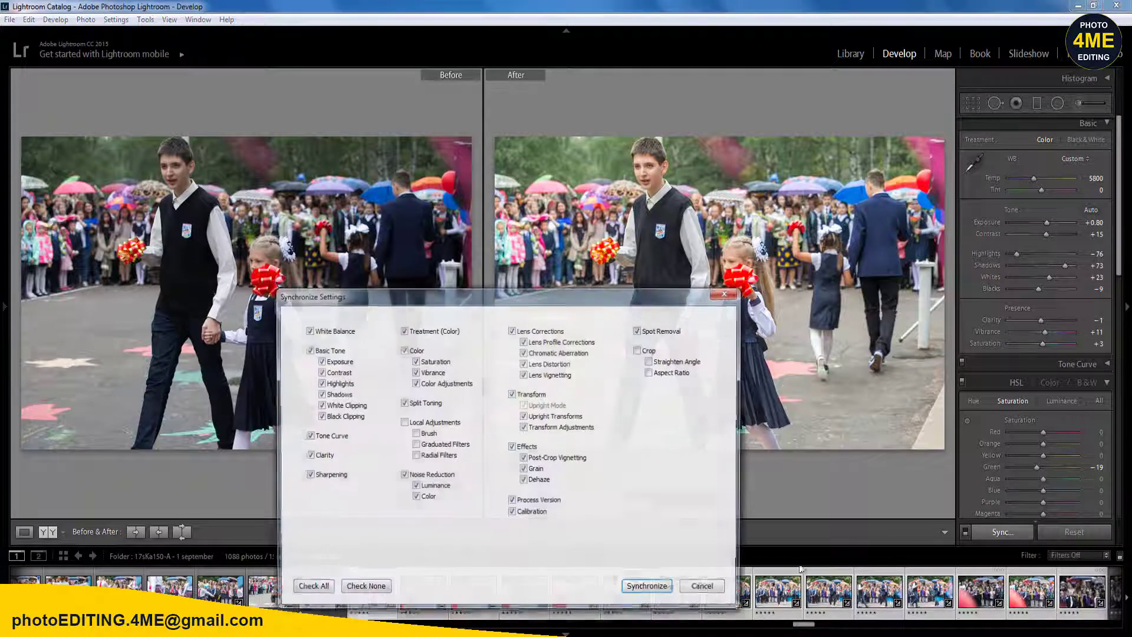
pyautogui.click(650, 589)
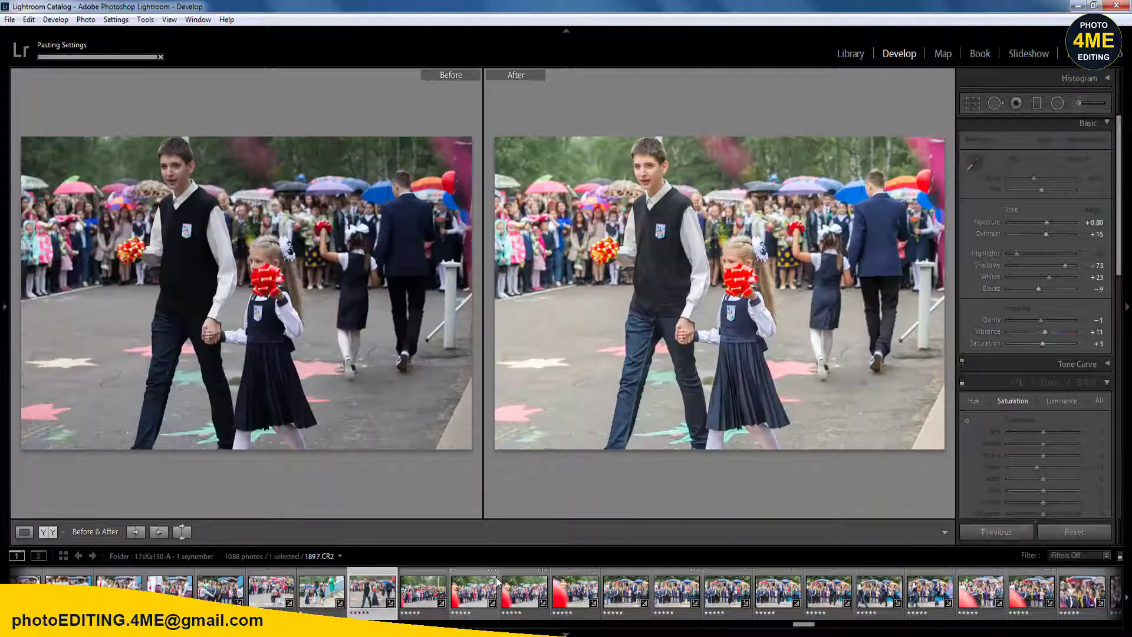
# - Review the synchronized photos from 1896.CR2 onward and rate 1897.CR2 and 1898.CR2 one star each
pyautogui.press('Left')
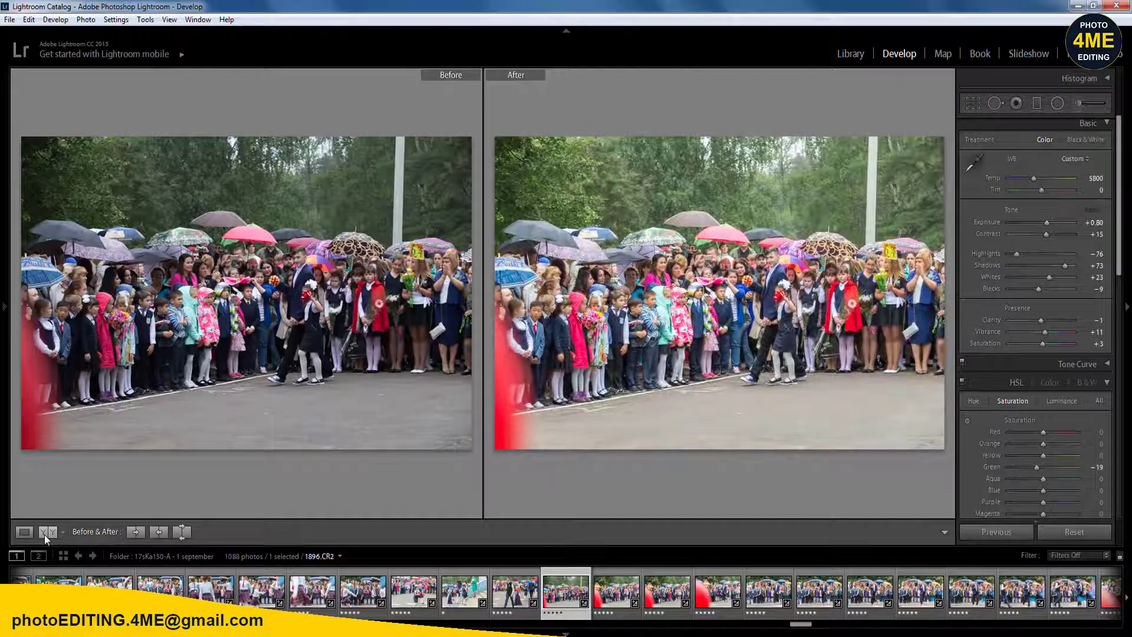
pyautogui.press('Right')
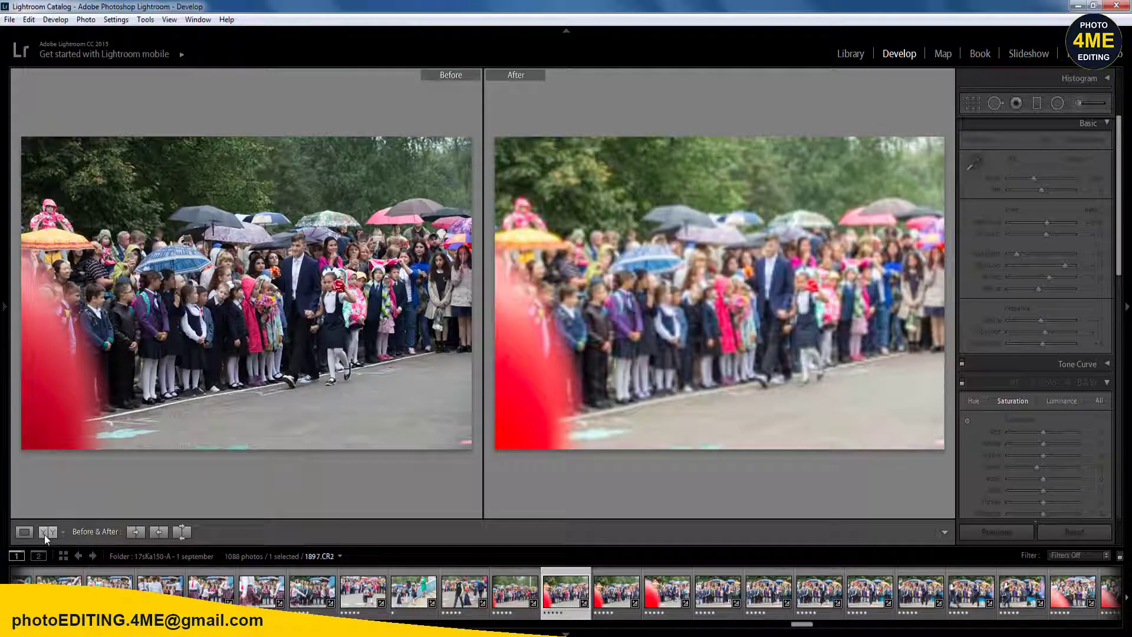
pyautogui.press('1')
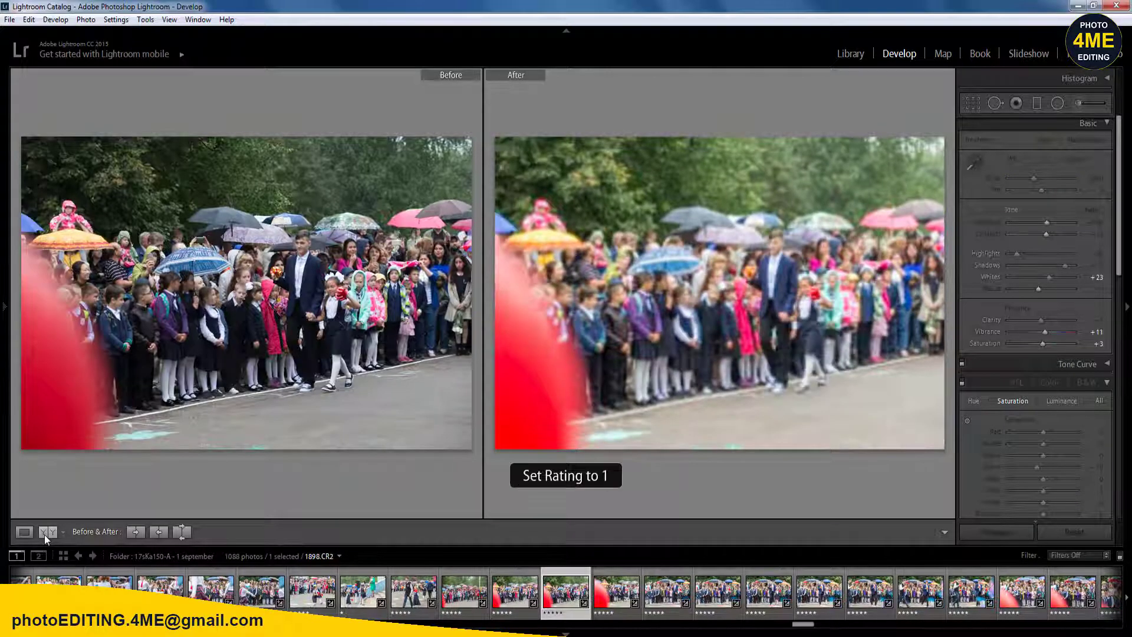
pyautogui.press('1')
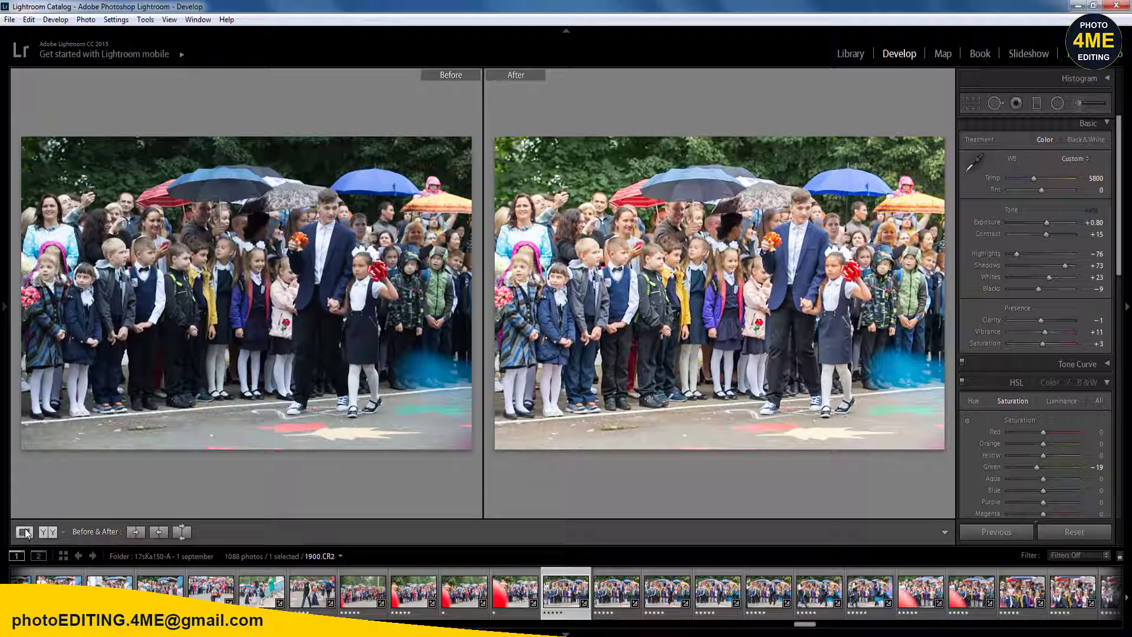
# - Return 1900.CR2 to the single-photo view and set its exposure to +0.60
pyautogui.click(25, 532)
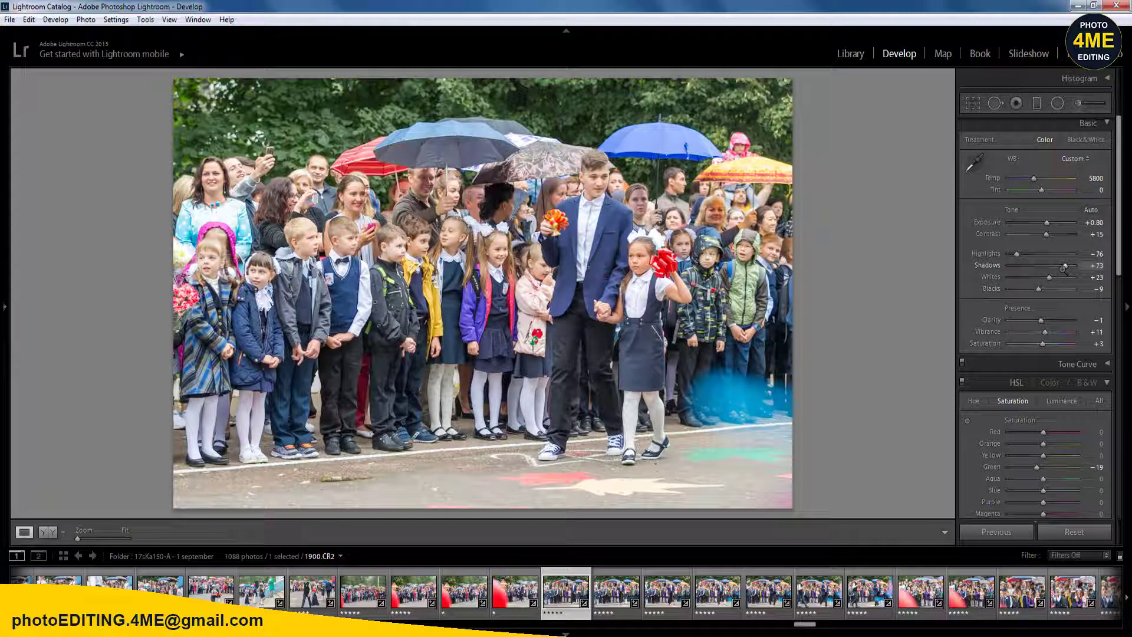
pyautogui.click(1098, 223)
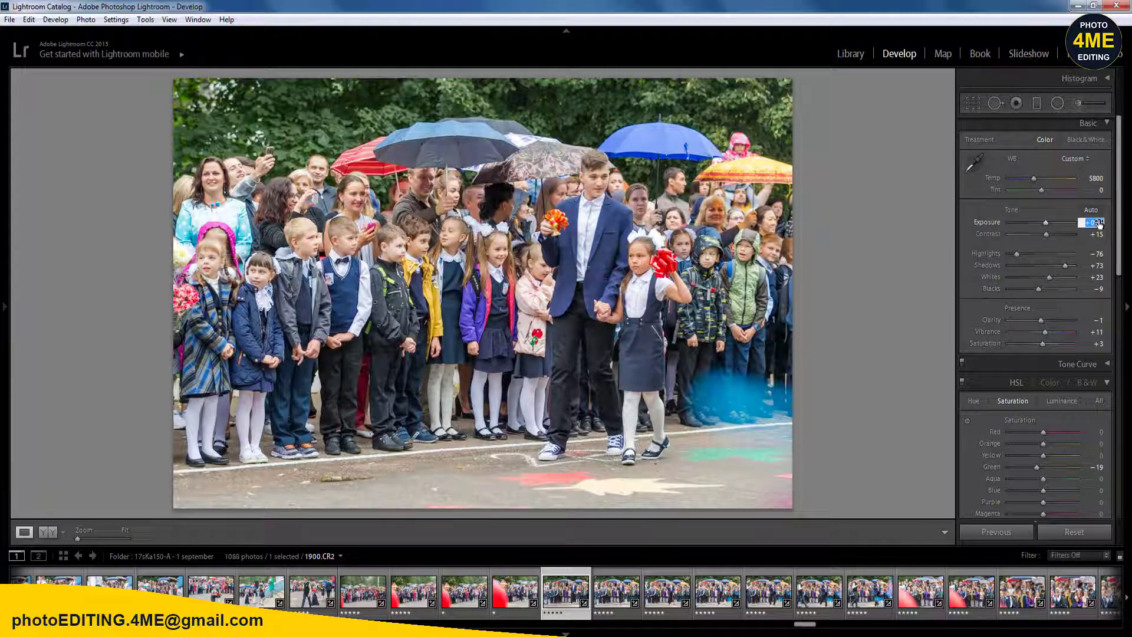
pyautogui.press('Return')
# - Synchronize the develop settings of 1900.CR2 across the 33-photo range that starts with it, leaving local adjustments and crop excluded
pyautogui.click(993, 624)
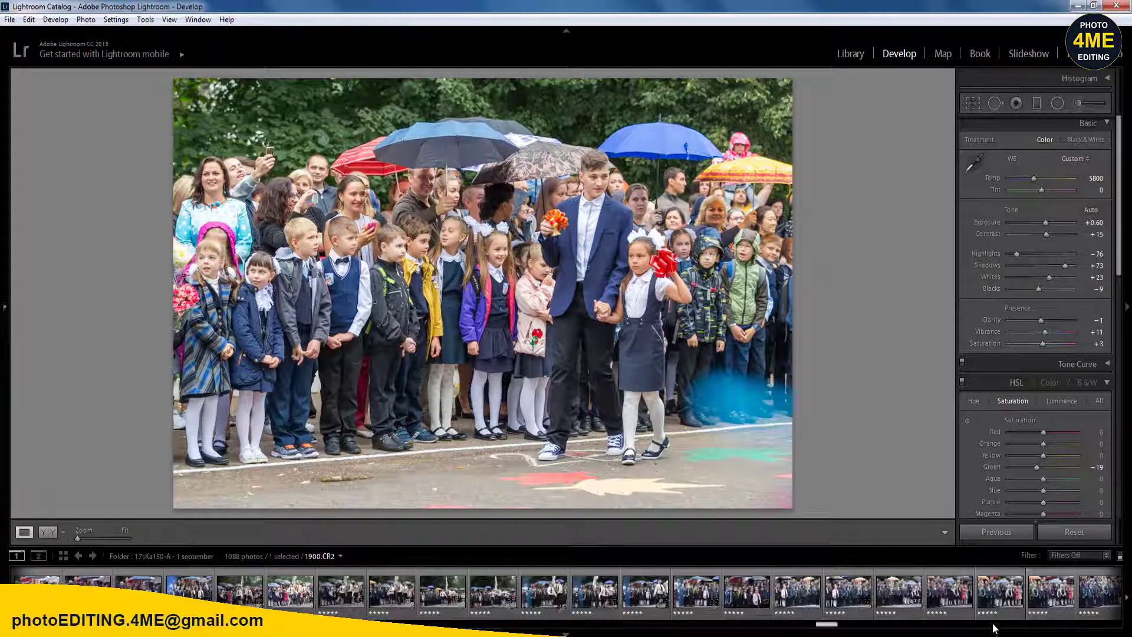
pyautogui.keyDown('shift'); pyautogui.click(1098, 592); pyautogui.keyUp('shift')
pyautogui.click(1006, 531)
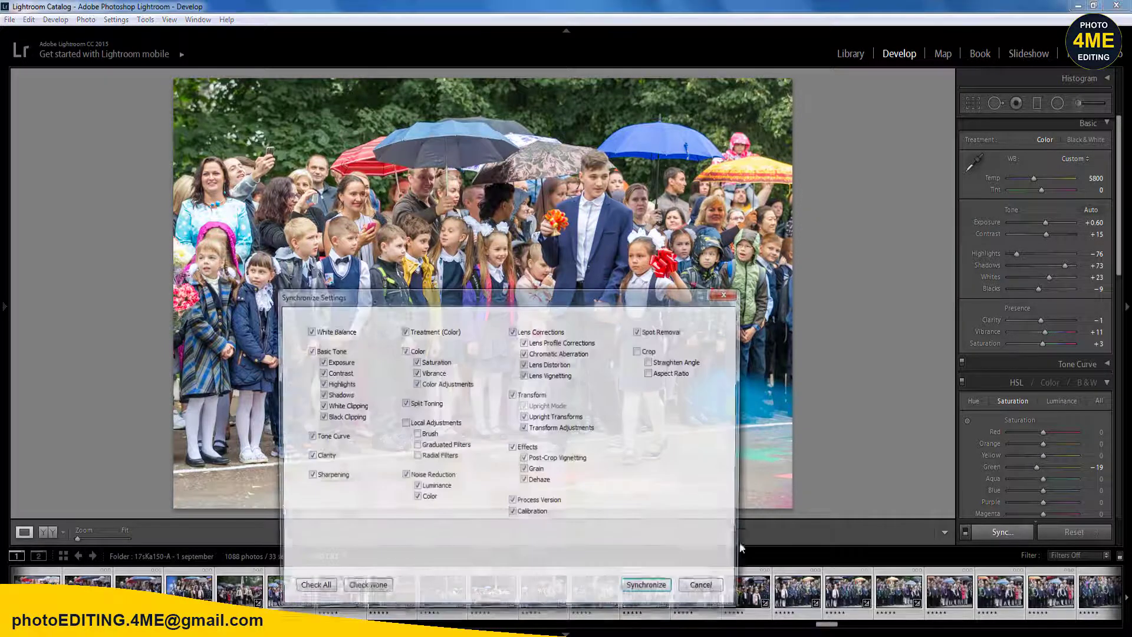
pyautogui.click(649, 585)
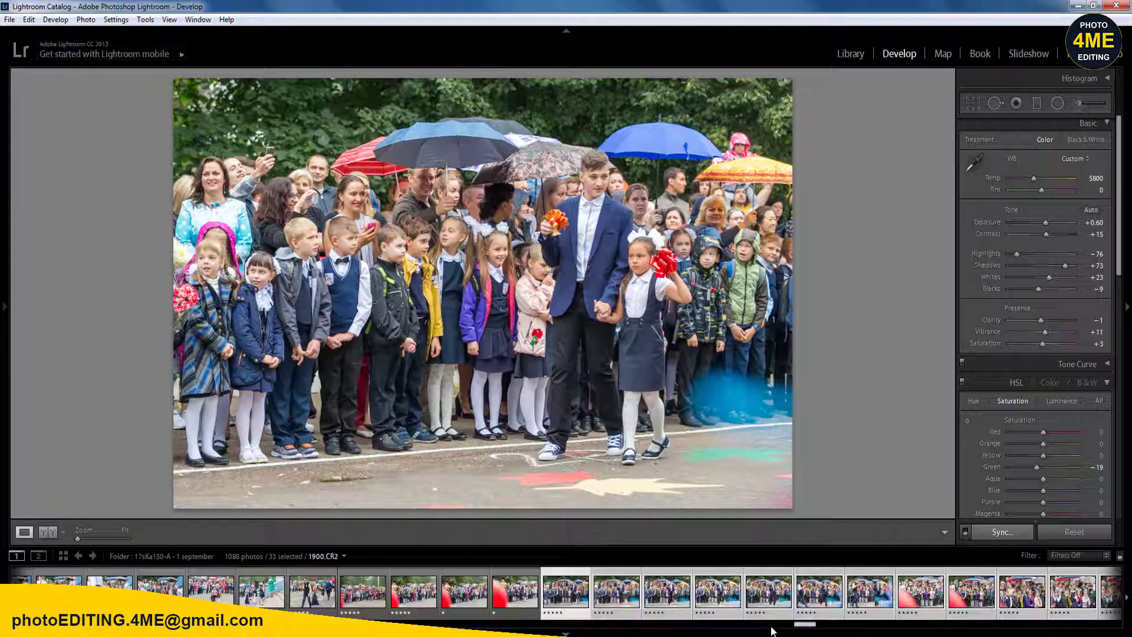
# - Compare the synchronized frames of the older boy walking with the girl from 1900.CR2 onward and rate the weaker ones one star
pyautogui.click(510, 585)
pyautogui.click(563, 587)
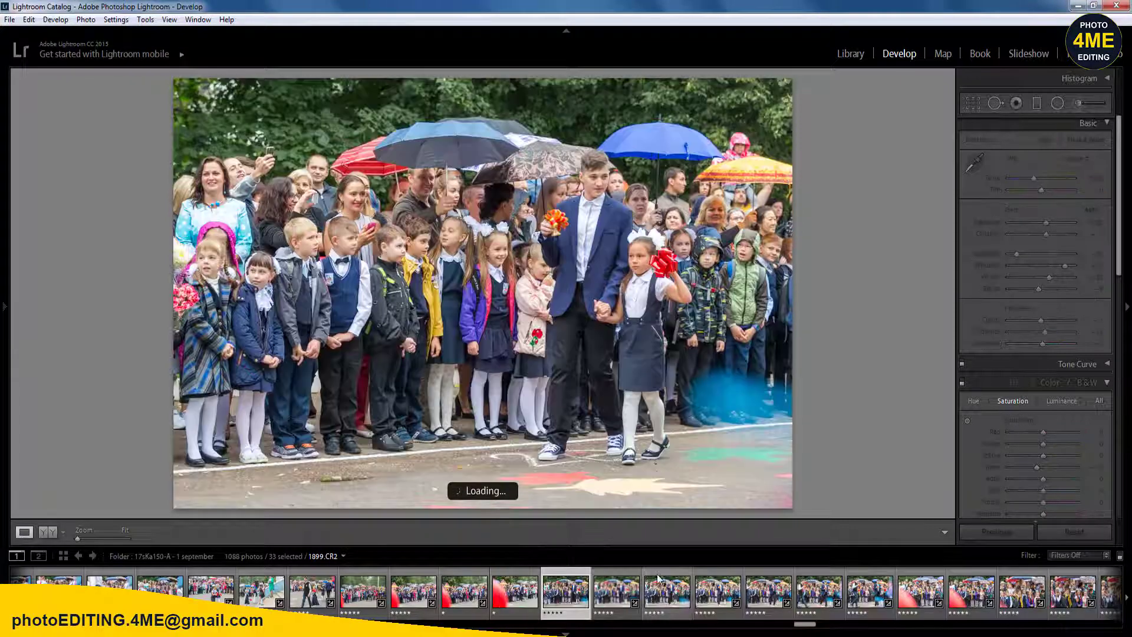
pyautogui.press('Right')
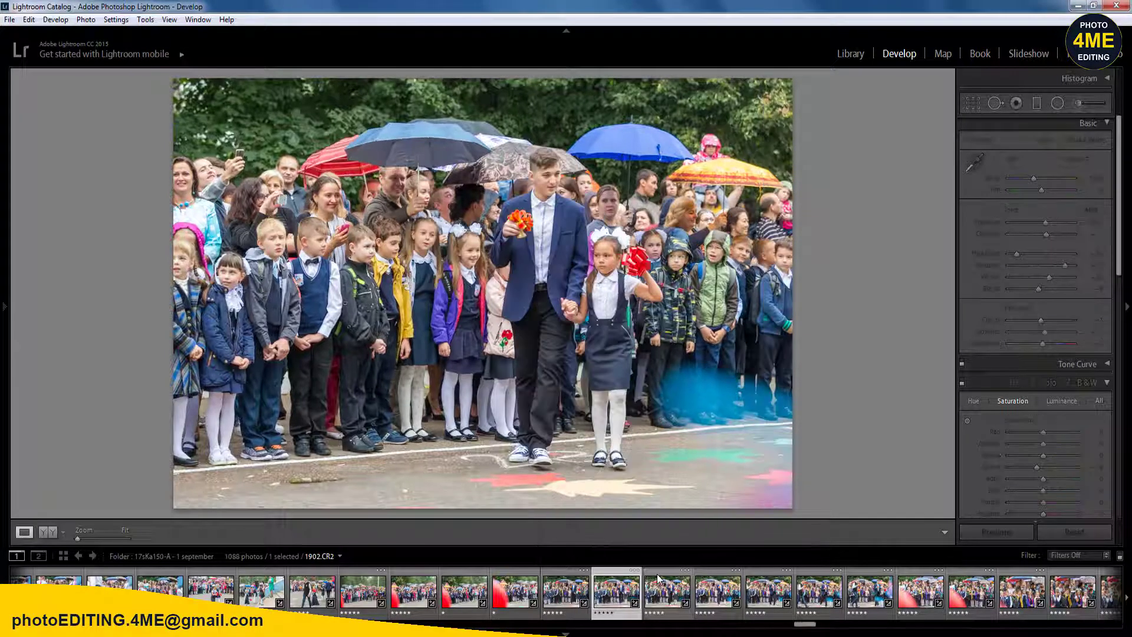
pyautogui.press('Left')
pyautogui.press('1')
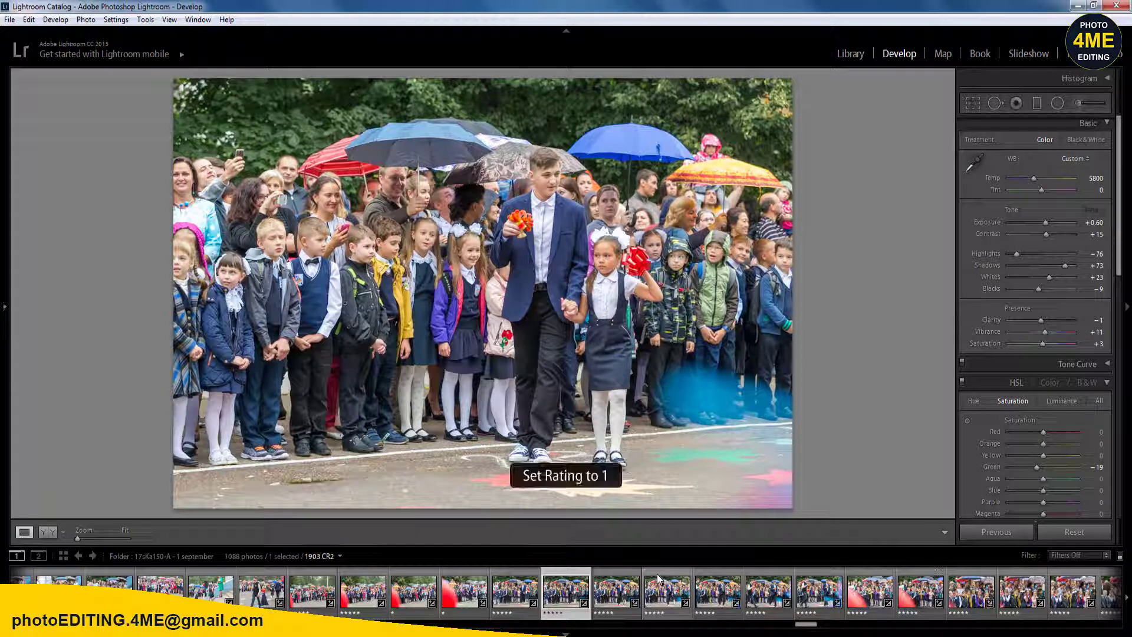
pyautogui.press('Right')
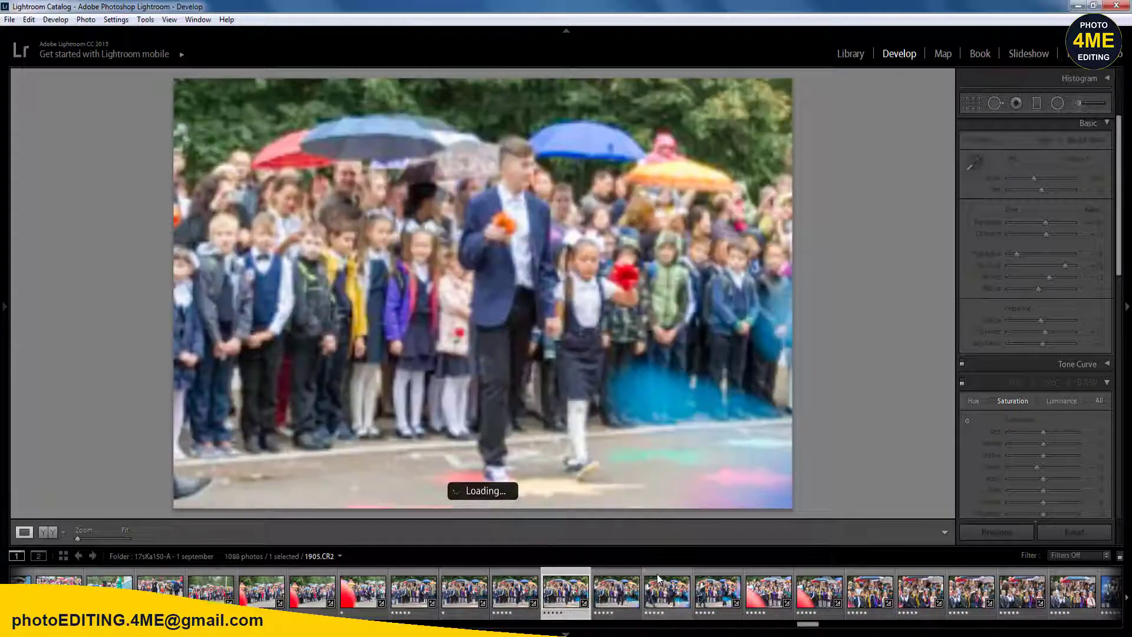
pyautogui.press('1')
# - Review the frames where a second older boy enters and the red-balloon shots, rating the weaker ones one star
pyautogui.press('Right')
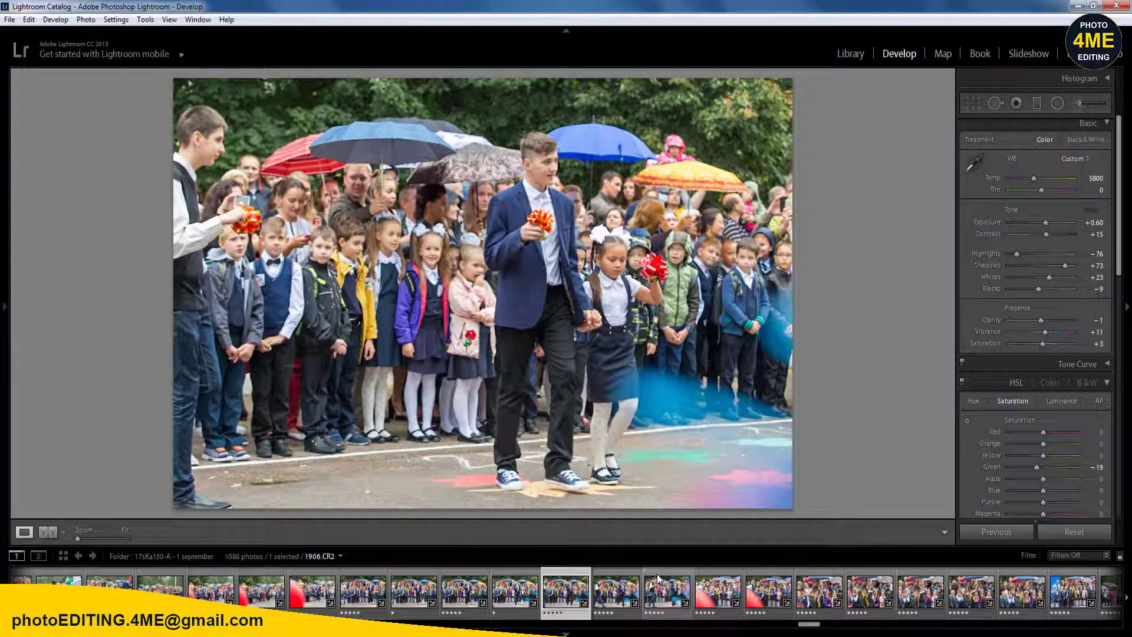
pyautogui.press('Right')
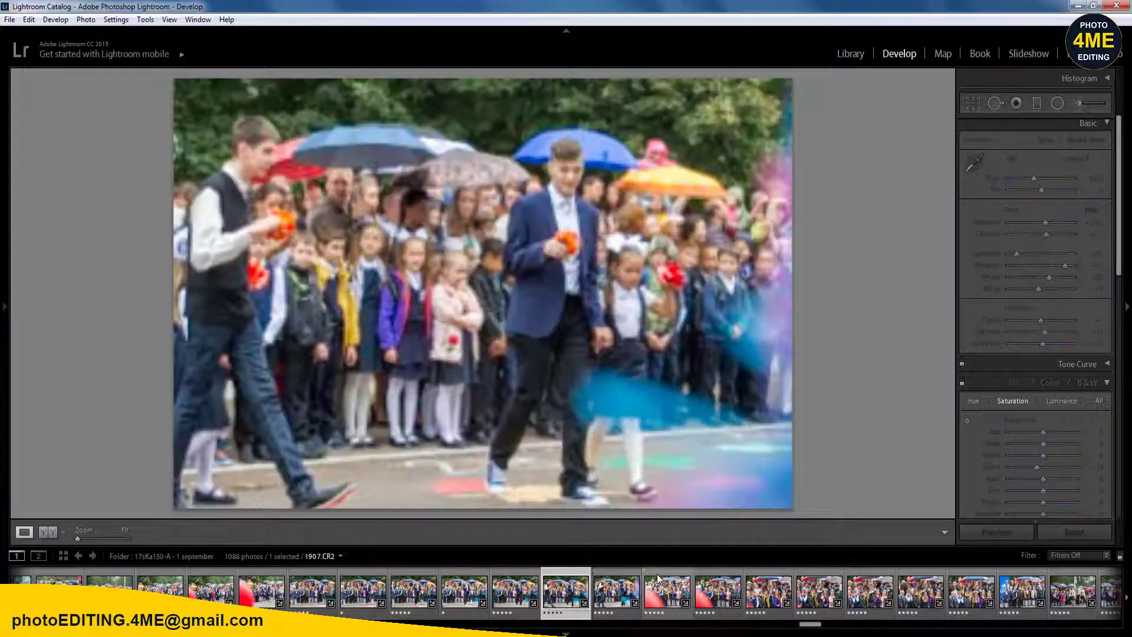
pyautogui.press('1')
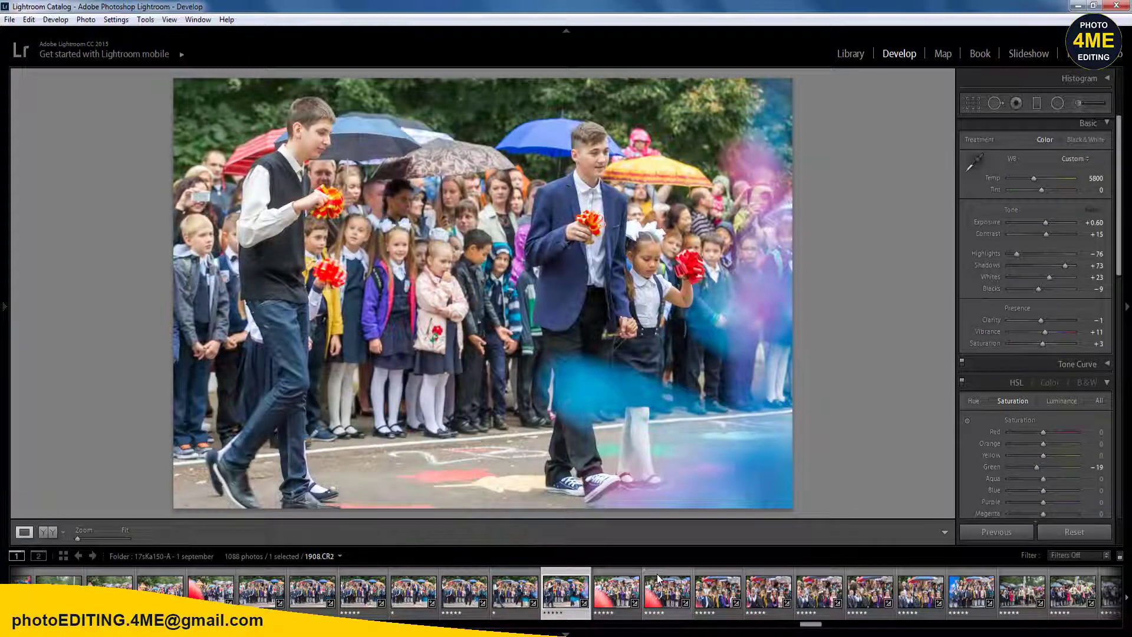
pyautogui.press('1')
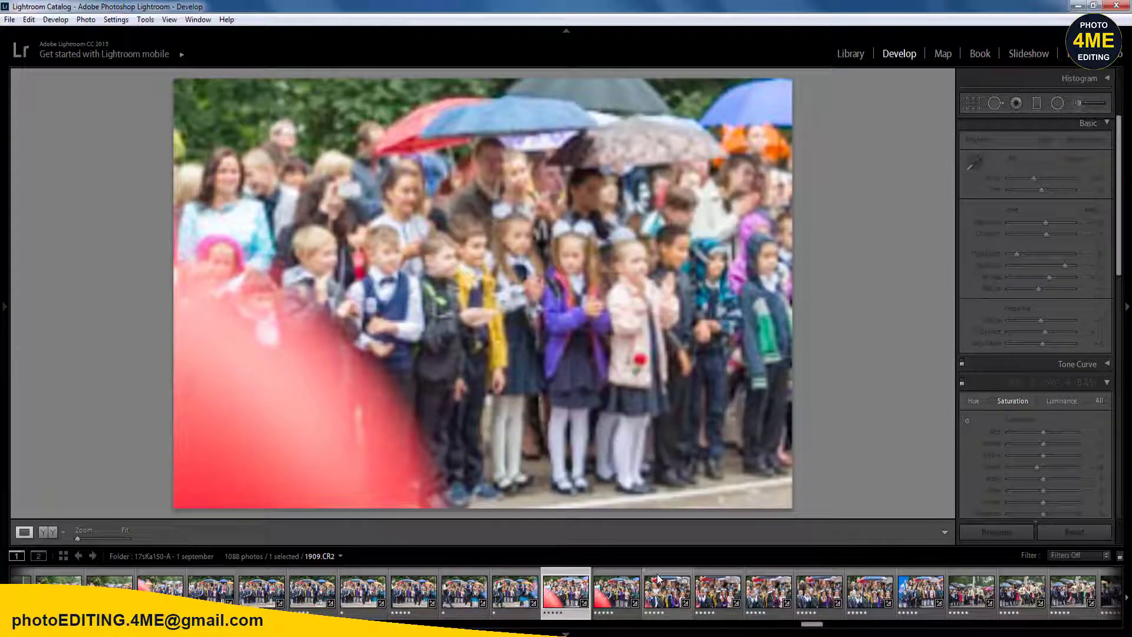
pyautogui.press('Right')
pyautogui.press('1')
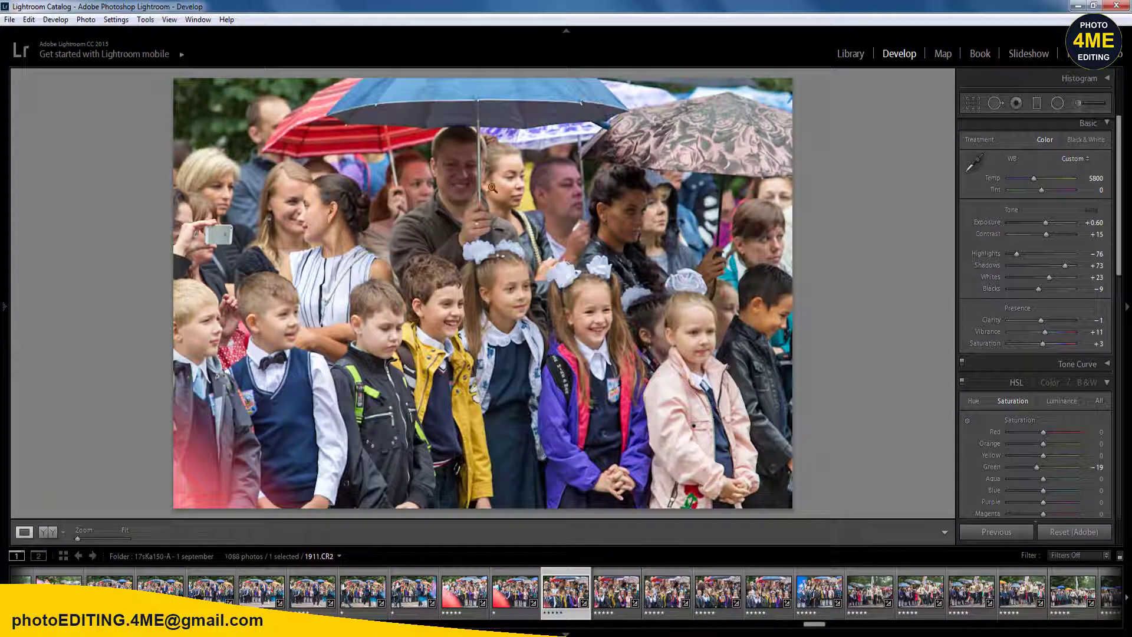
# - Brighten the adults in 1909.CR2 with an inverted radial filter at exposure 0.40 and shadows 16, and synchronize the photo's global settings through 1927.CR2
pyautogui.hotkey('shift', 'm')
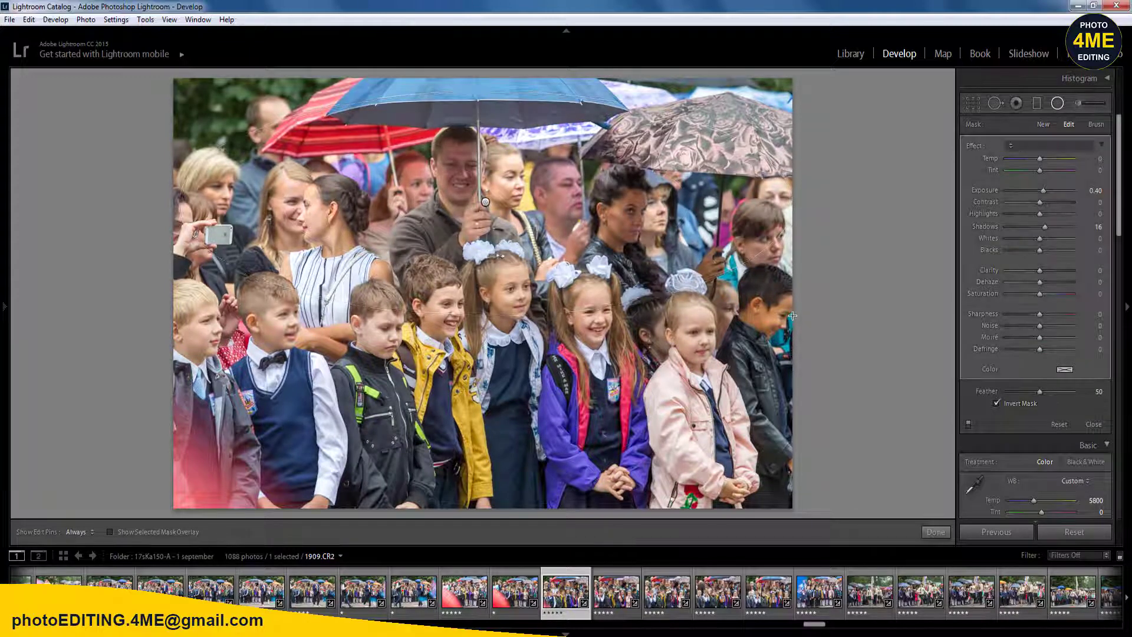
pyautogui.hotkey('shift', 'm')
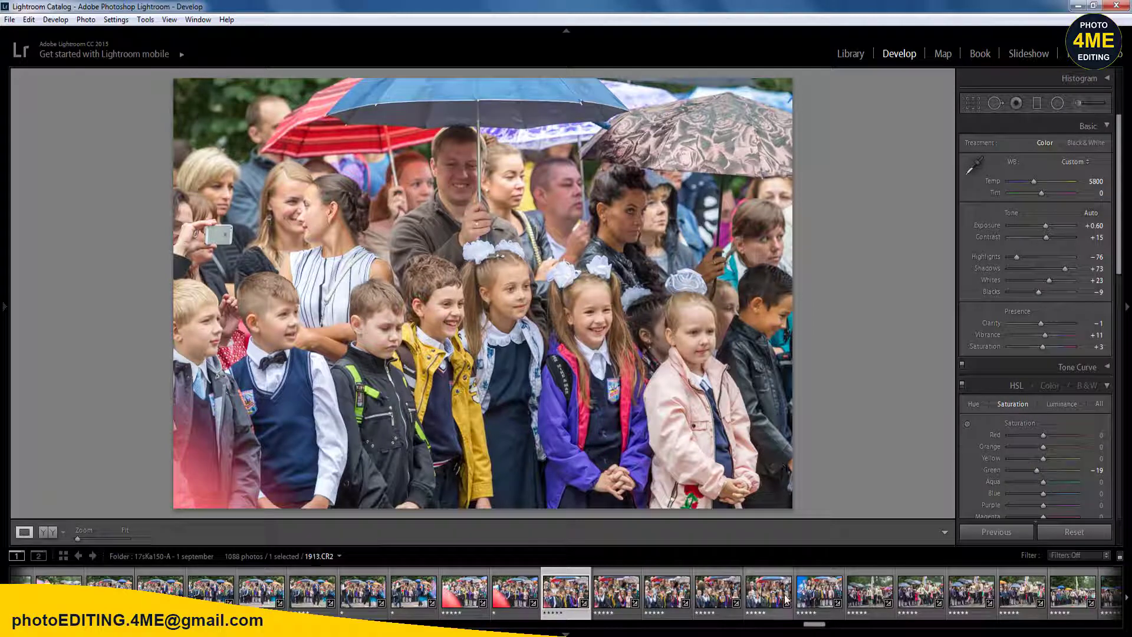
pyautogui.moveTo(812, 624); pyautogui.dragTo(821, 624)
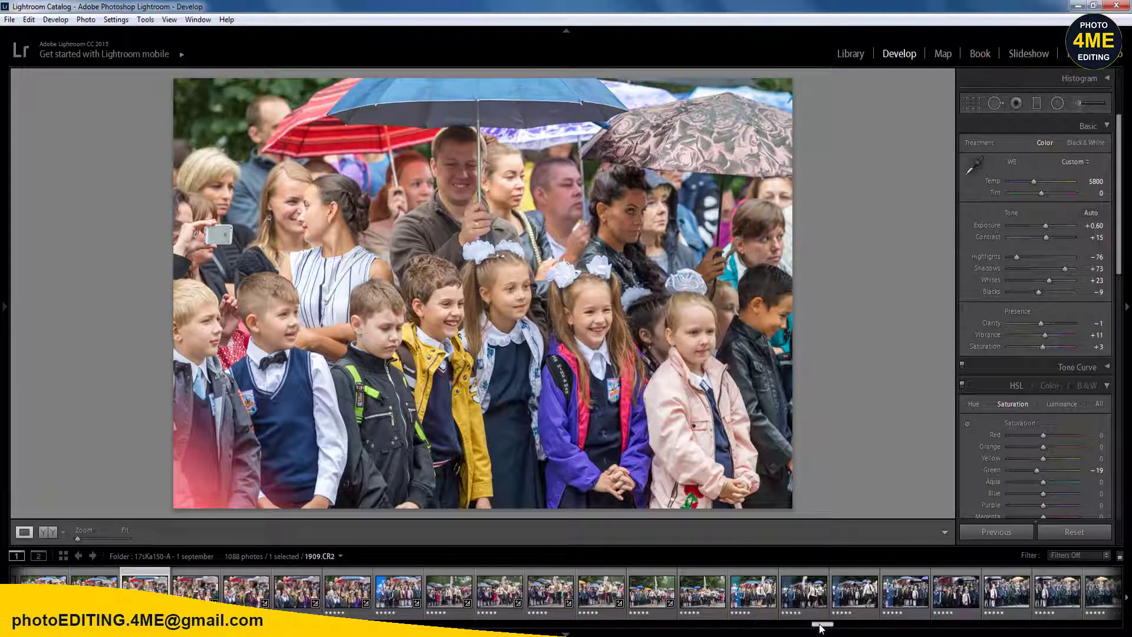
pyautogui.keyDown('shift'); pyautogui.click(1052, 590); pyautogui.keyUp('shift')
pyautogui.click(1002, 532)
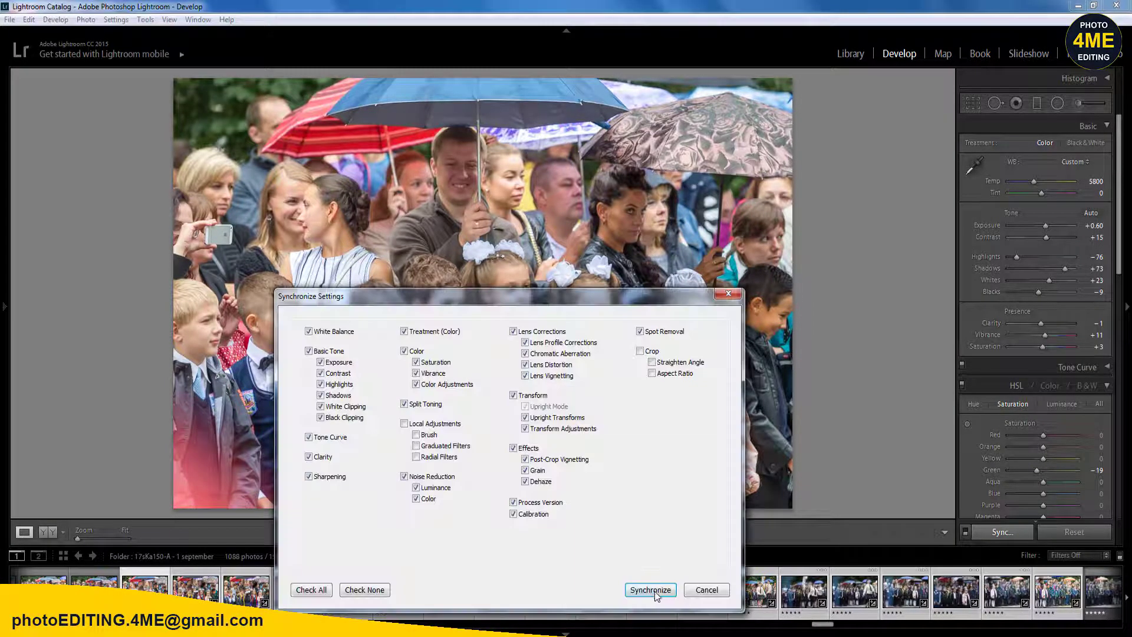
pyautogui.click(655, 589)
# - Review the close-up photos of the children up to 1911.CR2, rating the keeper five stars and the weaker shot one star
pyautogui.click(95, 581)
pyautogui.click(145, 581)
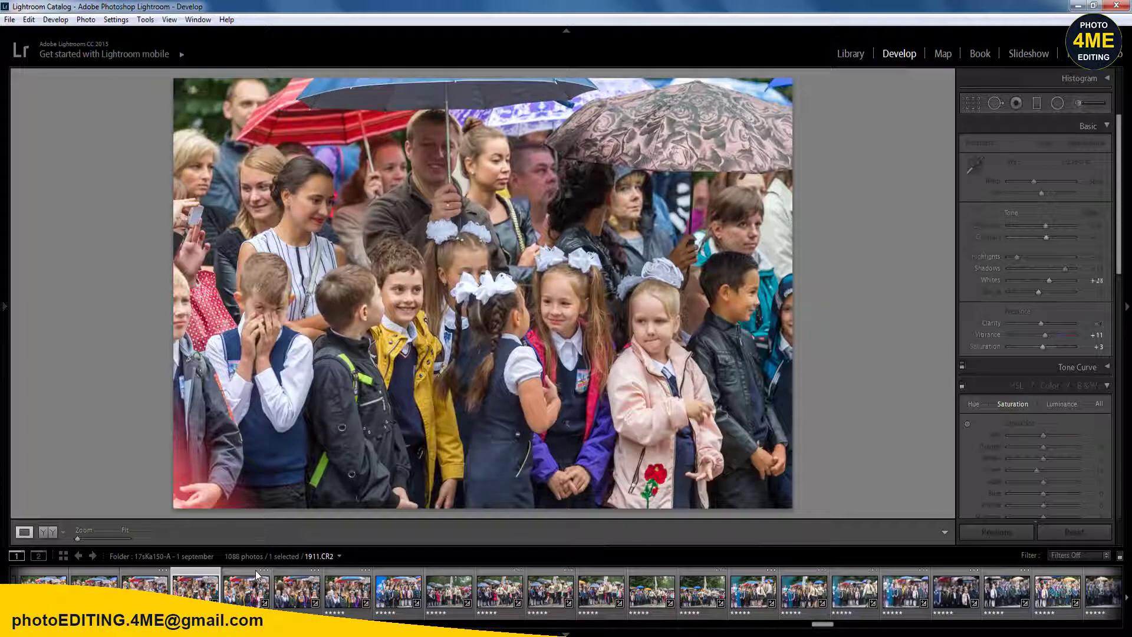
pyautogui.press('1')
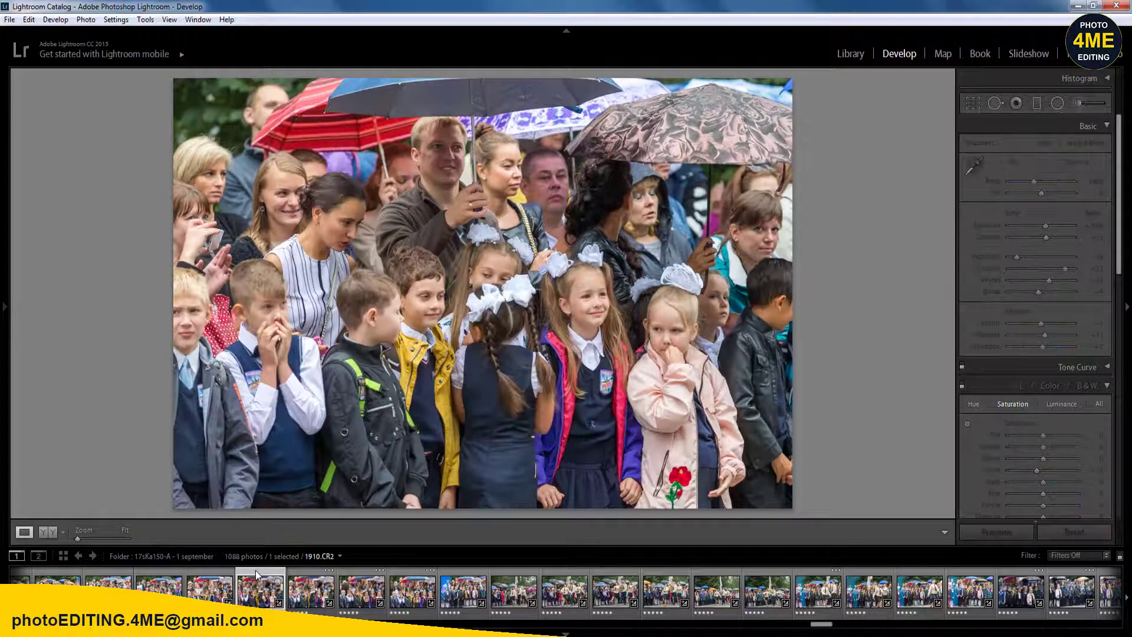
pyautogui.press('Right')
pyautogui.press('5')
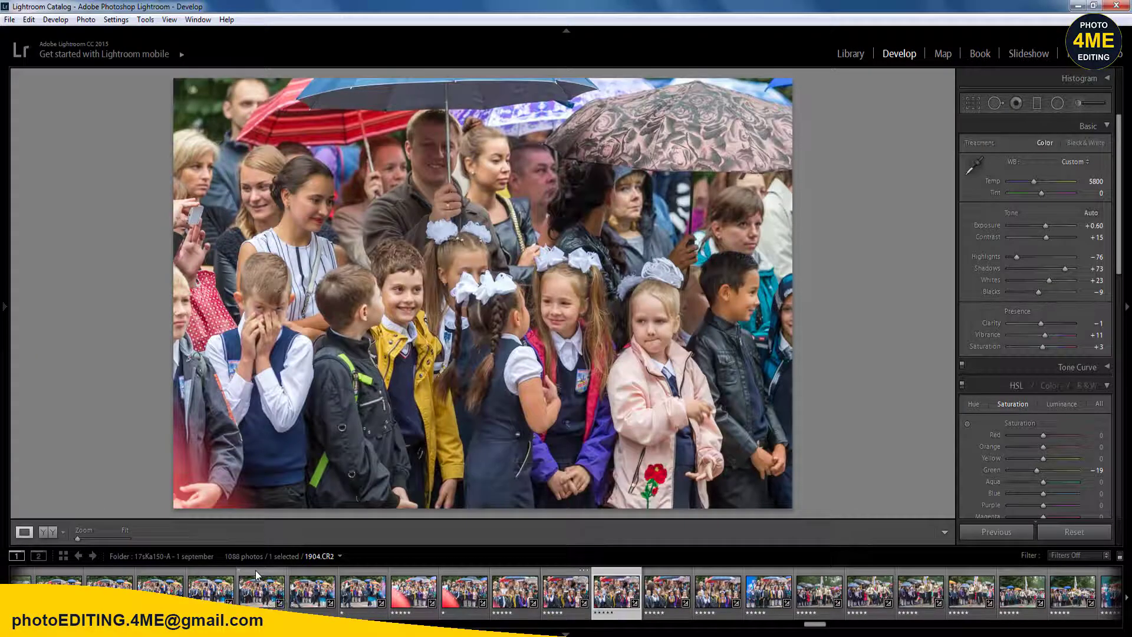
pyautogui.press('1')
# - Show 1912.CR2 in a before and after comparison and set its exposure to +0.80 and temperature to 5700
pyautogui.press('Right')
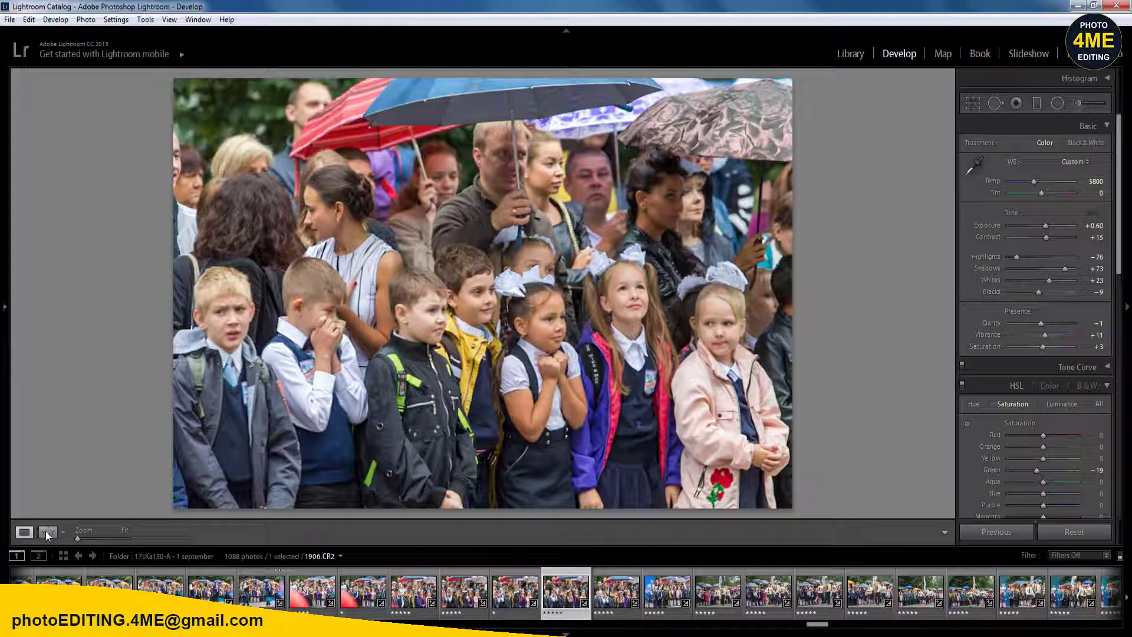
pyautogui.press('y')
pyautogui.click(1093, 226)
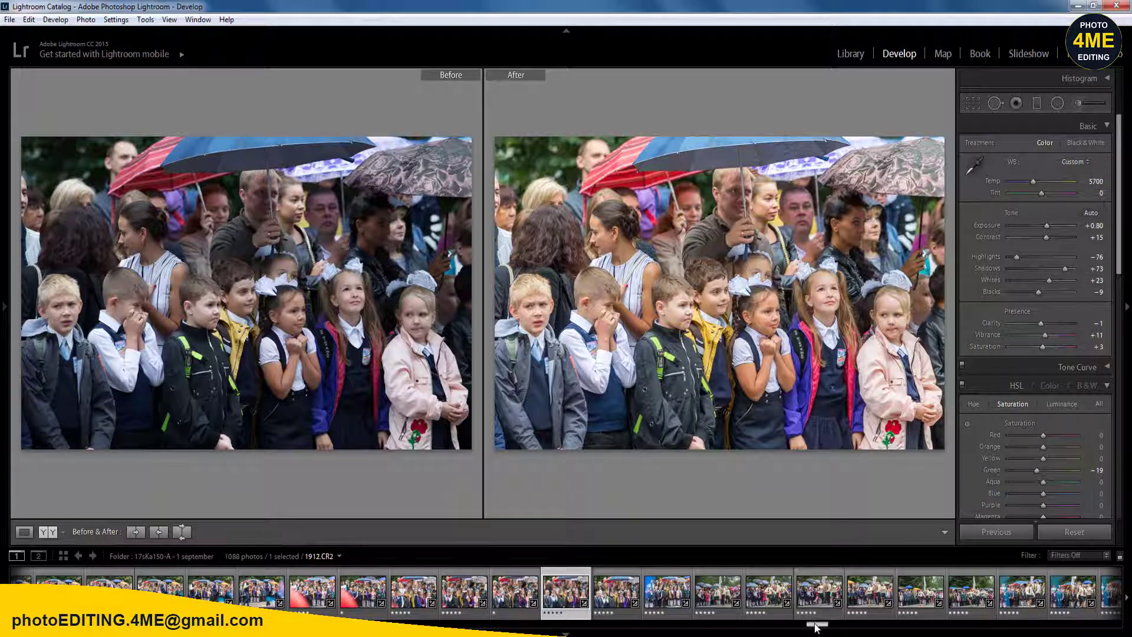
# - Synchronize the develop settings of 1912.CR2 with the photos through 1941.CR2, leaving local adjustments and crop excluded
pyautogui.moveTo(815, 627); pyautogui.dragTo(837, 627)
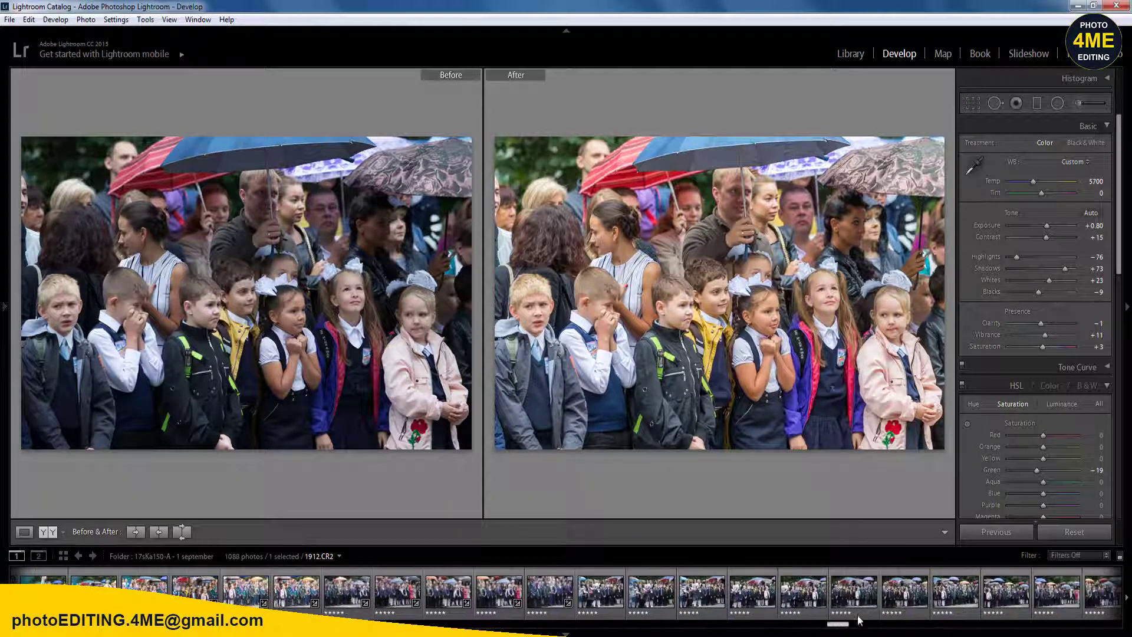
pyautogui.keyDown('shift'); pyautogui.click(1014, 590); pyautogui.keyUp('shift')
pyautogui.click(1003, 532)
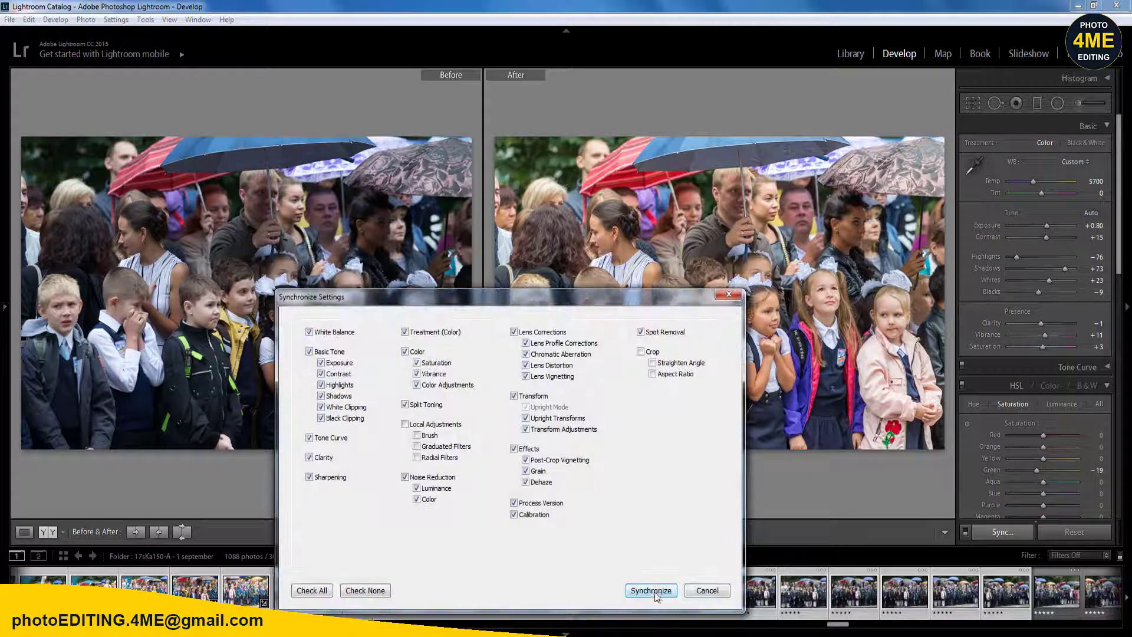
pyautogui.click(651, 590)
# - Review the photos from 1911.CR2 onward in the single-photo view and rate the weaker shot of the children one star
pyautogui.moveTo(847, 633); pyautogui.dragTo(828, 630)
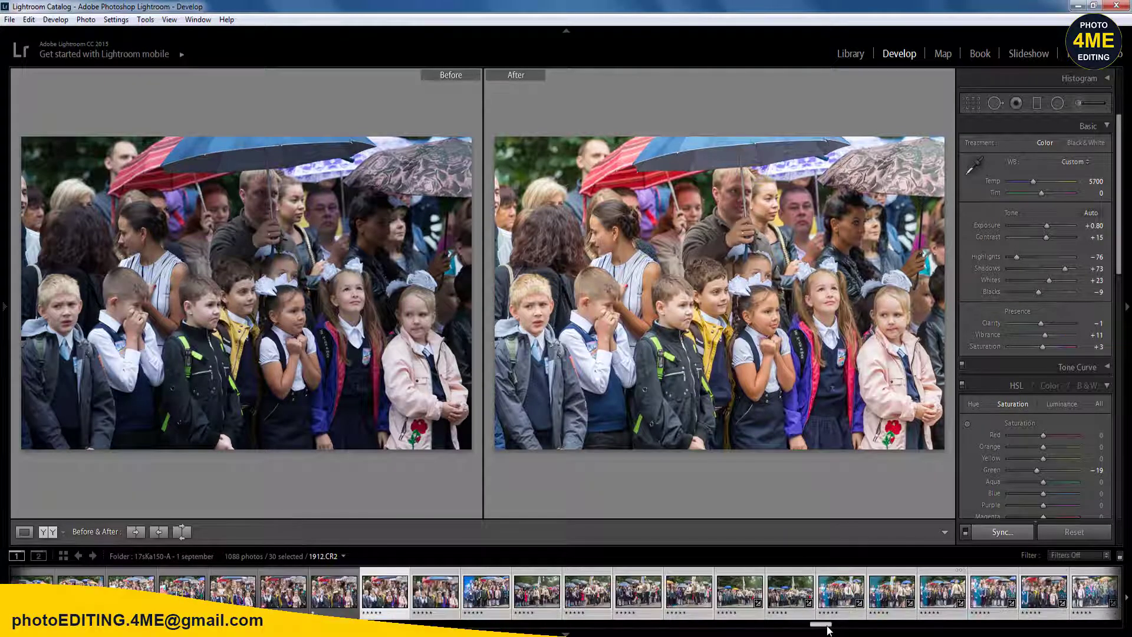
pyautogui.click(331, 598)
pyautogui.click(25, 533)
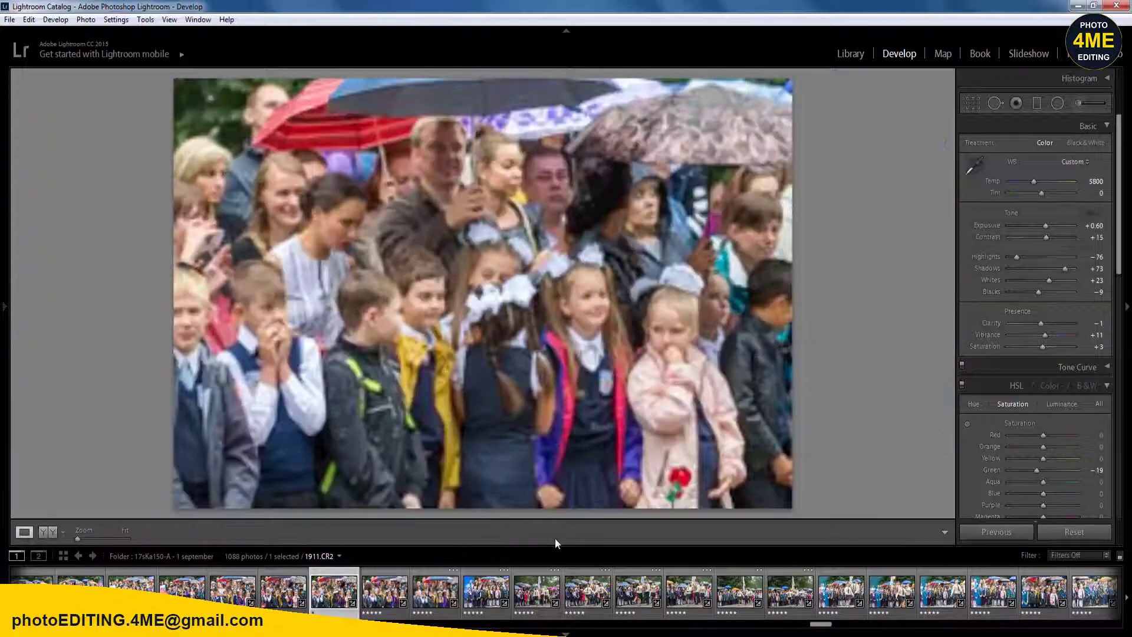
pyautogui.press('Right')
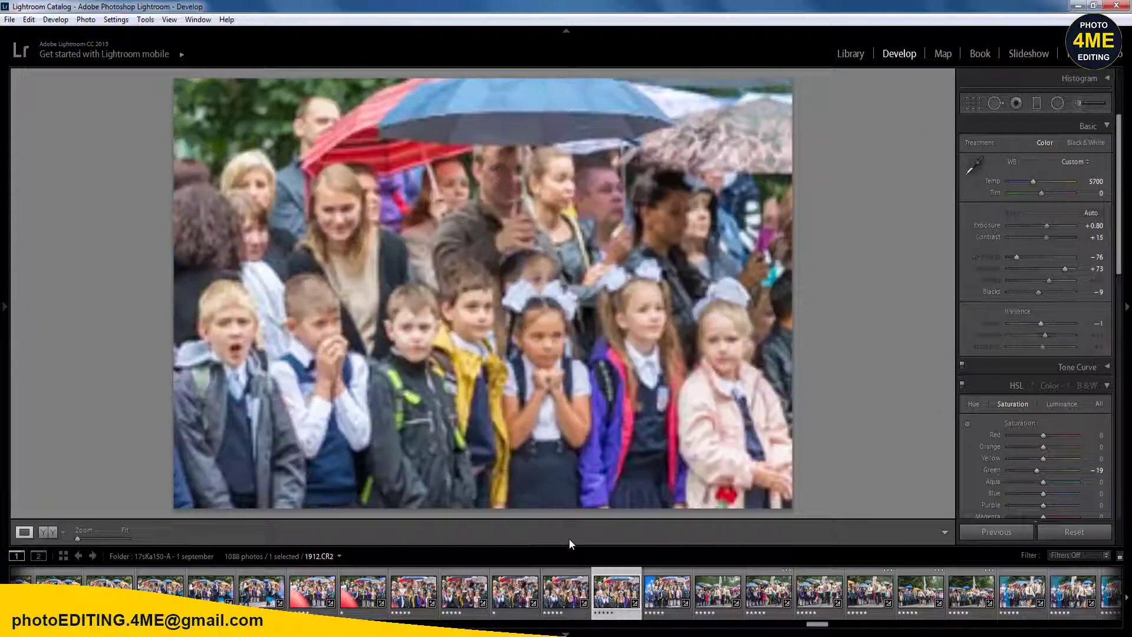
pyautogui.press('Right')
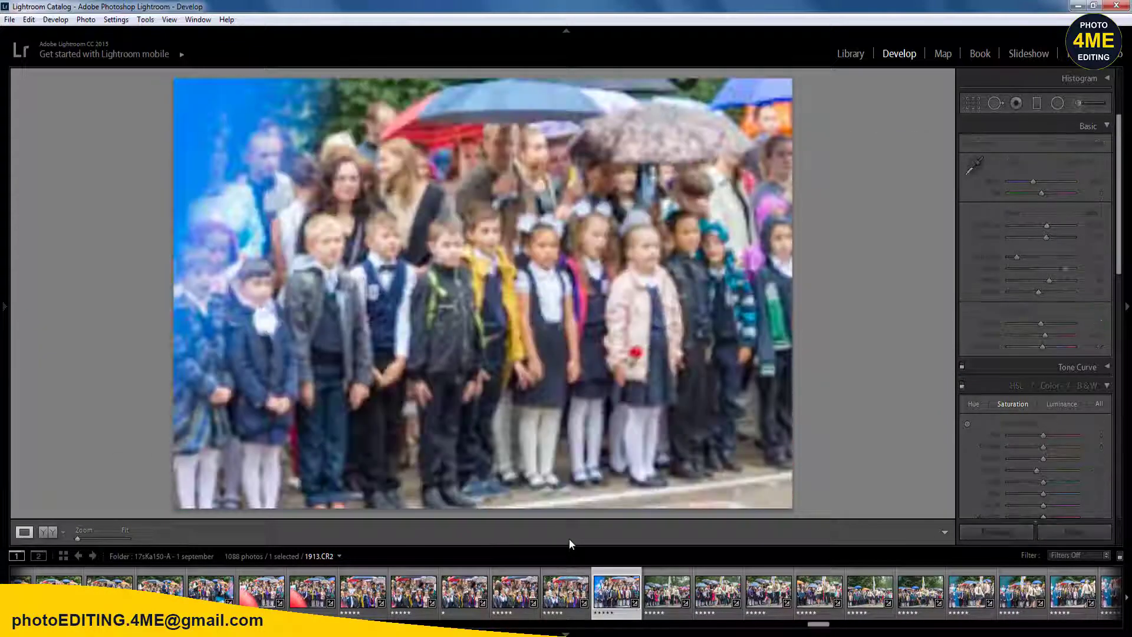
pyautogui.press('1')
# - Set the temperature of 1915.CR2, the flag bearers, to 5800 and synchronize its develop settings through 1931.CR2
pyautogui.press('Right')
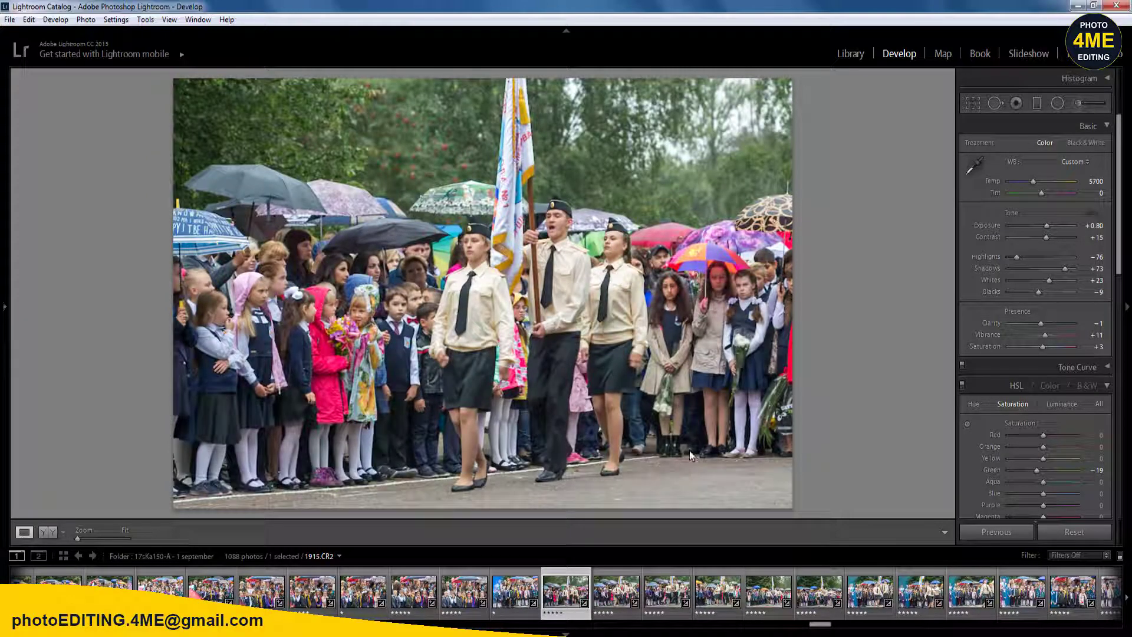
pyautogui.click(1092, 182)
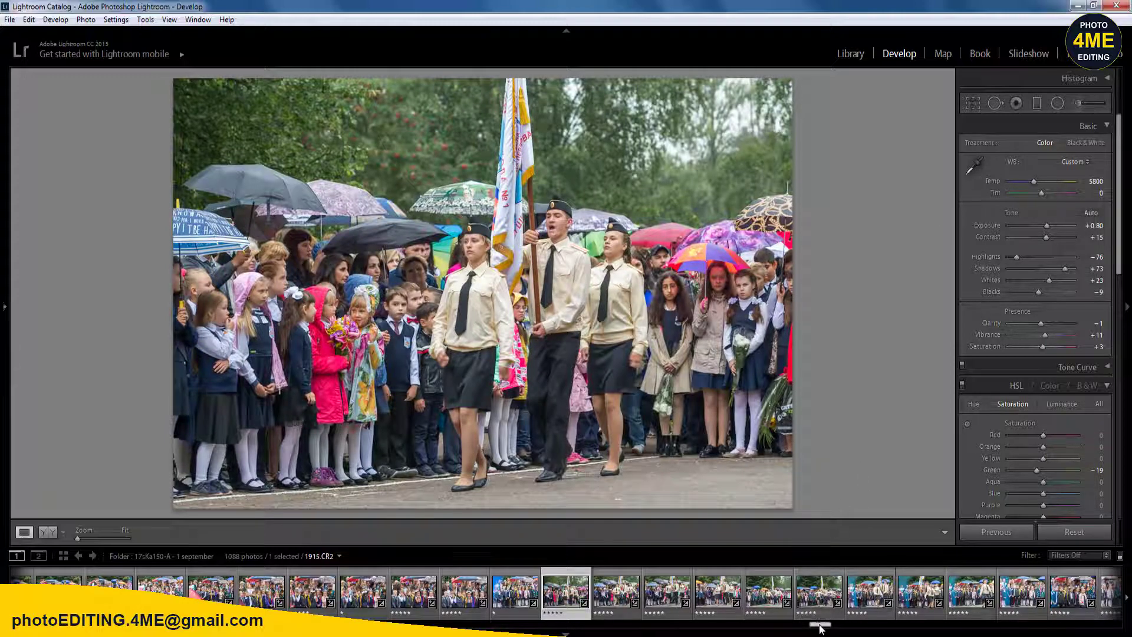
pyautogui.moveTo(819, 629); pyautogui.dragTo(833, 626)
pyautogui.keyDown('shift'); pyautogui.click(1056, 598); pyautogui.keyUp('shift')
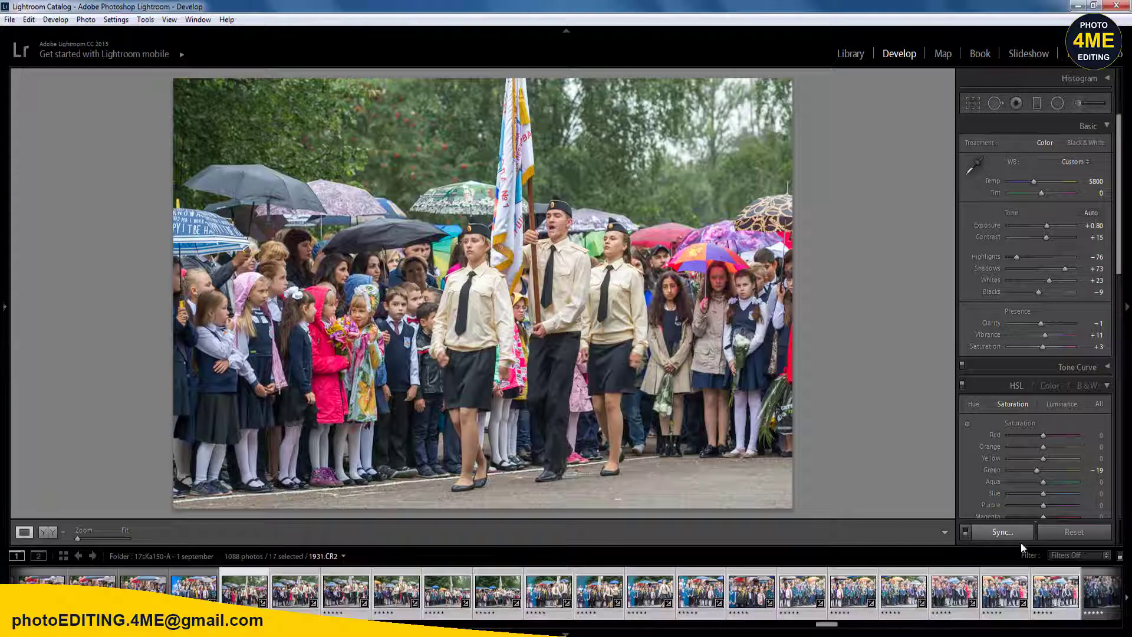
pyautogui.click(1010, 534)
pyautogui.click(655, 589)
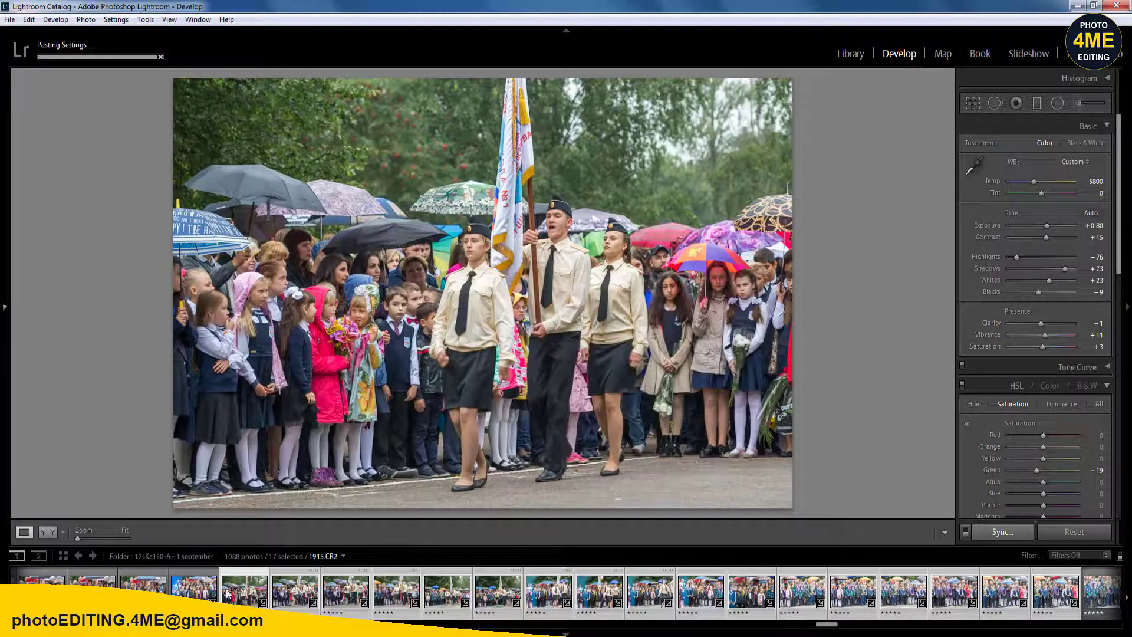
# - Compare 1915.CR2 with the next flag-bearer photo and rate 1915.CR2 one star
pyautogui.click(295, 593)
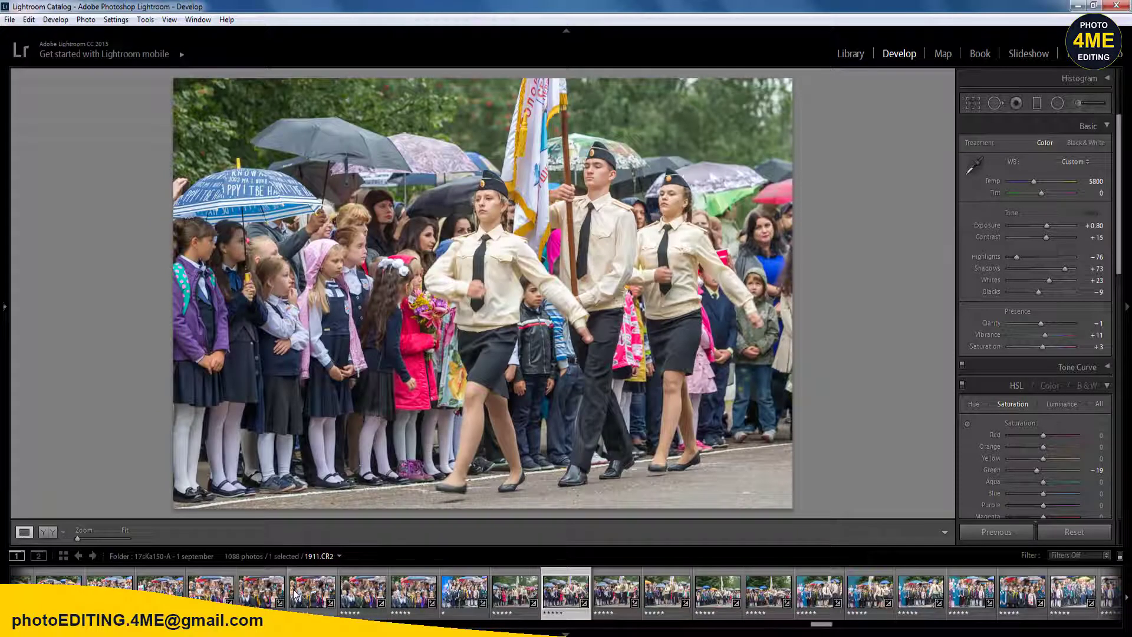
pyautogui.press('Left')
pyautogui.press('1')
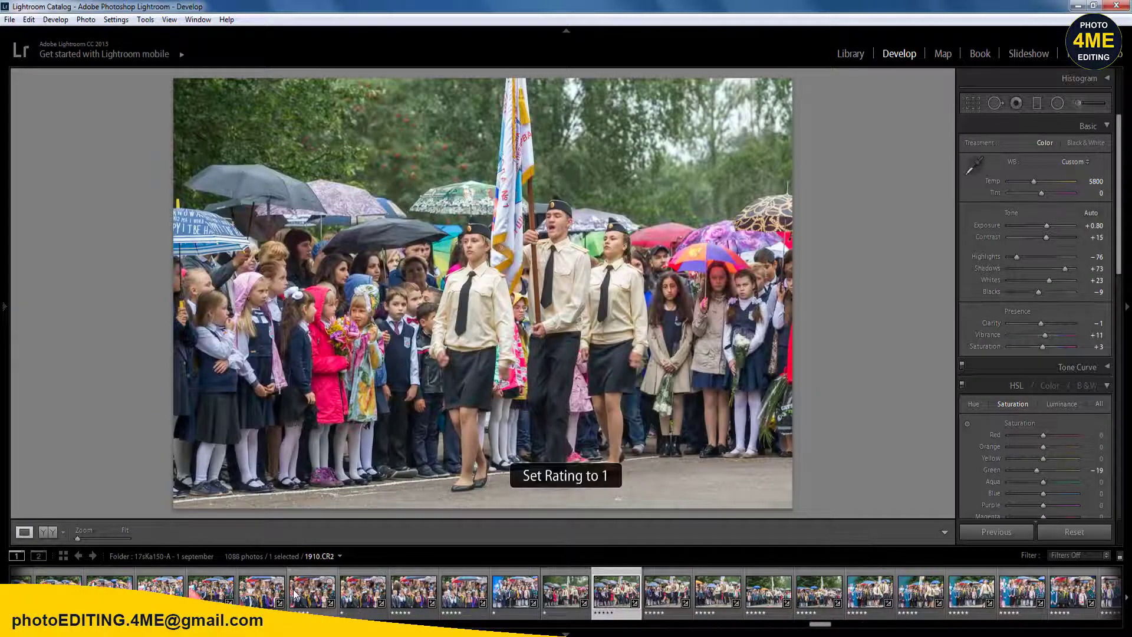
# - Review the flag-bearer photos from 1910.CR2 through 1914.CR2 and rate the weaker shots one star
pyautogui.press('Right')
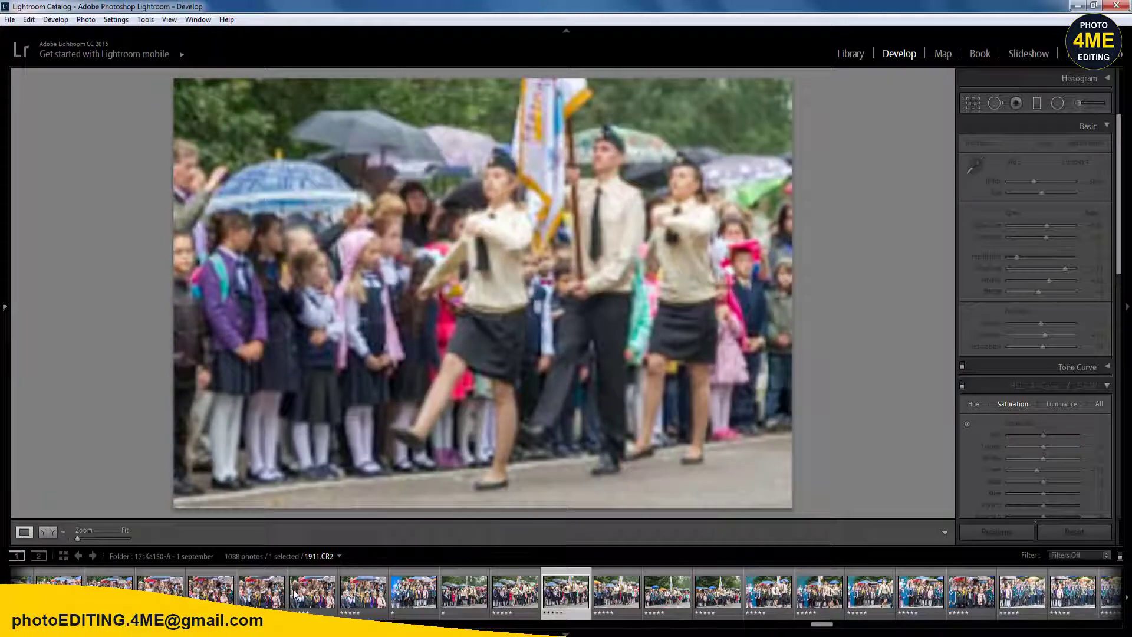
pyautogui.press('1')
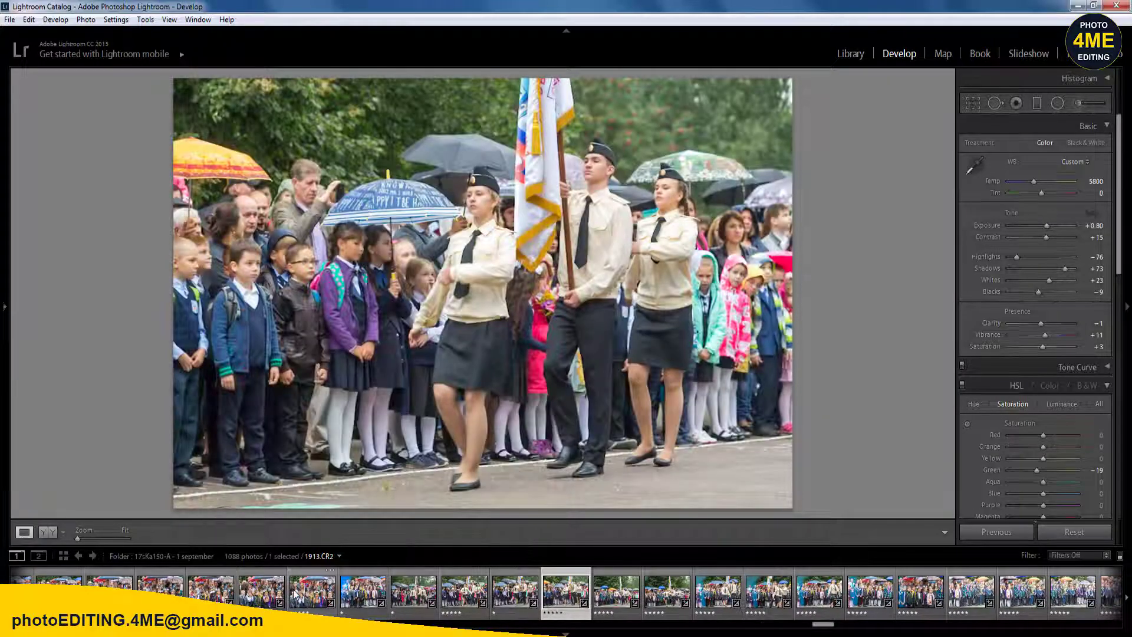
pyautogui.press('Right')
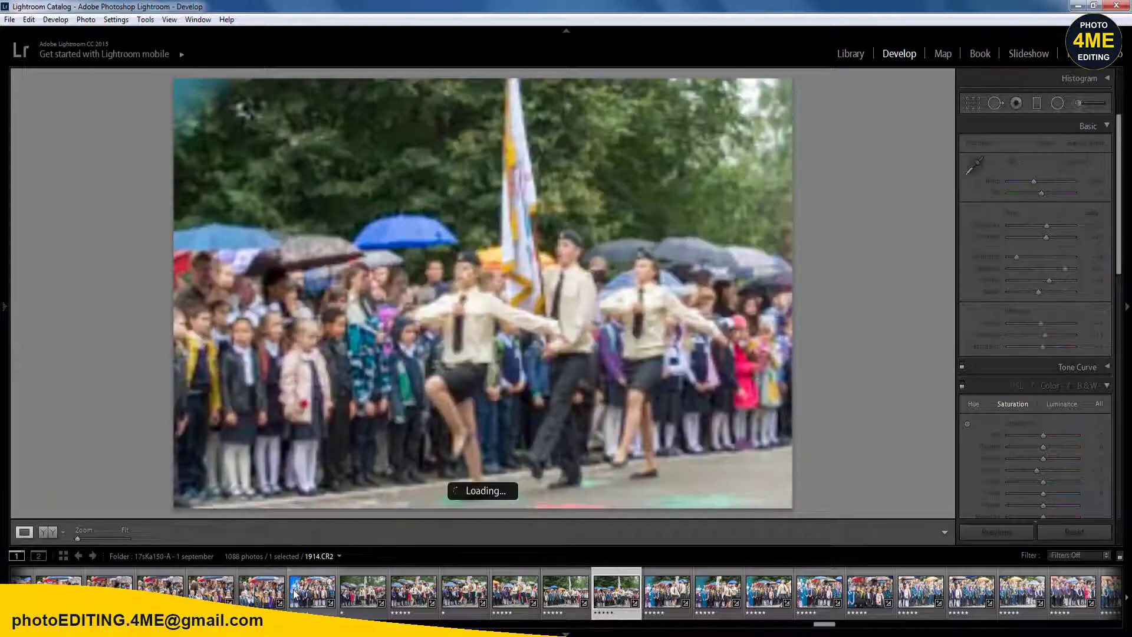
pyautogui.press('1')
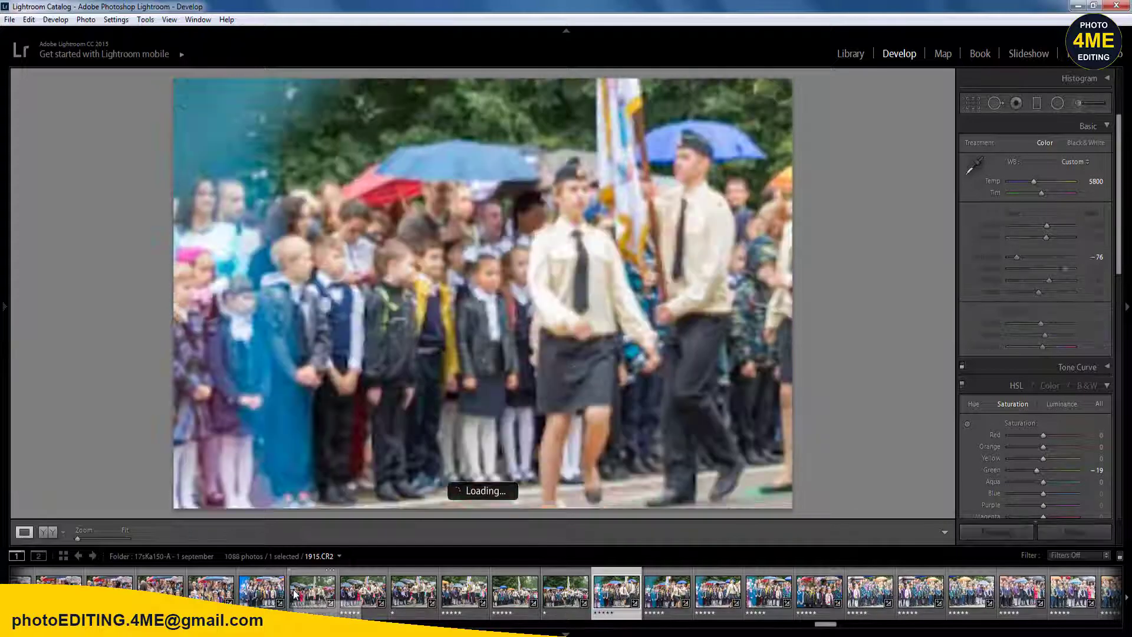
# - Rate the weaker flag-bearer shots from 1915.CR2 onward one star and give 1919.CR2, the row of children, five stars
pyautogui.press('1')
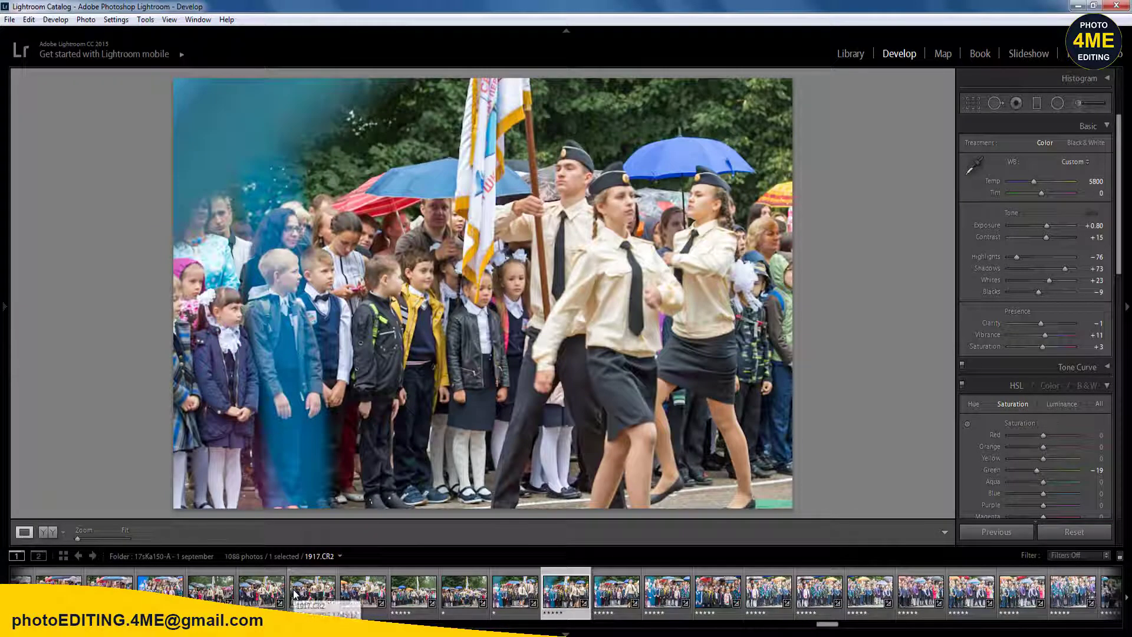
pyautogui.press('1')
pyautogui.press('1')
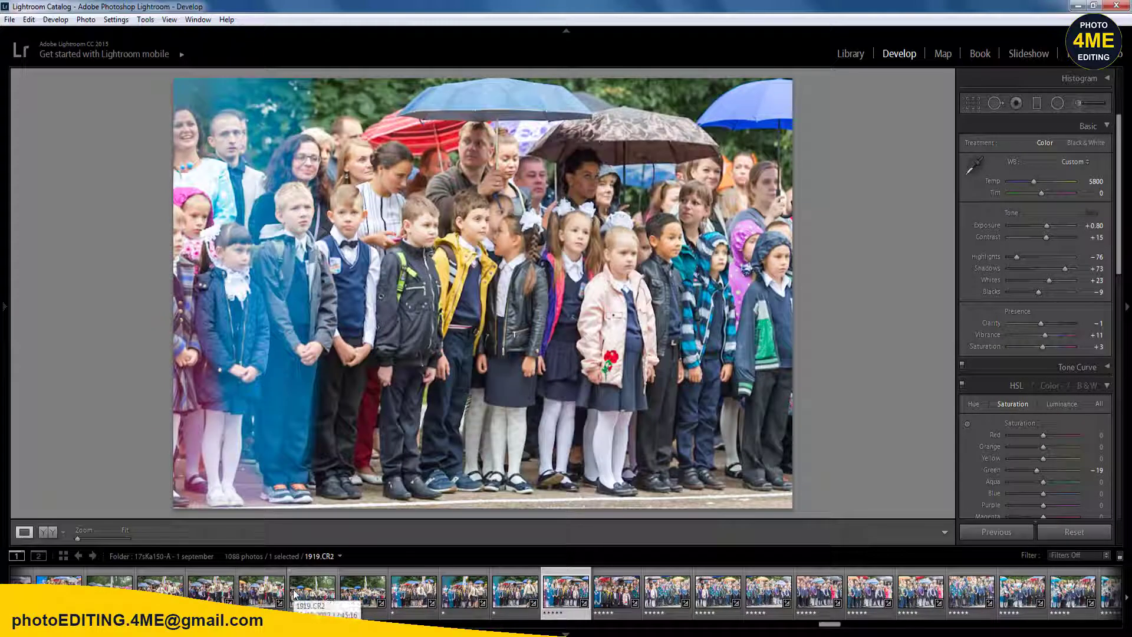
pyautogui.press('1')
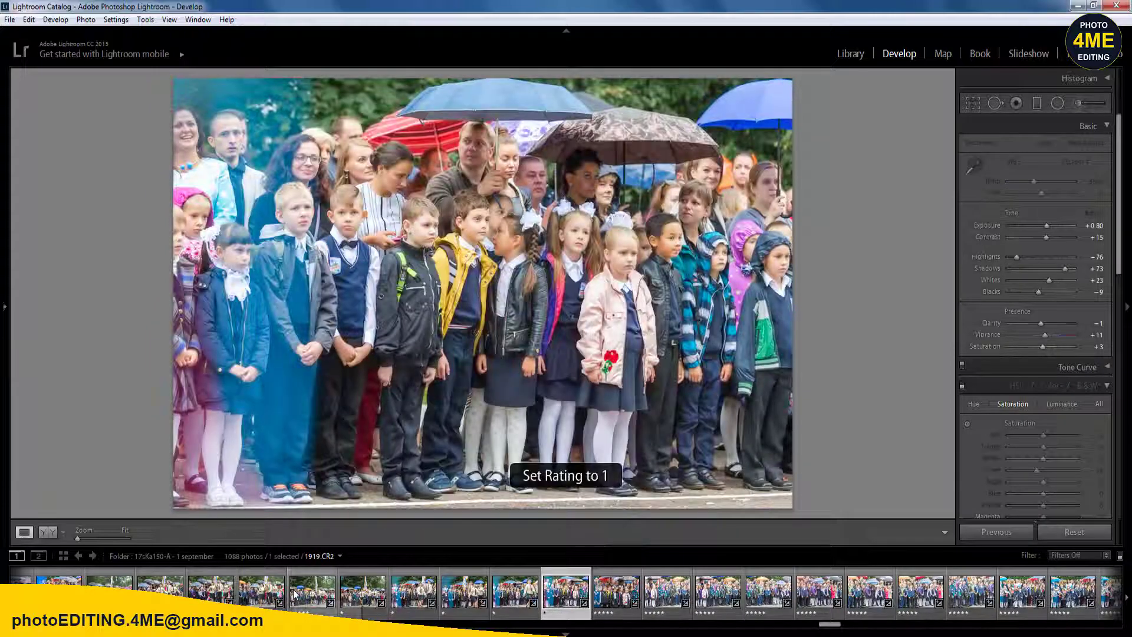
pyautogui.press('5')
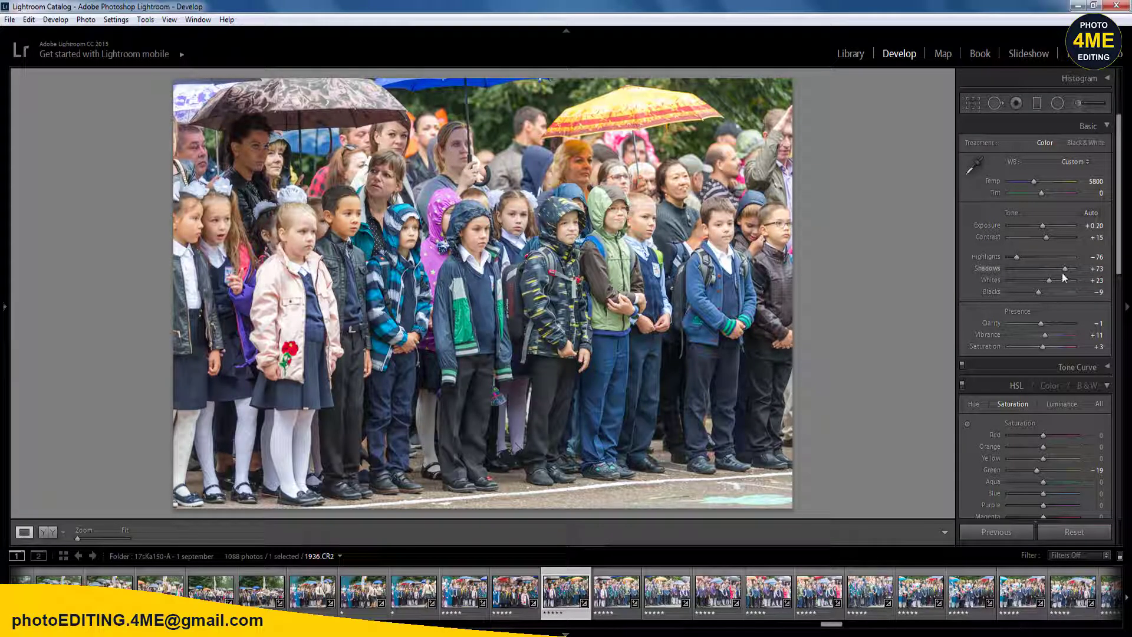
# - Set whites to +22, vibrance to +20 and saturation to +5 on 1926.CR2, and compare the photo before and after
pyautogui.moveTo(1045, 280); pyautogui.dragTo(1045, 280)
pyautogui.click(1095, 335)
pyautogui.click(47, 530)
pyautogui.click(26, 532)
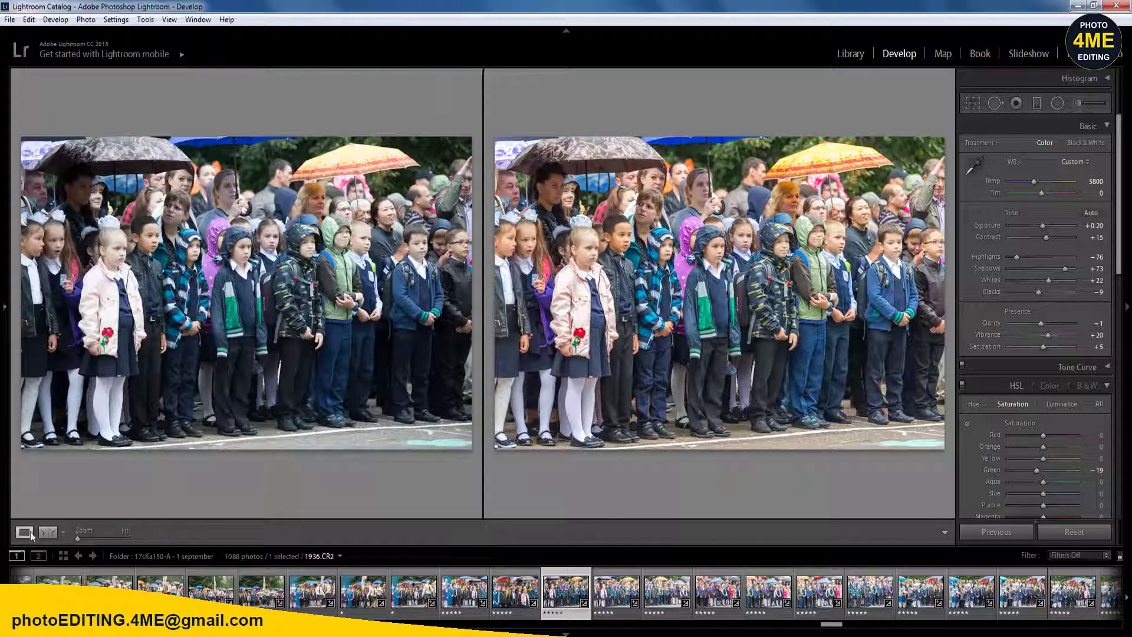
# - Synchronize the develop settings of 1926.CR2 with the photos through 1955.CR2
pyautogui.scroll(-5, 1022, 629)
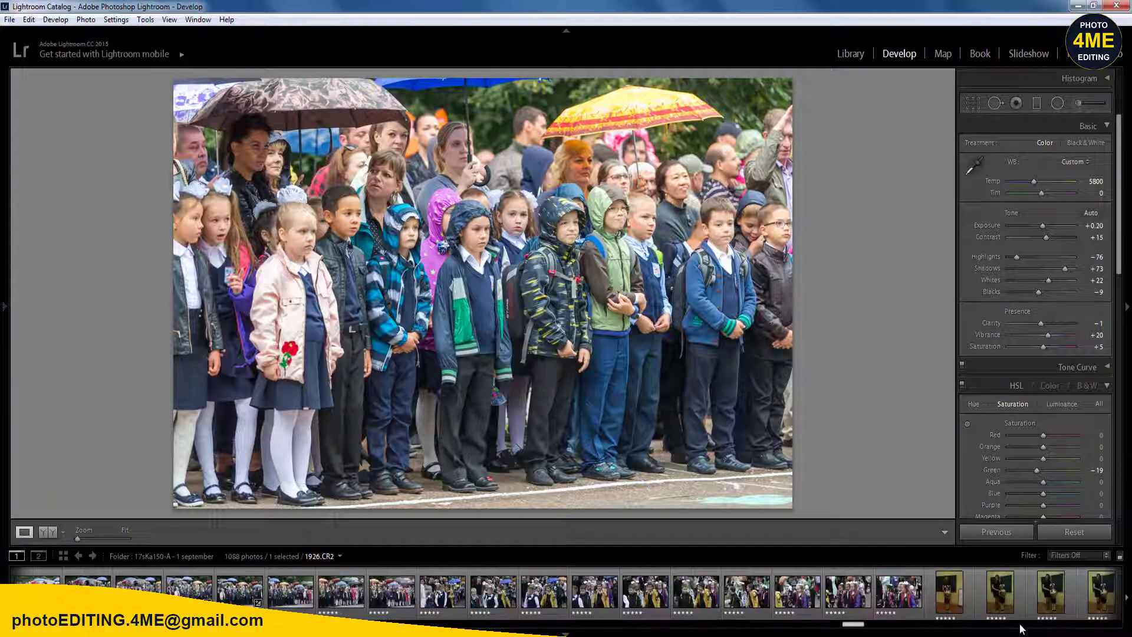
pyautogui.keyDown('shift'); pyautogui.click(898, 599); pyautogui.keyUp('shift')
pyautogui.keyDown('shift'); pyautogui.click(941, 592); pyautogui.keyUp('shift')
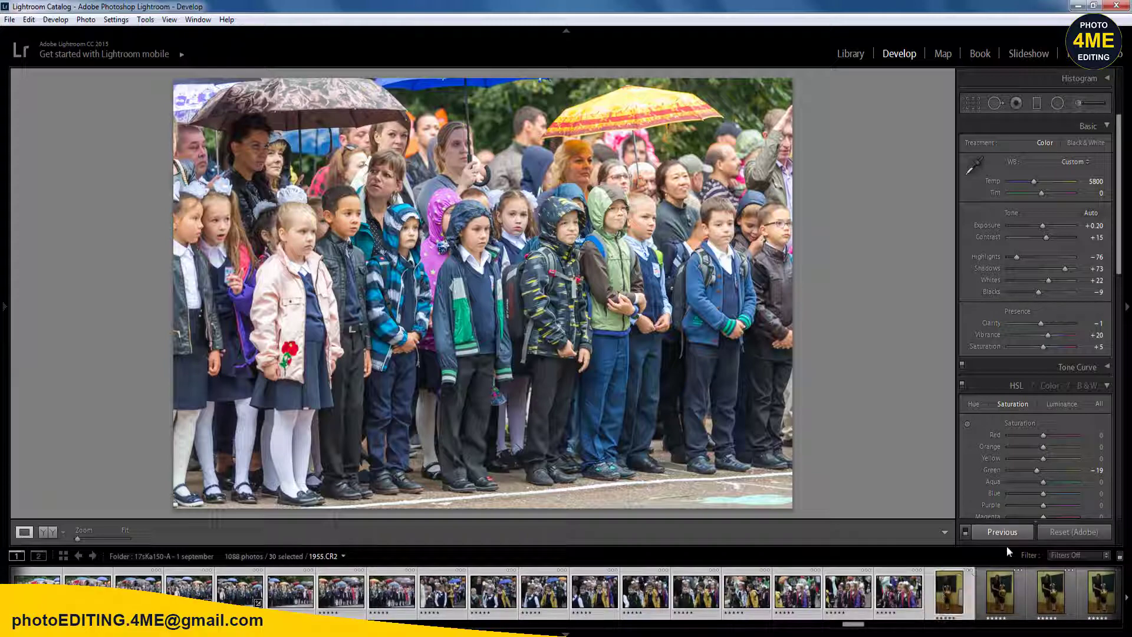
pyautogui.click(1006, 533)
pyautogui.click(651, 592)
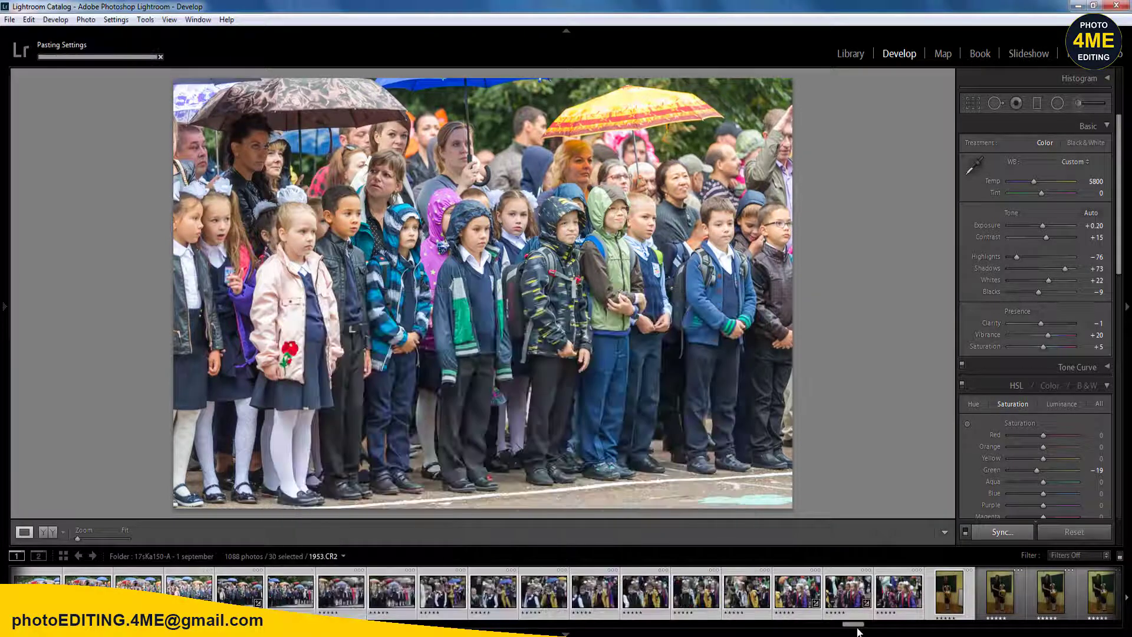
# - Review the photos of the lined-up children from just before 1926.CR2 to 1930.CR2 and rate the weaker shots one star
pyautogui.scroll(2, 774, 628)
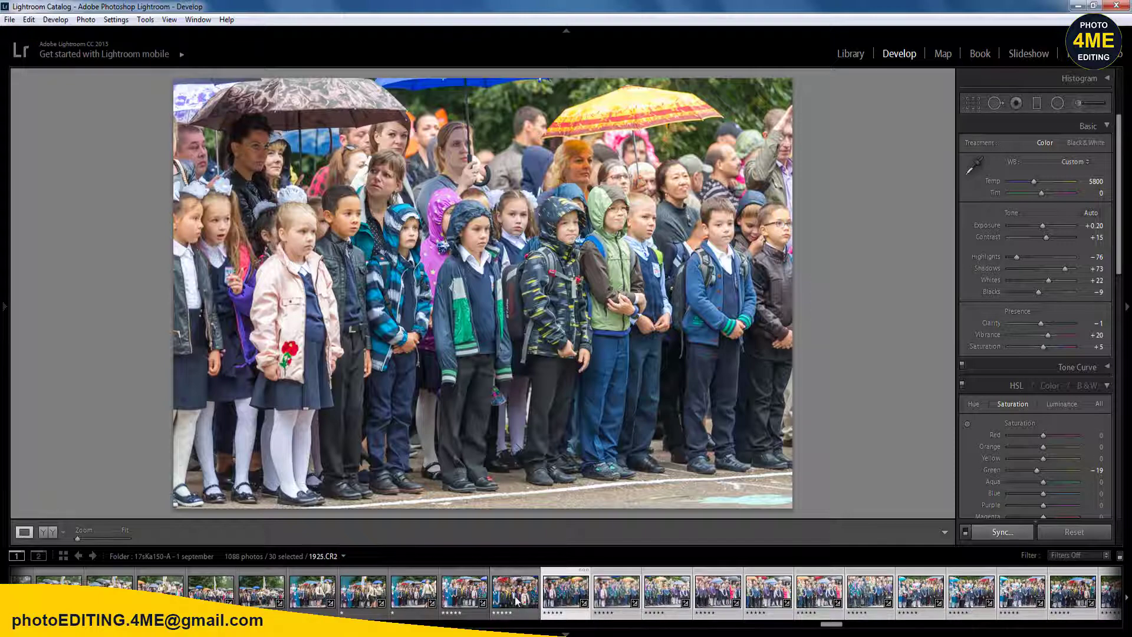
pyautogui.click(516, 600)
pyautogui.press('Right')
pyautogui.press('Right')
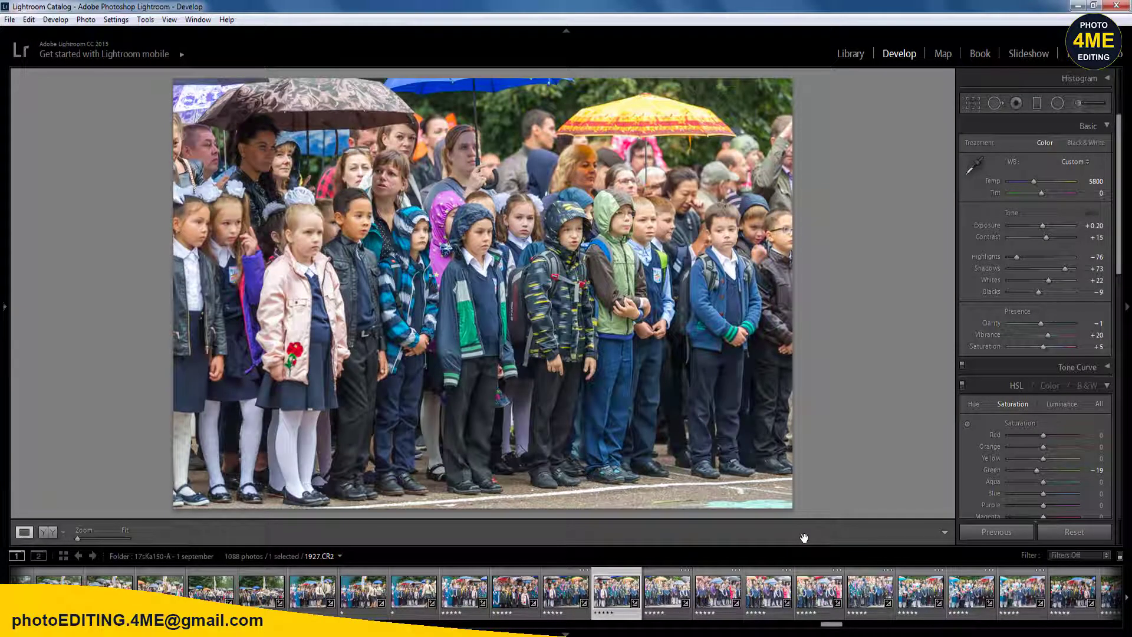
pyautogui.press('Right')
pyautogui.press('1')
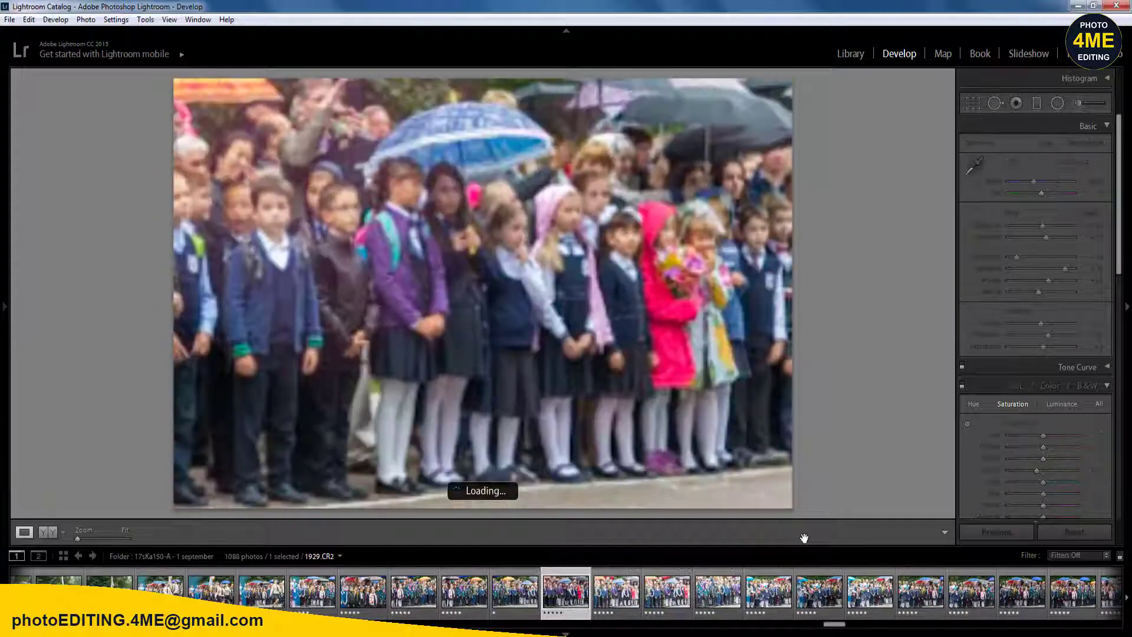
pyautogui.press('Right')
pyautogui.press('1')
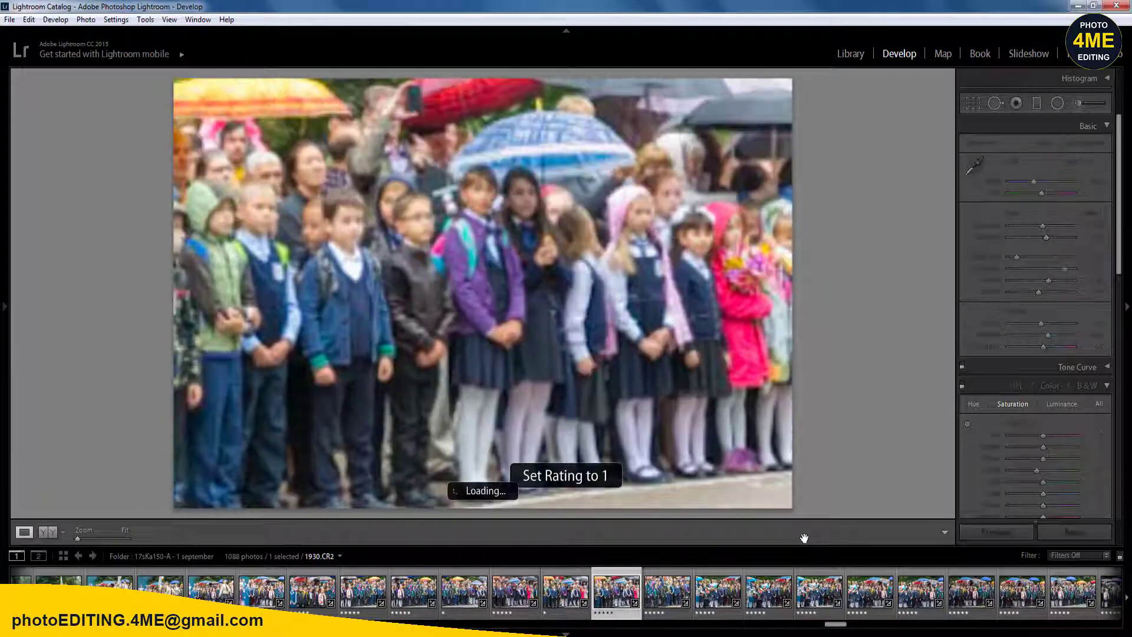
pyautogui.press('1')
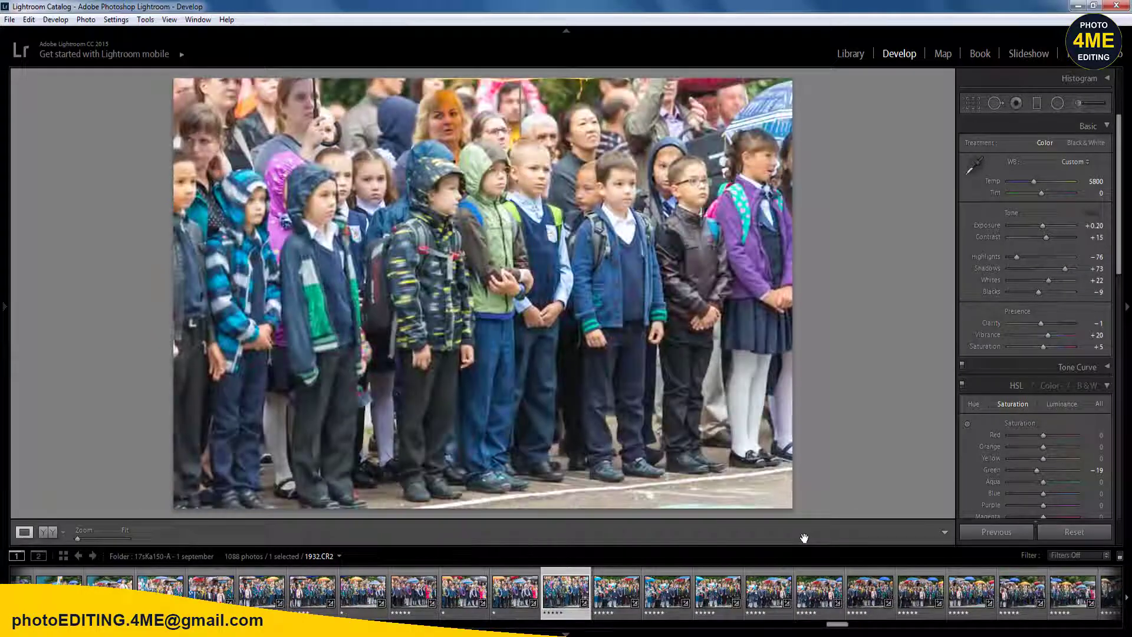
# - Compare 1933.CR2 and 1934.CR2, the children holding bouquets, and rate the weaker shot one star
pyautogui.press('Right')
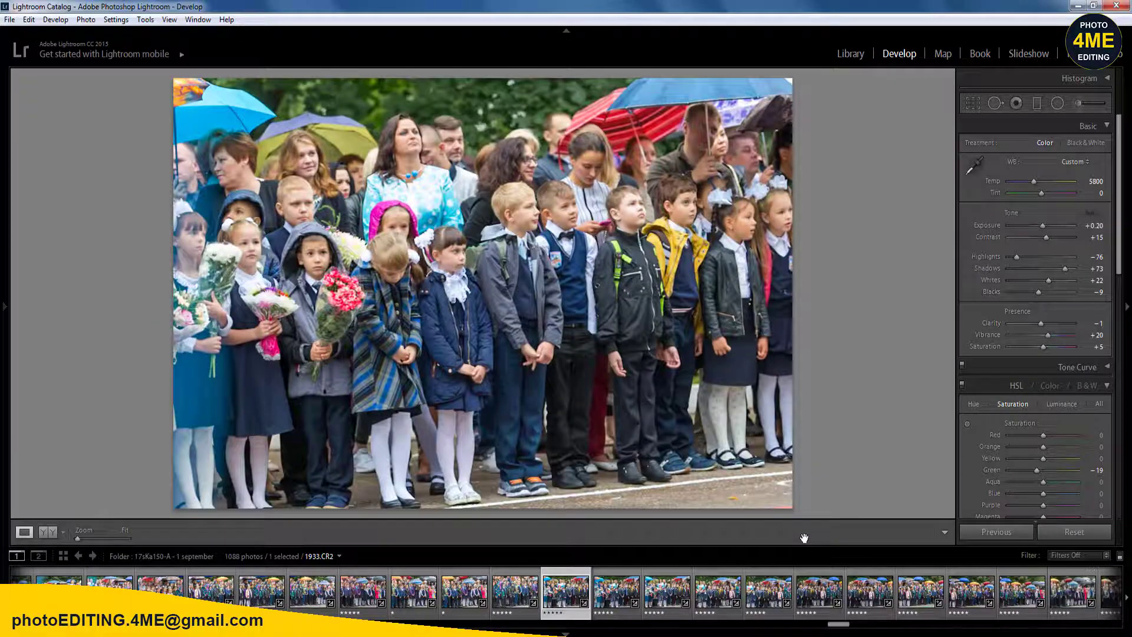
pyautogui.press('Right')
pyautogui.press('Left')
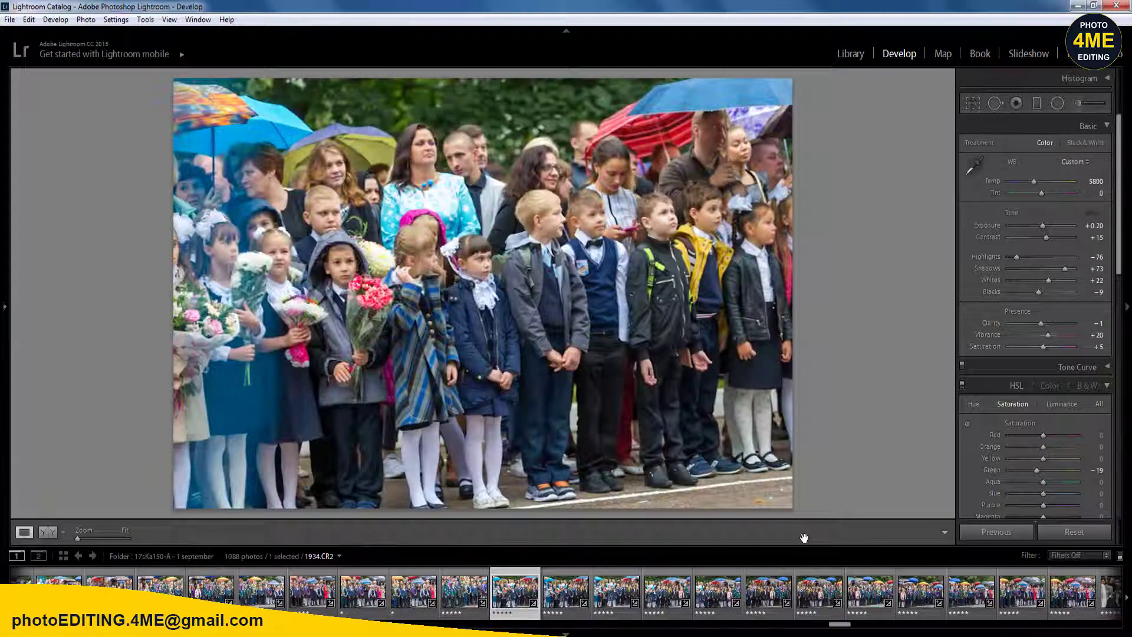
pyautogui.press('1')
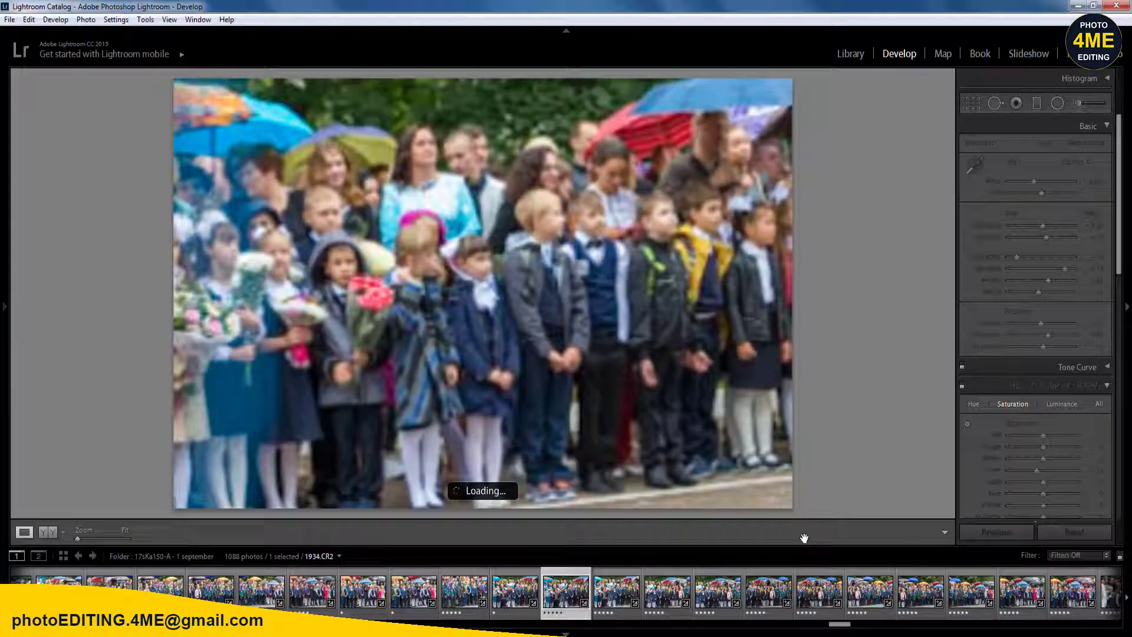
pyautogui.press('Right')
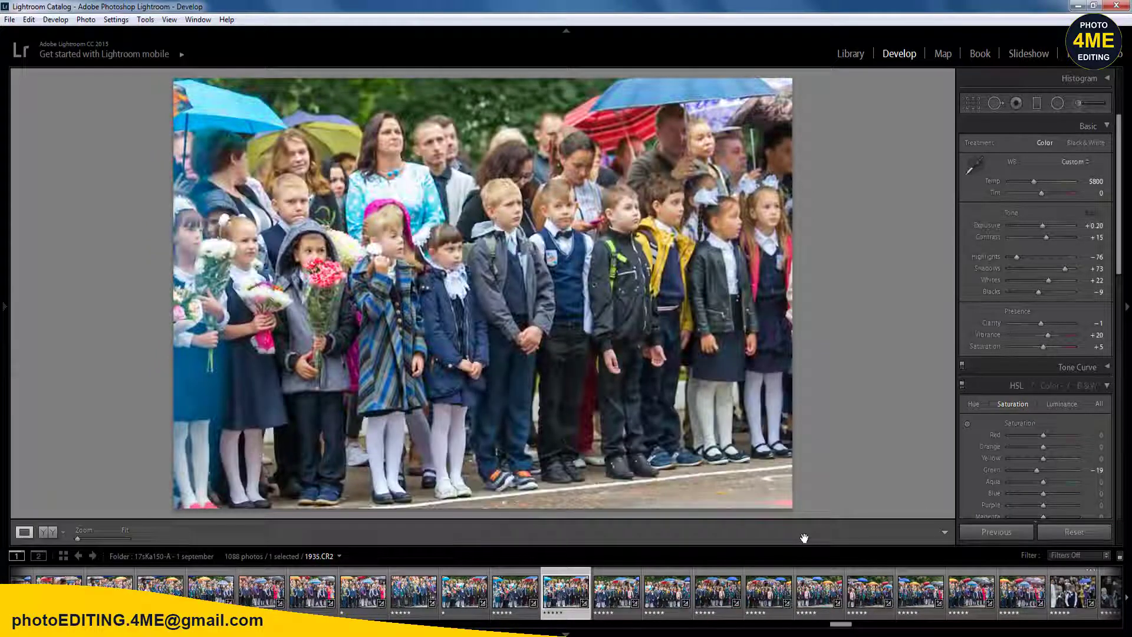
# - Straighten 1935.CR2 by an angle of 0.81 and rate the weaker neighbouring shot one star
pyautogui.press('r')
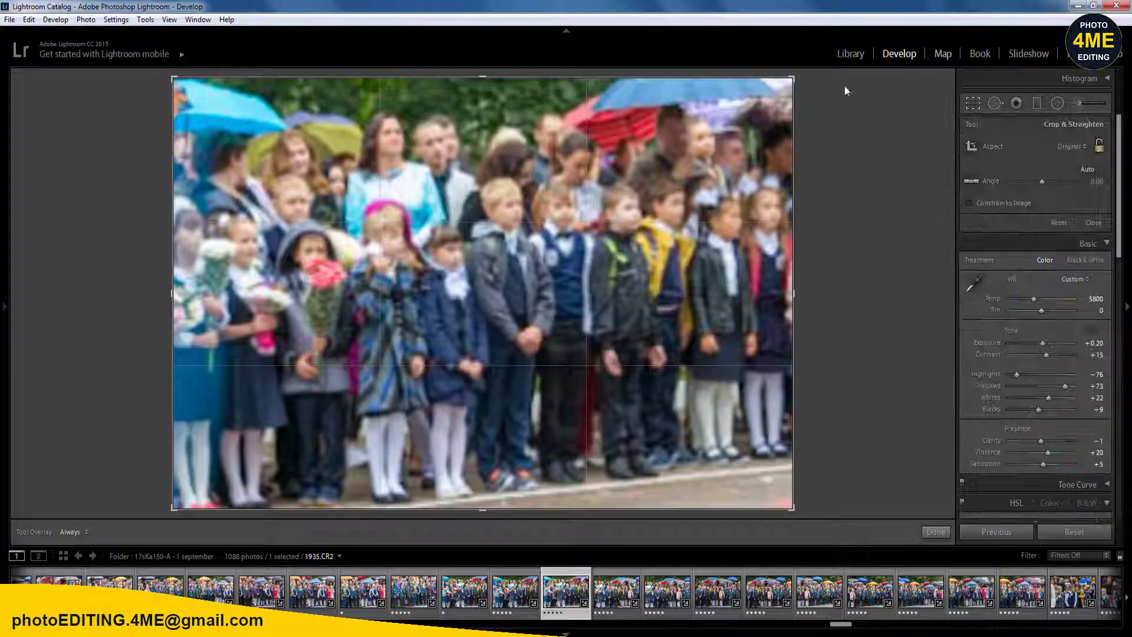
pyautogui.moveTo(821, 75); pyautogui.dragTo(827, 77)
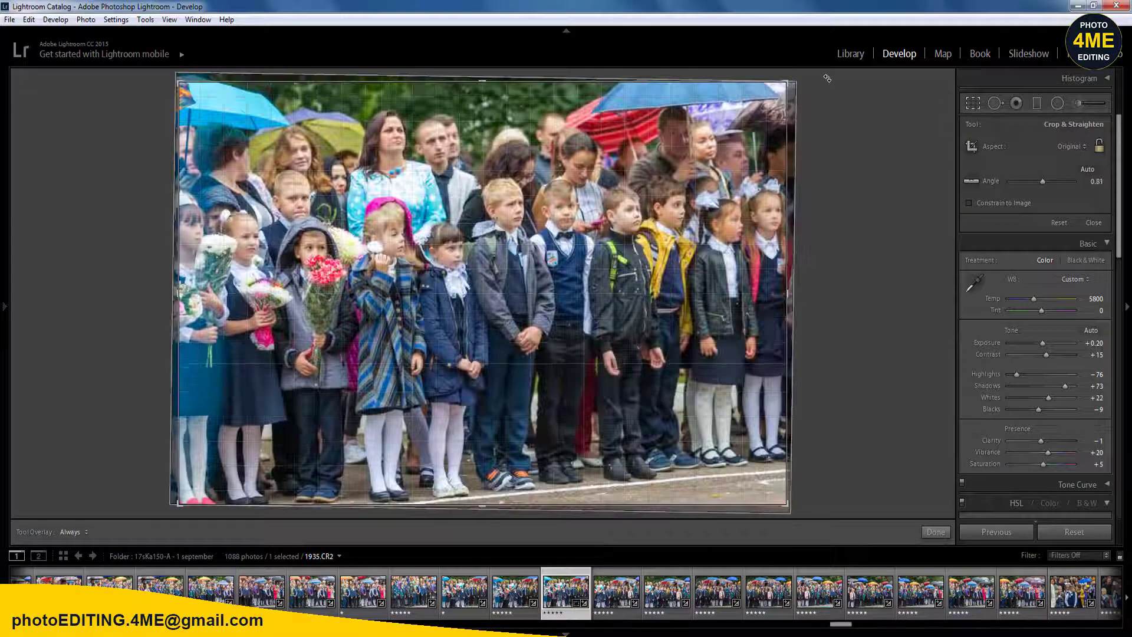
pyautogui.press('r')
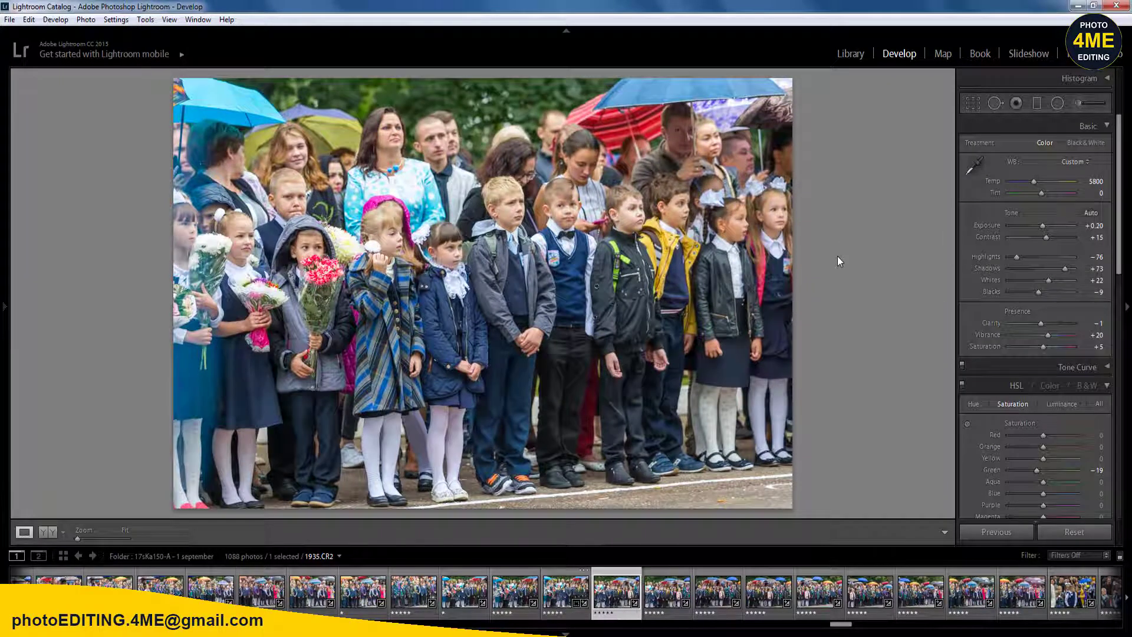
pyautogui.press('1')
pyautogui.press('Right')
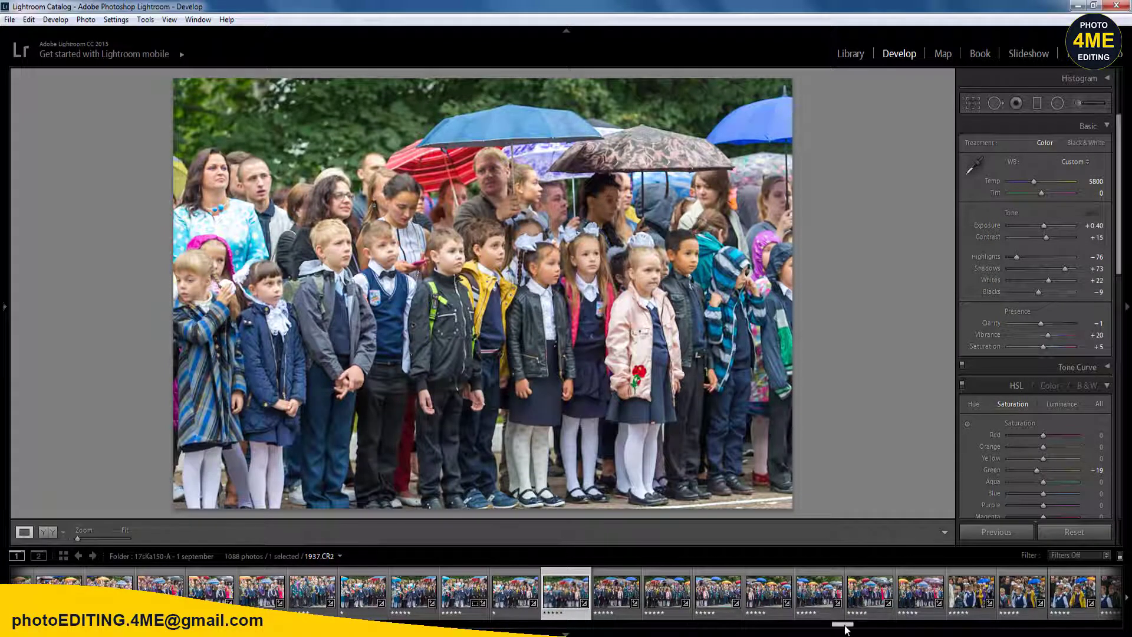
# - Synchronize the develop settings of 1937.CR2 with the photos through 1954.CR2
pyautogui.scroll(-5, 848, 622)
pyautogui.keyDown('shift'); pyautogui.click(992, 598); pyautogui.keyUp('shift')
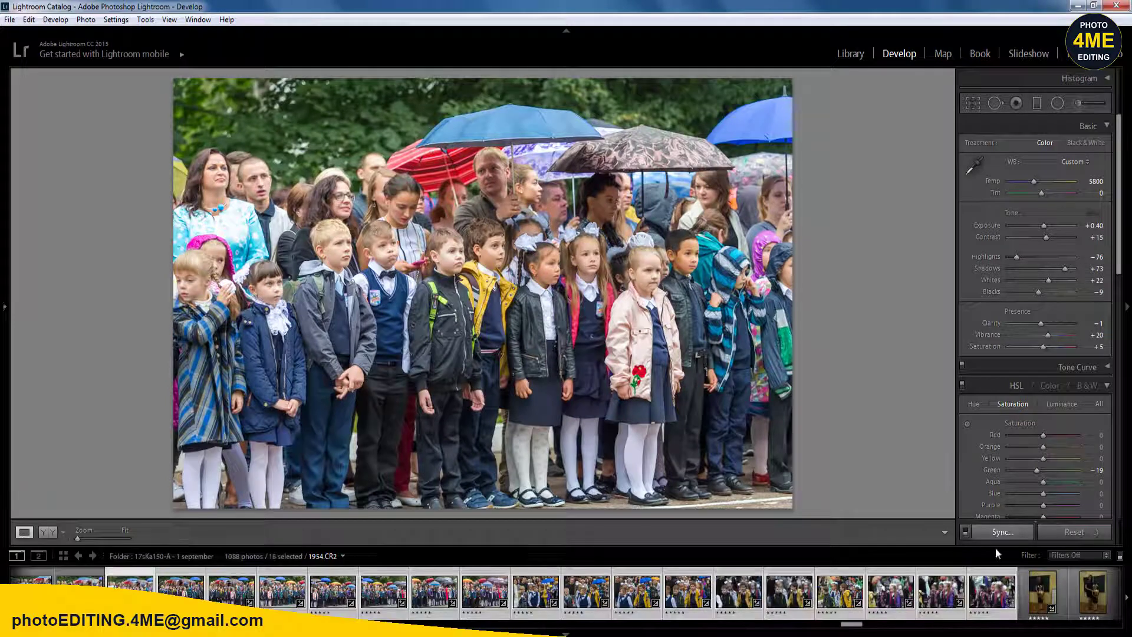
pyautogui.click(1001, 533)
pyautogui.click(653, 592)
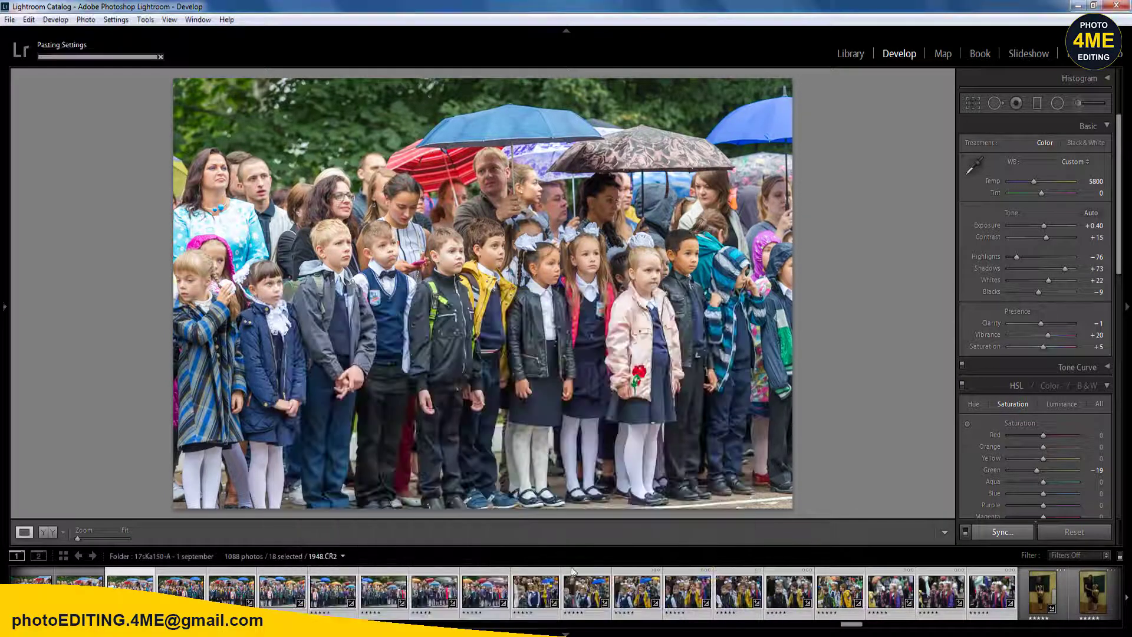
# - Review the photos of the lined-up children between 1937.CR2 and 1945.CR2 and rate the weaker shots one star
pyautogui.click(79, 583)
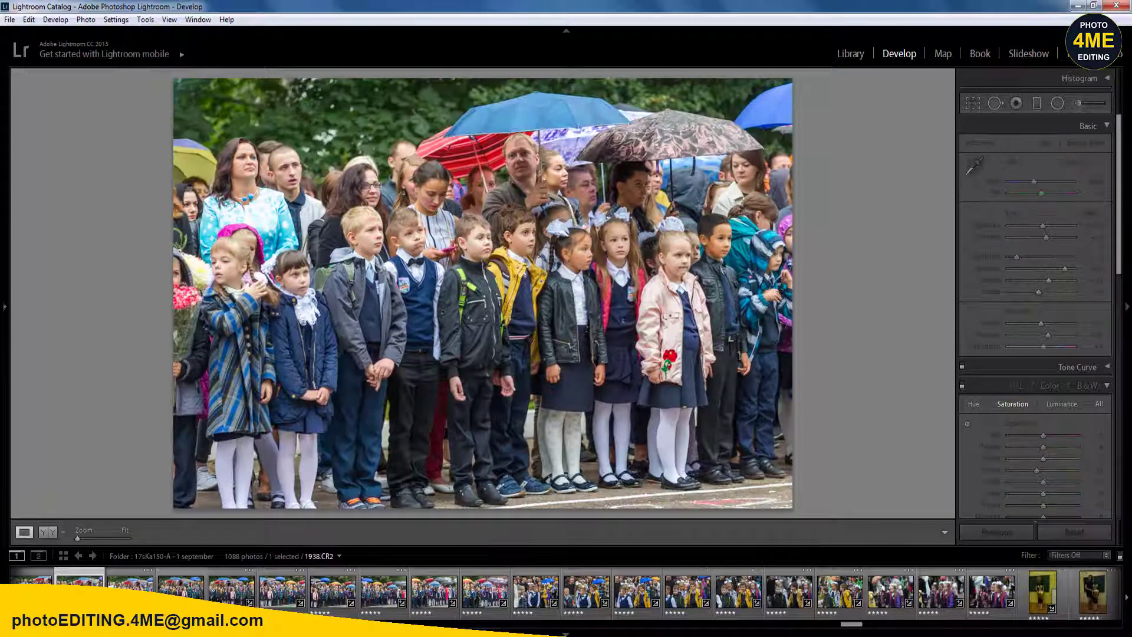
pyautogui.click(181, 589)
pyautogui.press('1')
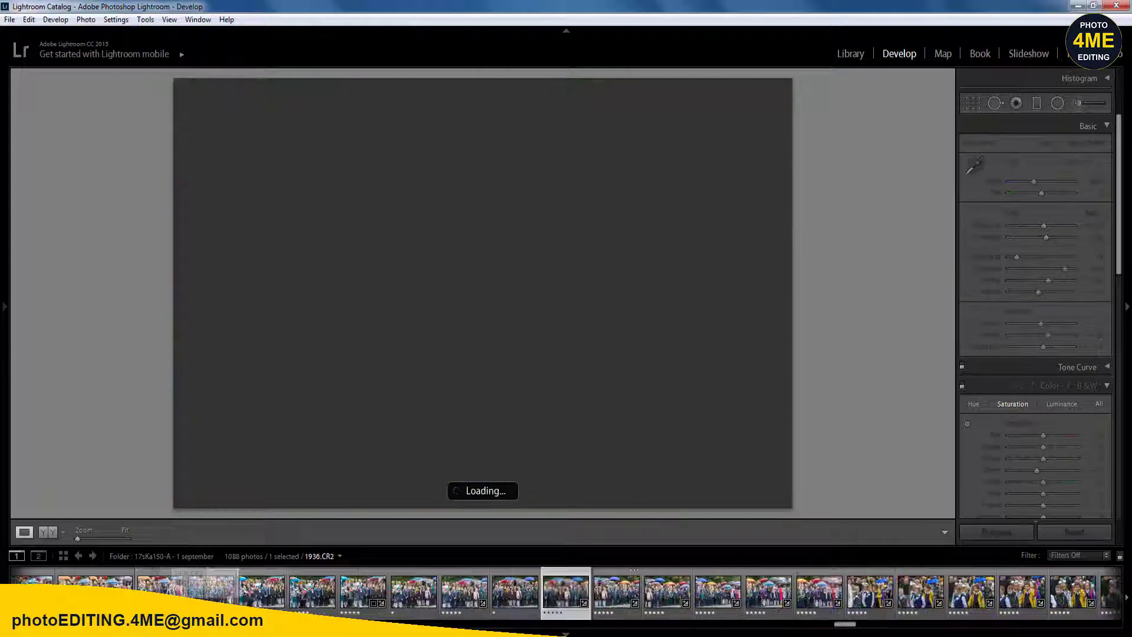
pyautogui.press('1')
pyautogui.press('1')
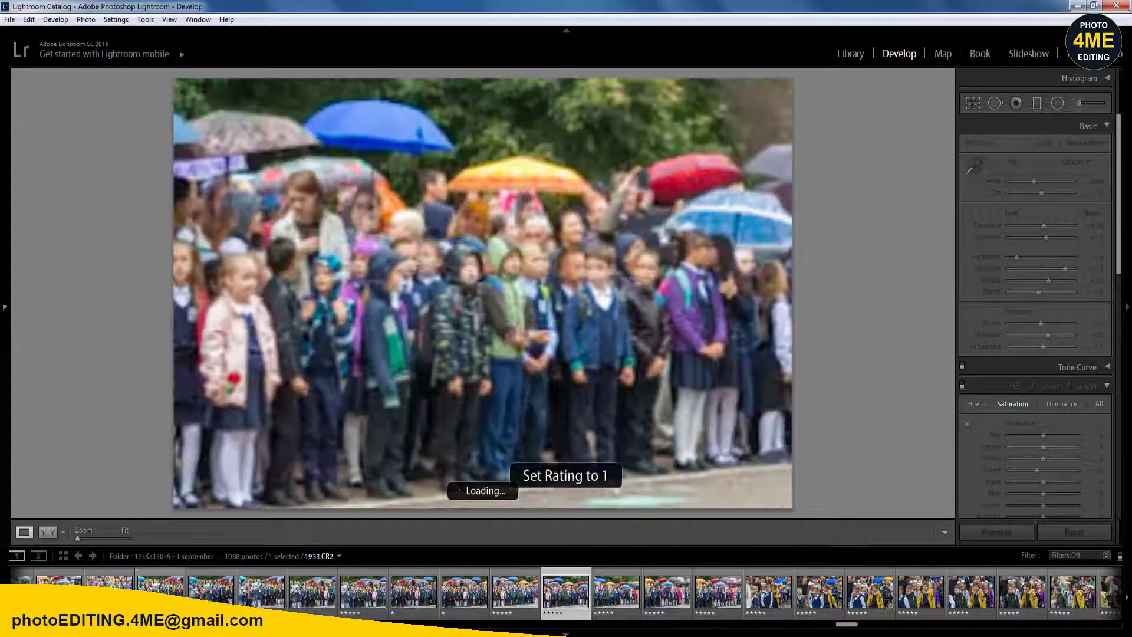
pyautogui.press('Right')
pyautogui.press('1')
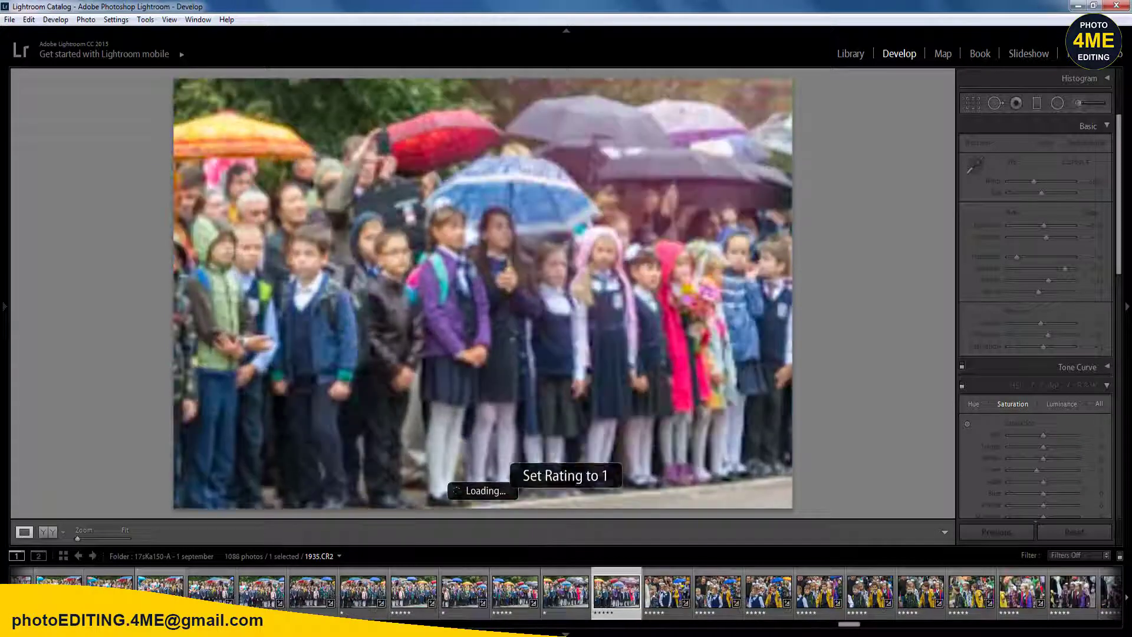
pyautogui.press('Right')
pyautogui.press('1')
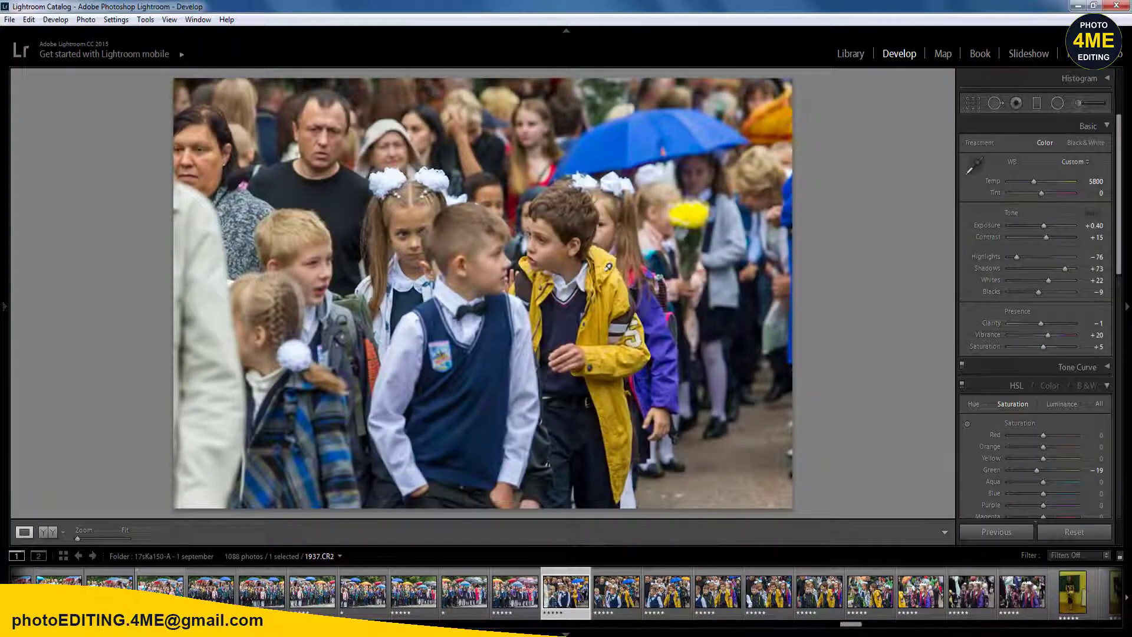
# - Set the exposure of 1945.CR2, the boy in the yellow coat, to +1.00 and synchronize its develop settings through 1954.CR2
pyautogui.click(1092, 226)
pyautogui.write('1.')
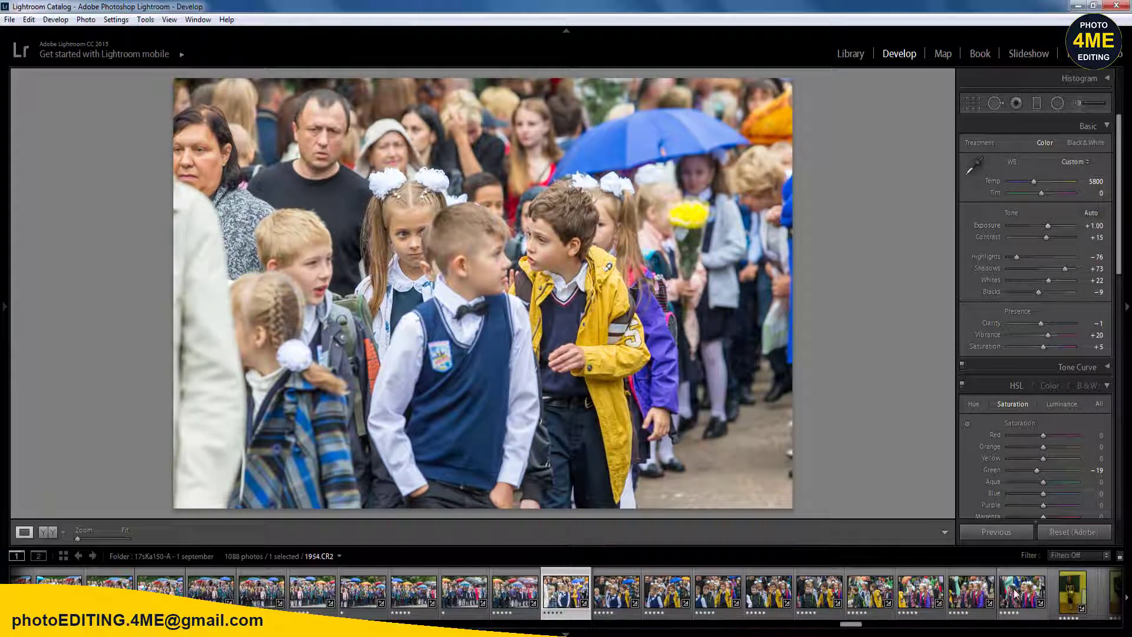
pyautogui.keyDown('shift'); pyautogui.click(1014, 593); pyautogui.keyUp('shift')
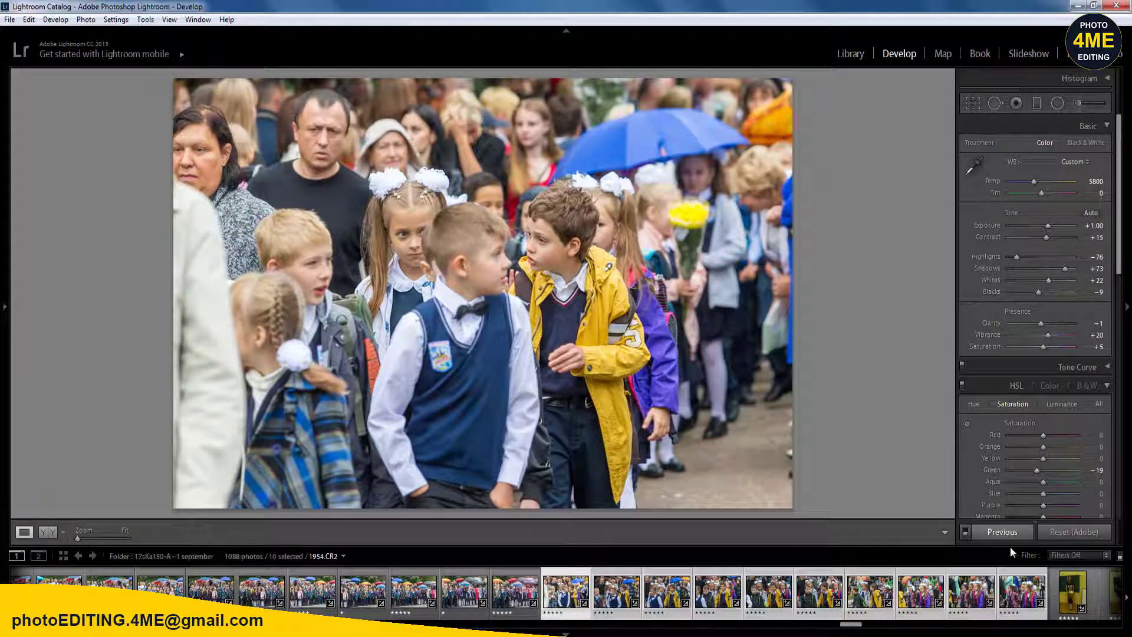
pyautogui.click(1003, 532)
pyautogui.click(657, 591)
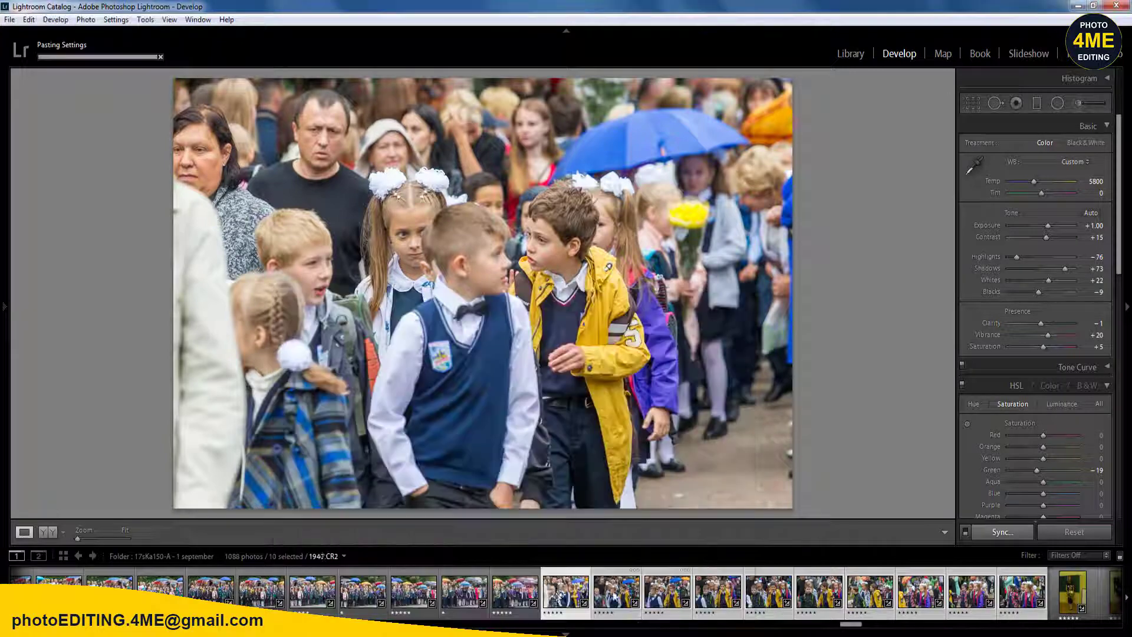
# - Review the photos around the boy in the yellow coat from 1946.CR2 to 1952.CR2 and rate the weaker shots one star
pyautogui.click(515, 599)
pyautogui.click(611, 597)
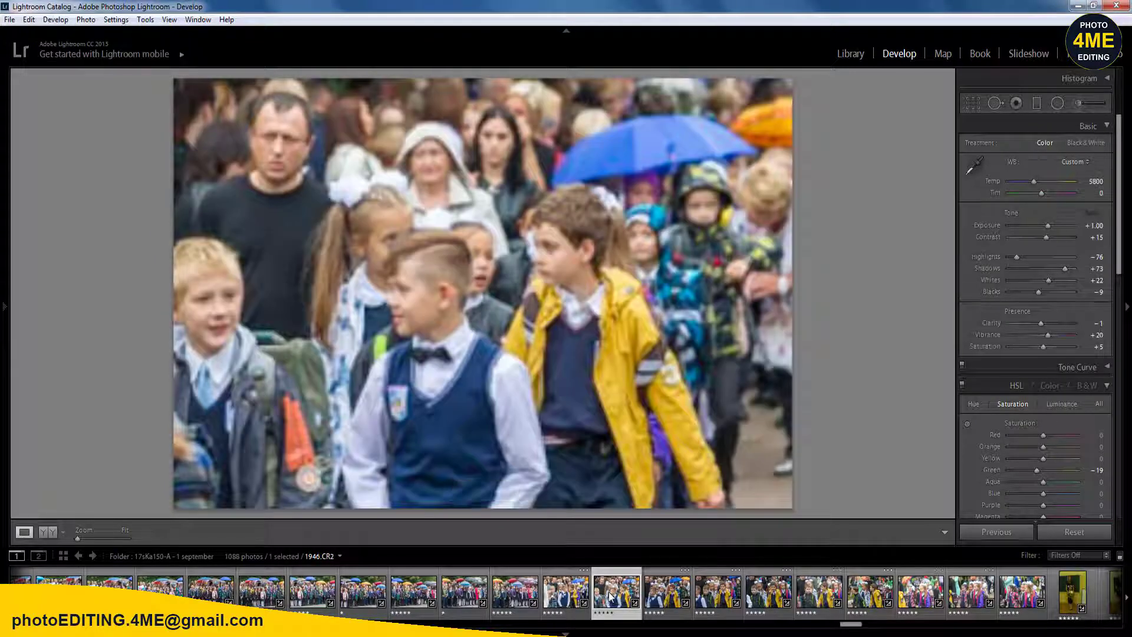
pyautogui.press('1')
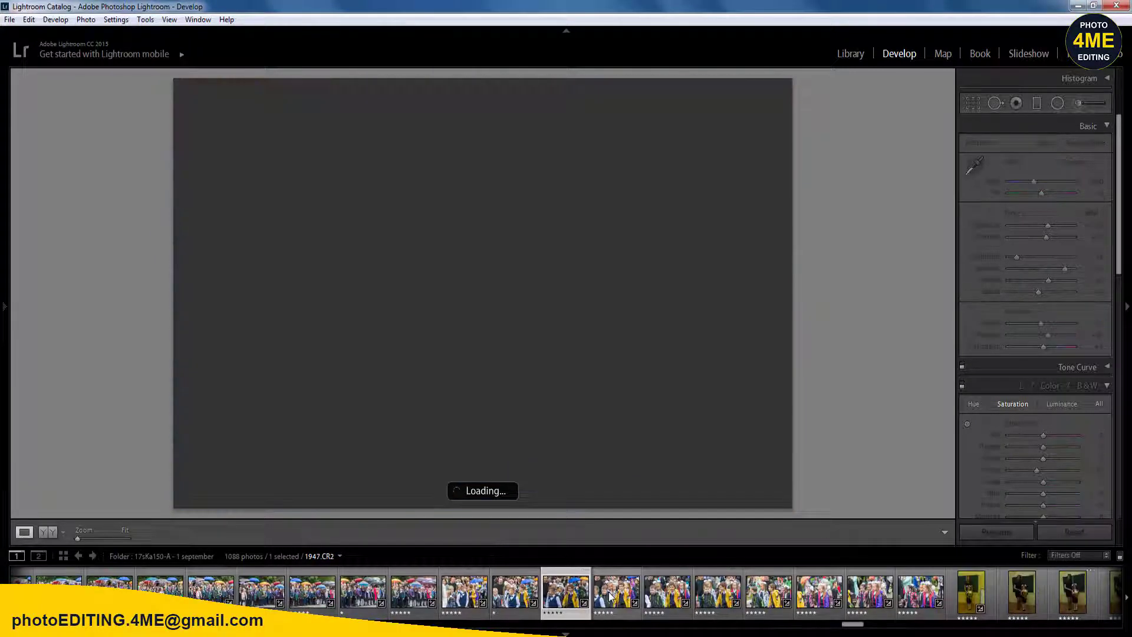
pyautogui.press('Right')
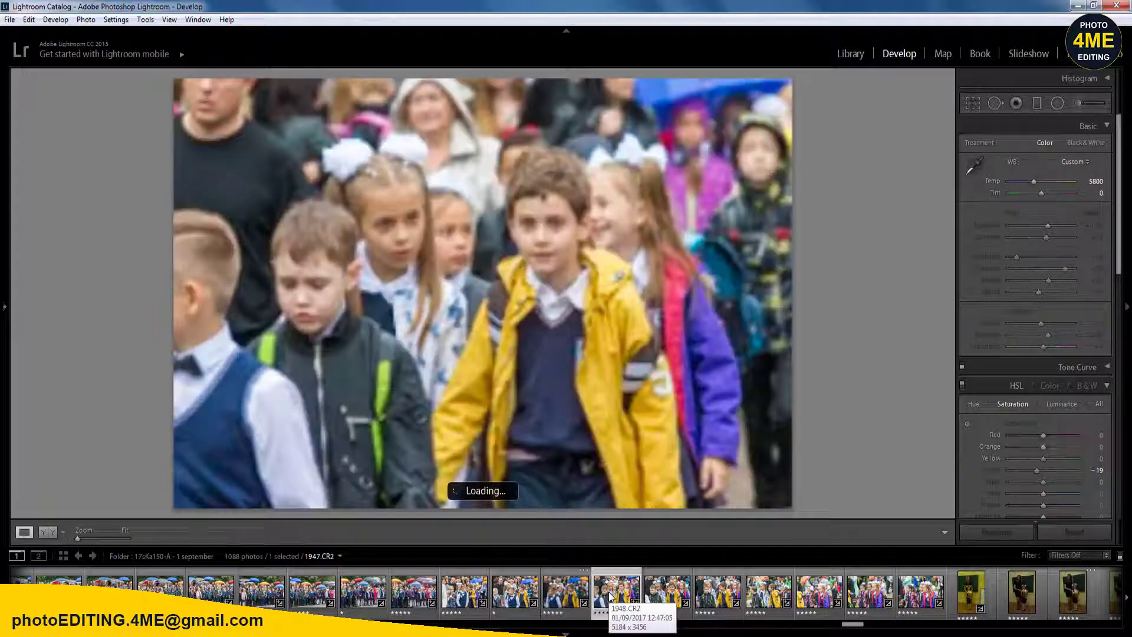
pyautogui.press('1')
pyautogui.press('Right')
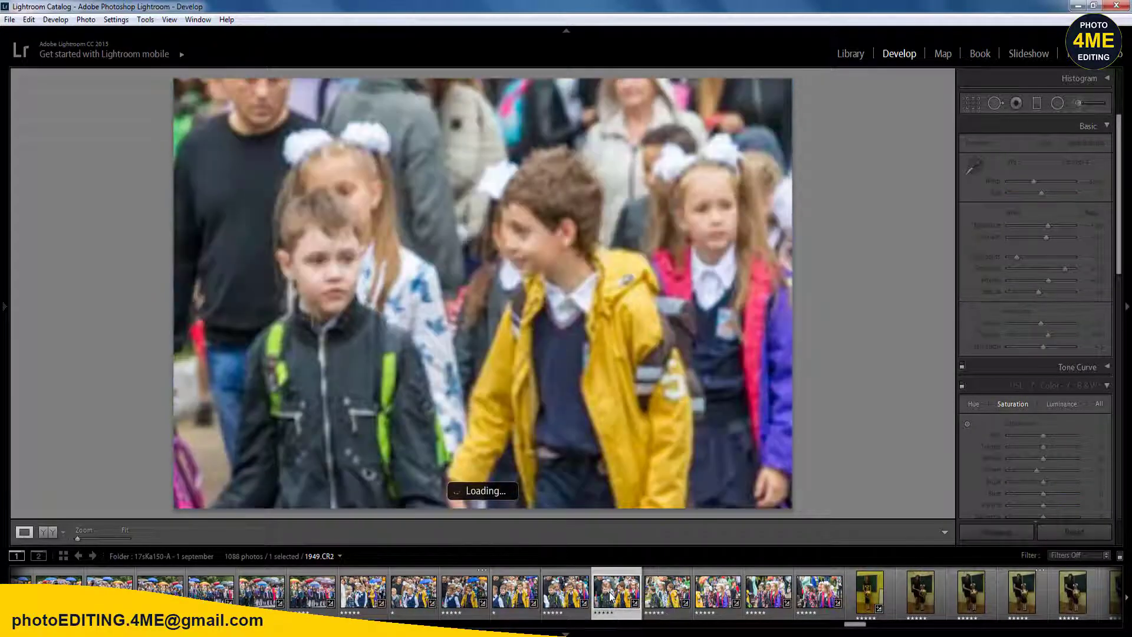
pyautogui.press('1')
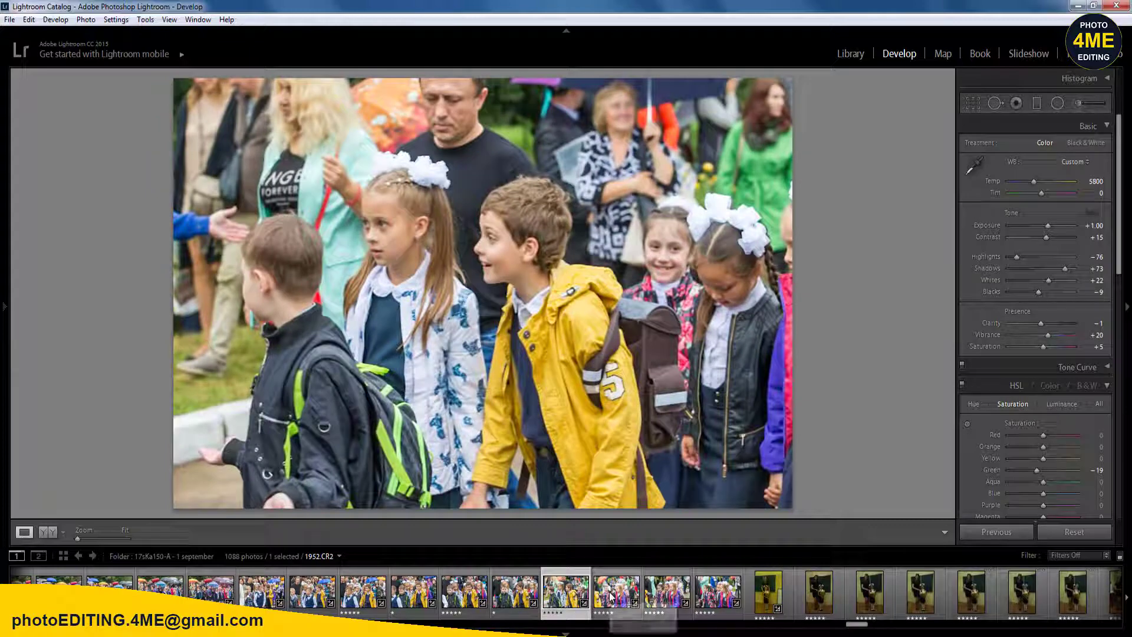
pyautogui.press('1')
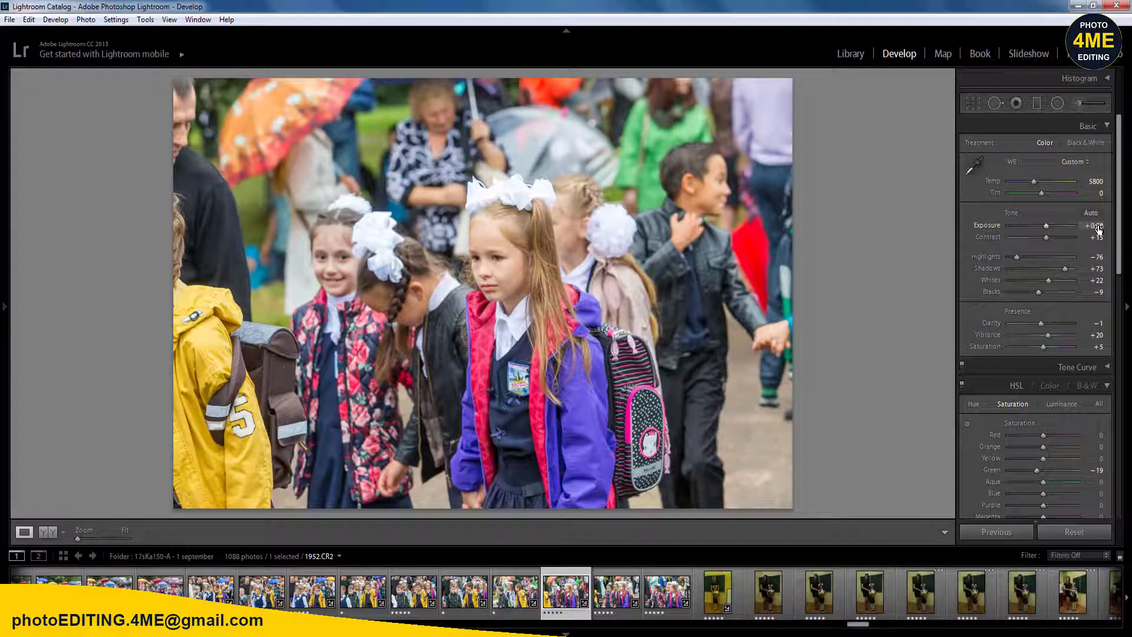
# - Set the exposure of 1952.CR2, the girl in the purple jacket, to +0.70 and synchronize its develop settings through 1954.CR2
pyautogui.hotkey('shift', 'Right')
pyautogui.hotkey('shift', 'Right')
pyautogui.click(996, 536)
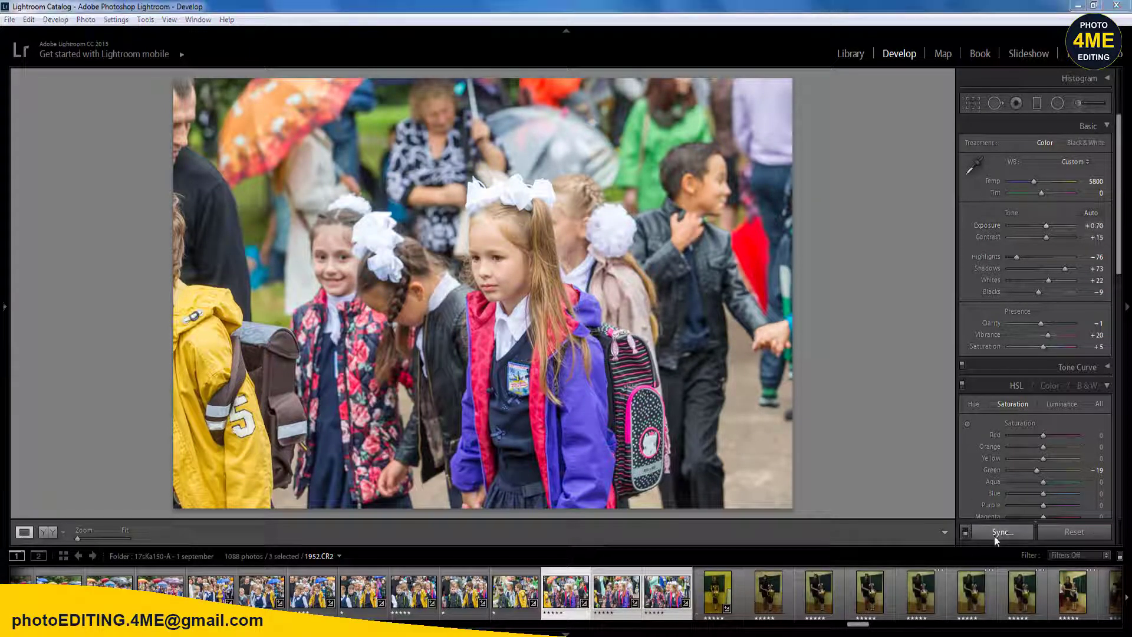
pyautogui.click(651, 591)
pyautogui.click(616, 595)
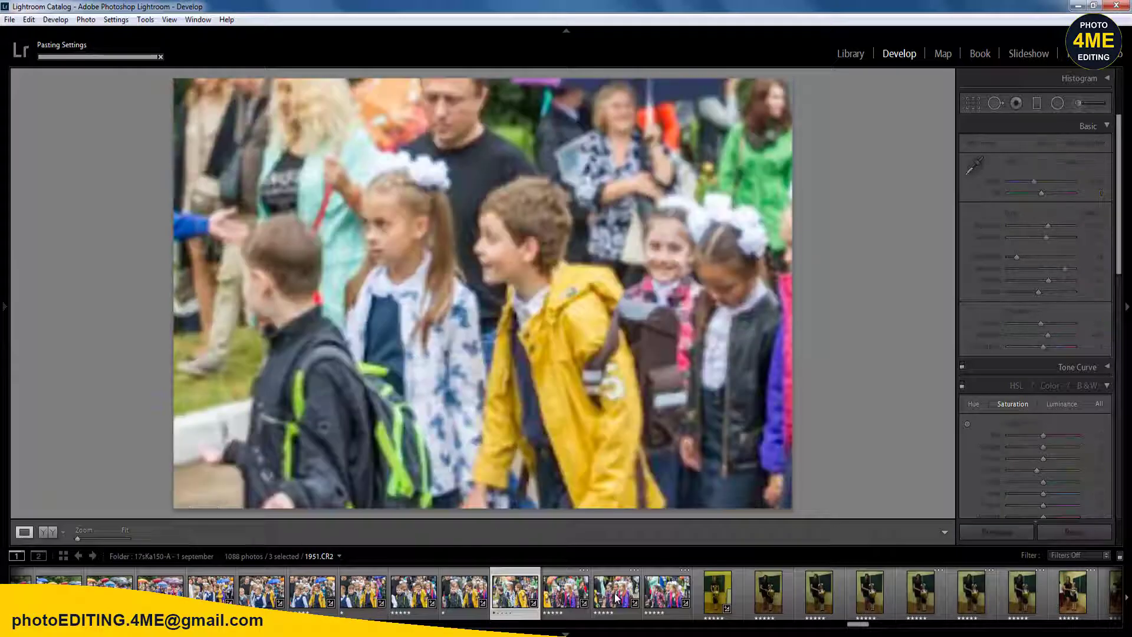
# - Review the synchronized photos of the girls up to the first classroom portrait, 1955.CR2
pyautogui.press('Right')
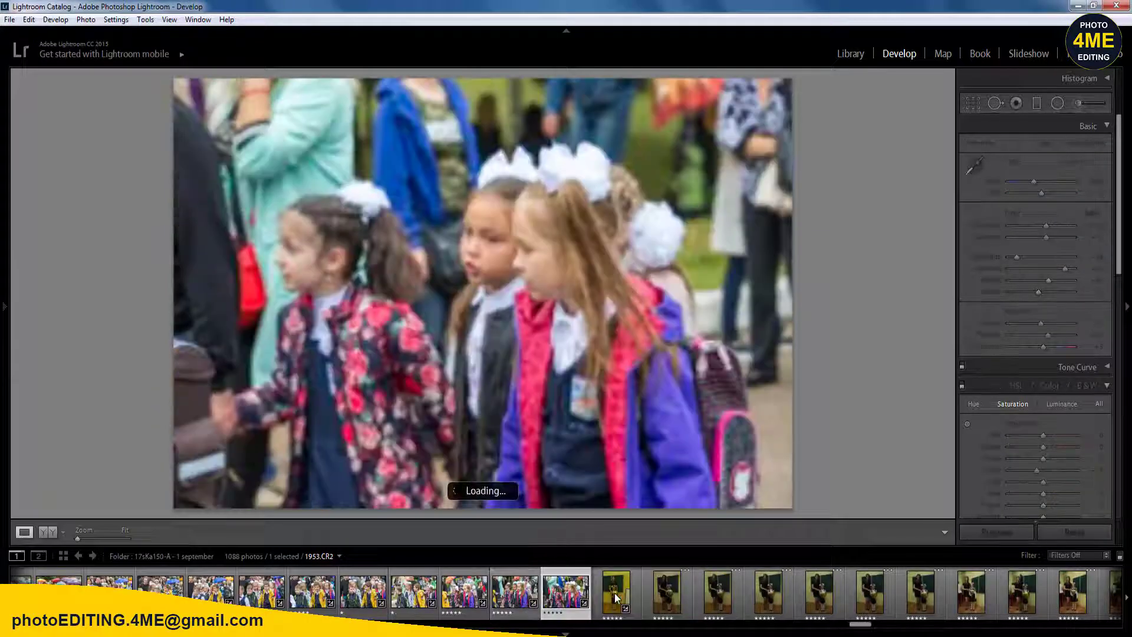
pyautogui.press('Right')
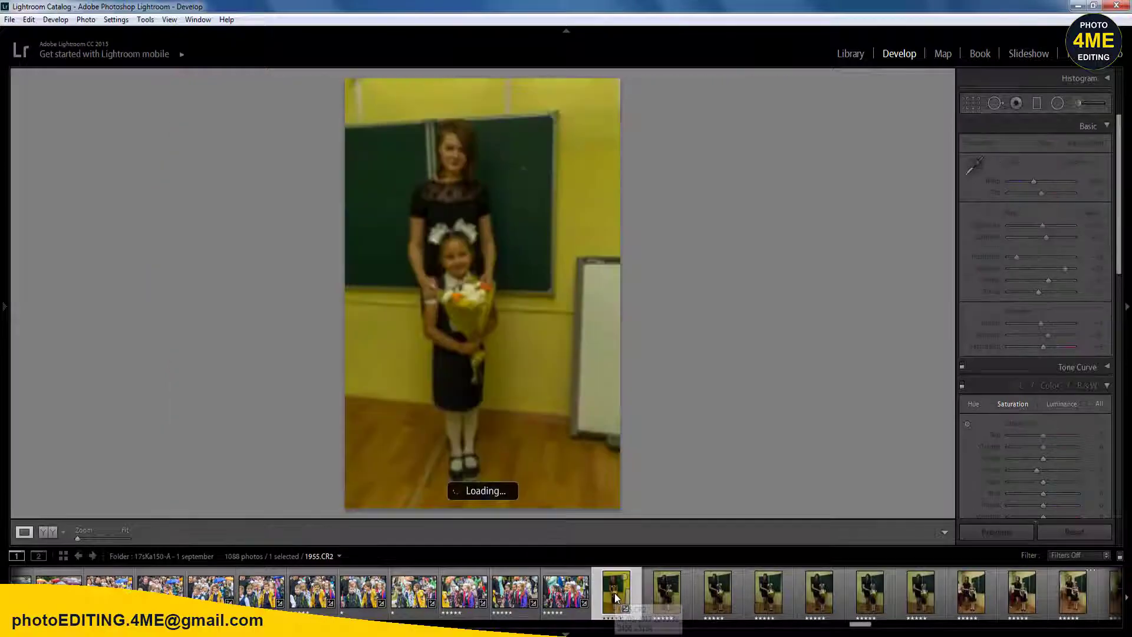
pyautogui.press('Left')
# - Synchronize the develop settings of 1780.CR2, the indoor shot of the boy with the yellow sash, with the classroom portraits 1955.CR2 to 1958.CR2
pyautogui.click(851, 53)
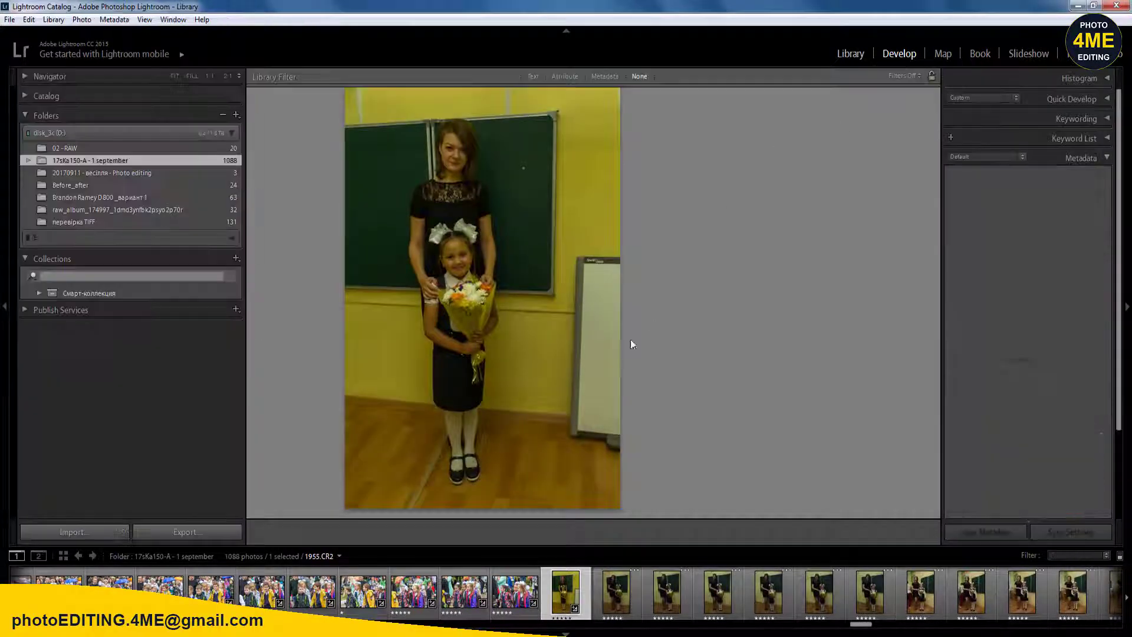
pyautogui.scroll(3, 631, 345)
pyautogui.scroll(5, 631, 345)
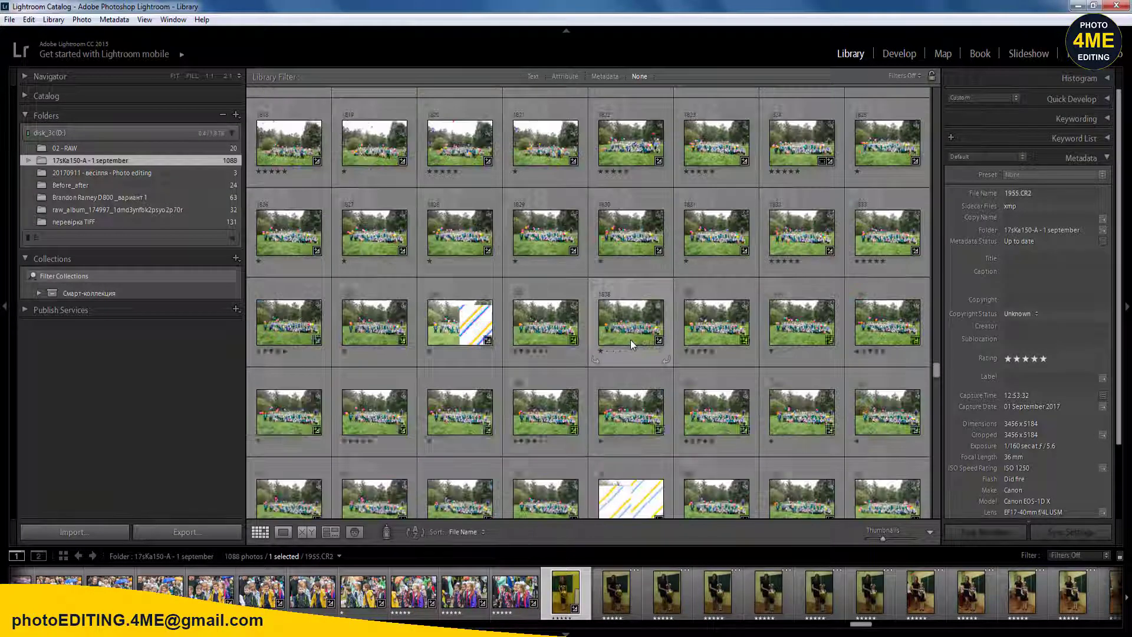
pyautogui.click(466, 257)
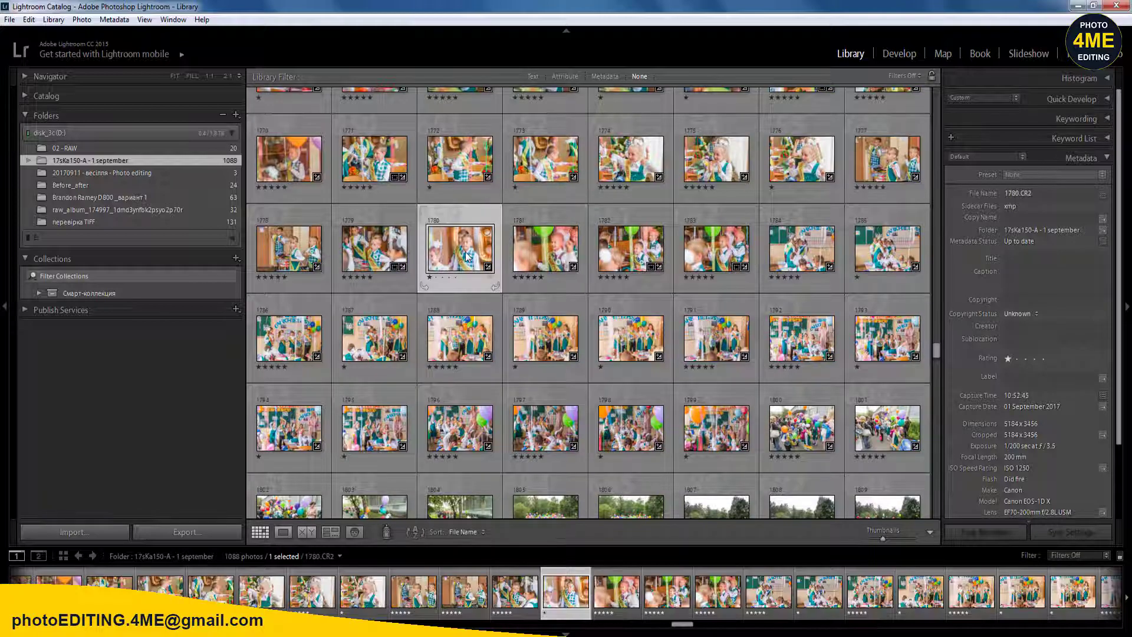
pyautogui.scroll(-8, 418, 337)
pyautogui.scroll(-8, 418, 337)
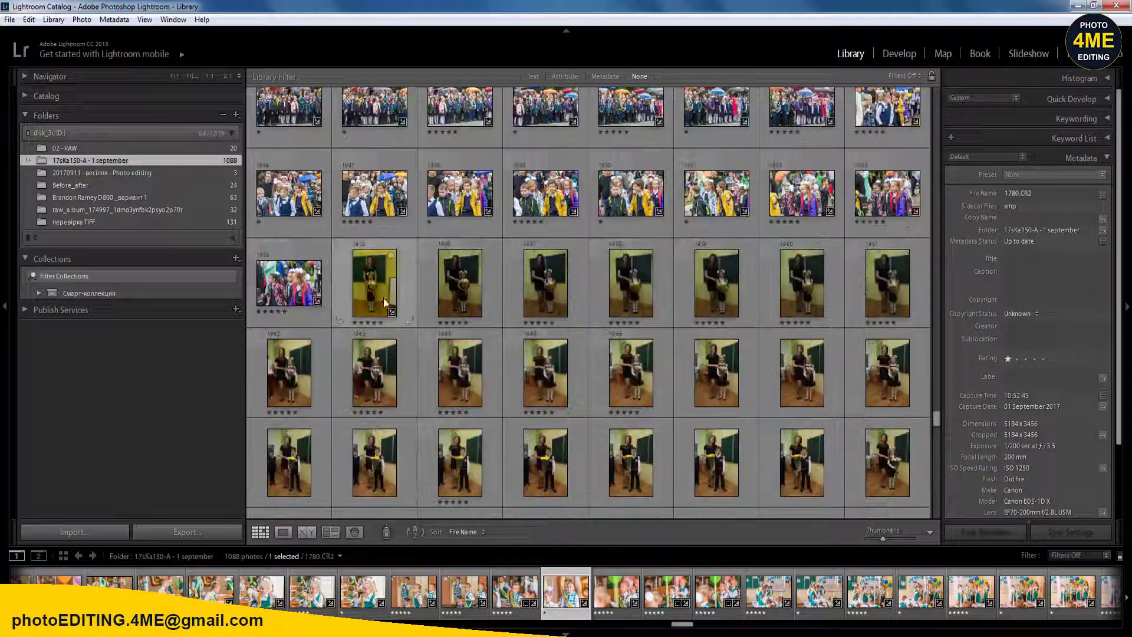
pyautogui.keyDown('ctrl'); pyautogui.click(375, 283); pyautogui.keyUp('ctrl')
pyautogui.keyDown('shift'); pyautogui.click(626, 292); pyautogui.keyUp('shift')
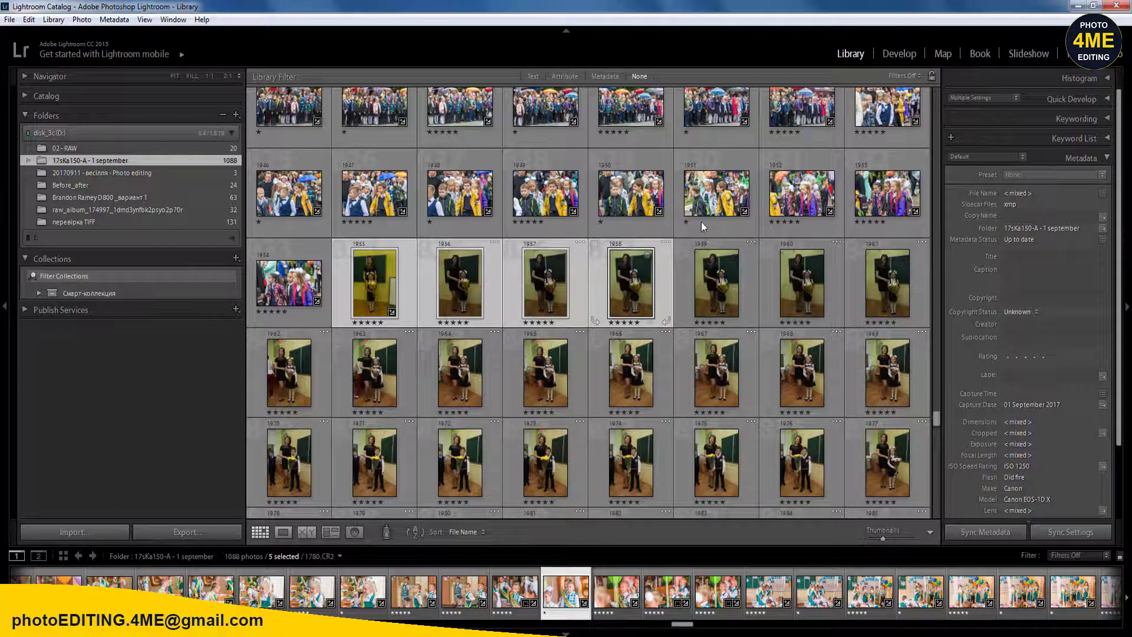
pyautogui.click(899, 54)
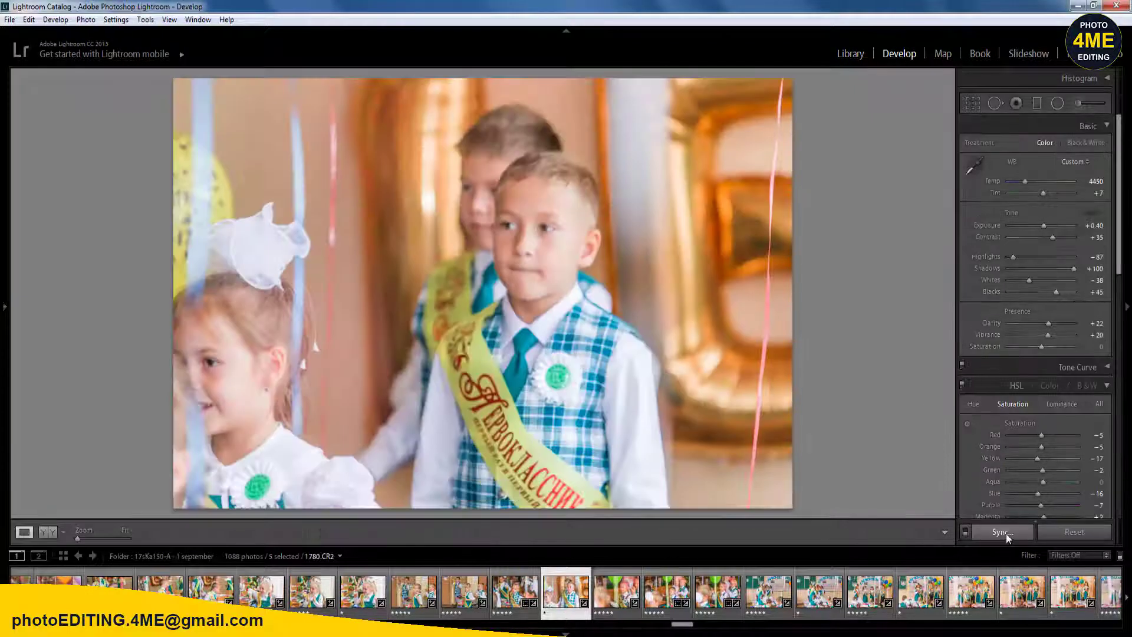
pyautogui.click(1005, 532)
pyautogui.click(650, 592)
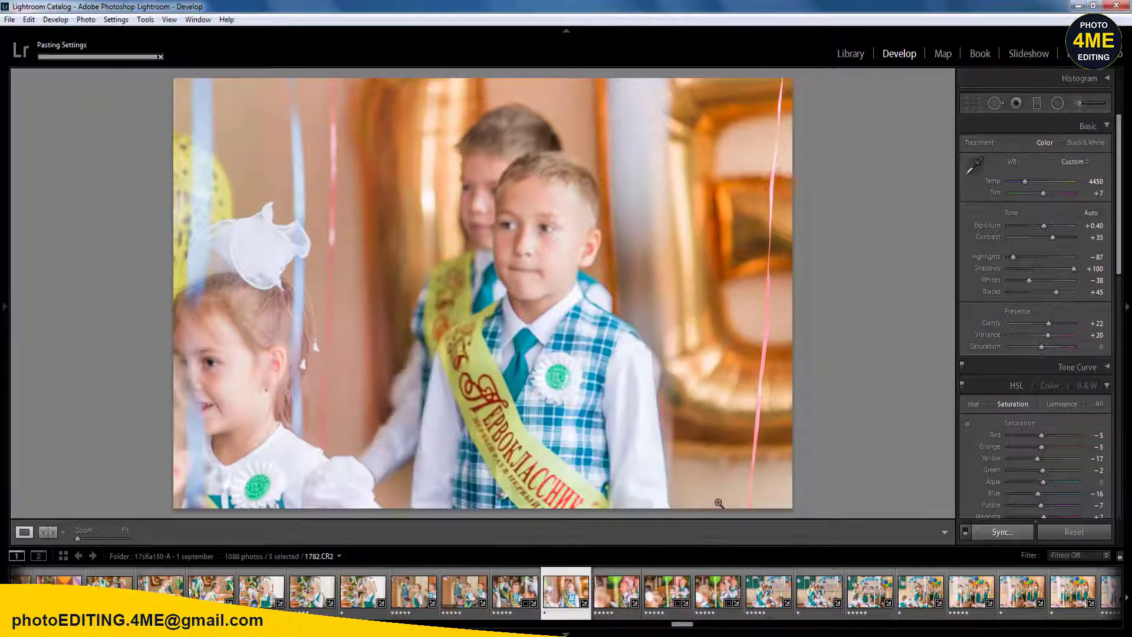